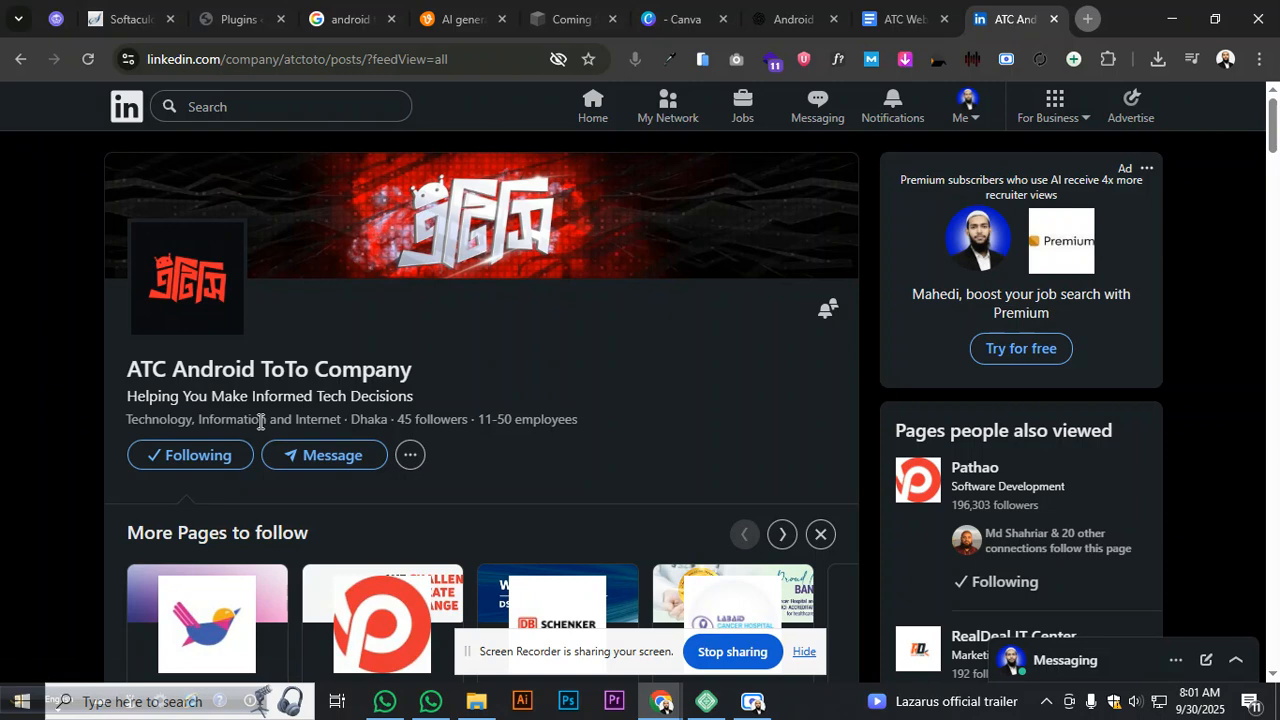
- Close the atctotobd.com under-construction and Canva tabs and bring up the ATC Web Plan doc
left_click(555, 22)
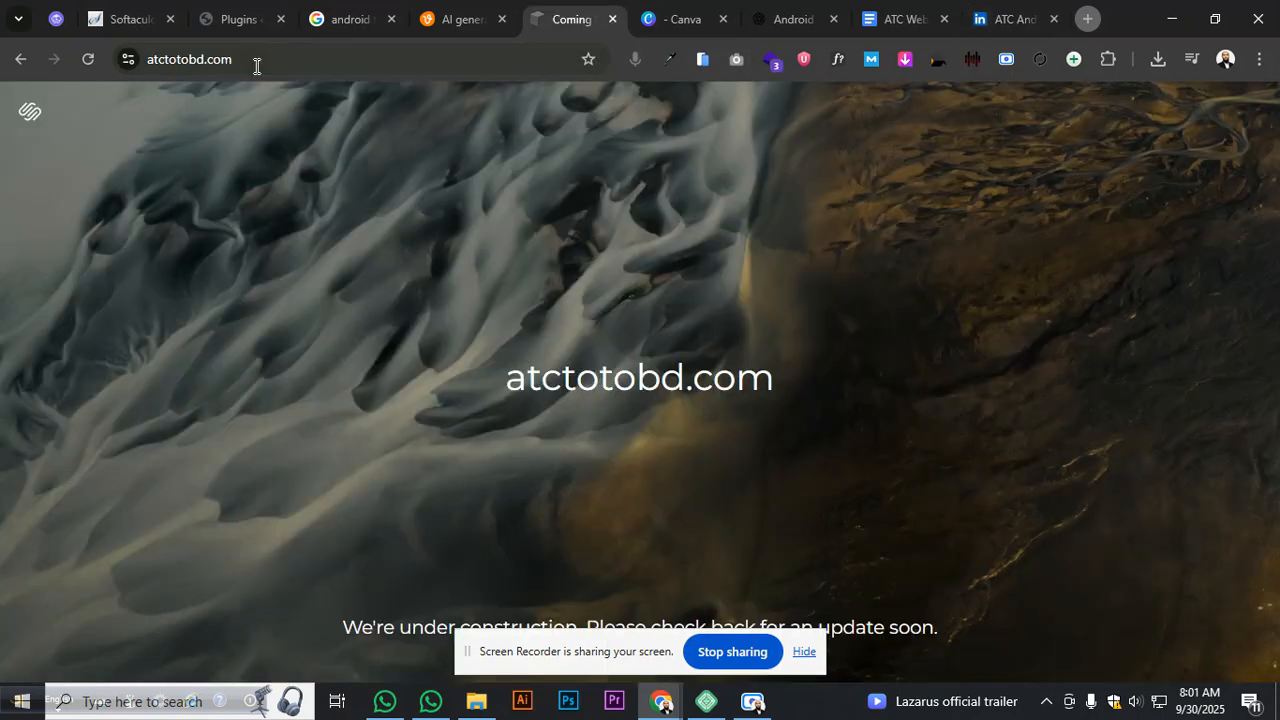
left_click(256, 66)
left_click(263, 218)
left_click(613, 19)
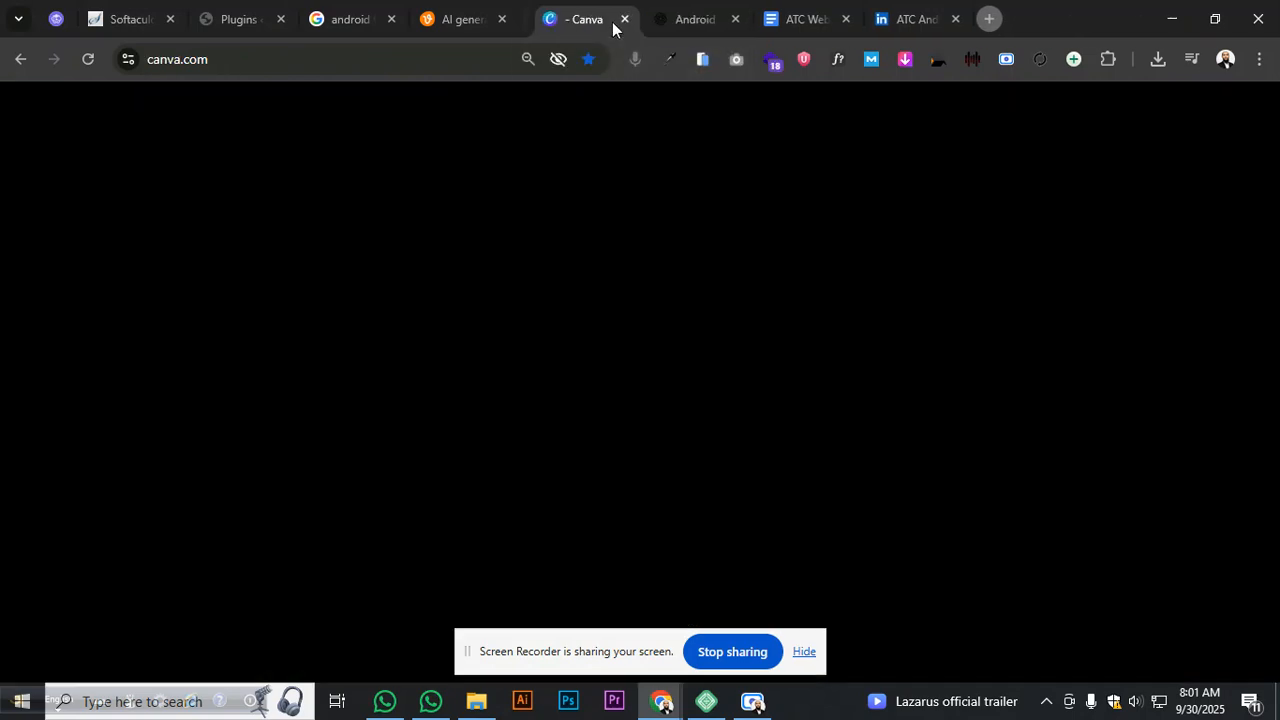
left_click(613, 19)
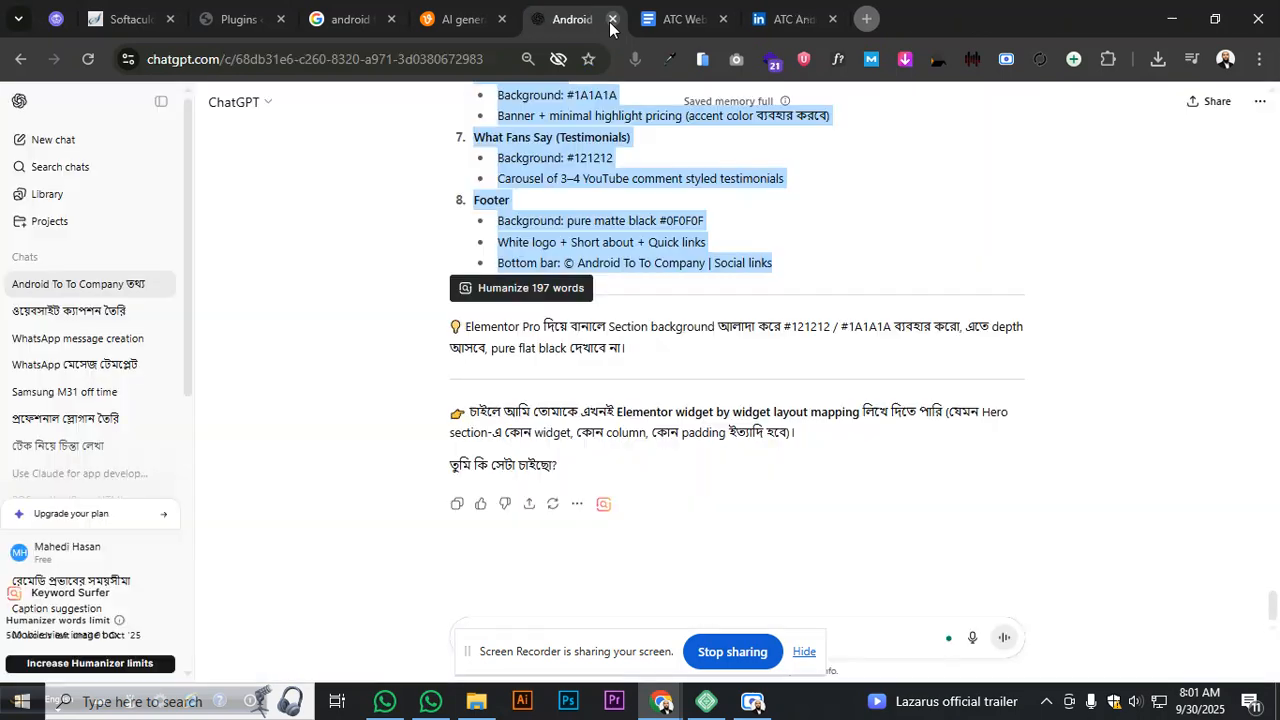
left_click(673, 31)
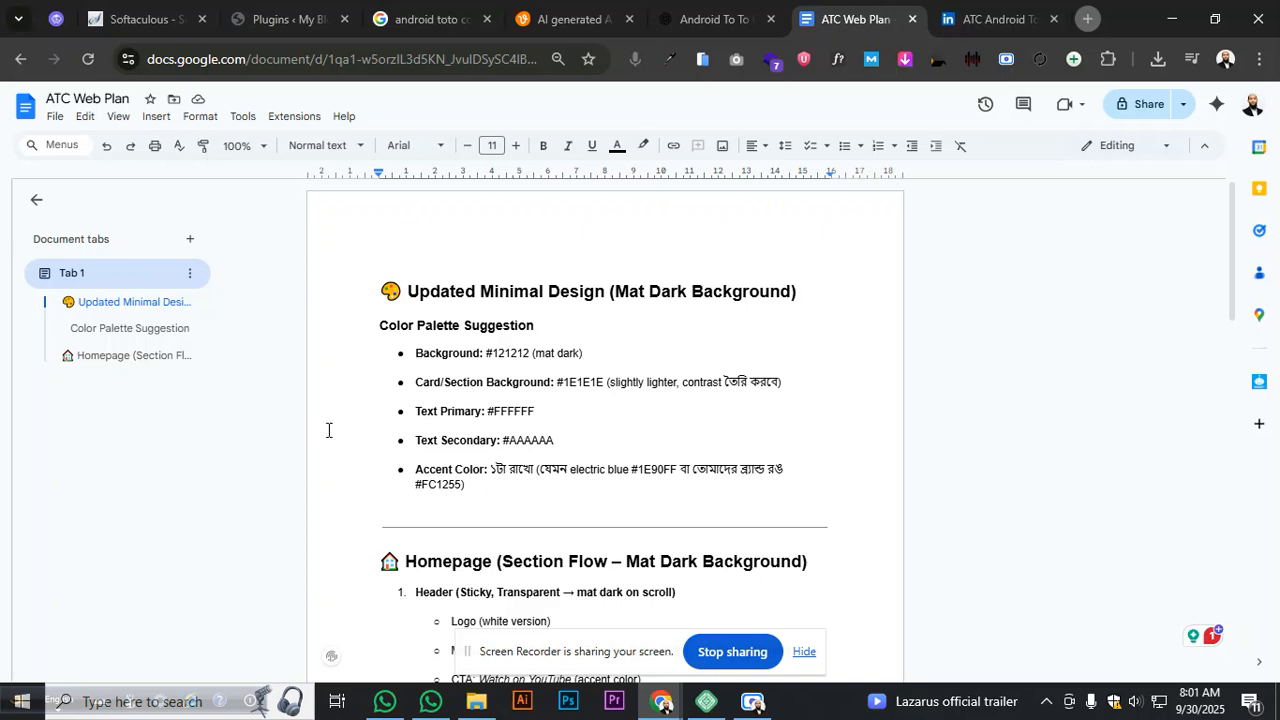
- Read the homepage sections in the ATC Web Plan, then go to My Blog's Plugins page
scroll(425, 420, "down", 10)
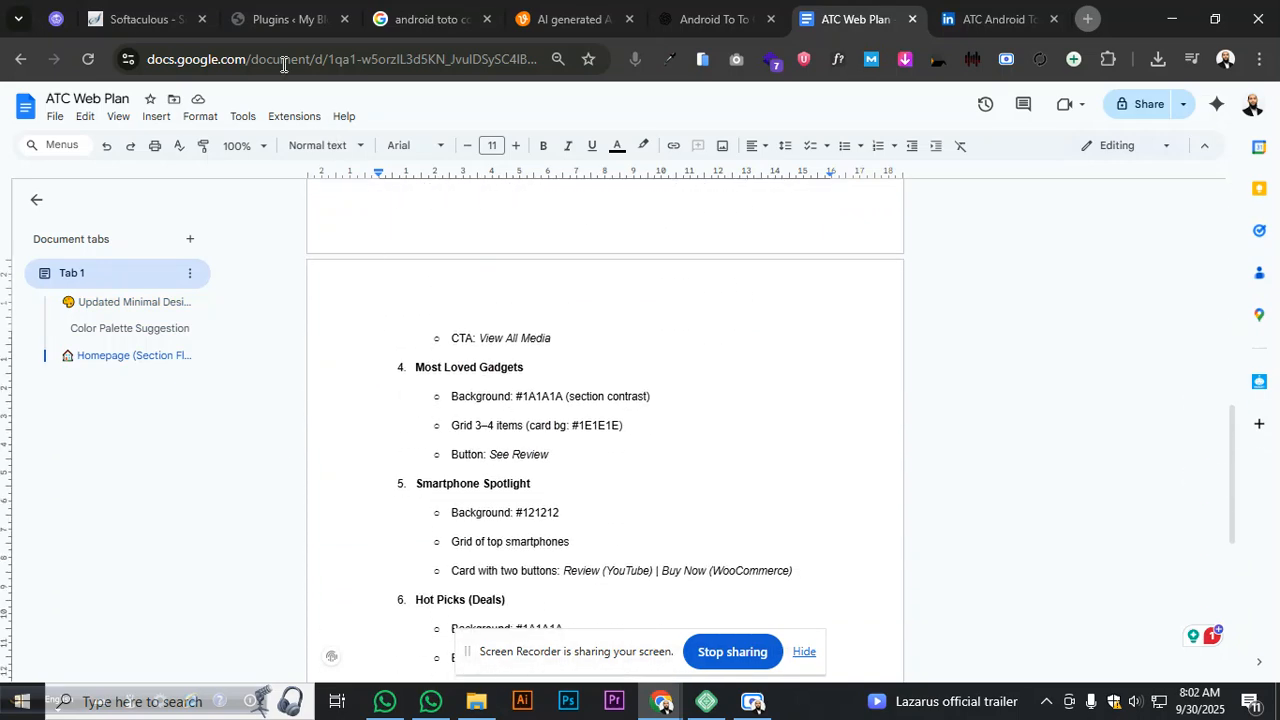
left_click(272, 25)
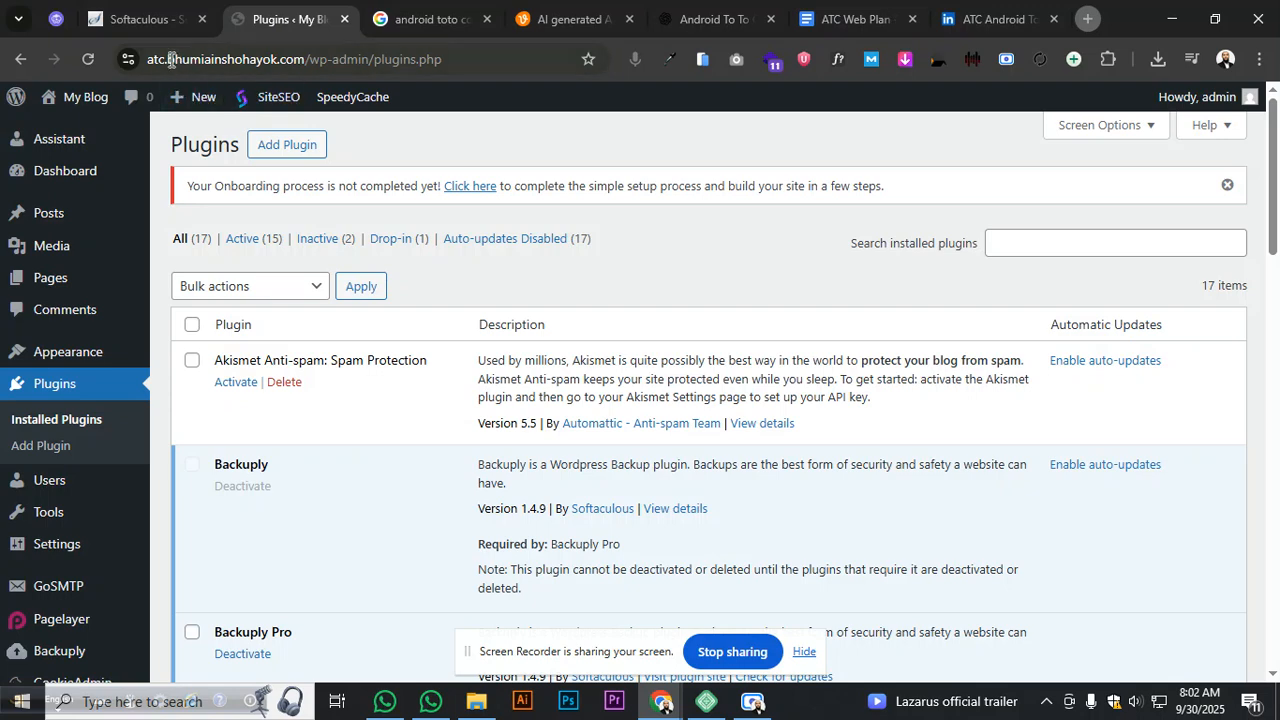
- Select all installed plugins and attempt a bulk Delete
left_click_drag(168, 60, 305, 60)
left_click(413, 147)
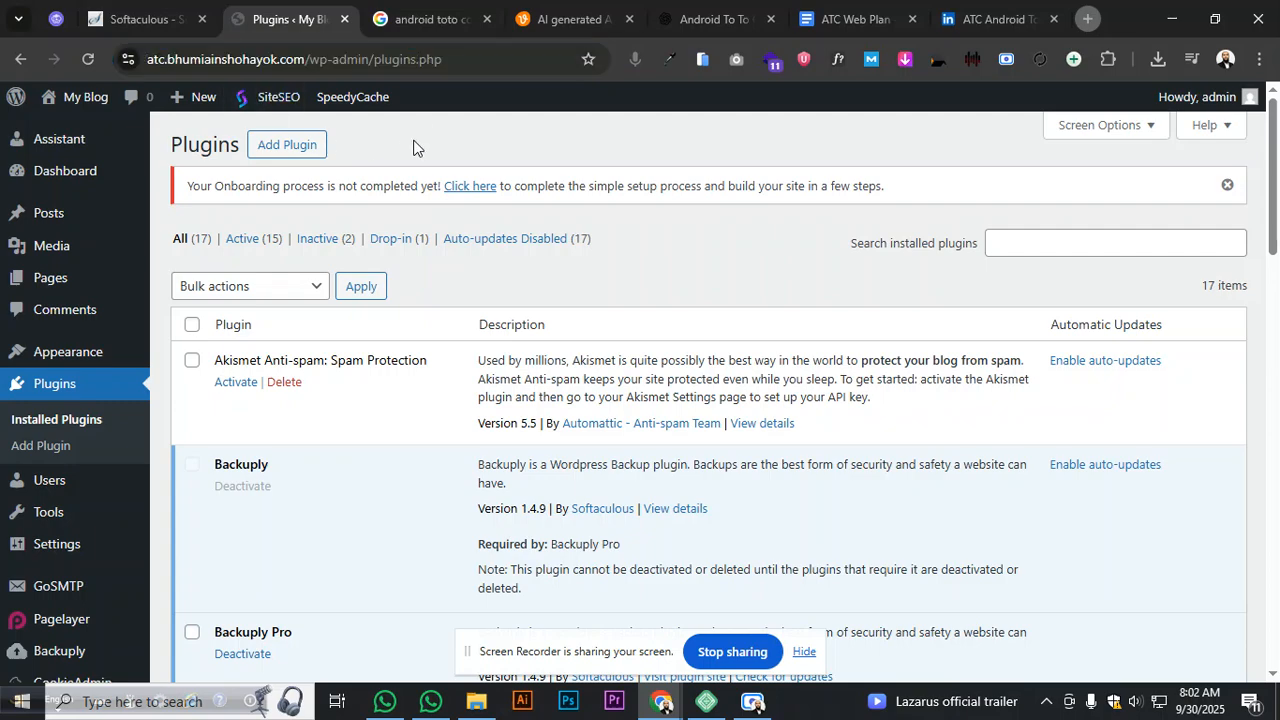
scroll(340, 170, "down", 8)
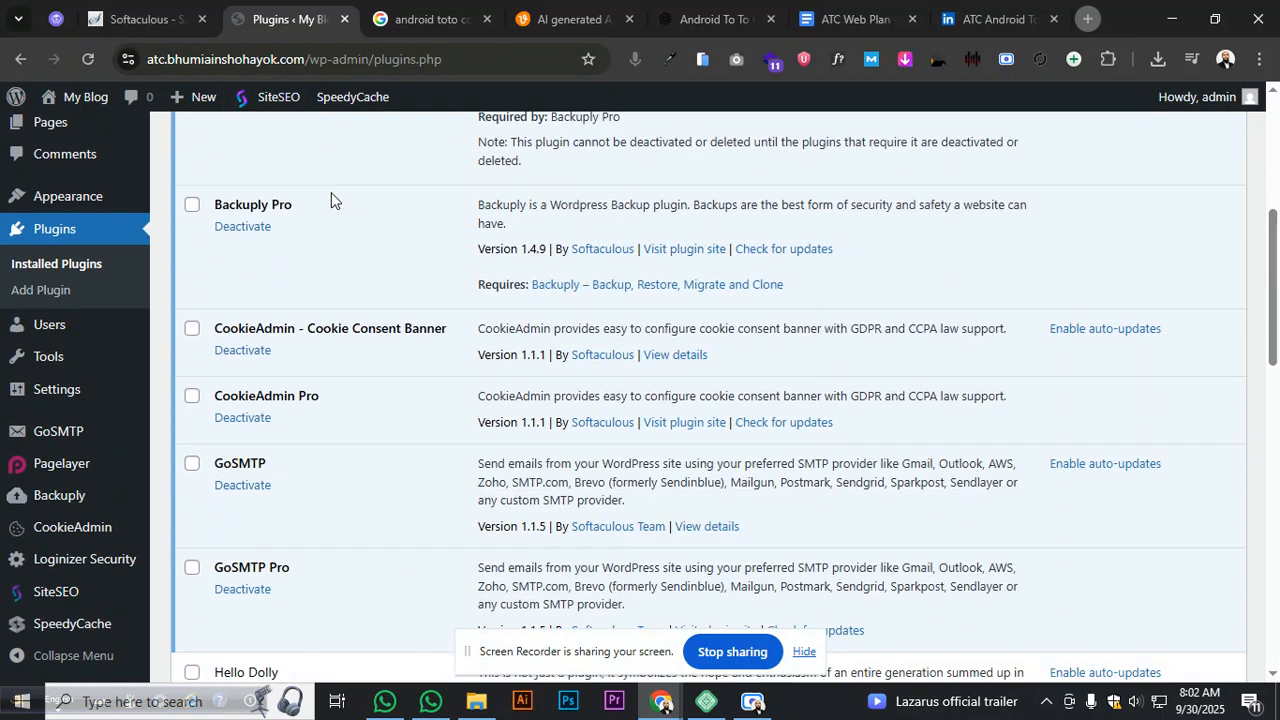
scroll(296, 219, "up", 8)
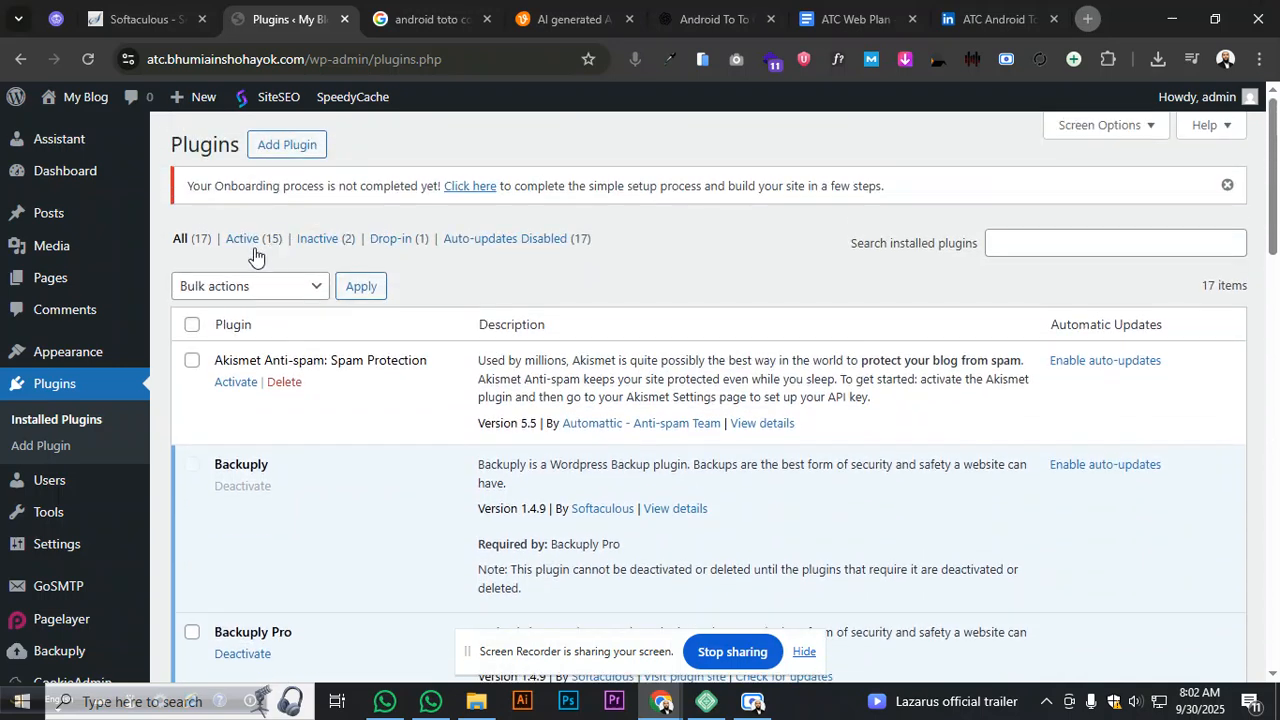
left_click(191, 324)
left_click(222, 290)
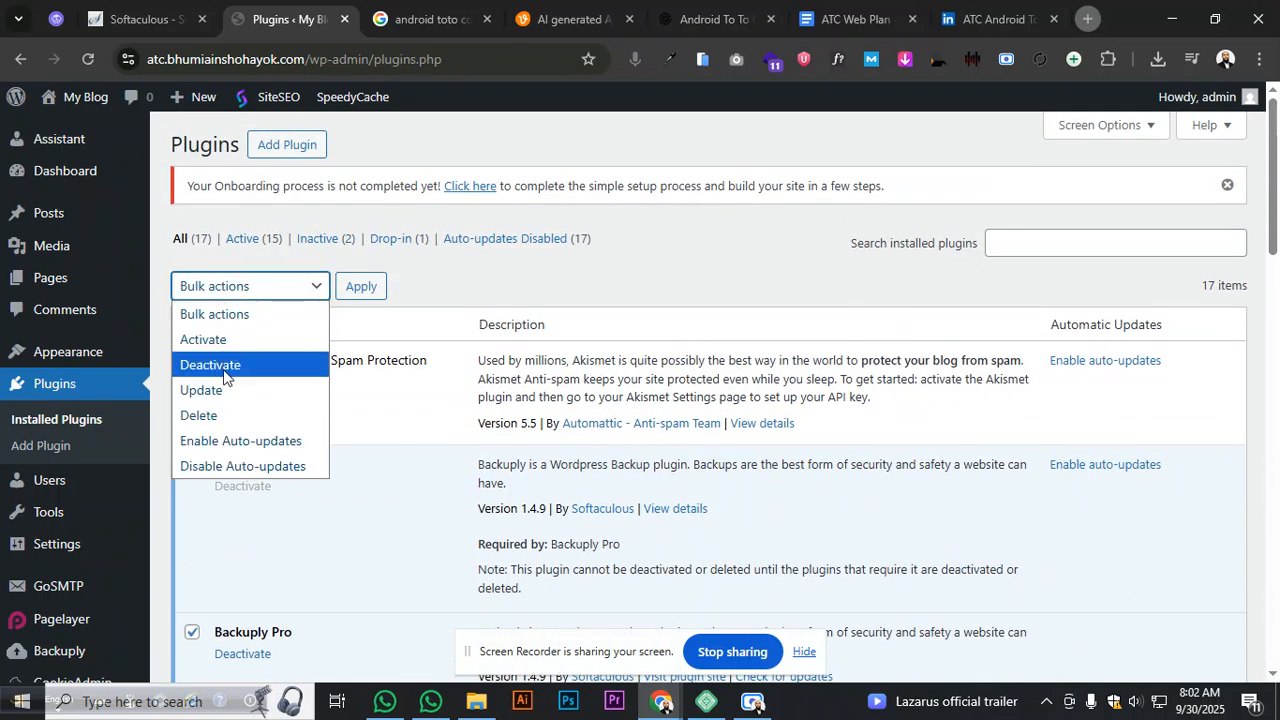
left_click(224, 415)
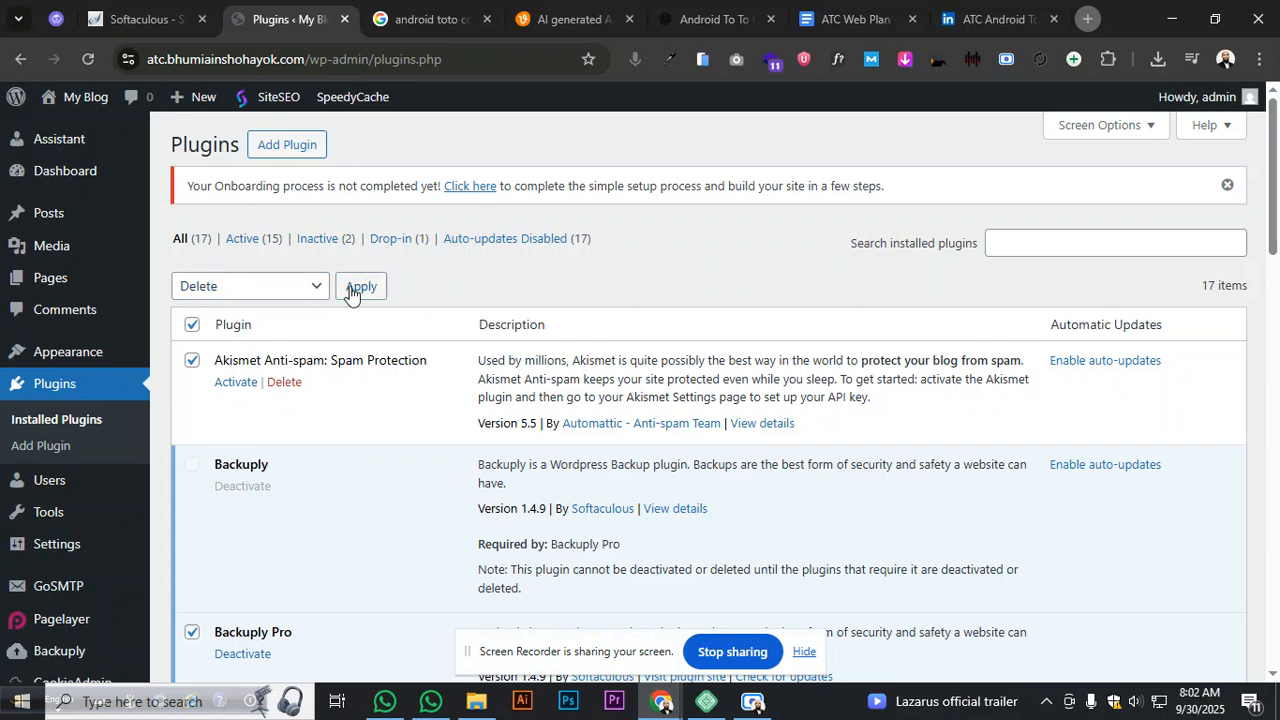
left_click(385, 290)
left_click(712, 198)
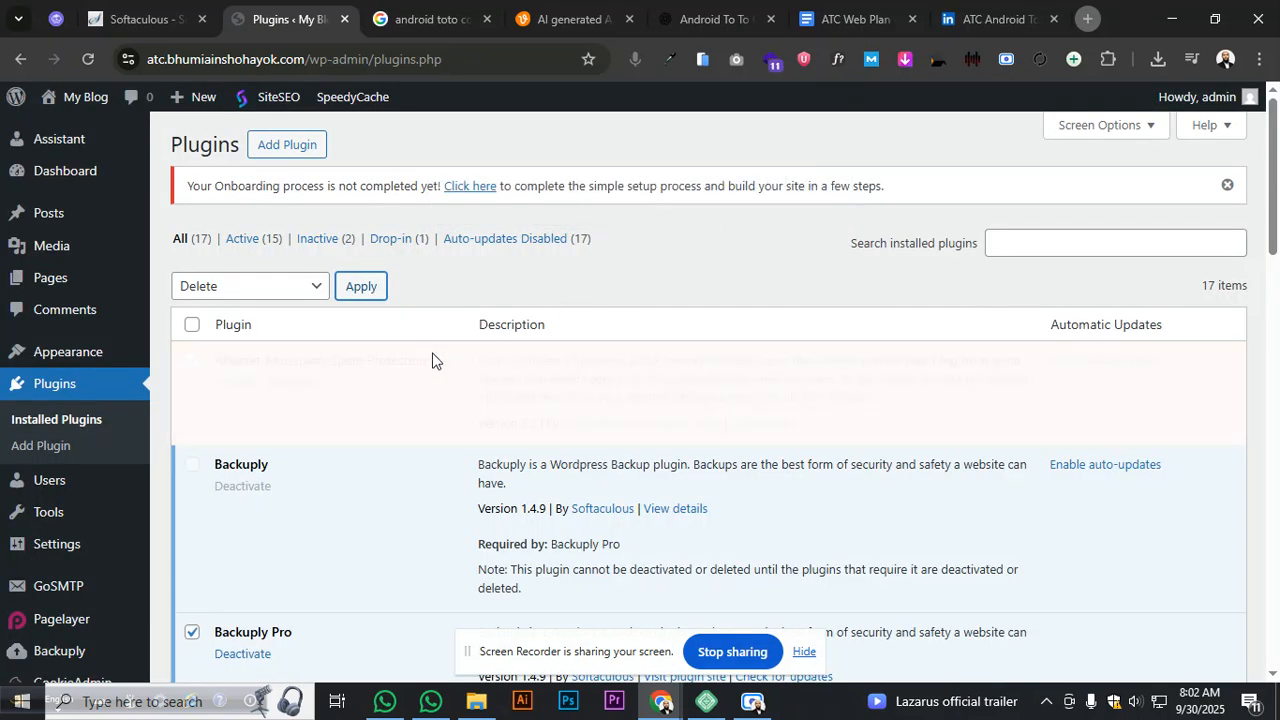
- Bulk-deactivate all the selected plugins
left_click(240, 288)
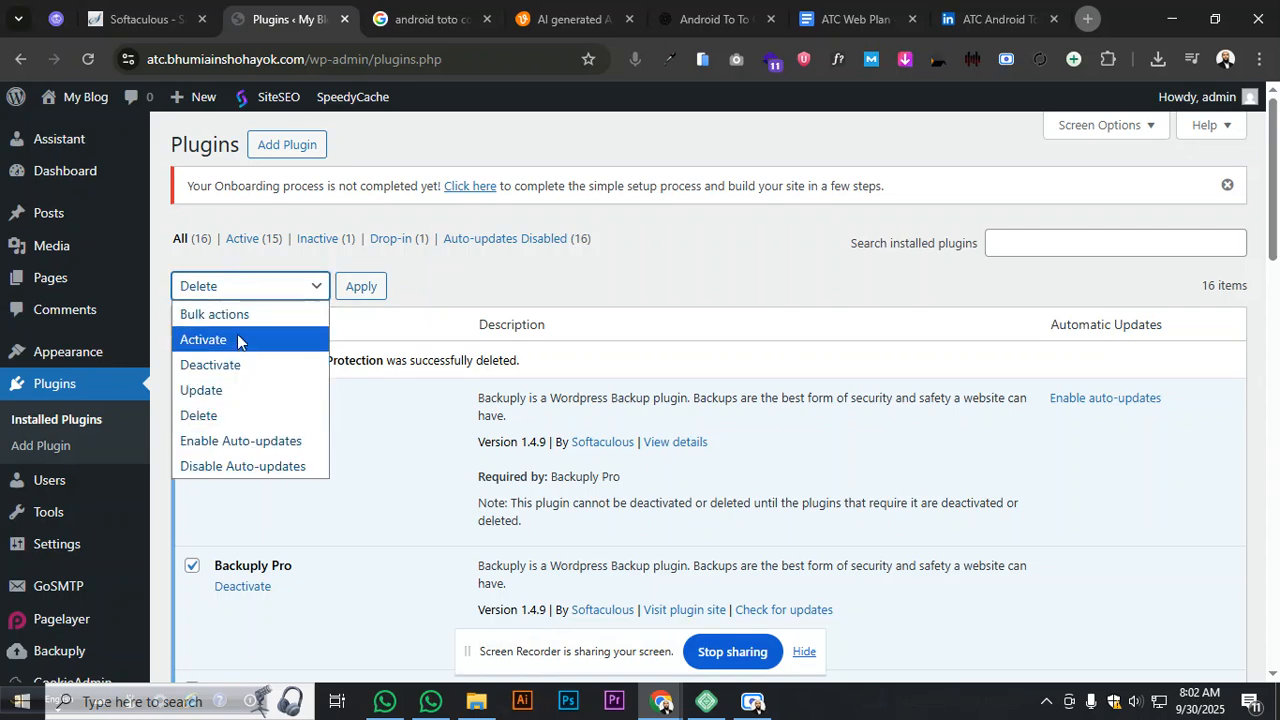
left_click(232, 364)
left_click(361, 286)
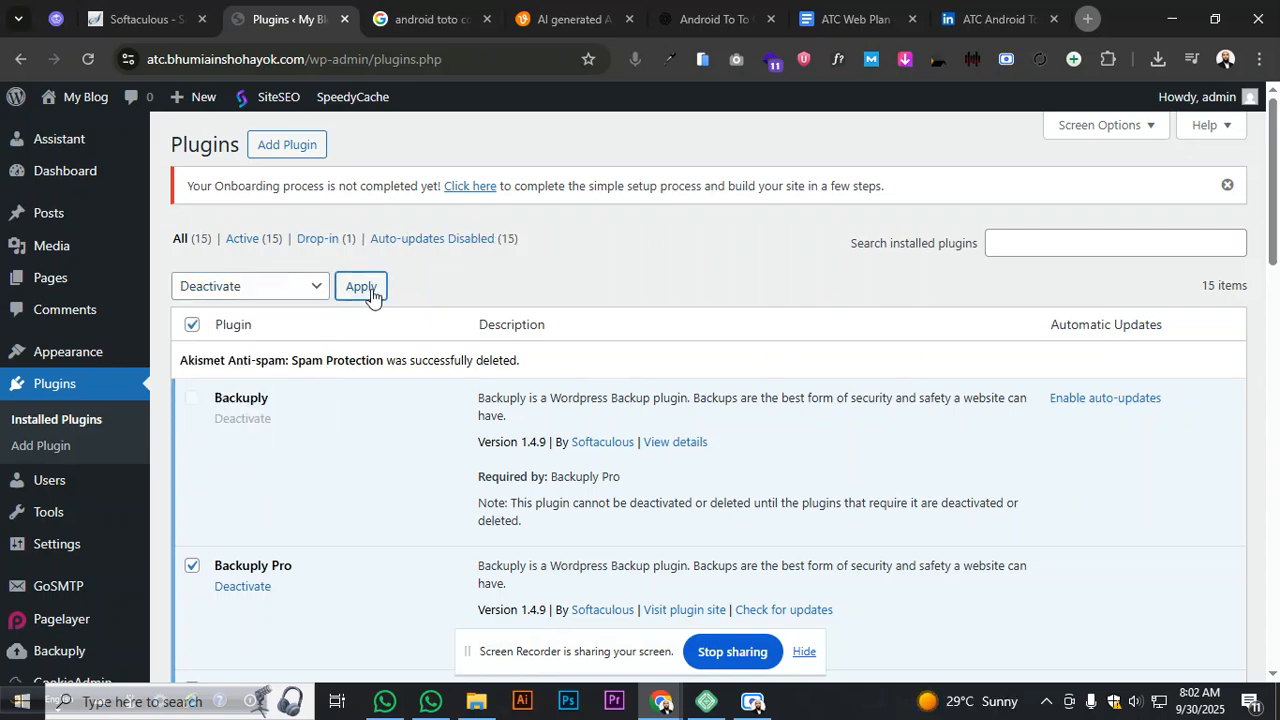
left_click(705, 190)
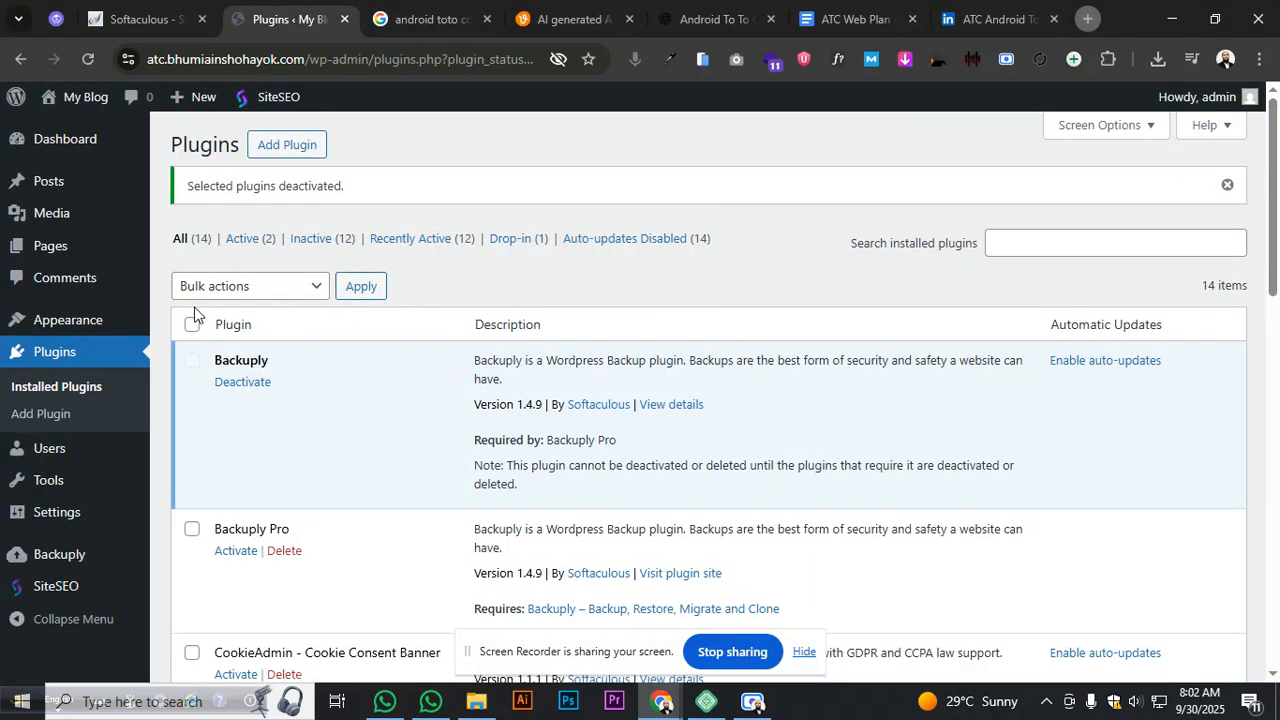
- Bulk-delete Akismet, Backuply Pro, CookieAdmin, GoSMTP, Loginizer, Pagelayer and their Pro editions
left_click(192, 324)
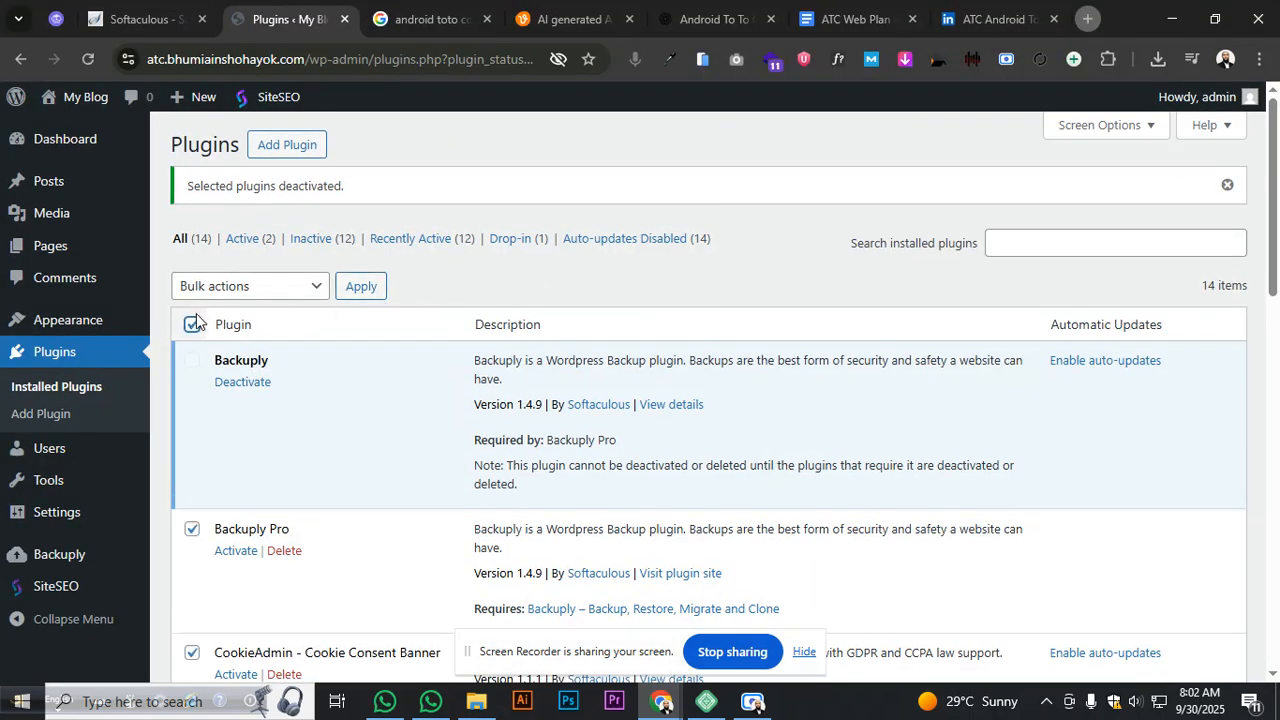
left_click(192, 324)
left_click(222, 286)
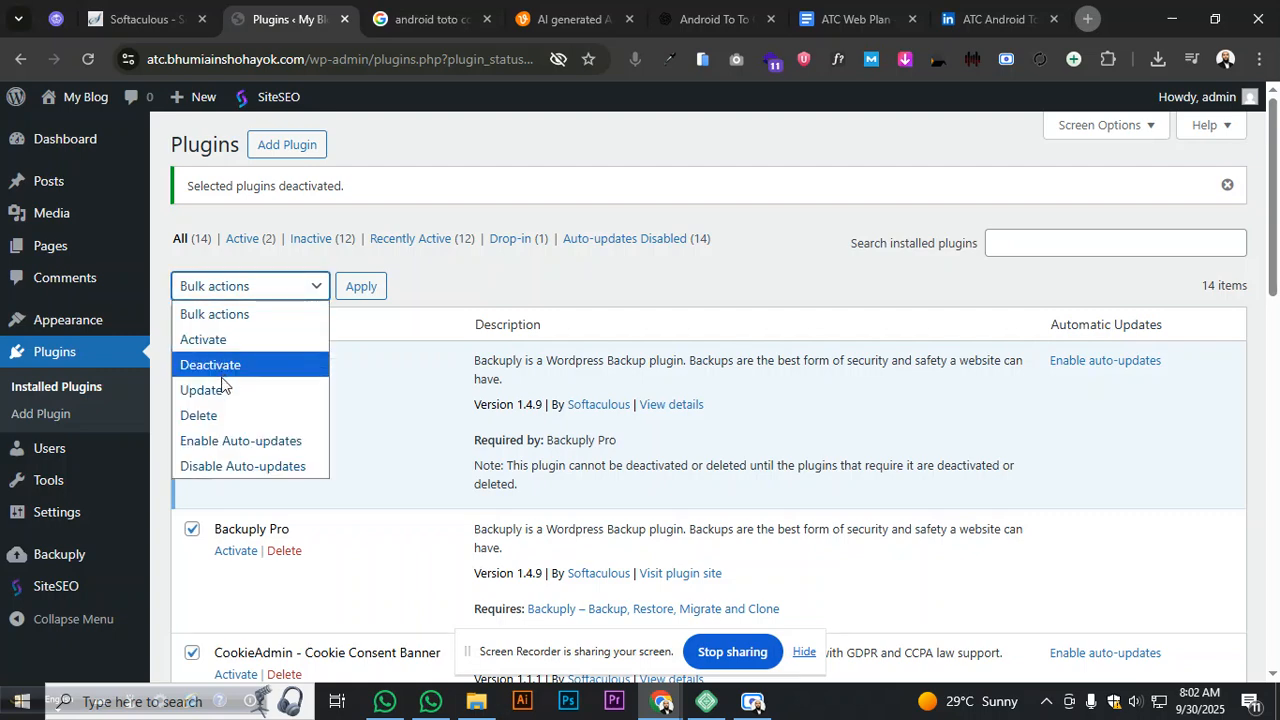
left_click(222, 416)
left_click(356, 290)
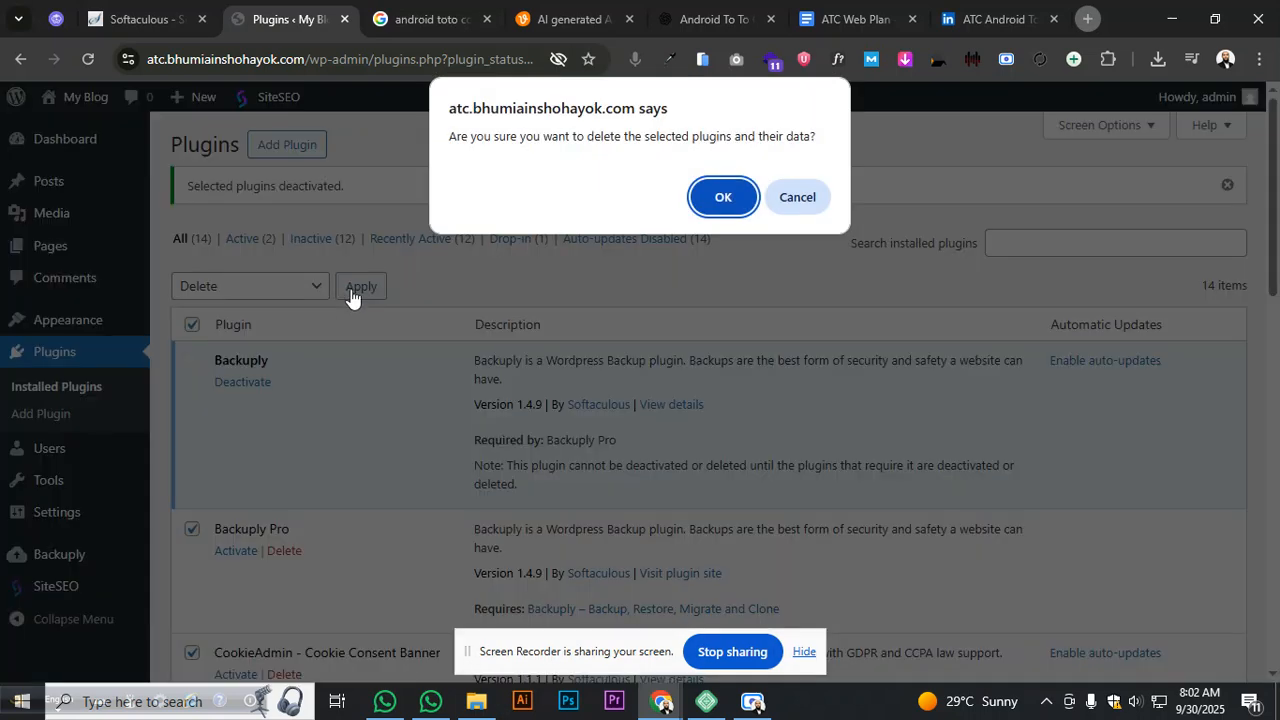
left_click(733, 200)
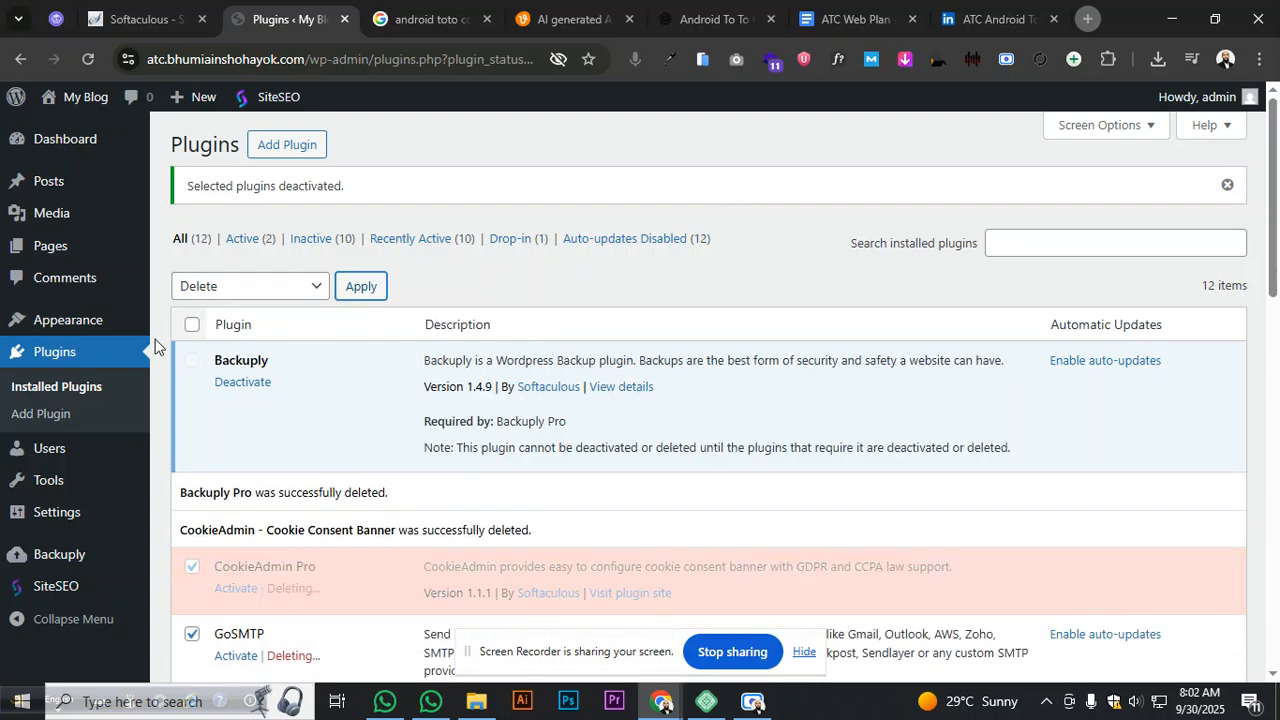
mouse_move(195, 358)
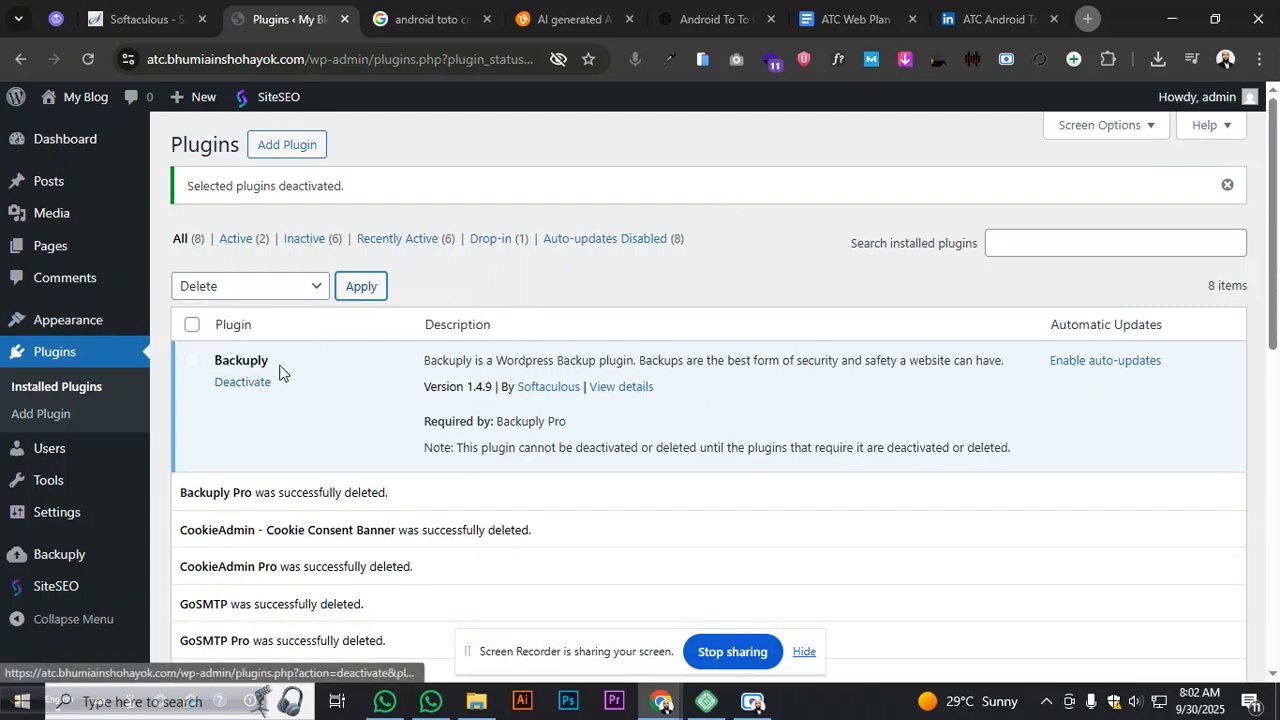
scroll(308, 352, "down", 3)
scroll(308, 350, "down", 3)
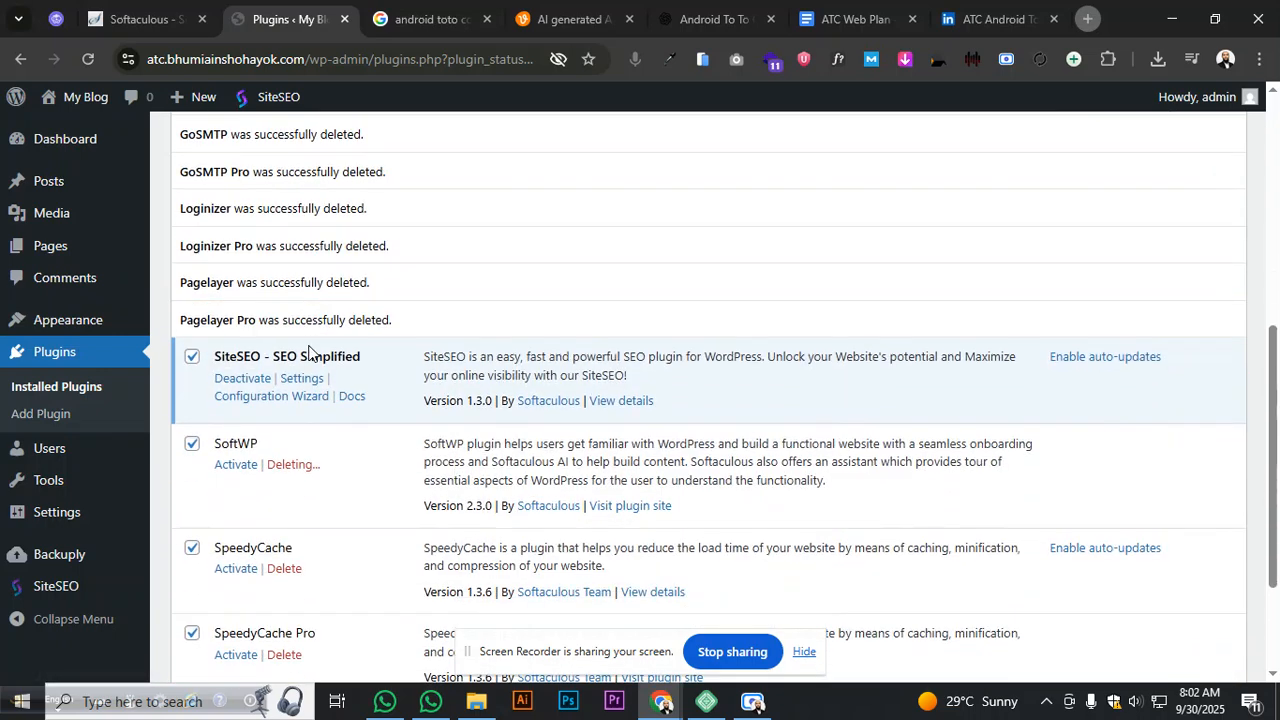
- Start installing the Hello Elementor theme from Add Themes, then return to the ATC Web Plan doc
mouse_move(70, 320)
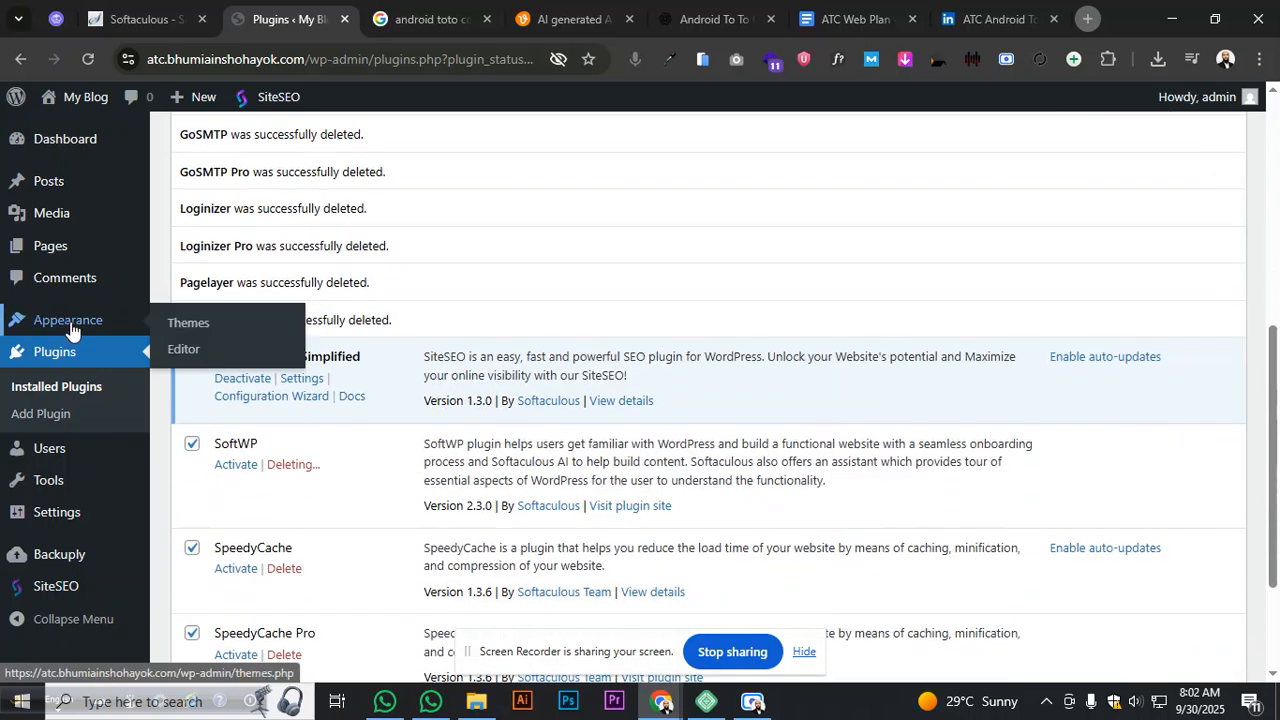
middle_click(206, 323)
left_click(377, 19)
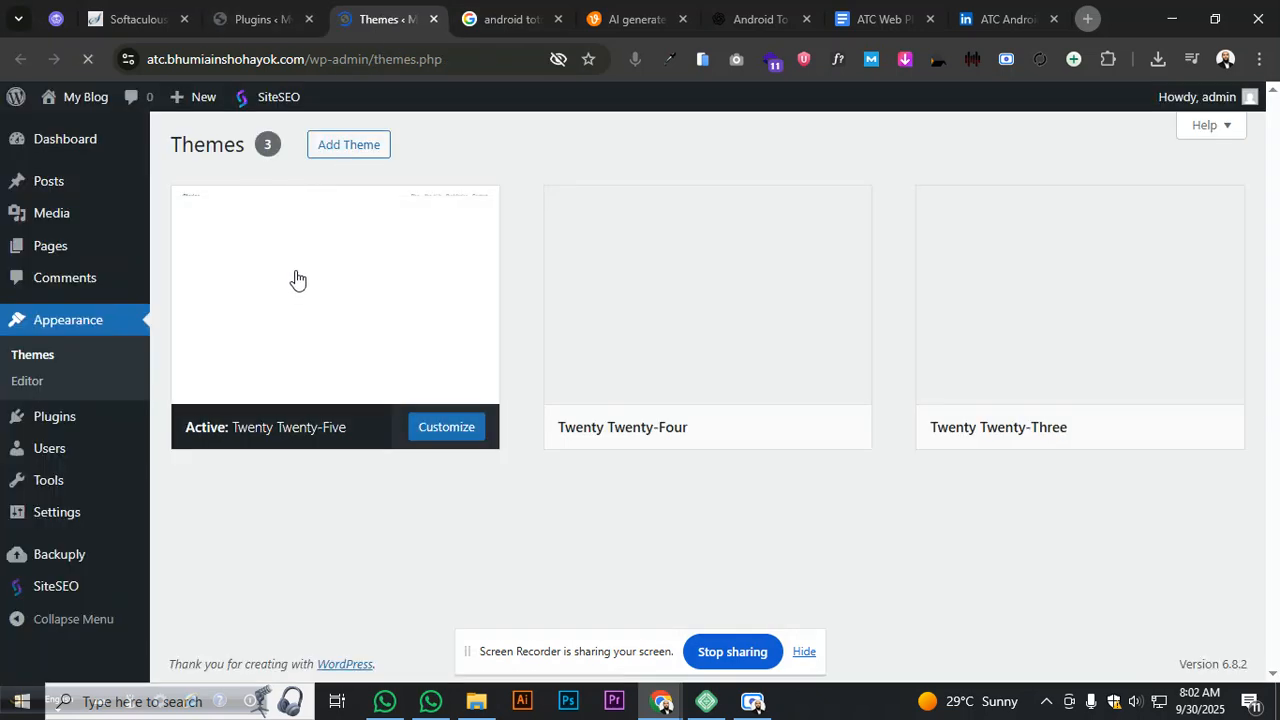
left_click(252, 8)
scroll(420, 438, "down", 3)
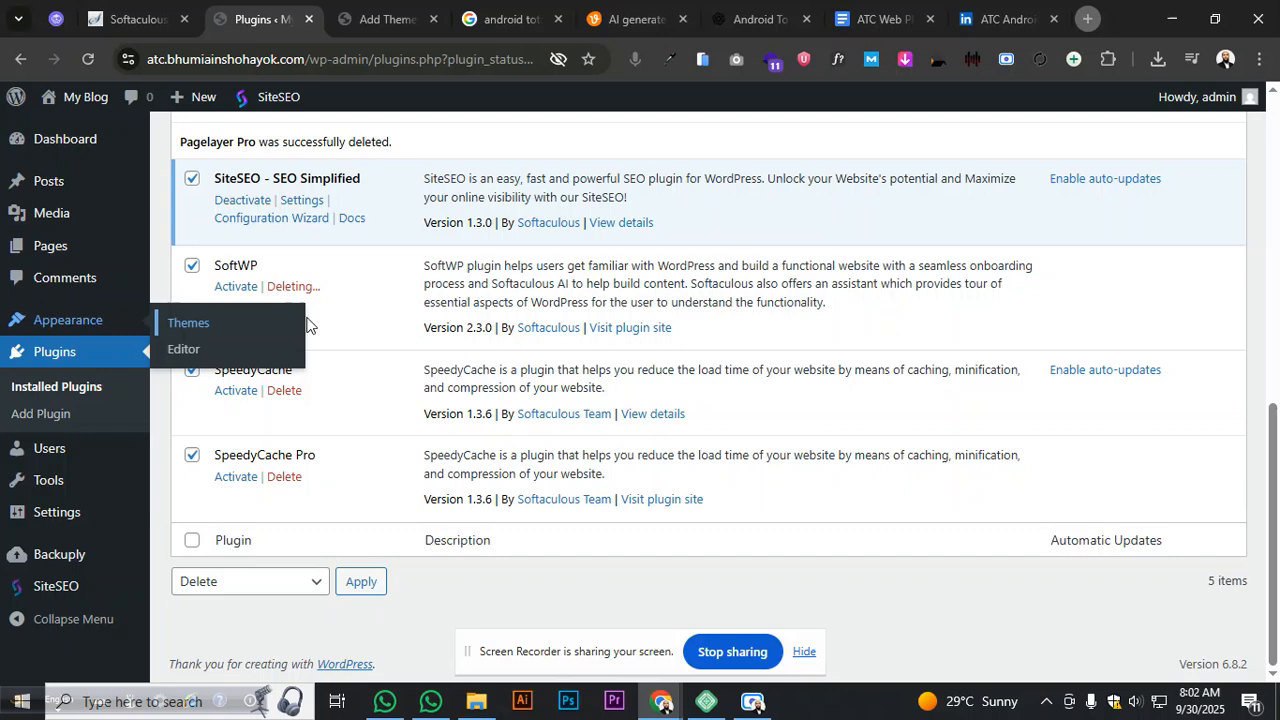
left_click(406, 8)
left_click(758, 492)
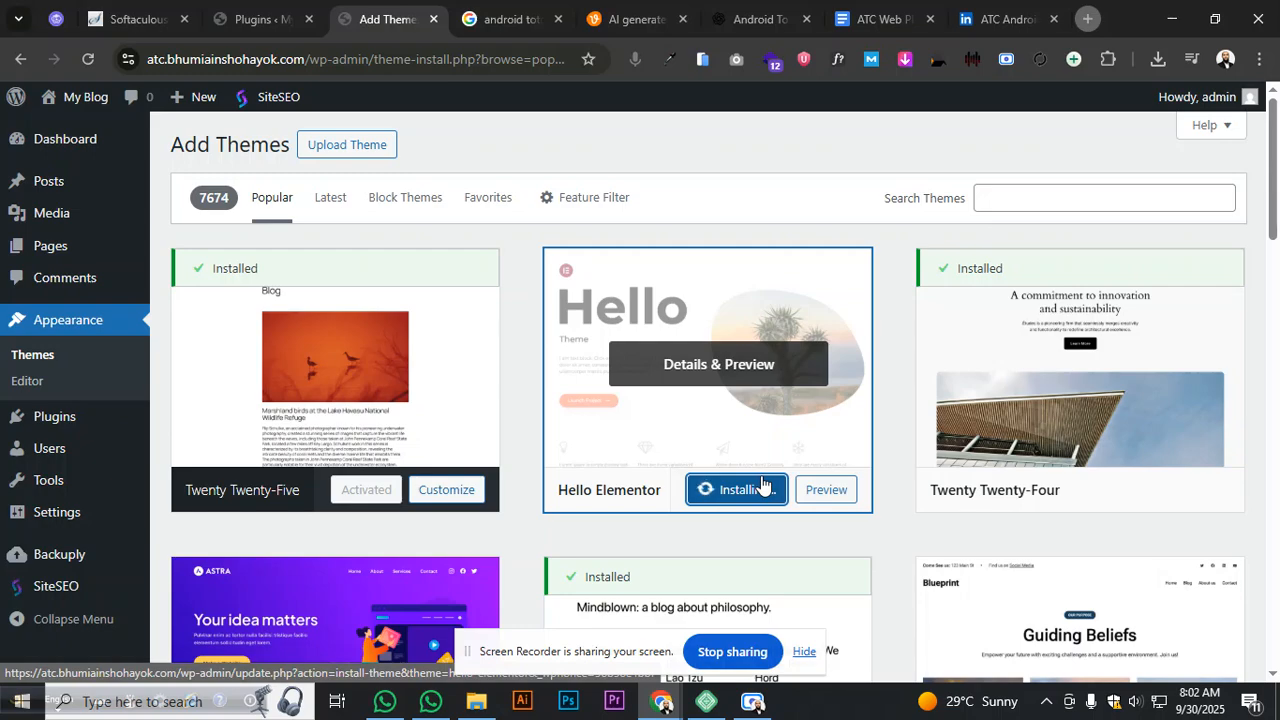
left_click(882, 19)
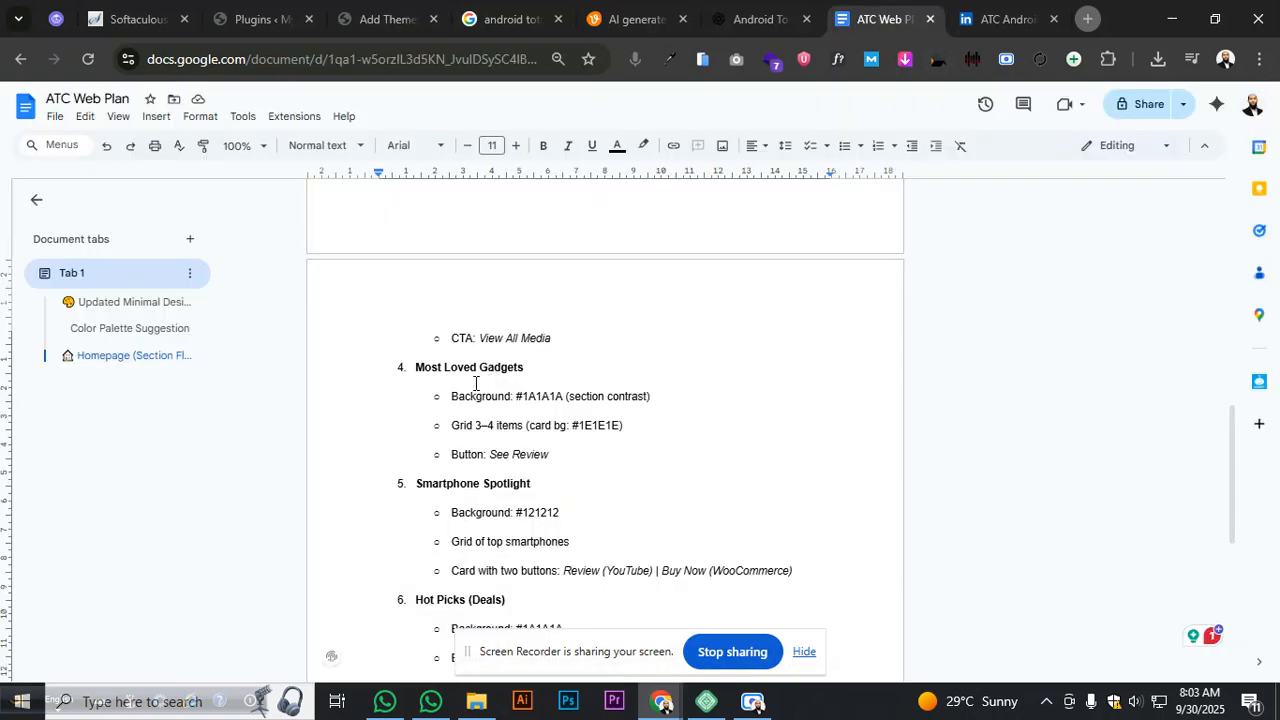
scroll(444, 391, "up", 8)
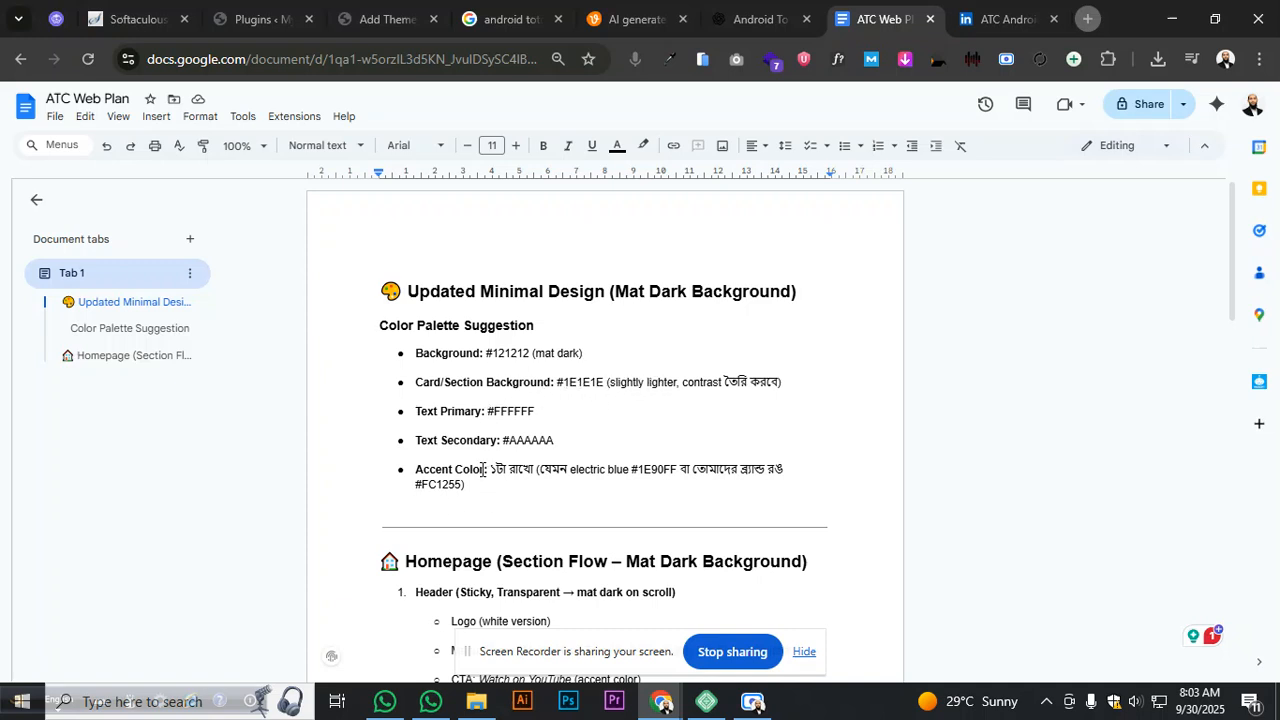
- Activate the Hello Elementor theme and bulk-deactivate all four installed plugins
left_click(383, 20)
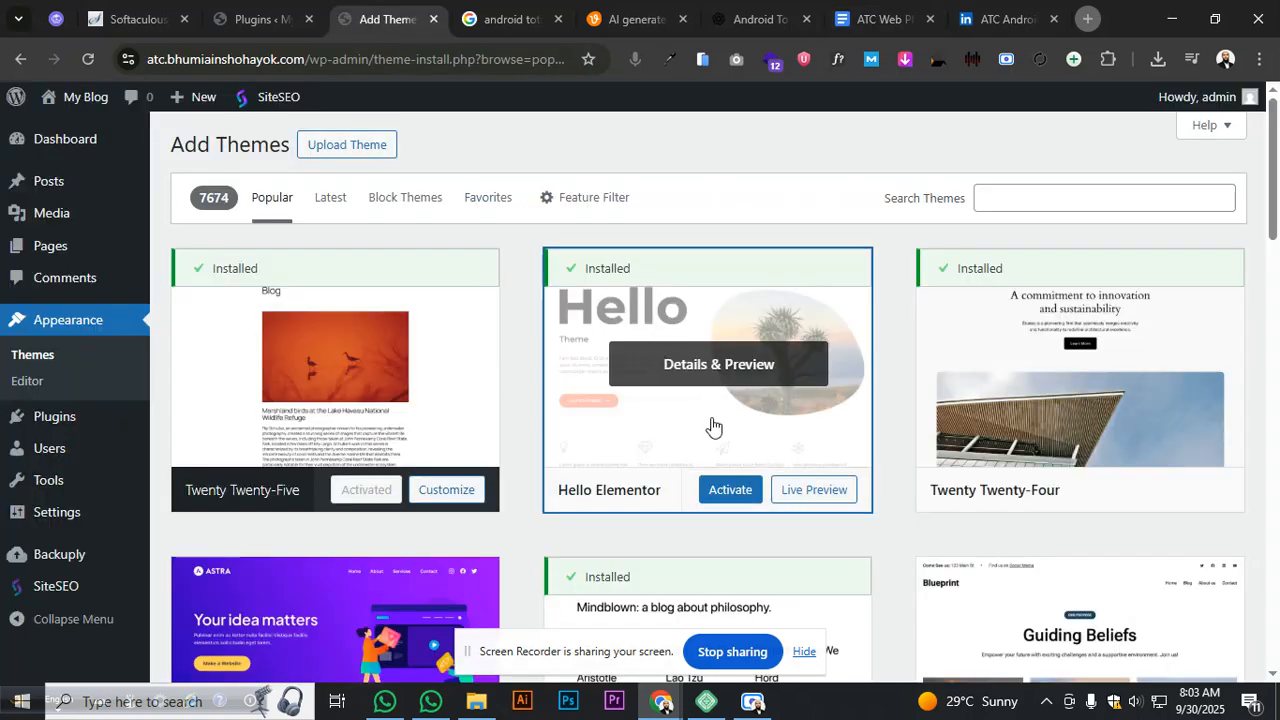
left_click(726, 490)
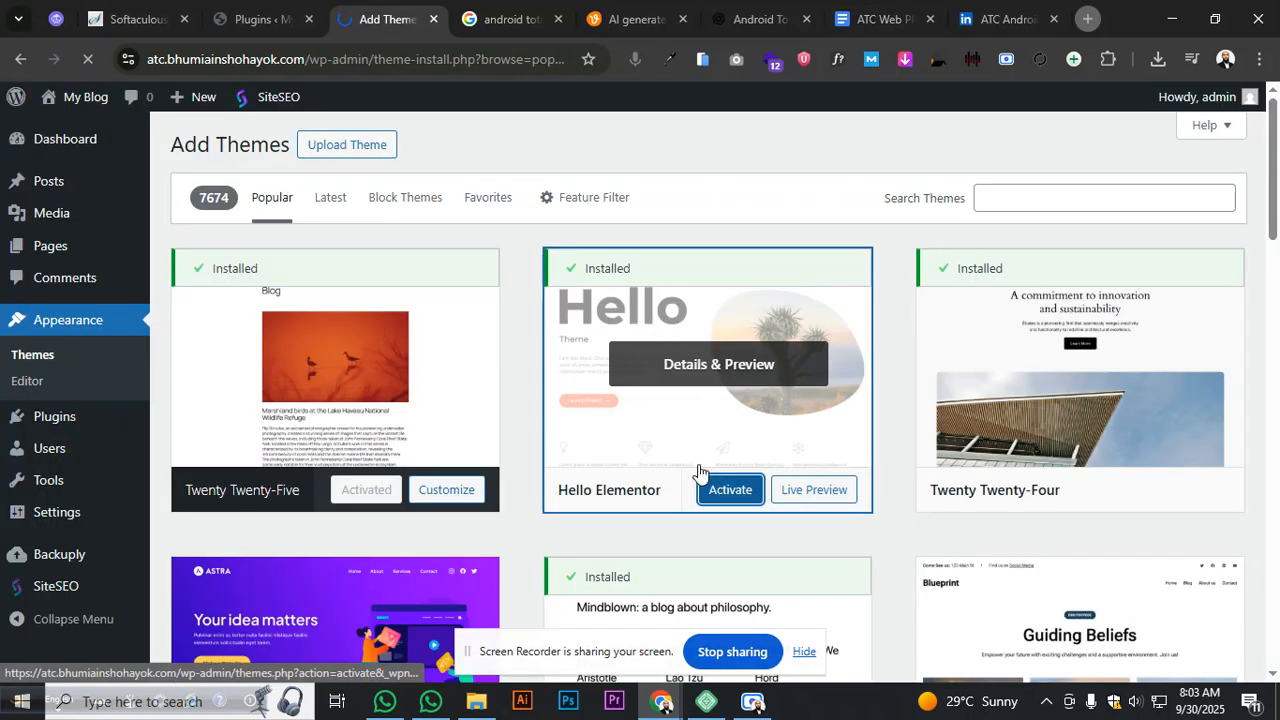
left_click(265, 20)
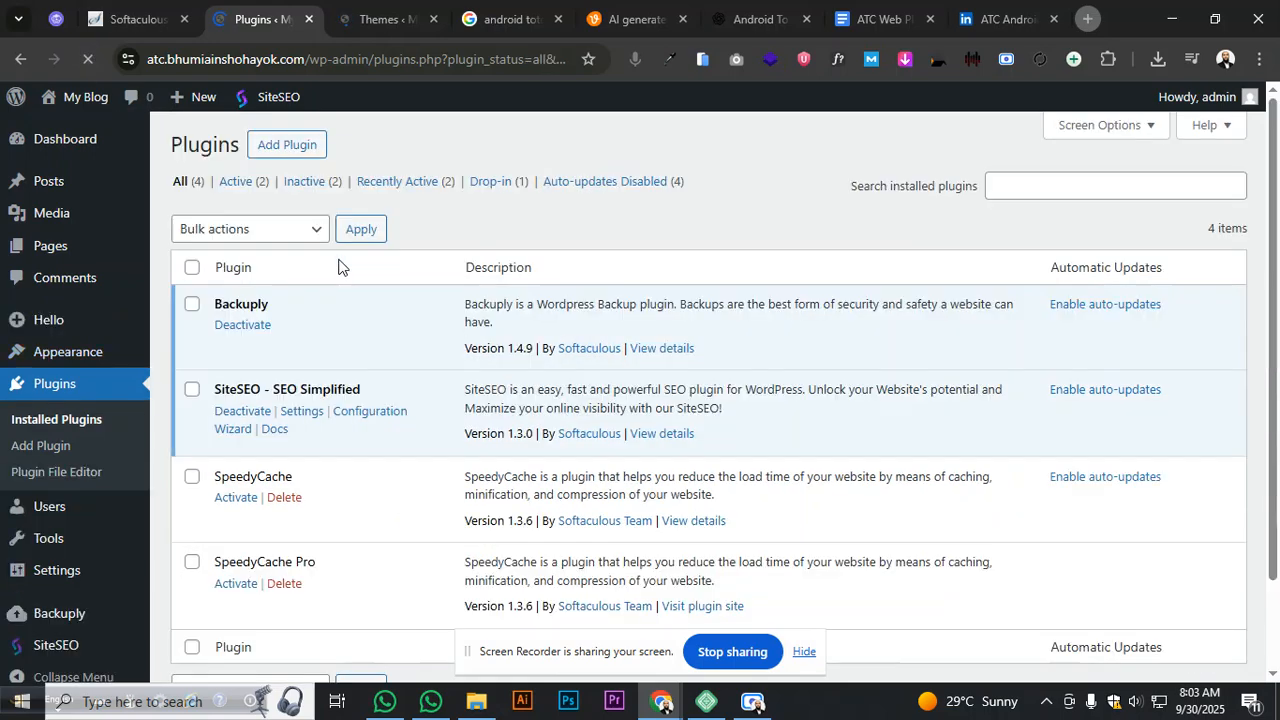
scroll(338, 266, "down", 2)
scroll(290, 278, "up", 3)
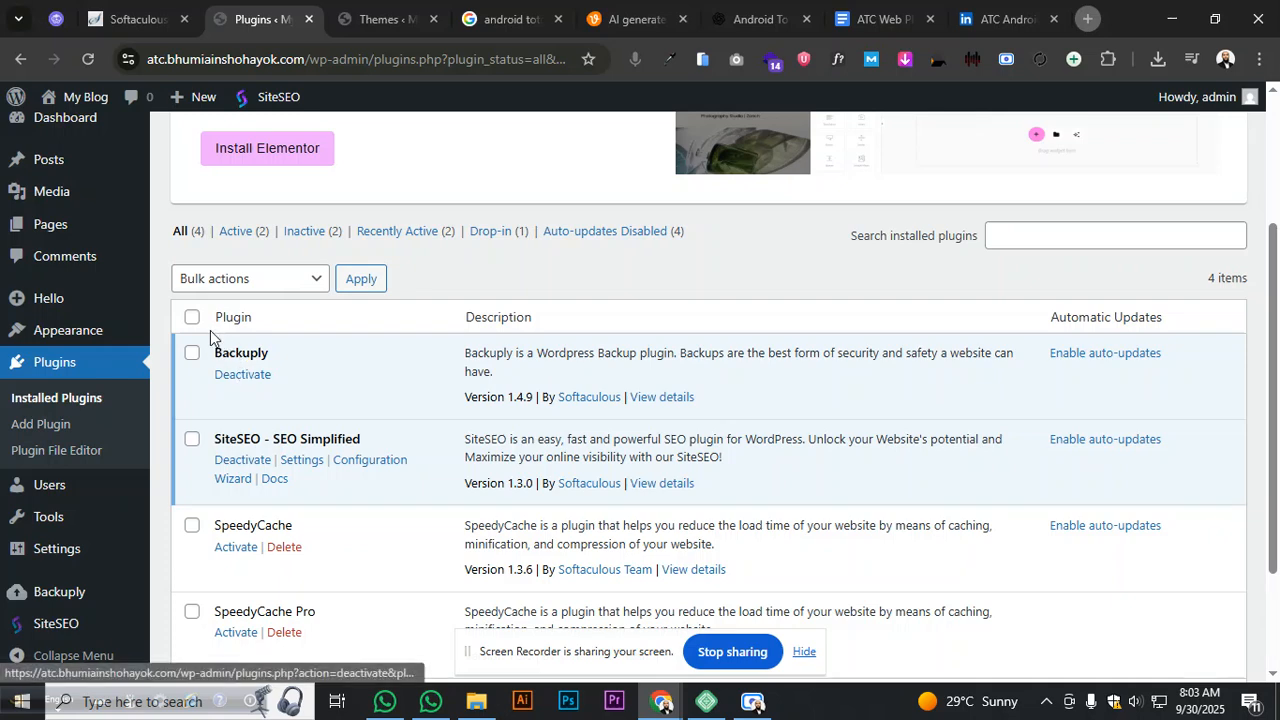
left_click(193, 320)
left_click(218, 283)
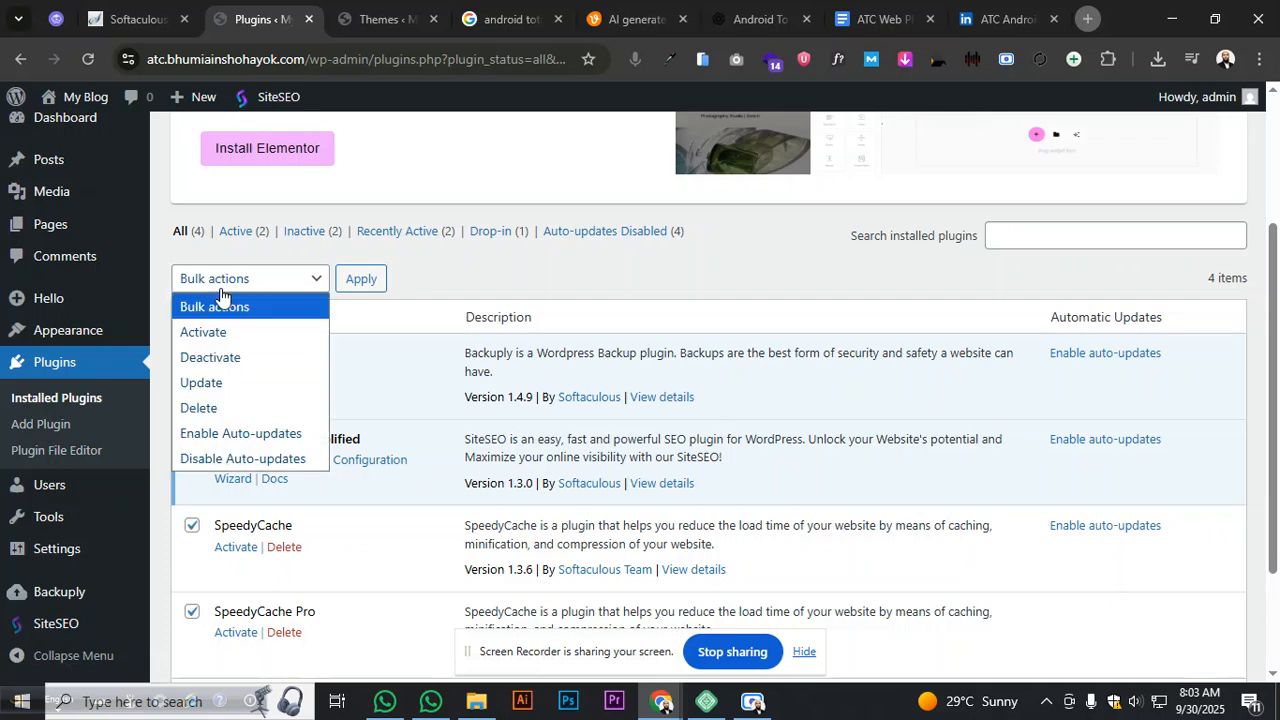
left_click(231, 366)
left_click(352, 281)
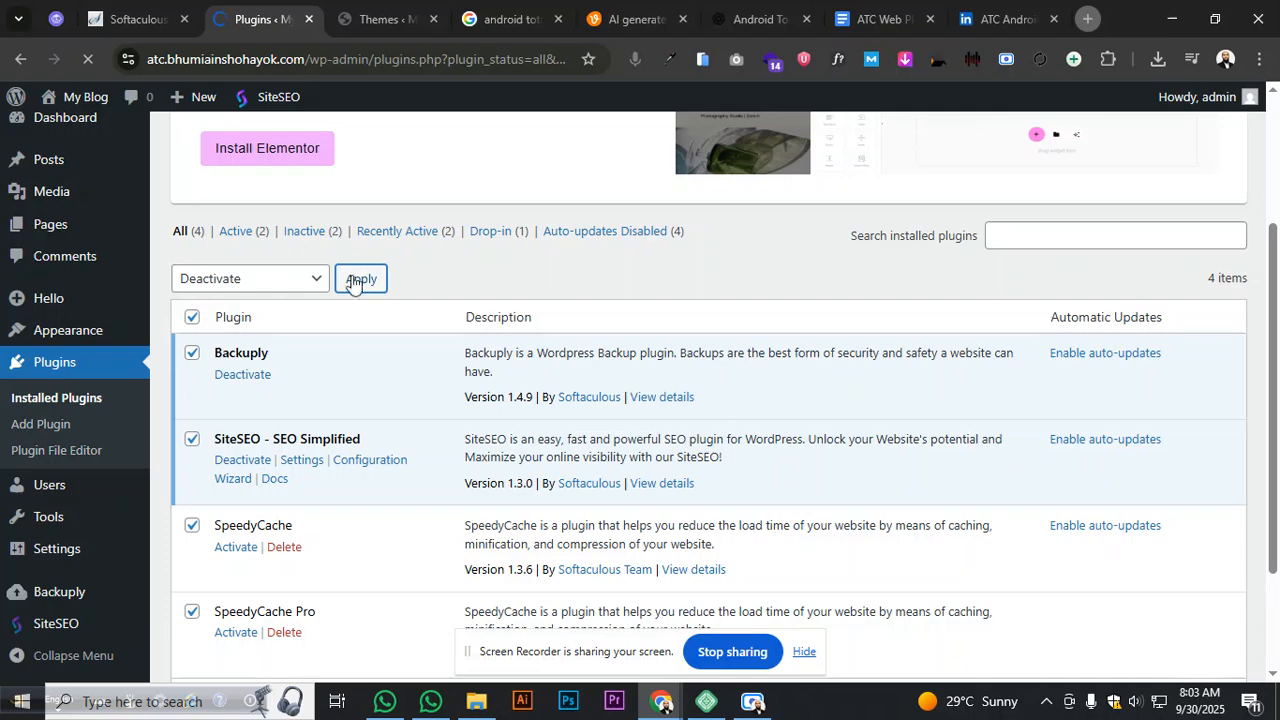
- Bulk-delete all the deactivated plugins and confirm
scroll(313, 364, "down", 3)
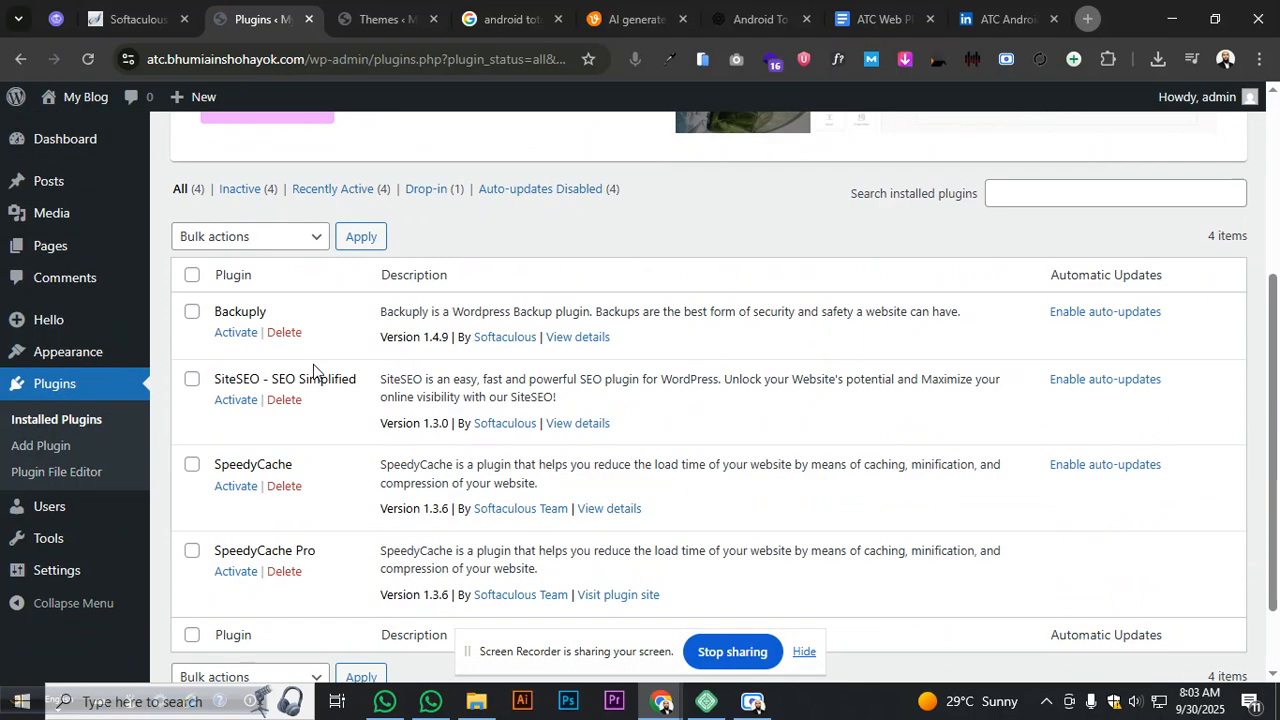
scroll(313, 364, "down", 1)
left_click(191, 179)
left_click(250, 141)
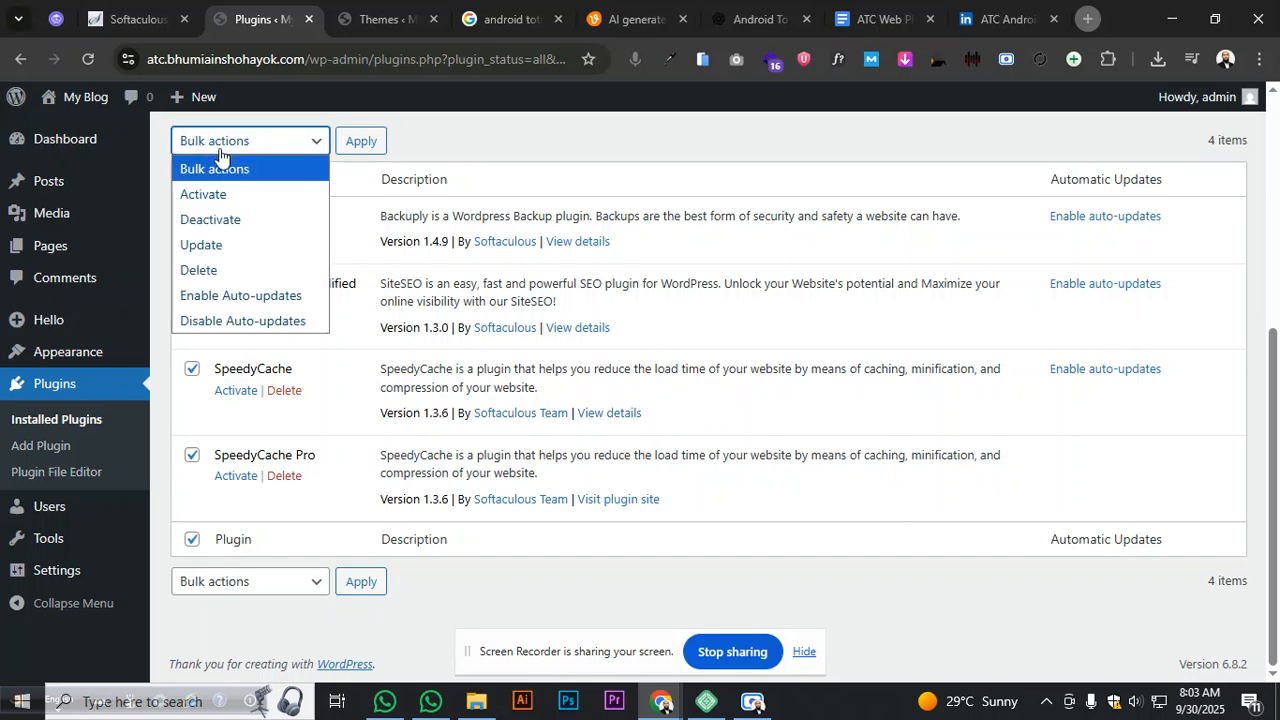
left_click(214, 270)
left_click(360, 141)
left_click(383, 19)
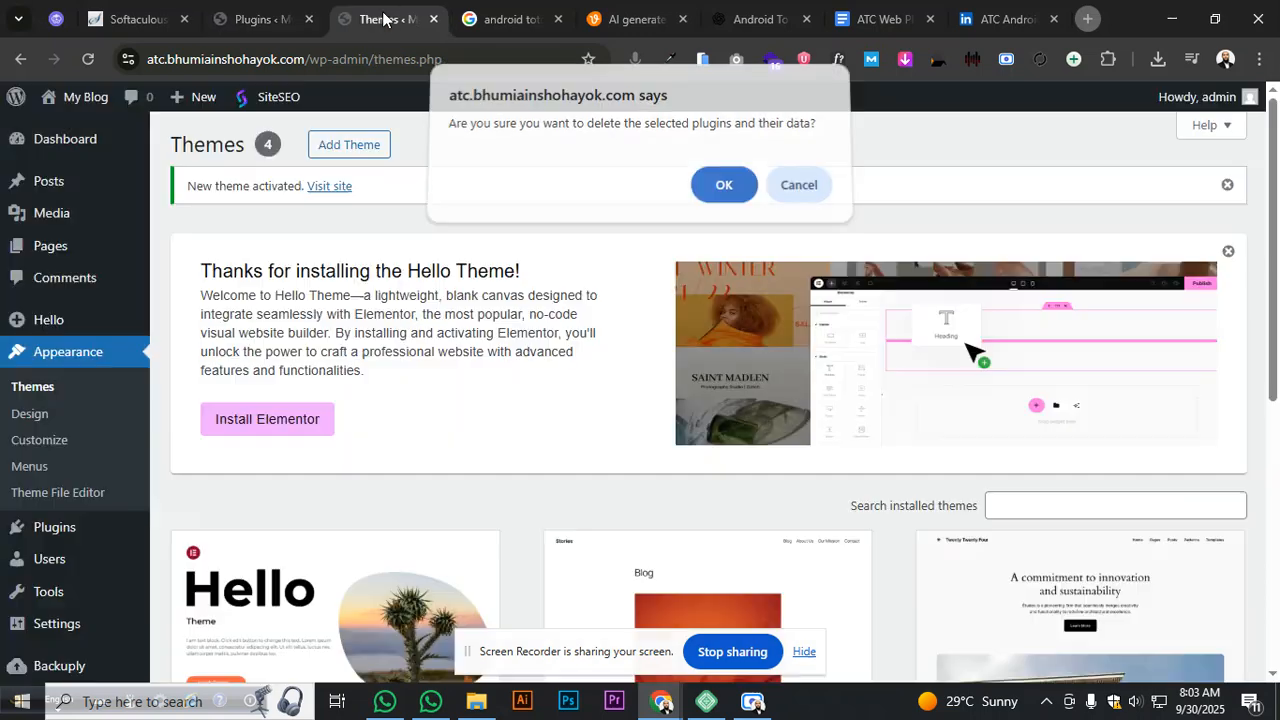
left_click(262, 19)
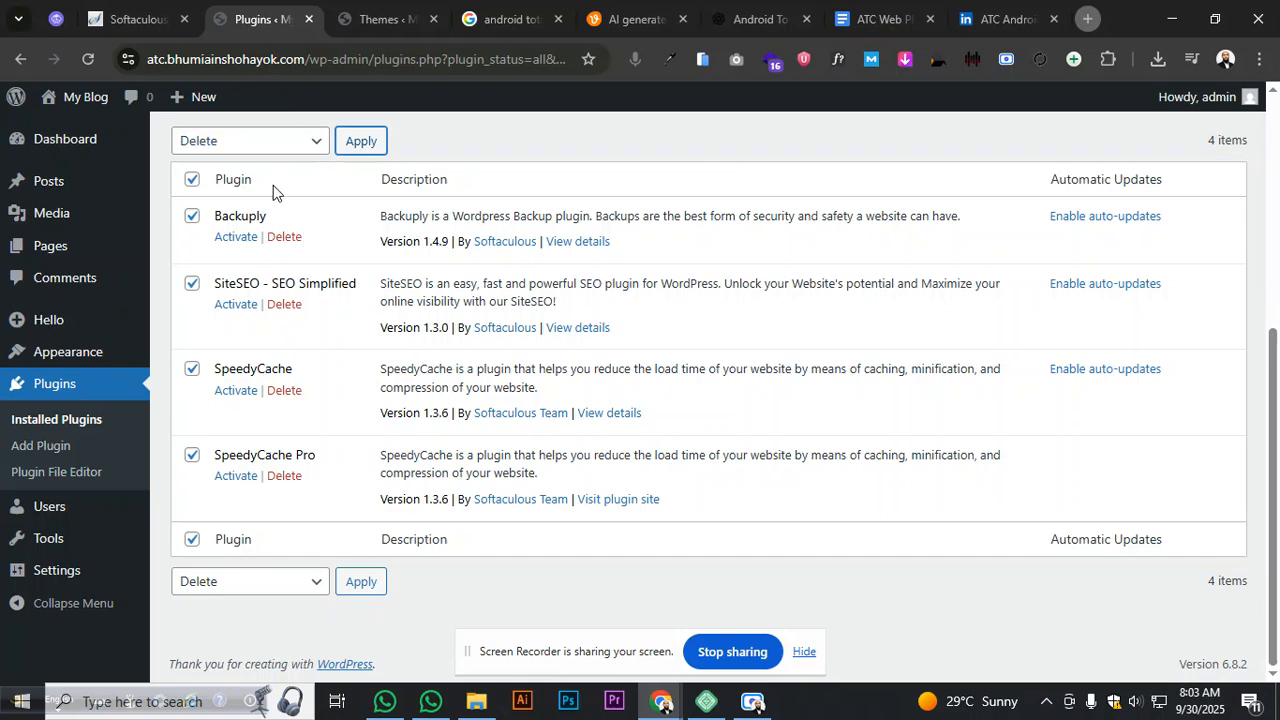
left_click(355, 141)
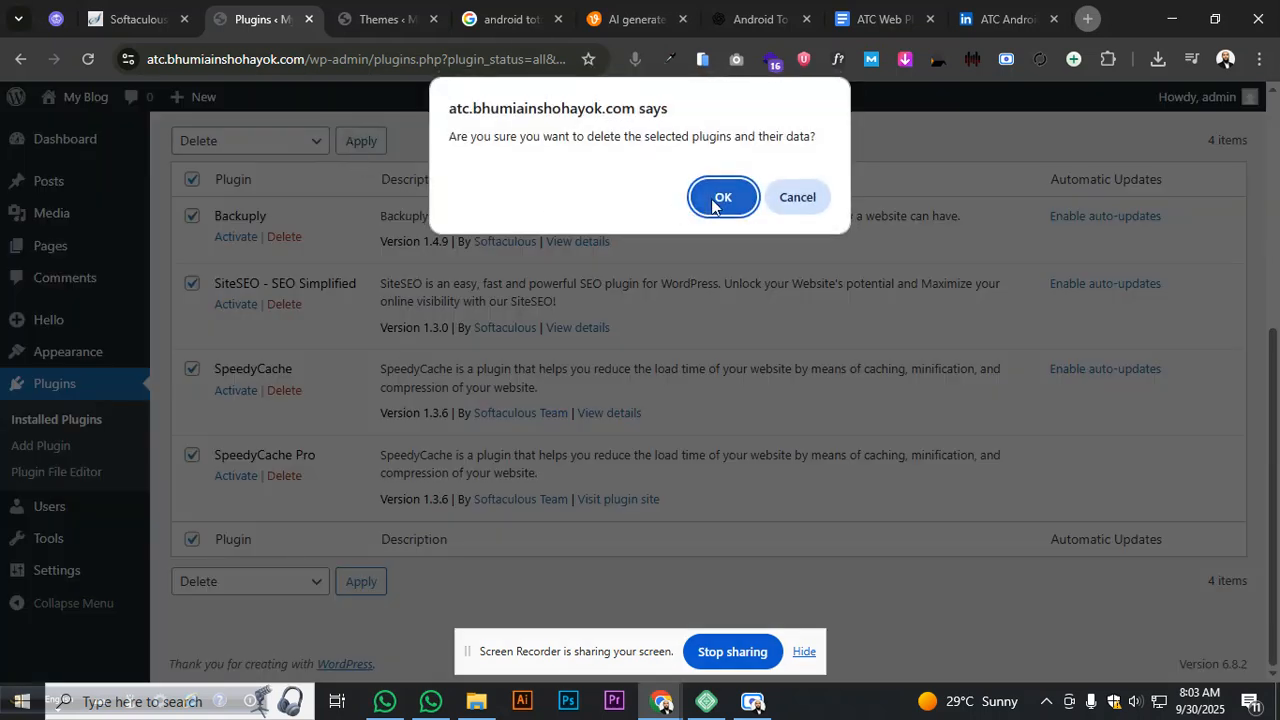
left_click(712, 200)
- Open two Add Plugins pages in new tabs from the Plugins menu
left_click(340, 22)
scroll(373, 270, "down", 3)
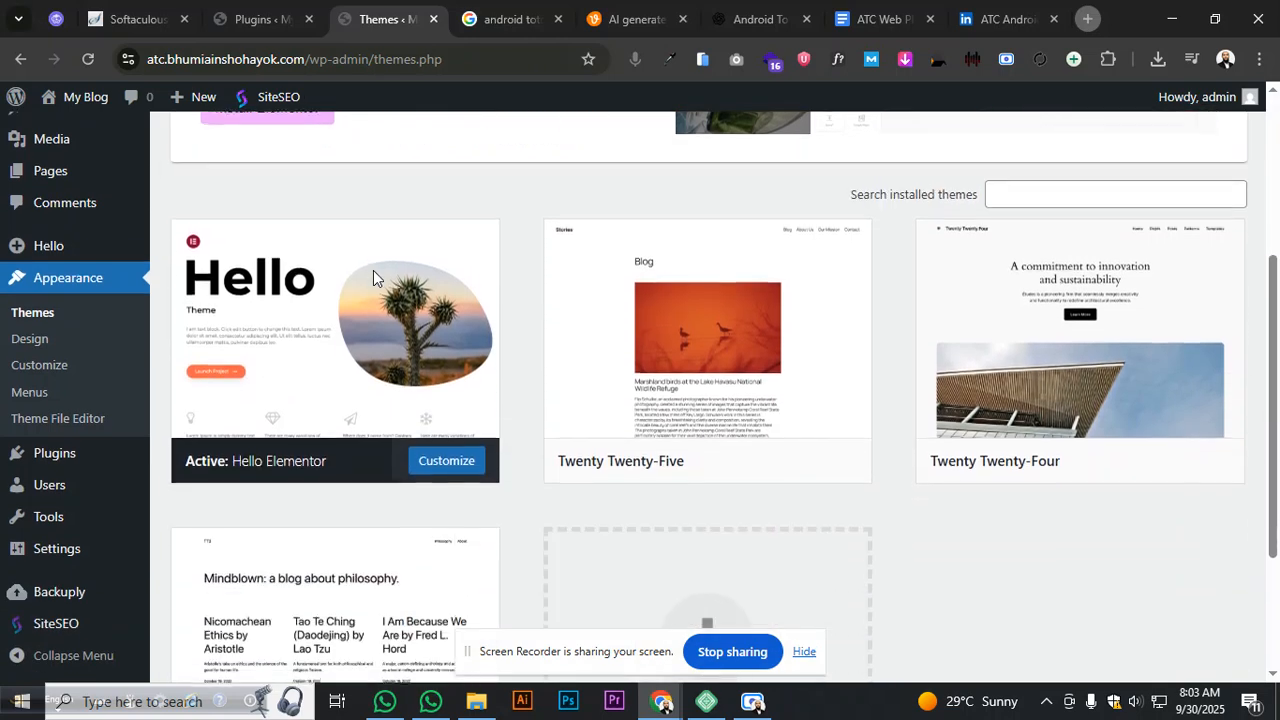
scroll(370, 278, "down", 3)
scroll(115, 432, "up", 3)
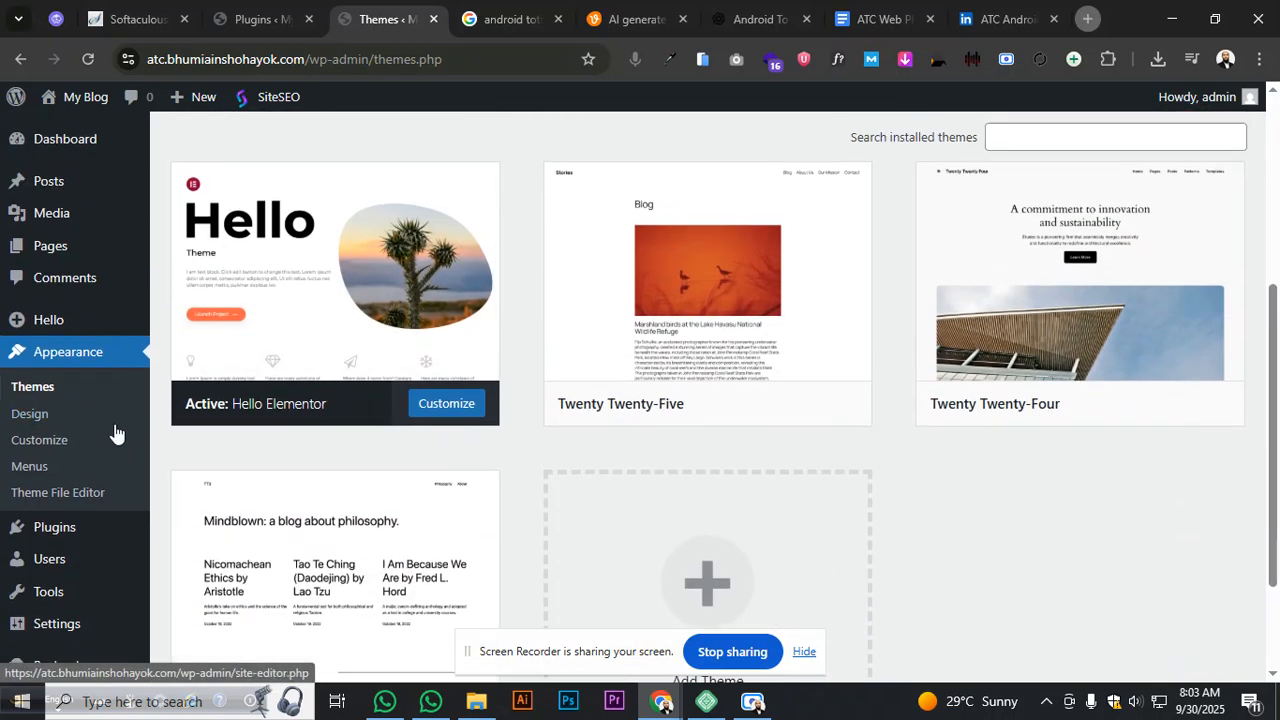
mouse_move(140, 535)
middle_click(200, 557)
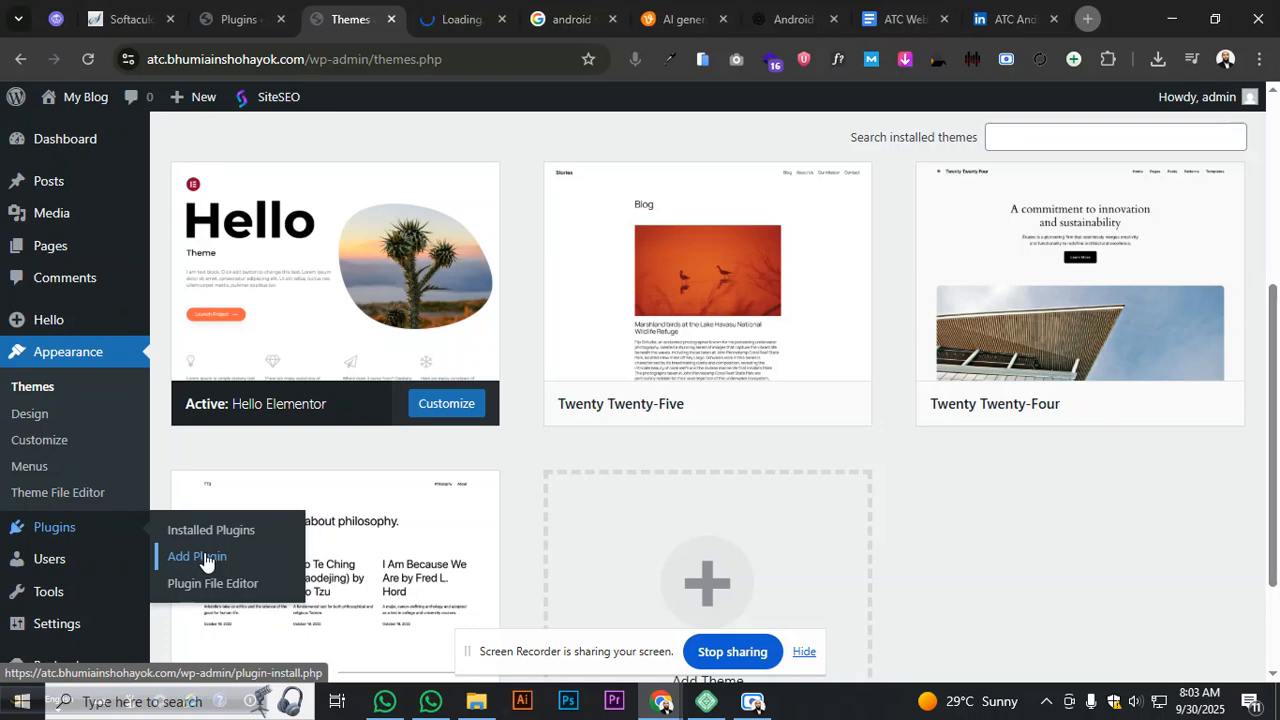
middle_click(204, 560)
left_click(420, 19)
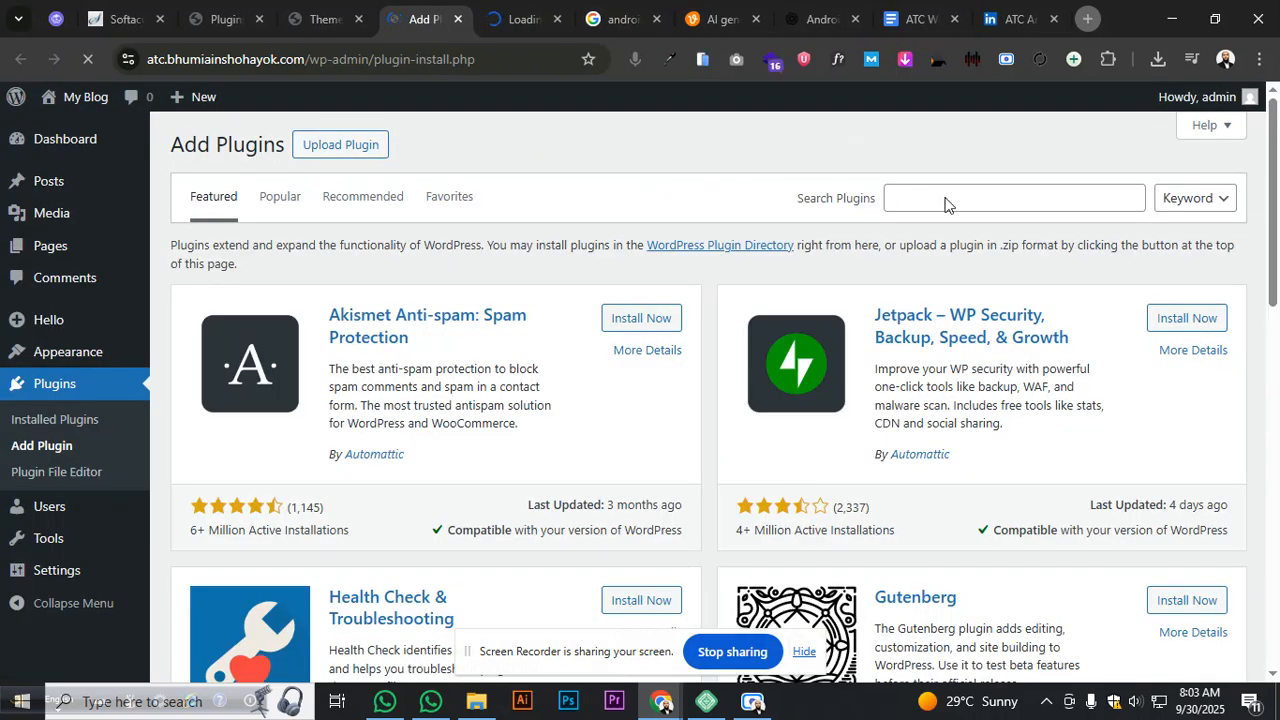
- Search plugins for 'elementor' and install Elementor Website Builder
left_click(945, 200)
left_click(1012, 268)
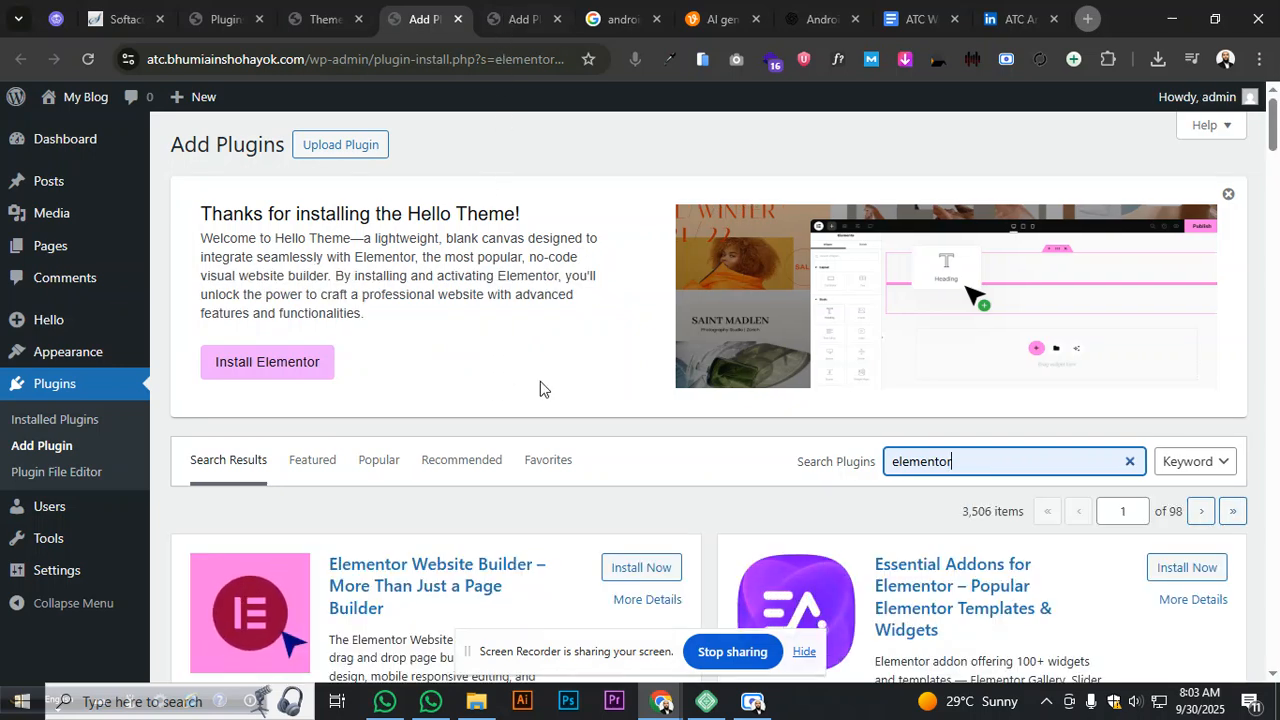
left_click(605, 568)
- Search for 'woo' in the other tab, quit the Local app, and install WooCommerce
left_click(520, 19)
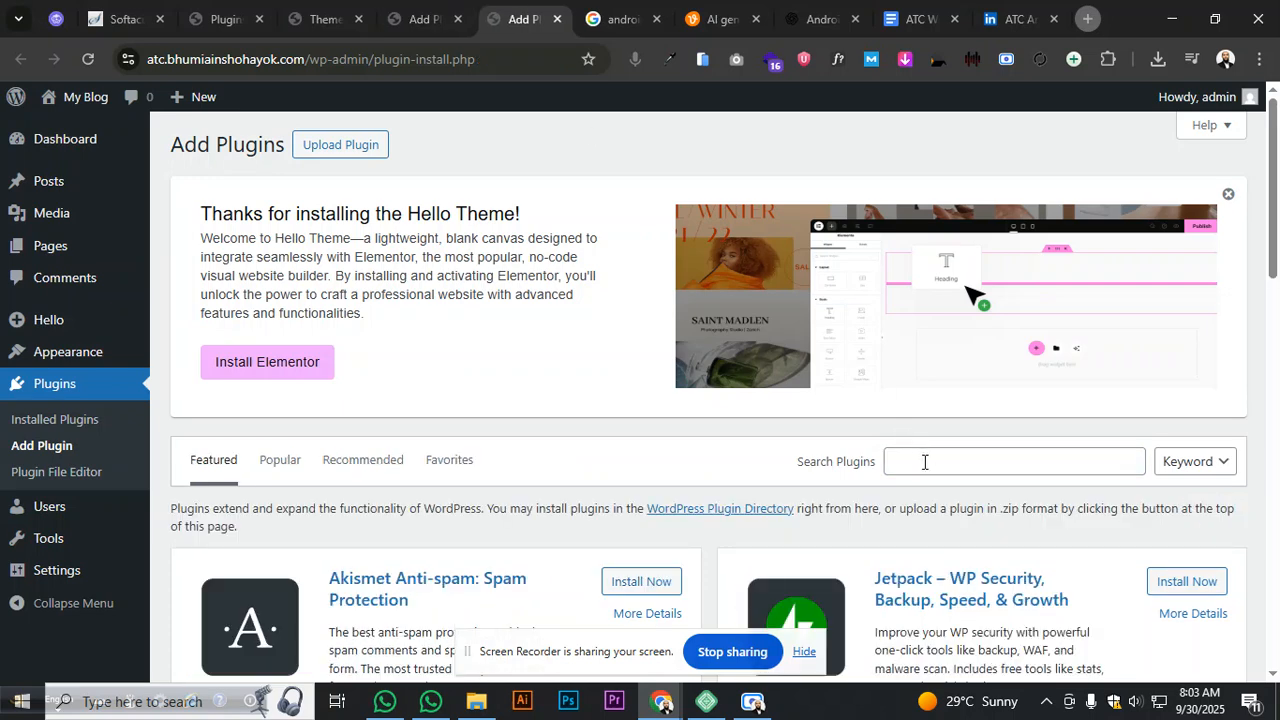
left_click(928, 465)
type("woo")
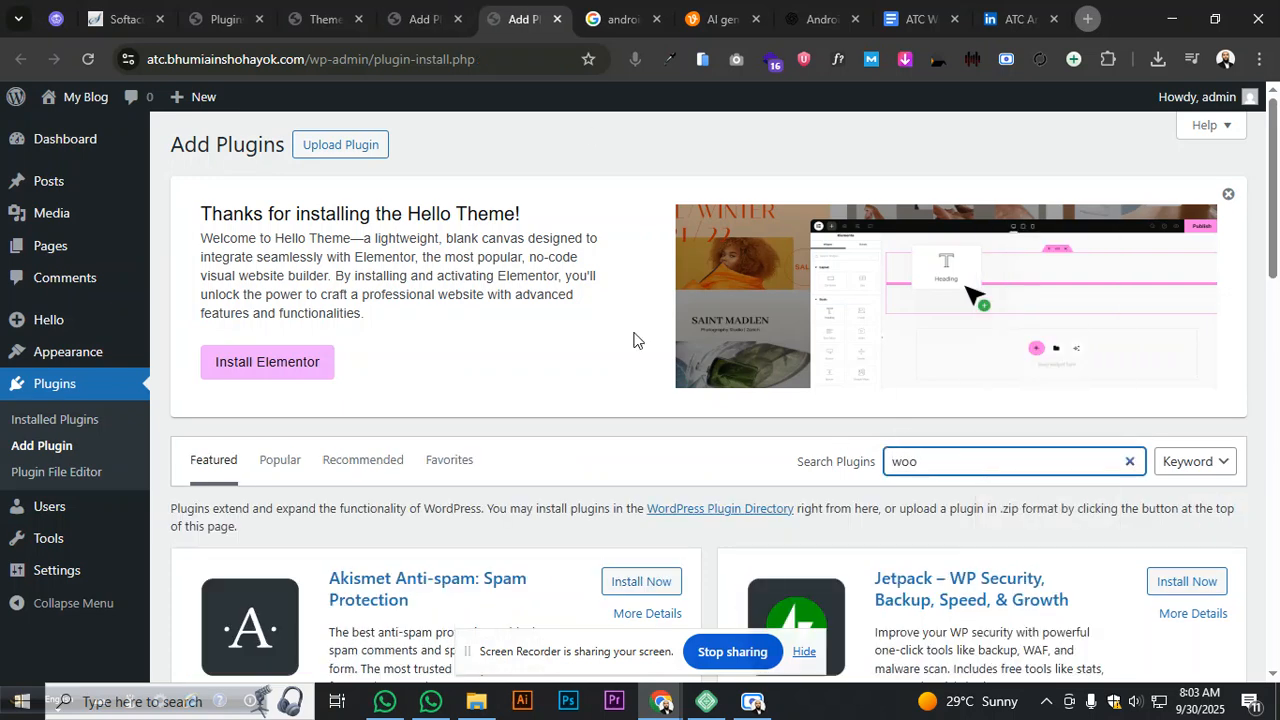
left_click(420, 19)
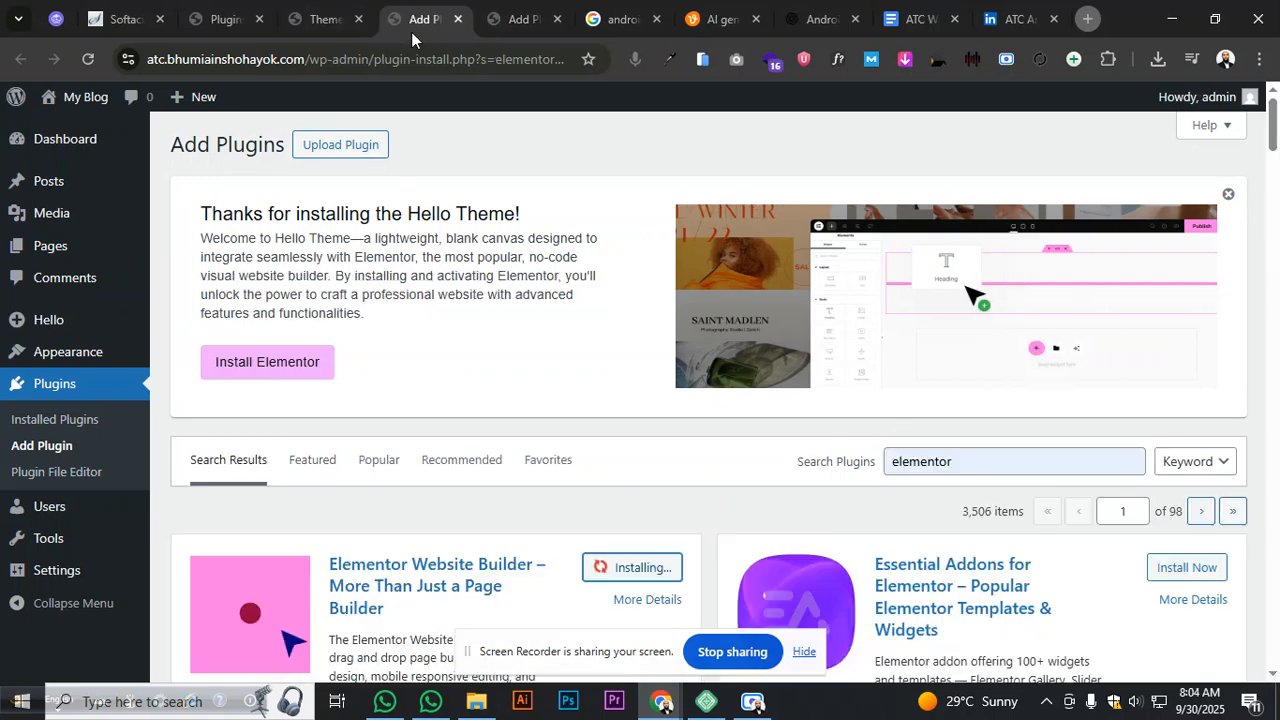
left_click(487, 28)
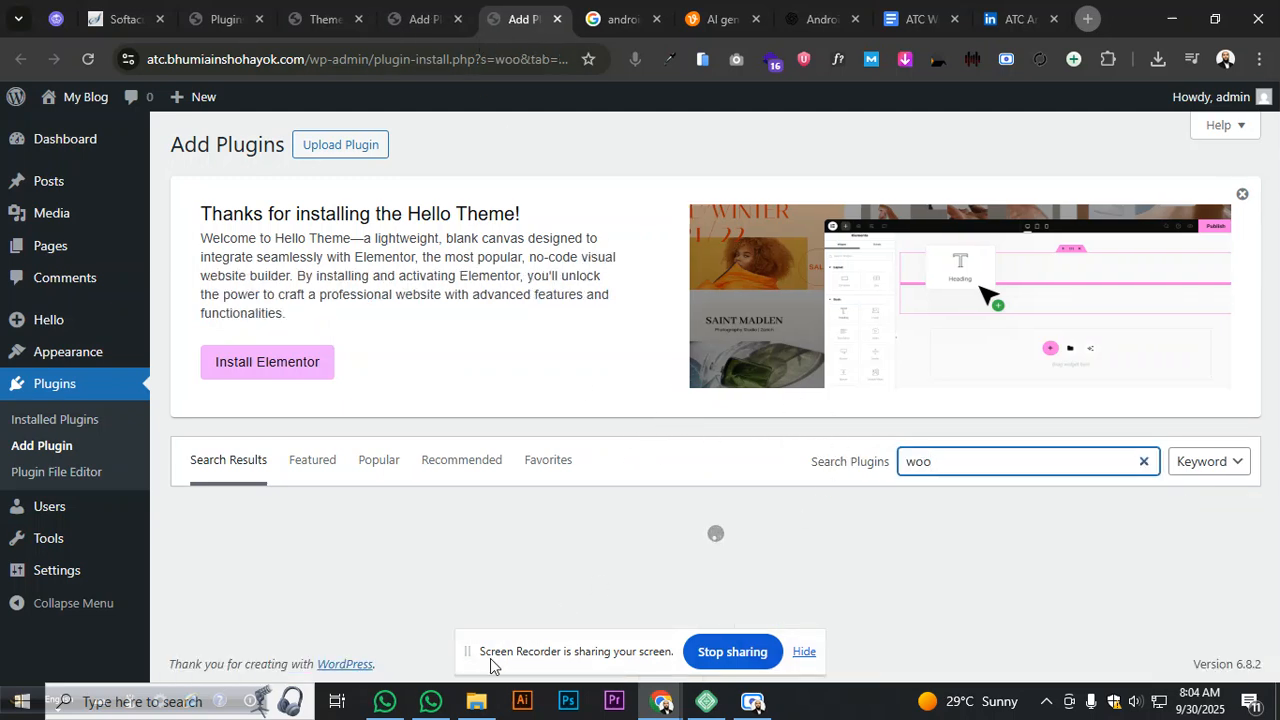
left_click_drag(473, 660, 895, 714)
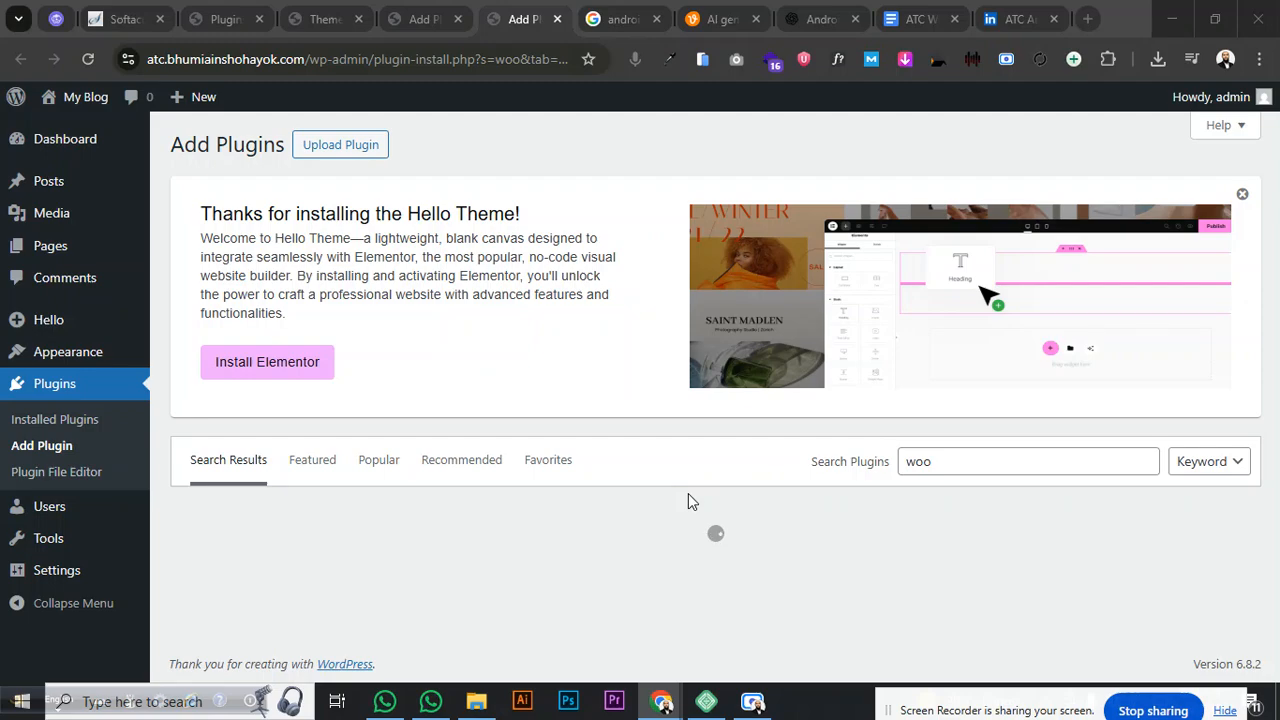
mouse_move(707, 700)
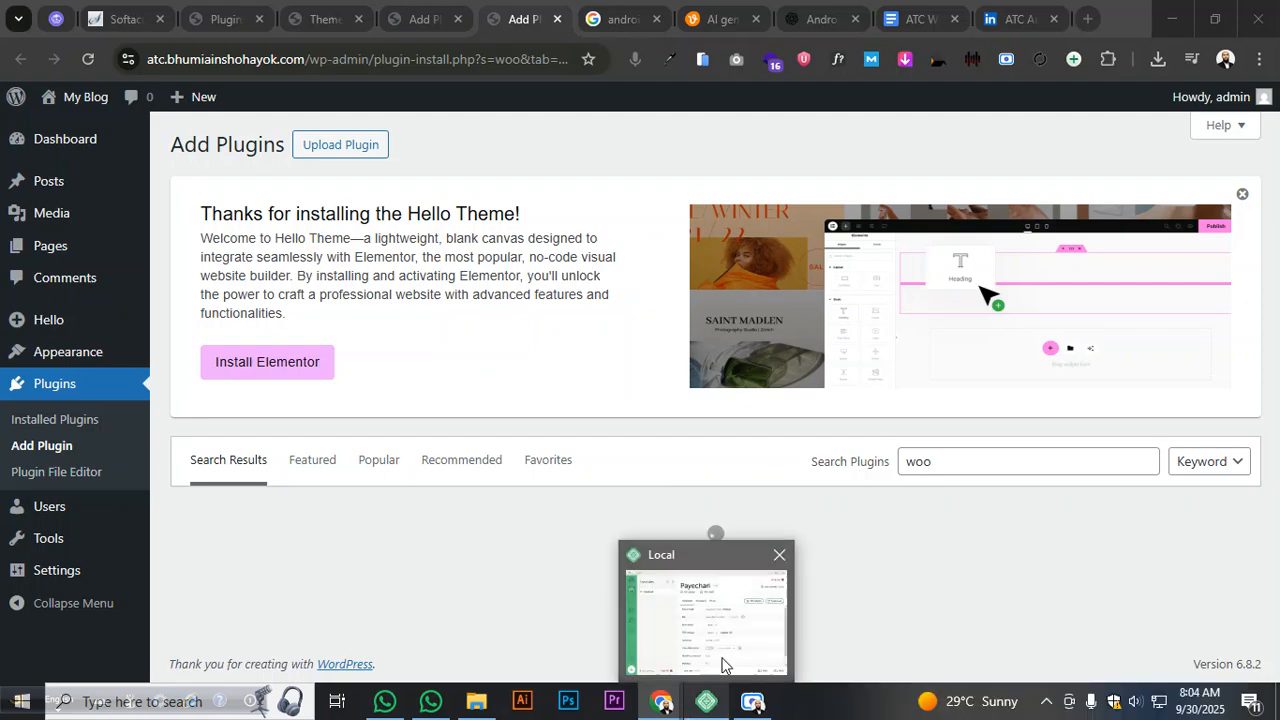
left_click(779, 554)
left_click(731, 352)
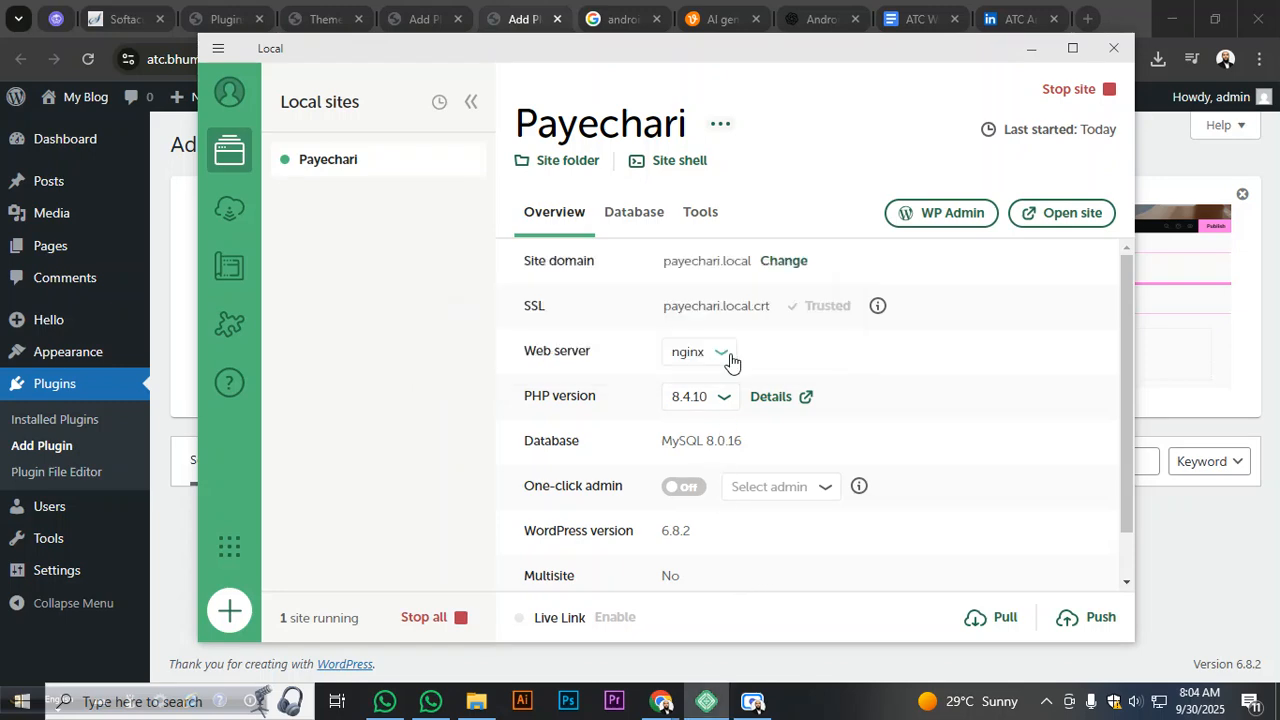
left_click(635, 578)
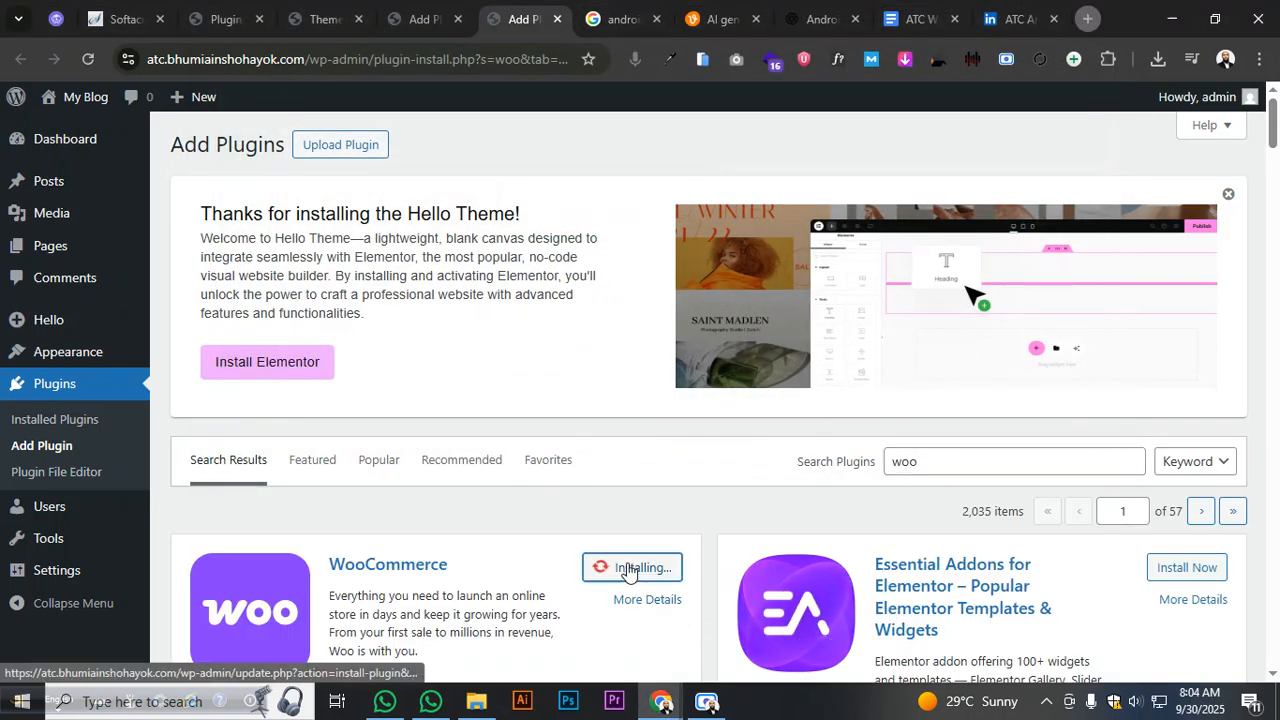
- Activate Elementor and close the Softaculous tab
key("ctrl+shift+Tab")
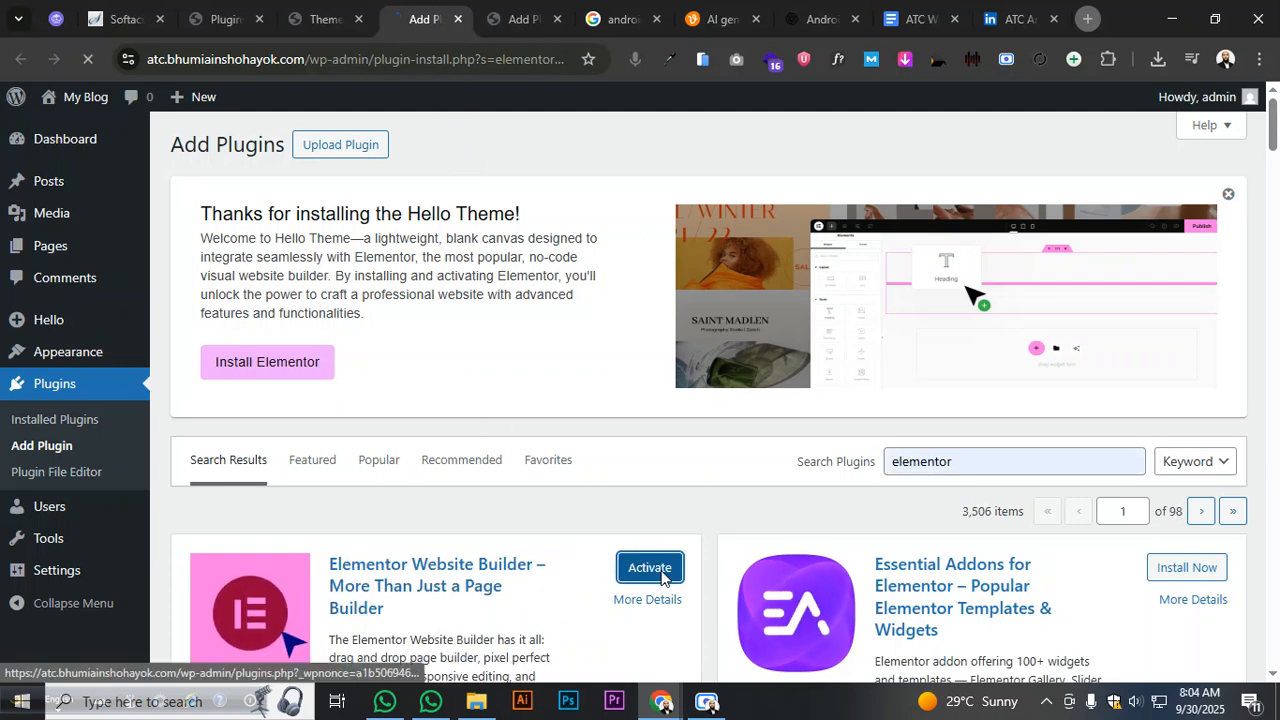
left_click(650, 568)
left_click(305, 25)
key("ctrl+shift+Tab")
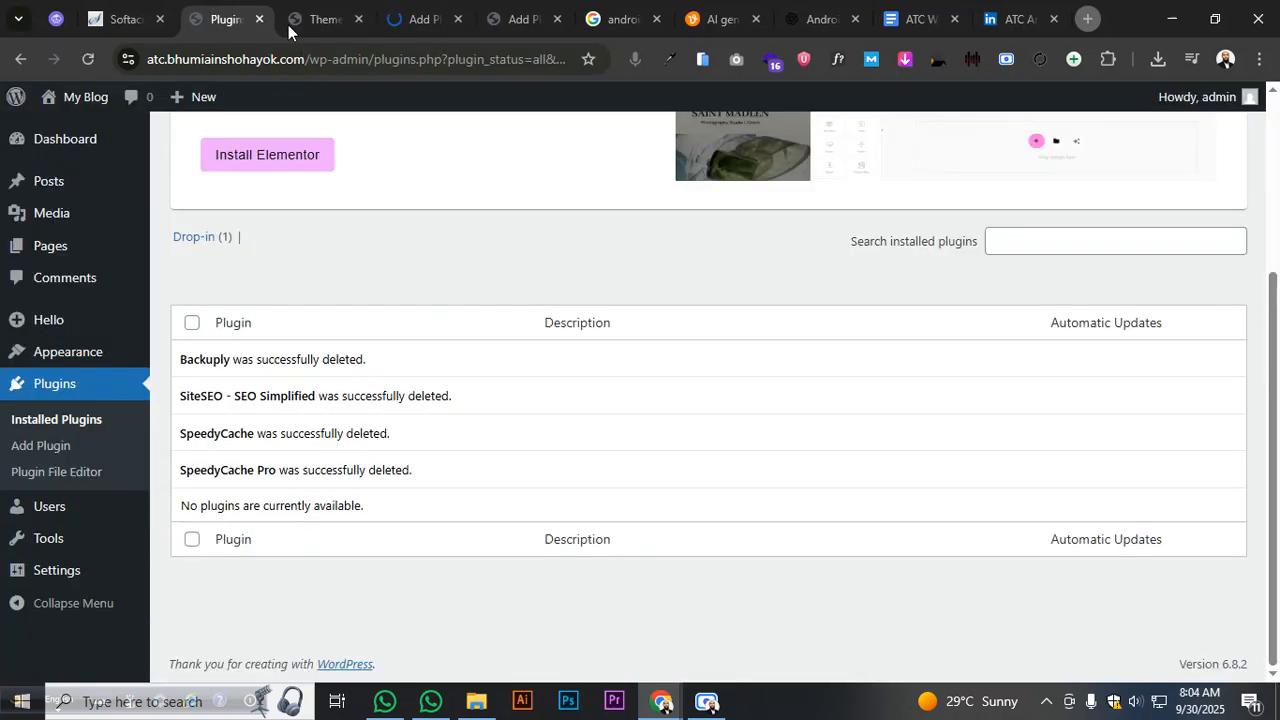
left_click_drag(330, 21, 262, 20)
left_click(159, 19)
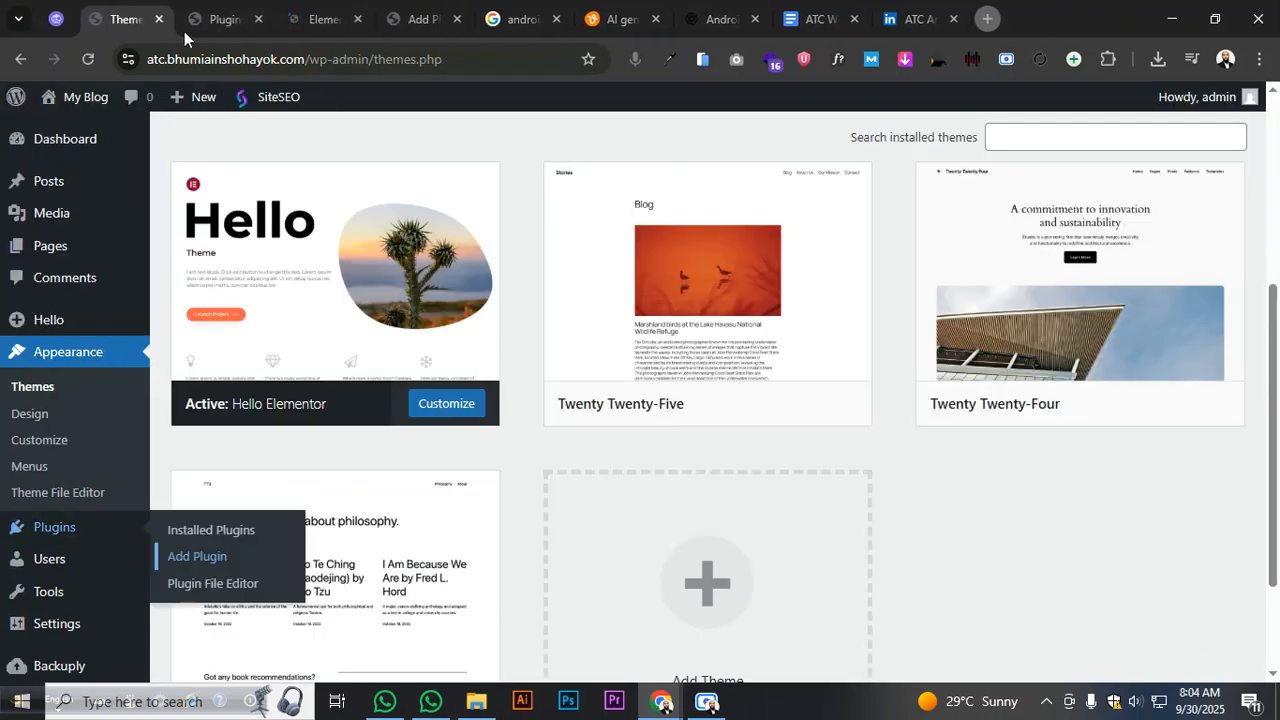
- Exit the Elementor onboarding wizard to land on the Dashboard
left_click(217, 21)
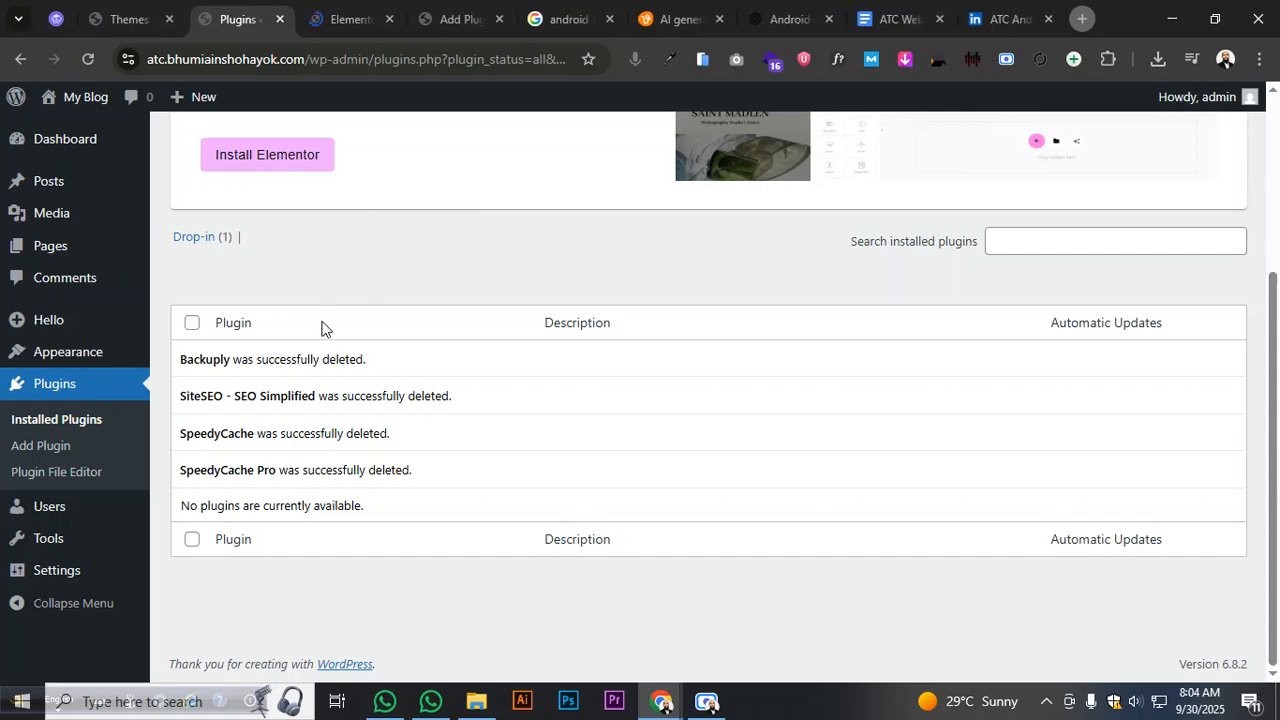
scroll(315, 290, "up", 2)
left_click(348, 31)
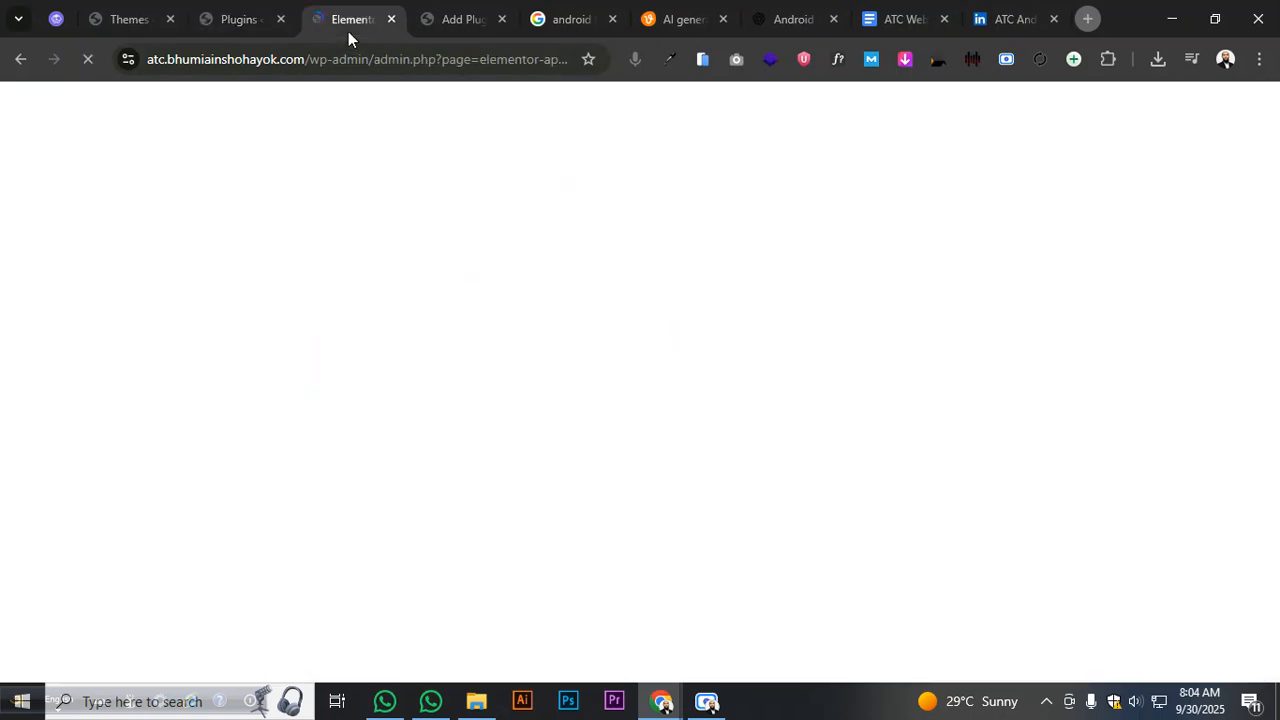
left_click(446, 20)
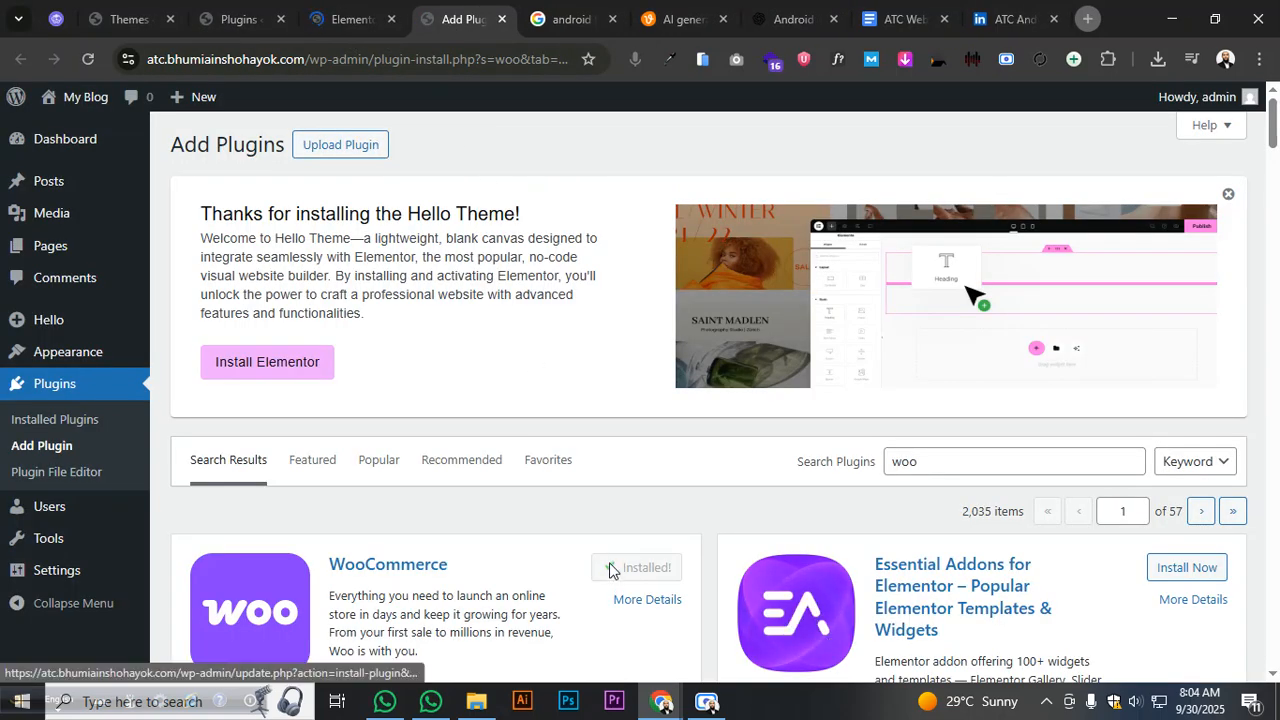
left_click(334, 27)
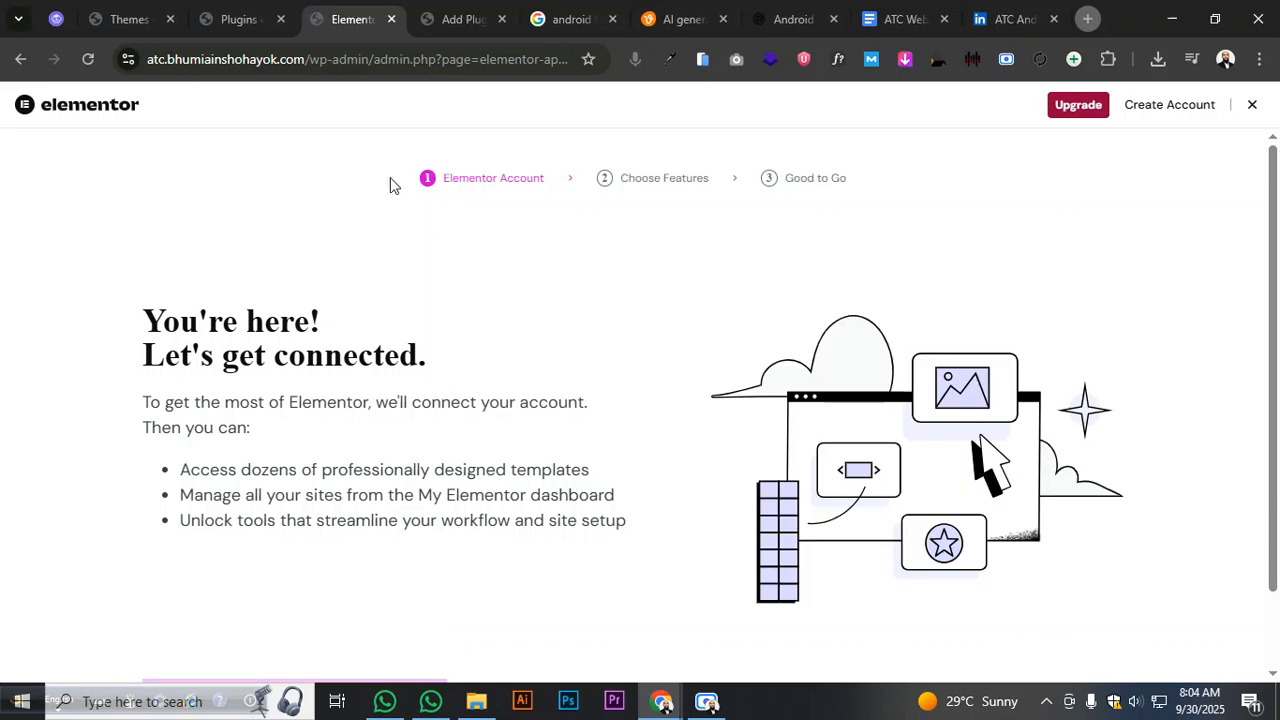
left_click(1251, 106)
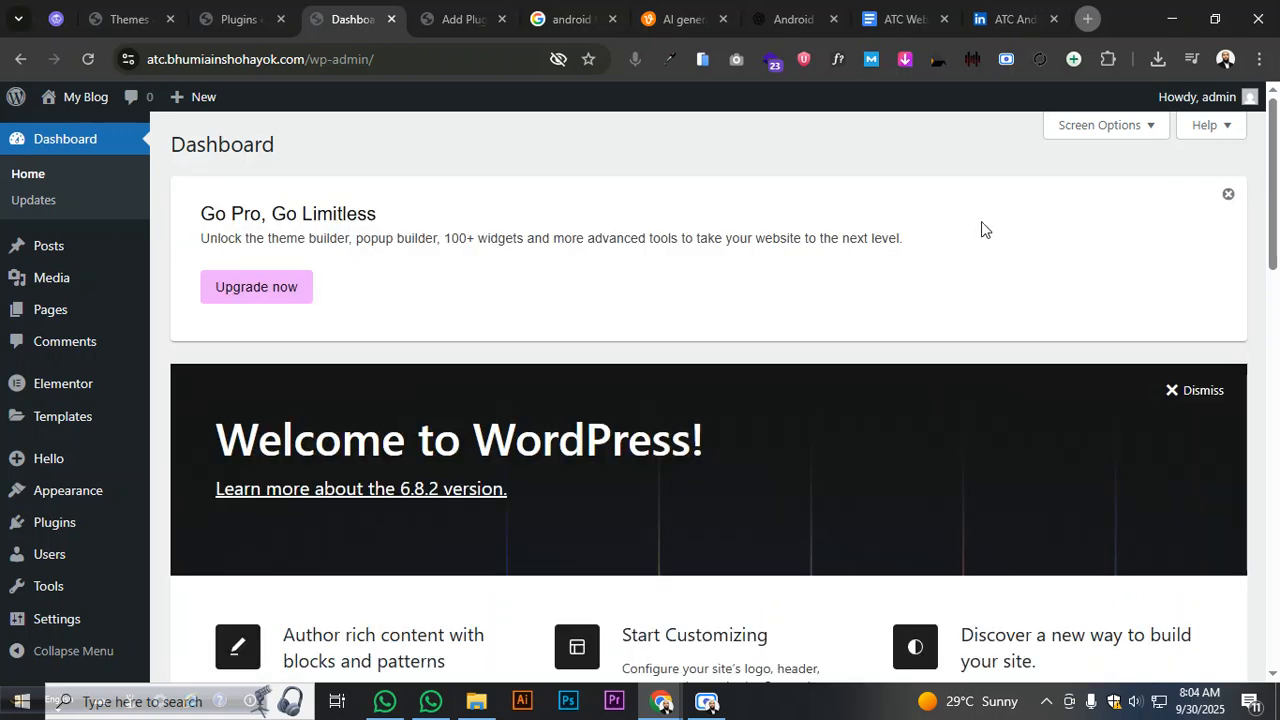
- Hide the Elementor Overview, Site Health, At a Glance, Activity, Events and Quick Draft dashboard panels
left_click_drag(983, 230, 946, 131)
left_click(1112, 130)
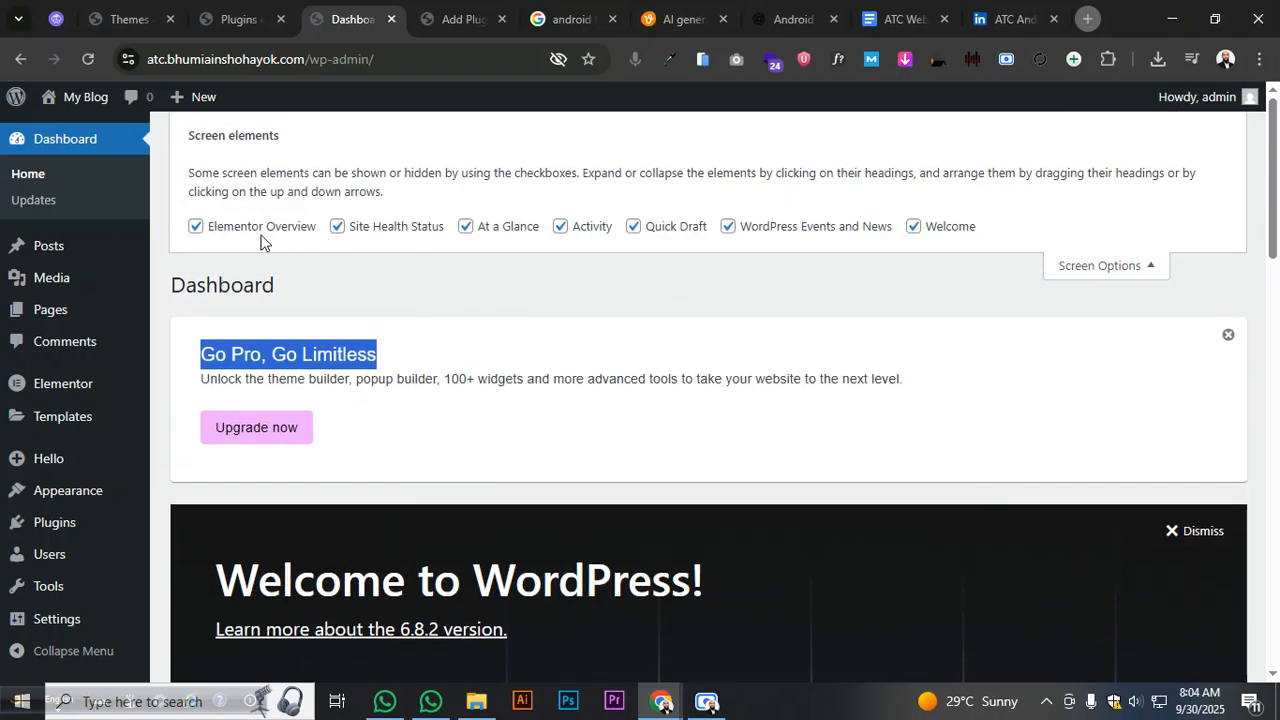
left_click(261, 229)
left_click(388, 228)
left_click(520, 228)
left_click(590, 228)
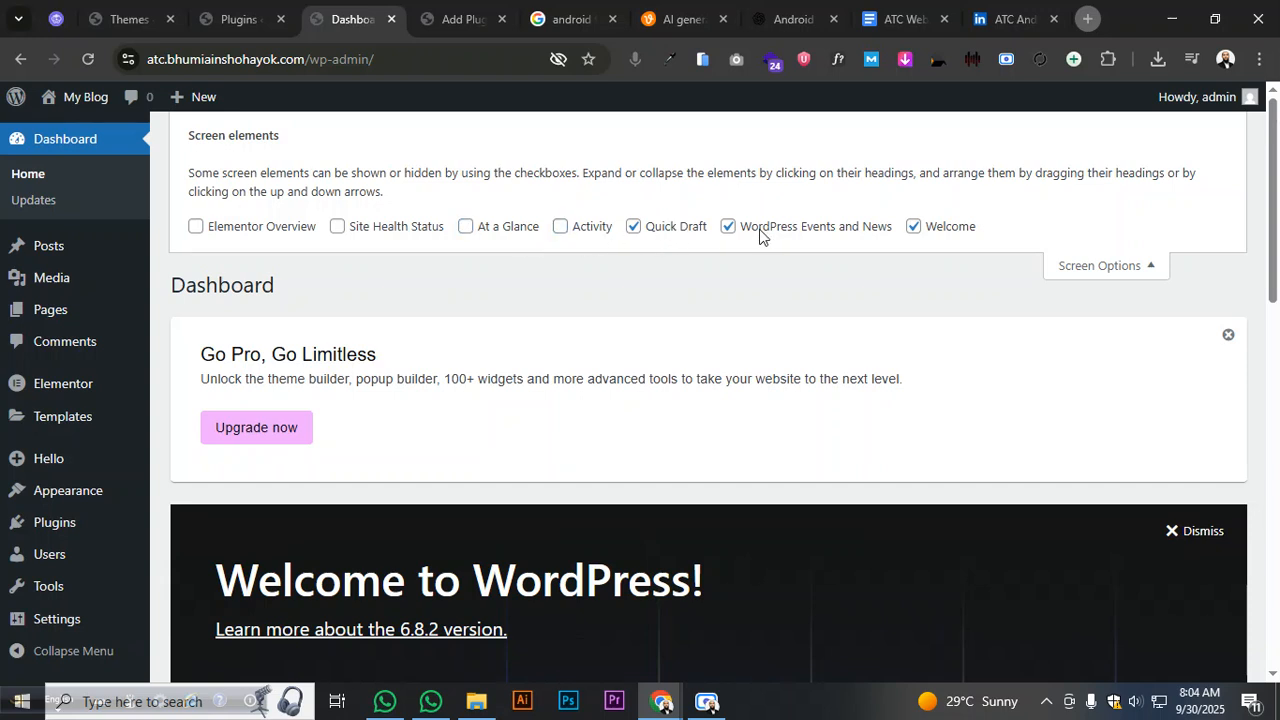
left_click(727, 226)
left_click(633, 226)
left_click(1053, 266)
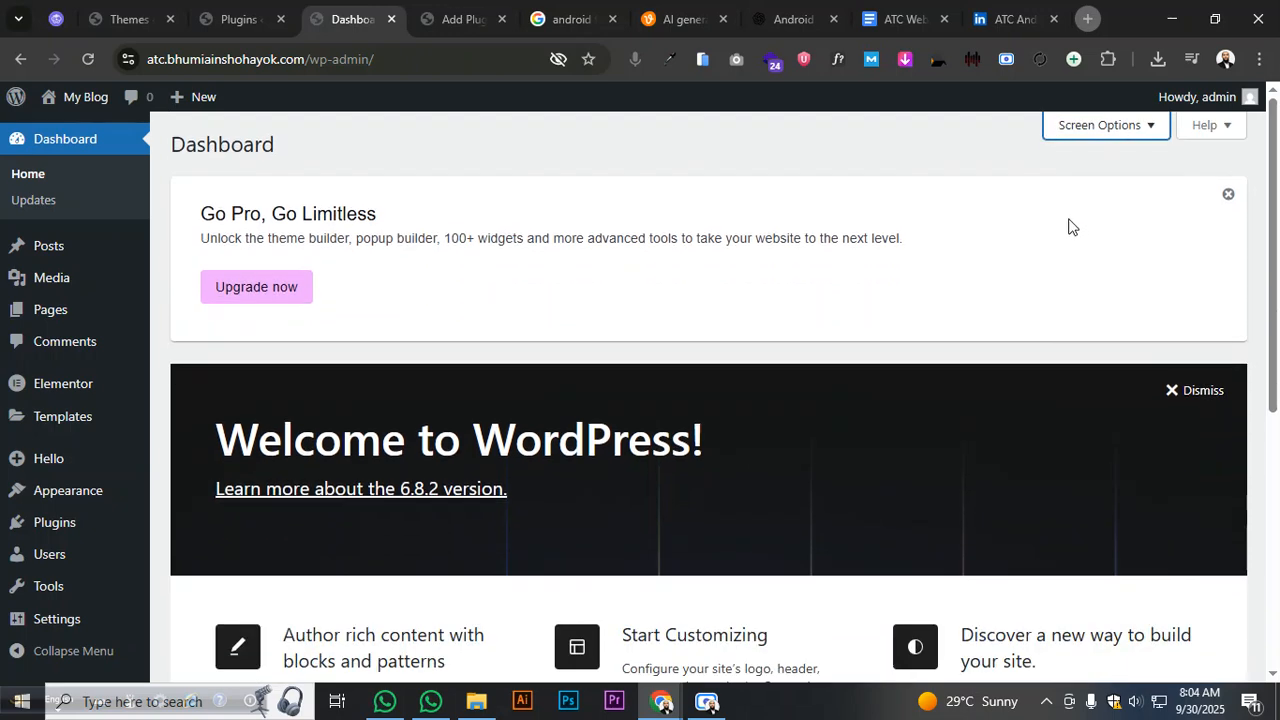
left_click(671, 198)
- Activate the WooCommerce plugin from its search results
left_click(423, 22)
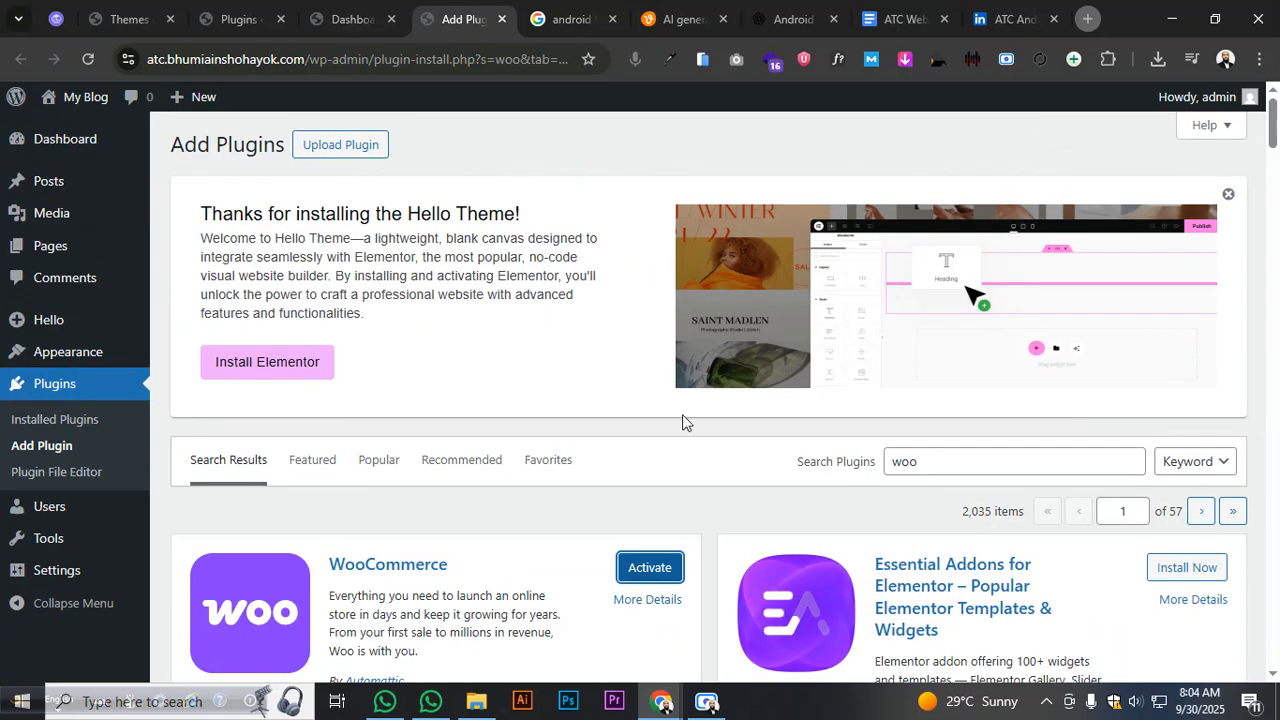
scroll(683, 420, "down", 2)
left_click(645, 420)
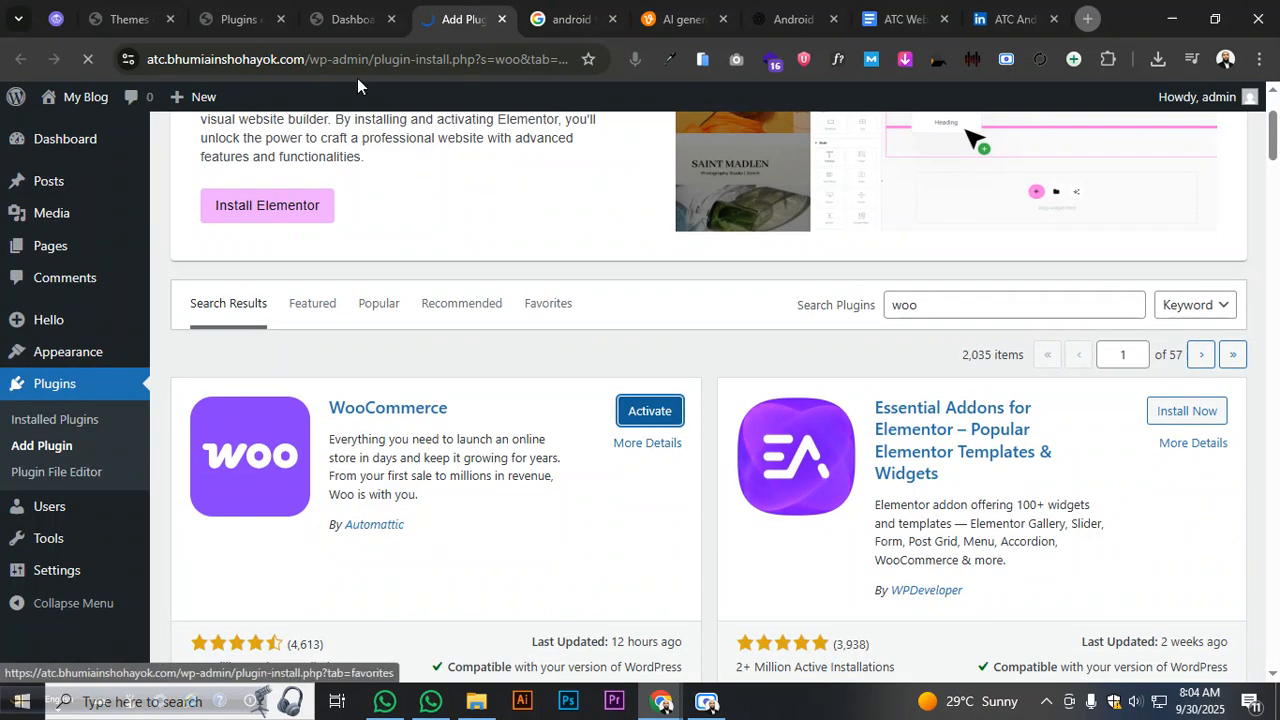
left_click(240, 19)
scroll(613, 357, "down", 1)
scroll(613, 357, "up", 2)
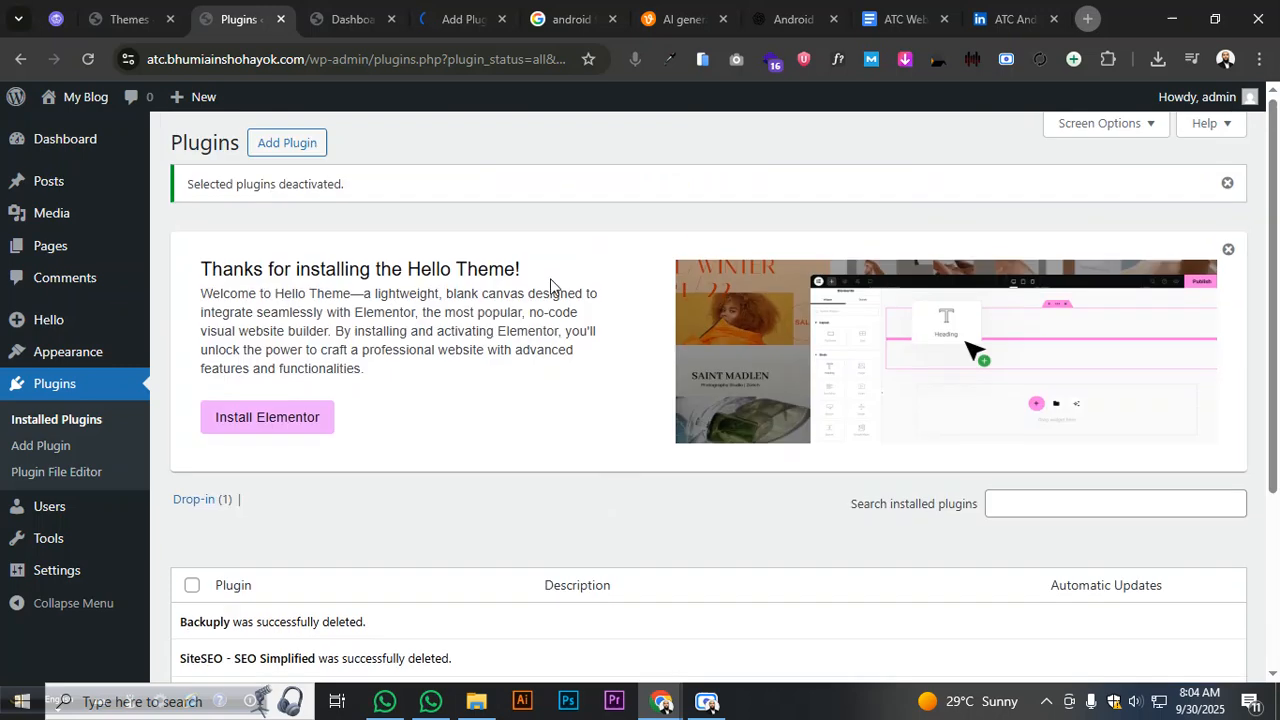
left_click(352, 19)
scroll(515, 300, "down", 2)
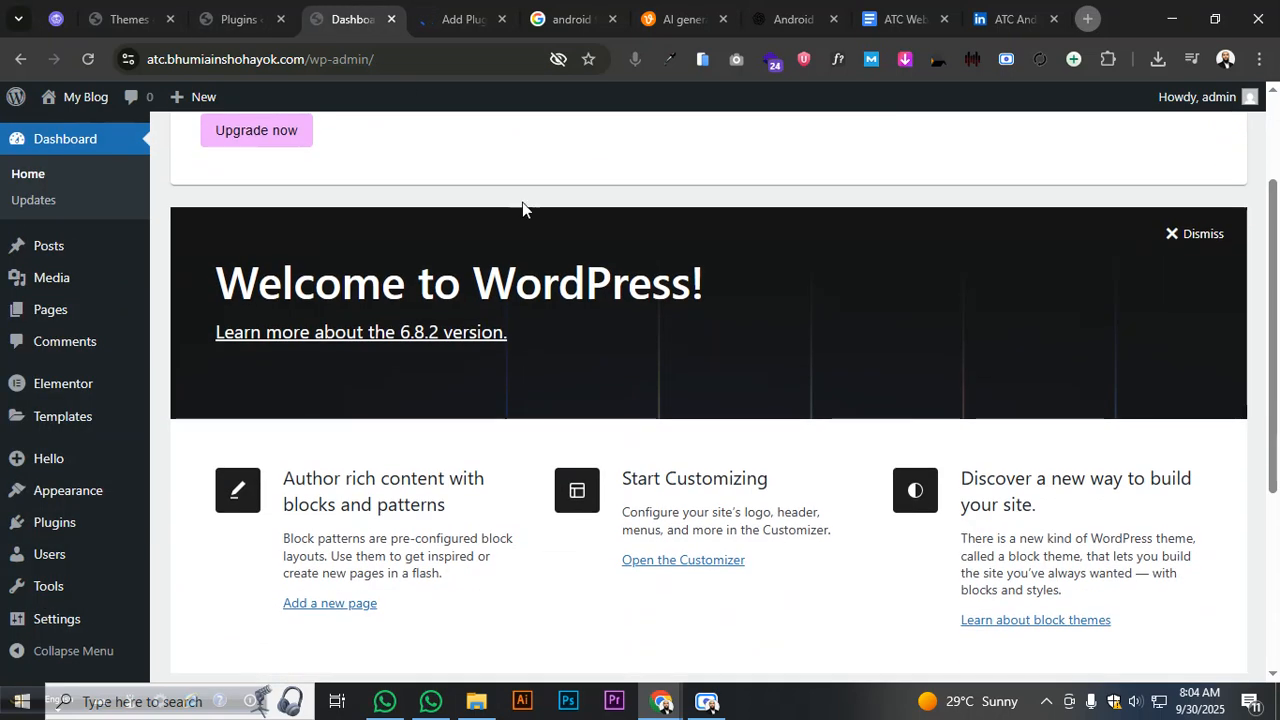
left_click(458, 14)
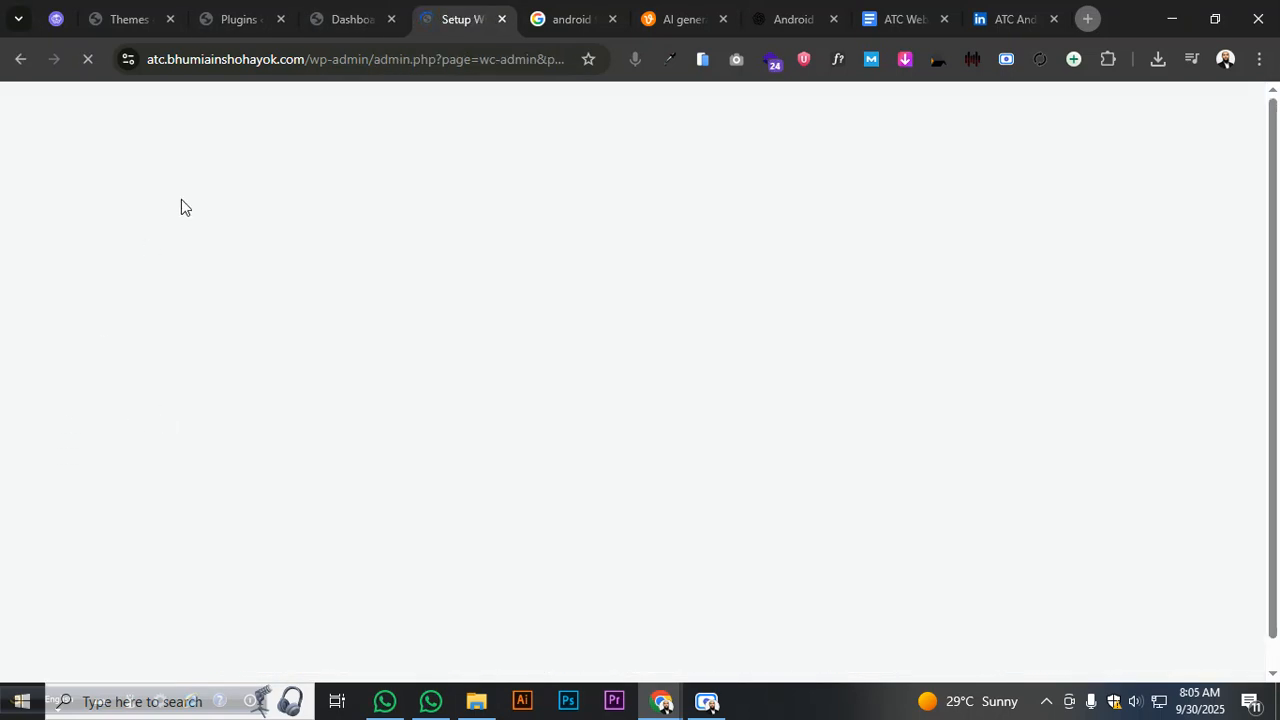
left_click(276, 28)
- Open Add Plugins in a new tab, close the Dashboard tab, and place it after the setup tab
middle_click(77, 452)
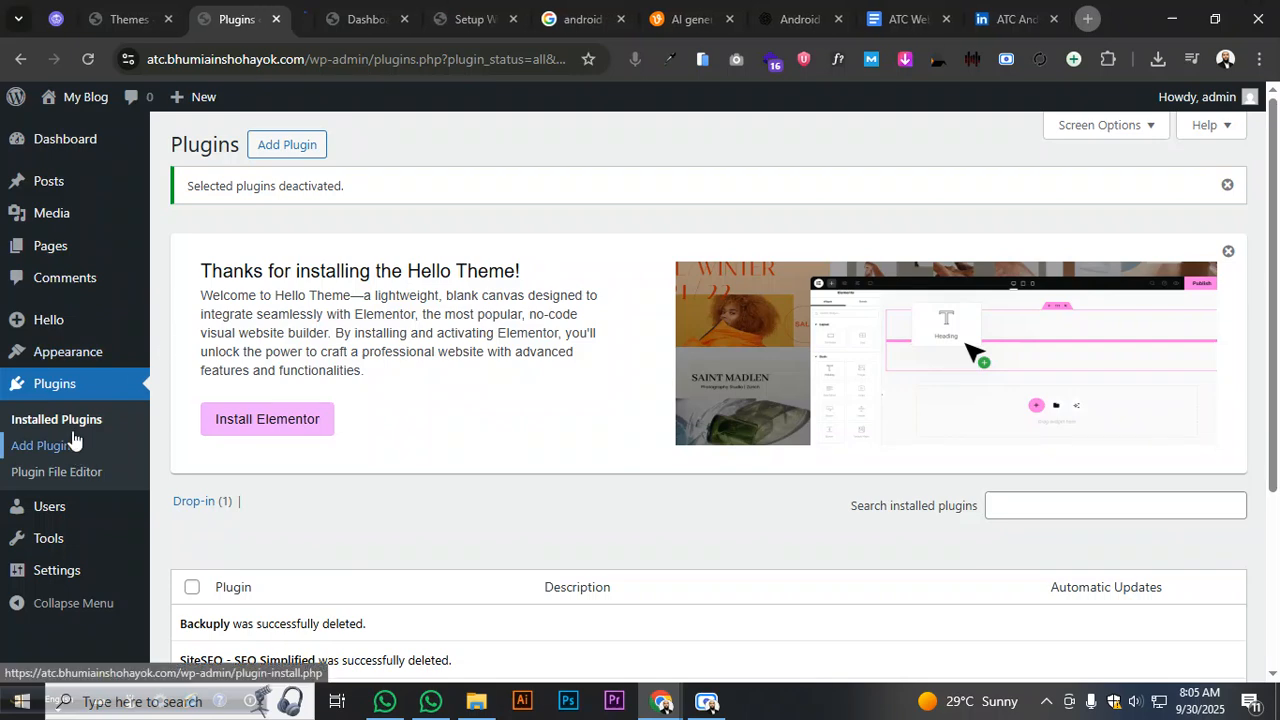
left_click(458, 19)
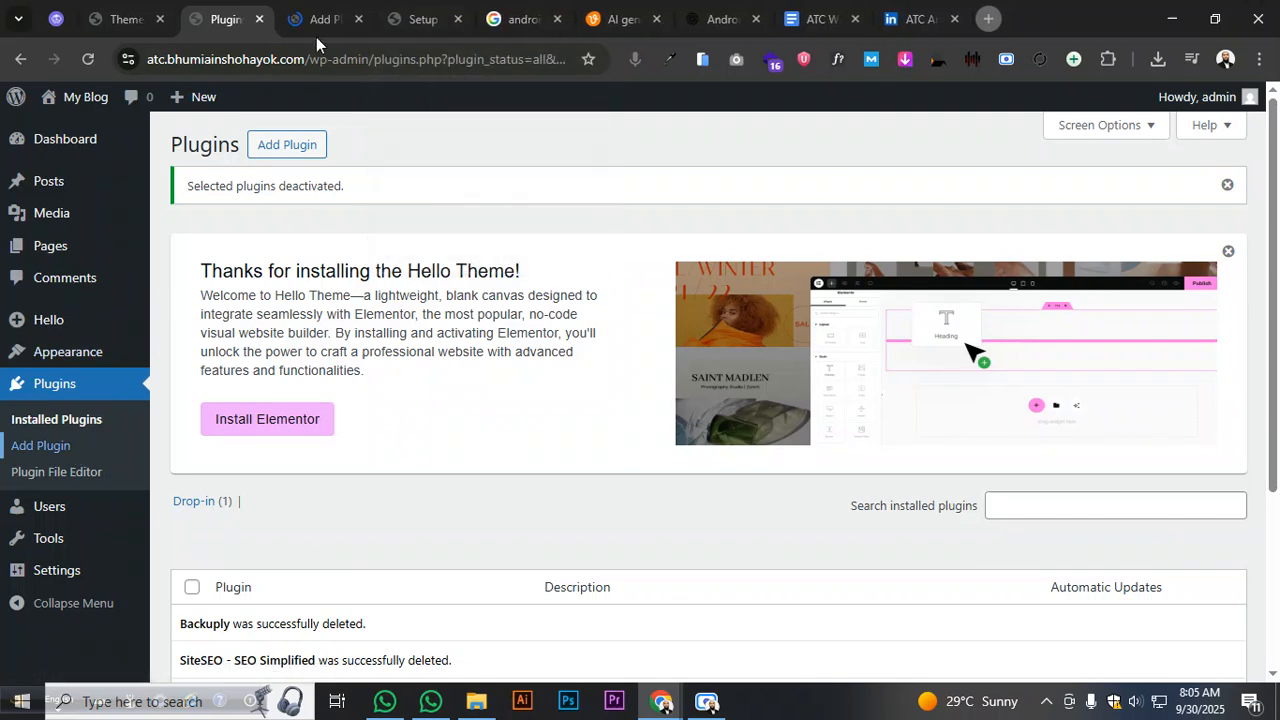
left_click(333, 21)
left_click_drag(333, 21, 425, 21)
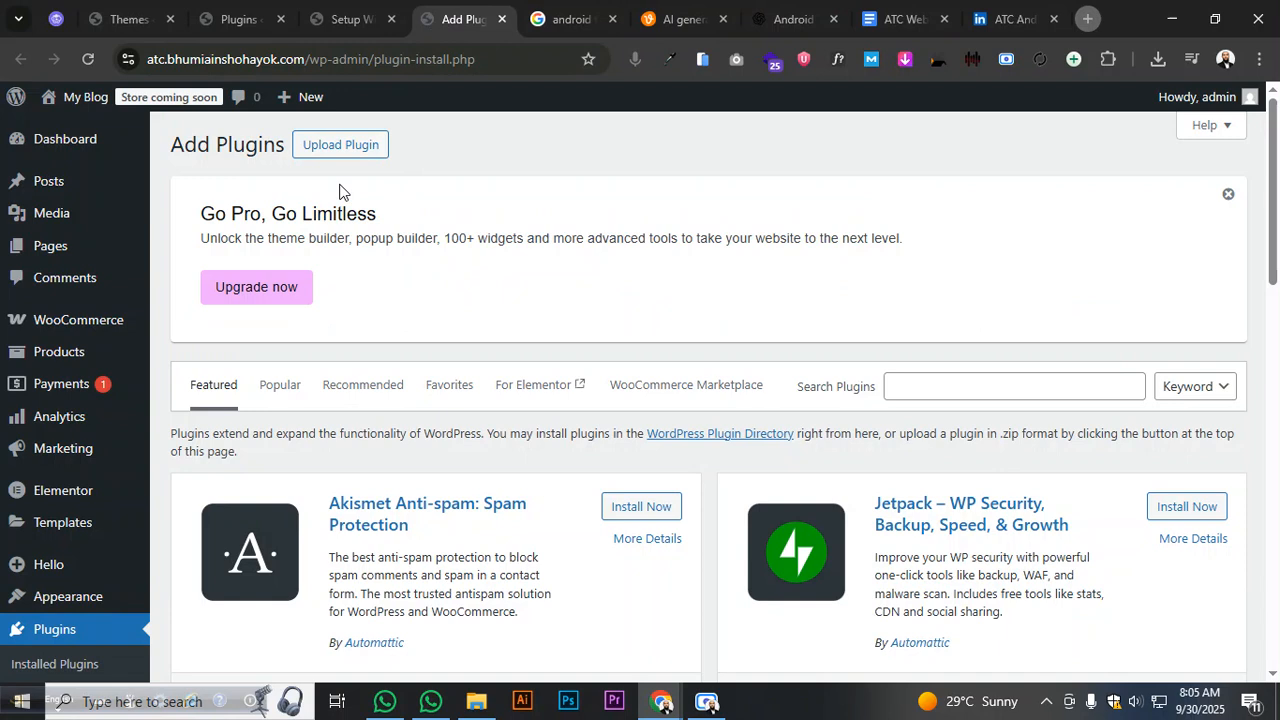
- Search plugins for 'Header Footer', then start WooCommerce's Set up my store wizard
left_click(948, 386)
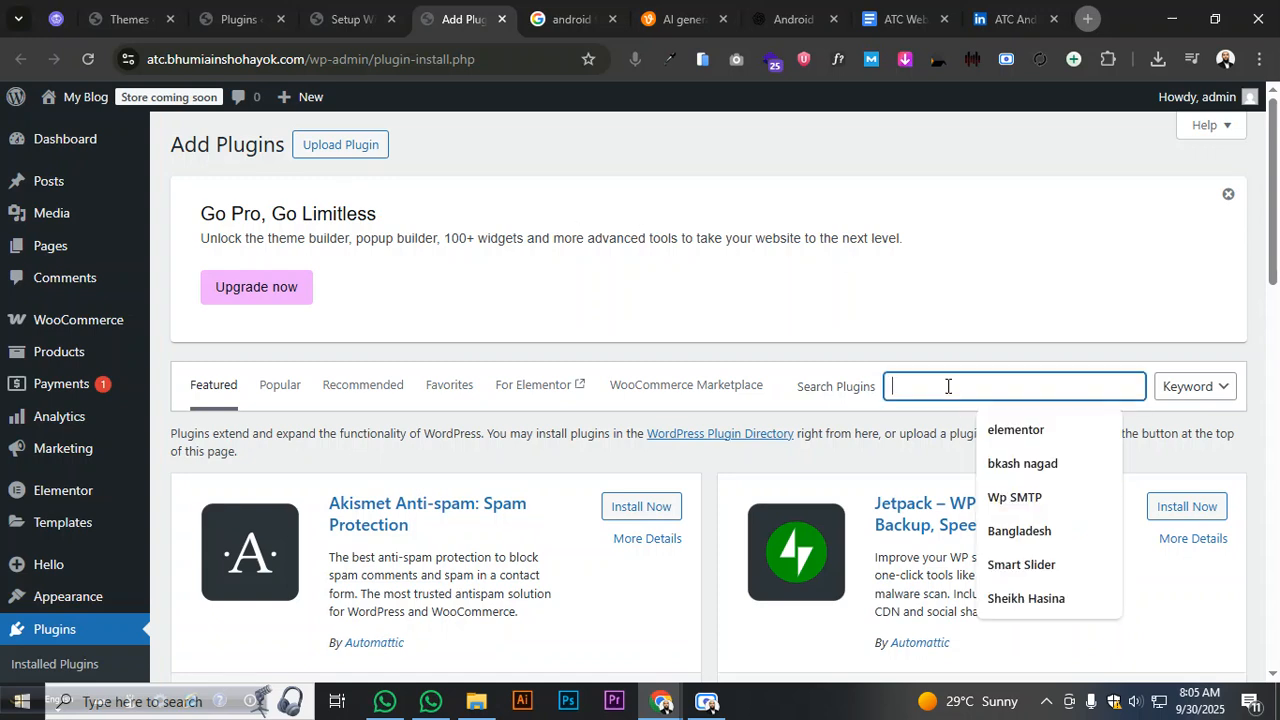
type("Header Footer")
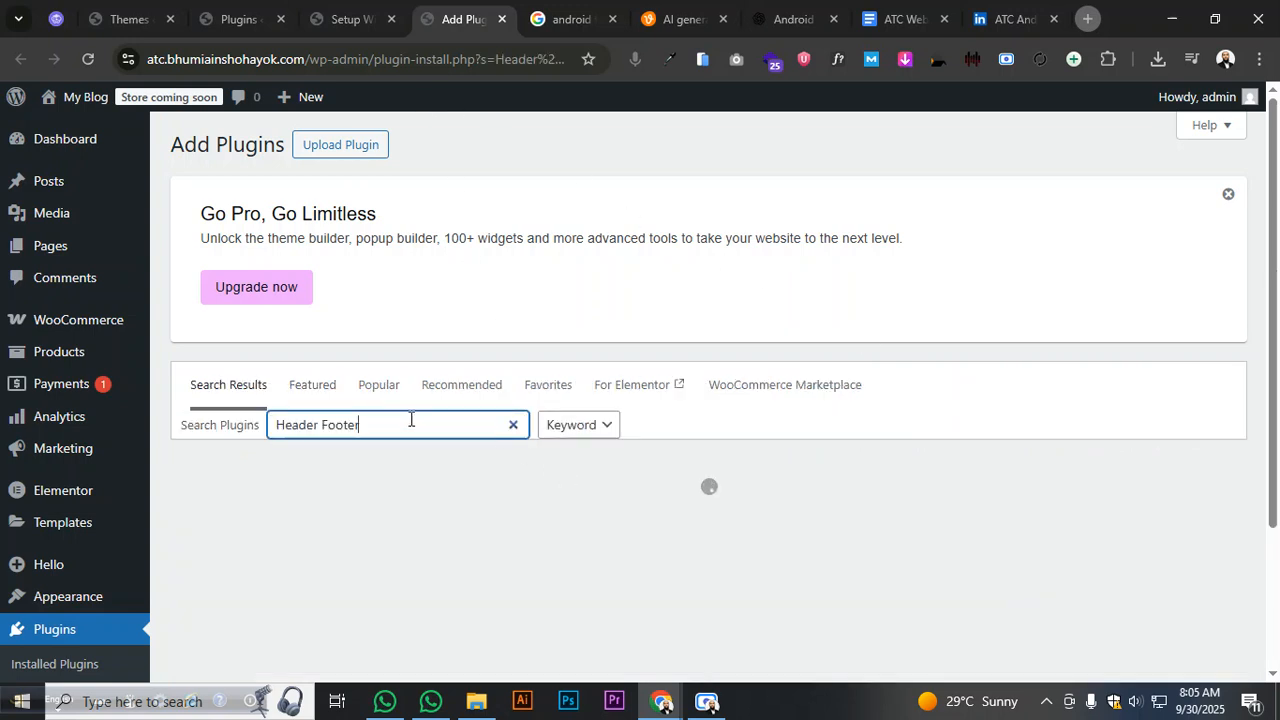
left_click_drag(201, 238, 1008, 243)
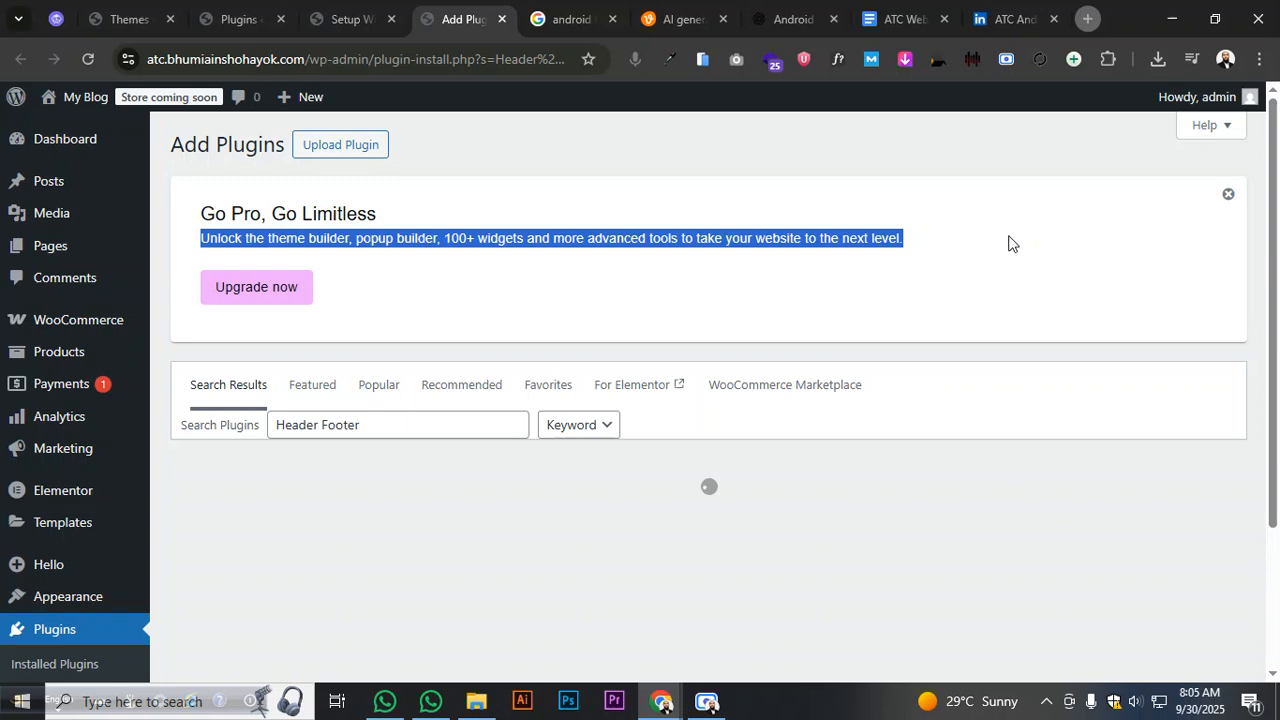
left_click(349, 20)
left_click(654, 655)
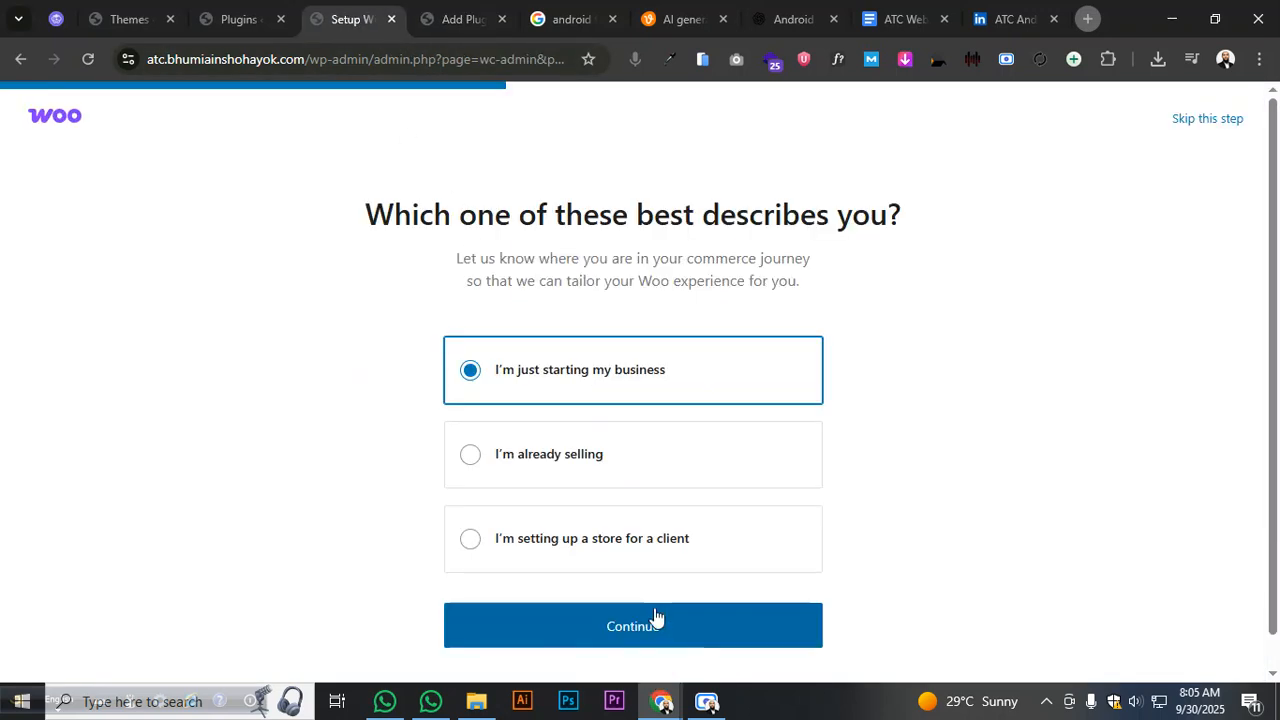
- Mark the store as set up for a client with industry Electronics and computers
left_click(611, 538)
left_click(710, 625)
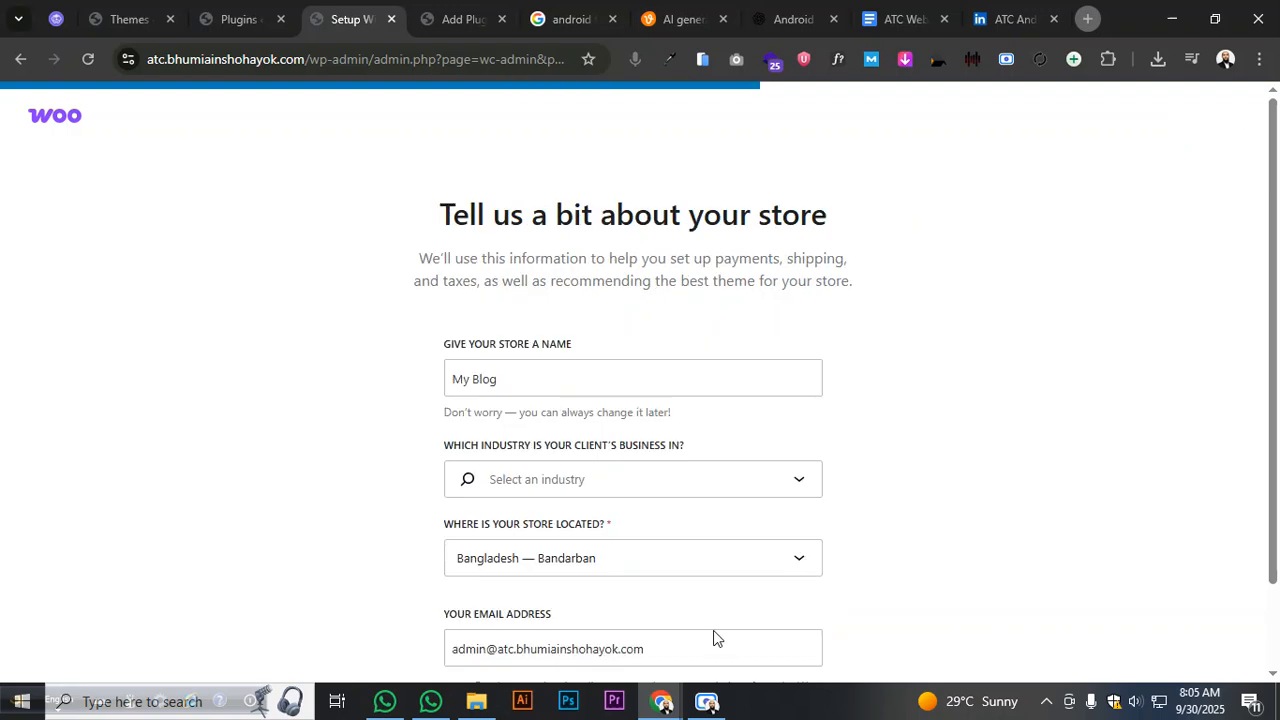
left_click(636, 483)
scroll(598, 568, "down", 3)
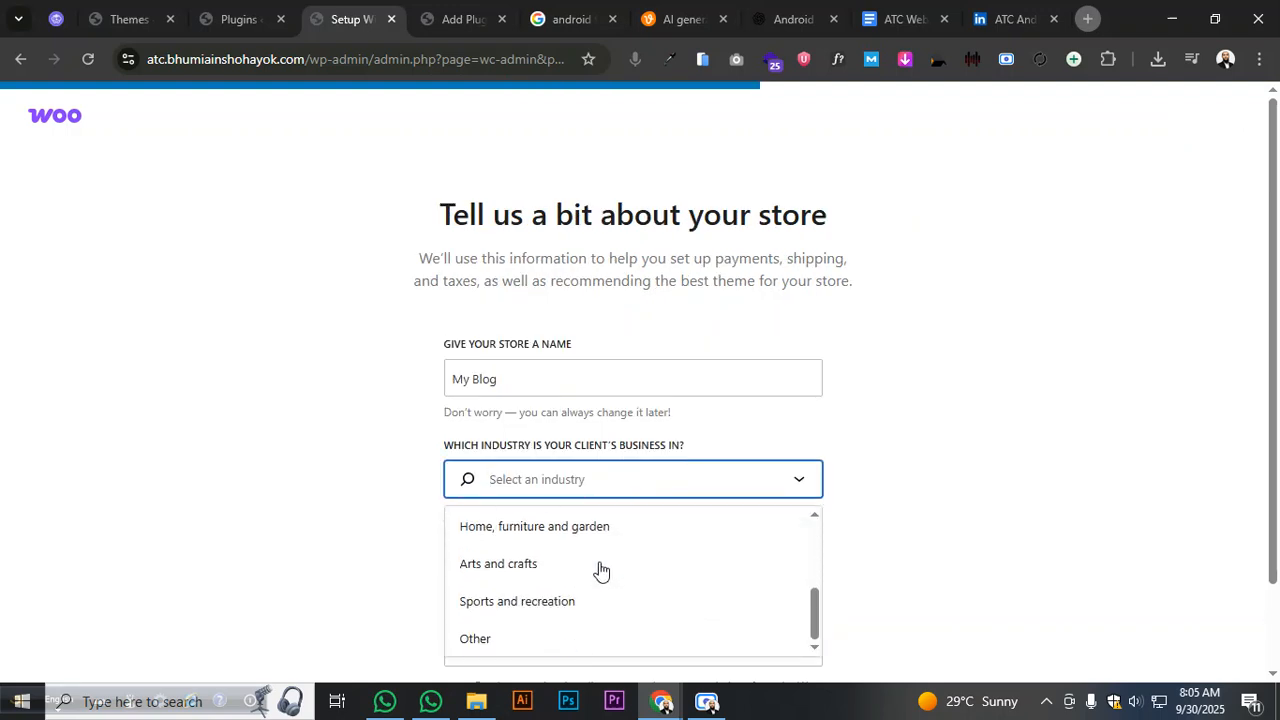
scroll(598, 572, "up", 4)
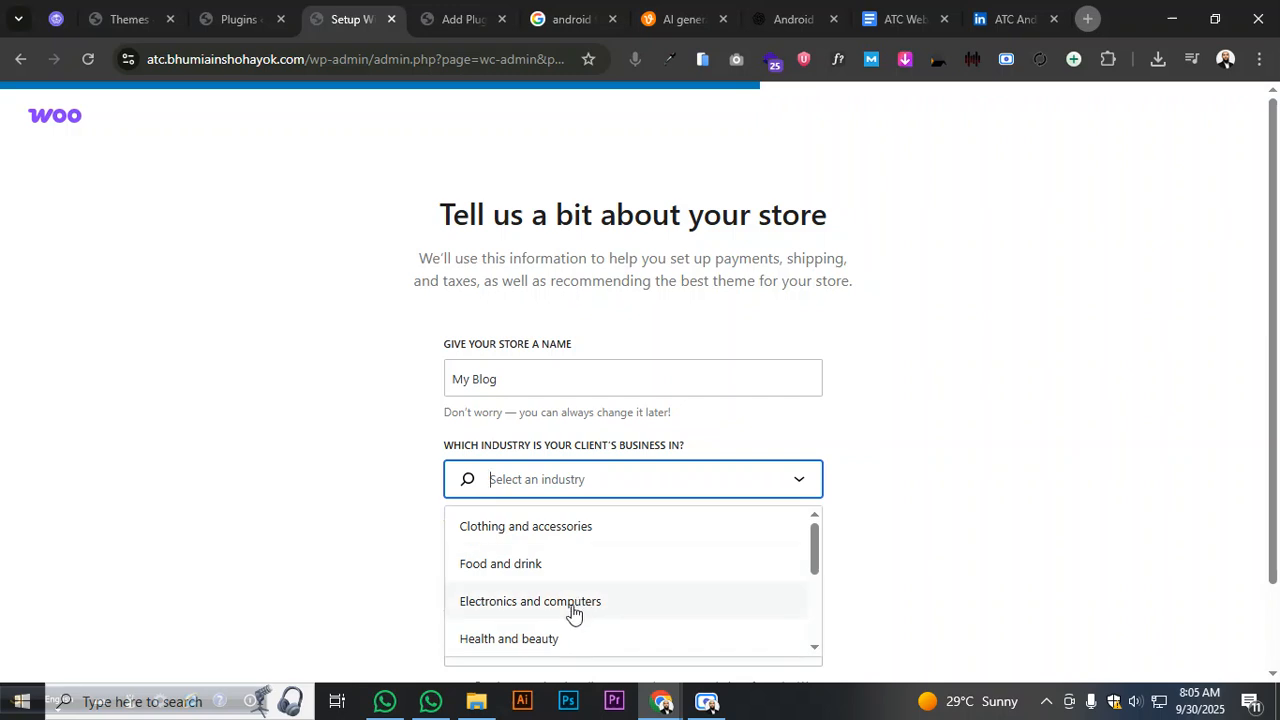
left_click(571, 605)
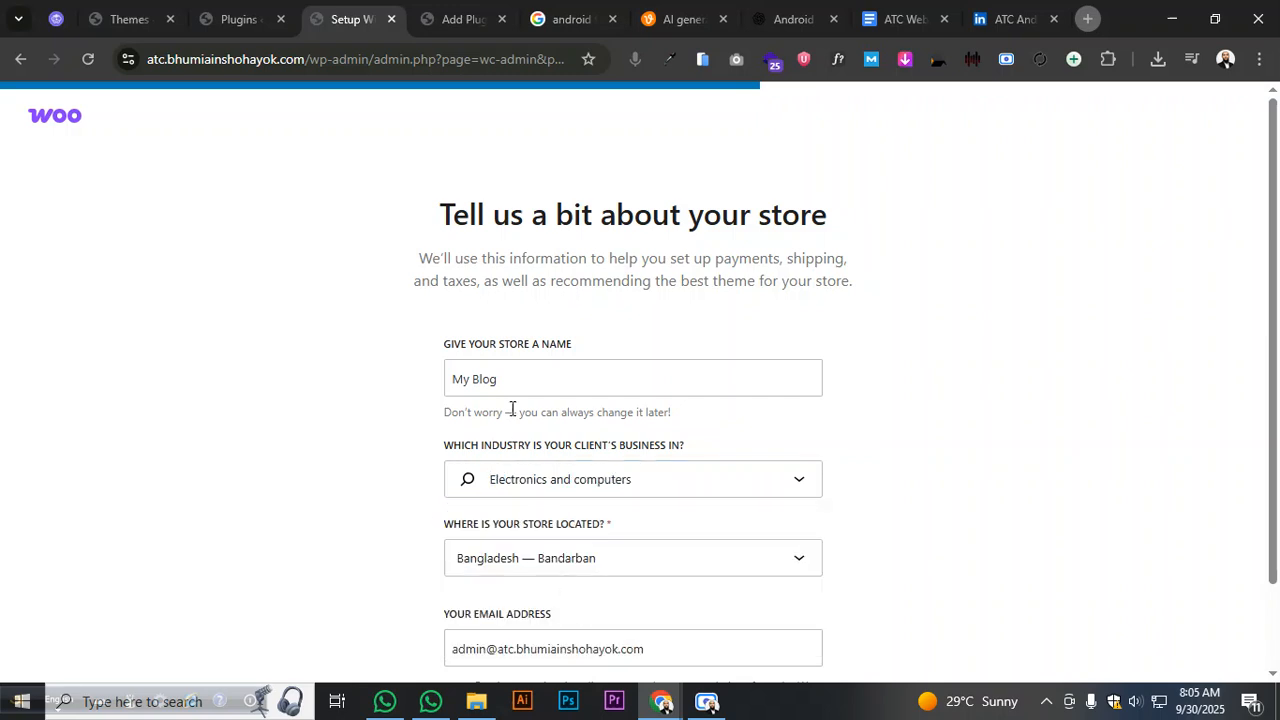
- Rename the store from My Blog to ATC, replace the contact email, and submit
left_click(505, 388)
key("ctrl+a")
type("A")
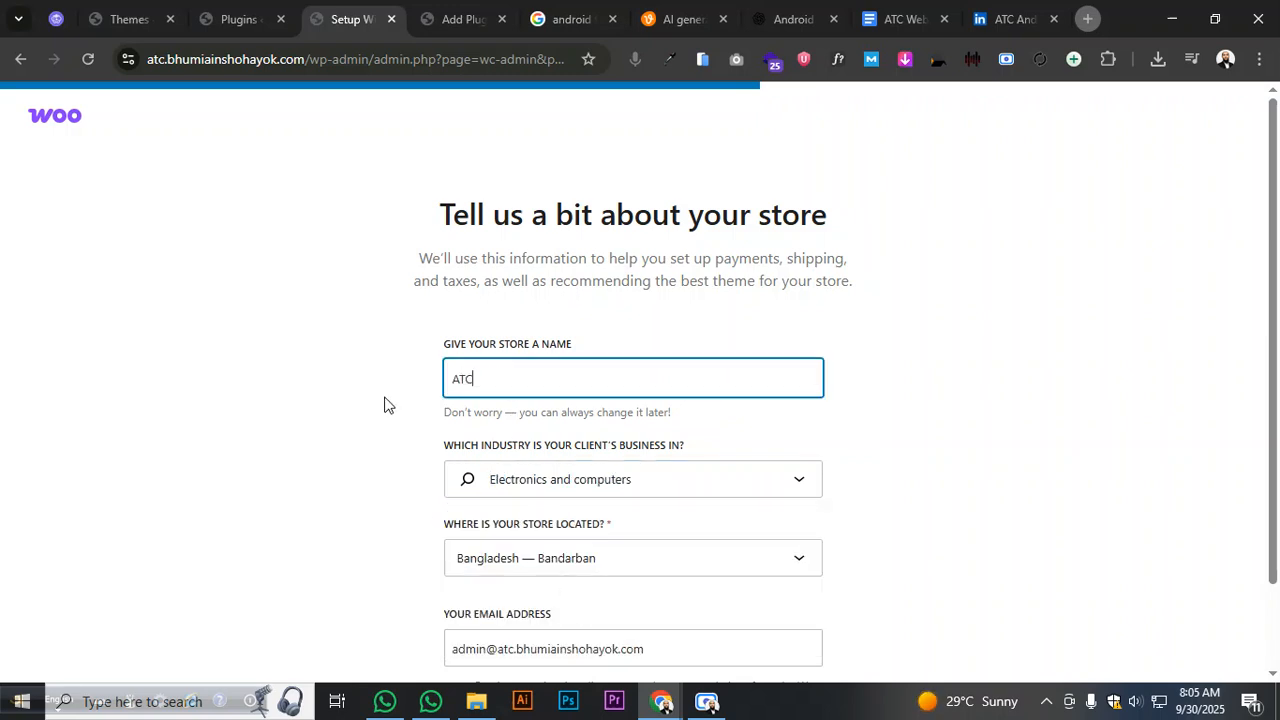
left_click(386, 400)
scroll(417, 420, "down", 2)
left_click_drag(647, 543, 389, 583)
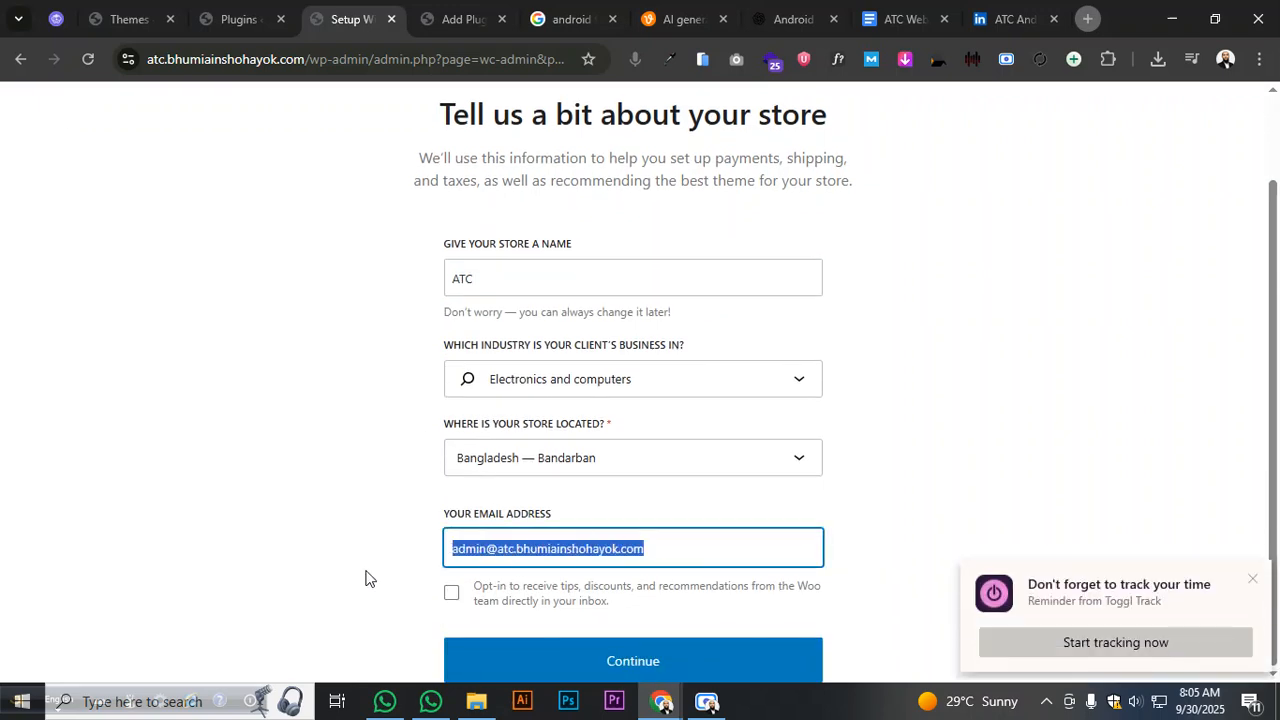
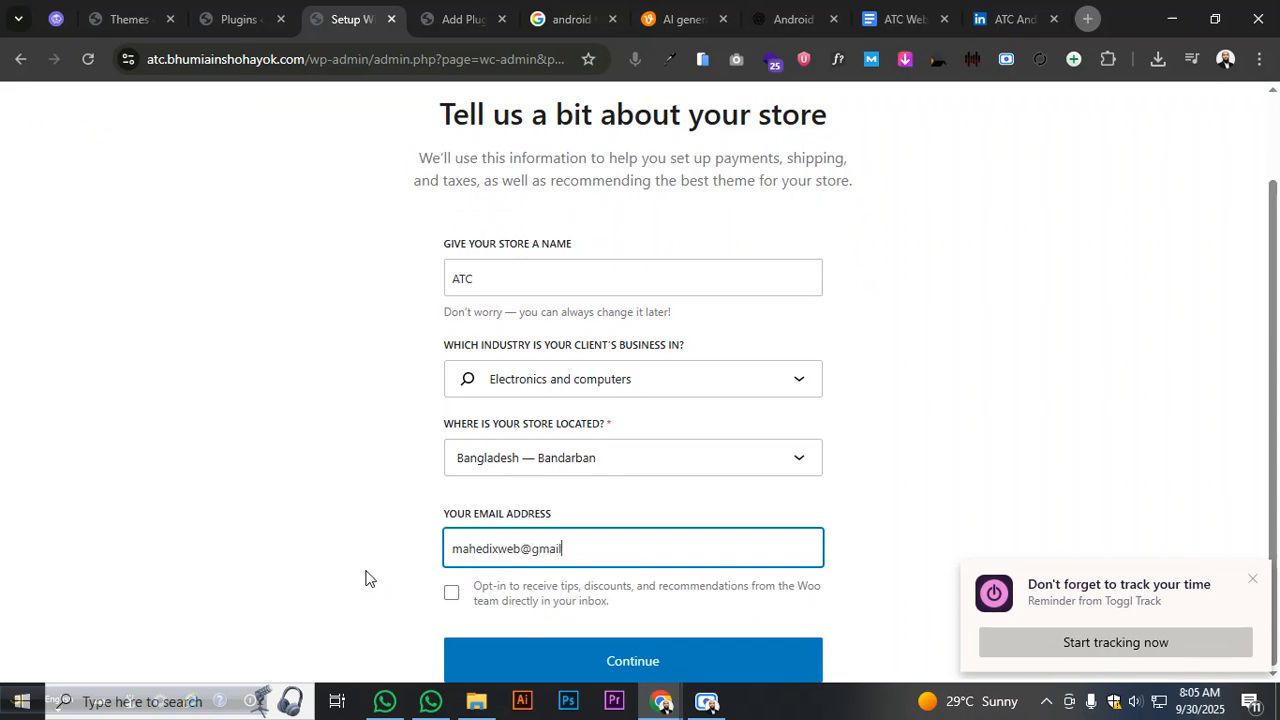
left_click(650, 661)
- Decline the MailPoet, Jetpack, PayPal Payments, Pinterest and Google for WooCommerce add-ons
left_click(1250, 580)
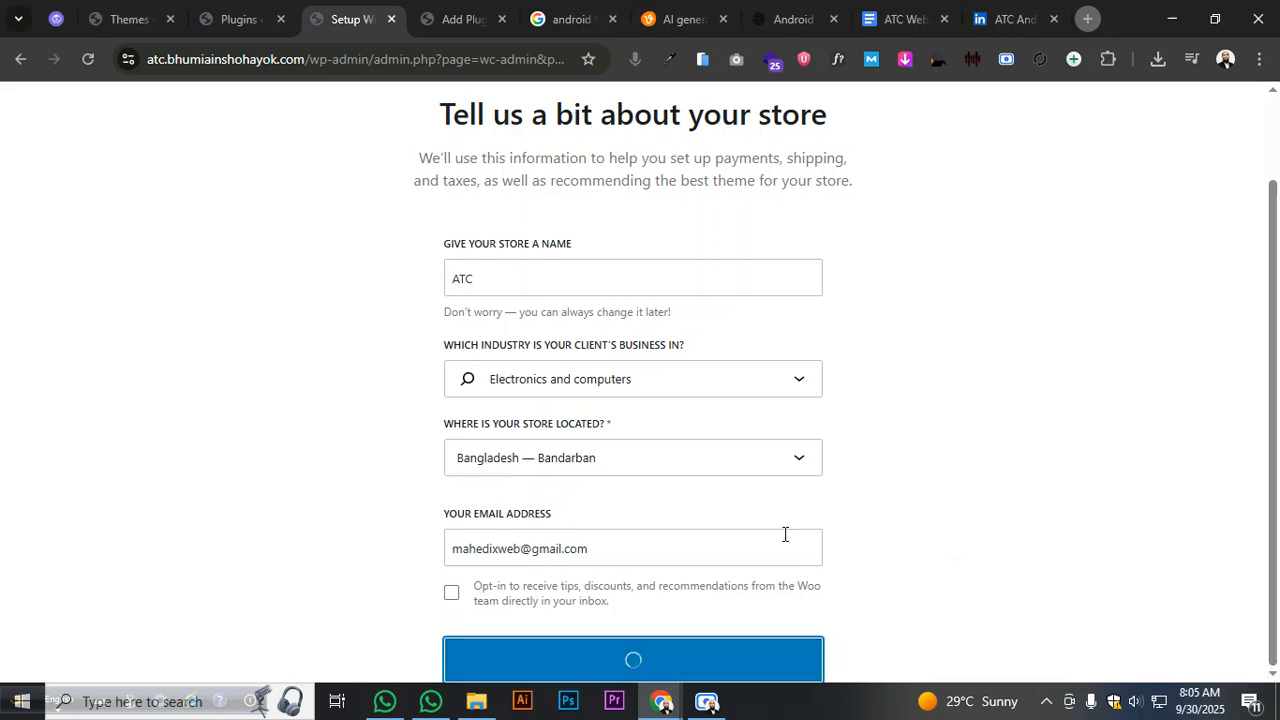
left_click(772, 360)
left_click(774, 296)
left_click(464, 303)
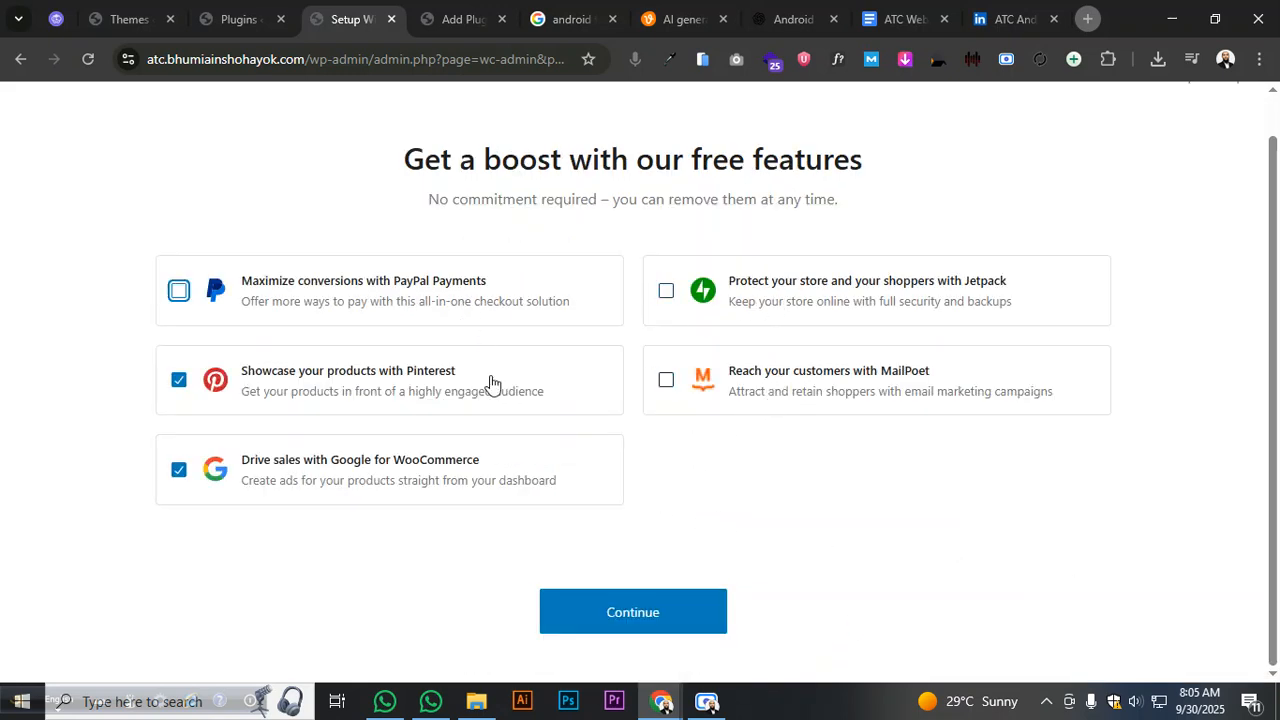
left_click(490, 383)
left_click(535, 480)
- Finish WooCommerce setup without extra features and install Ultimate Addons for Elementor
left_click(620, 617)
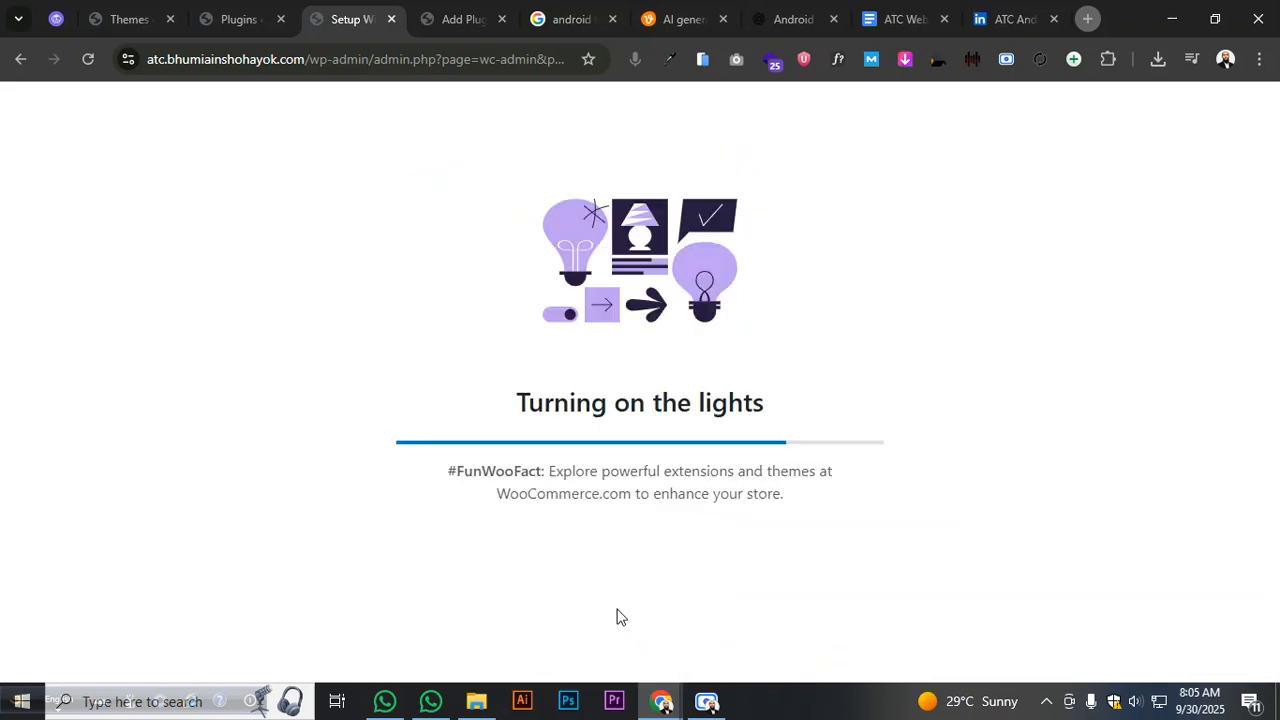
left_click(513, 22)
scroll(477, 166, "down", 3)
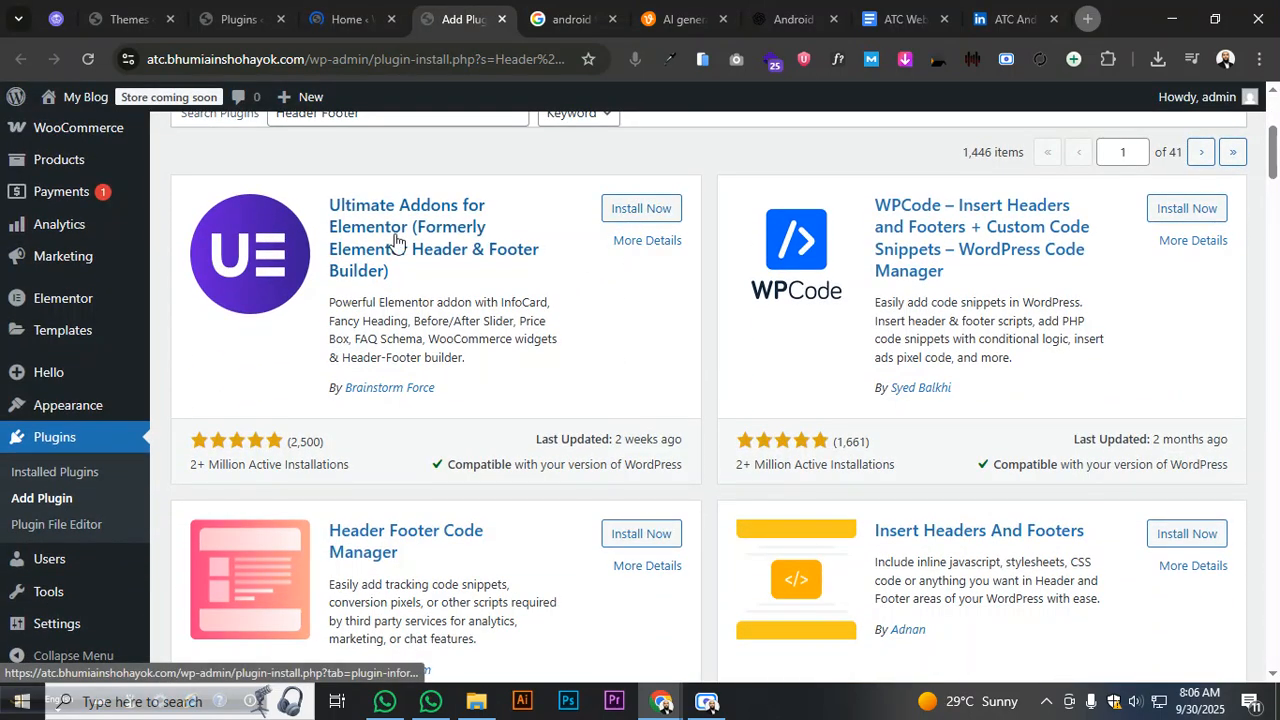
left_click(641, 209)
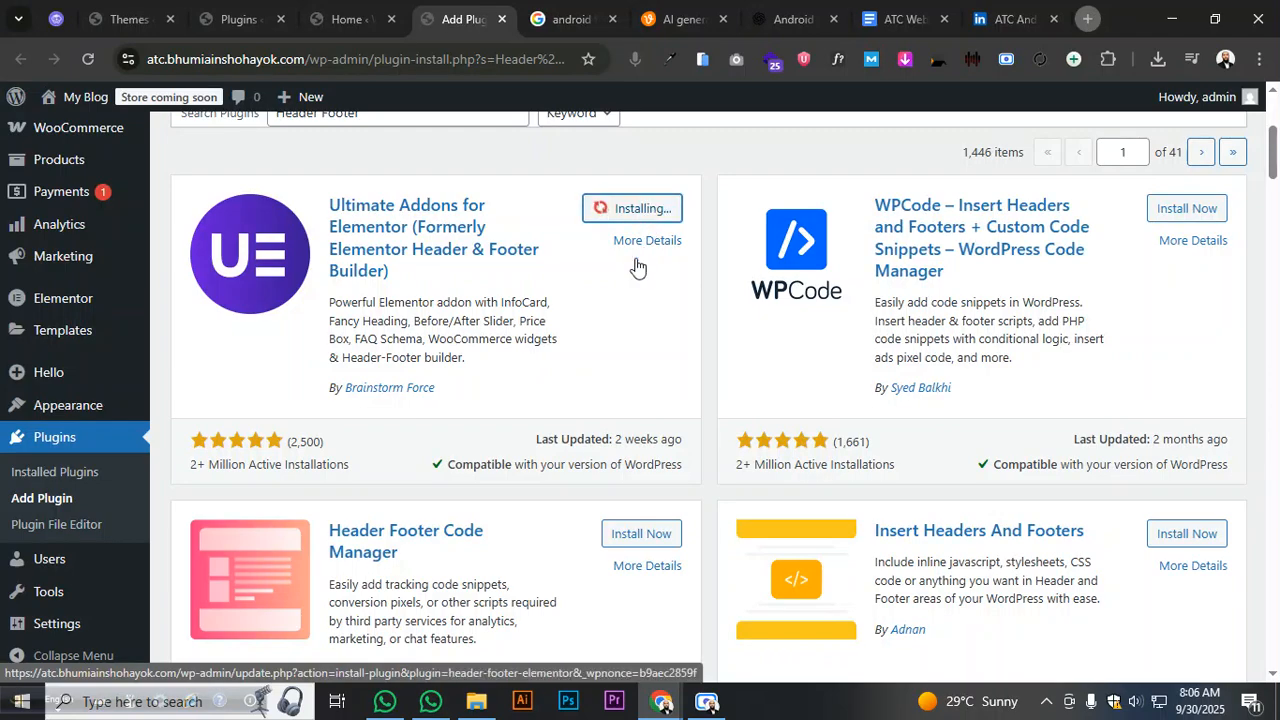
scroll(625, 400, "down", 2)
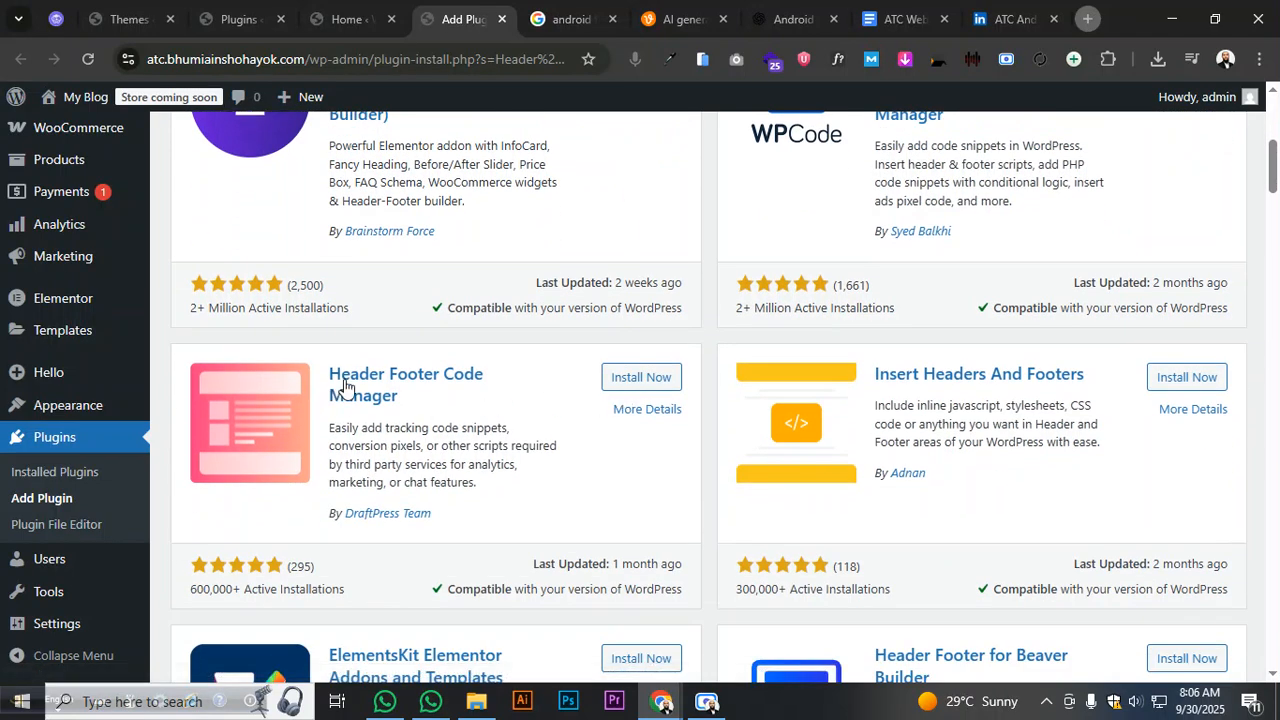
scroll(405, 408, "down", 4)
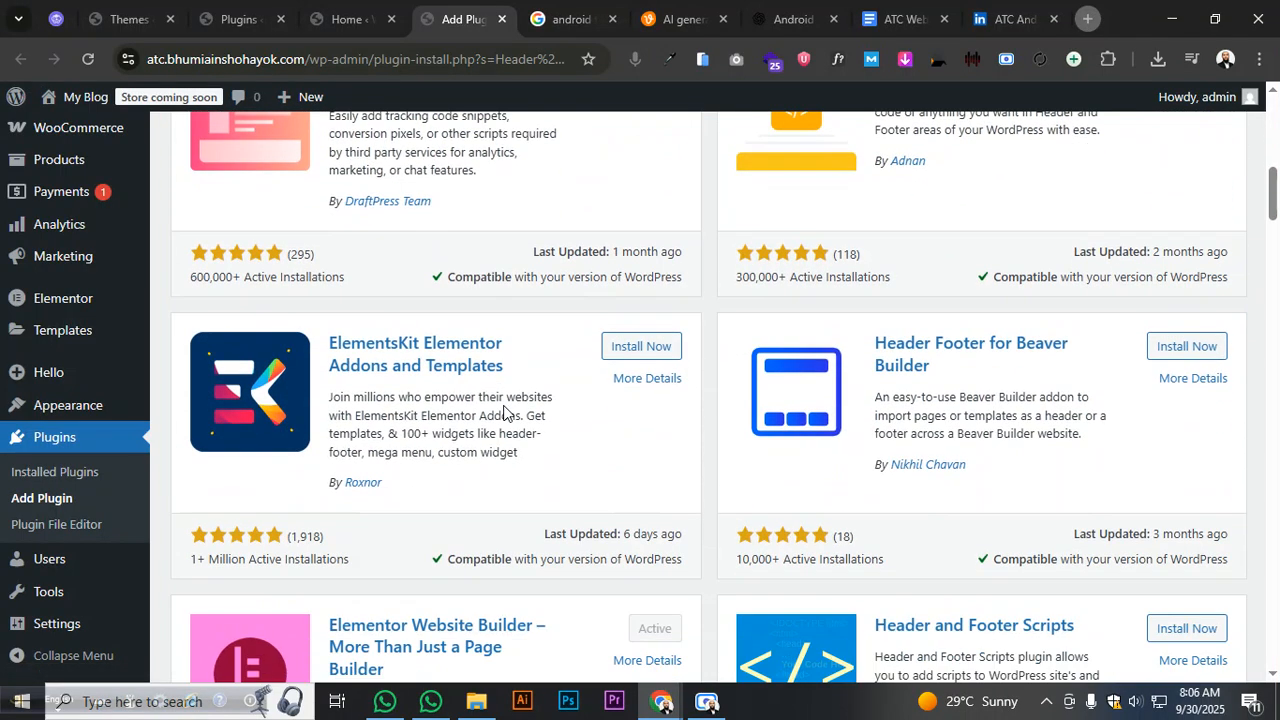
scroll(503, 405, "up", 10)
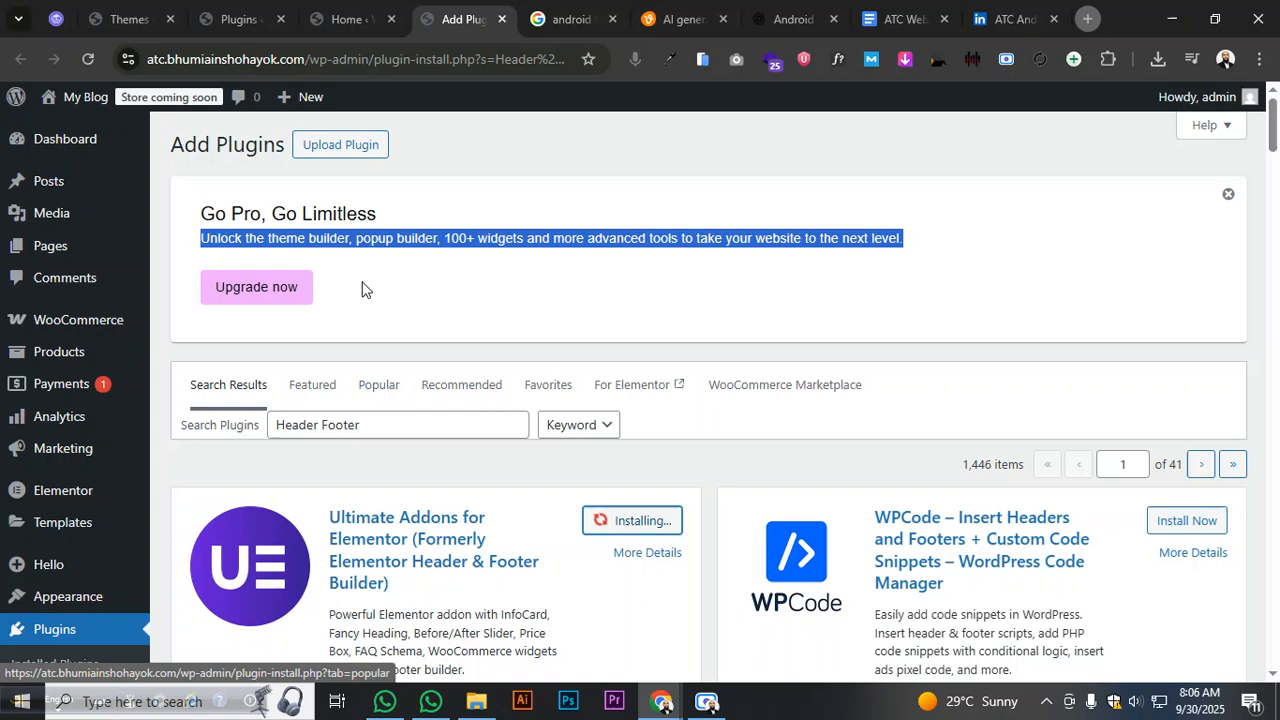
- Check the WooCommerce Home, Installed Plugins and Add Plugins pages while the install runs
left_click(344, 19)
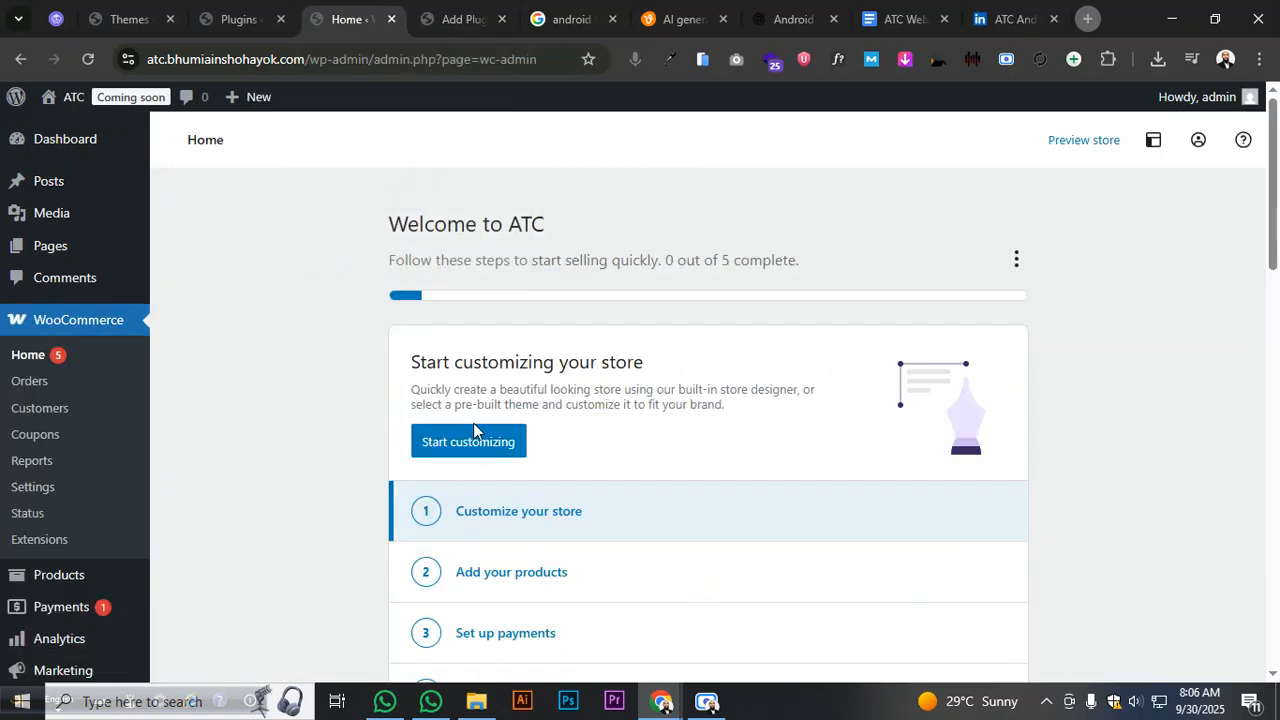
scroll(473, 430, "down", 2)
left_click(254, 28)
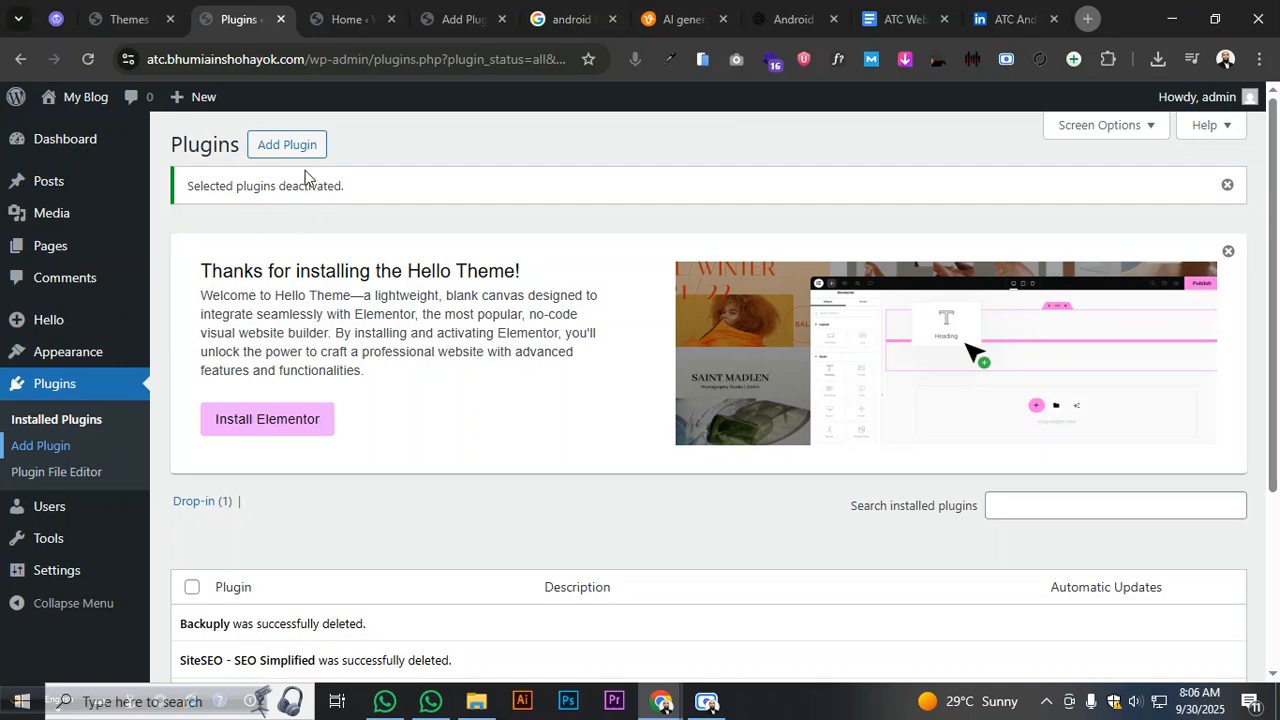
left_click(286, 146)
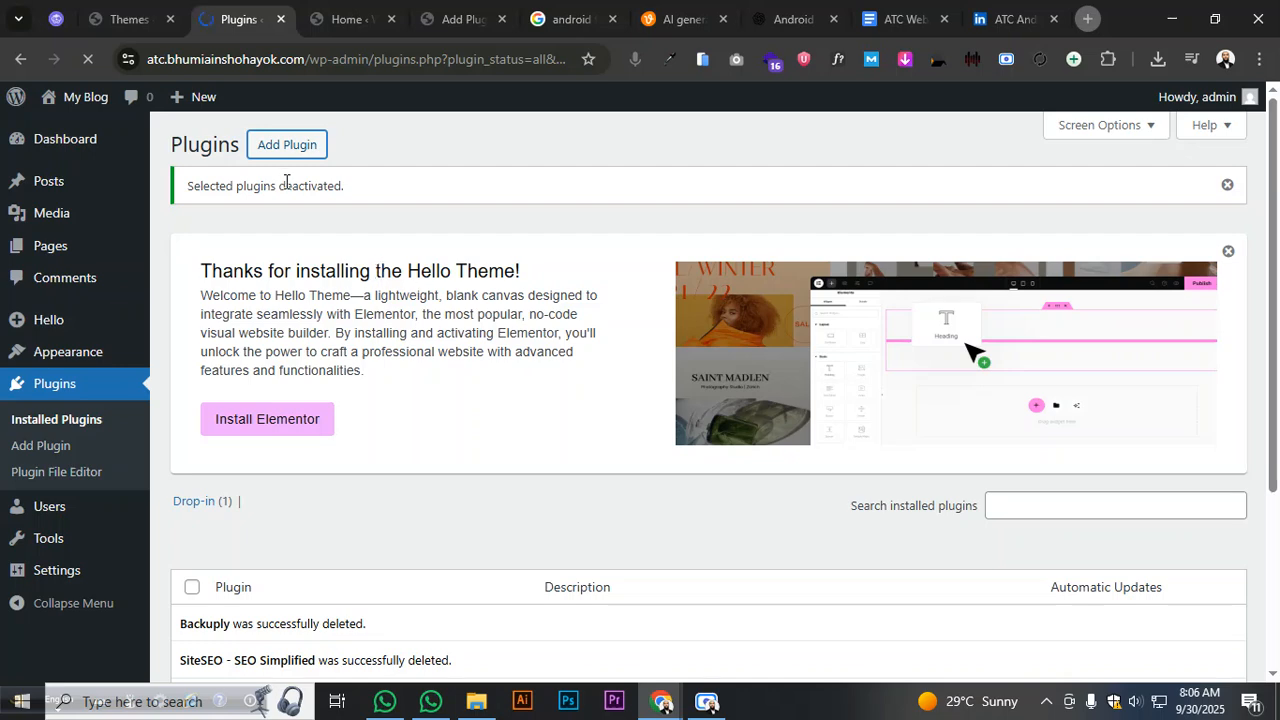
left_click(338, 22)
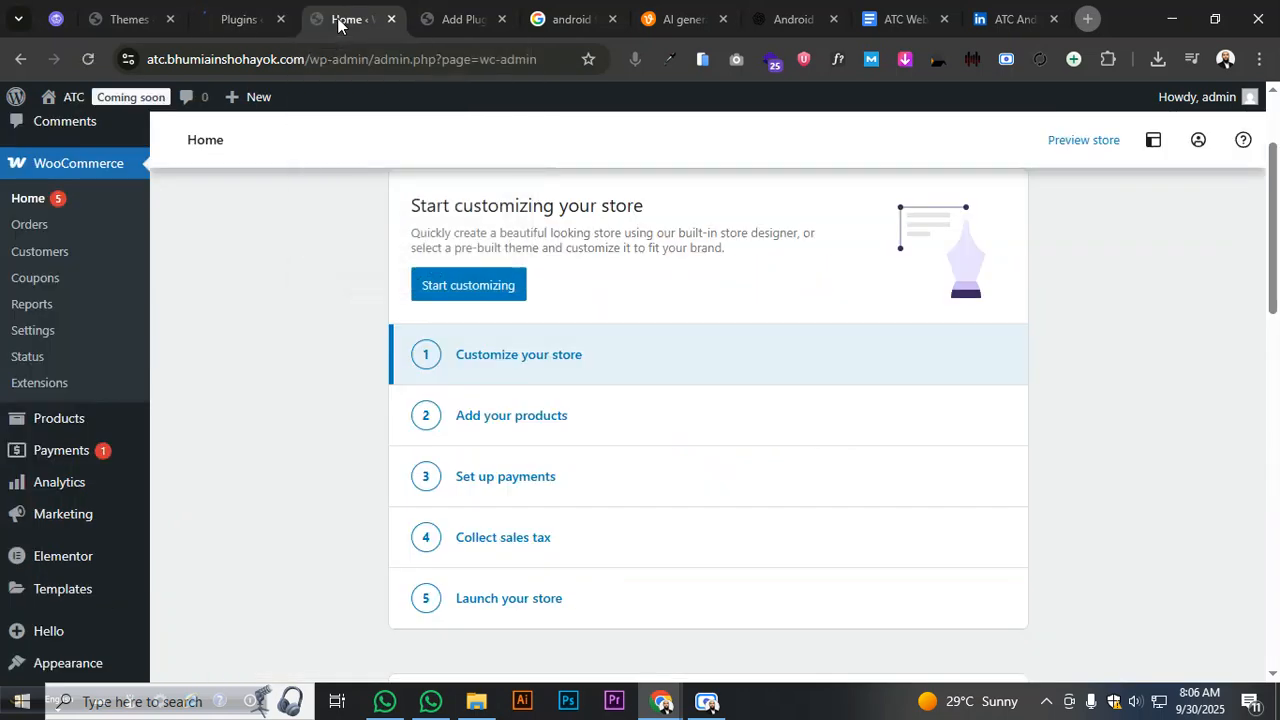
left_click(449, 22)
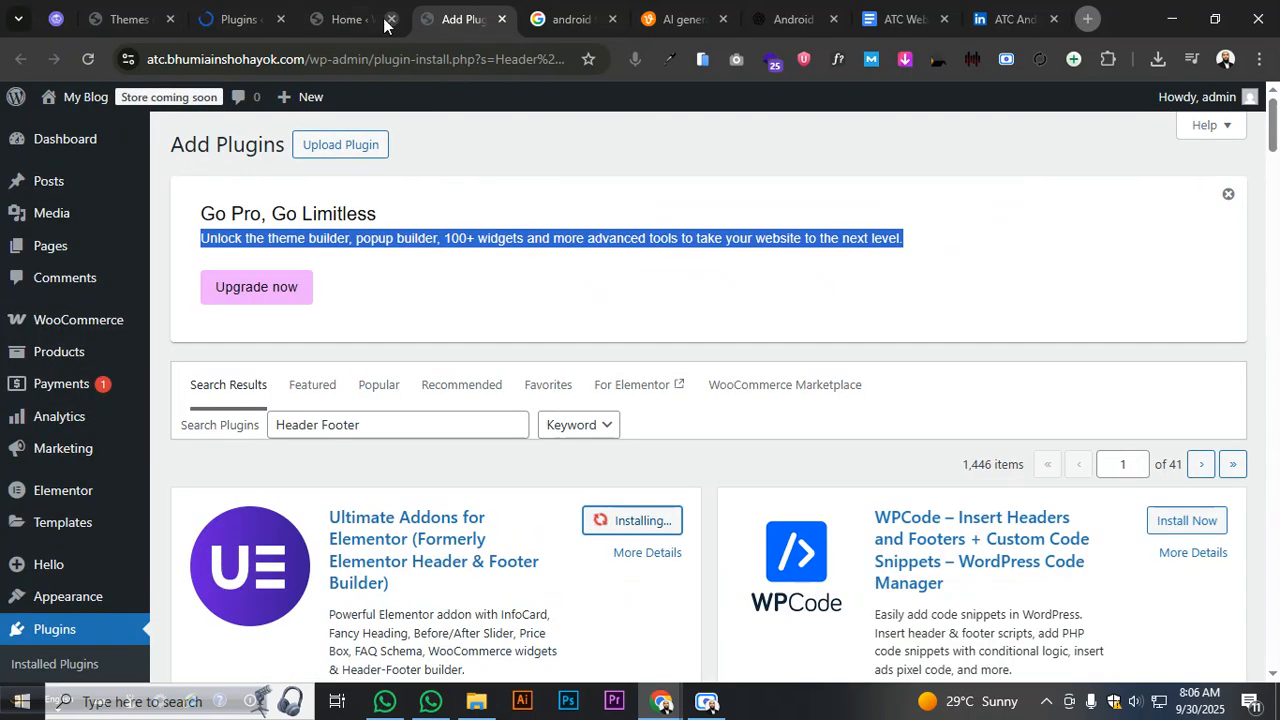
left_click(235, 14)
- Return to the Header Footer plugin search results and open the Upload Plugin zip panel
scroll(329, 394, "down", 2)
scroll(314, 223, "up", 2)
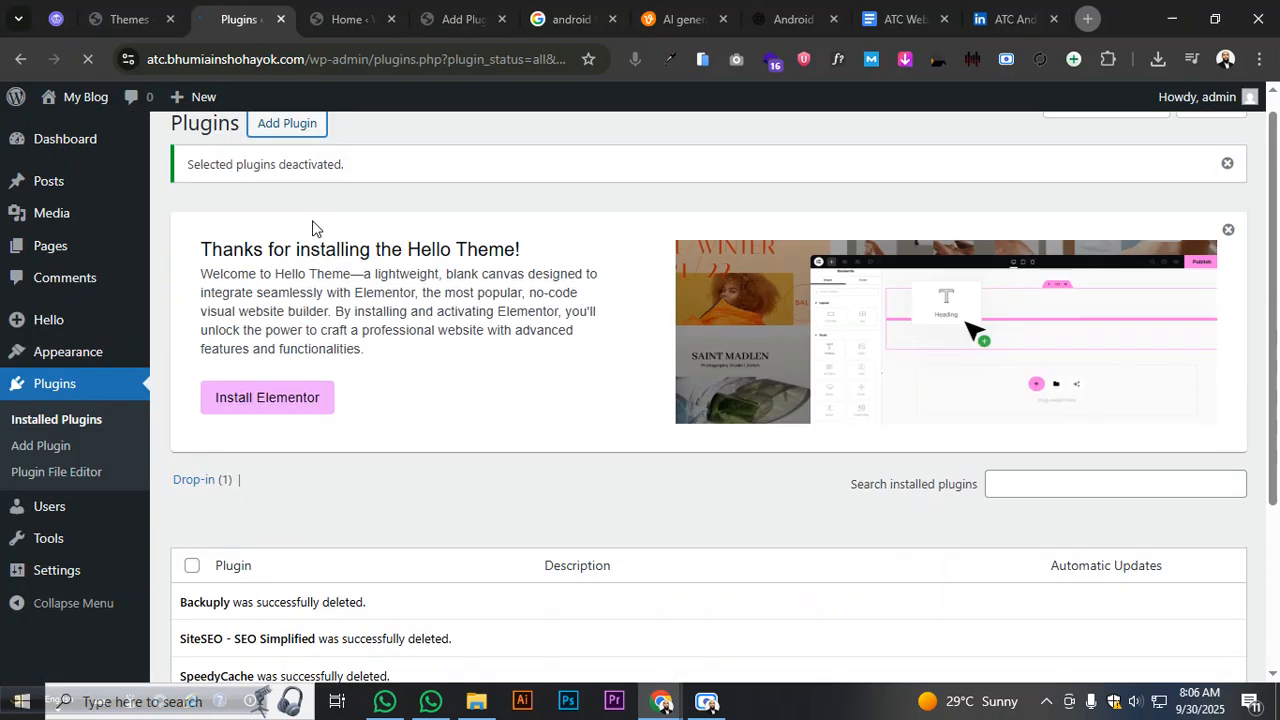
scroll(303, 199, "down", 3)
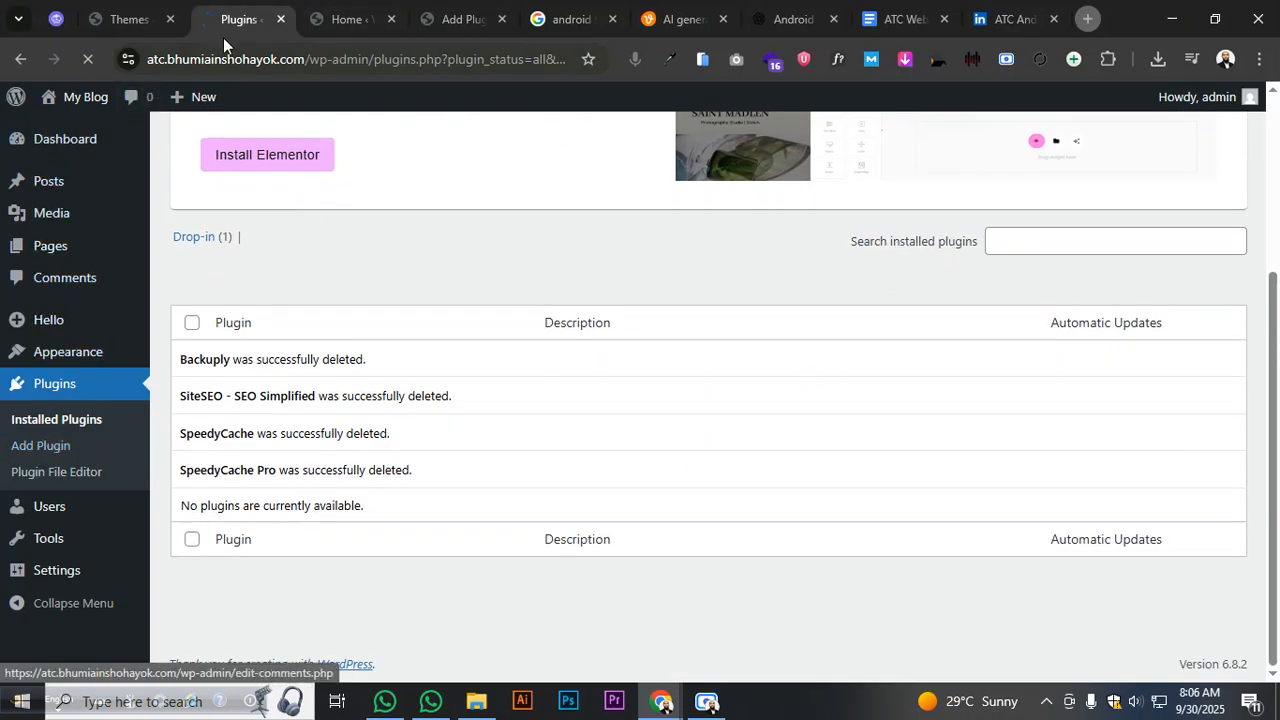
left_click(147, 22)
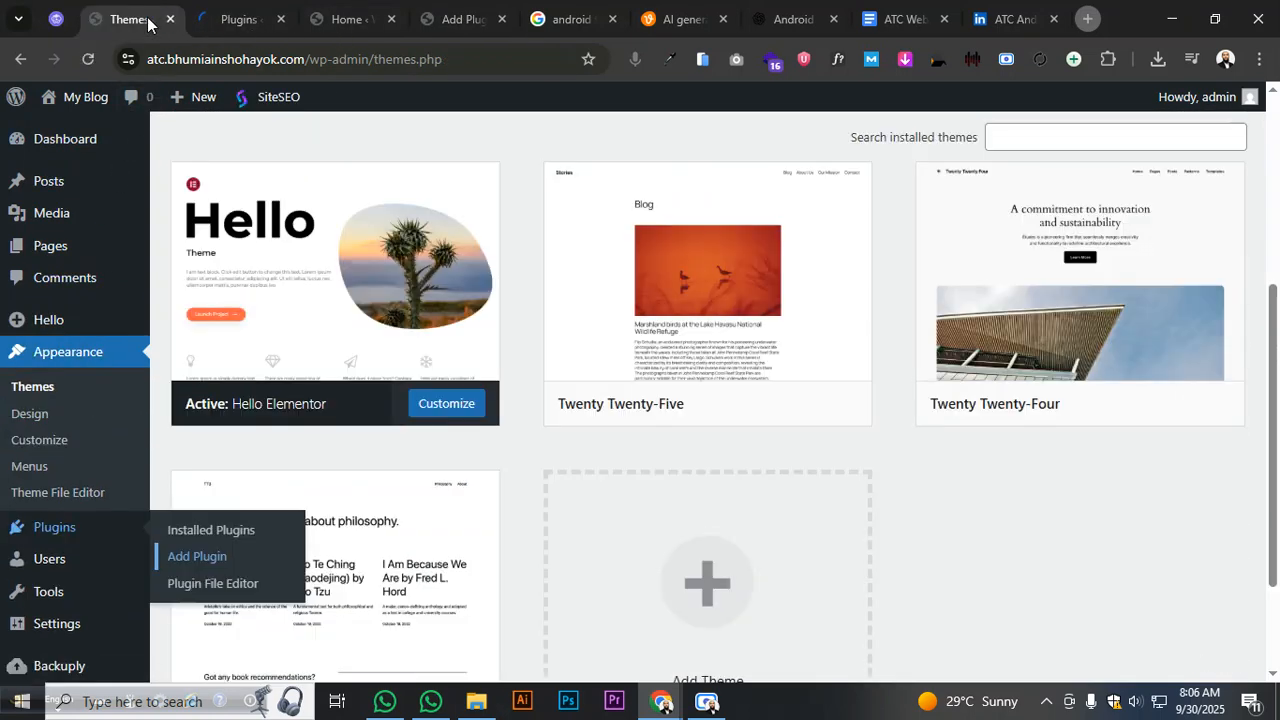
left_click(326, 21)
left_click(457, 28)
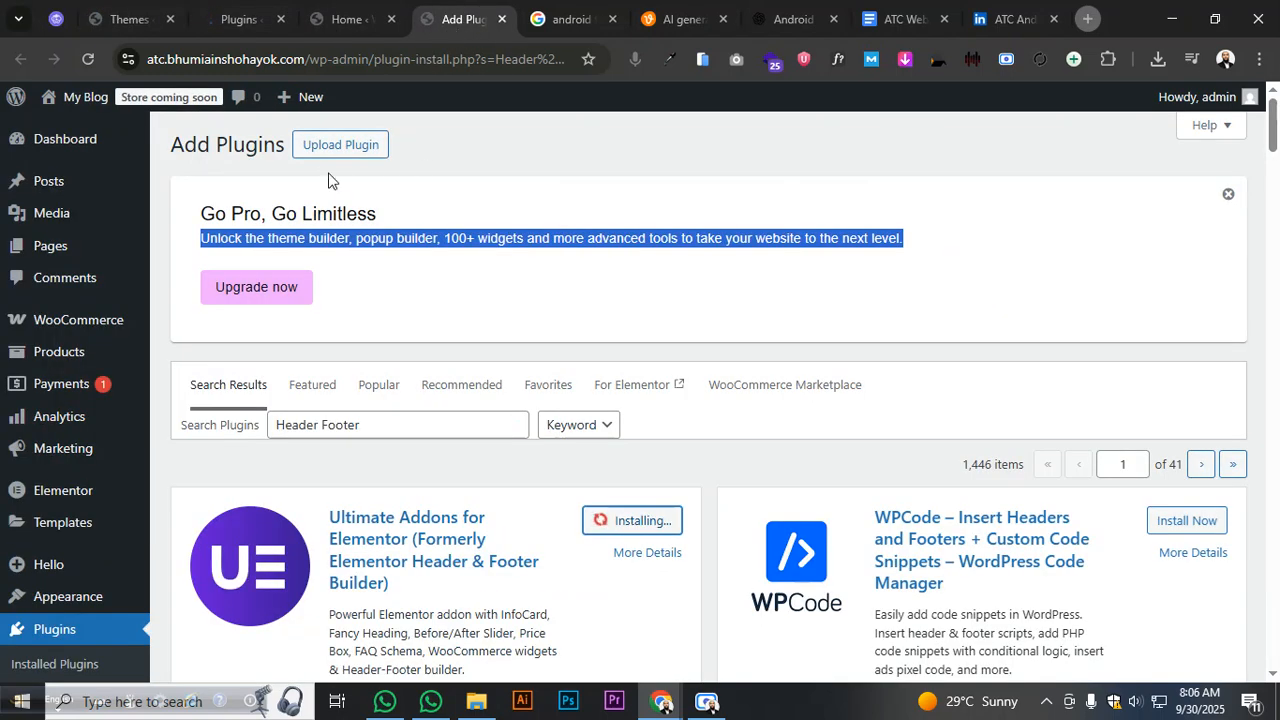
left_click(340, 144)
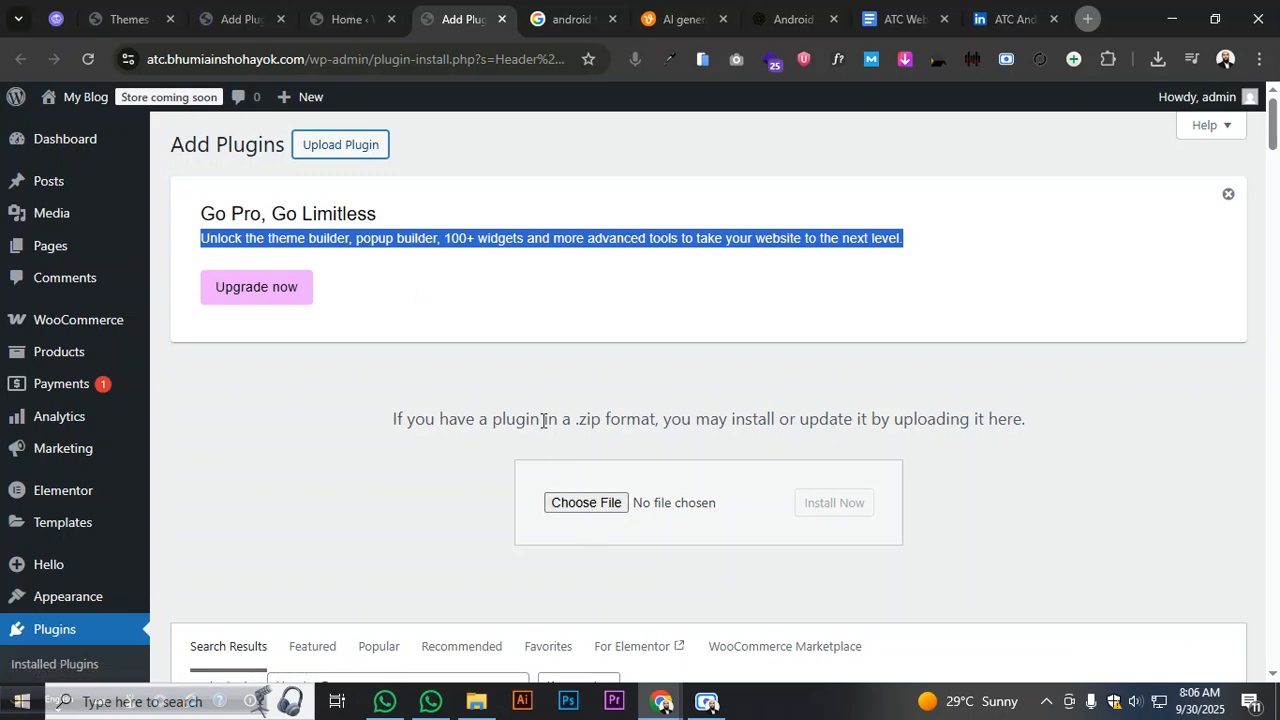
- Upload elementor-pro.3.27.6.zip from USB Drive > Plugin & Licence and start installing it
left_click(578, 503)
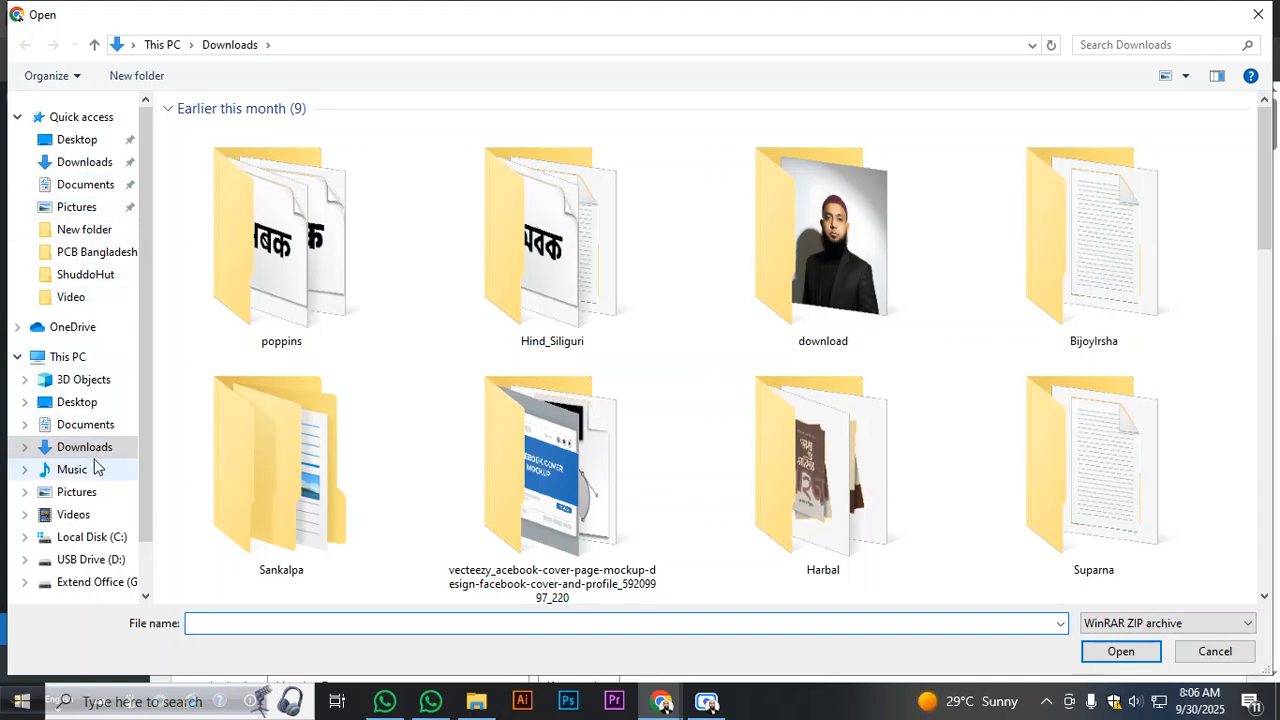
left_click(96, 562)
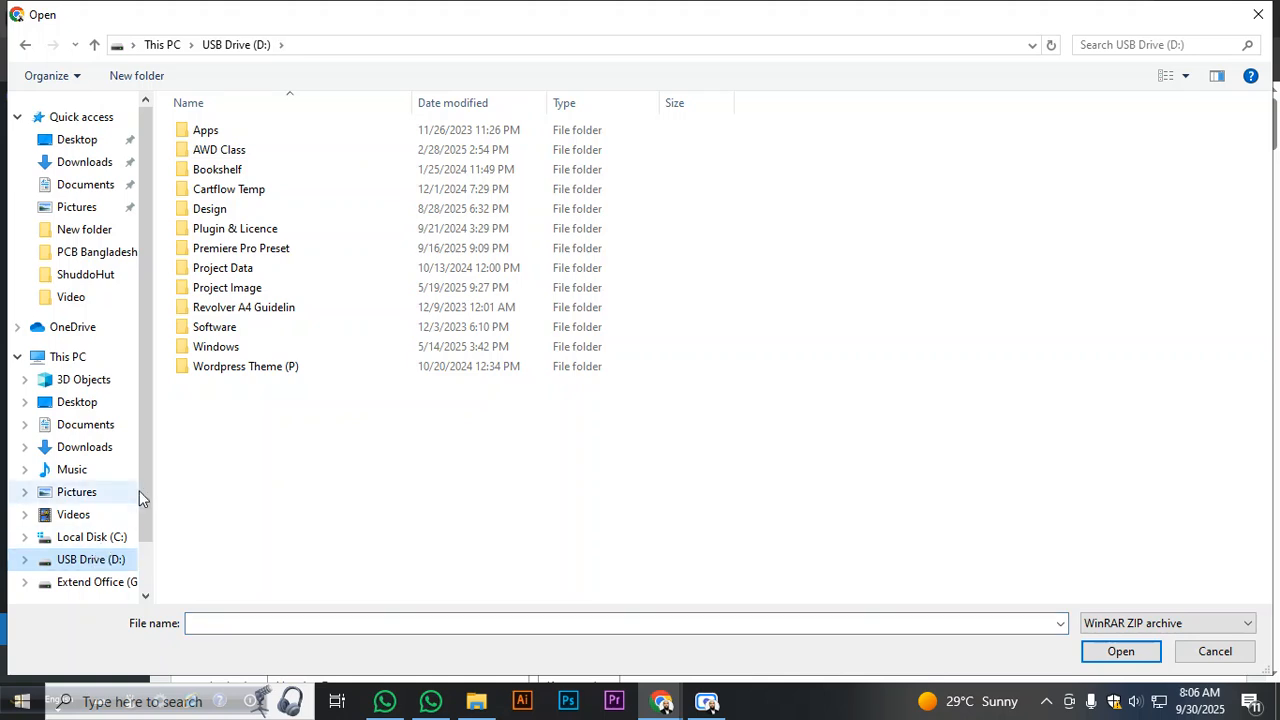
double_click(322, 235)
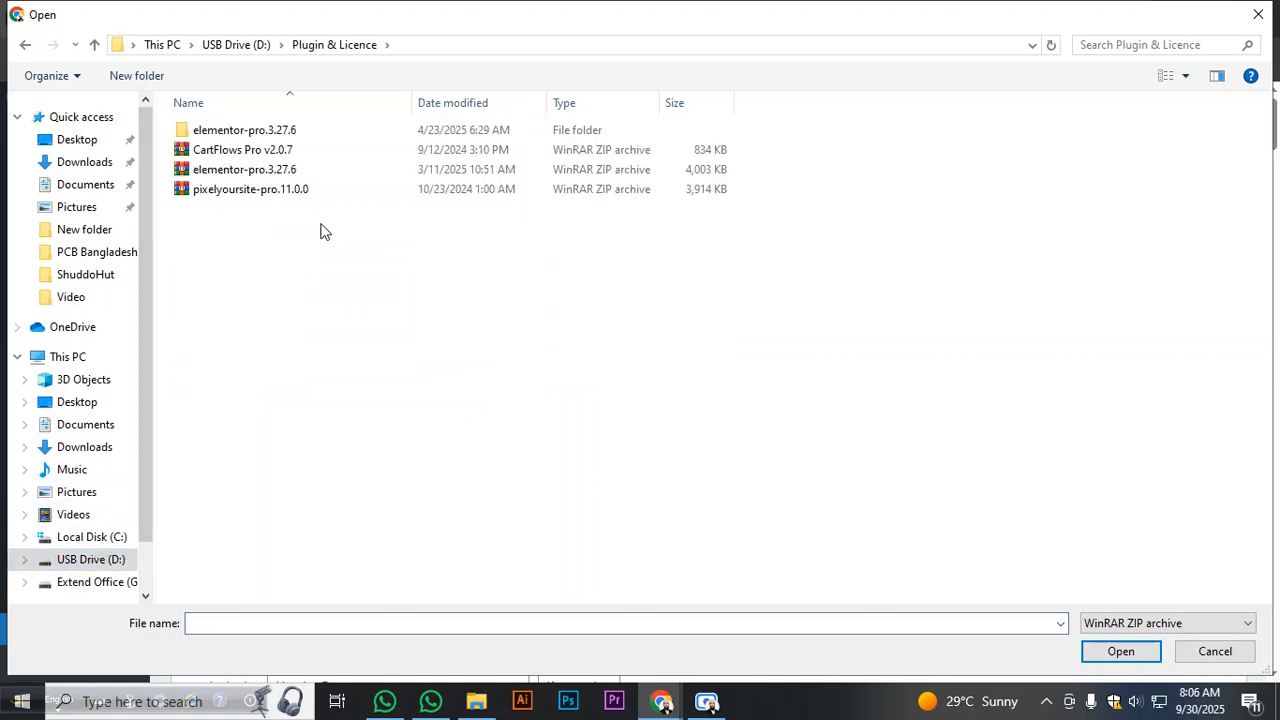
left_click(295, 174)
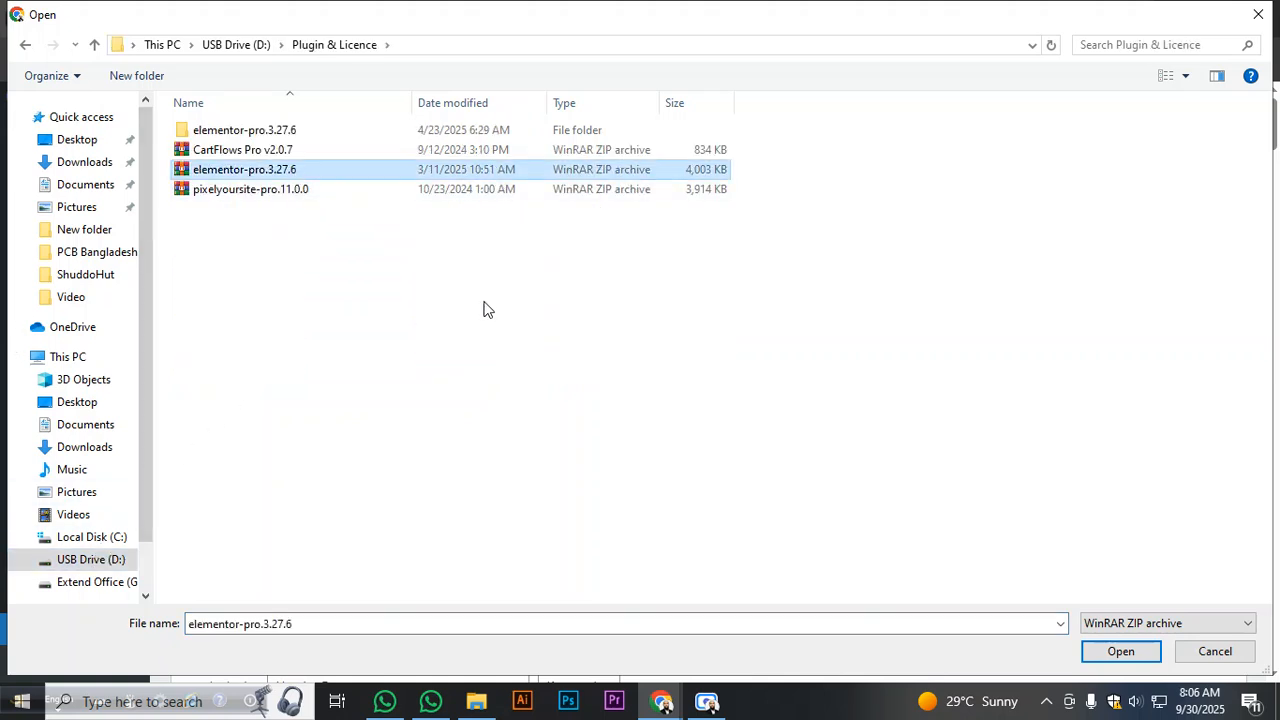
left_click(1120, 651)
left_click(830, 504)
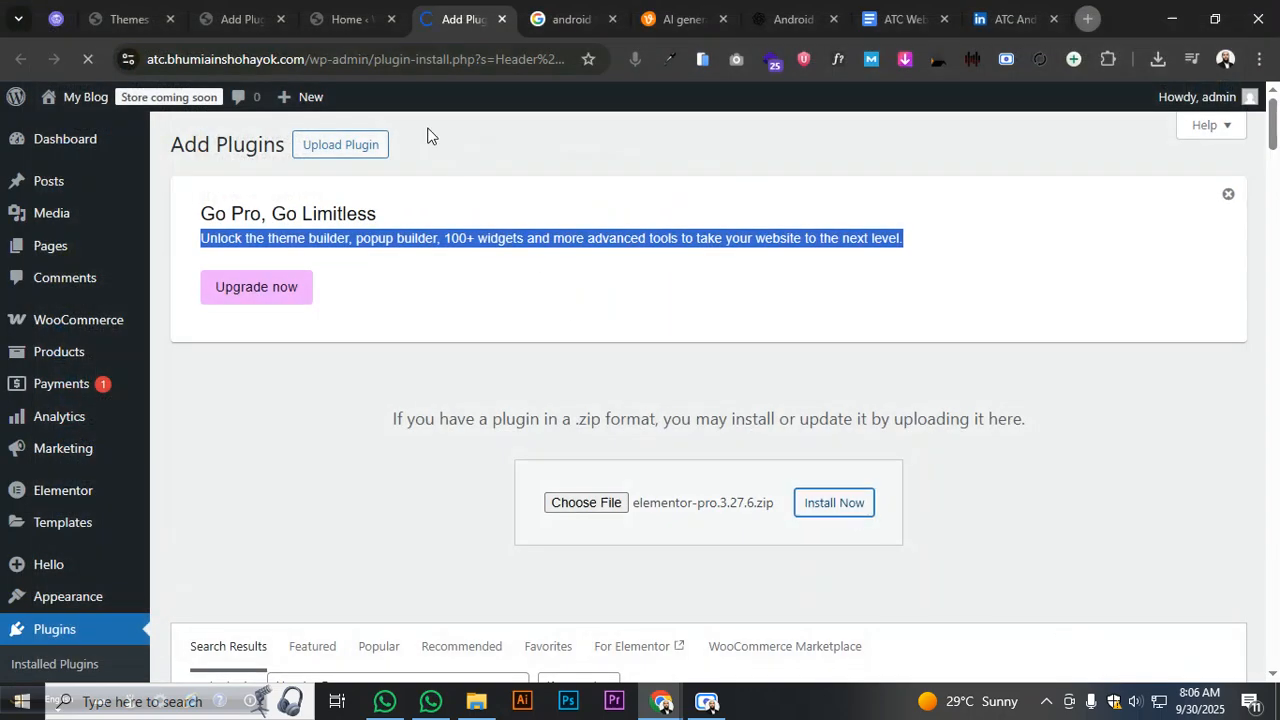
- Check the WooCommerce home and plugin pages, then view the installed plugins list
left_click(349, 24)
left_click(249, 20)
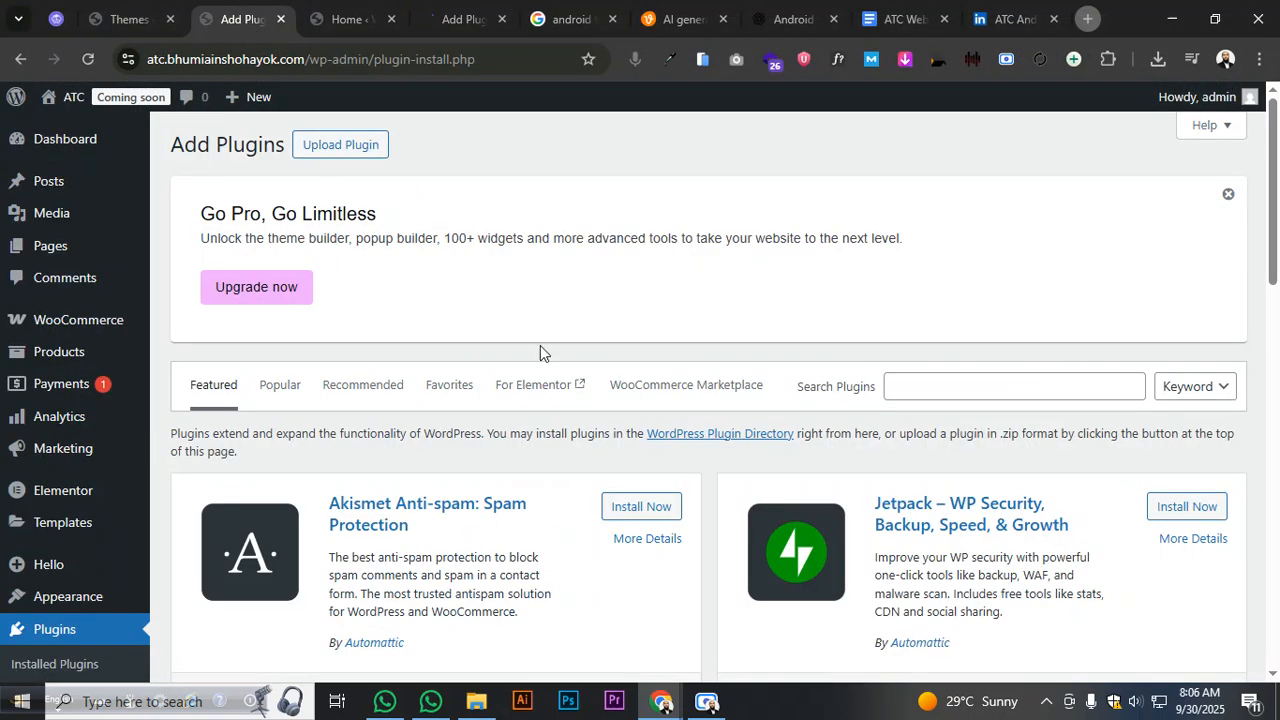
scroll(620, 388, "down", 2)
scroll(619, 388, "up", 2)
left_click(985, 387)
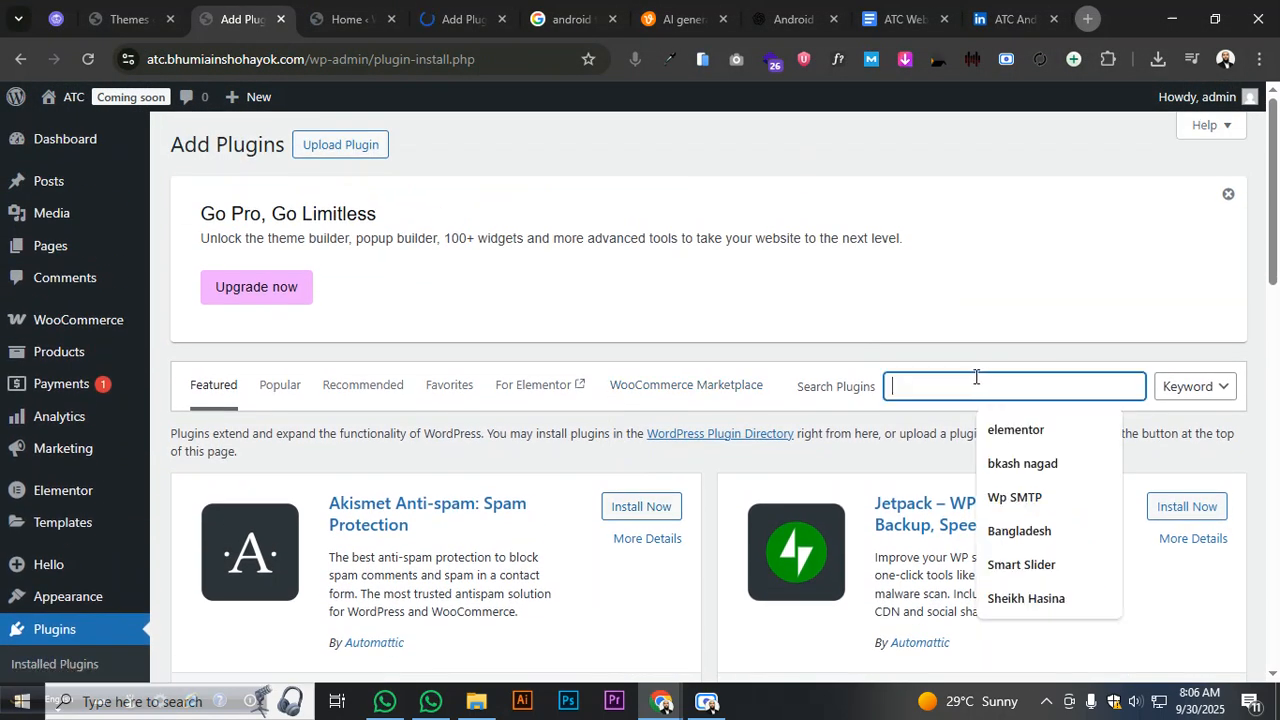
left_click(86, 664)
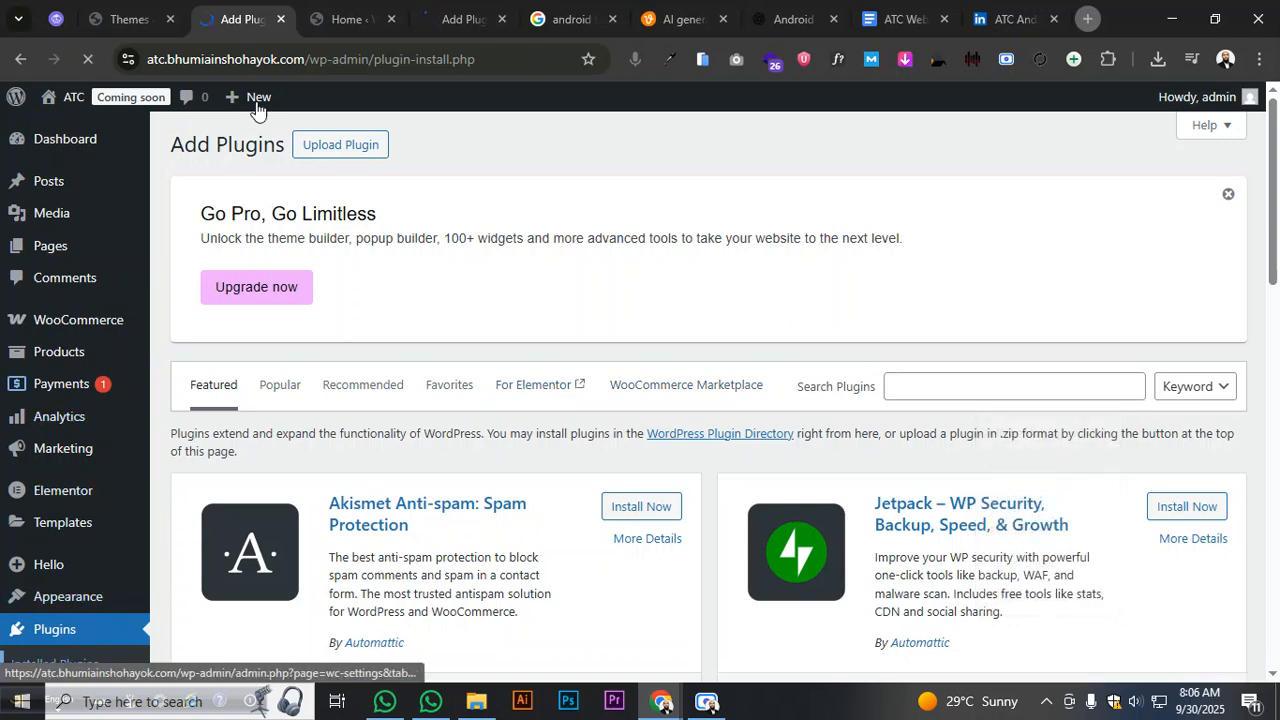
left_click(342, 16)
left_click(459, 17)
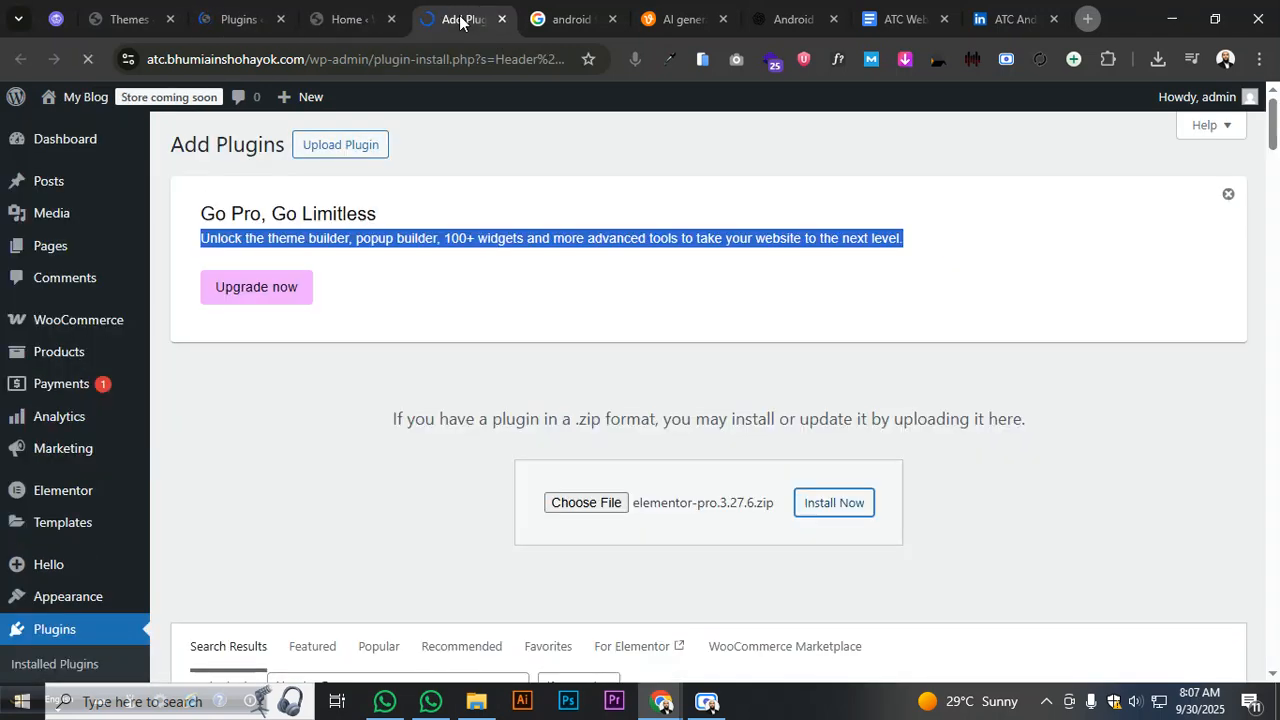
left_click(256, 16)
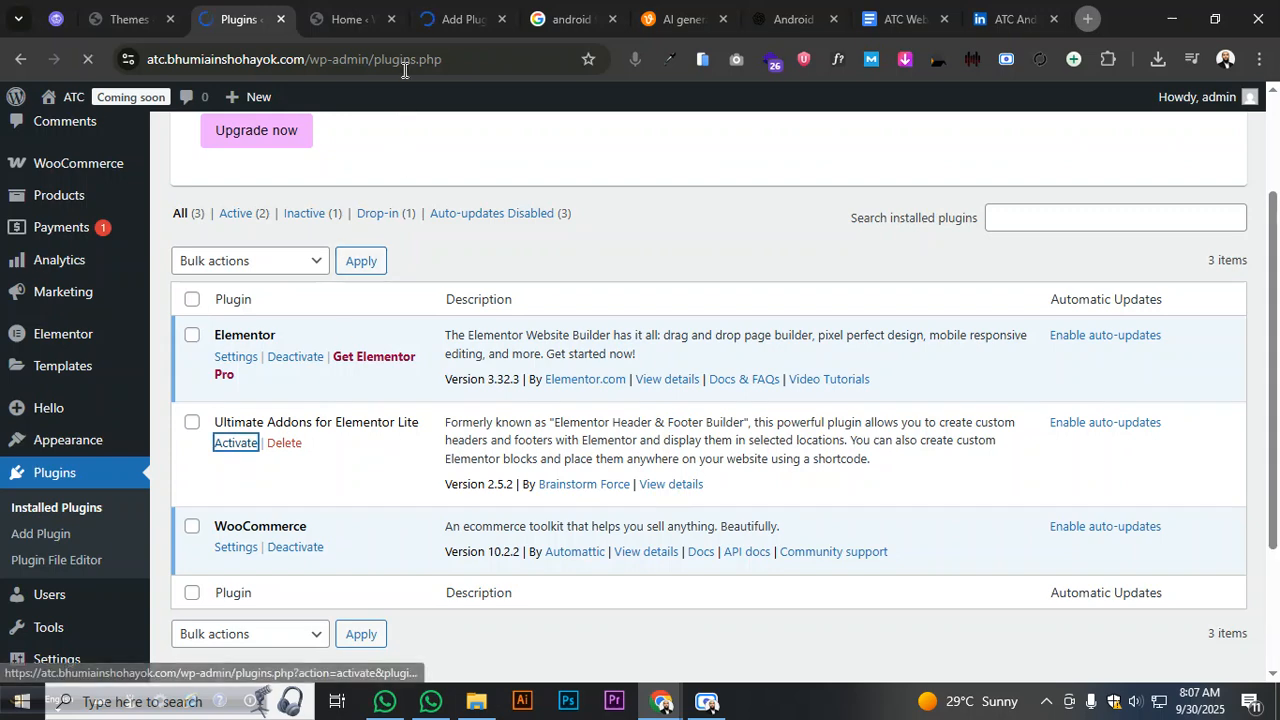
- Activate Ultimate Addons for Elementor Lite, close the WooCommerce Home page, and view the UAE welcome page
left_click(433, 16)
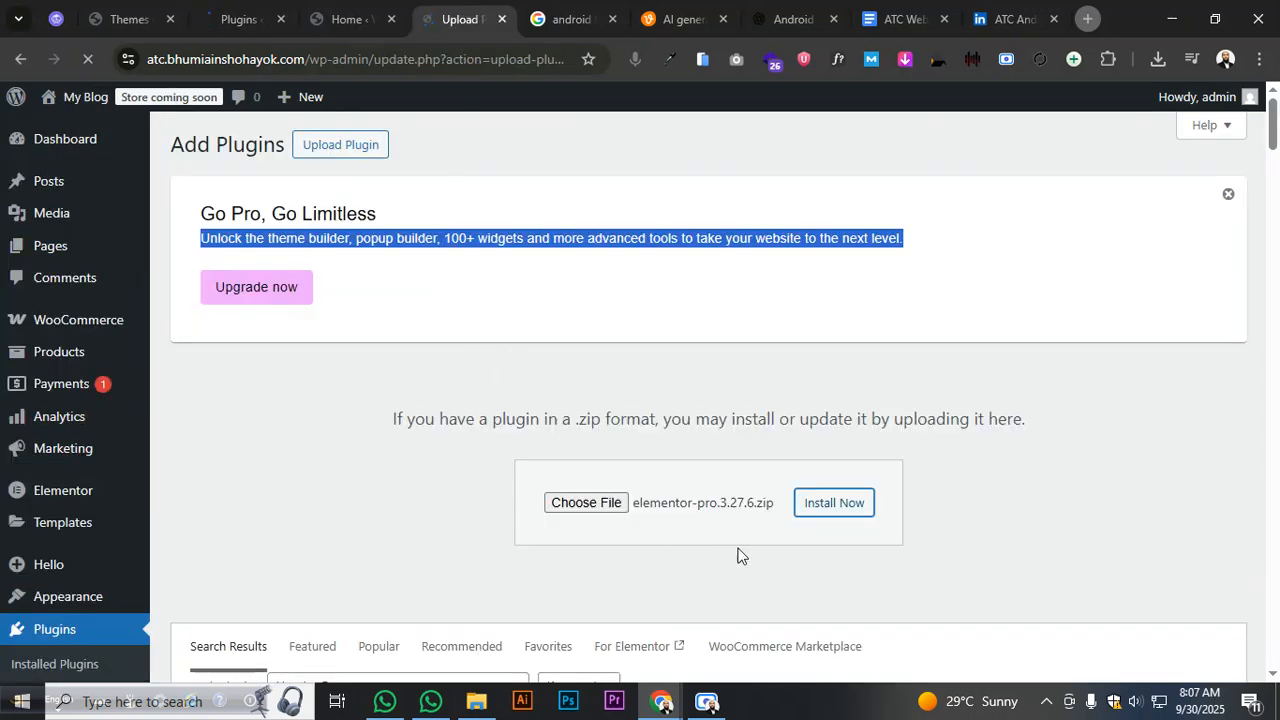
left_click(378, 20)
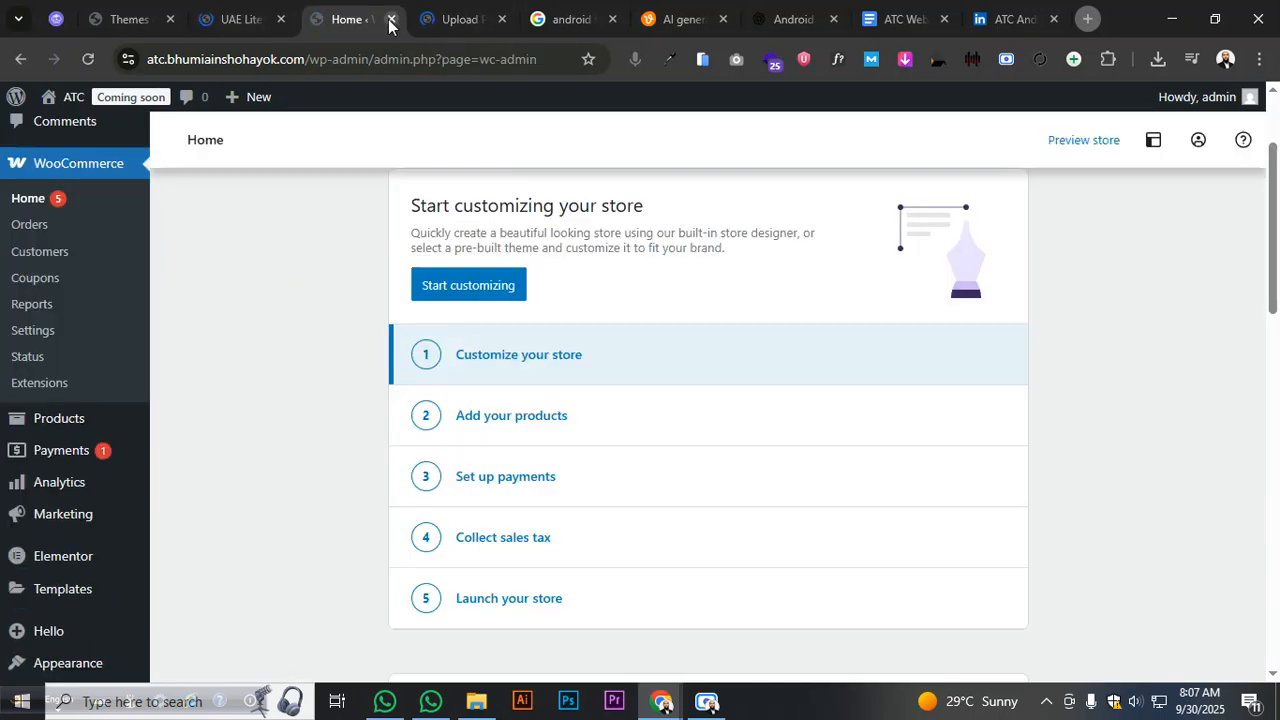
left_click(390, 20)
left_click(157, 14)
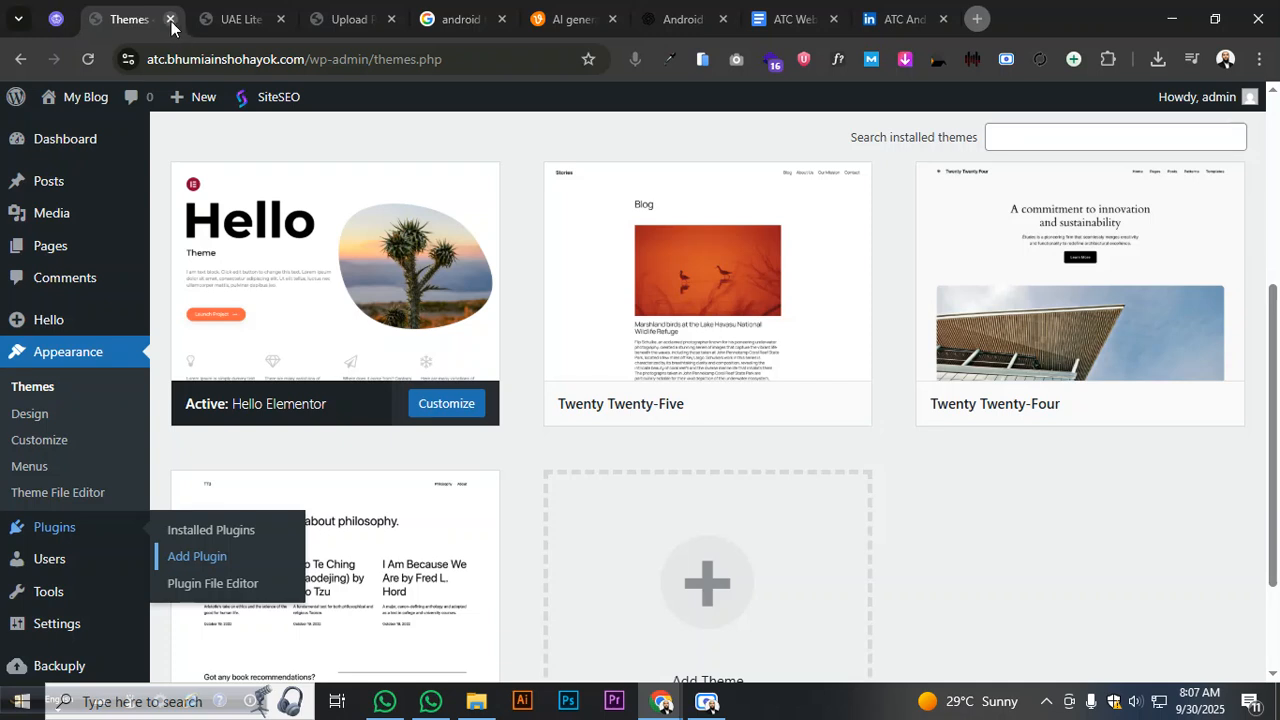
left_click(245, 18)
scroll(569, 340, "down", 2)
scroll(1027, 326, "up", 2)
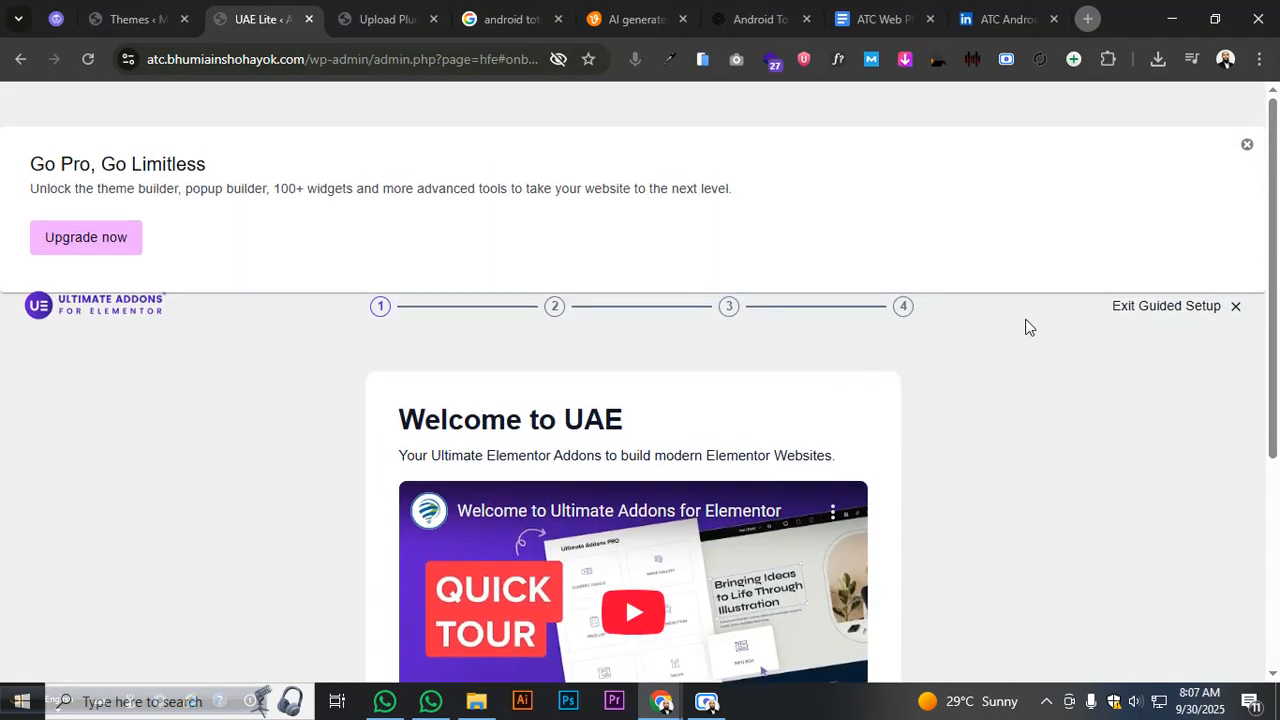
scroll(1127, 340, "down", 4)
- Run the UAE guided setup, skip the notifications and features steps, and exit to the dashboard
left_click(521, 563)
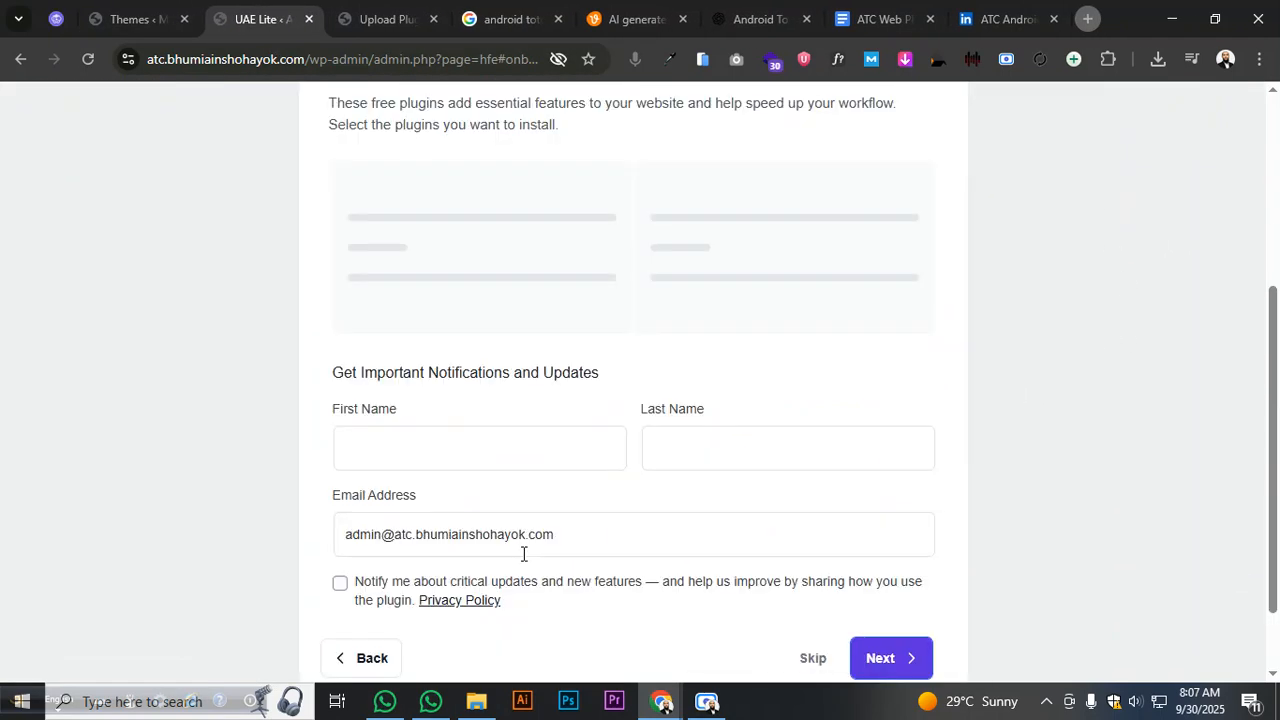
scroll(674, 557, "up", 3)
scroll(674, 557, "down", 3)
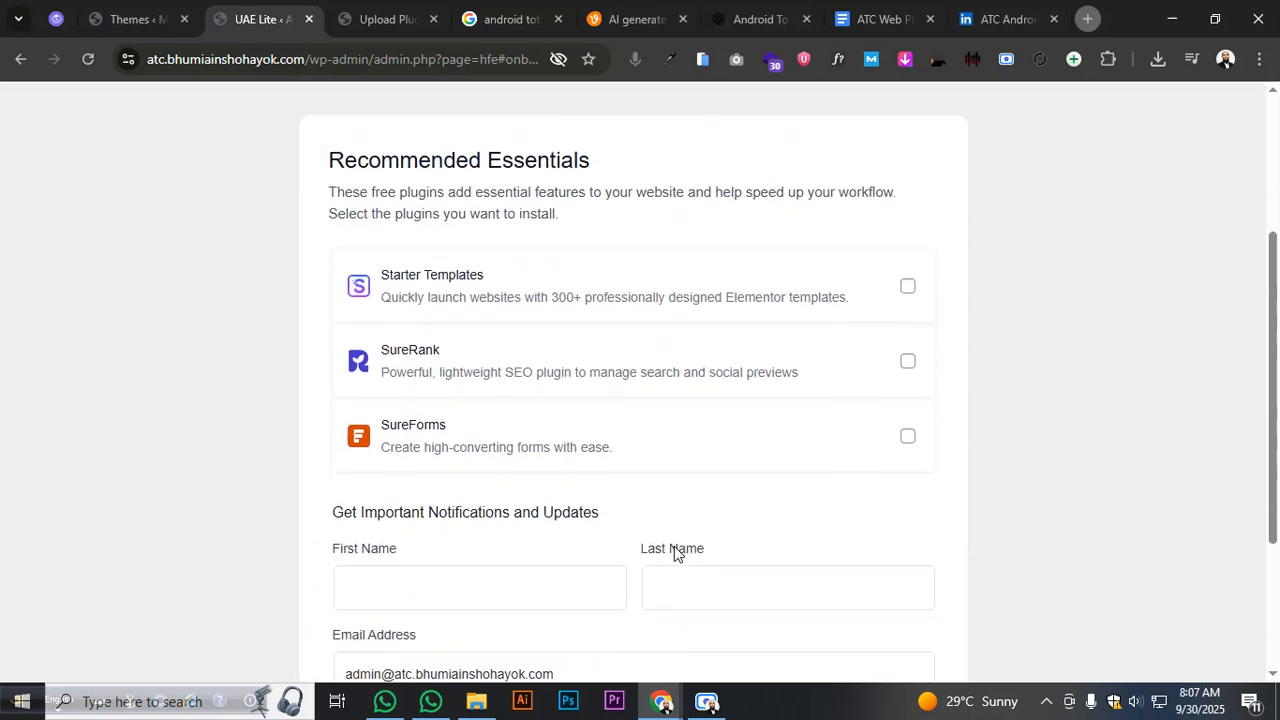
left_click(800, 567)
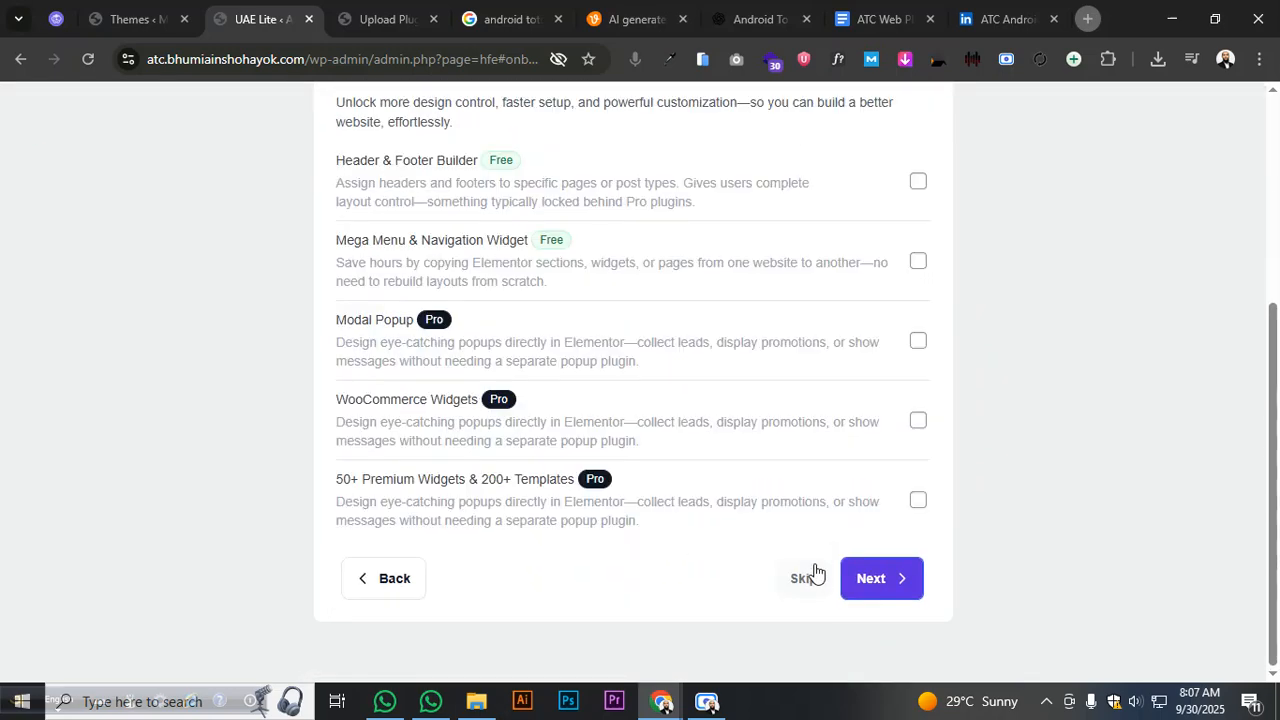
left_click(391, 578)
scroll(761, 569, "down", 1)
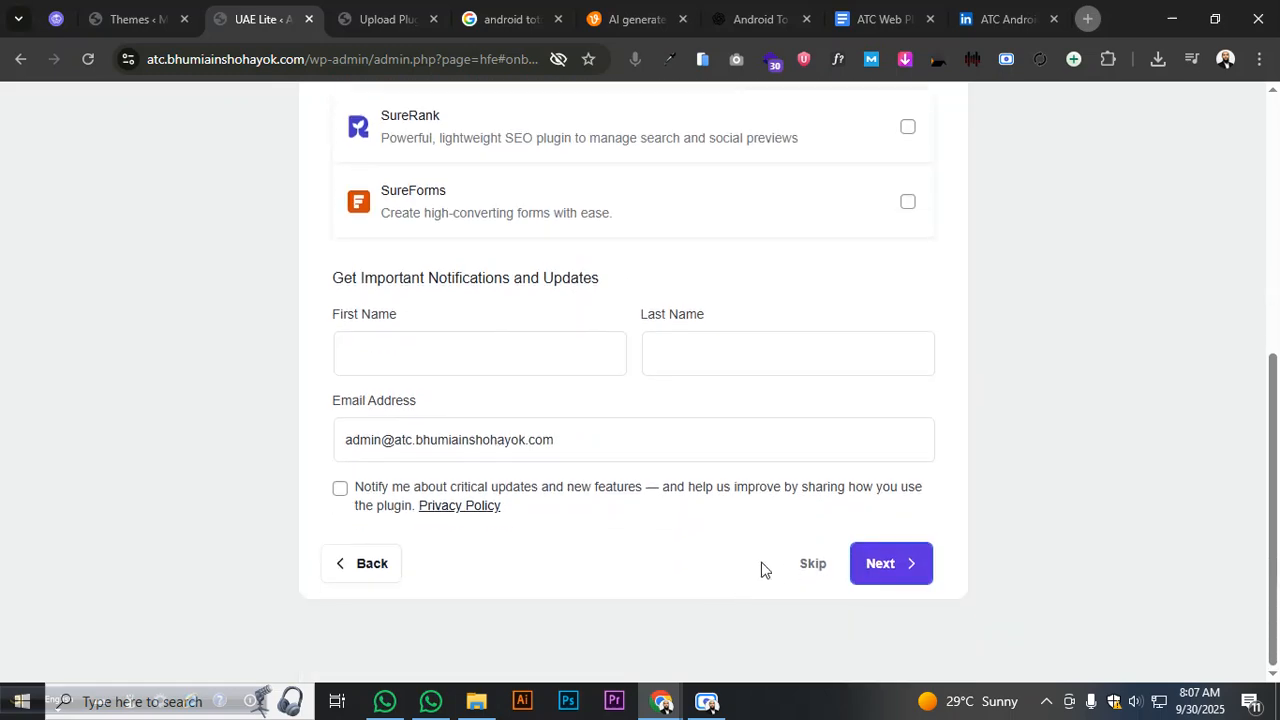
left_click(799, 570)
left_click(803, 584)
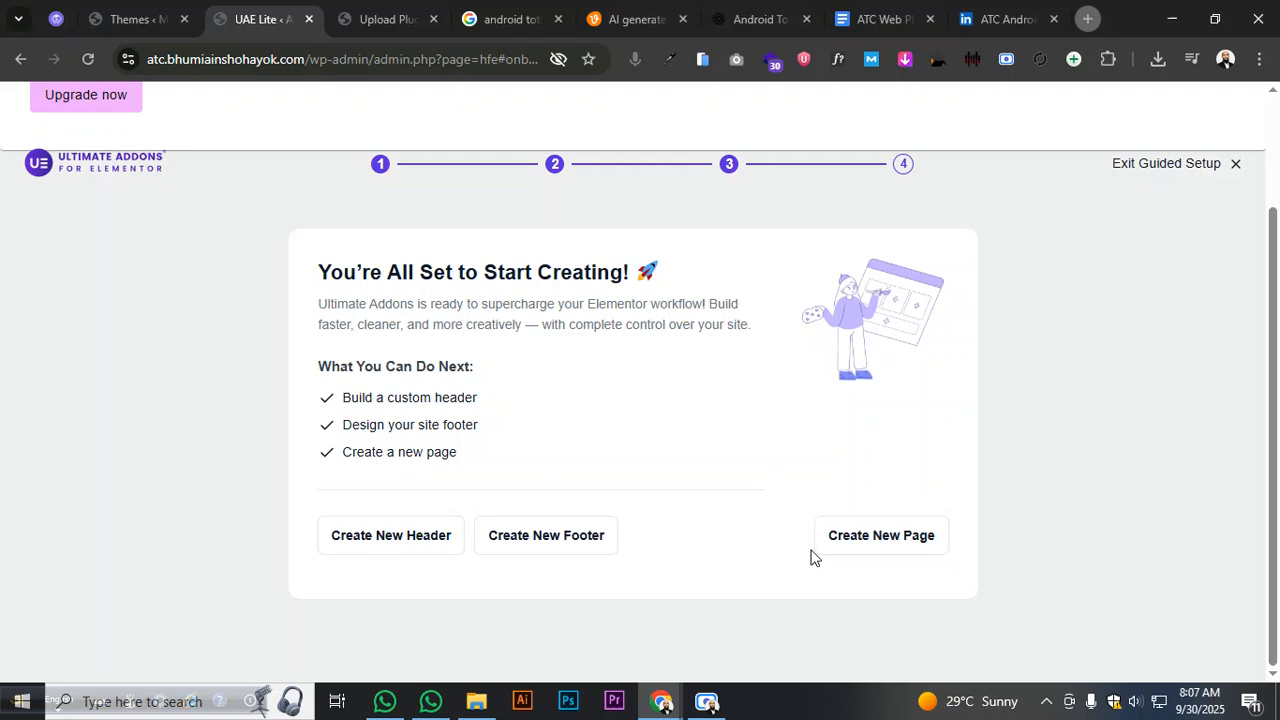
scroll(760, 557, "up", 2)
scroll(800, 540, "down", 2)
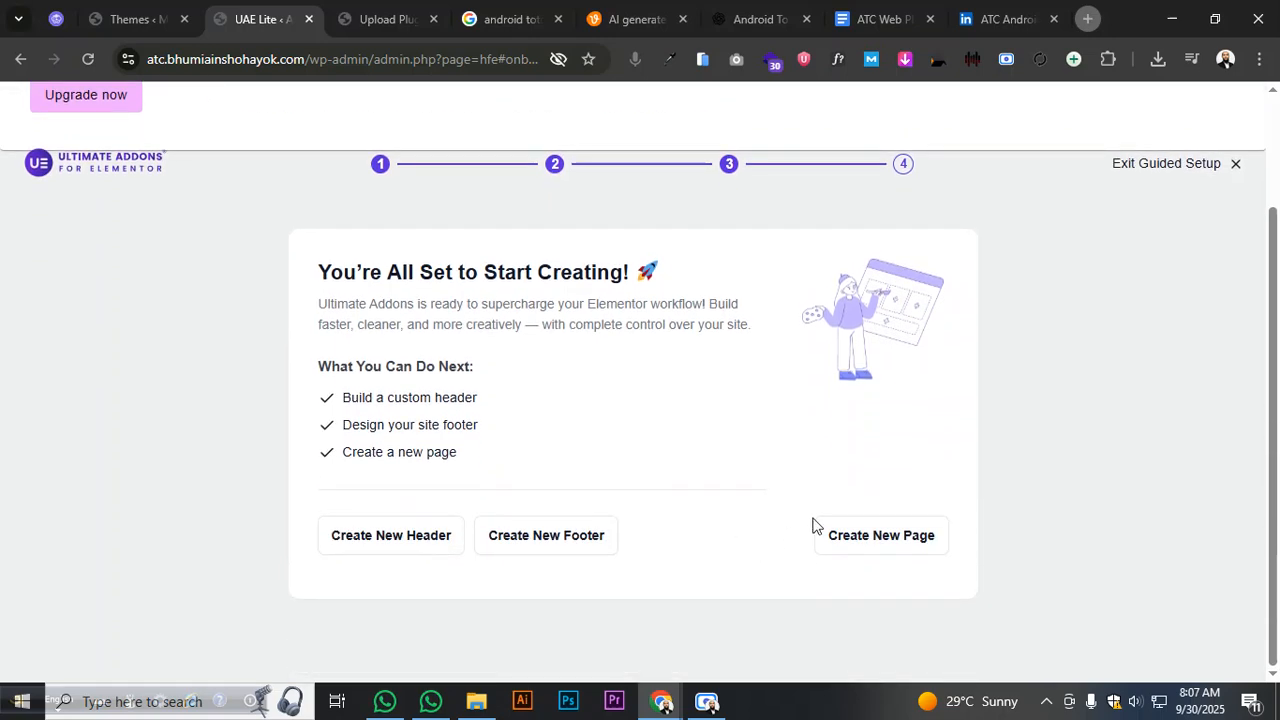
left_click(1199, 168)
scroll(1050, 348, "down", 2)
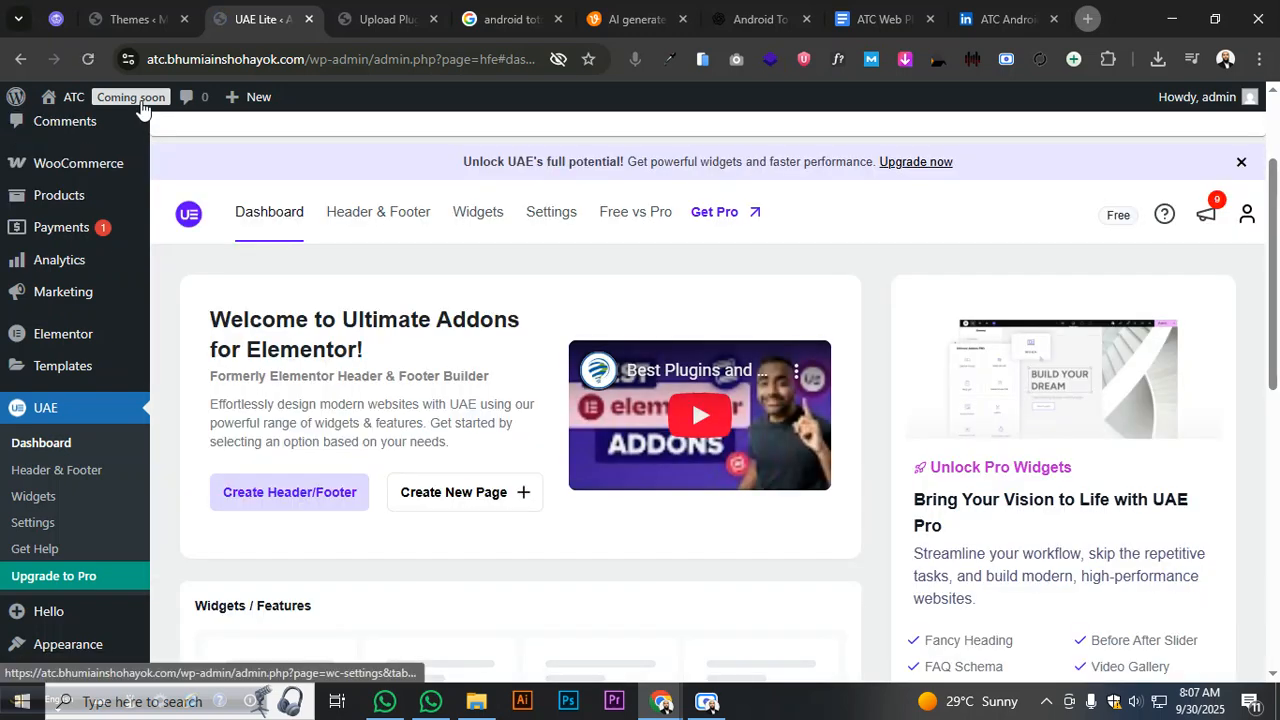
- Activate Elementor Pro, then save WooCommerce site visibility as Live instead of Coming soon
left_click(397, 20)
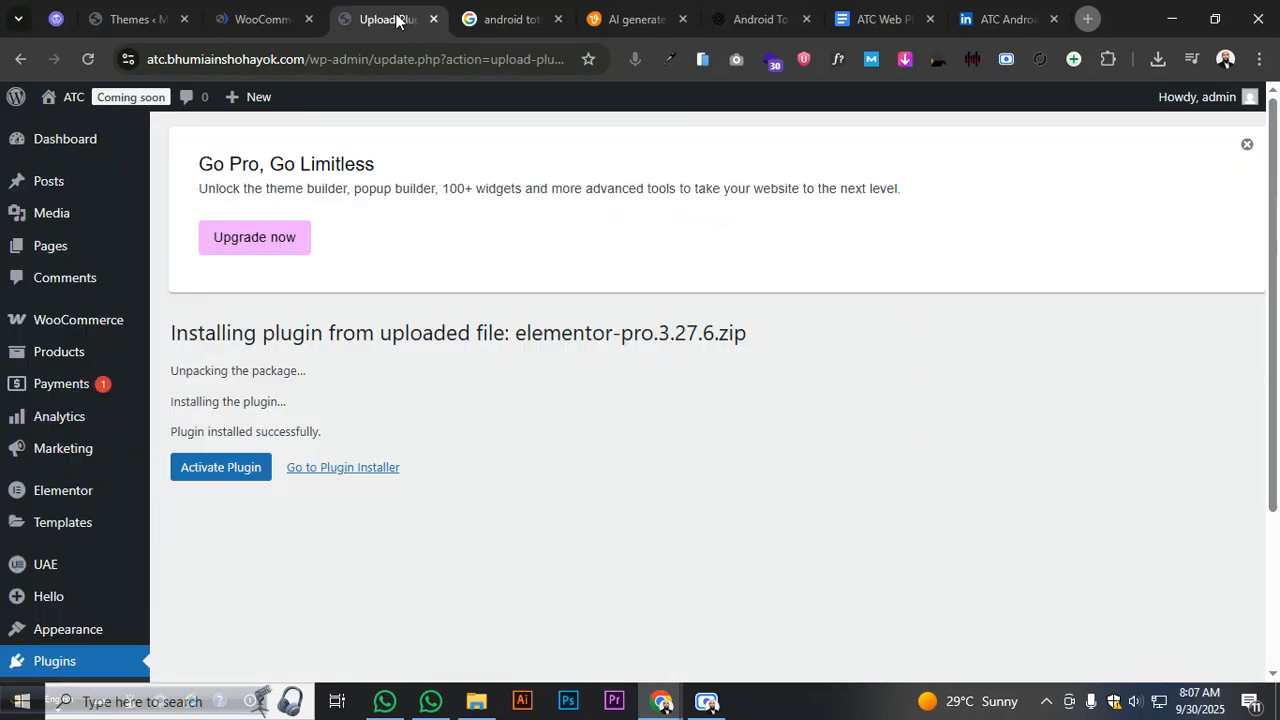
left_click(231, 472)
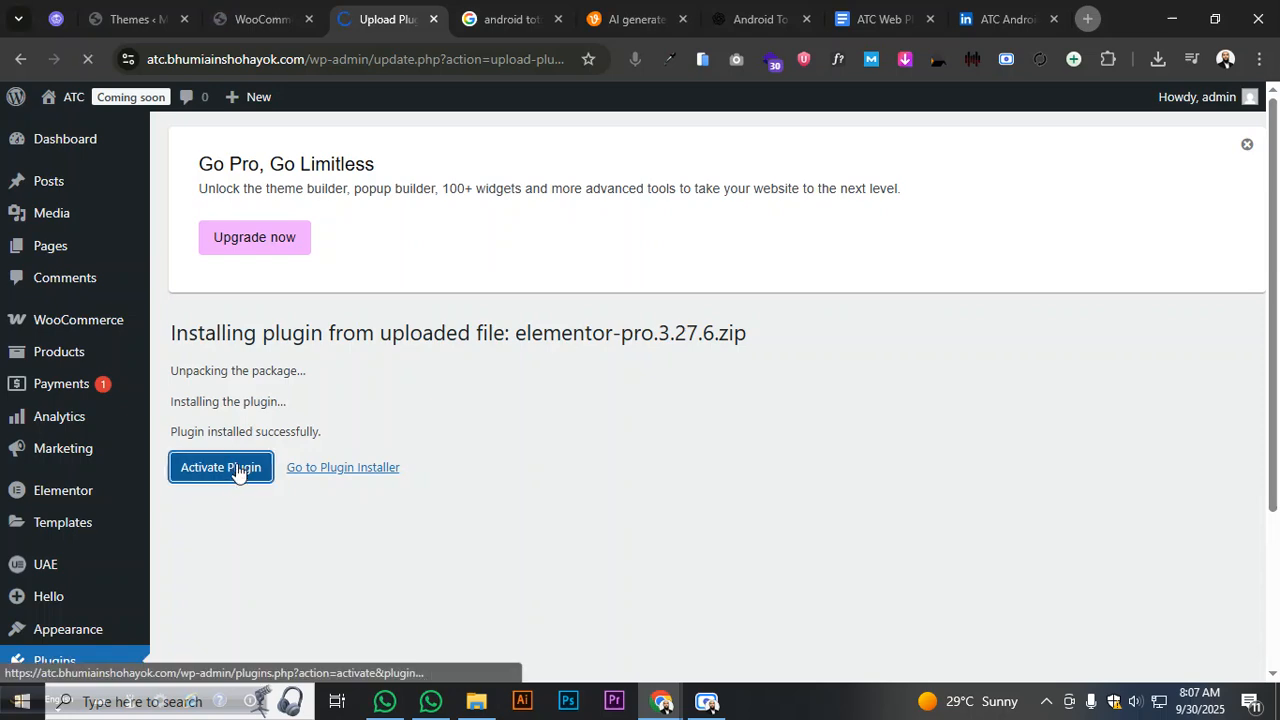
left_click(265, 20)
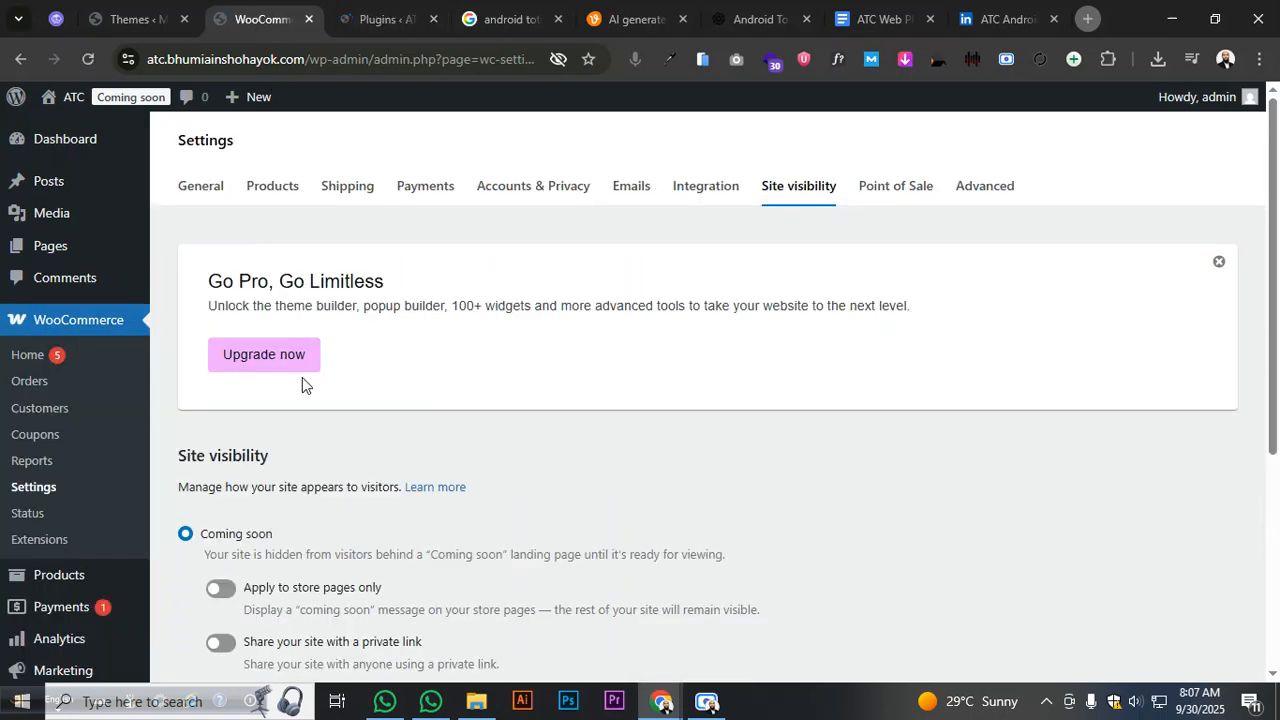
scroll(302, 379, "down", 2)
left_click(186, 546)
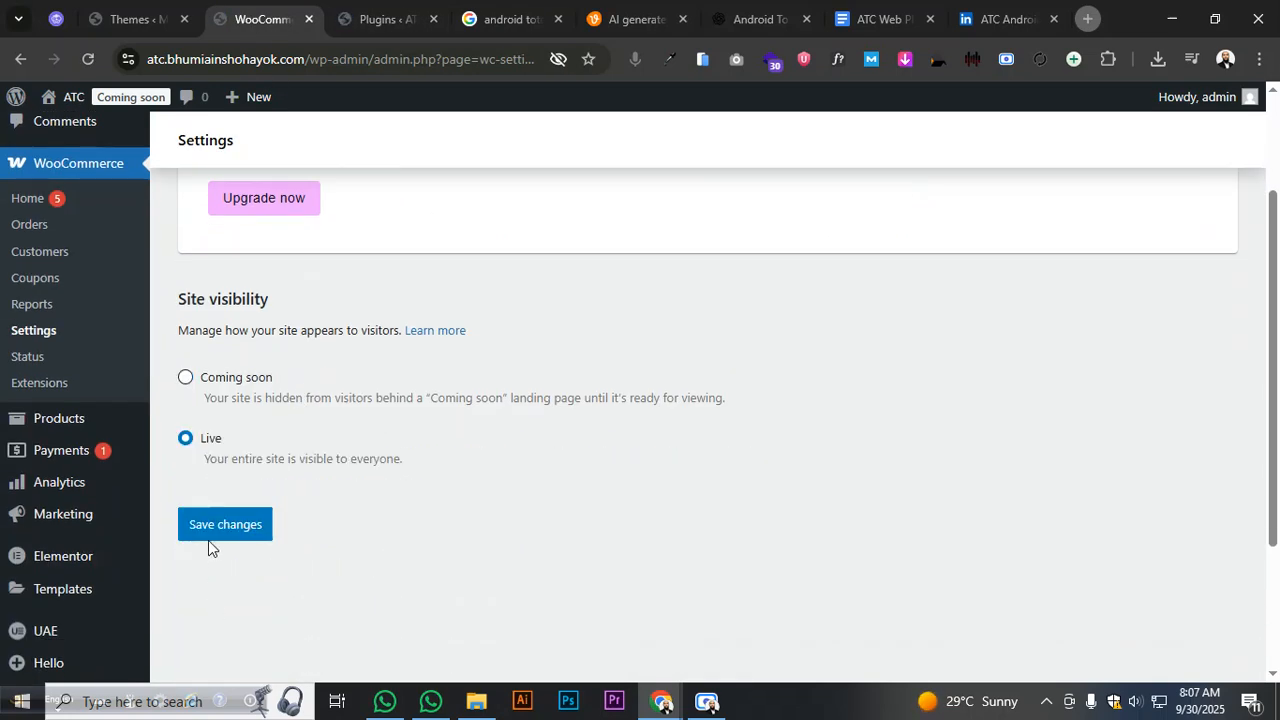
left_click(209, 538)
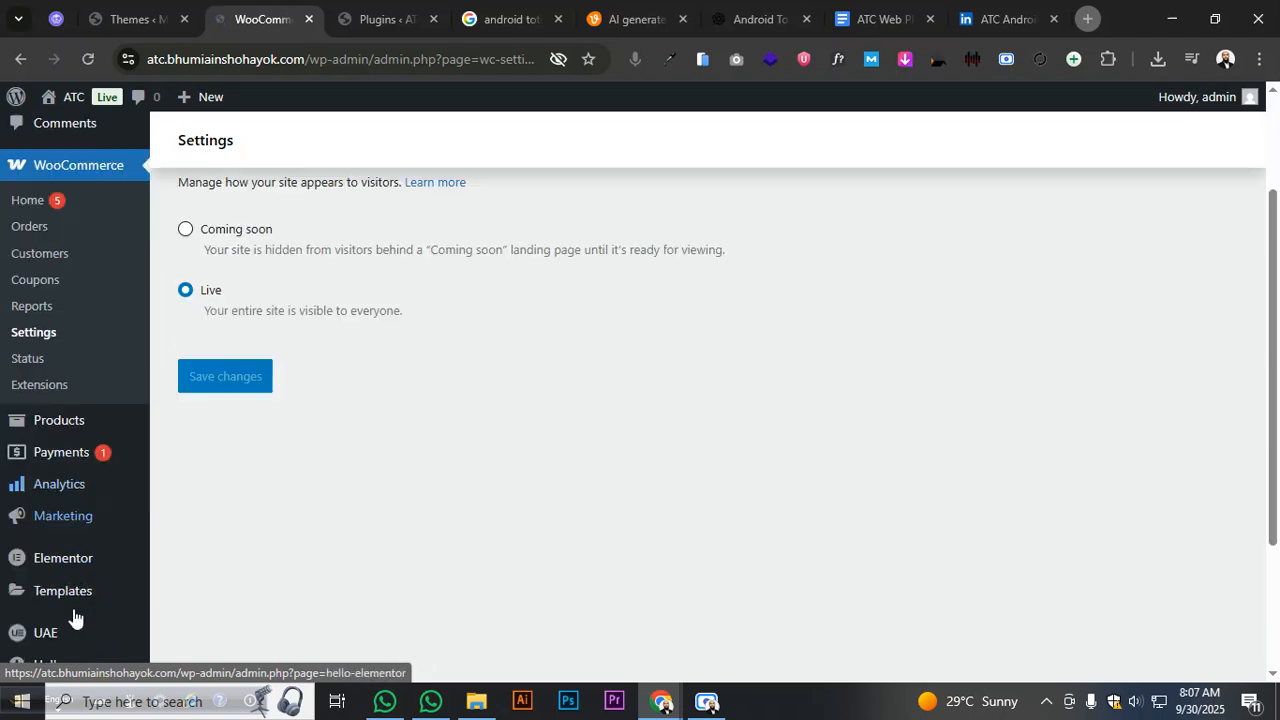
scroll(73, 617, "down", 2)
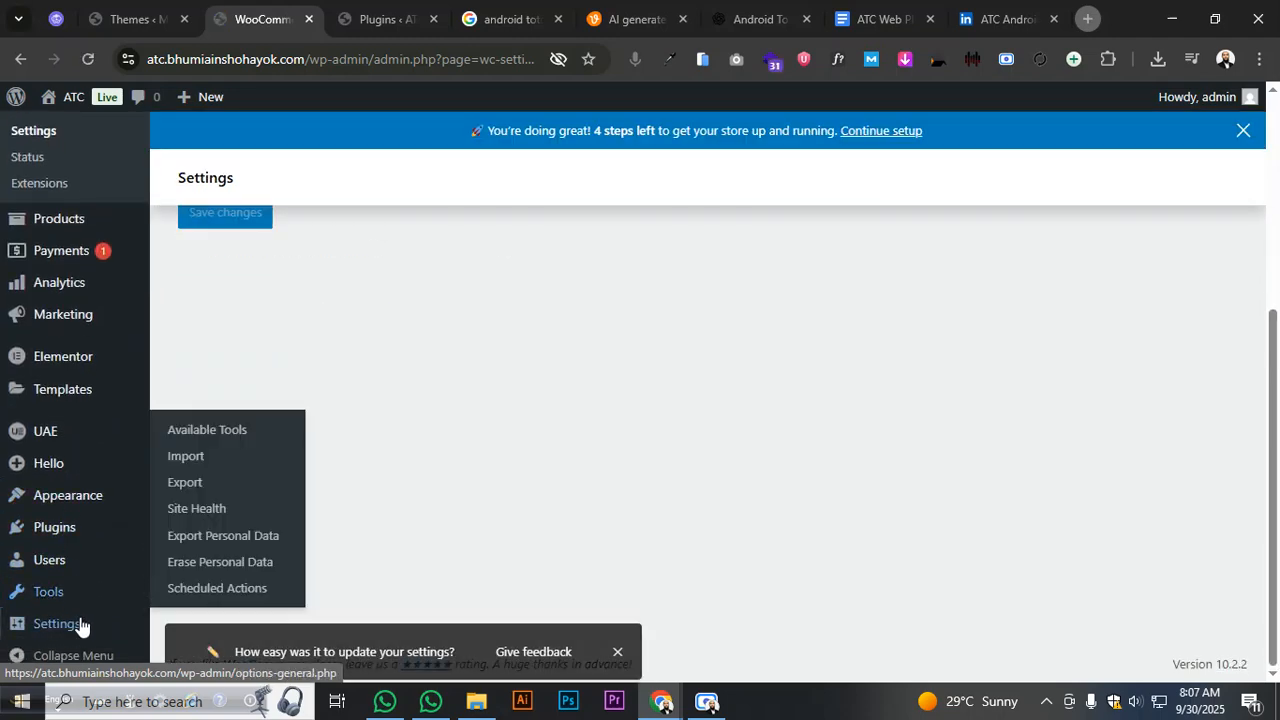
- In Reading Settings, tick 'Discourage search engines from indexing this site' and save, keeping latest posts
mouse_move(80, 624)
left_click(195, 429)
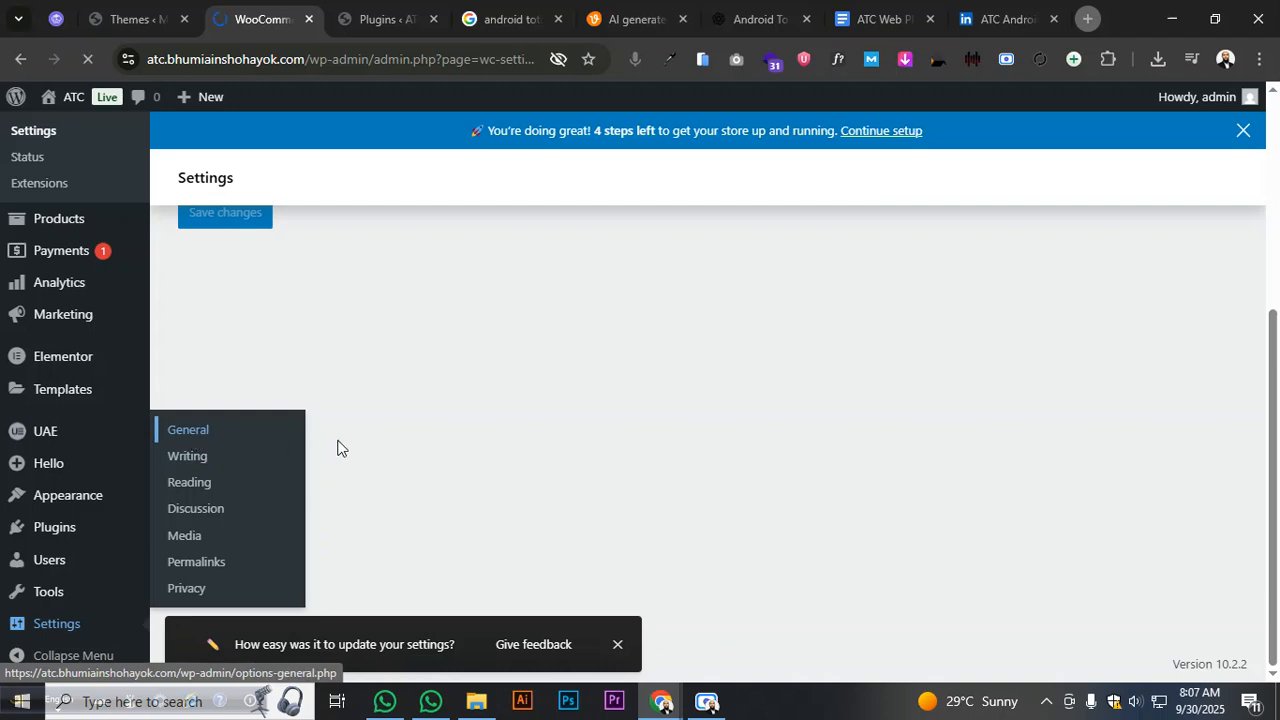
scroll(366, 430, "down", 10)
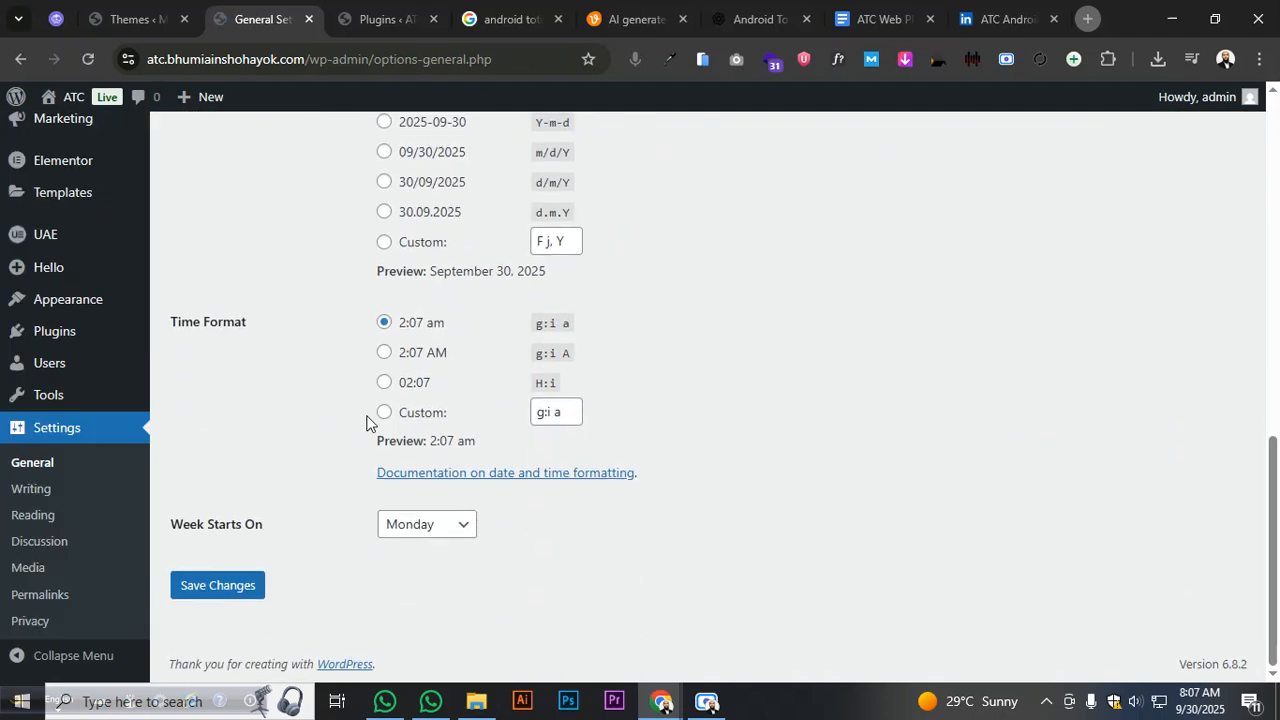
left_click(83, 520)
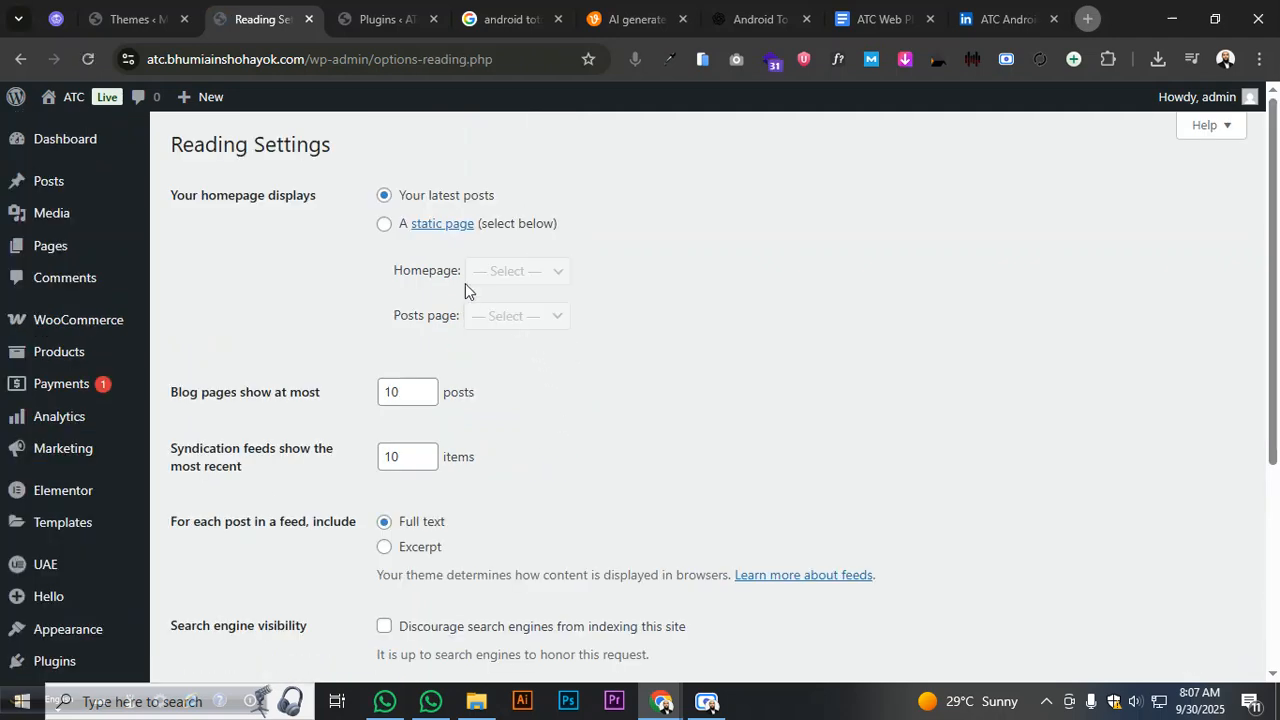
left_click(384, 227)
left_click(517, 271)
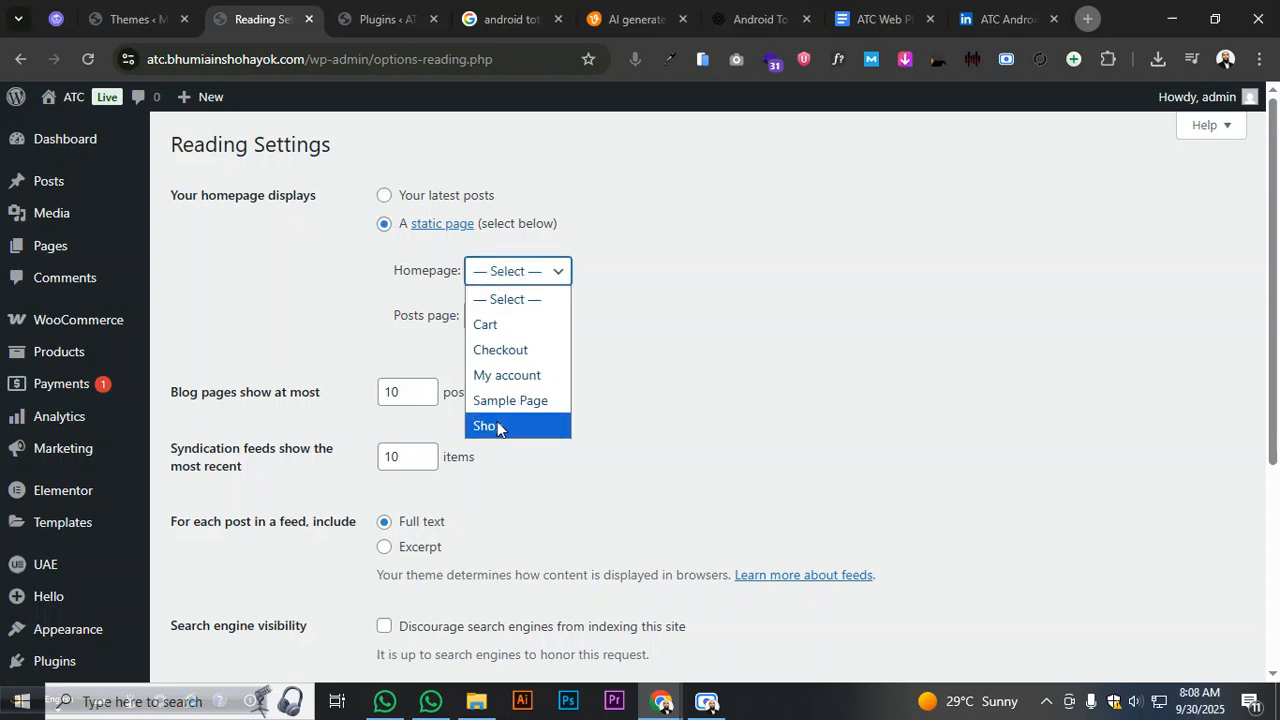
left_click(381, 342)
scroll(381, 342, "down", 5)
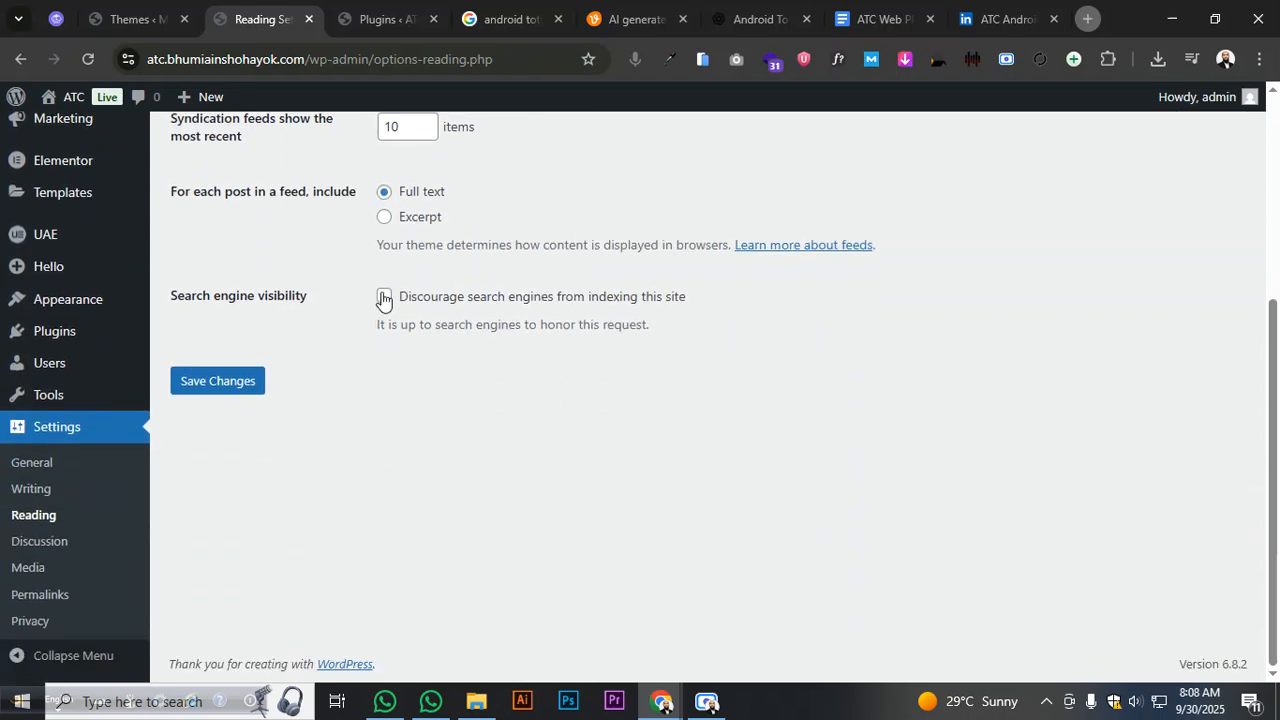
left_click(384, 297)
left_click(217, 388)
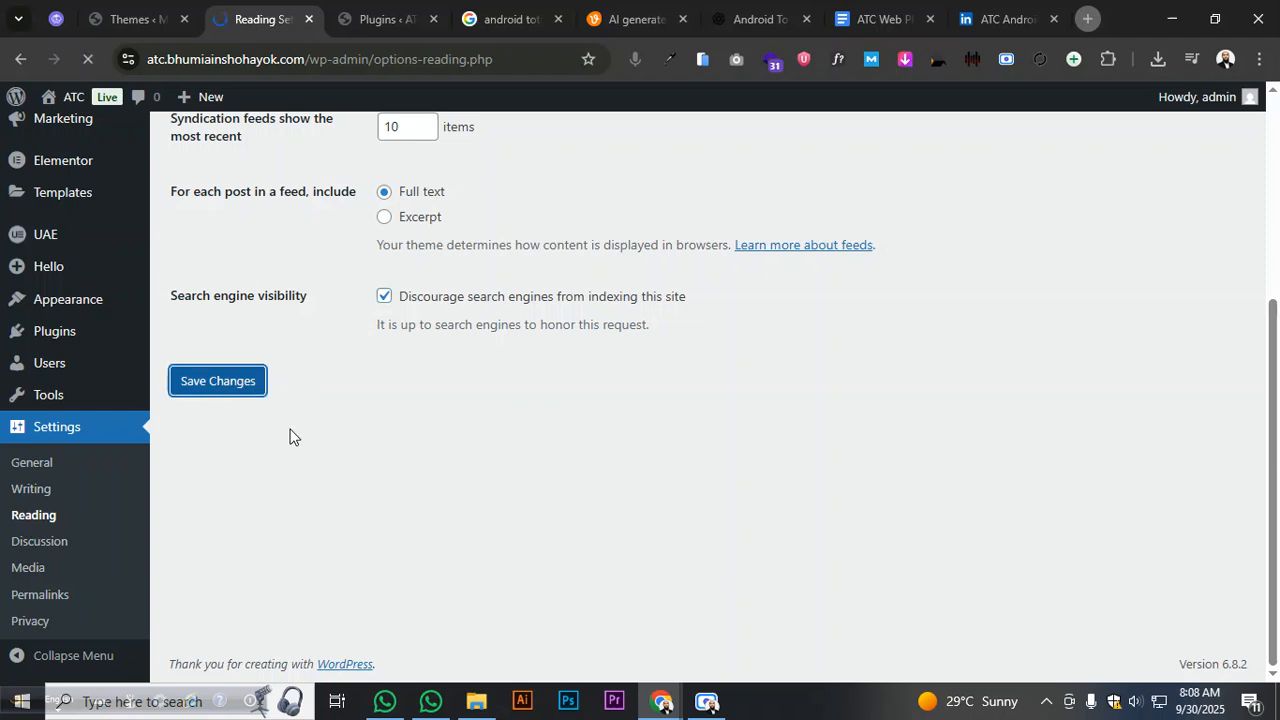
left_click_drag(186, 310, 291, 301)
left_click(292, 304)
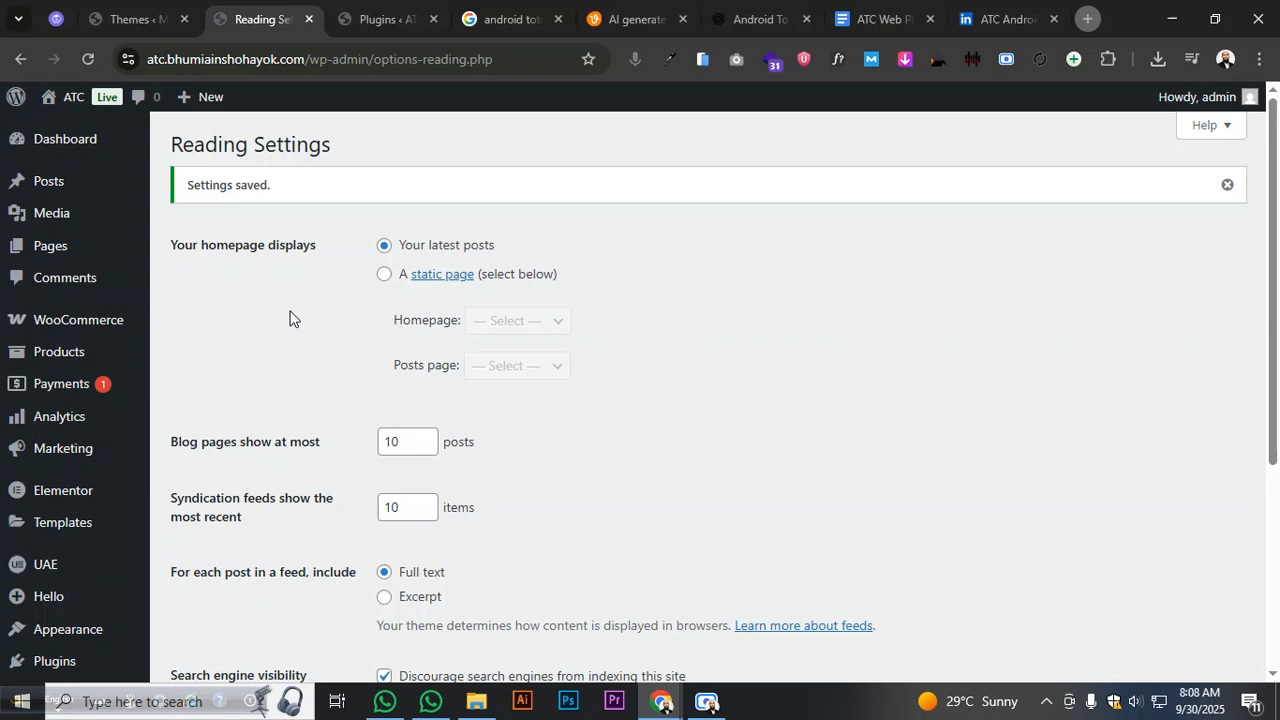
- Review the Plugins page, then return to the Reading Settings page
left_click(352, 22)
scroll(486, 251, "down", 3)
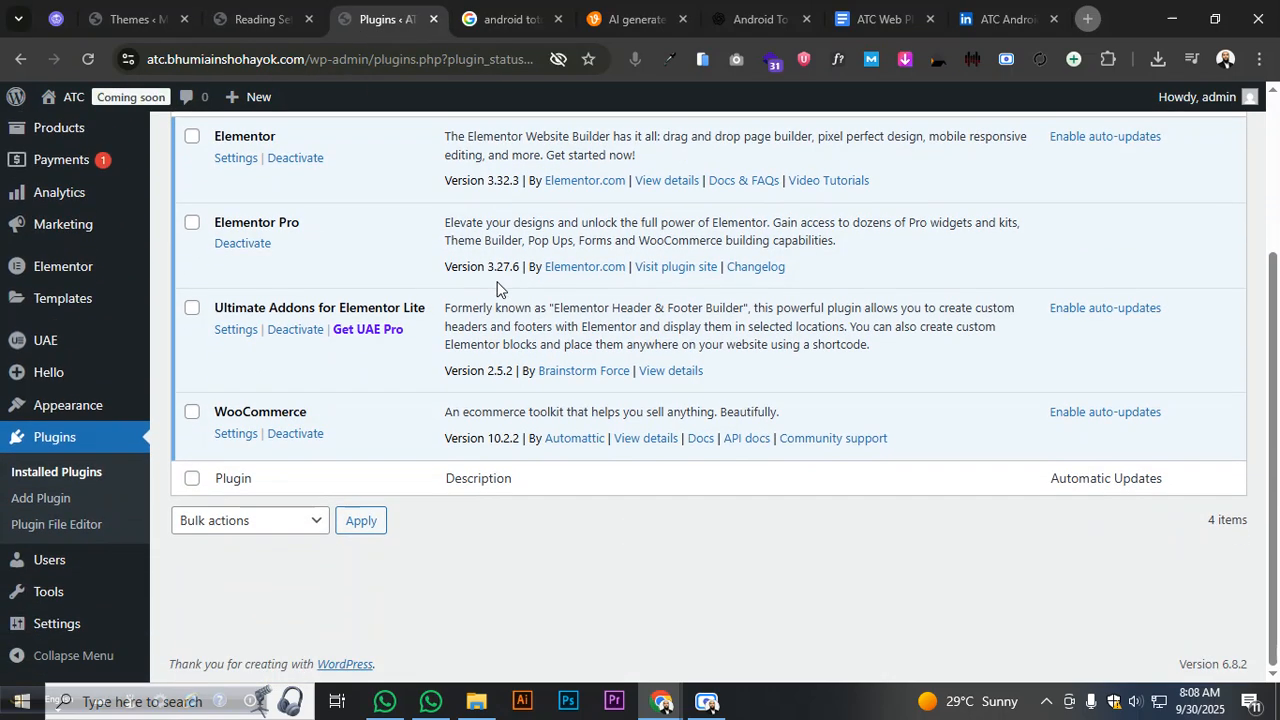
scroll(403, 320, "up", 2)
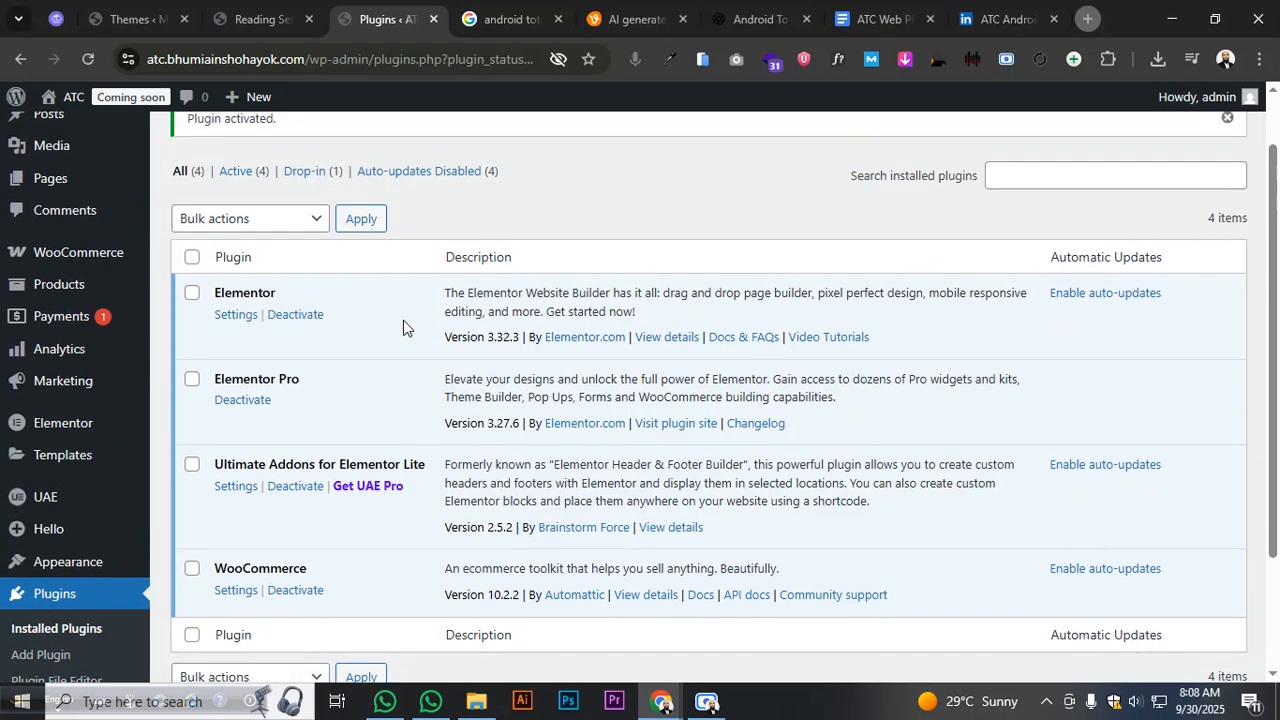
scroll(403, 320, "down", 1)
scroll(403, 320, "up", 2)
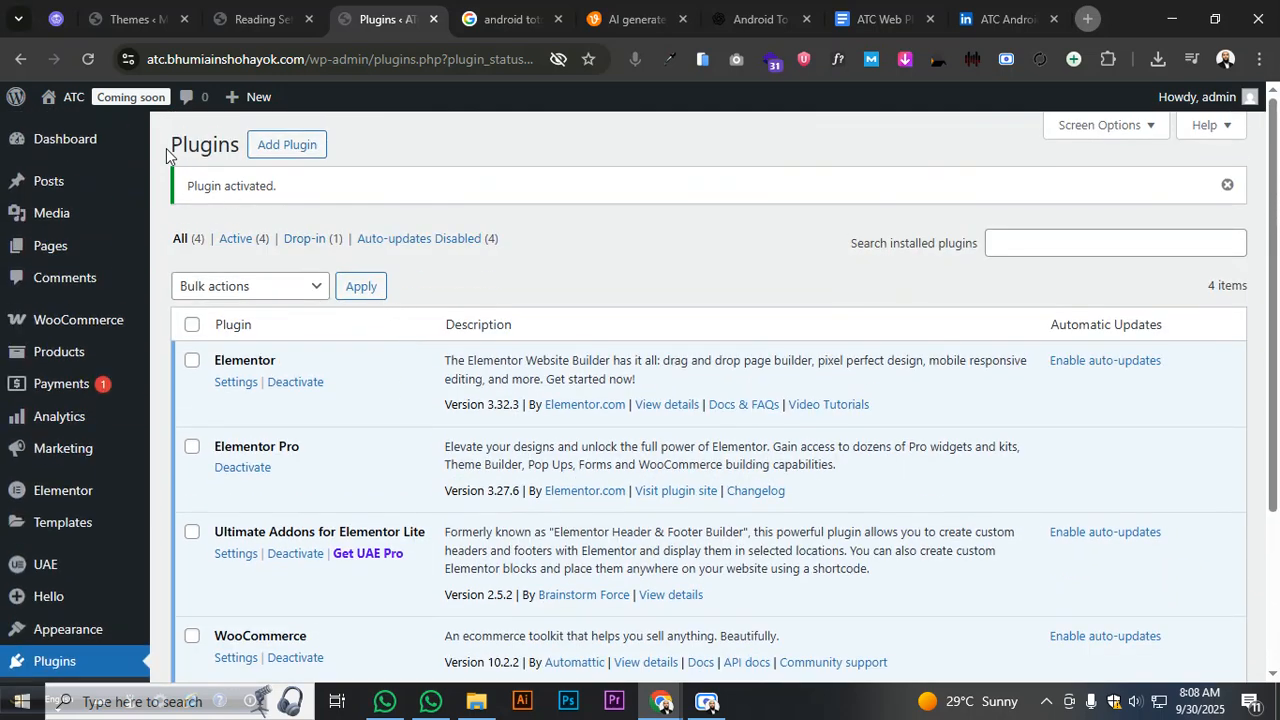
left_click(242, 22)
scroll(317, 277, "down", 3)
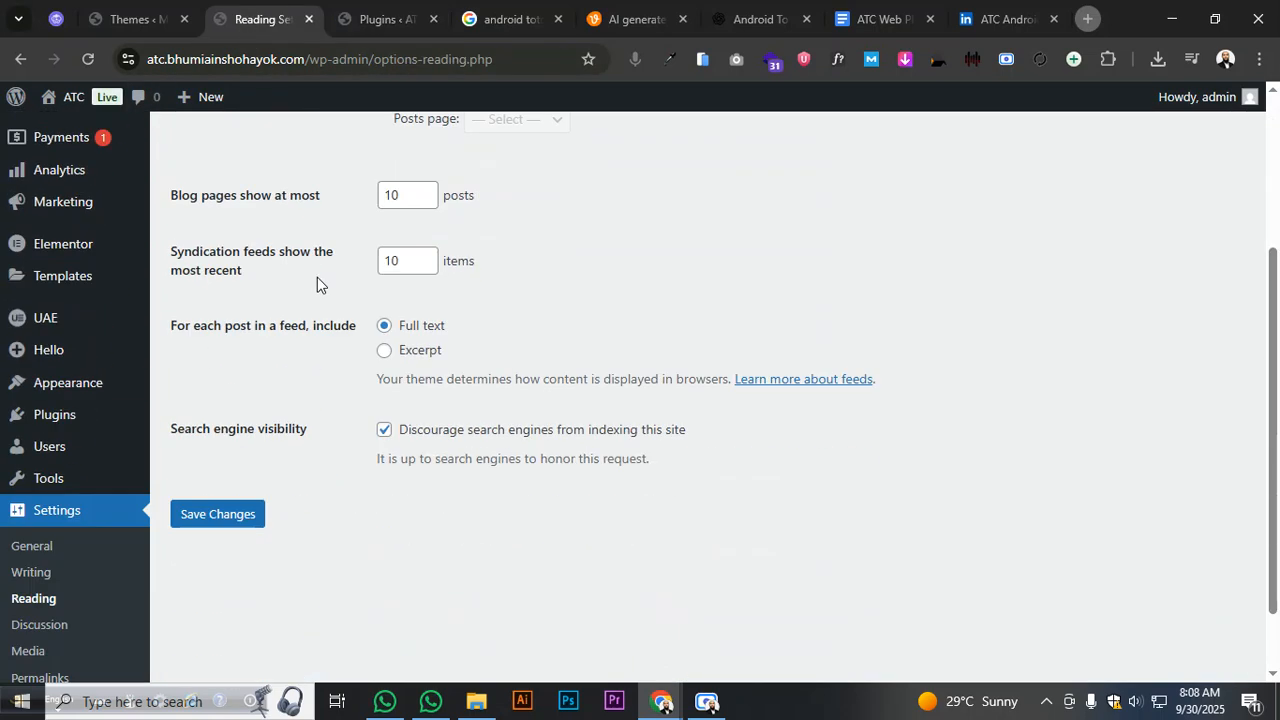
scroll(317, 277, "up", 3)
- Close the Plugins and Themes browser tabs
left_click(380, 20)
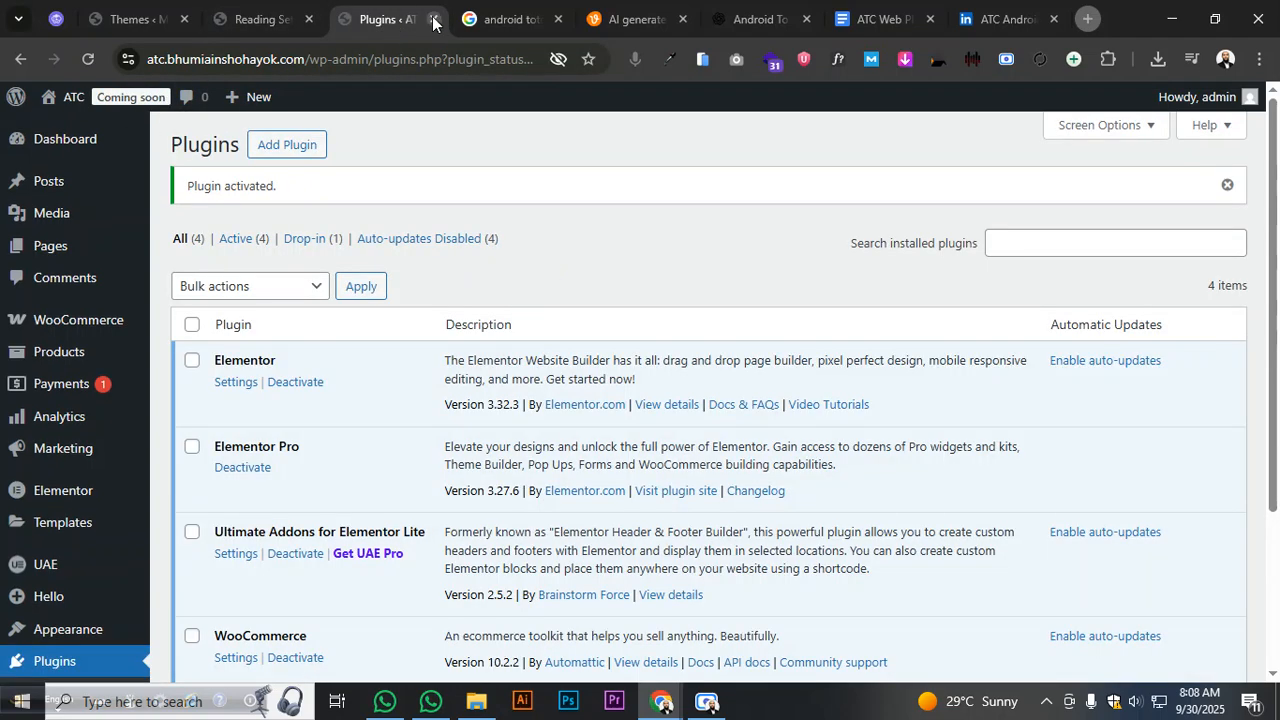
left_click(433, 19)
left_click(150, 20)
left_click(182, 19)
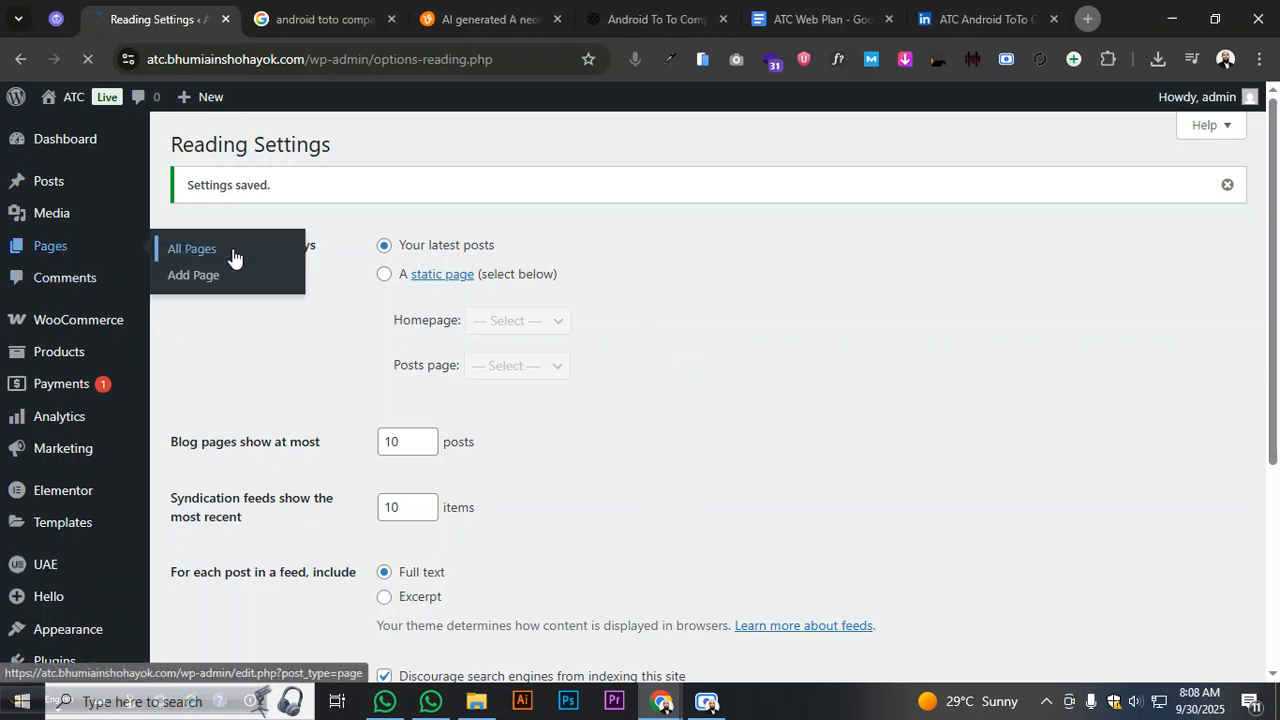
- Move the Sample Page to the trash from the All Pages list
left_click(234, 257)
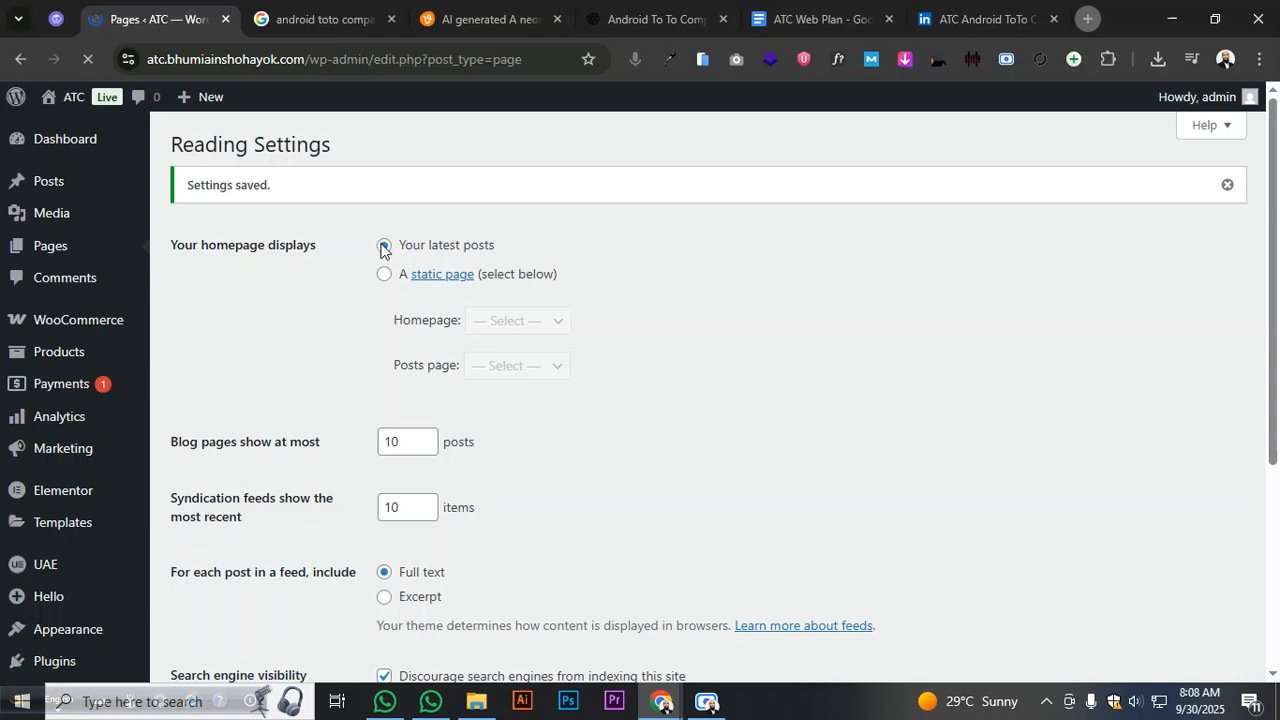
scroll(380, 250, "down", 3)
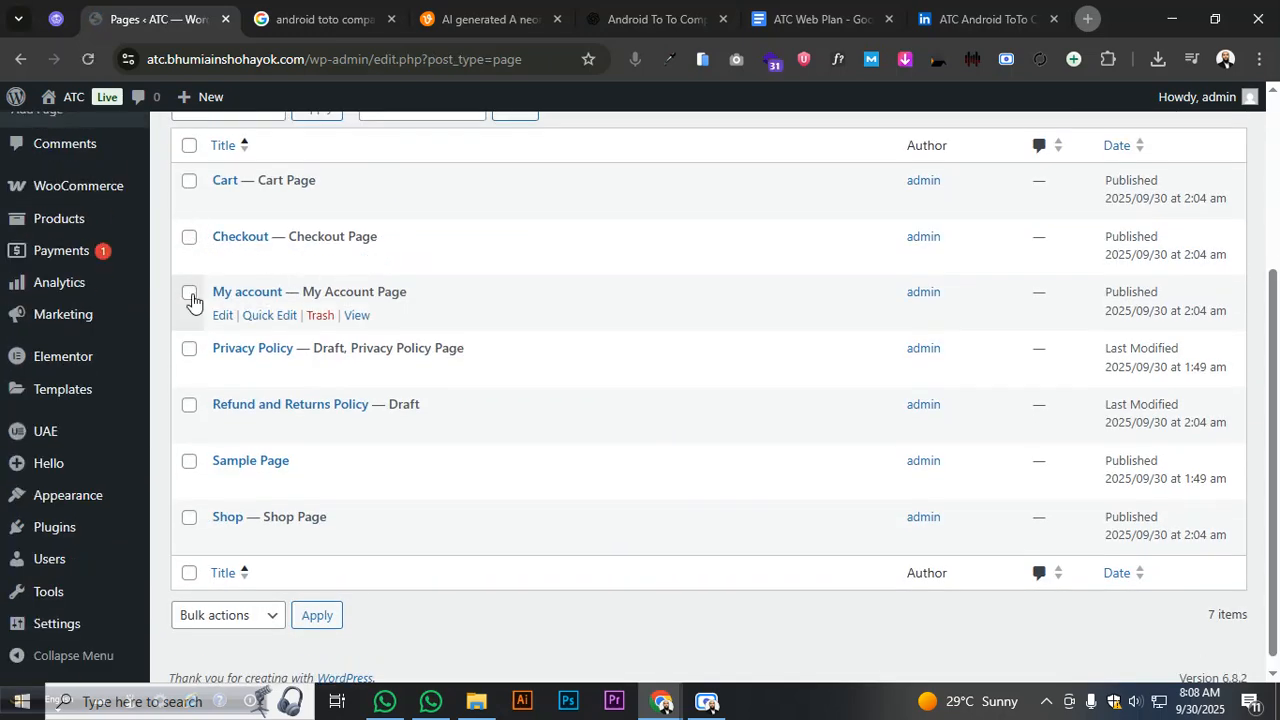
left_click(189, 349)
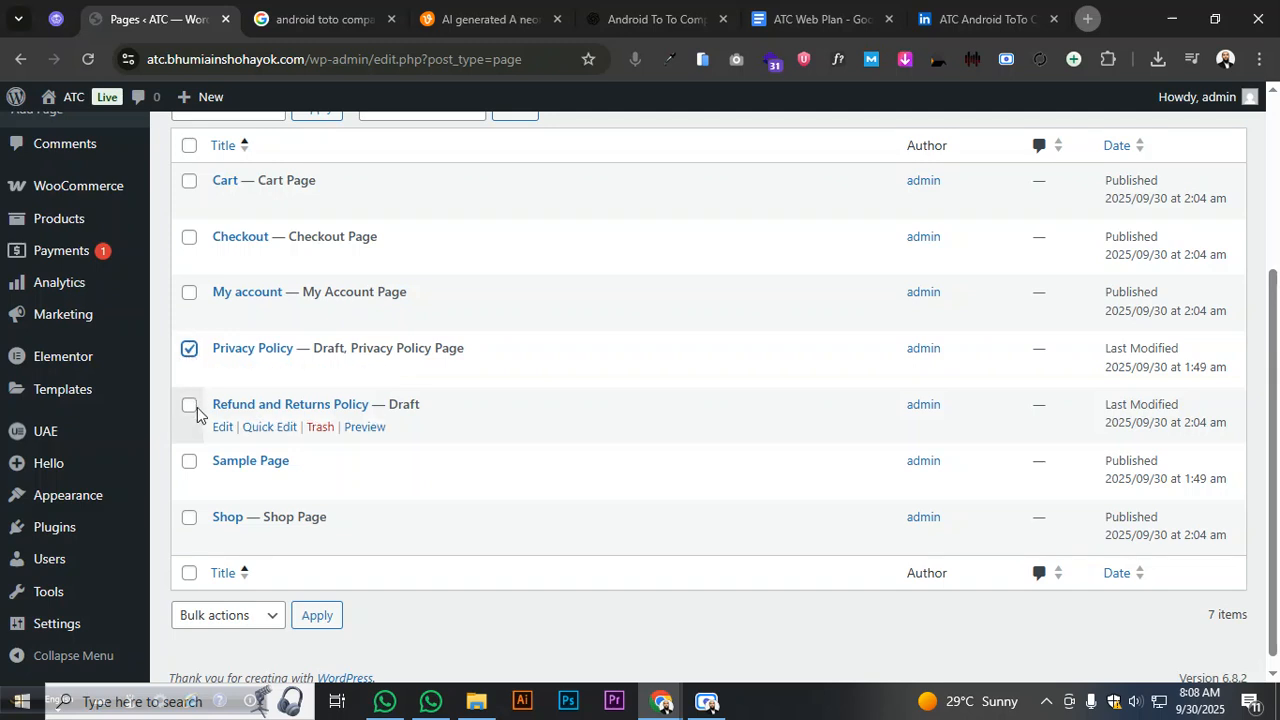
left_click(189, 350)
left_click(190, 461)
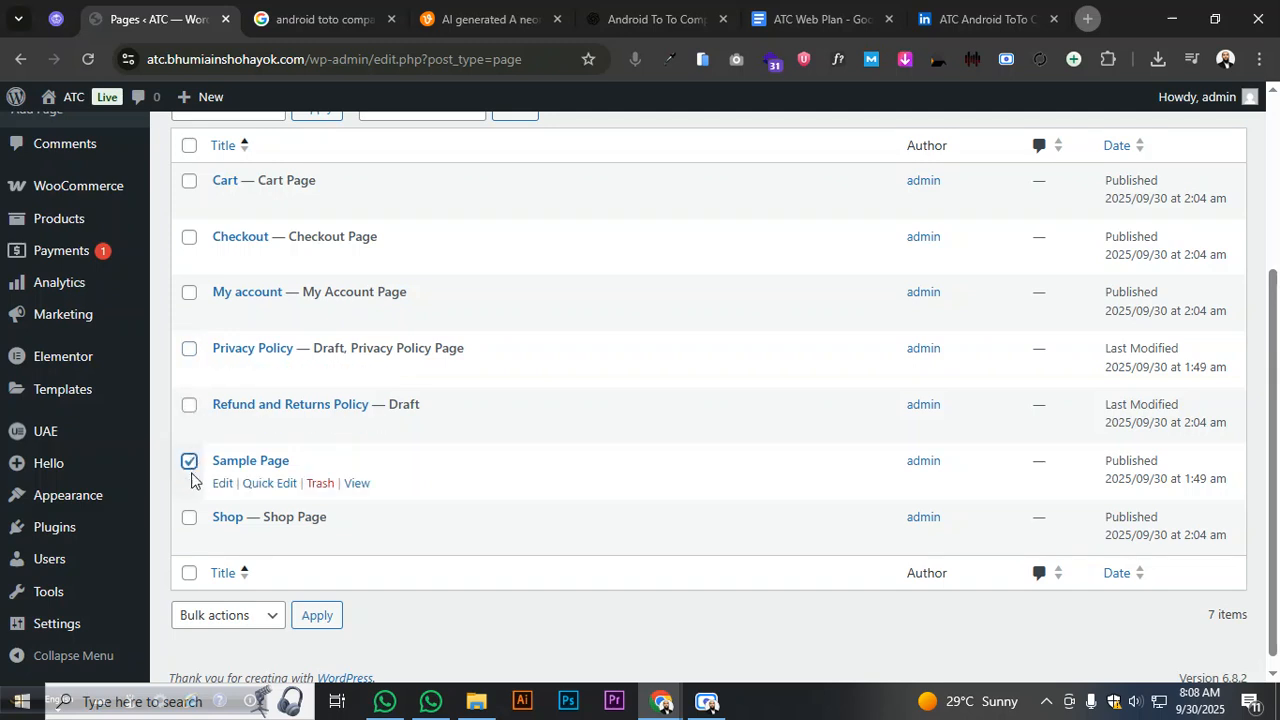
left_click(189, 518)
left_click(189, 519)
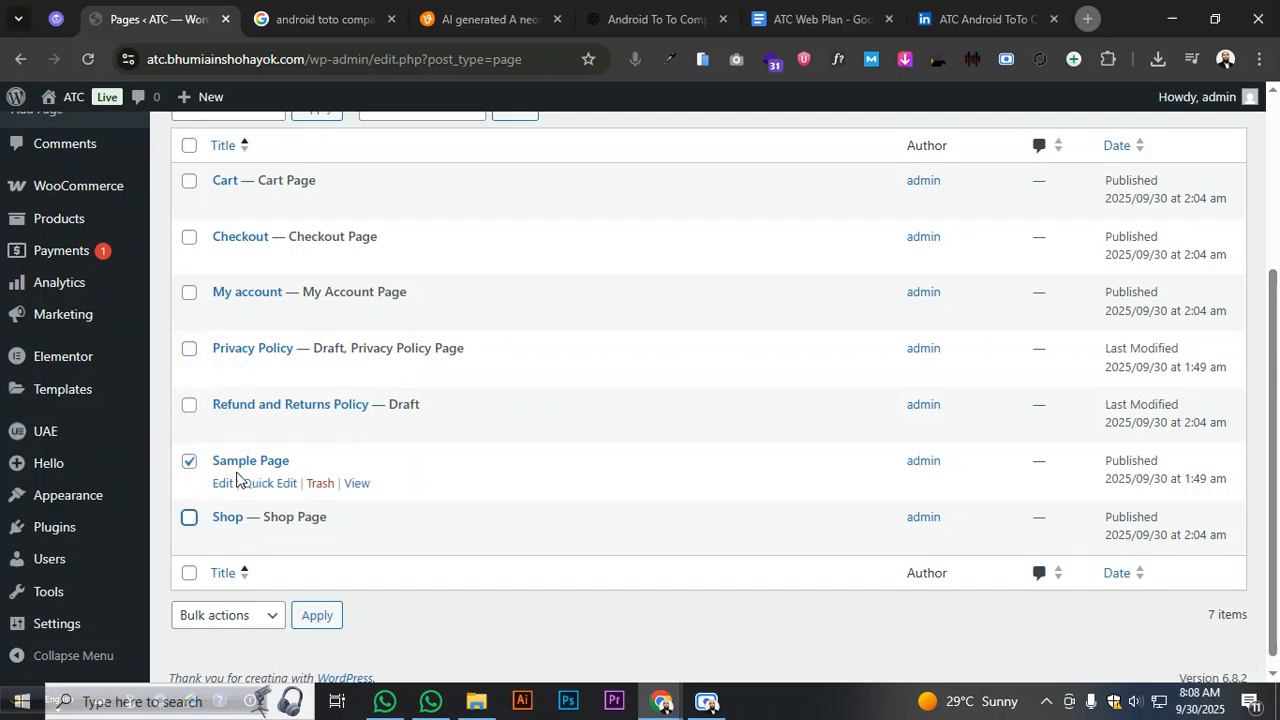
left_click(320, 484)
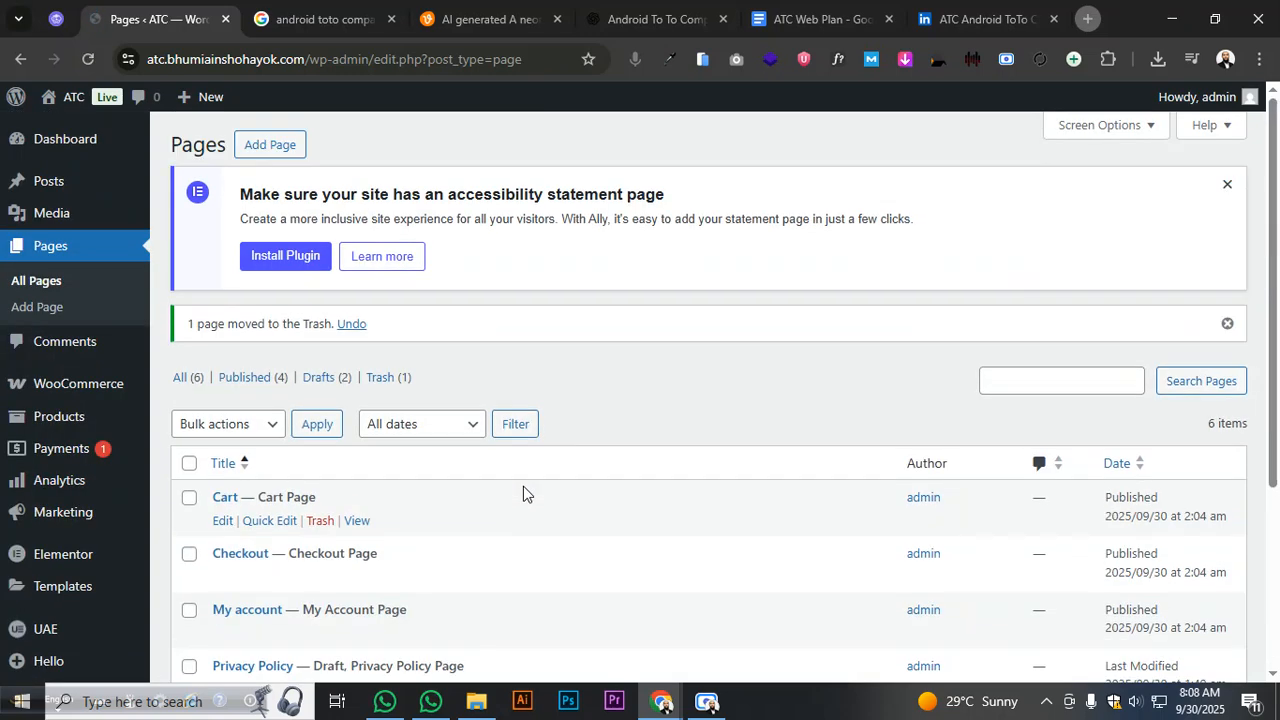
- Permanently delete the Sample Page from the Pages trash
scroll(365, 300, "down", 2)
left_click(378, 222)
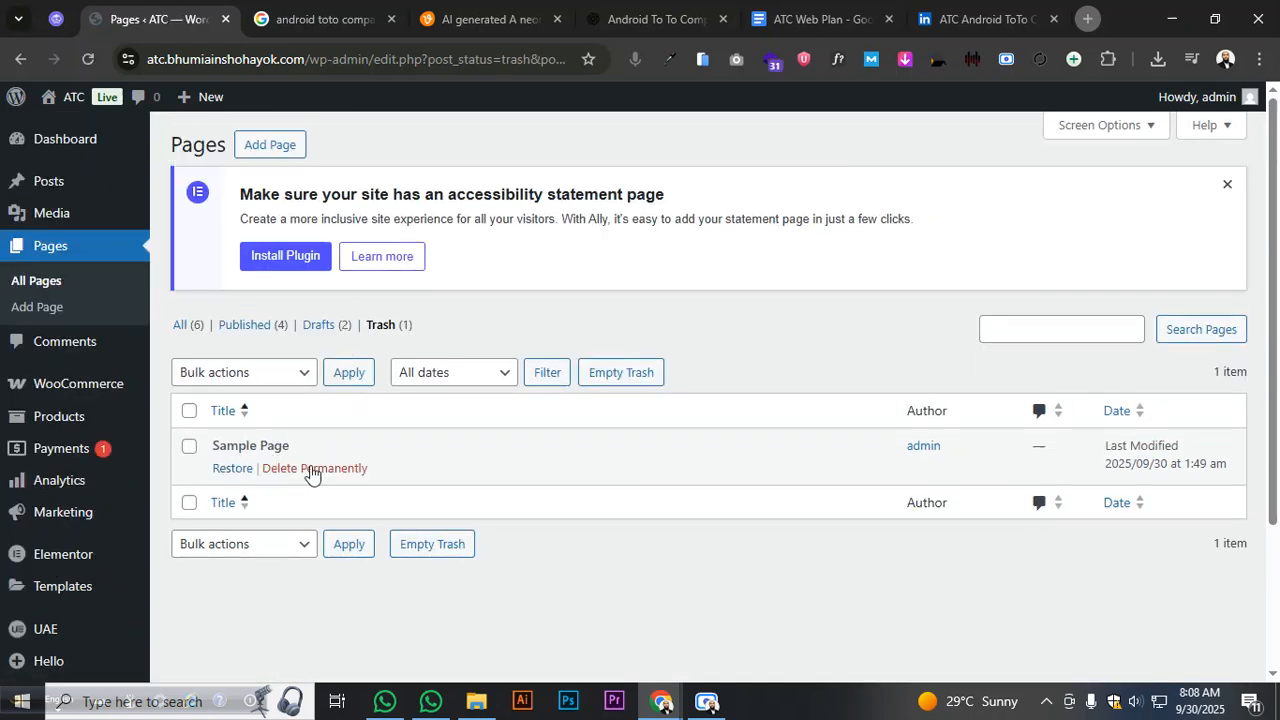
left_click(308, 468)
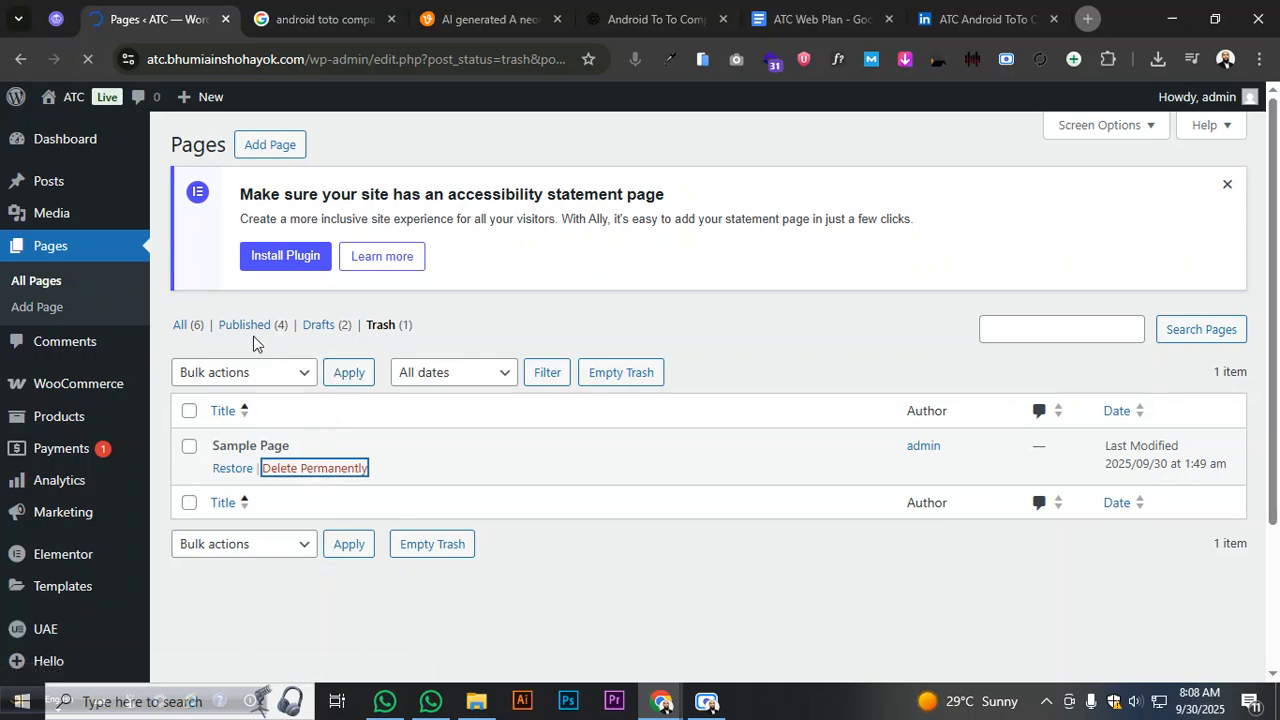
left_click(318, 384)
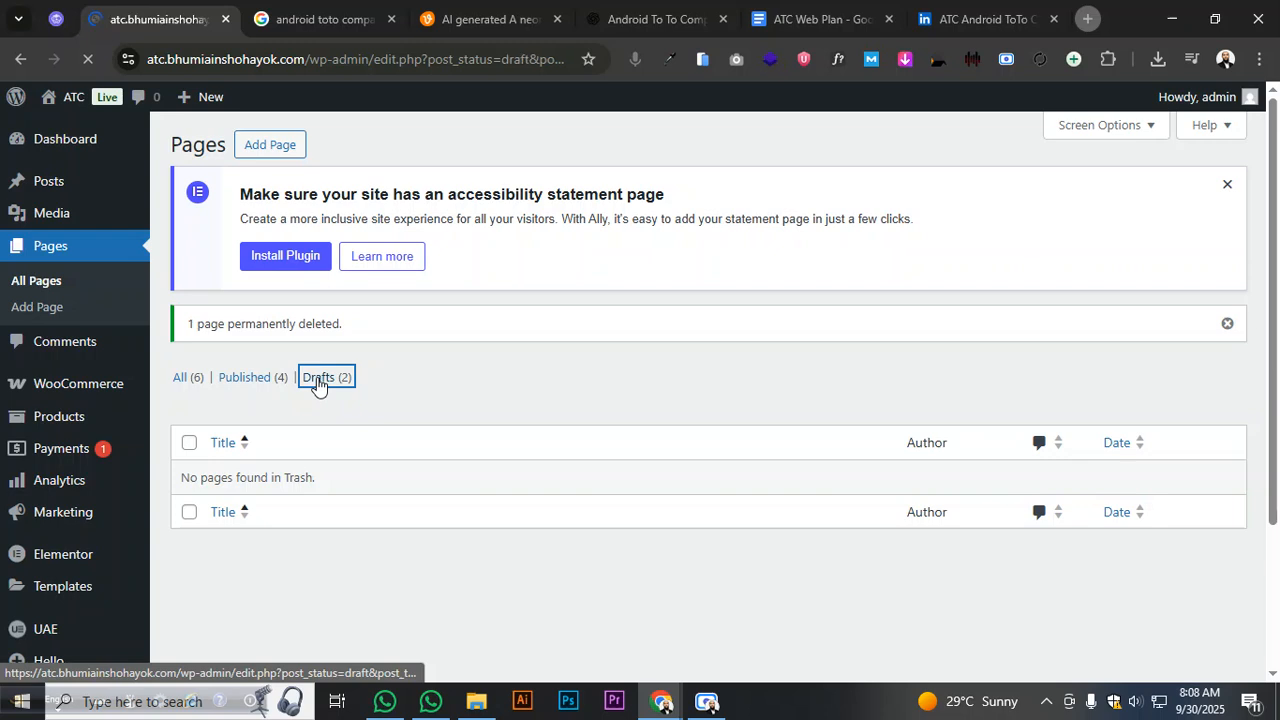
- Select both draft pages and view Bulk actions without applying any
scroll(314, 388, "down", 2)
left_click(189, 254)
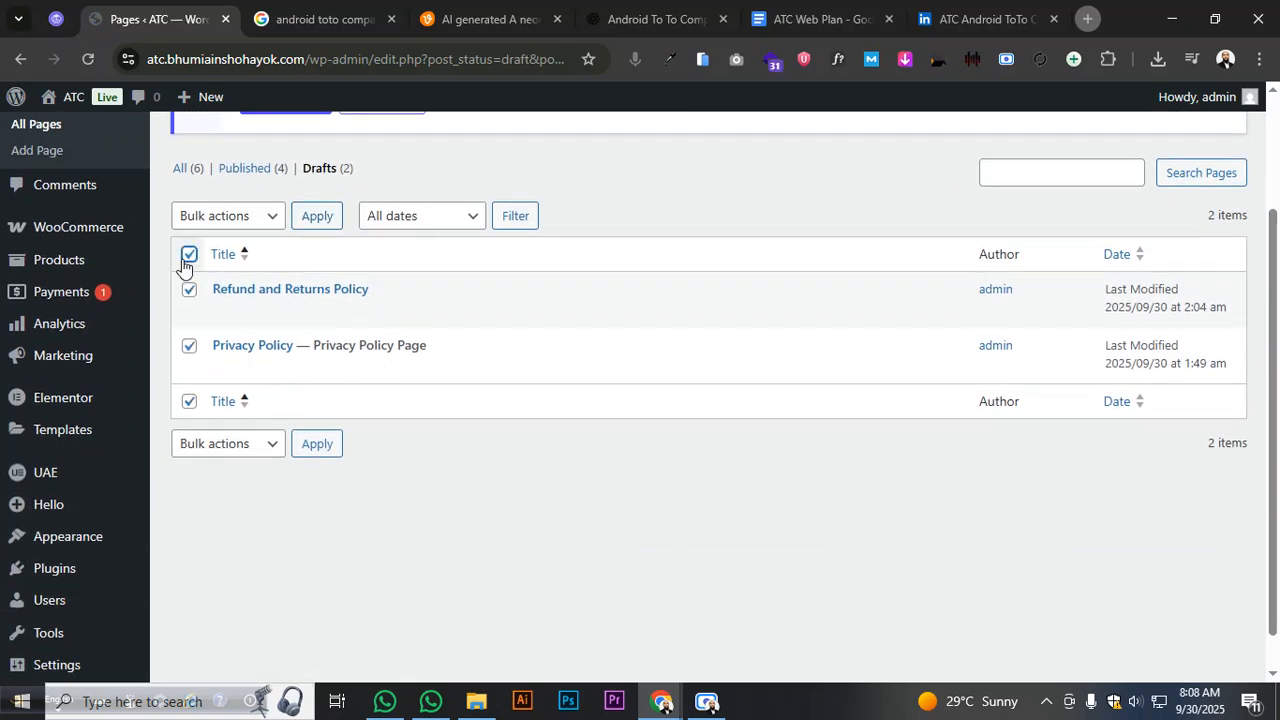
left_click(228, 443)
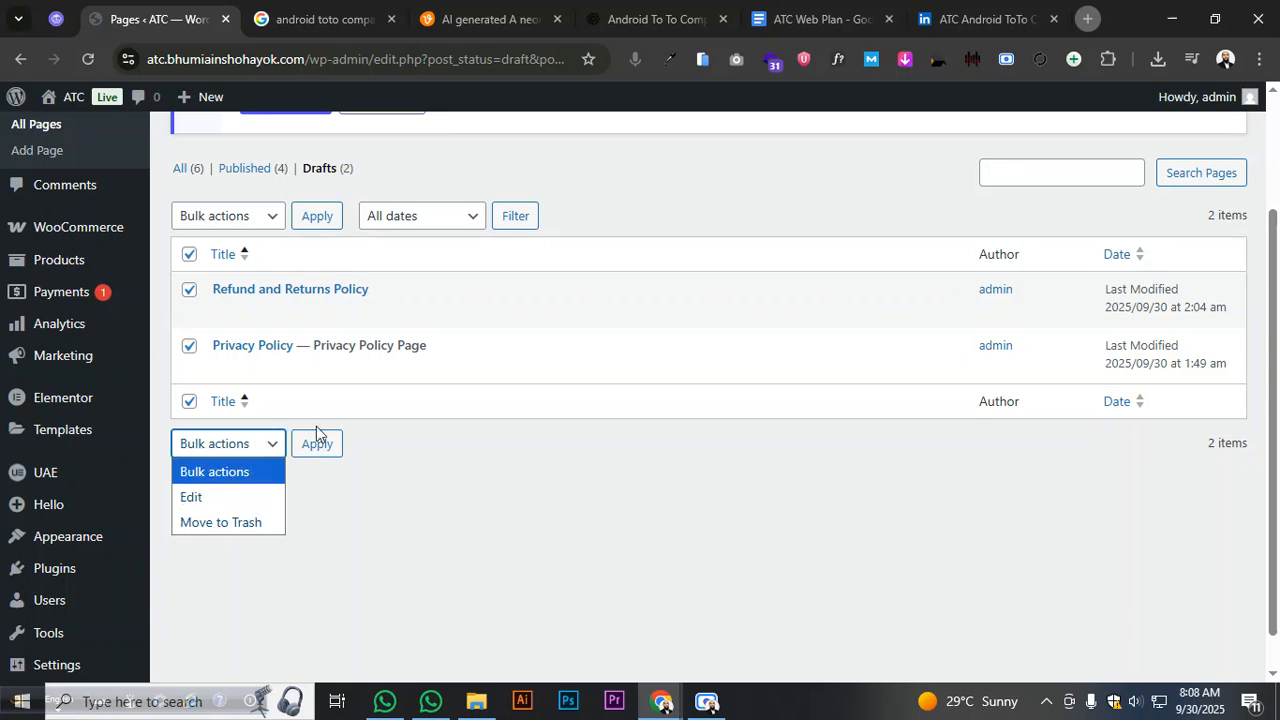
left_click(355, 432)
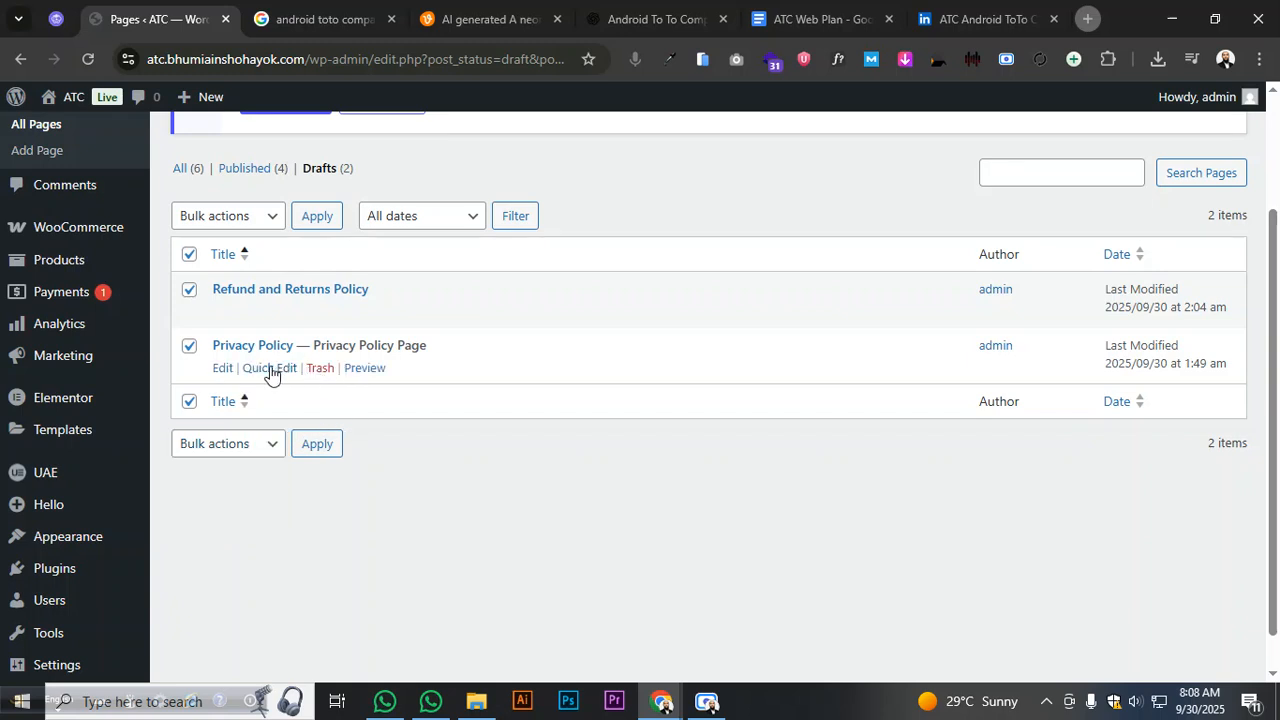
- Show All (6) pages and select every page, leaving Bulk actions unchanged
left_click(184, 170)
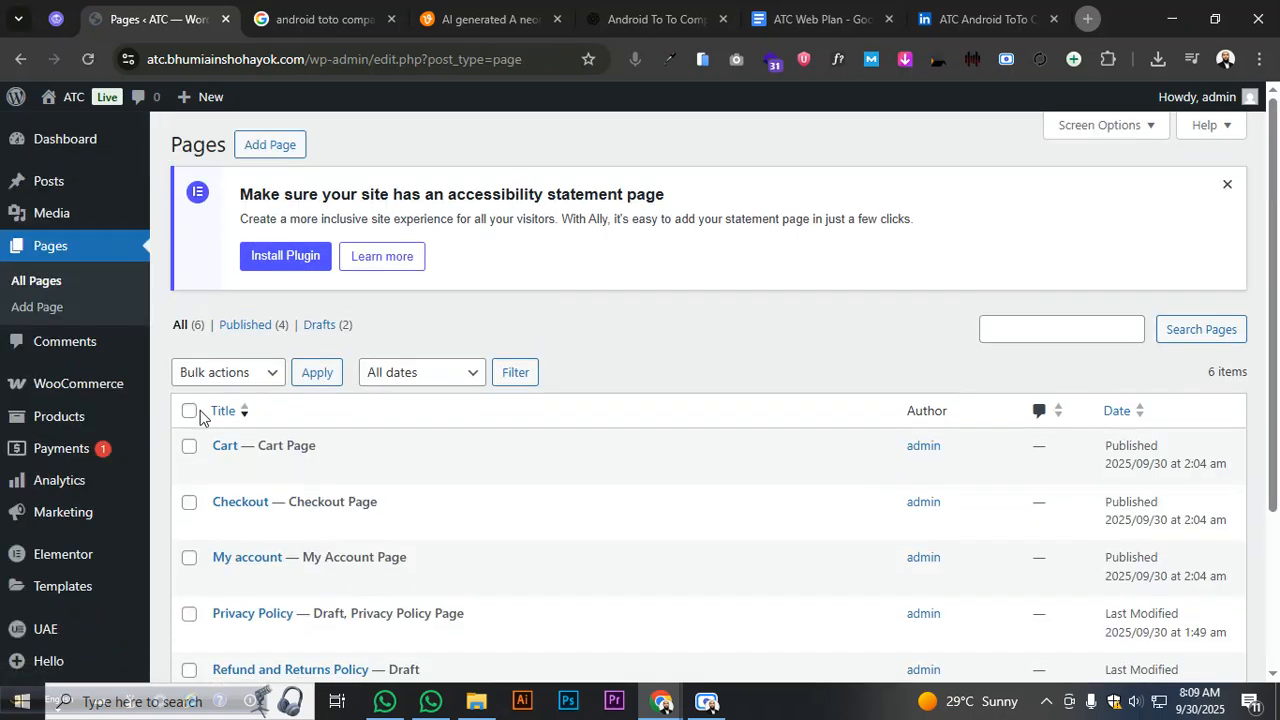
left_click(194, 407)
left_click(211, 374)
left_click(542, 334)
scroll(540, 334, "down", 2)
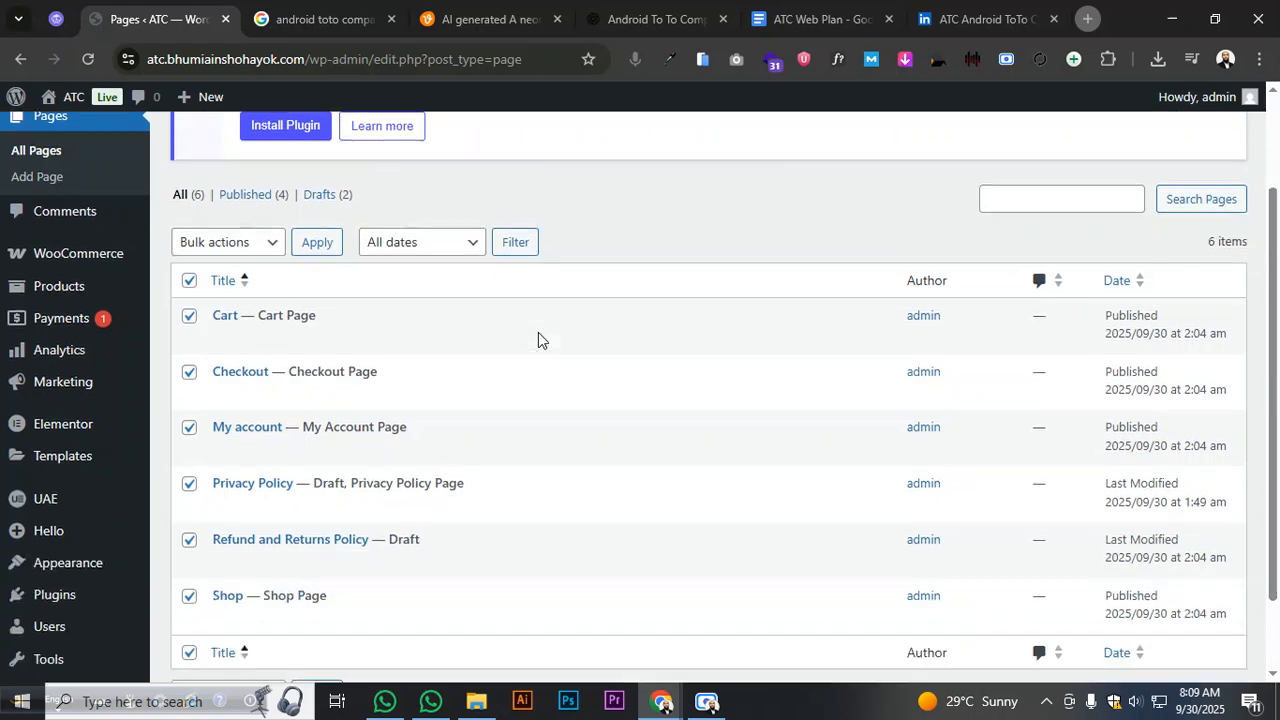
scroll(538, 332, "down", 2)
mouse_move(246, 474)
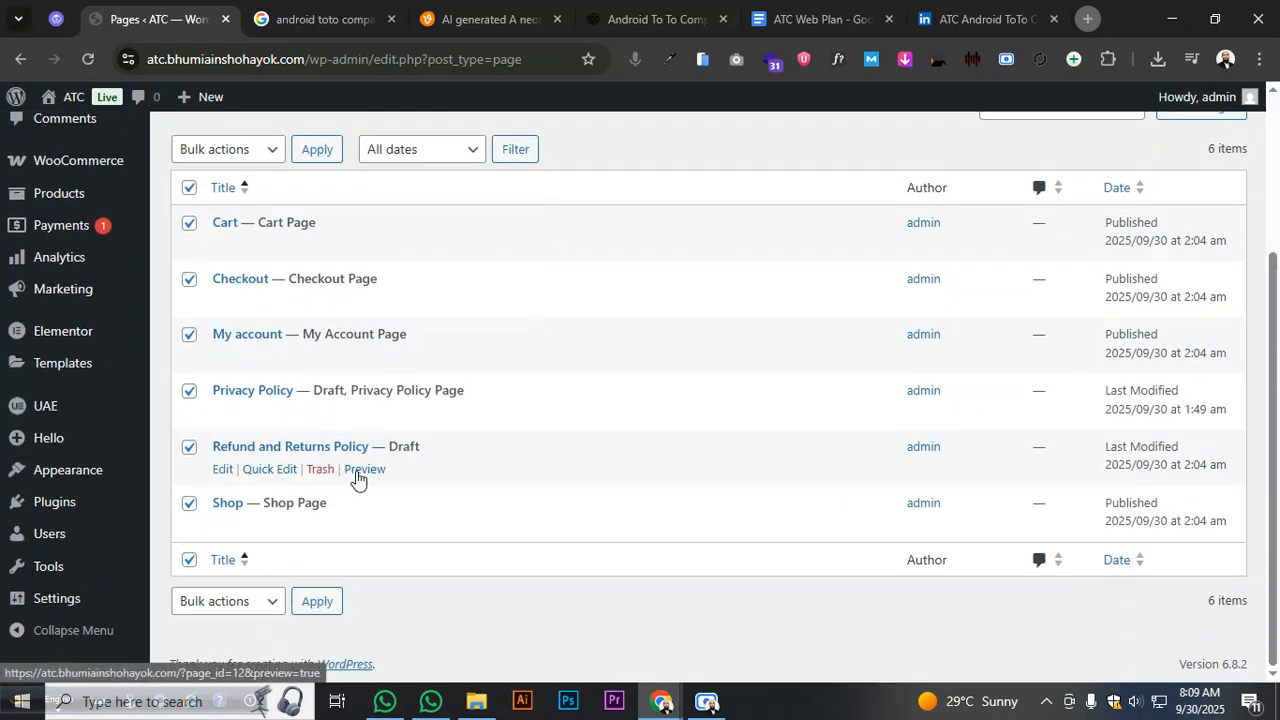
scroll(290, 300, "up", 3)
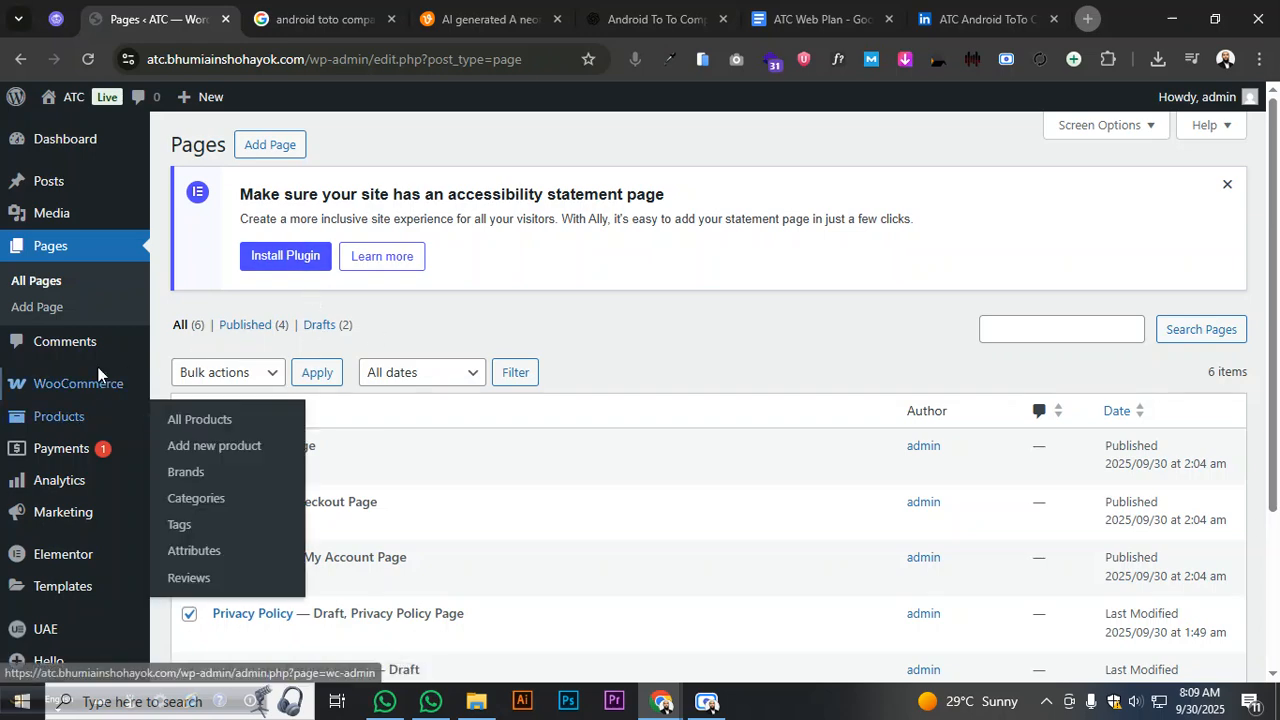
scroll(290, 318, "down", 3)
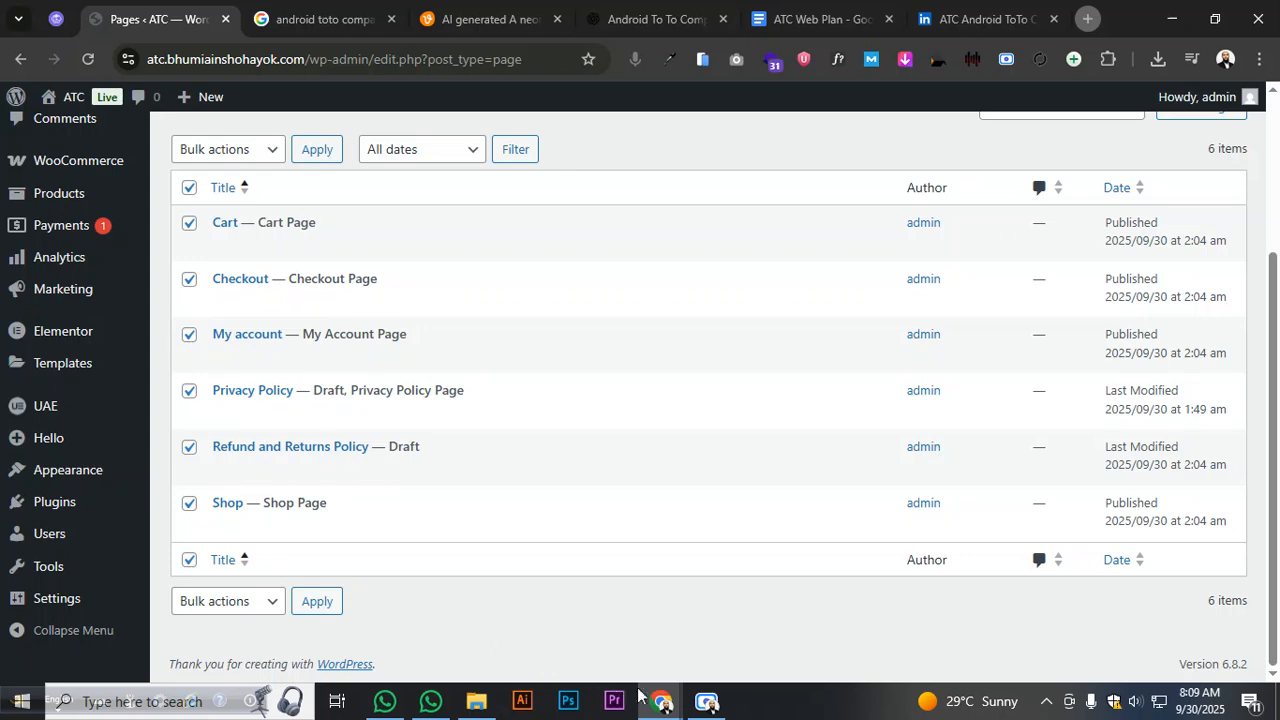
- Bring up the ATC Web Plan doc at its Homepage (Section Flow) menu and hero details
left_click(936, 34)
left_click(857, 23)
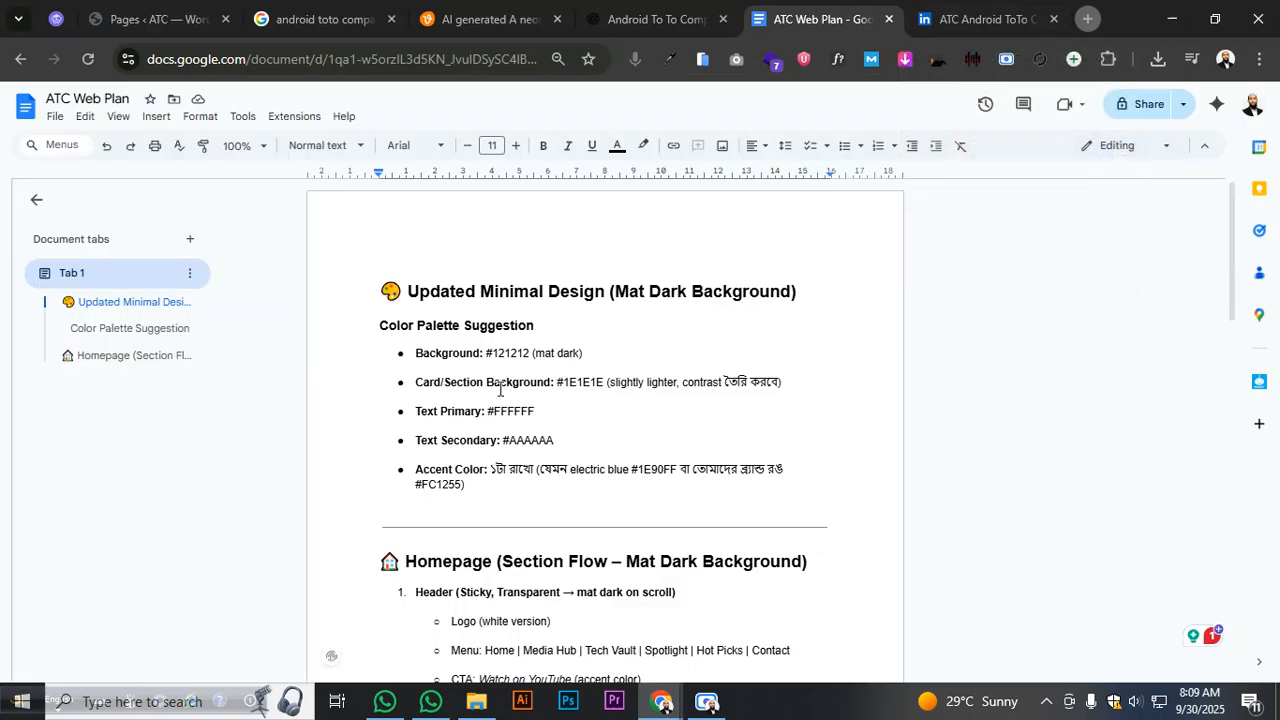
scroll(470, 385, "down", 3)
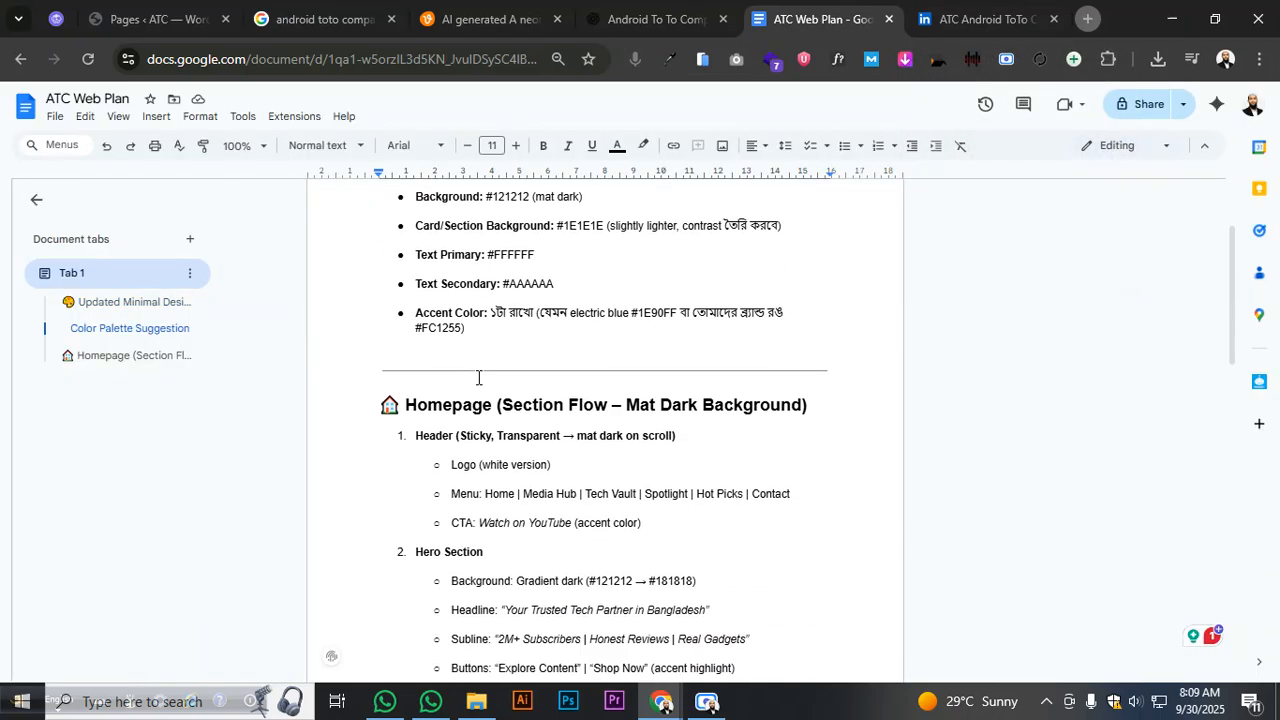
scroll(478, 378, "down", 3)
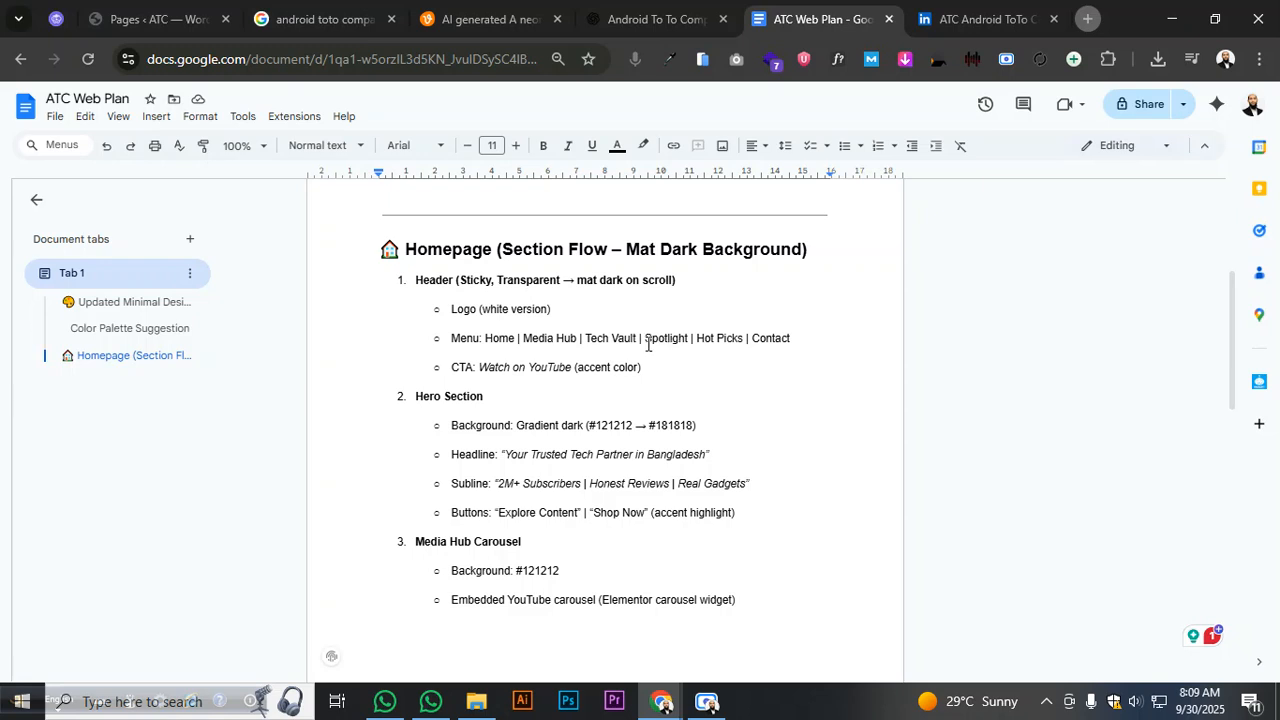
- Delete Spotlight from the menu line and move Tech Vault right after Home, fixing separators
left_click_drag(643, 343, 686, 345)
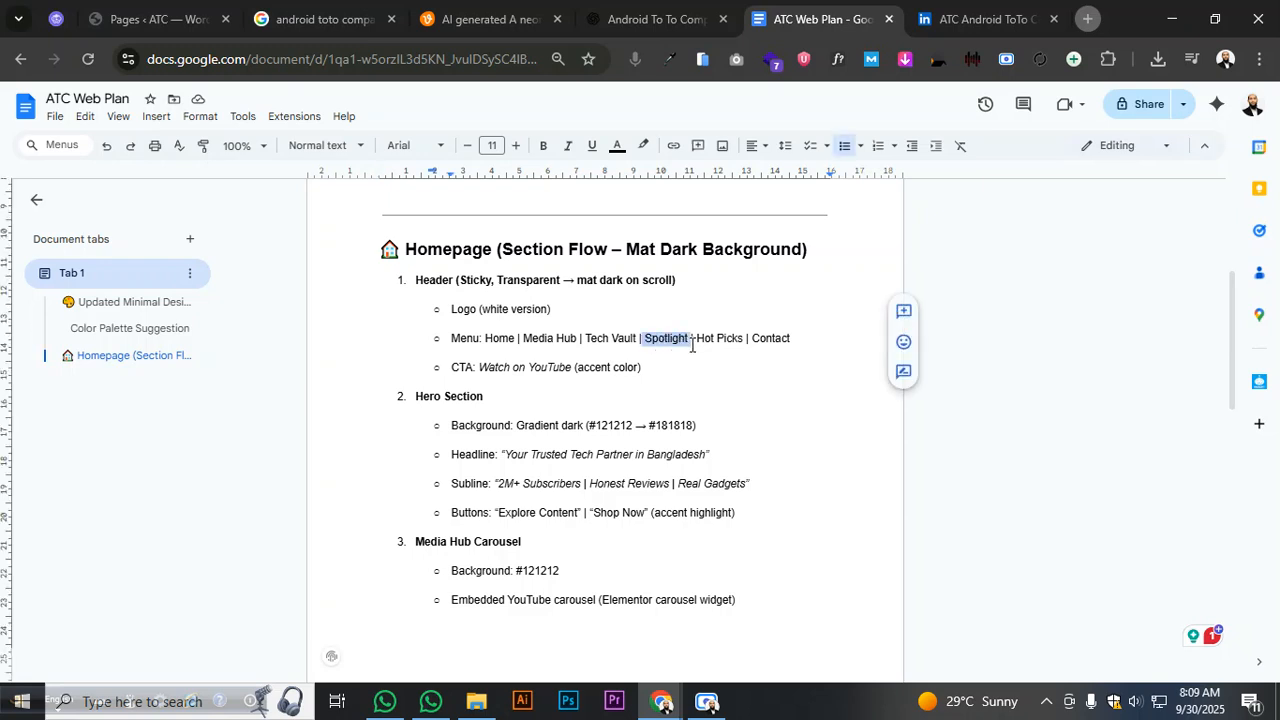
key("BackSpace")
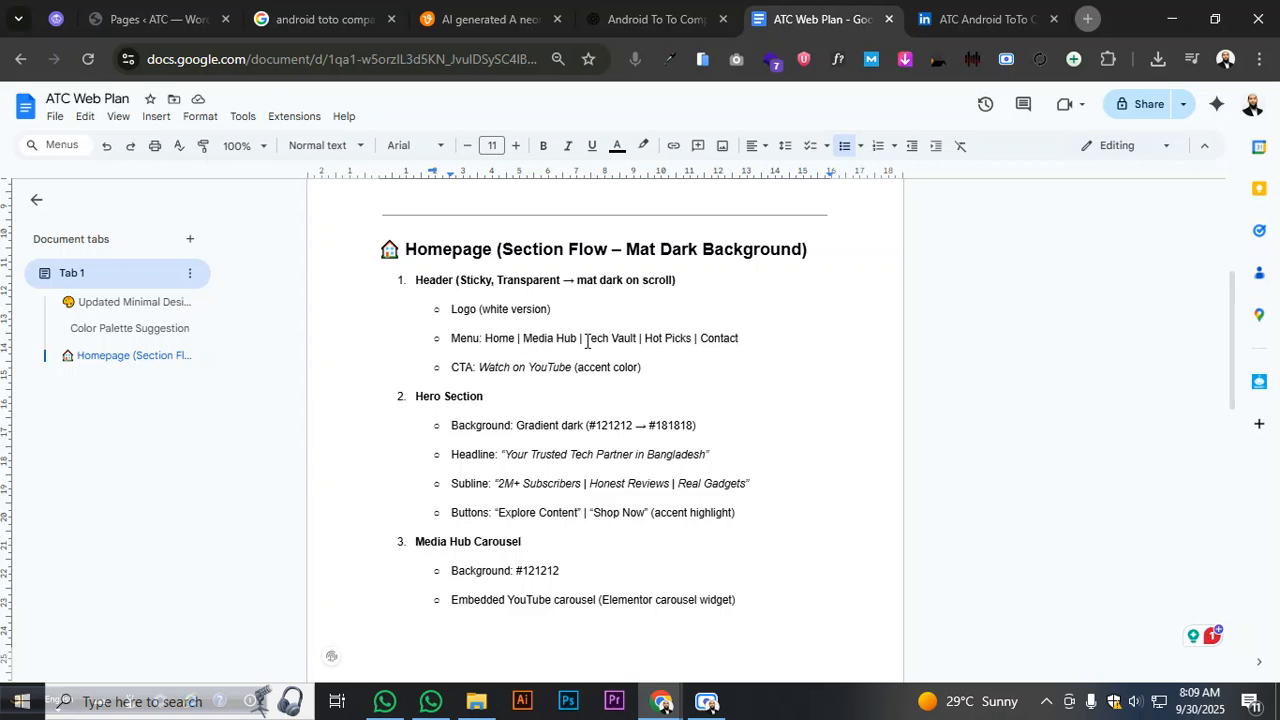
left_click_drag(586, 341, 639, 340)
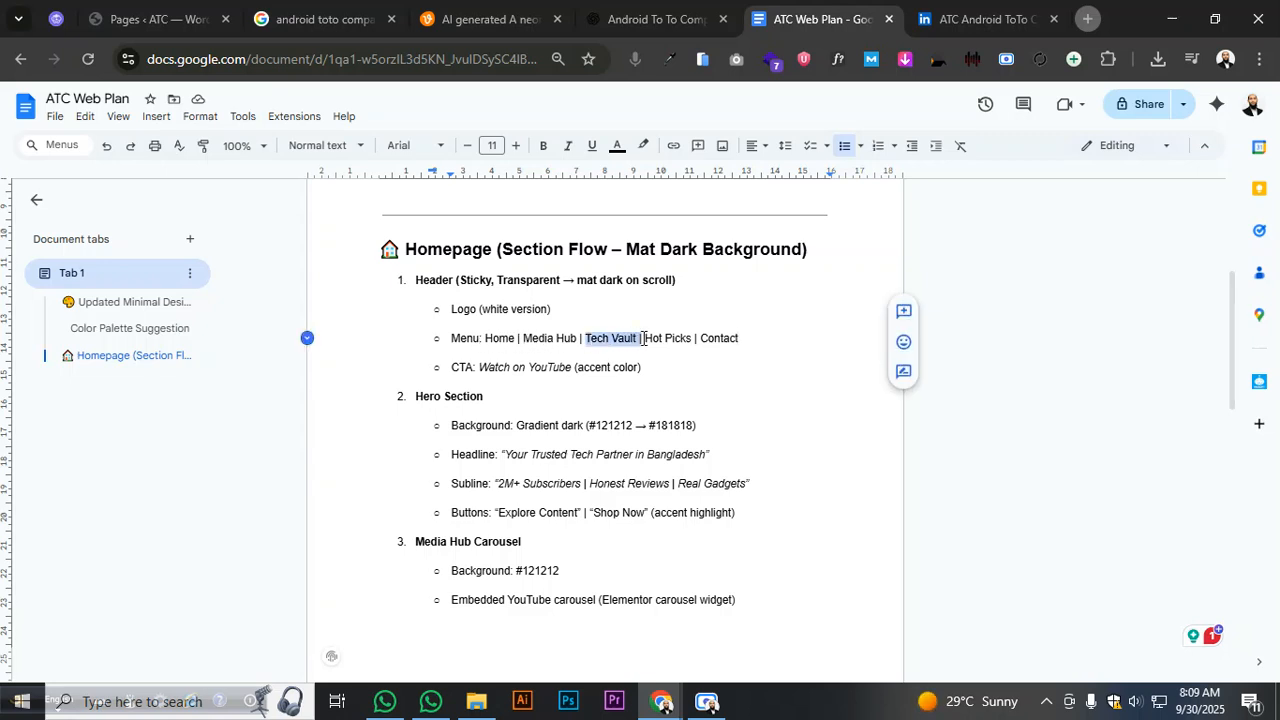
right_click(643, 340)
left_click(672, 303)
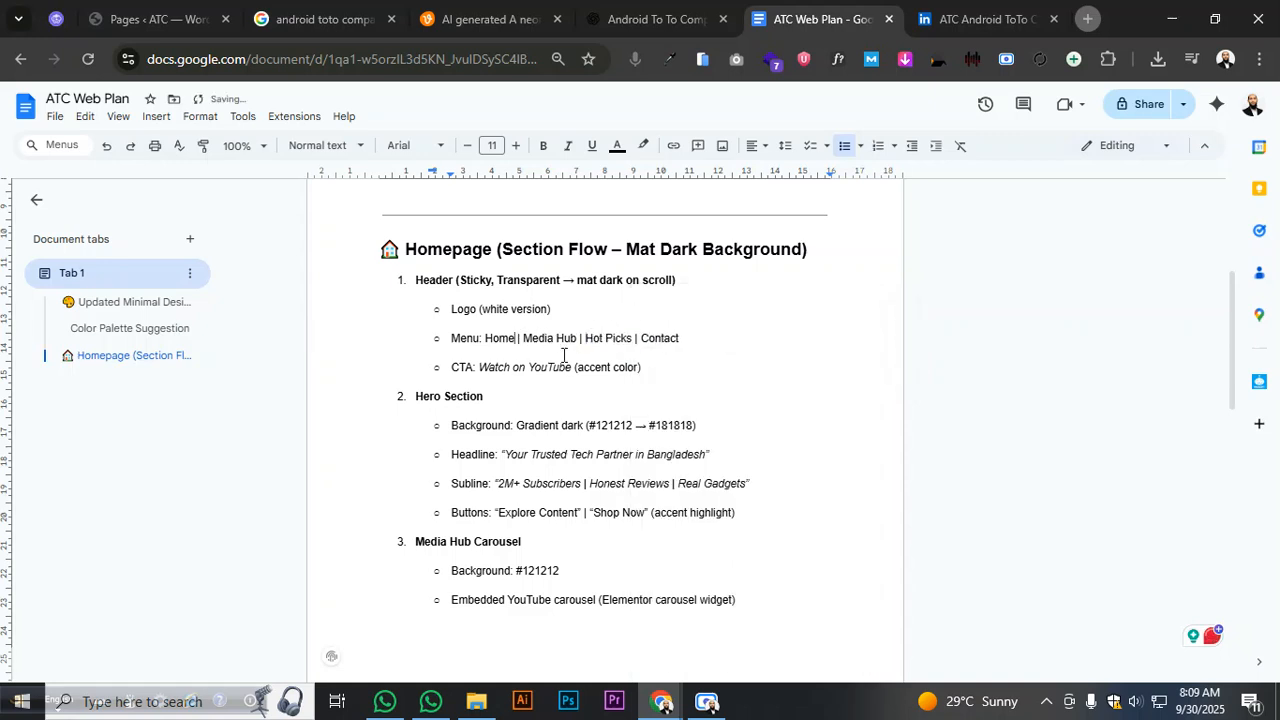
key("ctrl+v")
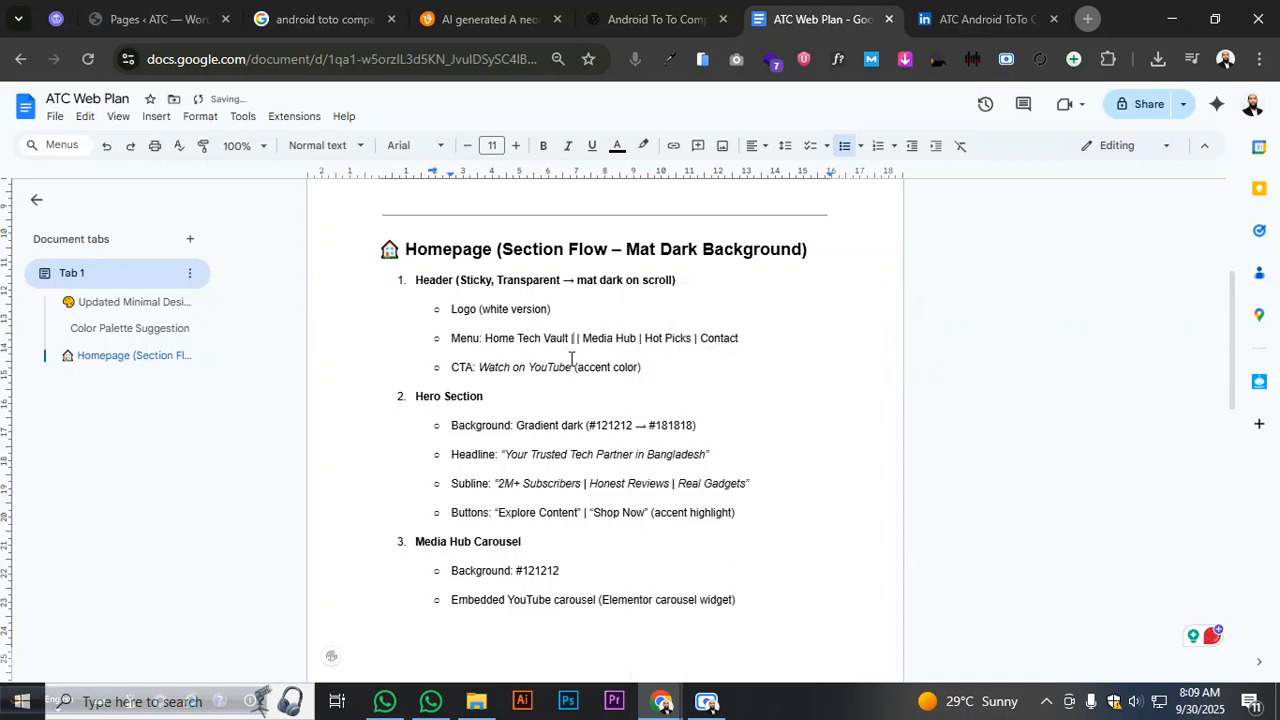
left_click(517, 340)
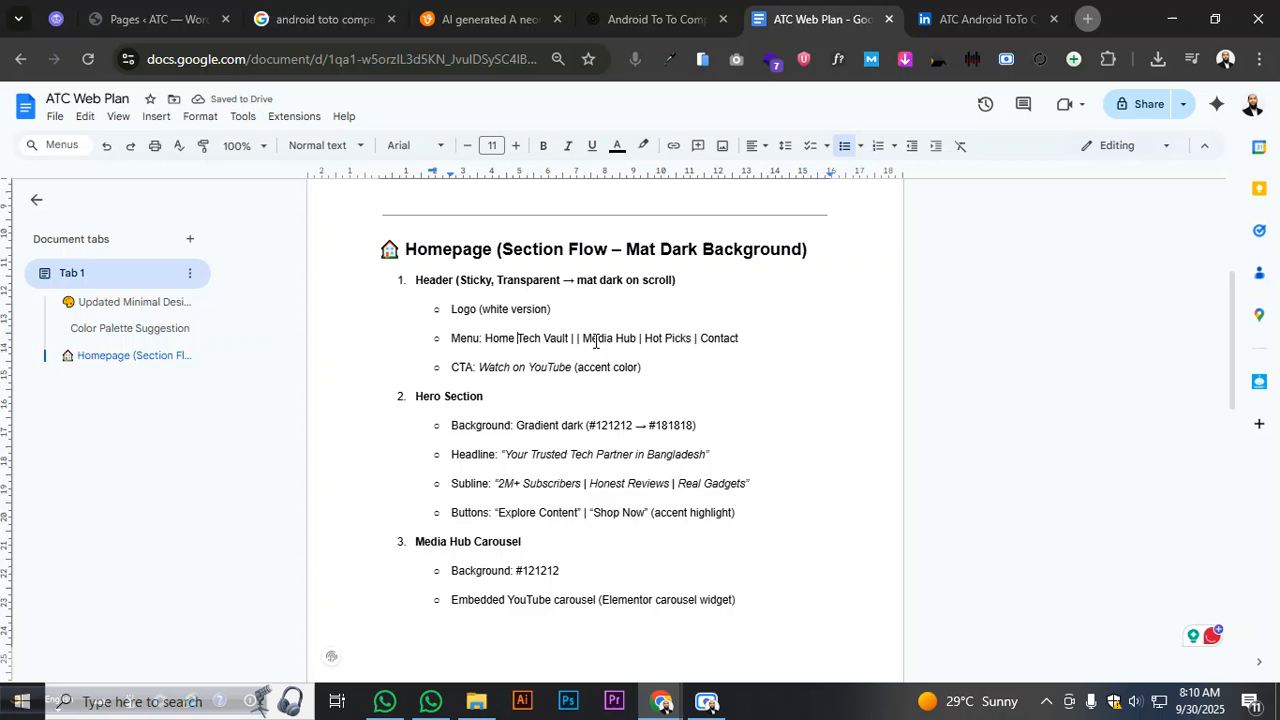
type("|")
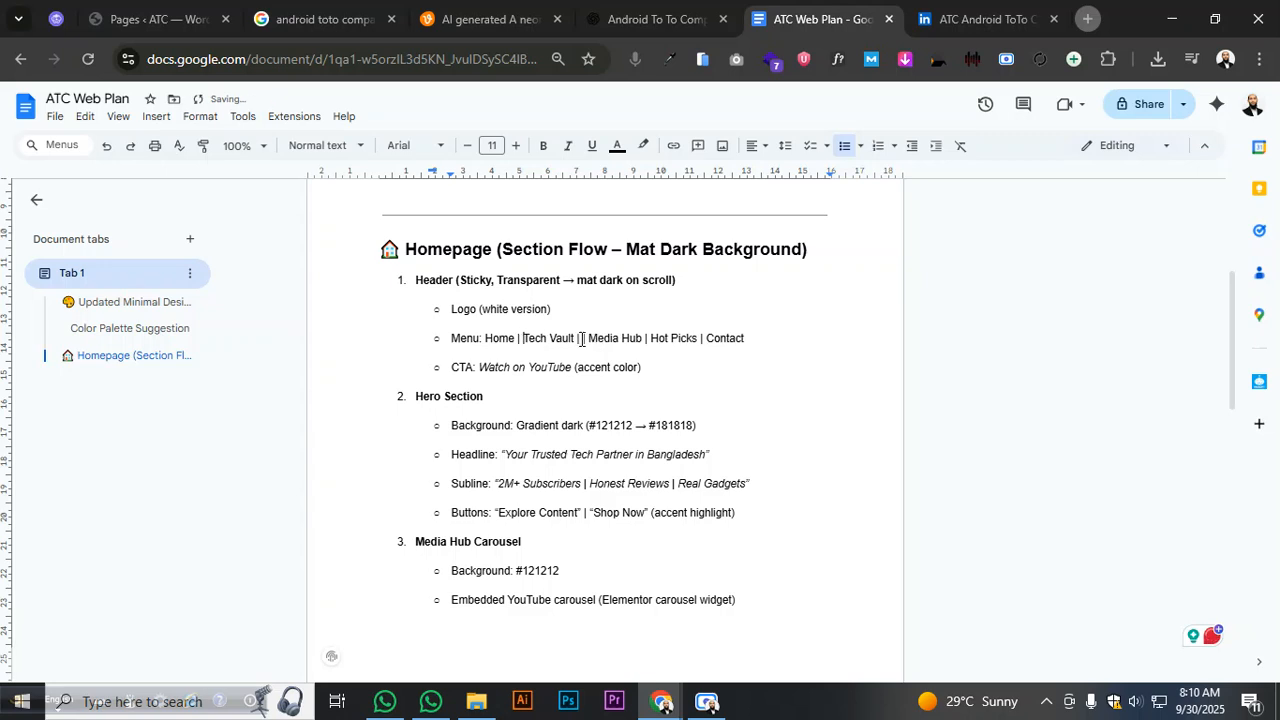
left_click(581, 338)
key("BackSpace")
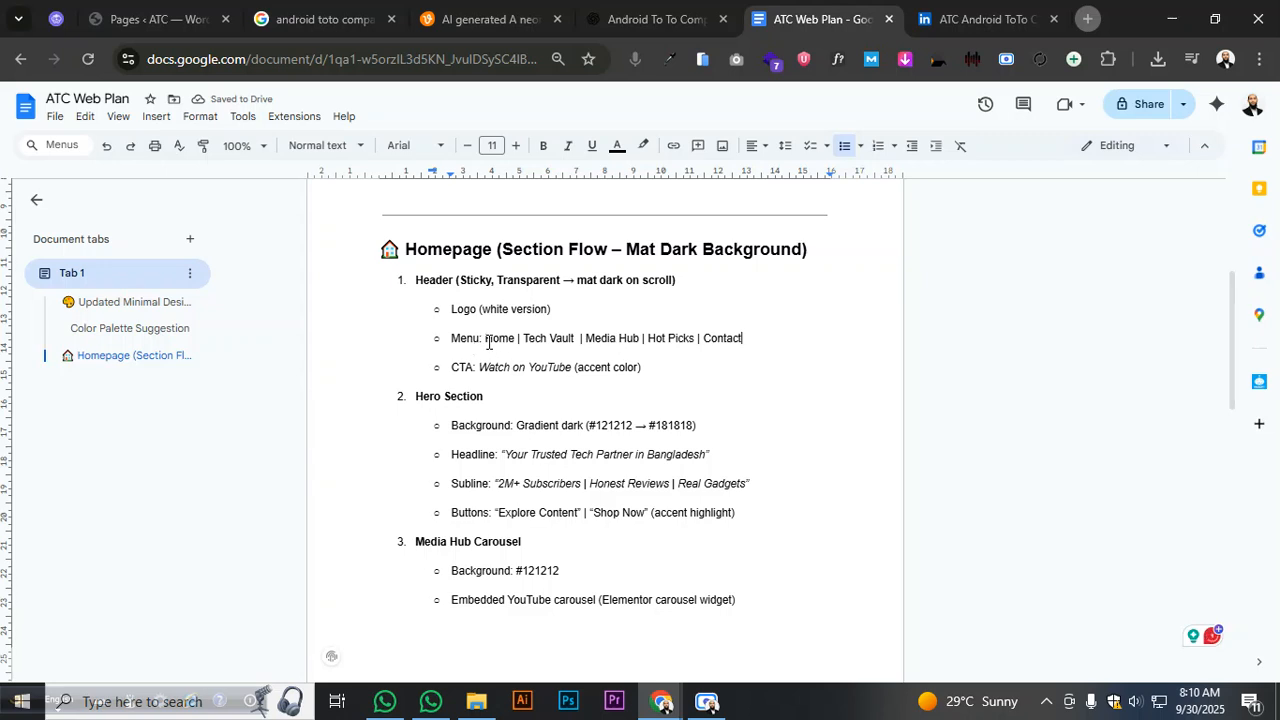
left_click_drag(486, 340, 695, 341)
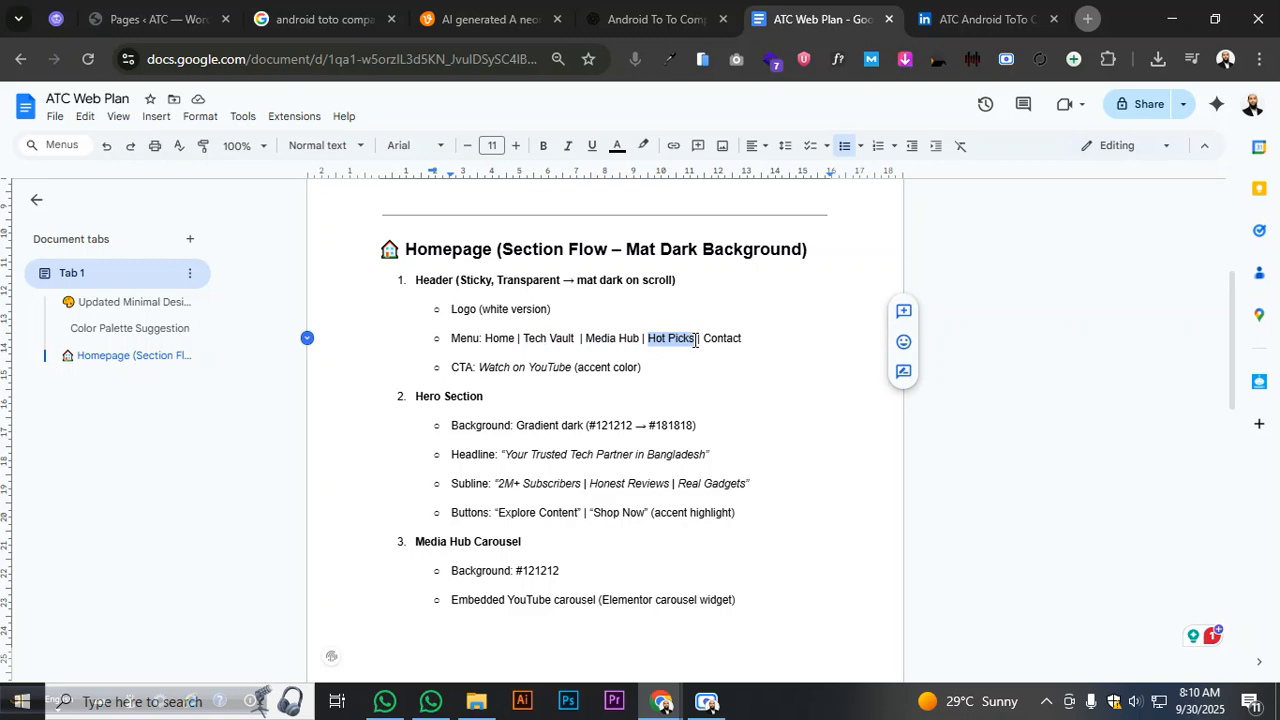
left_click(645, 341)
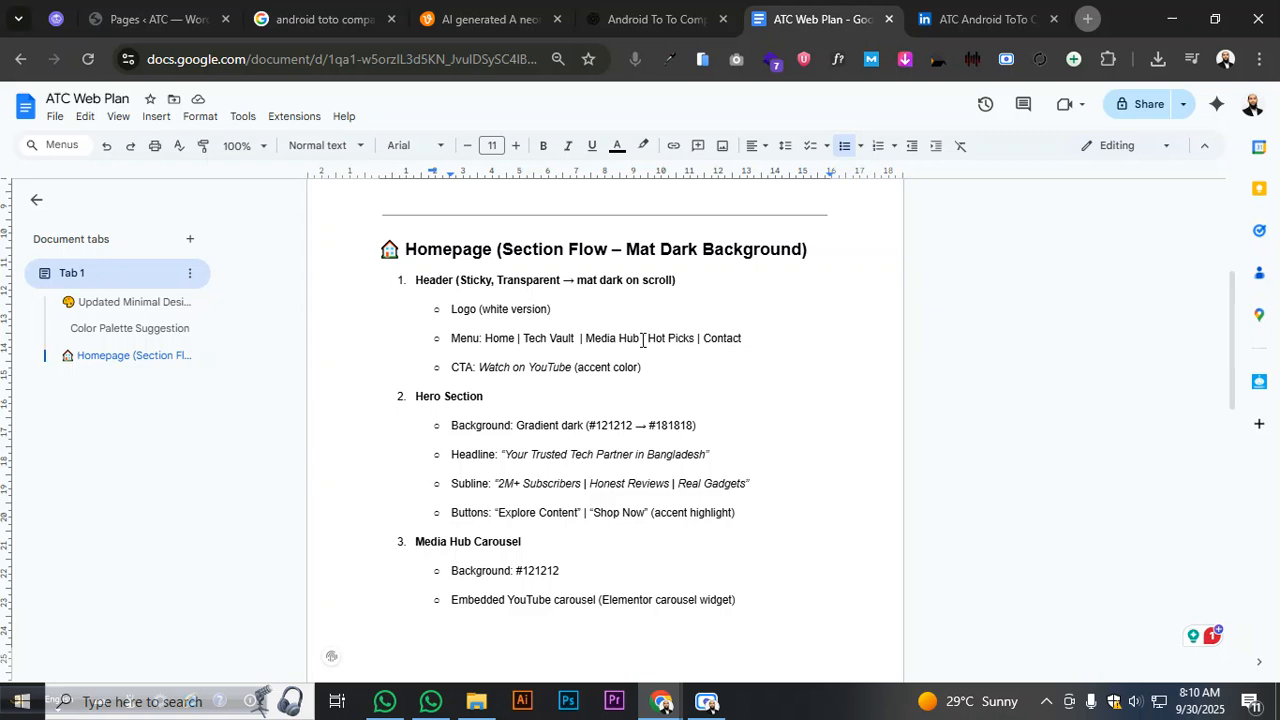
- Move Hot Picks to sit before Media Hub, fixing the | separator
left_click_drag(642, 340, 695, 344)
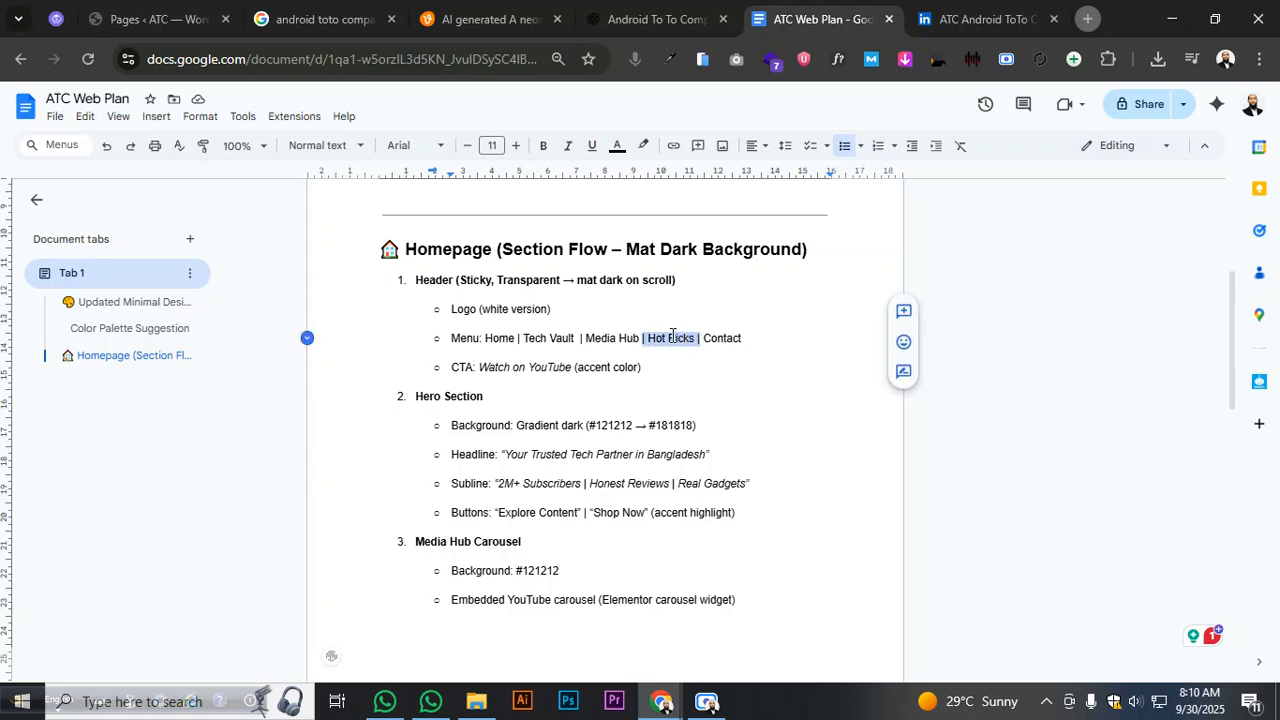
left_click_drag(648, 338, 699, 339)
right_click(698, 338)
left_click(712, 300)
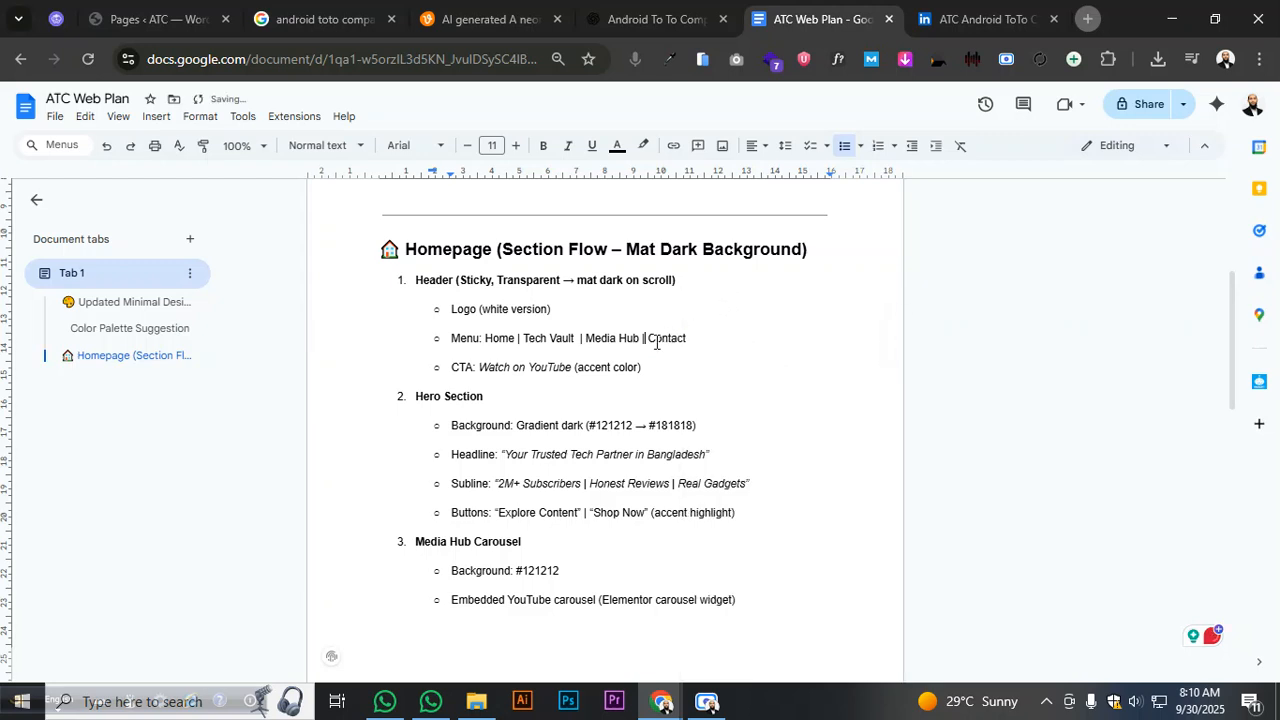
left_click(582, 339)
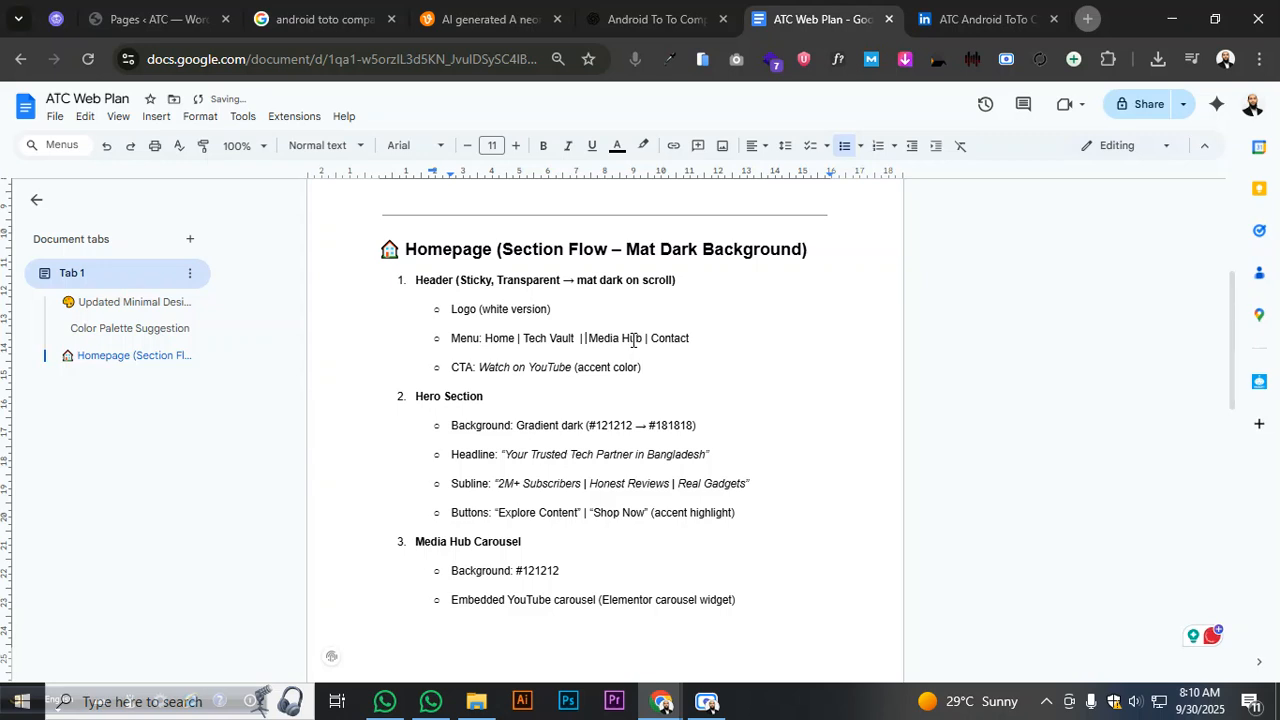
key("ctrl+v")
type("|")
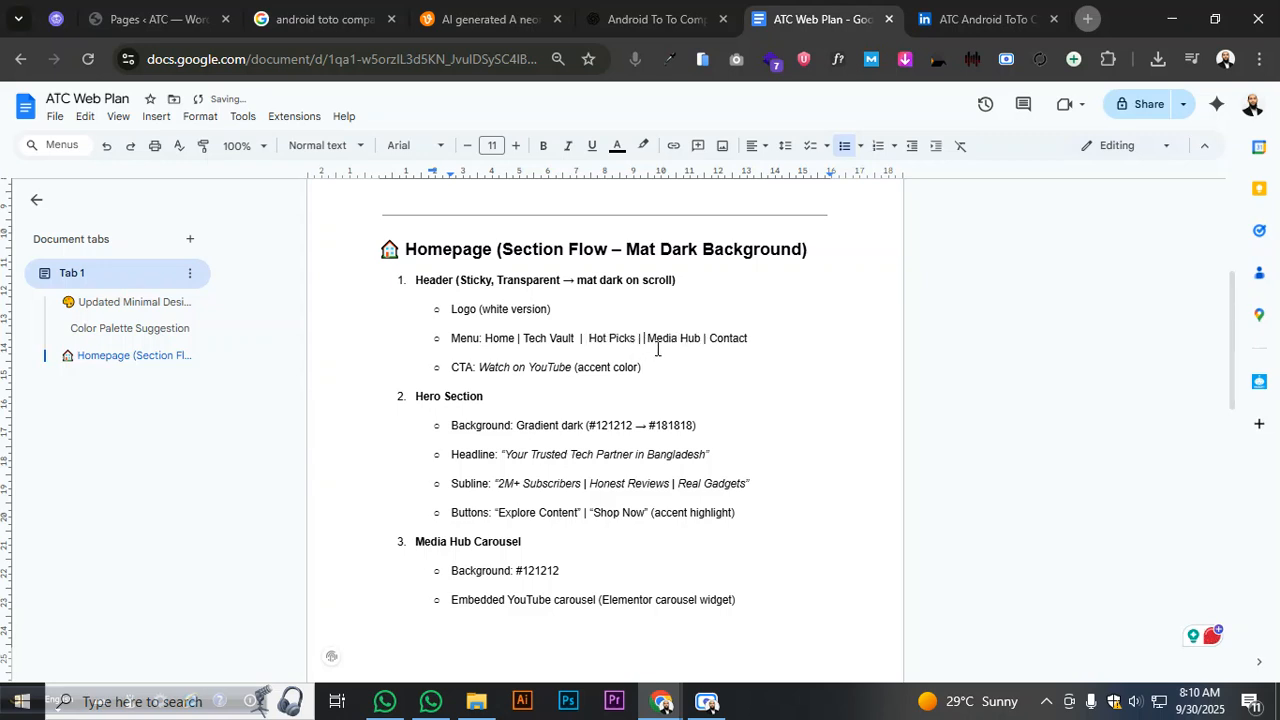
key("BackSpace")
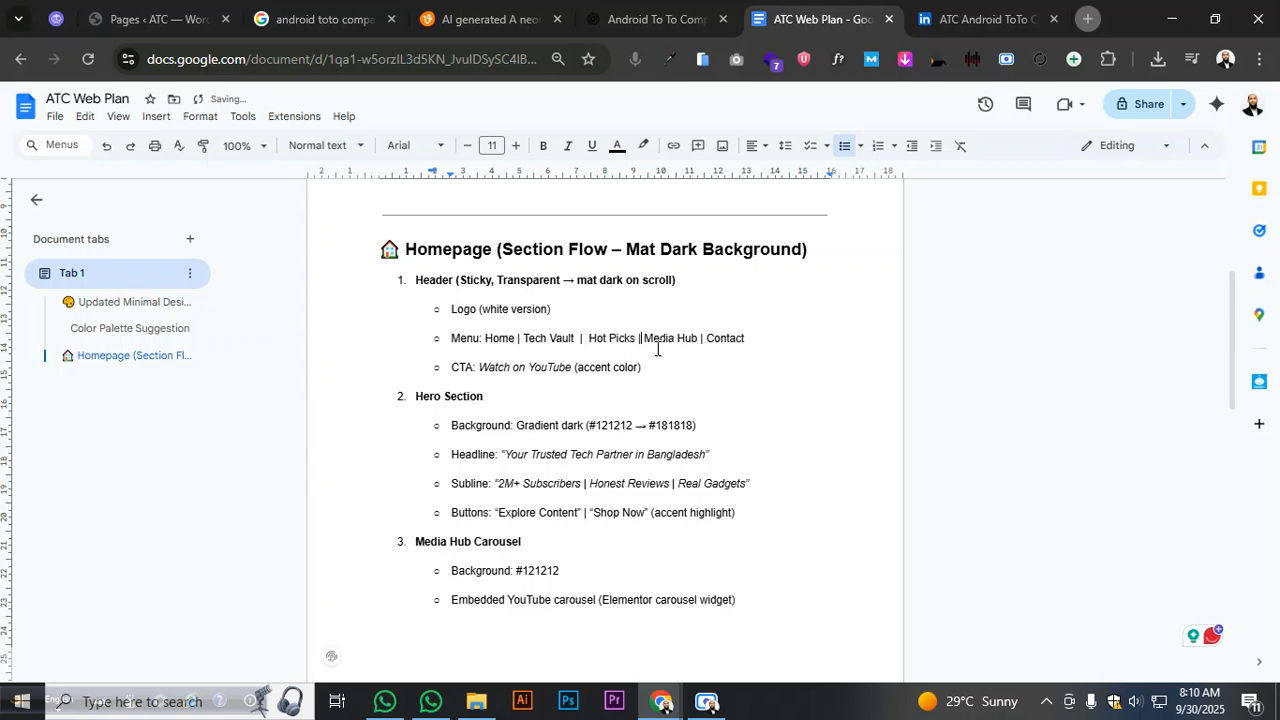
left_click(546, 340)
- Review the homepage sections of the plan doc, then return to the WordPress Pages list
left_click(616, 344)
scroll(800, 368, "down", 3)
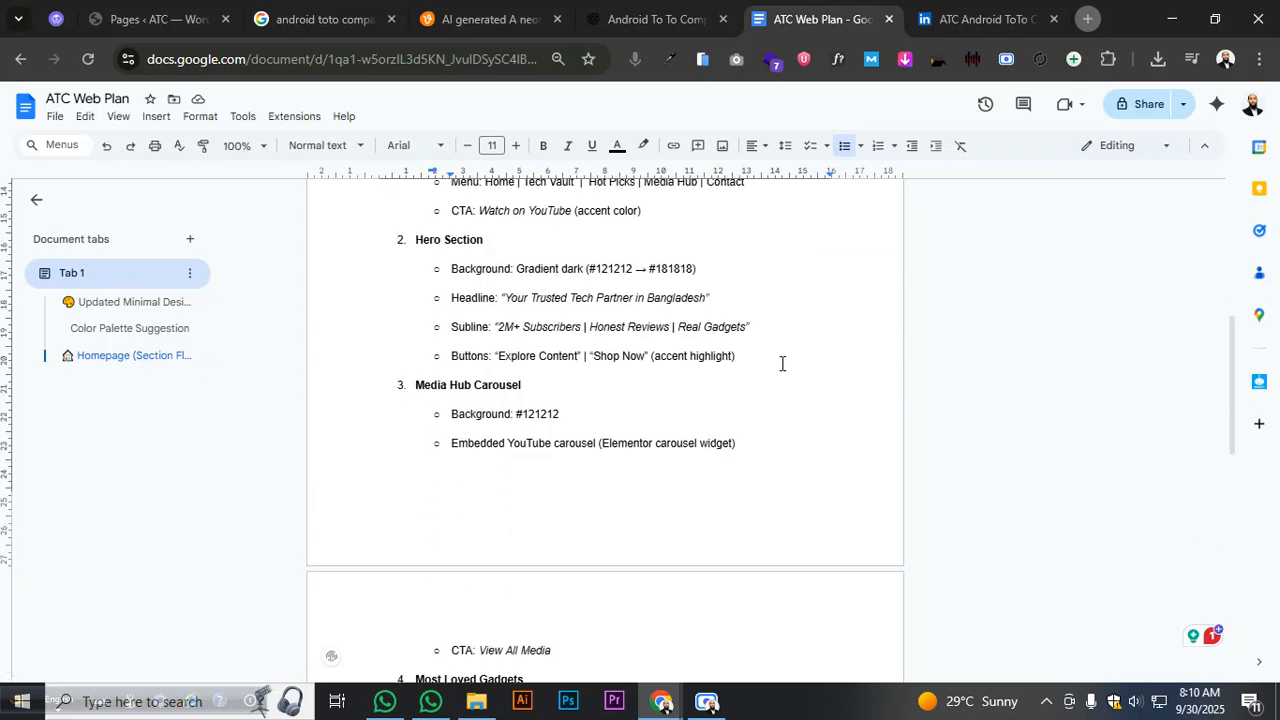
scroll(782, 363, "up", 3)
scroll(780, 363, "down", 9)
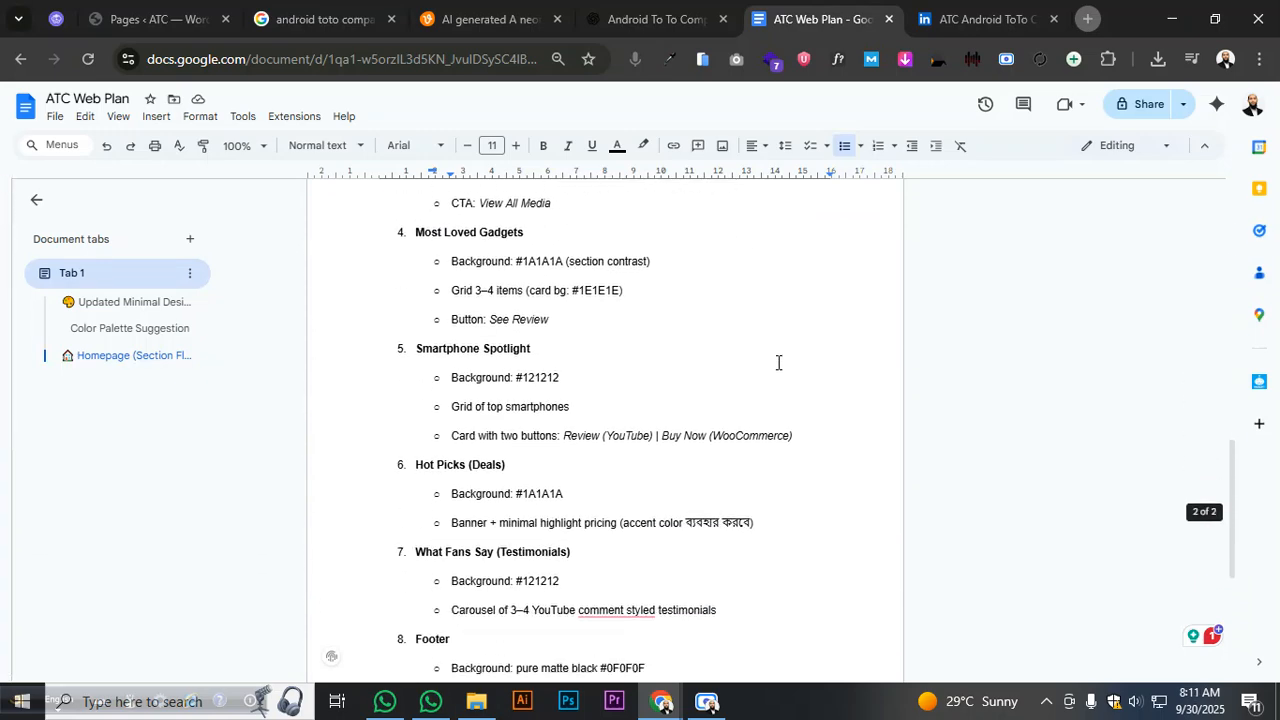
scroll(778, 363, "down", 6)
scroll(640, 350, "up", 12)
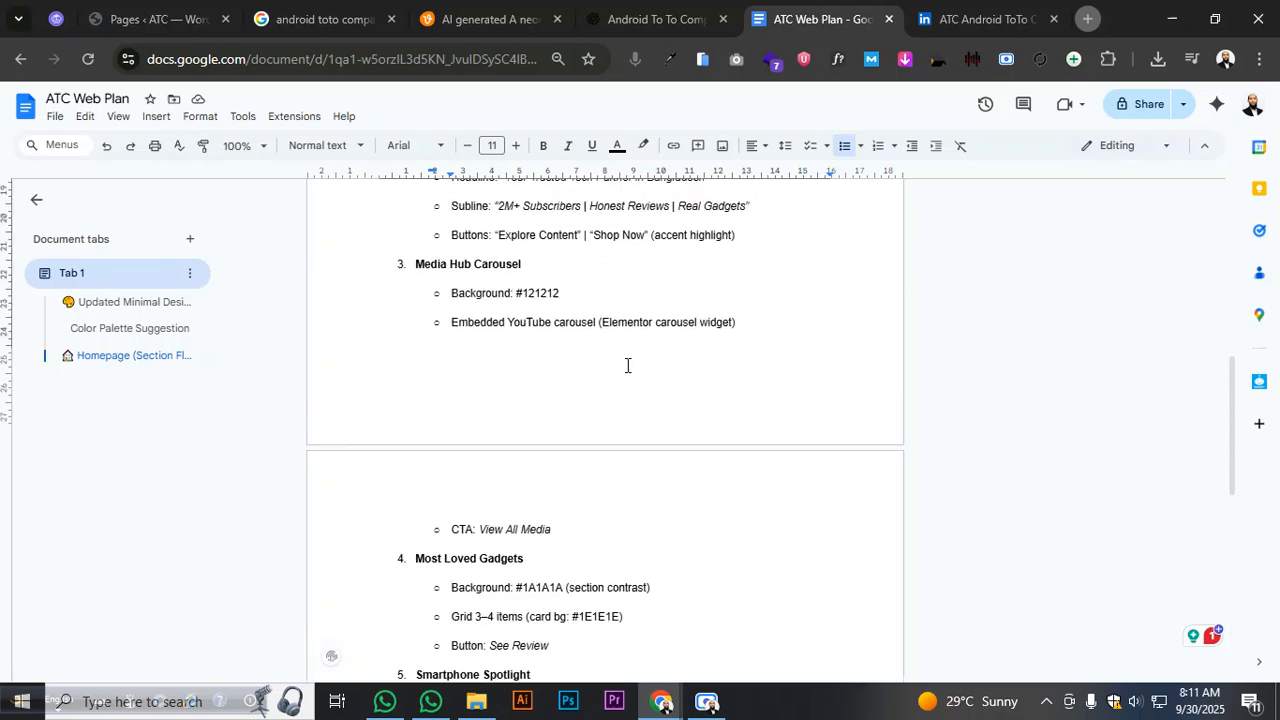
scroll(627, 365, "up", 5)
left_click(158, 20)
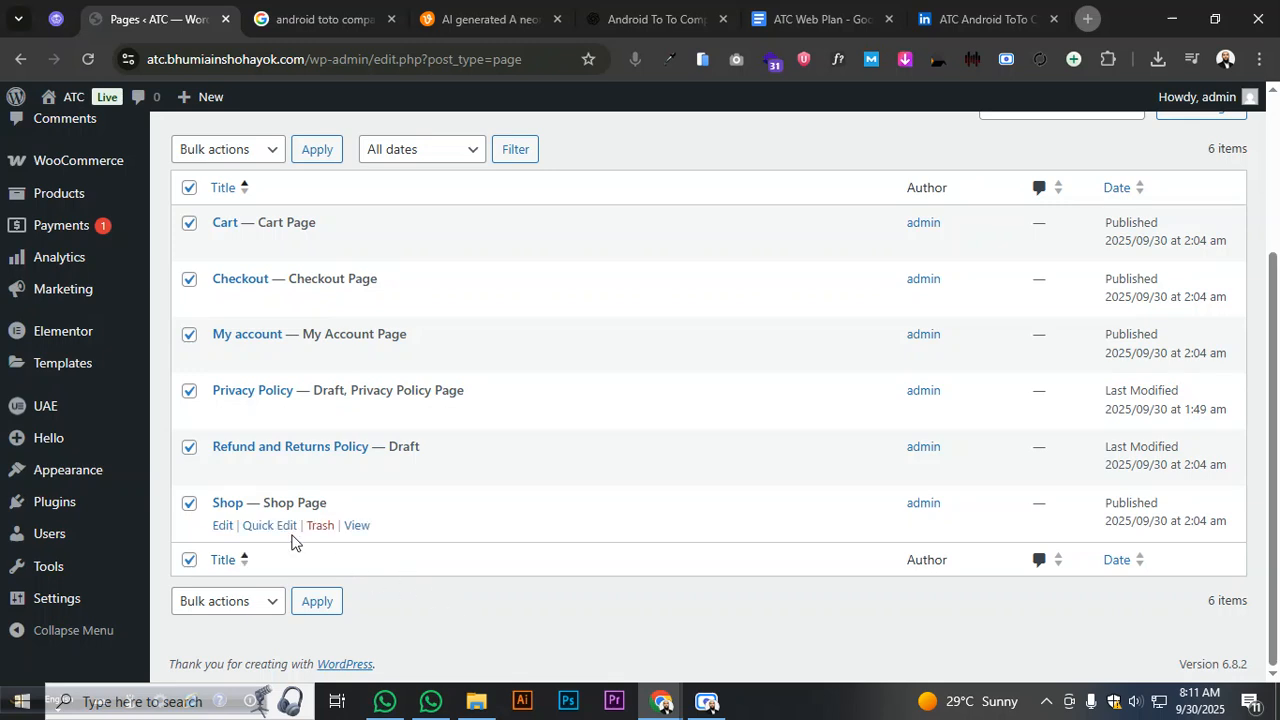
- Open the Shop page for editing and pin the ATC Web Plan doc as the first tab
left_click(223, 527)
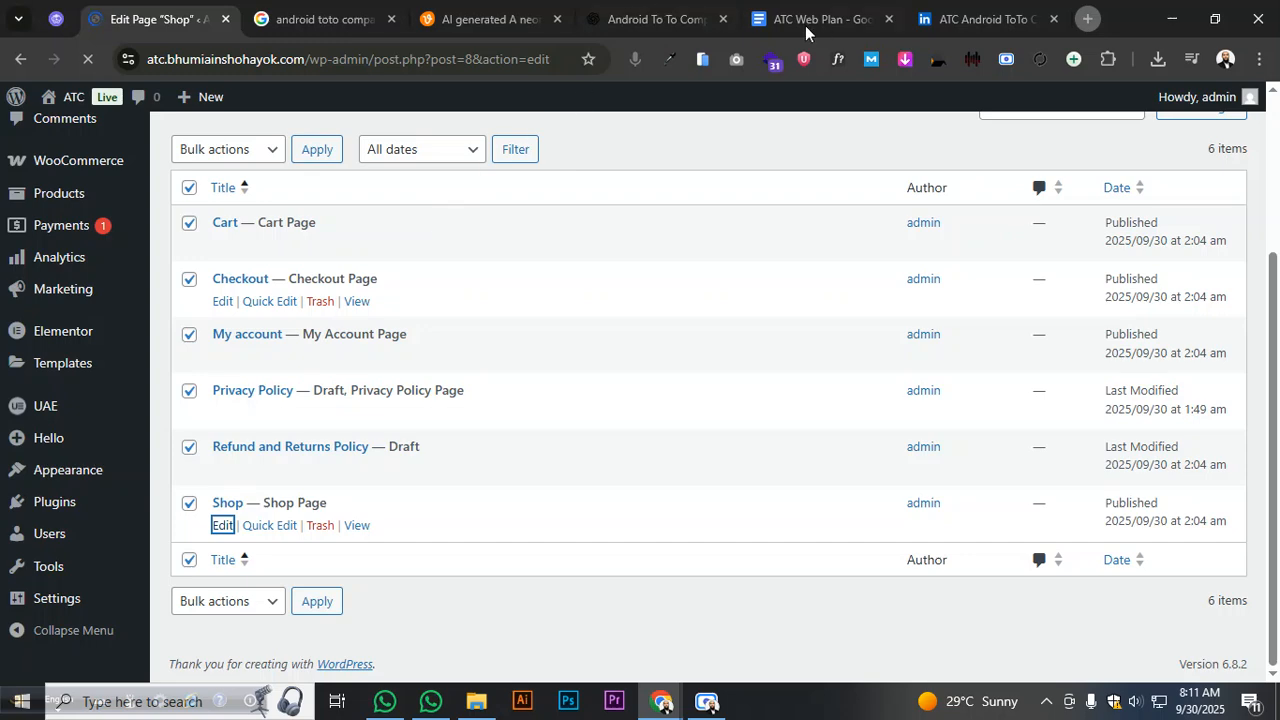
left_click_drag(806, 33, 140, 33)
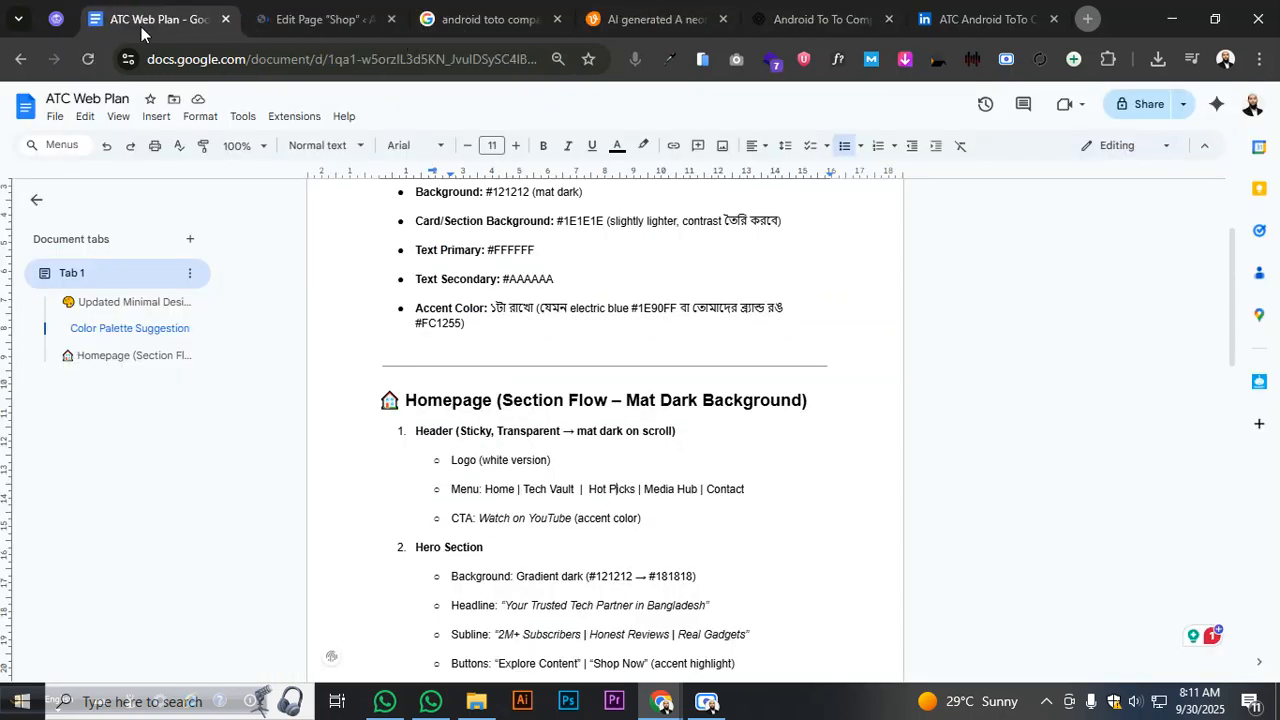
right_click(140, 33)
left_click(195, 223)
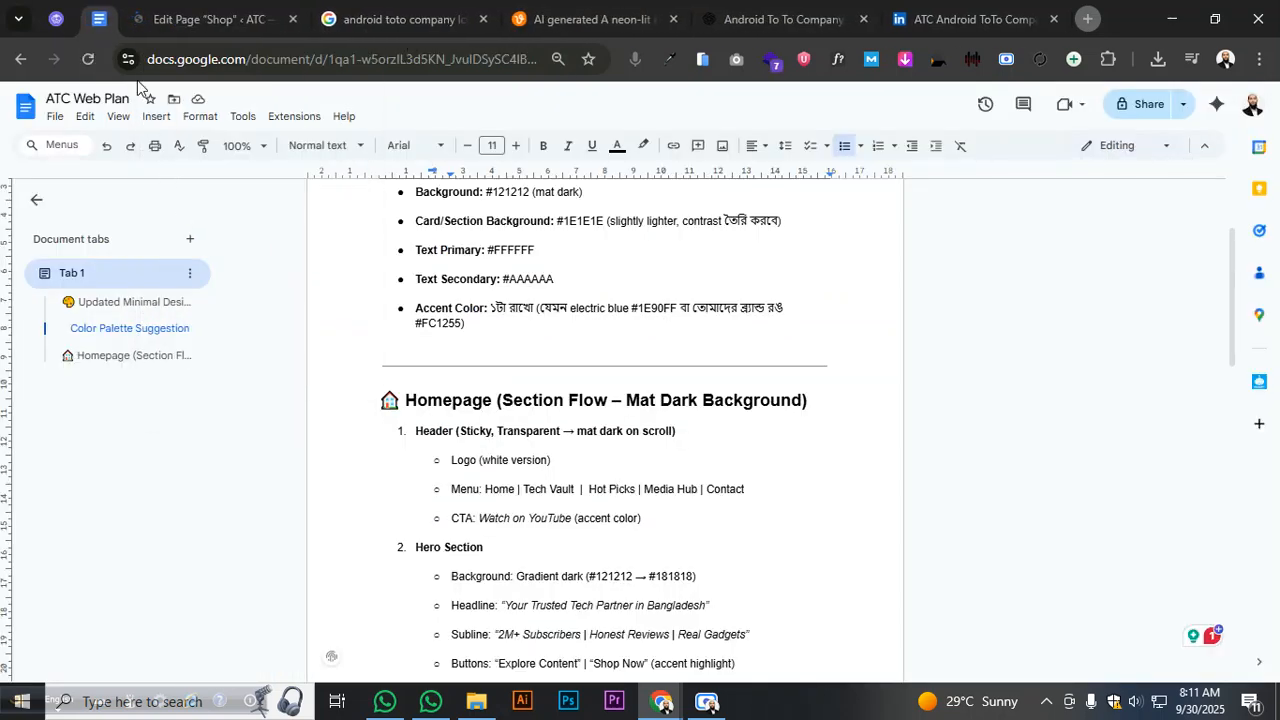
- Unpin and close the Astra theme tab, ending in the Shop page editor
left_click(176, 27)
left_click(98, 19)
right_click(64, 33)
left_click(148, 221)
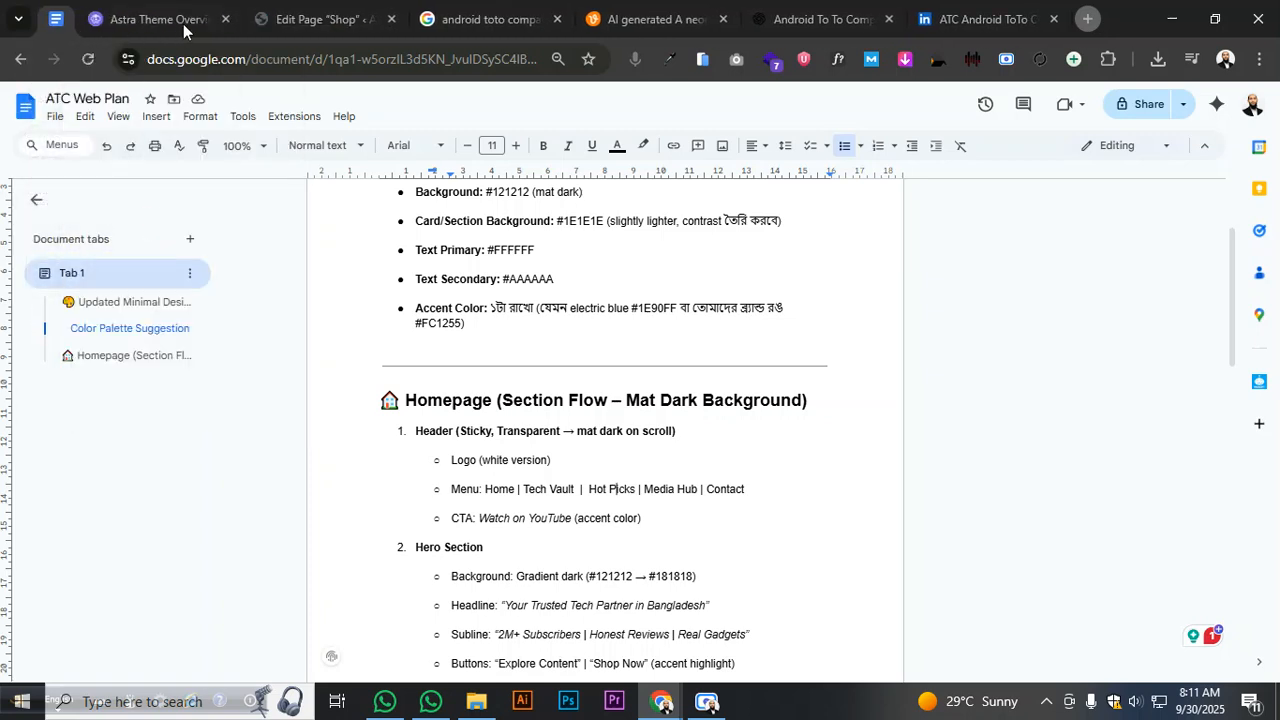
left_click(227, 22)
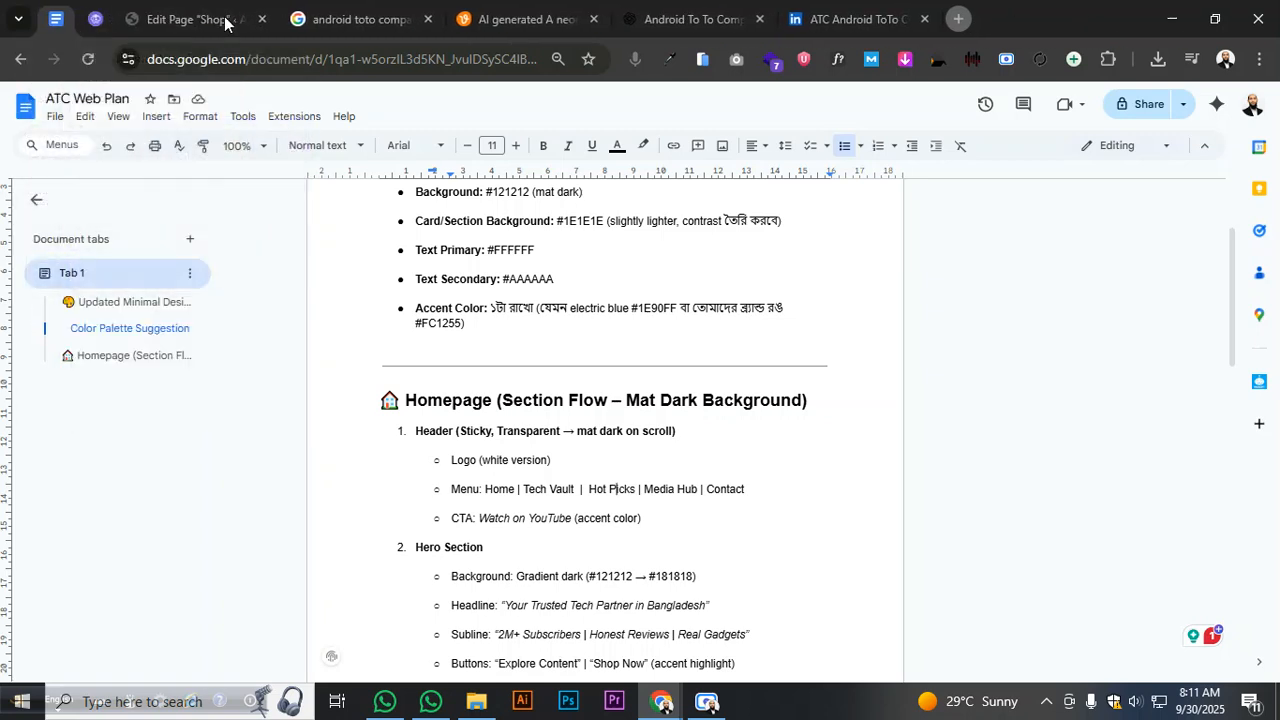
scroll(491, 455, "up", 3)
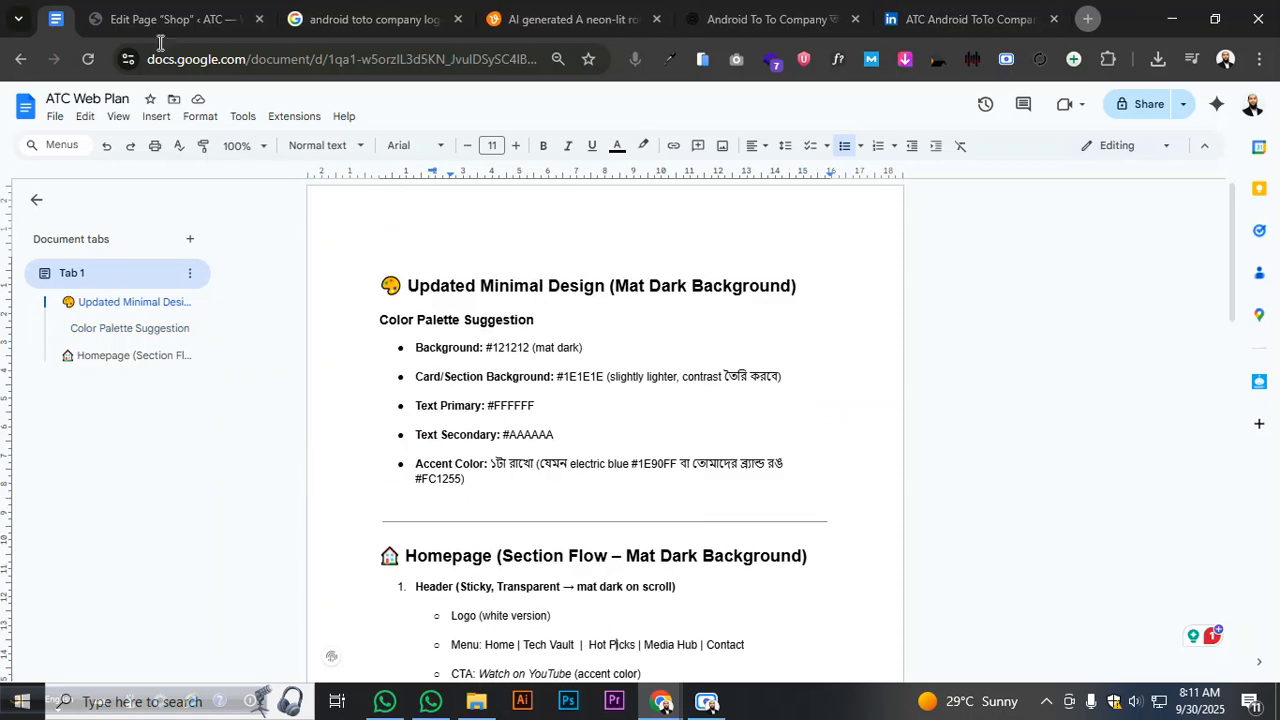
left_click(162, 22)
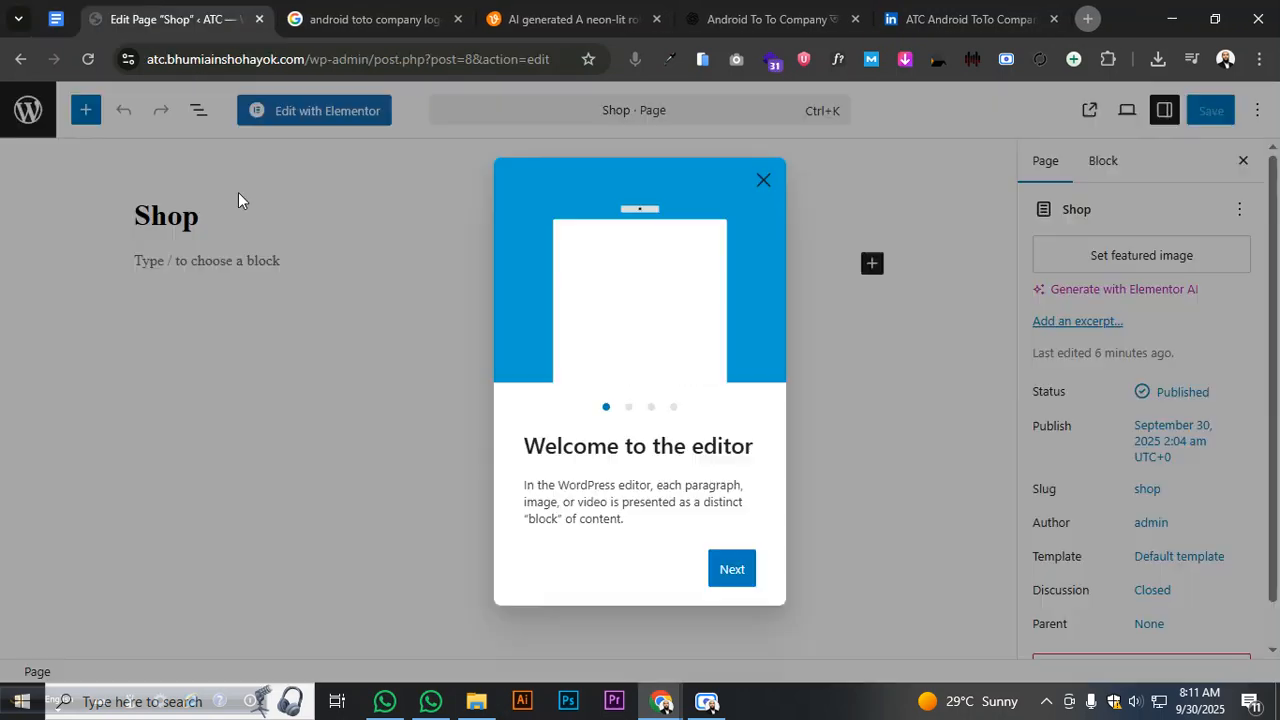
- Dismiss the editor welcome guide, leave fullscreen mode and erase the Shop title
left_click(764, 181)
left_click(105, 225)
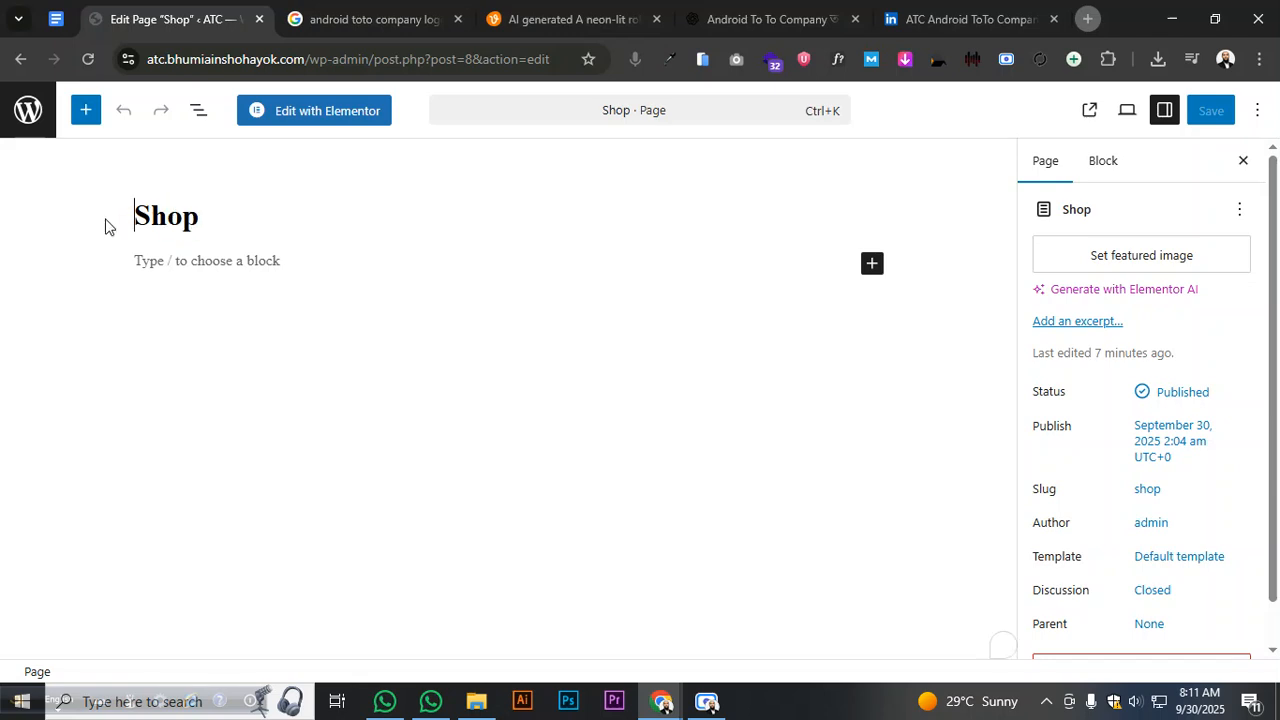
key("ctrl+a")
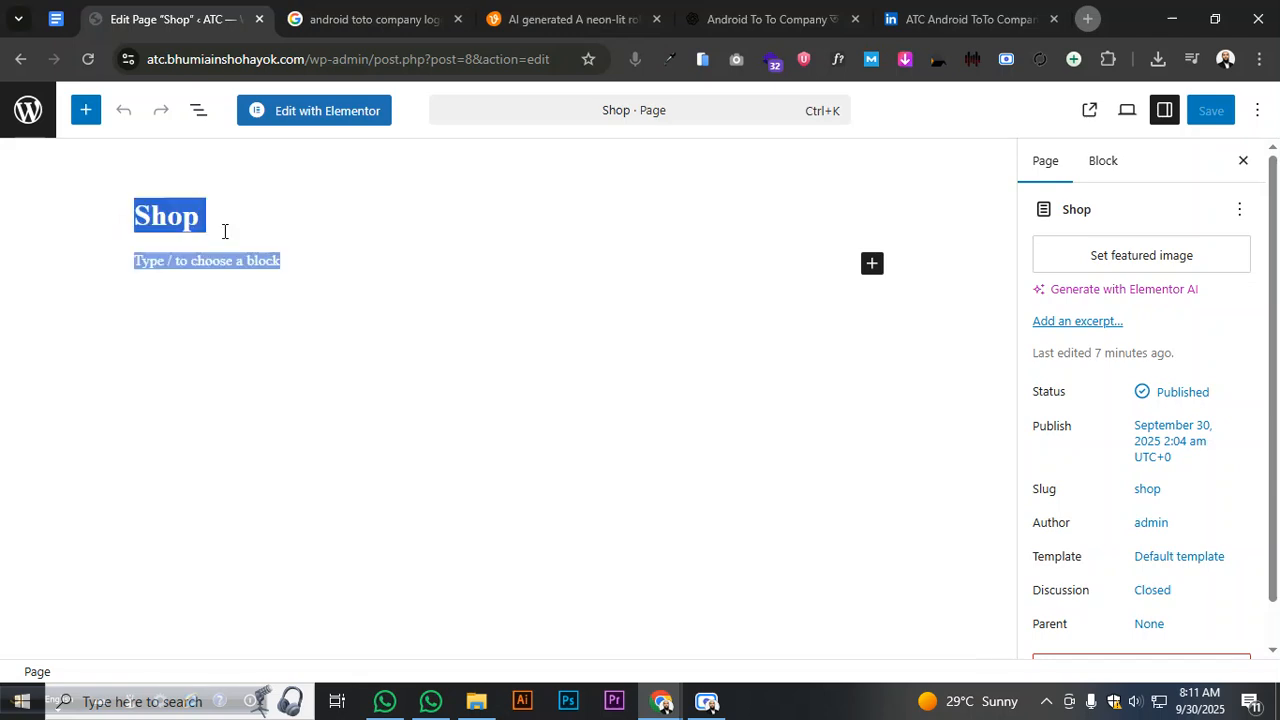
left_click(224, 231)
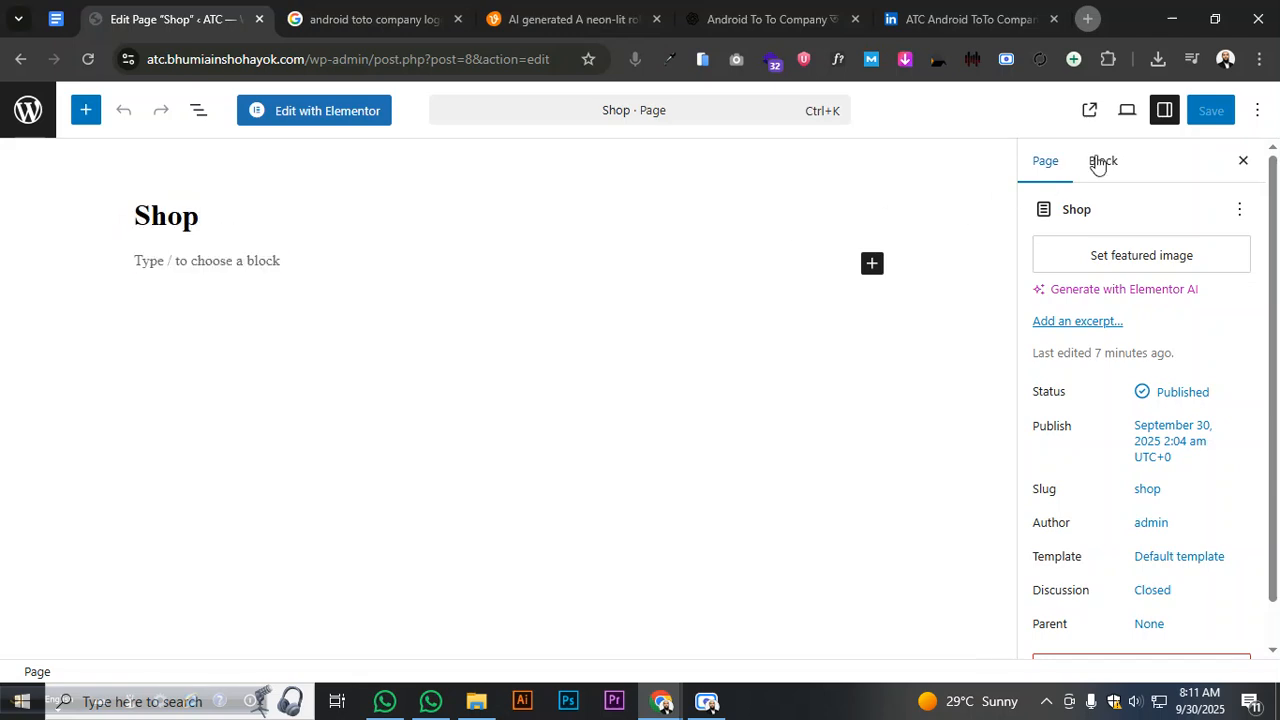
left_click(1257, 110)
left_click(1121, 352)
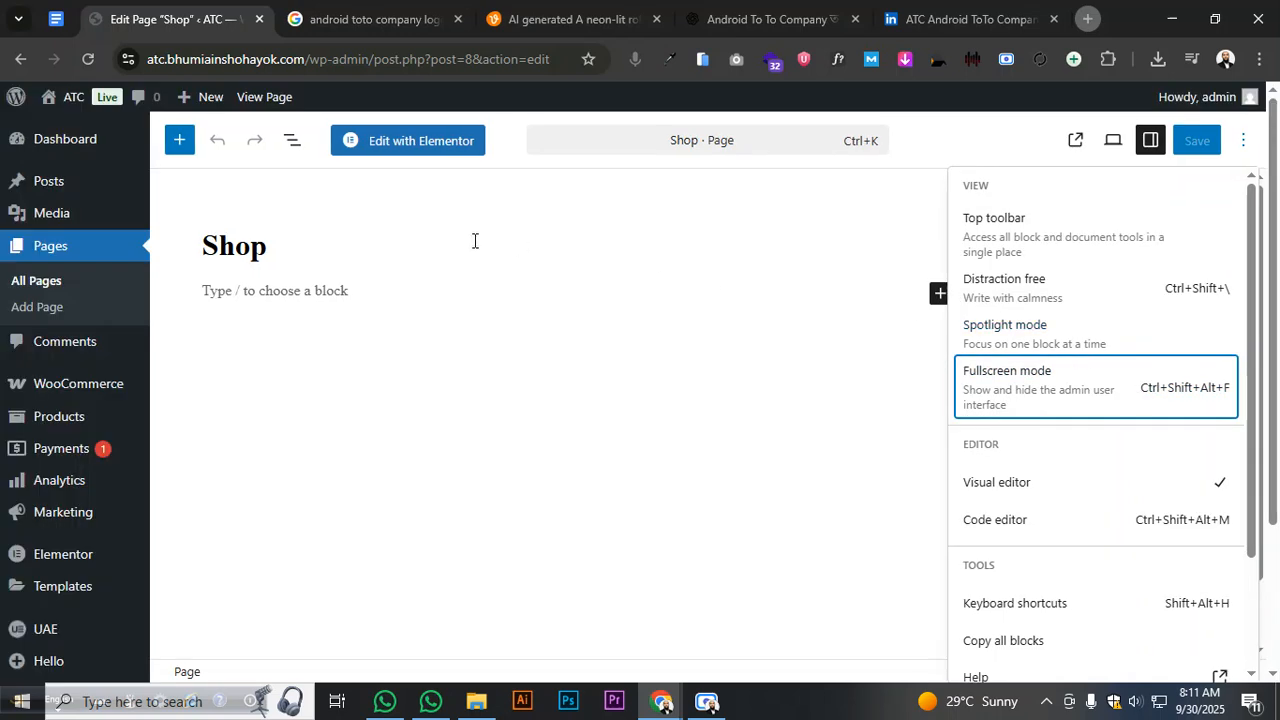
left_click(265, 250)
key("BackSpace")
key("BackSpace")
key("BackSpace")
key("BackSpace")
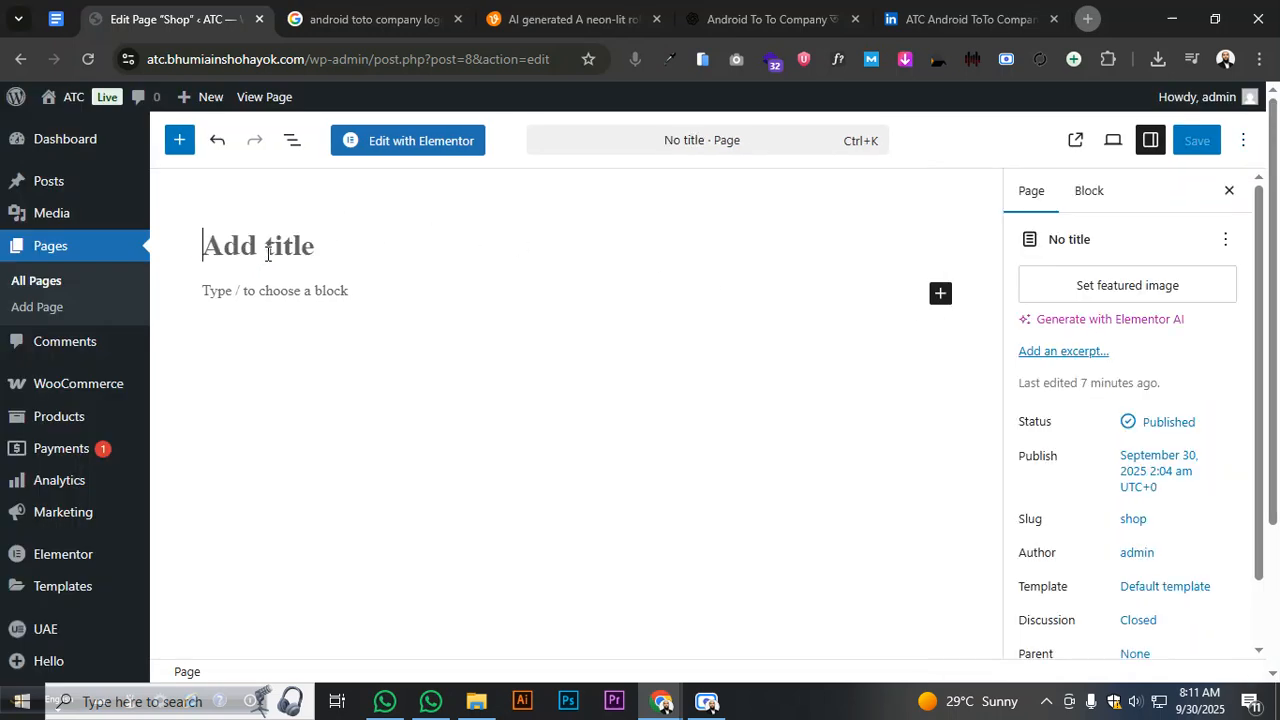
- Copy 'Tech Vault' from the plan doc and paste it as the page title
type("Tech Vault  |  Hot Picks | Media Hub | Contact")
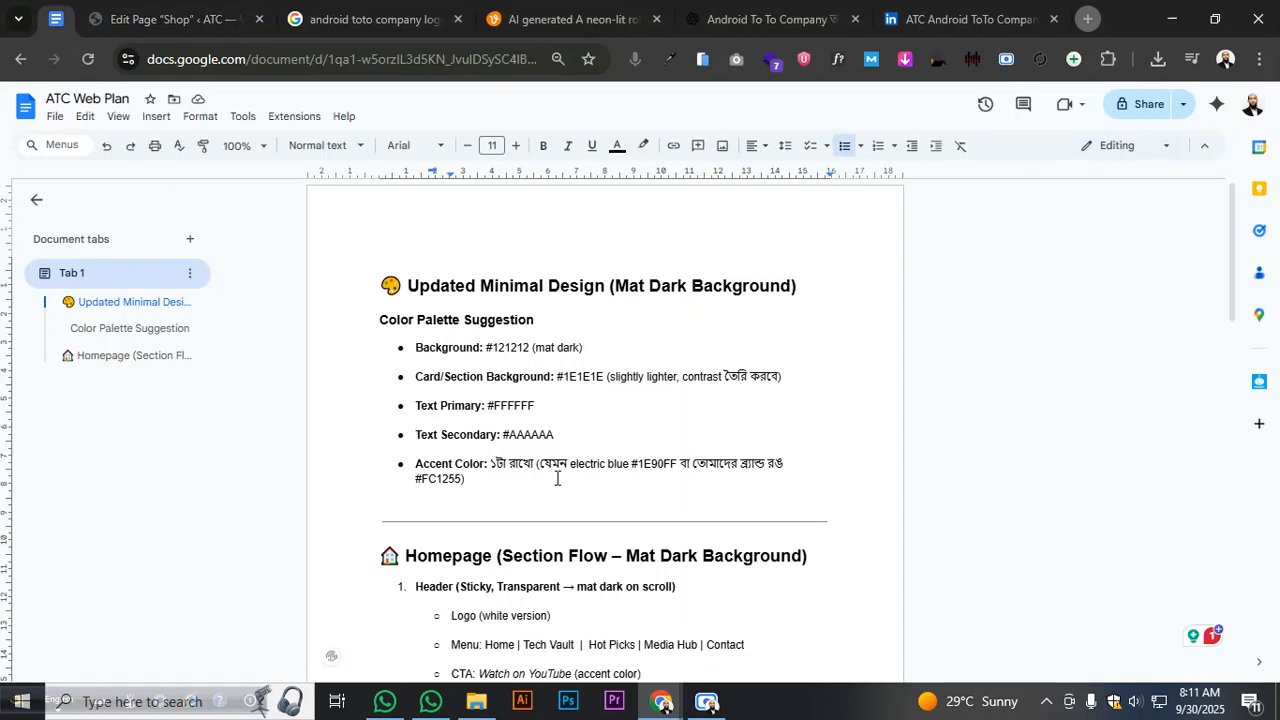
scroll(567, 575, "down", 3)
left_click_drag(528, 496, 571, 493)
right_click(577, 492)
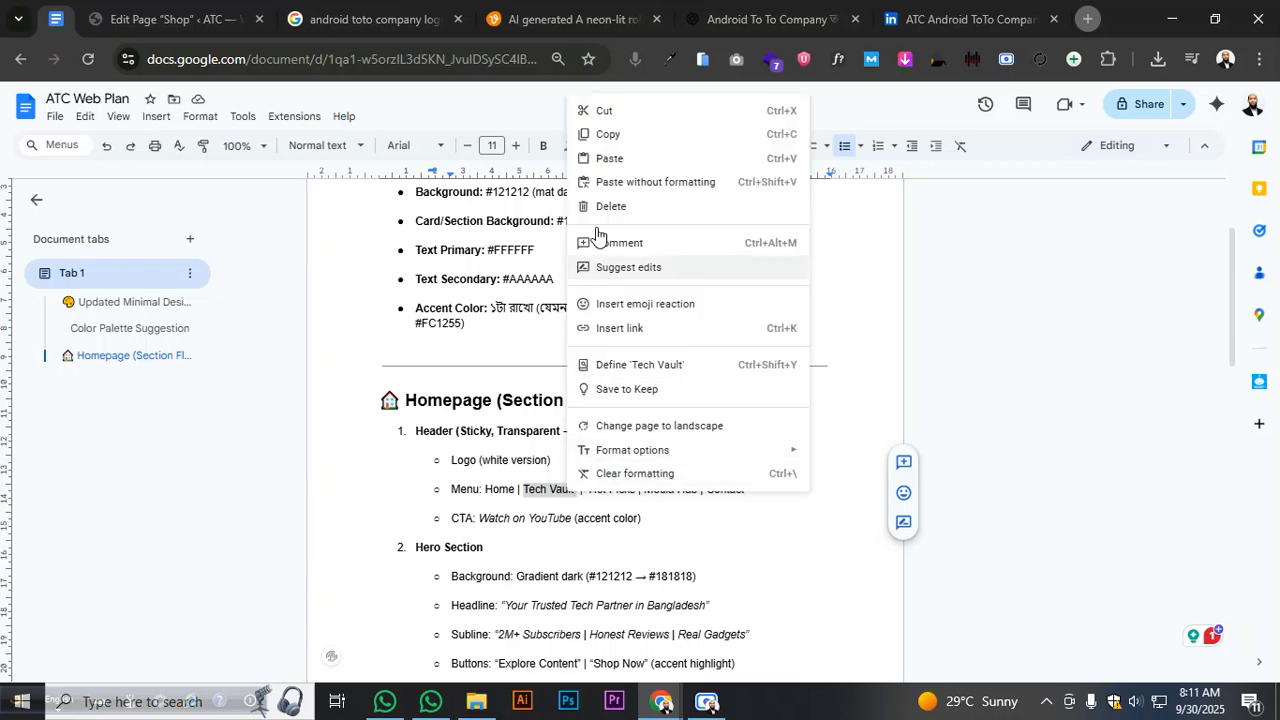
left_click(611, 133)
left_click(150, 18)
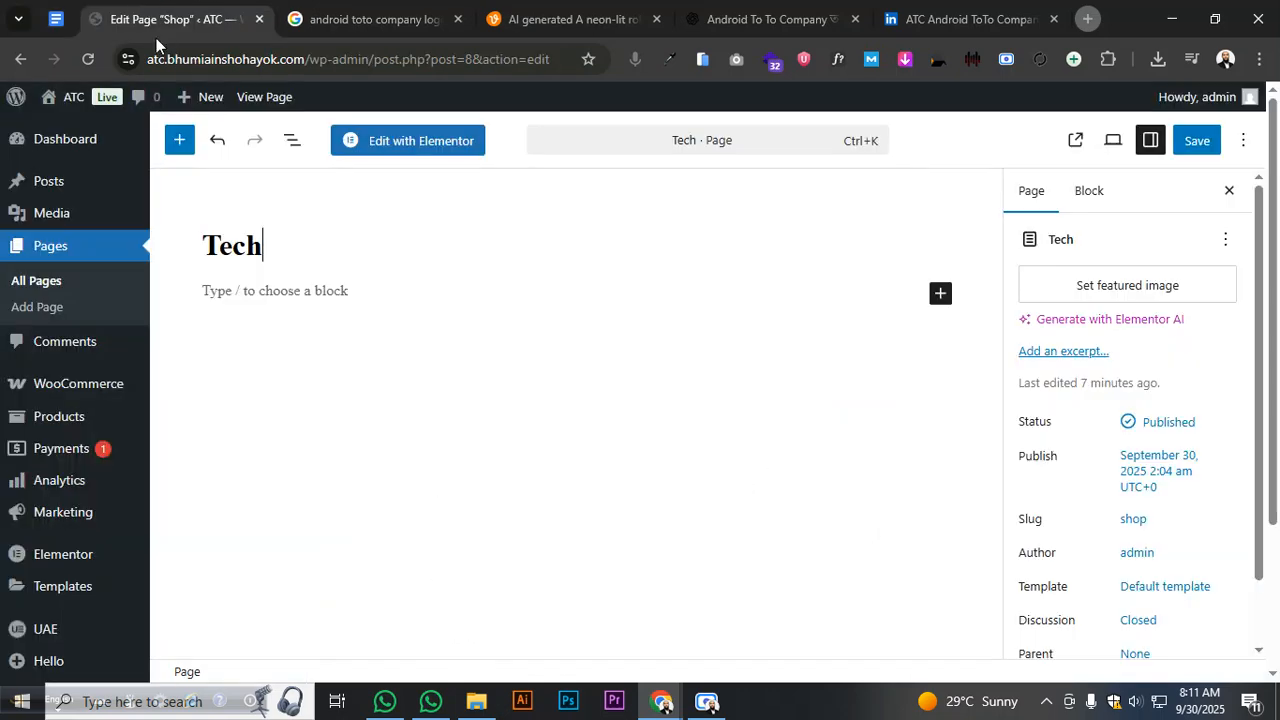
left_click_drag(215, 243, 277, 245)
left_click(277, 245)
key("BackSpace")
key("BackSpace")
key("BackSpace")
key("BackSpace")
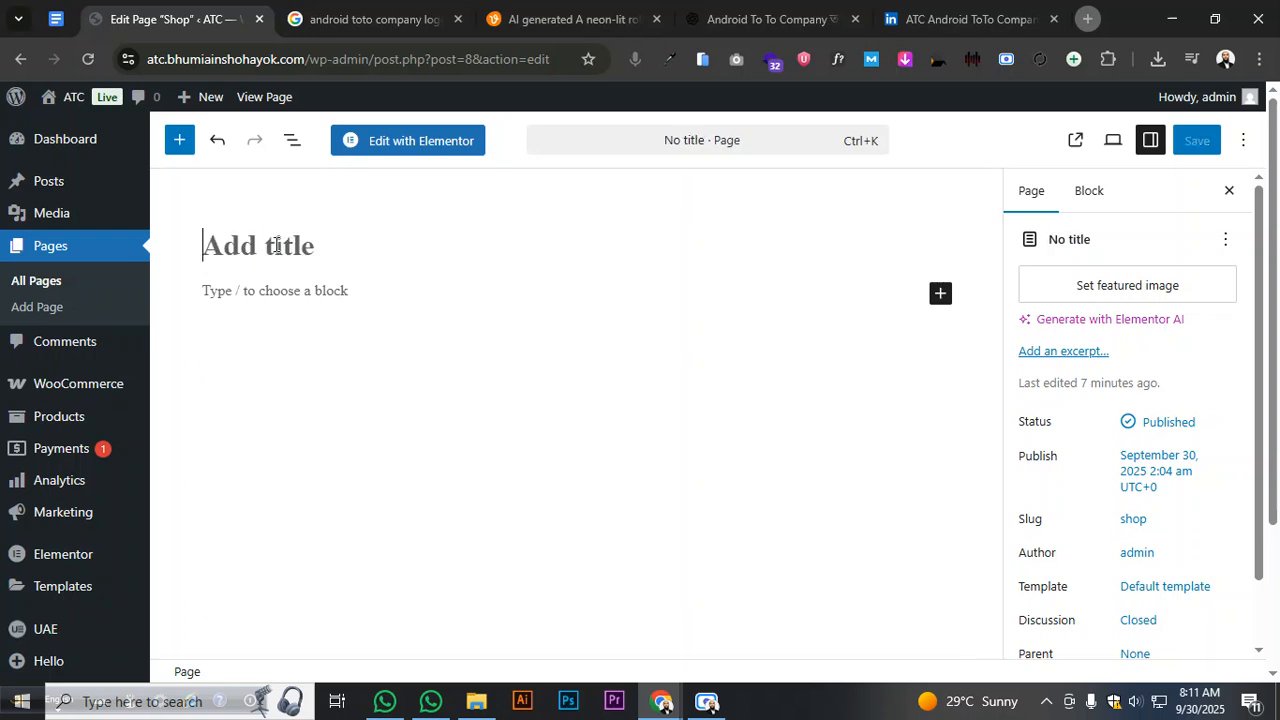
key("ctrl+v")
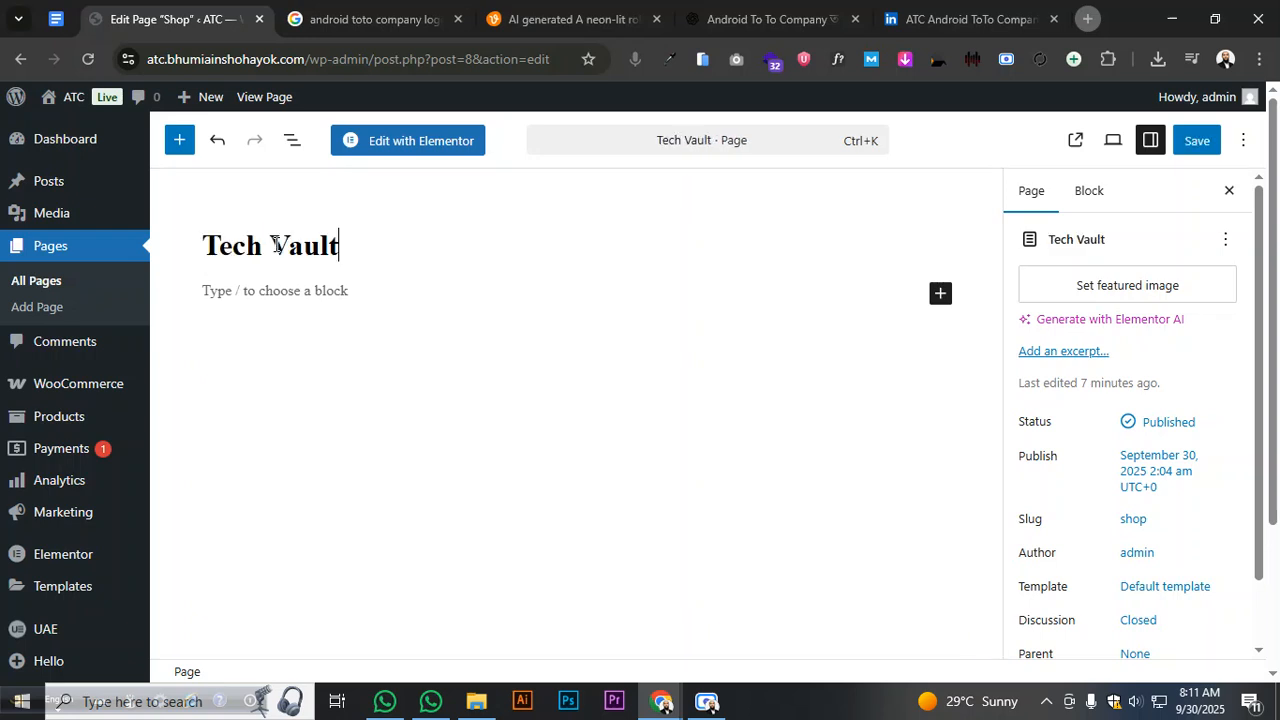
- Set the Tech Vault page template to Elementor Full Width and save the update
left_click(1158, 590)
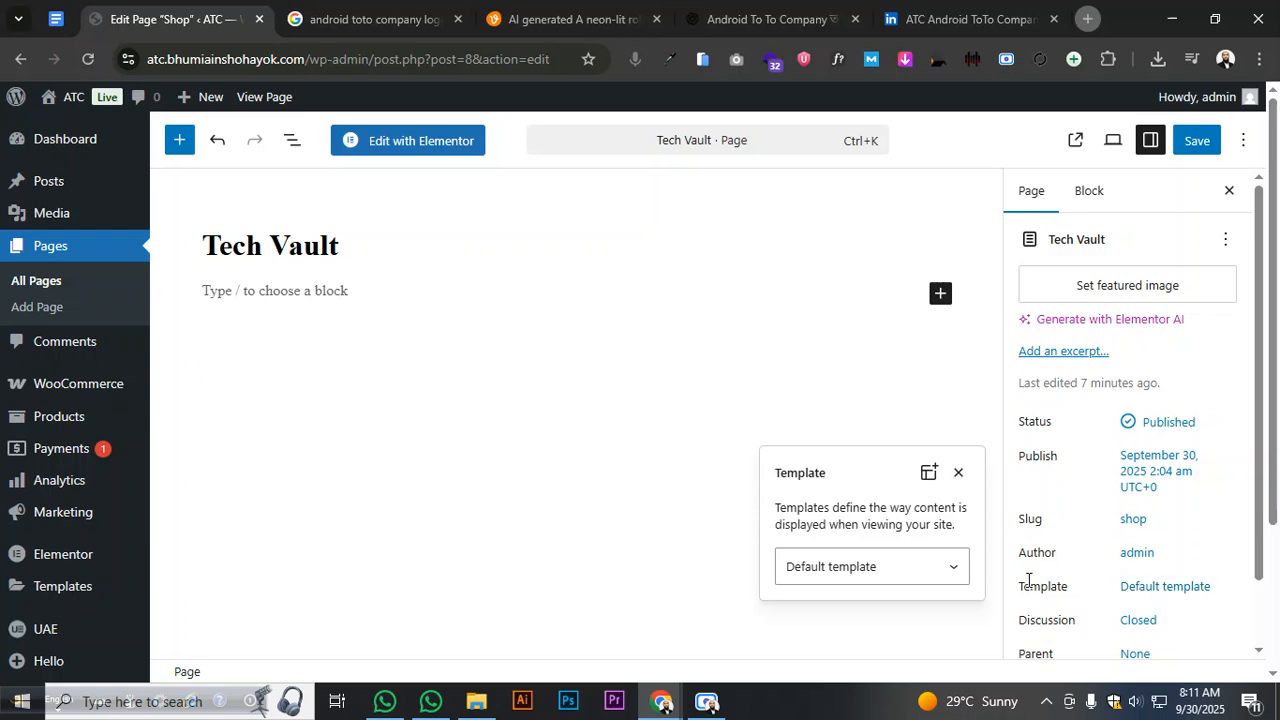
left_click(925, 578)
left_click(898, 645)
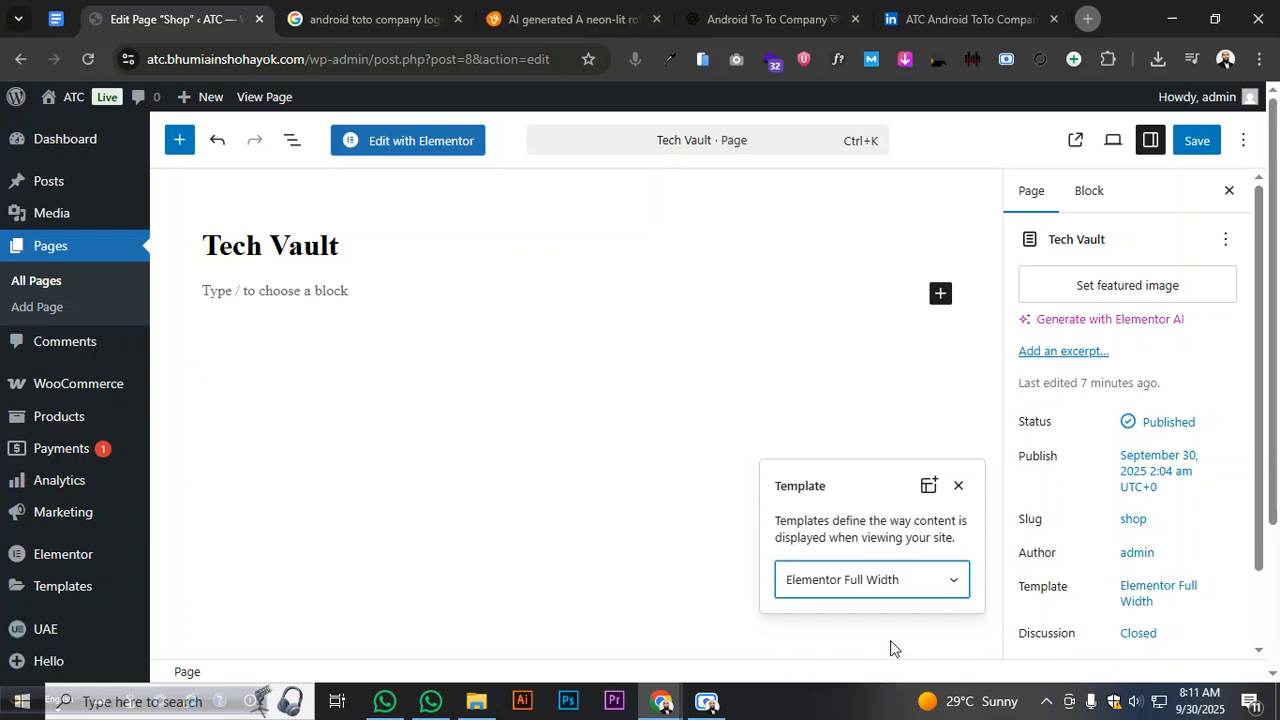
left_click(651, 497)
left_click(1208, 145)
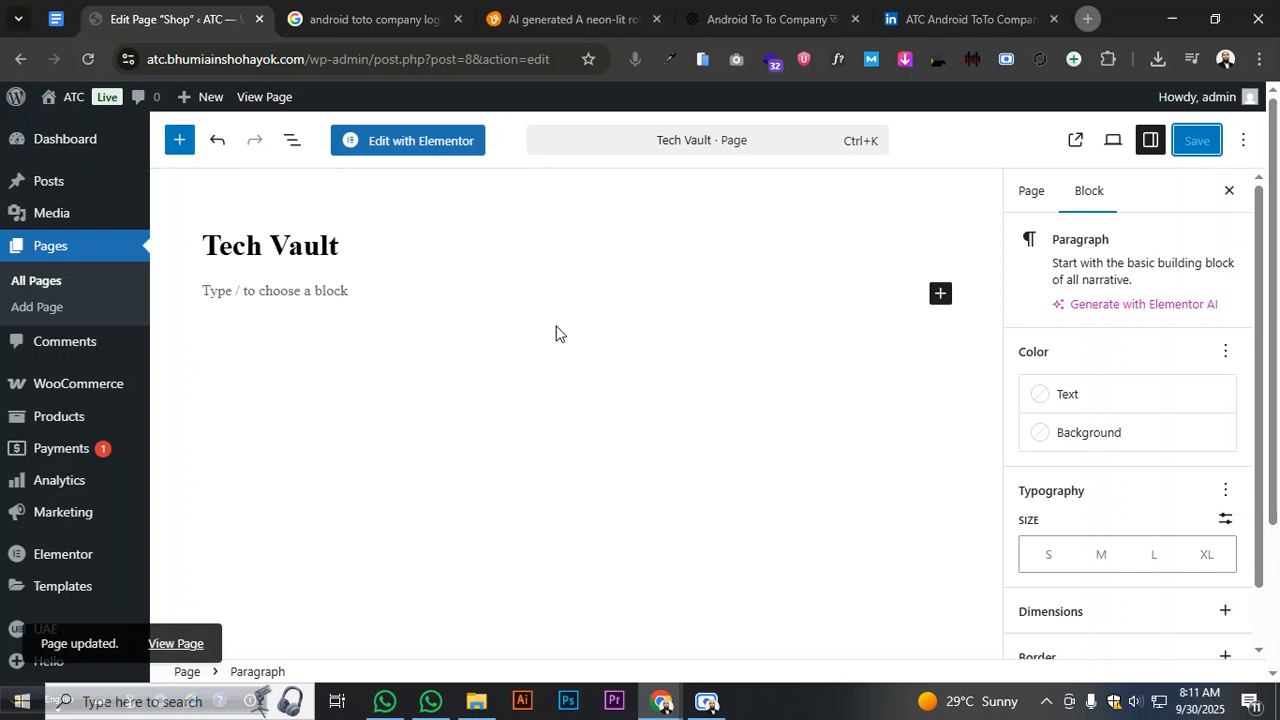
left_click(67, 307)
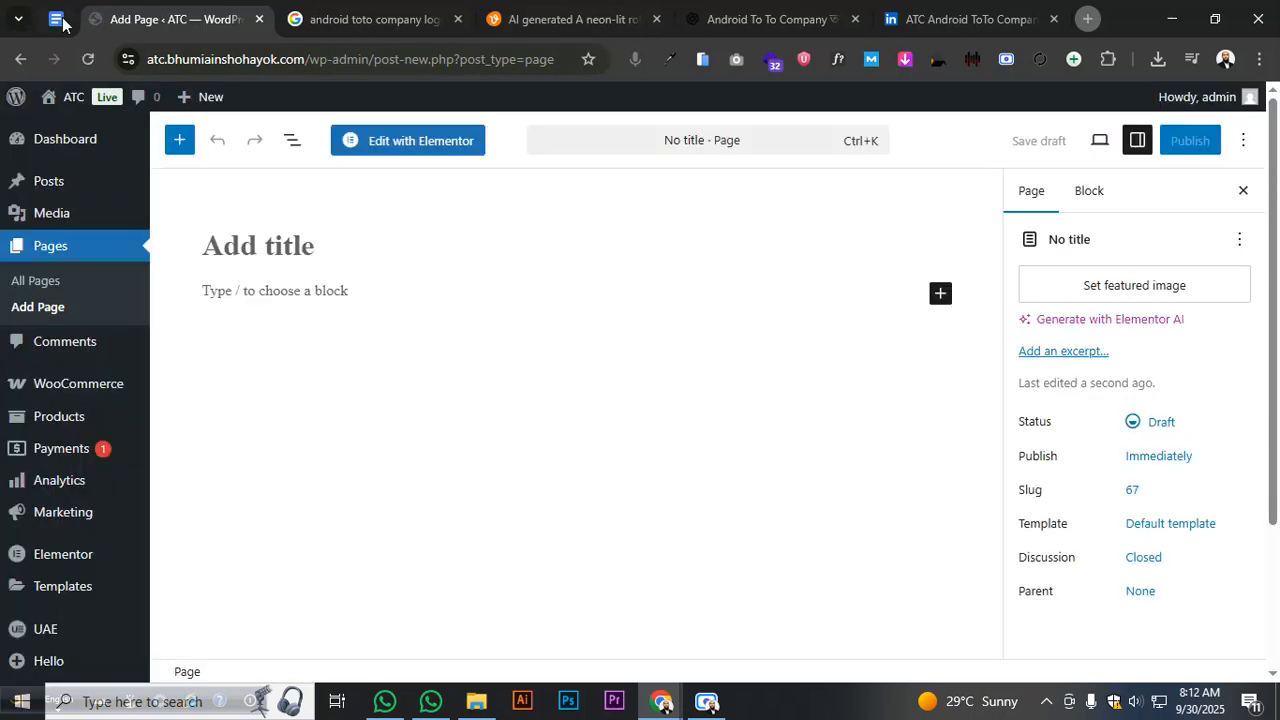
- Title the new page 'Hot picks', checking the plan doc for the name
left_click(58, 20)
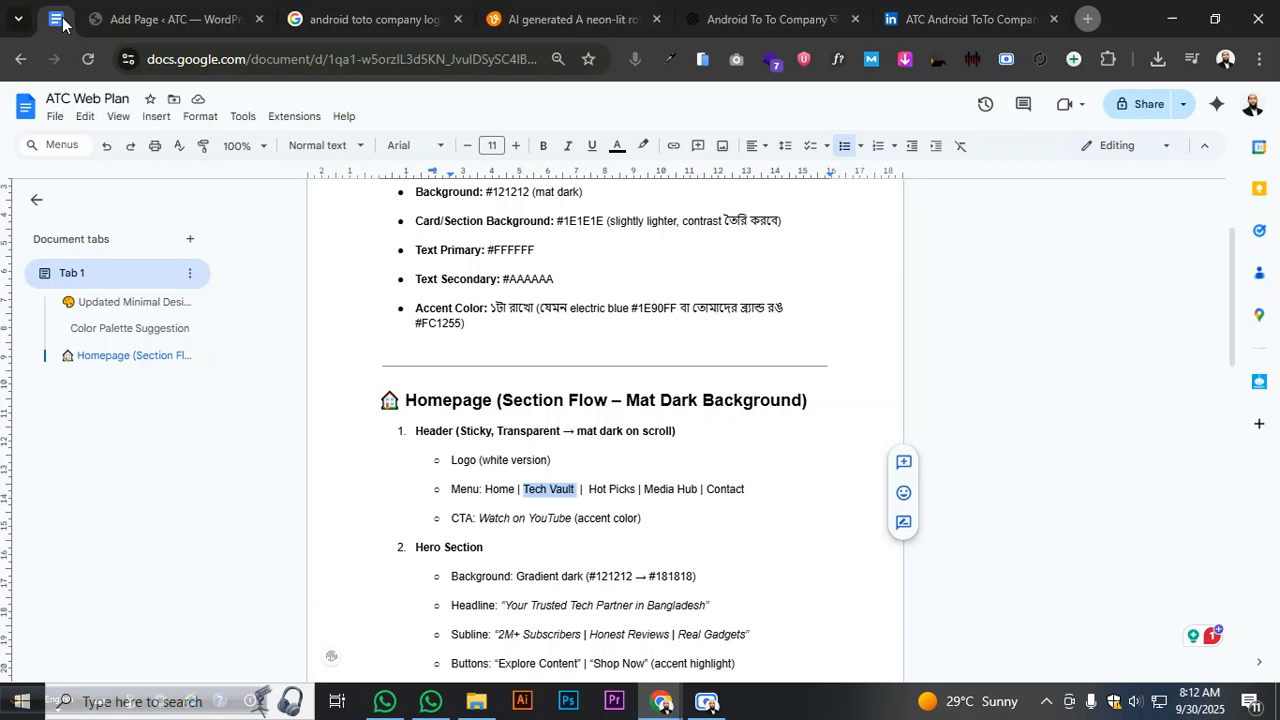
left_click(184, 25)
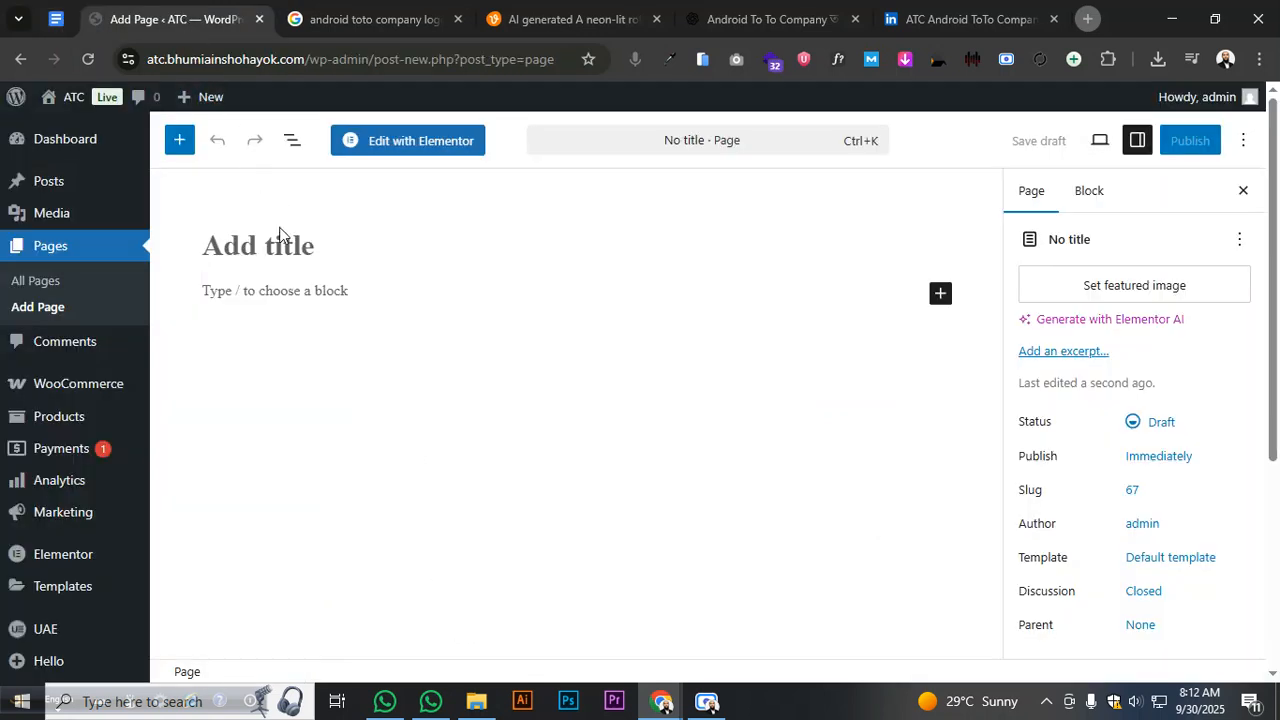
type("Hot")
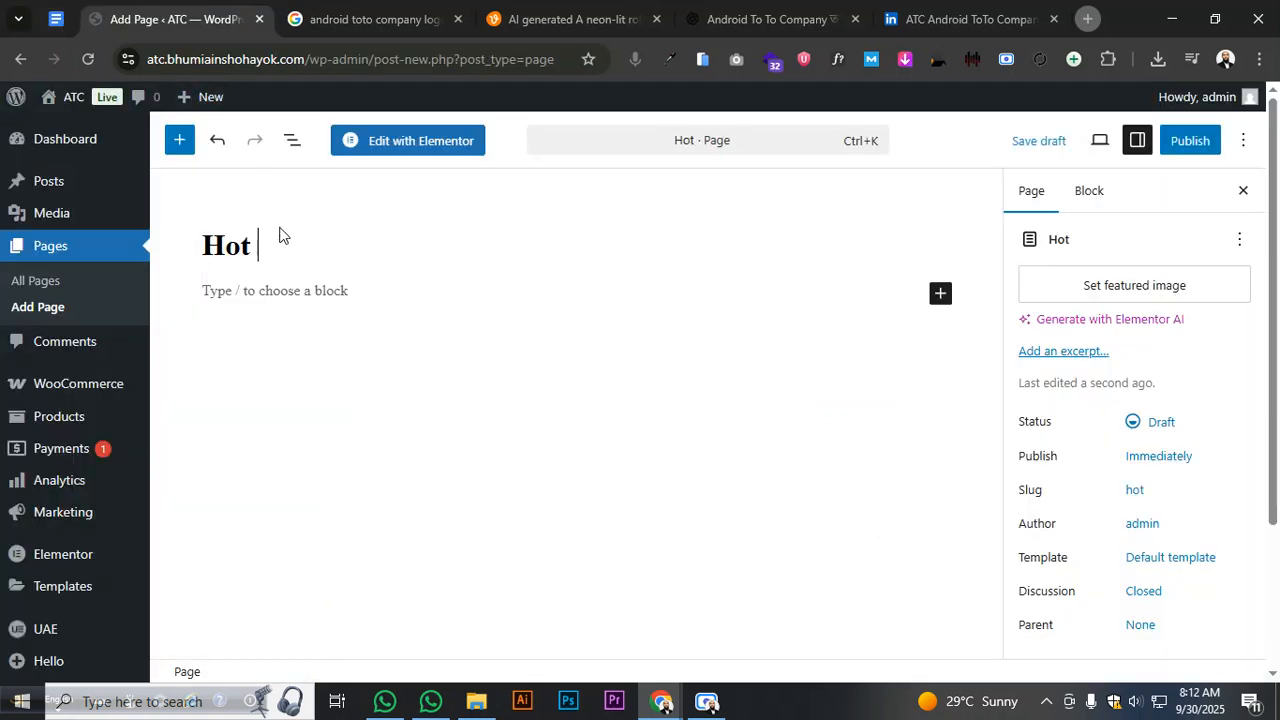
type(" picks")
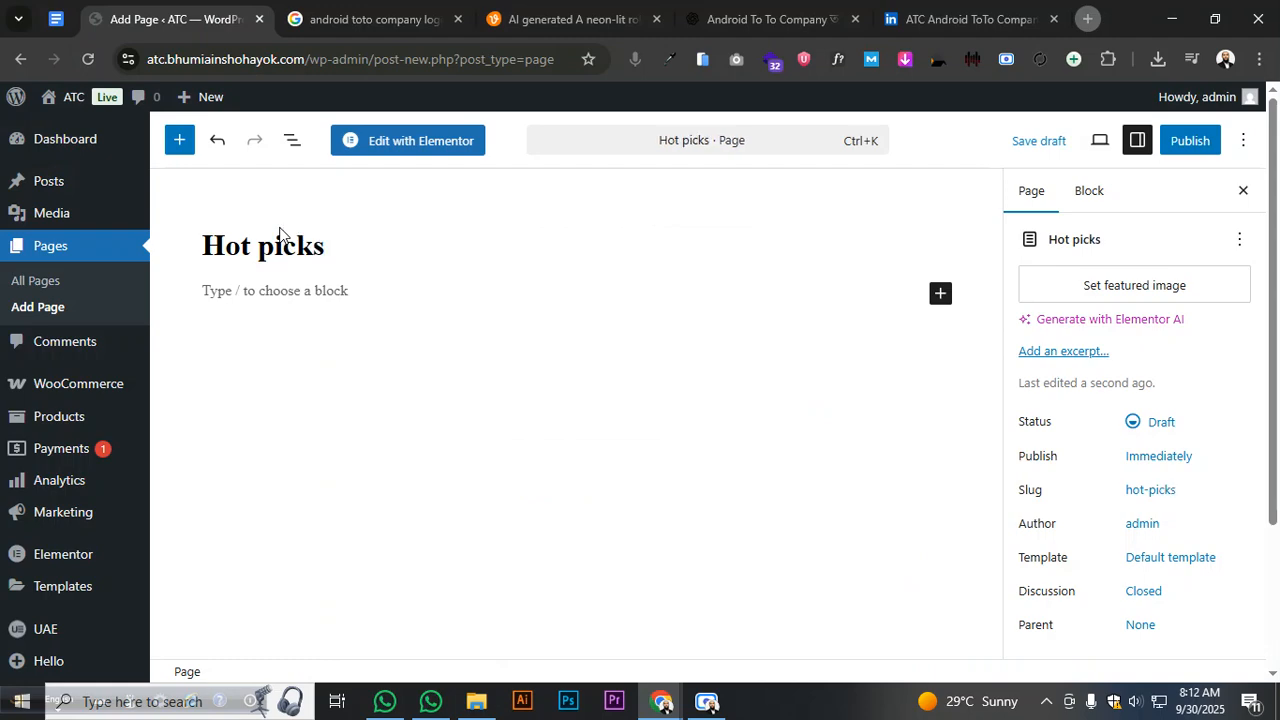
left_click(60, 26)
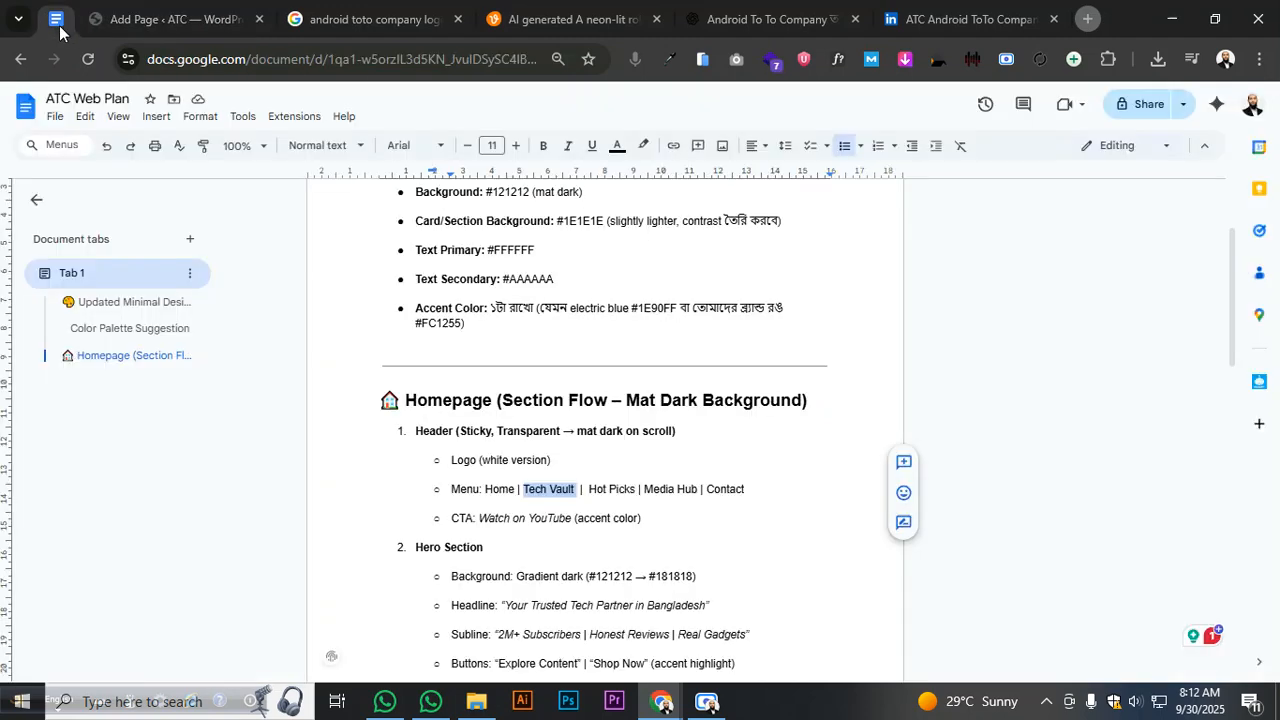
left_click(152, 21)
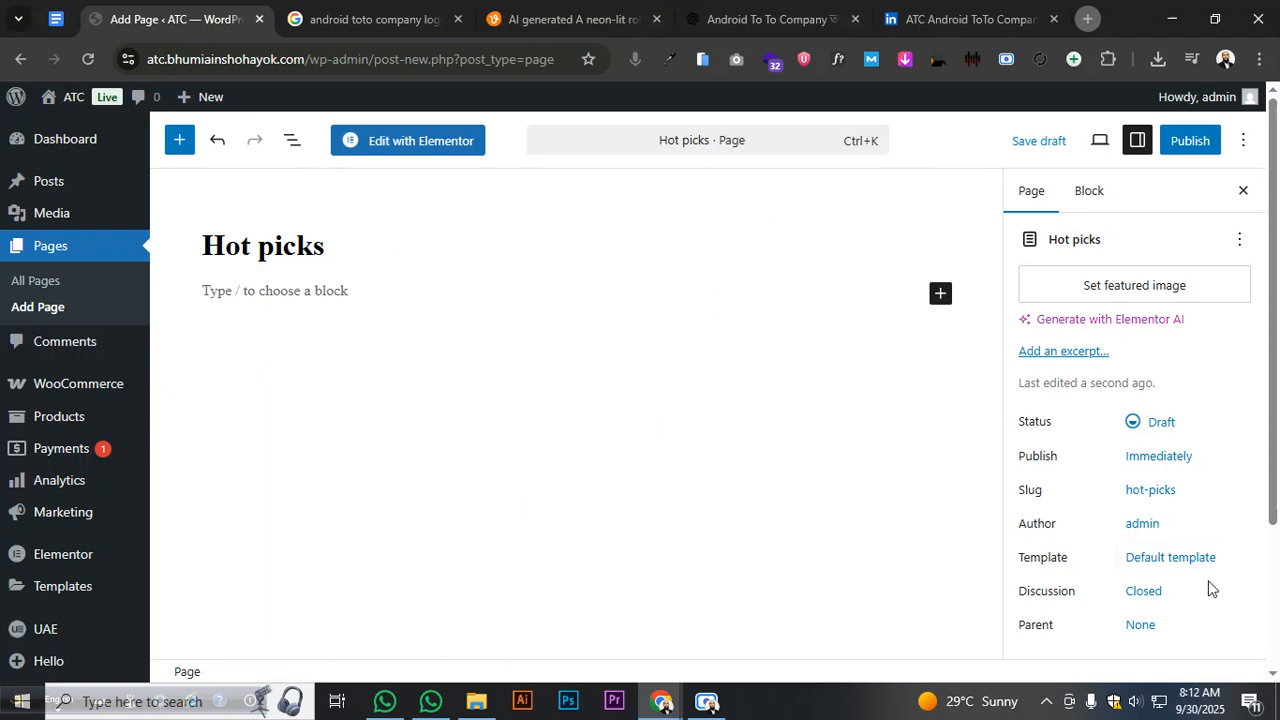
- Give Hot picks the Elementor Full Width template and change its slug to atc-offer
left_click(830, 538)
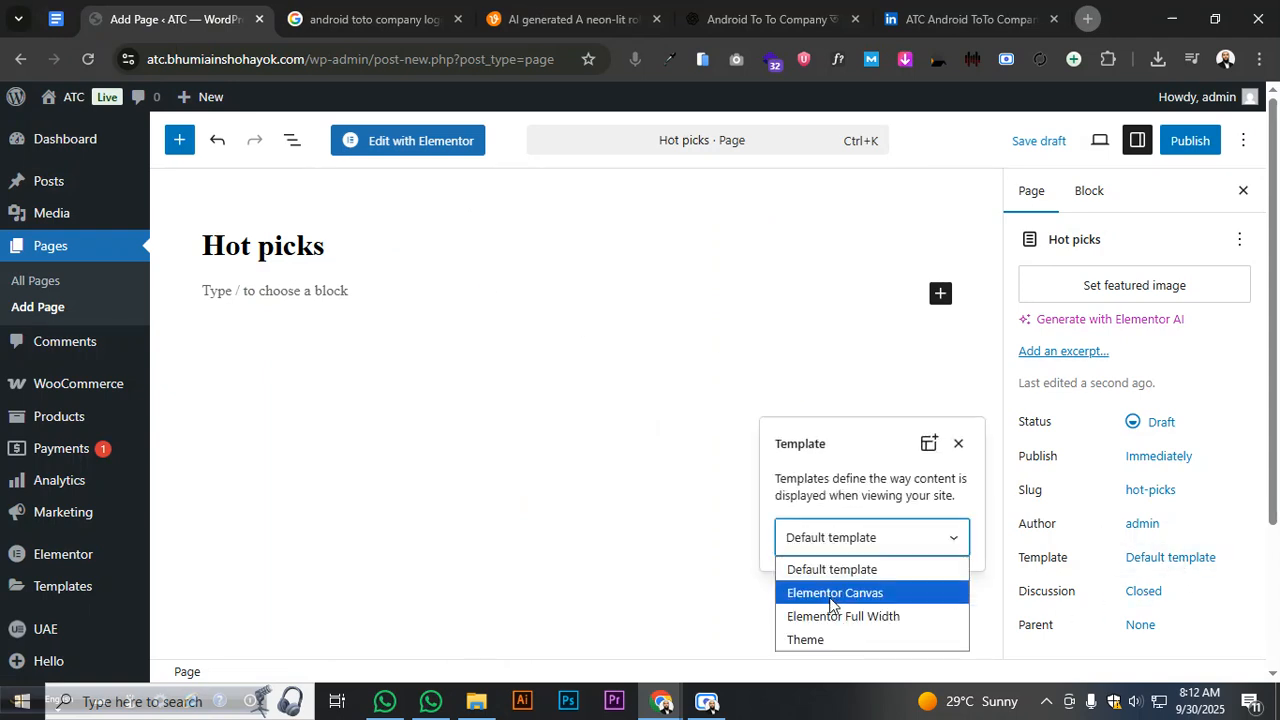
left_click(829, 616)
left_click(1155, 490)
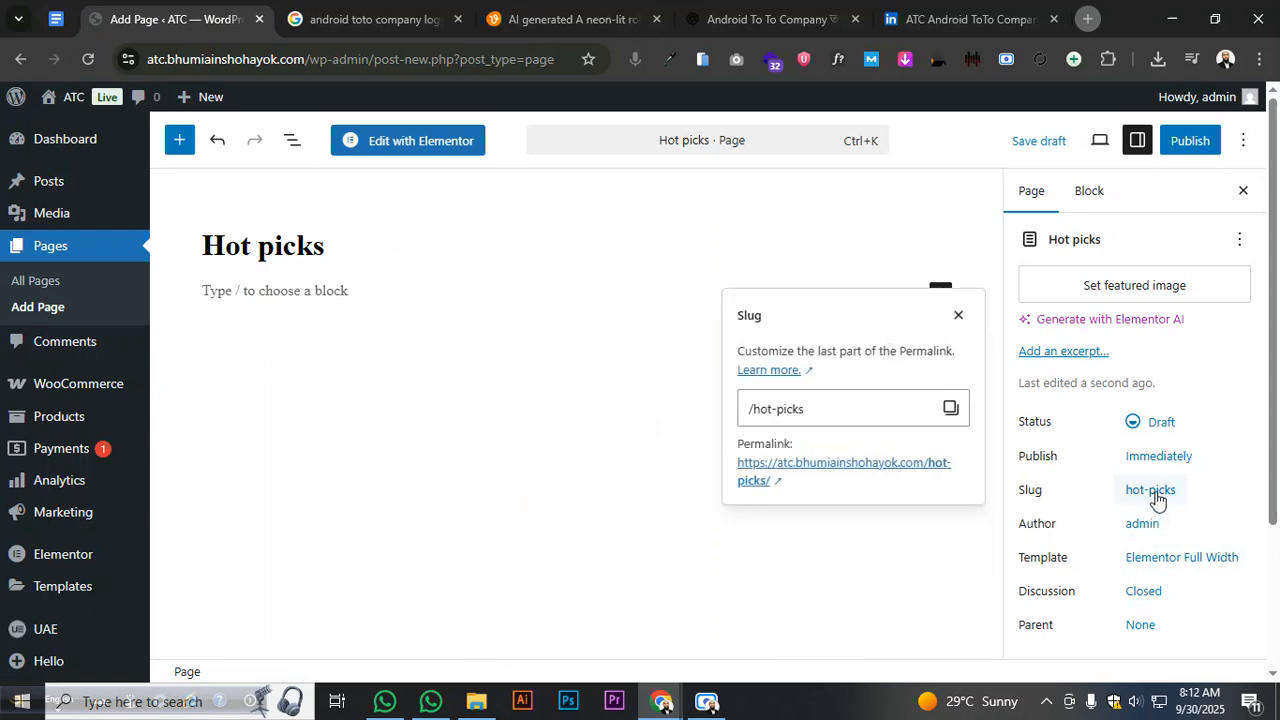
left_click_drag(755, 412, 829, 420)
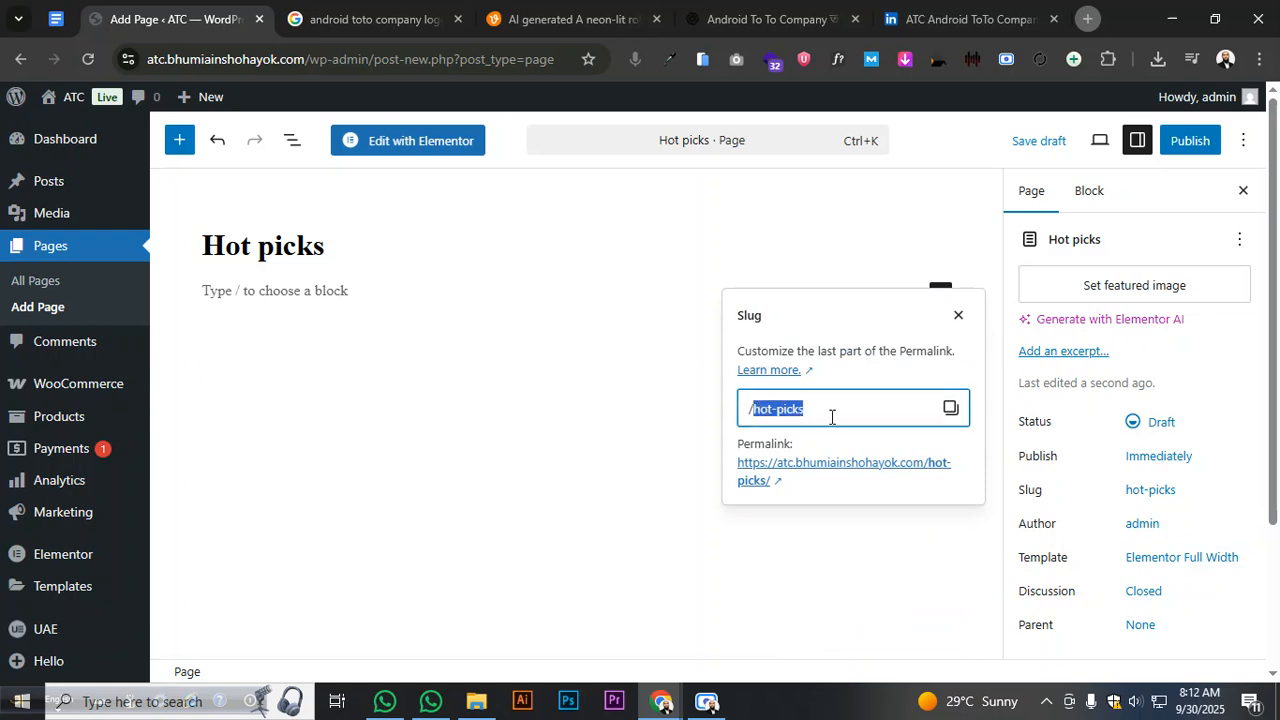
type("atc")
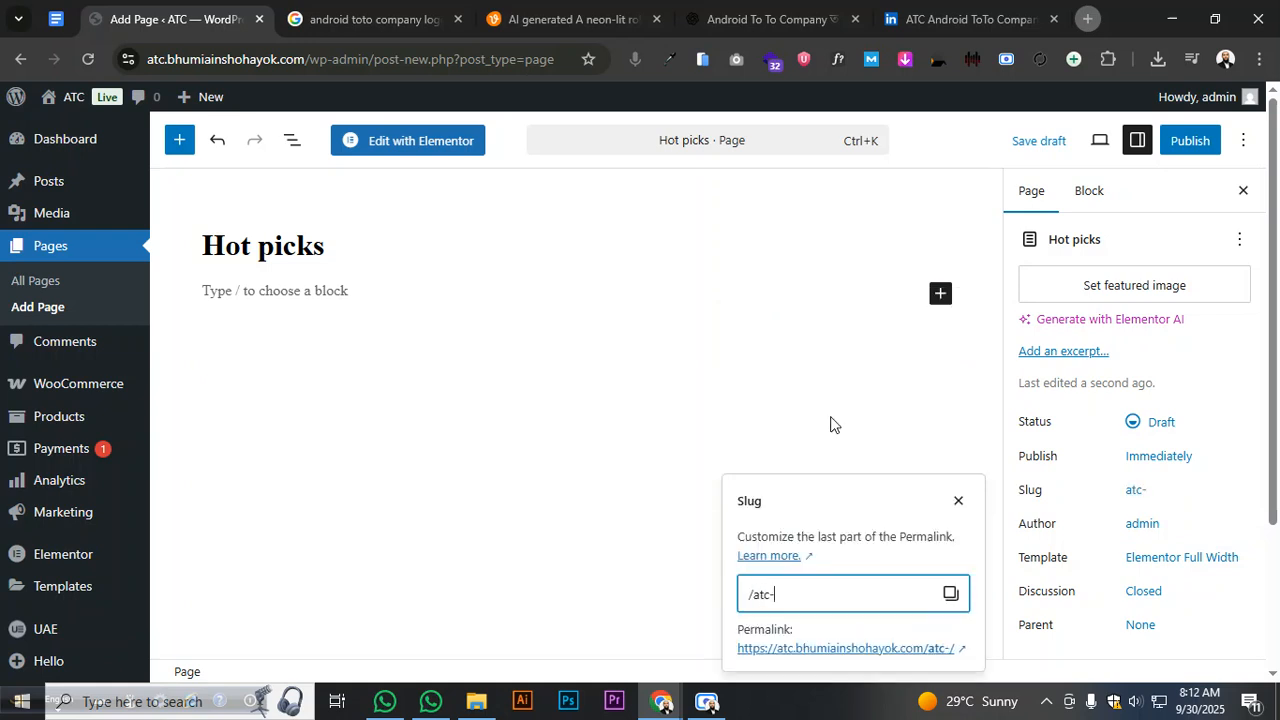
type("-offer")
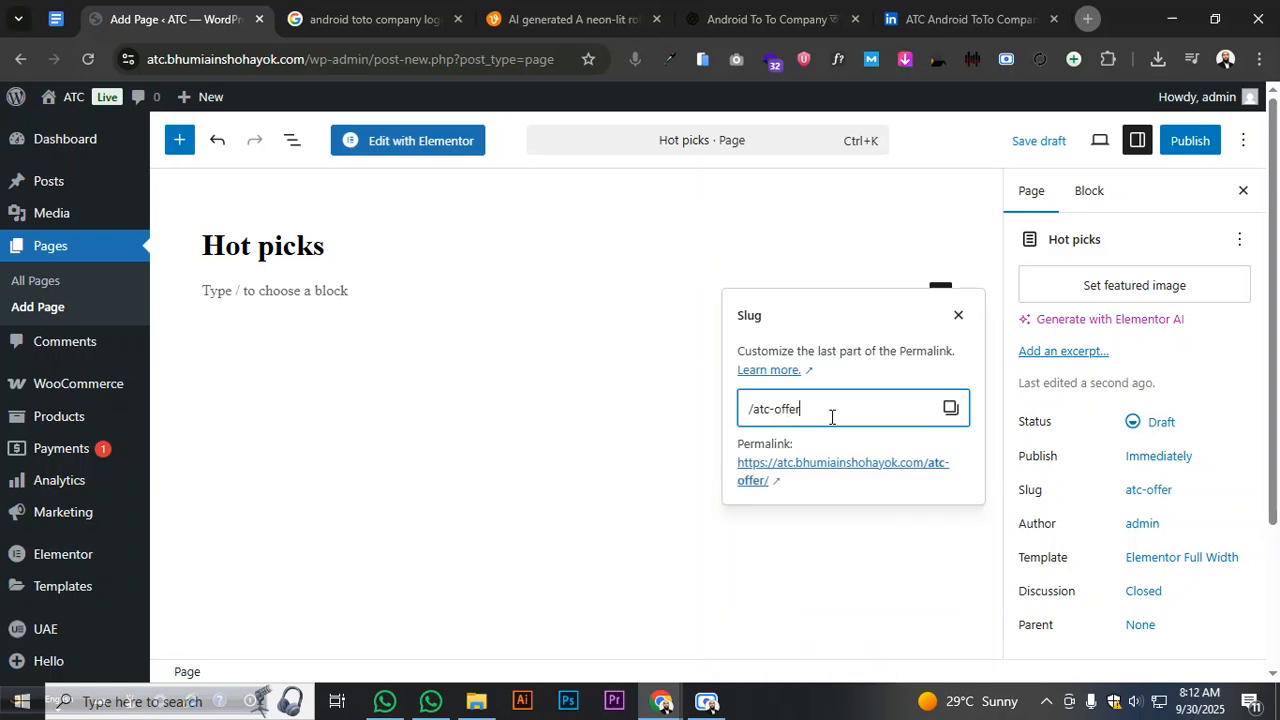
left_click(658, 451)
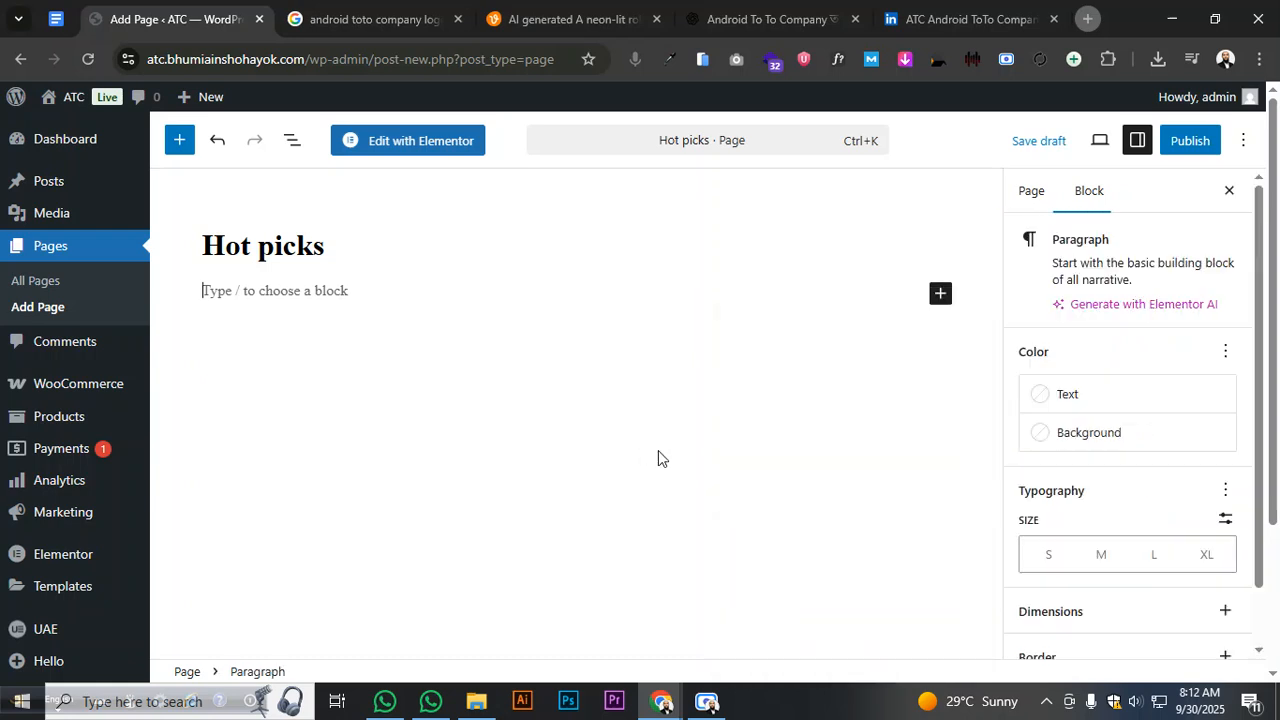
- Publish the Hot picks page
left_click(1185, 142)
left_click(1180, 145)
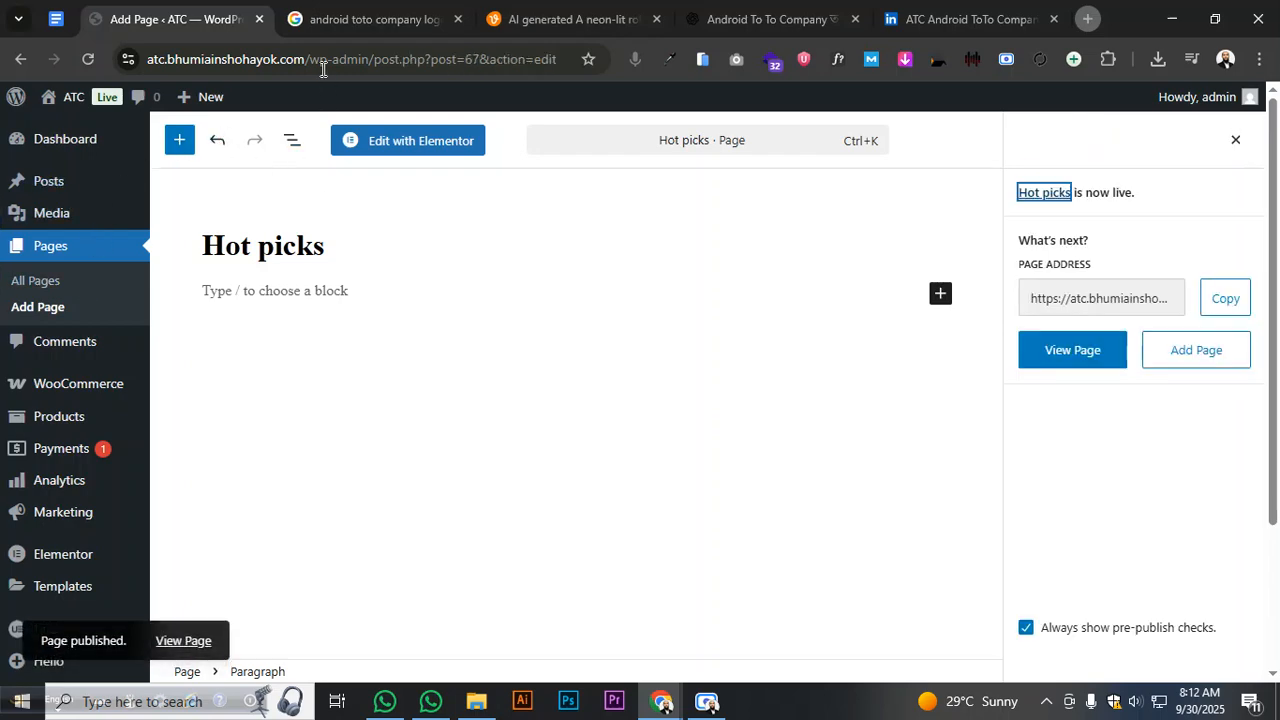
left_click(56, 19)
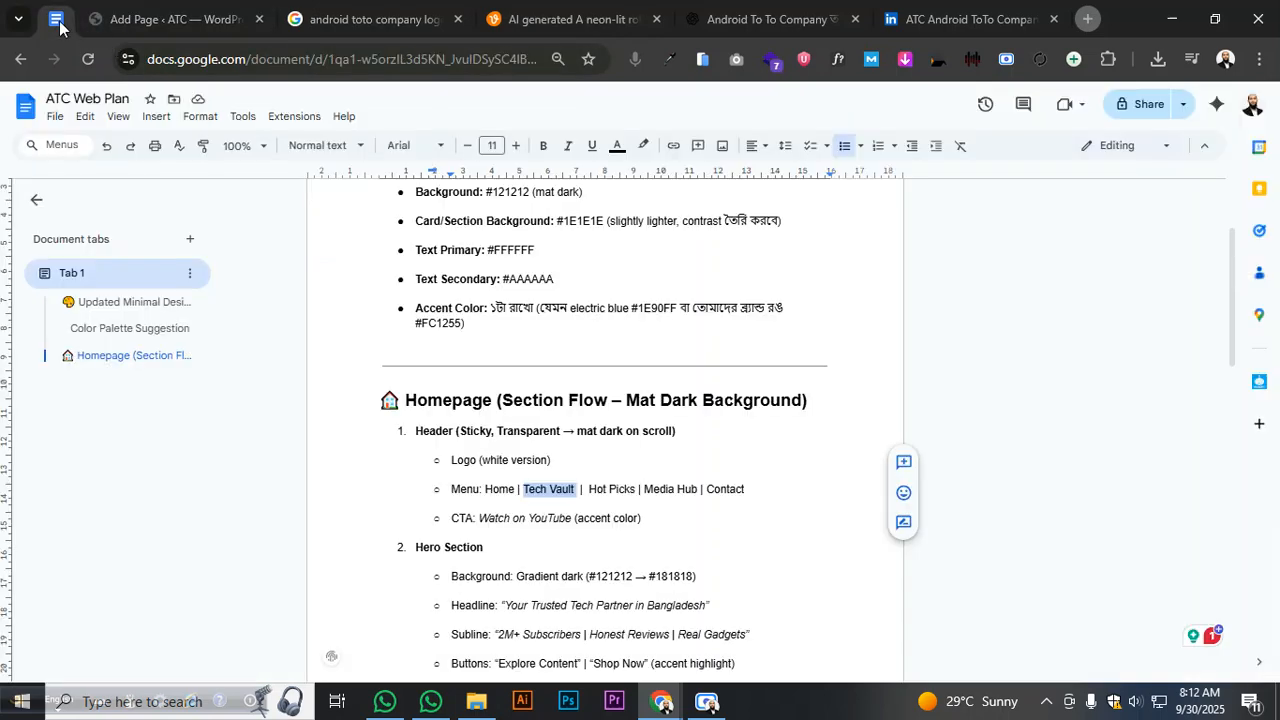
key("ctrl+Tab")
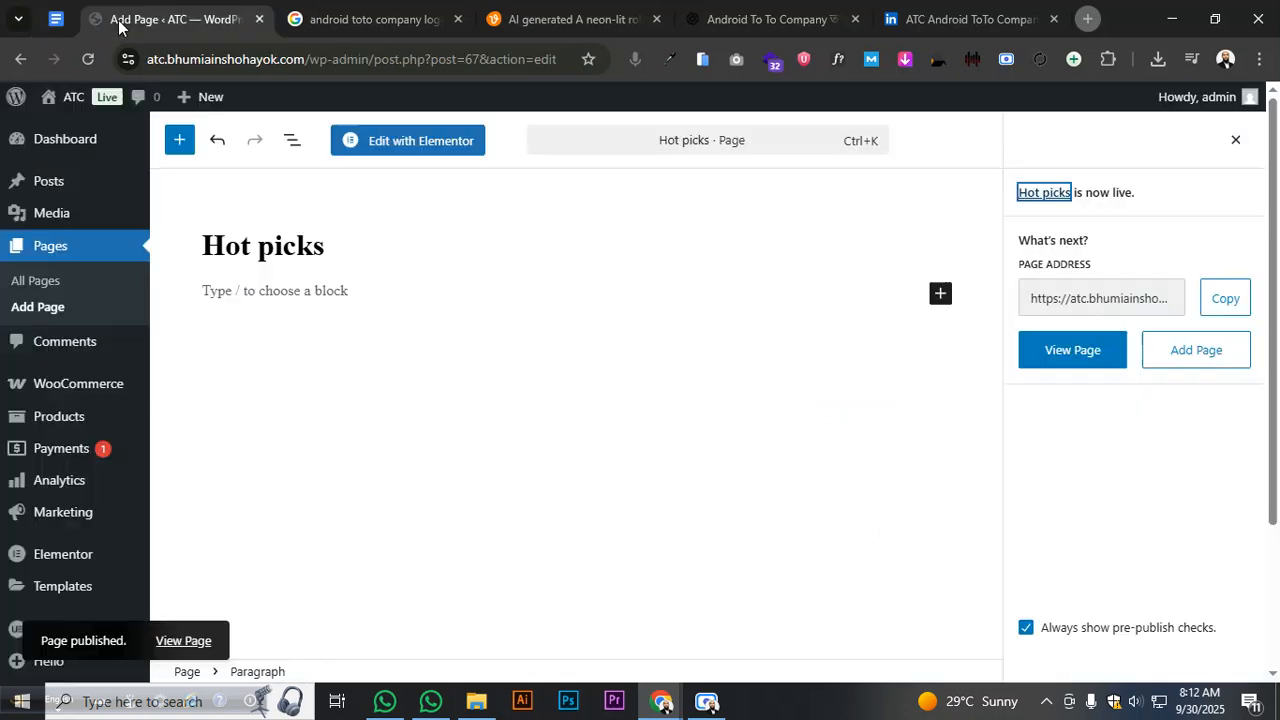
left_click(72, 308)
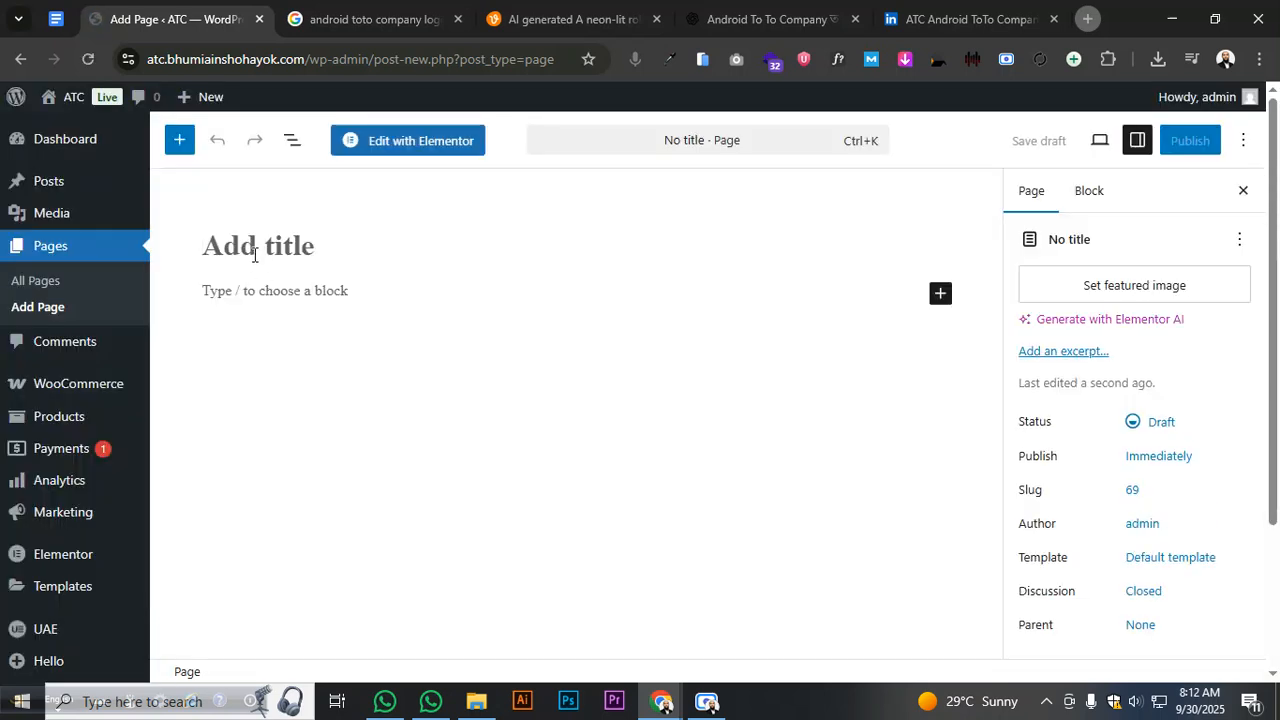
- Title the new page 'Media Hub' and set its template to Elementor Full Width
type("Media ")
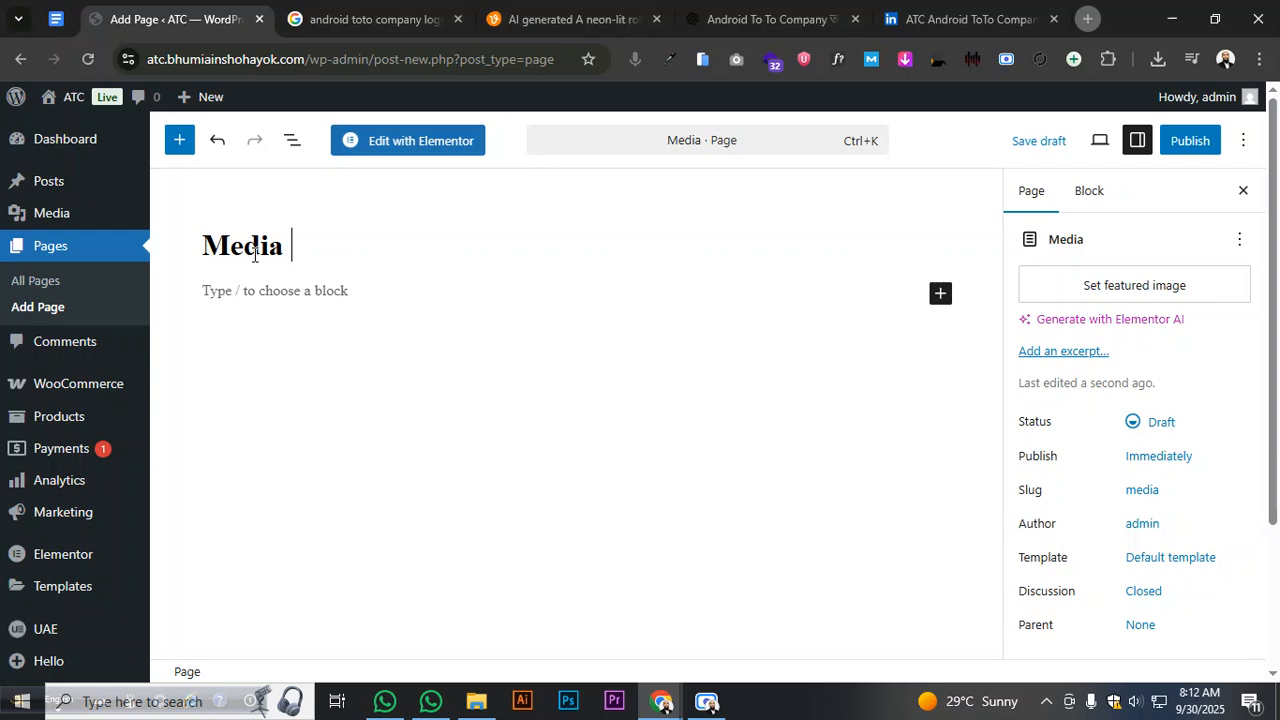
type("Hub")
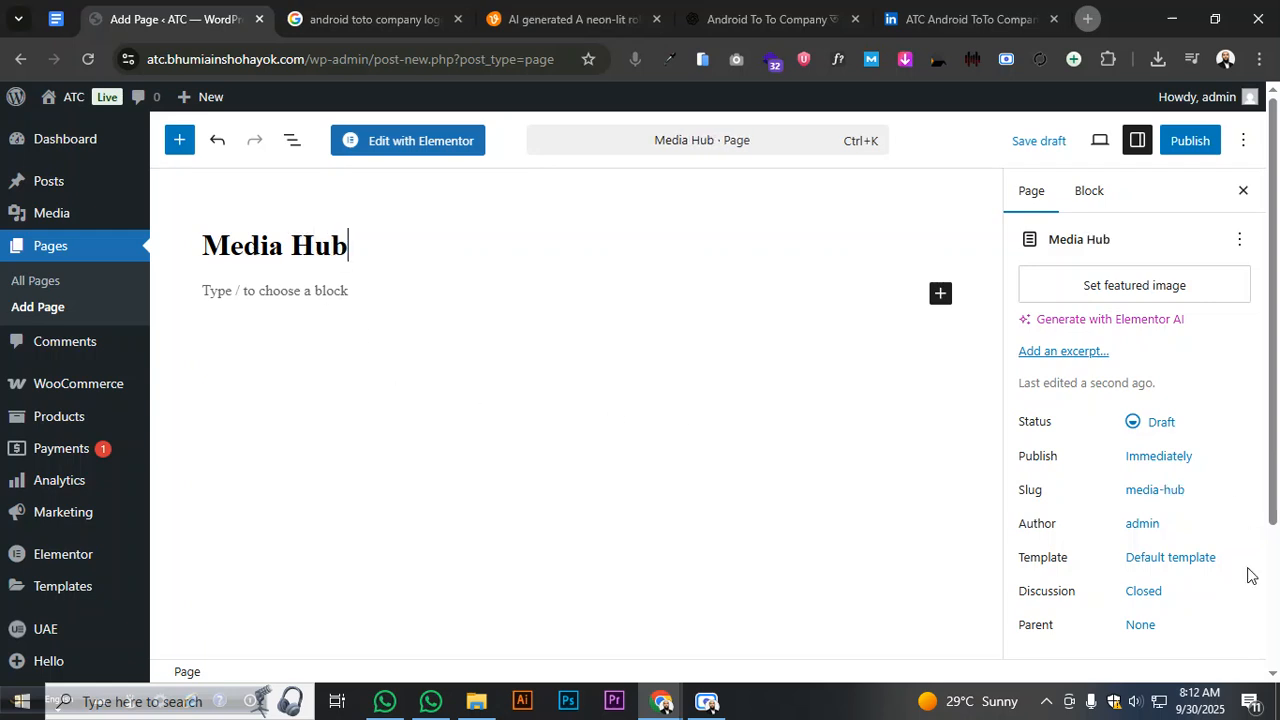
left_click(1198, 558)
left_click(926, 545)
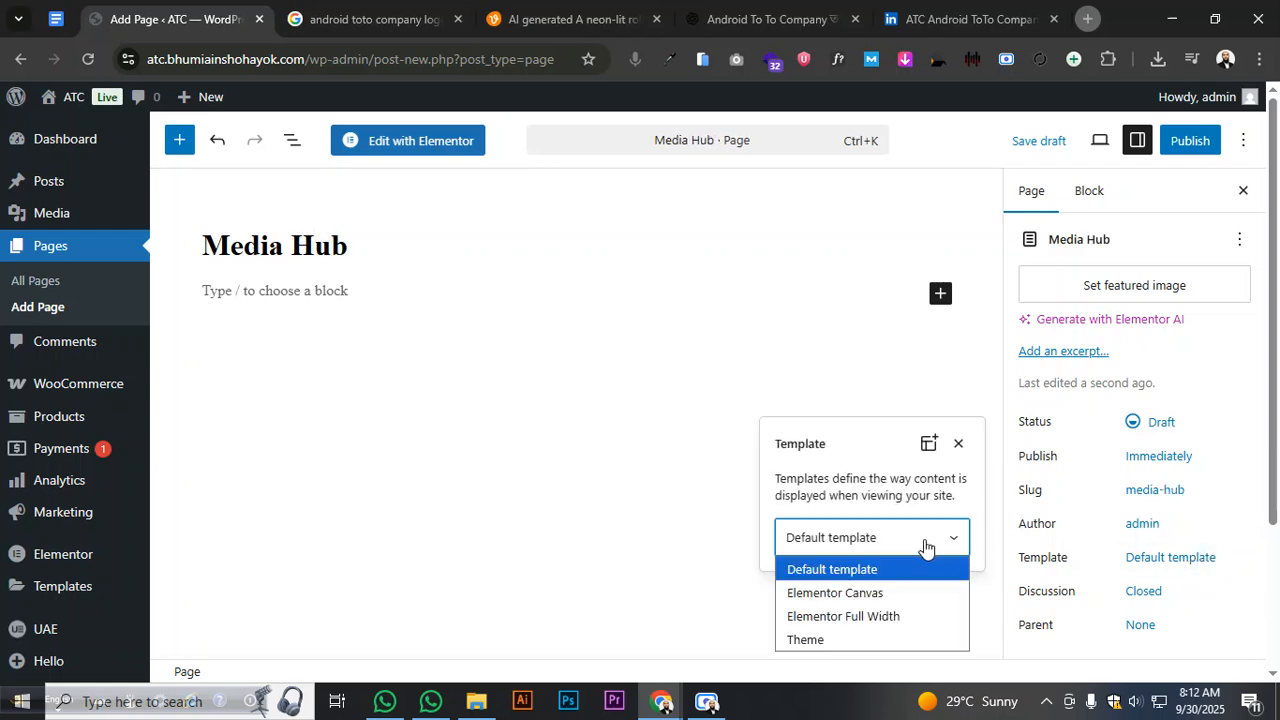
left_click(885, 612)
left_click(738, 524)
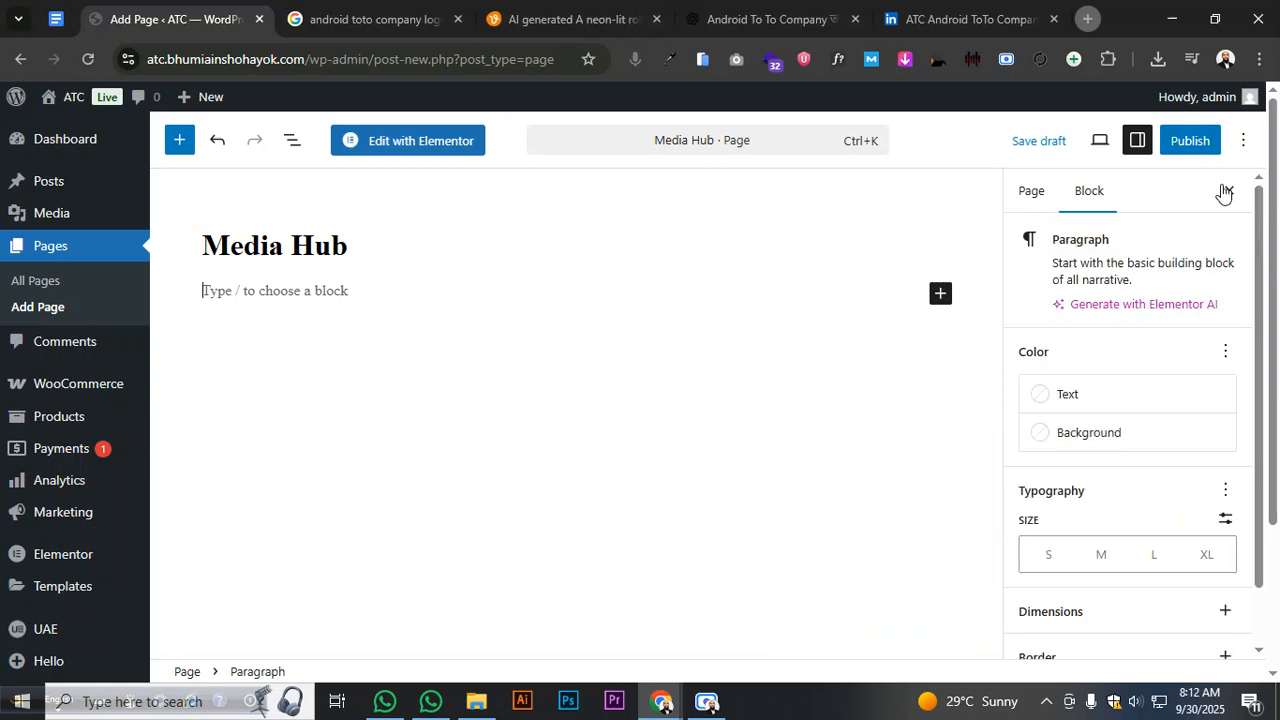
- Publish the Media Hub page
left_click(1192, 145)
left_click(1190, 141)
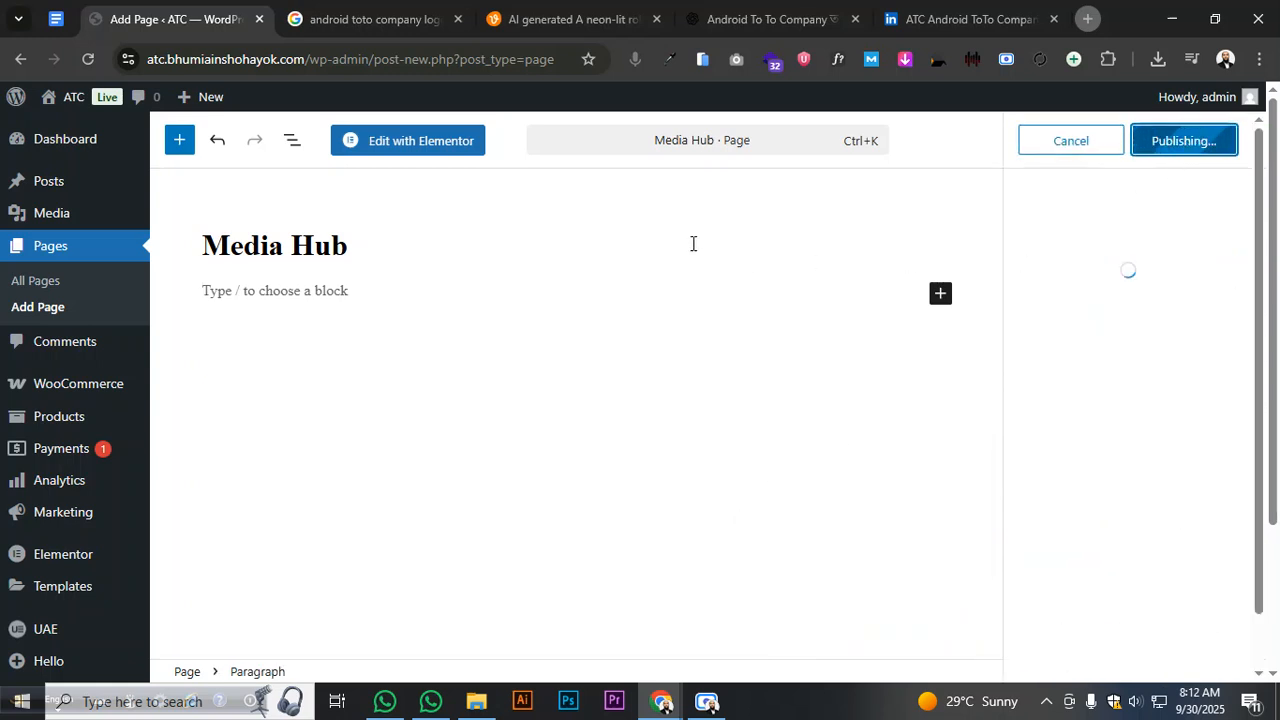
left_click(73, 24)
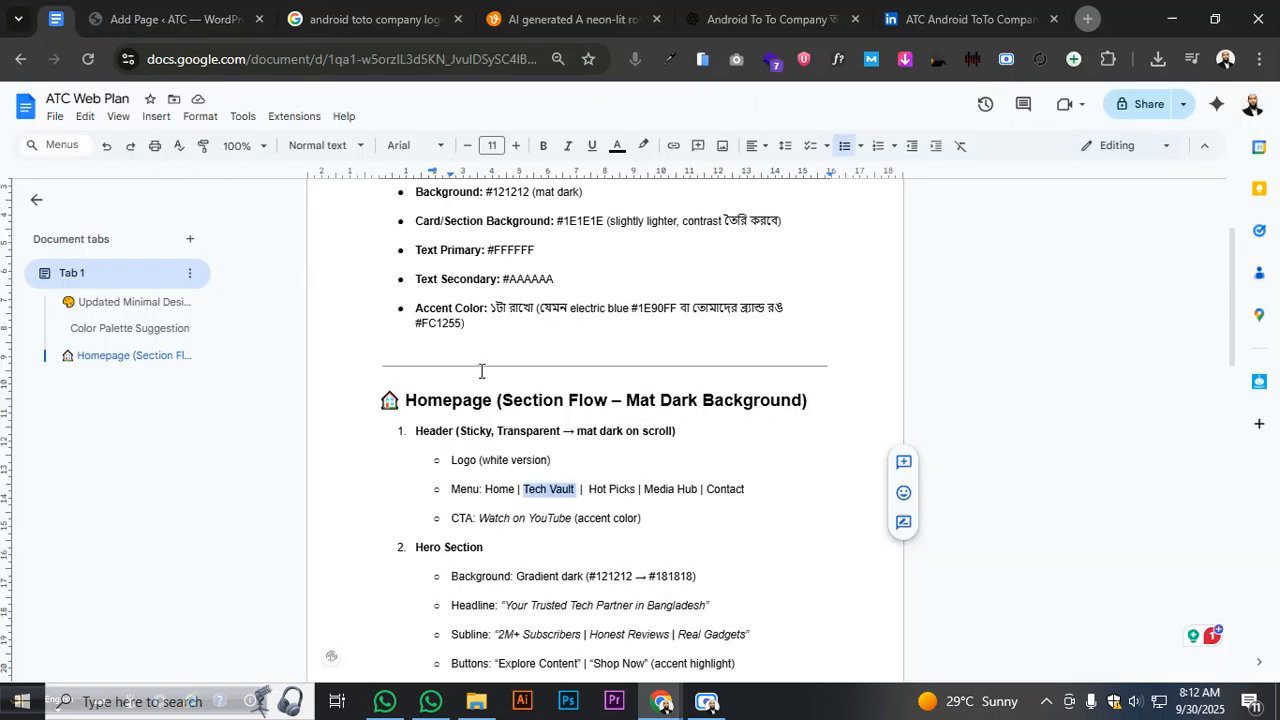
left_click(172, 20)
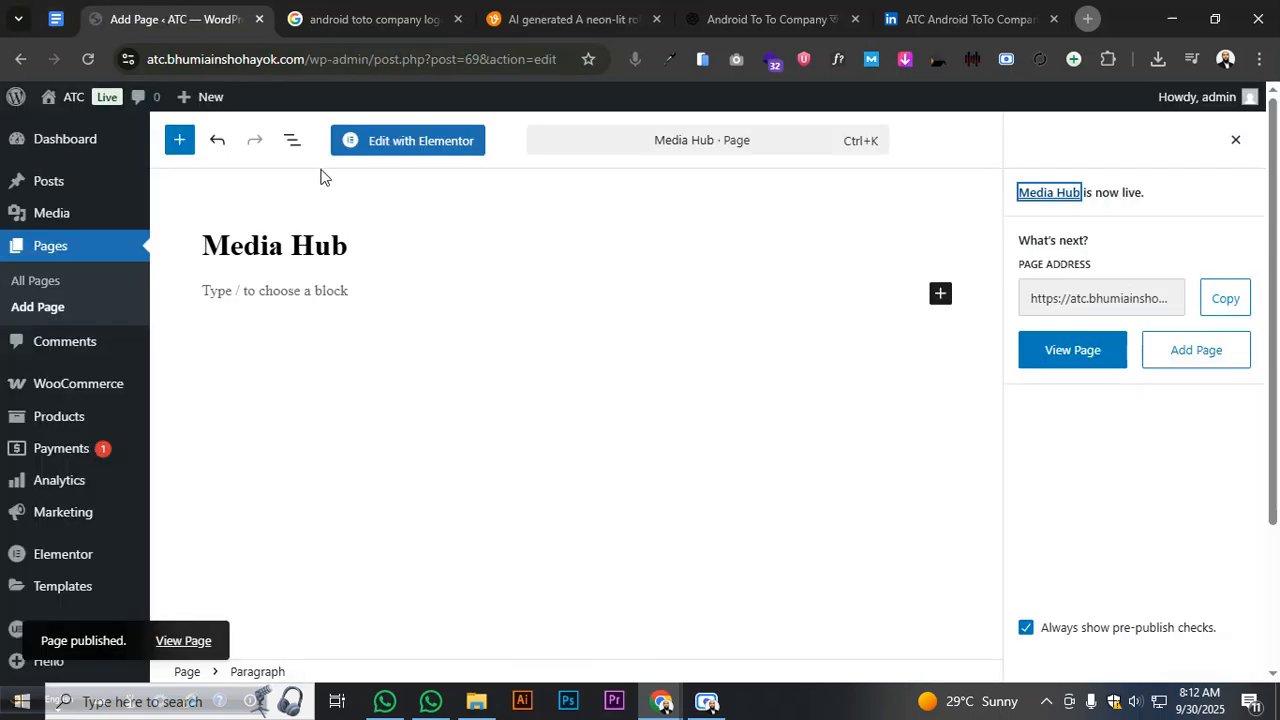
- Create a page titled 'Contact' with the Elementor Full Width template and publish it
left_click(93, 307)
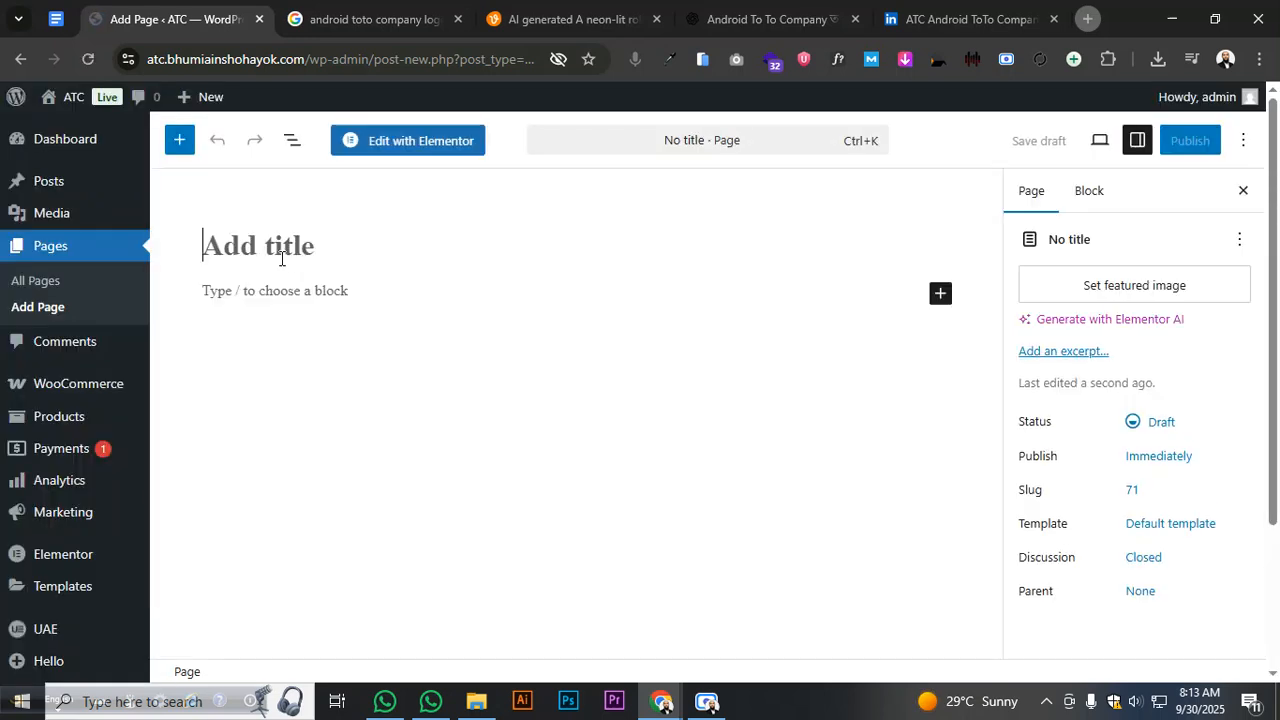
type("Contact")
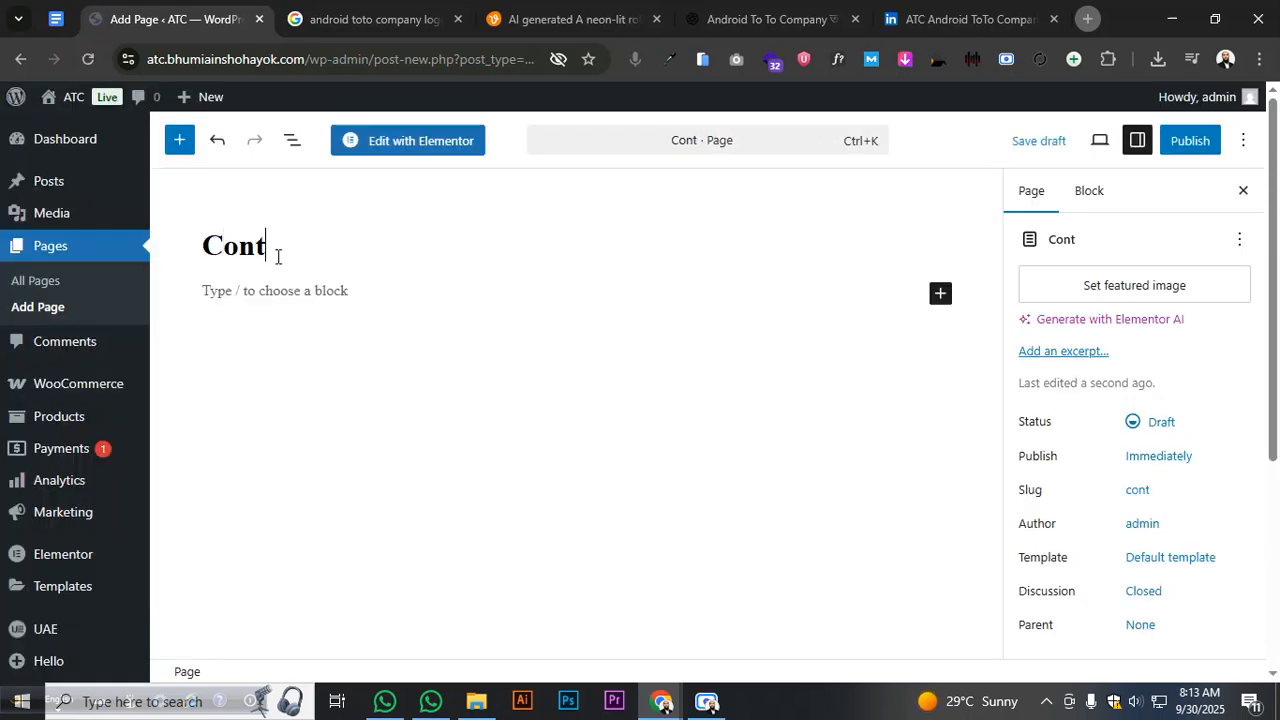
left_click(1168, 558)
left_click(835, 540)
left_click(837, 614)
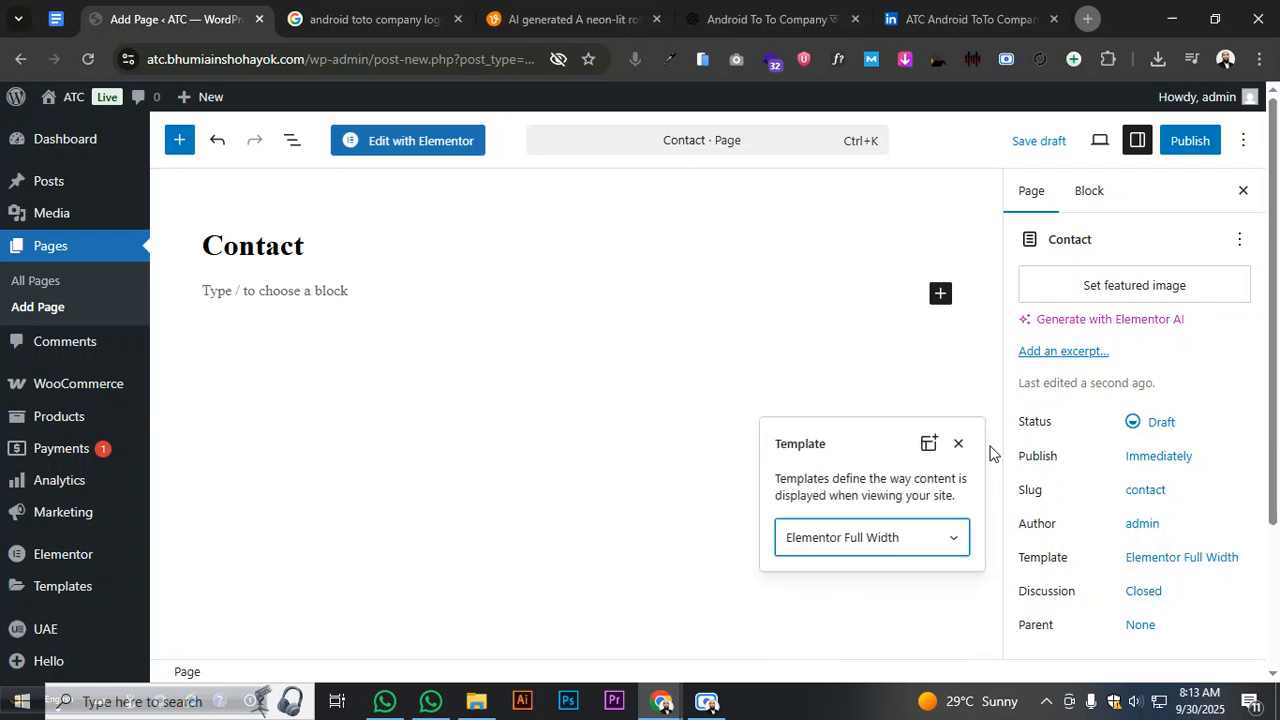
left_click(1180, 140)
left_click(1244, 150)
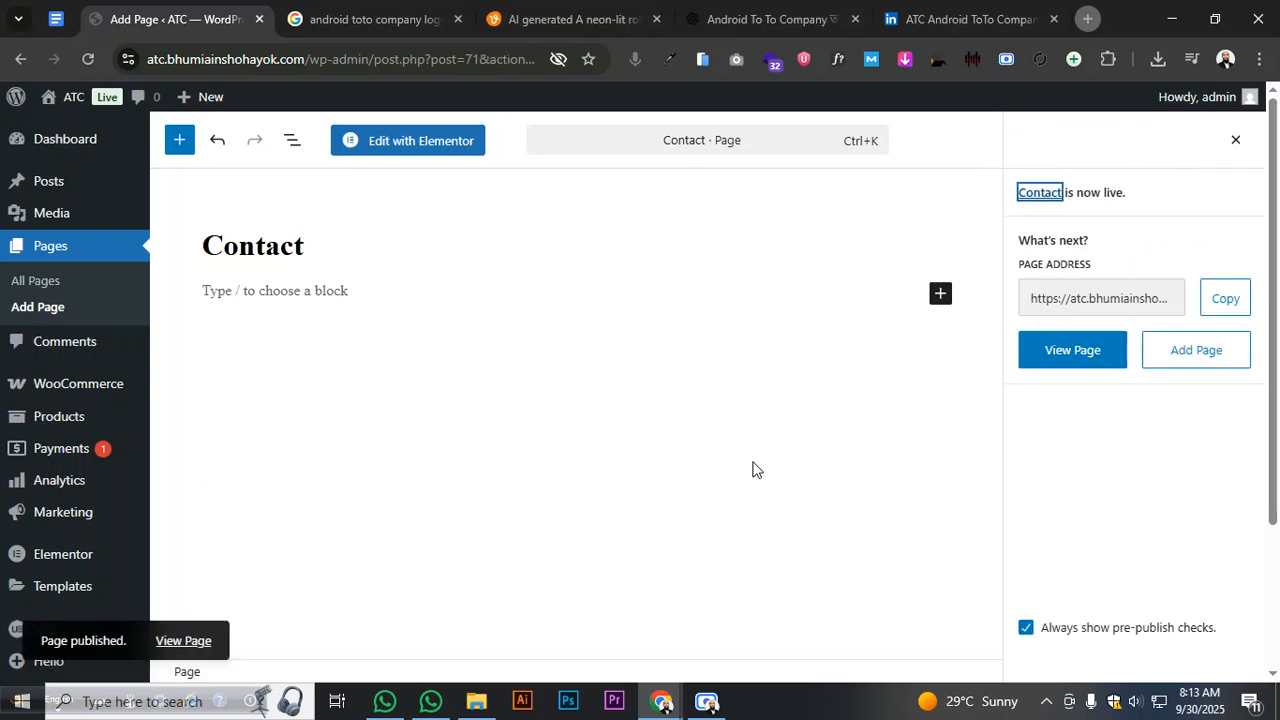
left_click(90, 291)
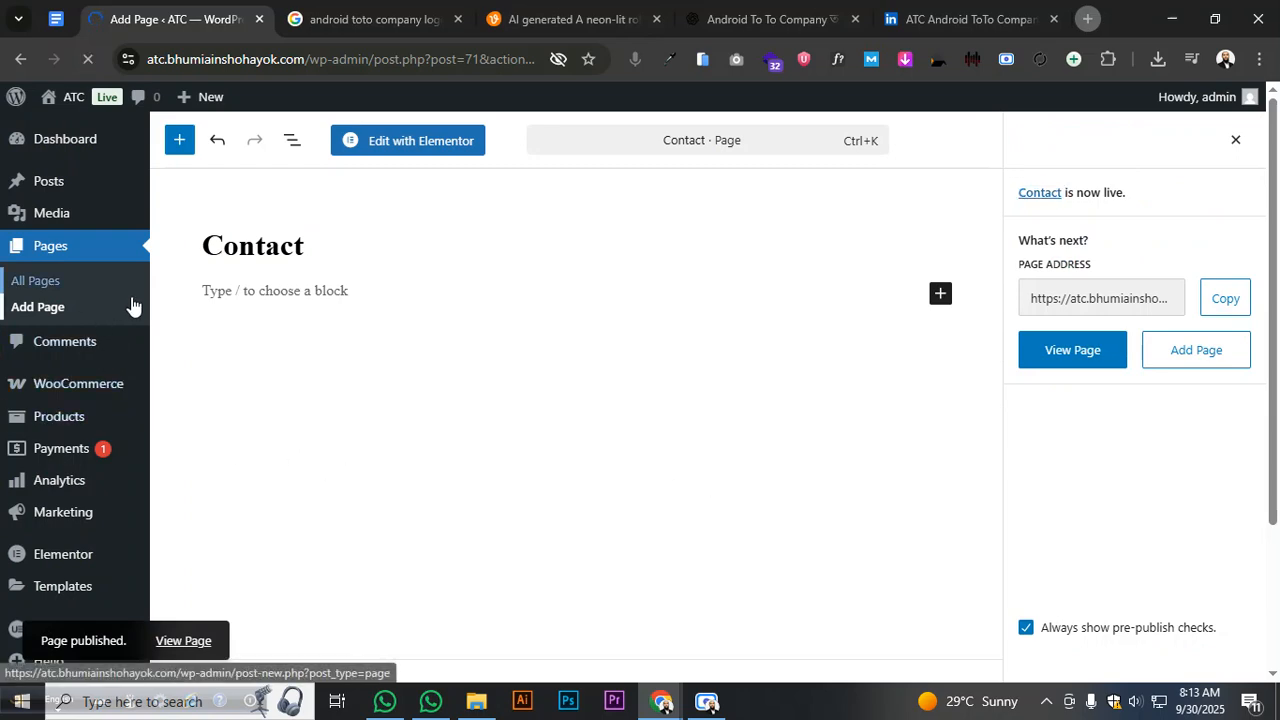
- Add a new page titled 'Home' using the Elementor Full Width template
scroll(490, 420, "down", 4)
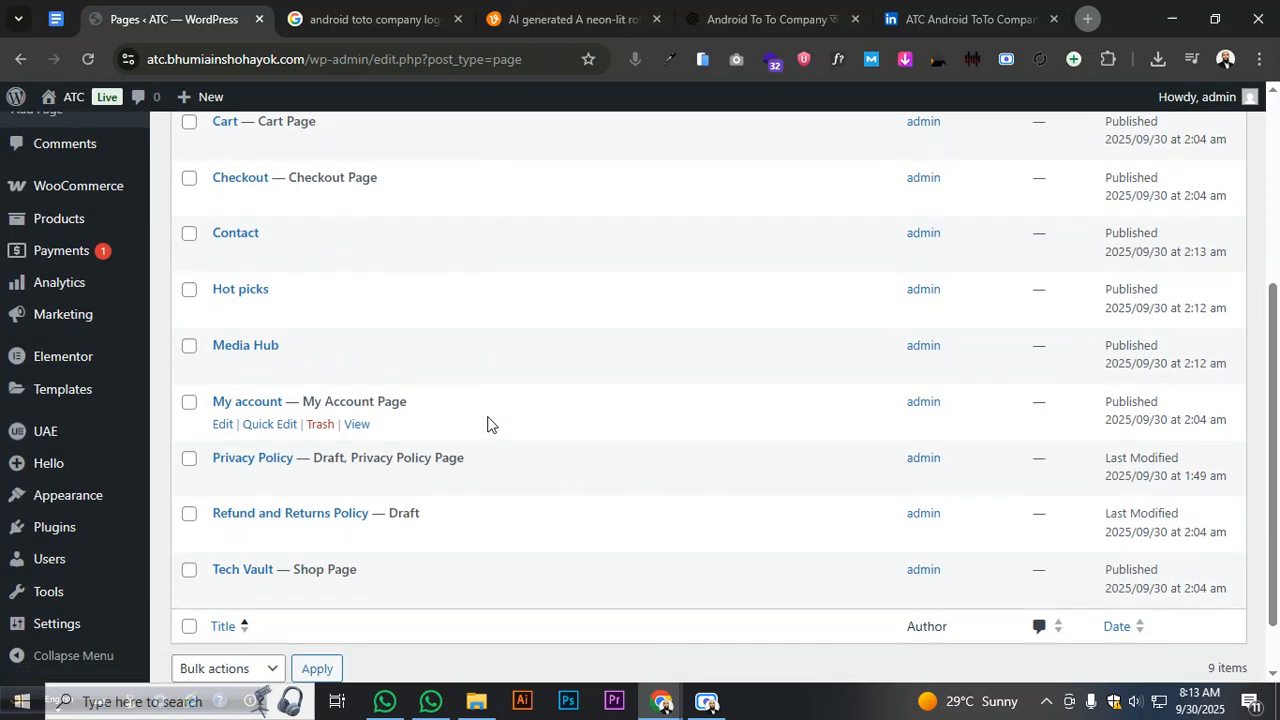
scroll(277, 441, "up", 2)
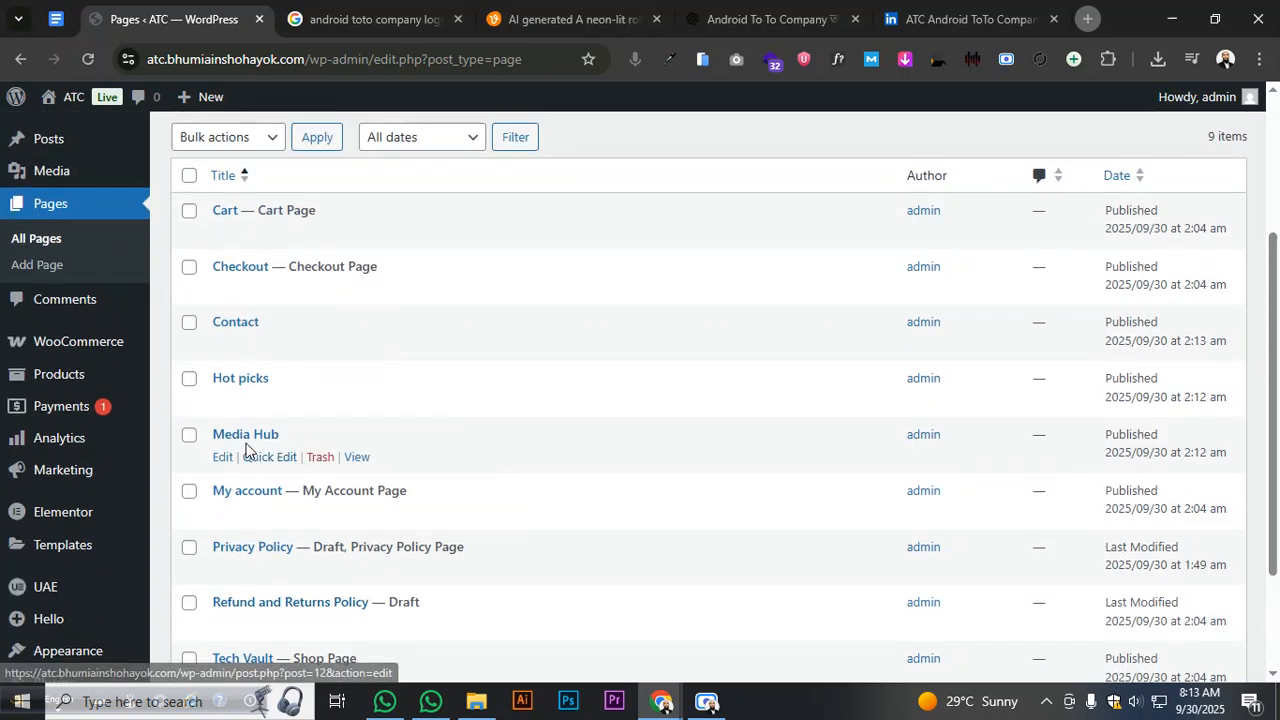
left_click(83, 266)
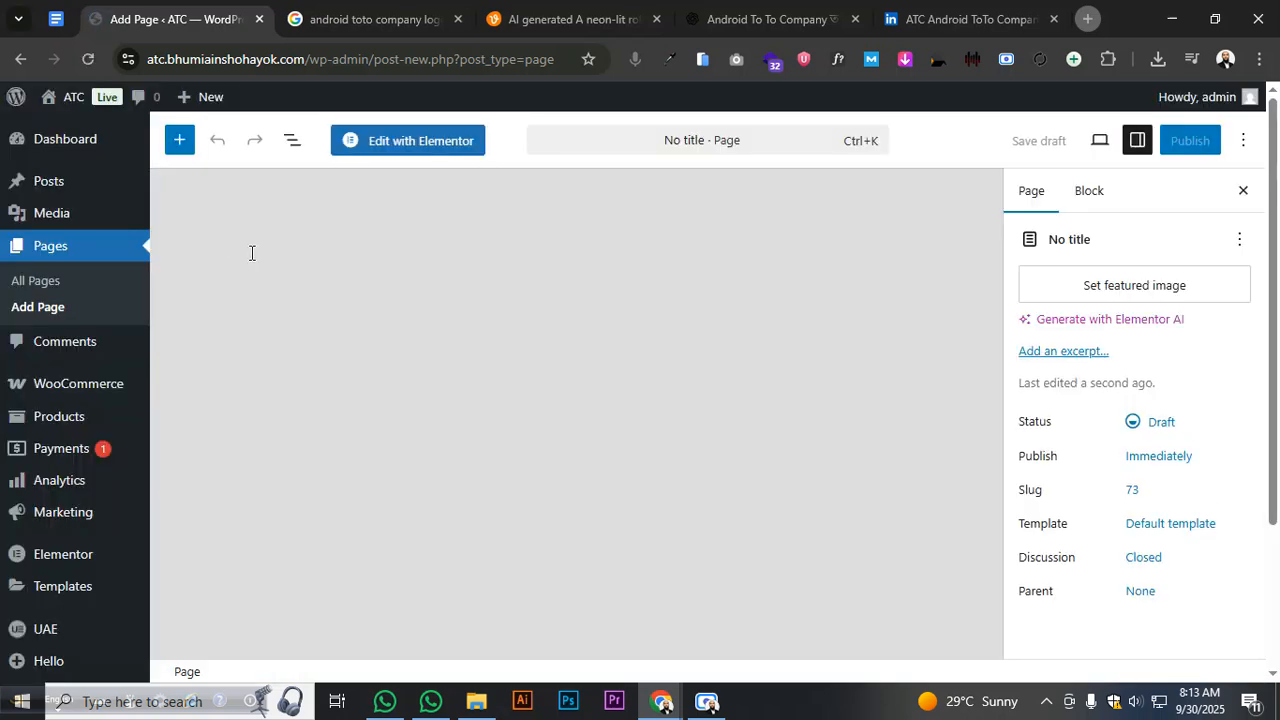
type("Home")
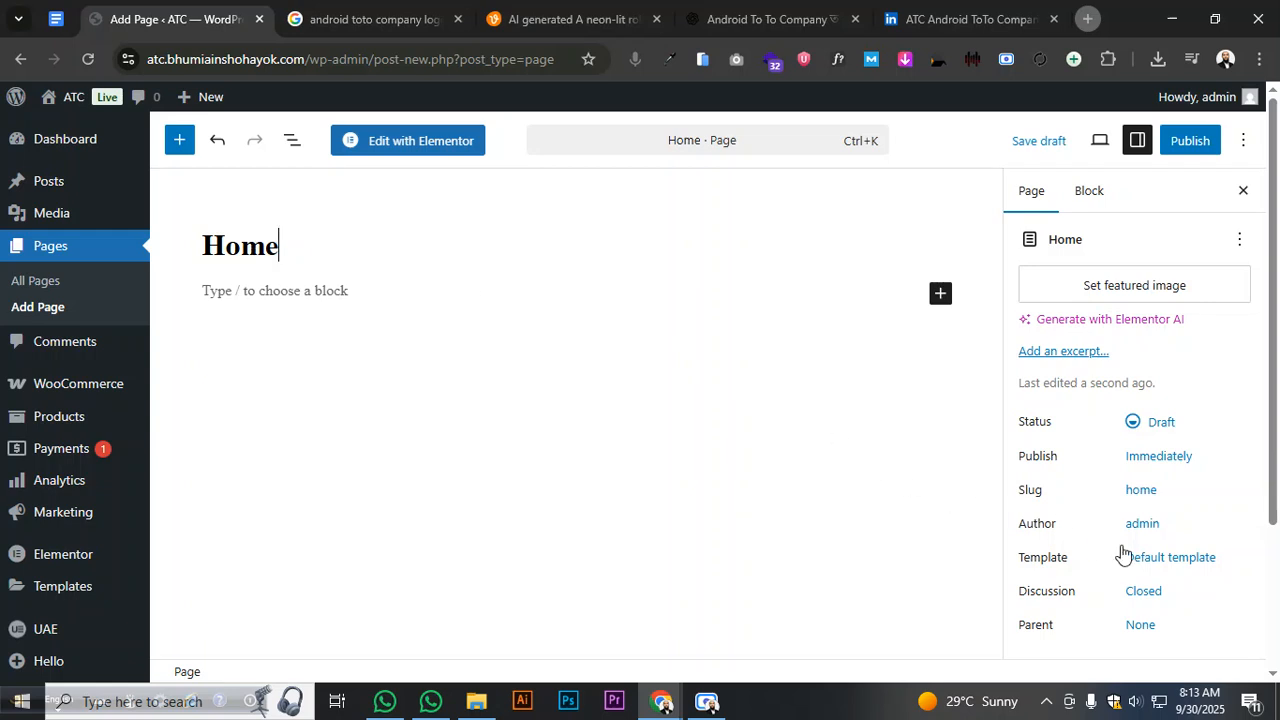
left_click(1160, 560)
left_click(879, 548)
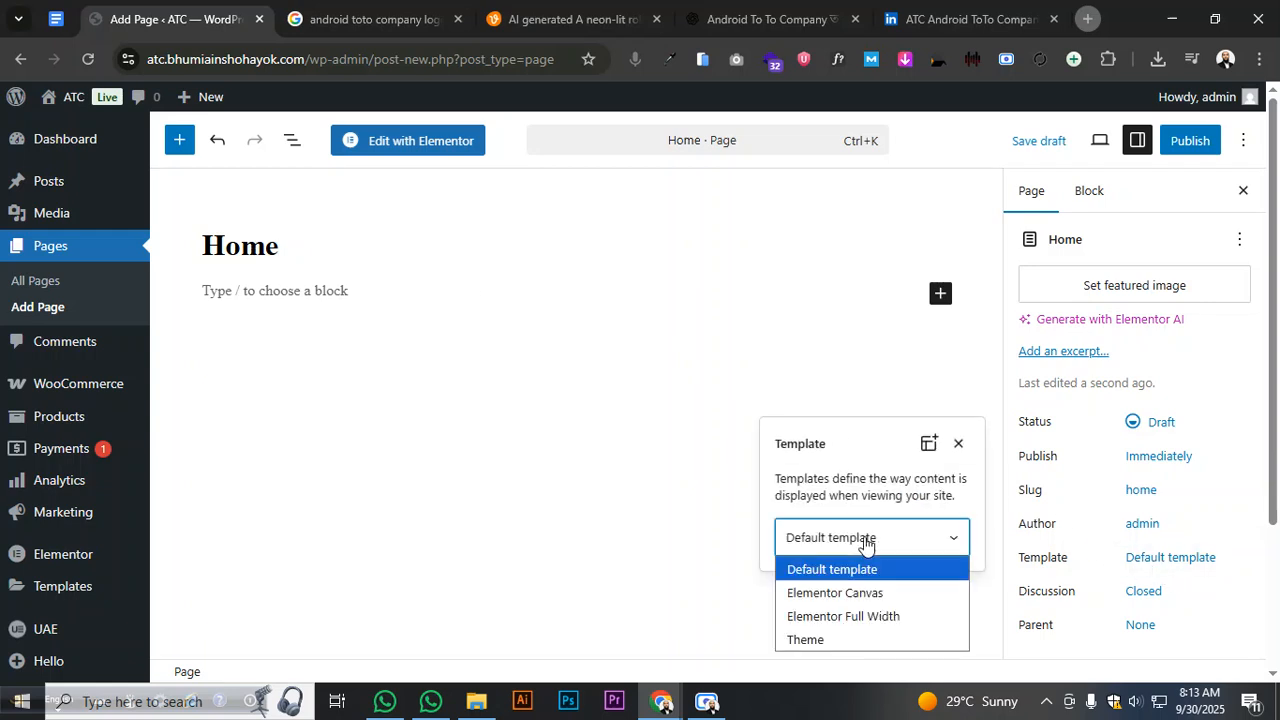
left_click(879, 614)
left_click(879, 612)
- Publish the Home page
left_click(1180, 148)
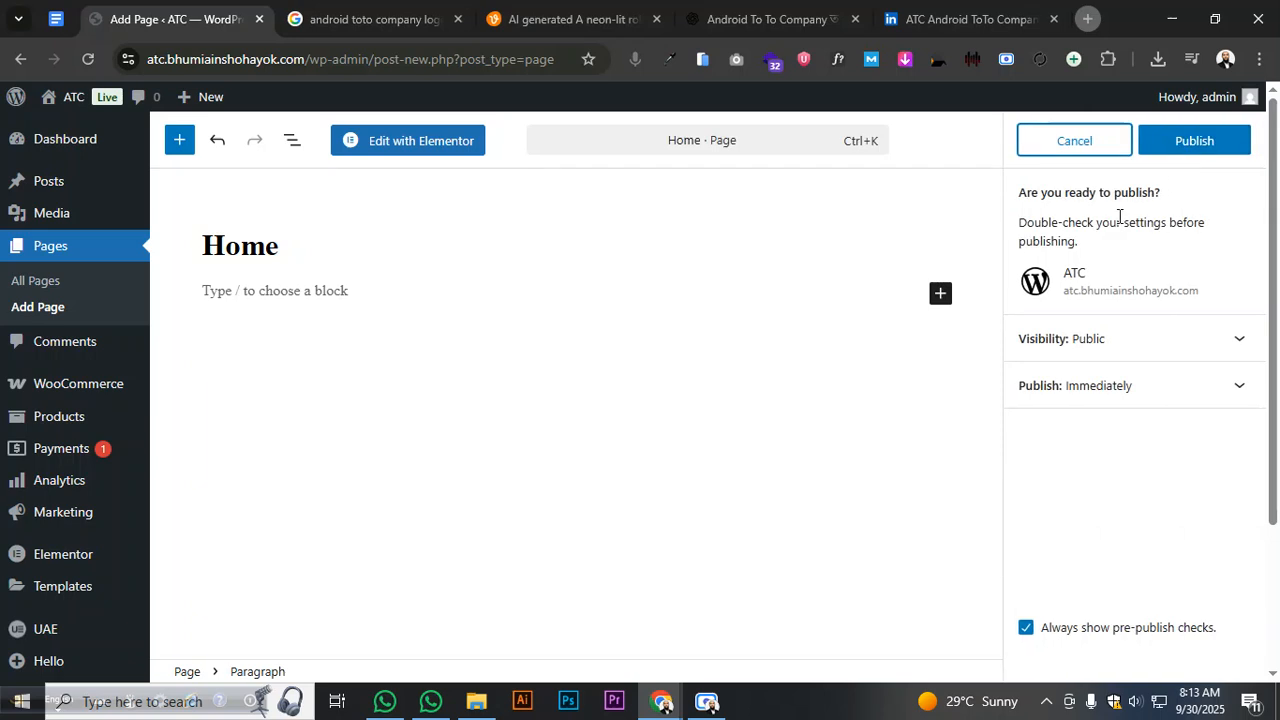
left_click(1094, 152)
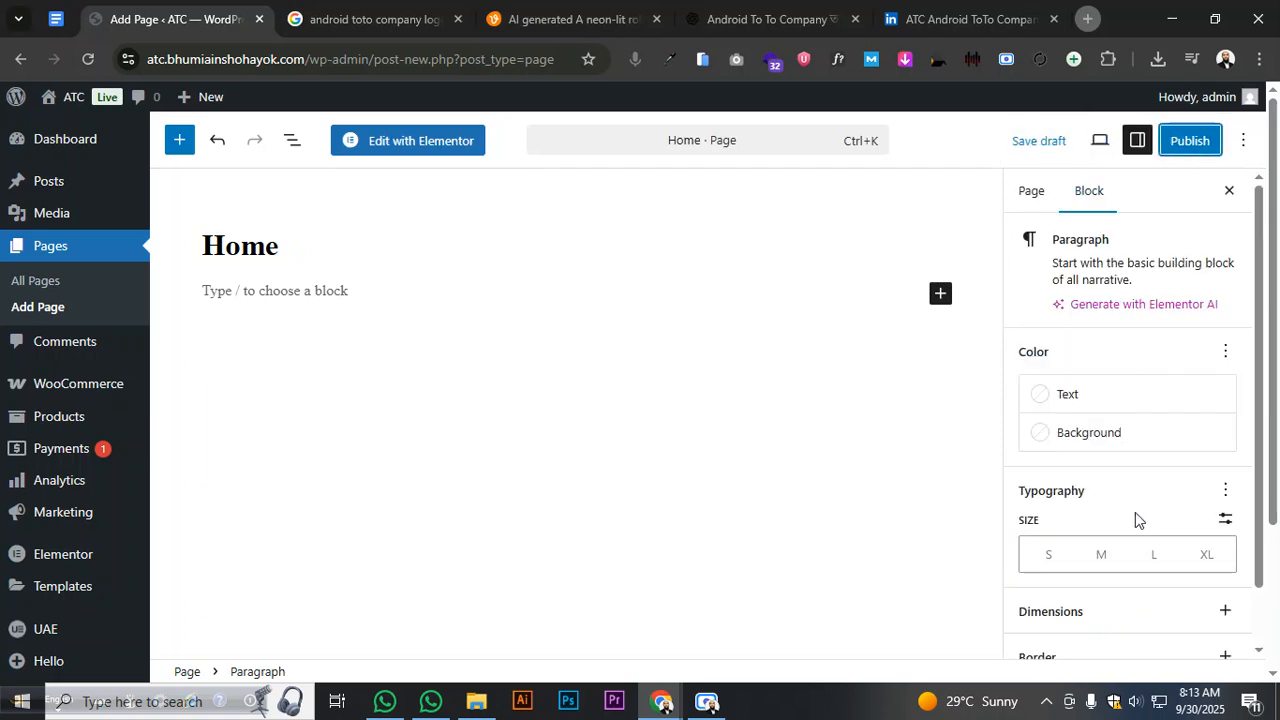
left_click(1040, 194)
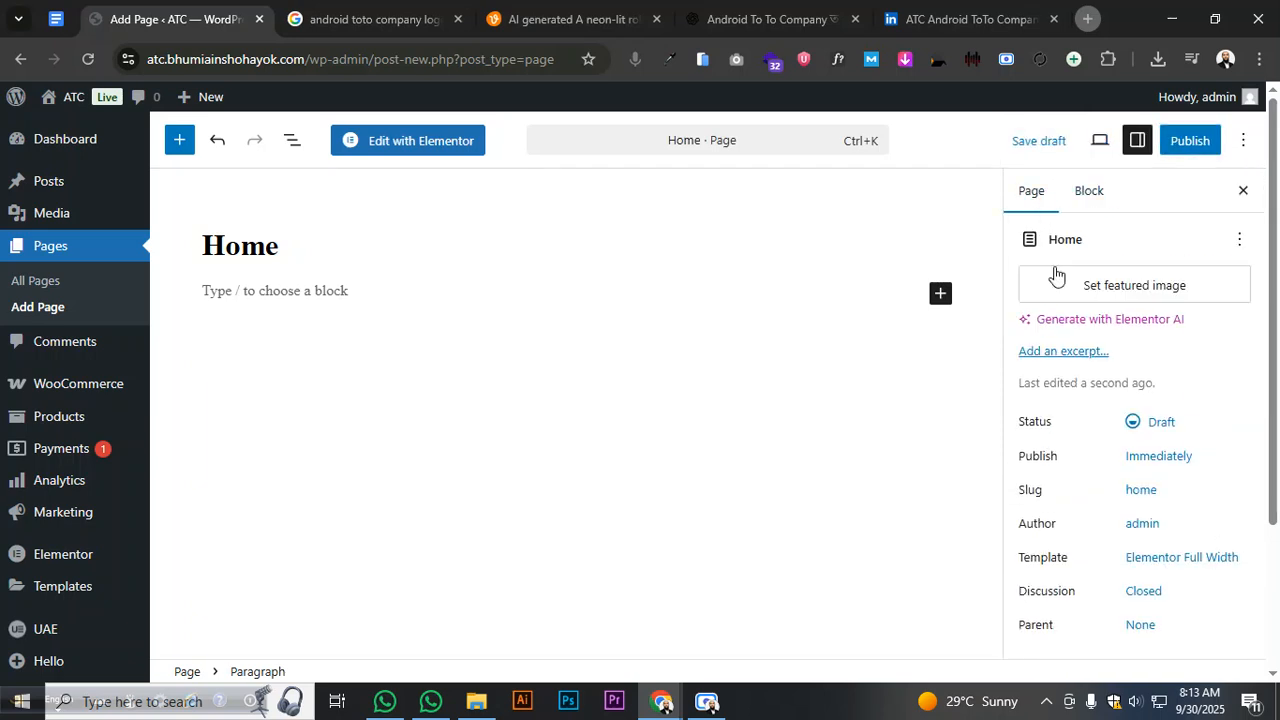
left_click(1190, 148)
left_click(1172, 150)
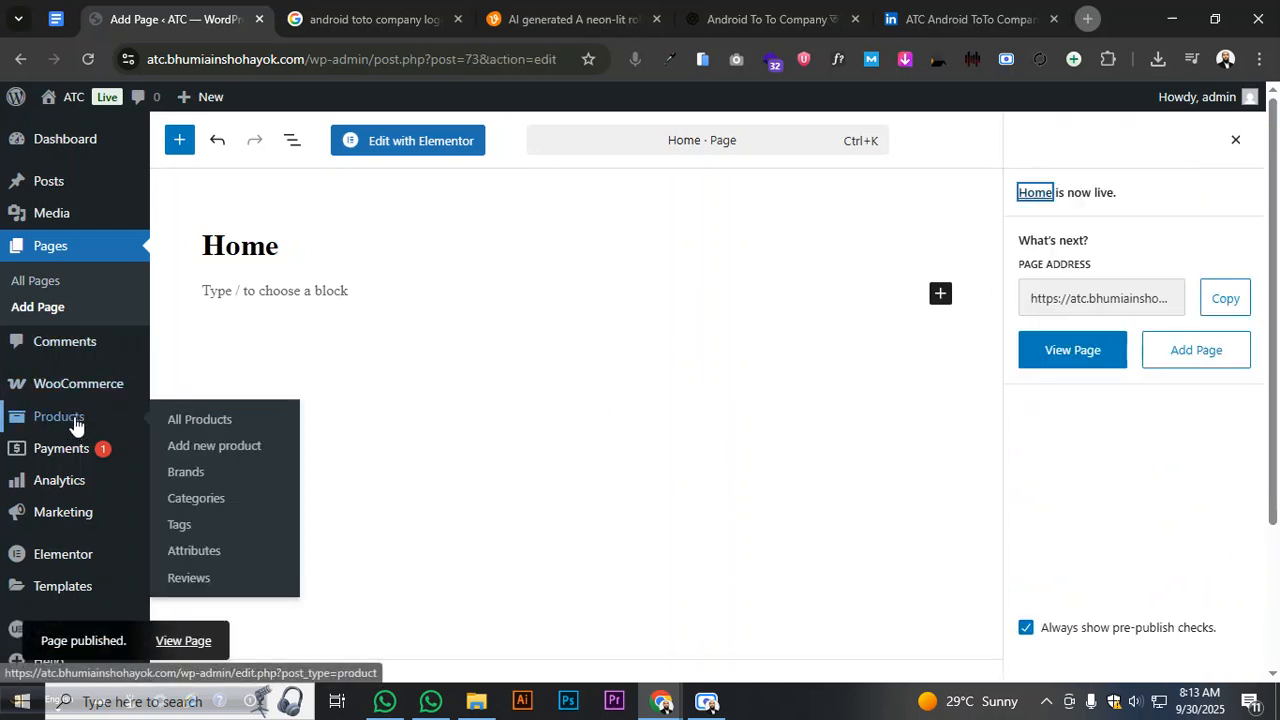
- In Reading settings, make the homepage the static page 'Home' and save changes
scroll(70, 490, "down", 2)
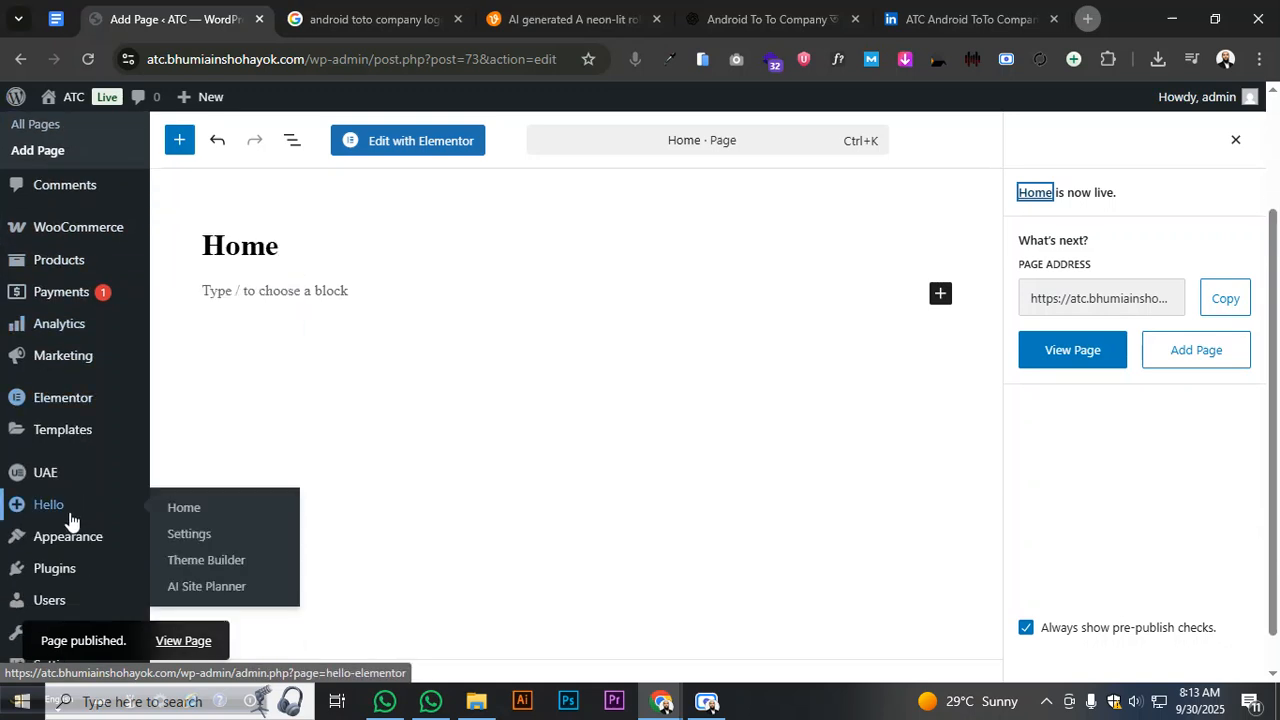
scroll(67, 565, "down", 1)
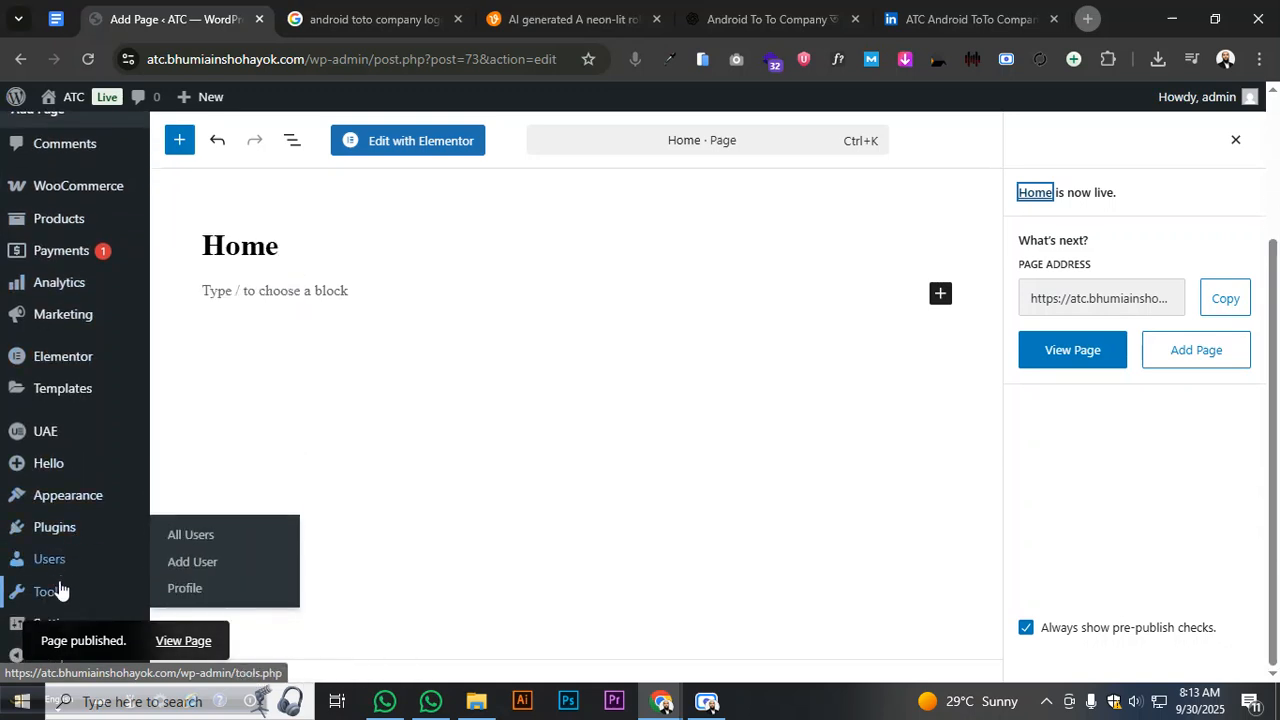
mouse_move(60, 591)
mouse_move(82, 559)
mouse_move(79, 620)
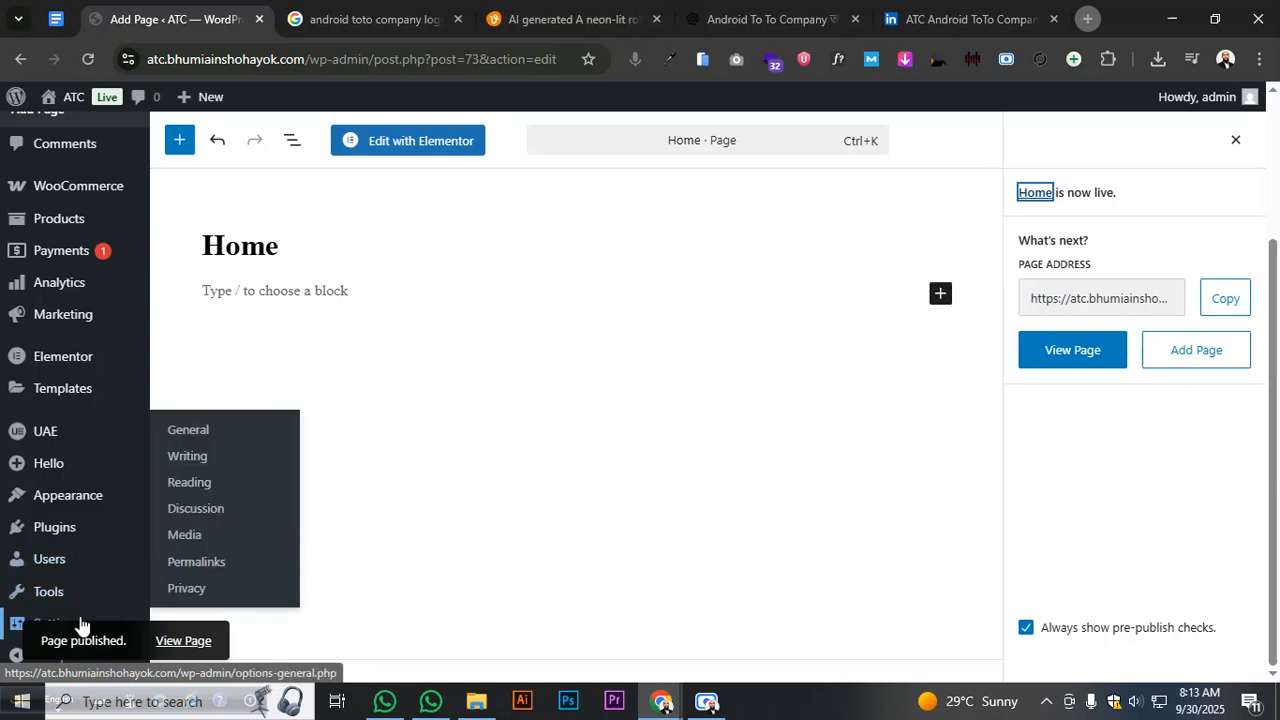
left_click(203, 493)
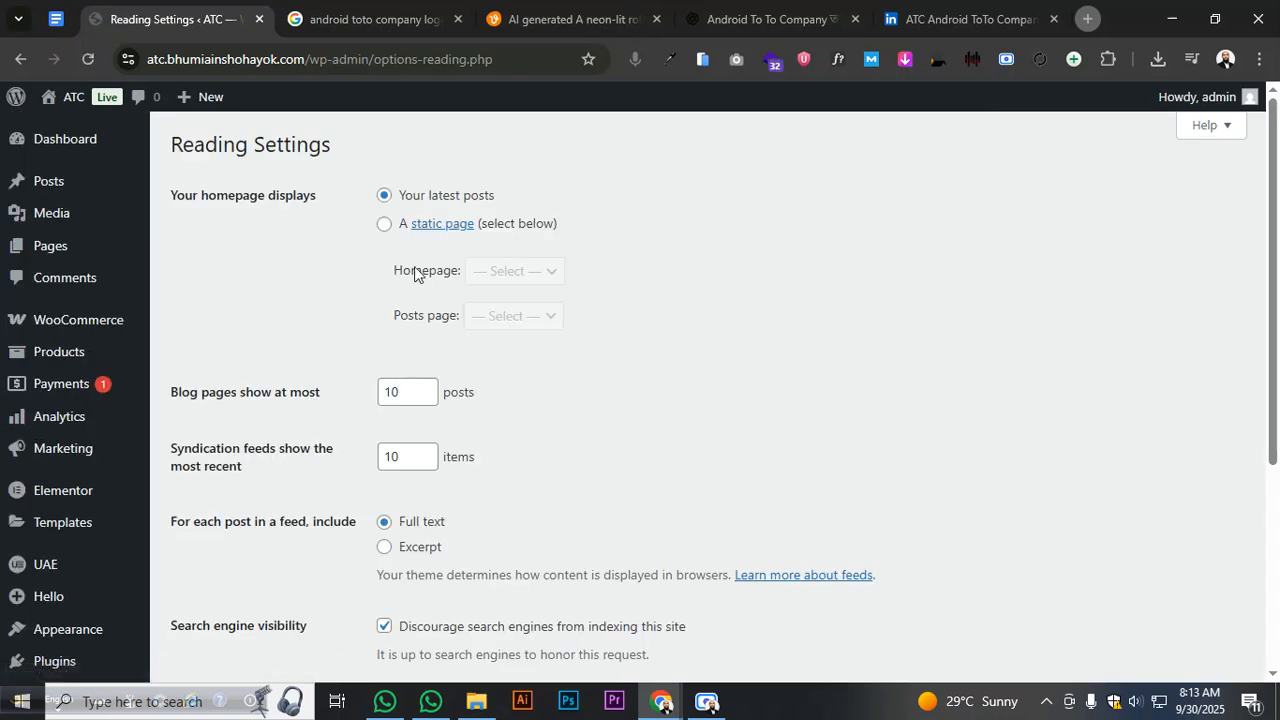
left_click(384, 223)
left_click(555, 272)
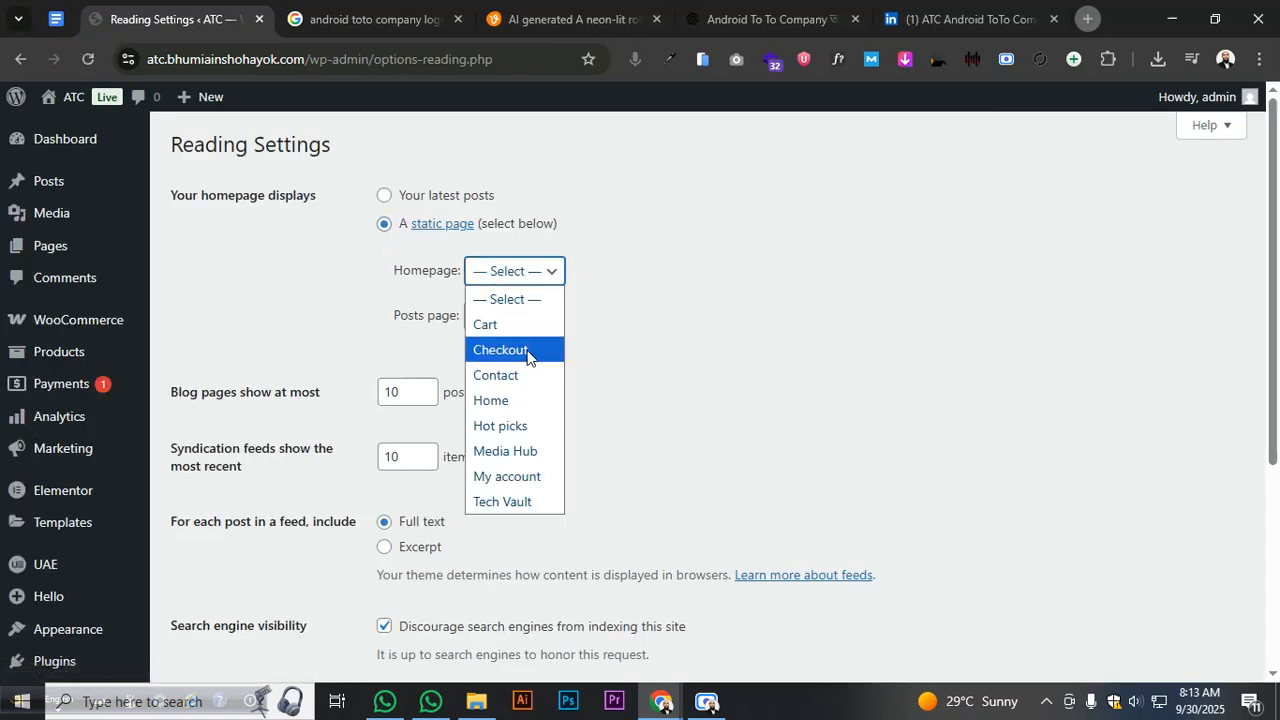
left_click(503, 402)
scroll(598, 358, "down", 3)
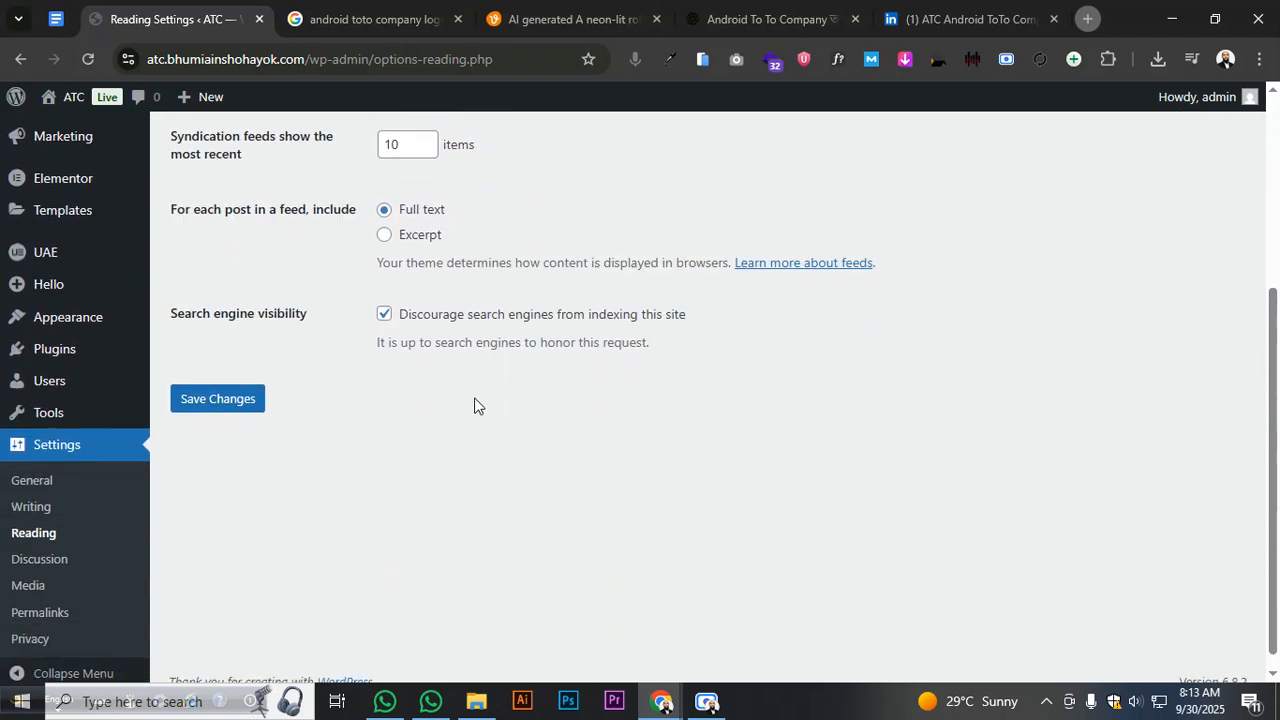
left_click(222, 399)
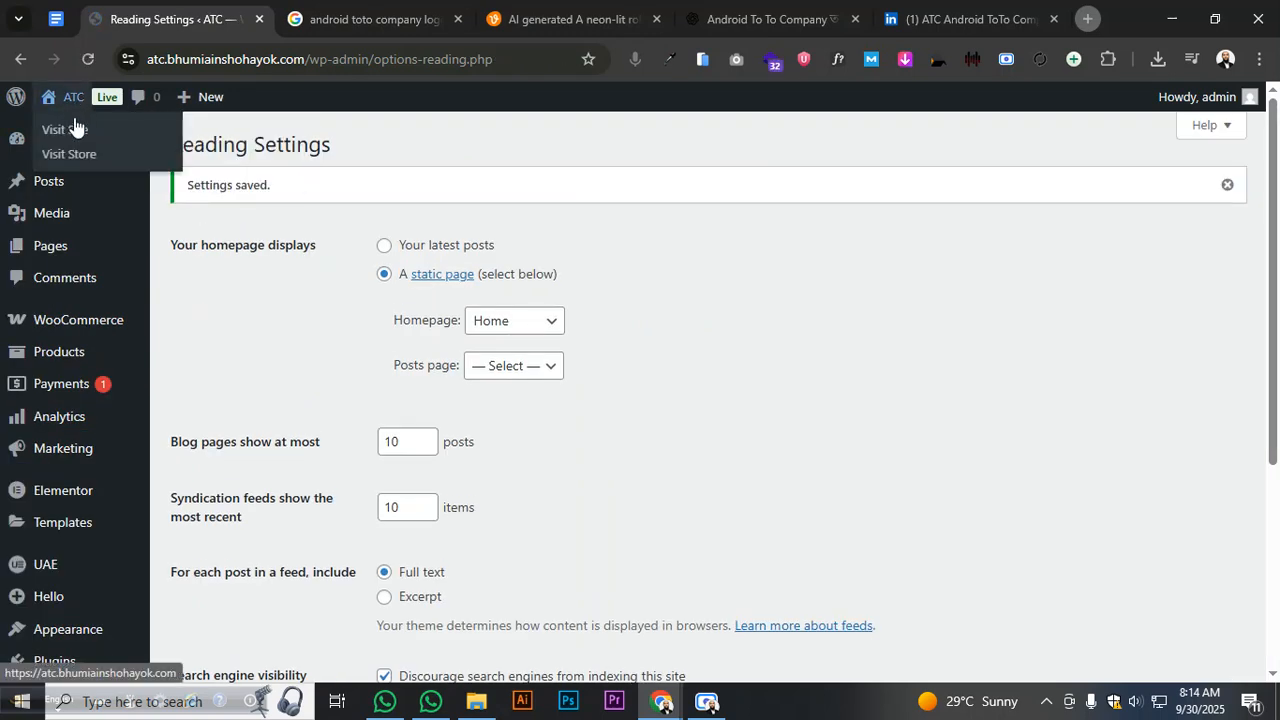
middle_click(72, 130)
- View the live ATC site in its new tab, then go back to Reading Settings
left_click(264, 25)
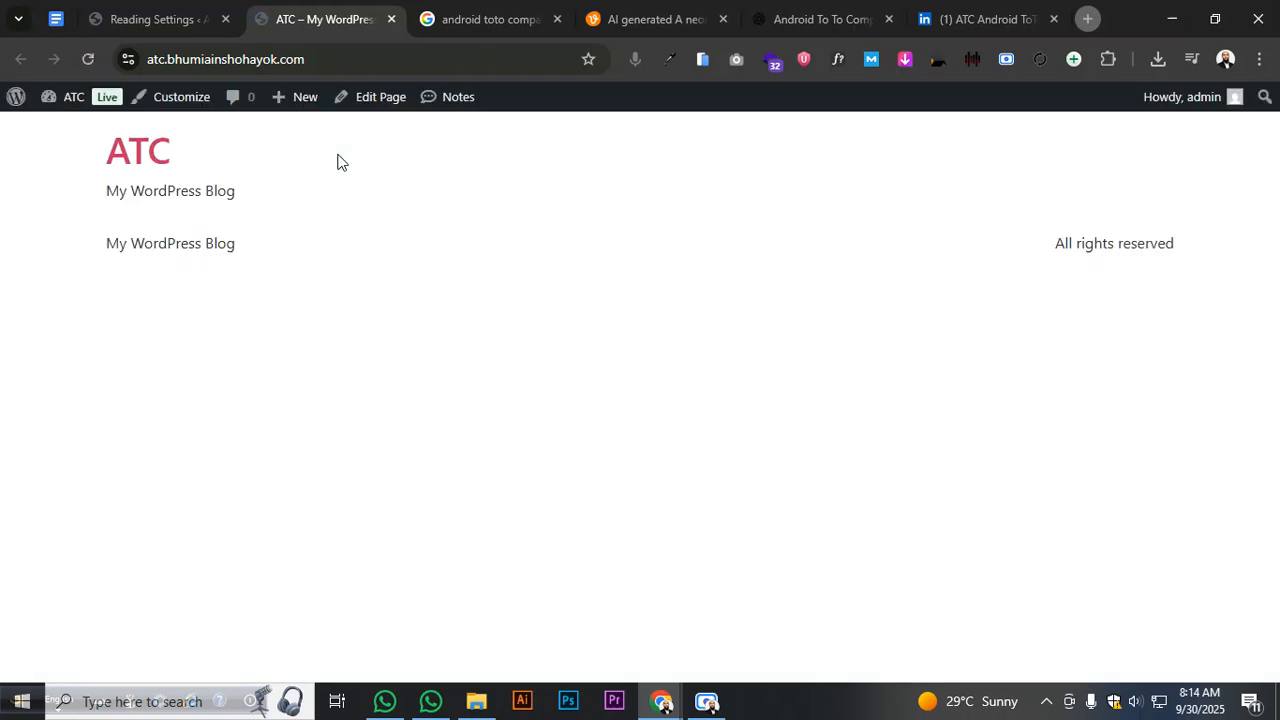
left_click(147, 27)
mouse_move(113, 457)
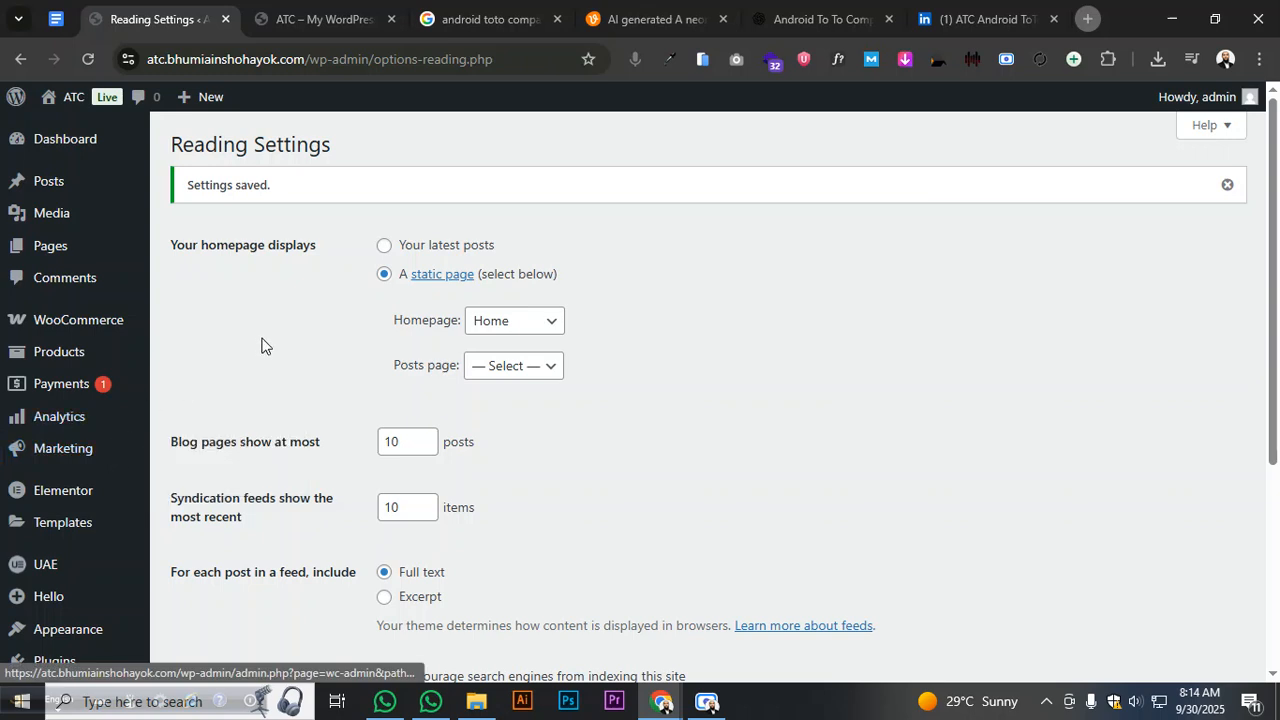
- Send the message 'Category' in the ChatGPT company chat
left_click(812, 18)
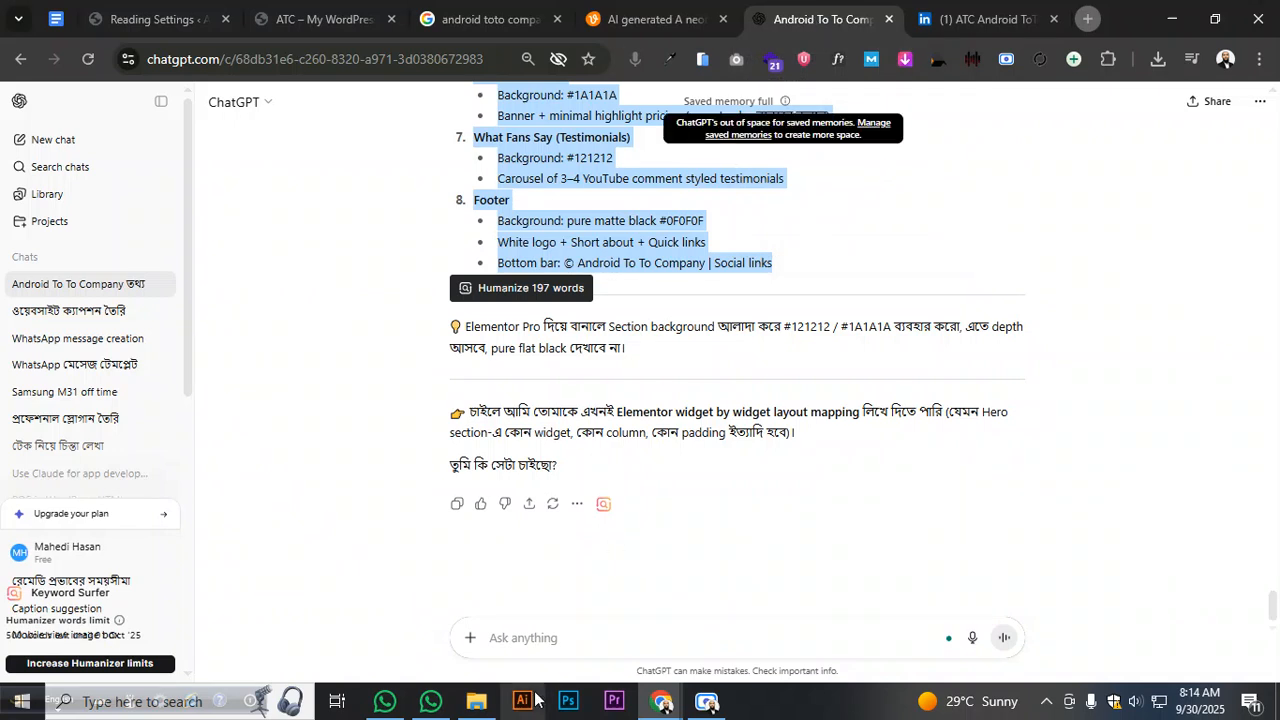
left_click(553, 642)
type("Category")
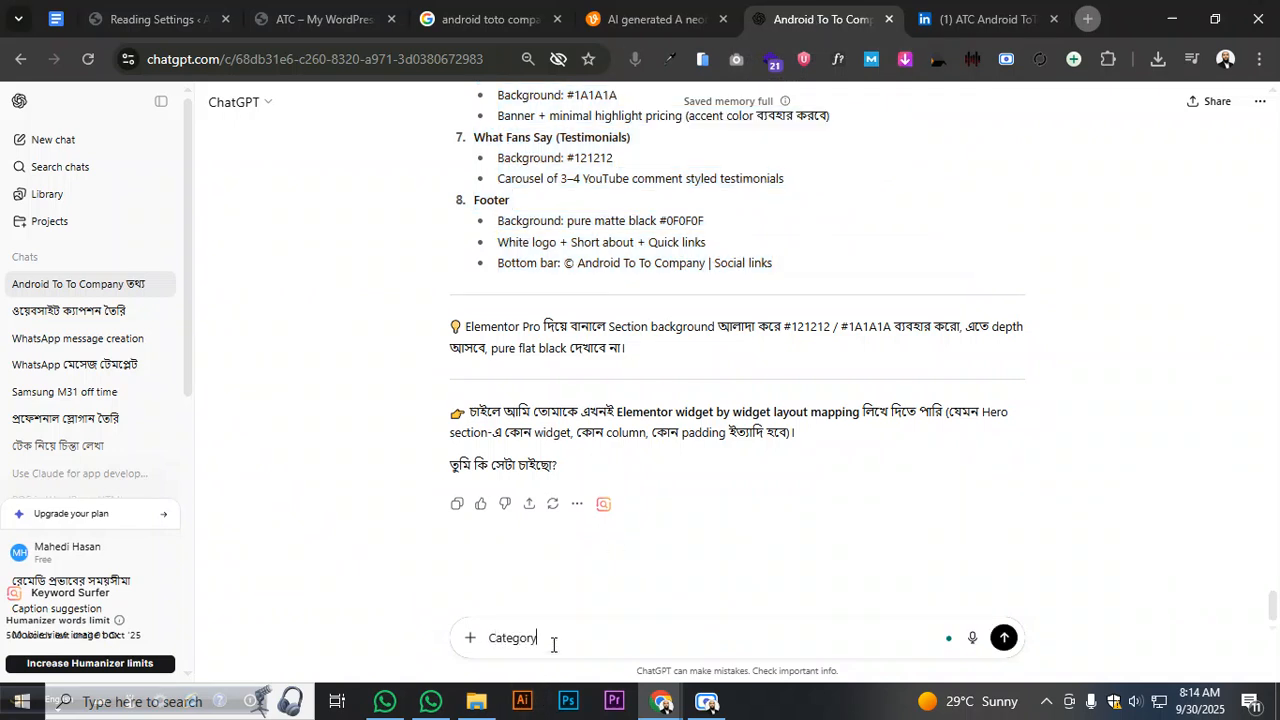
key("Return")
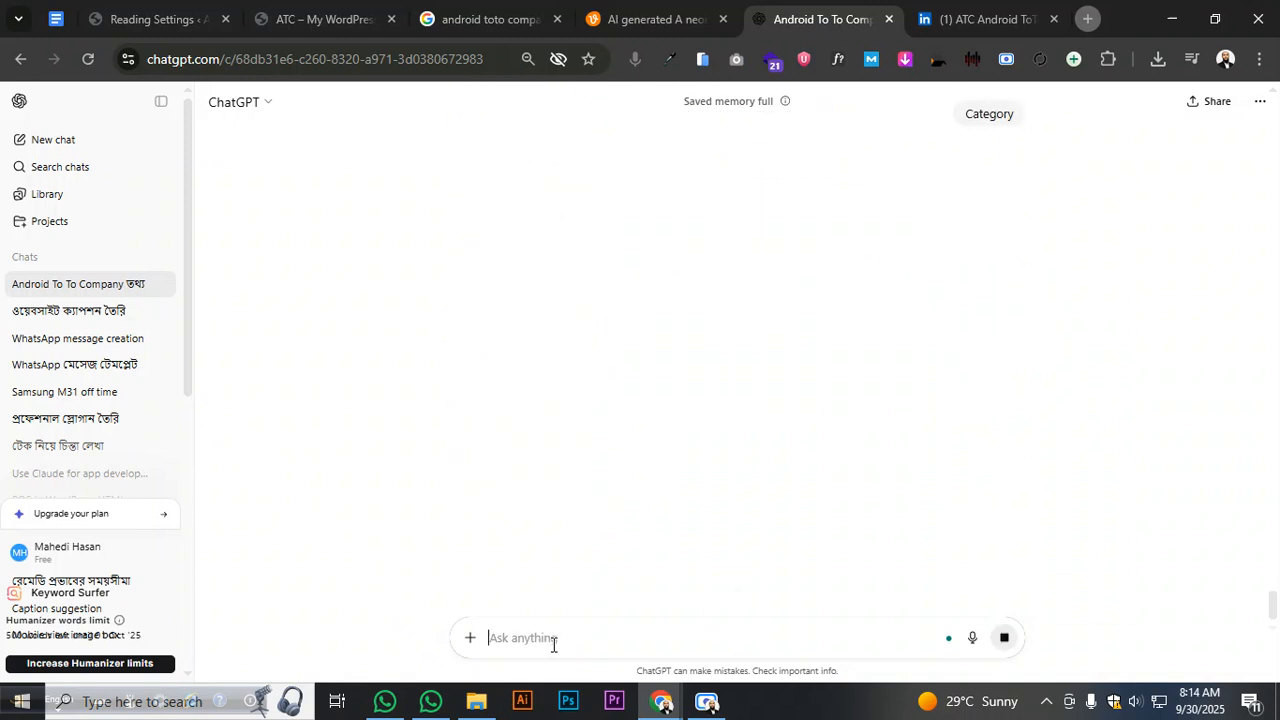
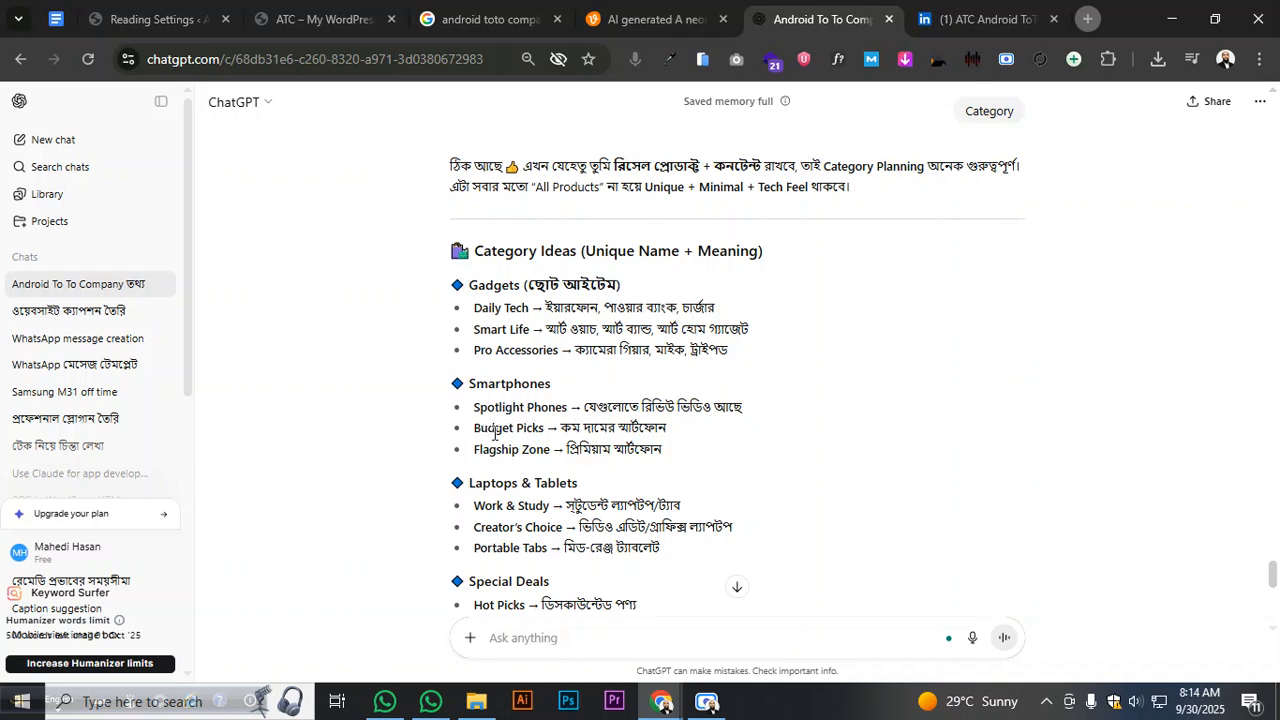
- Select and copy the Gadgets and Smartphones sections of ChatGPT's category reply
scroll(547, 433, "down", 2)
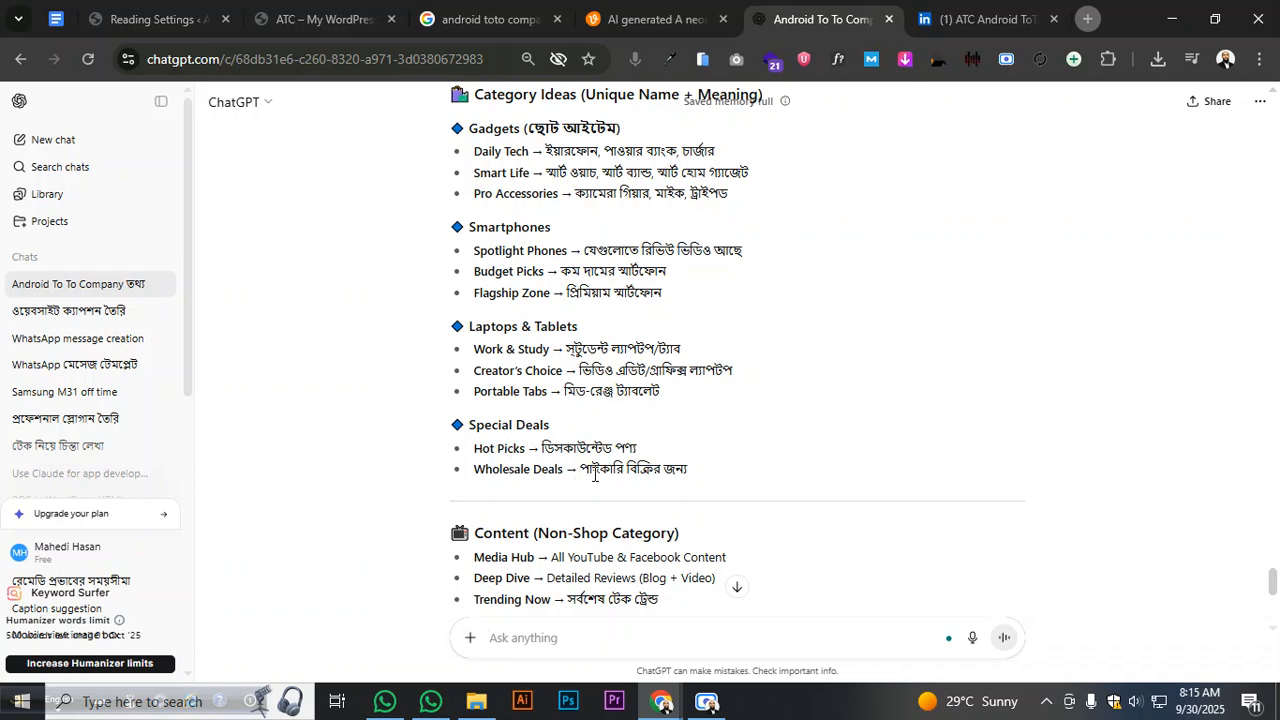
scroll(535, 455, "down", 2)
scroll(533, 455, "up", 2)
left_click_drag(472, 128, 664, 295)
right_click(640, 298)
left_click(703, 316)
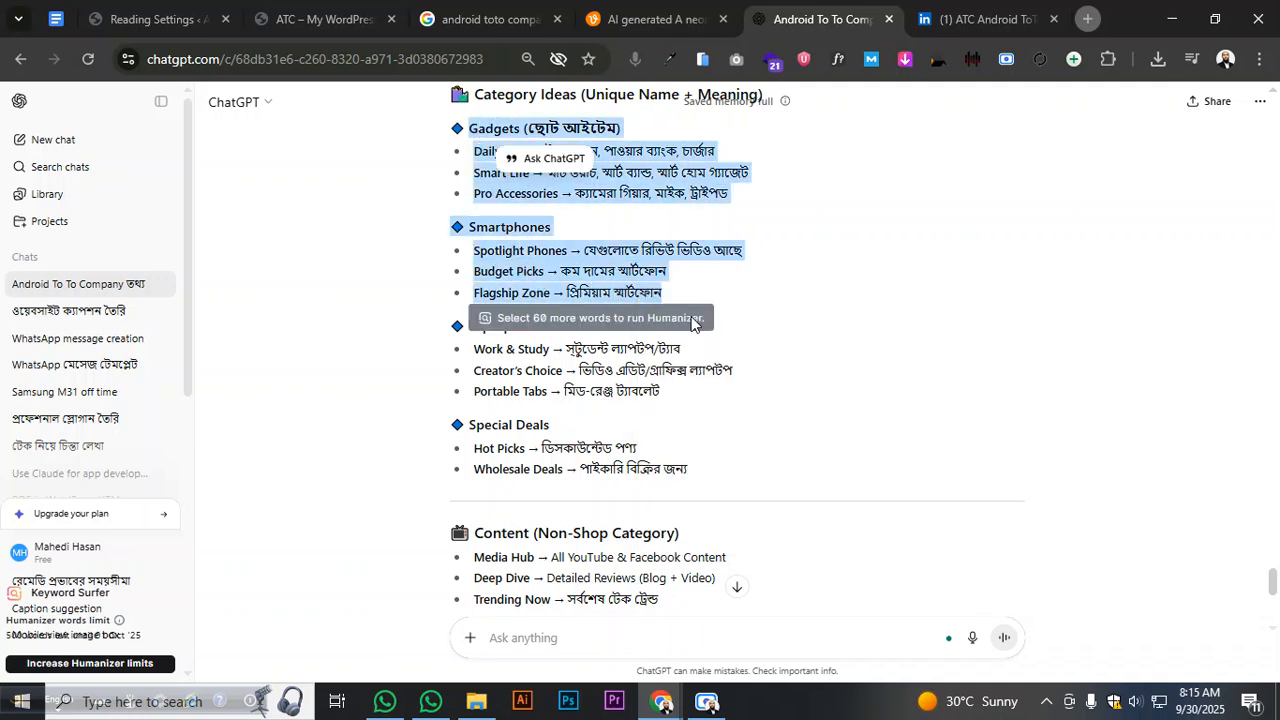
- In the ATC Web Plan doc, clear the blank lines below the Accent Color #FC1255 bullet
left_click(334, 19)
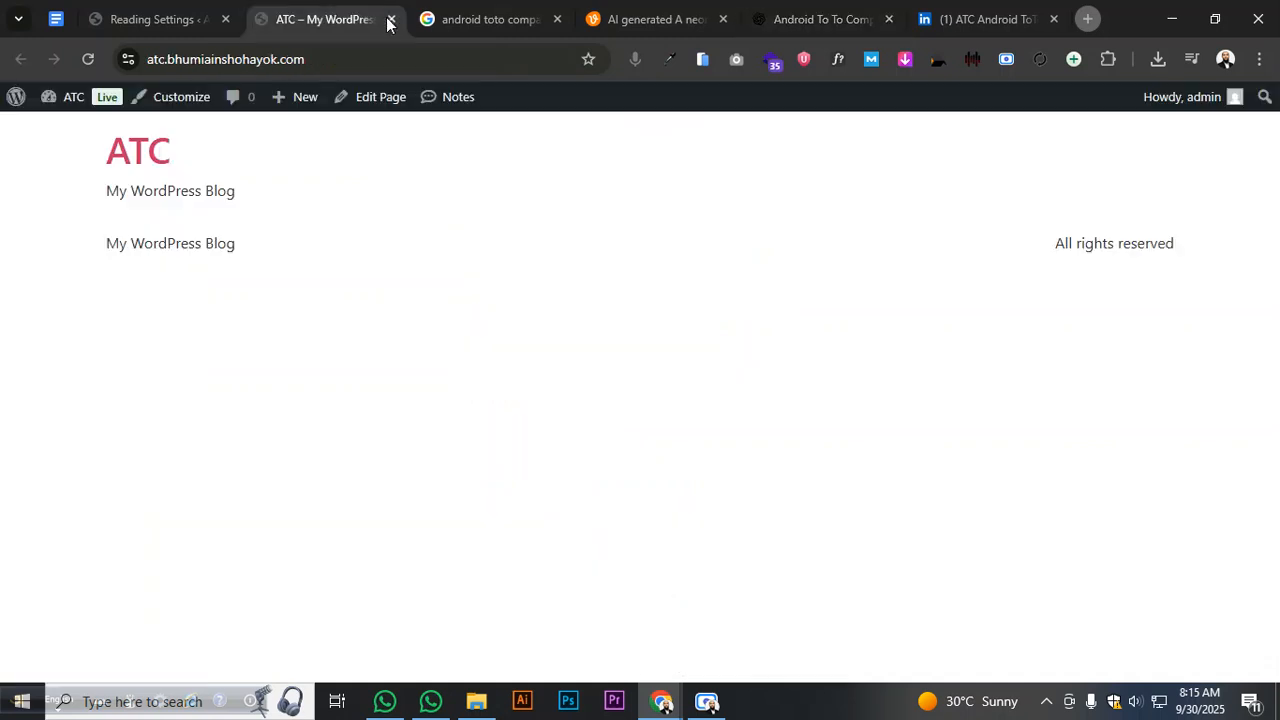
left_click(50, 24)
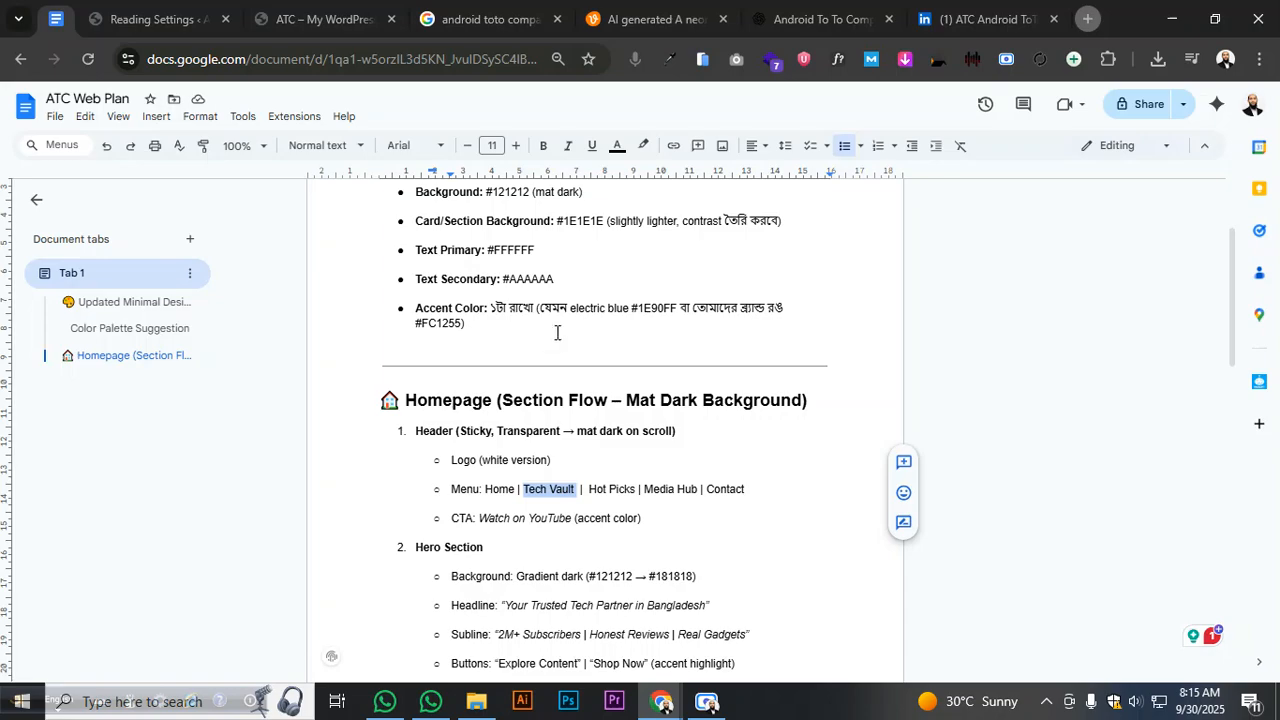
scroll(557, 406, "down", 7)
scroll(557, 406, "up", 10)
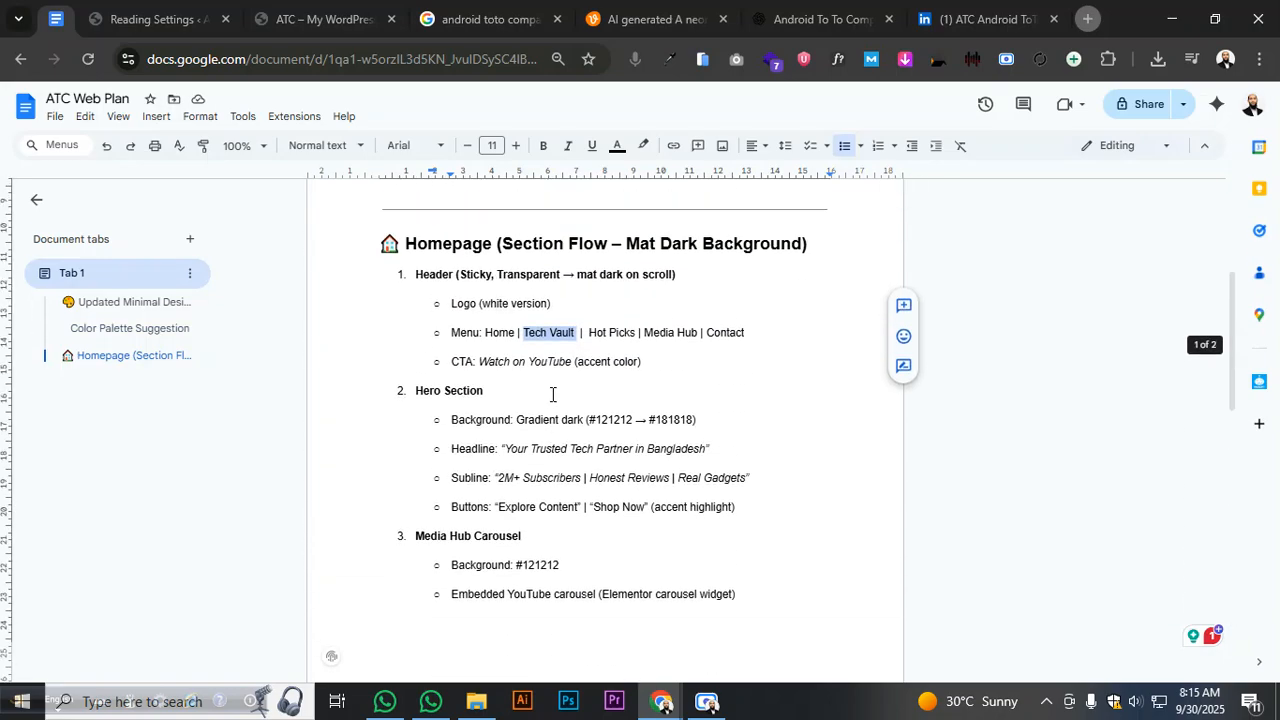
scroll(545, 391, "down", 4)
scroll(505, 333, "up", 2)
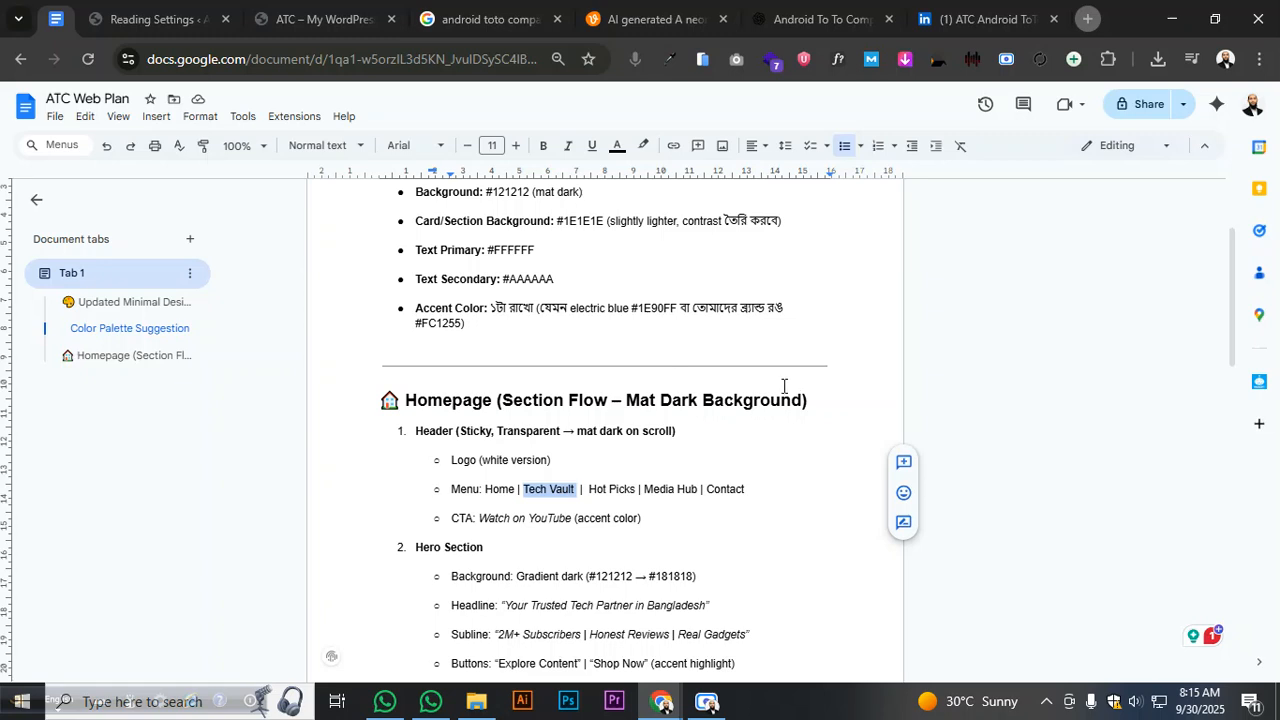
left_click(816, 306)
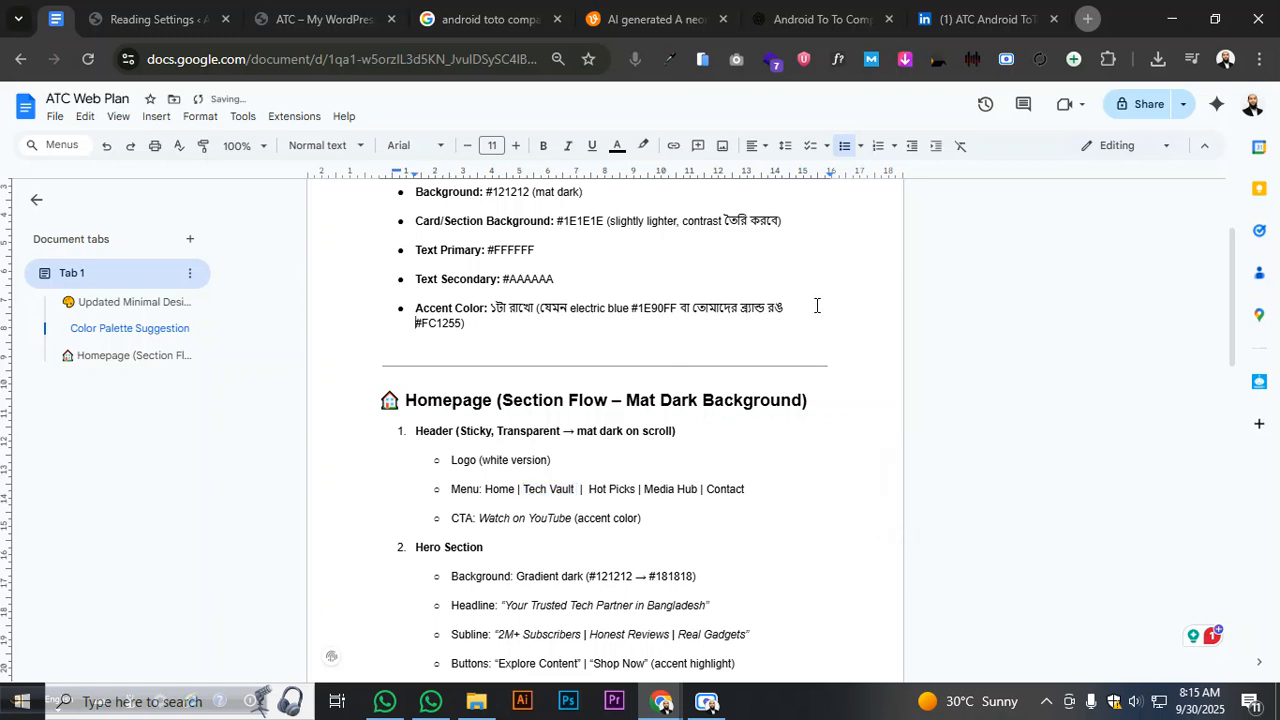
key("shift+Return")
key("shift+Return")
key("BackSpace")
key("shift+Return")
key("shift+Return")
key("shift+Return")
key("shift+Return")
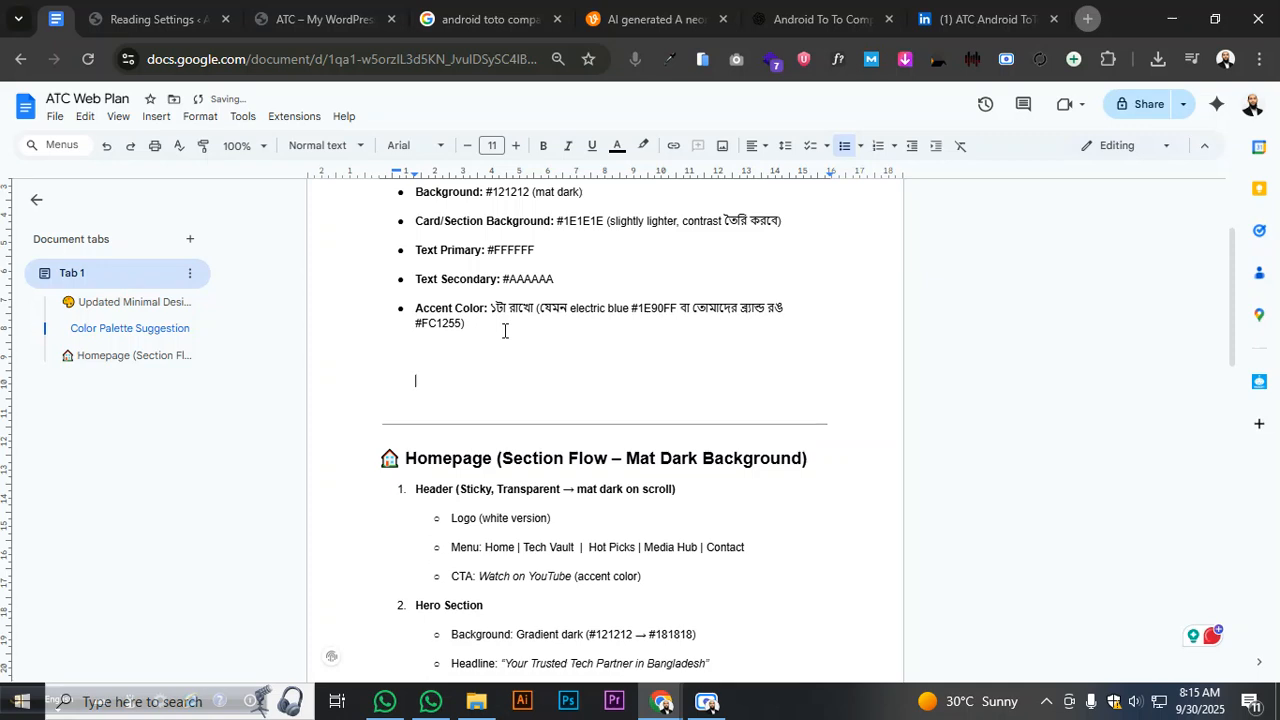
key("BackSpace")
key("BackSpace")
key("BackSpace")
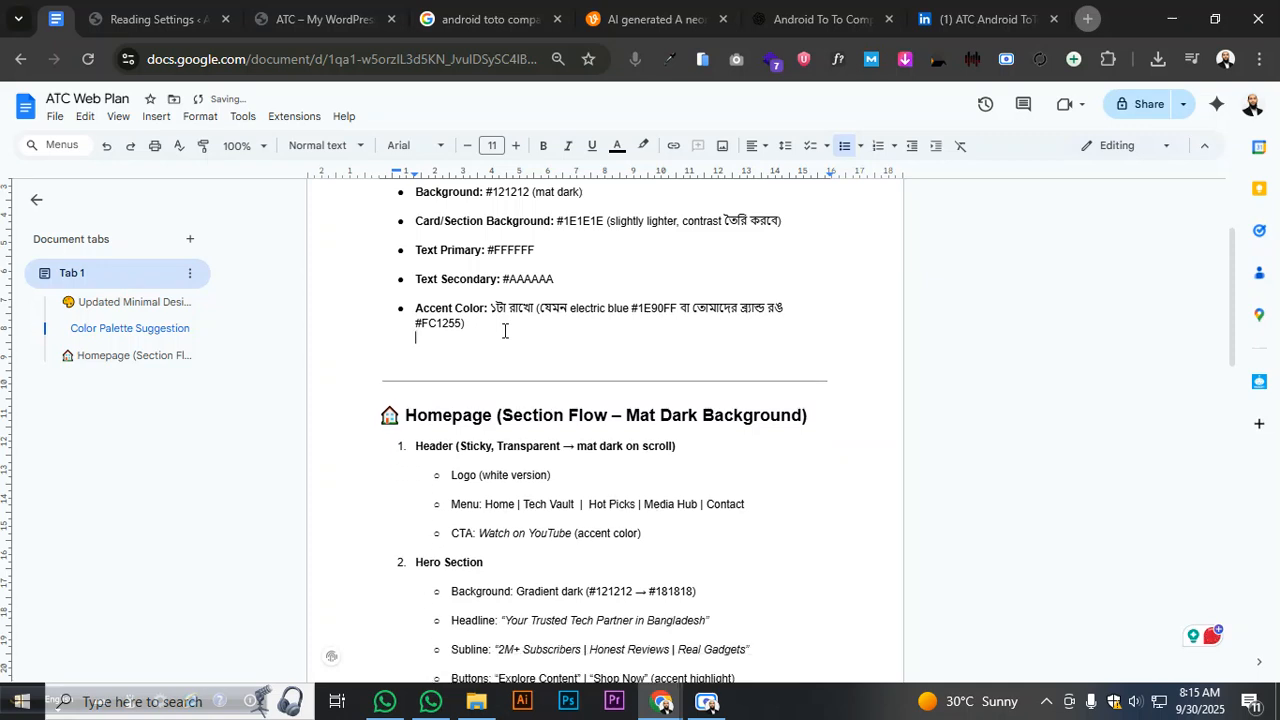
key("BackSpace")
- Paste the Gadgets and Smartphones lists below the divider, then return to WordPress
left_click(848, 364)
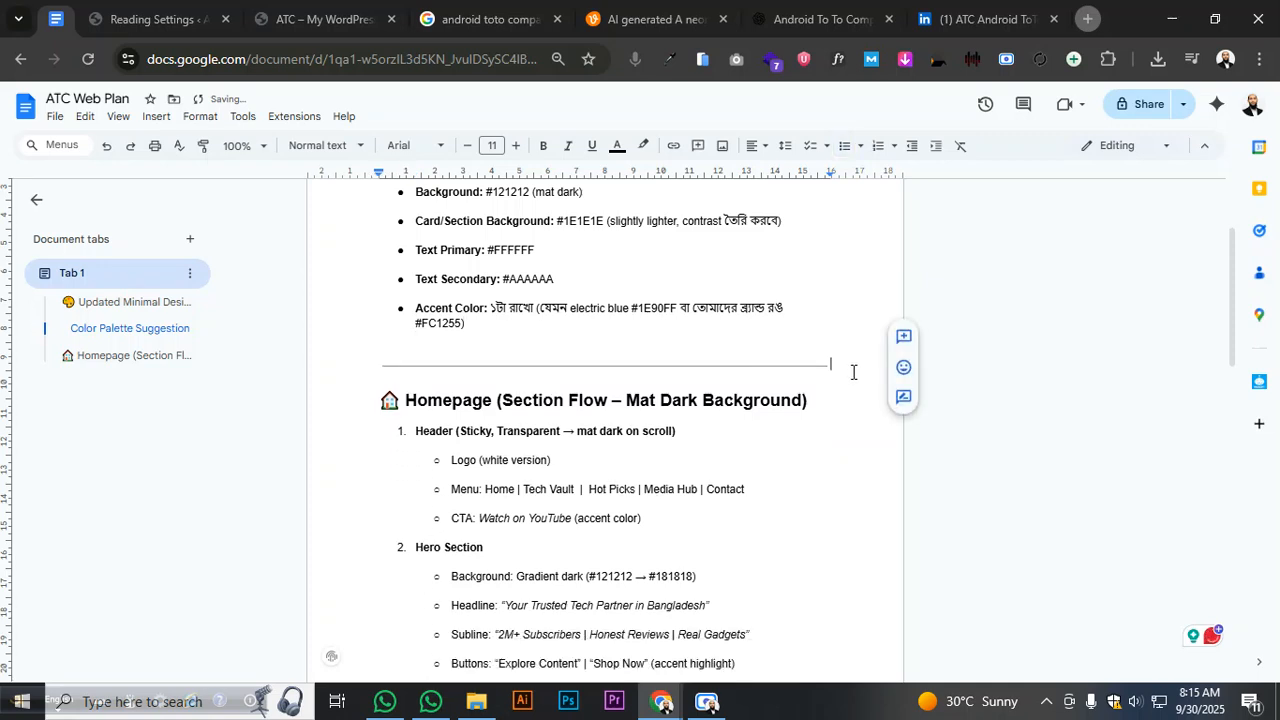
key("Return")
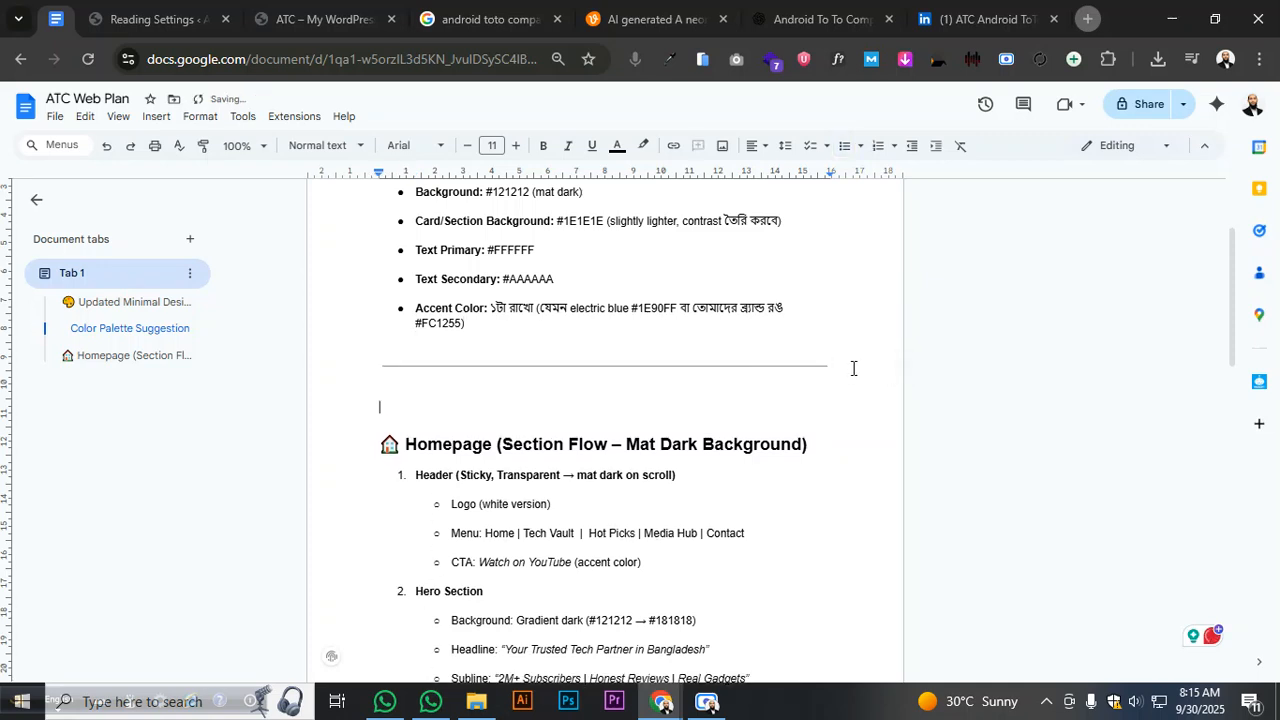
key("ctrl+v")
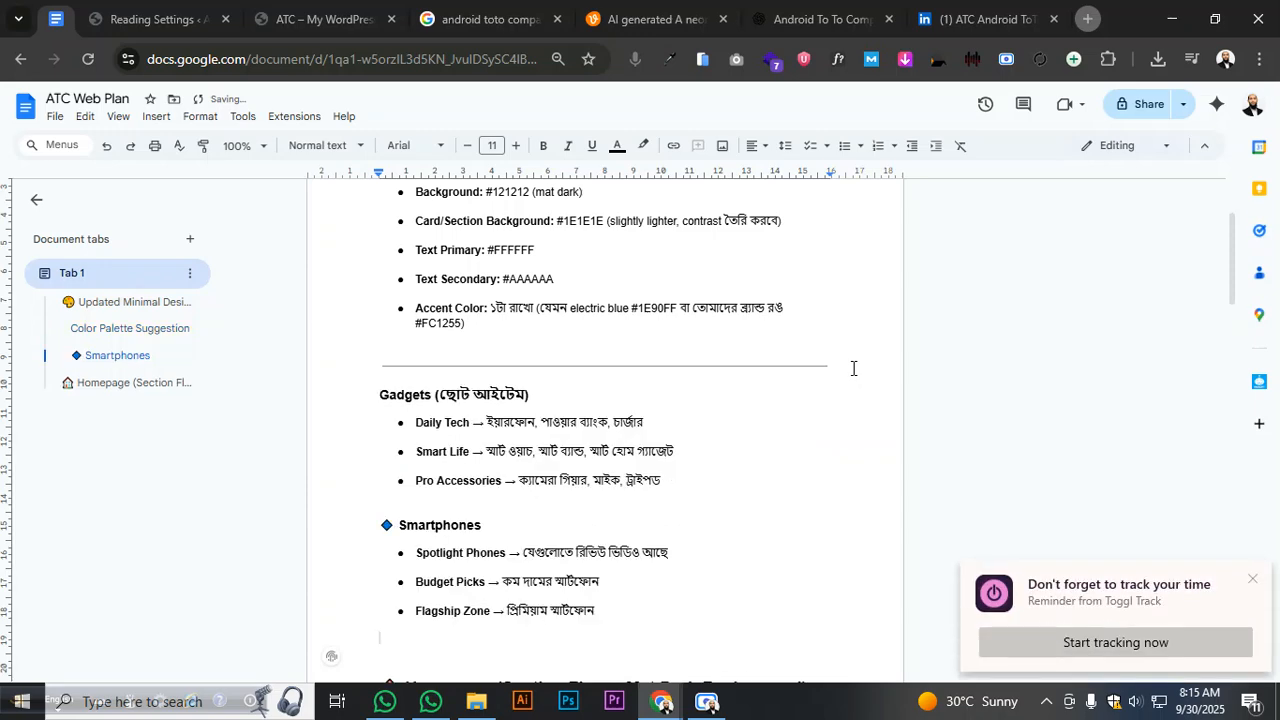
key("BackSpace")
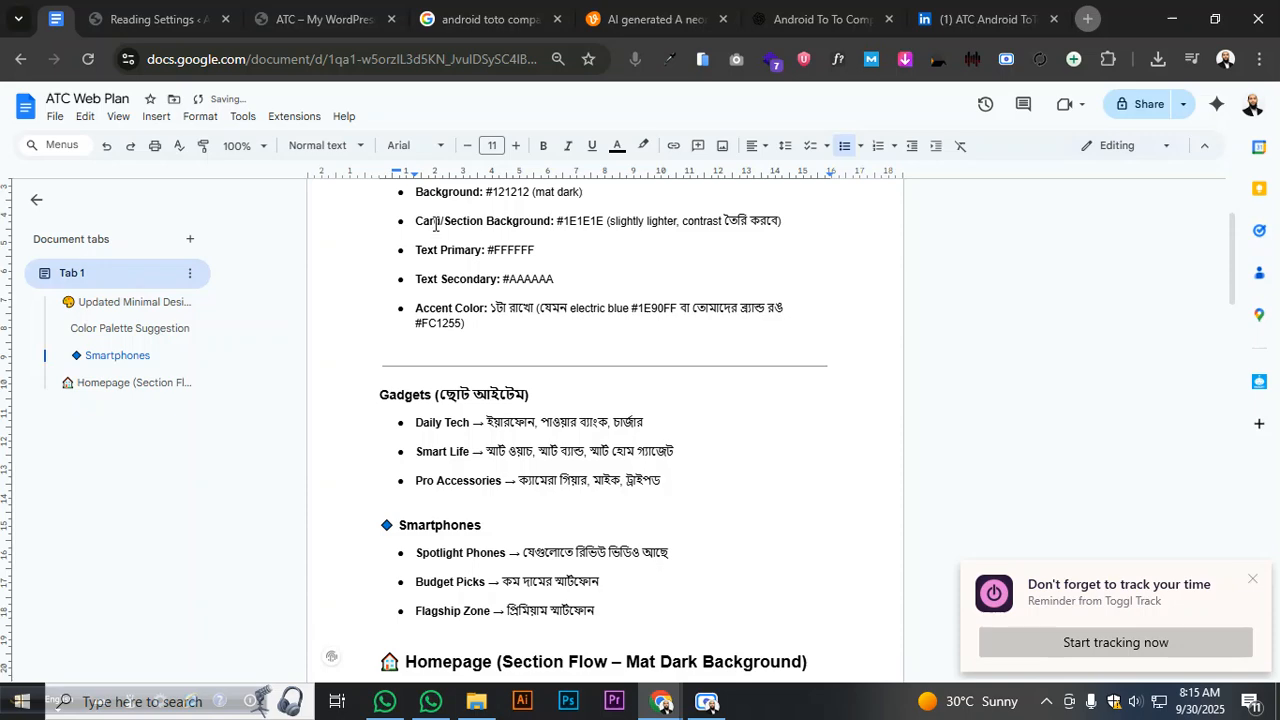
left_click(204, 24)
mouse_move(86, 322)
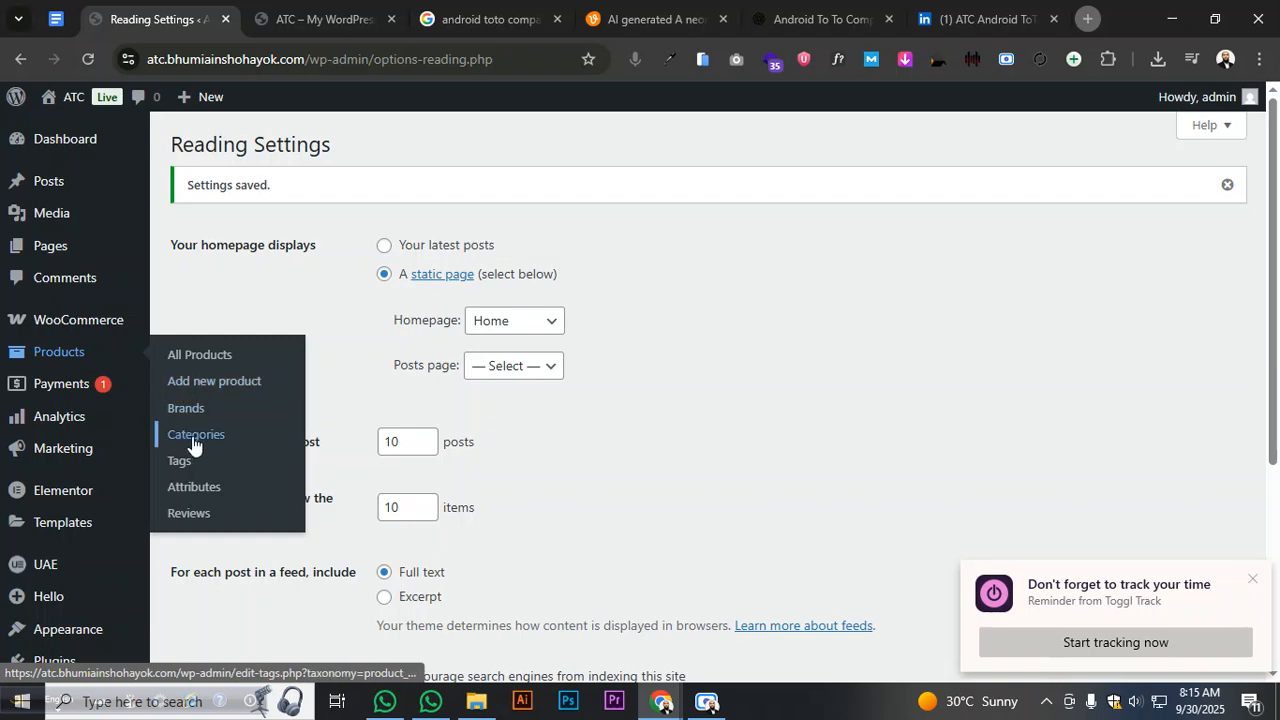
- Open the Product categories page, dismiss the Elementor AI notice, and review the plan document
left_click(194, 435)
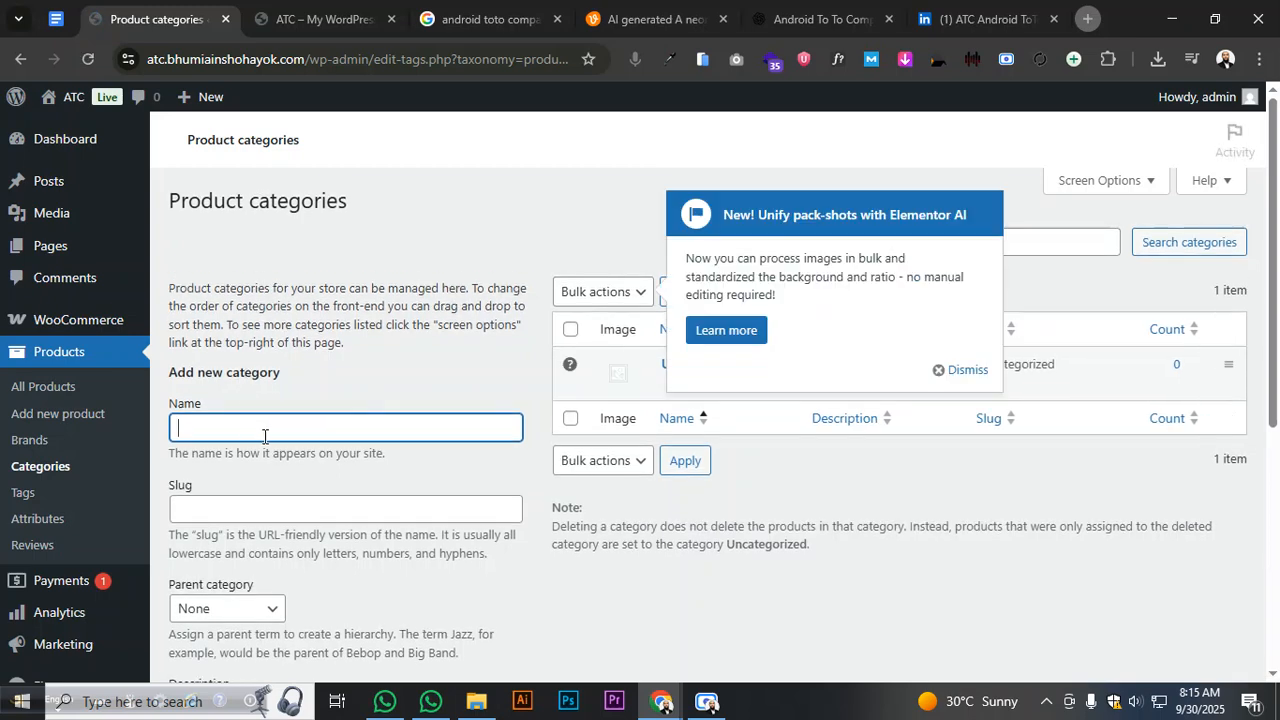
left_click(948, 372)
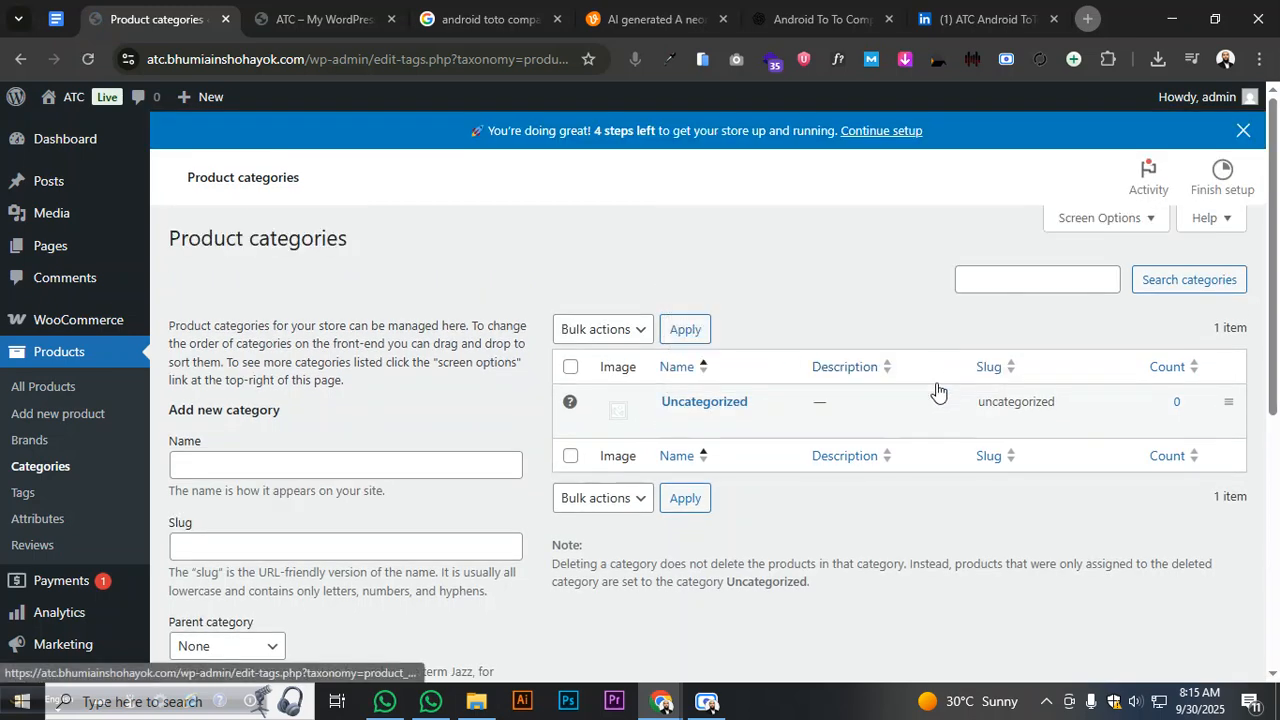
left_click(292, 476)
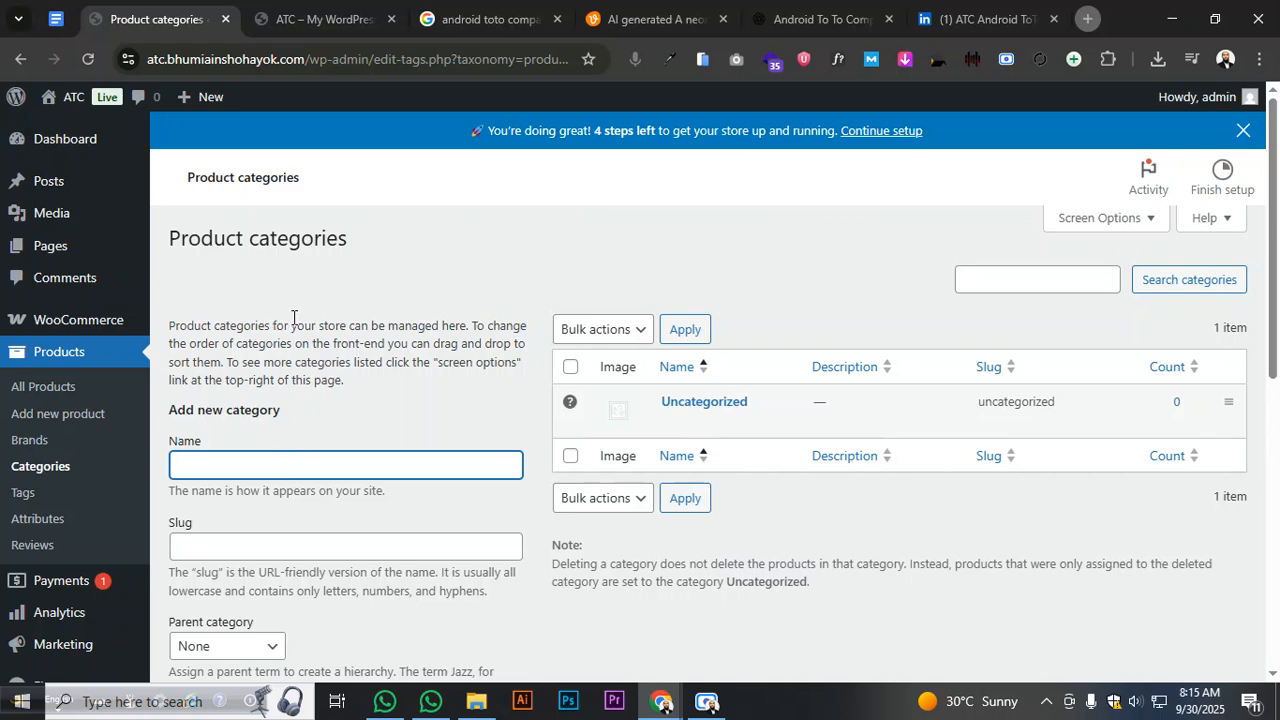
left_click(50, 22)
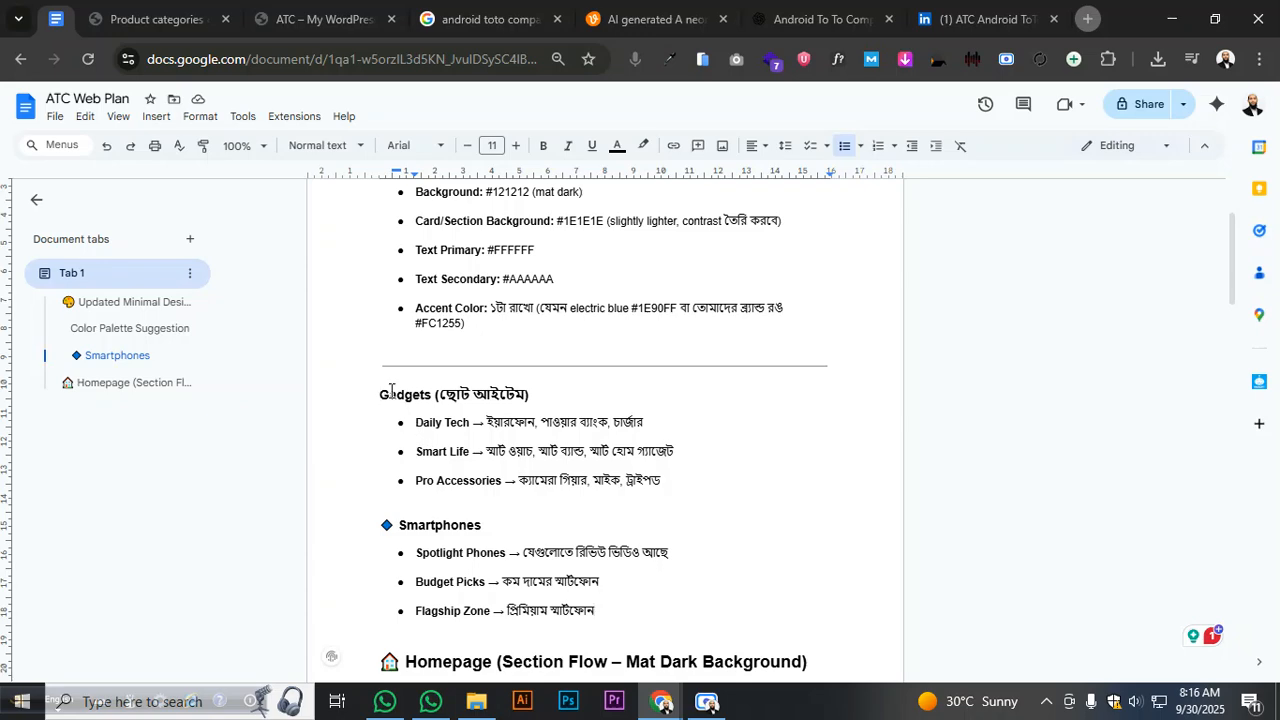
scroll(391, 390, "up", 1)
scroll(391, 390, "down", 4)
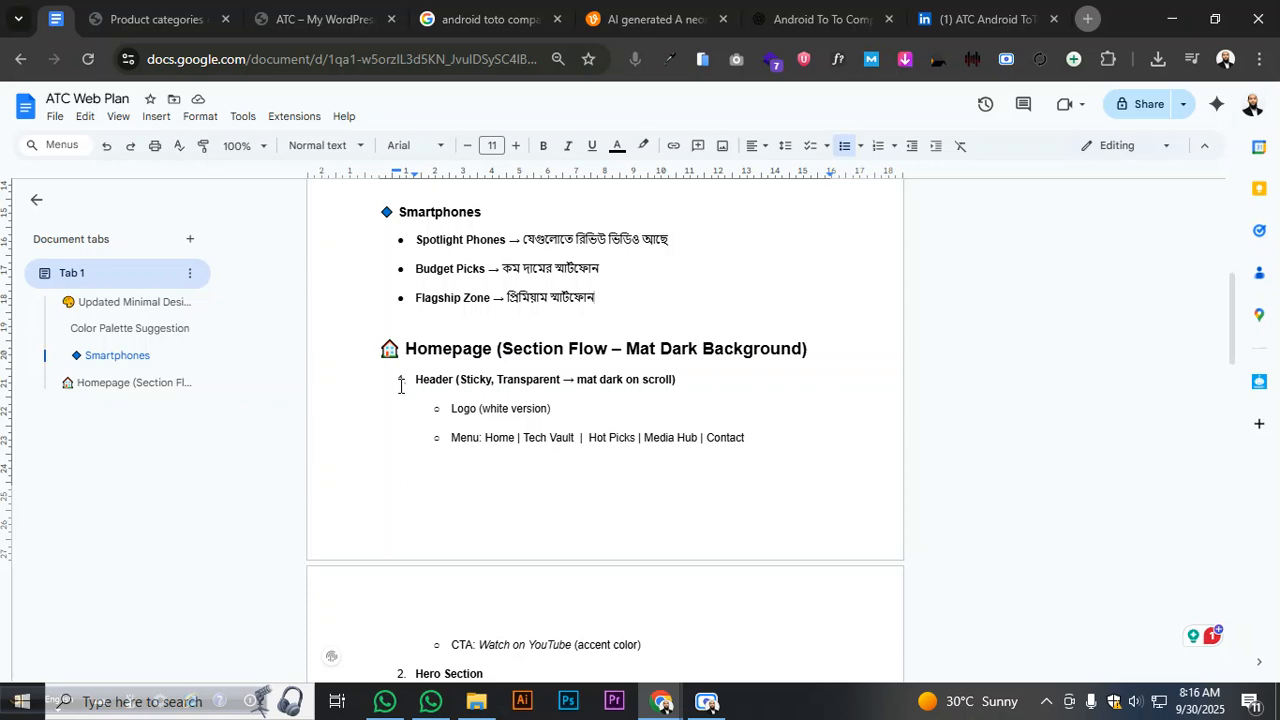
scroll(400, 385, "up", 3)
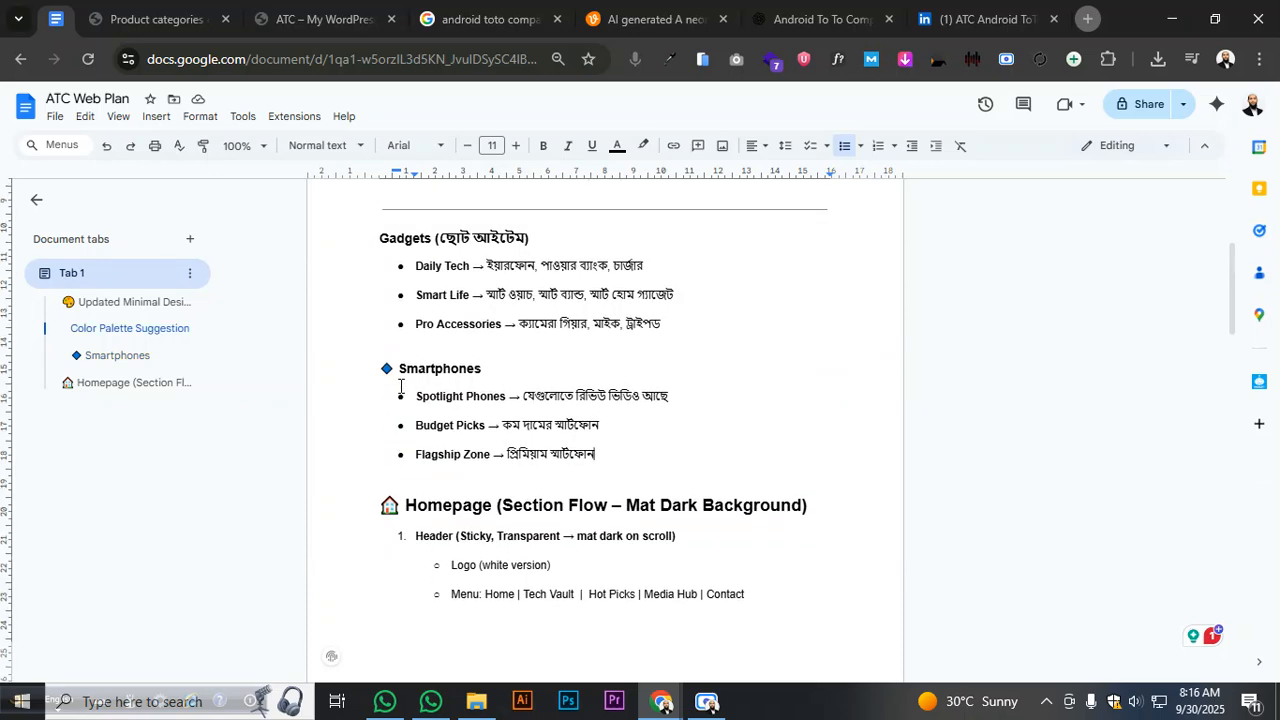
left_click(176, 38)
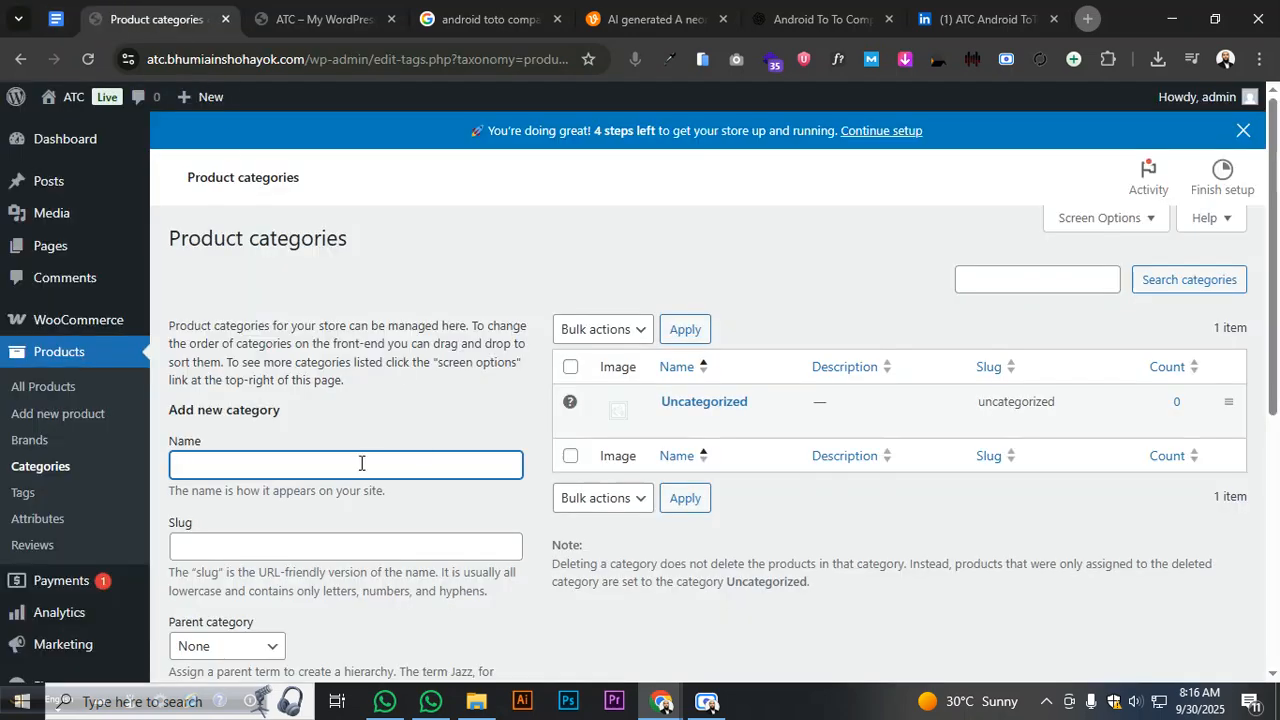
left_click(55, 26)
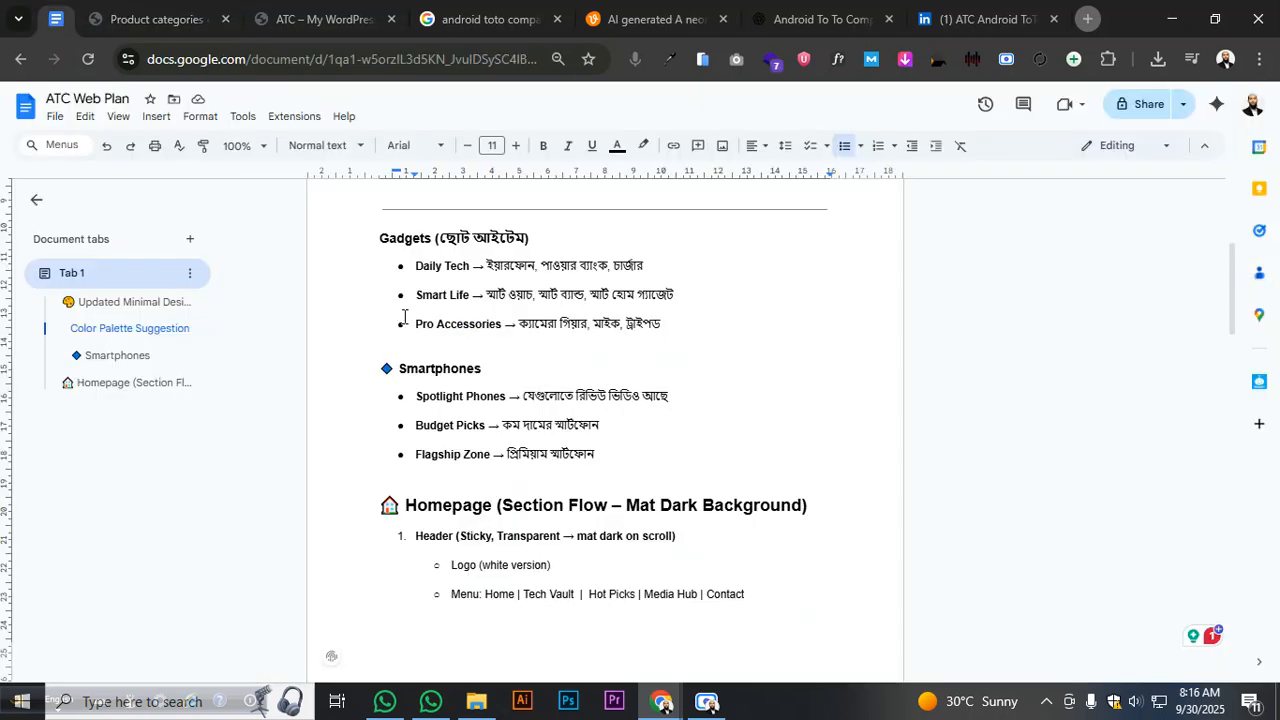
- Copy Smartphones from the plan and add it as a new product category
left_click_drag(380, 238, 431, 238)
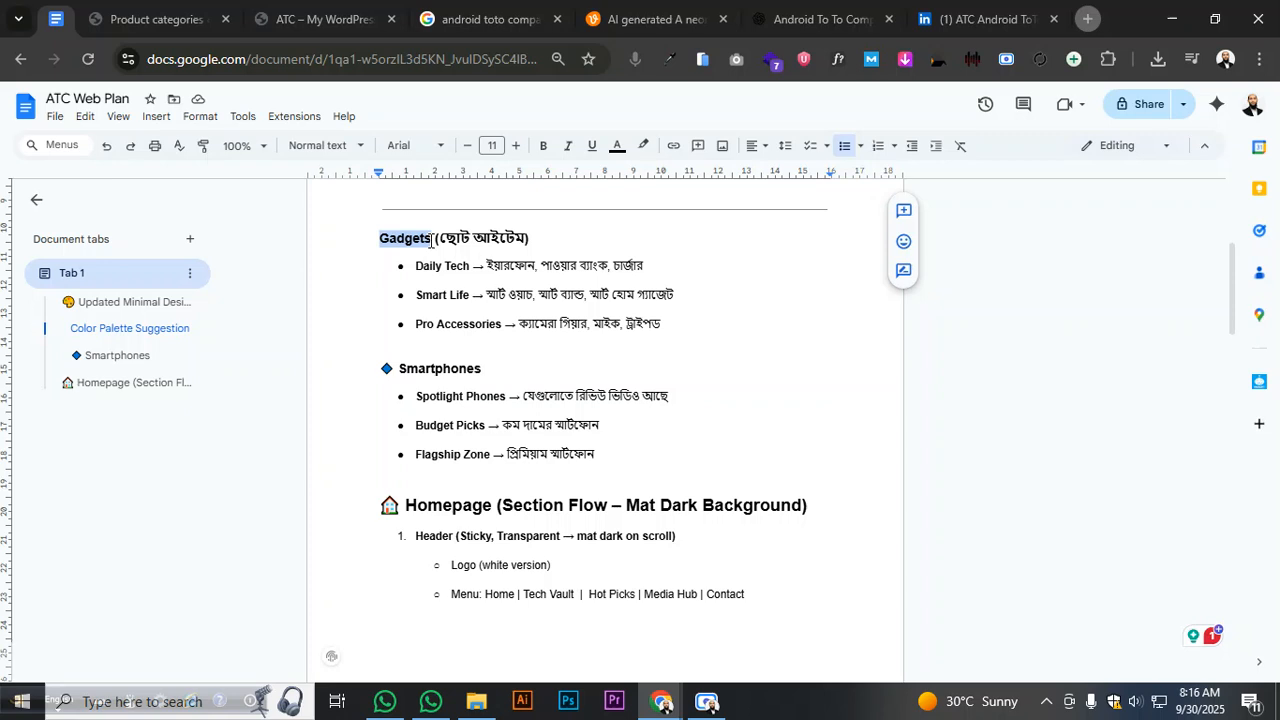
right_click(420, 242)
left_click(466, 280)
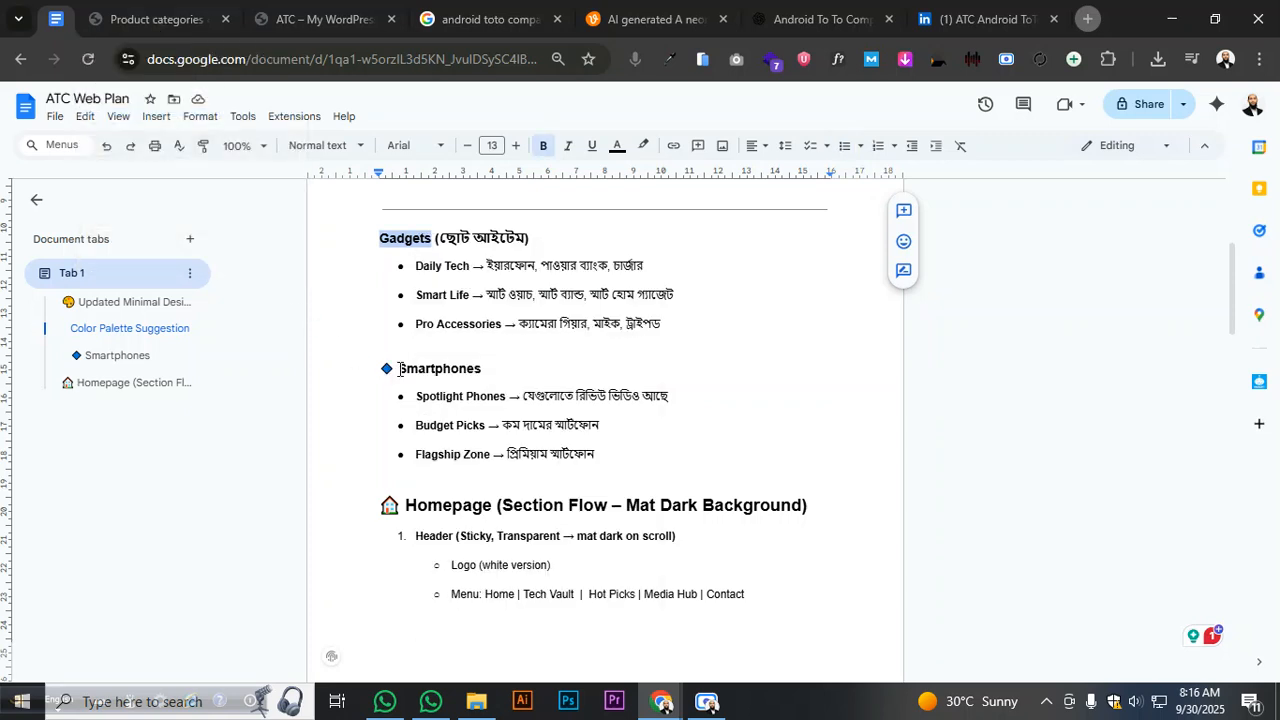
left_click_drag(399, 368, 482, 368)
right_click(460, 368)
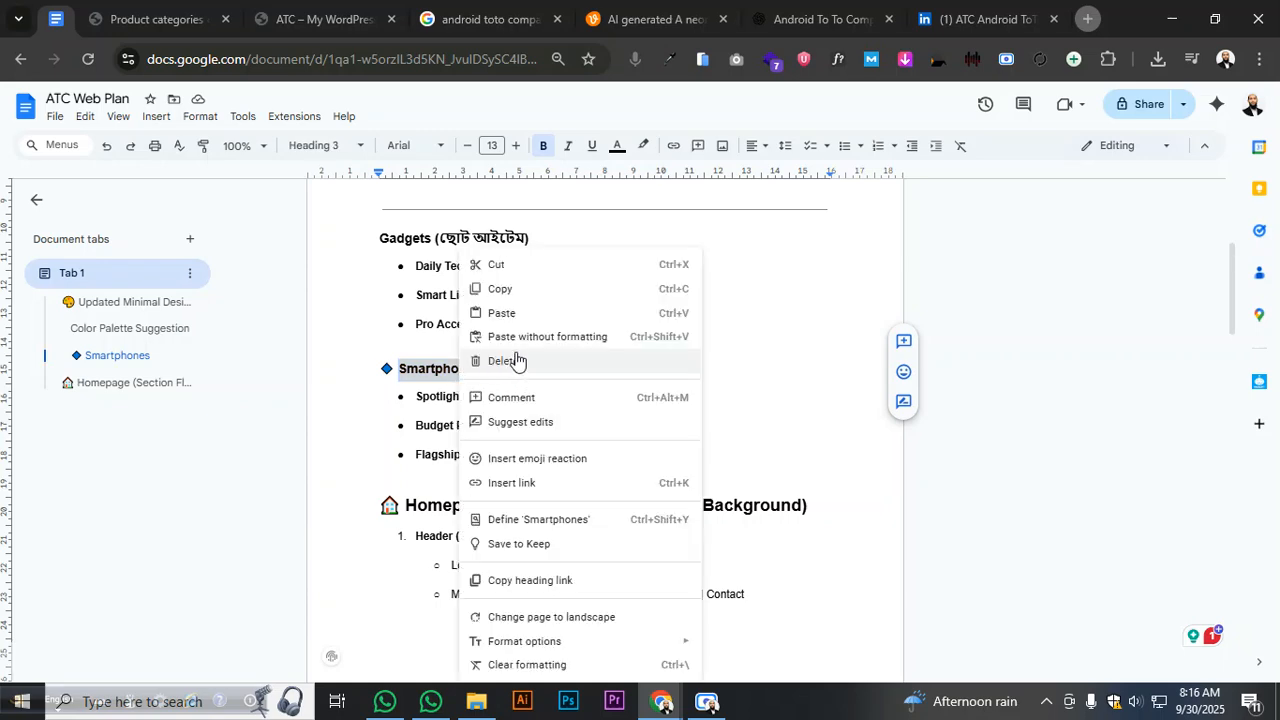
left_click(497, 289)
left_click(152, 31)
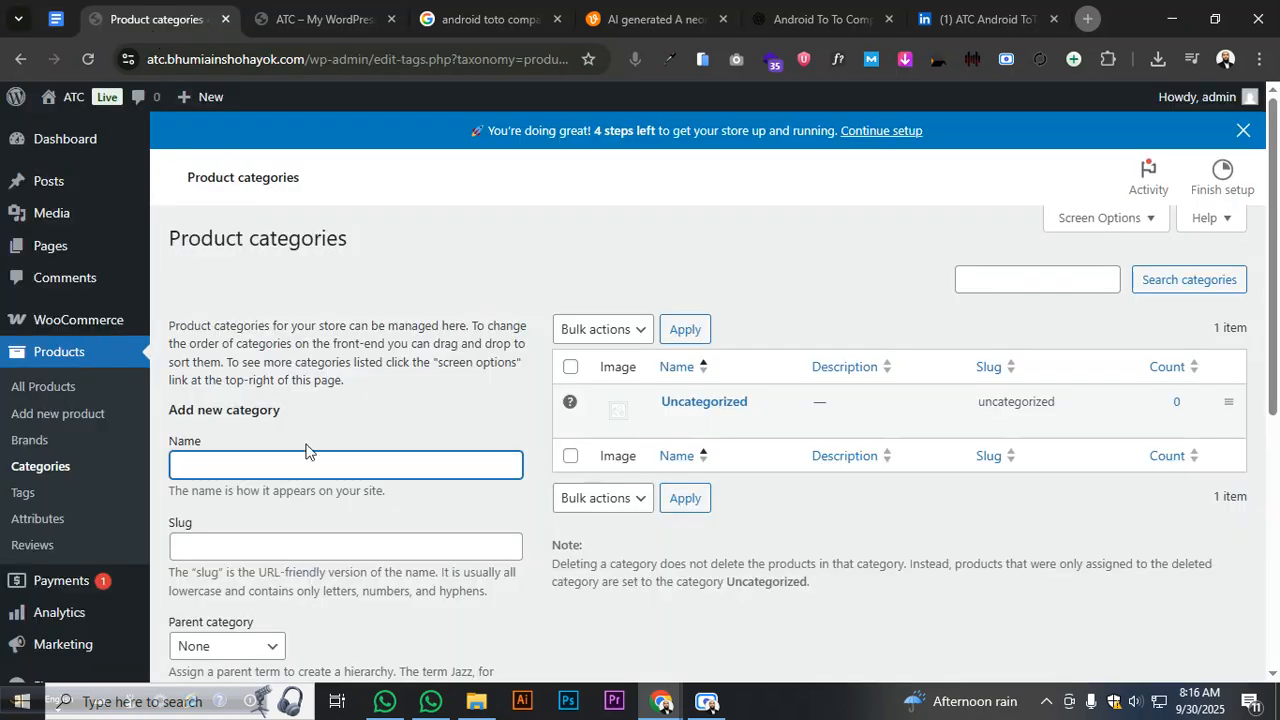
key("ctrl+v")
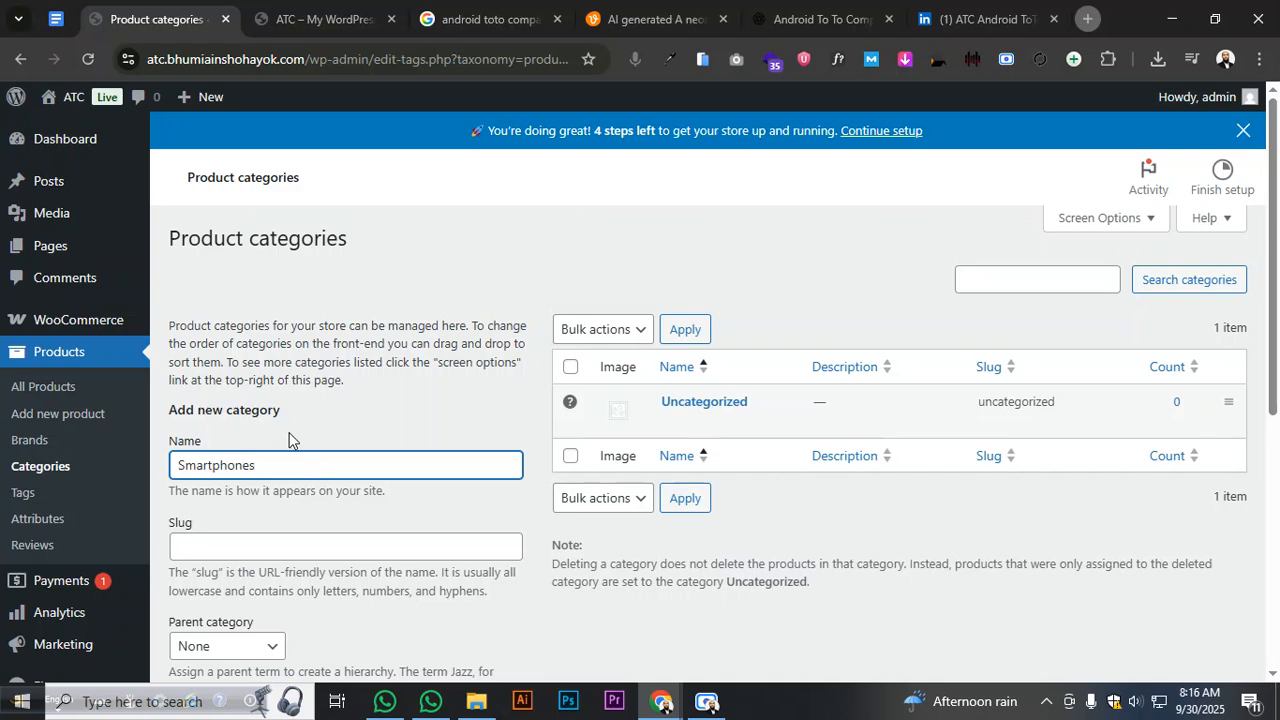
scroll(289, 437, "down", 3)
scroll(287, 498, "down", 2)
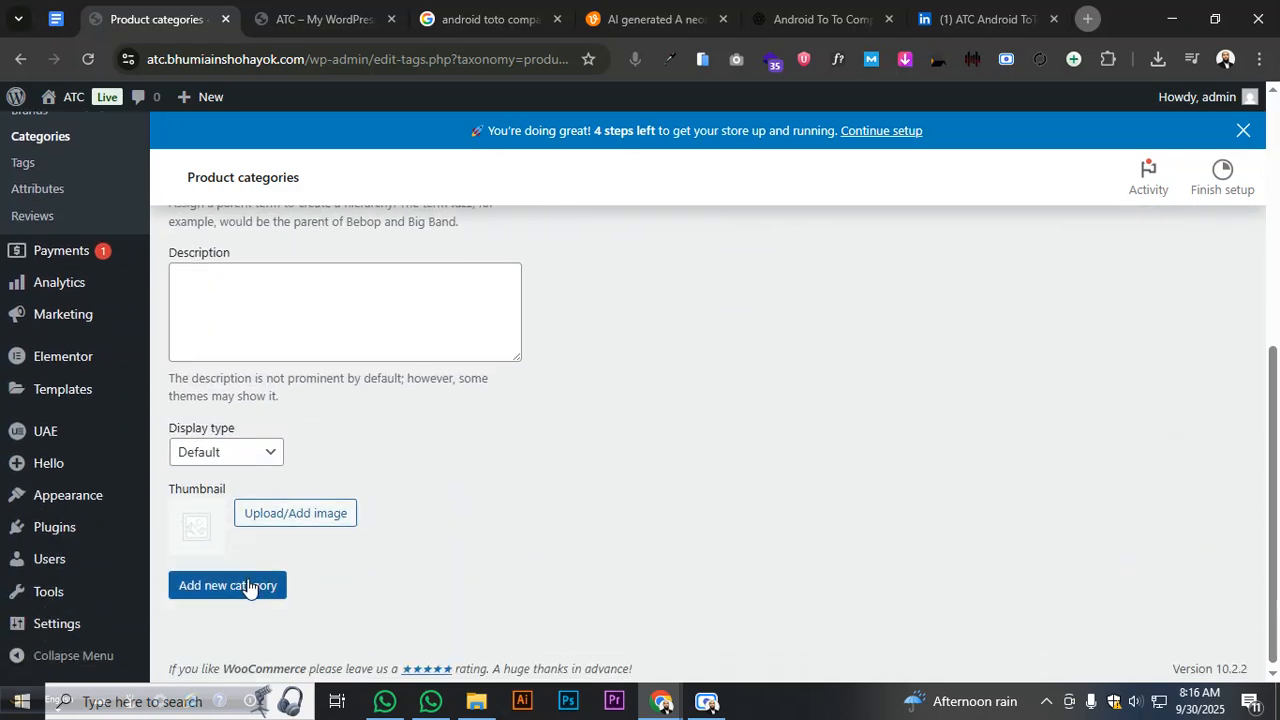
left_click(251, 586)
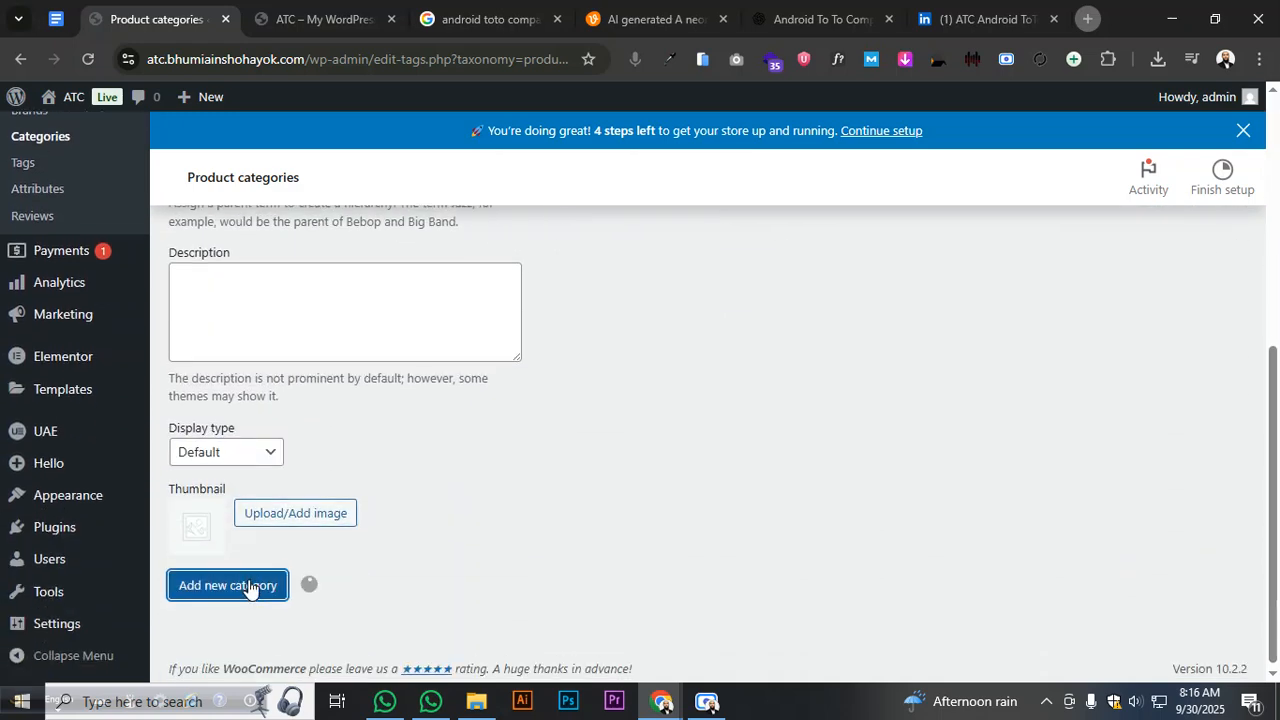
- Copy the Gadgets heading from the plan document for the next category
left_click(55, 18)
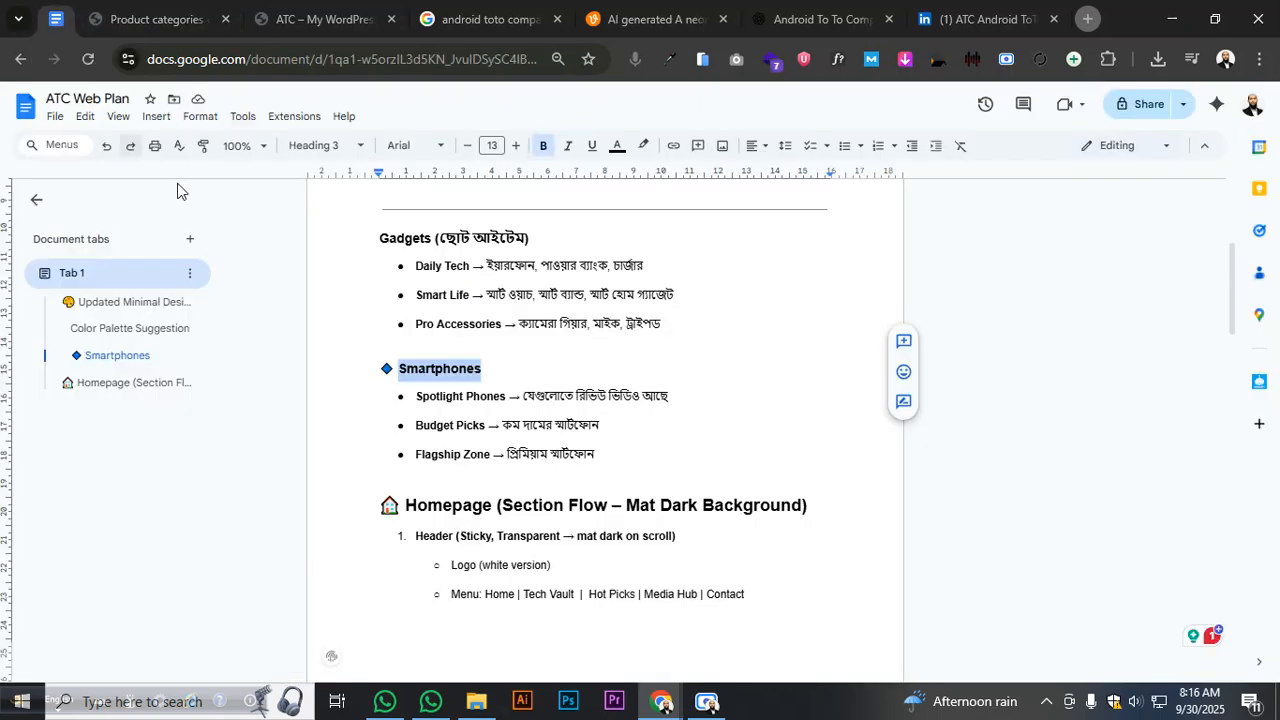
left_click_drag(379, 238, 430, 239)
right_click(415, 245)
left_click(457, 283)
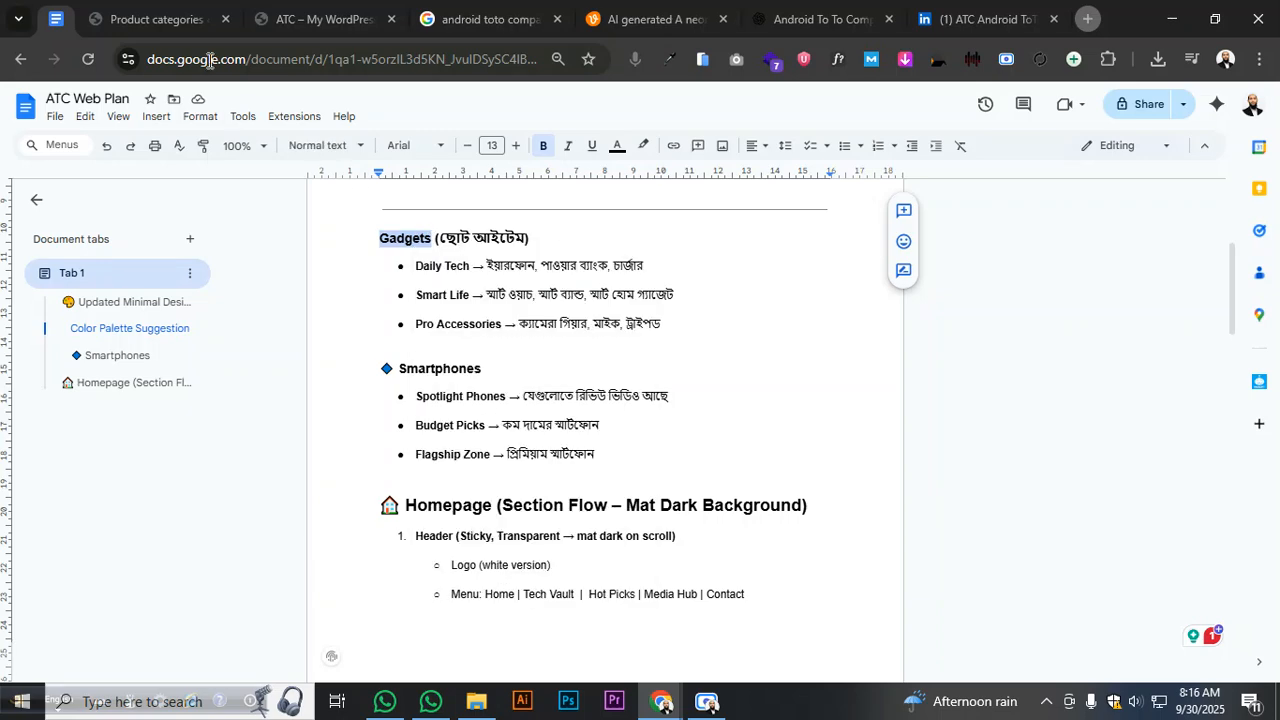
left_click(170, 16)
- Add Gadgets as a new product category
scroll(226, 432, "up", 3)
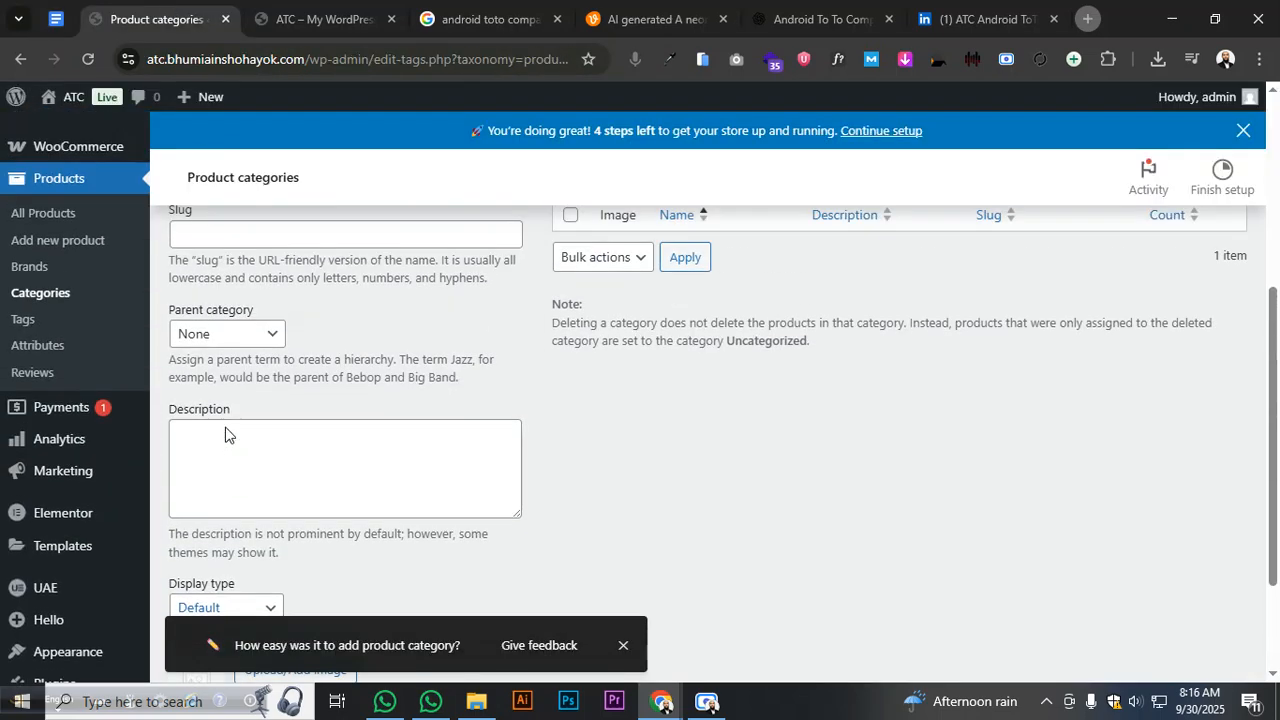
left_click(234, 304)
key("ctrl+v")
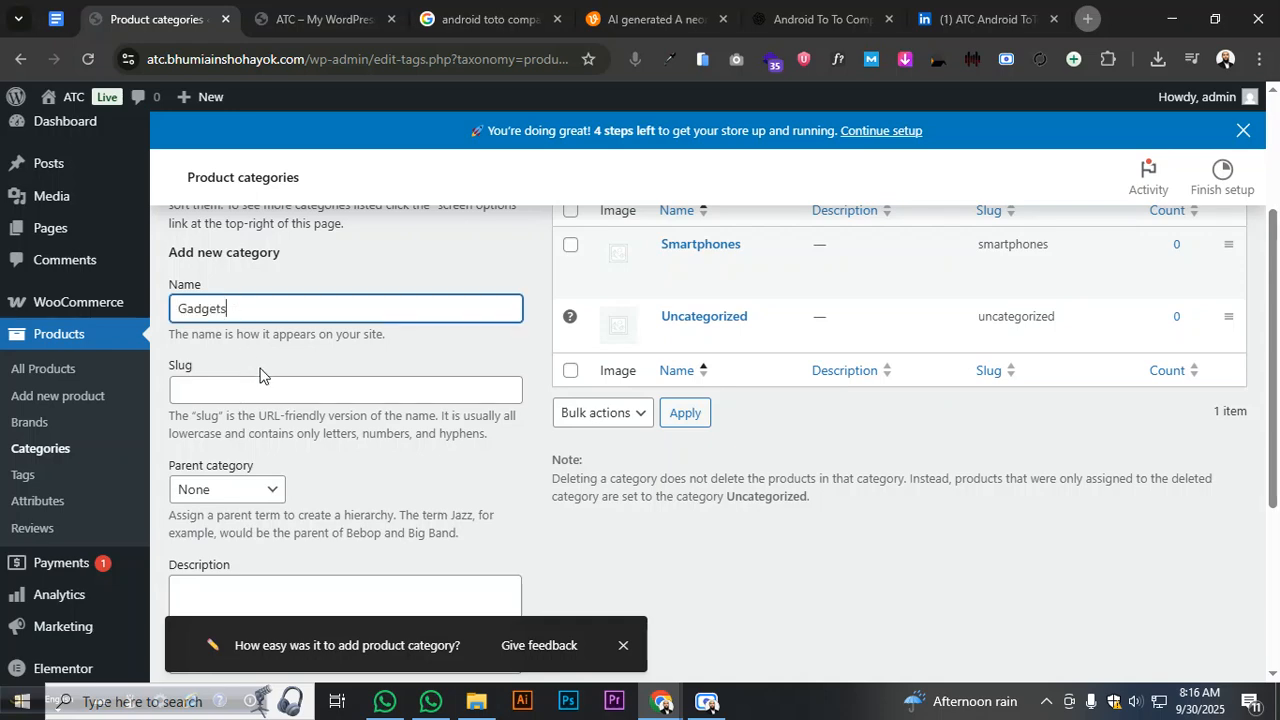
left_click(255, 345)
scroll(255, 345, "down", 3)
left_click(249, 583)
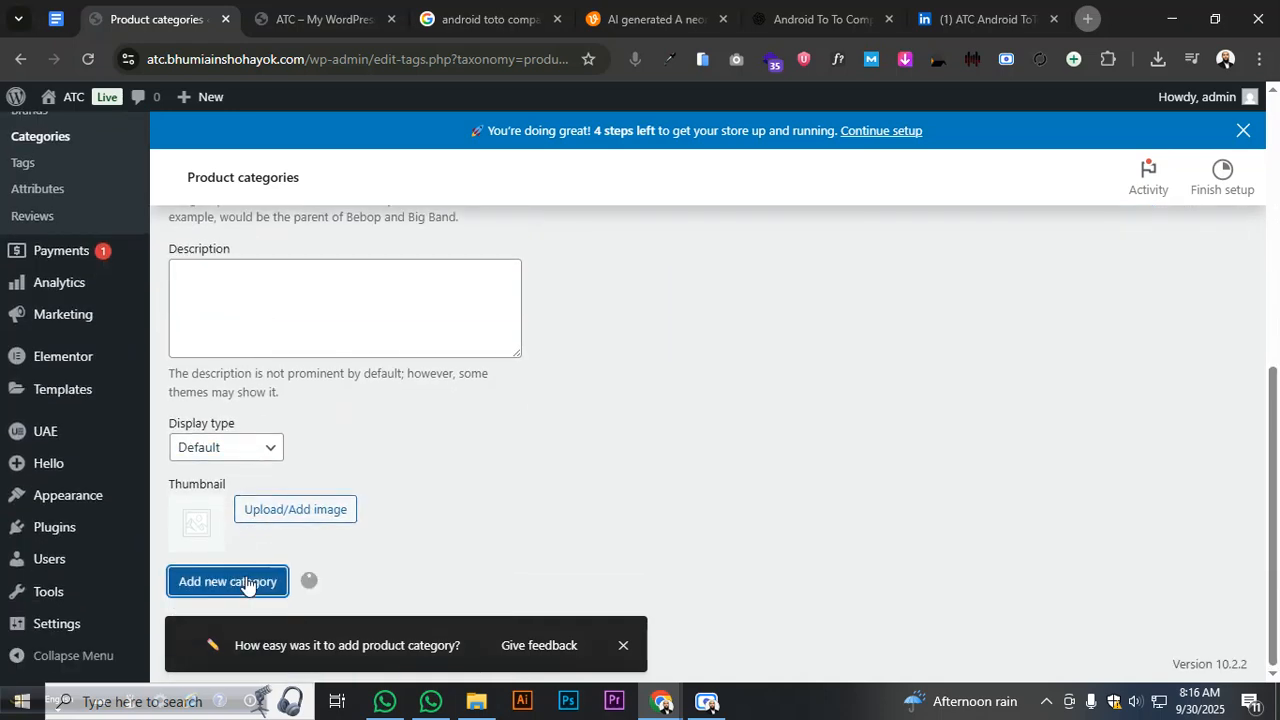
scroll(499, 482, "up", 5)
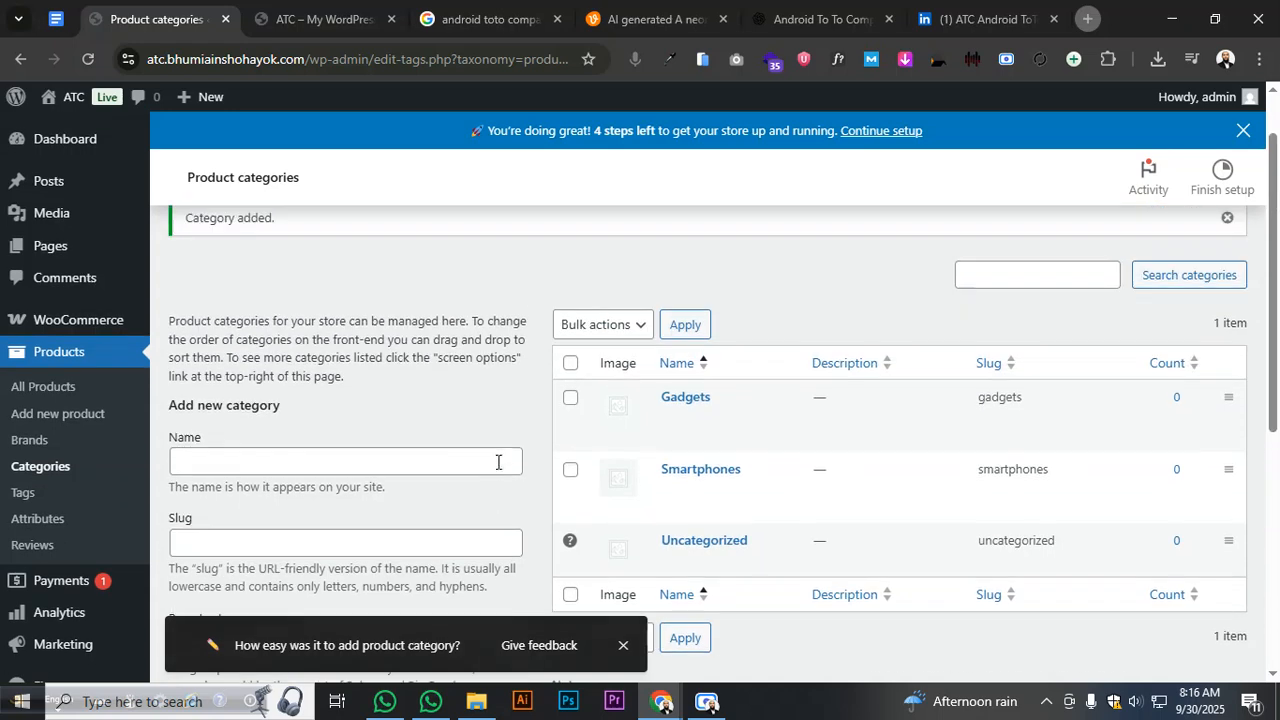
- Add Spotlight Phones as a product category with parent Smartphones
left_click(57, 19)
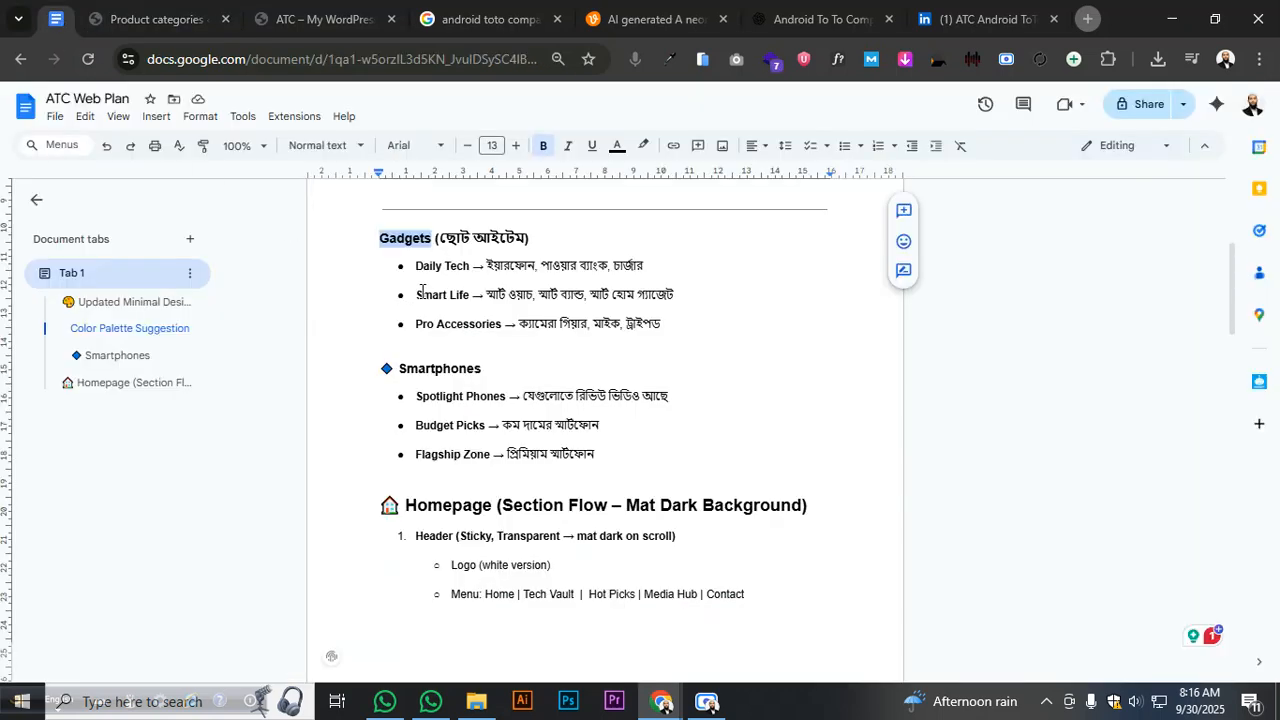
left_click_drag(416, 394, 506, 397)
left_click(143, 19)
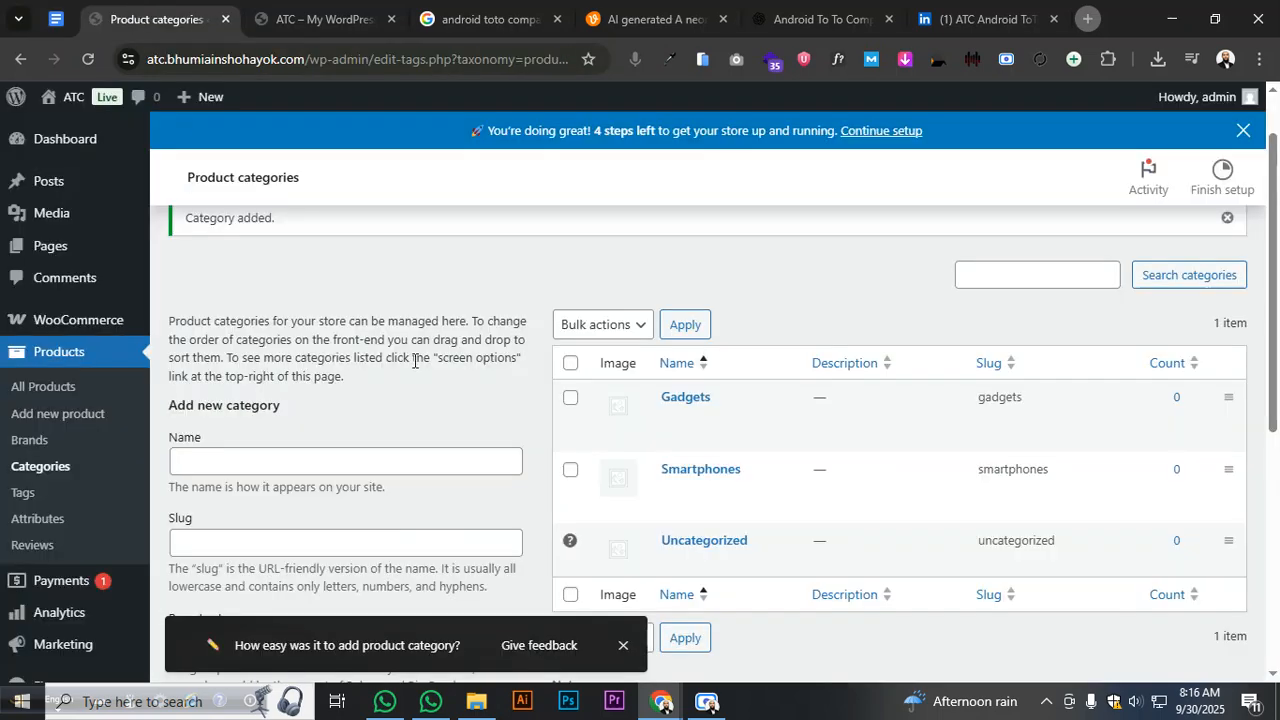
scroll(405, 390, "down", 2)
left_click(345, 296)
key("ctrl+v")
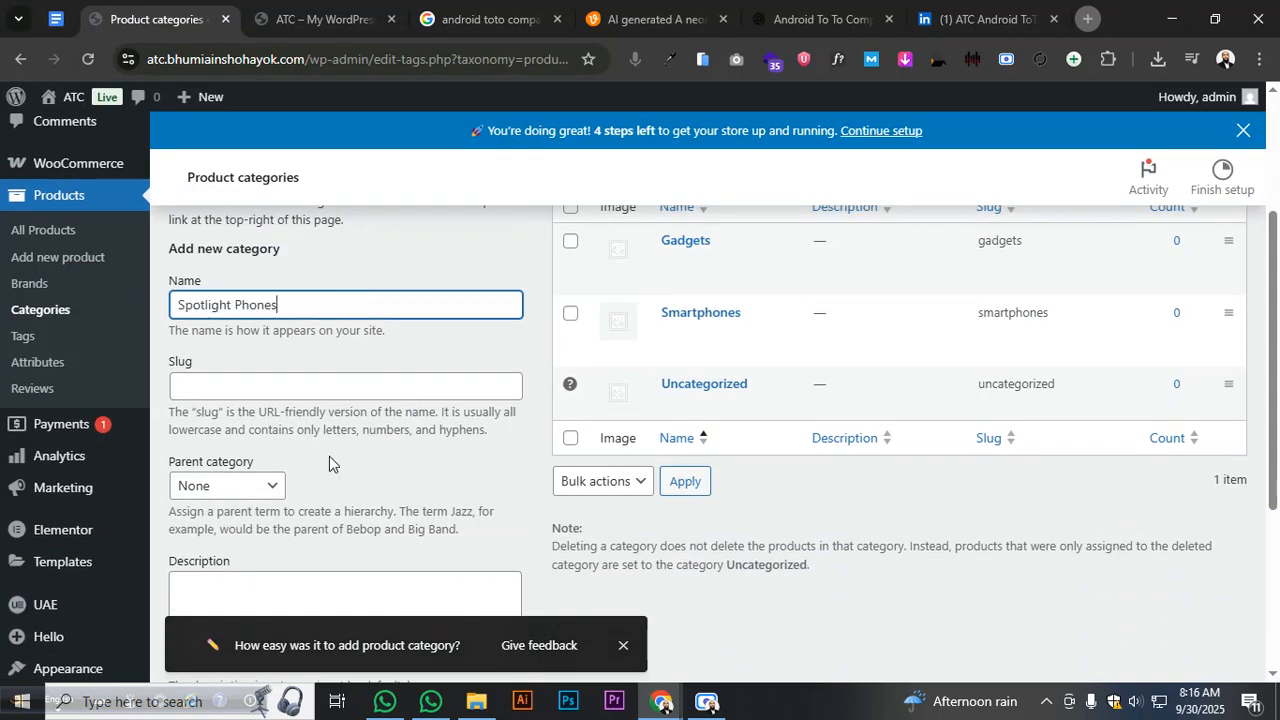
left_click(262, 487)
left_click(250, 565)
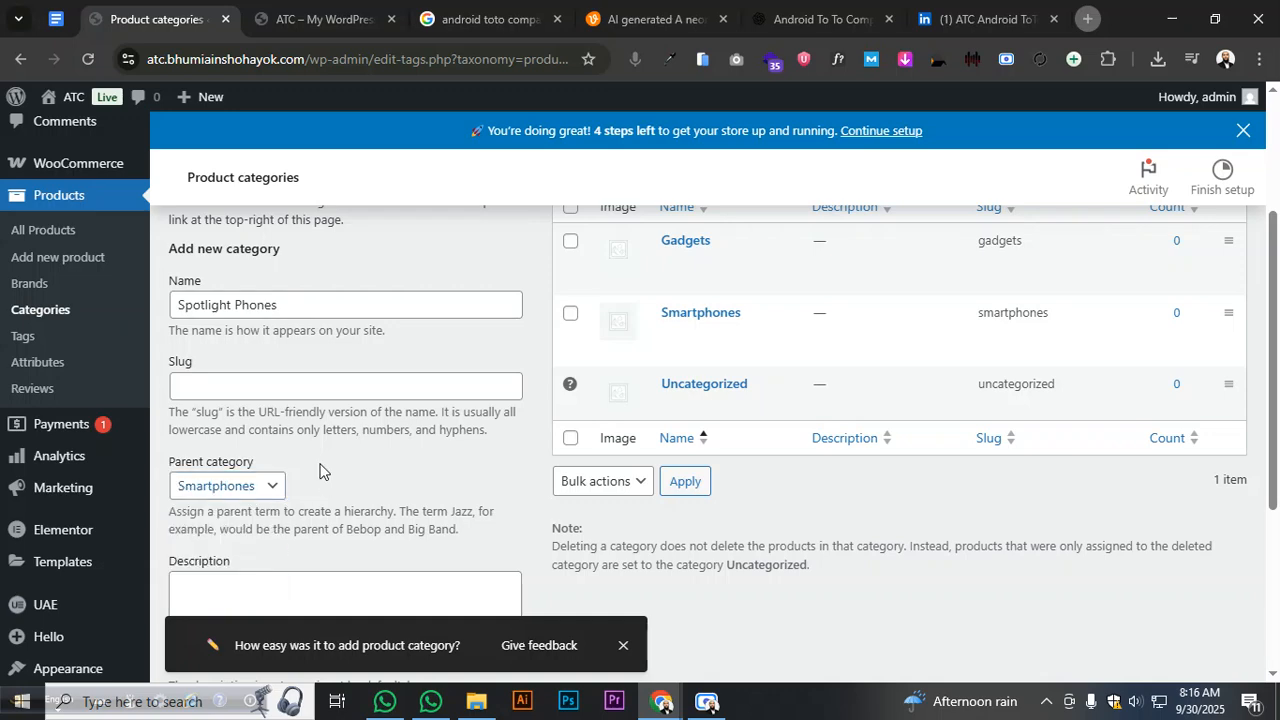
scroll(315, 463, "down", 3)
left_click(252, 594)
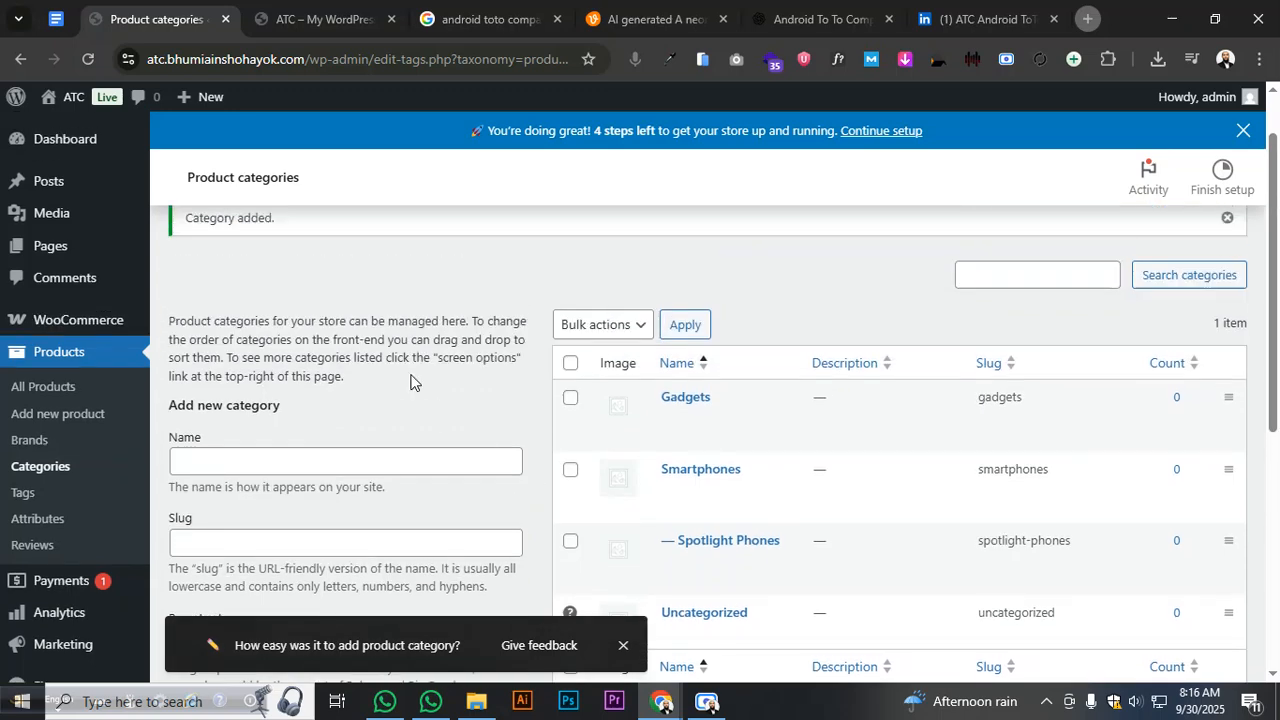
- Add Budget Picks as a subcategory under Smartphones
left_click(60, 20)
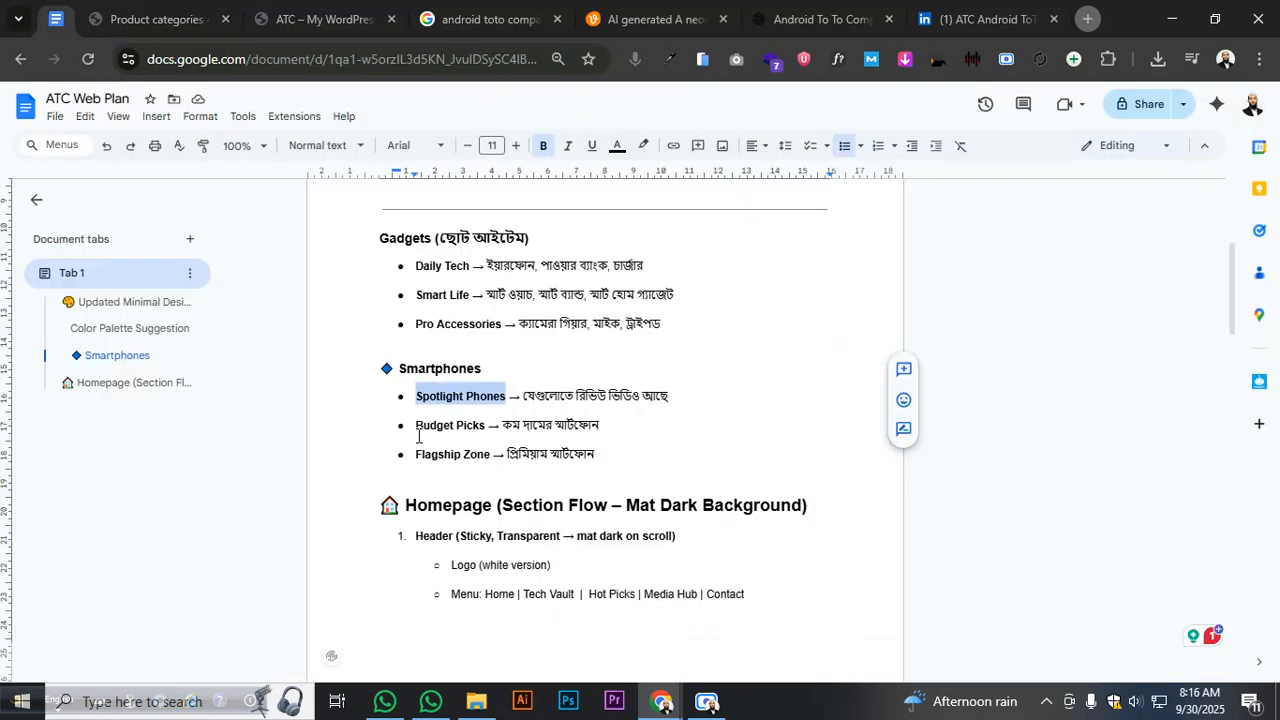
left_click_drag(418, 436, 480, 434)
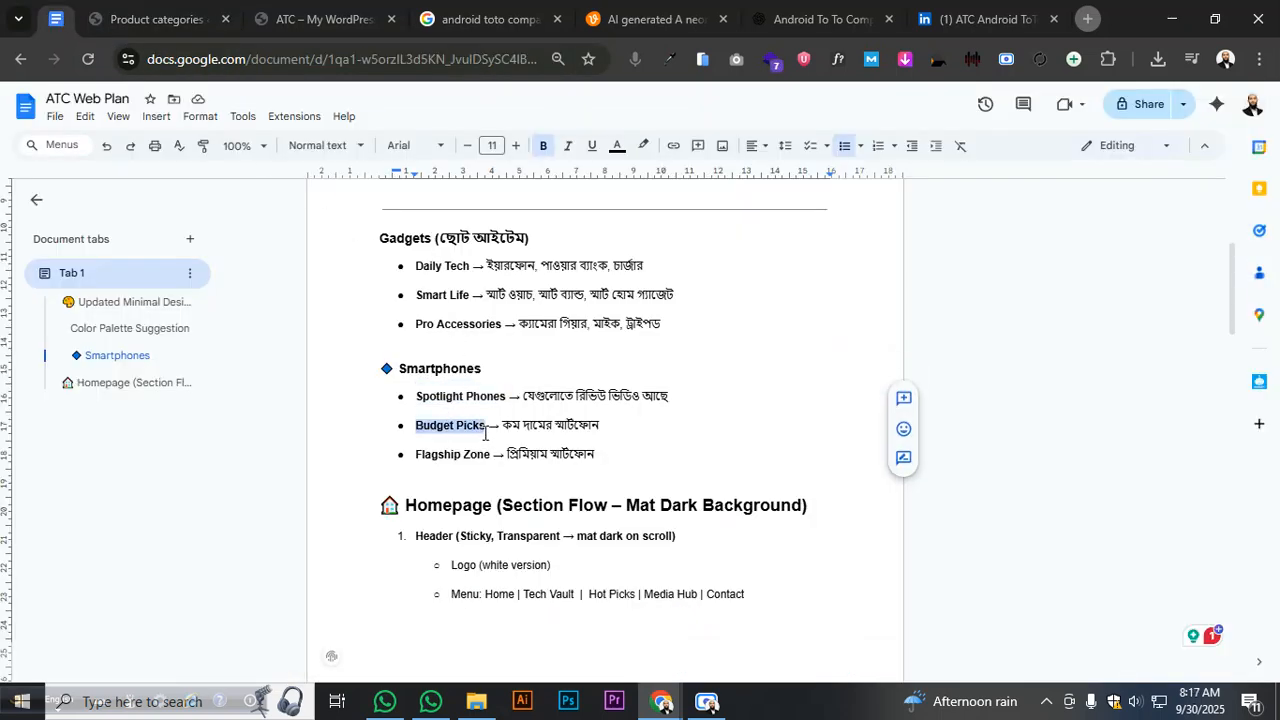
left_click(140, 18)
left_click(298, 457)
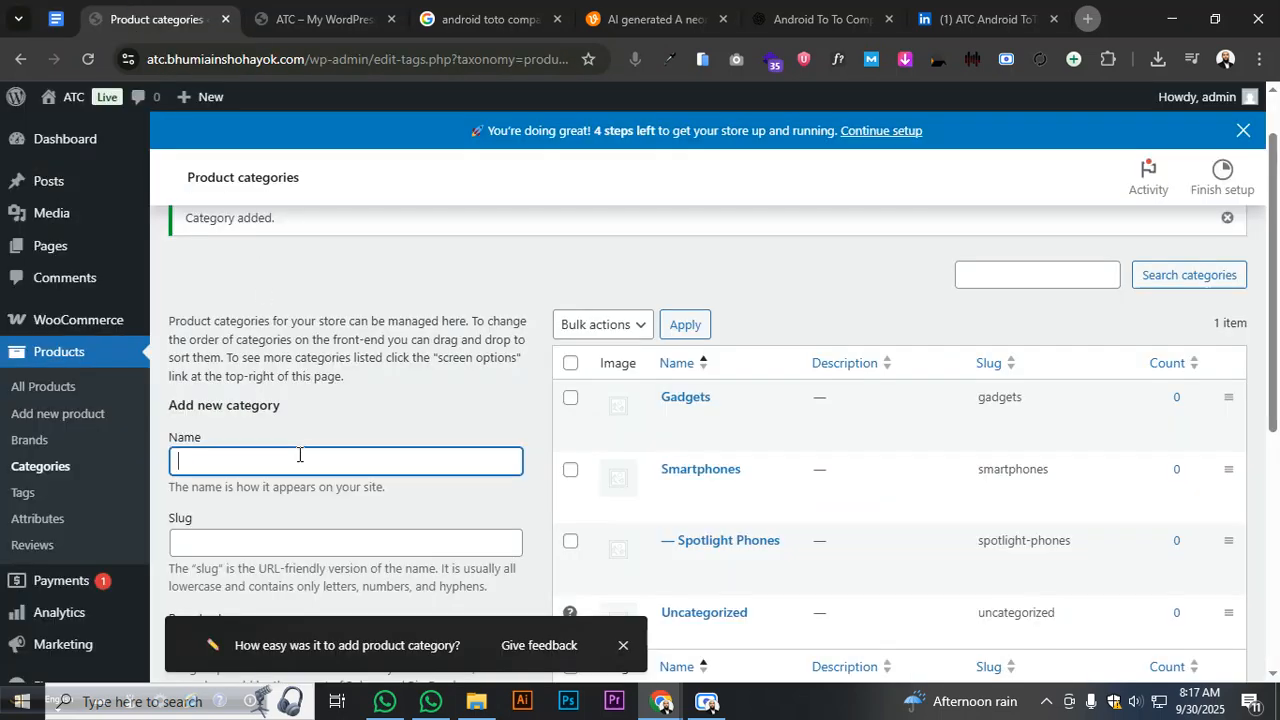
key("ctrl+v")
scroll(322, 408, "down", 5)
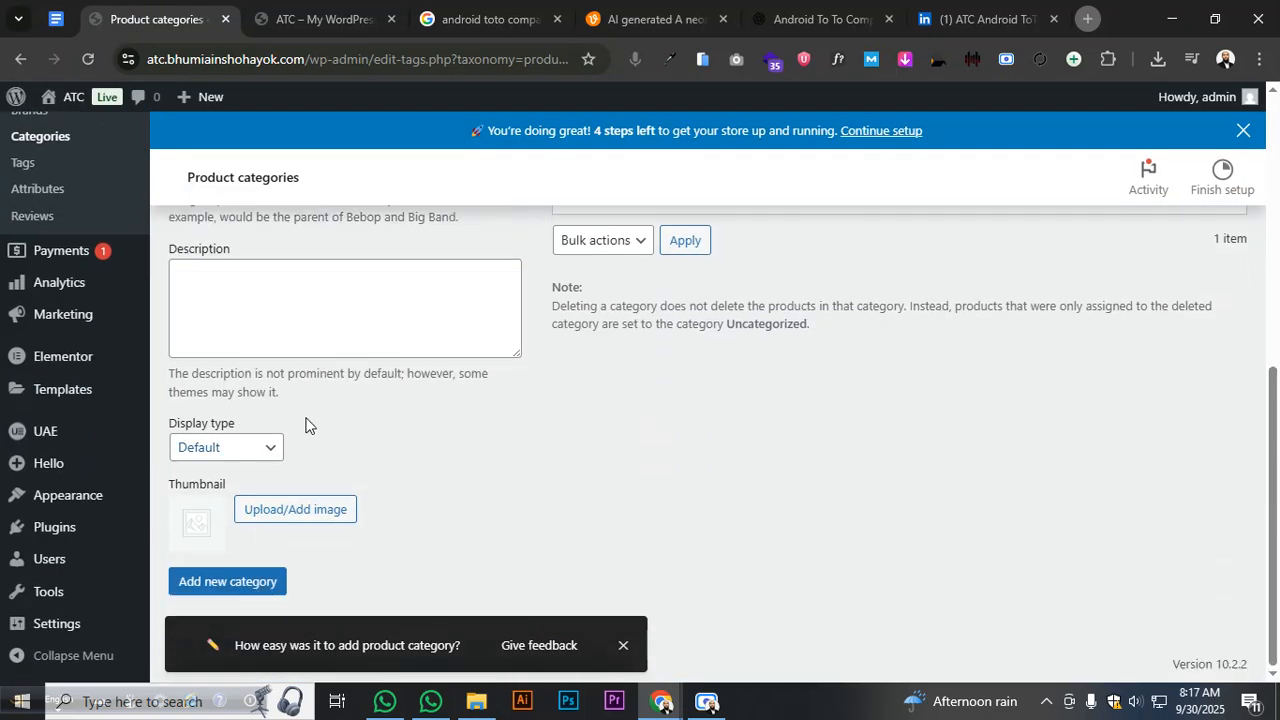
left_click(263, 580)
scroll(522, 453, "up", 3)
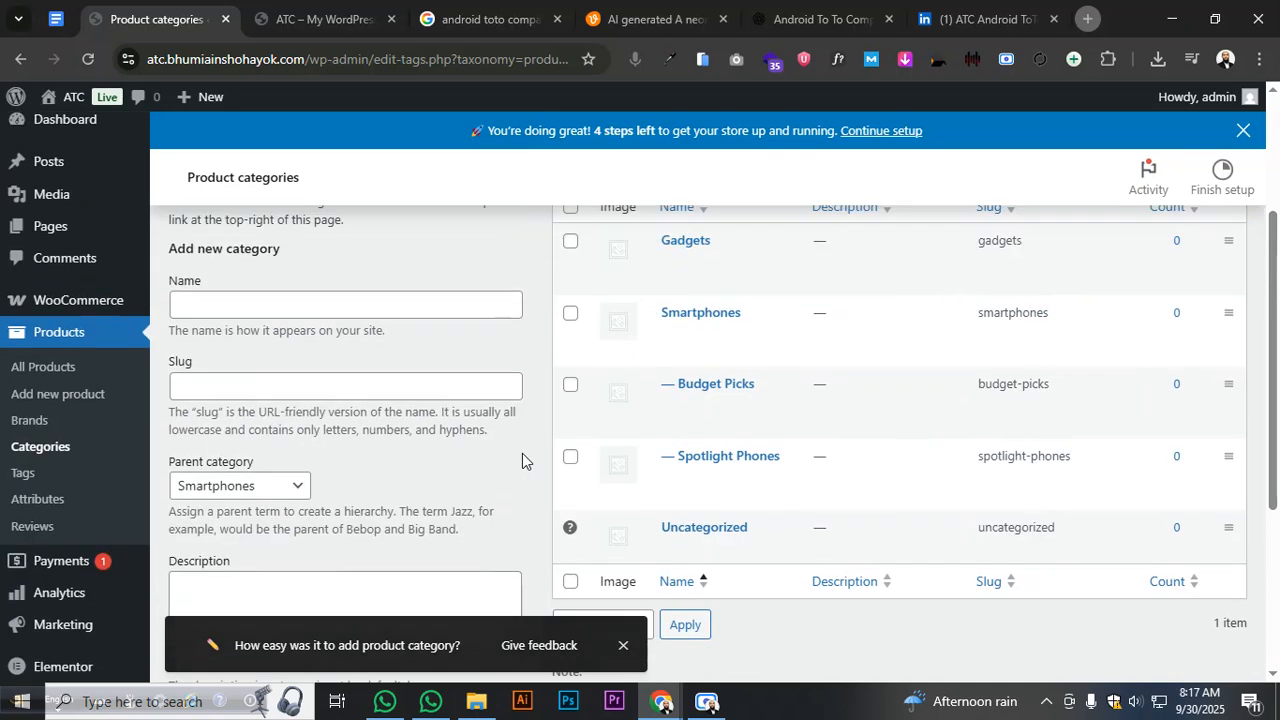
scroll(590, 420, "up", 2)
scroll(640, 390, "down", 4)
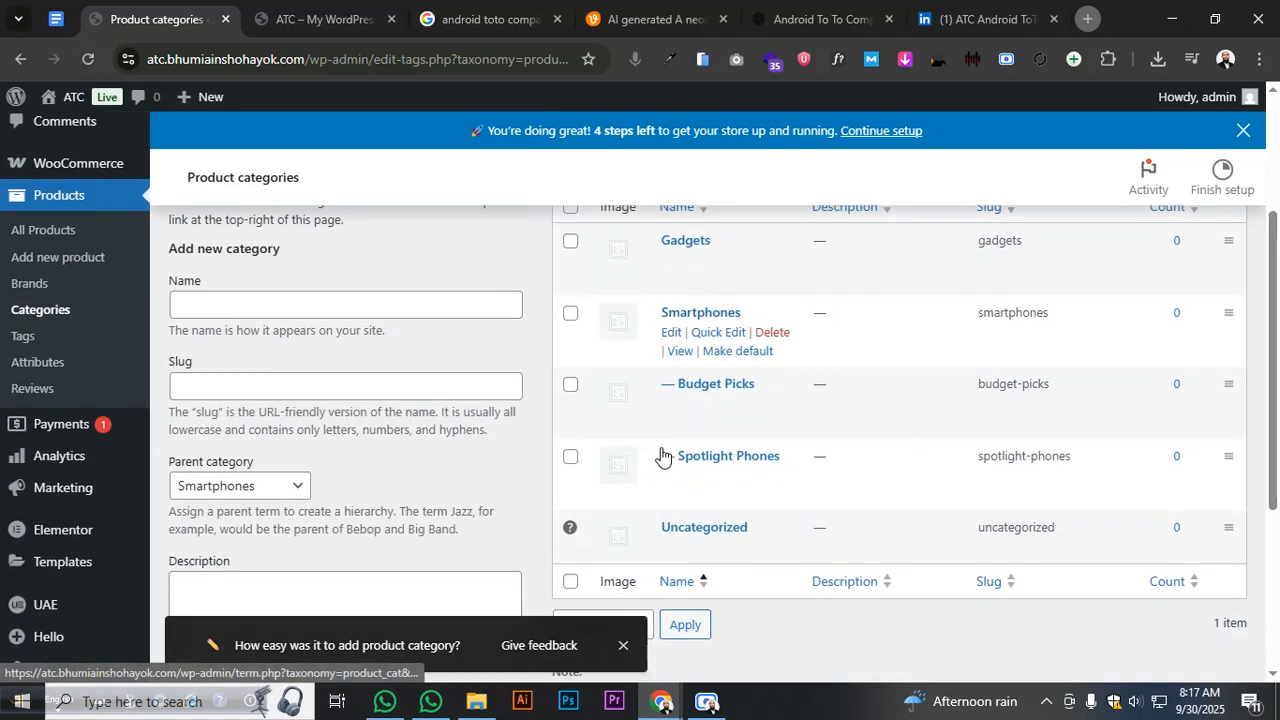
scroll(655, 360, "up", 2)
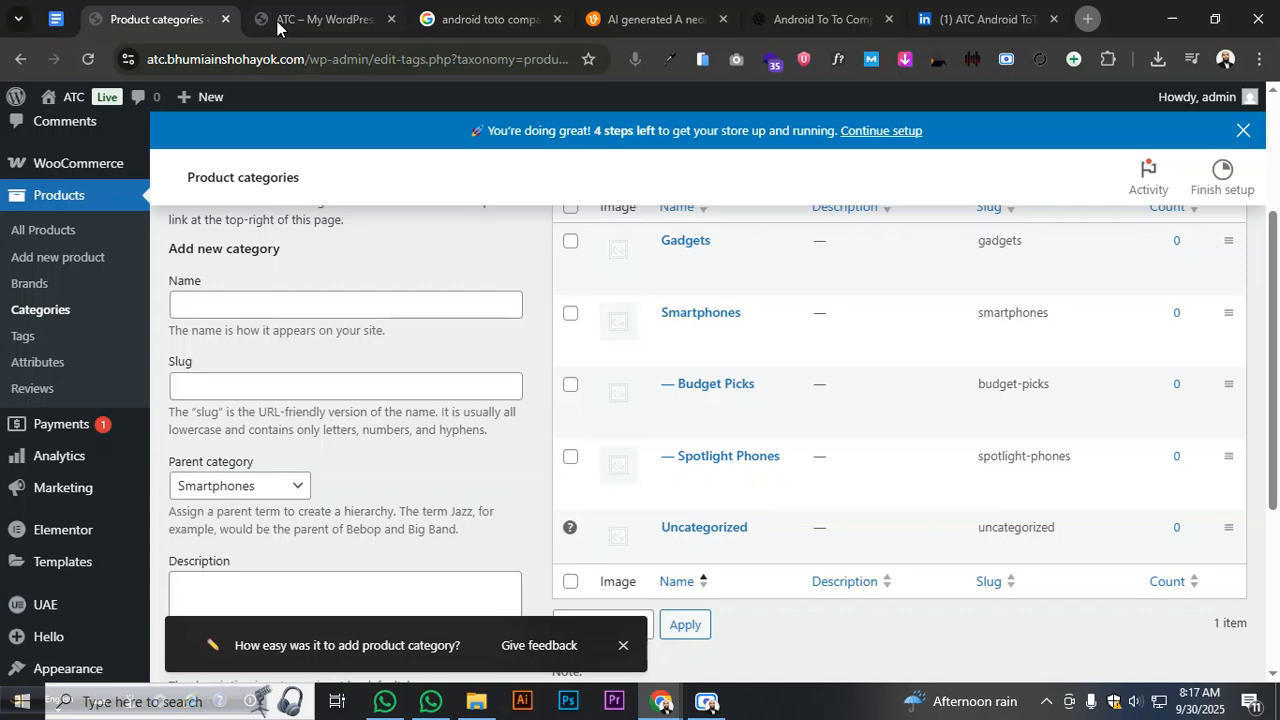
- Add Flagship Zone as a subcategory under Smartphones
left_click(57, 18)
left_click_drag(417, 456, 487, 458)
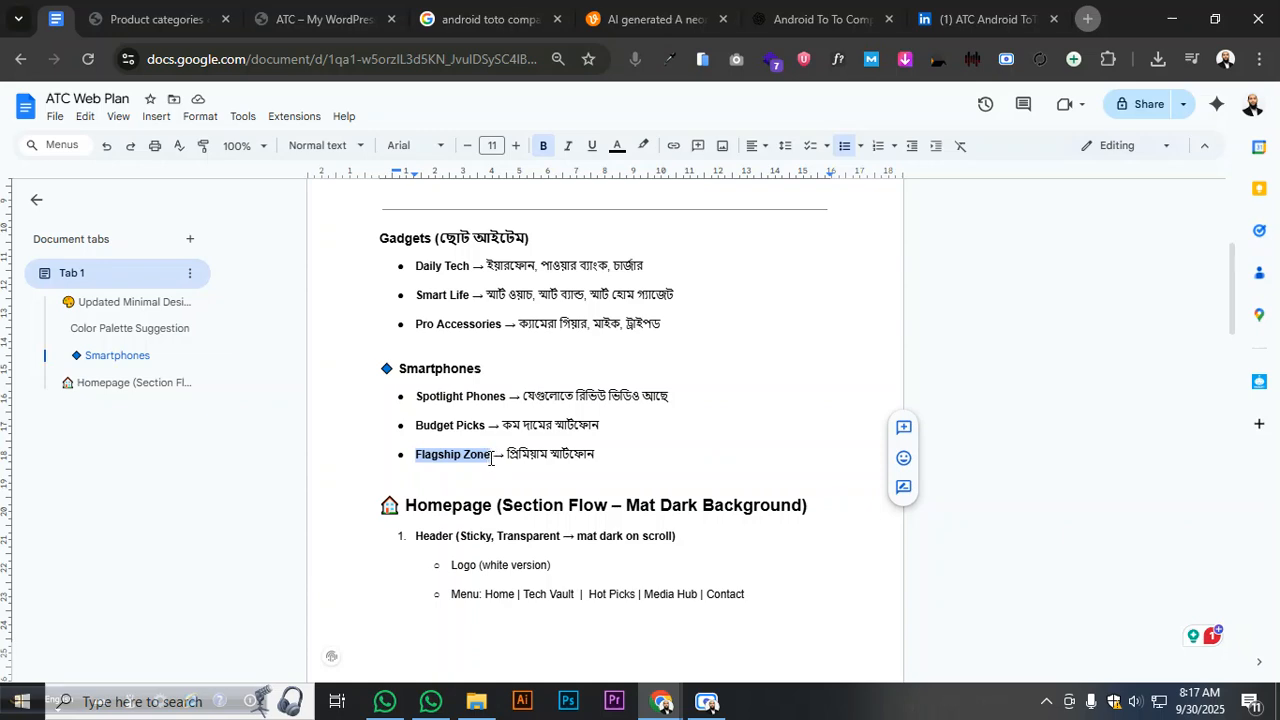
left_click(134, 20)
left_click(204, 292)
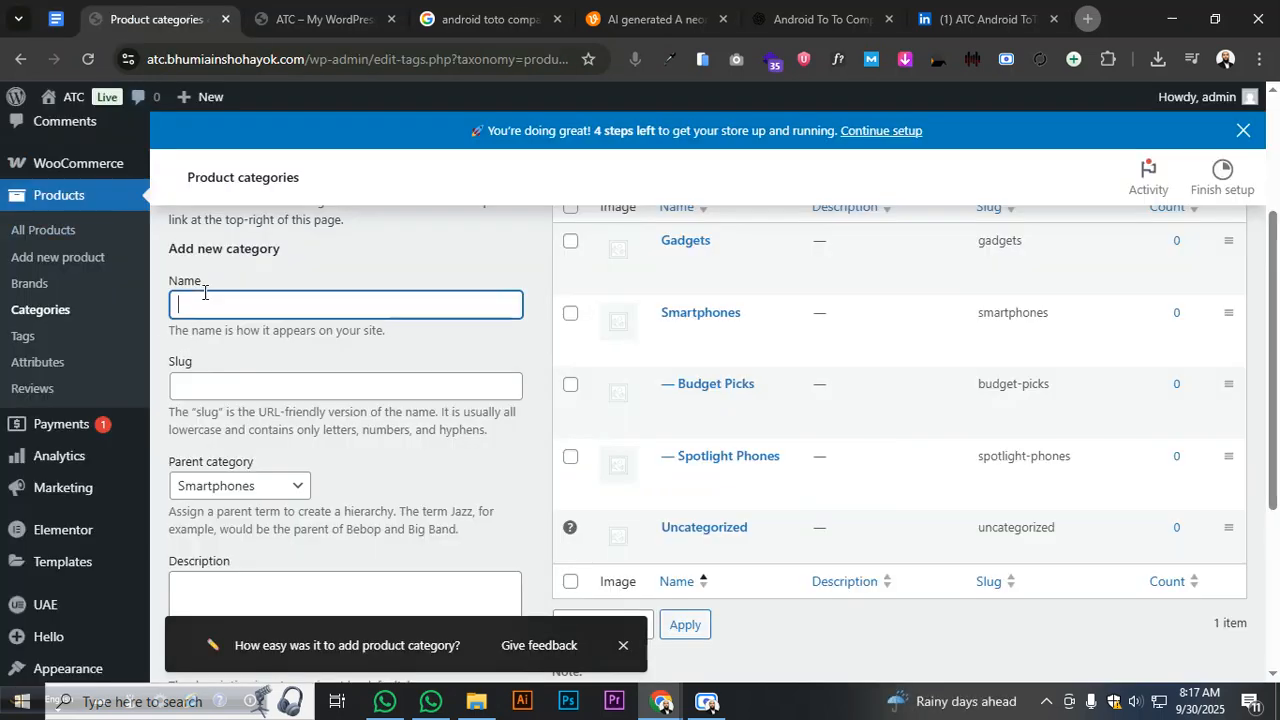
type("Flagship Zone")
left_click(257, 335)
scroll(289, 449, "down", 4)
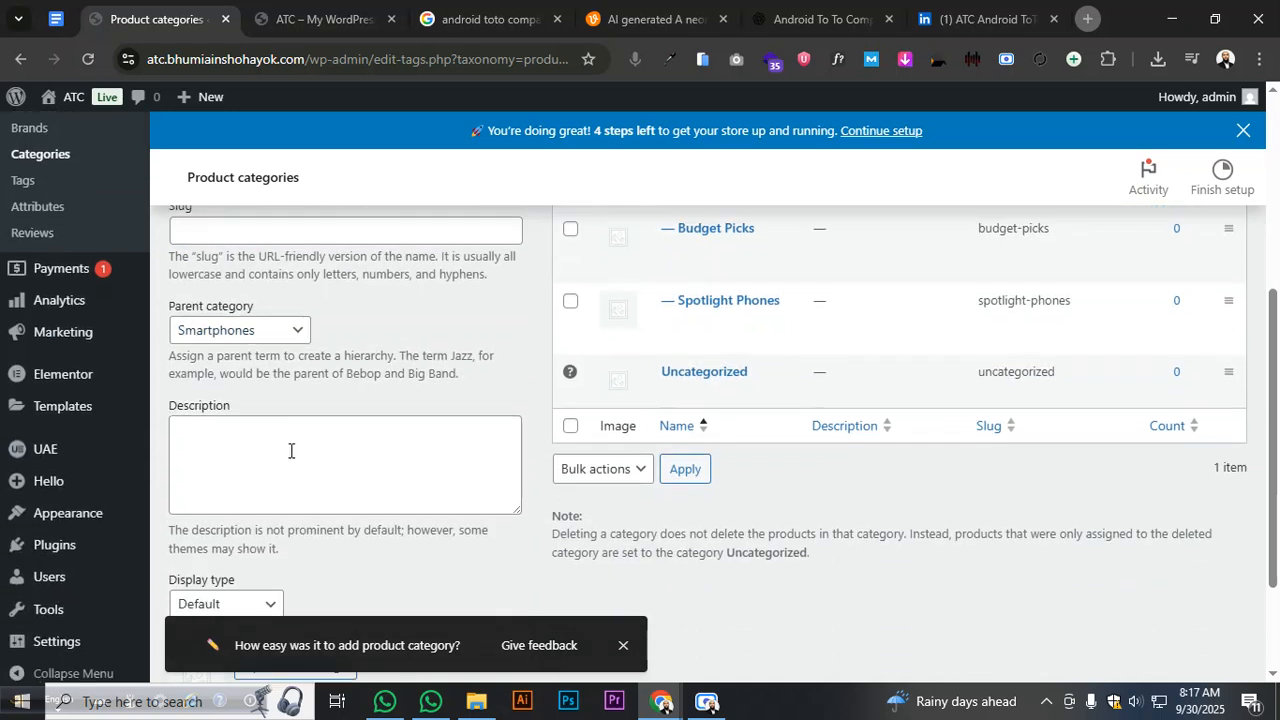
left_click(262, 582)
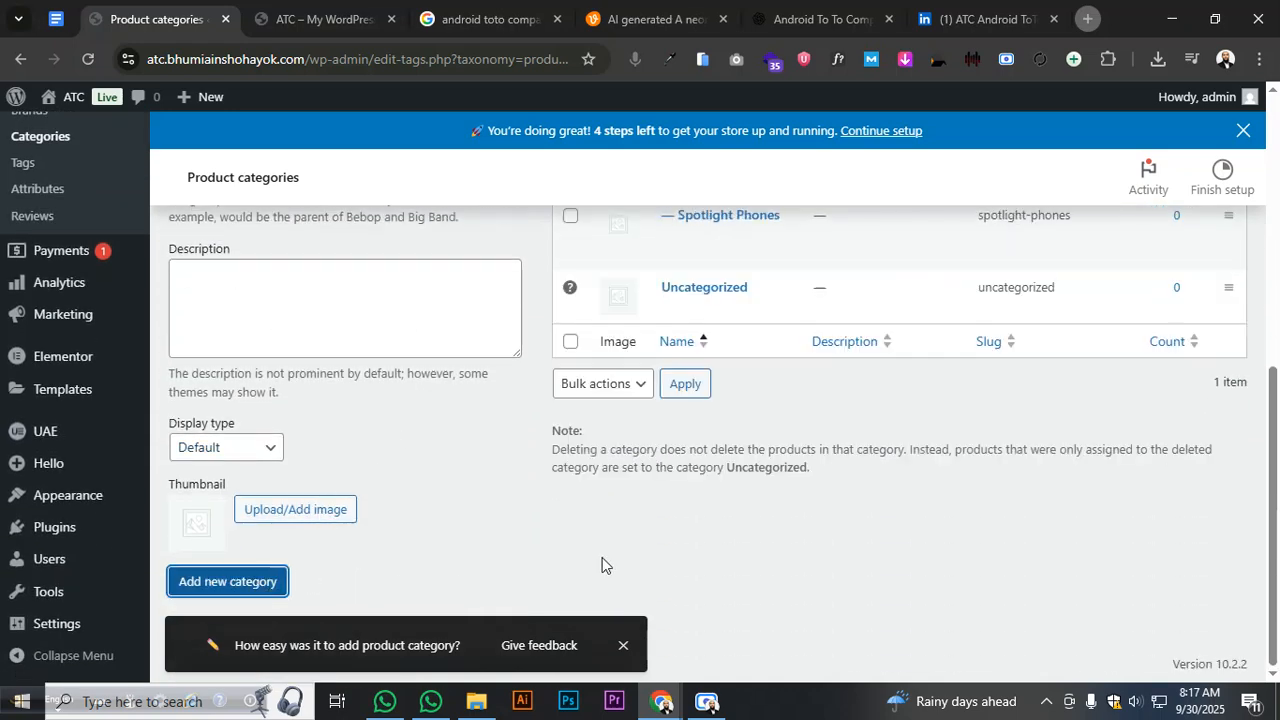
scroll(605, 563, "up", 3)
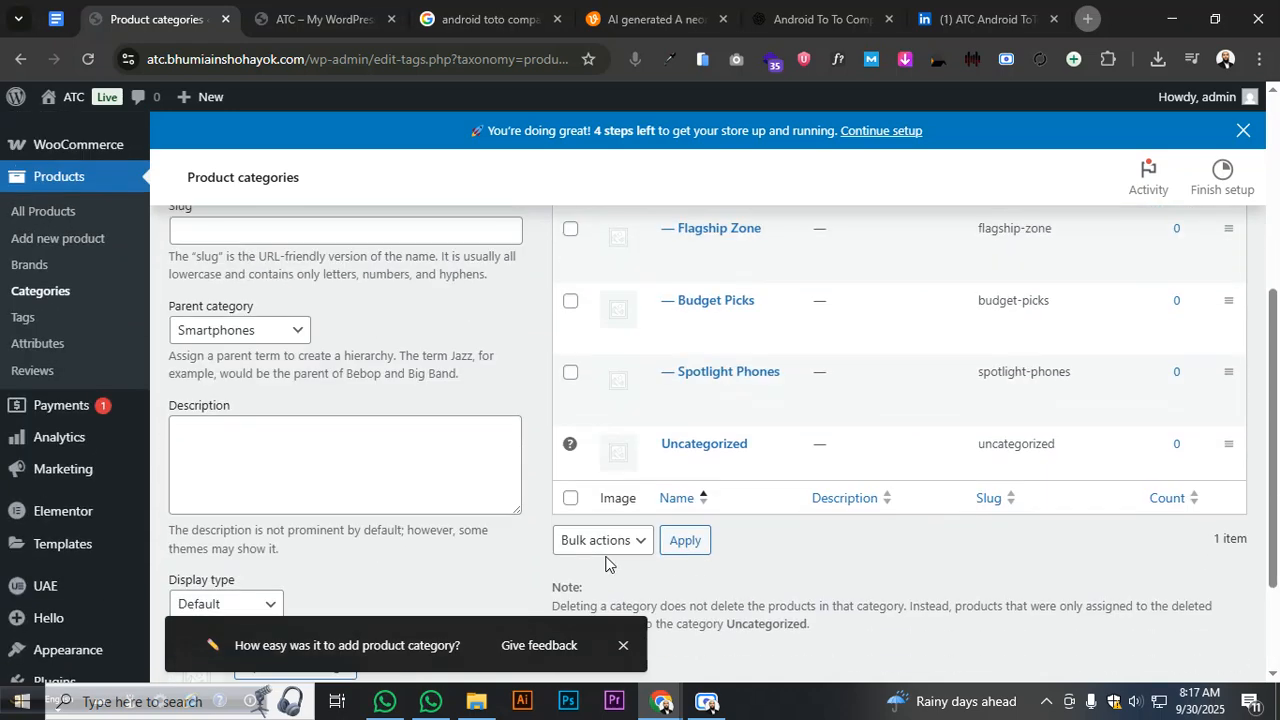
left_click(60, 22)
- Copy Daily Tech from the plan and add it as a category under Gadgets
left_click_drag(415, 268, 468, 266)
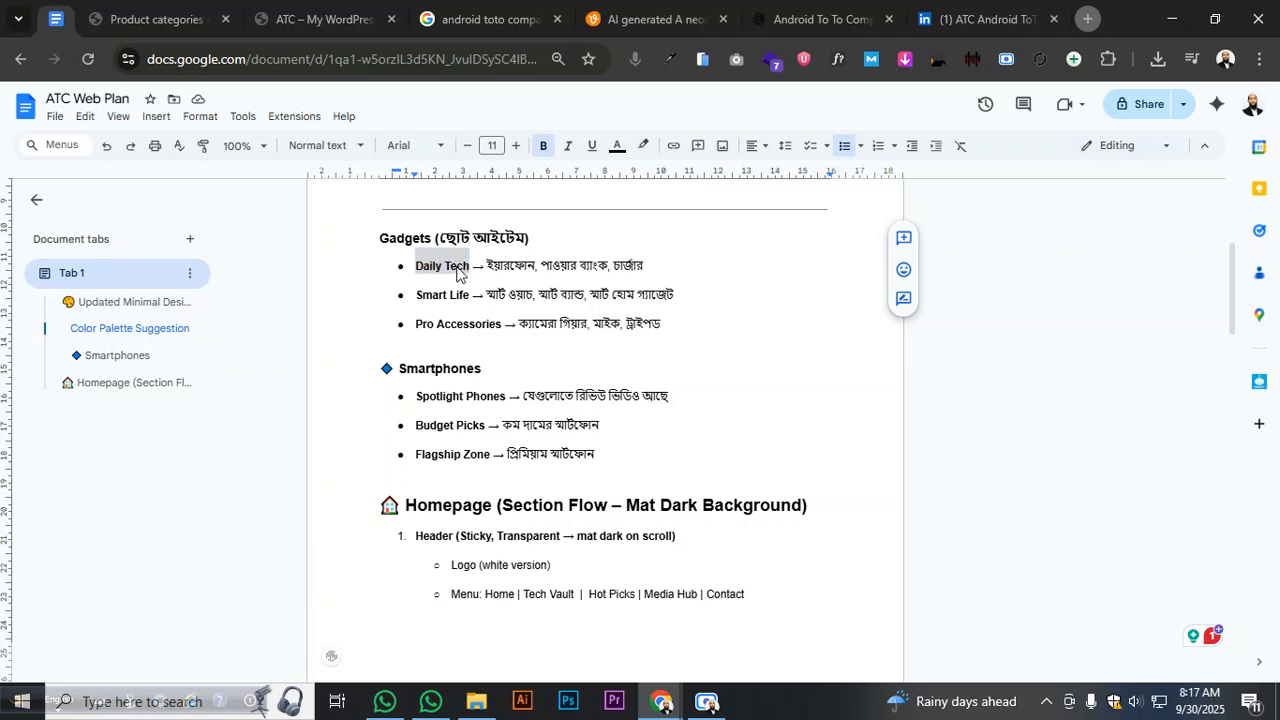
right_click(457, 272)
left_click(500, 303)
left_click(163, 17)
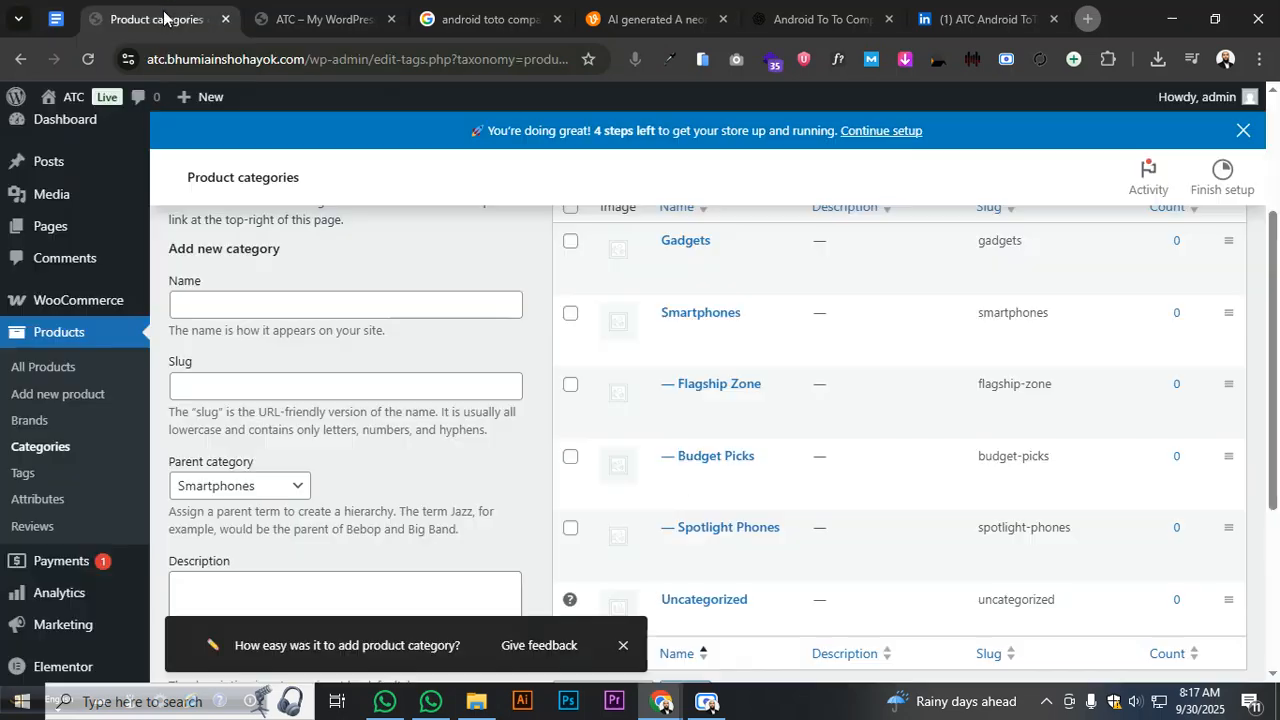
left_click(249, 313)
key("ctrl+v")
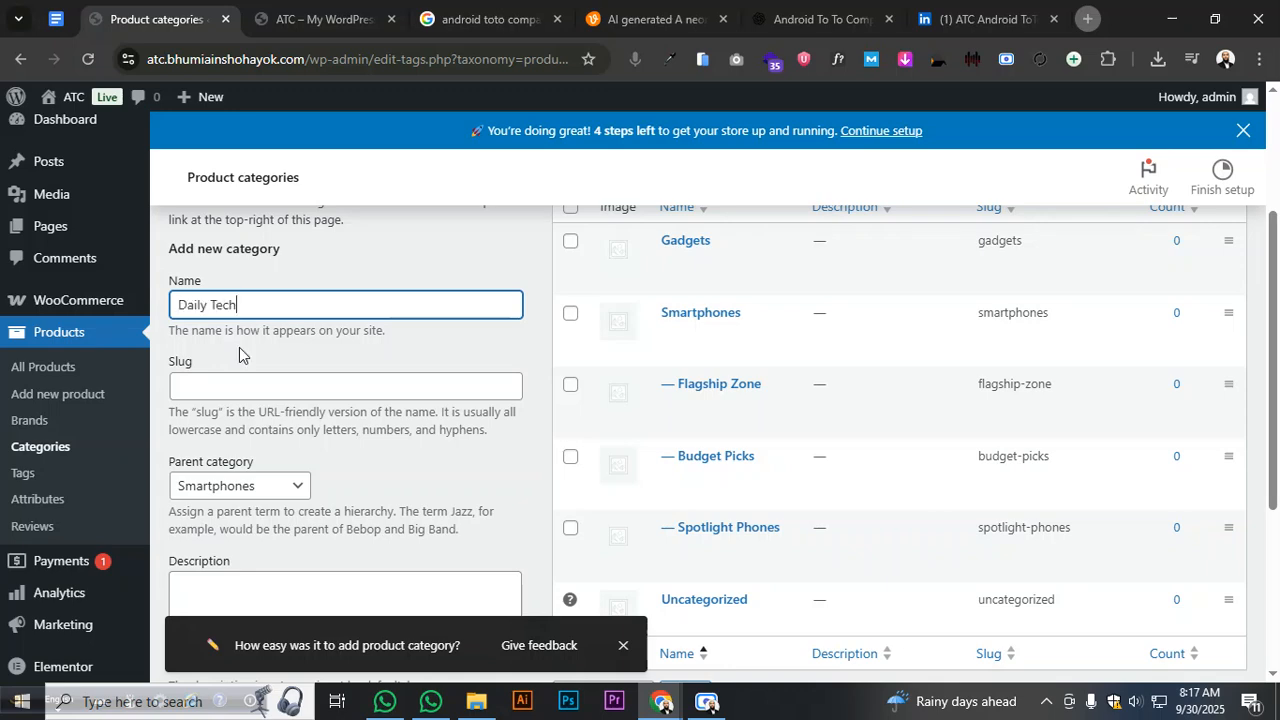
scroll(237, 346, "down", 3)
scroll(232, 336, "up", 2)
left_click(231, 335)
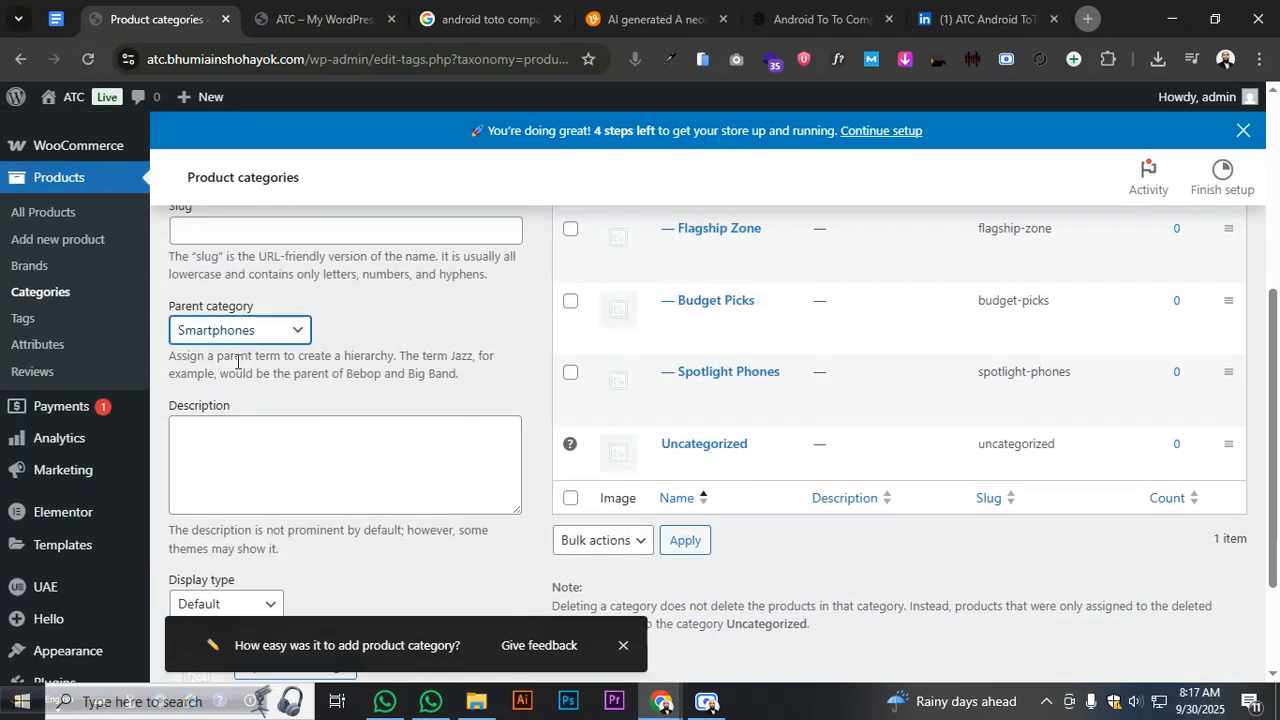
left_click(235, 381)
scroll(230, 398, "down", 2)
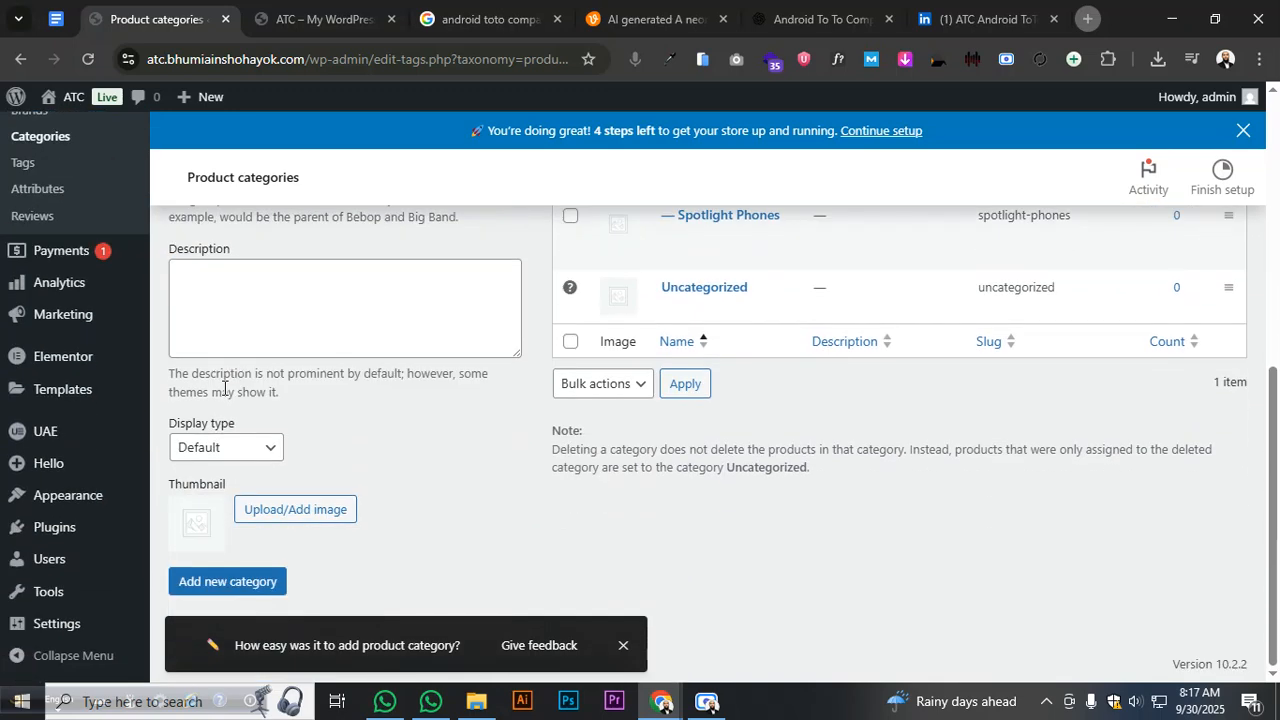
left_click(226, 581)
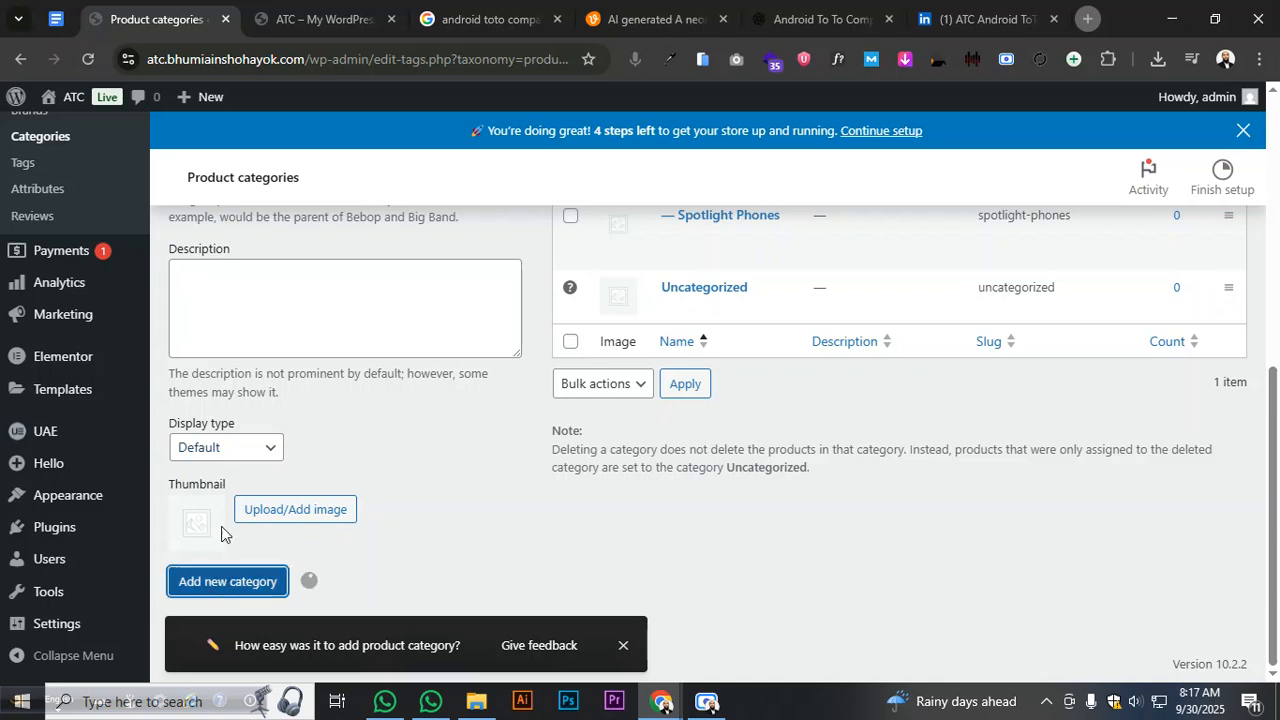
- Copy Smart Life from the plan and add it as a Gadgets subcategory
left_click(62, 30)
left_click_drag(415, 298, 469, 302)
right_click(452, 293)
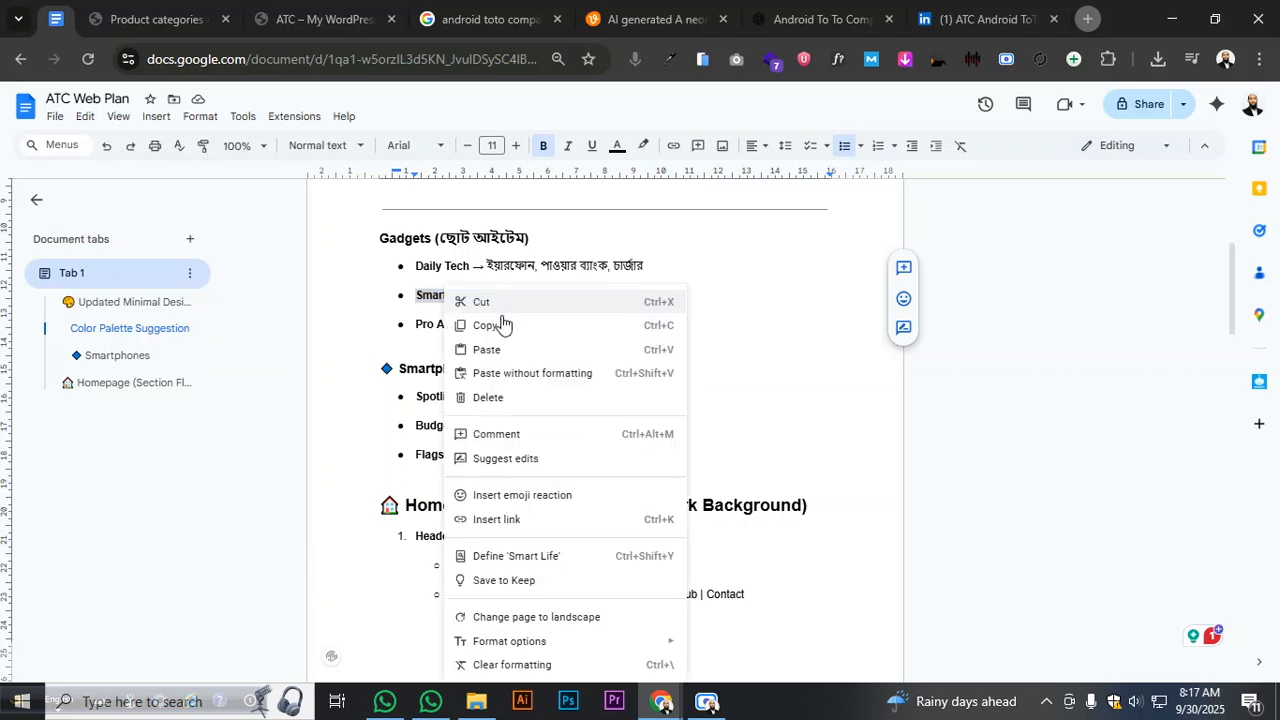
left_click(500, 326)
left_click(170, 24)
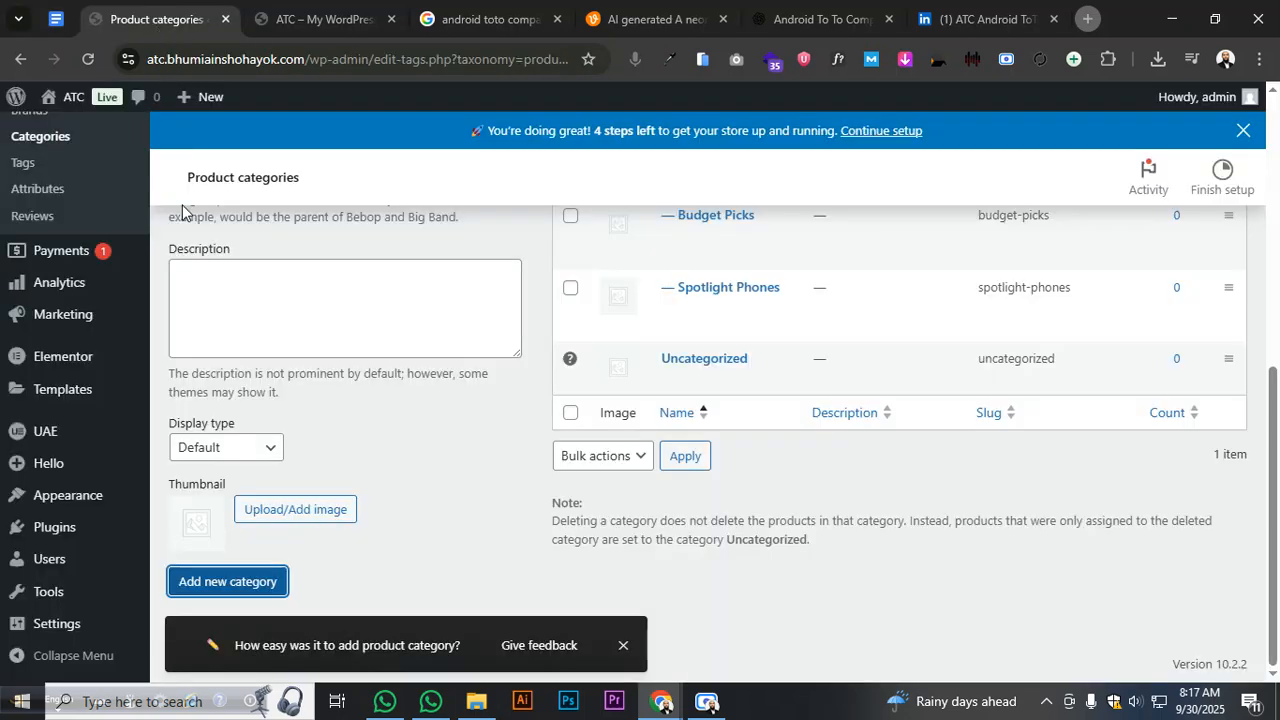
scroll(225, 308, "up", 3)
left_click(221, 303)
key("ctrl+v")
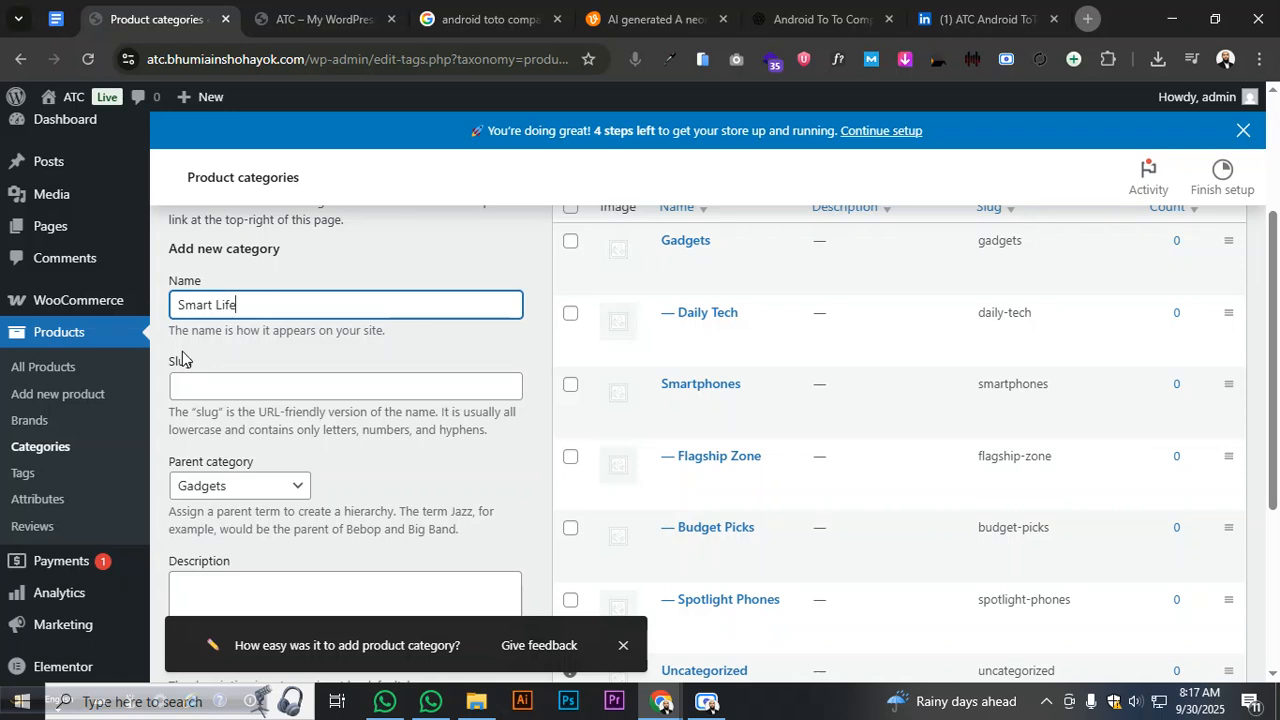
scroll(185, 355, "down", 3)
left_click(230, 570)
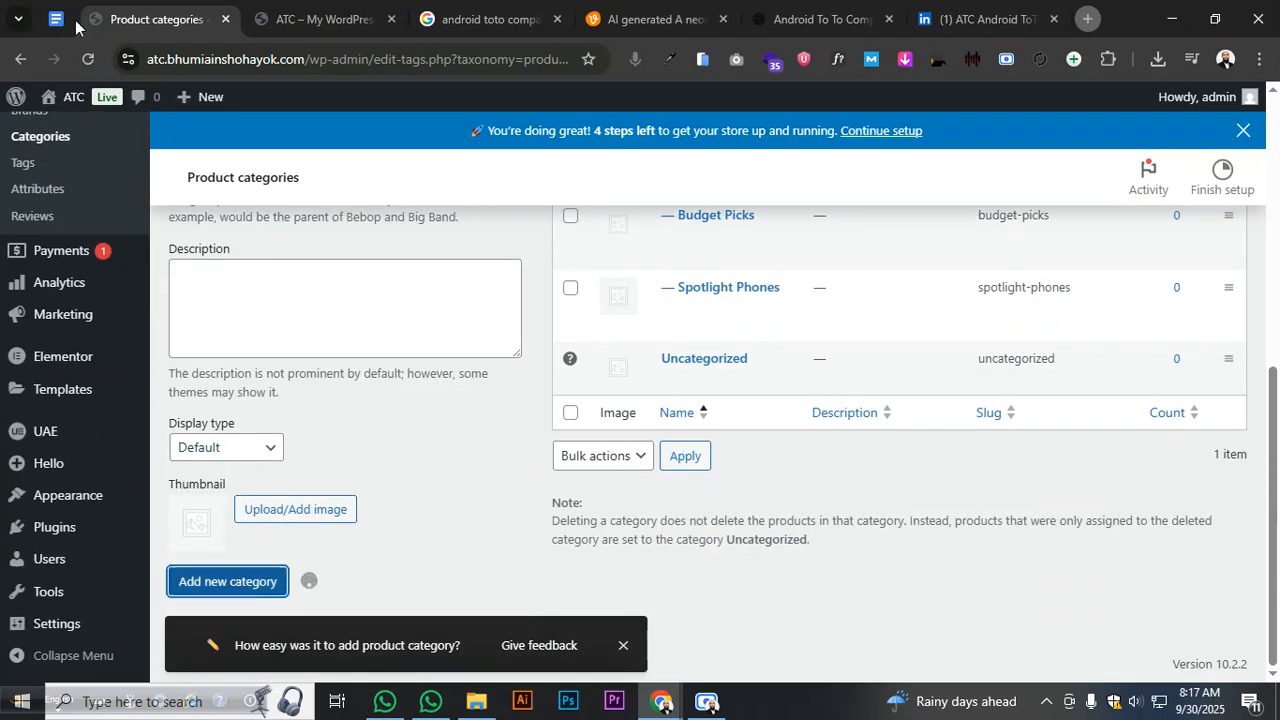
- Copy Pro Accessories from the plan and add it as a Gadgets subcategory
left_click(80, 26)
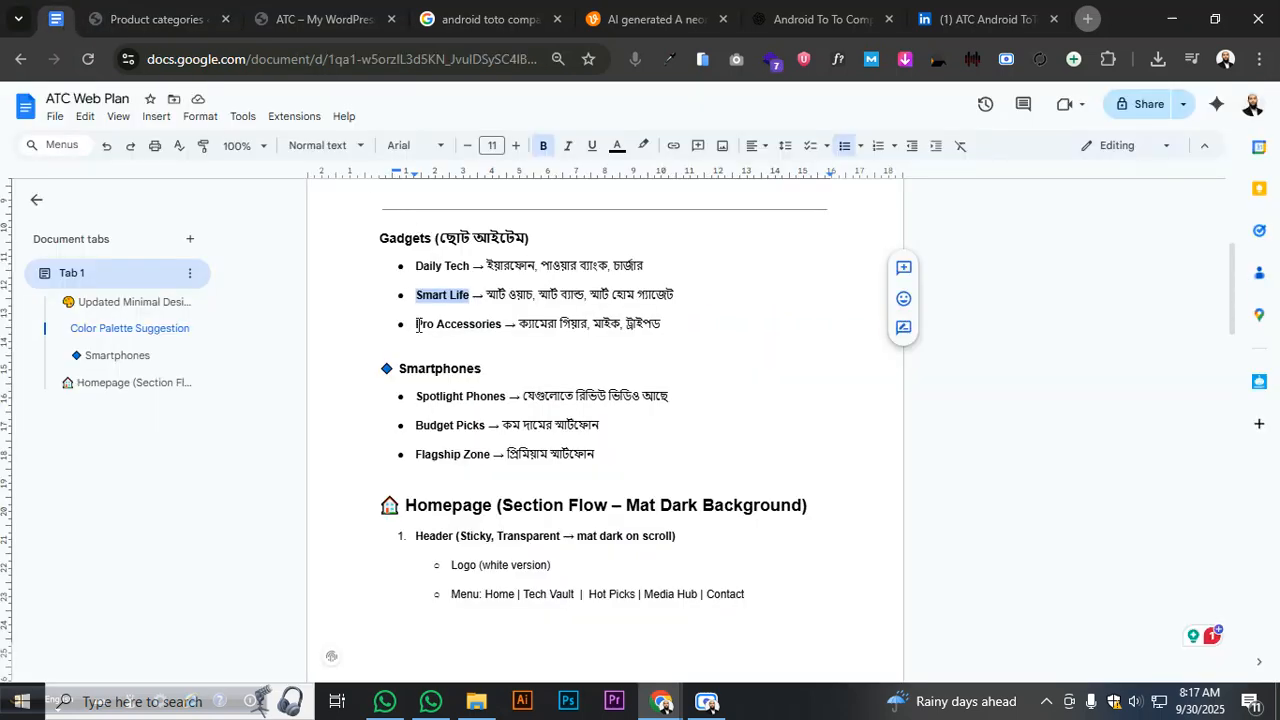
left_click_drag(417, 326, 494, 332)
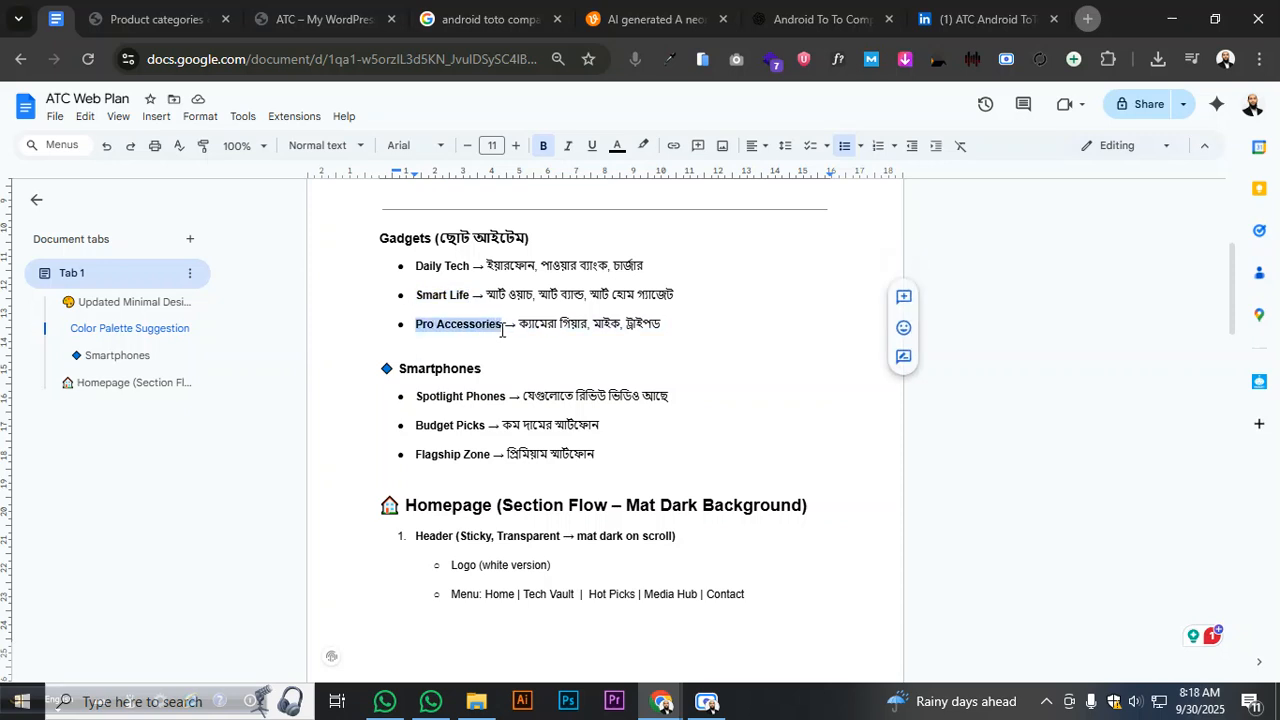
right_click(481, 324)
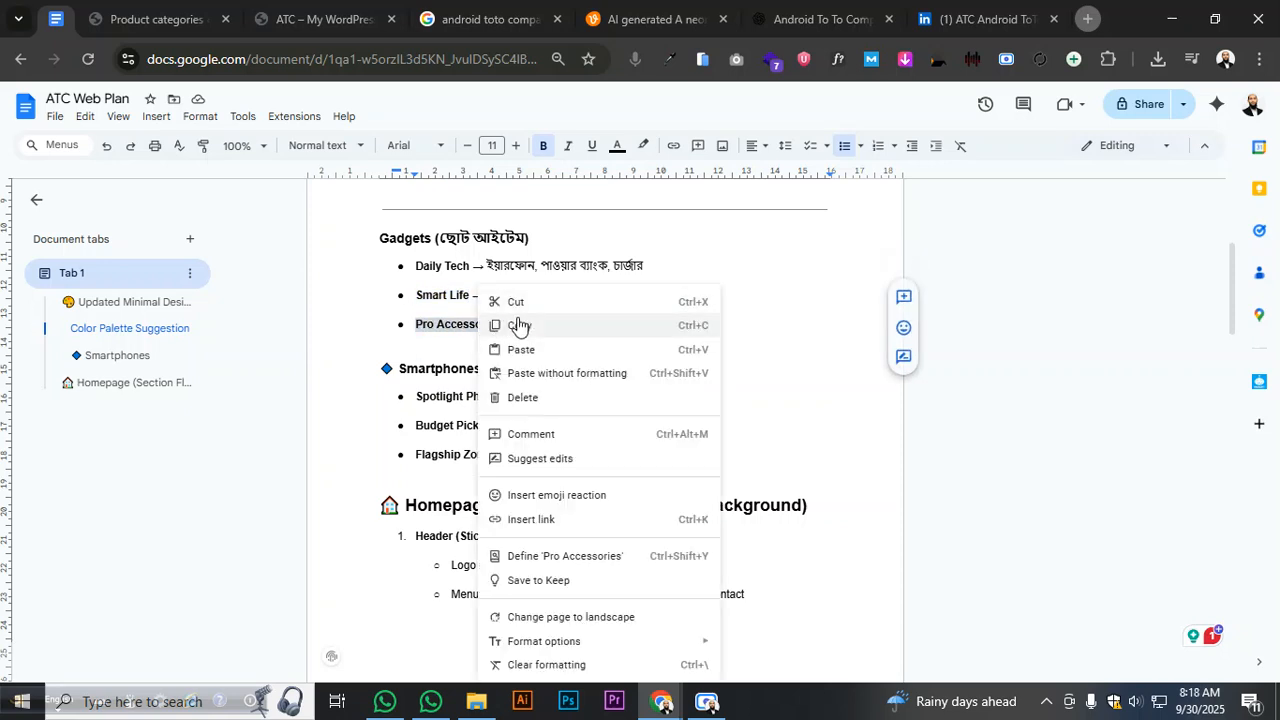
left_click(517, 327)
left_click(165, 8)
scroll(263, 286, "up", 5)
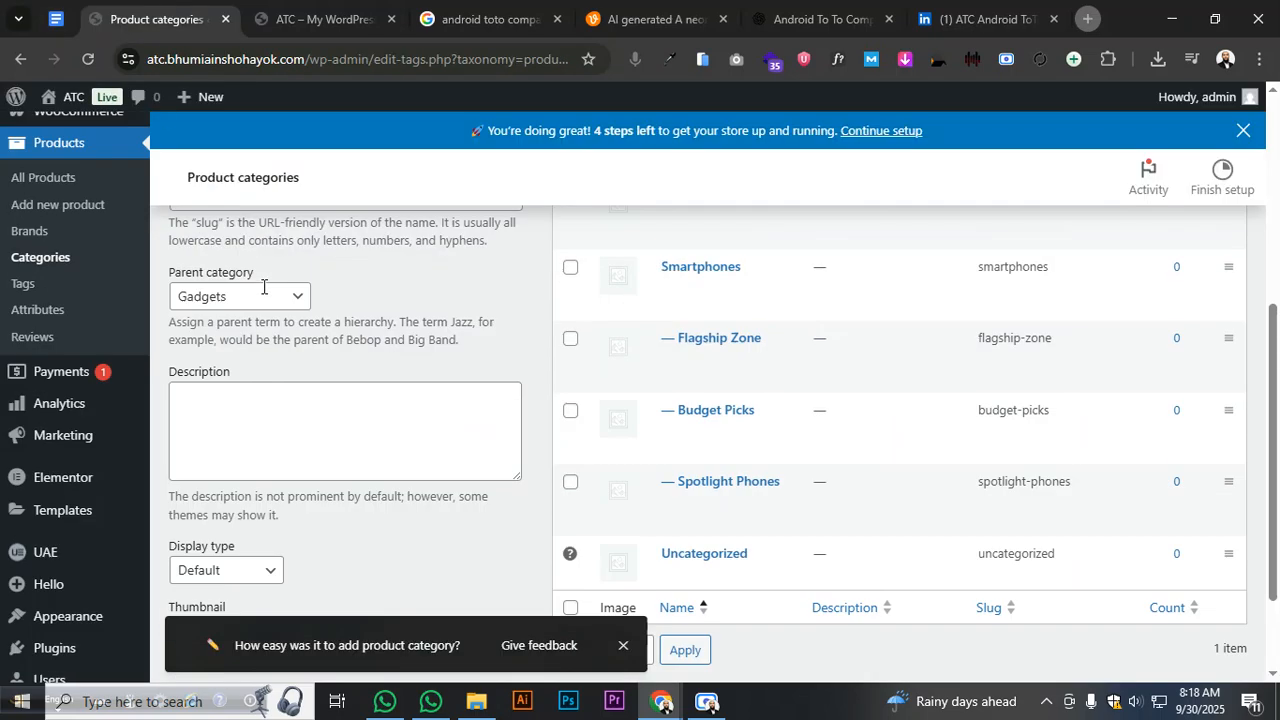
left_click(260, 305)
key("ctrl+v")
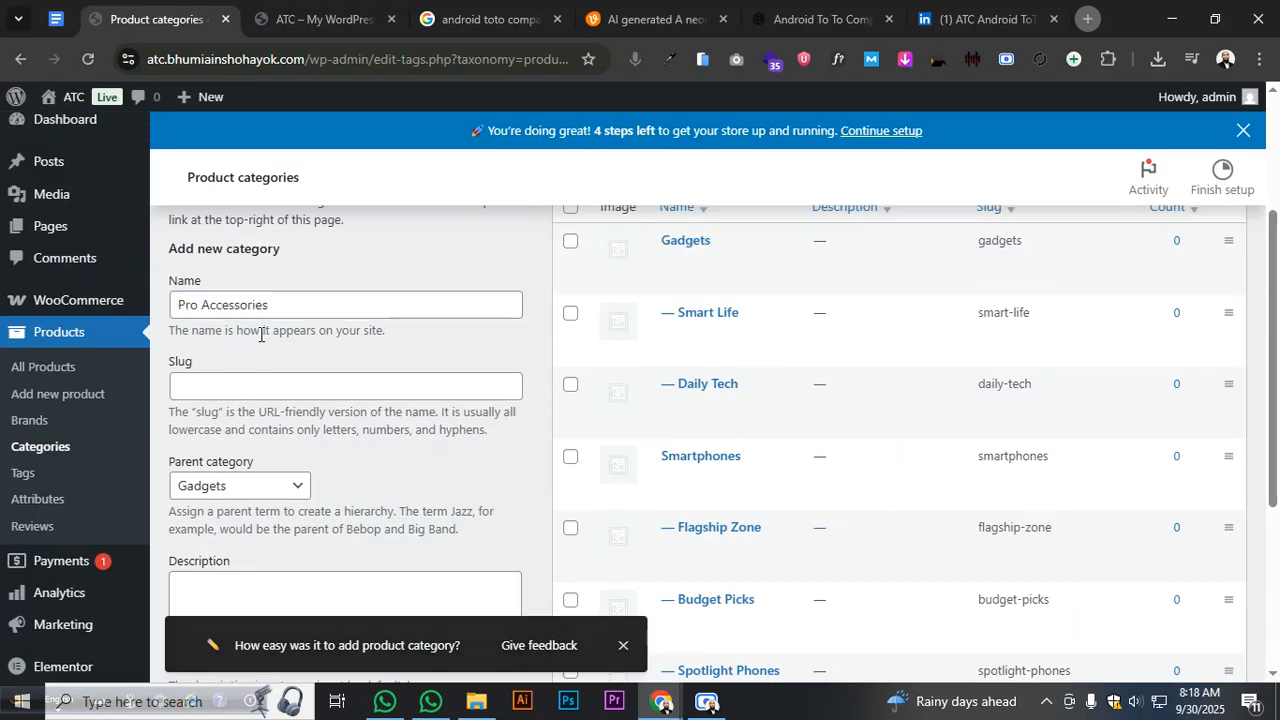
scroll(263, 331, "down", 3)
left_click(263, 578)
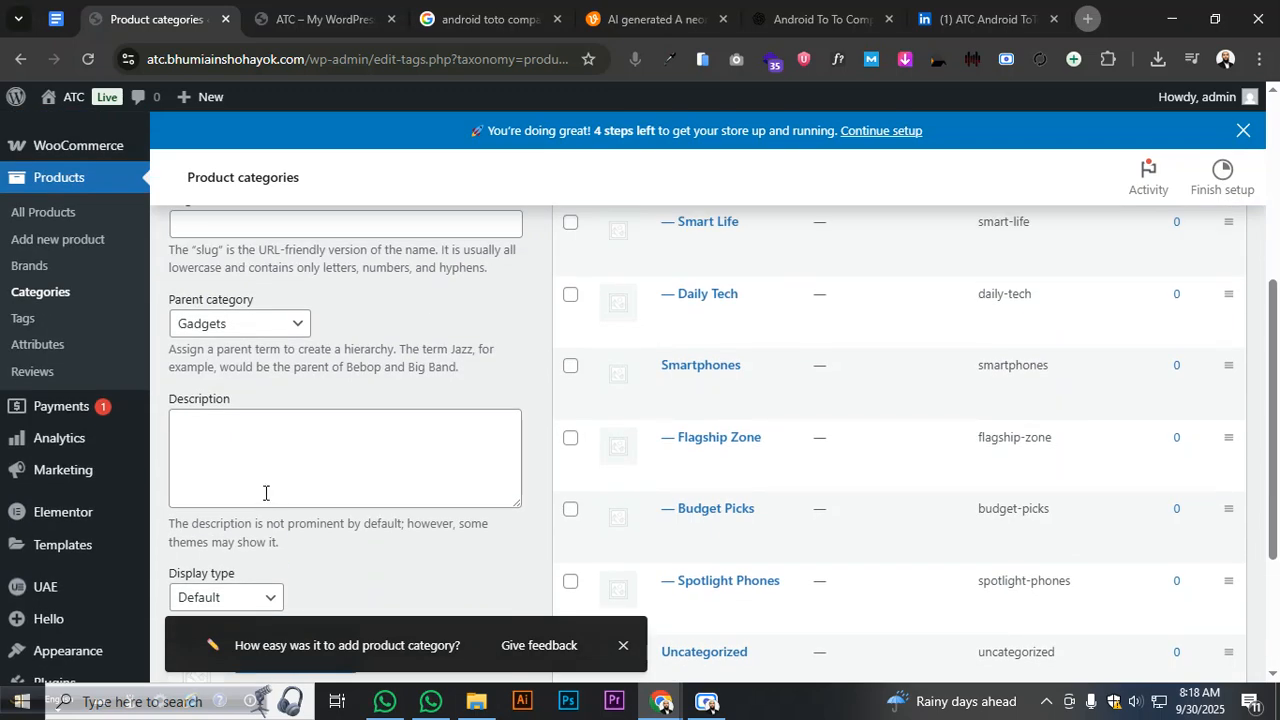
scroll(270, 510, "down", 2)
scroll(277, 503, "up", 3)
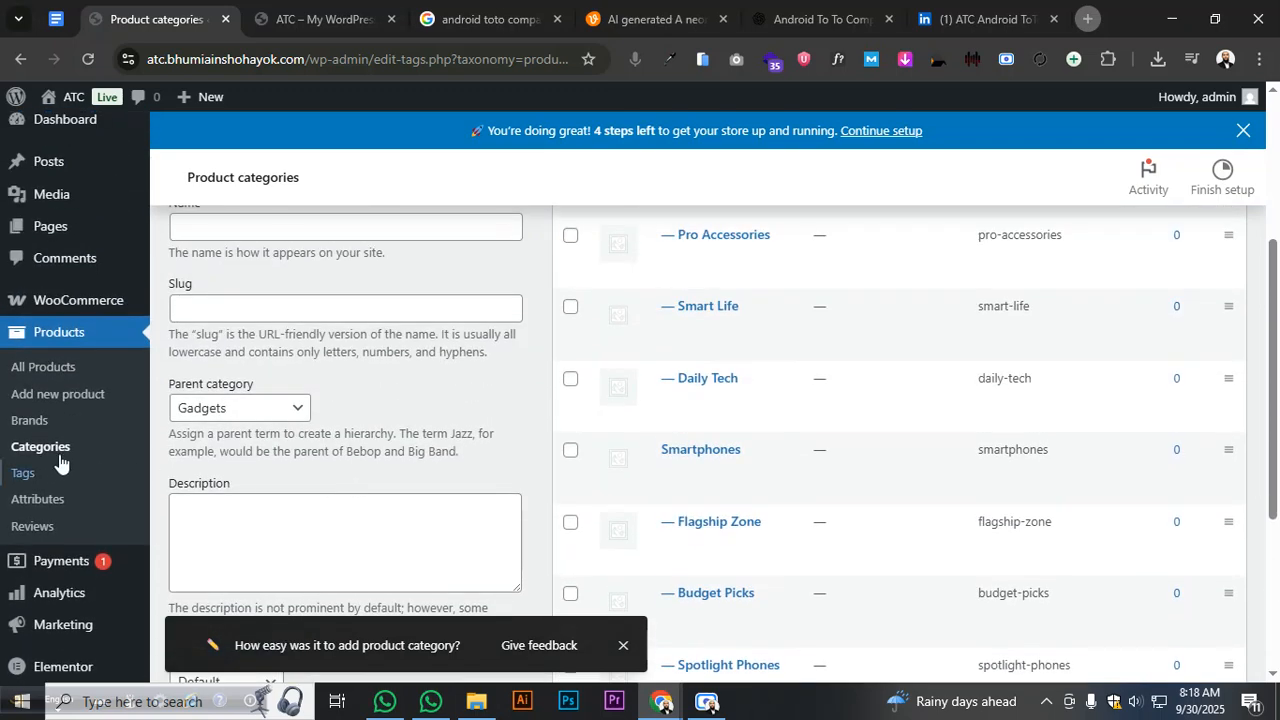
scroll(60, 462, "down", 3)
- Create a new navigation menu named Main Menu
mouse_move(80, 502)
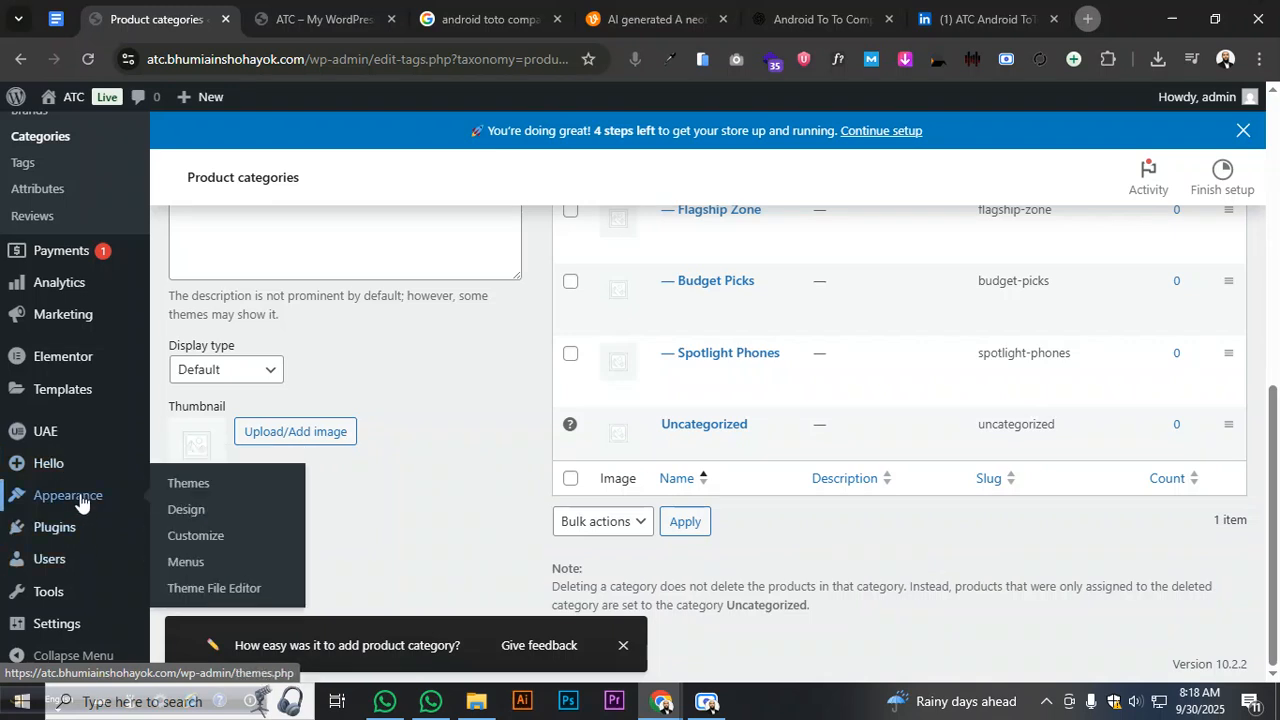
left_click(206, 562)
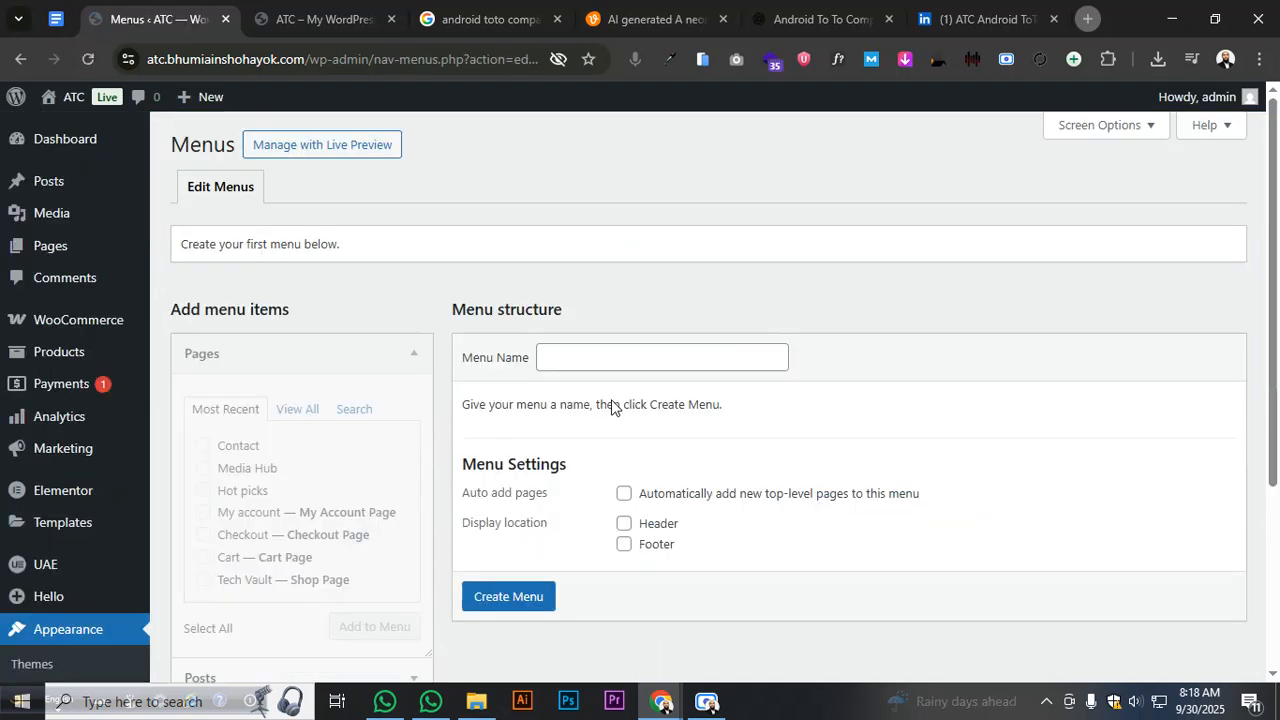
left_click(610, 350)
left_click(690, 437)
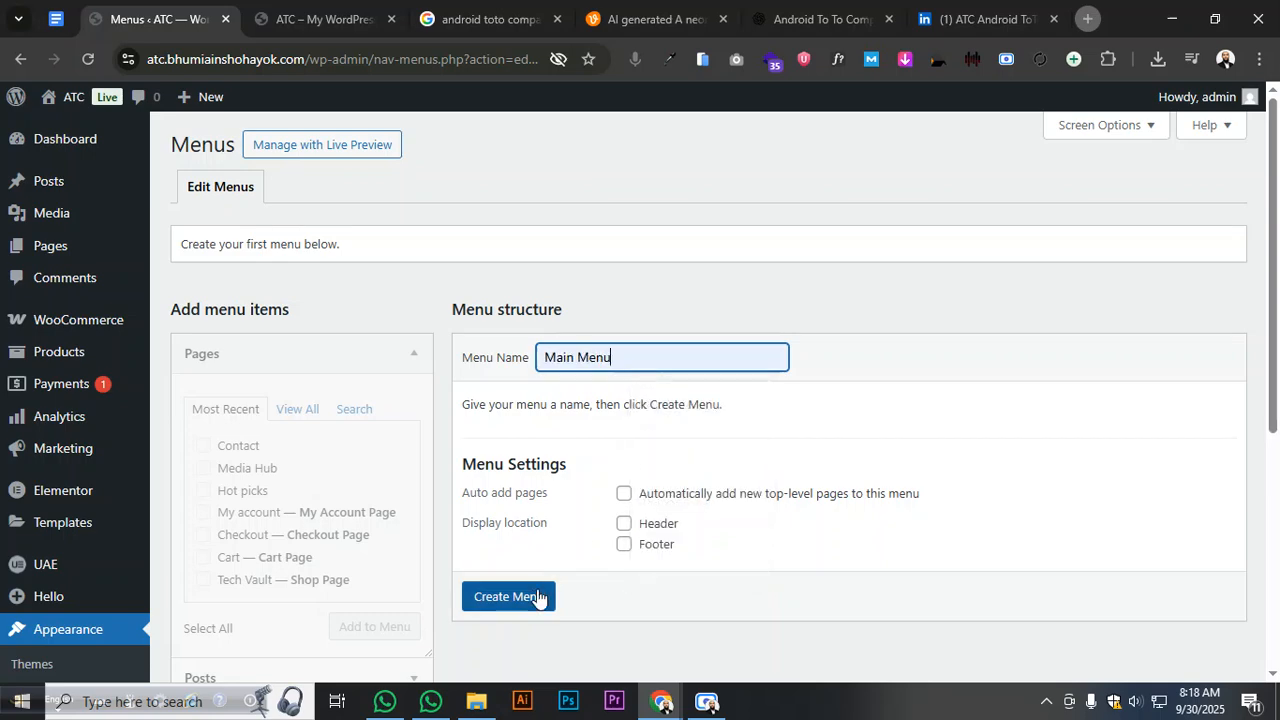
left_click(530, 596)
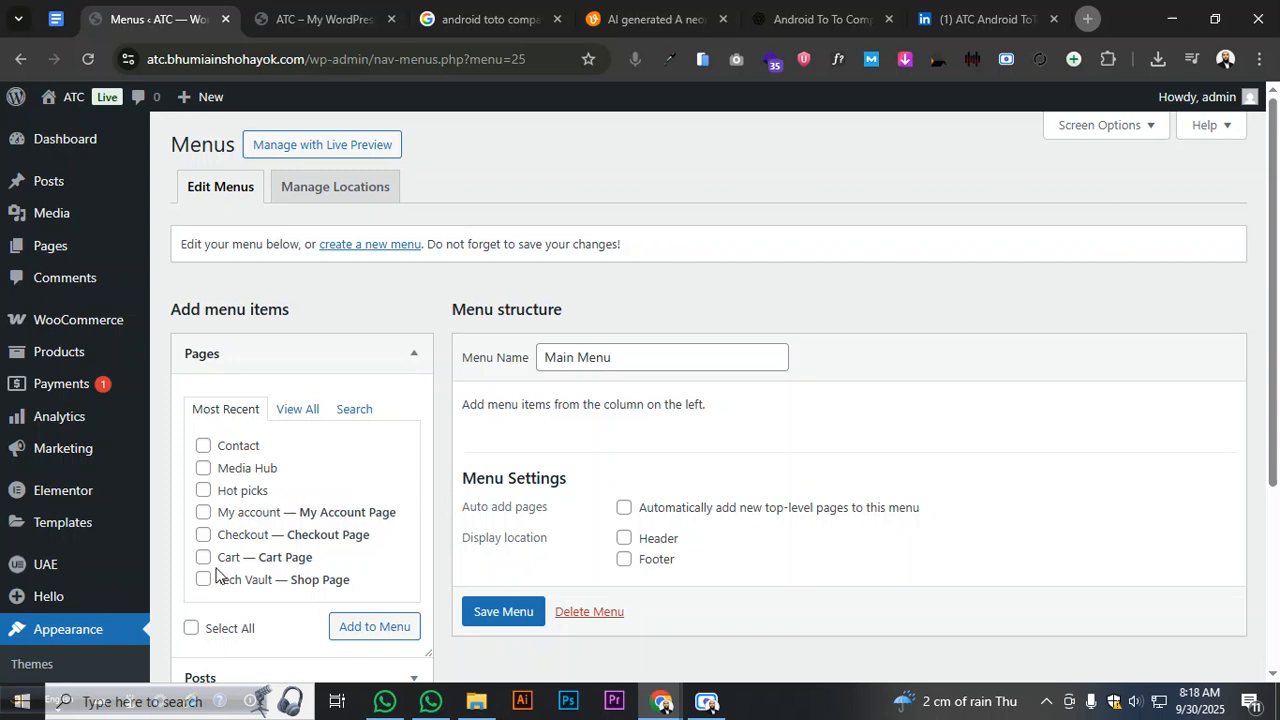
- Under View All pages, tick Home and Contact and add the selected pages to Main Menu
scroll(205, 505, "down", 3)
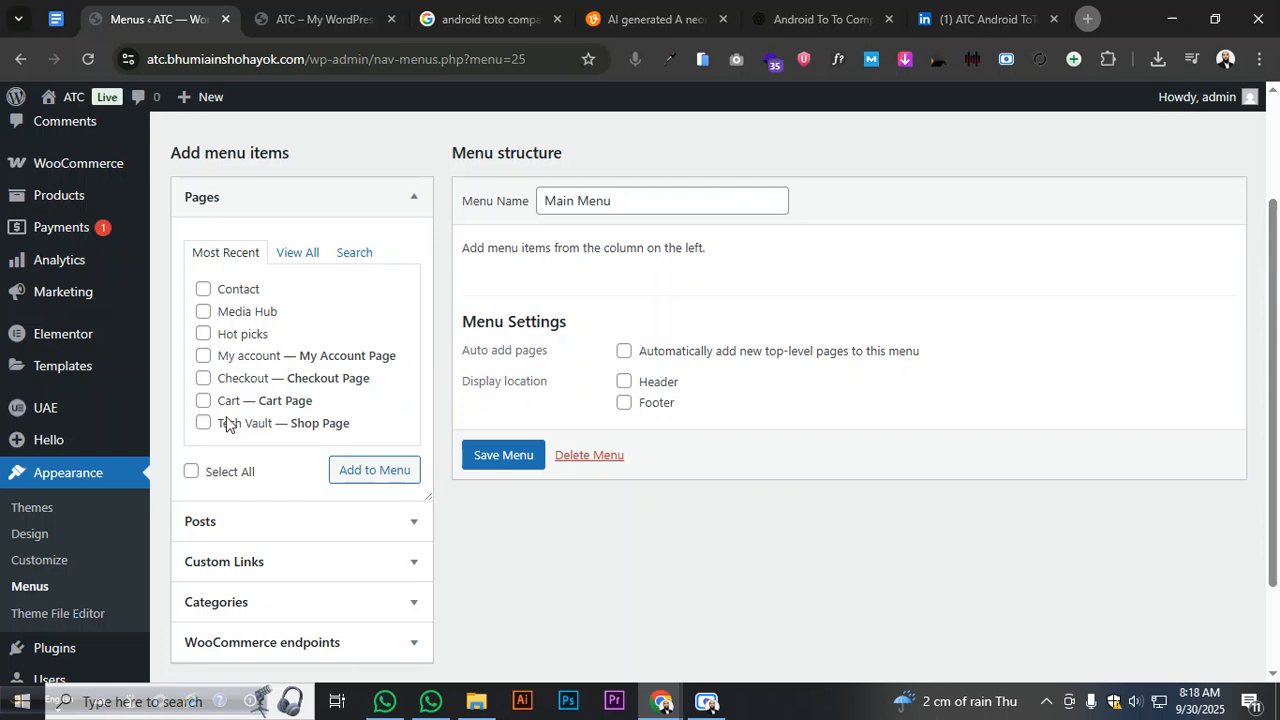
left_click(295, 254)
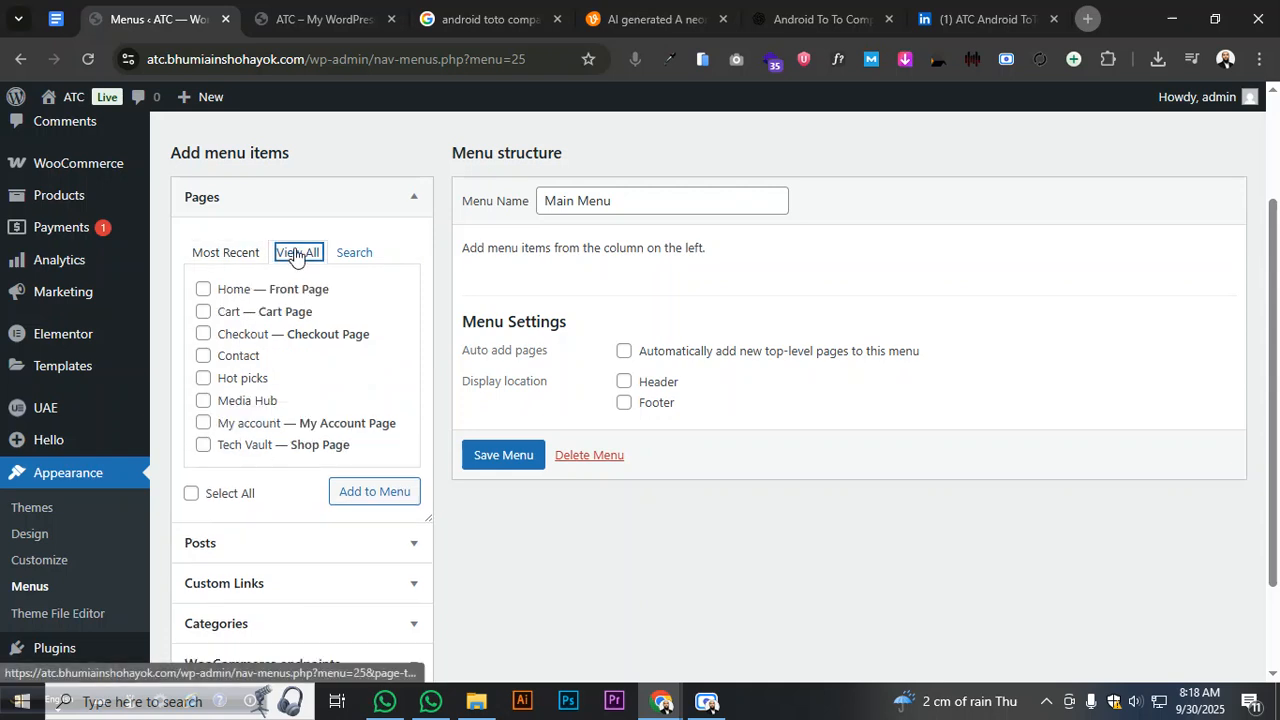
left_click(202, 291)
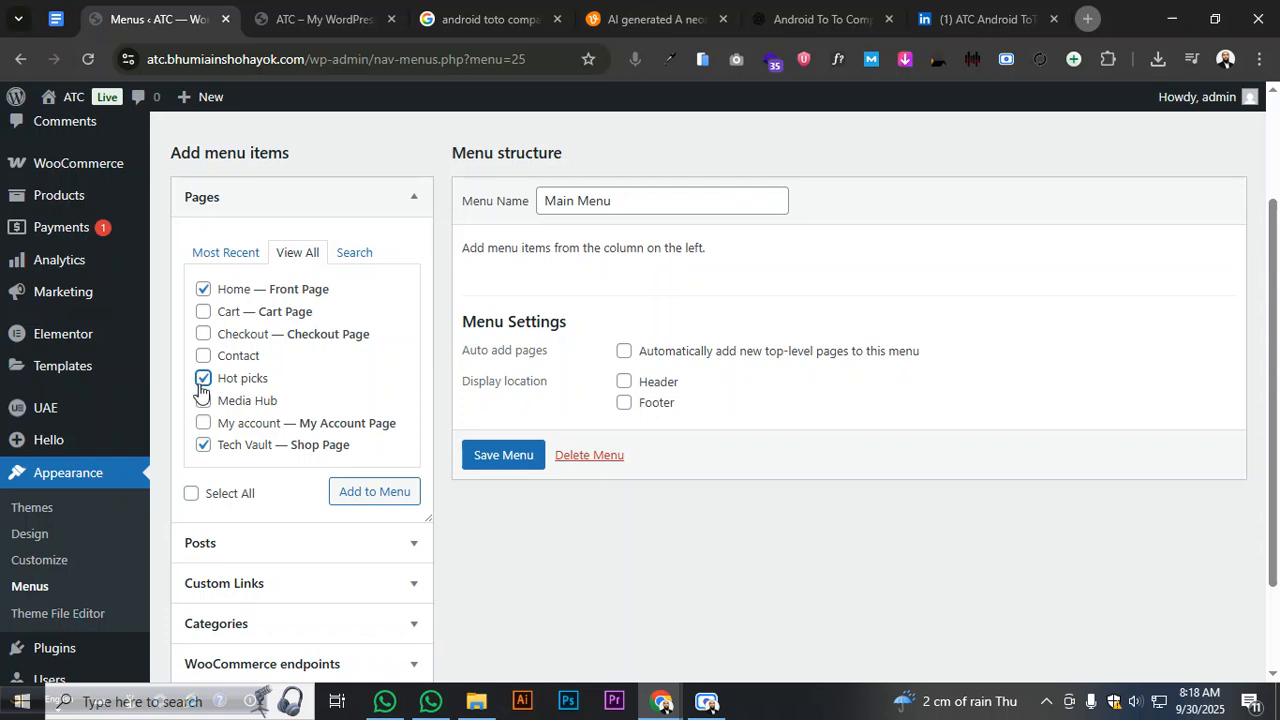
left_click(204, 357)
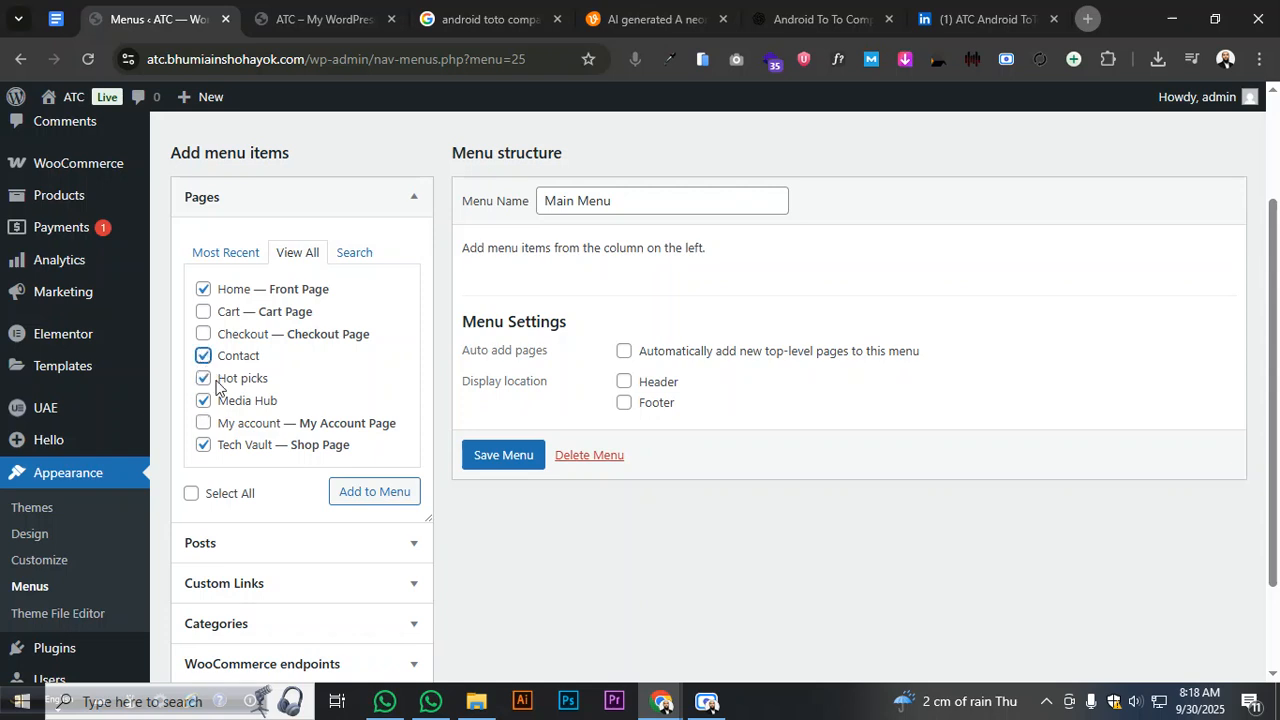
left_click(362, 491)
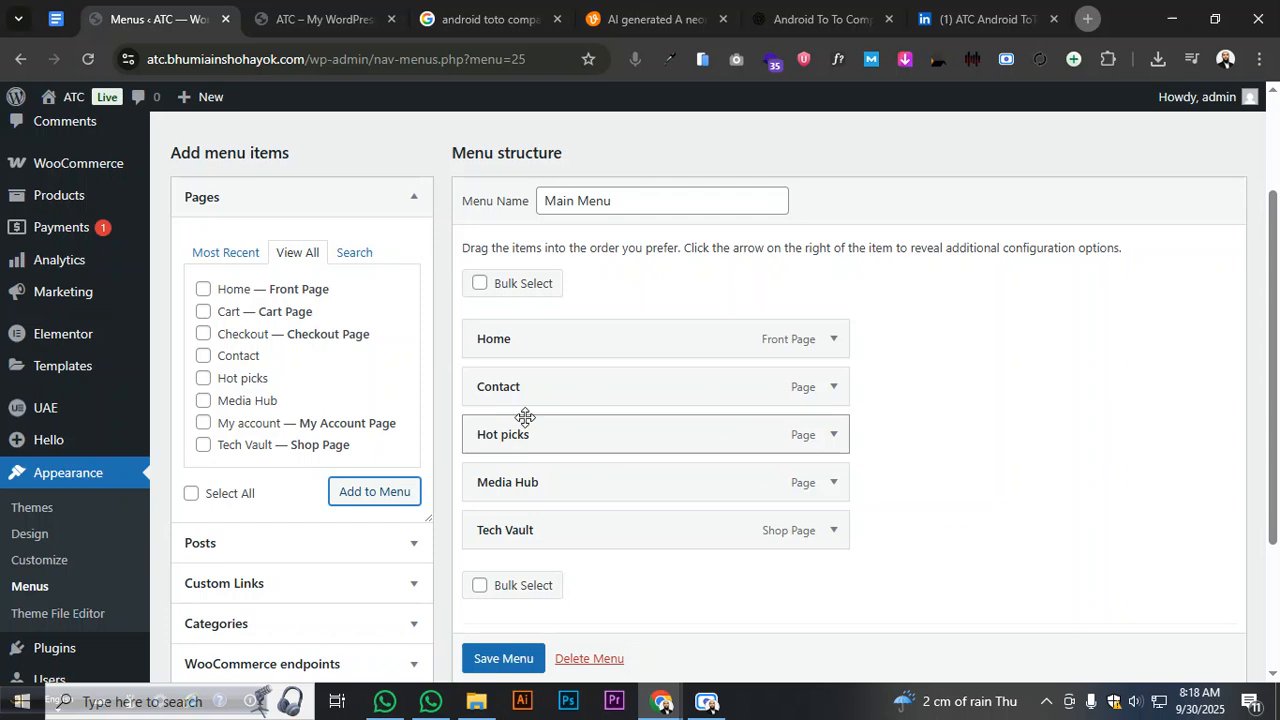
- Reorder the Main Menu to Home, Tech Vault, Hot picks, Media Hub, Contact and save it
scroll(560, 380, "down", 3)
left_click_drag(578, 362, 550, 232)
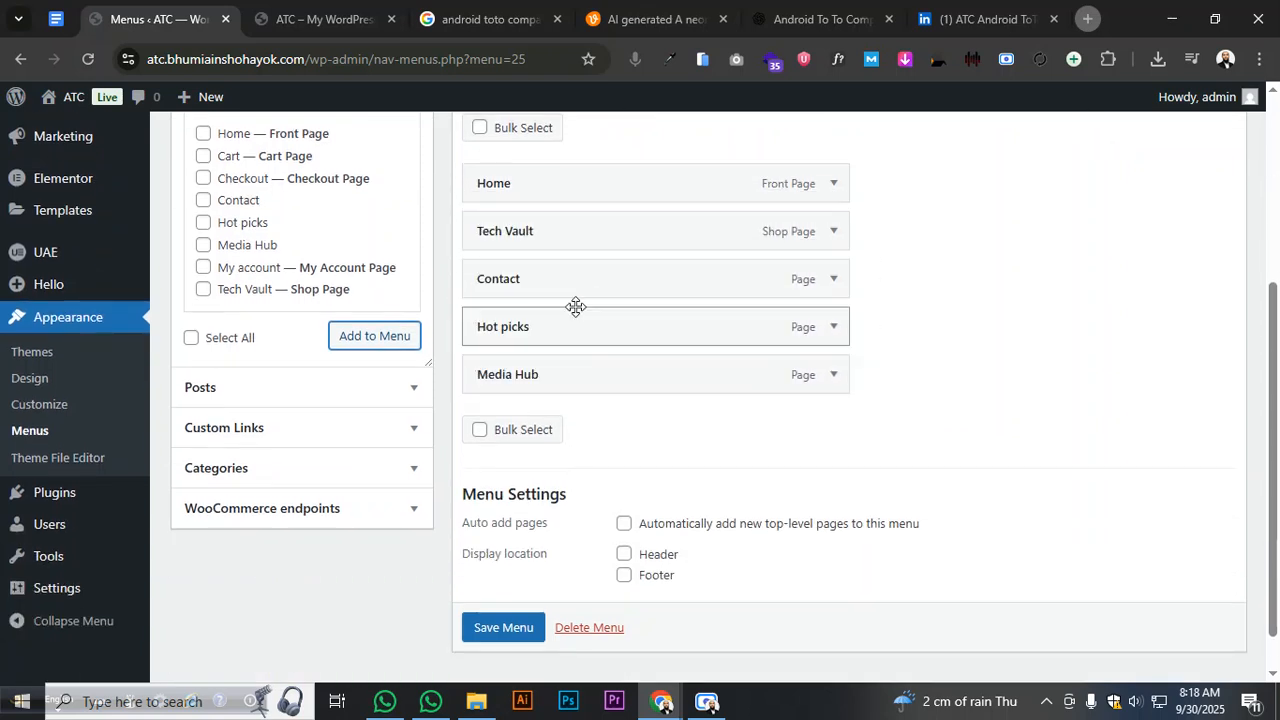
left_click_drag(546, 334, 511, 283)
left_click_drag(537, 363, 500, 312)
left_click_drag(666, 329, 620, 326)
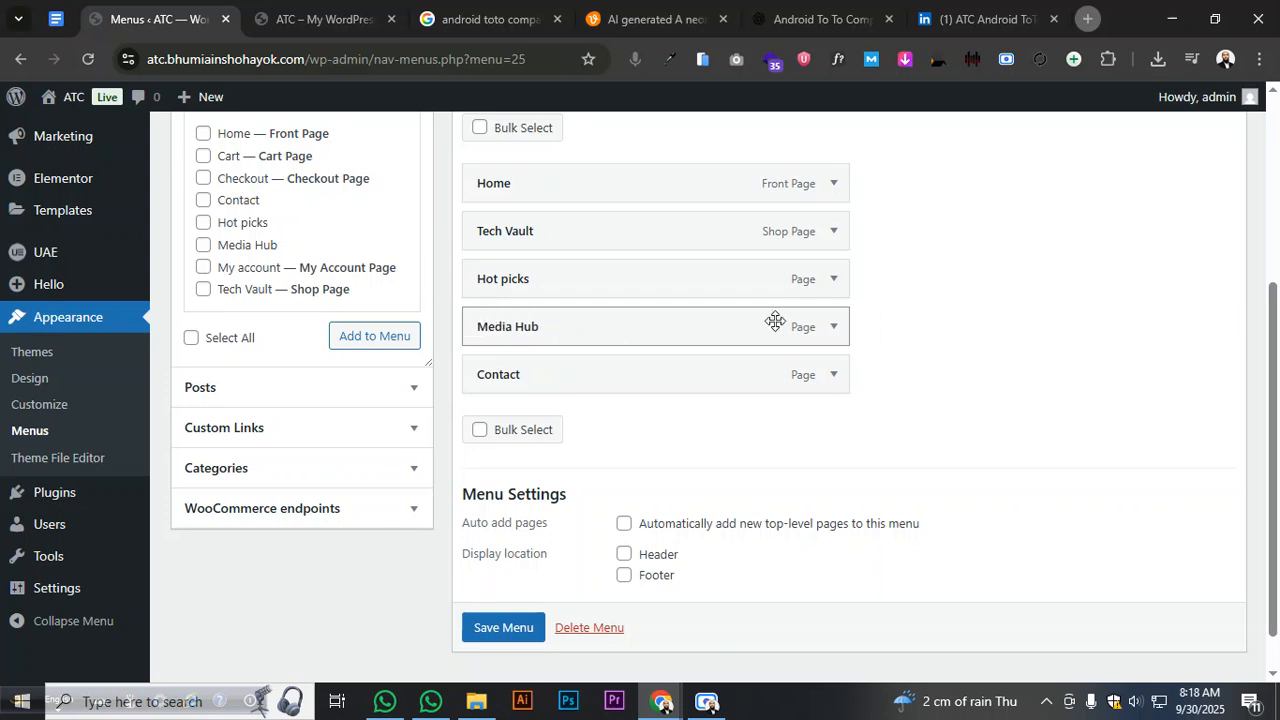
left_click(505, 627)
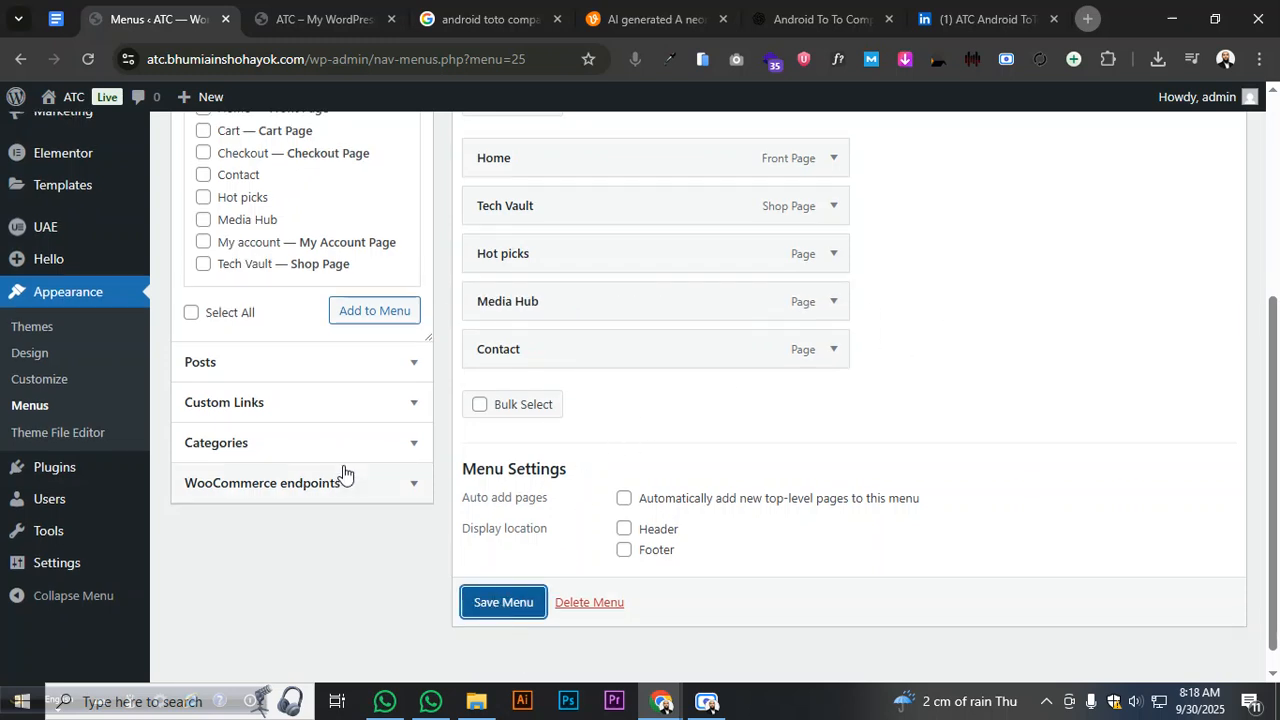
- Add the Uncategorized category to the menu from the Categories View All list
left_click(268, 455)
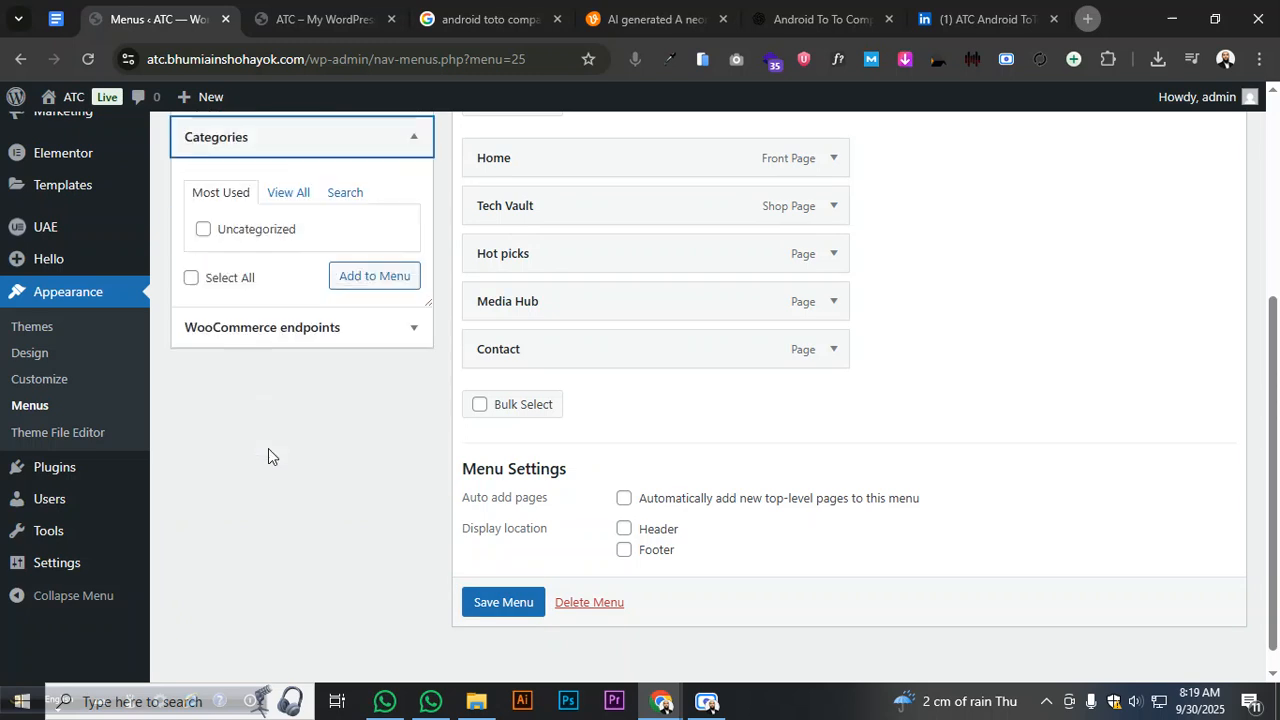
scroll(257, 379, "up", 2)
left_click(287, 348)
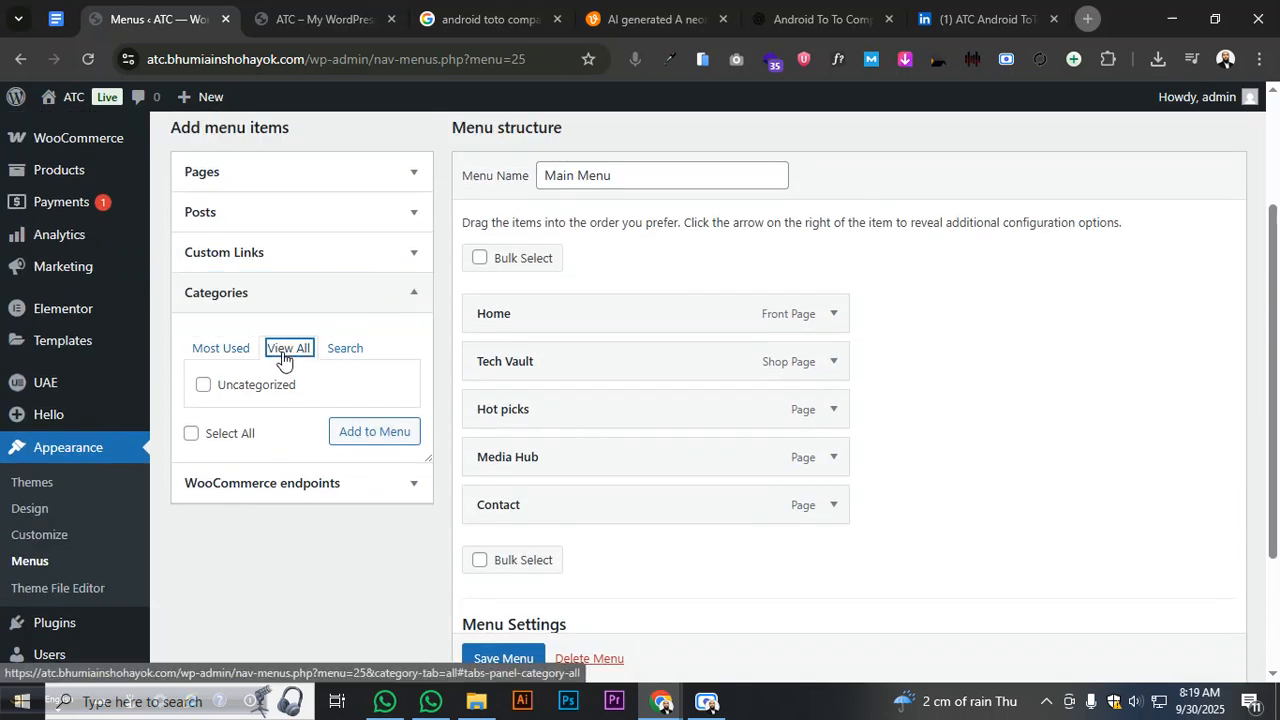
left_click(192, 433)
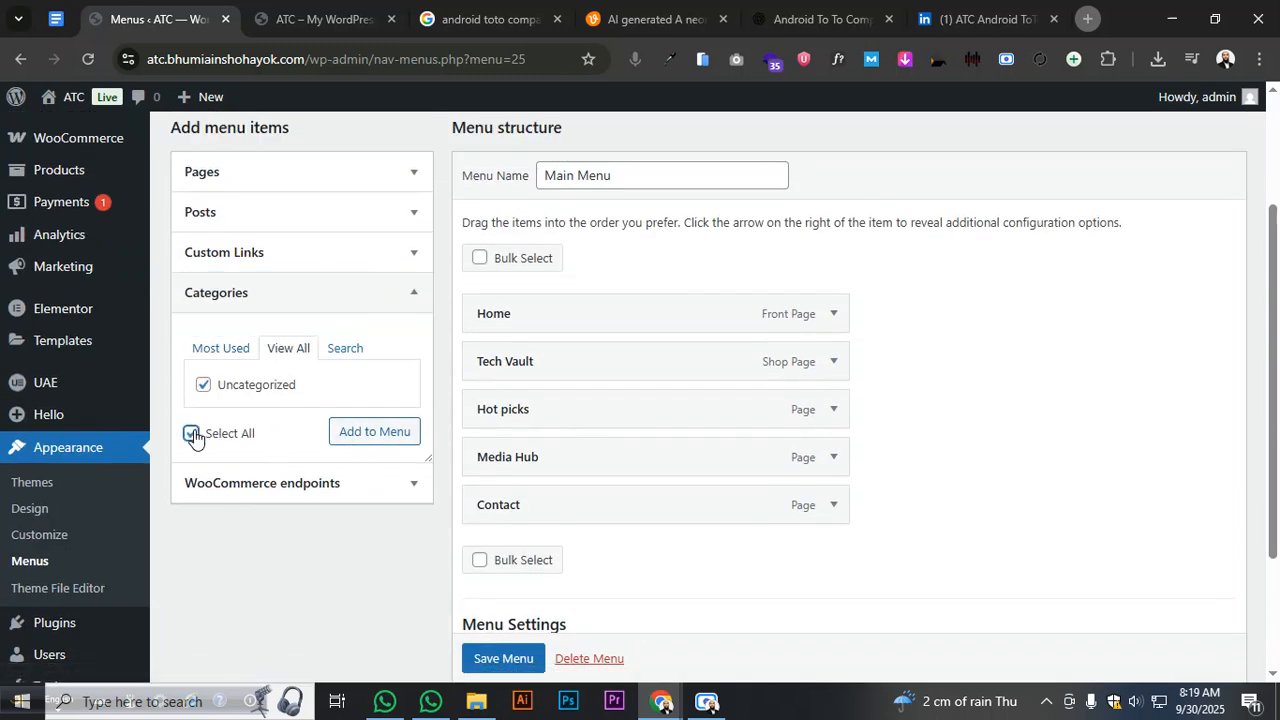
left_click(375, 432)
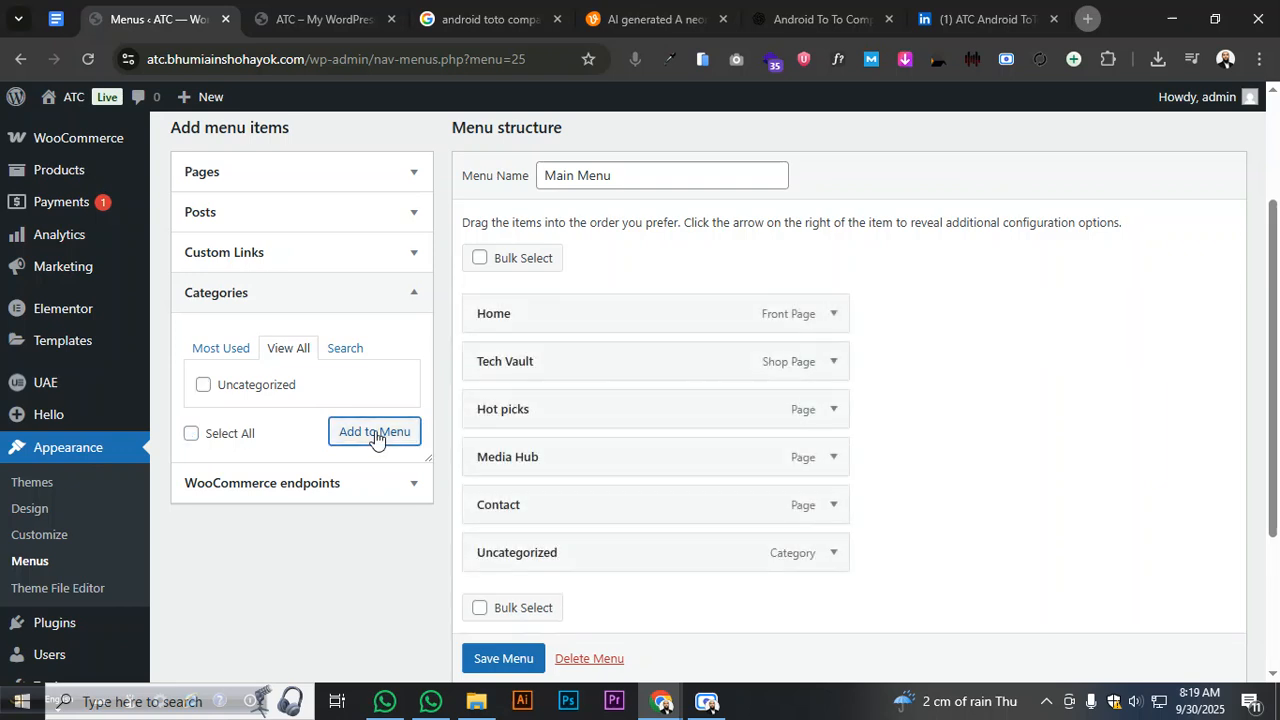
- Expand the Uncategorized menu item and remove it from the menu
left_click(831, 558)
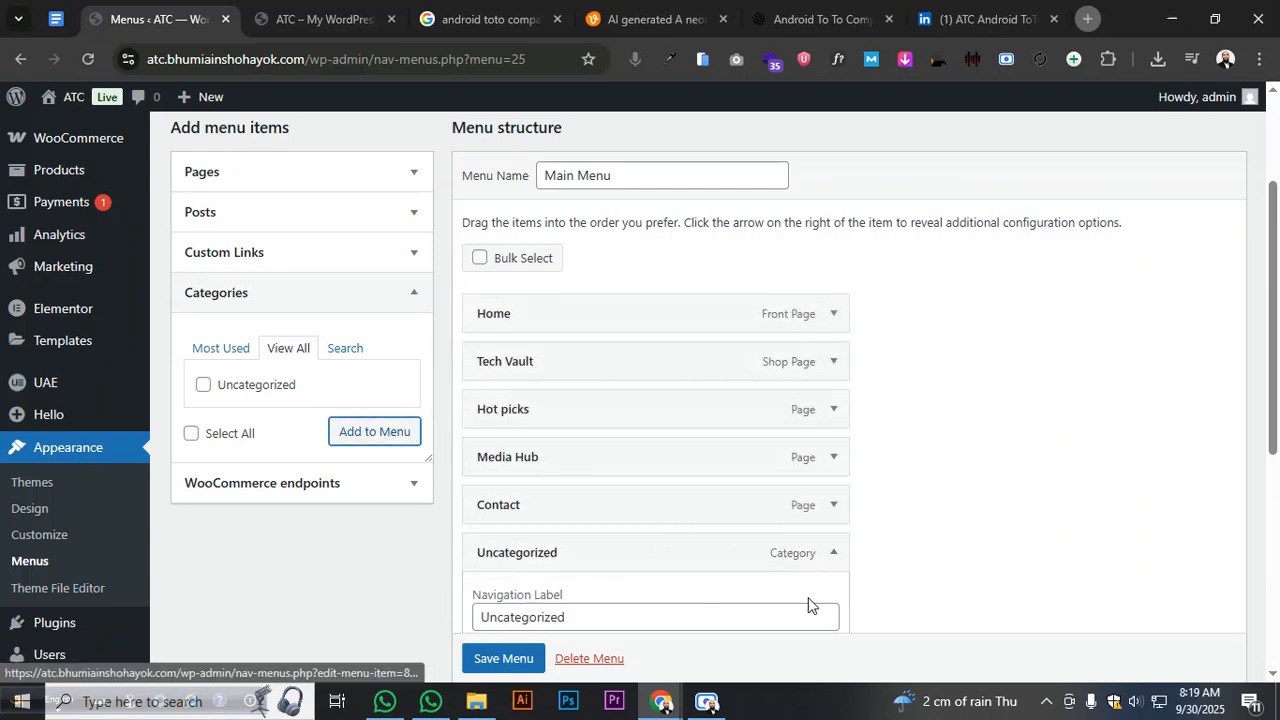
scroll(712, 567, "down", 2)
scroll(571, 578, "down", 2)
left_click(491, 463)
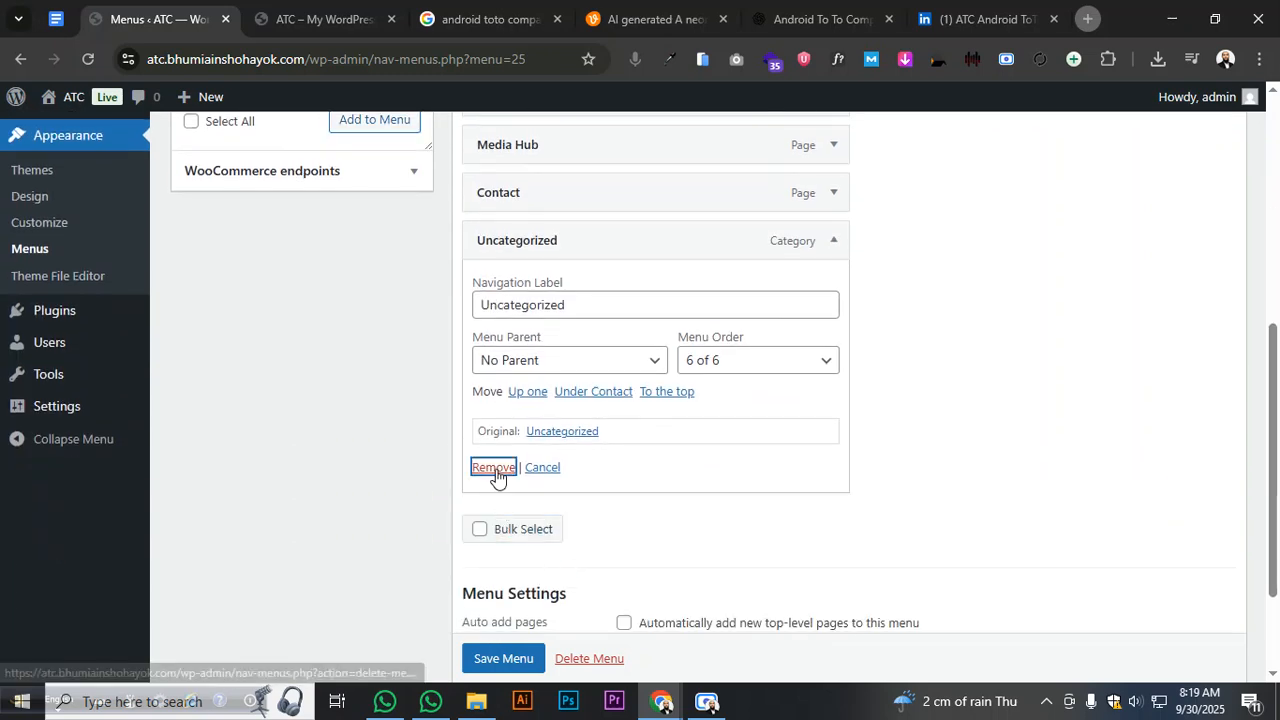
scroll(352, 450, "up", 2)
- Open Products > Categories in a new tab, look it over, then return to the Main Menu editor
scroll(83, 360, "up", 2)
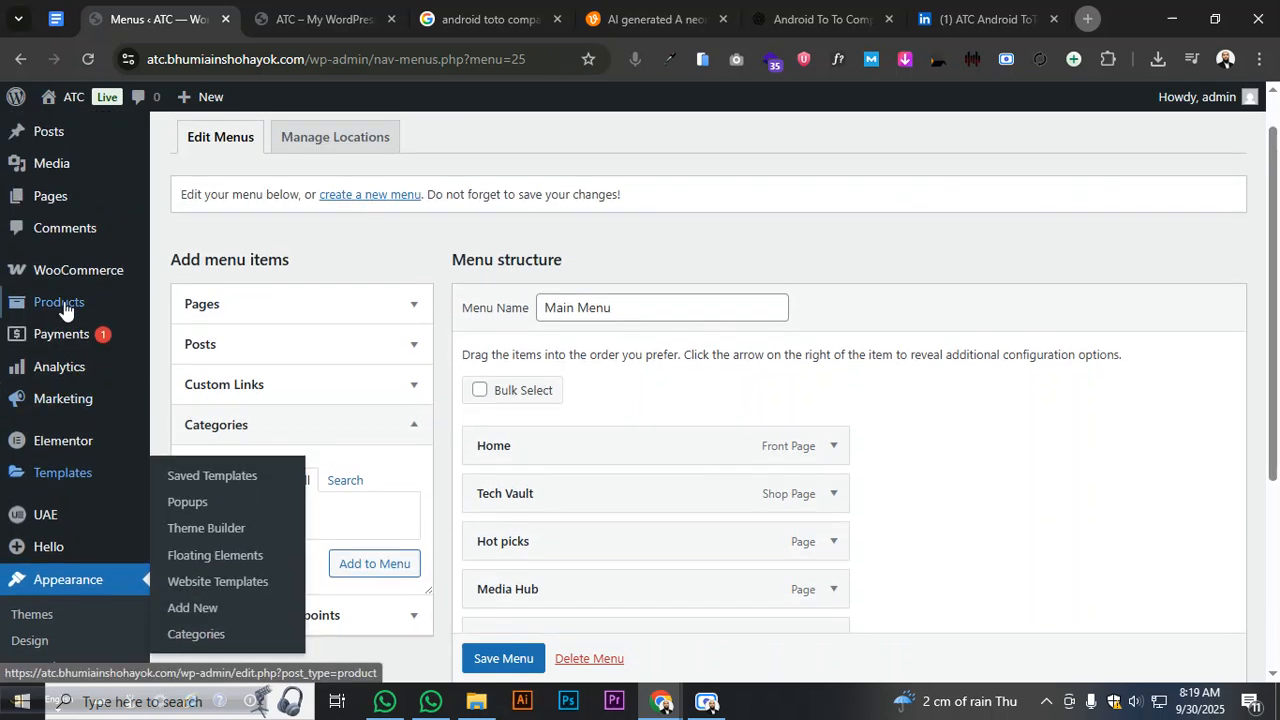
mouse_move(63, 271)
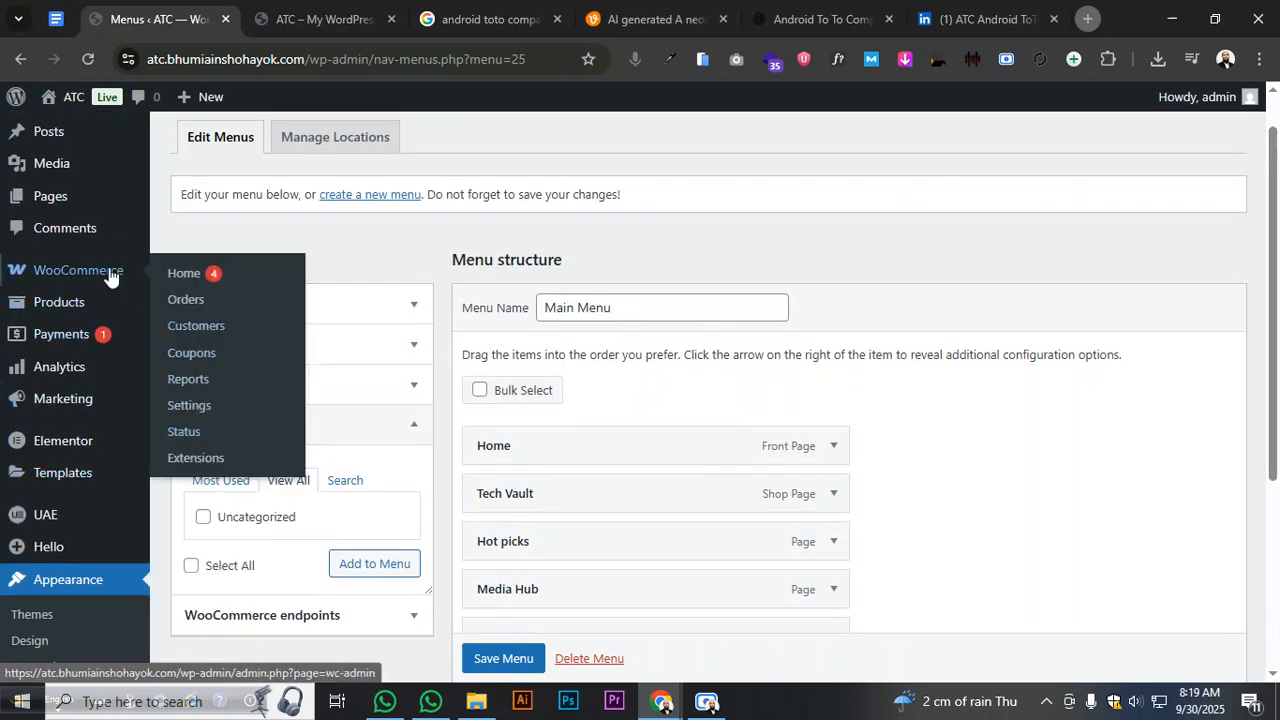
mouse_move(77, 305)
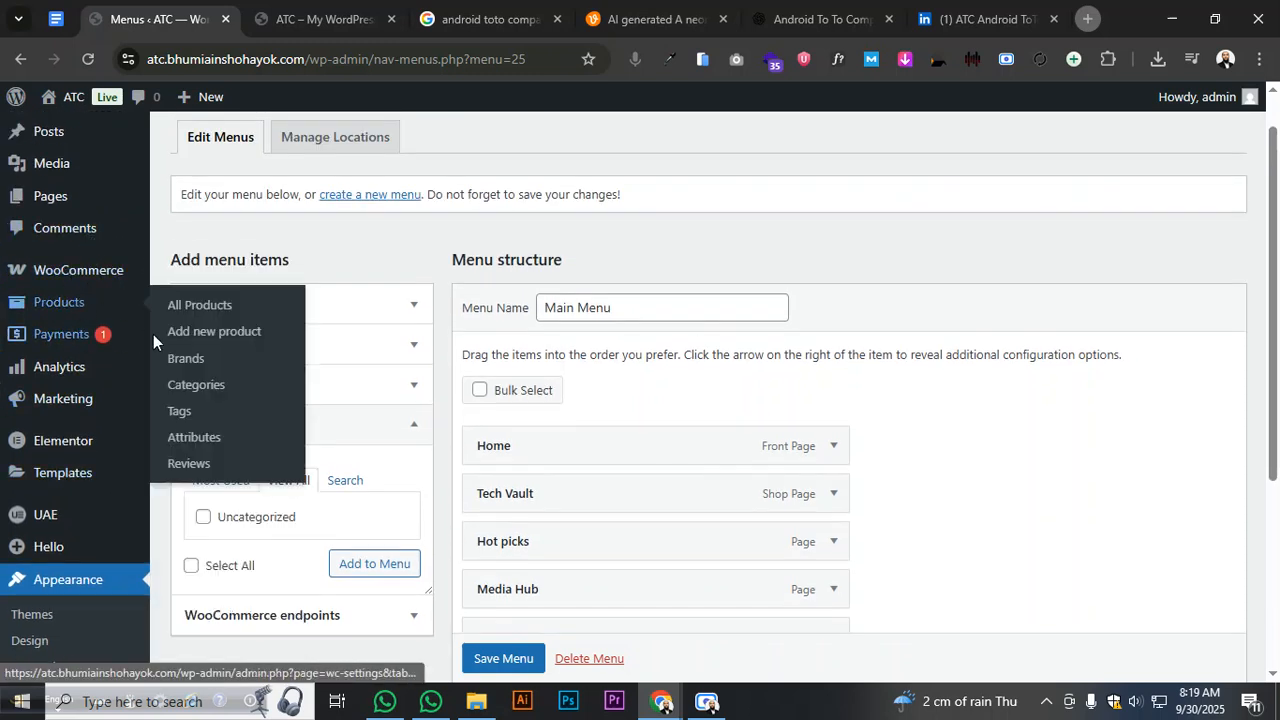
middle_click(190, 387)
left_click(262, 12)
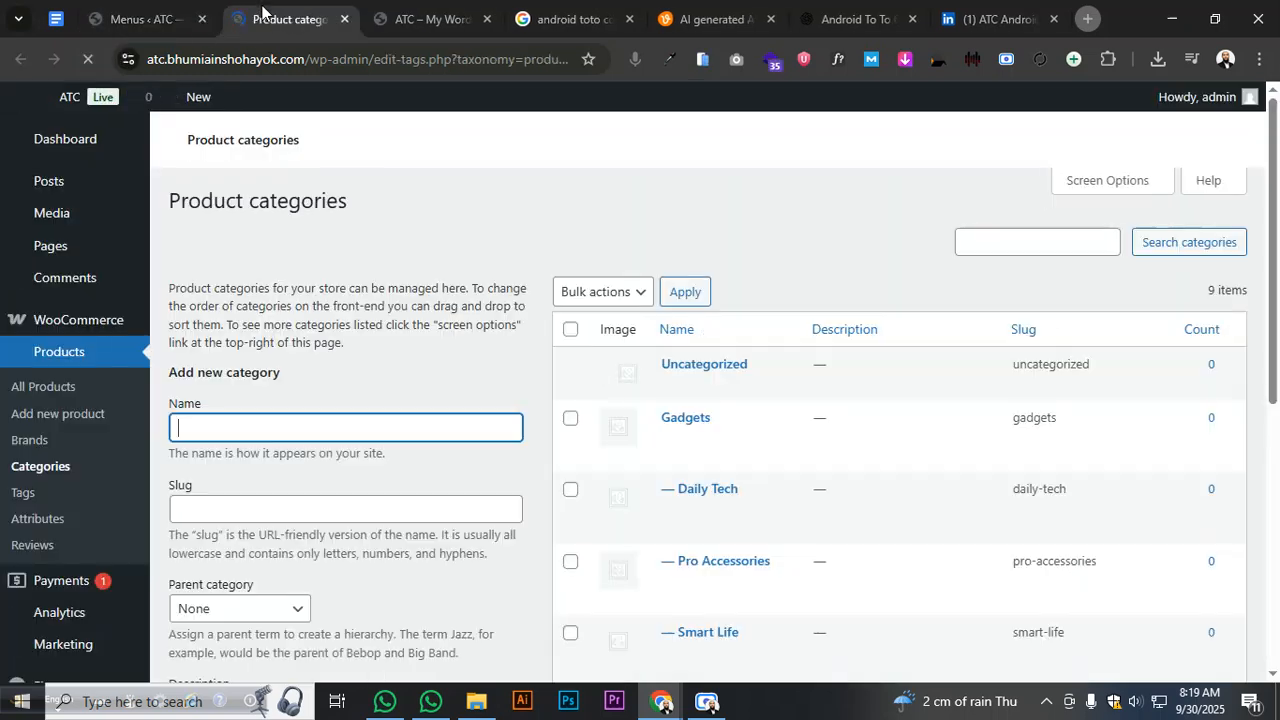
scroll(438, 365, "down", 1)
scroll(438, 365, "down", 1)
left_click(707, 702)
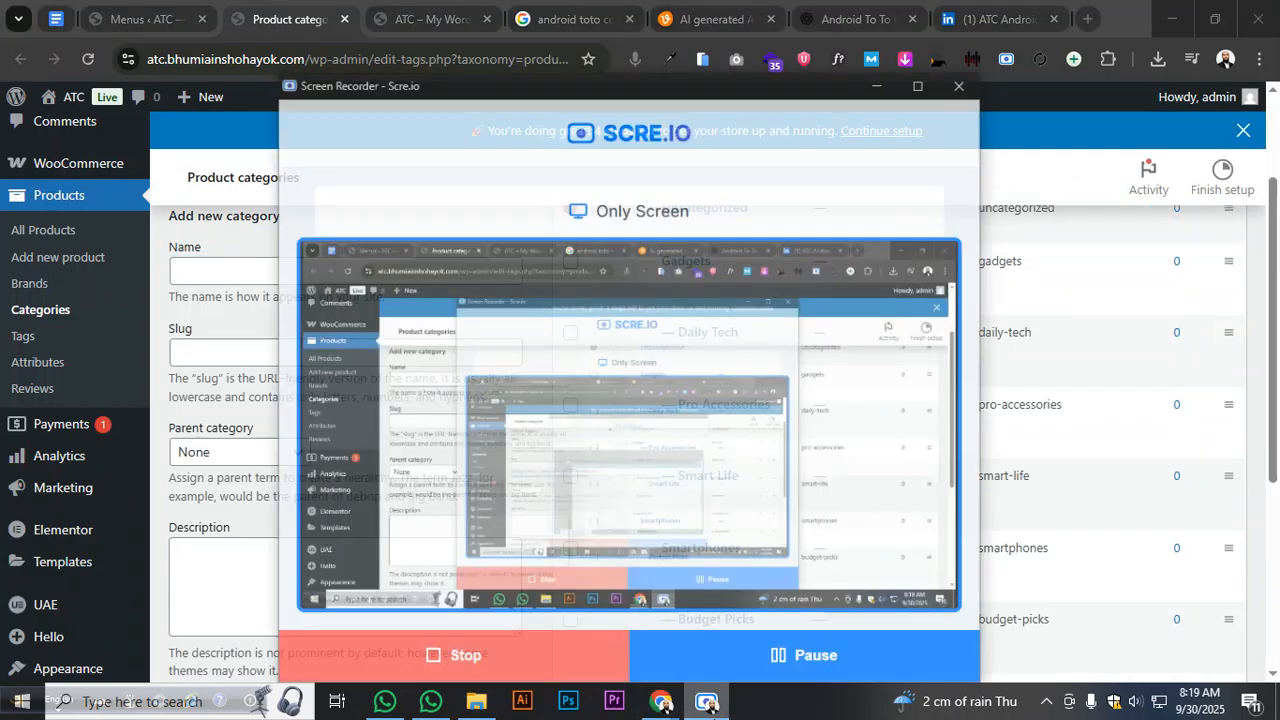
left_click(780, 649)
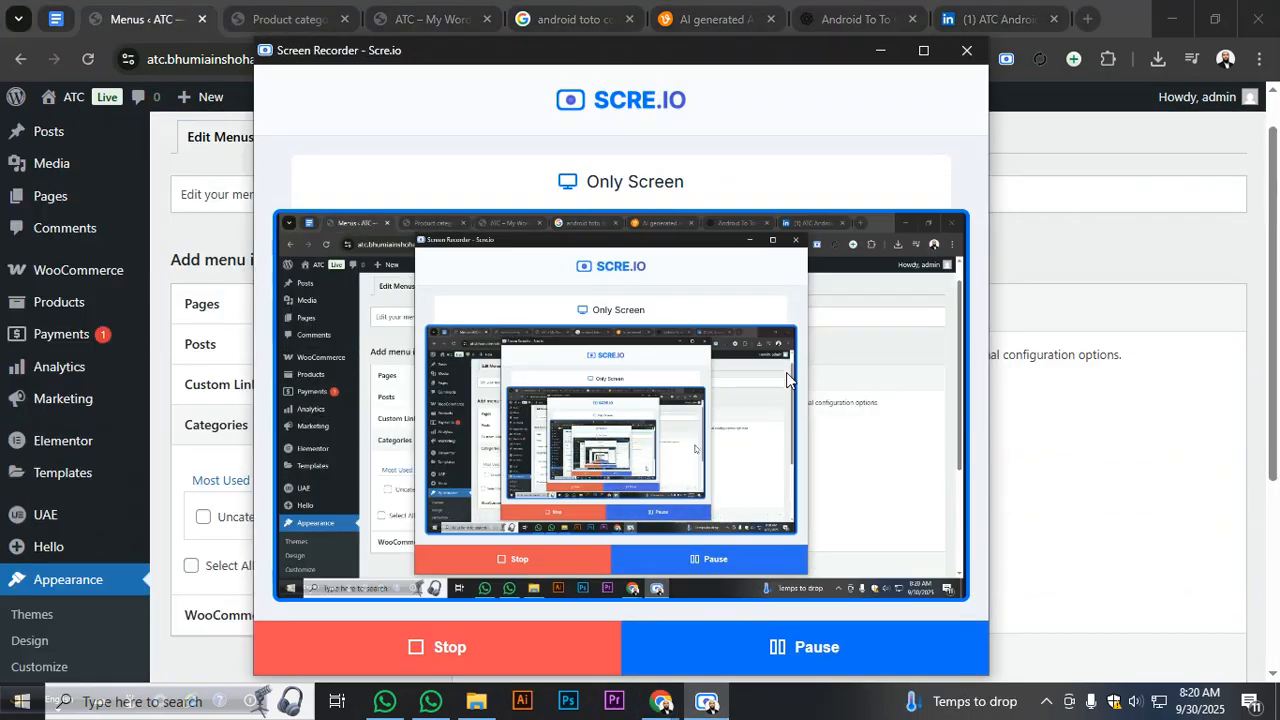
left_click(880, 50)
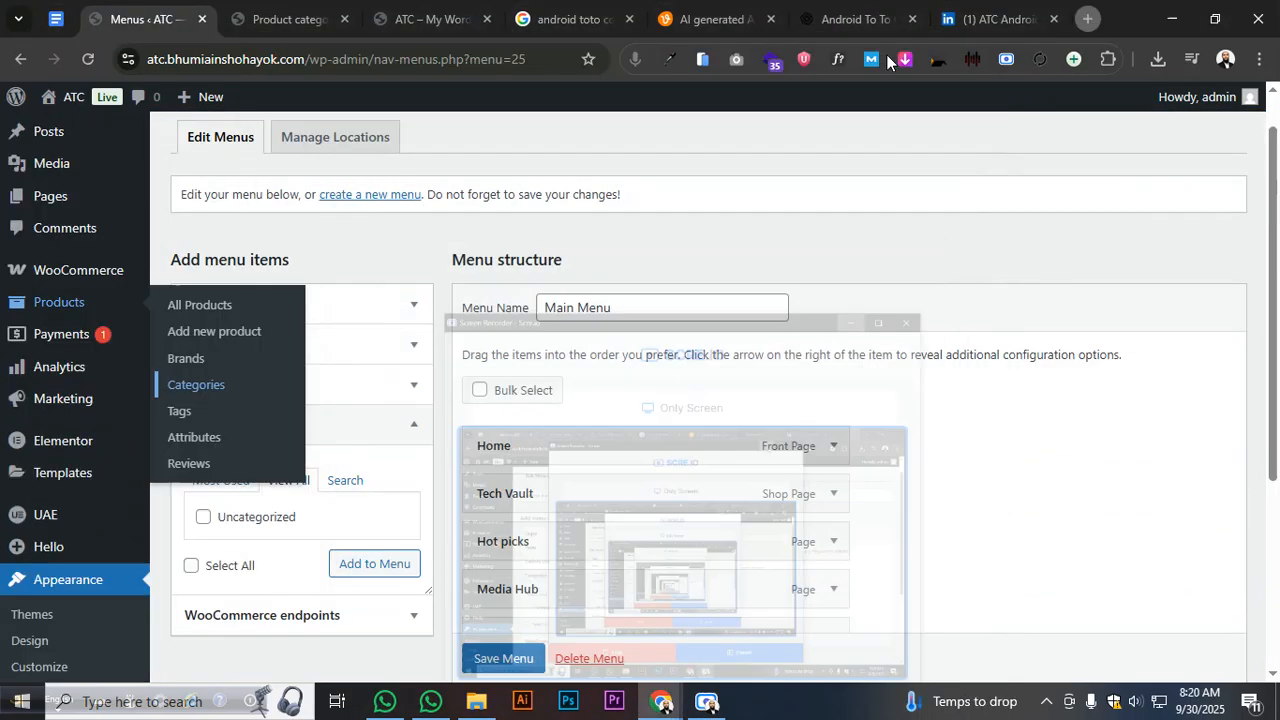
scroll(805, 225, "up", 1)
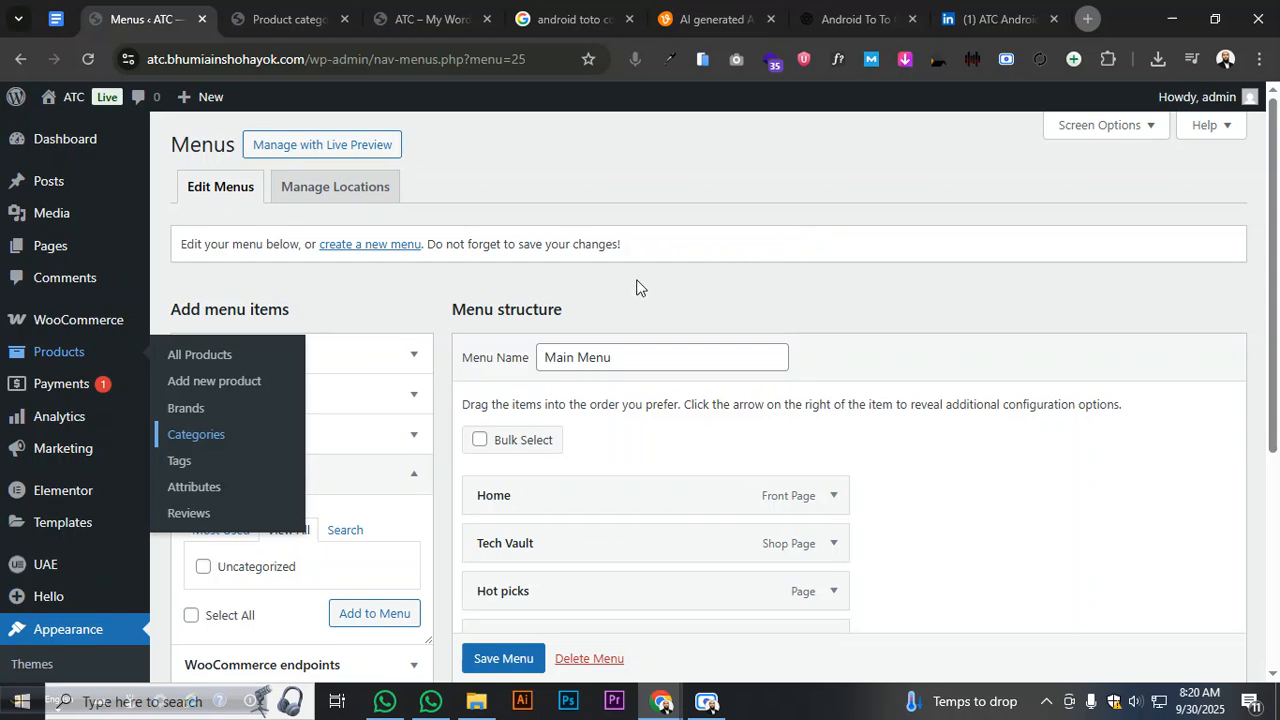
- Enable the Product categories box in Screen Options
left_click(1090, 128)
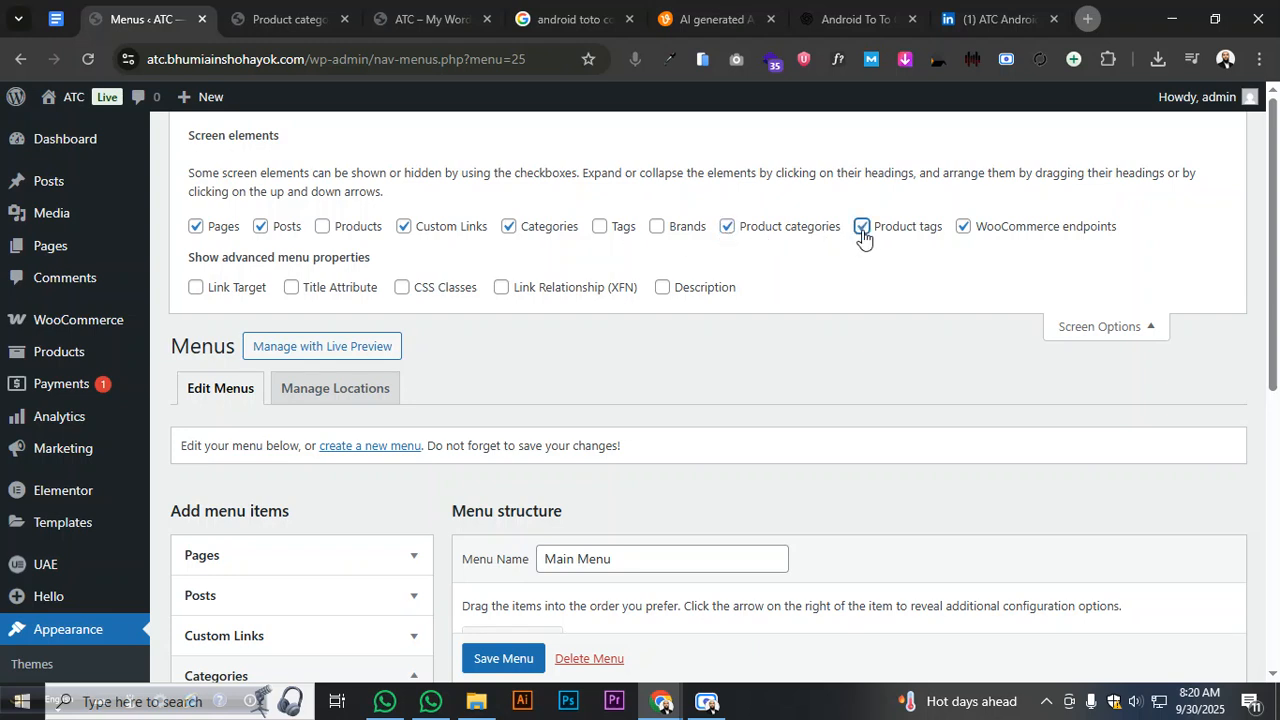
left_click(1134, 330)
scroll(600, 390, "down", 2)
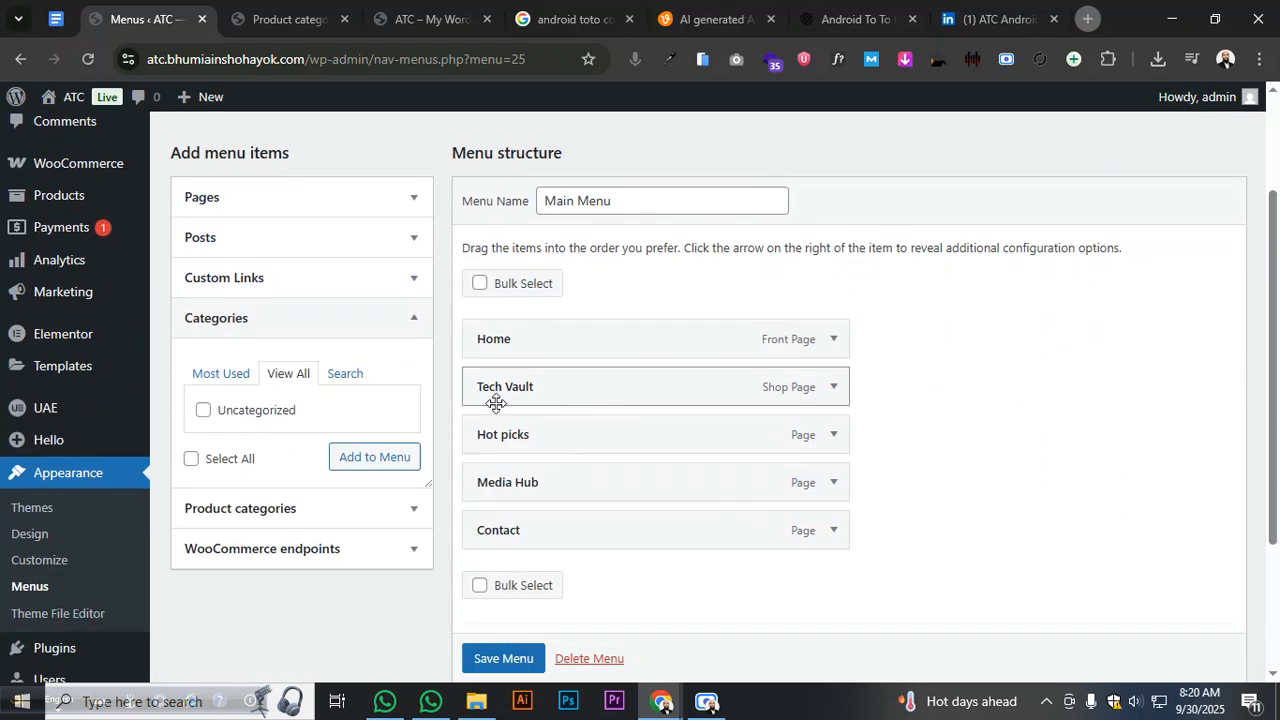
- Toggle the Categories and Custom Links boxes, then expand the Pages box
left_click(300, 334)
left_click(300, 333)
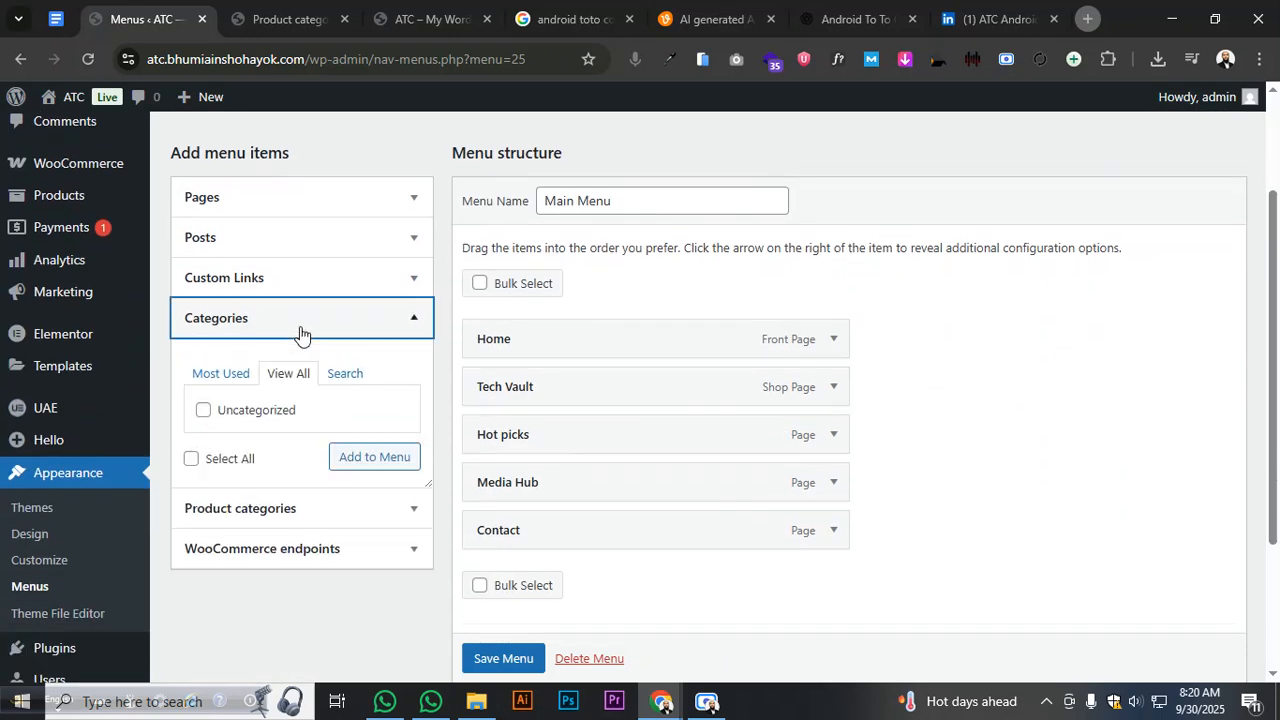
left_click(300, 288)
left_click(300, 290)
left_click(298, 205)
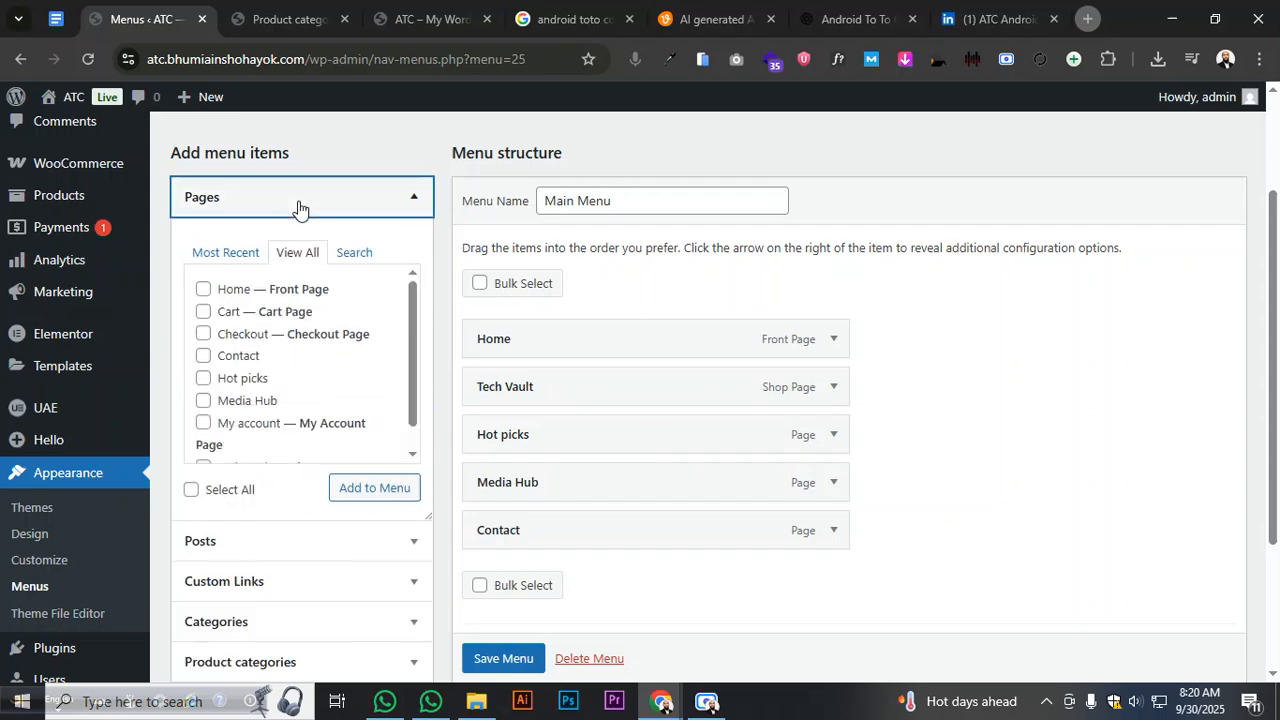
left_click(301, 238)
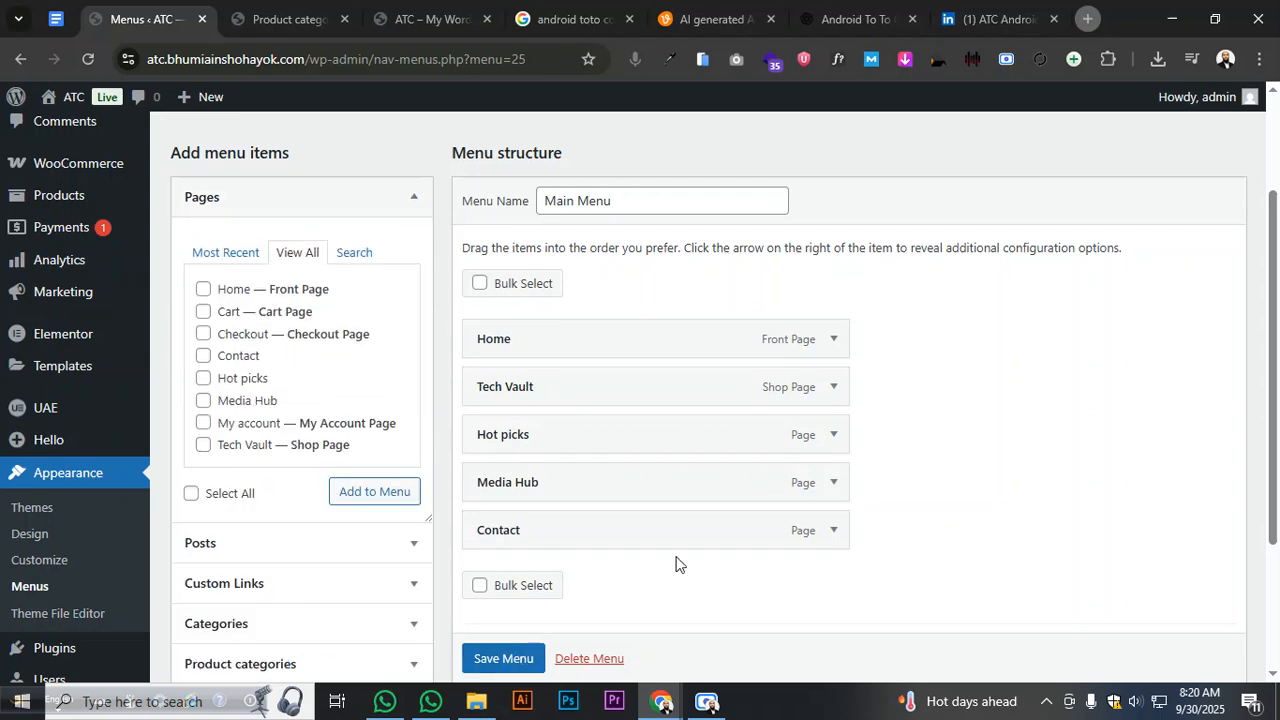
scroll(690, 545, "up", 2)
scroll(822, 390, "down", 4)
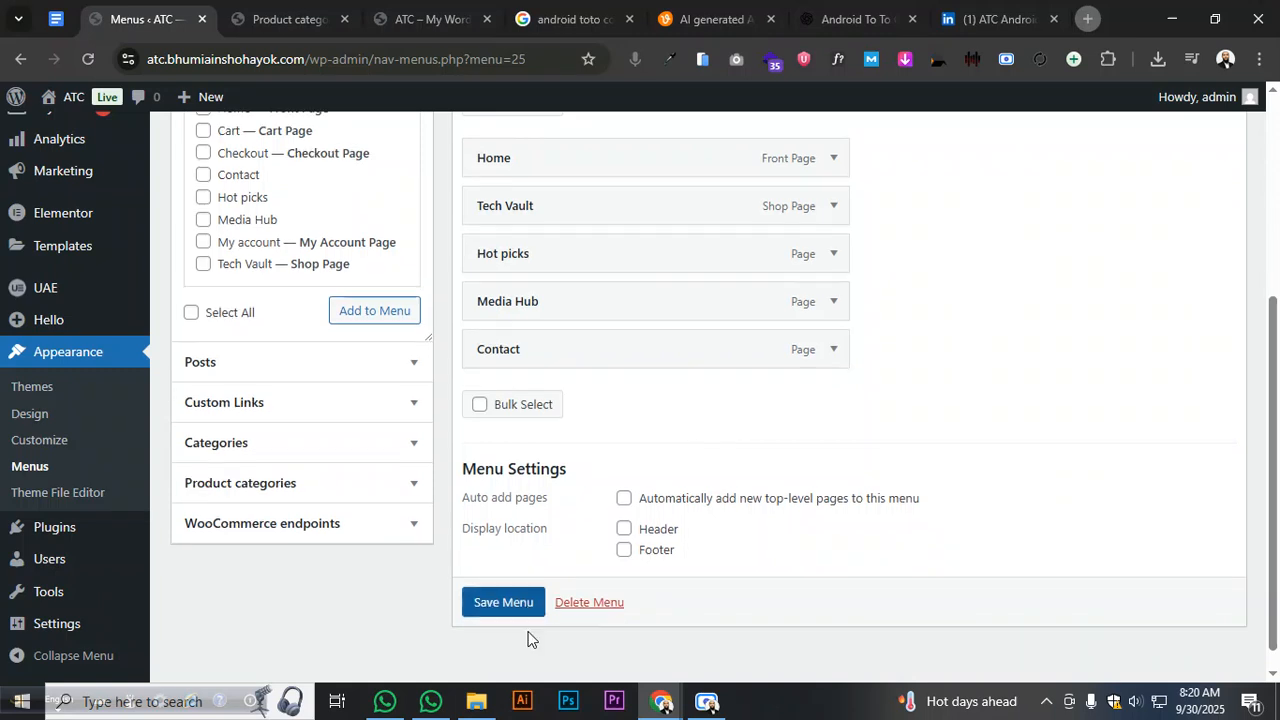
- Add all eight product categories, from Gadgets and Daily Tech through Spotlight Phones, to the Main Menu
left_click(316, 492)
left_click(288, 298)
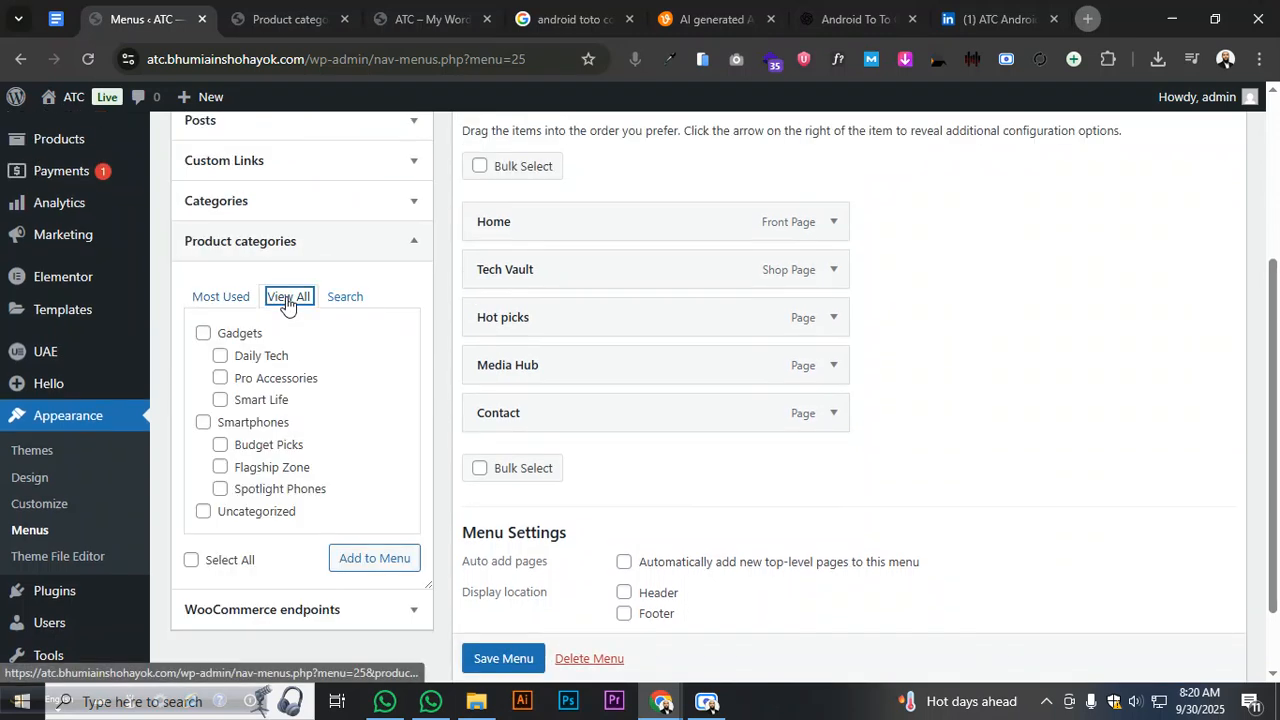
left_click(203, 334)
left_click(220, 356)
left_click(220, 378)
left_click(220, 400)
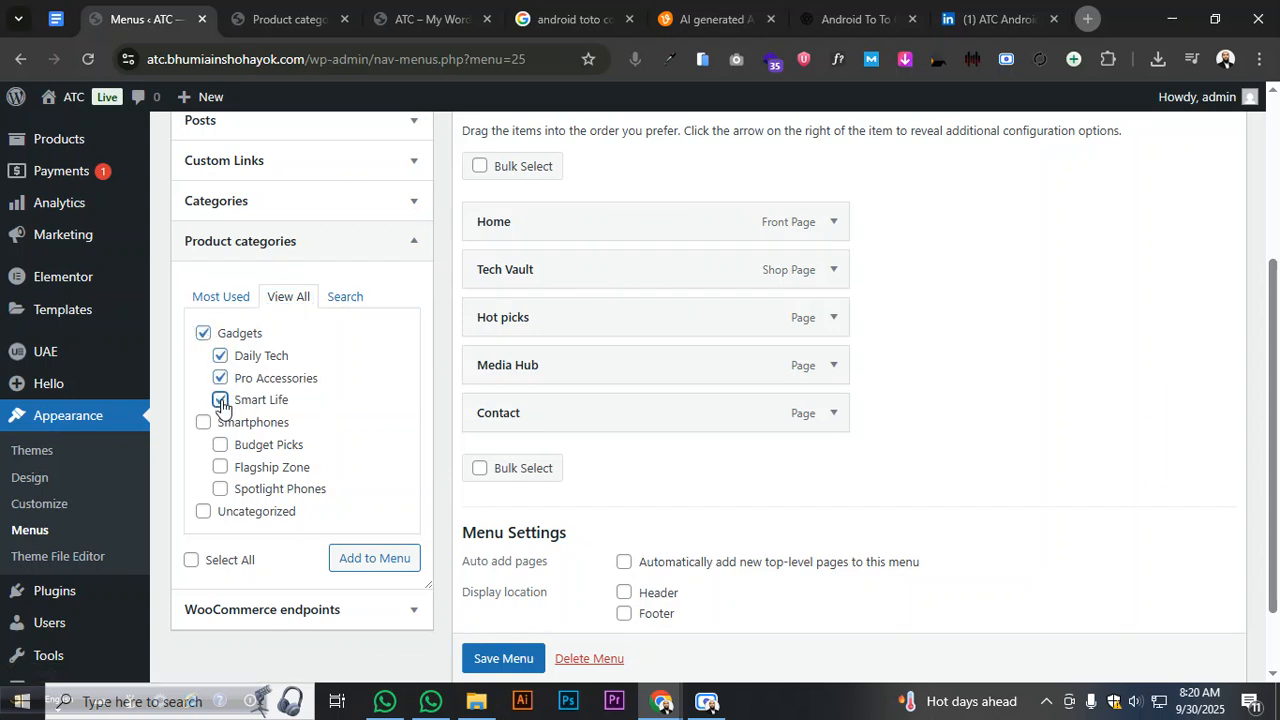
left_click(203, 422)
left_click(220, 445)
left_click(220, 467)
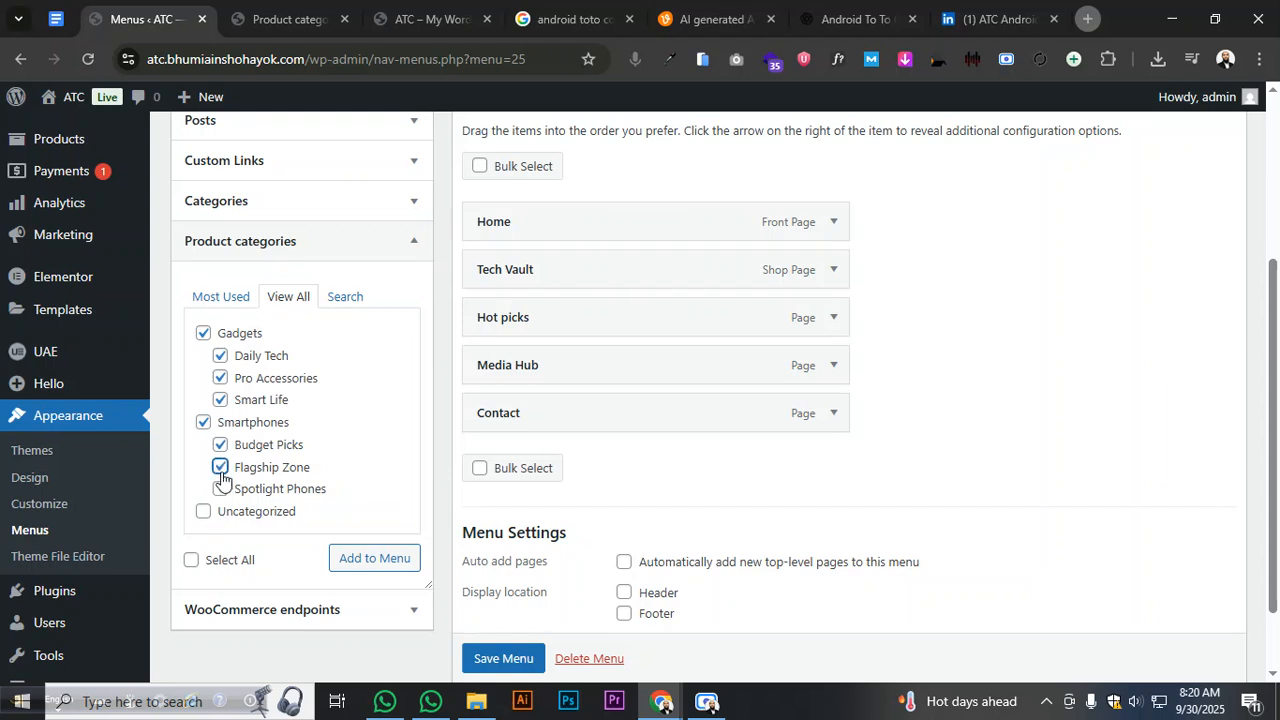
left_click(220, 489)
left_click(352, 560)
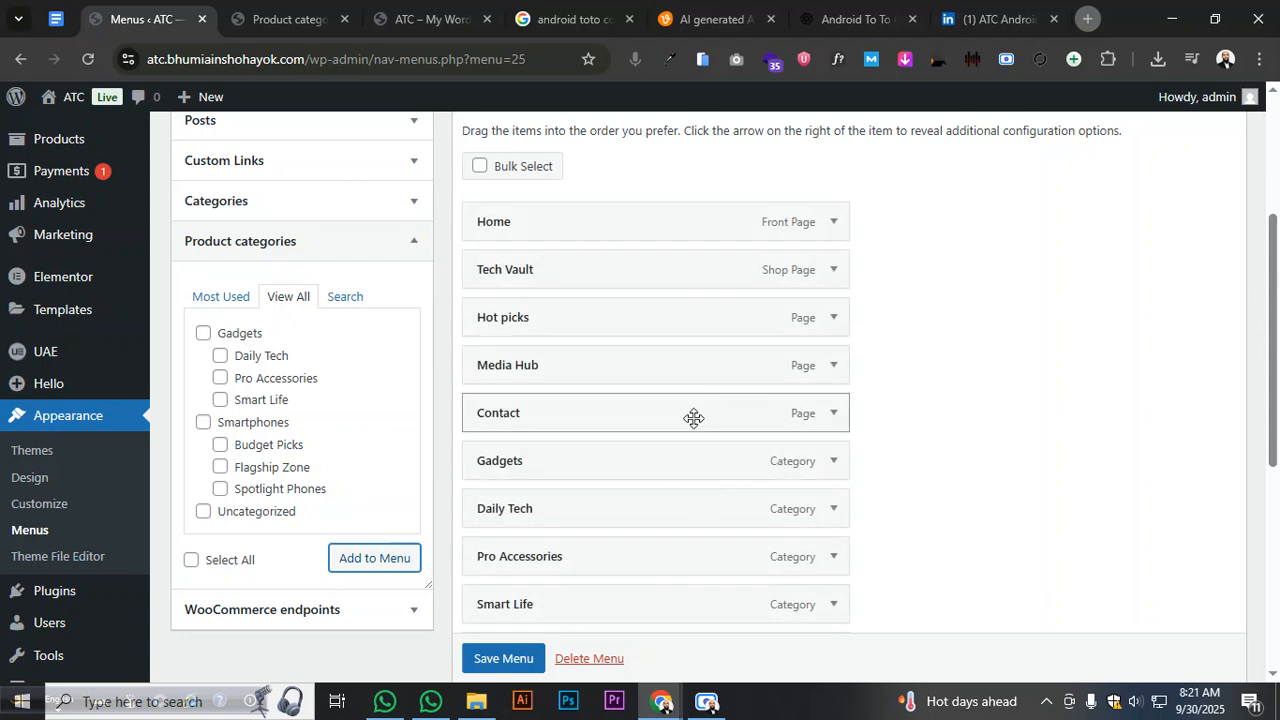
- Nest Gadgets and Smartphones under Tech Vault, with Daily Tech, Smart Life and Pro Accessories under Gadgets
left_click_drag(634, 468, 636, 316)
left_click_drag(594, 522, 649, 397)
scroll(620, 390, "down", 2)
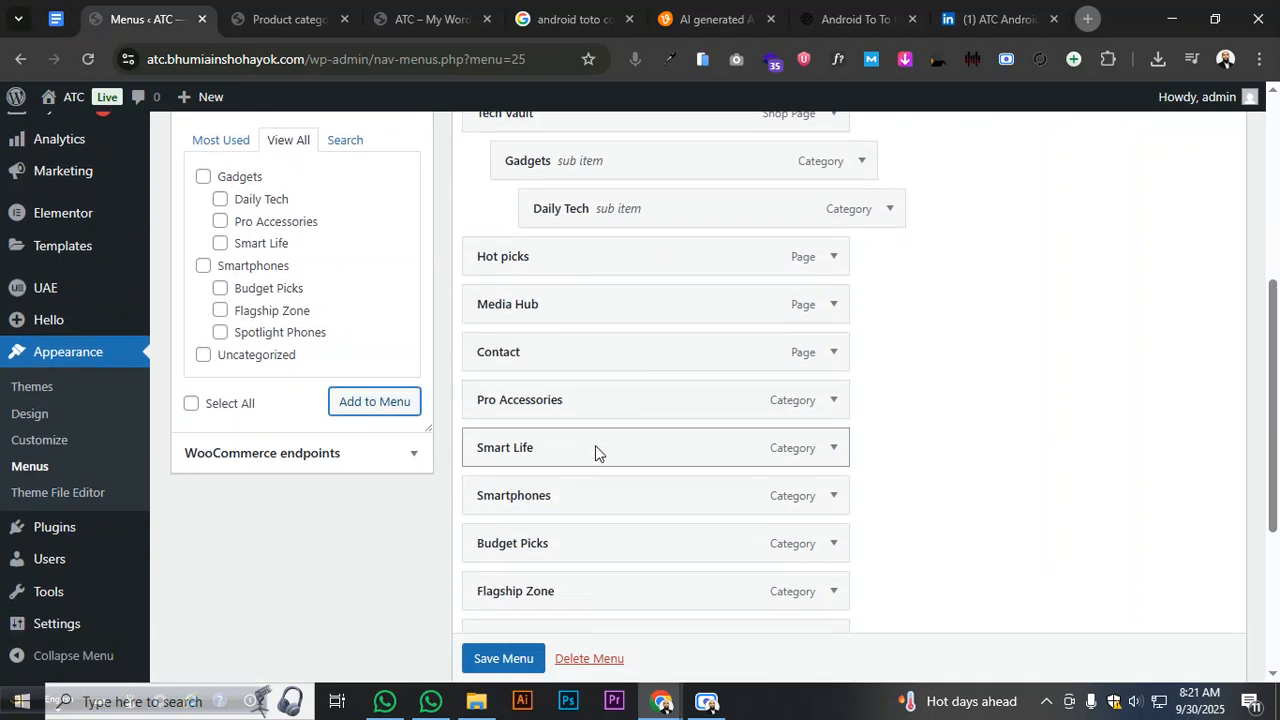
left_click_drag(595, 449, 645, 268)
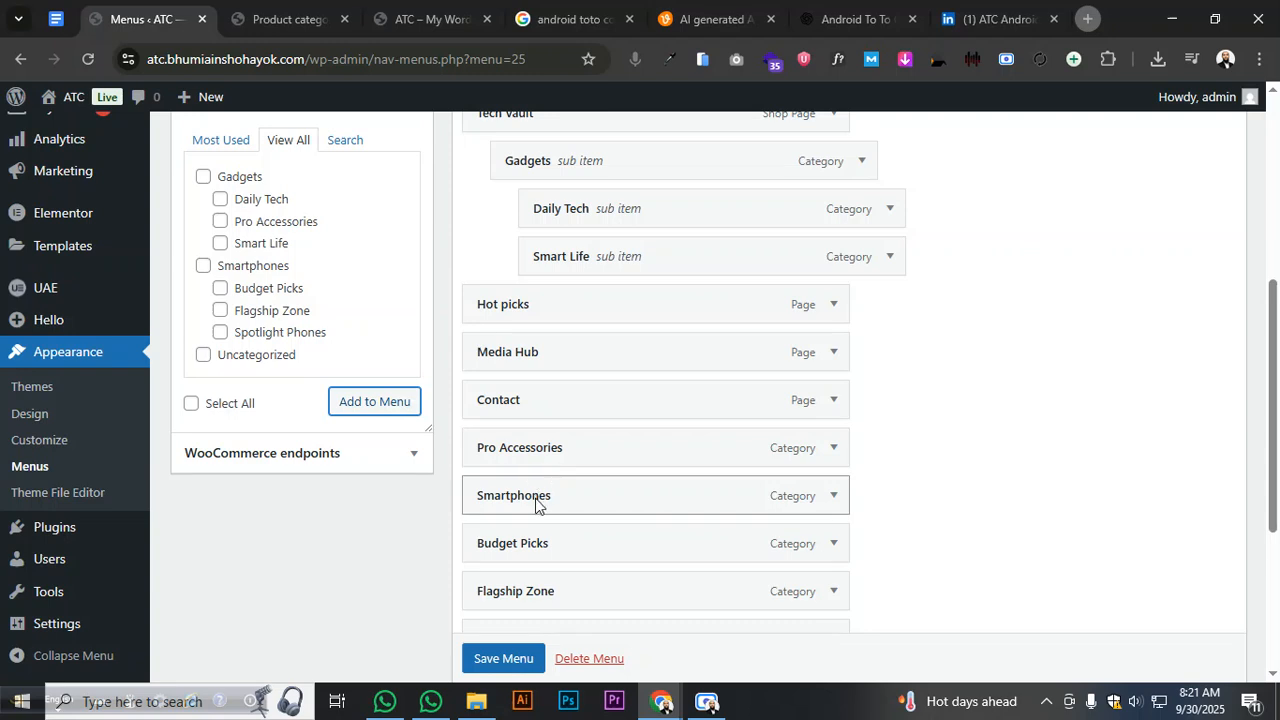
left_click_drag(535, 505, 540, 312)
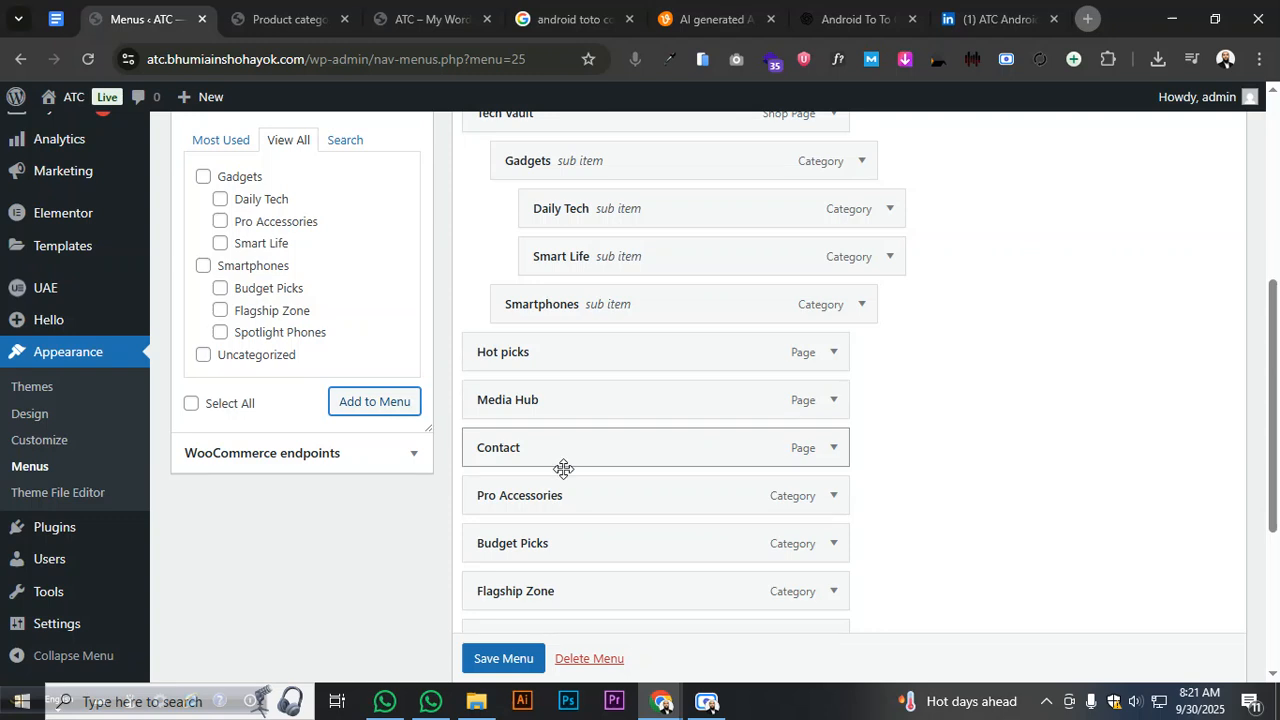
left_click_drag(560, 502, 596, 322)
- Nest Budget Picks, Spotlight Phones and Flagship Zone under Smartphones
scroll(598, 337, "down", 2)
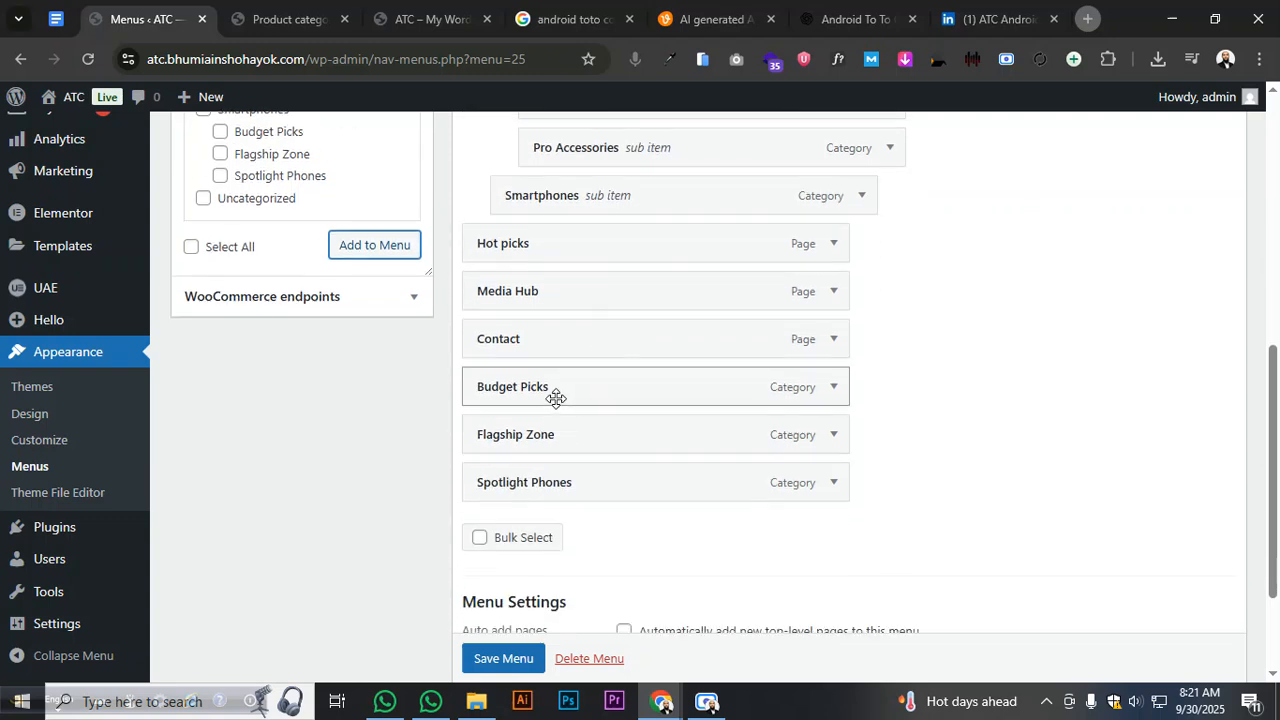
left_click_drag(555, 395, 588, 233)
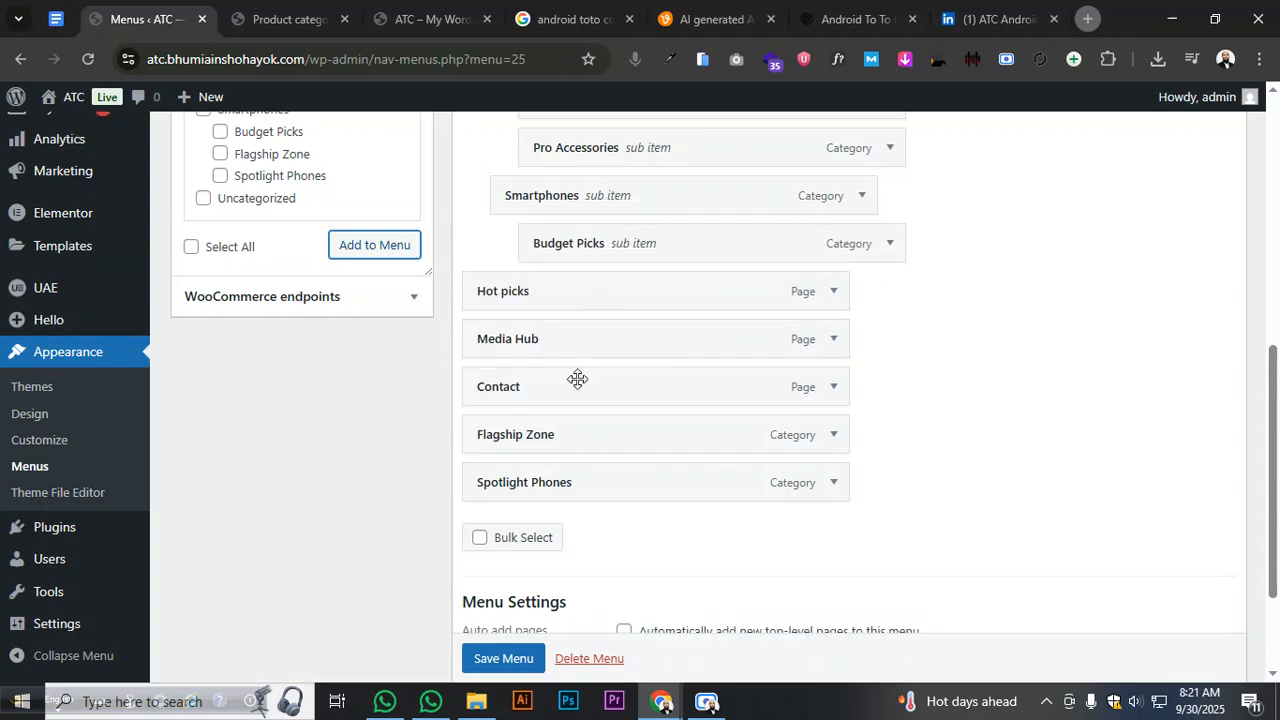
left_click_drag(569, 483, 580, 298)
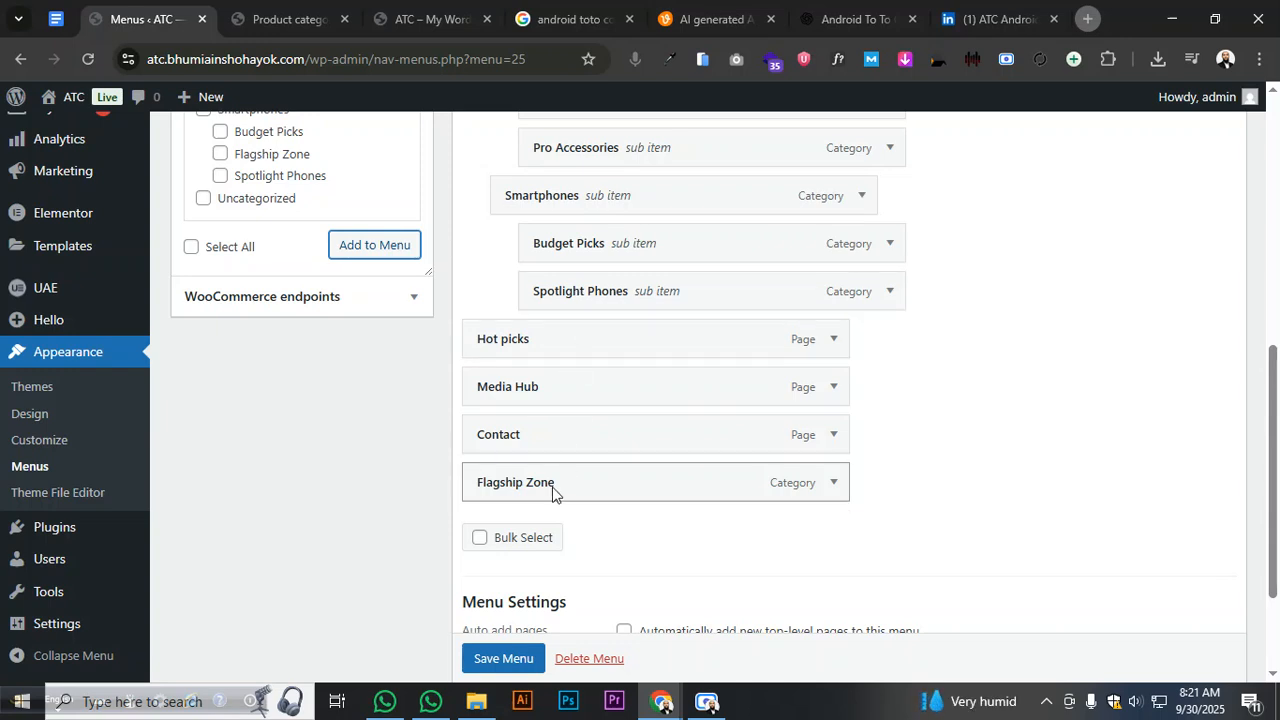
left_click_drag(554, 488, 600, 345)
scroll(977, 343, "up", 4)
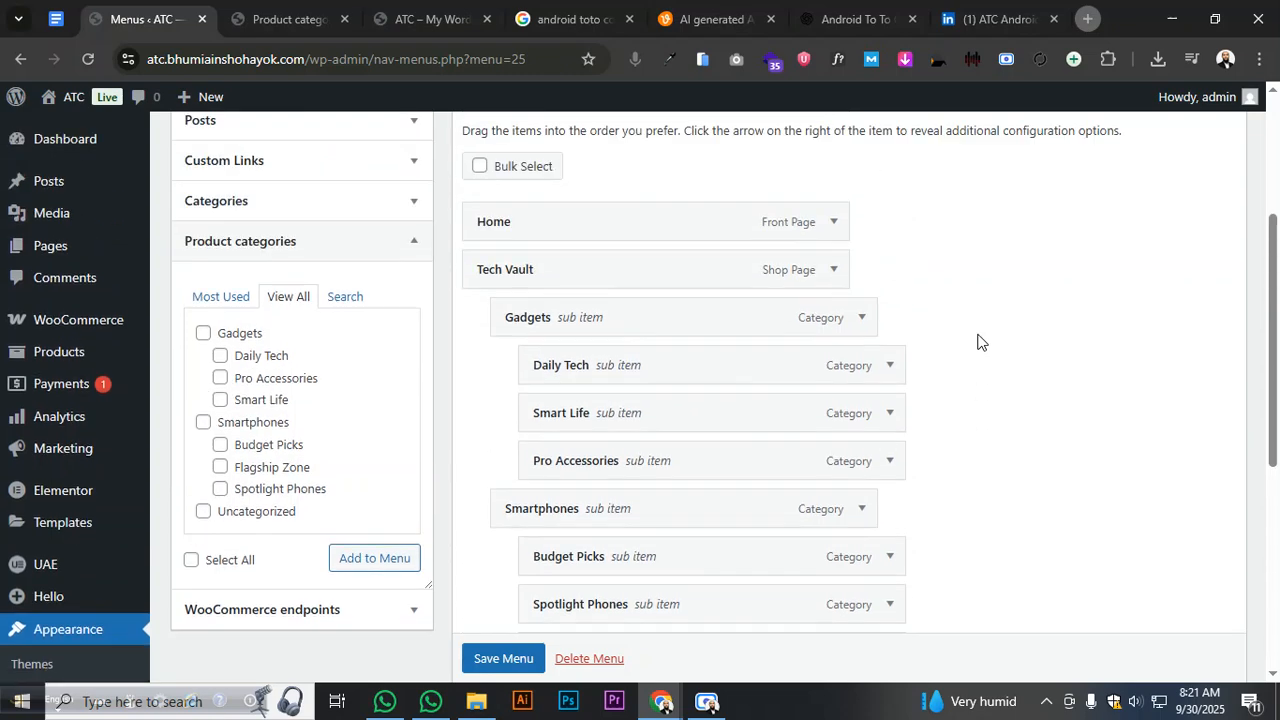
scroll(977, 343, "down", 5)
- Save the Main Menu and reload the live site to check the nested menu
left_click(503, 579)
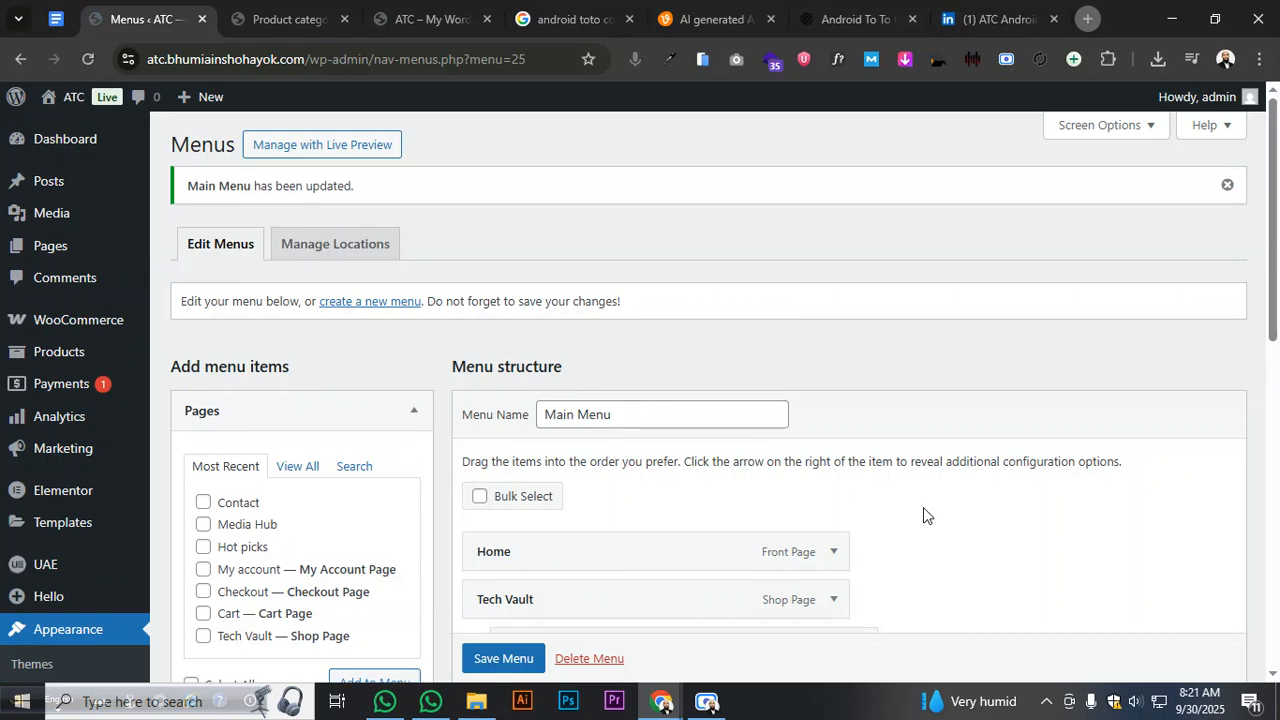
scroll(722, 360, "down", 6)
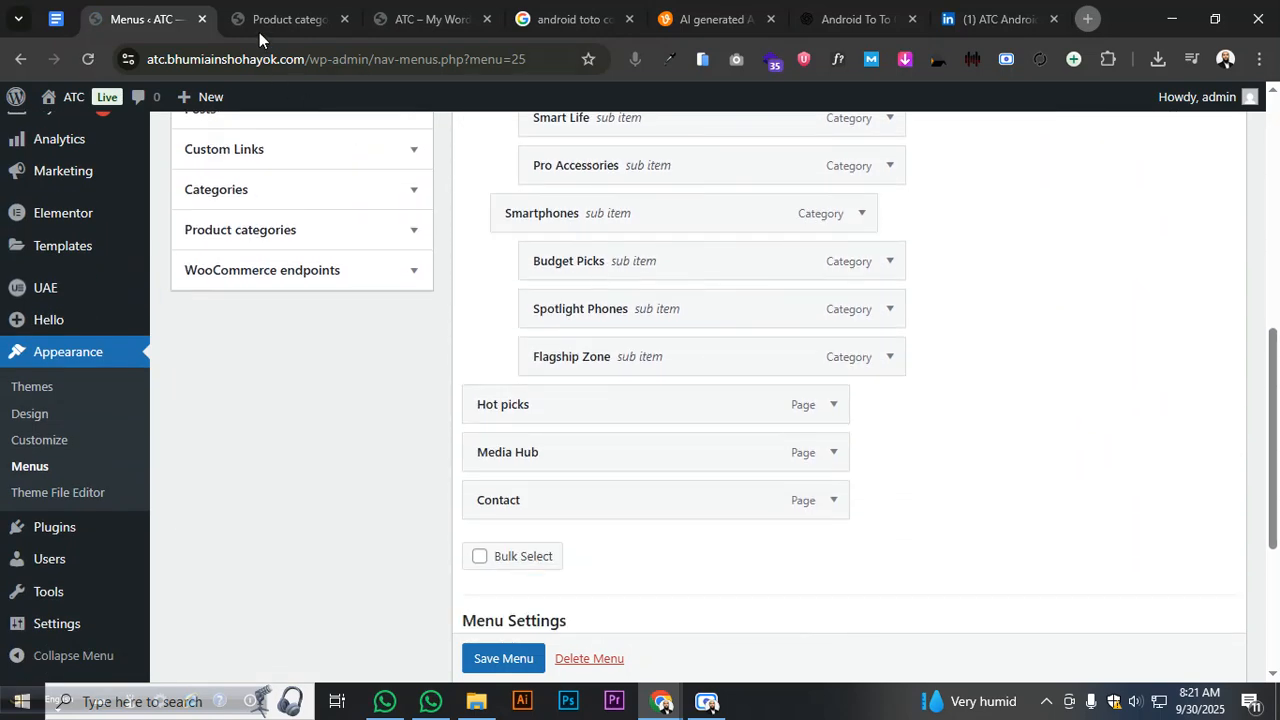
left_click(408, 24)
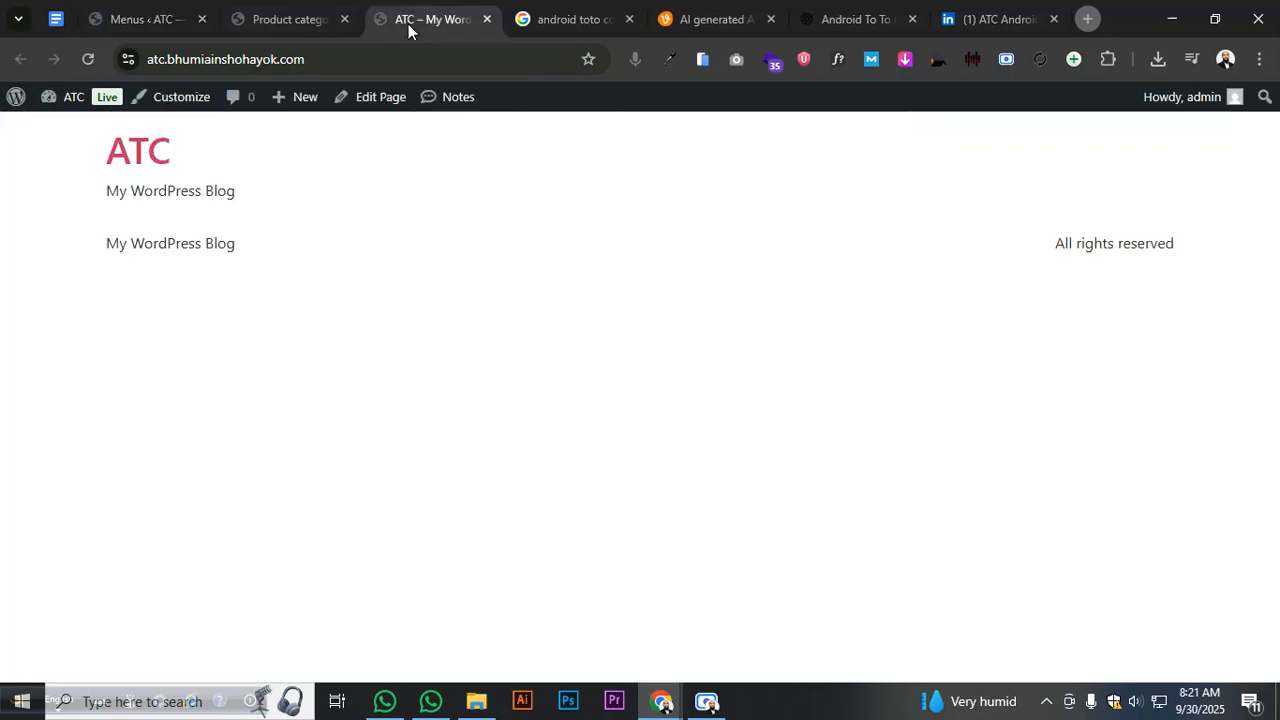
left_click(88, 59)
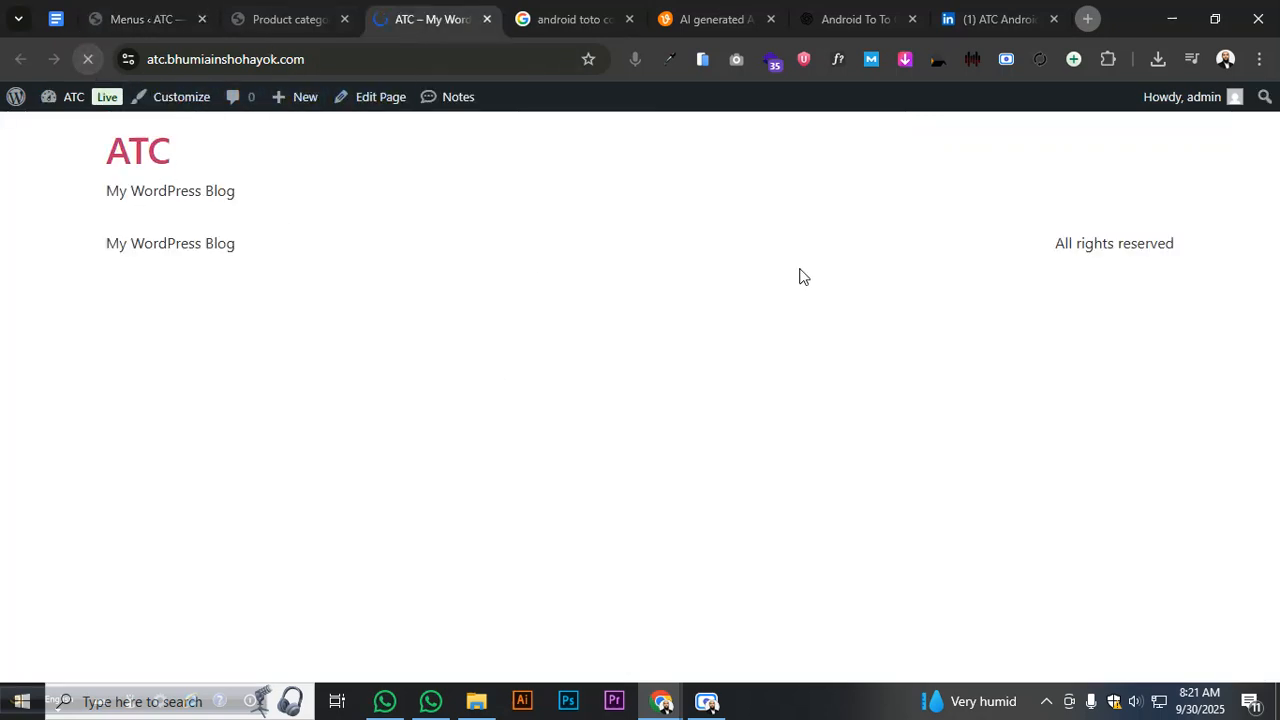
left_click(175, 22)
- Select the 'Main Menu' text in the Menu Name field
scroll(766, 367, "down", 1)
scroll(763, 355, "up", 6)
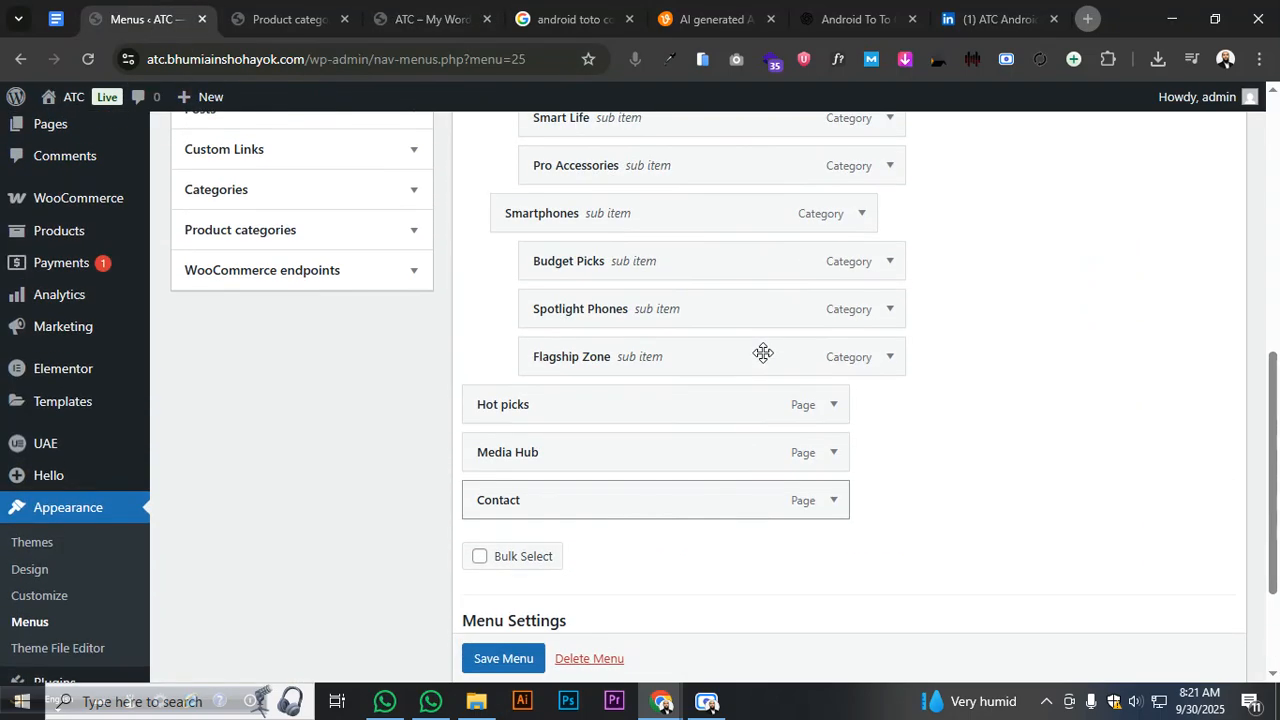
scroll(745, 352, "down", 6)
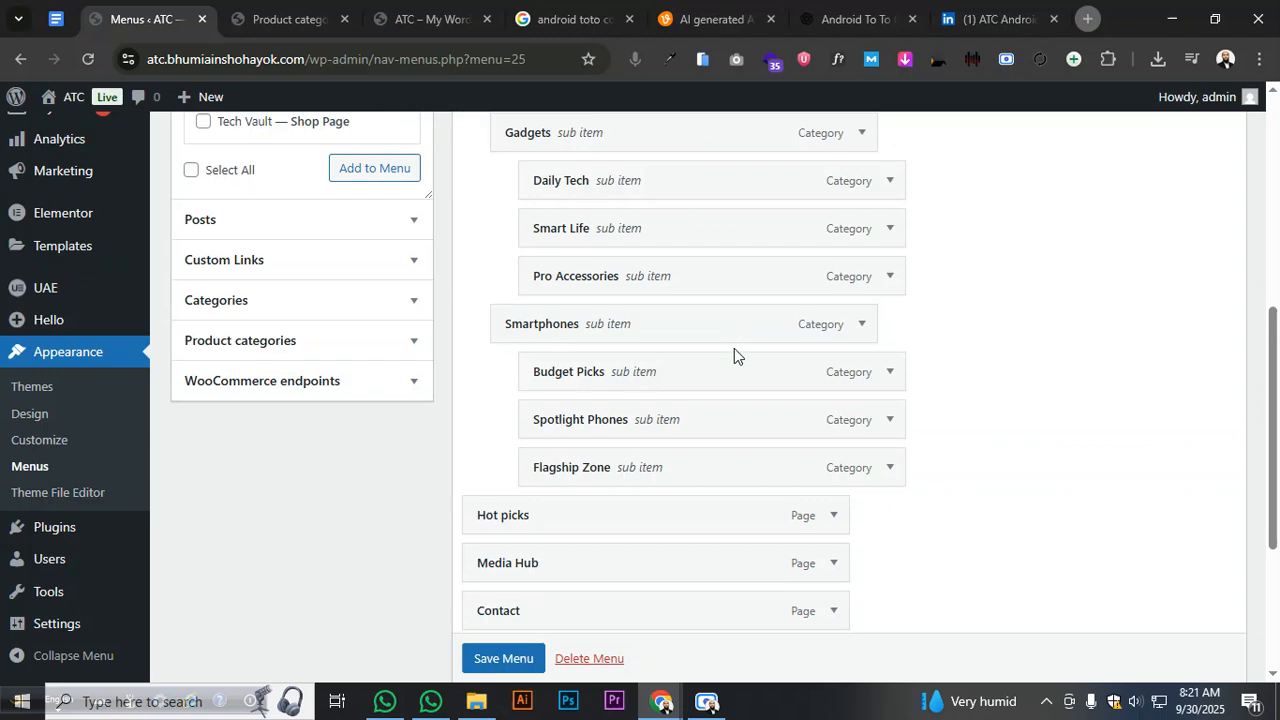
scroll(736, 348, "up", 4)
scroll(734, 347, "up", 2)
left_click_drag(618, 240, 463, 240)
- Rename the menu to Short Menu and save it
key("BackSpace")
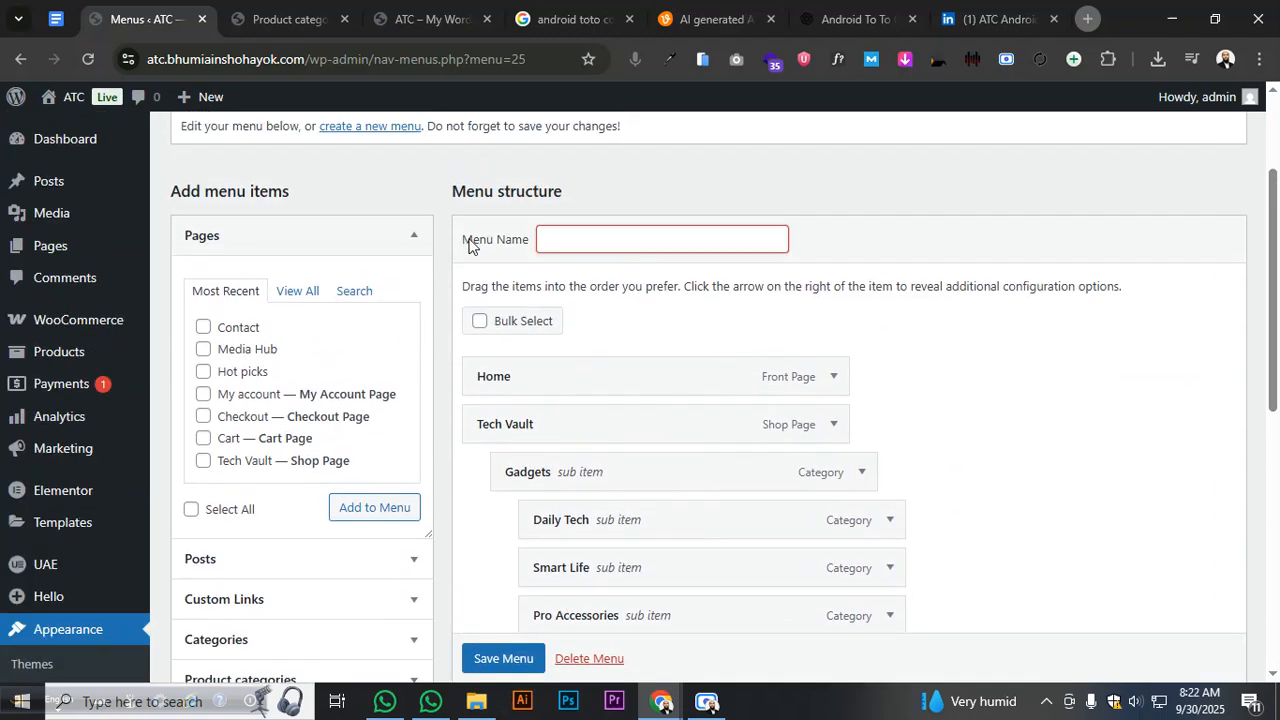
type("Sho")
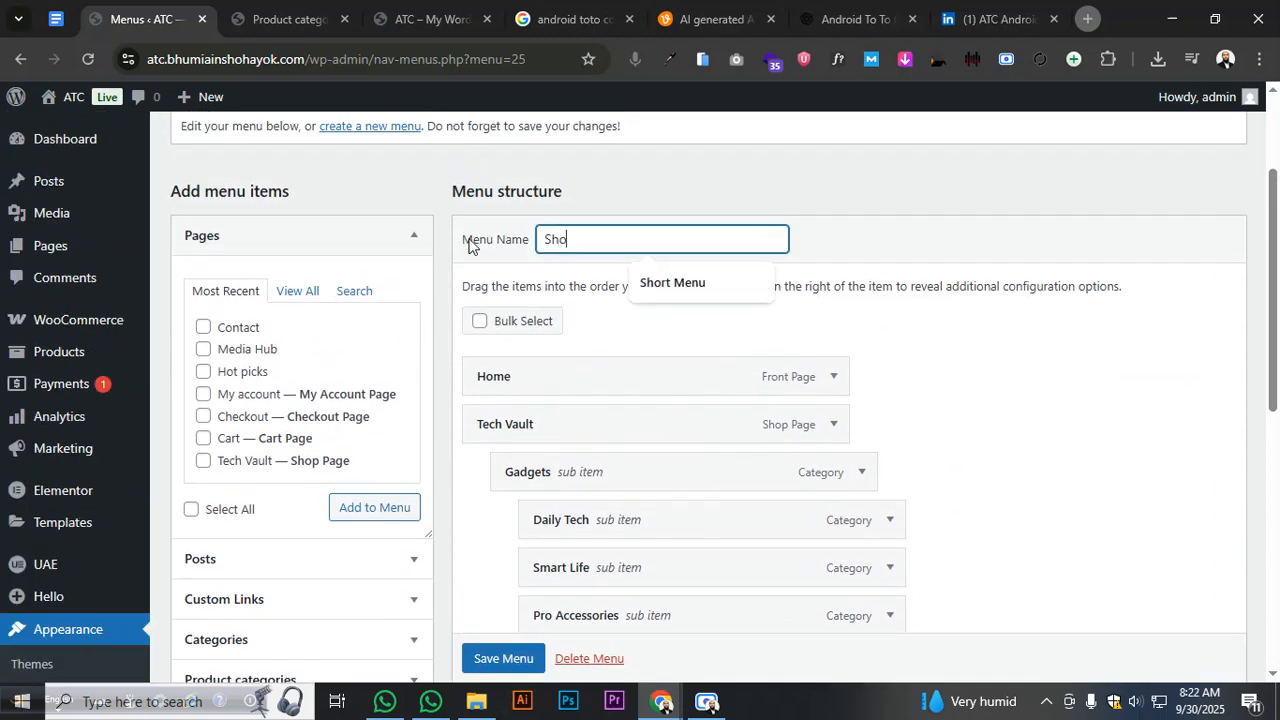
type("rt Menu")
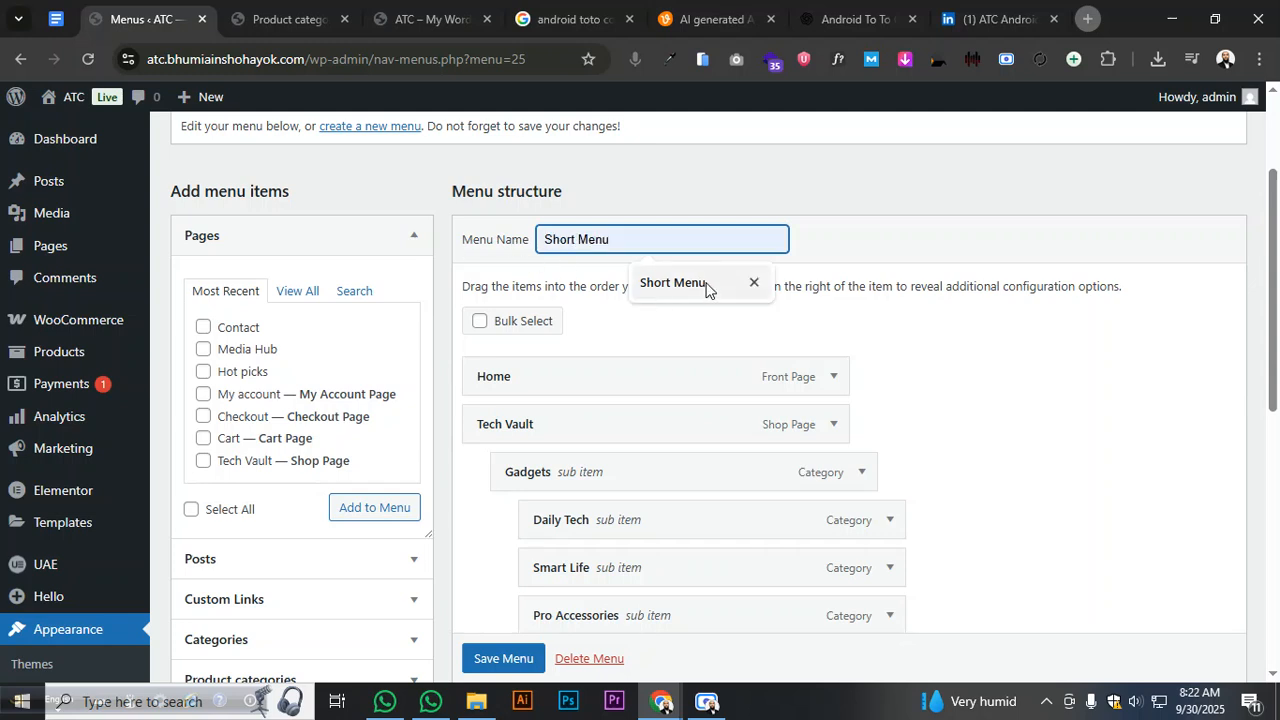
left_click(640, 285)
left_click(500, 657)
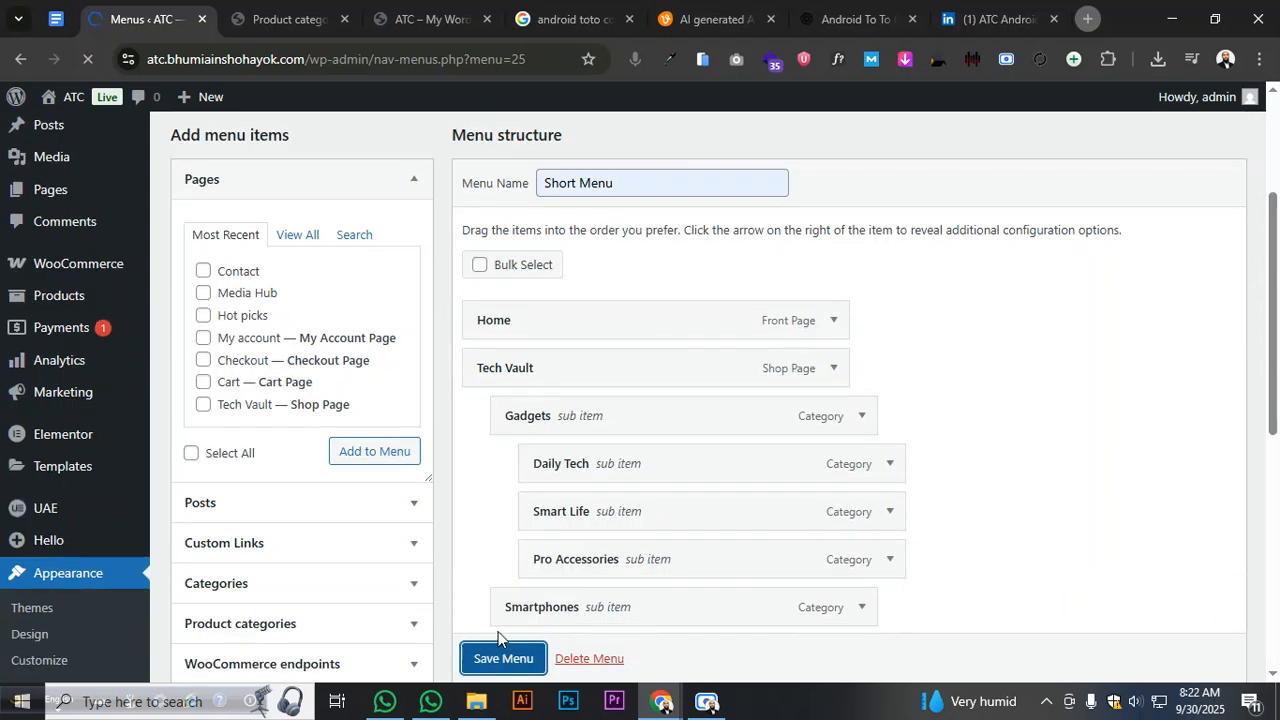
scroll(571, 534, "down", 3)
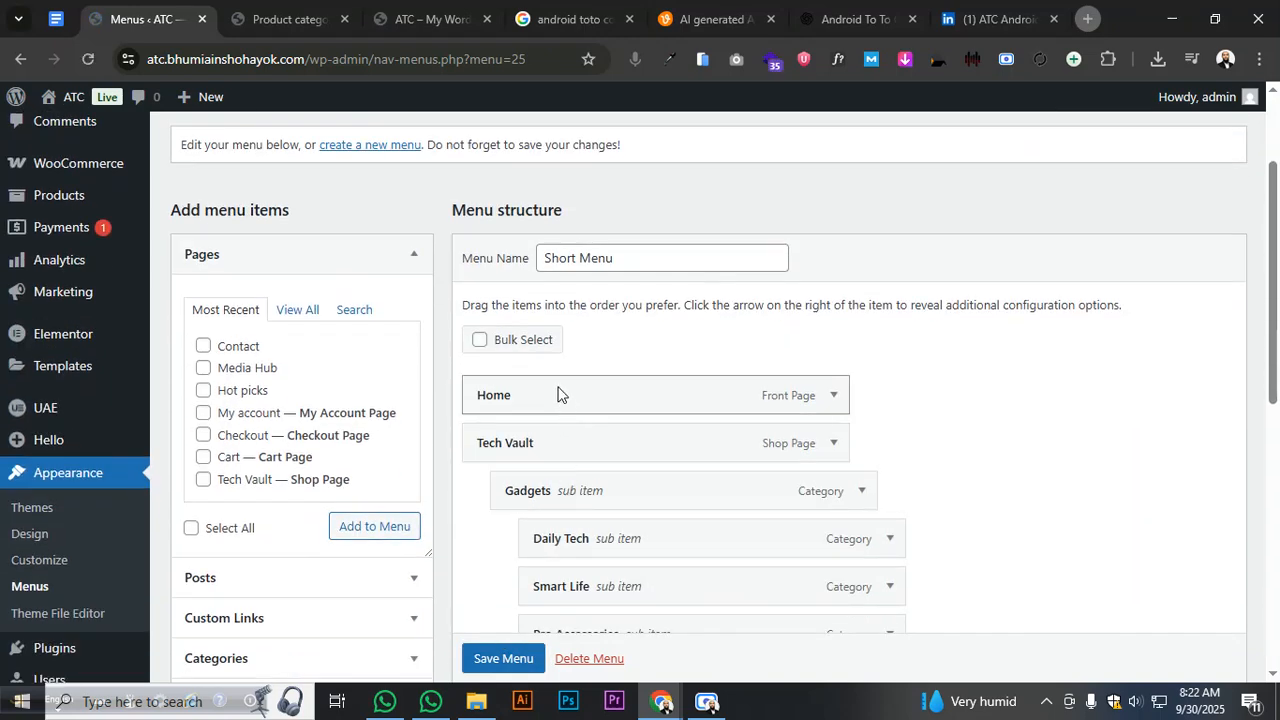
- Rename the menu back to Main Menu, save, and start a new menu
left_click_drag(697, 258, 506, 282)
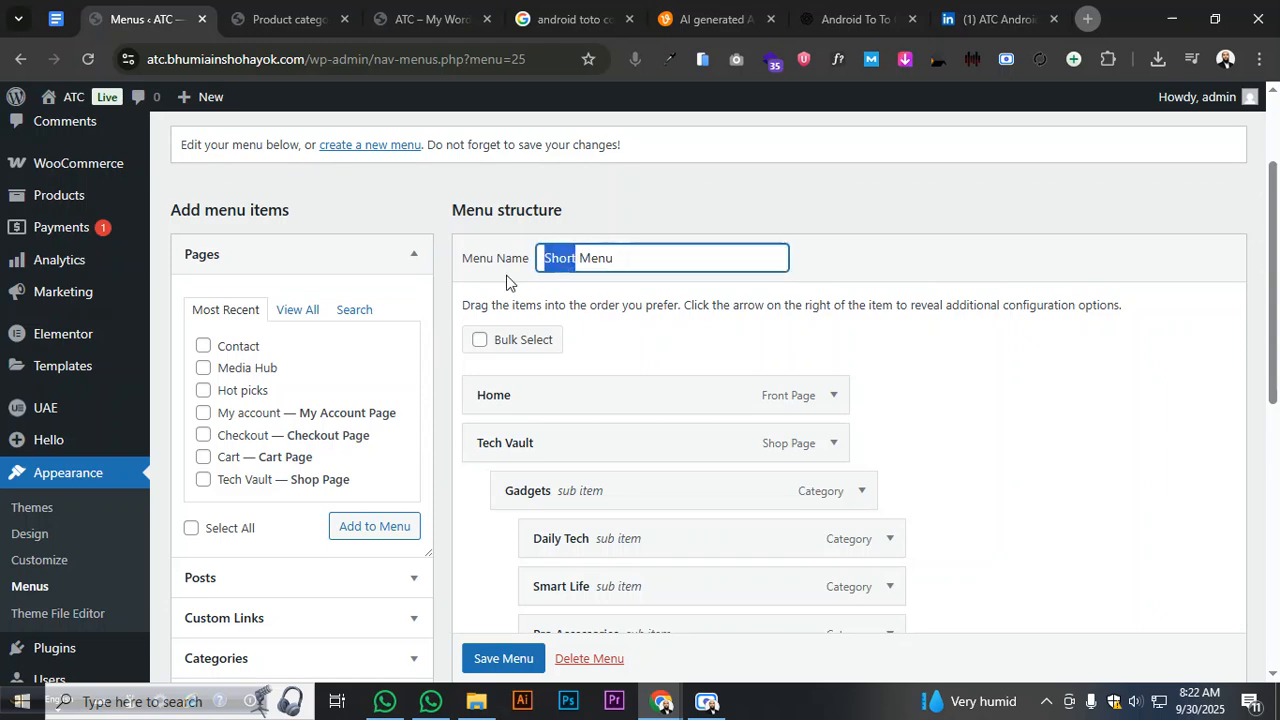
type("Main")
scroll(522, 640, "down", 1)
left_click(520, 656)
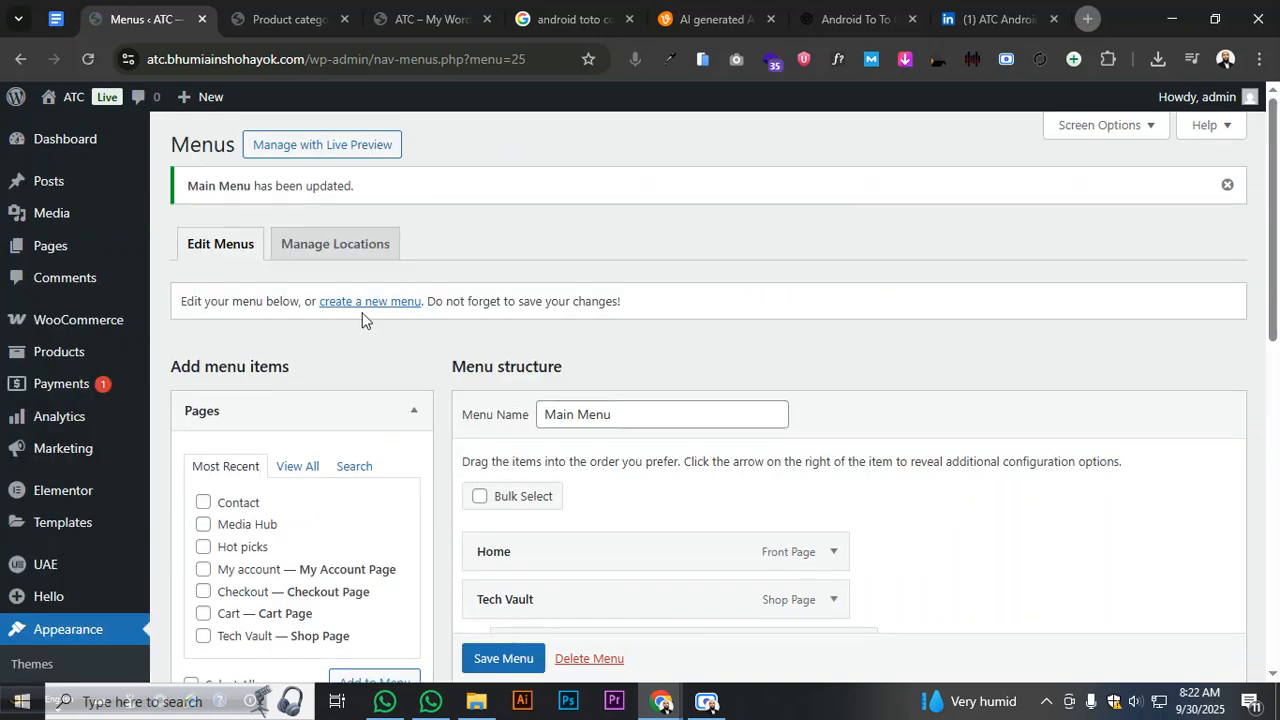
left_click(363, 308)
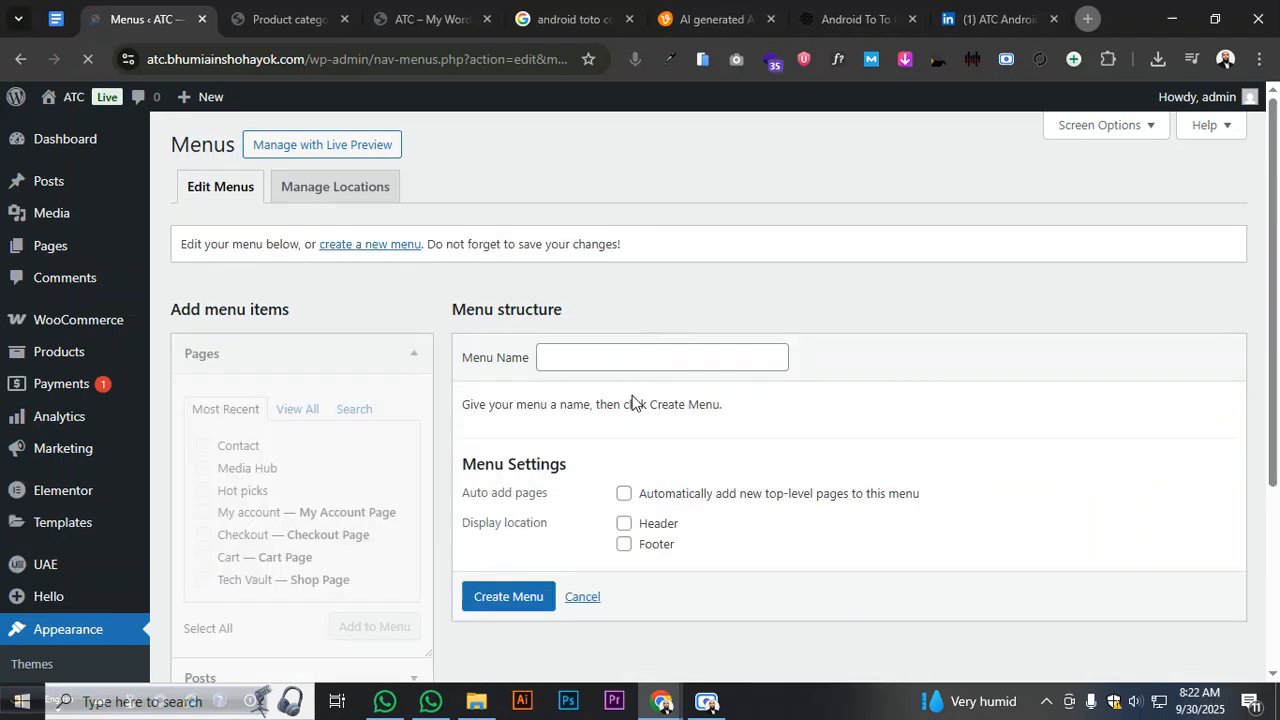
- Name the new menu 'Short Menu' using the autofill suggestion and create it
left_click(608, 360)
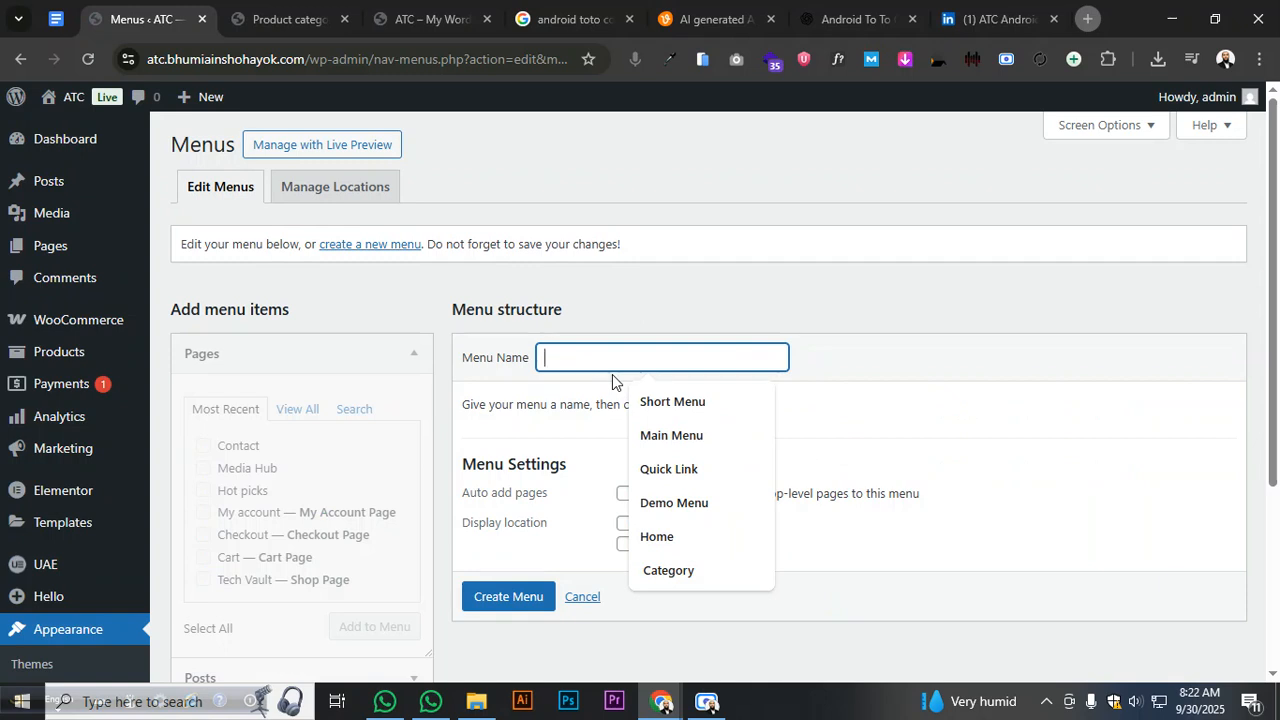
left_click(673, 402)
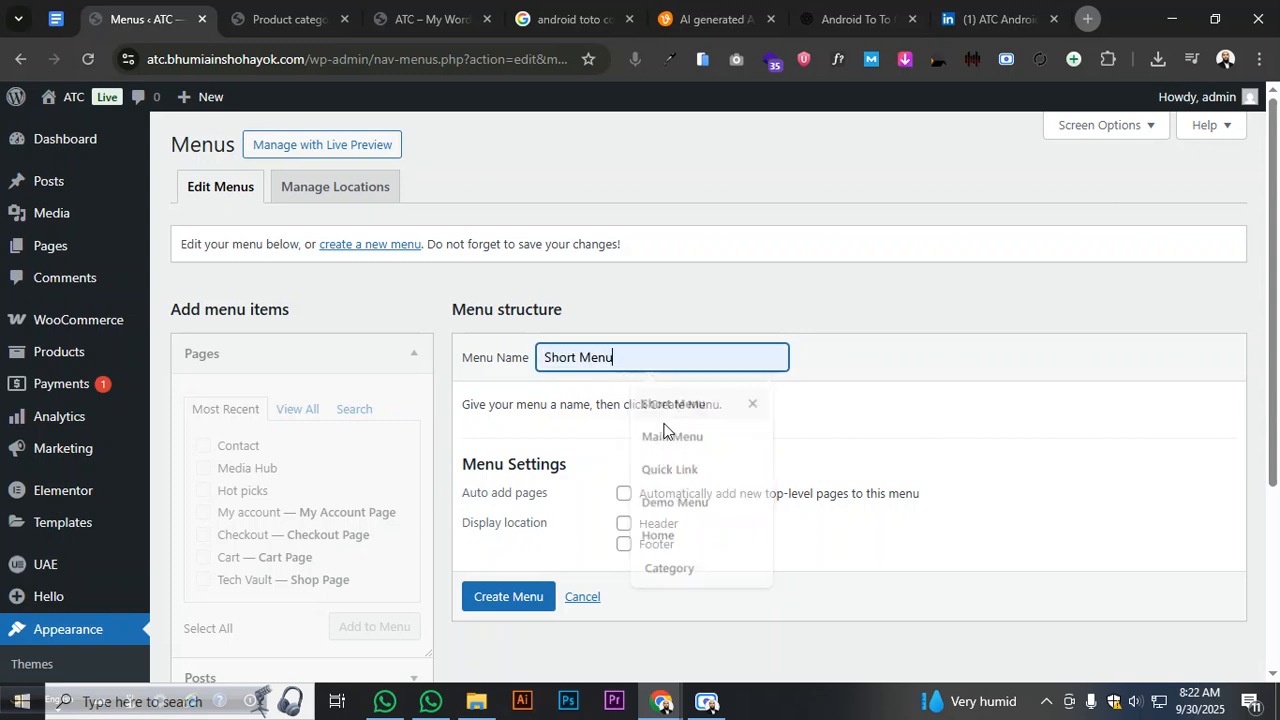
left_click(505, 598)
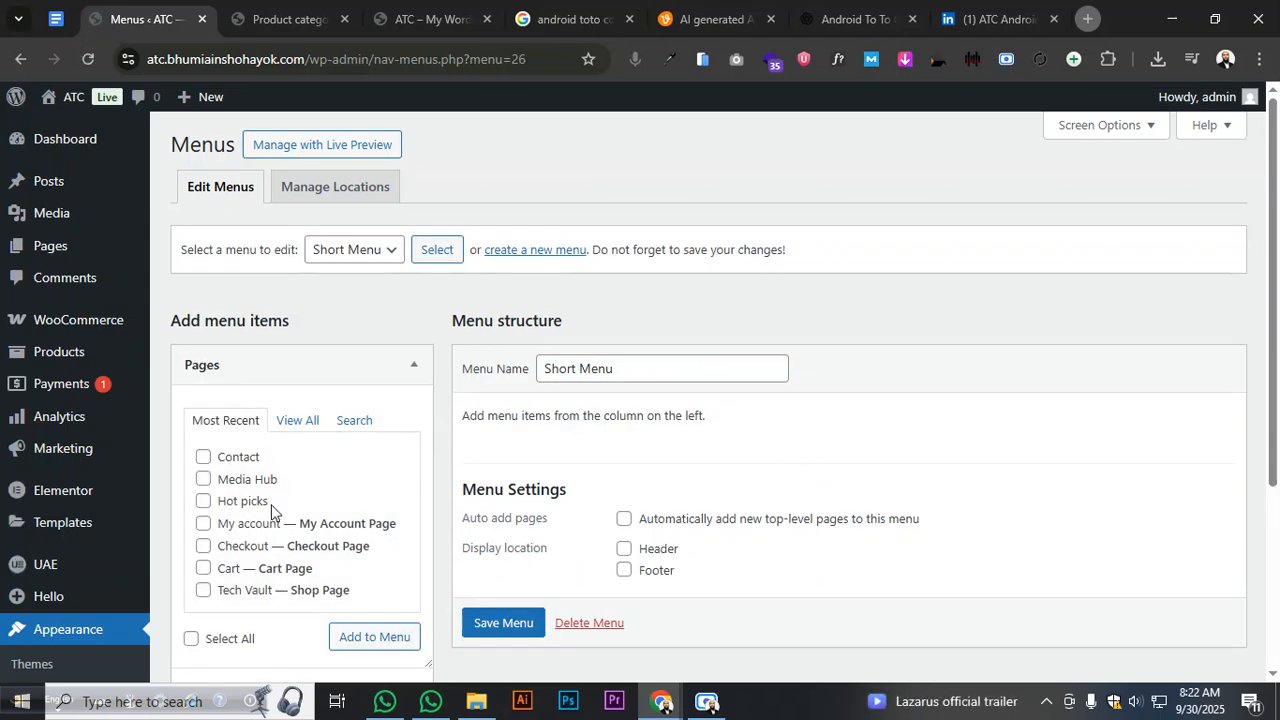
- Add the Home, Tech Vault, Hot picks, Media Hub and Contact pages to Short Menu
left_click(297, 420)
scroll(297, 420, "down", 2)
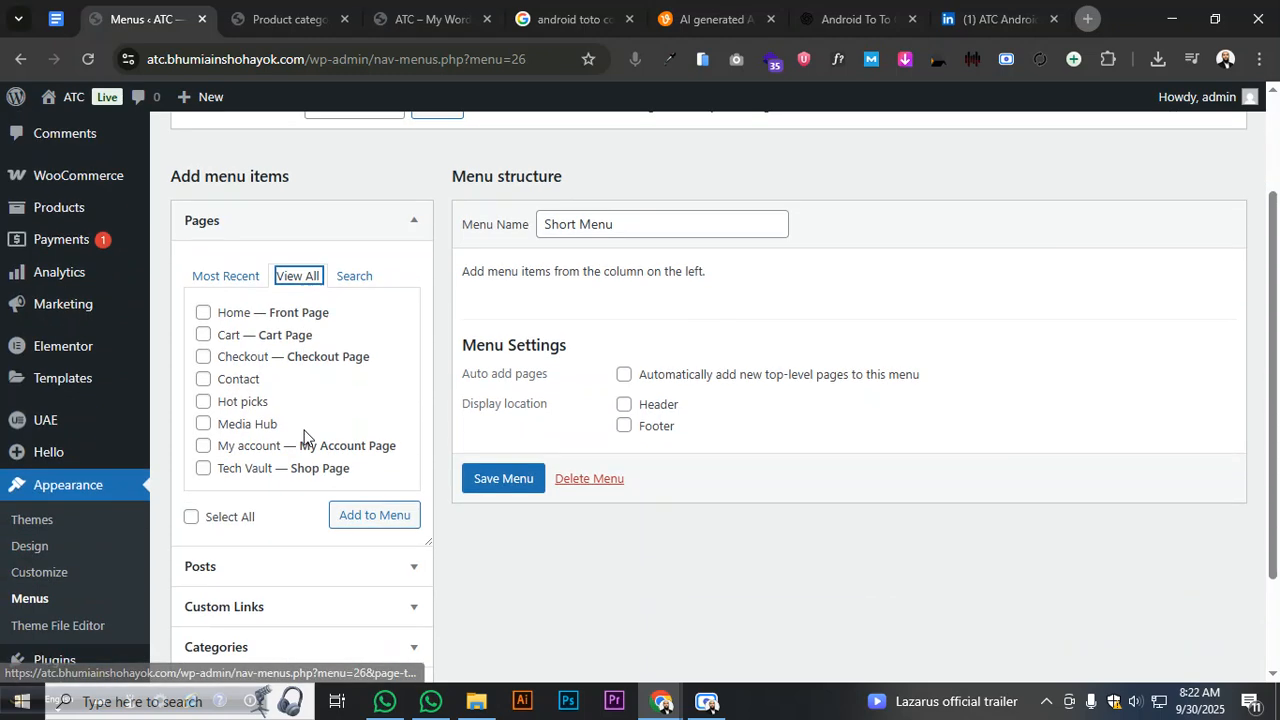
left_click(203, 302)
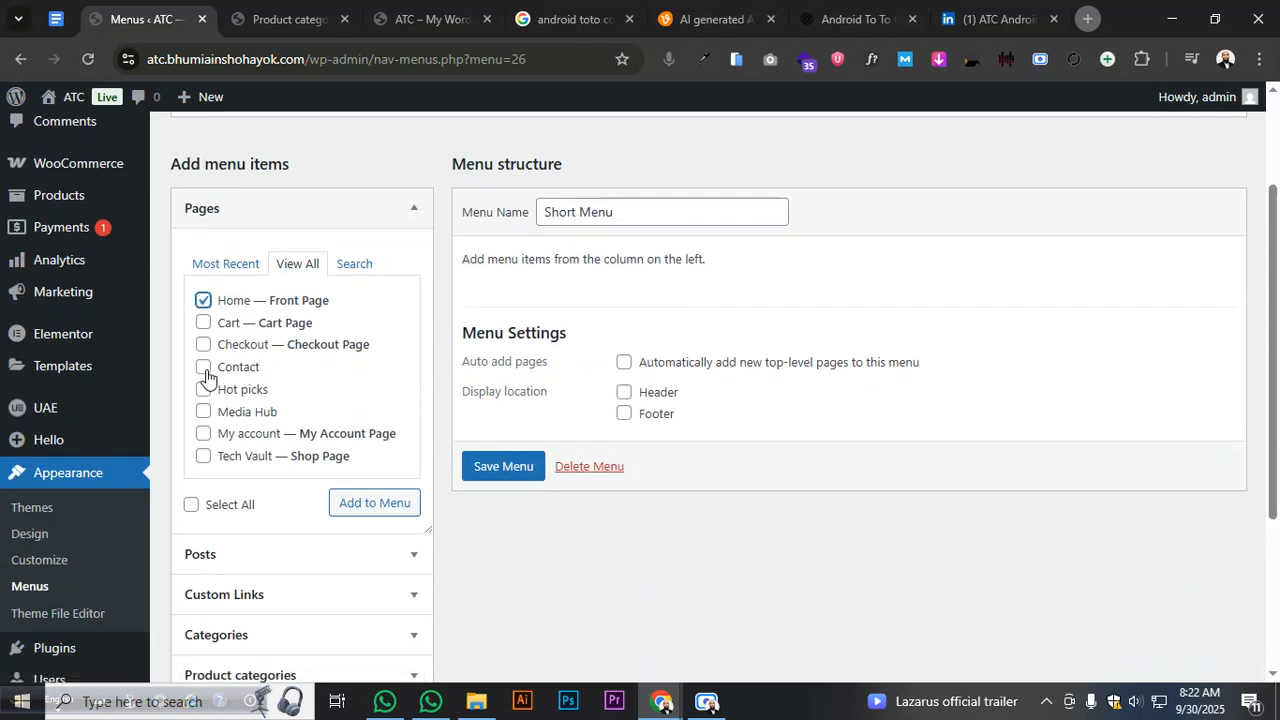
left_click(204, 456)
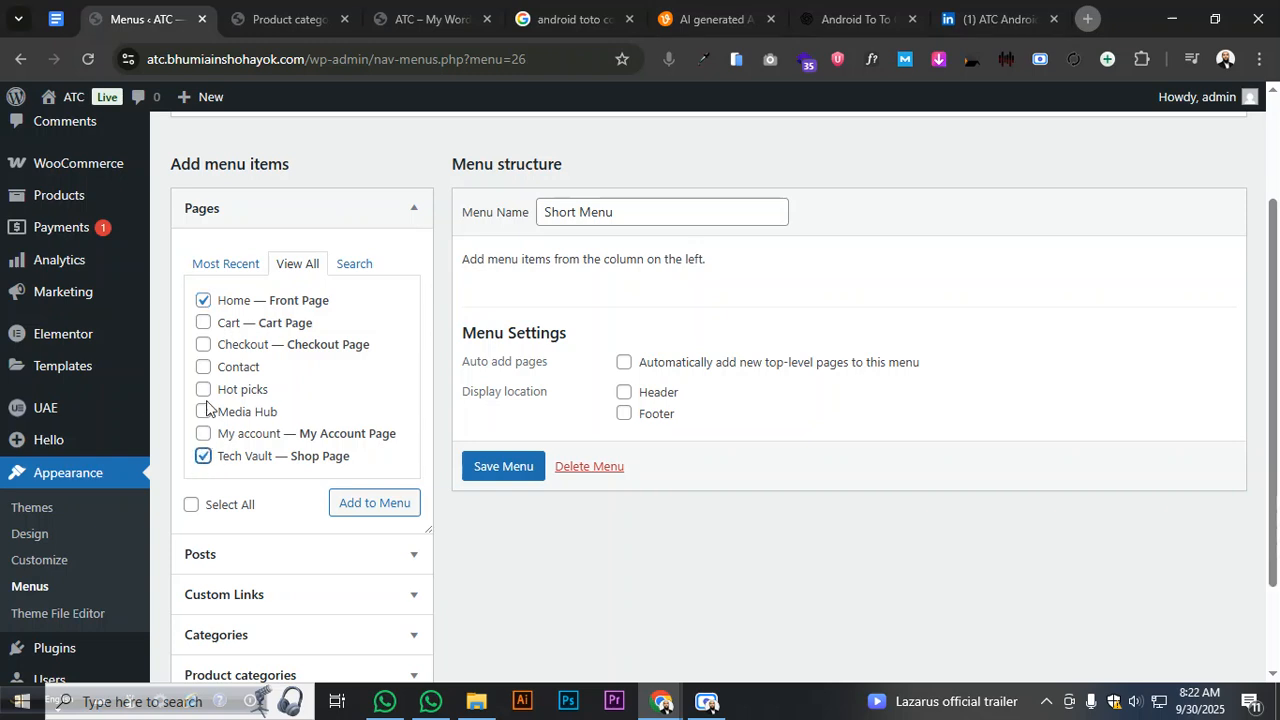
left_click(203, 389)
left_click(203, 411)
left_click(203, 367)
left_click(347, 505)
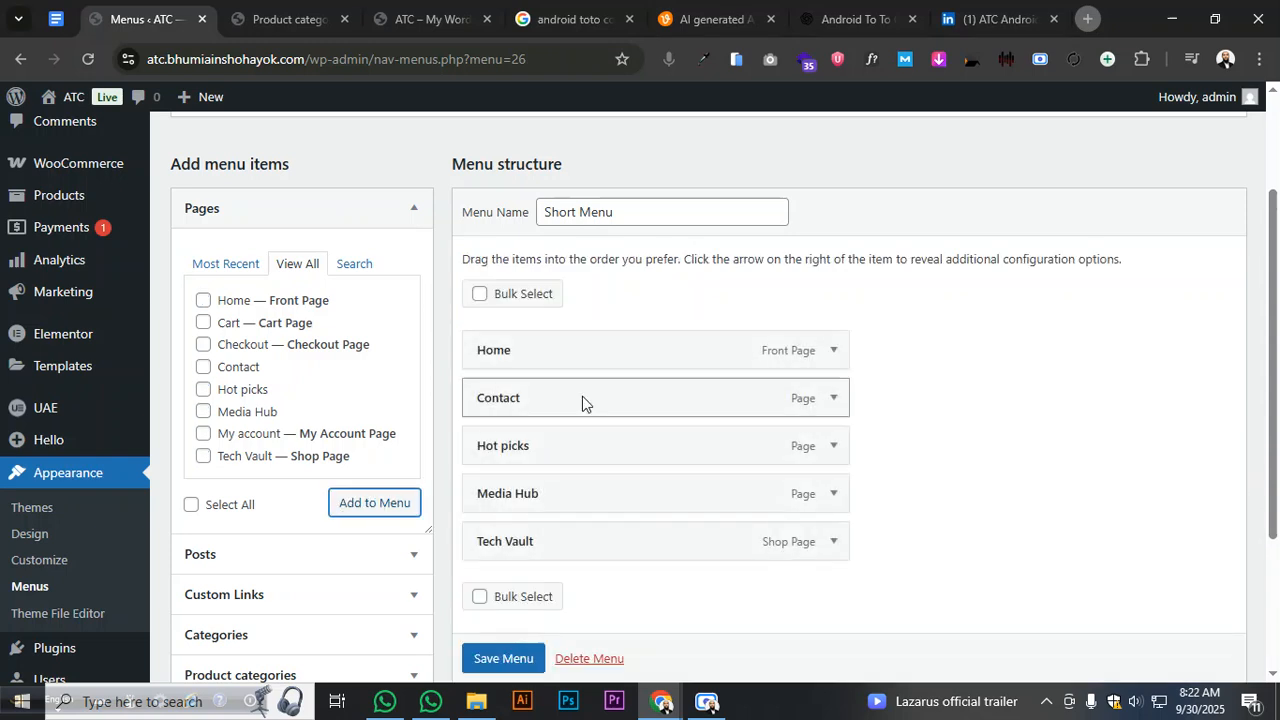
left_click(653, 213)
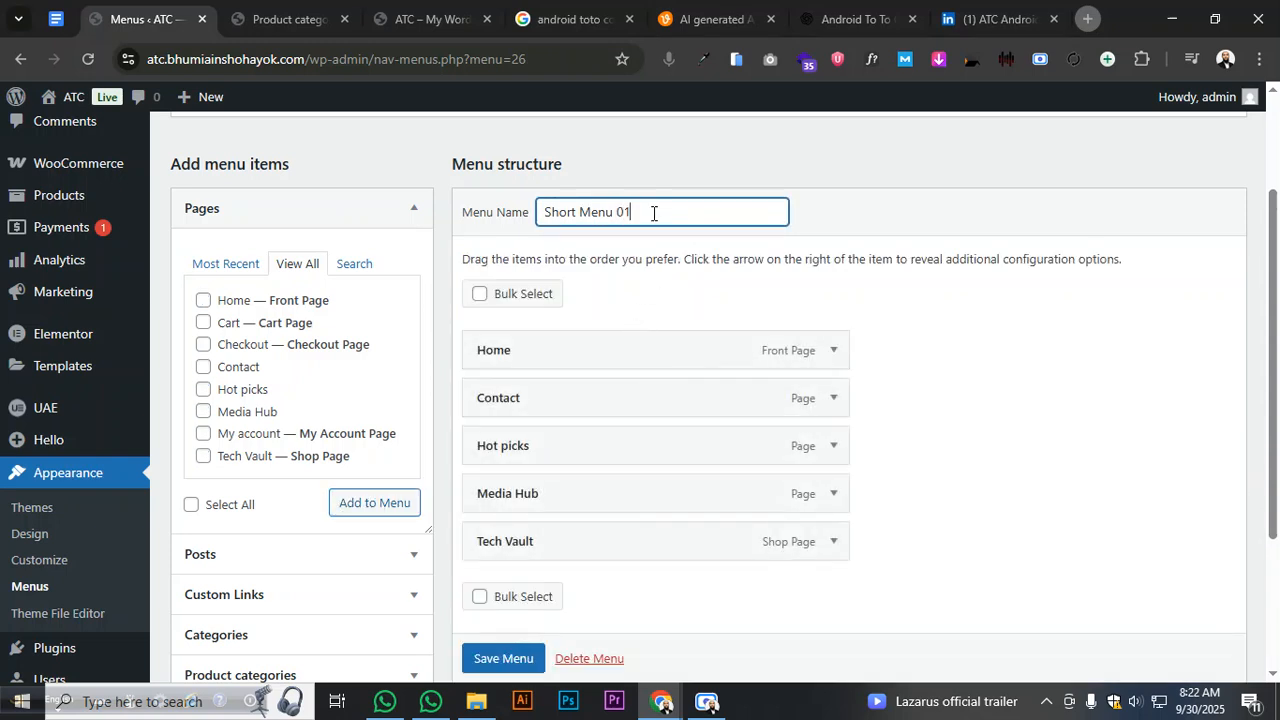
- Rename the menu to 'Short Menu 01' and save it
left_click(933, 201)
scroll(863, 309, "down", 2)
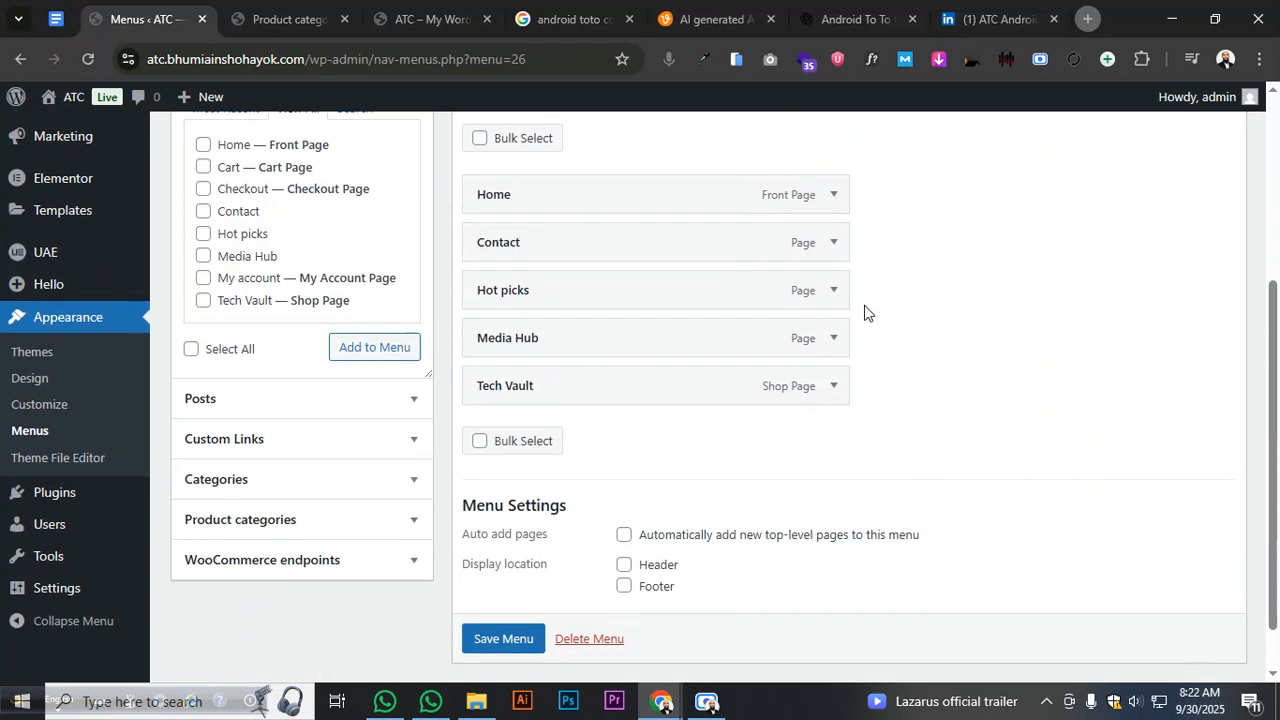
left_click(517, 643)
scroll(517, 643, "down", 1)
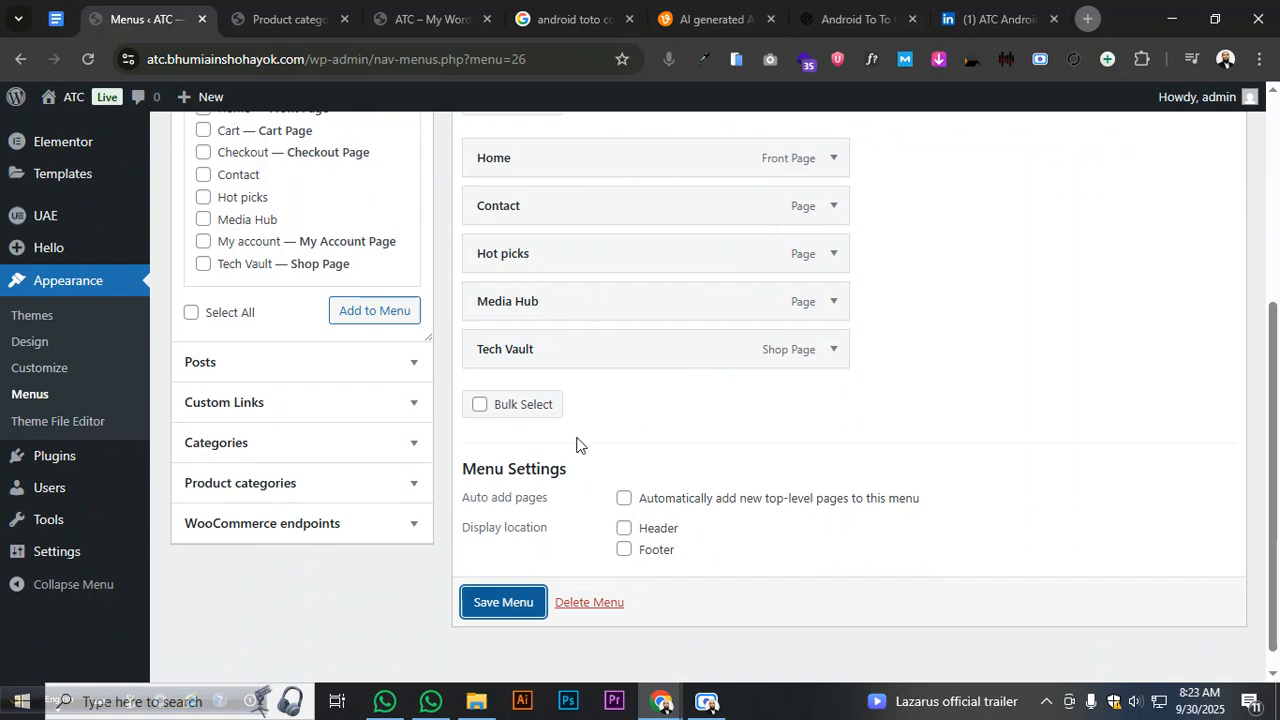
left_click(518, 606)
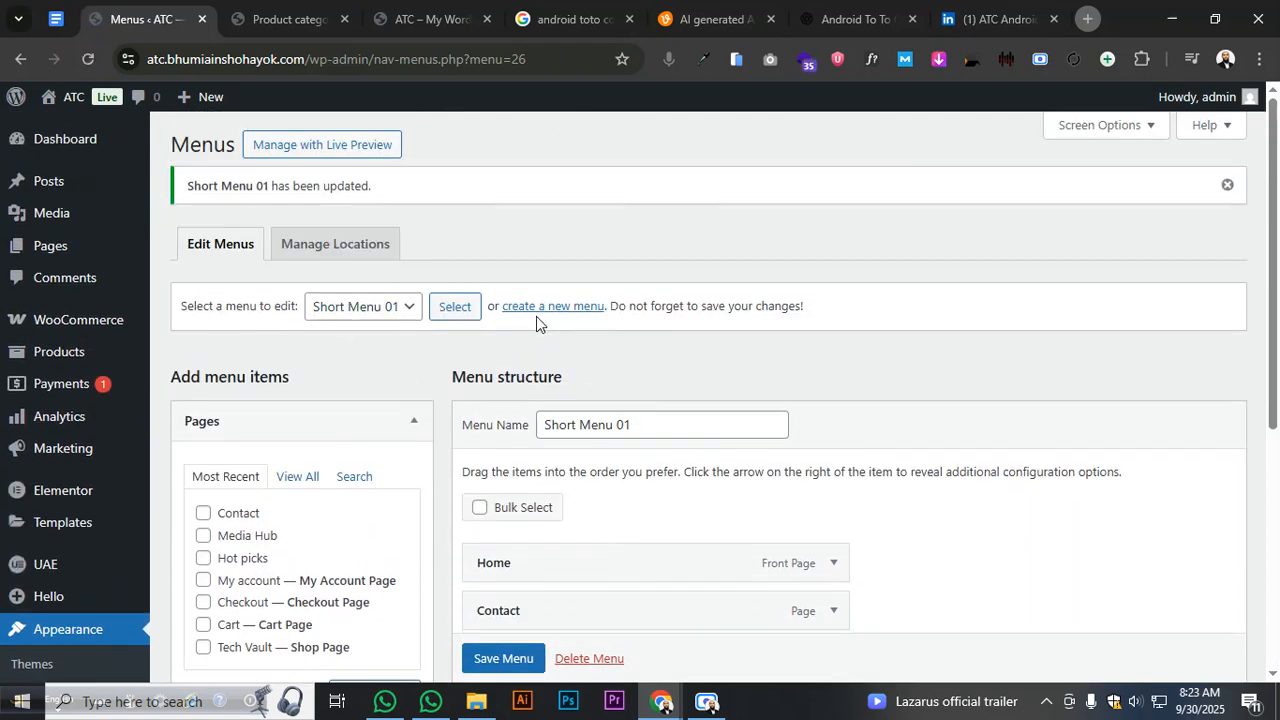
left_click(535, 313)
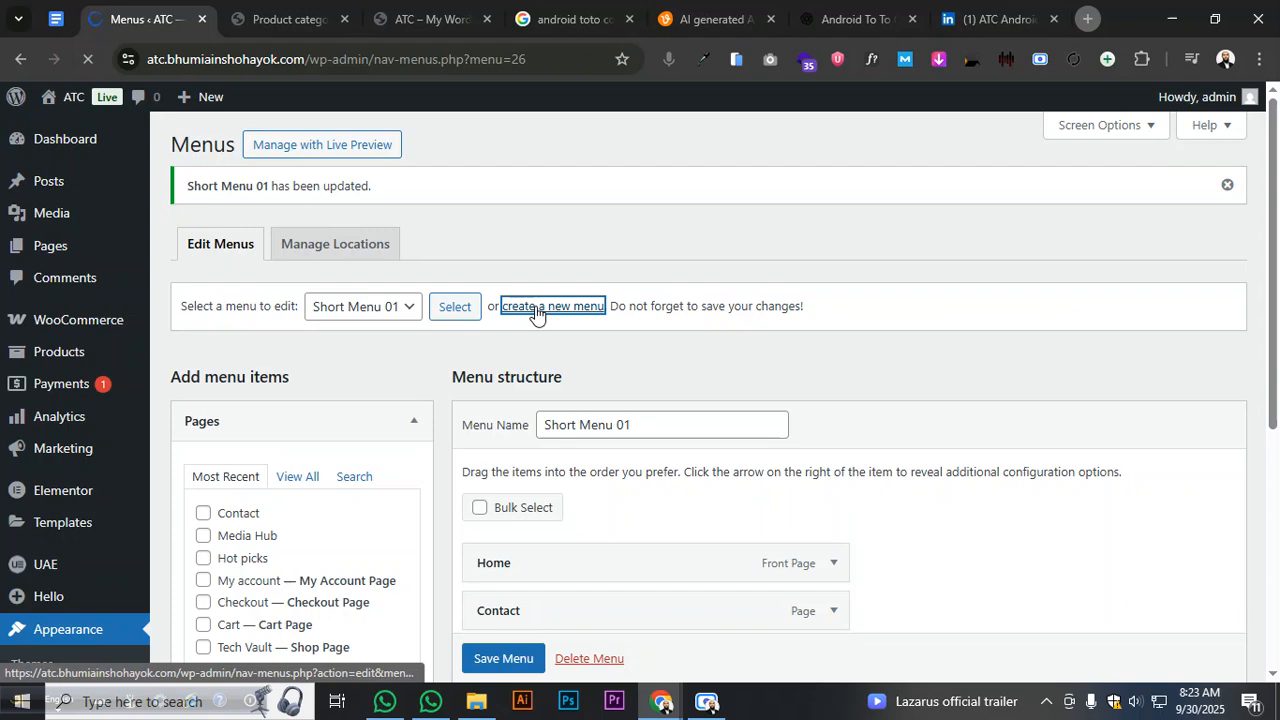
- Create a new menu named Short Menu 02
left_click(575, 362)
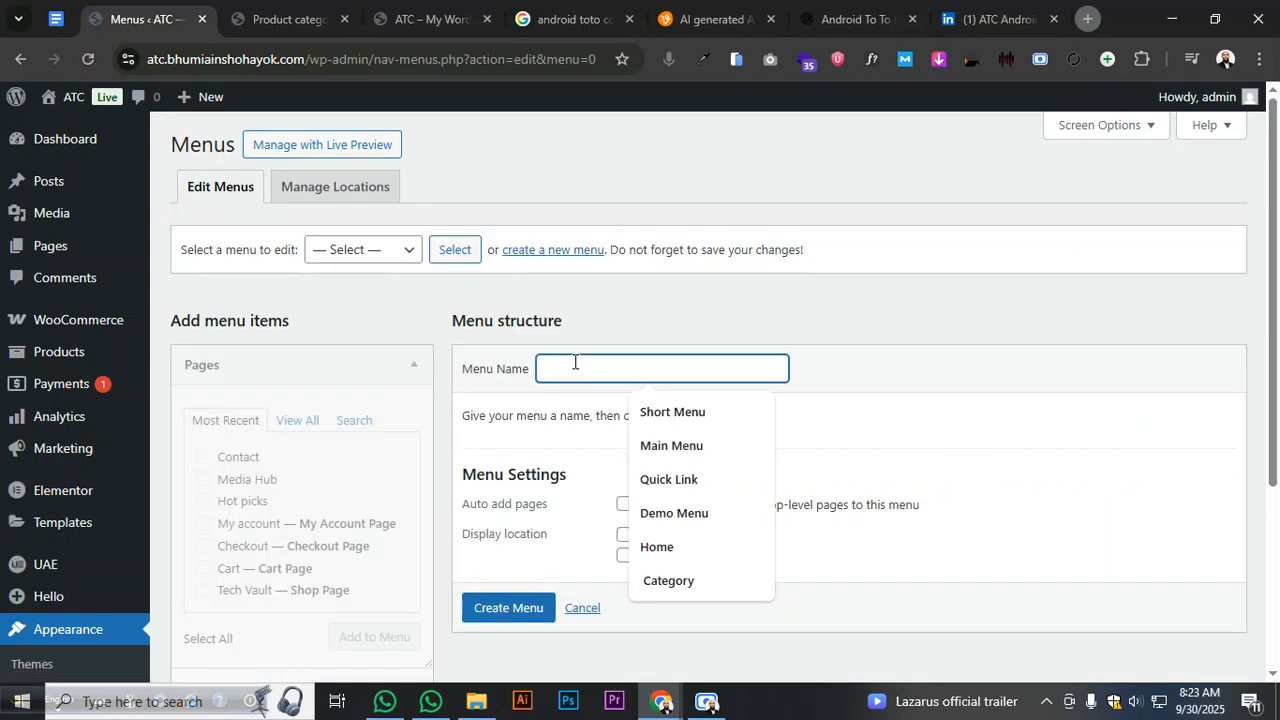
left_click(680, 410)
left_click(674, 374)
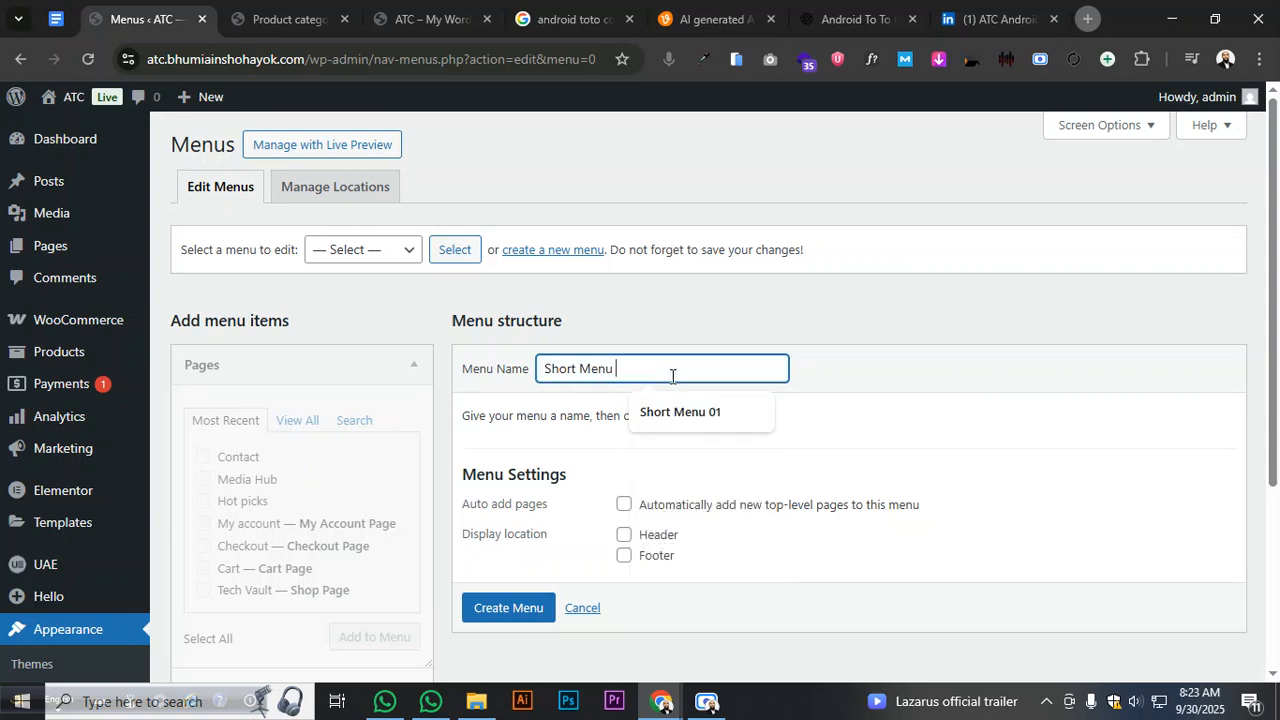
type("02")
left_click(490, 614)
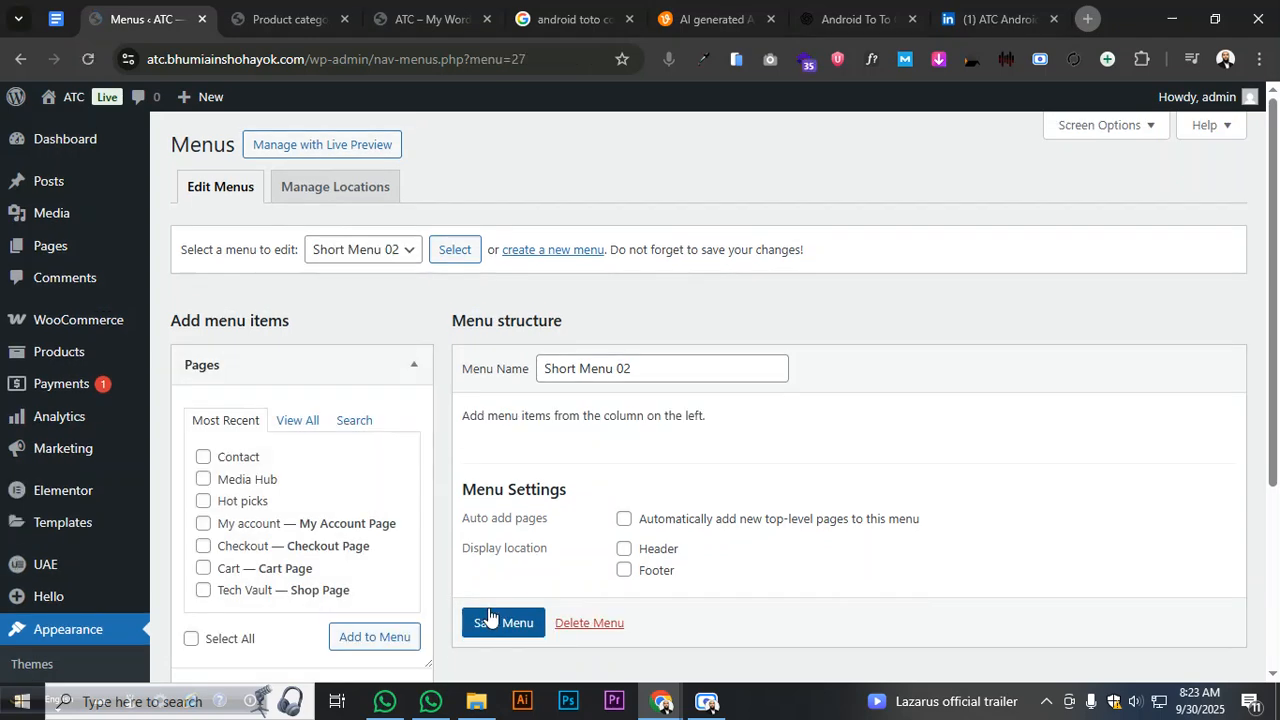
- Add the Gadgets, Daily Tech, Pro Accessories and Smart Life product categories to the menu
scroll(271, 440, "down", 3)
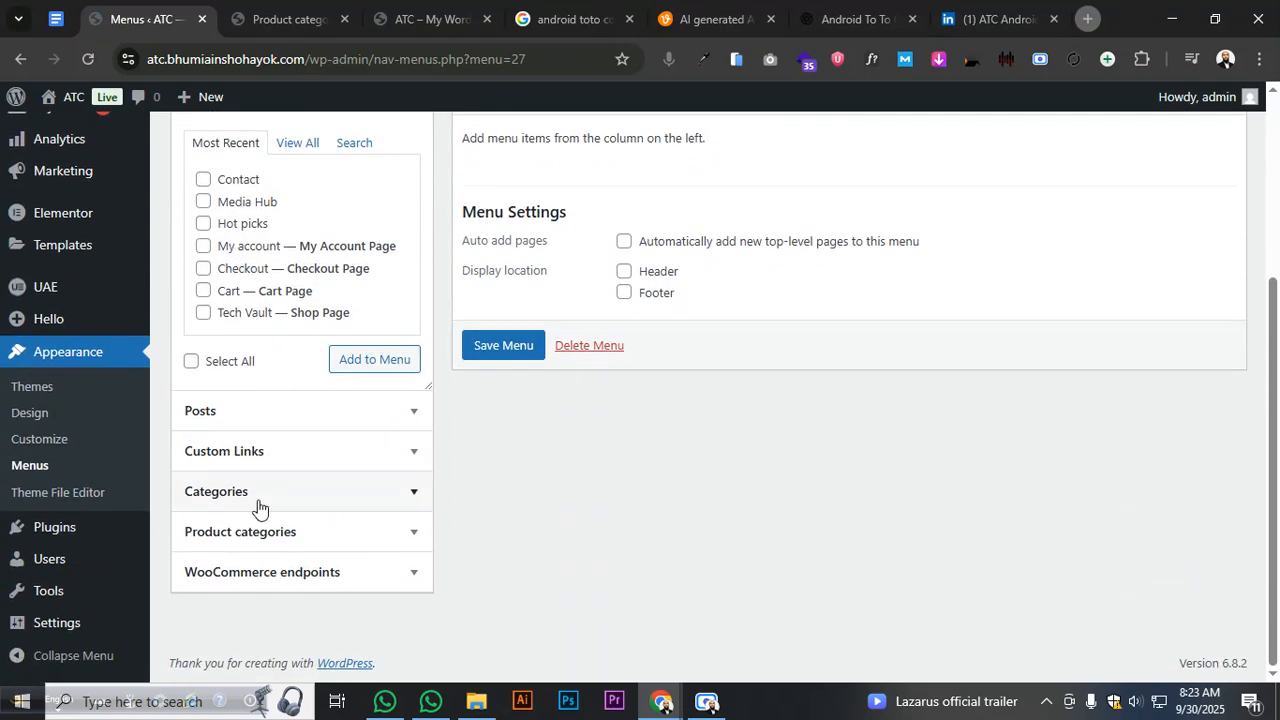
left_click(257, 502)
left_click(288, 264)
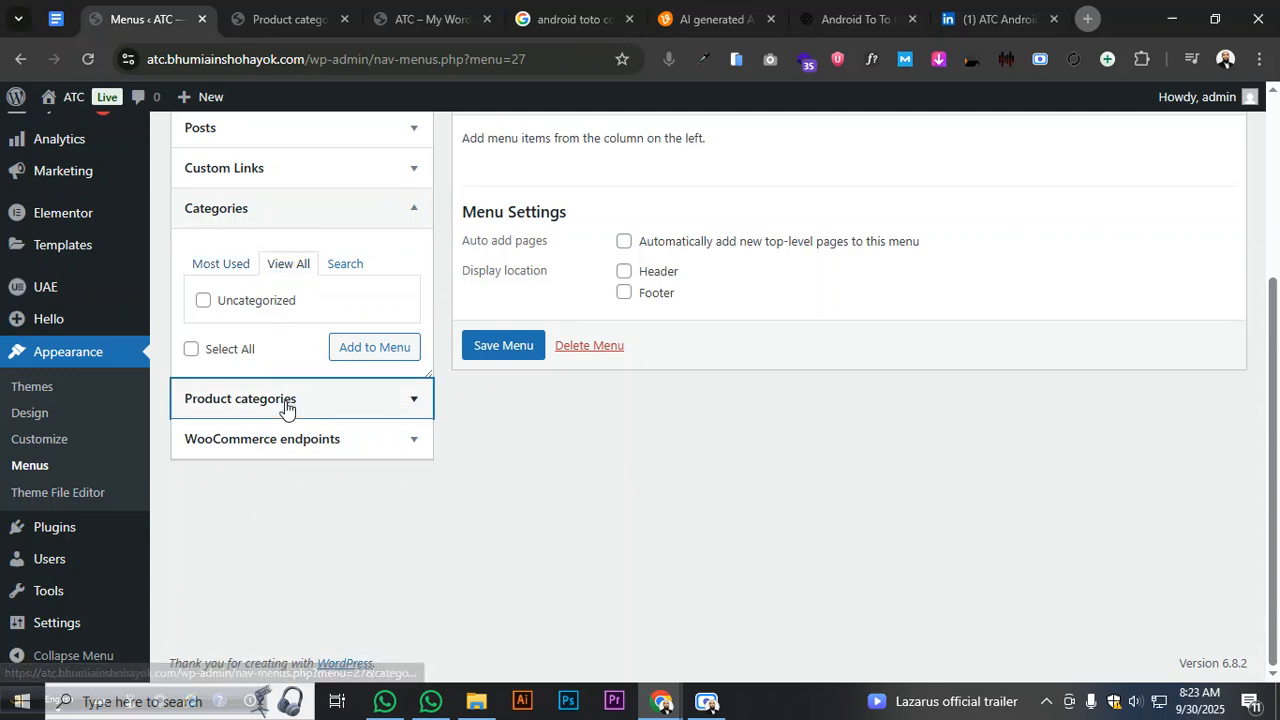
left_click(286, 402)
left_click(289, 303)
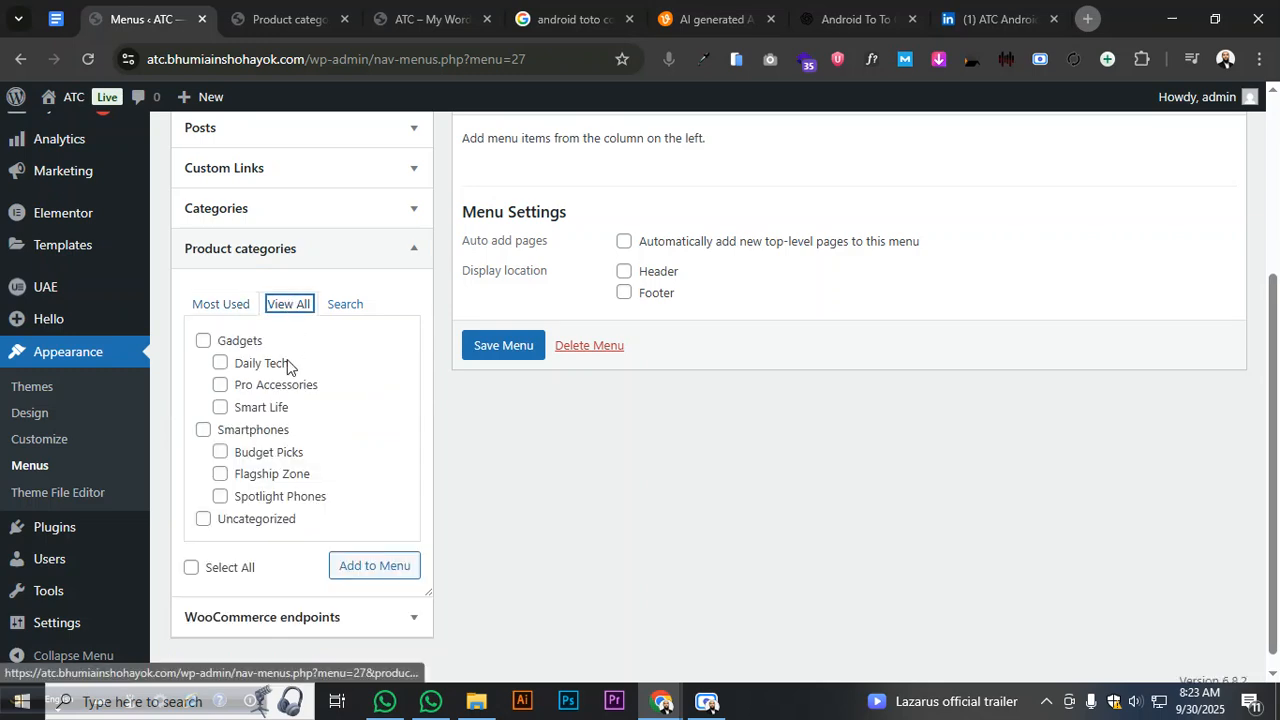
left_click(203, 342)
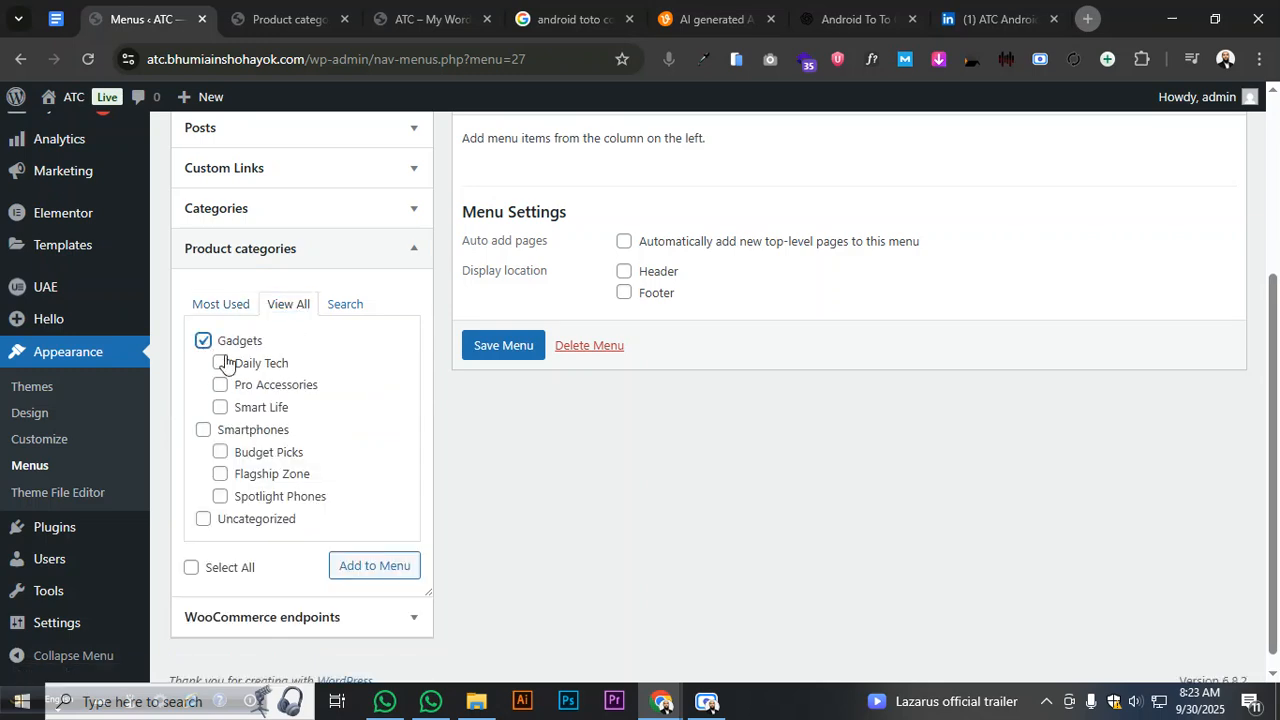
left_click(220, 363)
left_click(220, 385)
left_click(220, 408)
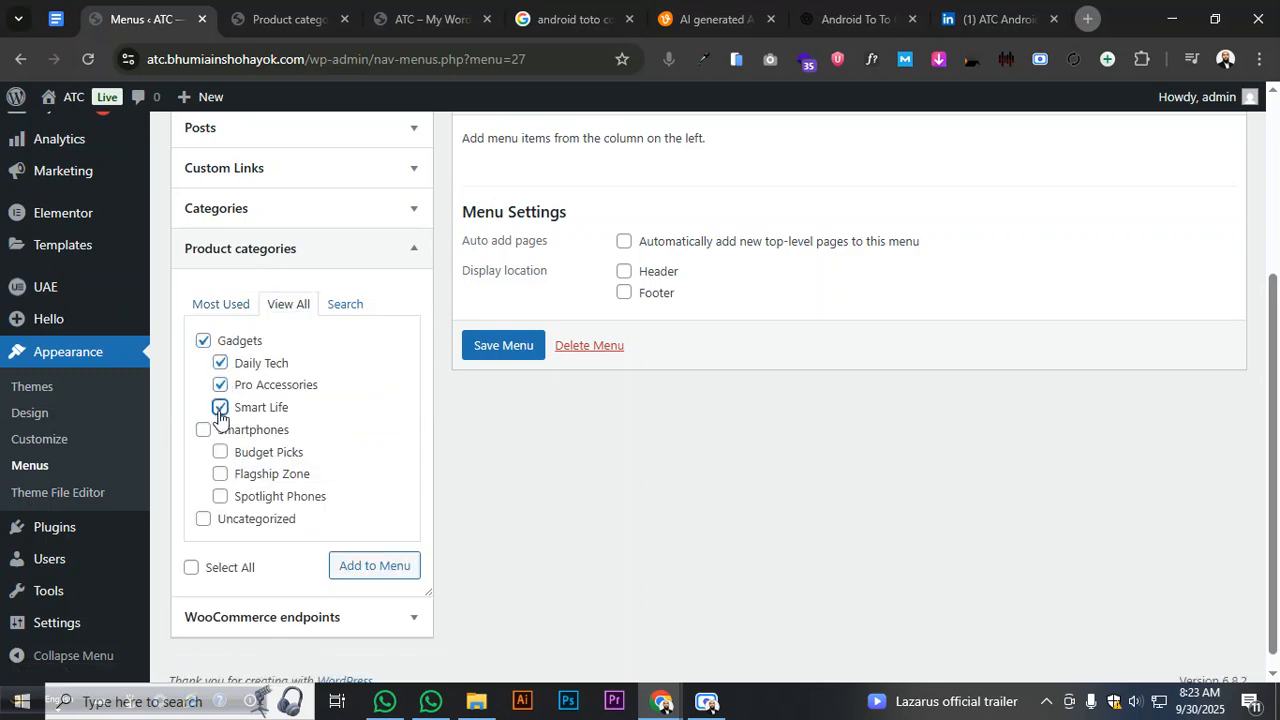
left_click(368, 566)
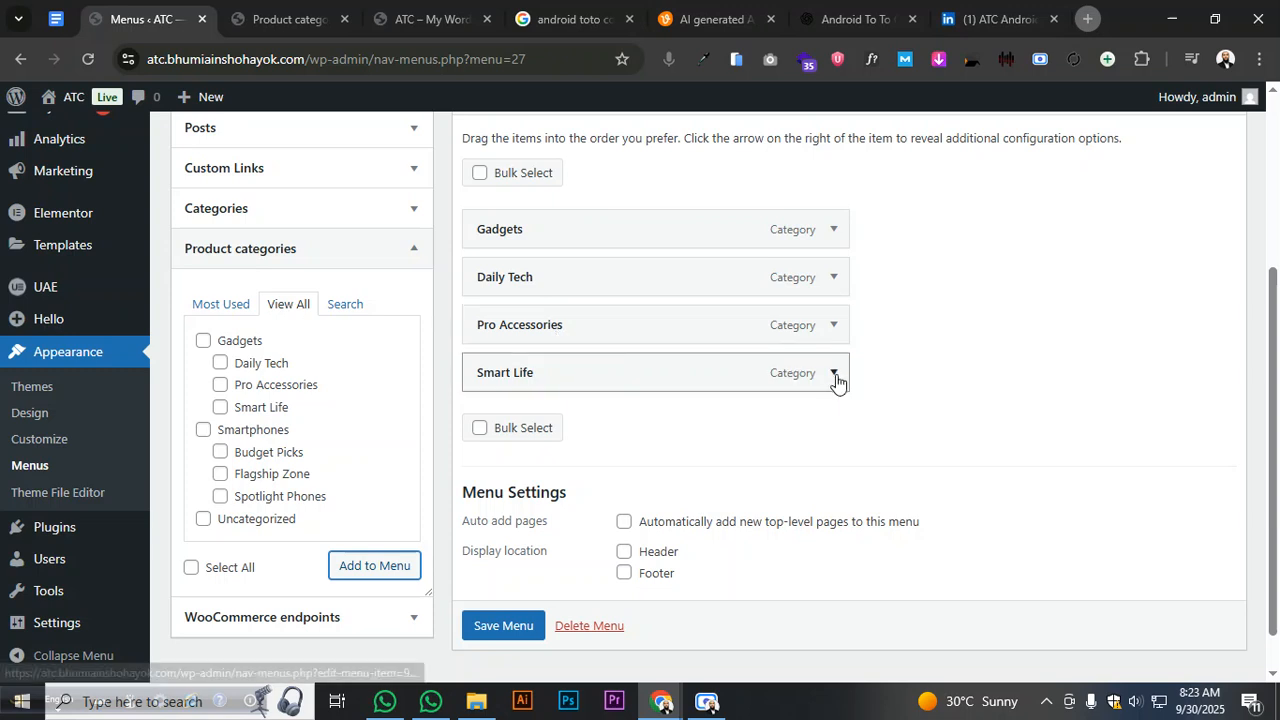
- Save Short Menu 02 and start a blank new menu
scroll(515, 618, "down", 1)
left_click(517, 603)
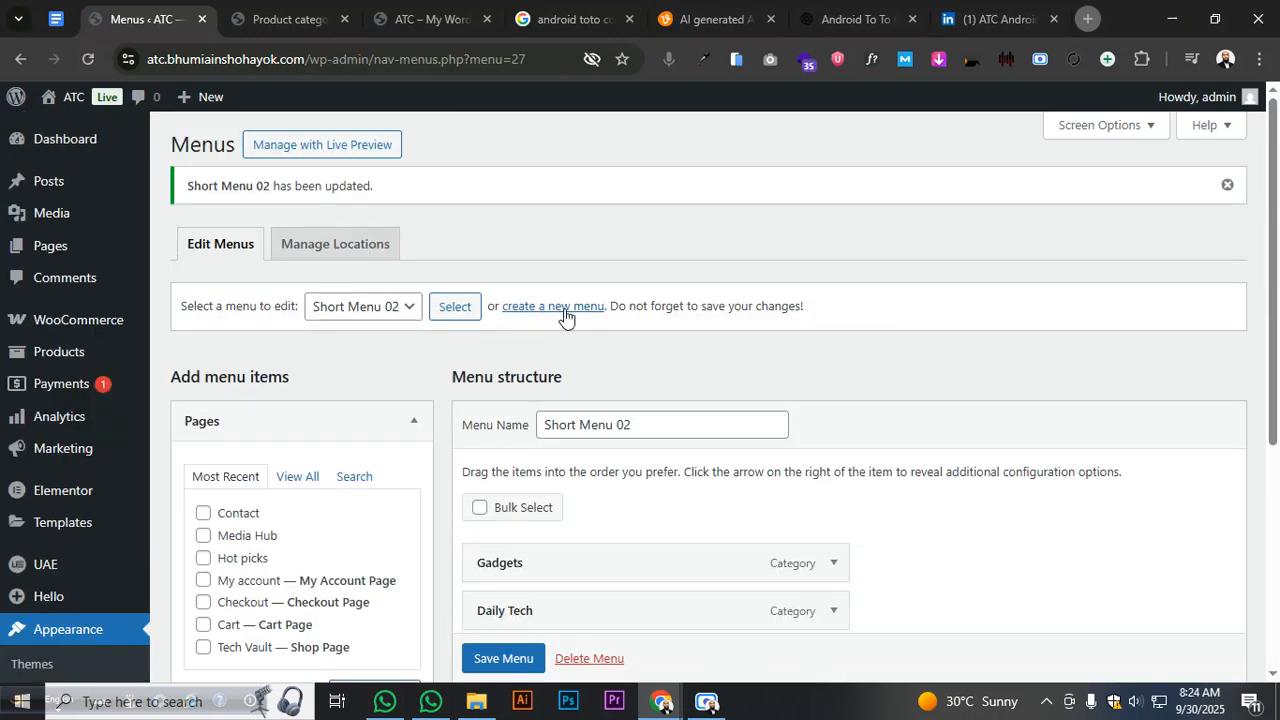
left_click(563, 308)
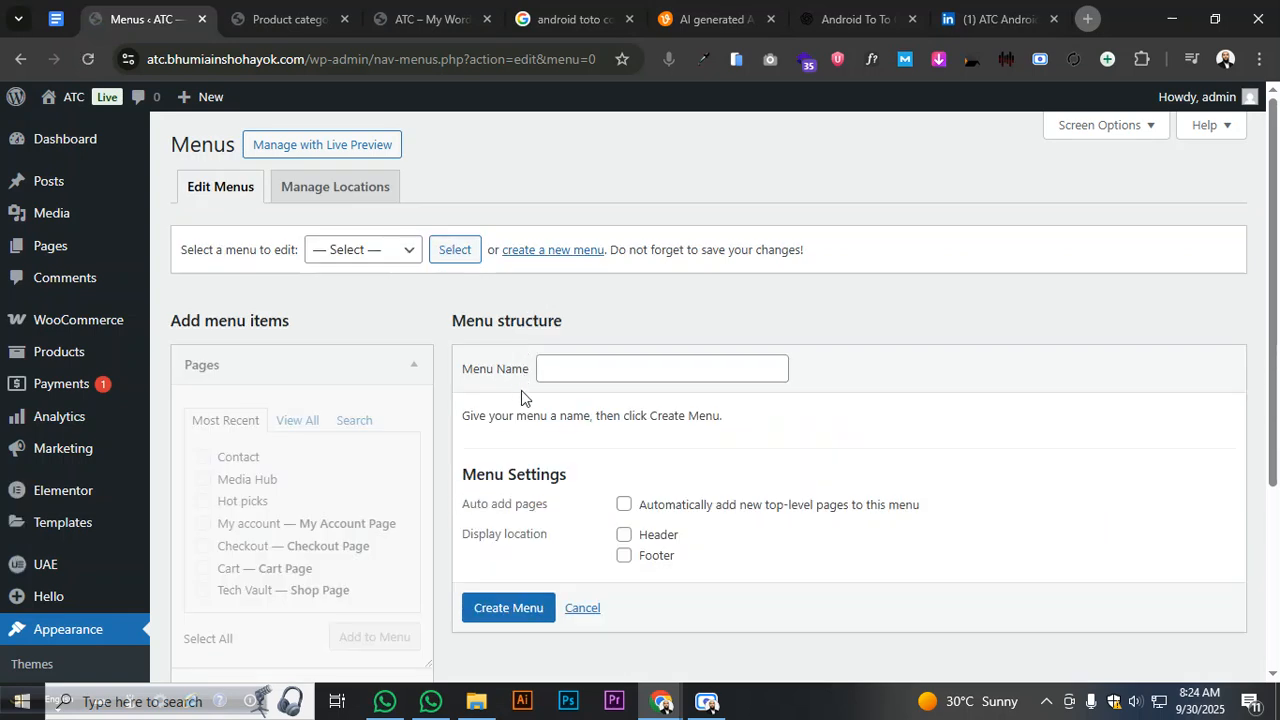
- Create a new menu named Short Menu 03
left_click(565, 377)
left_click(657, 405)
left_click(651, 364)
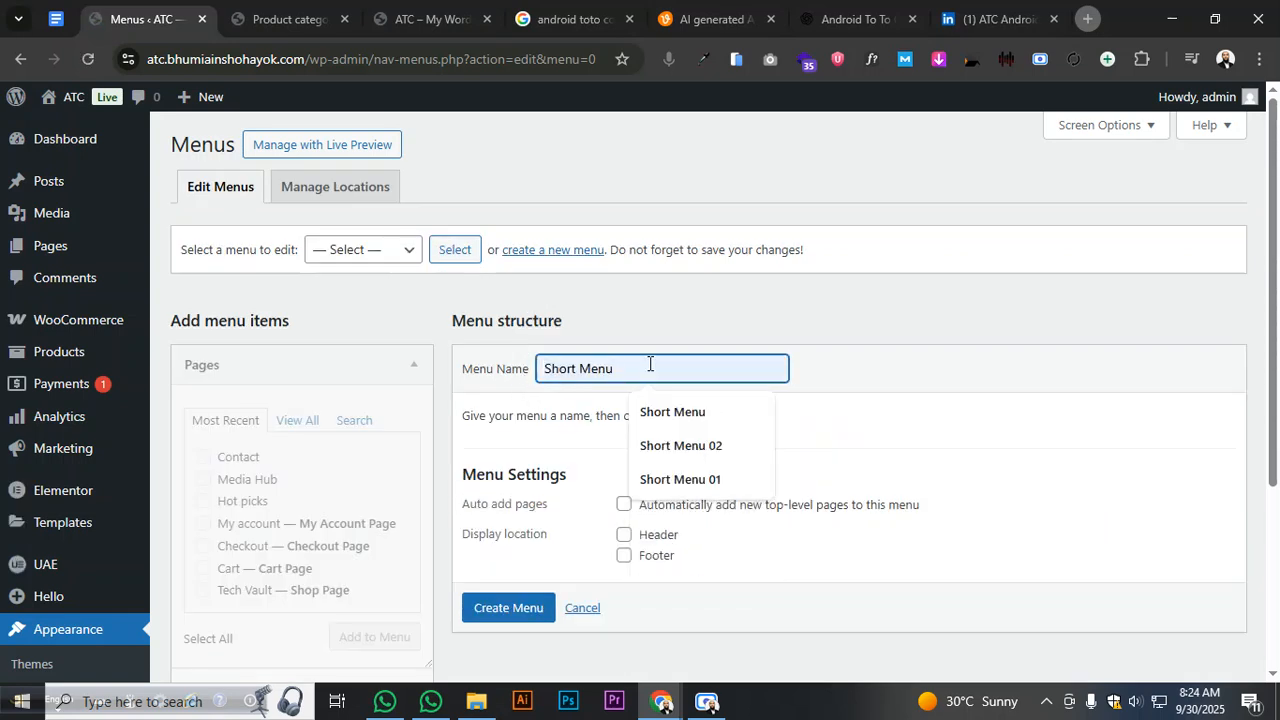
type("03")
left_click(626, 337)
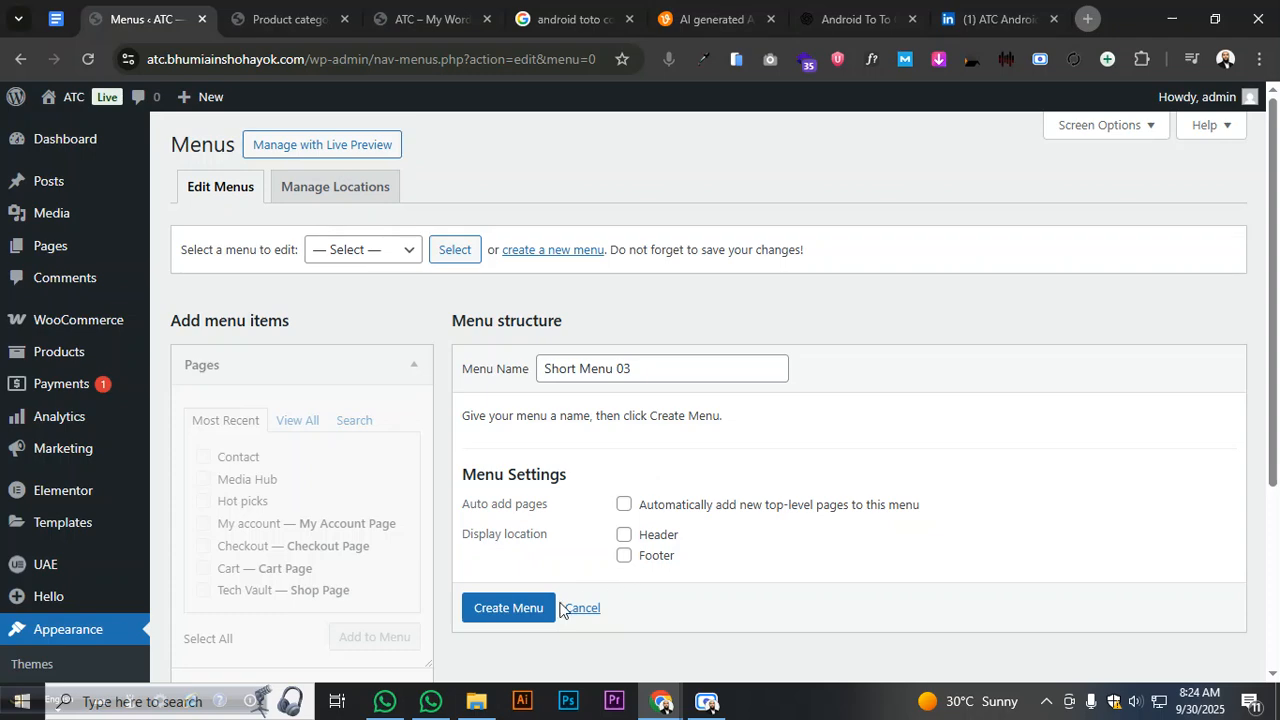
left_click(517, 610)
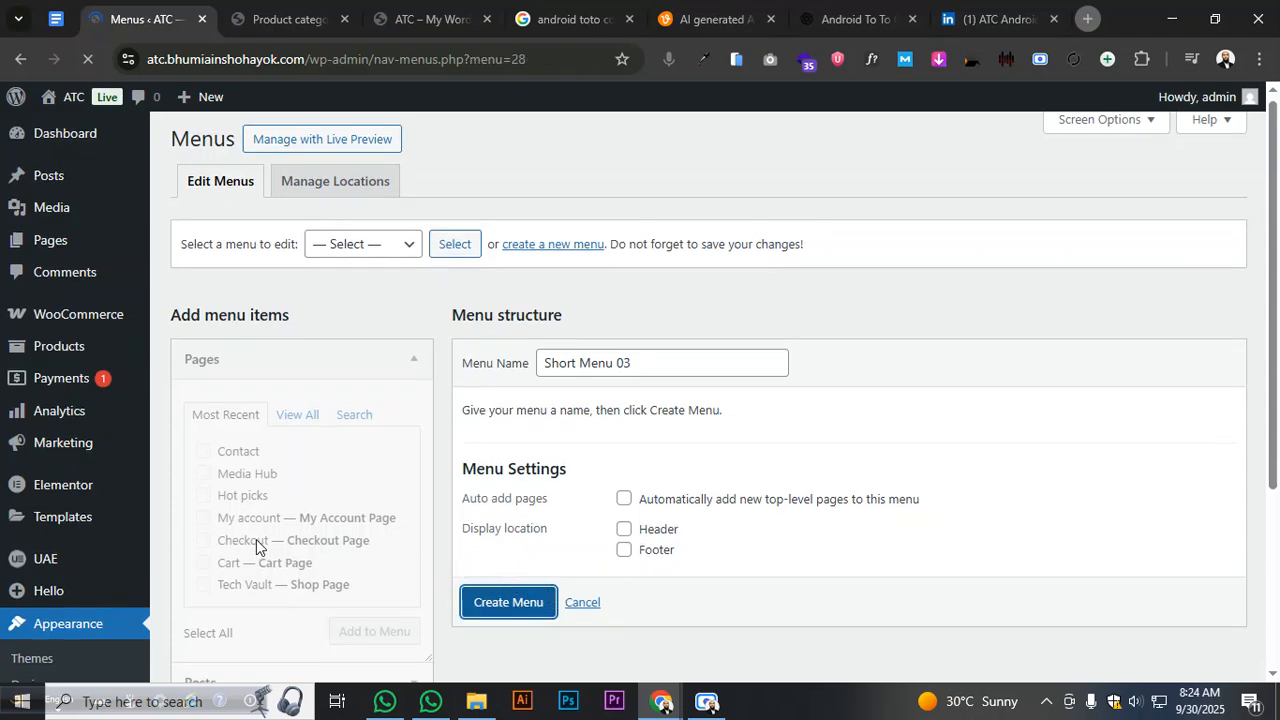
- Add the Smartphones, Budget Picks, Flagship Zone and Spotlight Phones product categories to the menu
scroll(250, 520, "down", 3)
left_click(286, 532)
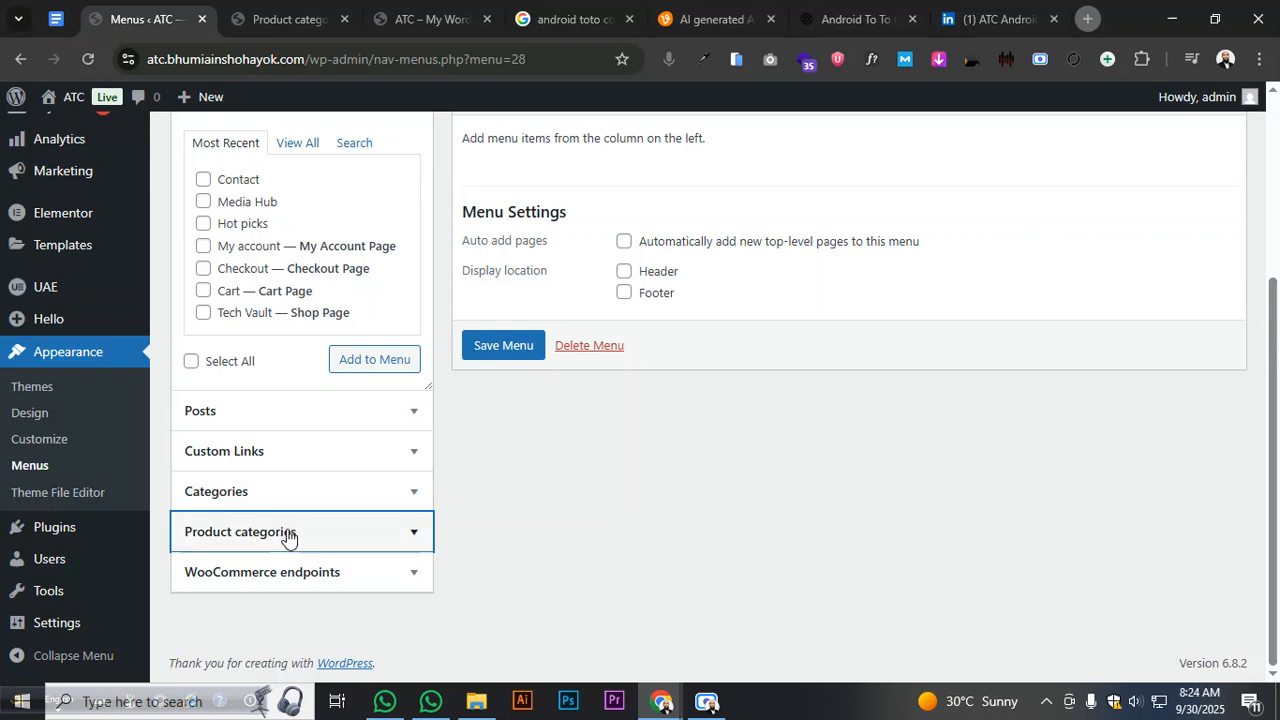
left_click(285, 306)
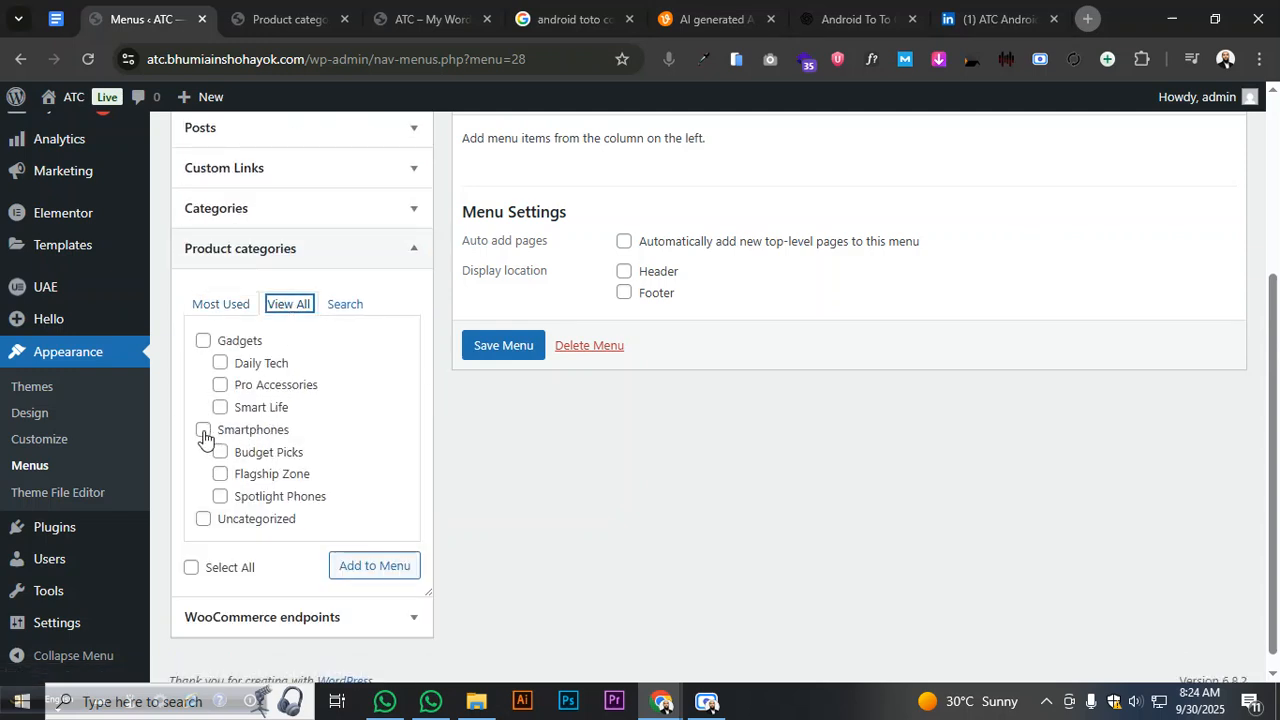
left_click(204, 430)
left_click(220, 452)
left_click(220, 474)
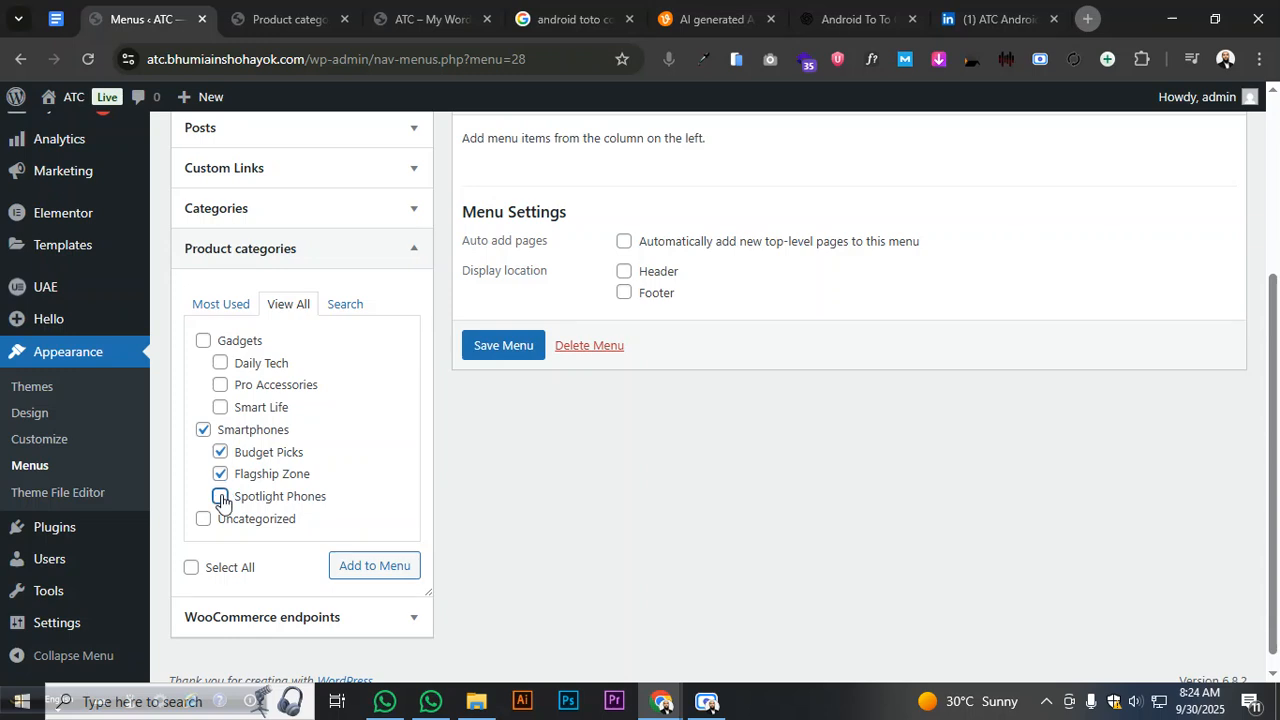
left_click(220, 496)
left_click(357, 567)
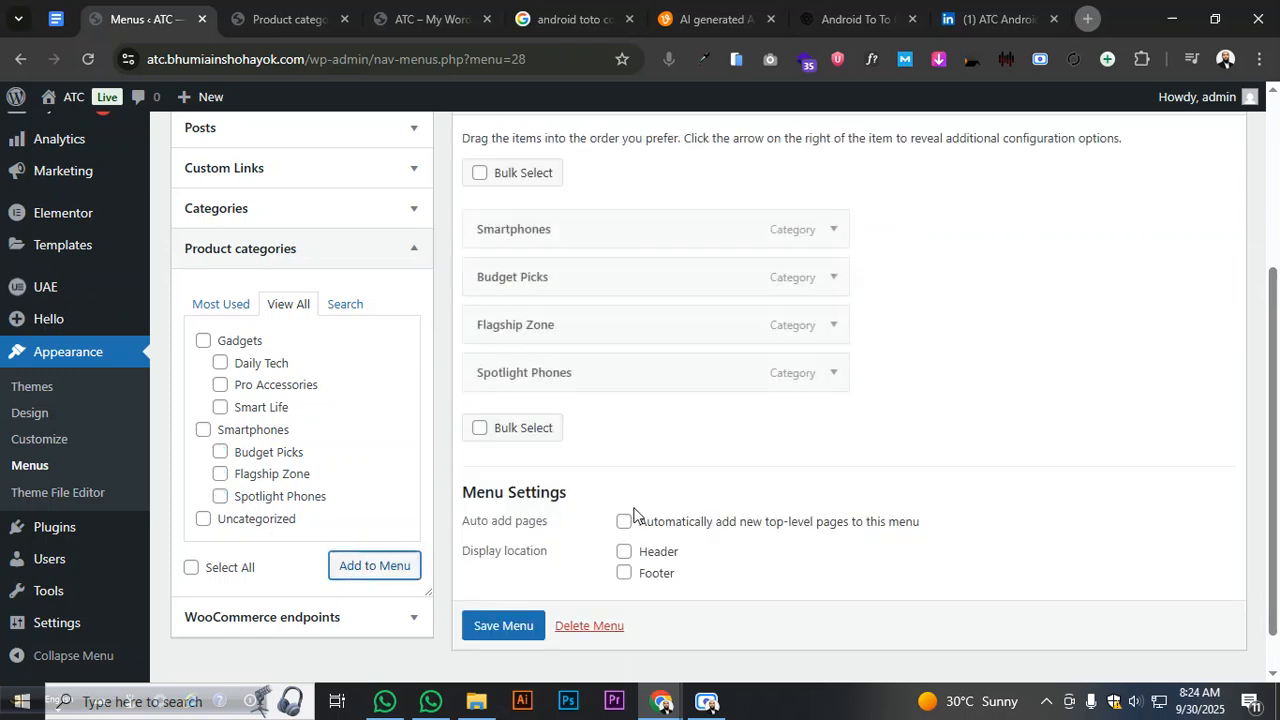
- Move Spotlight Phones above Flagship Zone and save Short Menu 03
scroll(687, 449, "up", 2)
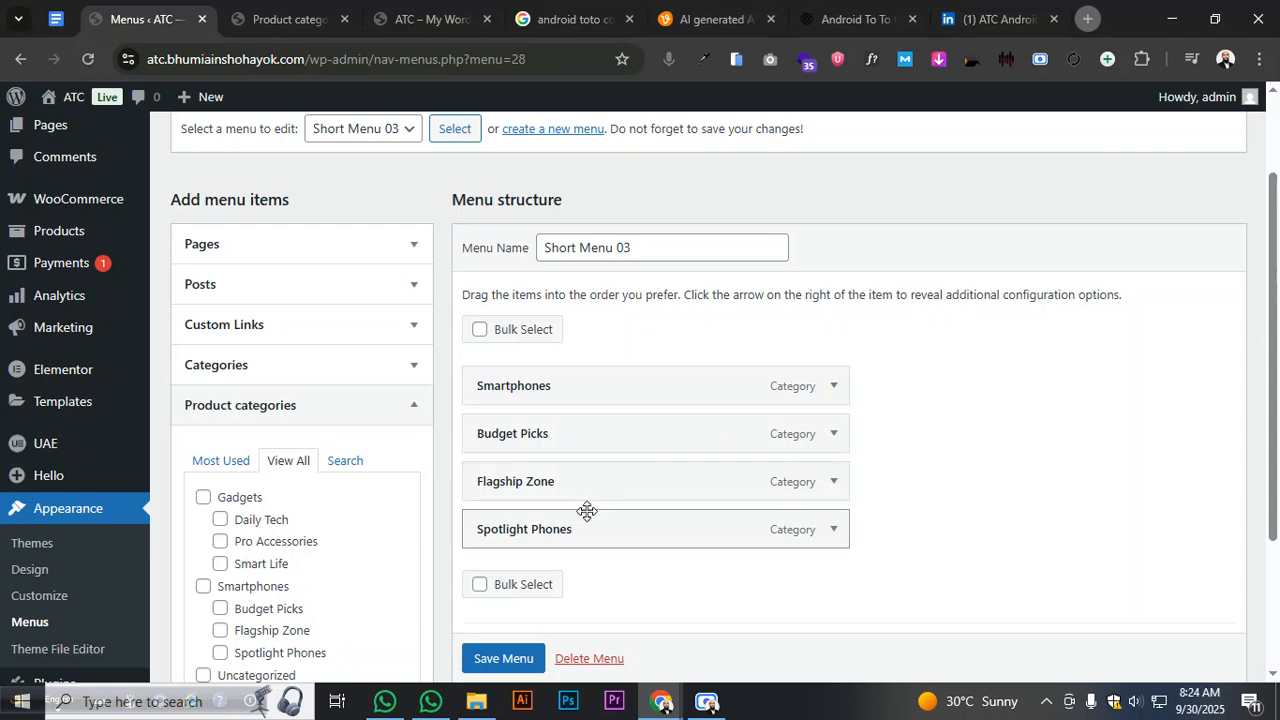
left_click_drag(585, 523, 580, 480)
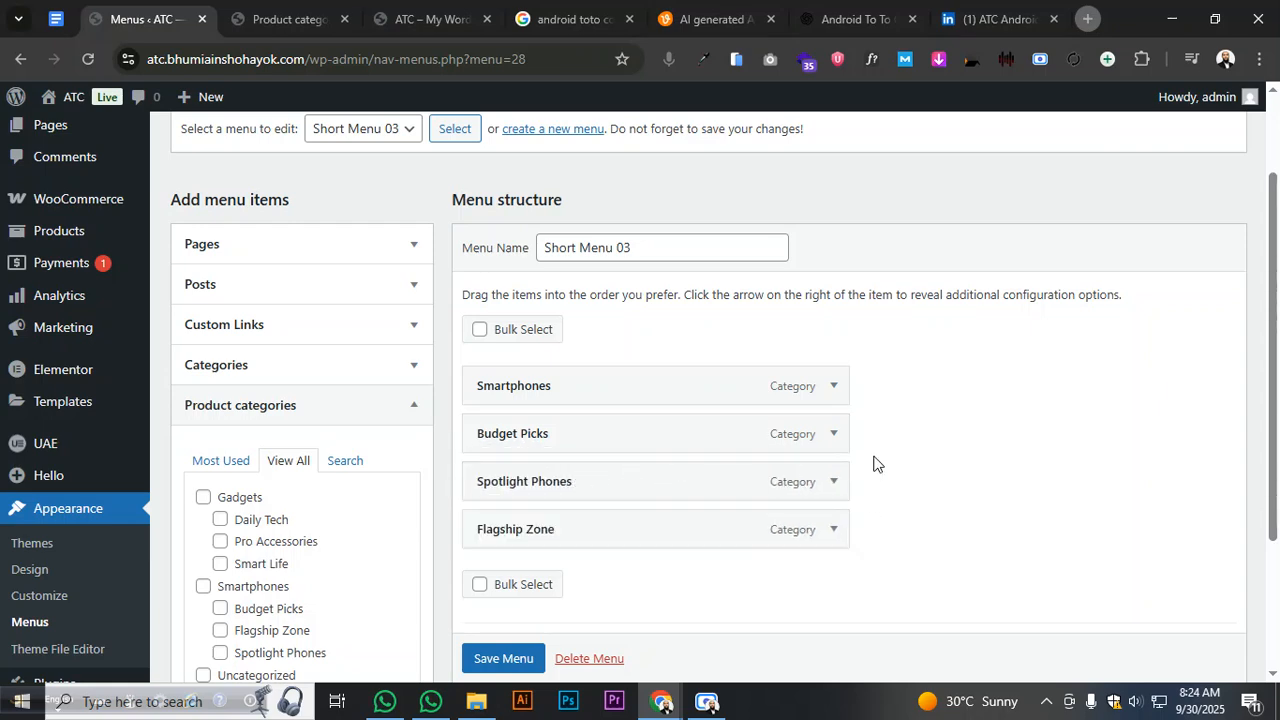
scroll(887, 459, "down", 3)
left_click(522, 587)
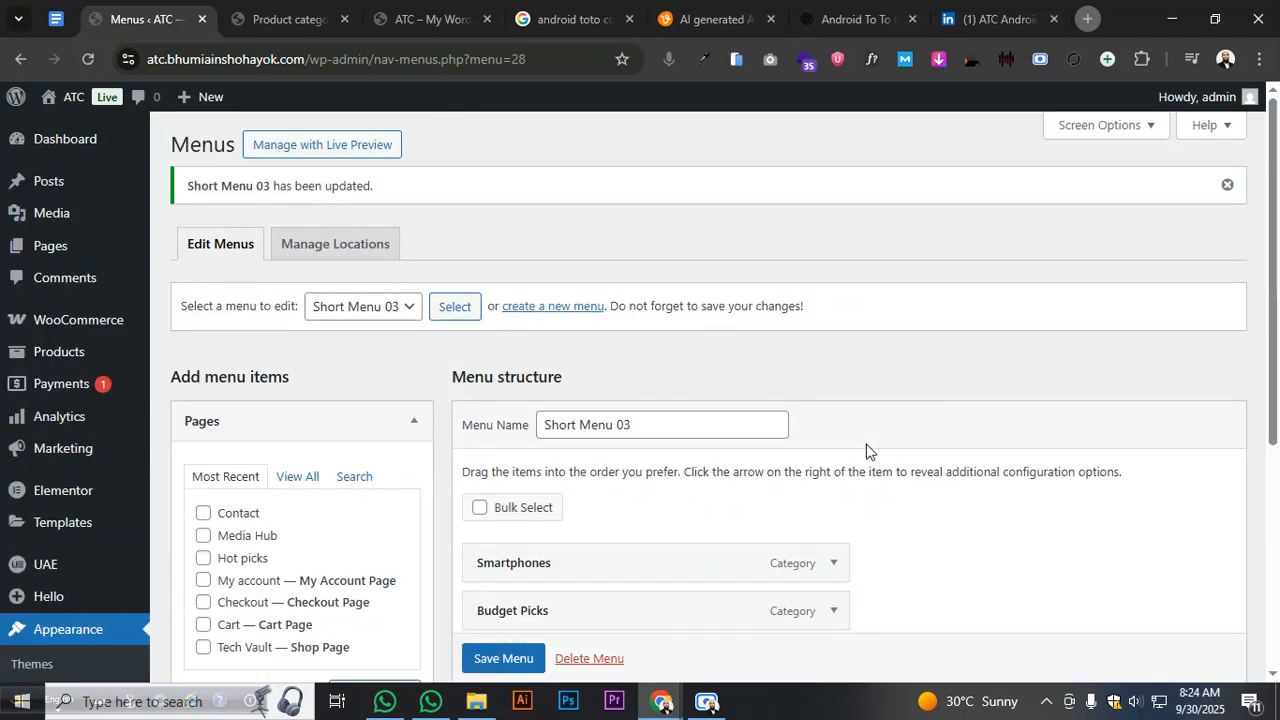
- Start a new UAE Header & Footer template titled Header
mouse_move(92, 453)
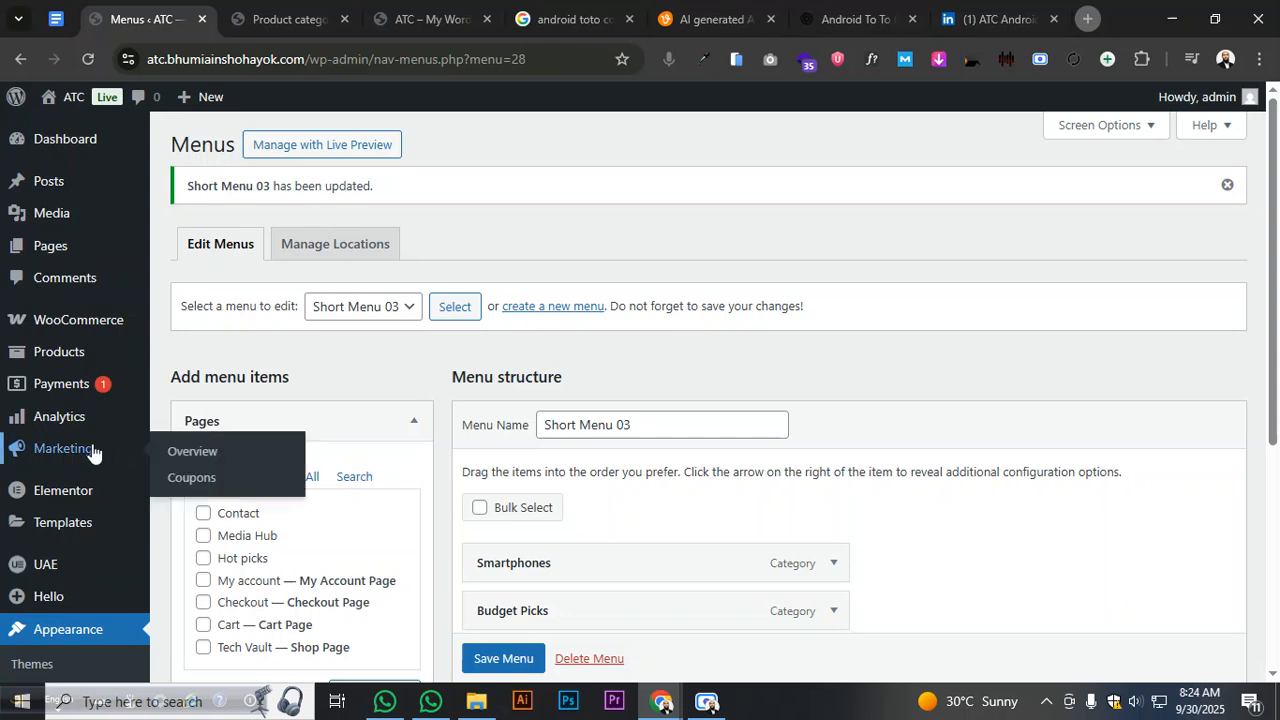
mouse_move(68, 570)
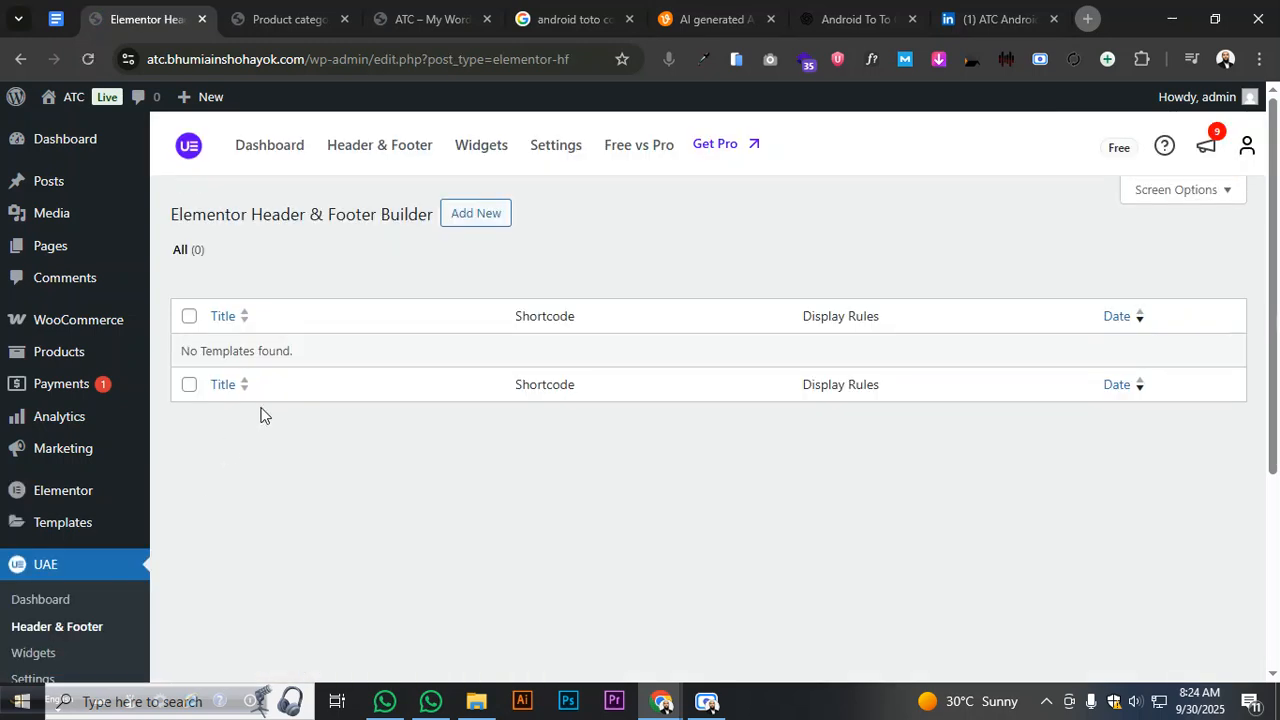
left_click(463, 226)
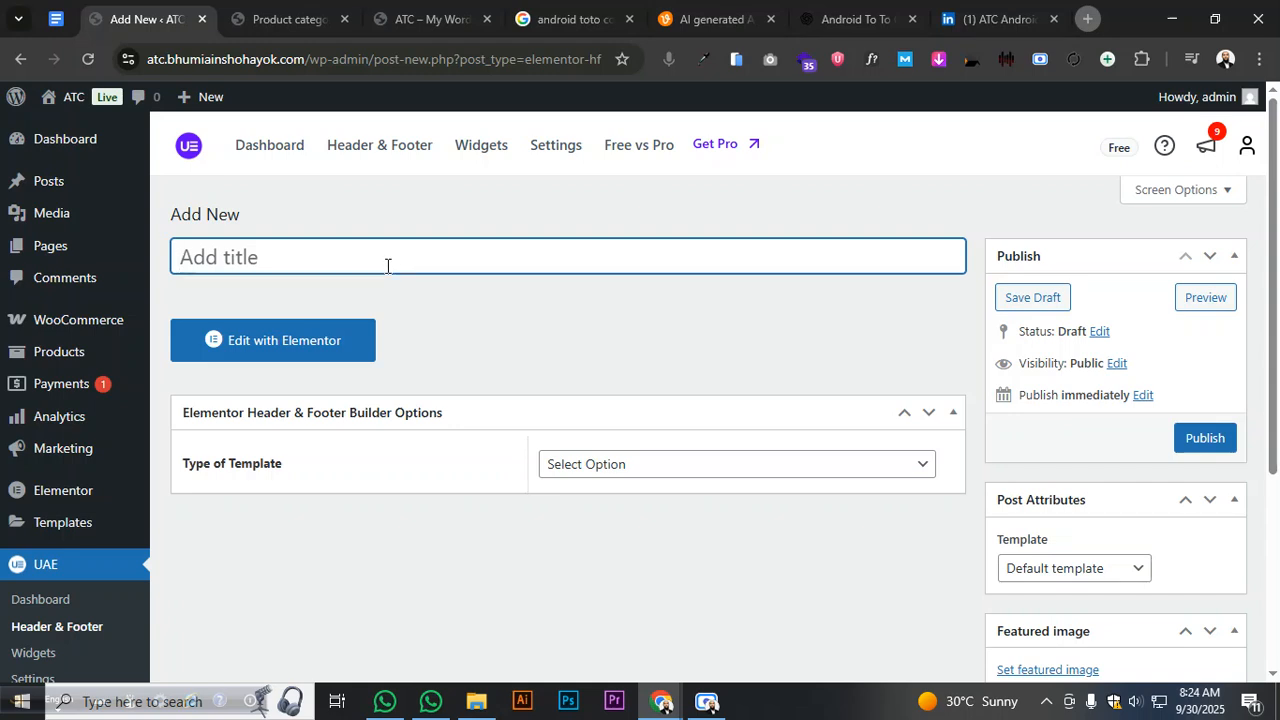
type("Header")
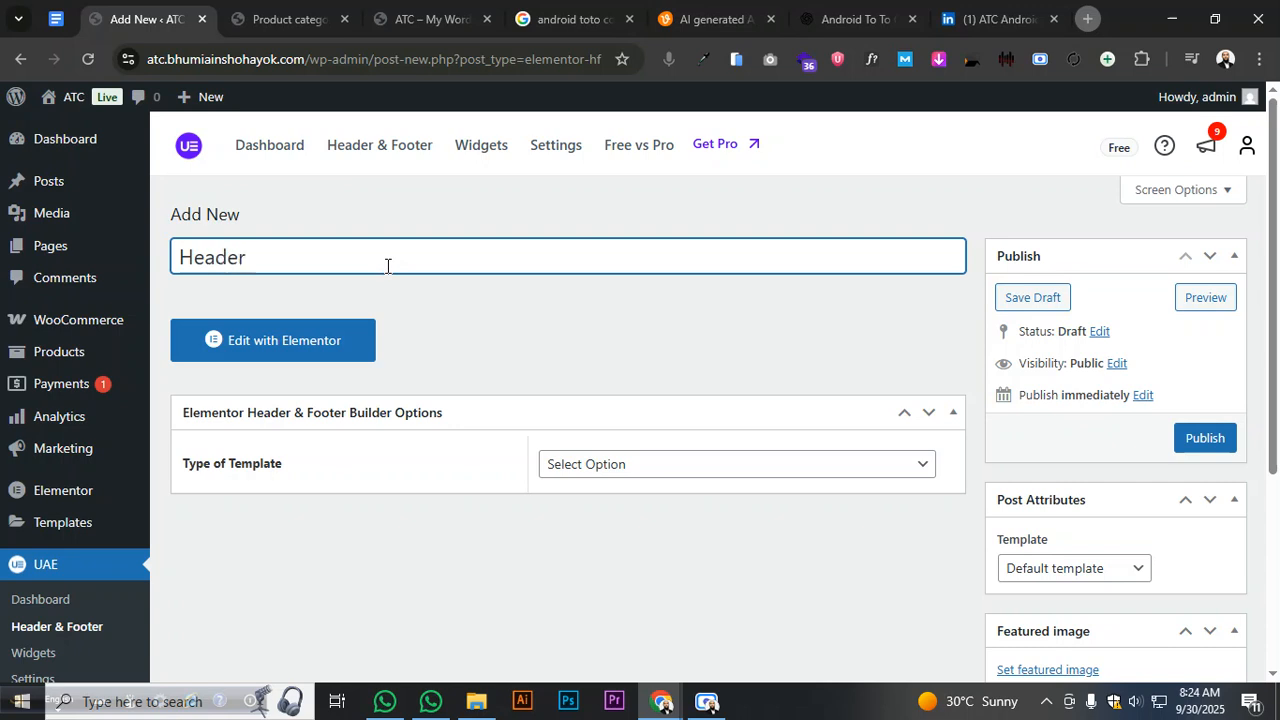
- Set the template type to Header, display it on the Entire Website, and publish
left_click(603, 468)
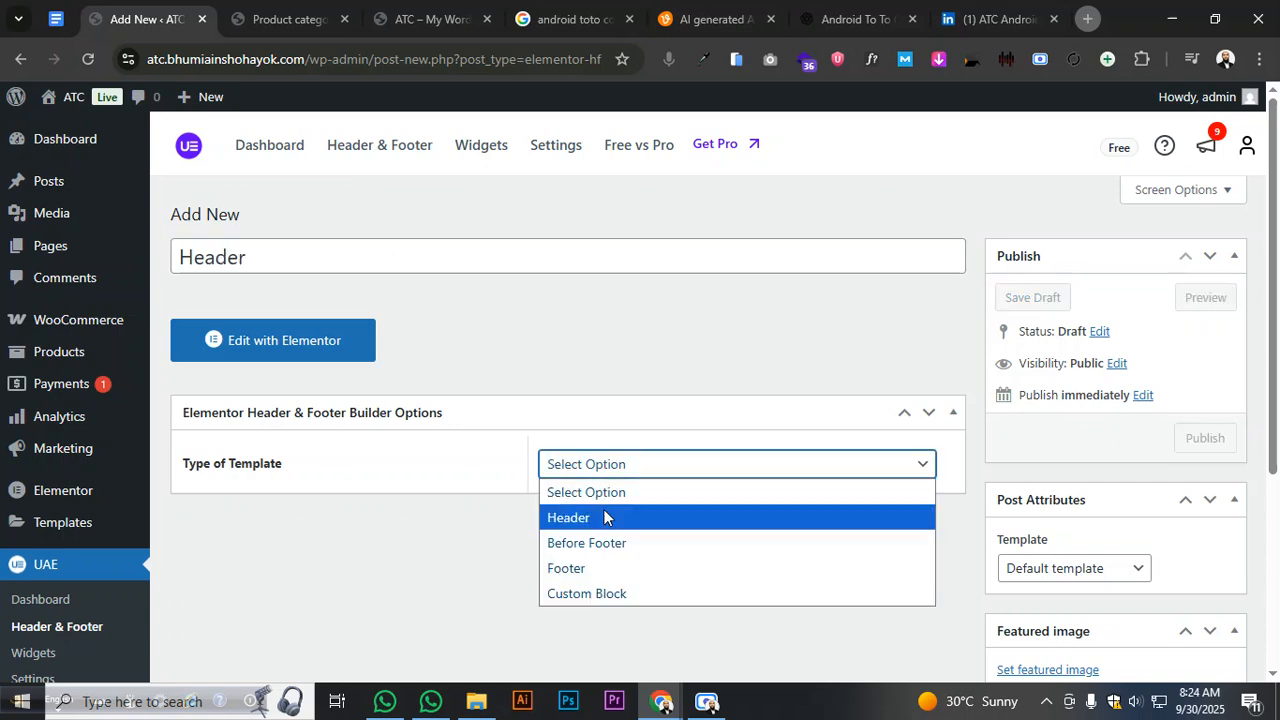
left_click(595, 520)
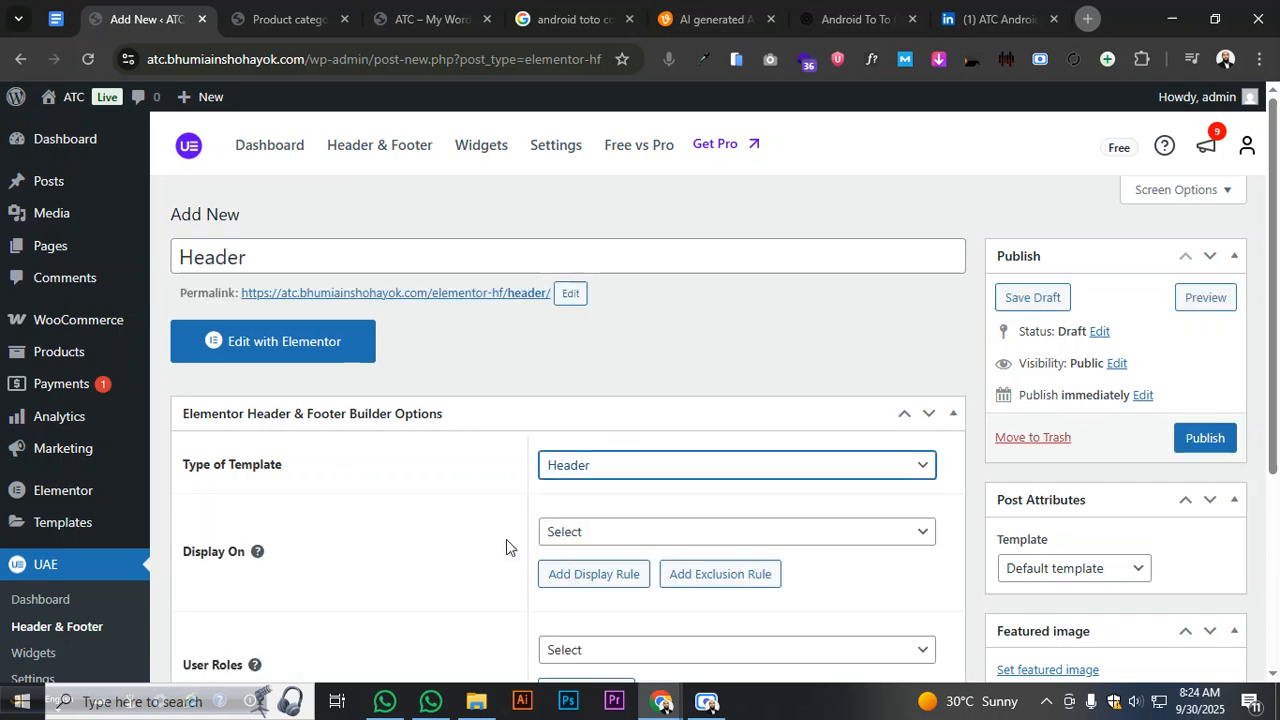
left_click(606, 533)
left_click(606, 71)
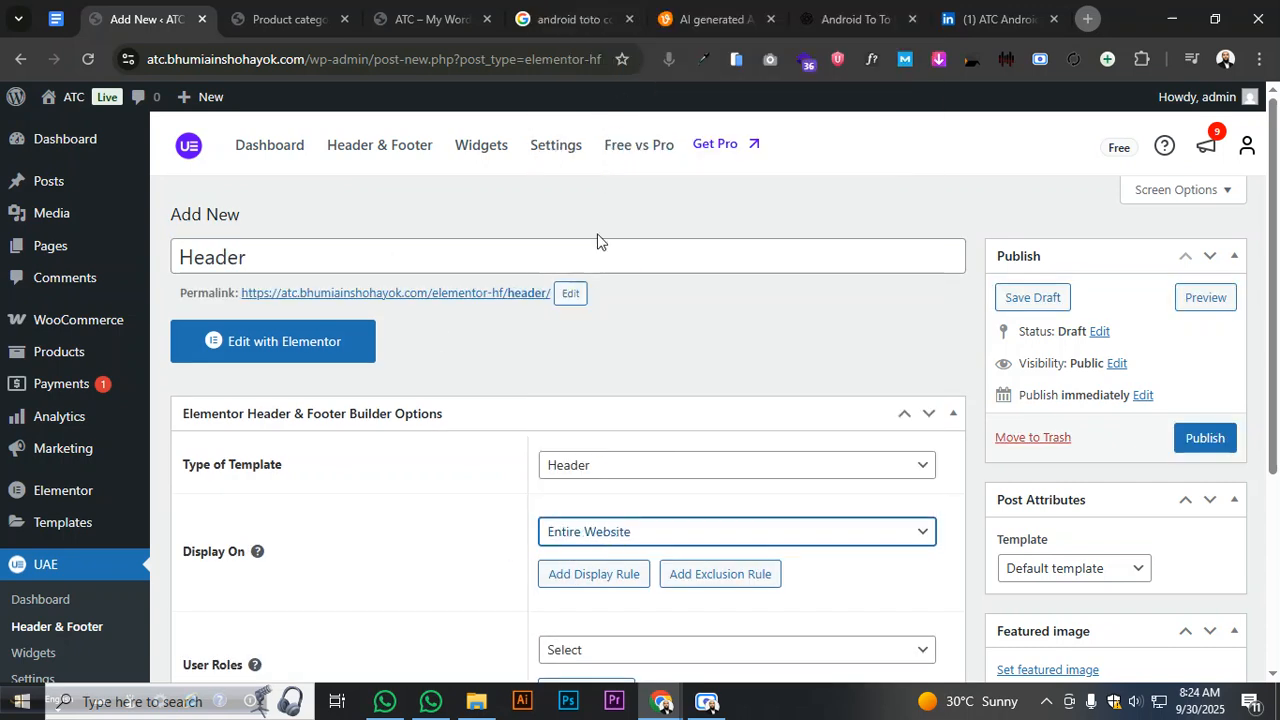
left_click(560, 402)
left_click(576, 413)
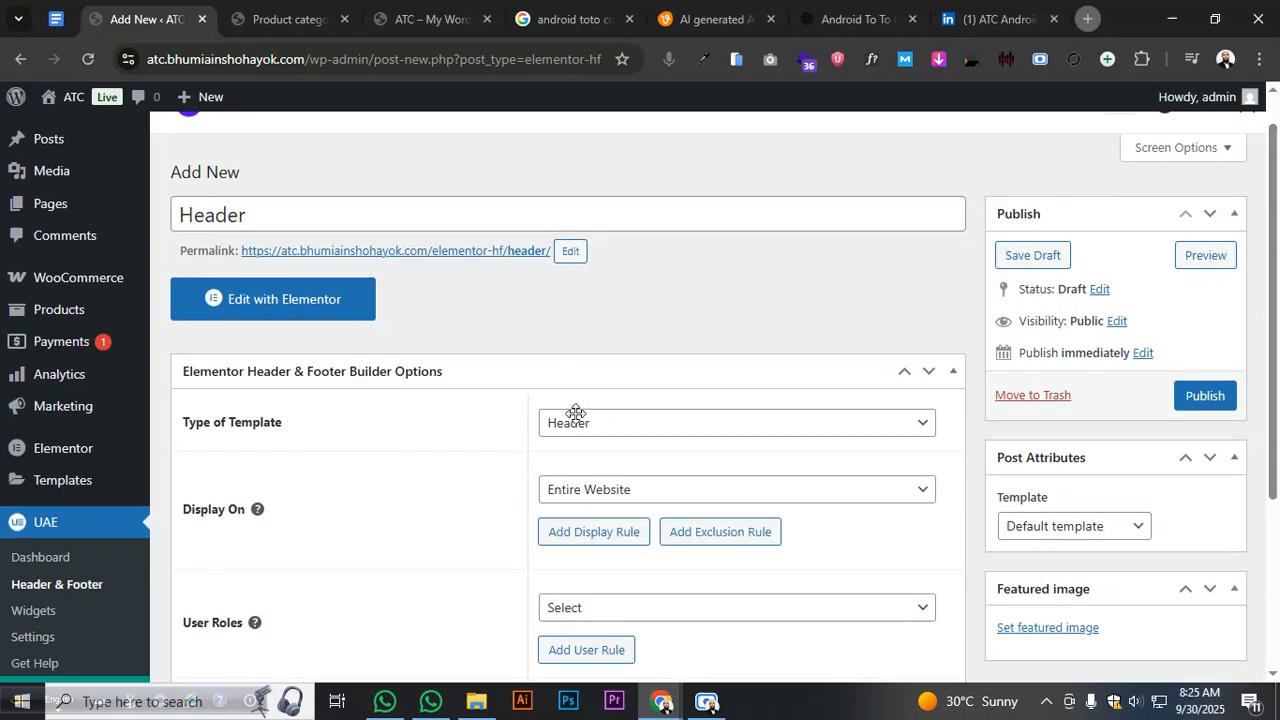
scroll(580, 423, "down", 3)
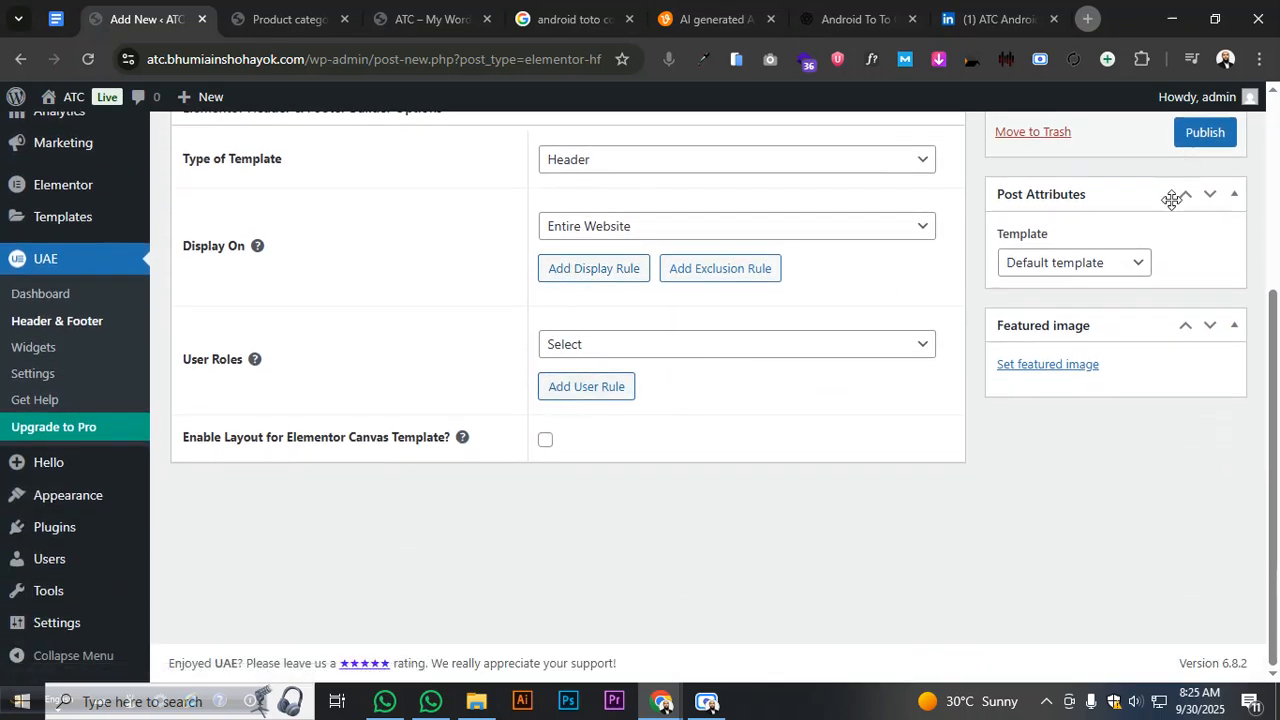
left_click(1191, 141)
- Move the Product categories tab to first place and close the blog tab
scroll(990, 370, "up", 3)
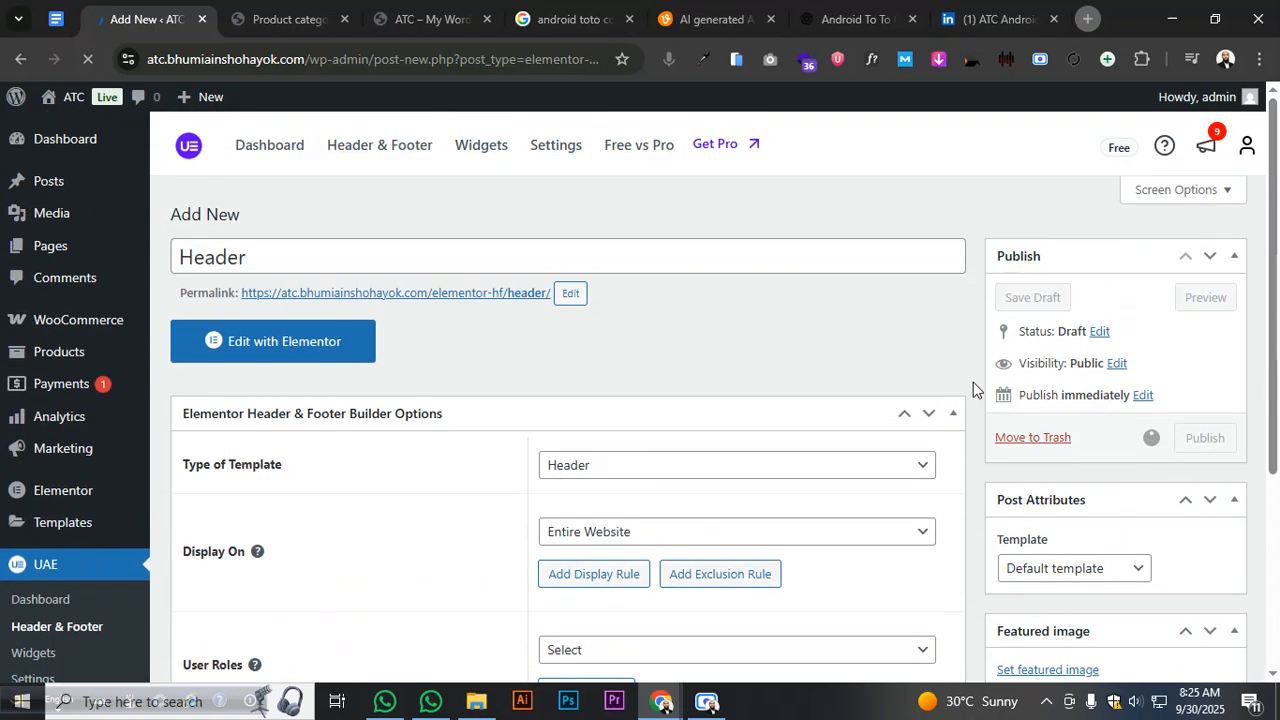
left_click(228, 19)
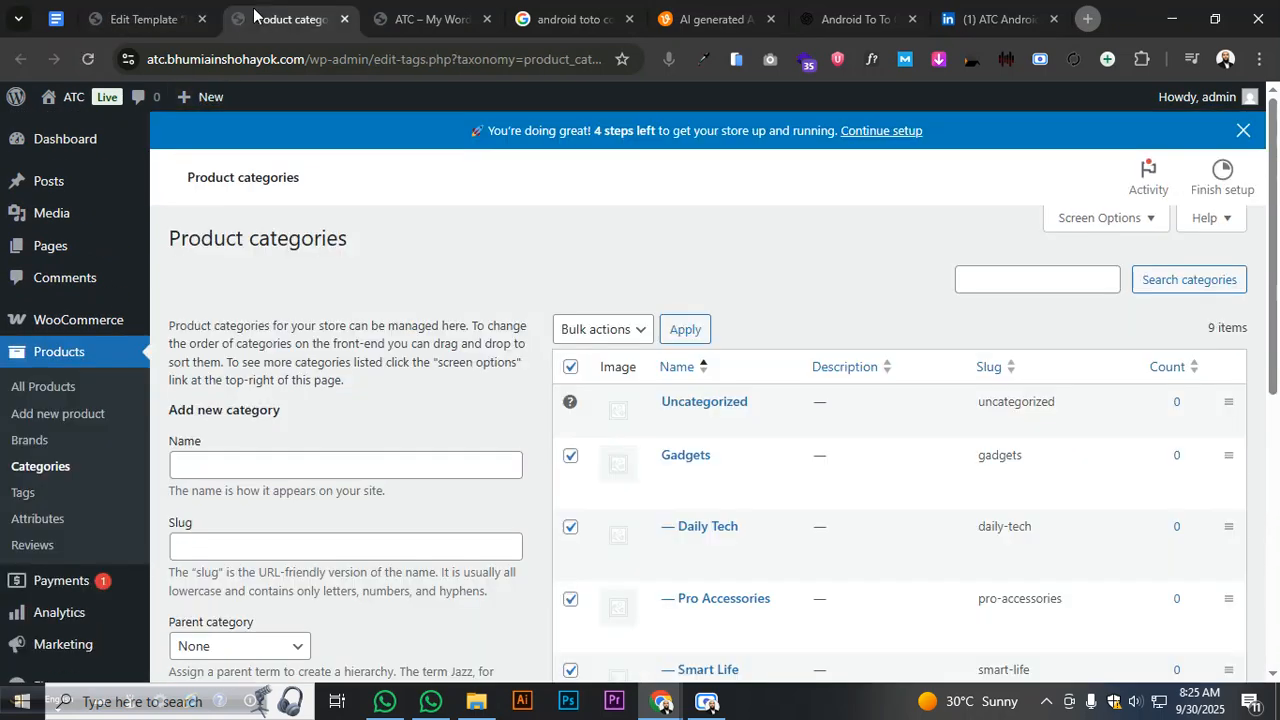
left_click_drag(225, 20, 117, 19)
left_click(275, 20)
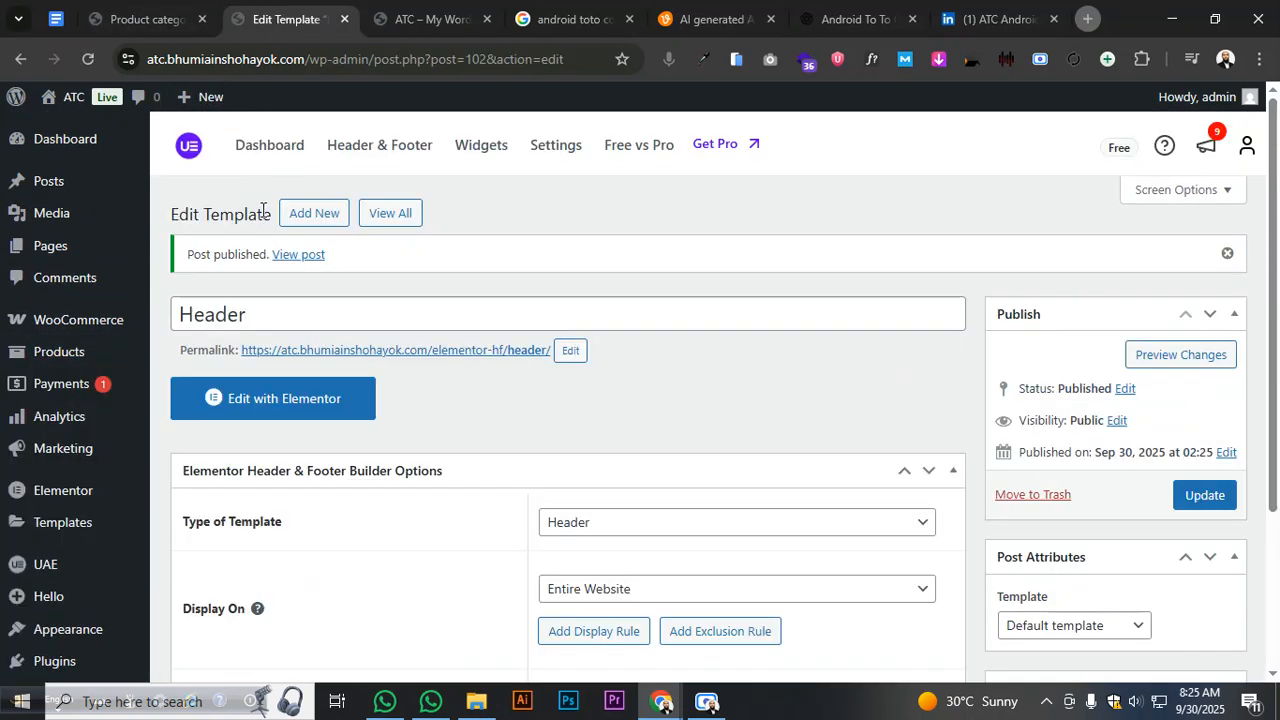
left_click(486, 19)
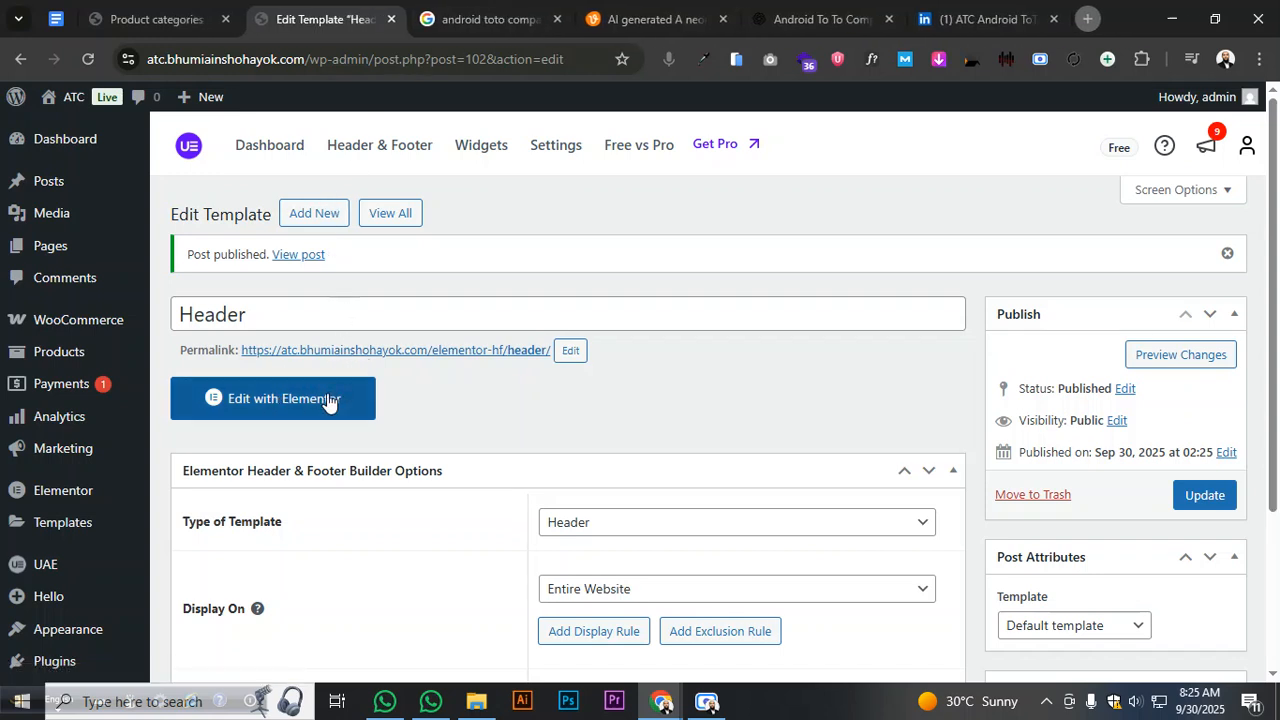
- Open the Header template in Elementor after a reload, dismissing the Notifications pop-up and Structure panel
left_click(329, 399)
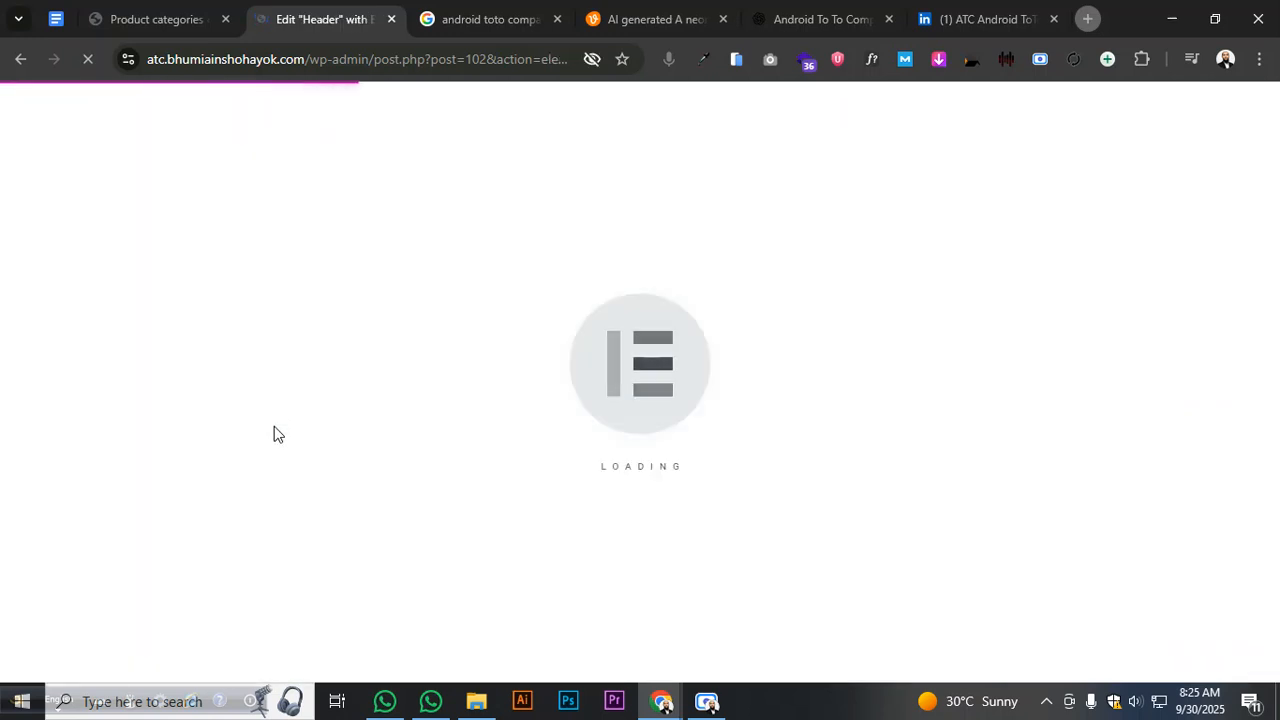
left_click(112, 17)
left_click(304, 17)
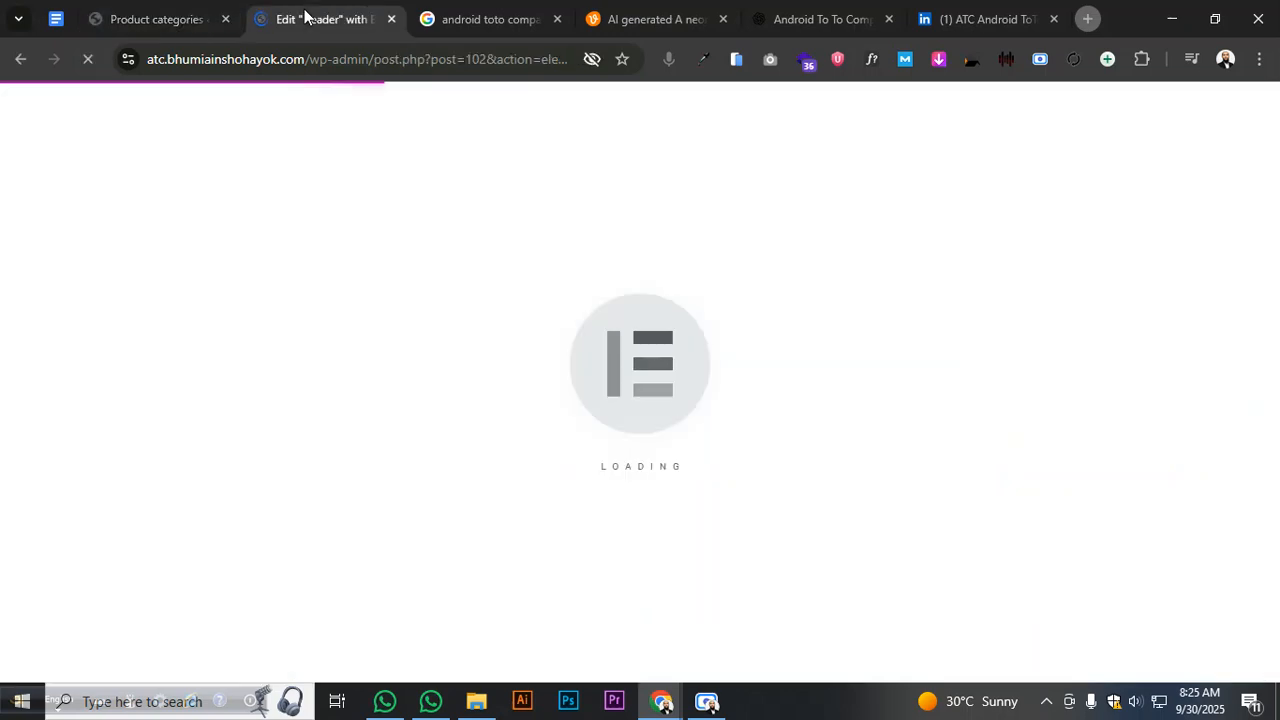
left_click(113, 20)
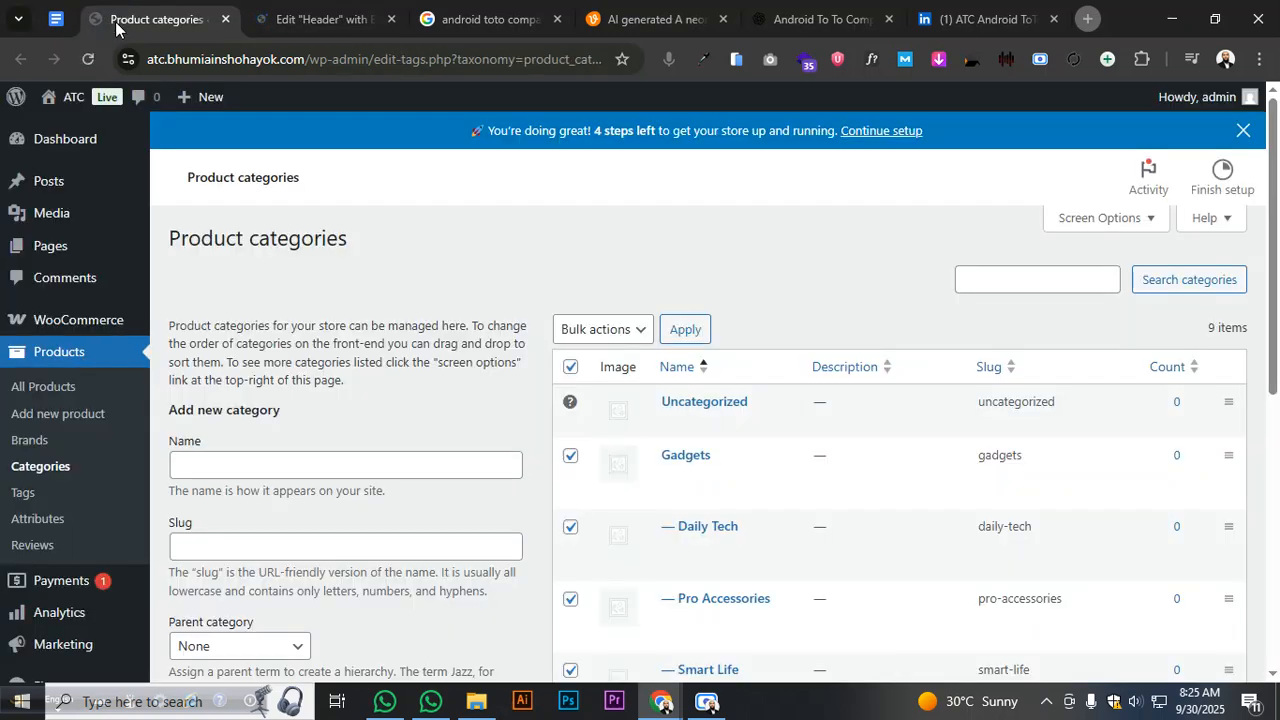
left_click(297, 22)
left_click(177, 24)
left_click(318, 20)
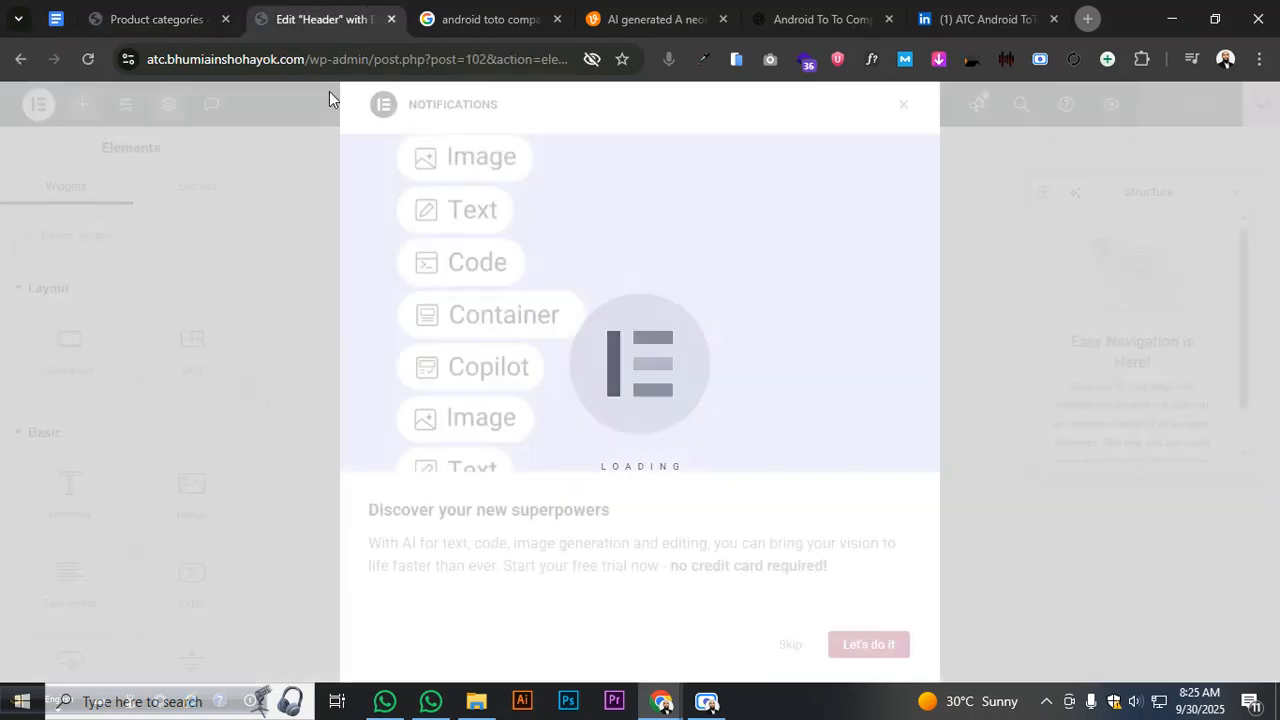
left_click(903, 106)
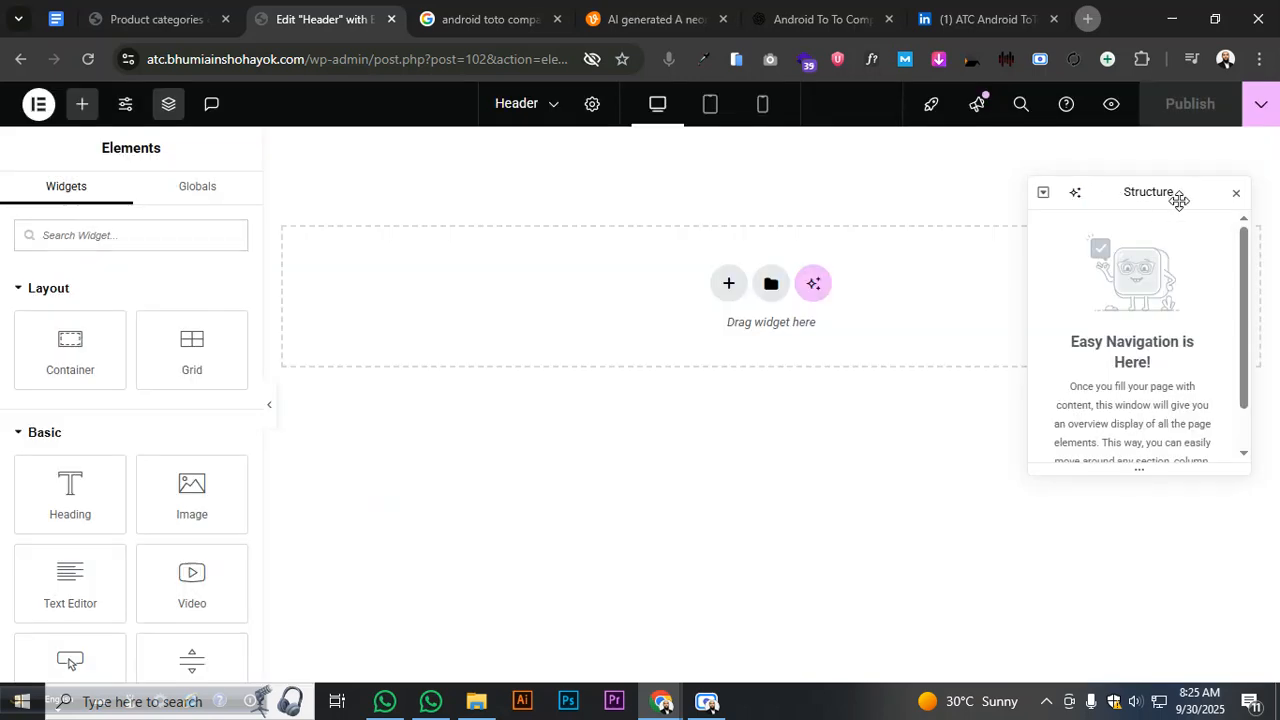
left_click(1237, 193)
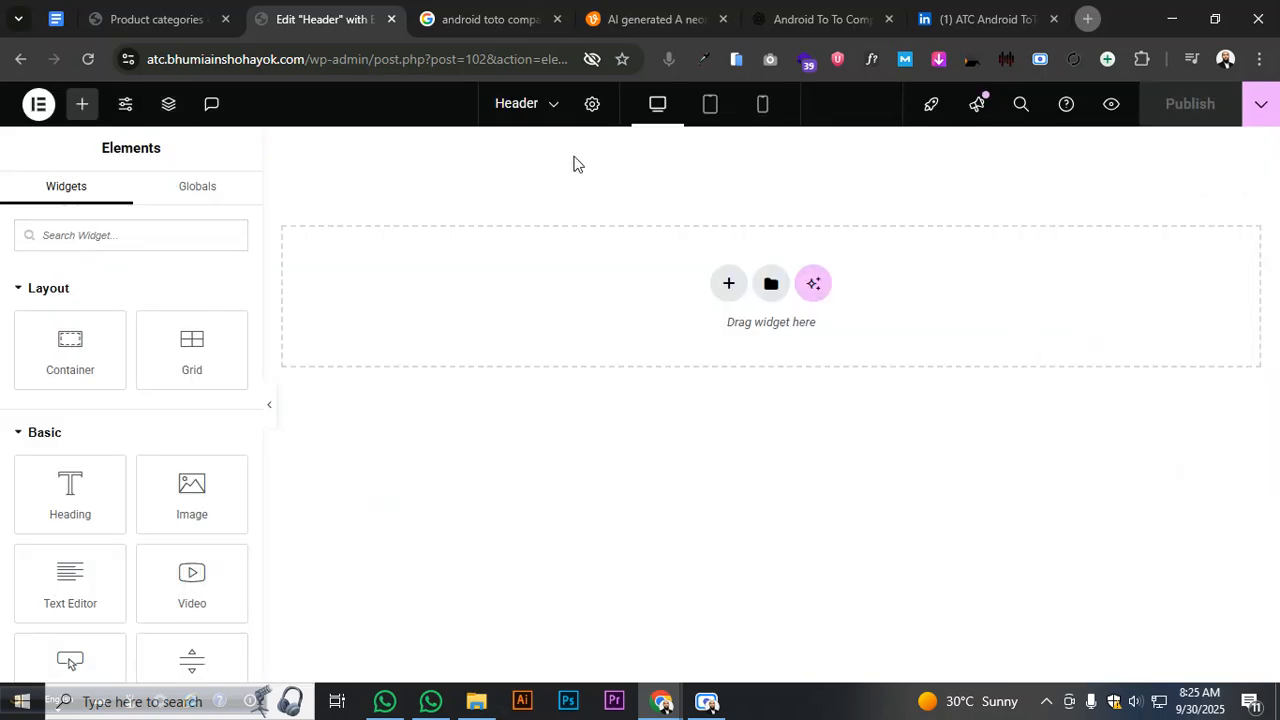
- View Global Colors in Elementor Site Settings, then leave them and discard the unsaved changes
left_click(125, 104)
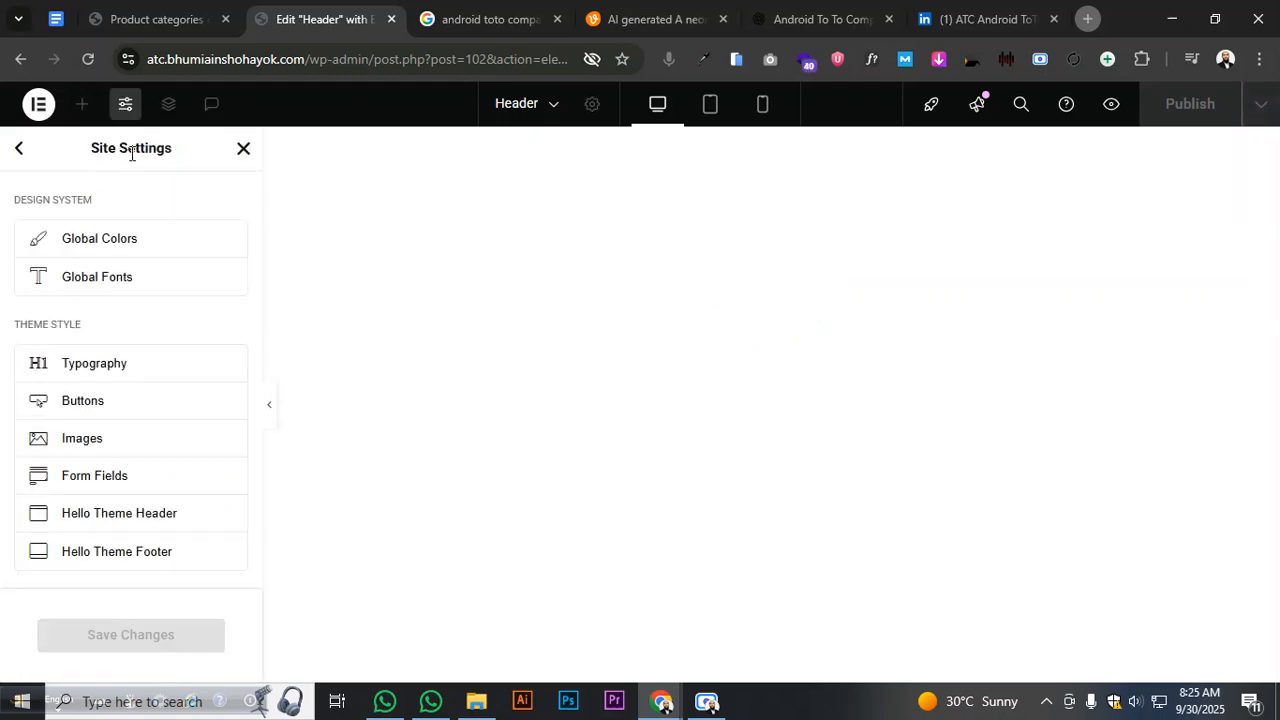
left_click(143, 240)
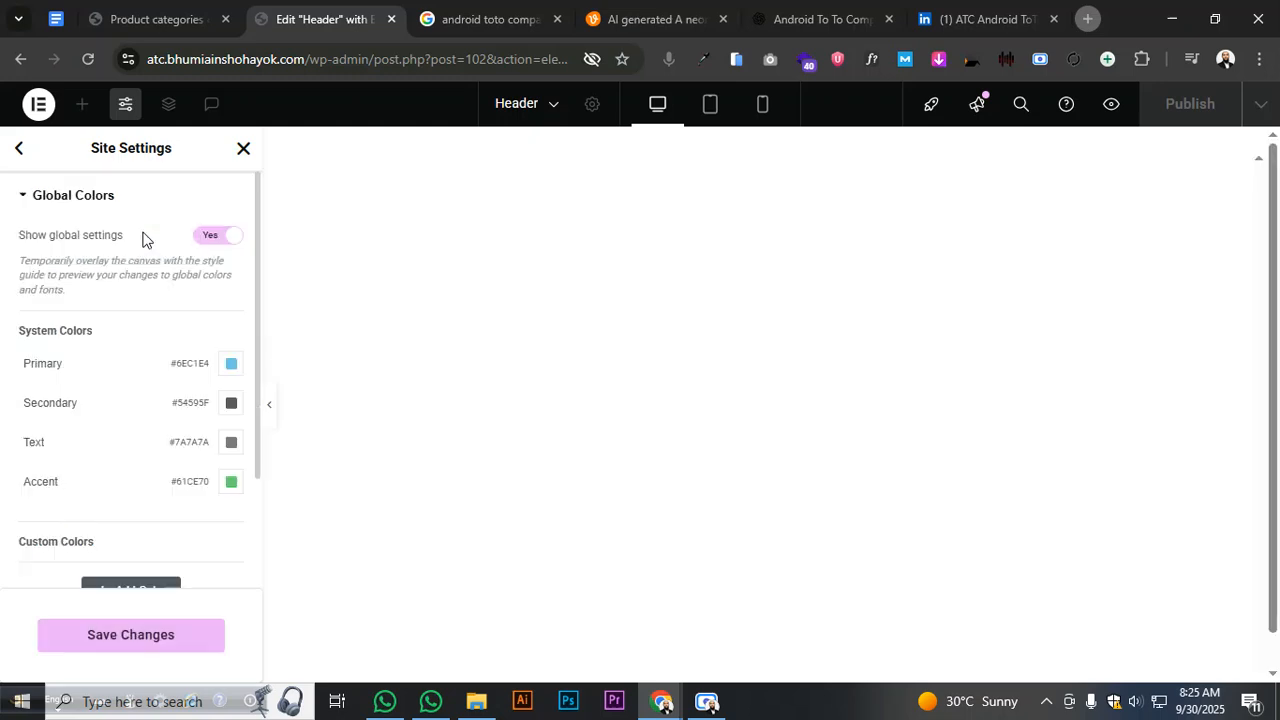
scroll(192, 270, "down", 2)
scroll(192, 270, "up", 2)
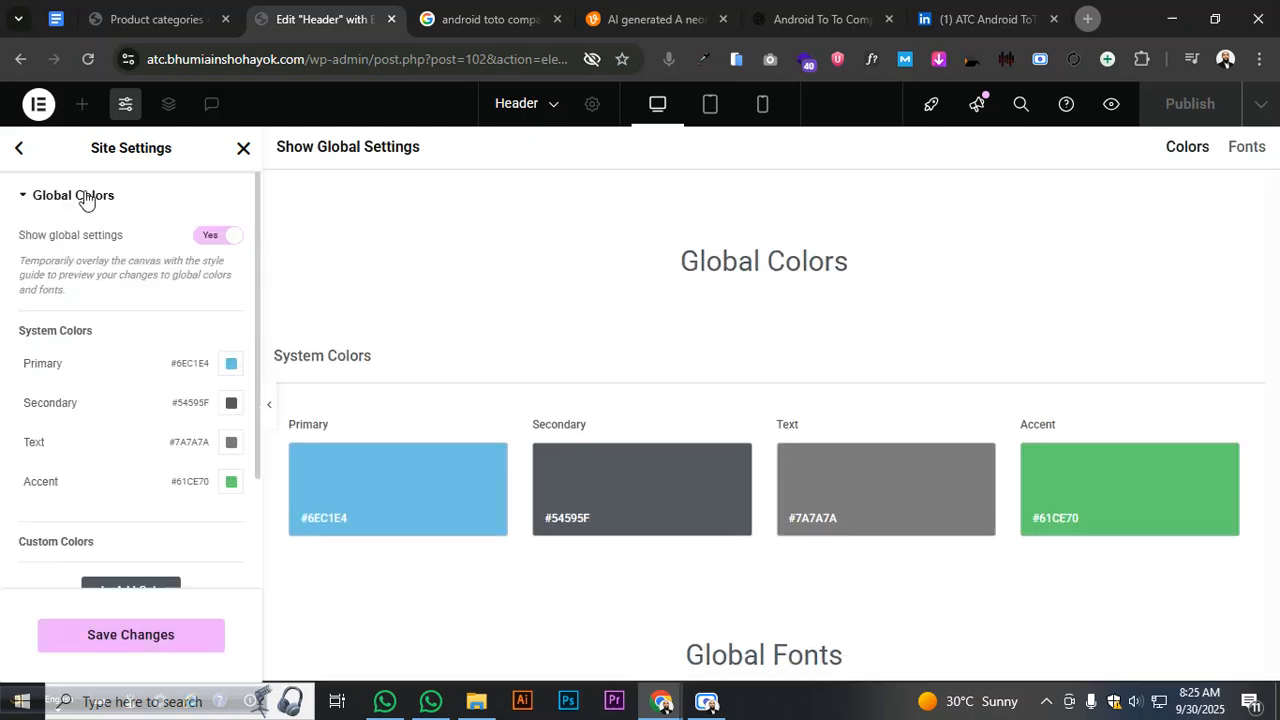
left_click(18, 150)
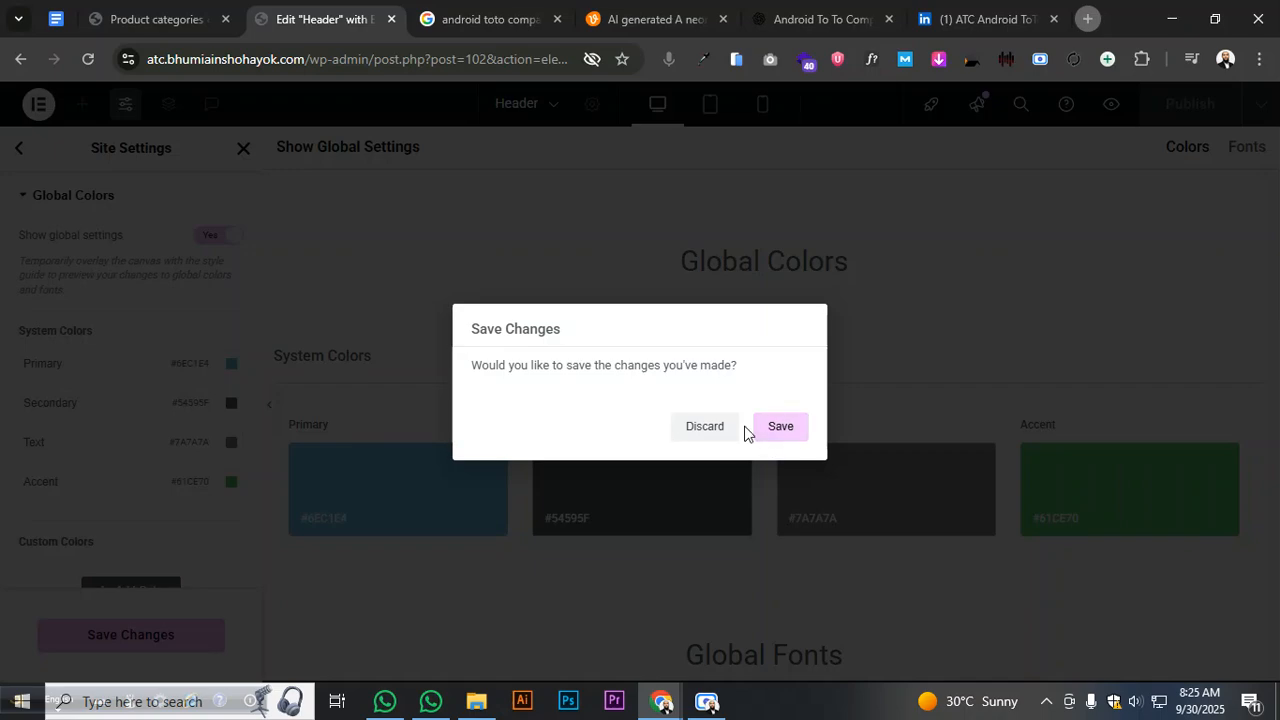
left_click(711, 432)
- Open the Background settings and the Mobile Browser Background colour picker
scroll(208, 400, "down", 2)
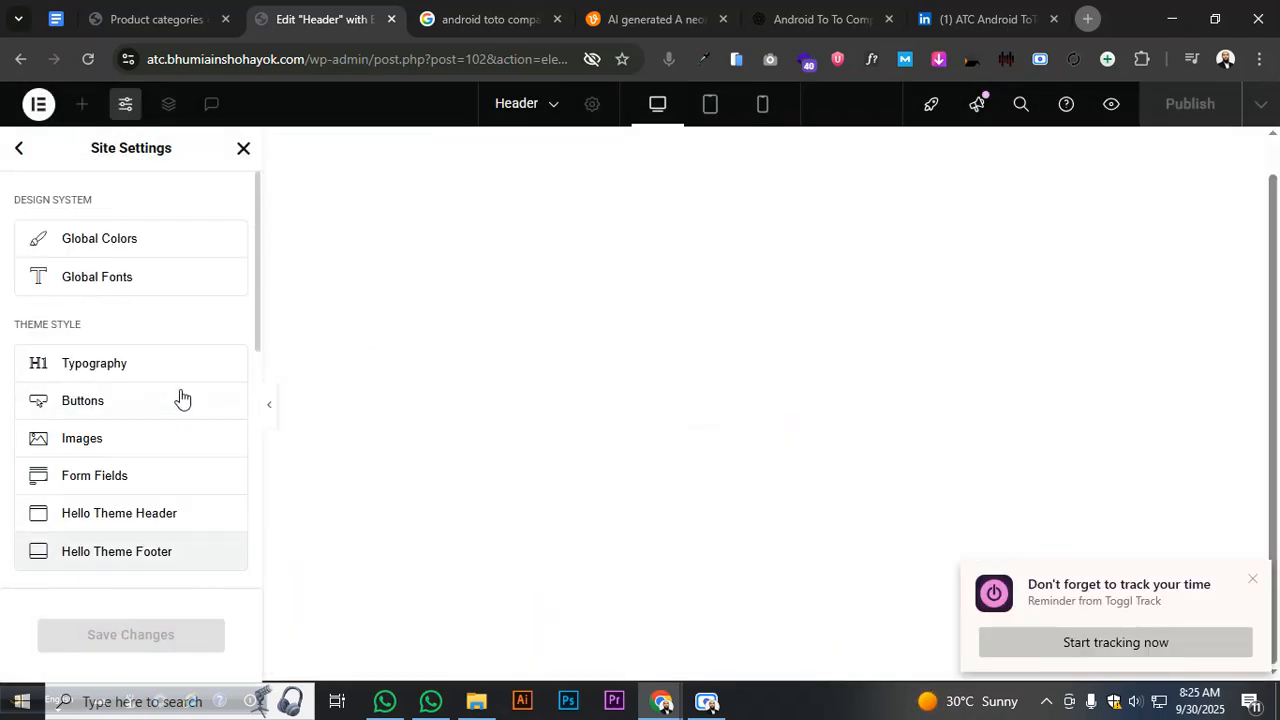
scroll(180, 397, "down", 2)
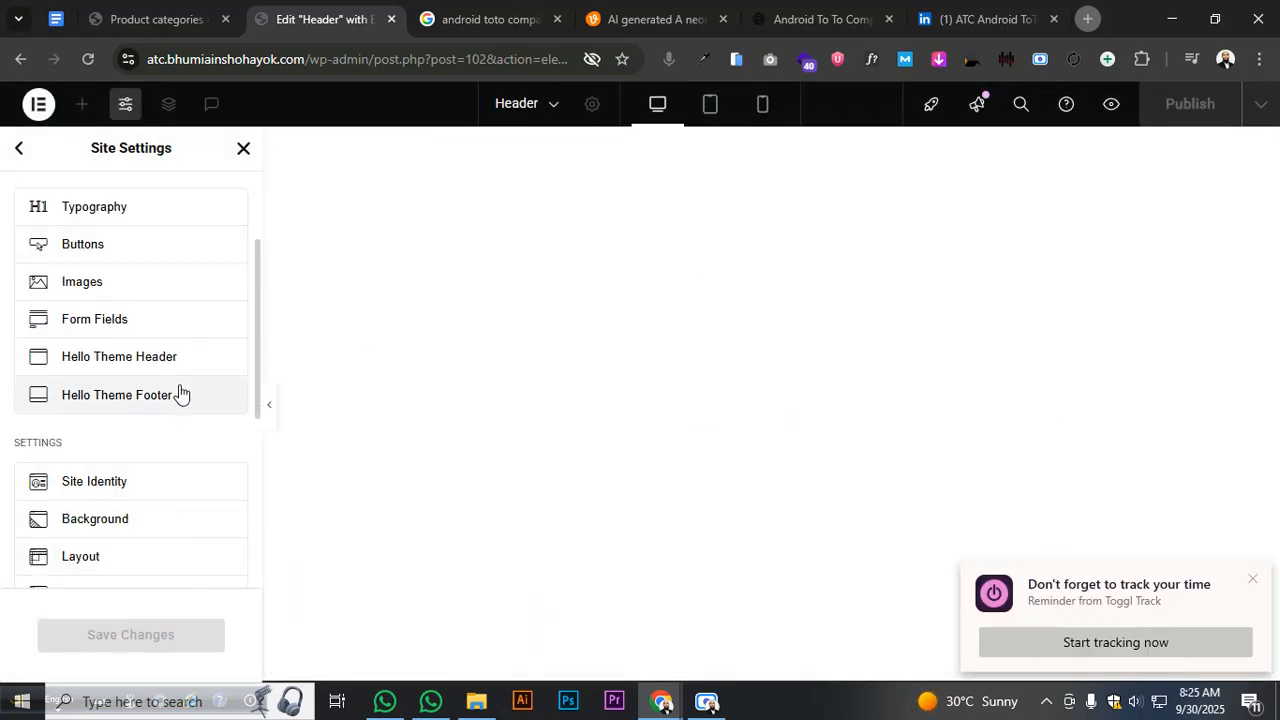
left_click(135, 517)
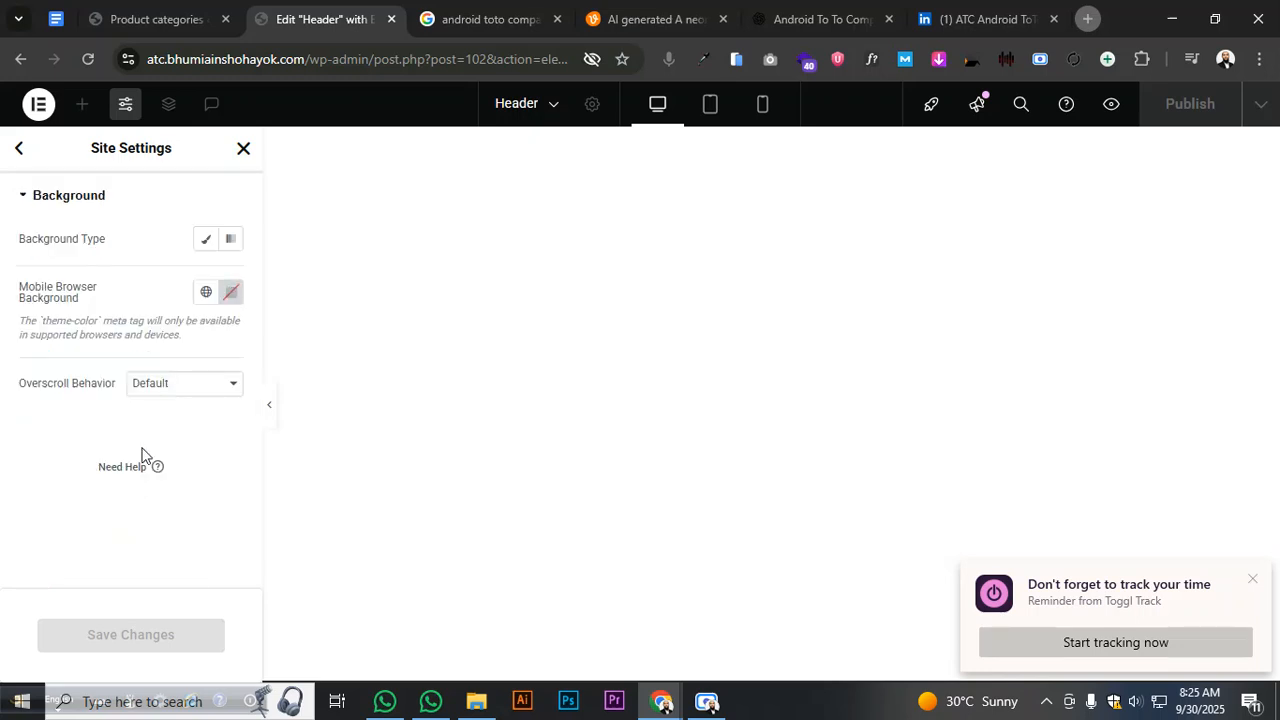
left_click(229, 298)
- Copy the #121212 background hex value from the ATC Web Plan document
left_click(62, 20)
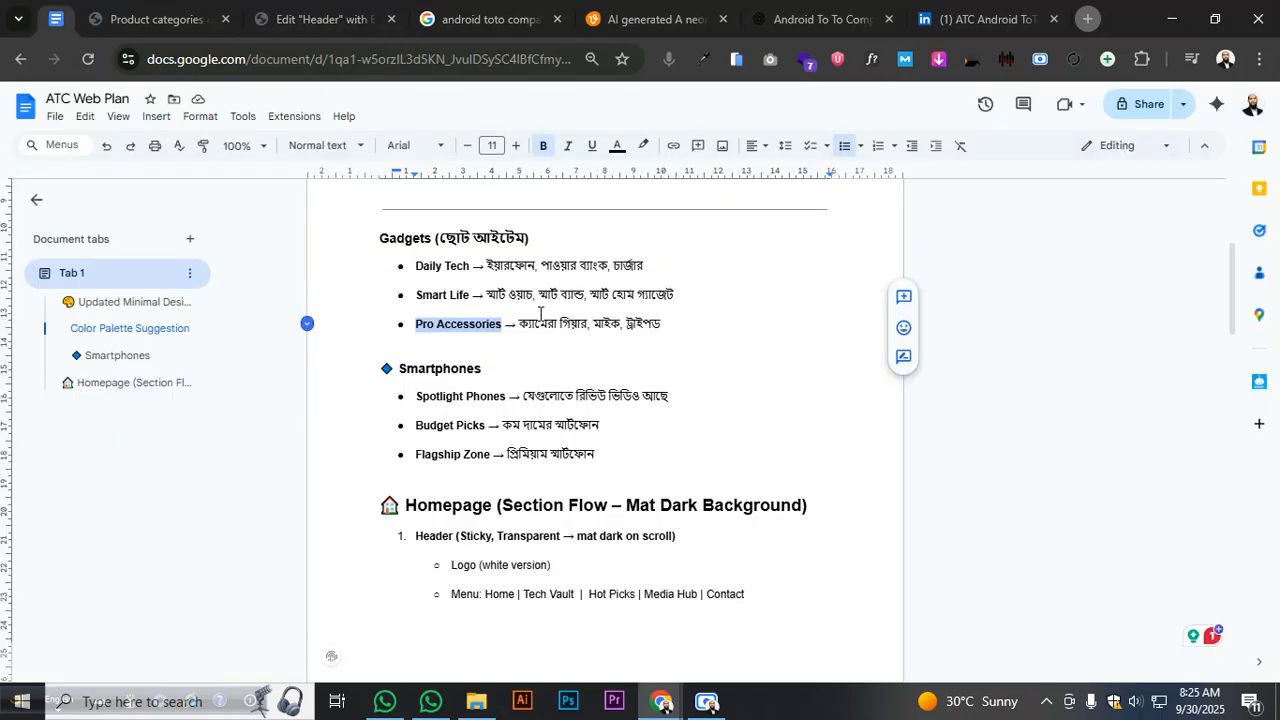
scroll(494, 288, "up", 3)
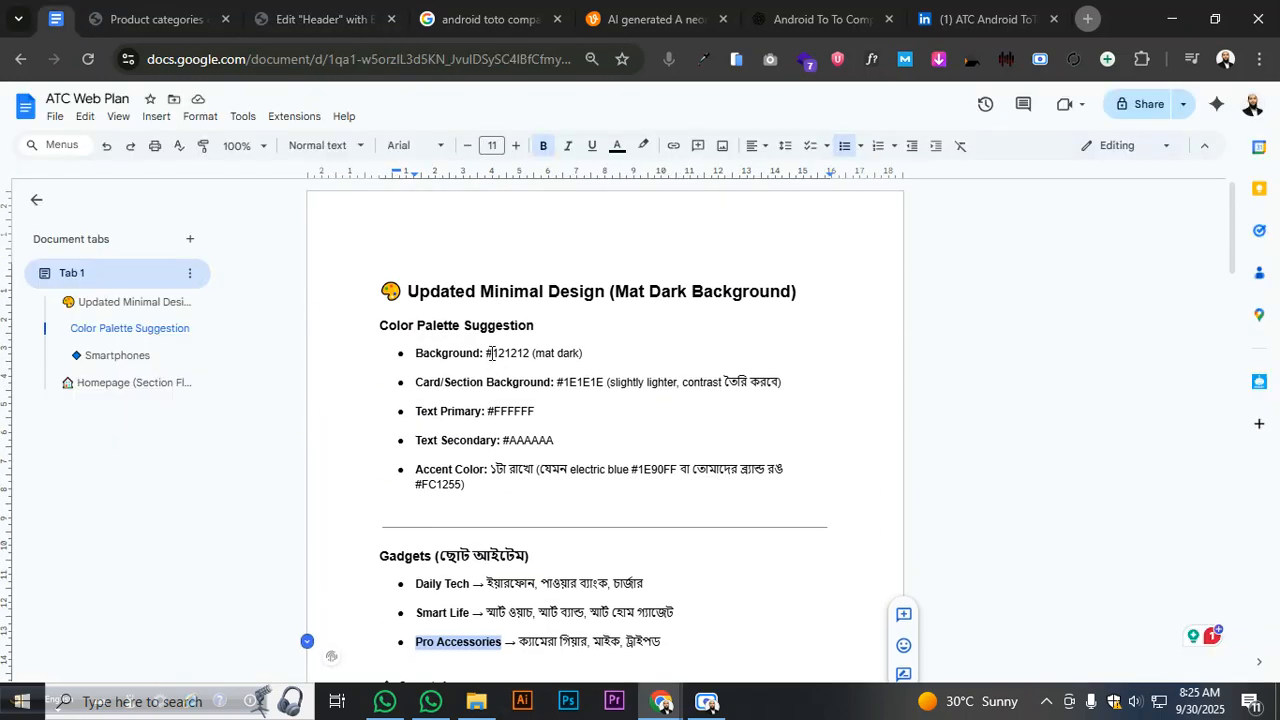
left_click_drag(487, 353, 527, 353)
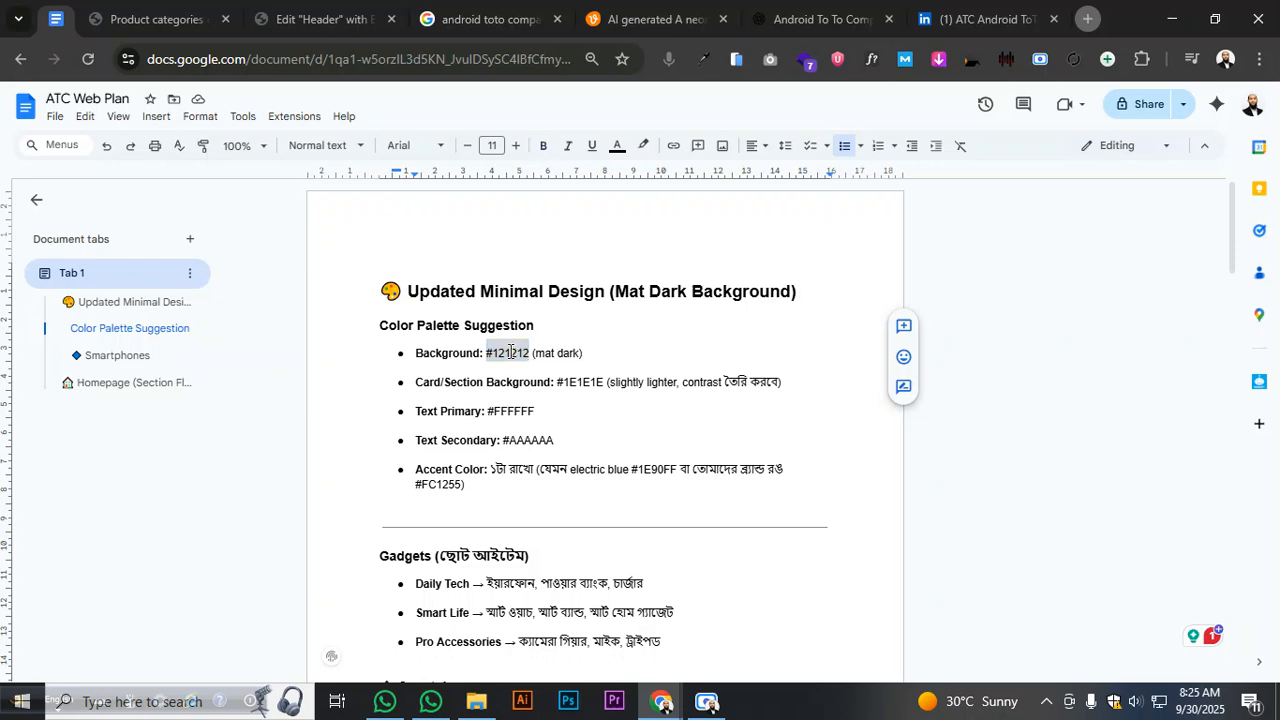
right_click(506, 353)
left_click(547, 327)
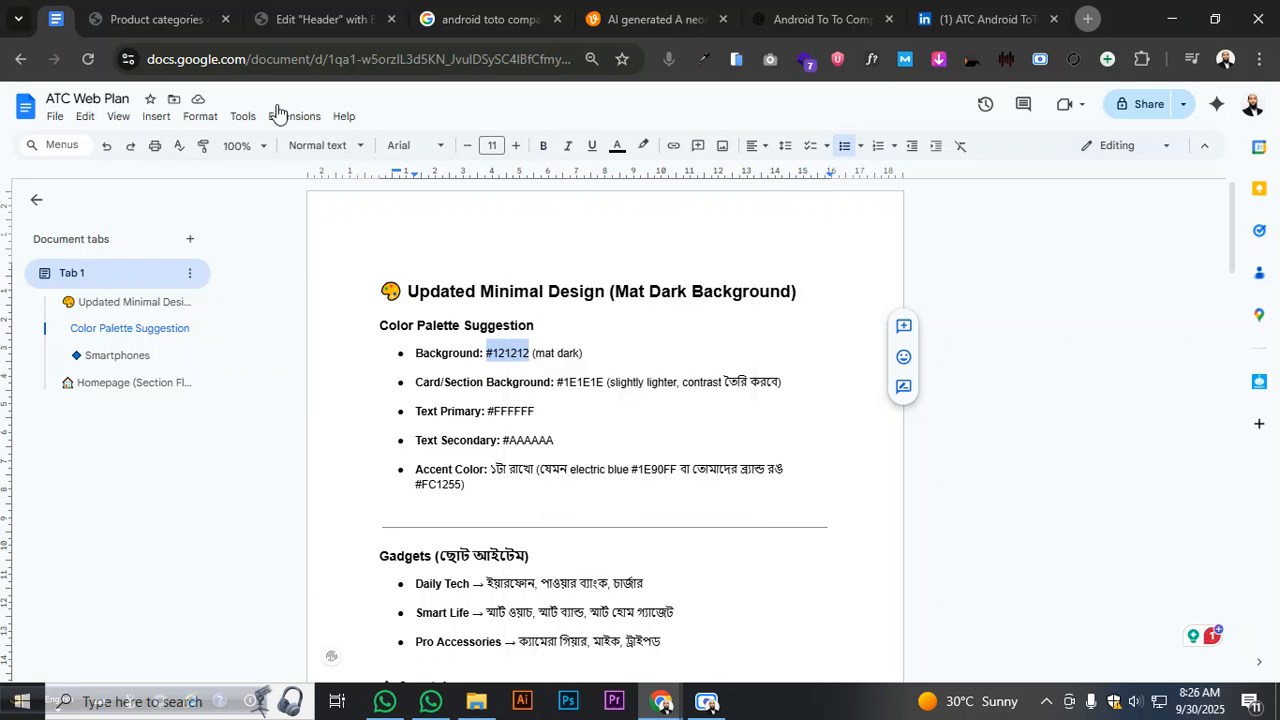
left_click(145, 19)
- Set Mobile Browser Background to #121212 and make the site background a classic black colour, saving
left_click(302, 21)
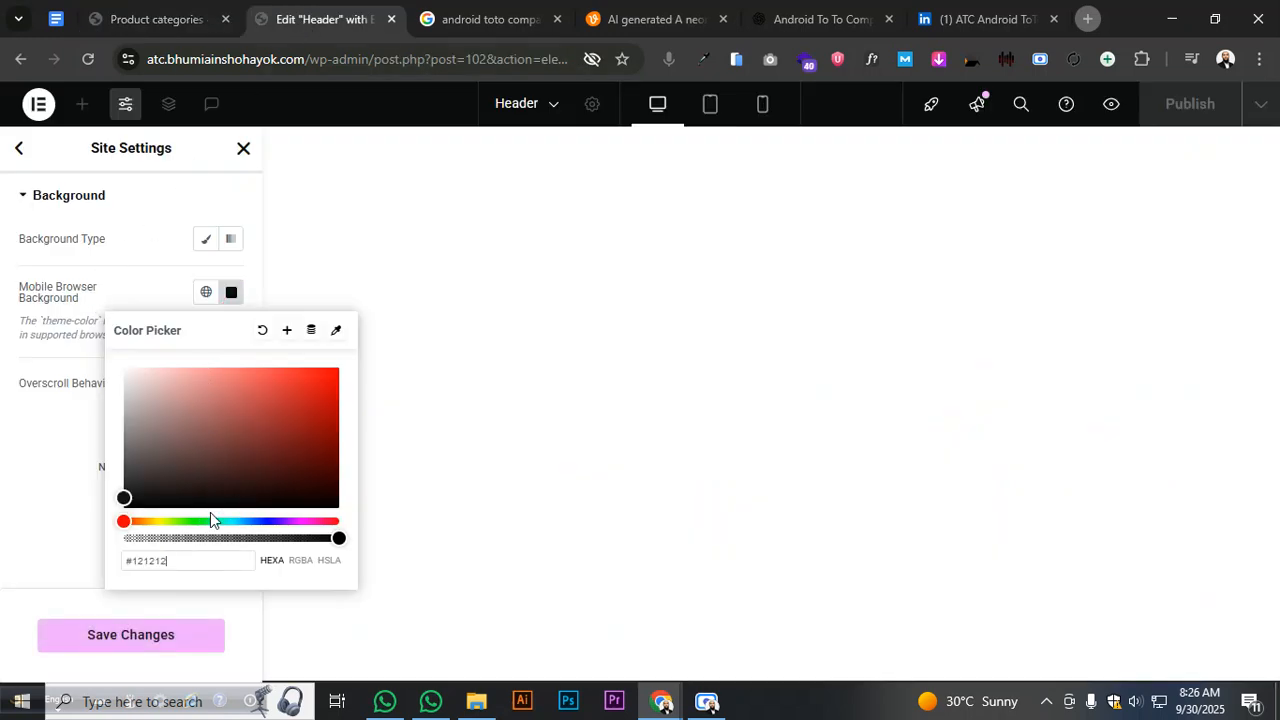
left_click(143, 634)
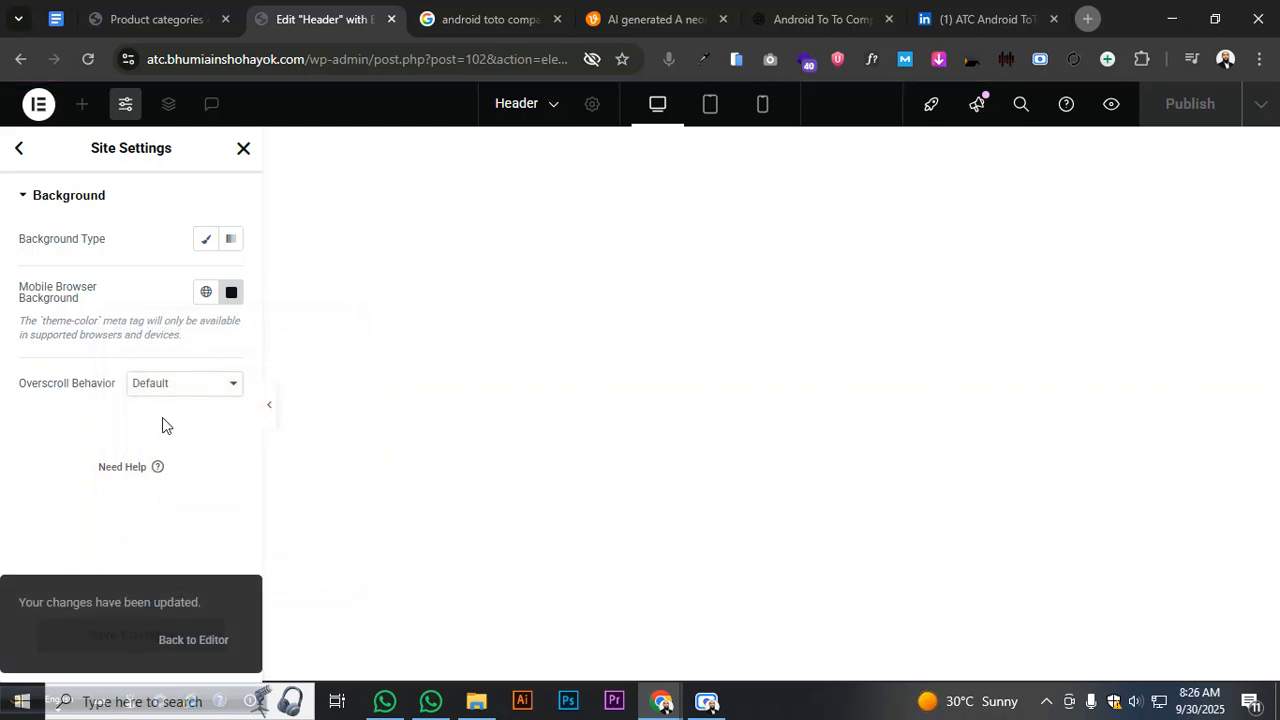
left_click(205, 240)
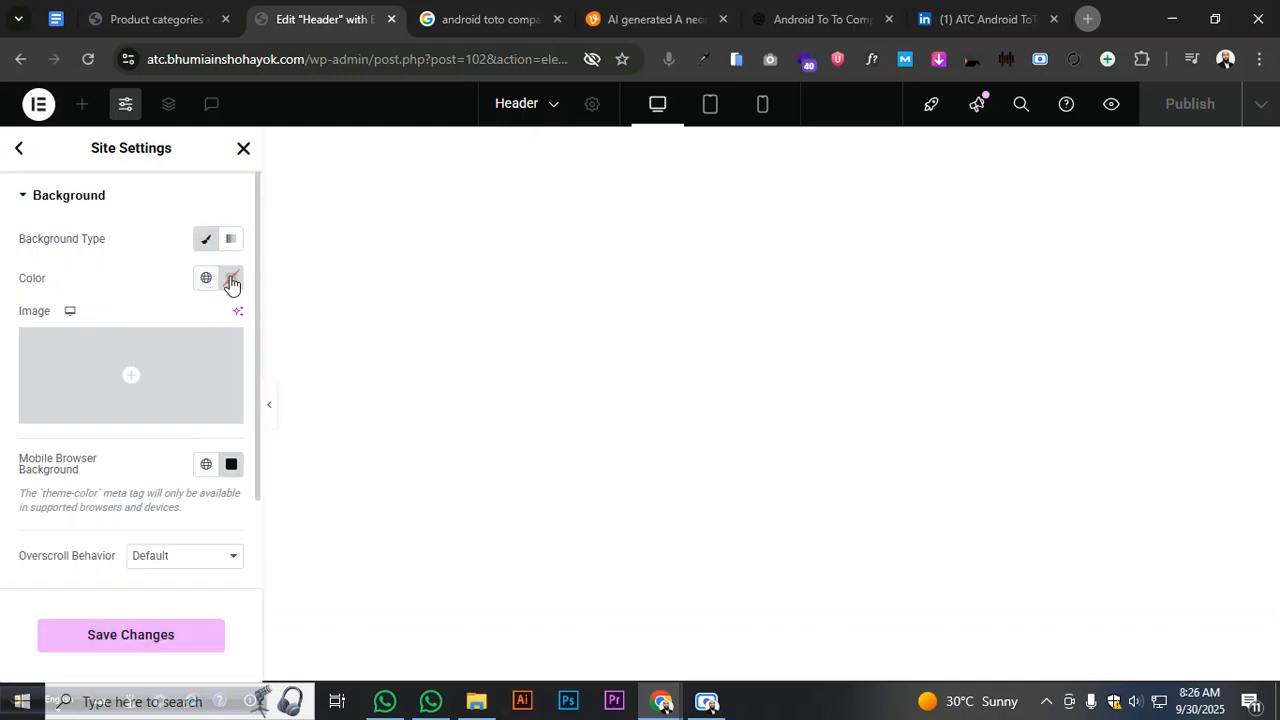
left_click(231, 278)
left_click_drag(197, 476, 125, 494)
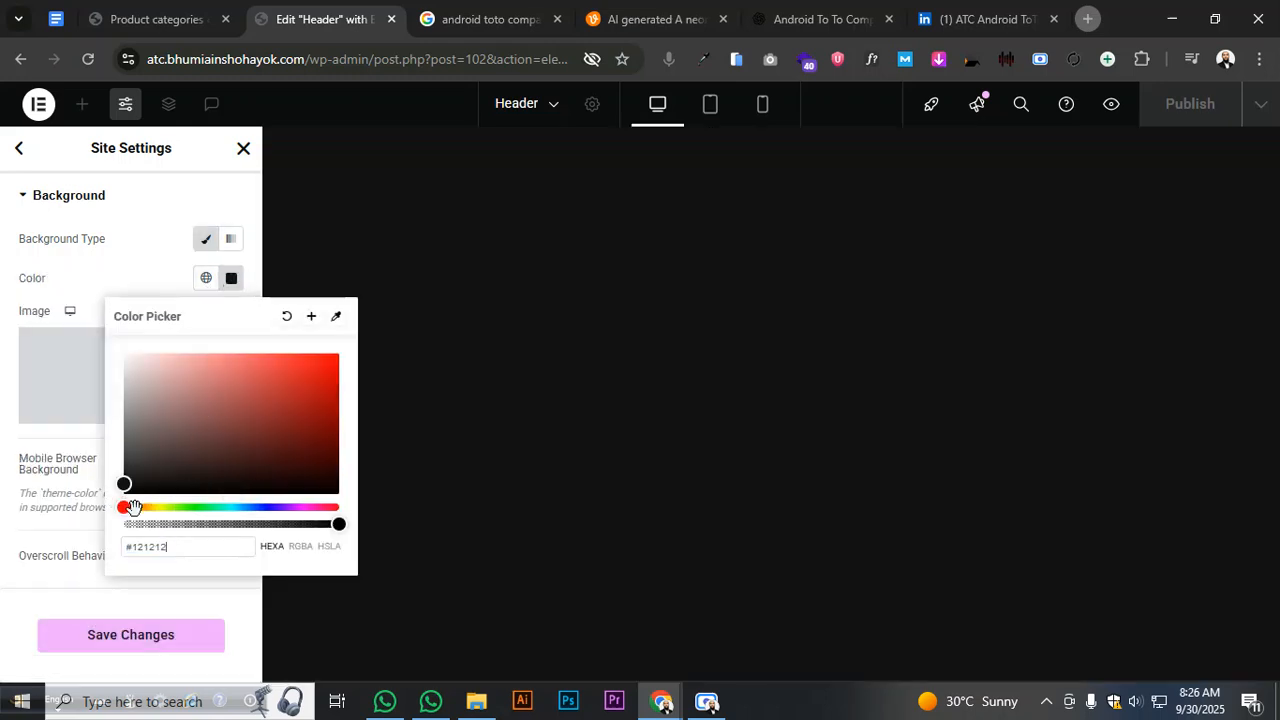
left_click(60, 510)
left_click(128, 638)
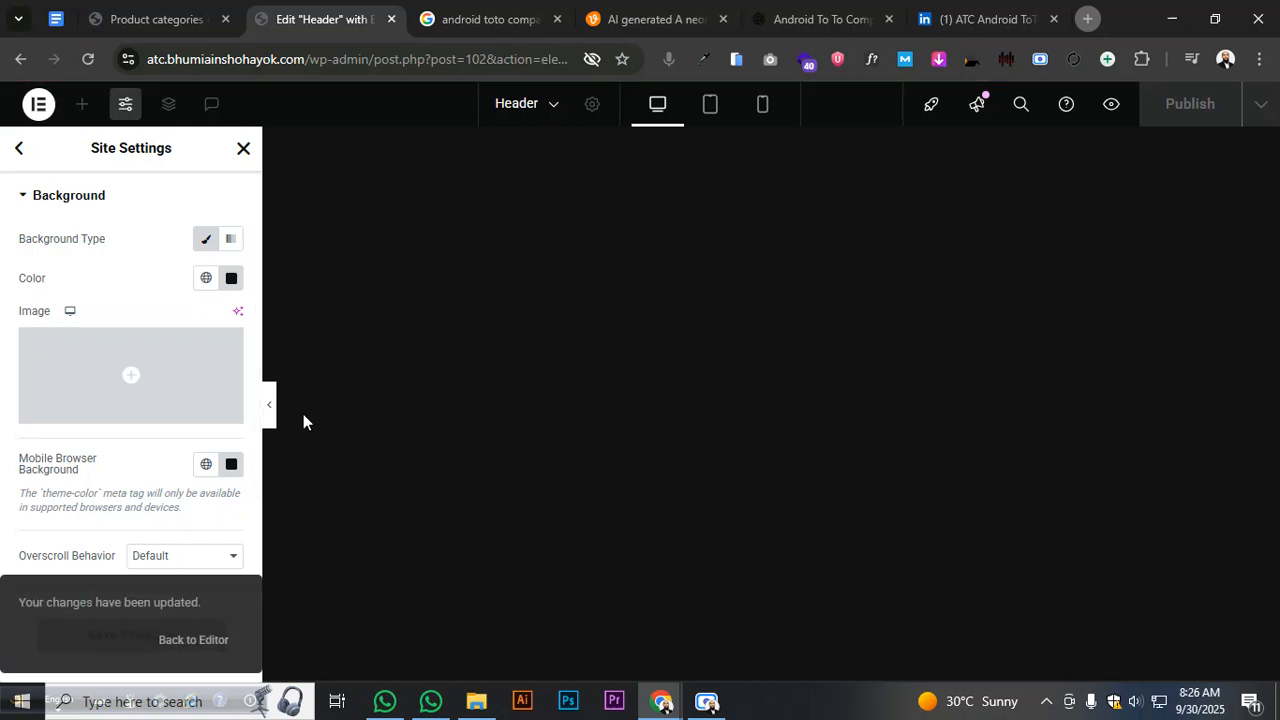
- Change the site background hex to #111111, save the background settings, and return to Site Settings
left_click(231, 278)
type("#111111")
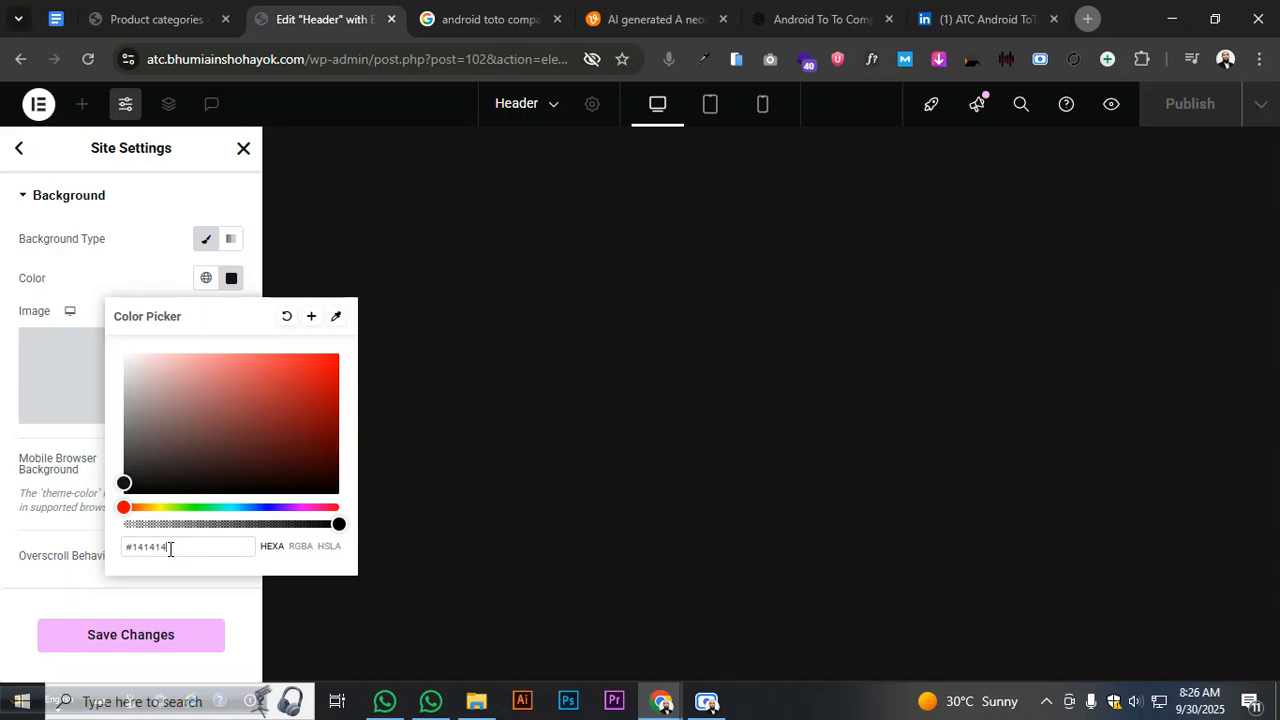
right_click(134, 543)
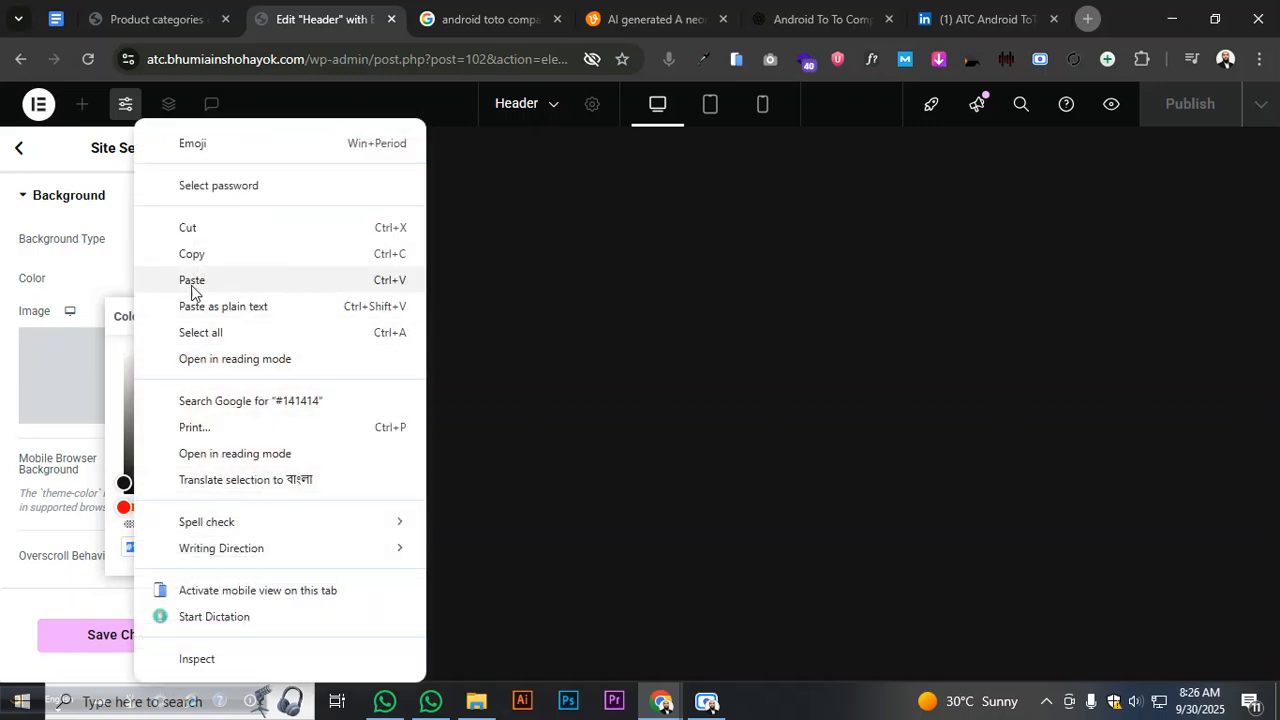
left_click(200, 252)
left_click(73, 265)
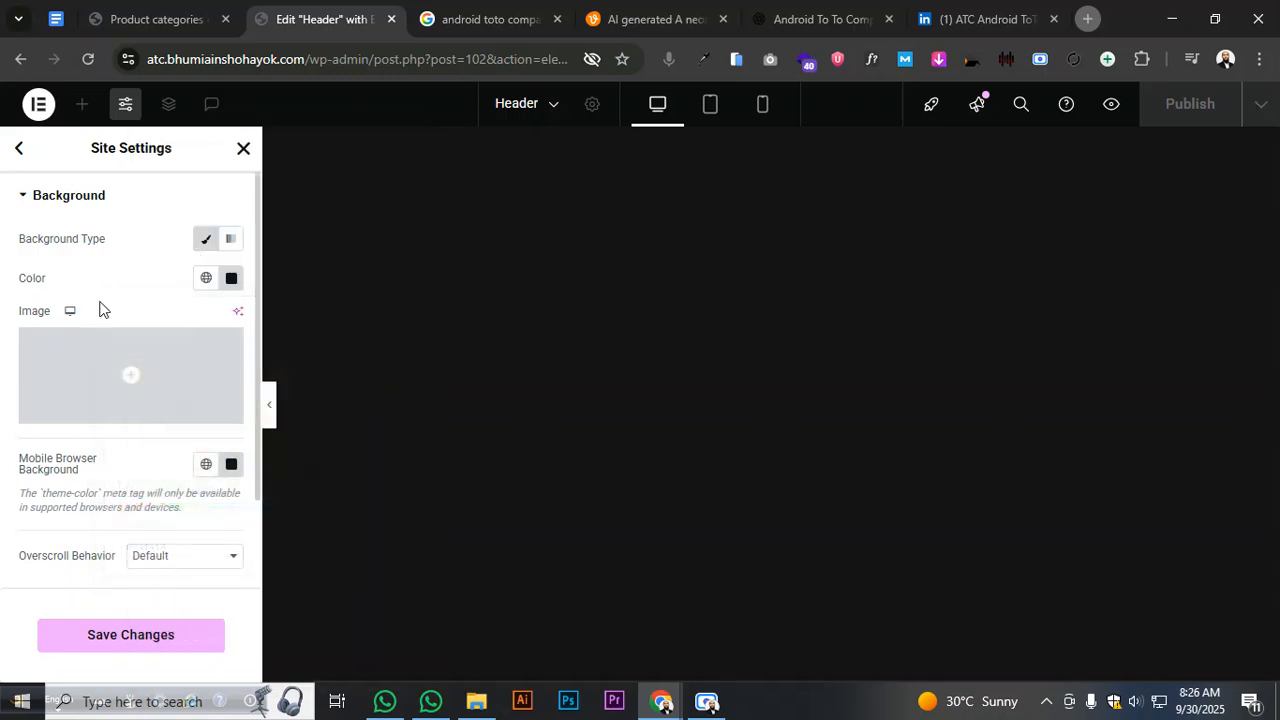
left_click(231, 466)
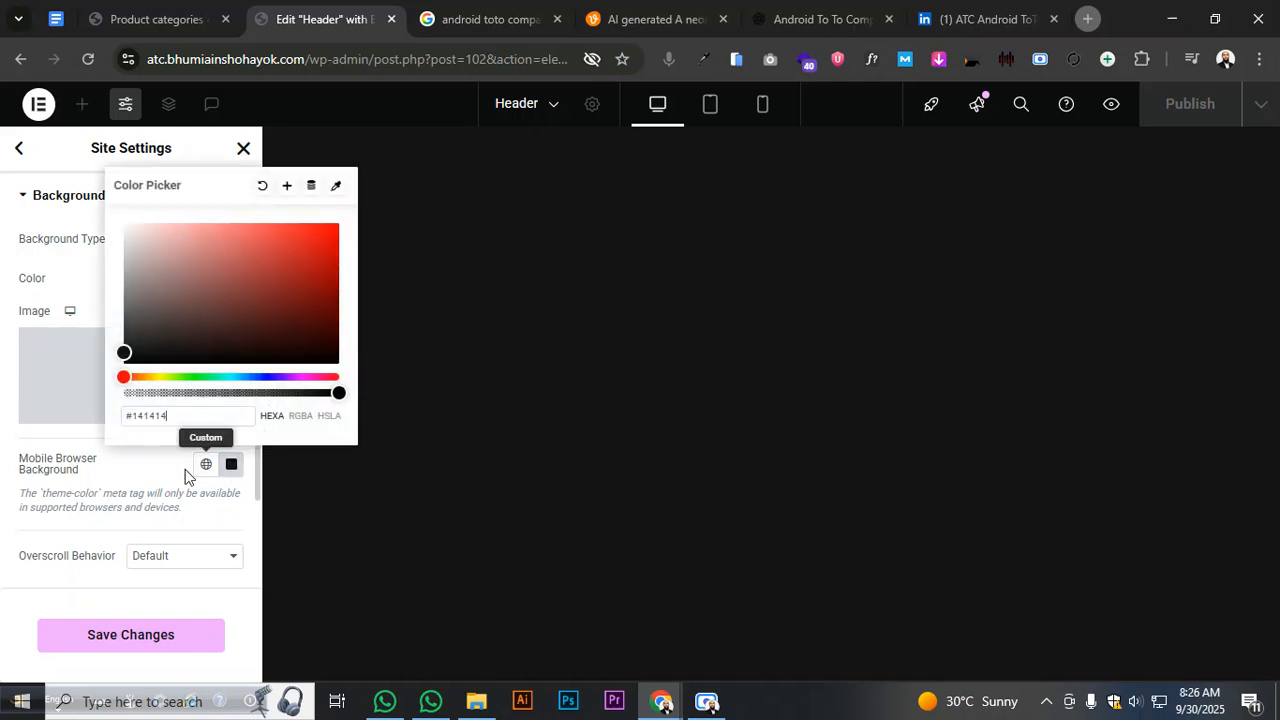
left_click(123, 478)
left_click(170, 656)
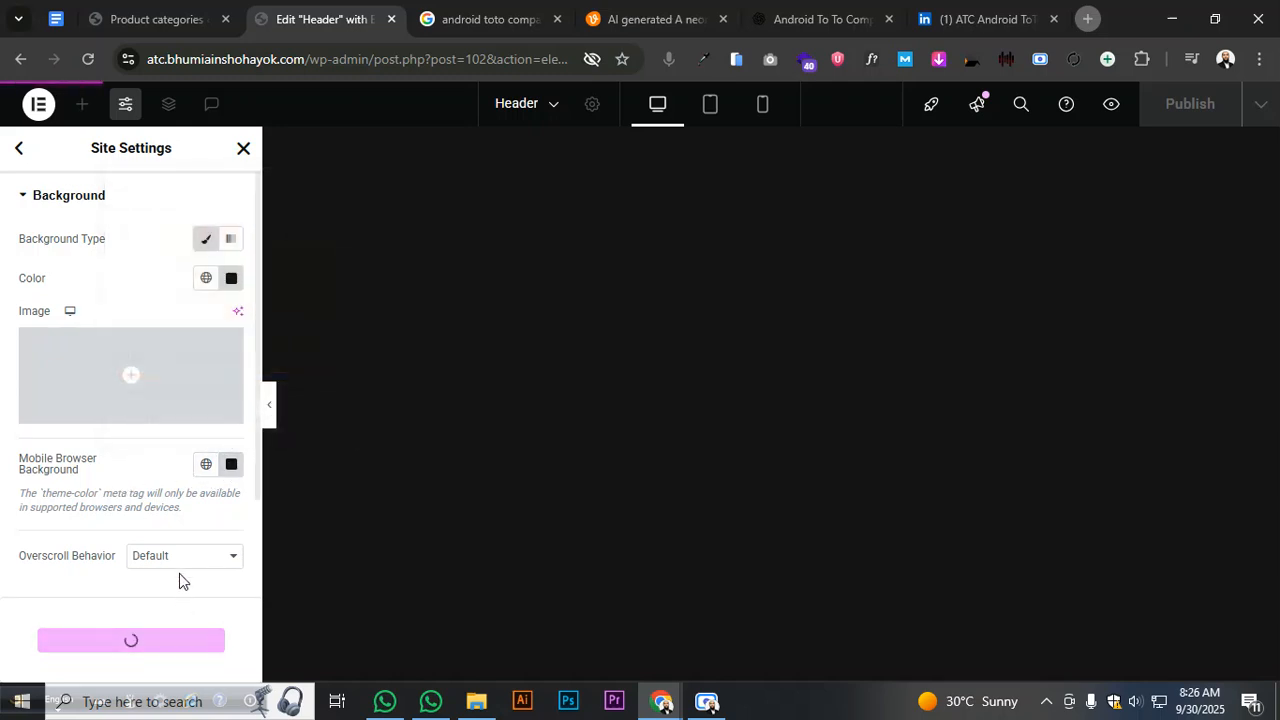
left_click(22, 152)
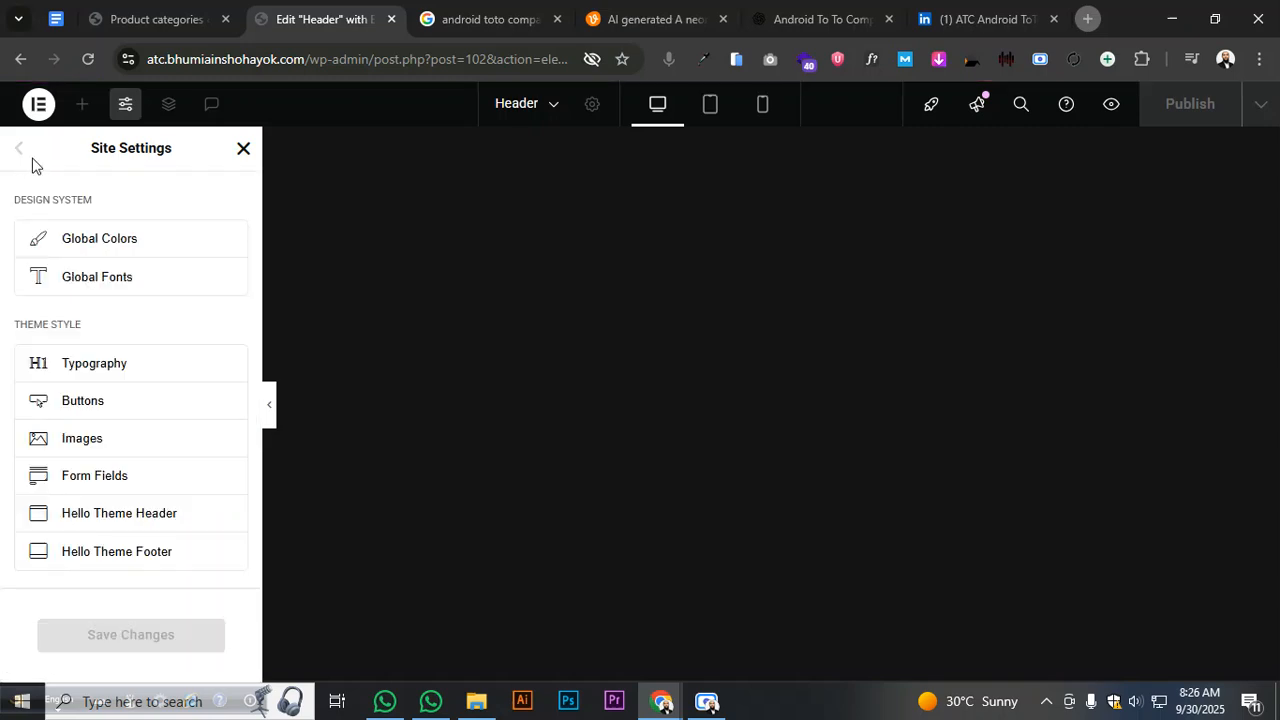
- In Global Colors, make Primary white and Secondary a vivid red
left_click(148, 238)
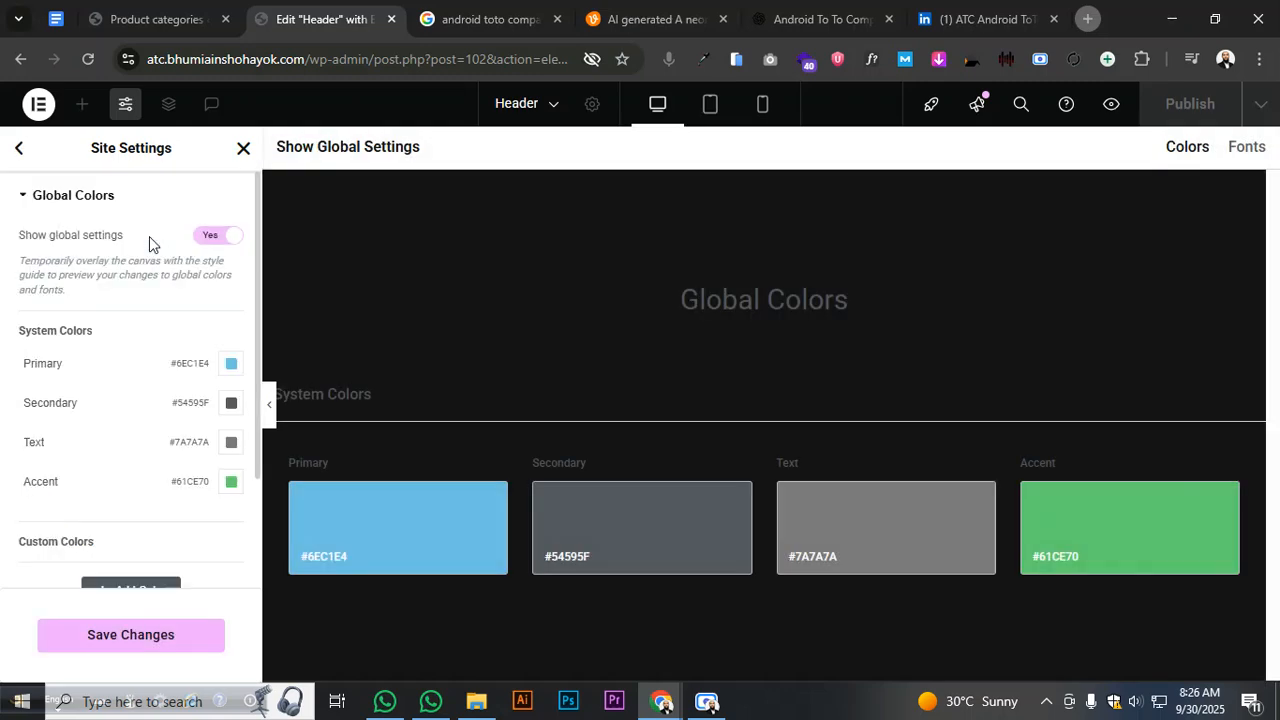
left_click(394, 535)
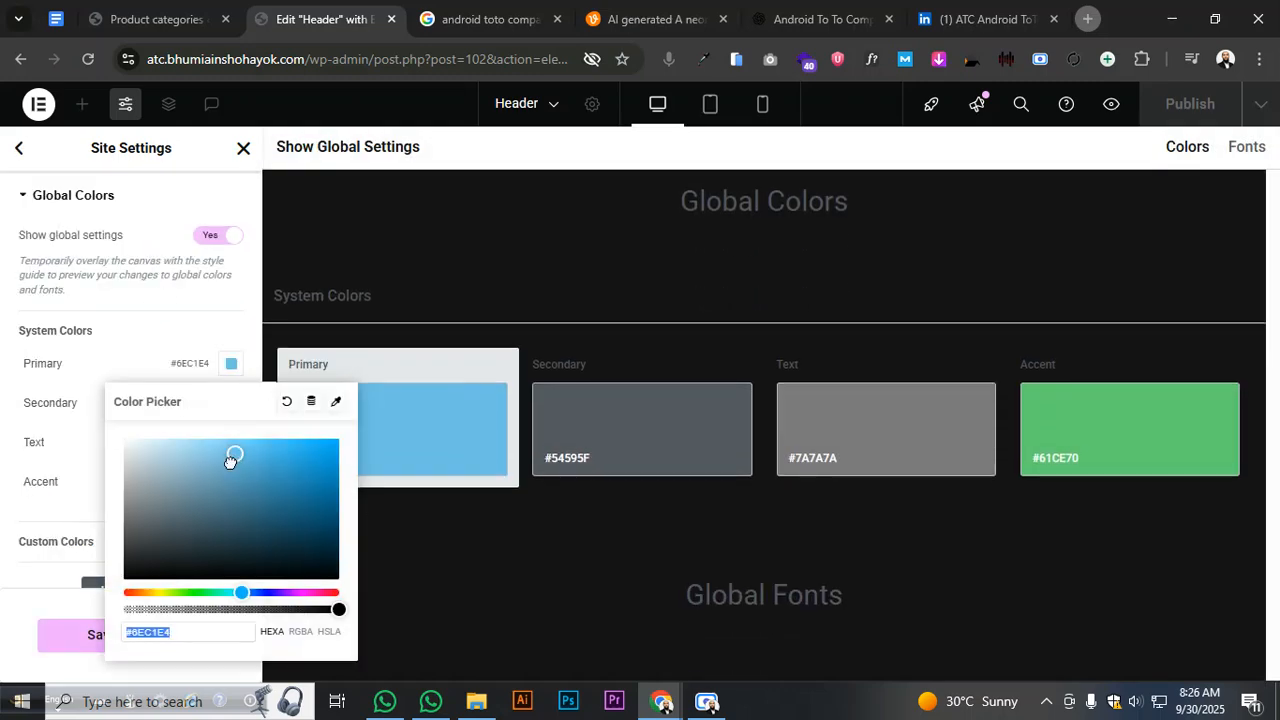
left_click_drag(231, 457, 80, 411)
left_click(580, 414)
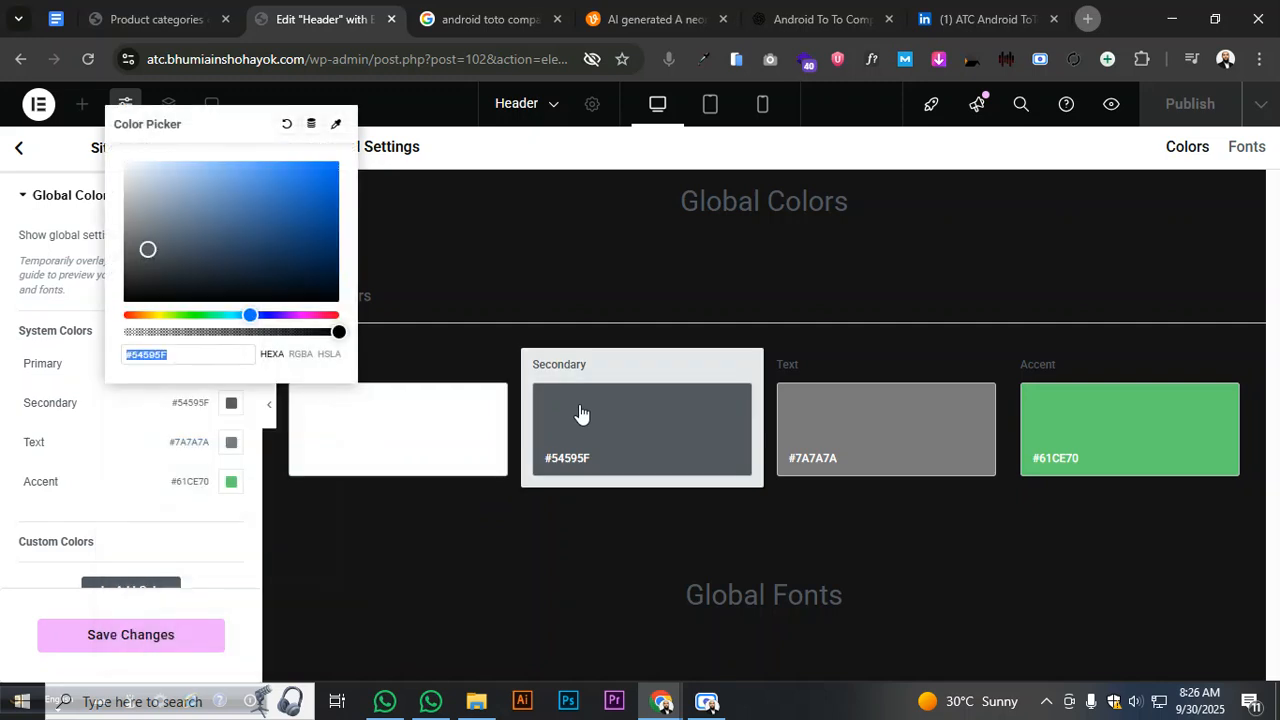
left_click_drag(188, 311, 120, 315)
mouse_move(332, 166)
left_mouse_down()
mouse_move(346, 150)
mouse_move(324, 147)
left_mouse_up()
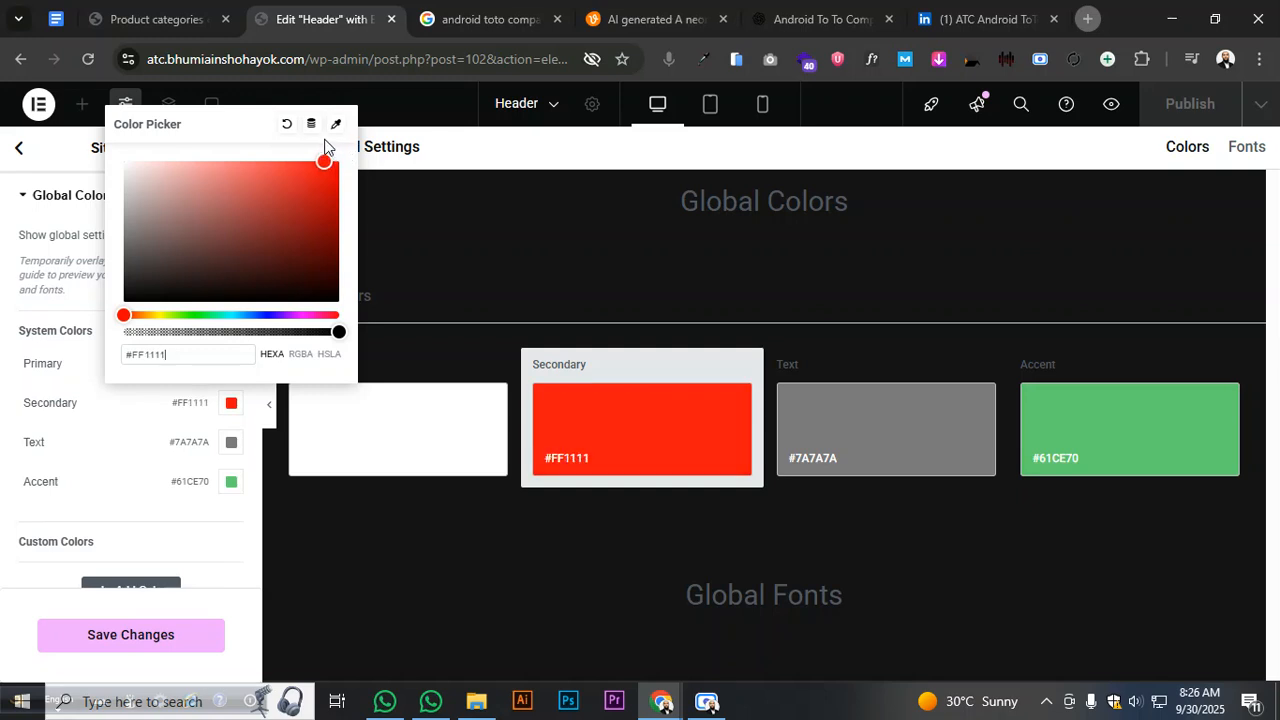
left_click(152, 414)
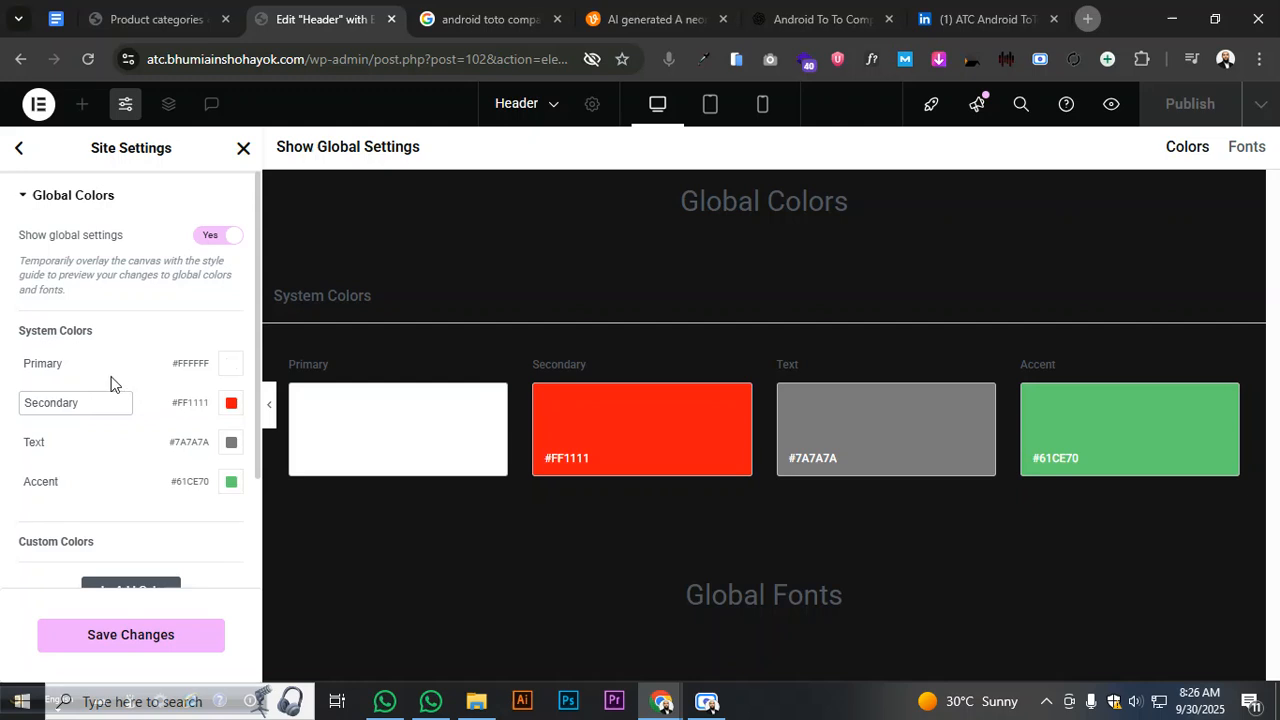
- Set the Text colour to #FFFFFF and adjust the Accent colour toward red
left_click(840, 437)
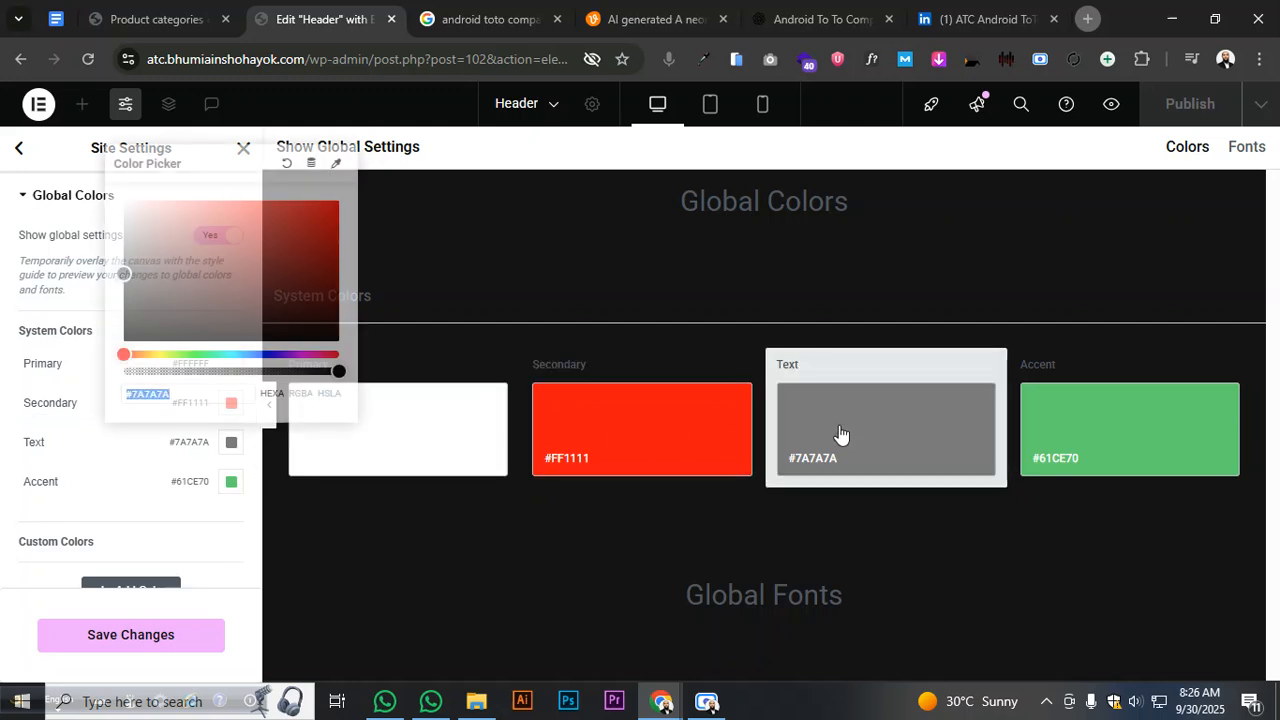
type("#FFFFFF")
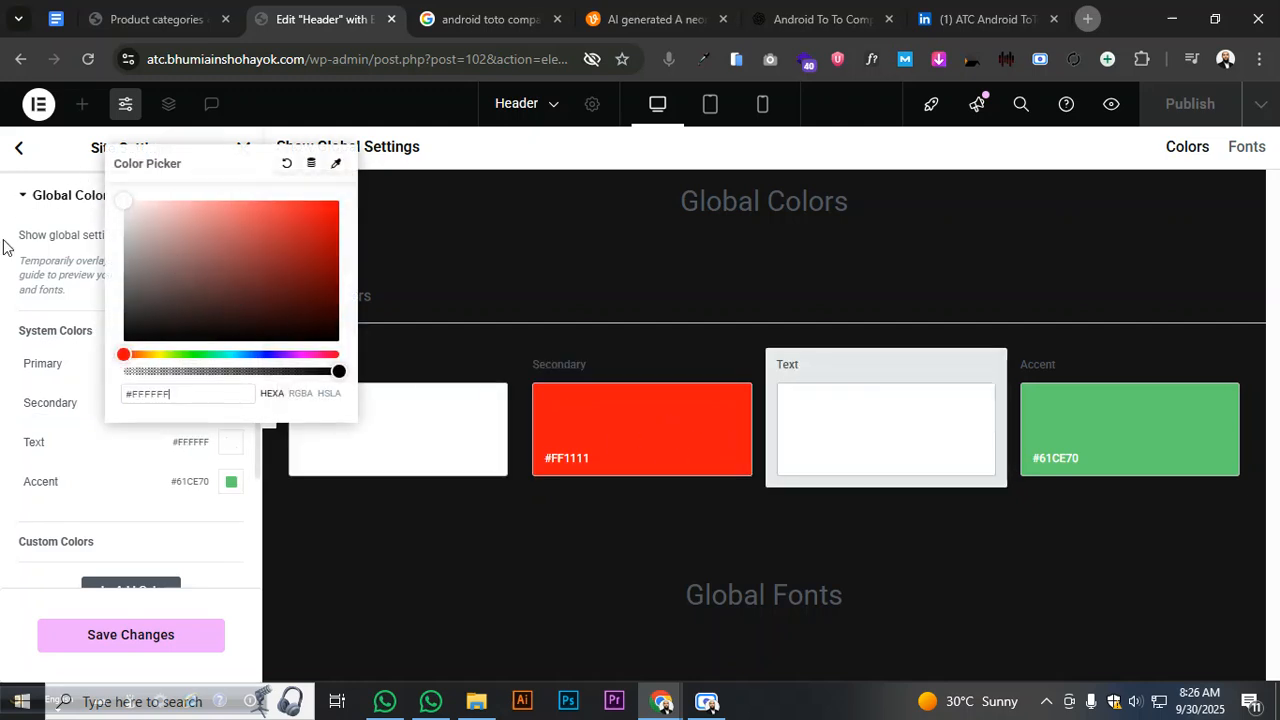
left_click(1086, 466)
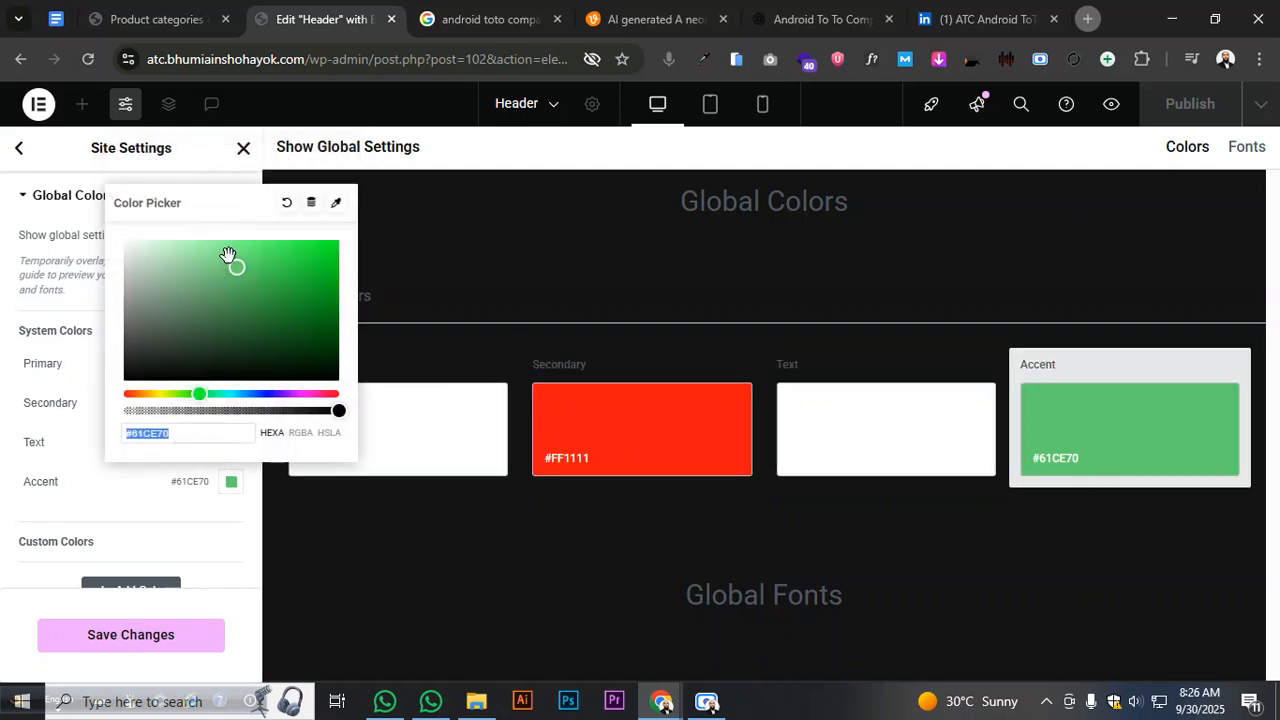
left_click_drag(243, 263, 346, 277)
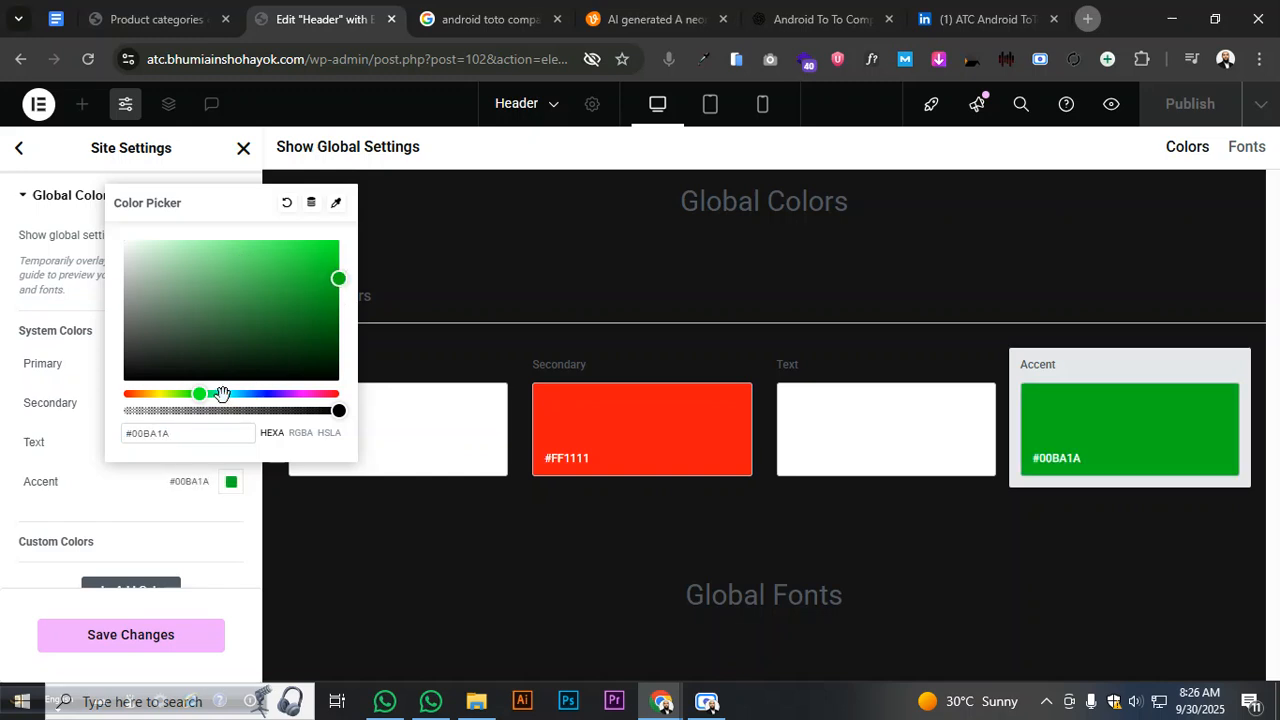
left_click_drag(196, 393, 40, 390)
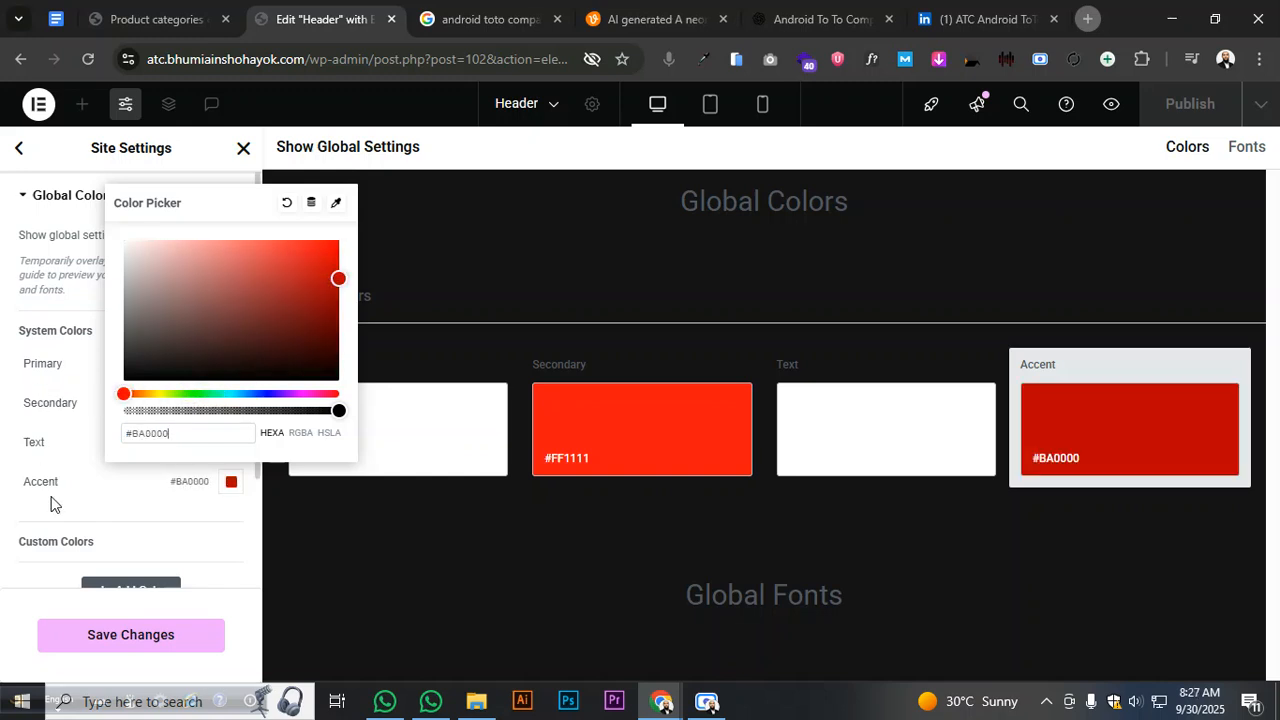
left_click_drag(337, 277, 350, 300)
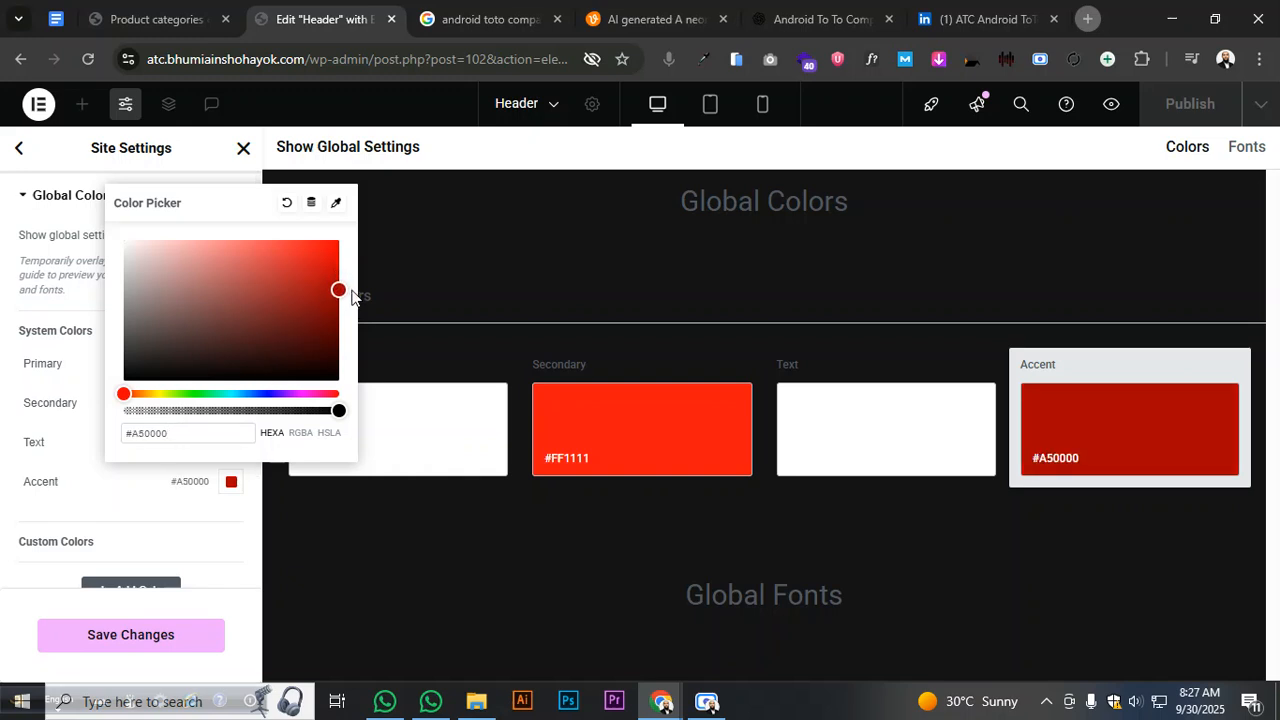
right_click(157, 437)
left_click(240, 258)
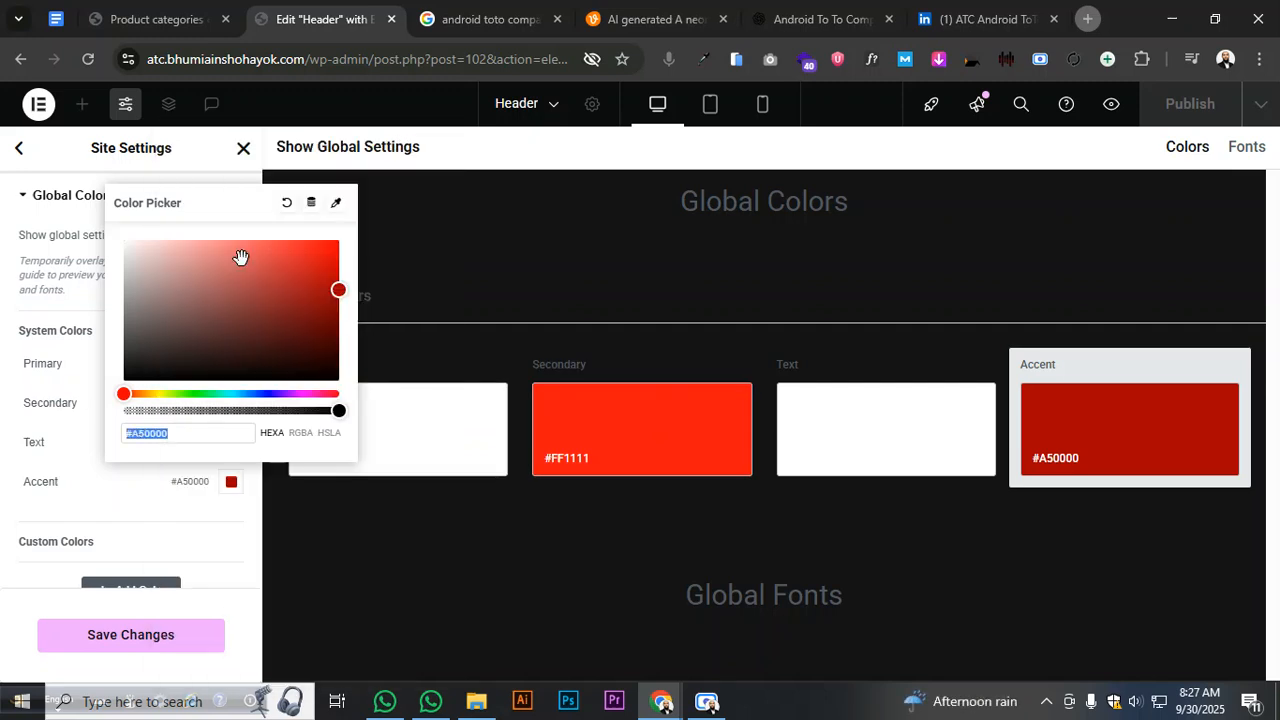
- Copy Secondary's #FF1111 into the Accent colour and save the global colours
left_click(643, 451)
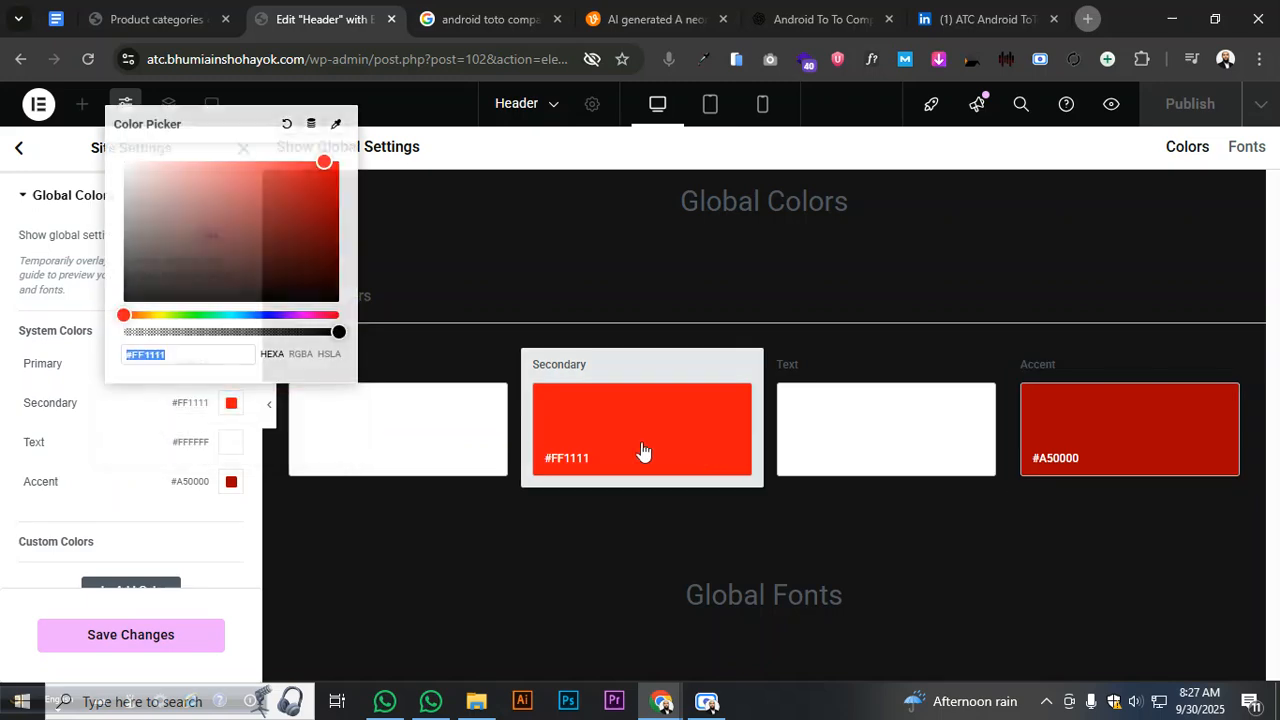
right_click(155, 366)
left_click(215, 280)
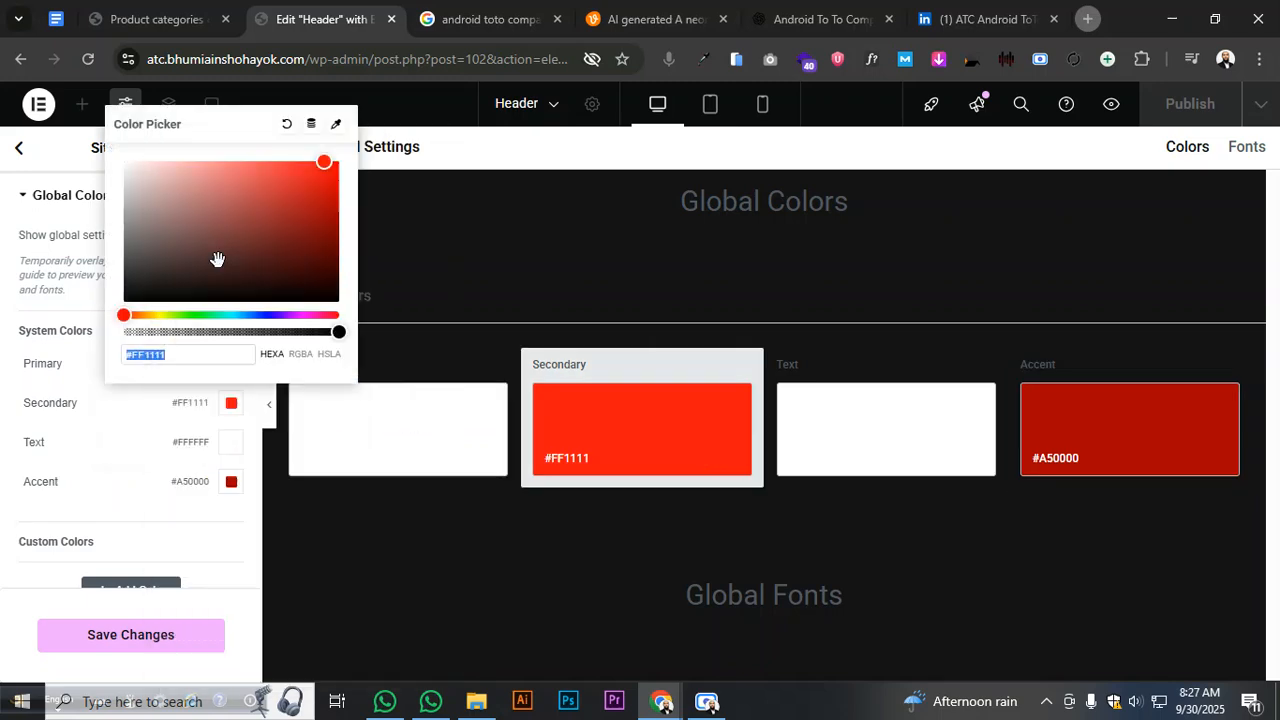
left_click(1128, 466)
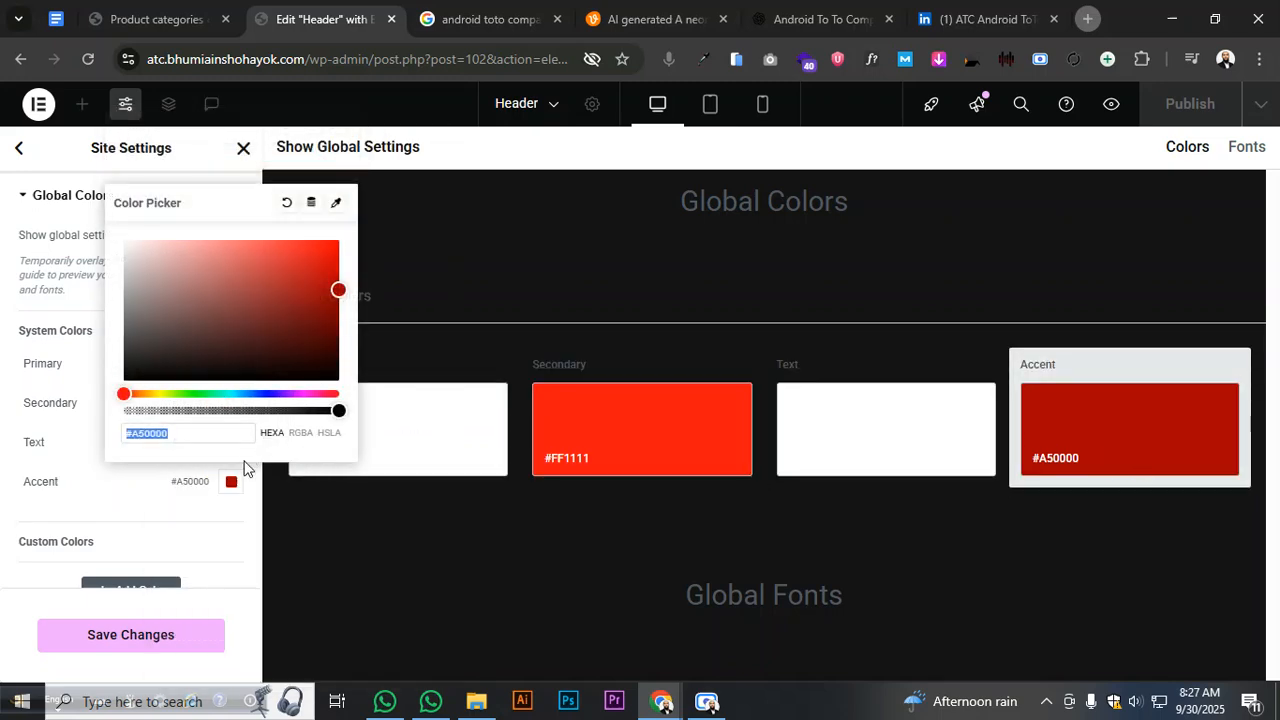
key("ctrl+v")
left_click(141, 521)
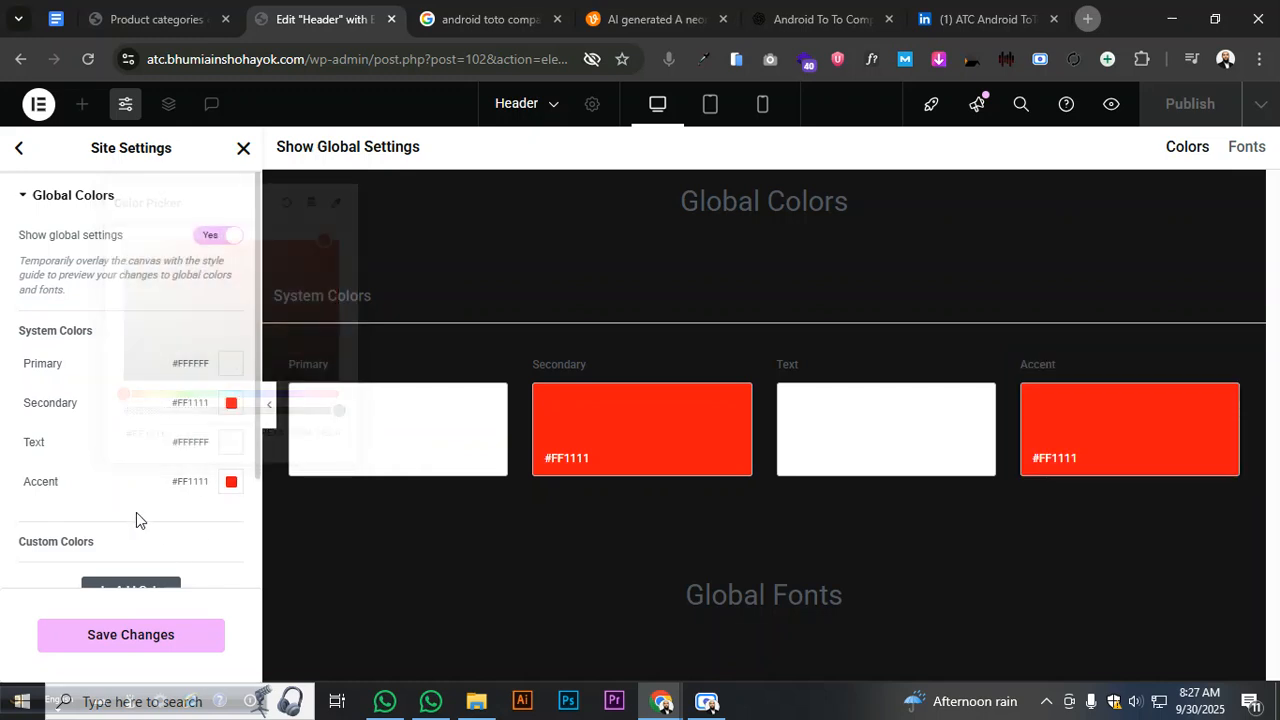
scroll(163, 524, "down", 2)
left_click(173, 627)
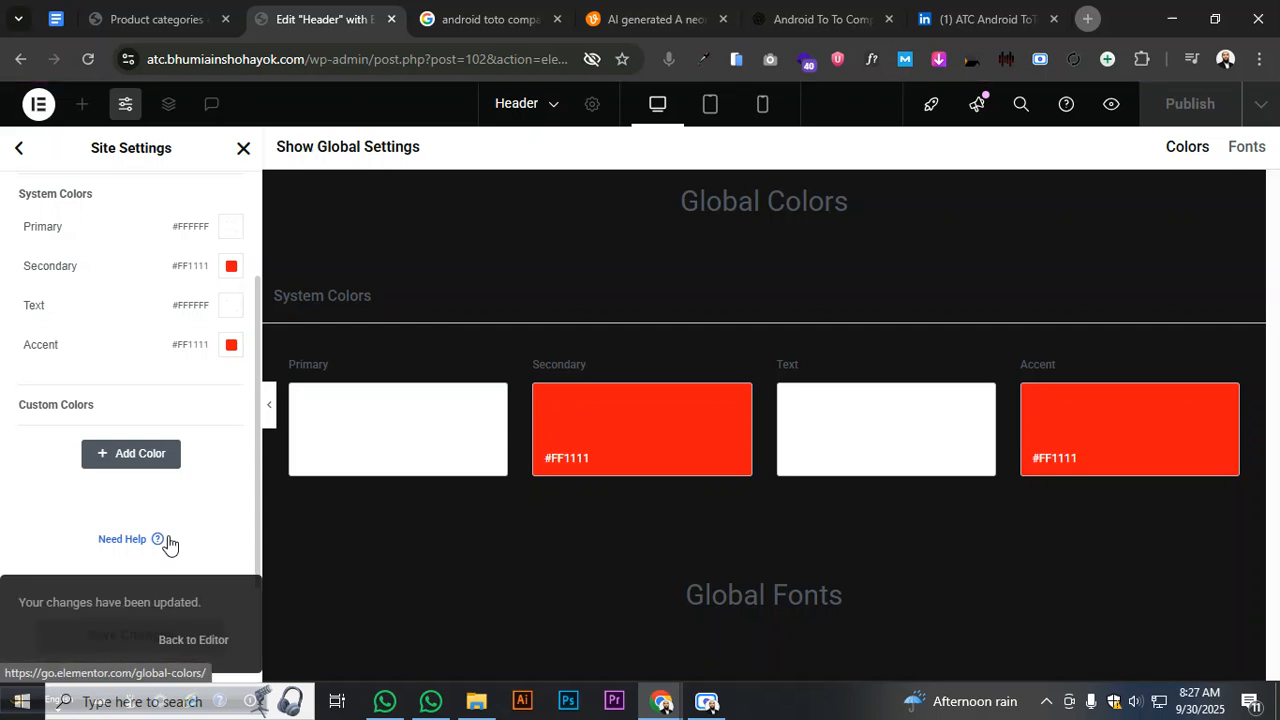
- Go back to Site Settings, glance at Typography, then open Global Fonts
left_click(18, 147)
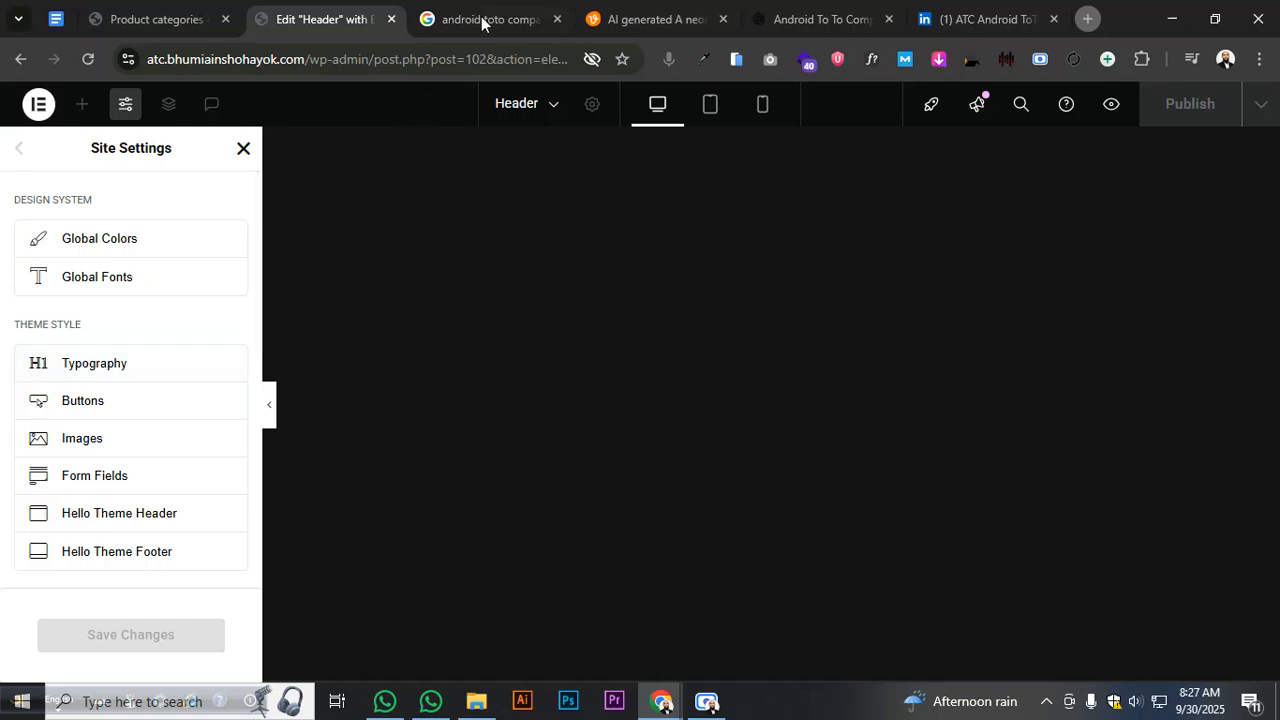
left_click(122, 372)
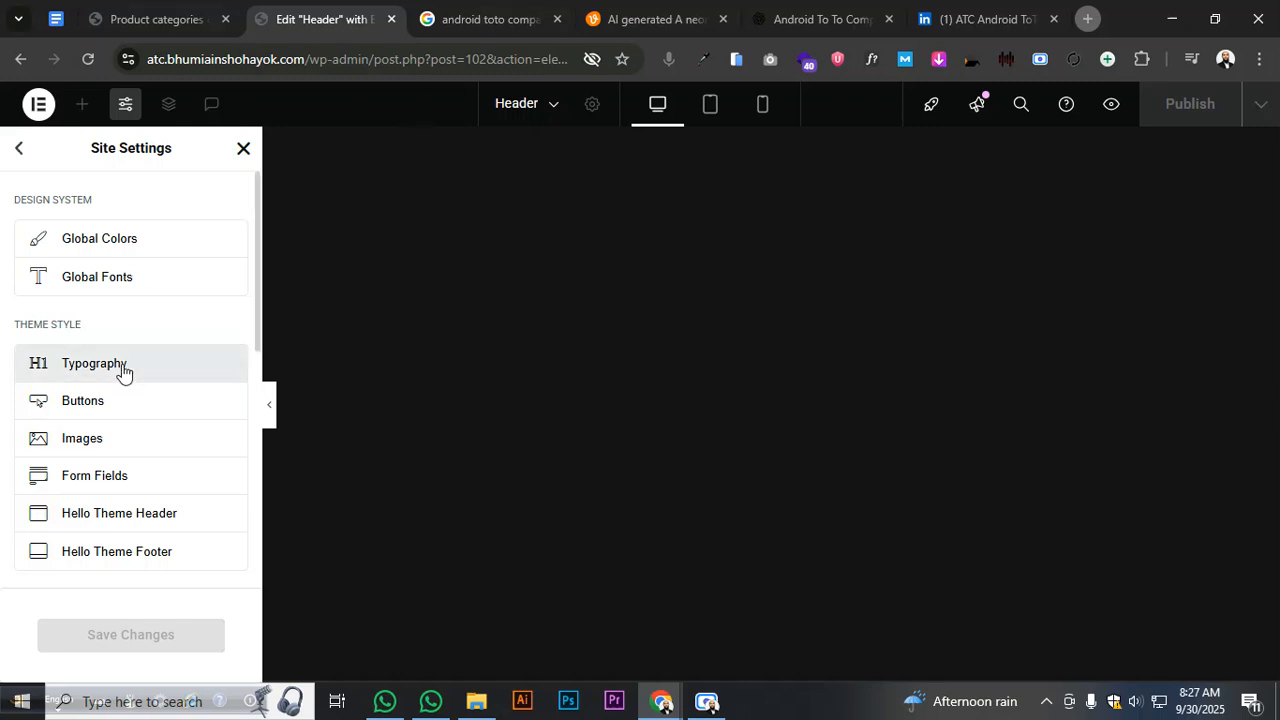
left_click(20, 149)
left_click(92, 276)
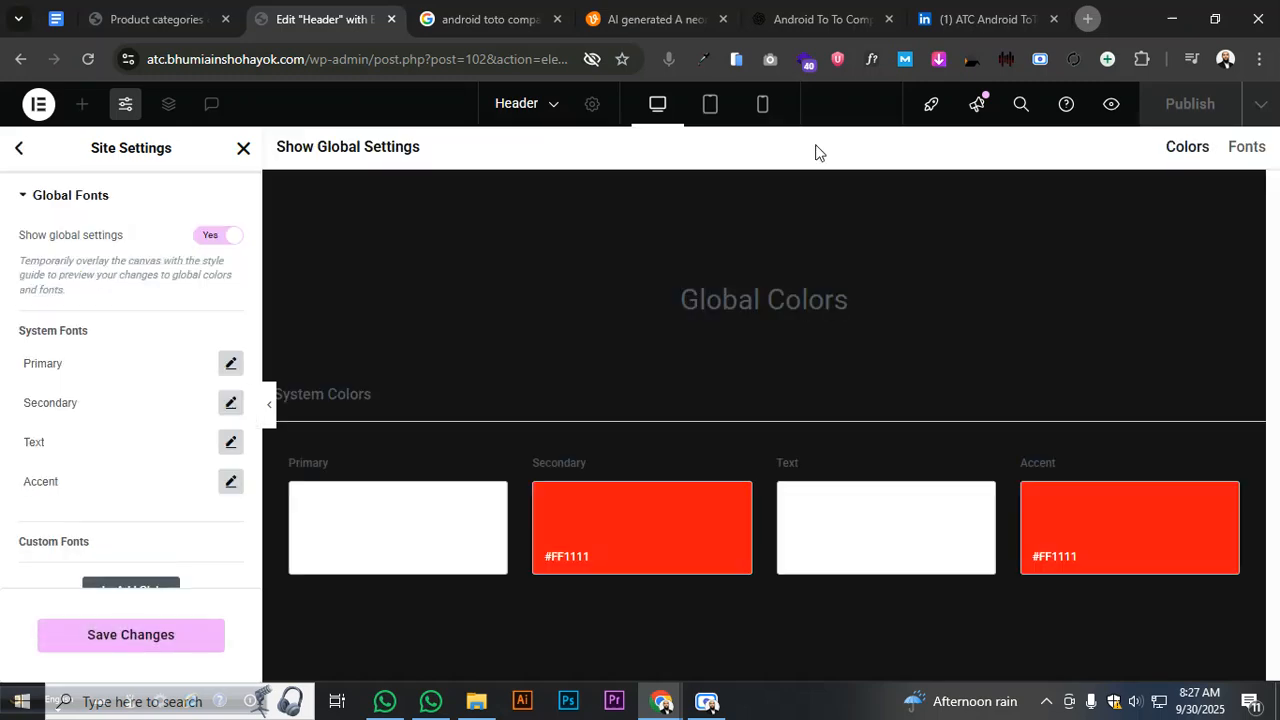
- Search Google in a new tab for 'Robotic Type font' and show image results
left_click(1087, 19)
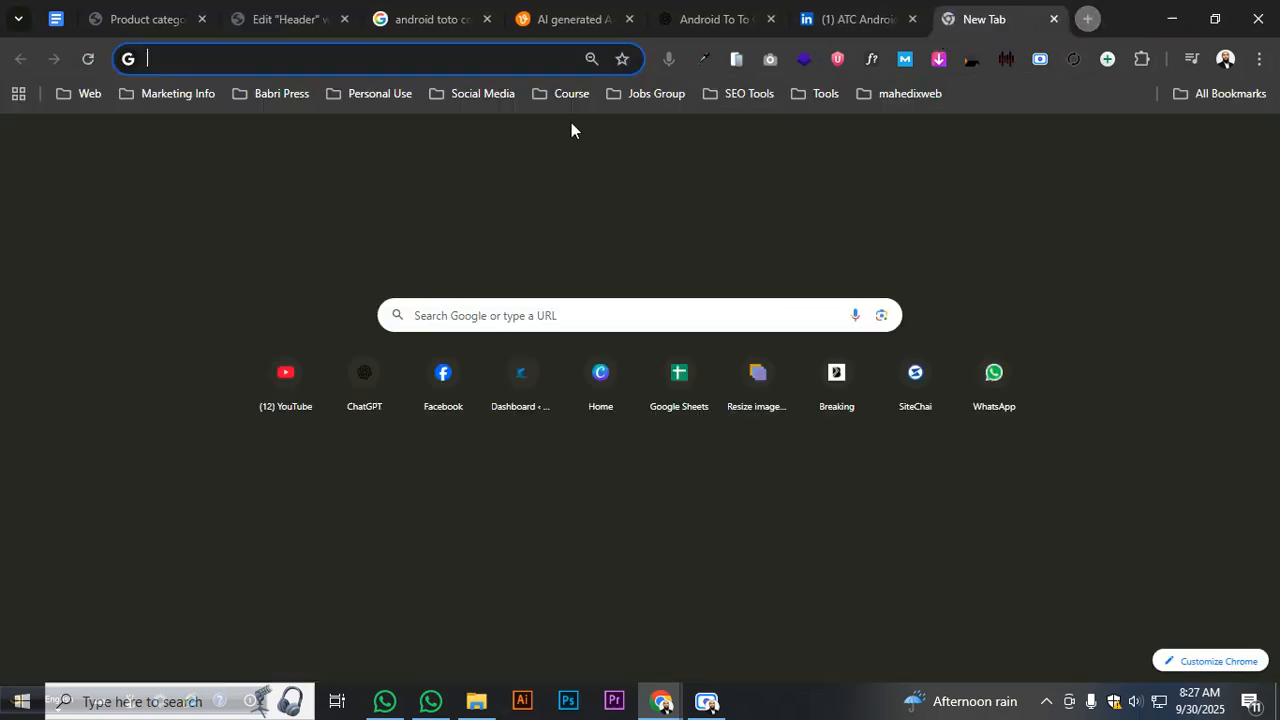
left_click(504, 64)
type("Ro")
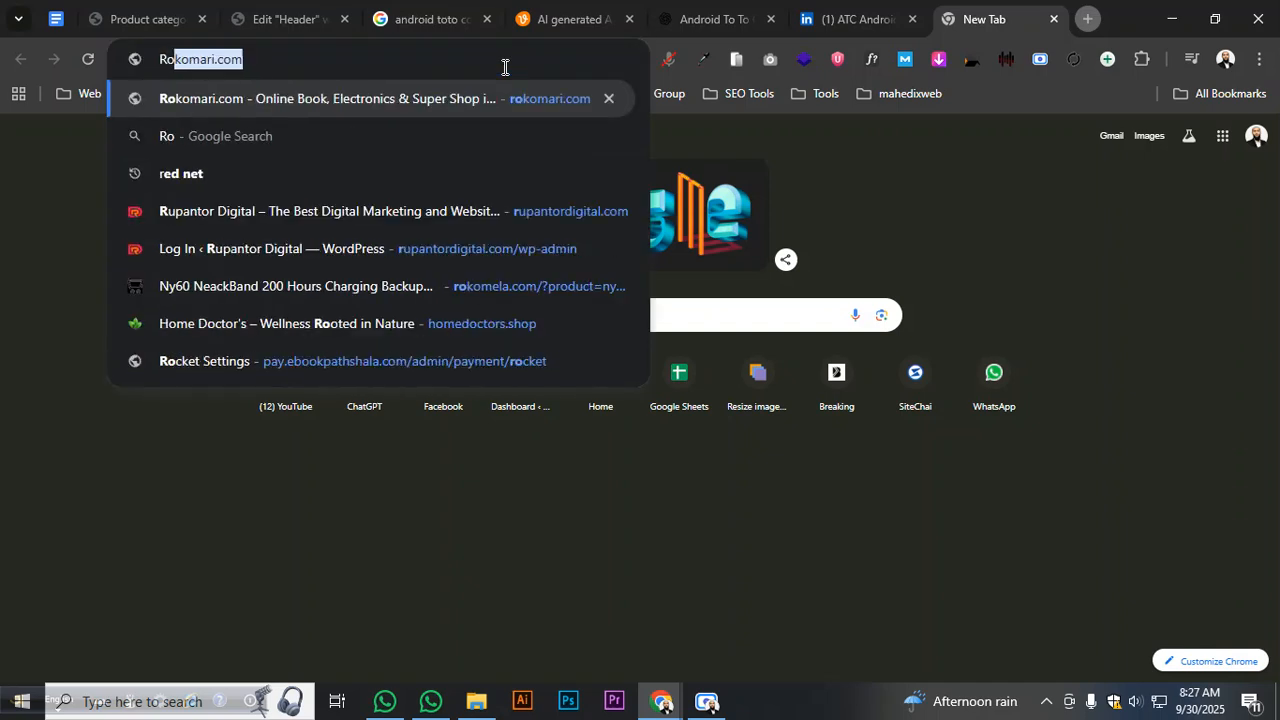
type("boti")
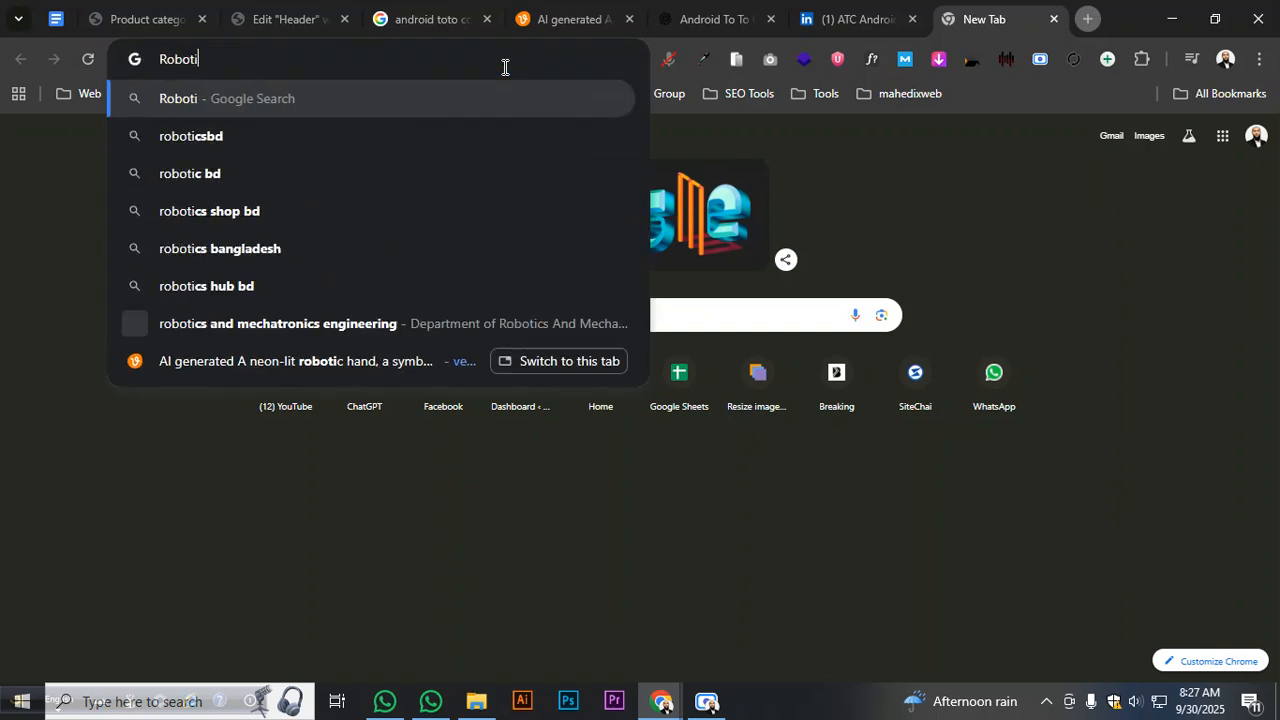
type("c Type ")
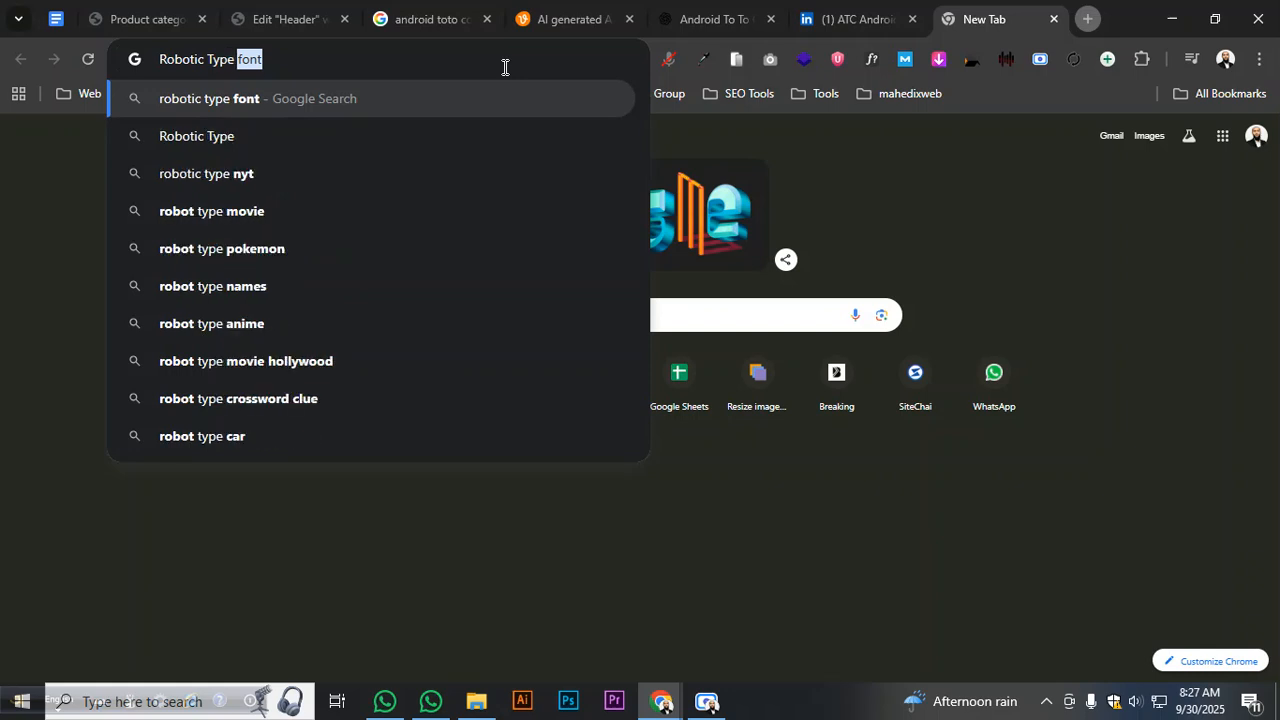
type("font")
key("Return")
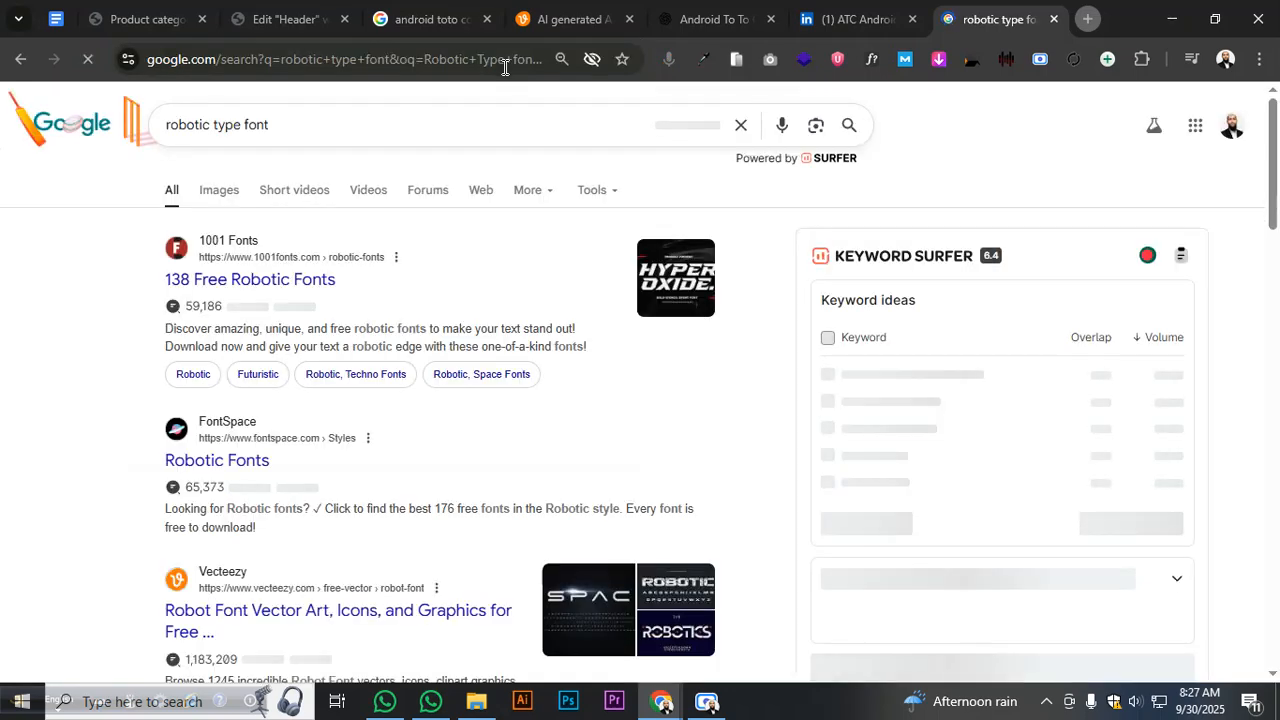
left_click(214, 190)
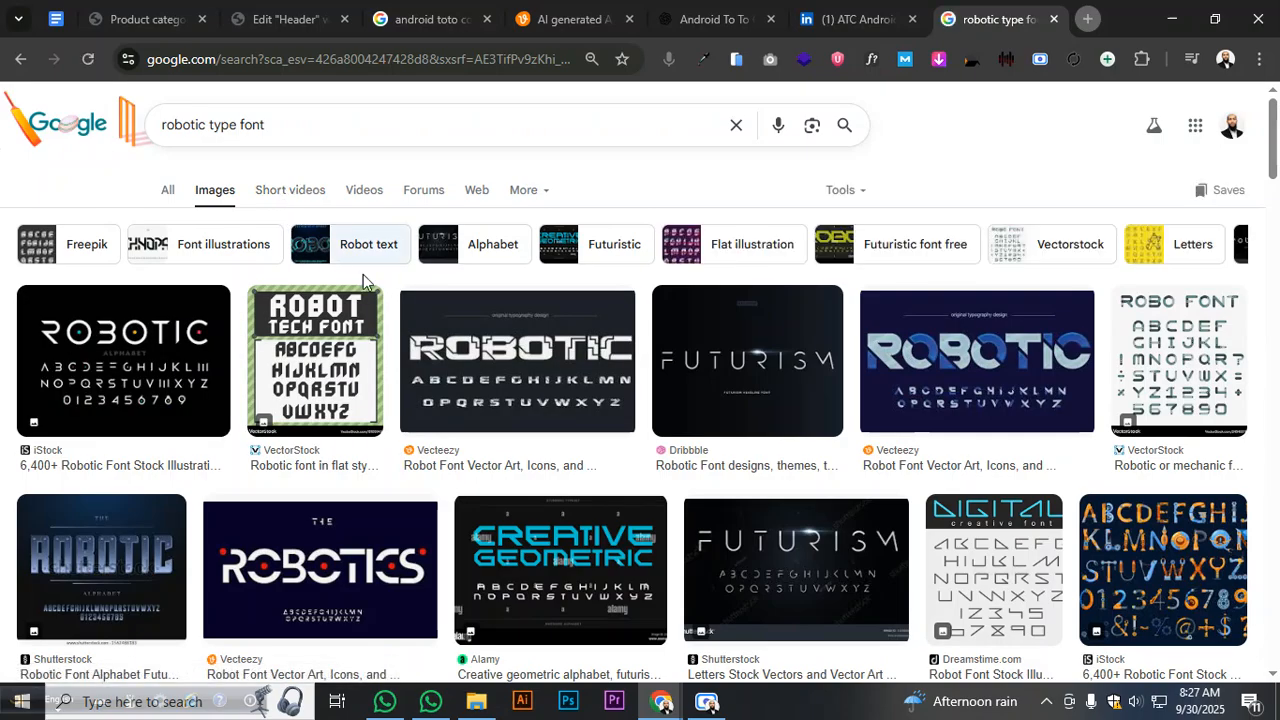
- Preview the Jelion Stencil image result and open its Hyperpix robot fonts article
scroll(838, 363, "down", 4)
scroll(838, 363, "down", 5)
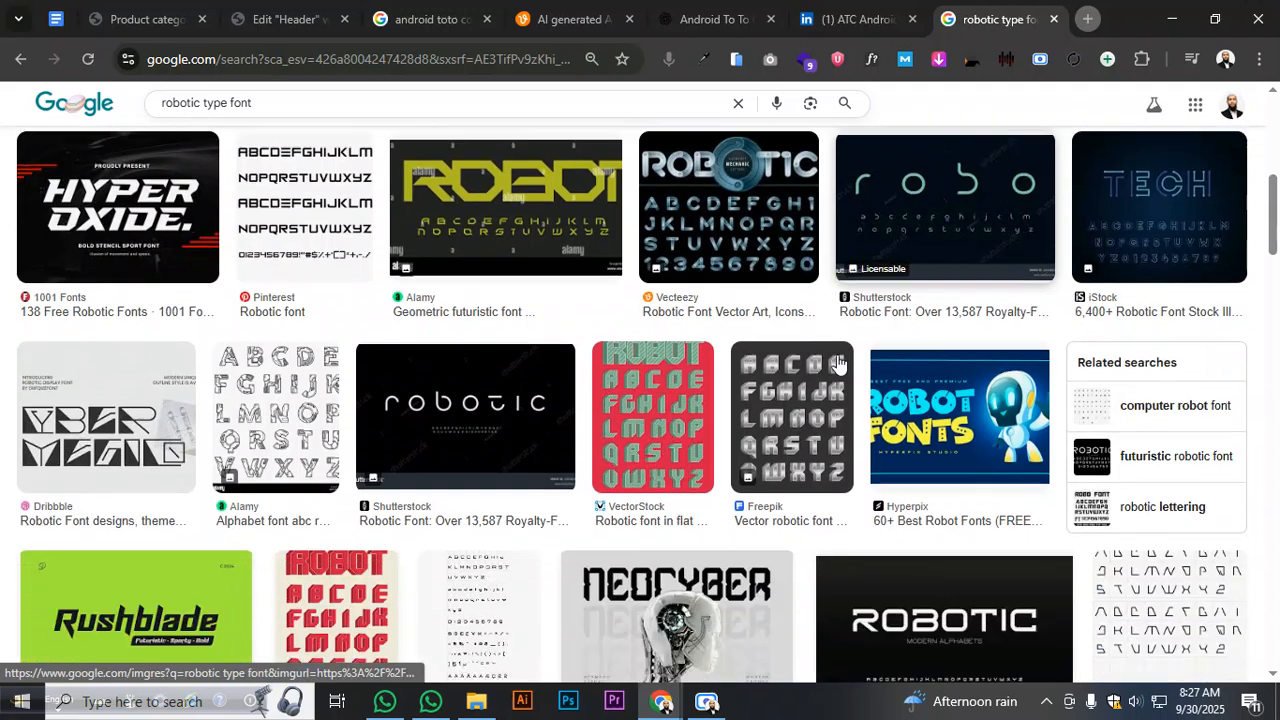
scroll(838, 356, "down", 2)
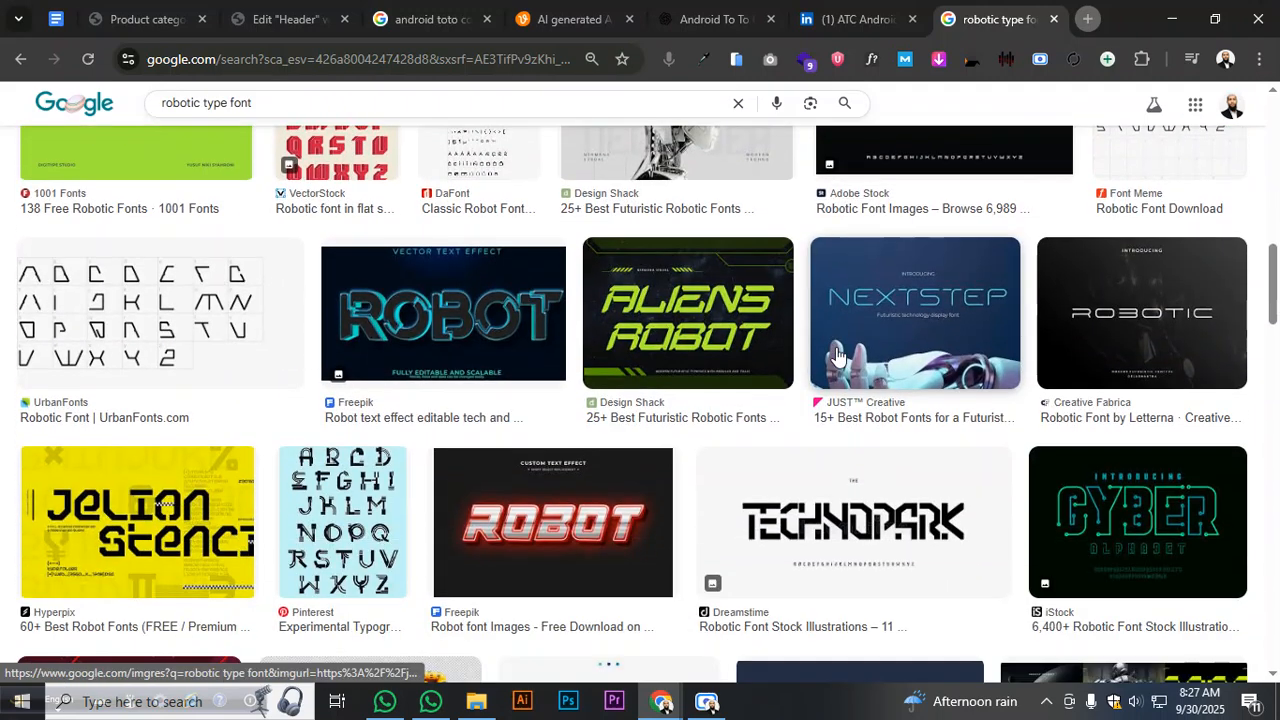
scroll(838, 356, "down", 3)
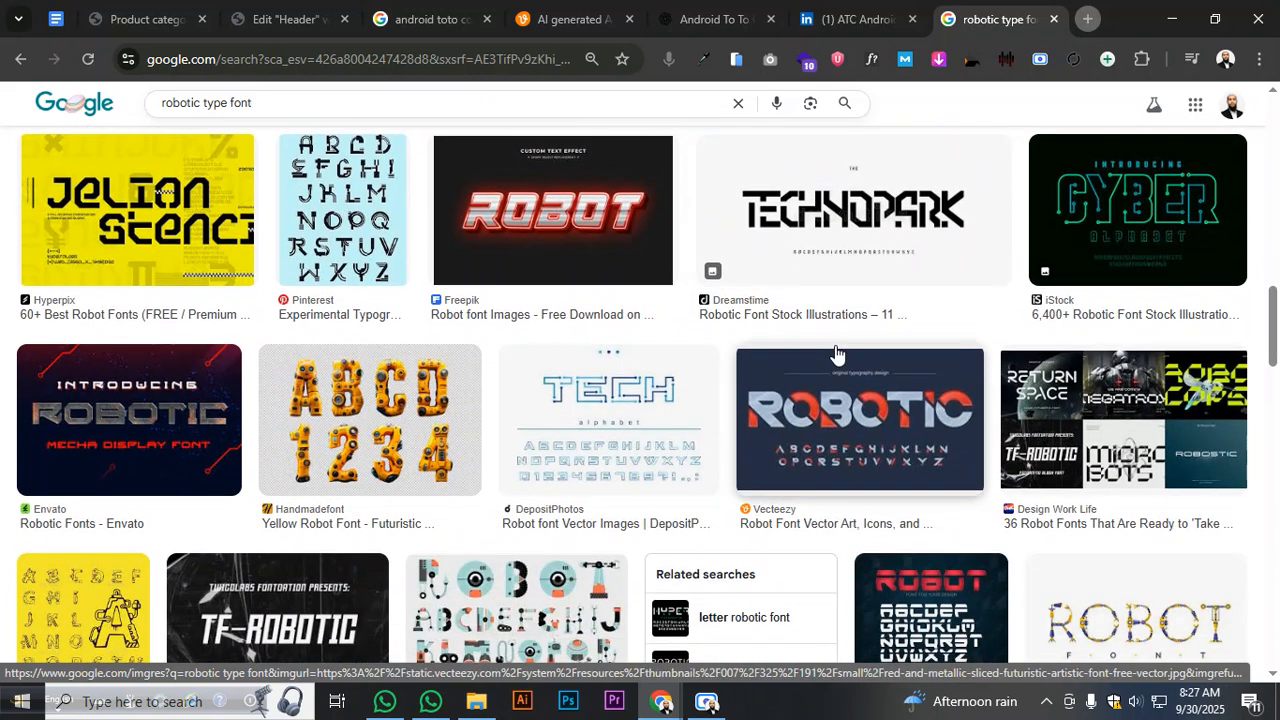
scroll(830, 352, "down", 2)
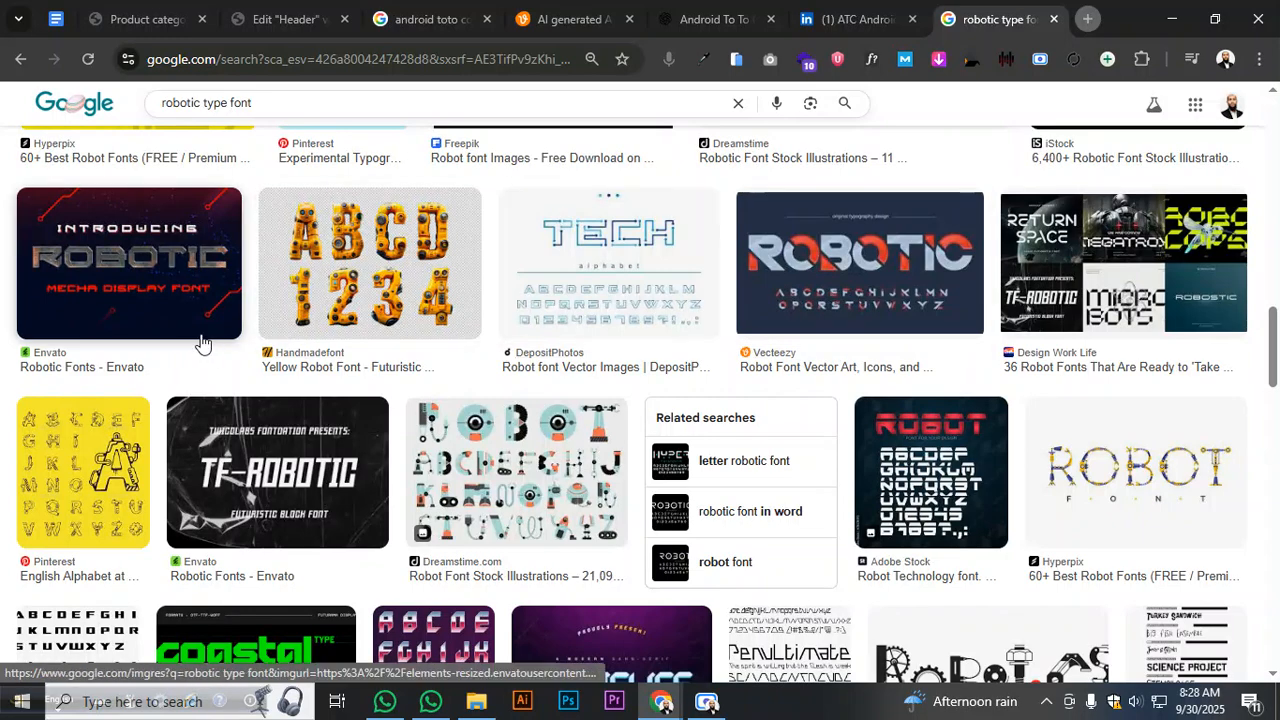
scroll(127, 261, "up", 2)
left_click(125, 257)
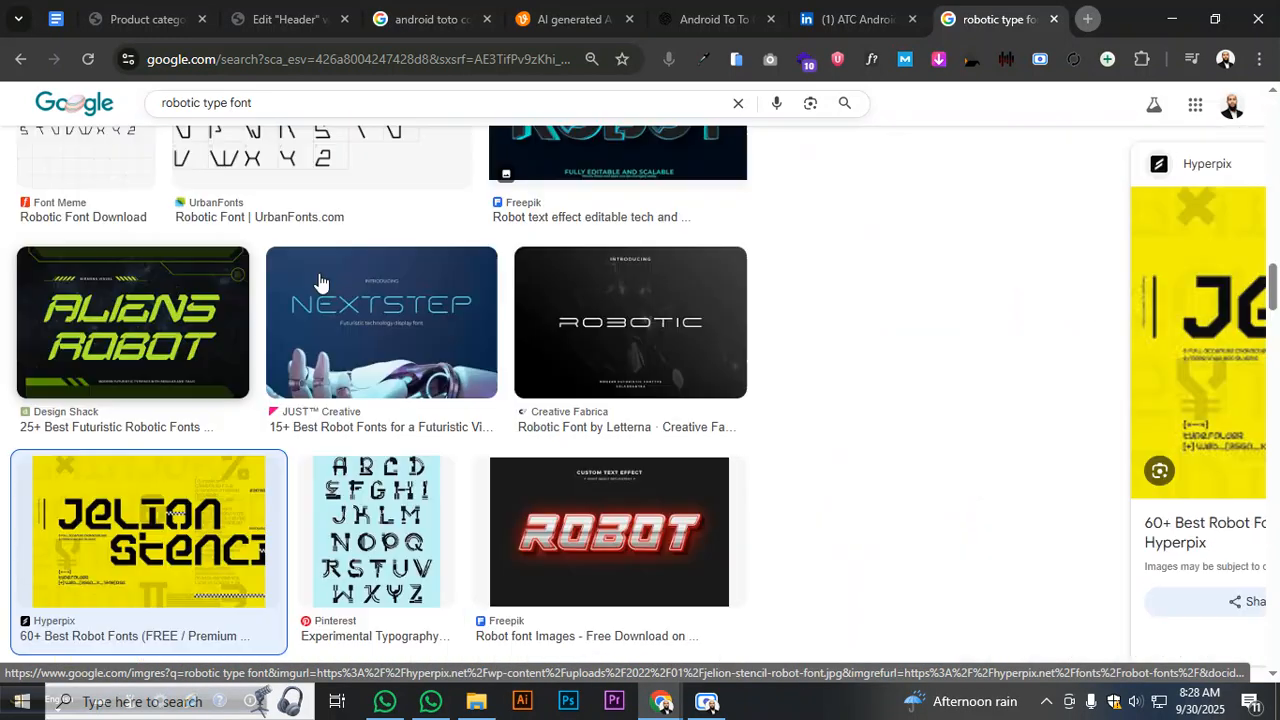
scroll(955, 370, "down", 3)
scroll(1000, 365, "up", 1)
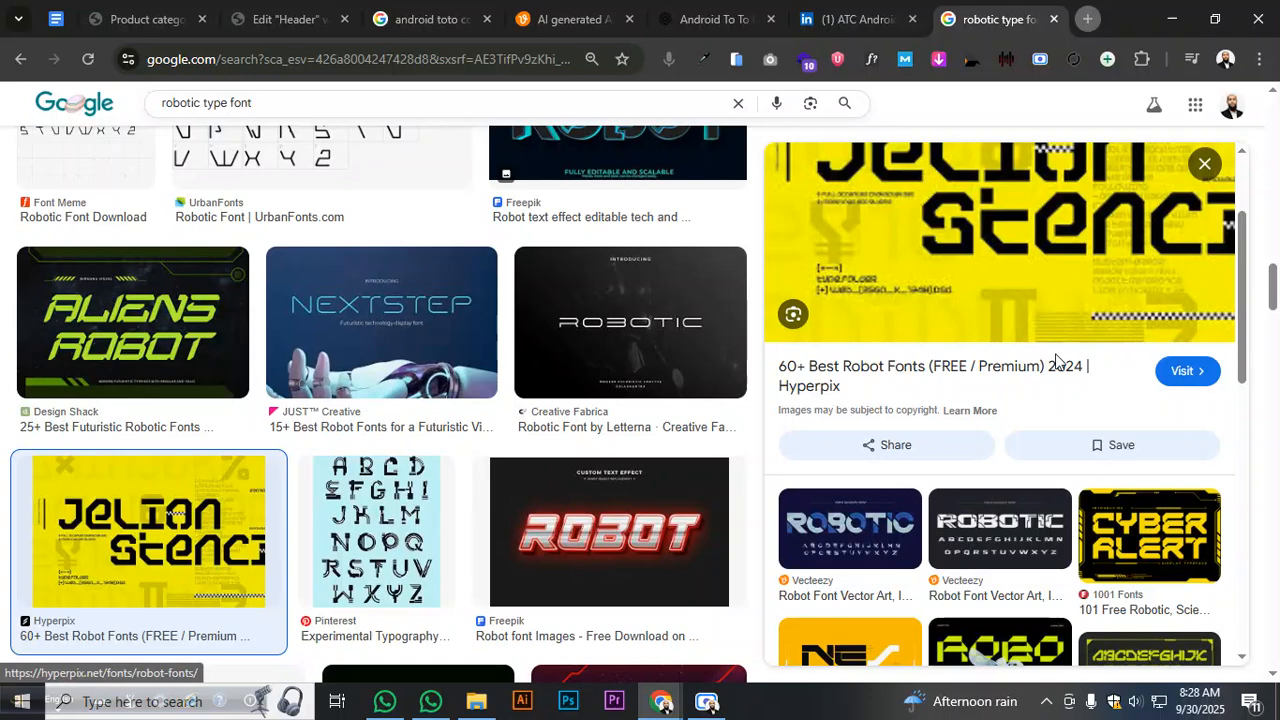
left_click(1177, 372)
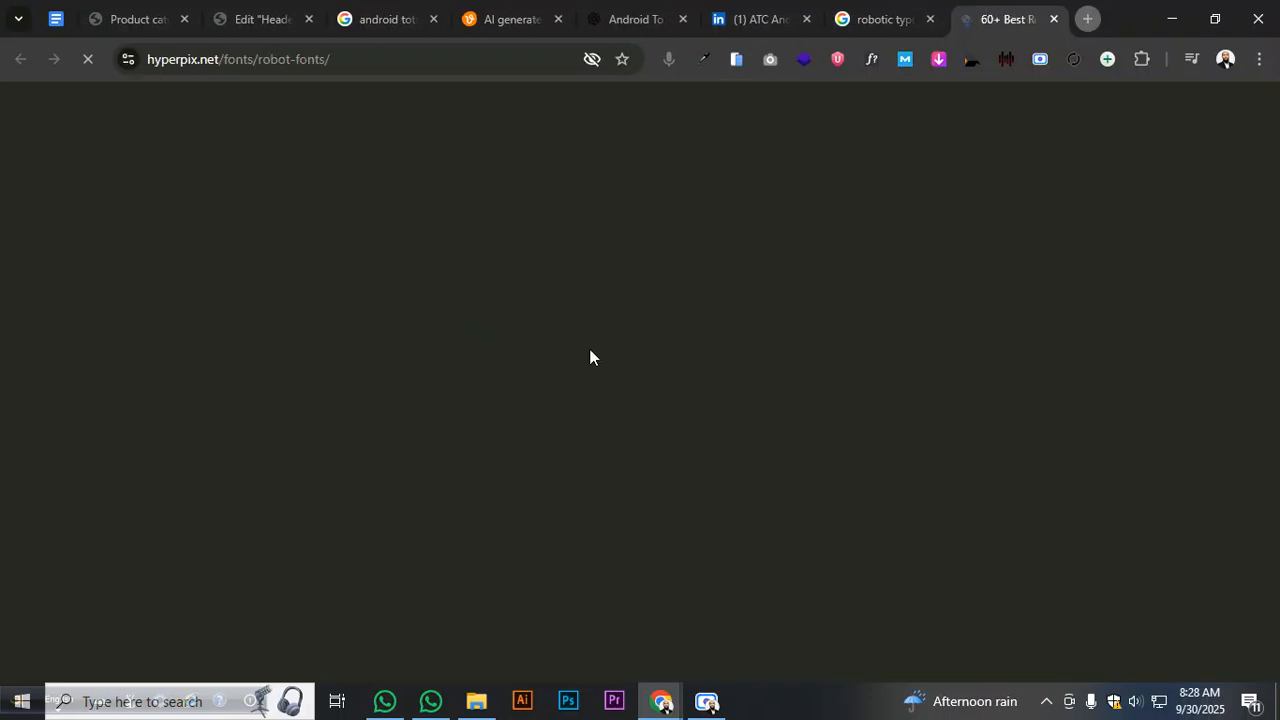
- Close the robotic type font search tab and bring up the Hyperpix '60+ Best Robot Fonts' article
left_click(931, 21)
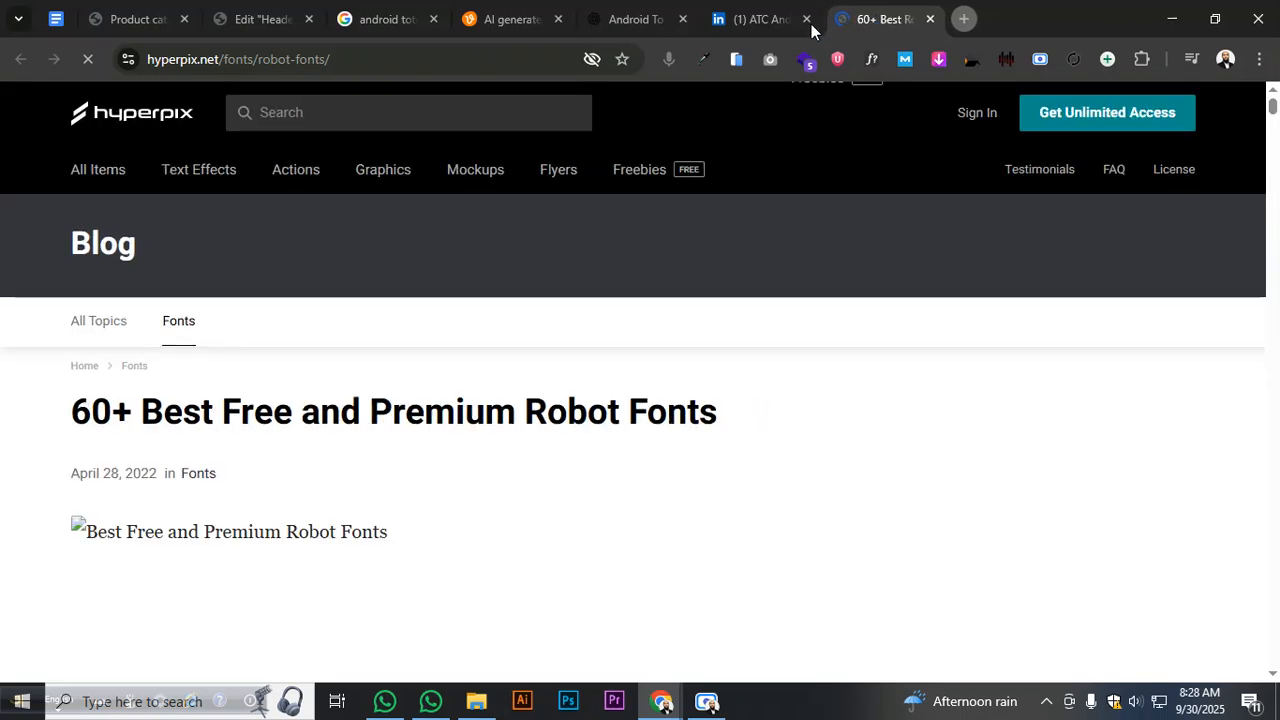
left_click(772, 23)
left_click(903, 118)
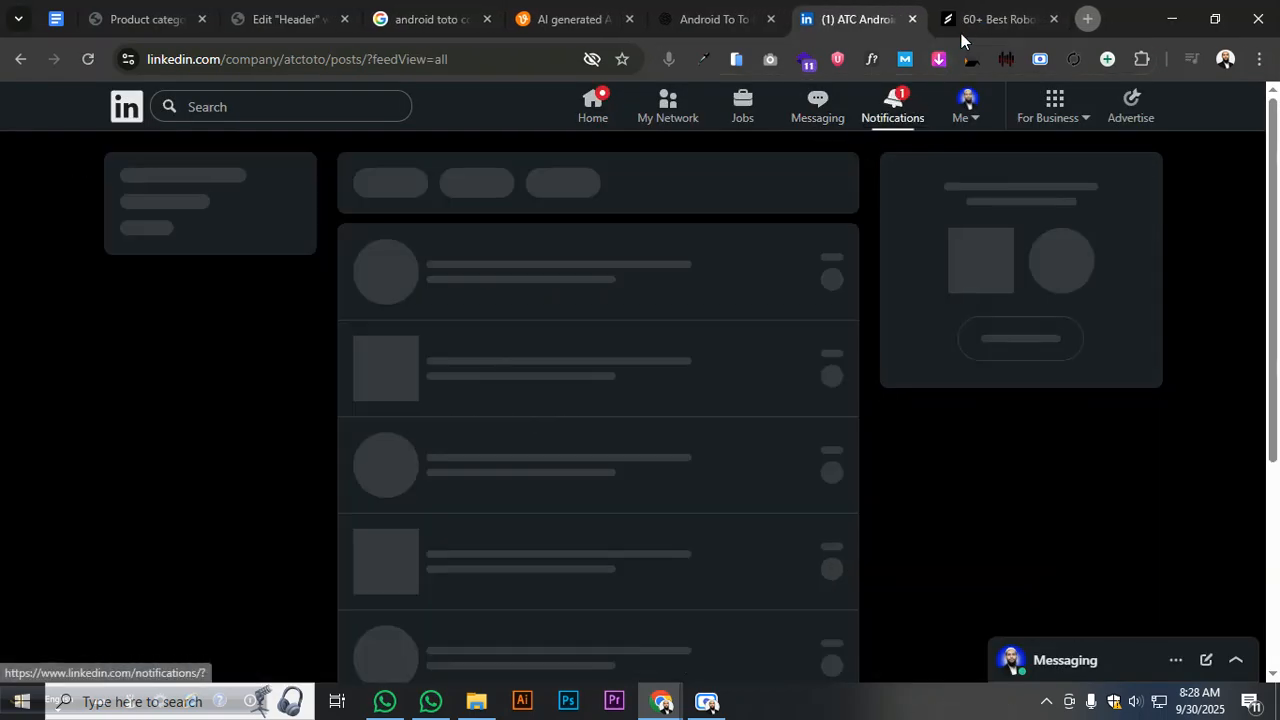
left_click(973, 23)
- Scroll past Jelion Stencil, Robota and Electro Magnet down to the Bios Typeface entry
scroll(590, 355, "down", 15)
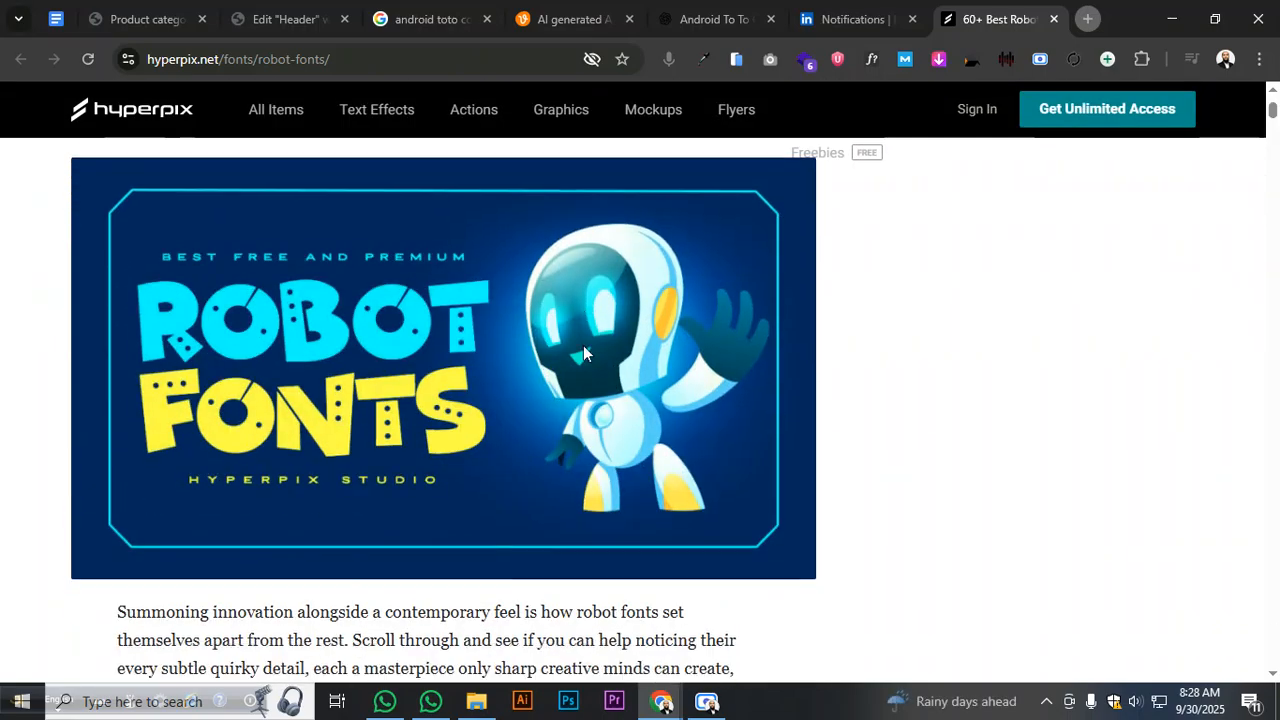
scroll(585, 355, "down", 12)
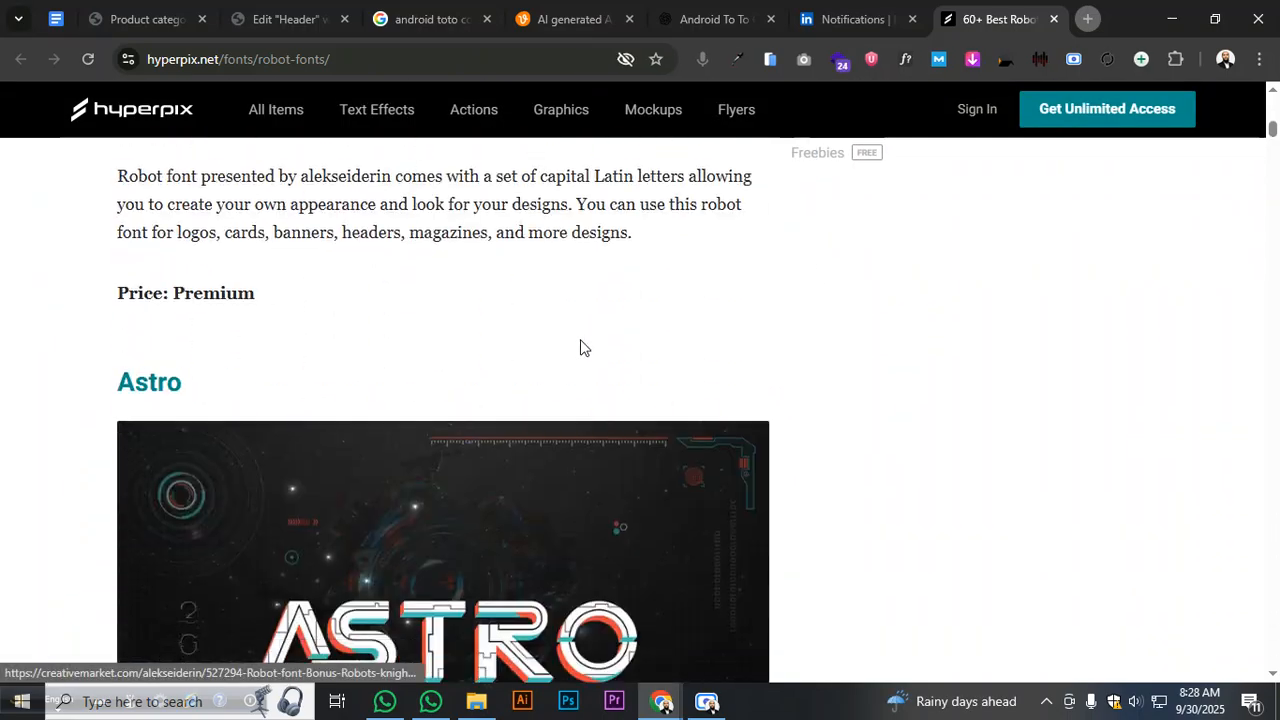
scroll(585, 347, "down", 12)
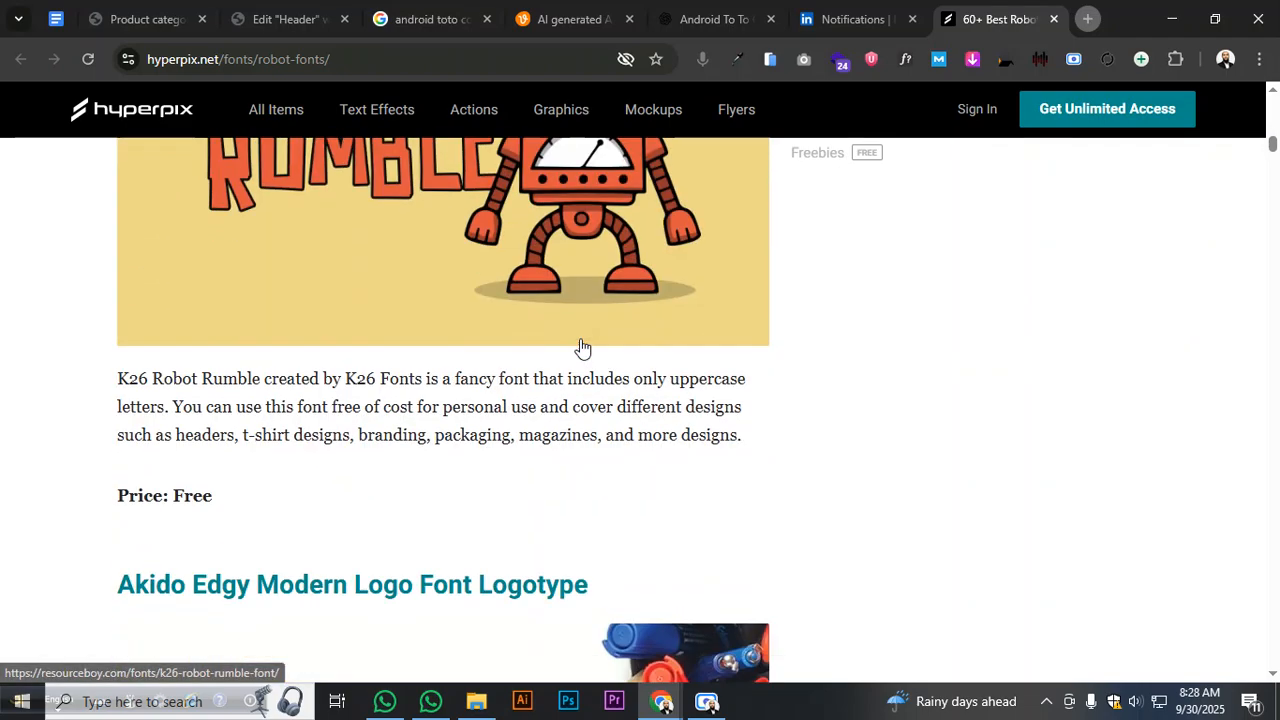
scroll(590, 346, "down", 8)
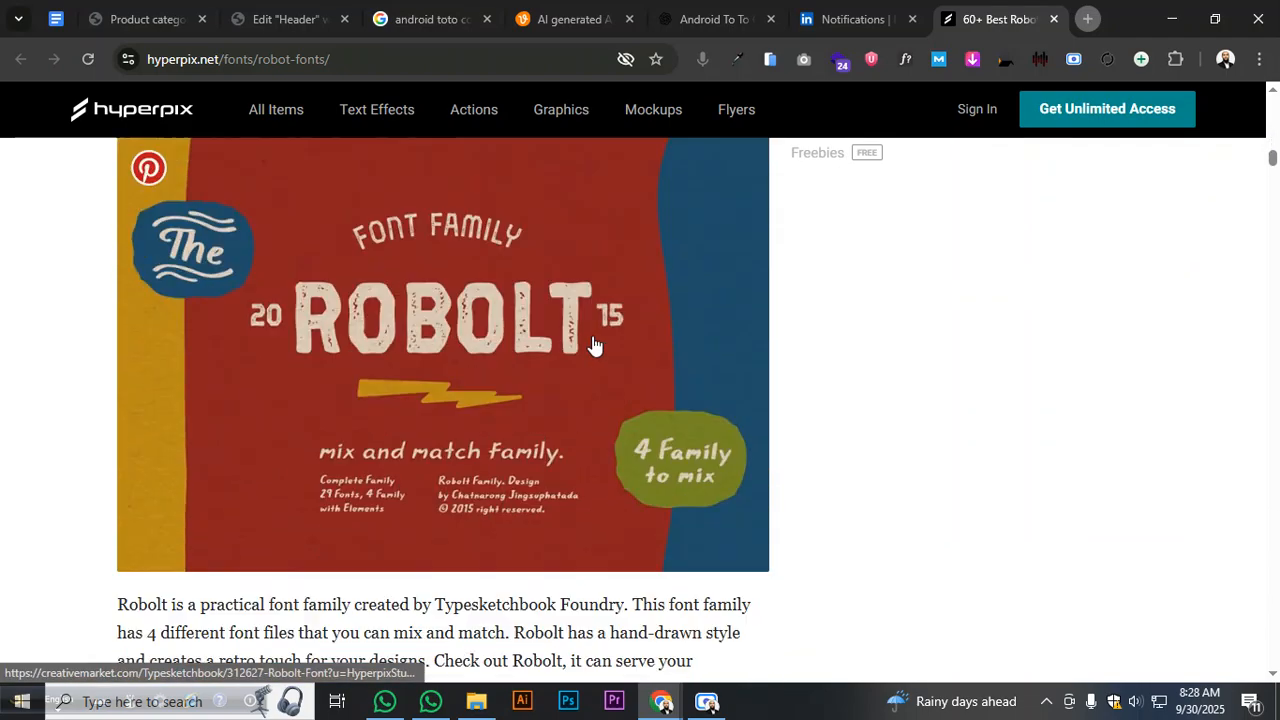
scroll(593, 345, "down", 12)
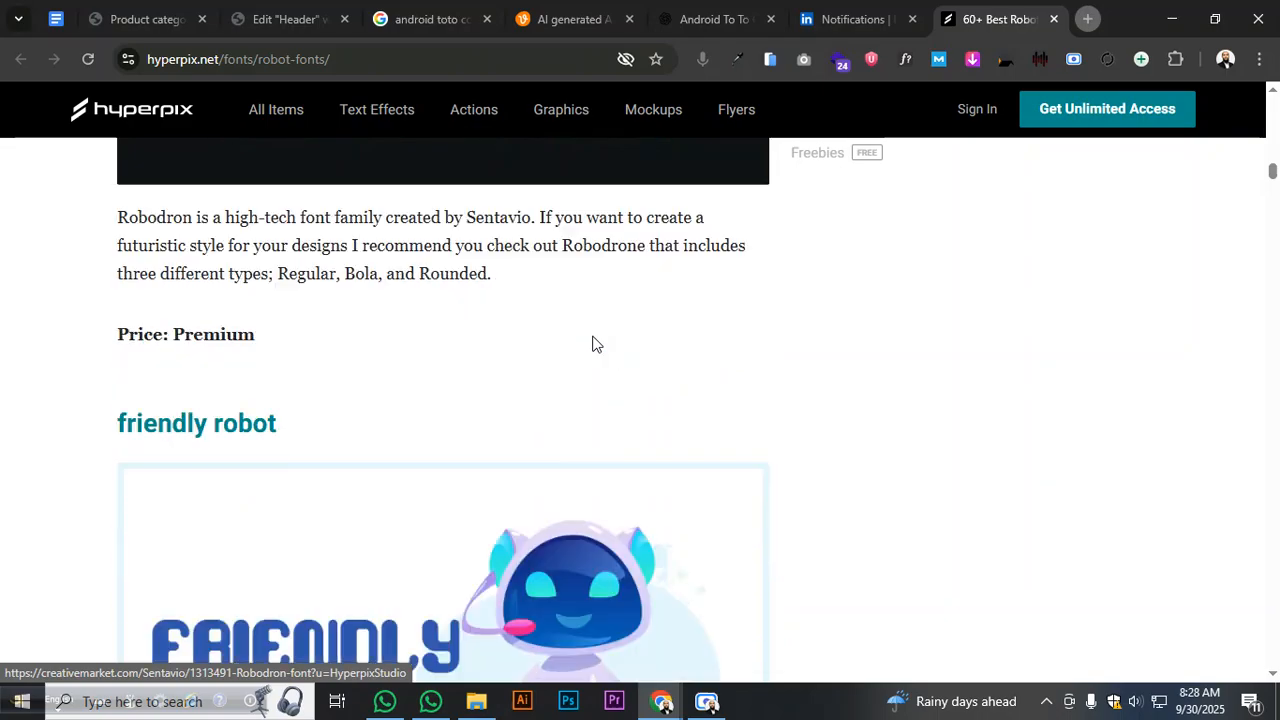
scroll(593, 345, "down", 12)
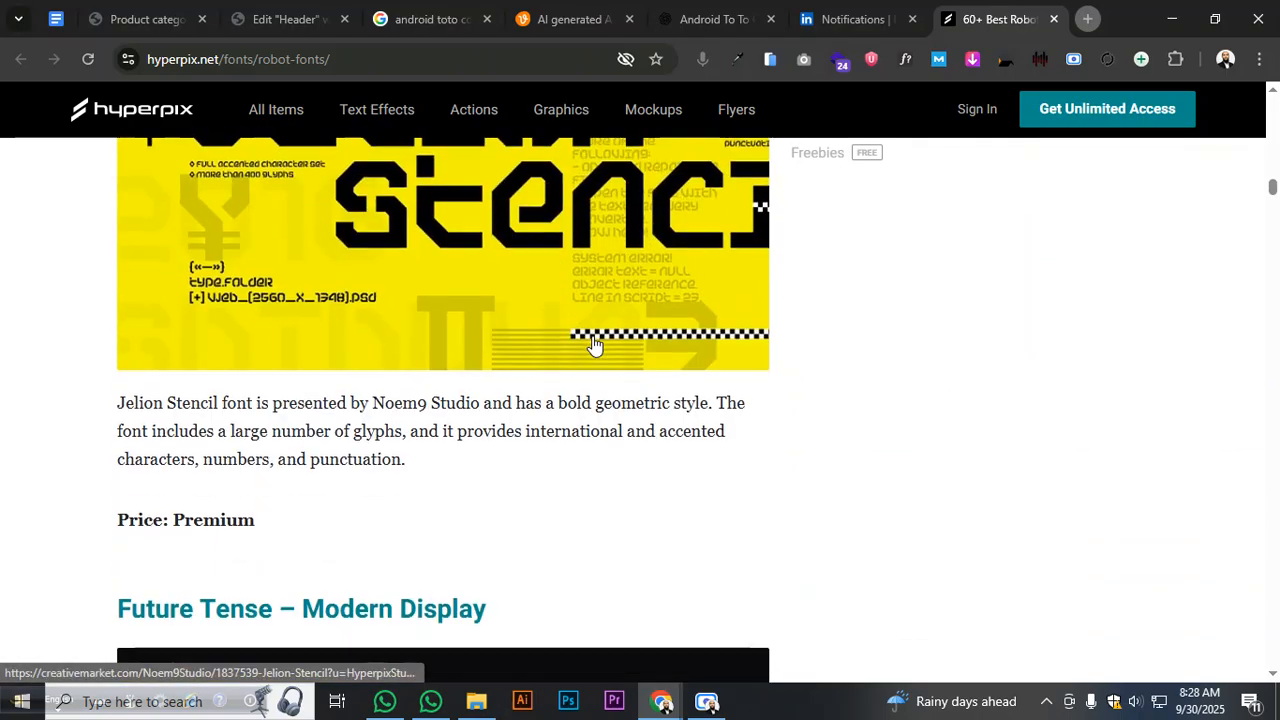
scroll(593, 345, "down", 12)
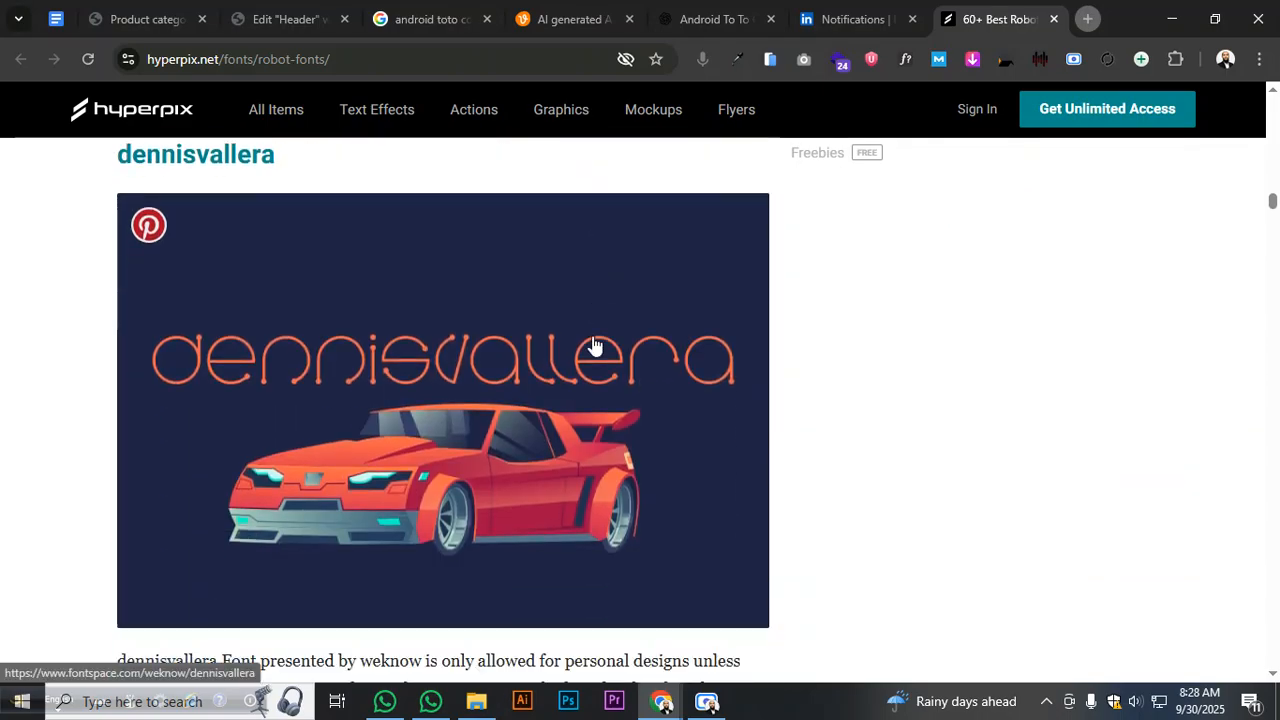
scroll(593, 345, "down", 12)
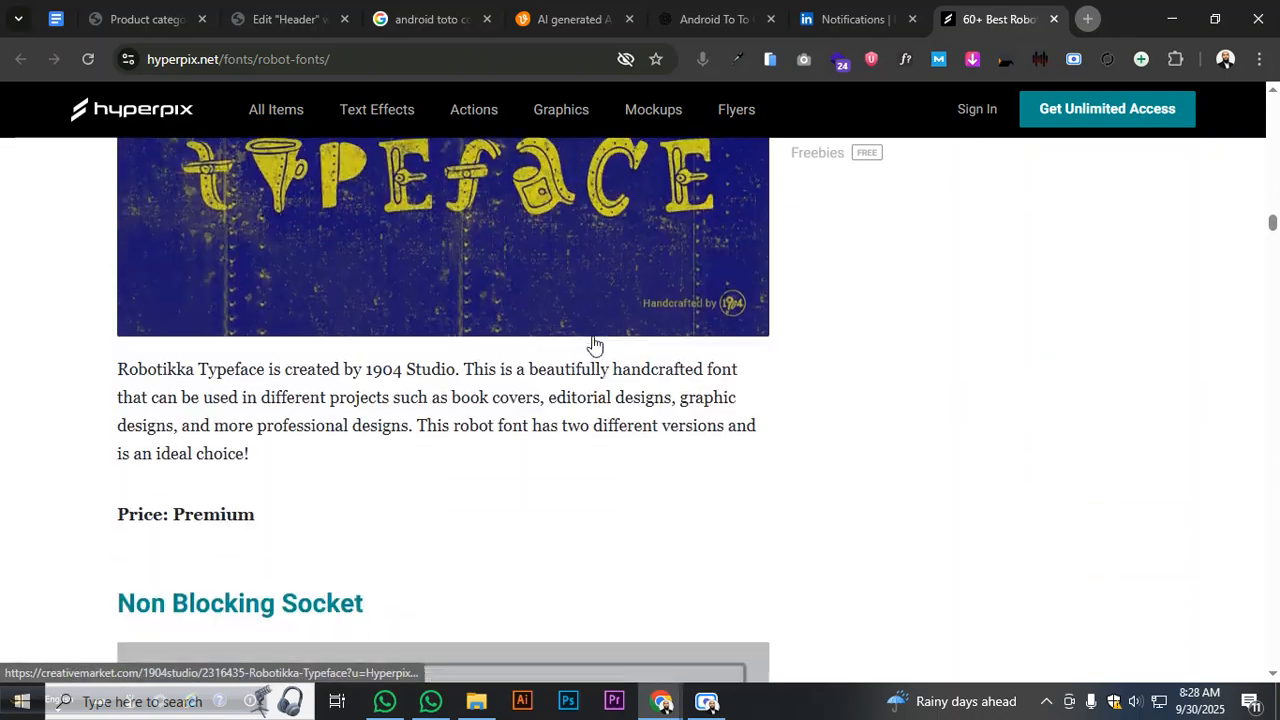
scroll(593, 345, "down", 12)
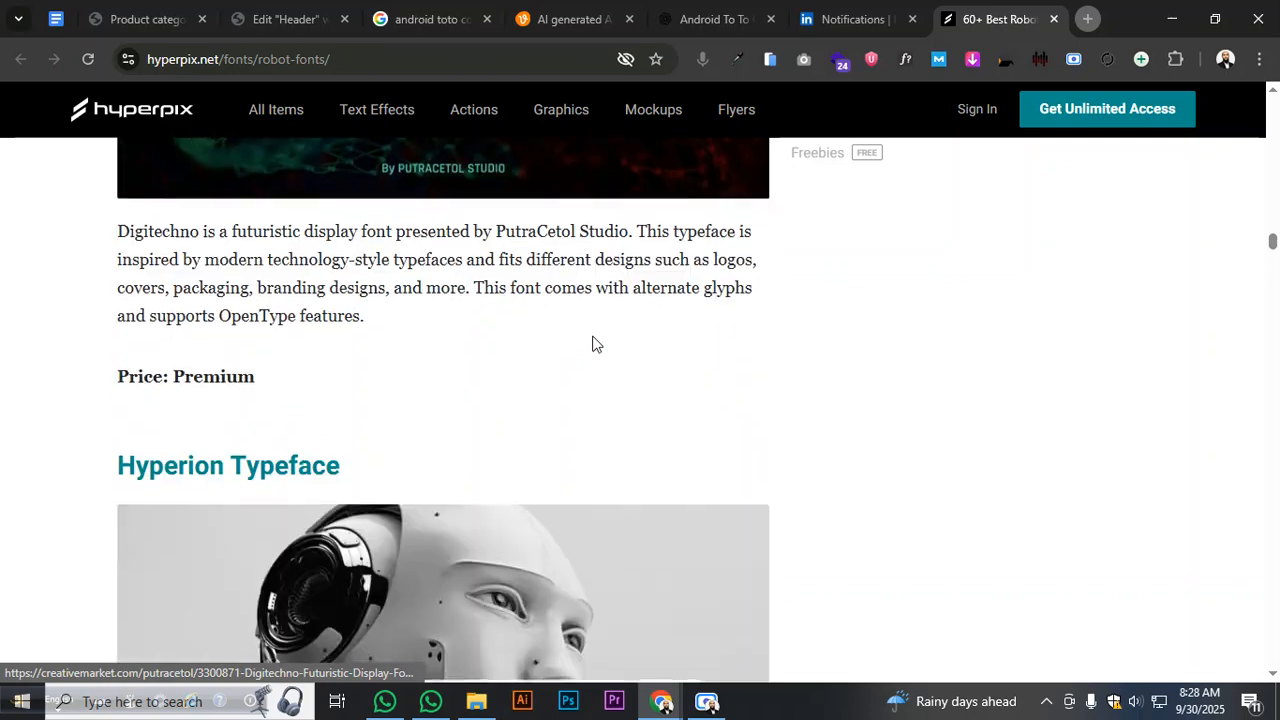
scroll(593, 345, "down", 10)
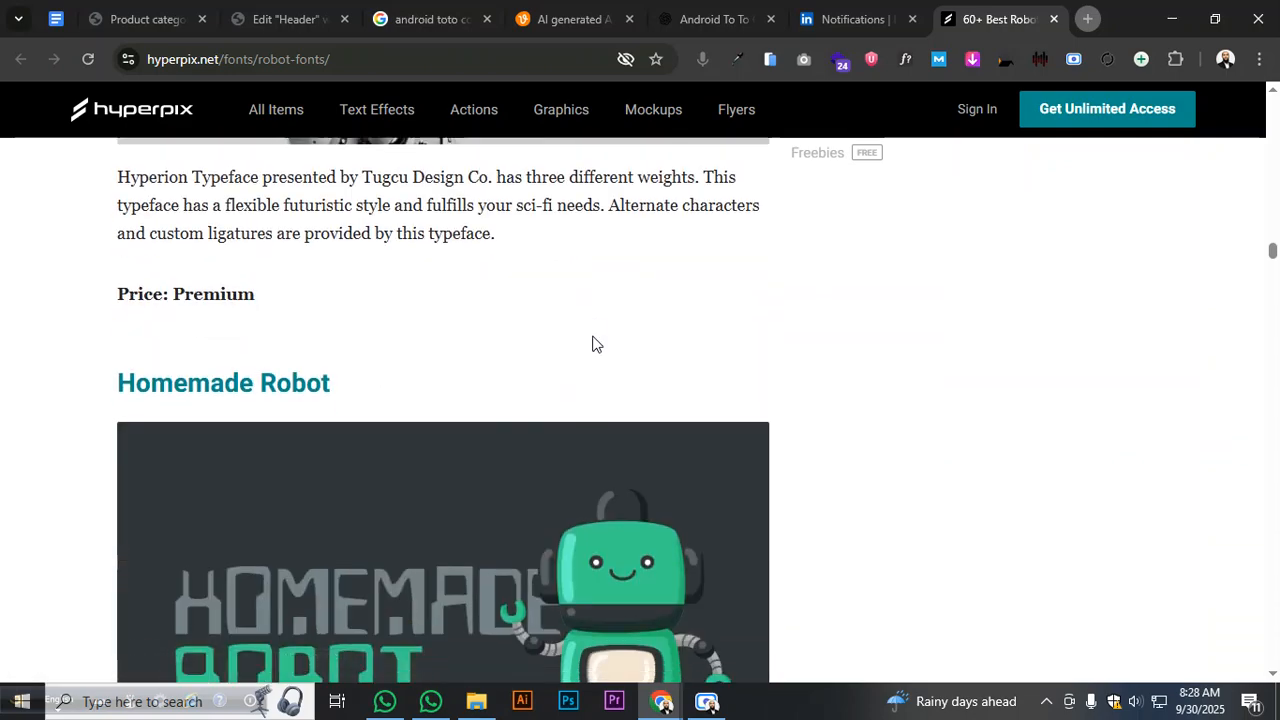
scroll(593, 345, "down", 12)
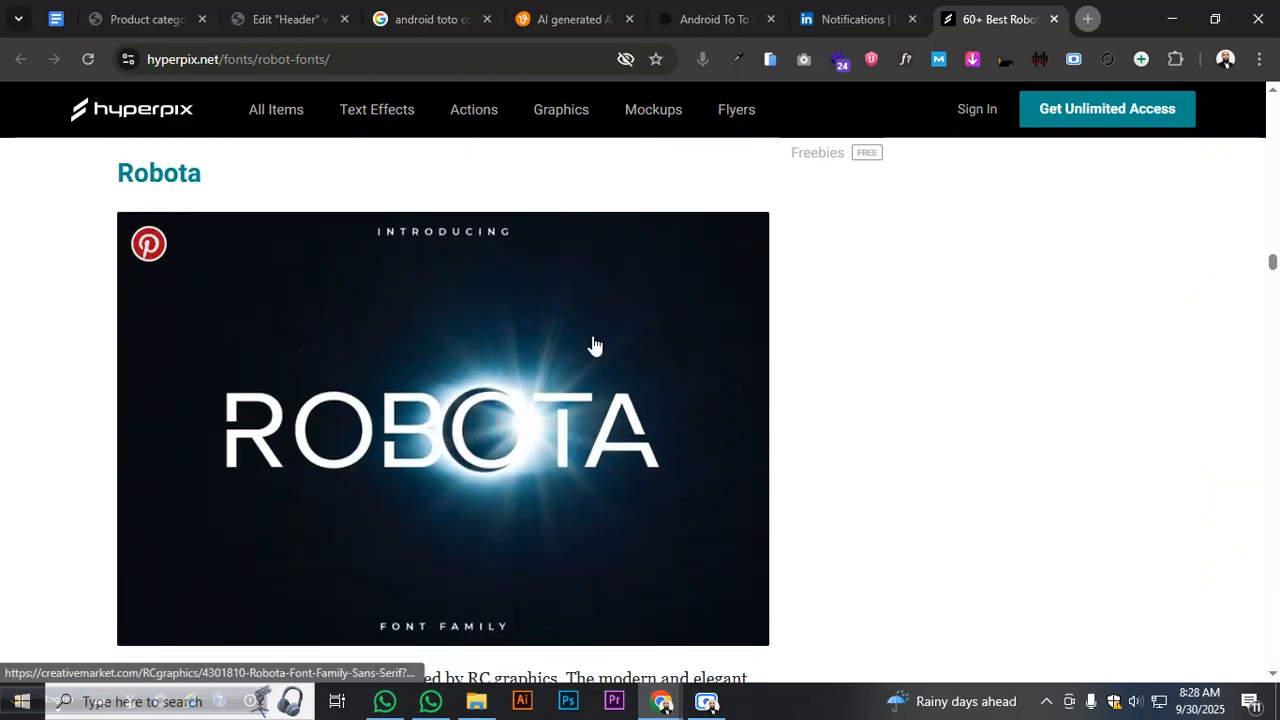
scroll(593, 345, "down", 12)
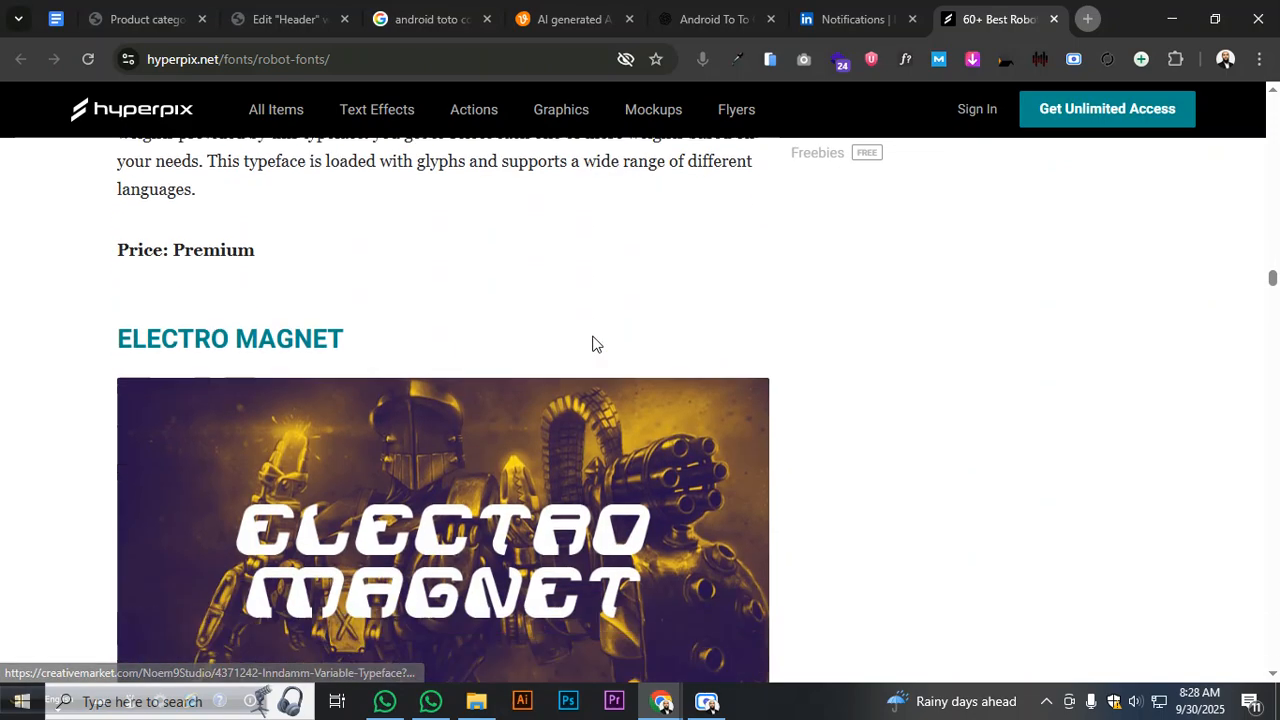
scroll(593, 345, "down", 2)
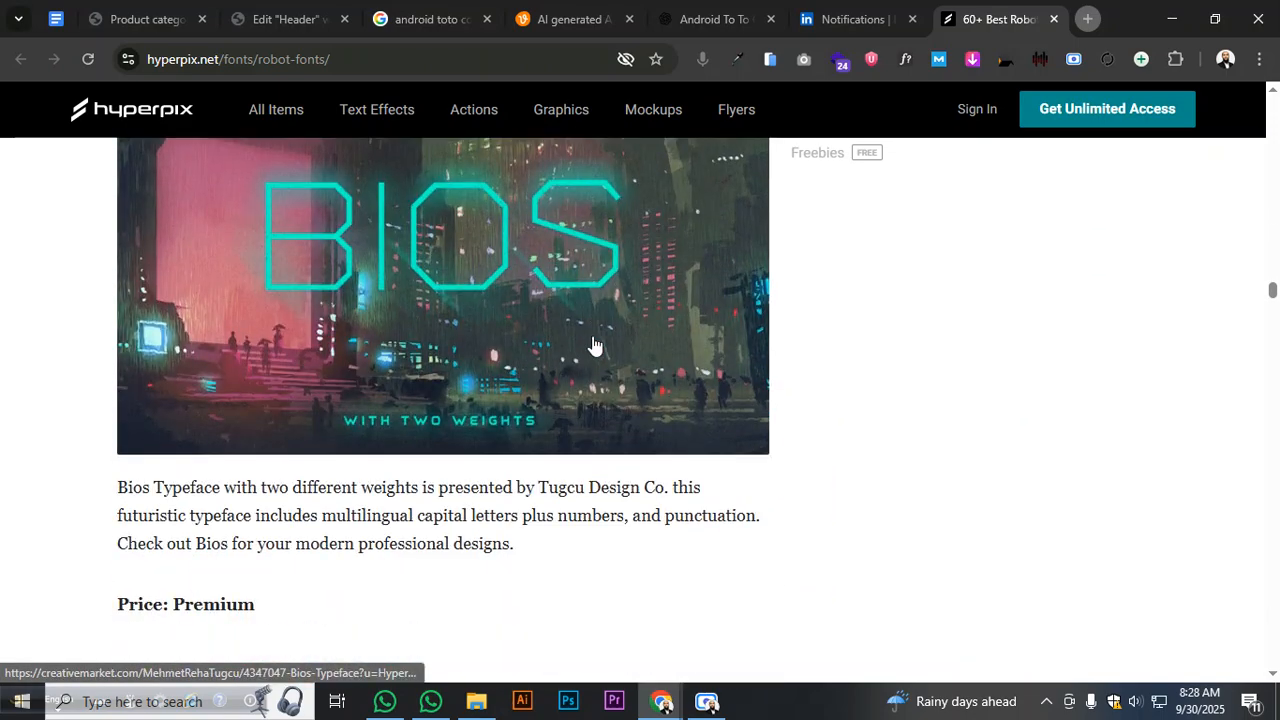
- Search Google for 'Cyber type font' and browse the image results grid
left_click(331, 62)
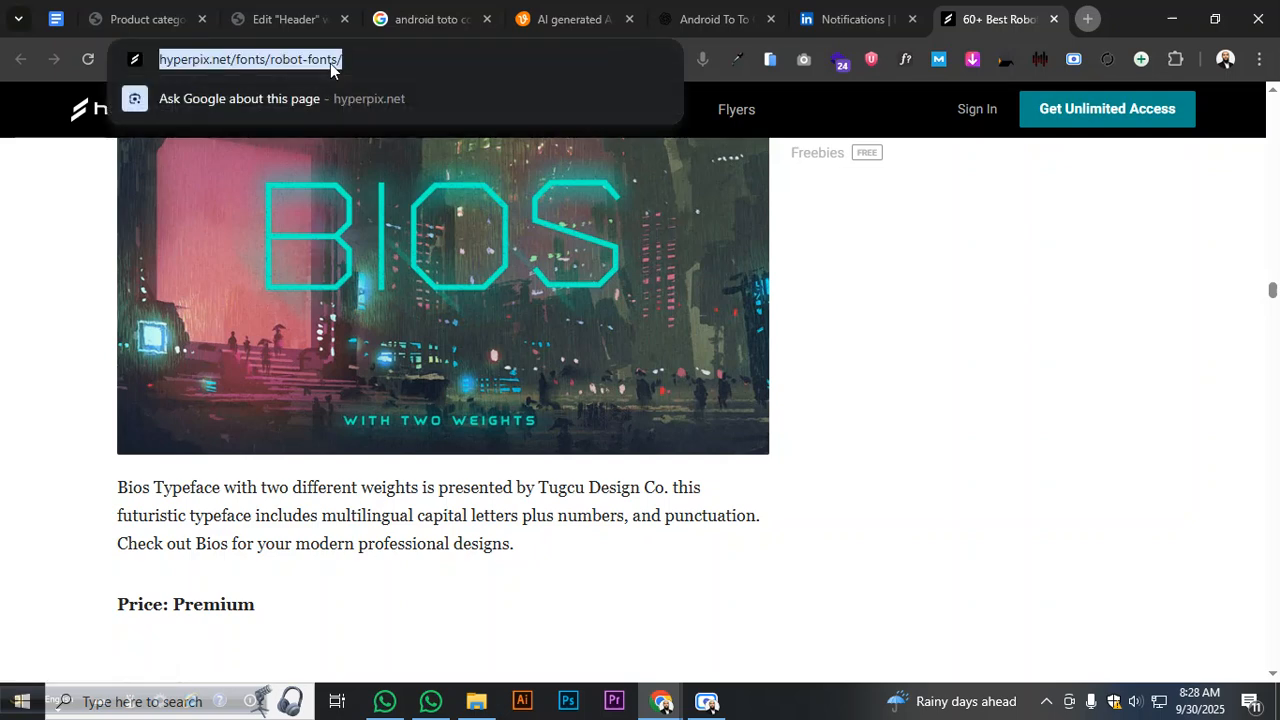
type("Cyber")
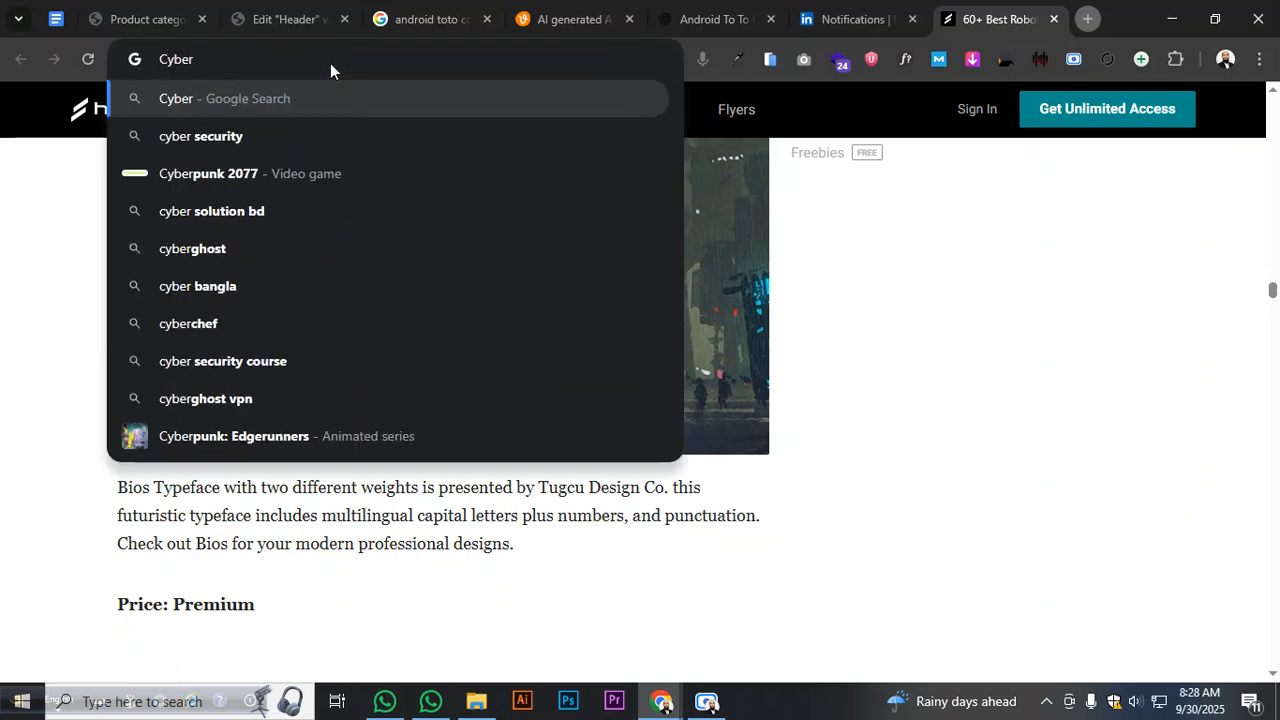
type(" ty")
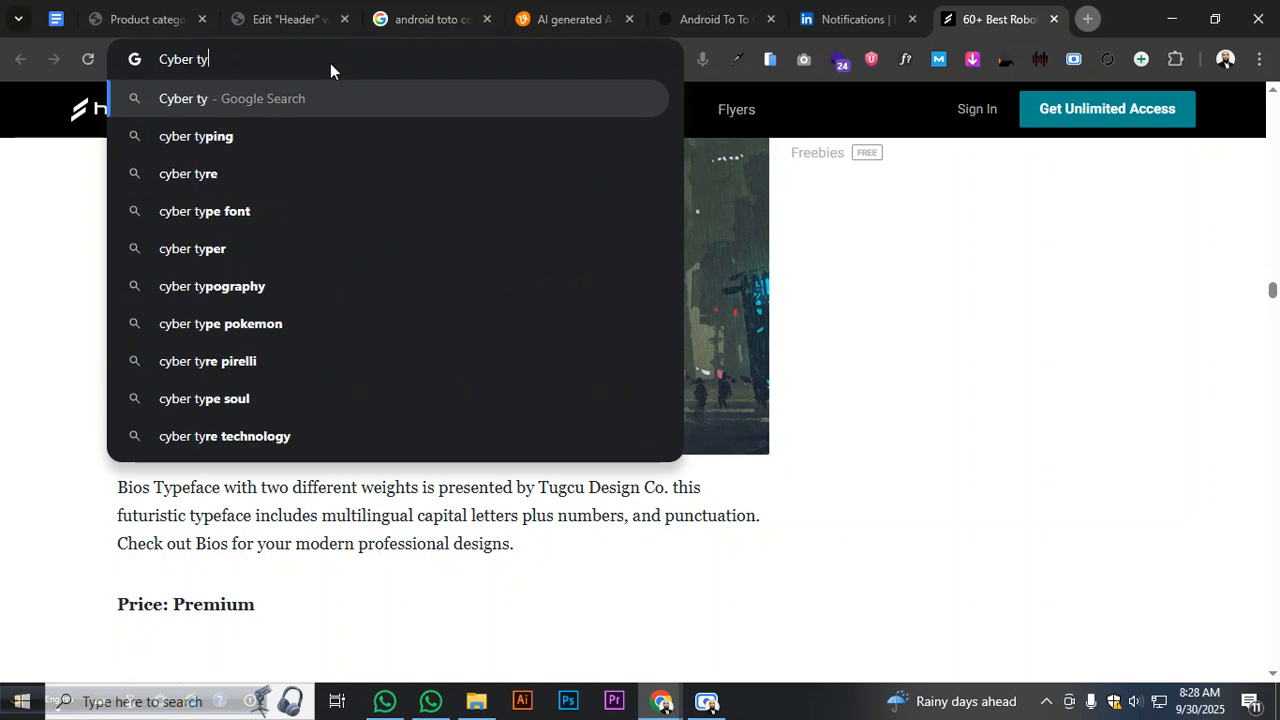
type("pe fon")
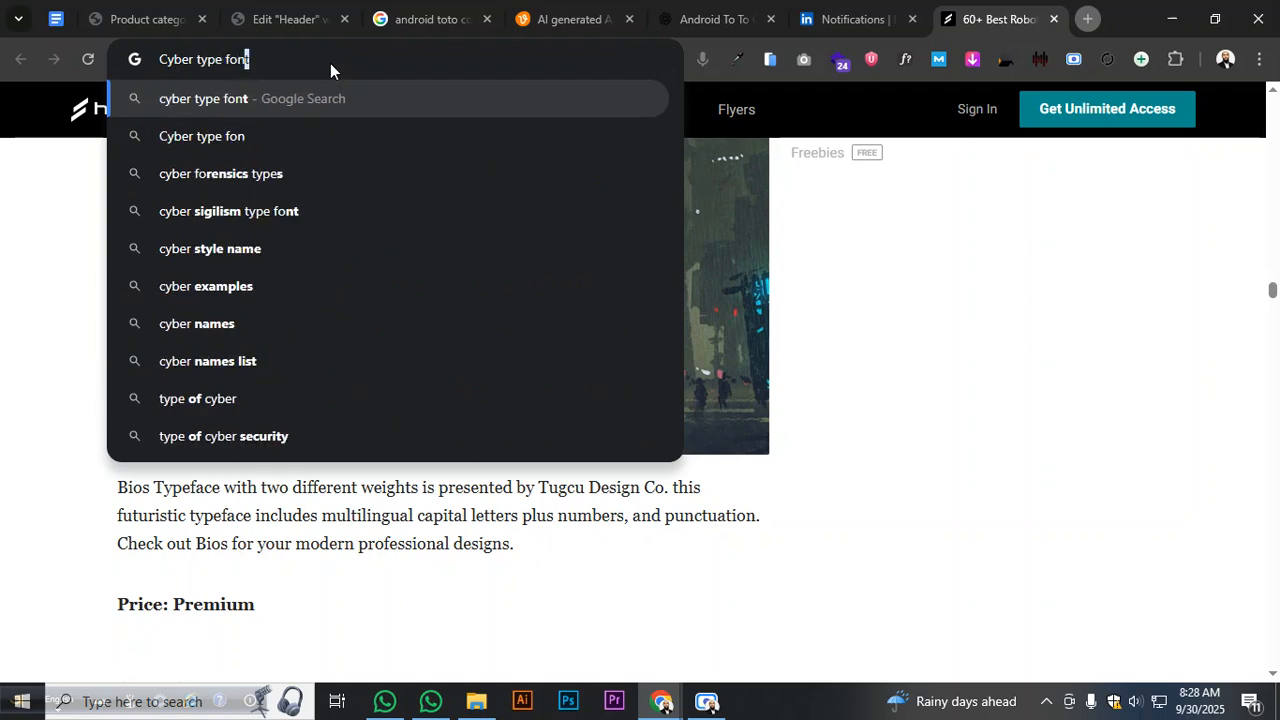
type("t")
key("Return")
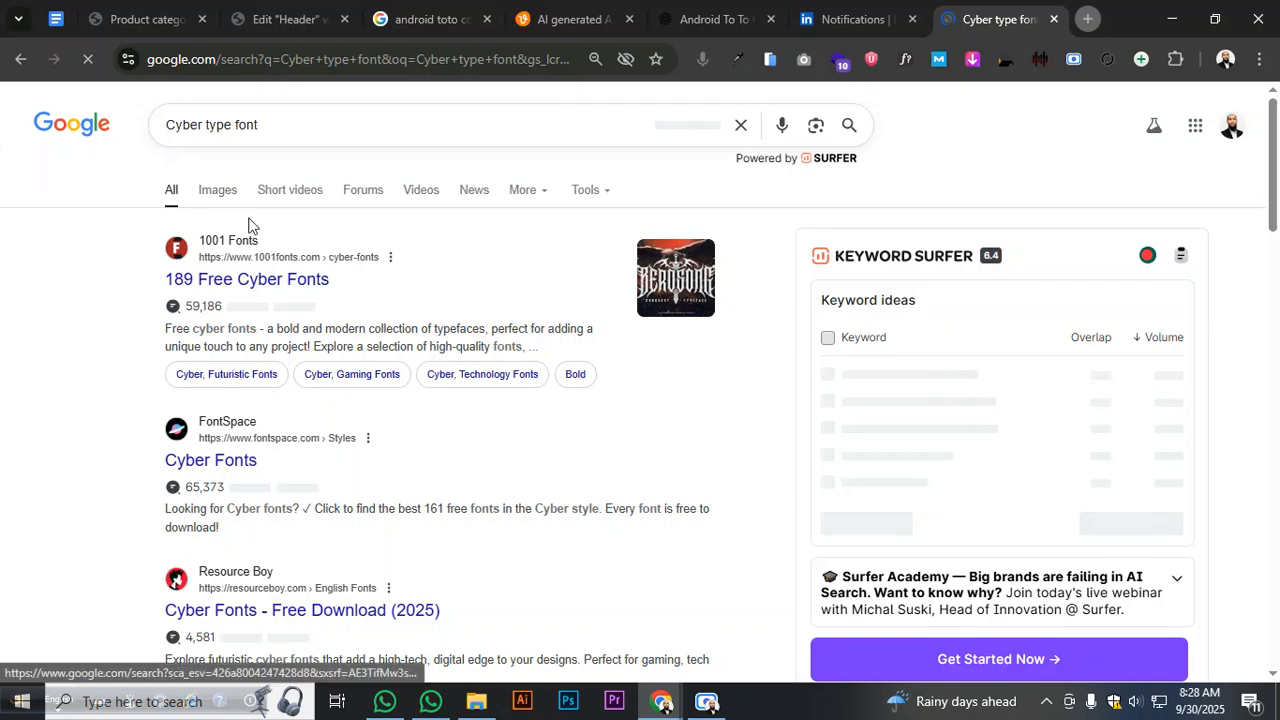
left_click(248, 225)
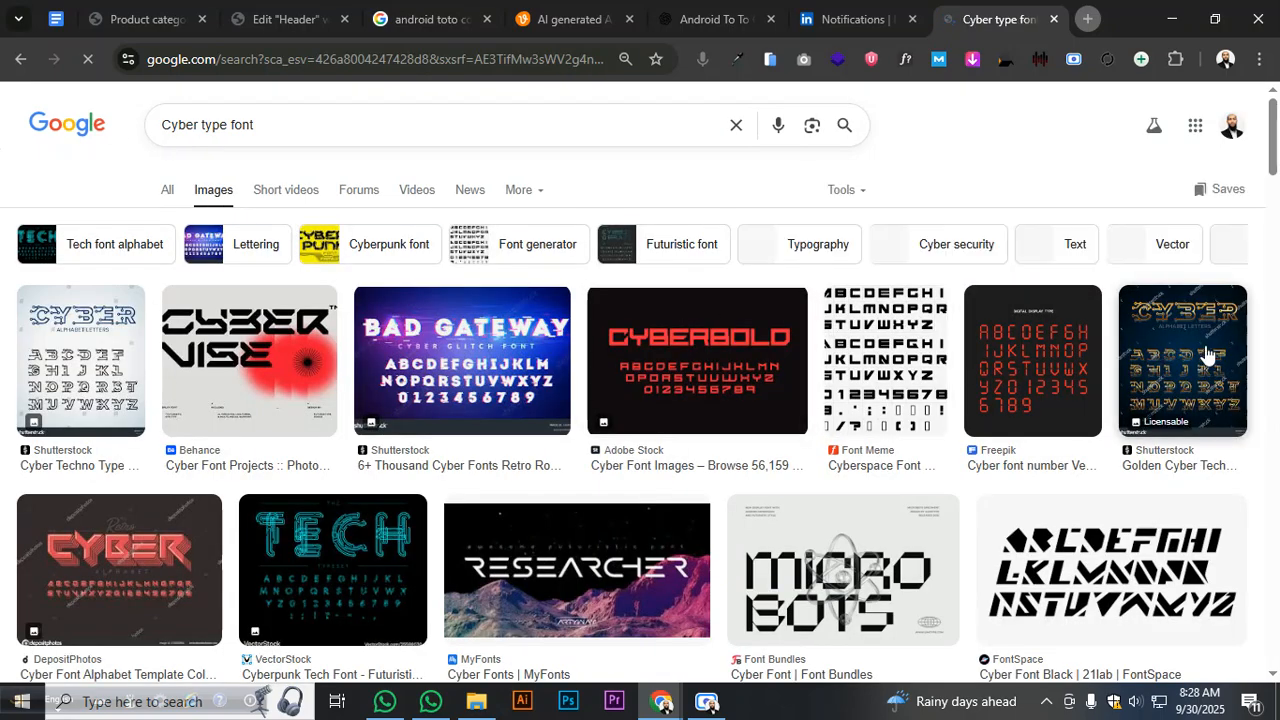
scroll(1207, 353, "down", 2)
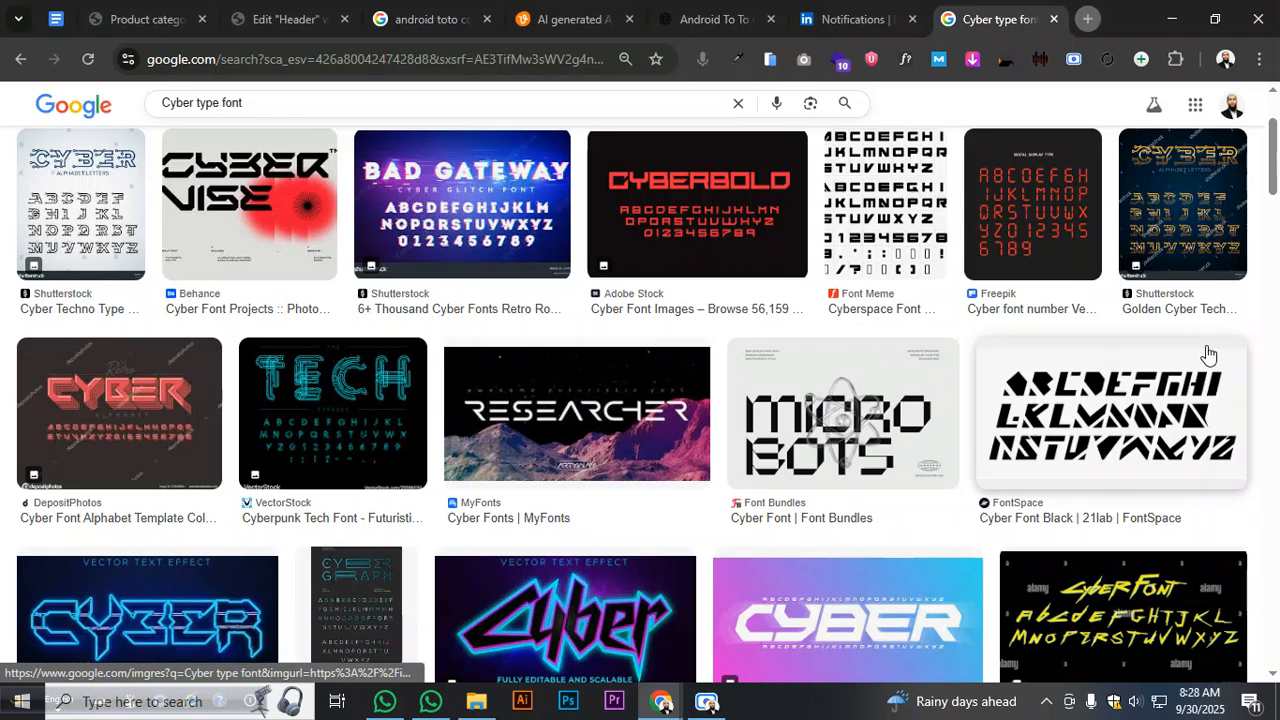
scroll(1207, 353, "down", 6)
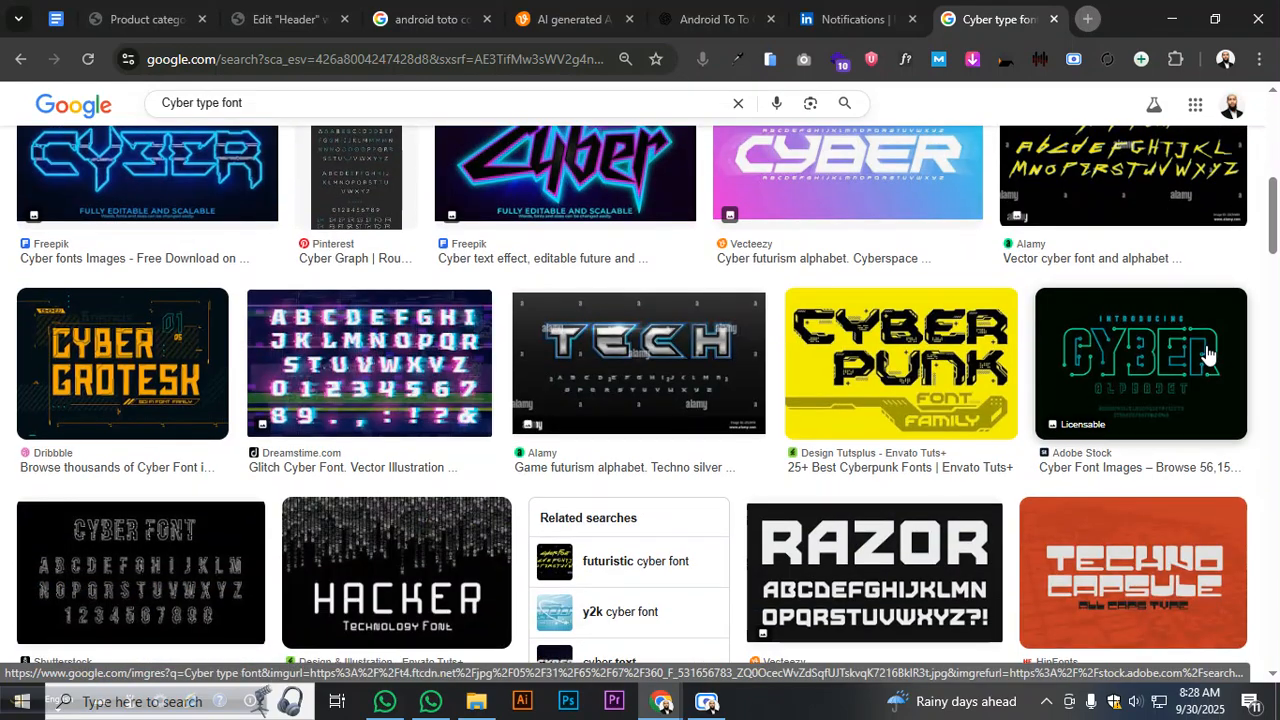
scroll(1207, 353, "down", 2)
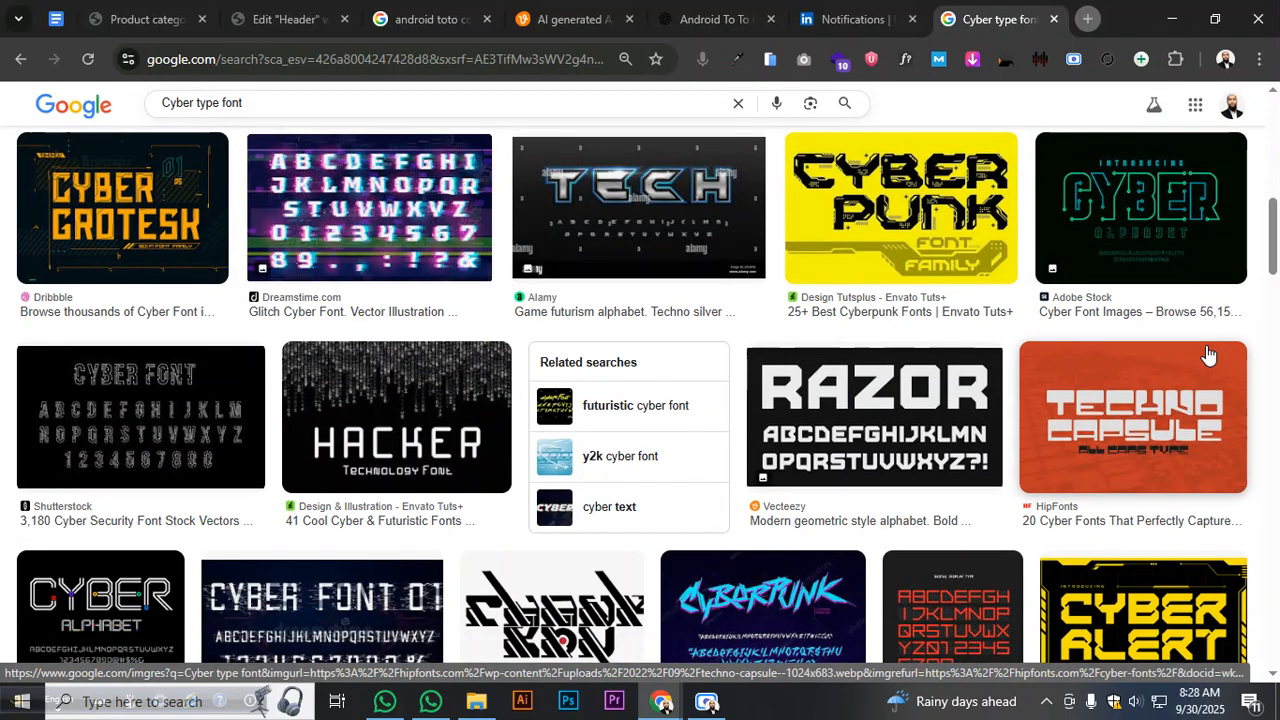
scroll(1207, 353, "up", 5)
- Change the Primary global font family from Roboto to Poppins, keeping weight 600
left_click(276, 22)
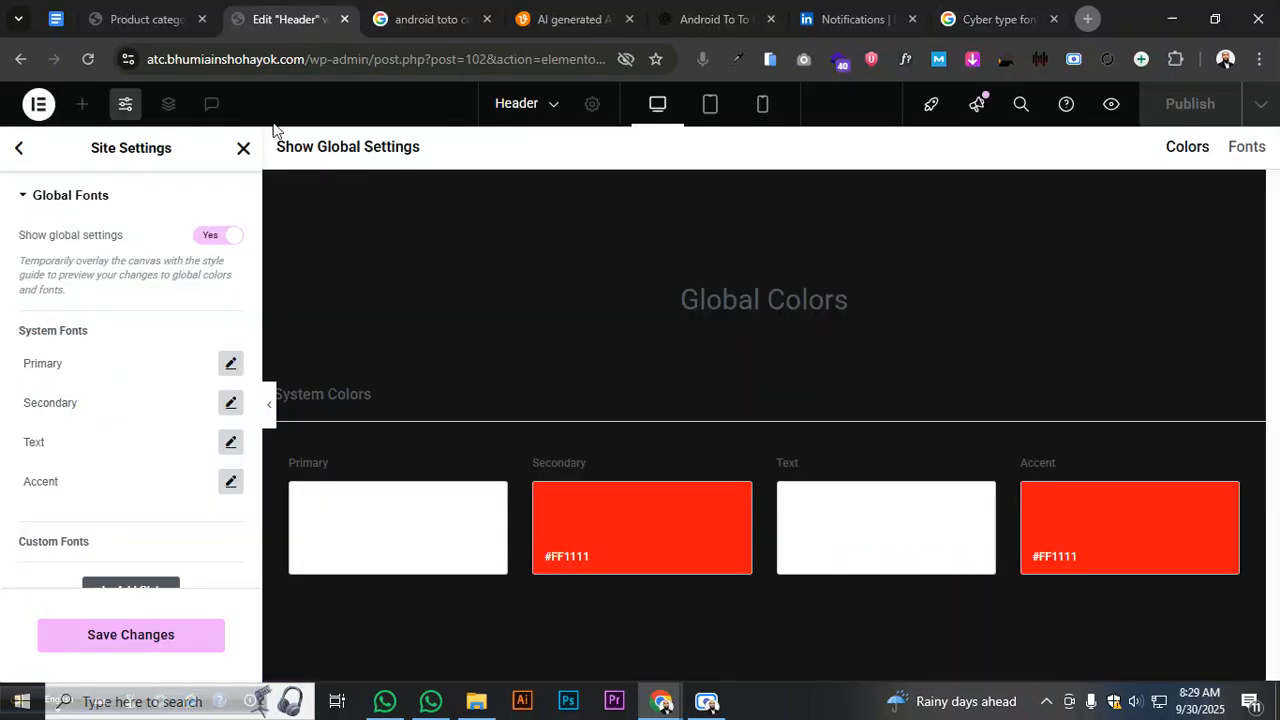
left_click(229, 364)
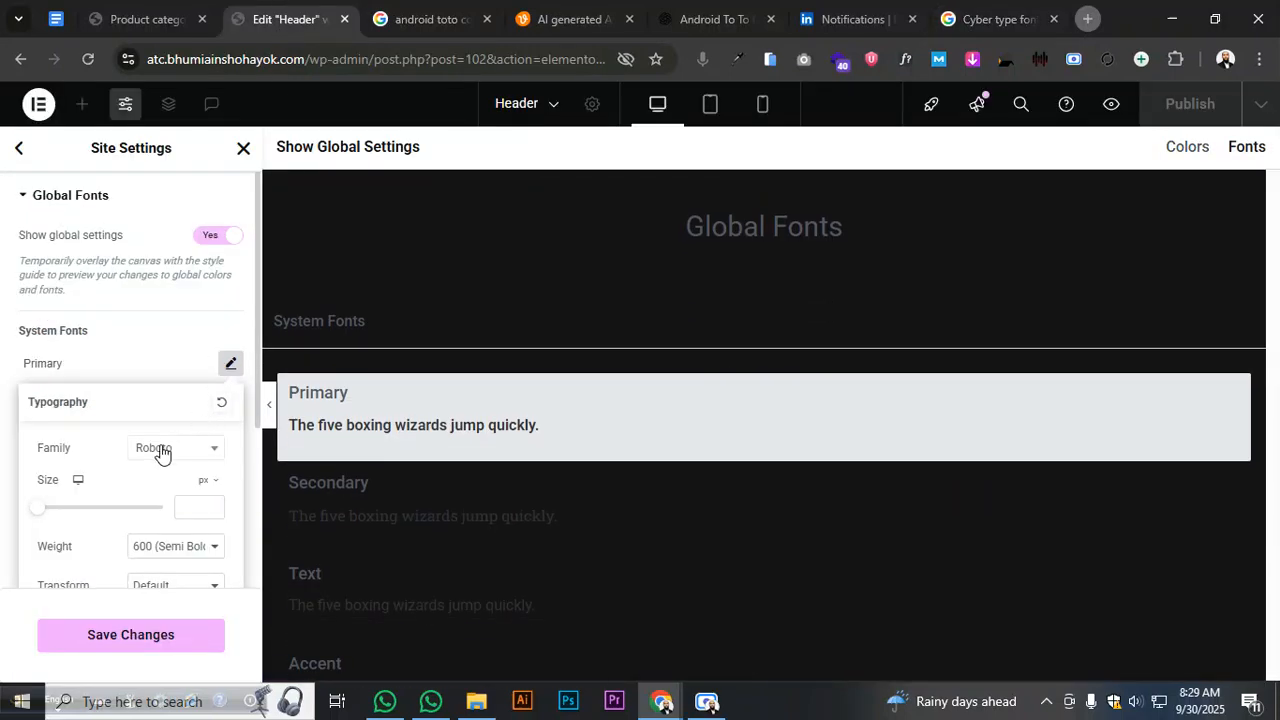
left_click(161, 452)
type("Po")
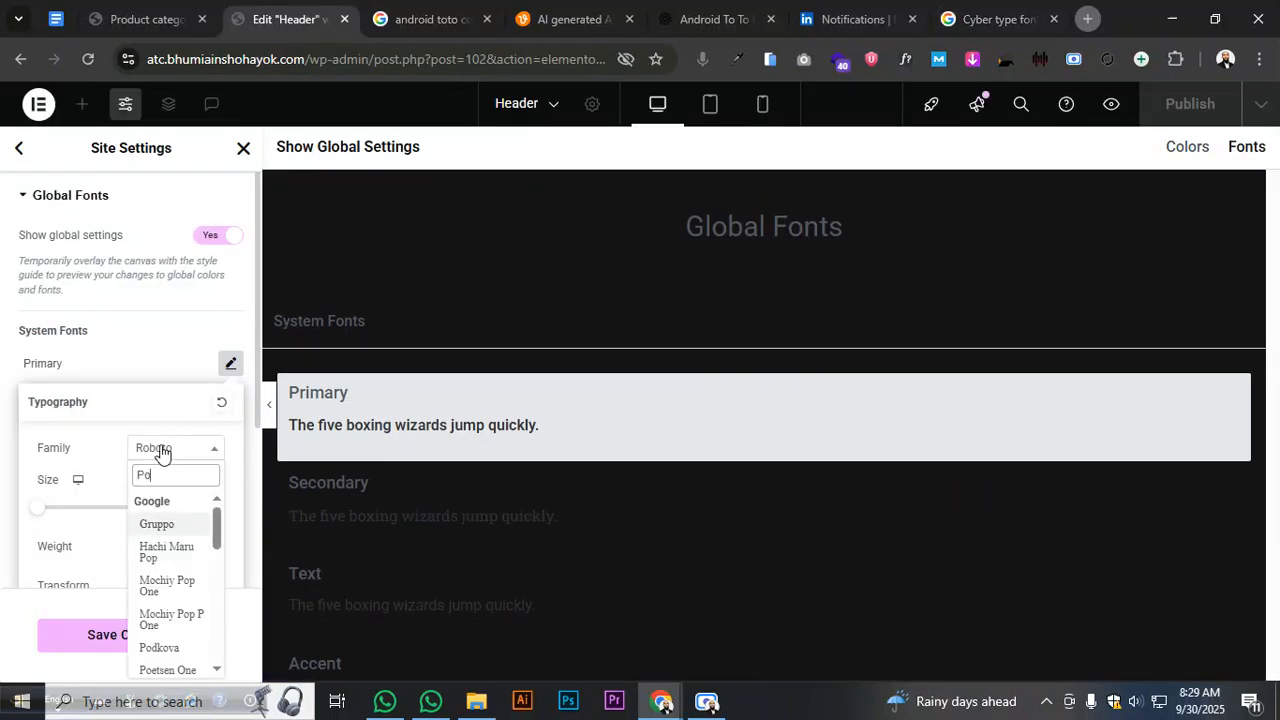
type("pp")
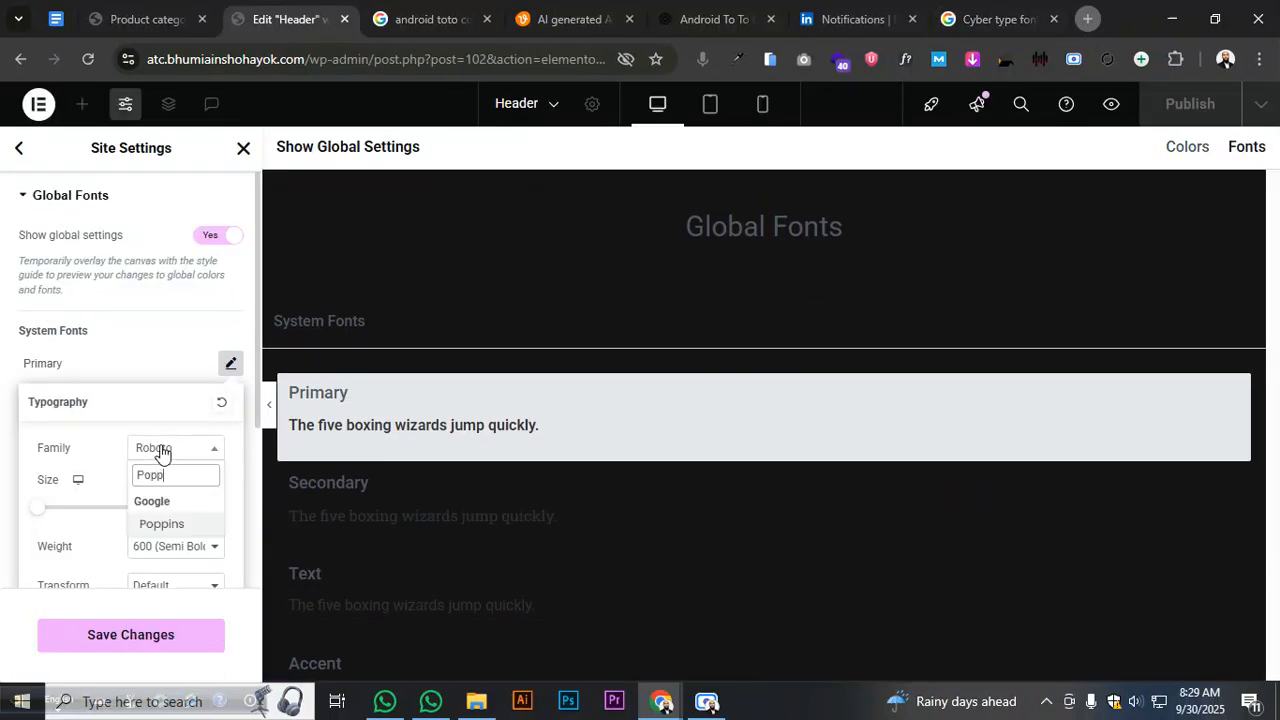
left_click(178, 524)
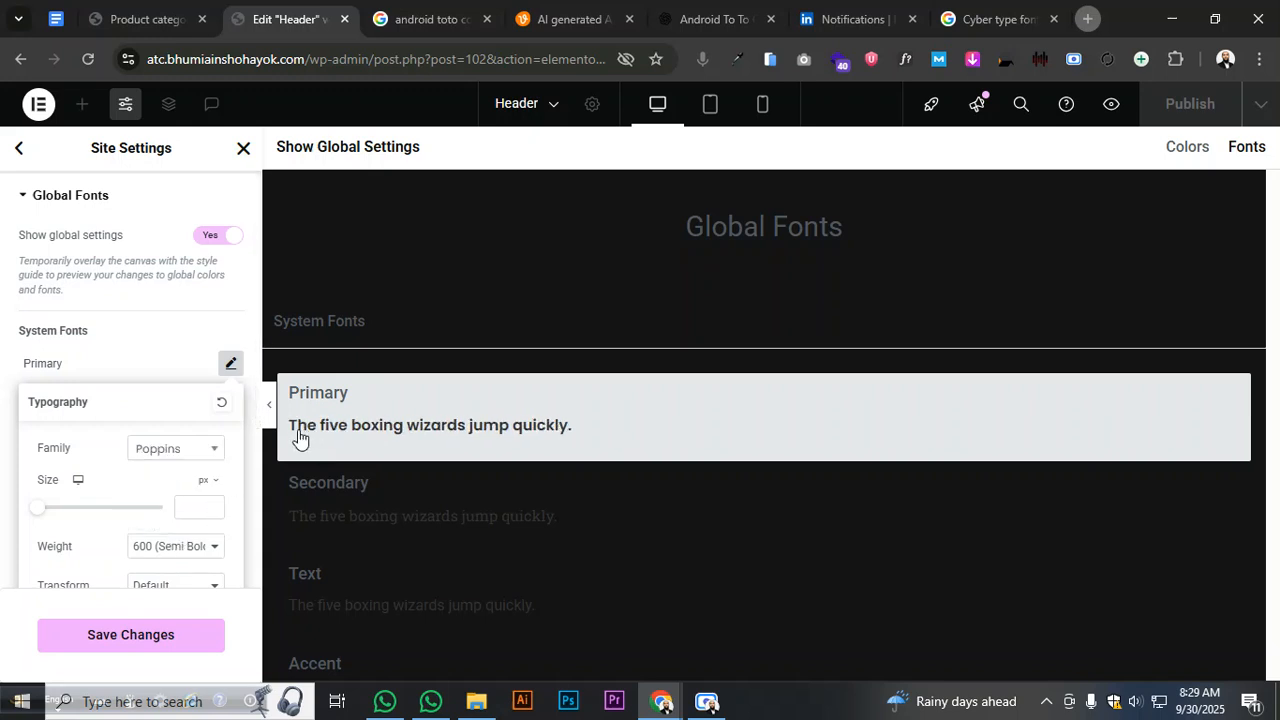
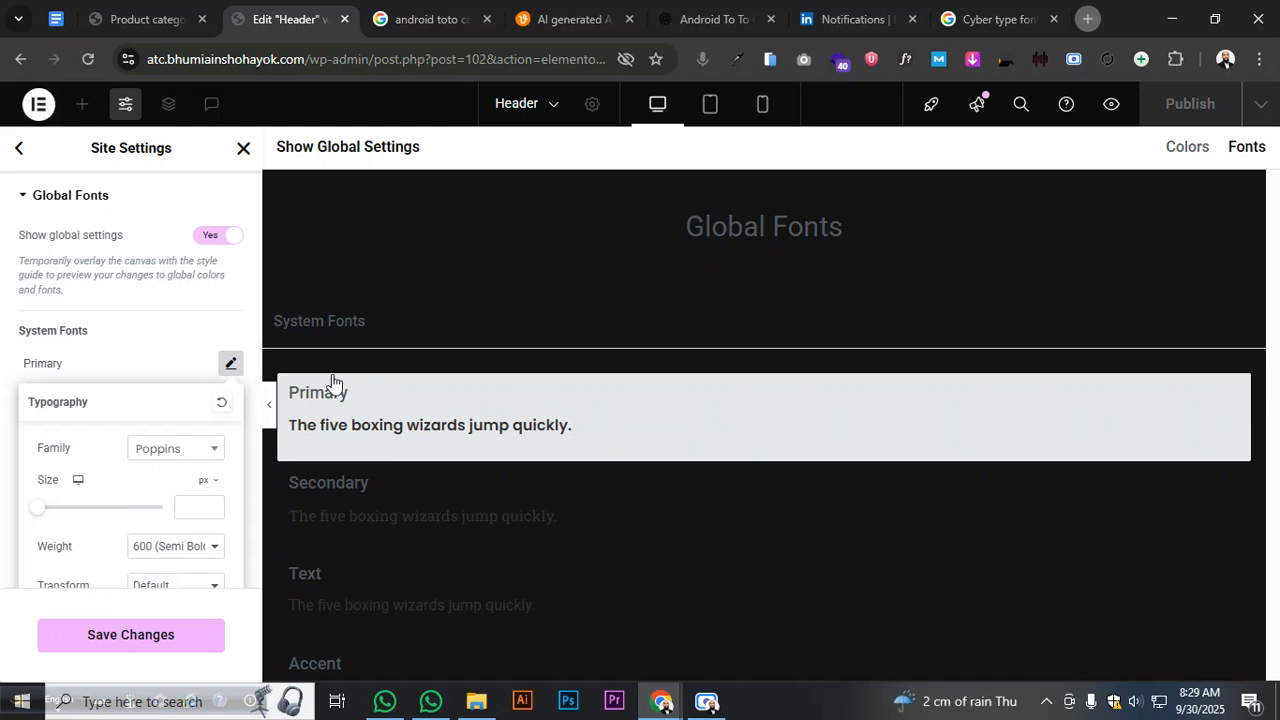
- Change the Secondary global font family to Raleway
left_click(190, 356)
left_click(231, 403)
left_click(199, 489)
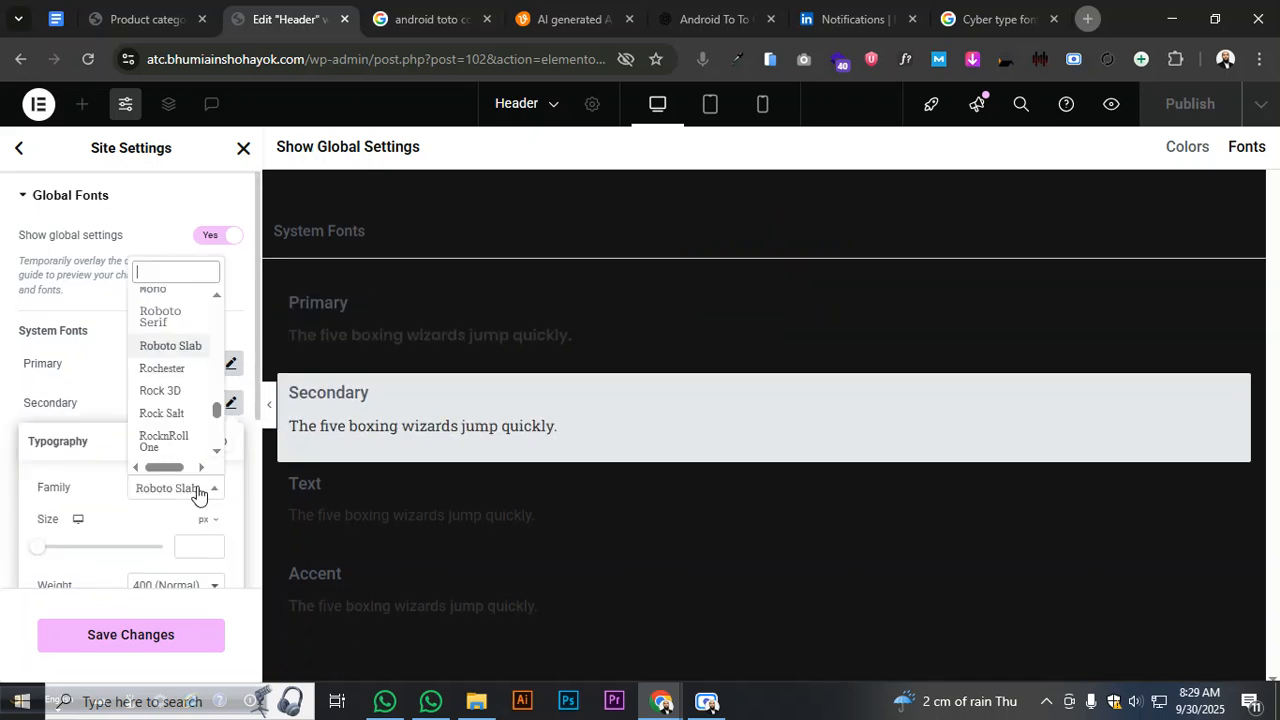
type("pop")
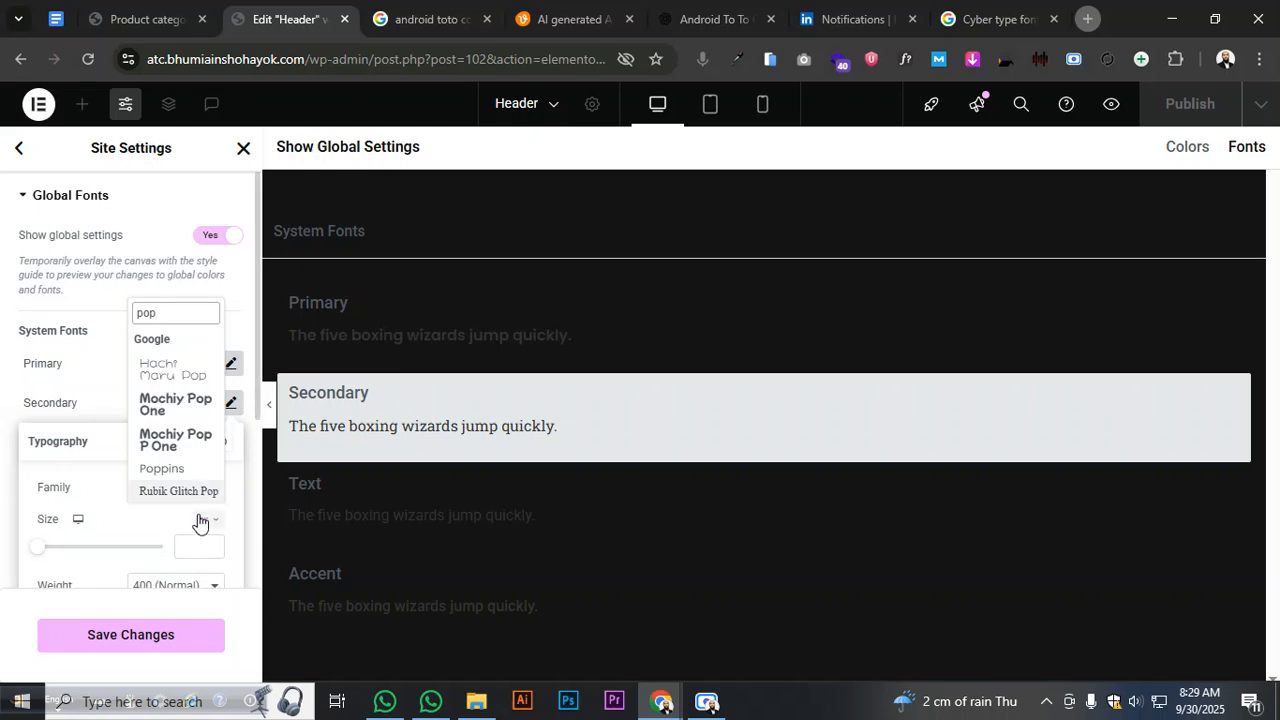
key("BackSpace")
key("BackSpace")
key("BackSpace")
type("ra")
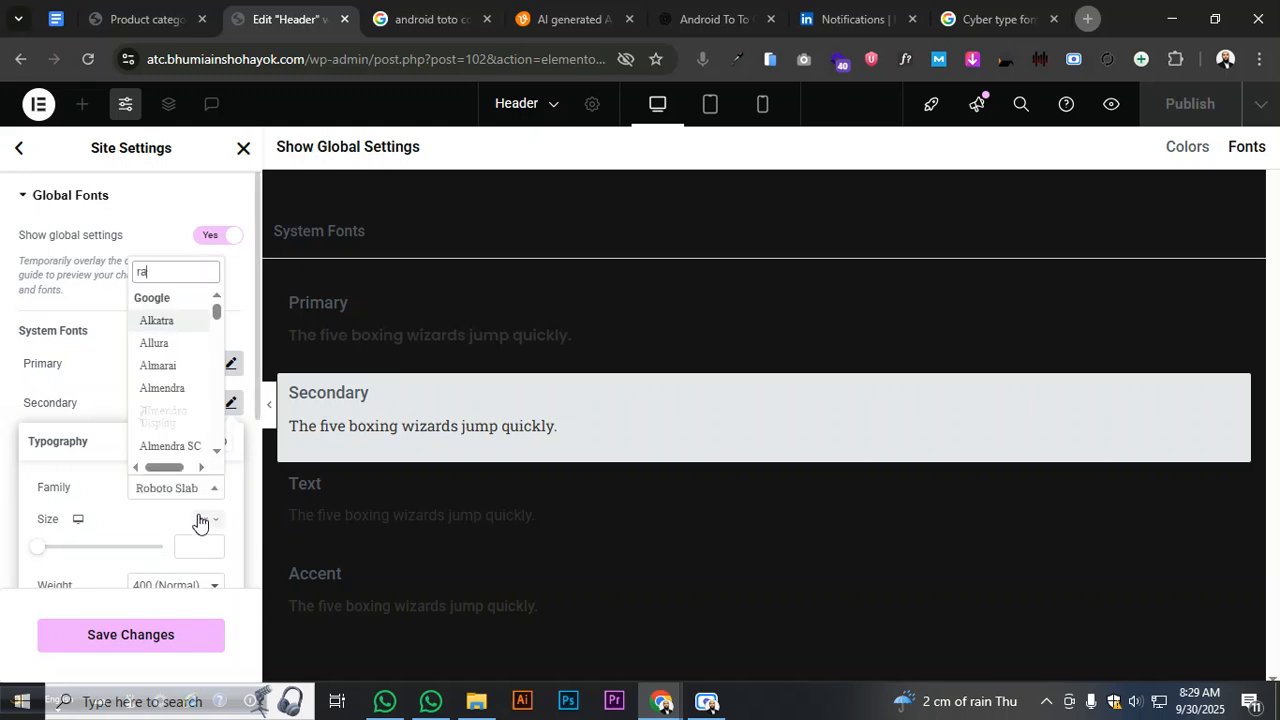
type("le")
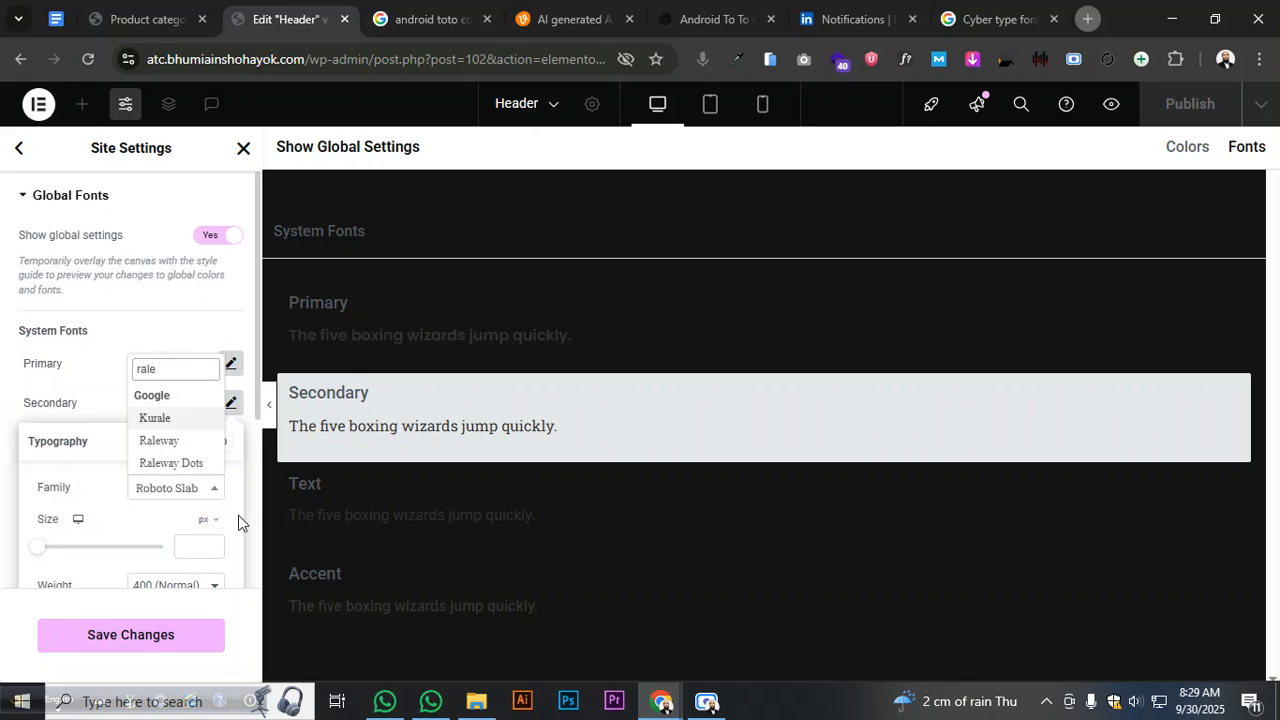
left_click(176, 442)
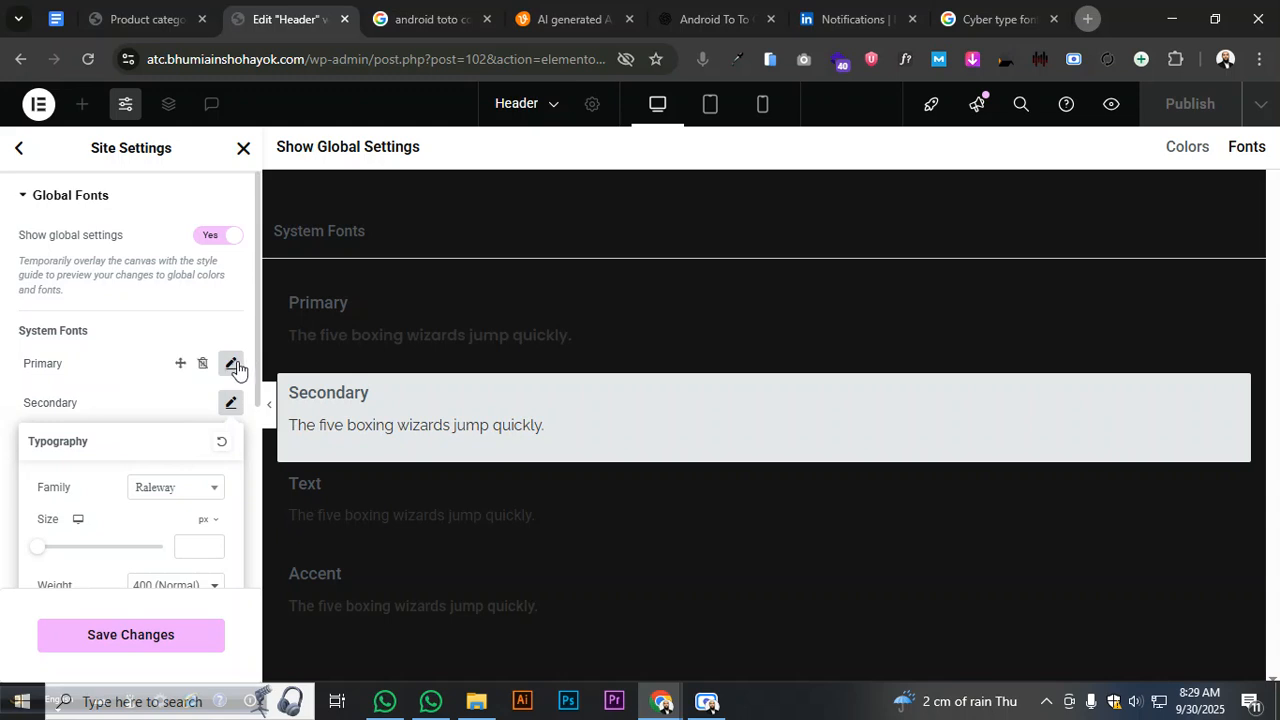
- Change the Primary global font family from Poppins to Raleway
left_click(232, 365)
left_click(160, 487)
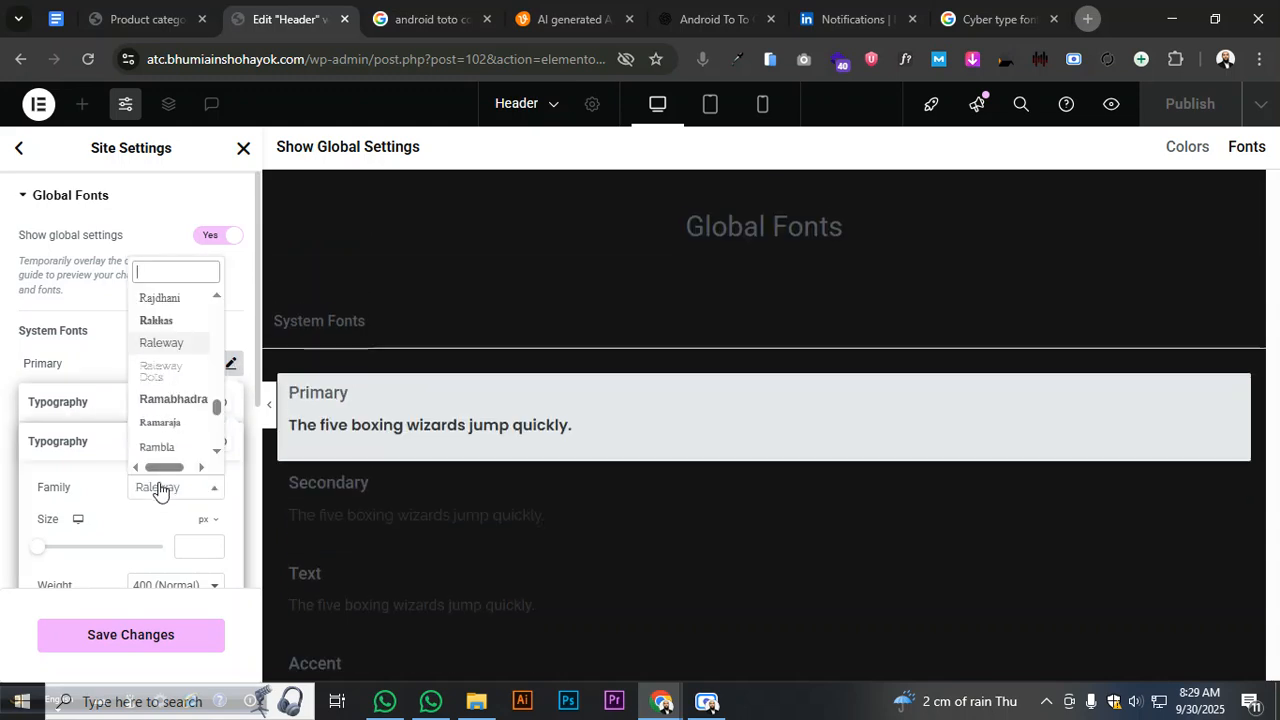
type("Ra")
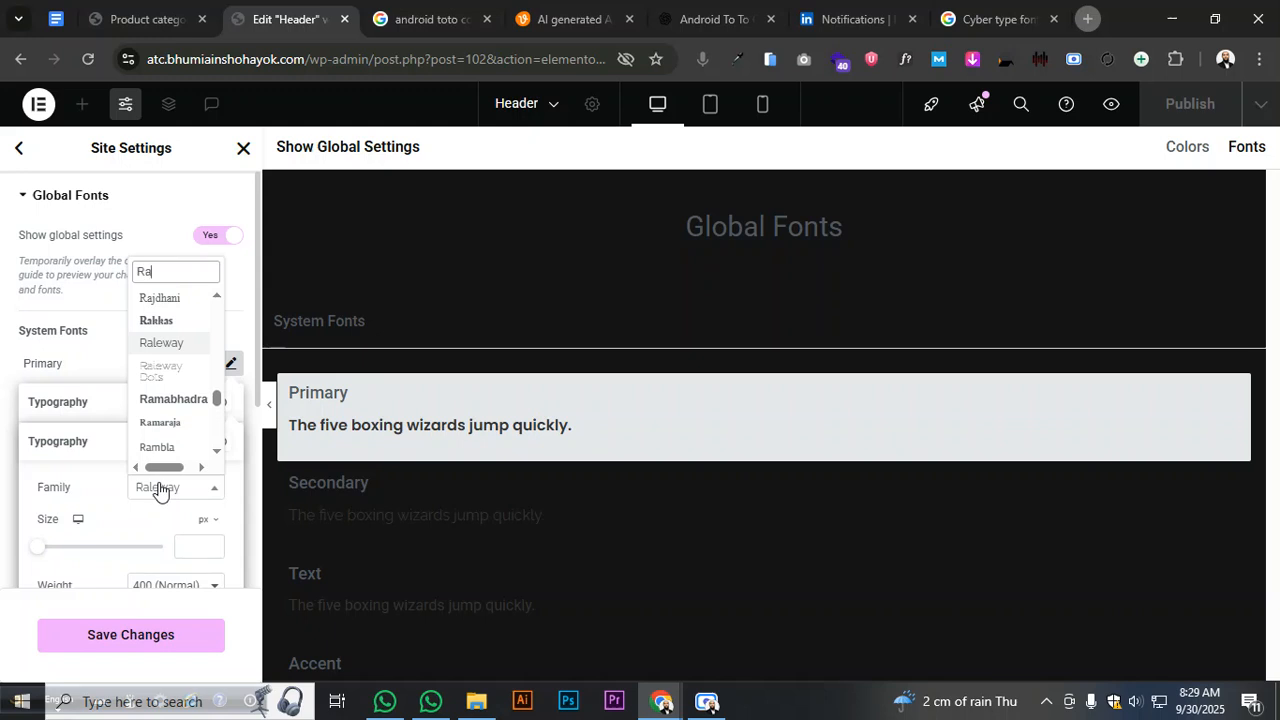
left_click(155, 342)
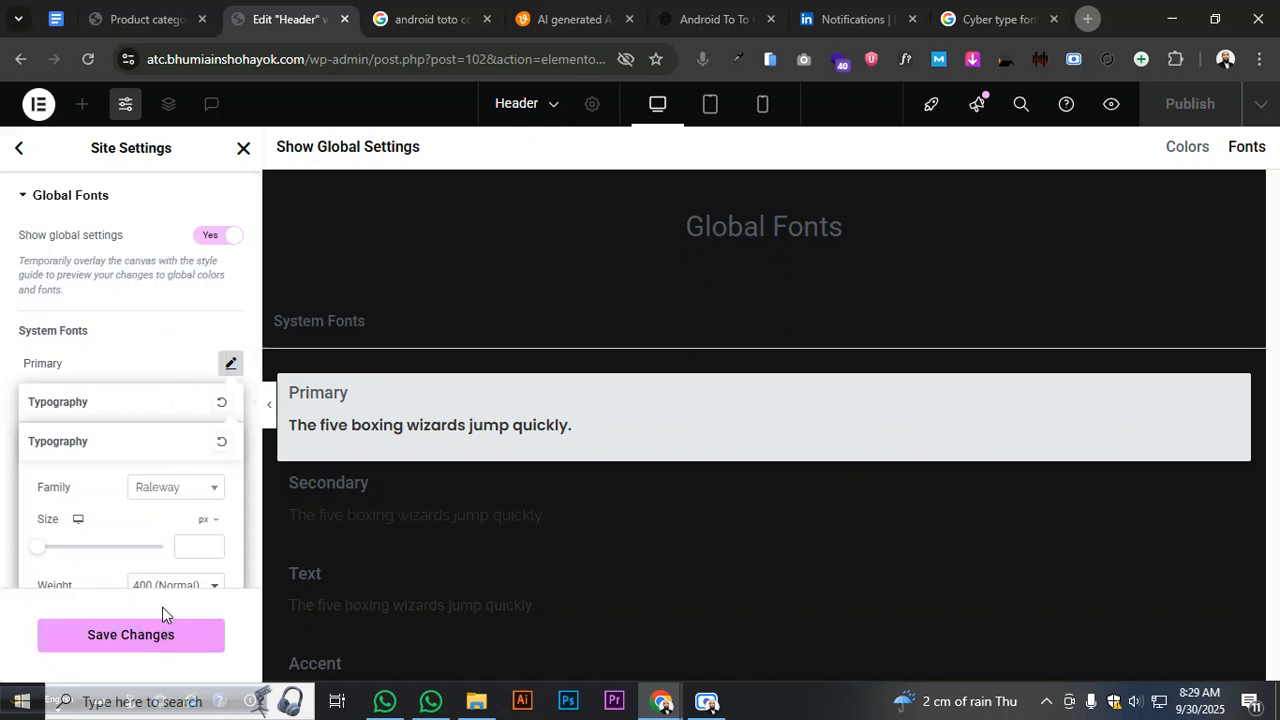
left_click(163, 375)
left_click(229, 365)
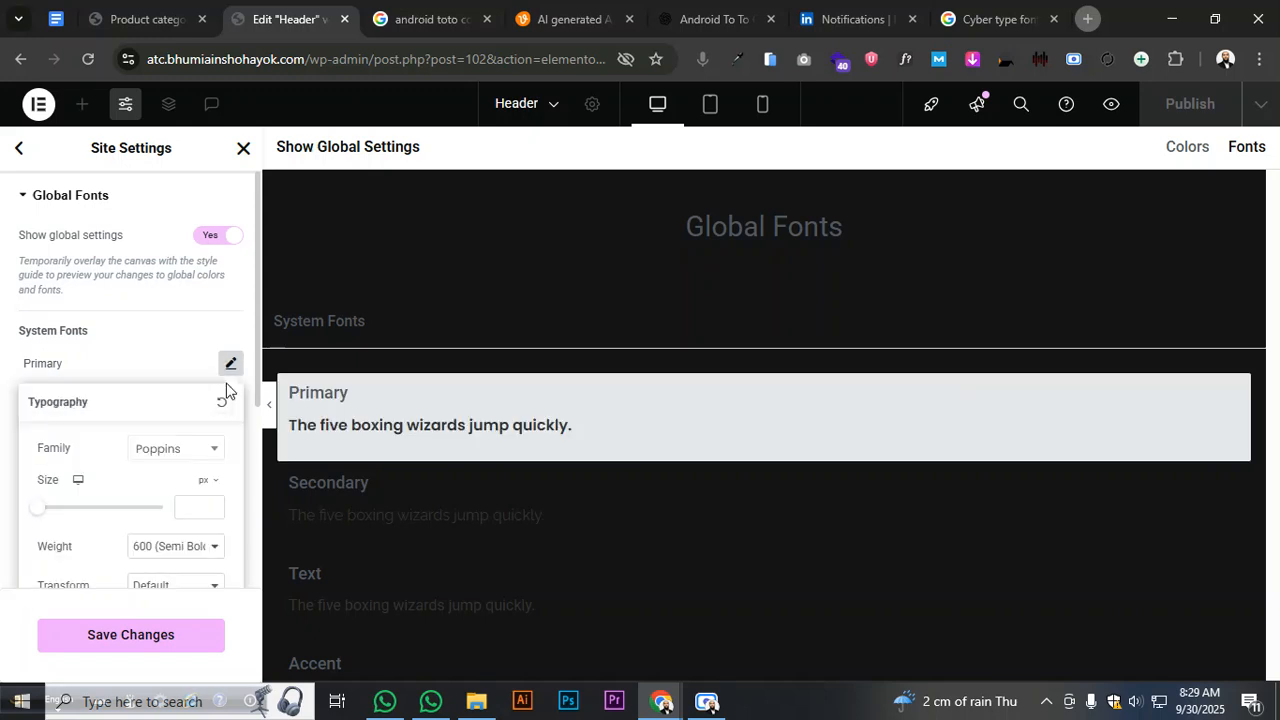
left_click(178, 450)
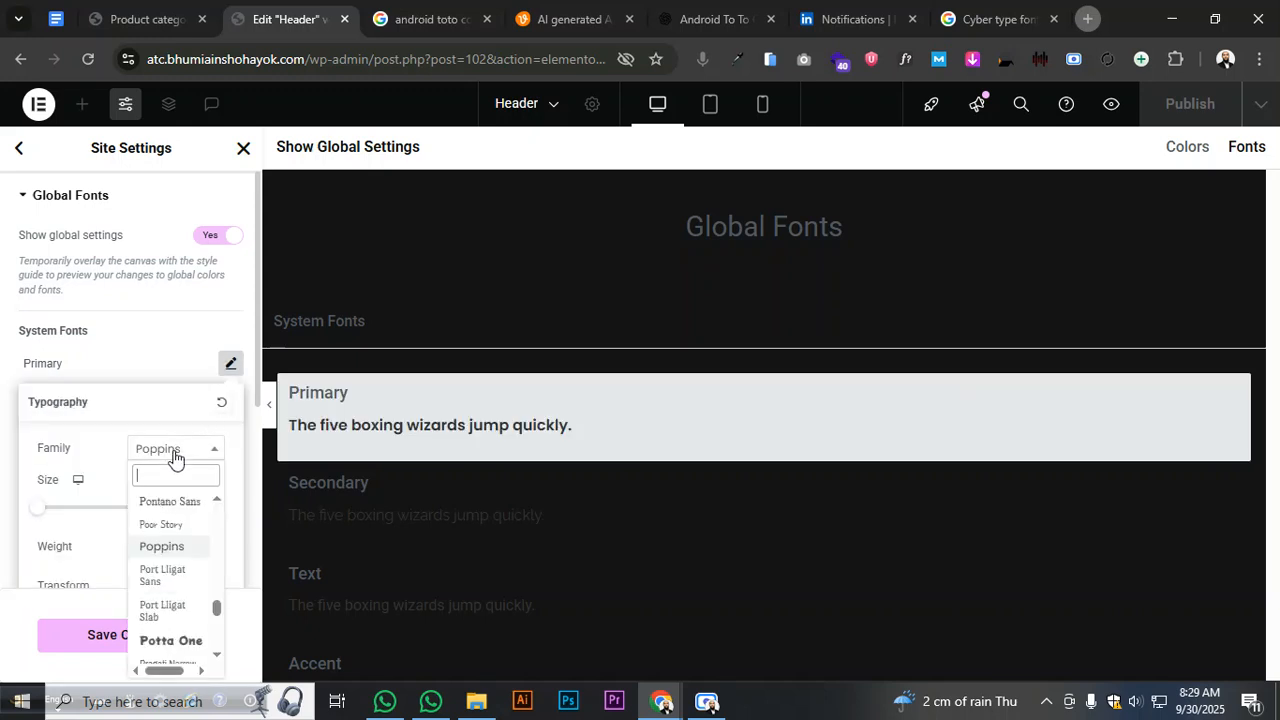
type("ral")
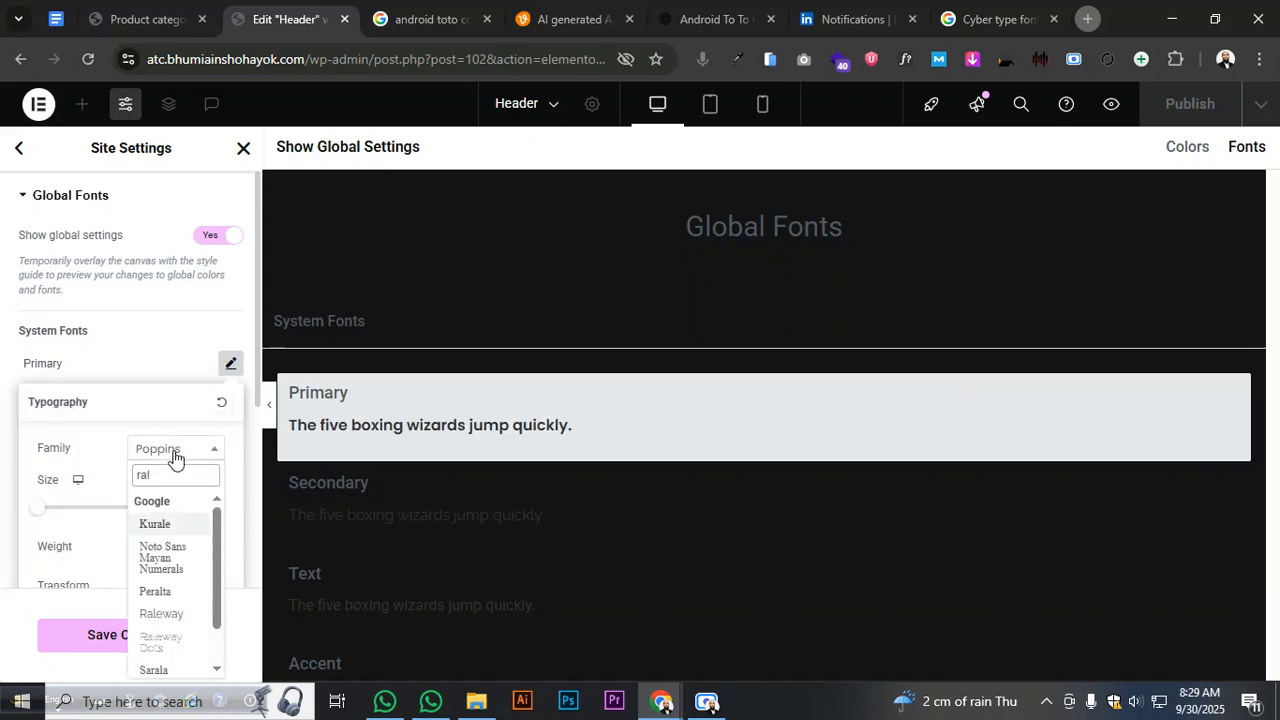
left_click(162, 612)
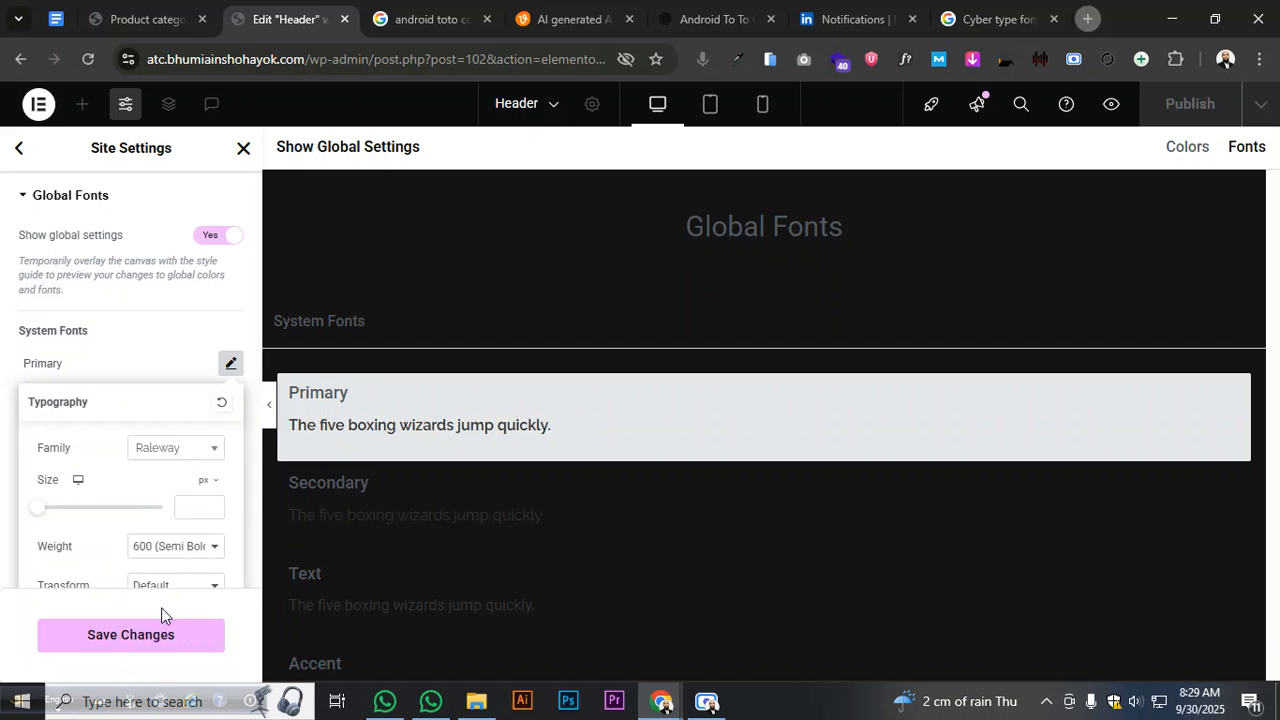
- Set the Primary font weight to 700 (Bold)
left_click(168, 546)
left_click(155, 433)
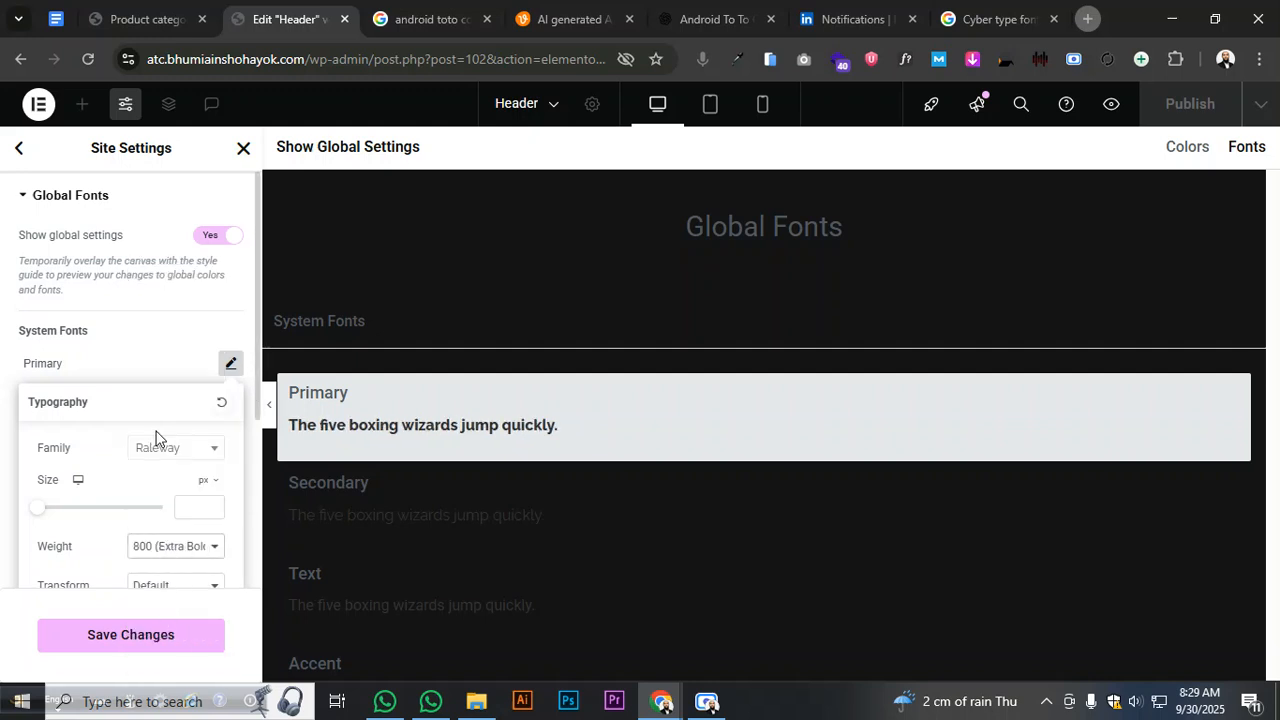
left_click(173, 555)
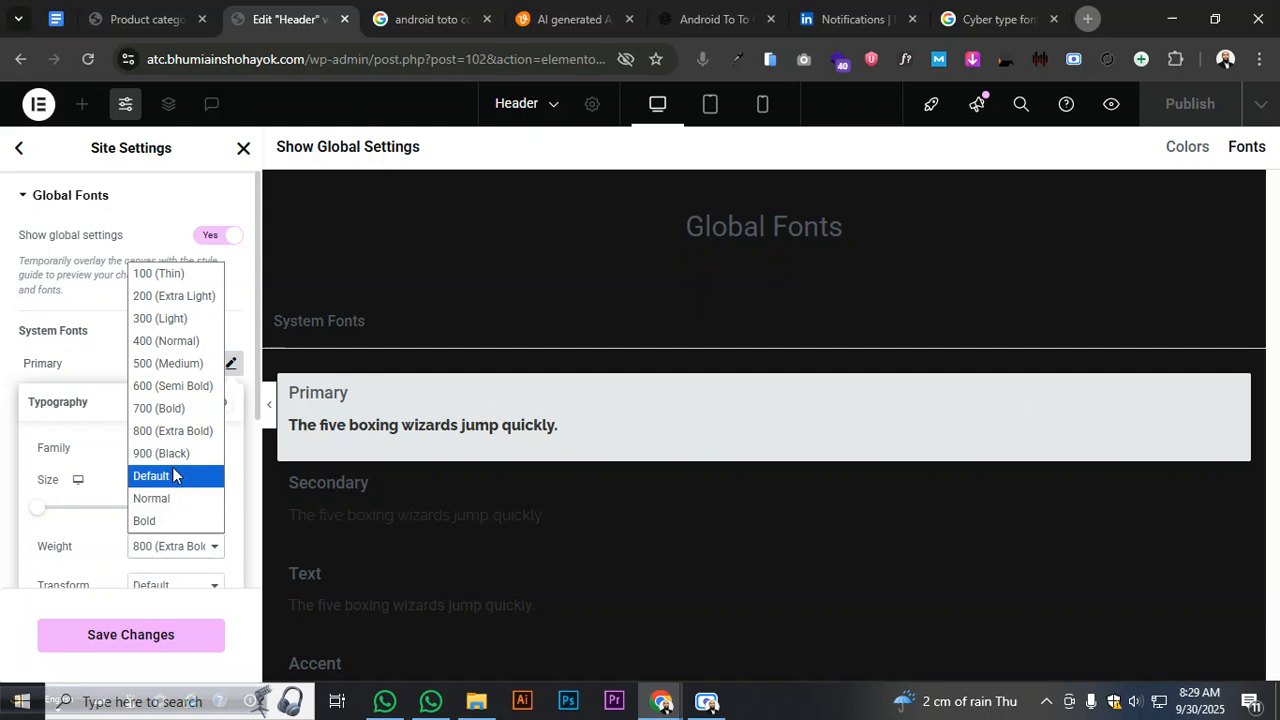
left_click(172, 418)
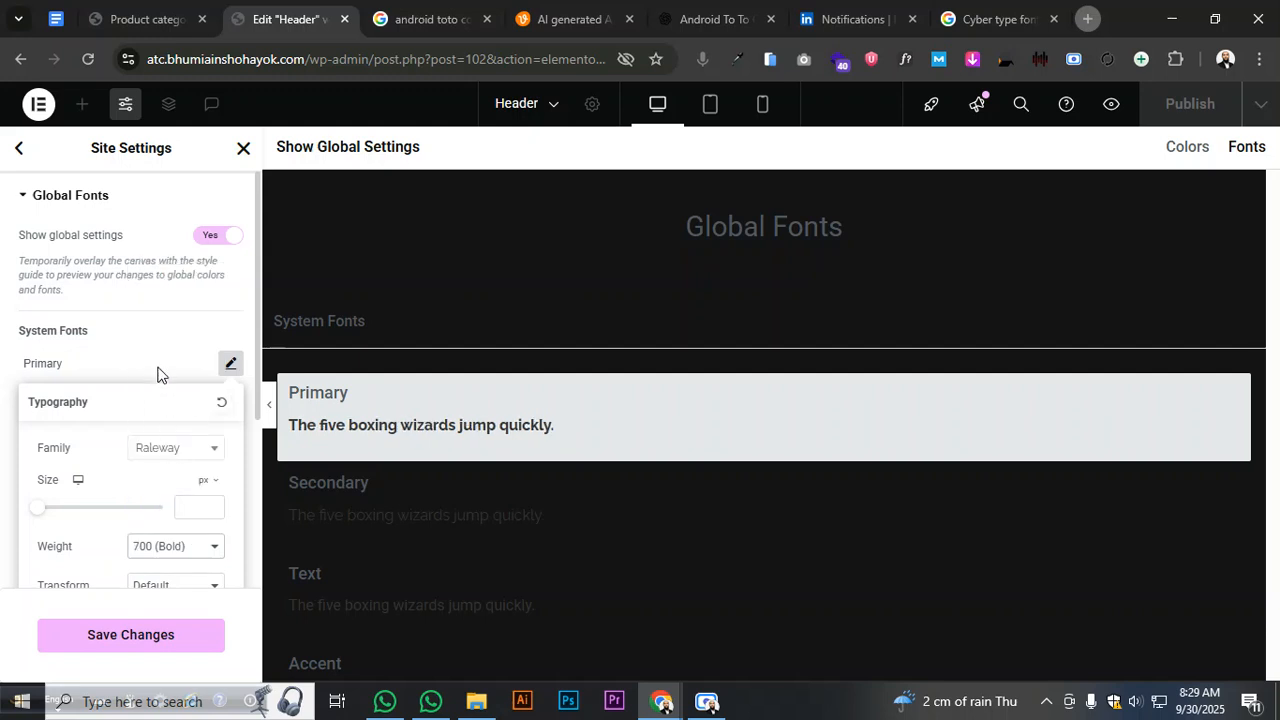
left_click(157, 374)
- Change the Text global font family to Raleway
left_click(230, 442)
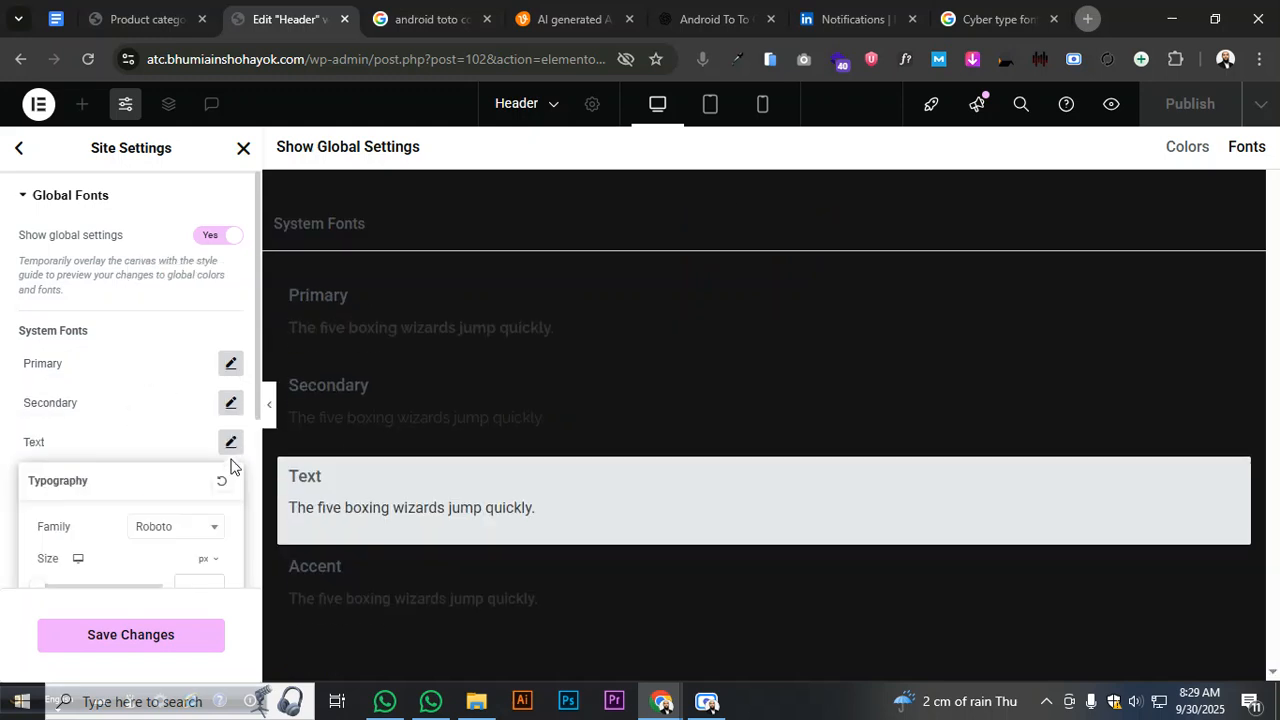
left_click(192, 527)
type("Rales")
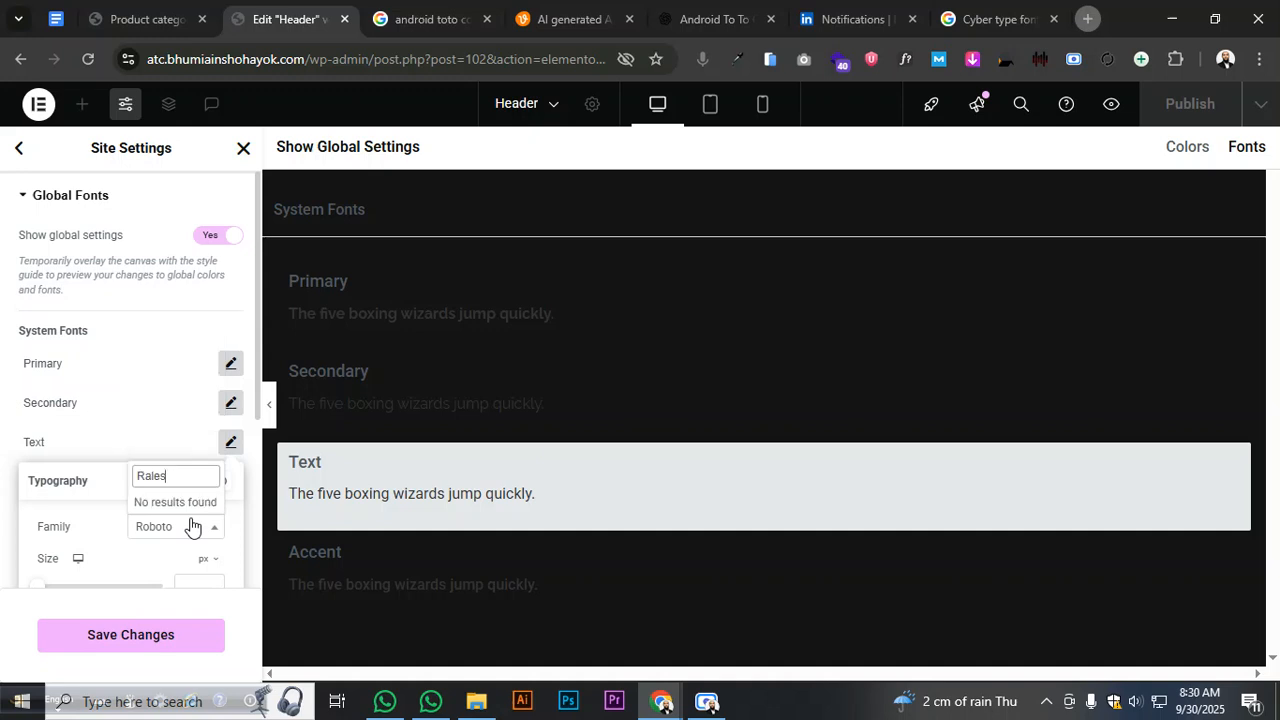
key("BackSpace")
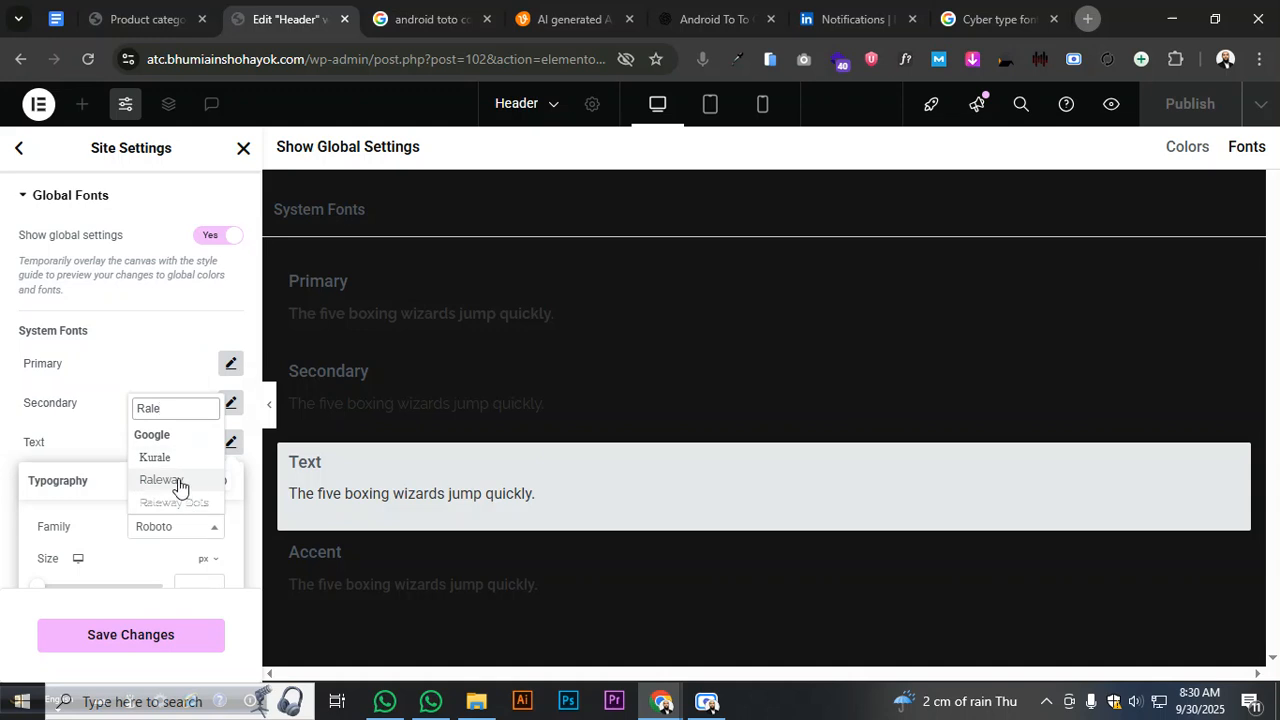
left_click(178, 479)
scroll(177, 566, "down", 2)
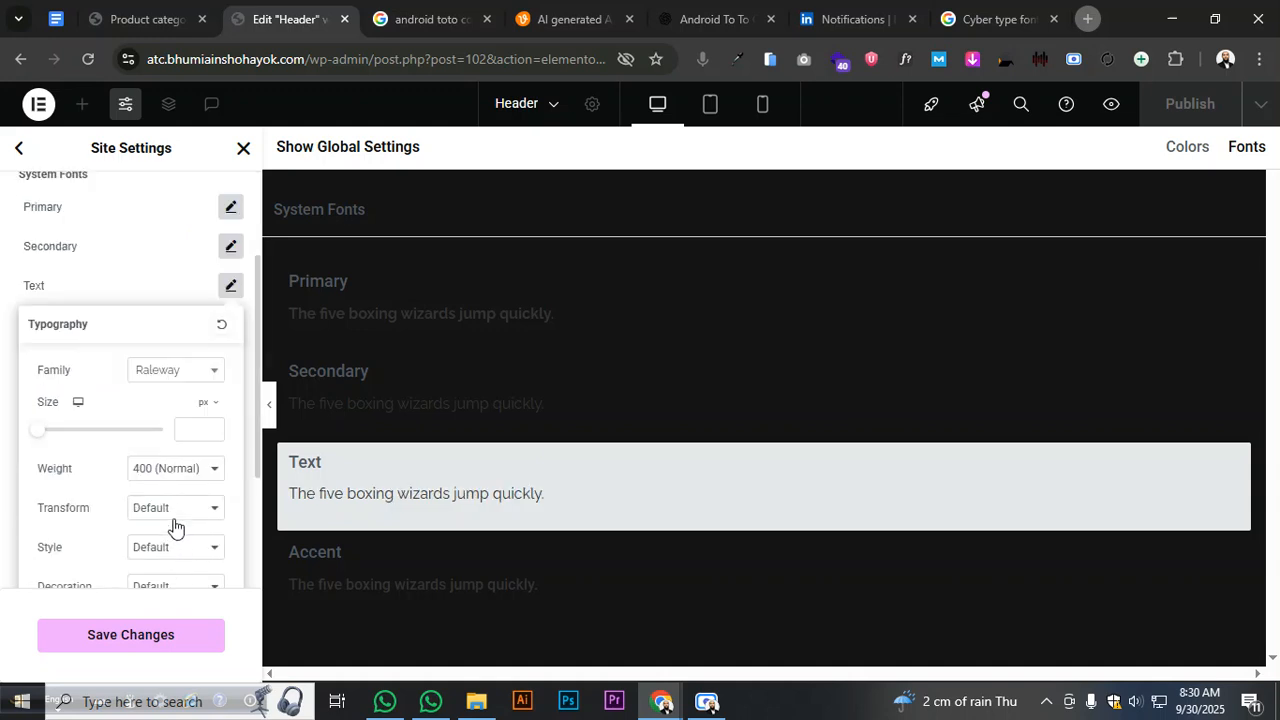
left_click(172, 470)
left_click(167, 286)
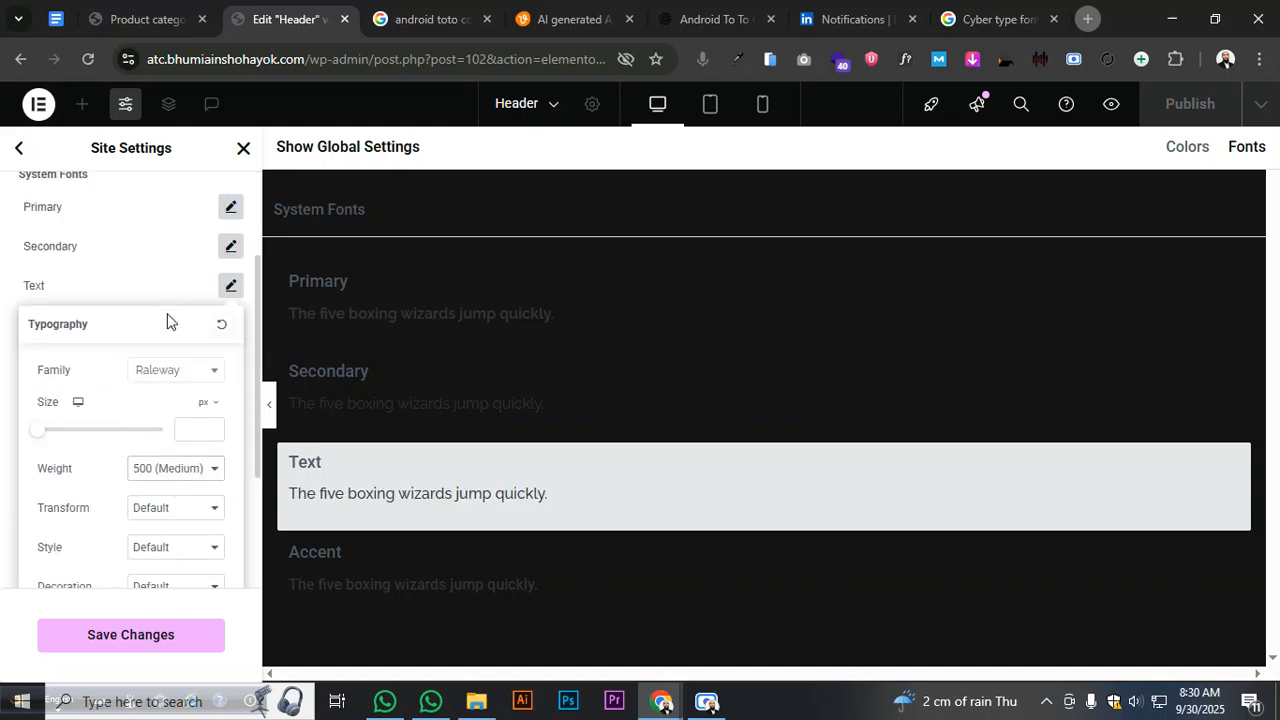
left_click(144, 287)
- Set the Accent global font to Raleway at weight 600 (Semi Bold)
left_click(228, 326)
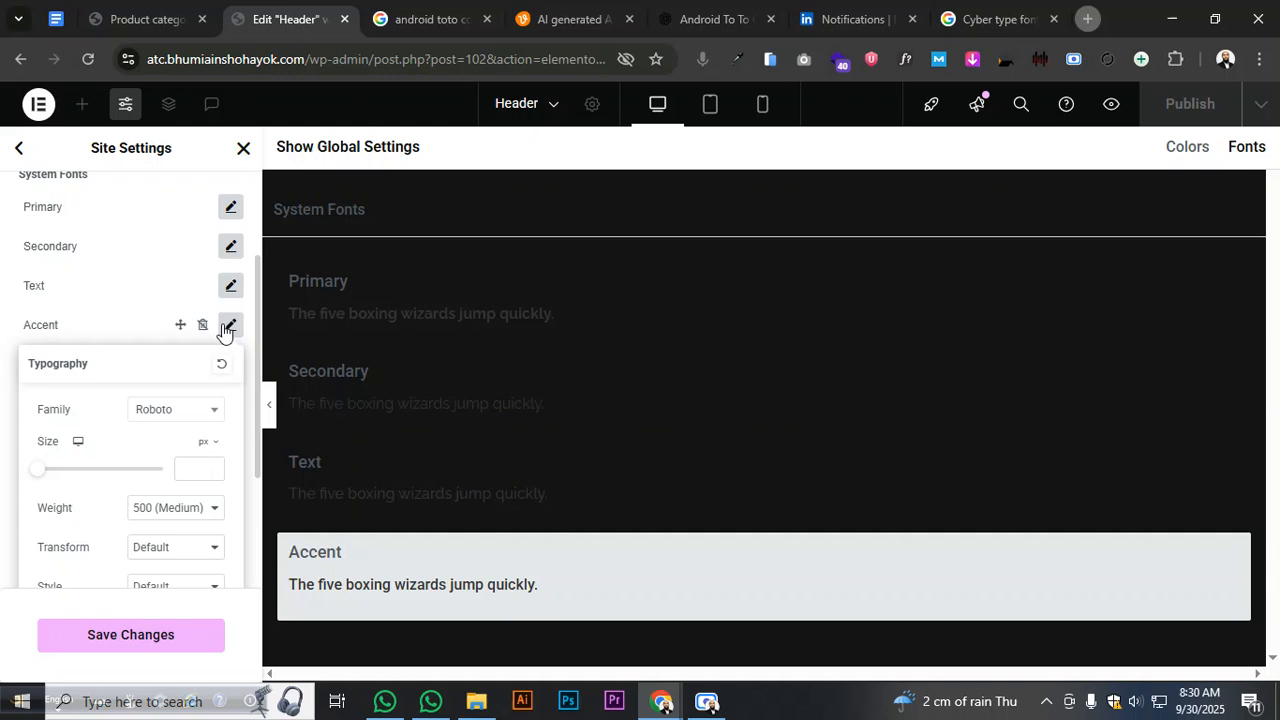
left_click(159, 410)
type("Rale")
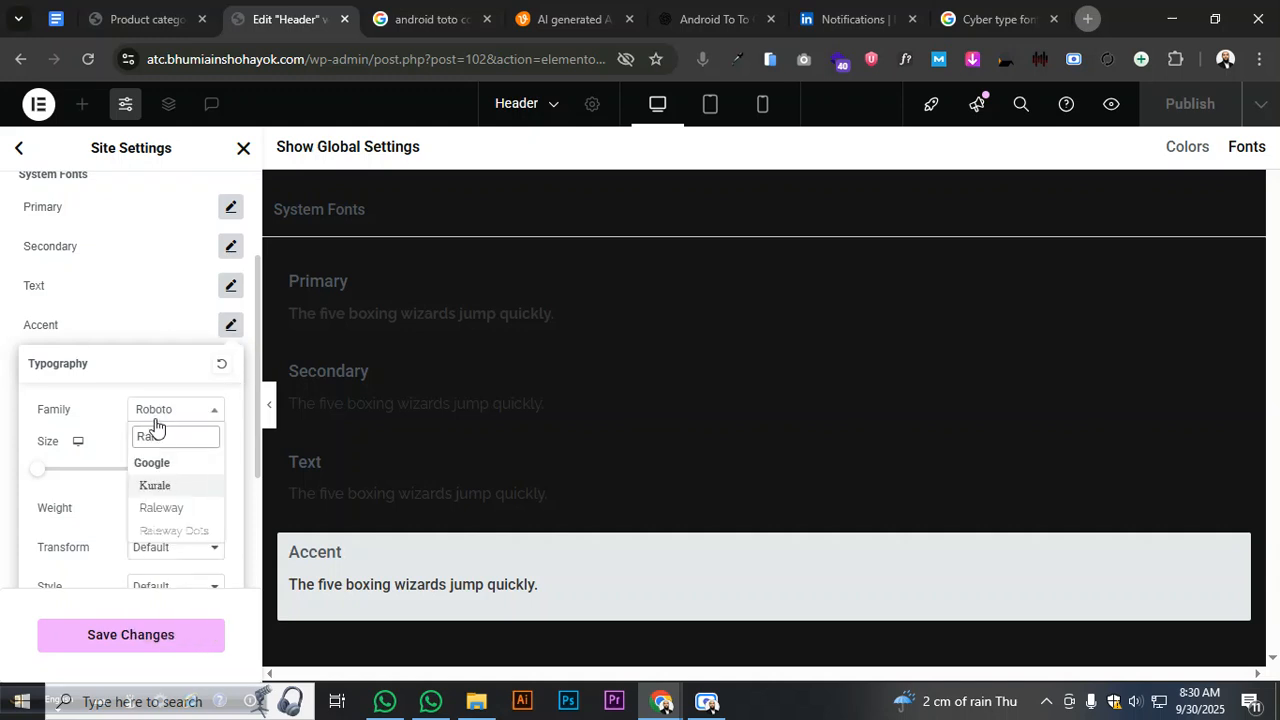
left_click(164, 508)
left_click(160, 510)
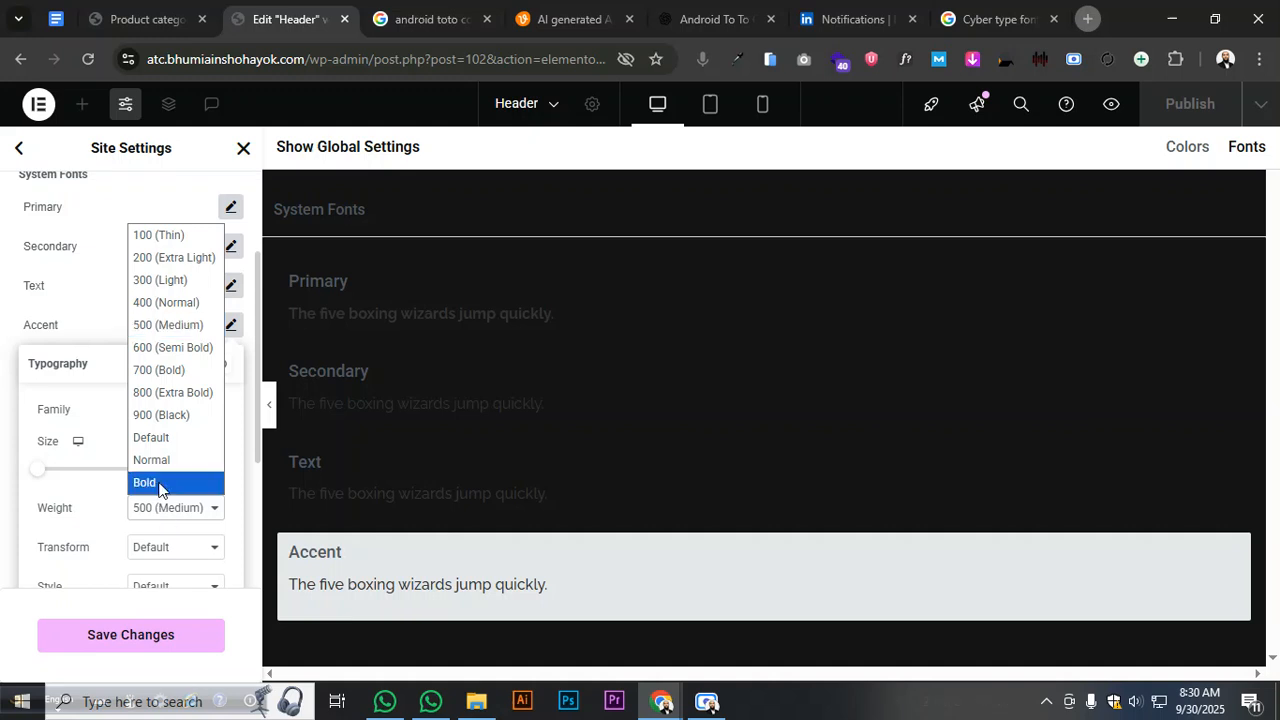
left_click(158, 352)
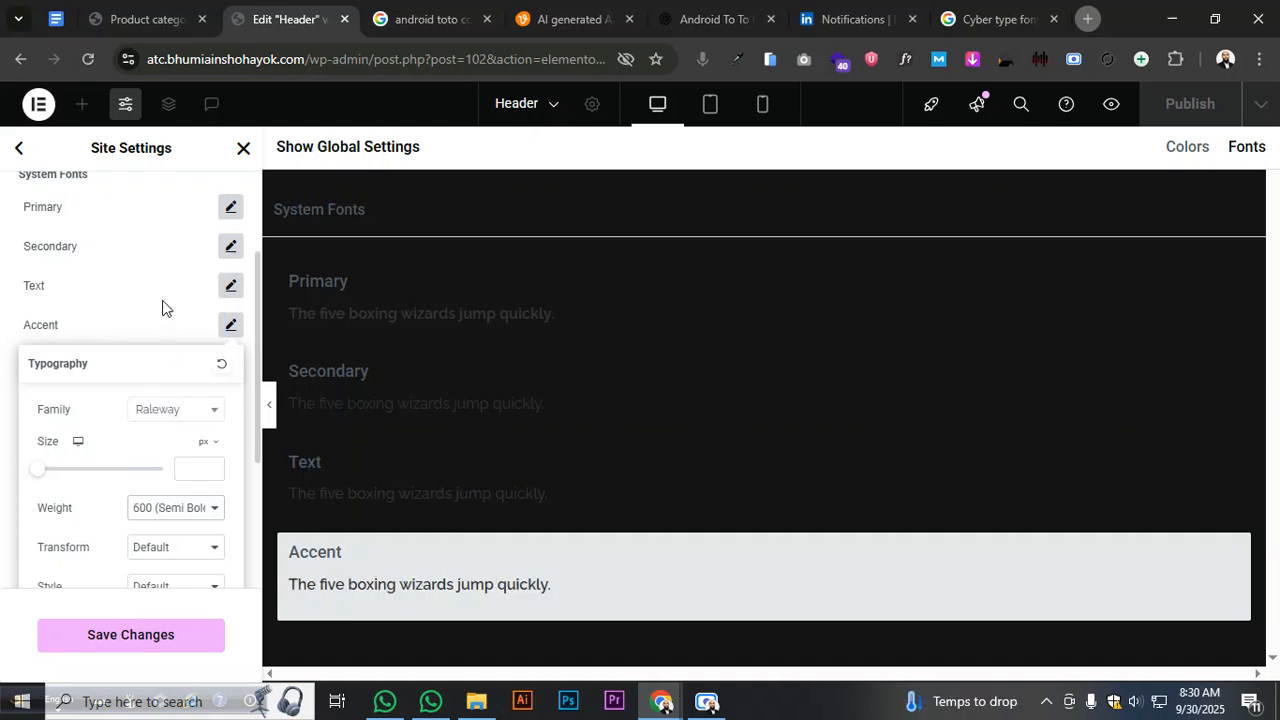
left_click(229, 285)
- Set Text and Secondary weights to 600 (Semi Bold), save the fonts and reload the editor
left_click(230, 285)
left_click(172, 470)
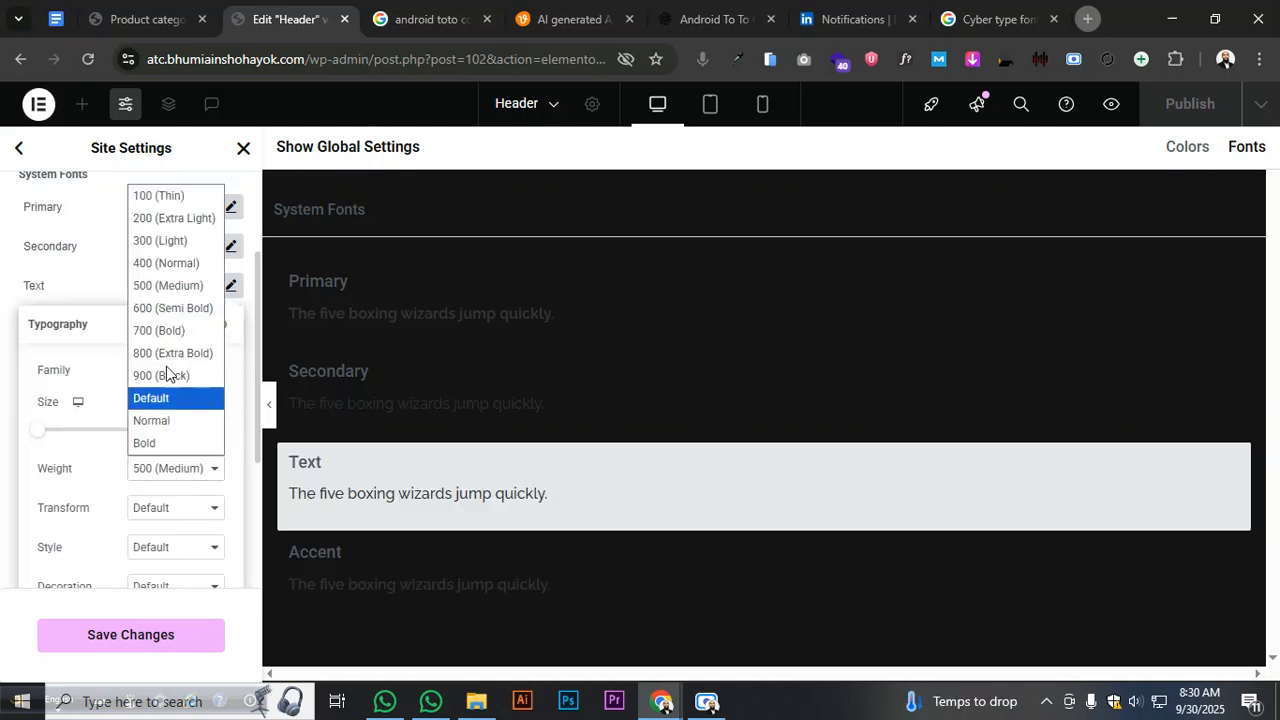
left_click(166, 308)
left_click(230, 248)
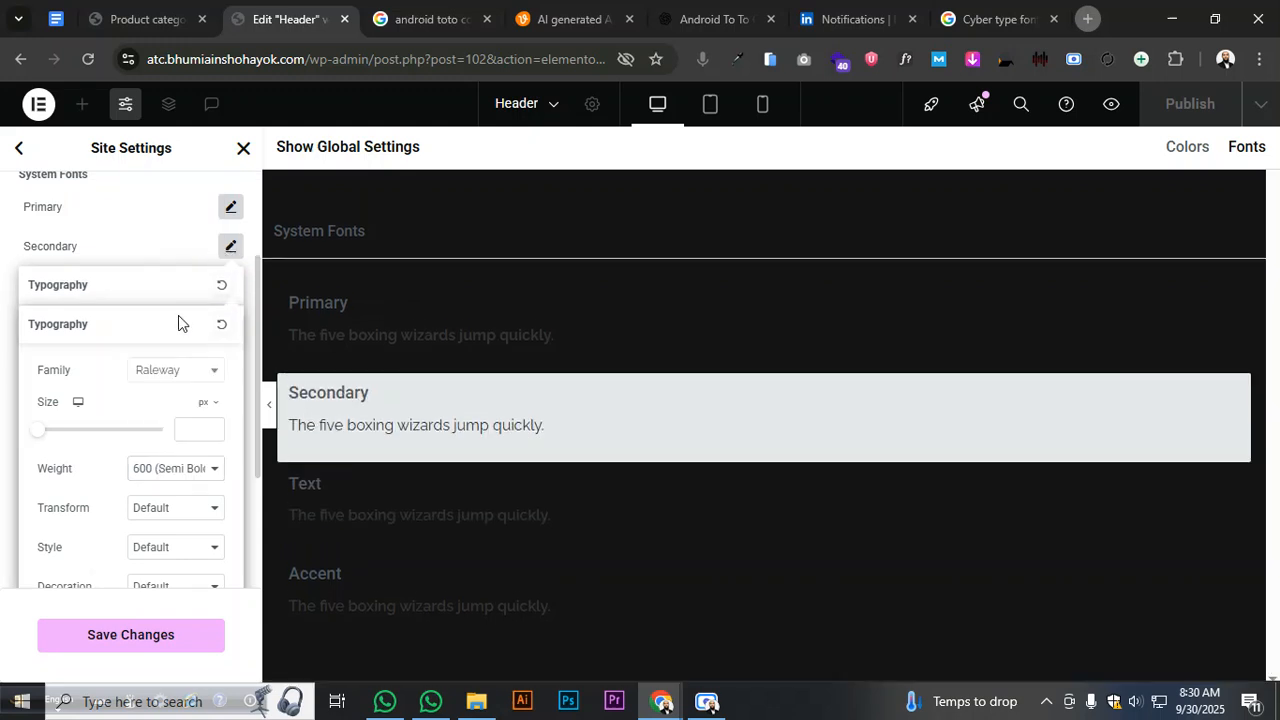
left_click(160, 470)
left_click(163, 310)
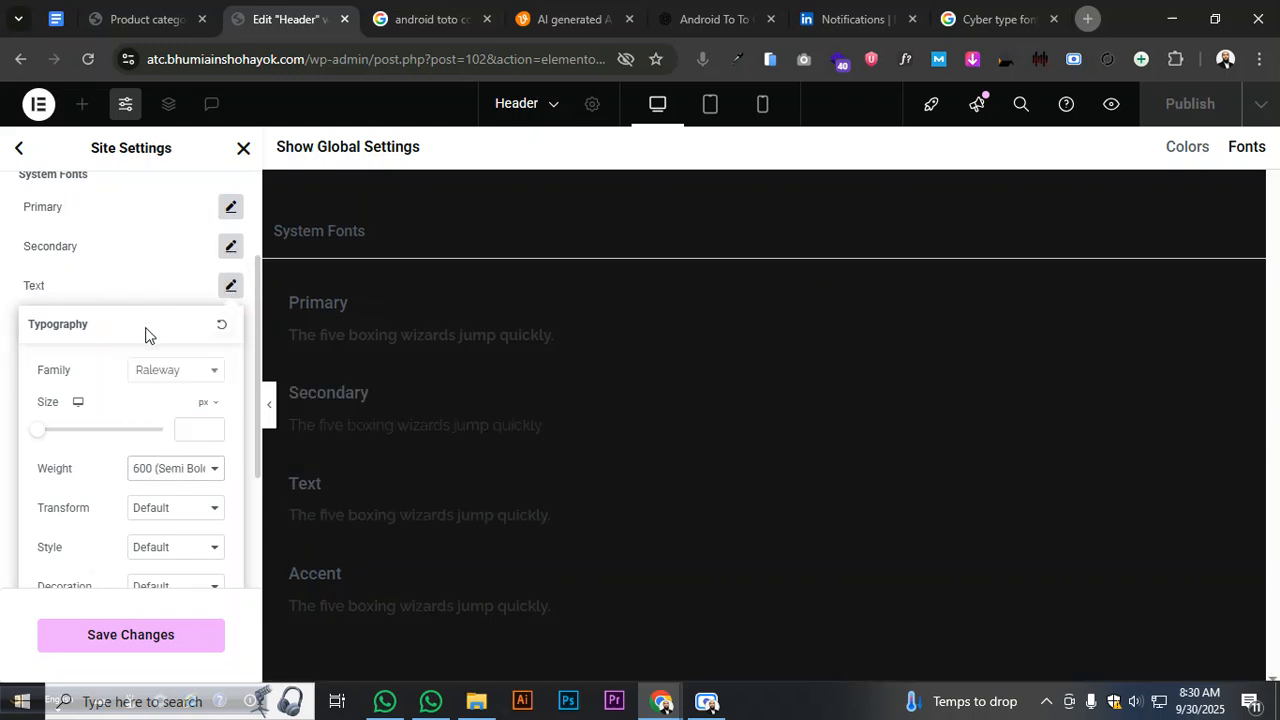
left_click(125, 285)
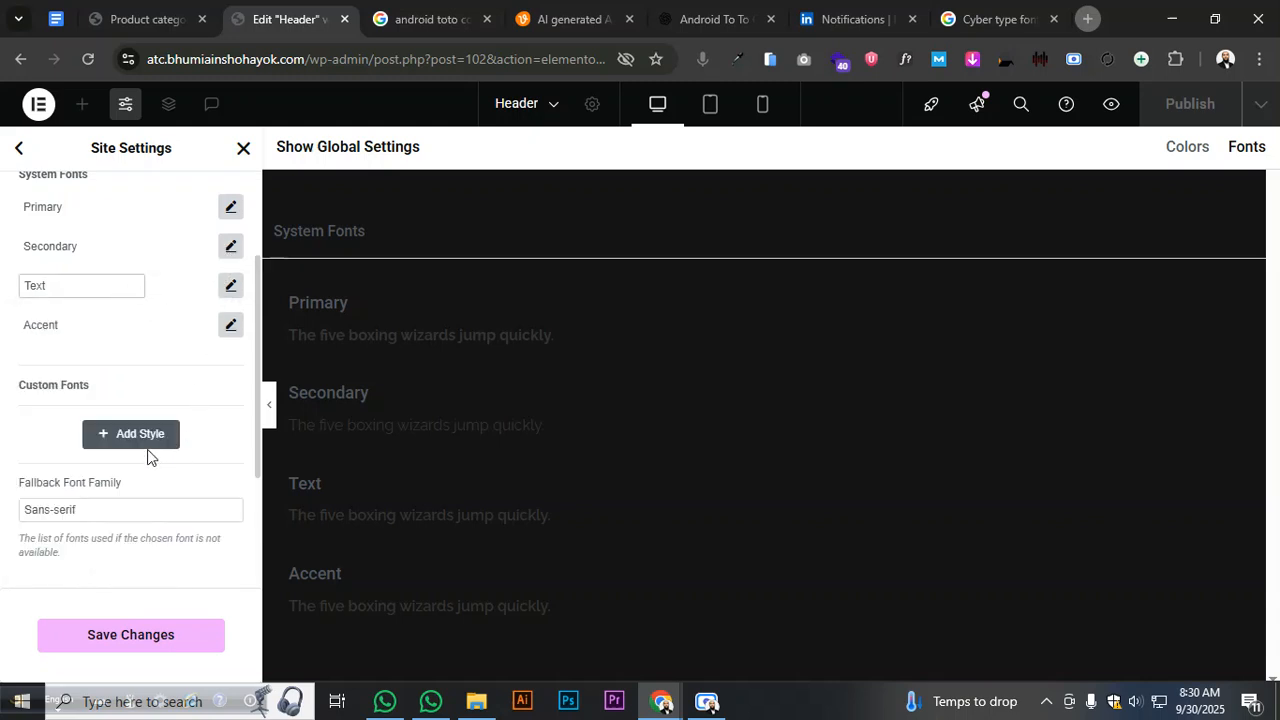
left_click(130, 637)
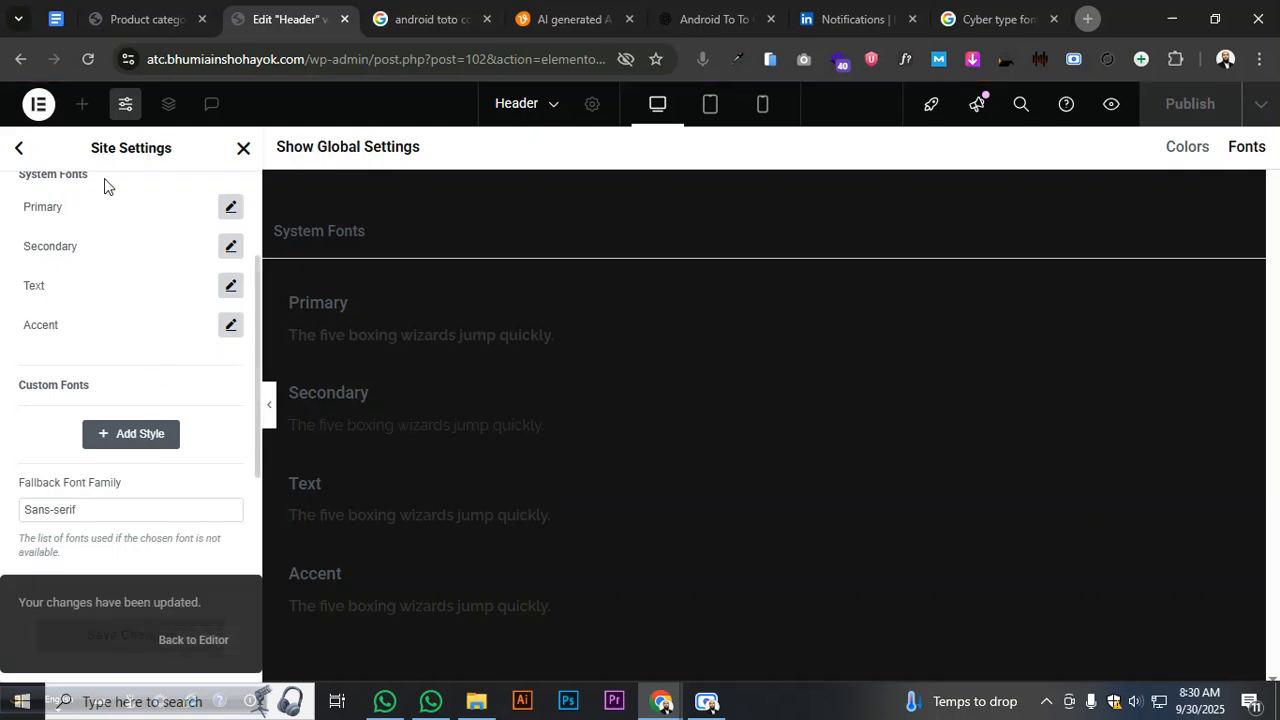
left_click(88, 59)
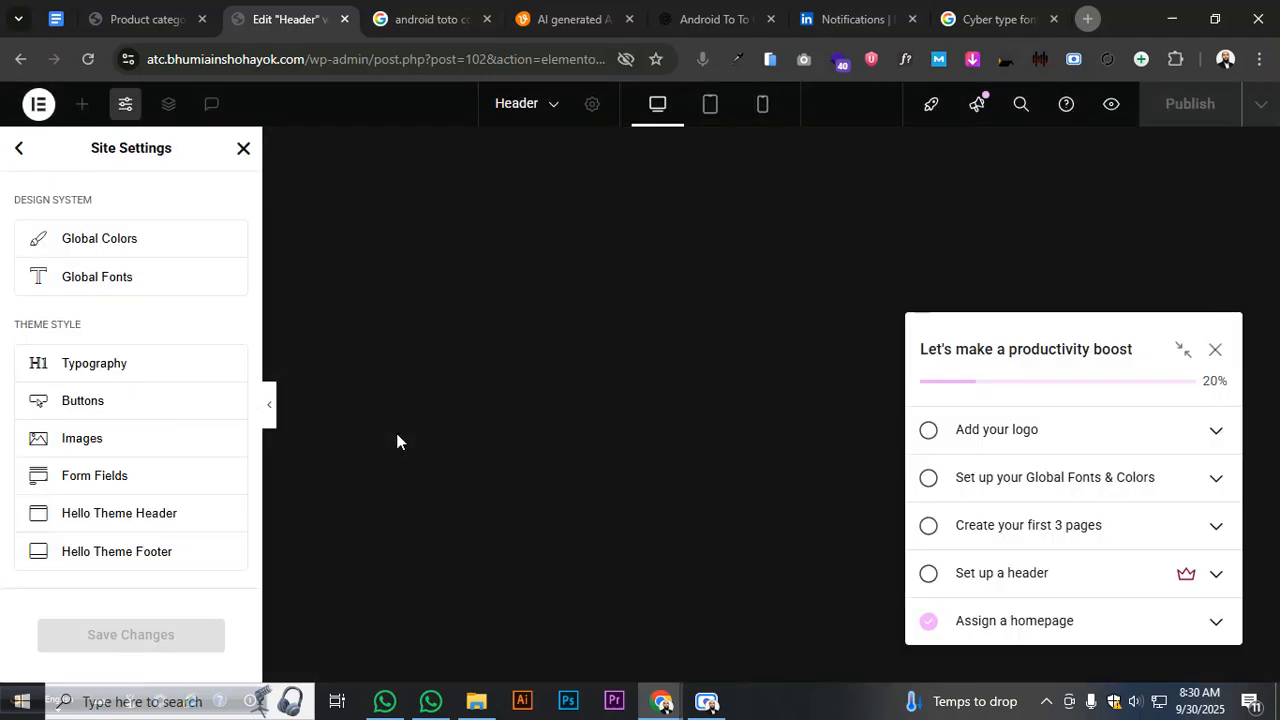
- Dismiss the editor popups and open the Site Logo chooser in Site Identity
left_click(1216, 349)
left_click(1167, 273)
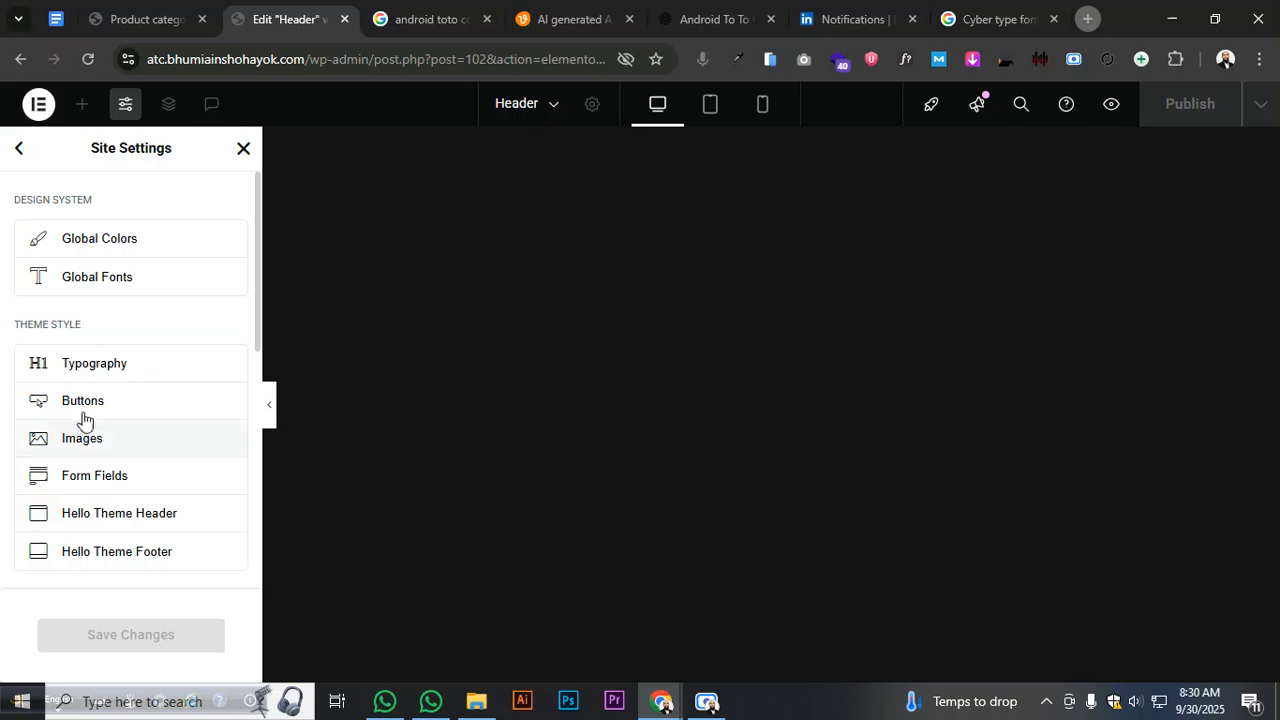
scroll(125, 396, "down", 2)
scroll(134, 414, "down", 2)
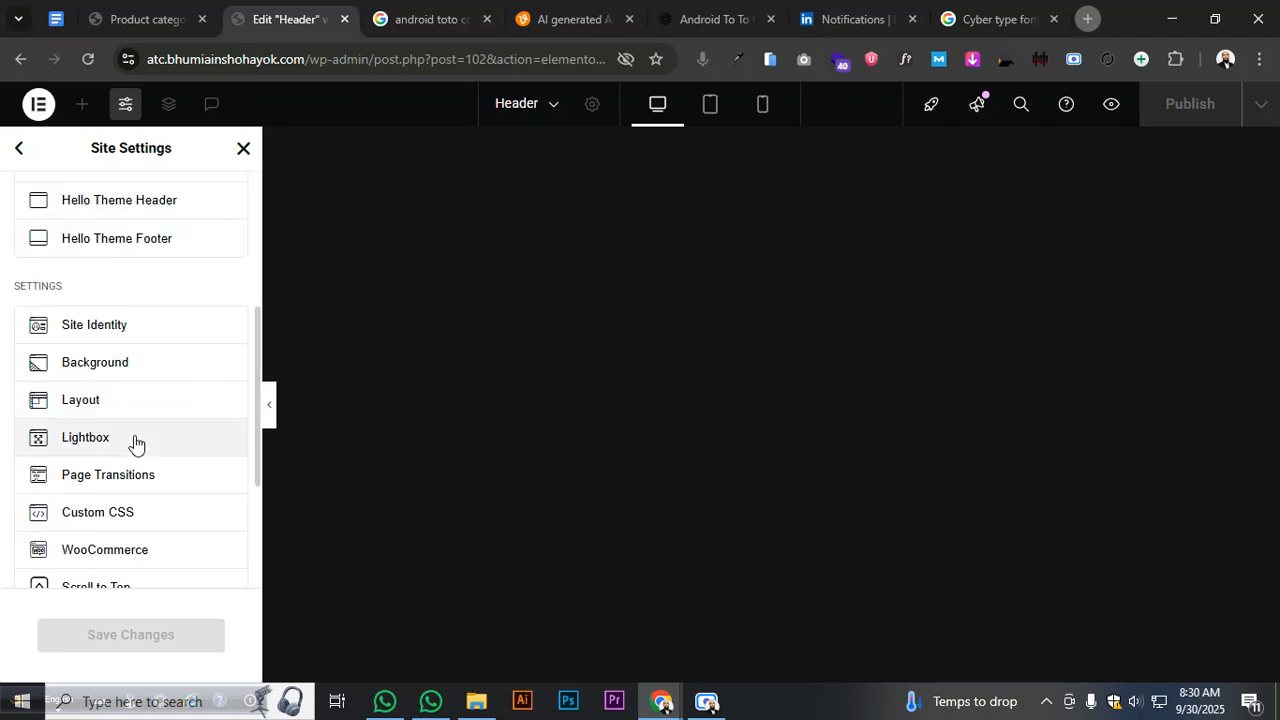
left_click(146, 338)
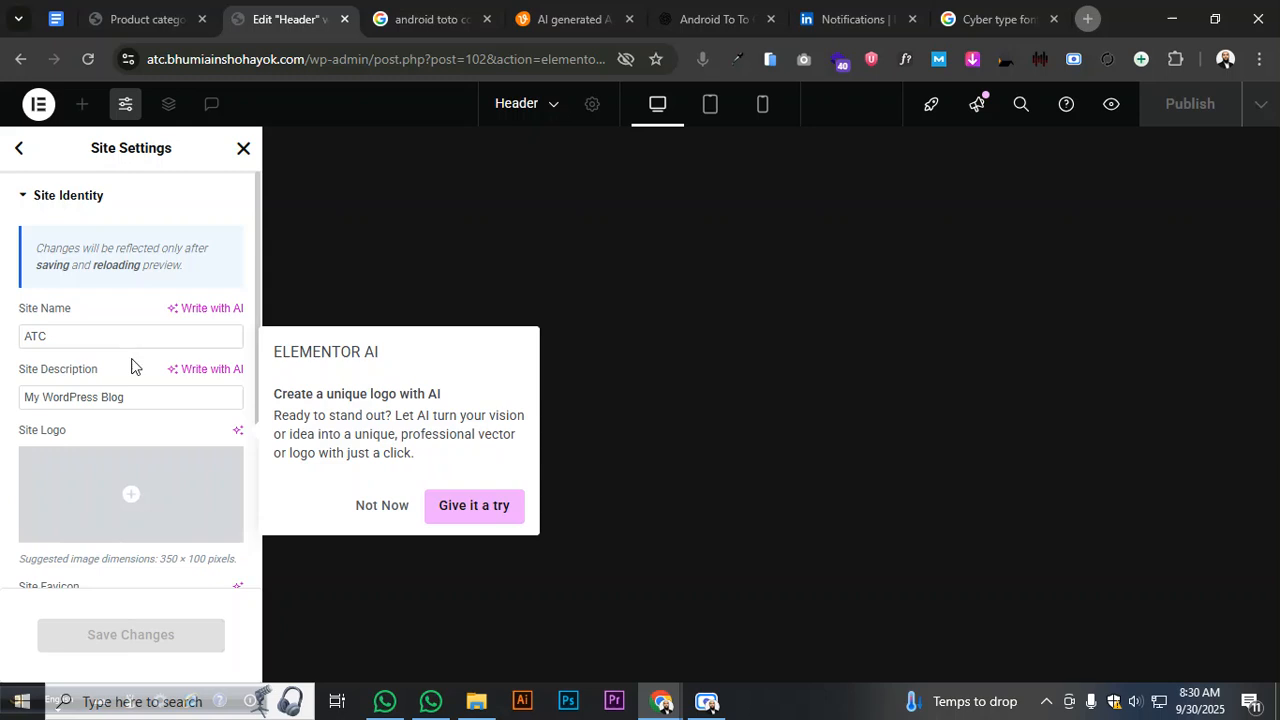
left_click(117, 475)
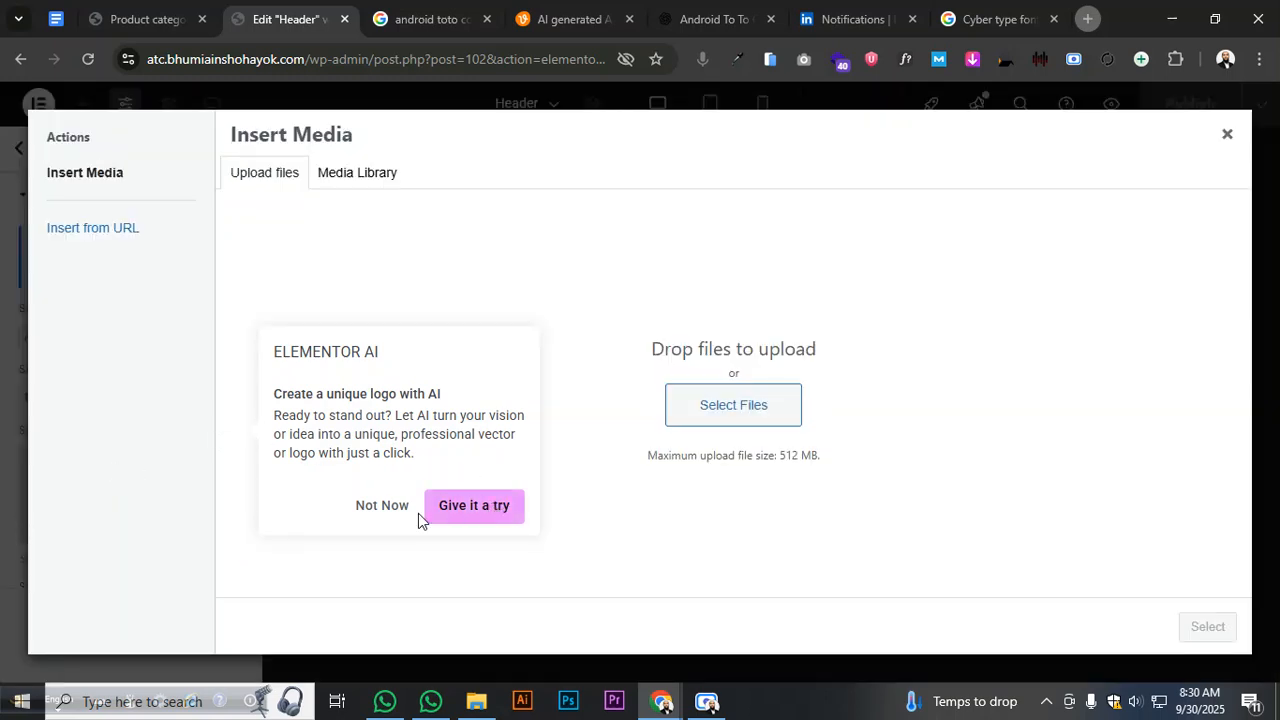
left_click(381, 505)
- Browse the Downloads and Desktop folders for a logo file, then cancel without choosing one
left_click(745, 405)
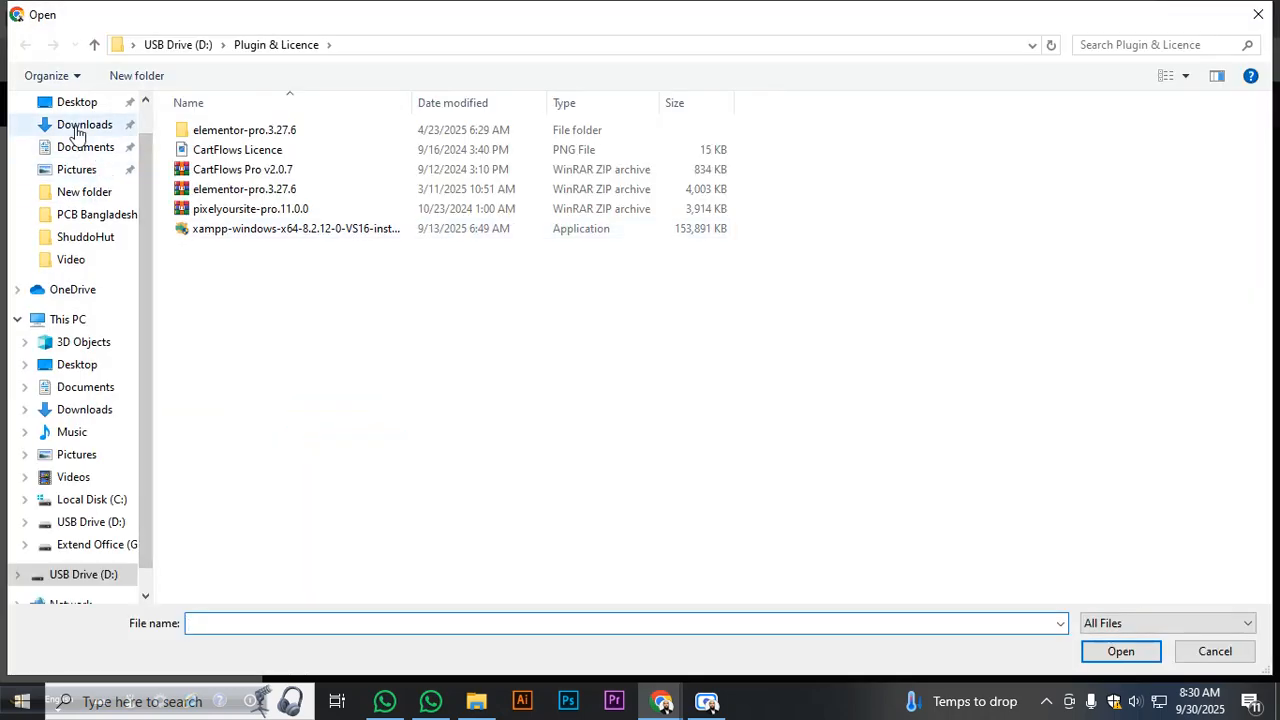
left_click(76, 130)
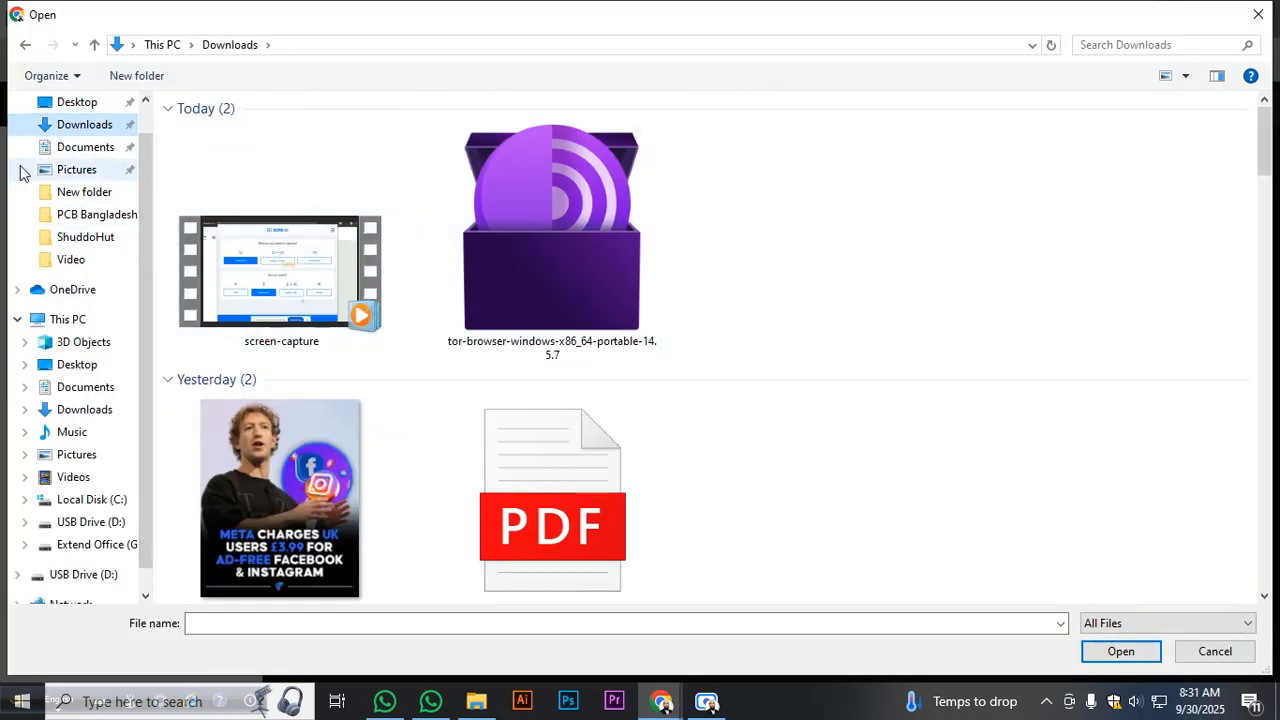
left_click(86, 104)
scroll(346, 266, "down", 5)
scroll(346, 268, "down", 10)
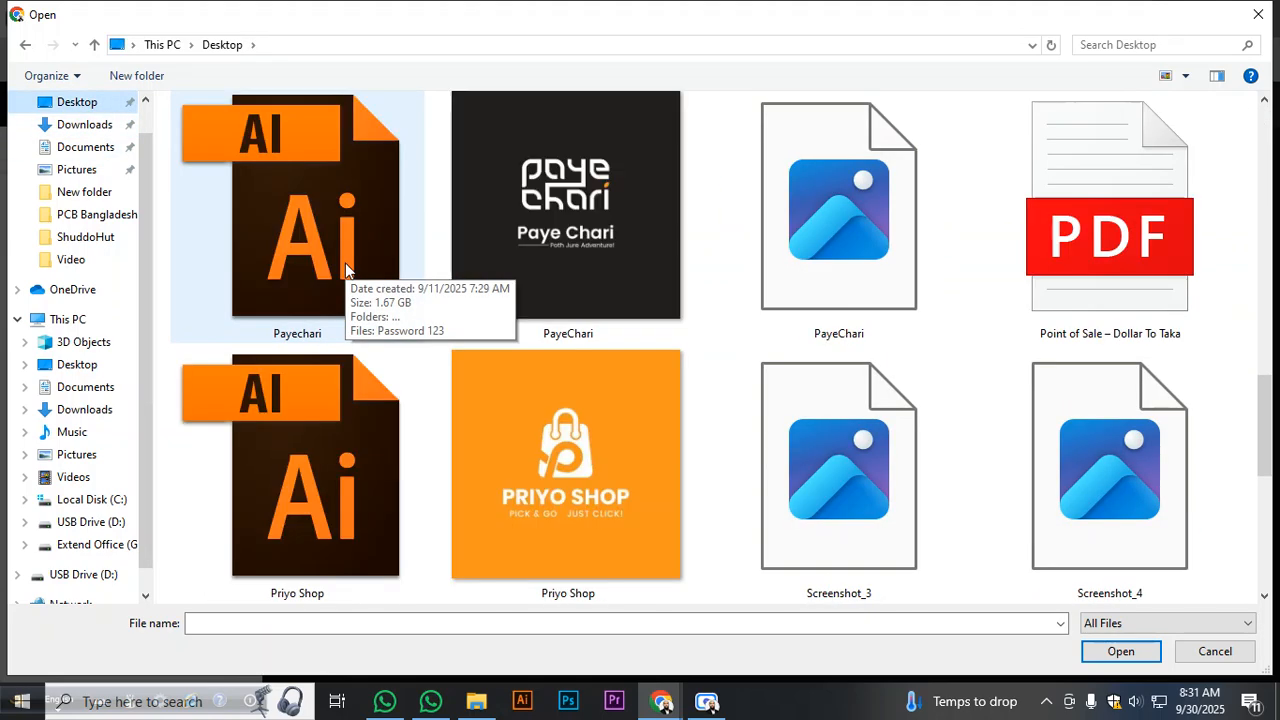
left_click(84, 125)
scroll(493, 272, "down", 3)
scroll(493, 269, "down", 5)
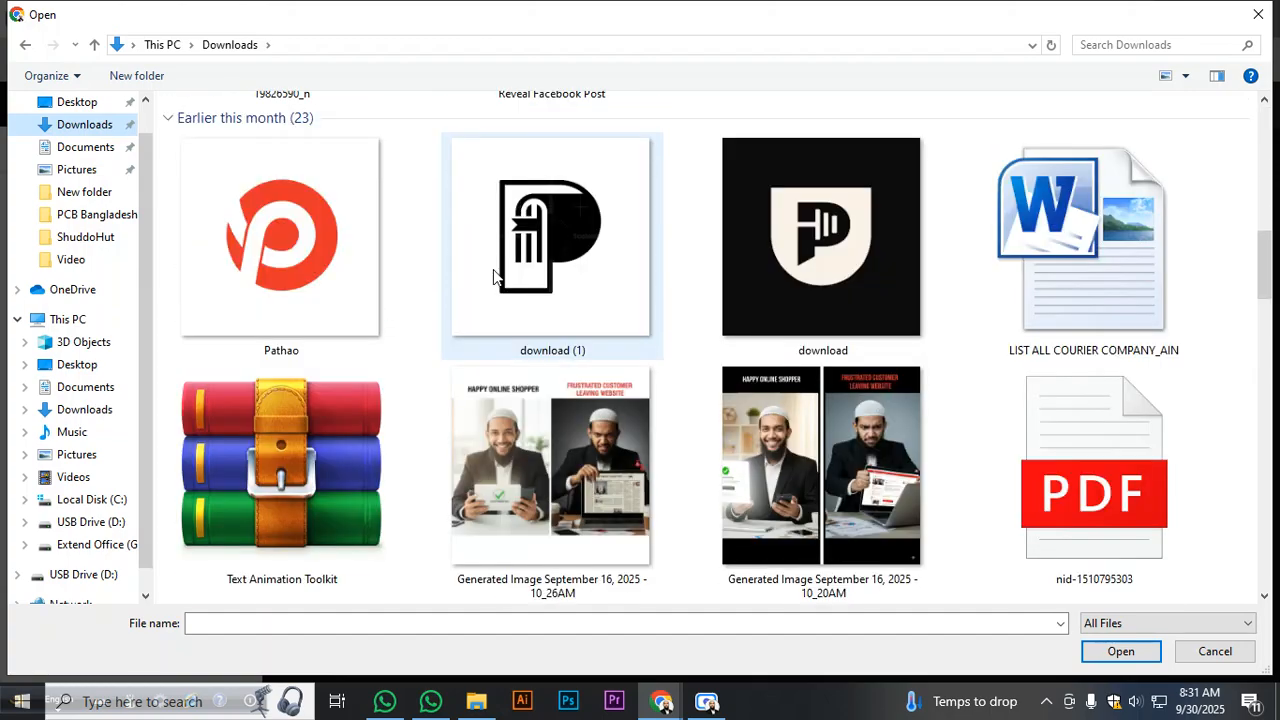
scroll(493, 269, "down", 6)
scroll(493, 269, "down", 10)
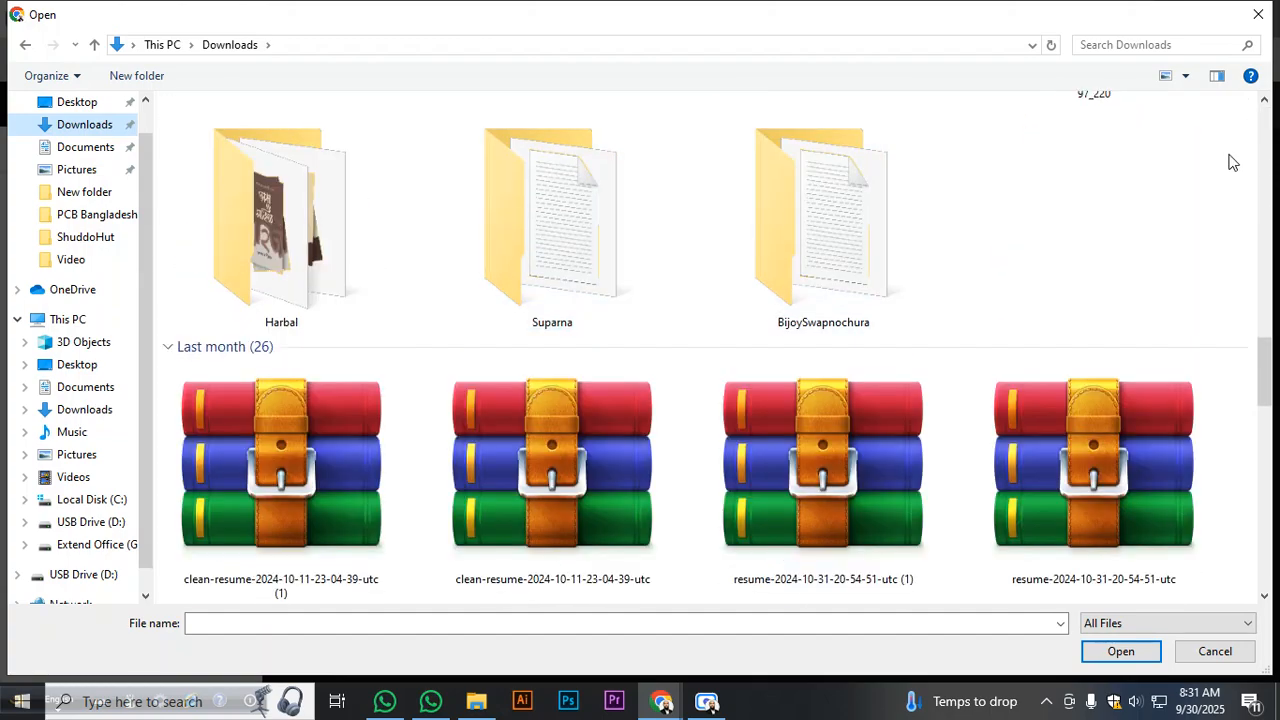
left_click(1262, 15)
- Search Google Images for 'ATC android toto company'
left_click(951, 25)
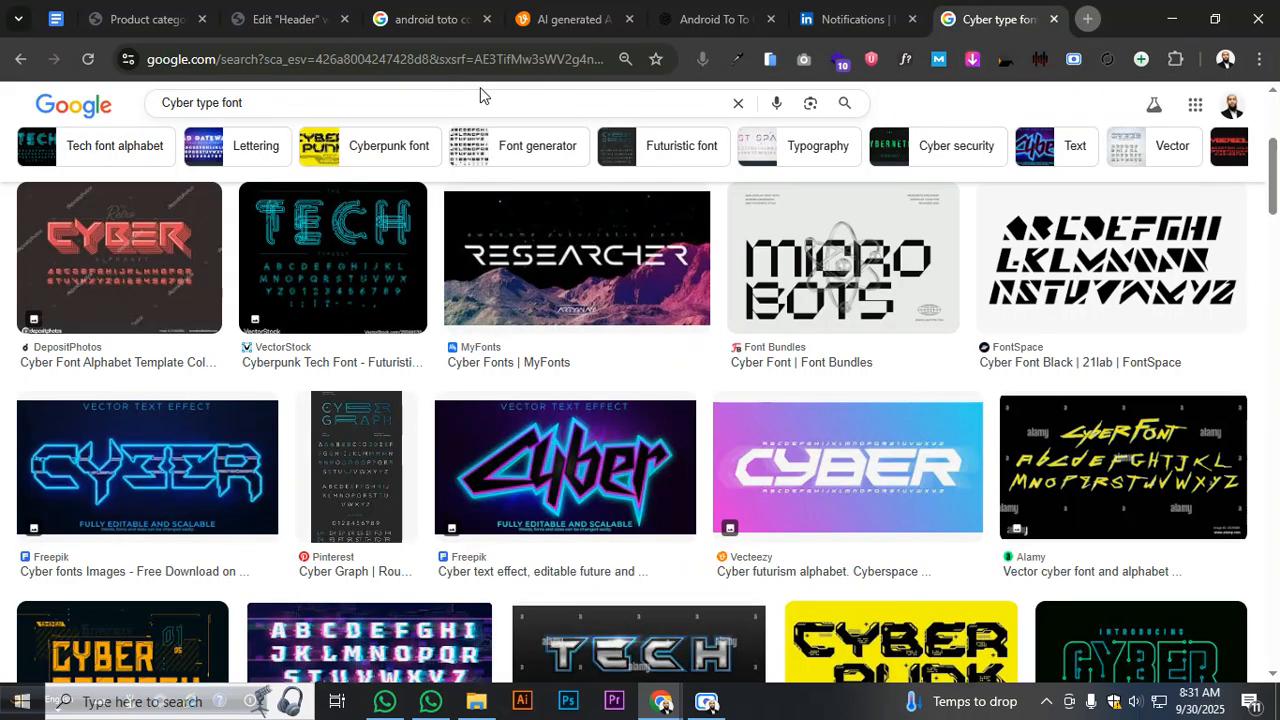
left_click(433, 63)
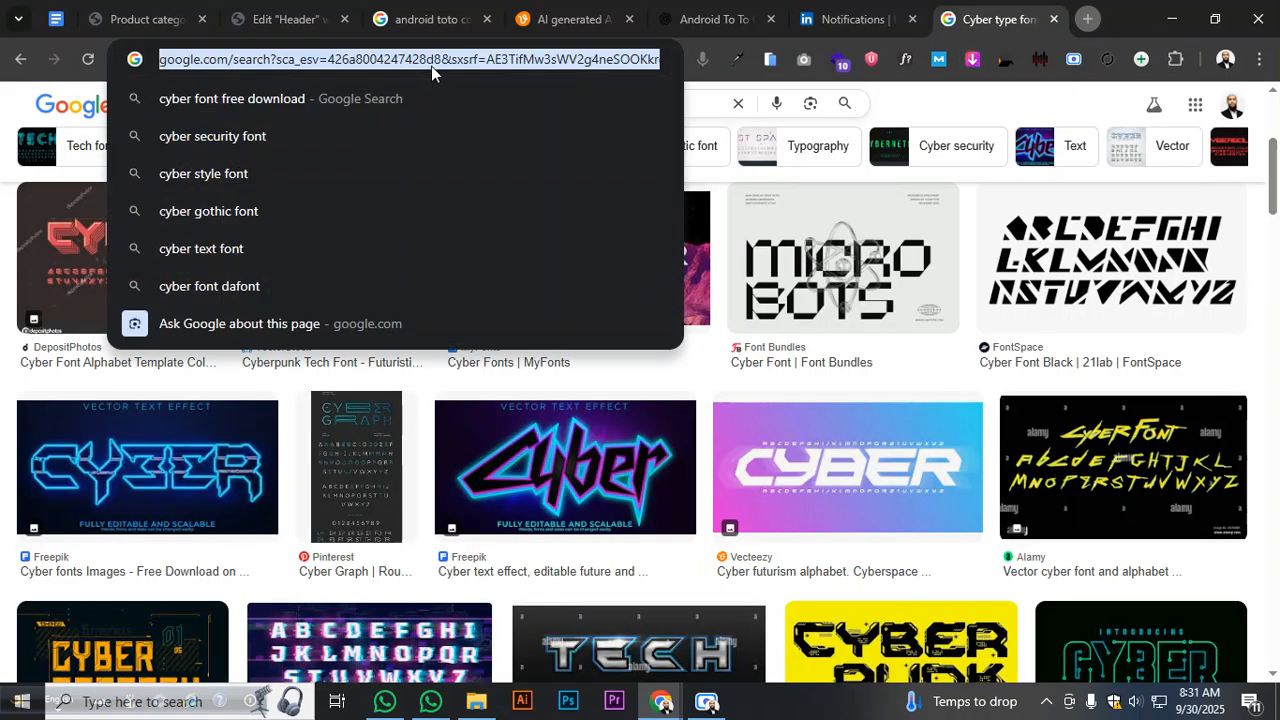
type("ATC")
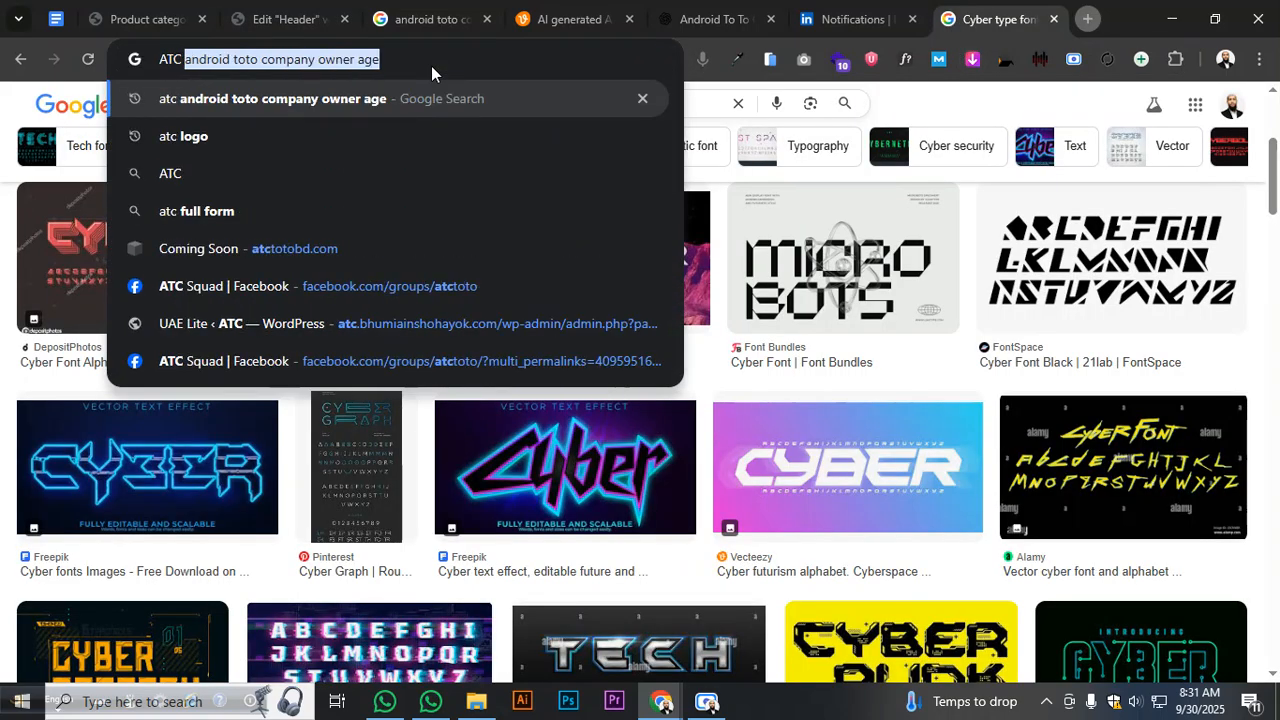
key("Right")
key("BackSpace")
key("BackSpace")
key("BackSpace")
key("BackSpace")
key("BackSpace")
key("BackSpace")
key("BackSpace")
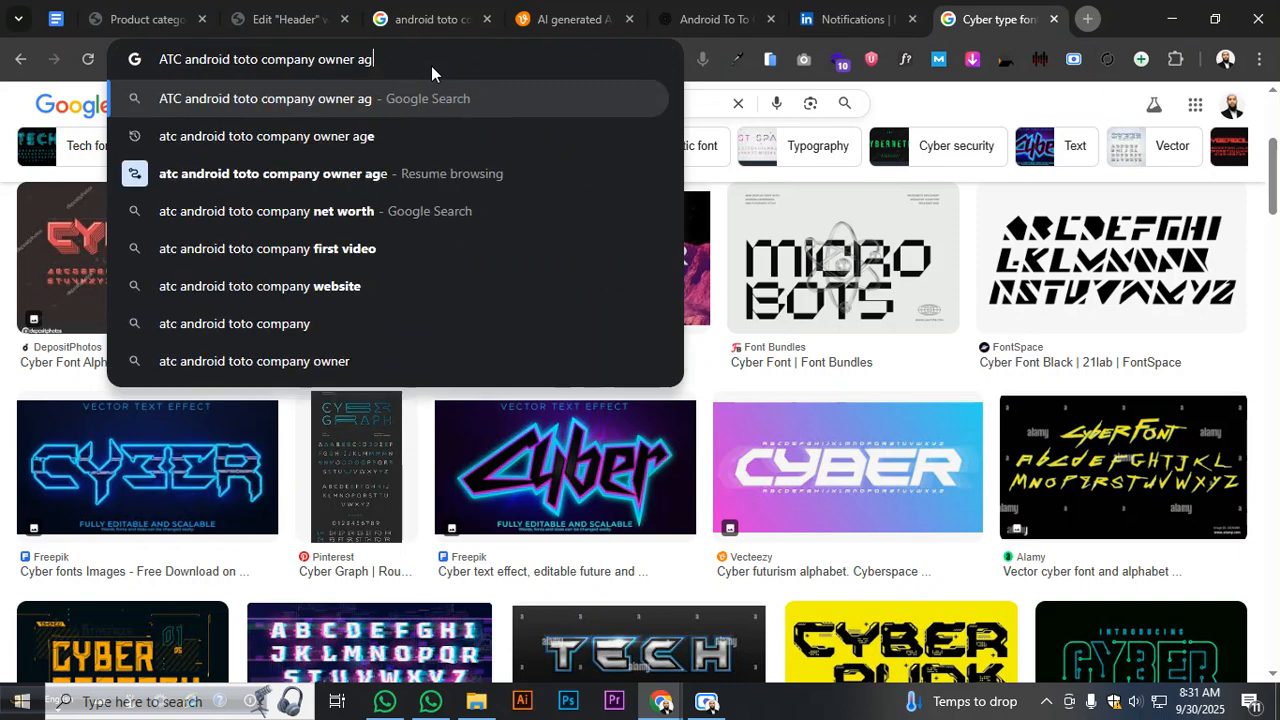
key("BackSpace")
key("BackSpace")
key("Return")
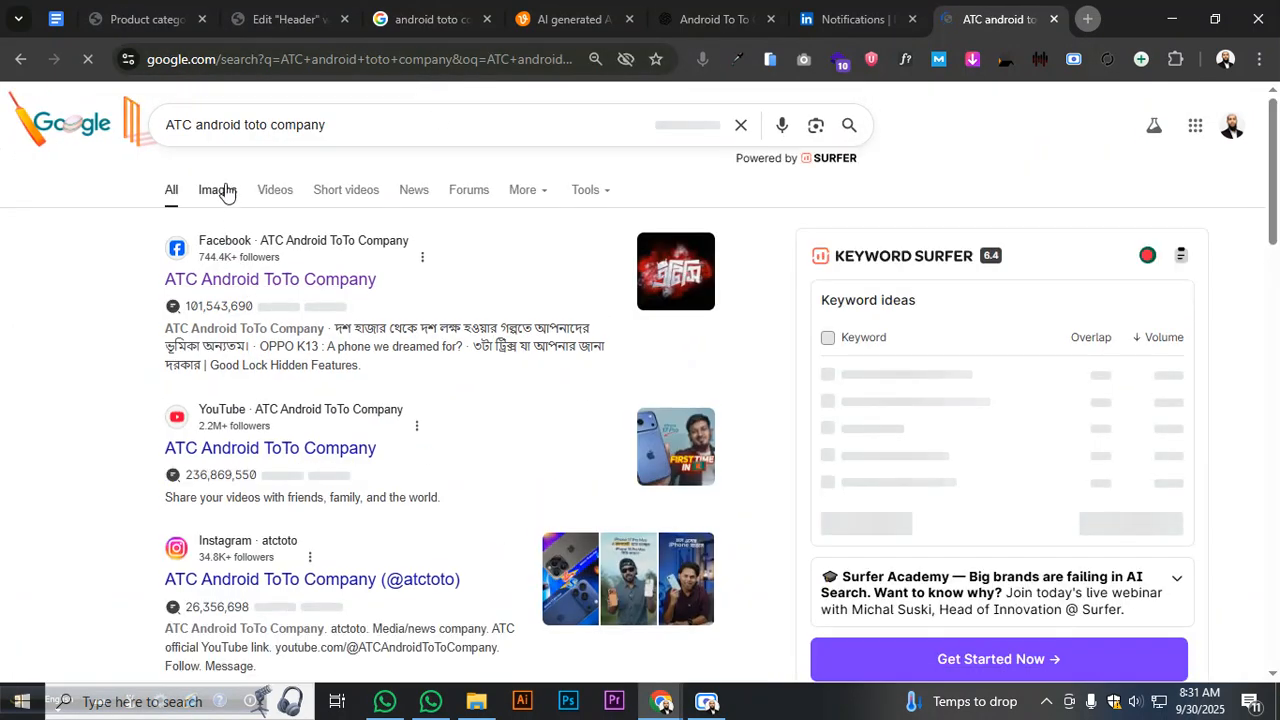
left_click(226, 192)
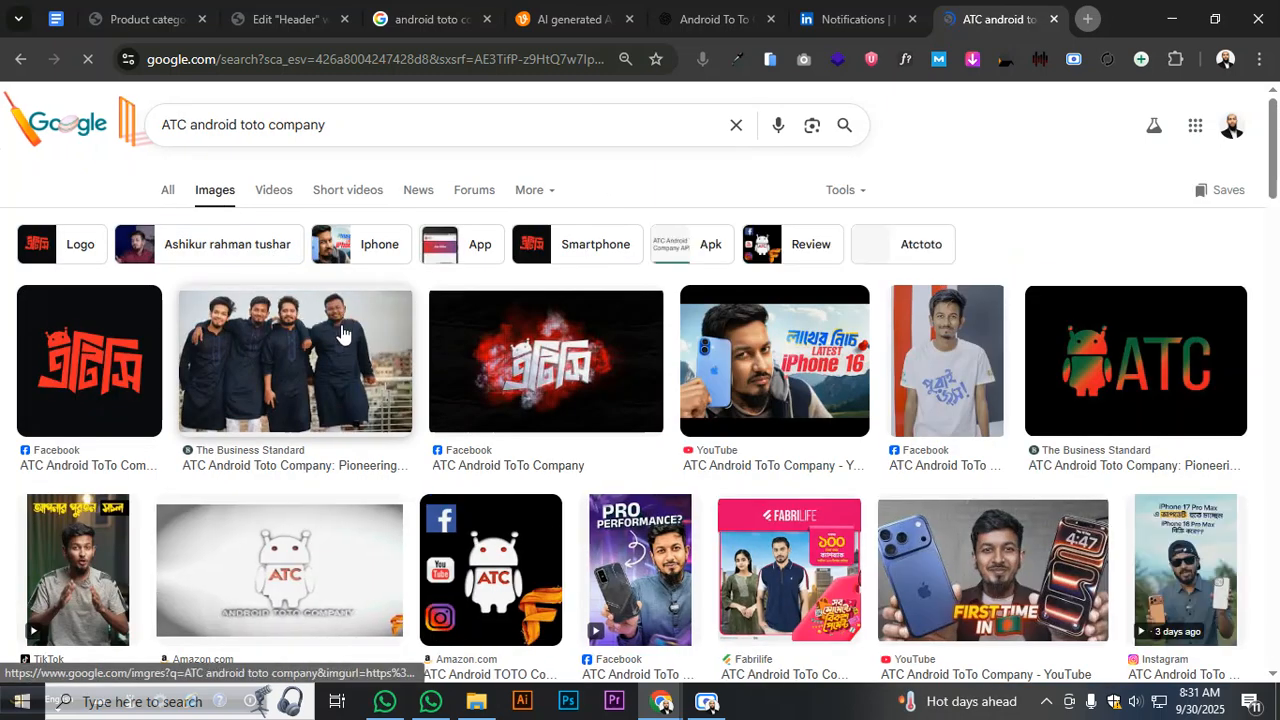
- Save the red ATC logo from the image results as images.jpg in Downloads
left_click(118, 372)
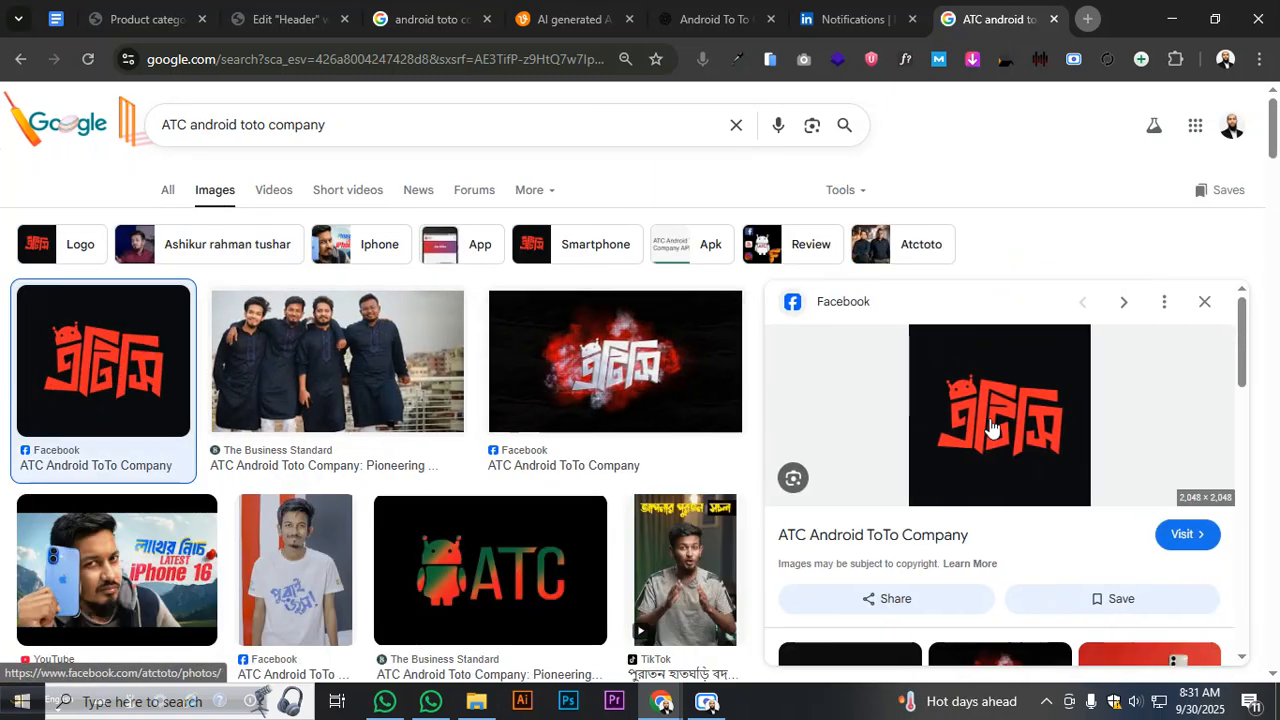
right_click(990, 428)
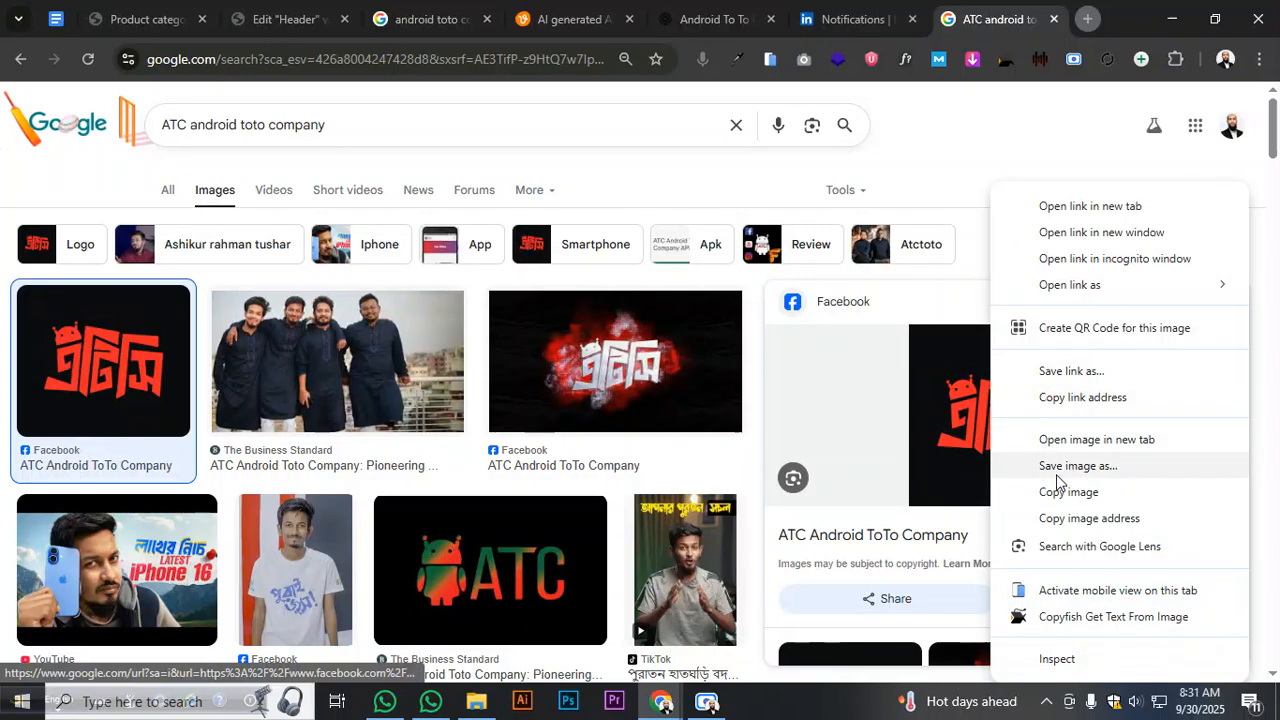
left_click(1057, 483)
left_click(1116, 649)
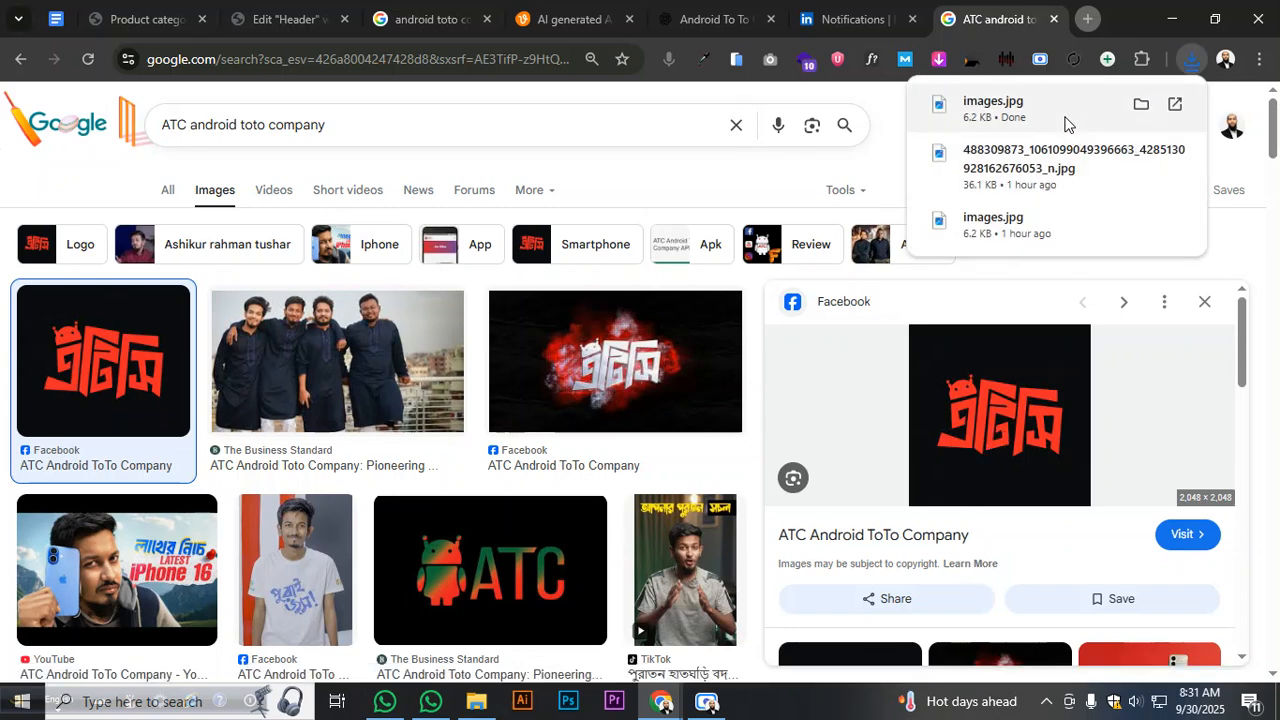
mouse_move(1085, 117)
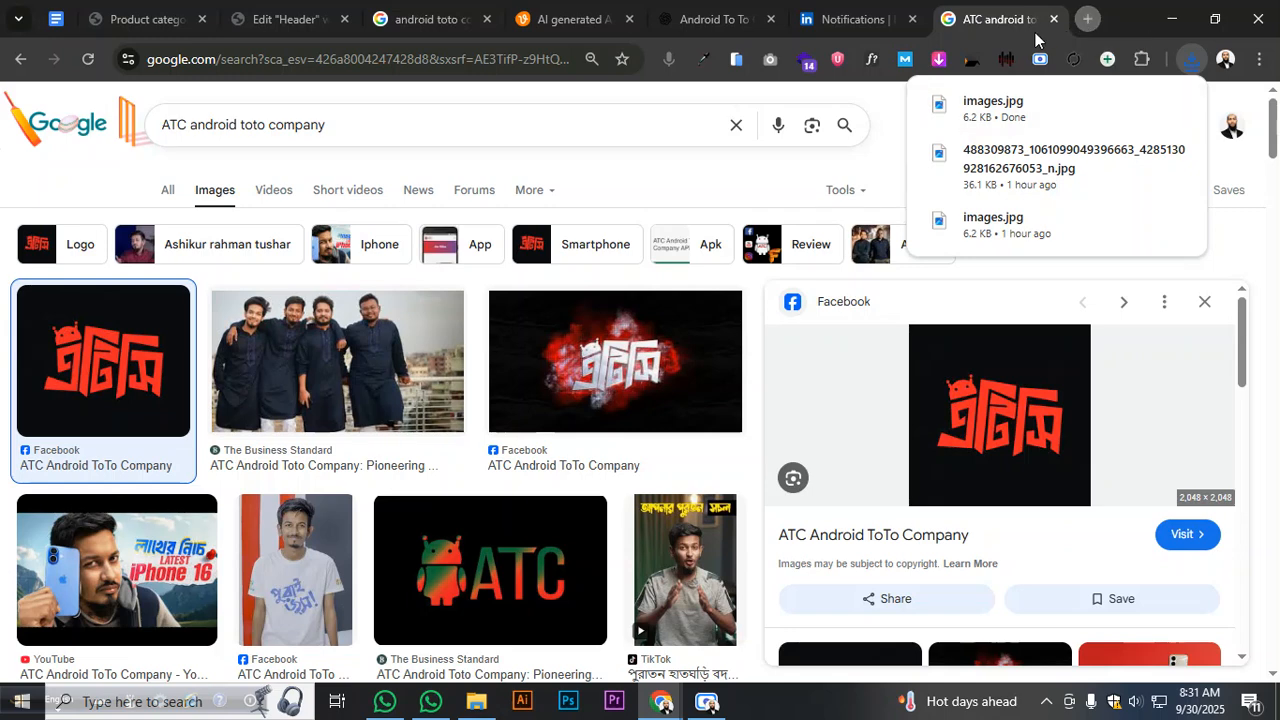
left_click(1088, 19)
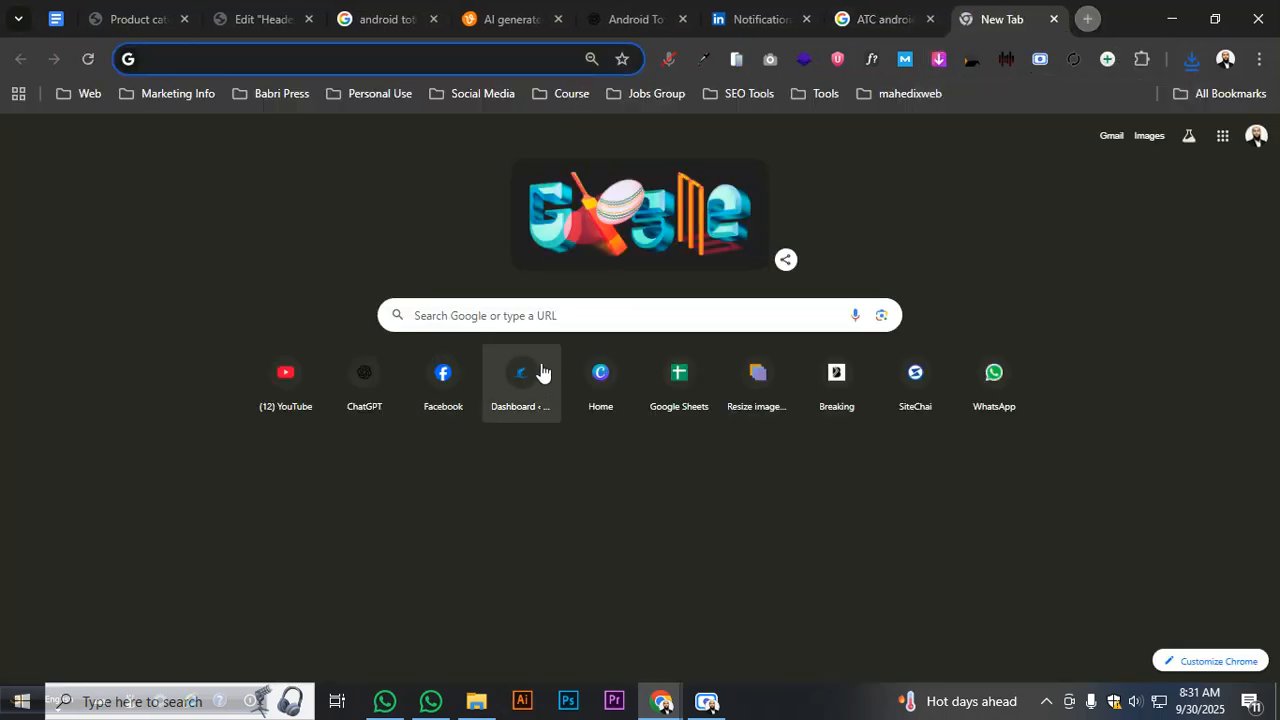
- Open the Canva Poster design, duplicate page 1 and delete its photo
left_click(587, 372)
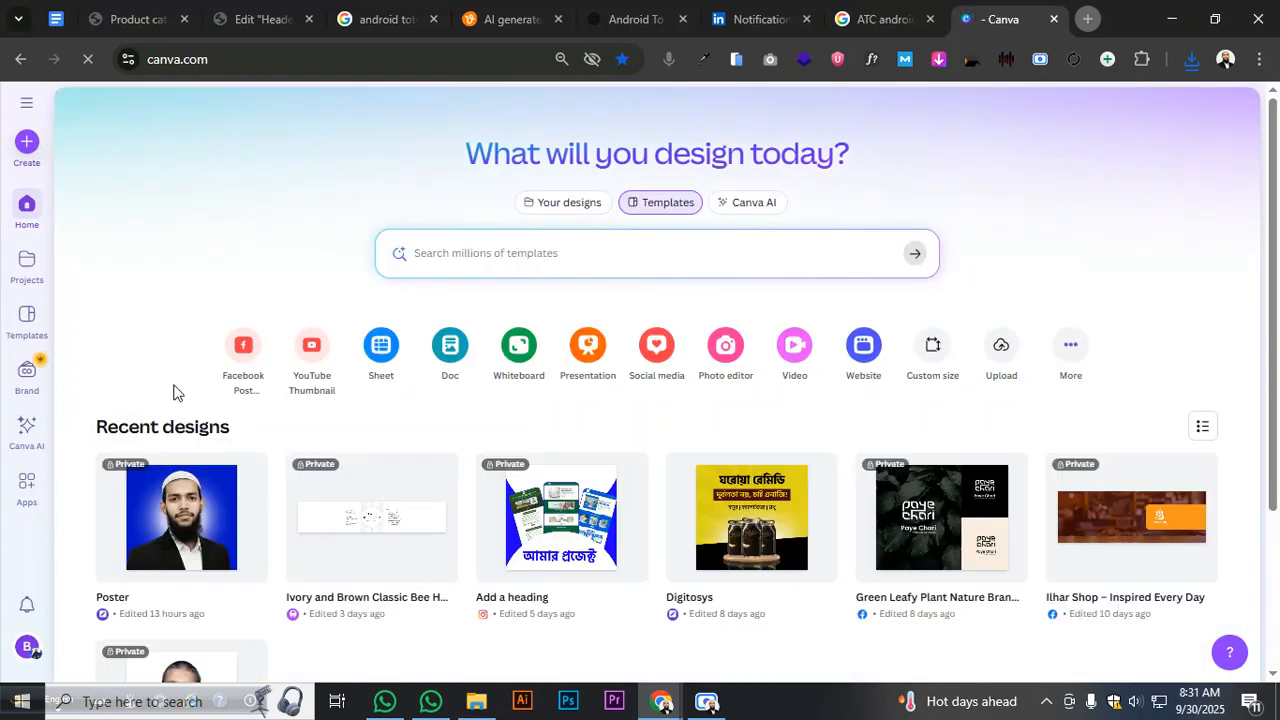
left_click(197, 543)
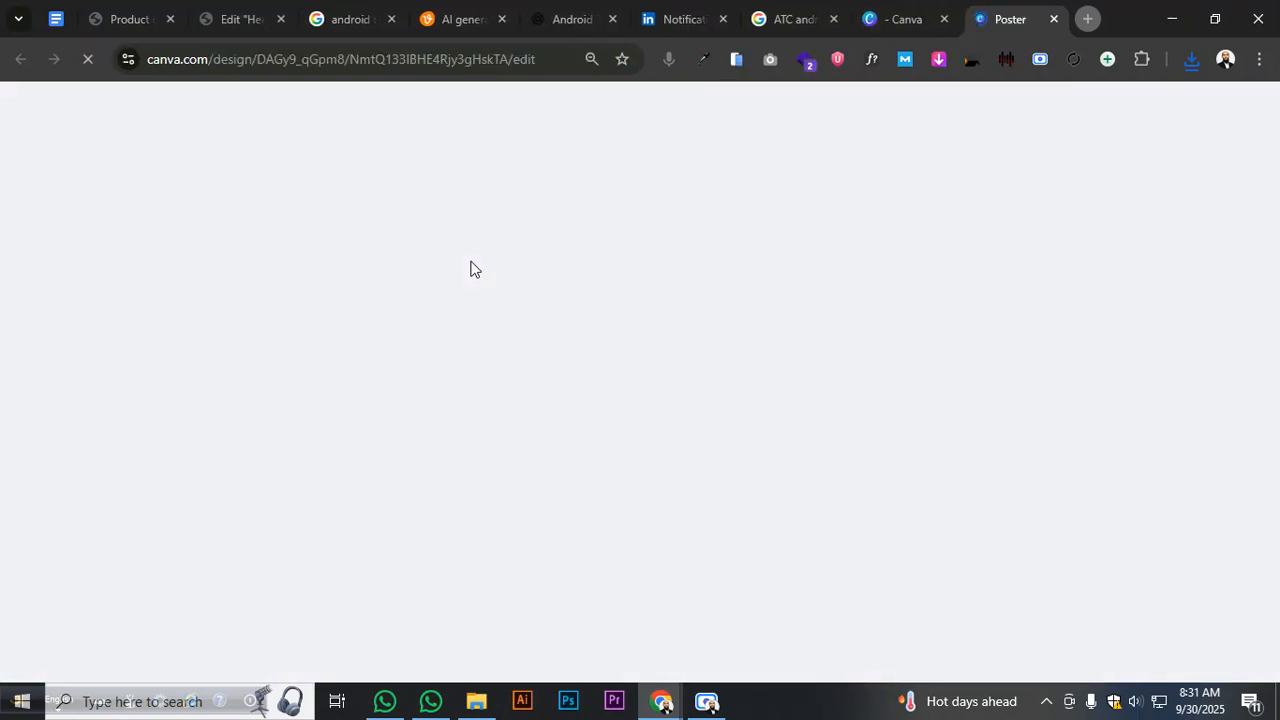
scroll(805, 249, "down", 2)
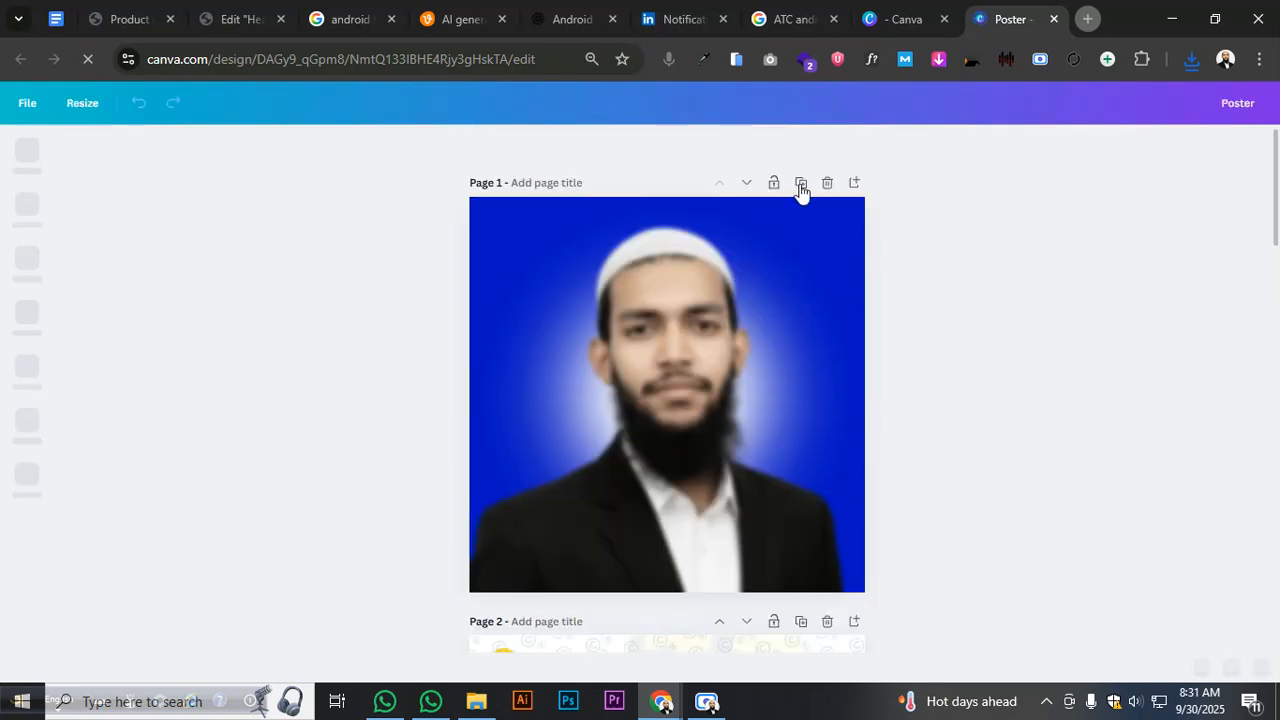
left_click(800, 186)
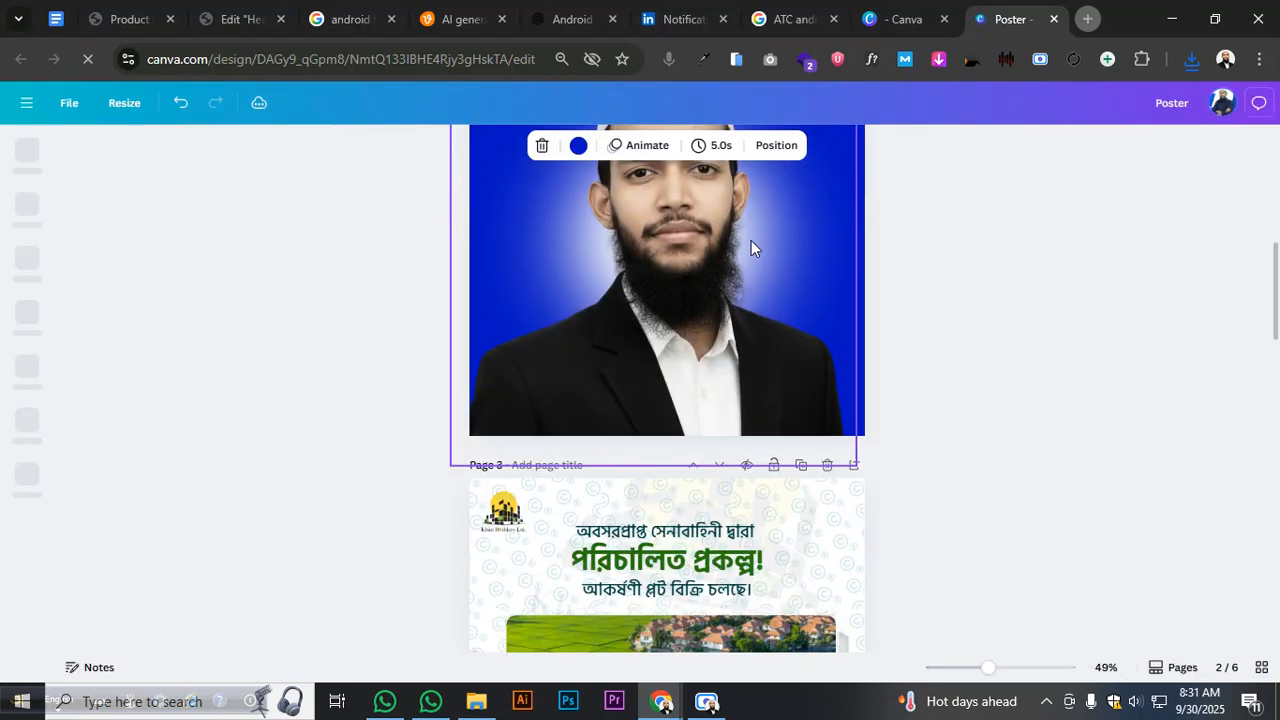
scroll(760, 238, "up", 6)
left_click_drag(924, 230, 405, 418)
key("Delete")
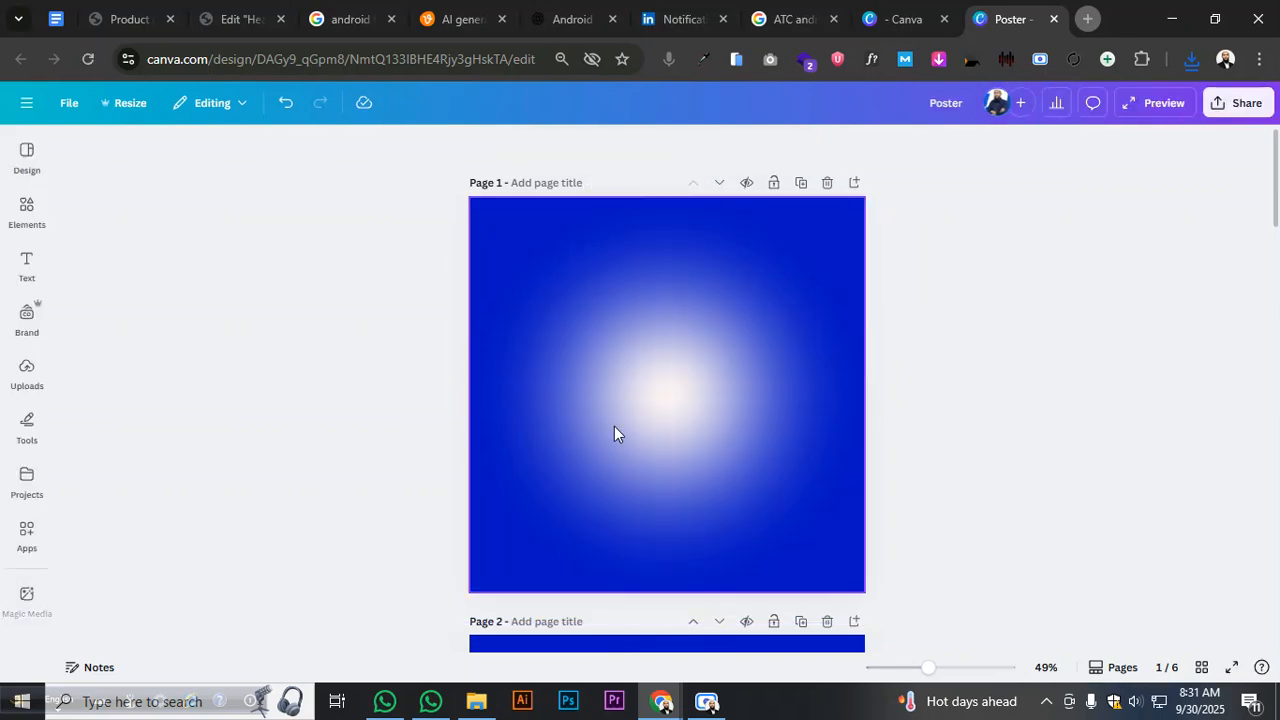
- Detach the glow image from page 1's background and nudge it slightly right
left_click(620, 421)
right_click(624, 424)
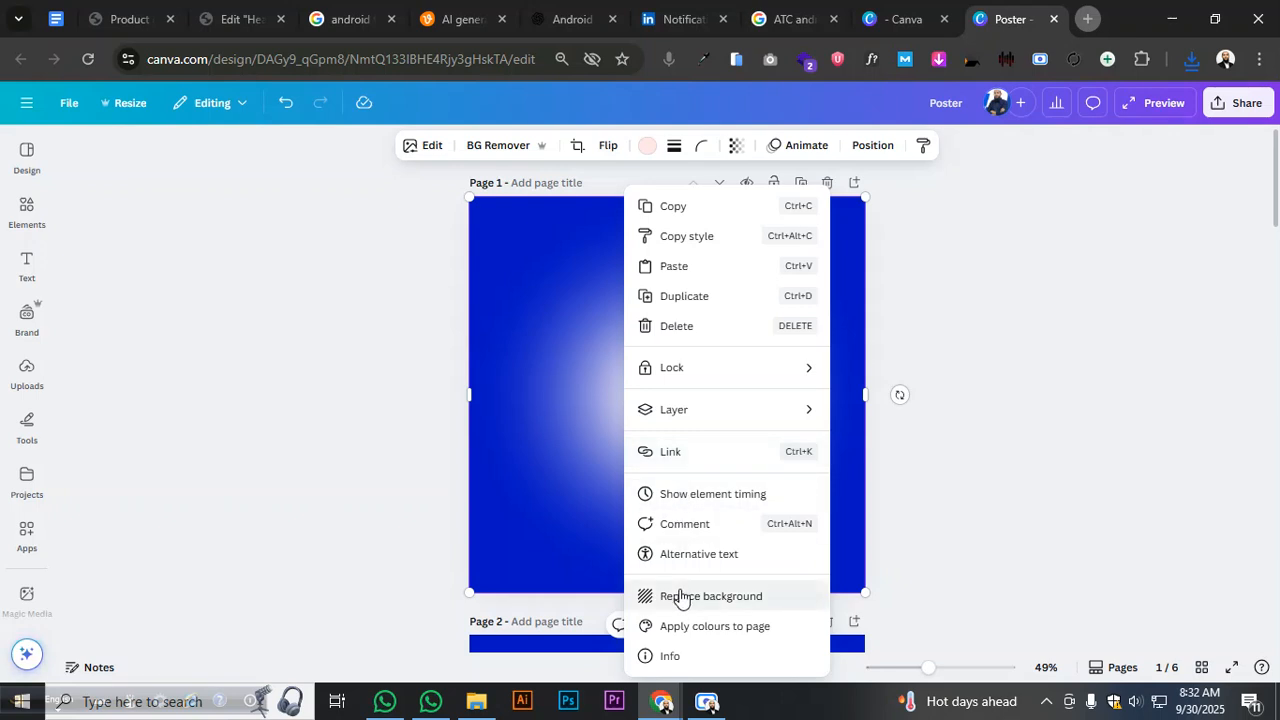
left_click(677, 594)
right_click(666, 471)
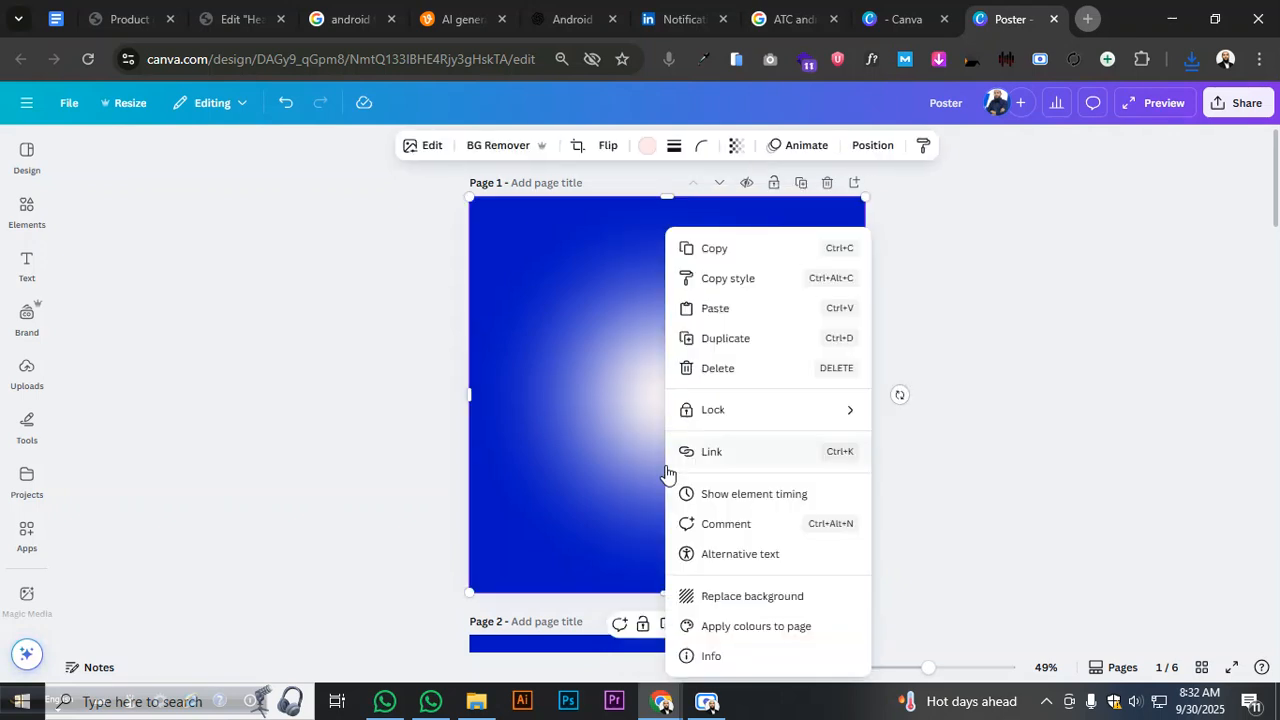
left_click(737, 596)
left_click(680, 487)
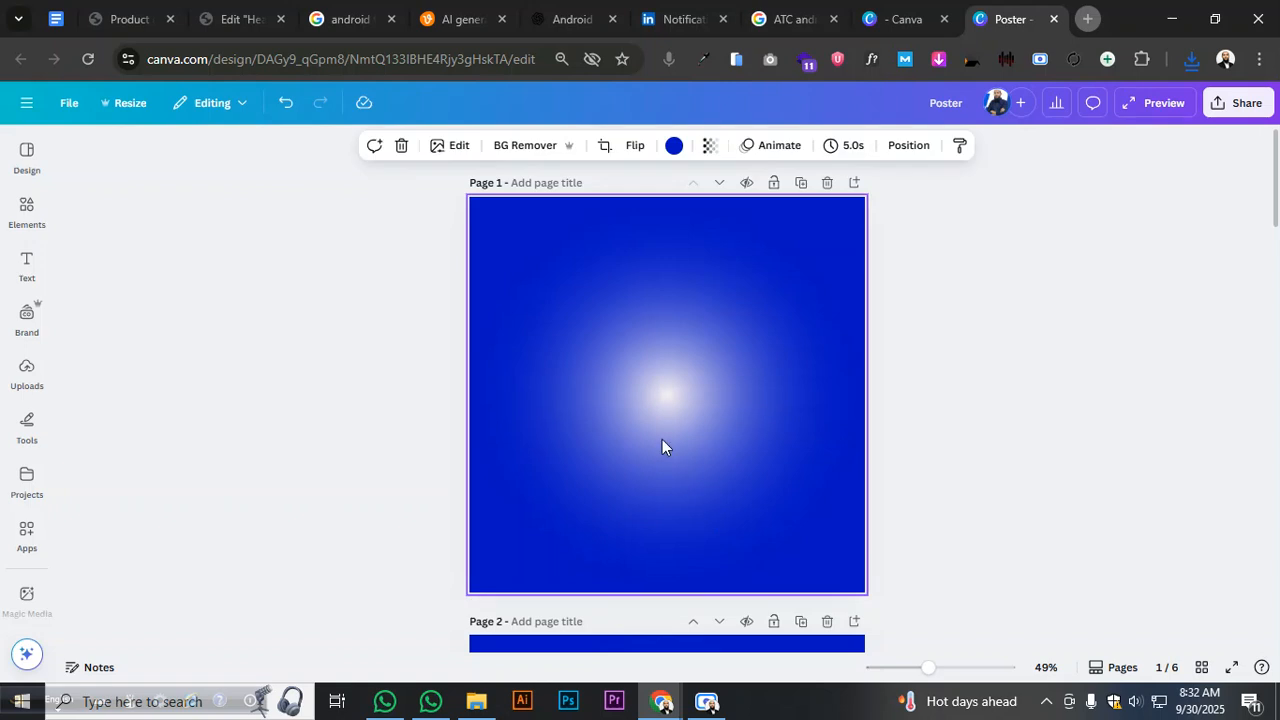
right_click(671, 405)
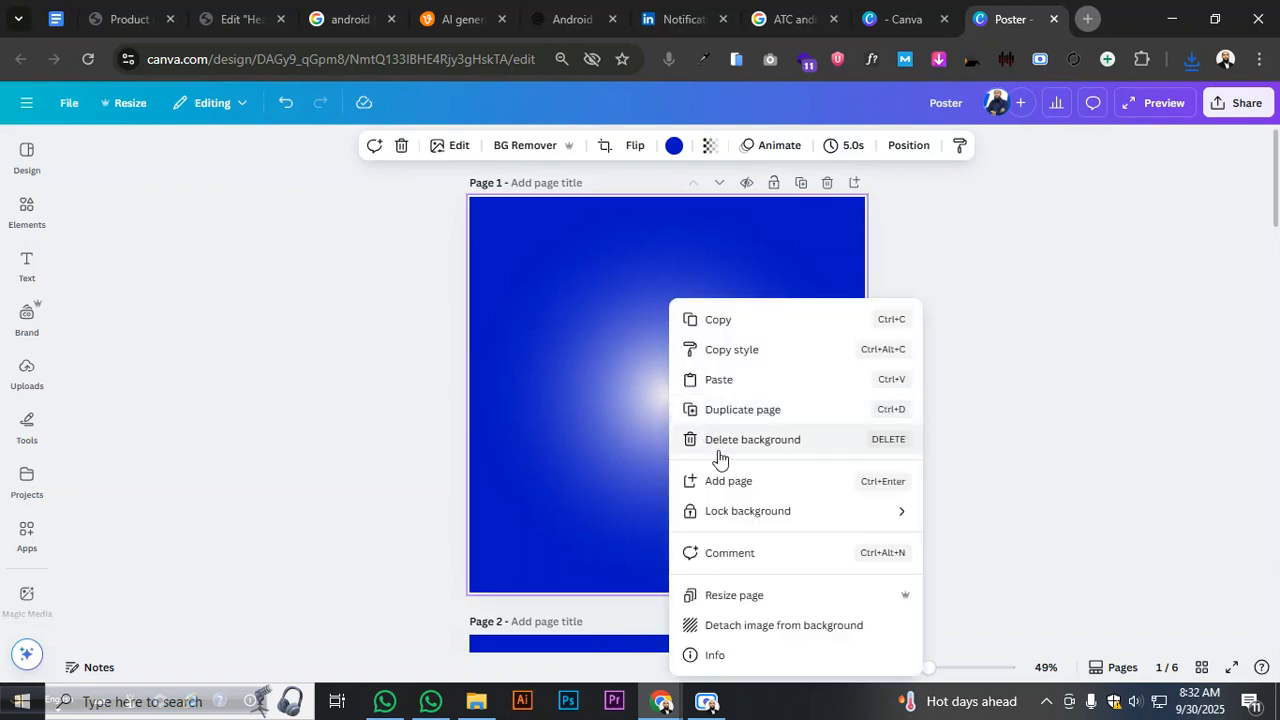
left_click(734, 625)
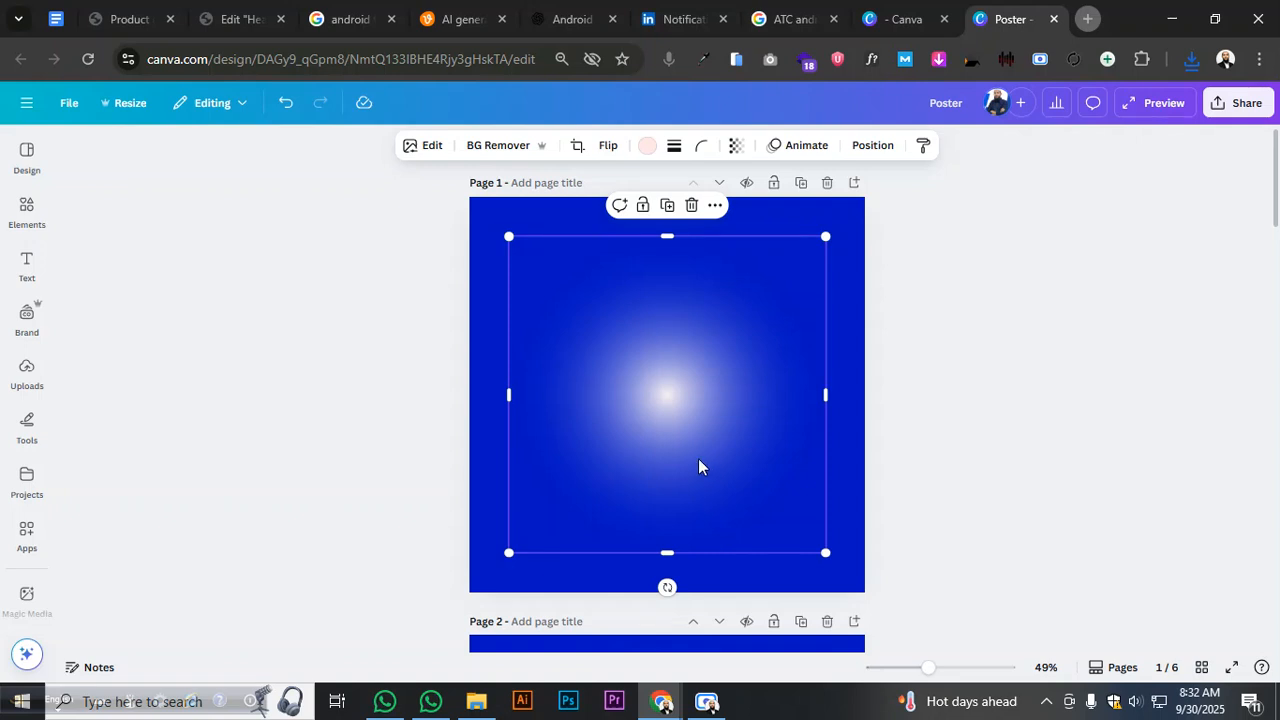
mouse_move(698, 466)
left_mouse_down()
mouse_move(629, 460)
mouse_move(713, 463)
left_mouse_up()
- Make page 1's background black and show Chrome's recent downloads
left_click(793, 216)
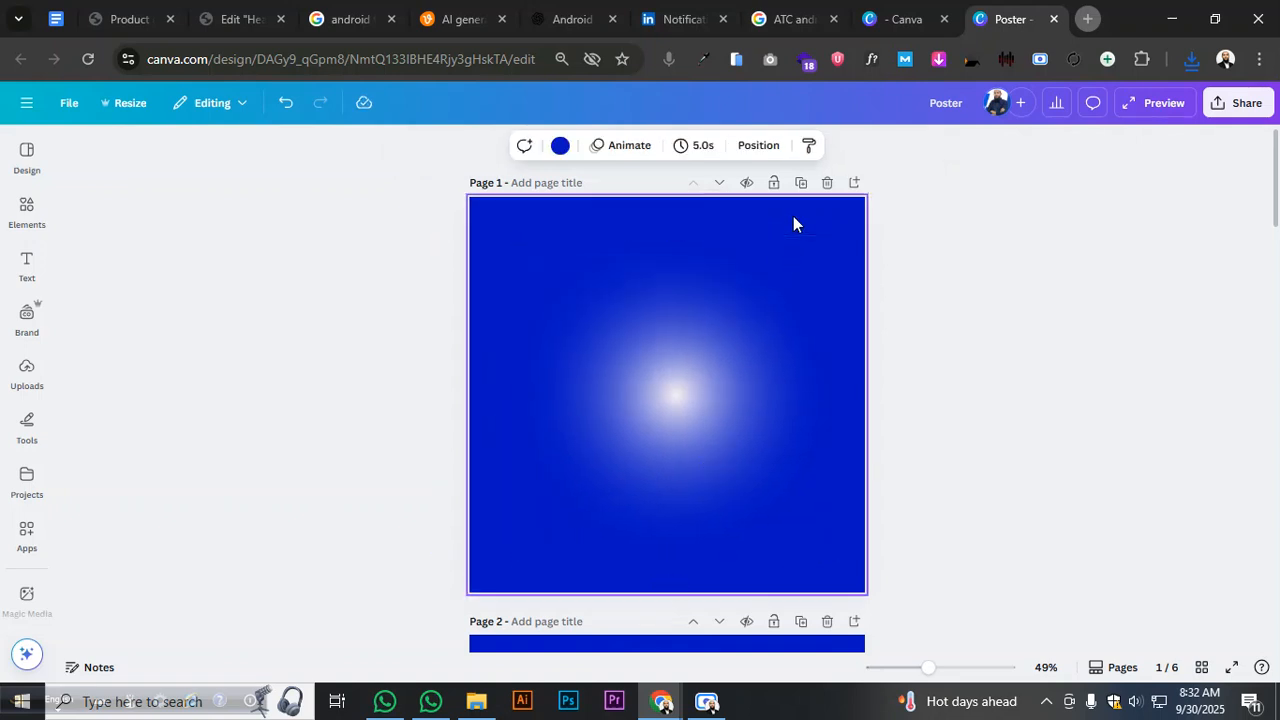
left_click(561, 148)
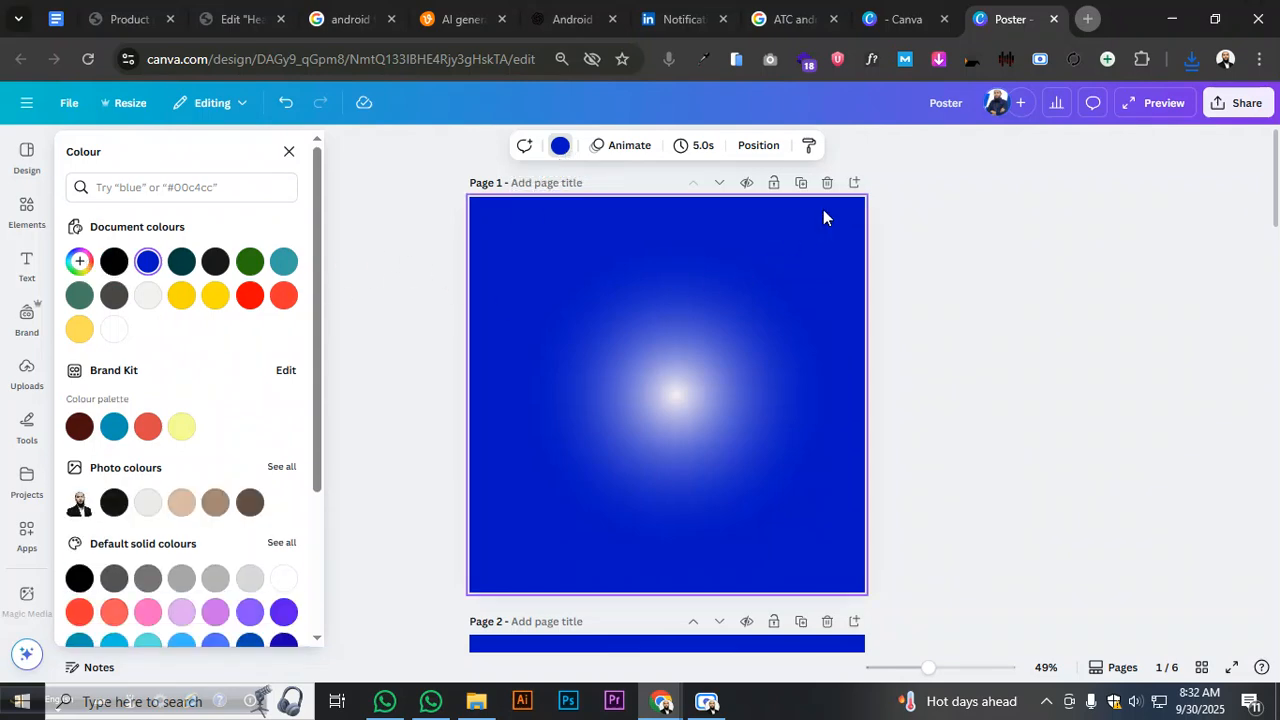
left_click(147, 295)
left_click(829, 326)
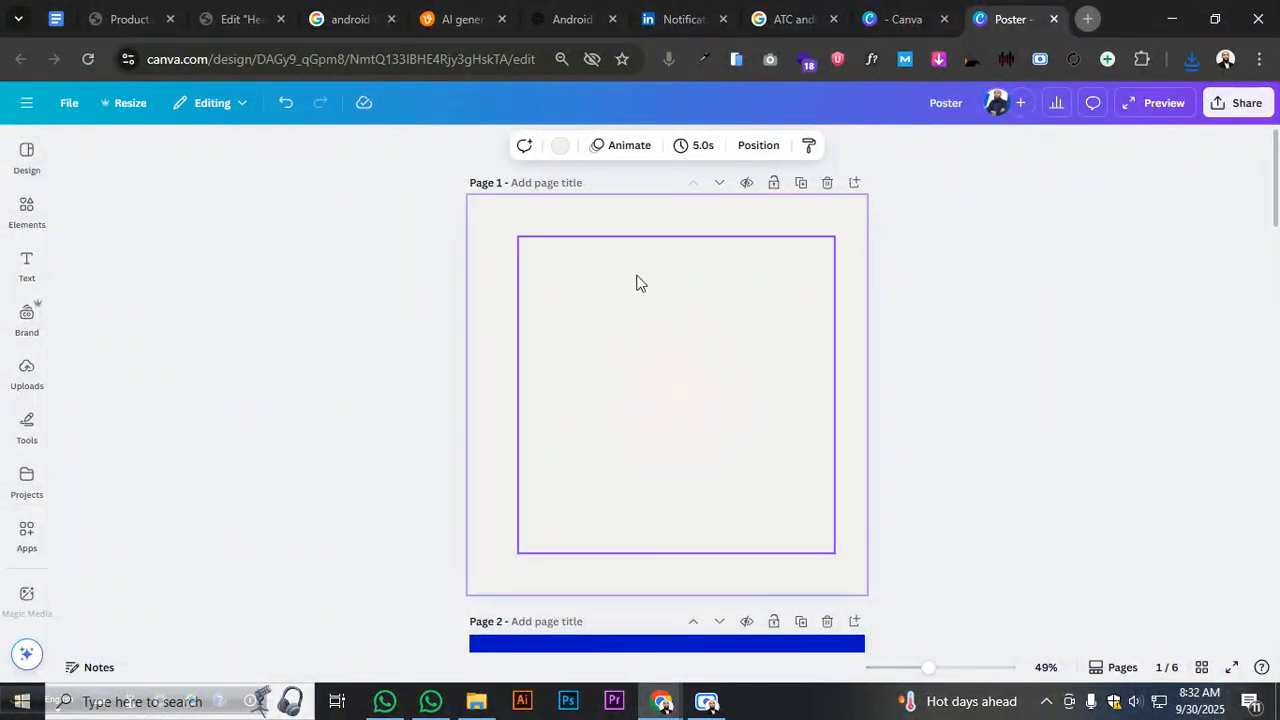
left_click(560, 146)
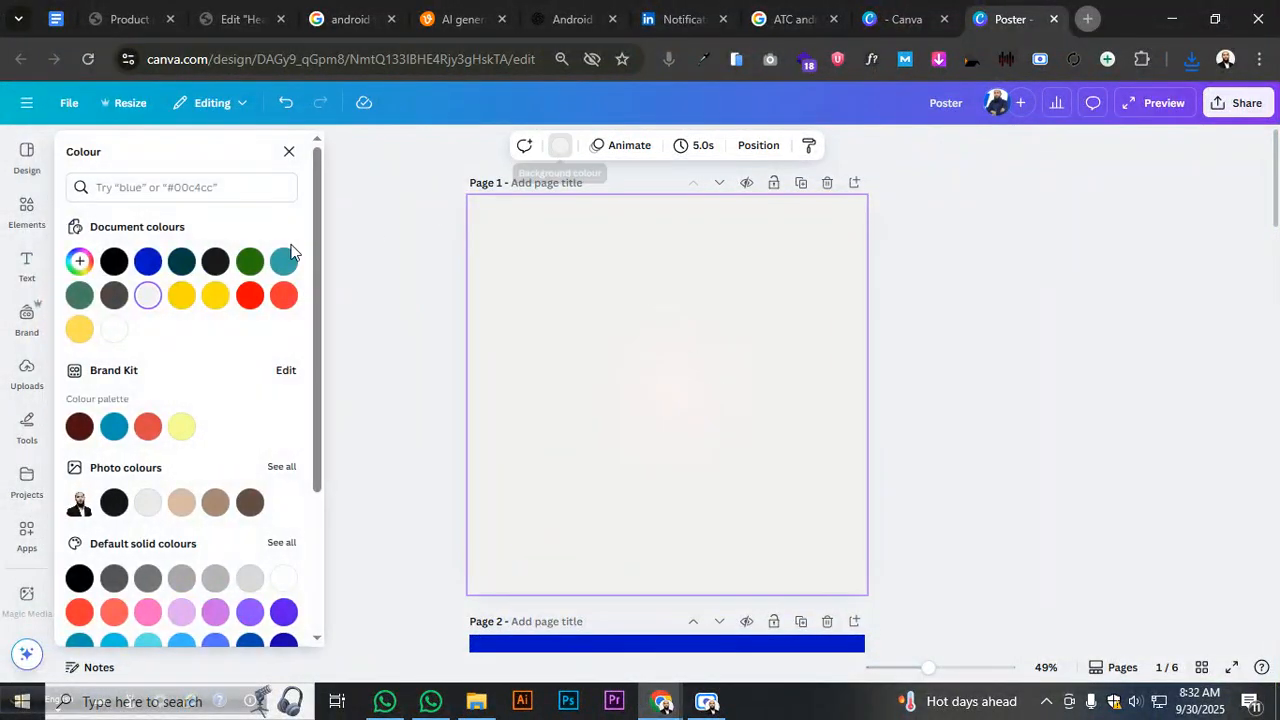
left_click(115, 262)
left_click(889, 340)
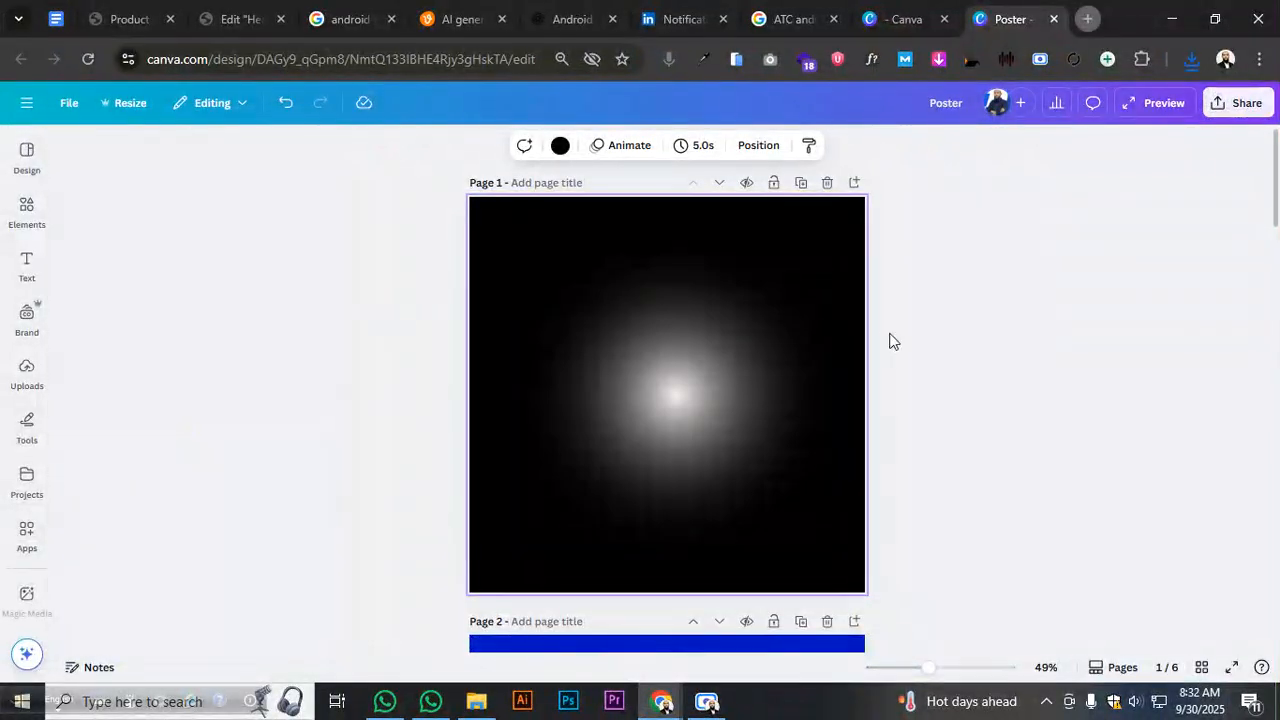
left_click(1191, 62)
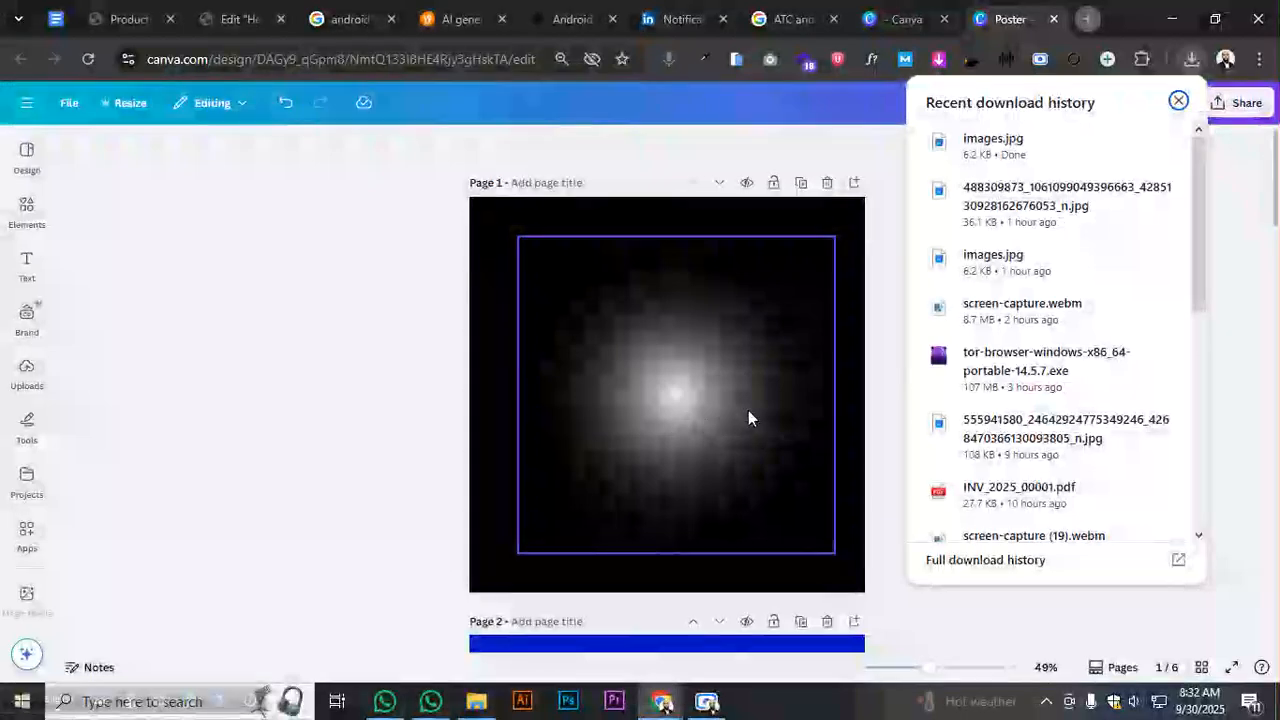
- Paste the ATC logo, remove its background, delete the white glow and enlarge the logo across the page
key("ctrl+v")
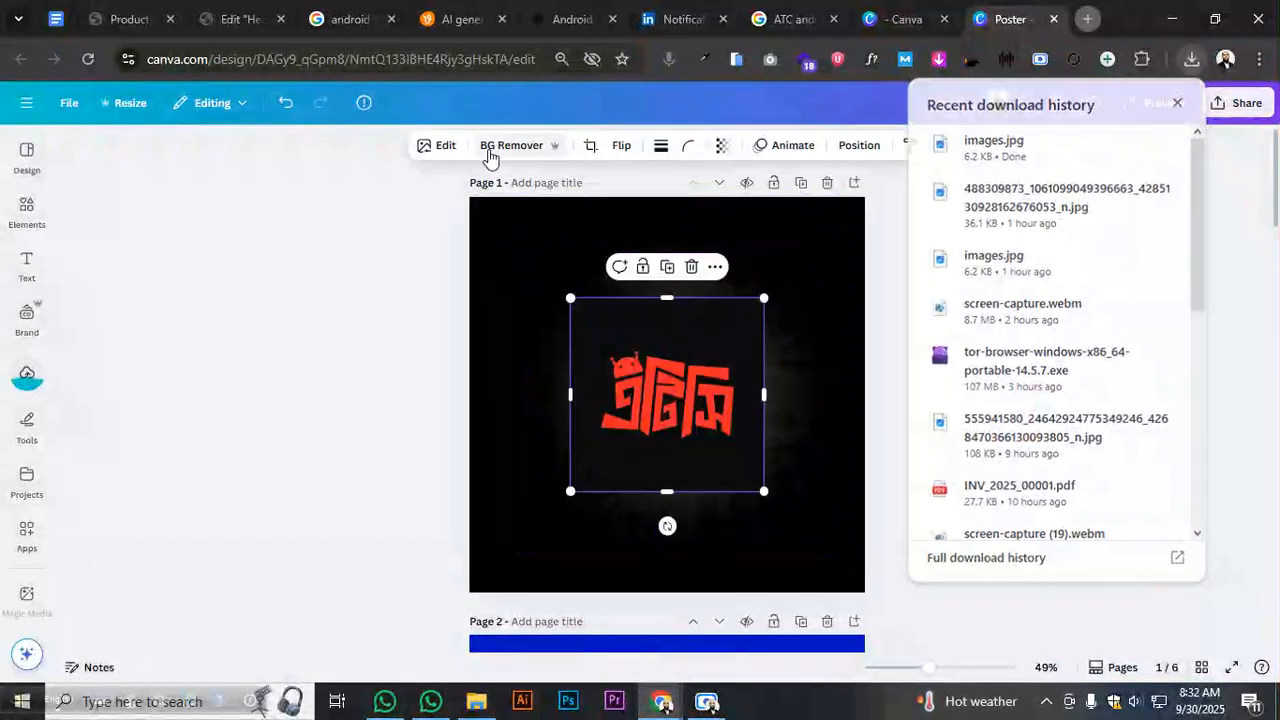
left_click(489, 150)
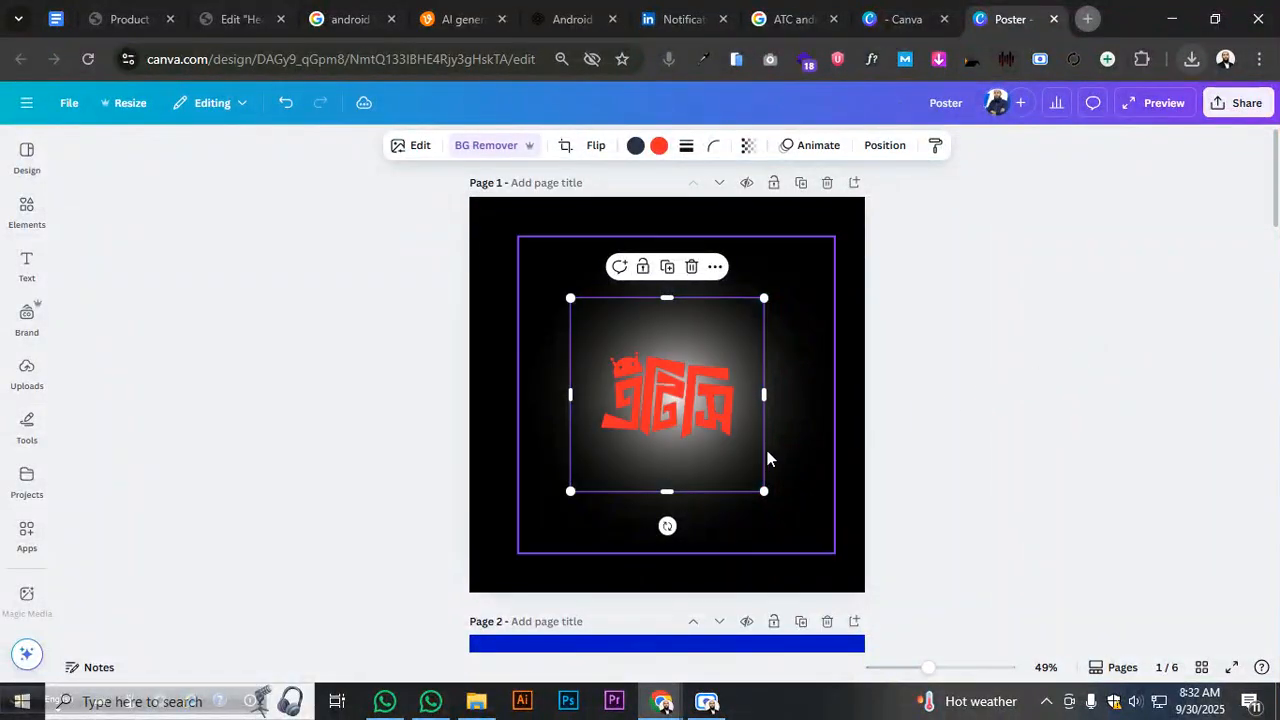
left_click_drag(766, 491, 674, 371)
left_click(775, 411)
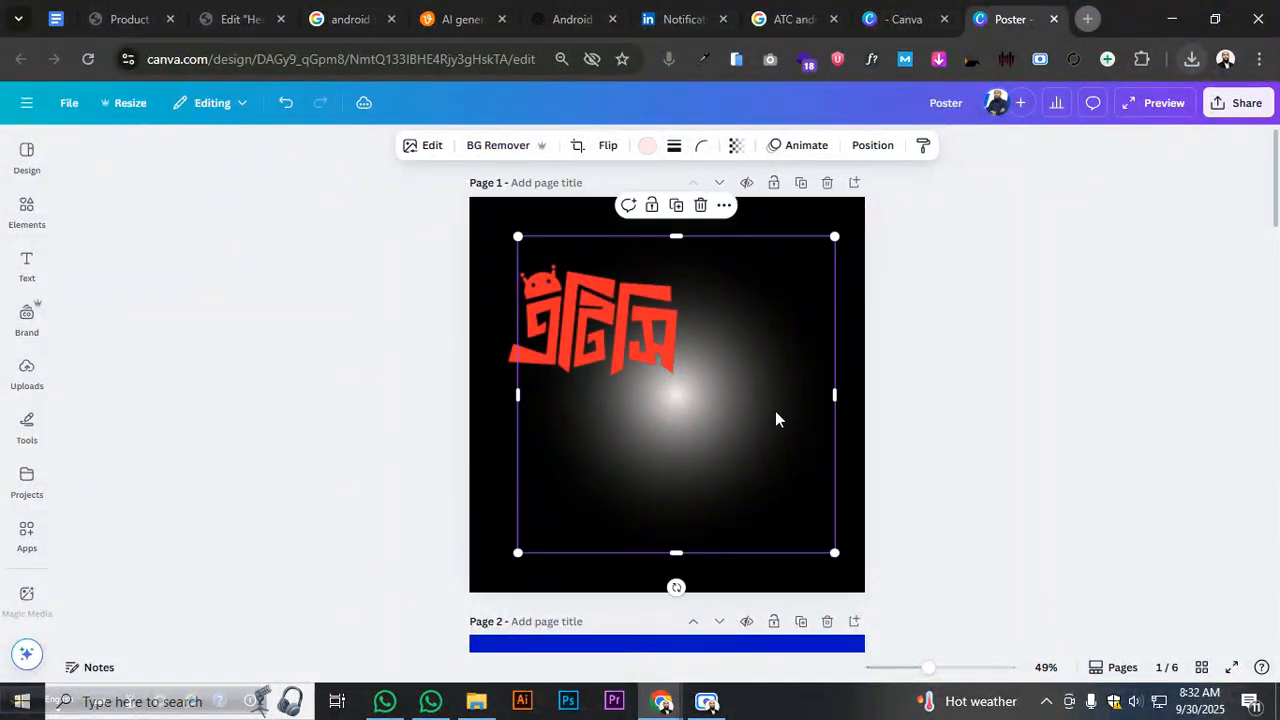
key("Delete")
left_click(672, 378)
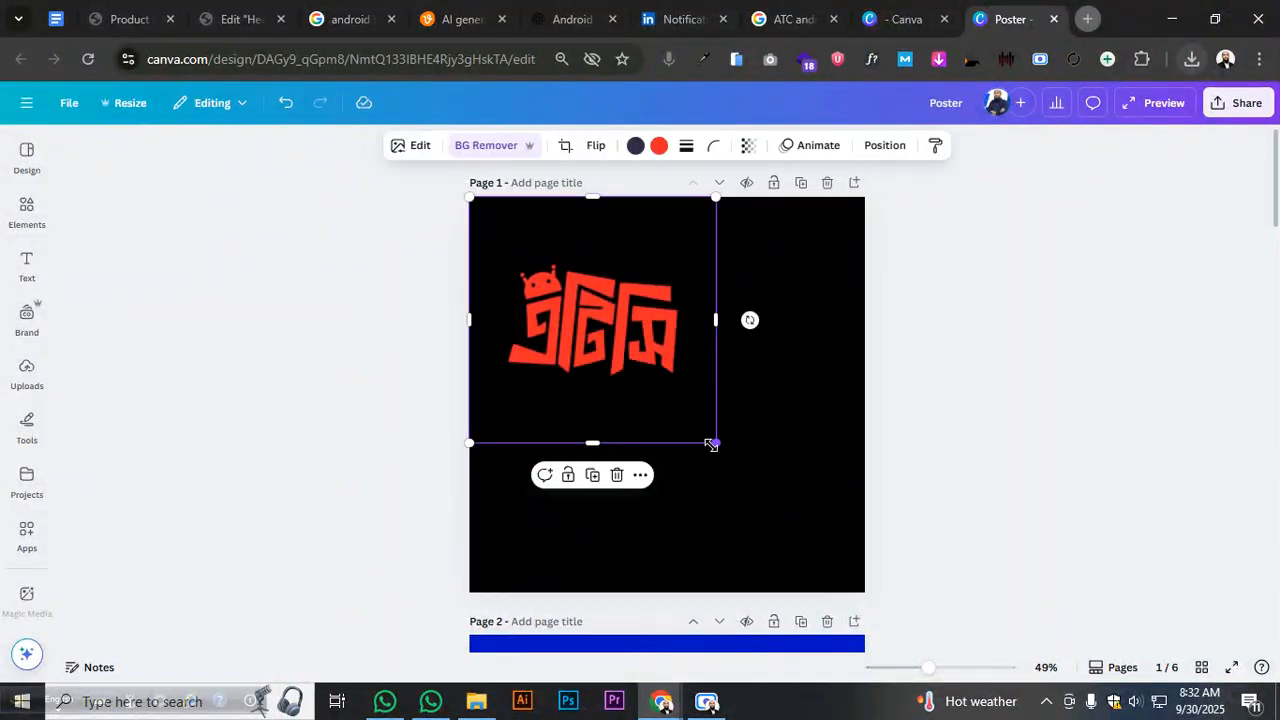
left_click_drag(713, 443, 850, 602)
left_click(950, 510)
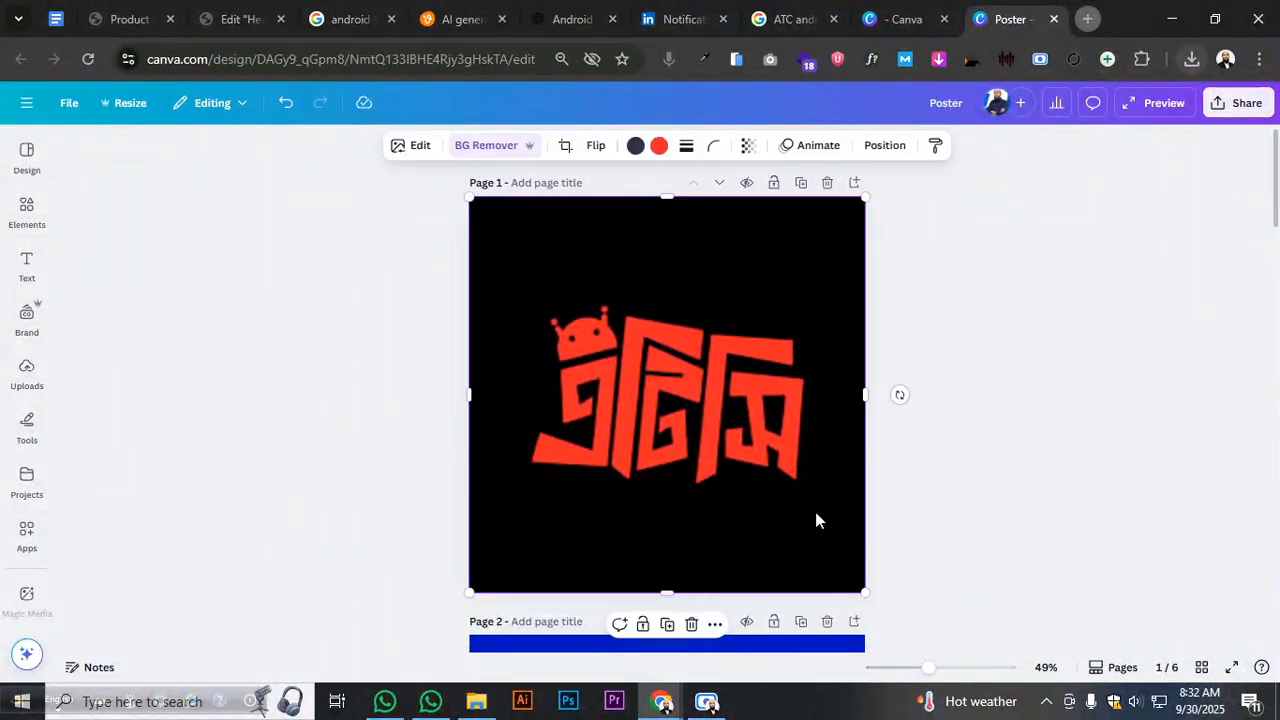
left_click(1240, 103)
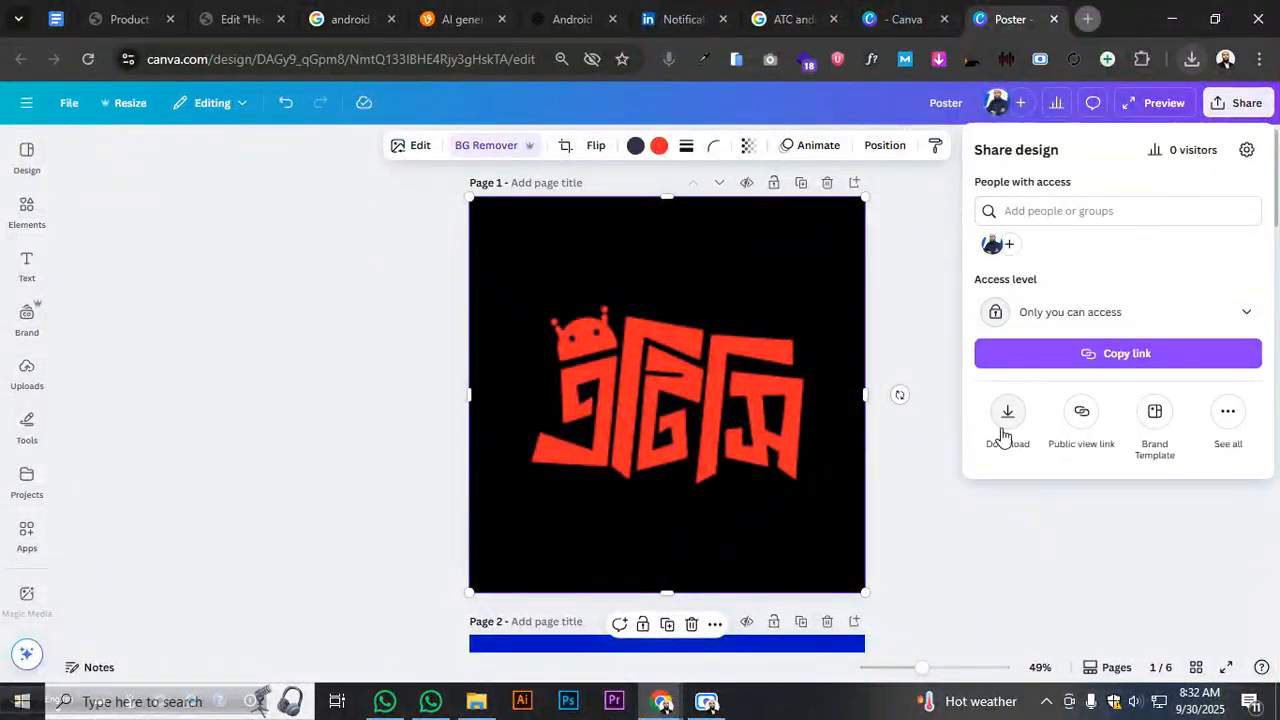
- Download only page 1 as a transparent-background PNG, Poster.png
left_click(1007, 420)
left_click(1074, 214)
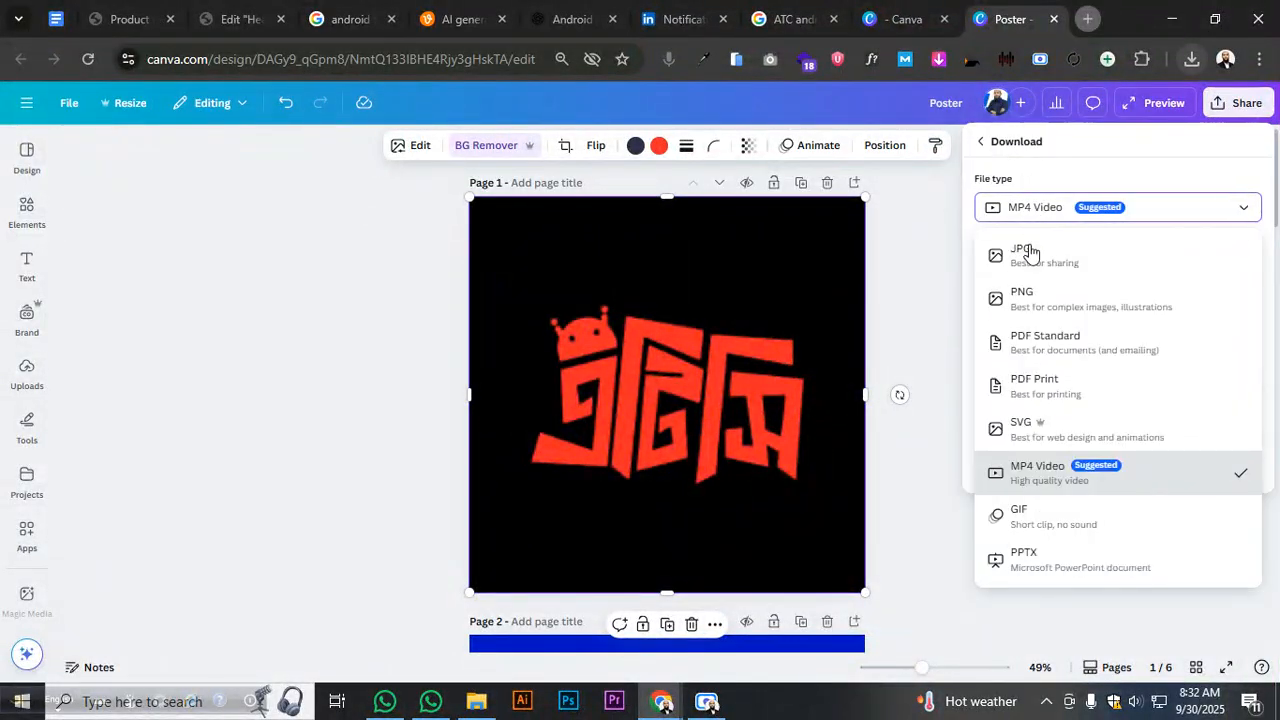
left_click(1020, 262)
left_click(1038, 214)
left_click(1043, 292)
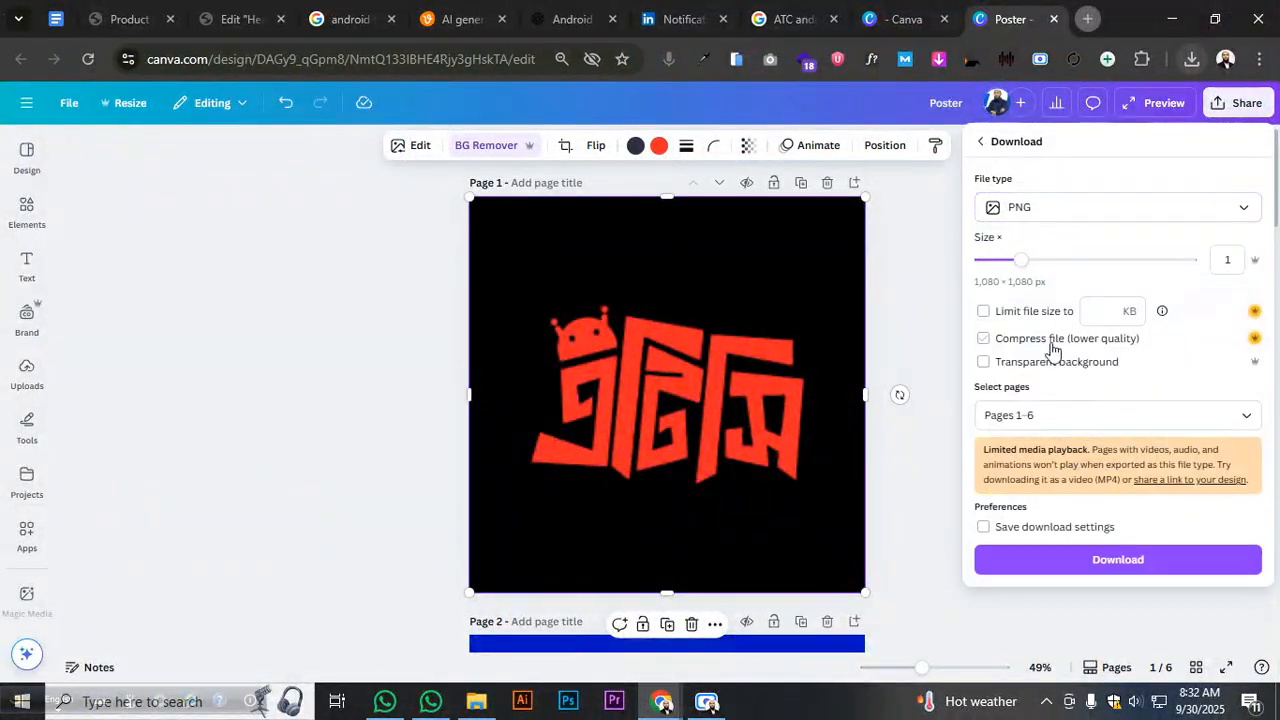
left_click(1050, 412)
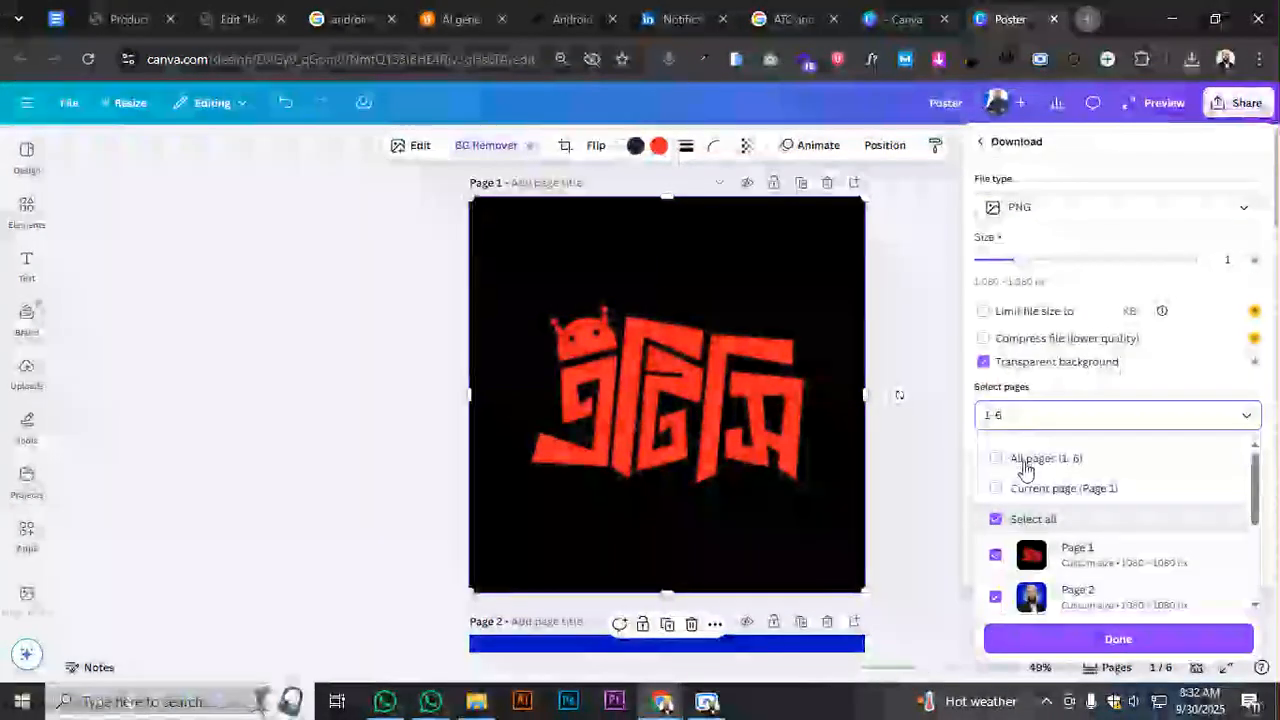
left_click(1025, 485)
left_click(1075, 638)
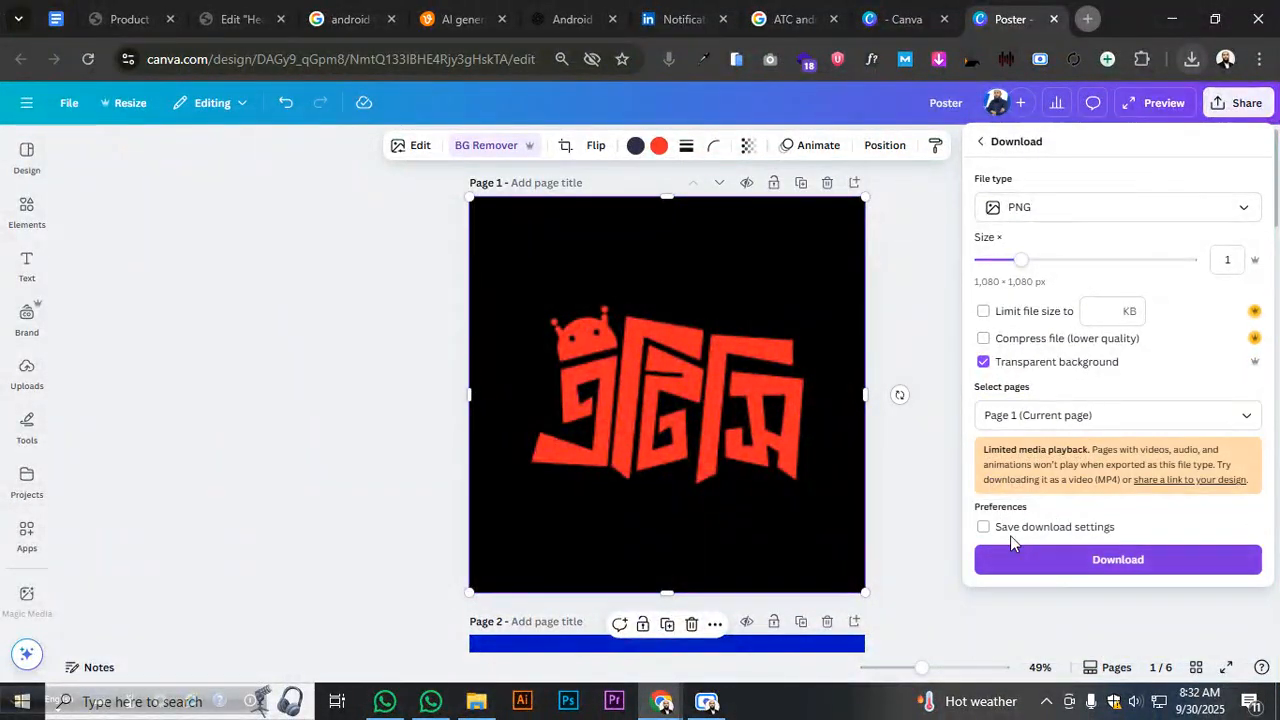
left_click(1065, 558)
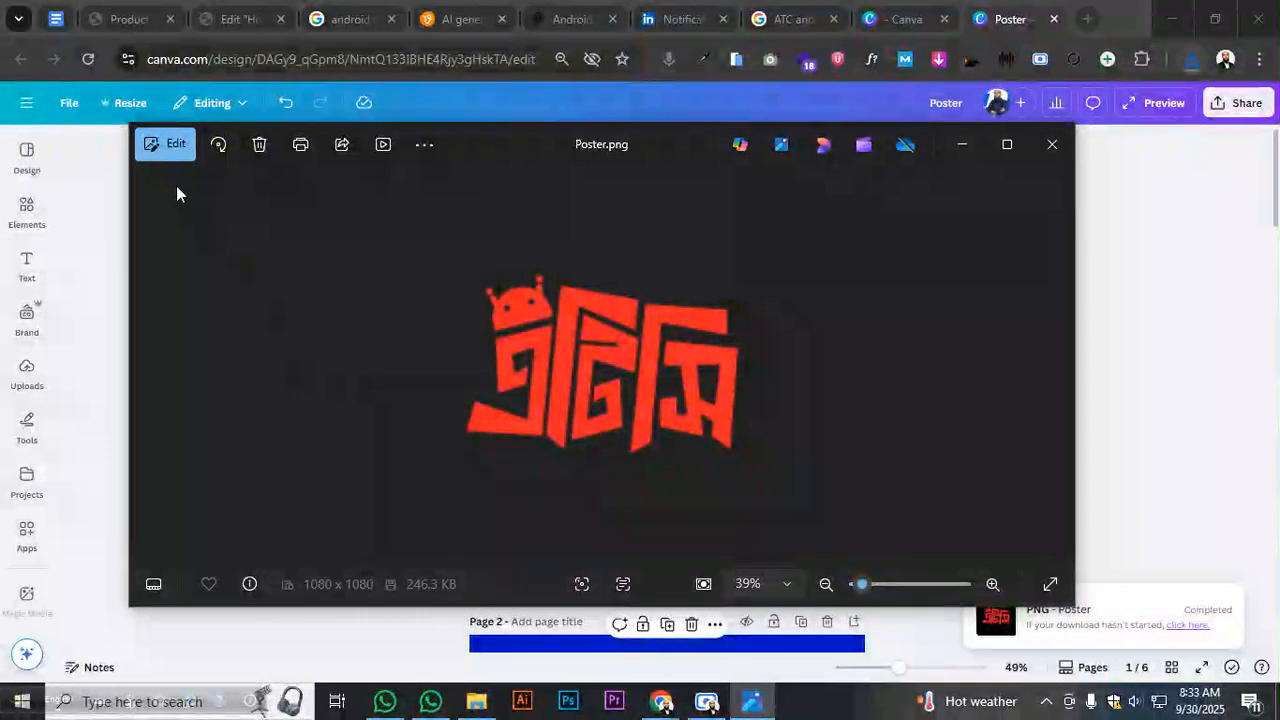
- Crop Poster.png tightly around the logo to 899 × 641, save it and close Photos
left_click(163, 146)
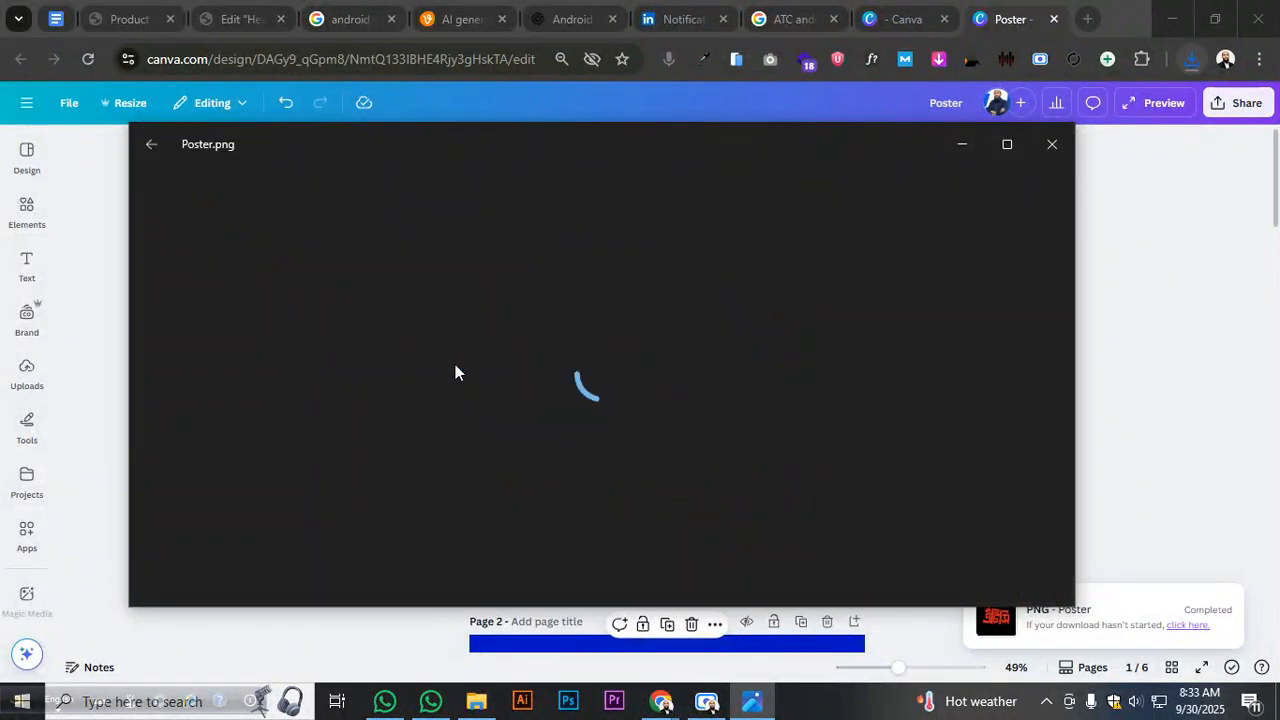
left_click_drag(611, 458, 604, 423)
left_click_drag(605, 296, 606, 330)
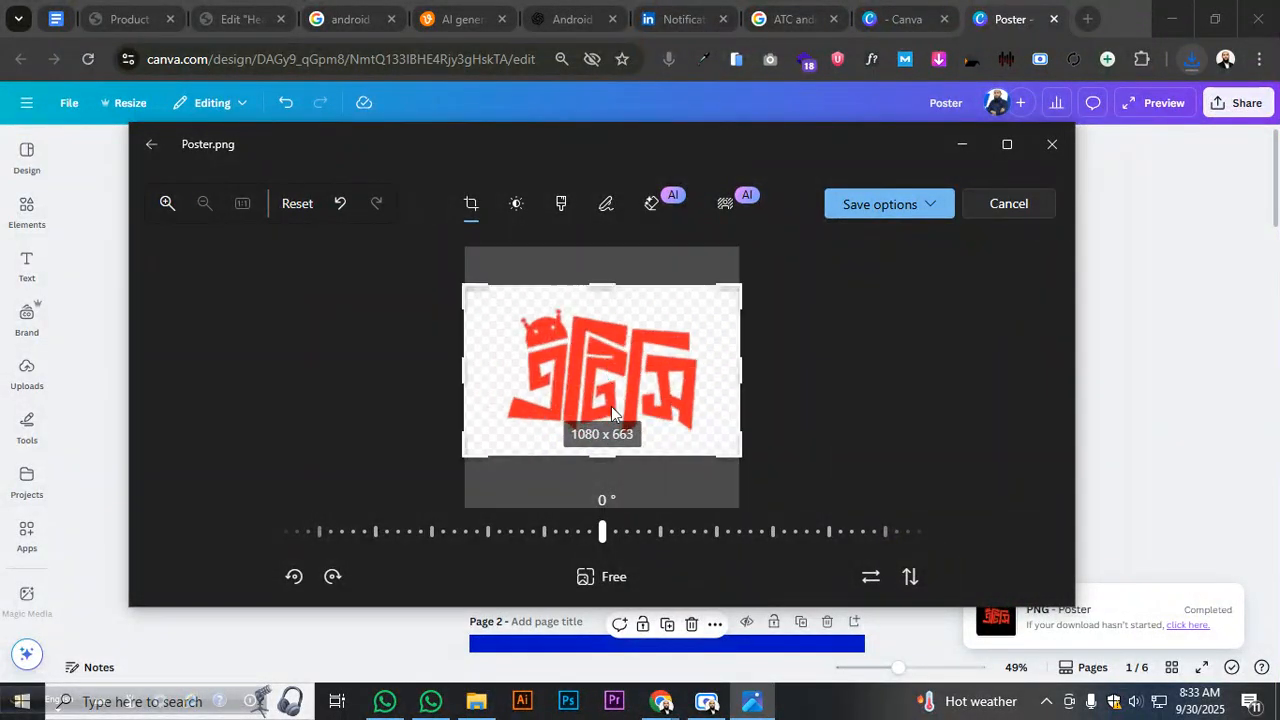
left_click_drag(600, 460, 598, 450)
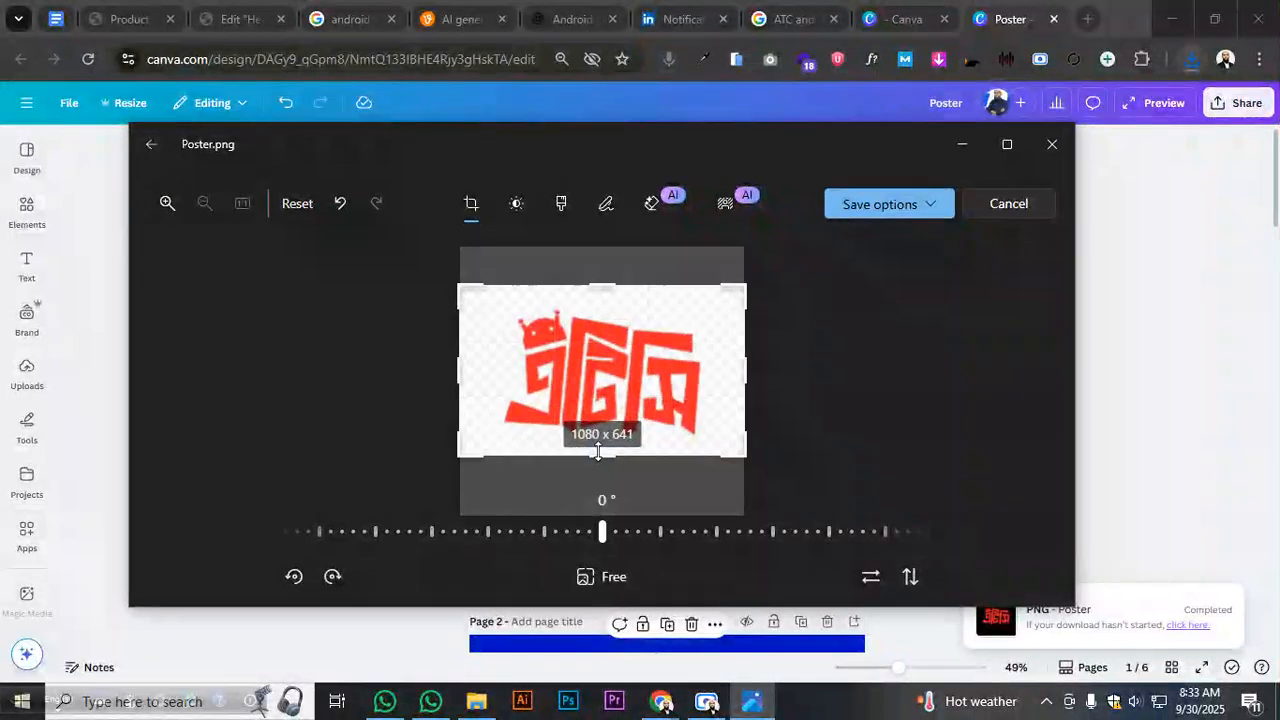
left_click_drag(743, 371, 723, 371)
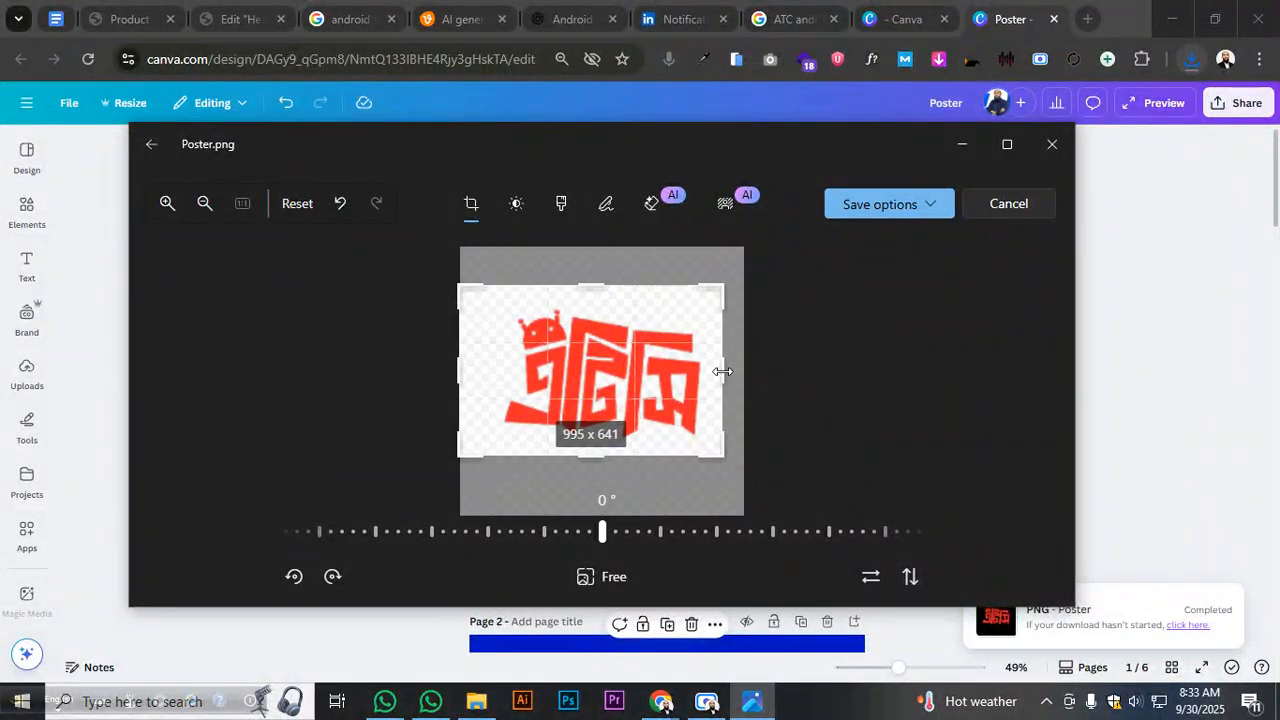
left_click_drag(480, 370, 500, 374)
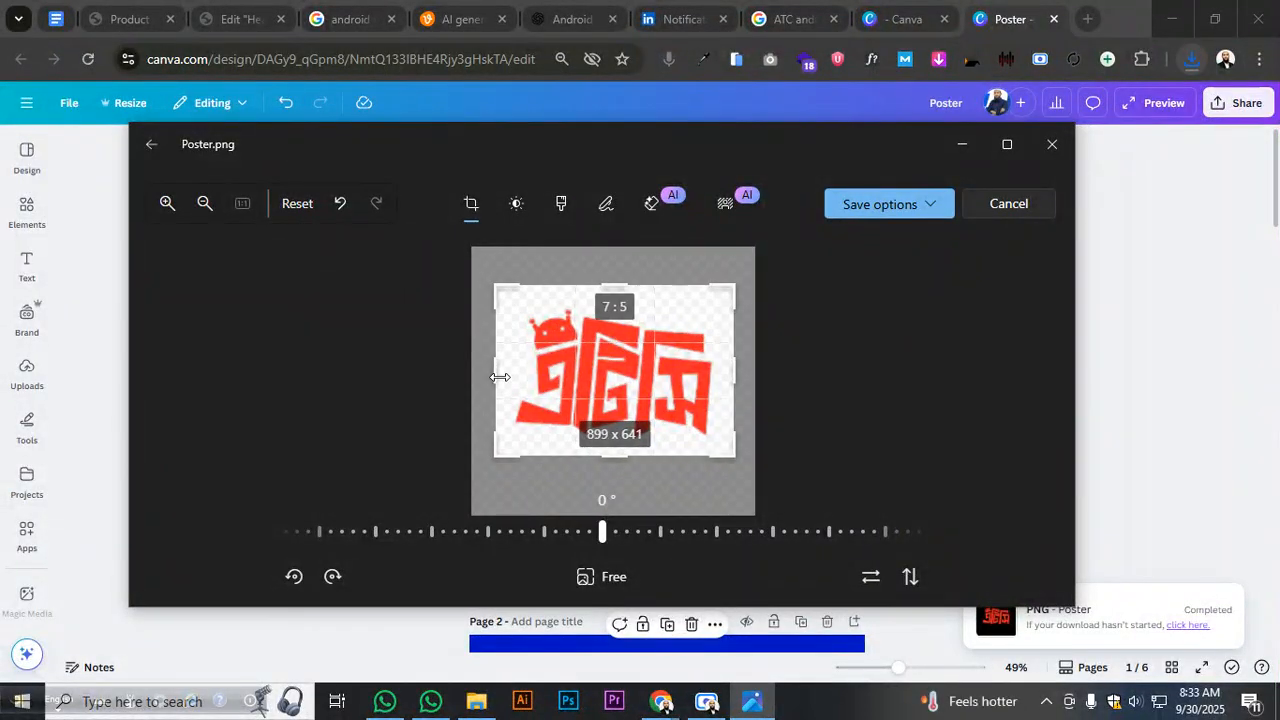
left_click(932, 215)
left_click(870, 270)
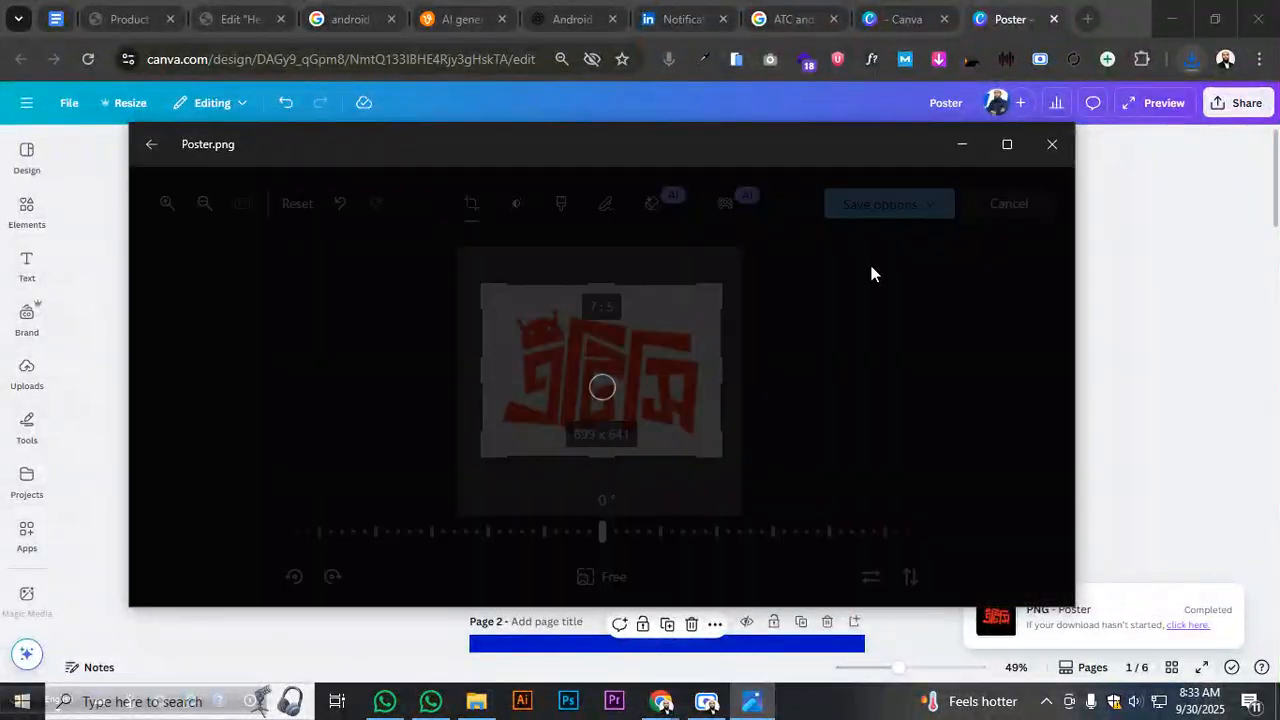
left_click(1047, 148)
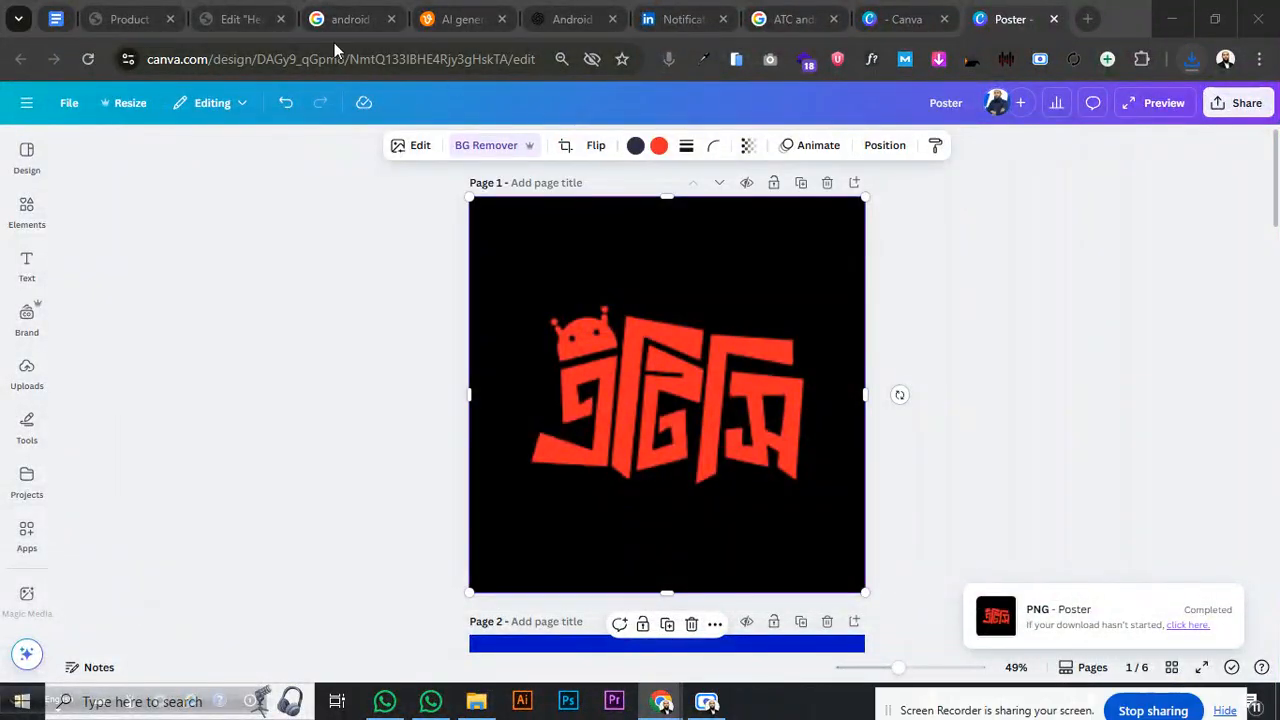
- Close the Canva tabs and upload Poster.png from Downloads to the WordPress media library
left_click(1053, 19)
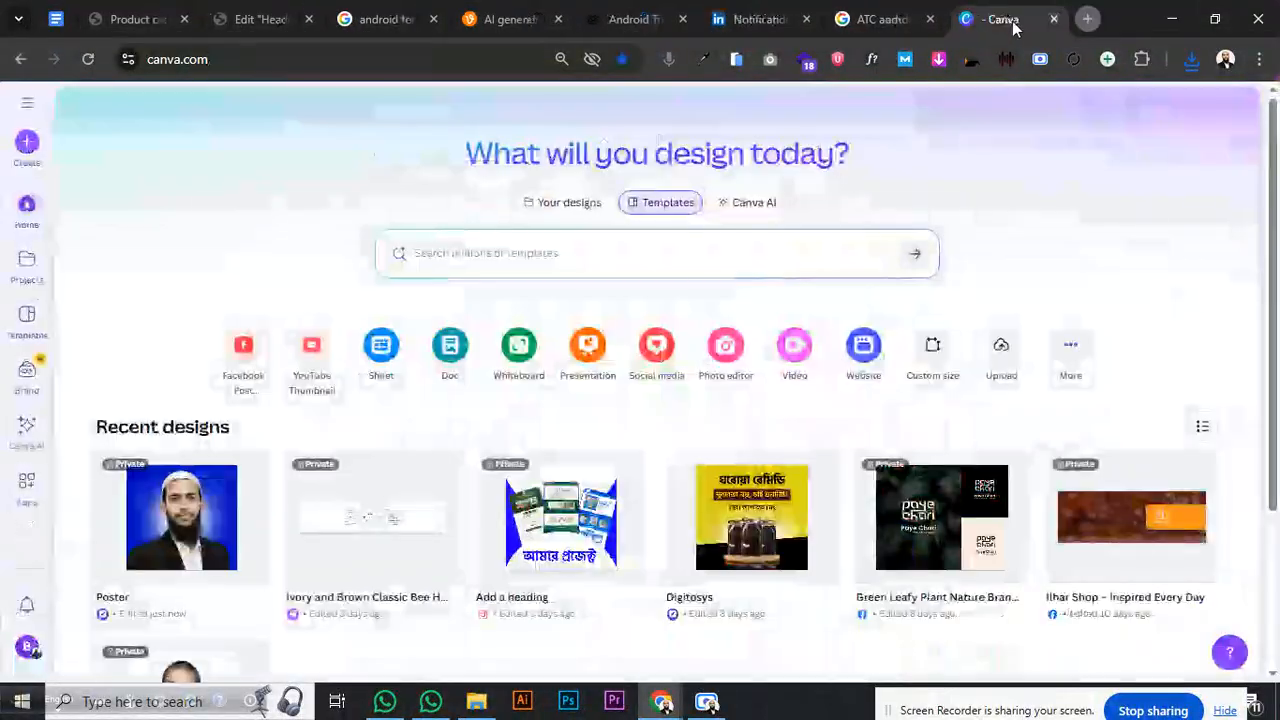
left_click(1055, 19)
left_click(285, 19)
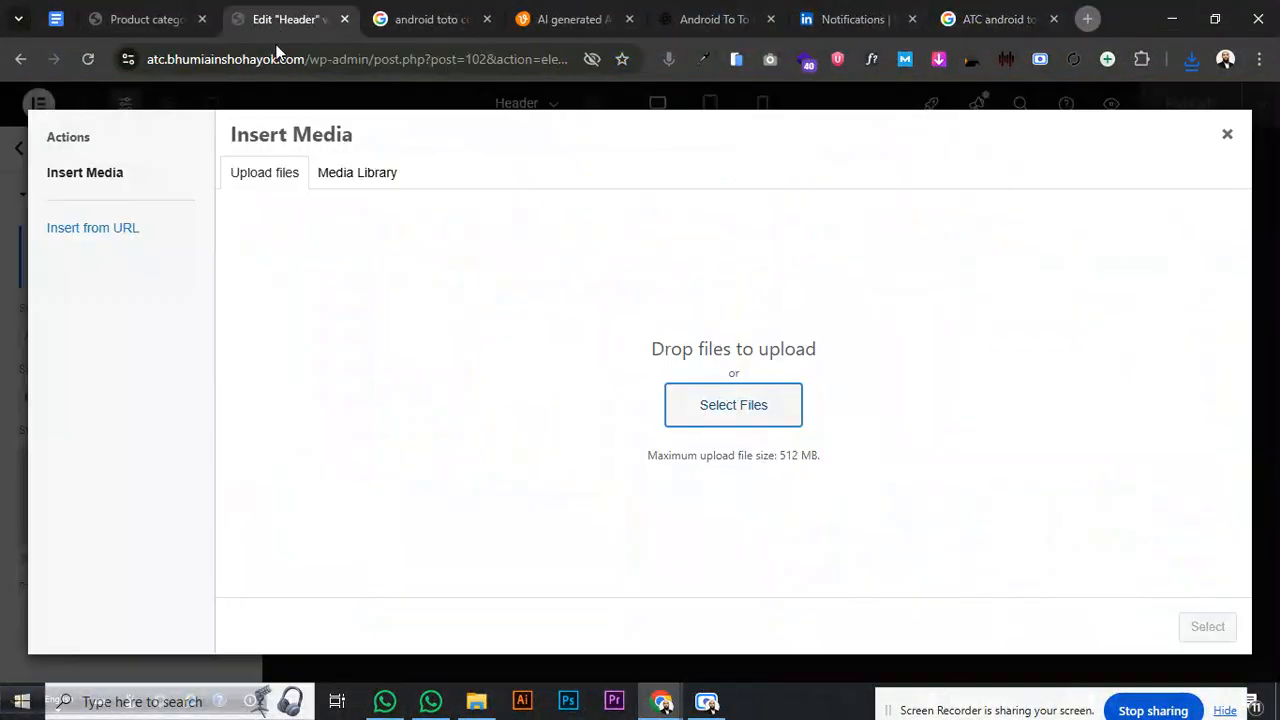
left_click(729, 412)
left_click(84, 124)
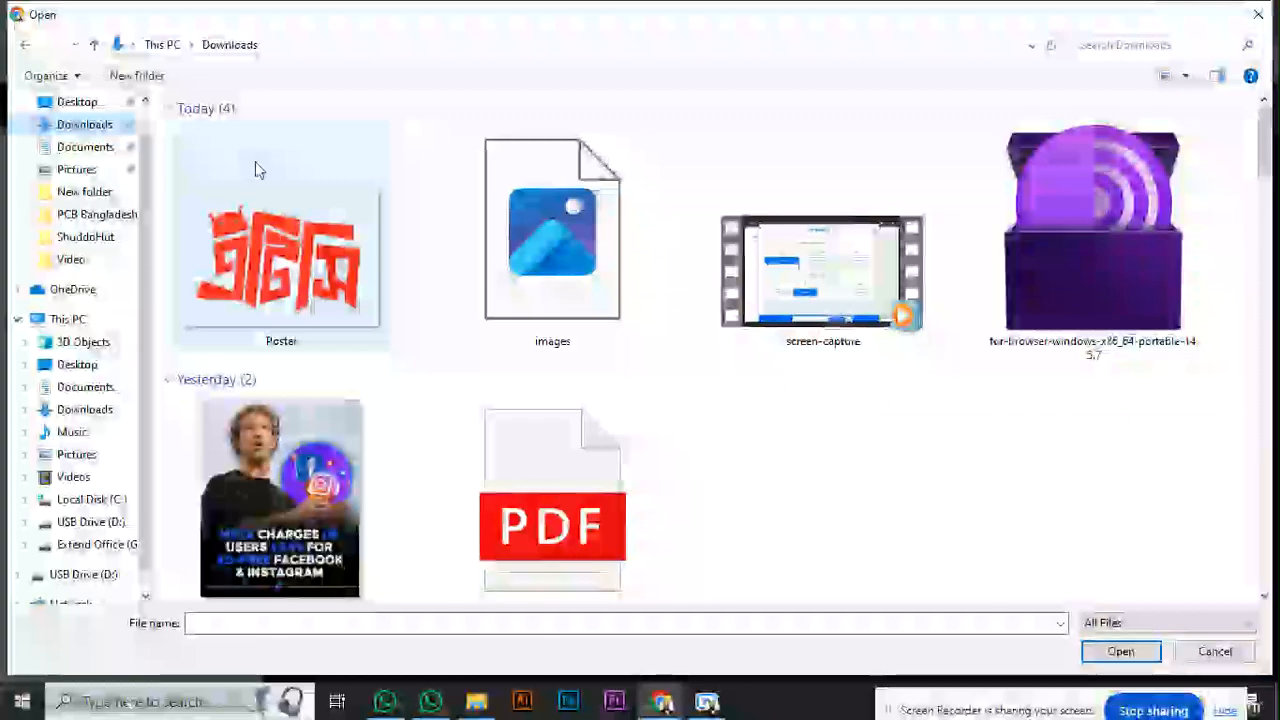
left_click(251, 216)
left_click(1121, 651)
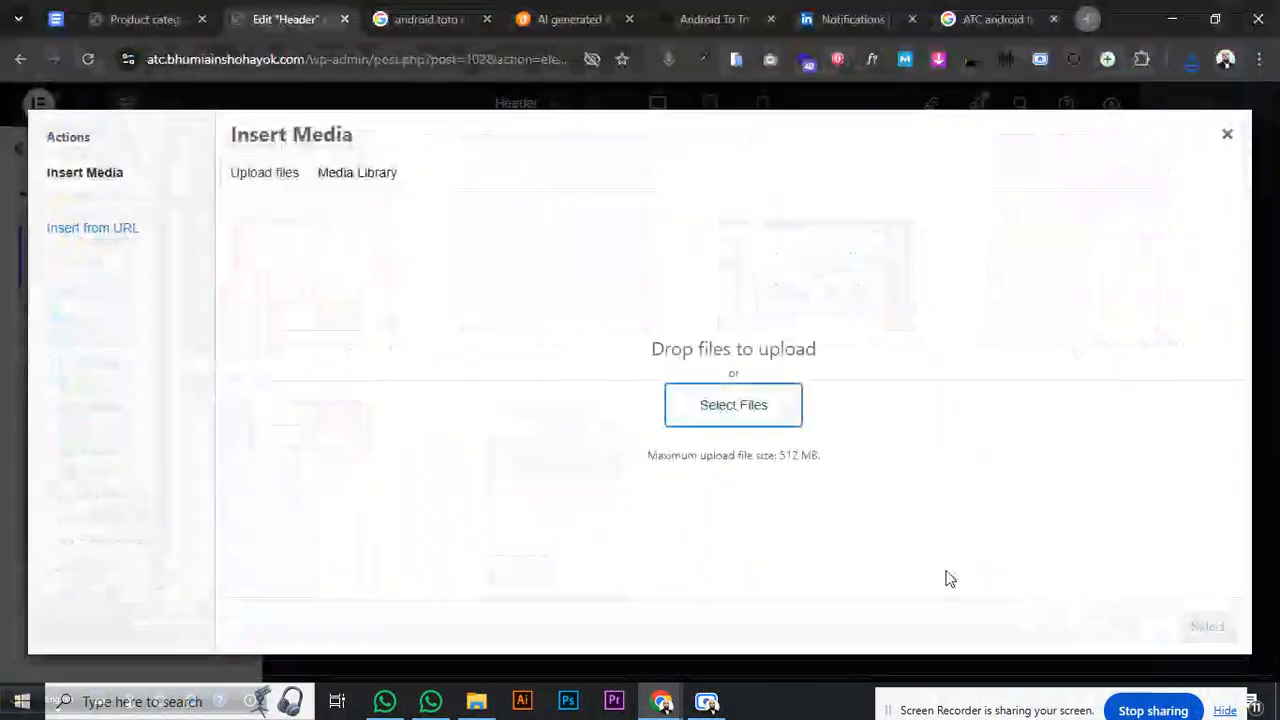
- Permanently delete the placeholder image and set Poster.png as the Site Logo
left_click(615, 480)
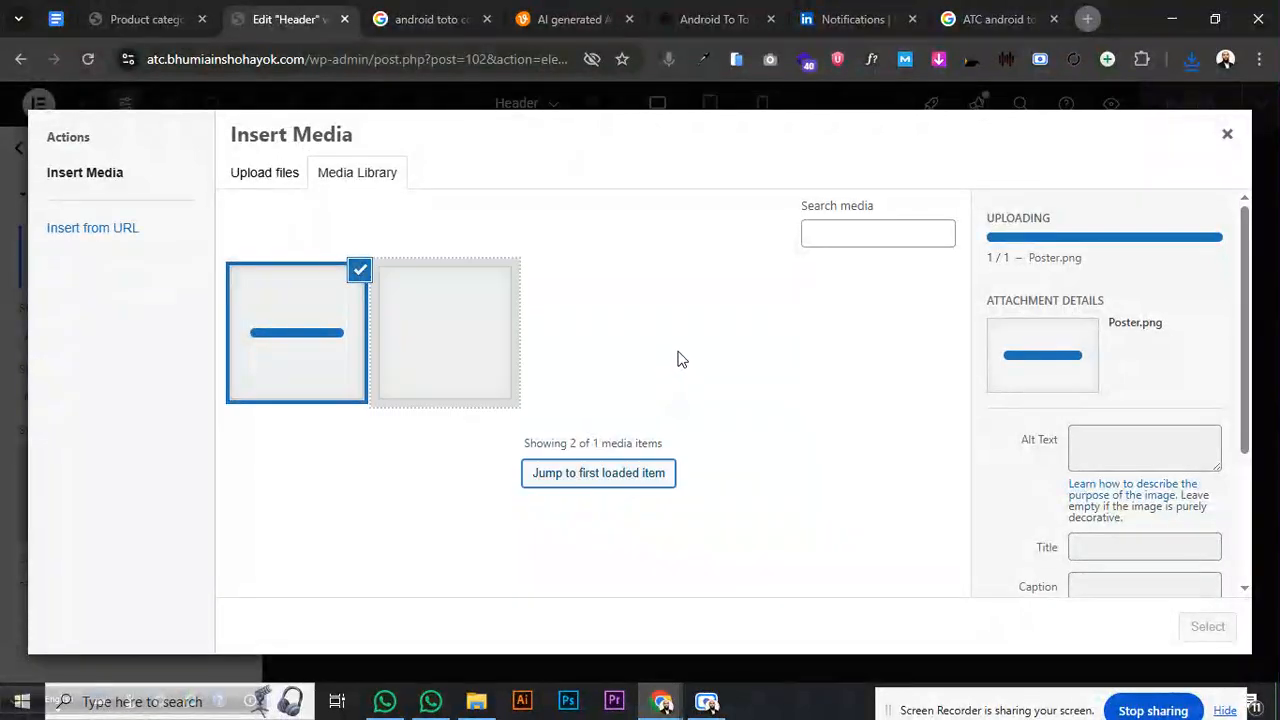
left_click(442, 336)
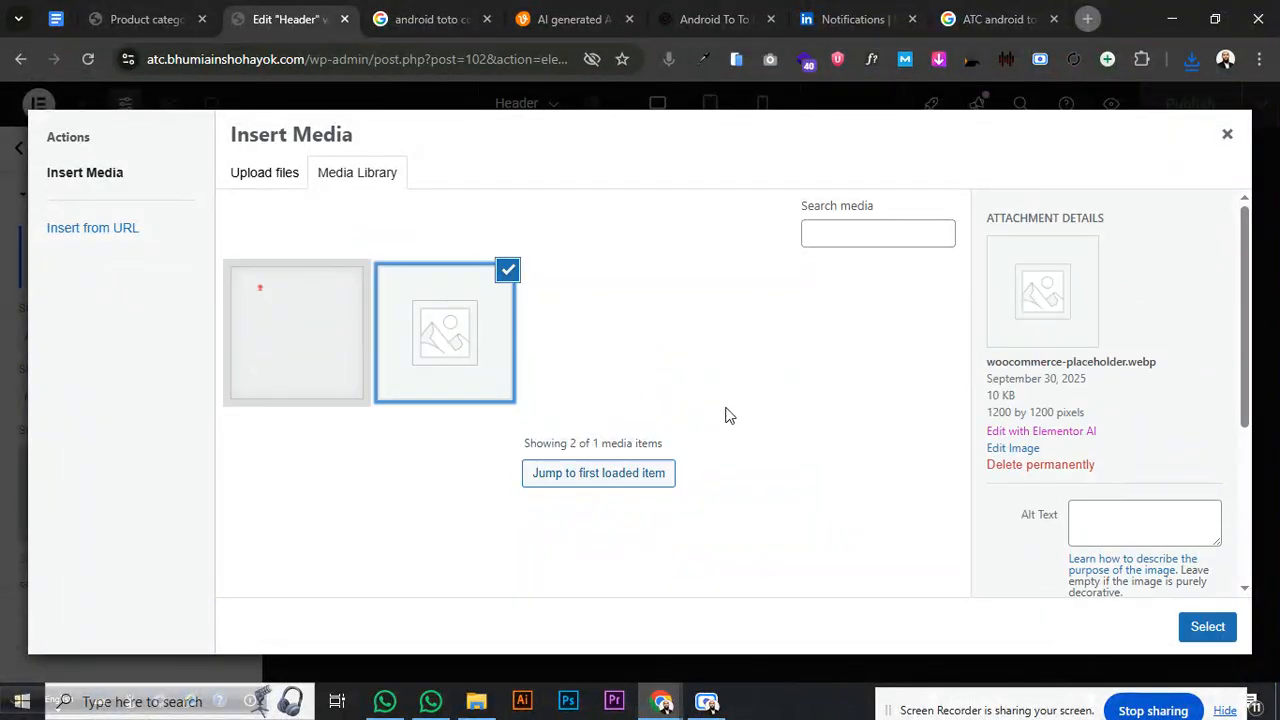
left_click(1040, 465)
left_click(737, 217)
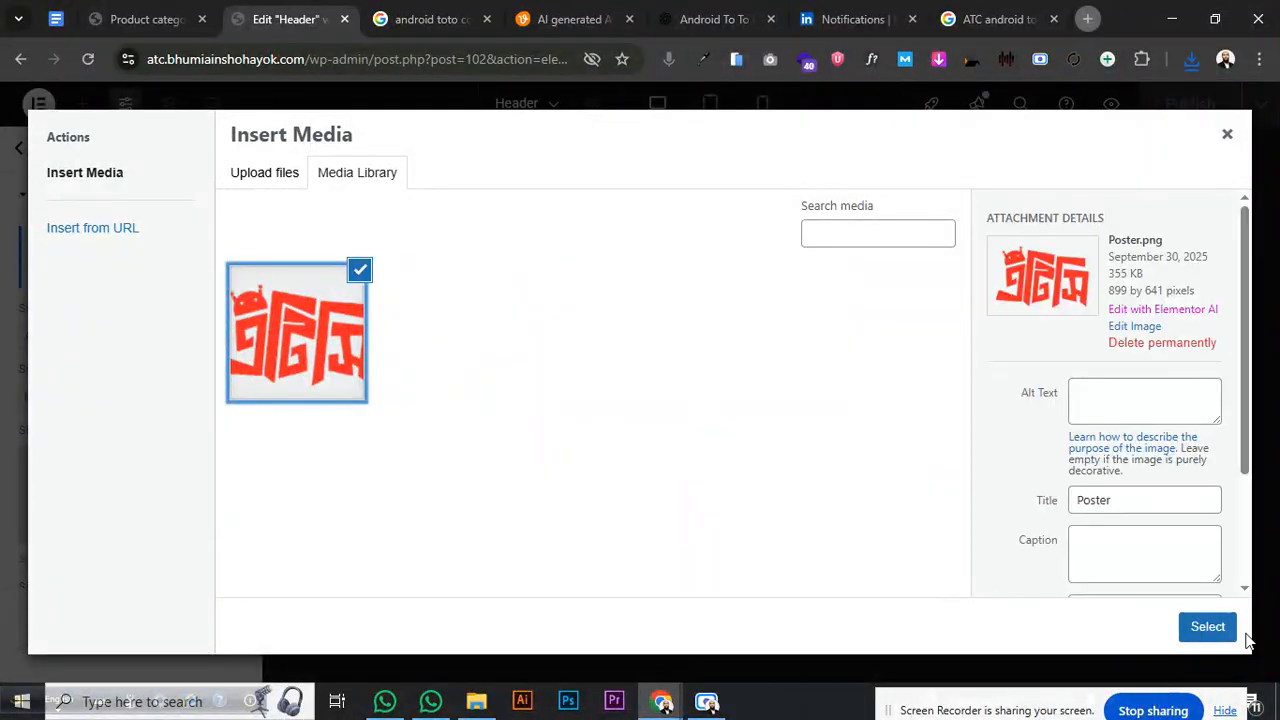
left_click(1224, 626)
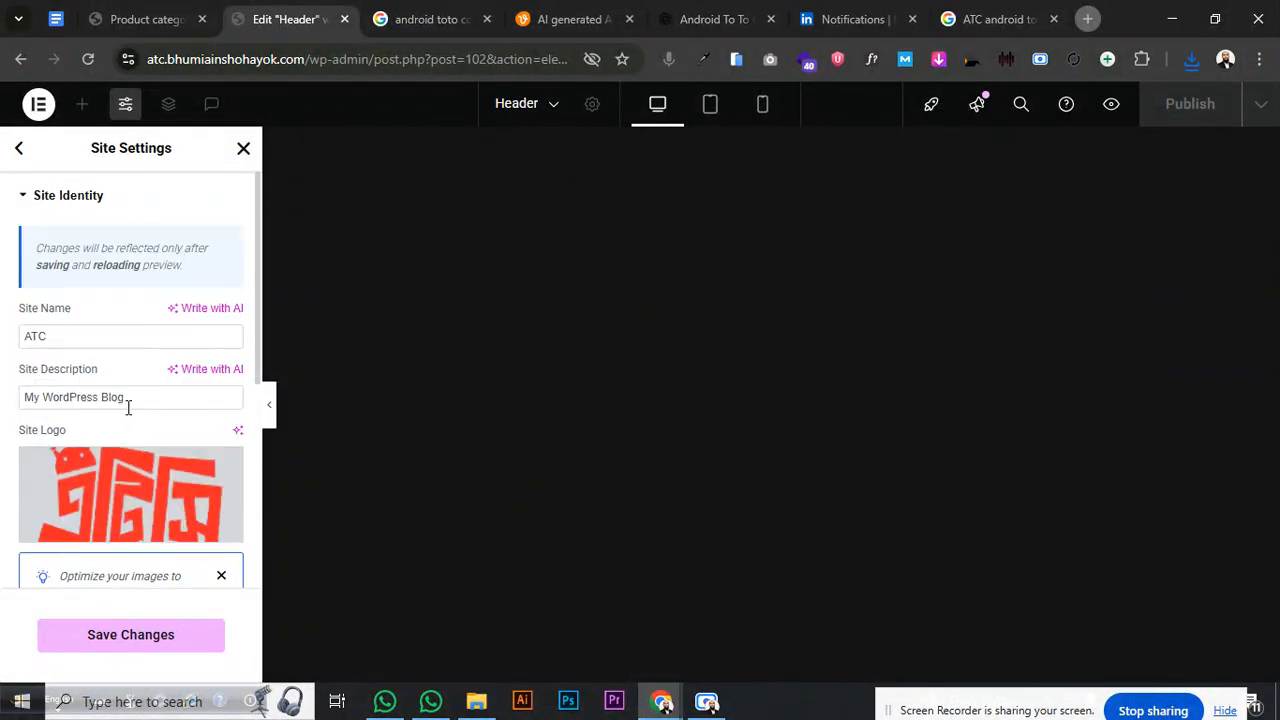
- Replace the Site Description with 'Android To To Company', dismiss the optimisation notice, and open the Site Favicon media library
left_click_drag(140, 397, 2, 405)
type("An")
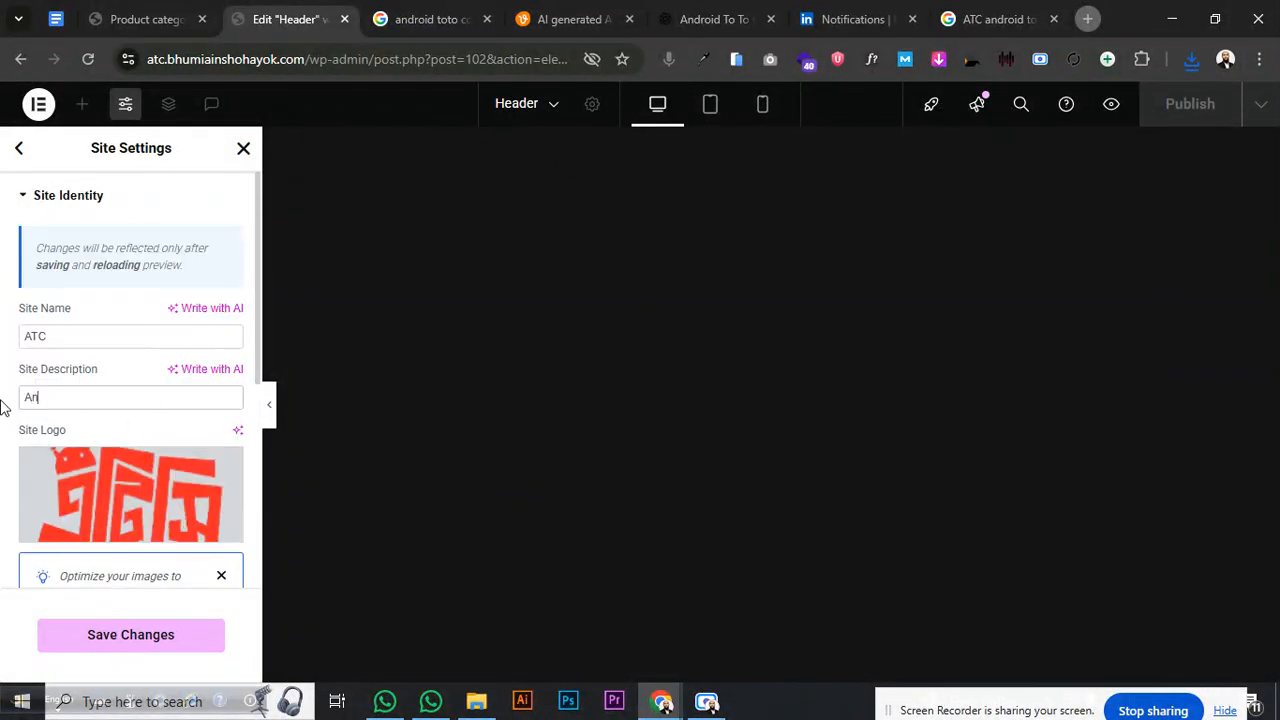
type("droid")
type("To To Company")
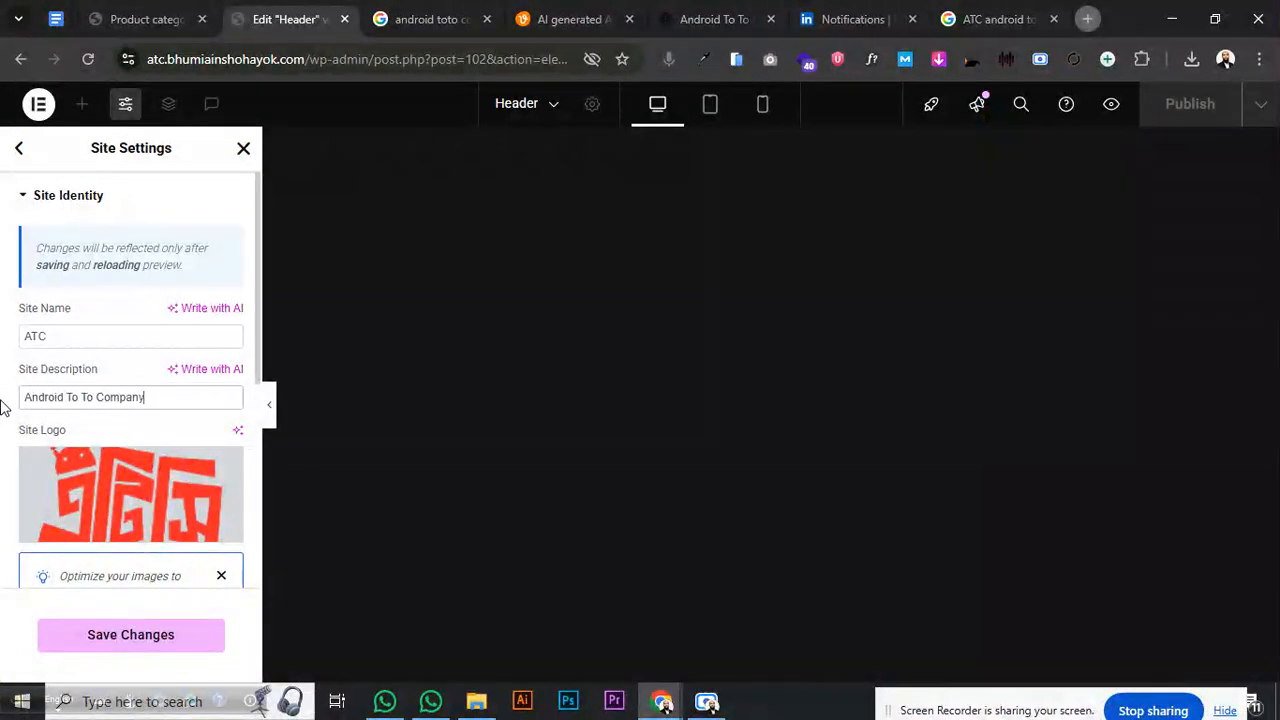
left_click(221, 576)
scroll(200, 530, "down", 3)
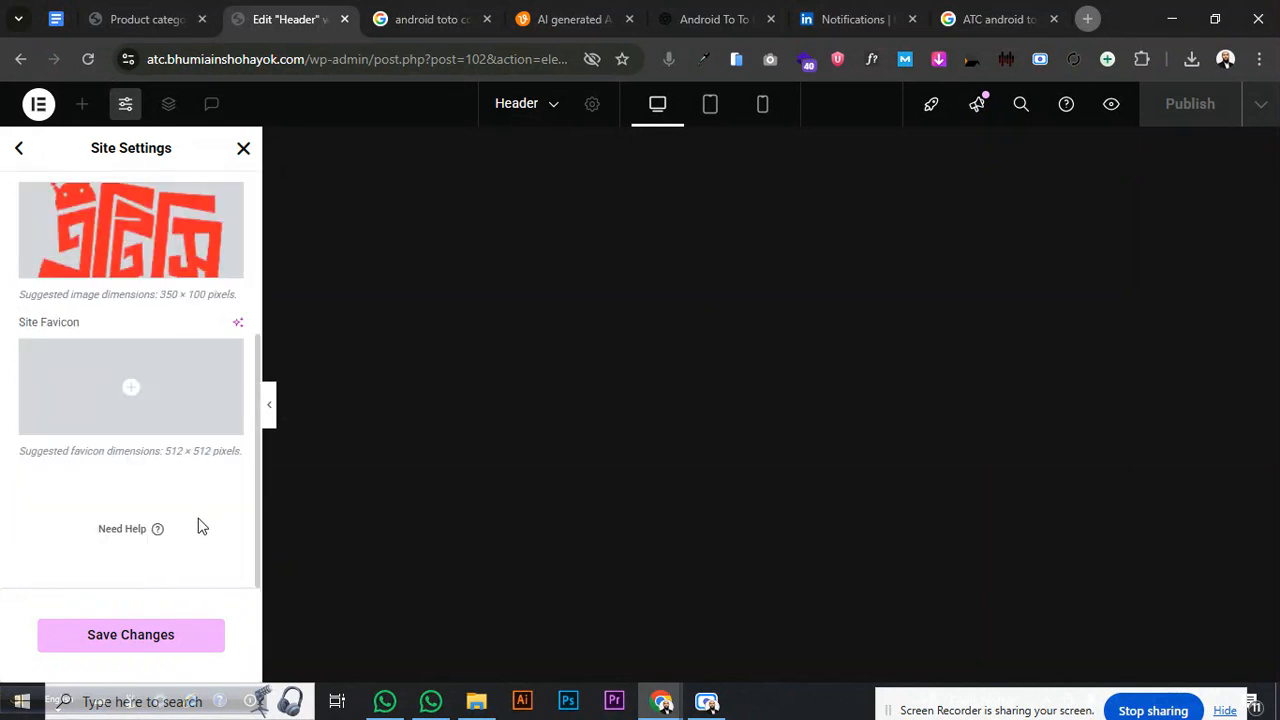
left_click(169, 416)
- Upload images.jpg from Downloads into the media library
left_click(297, 330)
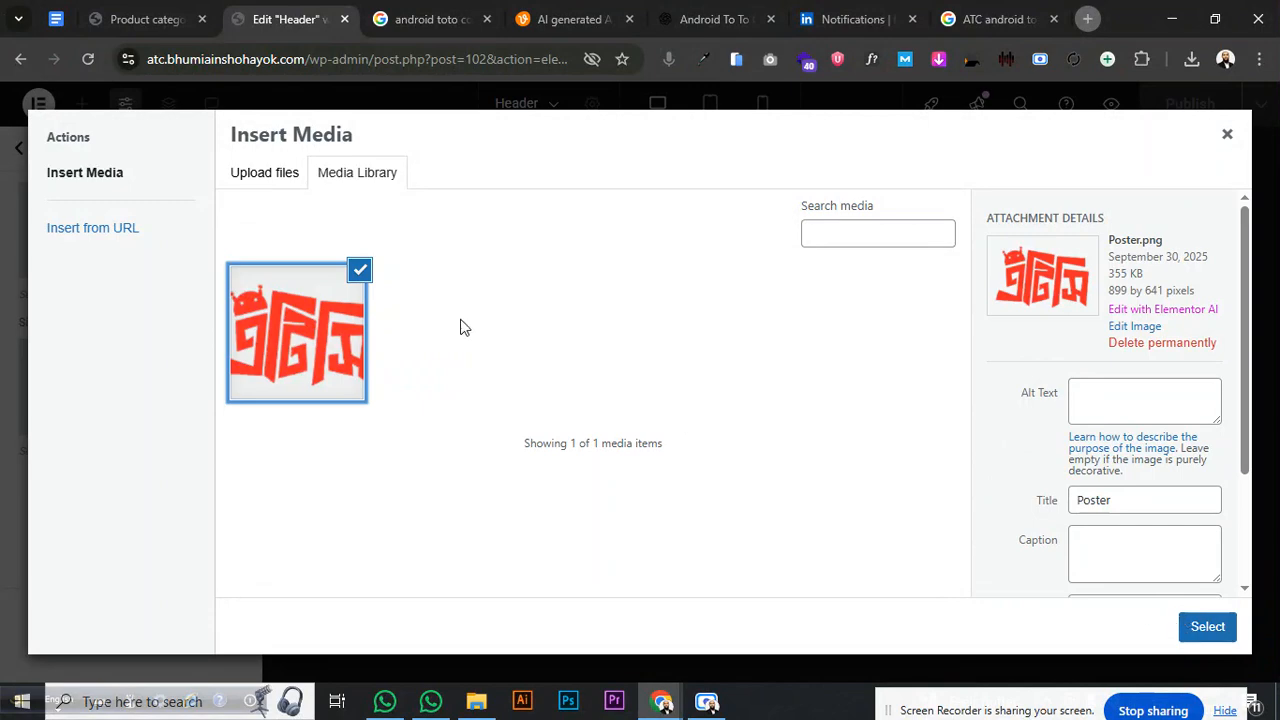
left_click(268, 174)
left_click(688, 400)
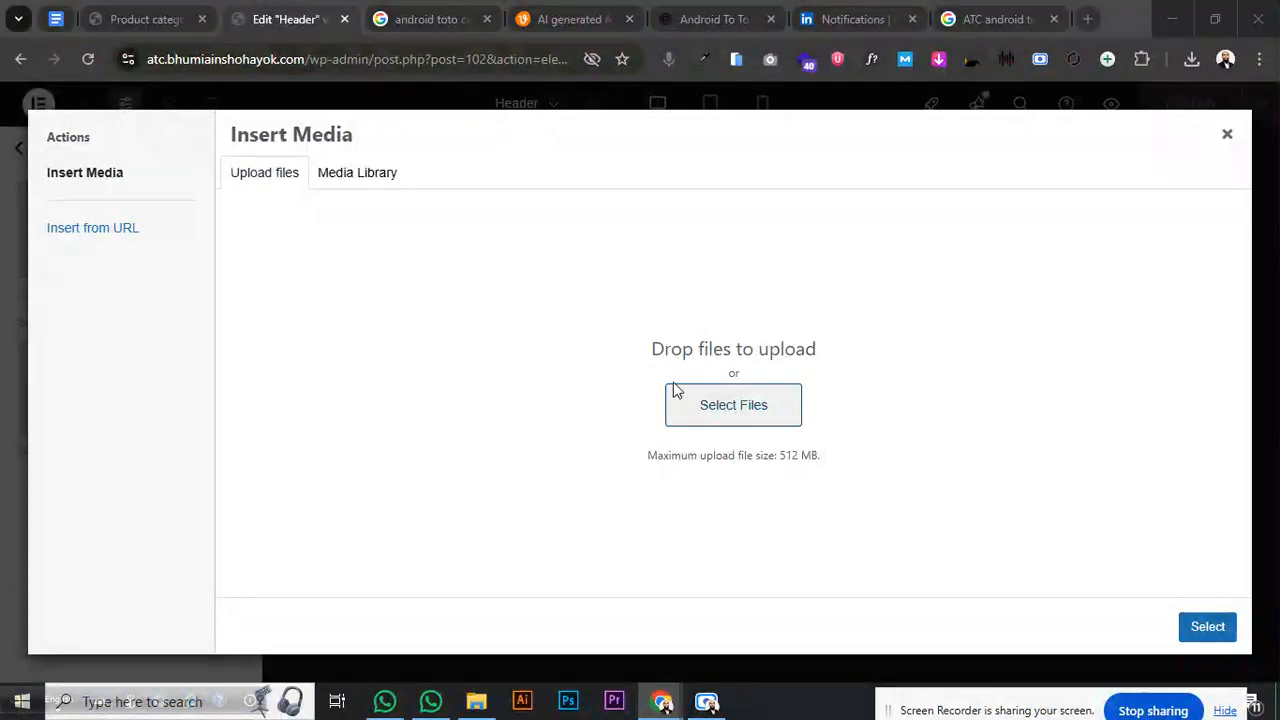
left_click(545, 240)
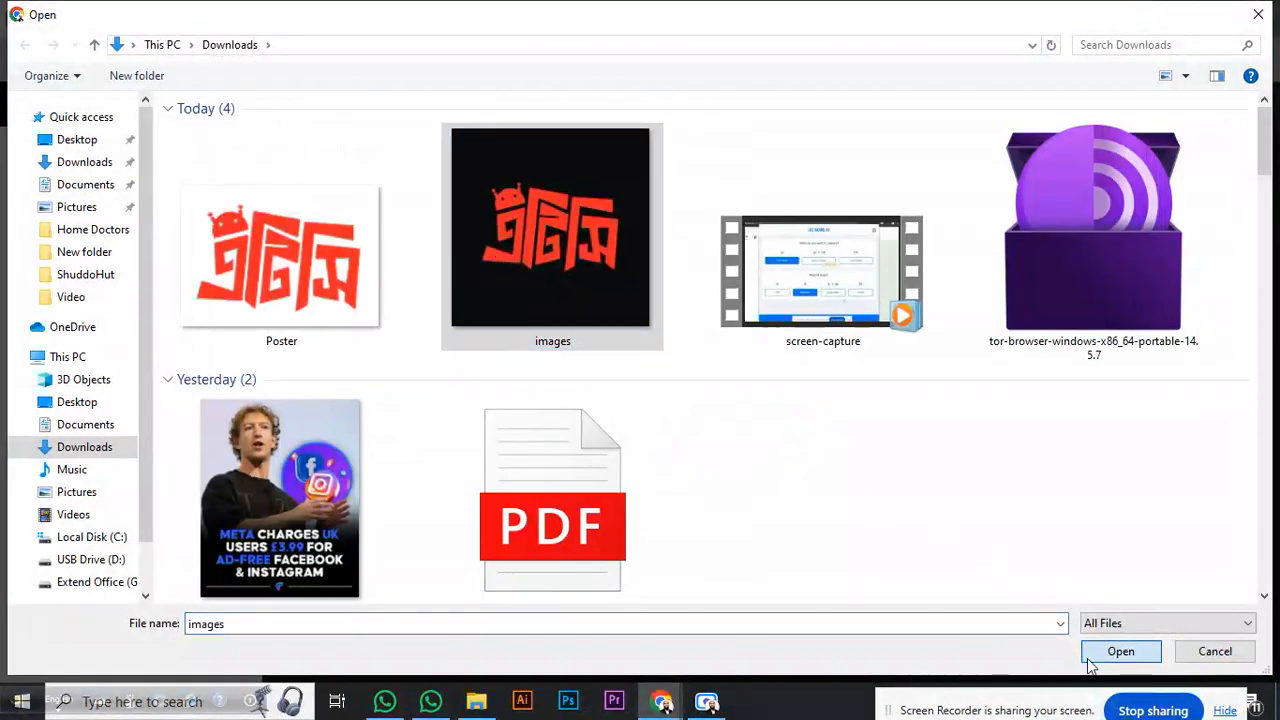
left_click(1120, 651)
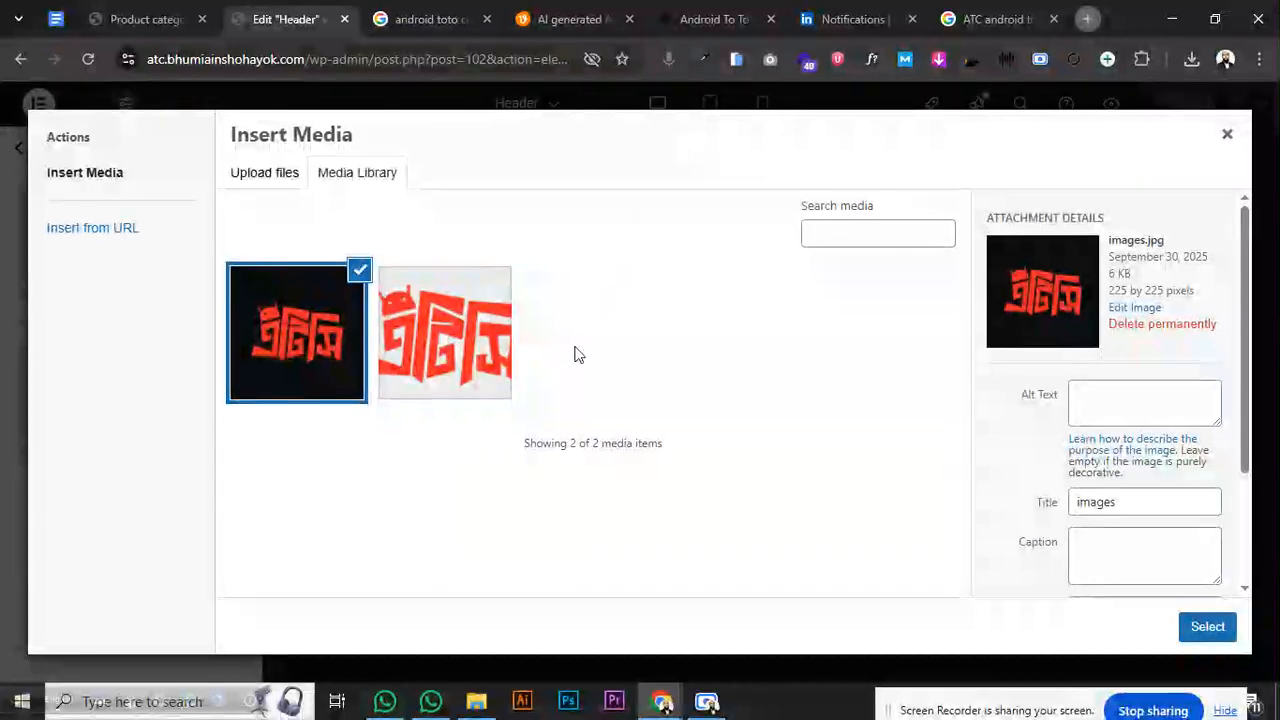
- Cancel a permanent deletion, reopen the favicon media picker, and open a new browser tab
left_click(1138, 328)
left_click(790, 208)
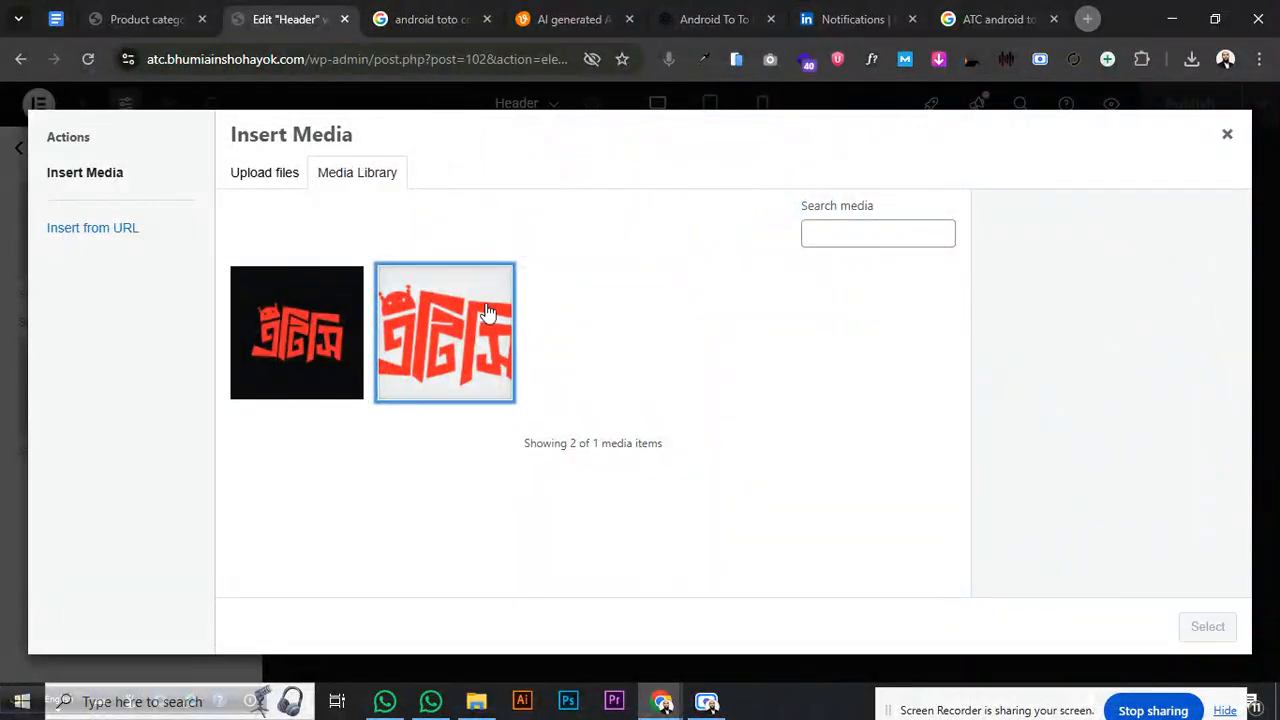
left_click(308, 336)
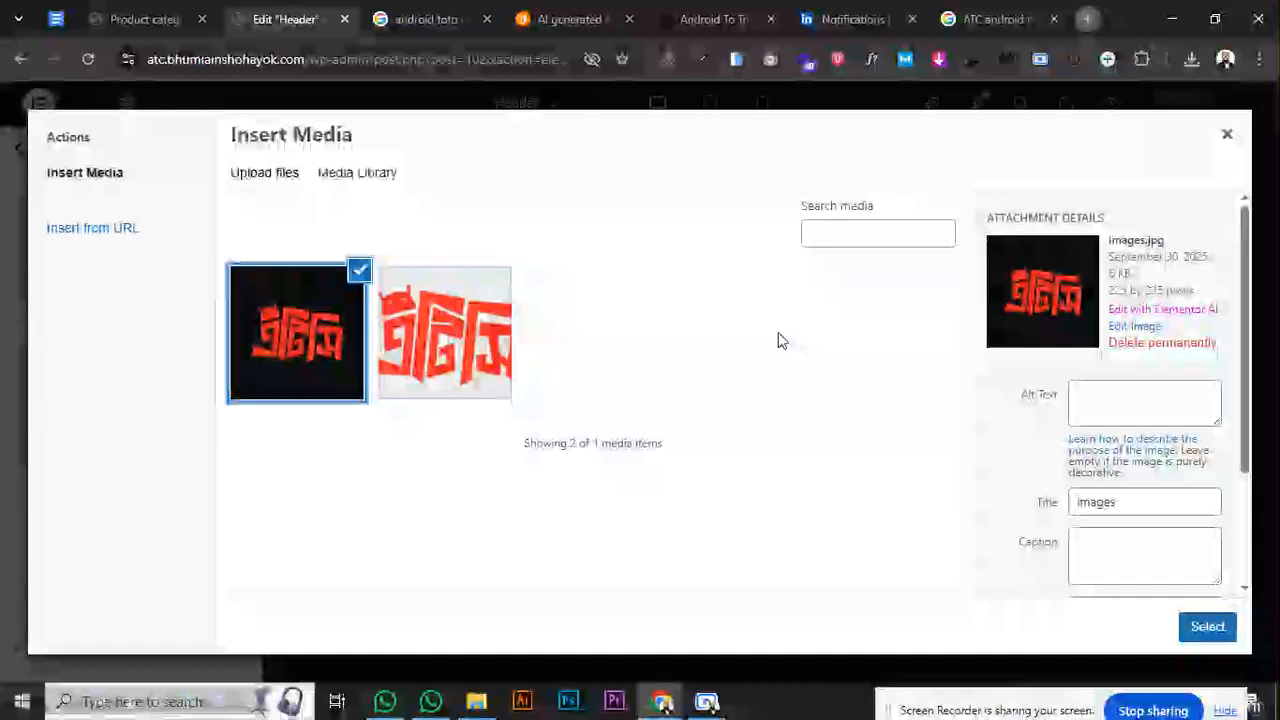
left_click(1227, 134)
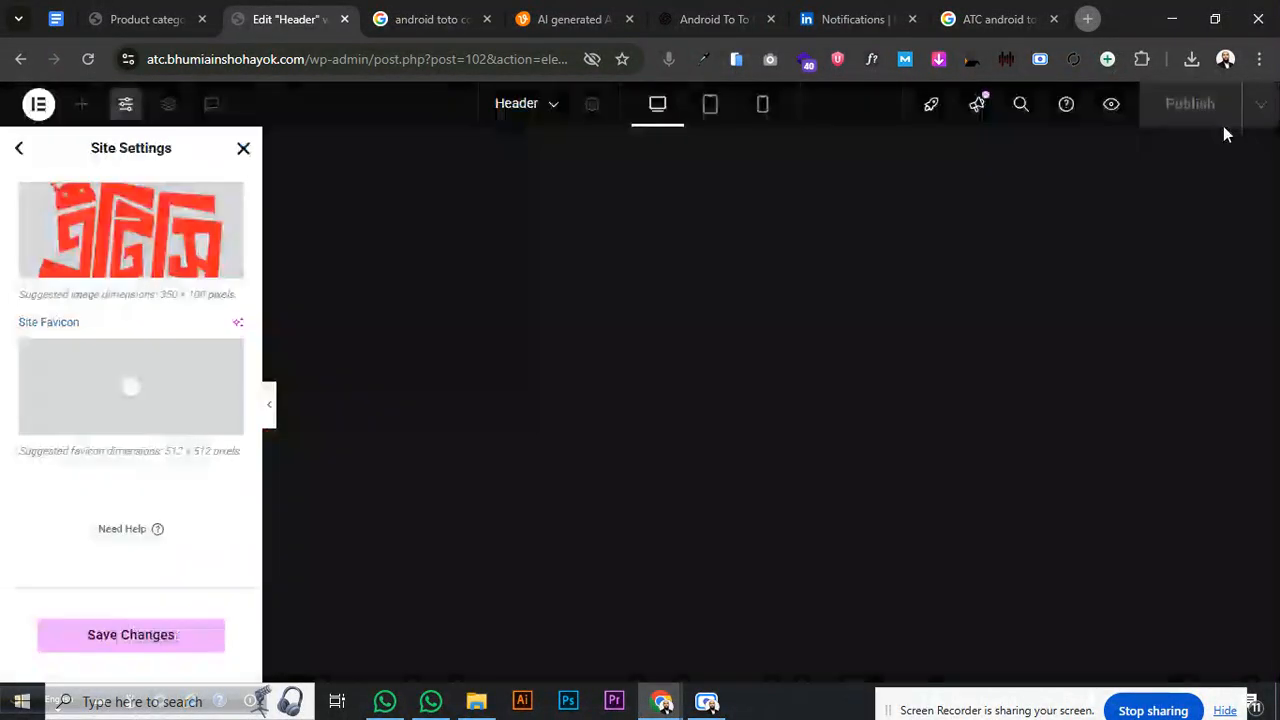
left_click(172, 402)
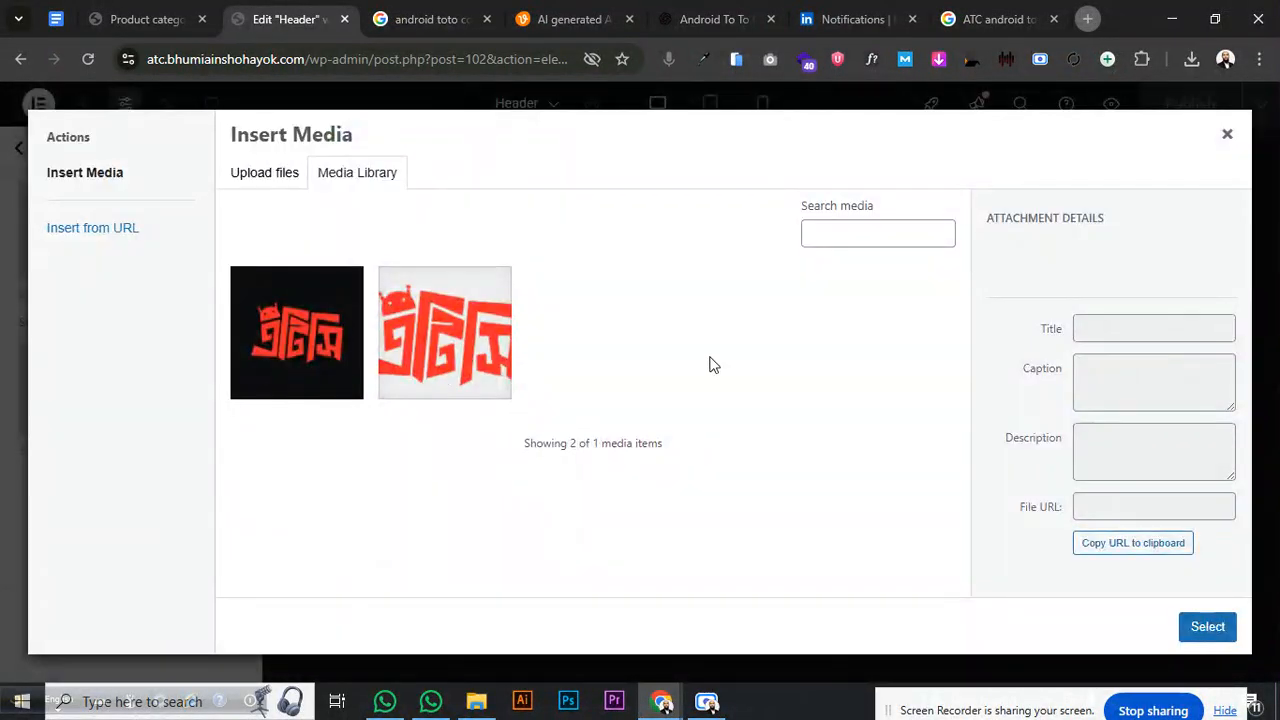
left_click(1088, 19)
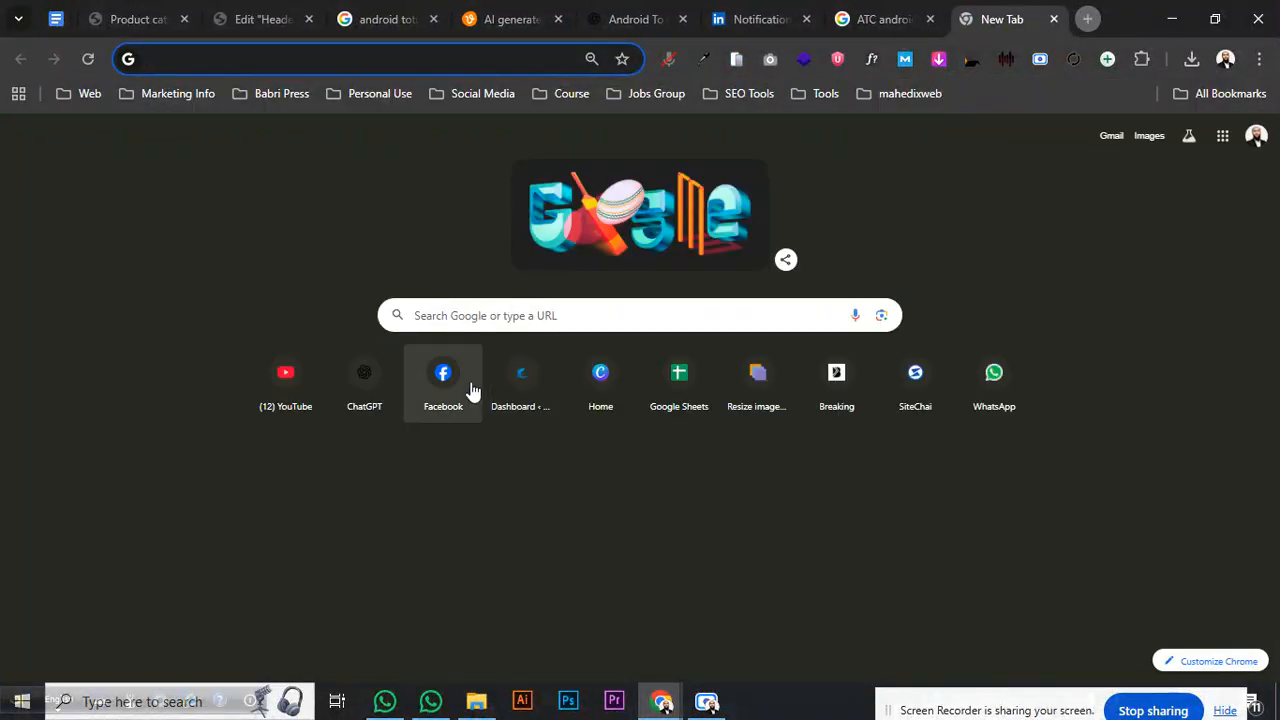
- Open the Poster design from the Canva home page
left_click(572, 381)
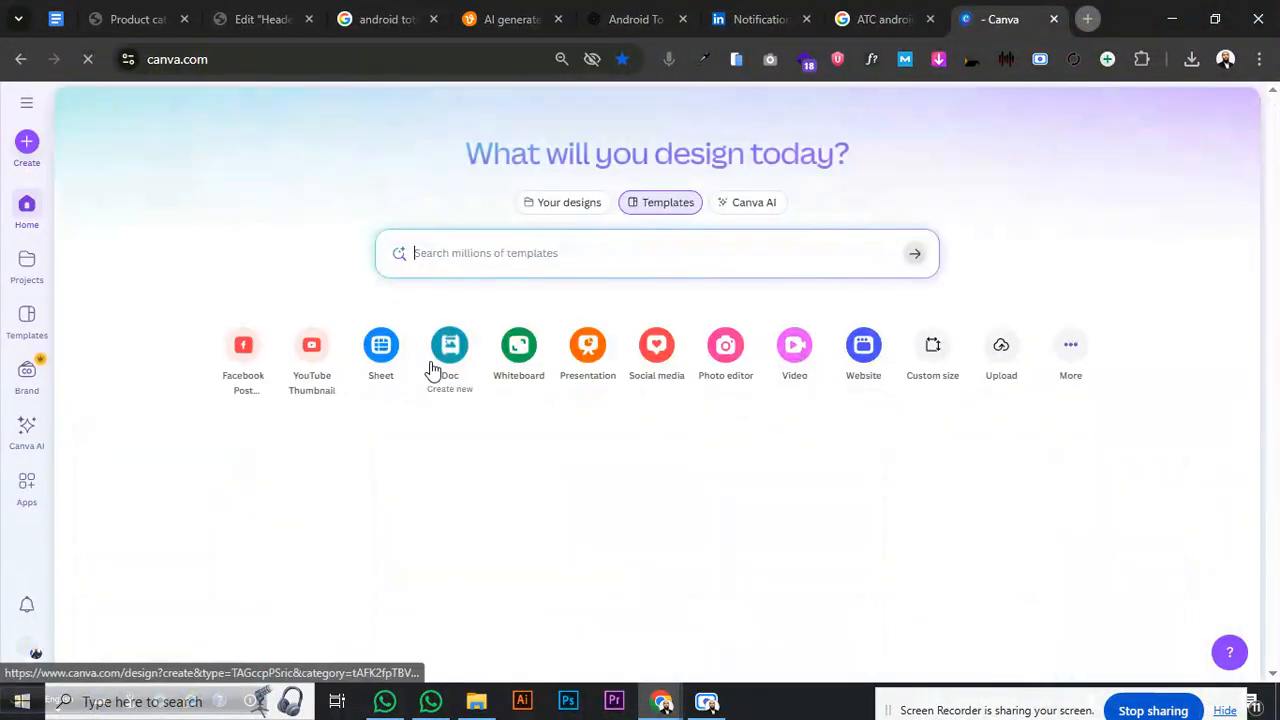
left_click(240, 520)
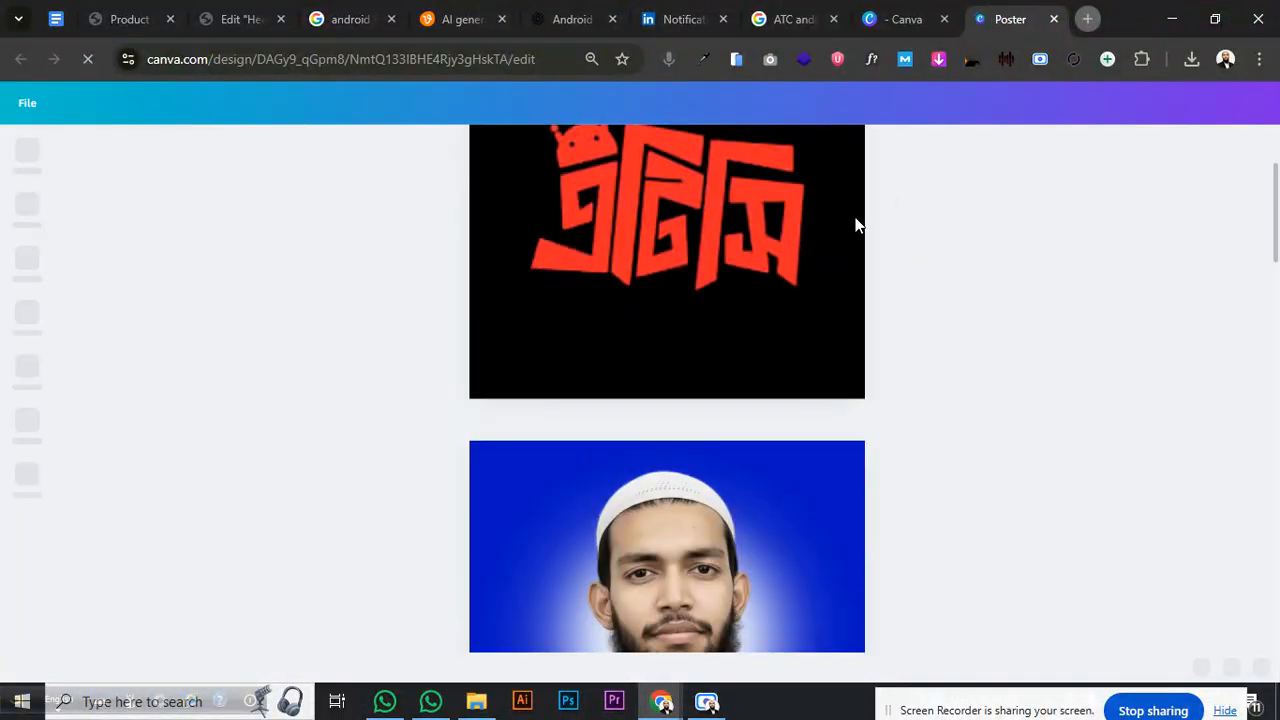
left_click(794, 220)
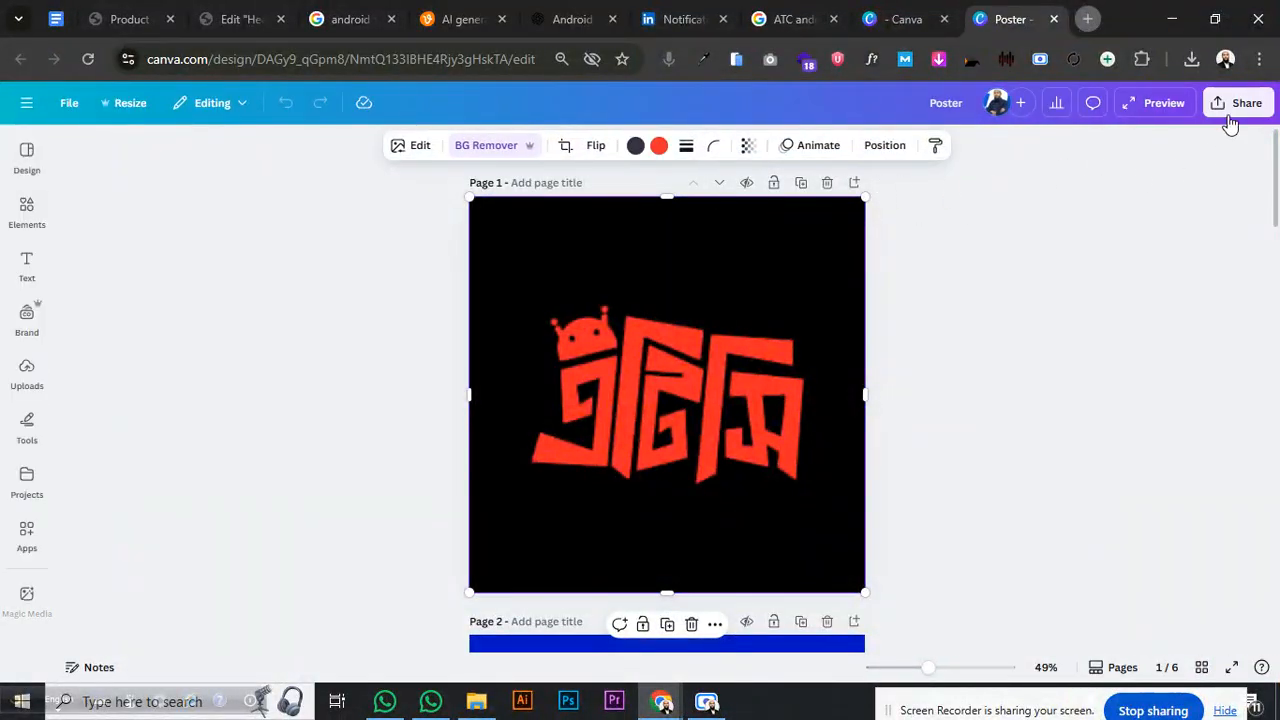
- Download the current page as a transparent-background PNG at 3,375 px
left_click(1230, 112)
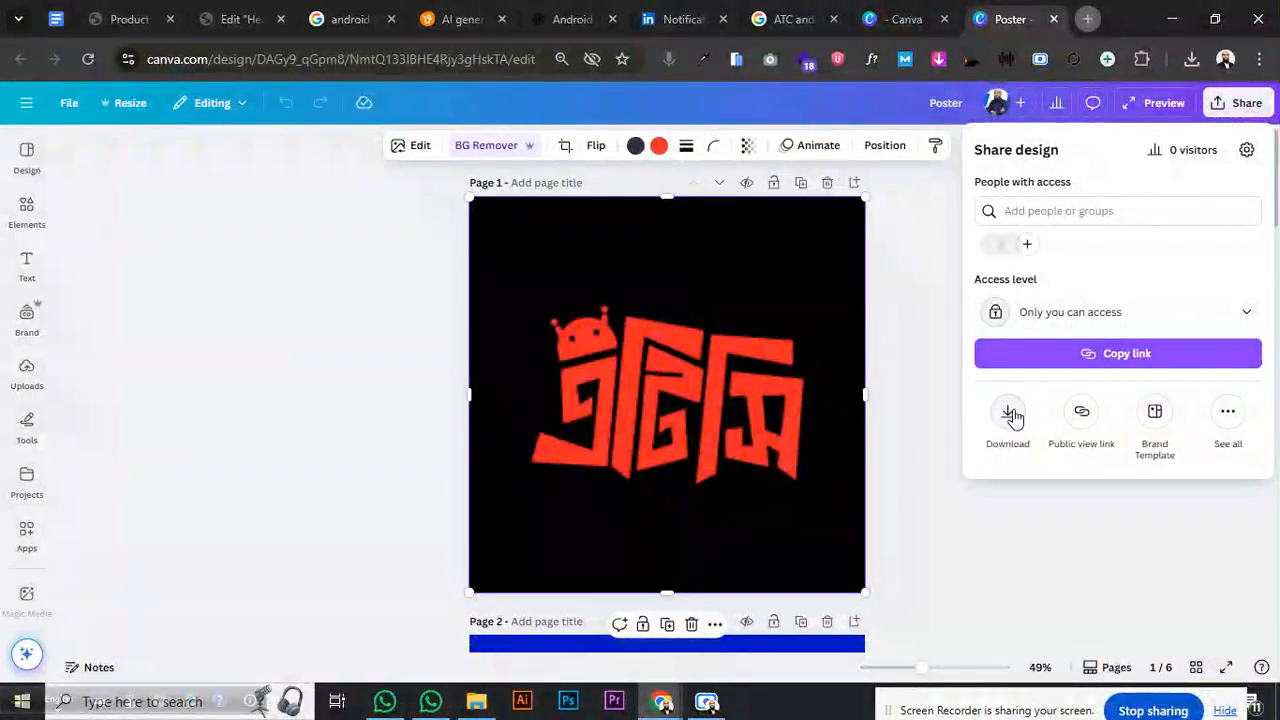
left_click(1007, 417)
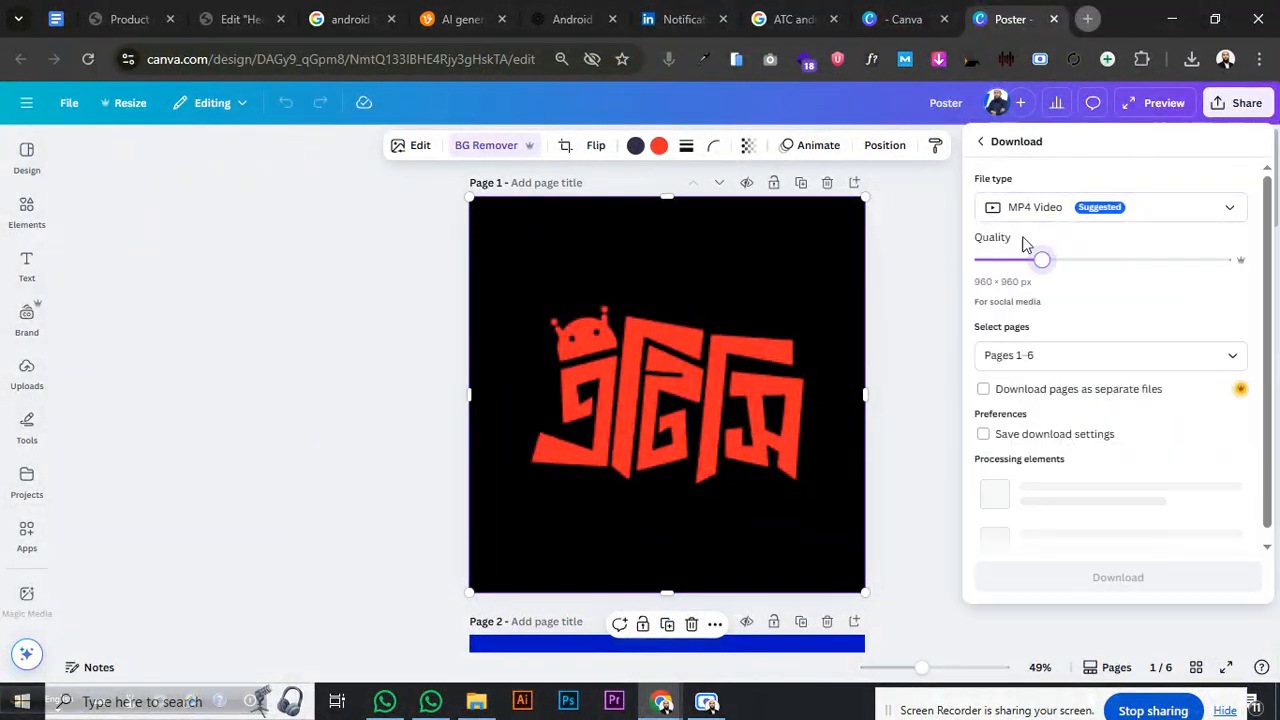
left_click(1035, 207)
left_click(1020, 288)
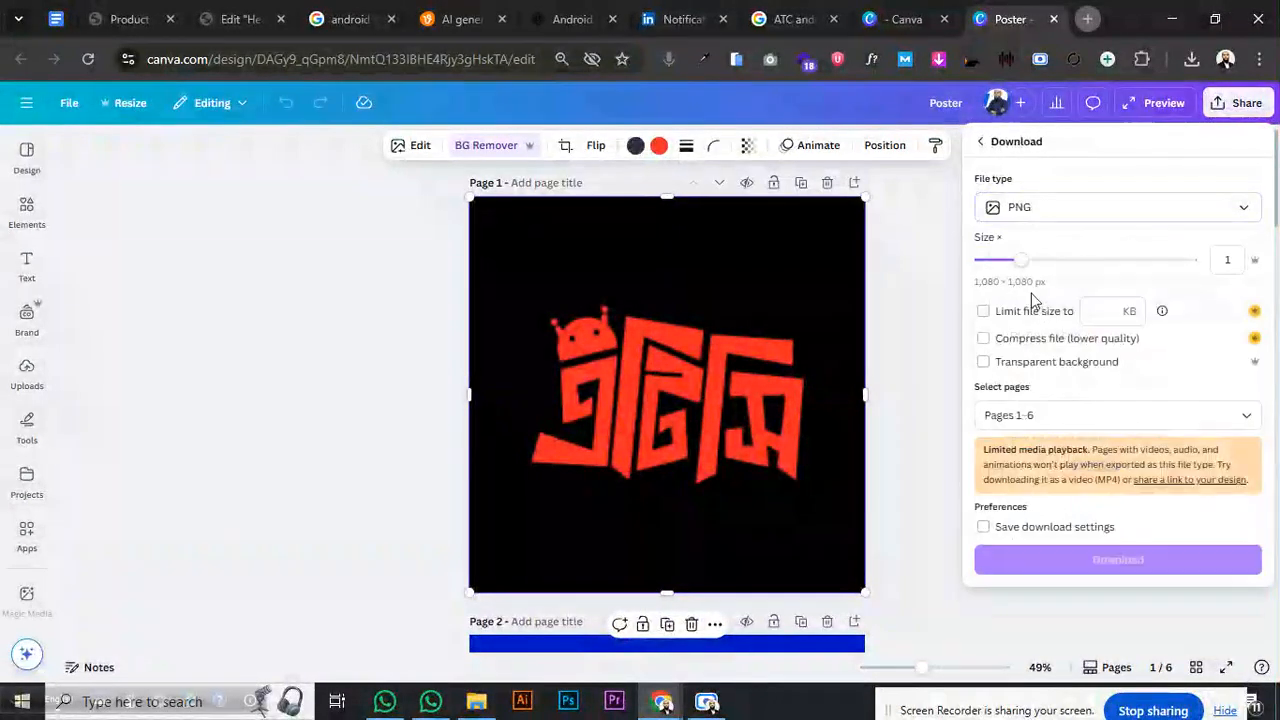
left_click(1037, 364)
left_click(1043, 415)
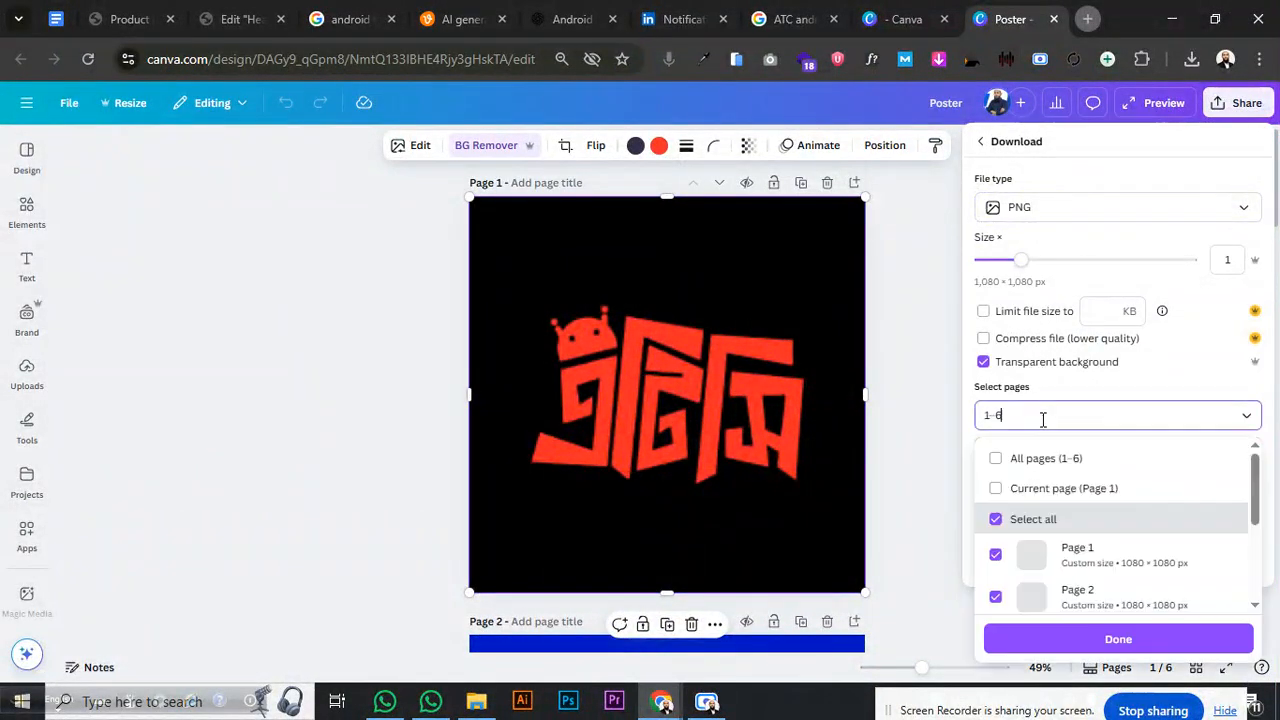
left_click(1037, 490)
left_click(1089, 639)
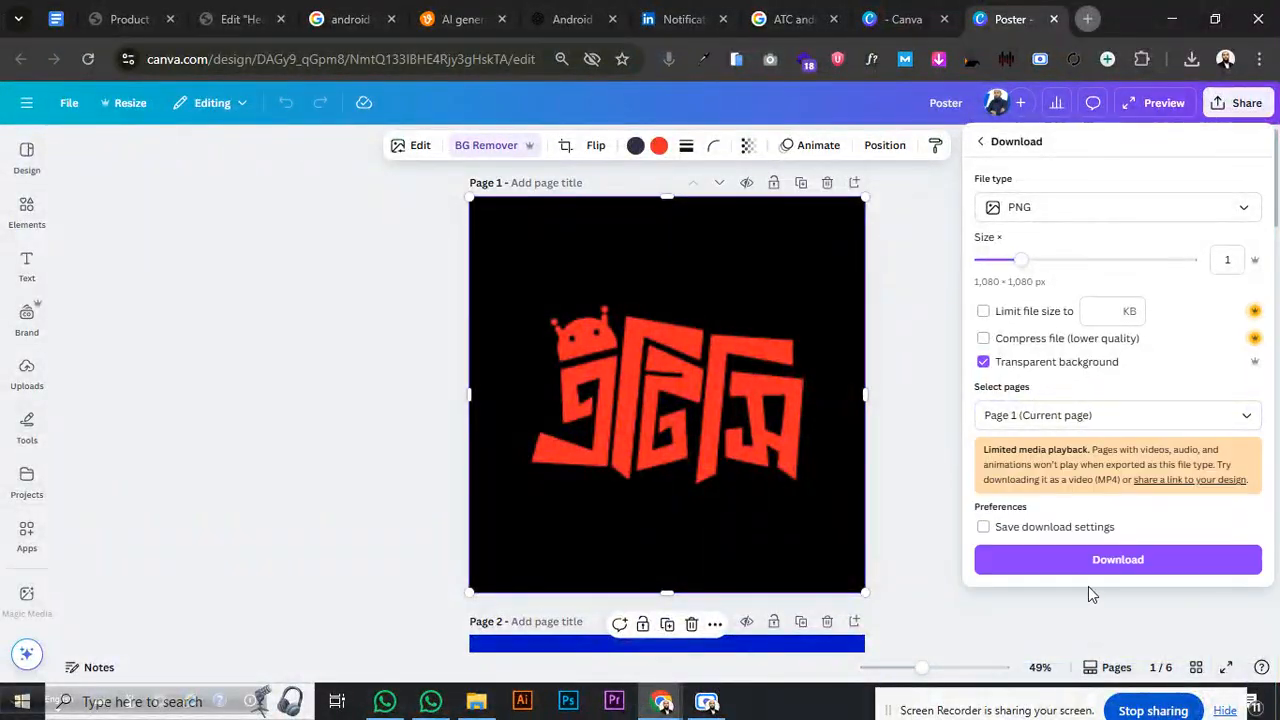
left_click_drag(1020, 259, 1189, 259)
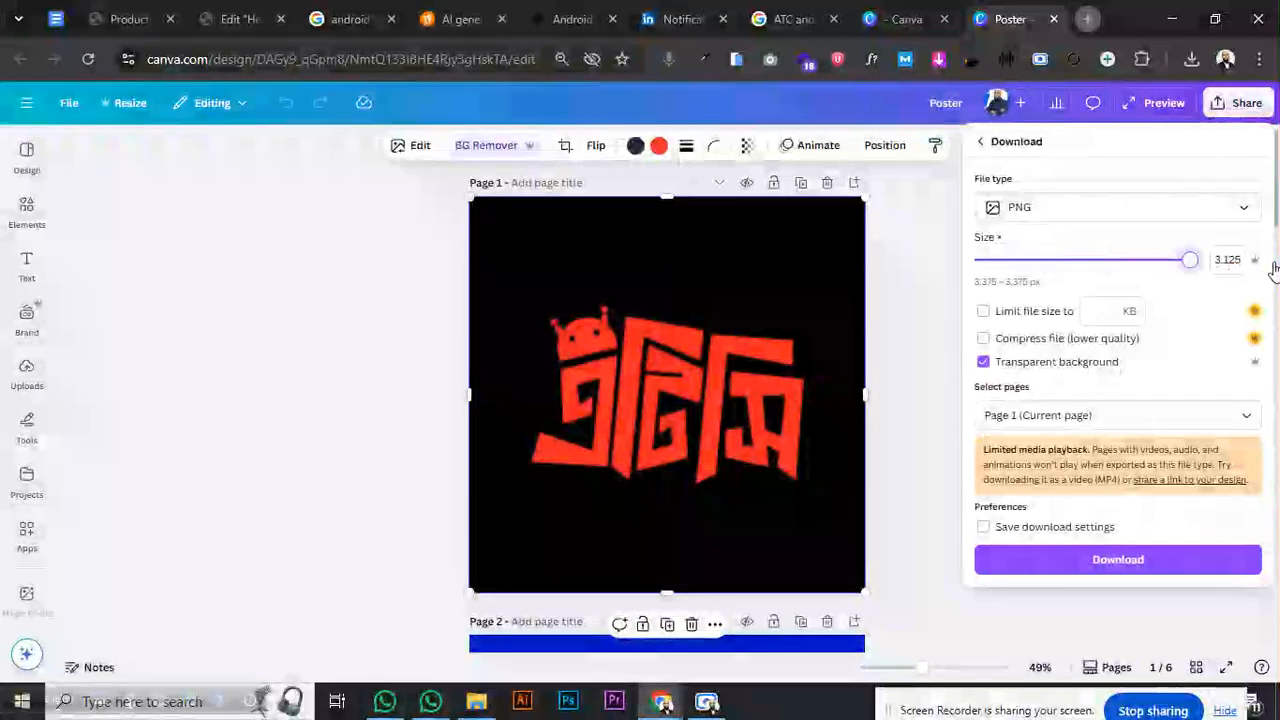
left_click(1099, 558)
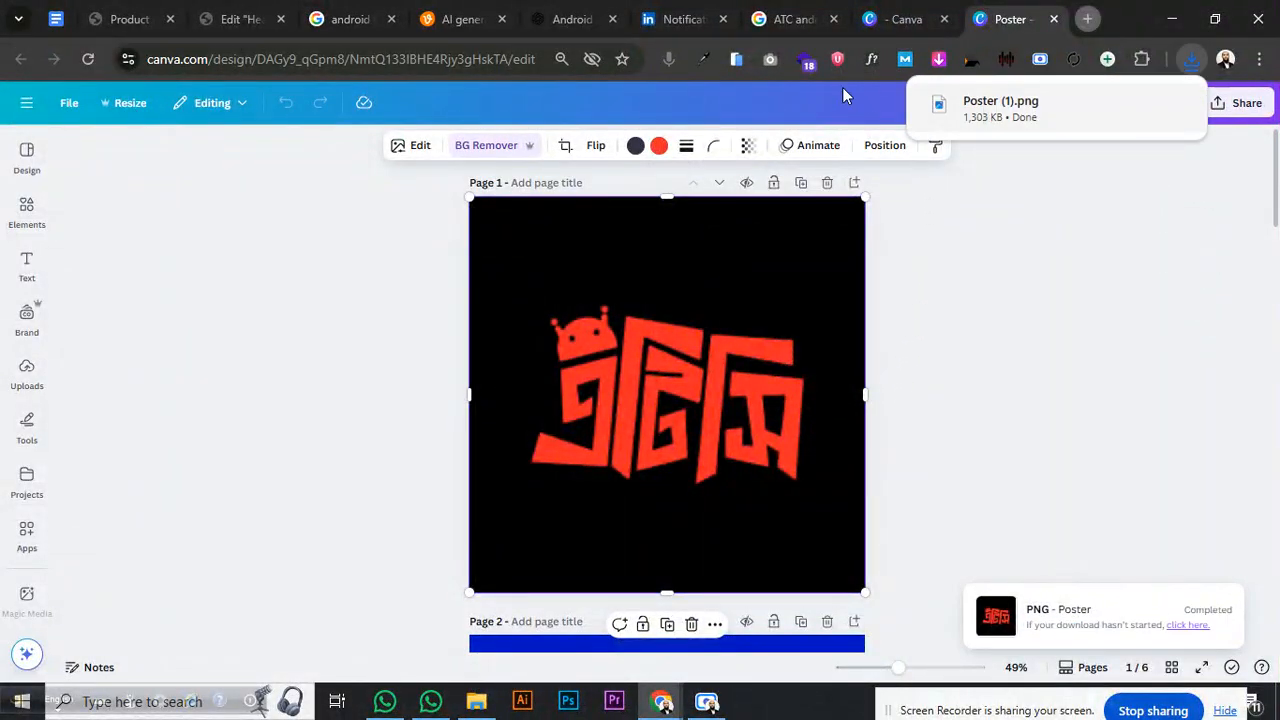
- Upload Poster (1).png from Chrome's downloads, set it as Site Favicon, and save the changes
left_click(235, 20)
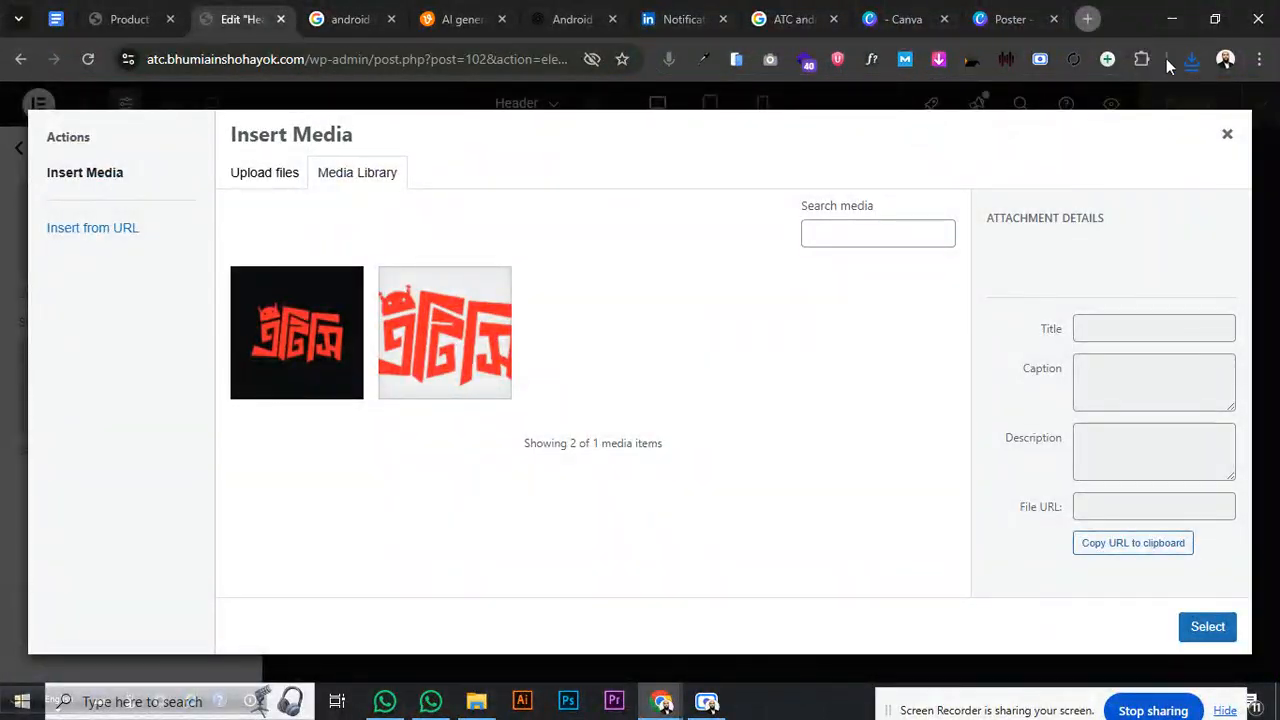
left_click(1191, 59)
left_click_drag(1069, 140, 606, 260)
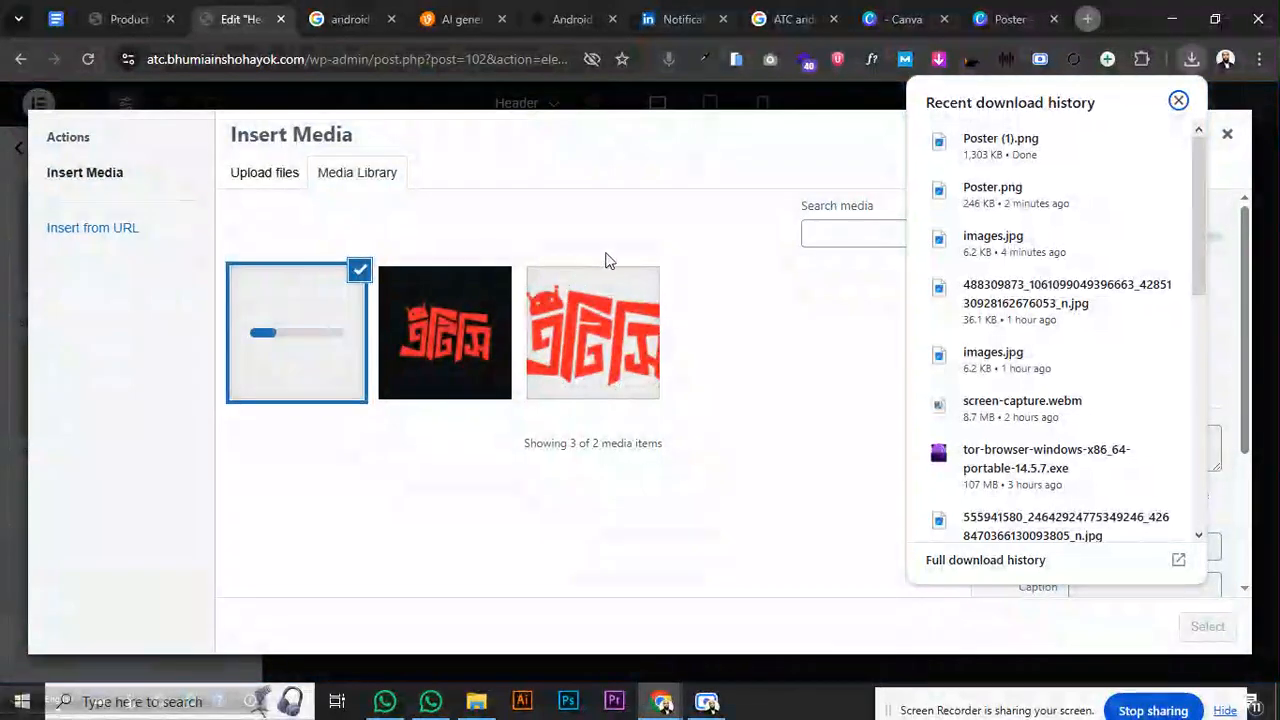
left_click(609, 239)
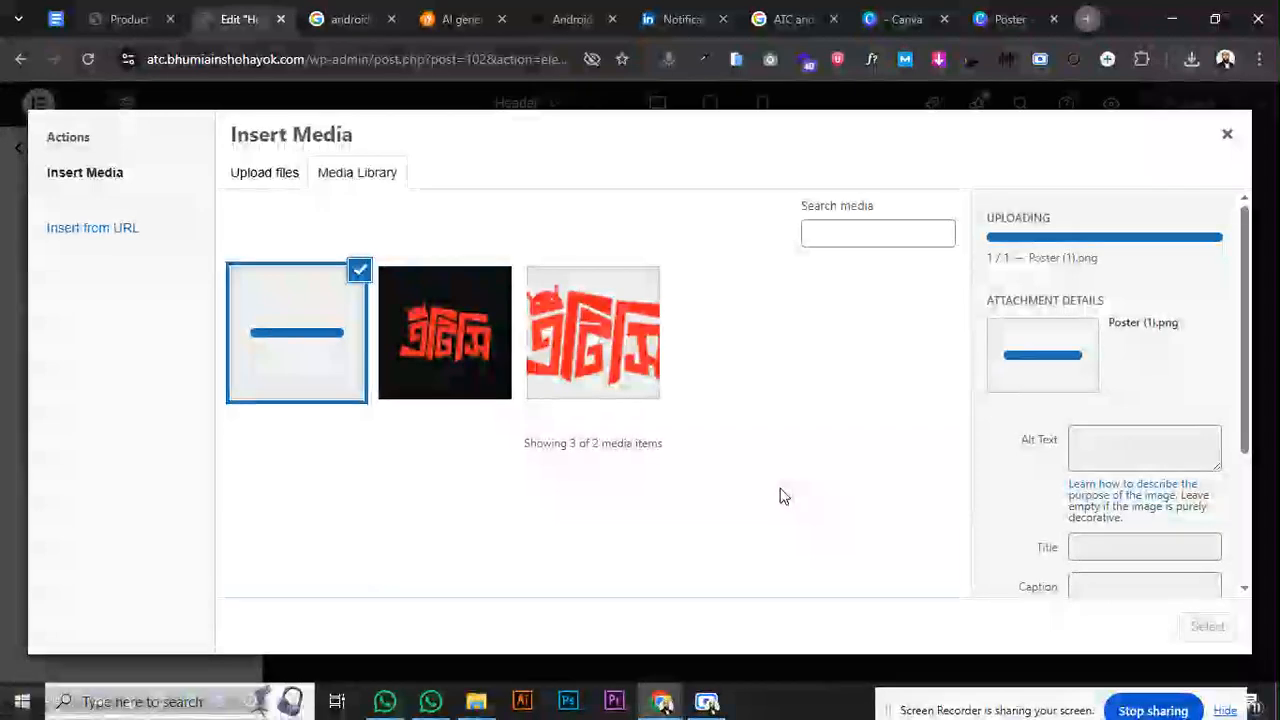
left_click(1207, 627)
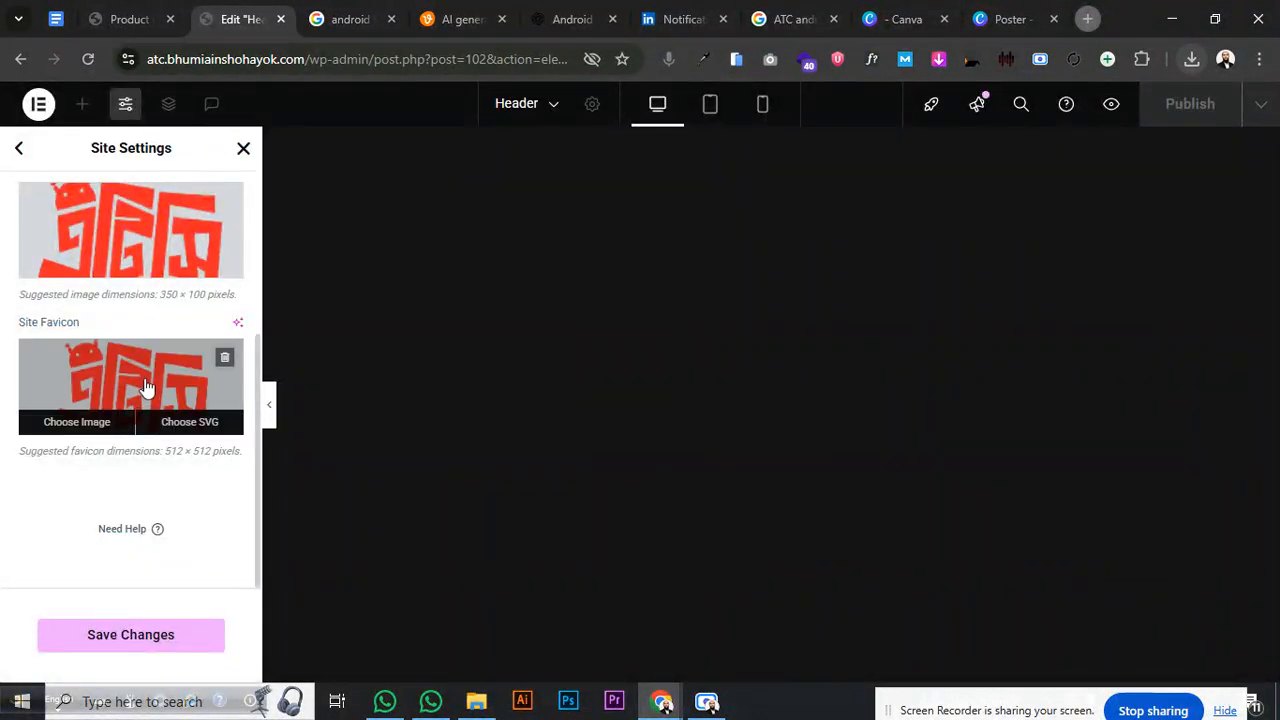
left_click(166, 640)
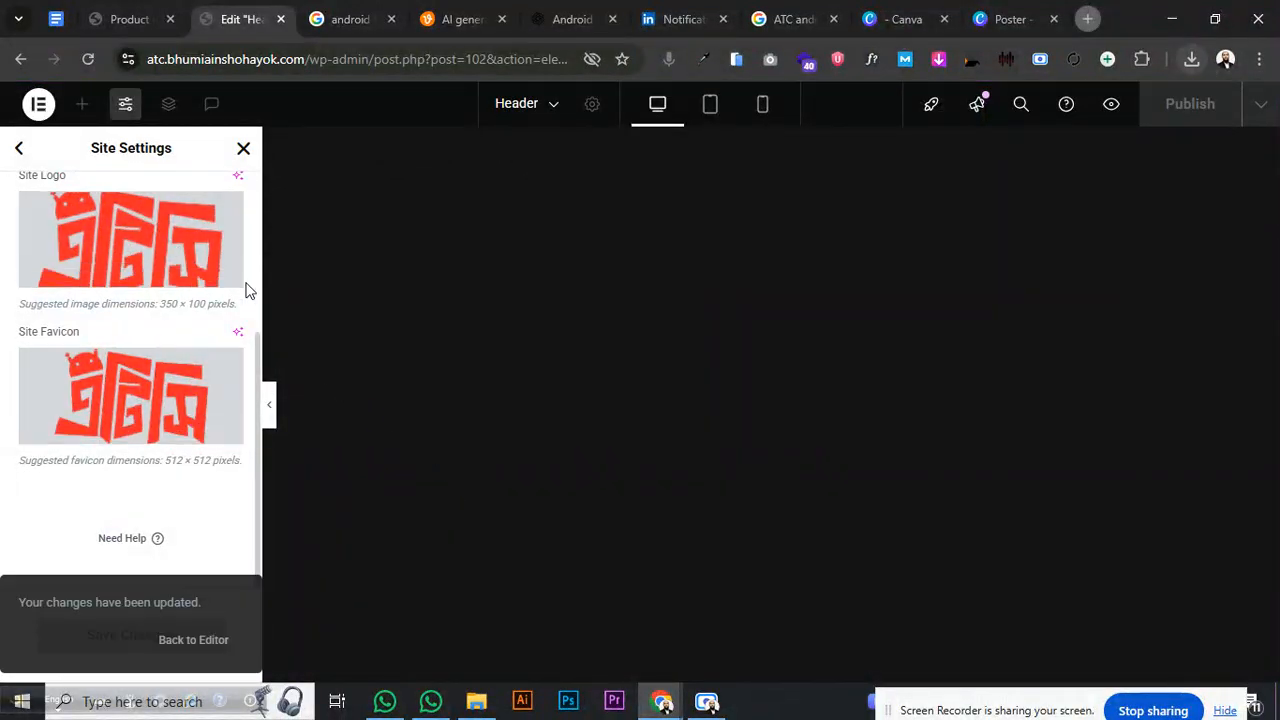
left_click(243, 148)
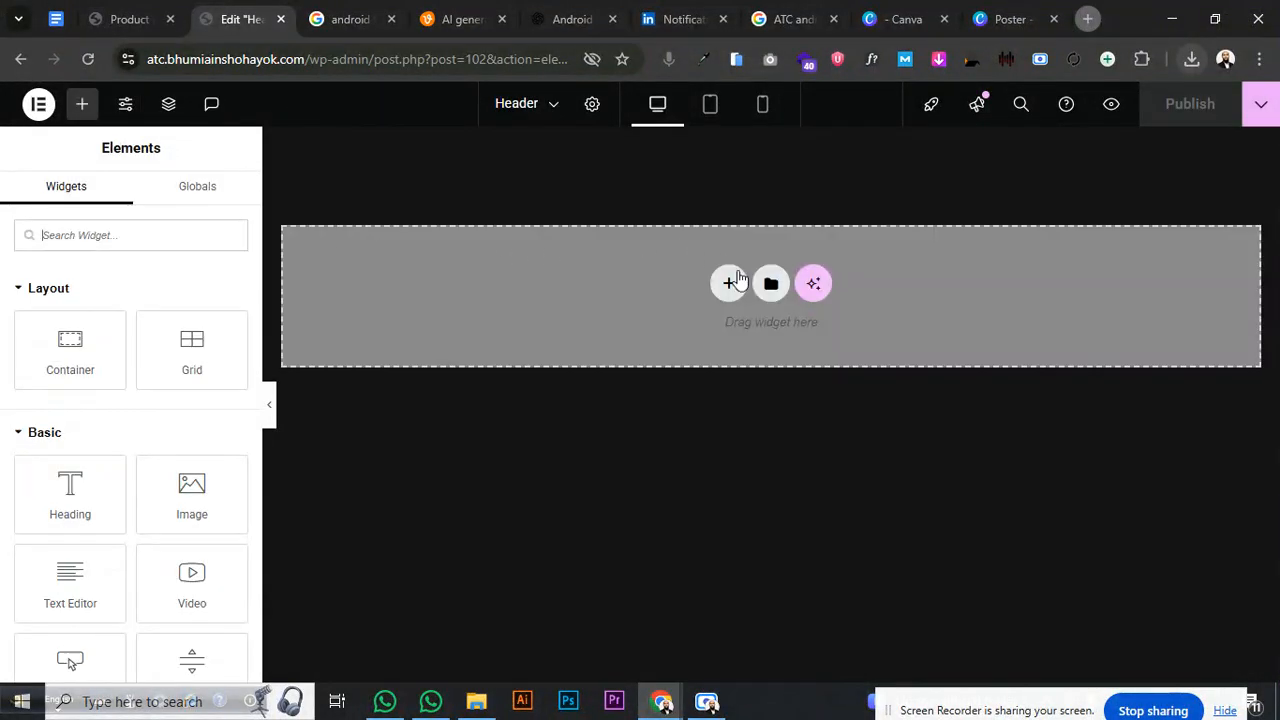
- Add a flexbox container to the header with three columns and a wide middle
left_click(735, 280)
left_click(714, 325)
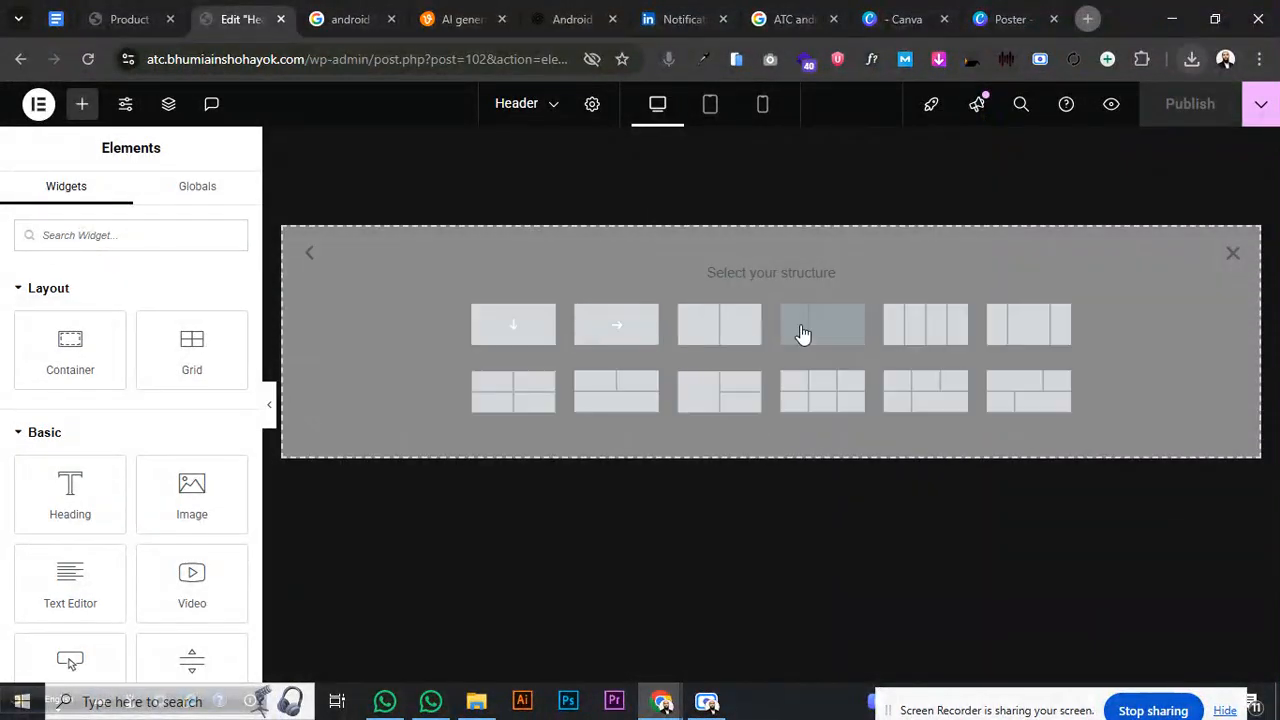
left_click(1052, 334)
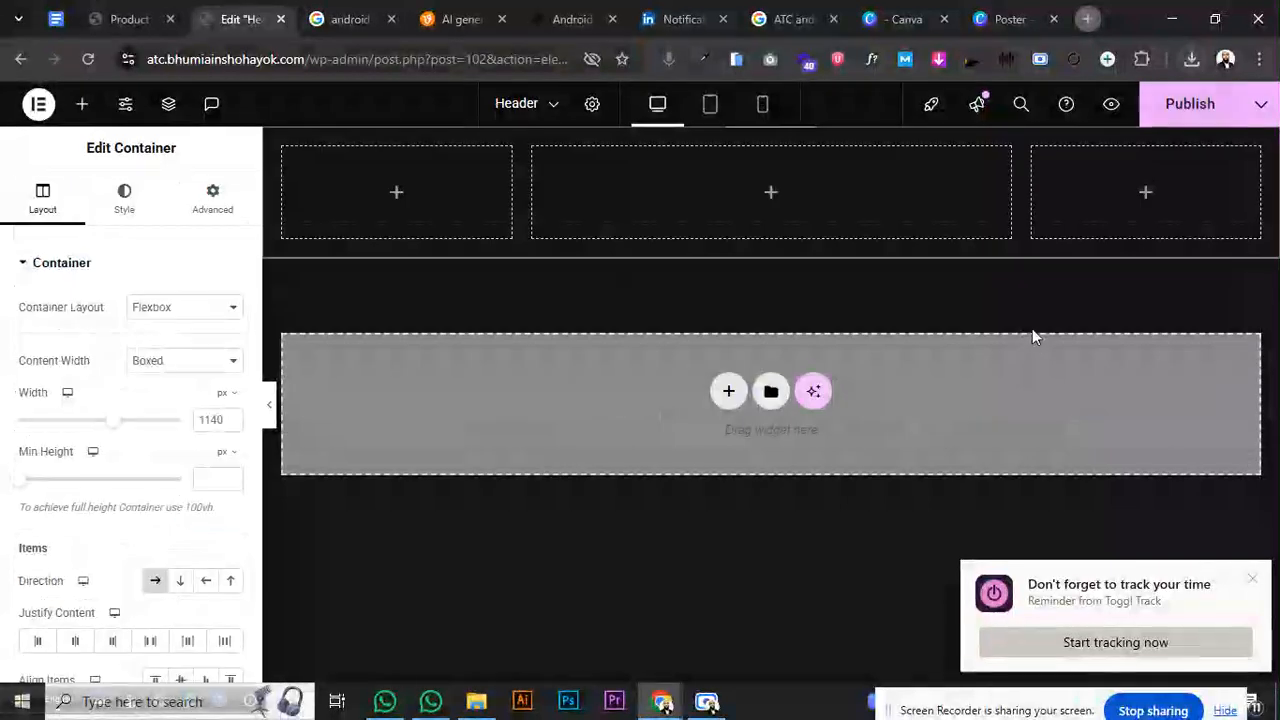
- Place the Site Logo in the left column at full resolution, width about 36%, aligned left
left_click(396, 192)
type("site")
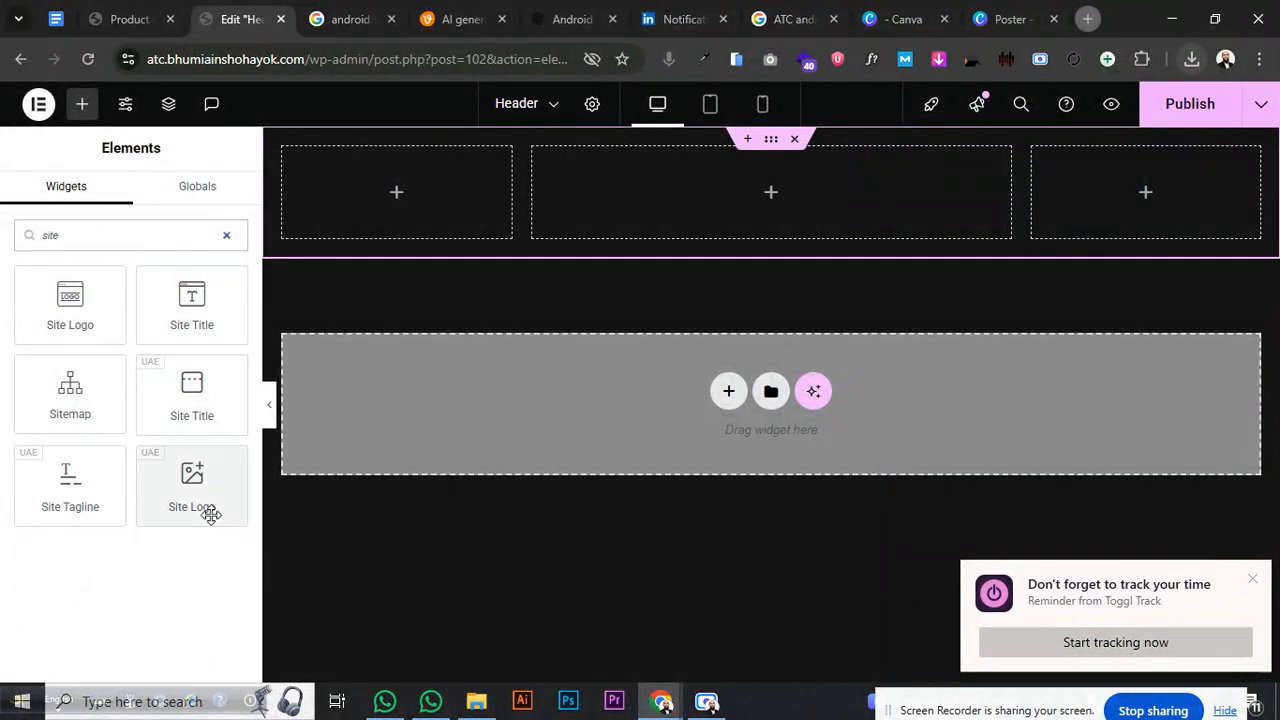
left_click_drag(195, 500, 380, 237)
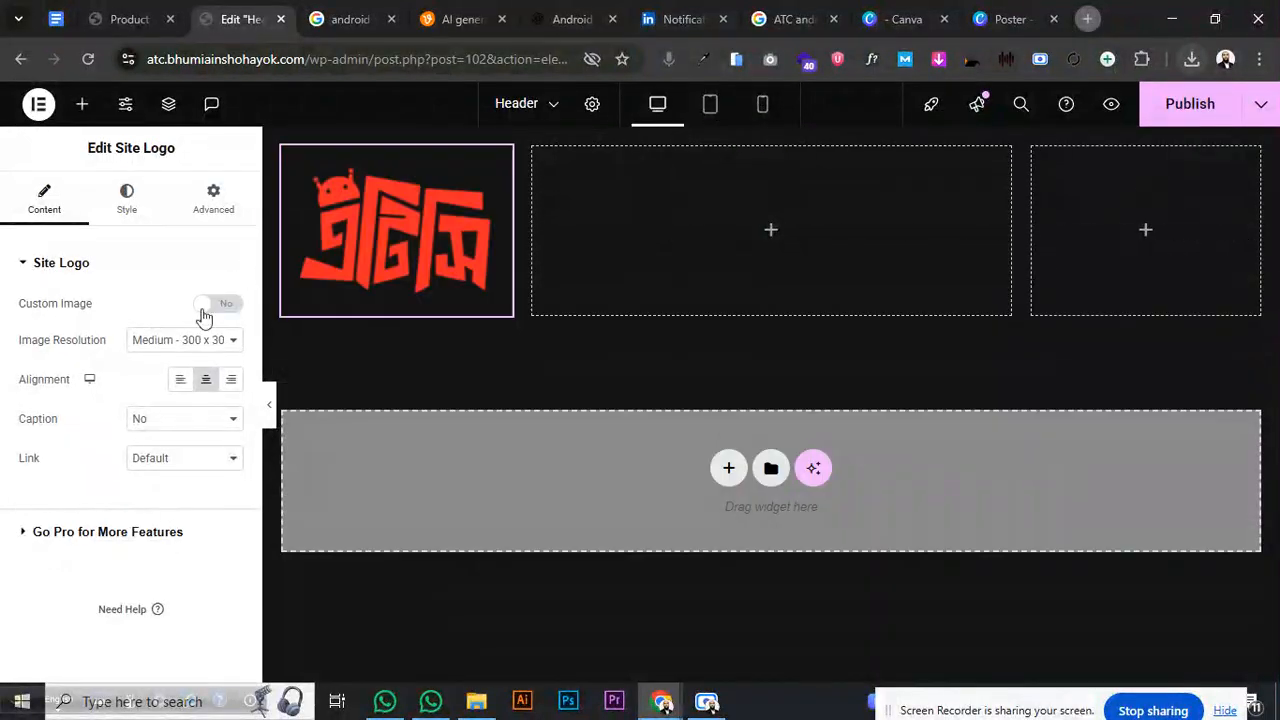
left_click(200, 340)
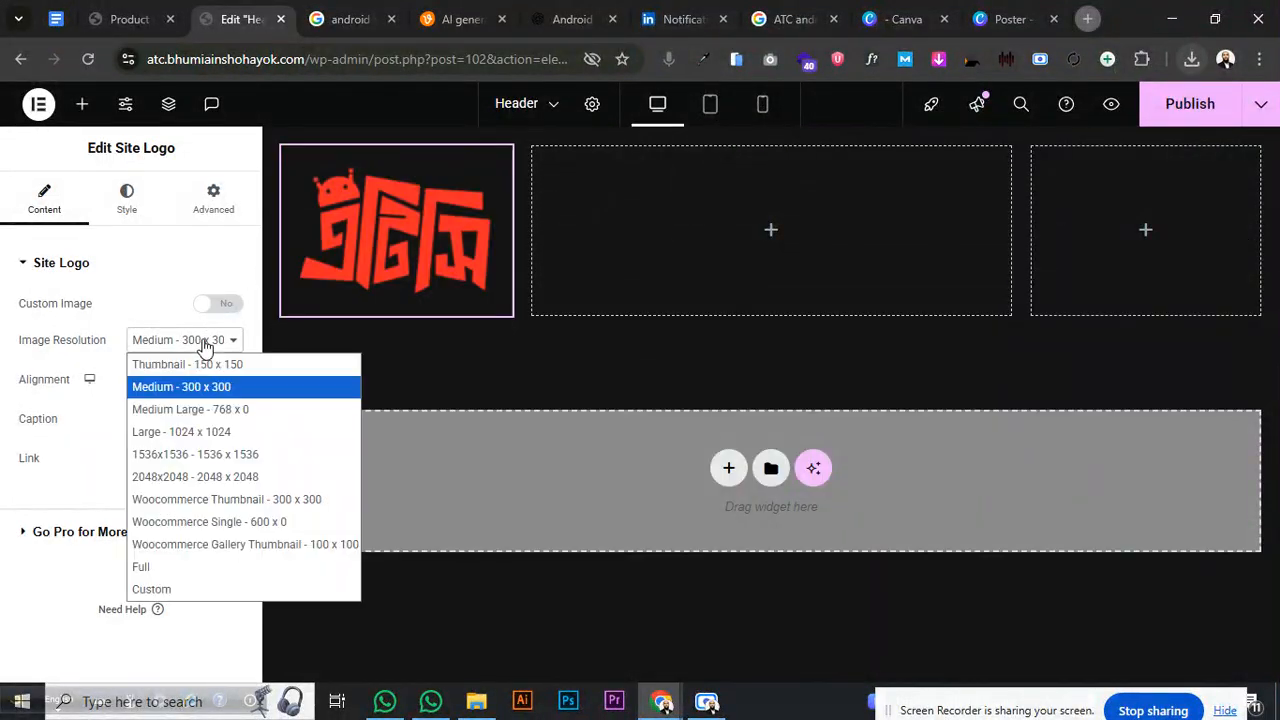
left_click(194, 568)
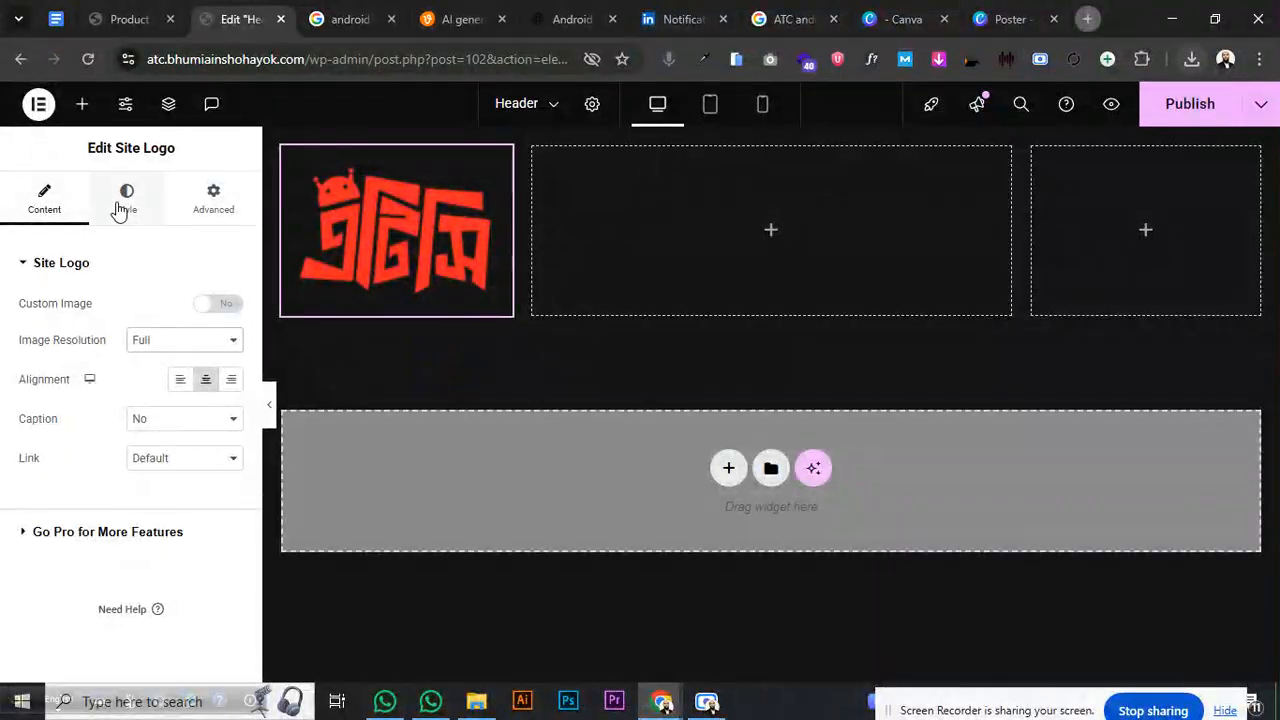
left_click(124, 203)
left_click_drag(26, 333, 84, 338)
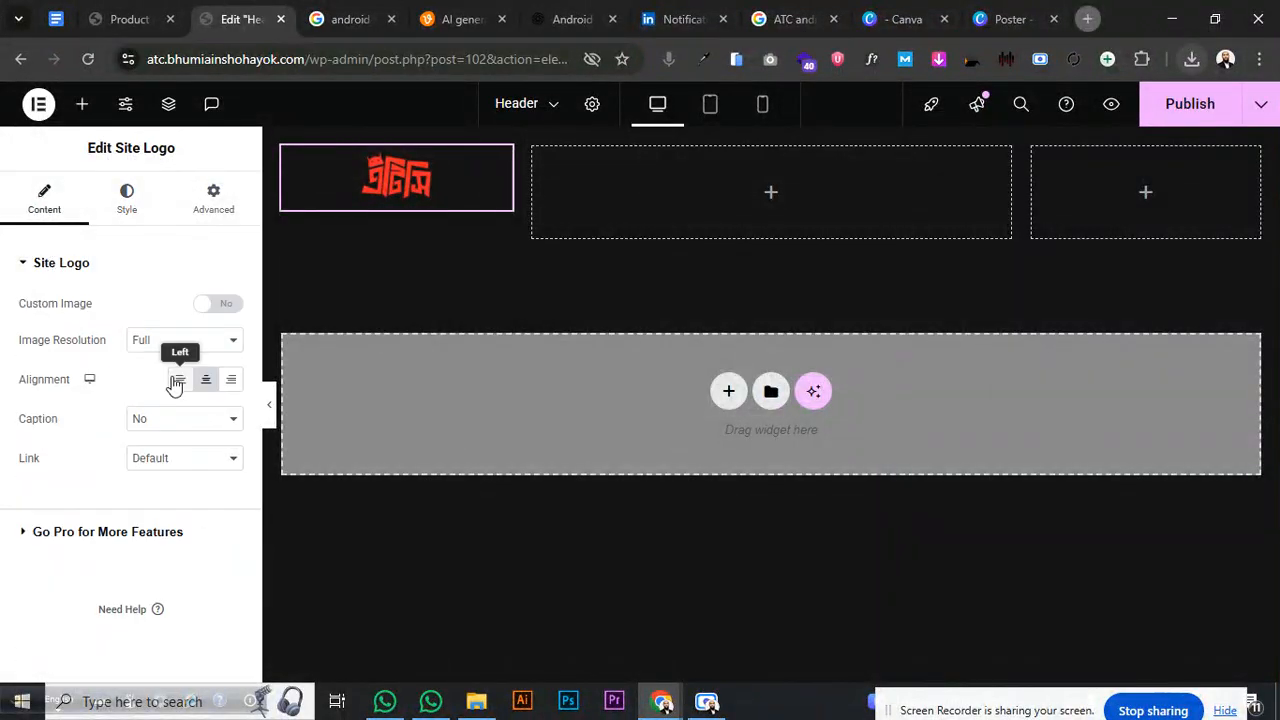
left_click(176, 381)
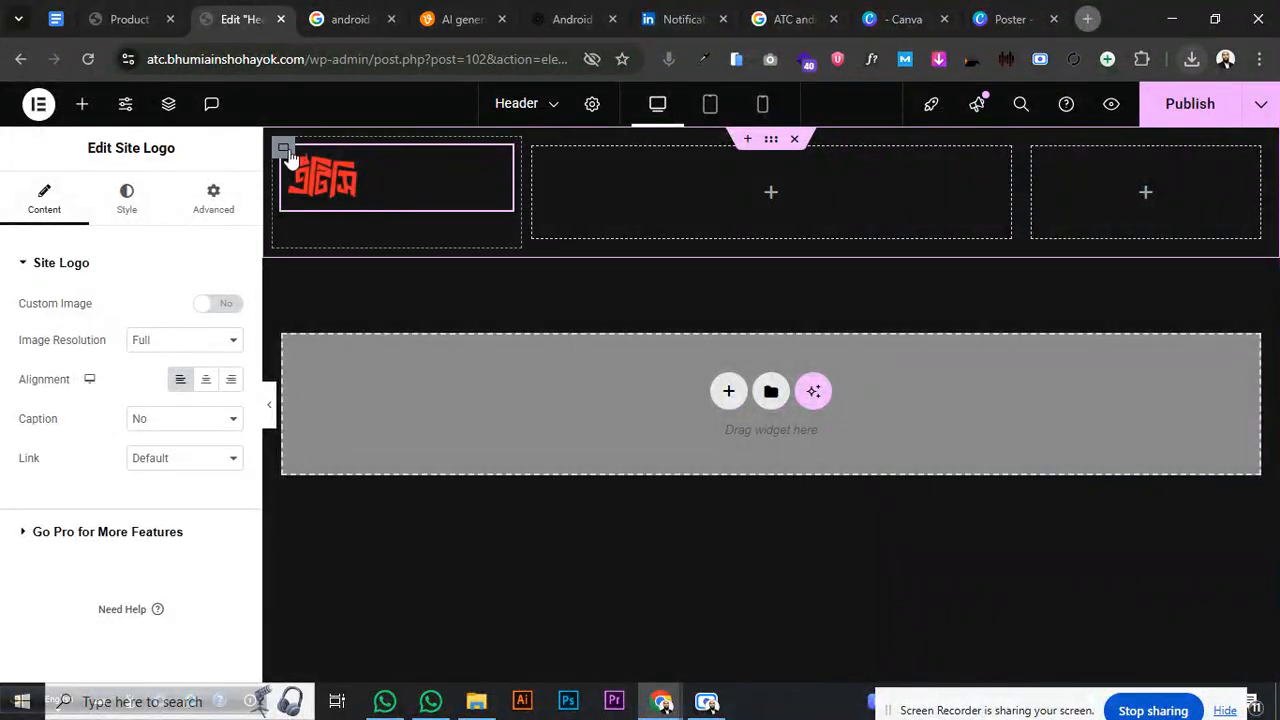
left_click(285, 152)
- Centre the logo vertically and add a WordPress Menu widget to the middle column
left_click(80, 640)
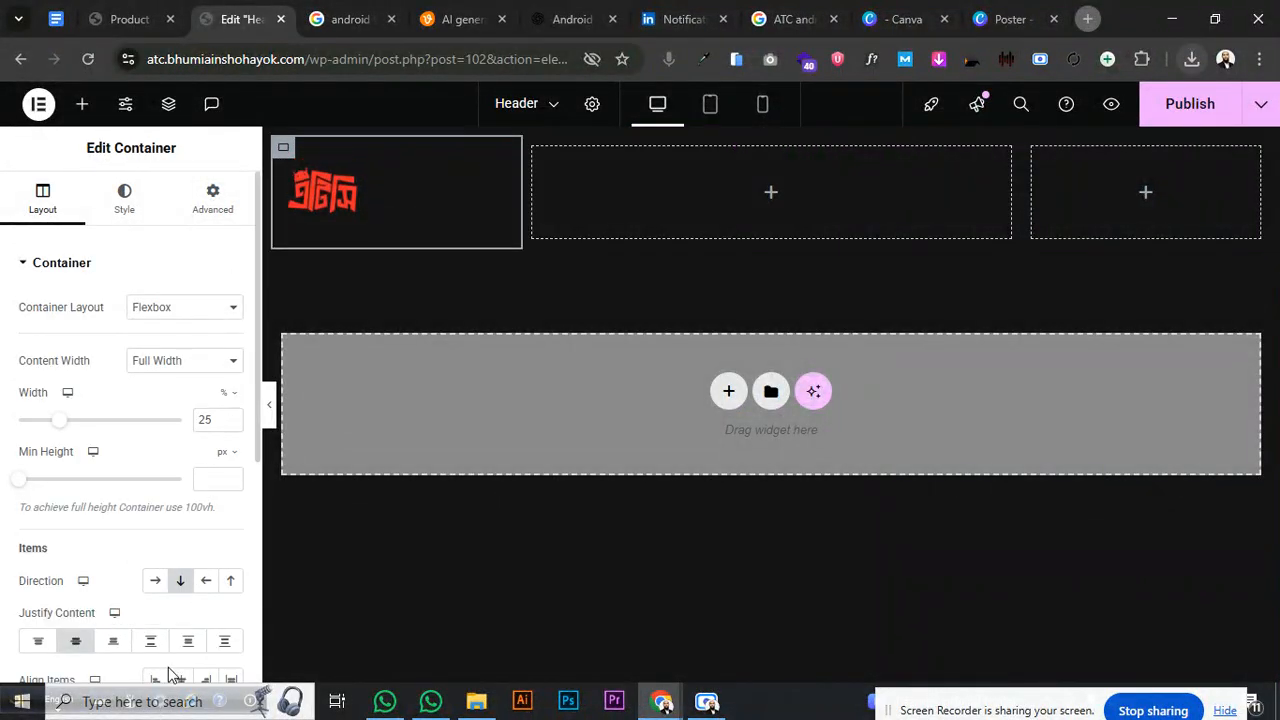
left_click(771, 193)
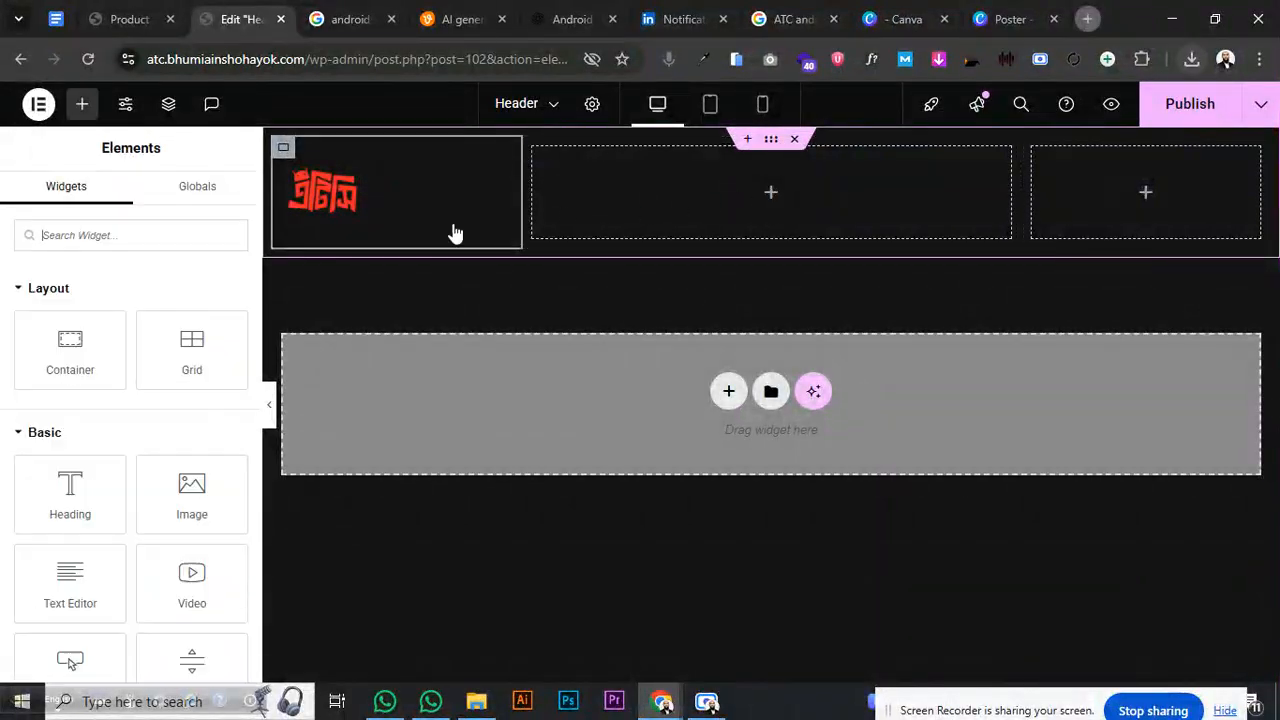
left_click(176, 240)
type("nav")
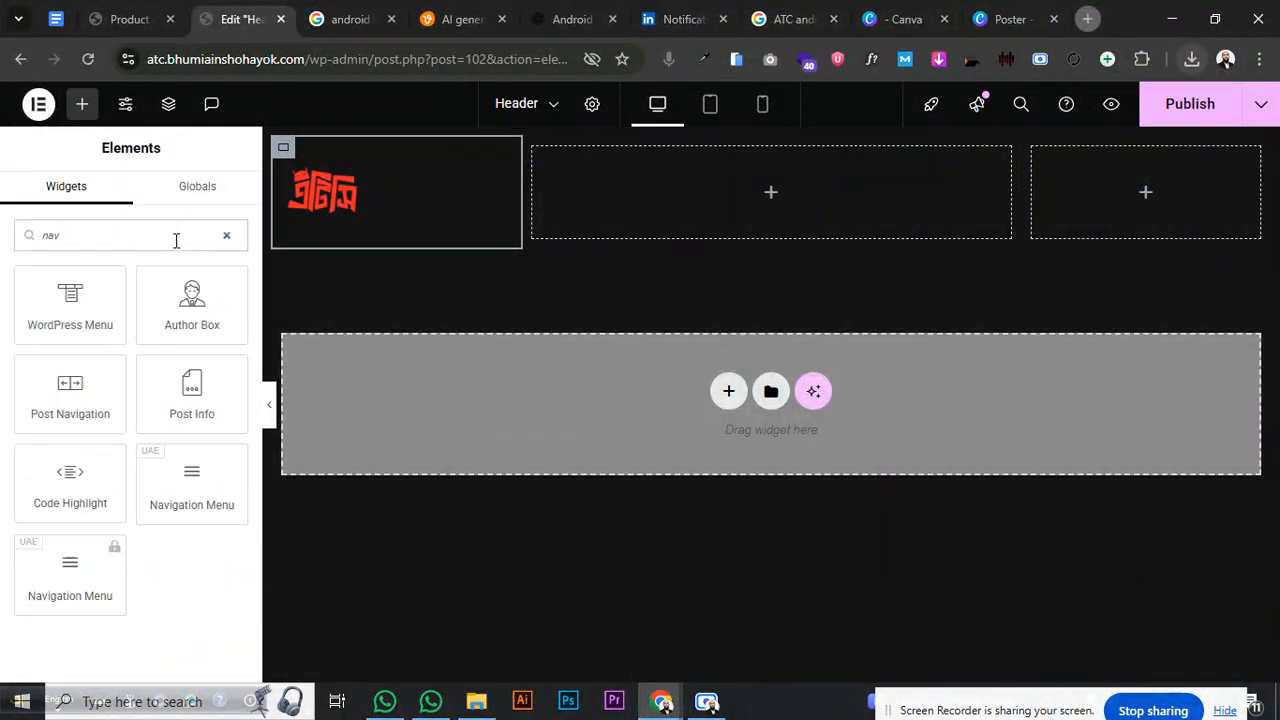
left_click_drag(70, 300, 756, 181)
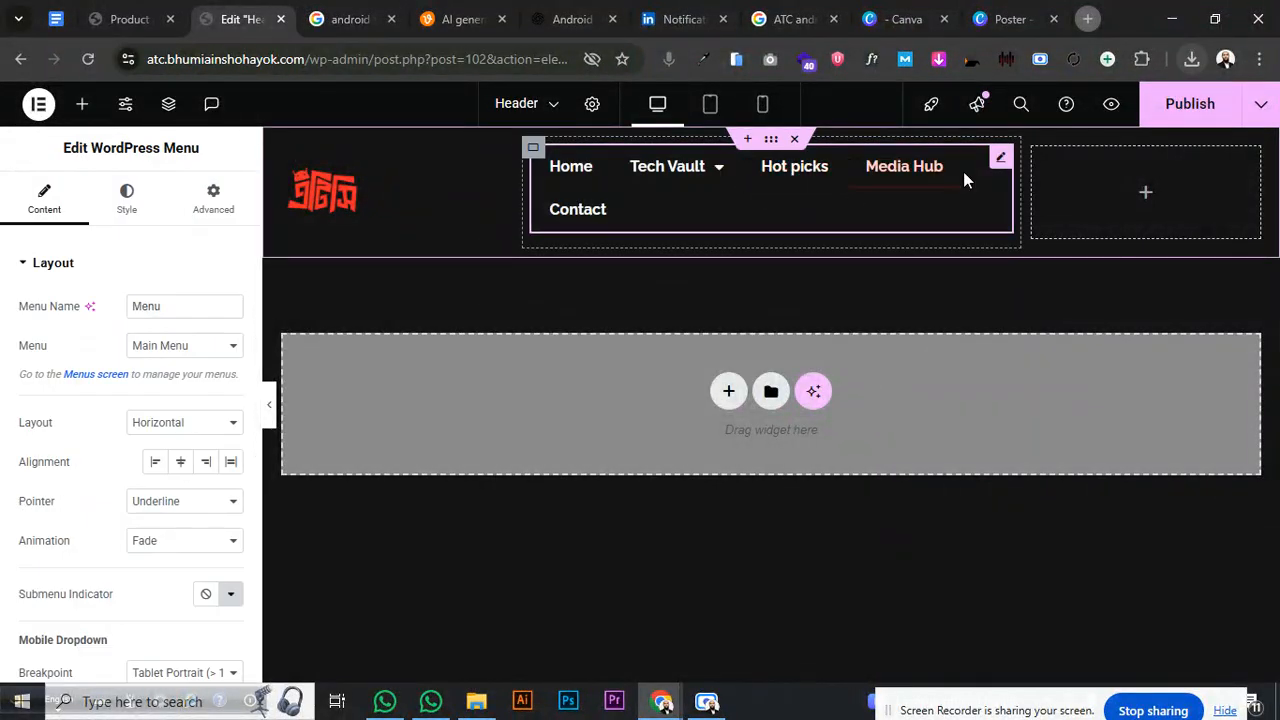
- Set the column widths to 20%, 20% and 60% for the menu, then publish
left_click(300, 160)
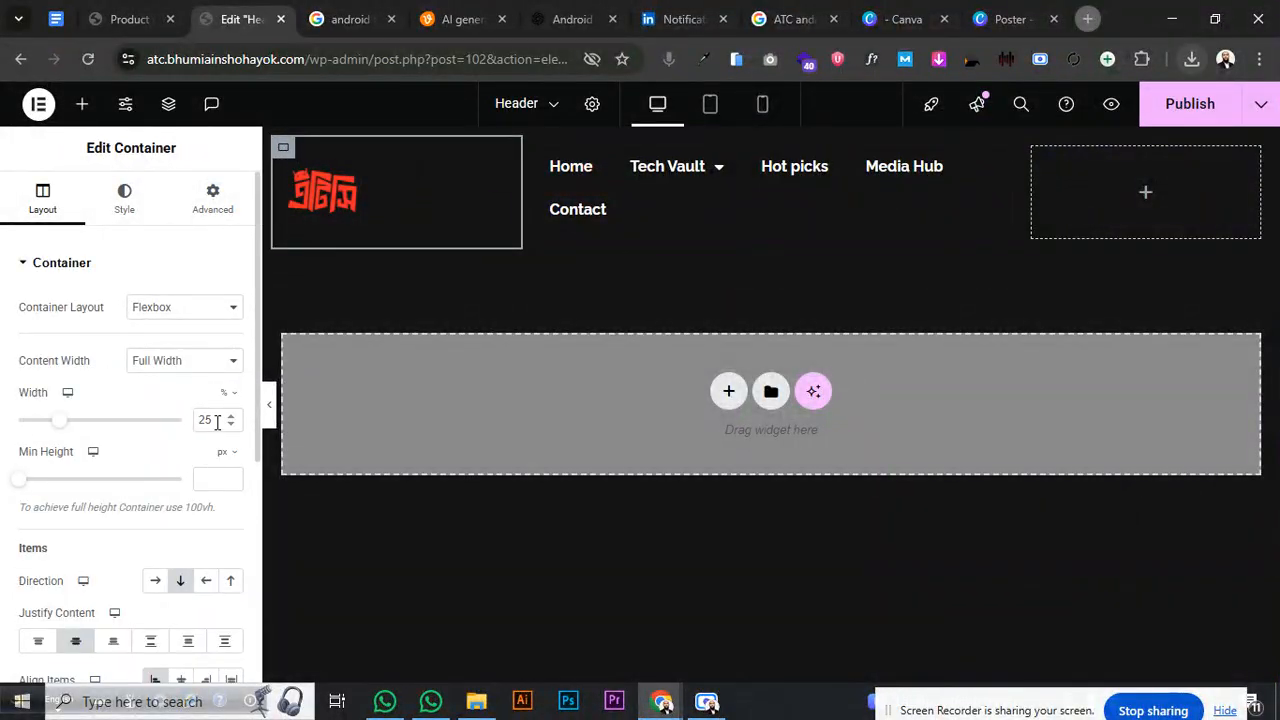
type("20")
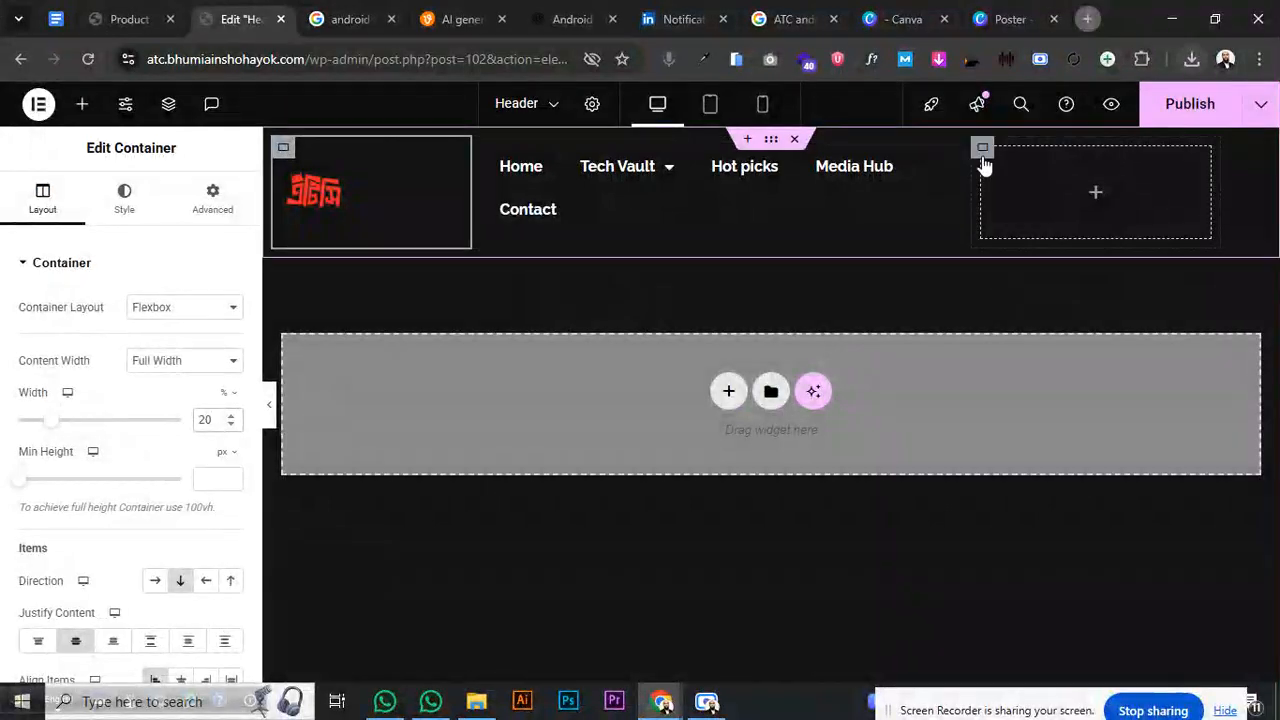
left_click(985, 165)
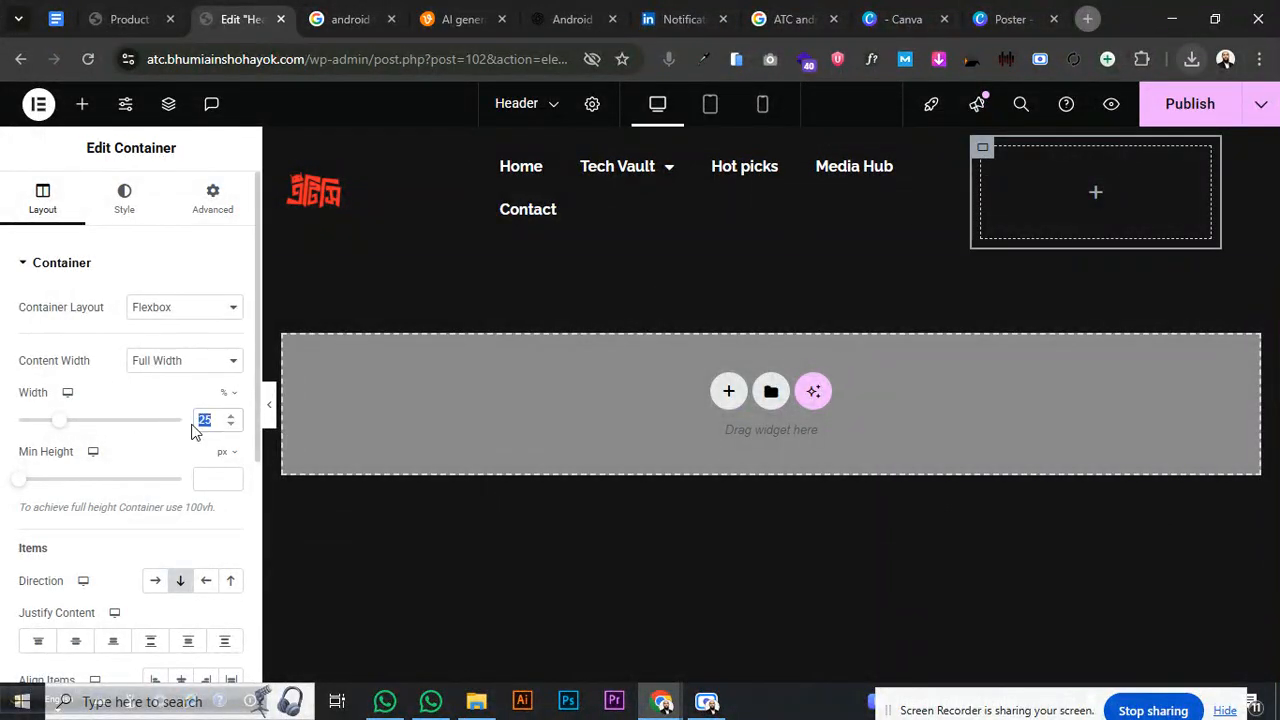
type("20")
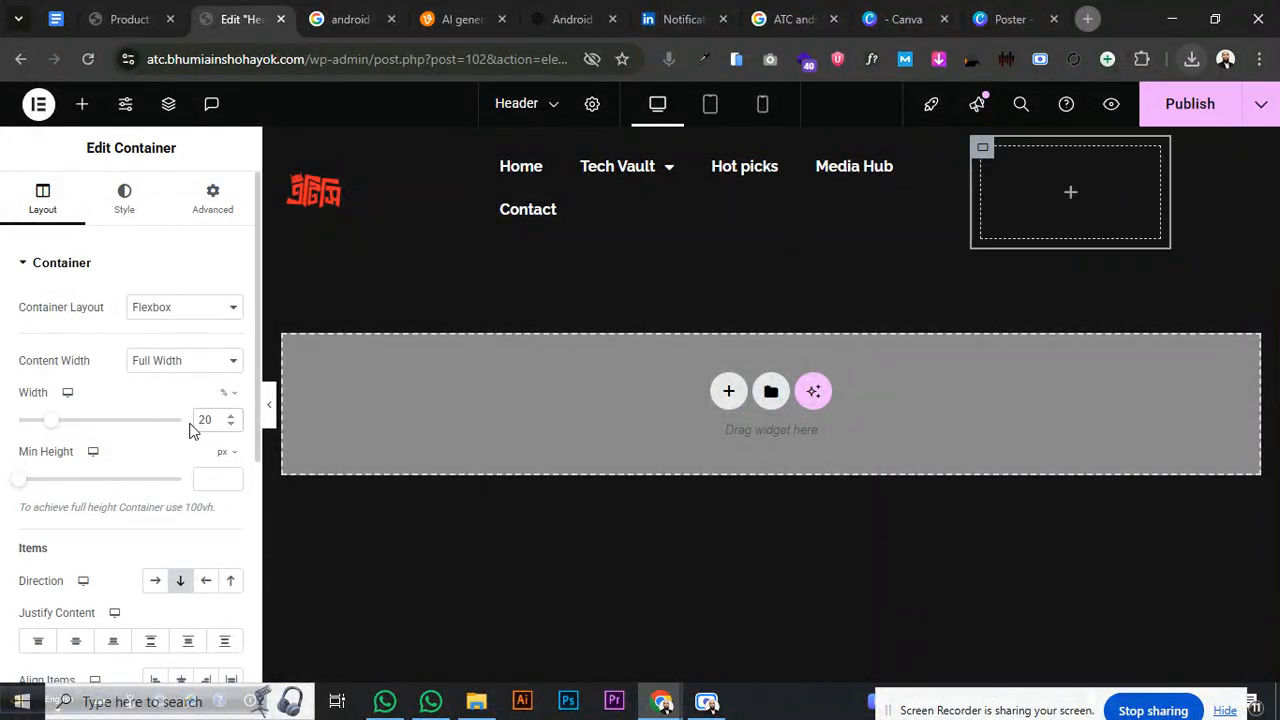
left_click(488, 168)
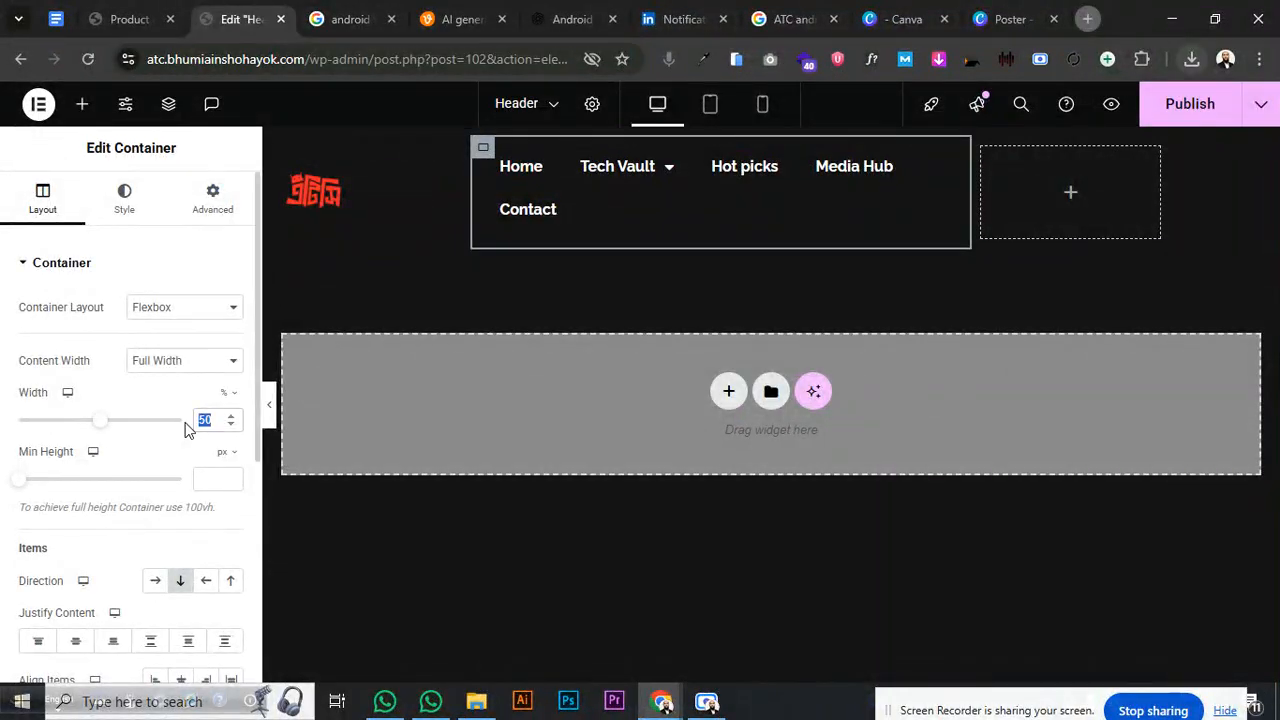
type("60")
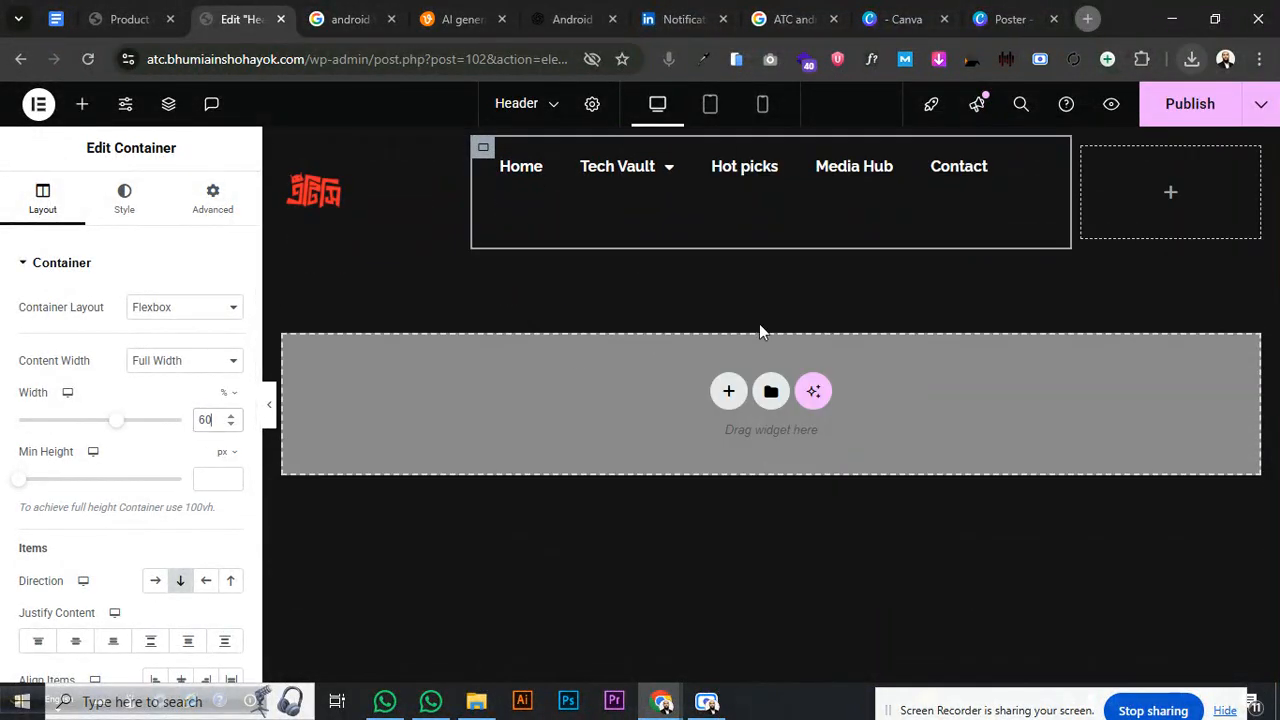
mouse_move(668, 175)
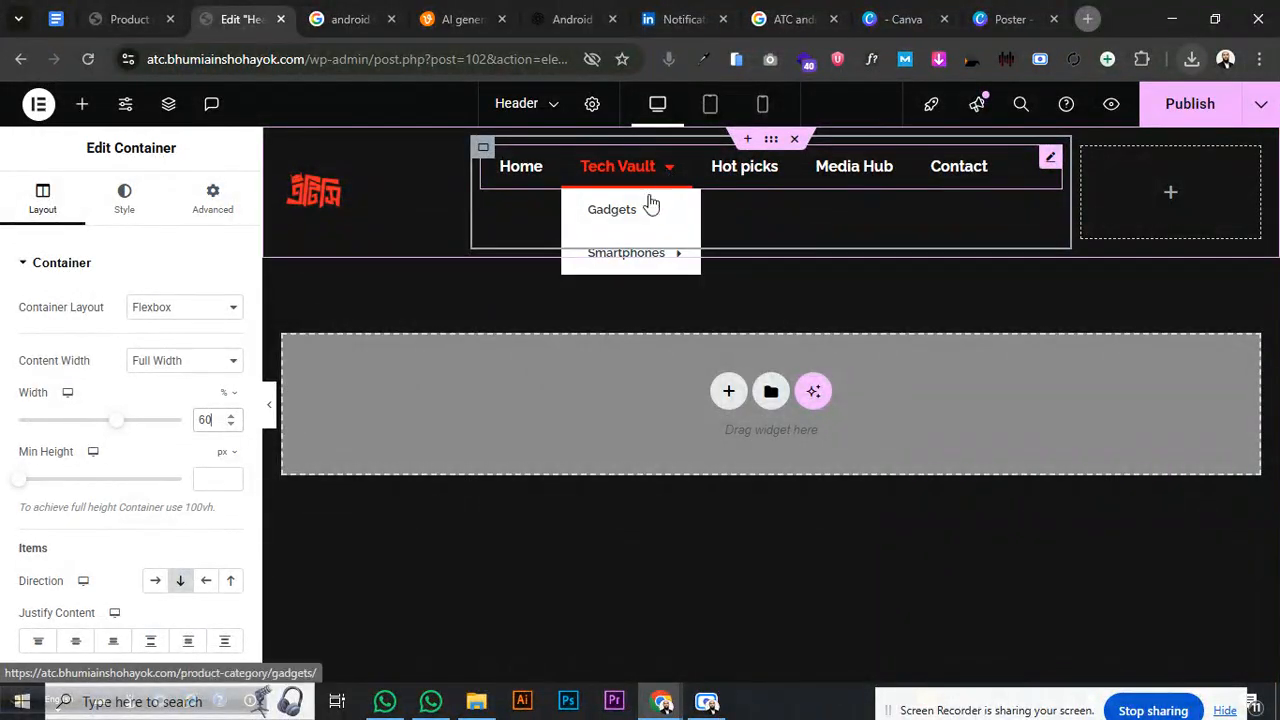
mouse_move(650, 258)
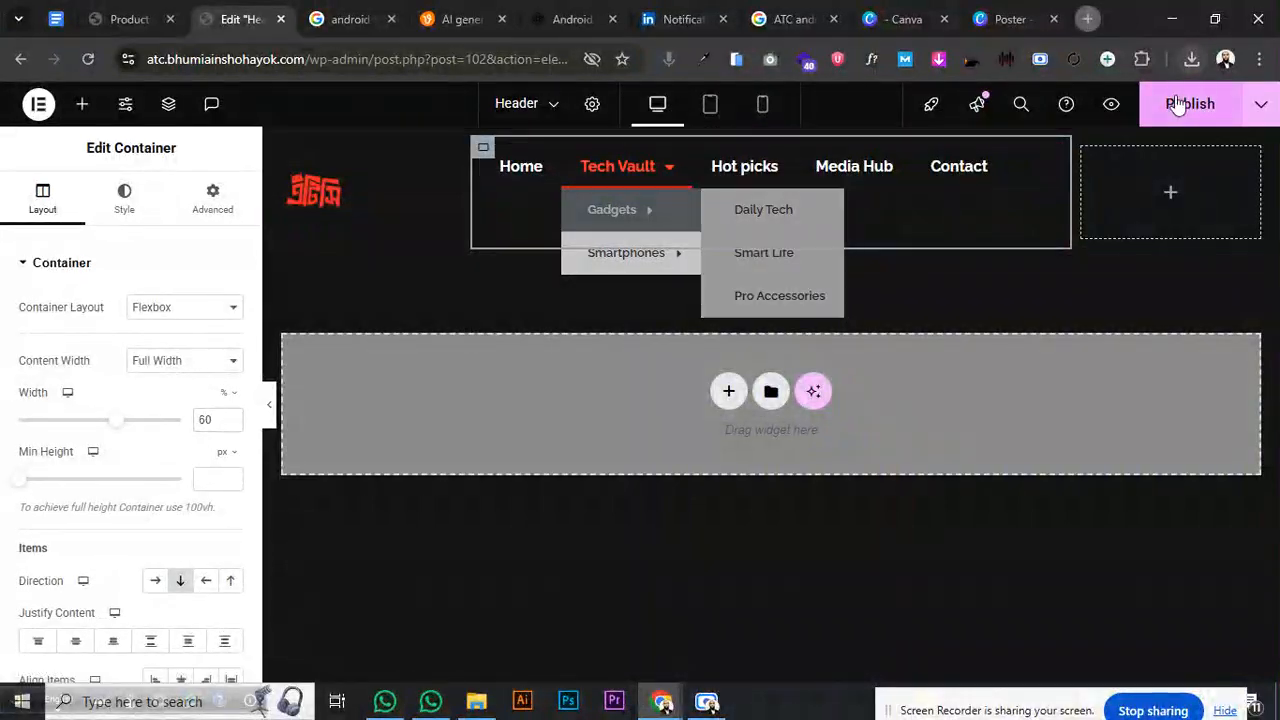
left_click(1180, 104)
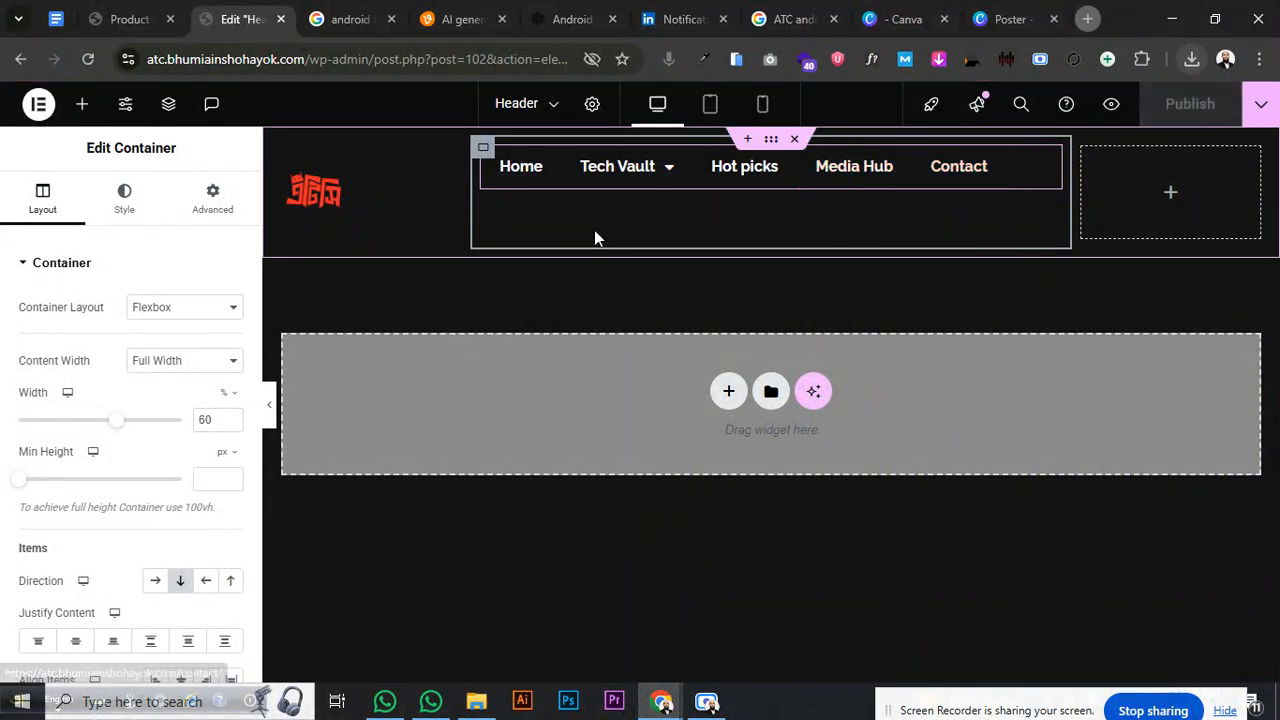
- Add a UAE Navigation Menu widget to the header and move it to another column
left_click(82, 104)
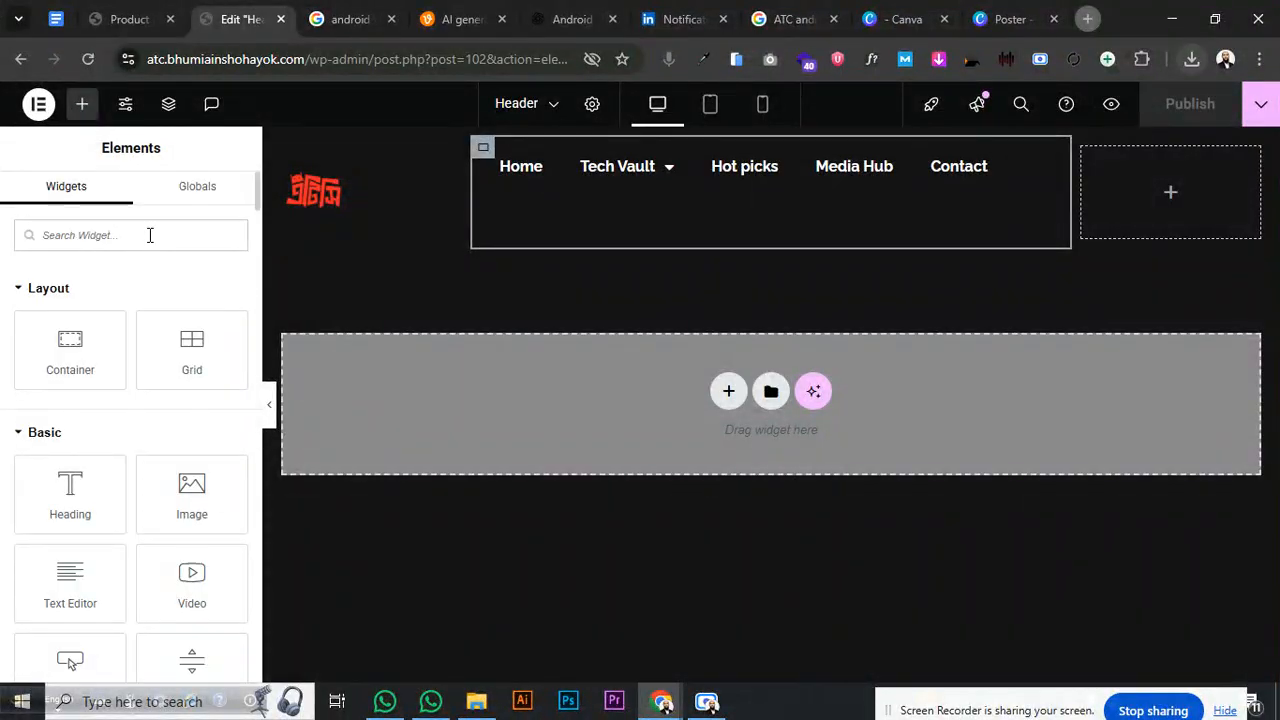
type("nav")
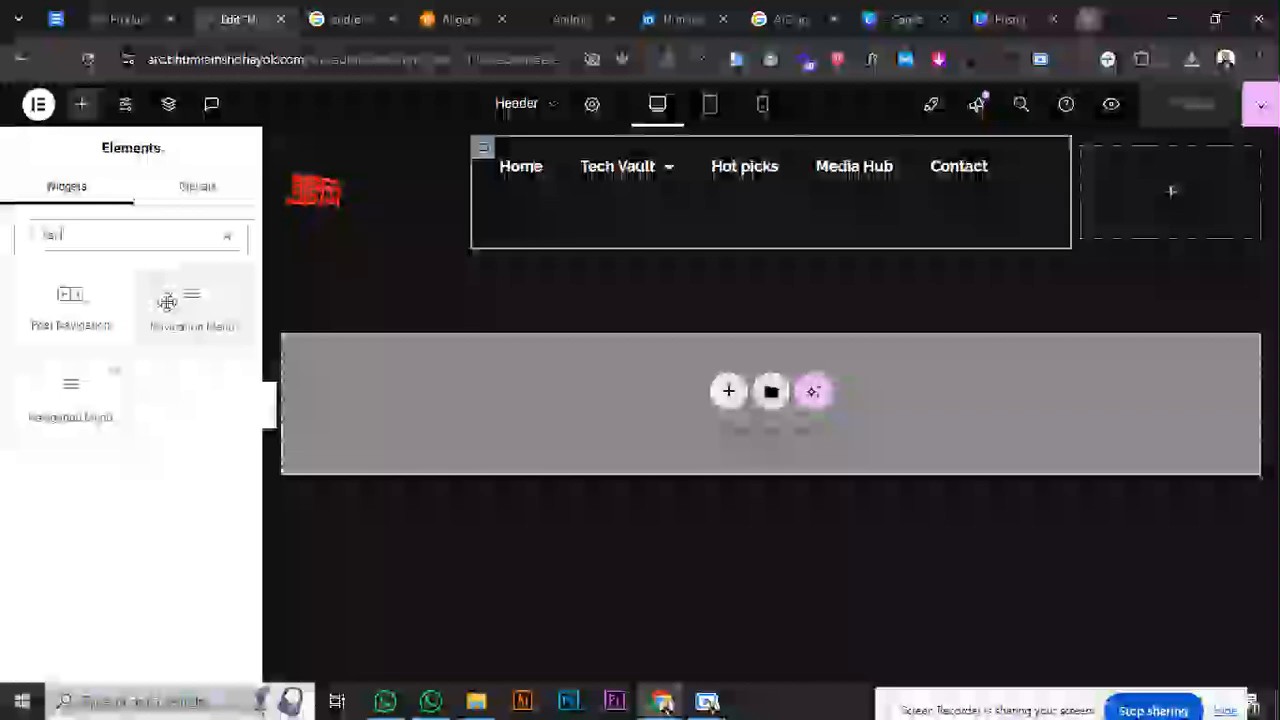
left_click_drag(167, 302, 607, 228)
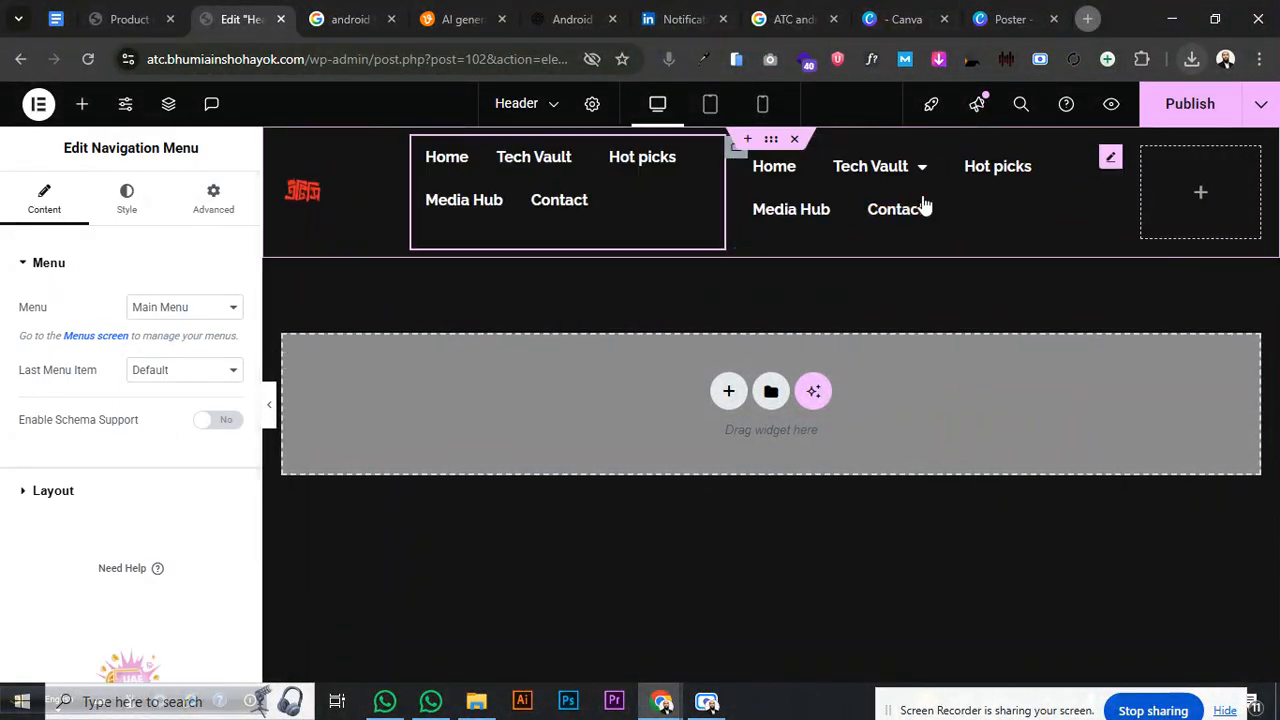
mouse_move(511, 172)
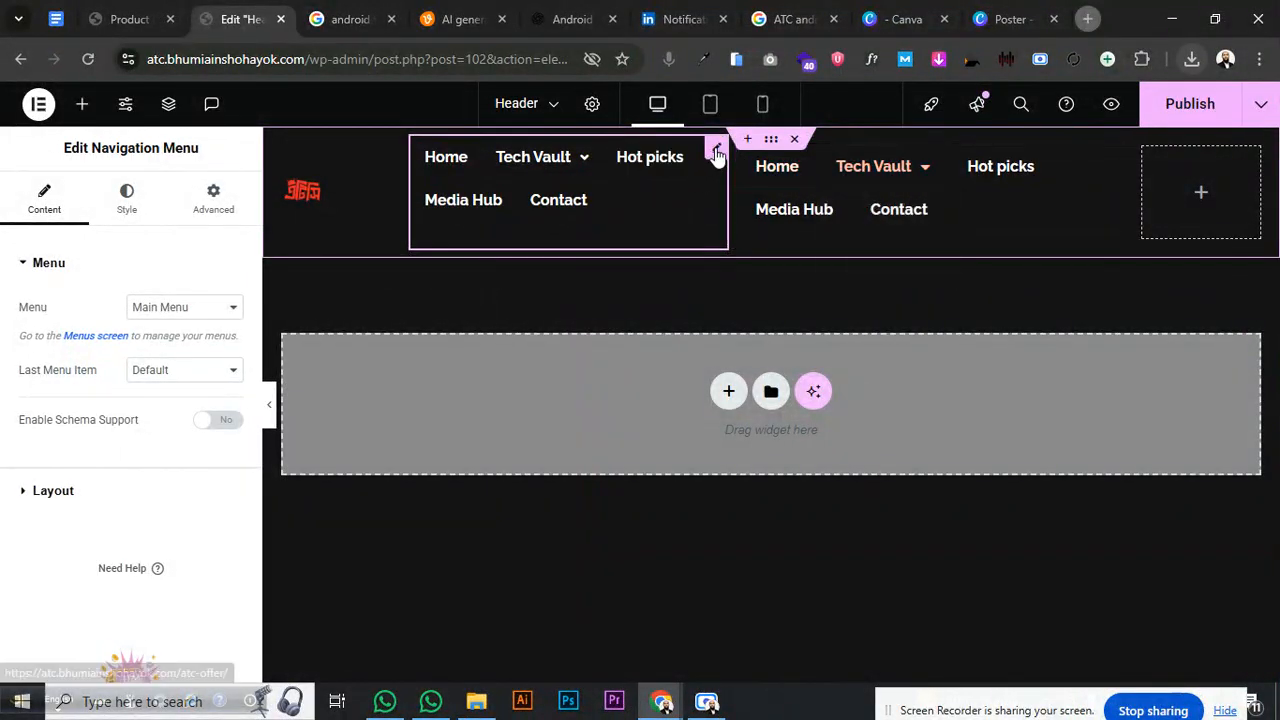
left_click_drag(836, 206, 835, 218)
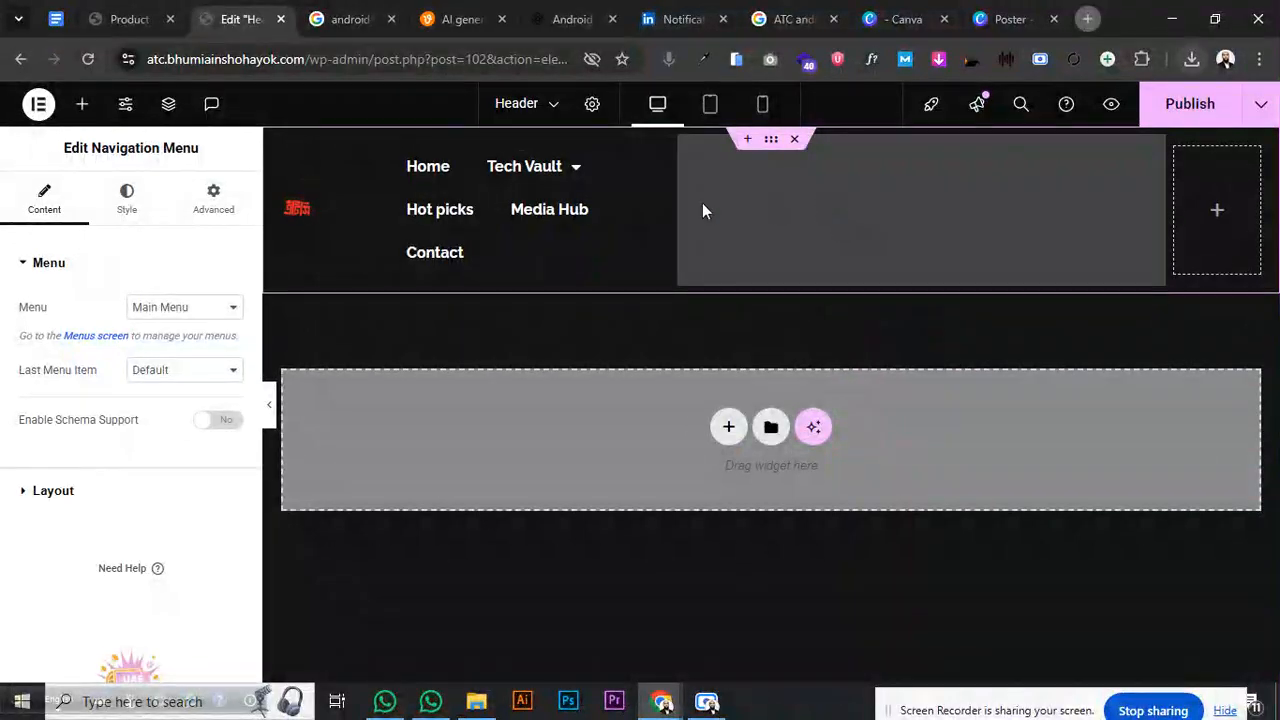
left_click_drag(702, 210, 700, 208)
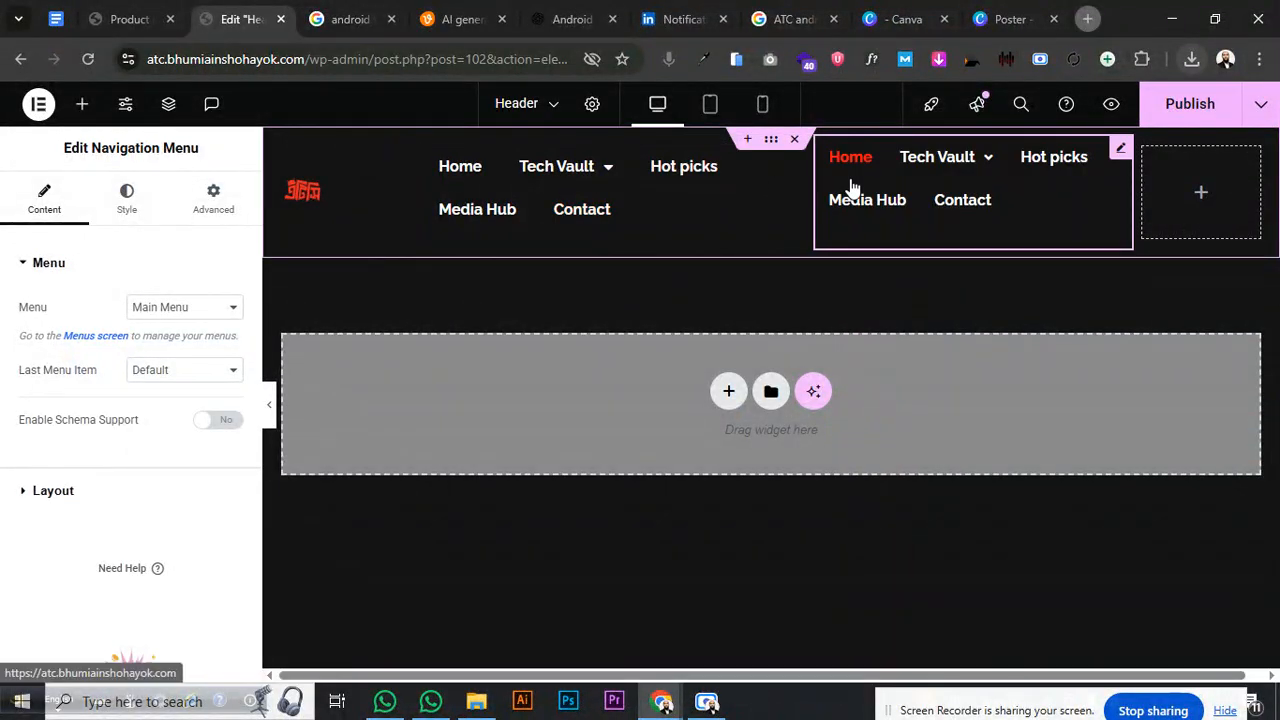
- Delete both navigation menu widgets from the header
right_click(851, 187)
left_click(906, 598)
right_click(660, 176)
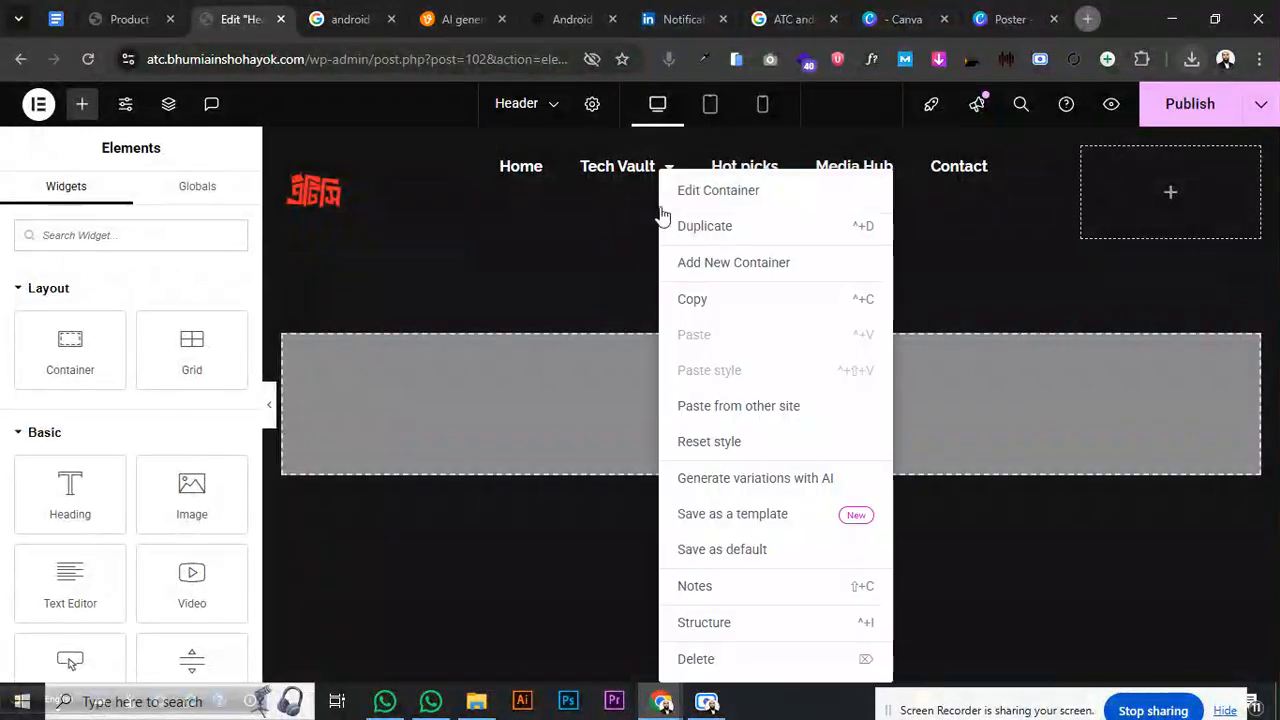
right_click(613, 184)
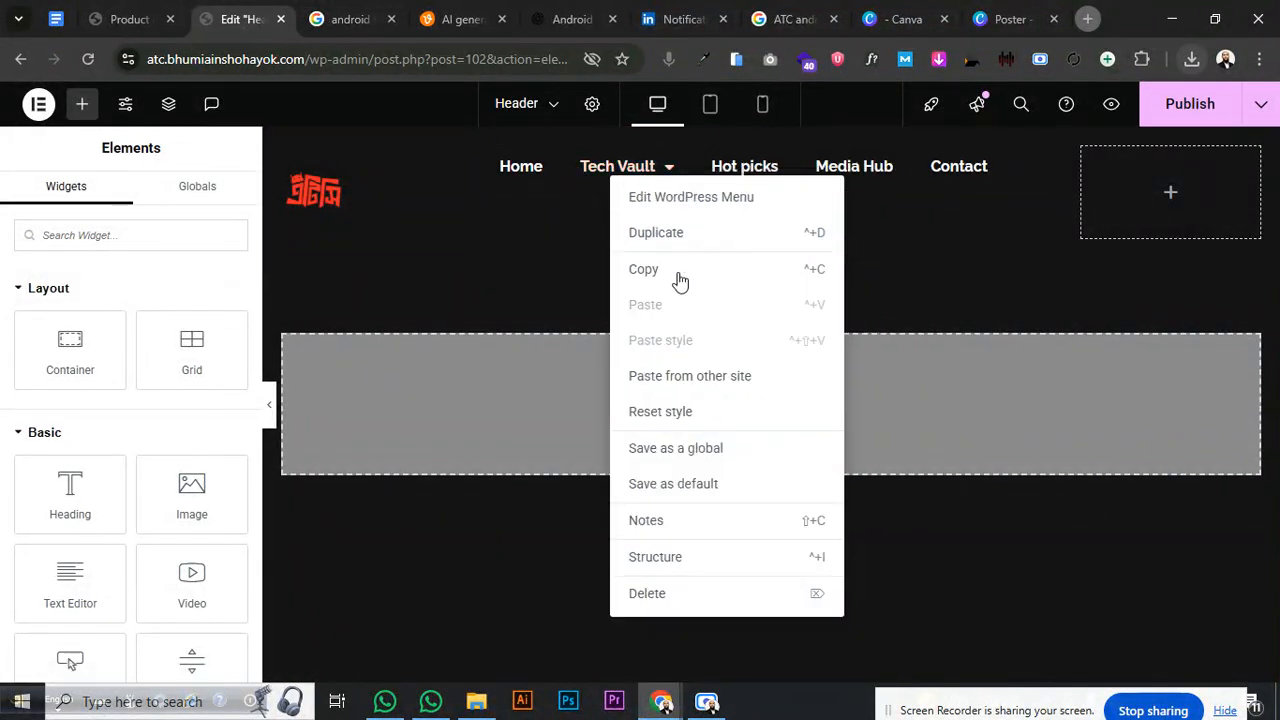
left_click(666, 596)
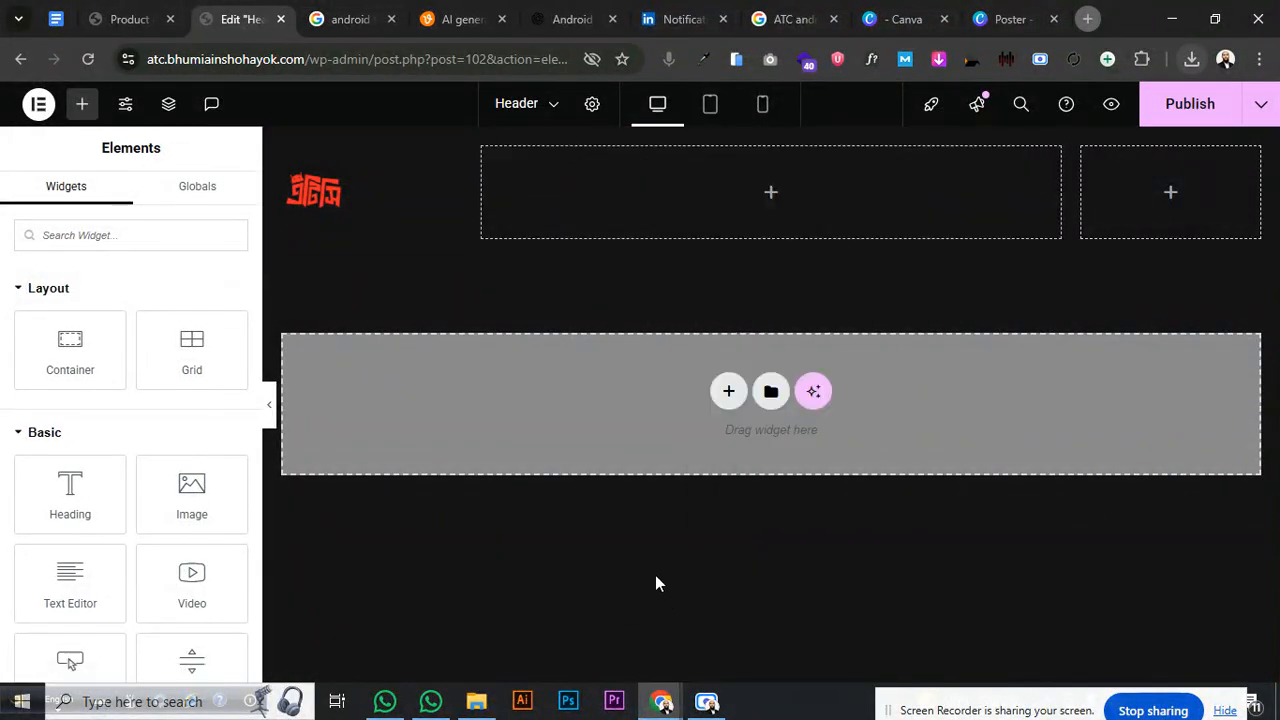
- Search 'navi' and place the UAE Navigation Menu in the middle header column
left_click(105, 236)
type("nav")
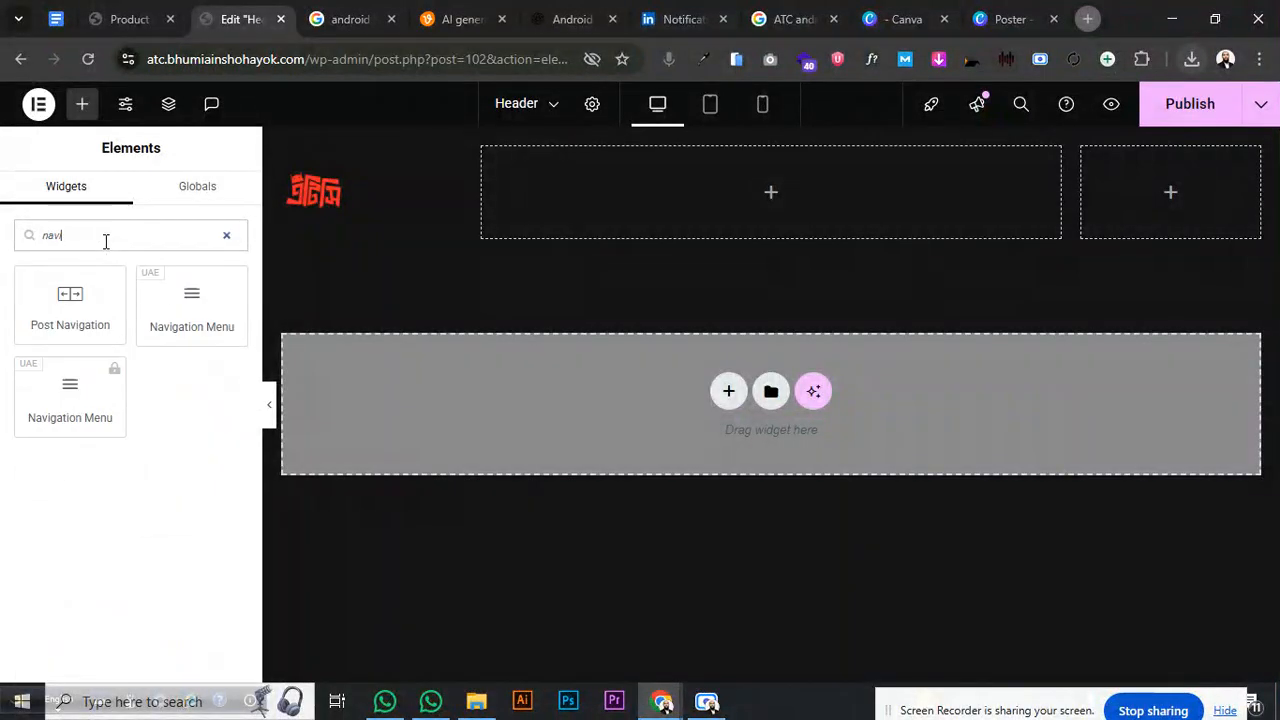
type("i")
left_click_drag(191, 300, 785, 216)
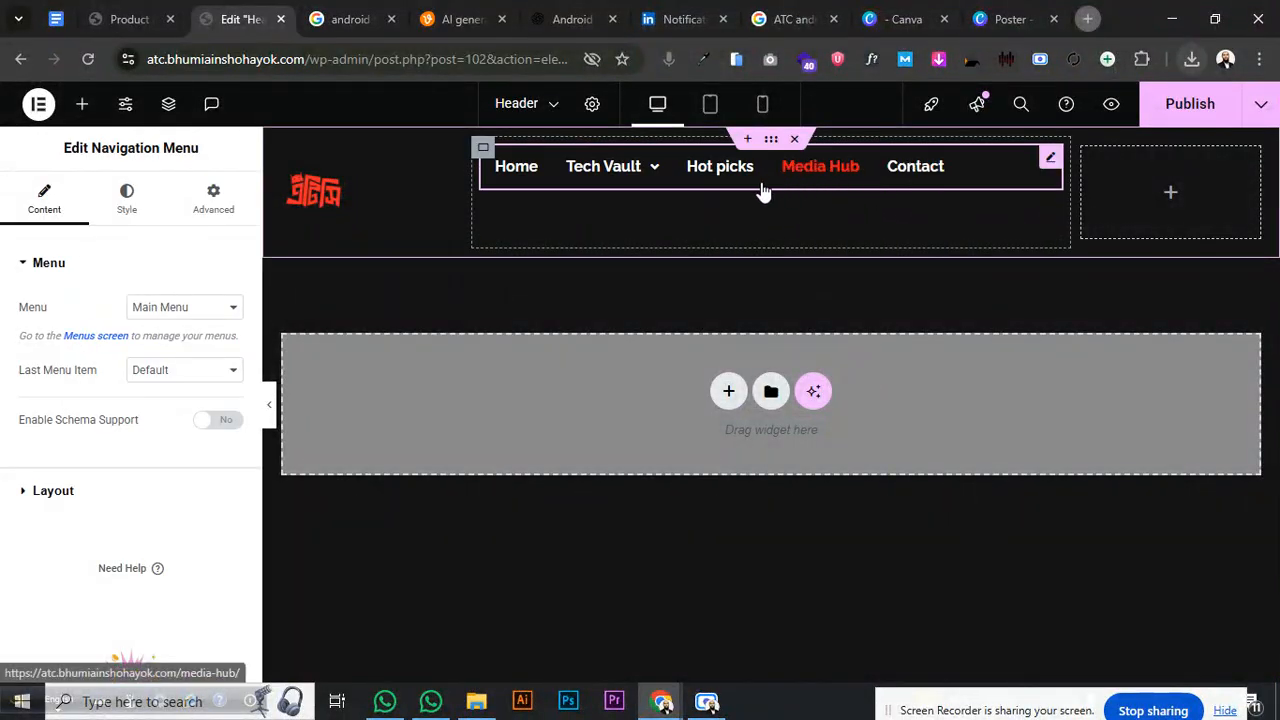
mouse_move(628, 176)
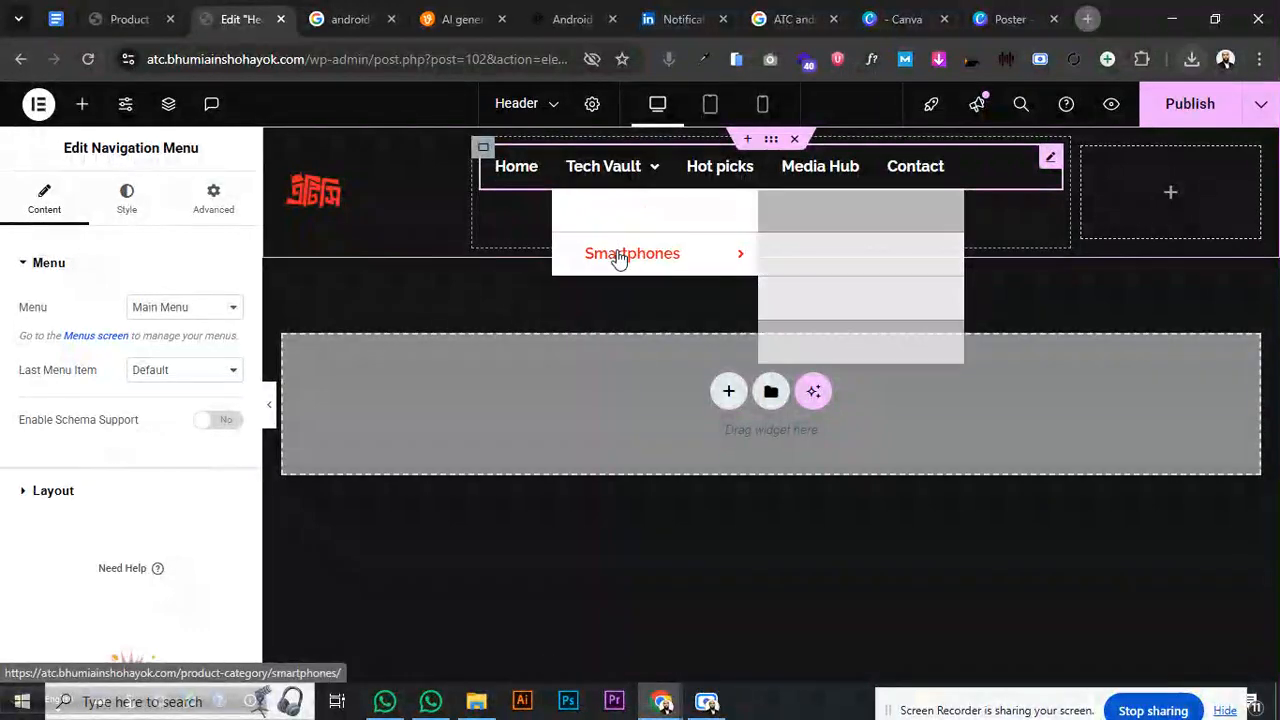
mouse_move(645, 218)
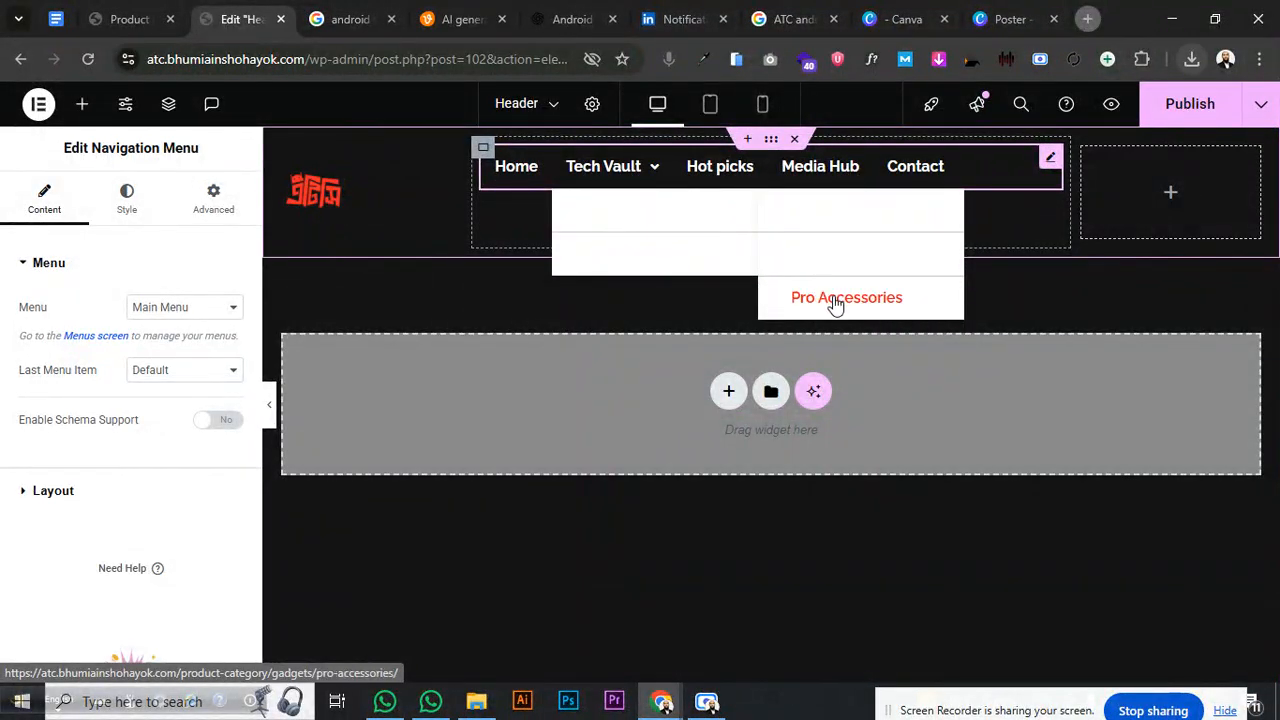
- Centre the menu vertically and horizontally within its column
left_click(484, 149)
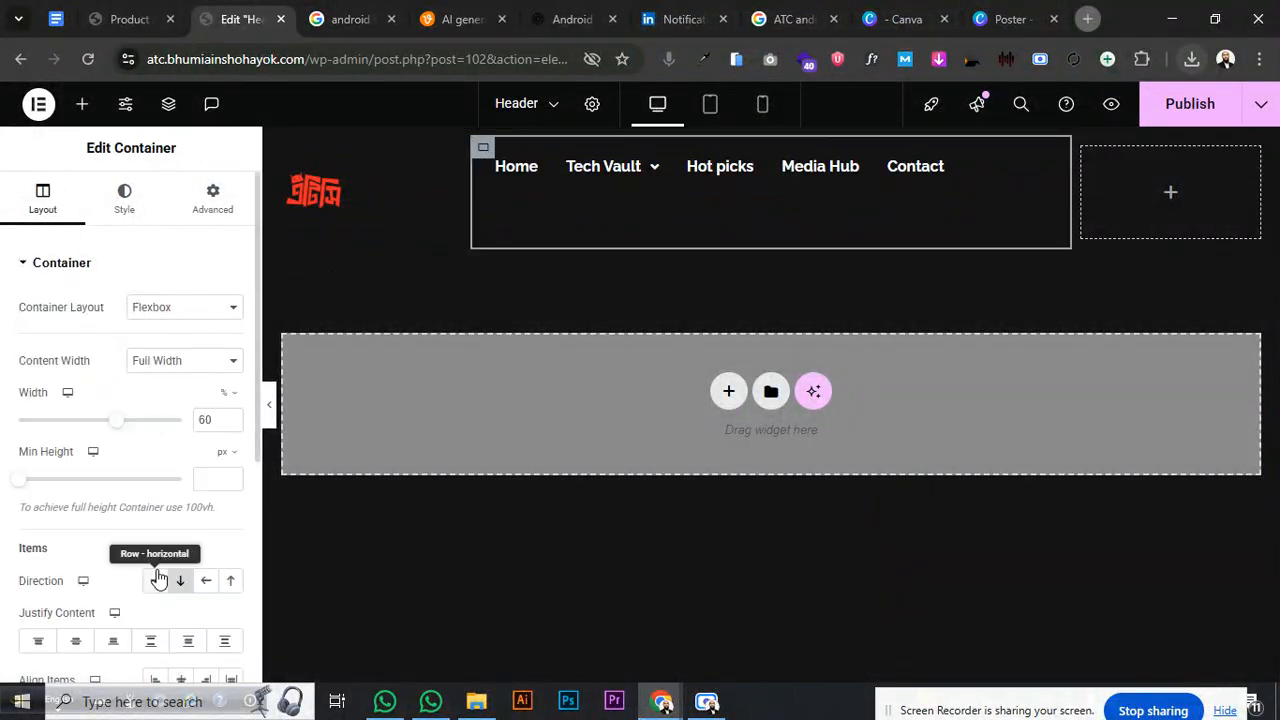
scroll(155, 545, "down", 3)
left_click(75, 327)
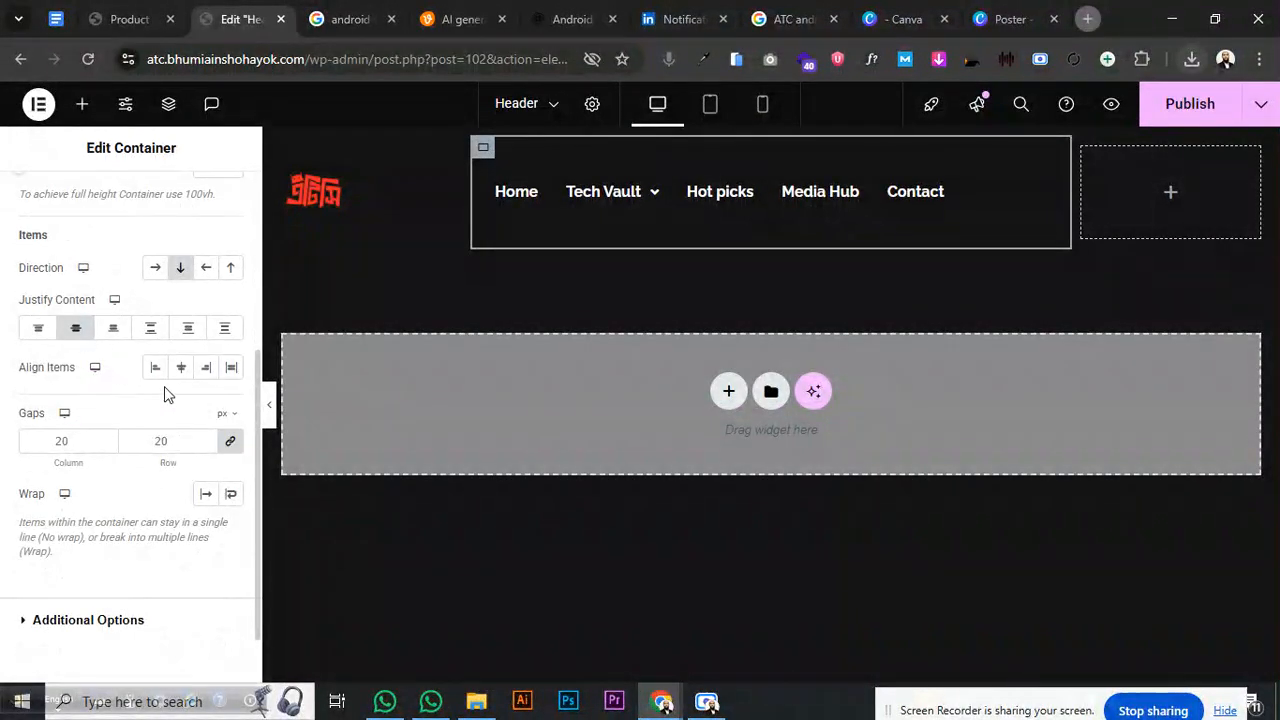
left_click(182, 367)
left_click(1135, 190)
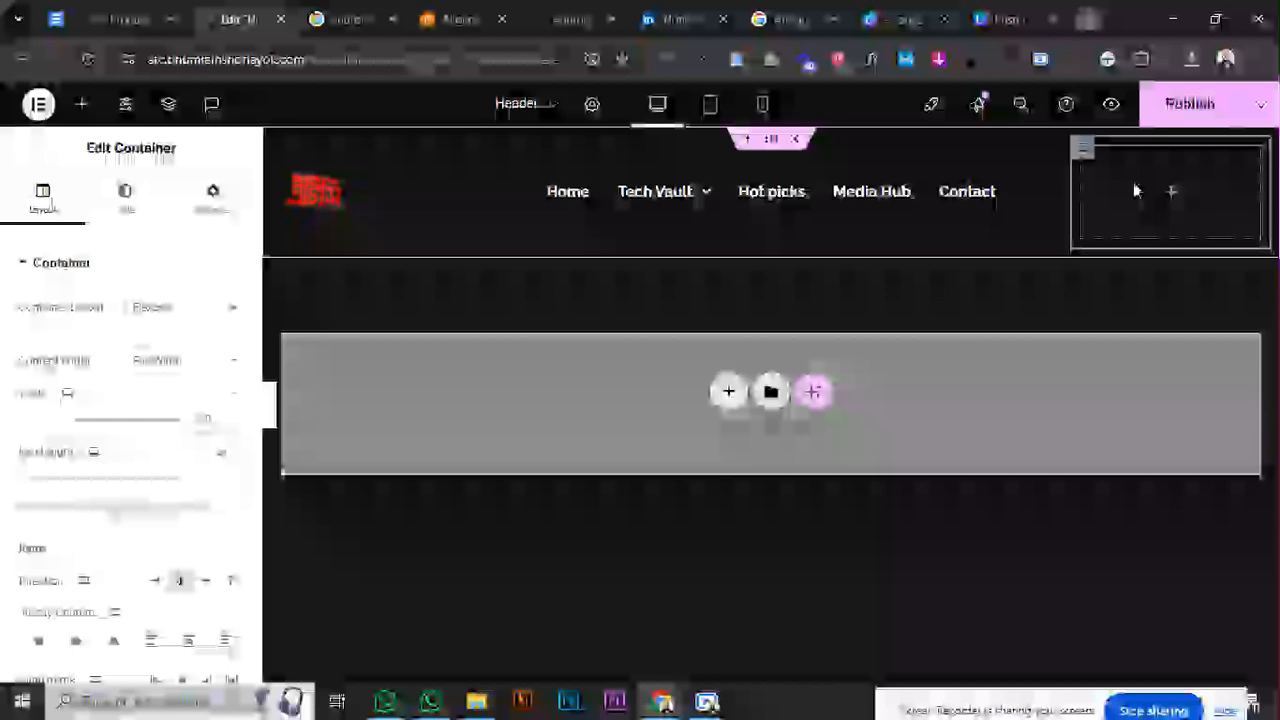
left_click(1166, 200)
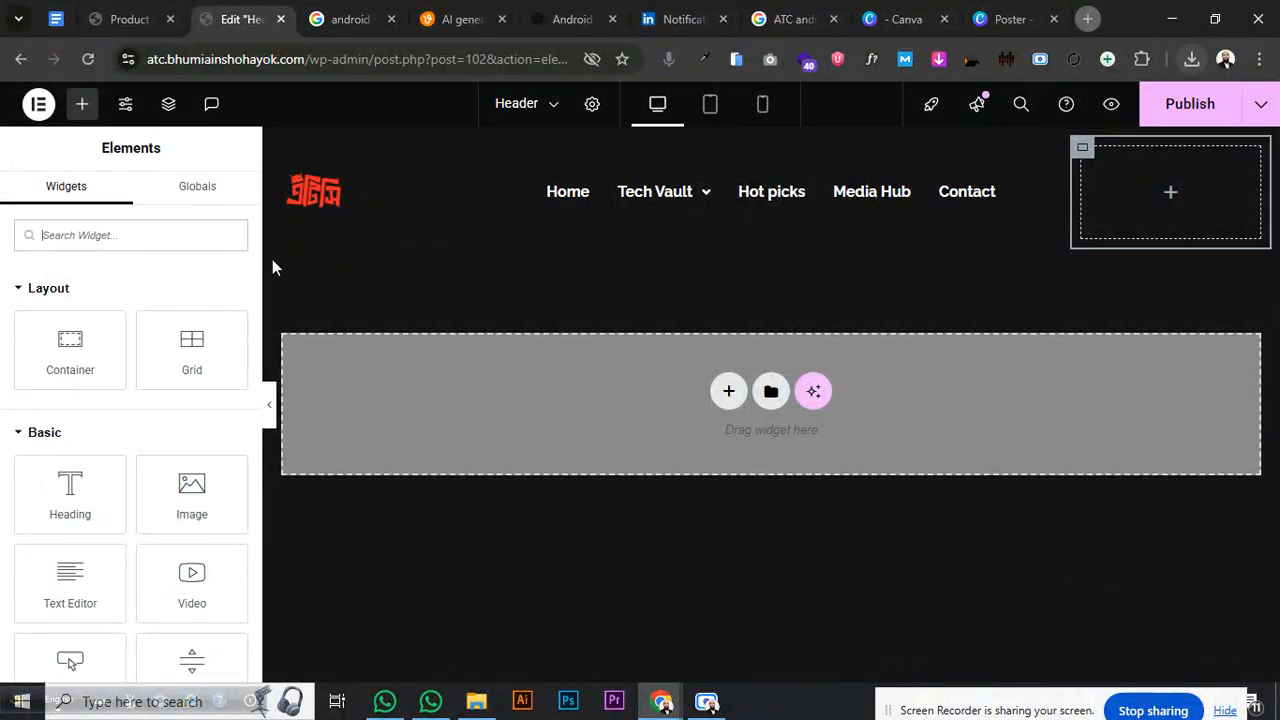
- Place the Menu Cart widget in the right header column and centre the container's content
type("Shop")
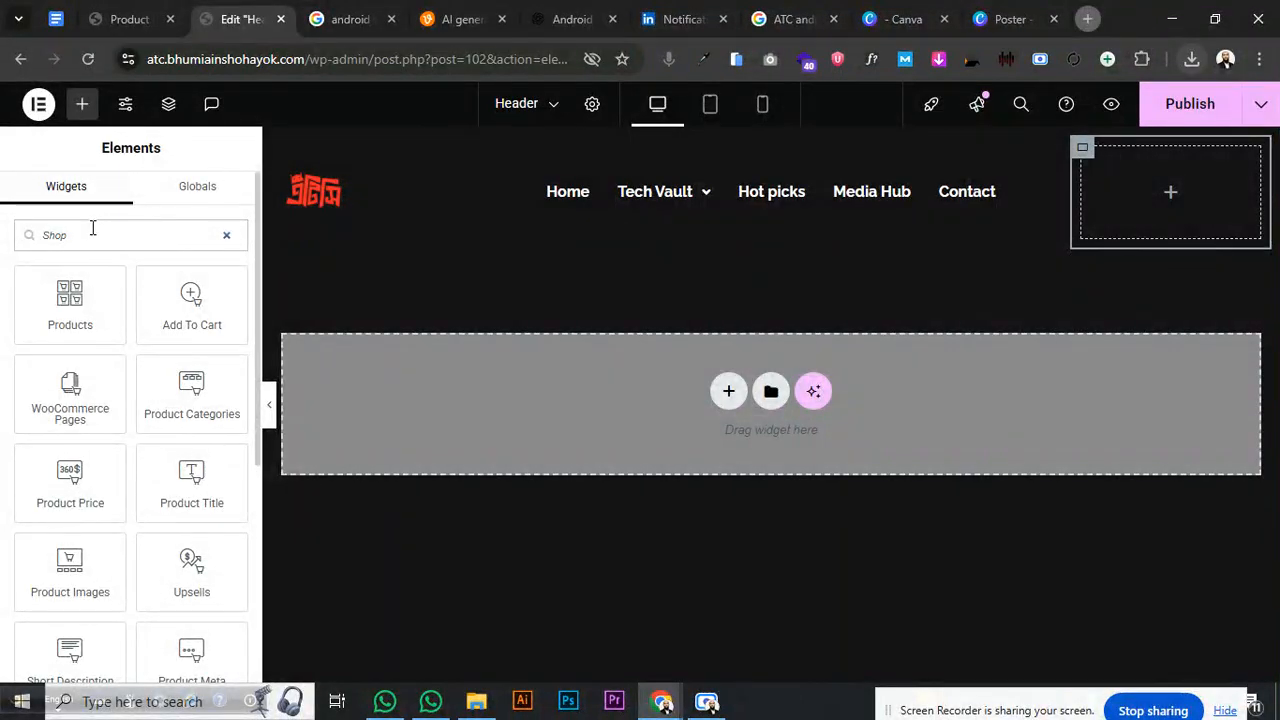
type("Cart")
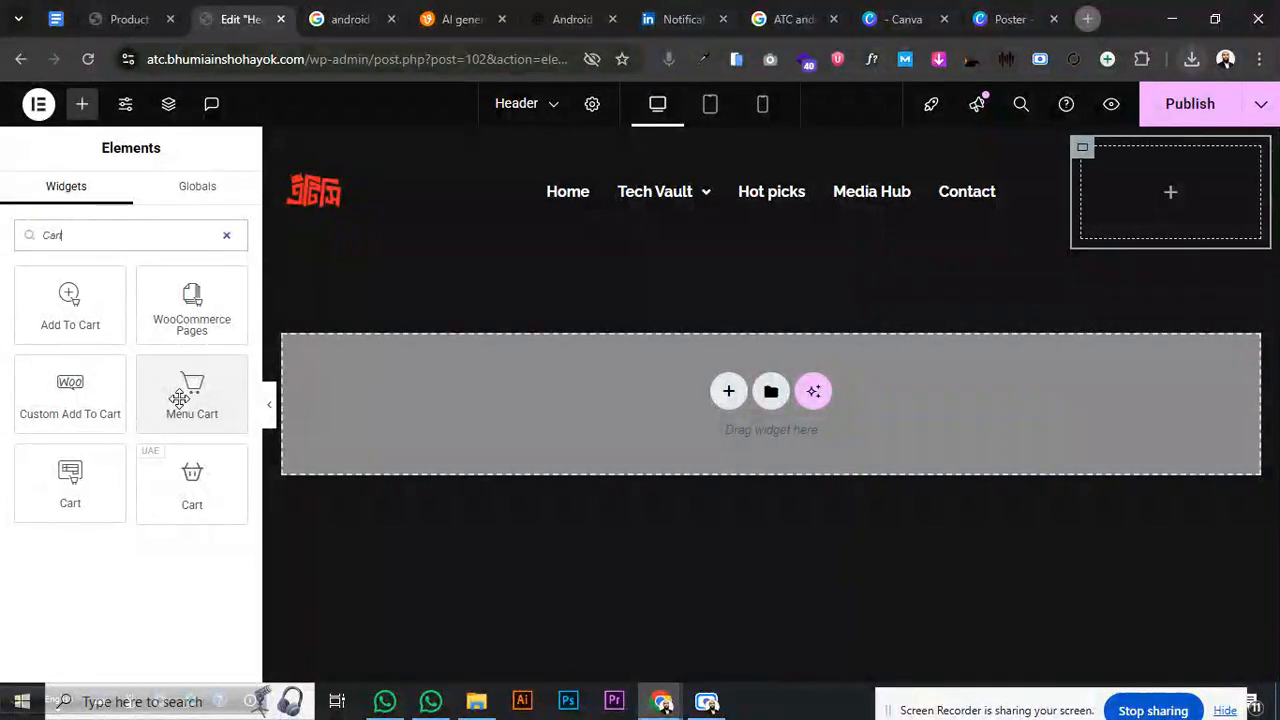
left_click_drag(180, 398, 1158, 206)
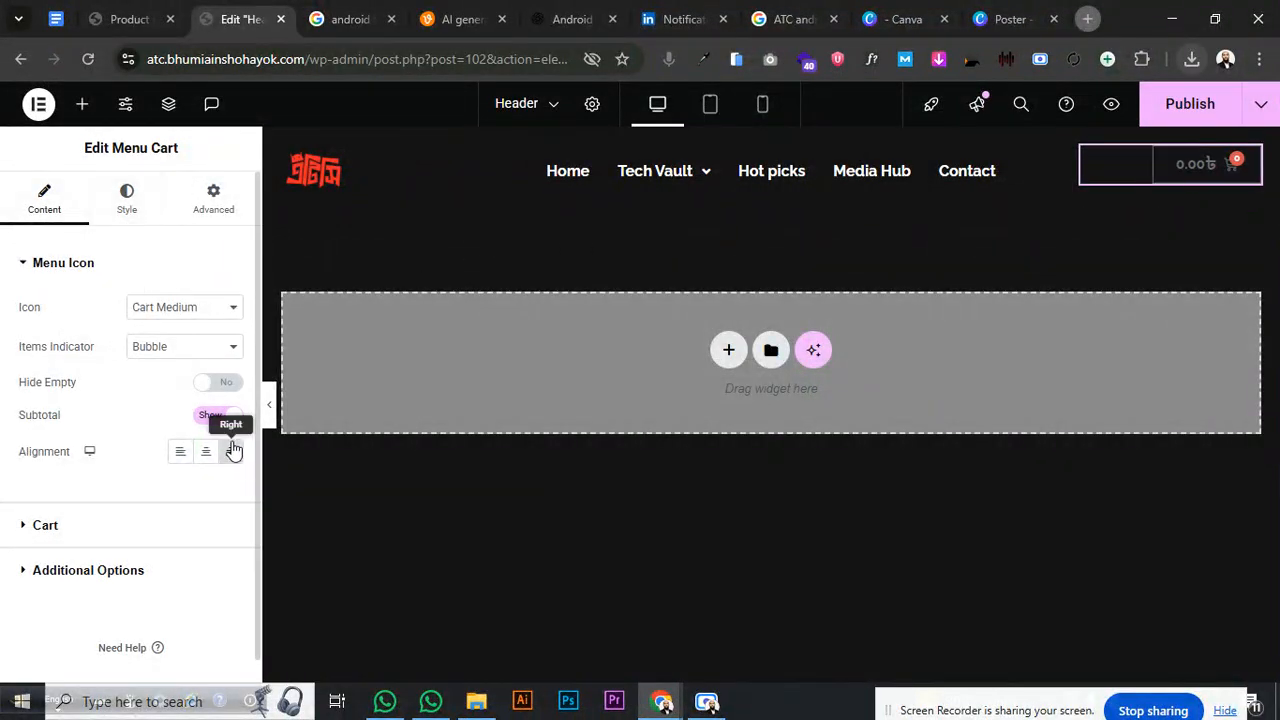
left_click(1082, 148)
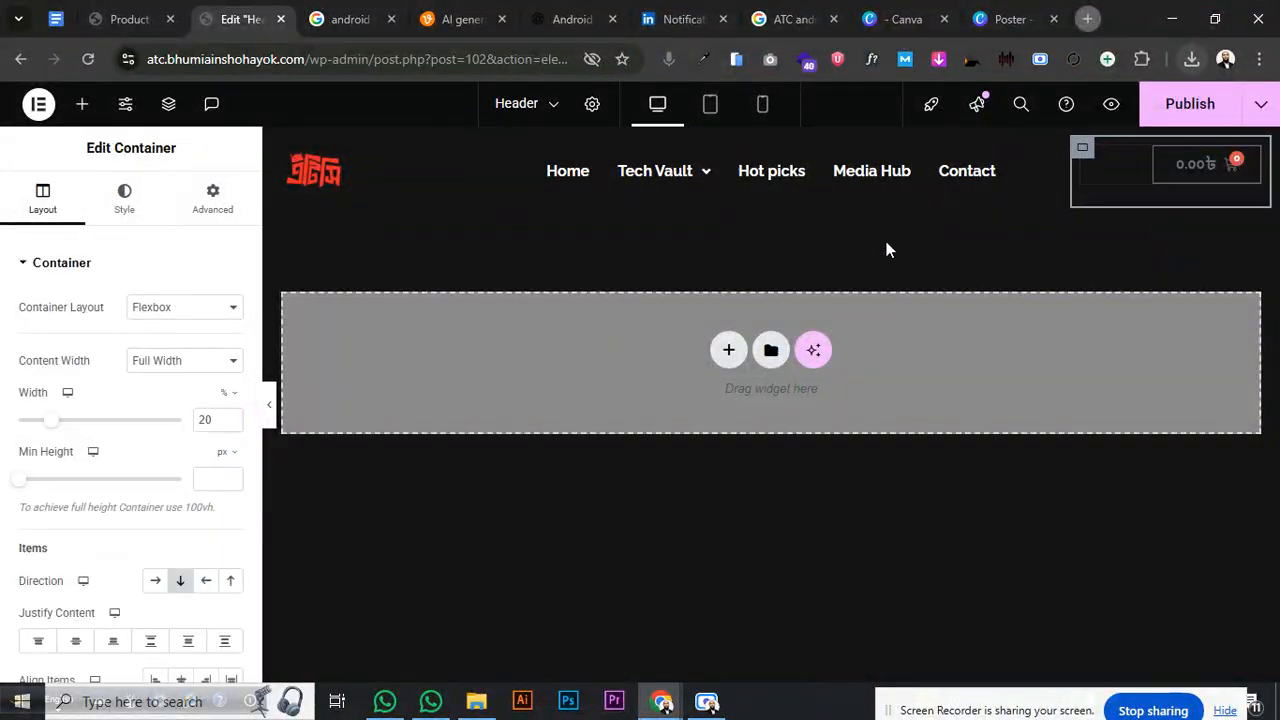
scroll(182, 600, "down", 2)
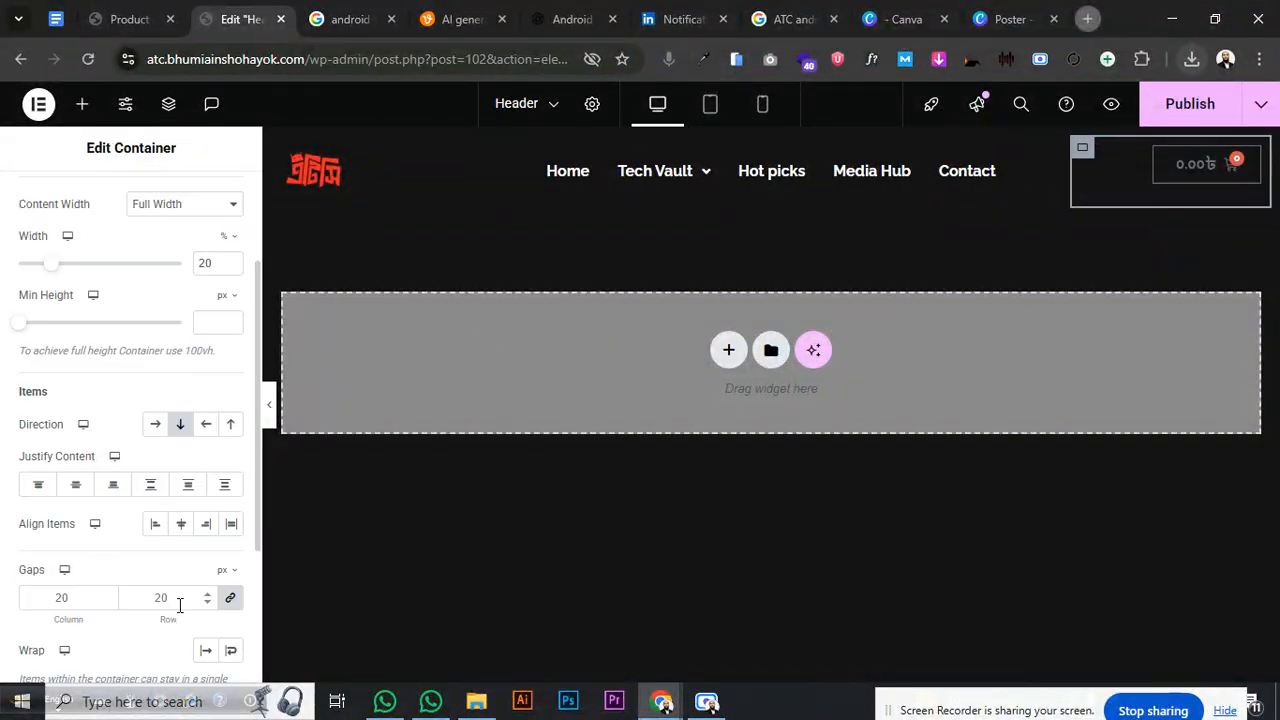
left_click(74, 486)
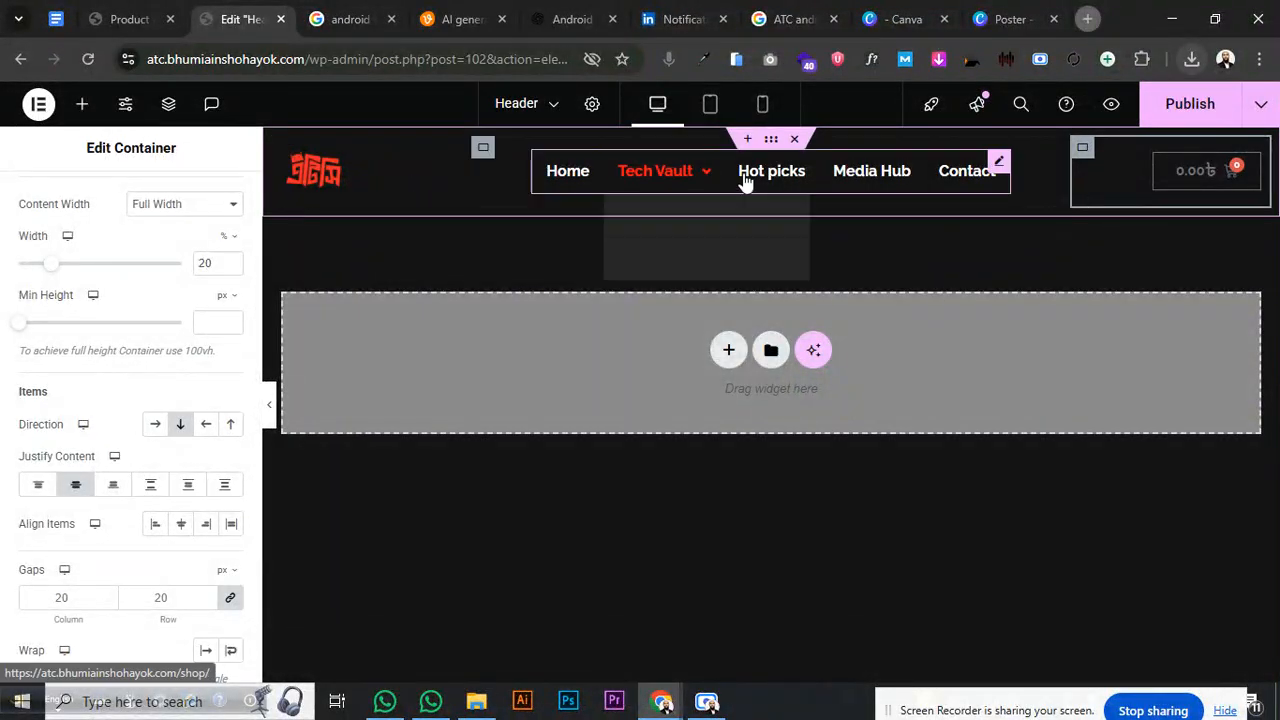
- Close the mini-cart preview and publish the header
left_click(1215, 182)
left_click(1238, 162)
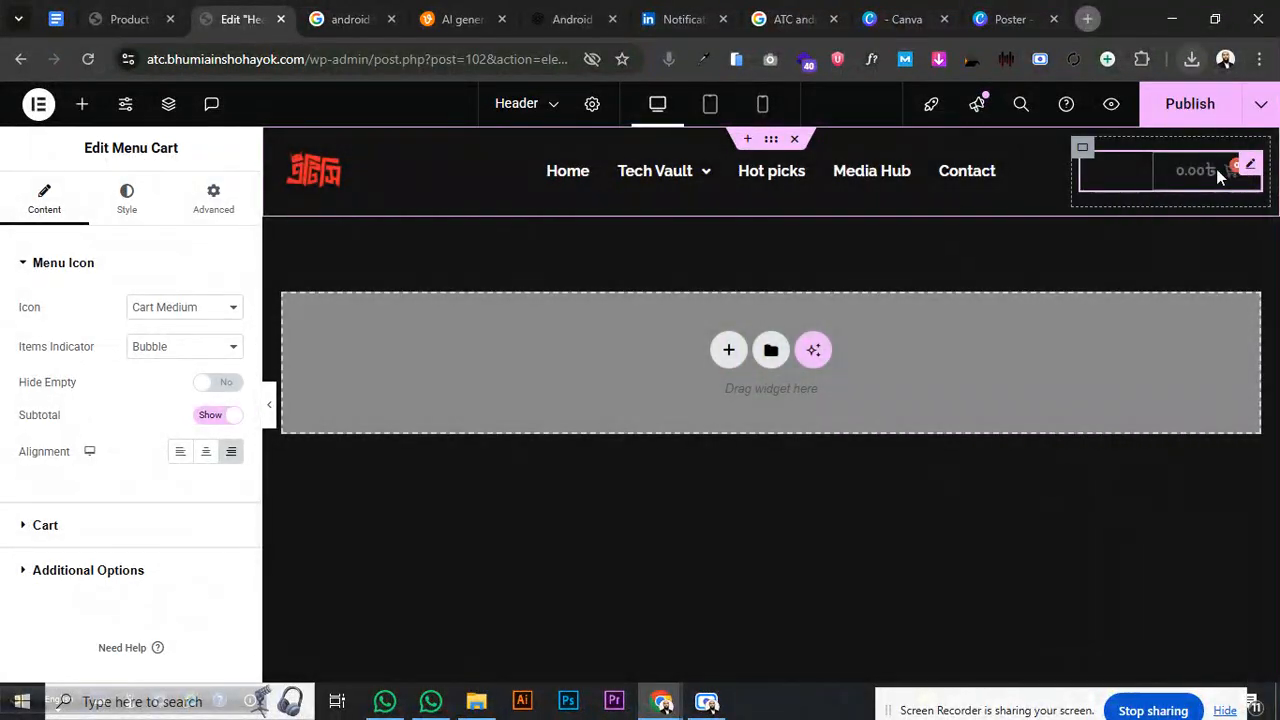
left_click(1192, 108)
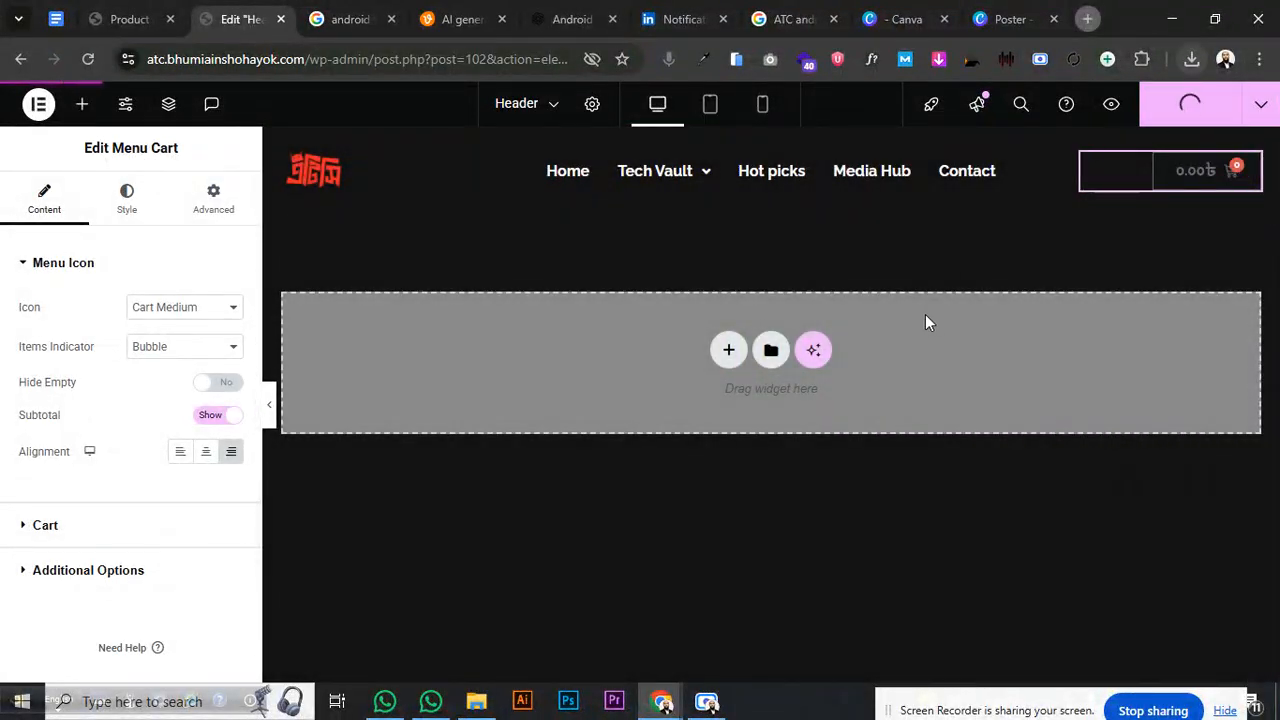
- Preview the header at mobile and tablet widths, inspecting the header container's advanced spacing settings
left_click(763, 108)
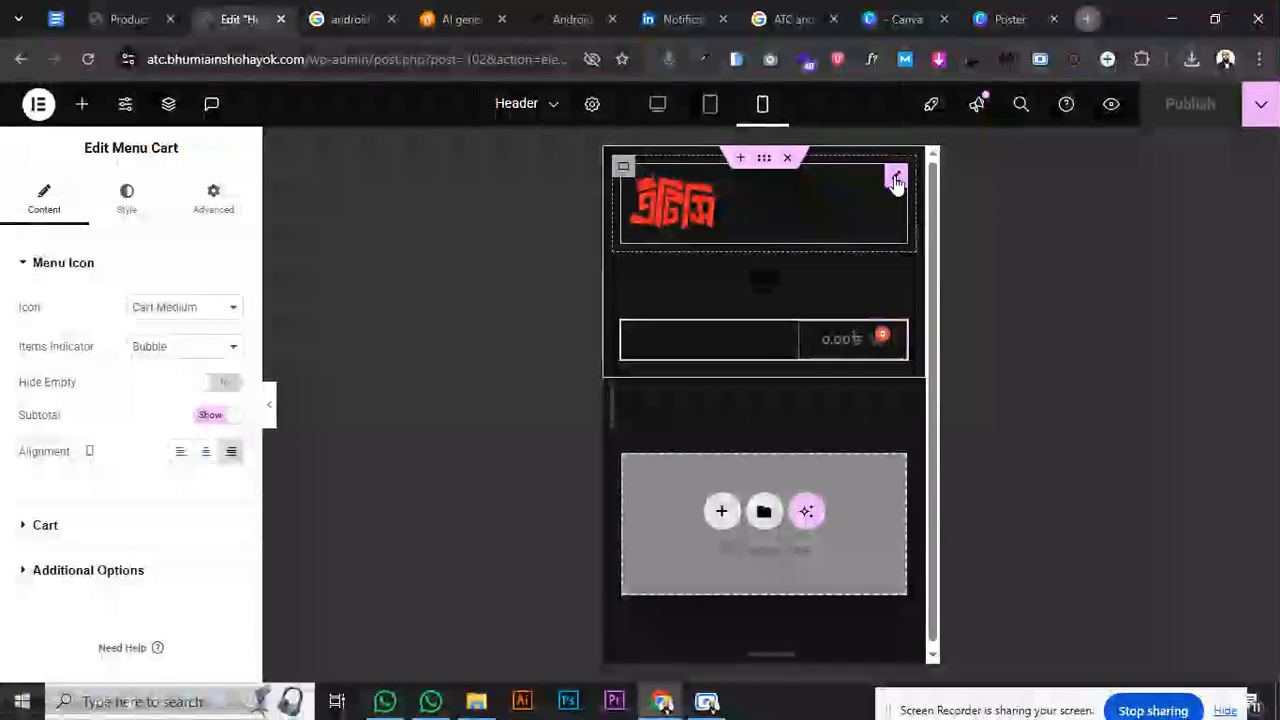
left_click(896, 180)
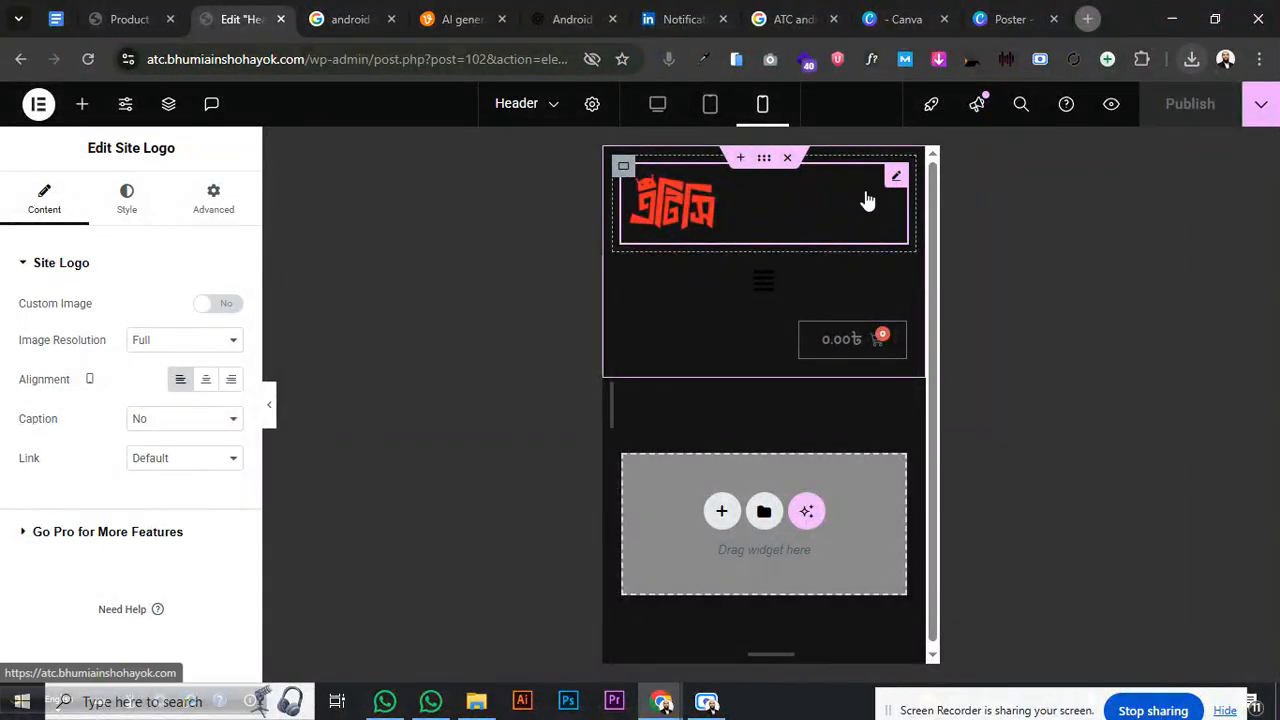
right_click(763, 160)
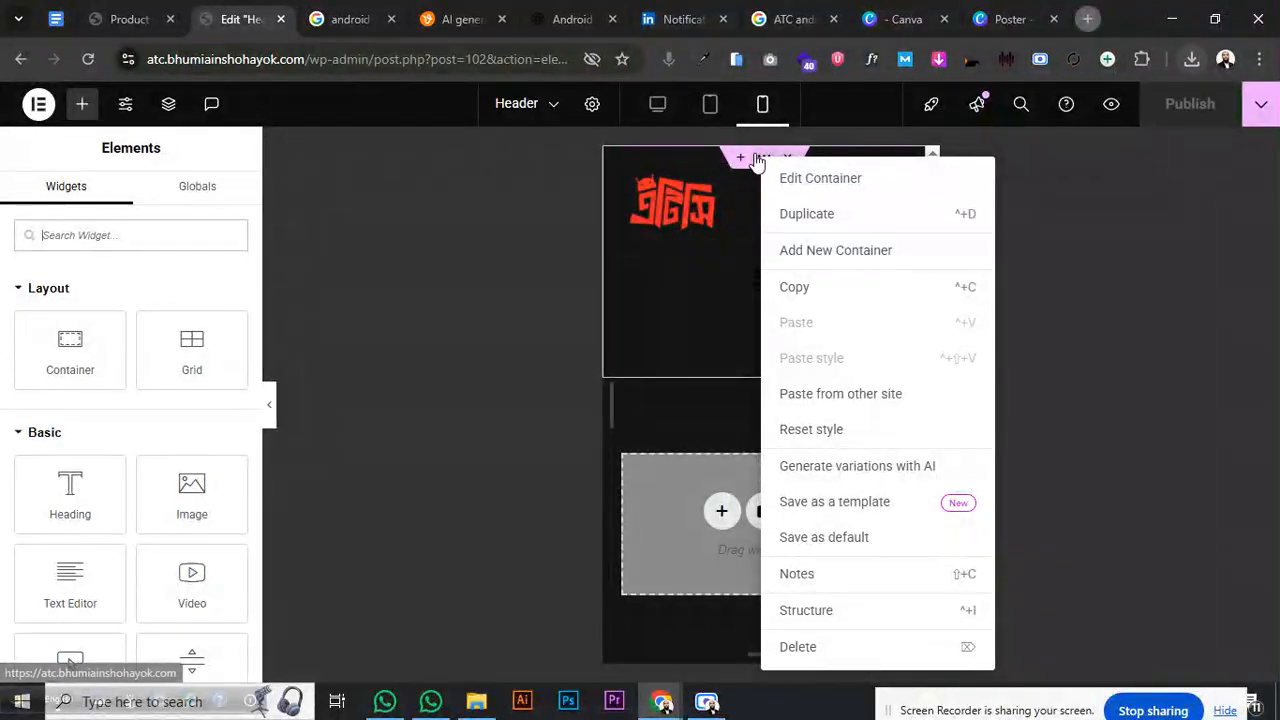
left_click(762, 160)
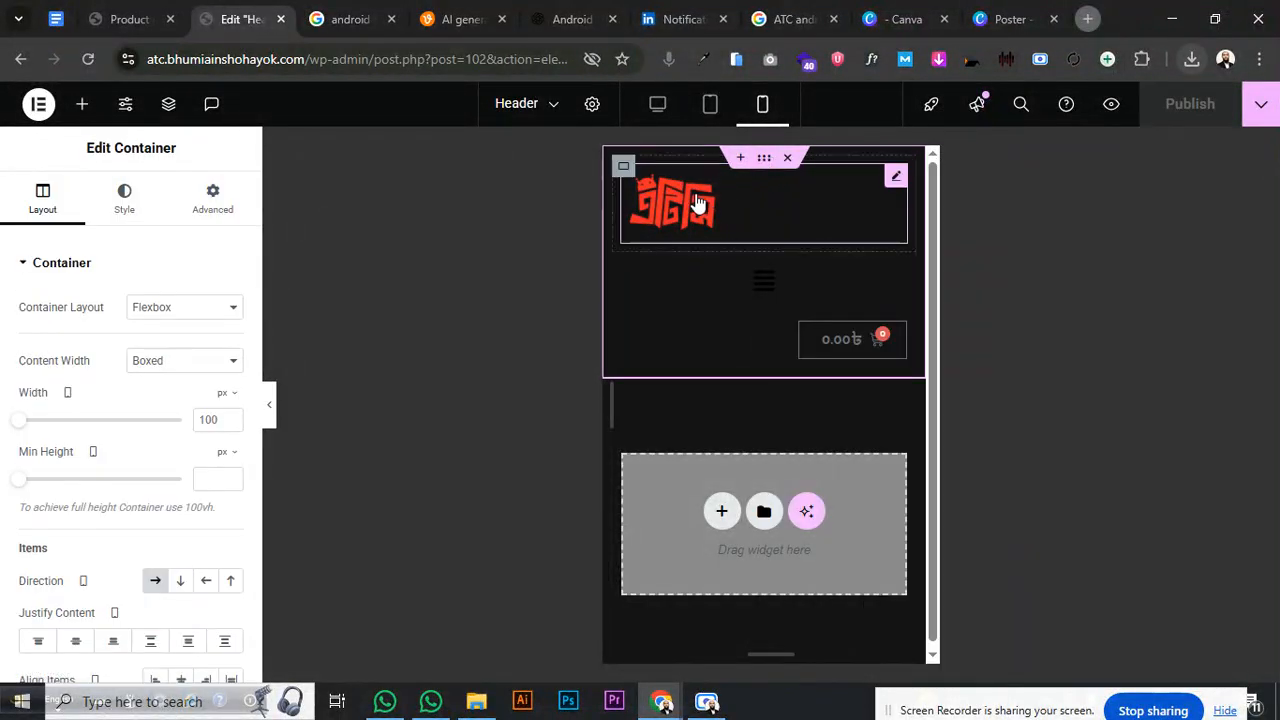
left_click(205, 200)
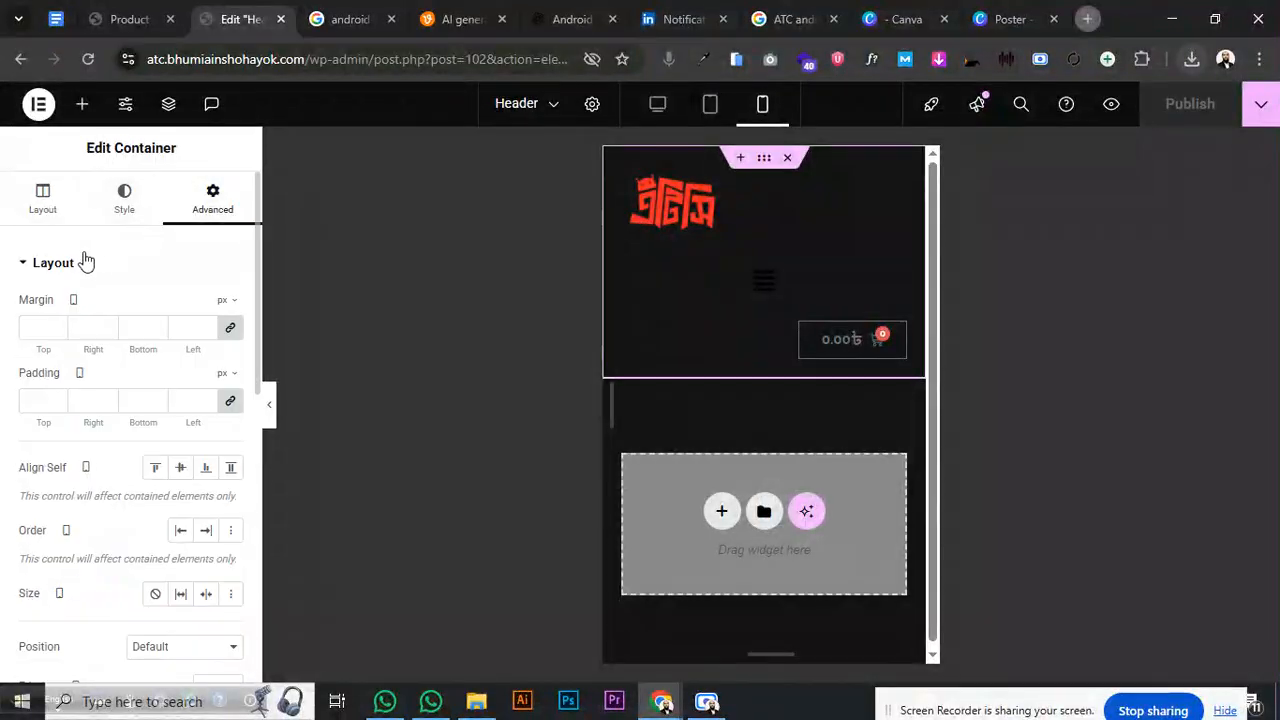
left_click(711, 108)
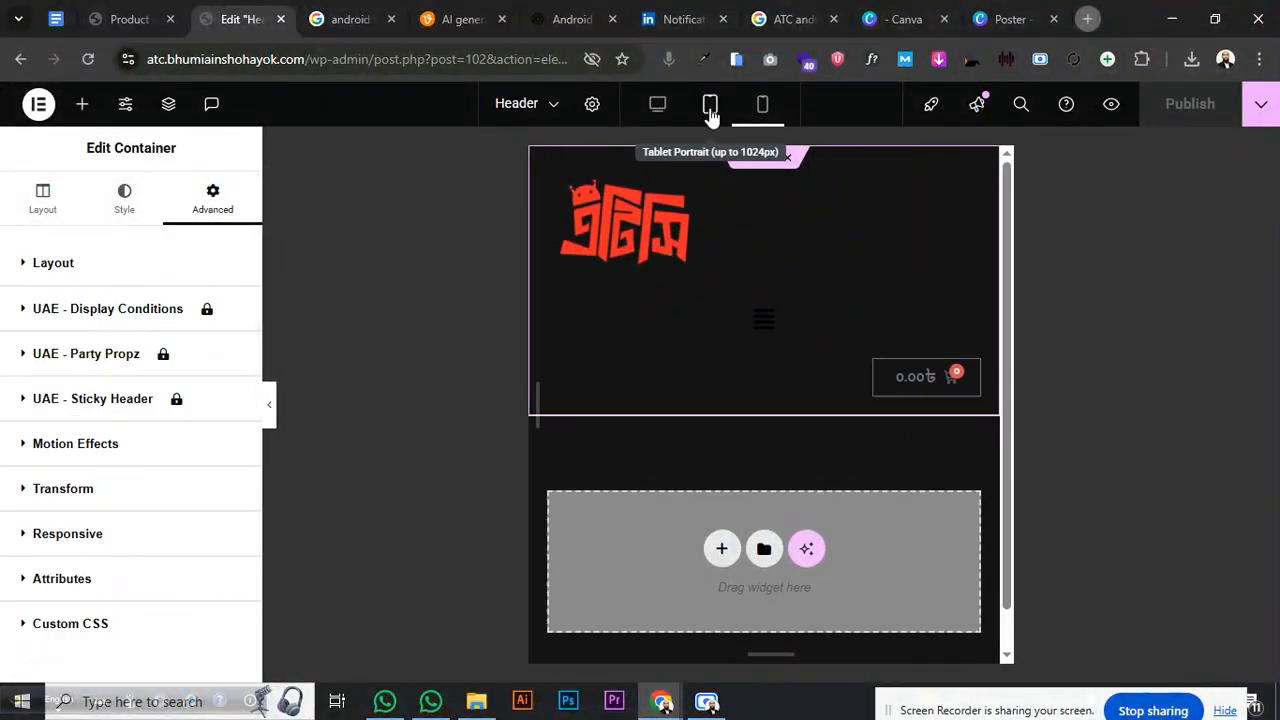
left_click(762, 106)
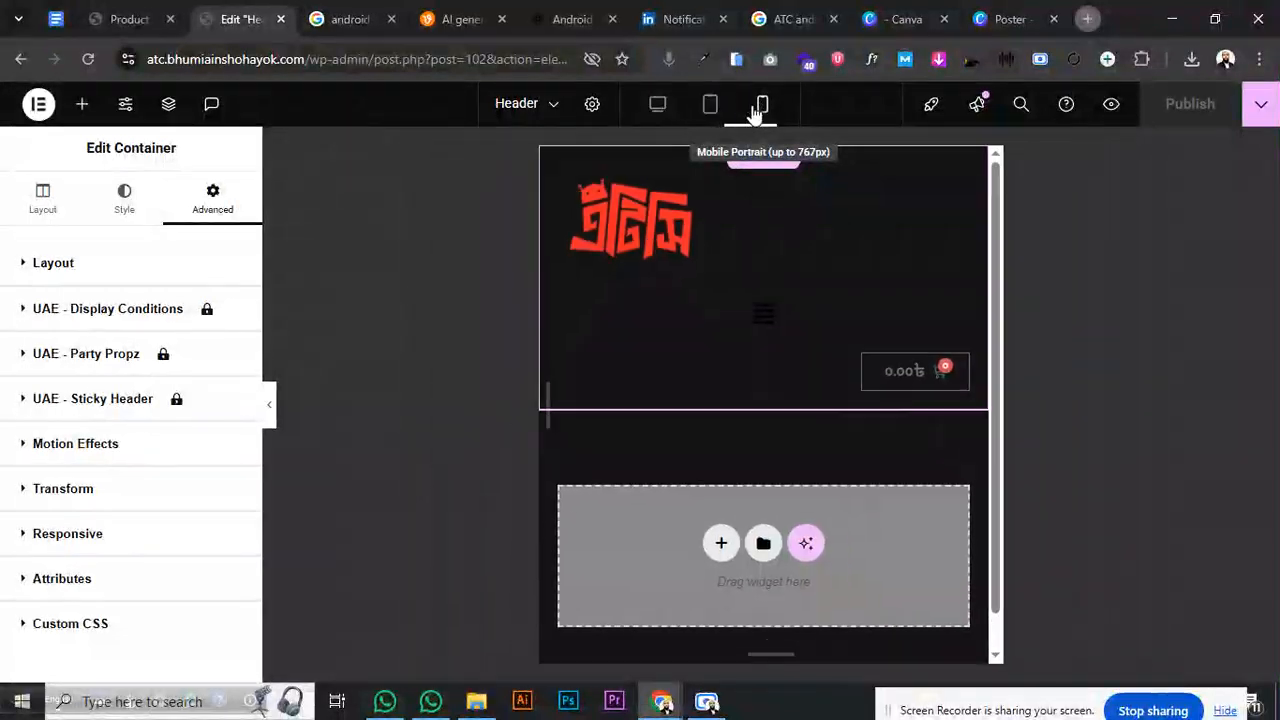
left_click(55, 268)
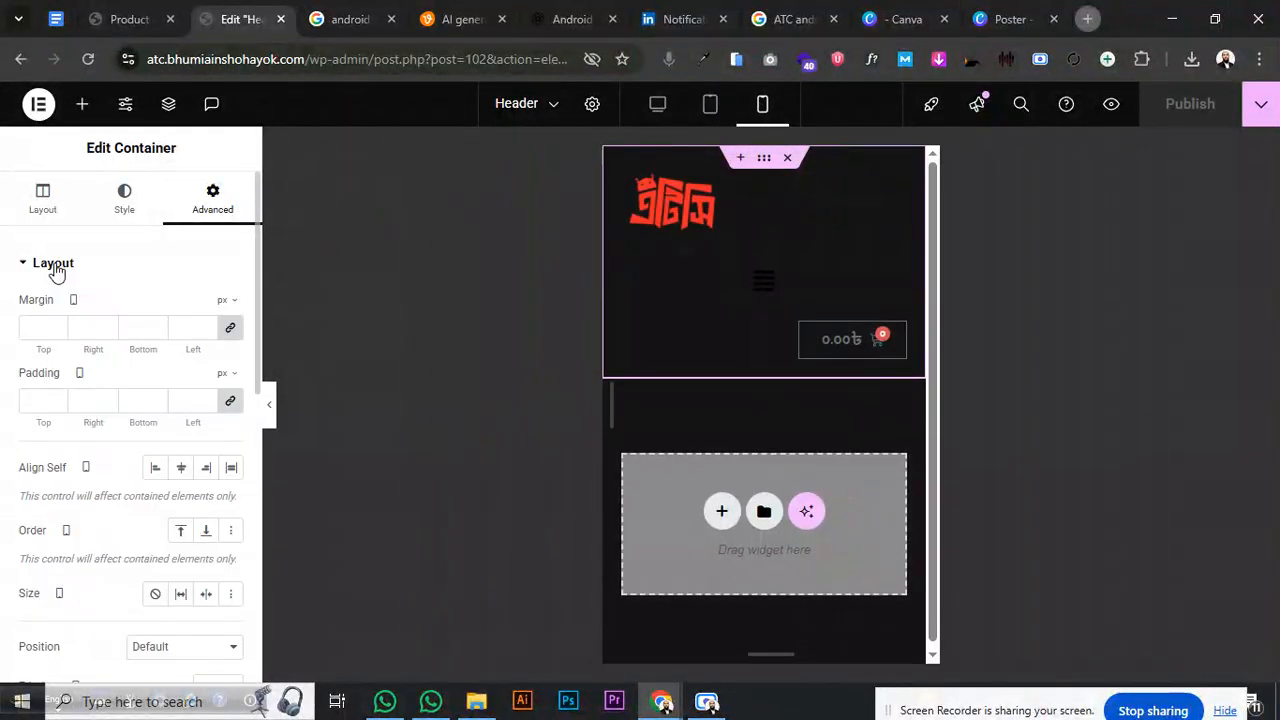
- Check the navigation menu in tablet view, then return to the desktop preview
left_click(711, 108)
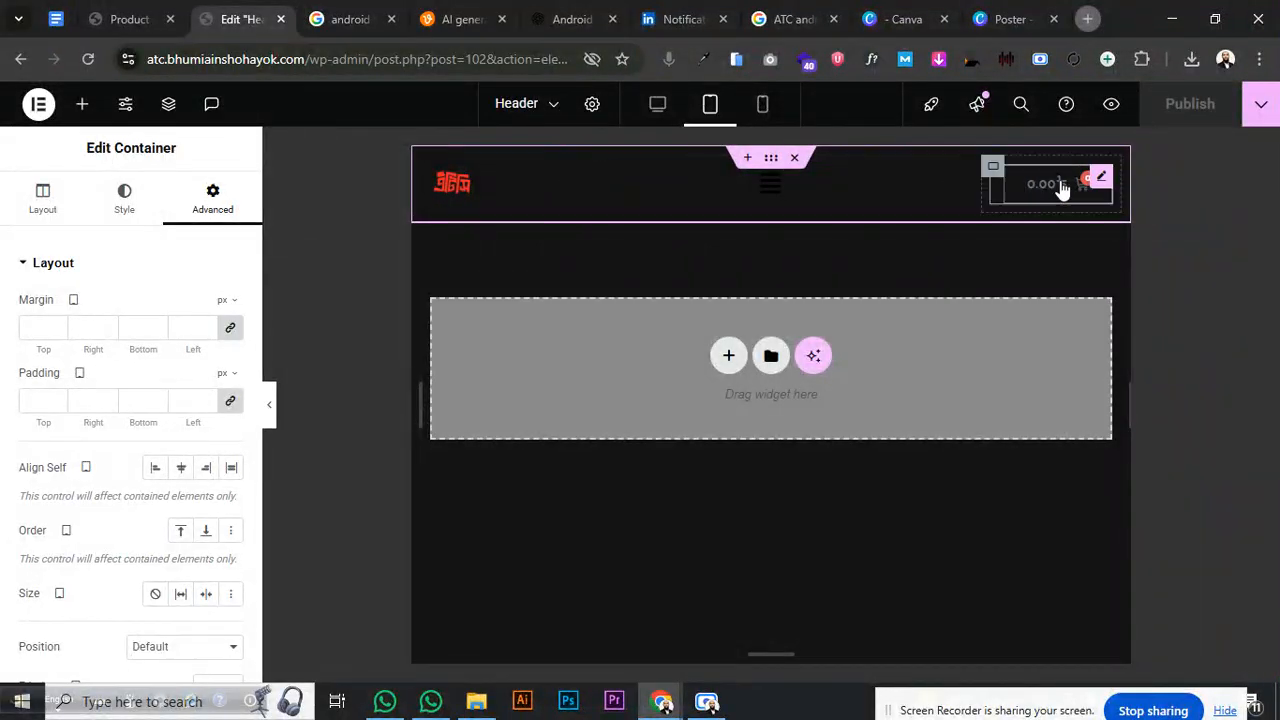
left_click(772, 188)
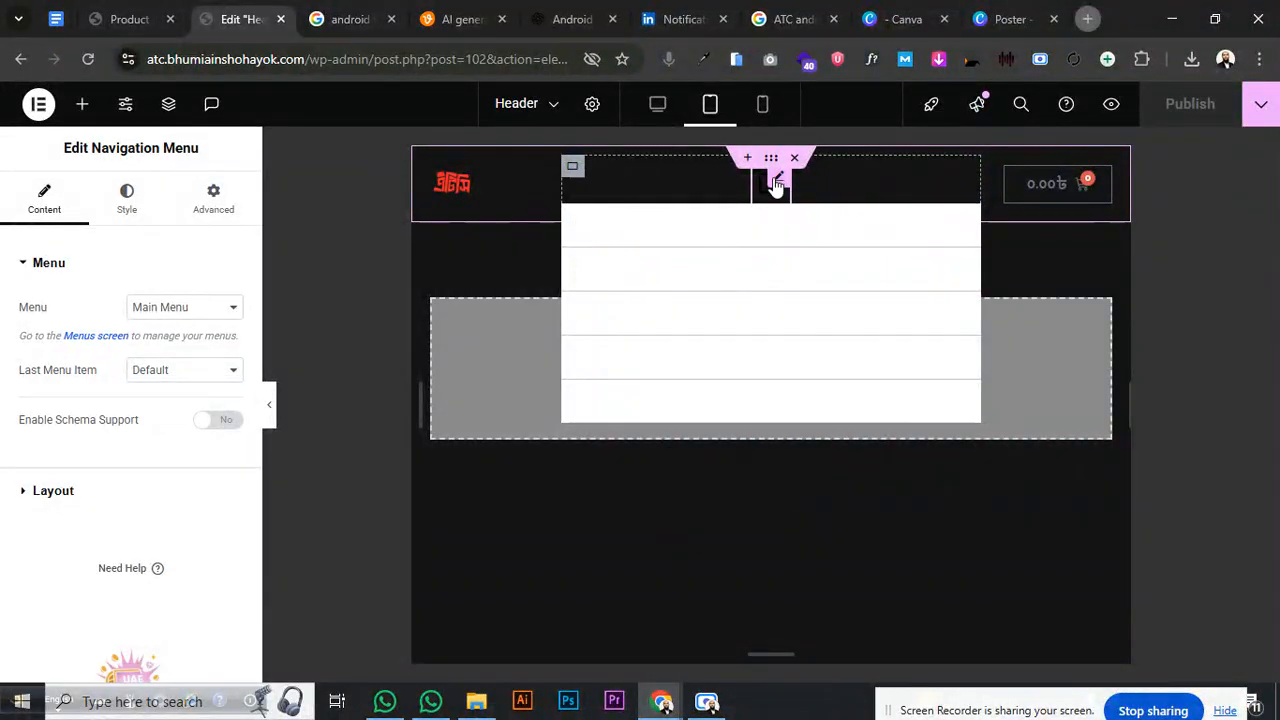
left_click(56, 268)
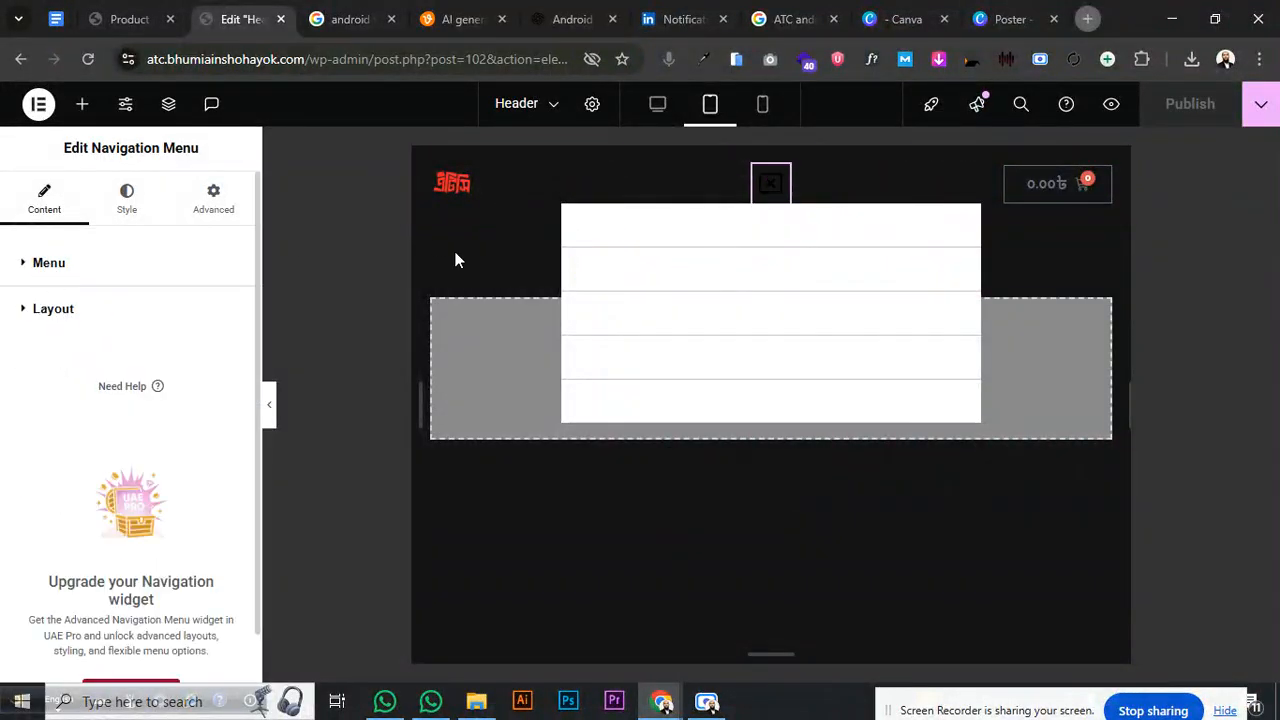
left_click(658, 107)
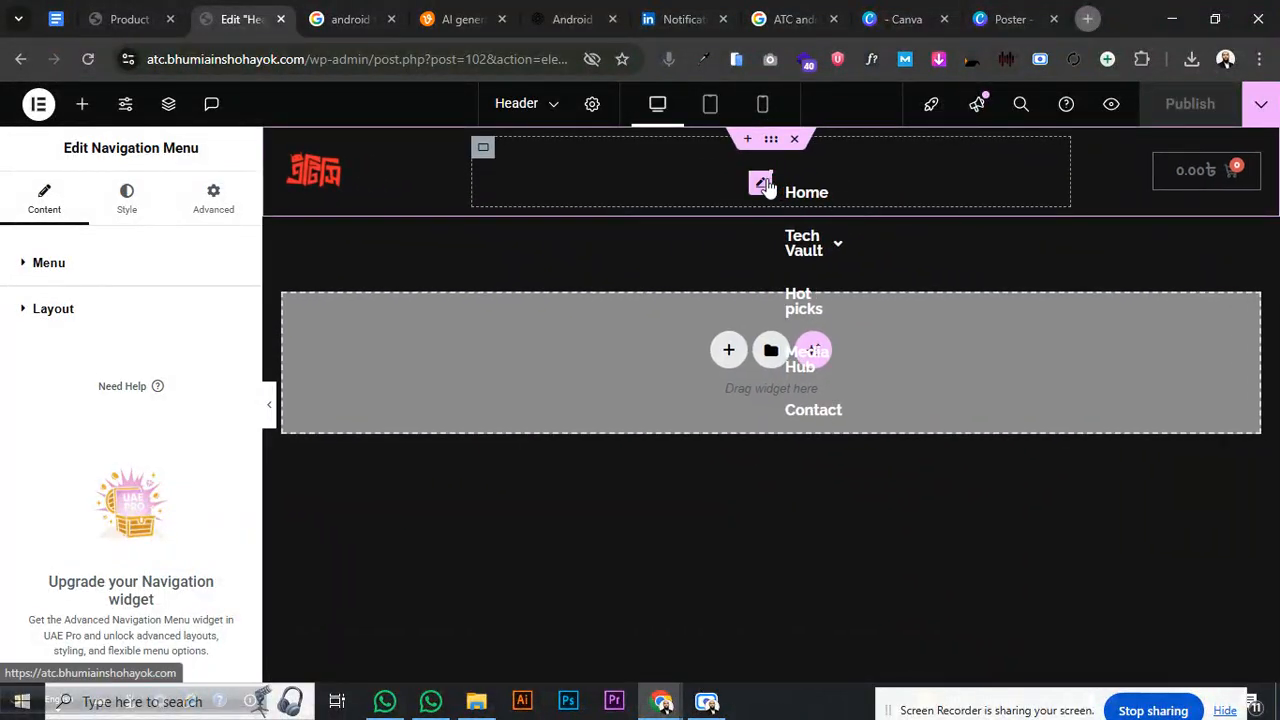
- Try a Vertical menu layout, revert to Horizontal, and center the menu items
left_click(74, 263)
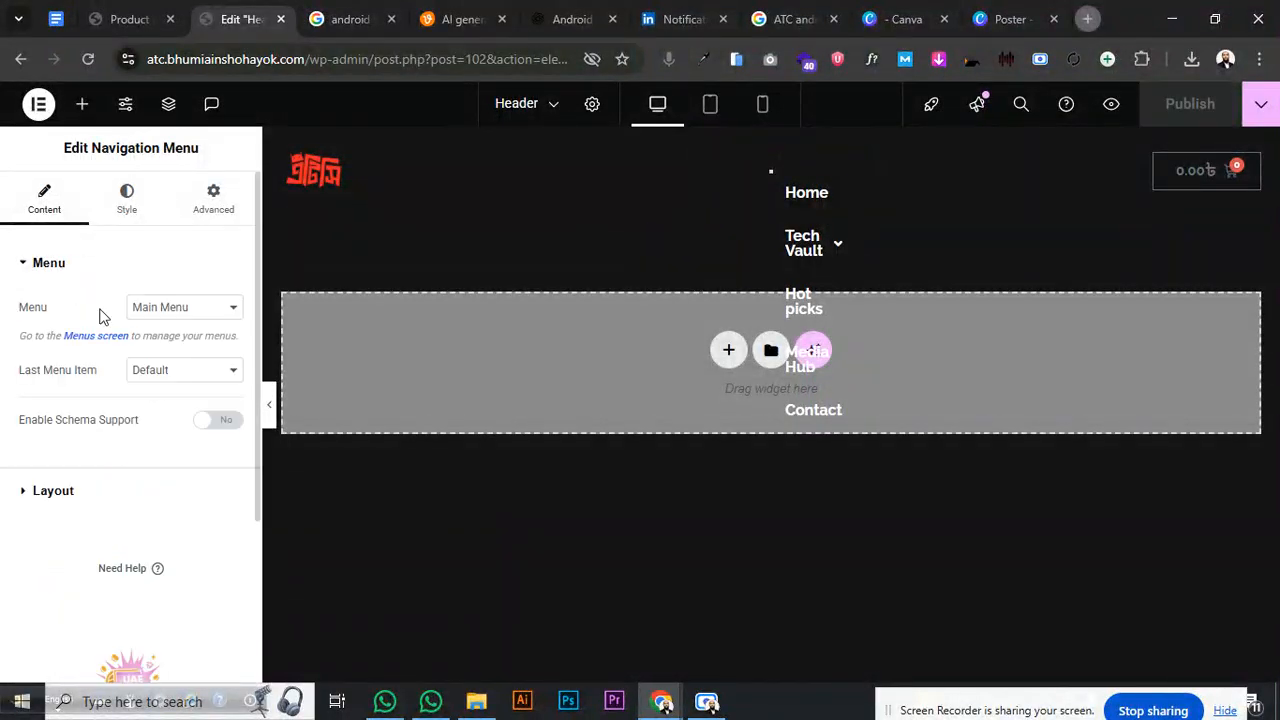
left_click(60, 492)
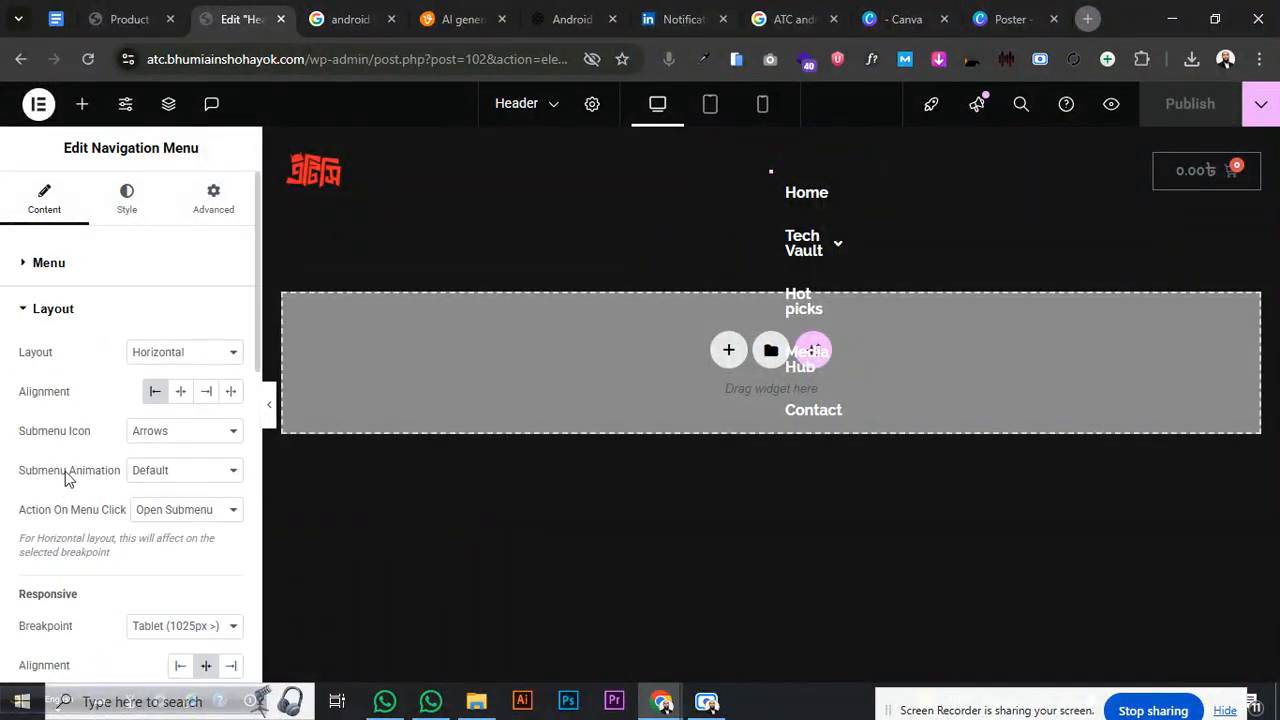
left_click(182, 352)
left_click(160, 397)
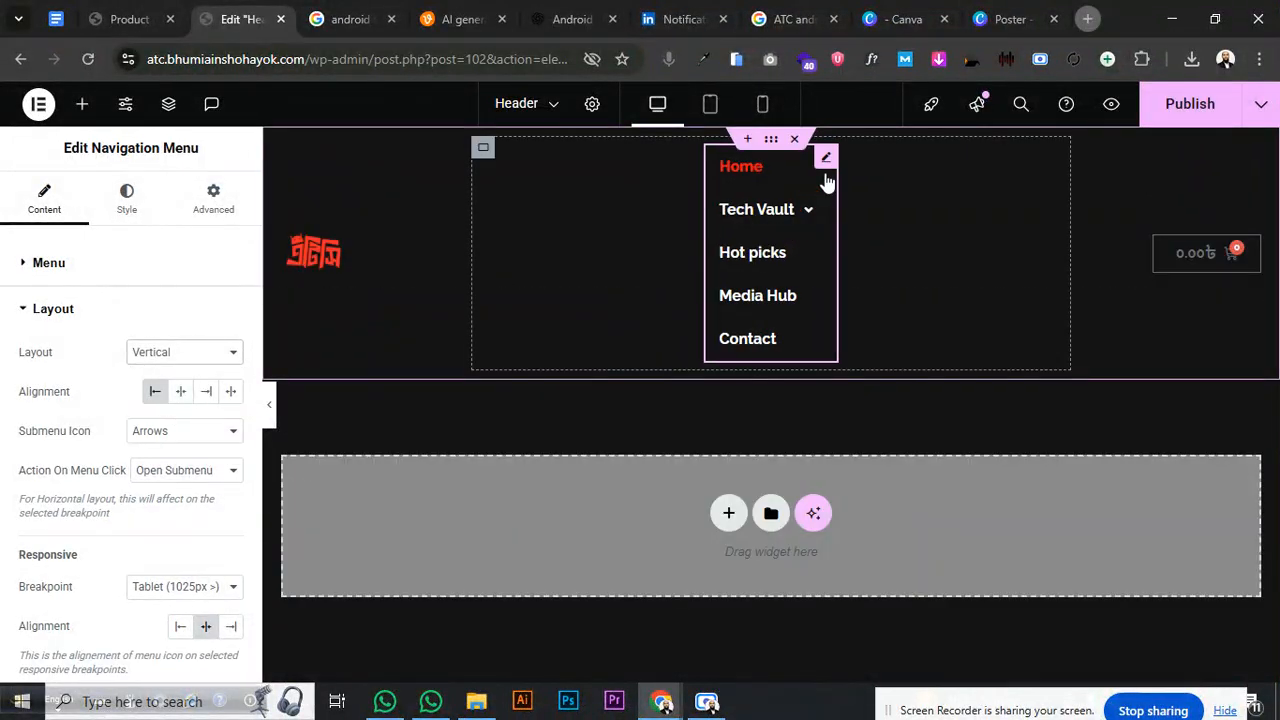
left_click(172, 353)
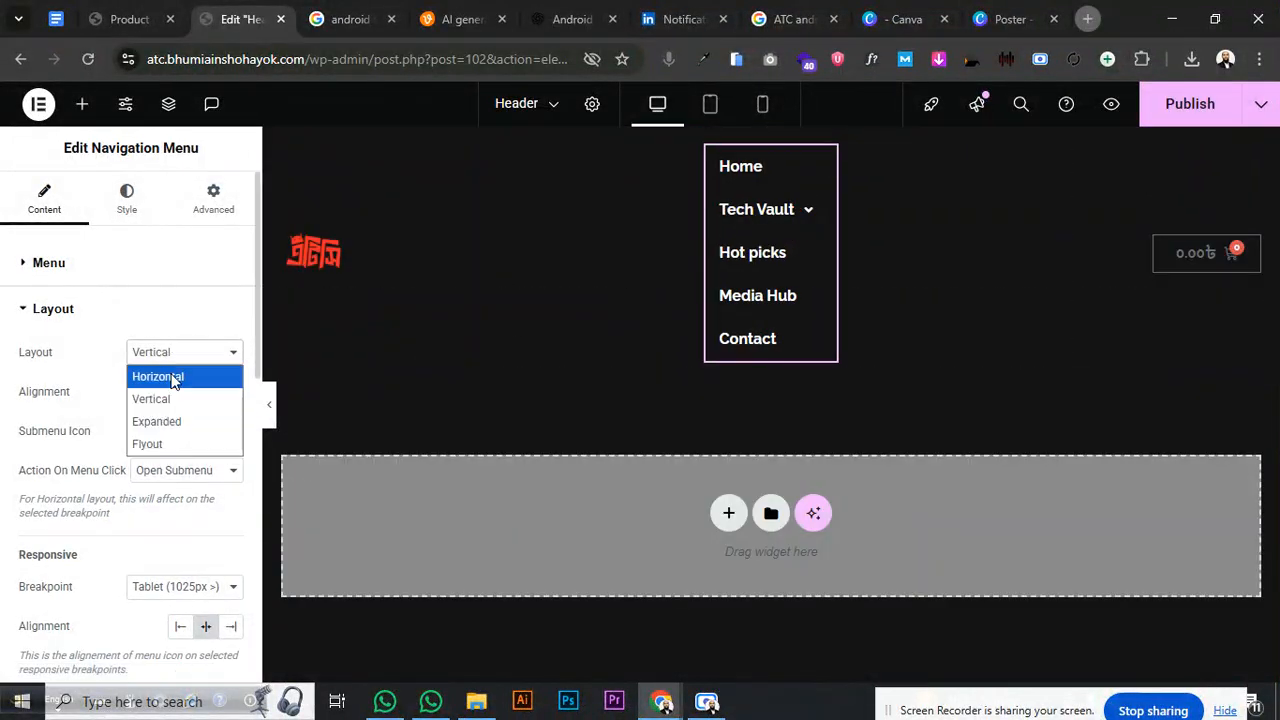
left_click(163, 397)
left_click(180, 354)
left_click(180, 376)
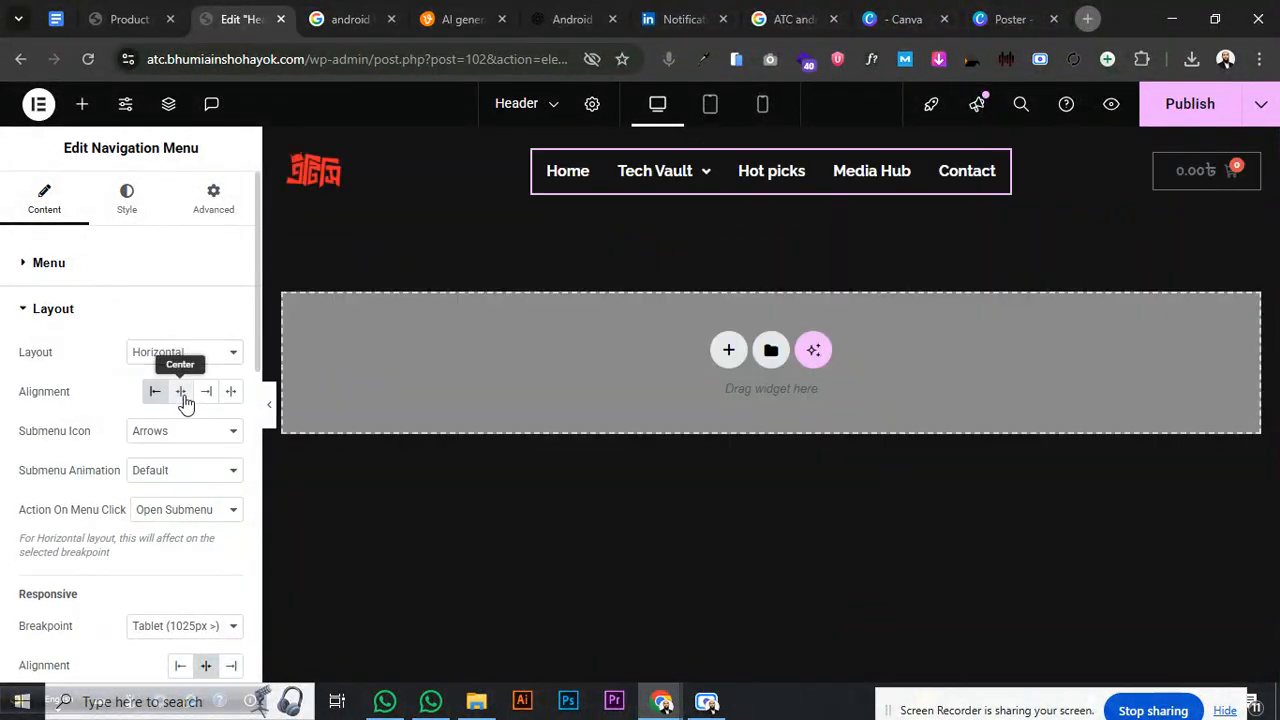
left_click(182, 393)
- Make the submenus Slide Up when opening
mouse_move(634, 189)
mouse_move(645, 222)
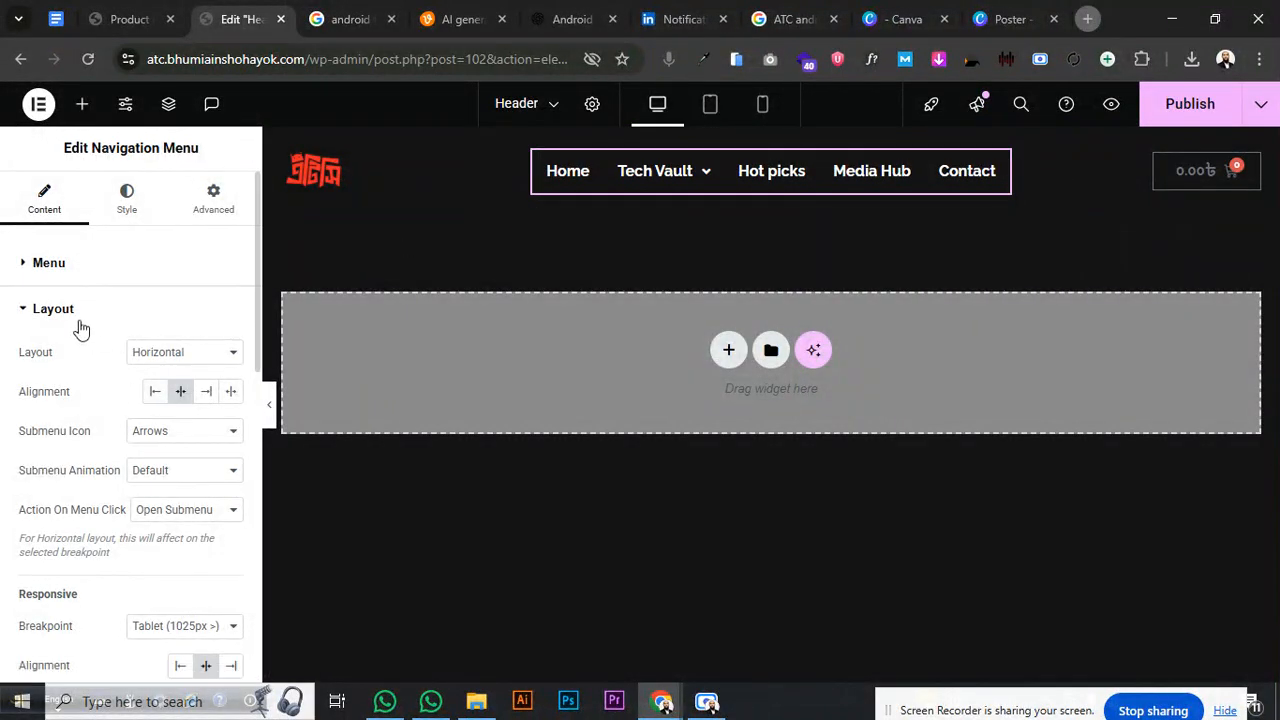
left_click(178, 469)
left_click(174, 517)
- Keep Arrows as the submenu indicator and set the Submenu Icon to Plus Sign
mouse_move(641, 185)
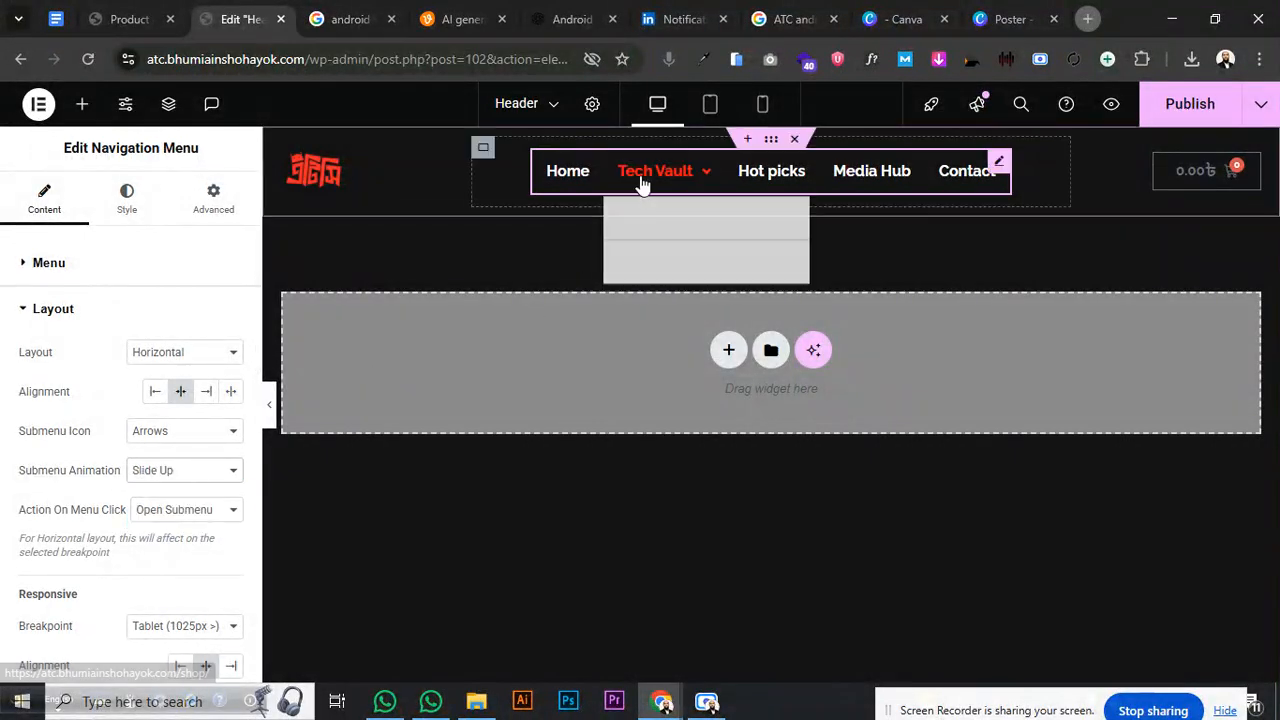
mouse_move(615, 220)
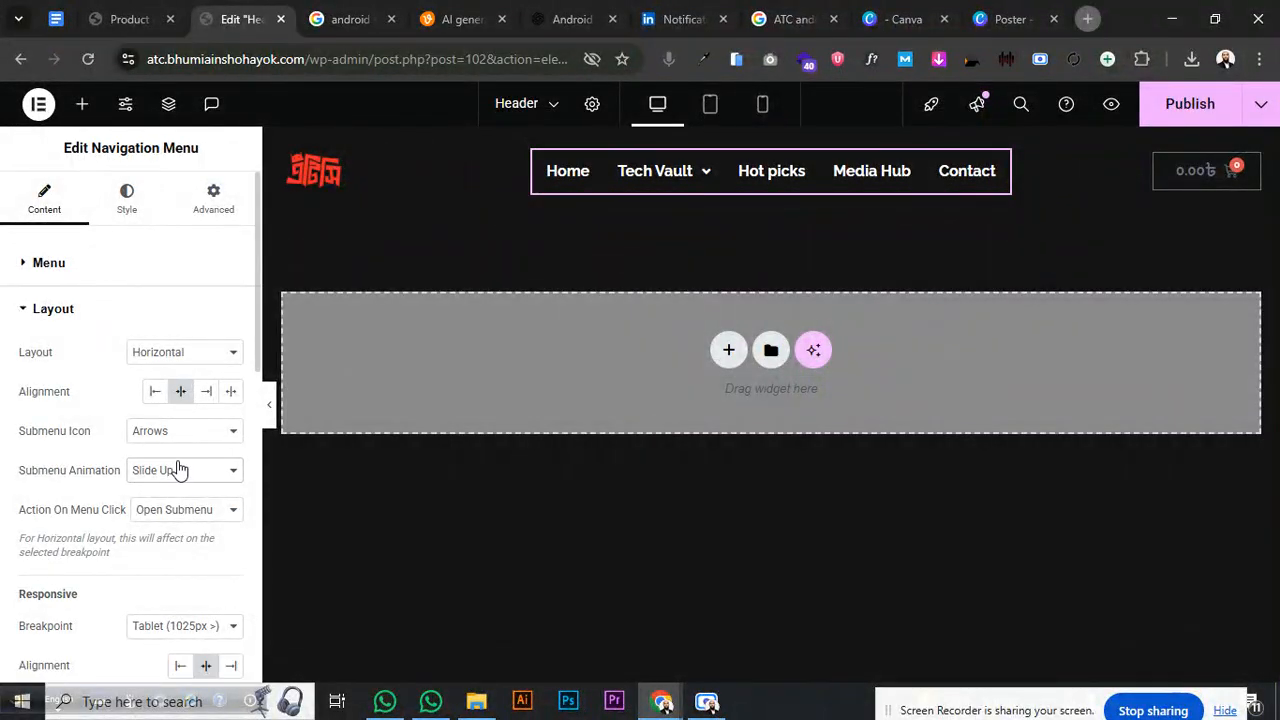
left_click(200, 433)
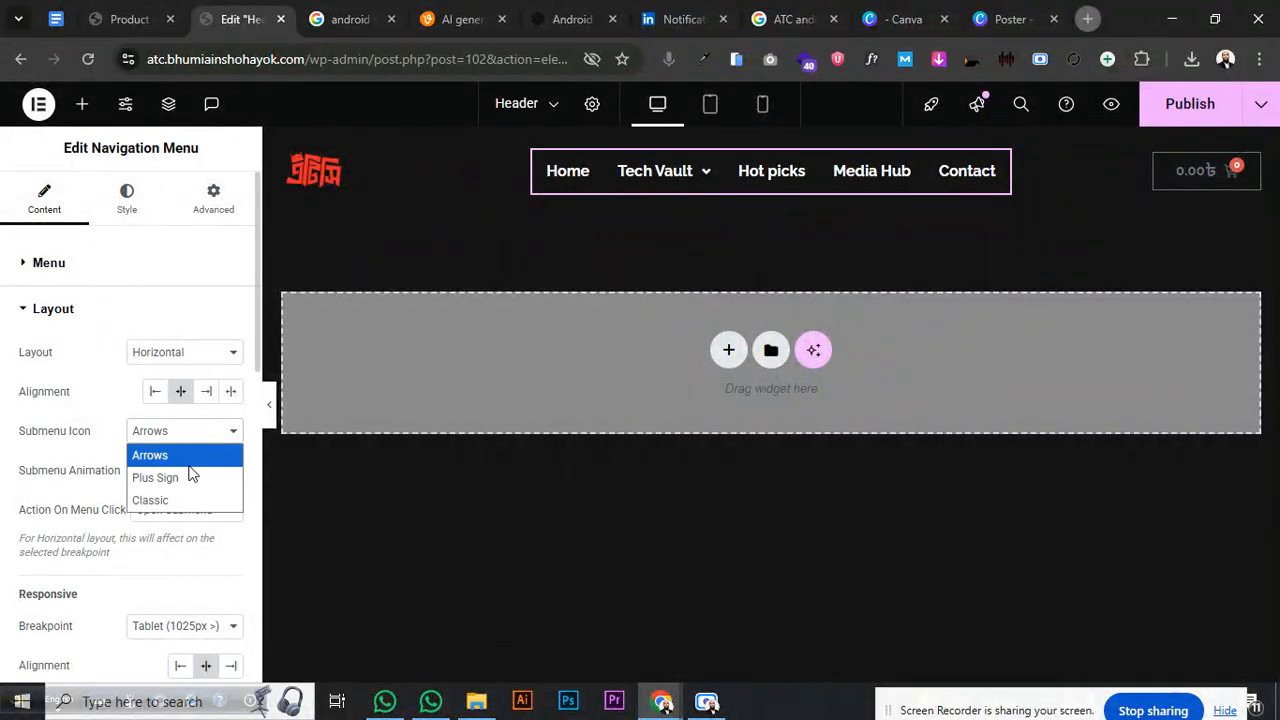
left_click(160, 477)
mouse_move(680, 183)
mouse_move(680, 236)
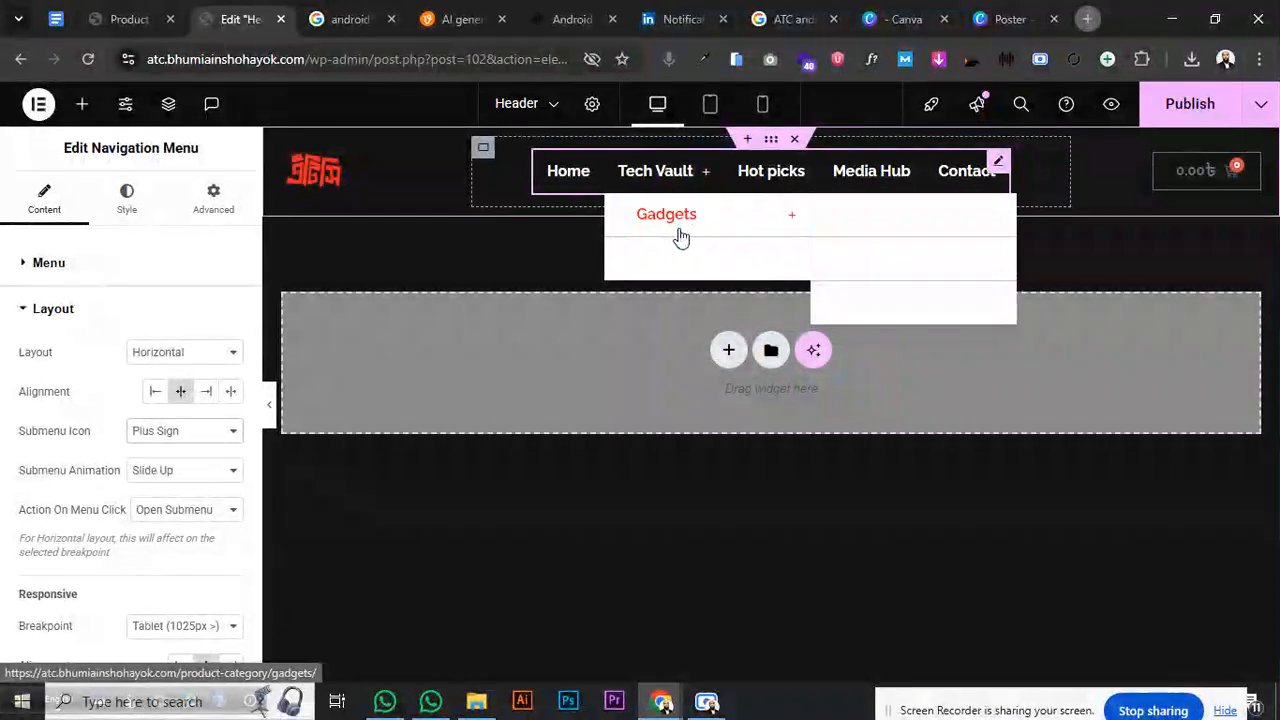
left_click(177, 437)
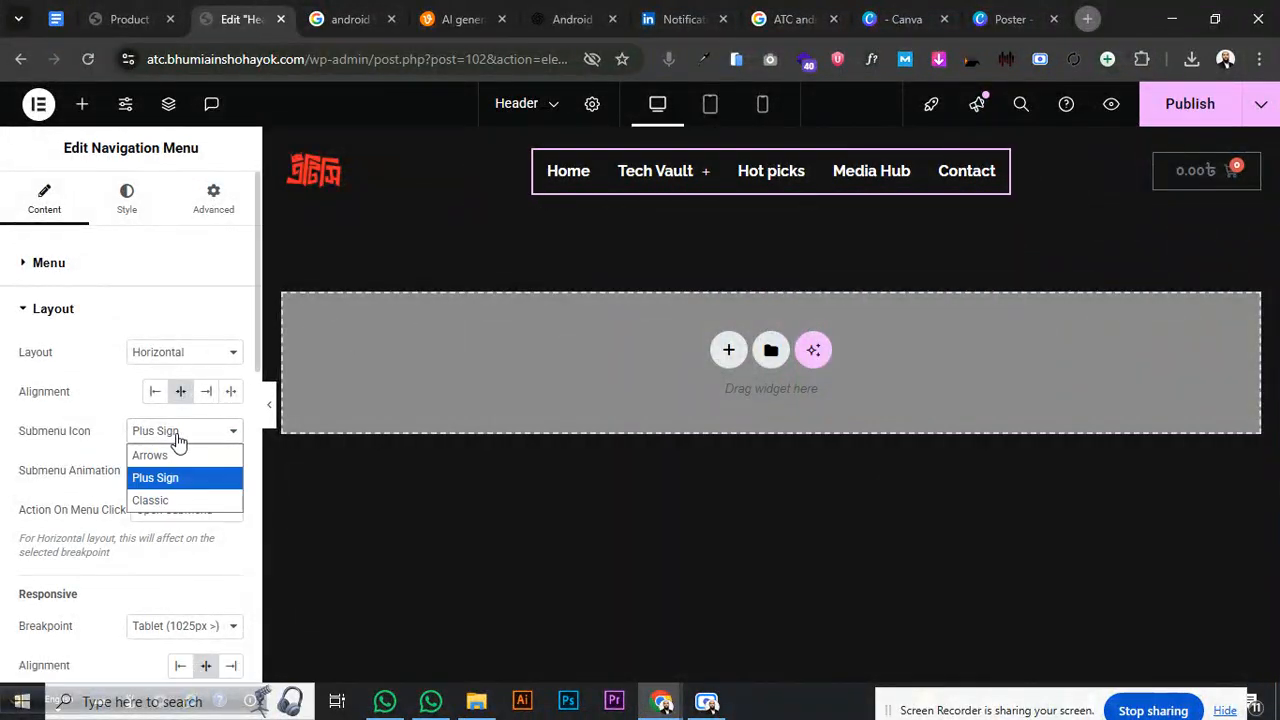
left_click(155, 500)
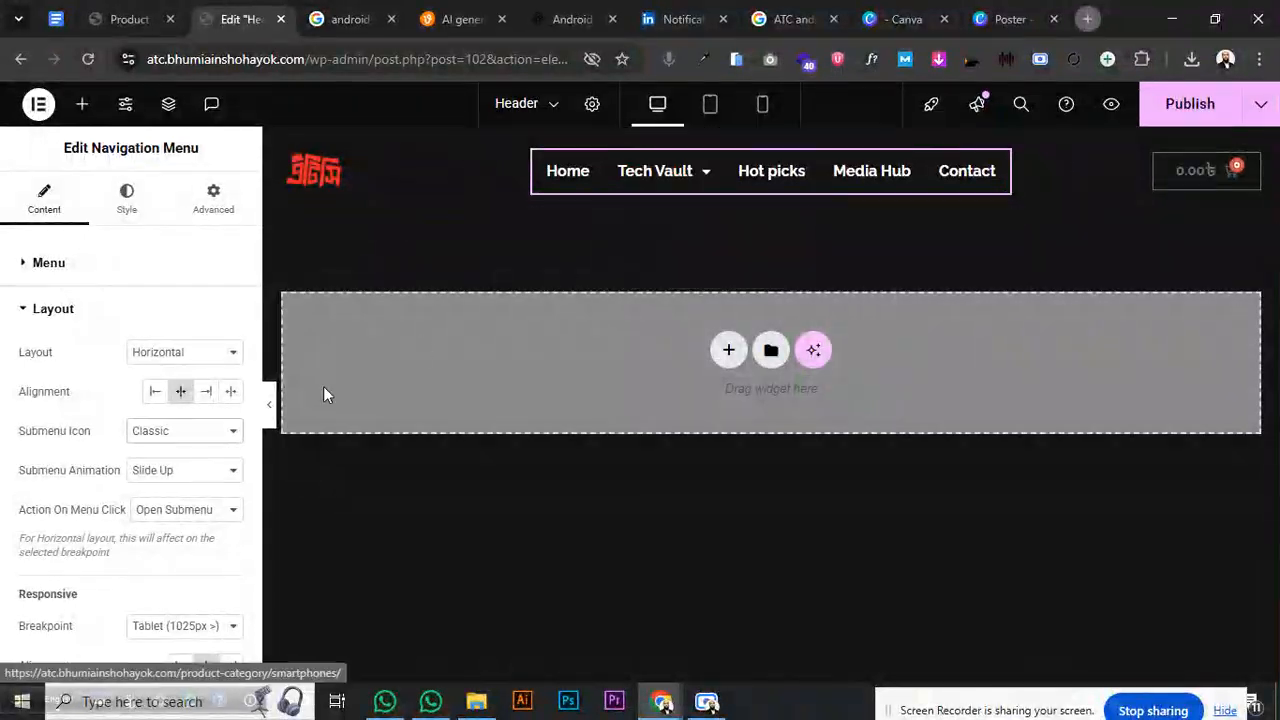
left_click(160, 431)
left_click(150, 451)
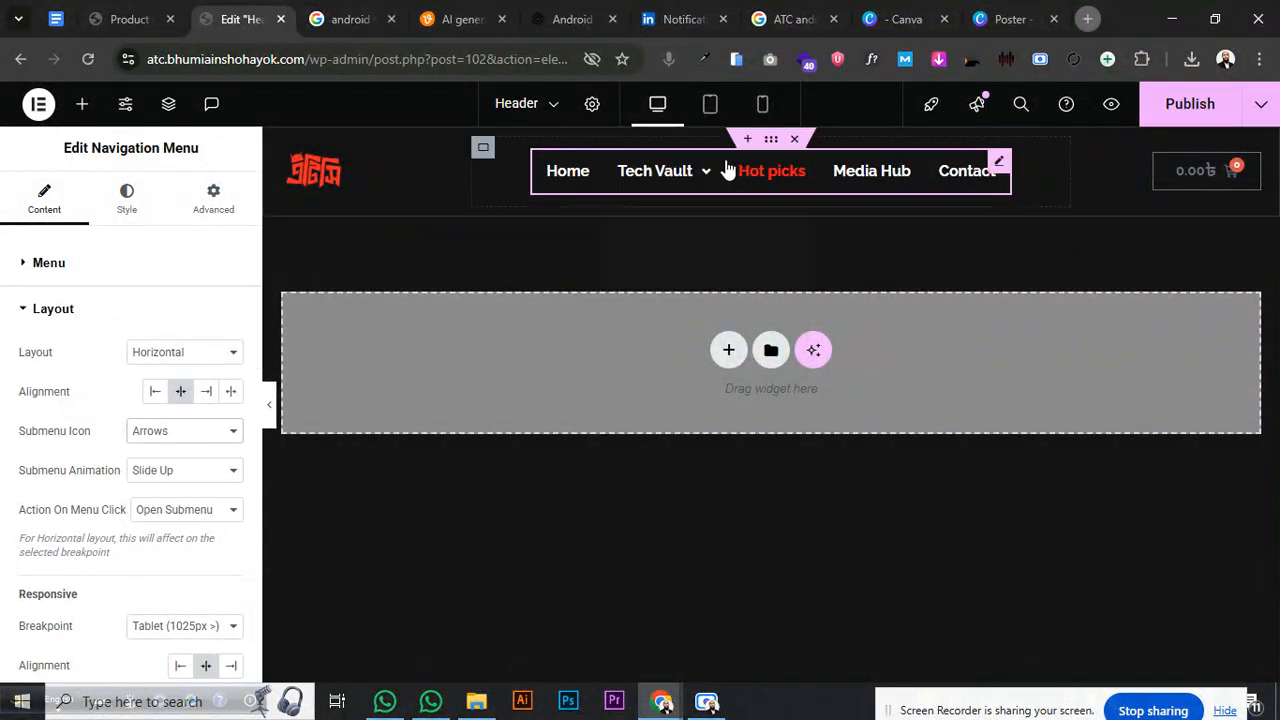
left_click(228, 432)
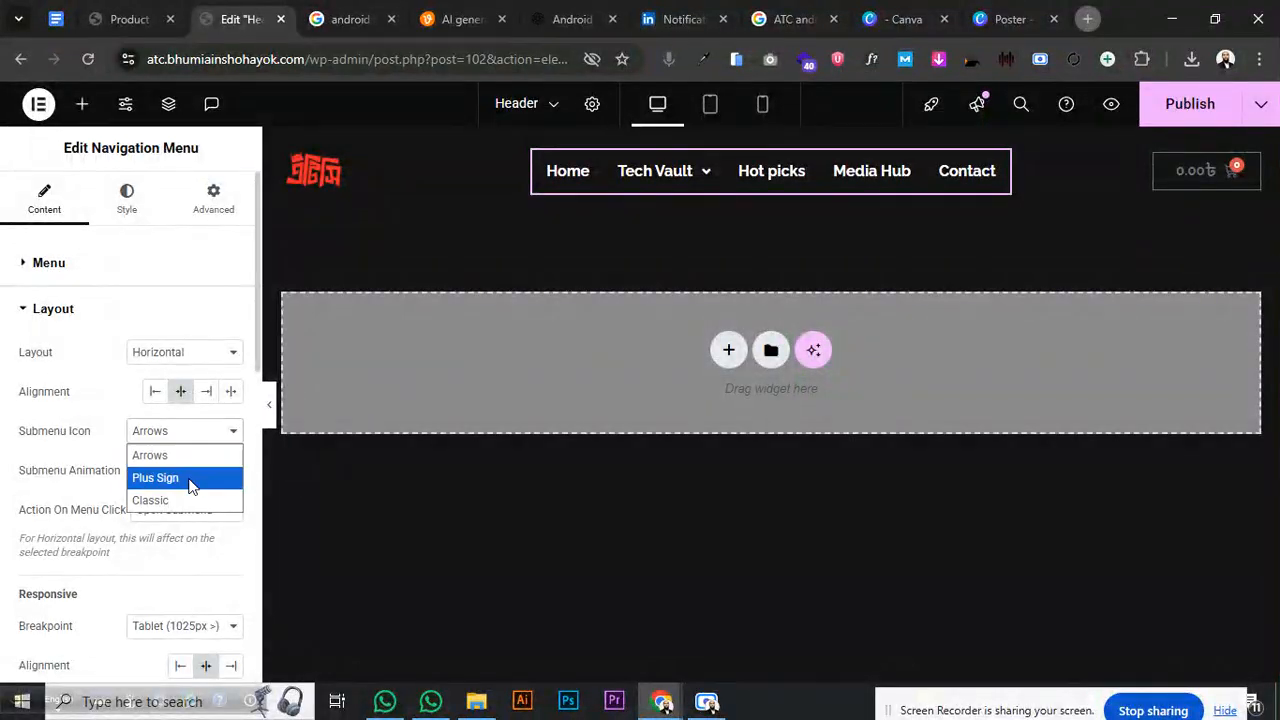
left_click(190, 480)
- Set Action On Menu Click to Redirect To Self Link and the breakpoint to Mobile (768px)
left_click(169, 520)
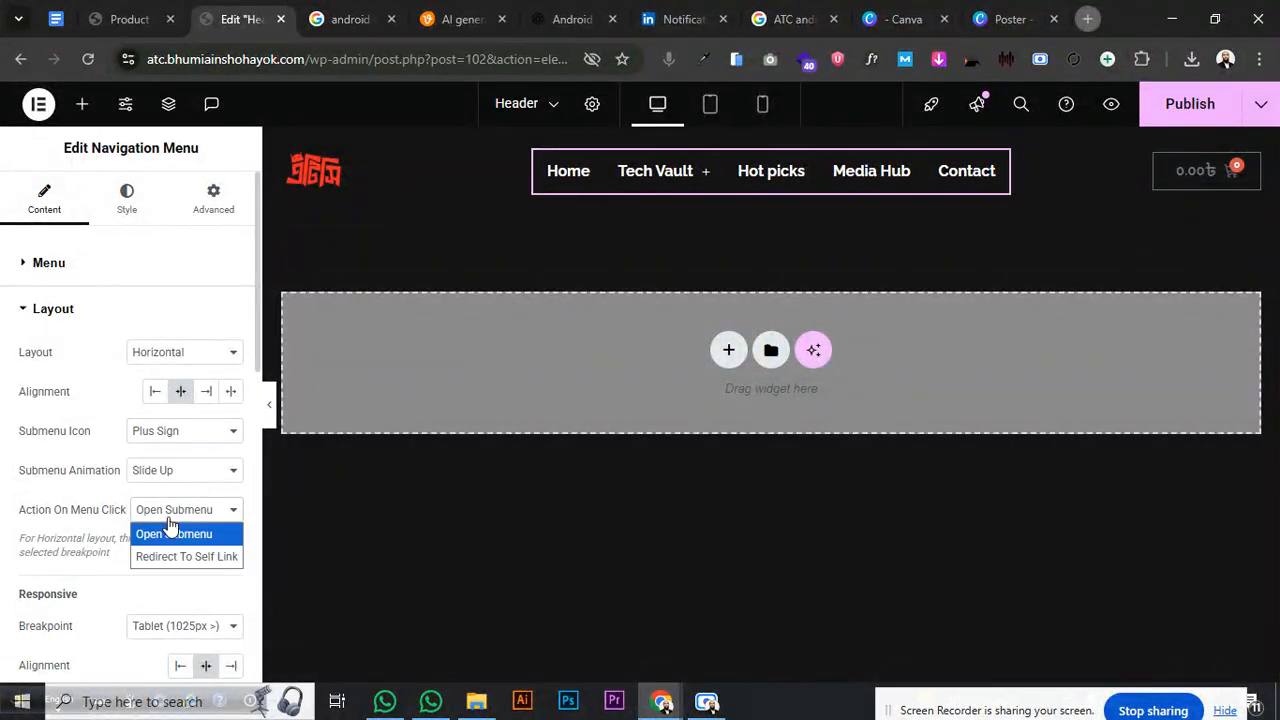
left_click(171, 557)
mouse_move(649, 180)
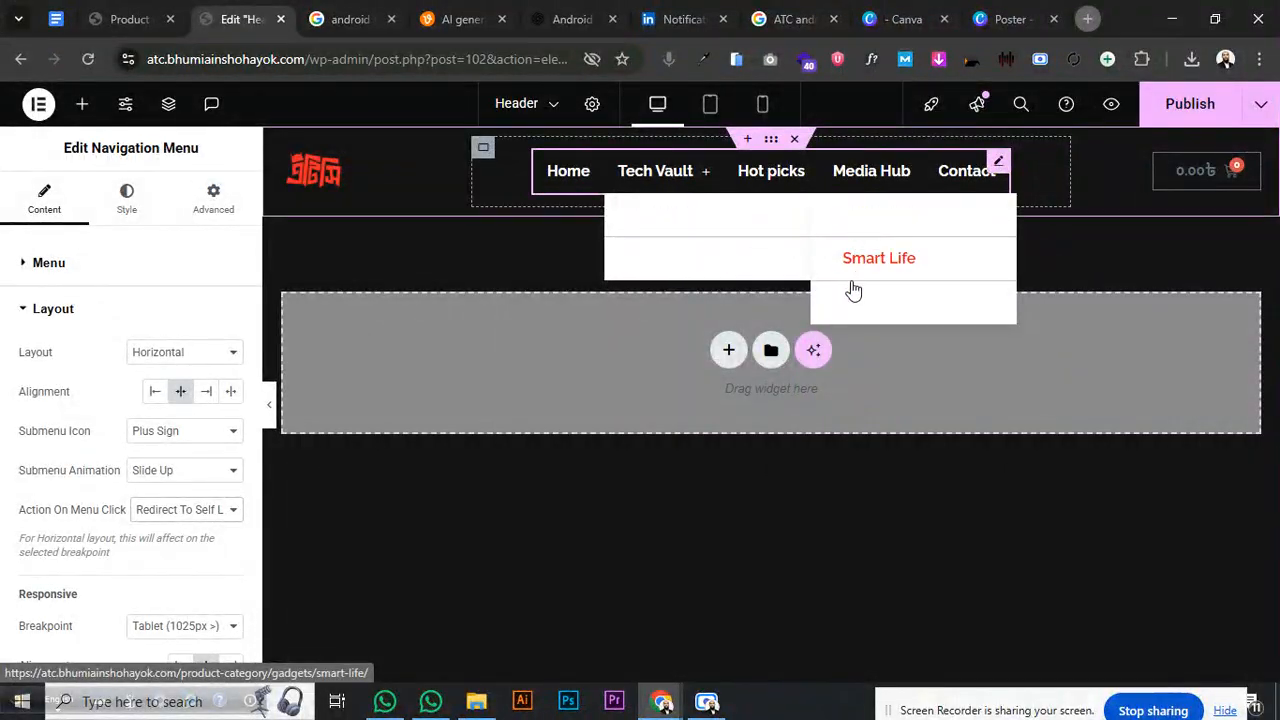
scroll(122, 490, "down", 2)
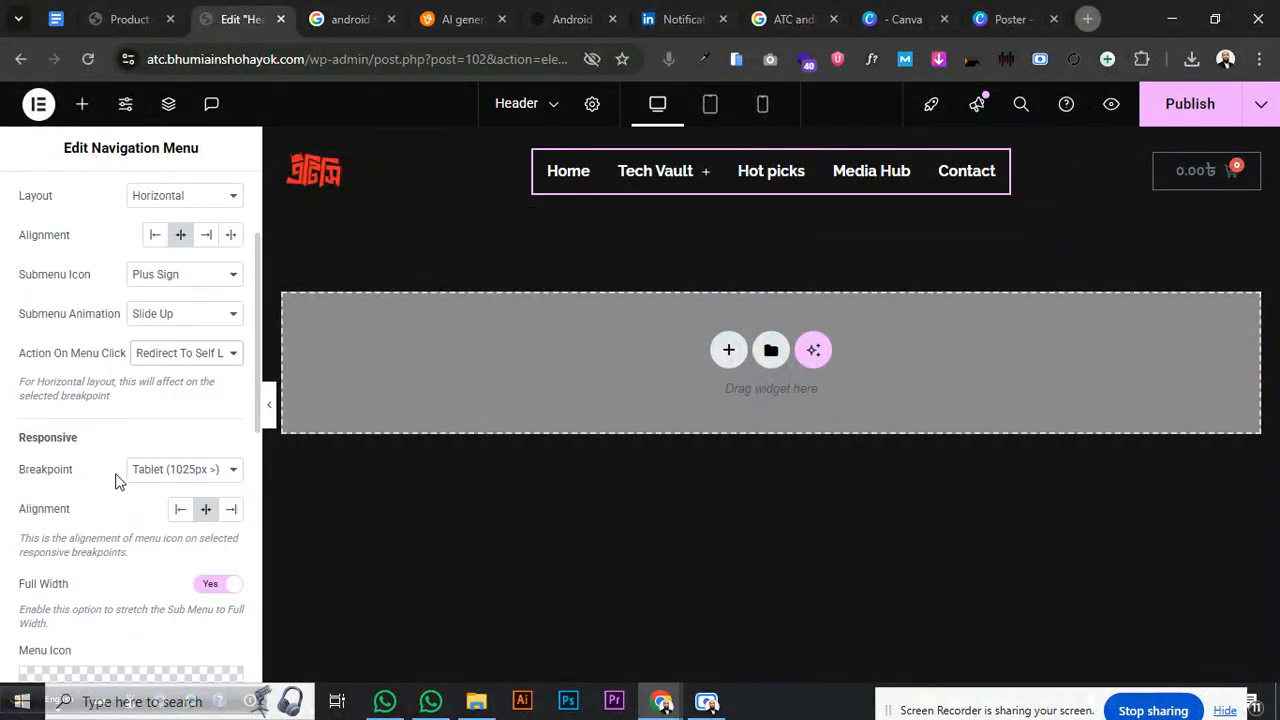
left_click(170, 470)
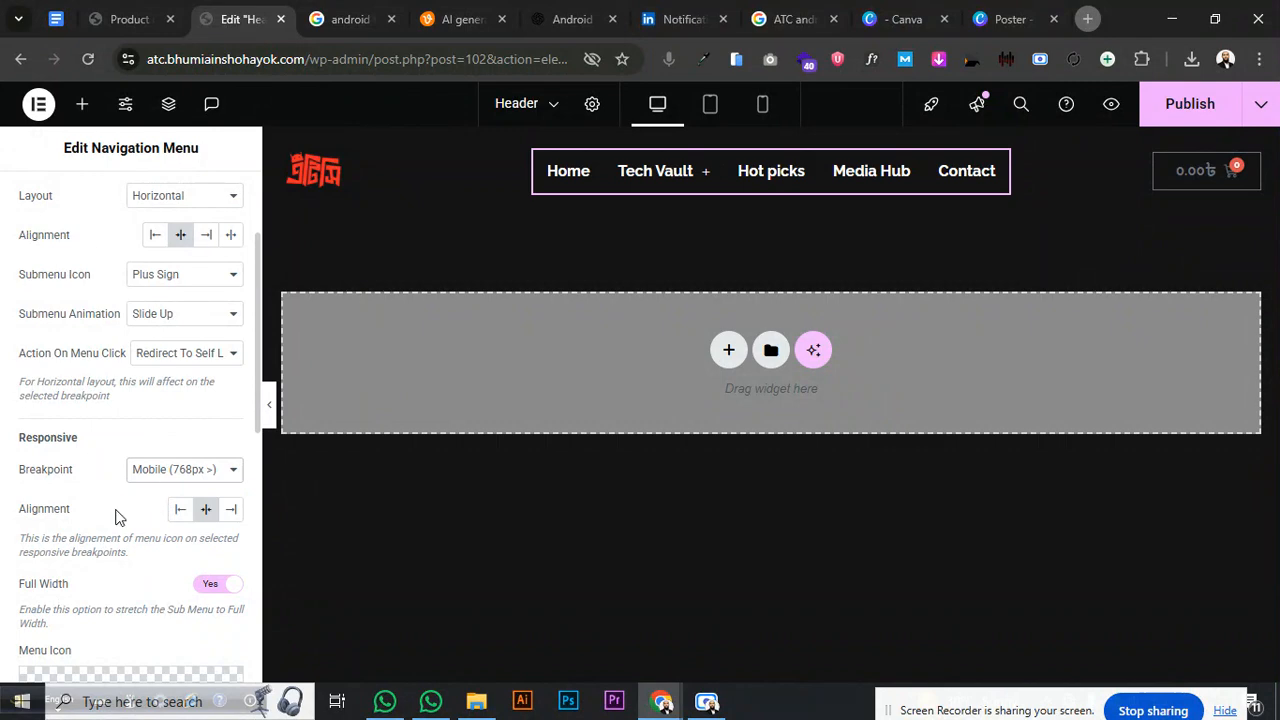
- In tablet preview, set the logo container's width to 15%
left_click(707, 106)
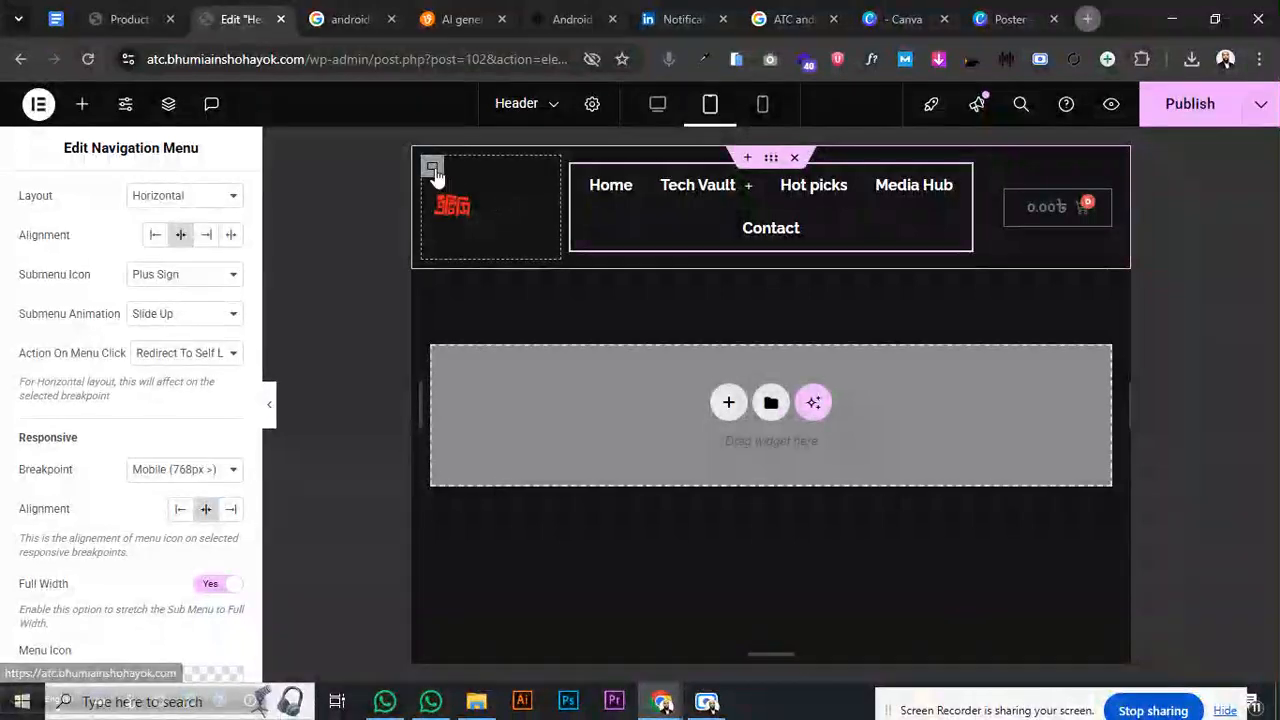
left_click(432, 166)
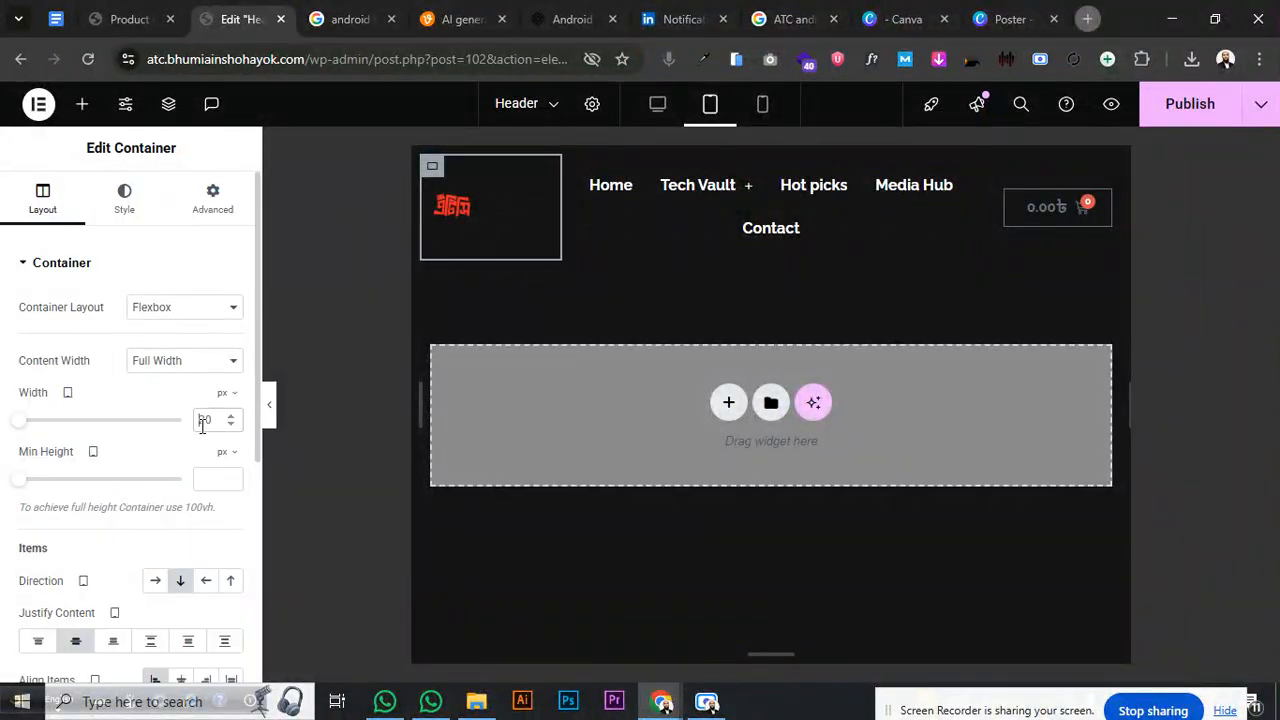
type("1")
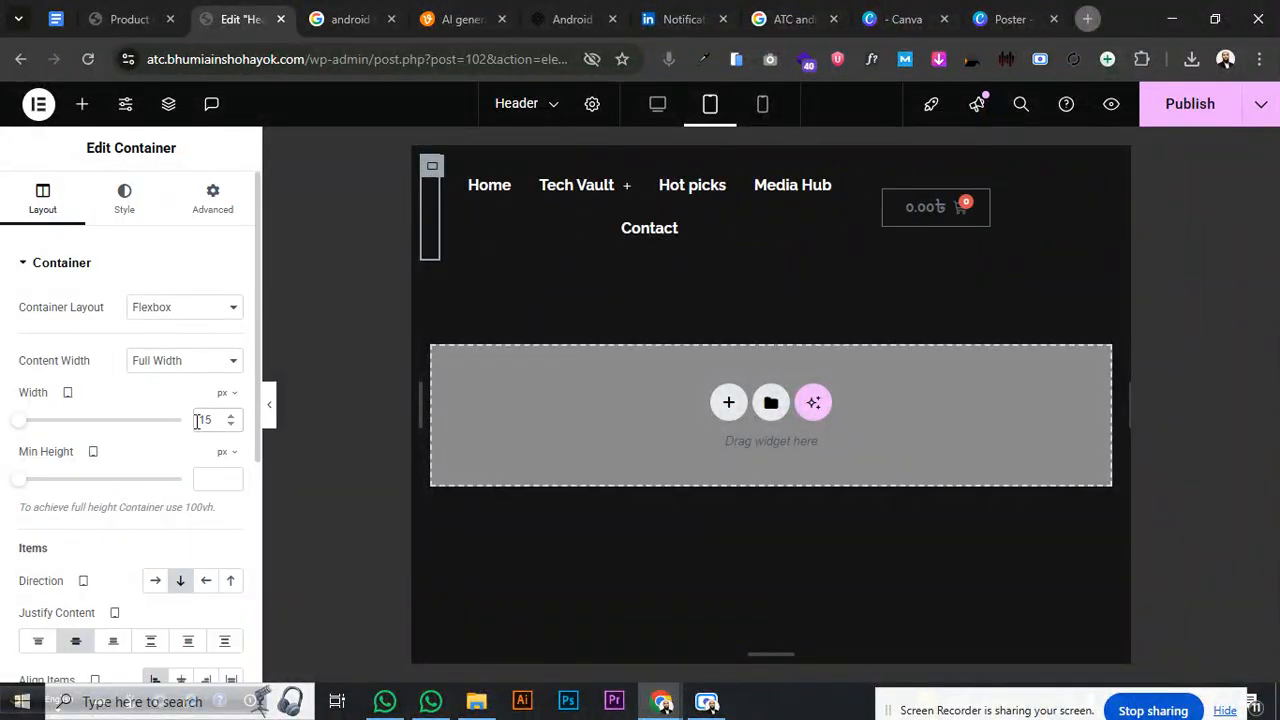
left_click(225, 396)
left_click(228, 432)
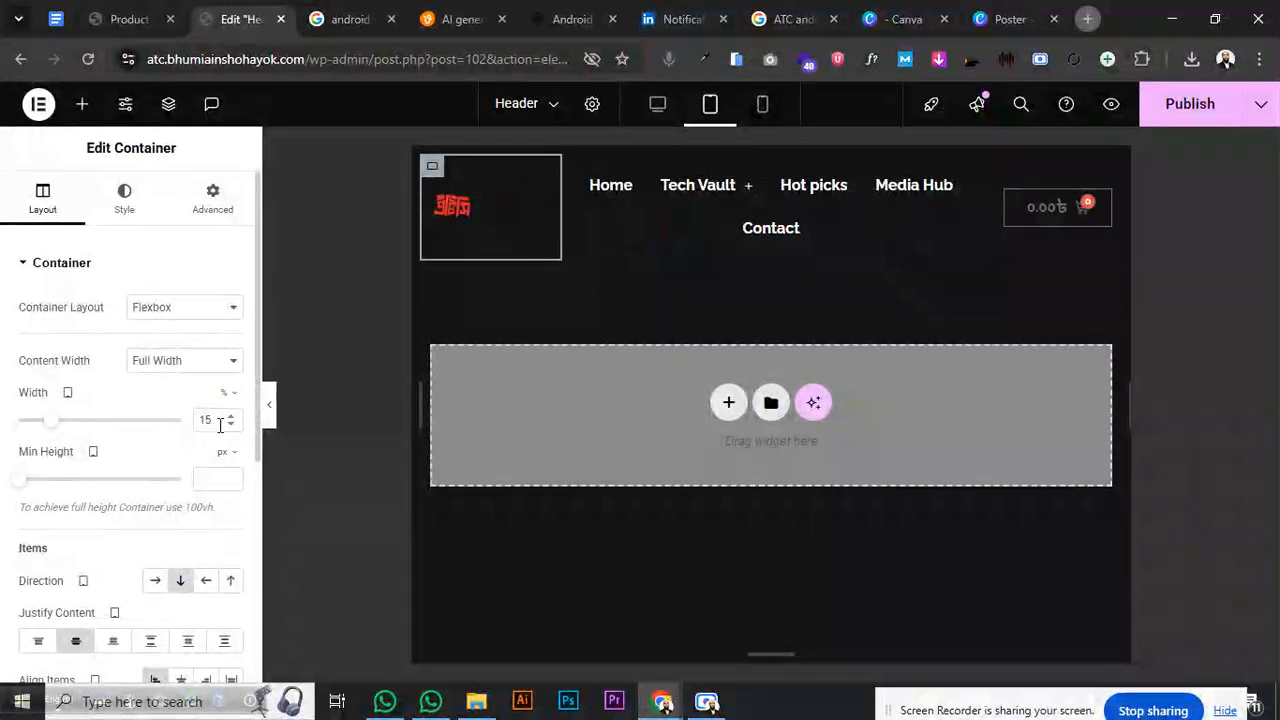
- Set the cart container's width to 15%
right_click(432, 174)
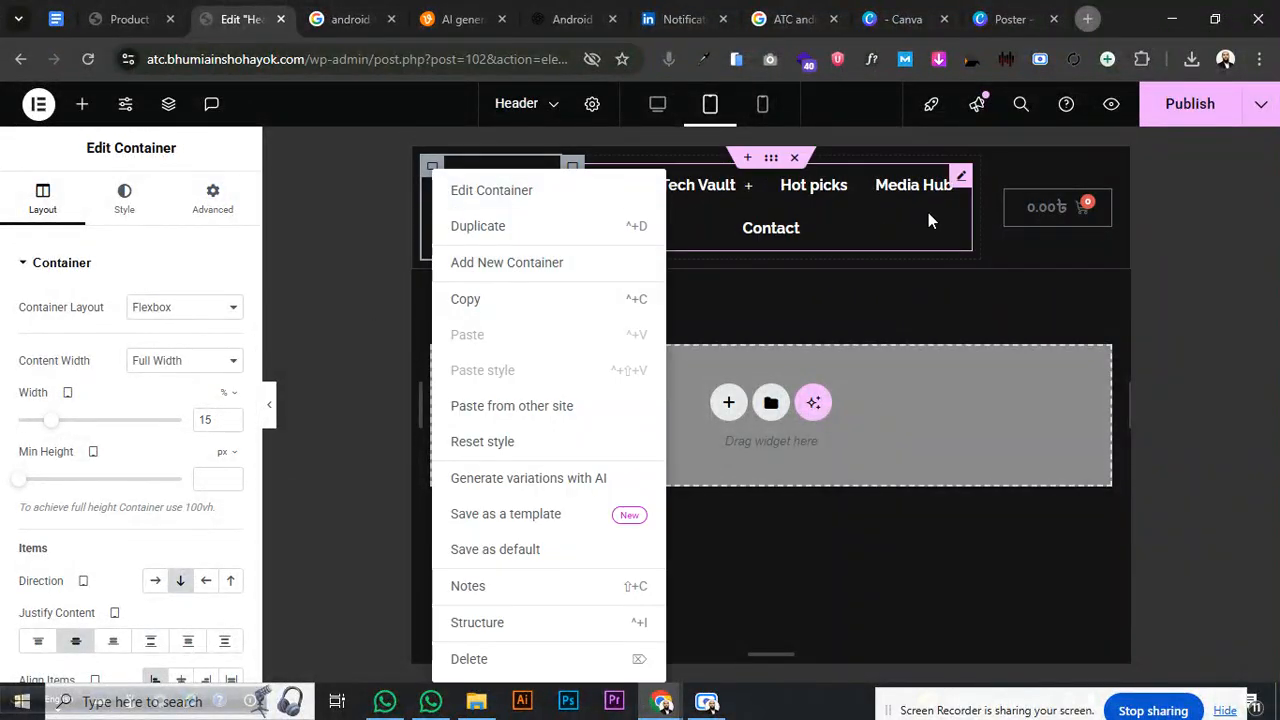
left_click(995, 172)
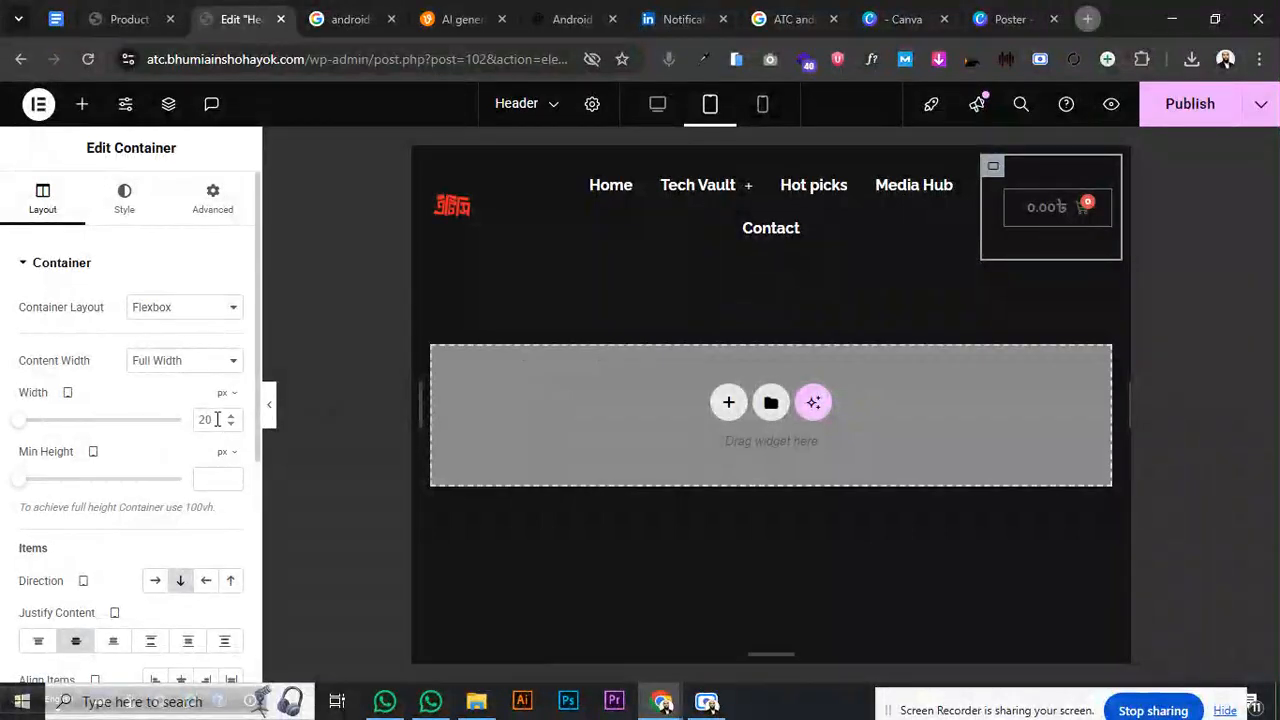
left_click(197, 426)
type("15")
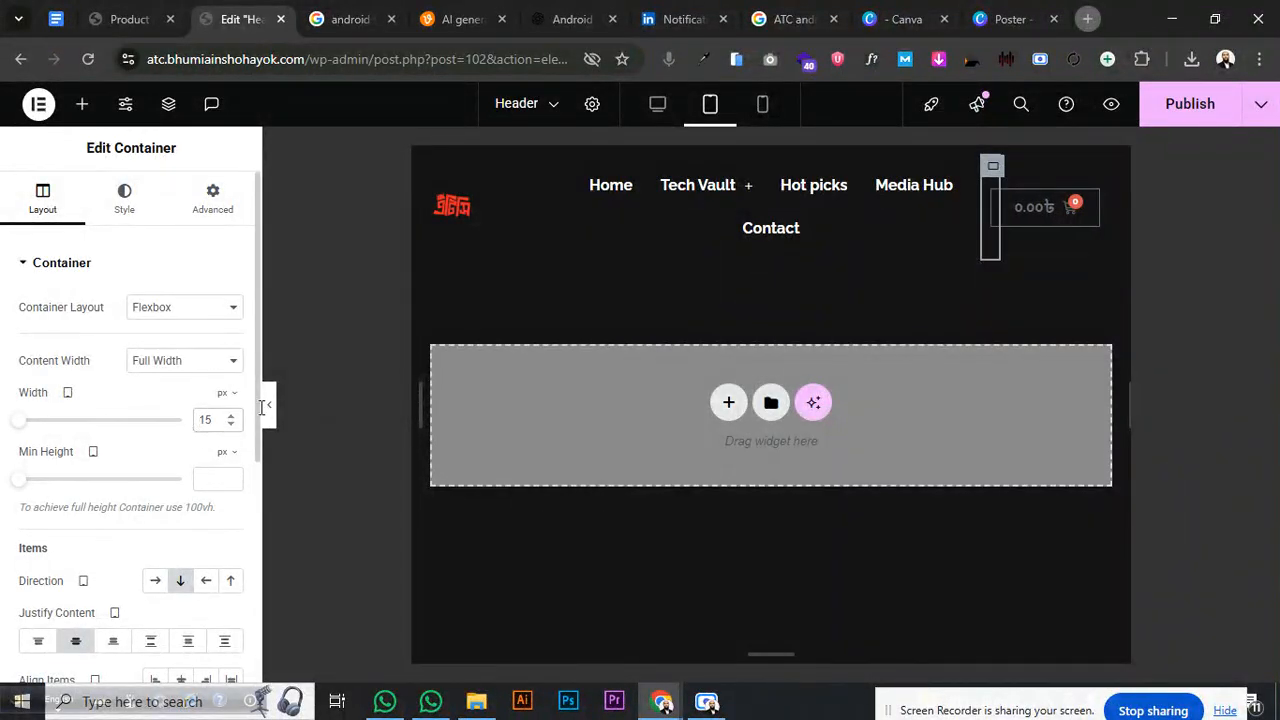
left_click(224, 426)
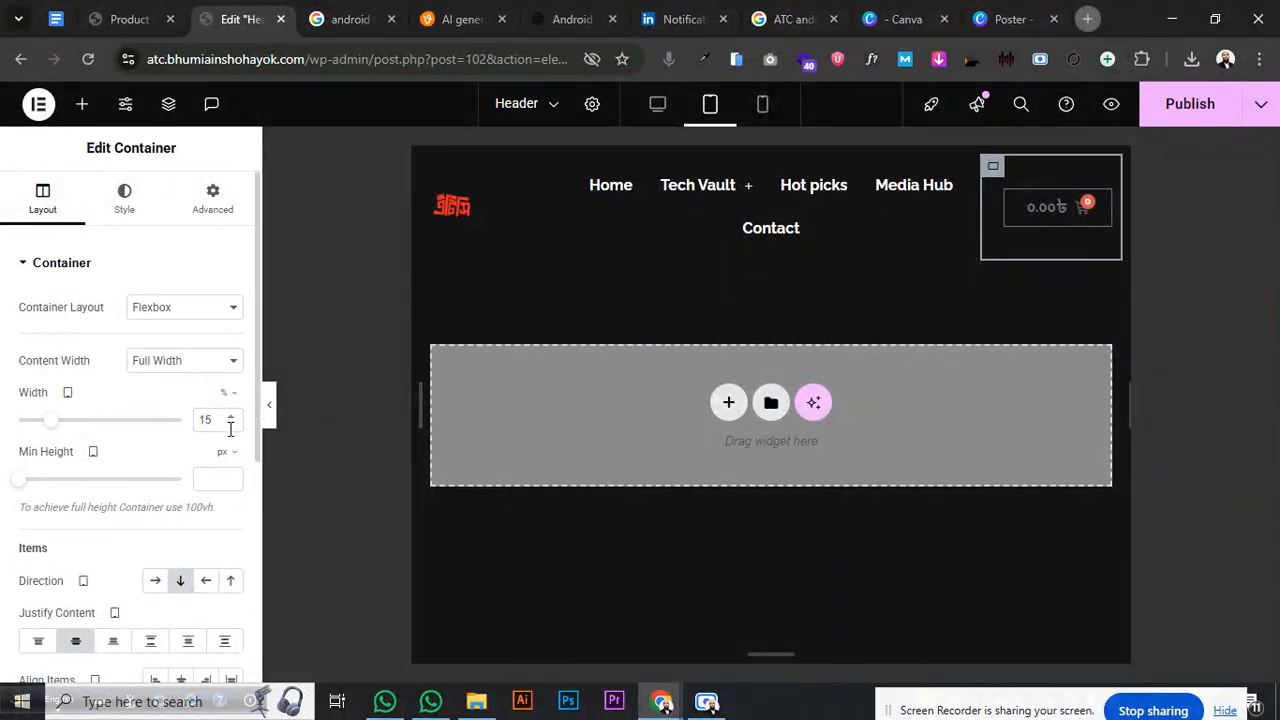
left_click(950, 190)
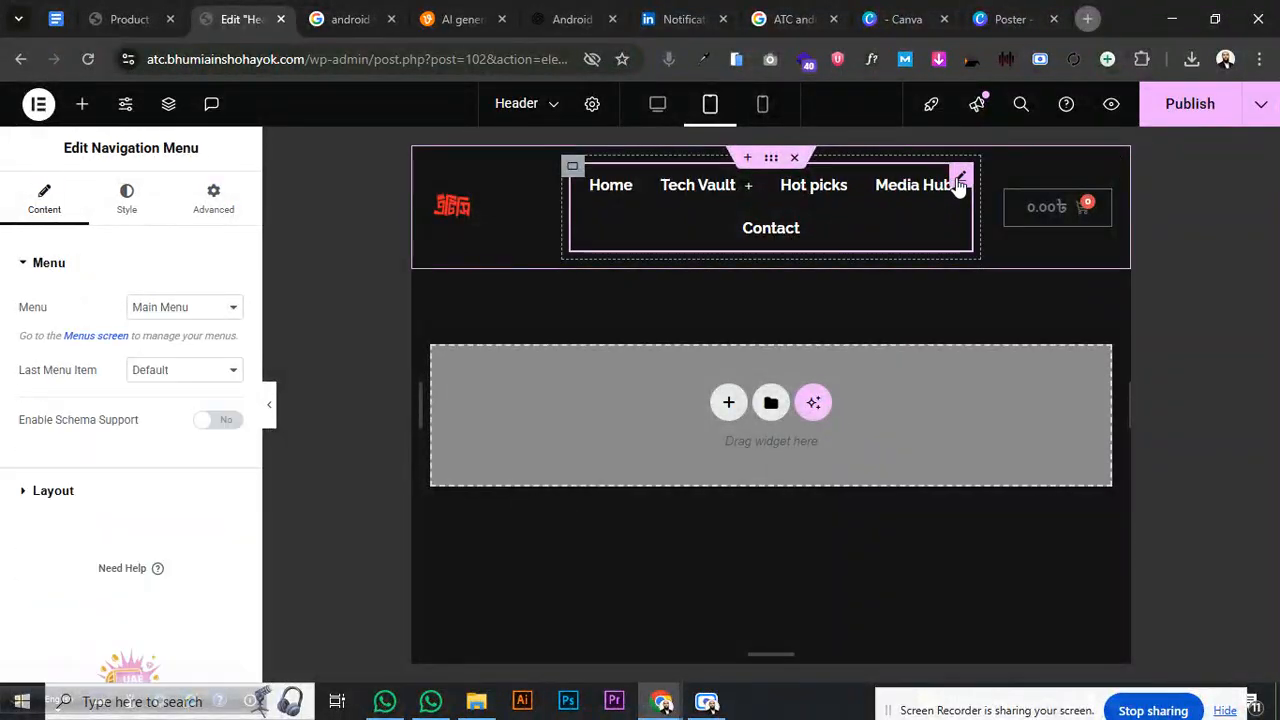
- Shrink the Main Menu typography size to 11 px so all five tablet menu items fit one row
left_click(56, 492)
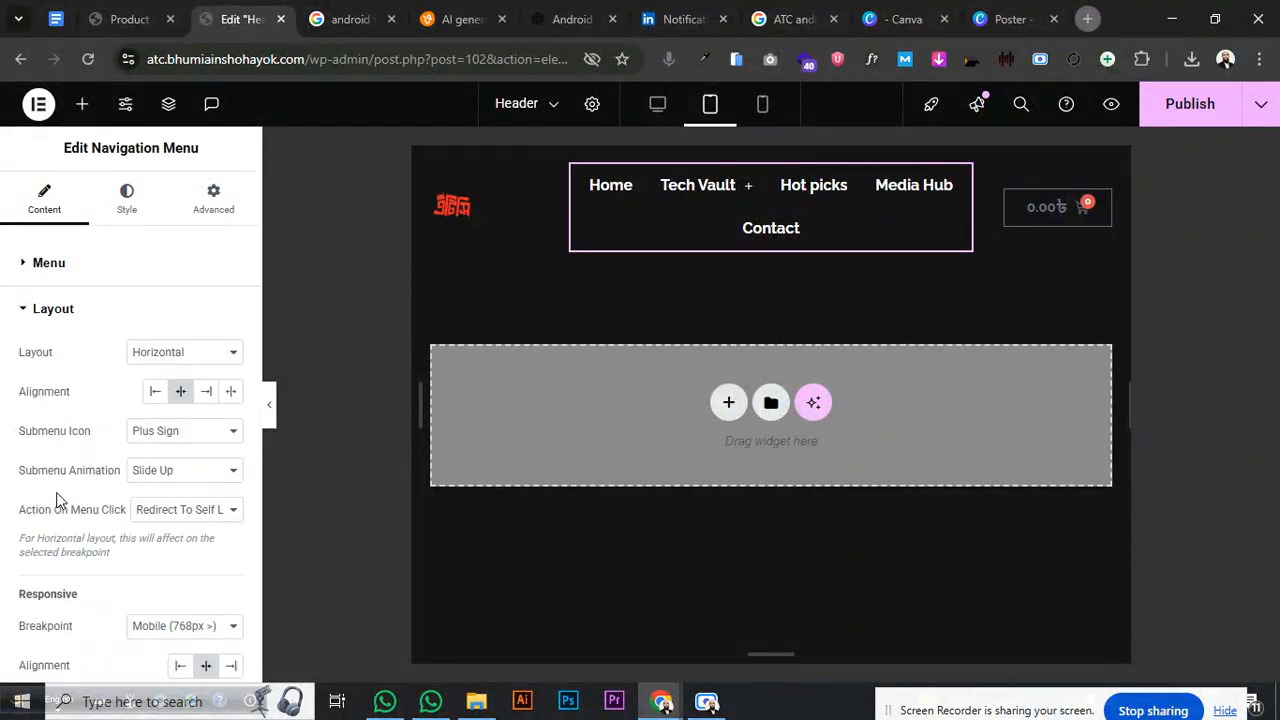
left_click(120, 210)
left_click(65, 268)
left_click(70, 266)
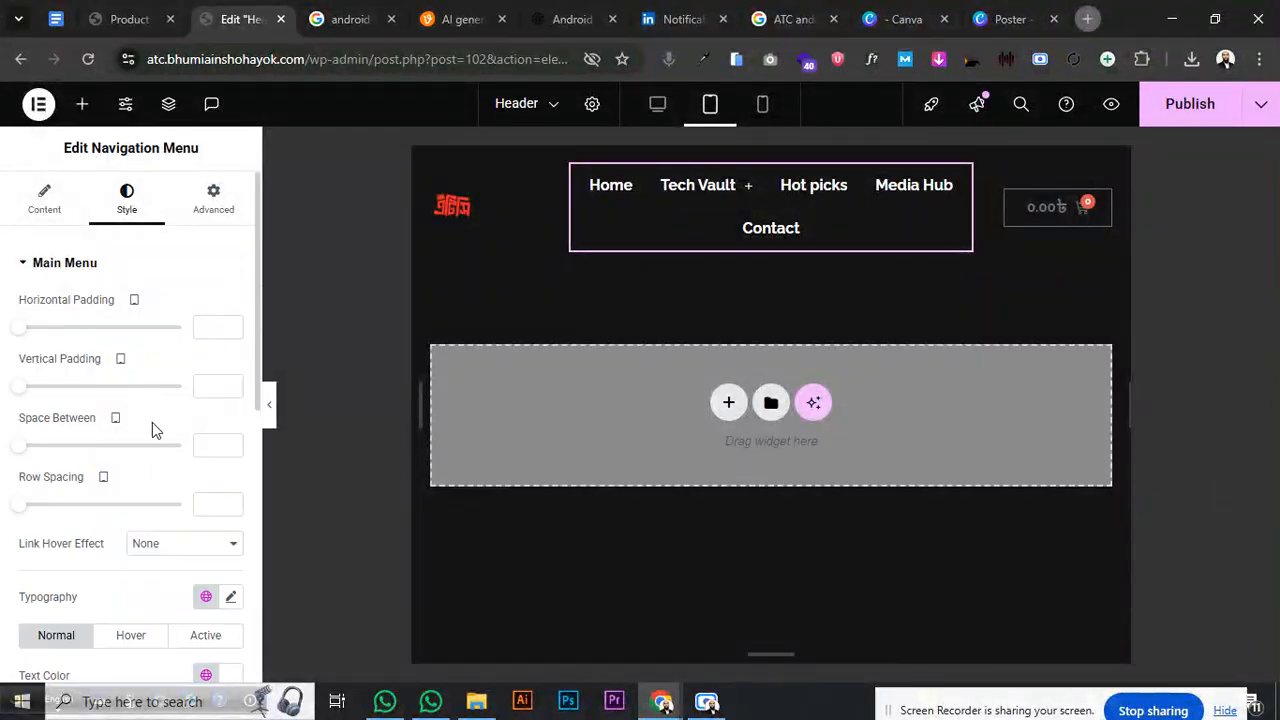
left_click(231, 598)
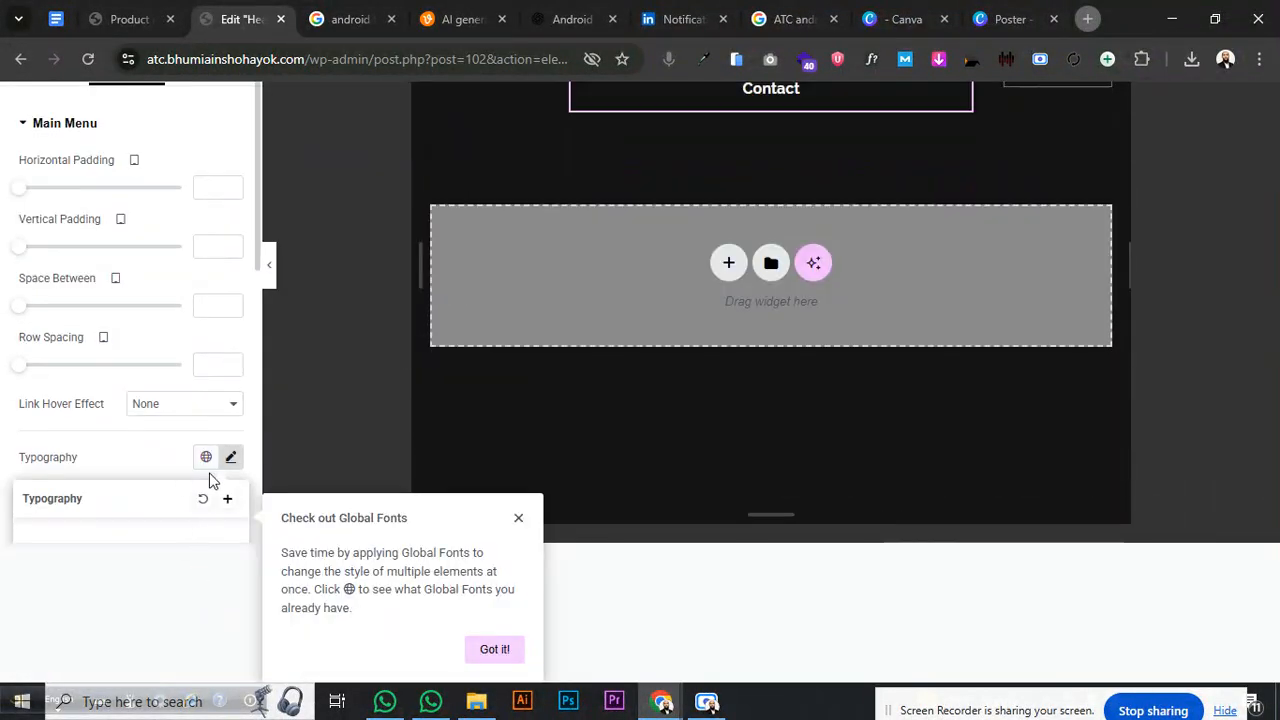
left_click(274, 473)
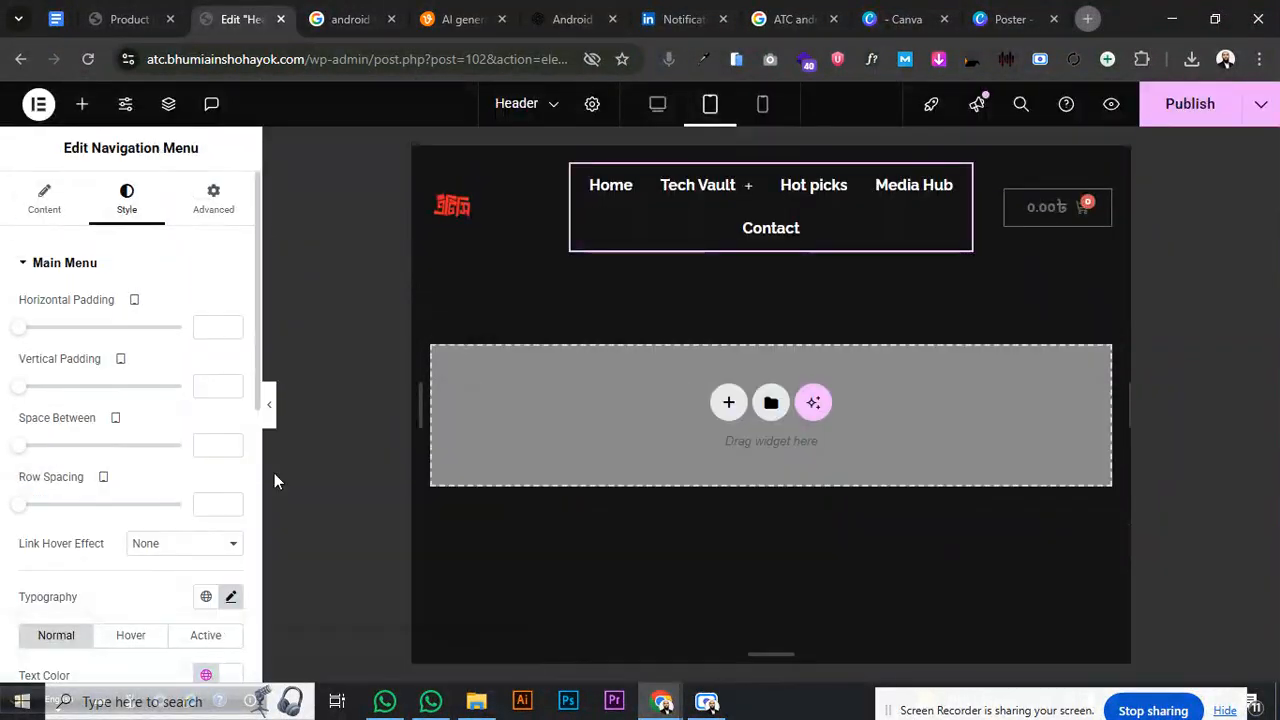
scroll(160, 449, "down", 3)
left_click(230, 285)
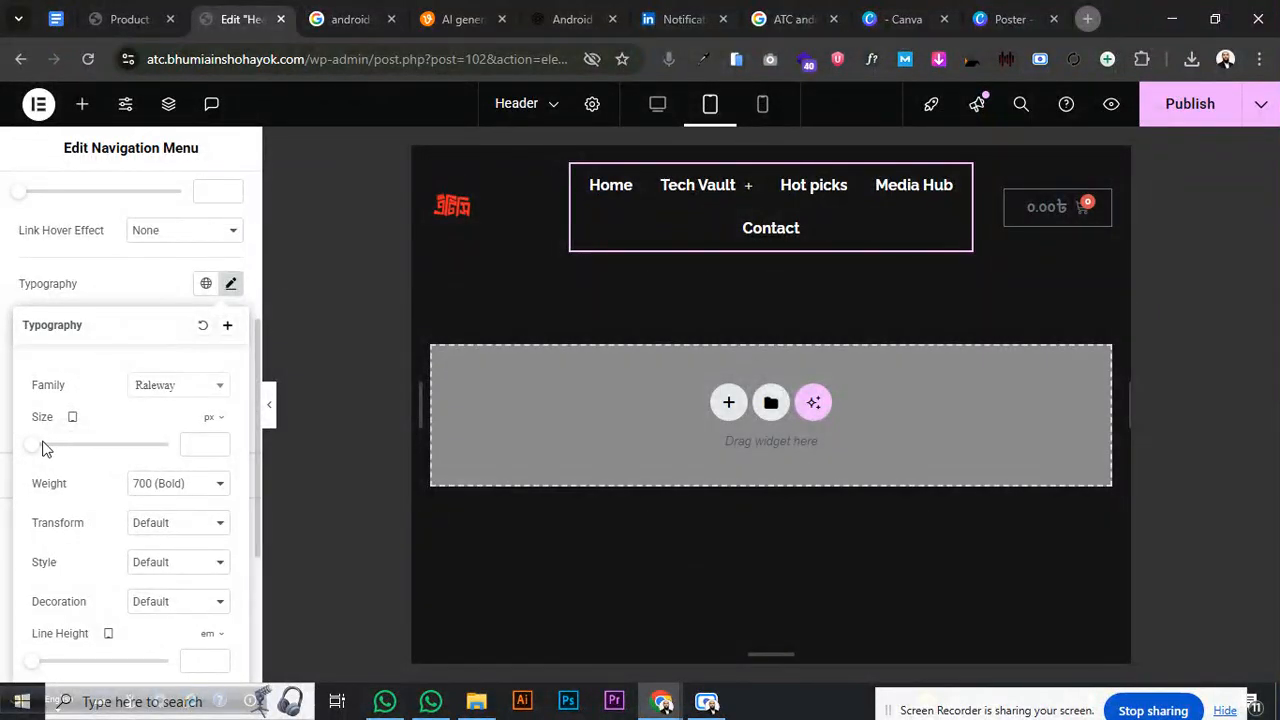
left_click_drag(37, 449, 42, 452)
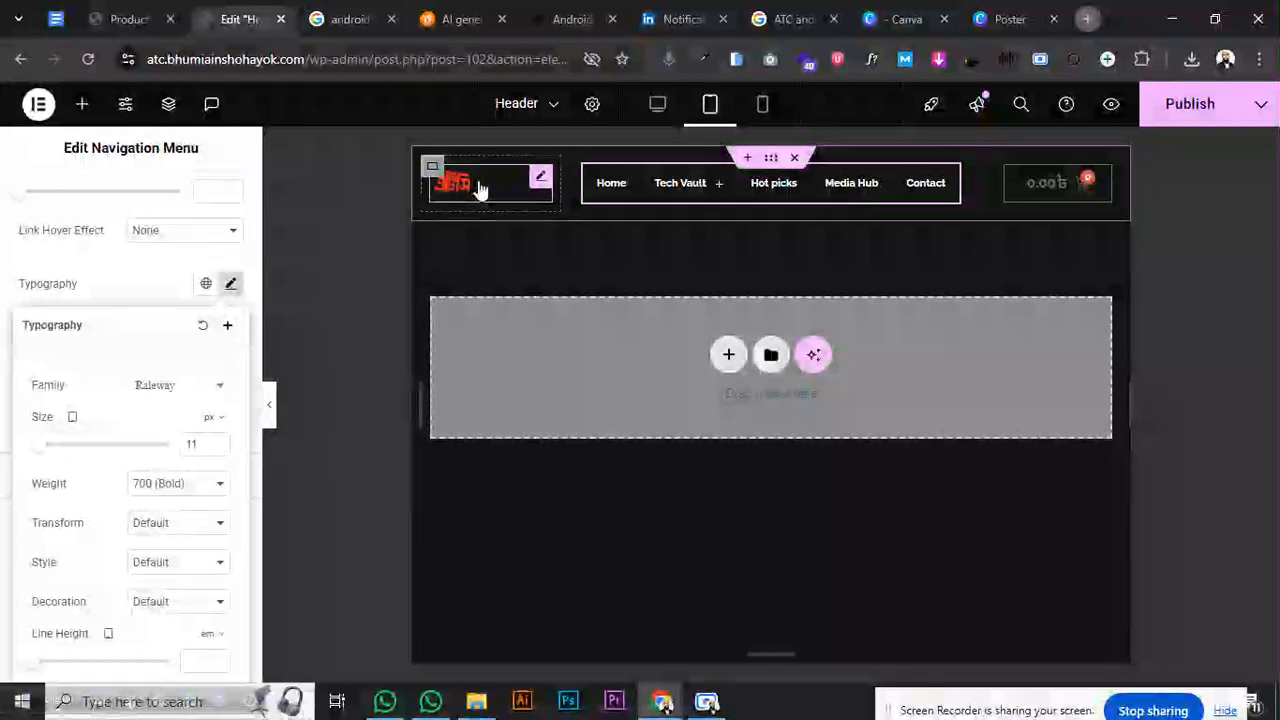
- Enlarge the site logo's width from 36% in its Style settings
left_click(540, 181)
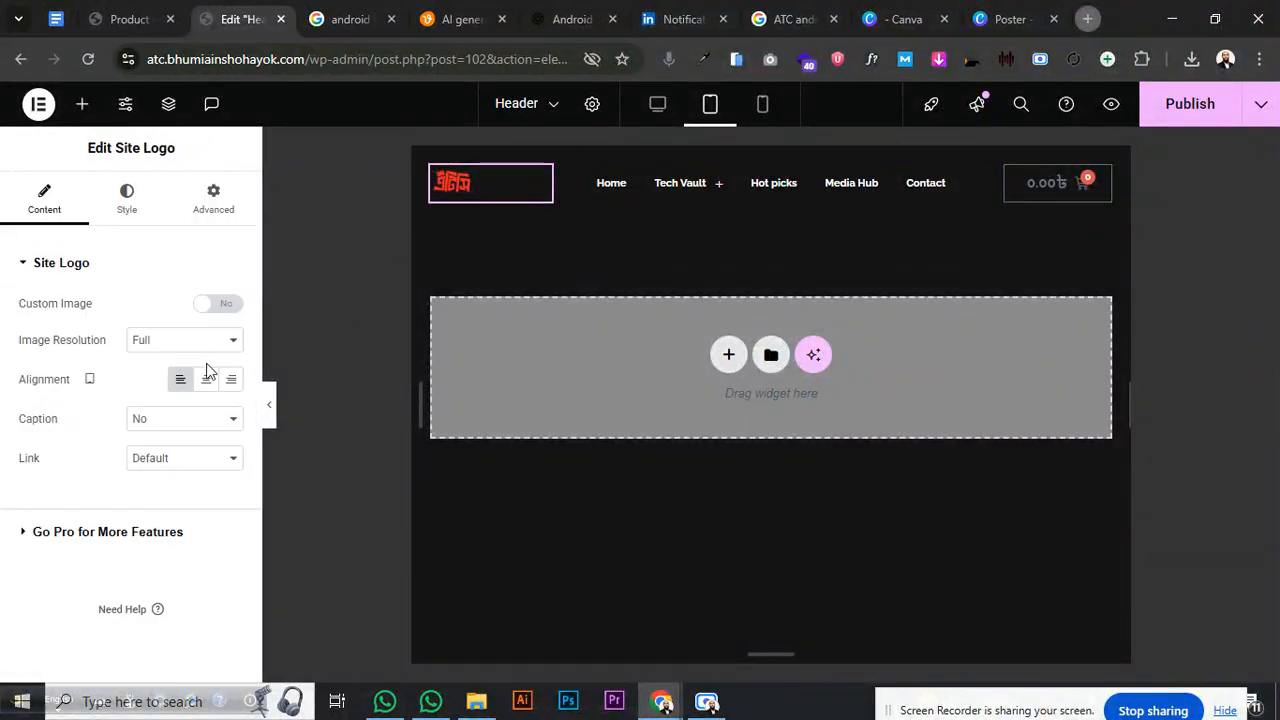
left_click(122, 205)
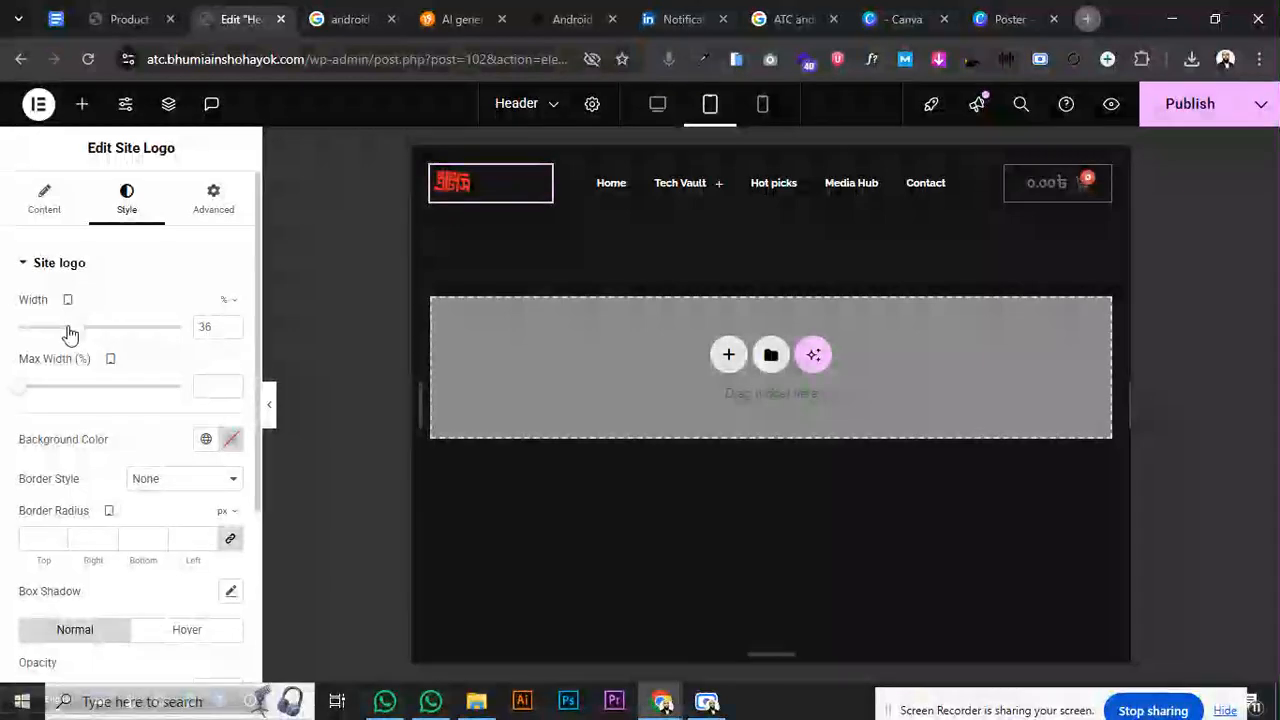
left_click_drag(72, 333, 106, 337)
left_click(230, 328)
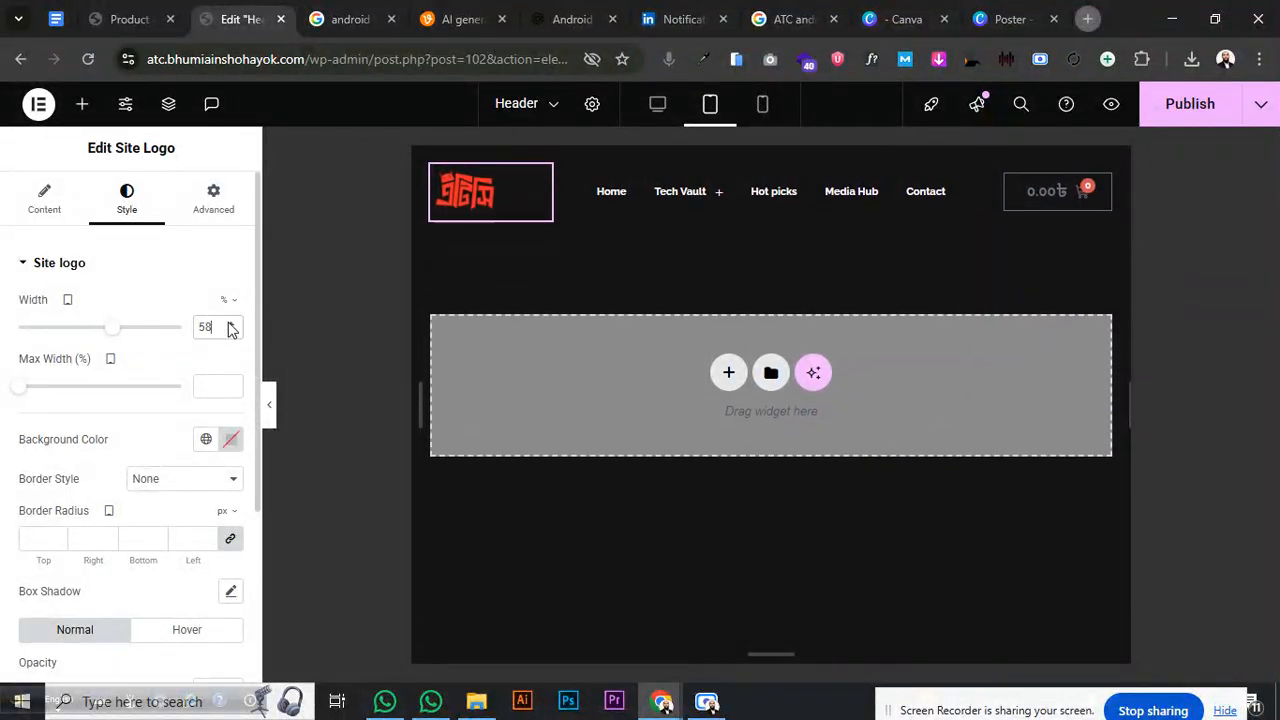
left_click(229, 328)
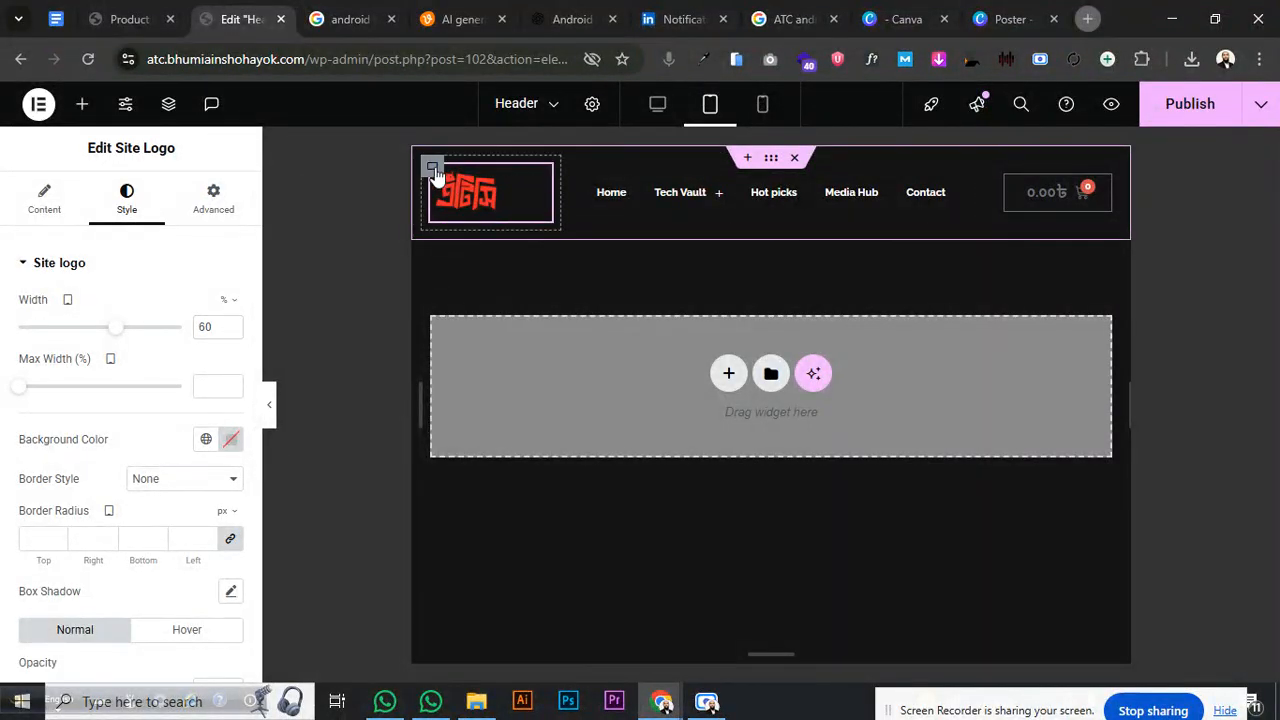
- Set the logo container to 15% width and enlarge the logo to about 77%
left_click(434, 170)
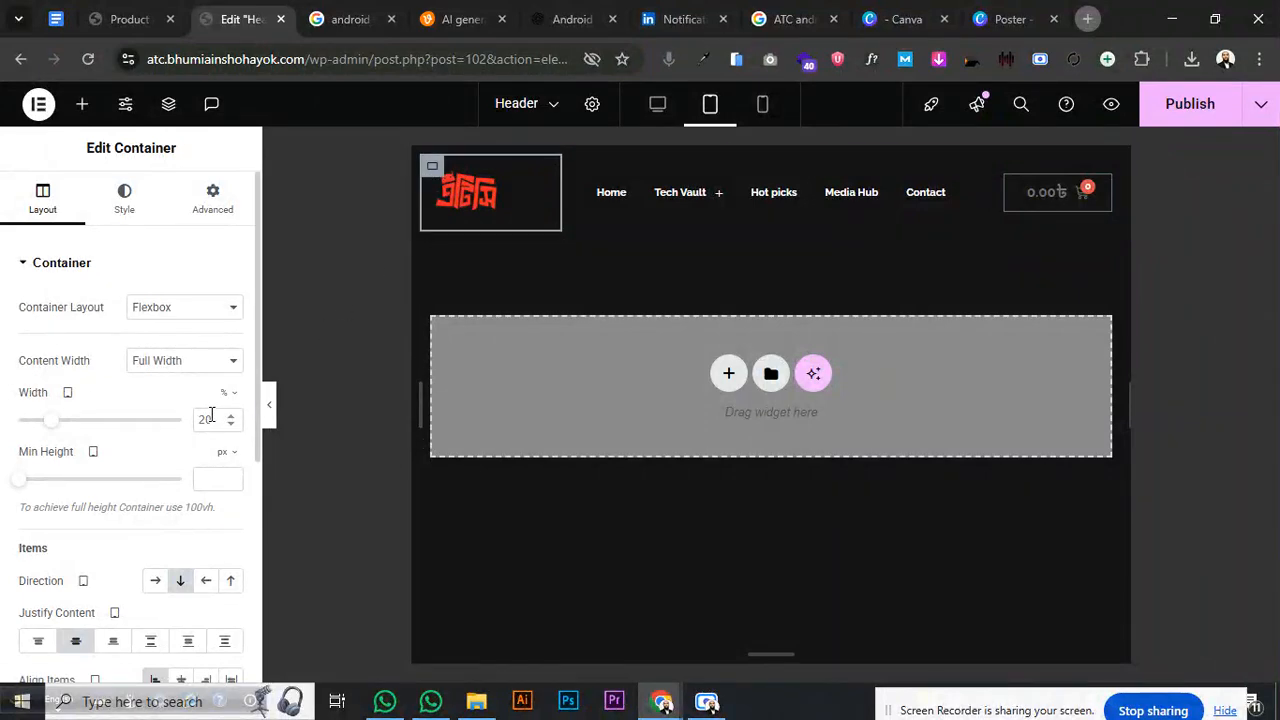
type("15")
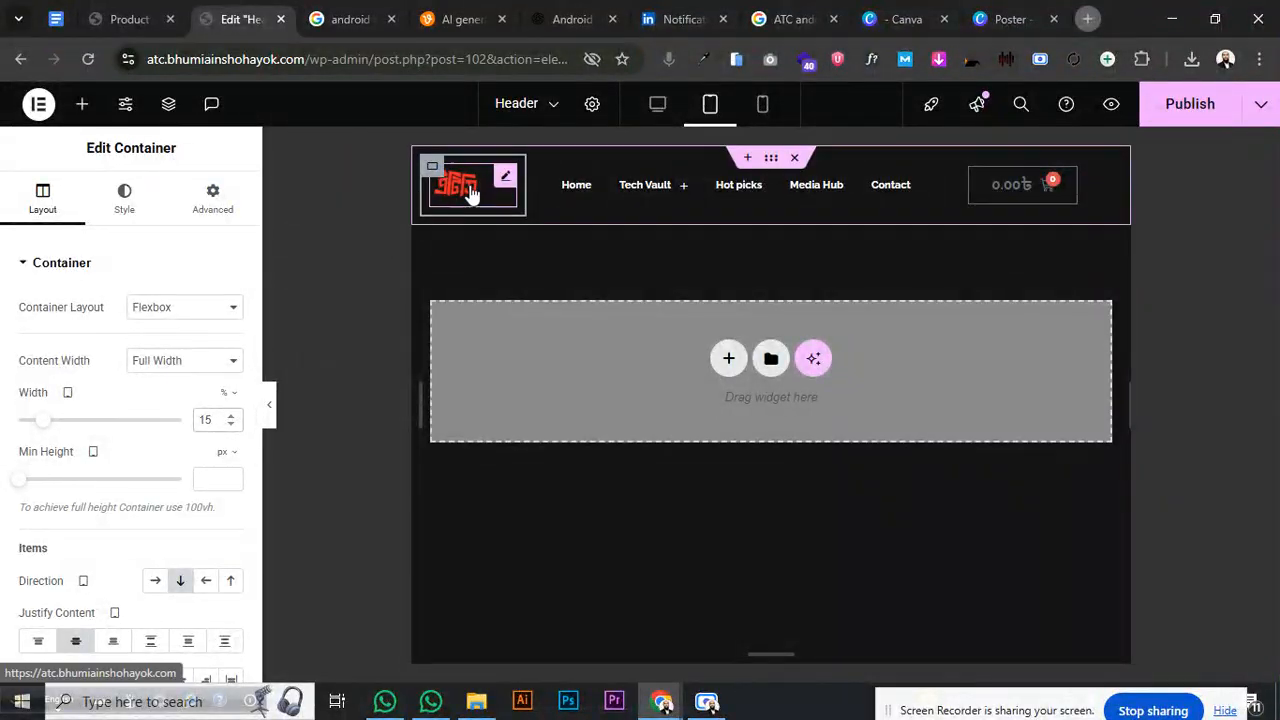
left_click(504, 180)
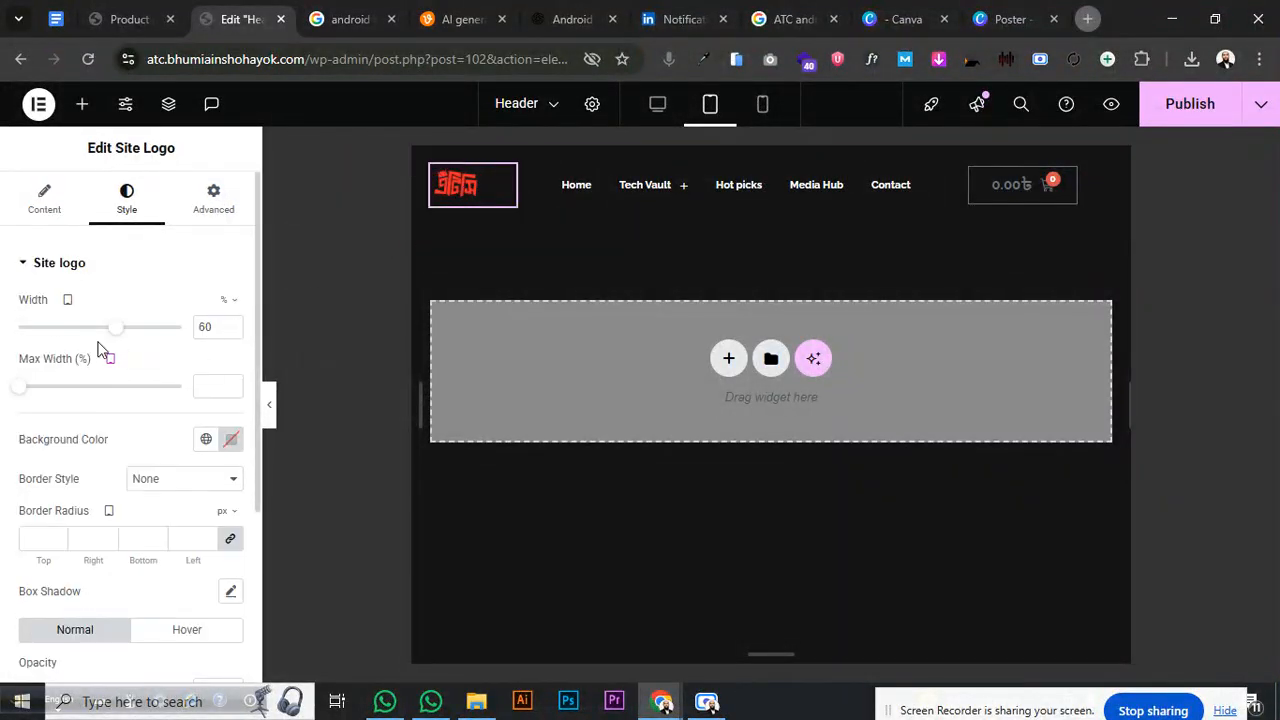
left_click_drag(116, 336, 151, 338)
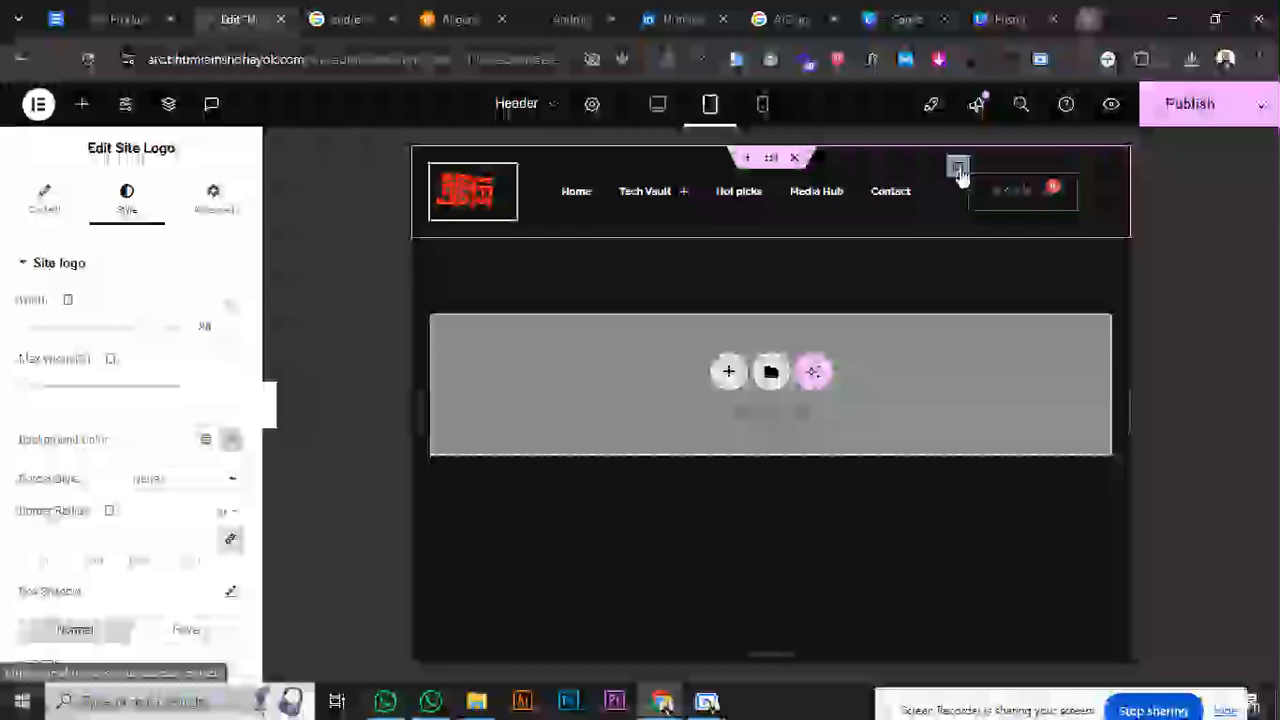
- Keep the cart container at 15% and set the menu container width to 70%
left_click(961, 170)
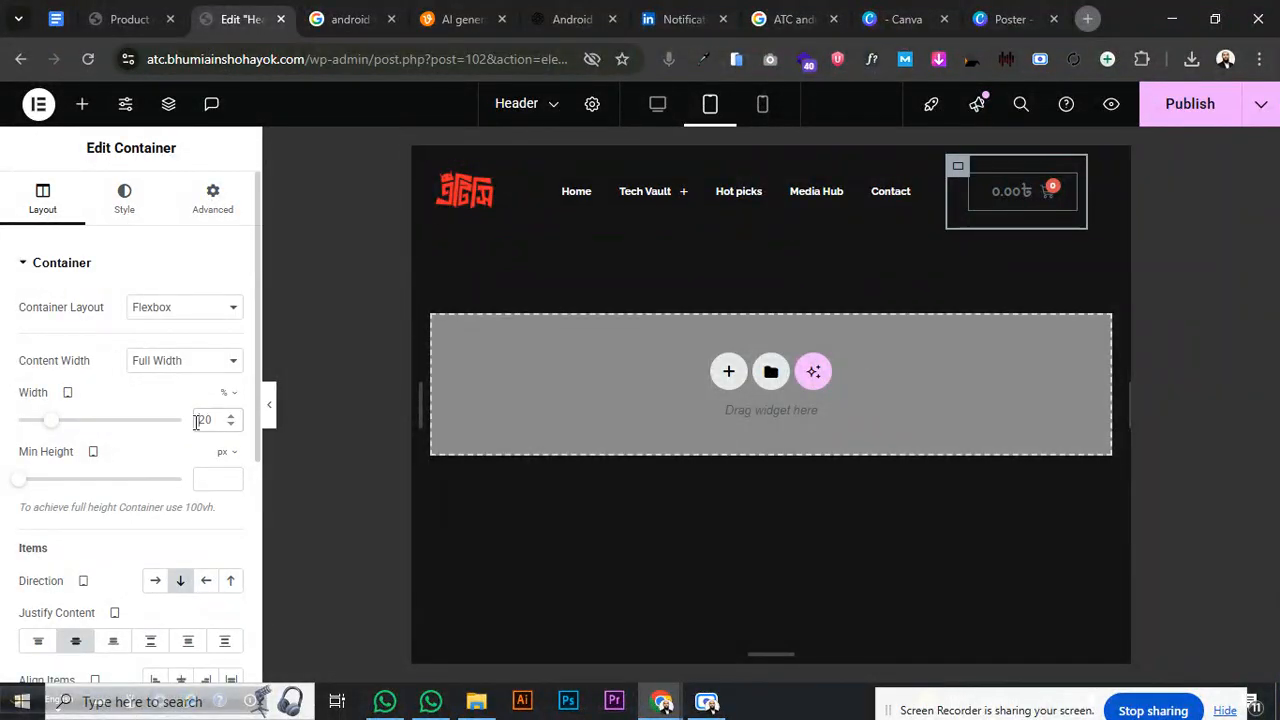
type("15")
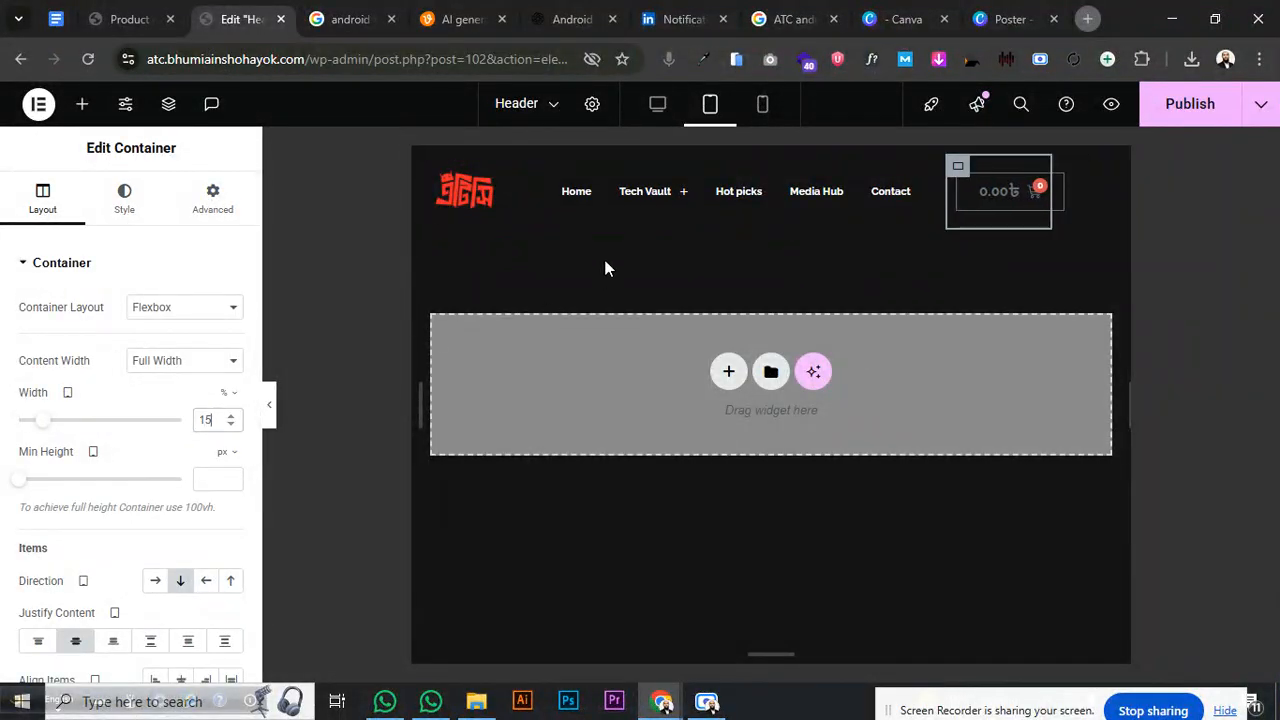
left_click(541, 172)
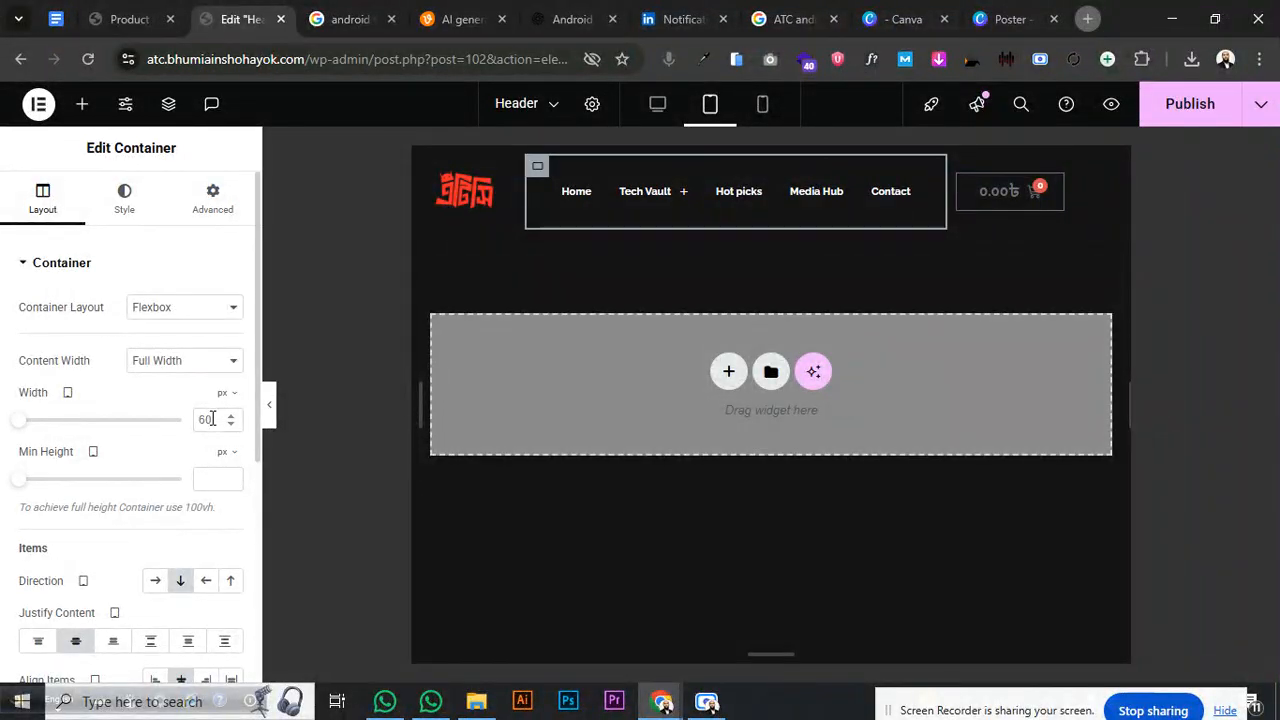
type("70")
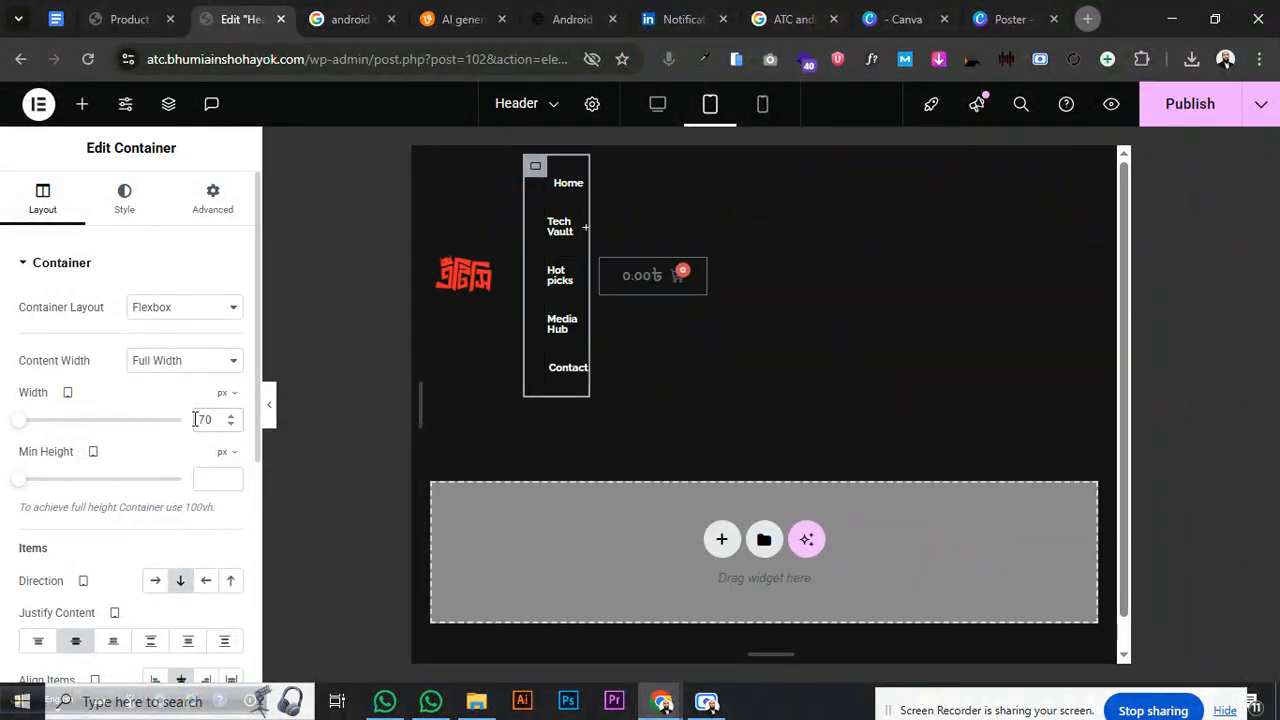
left_click(221, 421)
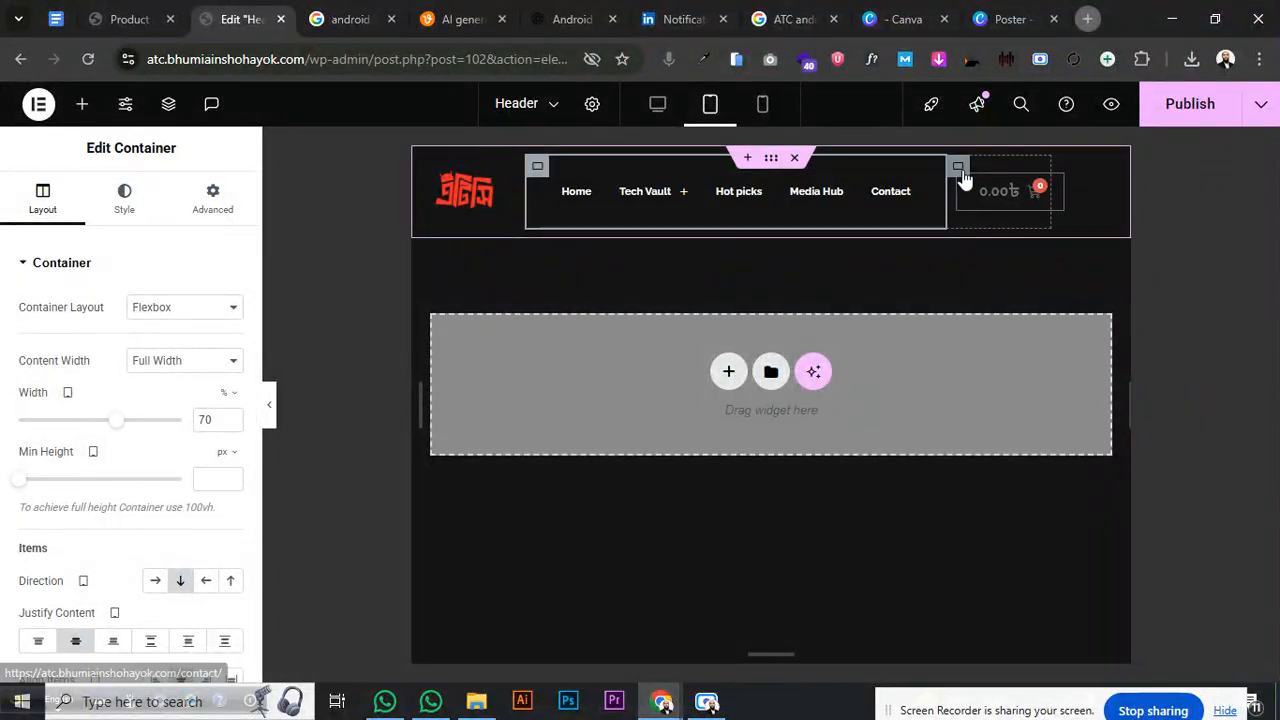
left_click(963, 182)
left_click(538, 168)
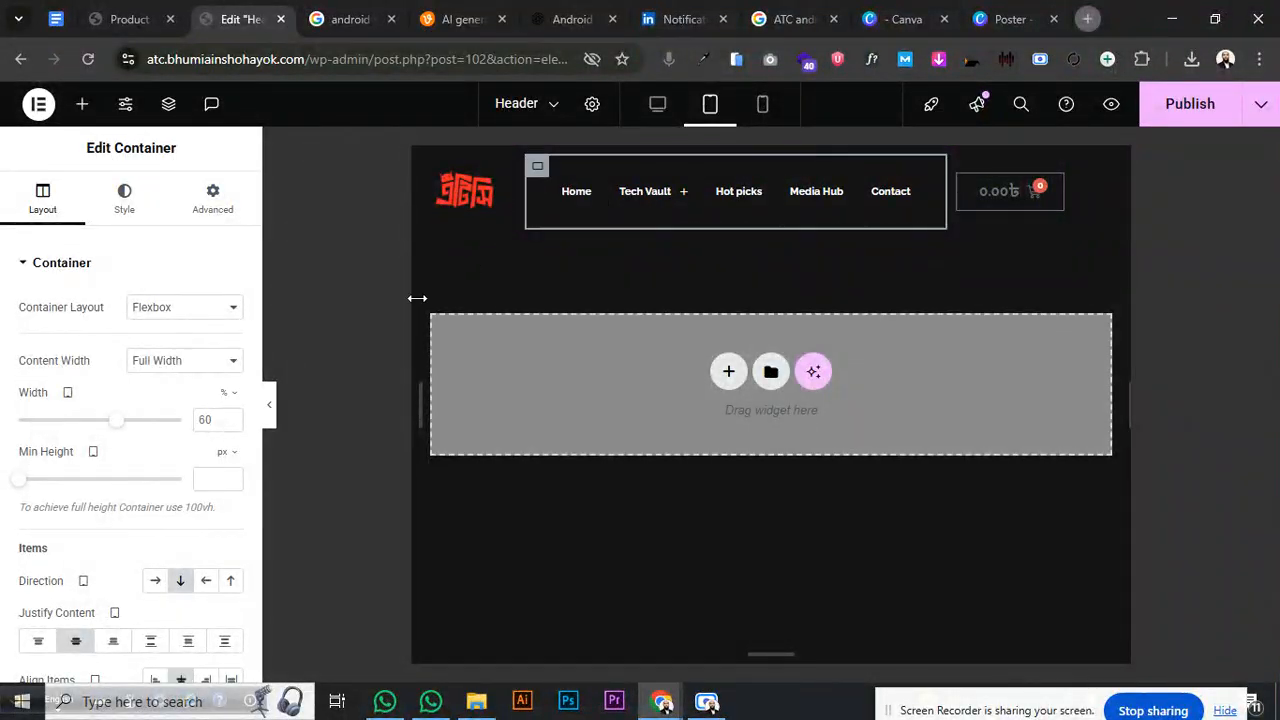
- Raise the tablet menu text size to 14 px
type("70")
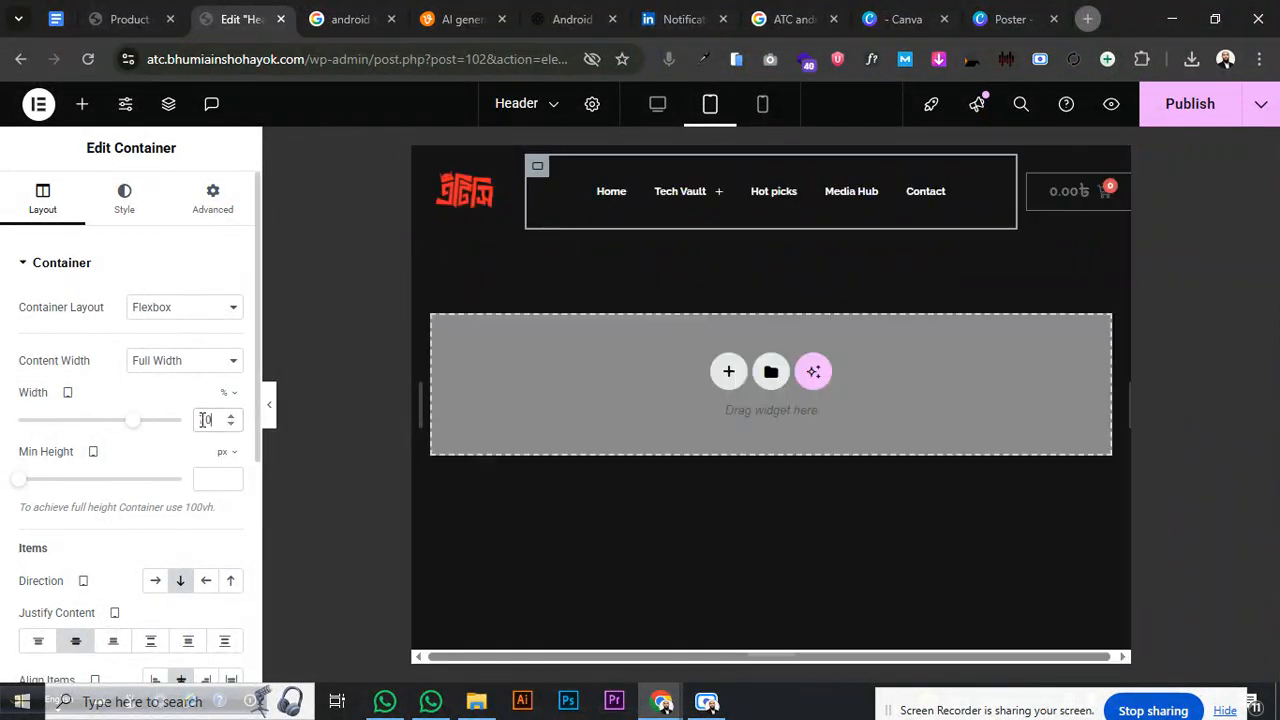
left_click(946, 189)
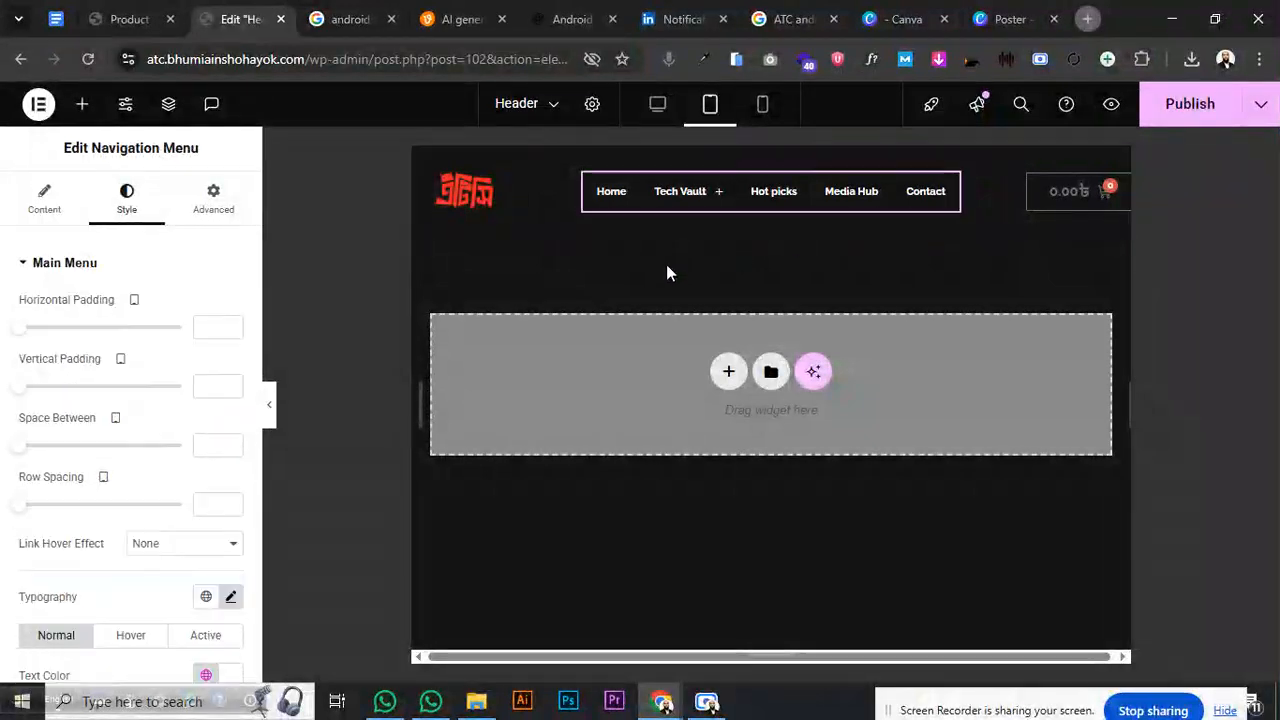
left_click(231, 596)
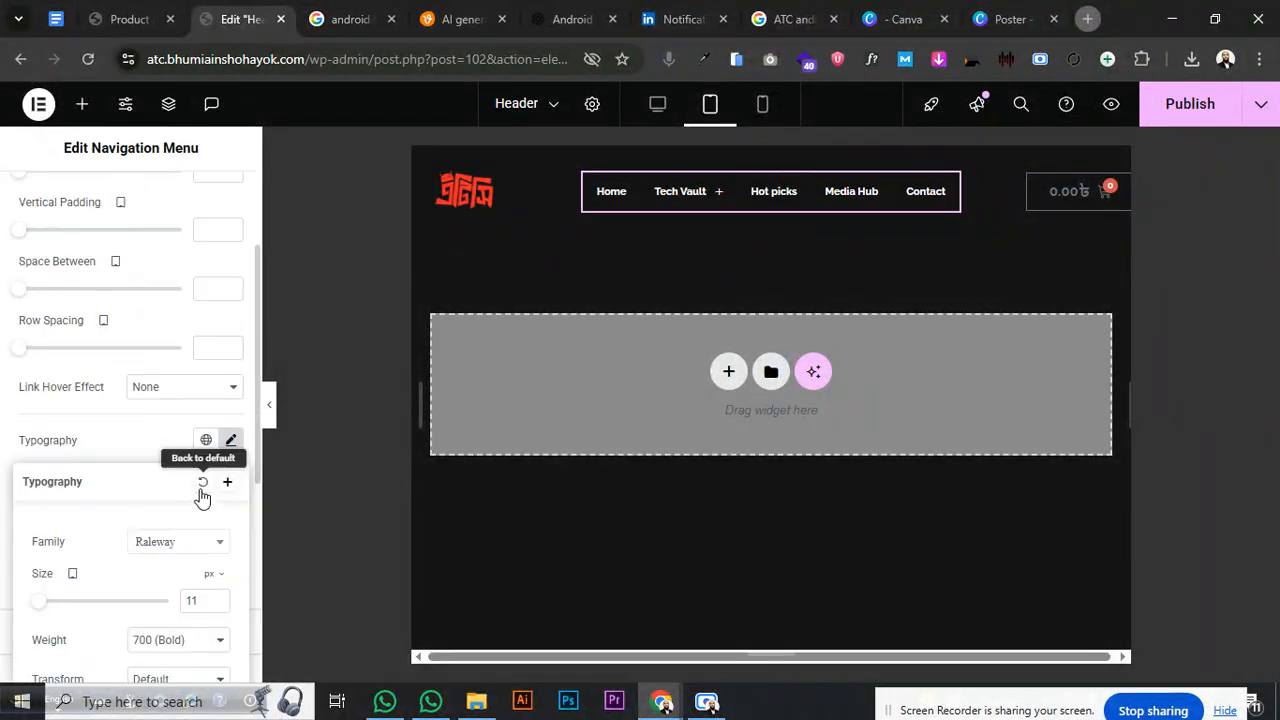
left_click(219, 597)
left_click(219, 597)
left_click(219, 597)
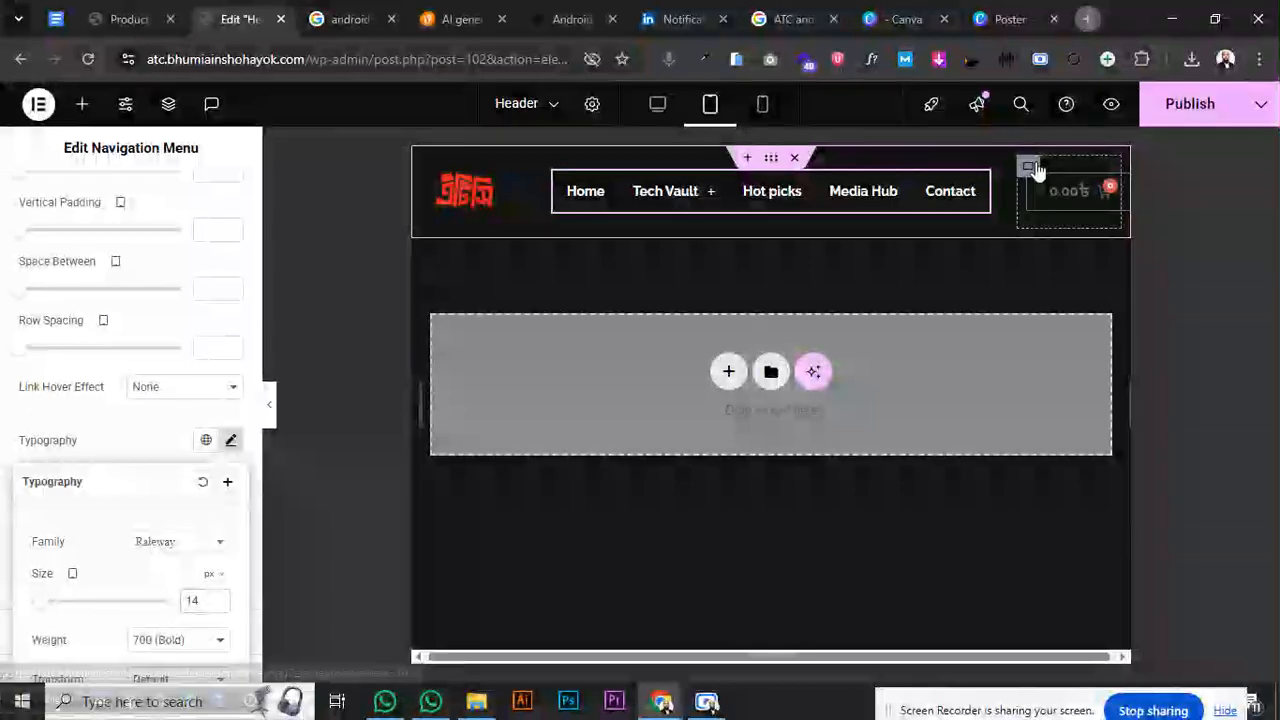
- Widen the cart container to 18% and narrow the logo container to 13%
left_click(1028, 167)
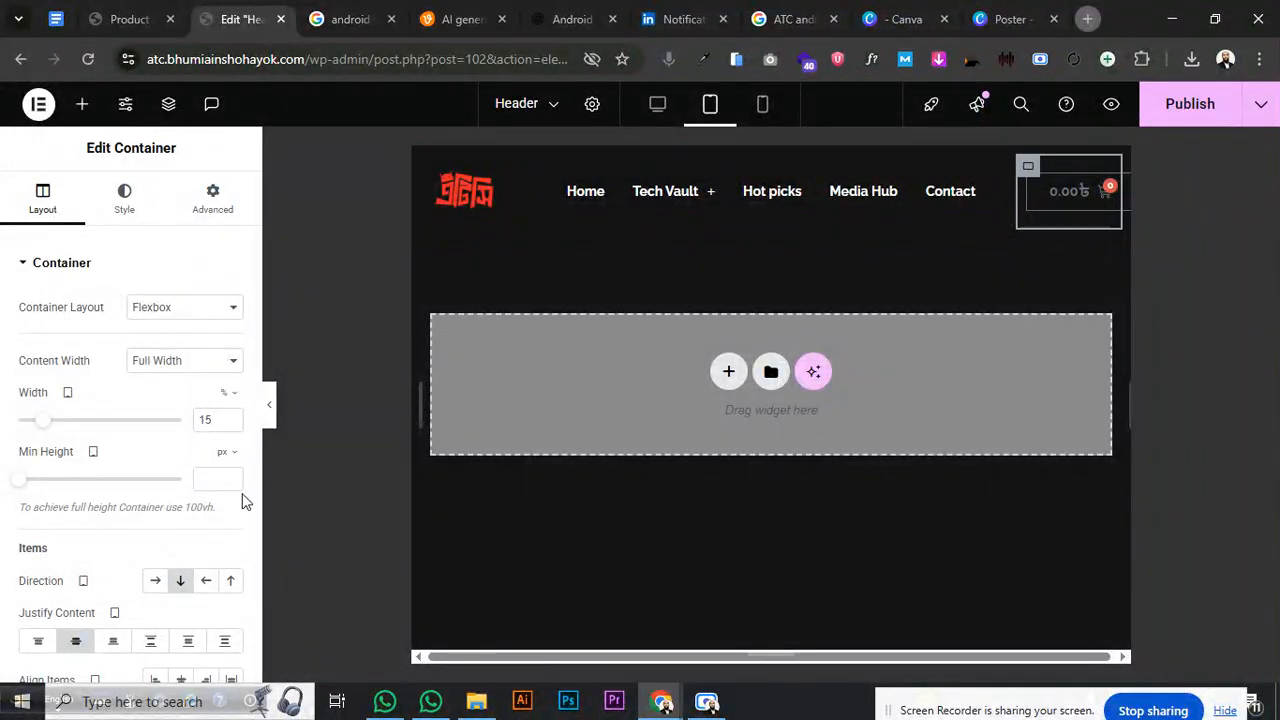
left_click(231, 420)
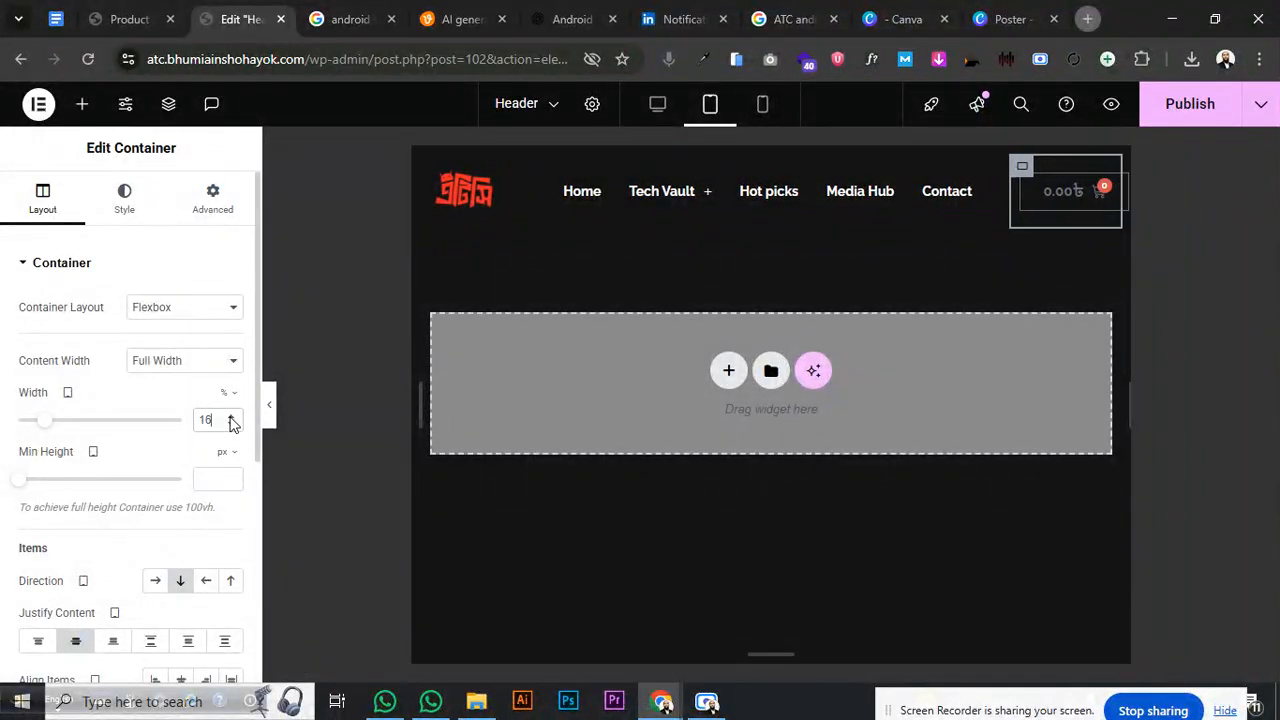
left_click(231, 420)
left_click(231, 420)
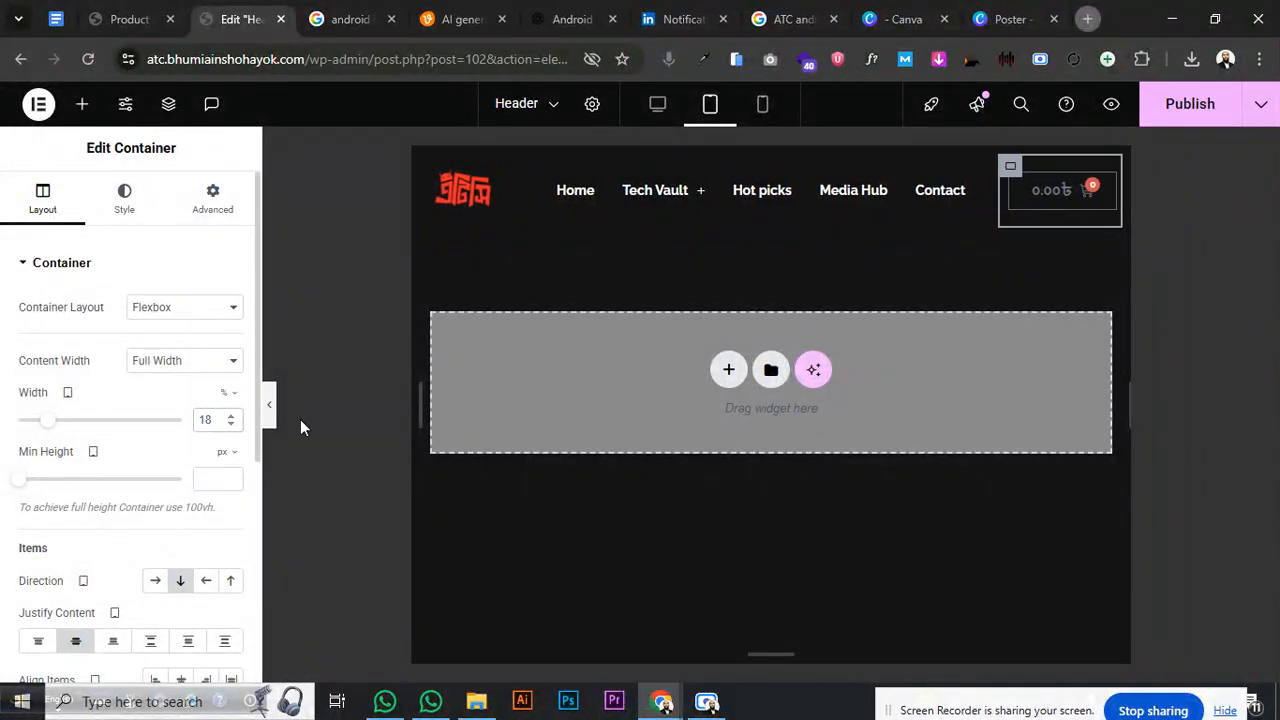
left_click(433, 168)
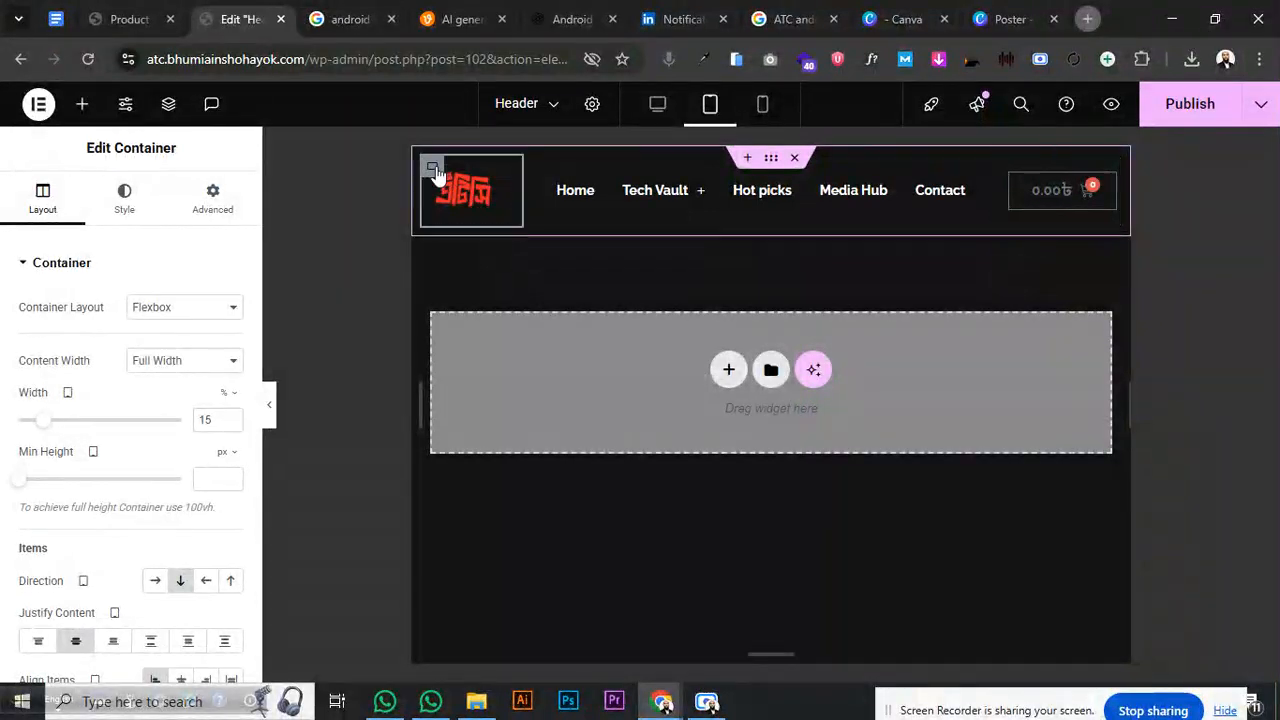
left_click(231, 426)
left_click(231, 426)
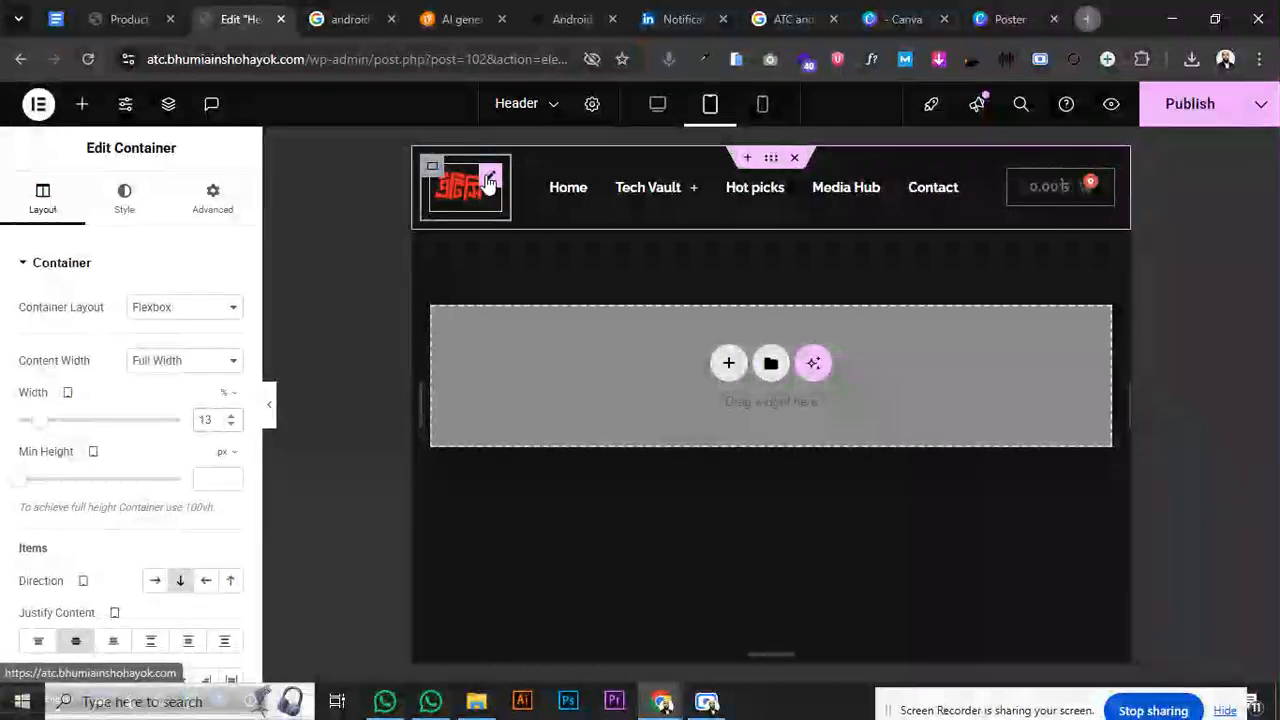
- Enlarge the site logo to 90% width, publish, and return to the desktop preview
left_click(465, 188)
left_click_drag(150, 335, 169, 334)
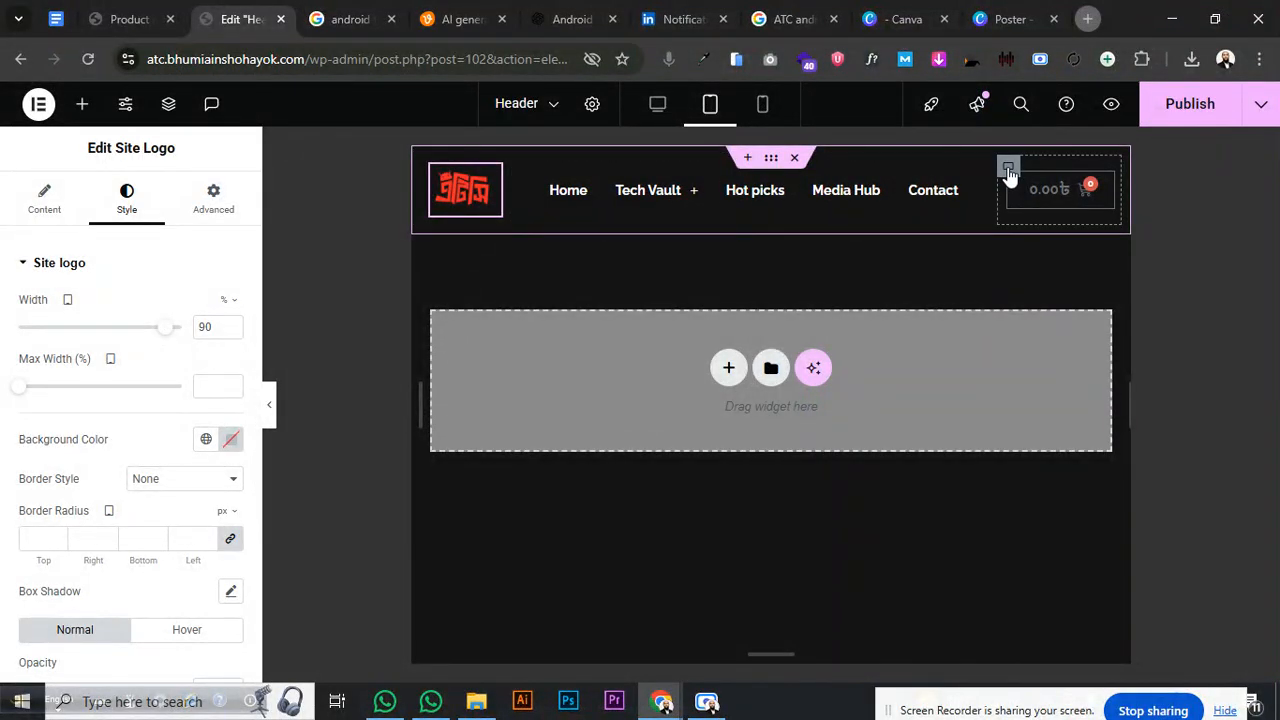
left_click(1007, 165)
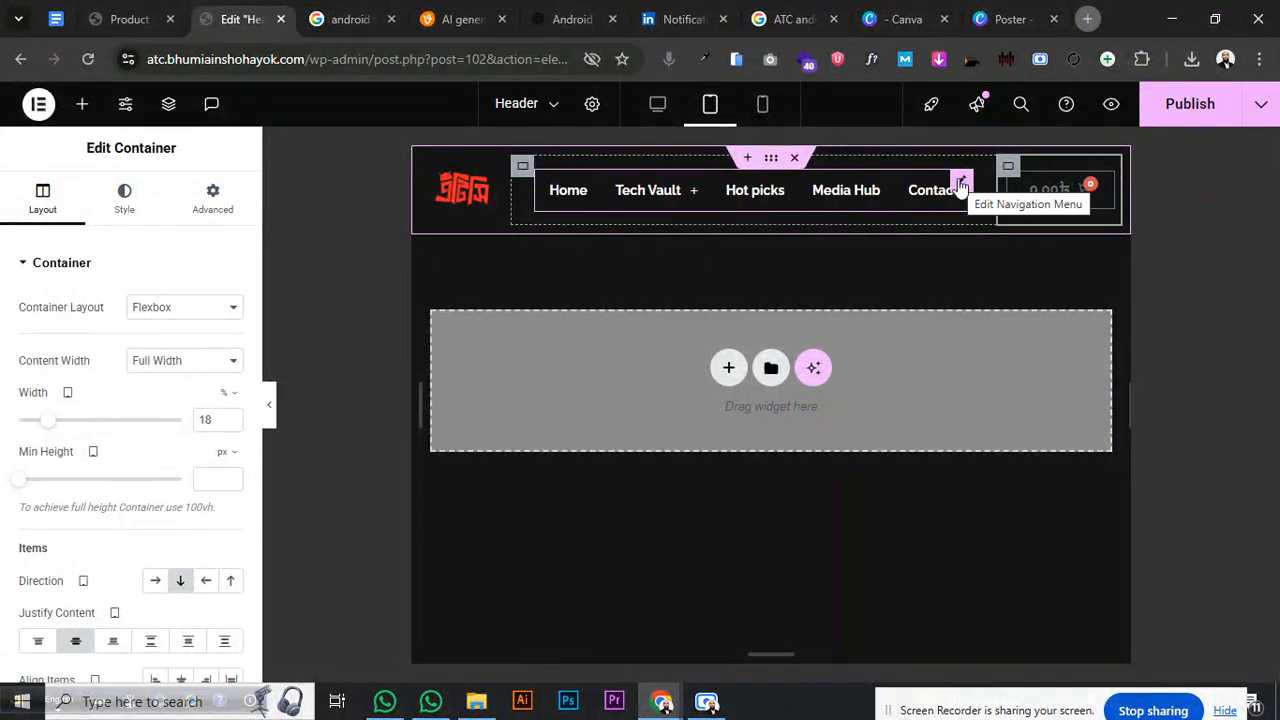
left_click(1152, 118)
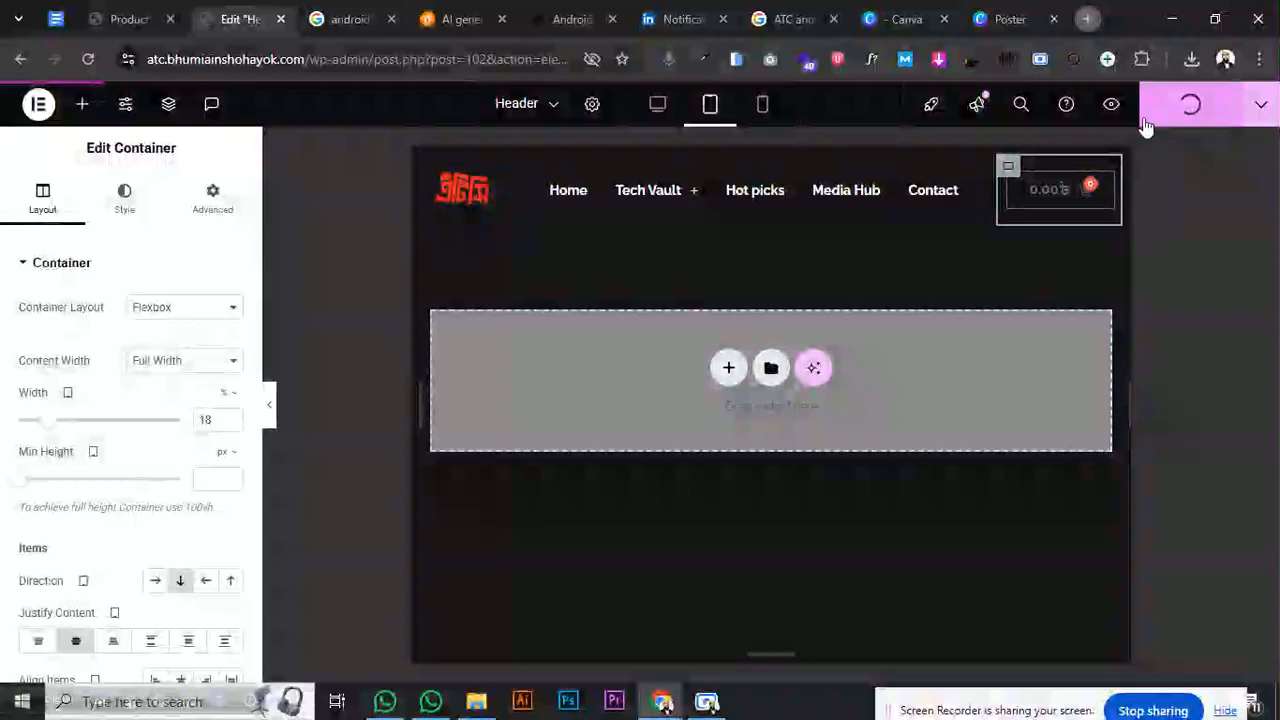
left_click(655, 110)
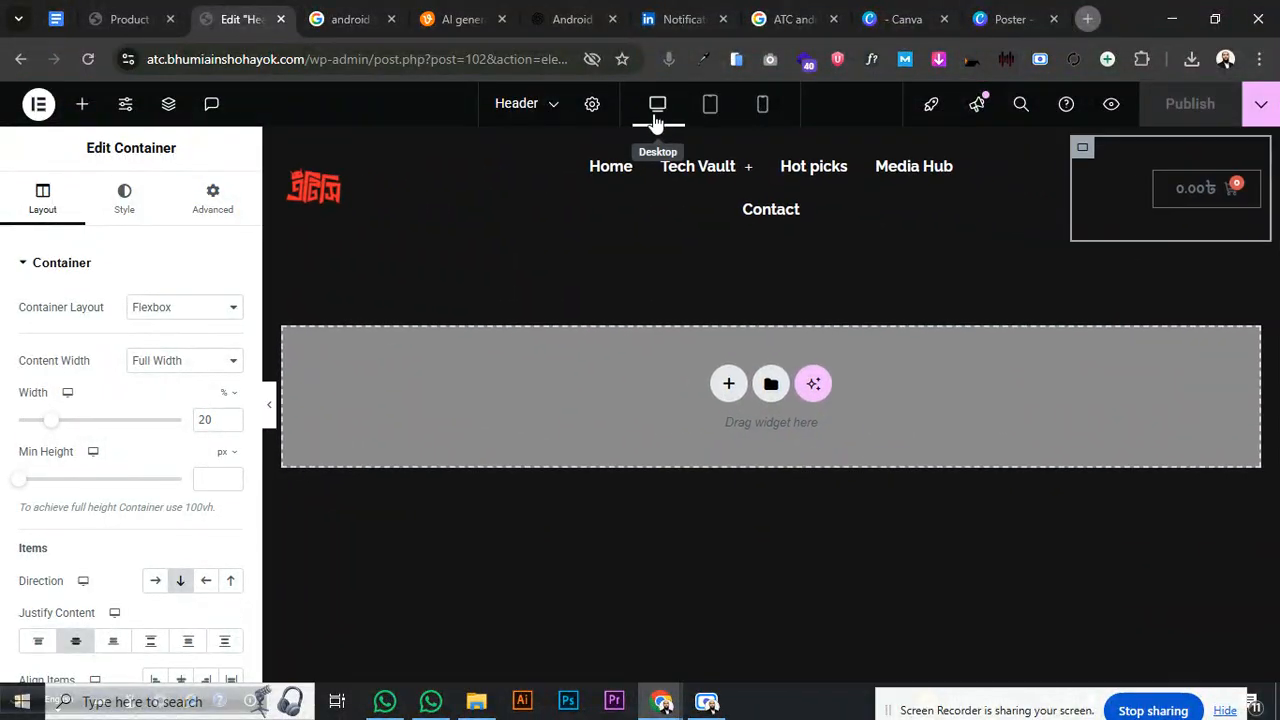
- Set the desktop menu typography size to 15 px and publish the header
left_click(997, 157)
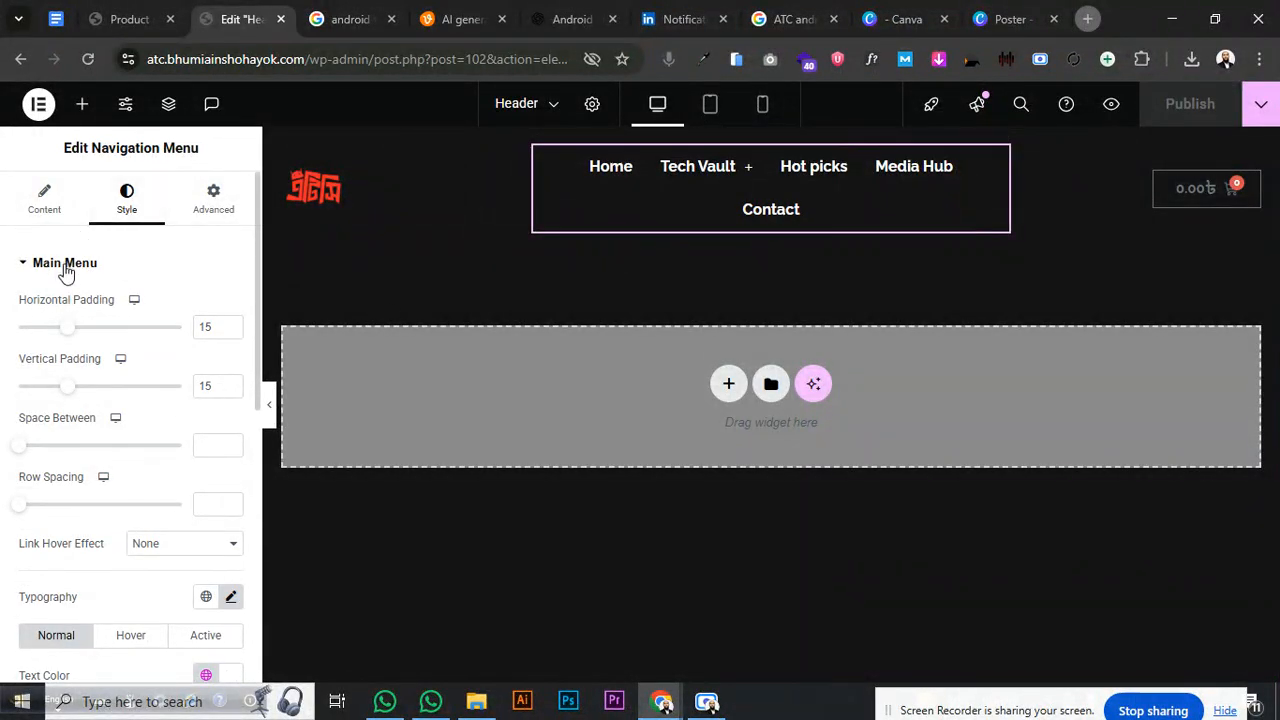
left_click(230, 597)
scroll(200, 560, "down", 3)
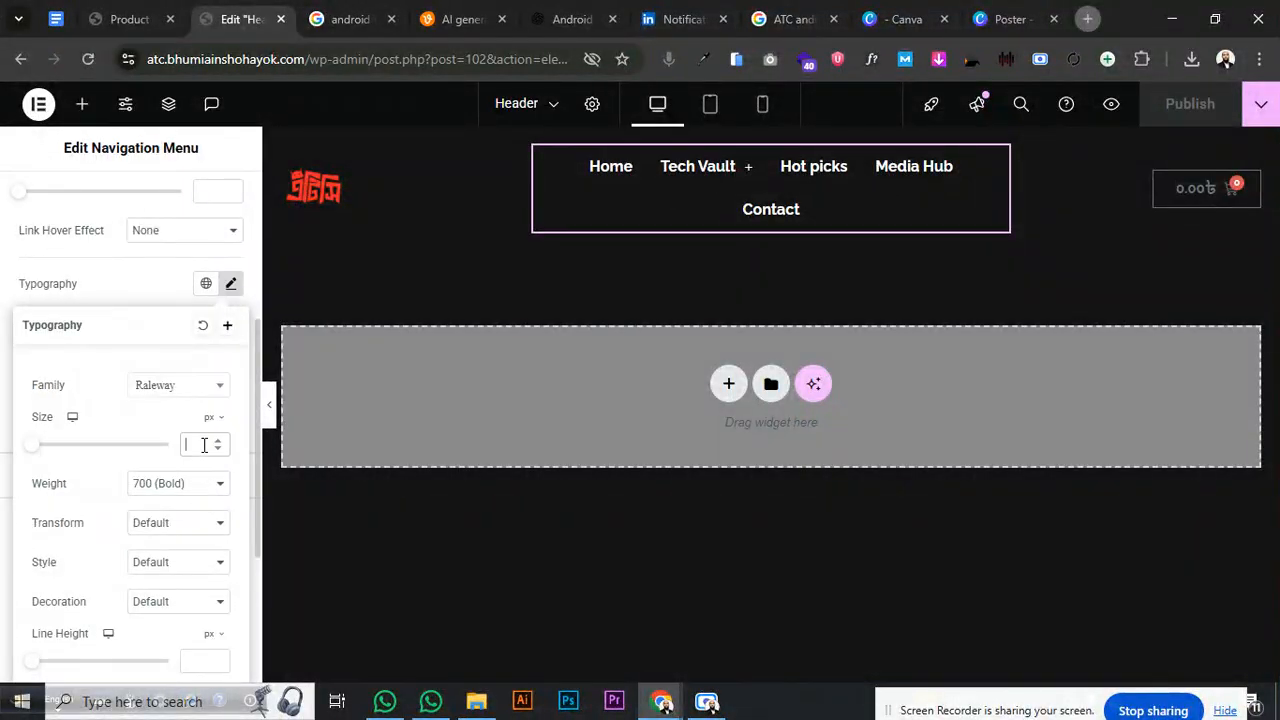
type("25")
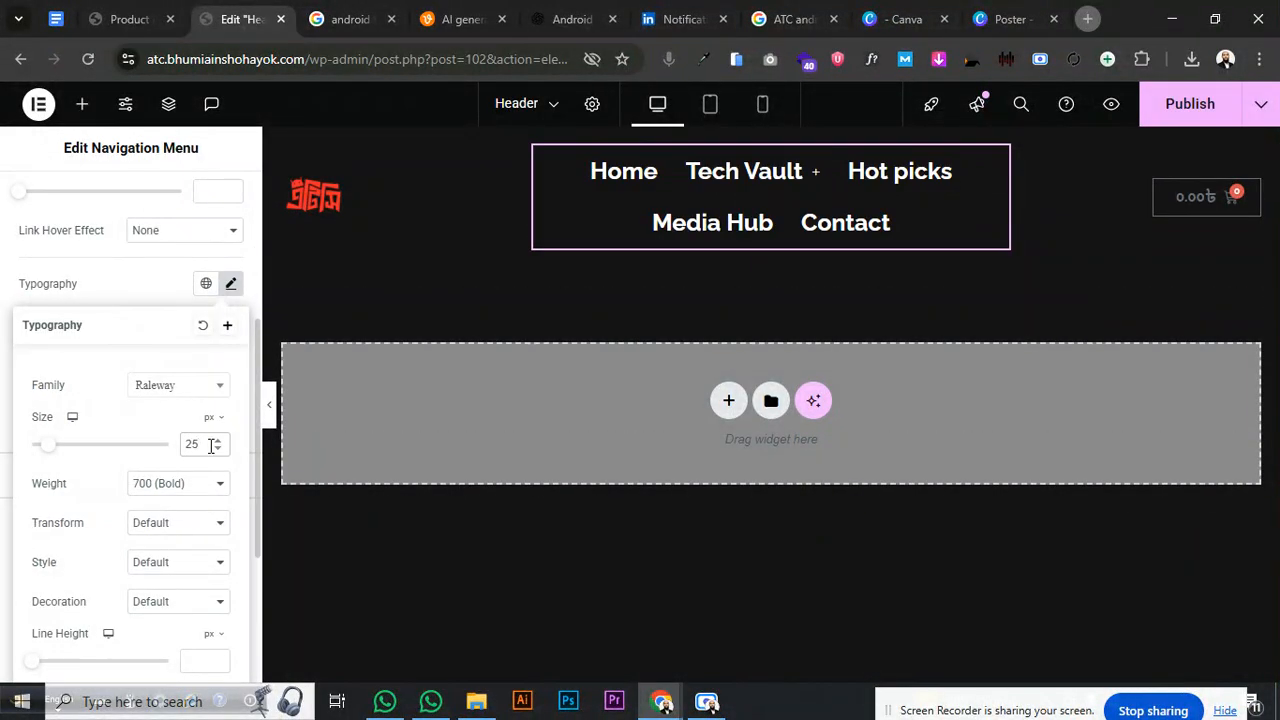
left_click_drag(46, 446, 42, 450)
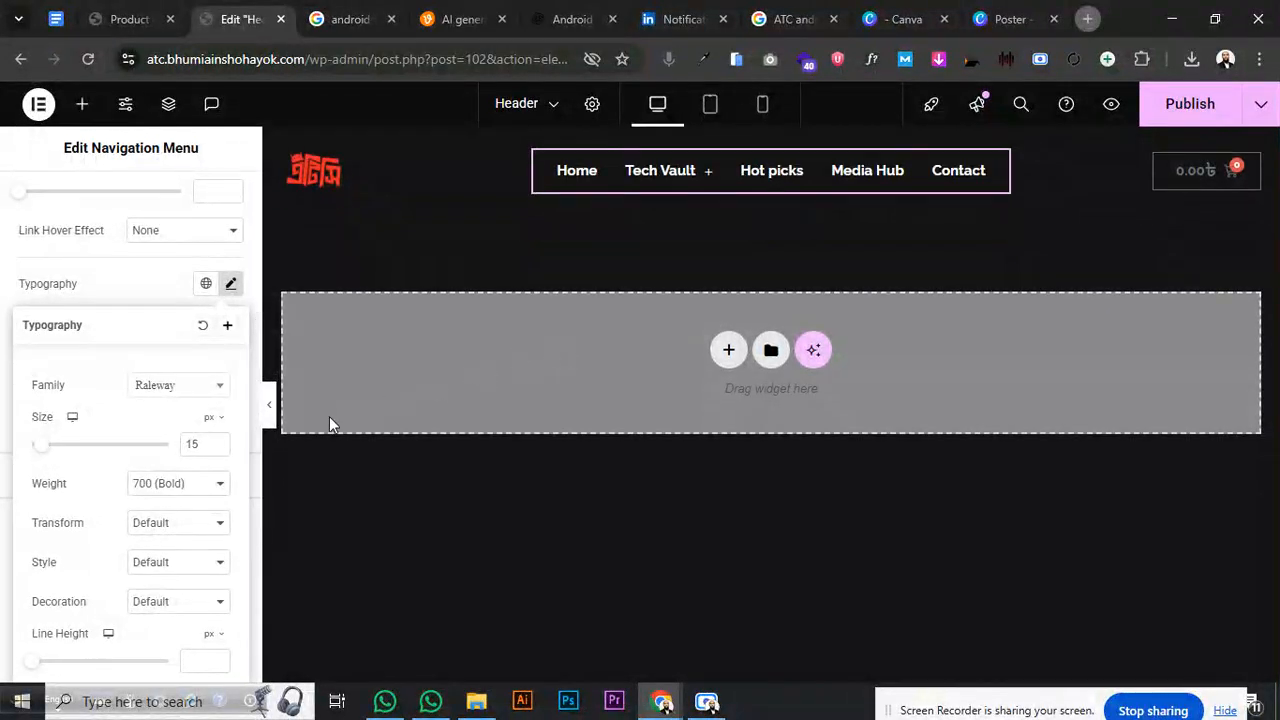
left_click(1152, 105)
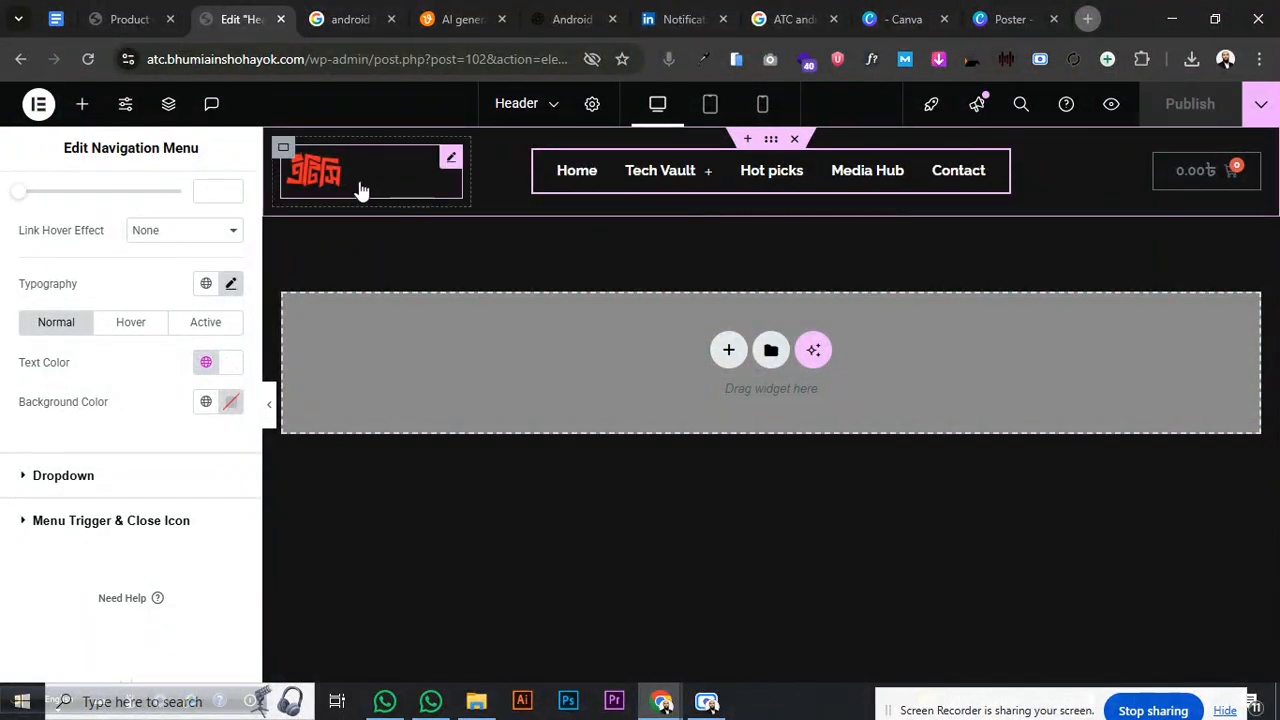
left_click(712, 108)
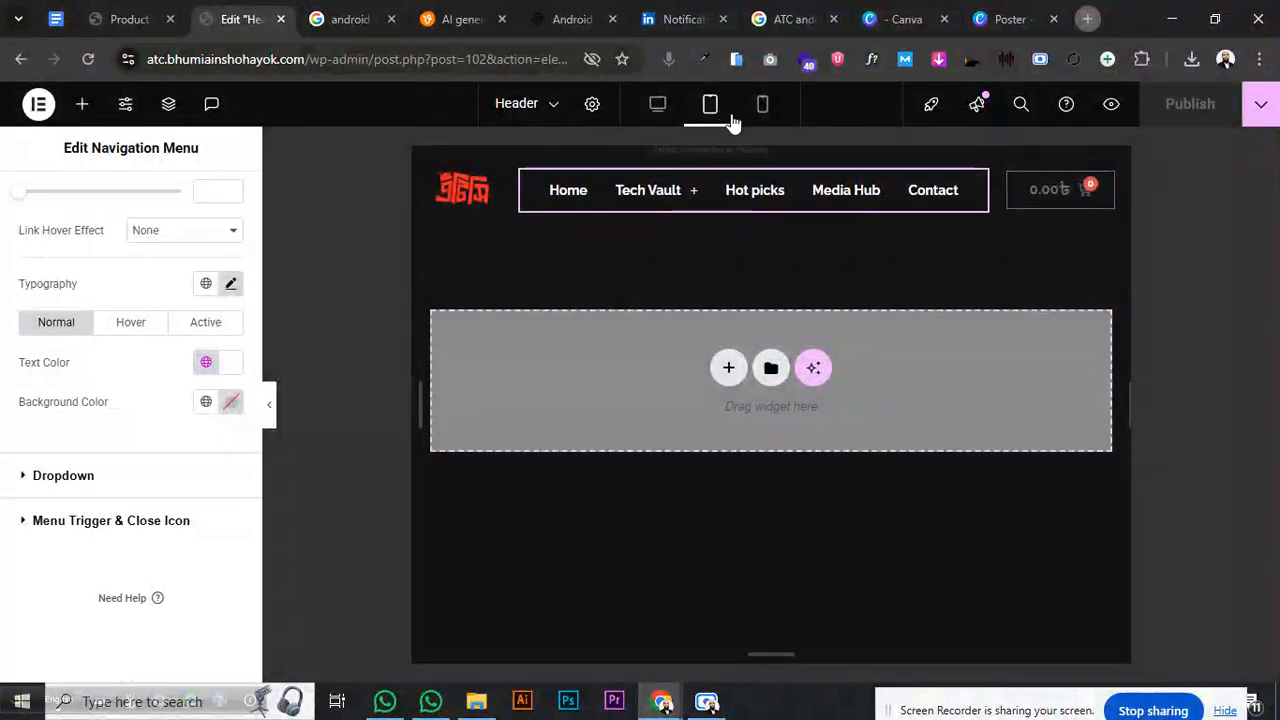
left_click(772, 158)
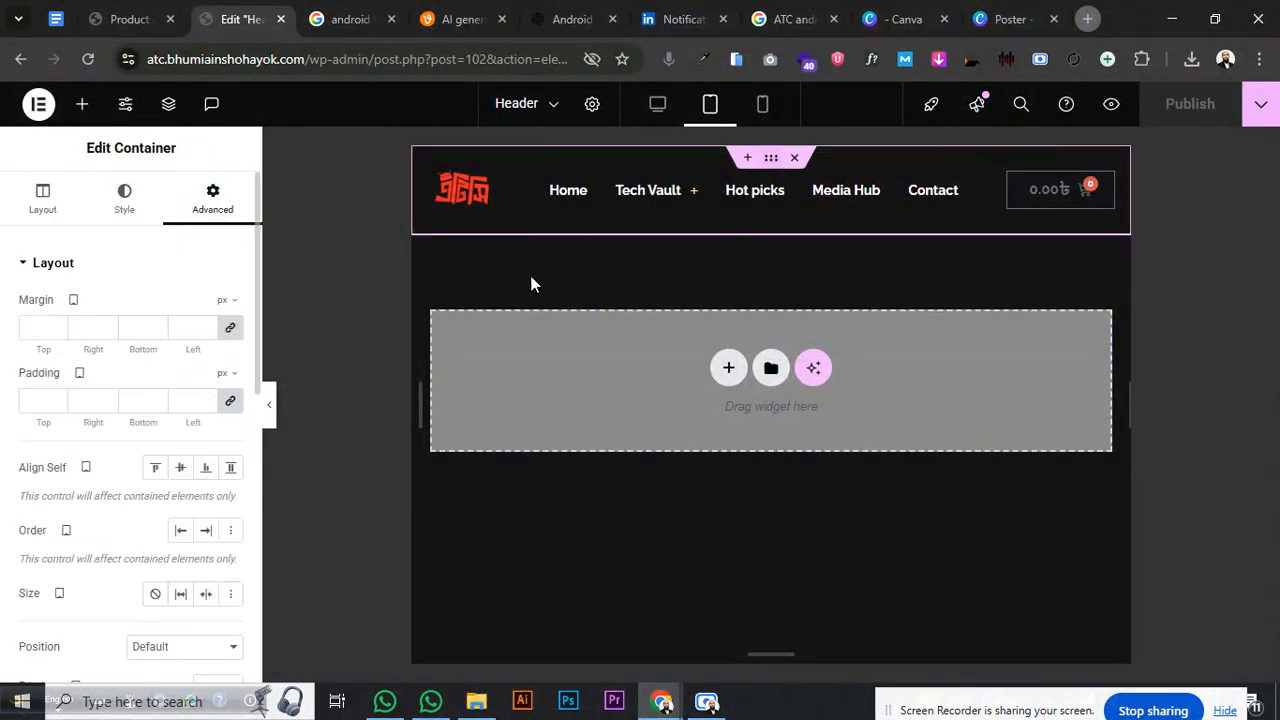
left_click(268, 404)
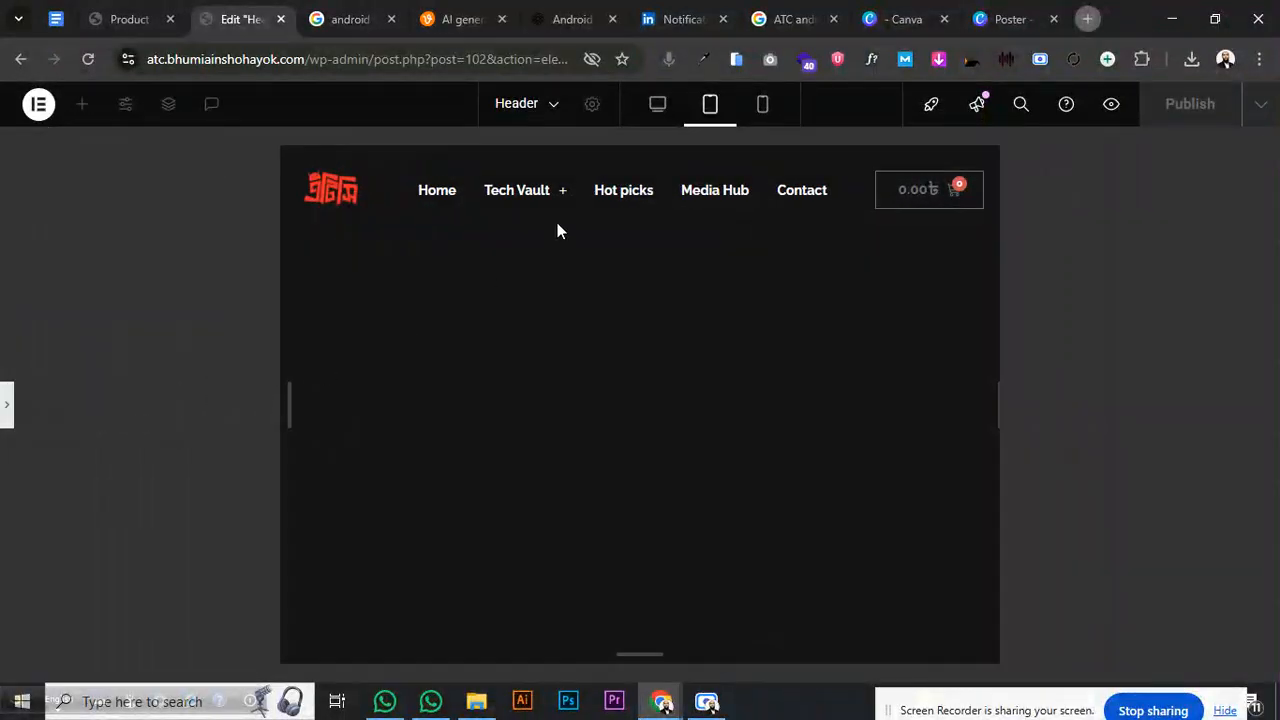
left_click(653, 110)
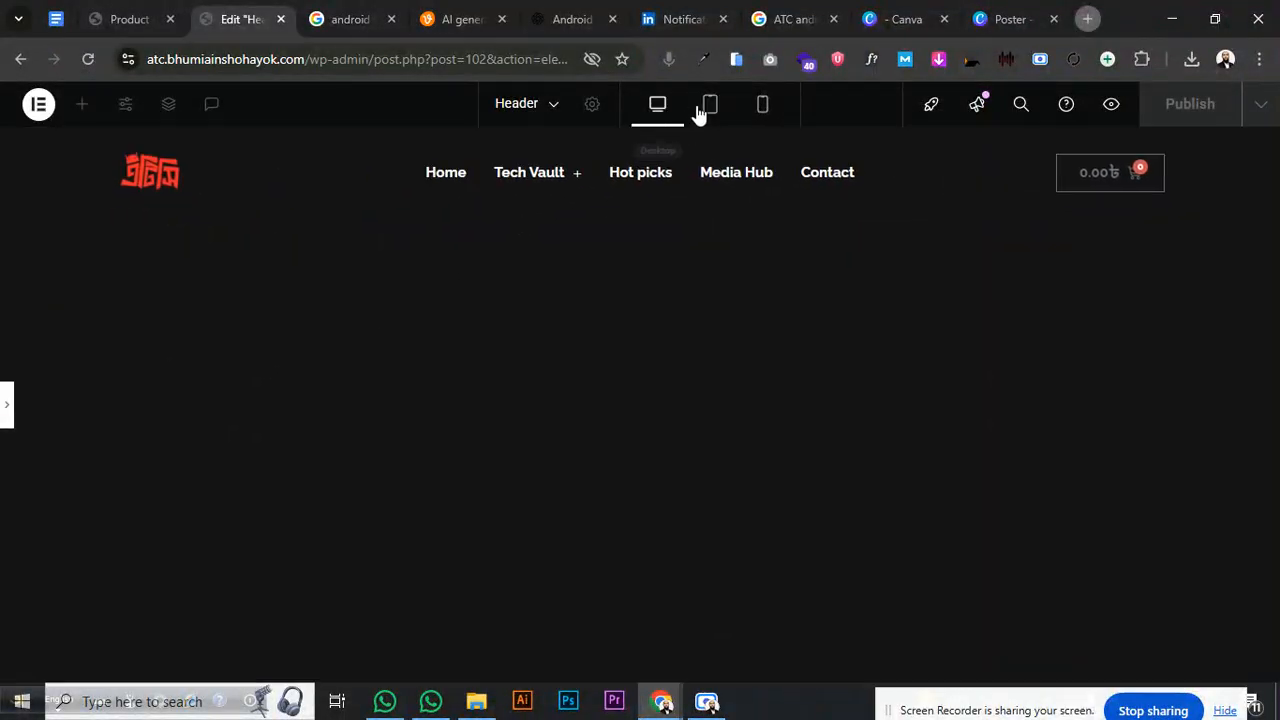
left_click(762, 108)
left_click(662, 107)
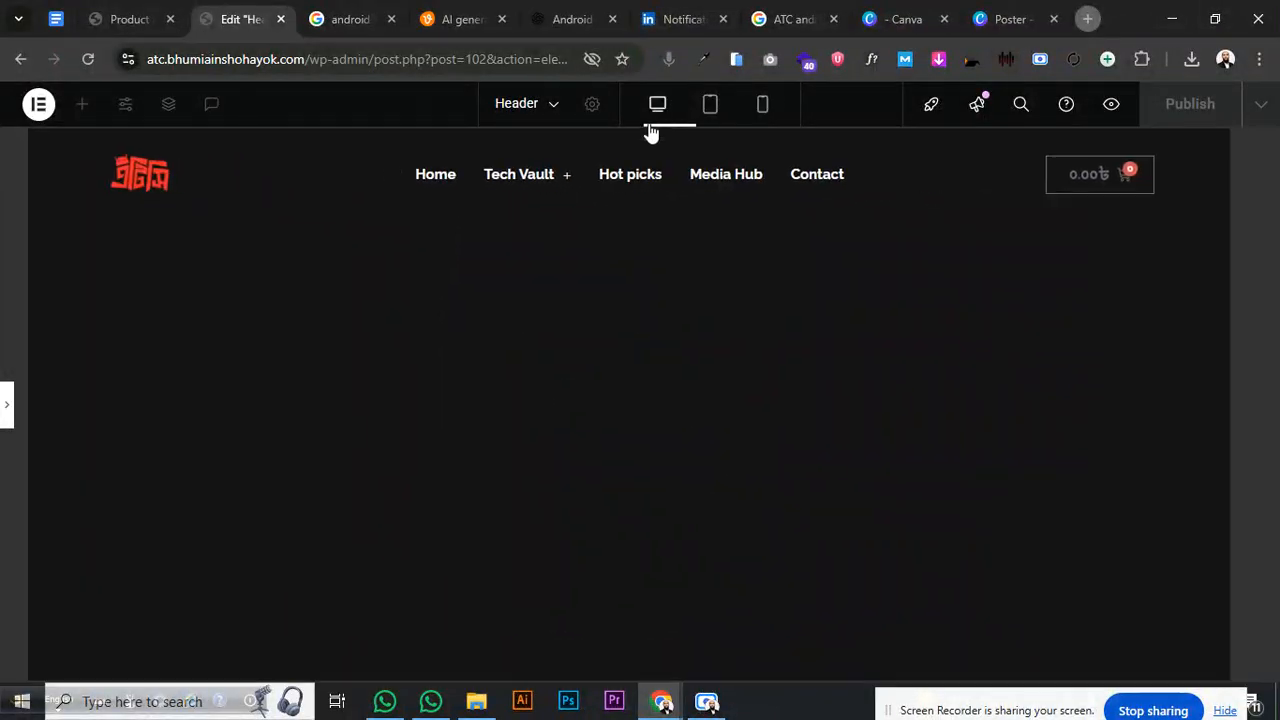
left_click(6, 406)
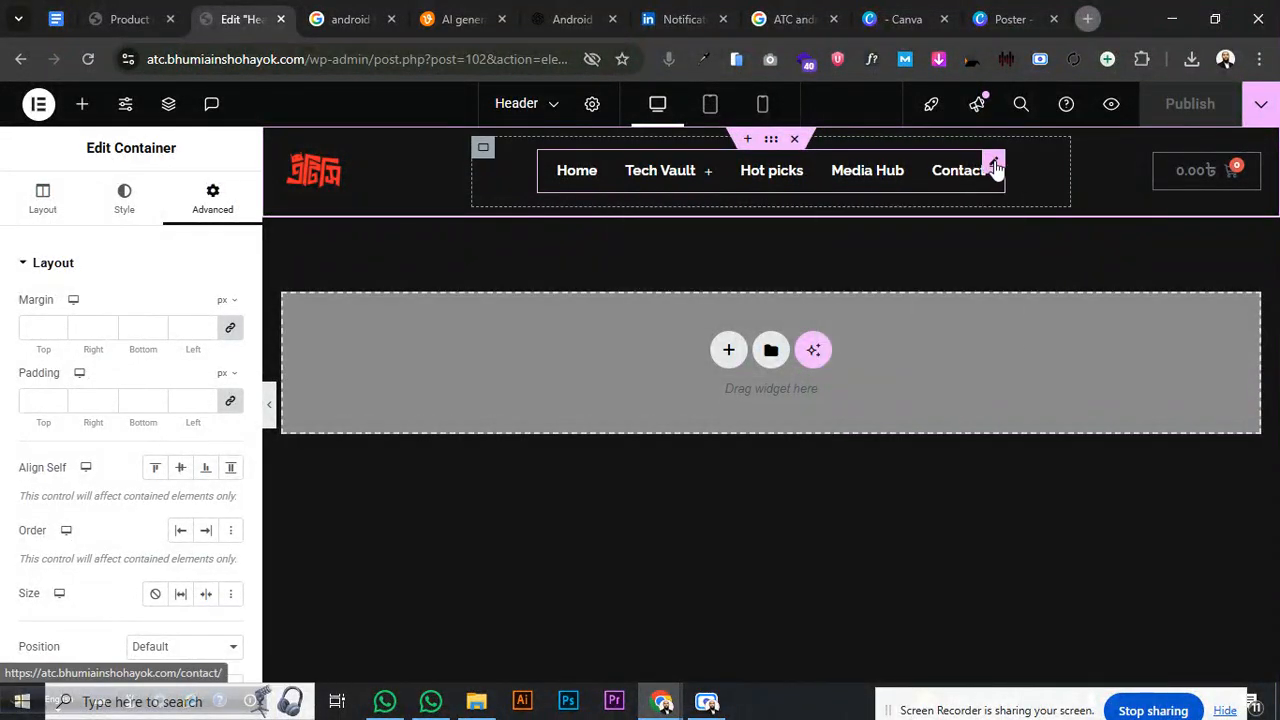
left_click(962, 170)
scroll(130, 340, "down", 5)
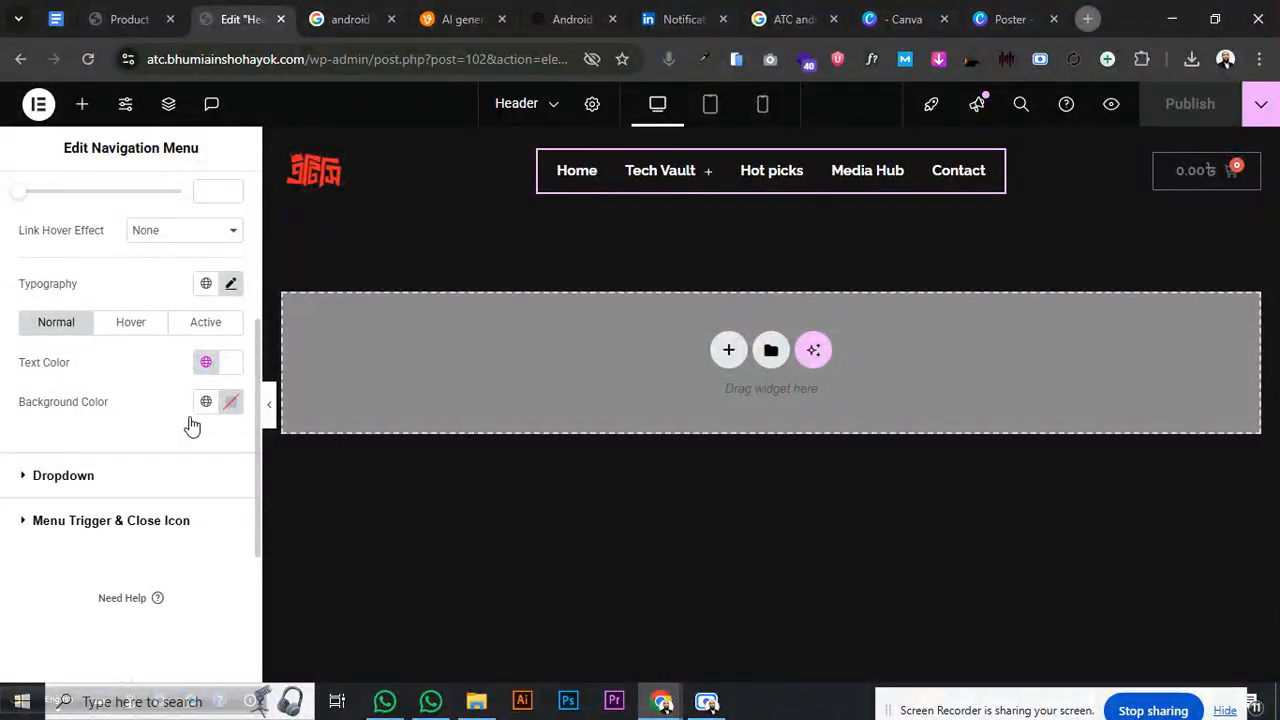
left_click(83, 485)
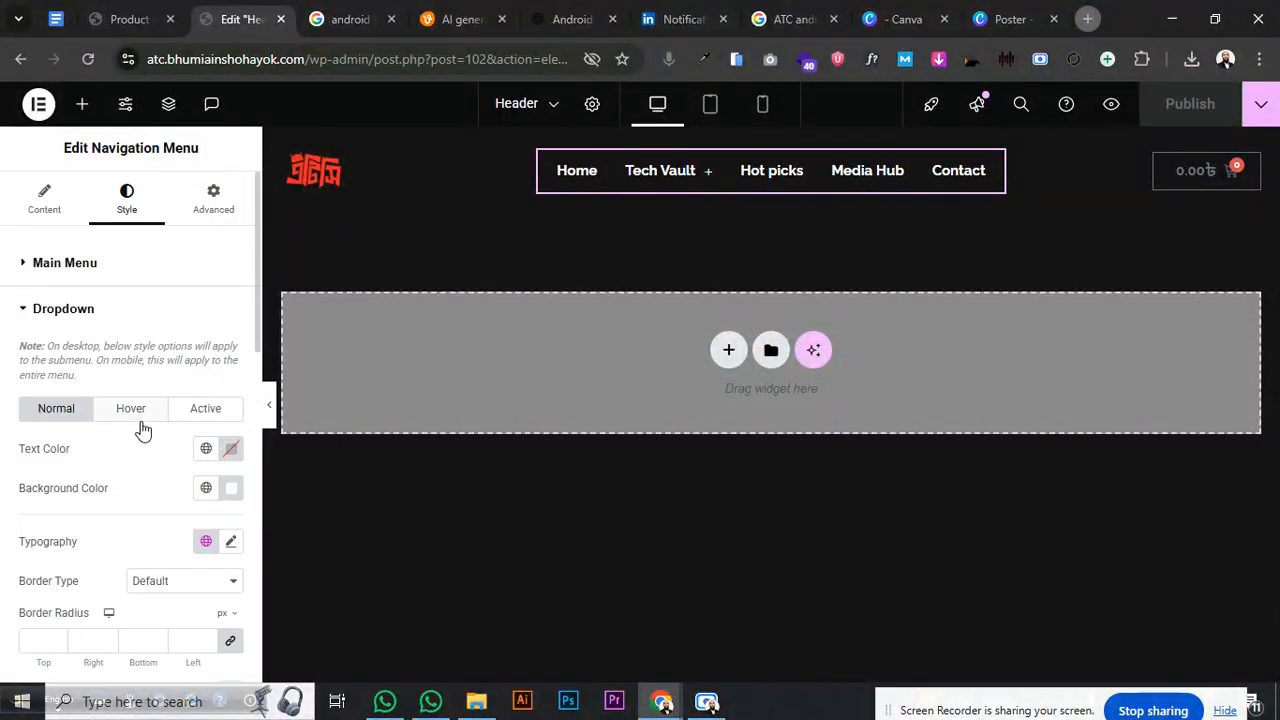
scroll(143, 428, "down", 3)
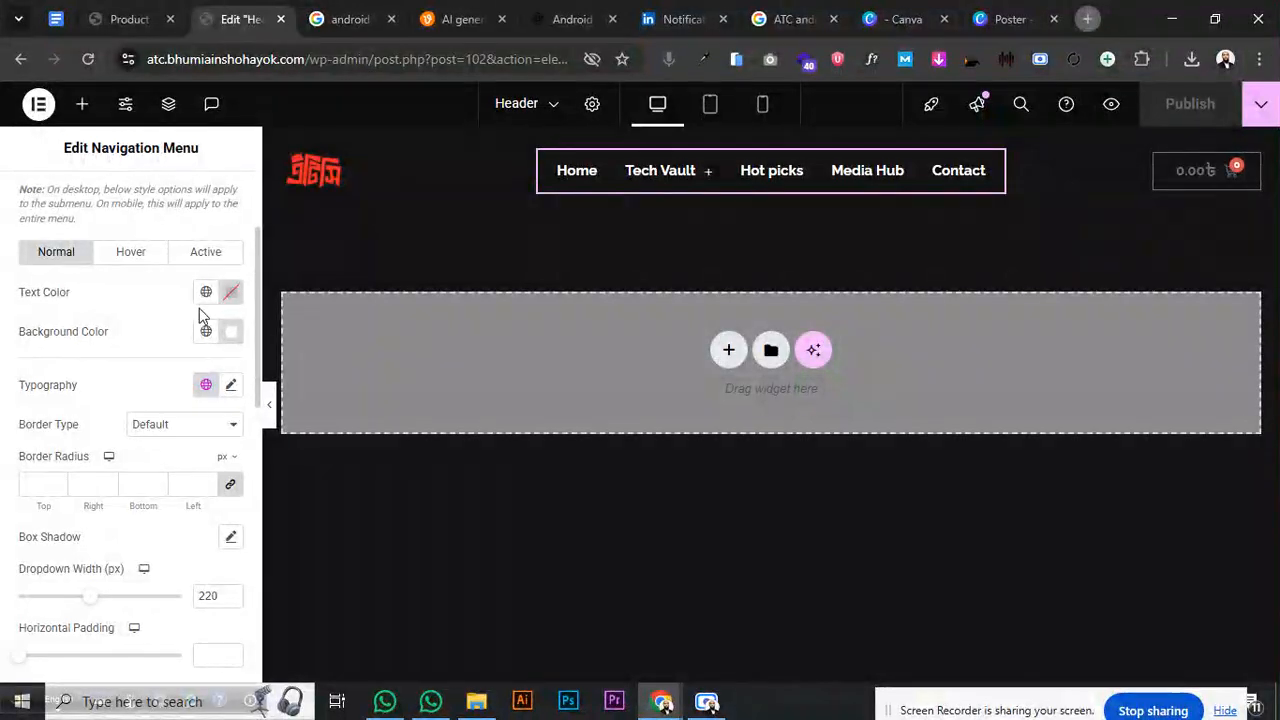
left_click(231, 336)
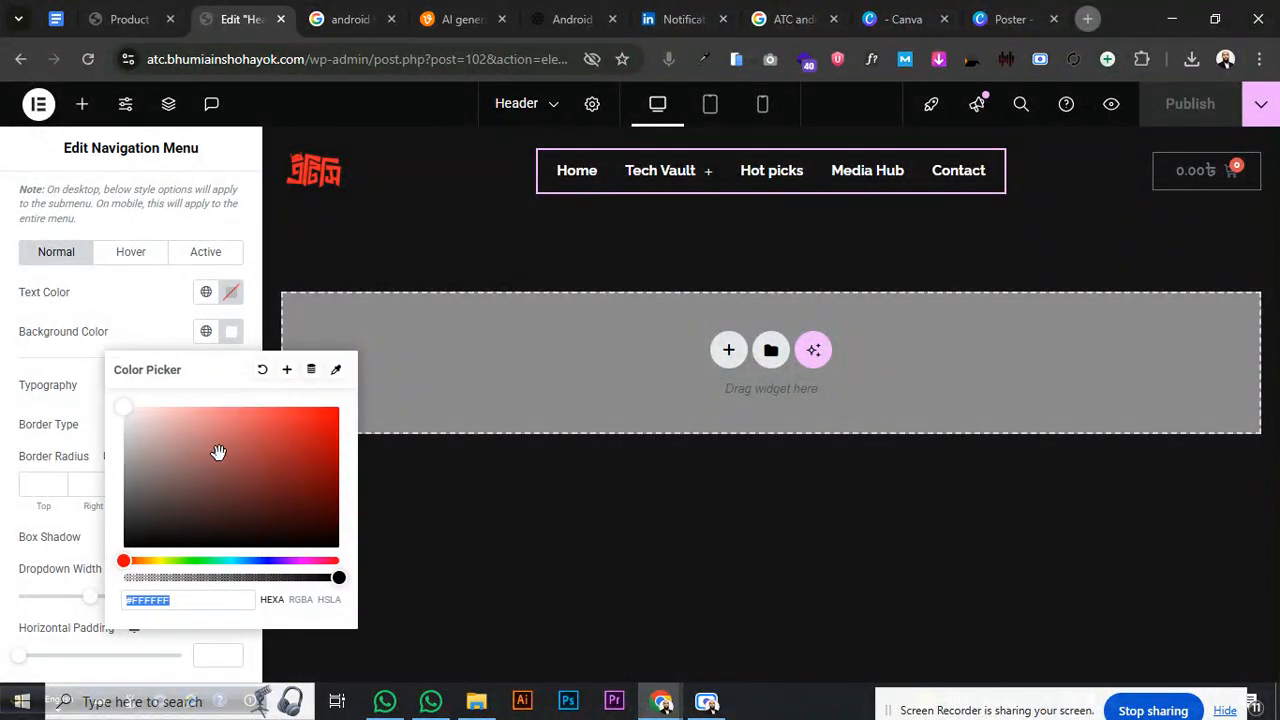
left_click(106, 453)
left_click(206, 331)
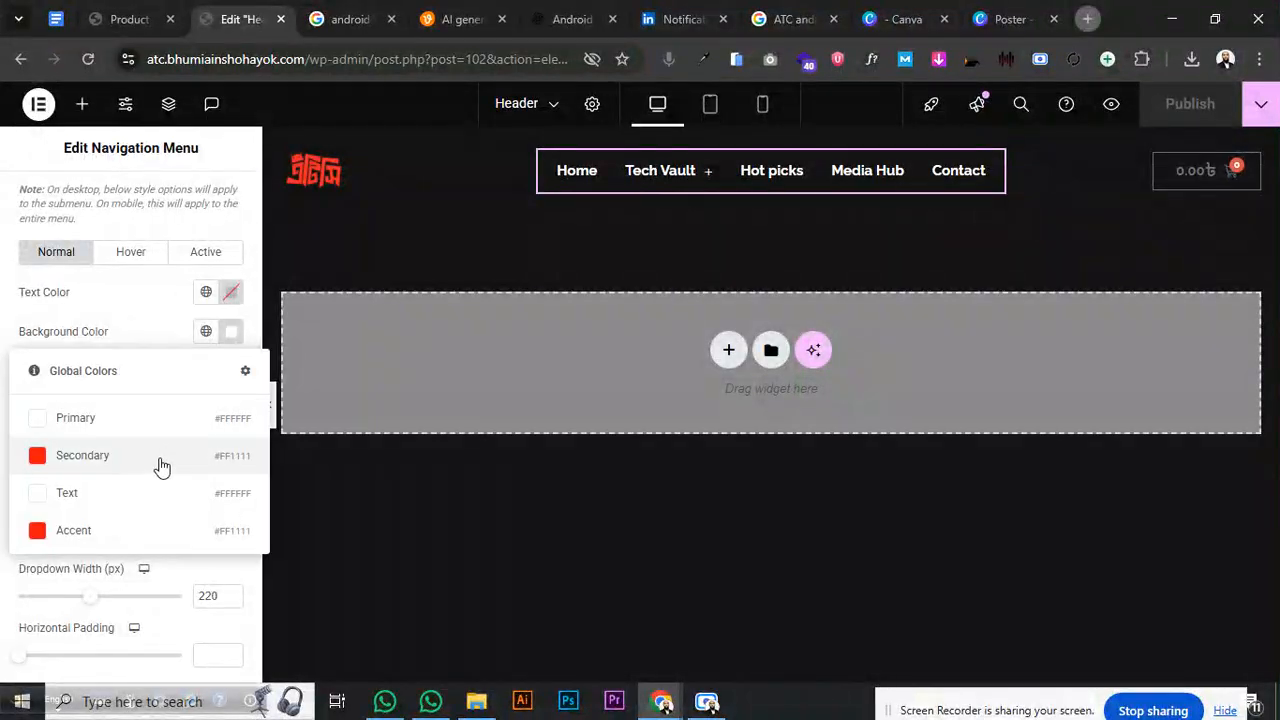
left_click(157, 463)
mouse_move(651, 175)
mouse_move(663, 258)
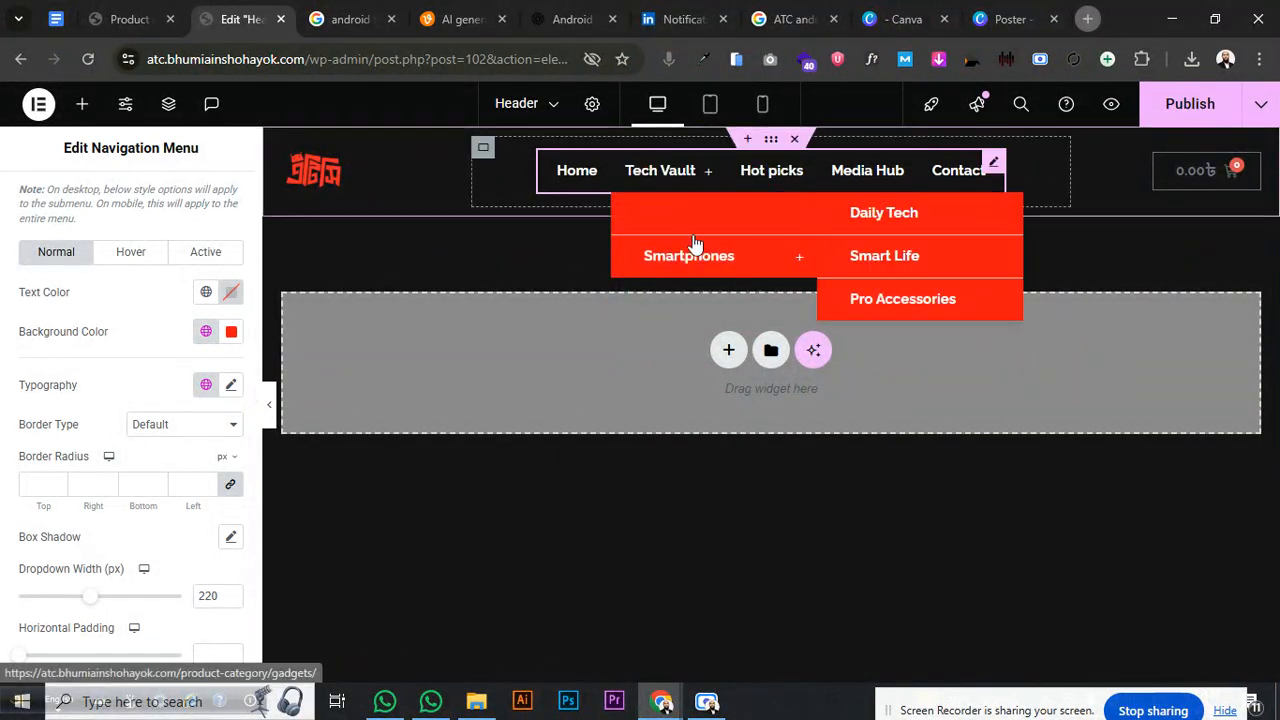
left_click(1190, 104)
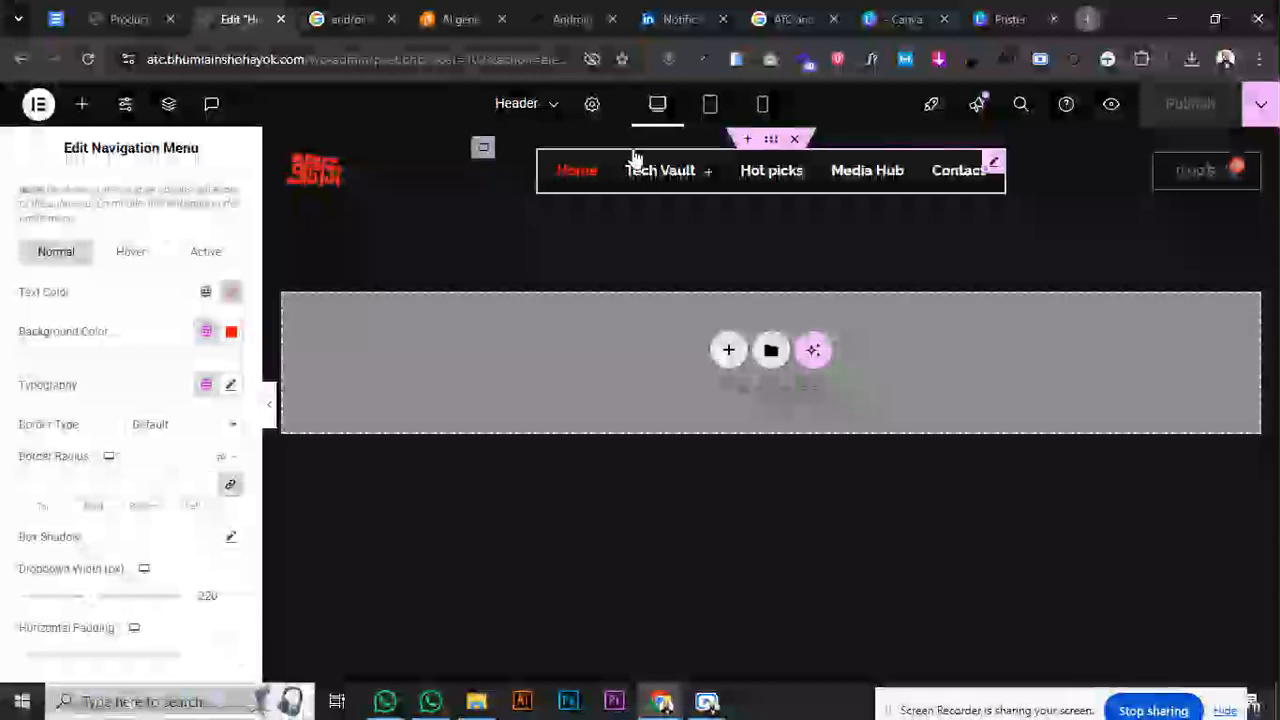
left_click(711, 104)
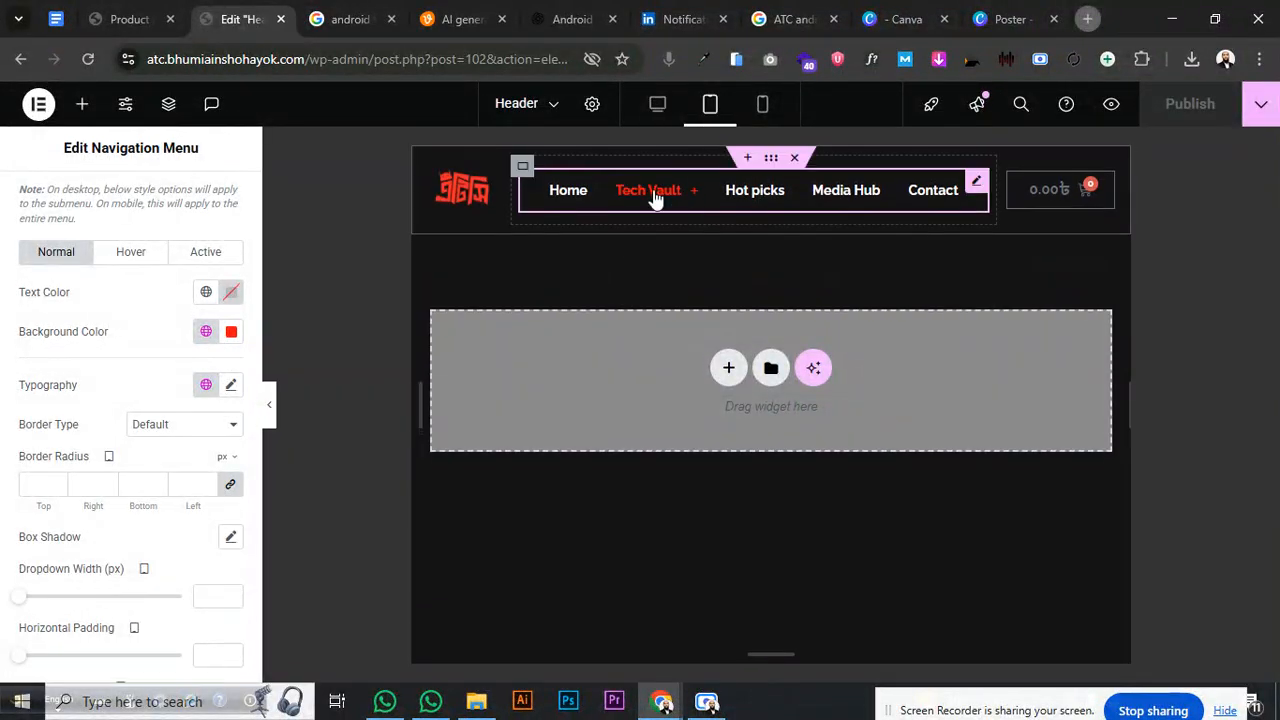
left_click(268, 386)
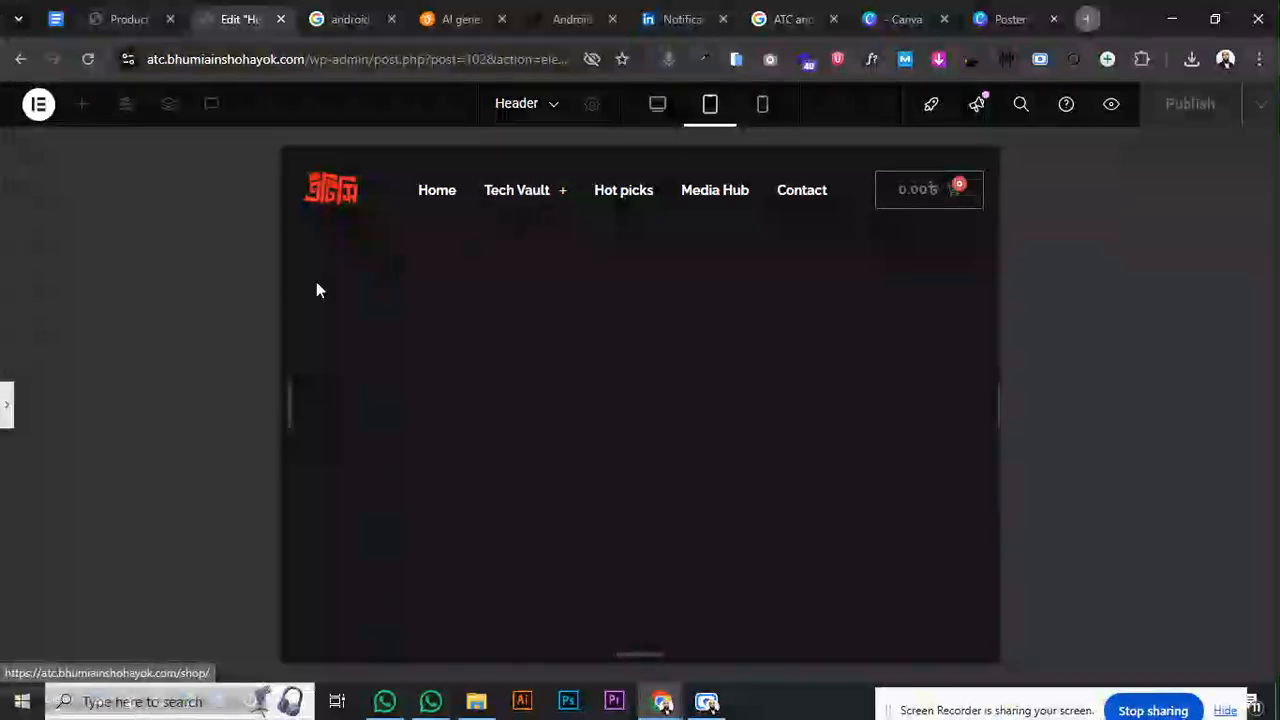
left_click(5, 405)
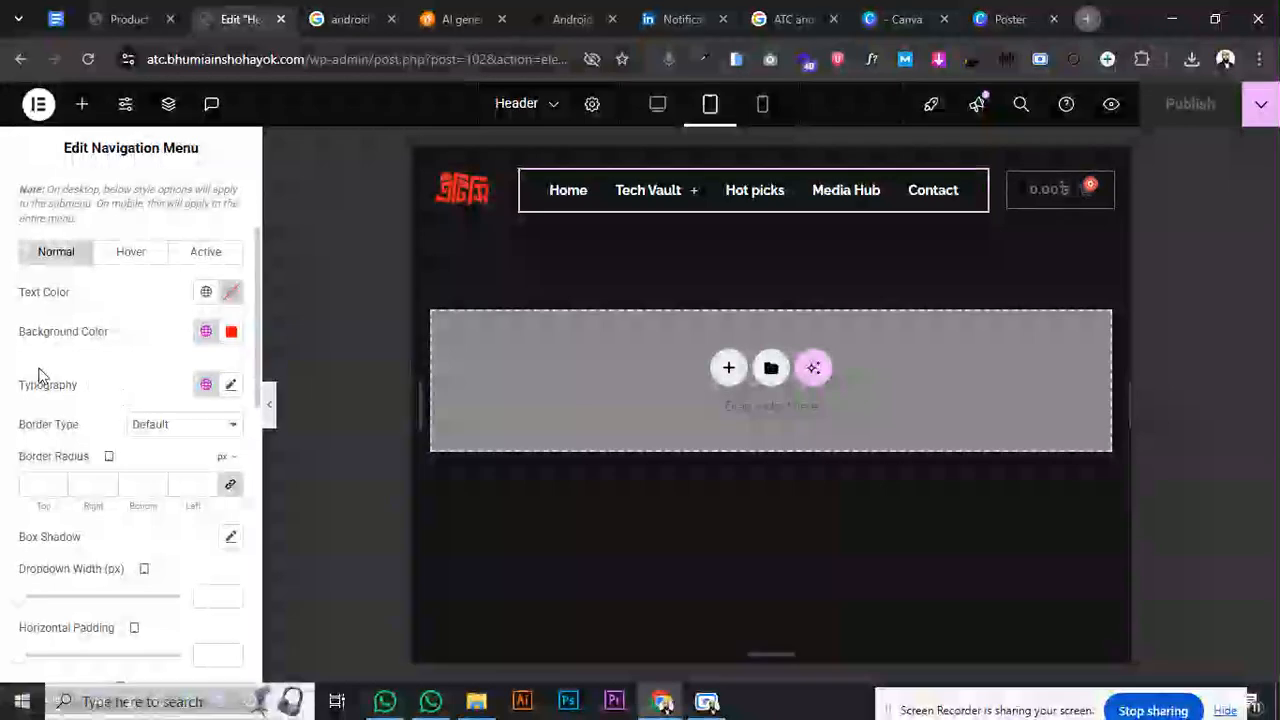
scroll(37, 375, "down", 2)
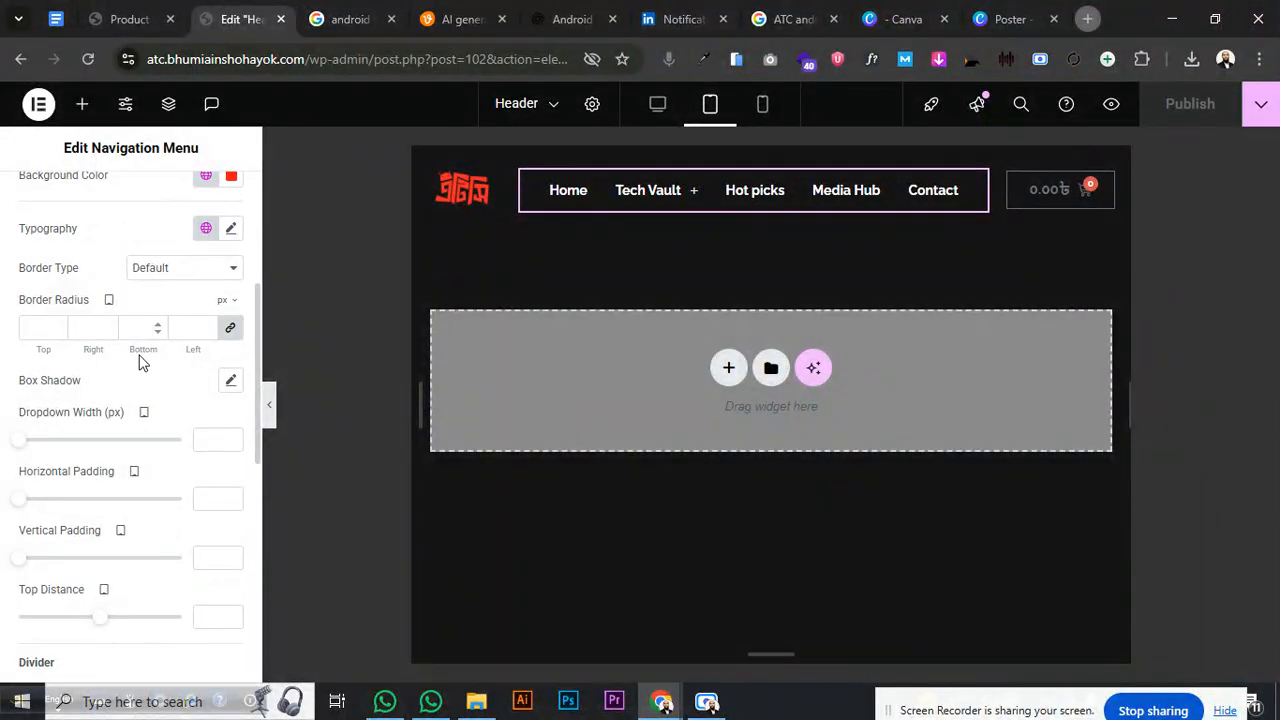
scroll(105, 390, "down", 2)
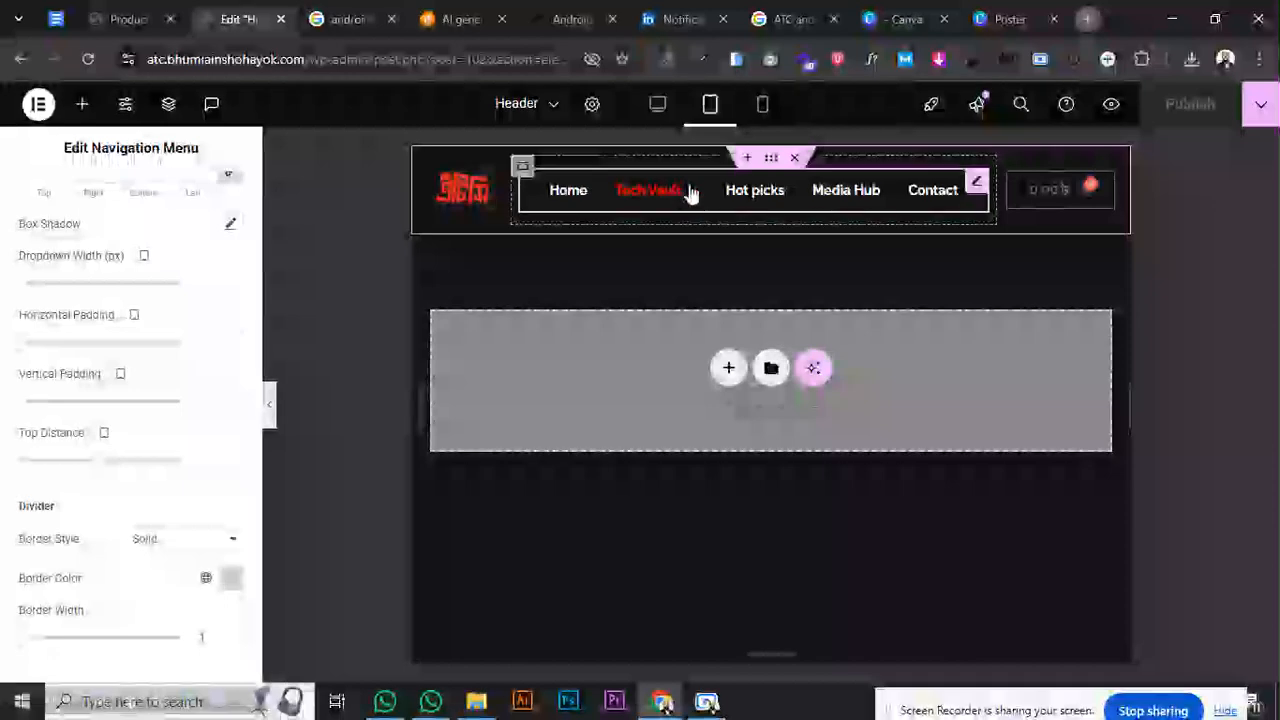
left_click(655, 108)
mouse_move(669, 189)
mouse_move(666, 222)
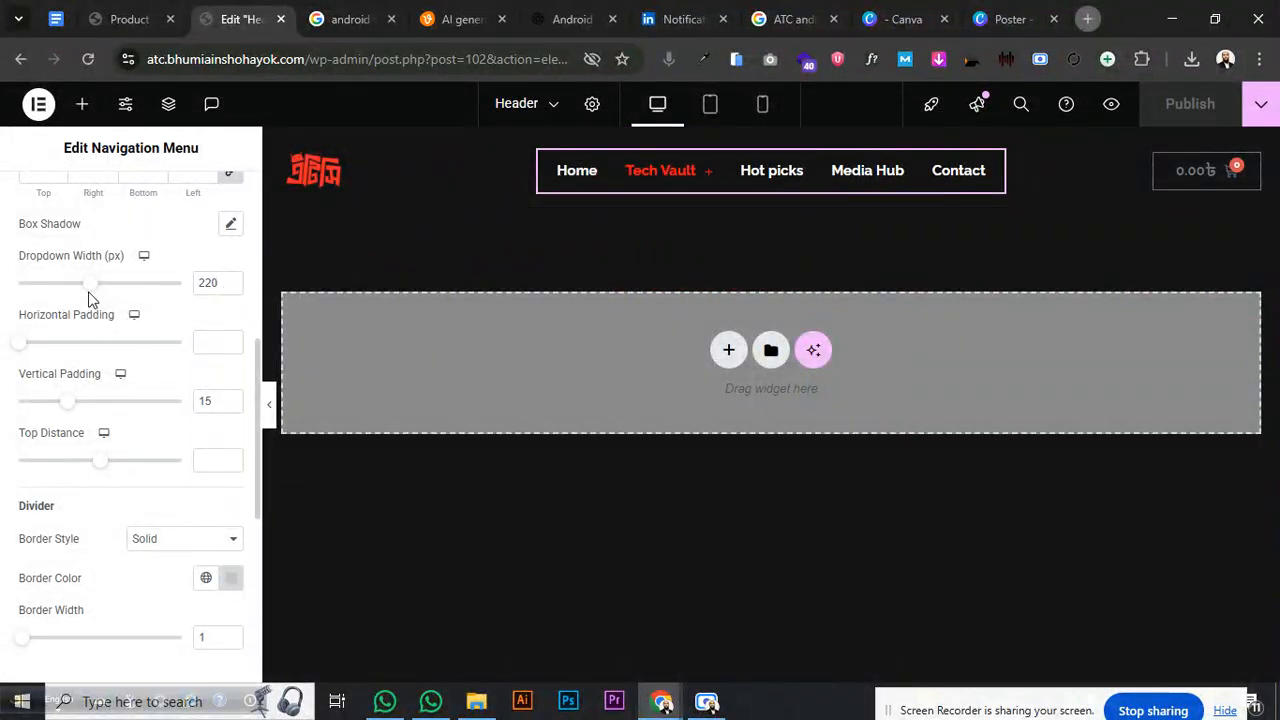
- Widen the Tech Vault dropdown and set its submenu vertical padding to 11 px
left_click_drag(91, 292, 98, 288)
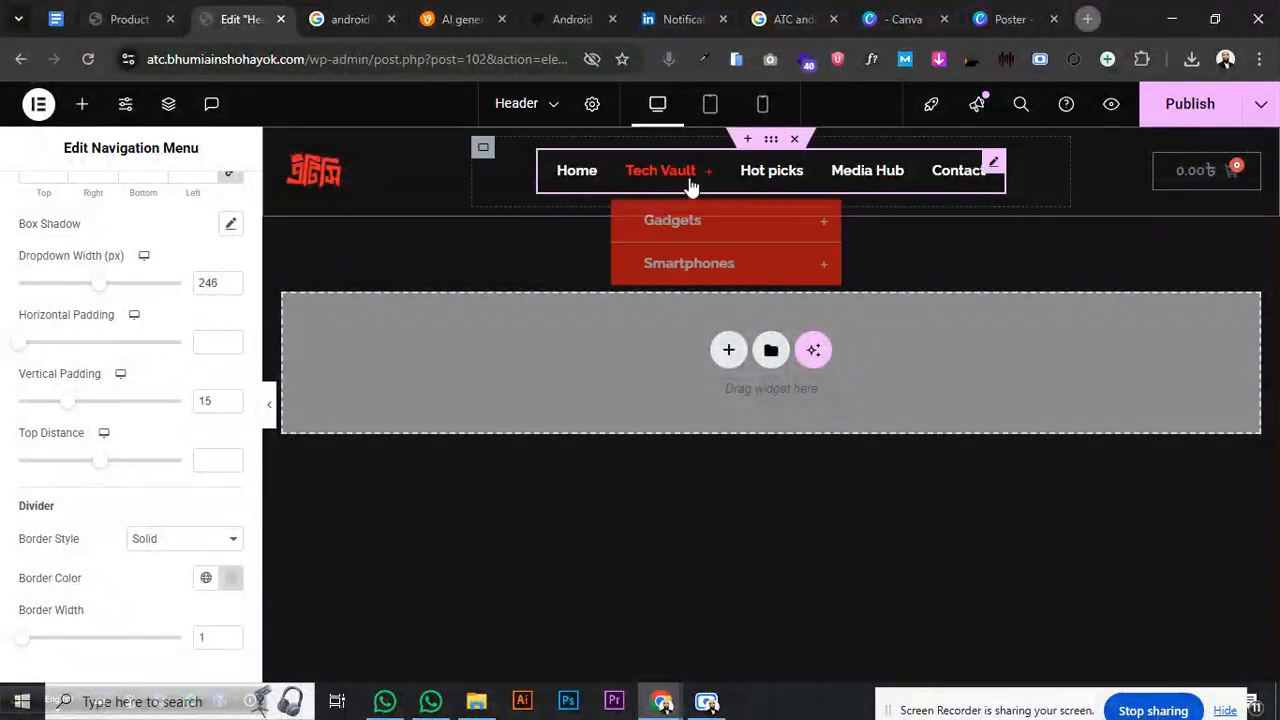
left_click(103, 288)
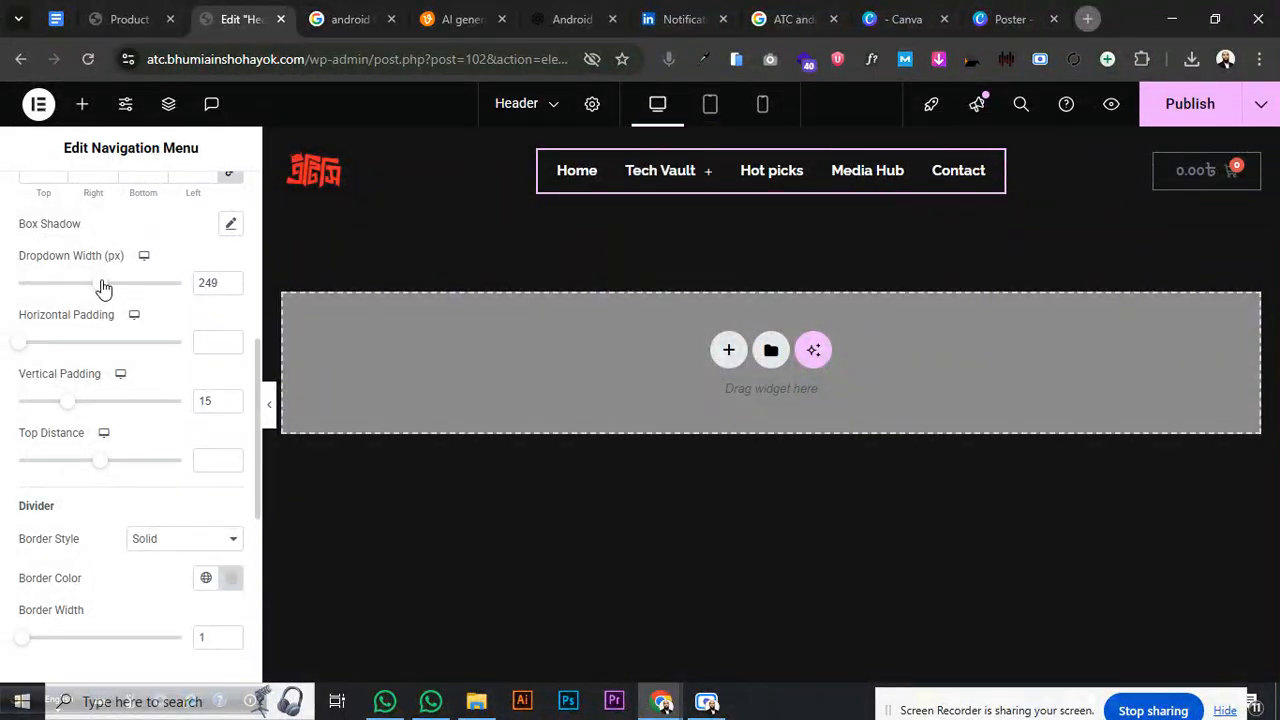
mouse_move(680, 171)
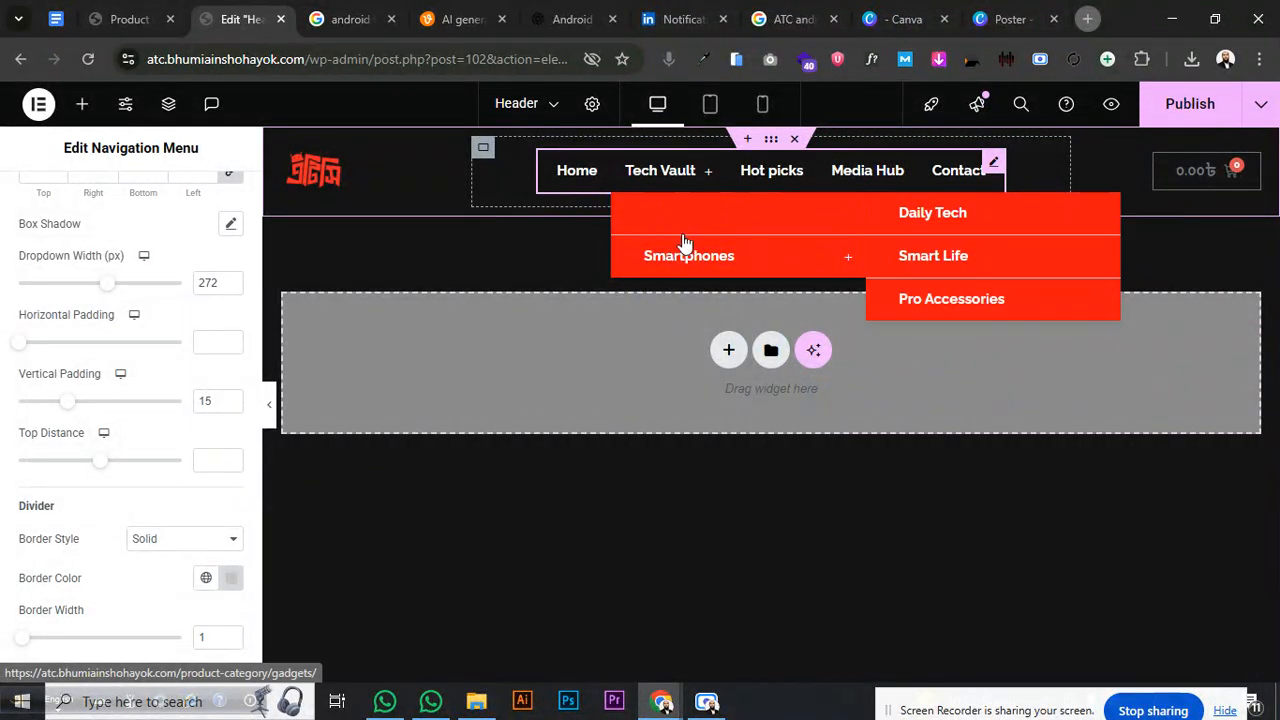
mouse_move(685, 249)
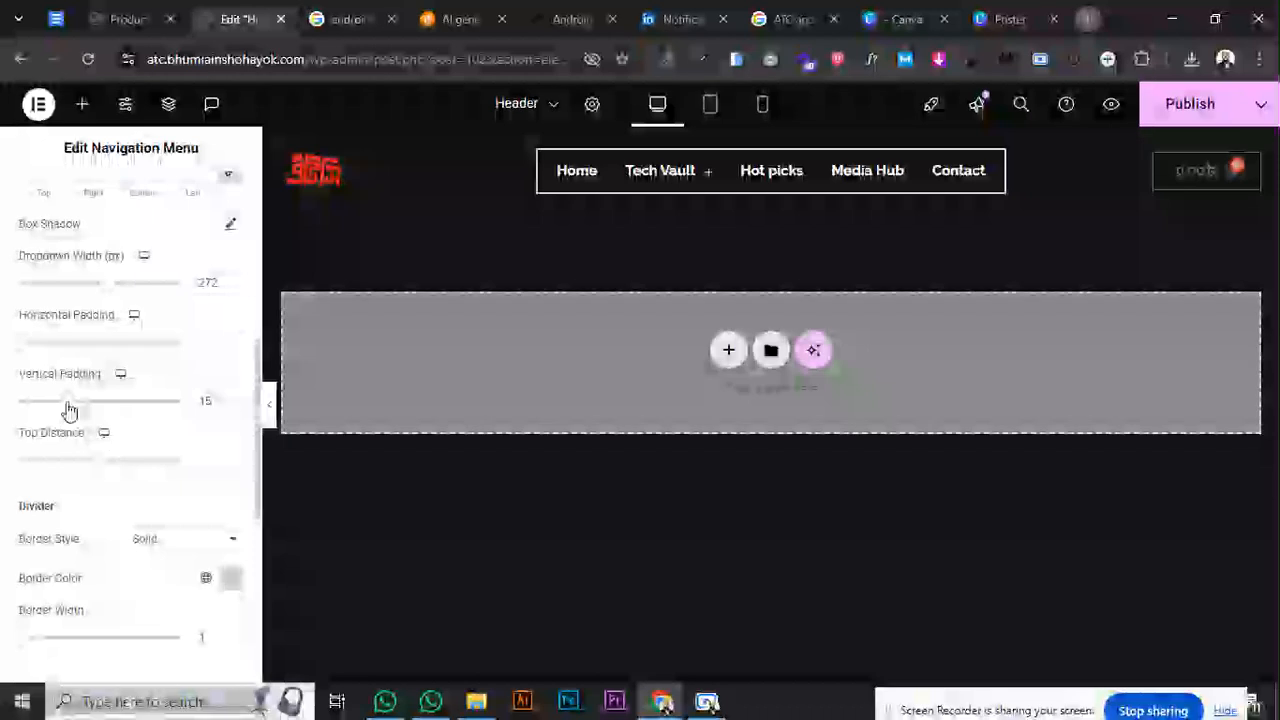
left_click_drag(63, 409, 81, 410)
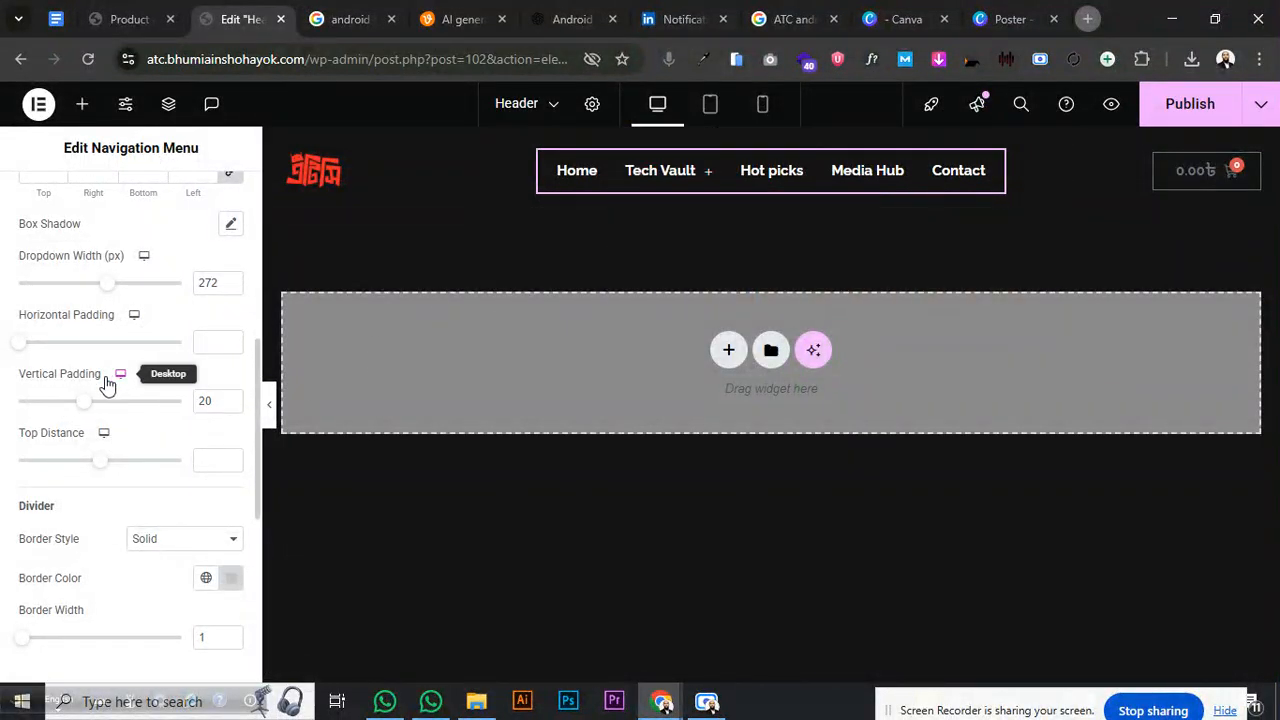
left_click_drag(80, 402, 54, 403)
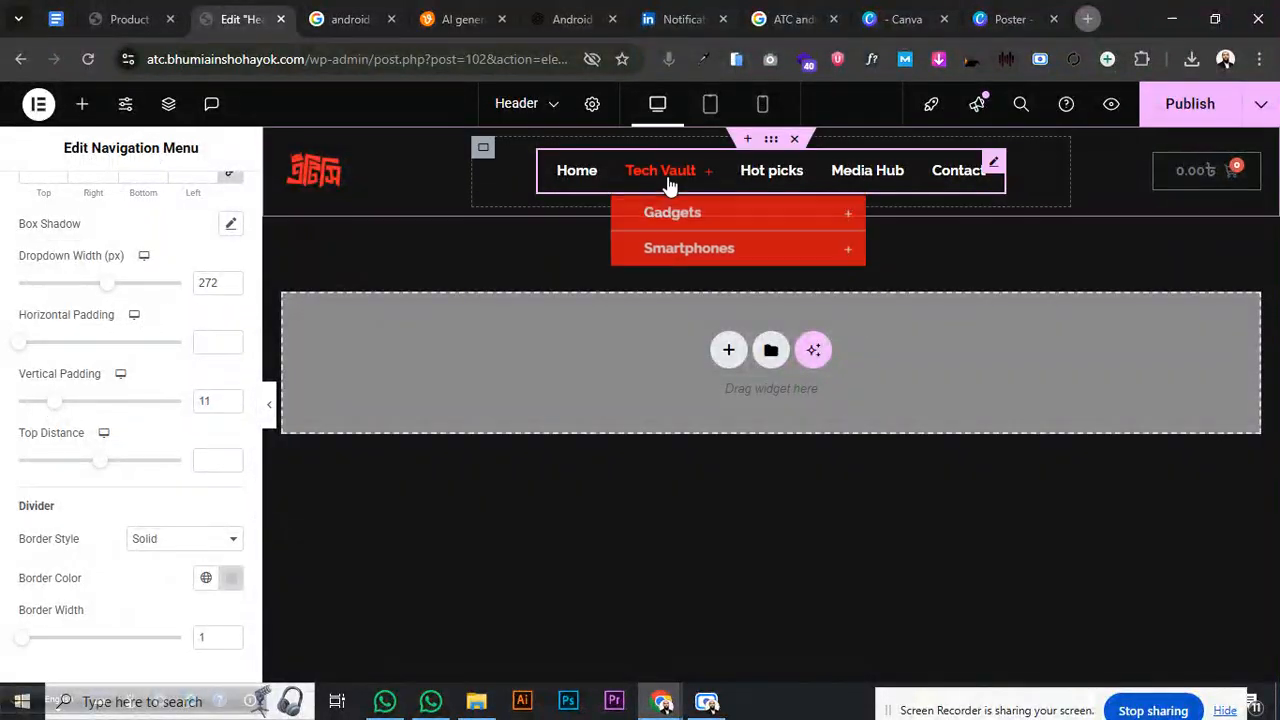
mouse_move(673, 249)
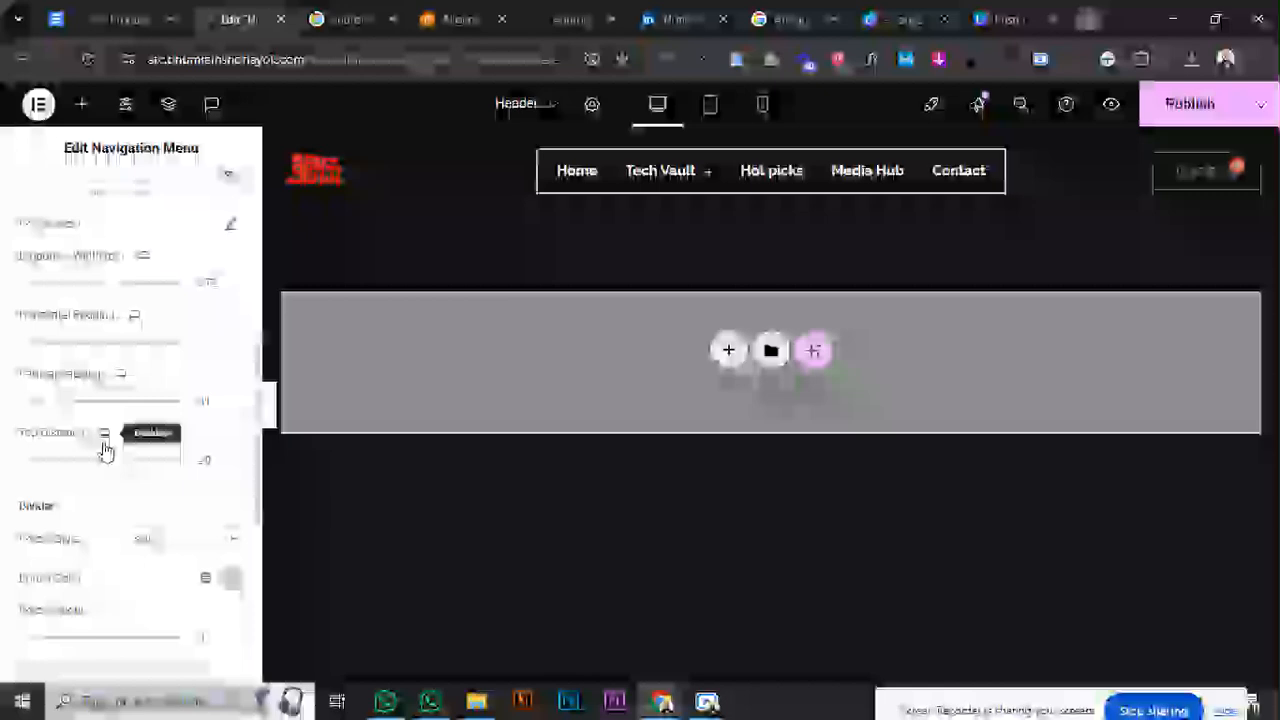
scroll(102, 466, "down", 2)
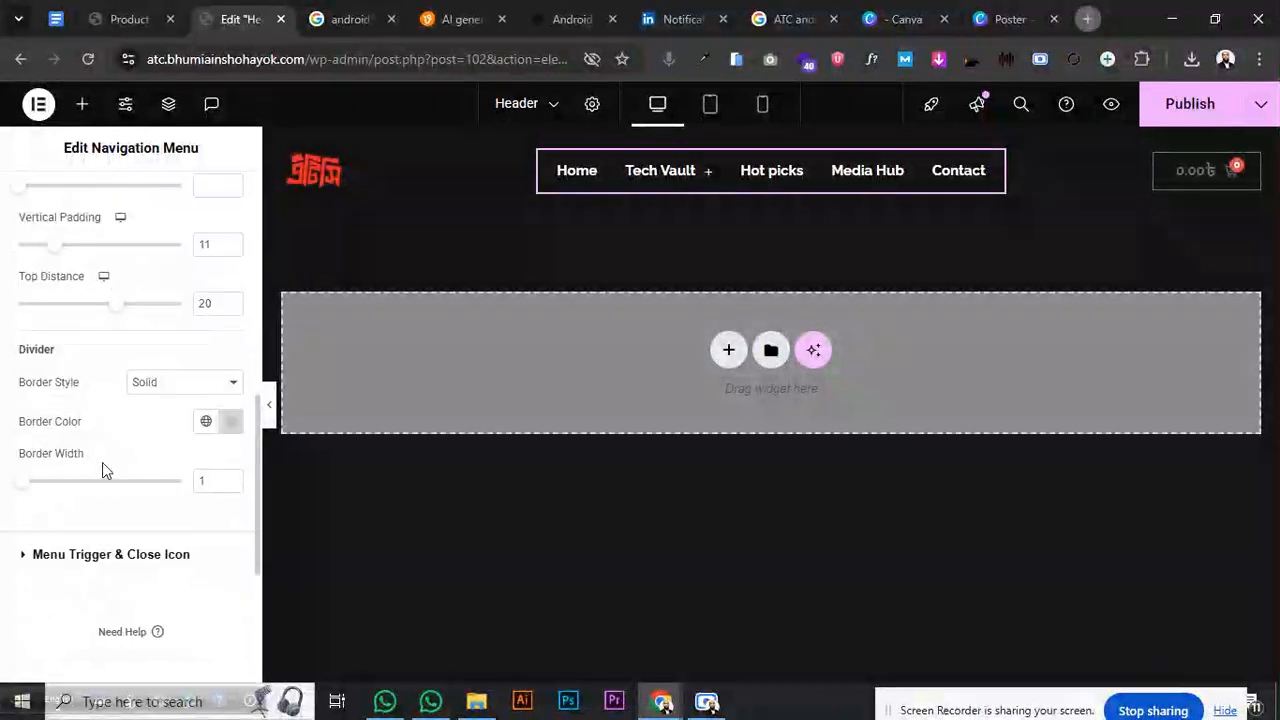
- Give the dropdown dividers a Solid border style in black #000000
left_click(152, 386)
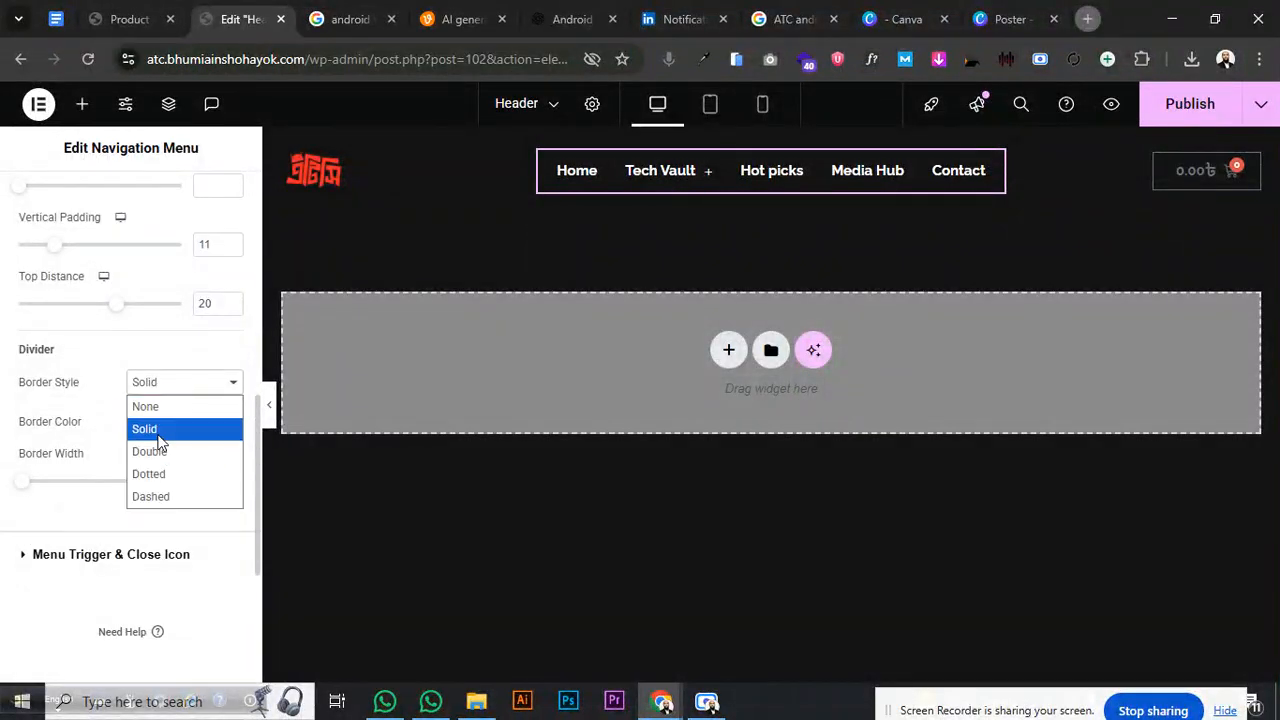
left_click(152, 430)
mouse_move(683, 170)
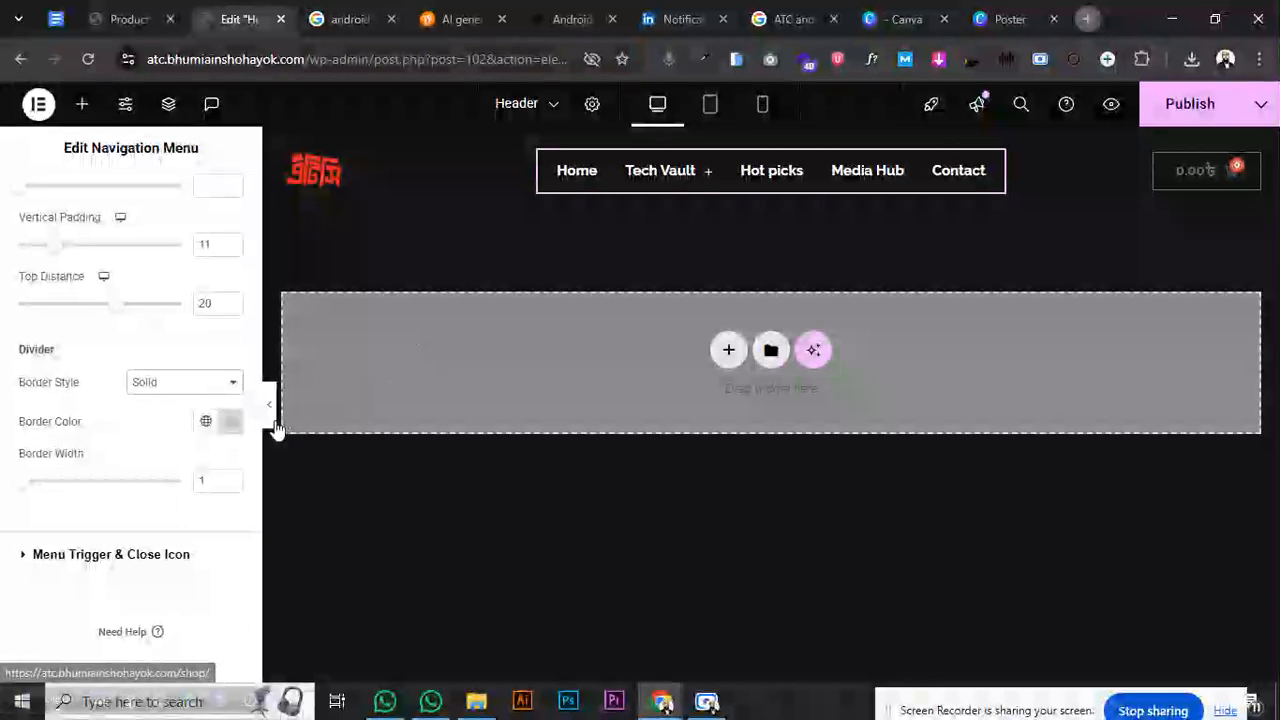
left_click(230, 422)
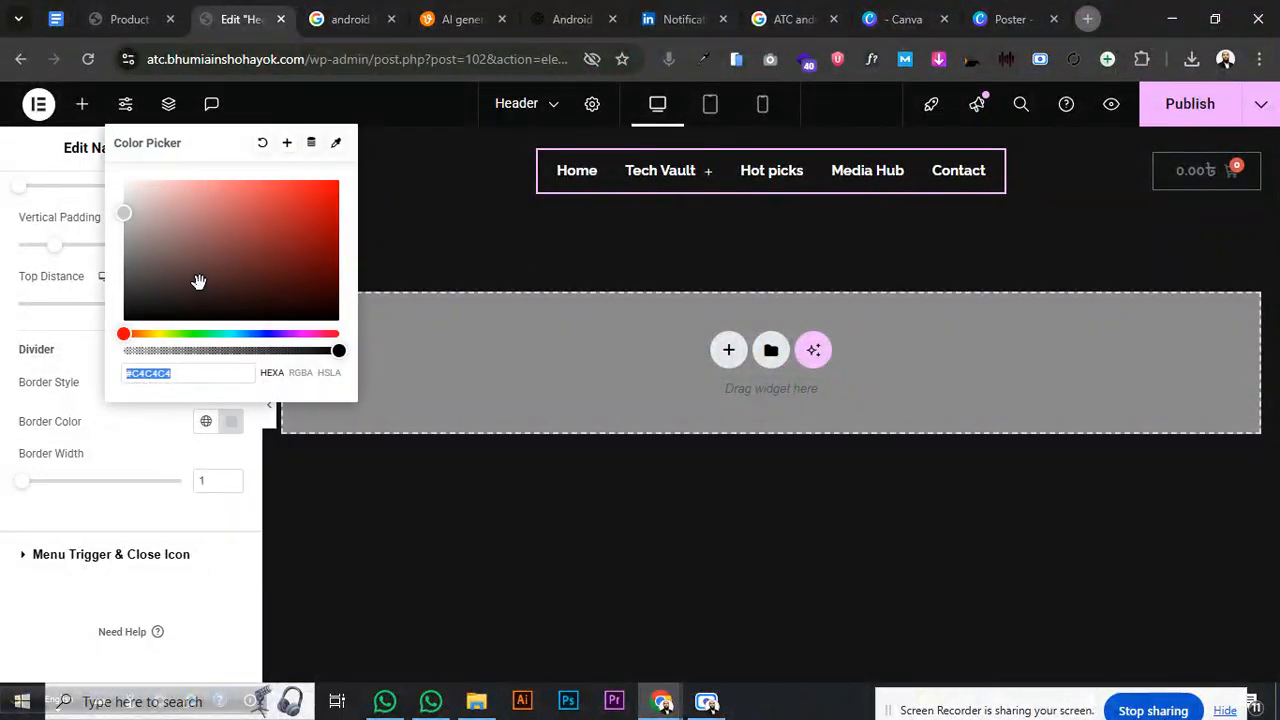
left_click(208, 423)
left_click(230, 423)
left_click_drag(176, 233, 87, 361)
mouse_move(692, 171)
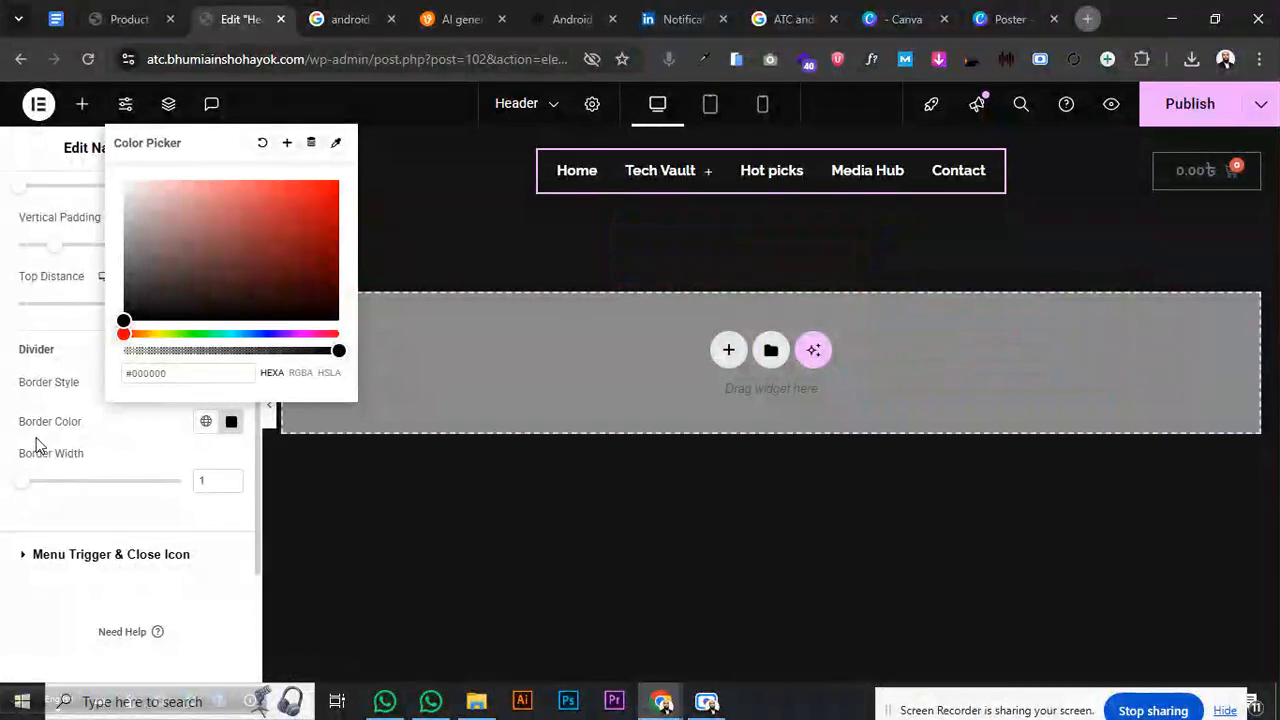
left_click(107, 393)
- Set the hovered submenu text colour to dark grey #1F1F1F
scroll(110, 392, "up", 5)
scroll(117, 349, "up", 2)
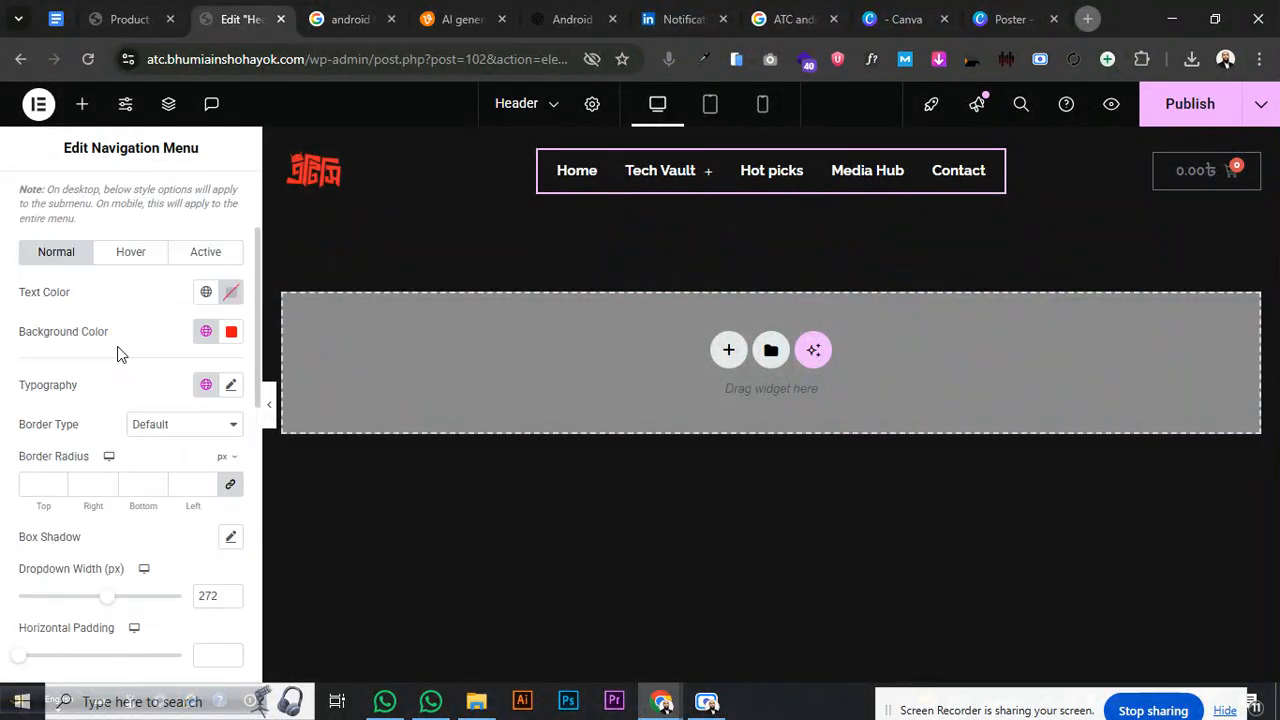
left_click(129, 258)
left_click(233, 310)
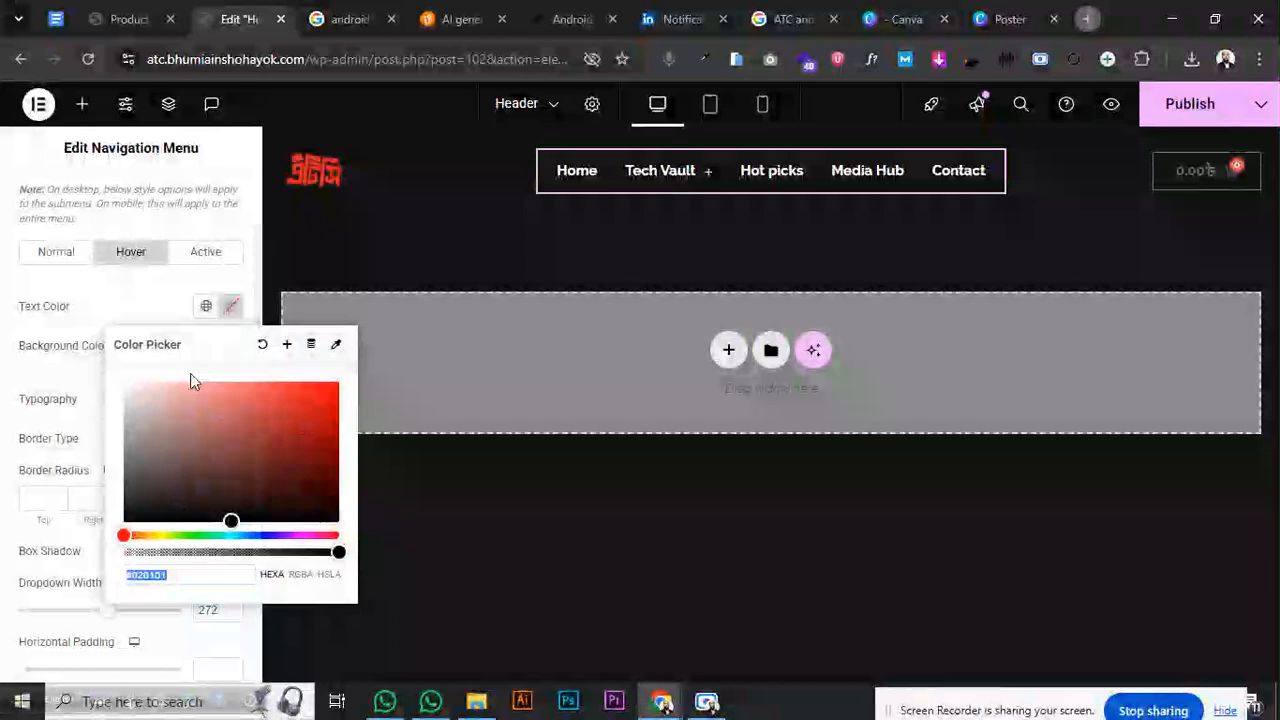
left_click_drag(189, 376, 123, 381)
mouse_move(677, 183)
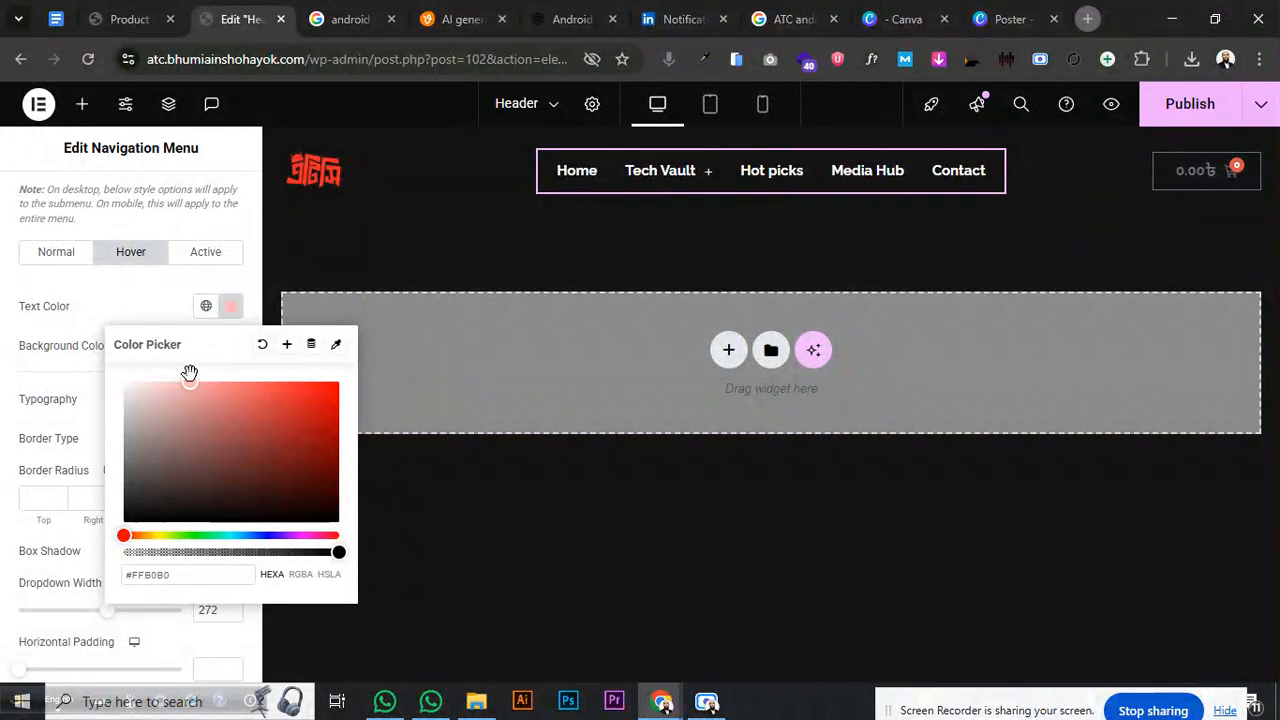
mouse_move(660, 263)
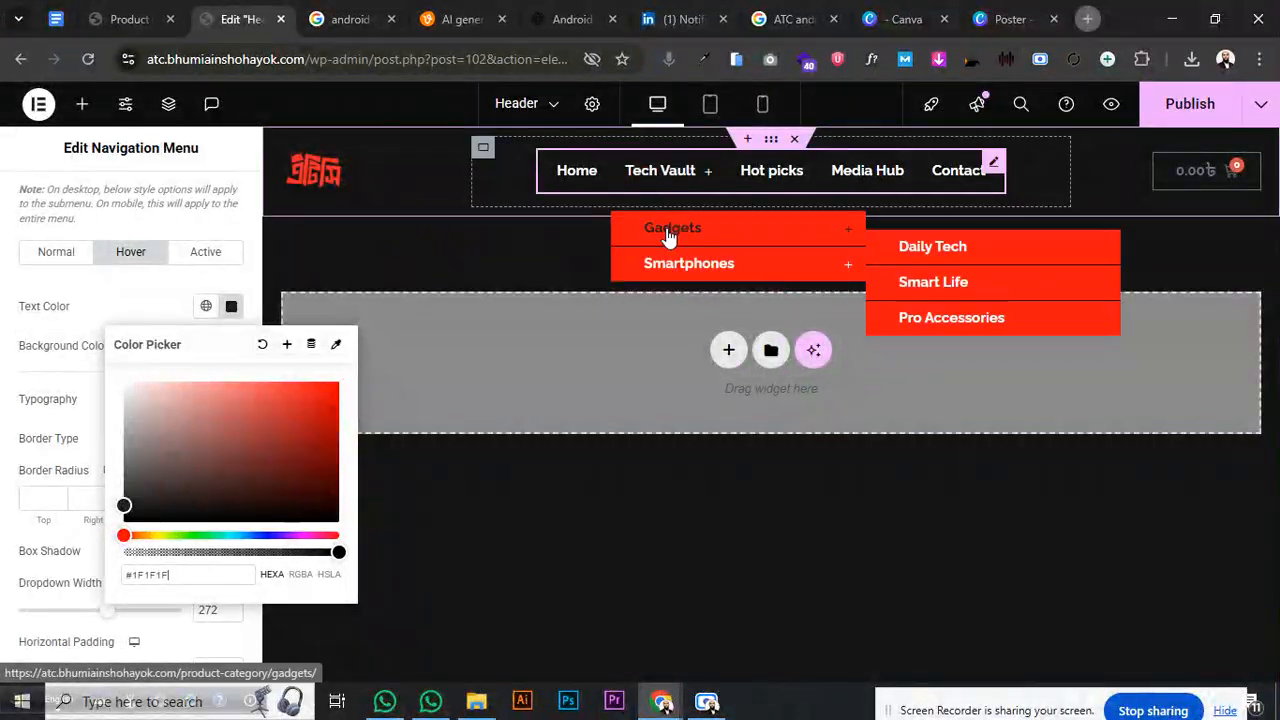
left_click(29, 345)
scroll(75, 401, "down", 5)
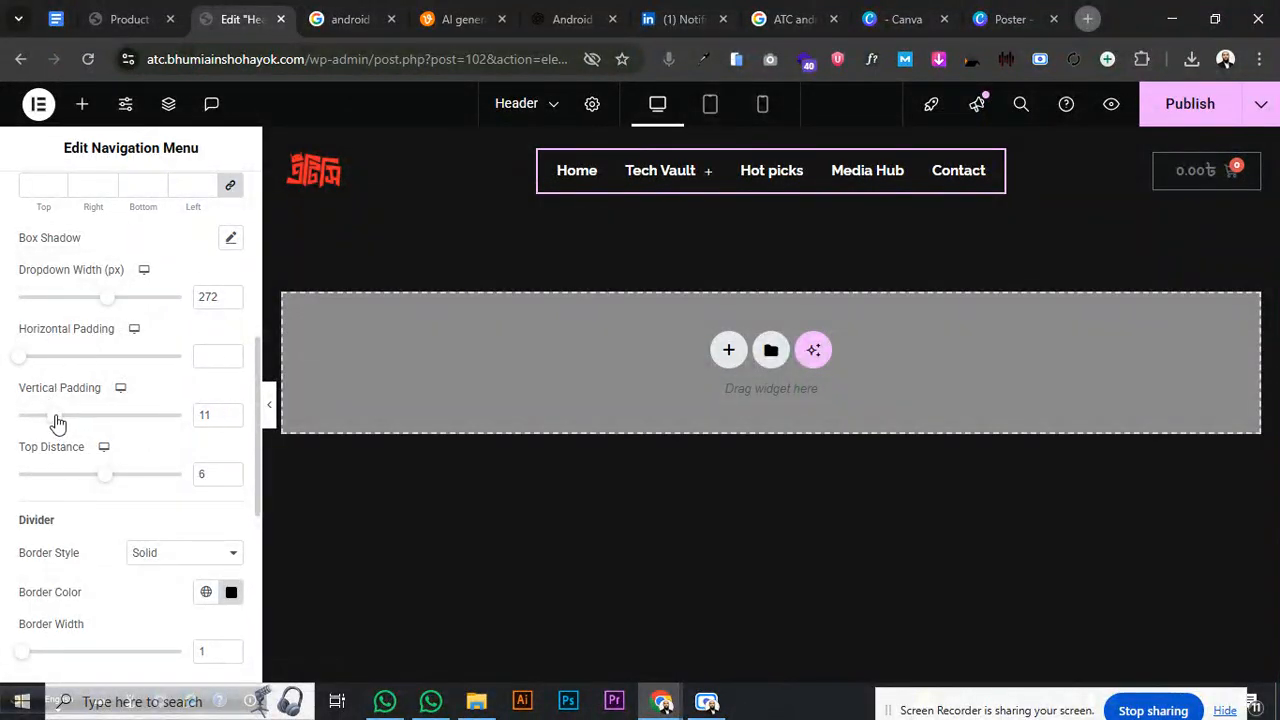
- Raise the dropdown items' vertical padding to 13 px and collapse the Dropdown section
left_click_drag(52, 418, 63, 423)
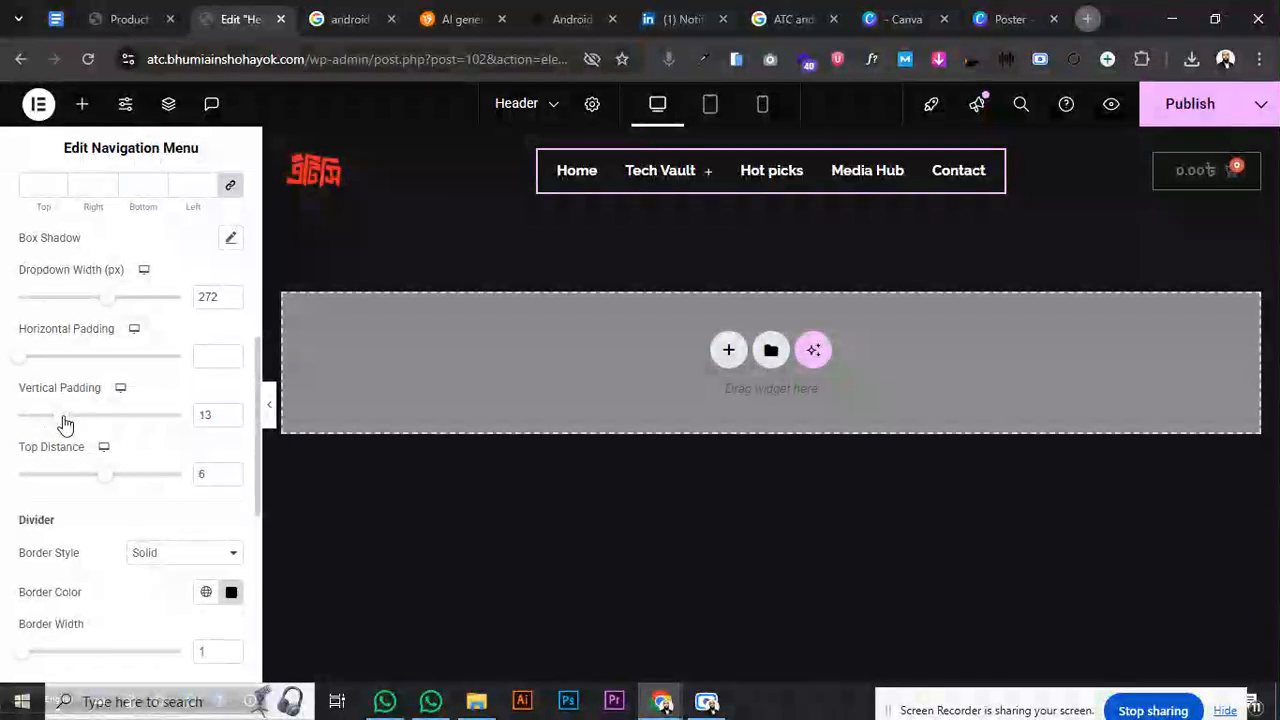
mouse_move(661, 220)
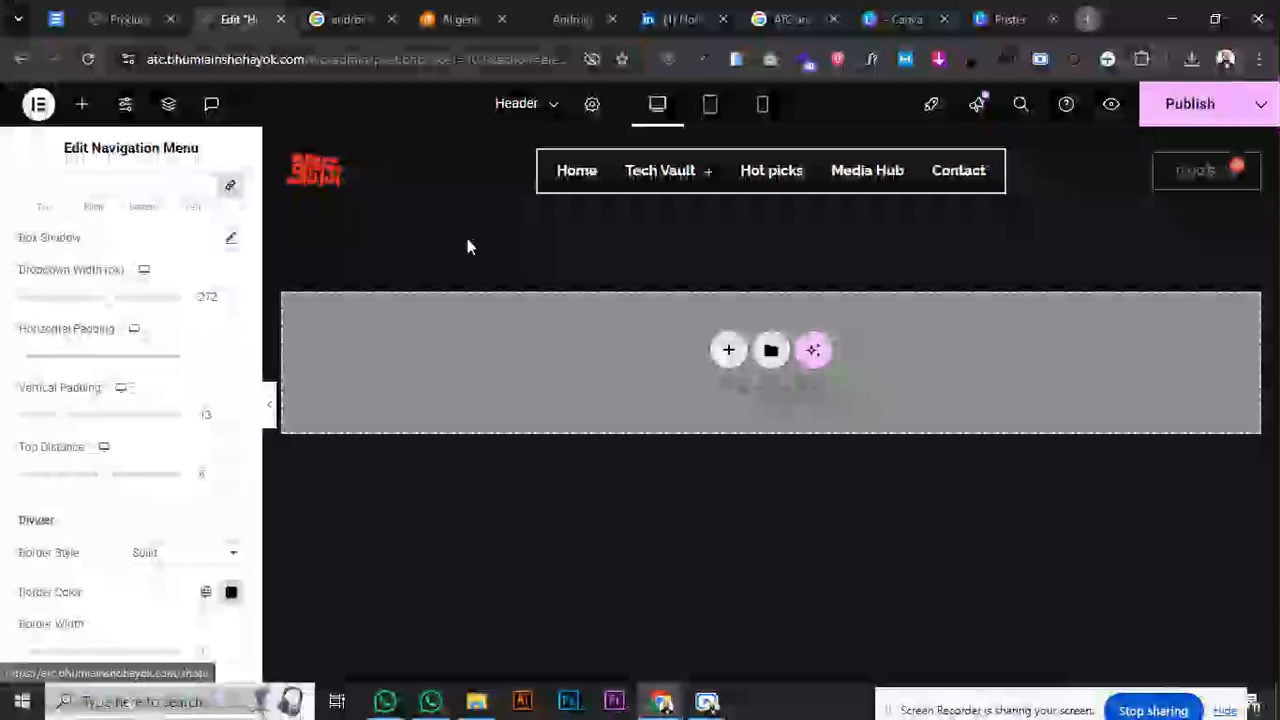
scroll(126, 320, "up", 3)
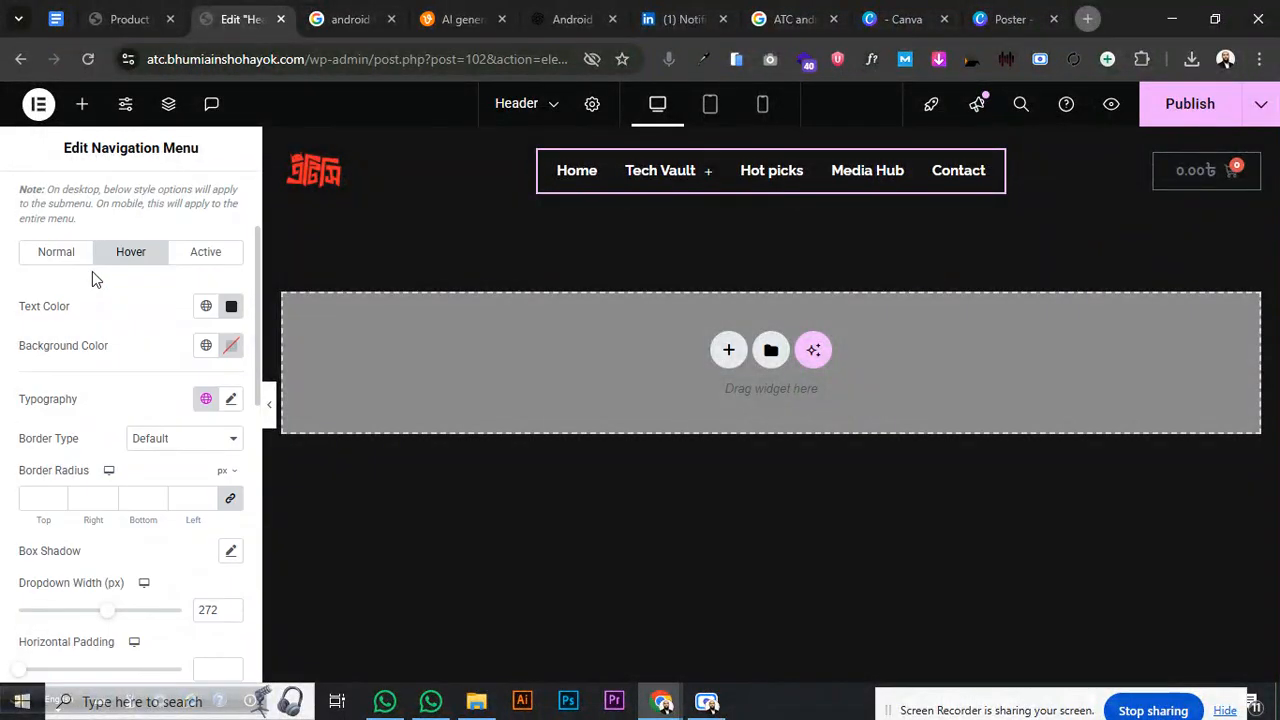
scroll(92, 279, "up", 3)
left_click(74, 310)
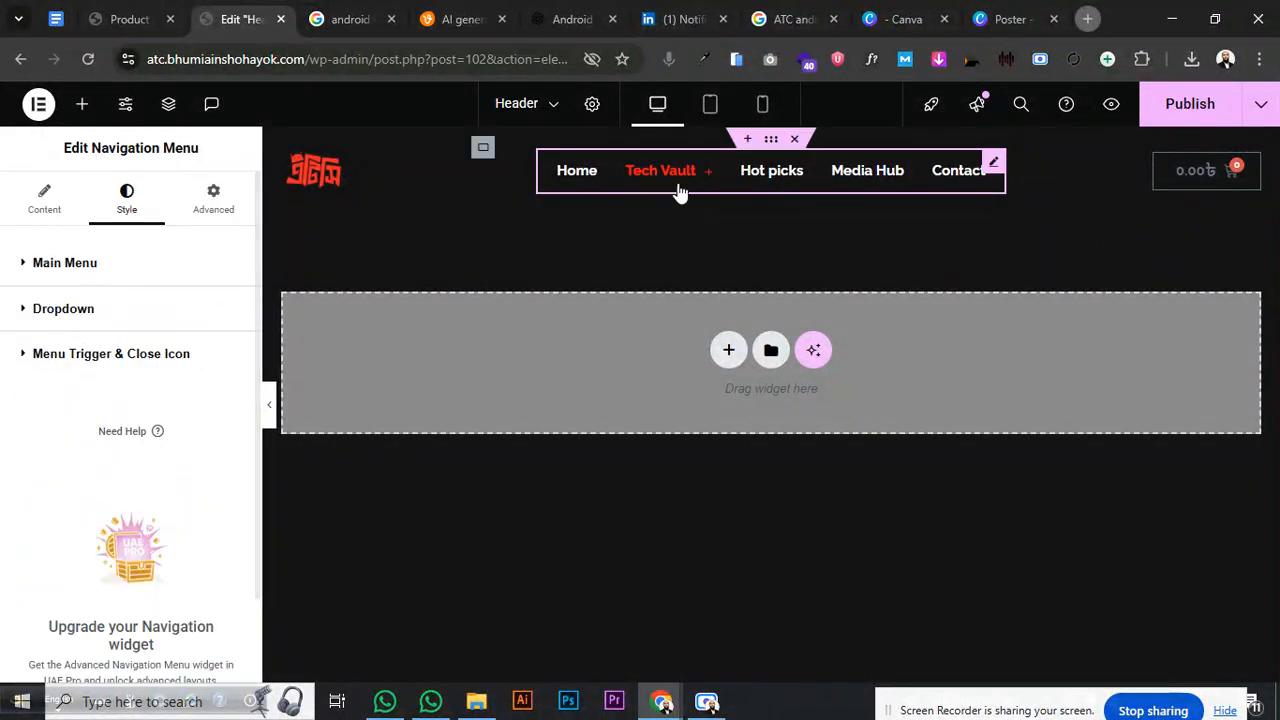
- Select the header Menu Cart widget and try the Cart Light and Cart Solid icons
left_click(1234, 166)
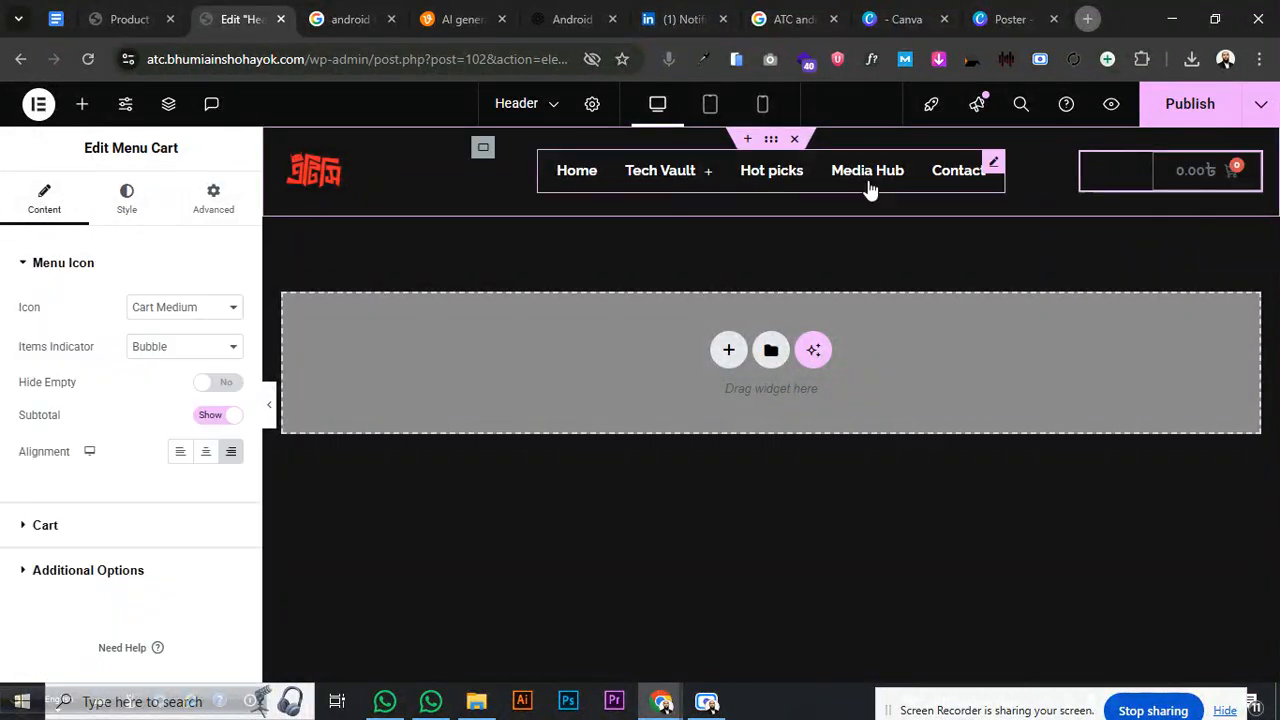
left_click(167, 311)
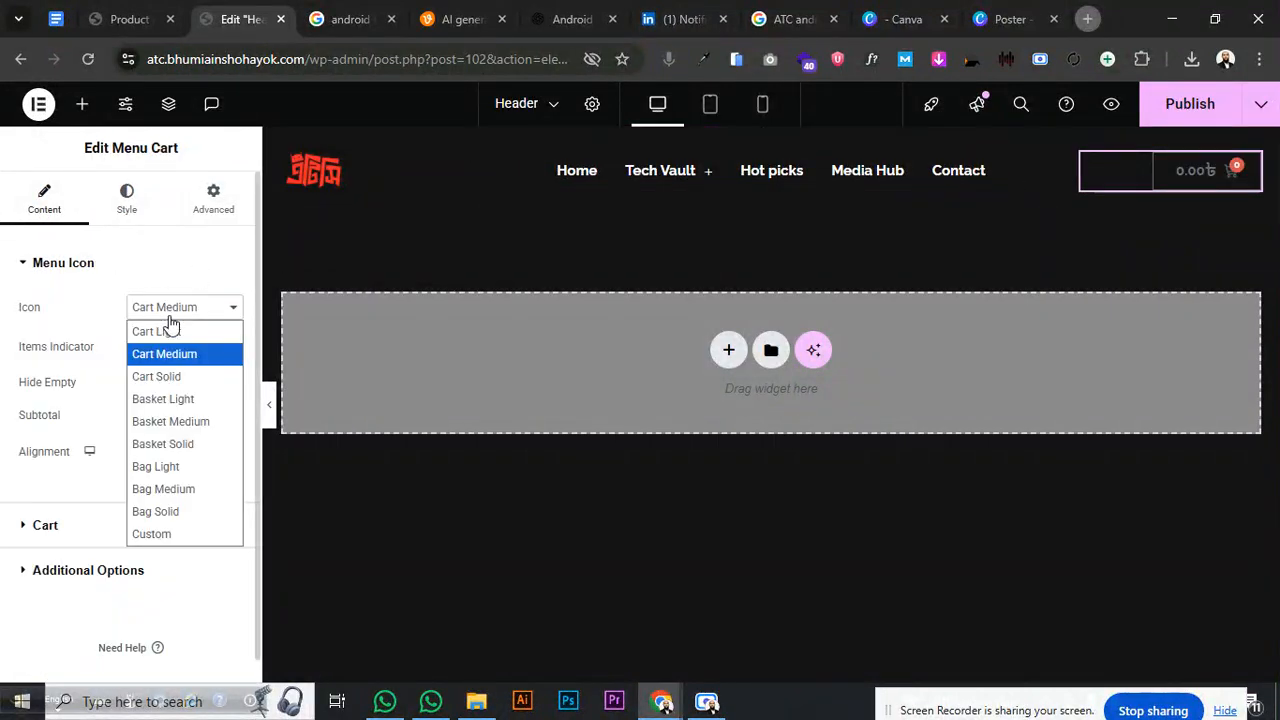
left_click(168, 331)
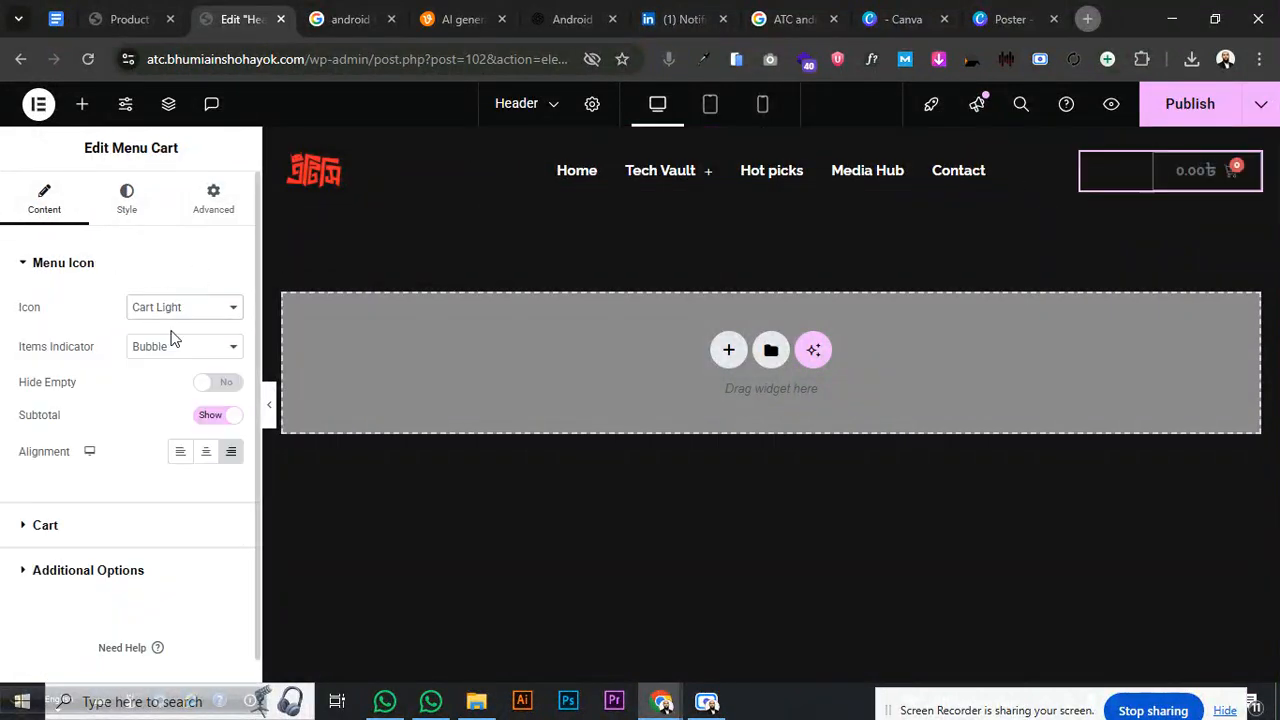
left_click(174, 303)
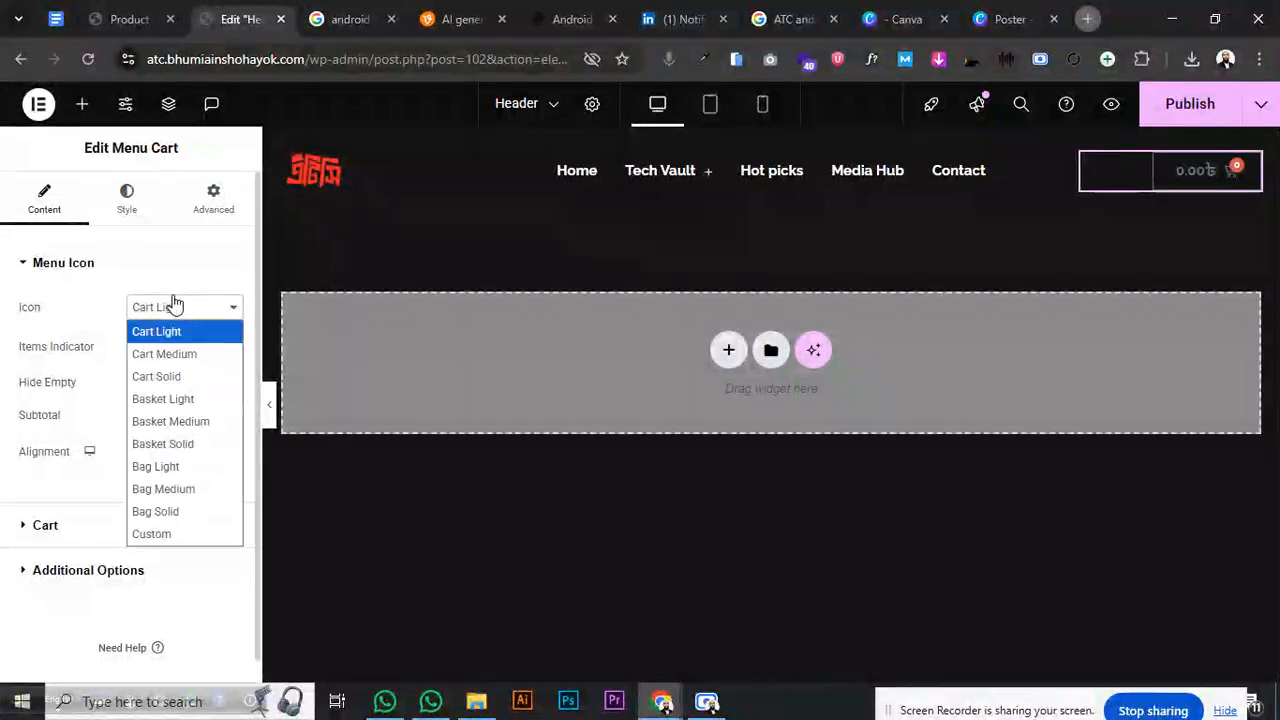
left_click(171, 376)
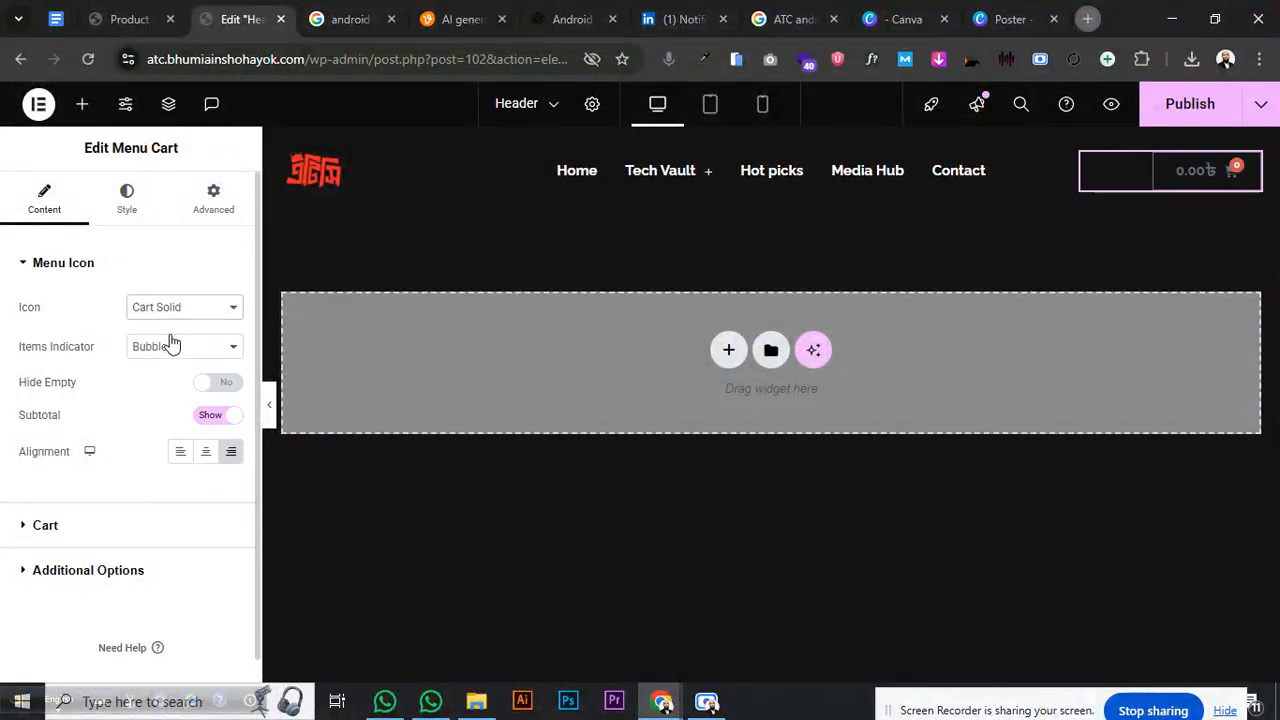
- Try Plain, Bubble and None item indicators, settling on Bubble, and keep right alignment
left_click(167, 350)
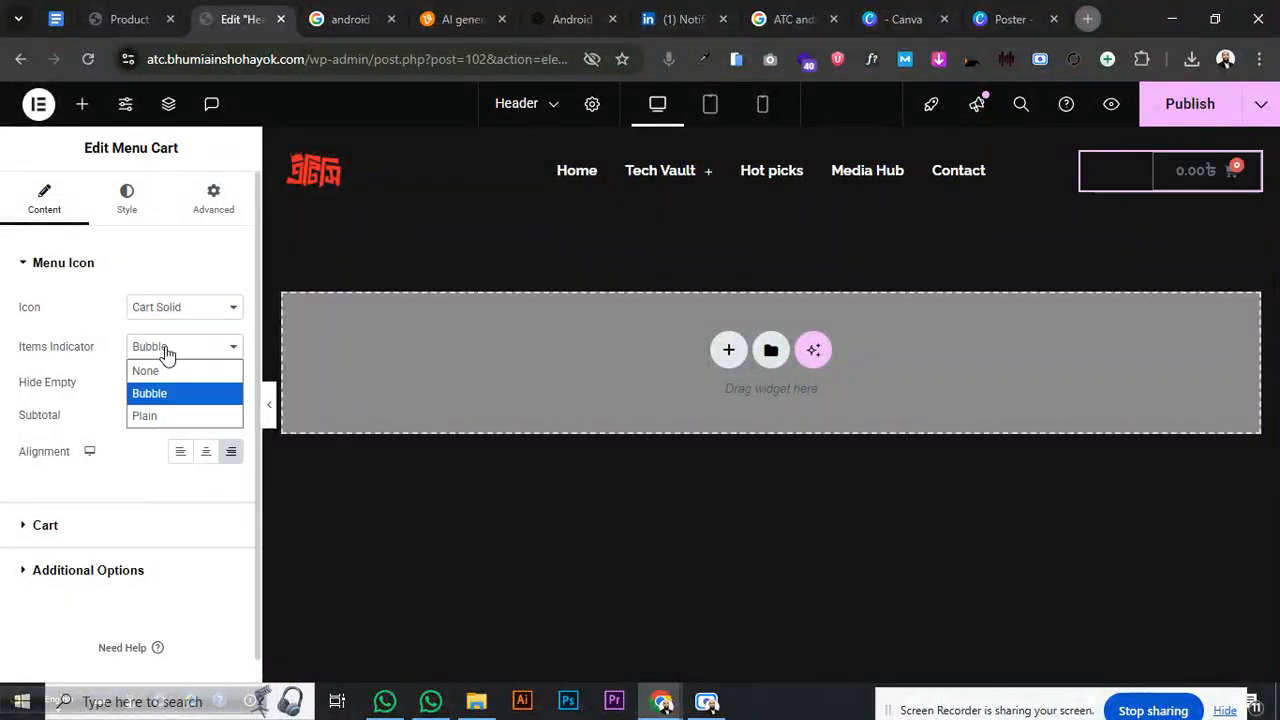
left_click(172, 410)
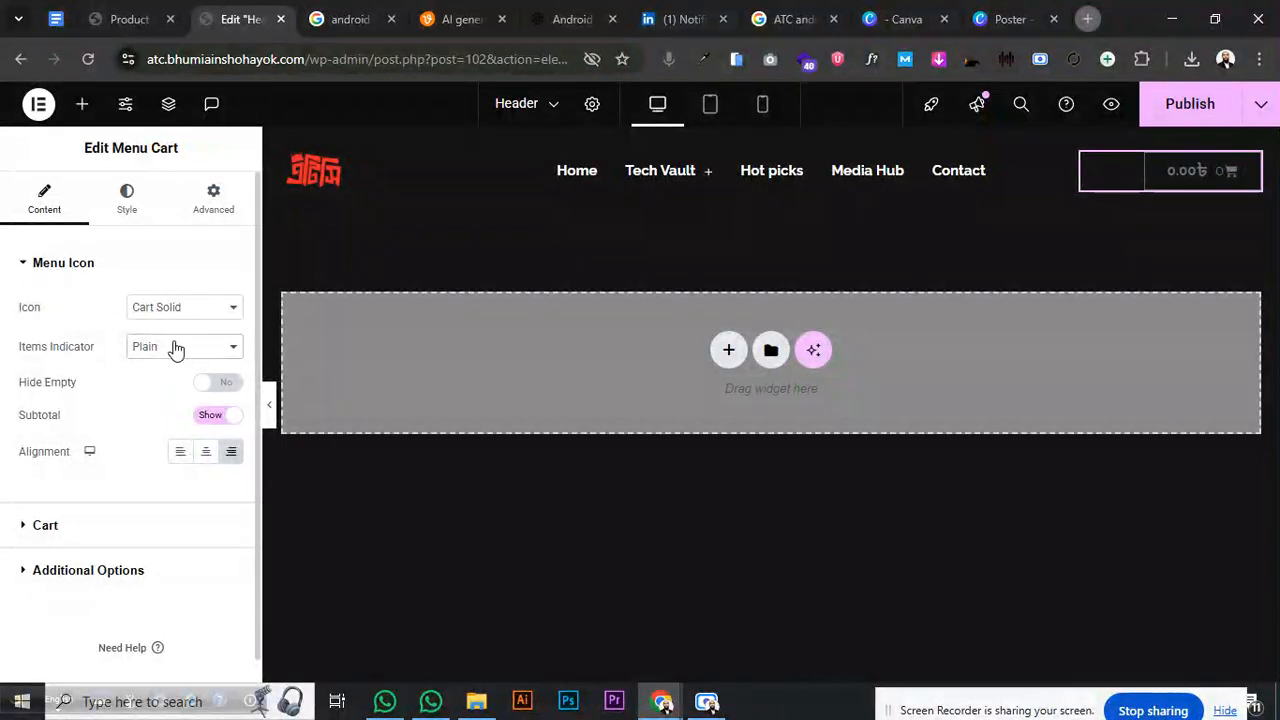
left_click(174, 346)
left_click(173, 391)
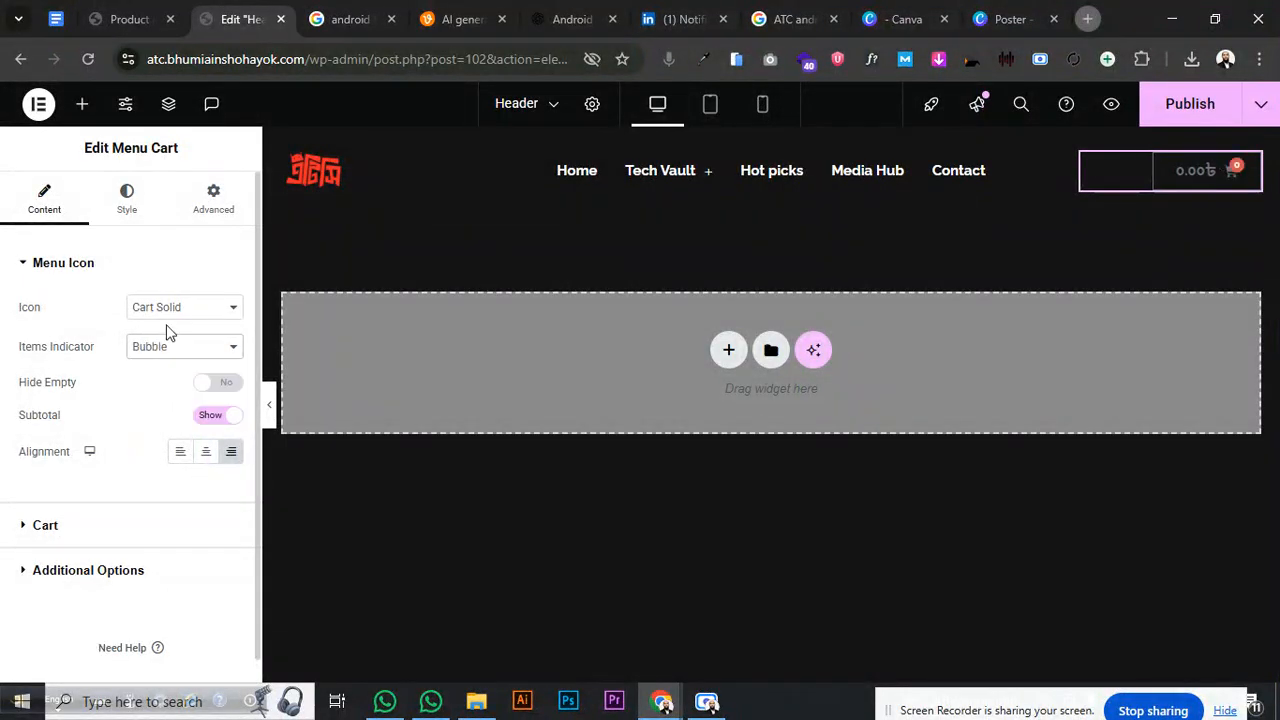
left_click(165, 352)
left_click(167, 370)
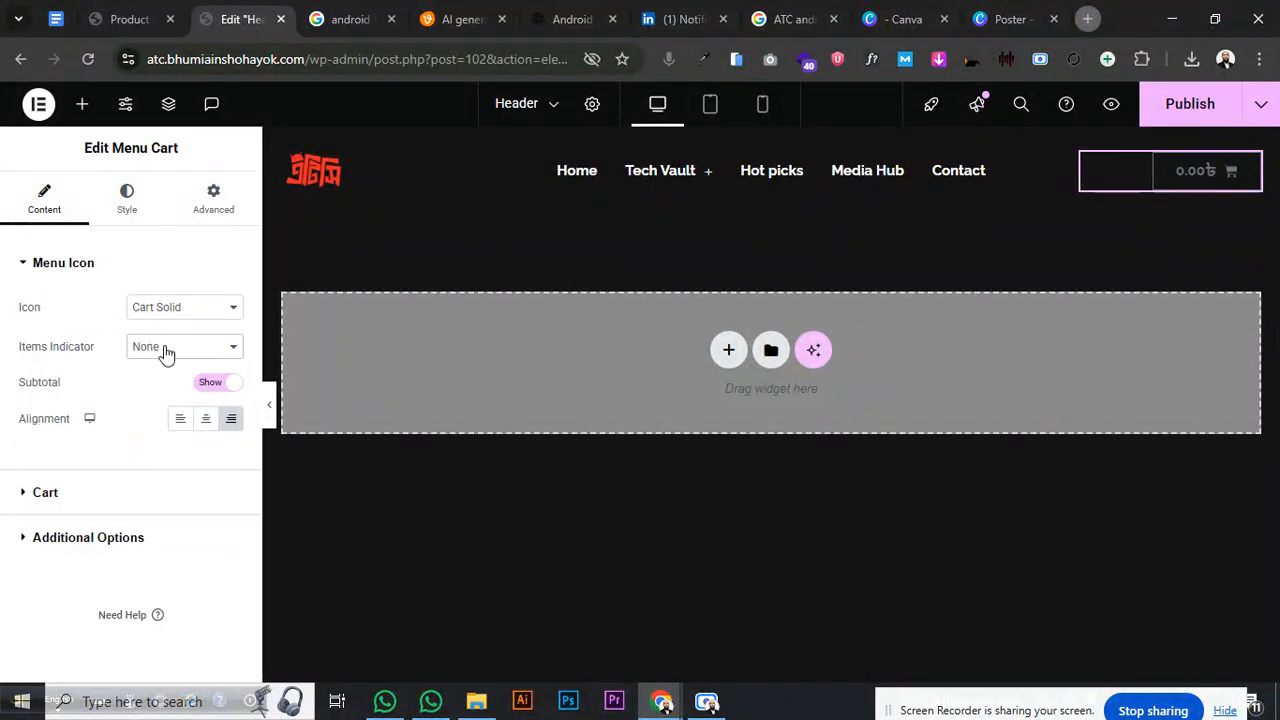
left_click(165, 350)
left_click(164, 395)
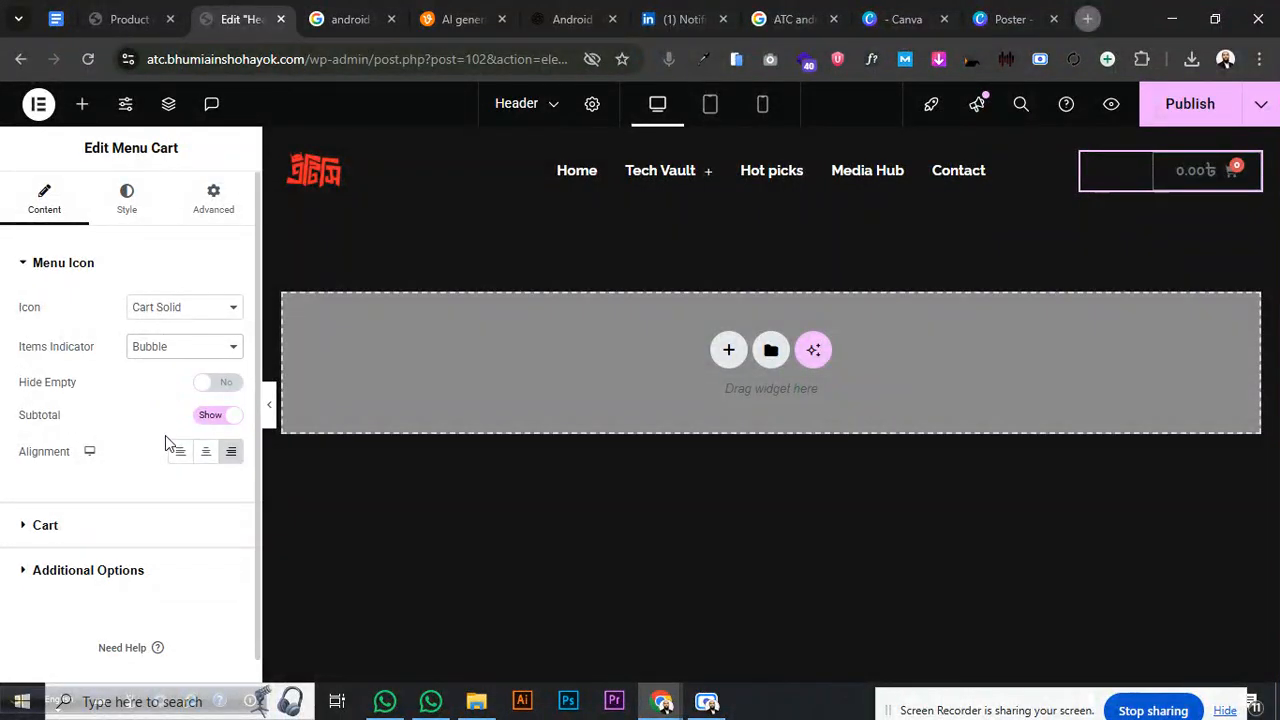
left_click(181, 455)
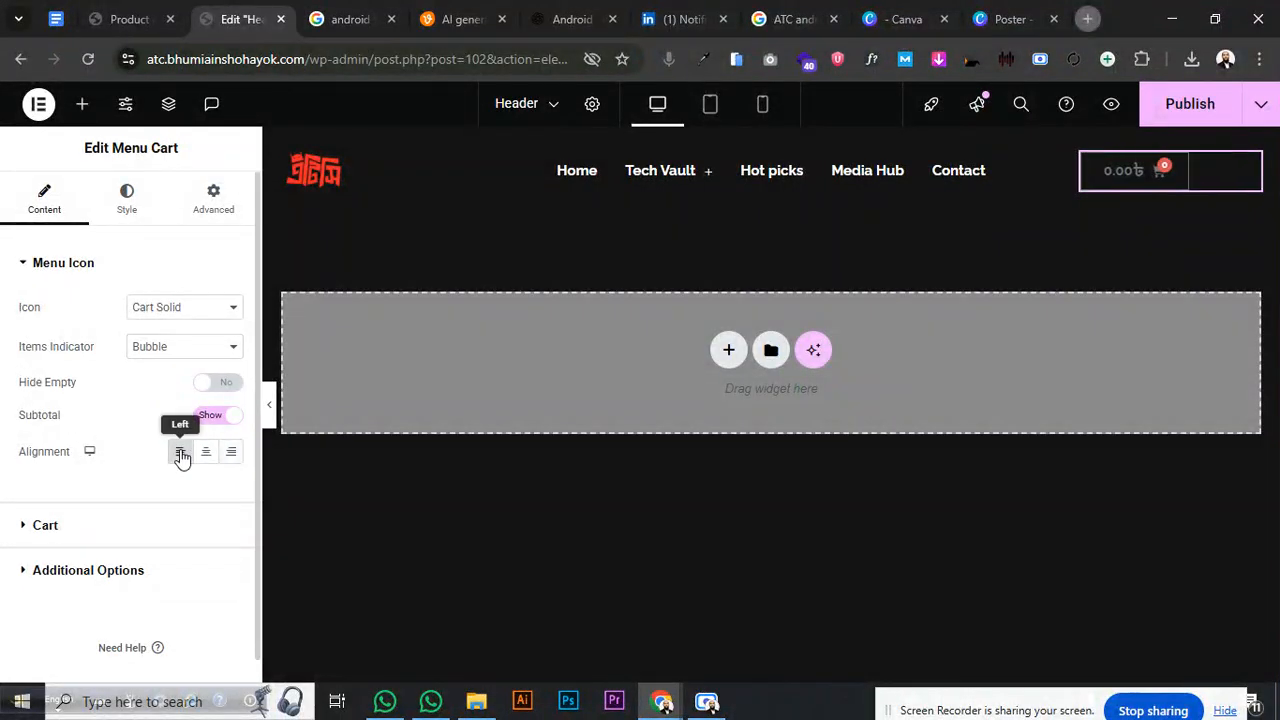
left_click(231, 453)
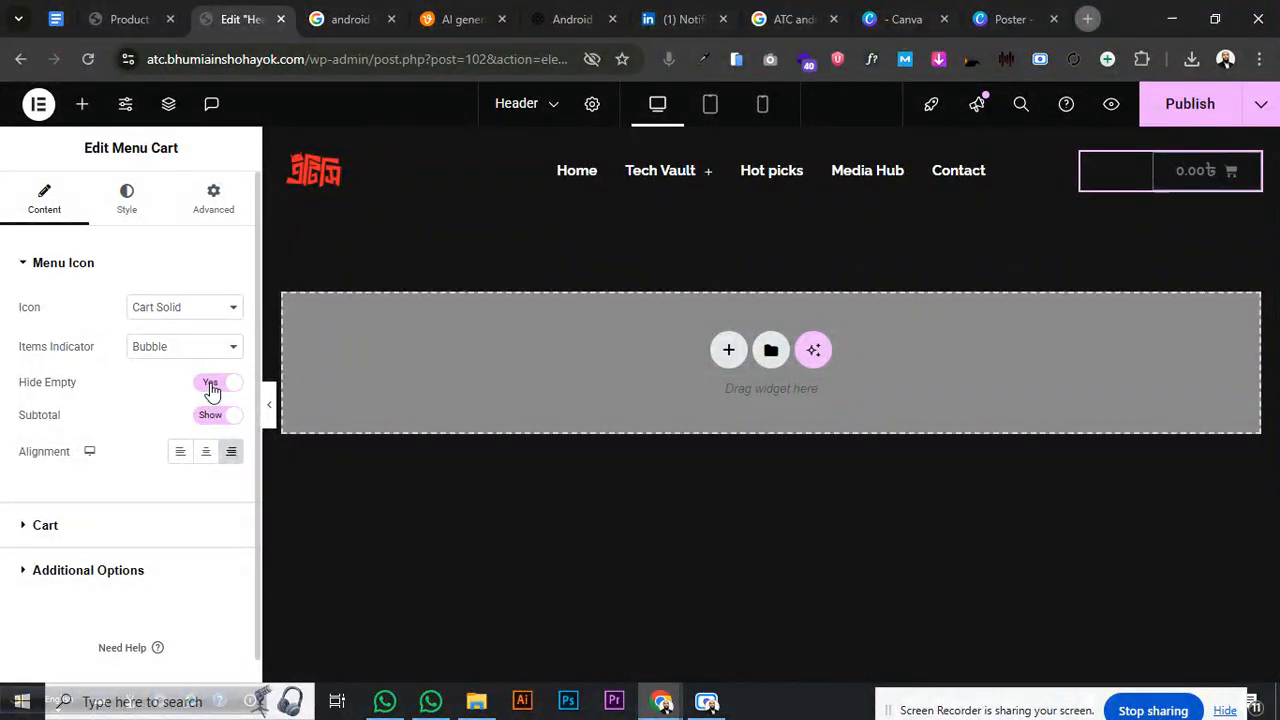
- Compare Basket Light, Basket Solid and Bag Light icons, finally choosing Basket Medium
left_click(172, 314)
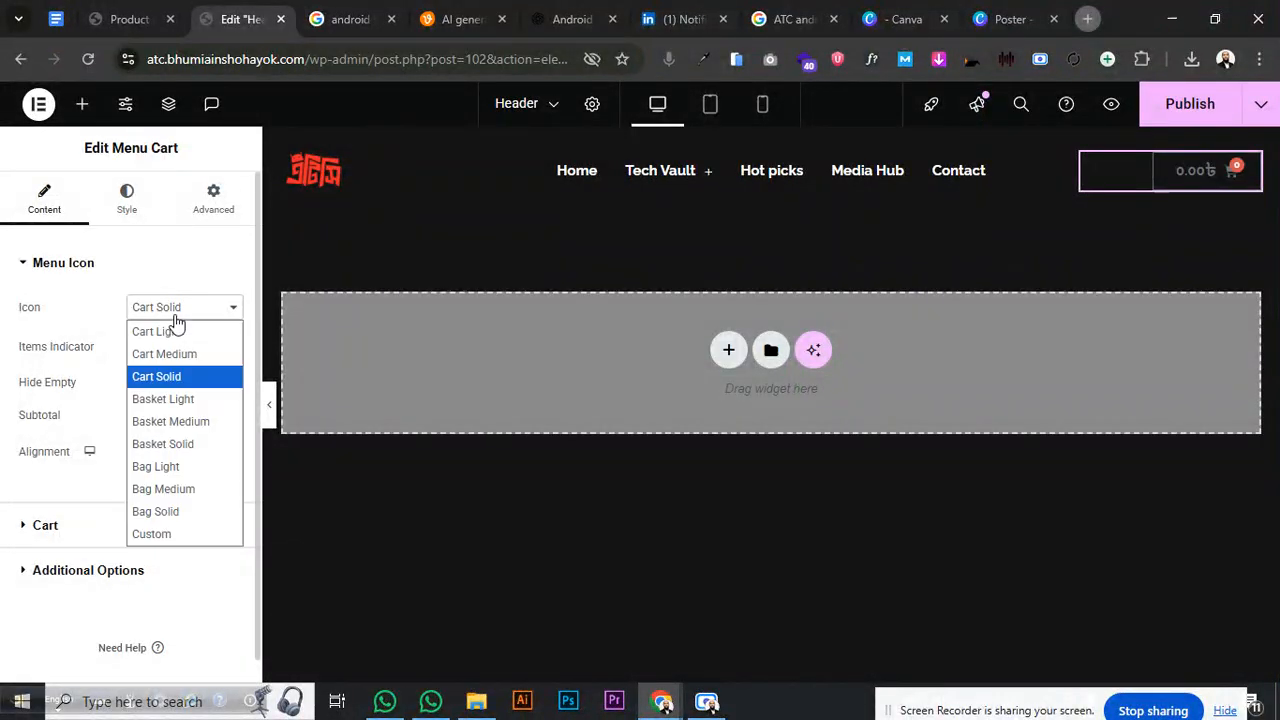
left_click(186, 398)
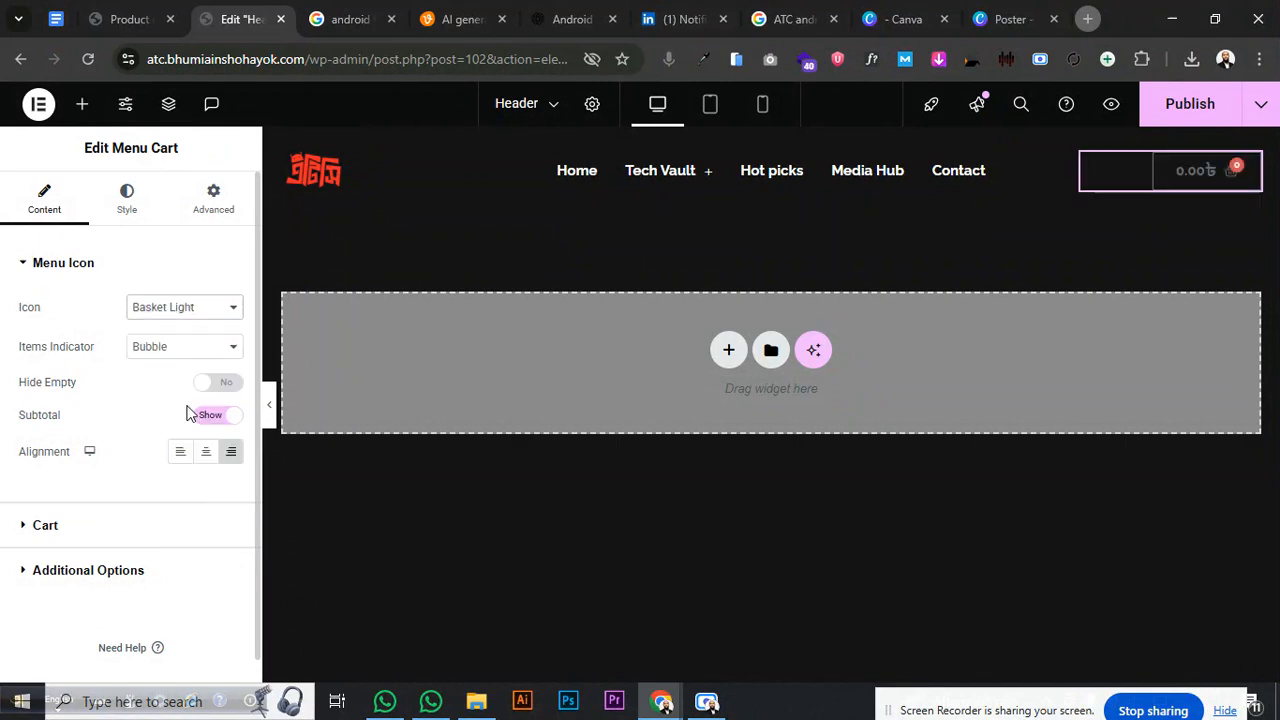
left_click(196, 345)
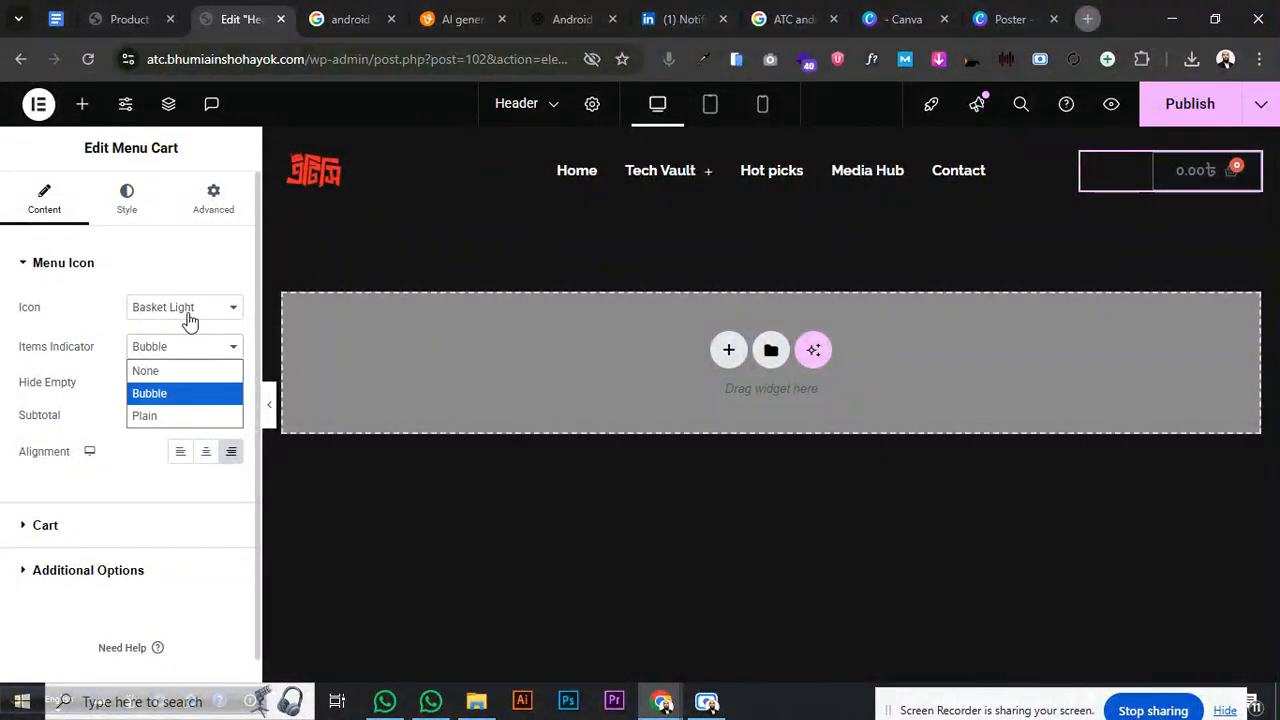
left_click(190, 318)
left_click(180, 425)
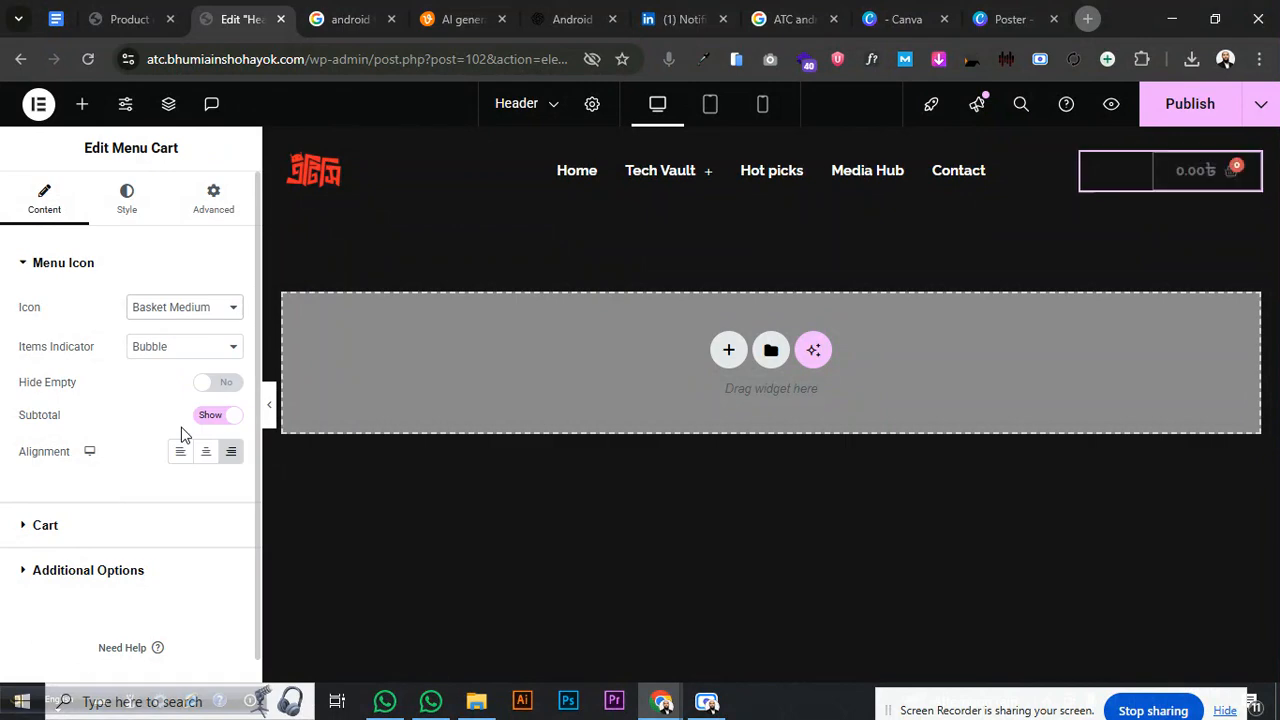
left_click(190, 310)
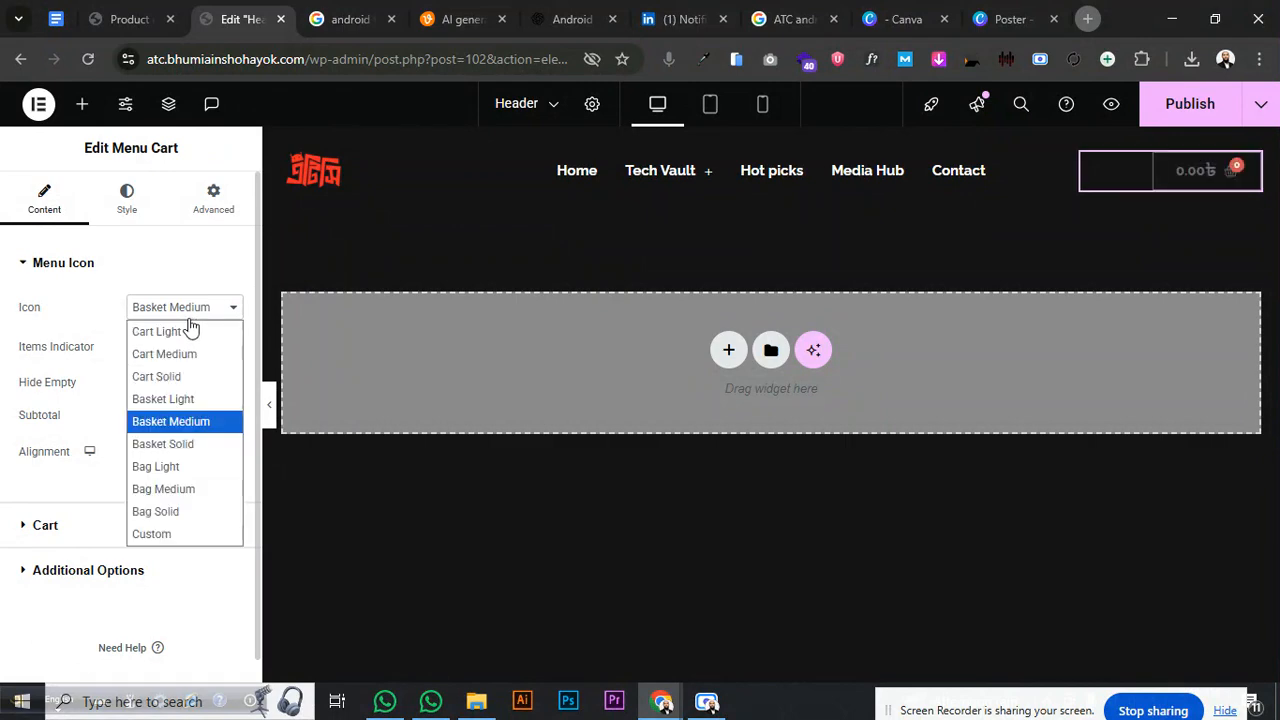
left_click(186, 443)
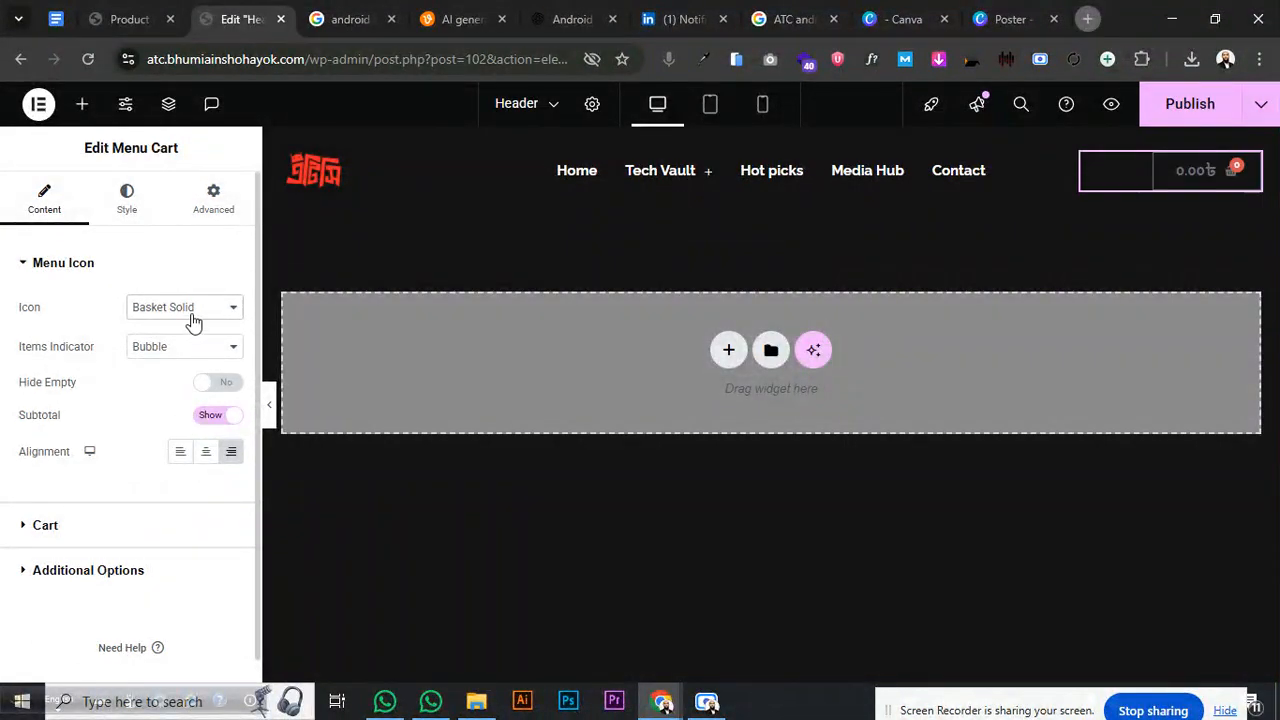
left_click(193, 318)
left_click(190, 467)
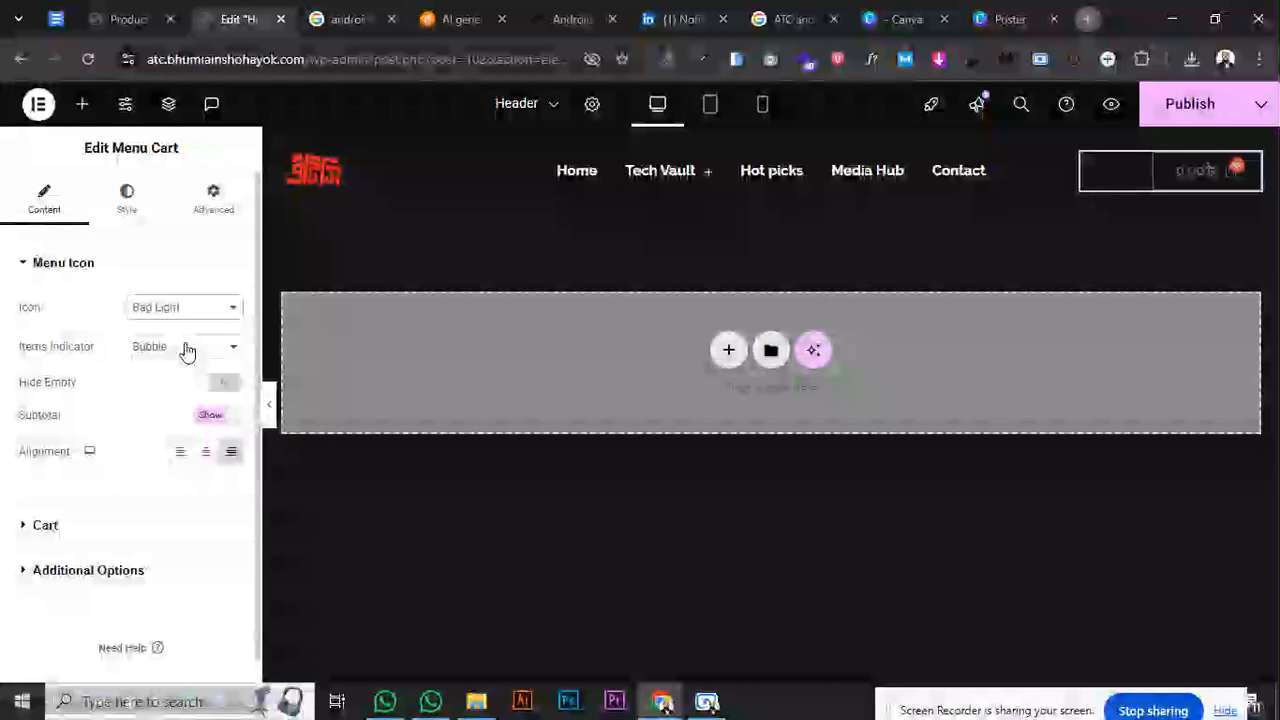
left_click(190, 309)
left_click(172, 427)
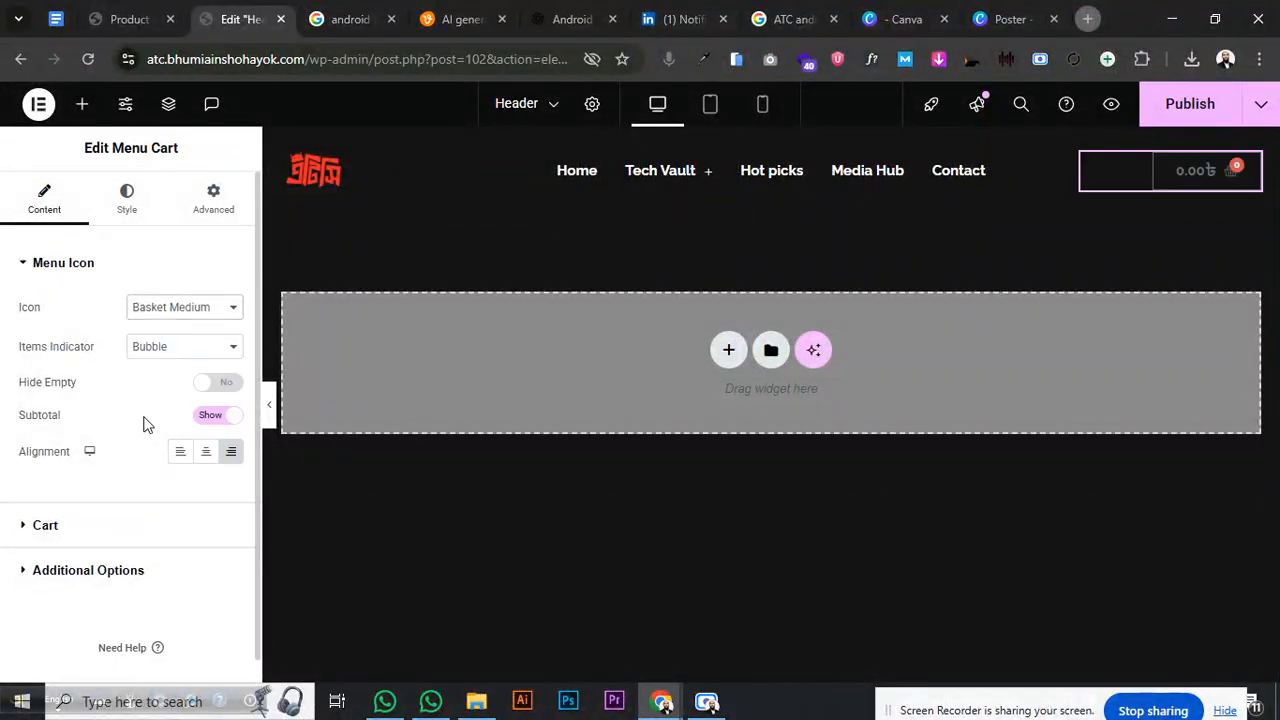
- Try the Mini Cart type, switching Open Cart from On Hover to On Click, and preview it
left_click(108, 527)
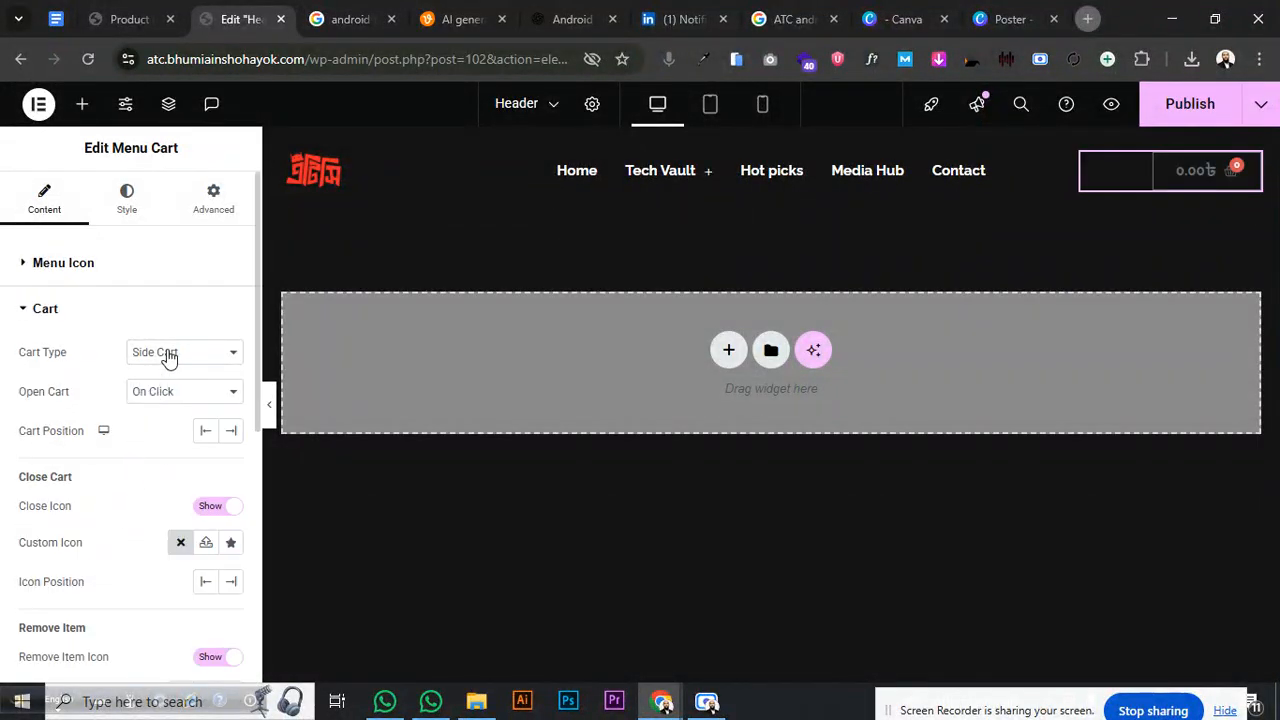
left_click(168, 355)
left_click(176, 401)
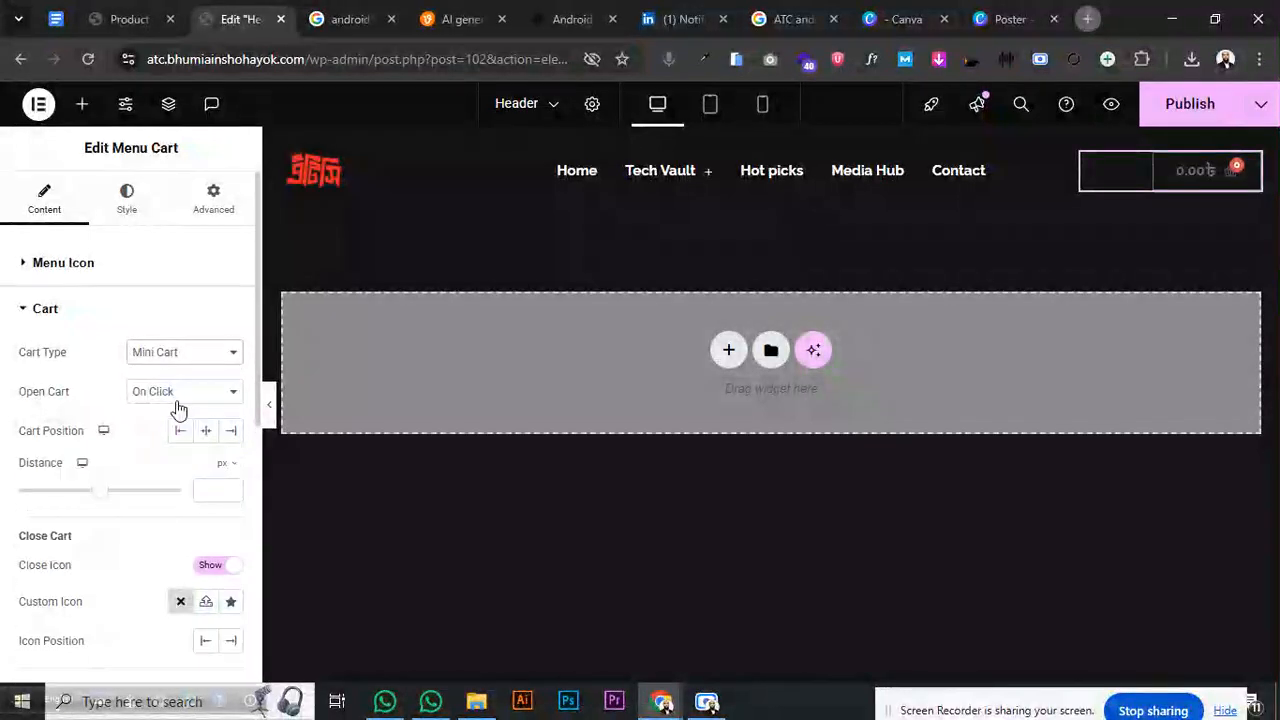
left_click(177, 398)
left_click(172, 440)
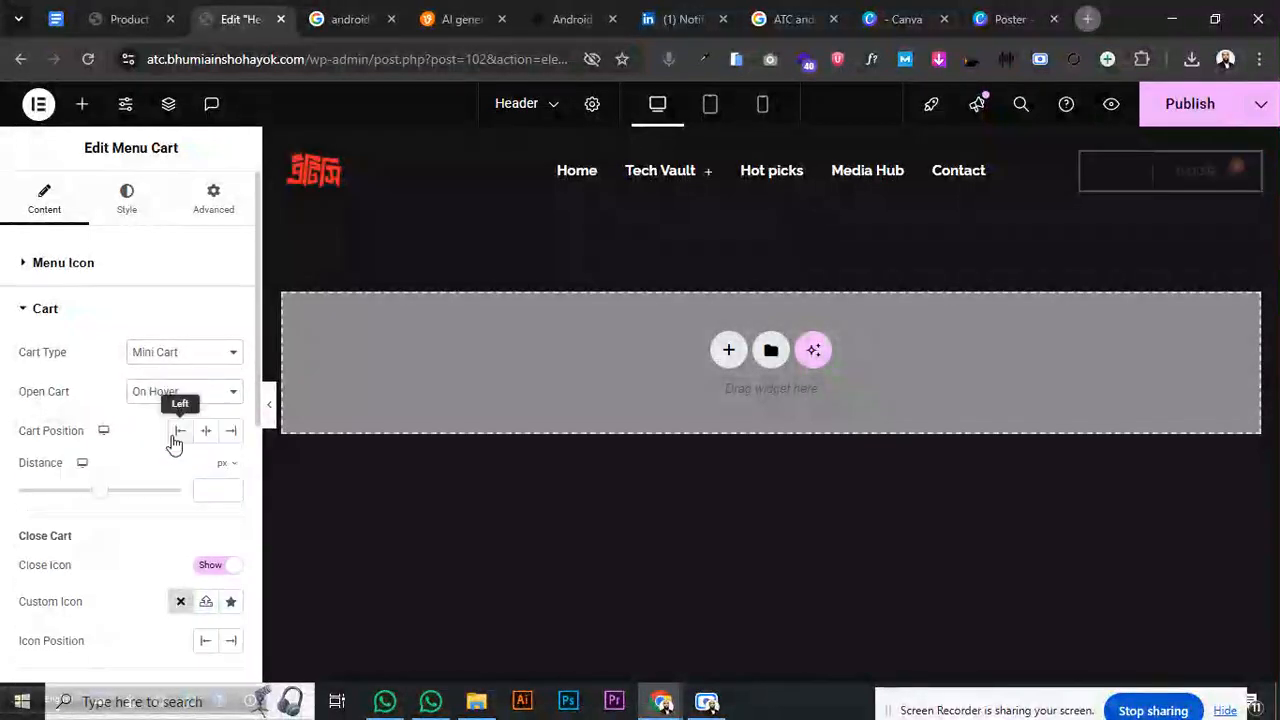
mouse_move(1195, 172)
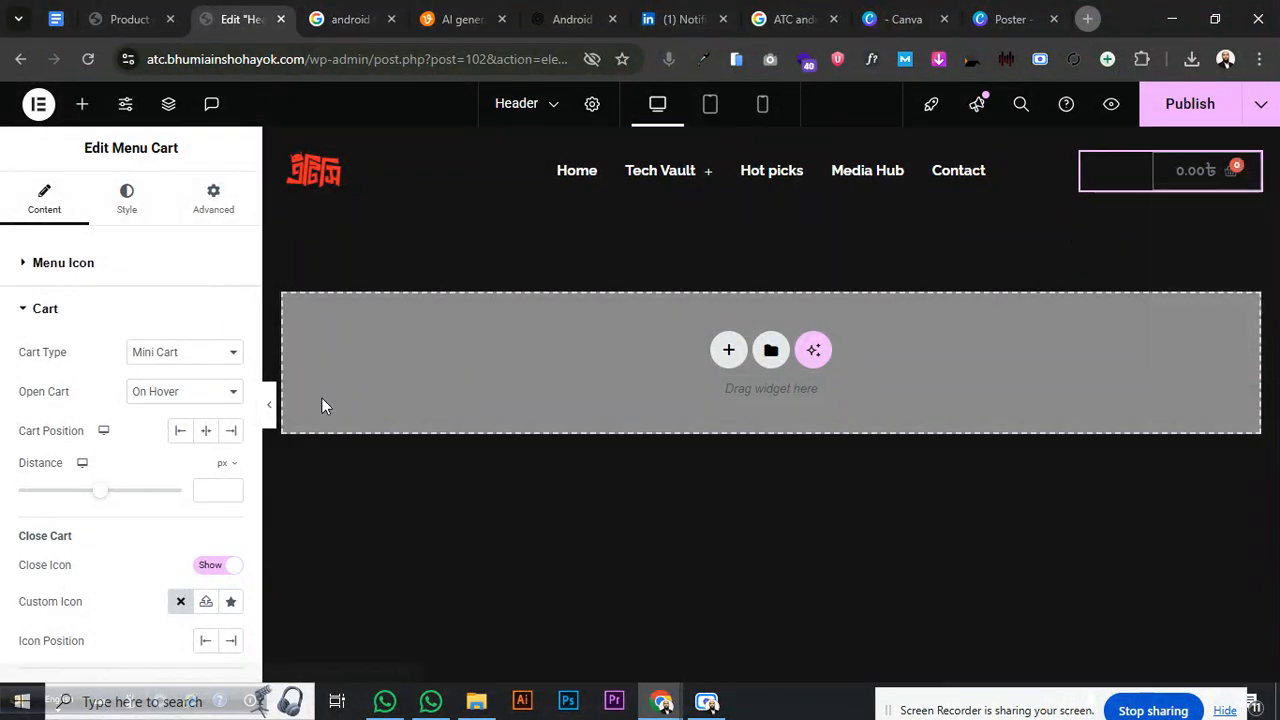
left_click(190, 391)
left_click(196, 411)
left_click(1194, 188)
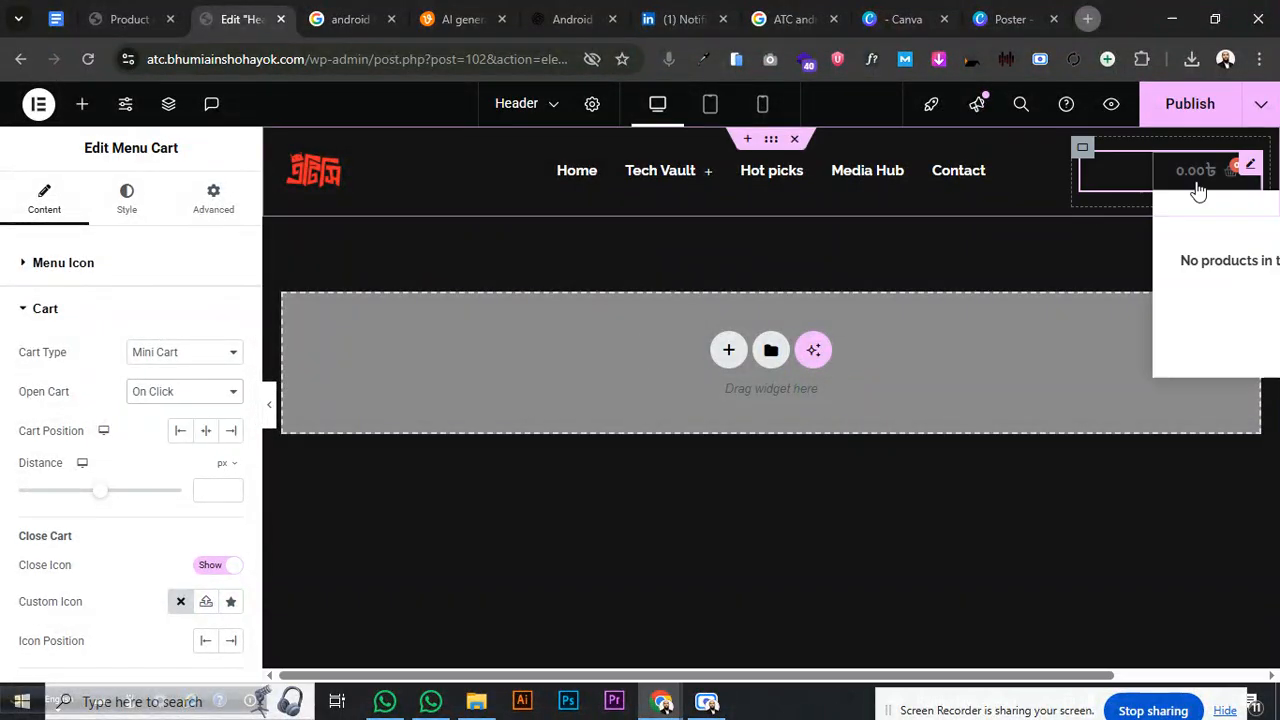
left_click(1194, 188)
left_click(1193, 178)
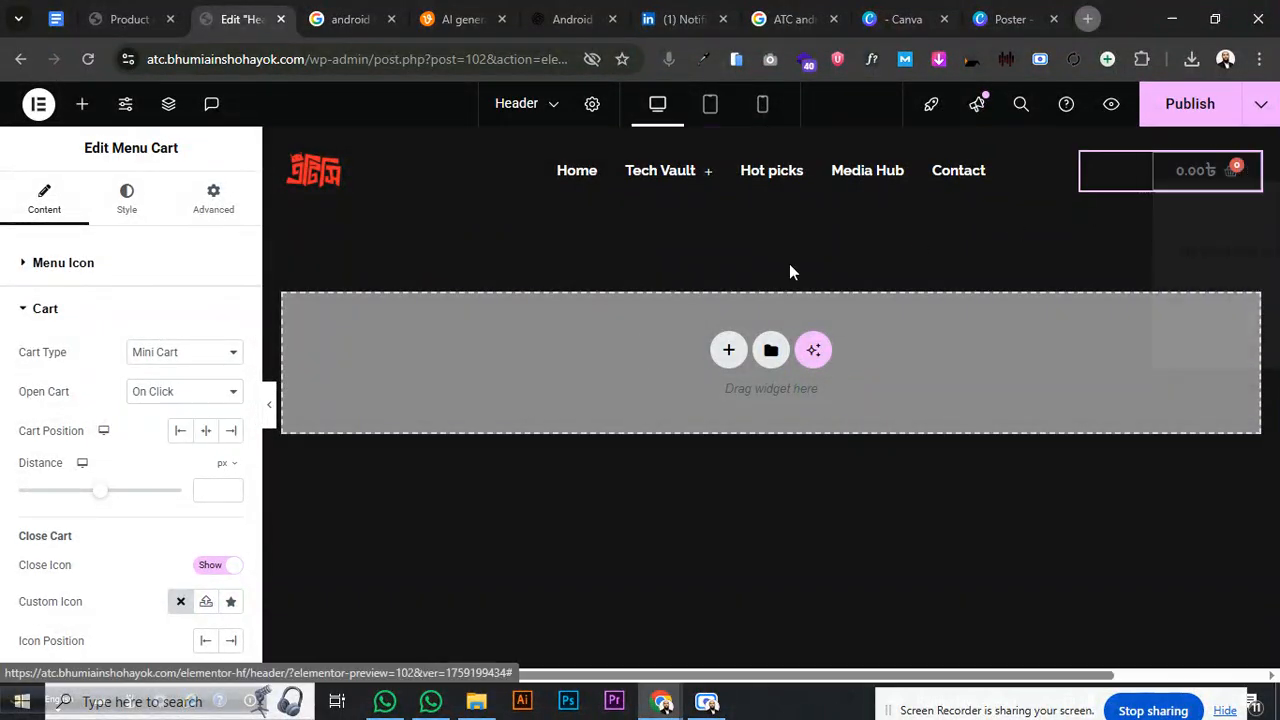
- Return to Side Cart and set Open Cart to On Click after testing On Hover
left_click(200, 352)
left_click(188, 374)
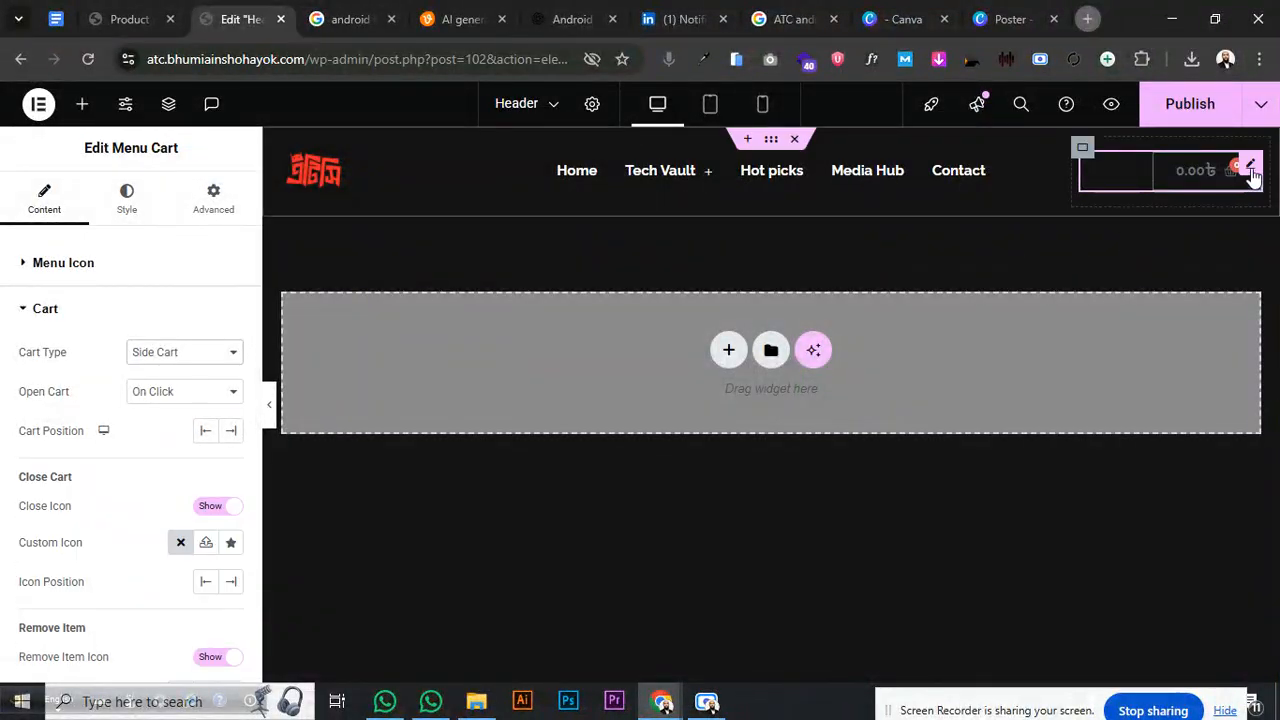
left_click(1222, 177)
left_click(1238, 160)
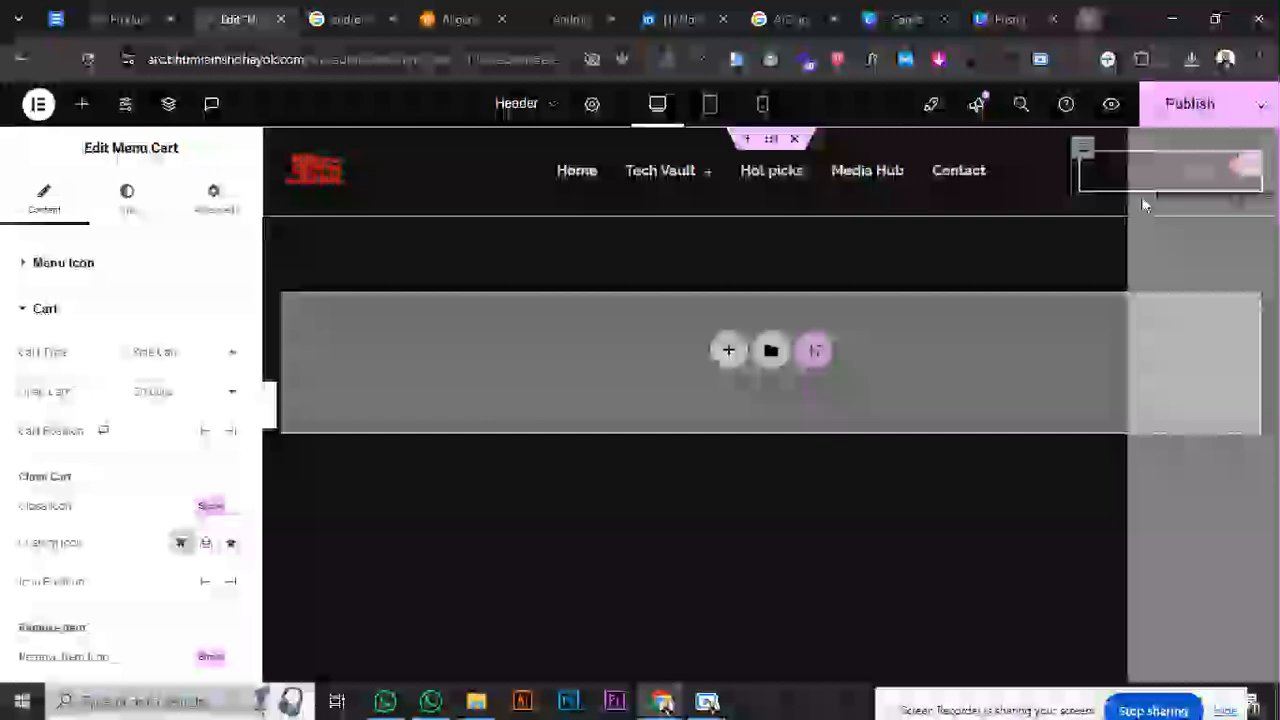
left_click(200, 392)
left_click(193, 437)
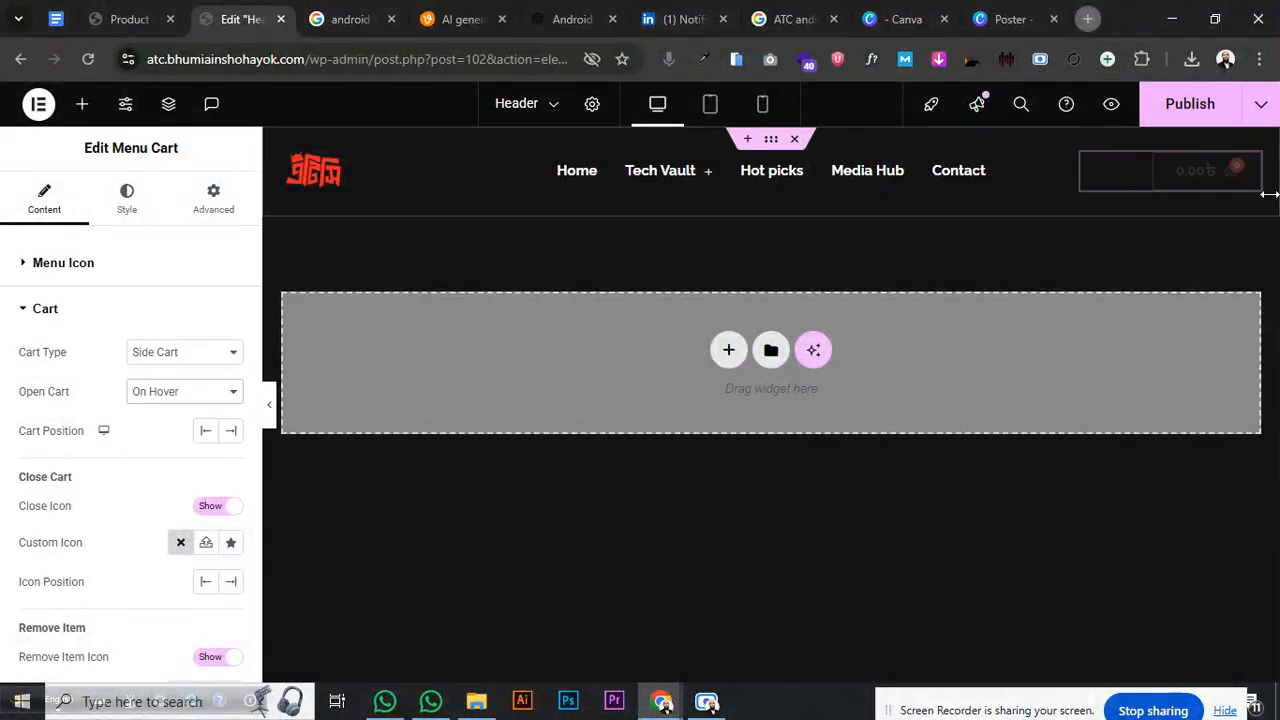
left_click(1240, 160)
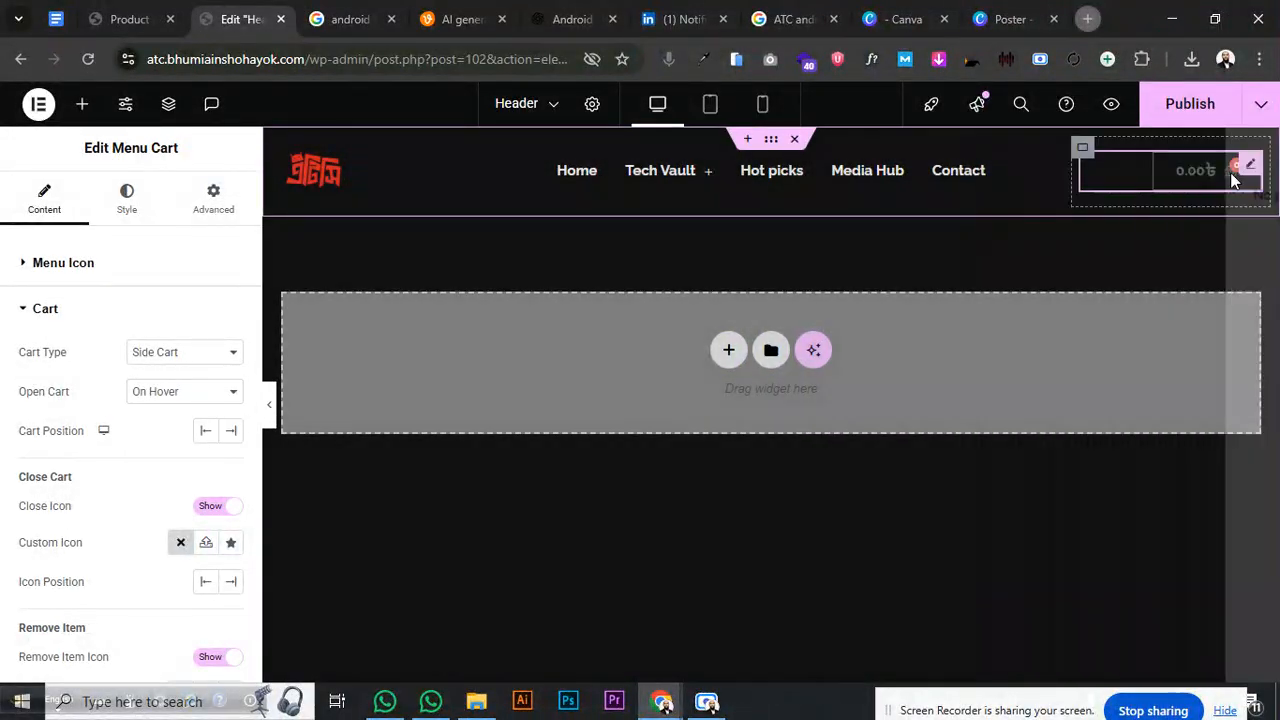
left_click(200, 392)
left_click(207, 418)
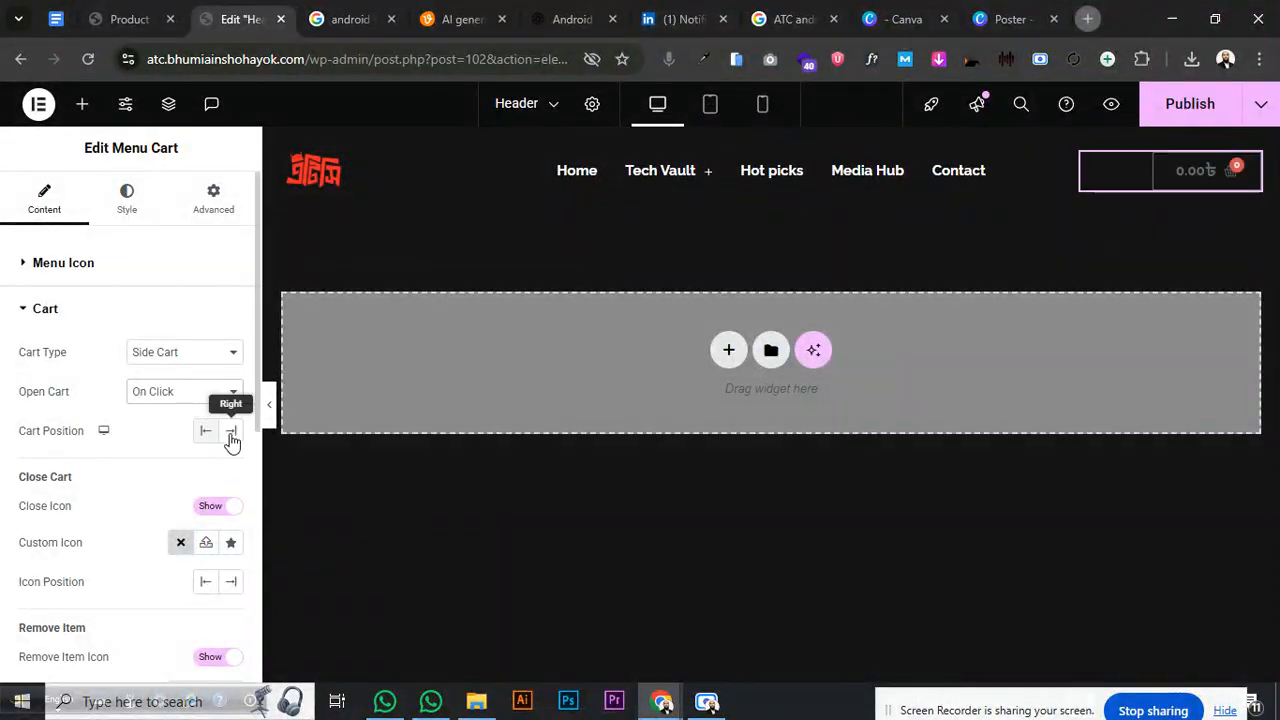
- Try Cart Position Right with a side-cart preview, then expand Additional Options
left_click(231, 431)
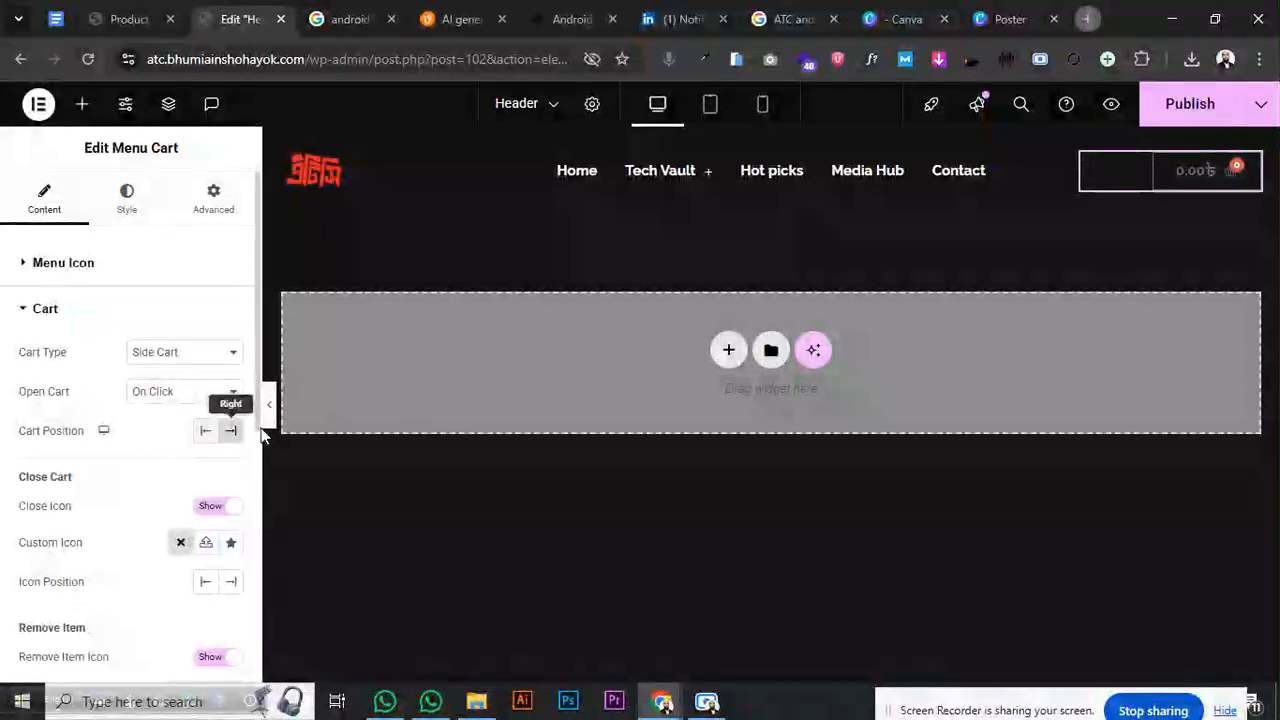
left_click(1178, 184)
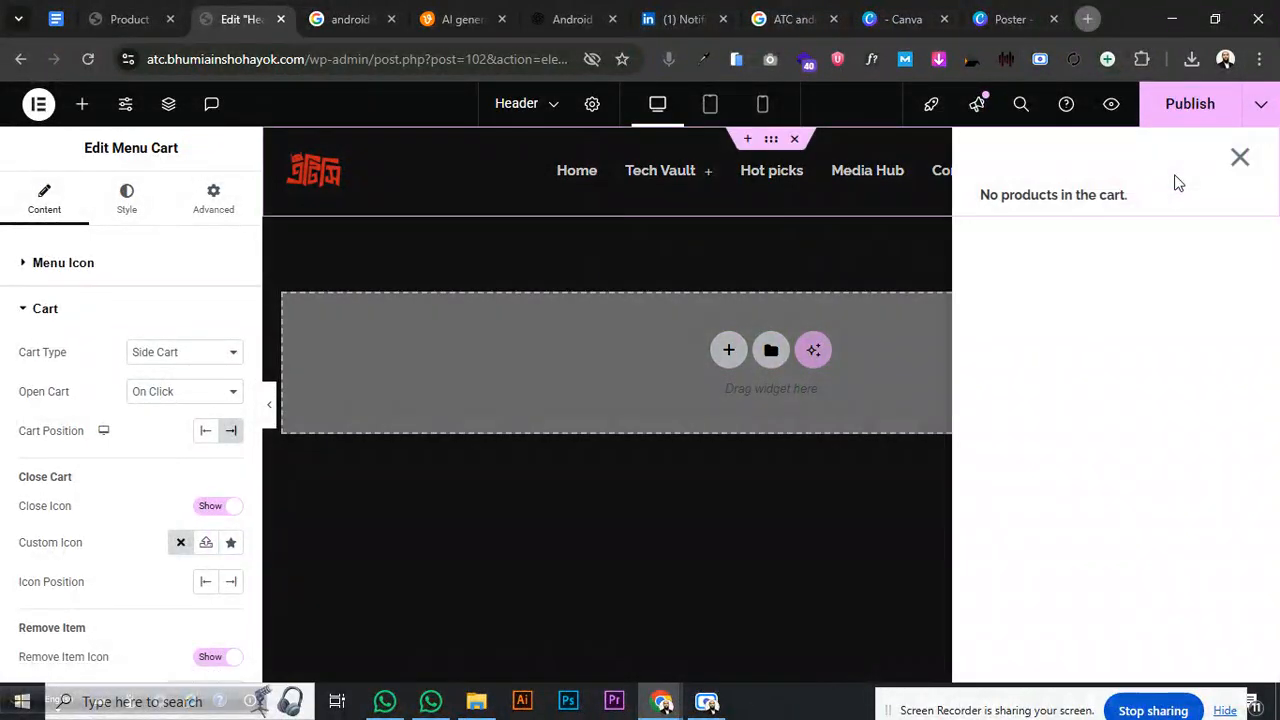
left_click(1241, 159)
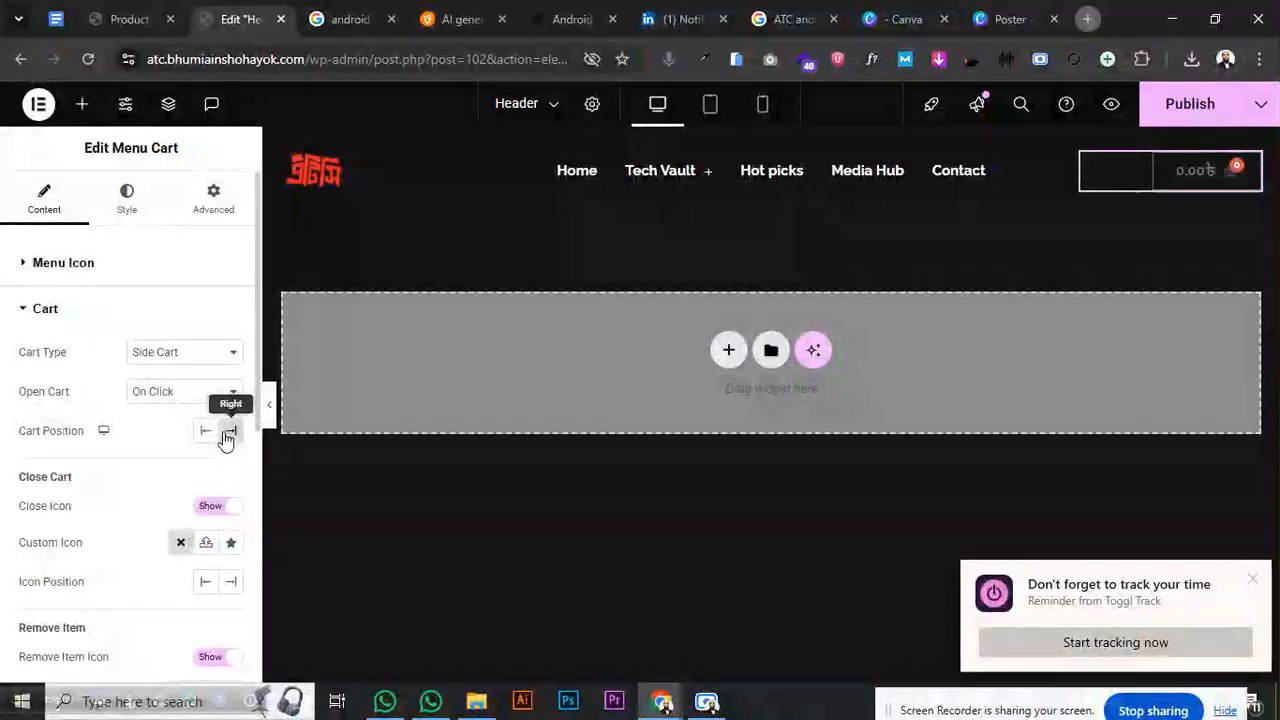
left_click(226, 440)
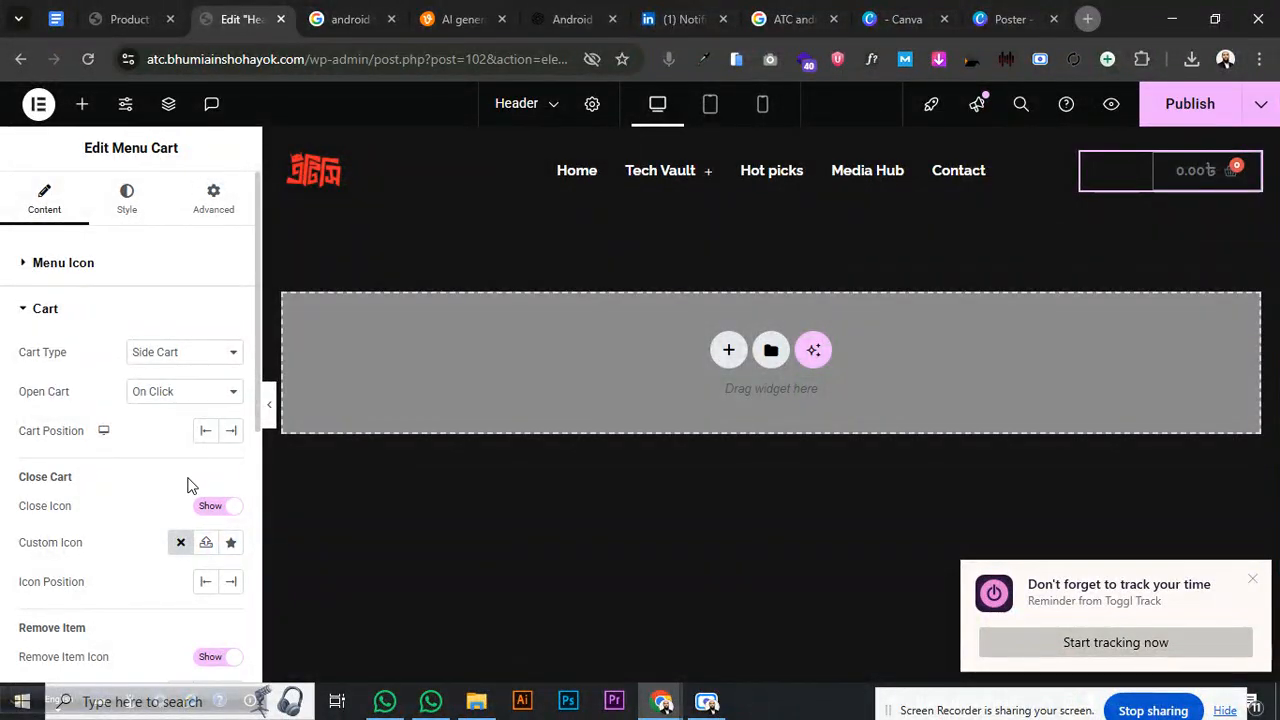
scroll(192, 482, "down", 2)
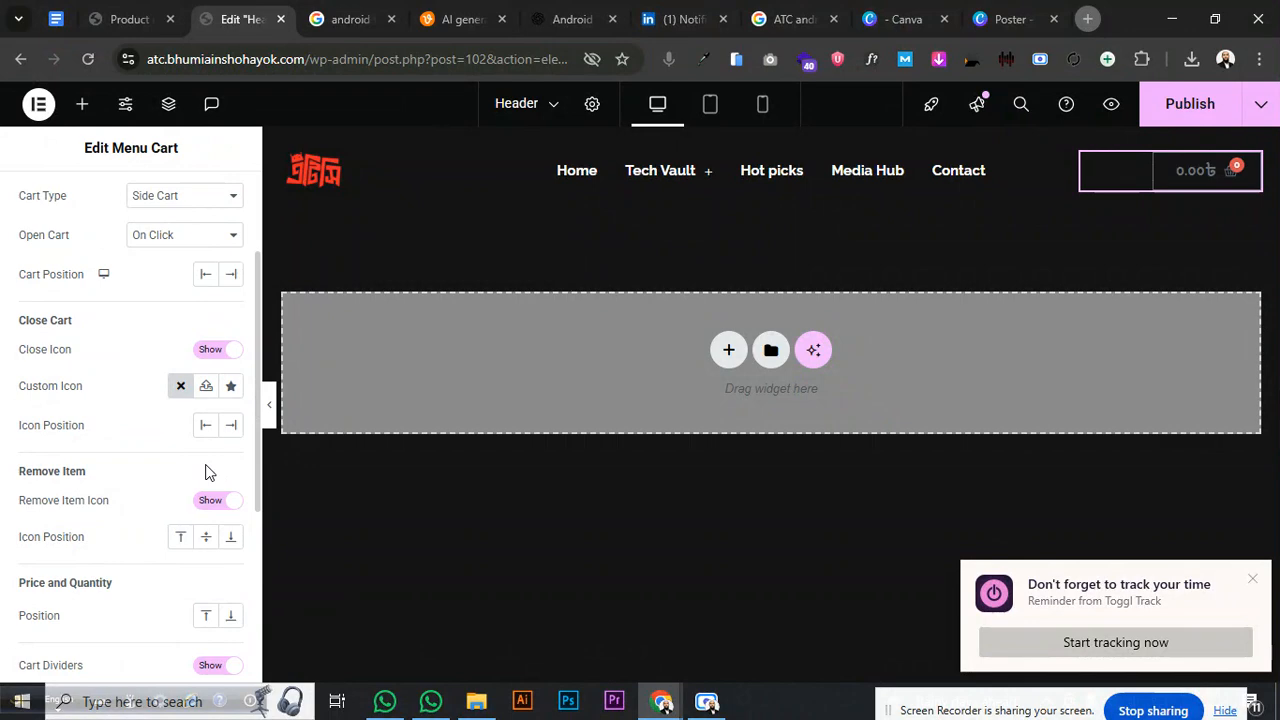
scroll(205, 465, "down", 2)
scroll(150, 484, "down", 2)
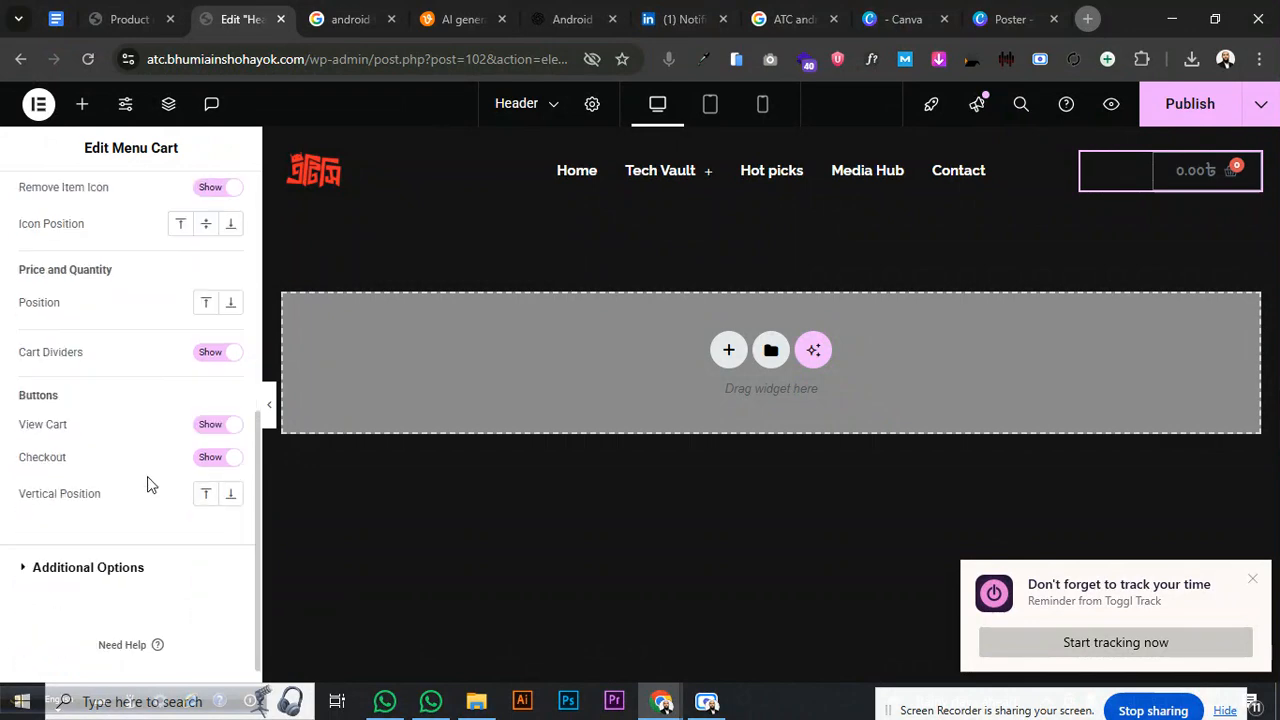
left_click(115, 545)
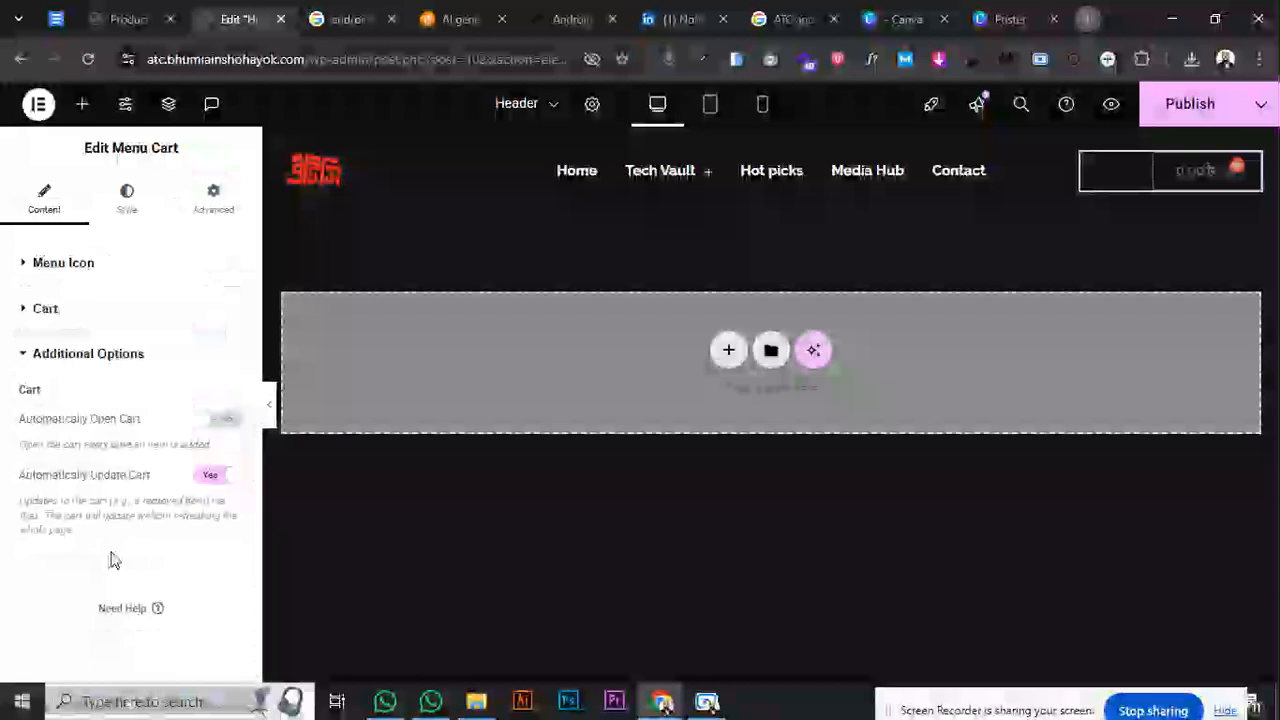
- Make the cart background fully transparent, replacing an initial Secondary red fill
left_click(110, 355)
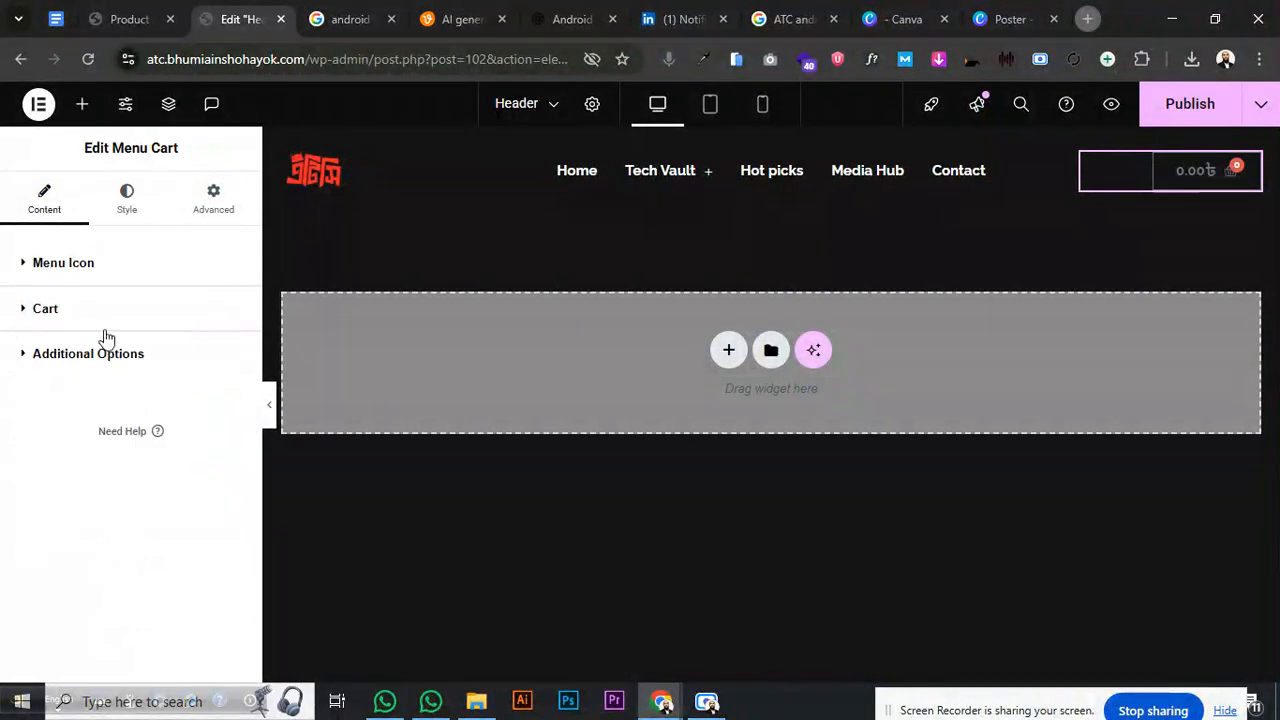
left_click(122, 200)
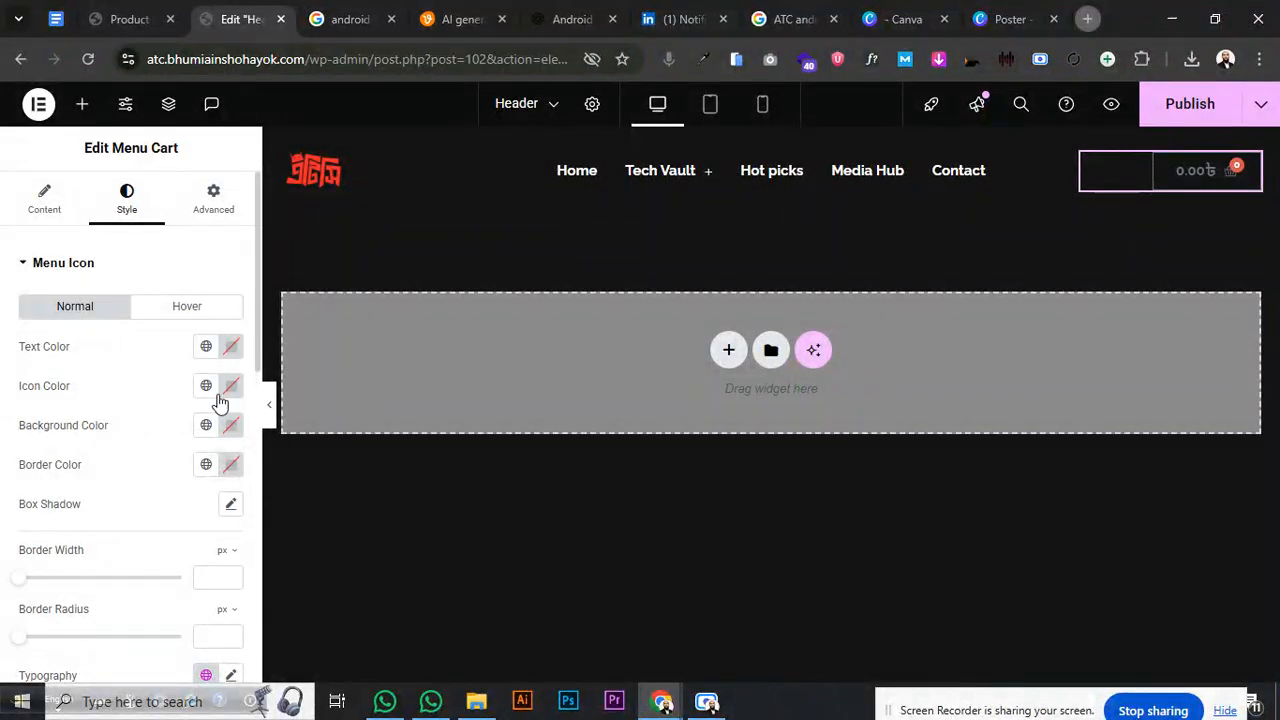
left_click(231, 432)
left_click(206, 425)
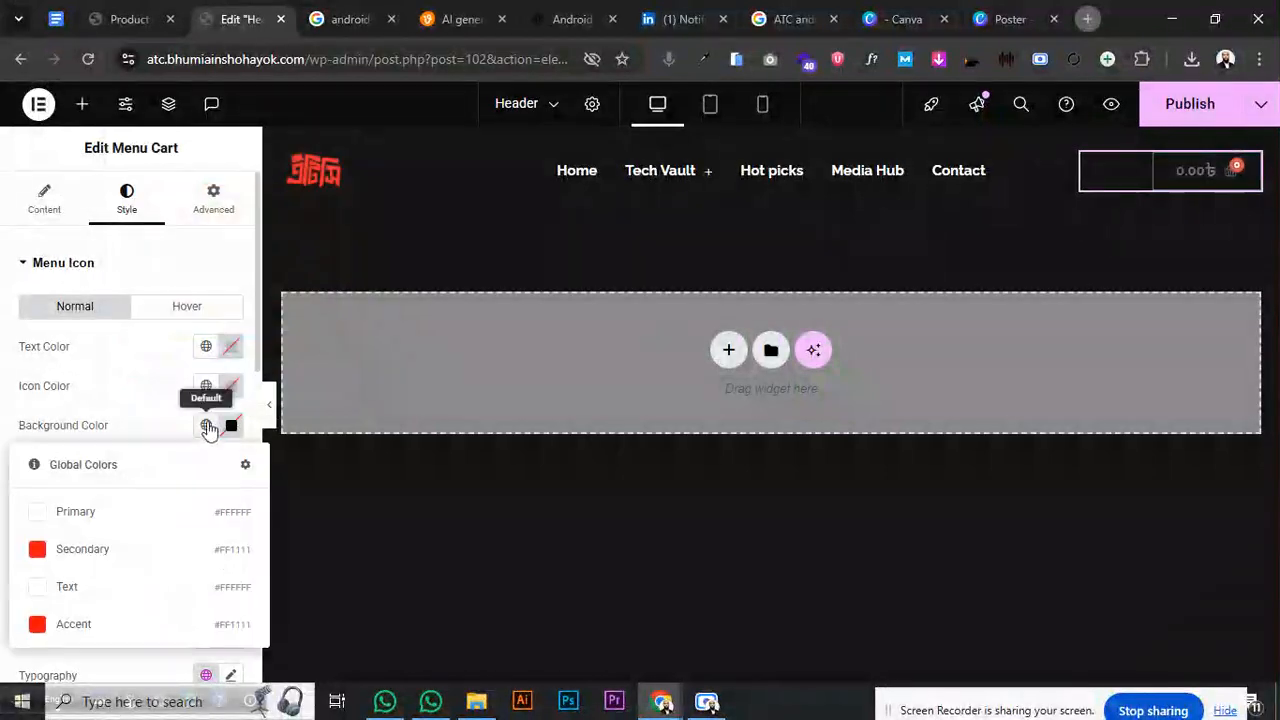
left_click(72, 520)
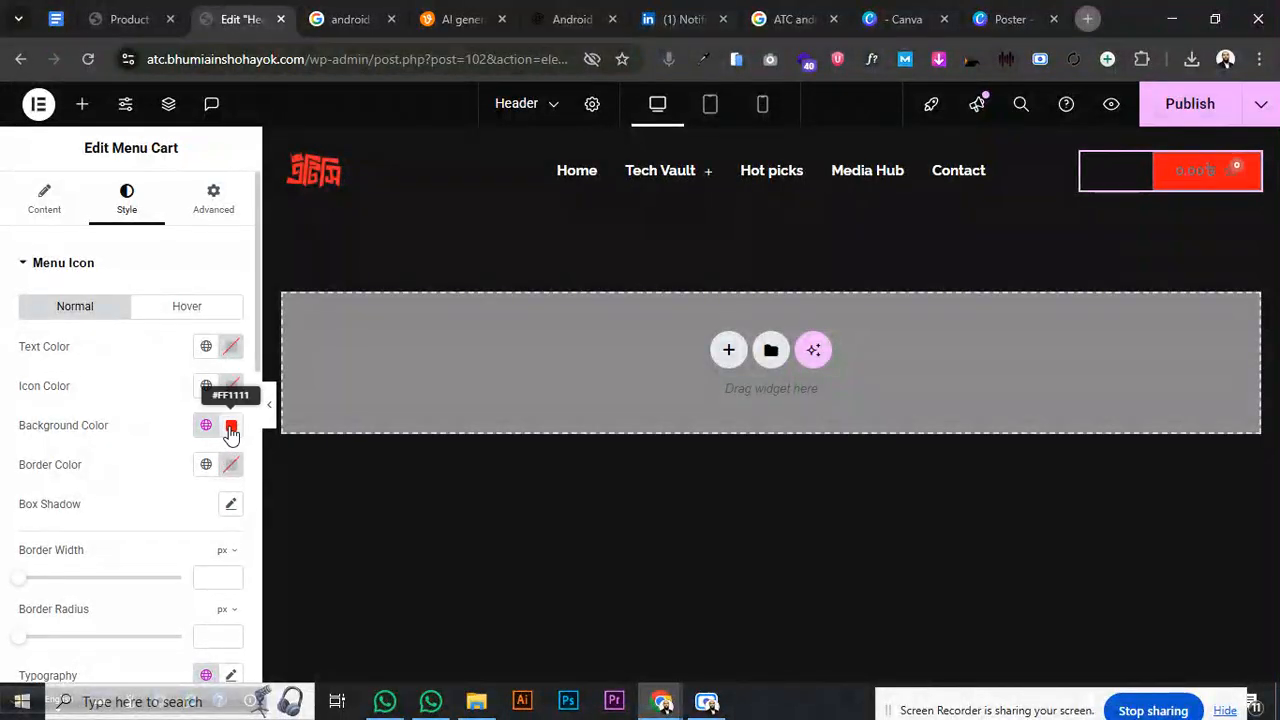
left_click(231, 427)
left_click_drag(335, 355, 107, 358)
left_click(168, 471)
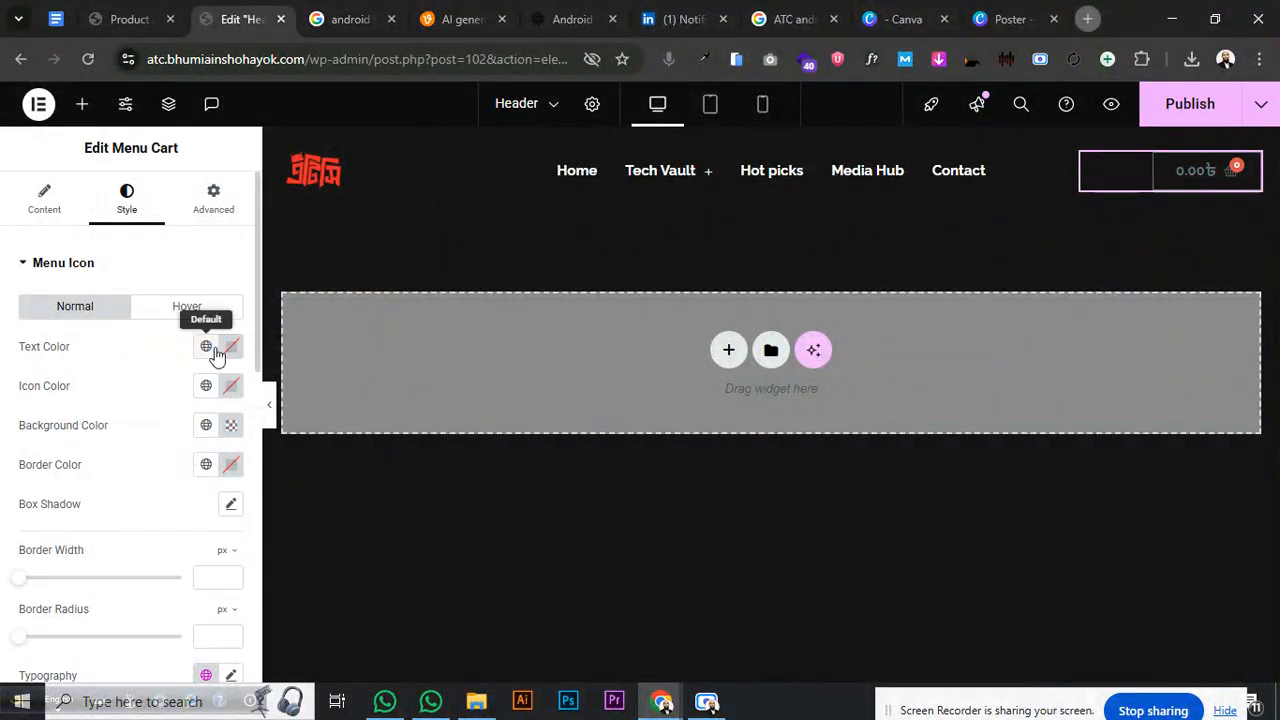
- Set the cart text and icon to white Primary and the border to red Secondary
left_click(205, 346)
left_click(113, 433)
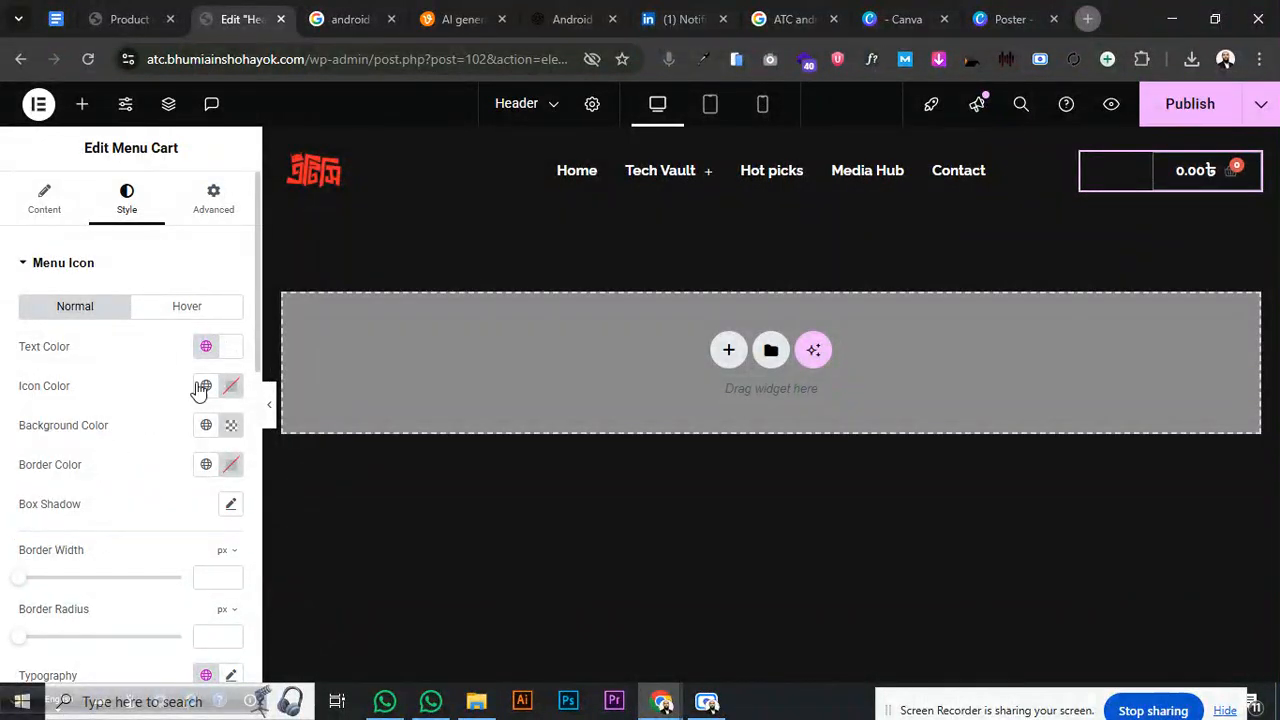
left_click(203, 386)
left_click(117, 464)
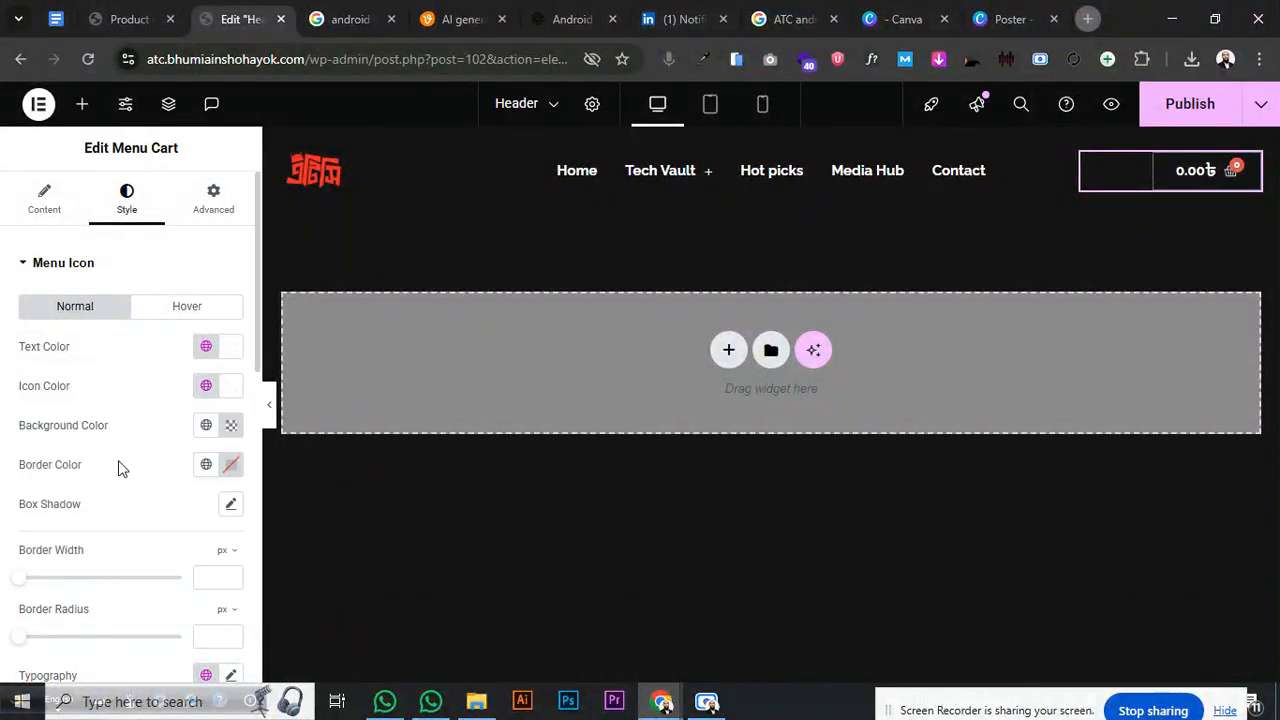
left_click(203, 466)
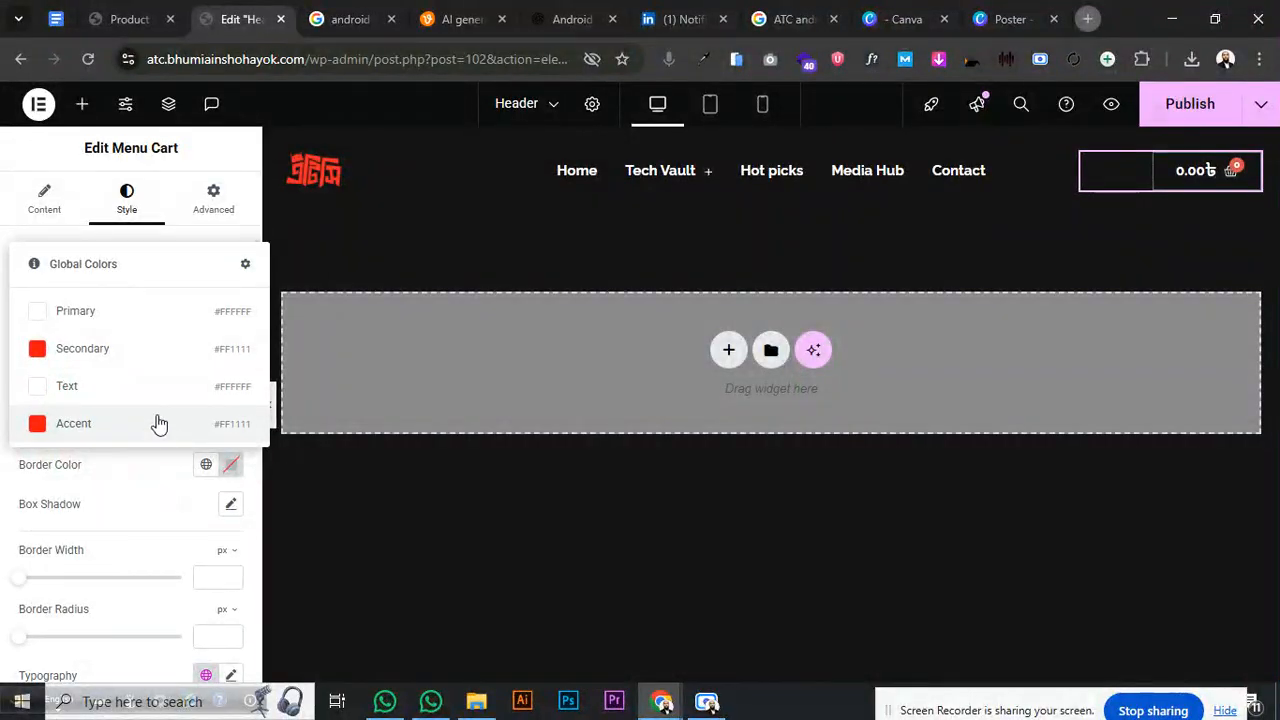
left_click(145, 355)
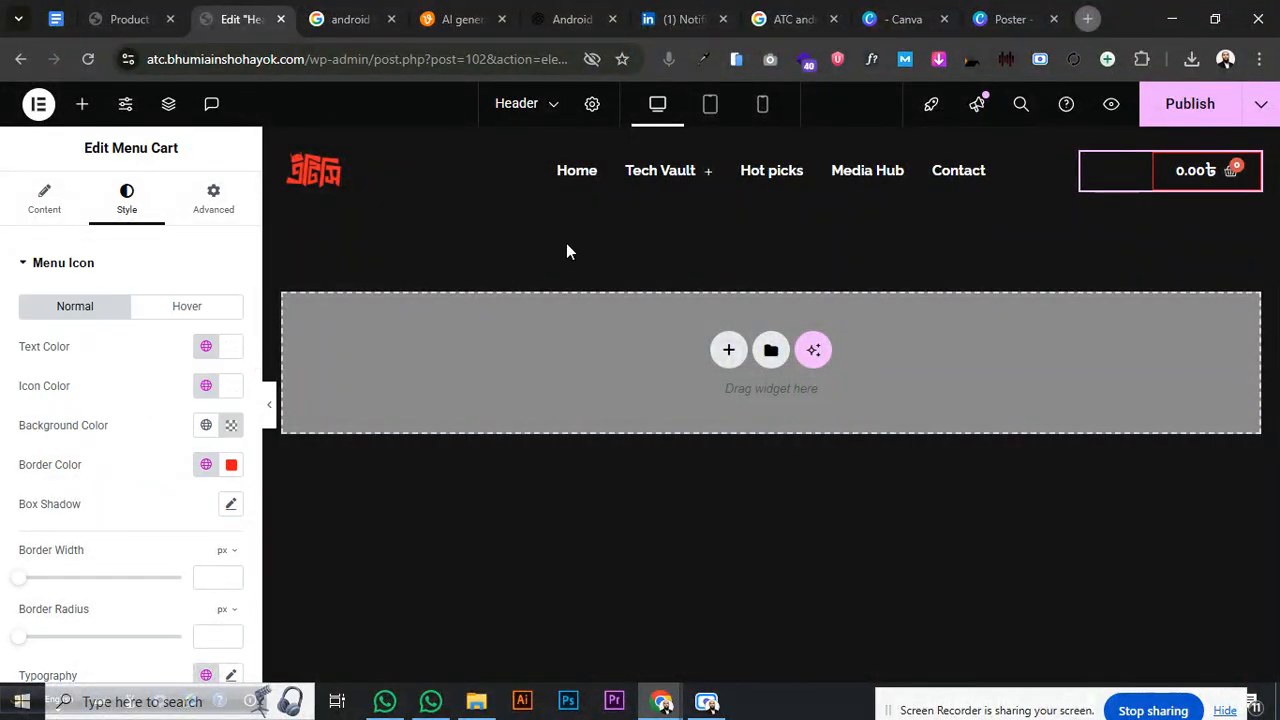
- Reselect the header cart and switch its icon and text colours to red Secondary
left_click(778, 138)
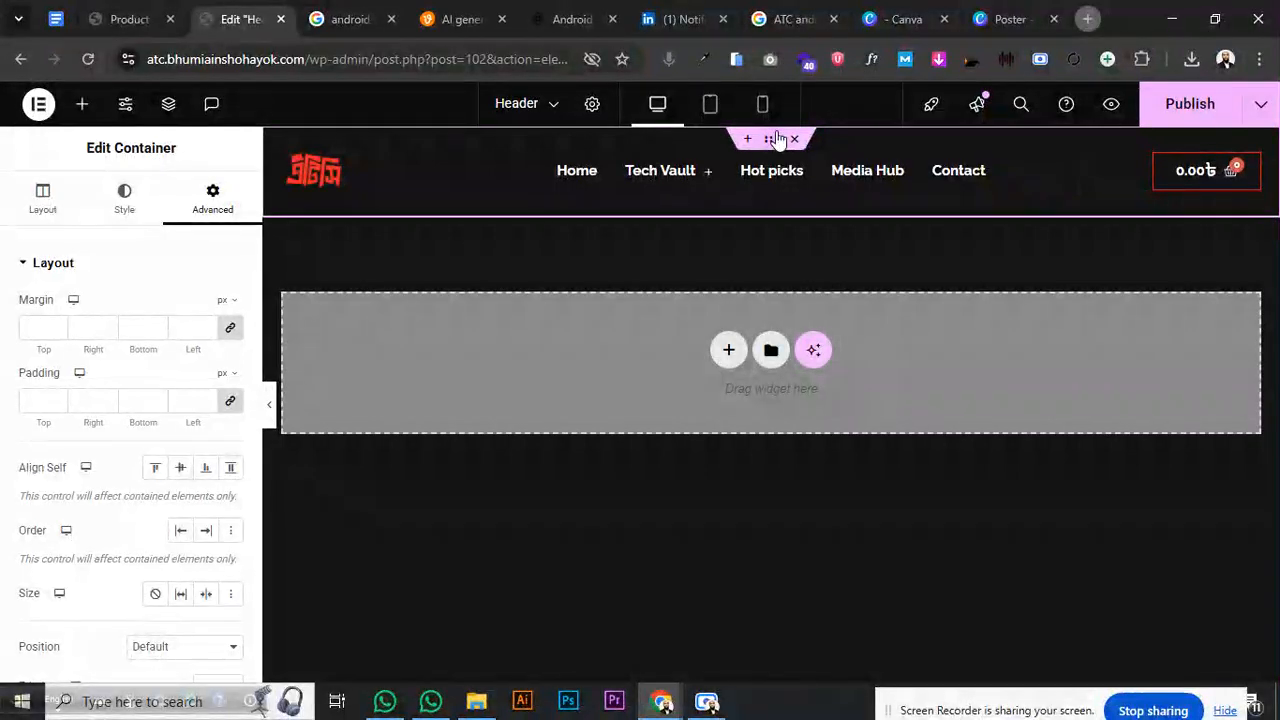
left_click(1222, 172)
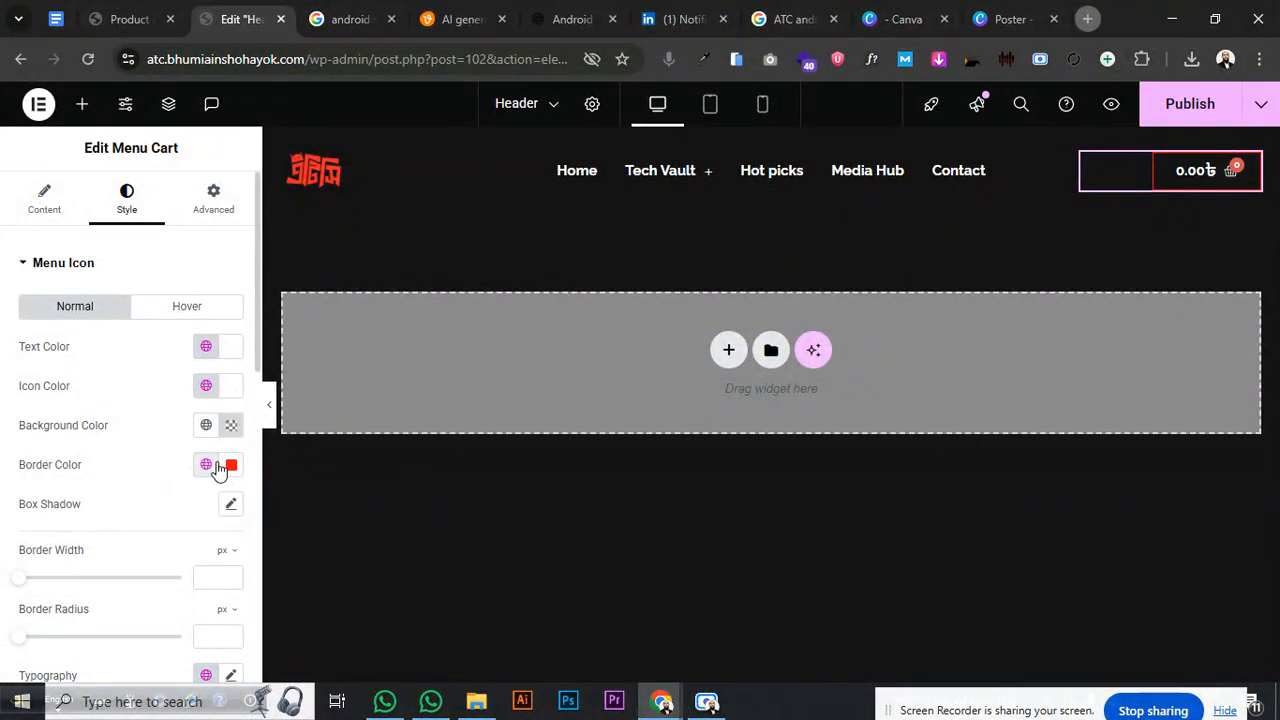
left_click(207, 386)
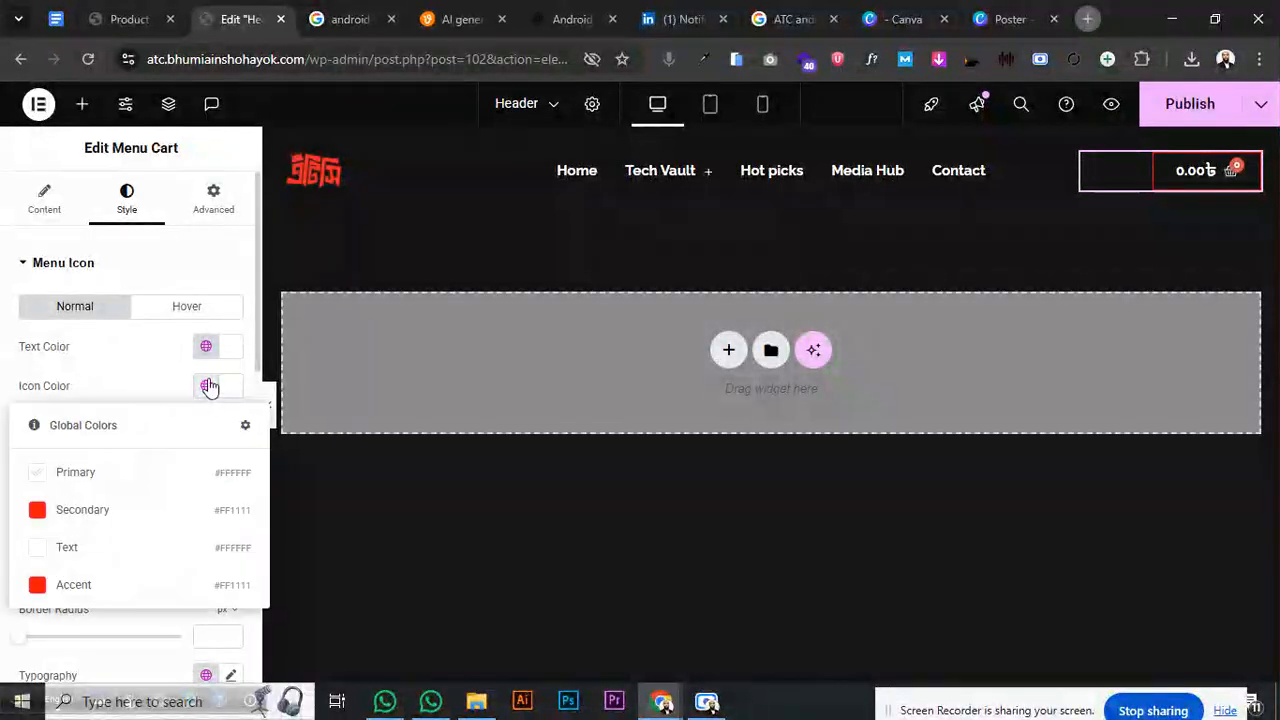
left_click(145, 508)
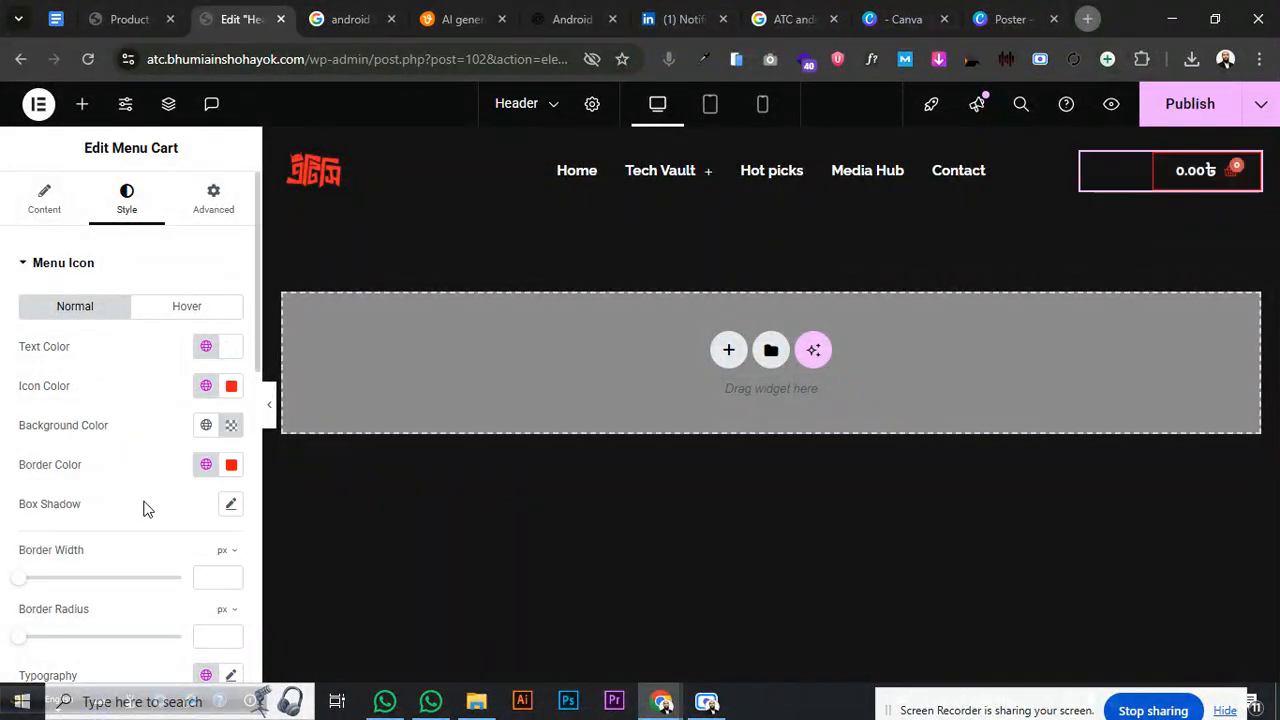
left_click(206, 346)
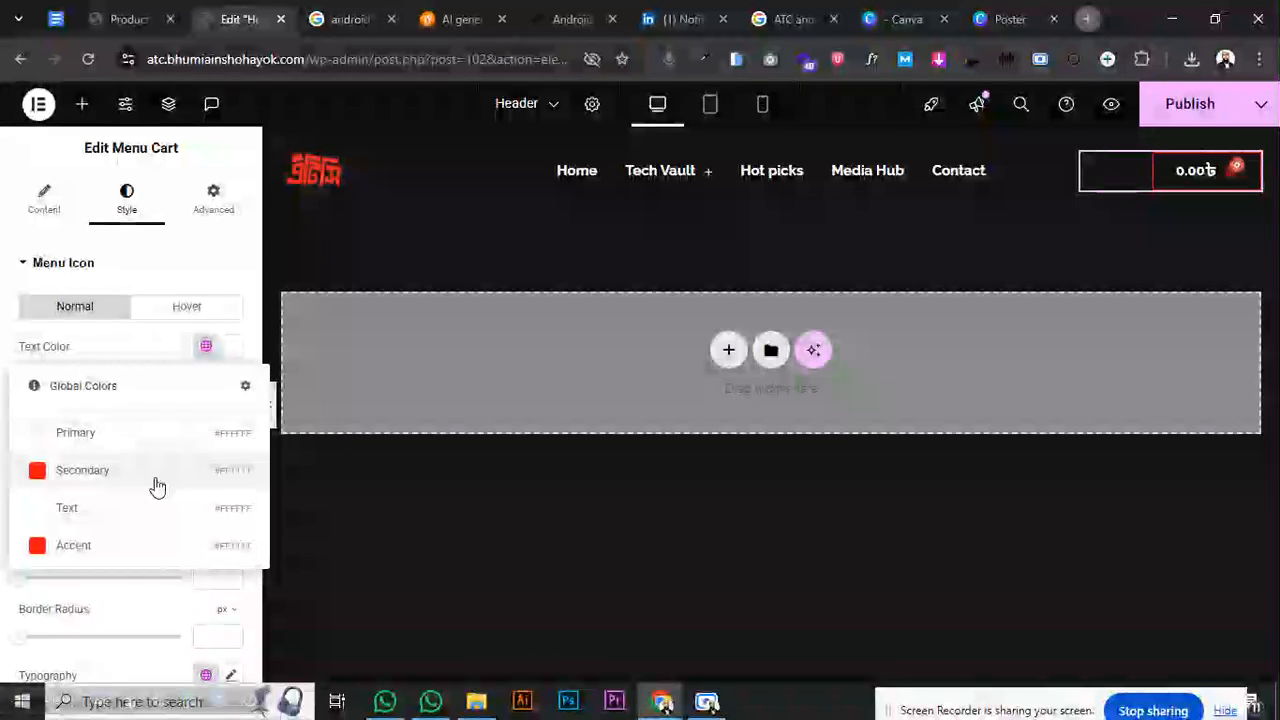
left_click(155, 482)
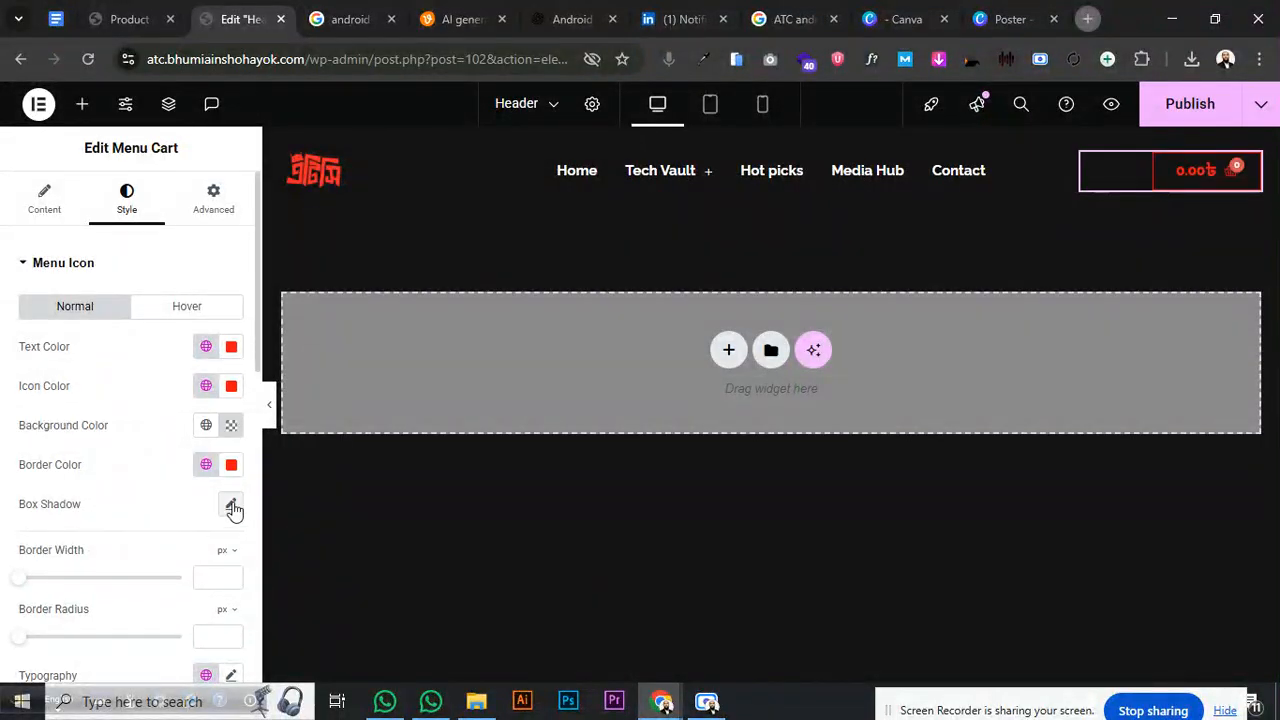
scroll(155, 541, "down", 2)
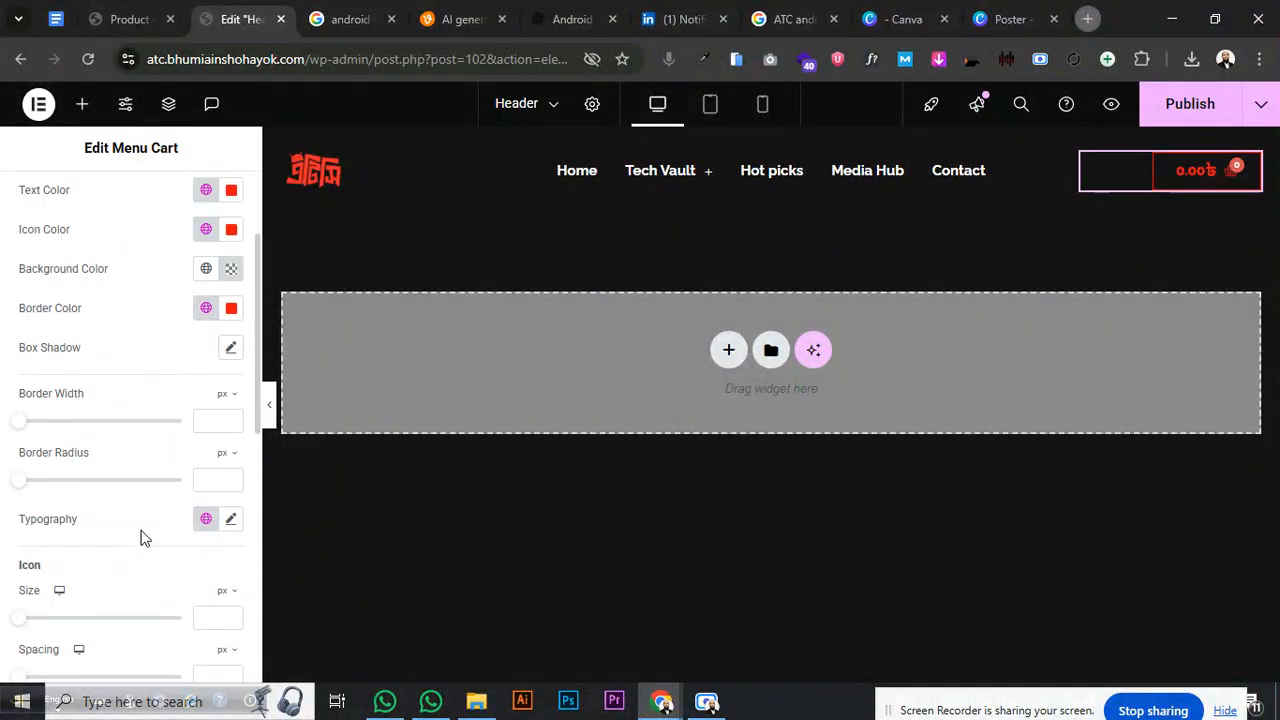
- Set the cart's border radius to 3
left_click(212, 480)
type("5")
left_click(232, 481)
- Set the cart text weight to 500 (Medium) and preview the side cart panel
left_click(231, 519)
scroll(190, 600, "down", 2)
left_click(175, 562)
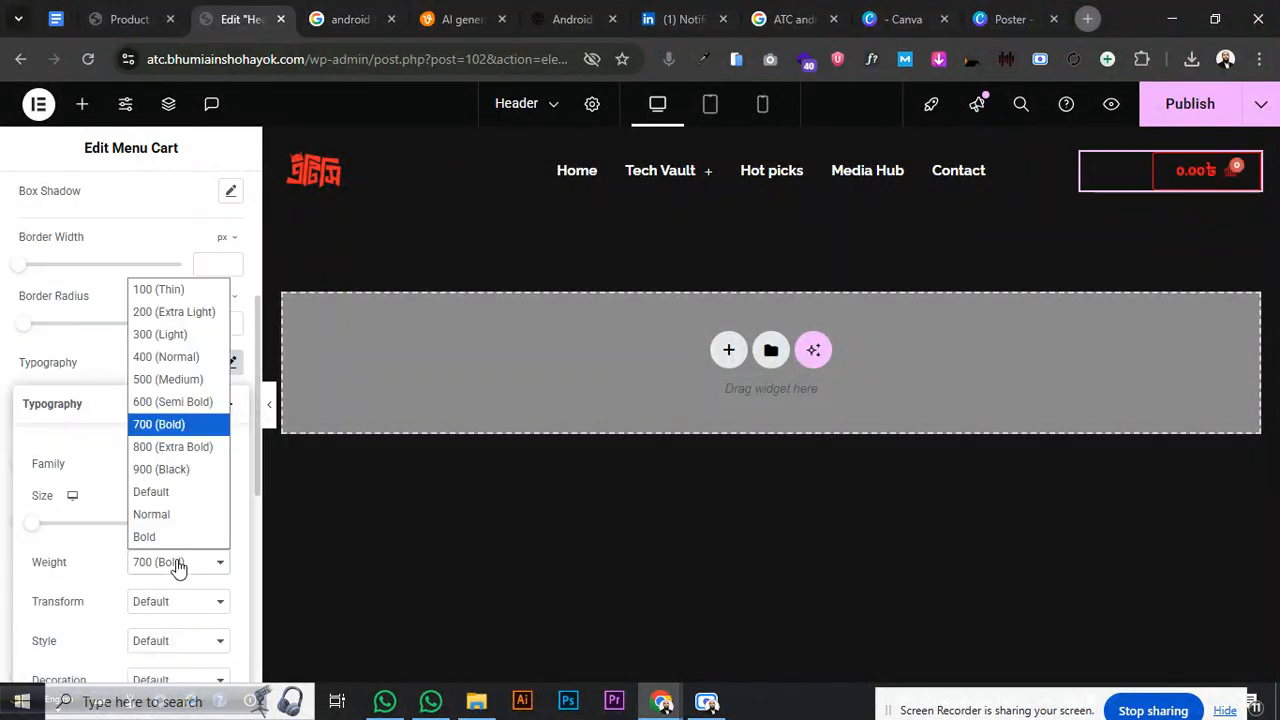
left_click(178, 386)
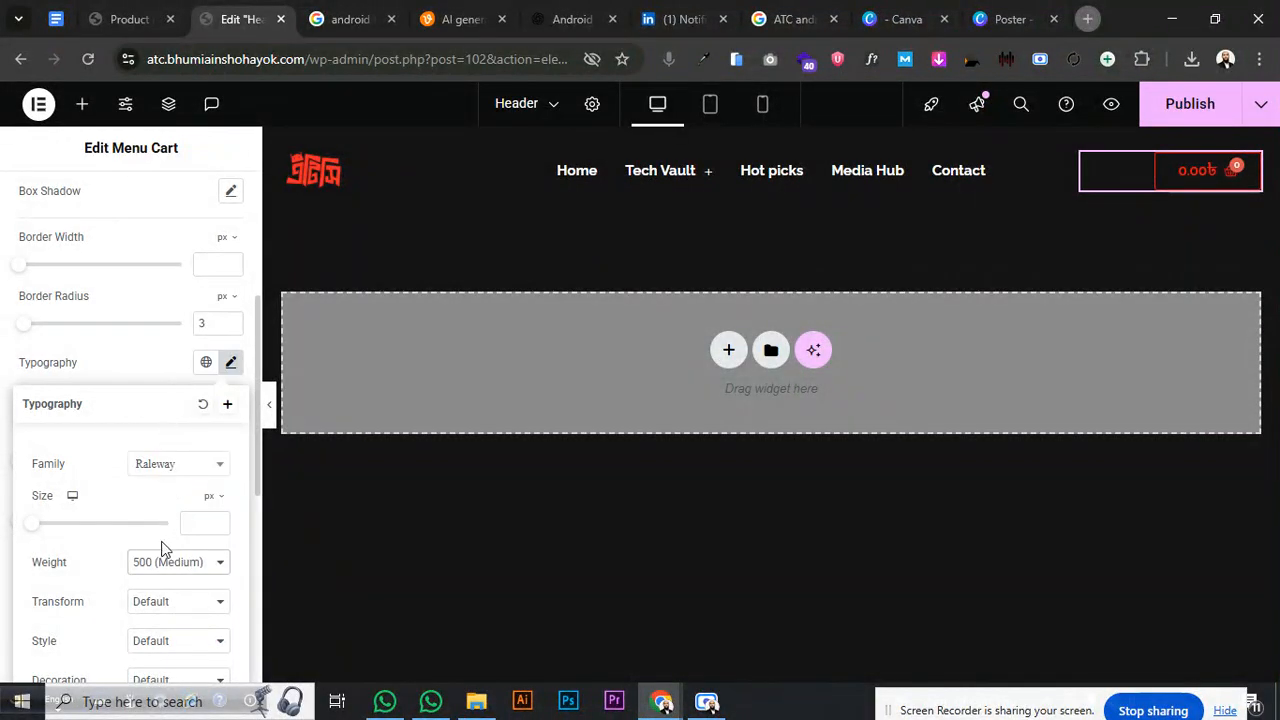
left_click(160, 570)
left_click(154, 377)
left_click(1192, 172)
left_click(1239, 160)
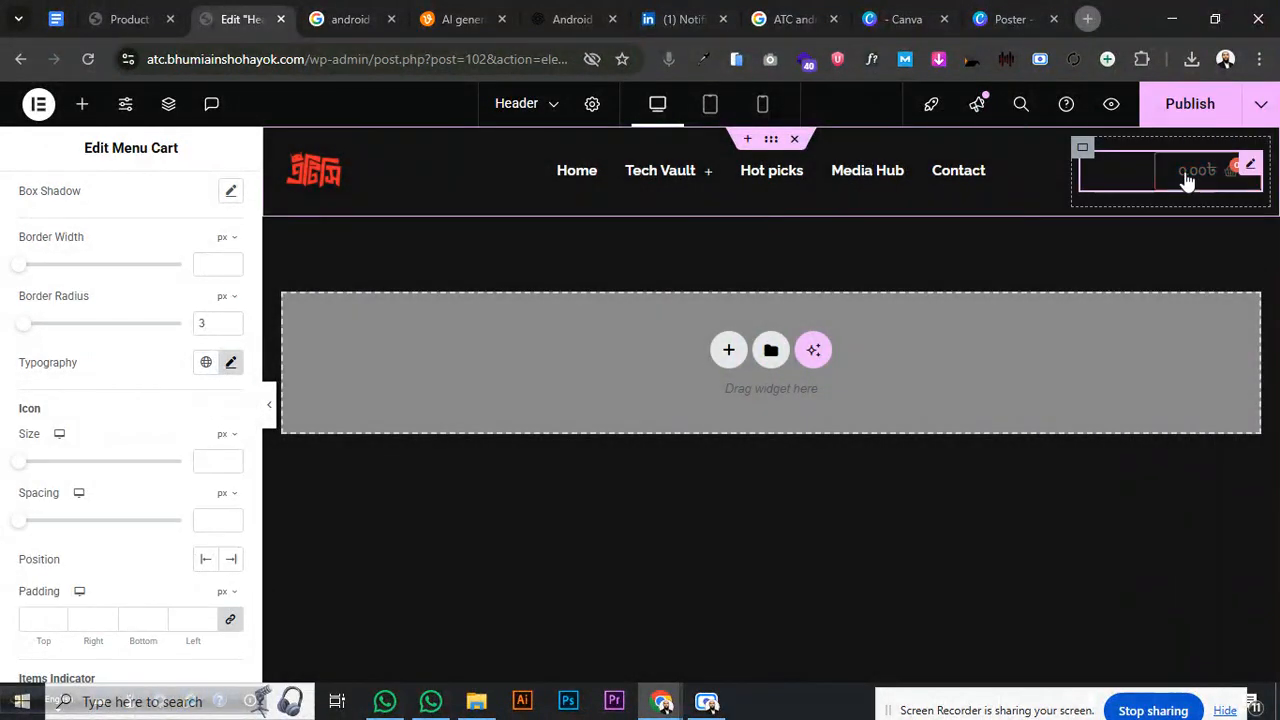
scroll(110, 314, "up", 4)
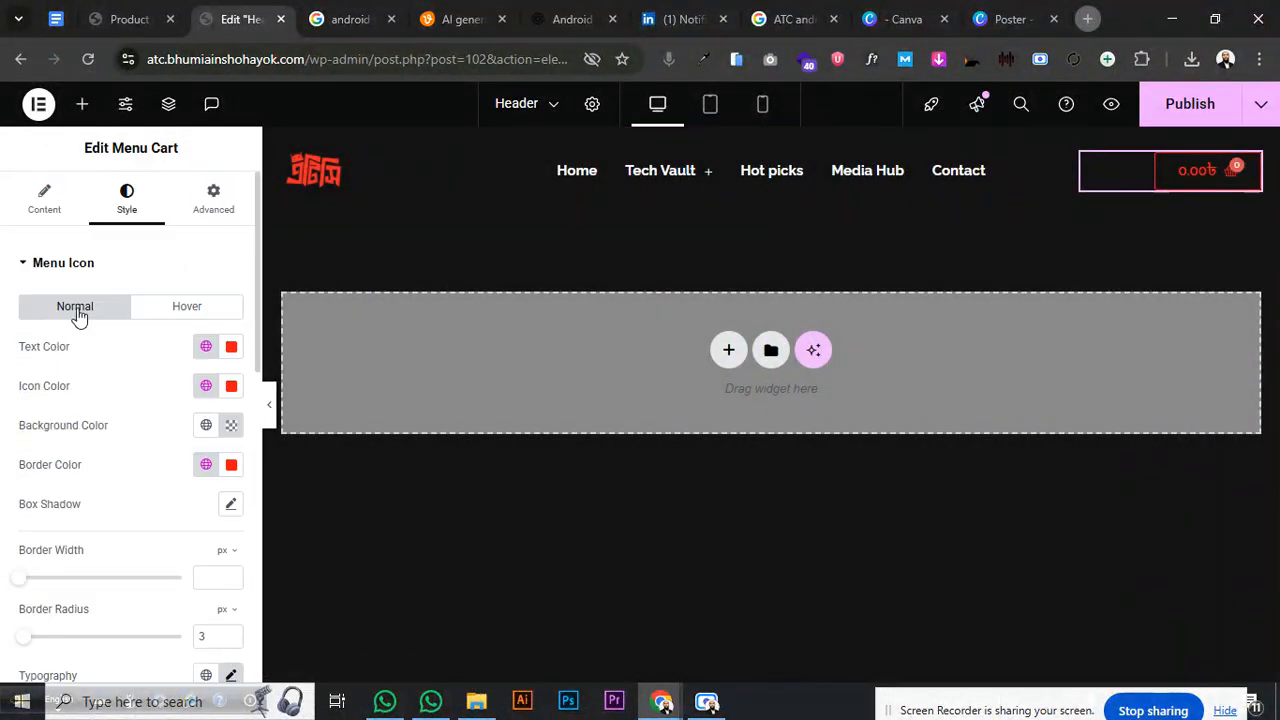
- Browse the cart's Content and Style sections, ending back on the Style tab
left_click(49, 264)
left_click(48, 209)
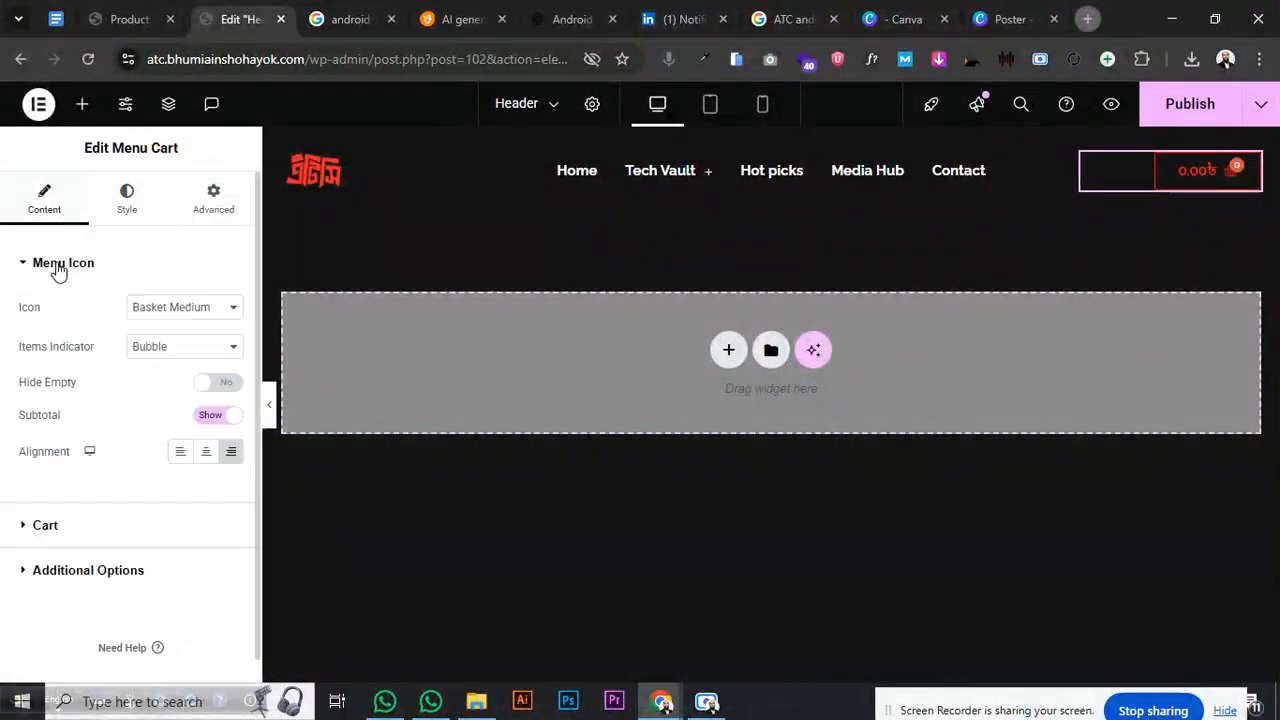
left_click(87, 541)
scroll(121, 402, "down", 2)
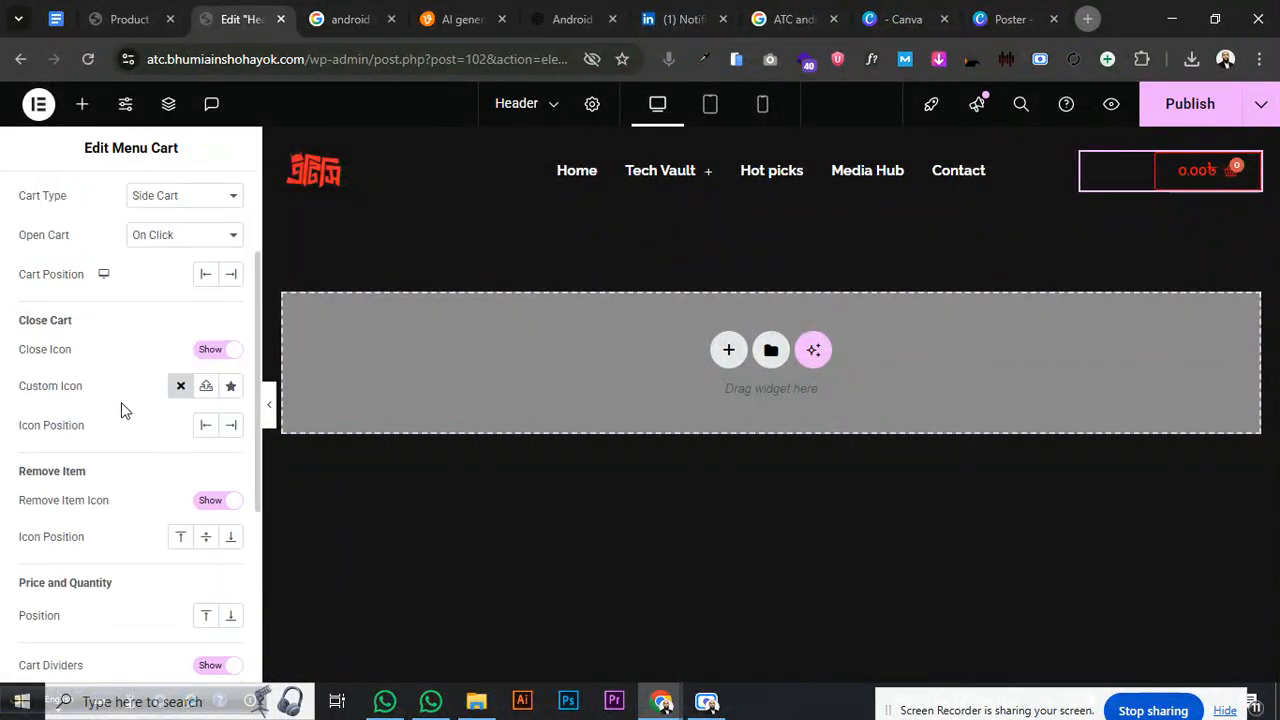
scroll(57, 278, "up", 2)
left_click(51, 310)
left_click(63, 266)
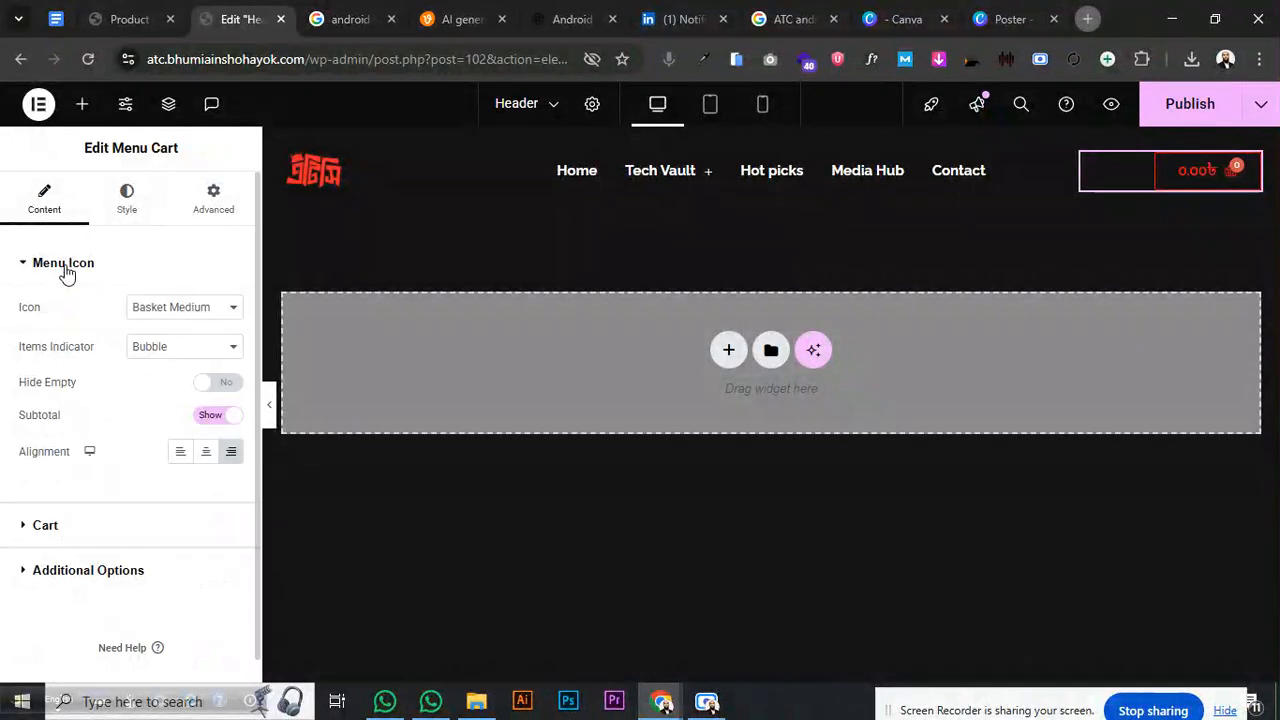
left_click(63, 266)
left_click(65, 357)
left_click(64, 358)
left_click(126, 196)
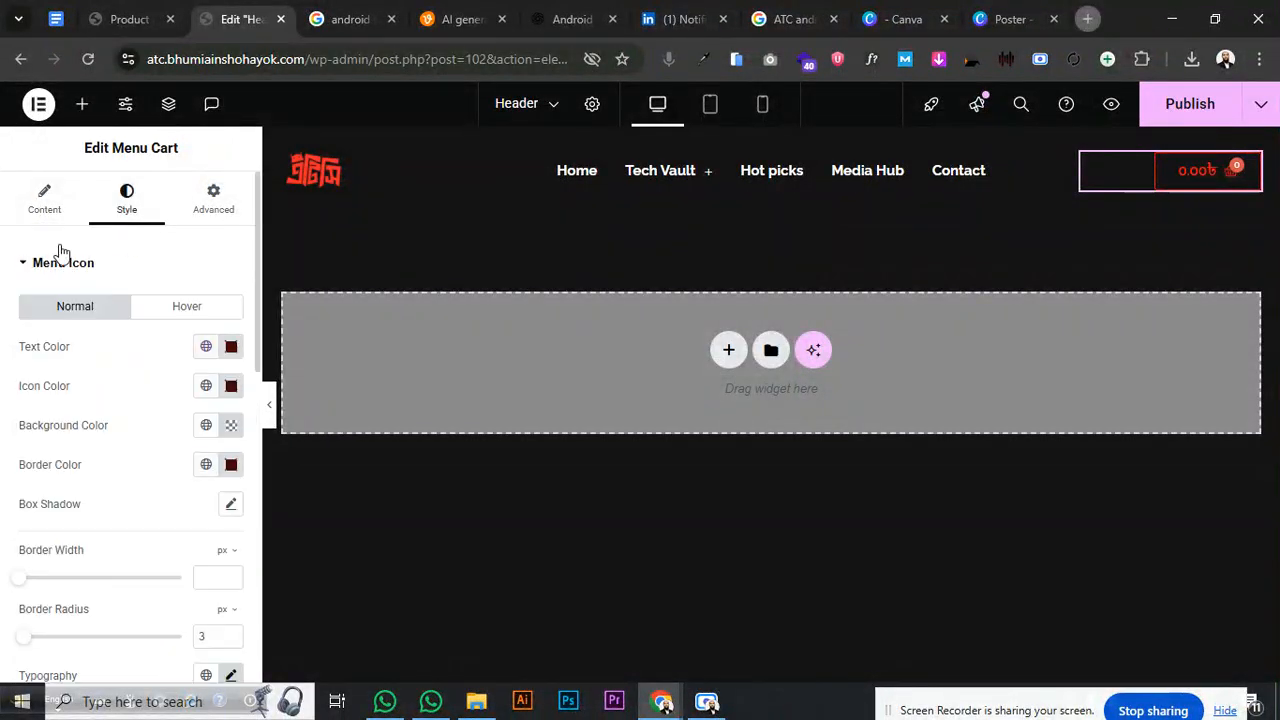
- Make the hover text, icon and border colours white Primary, then publish the header
left_click(195, 309)
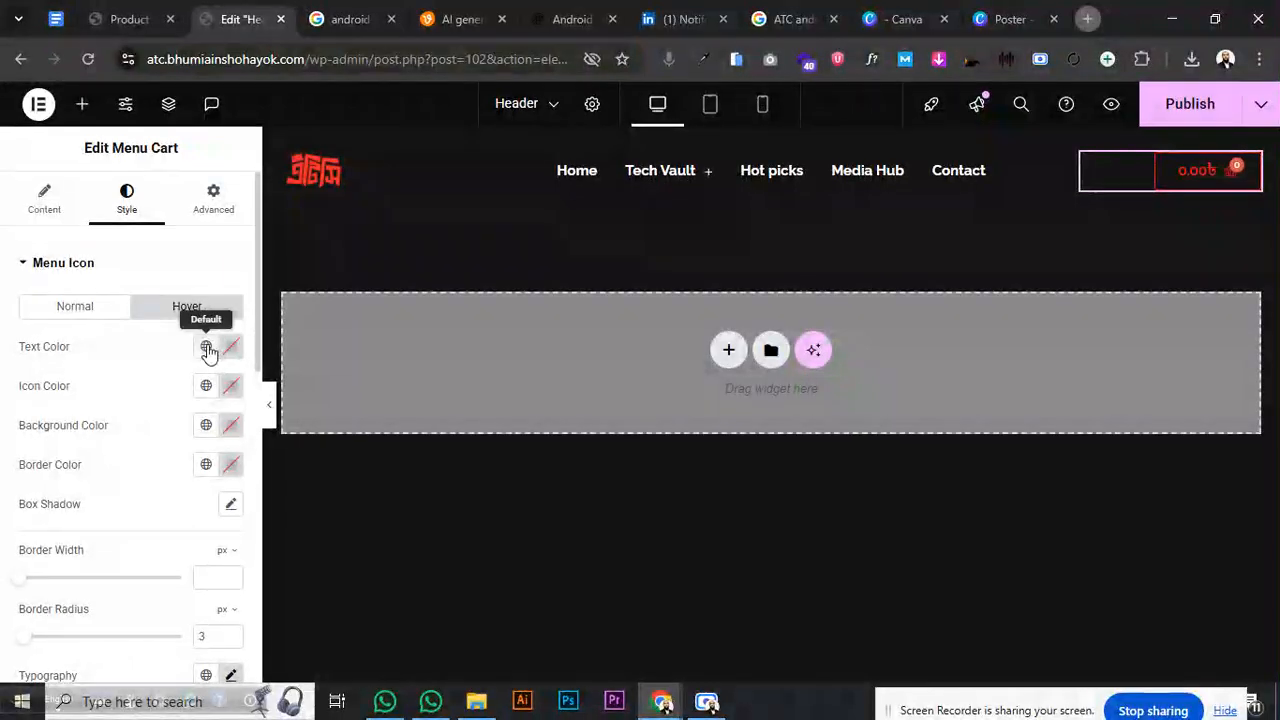
left_click(206, 348)
left_click(94, 437)
left_click(206, 385)
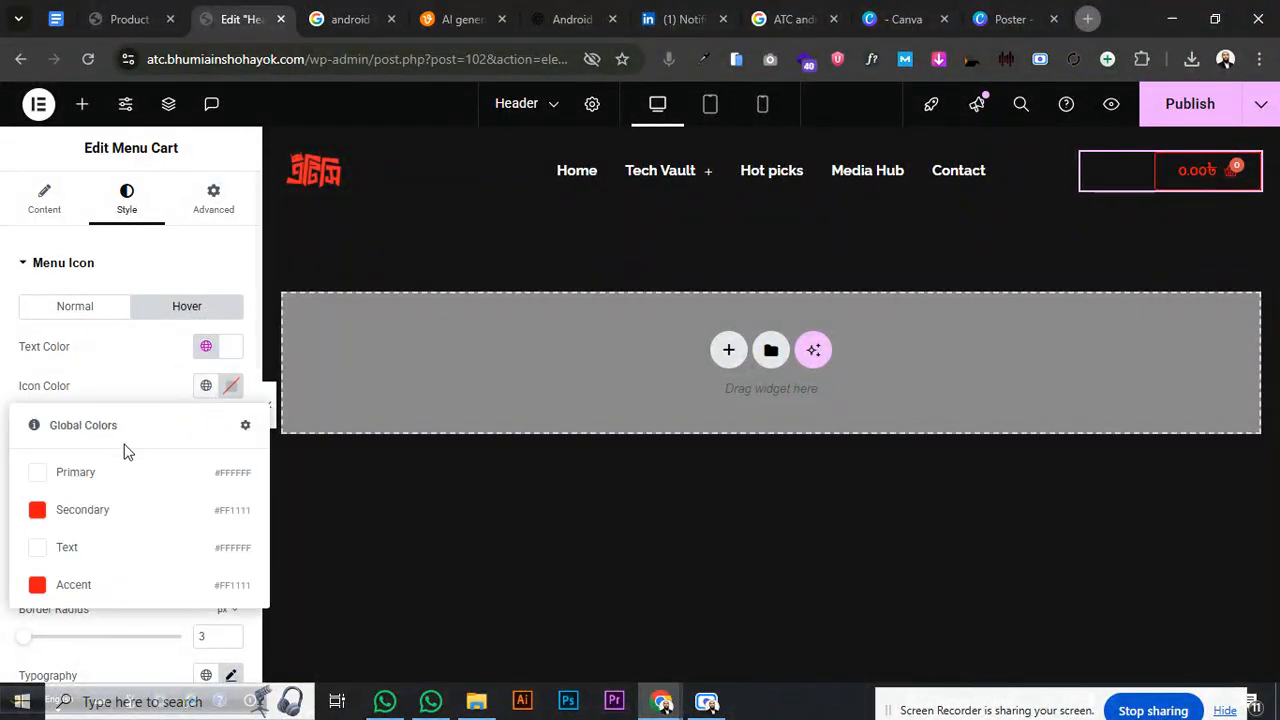
left_click(89, 469)
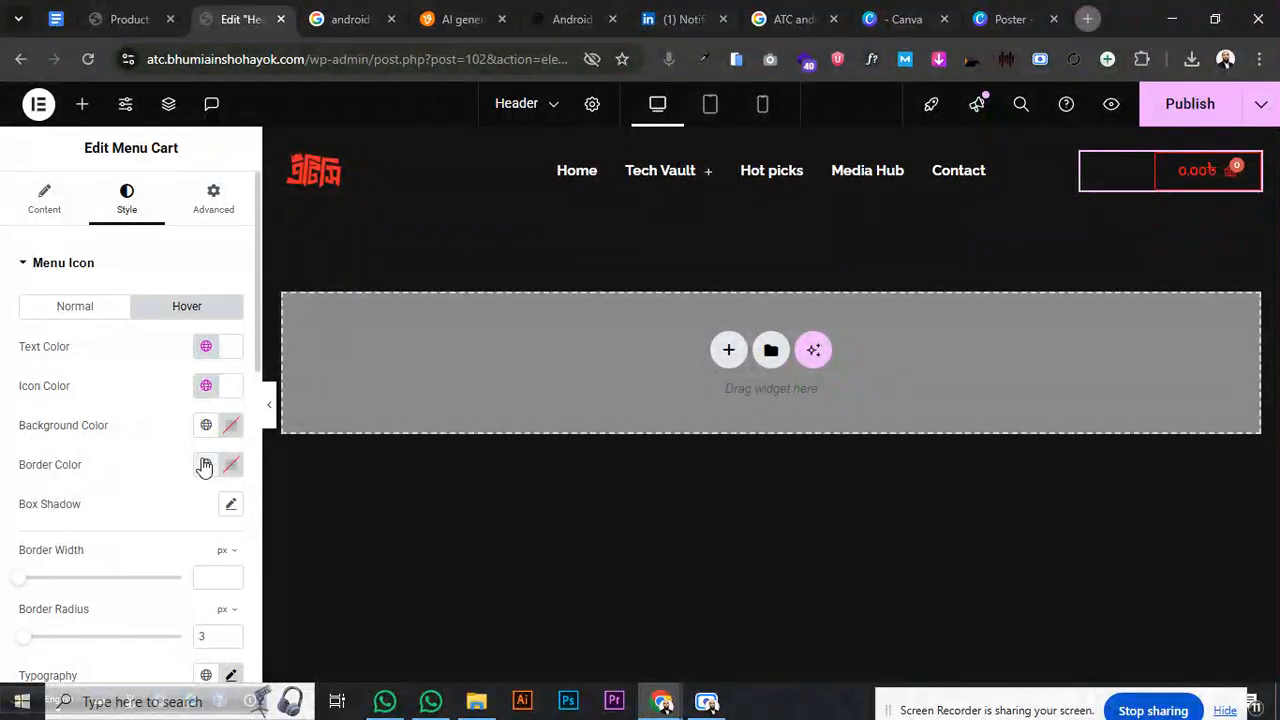
left_click(205, 465)
left_click(94, 309)
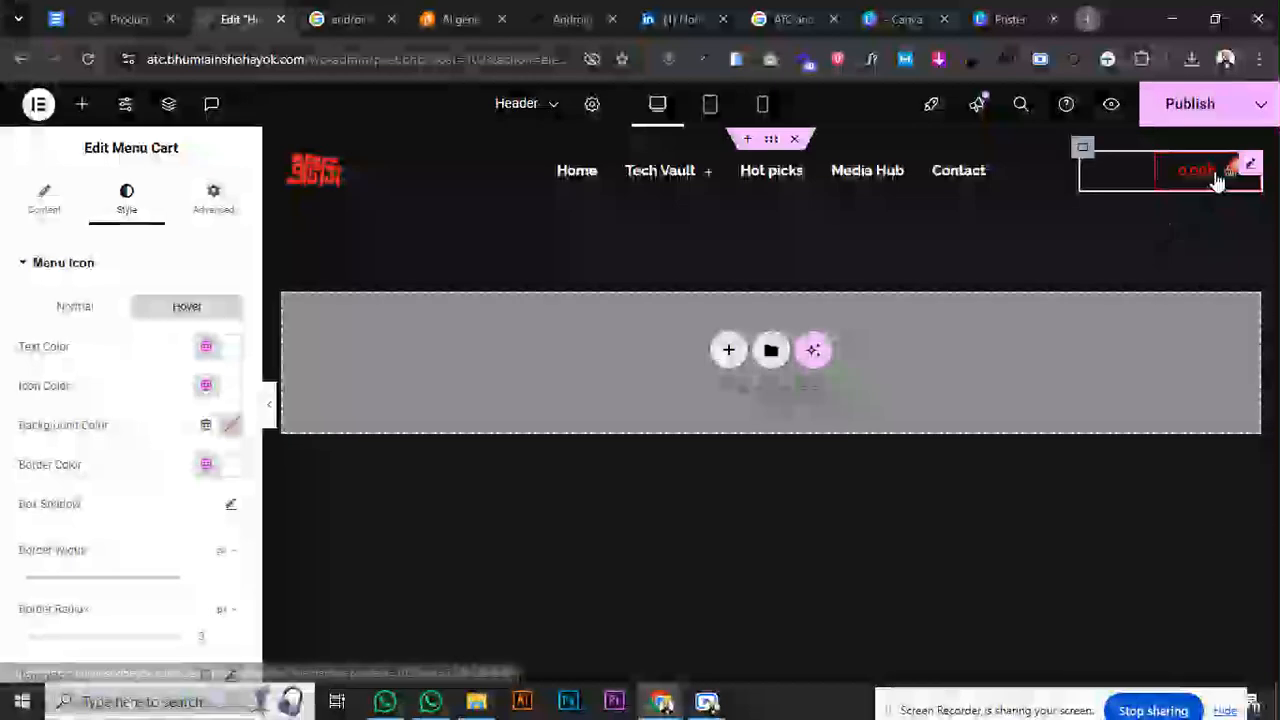
left_click(1180, 115)
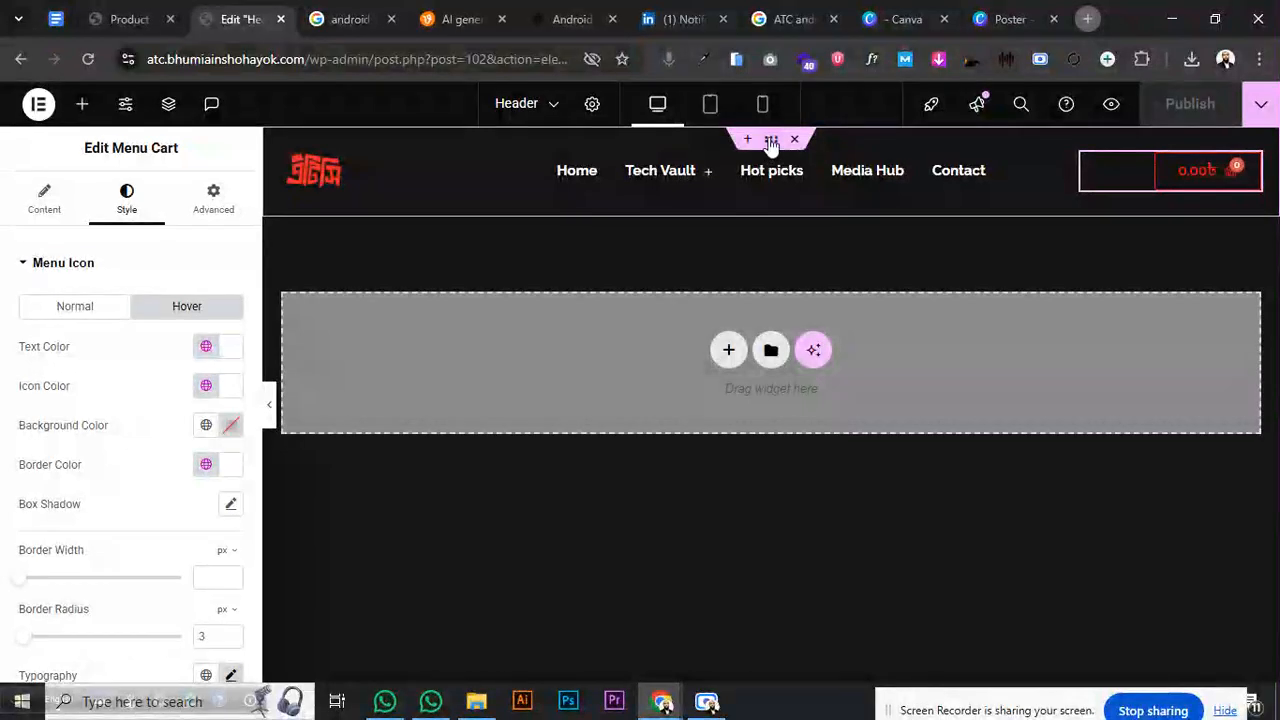
- Select the header container and give it a Solid border type
left_click(770, 140)
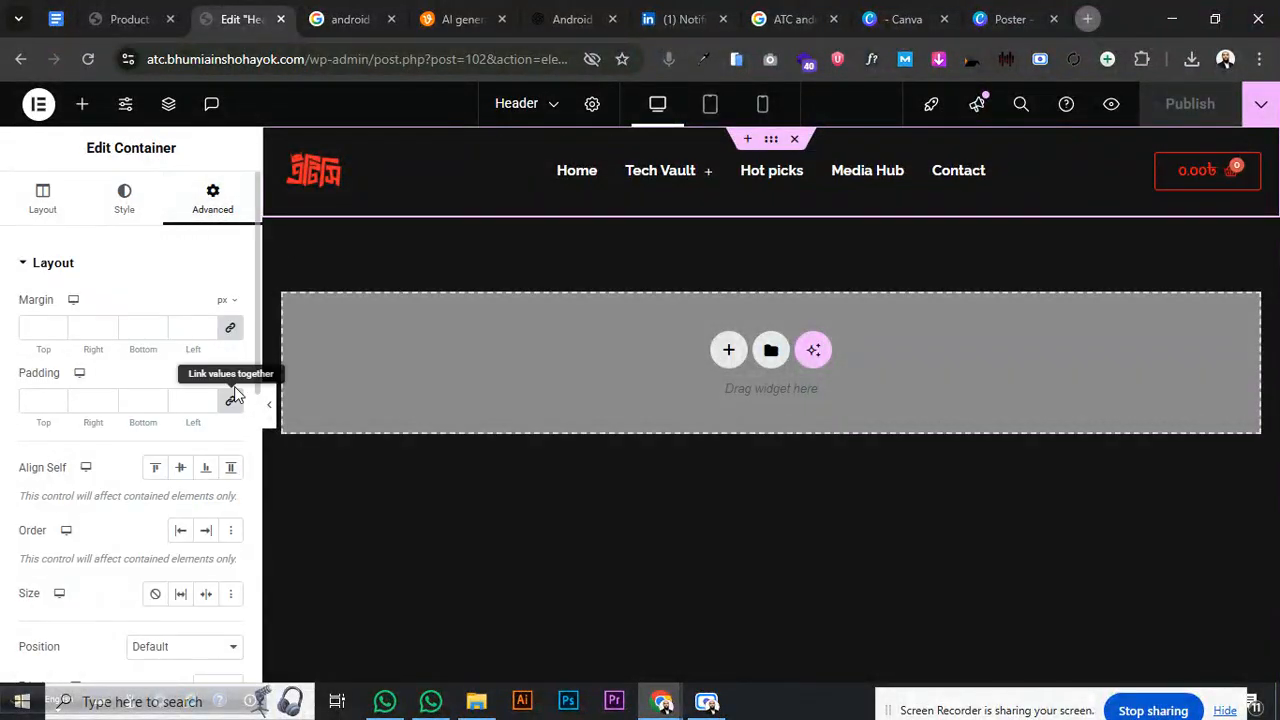
left_click(55, 264)
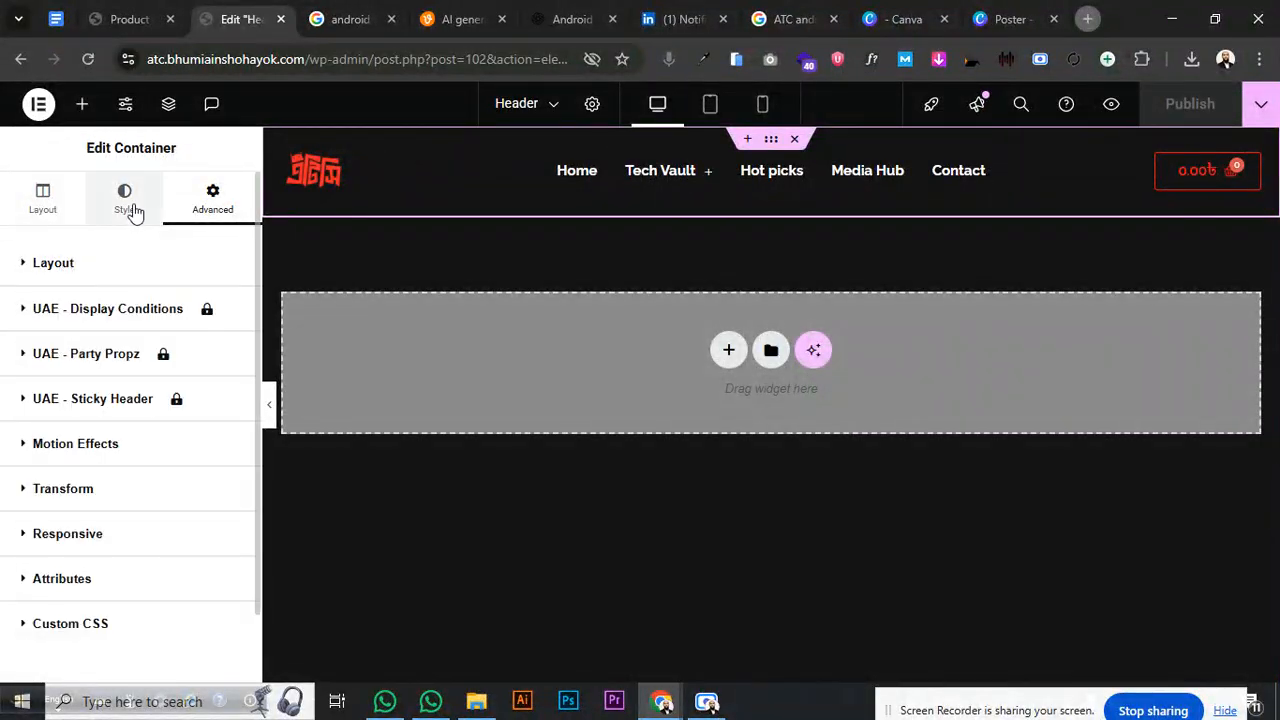
left_click(126, 204)
left_click(42, 260)
left_click(100, 408)
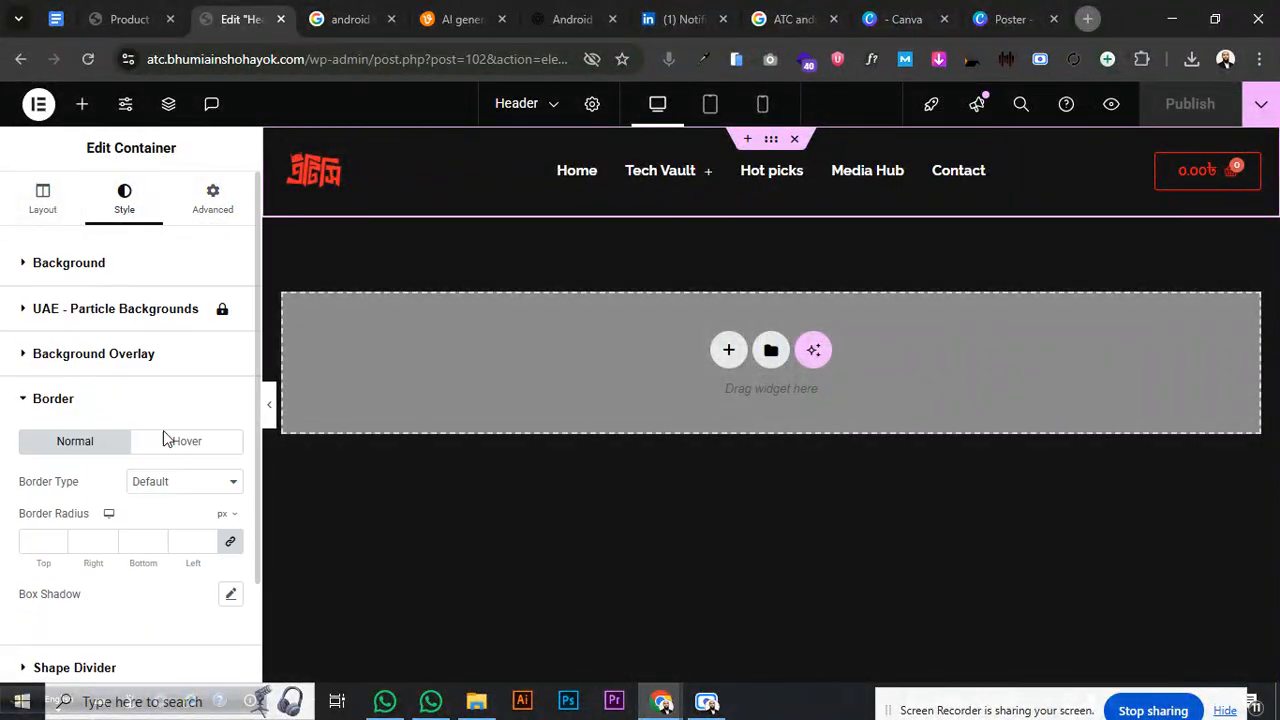
left_click(203, 488)
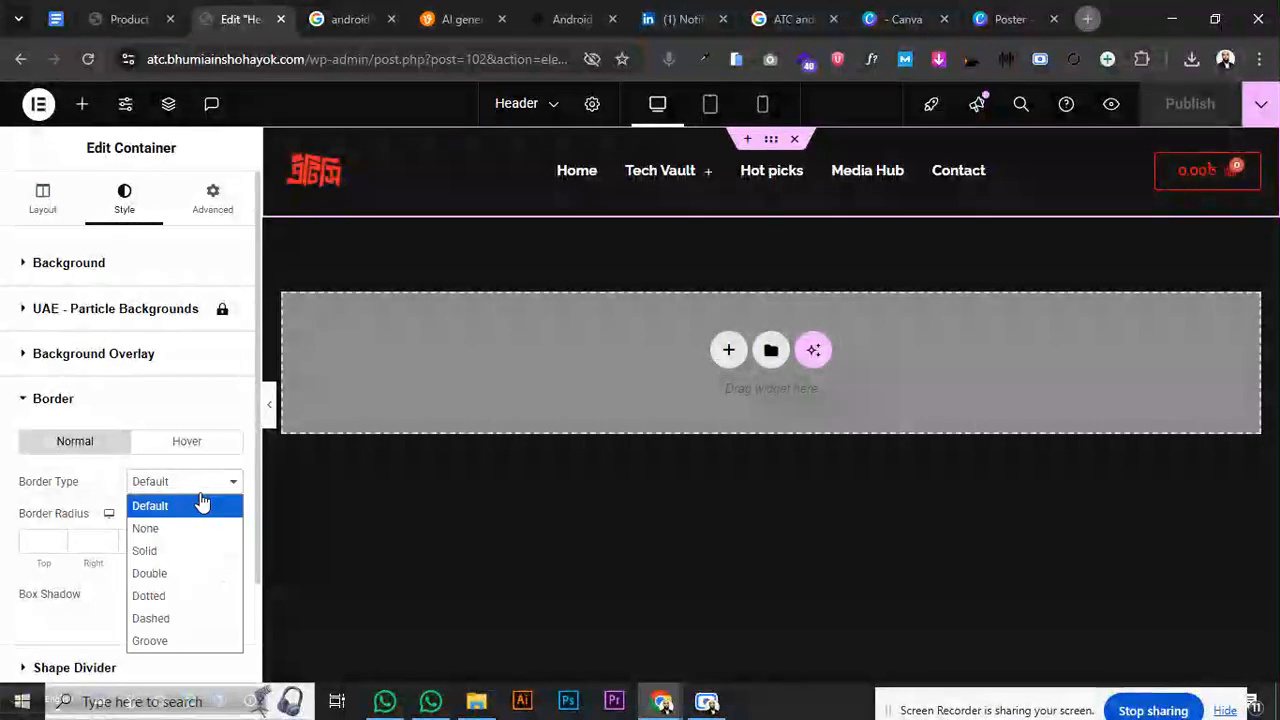
left_click(186, 551)
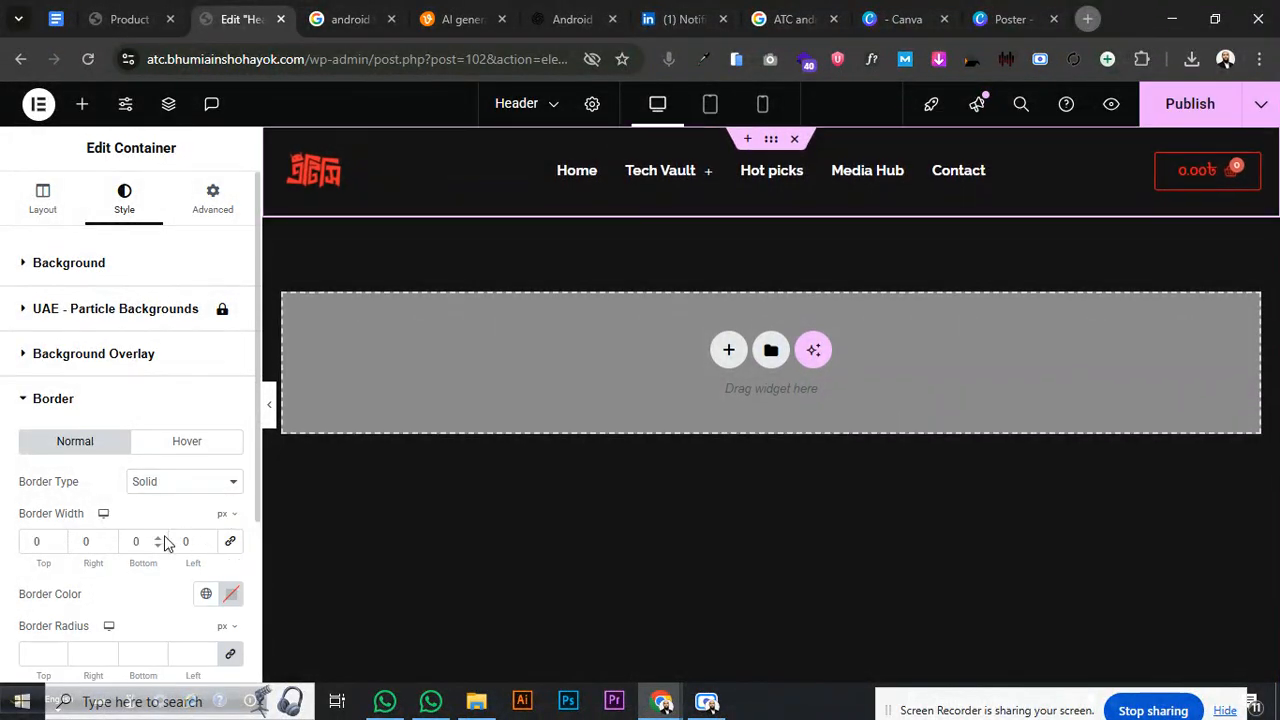
- Set a 2 px bottom border in red Secondary and preview the header
left_click(160, 537)
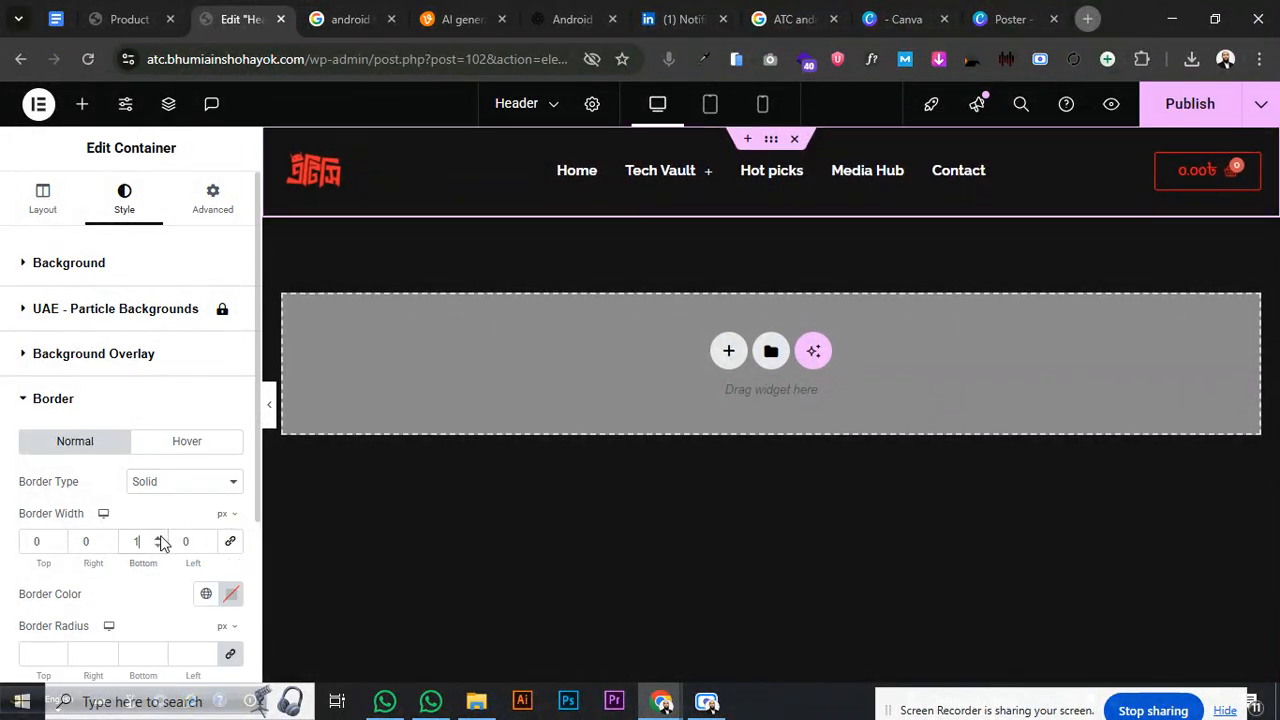
left_click(205, 594)
left_click(105, 485)
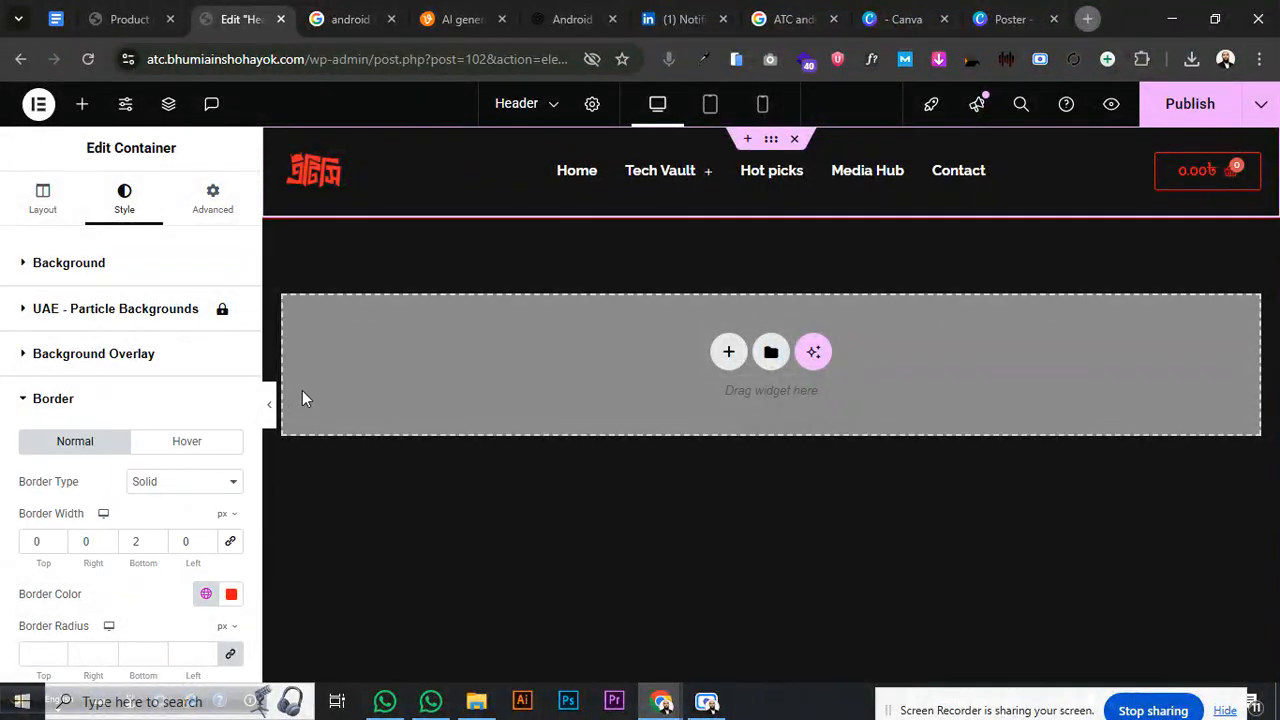
left_click(269, 403)
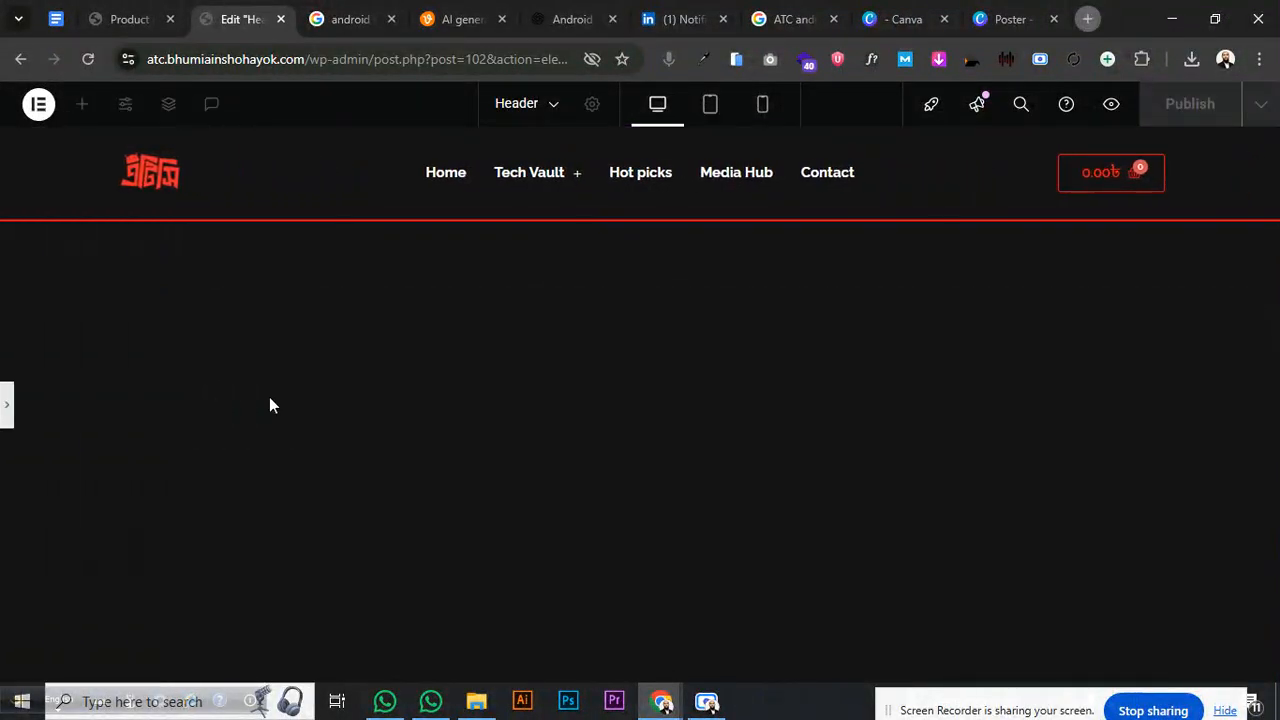
left_click(7, 405)
scroll(169, 531, "down", 2)
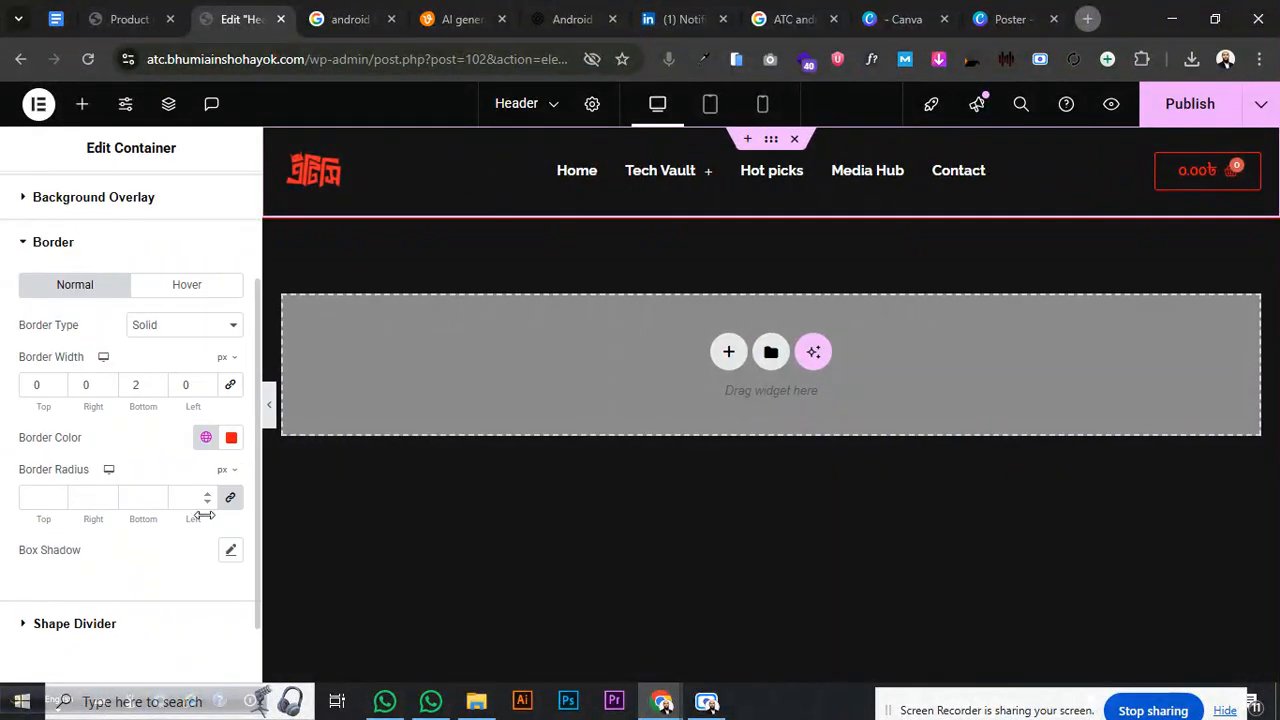
left_click(229, 552)
scroll(226, 556, "down", 2)
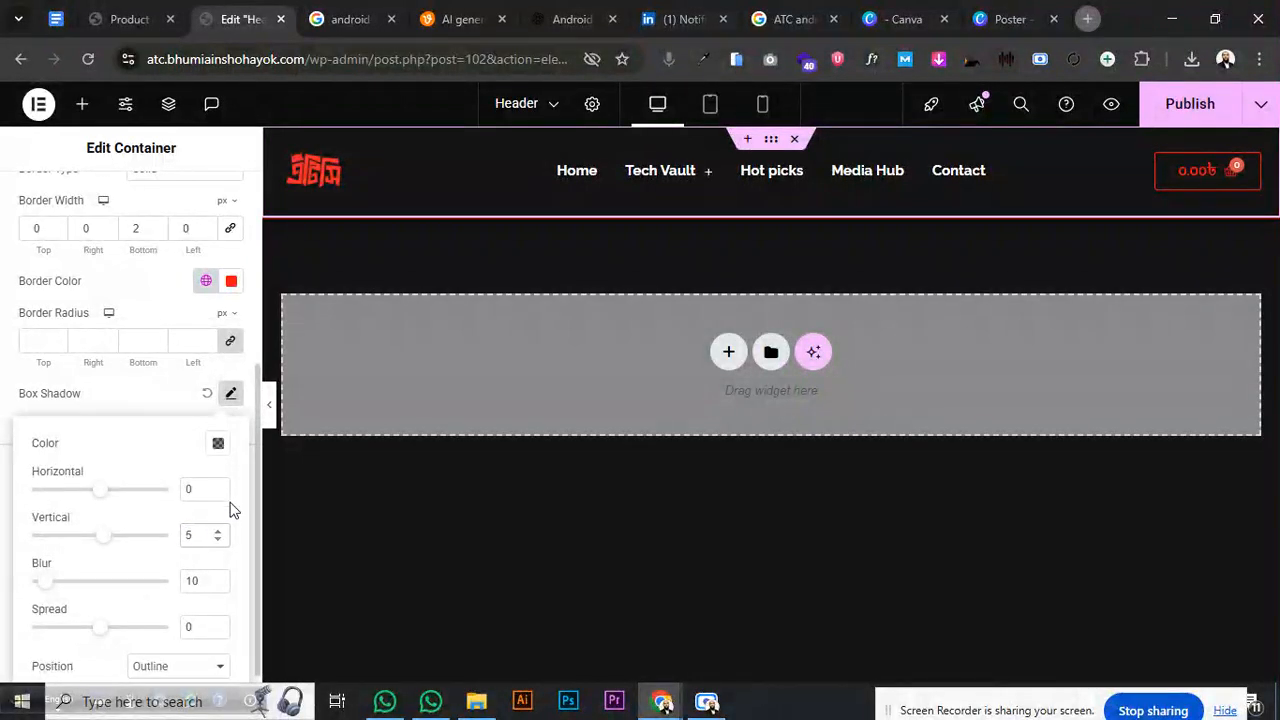
- Give the header's box shadow a translucent red colour and a blur of 20
left_click(218, 443)
left_click_drag(169, 300, 338, 204)
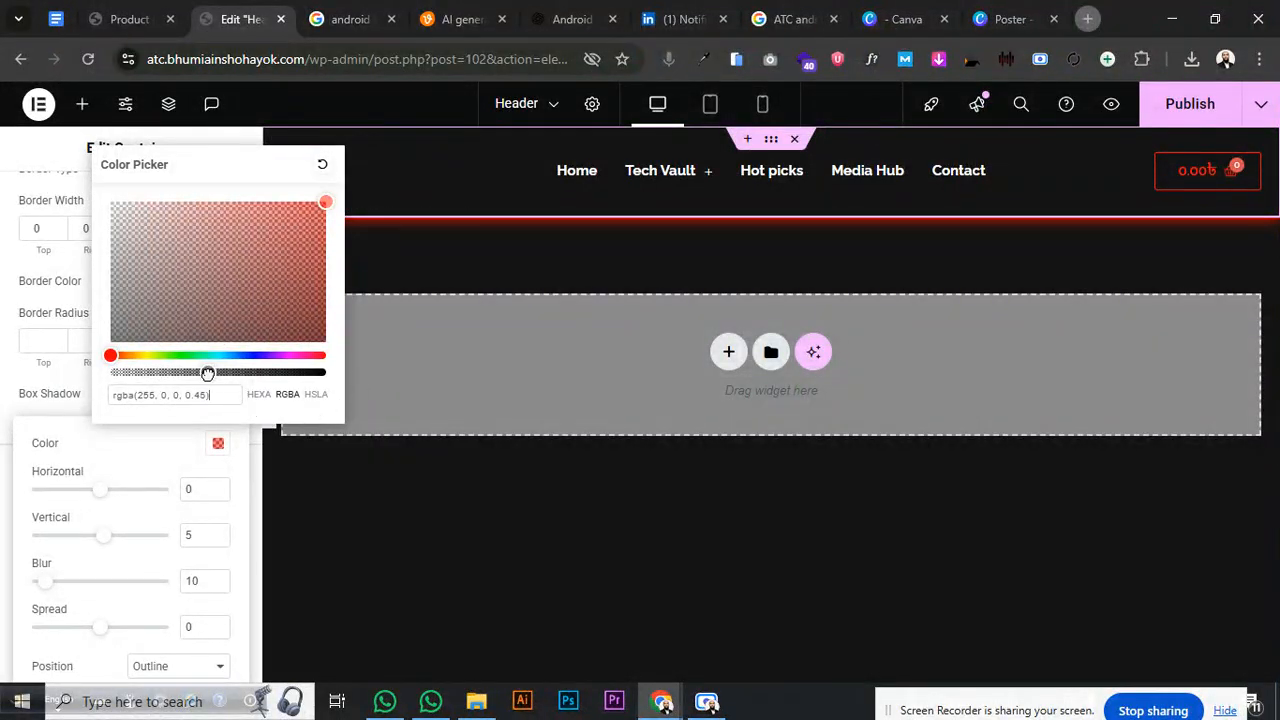
left_click_drag(207, 373, 193, 374)
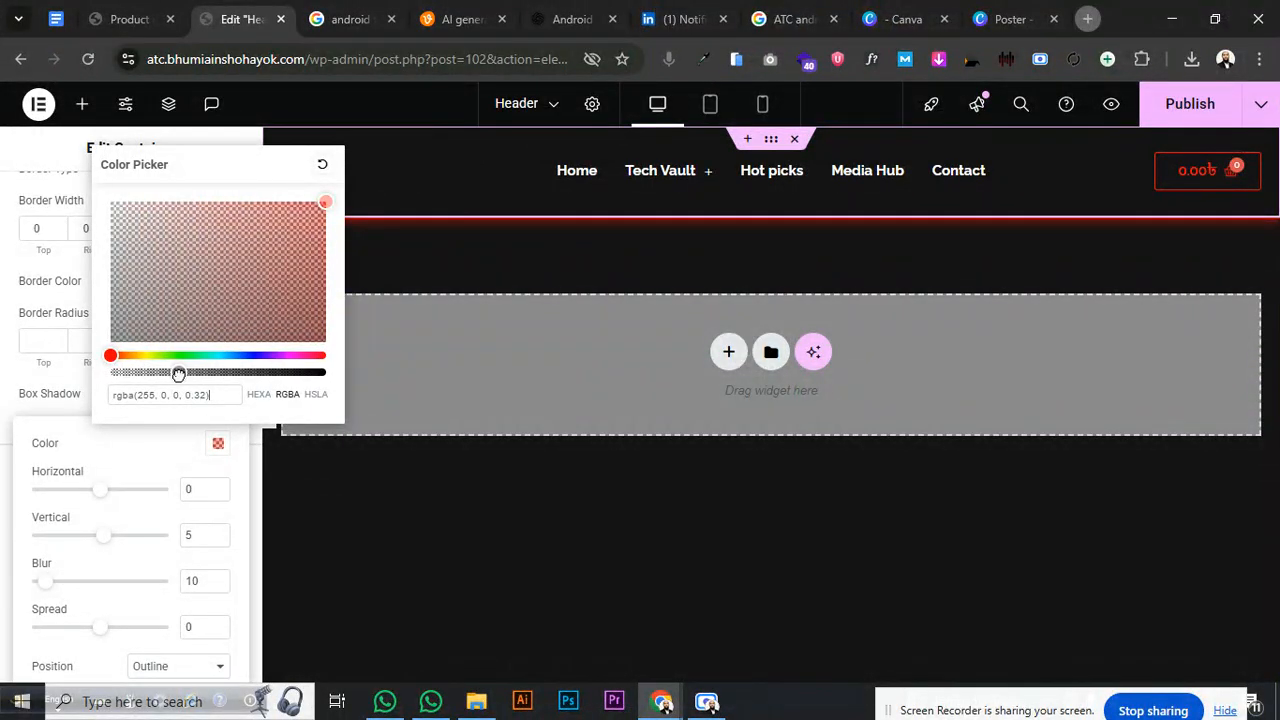
left_click_drag(178, 373, 166, 372)
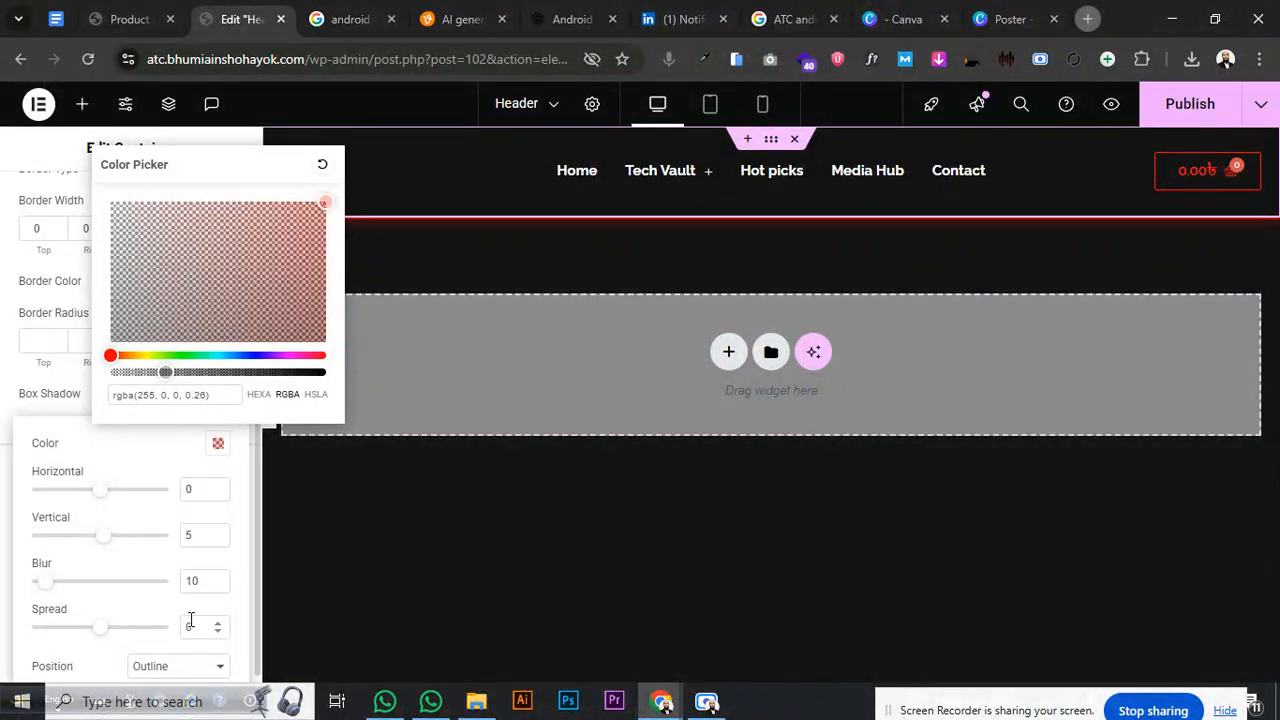
double_click(197, 580)
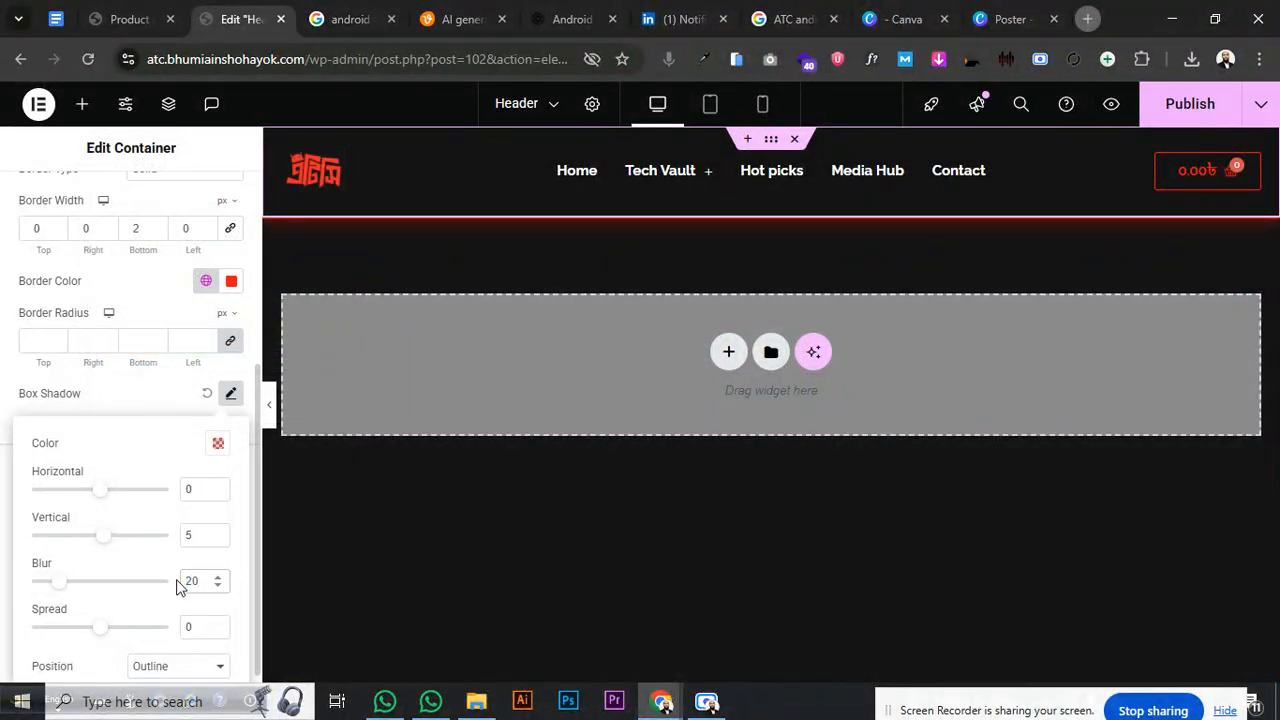
type("20")
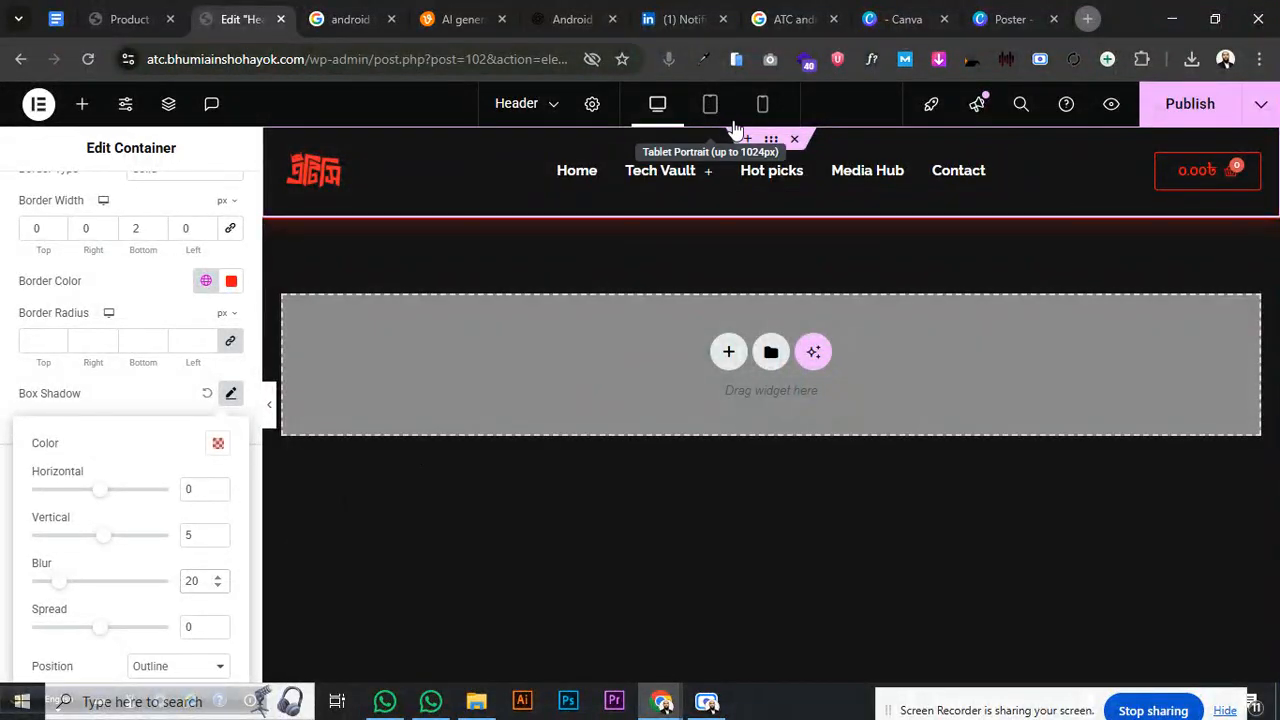
- Preview the red glow with the panel collapsed and strengthen the shadow blur
left_click(270, 404)
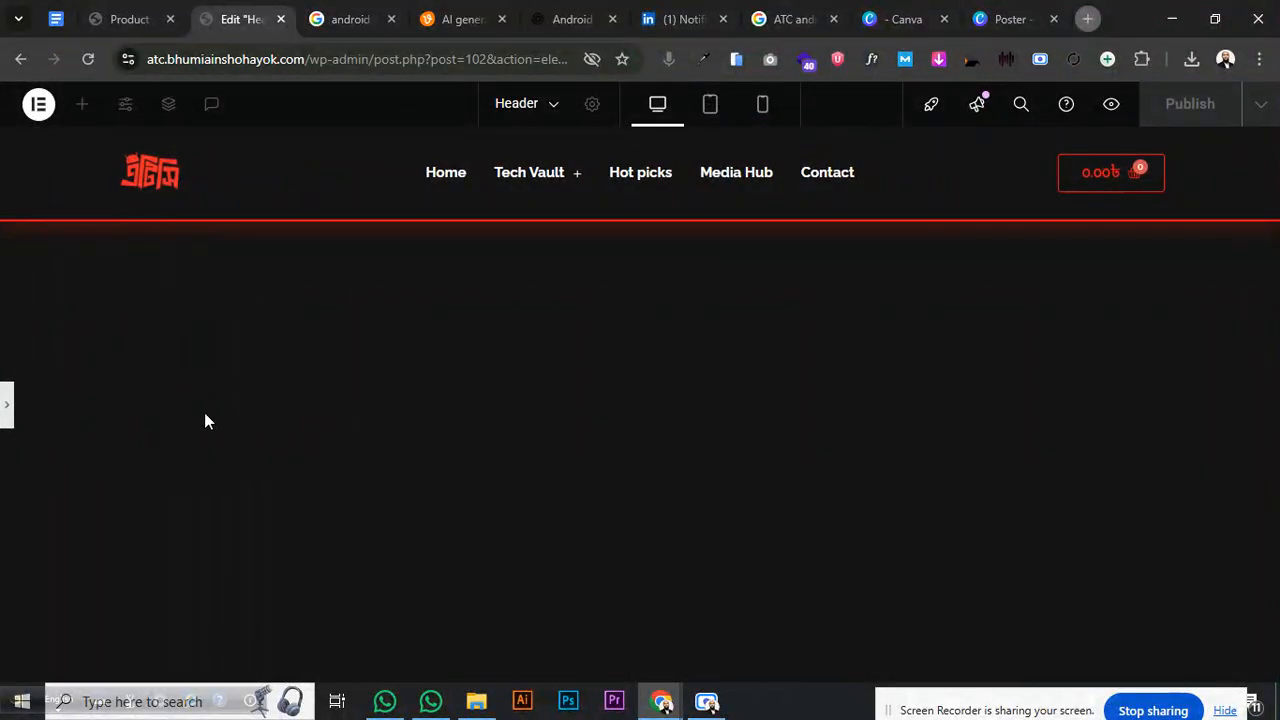
left_click(9, 418)
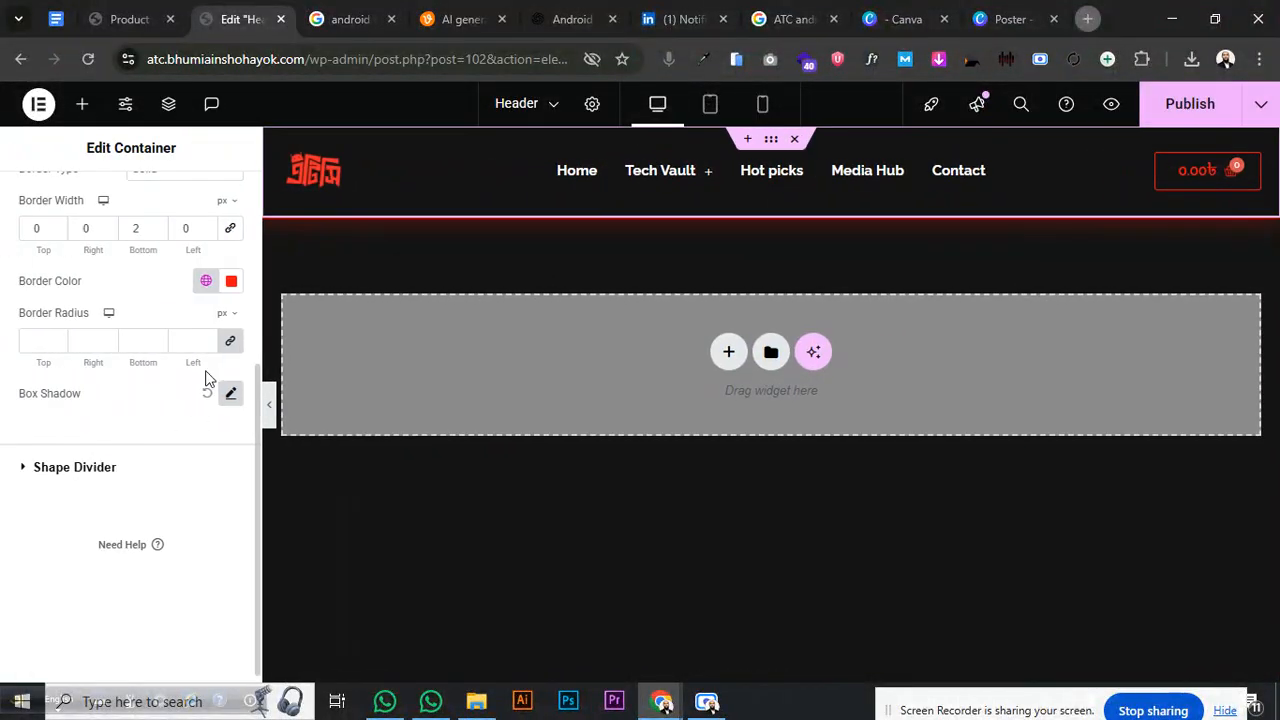
left_click(231, 393)
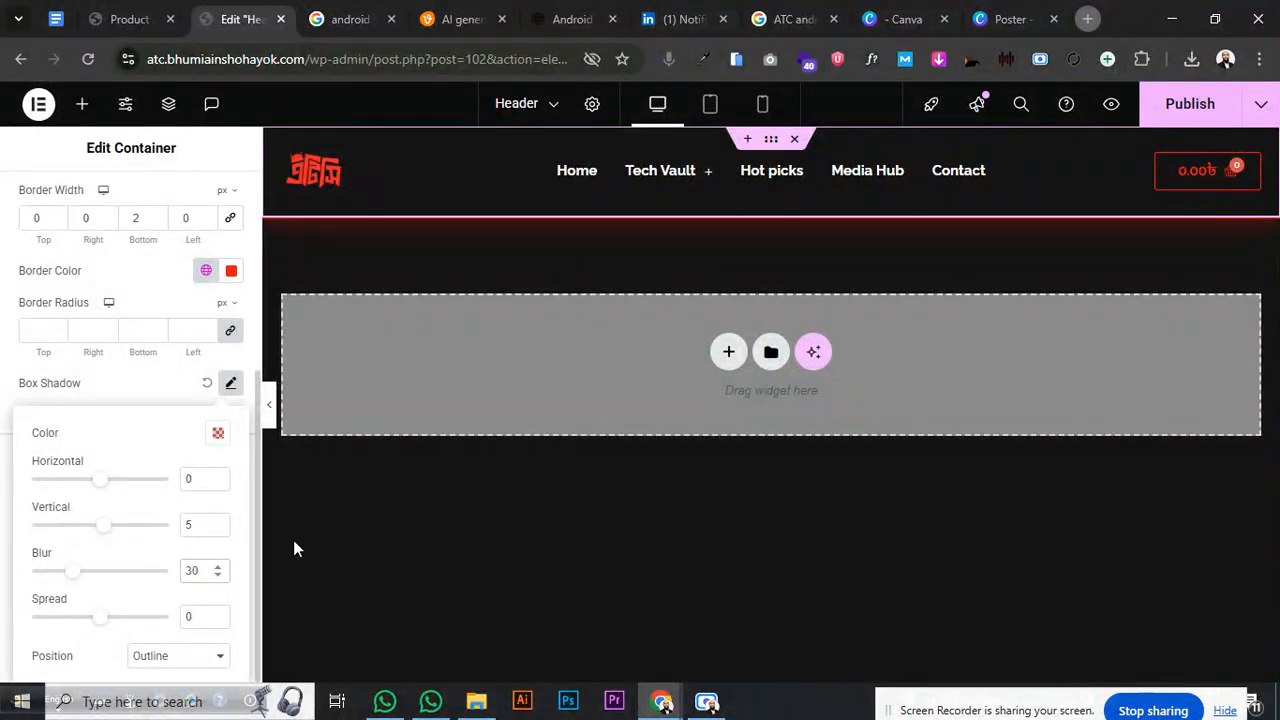
left_click(270, 402)
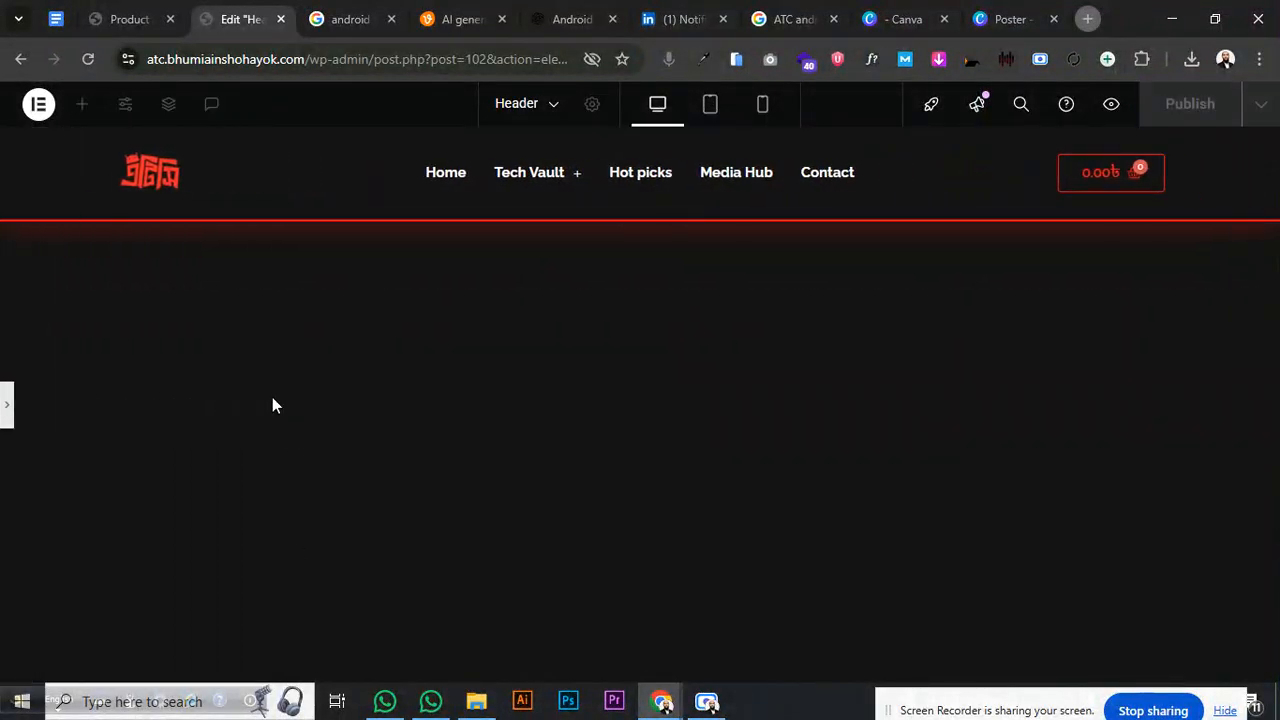
left_click(6, 410)
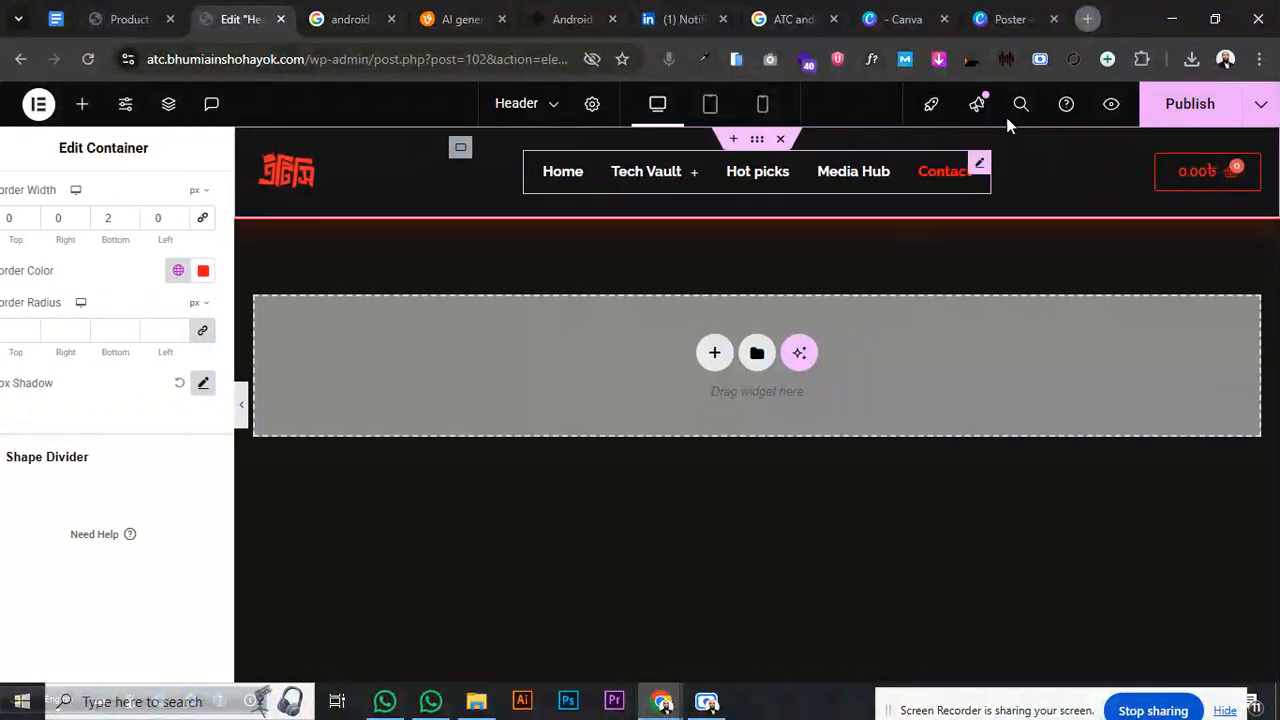
- Publish the header shadow changes and preview the finished desktop header
left_click(1182, 110)
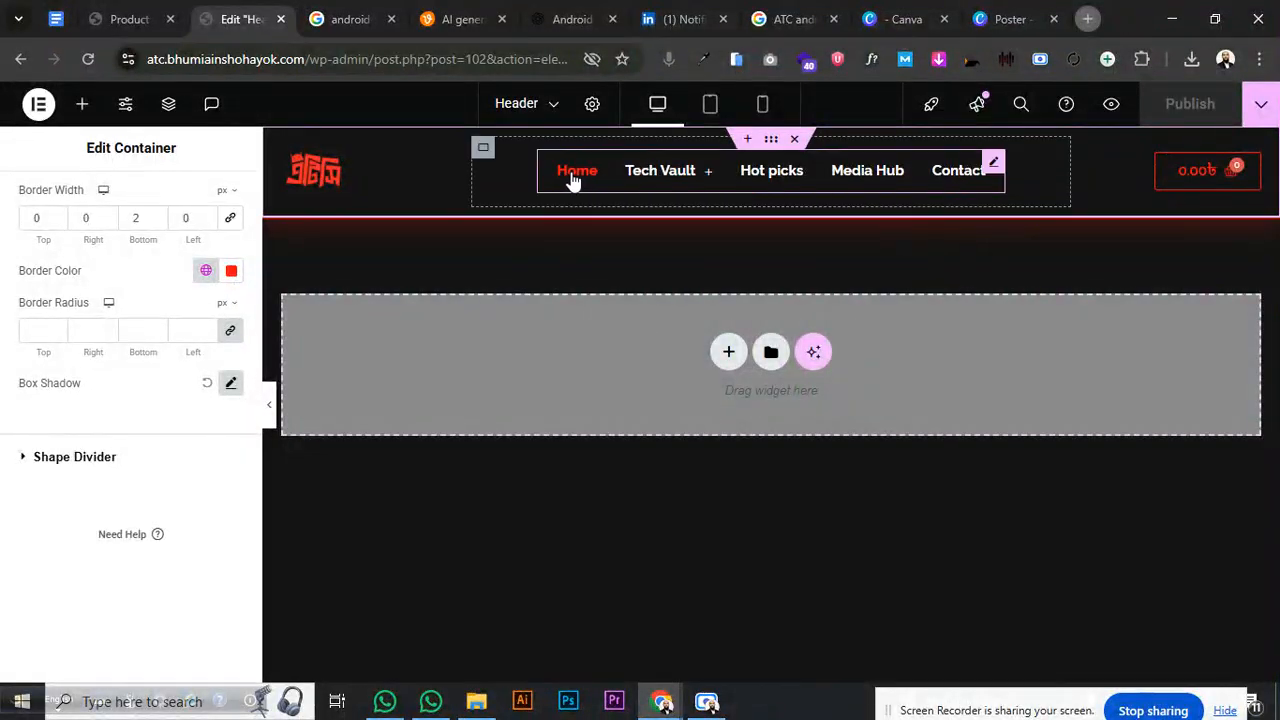
mouse_move(655, 178)
mouse_move(770, 258)
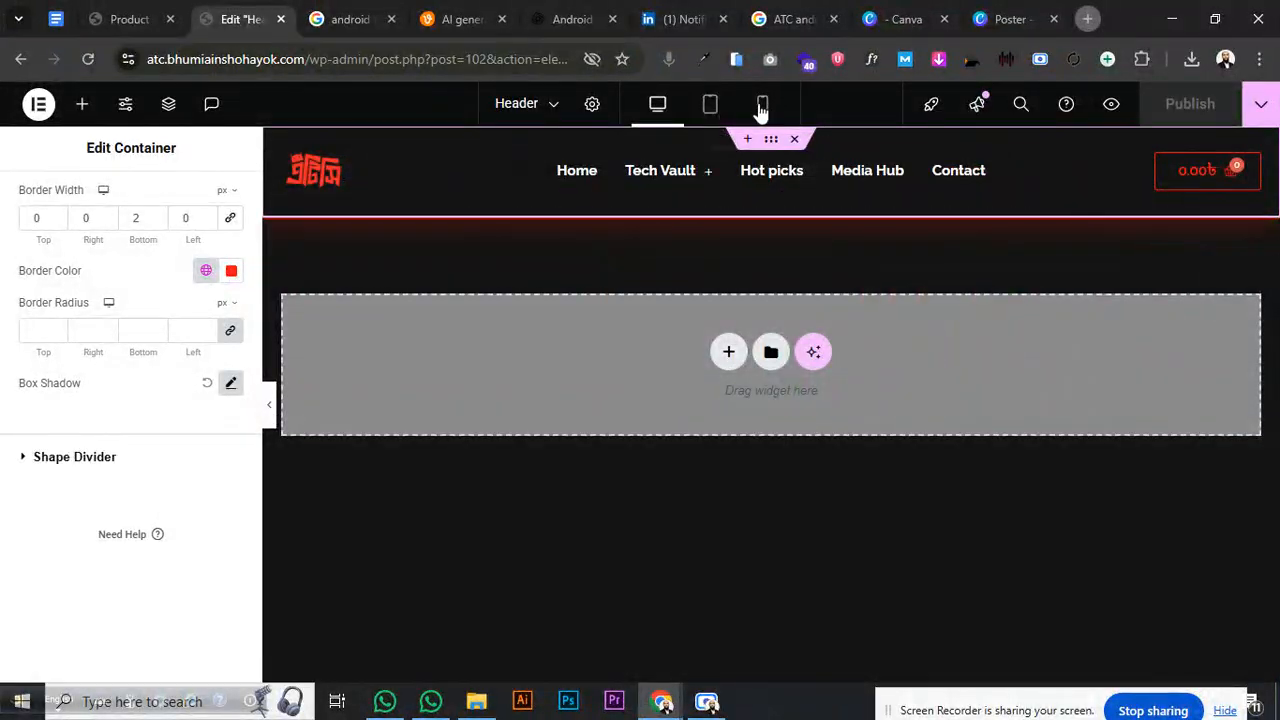
left_click(270, 404)
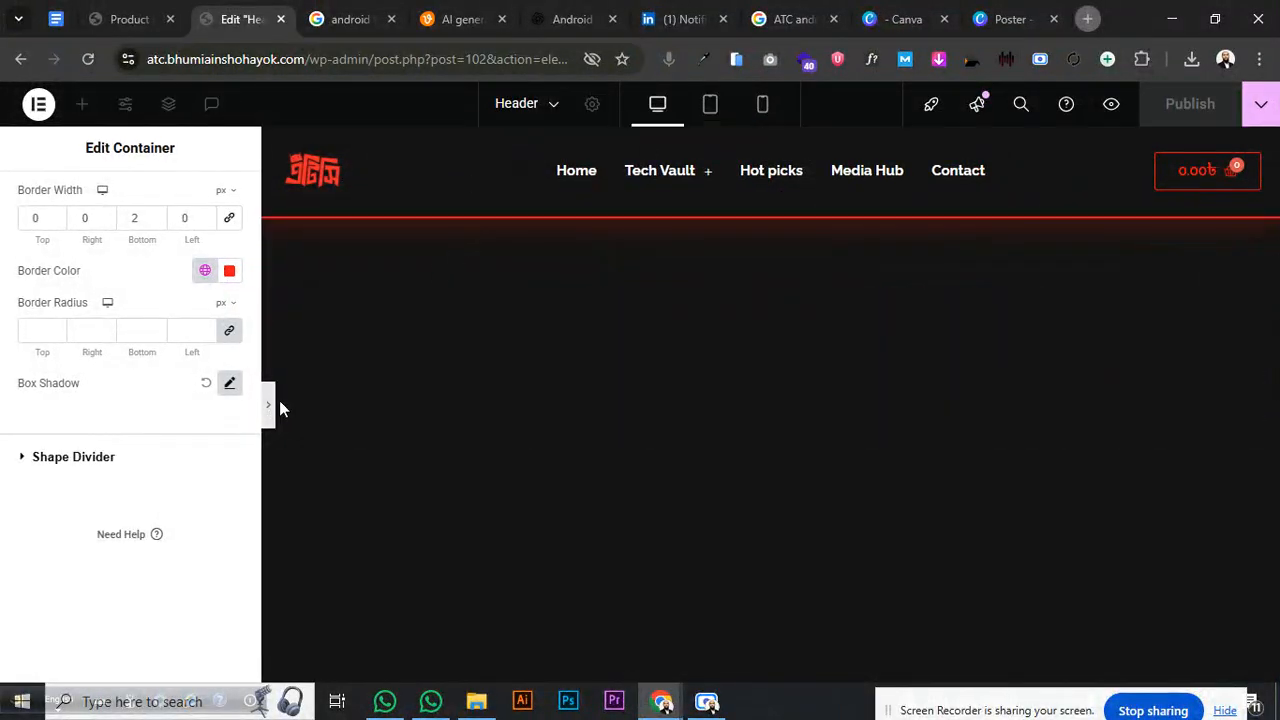
- In the mobile view, duplicate the header container from its right-click menu
left_click(754, 118)
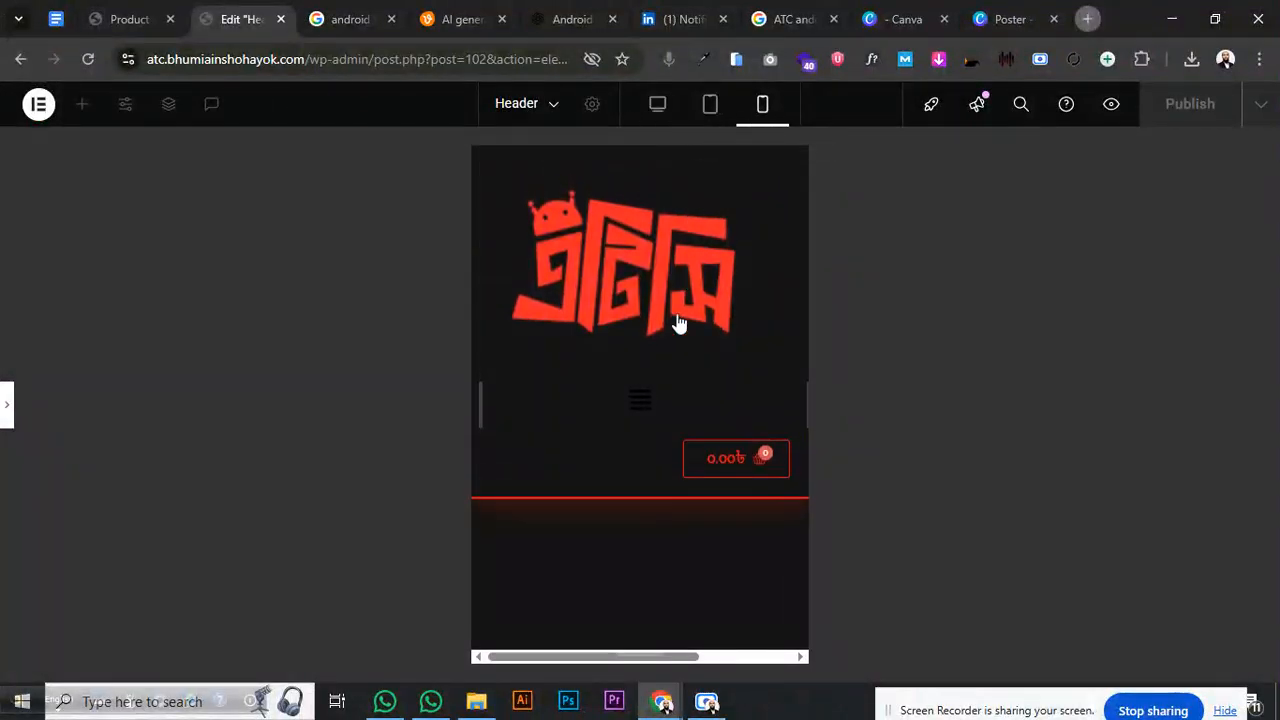
left_click(7, 404)
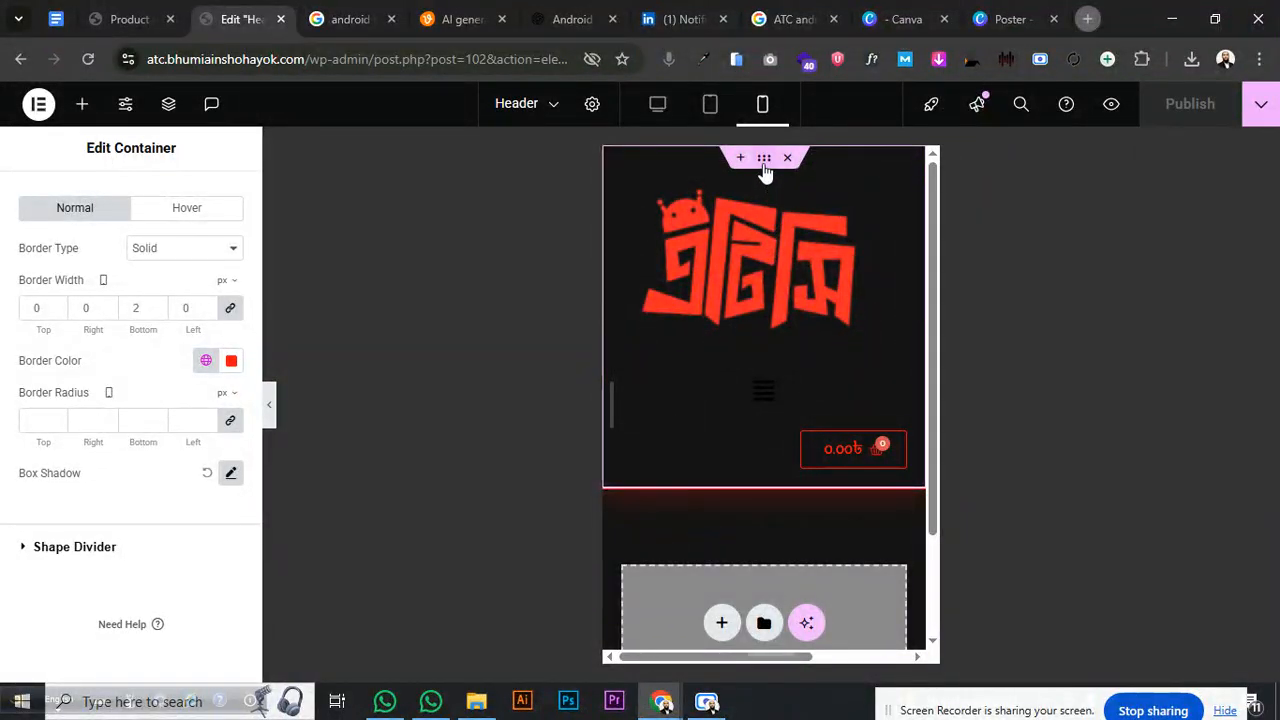
right_click(765, 166)
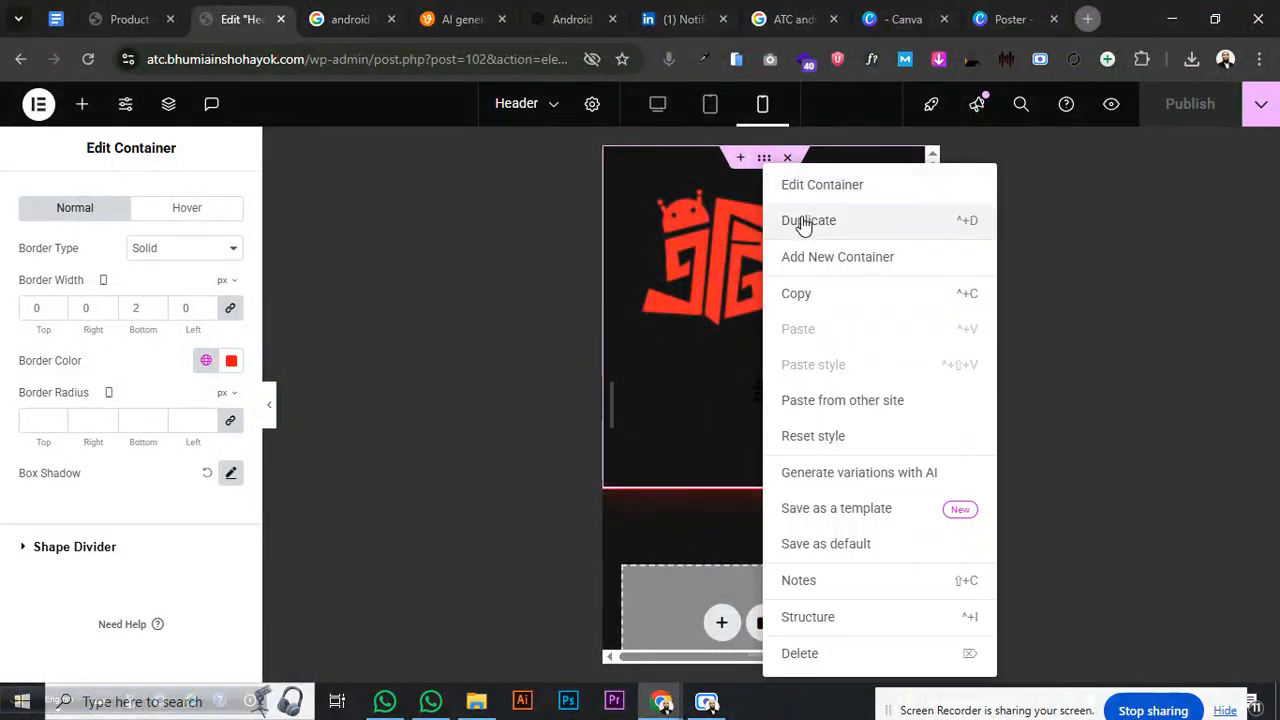
left_click(808, 220)
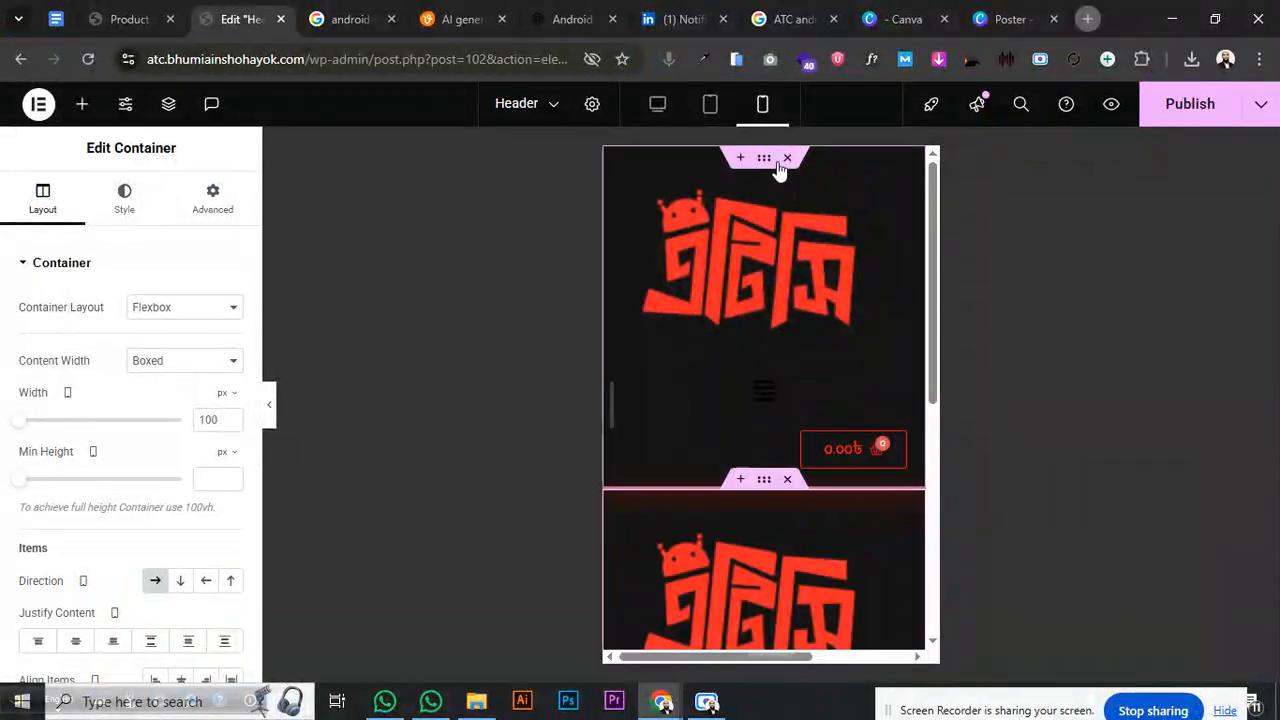
- Select the duplicated header container and open its Advanced > Responsive visibility settings
left_click(124, 200)
left_click(215, 205)
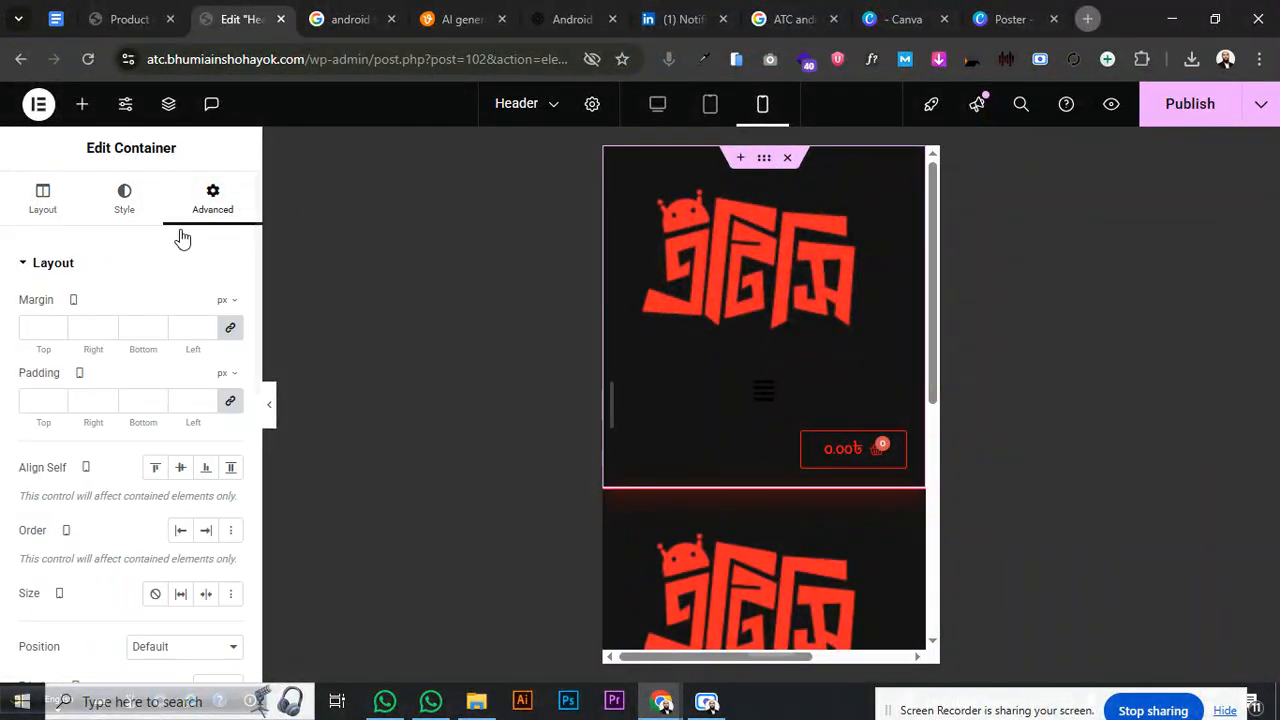
mouse_move(767, 488)
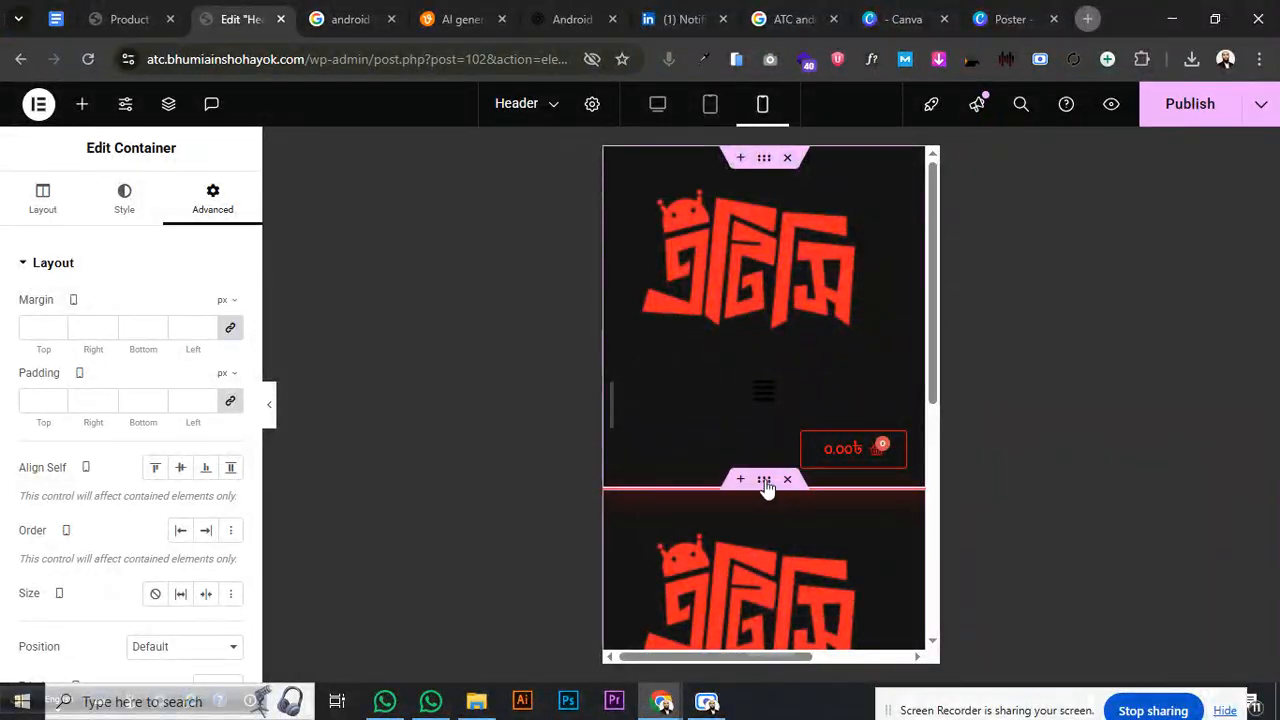
left_click(765, 485)
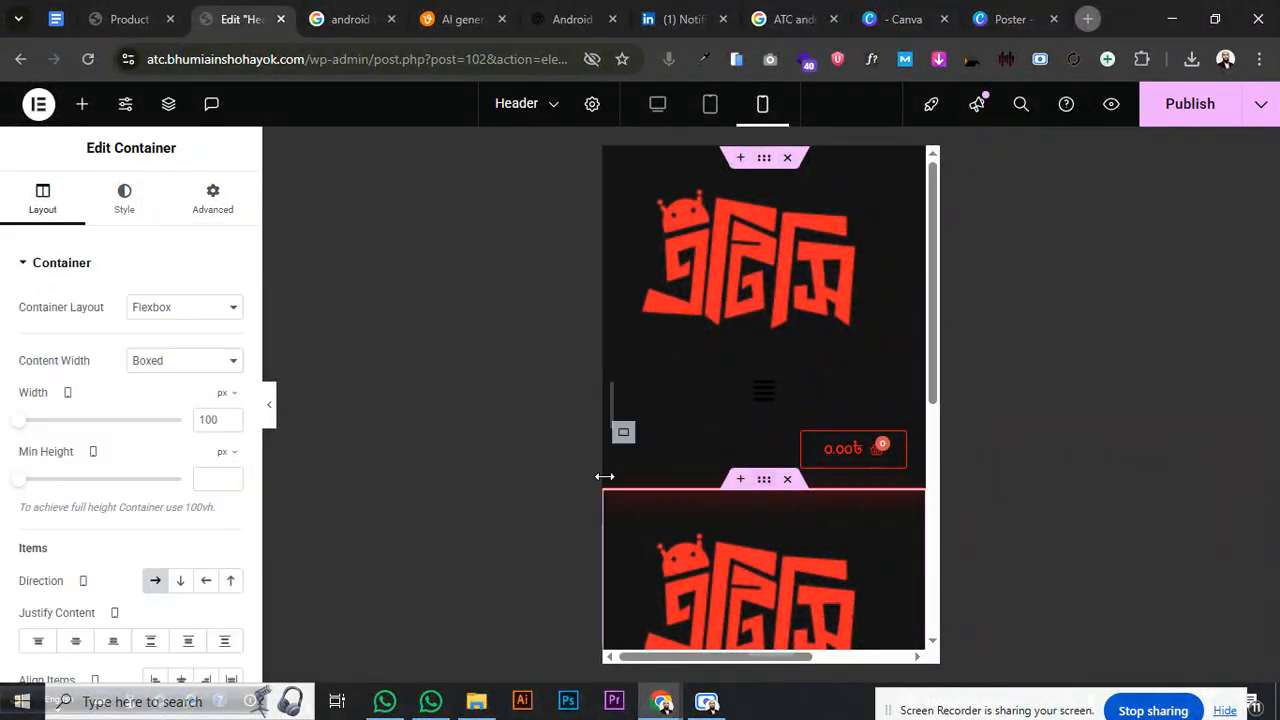
left_click(208, 196)
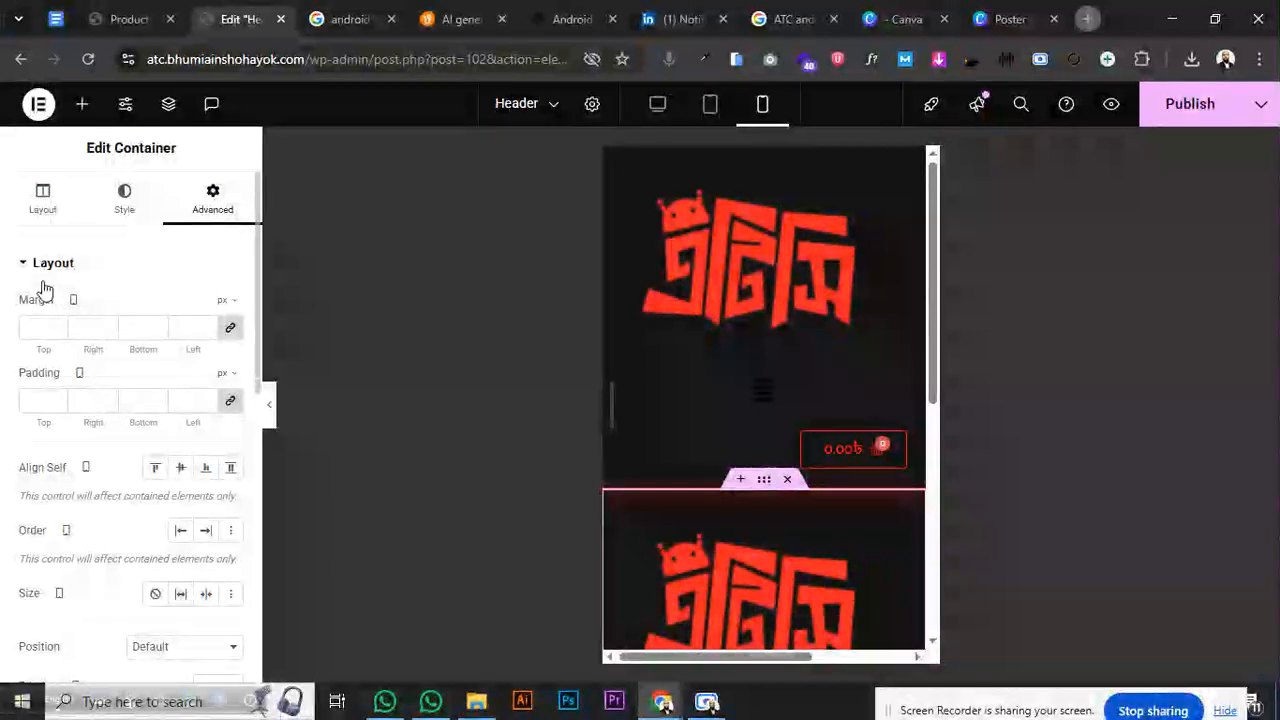
left_click(43, 266)
left_click(62, 529)
scroll(94, 500, "down", 3)
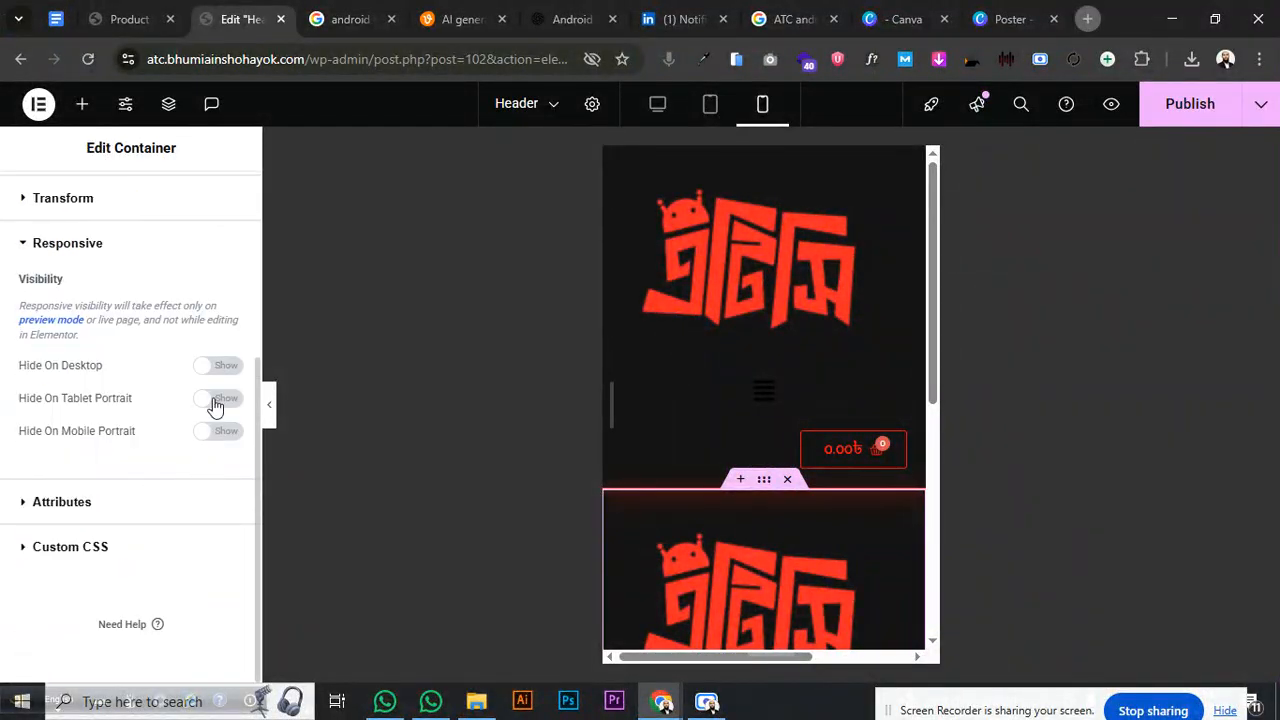
- Hide the lower header copy on Mobile Portrait and the top header on Desktop and Tablet Portrait
left_click(214, 432)
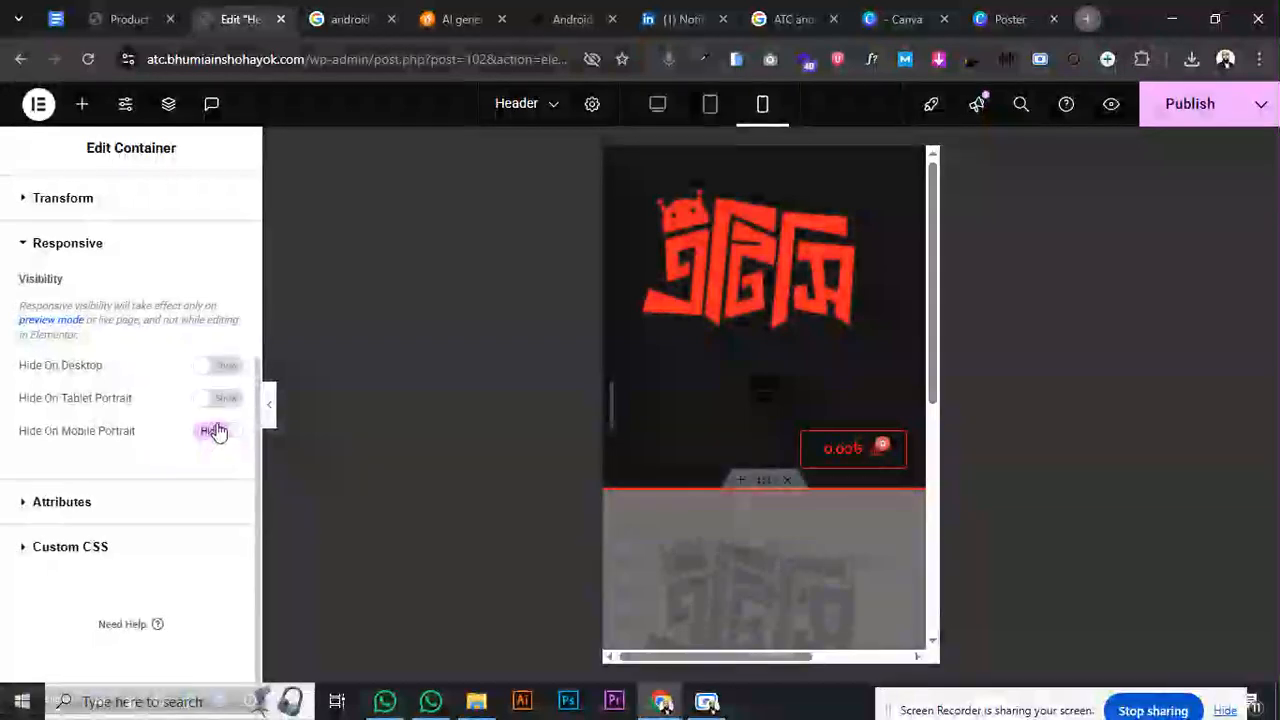
left_click(764, 162)
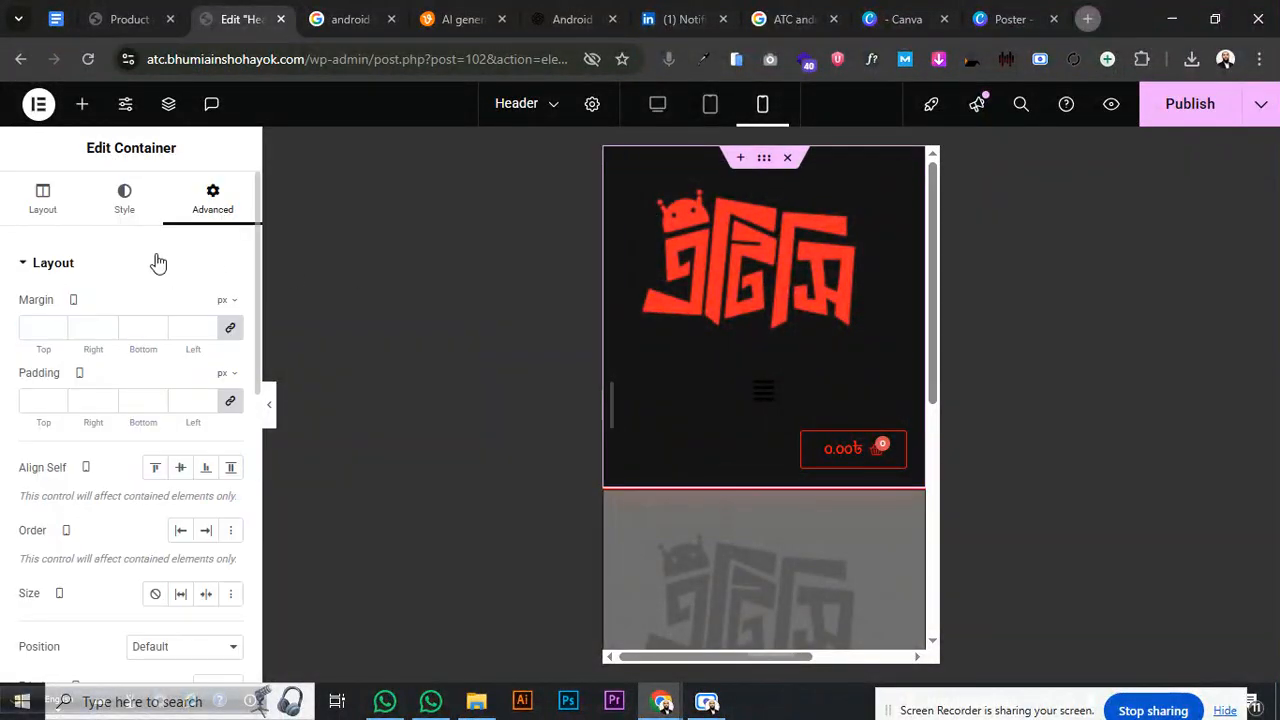
left_click(8, 278)
scroll(103, 422, "down", 1)
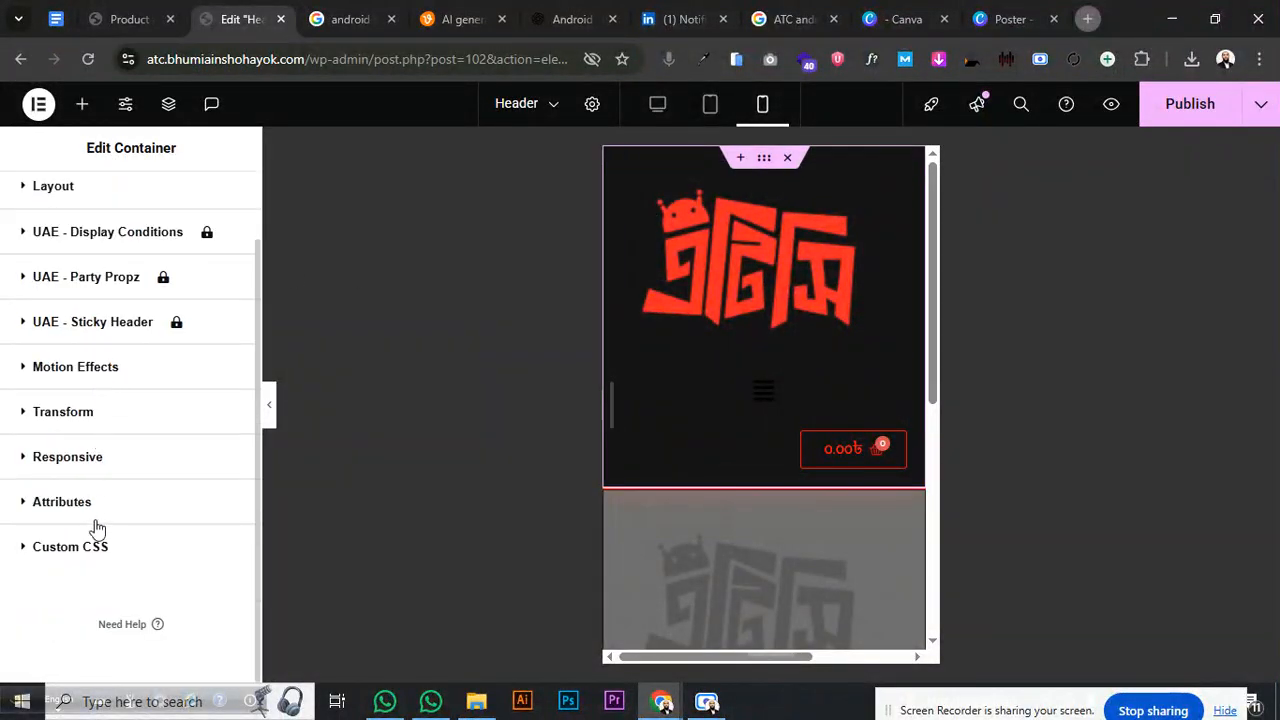
left_click(108, 456)
scroll(190, 500, "down", 3)
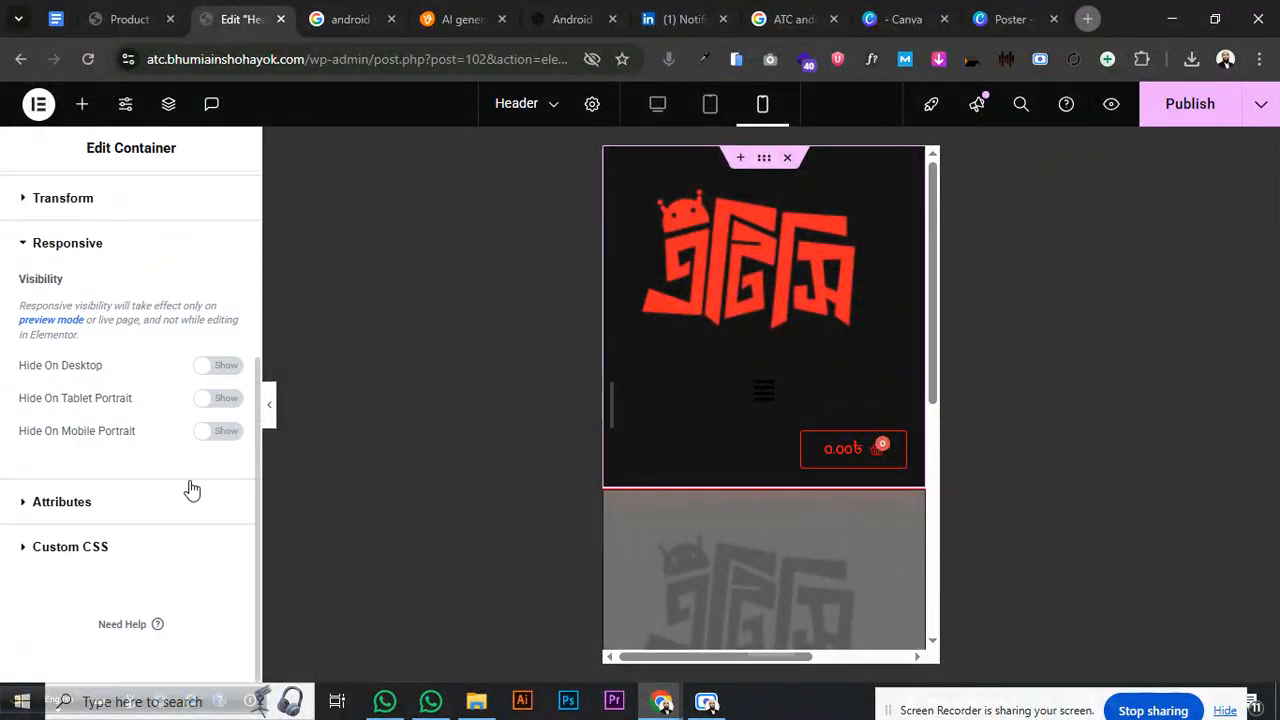
left_click(223, 401)
left_click(217, 368)
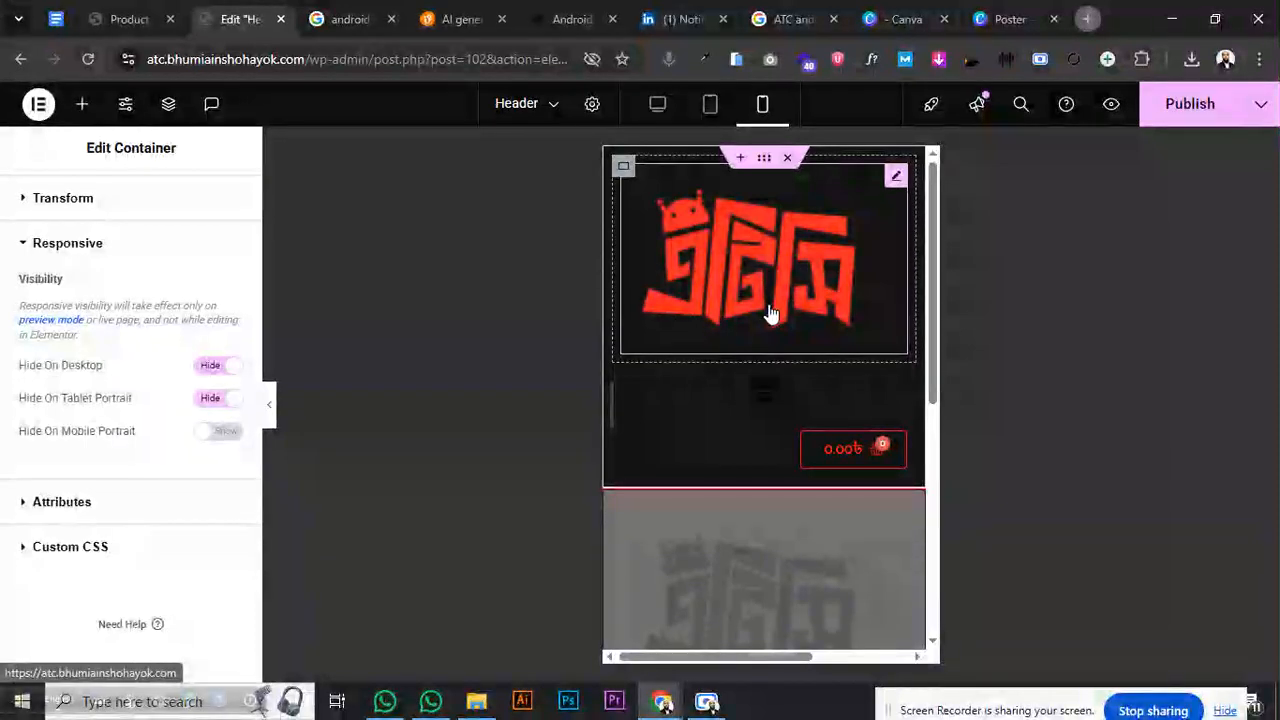
left_click(624, 167)
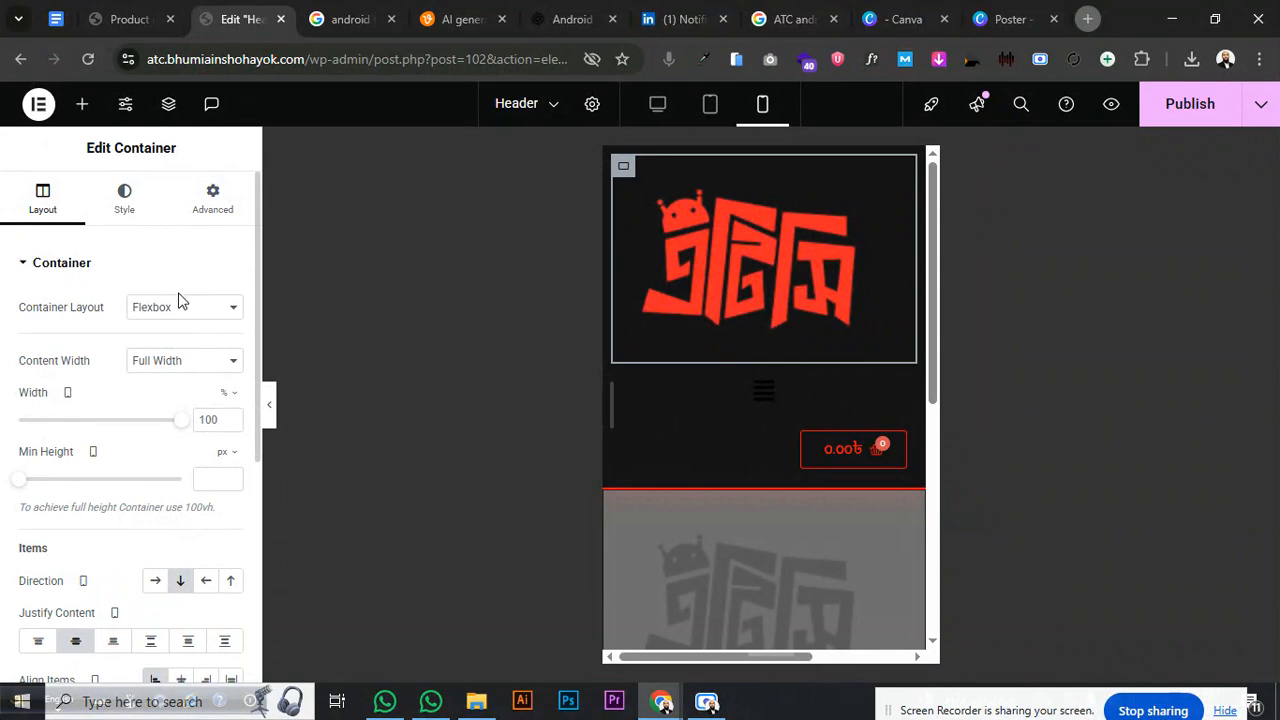
- Set both the logo container and the menu container to 50% width
left_click_drag(180, 419, 48, 421)
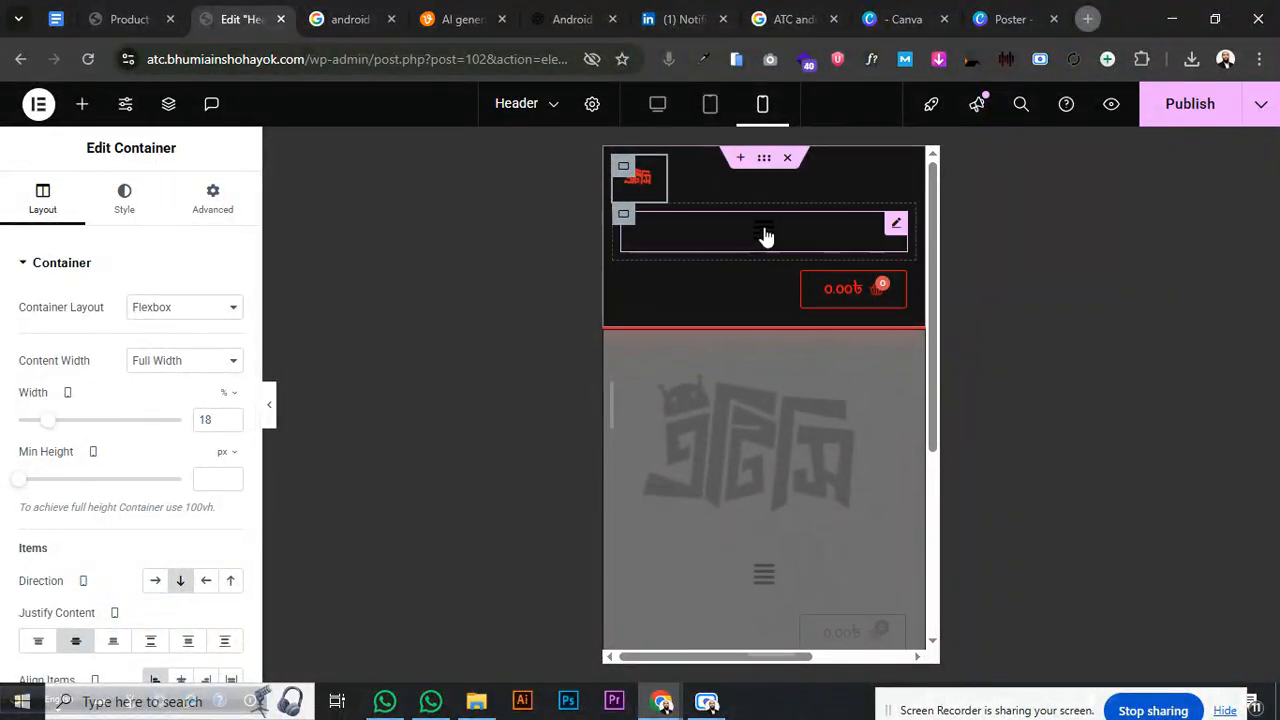
left_click(630, 228)
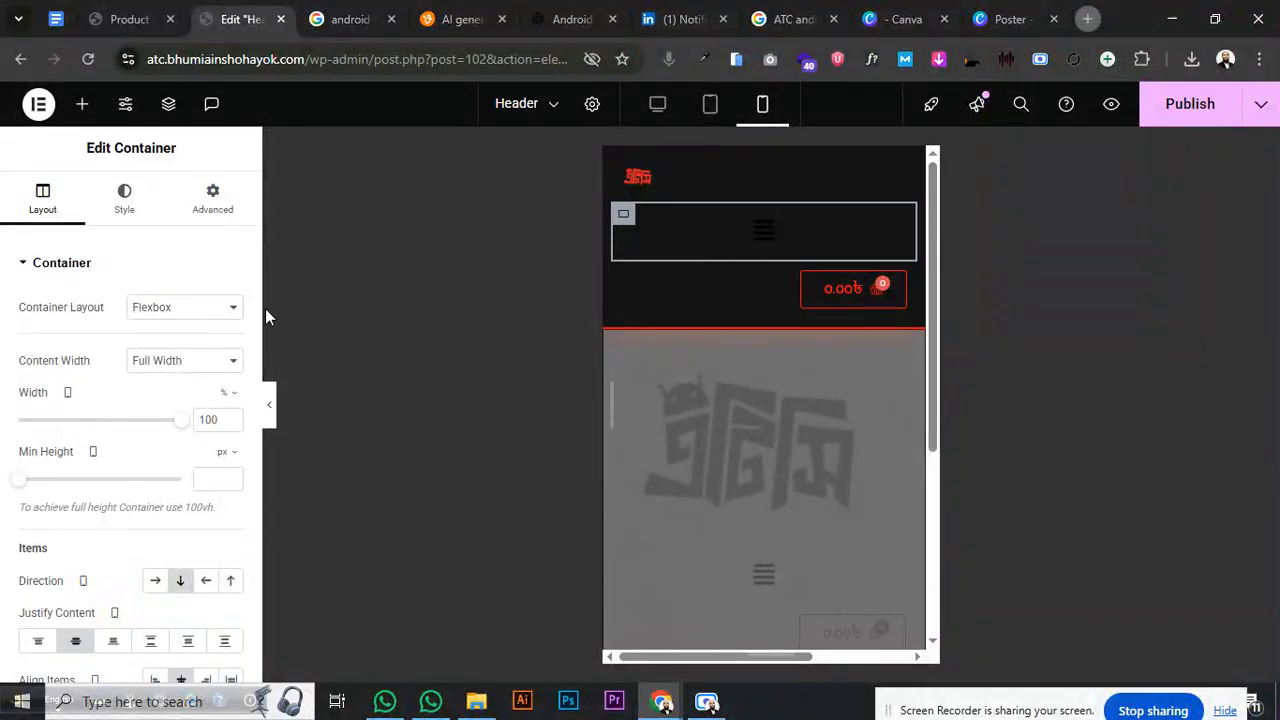
left_click_drag(175, 425, 117, 431)
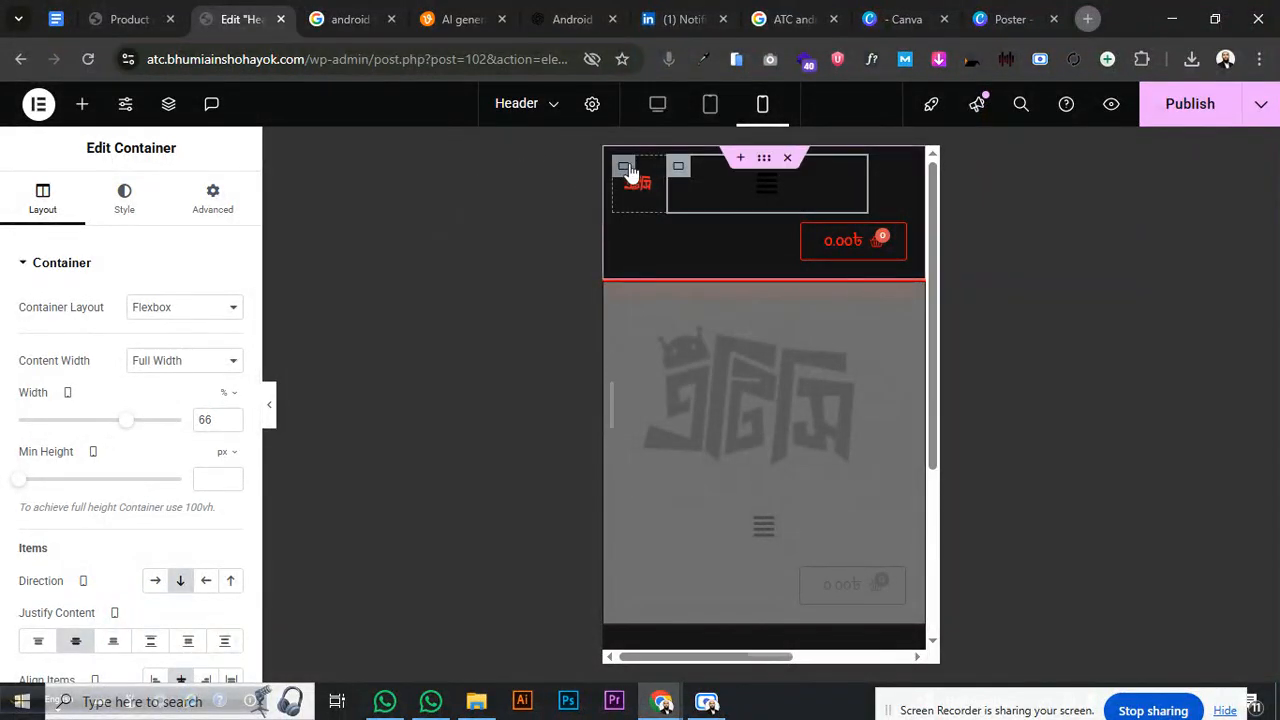
left_click(624, 178)
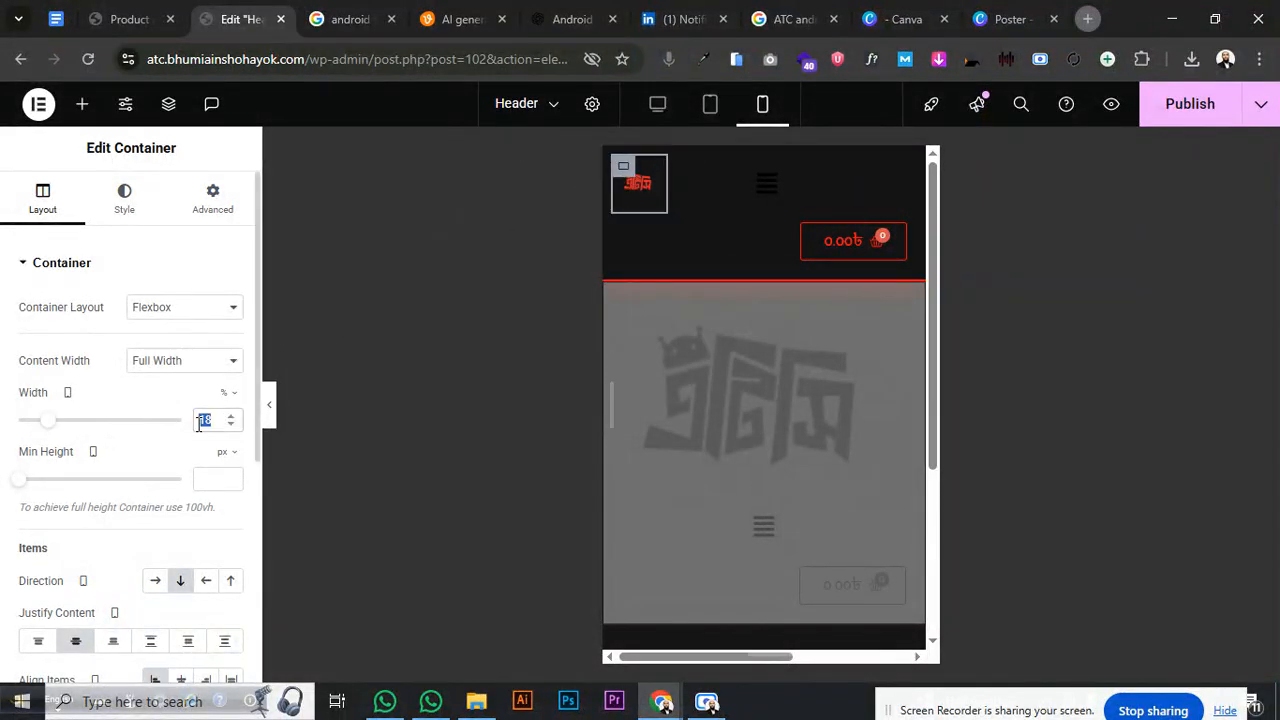
type("50")
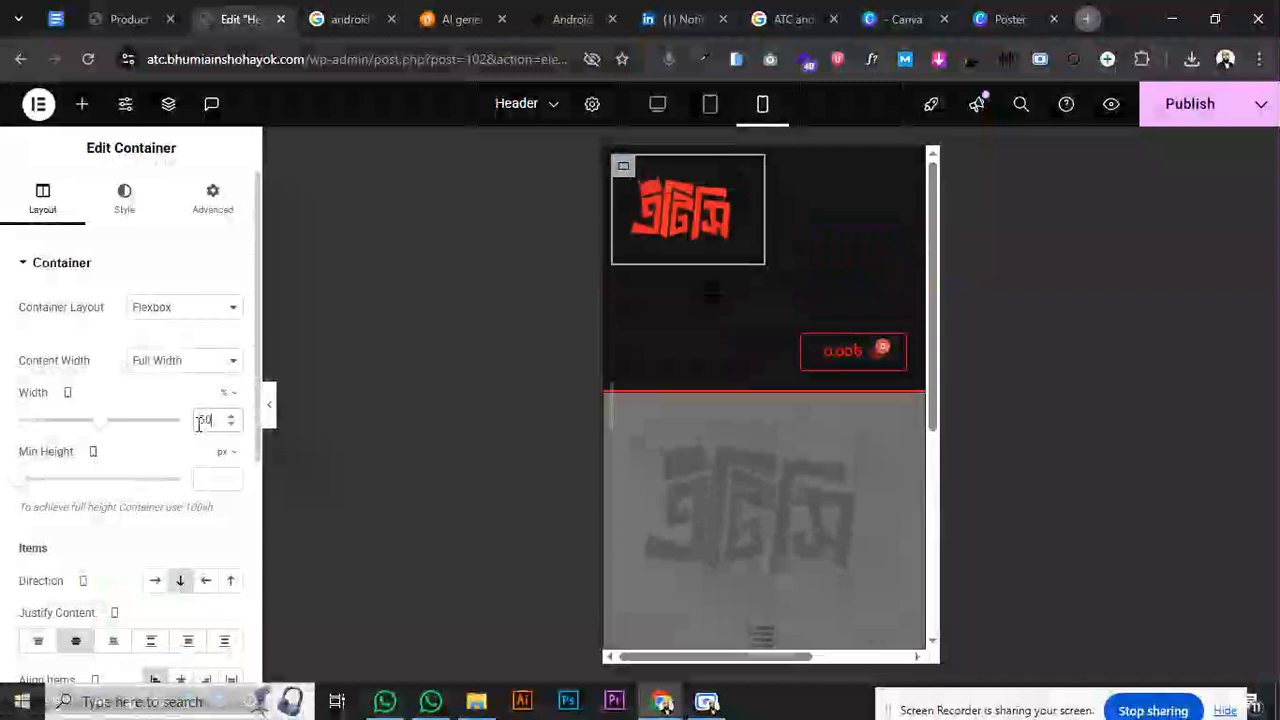
left_click(636, 290)
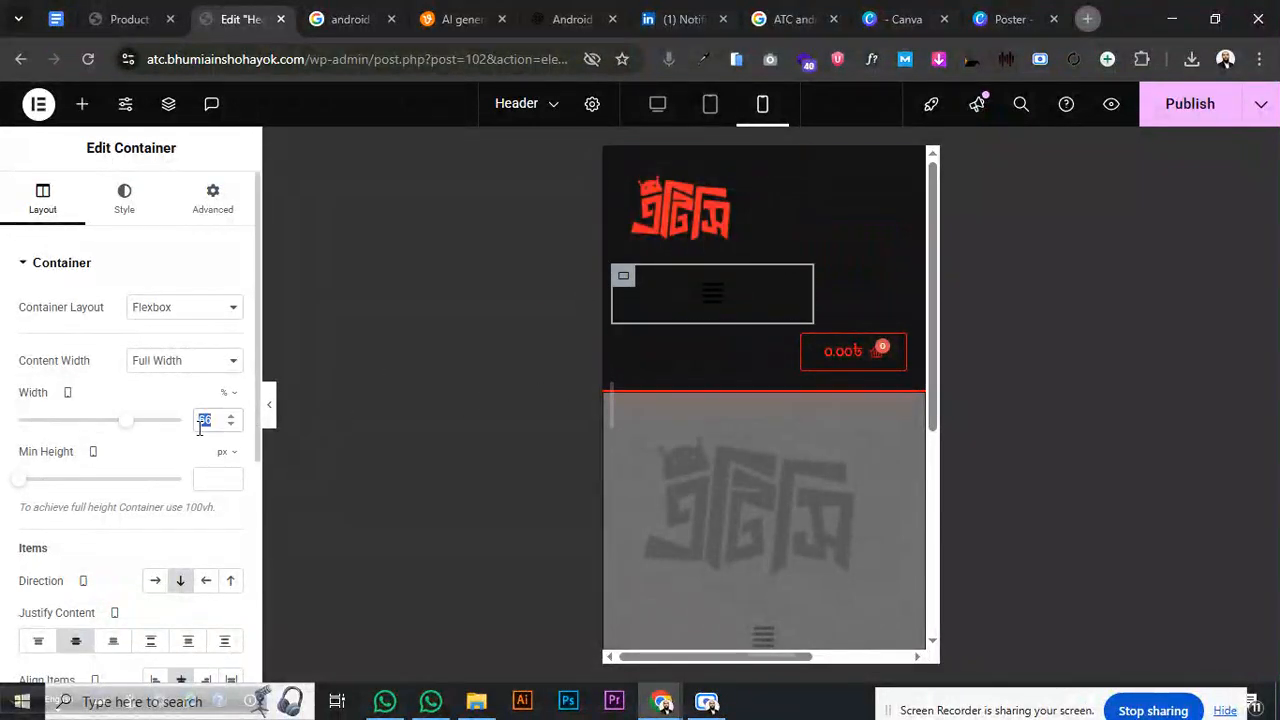
type("50")
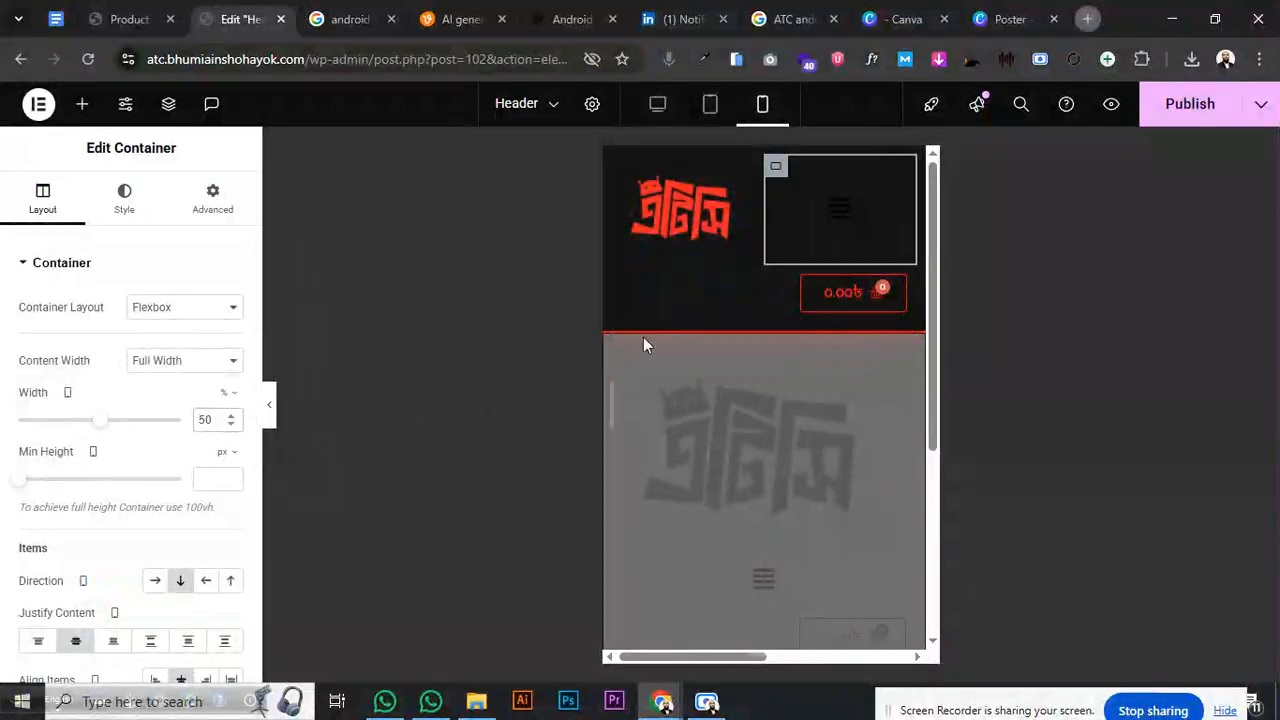
- Delete the cart container and shrink the site logo to 40% width
right_click(626, 290)
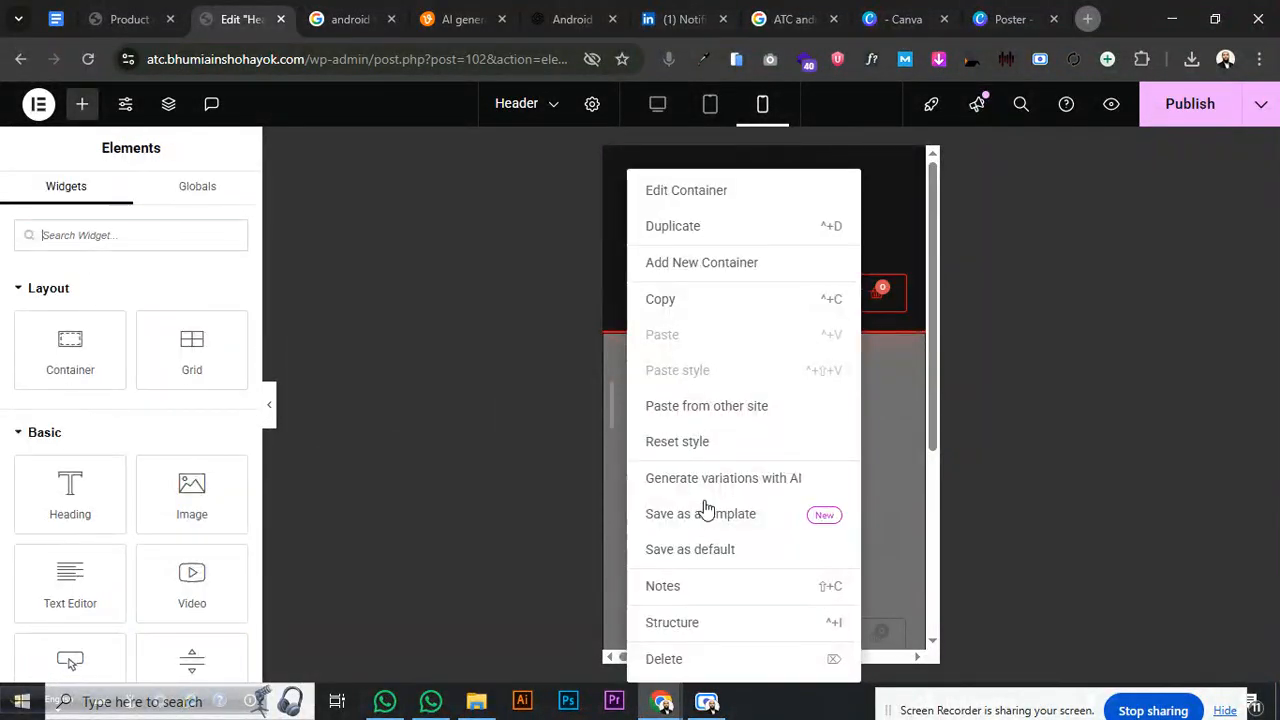
left_click(725, 656)
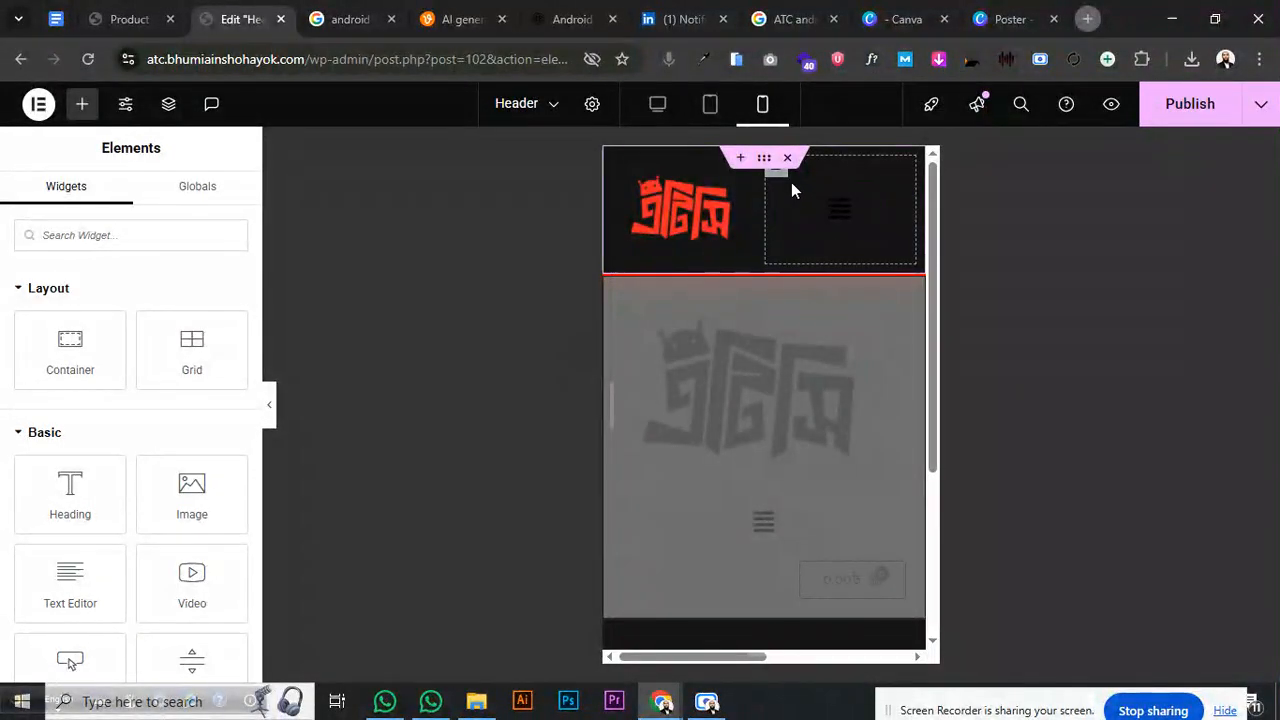
left_click(745, 180)
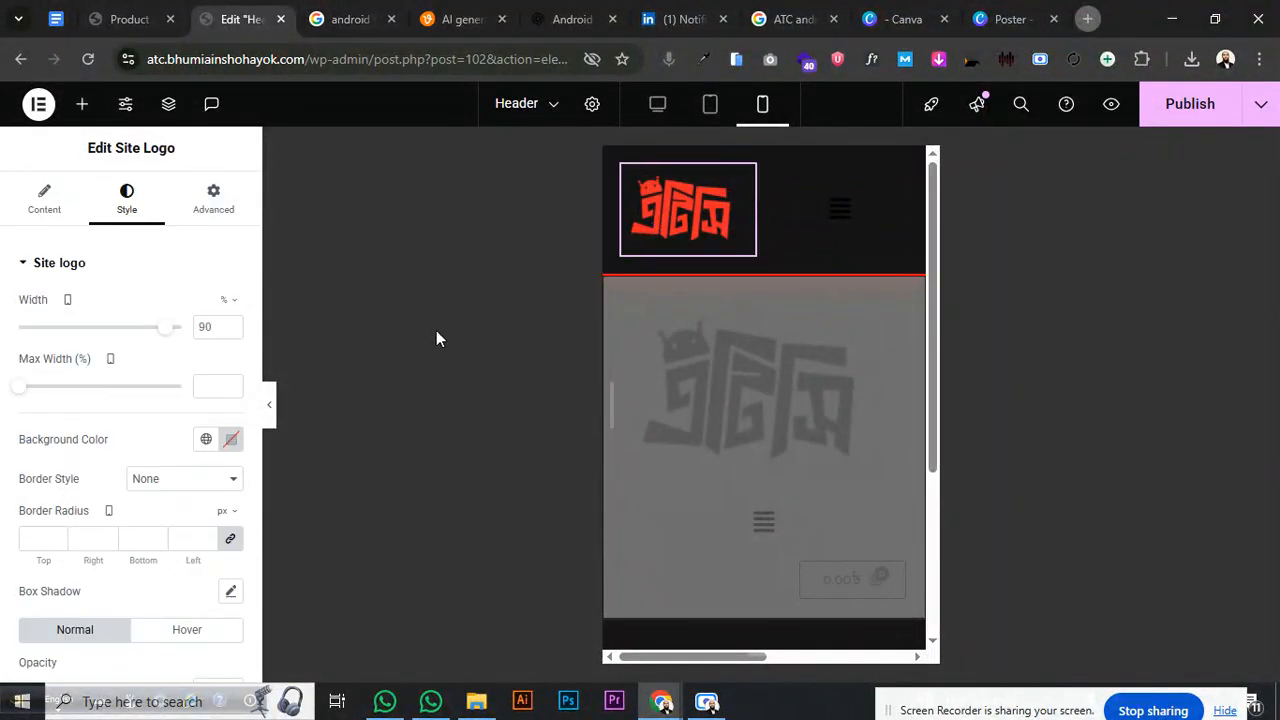
left_click_drag(167, 326, 83, 342)
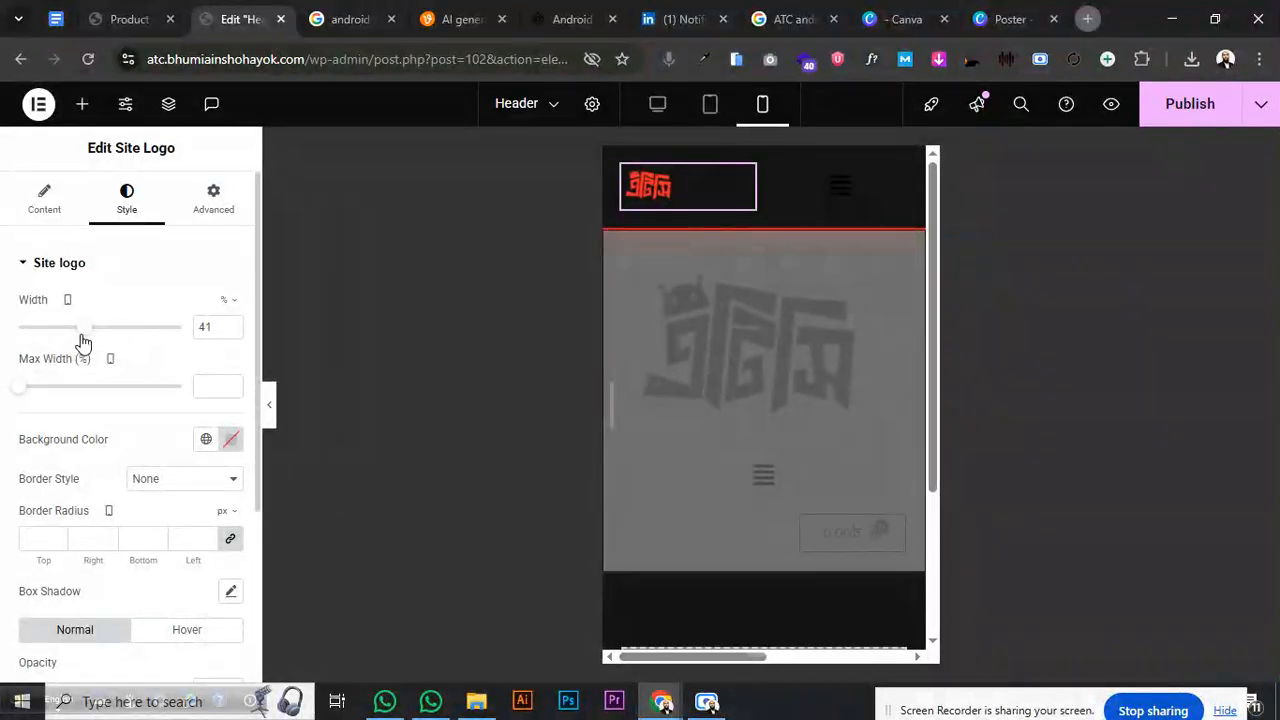
left_click(232, 332)
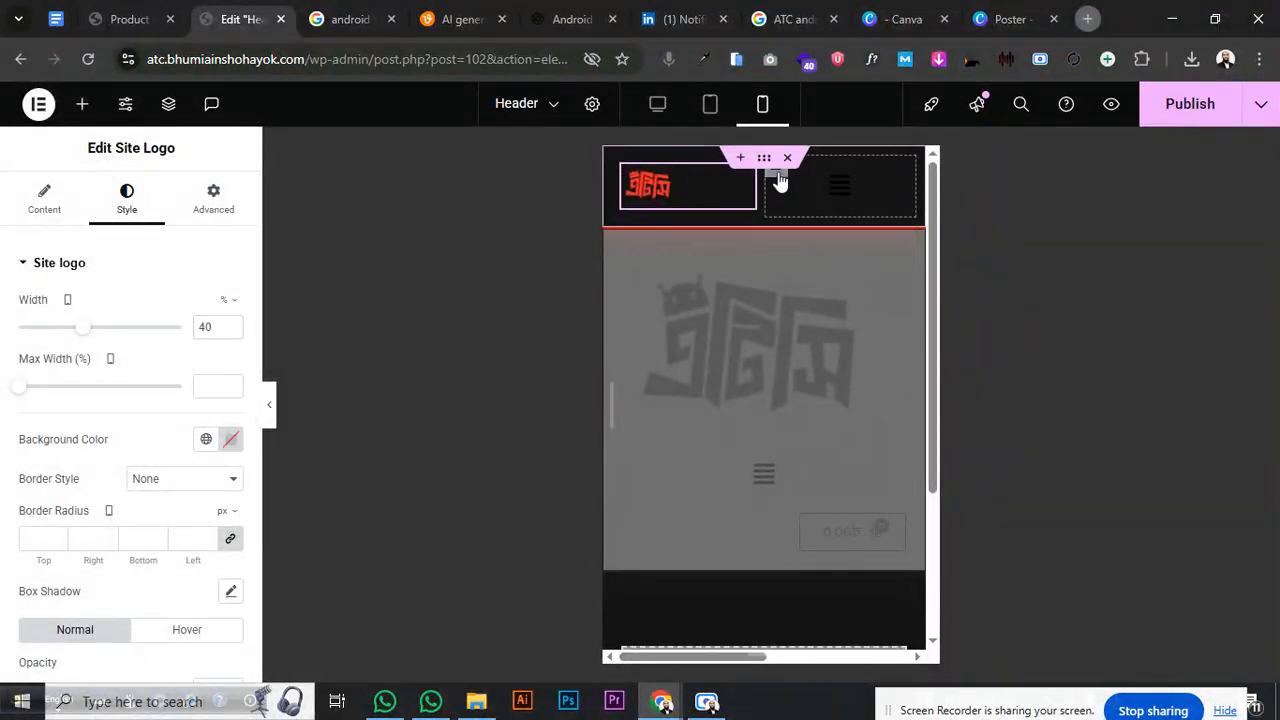
- Set the navigation menu's Alignment and mobile Responsive Alignment to Right
left_click(777, 175)
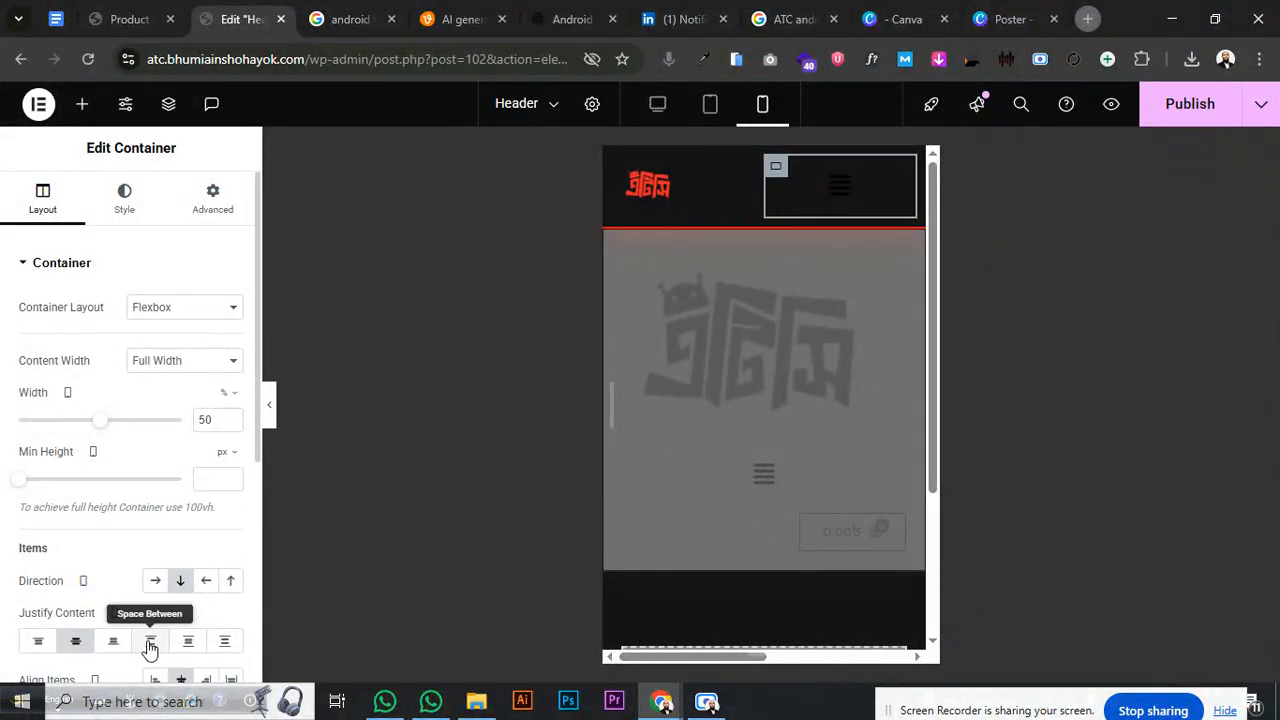
left_click(890, 182)
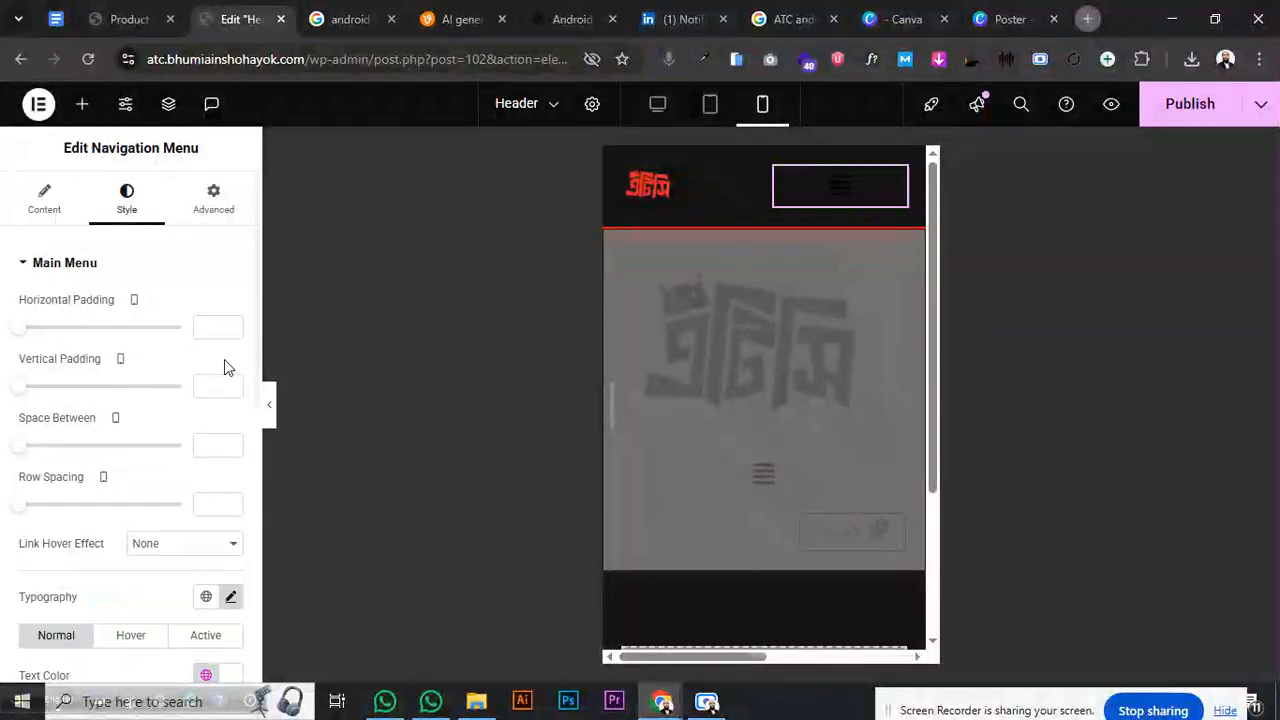
left_click(43, 203)
scroll(137, 390, "down", 2)
scroll(62, 240, "up", 2)
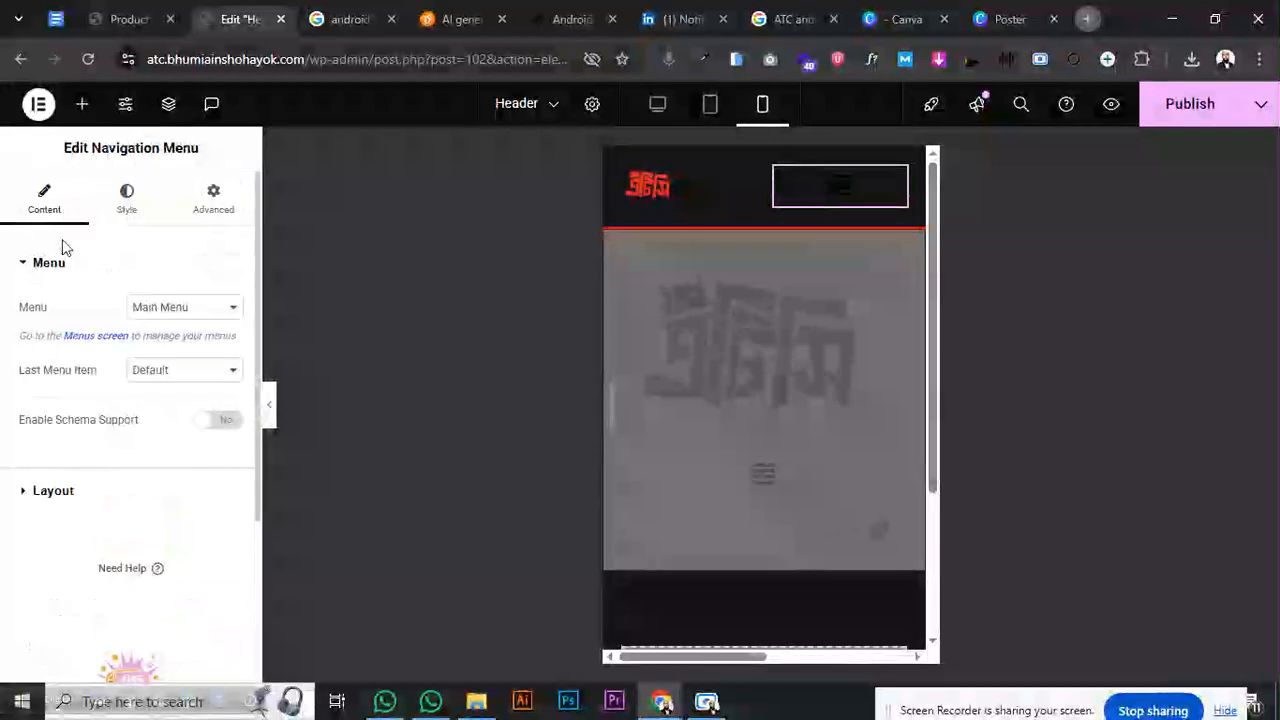
left_click(48, 263)
left_click(52, 309)
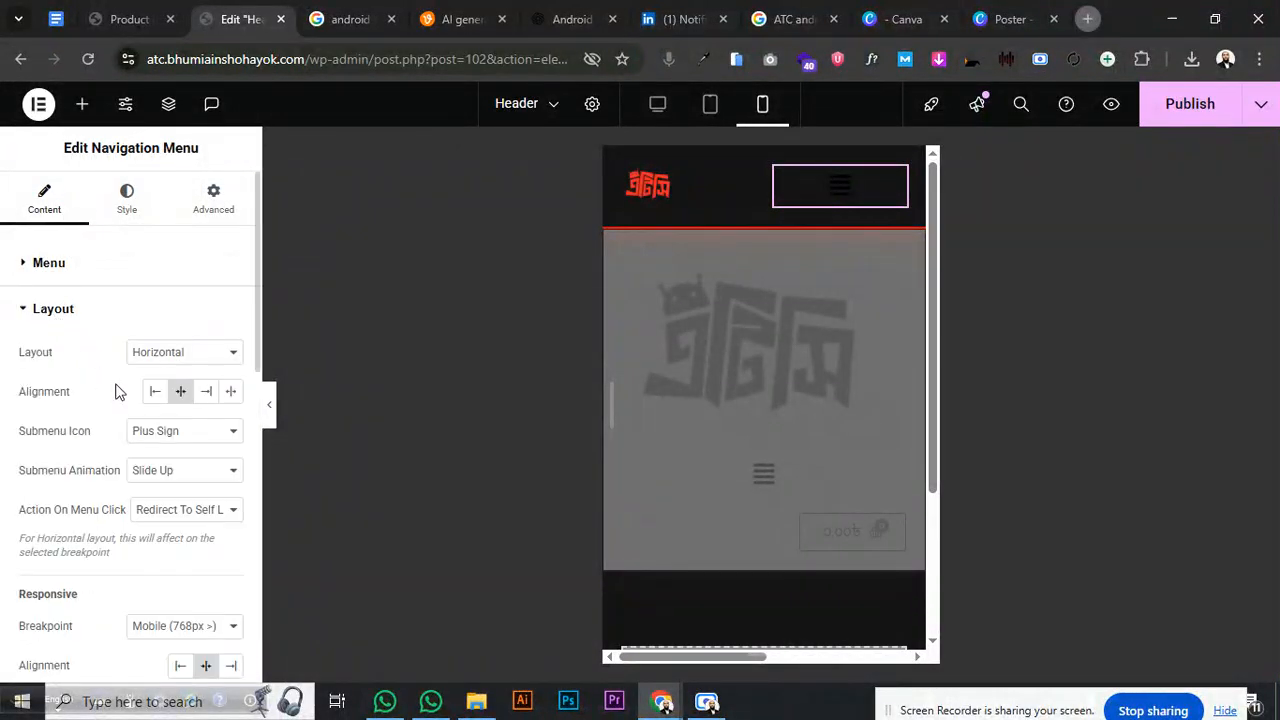
left_click(207, 392)
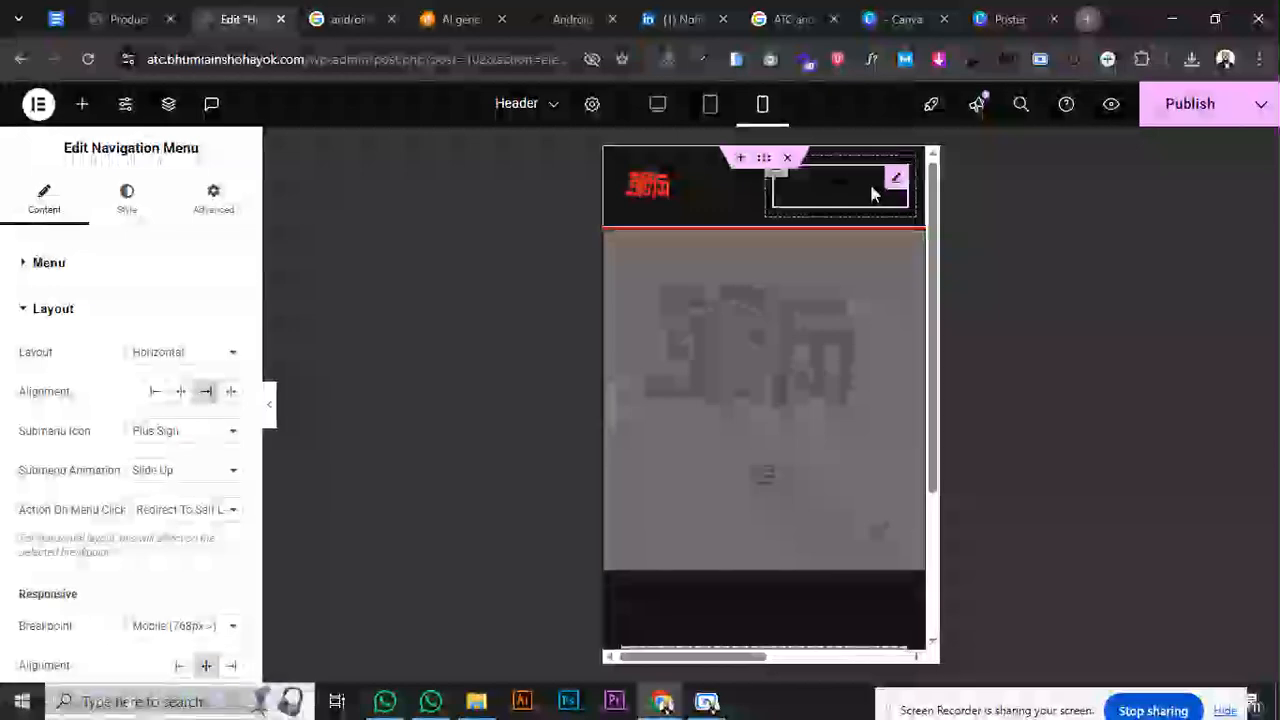
left_click(230, 667)
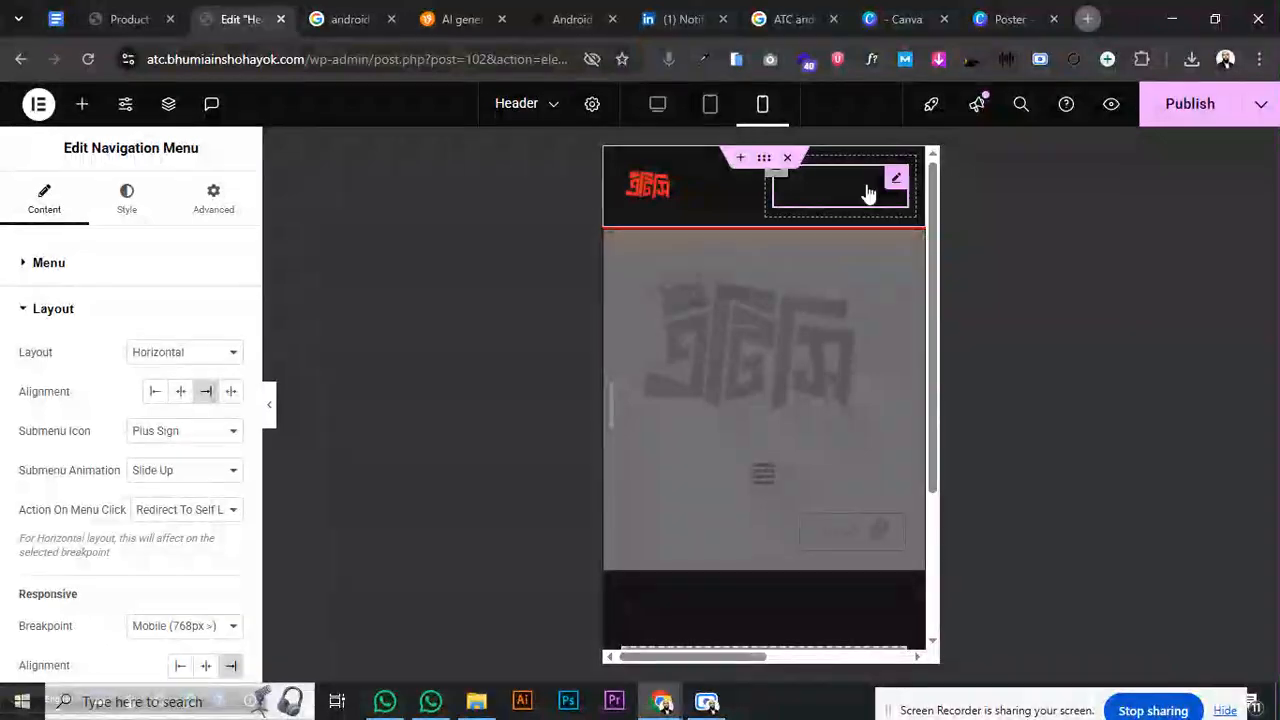
left_click(128, 200)
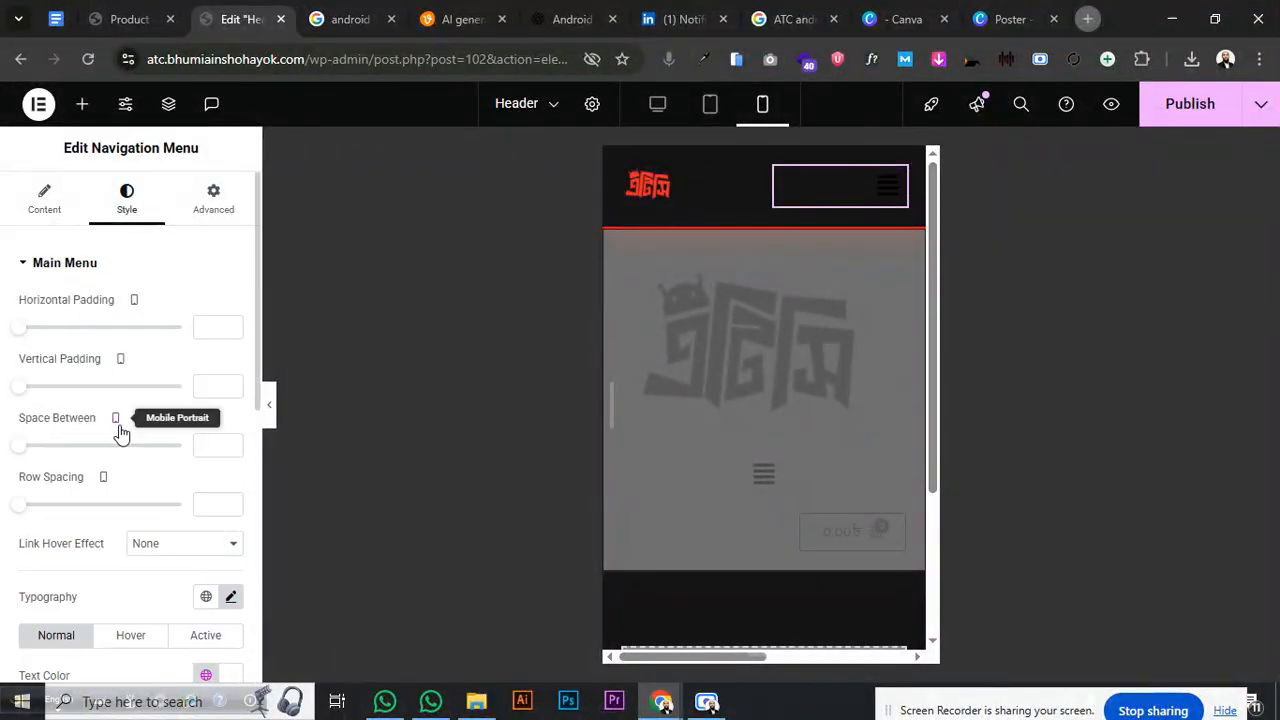
- Expand the dropdown styling and preview the mobile dropdown menu
scroll(121, 432, "down", 3)
left_click(63, 476)
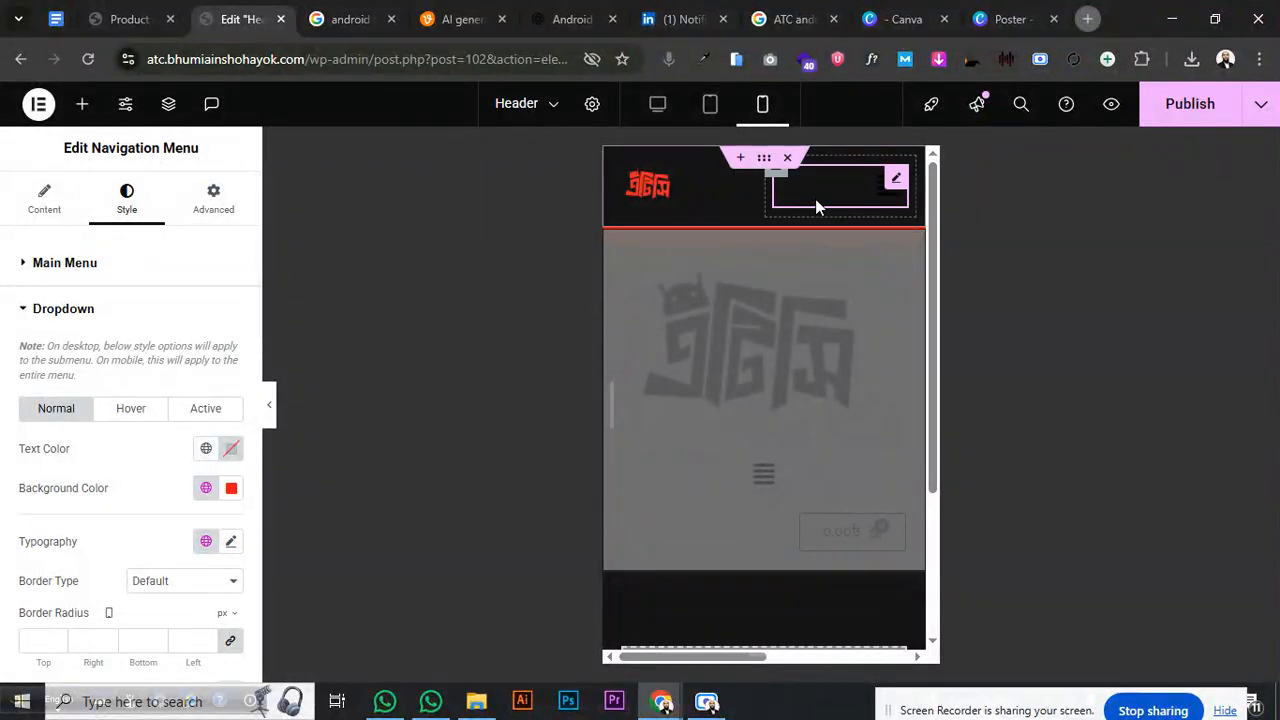
left_click(880, 198)
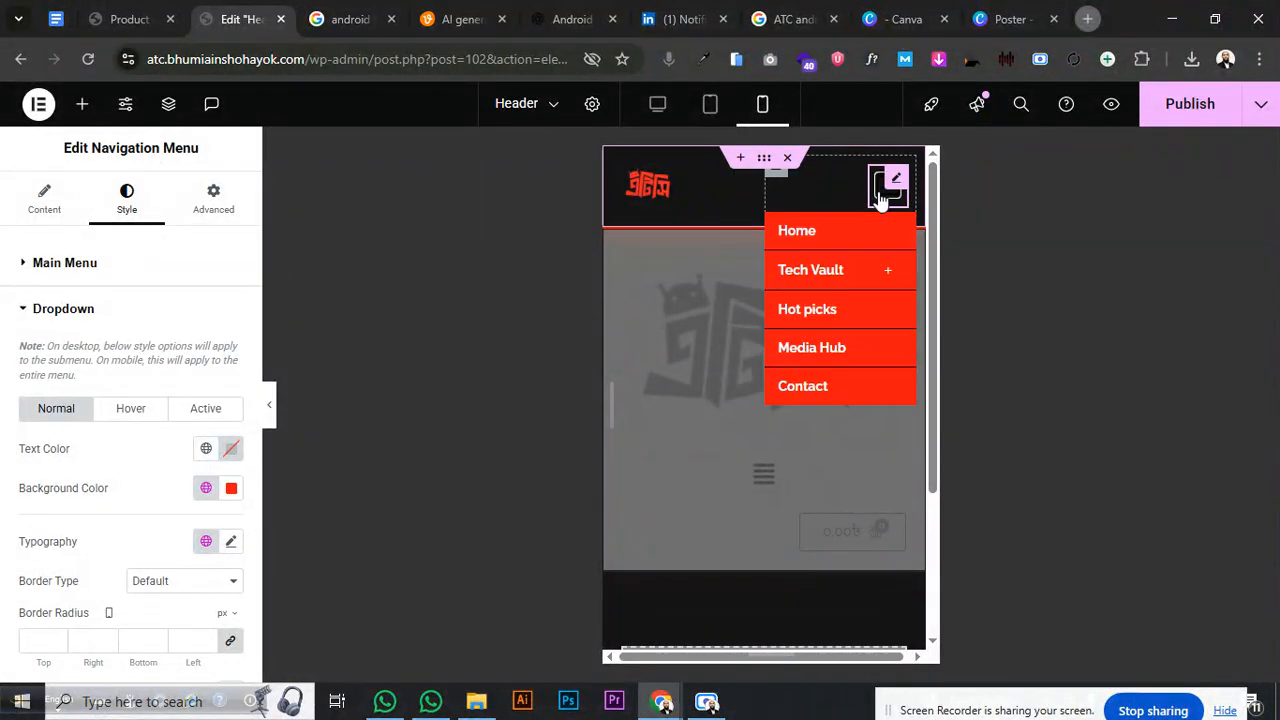
left_click(880, 198)
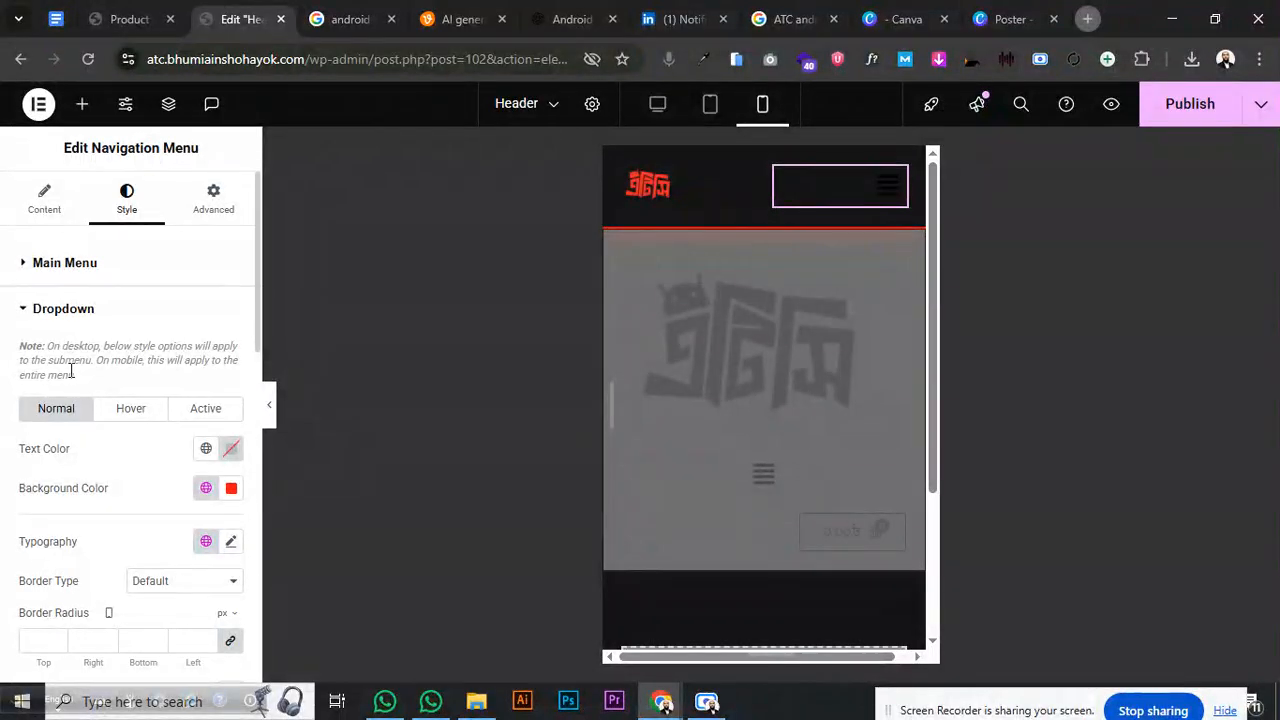
scroll(71, 375, "down", 3)
scroll(71, 378, "down", 2)
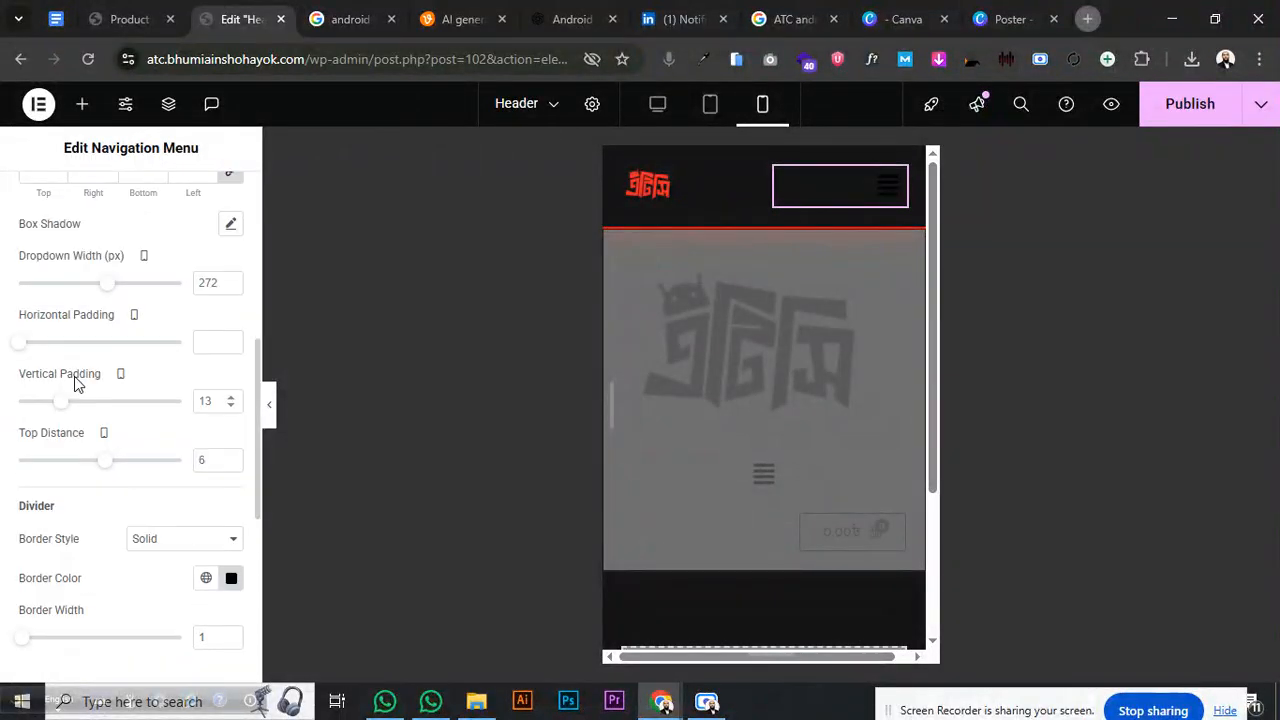
scroll(85, 410, "down", 3)
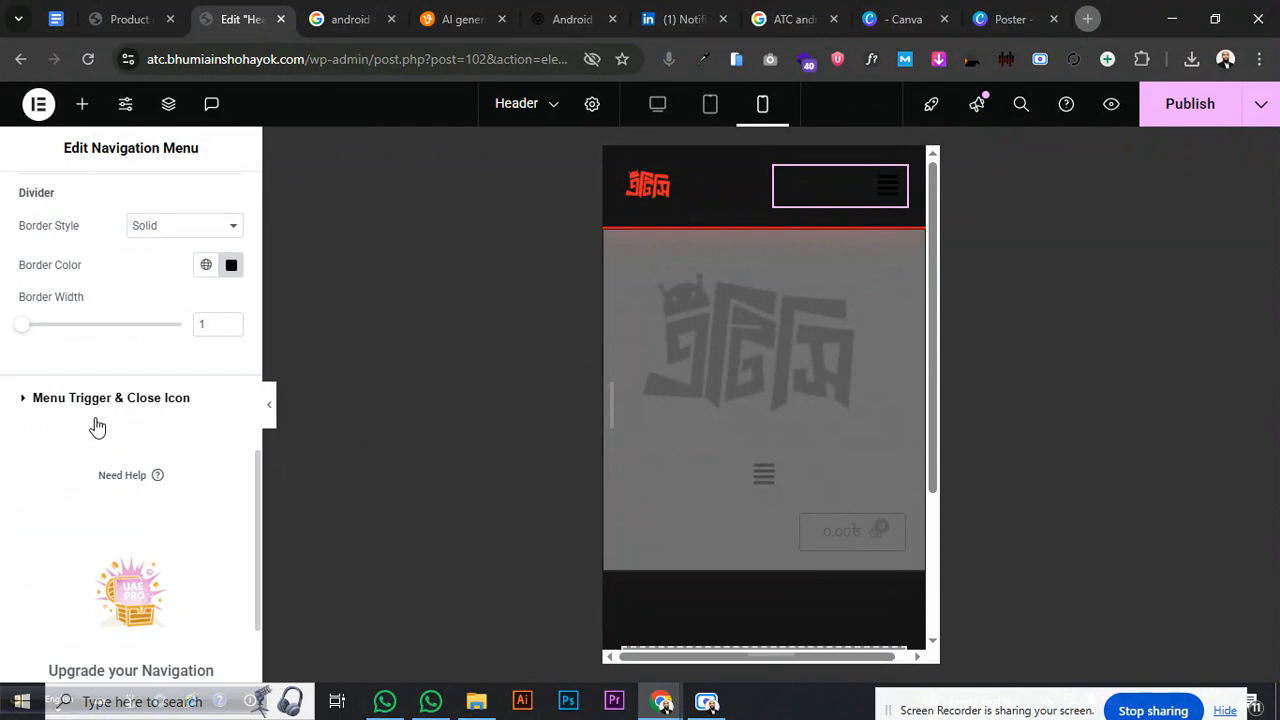
- Colour the hamburger toggle icon red using the Secondary global colour
left_click(97, 400)
left_click(230, 437)
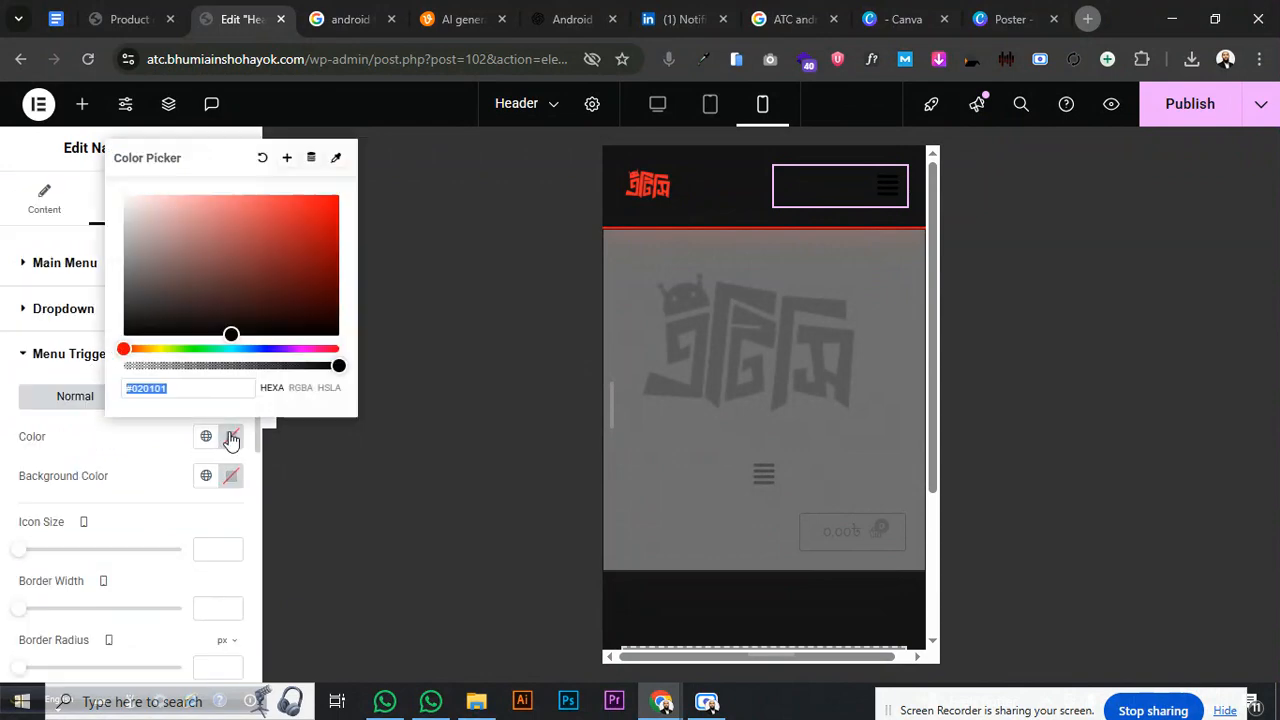
left_click(206, 437)
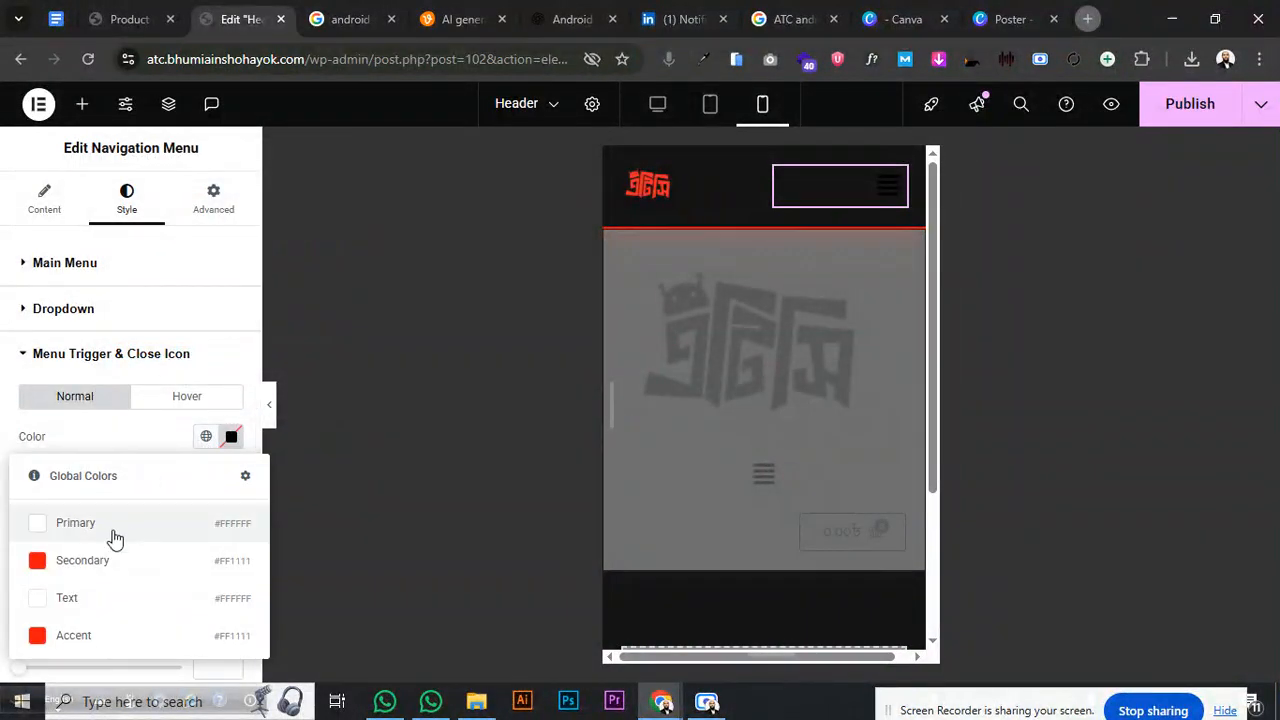
left_click(115, 540)
left_click(205, 436)
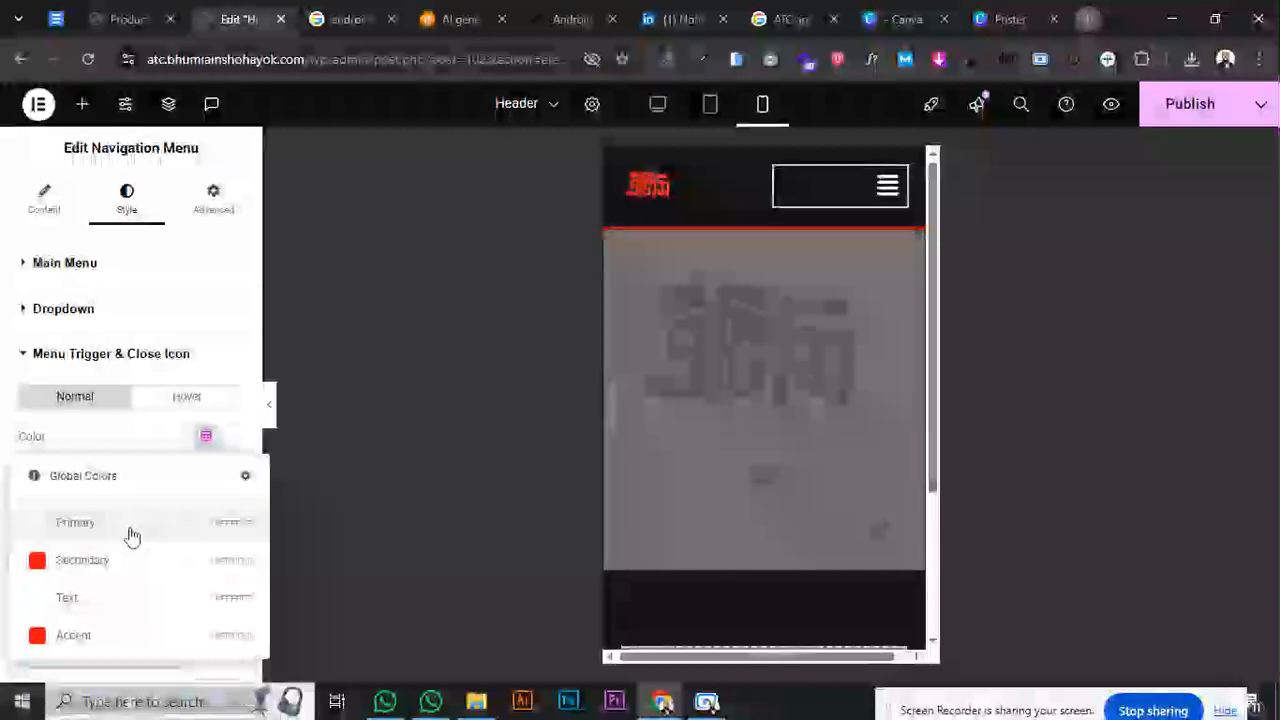
left_click(115, 560)
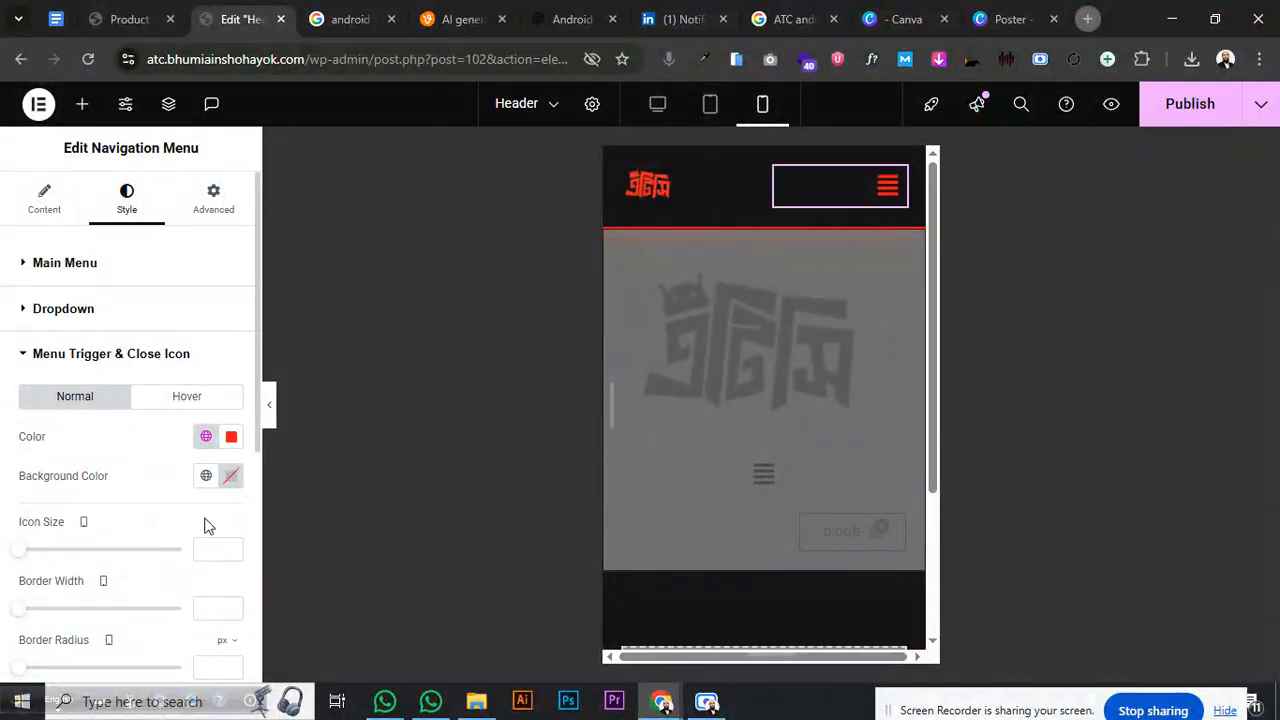
- Preview the red hamburger's dropdown menu in the mobile view
left_click(880, 200)
left_click(880, 200)
left_click(880, 200)
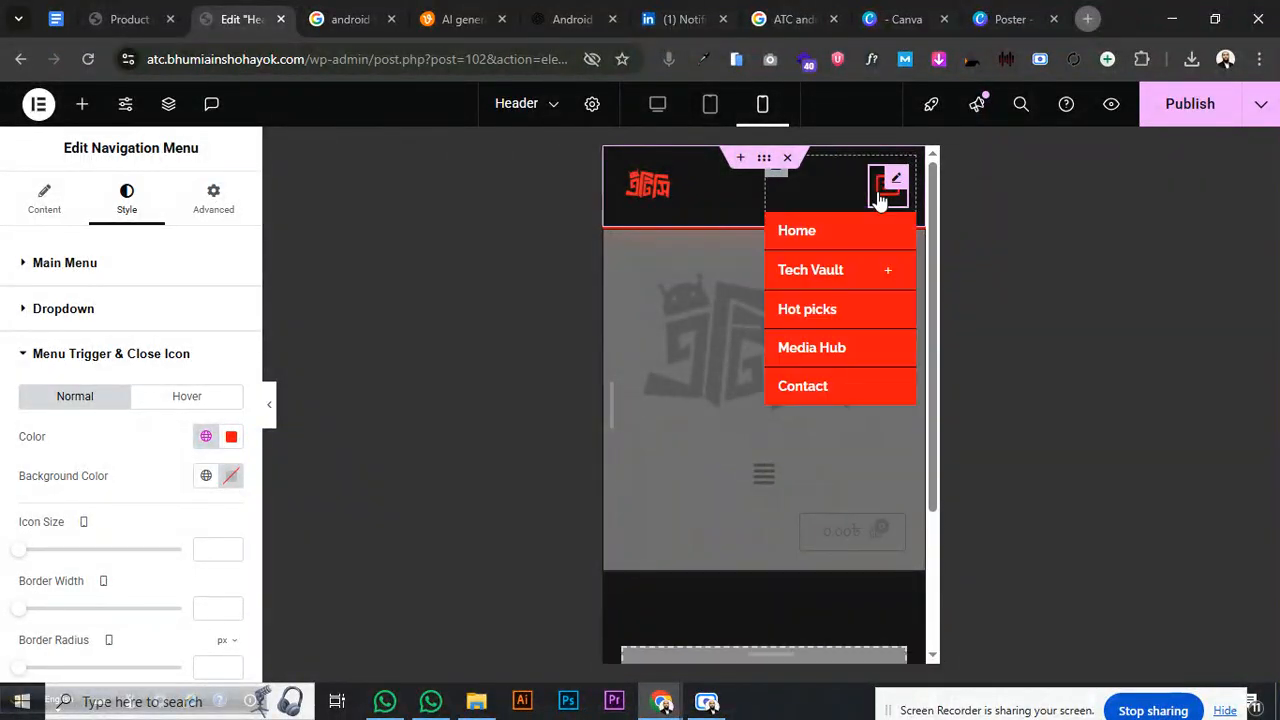
left_click(880, 200)
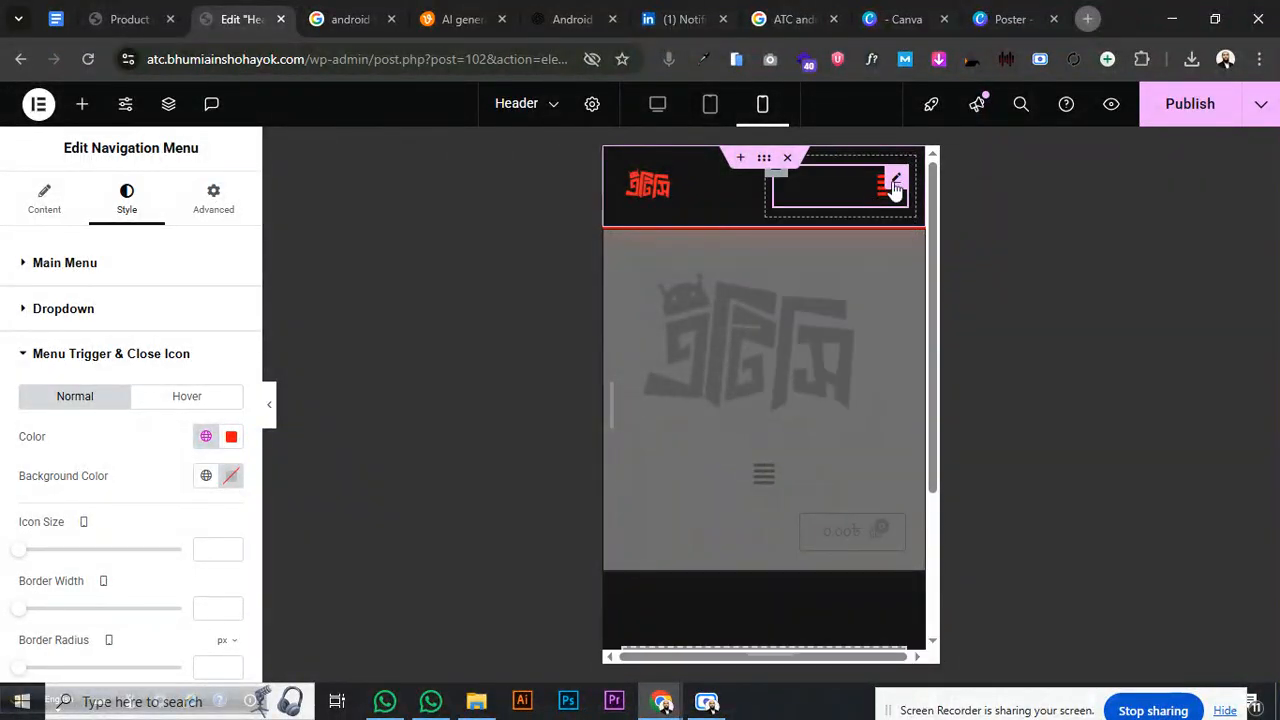
left_click(47, 205)
left_click(107, 491)
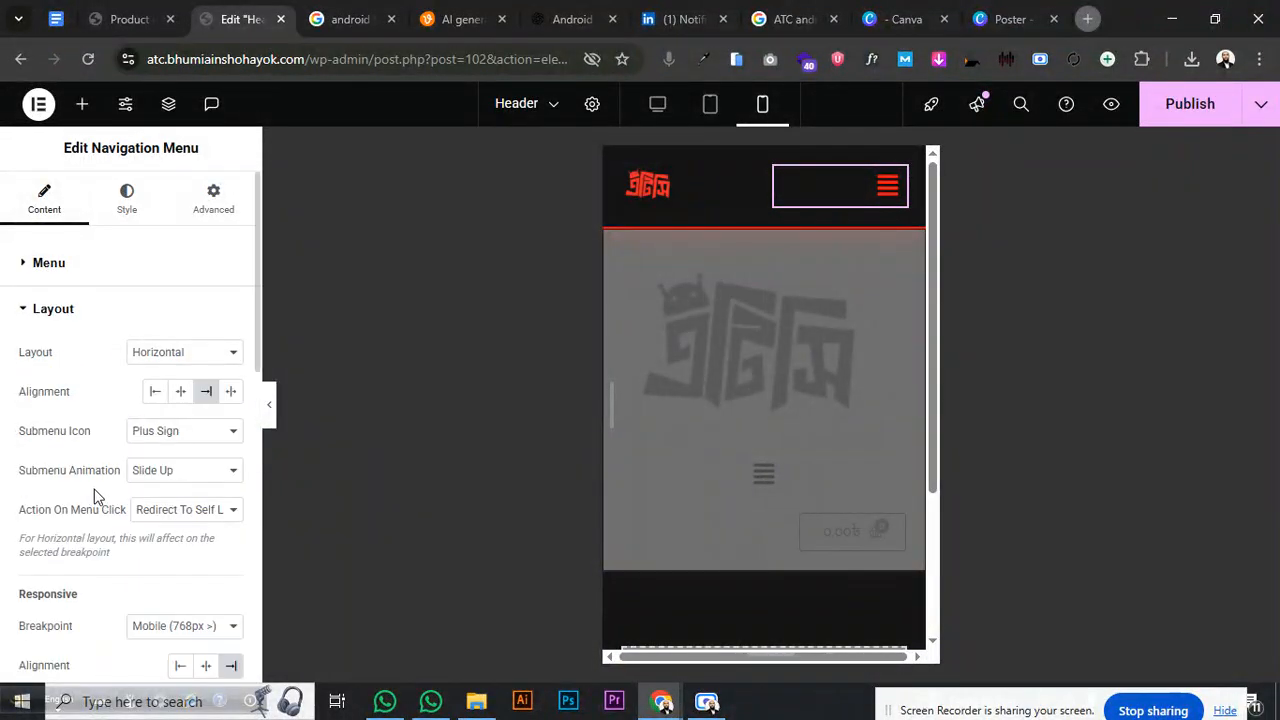
- Change the menu layout to Flyout and preview the flyout panel
left_click(180, 355)
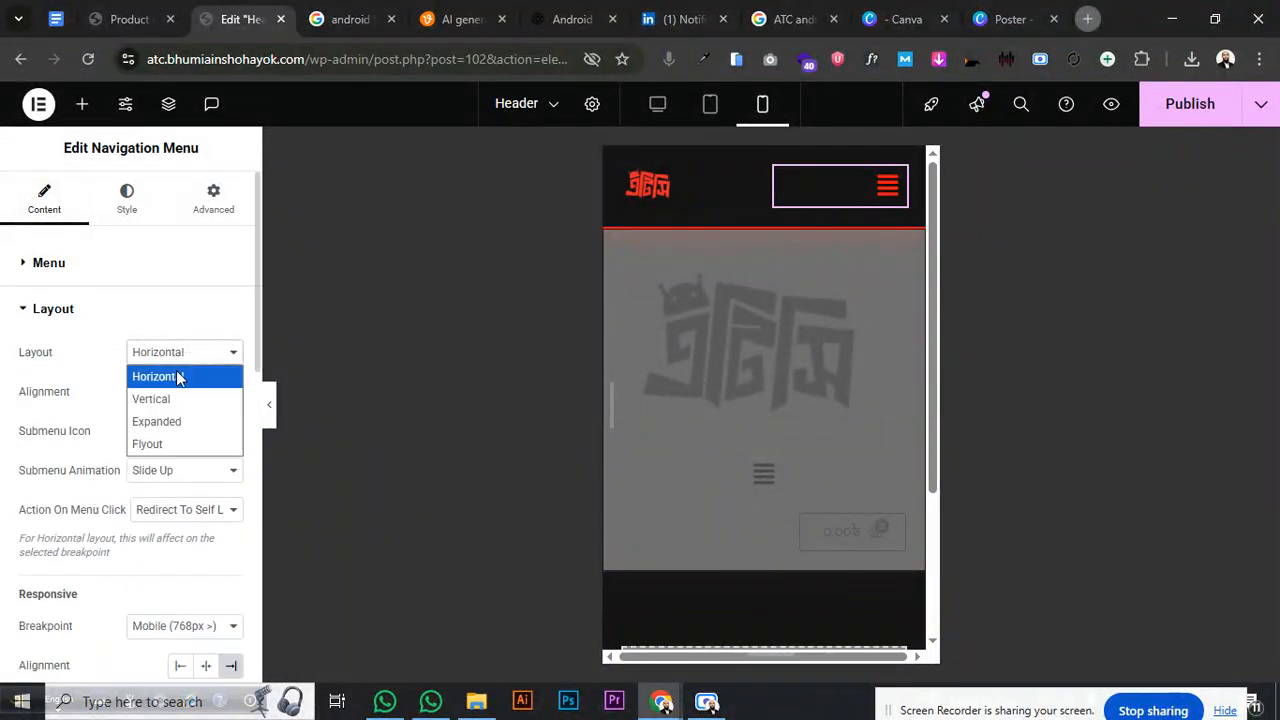
left_click(160, 443)
left_click(885, 193)
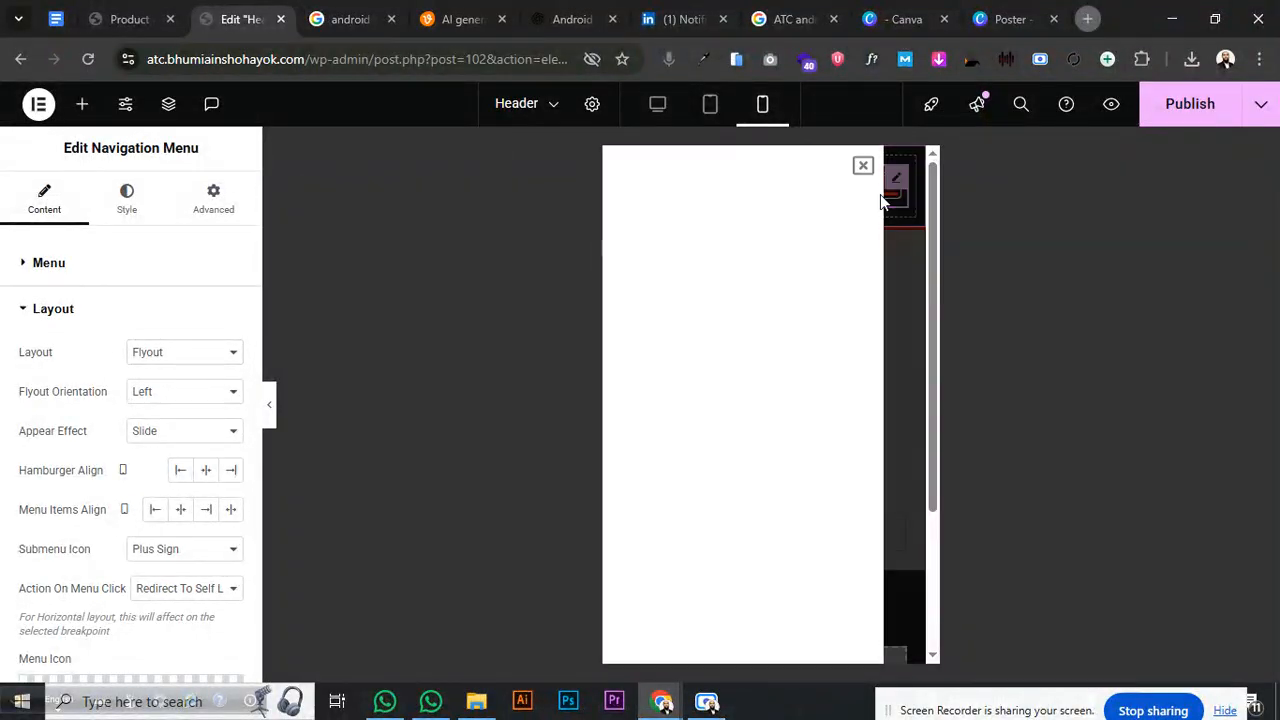
left_click(863, 167)
left_click(886, 188)
left_click(863, 167)
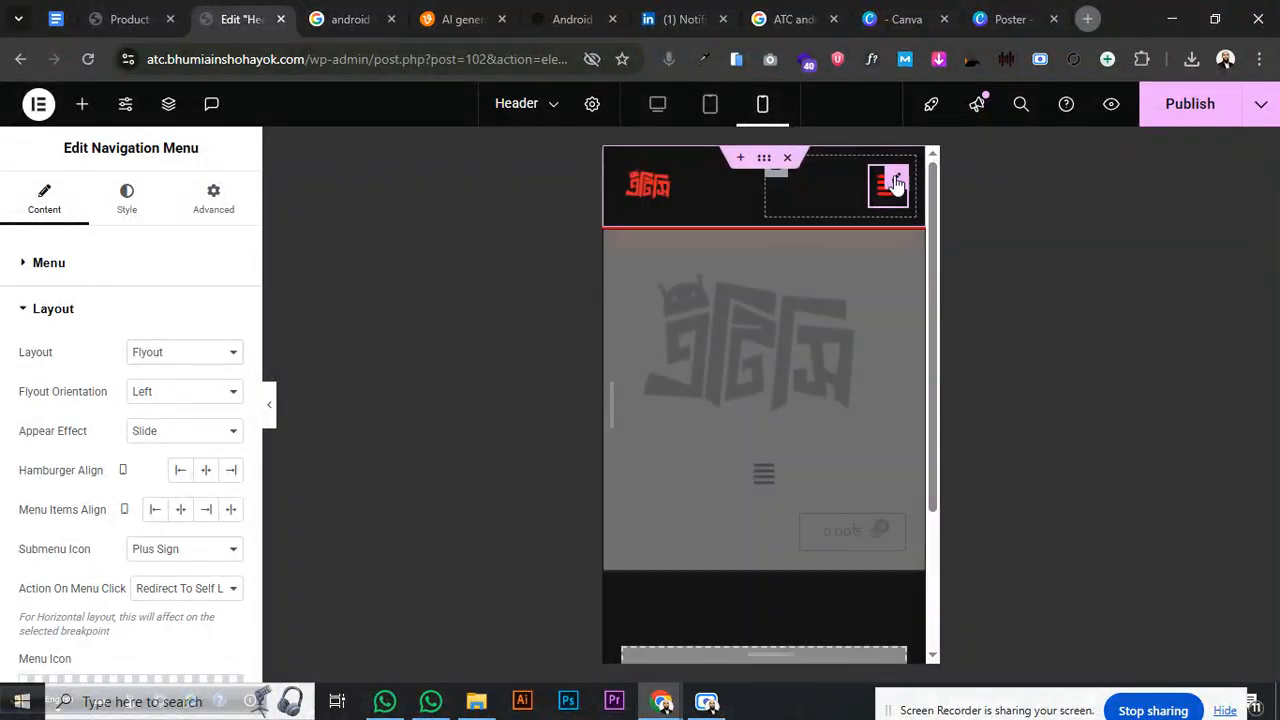
- Set the main menu background to the red Secondary global colour and check the flyout
left_click(126, 197)
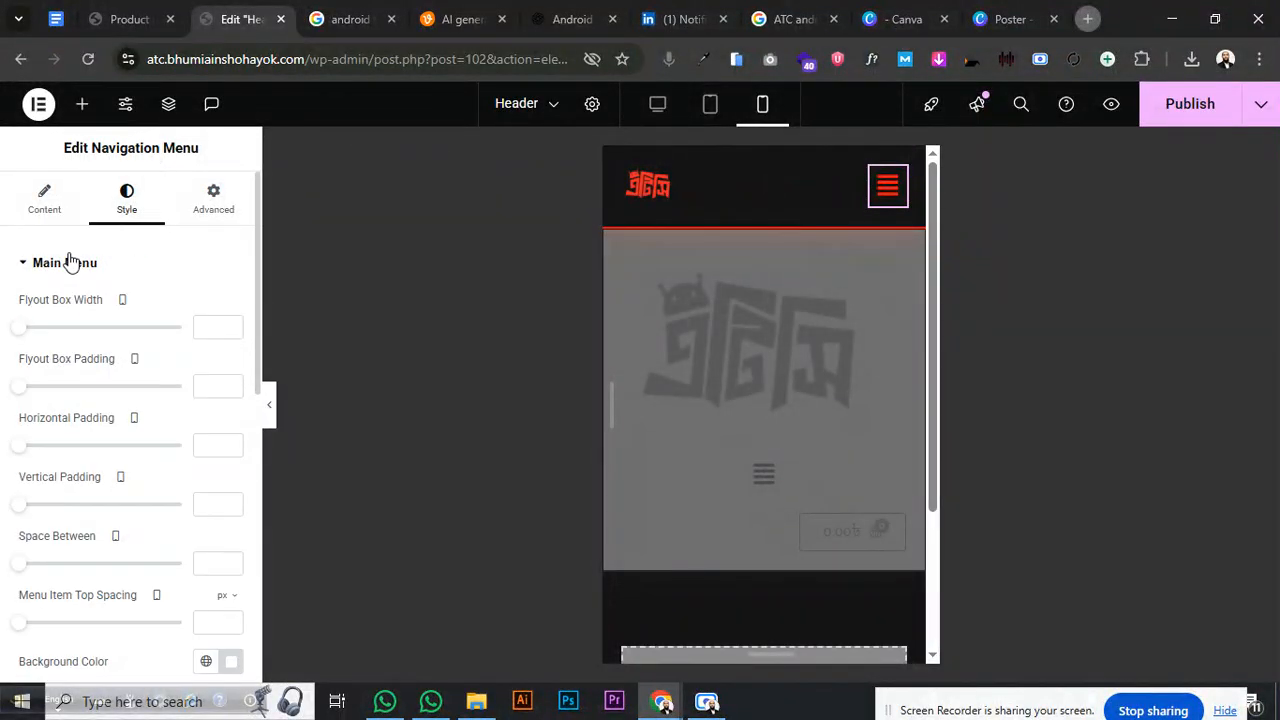
left_click(68, 262)
left_click(68, 262)
scroll(45, 395, "down", 2)
left_click(231, 505)
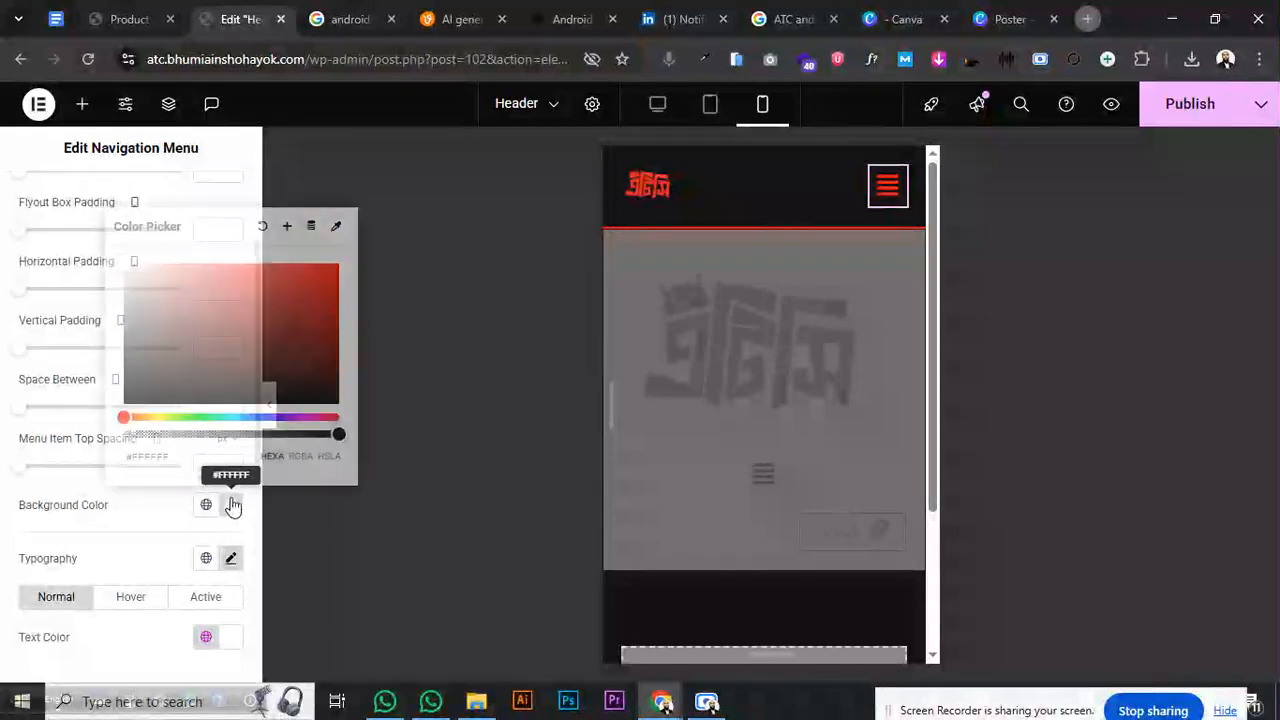
left_click(206, 504)
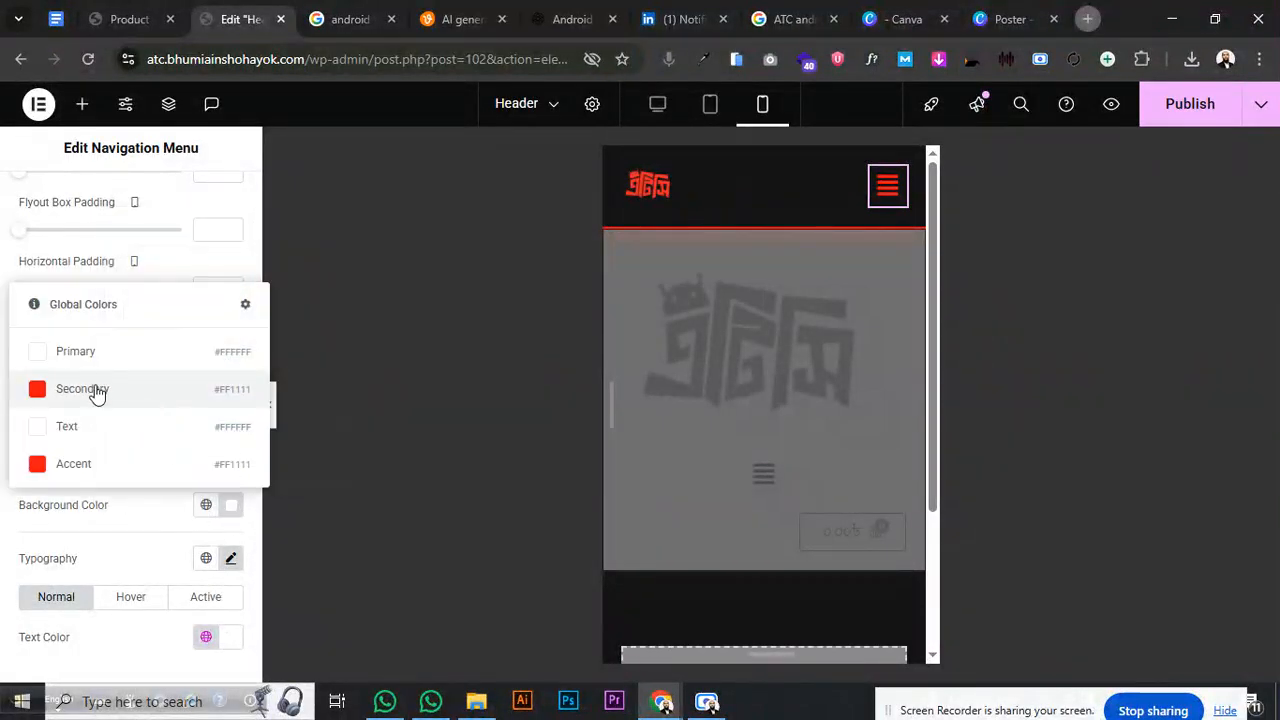
left_click(97, 393)
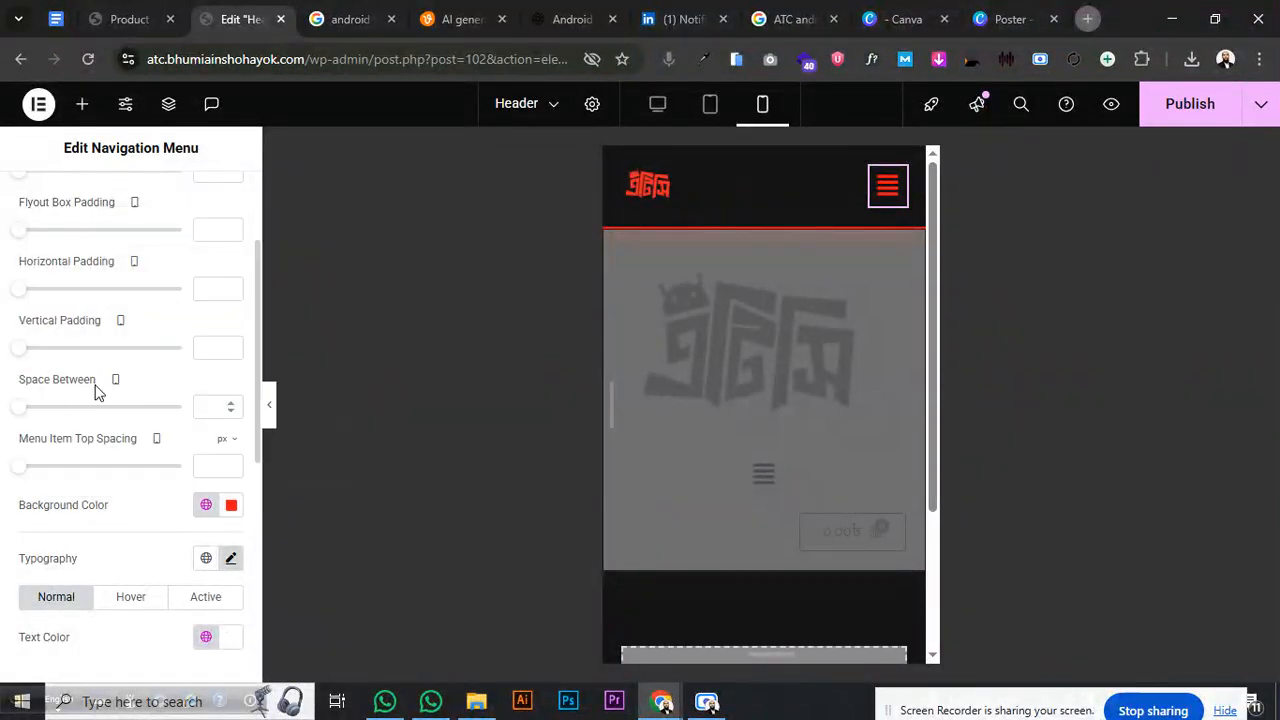
left_click(883, 200)
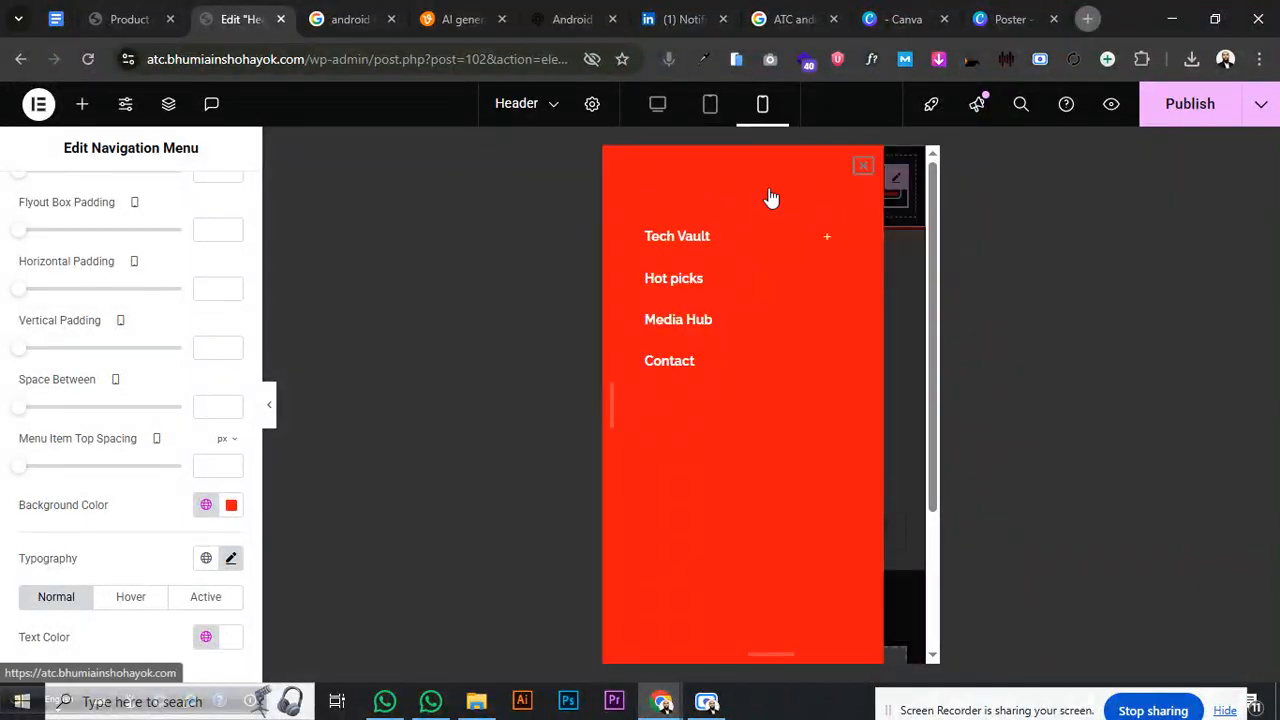
left_click(863, 166)
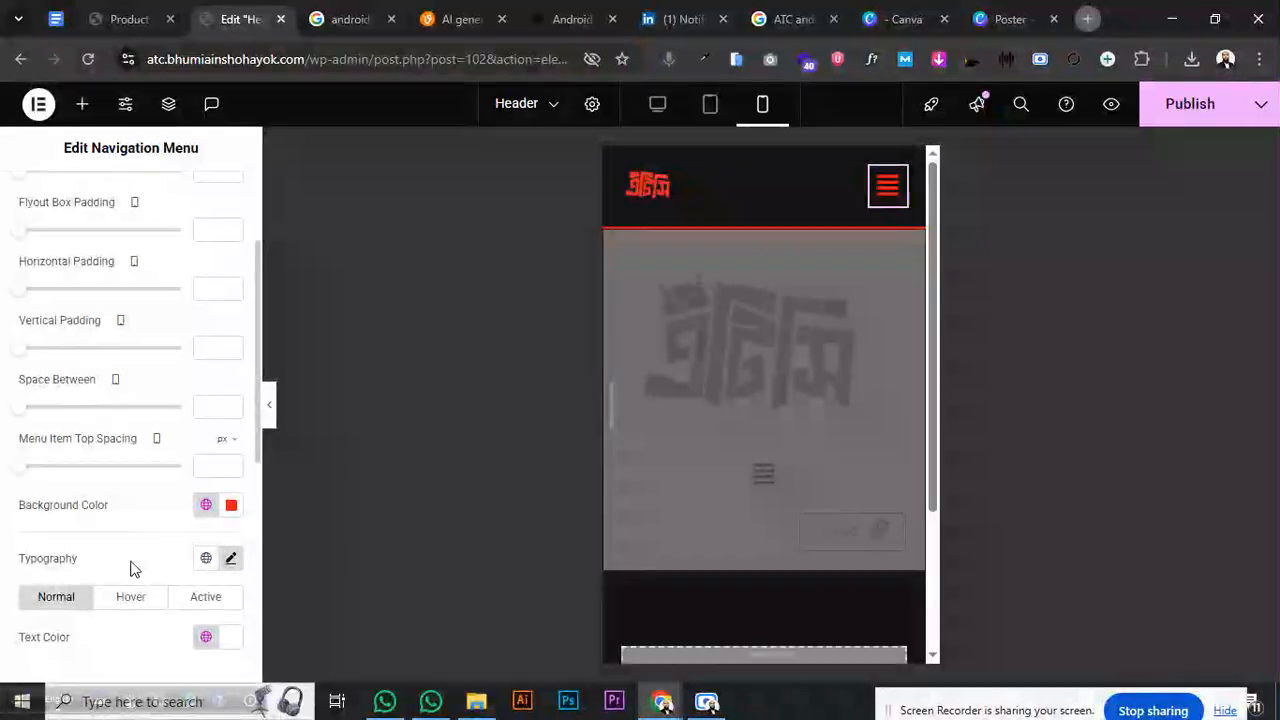
scroll(128, 578, "up", 2)
left_click(84, 272)
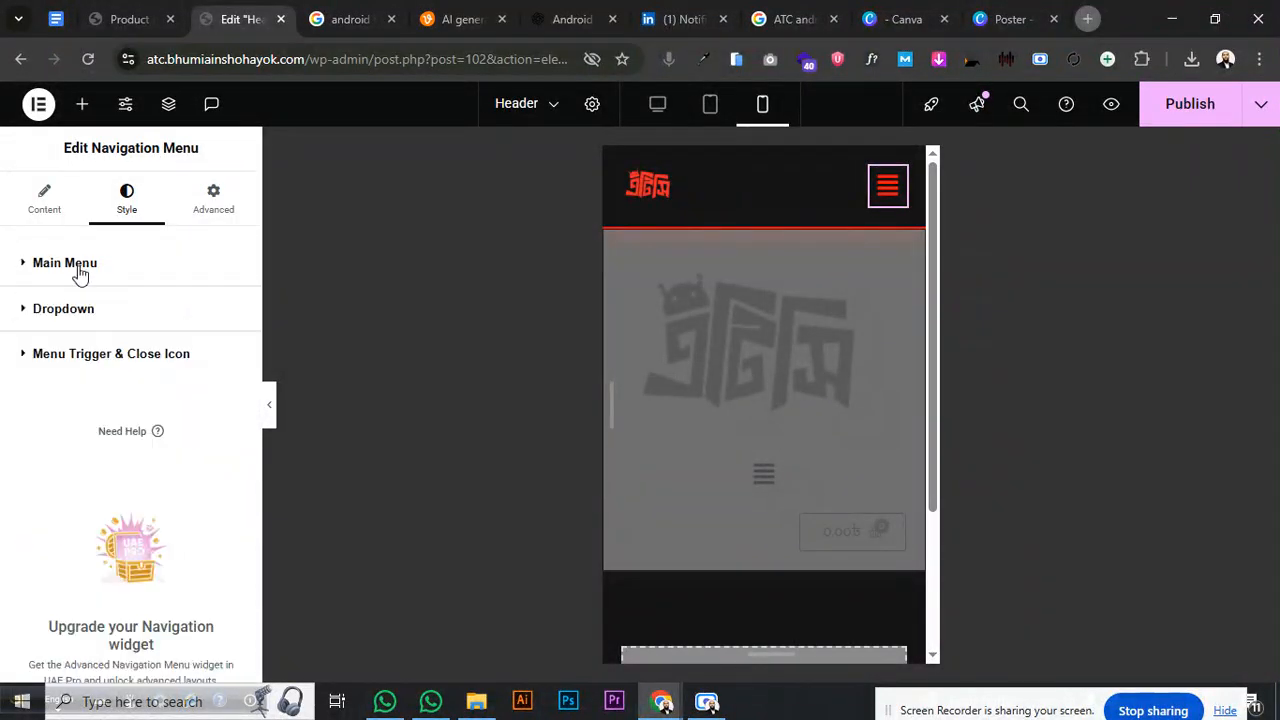
- Set the dropdown text colour to a custom near-black and preview the menu
left_click(94, 315)
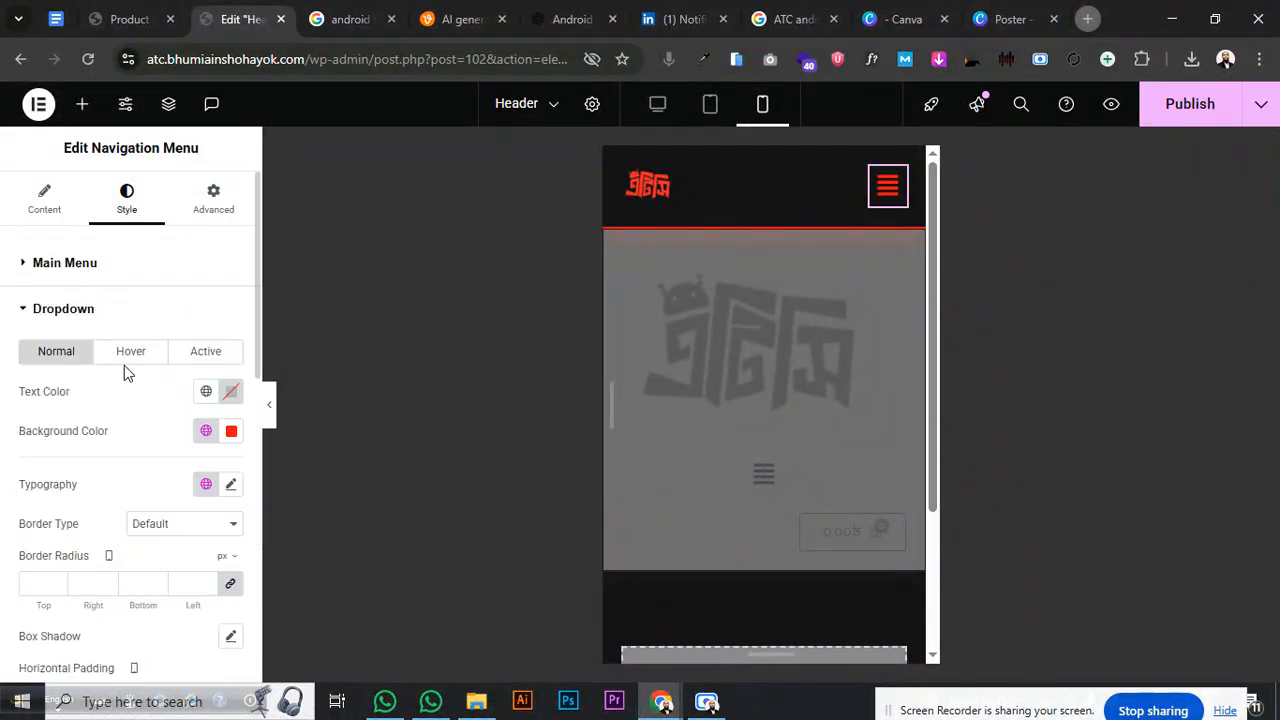
left_click(206, 391)
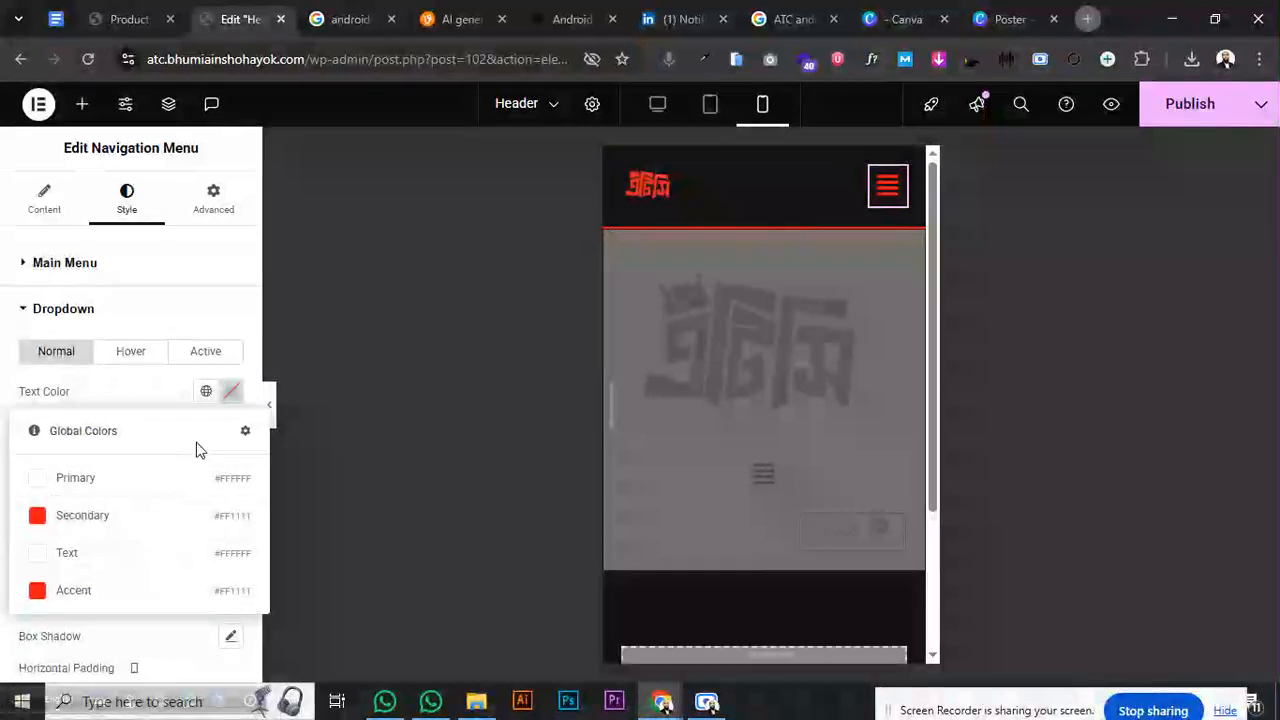
left_click(230, 395)
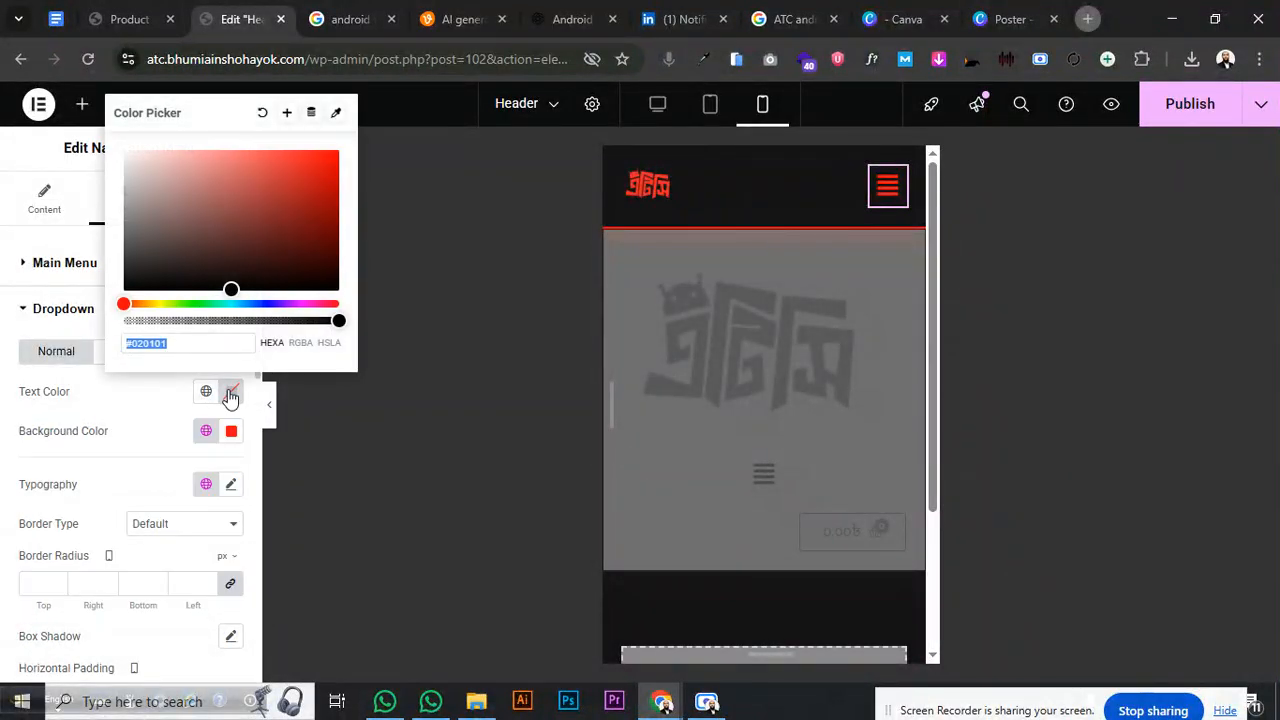
left_click(146, 281)
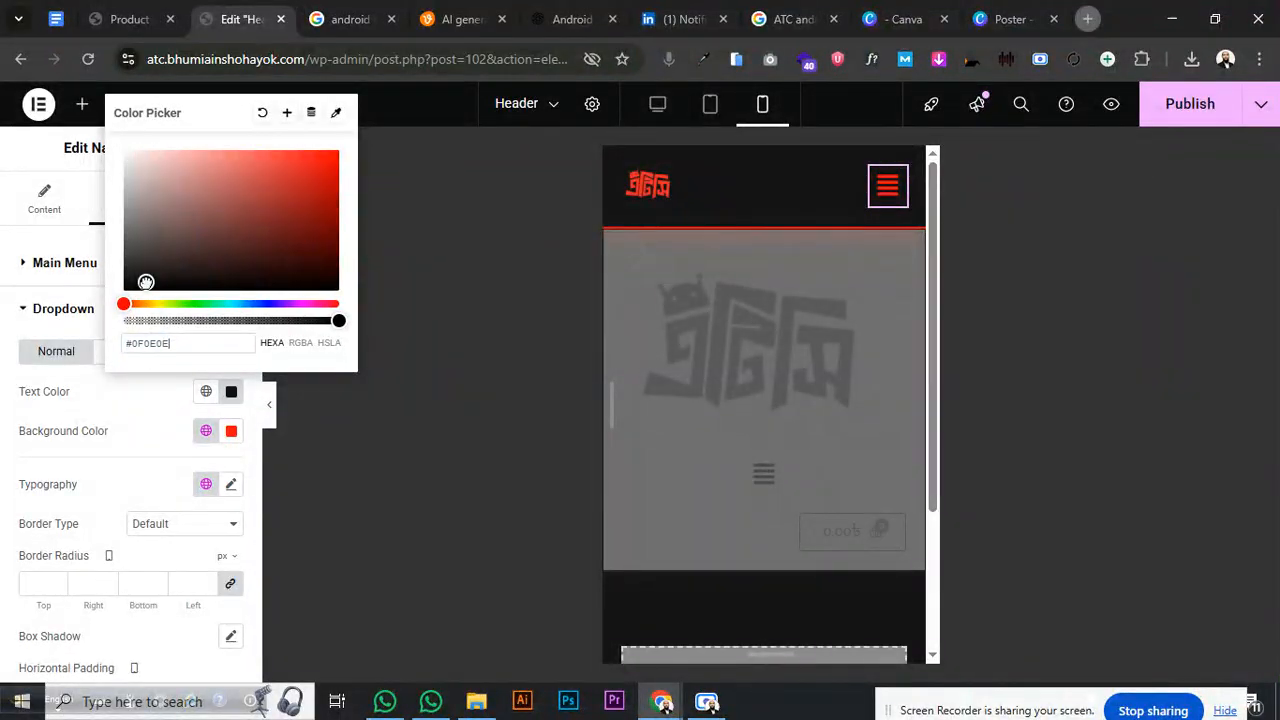
left_click(880, 187)
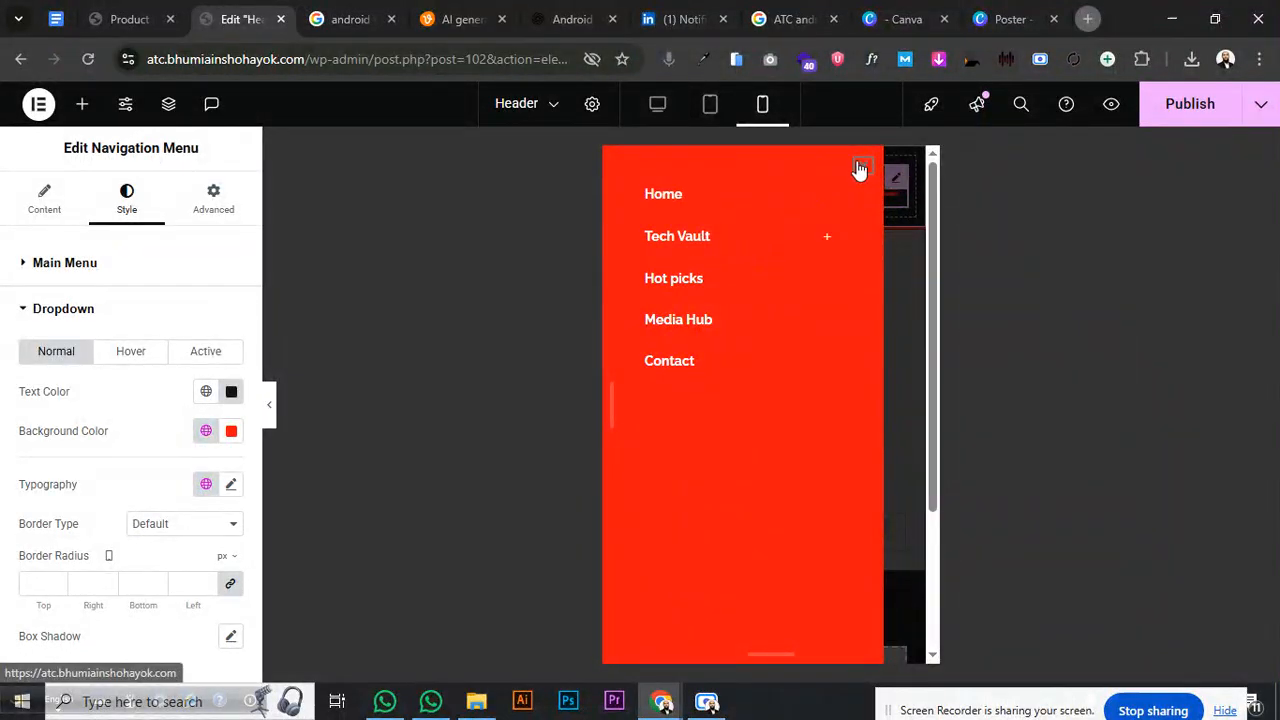
left_click(860, 167)
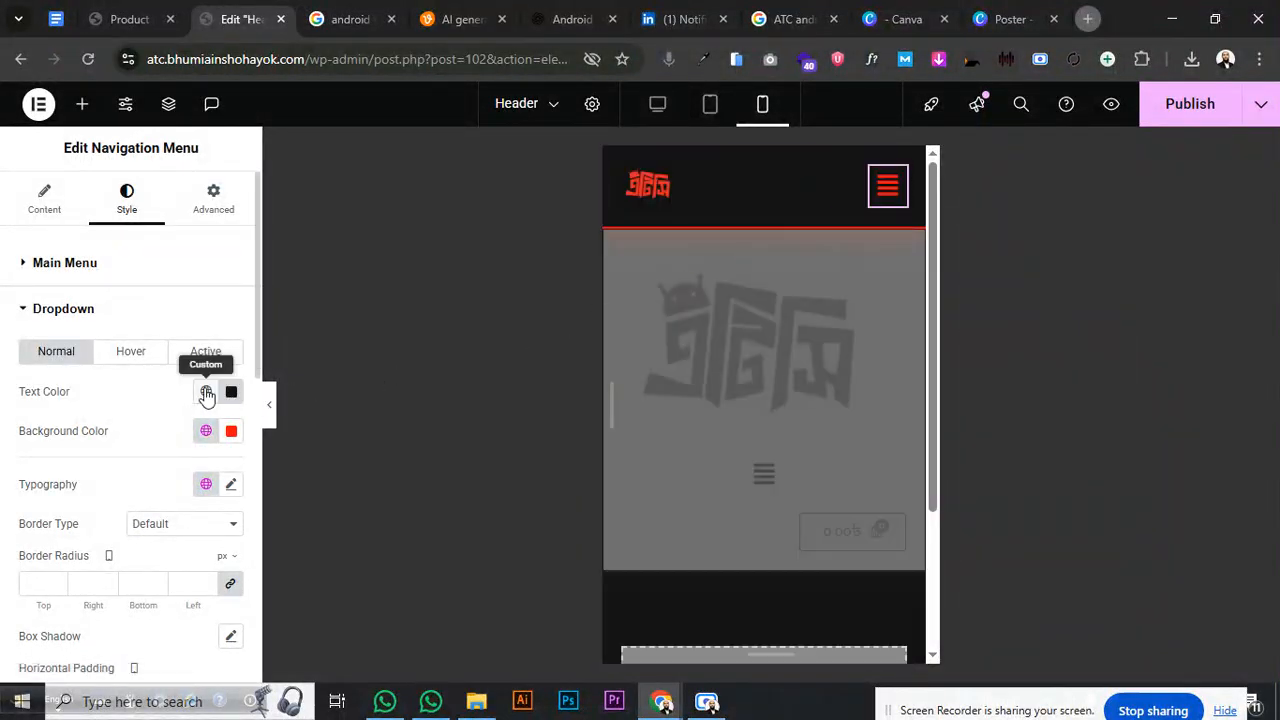
- Re-check the dropdown styling against the opened mobile menu preview
left_click(62, 309)
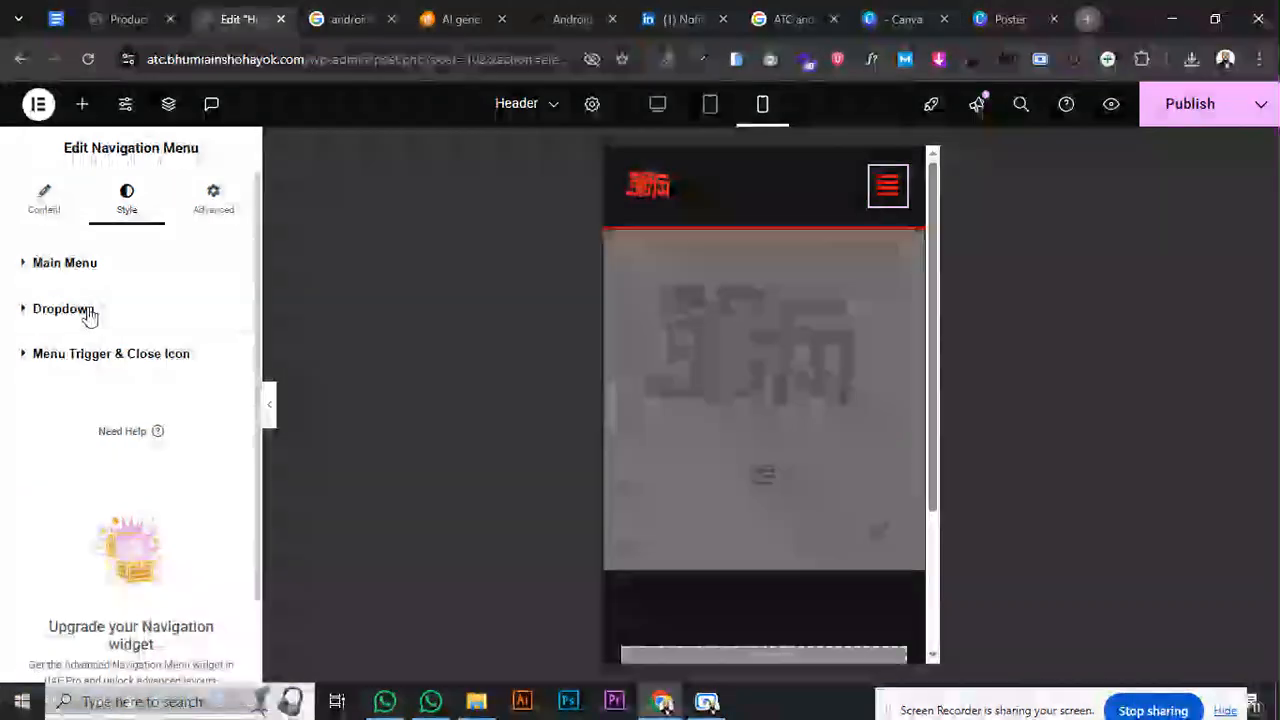
left_click(89, 312)
scroll(187, 475, "down", 2)
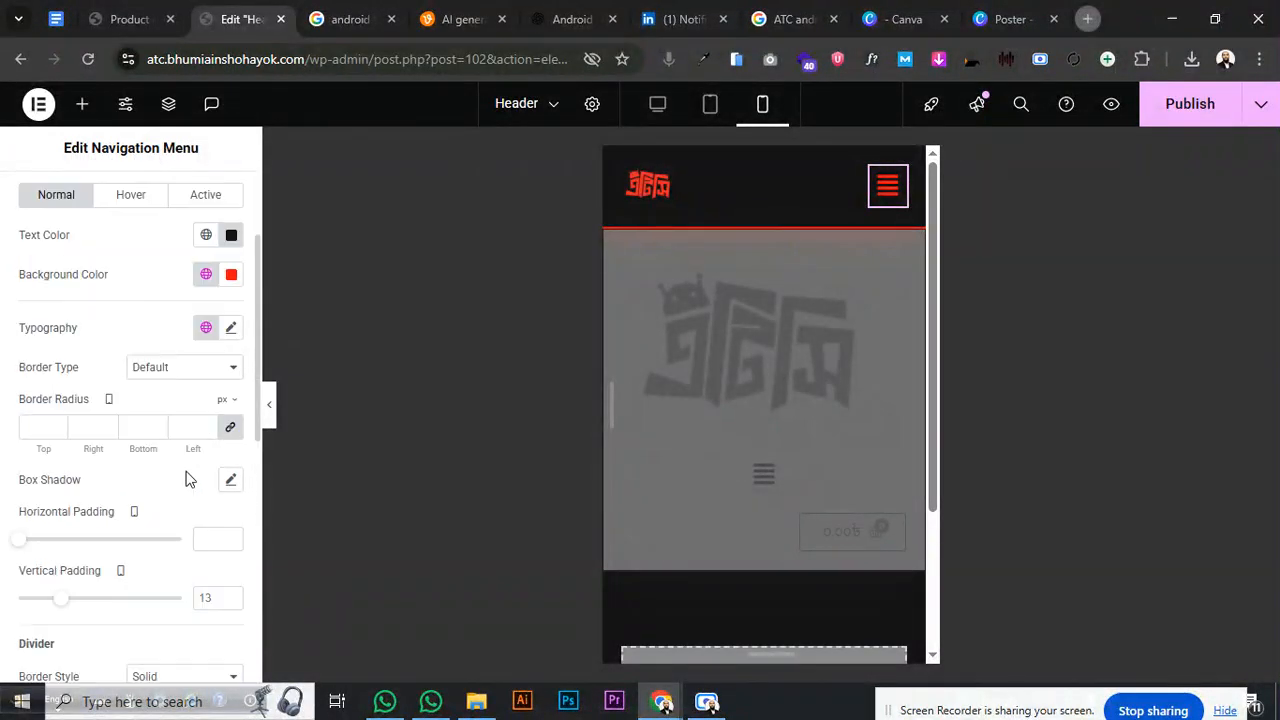
scroll(189, 477, "up", 2)
left_click(877, 193)
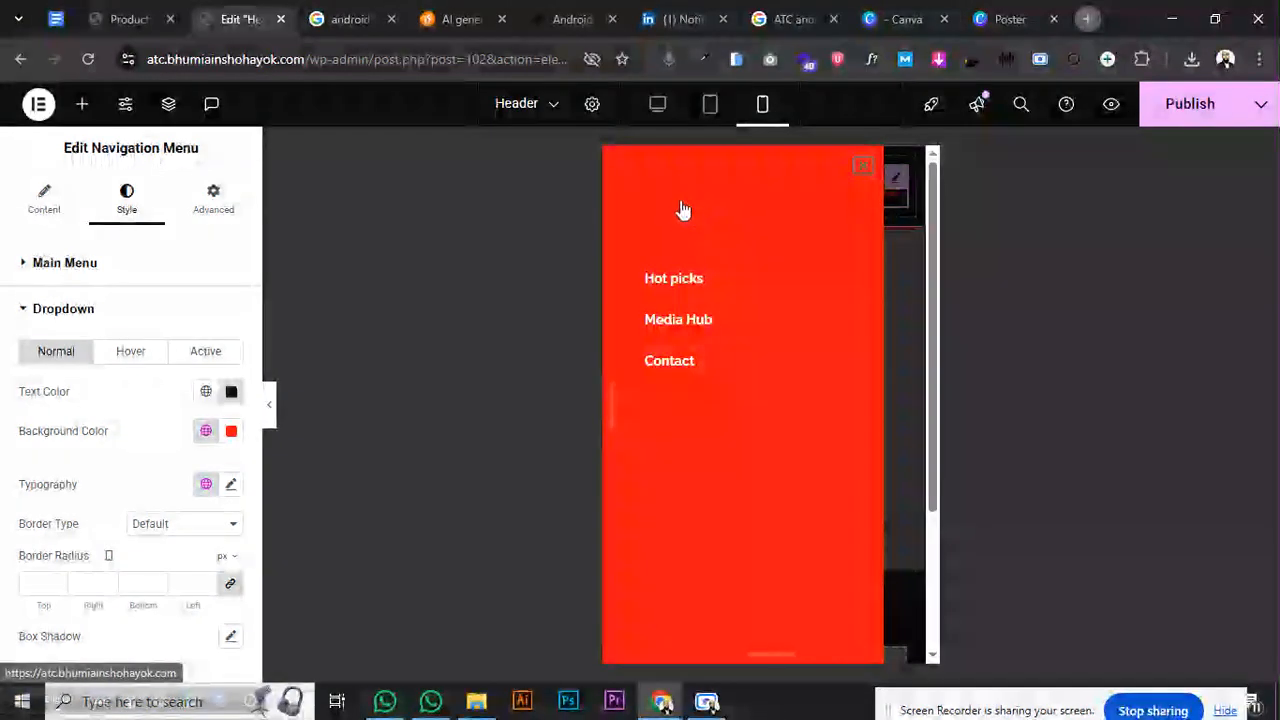
left_click(862, 166)
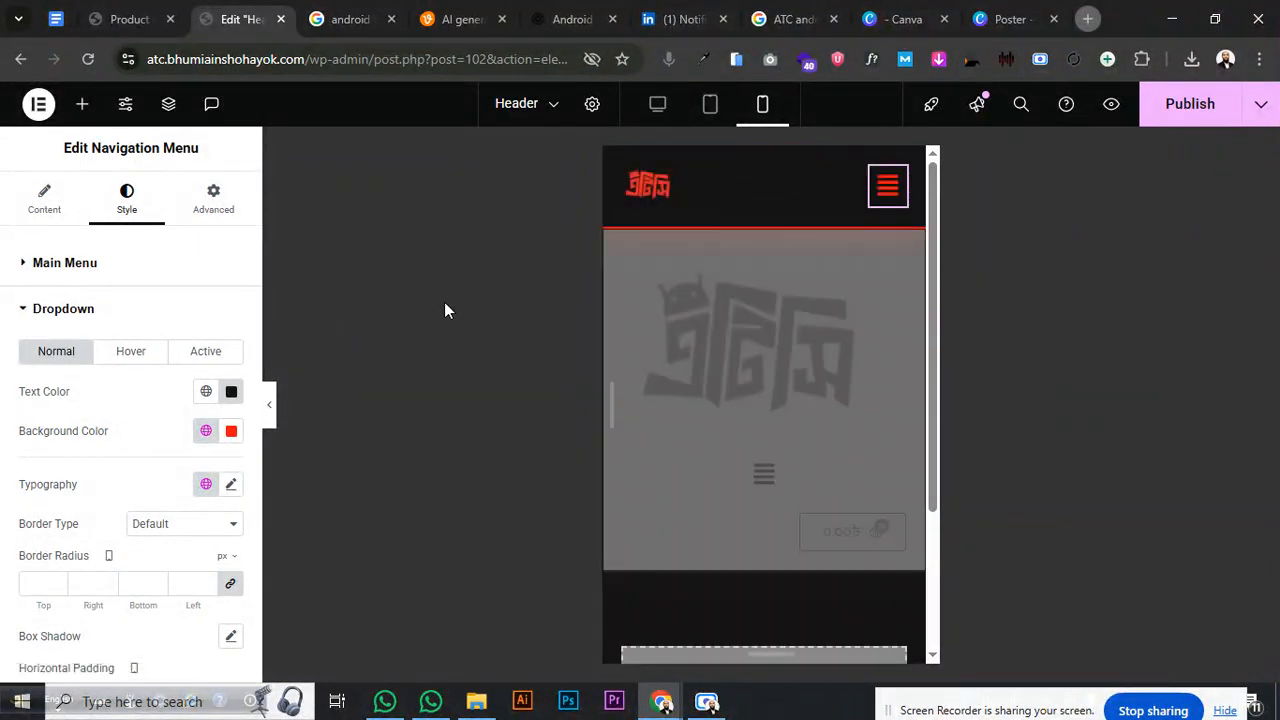
- Expand the Menu Trigger & Close Icon settings and preview the mobile menu
left_click(64, 316)
left_click(74, 264)
scroll(160, 406, "down", 3)
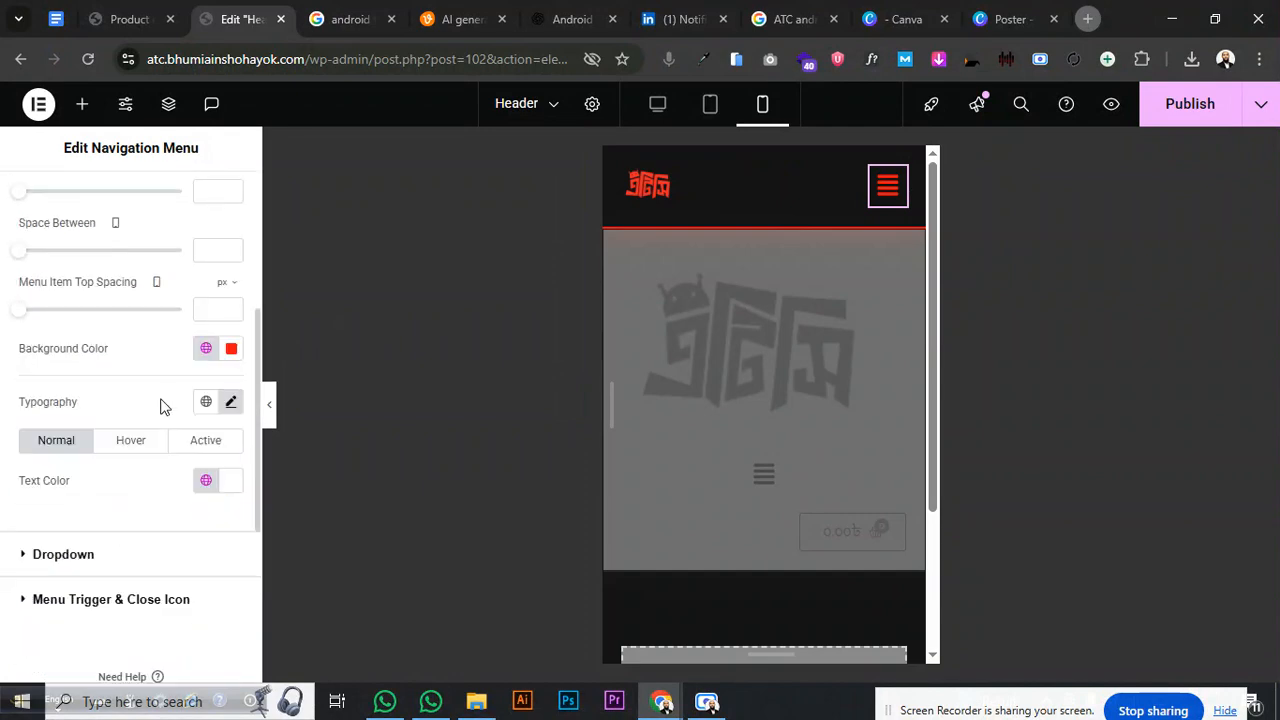
scroll(200, 380, "down", 2)
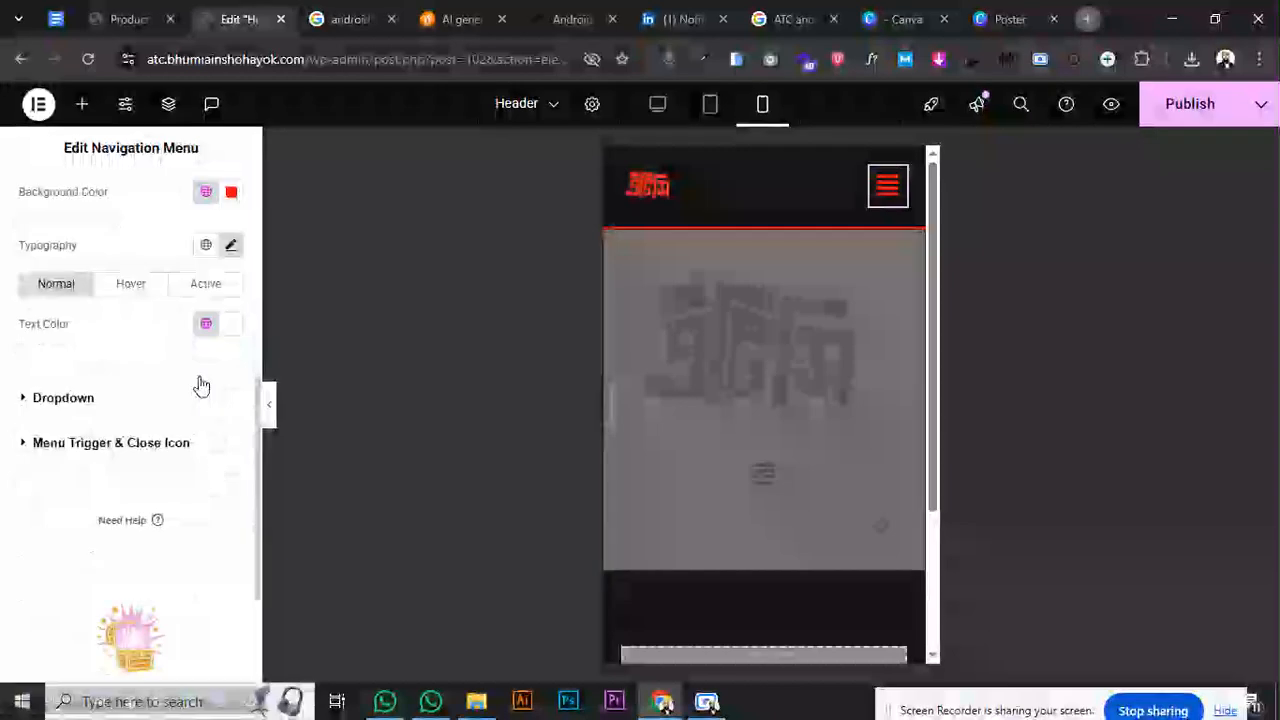
left_click(140, 445)
scroll(136, 415, "down", 3)
scroll(136, 409, "up", 2)
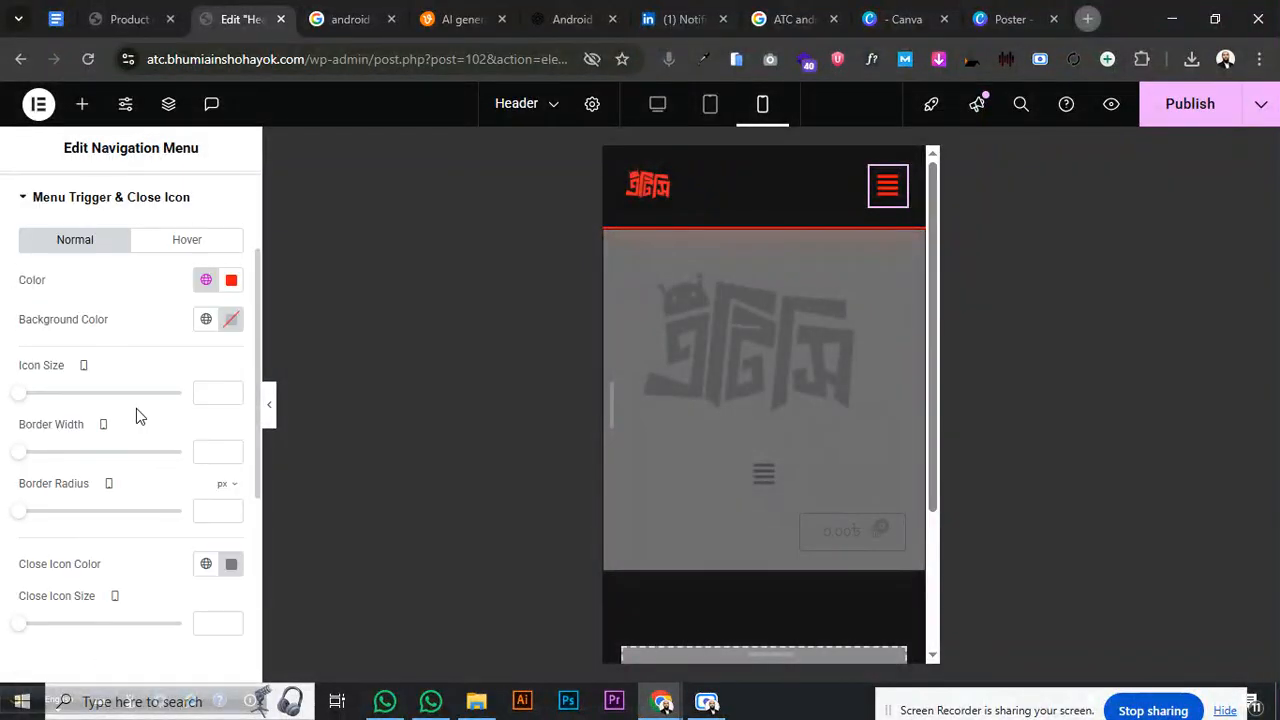
scroll(136, 406, "down", 2)
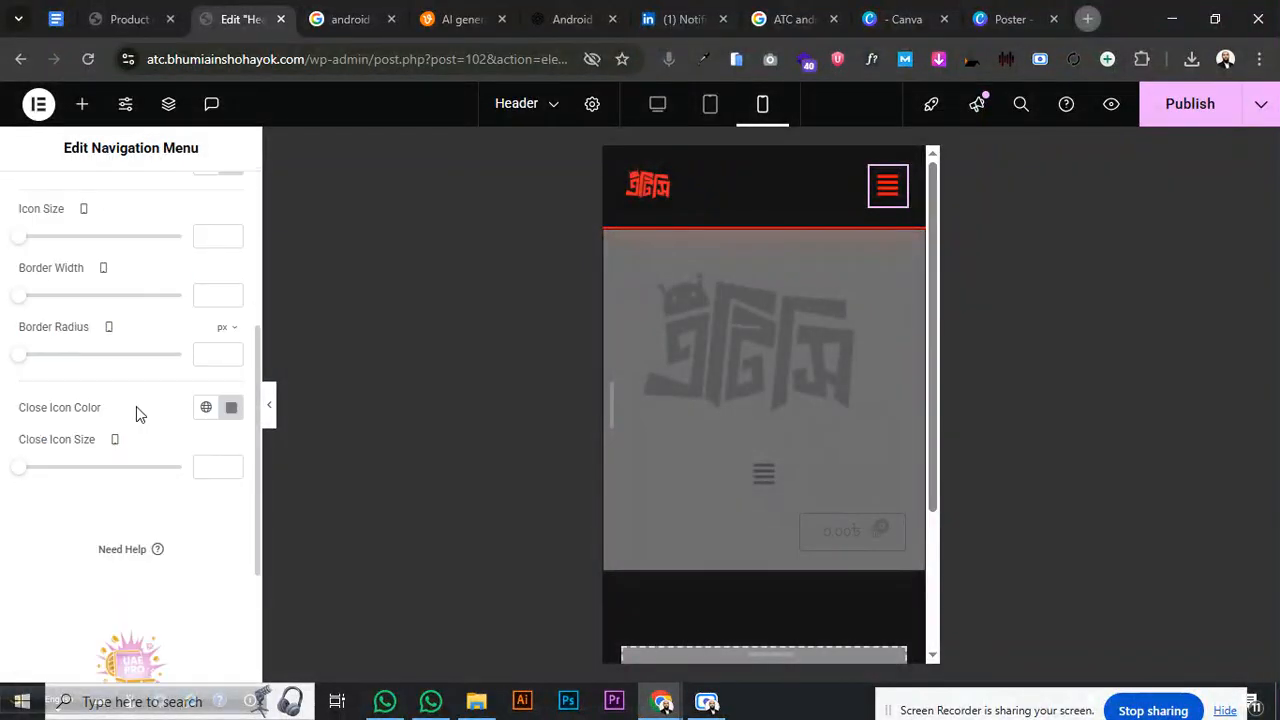
left_click(876, 186)
left_click(863, 165)
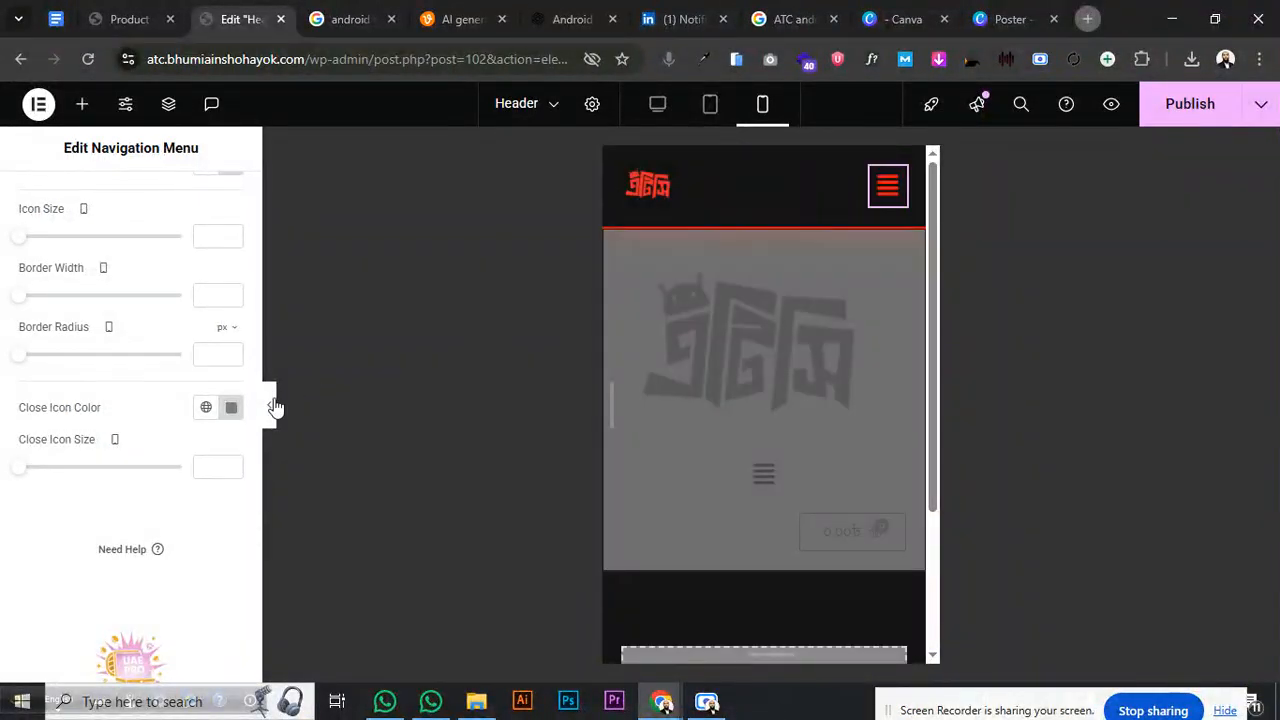
- Set the close icon colour to dark grey #272525 and check it in the menu
left_click(232, 409)
left_click(133, 285)
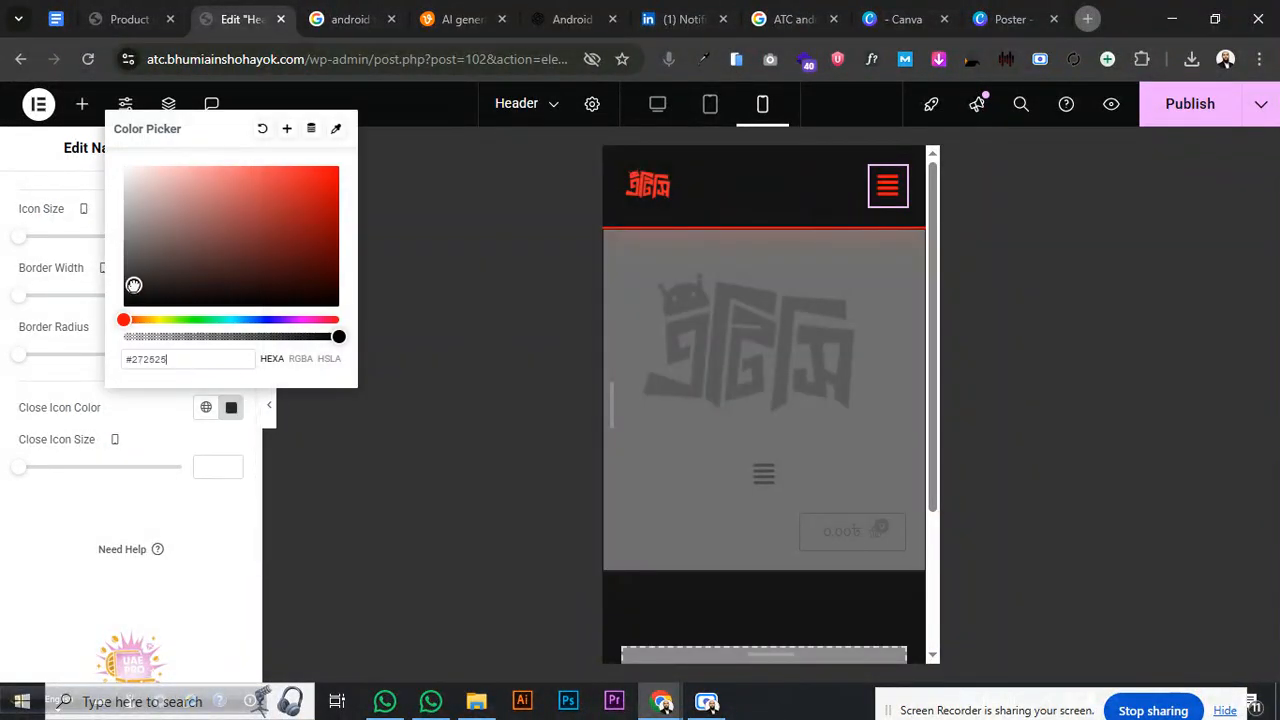
left_click(352, 368)
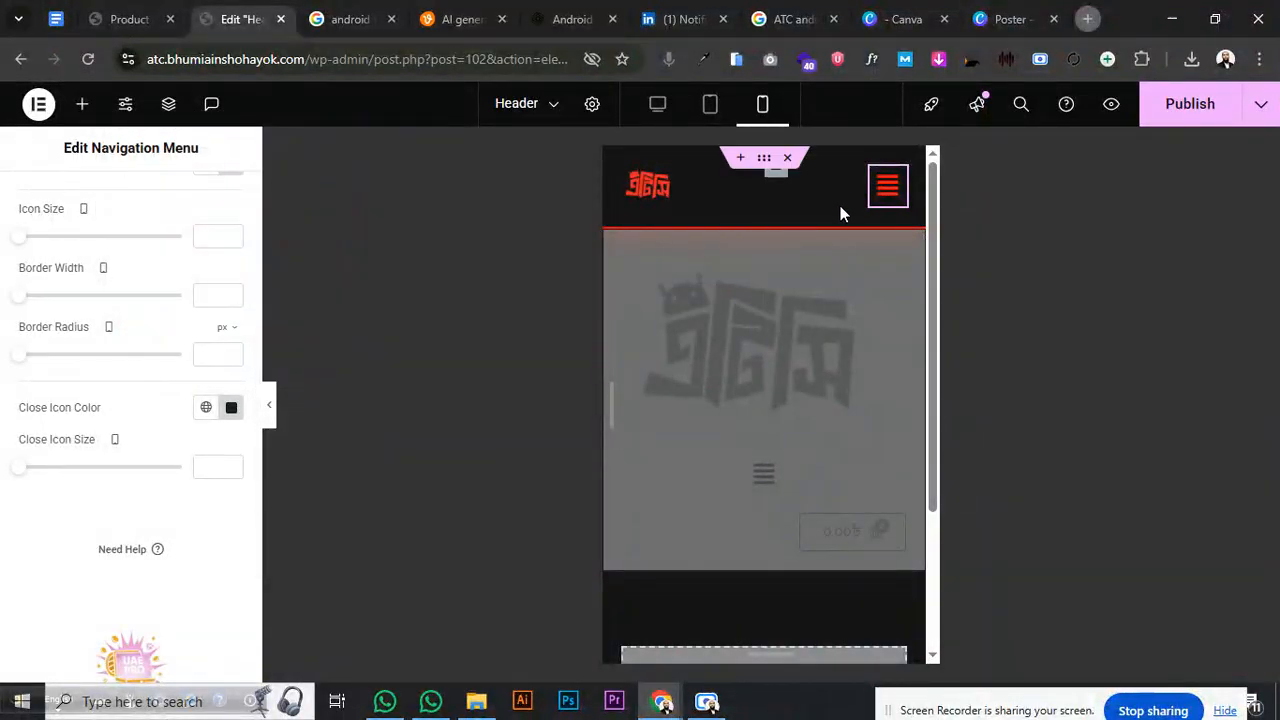
left_click(887, 188)
left_click(887, 203)
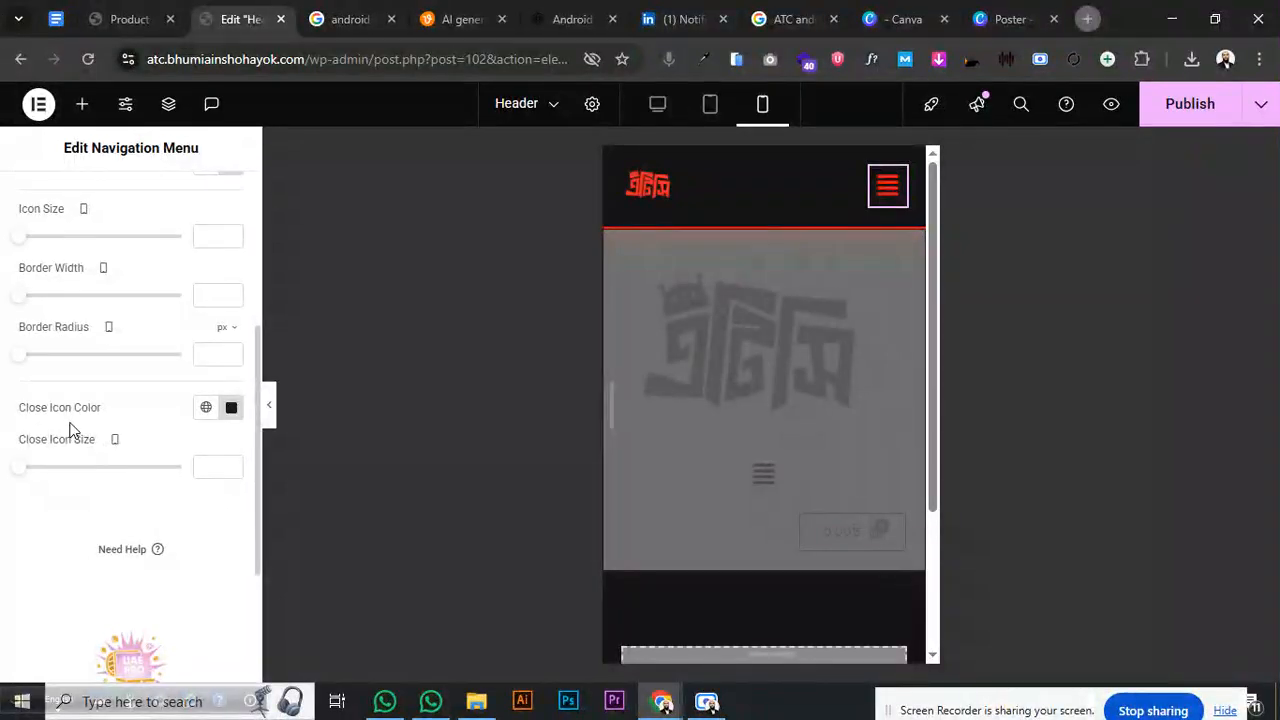
- Open the Main Menu style settings and give the normal and hover text a first dark colour
scroll(70, 427, "up", 2)
scroll(74, 403, "up", 2)
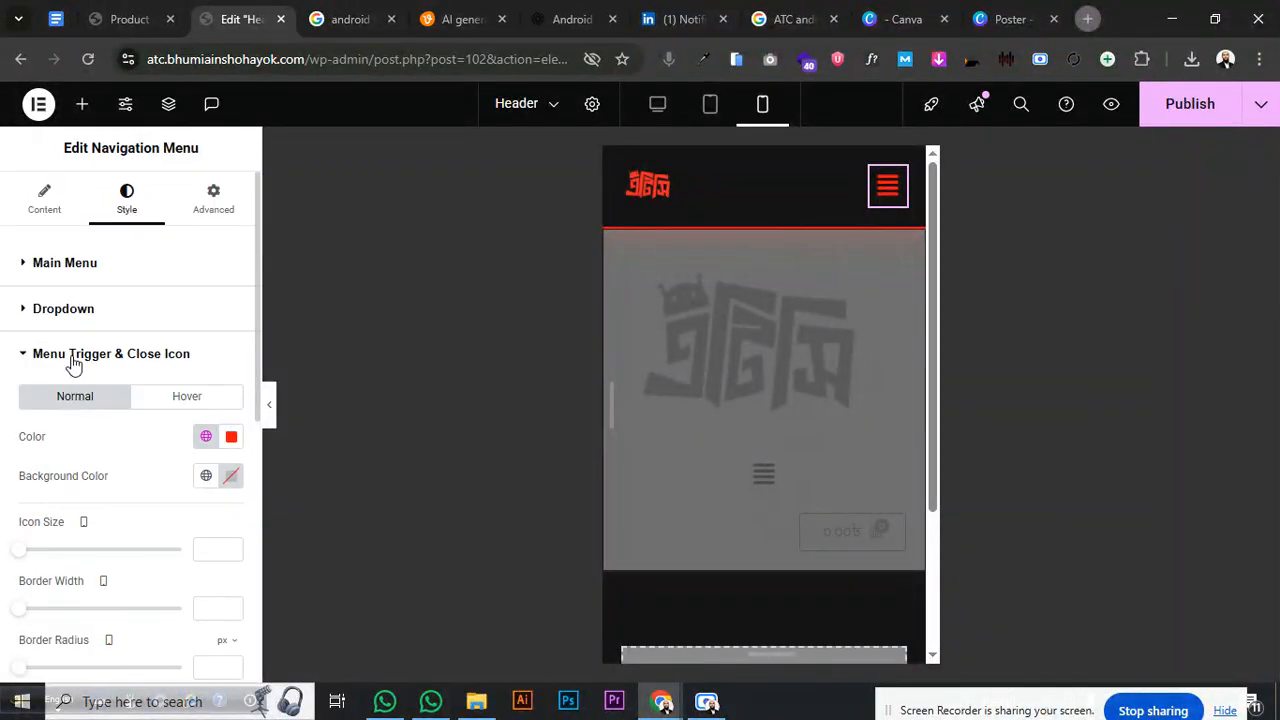
left_click(73, 355)
left_click(77, 283)
scroll(109, 396, "down", 5)
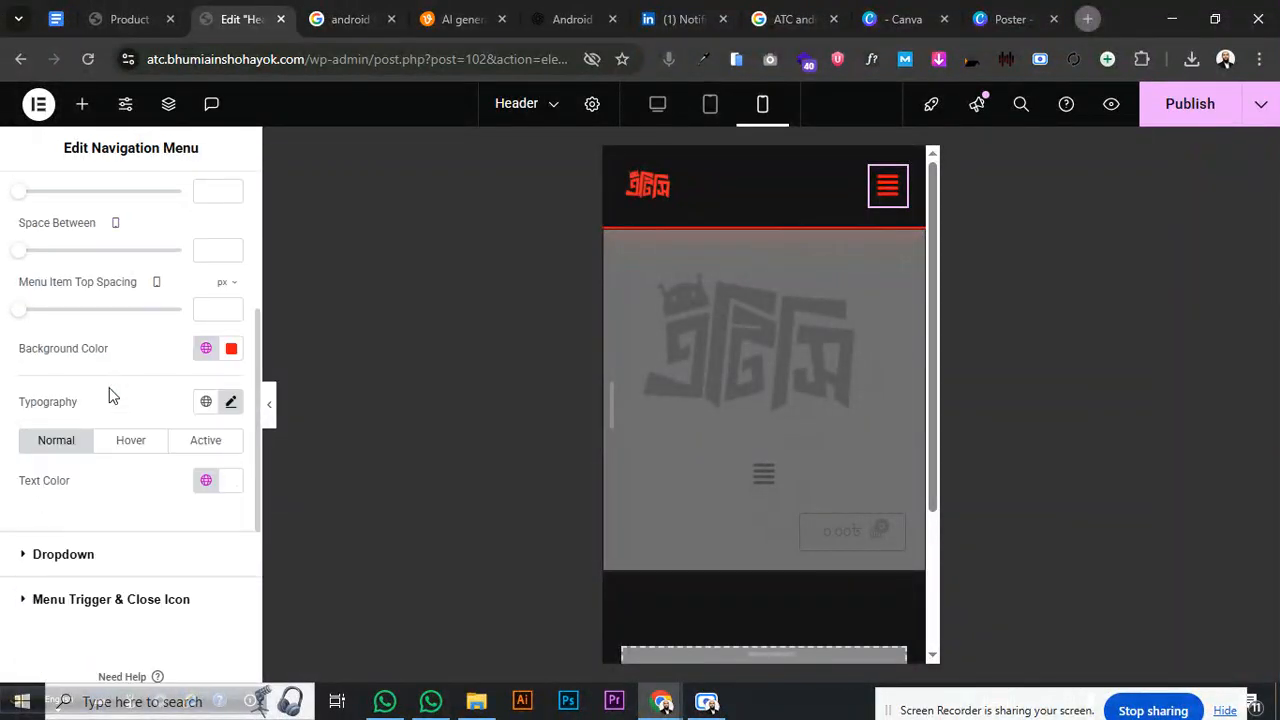
left_click(232, 481)
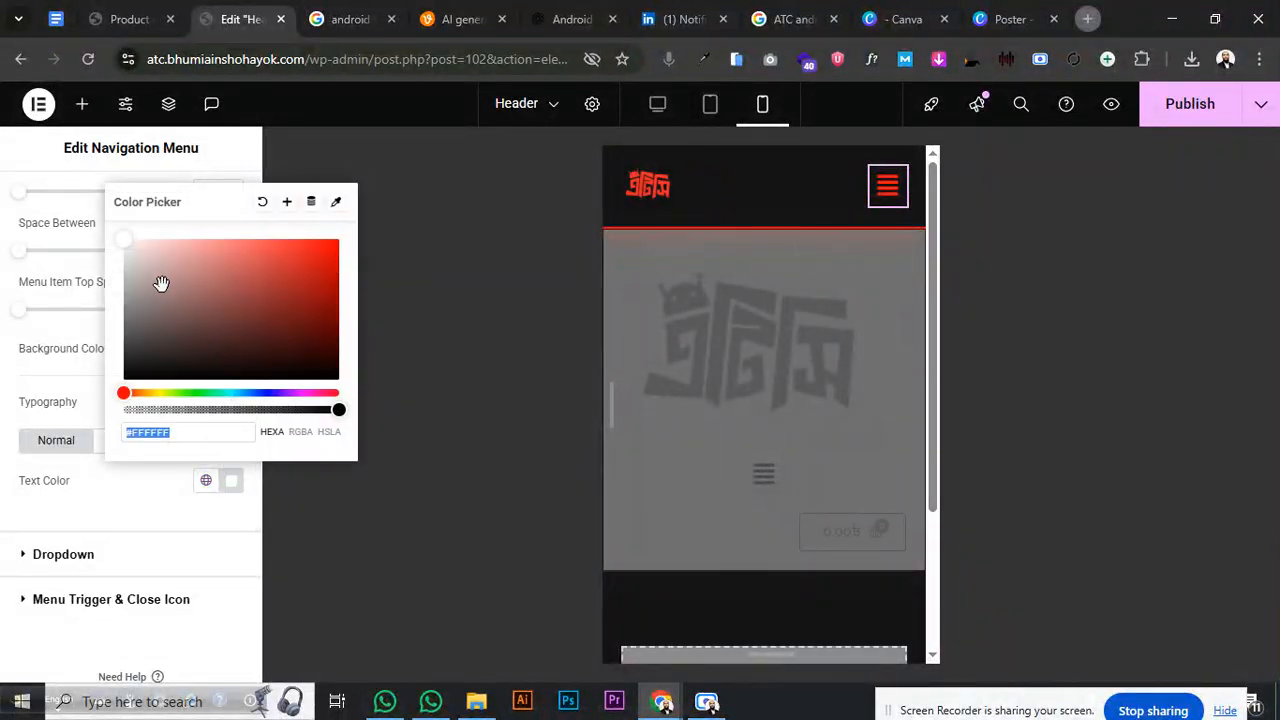
left_click(135, 367)
left_click(220, 464)
left_click(872, 204)
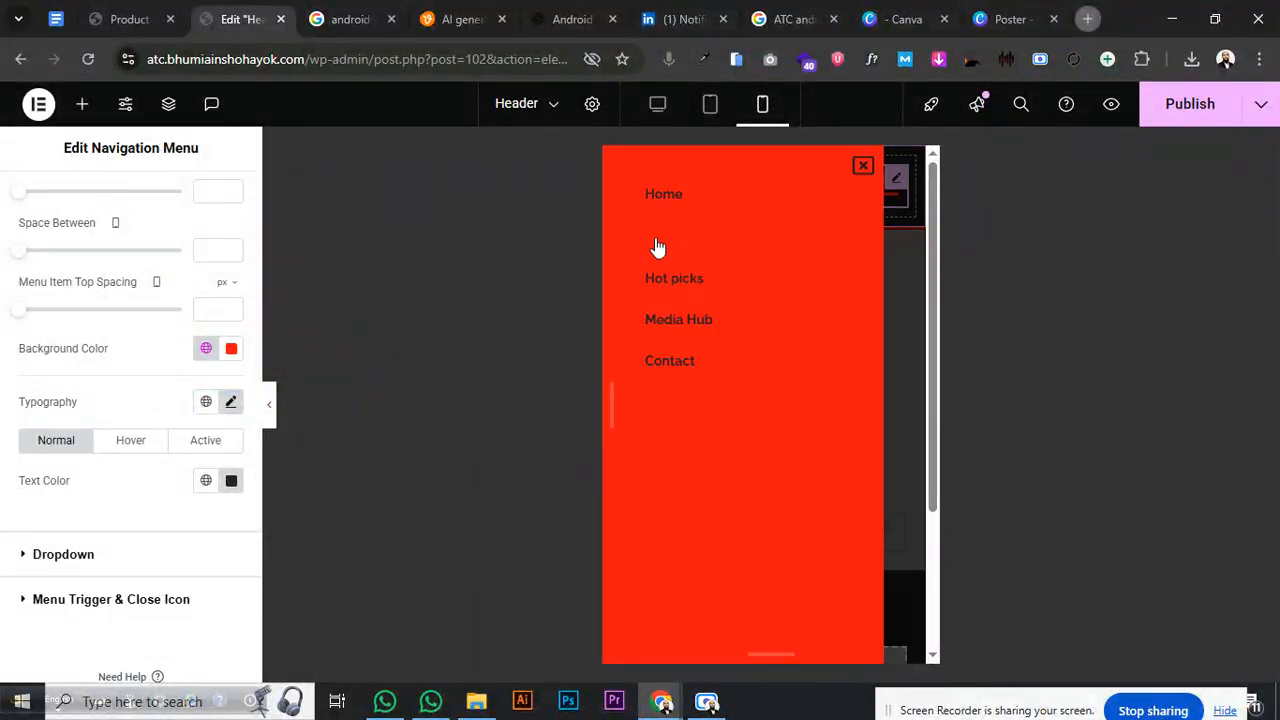
left_click(124, 446)
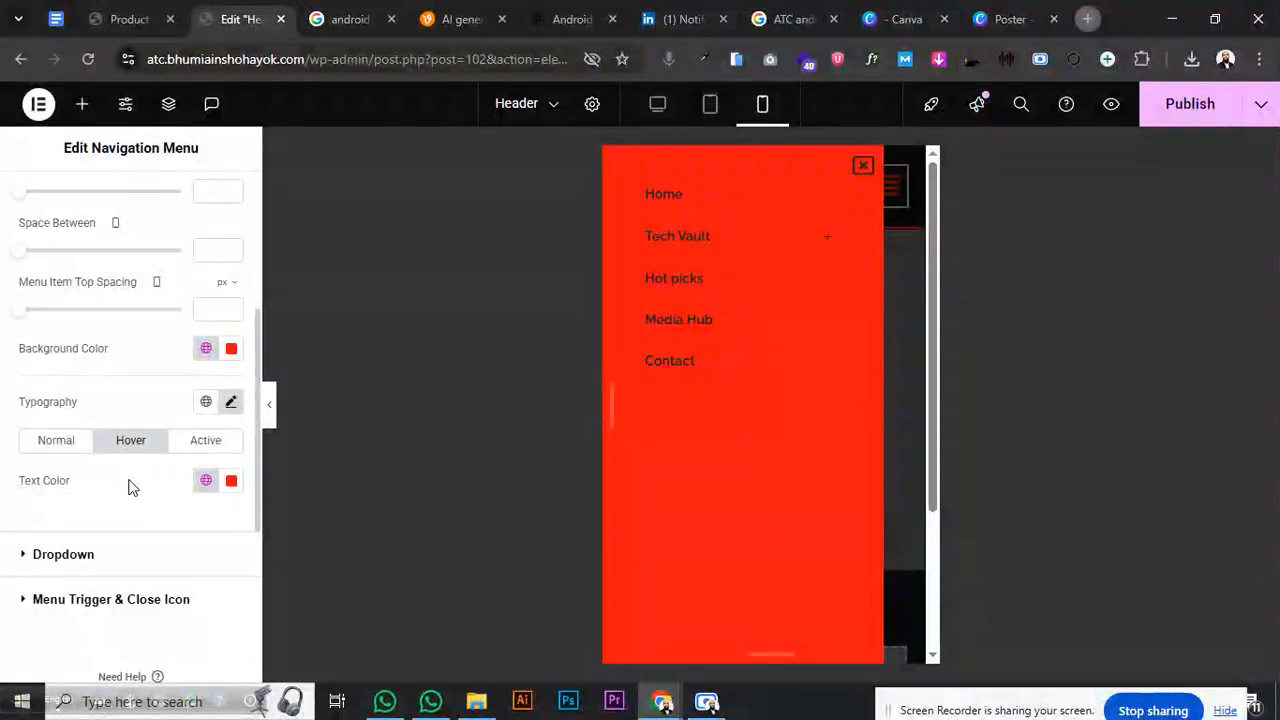
left_click(230, 483)
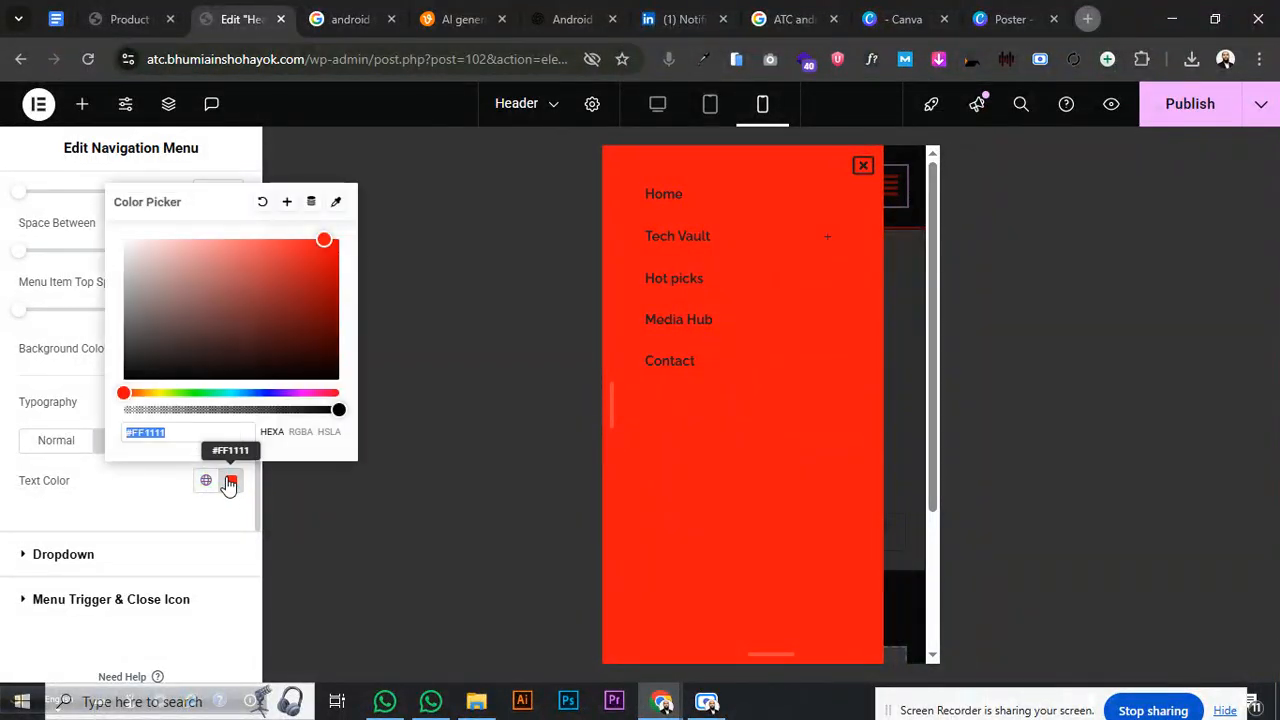
left_click_drag(186, 334, 128, 358)
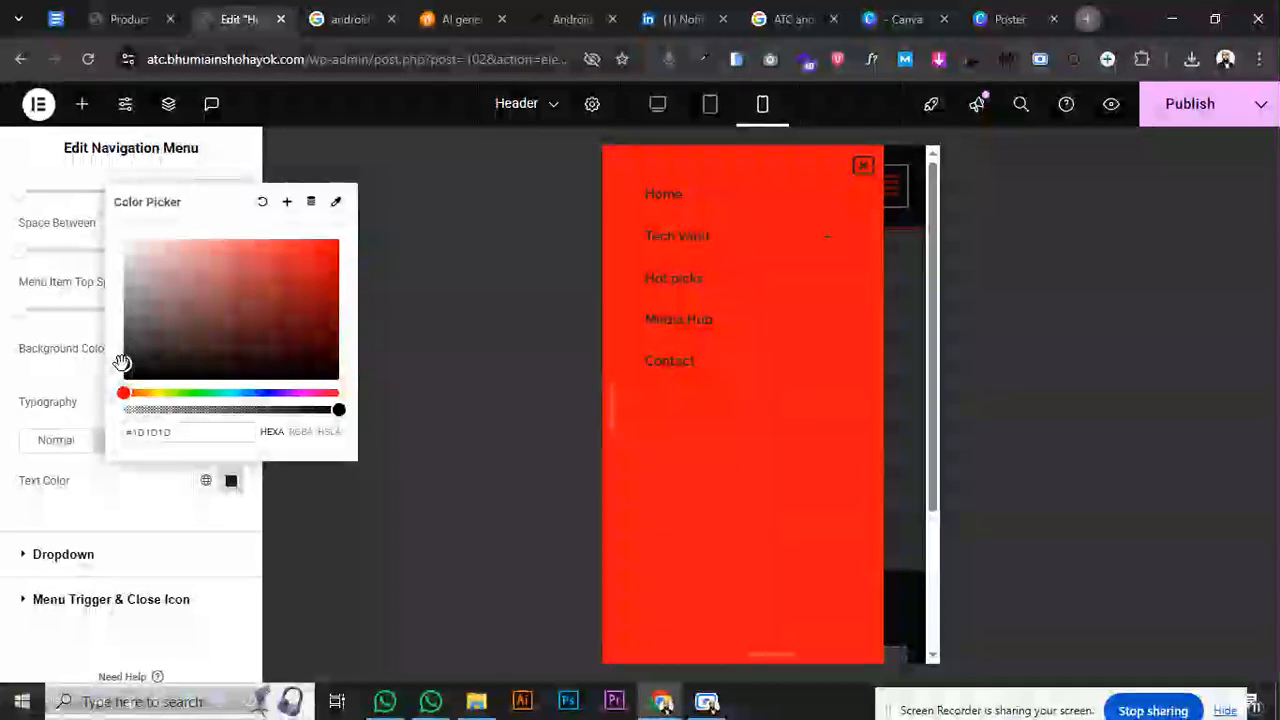
left_click(148, 500)
- Set the flyout menu background to a slightly transparent dark grey, #222222EB
left_click(231, 348)
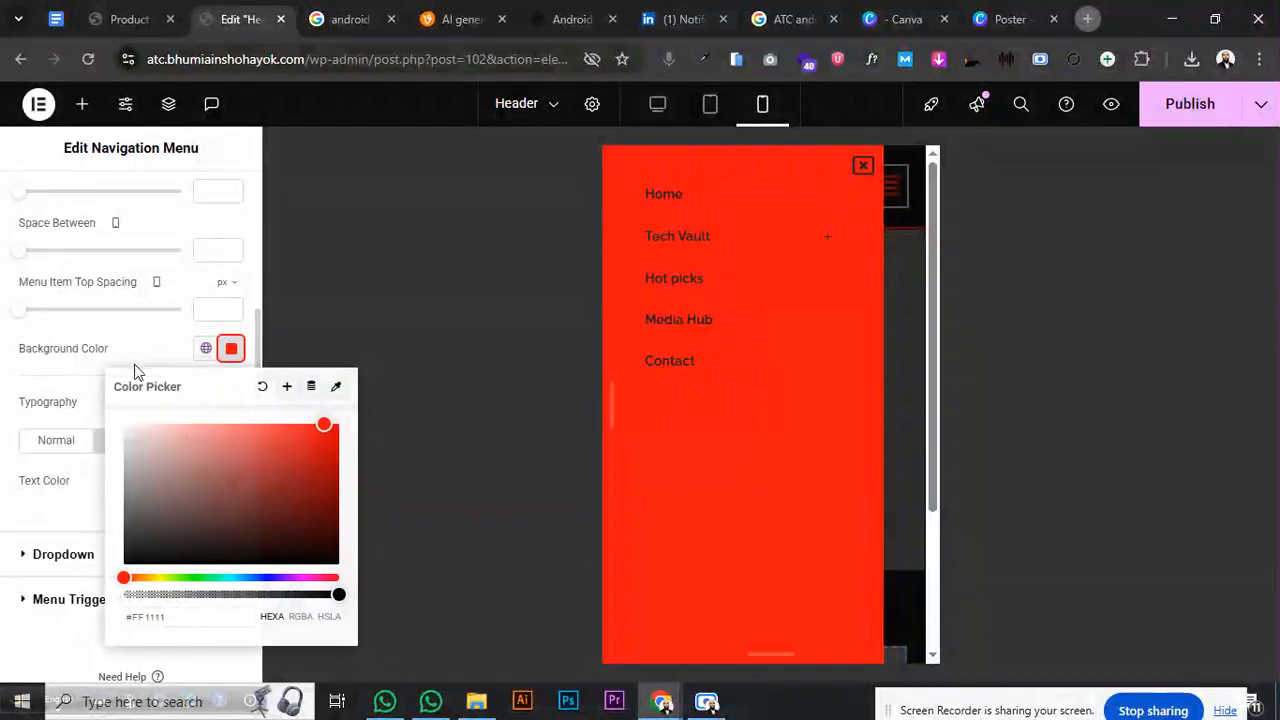
left_click_drag(149, 457, 126, 530)
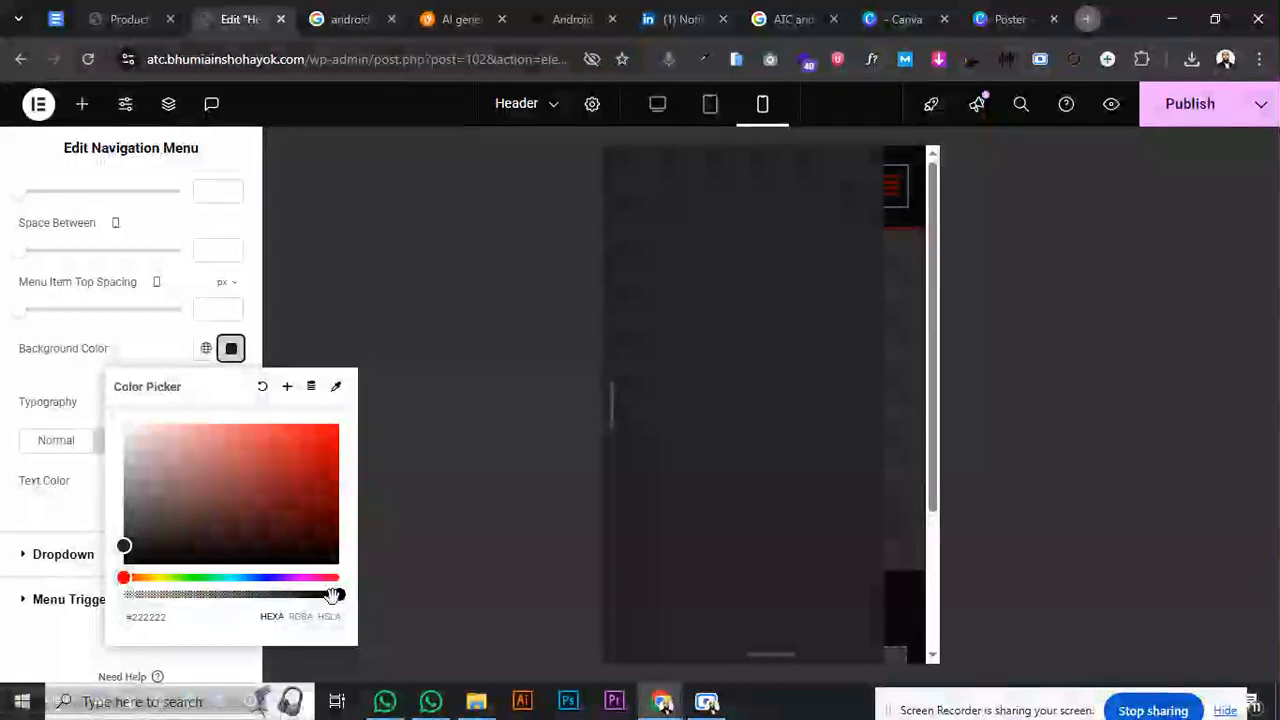
left_click_drag(338, 594, 326, 596)
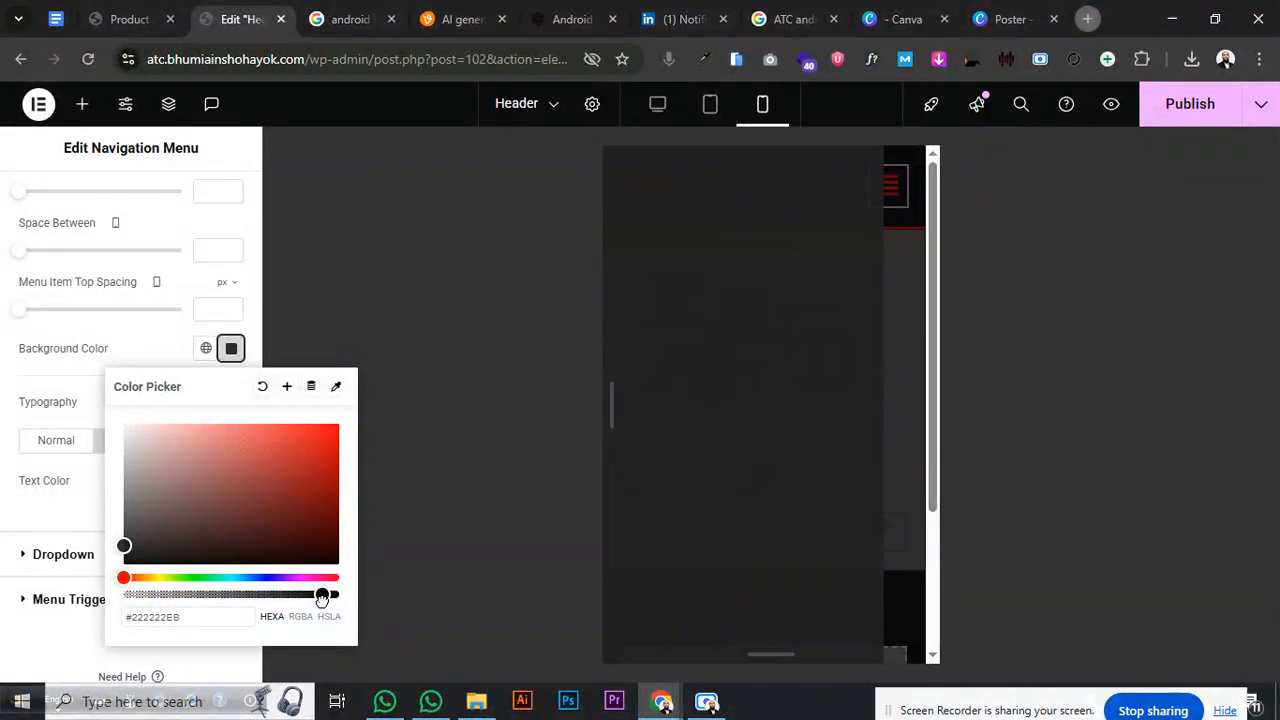
left_click(18, 512)
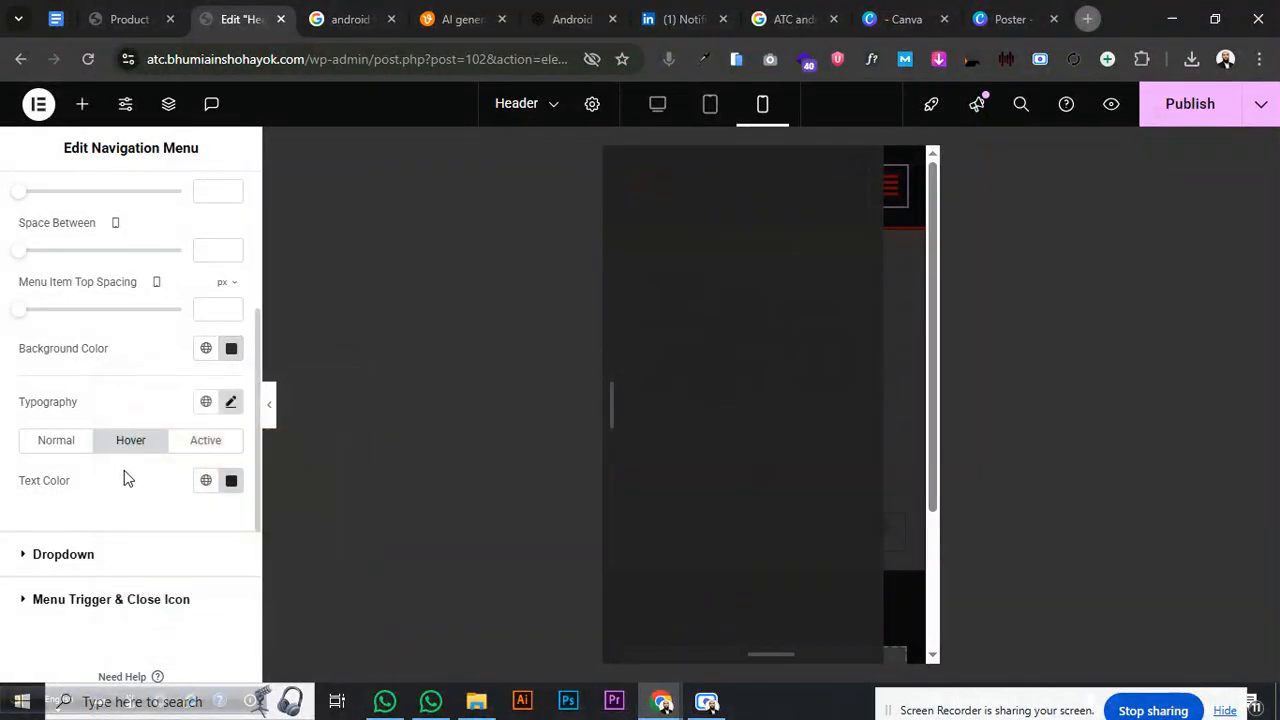
- Set the hover text colour to red #FF0000 and the normal text colour to white #FFFFFF
left_click(231, 480)
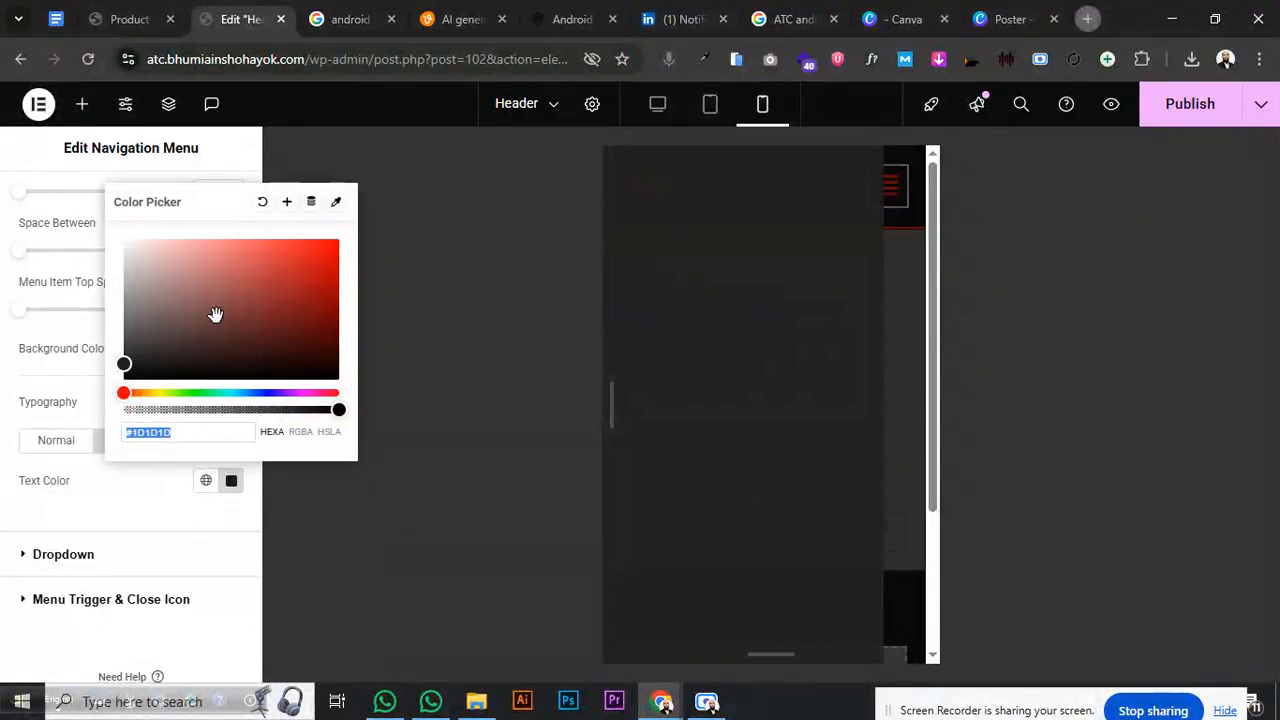
type("#AD2626")
mouse_move(323, 273)
left_mouse_down()
mouse_move(343, 240)
mouse_move(103, 238)
mouse_move(90, 222)
mouse_move(154, 337)
mouse_move(365, 234)
left_mouse_up()
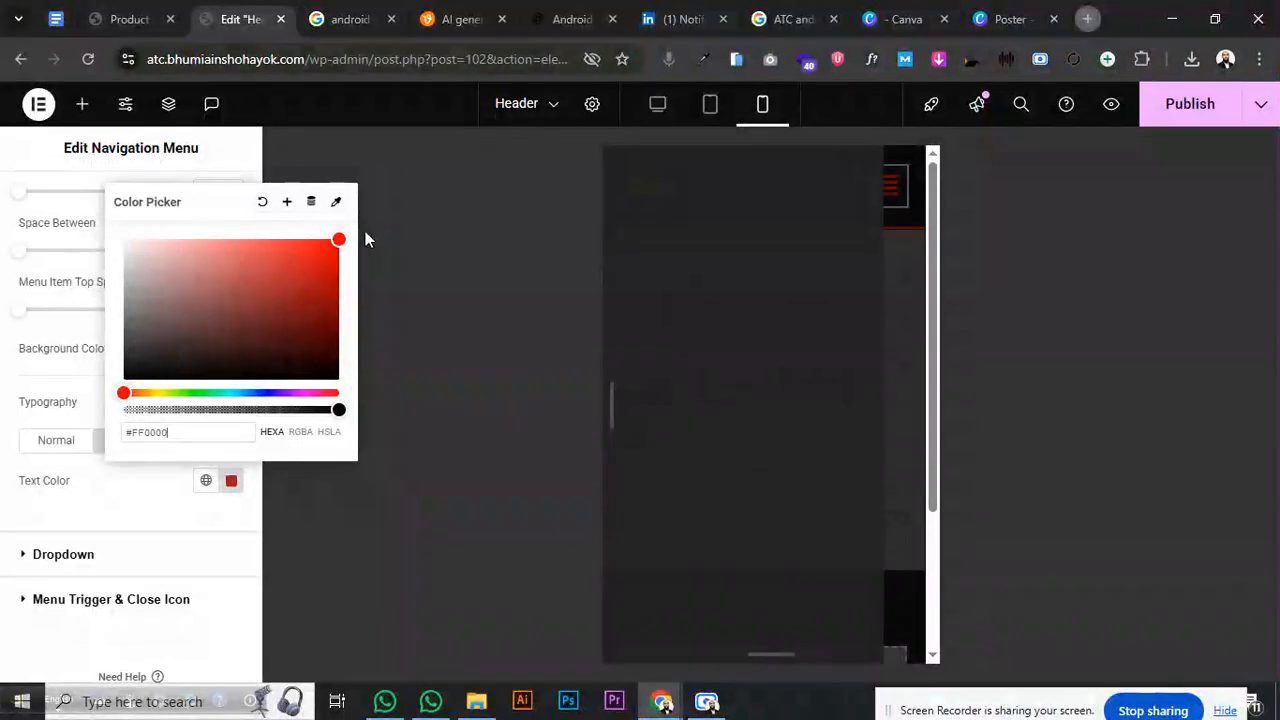
left_click(61, 516)
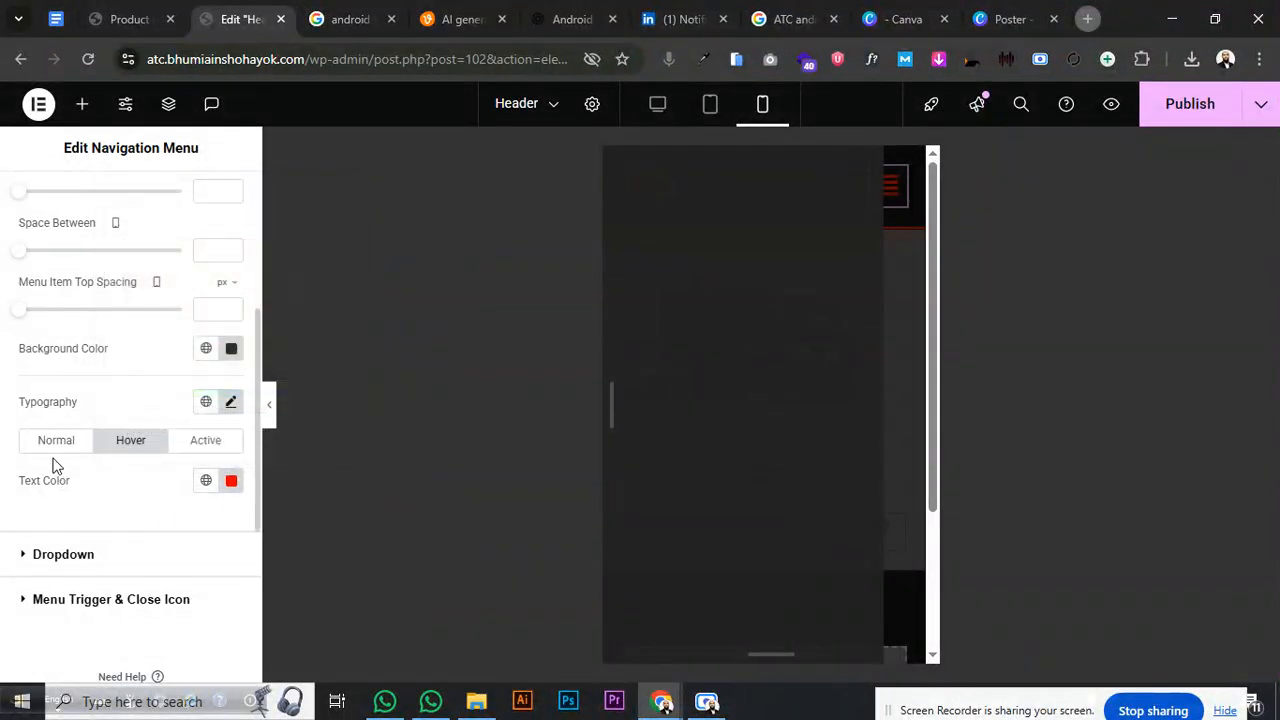
left_click(55, 442)
left_click(231, 480)
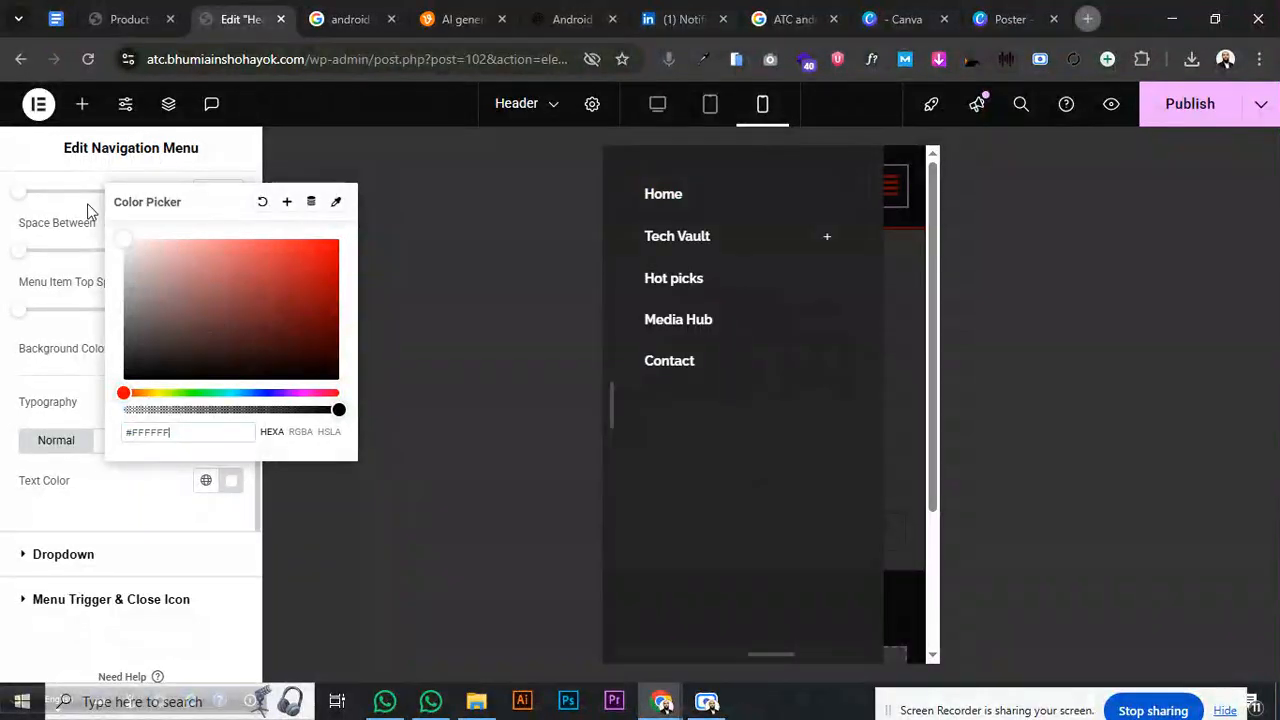
- Expand and collapse the Tech Vault, Gadgets and Smartphones submenus in the preview to check them
left_click(830, 237)
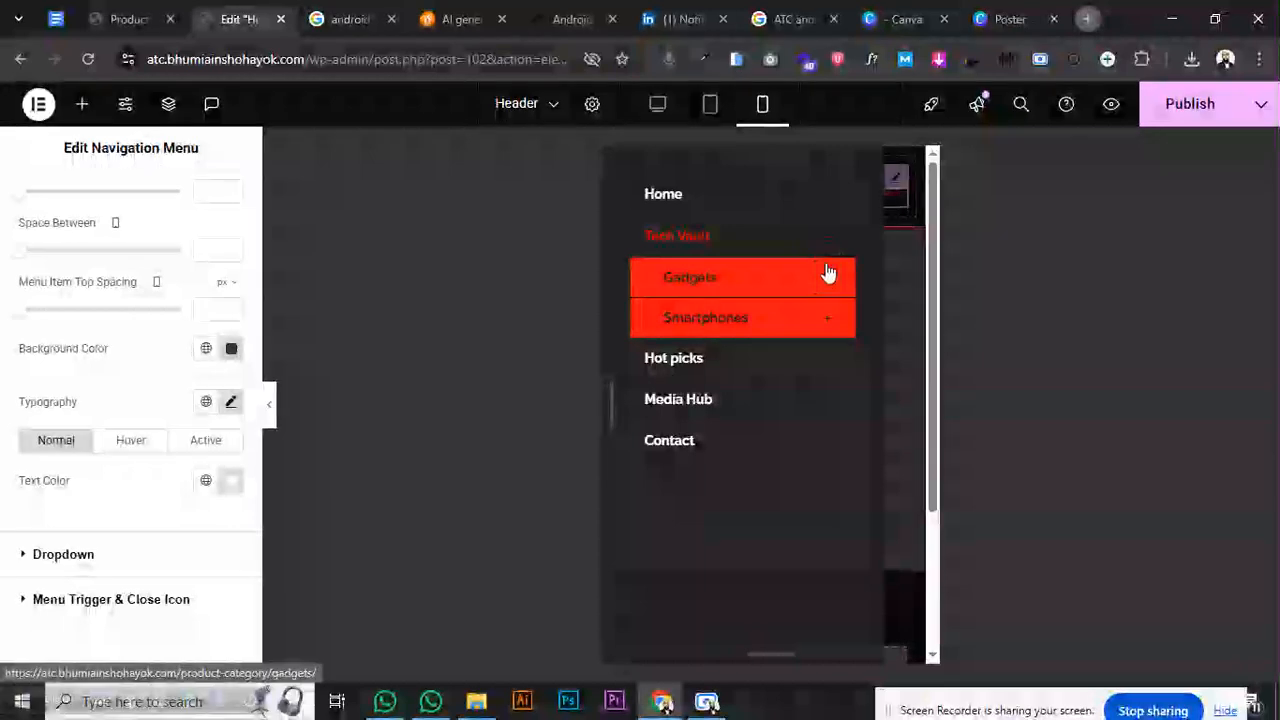
left_click(828, 280)
left_click(829, 318)
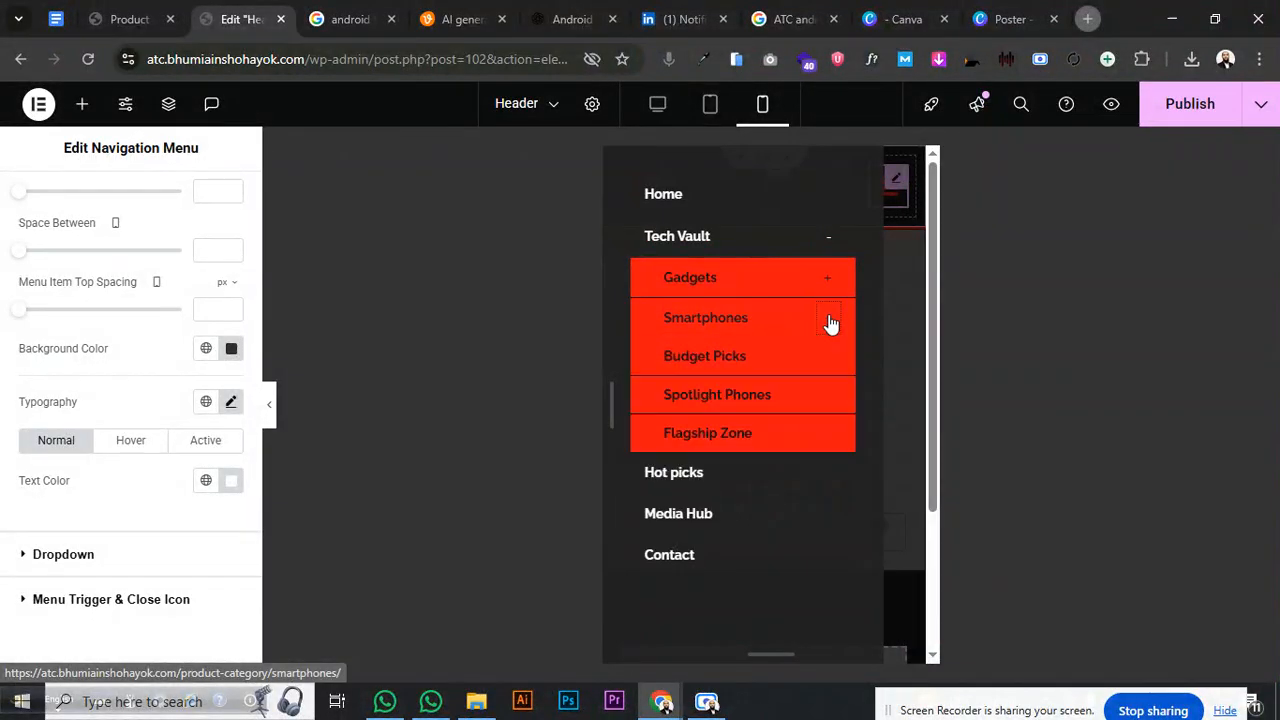
left_click(831, 319)
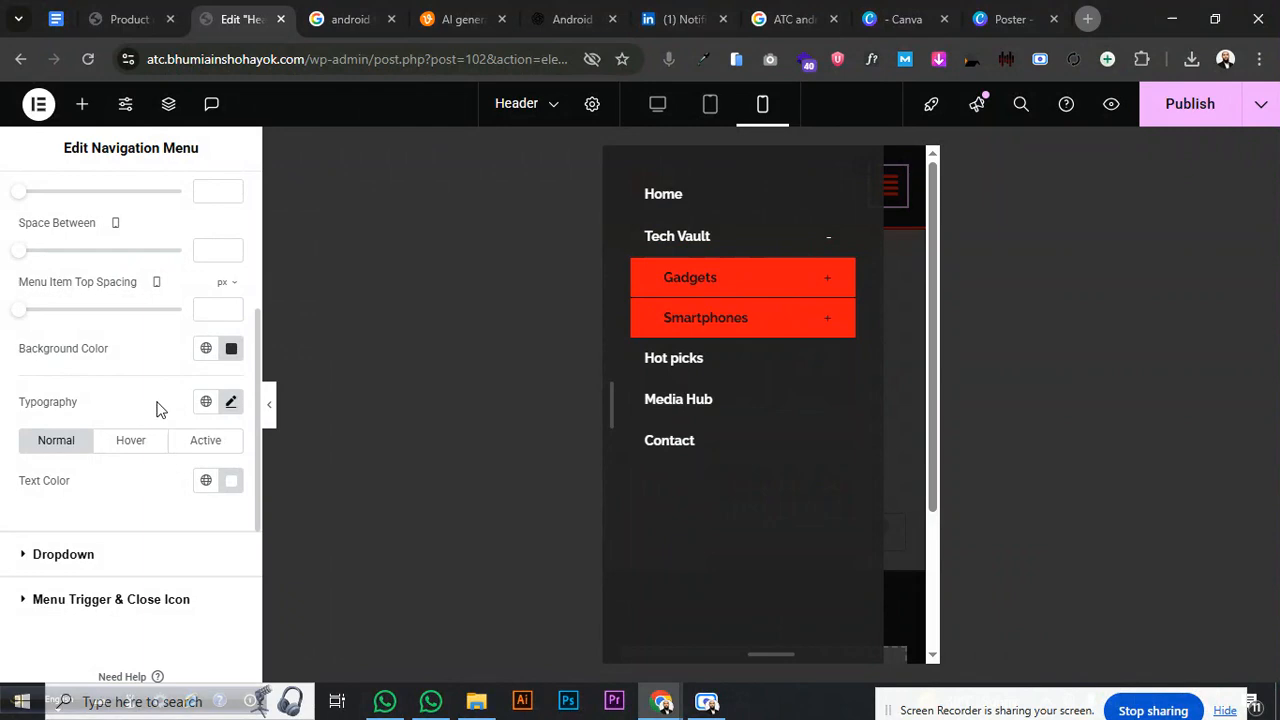
- Make the menu's close icon colour red
left_click(128, 590)
scroll(160, 531, "down", 3)
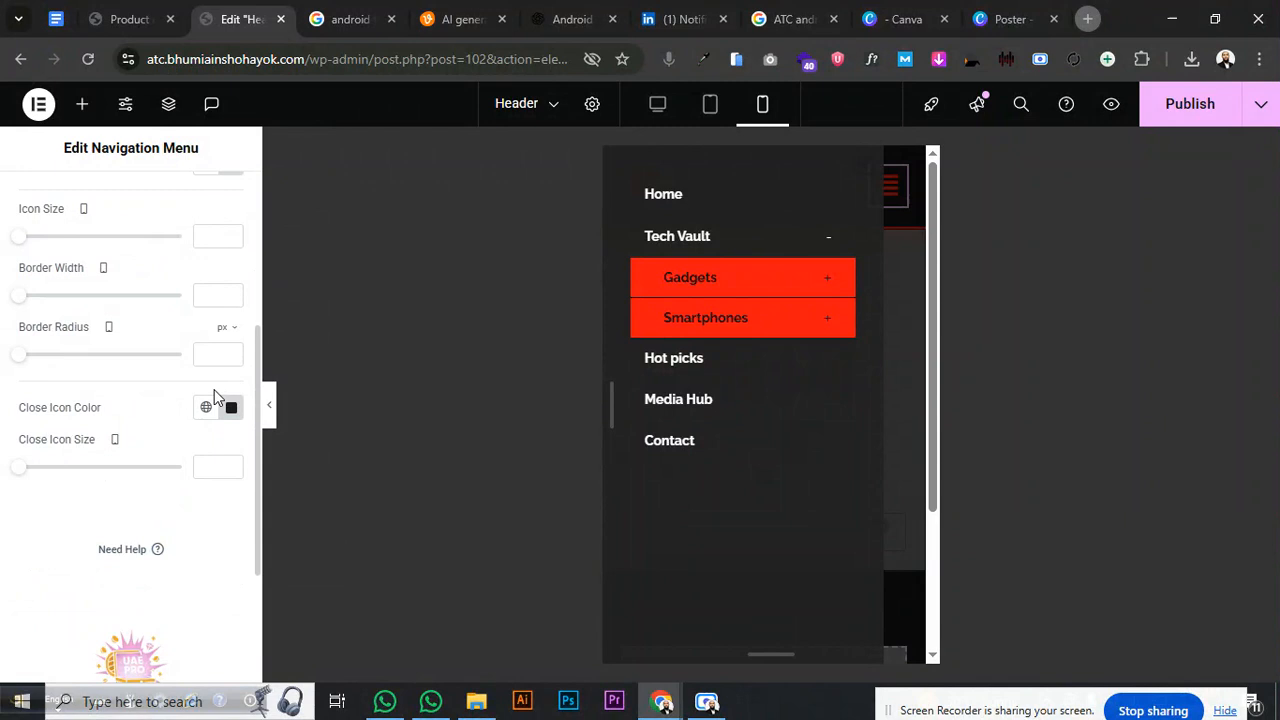
scroll(213, 397, "up", 3)
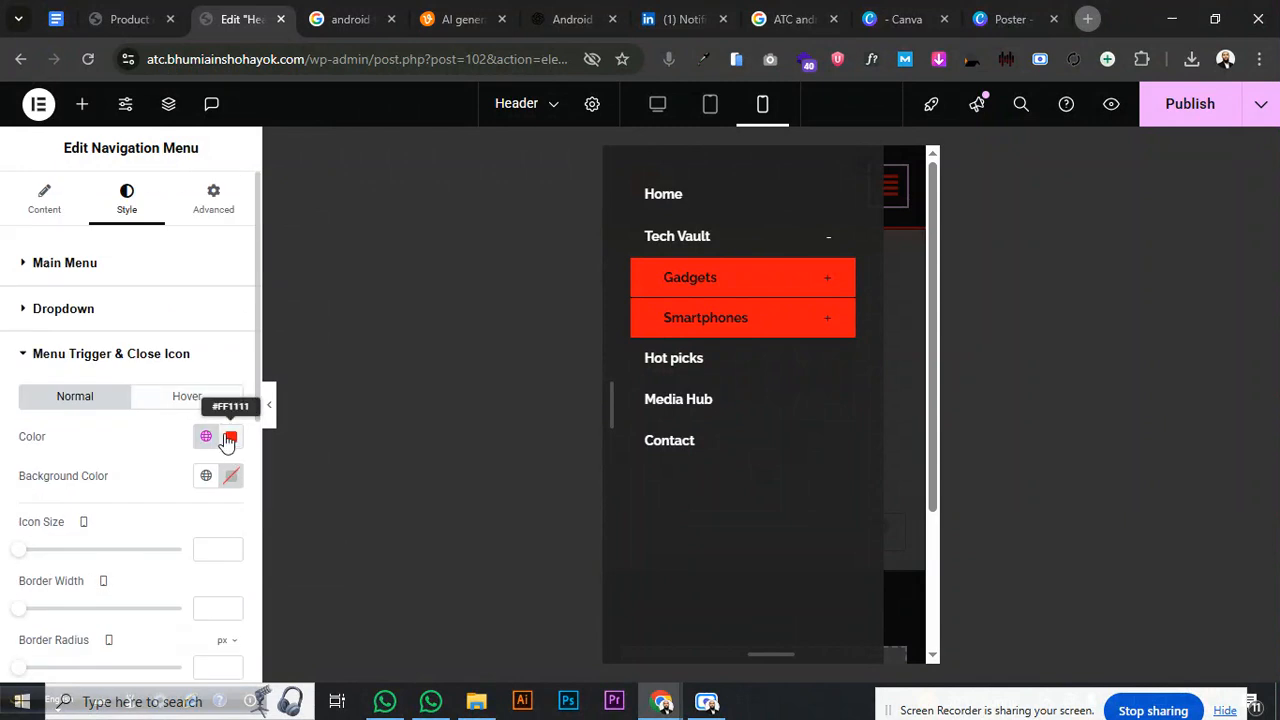
scroll(228, 440, "down", 3)
left_click(231, 564)
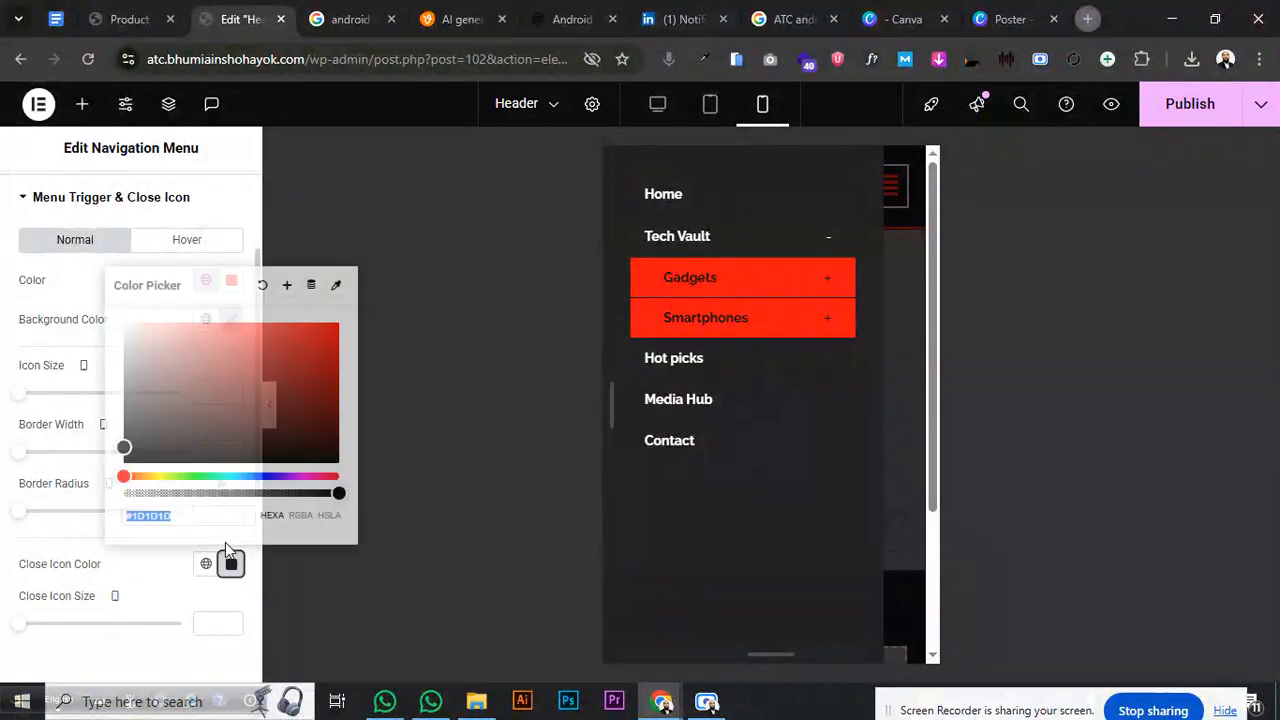
left_click_drag(209, 383, 336, 368)
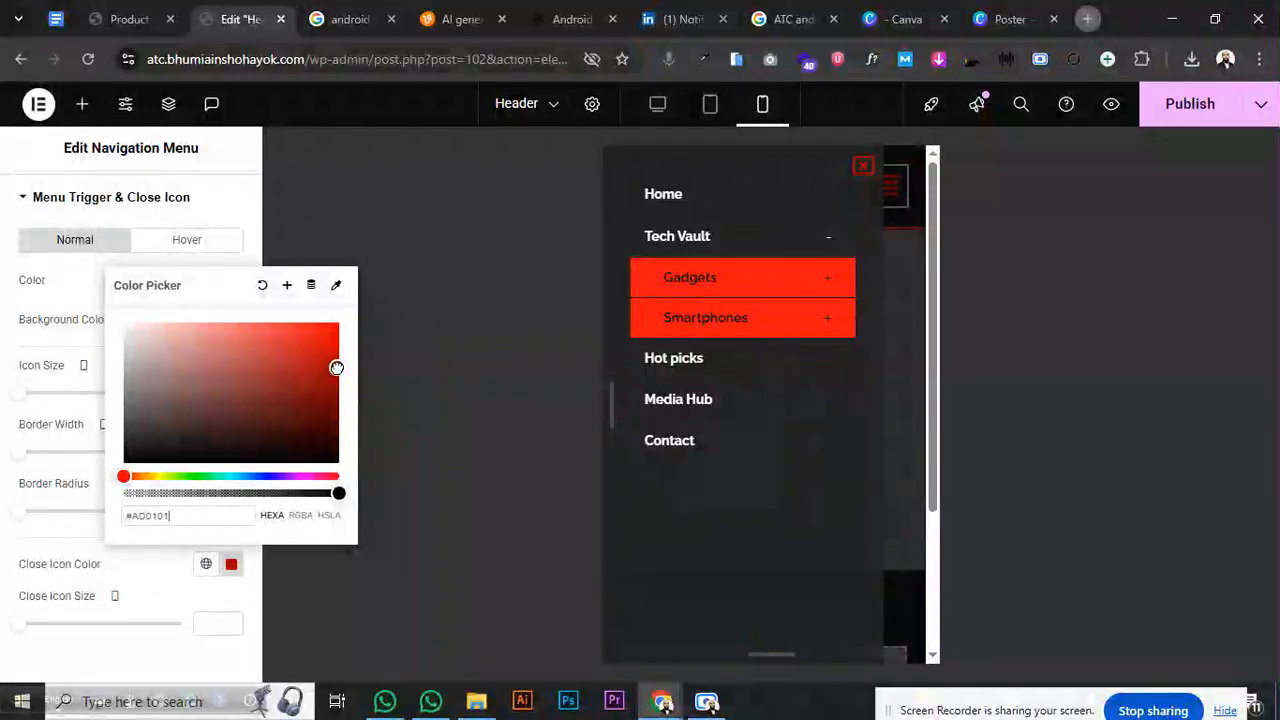
left_click(97, 613)
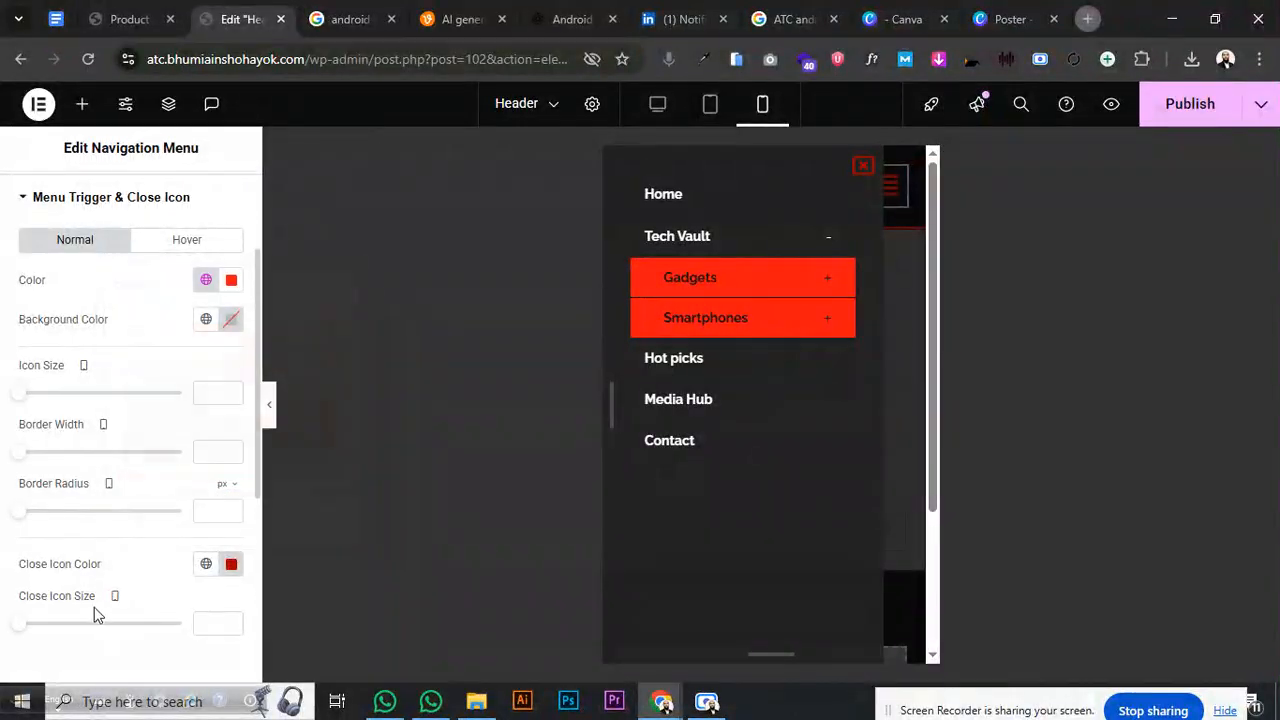
- Change the dropdown submenu background to dark red #520000 and check it in the mobile menu
scroll(92, 606, "up", 3)
left_click(72, 346)
left_click(64, 312)
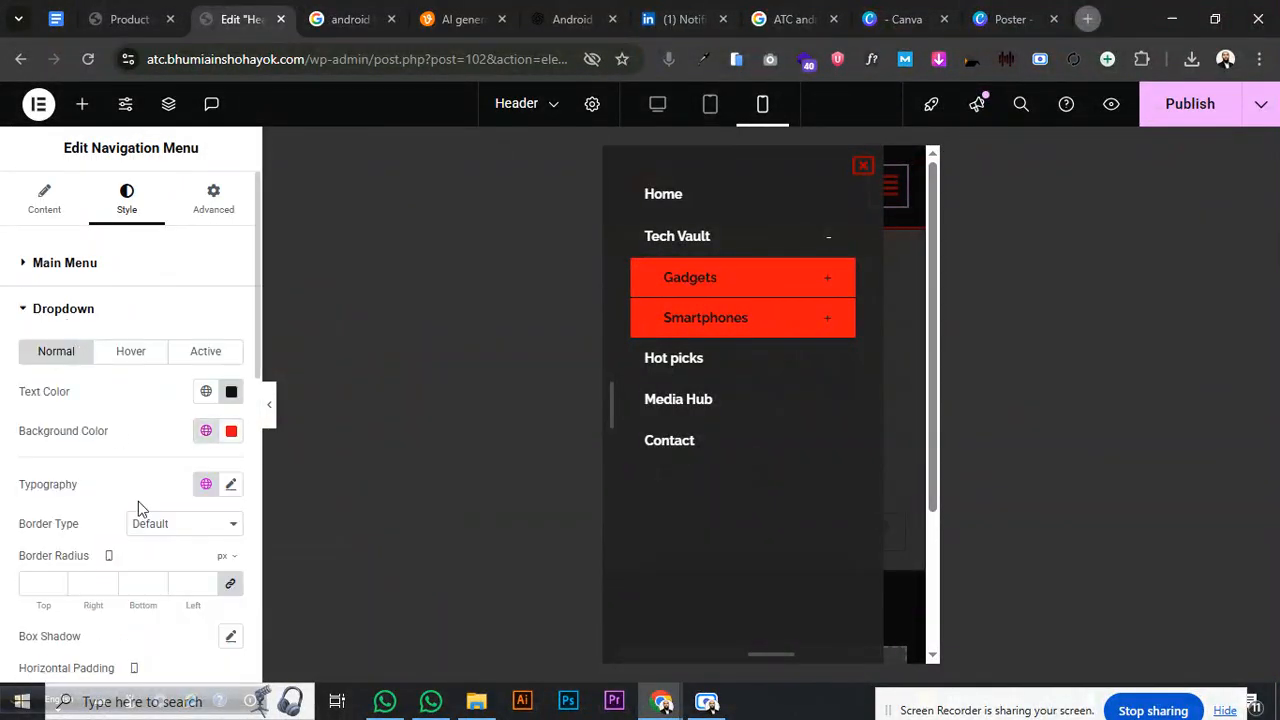
left_click(232, 431)
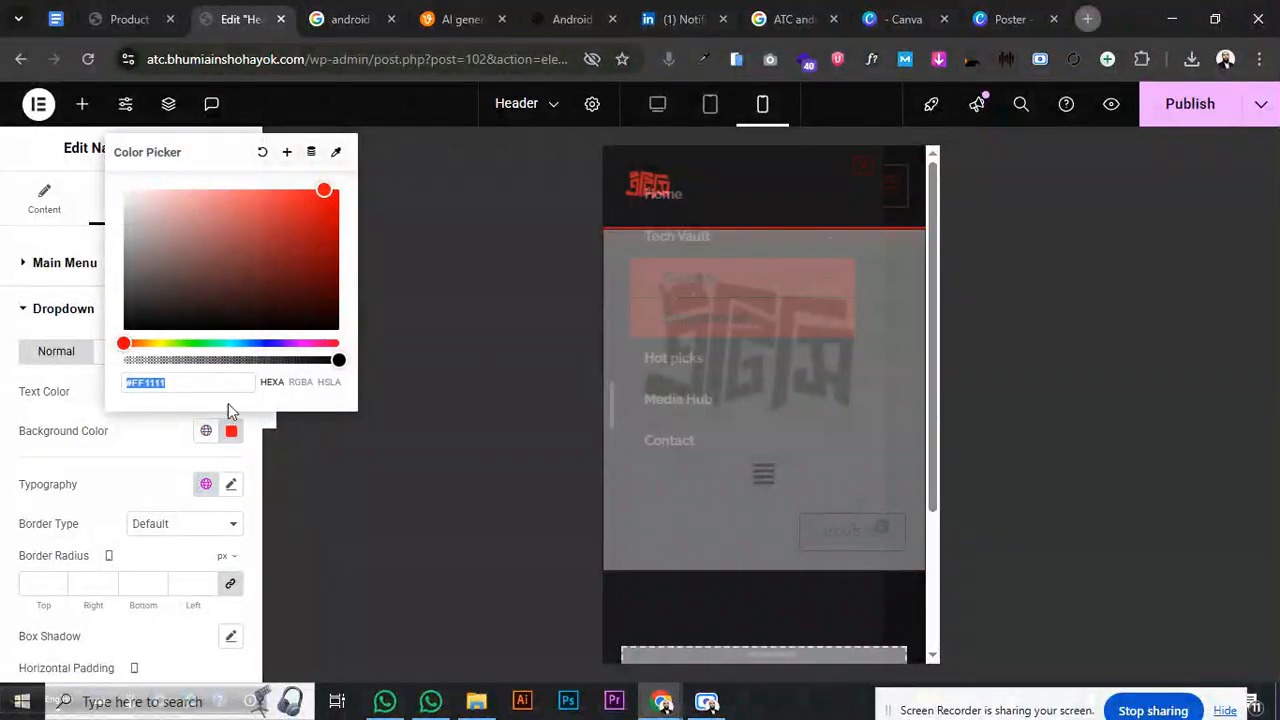
left_click_drag(282, 243, 319, 282)
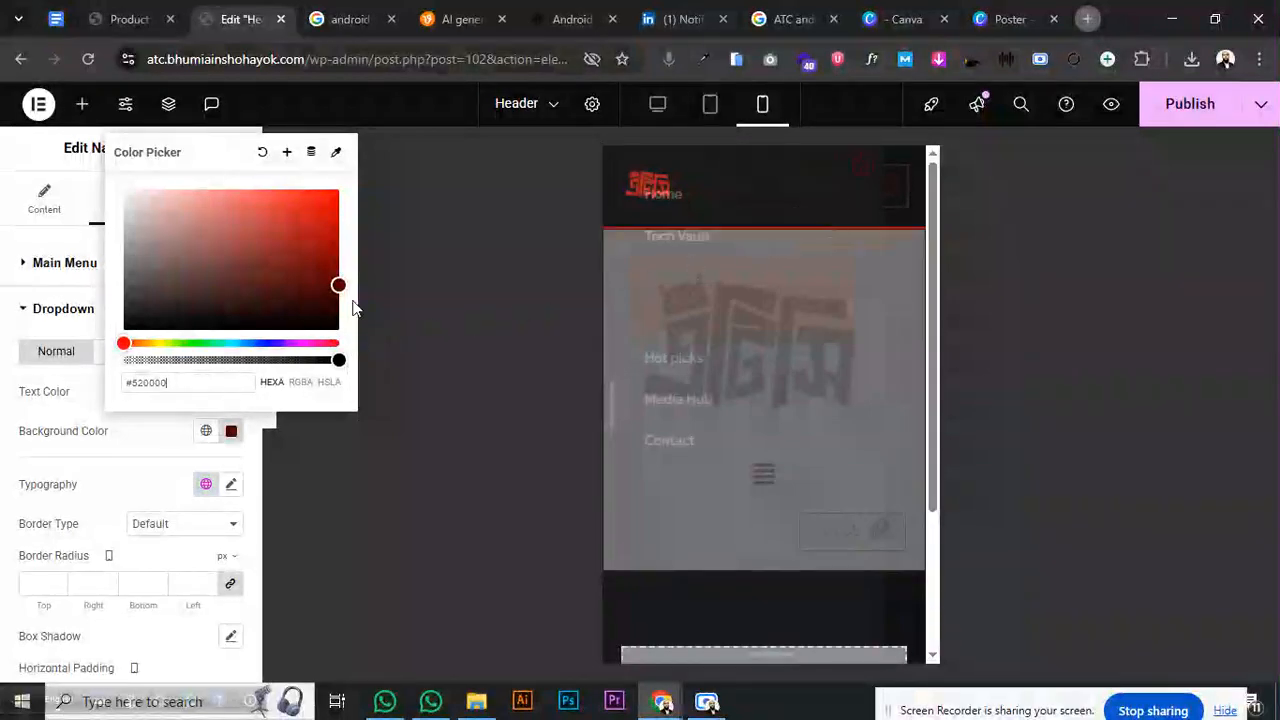
left_click(880, 180)
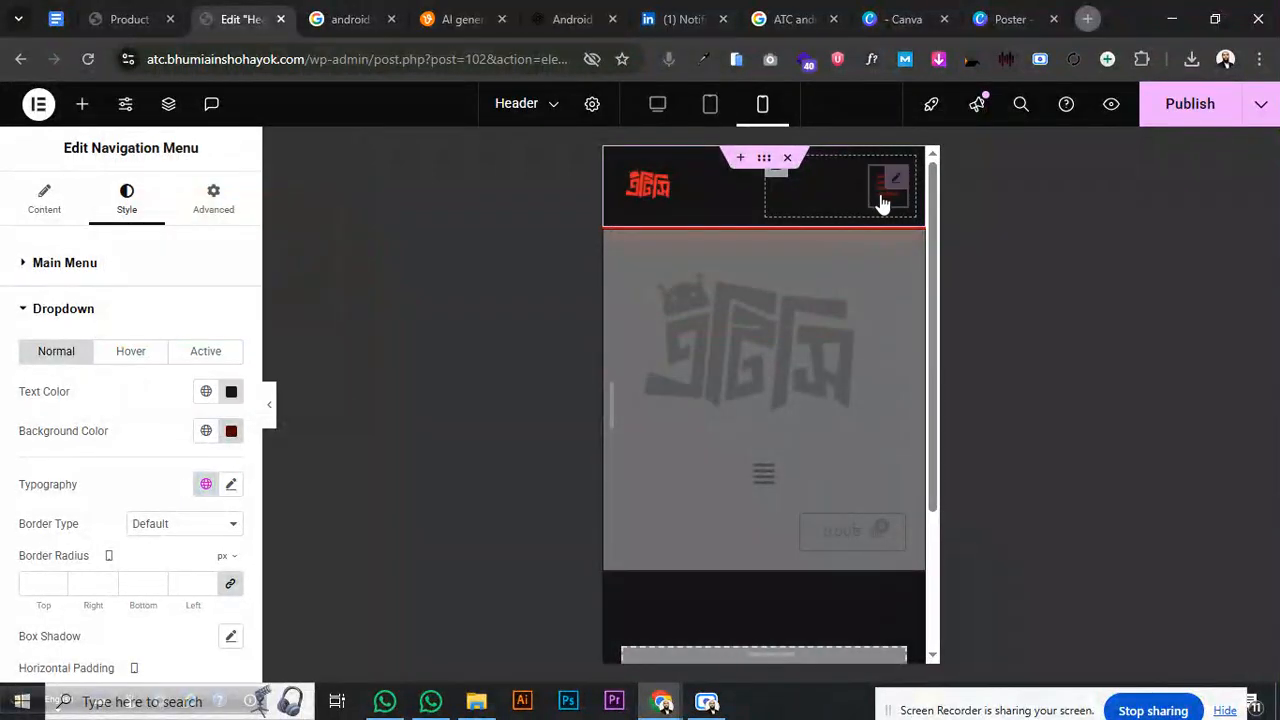
left_click(881, 200)
left_click(868, 175)
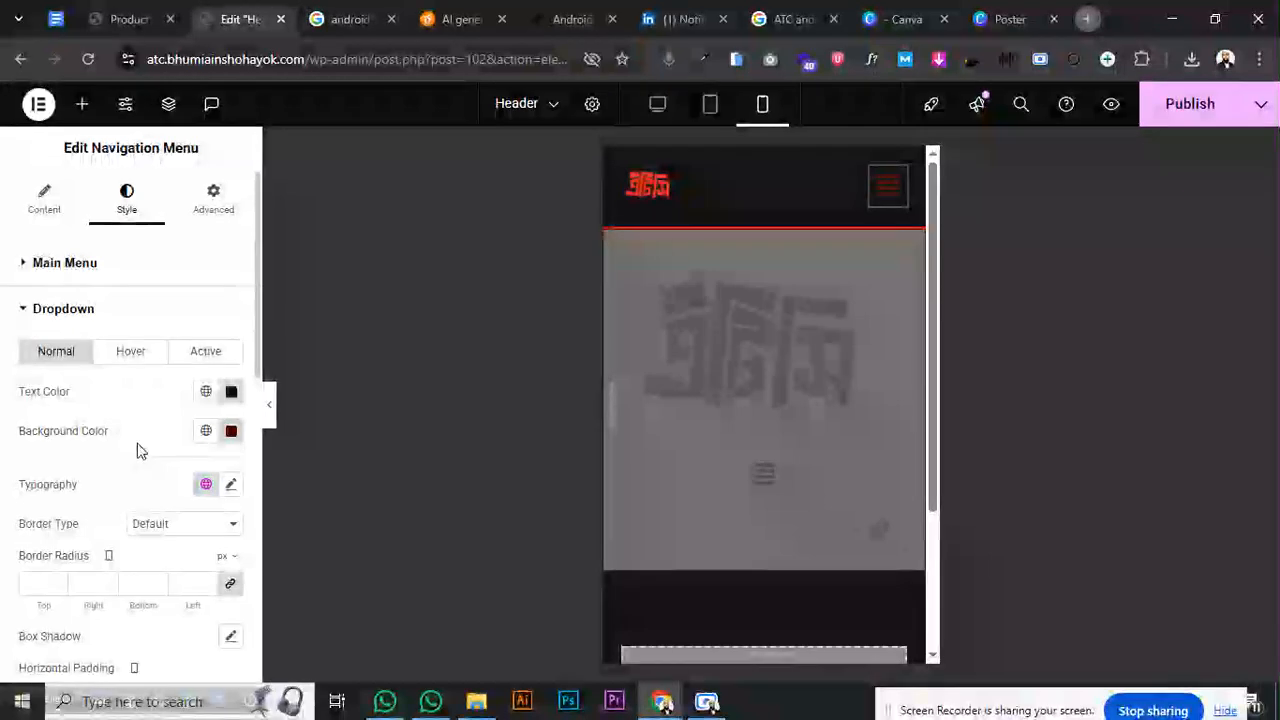
- Publish the header changes and view the live preview in a phone simulator
left_click(76, 309)
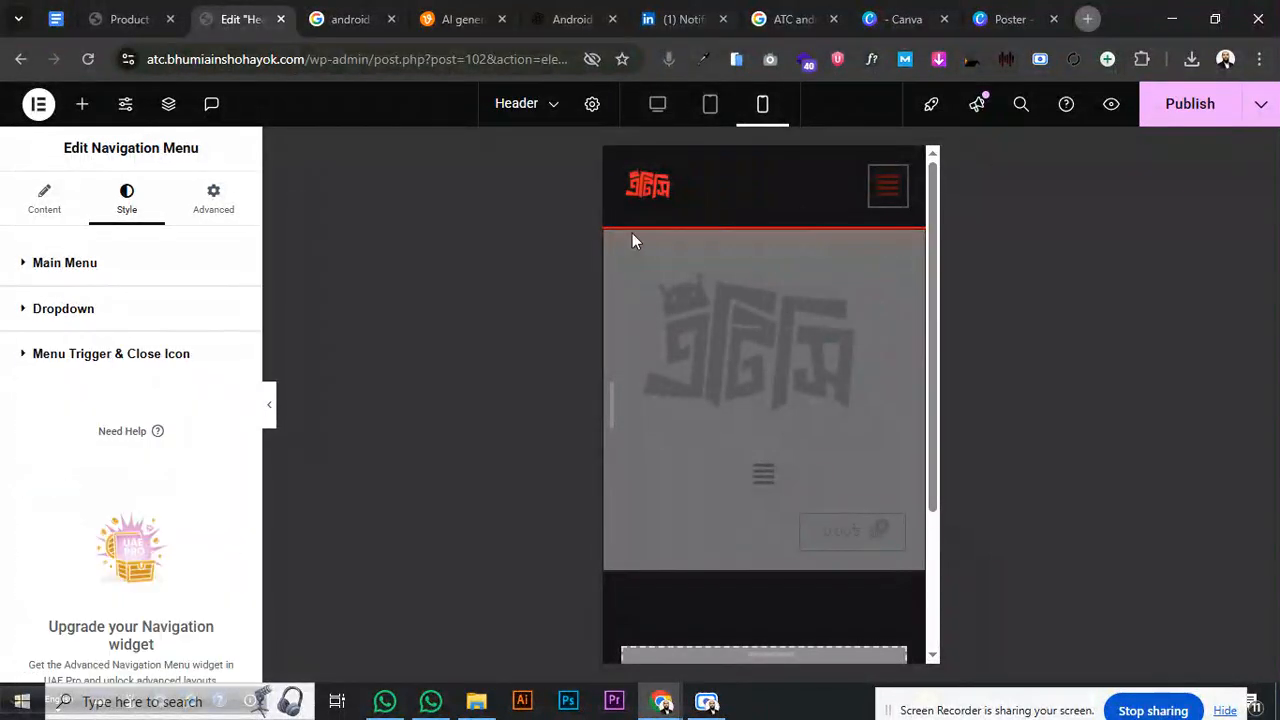
left_click(1165, 108)
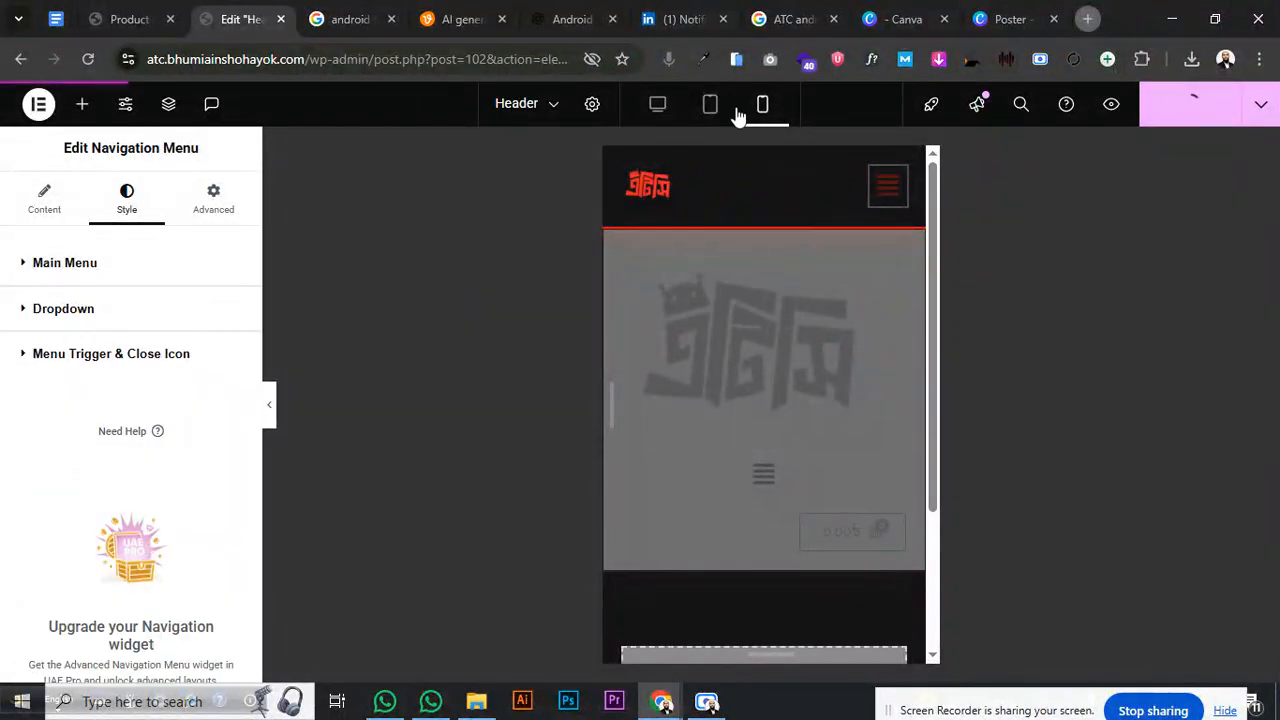
left_click(1110, 108)
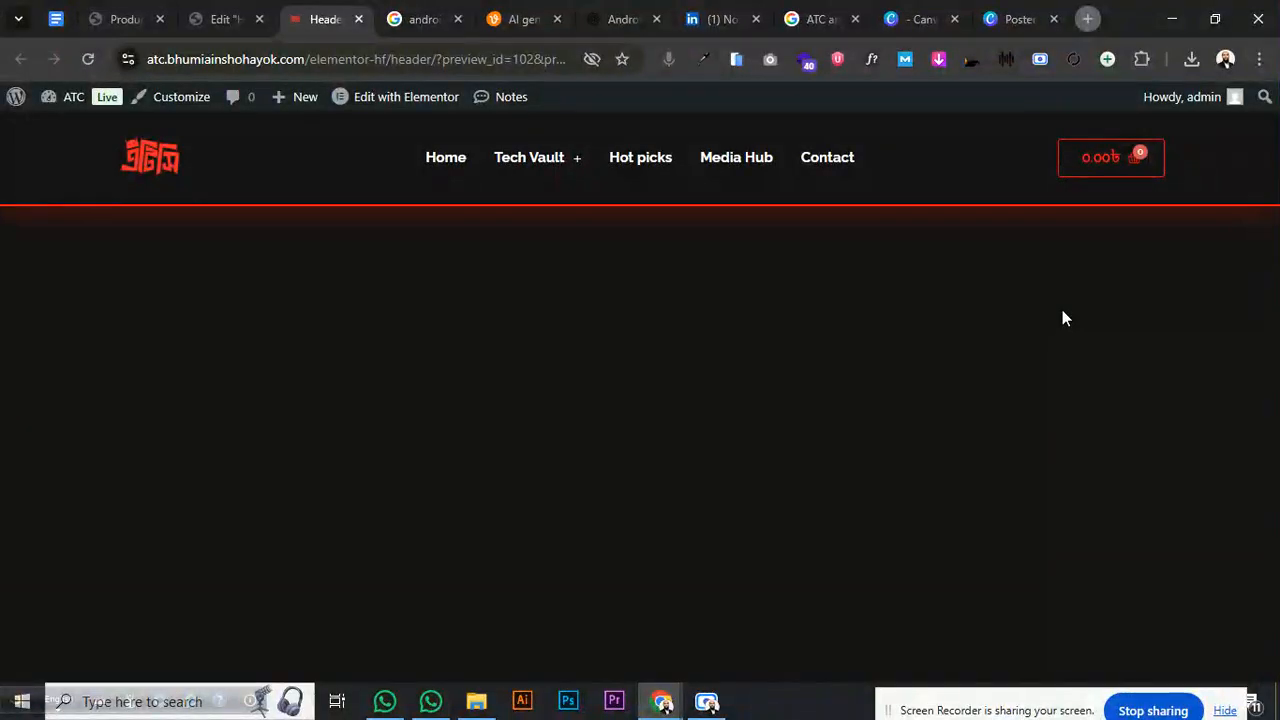
left_click(736, 59)
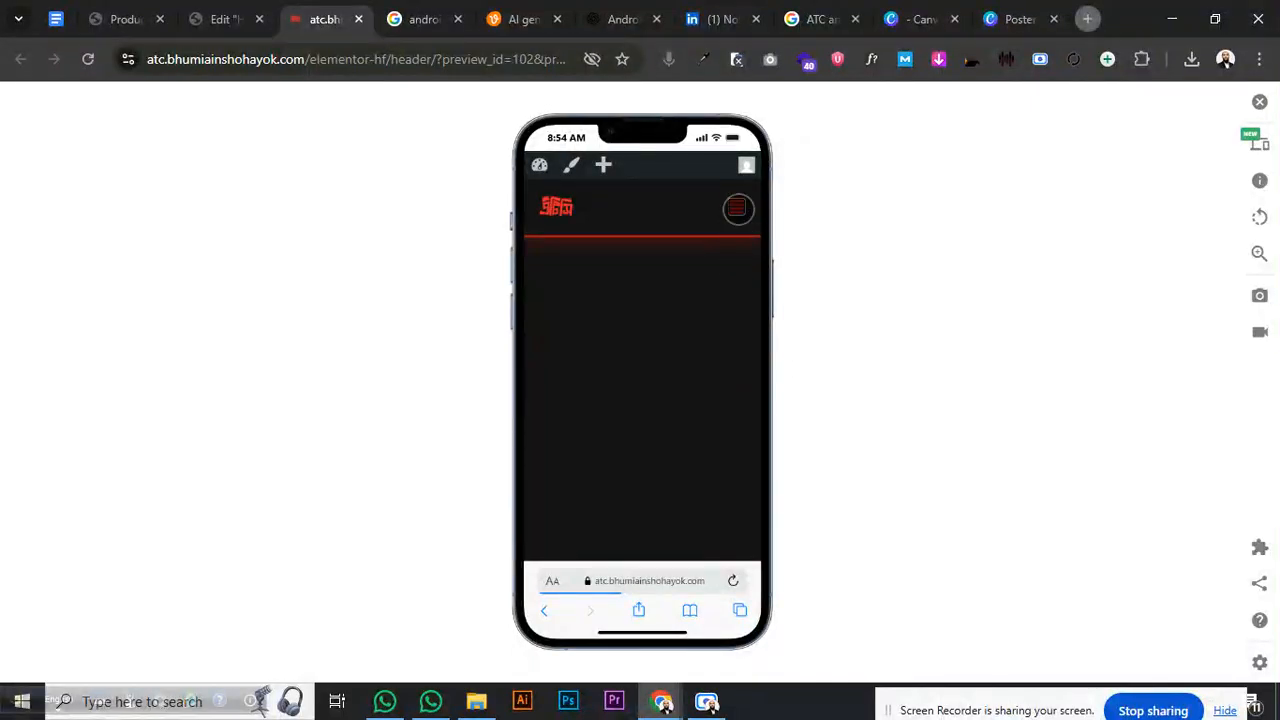
- Test the hamburger menu and Tech Vault submenu on the phone preview, then return to the editor
left_click(737, 208)
left_click(667, 228)
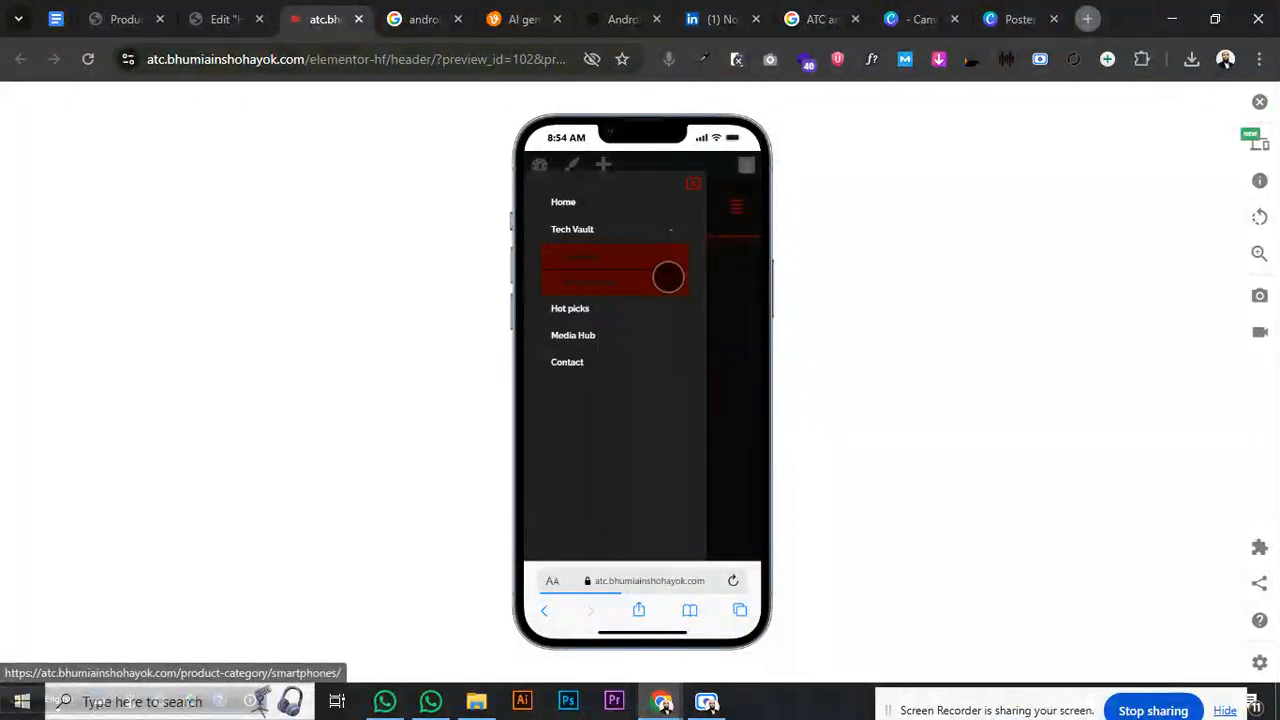
left_click(690, 186)
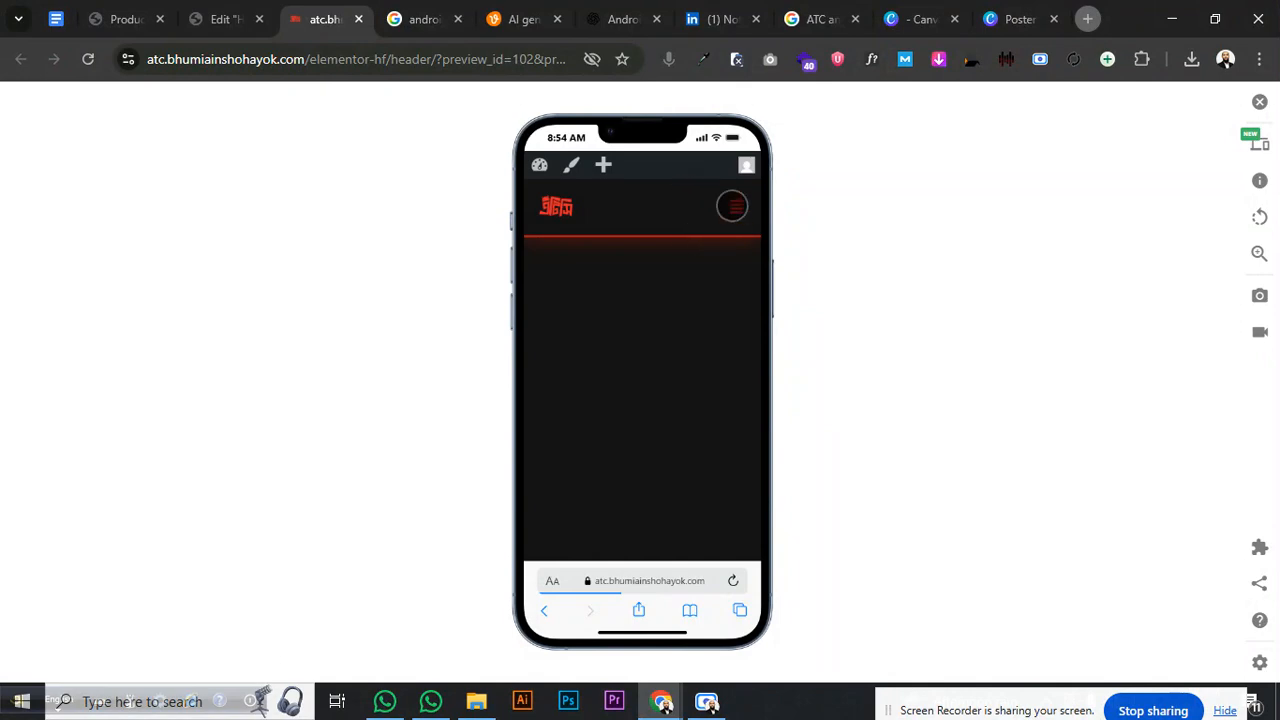
left_click(734, 205)
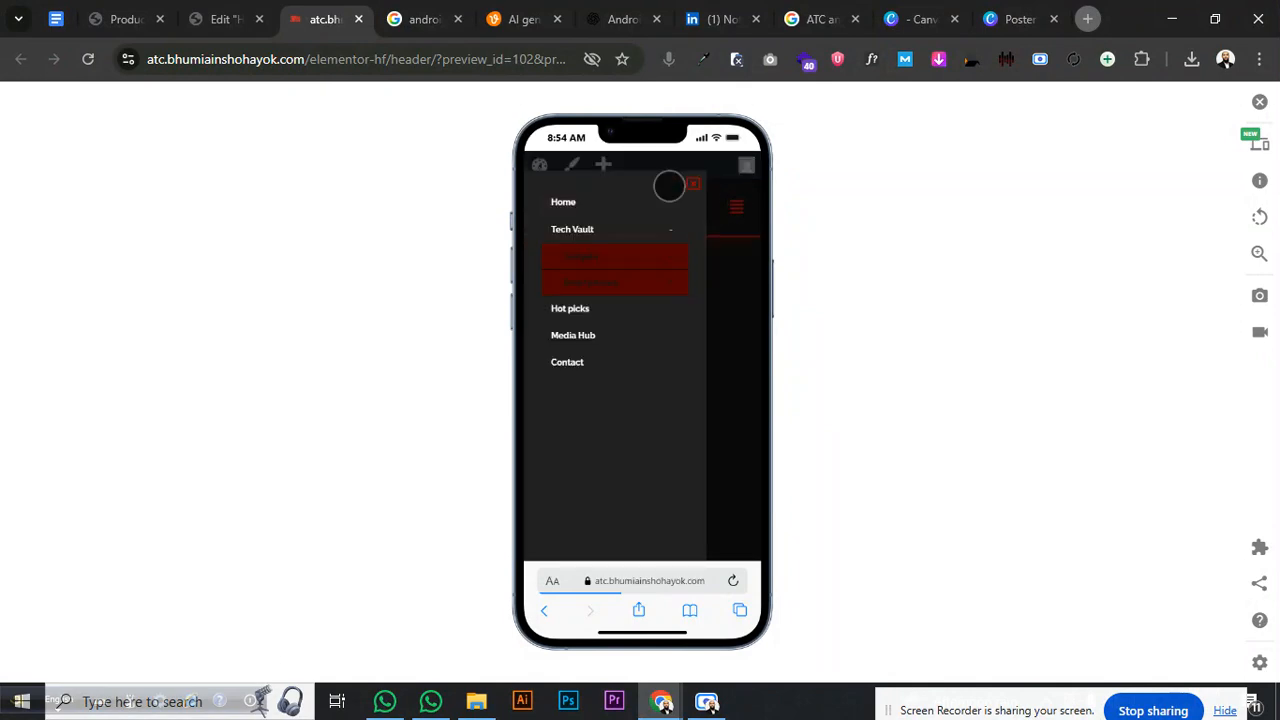
left_click(214, 22)
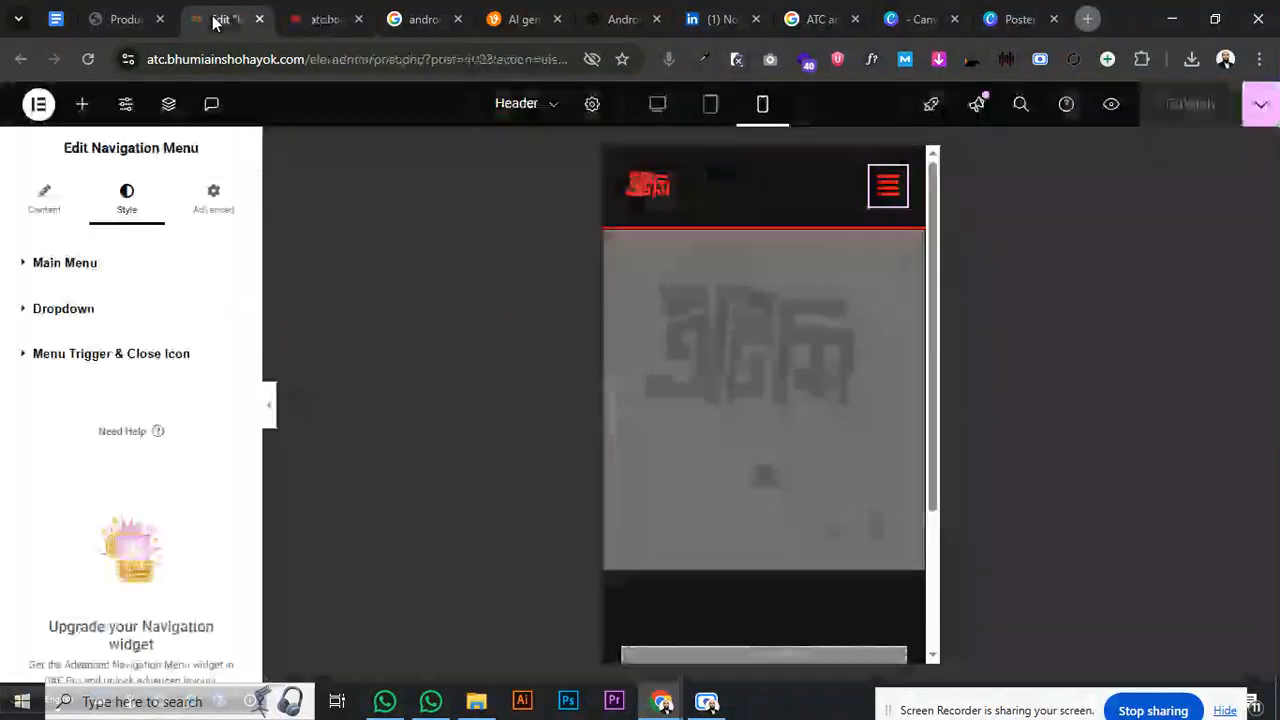
- Make the dropdown submenu background fully transparent red, #FF000000
left_click(876, 193)
left_click(838, 242)
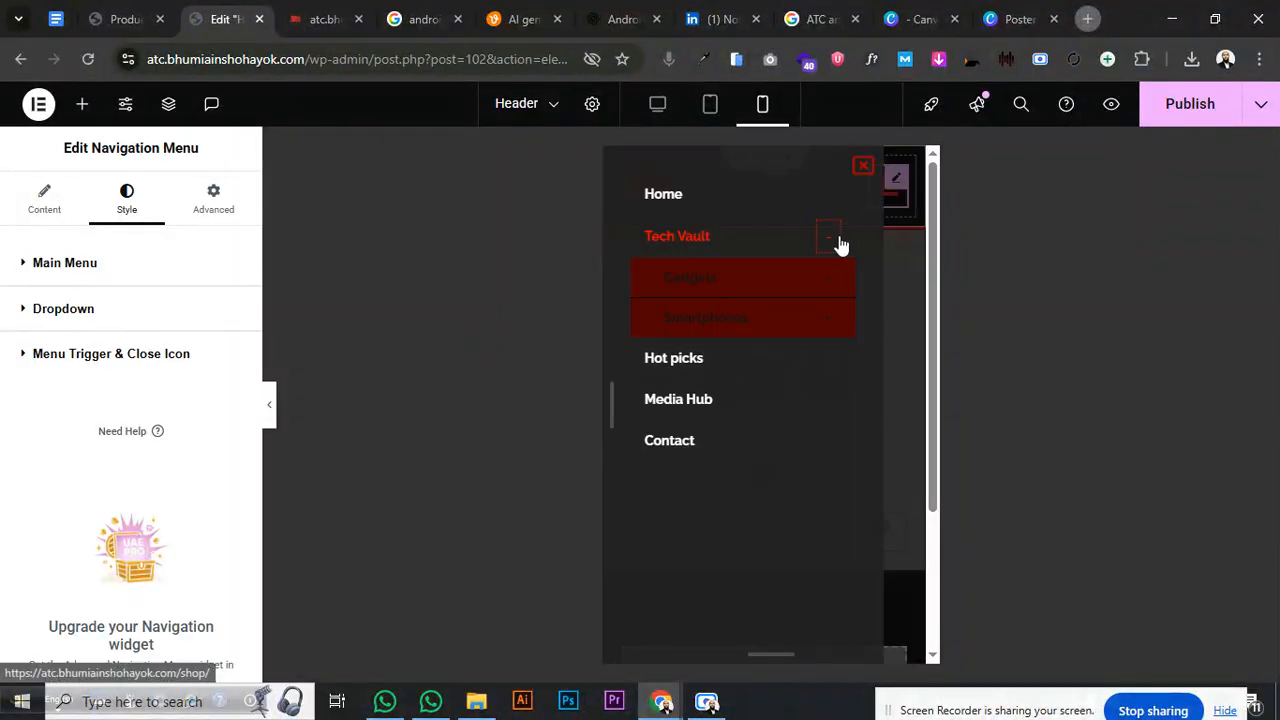
left_click(80, 312)
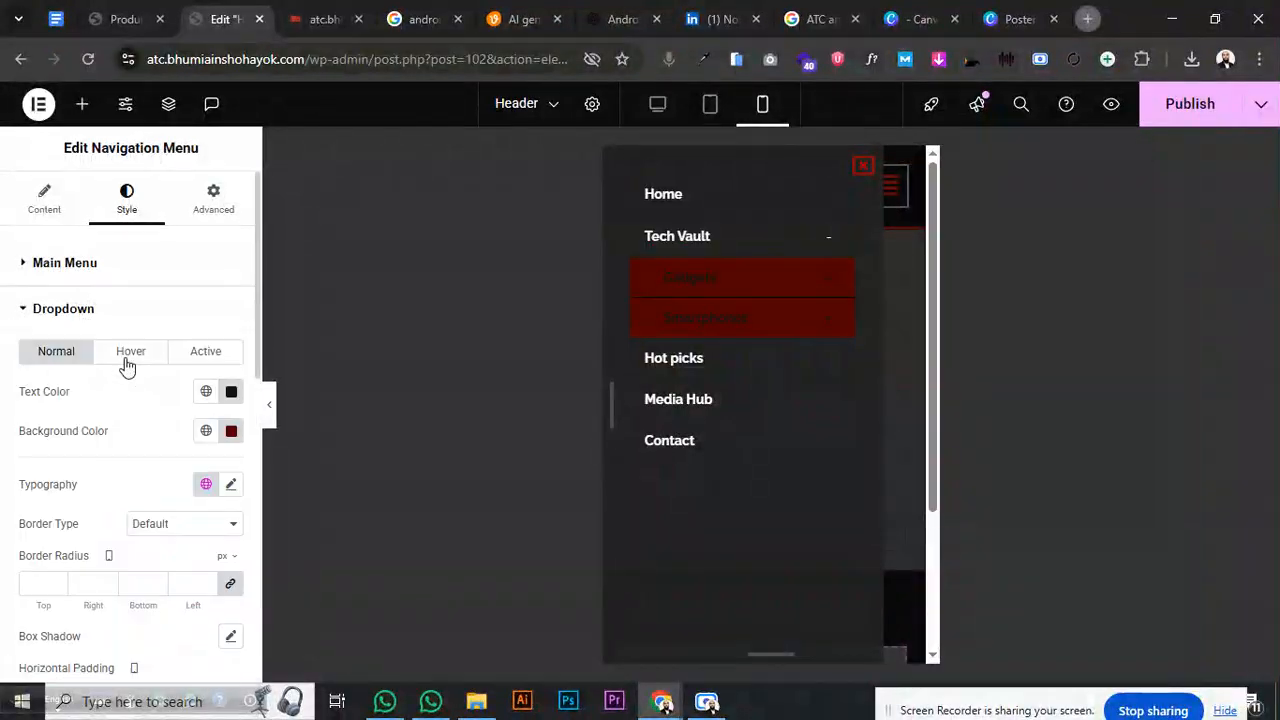
left_click(231, 430)
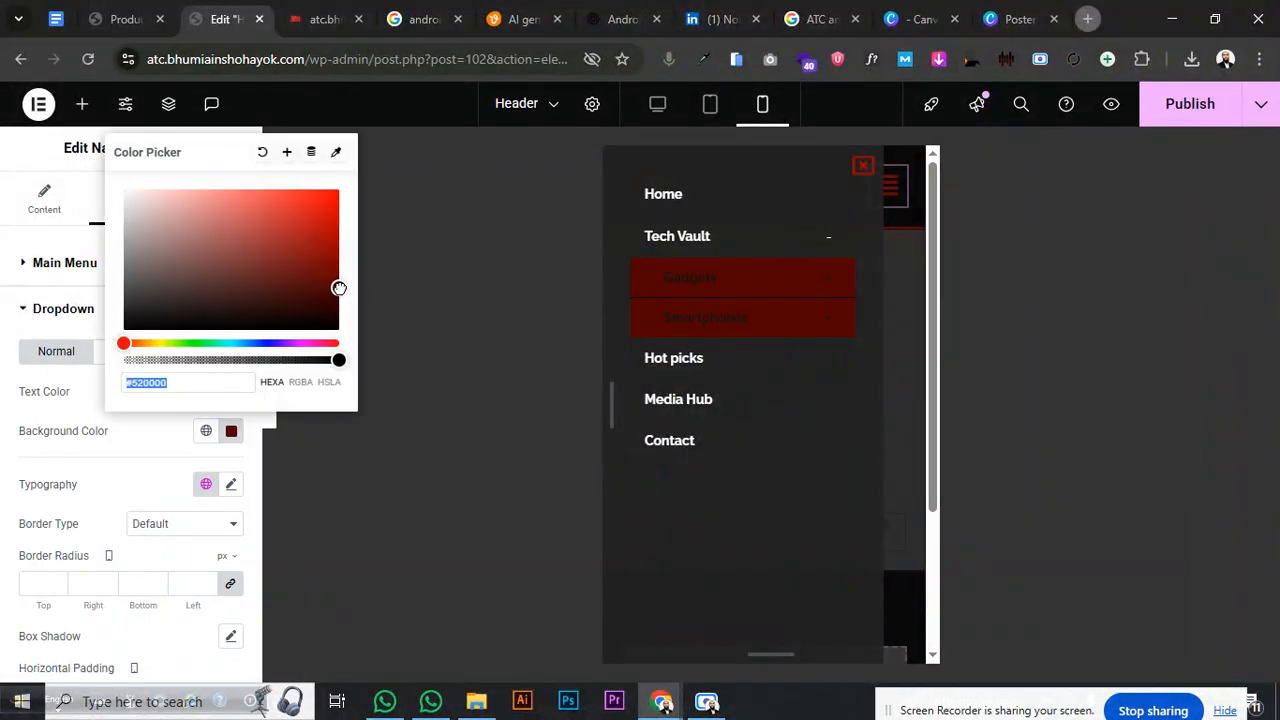
left_click_drag(339, 288, 352, 229)
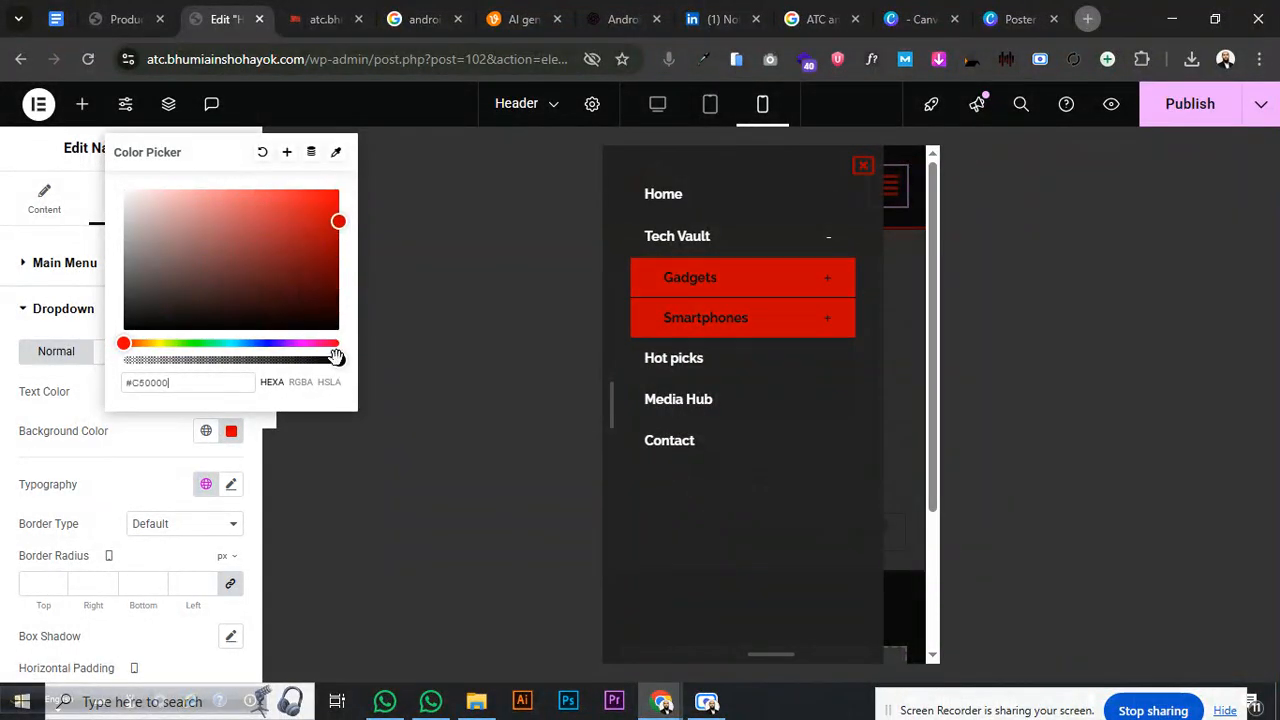
left_click_drag(336, 356, 160, 343)
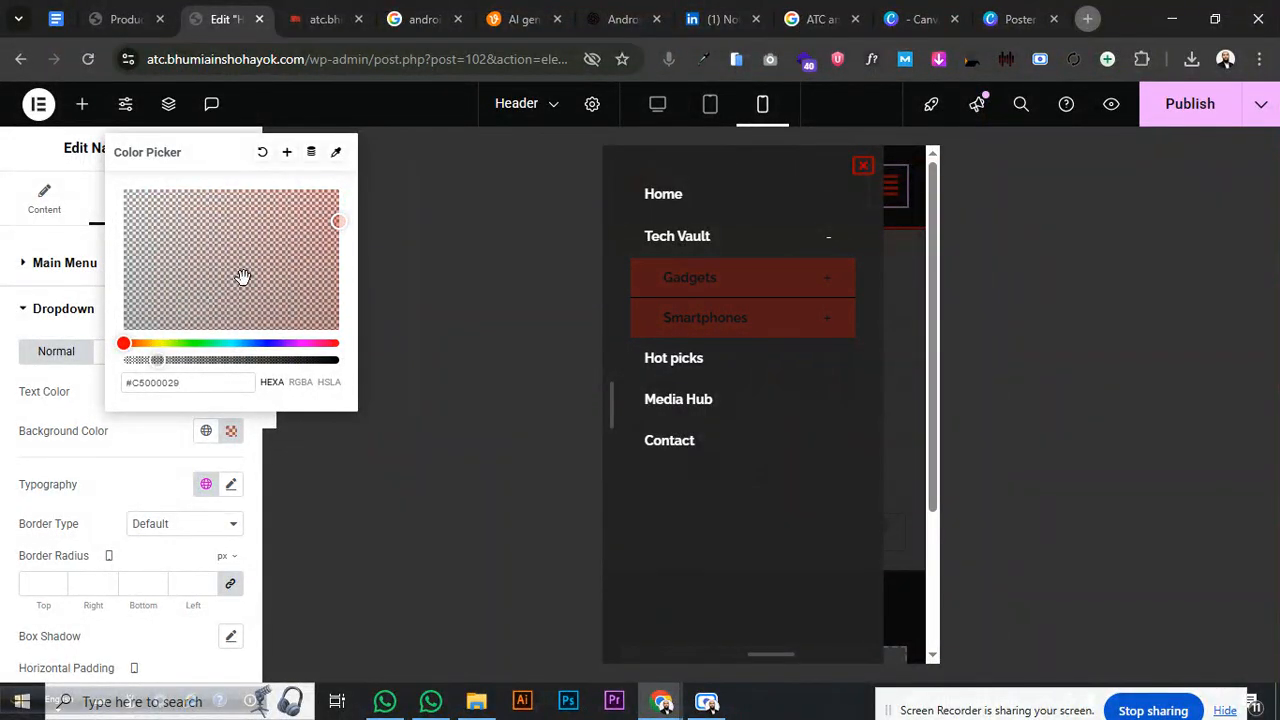
left_click_drag(243, 277, 341, 160)
left_click_drag(158, 360, 116, 366)
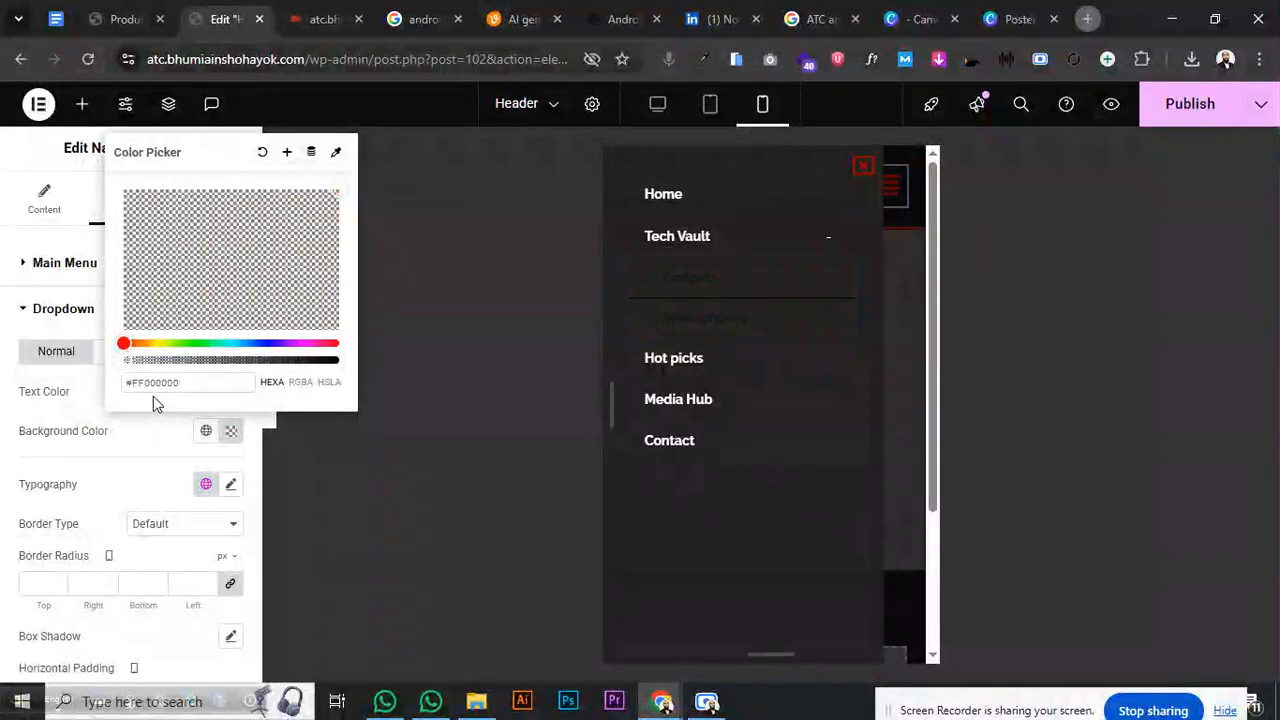
left_click(148, 440)
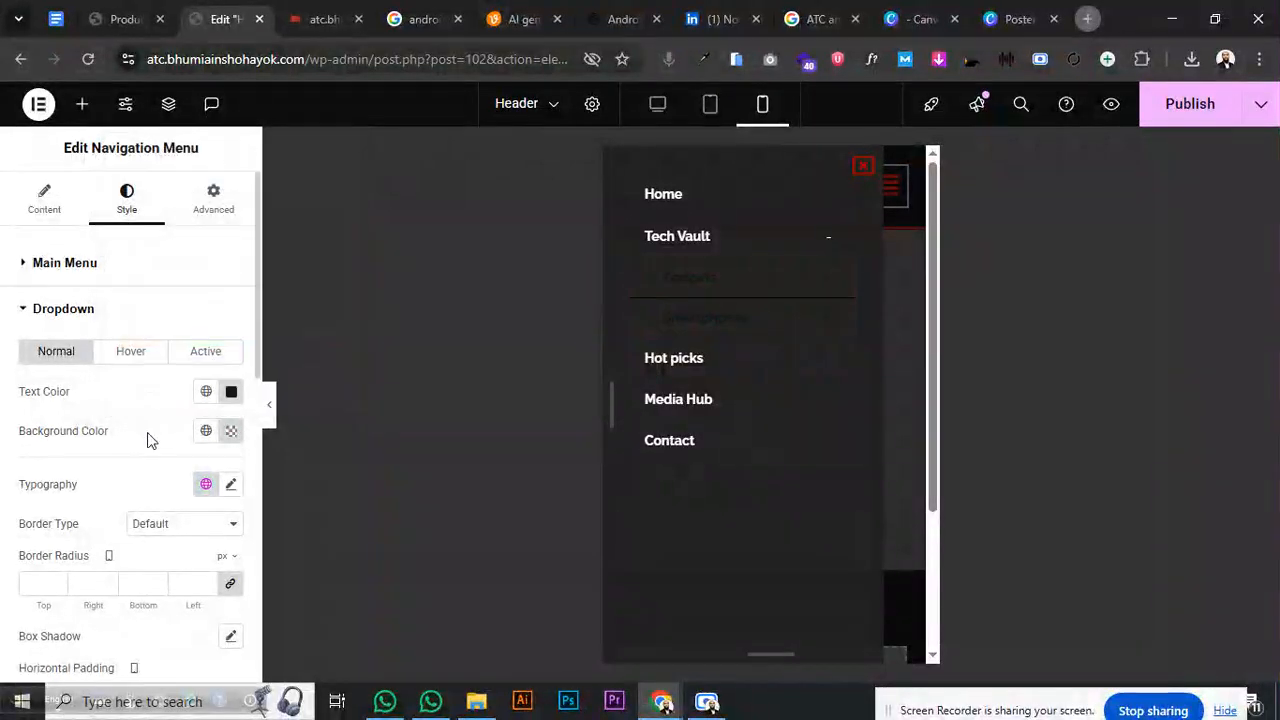
- Set the dropdown submenu text colour to white #FFFFFF
left_click(222, 391)
left_click_drag(200, 236, 121, 132)
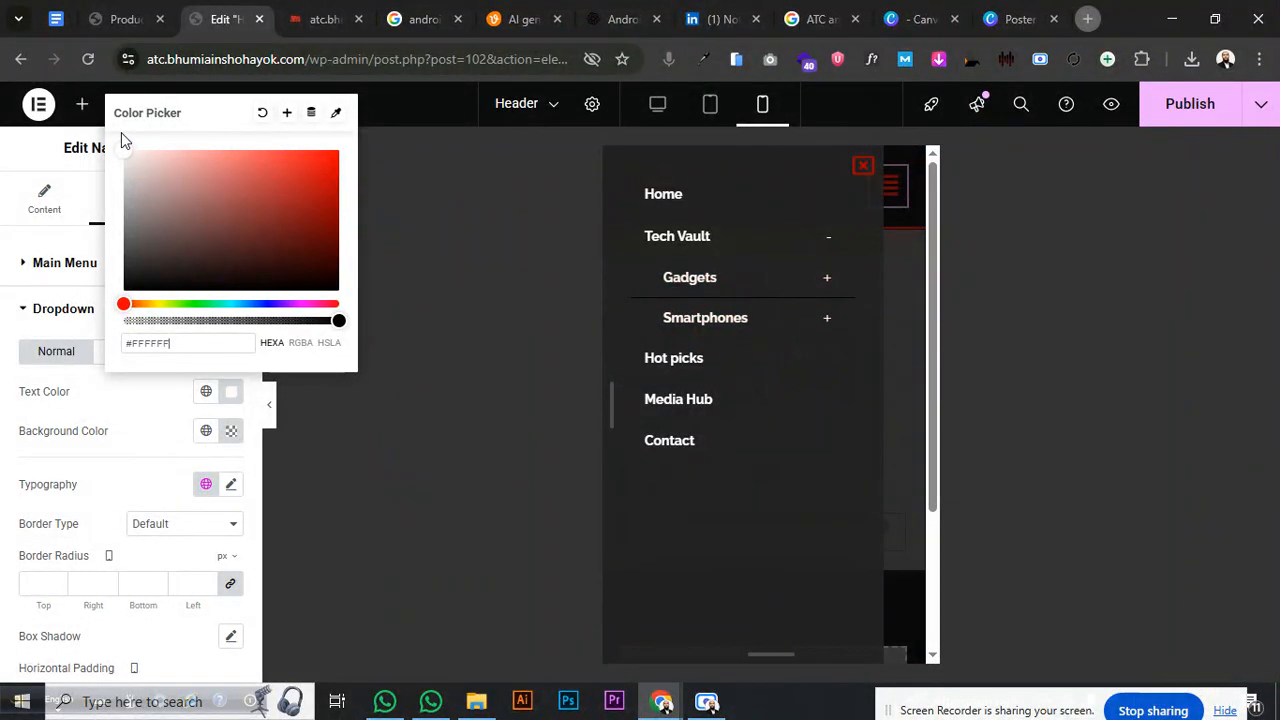
left_click(154, 436)
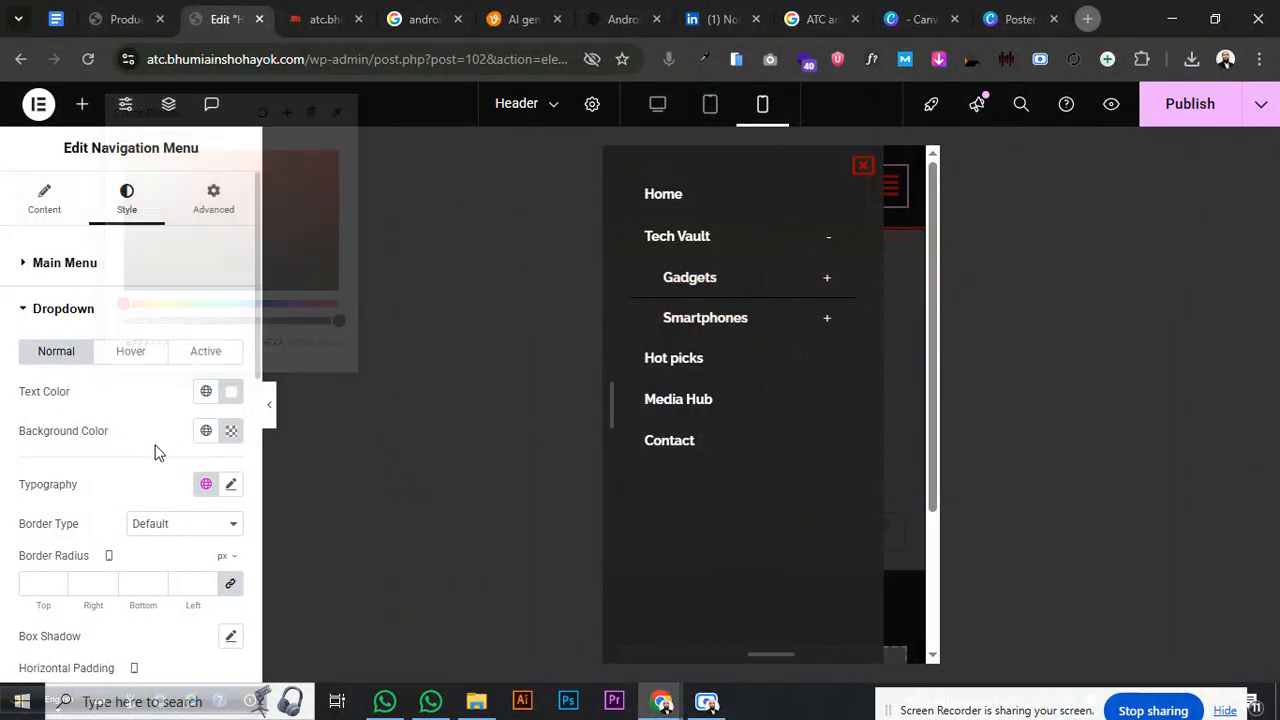
- Set the dropdown typography weight to 500 (Medium) and check the Tech Vault submenu in the preview
left_click(227, 485)
scroll(168, 590, "down", 3)
left_click(157, 537)
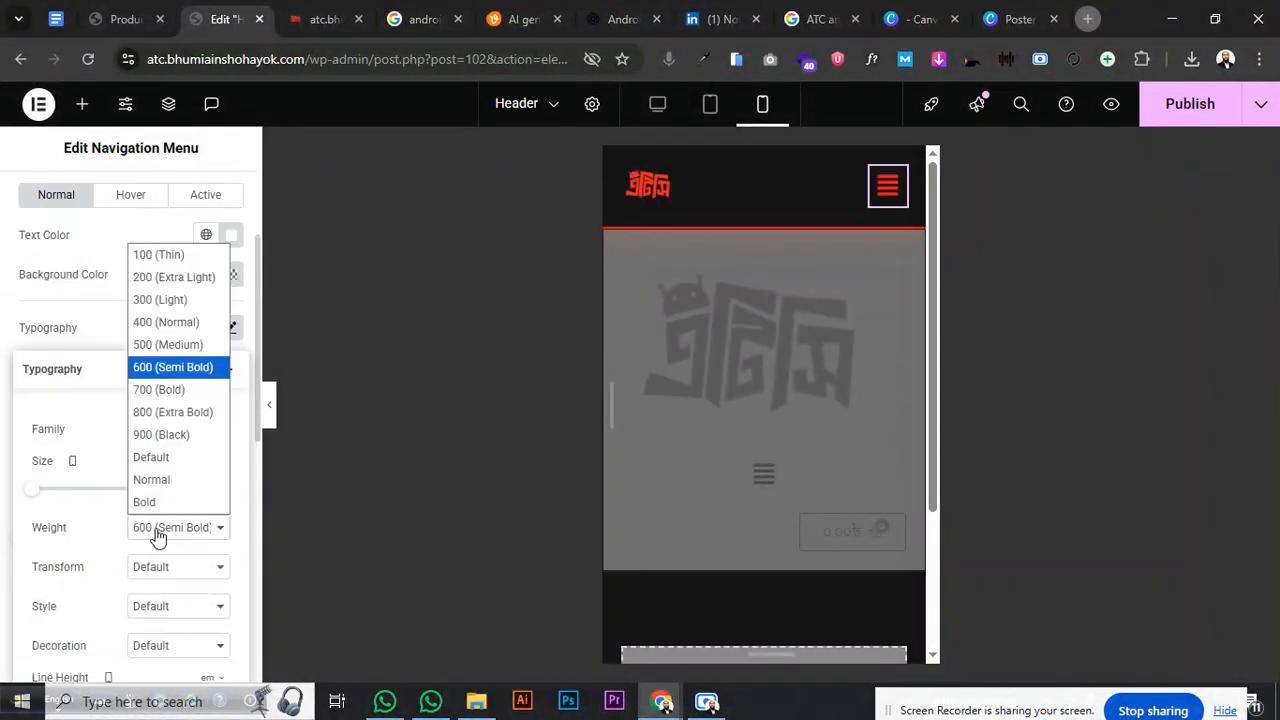
left_click(160, 345)
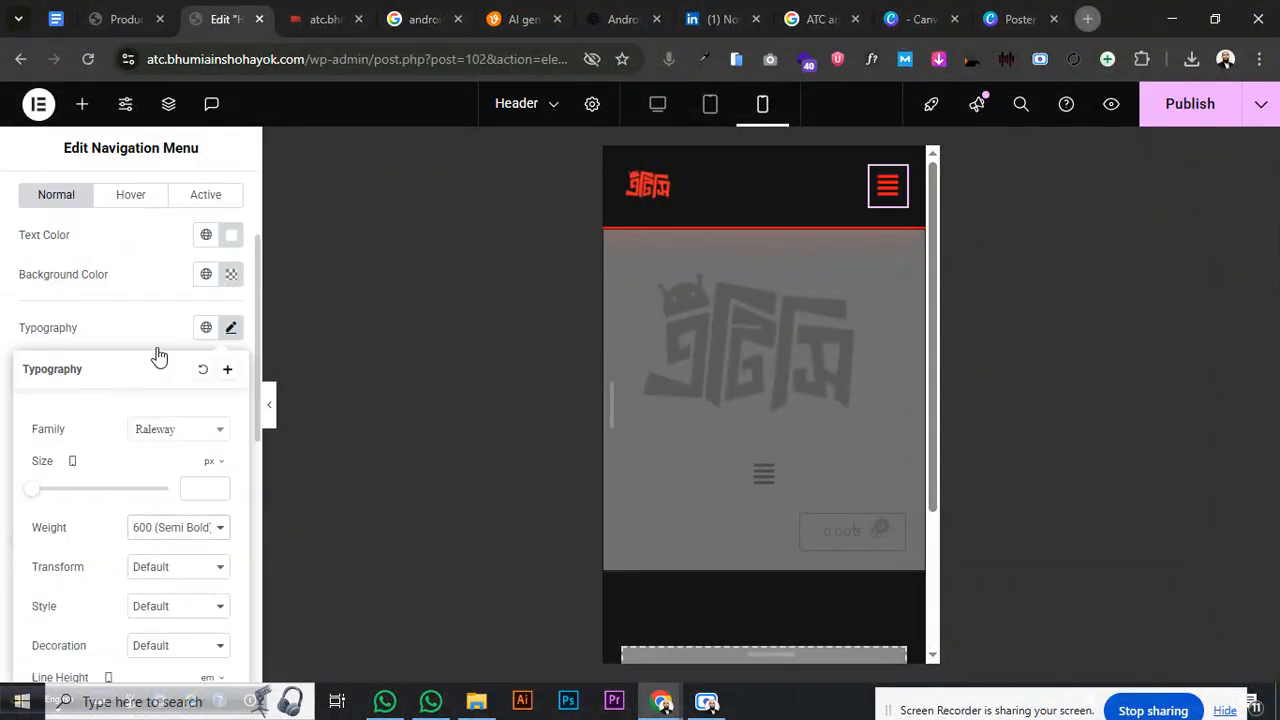
left_click(880, 200)
left_click(818, 238)
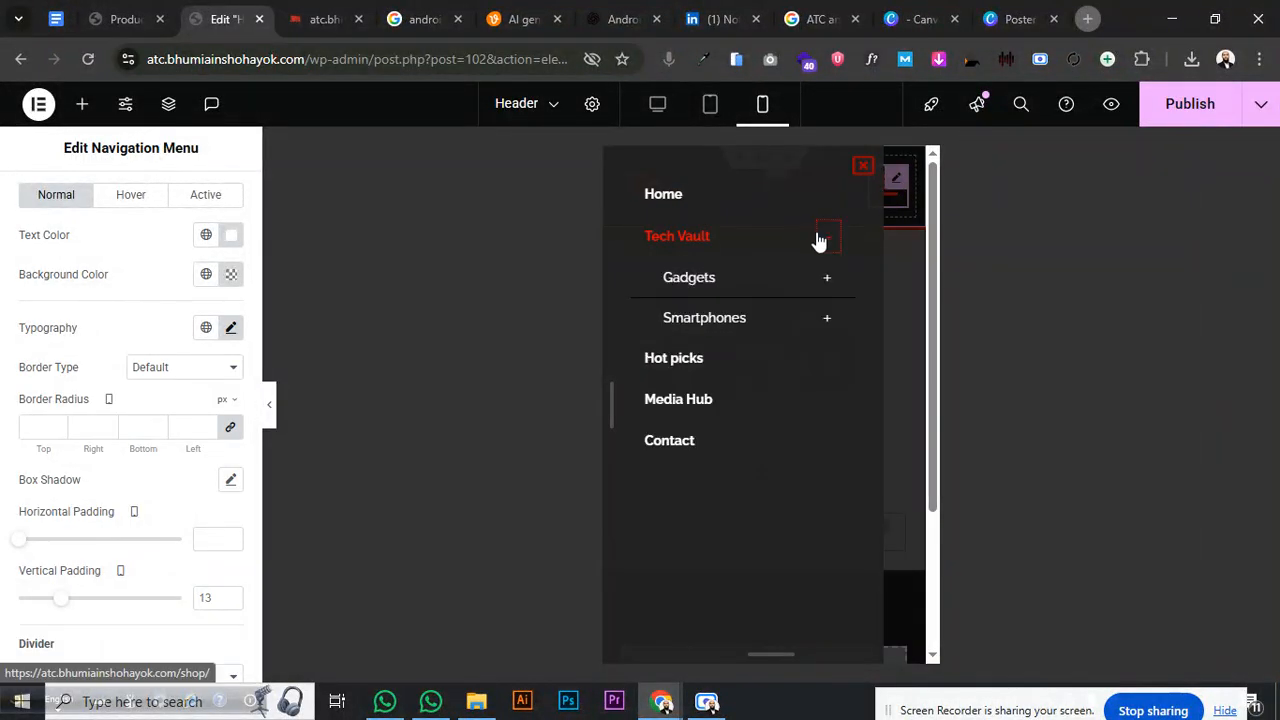
left_click(822, 284)
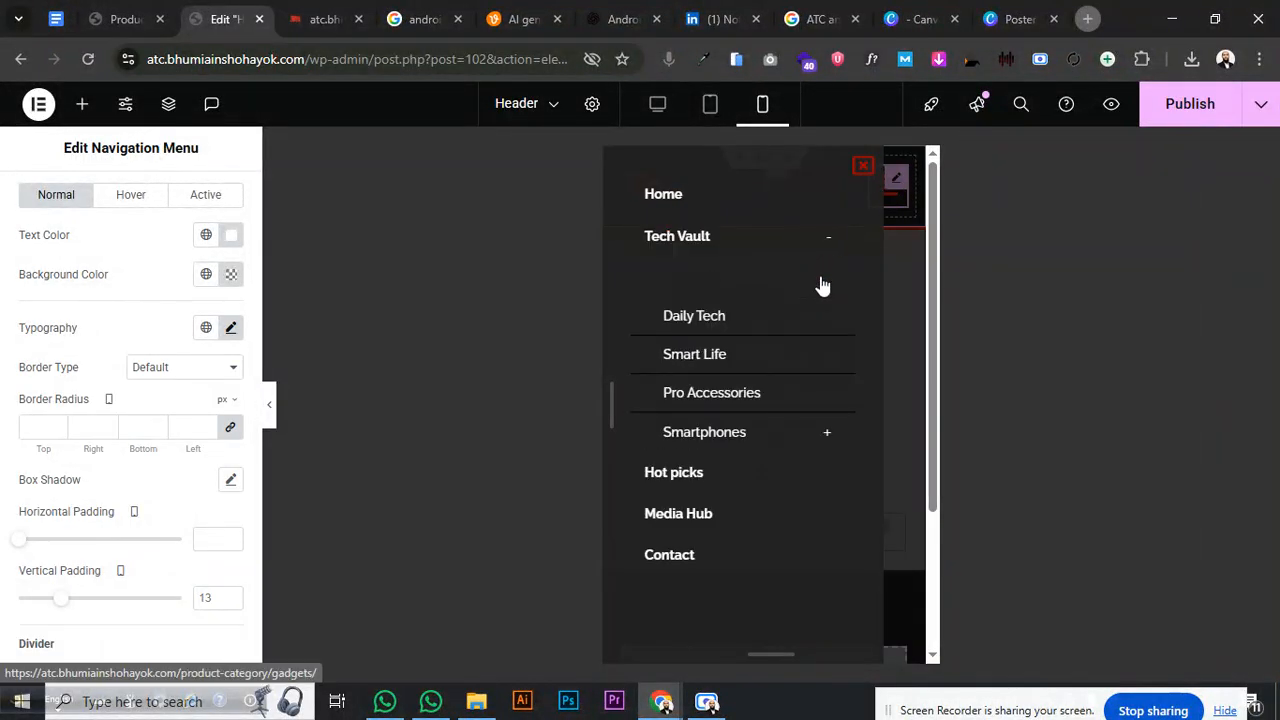
left_click(822, 287)
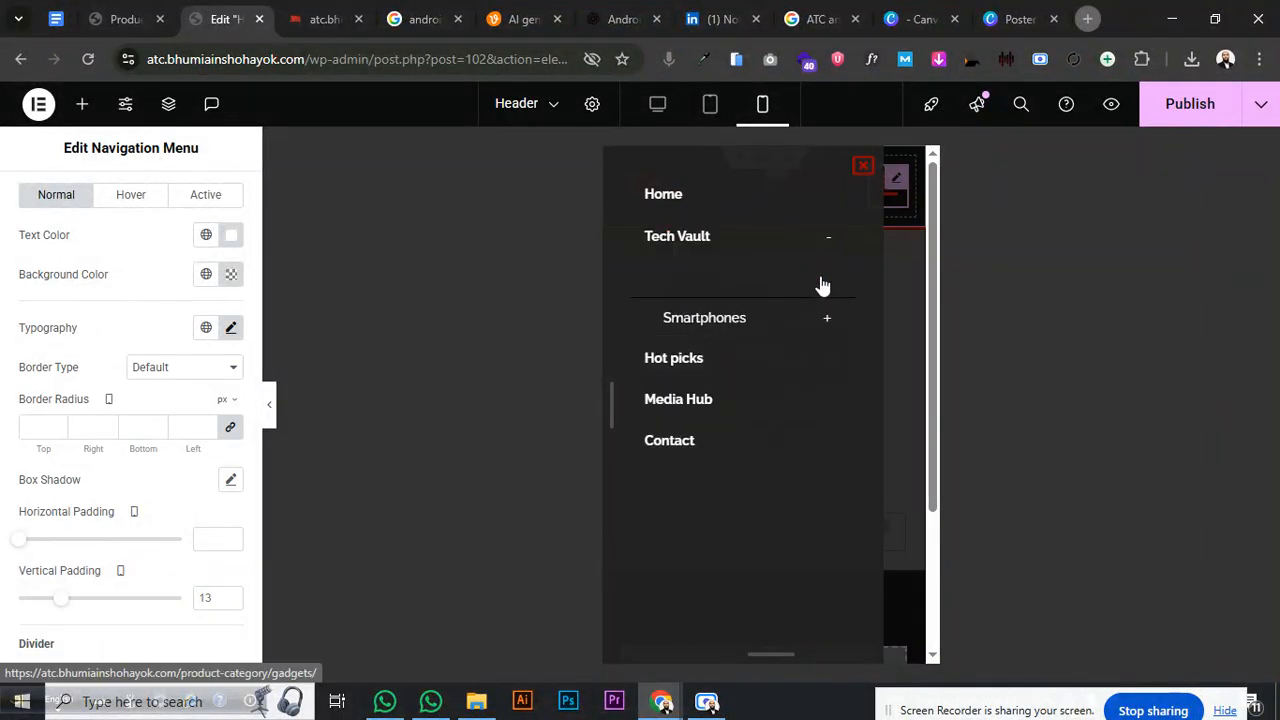
- Confirm the submenu weight stays at 500 (Medium) and recheck the Gadgets submenu in the flyout
left_click(231, 330)
left_click(175, 541)
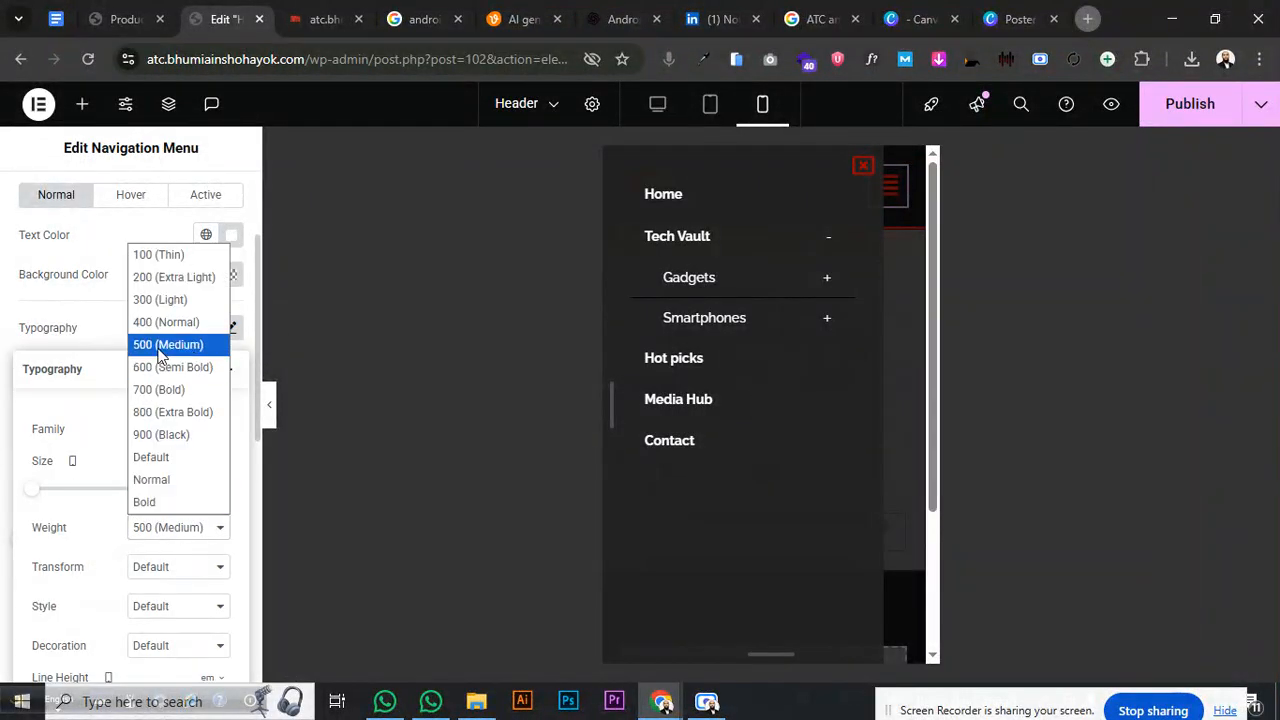
left_click(163, 344)
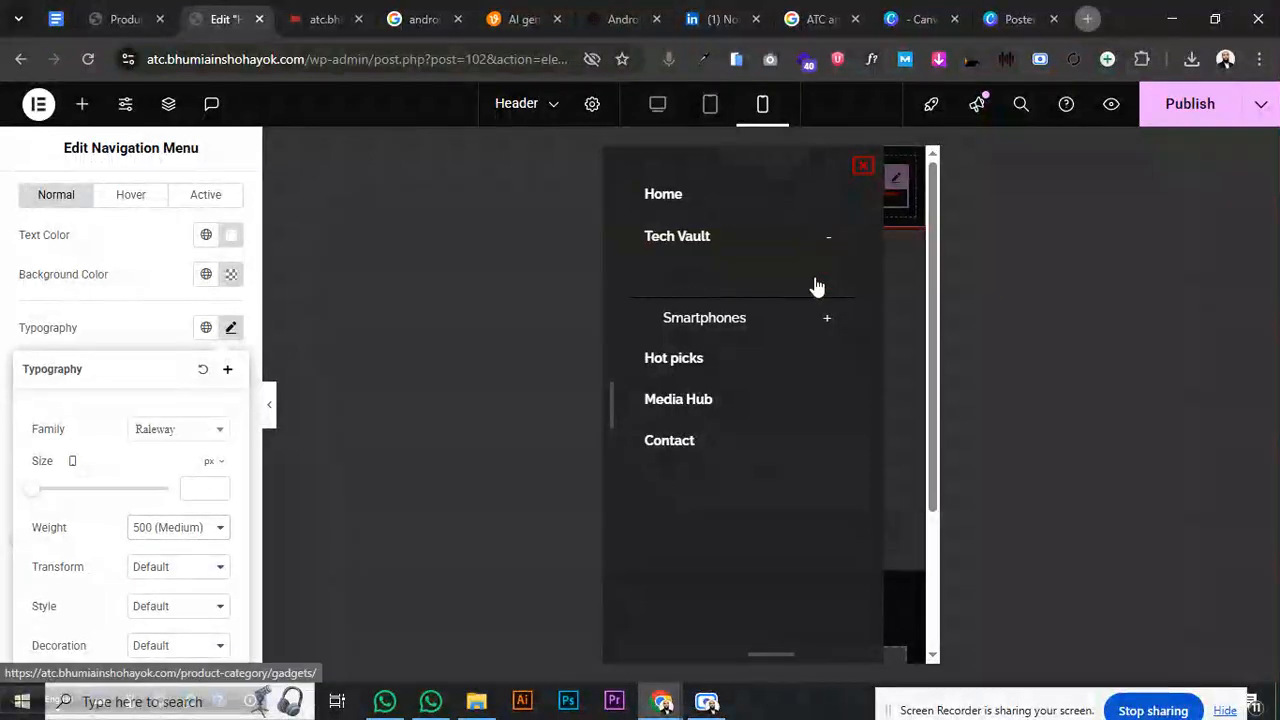
left_click(816, 287)
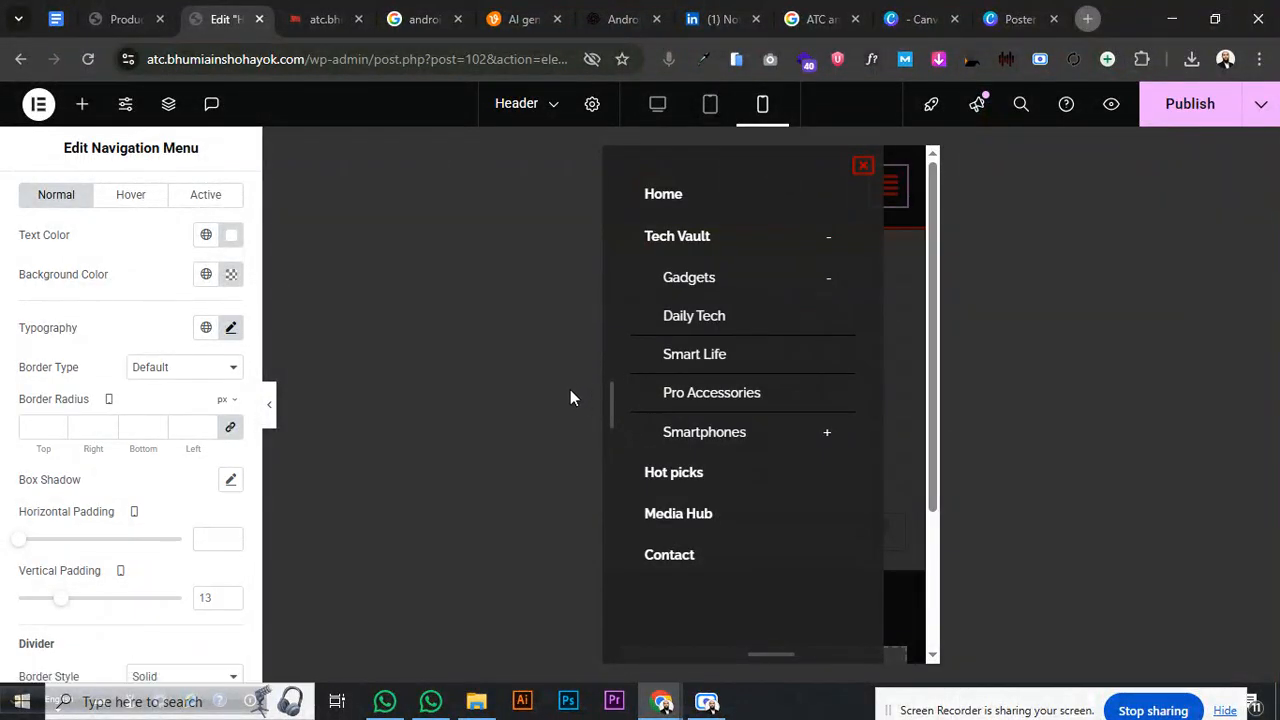
left_click(861, 167)
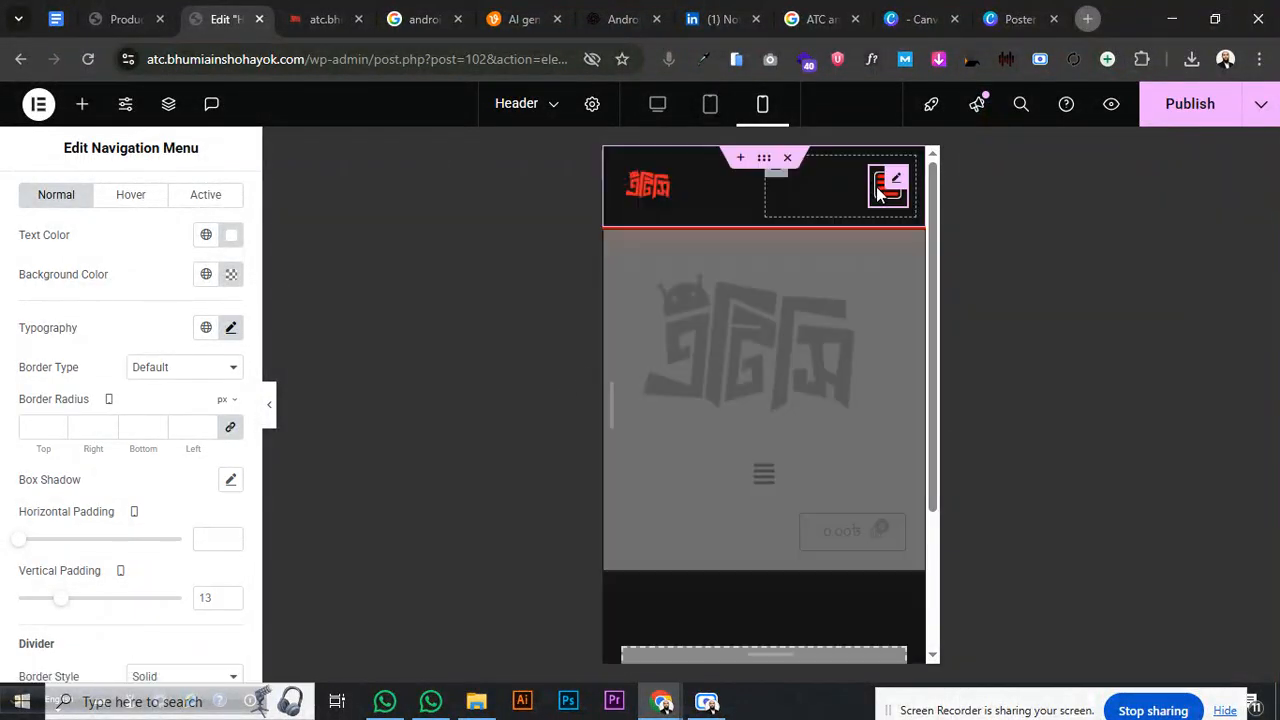
left_click(888, 184)
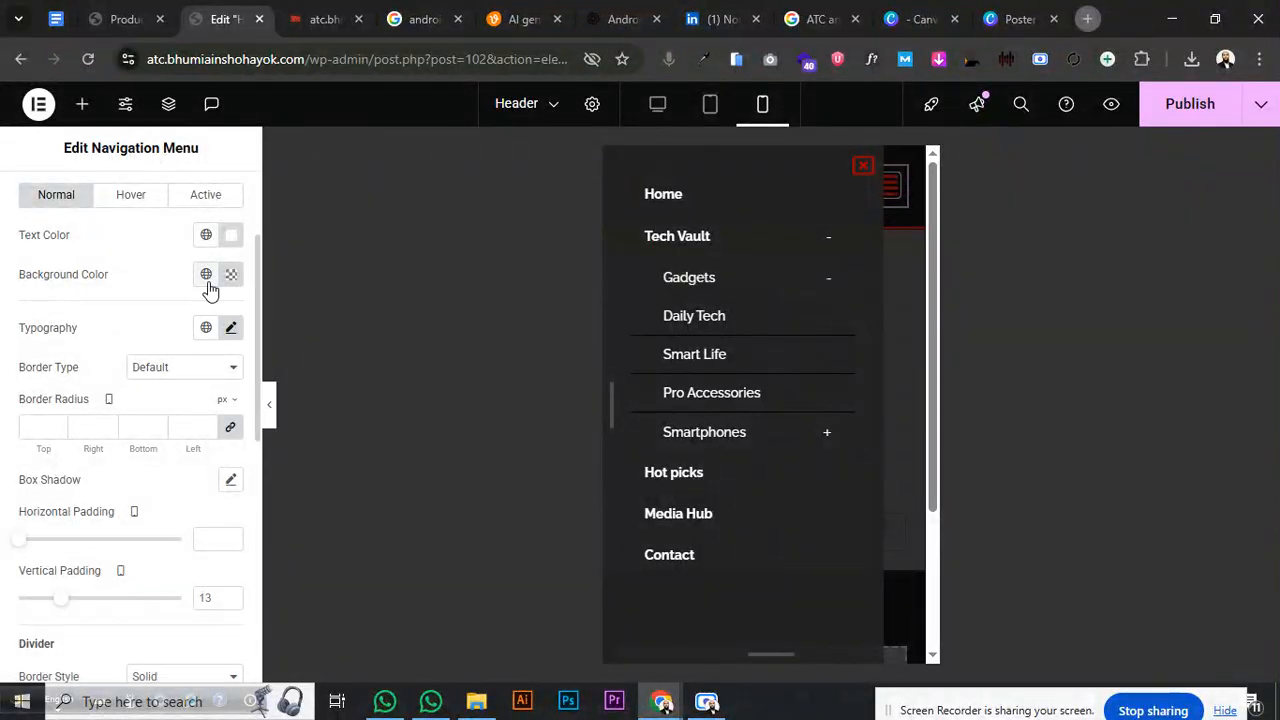
scroll(113, 535, "down", 2)
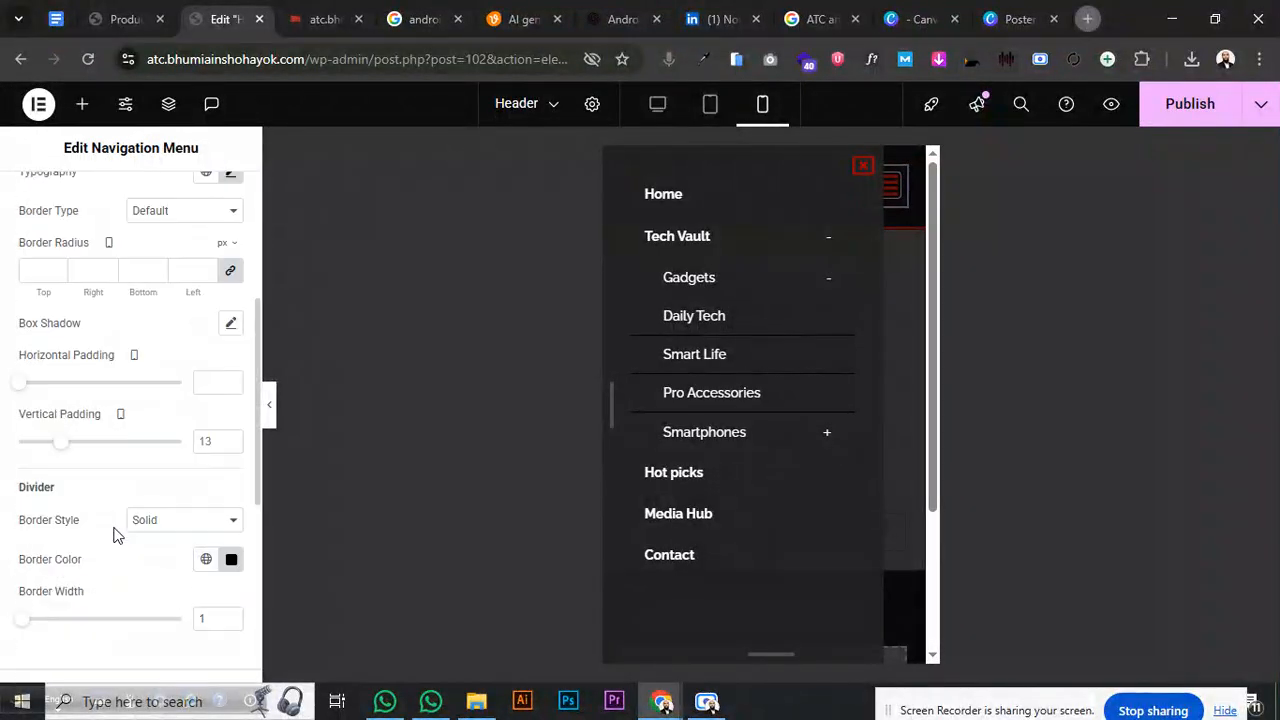
- Give the submenu items red Secondary dividers and a solid border in the Secondary colour
left_click(231, 559)
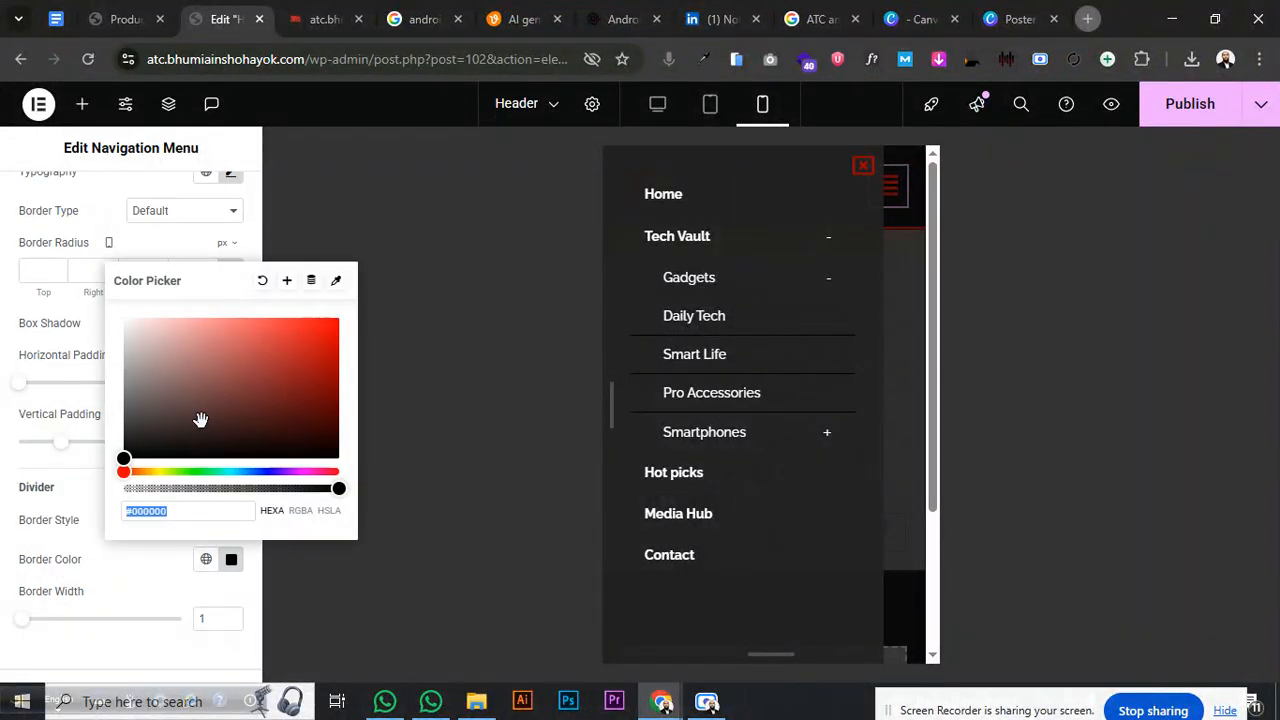
left_click(206, 559)
left_click(166, 446)
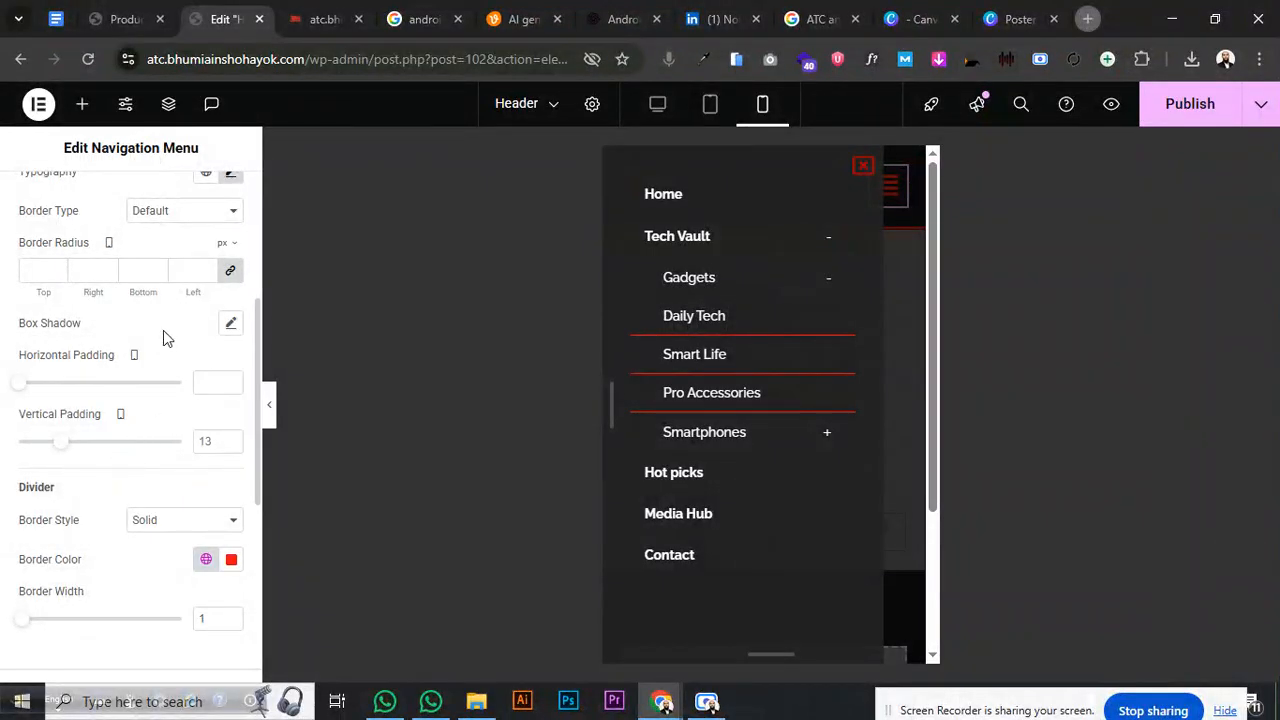
scroll(165, 338, "up", 2)
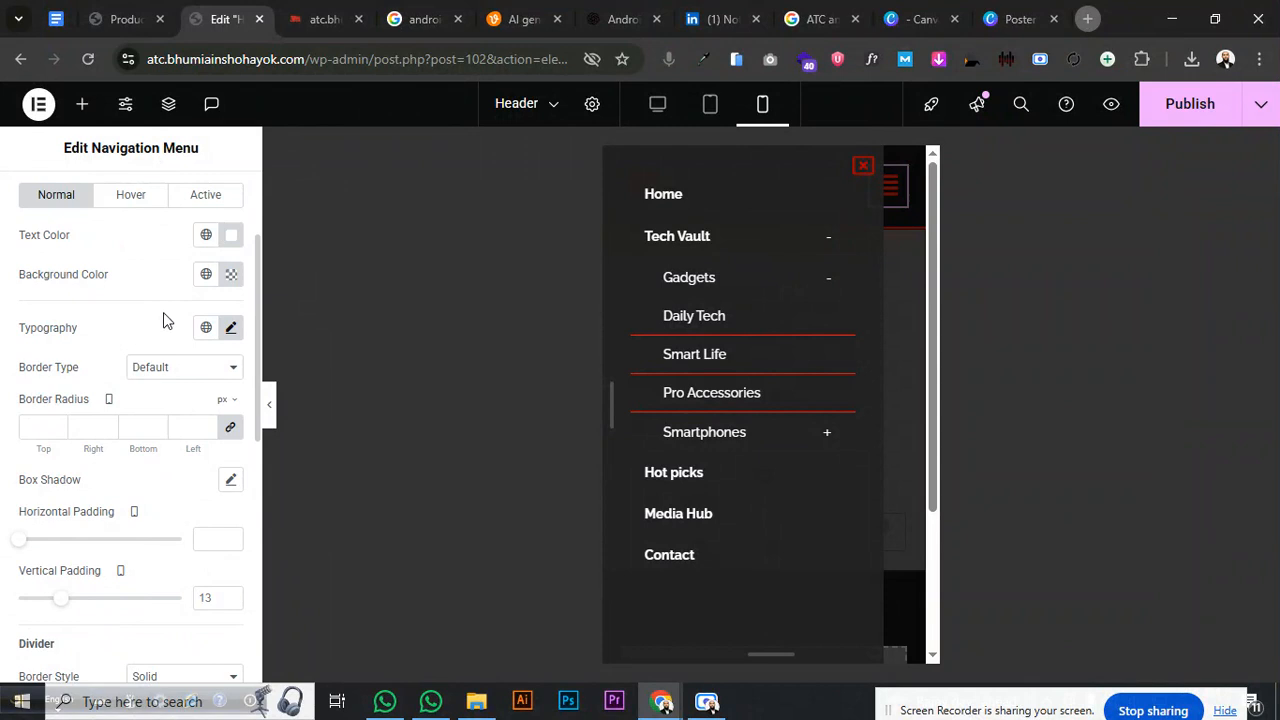
left_click(171, 370)
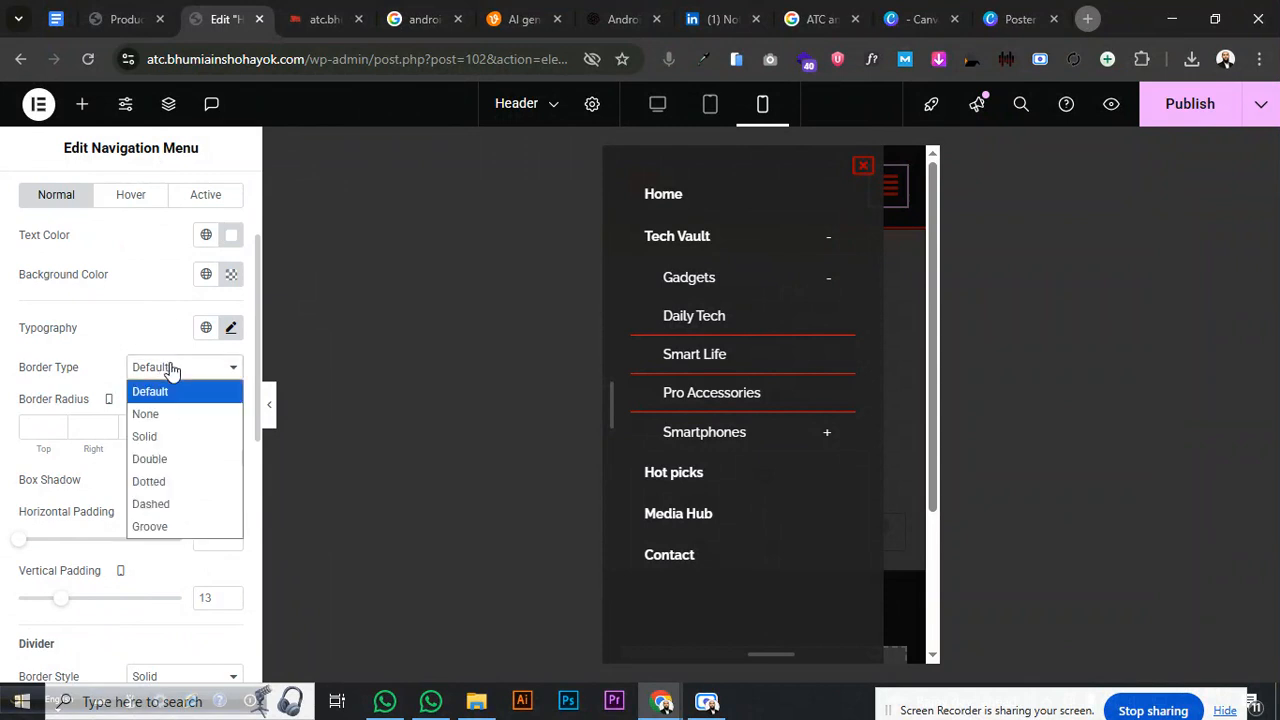
left_click(174, 432)
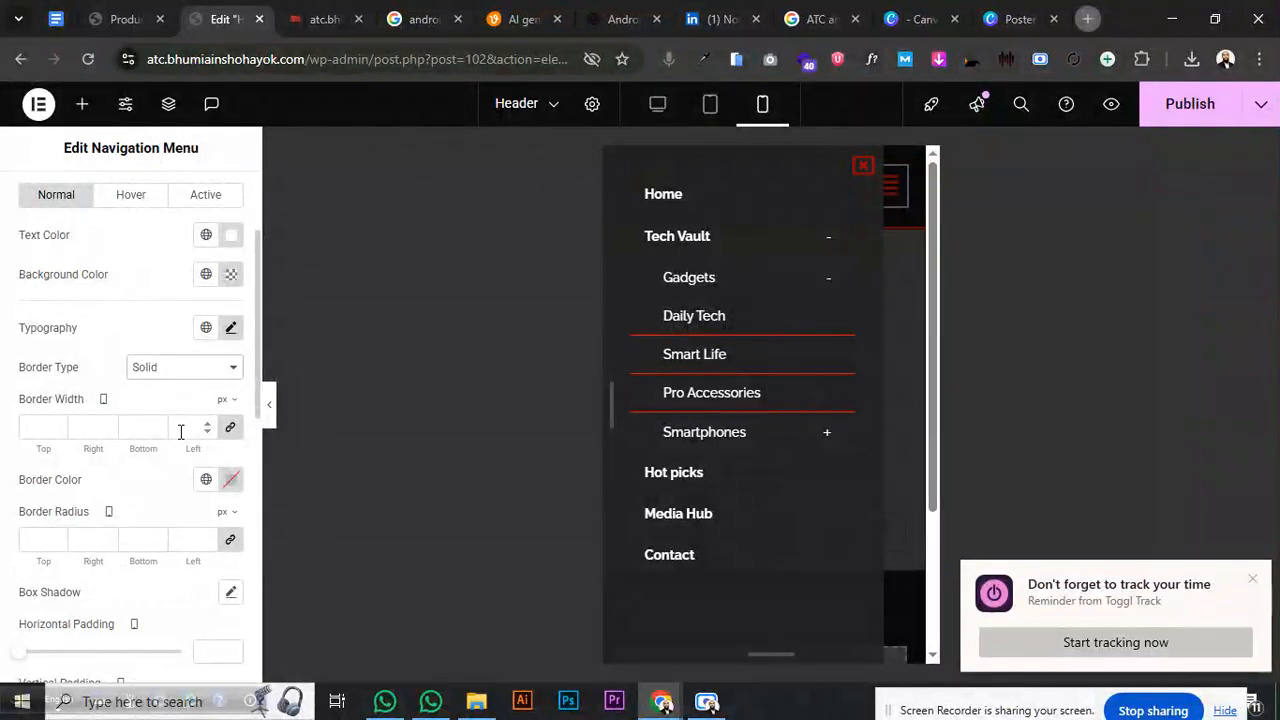
left_click(208, 480)
left_click(74, 371)
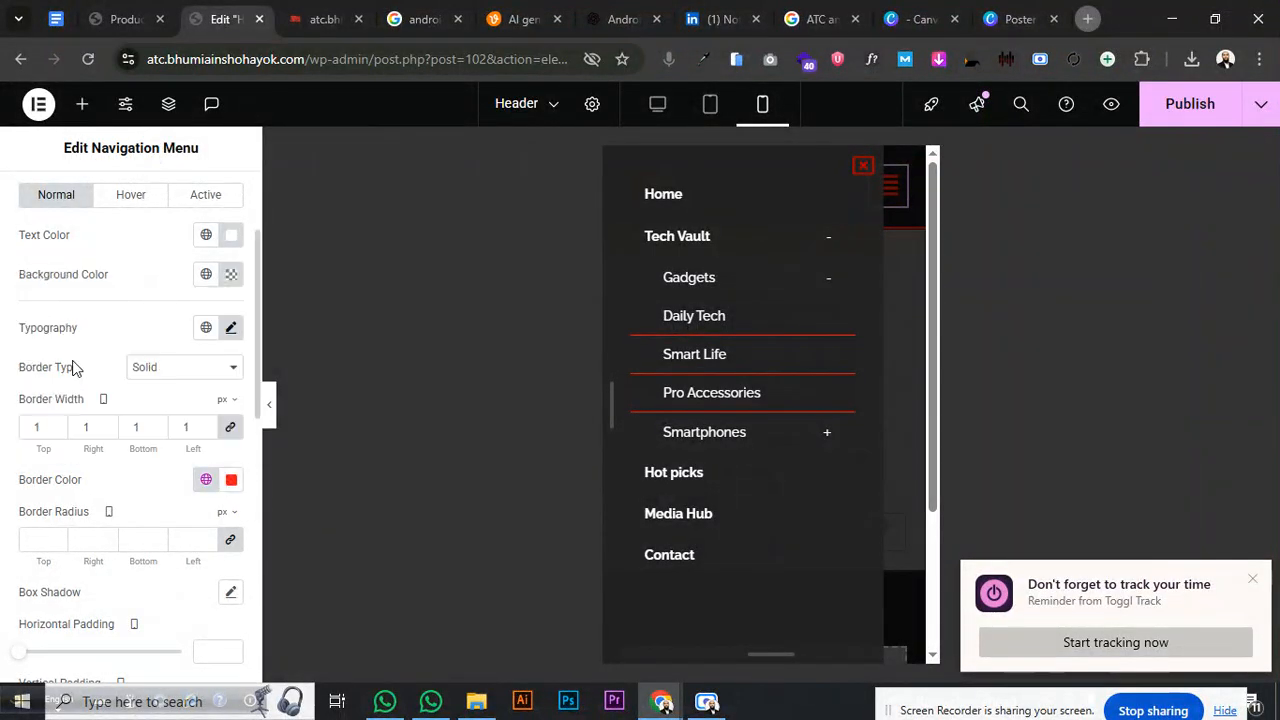
- Set the submenu background to a translucent red, #FF00004F, checking it on the Gadgets submenu
left_click(231, 274)
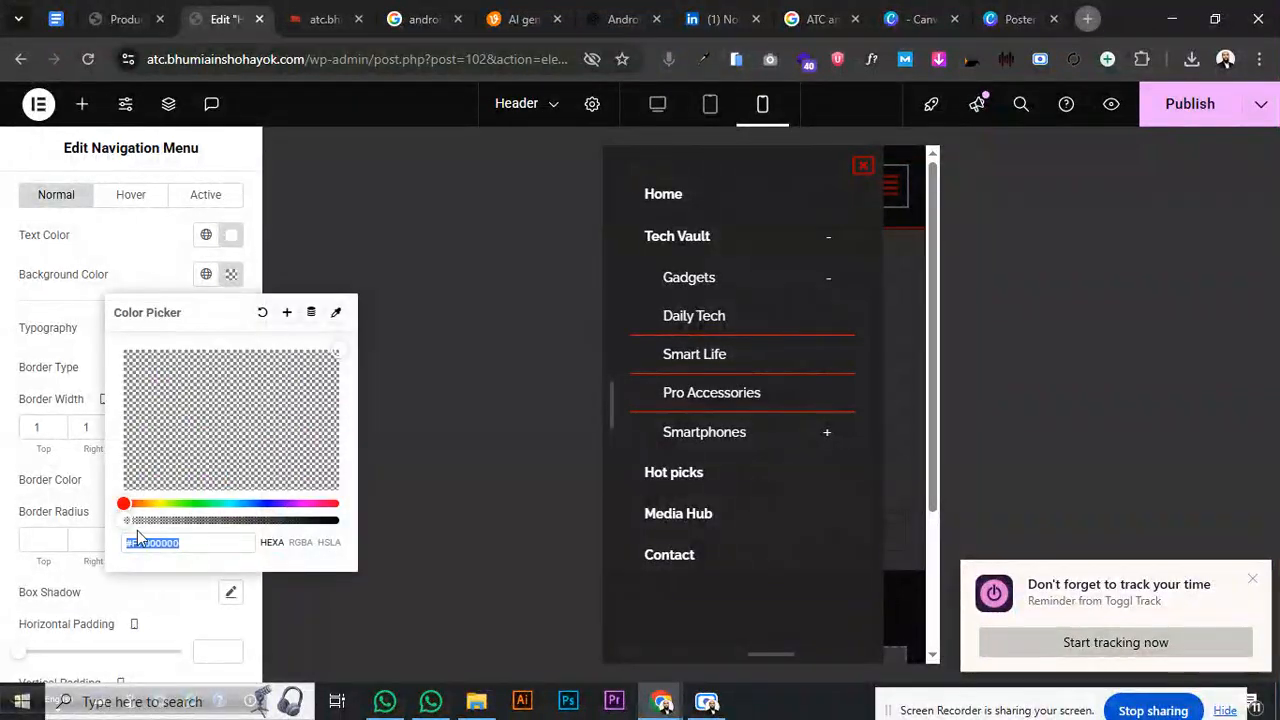
left_click_drag(134, 519, 199, 520)
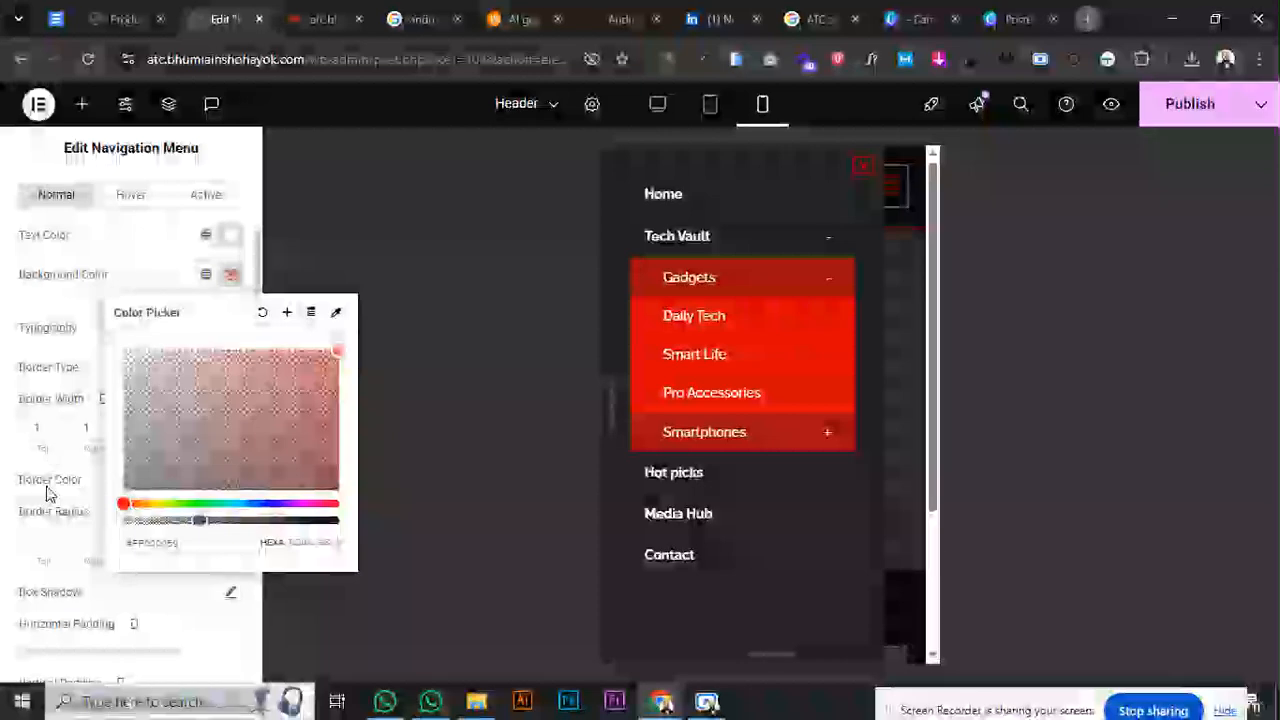
left_click(48, 492)
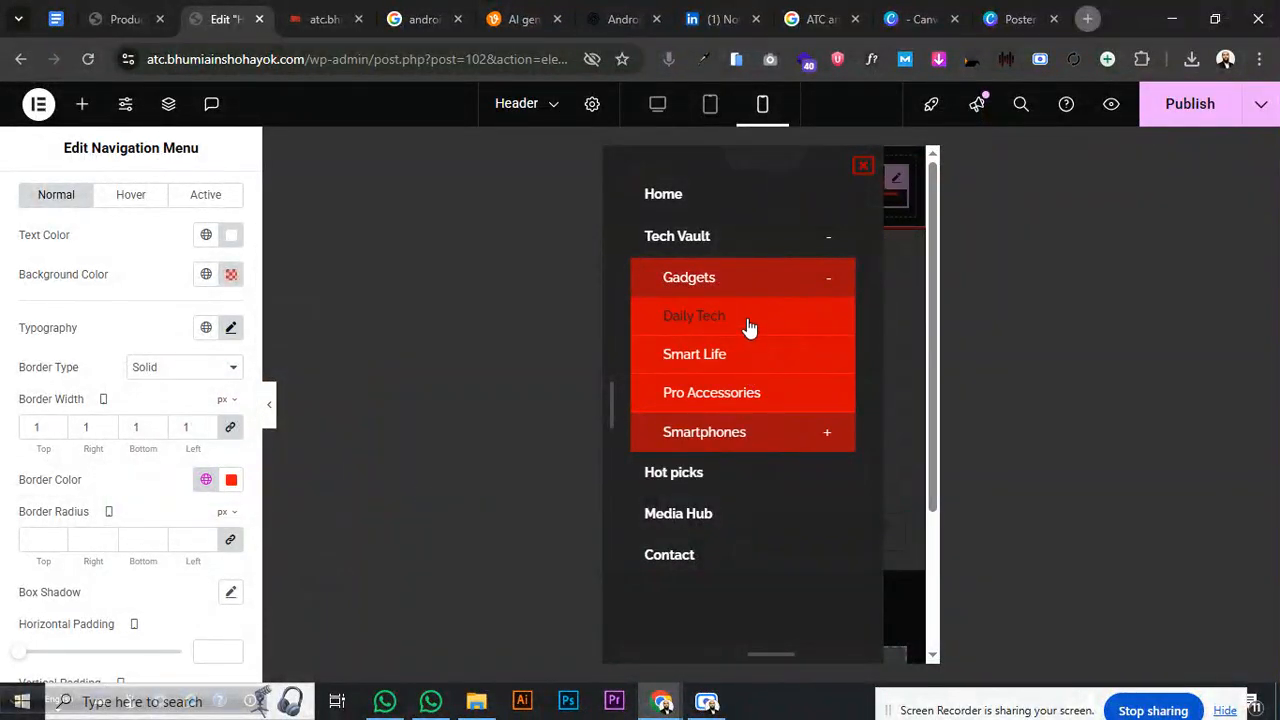
left_click(824, 281)
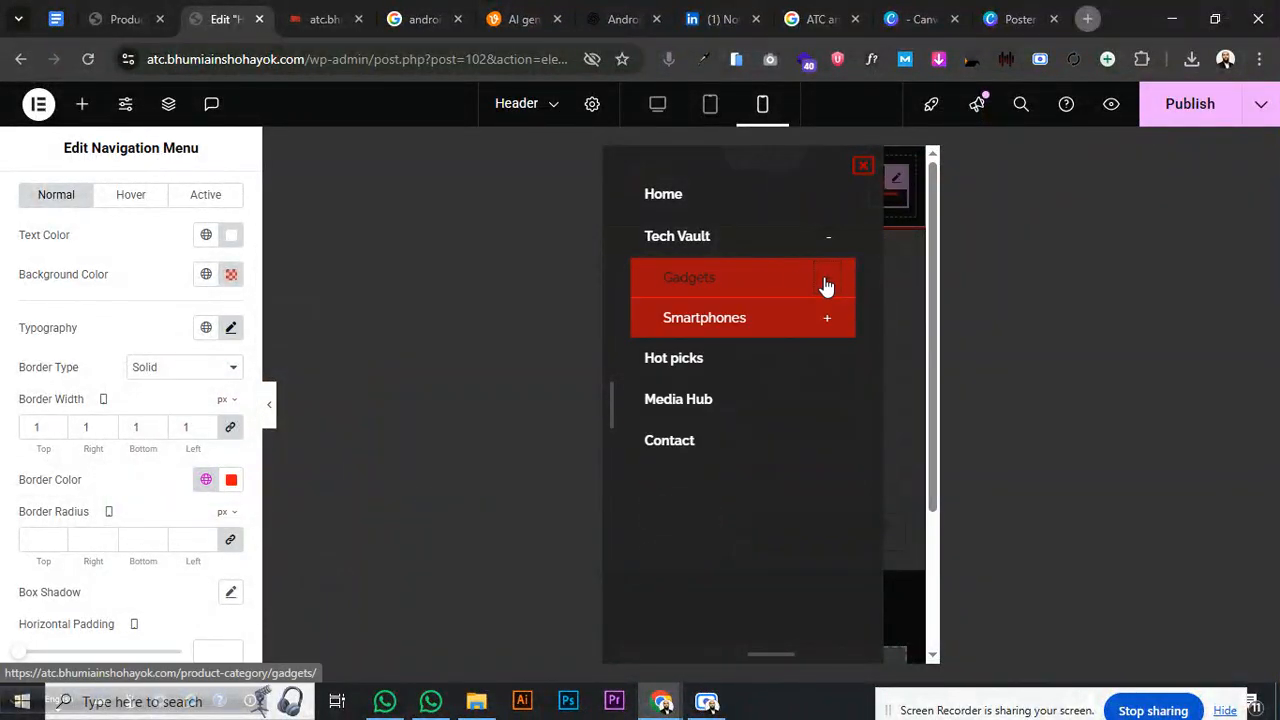
left_click(826, 284)
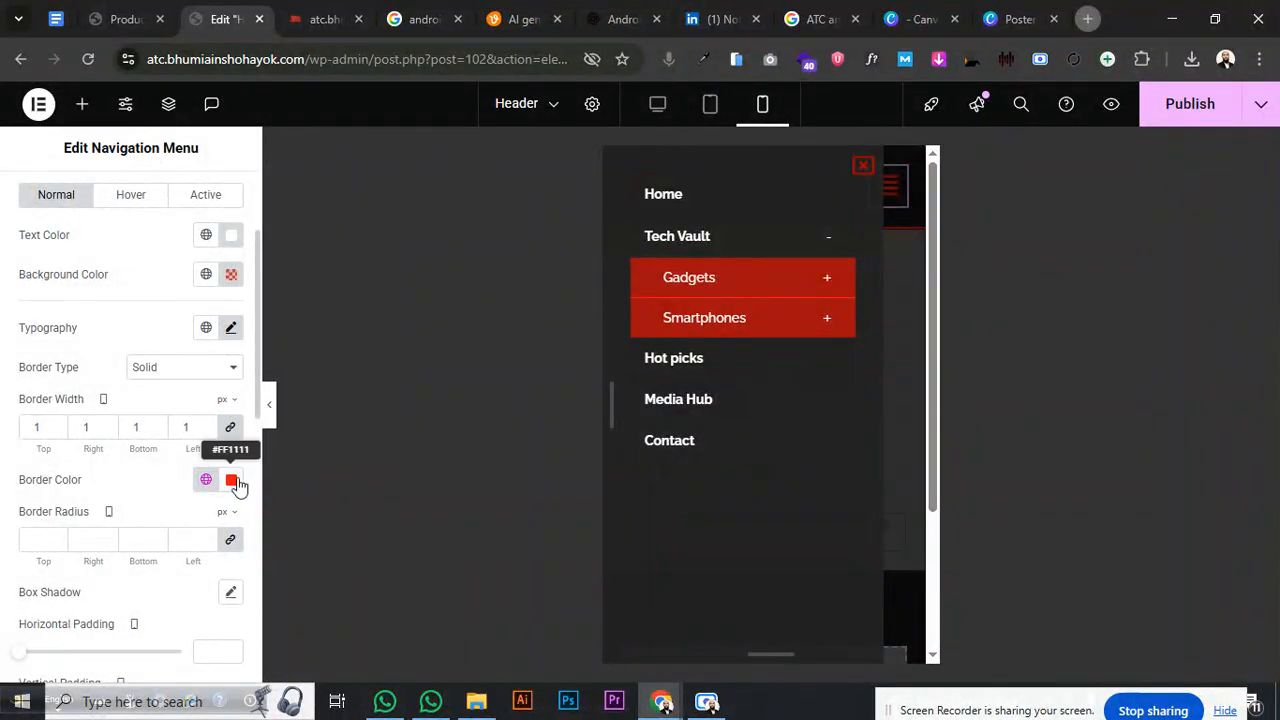
left_click(231, 274)
mouse_move(195, 520)
left_mouse_down()
mouse_move(280, 520)
mouse_move(193, 521)
left_mouse_up()
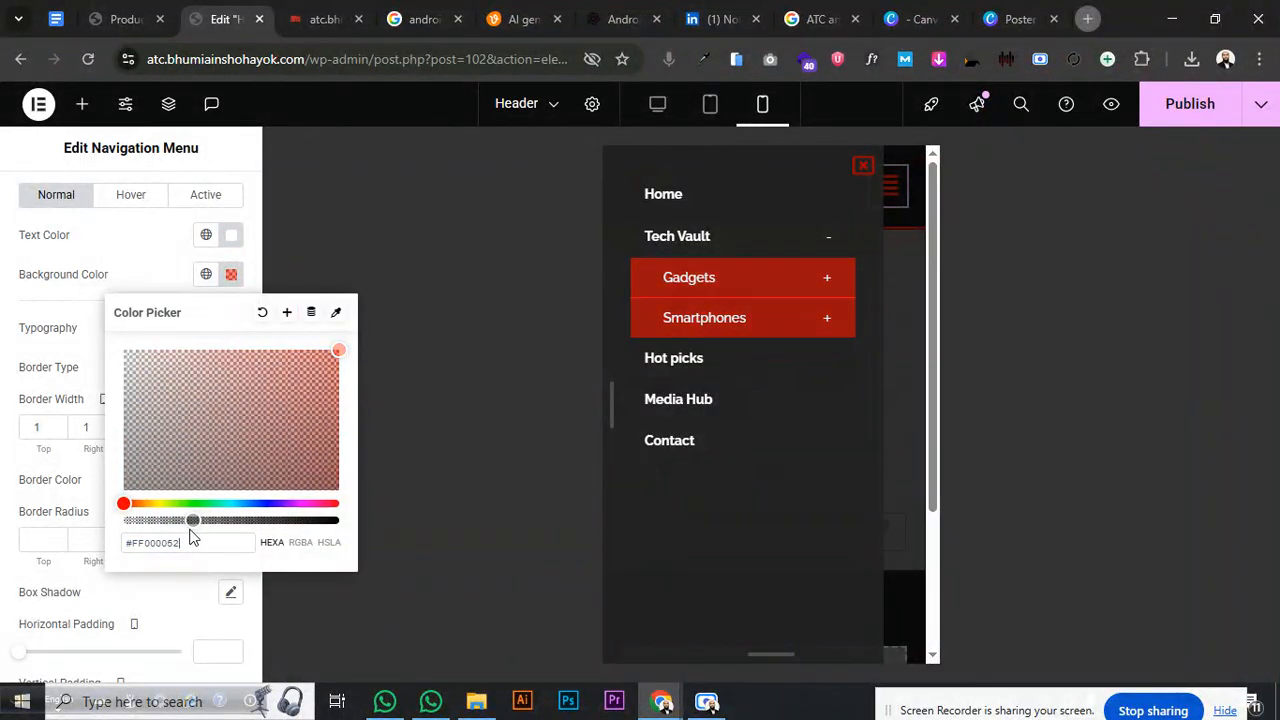
left_click(34, 368)
scroll(34, 368, "up", 2)
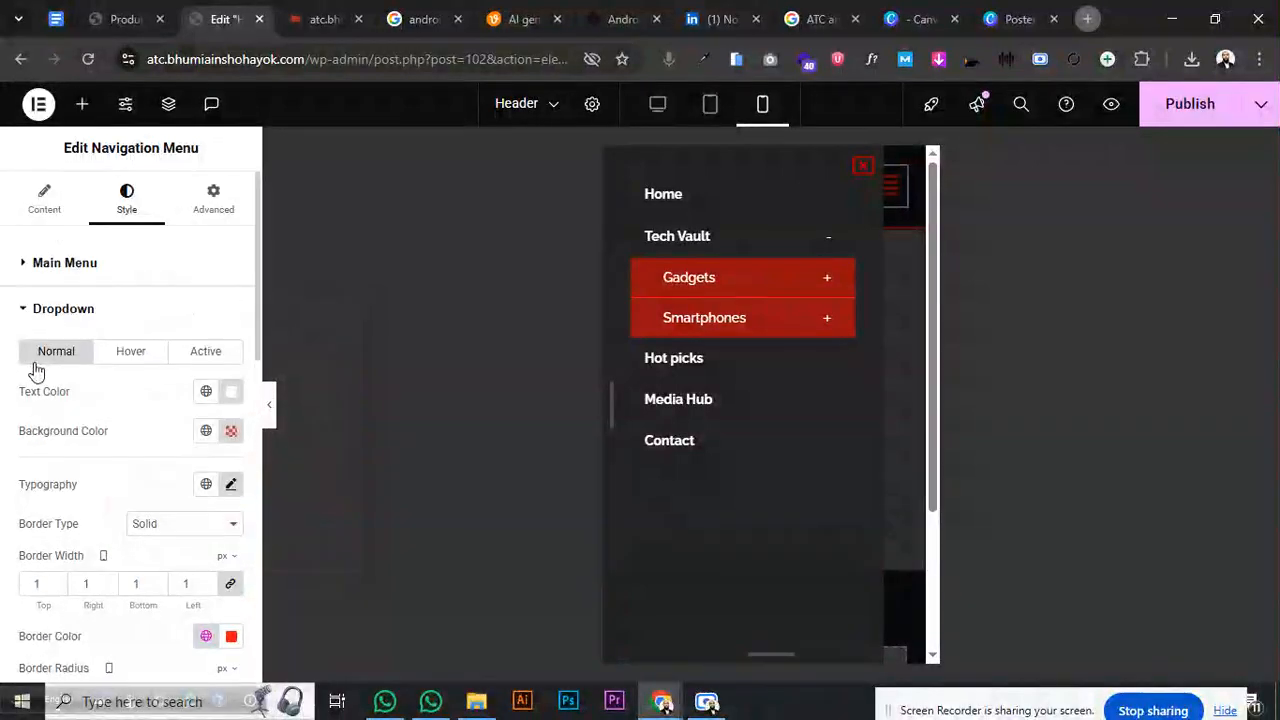
- Check the current Gadgets submenu styling in the preview
scroll(35, 370, "down", 2)
scroll(35, 372, "down", 4)
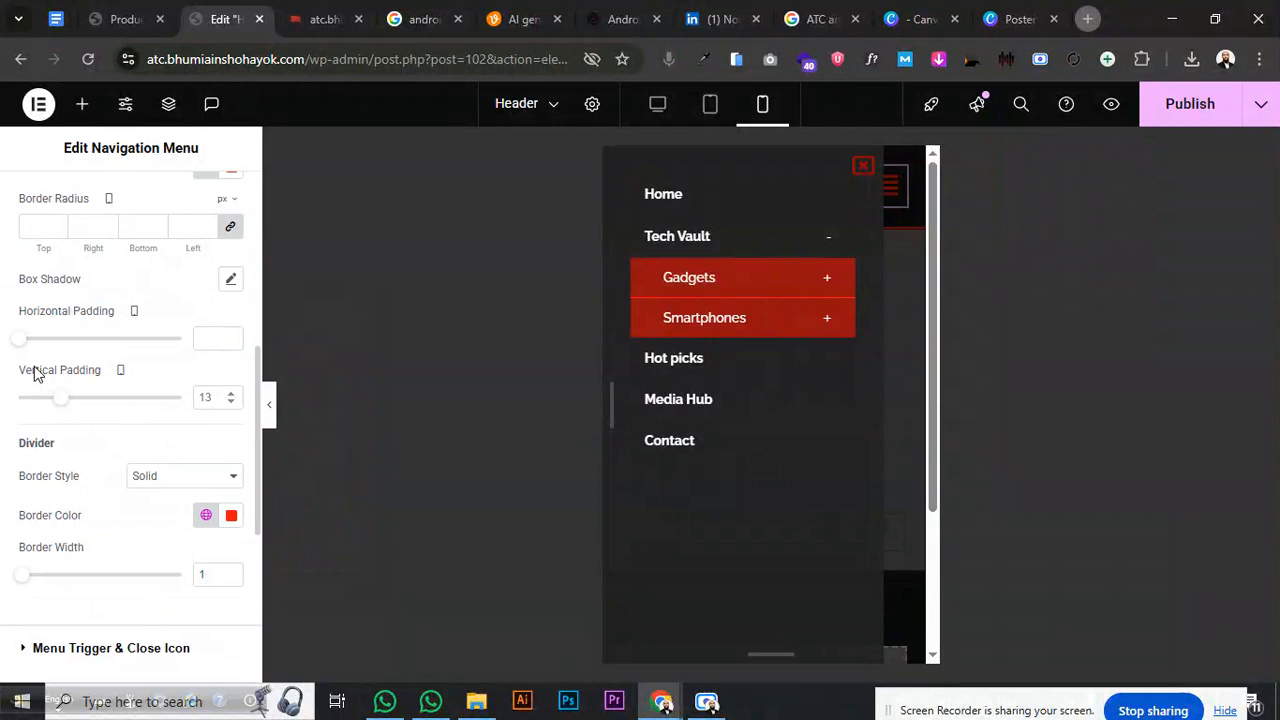
scroll(34, 372, "up", 2)
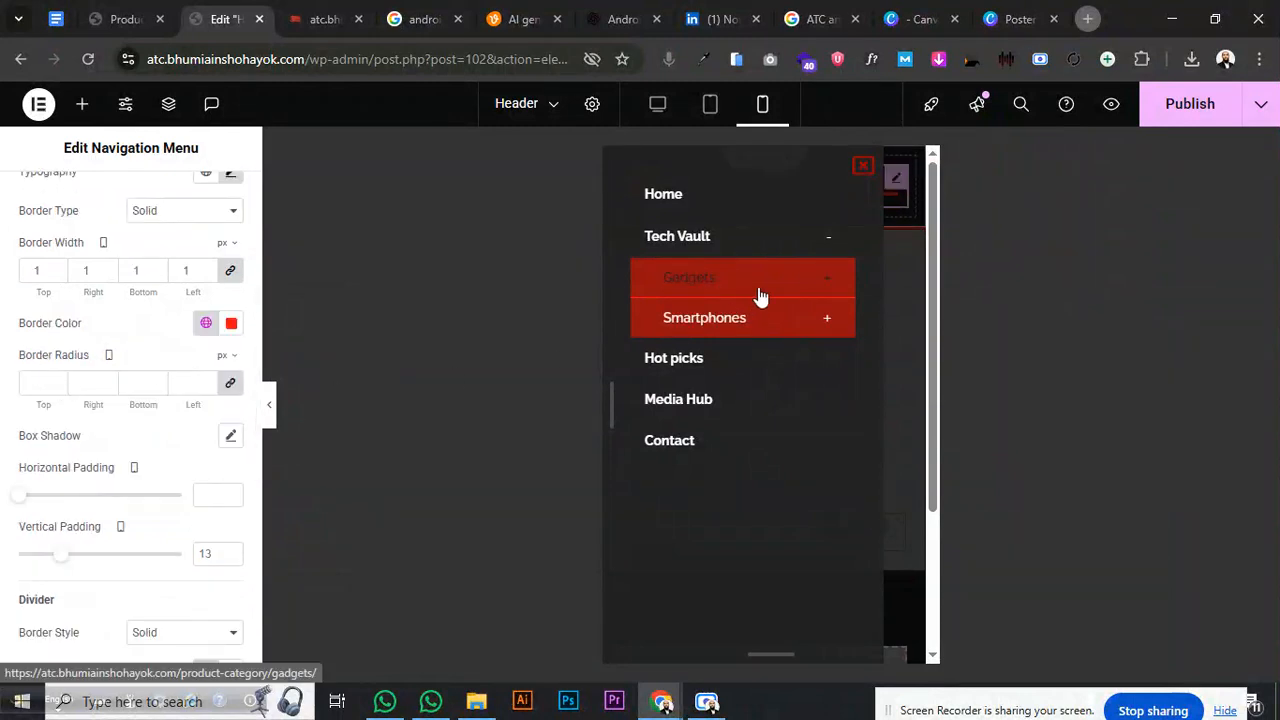
left_click(821, 284)
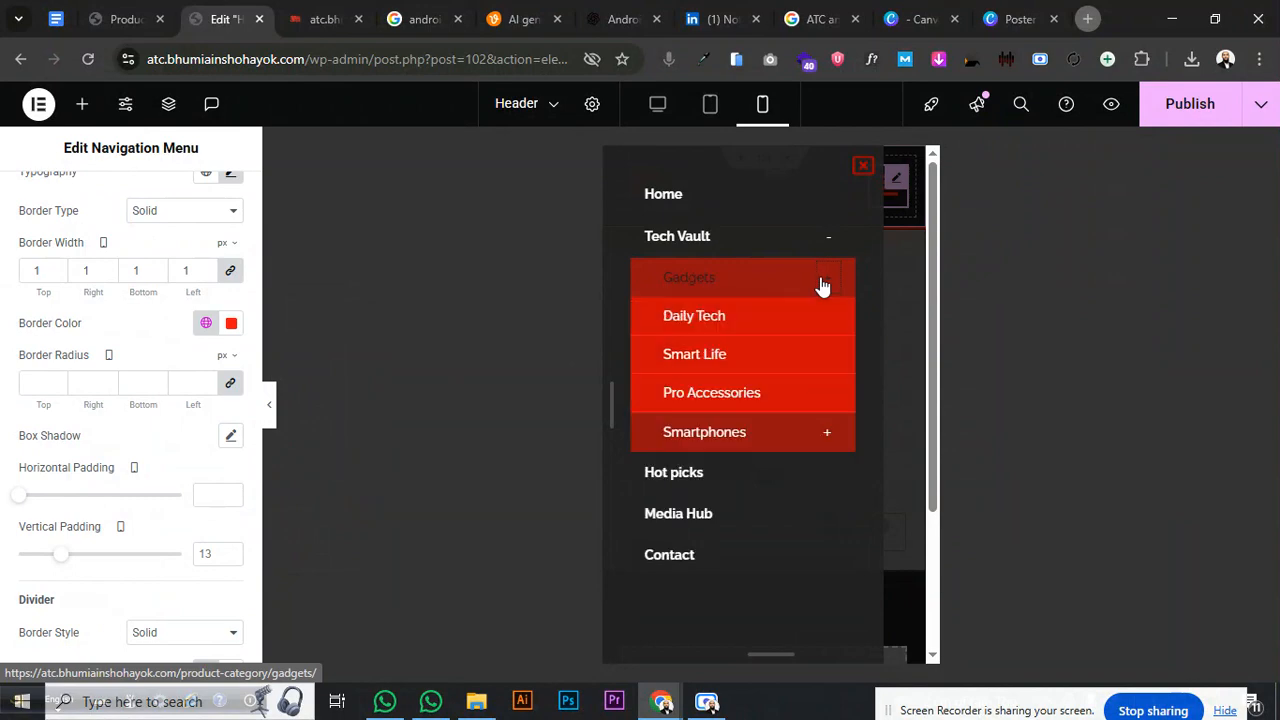
left_click(823, 284)
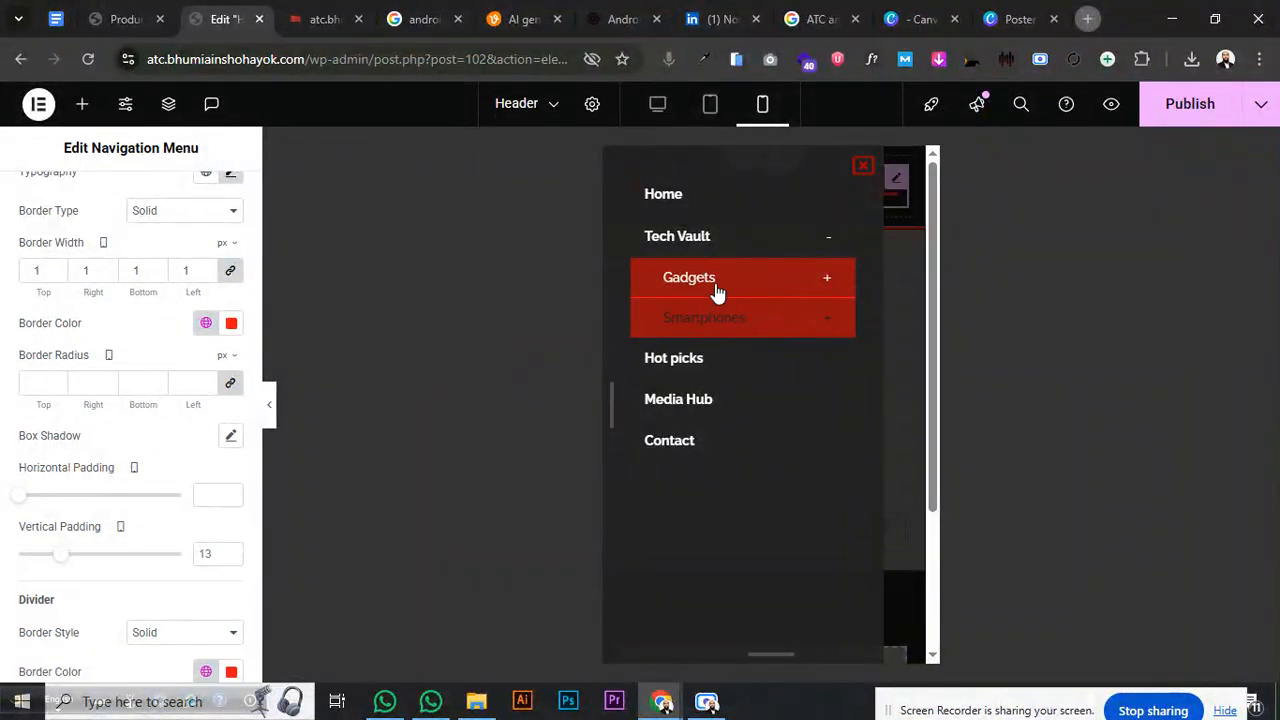
scroll(155, 393, "up", 2)
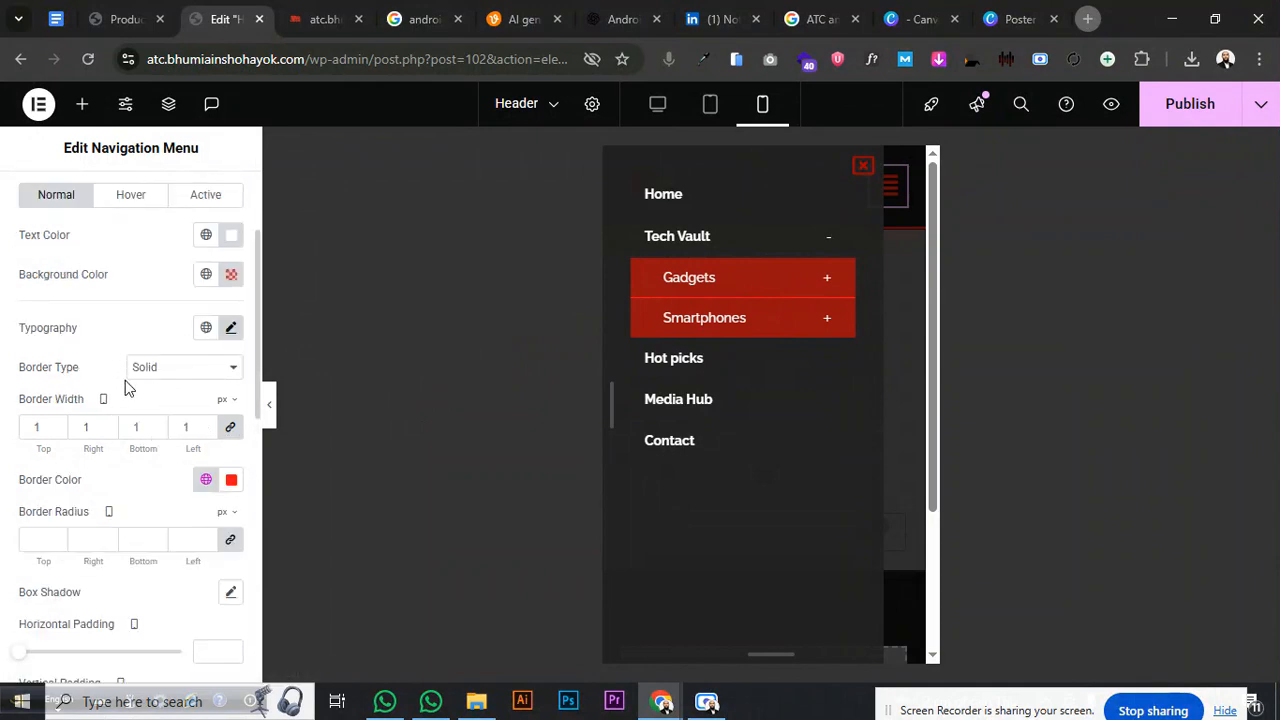
scroll(125, 388, "up", 2)
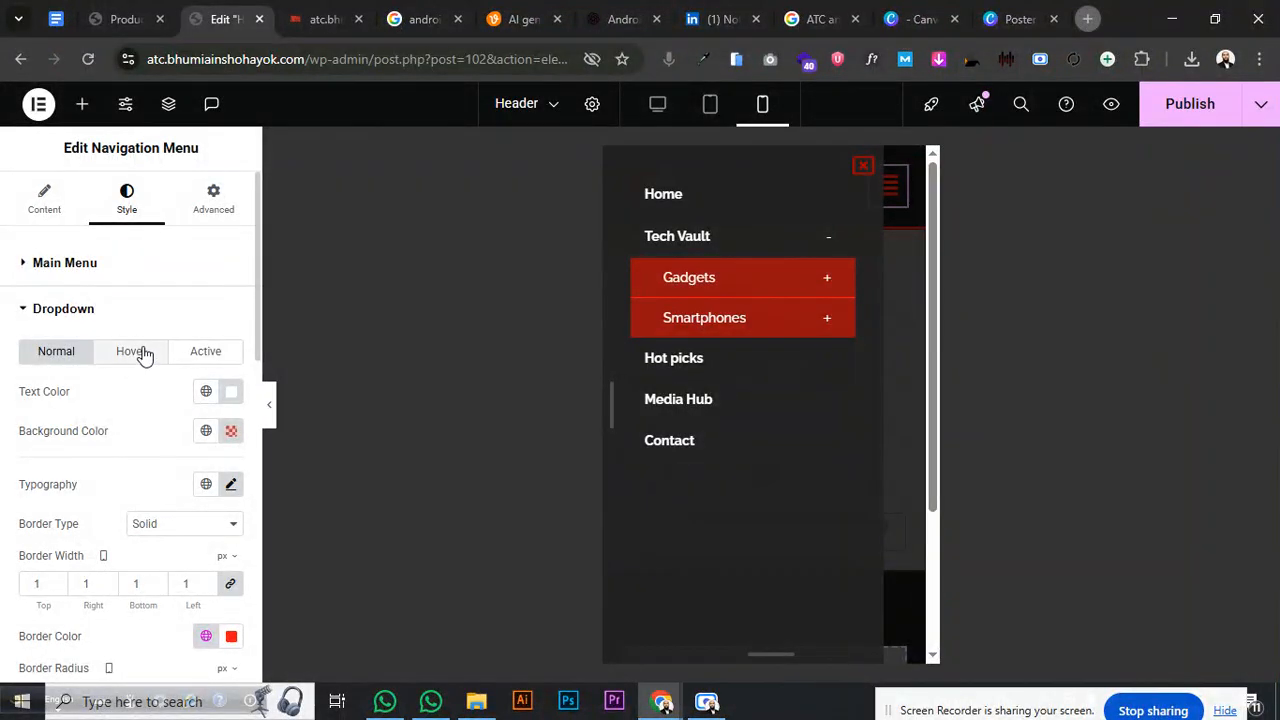
- Set the dropdown hover text colour to black #000000 and preview it on Smartphones
left_click(140, 352)
left_click(230, 410)
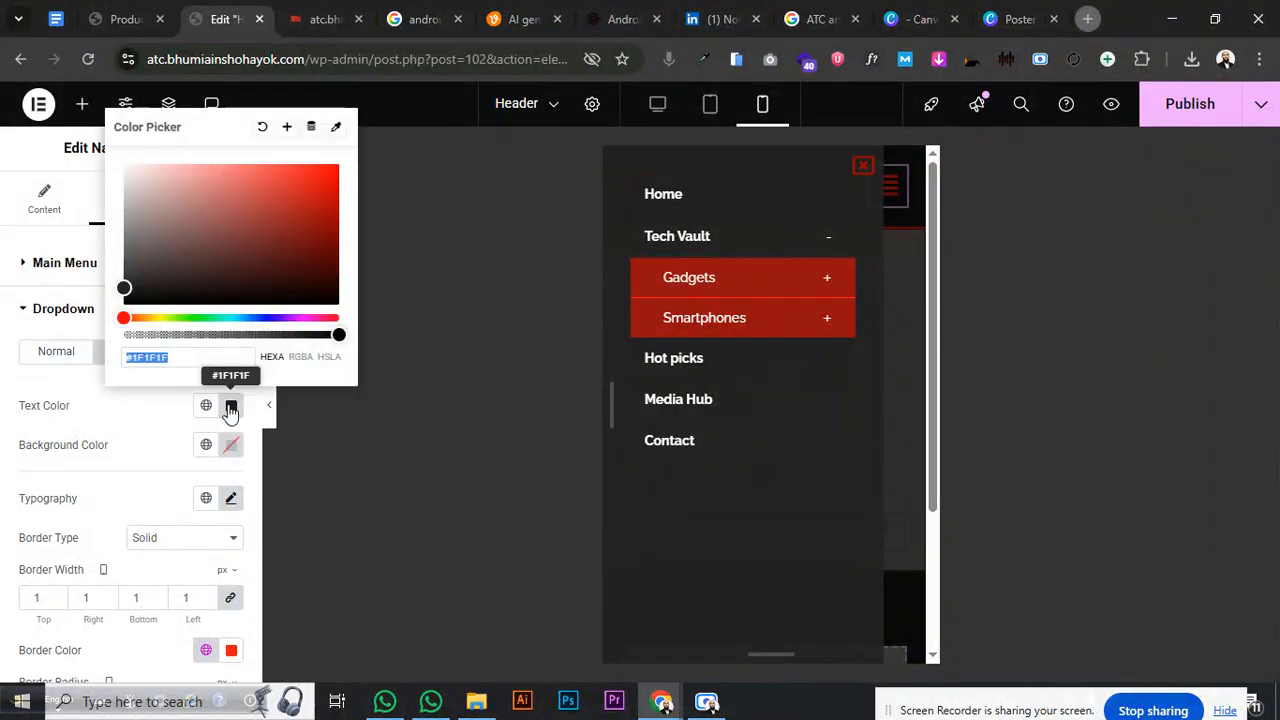
left_click_drag(160, 272, 128, 335)
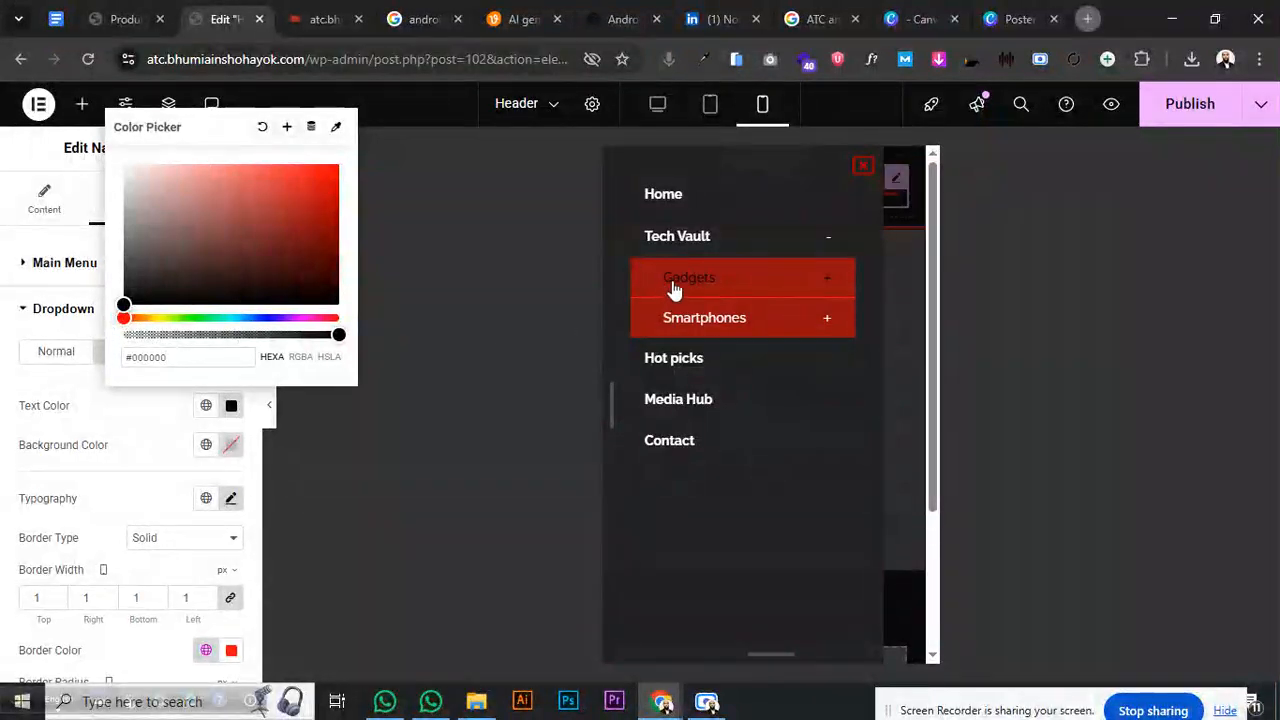
left_click(690, 330)
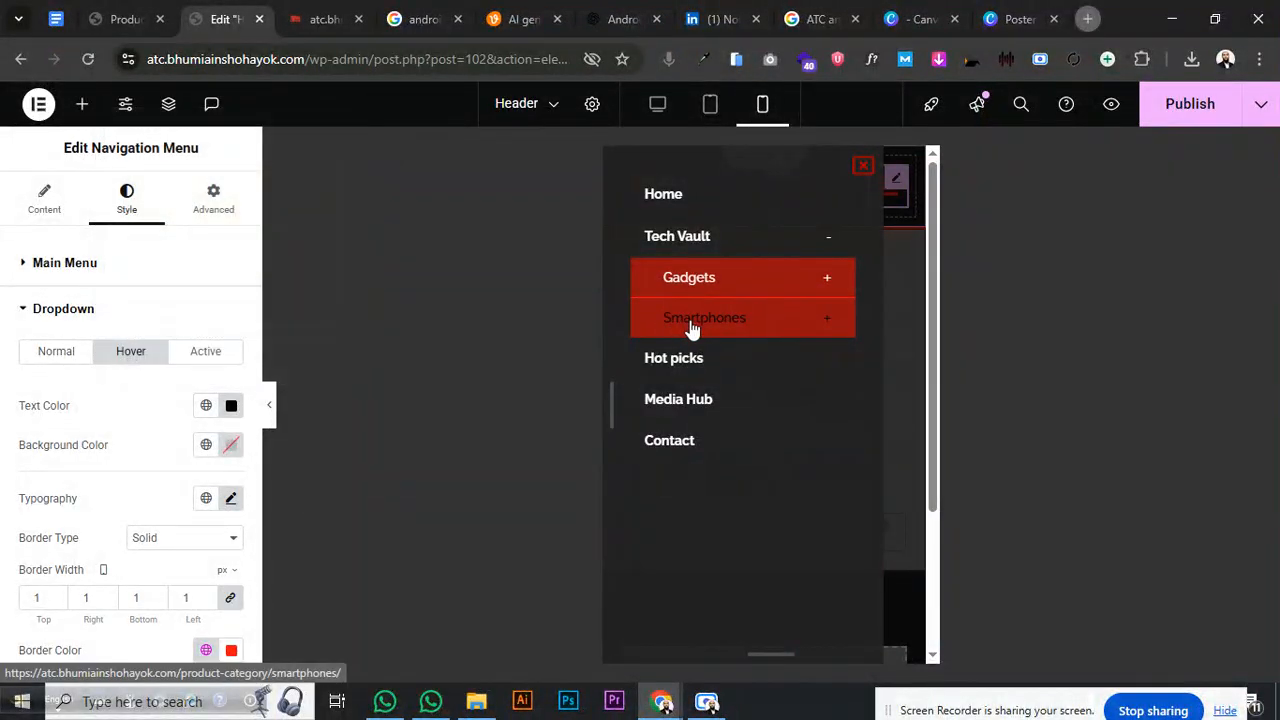
left_click(816, 321)
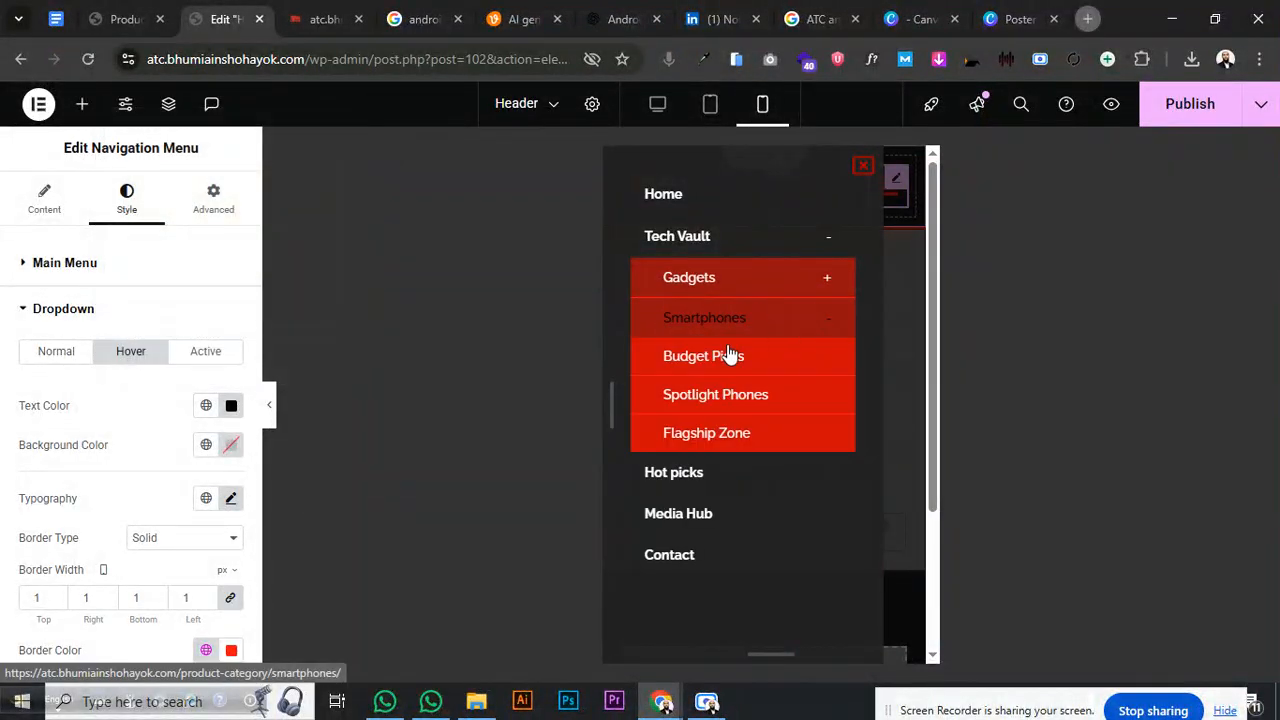
left_click(828, 323)
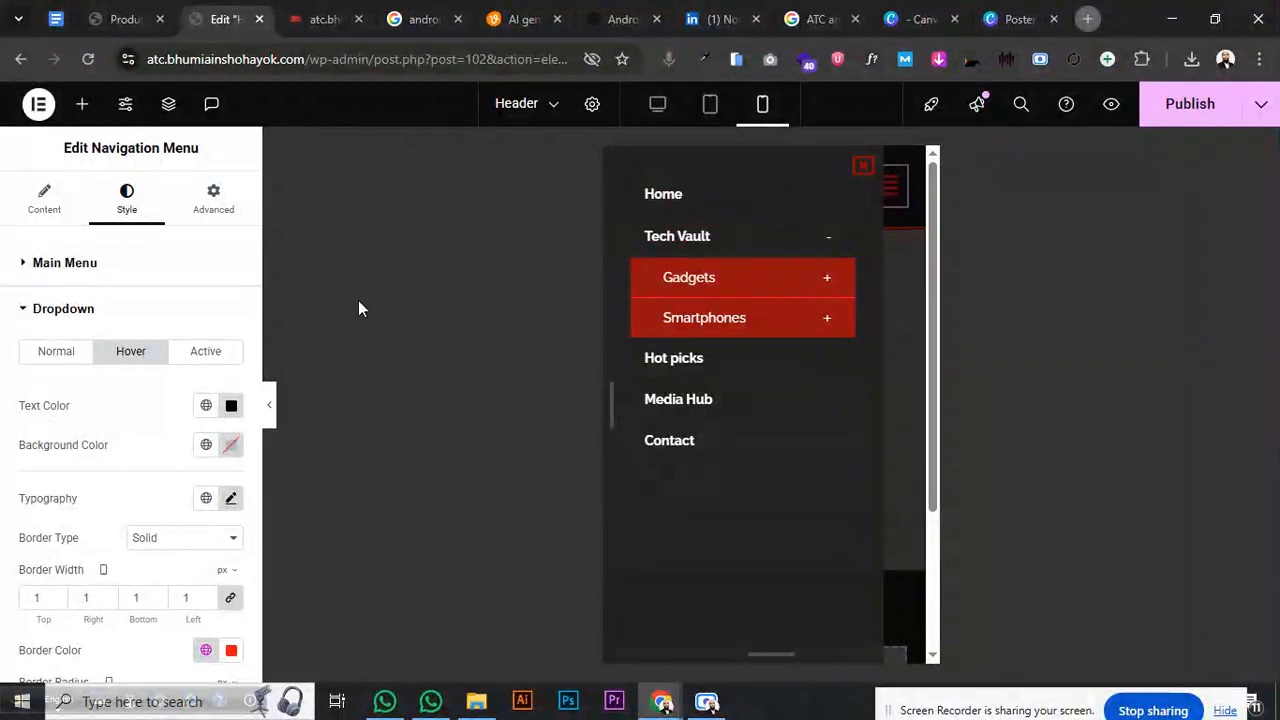
left_click(144, 314)
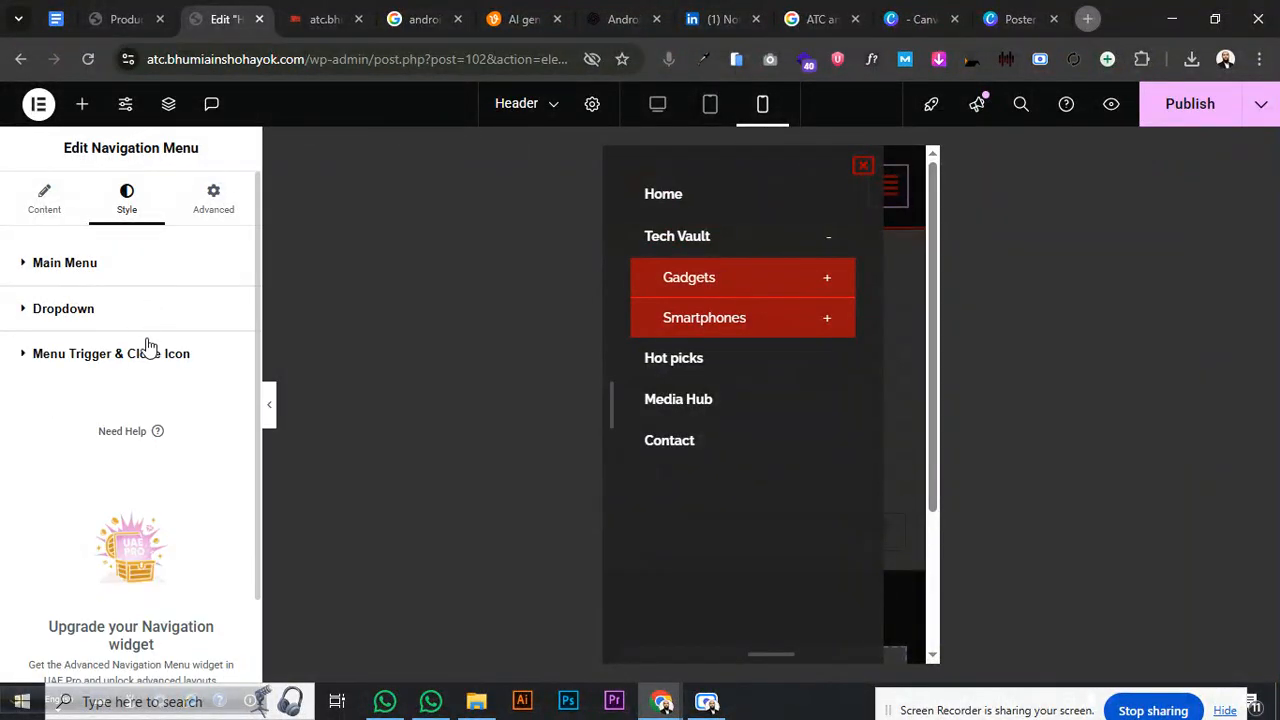
left_click(147, 316)
scroll(160, 433, "down", 4)
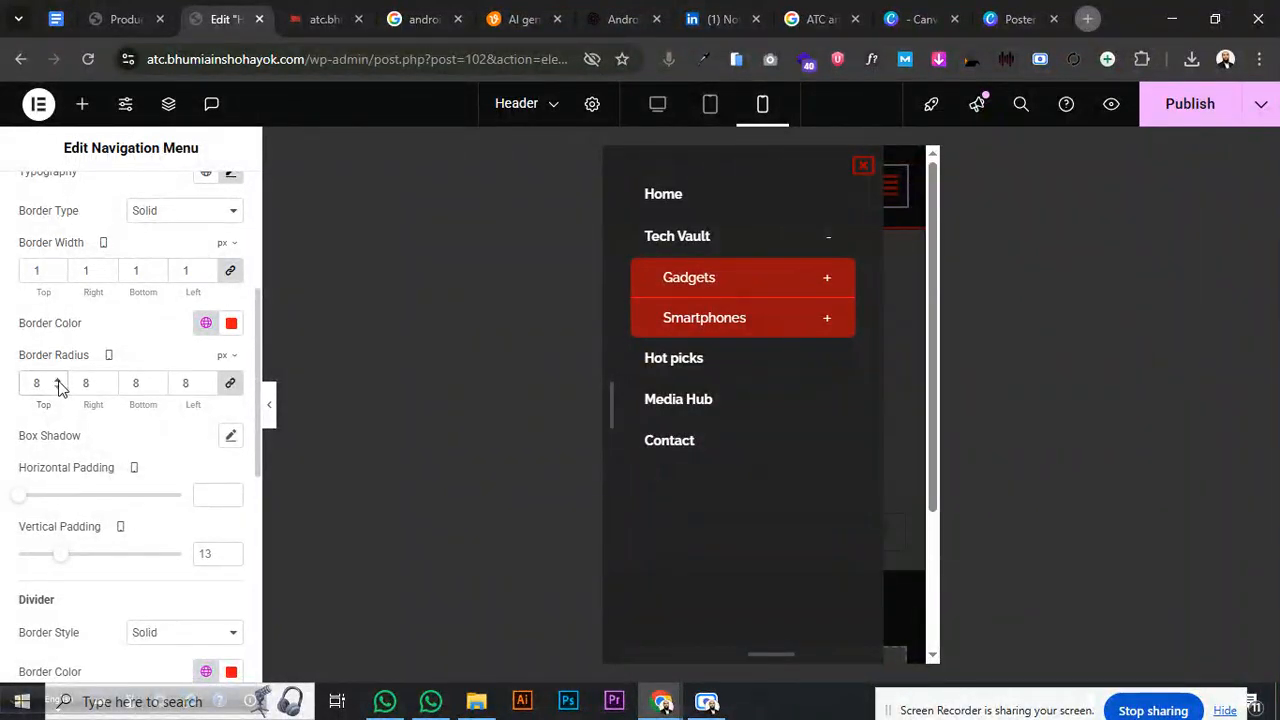
- Lower the Dropdown Border Radius from 8 to 3
left_click(59, 386)
left_click(59, 386)
left_click(59, 386)
left_click(59, 386)
left_click(59, 386)
- Publish the header, close the preview's mobile menu, and select the nav widget
left_click(1152, 116)
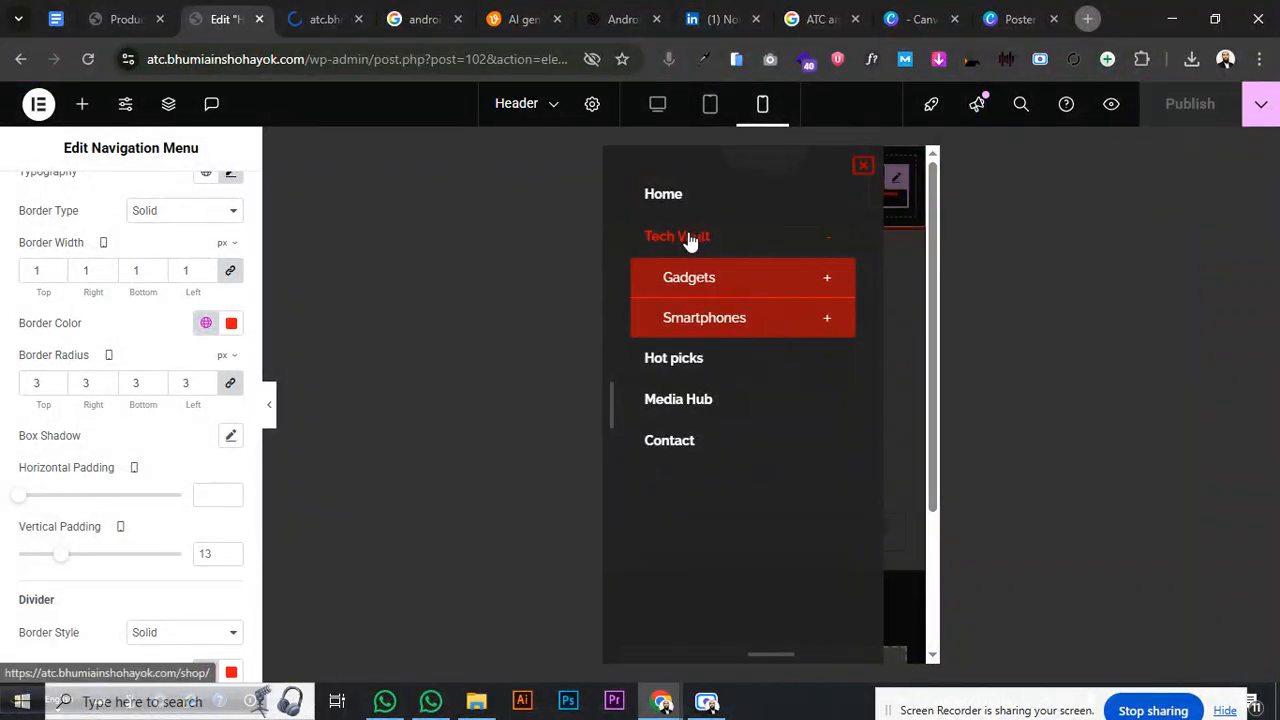
left_click(830, 243)
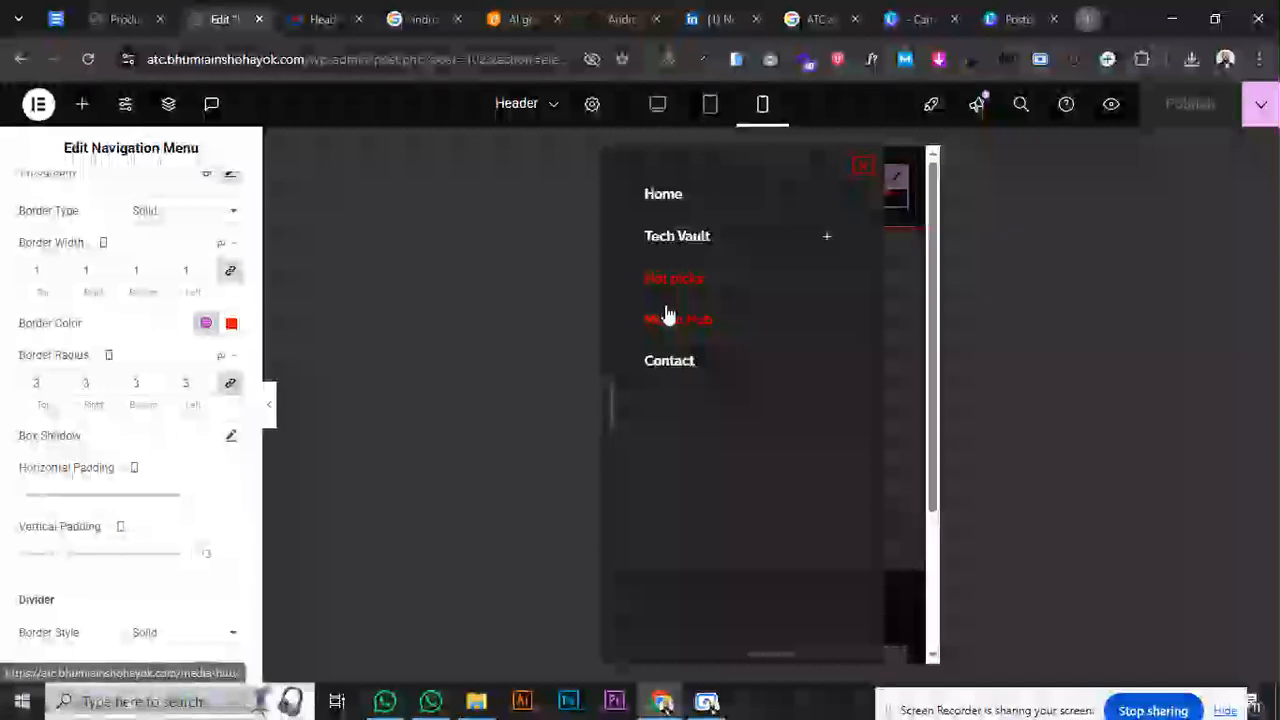
left_click(860, 167)
left_click(884, 195)
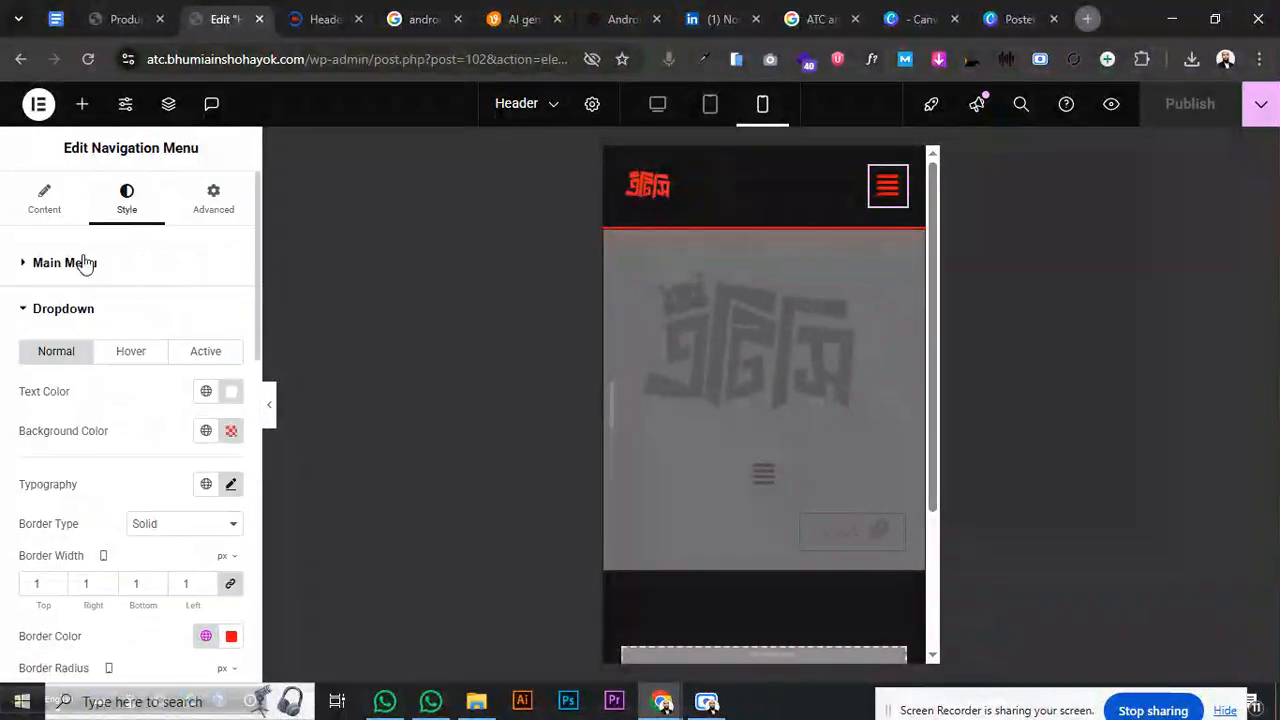
- Enlarge the hamburger icon in Menu Trigger & Close Icon styling
left_click(57, 310)
left_click(69, 354)
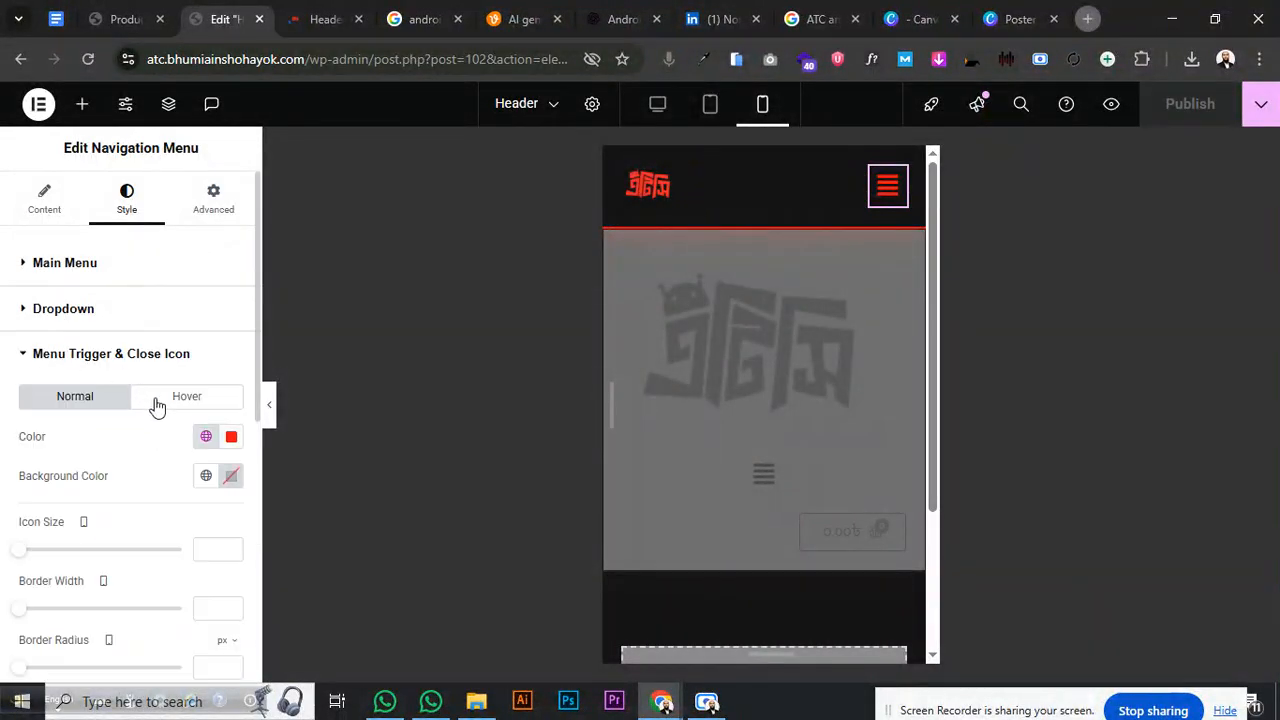
scroll(227, 470, "down", 2)
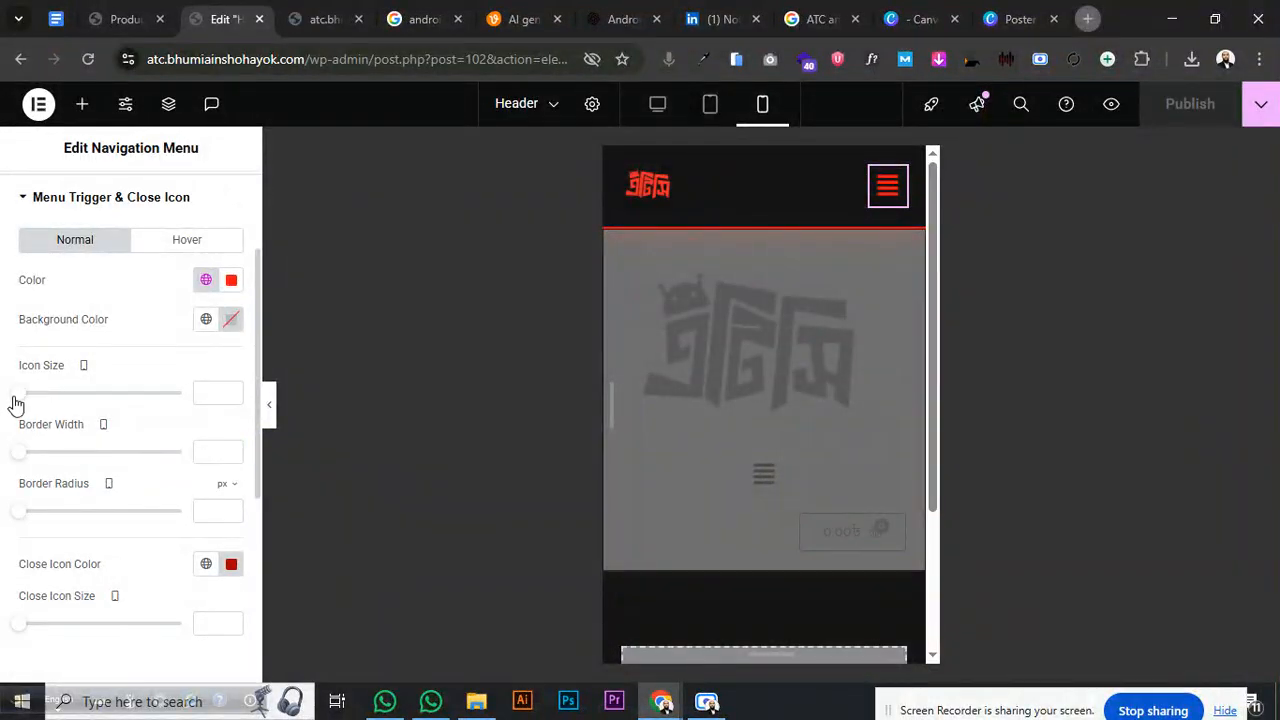
left_click_drag(15, 403, 26, 410)
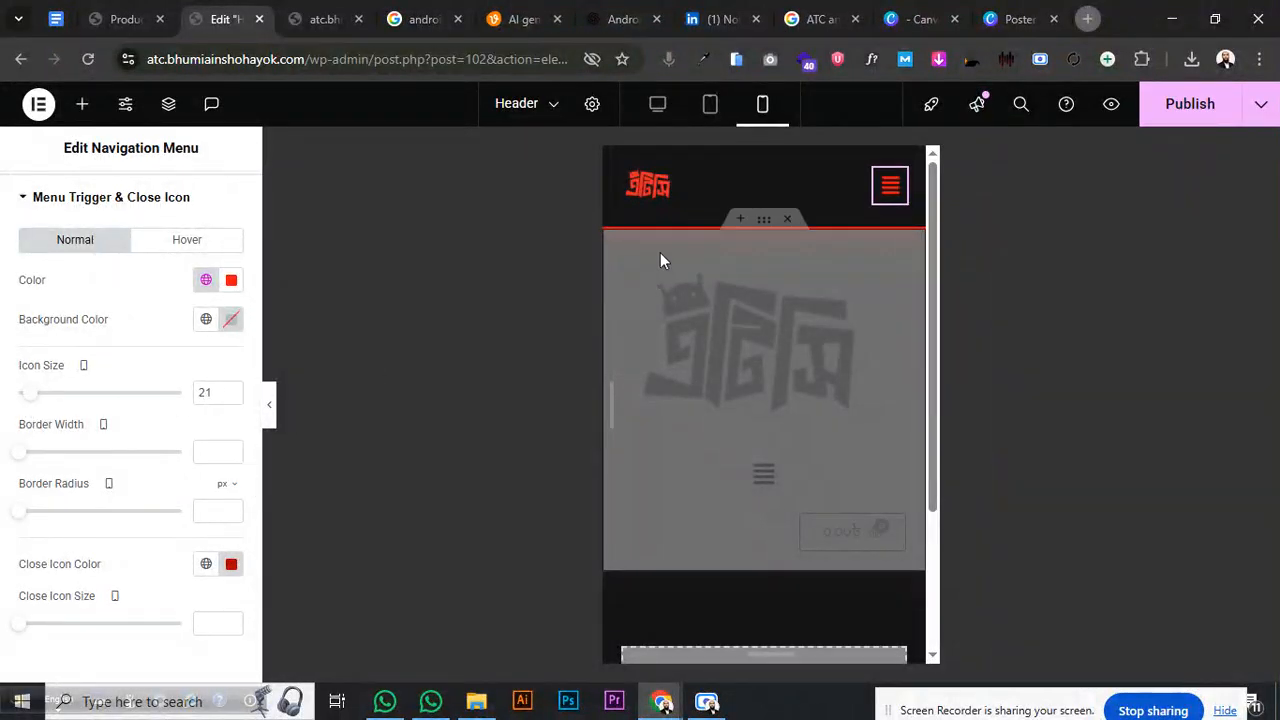
- Try a wider Site Logo, then return its width to 40%
left_click(740, 185)
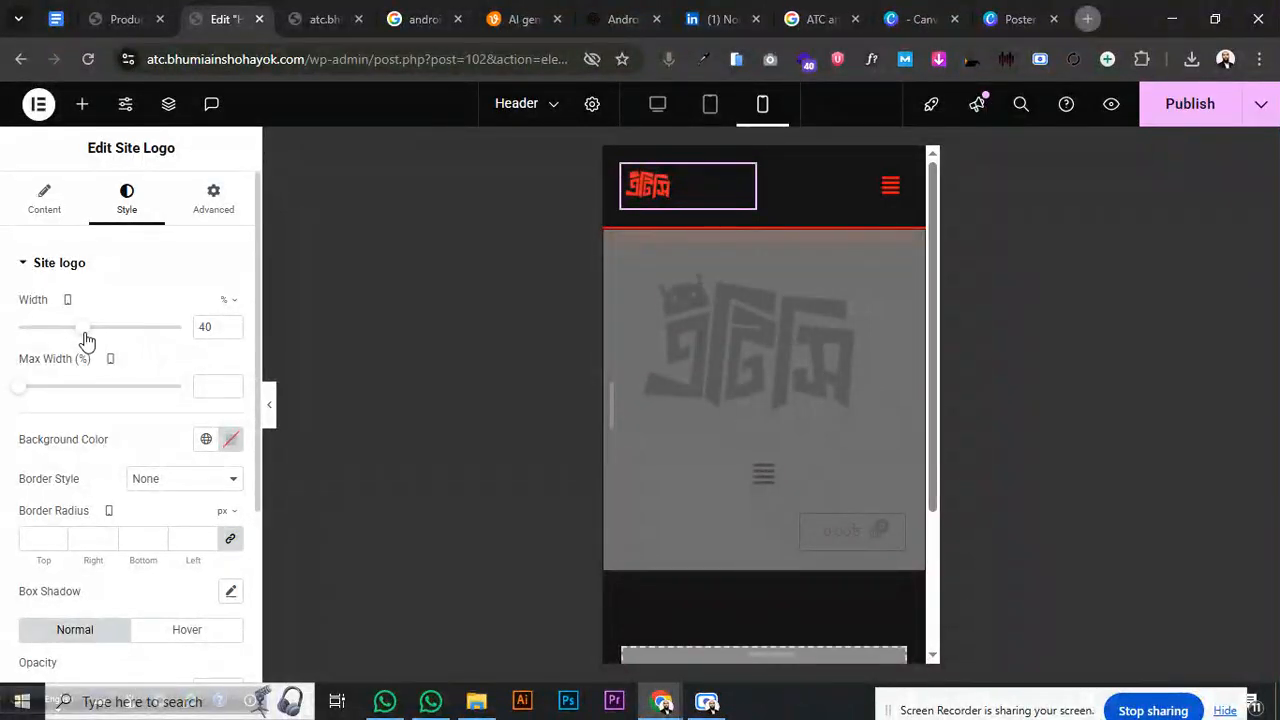
left_click_drag(86, 341, 89, 341)
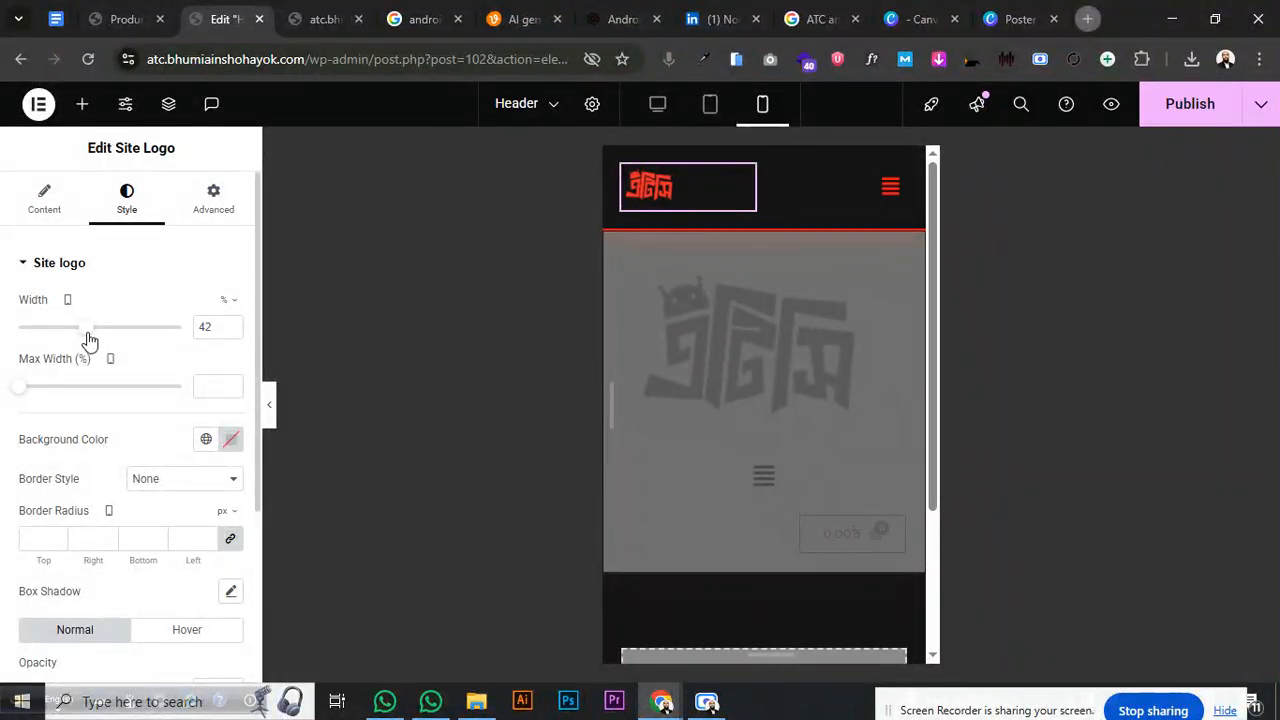
left_click(230, 336)
left_click(230, 336)
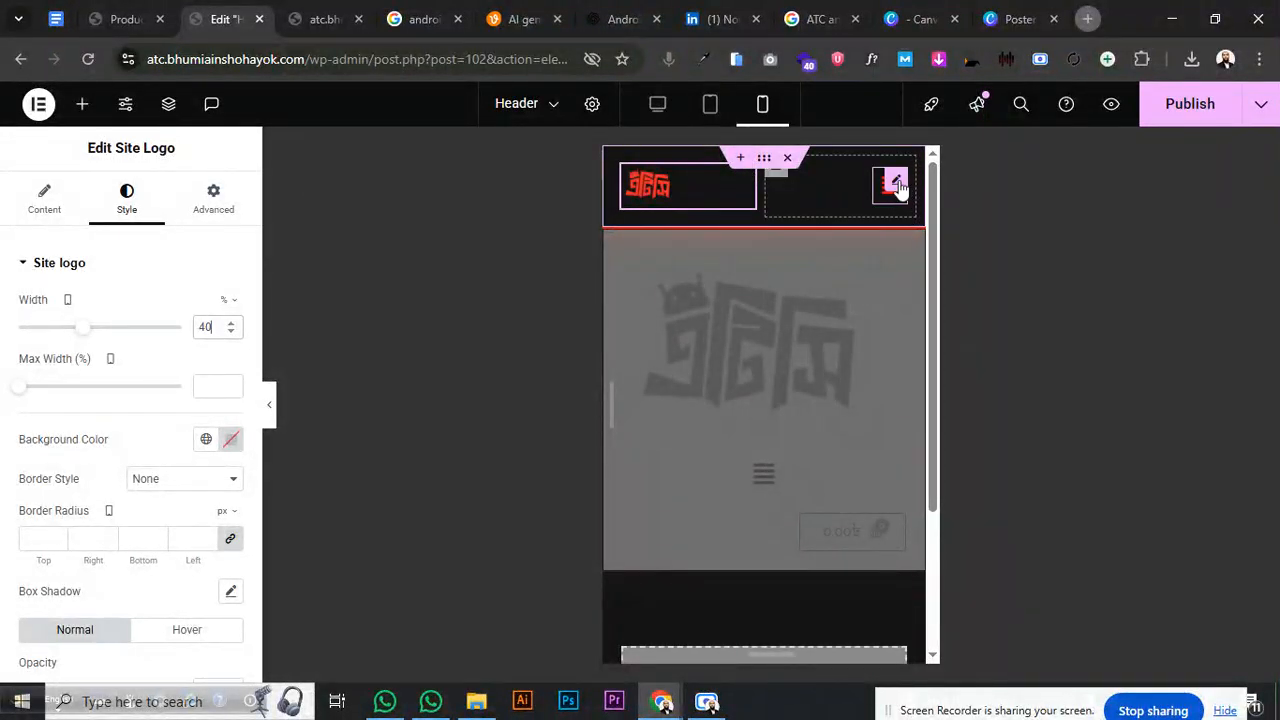
- Set the menu trigger Icon Size to 23 and publish the header
left_click(895, 184)
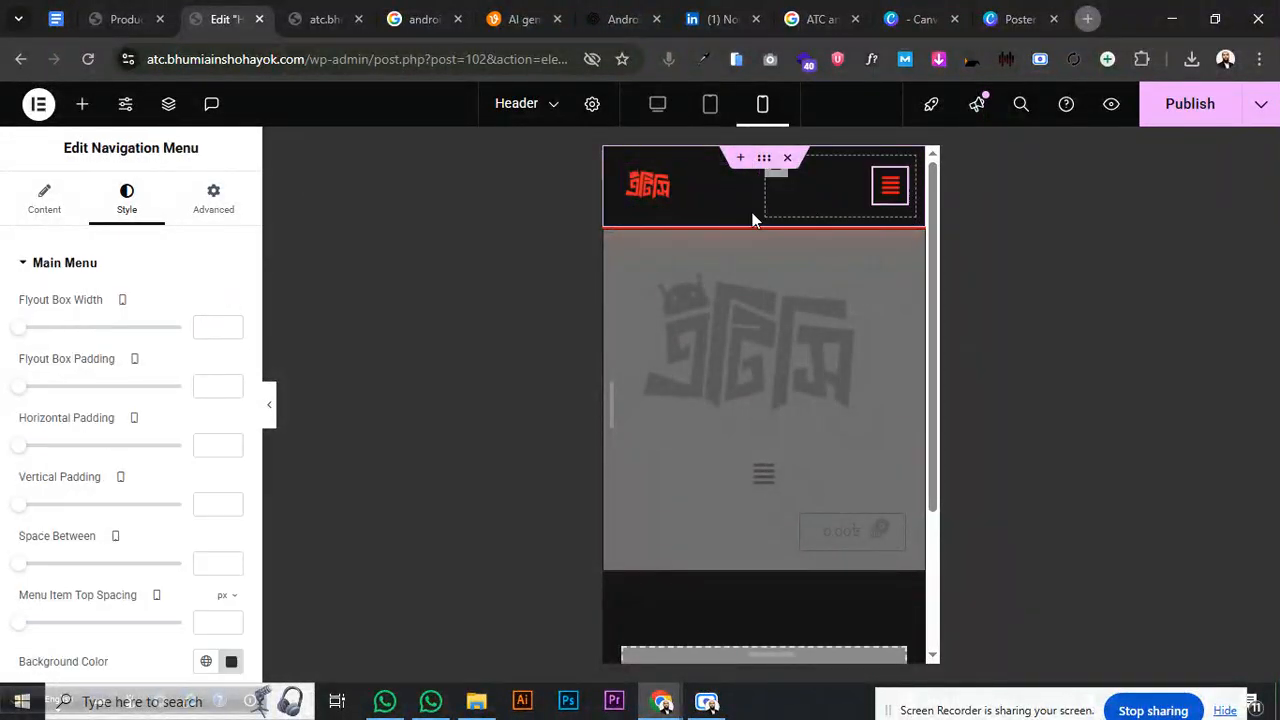
left_click(56, 265)
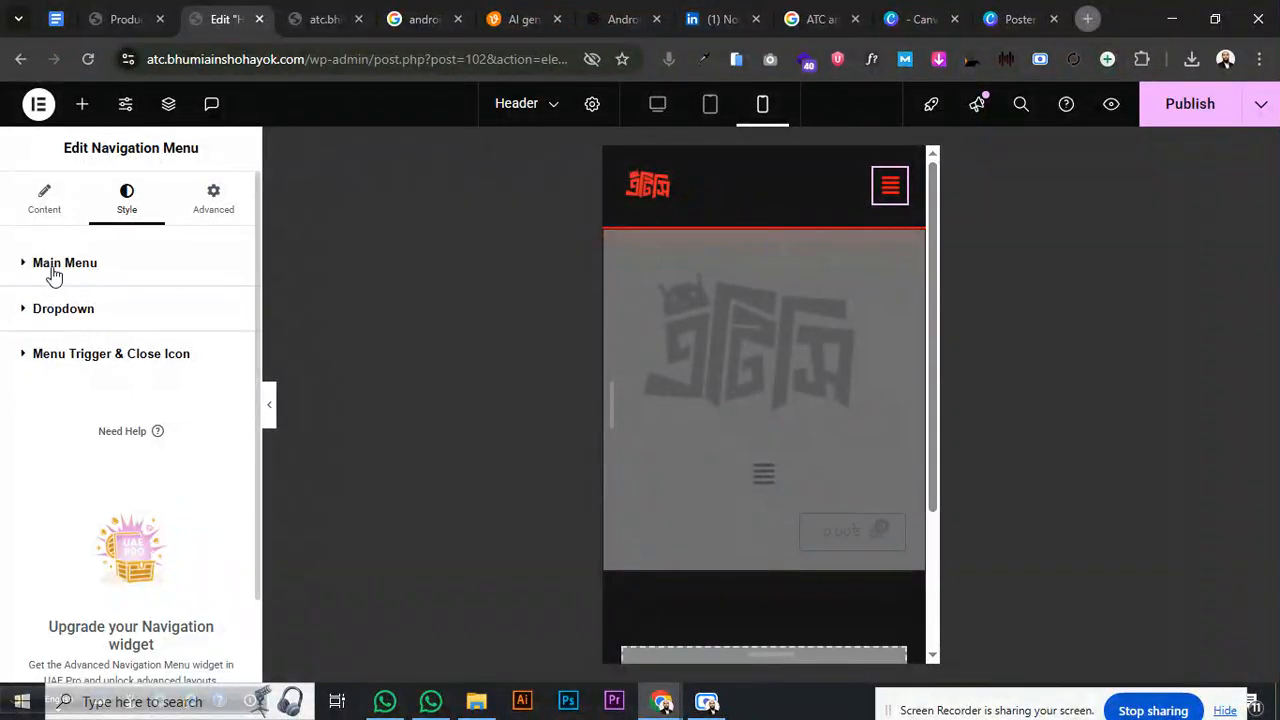
left_click(55, 268)
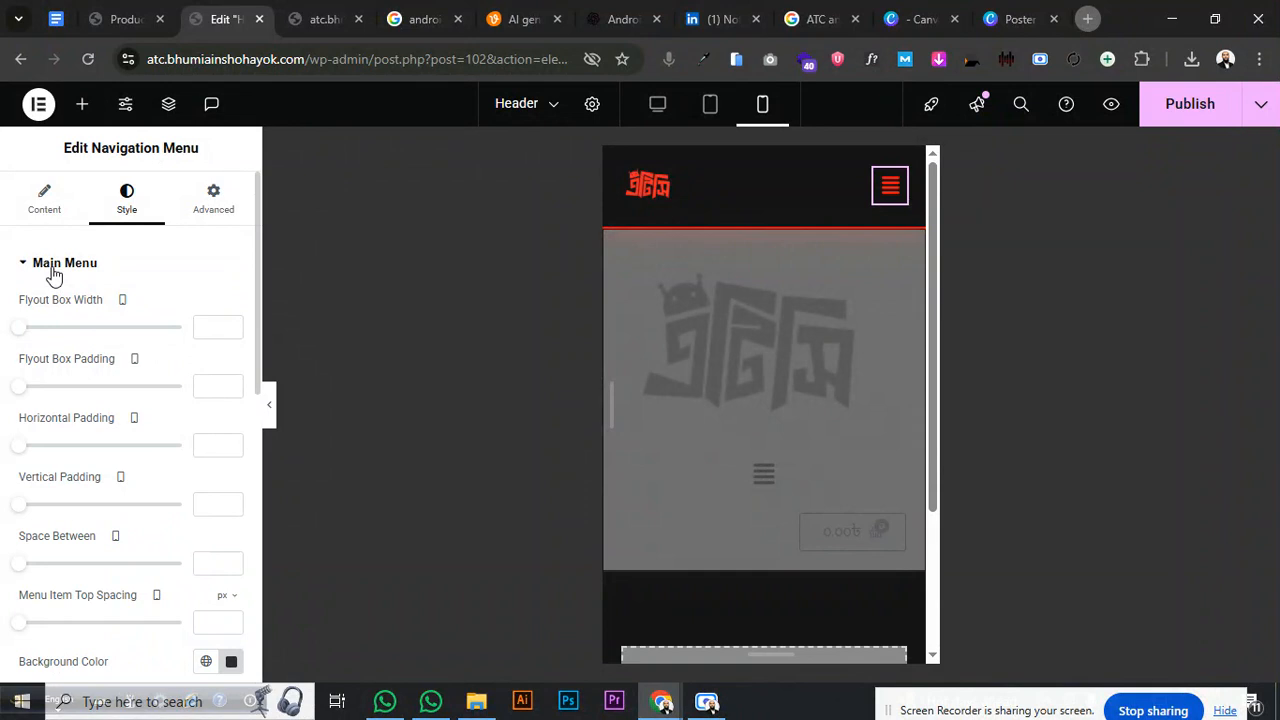
left_click(54, 270)
left_click(57, 350)
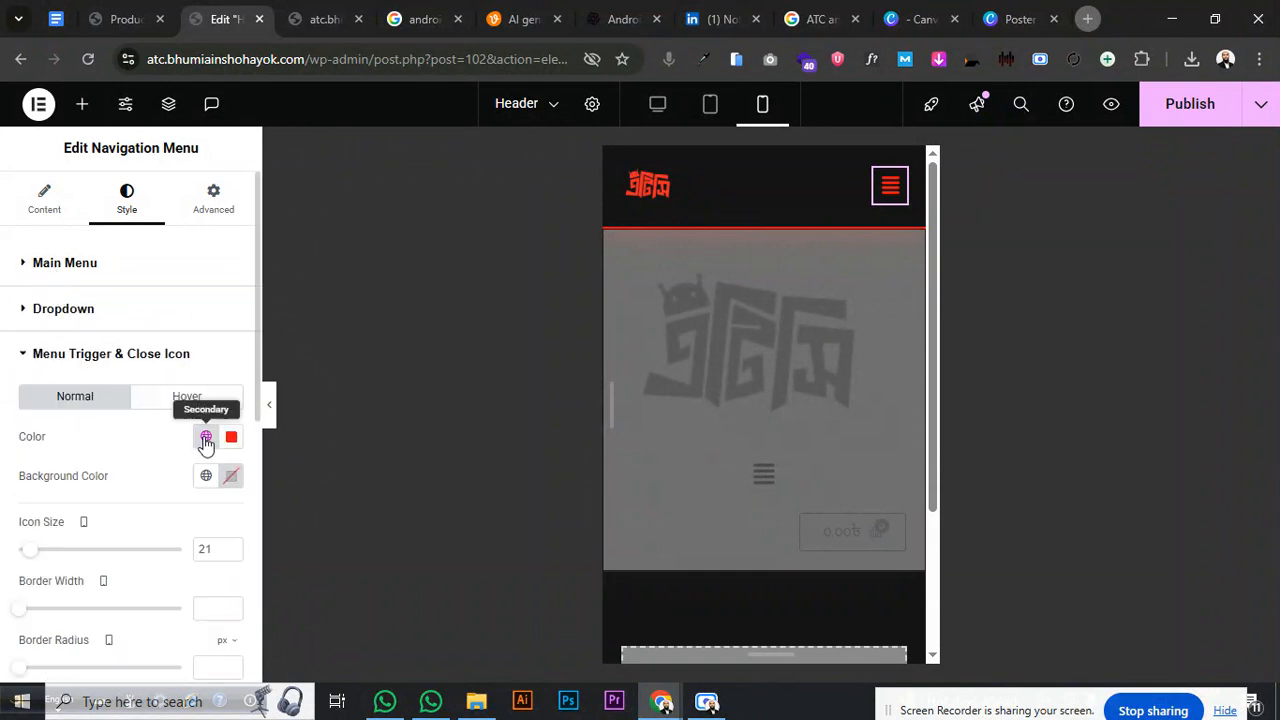
left_click(232, 547)
left_click(232, 547)
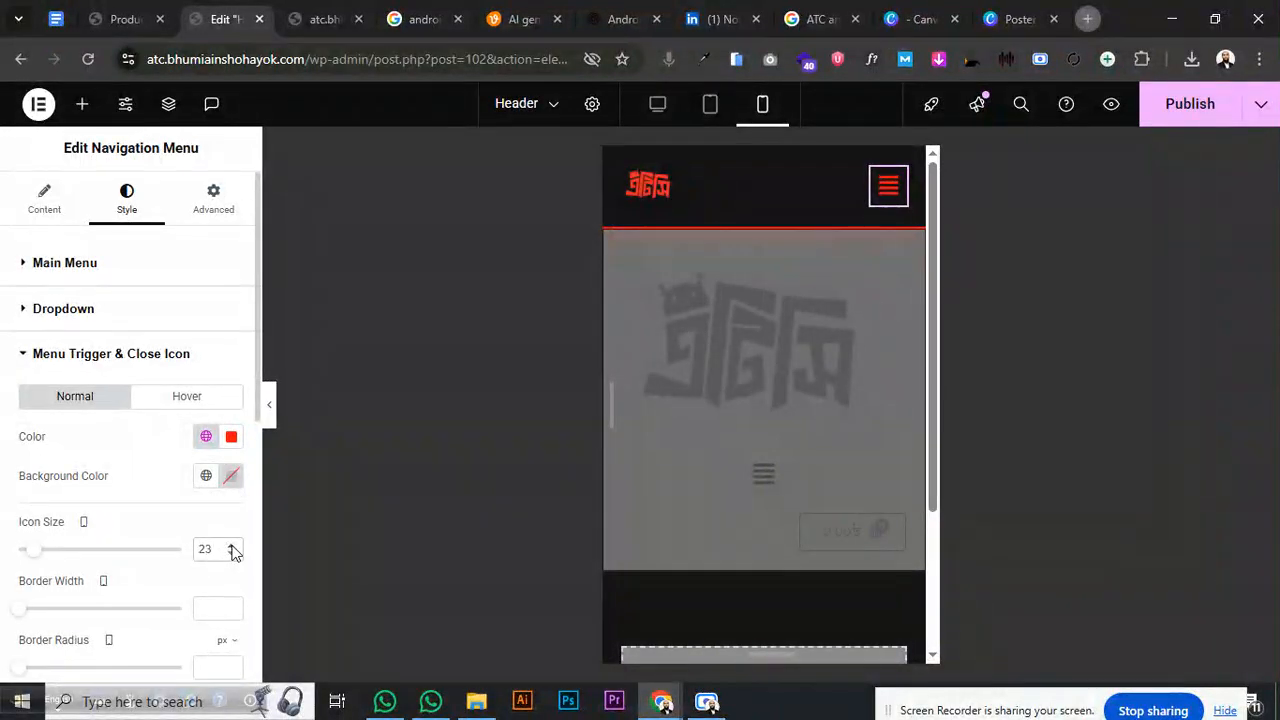
left_click(1180, 105)
- In the site preview, reach the Tech Vault page through the mobile menu
left_click(315, 20)
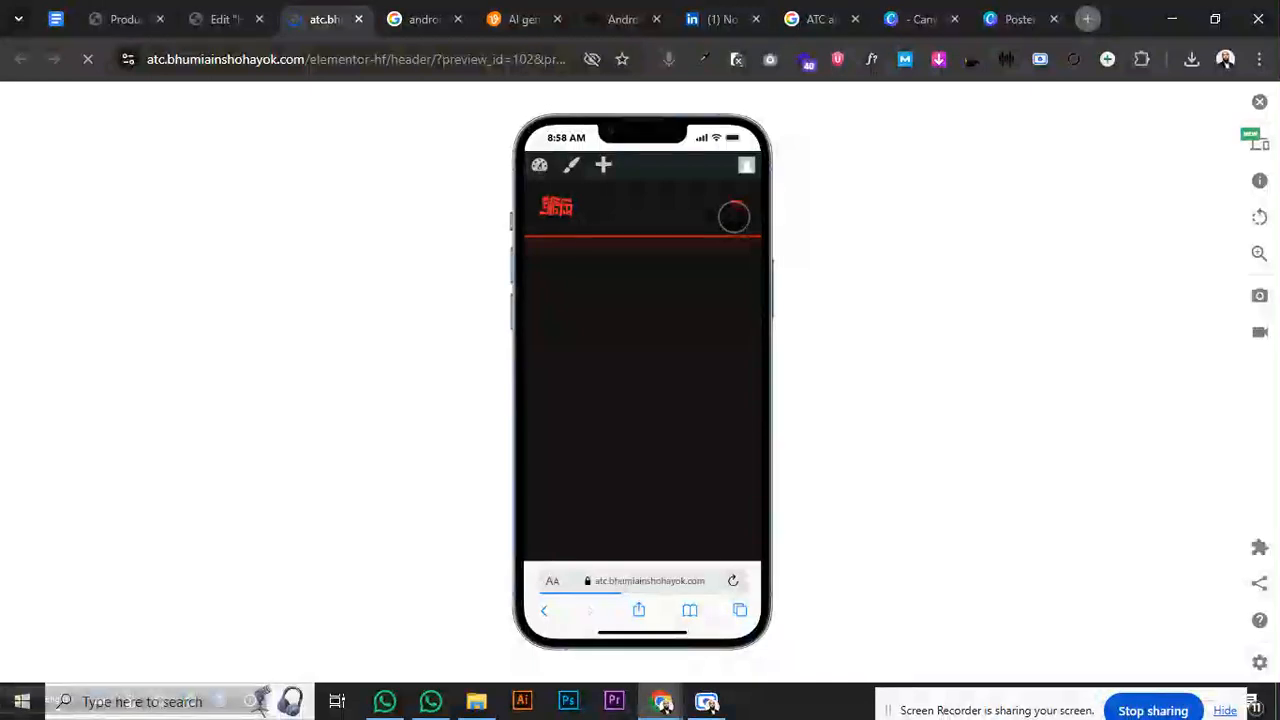
left_click(734, 210)
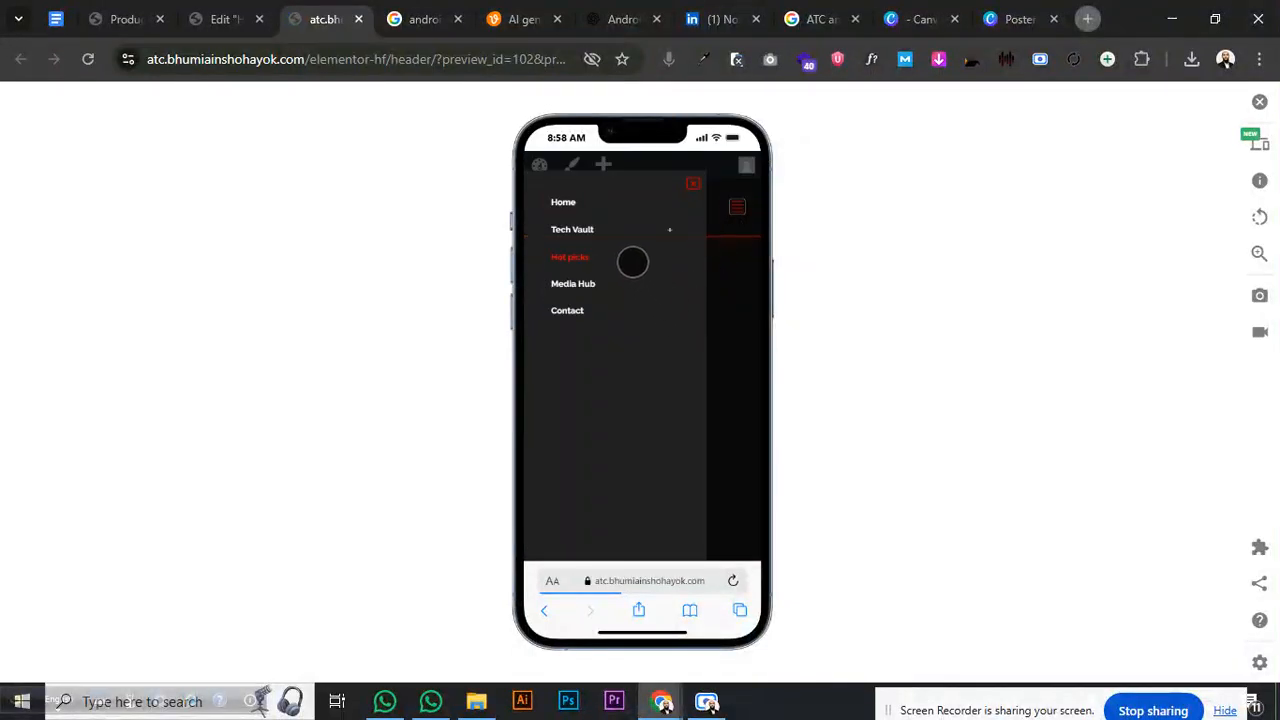
left_click(674, 234)
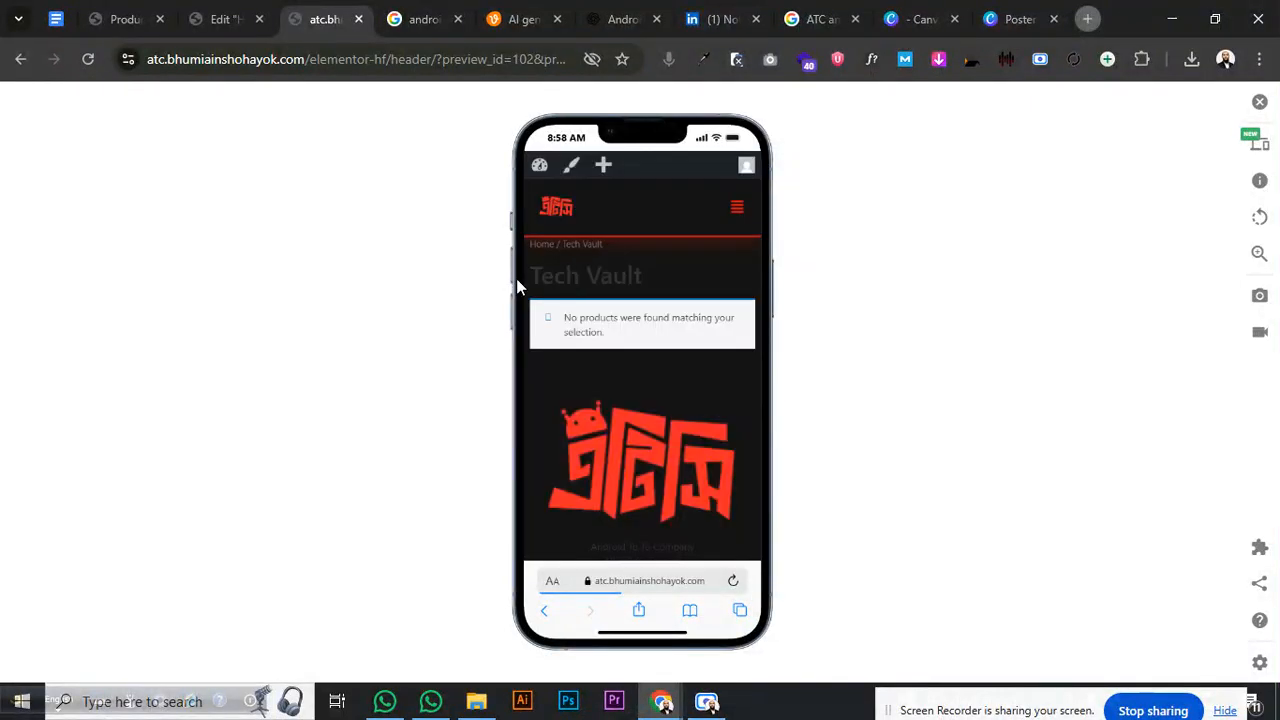
- Test the Tech Vault, Gadgets and Smartphones submenus, then return to the editor's Main Menu styling
left_click(733, 205)
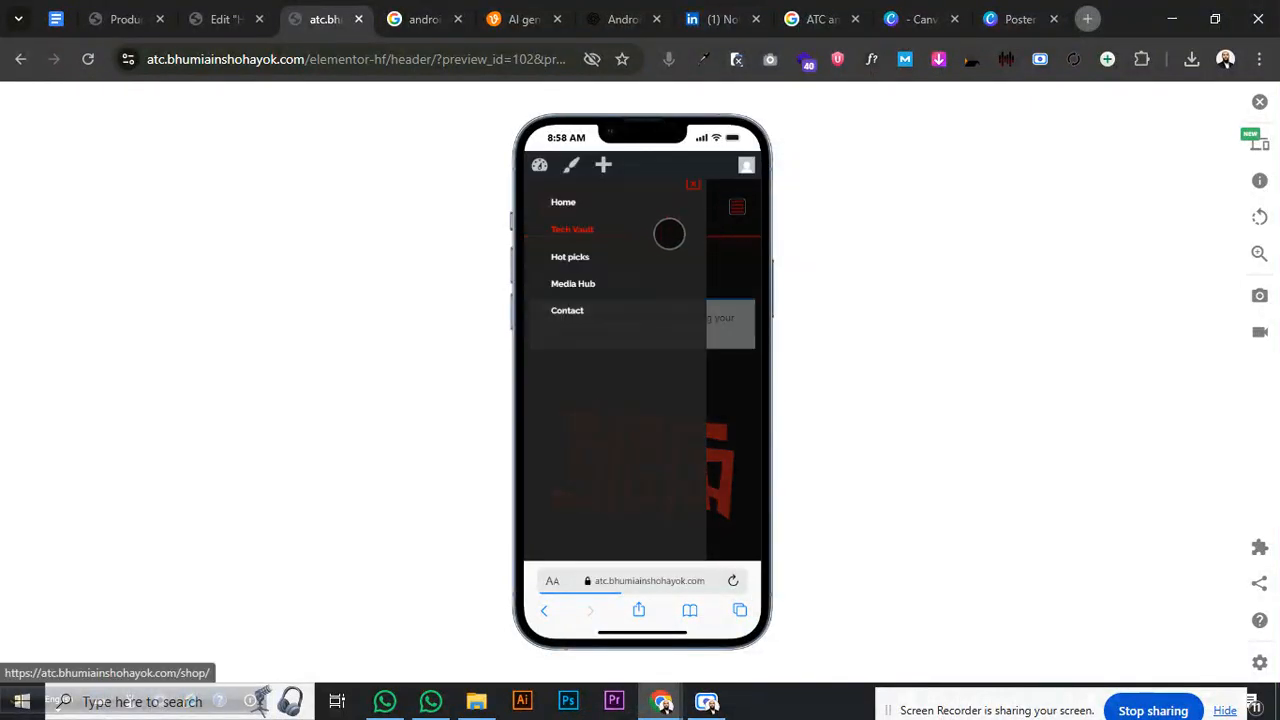
left_click(667, 232)
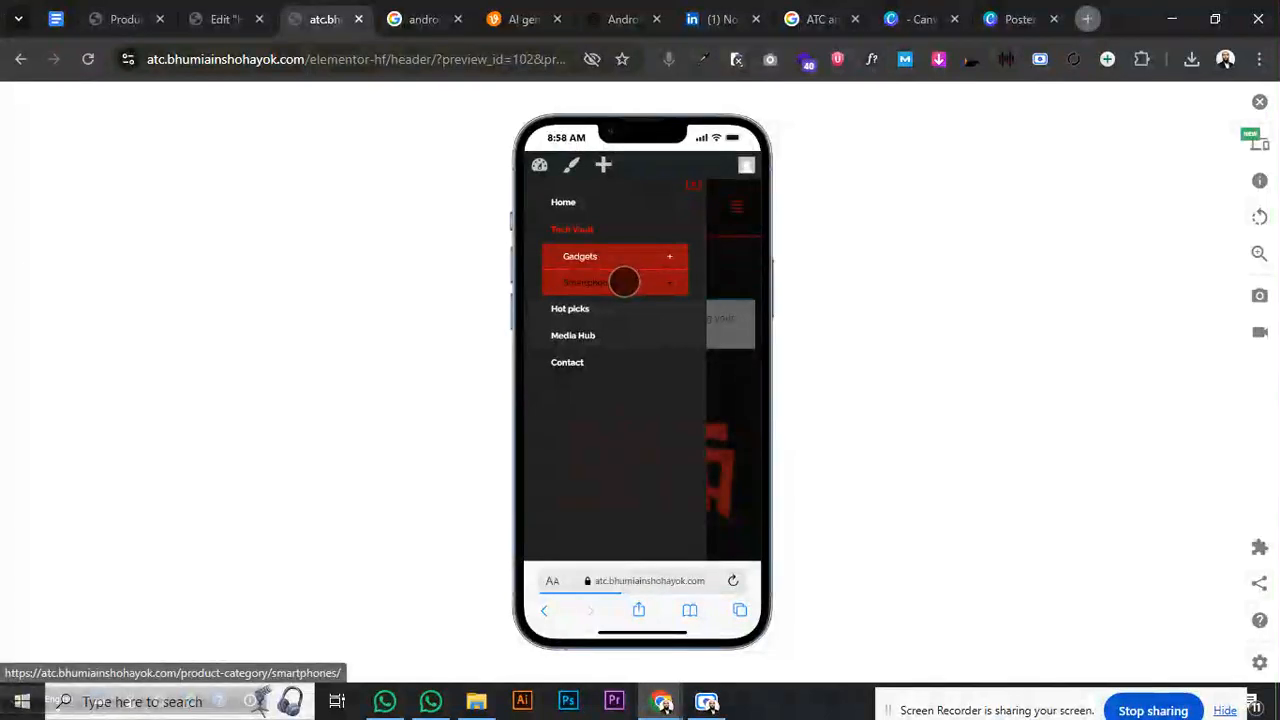
left_click(668, 258)
left_click(668, 260)
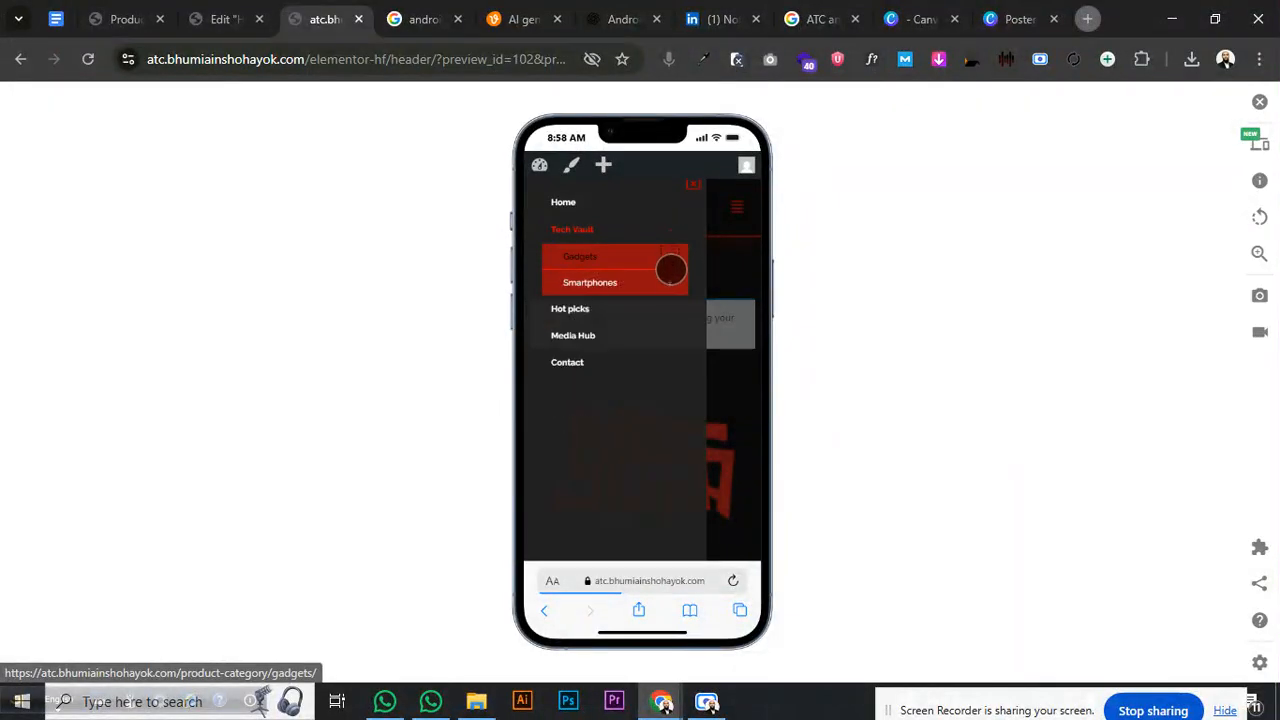
left_click(669, 286)
left_click(670, 287)
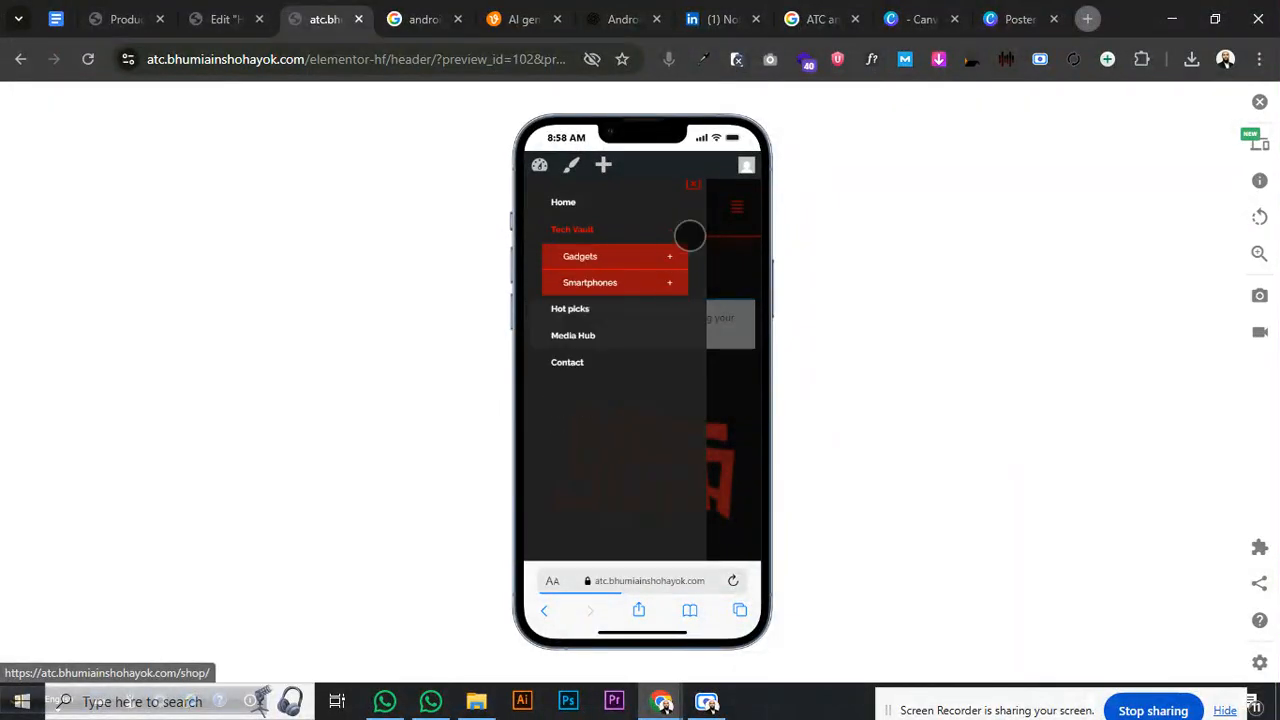
left_click(690, 183)
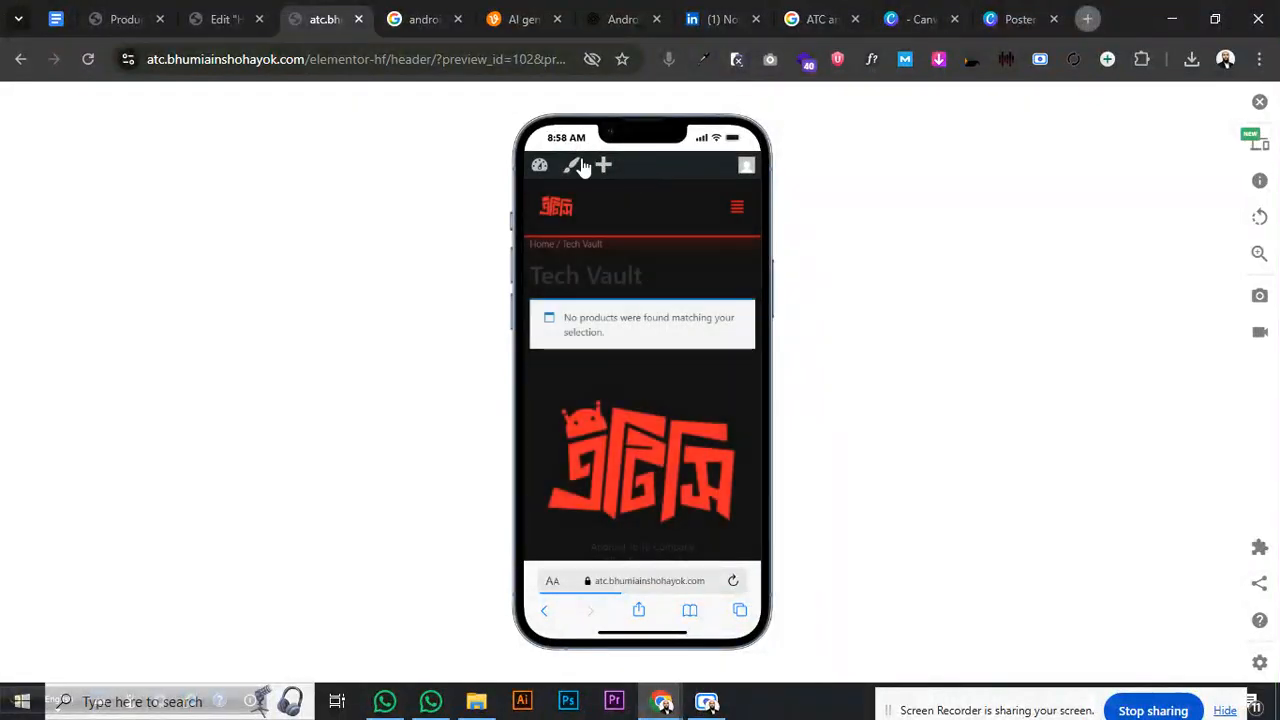
left_click(228, 28)
left_click(143, 268)
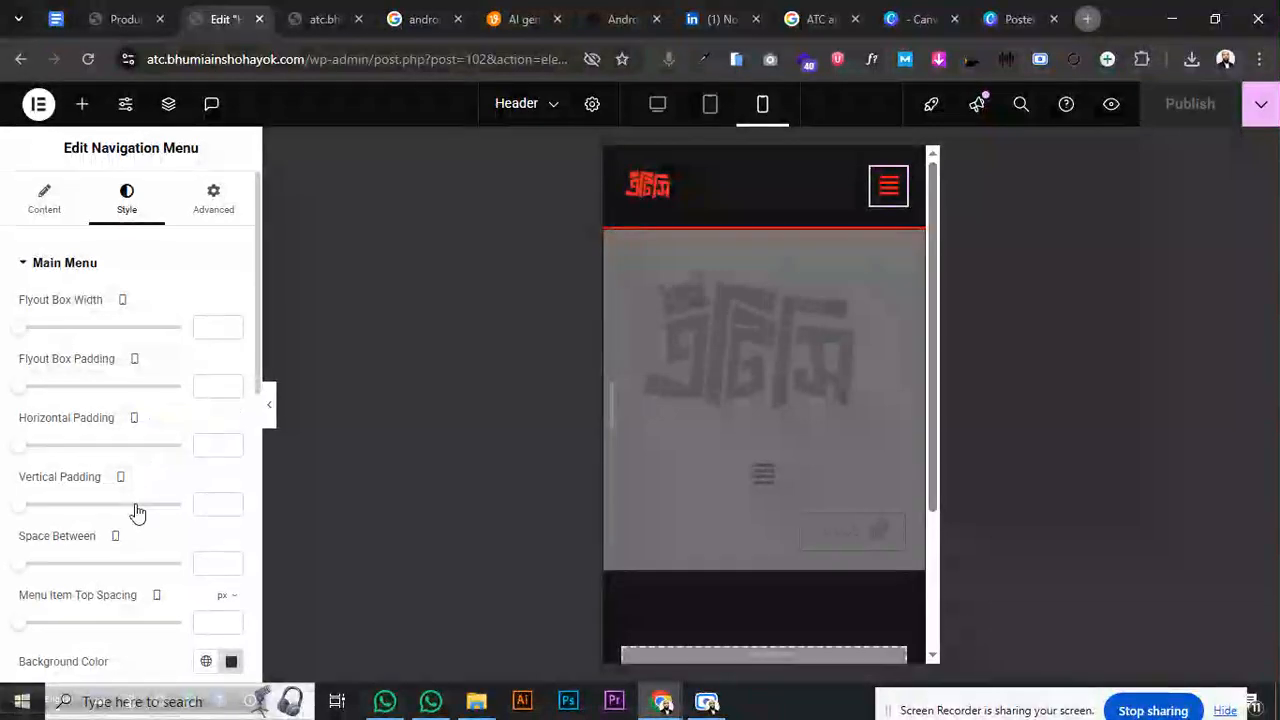
- Darken the Main Menu background colour to #131313EB
scroll(137, 512, "down", 3)
left_click(231, 350)
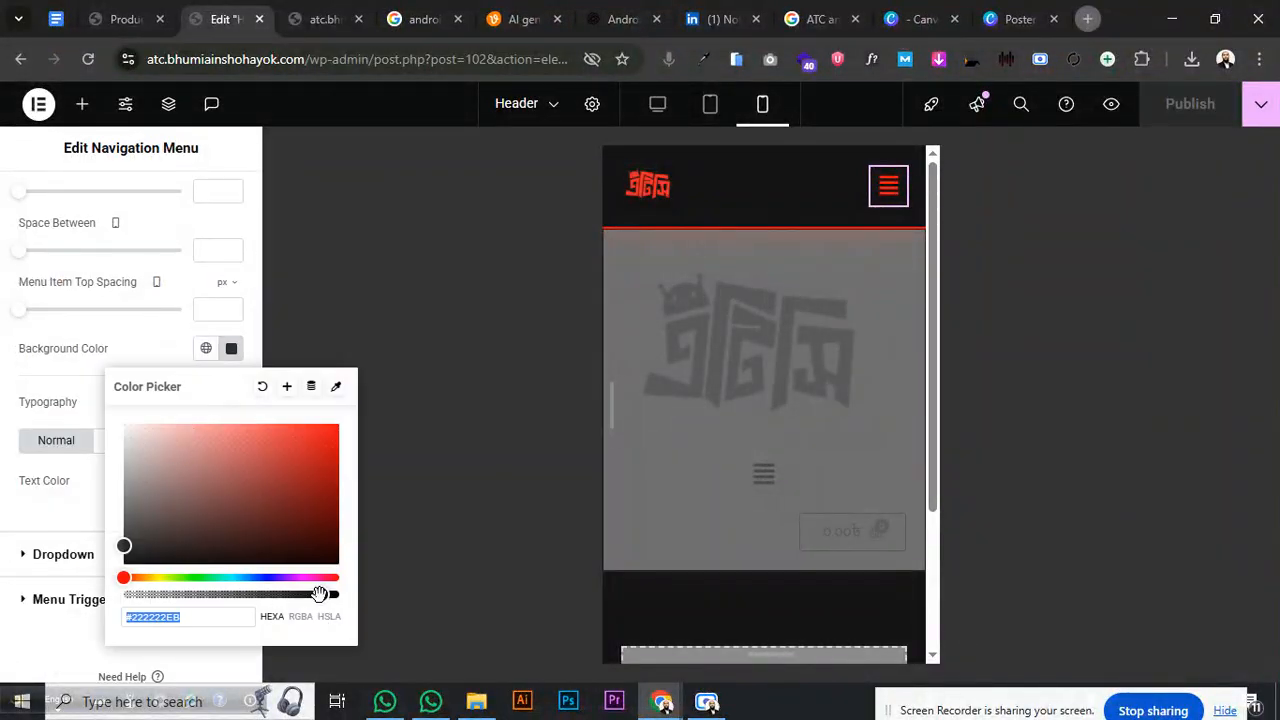
left_click_drag(122, 550, 119, 554)
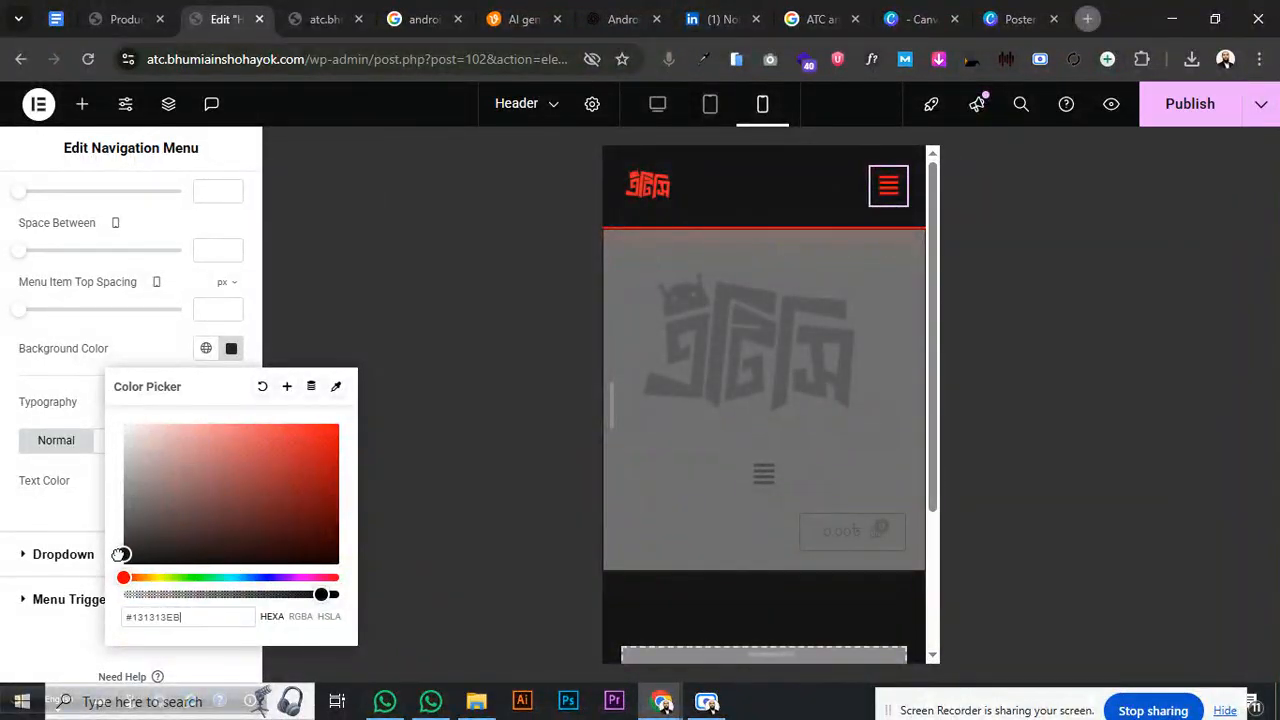
- Publish the change and reload the site preview
left_click(1182, 98)
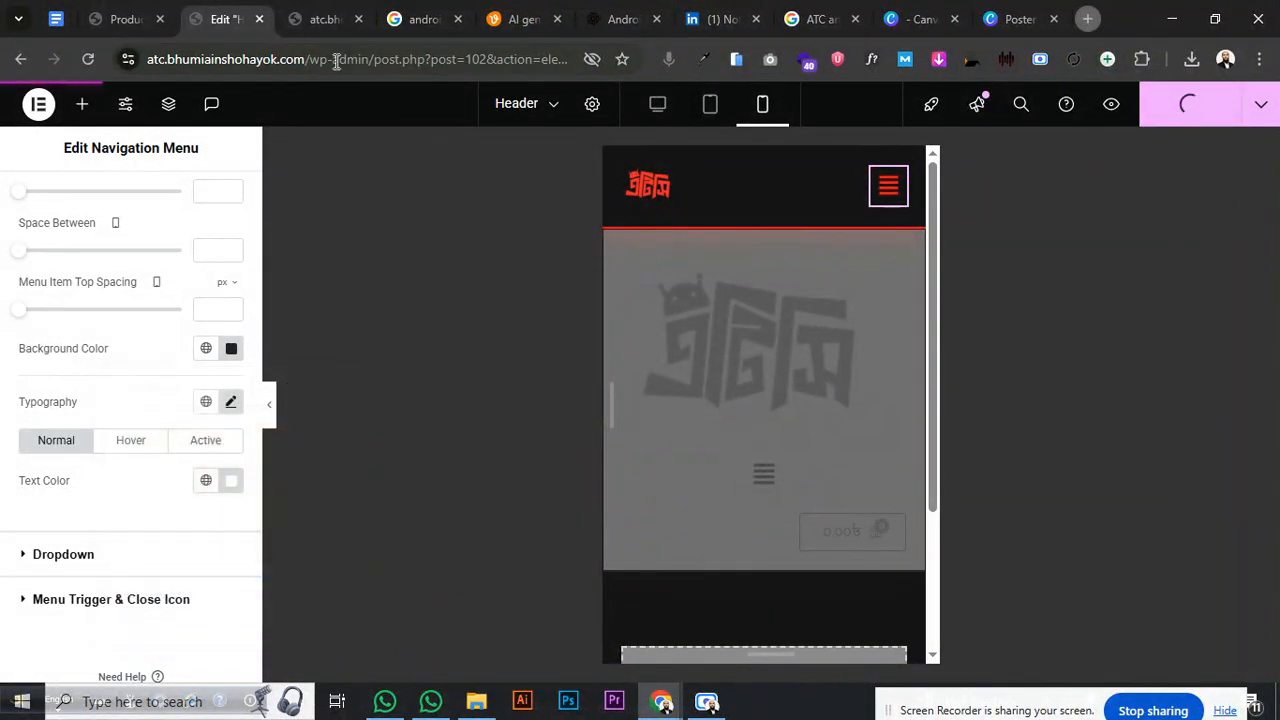
left_click(308, 18)
key("ctrl+r")
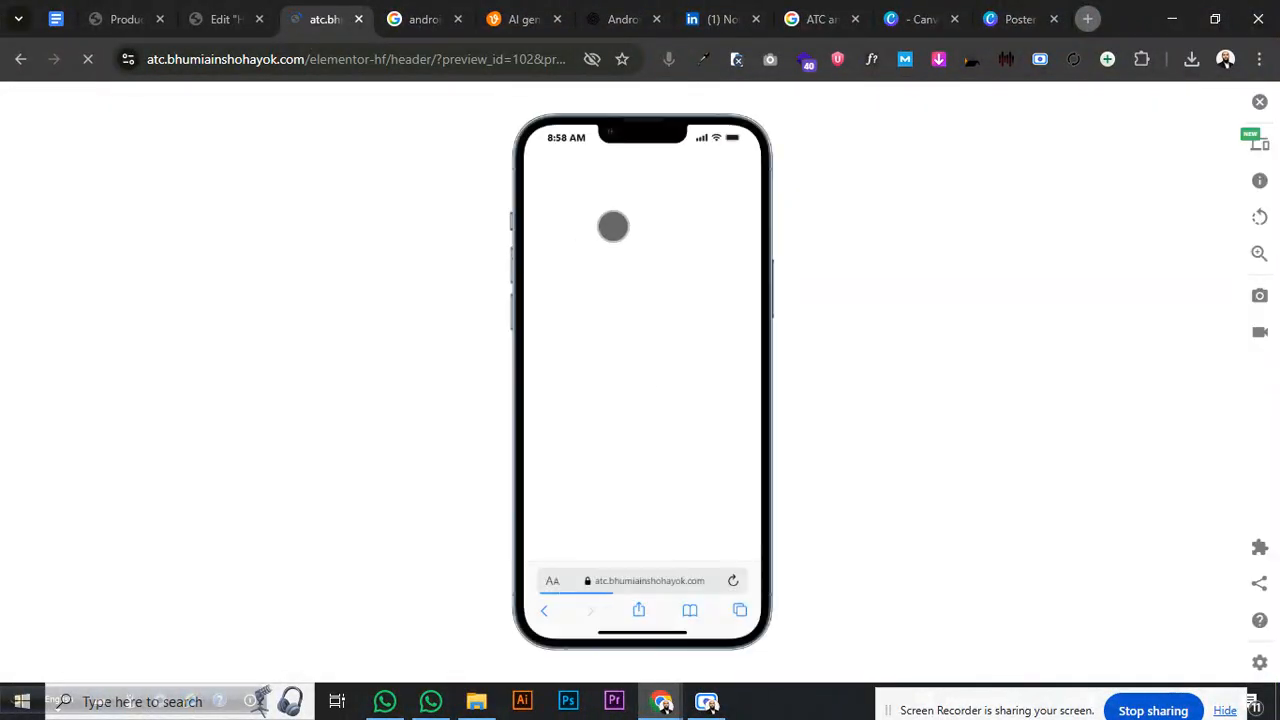
- Check the darker mobile menu on Tech Vault, then close the preview tab
left_click(731, 212)
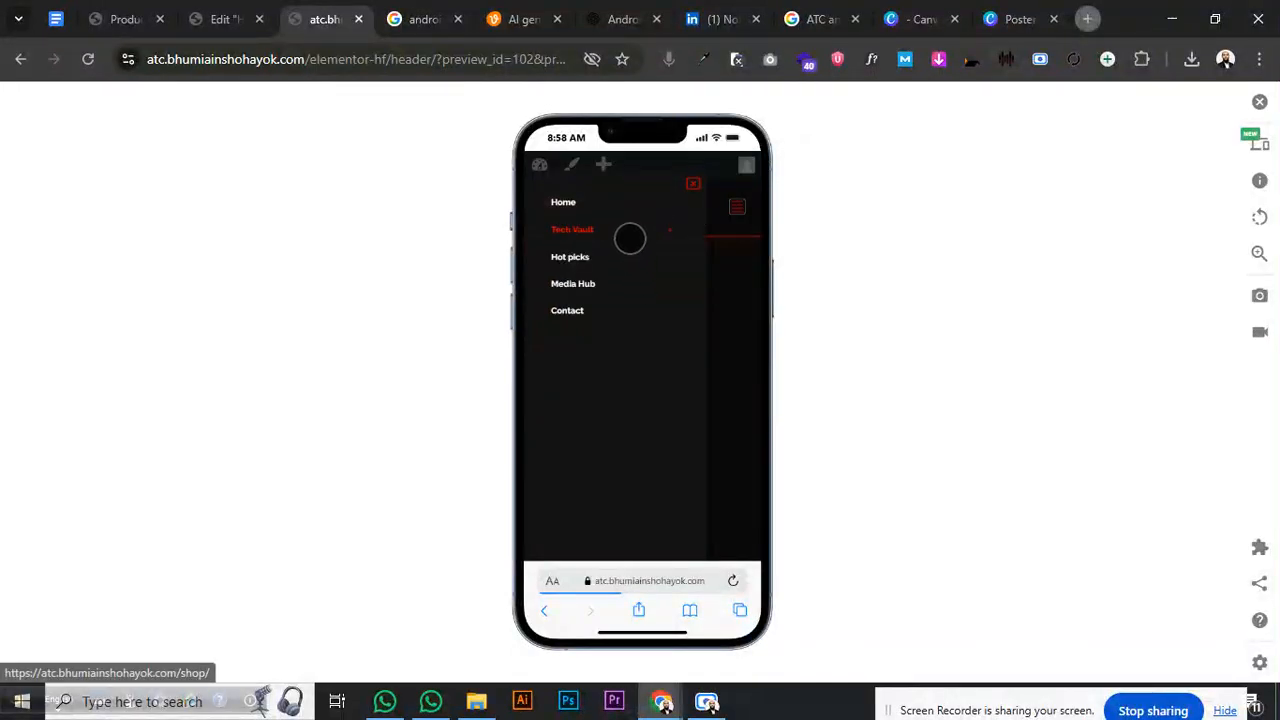
left_click(631, 237)
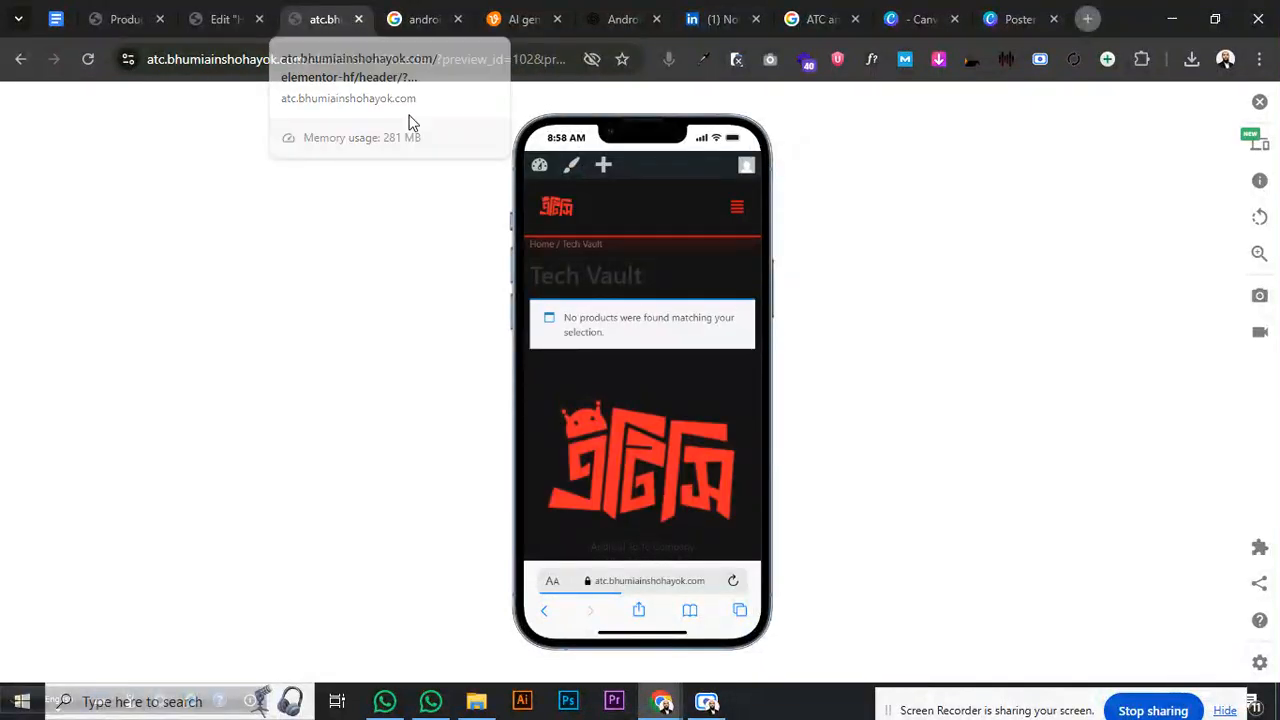
left_click(736, 214)
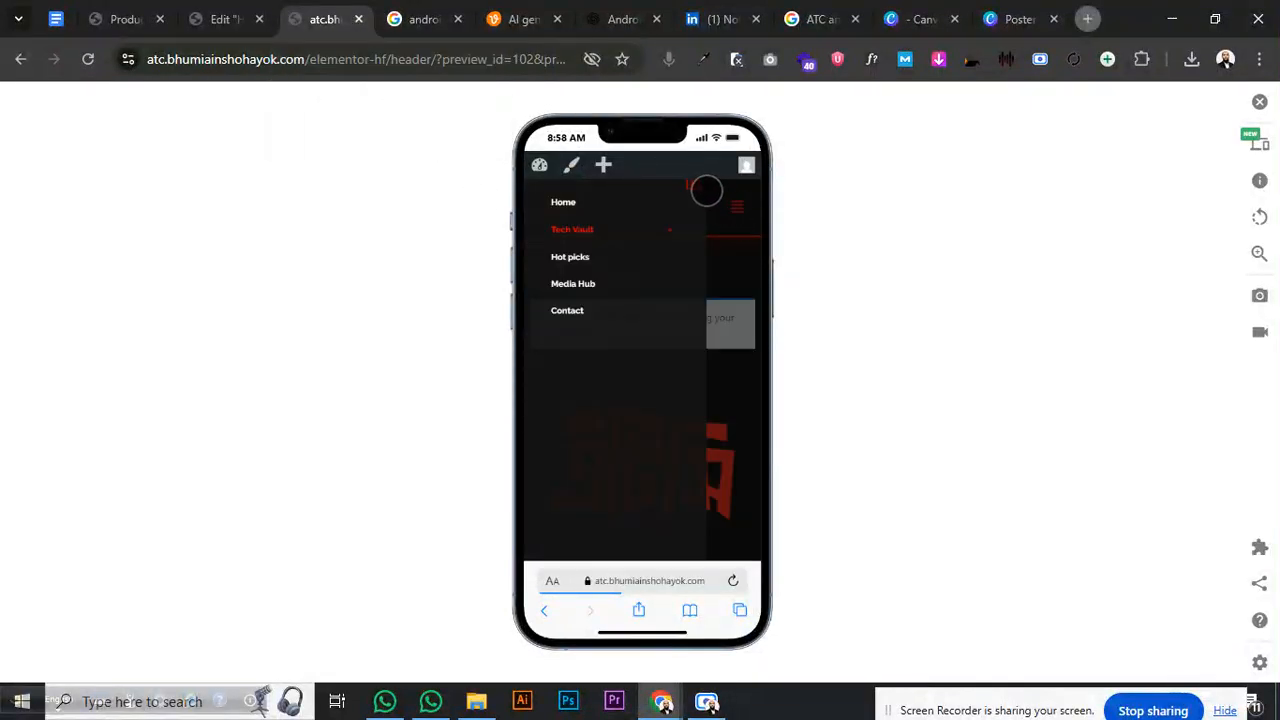
left_click(733, 206)
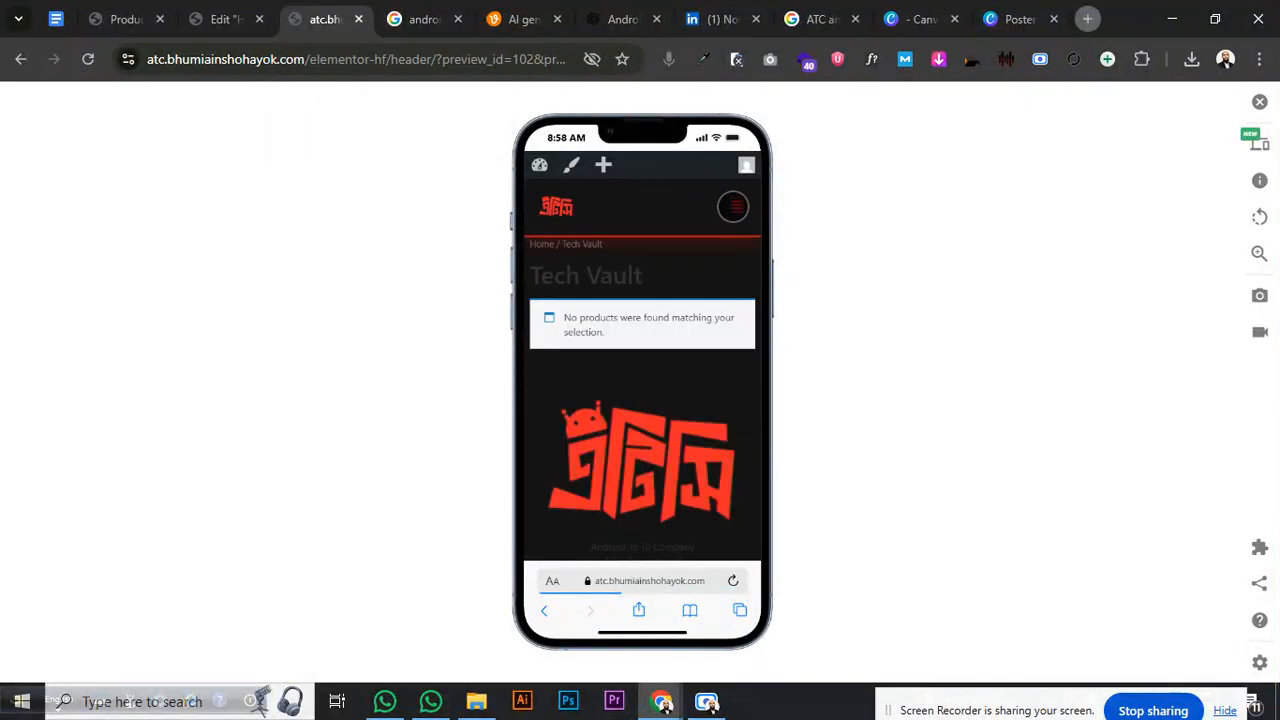
left_click(358, 19)
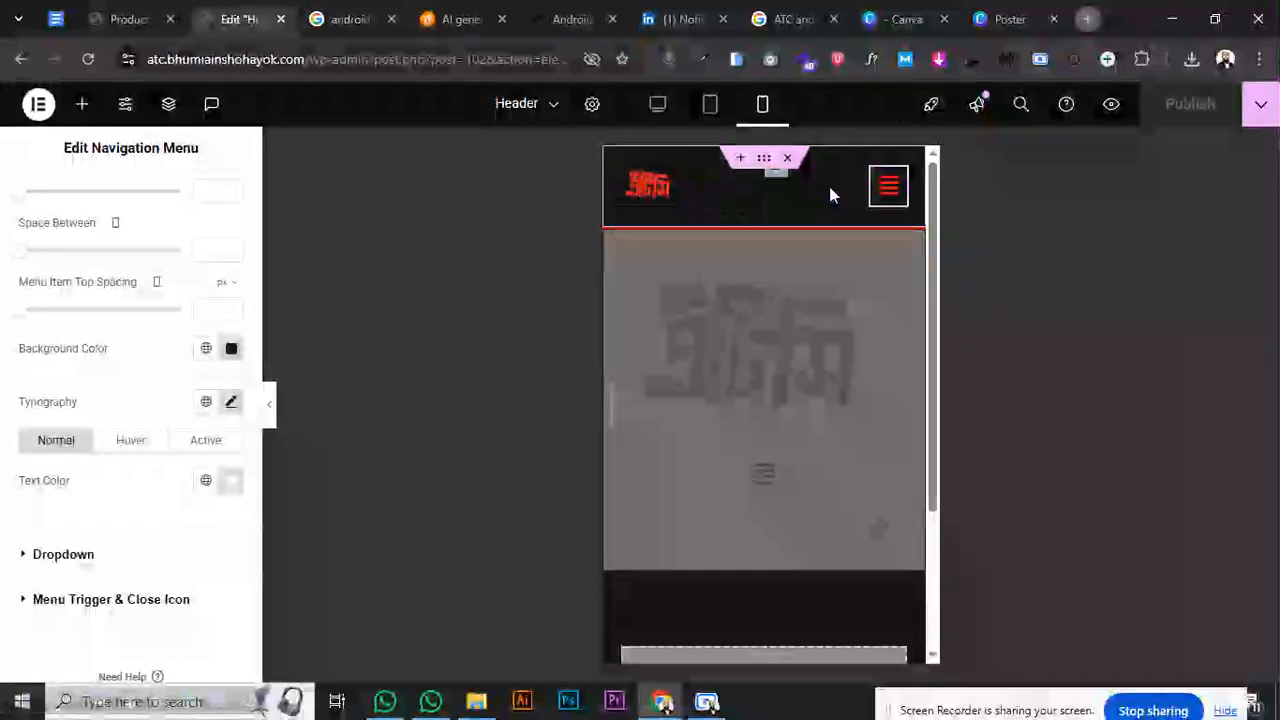
- Check the Tech Vault dropdowns in Desktop view, then go to Product categories
scroll(897, 200, "down", 3)
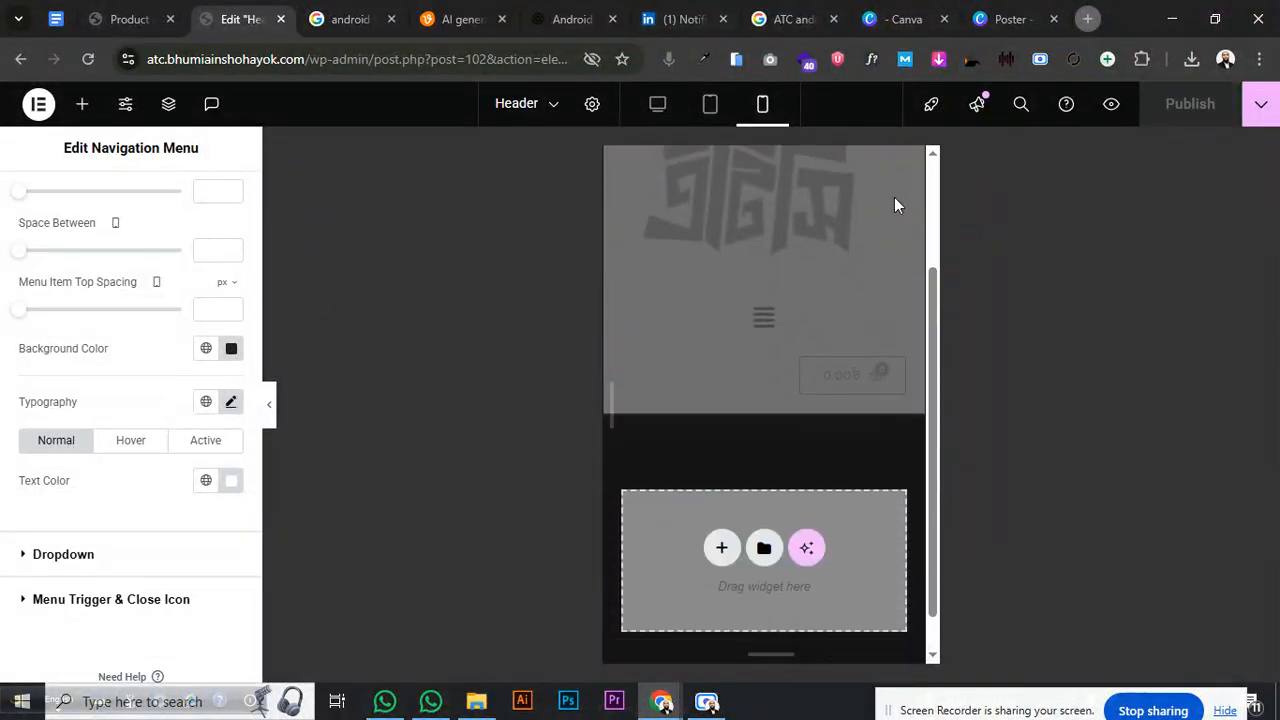
left_click(657, 103)
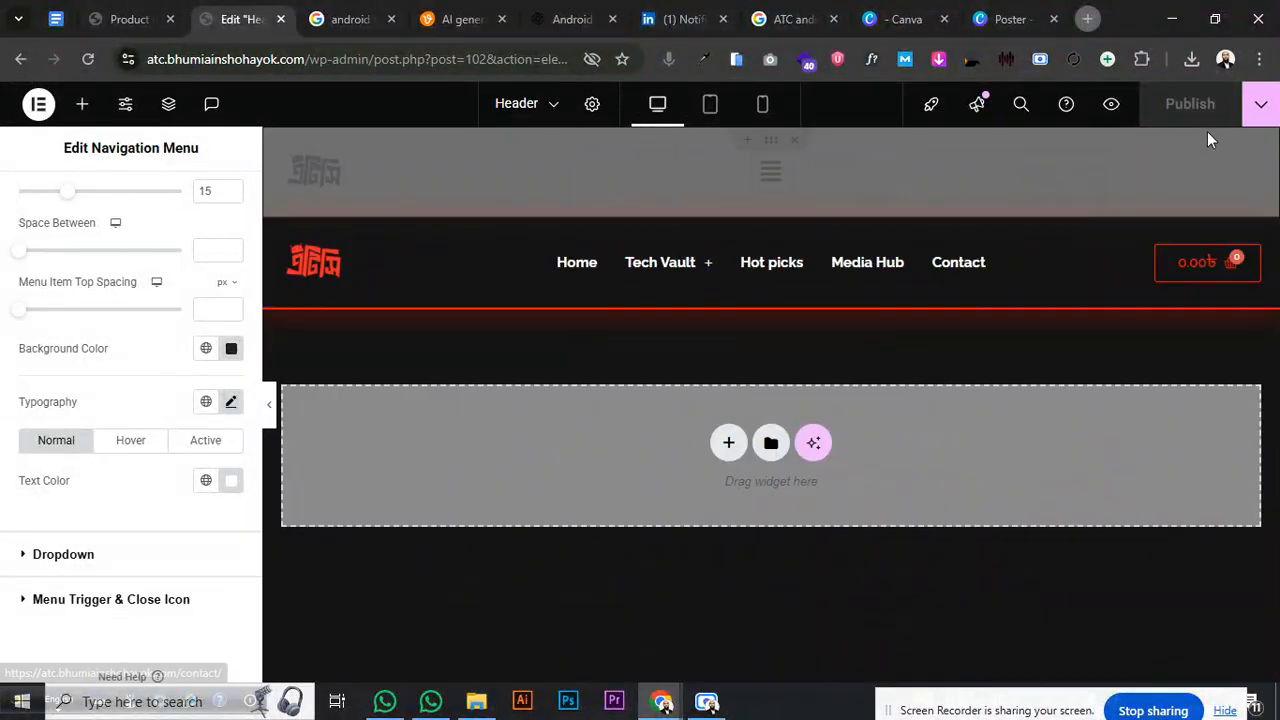
left_click(269, 405)
mouse_move(531, 174)
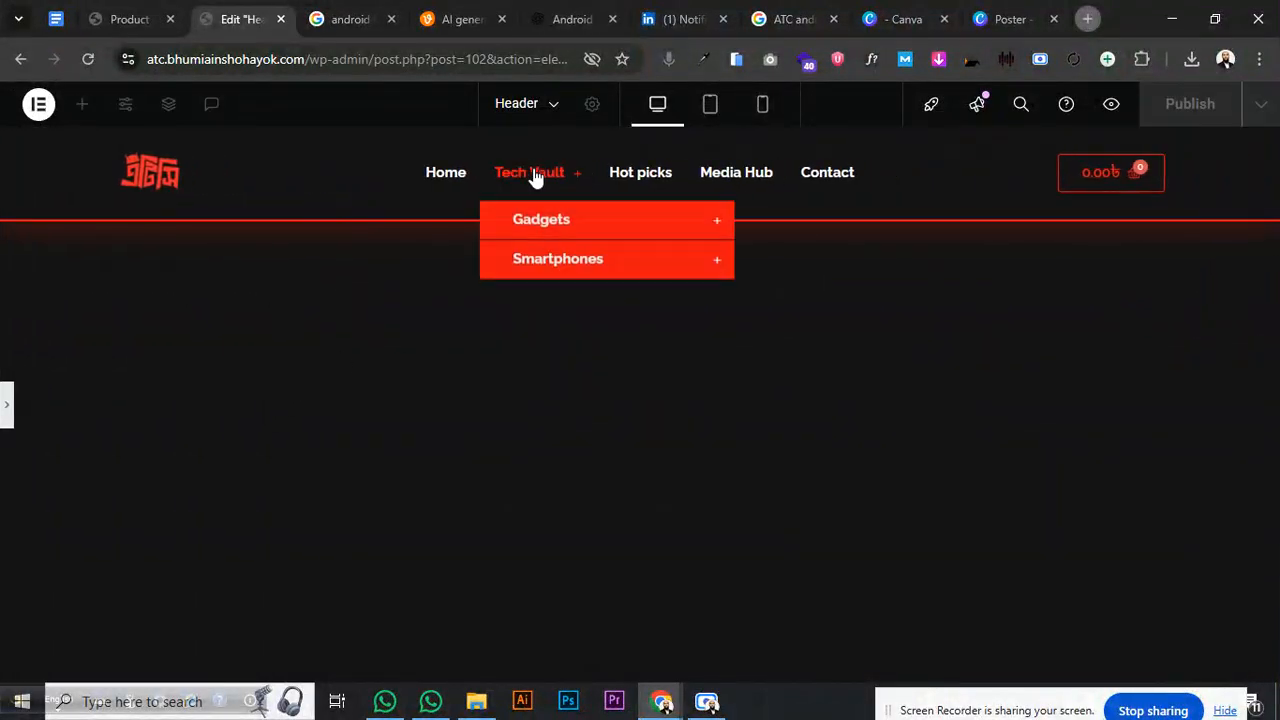
mouse_move(566, 219)
mouse_move(574, 254)
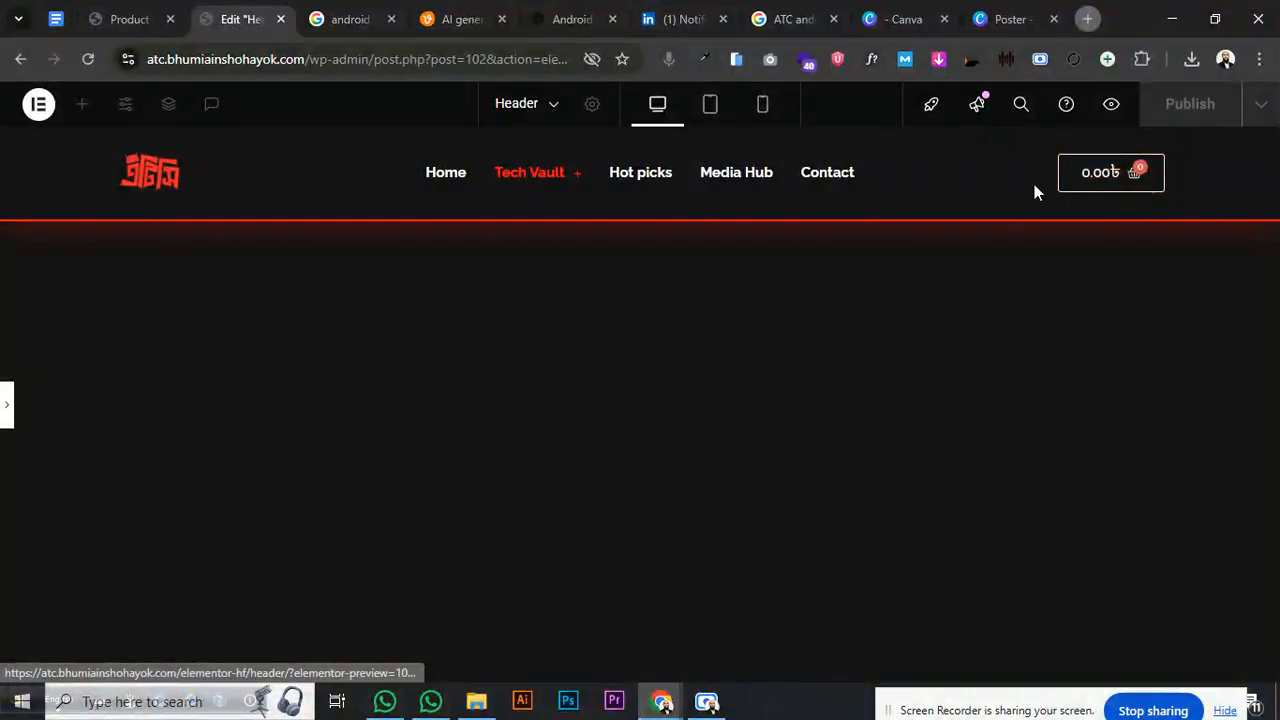
left_click(10, 412)
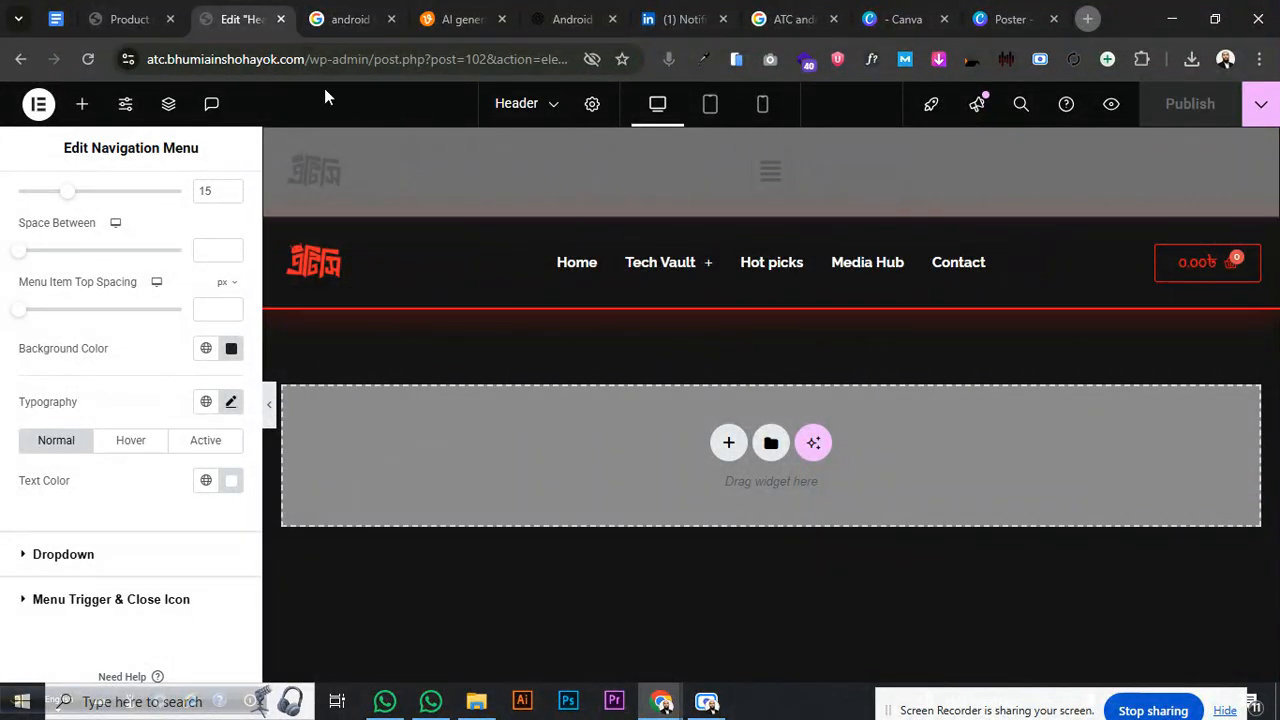
left_click(130, 19)
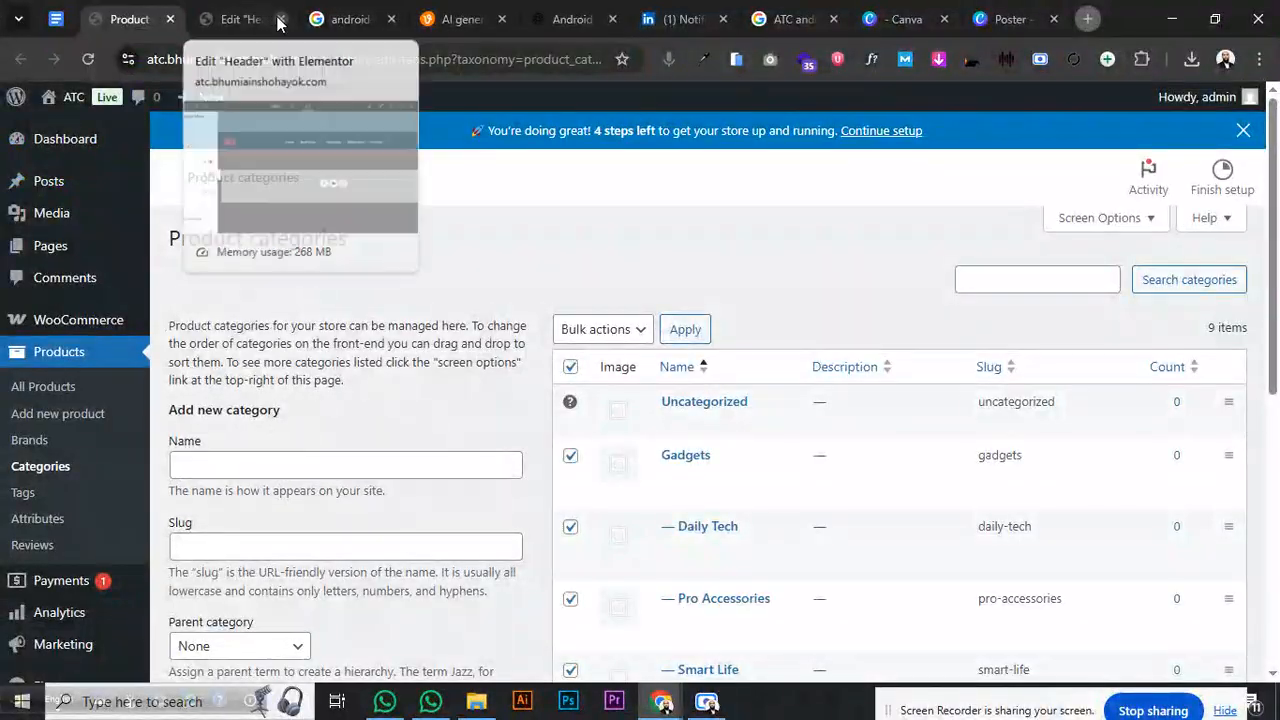
- Close the header editor and open the live site in its own tab
left_click(280, 19)
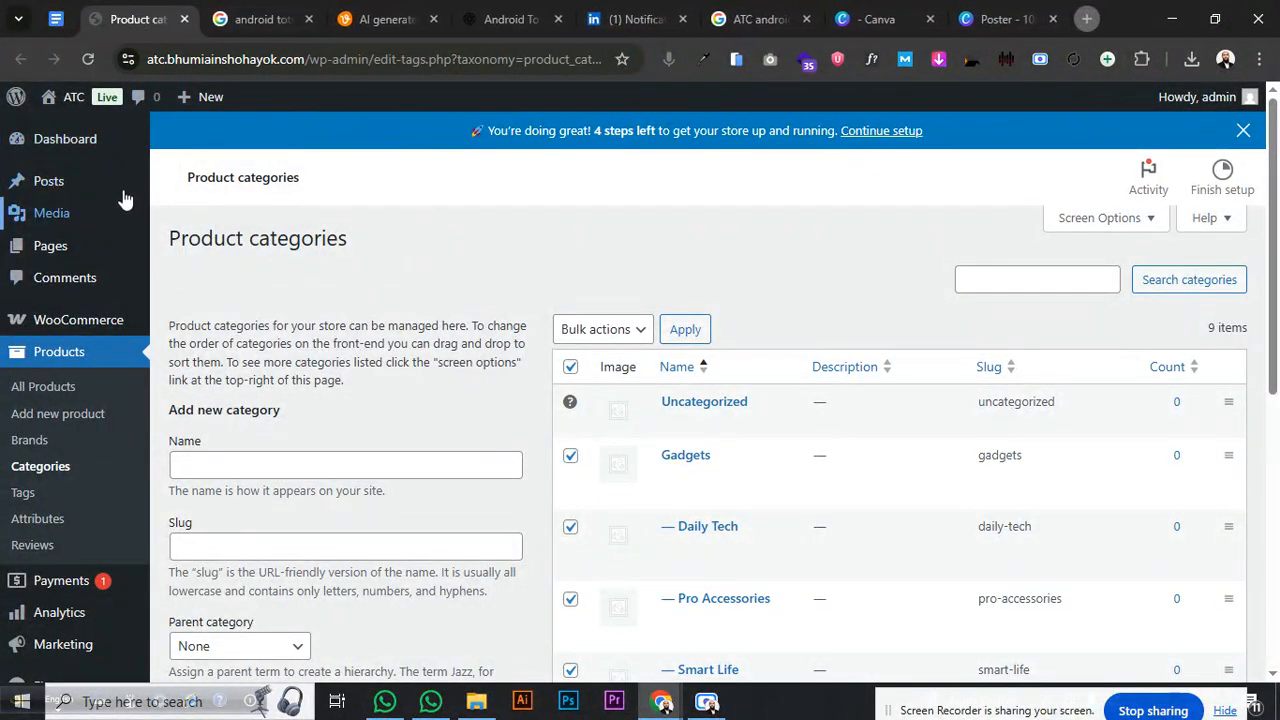
mouse_move(74, 97)
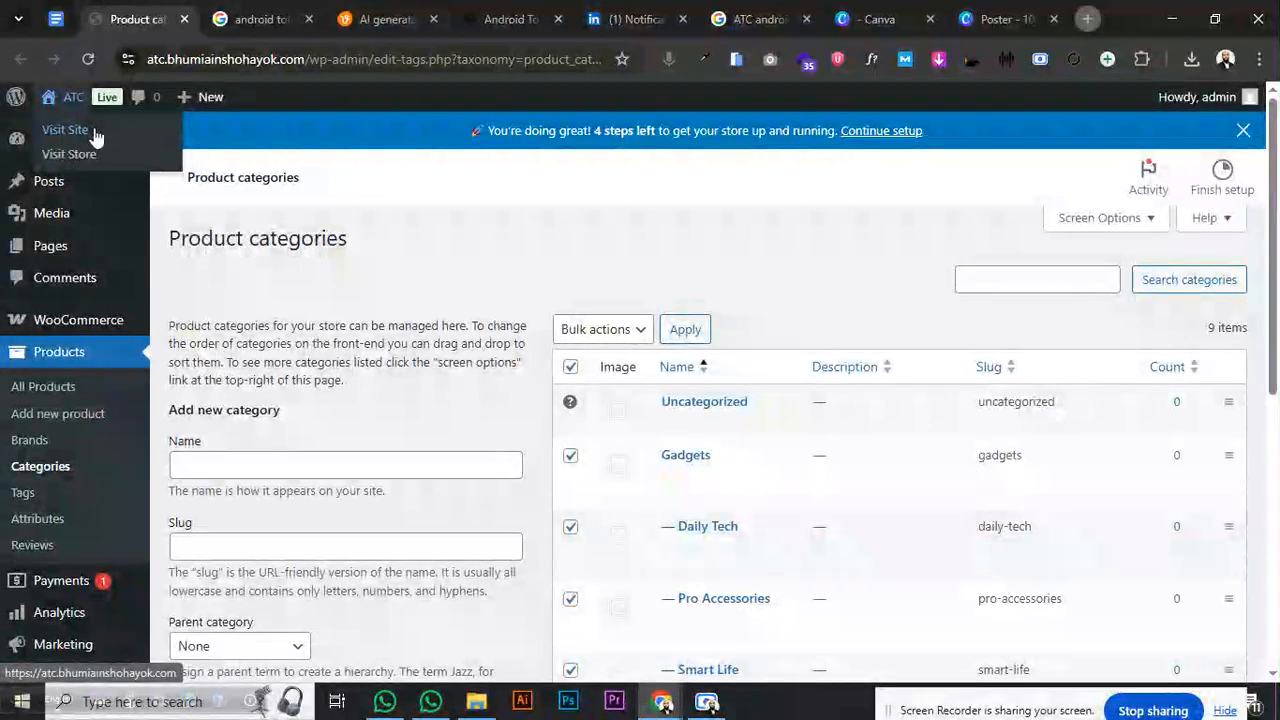
left_click(95, 137, "ctrl")
left_click_drag(234, 26, 150, 27)
left_click(228, 26)
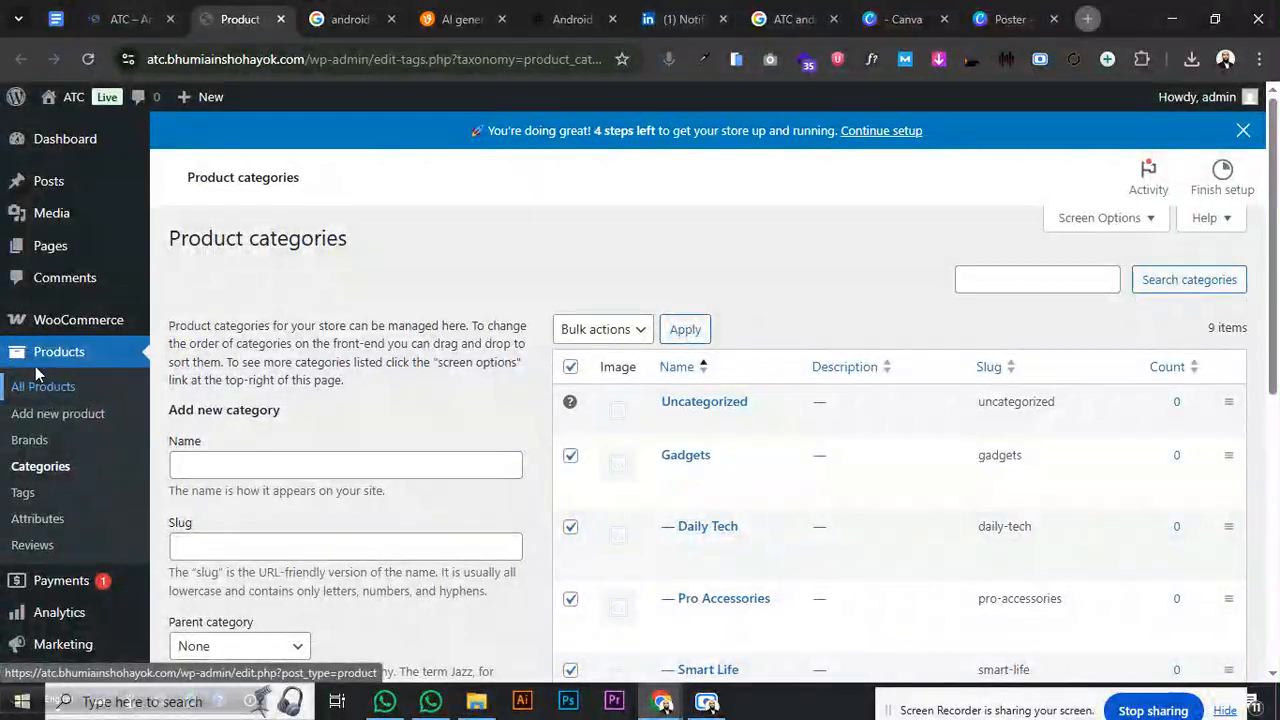
- Open UAE > Header & Footer from the admin sidebar
scroll(50, 590, "down", 2)
mouse_move(55, 576)
mouse_move(38, 612)
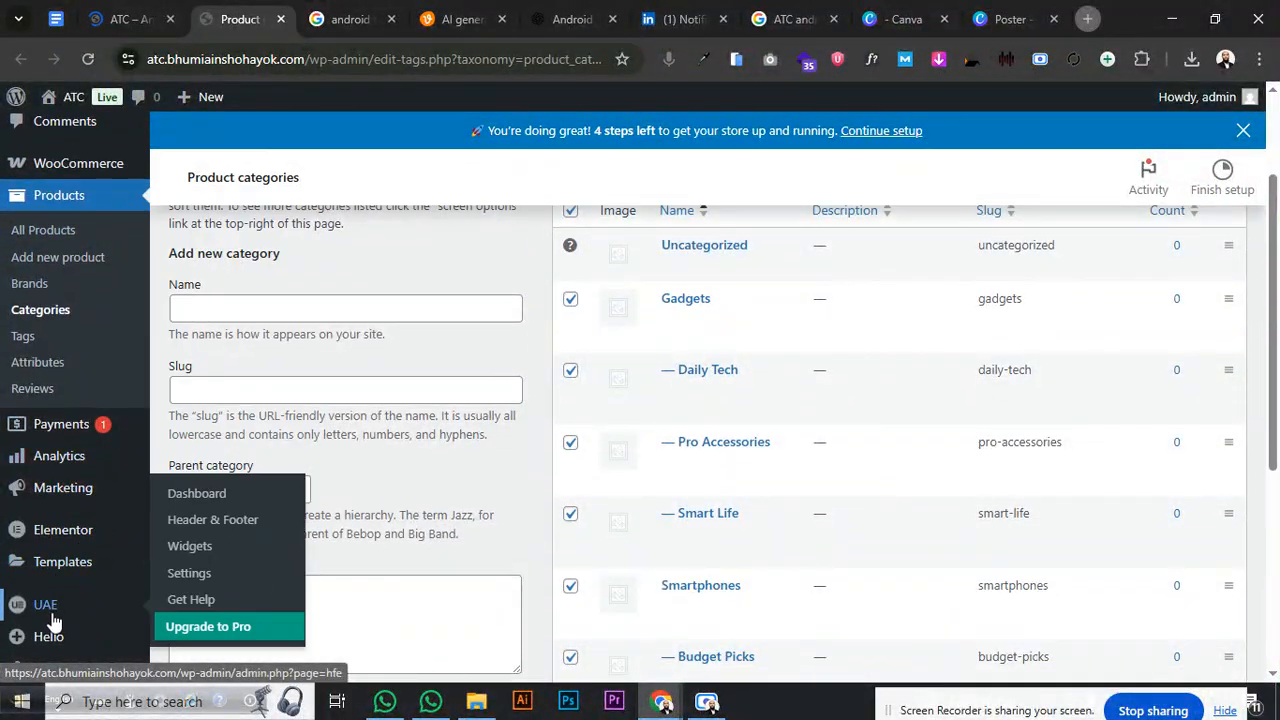
left_click(207, 518)
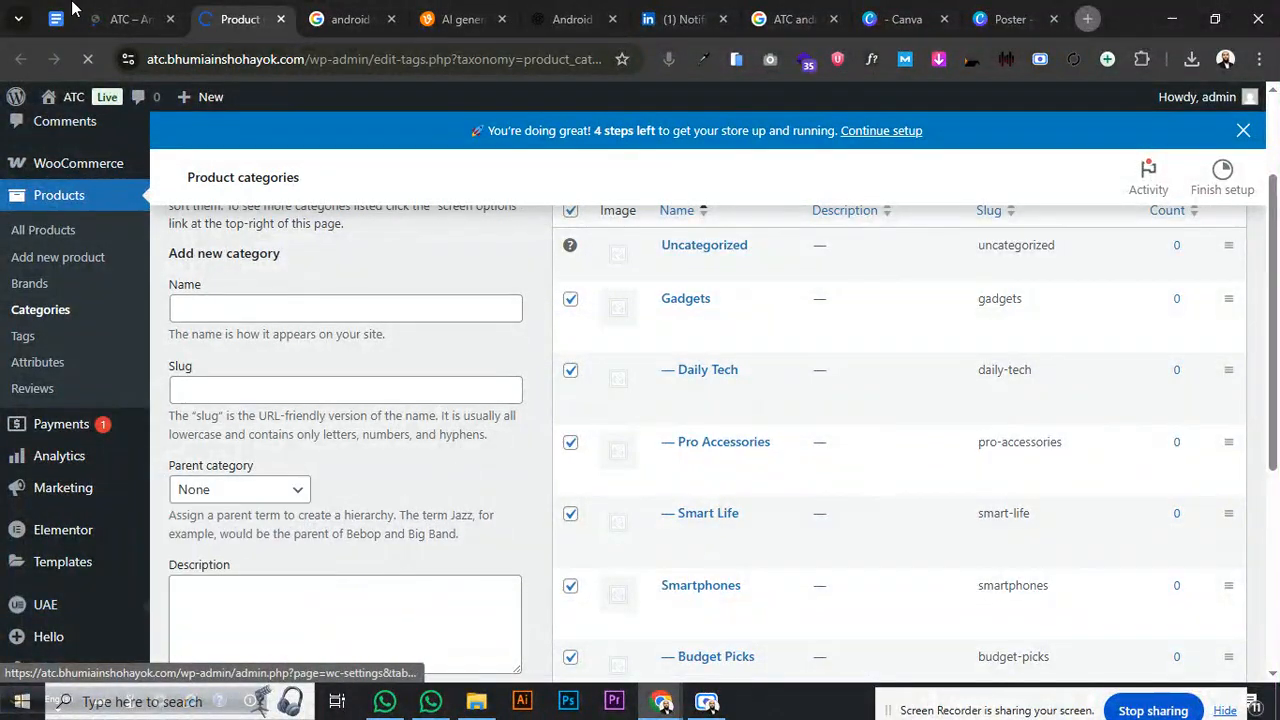
left_click(130, 19)
- Review the Tech Vault dropdowns and existing footer on the live site
mouse_move(490, 167)
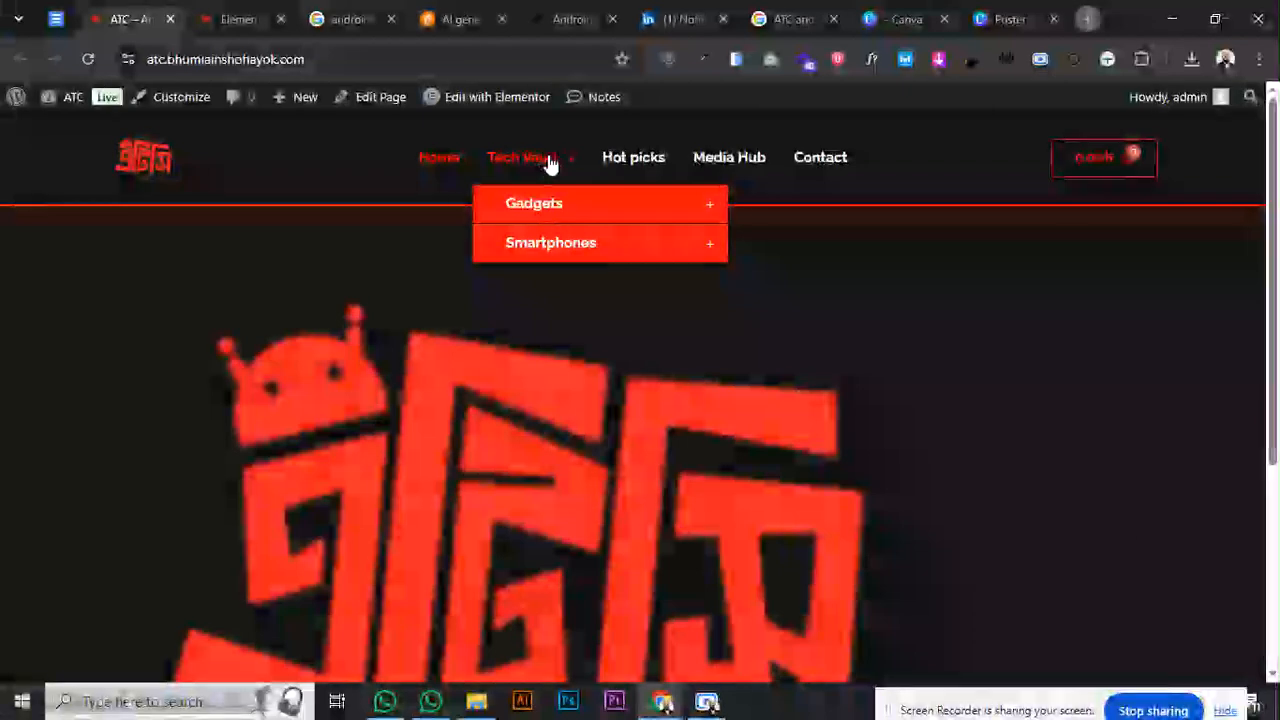
mouse_move(556, 190)
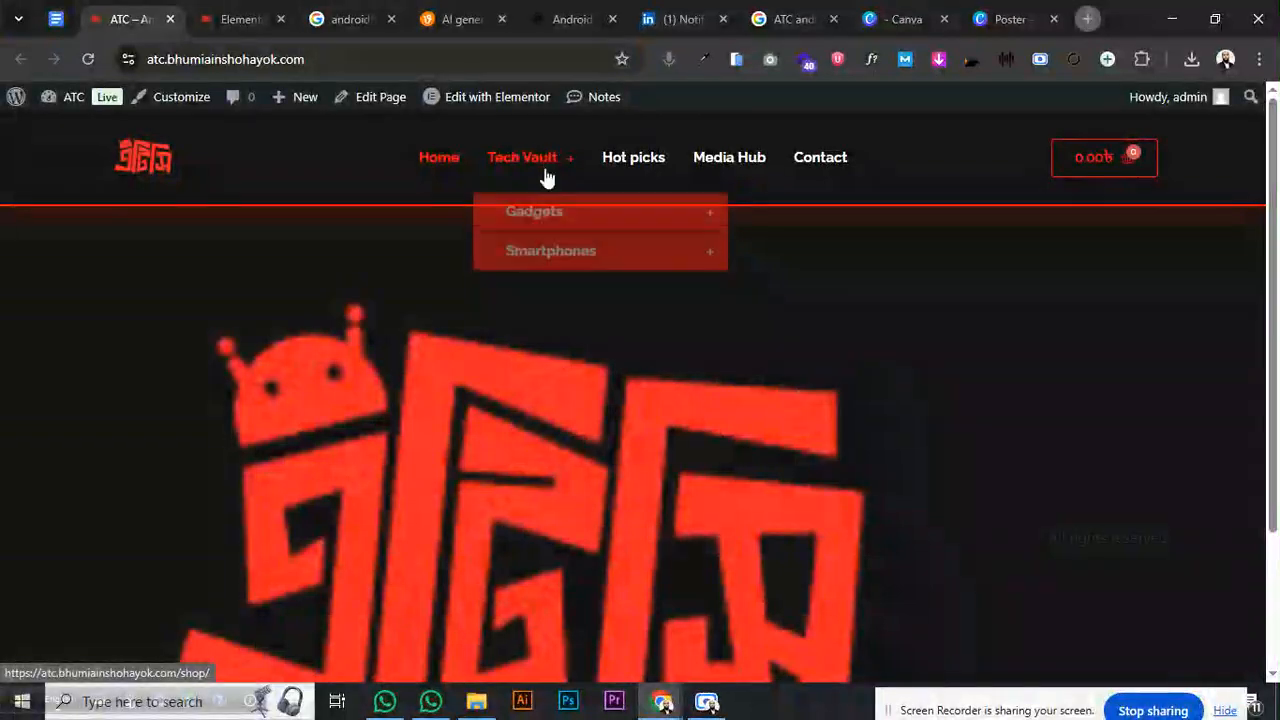
mouse_move(543, 215)
mouse_move(597, 258)
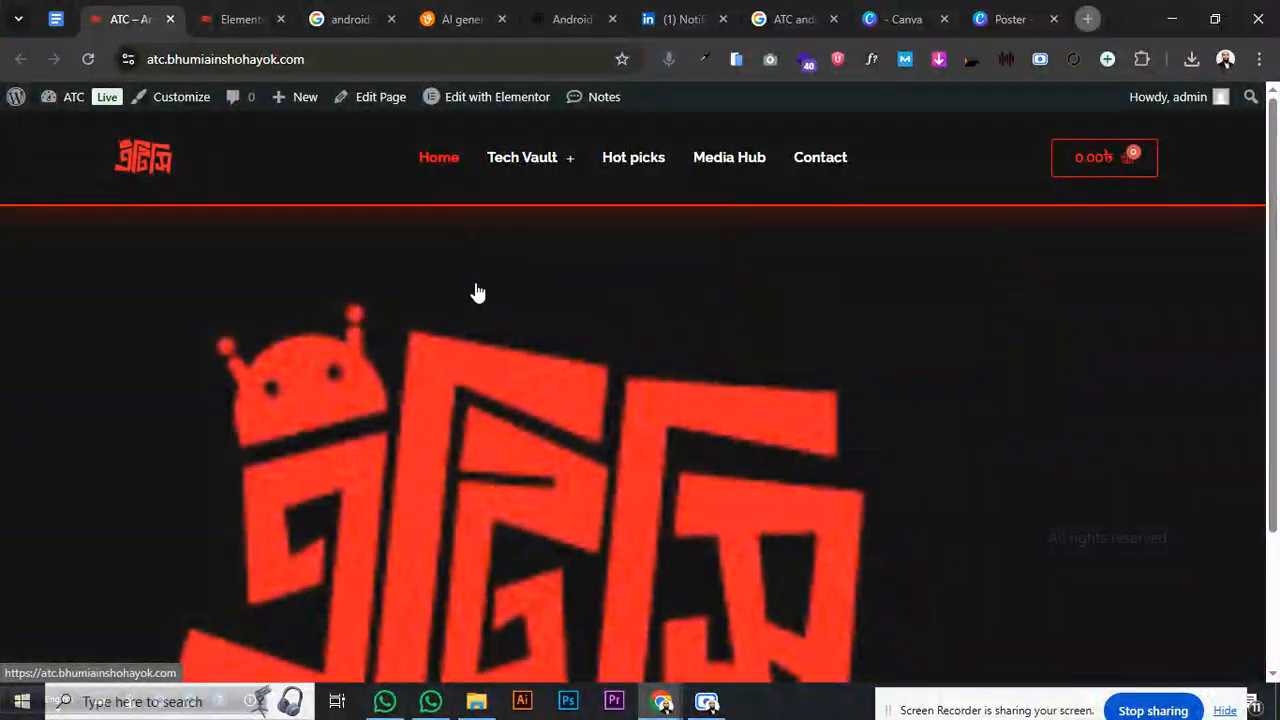
scroll(279, 267, "down", 3)
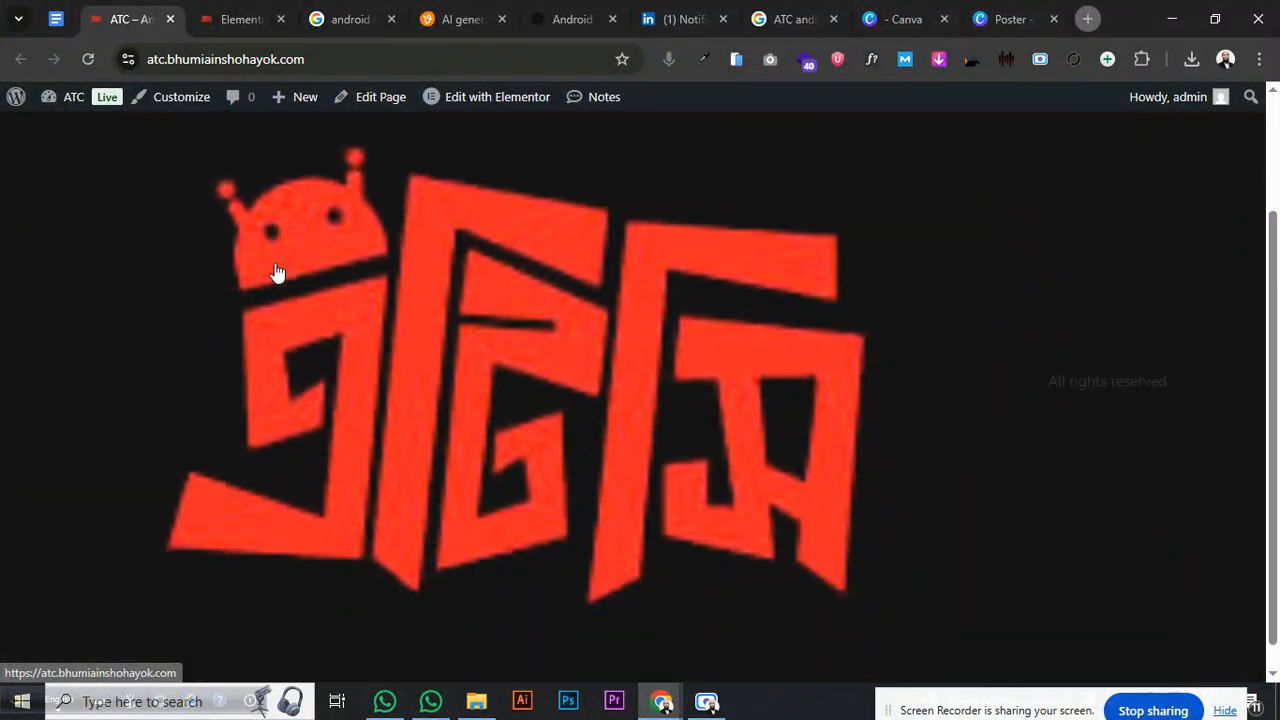
scroll(276, 264, "up", 3)
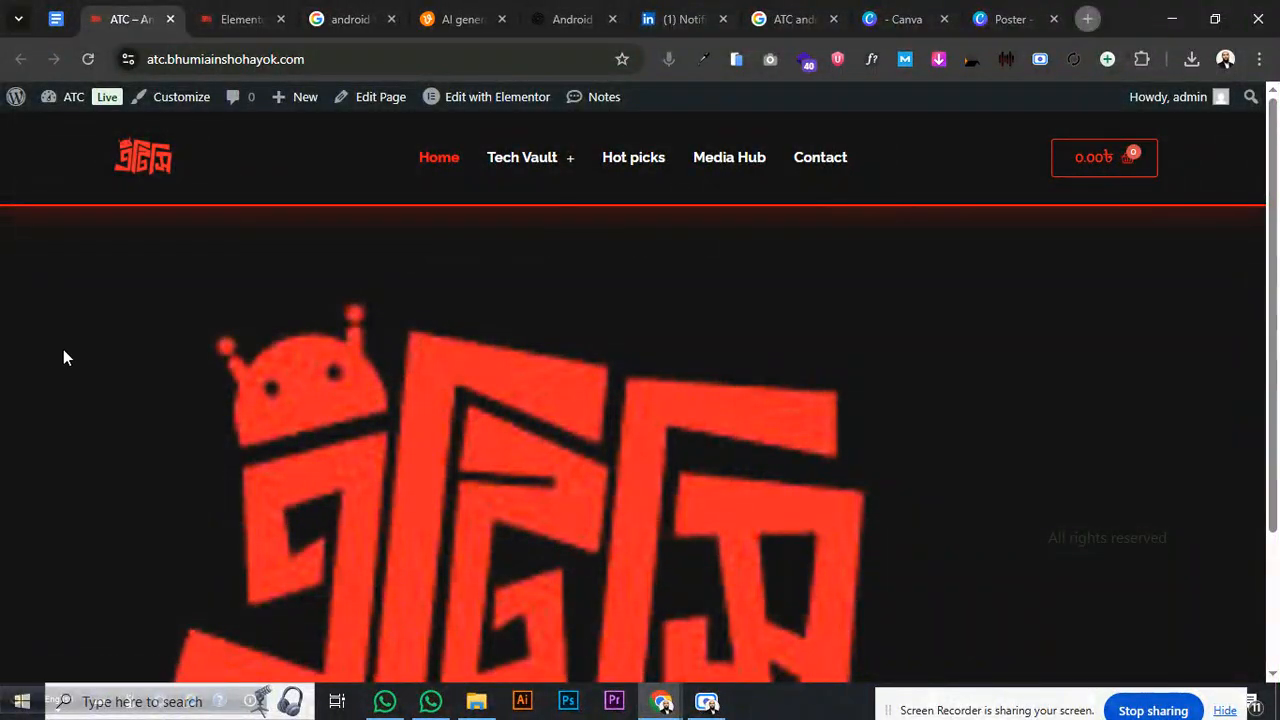
- Return to the Header & Footer template list
left_click(244, 18)
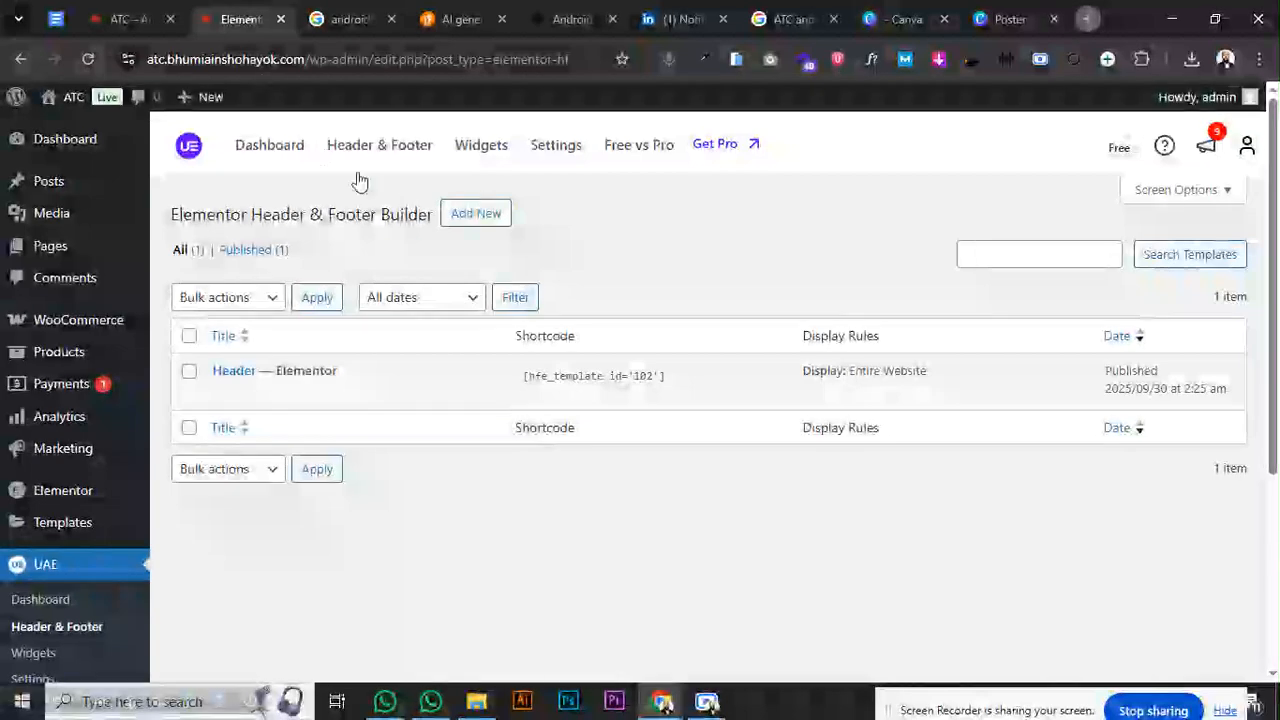
left_click(362, 22)
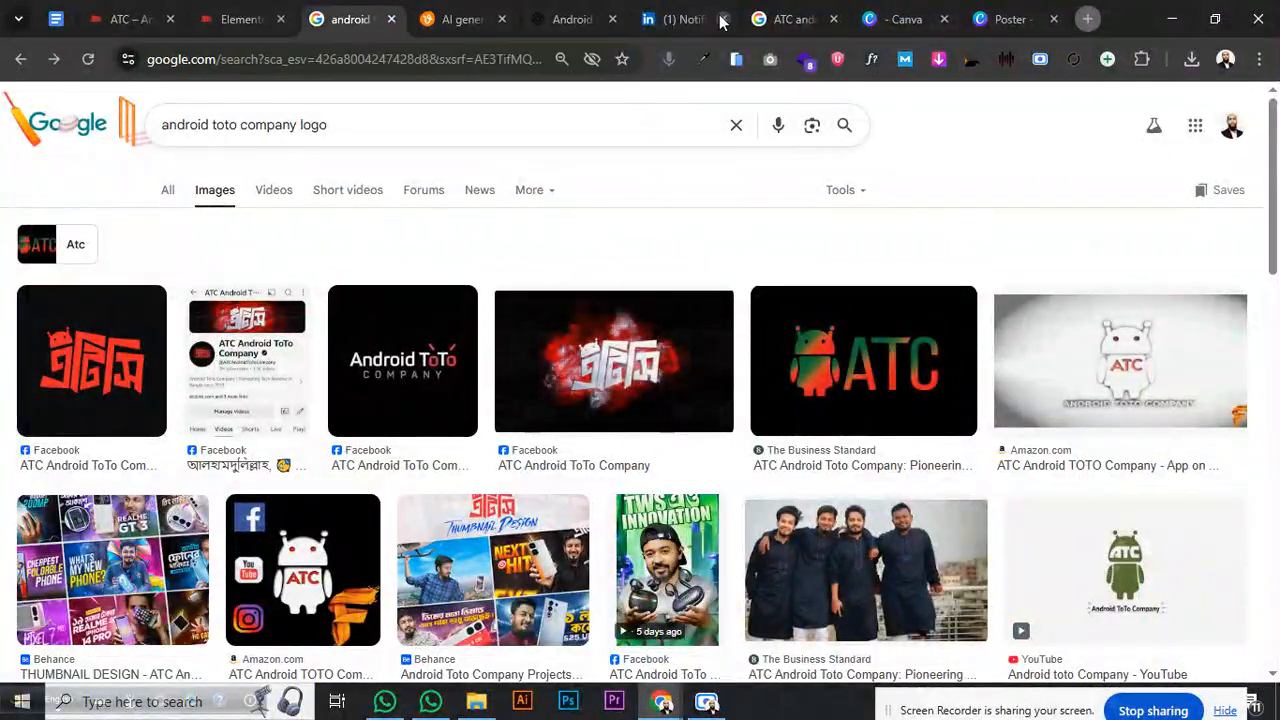
left_click(115, 22)
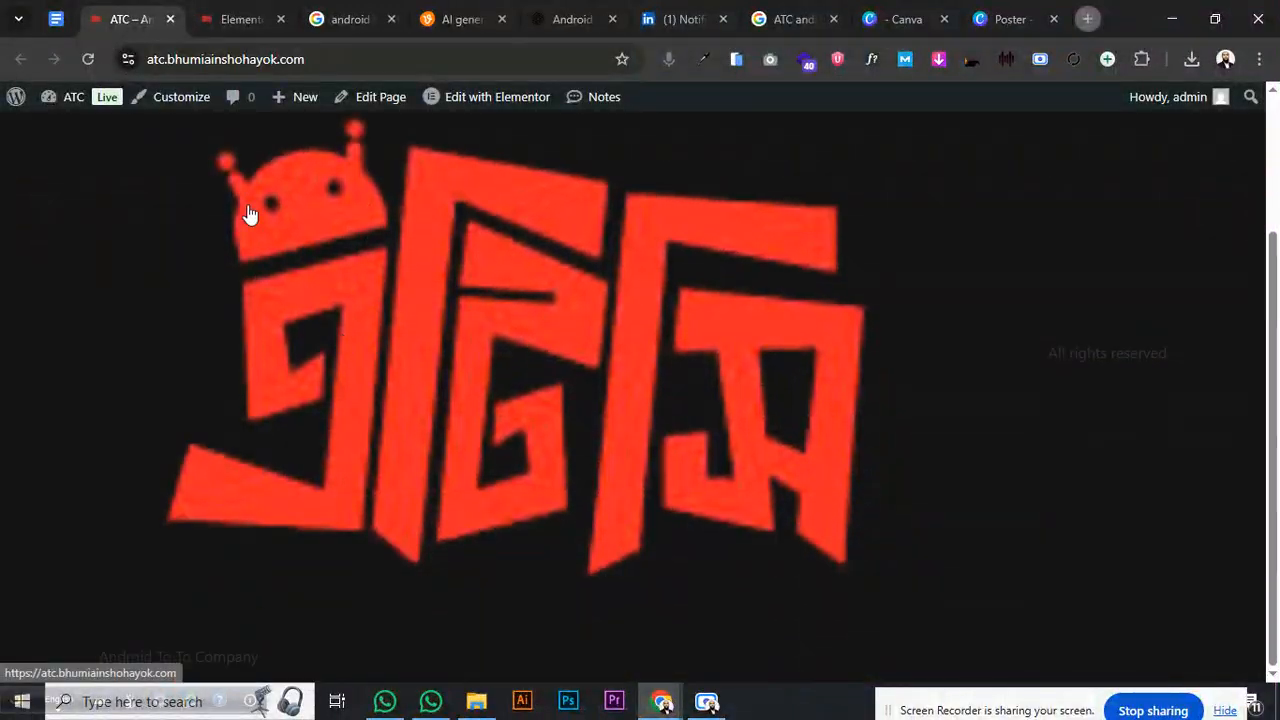
left_click(222, 26)
- Create a new template of type Footer, displayed on the Entire Website
left_click(475, 213)
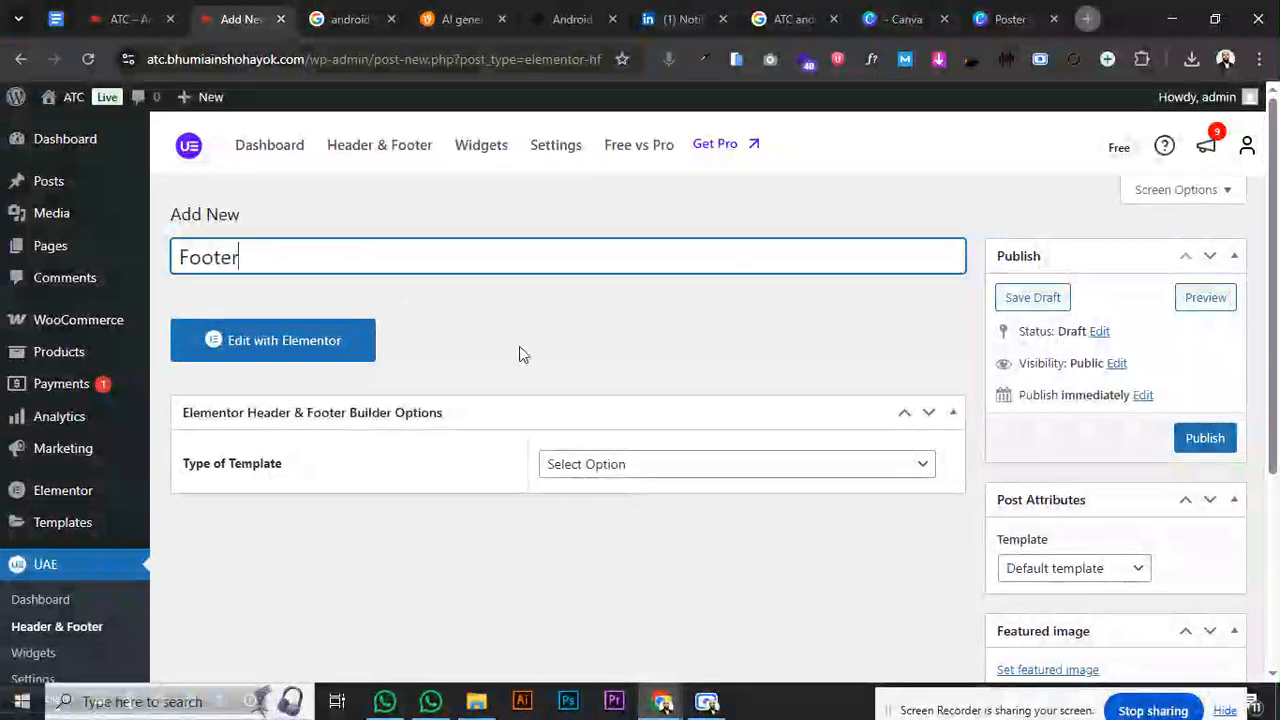
left_click(646, 462)
left_click(612, 569)
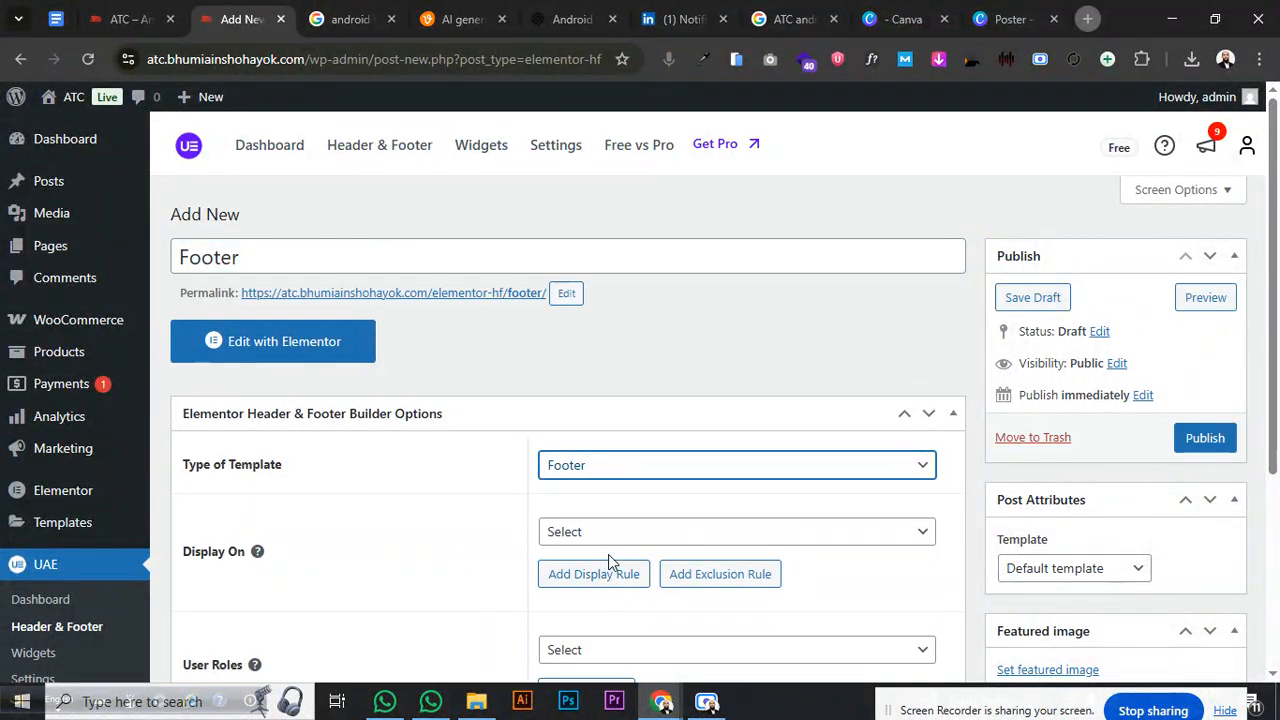
left_click(604, 532)
left_click(607, 71)
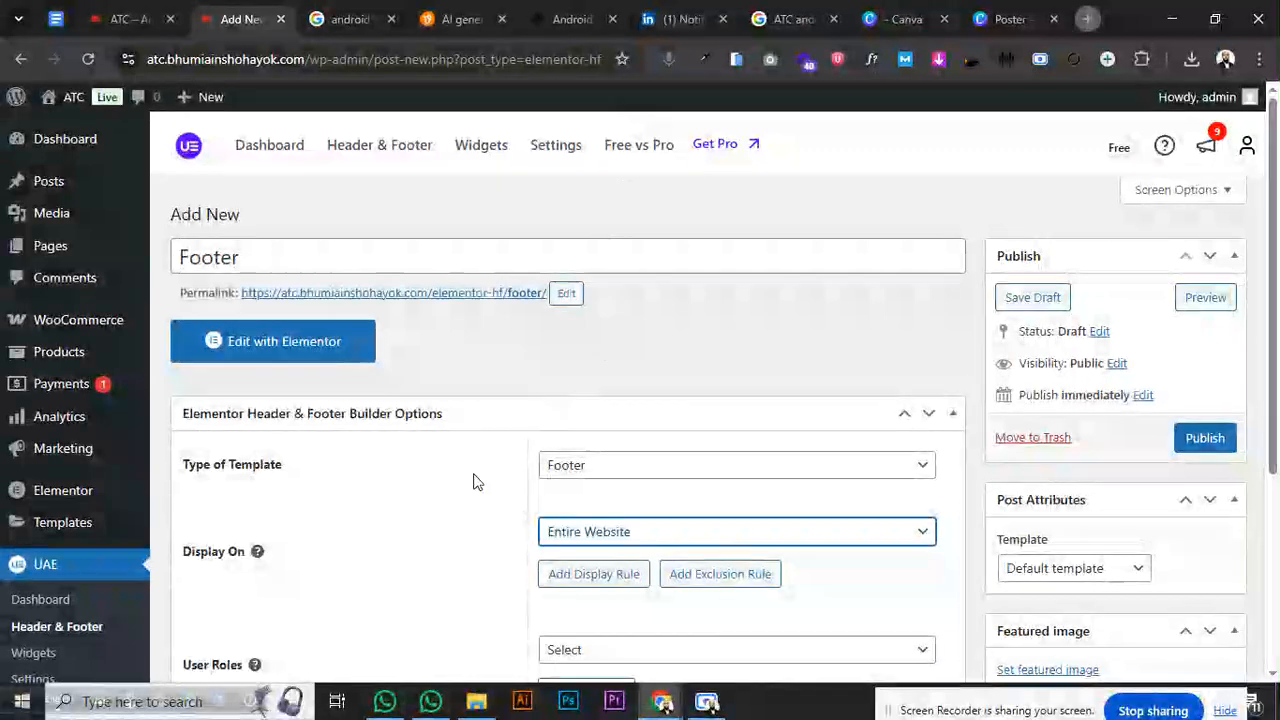
- Leave user roles unset and the Default page template, publish, and edit with Elementor
scroll(500, 470, "down", 3)
left_click(562, 356)
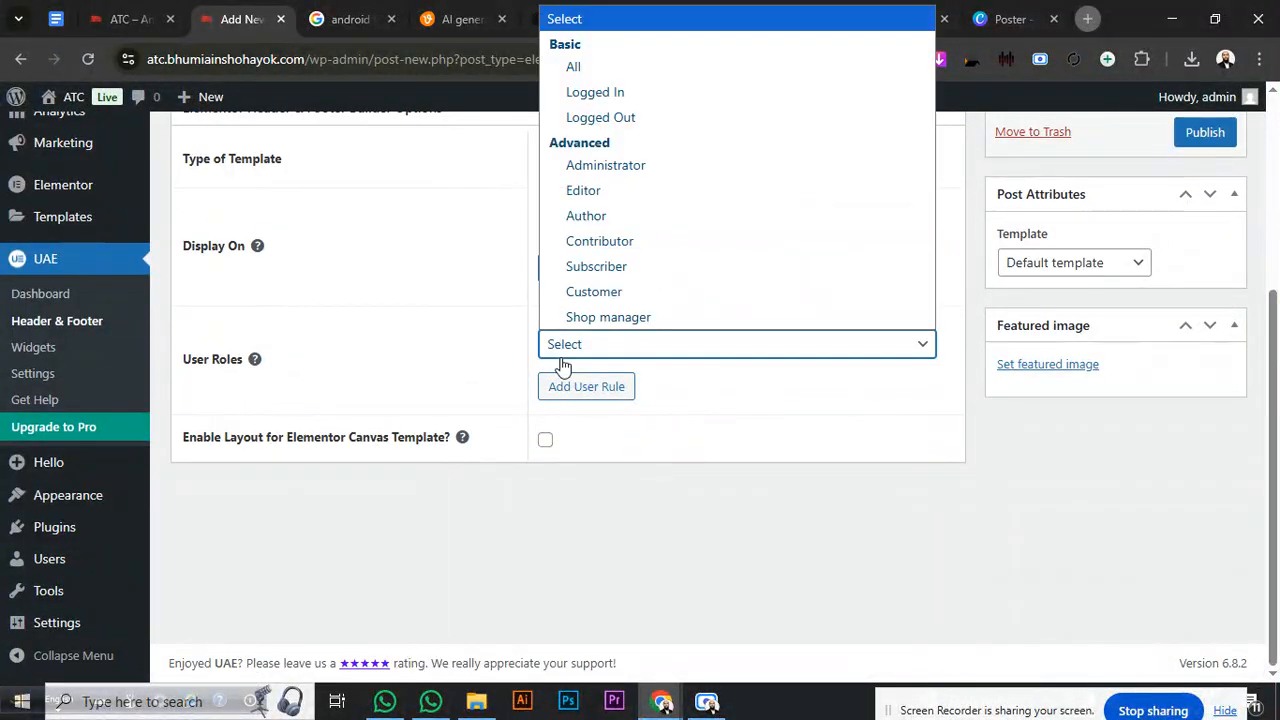
left_click(505, 371)
scroll(734, 340, "up", 2)
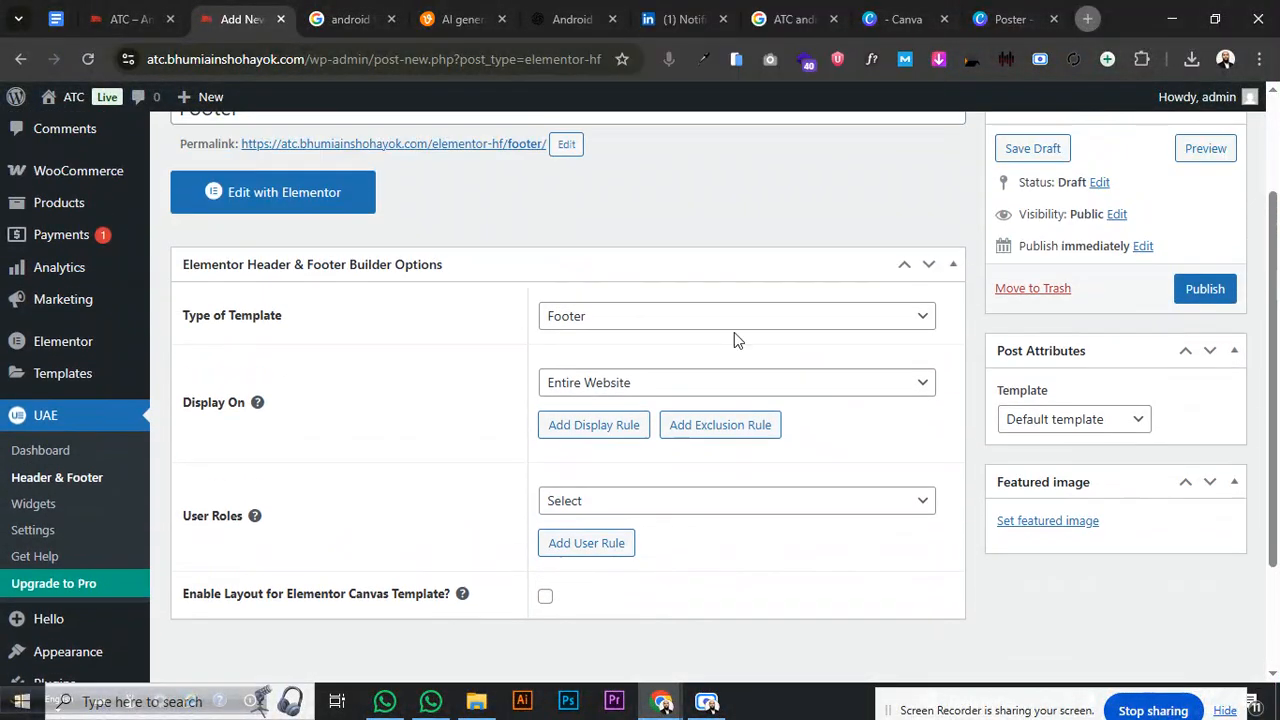
left_click(1137, 420)
left_click(1134, 420)
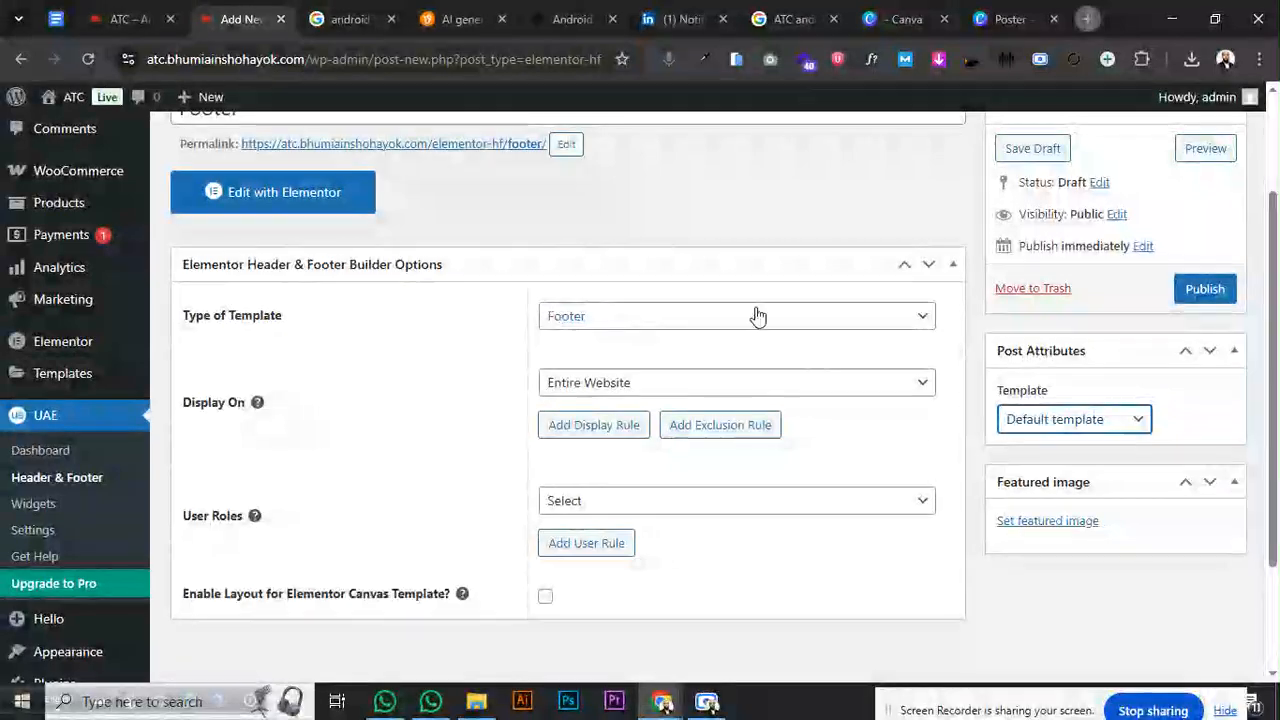
left_click(1205, 289)
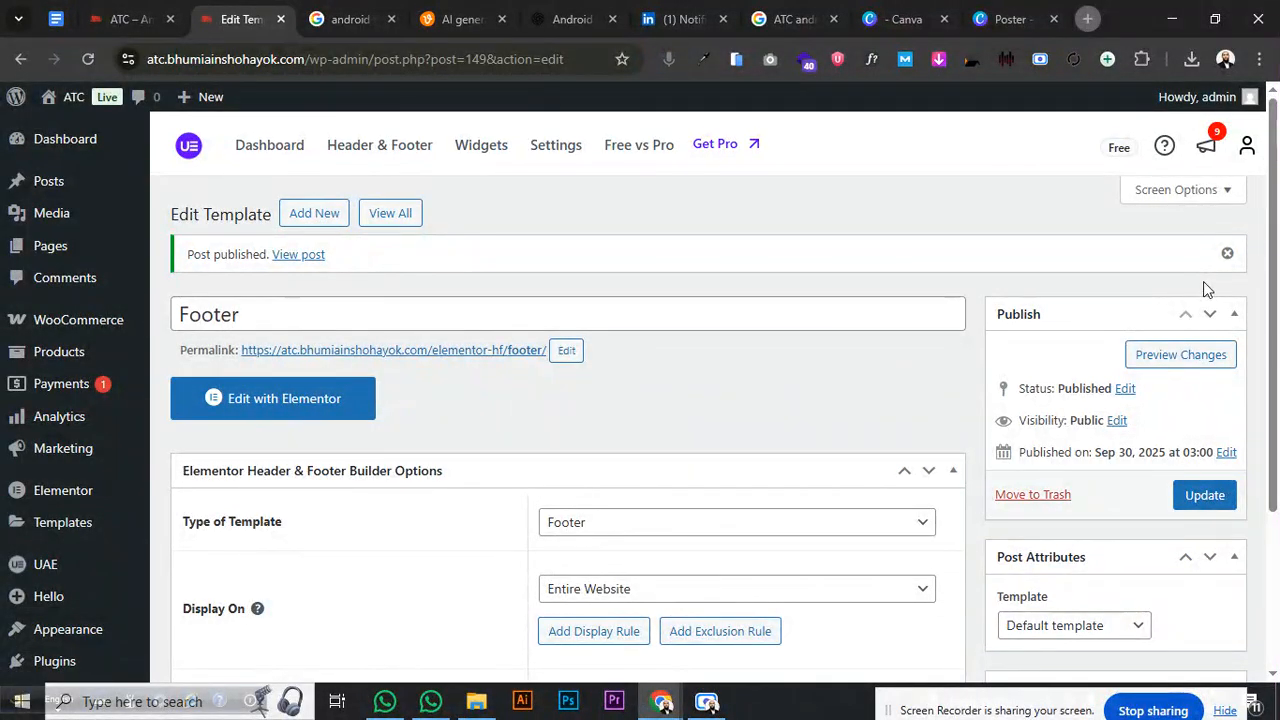
left_click(363, 396)
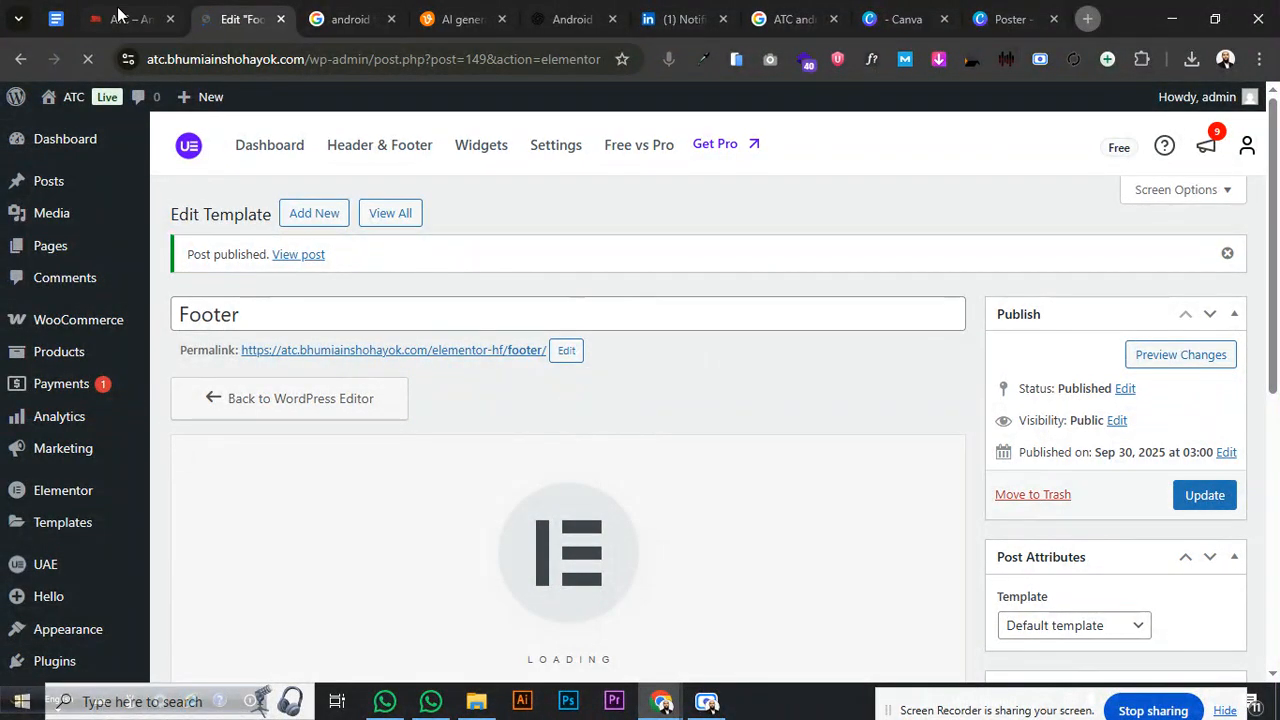
- Add a Flexbox container to the empty Footer to show the structure choices
left_click(120, 18)
left_click(250, 18)
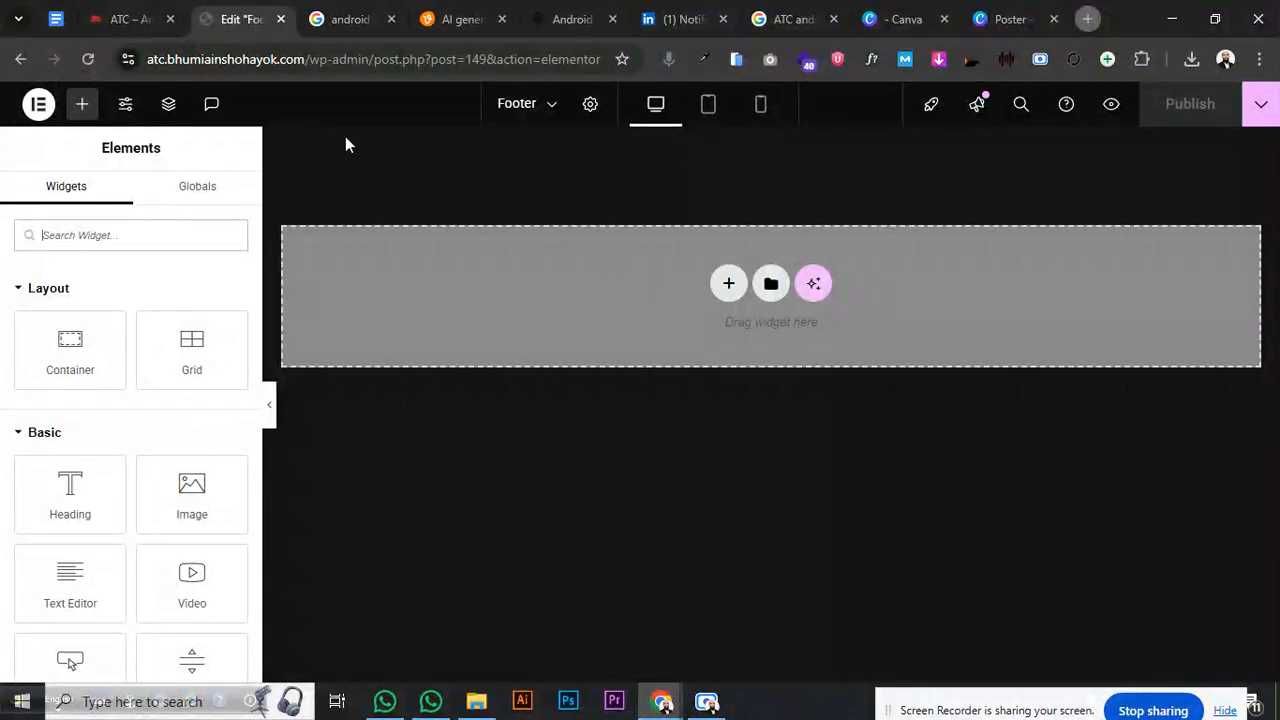
left_click(107, 14)
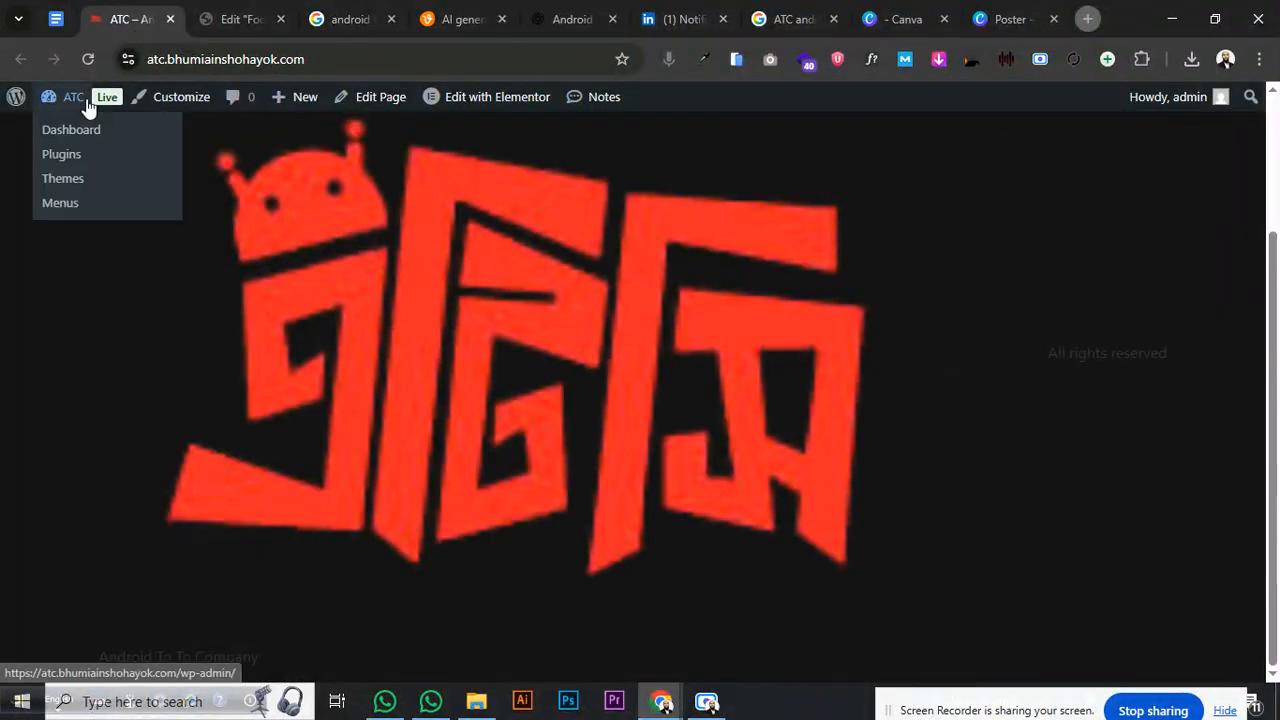
left_click(236, 28)
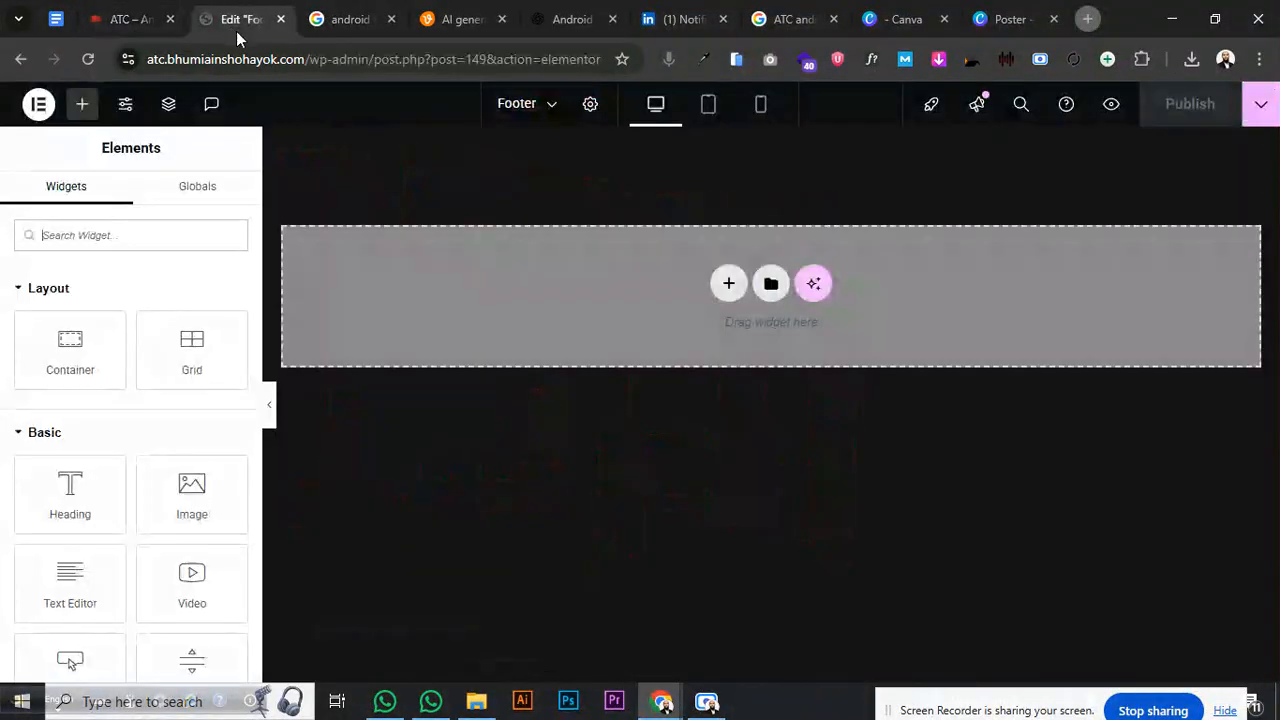
left_click(731, 287)
left_click(715, 345)
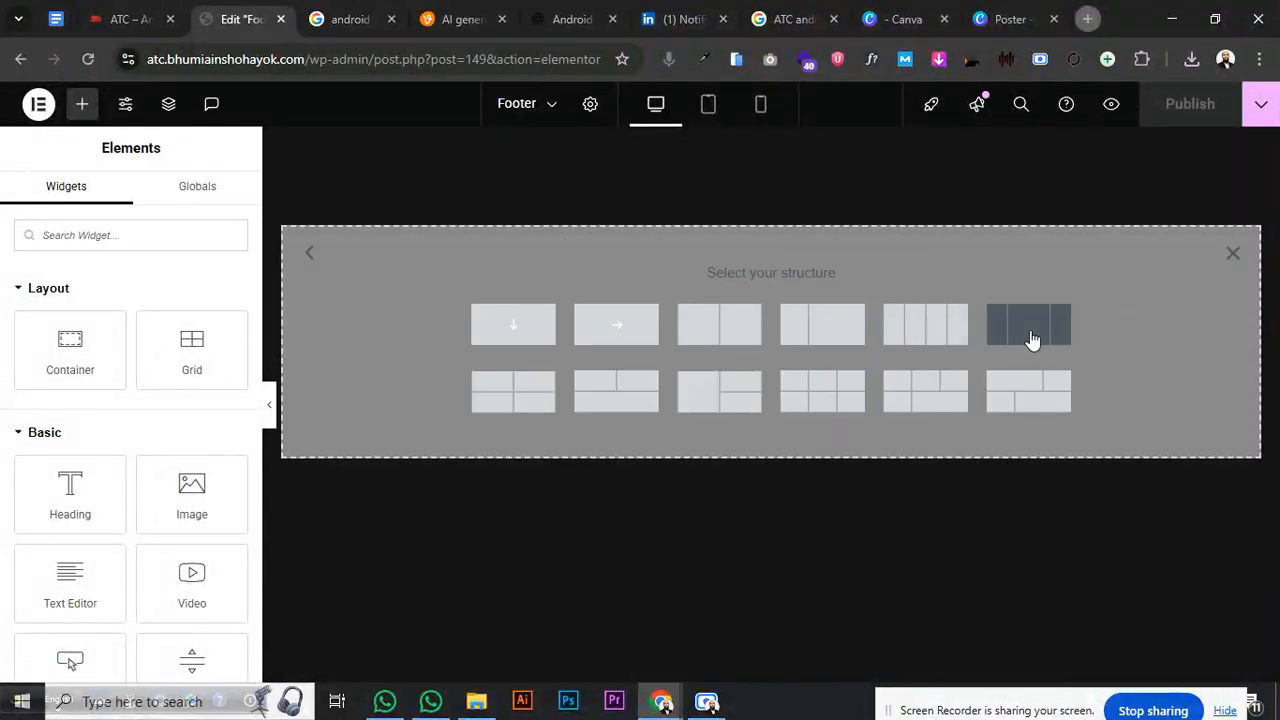
- Add a four-column footer container with zero margins and 50 px top and bottom padding, then publish
left_click(948, 335)
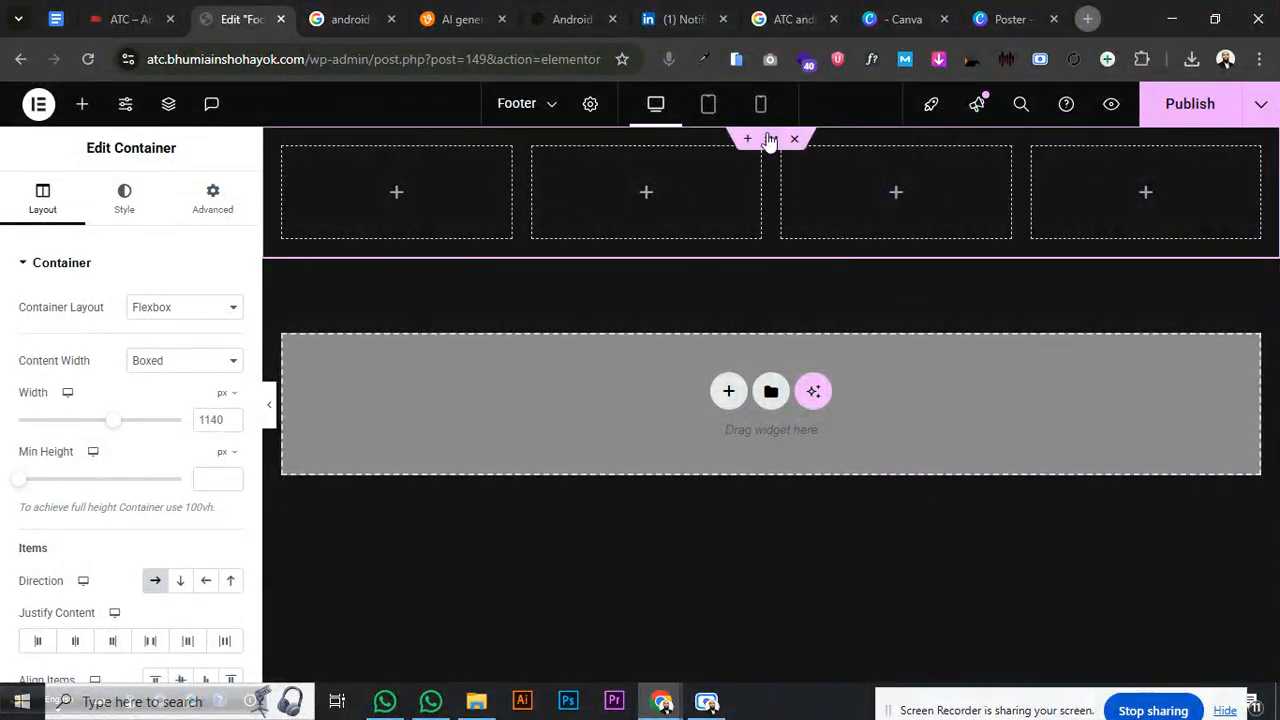
left_click(211, 195)
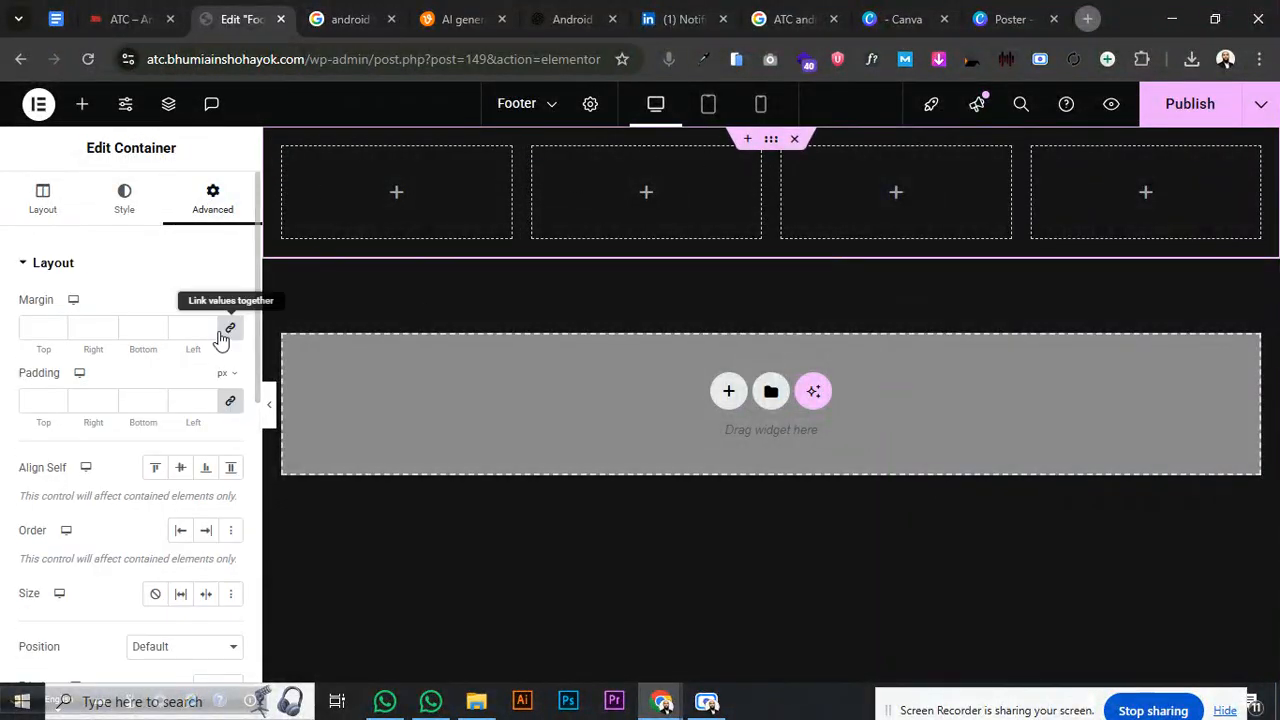
left_click(226, 329)
left_click(133, 328)
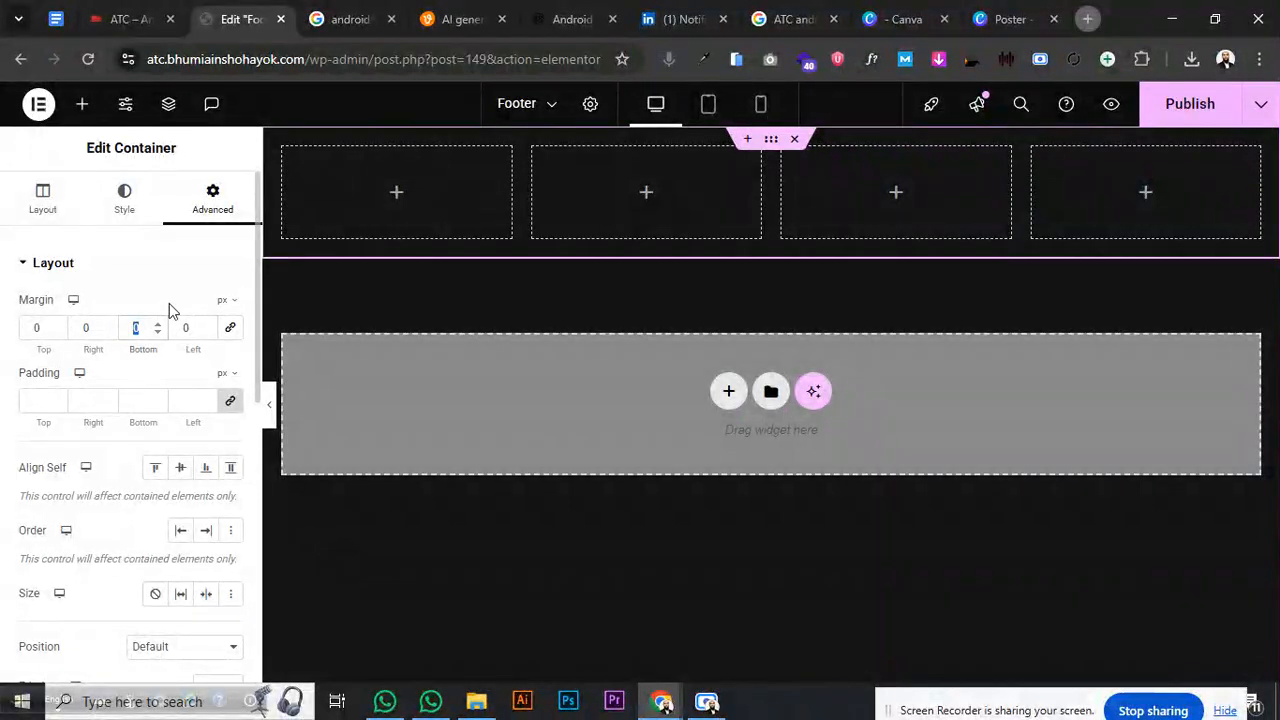
type("50")
left_click(230, 401)
left_click(144, 401)
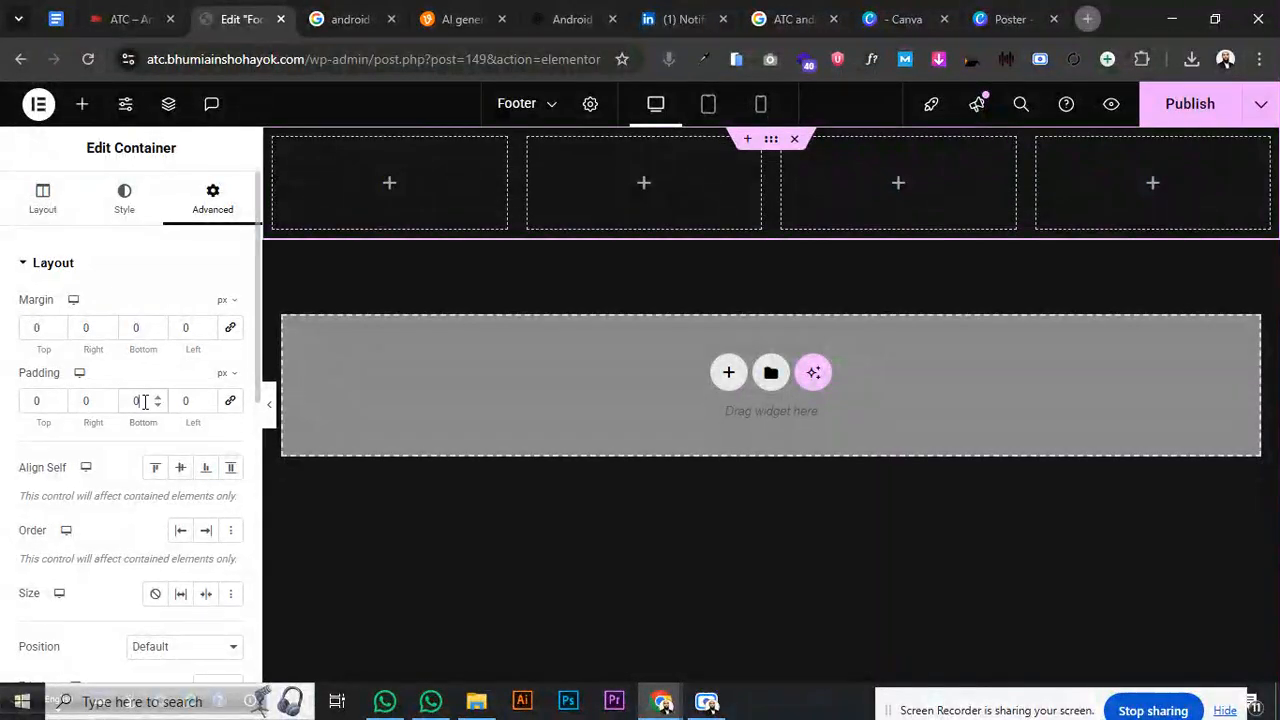
type("50")
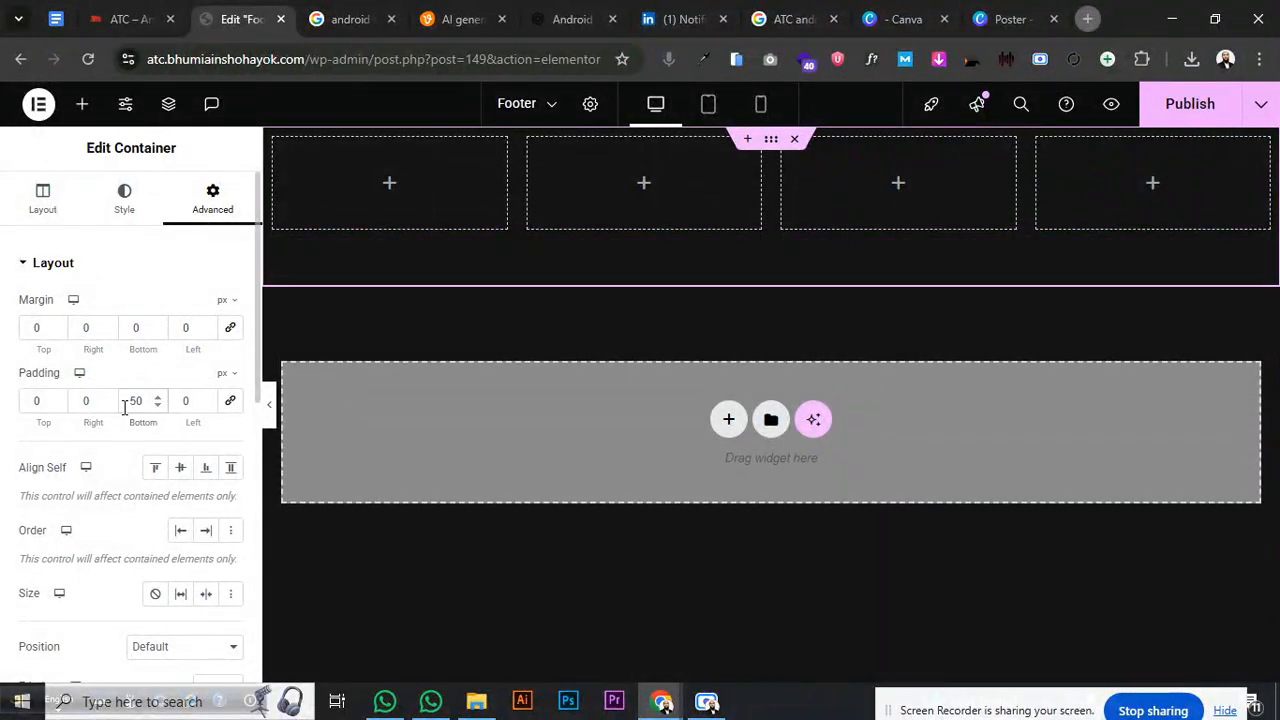
type("50")
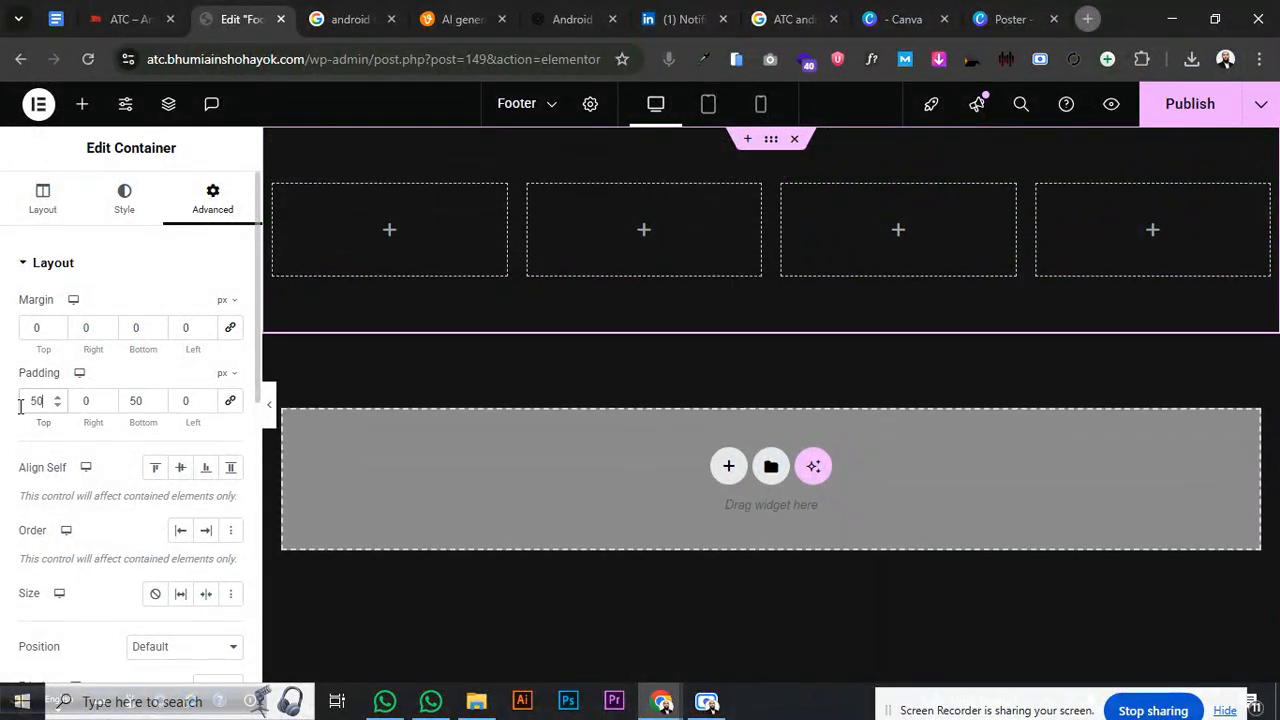
left_click(1190, 104)
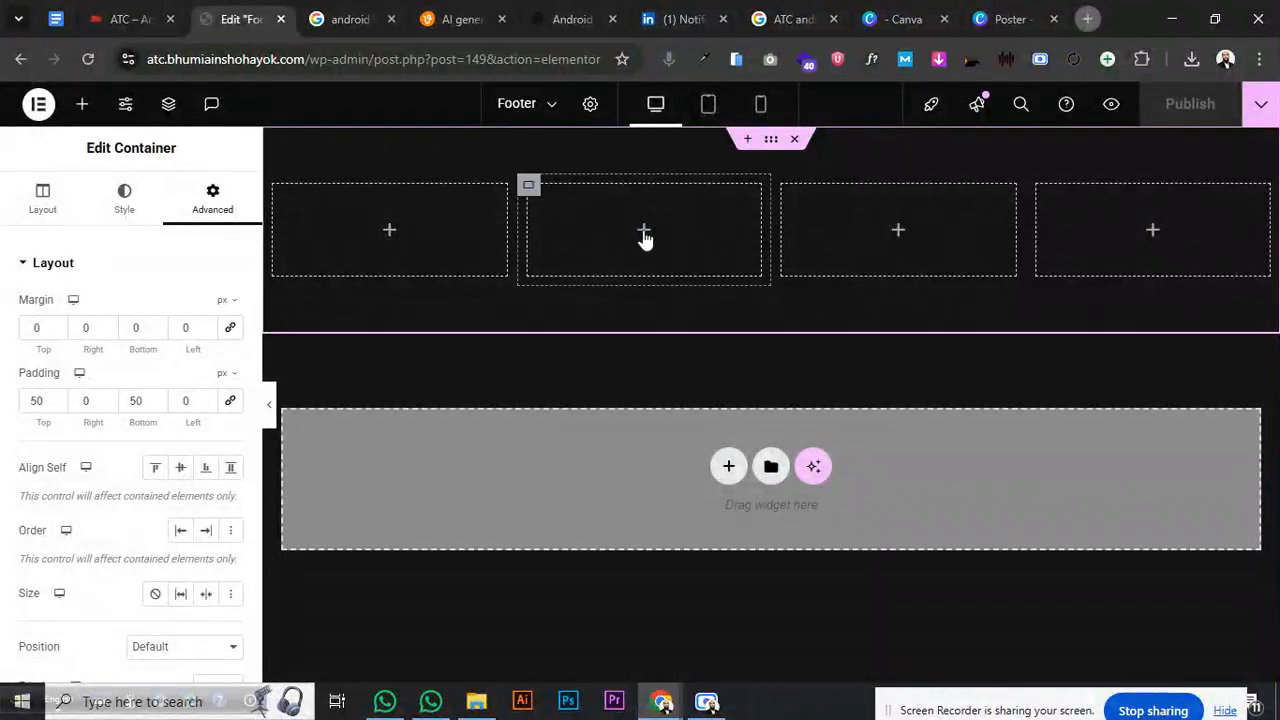
- Search the widgets for 'Site' and place a Site Title in the first column
left_click(389, 232)
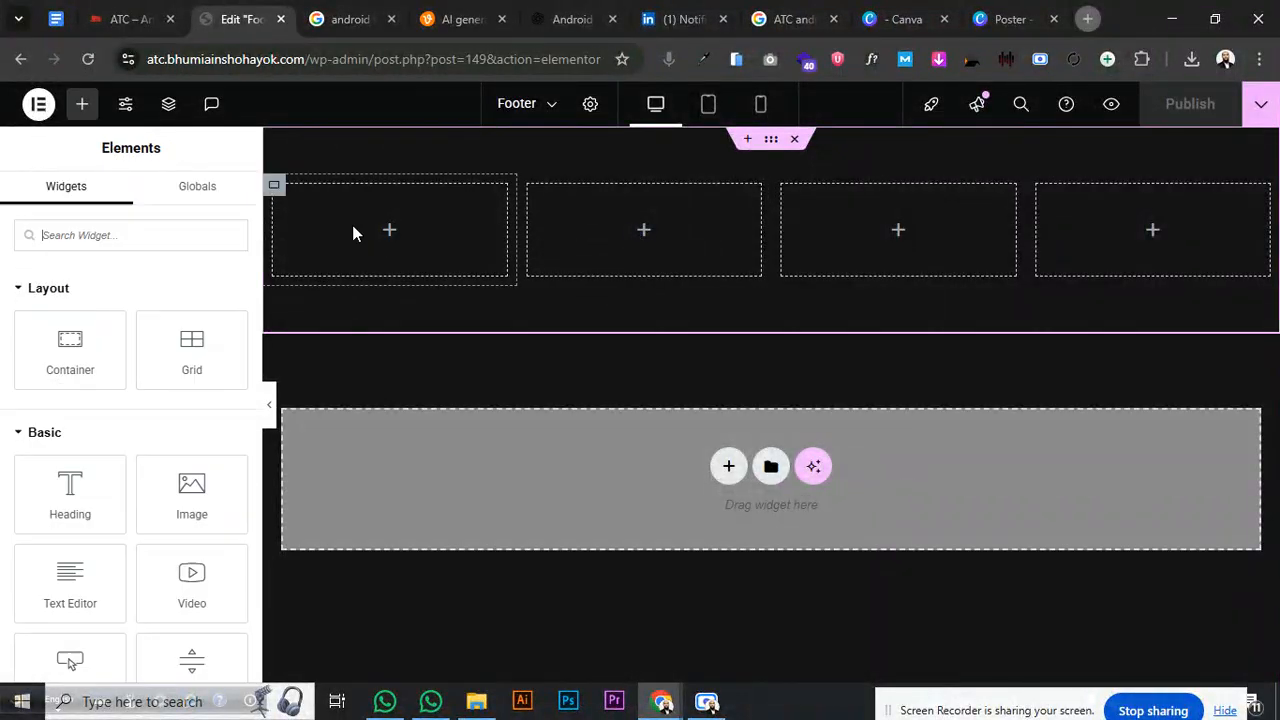
left_click(107, 238)
type("Site")
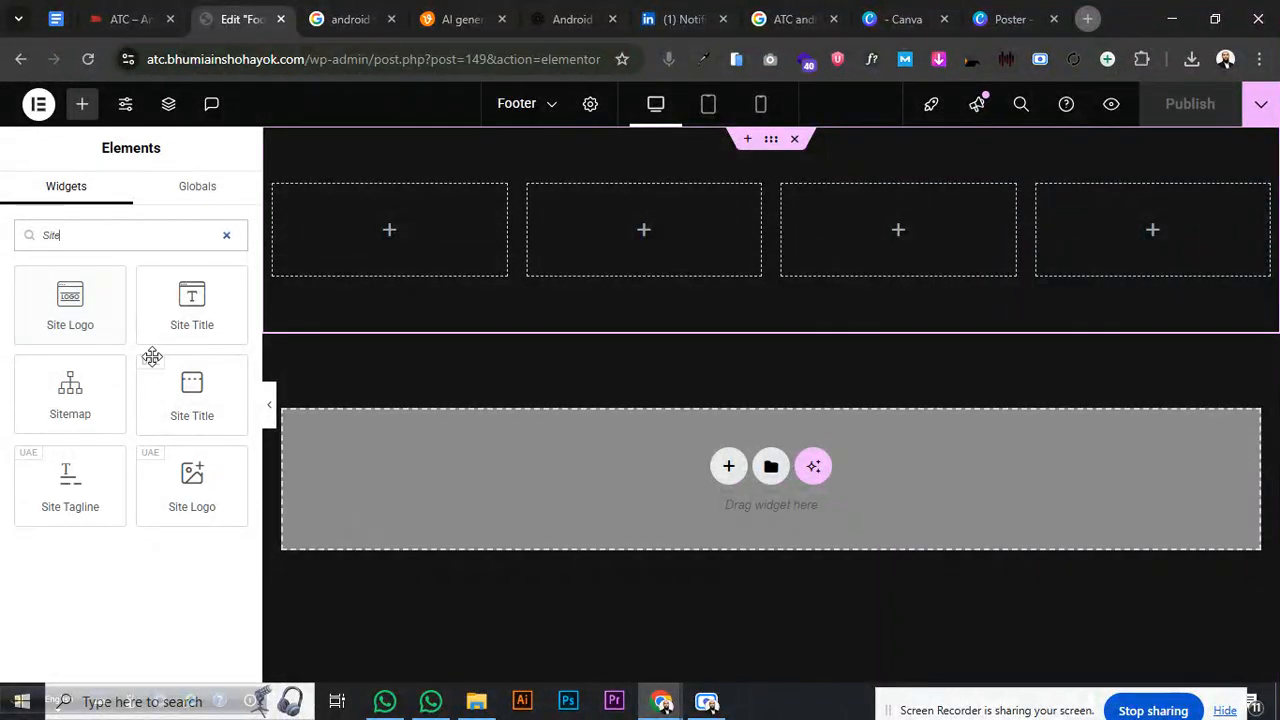
left_click_drag(180, 405, 365, 221)
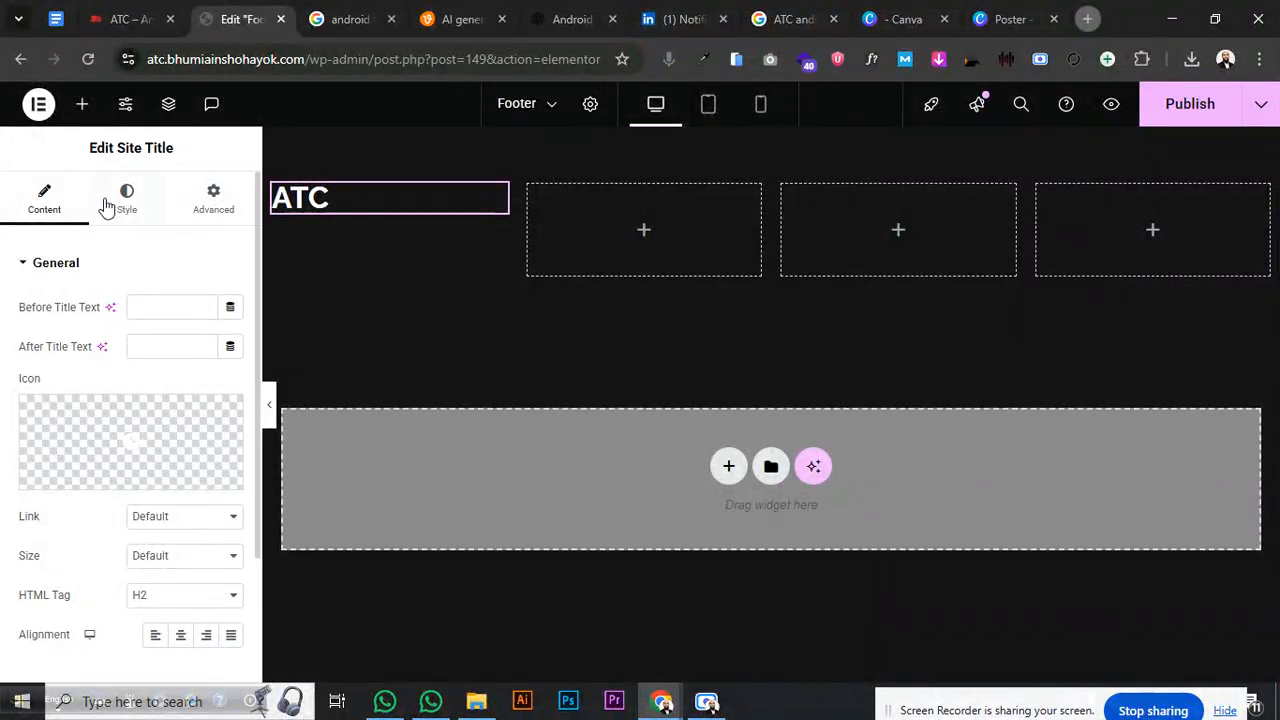
- Add the Site Tagline widget below the site title
left_click(82, 104)
left_click(89, 232)
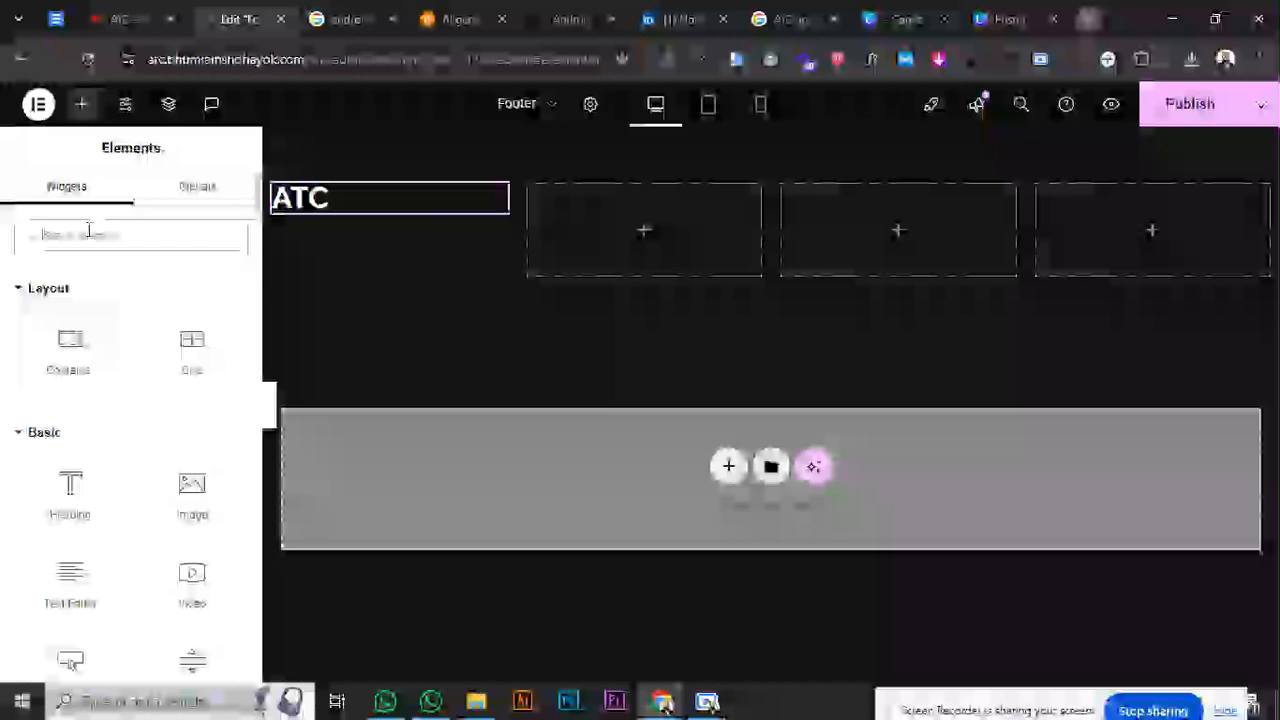
type("site")
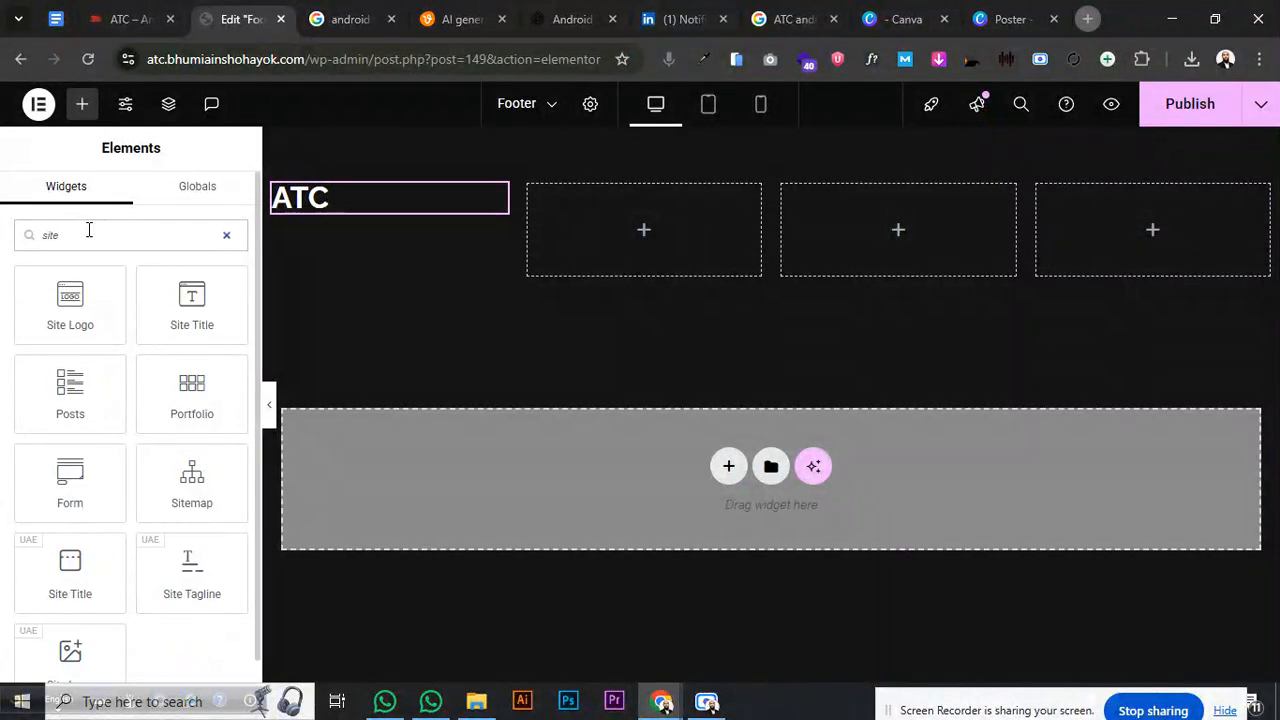
scroll(139, 537, "down", 1)
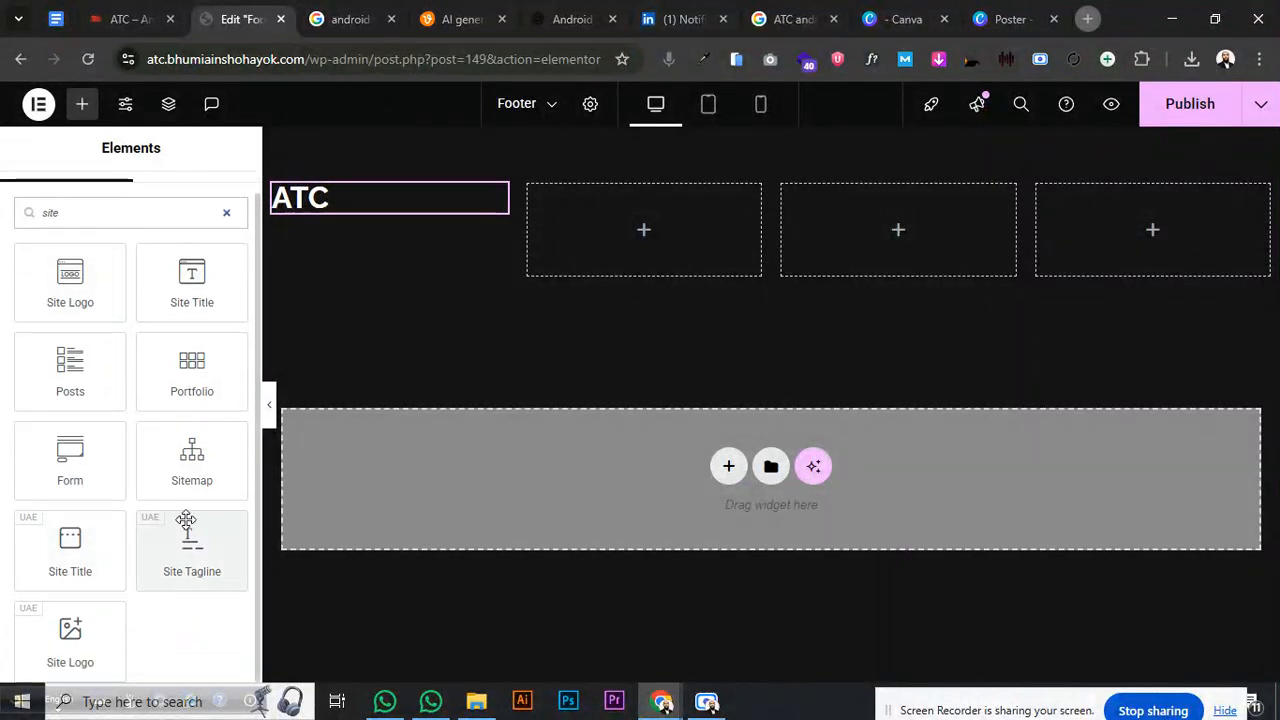
left_click_drag(186, 519, 320, 218)
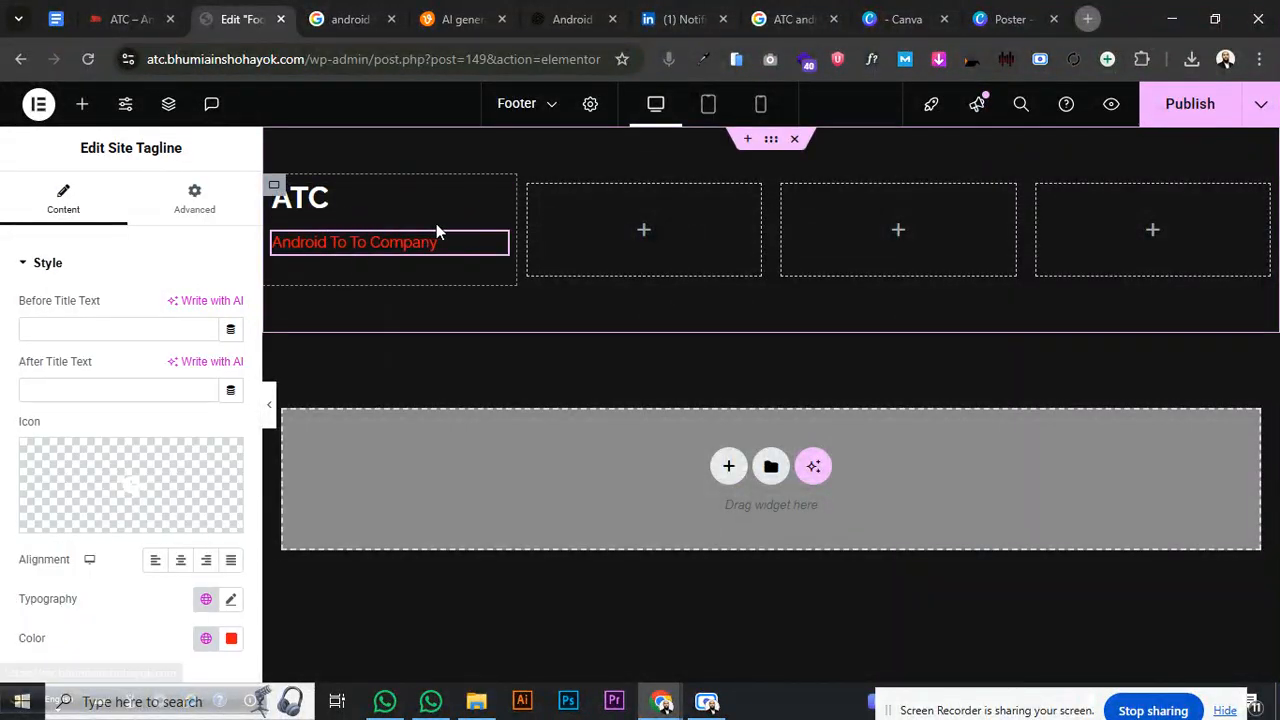
- Delete the site title and search the widgets for 'Site' again
right_click(418, 197)
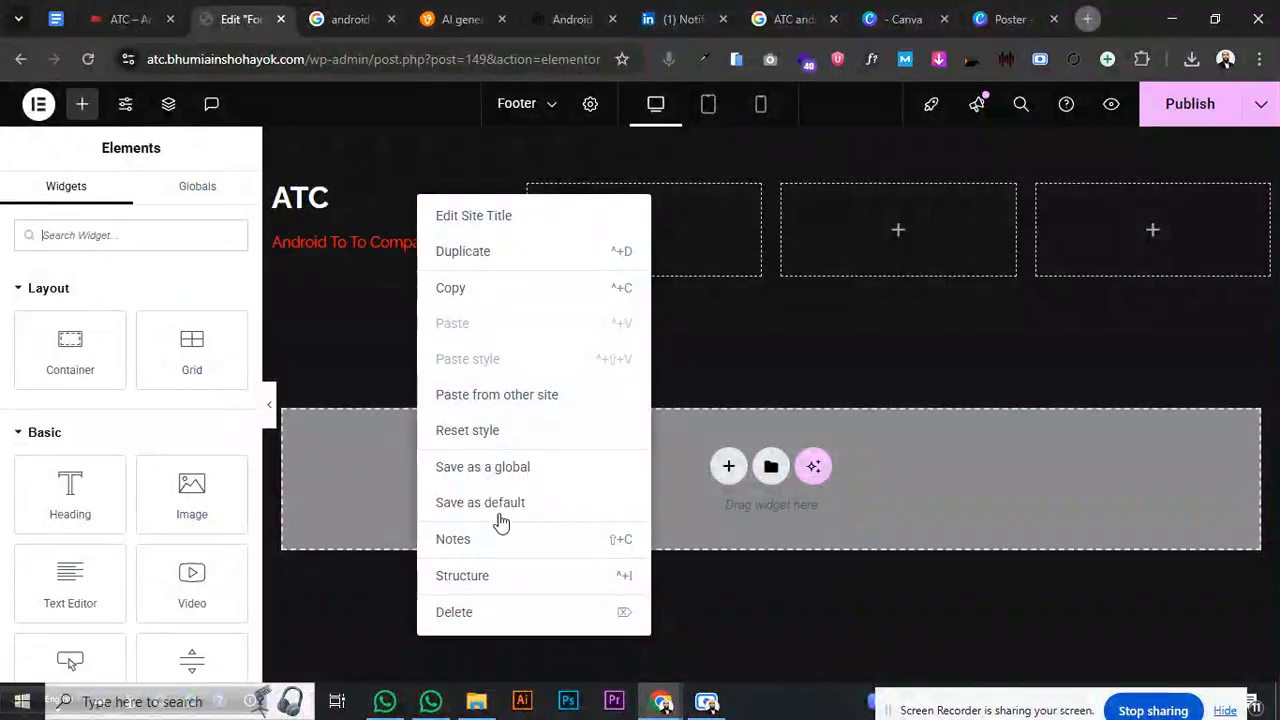
left_click(483, 615)
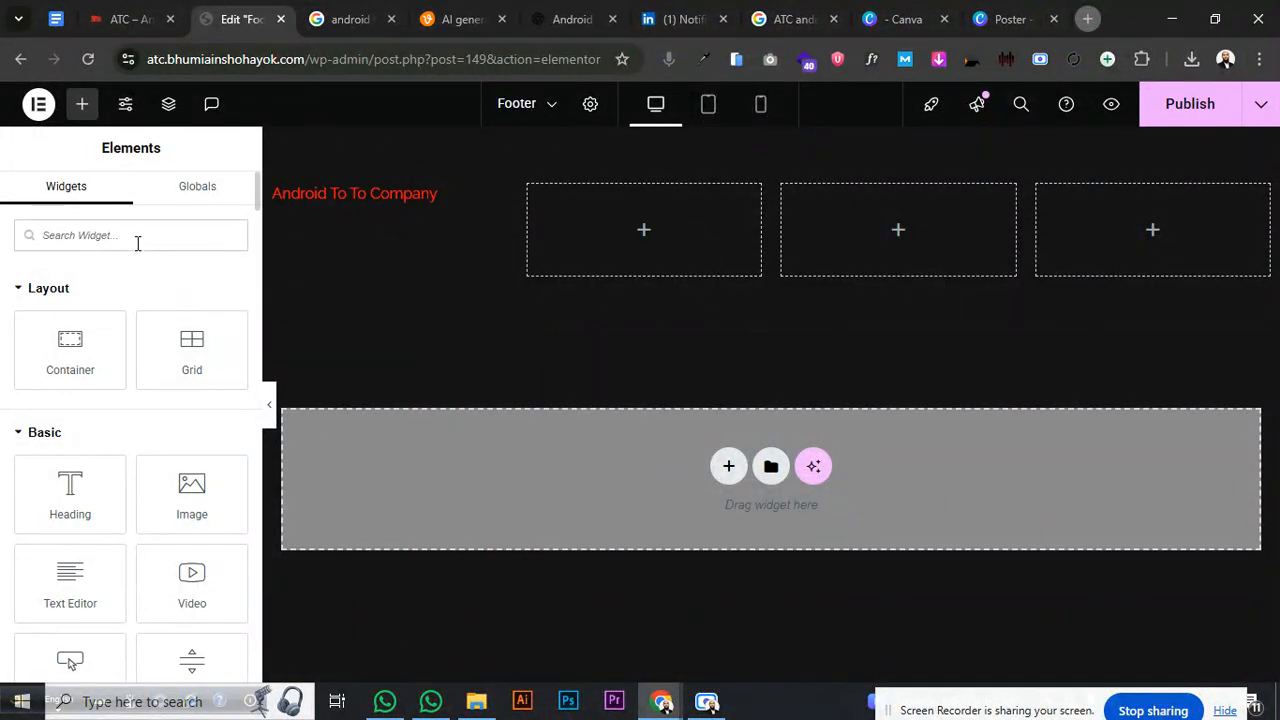
type("Site")
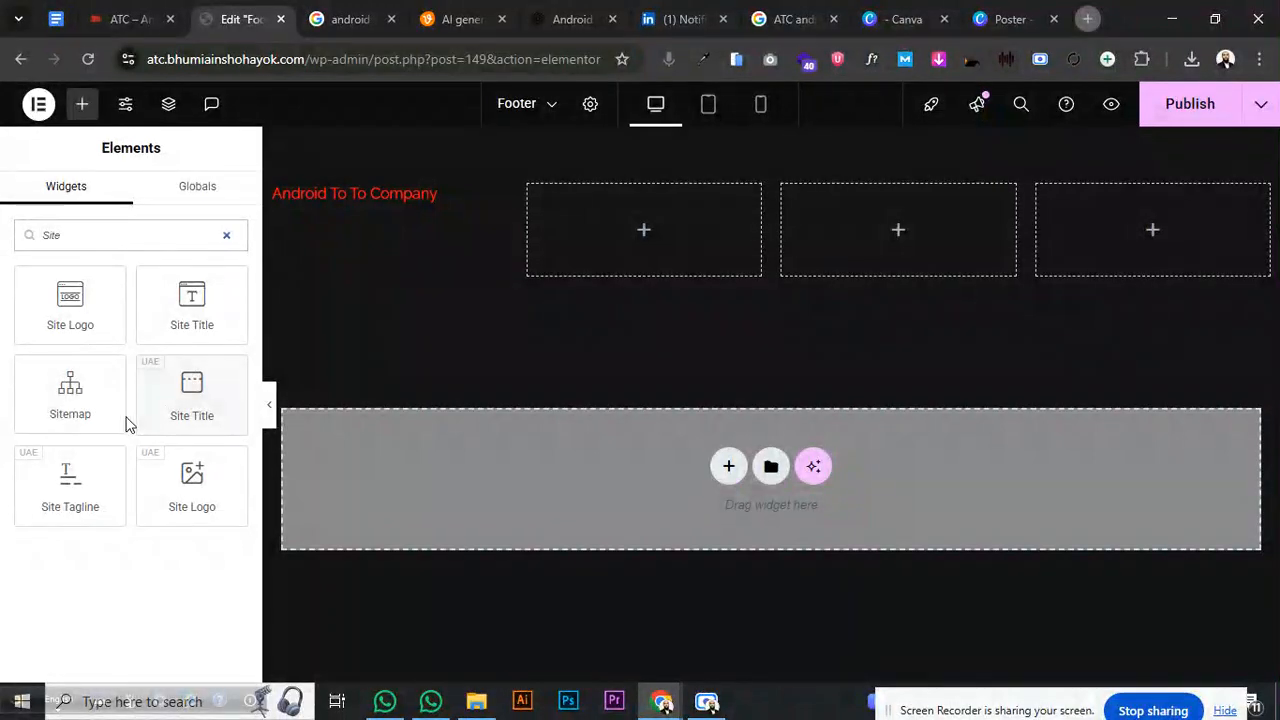
- Place the Site Logo above the tagline, removing a misplaced first attempt
left_click_drag(192, 495, 338, 212)
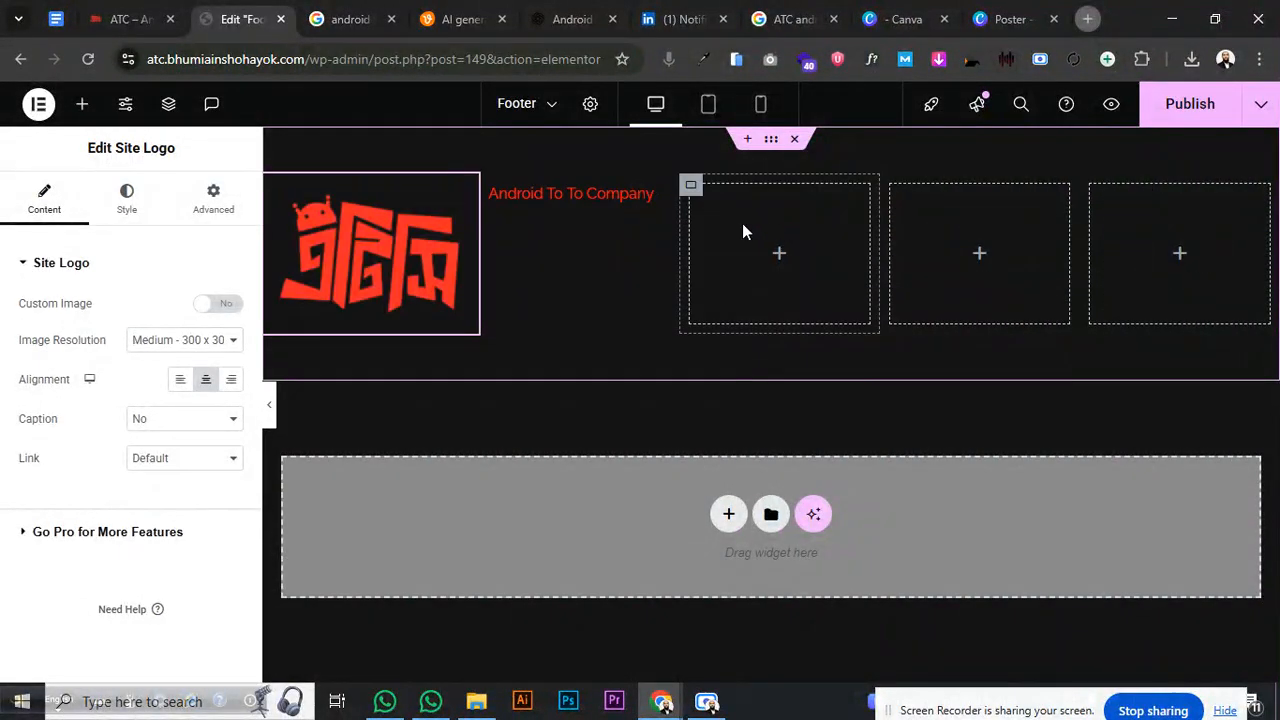
left_click_drag(494, 216, 520, 256)
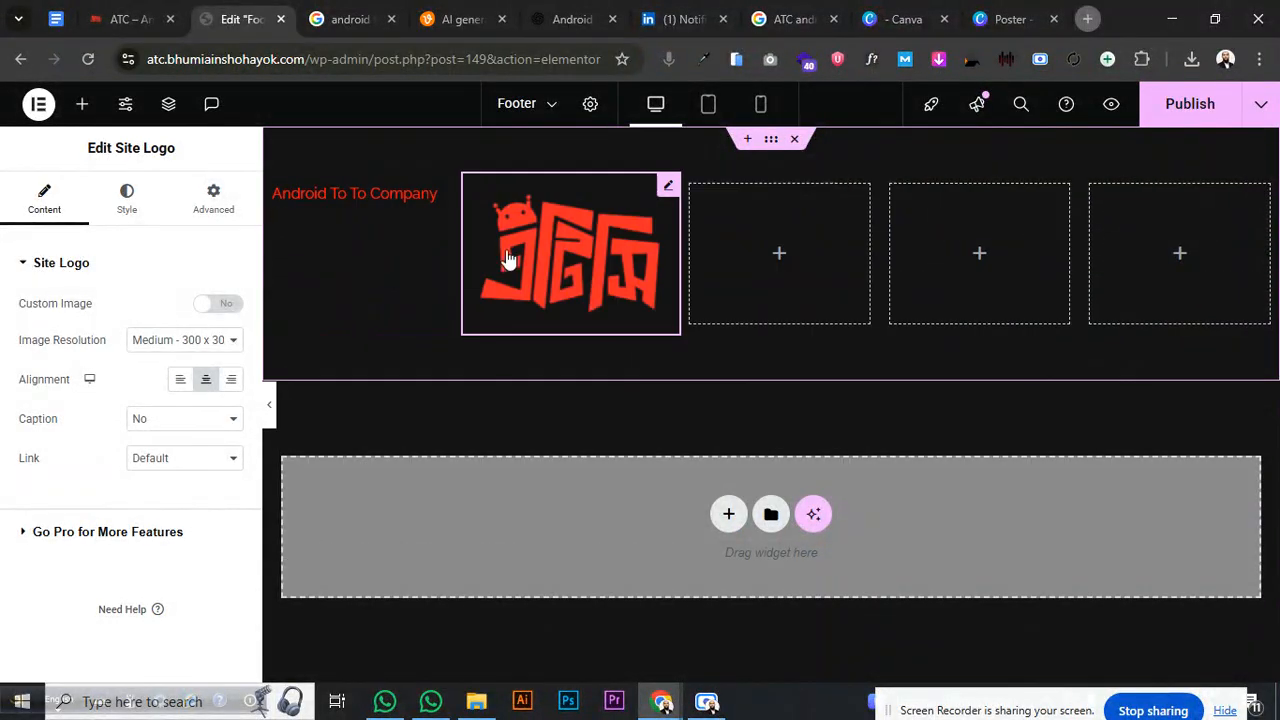
right_click(517, 251)
left_click(580, 659)
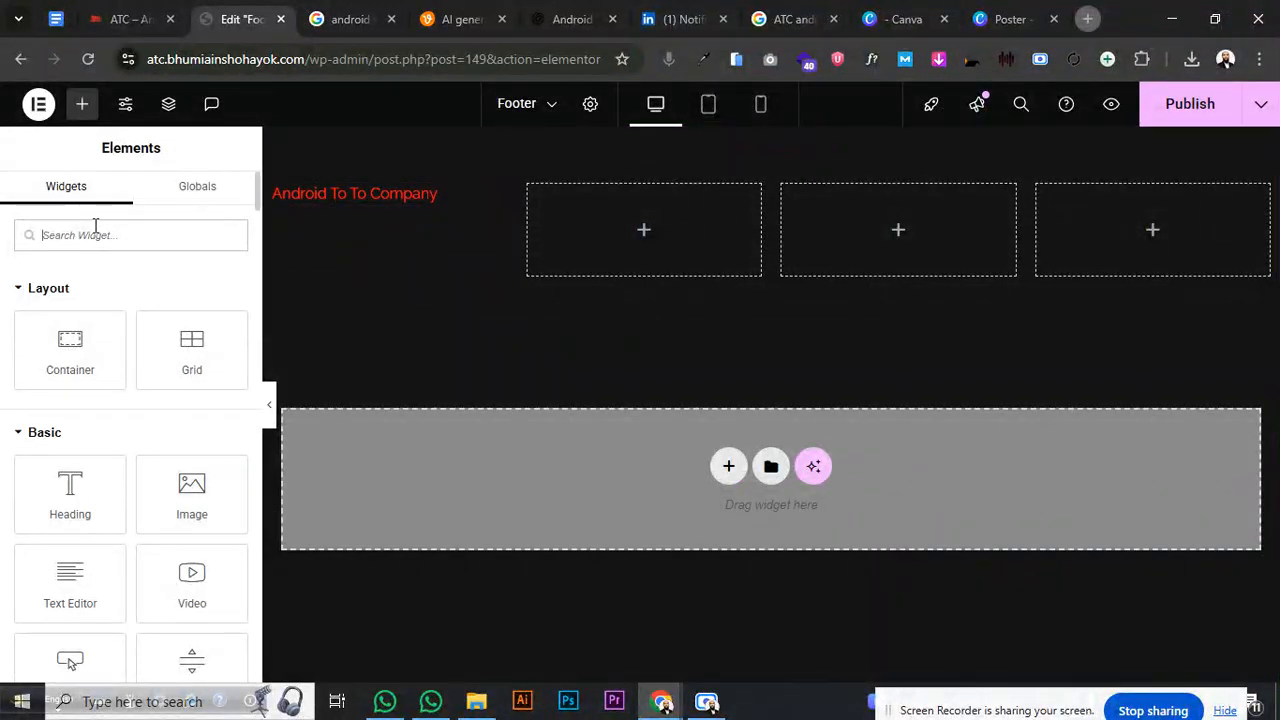
type("site")
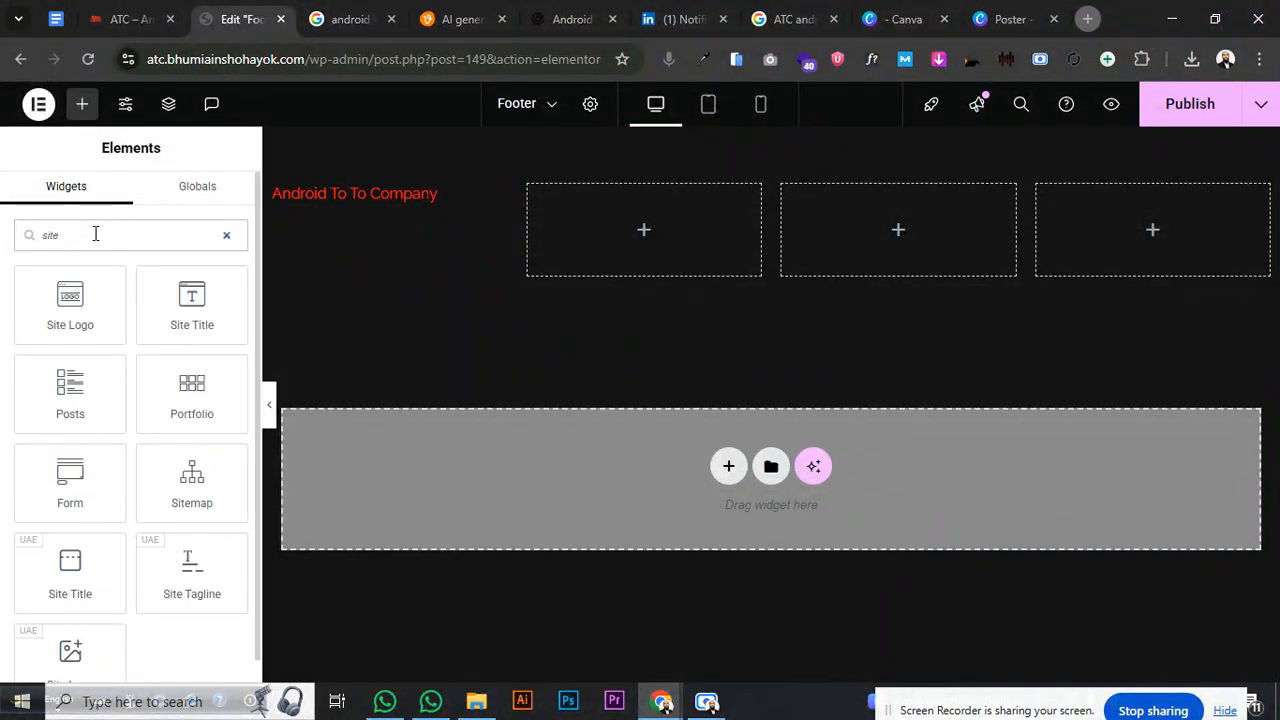
scroll(70, 618, "down", 1)
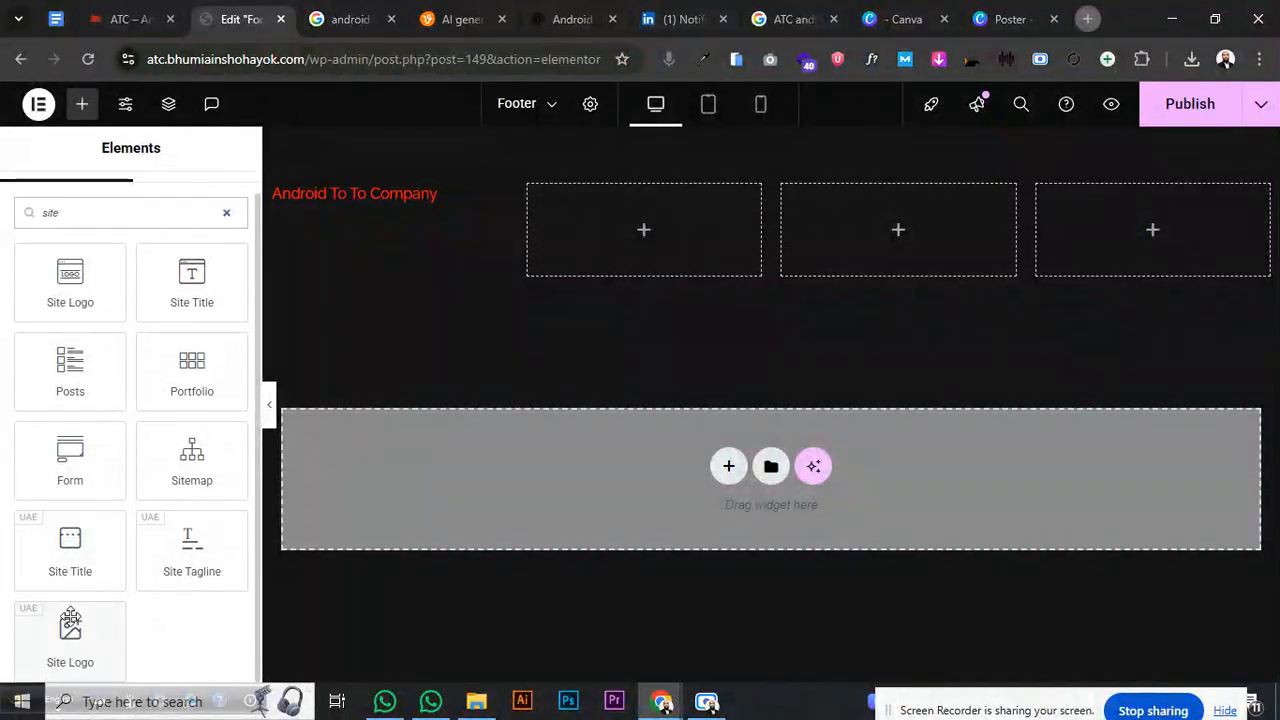
left_click_drag(71, 629, 360, 195)
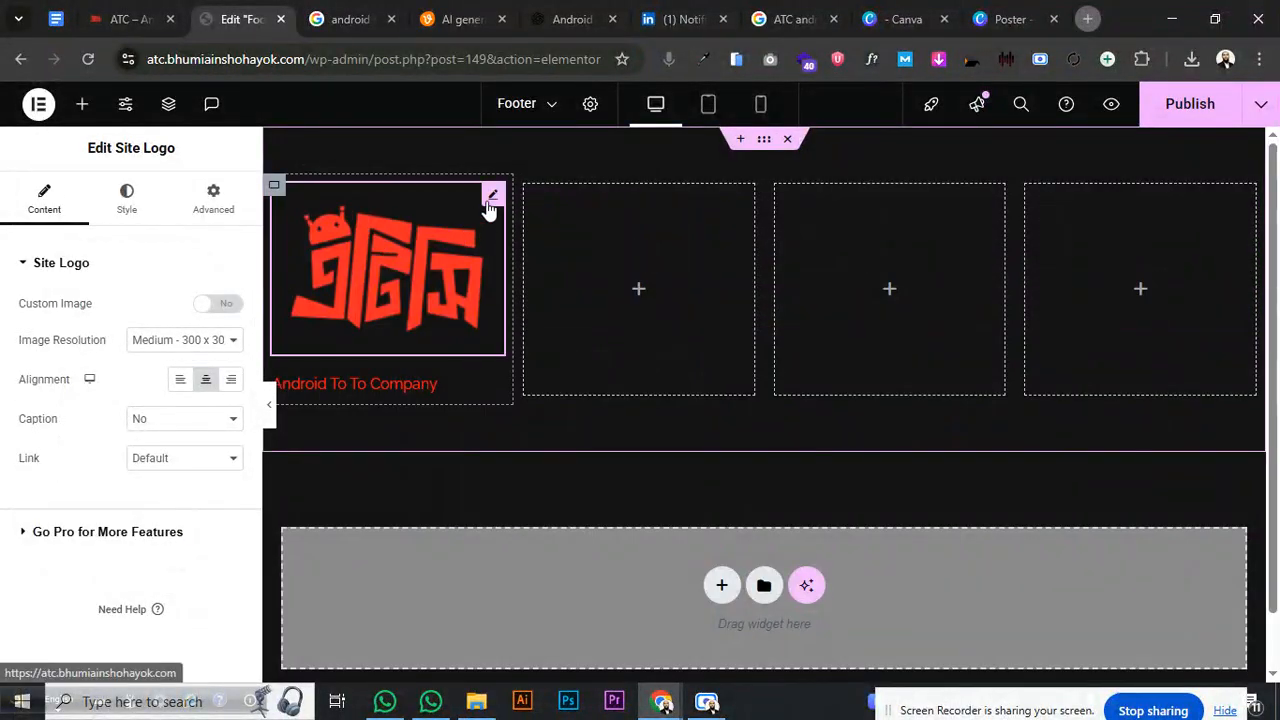
left_click(166, 342)
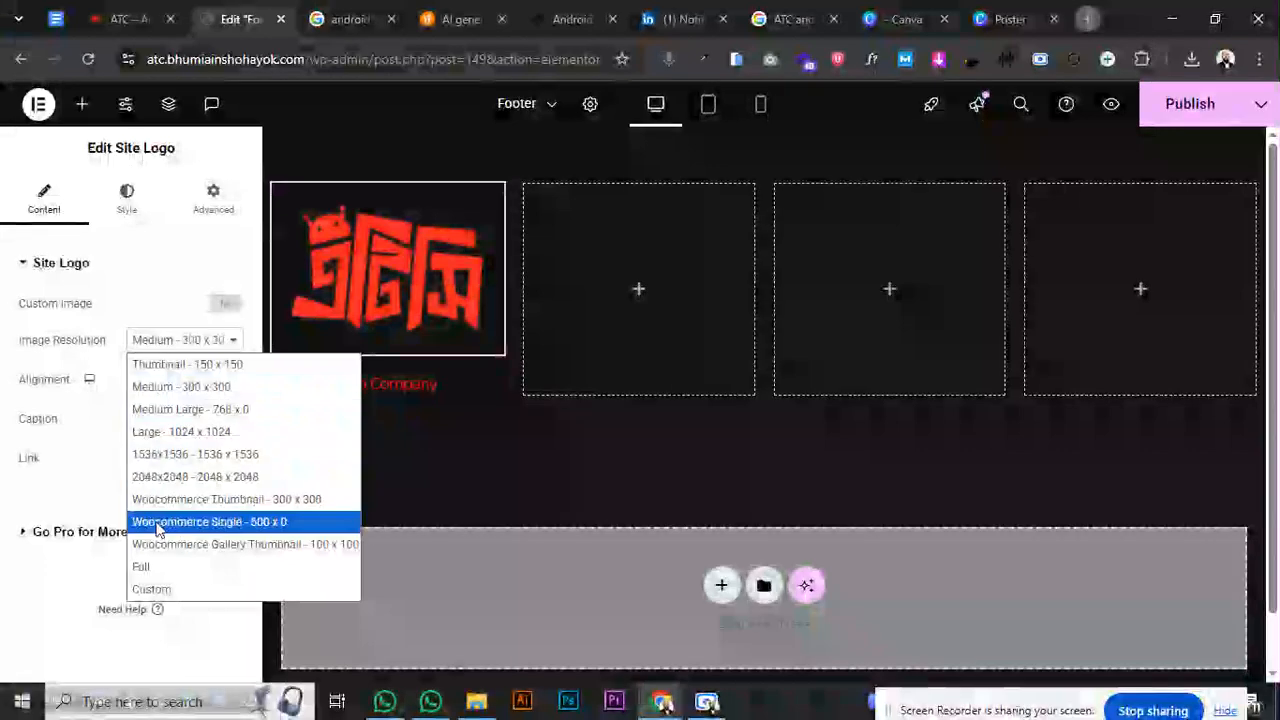
left_click(152, 568)
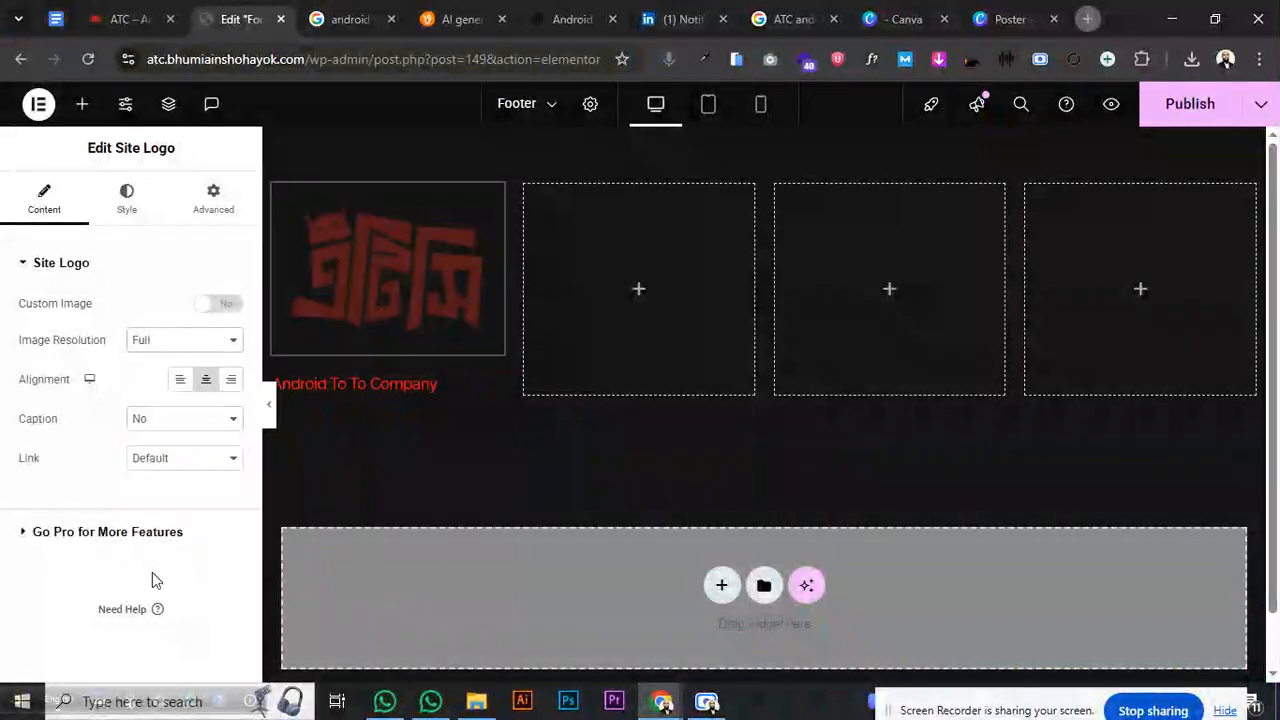
left_click(126, 195)
left_click_drag(22, 332, 75, 345)
left_click(44, 198)
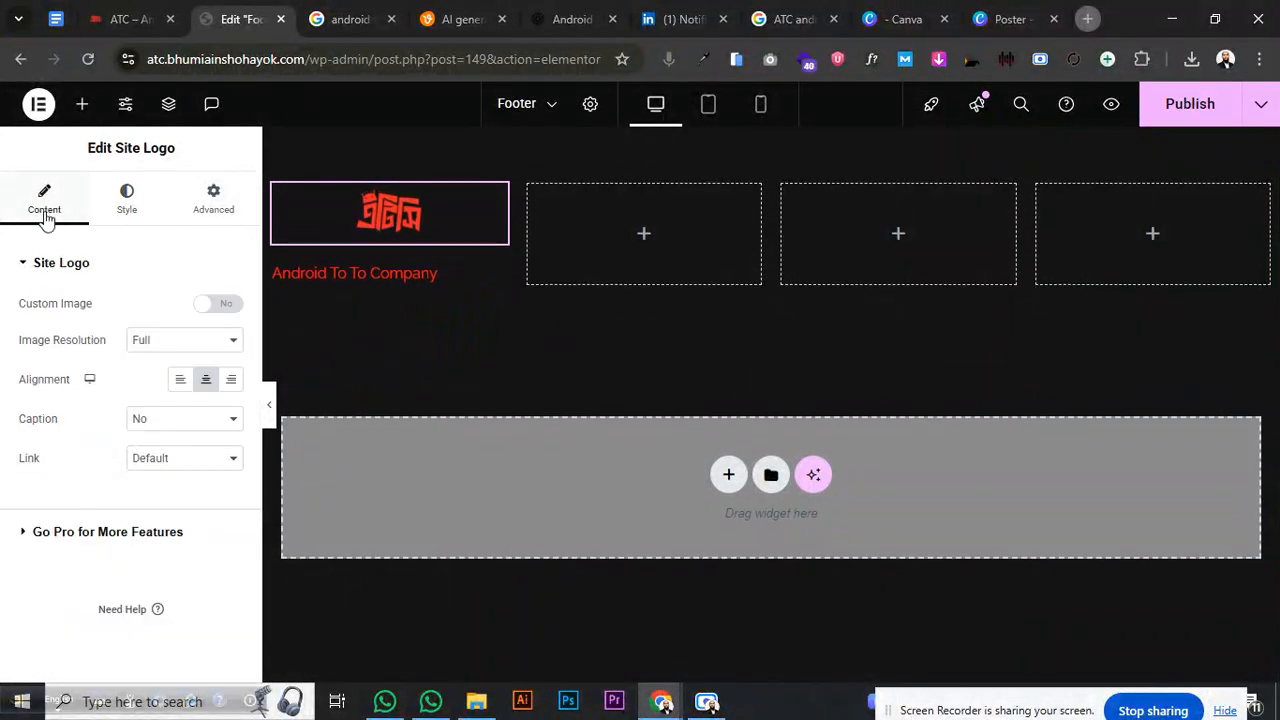
left_click(180, 382)
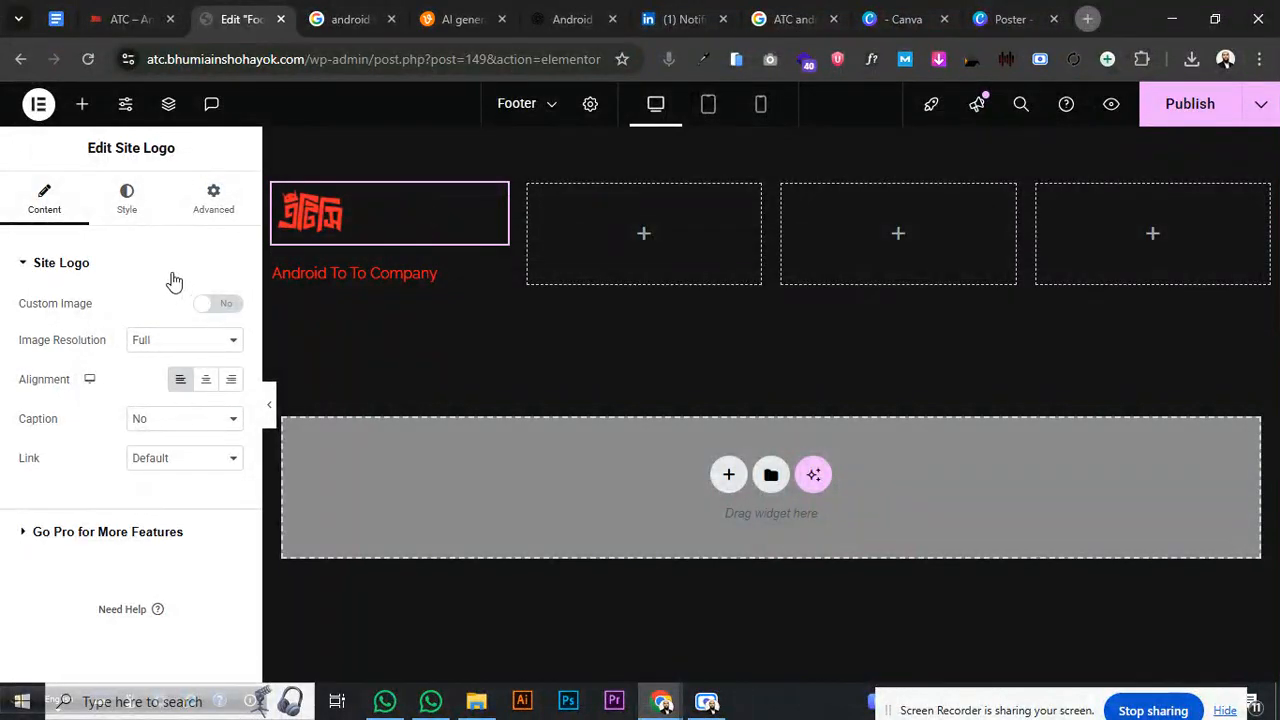
left_click(124, 205)
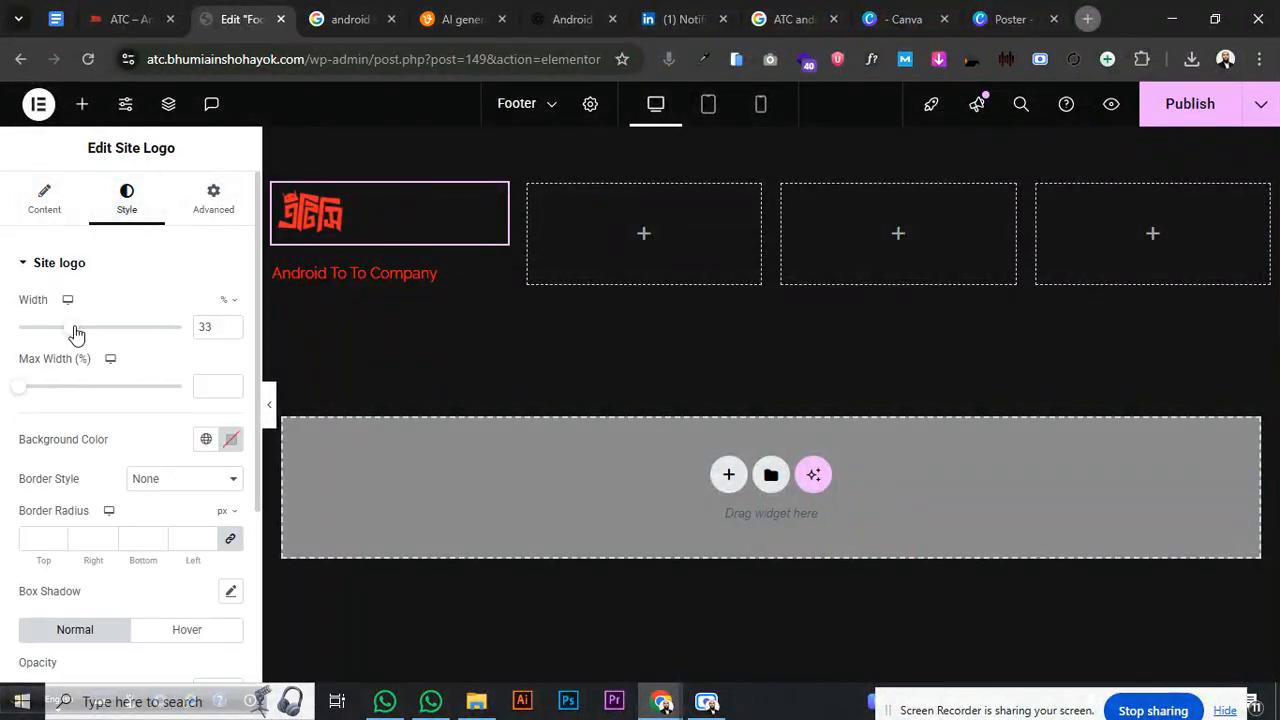
left_click_drag(76, 334, 83, 336)
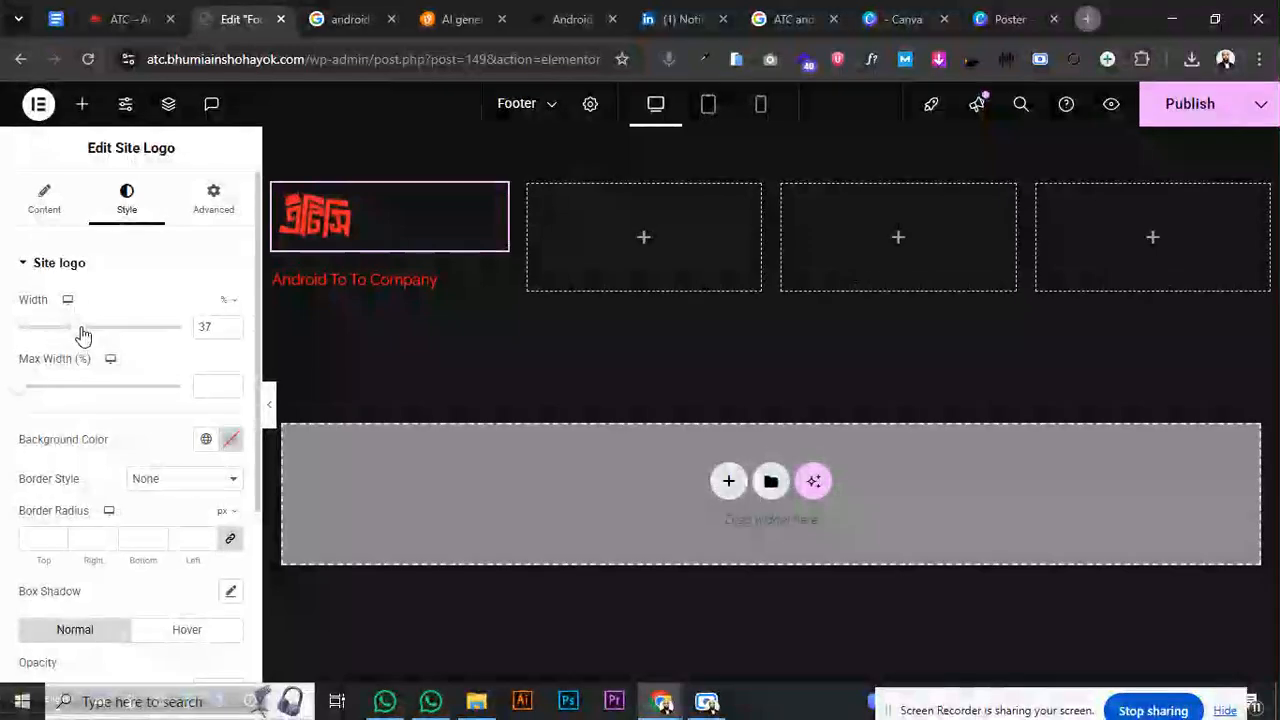
left_click(230, 323)
left_click(230, 323)
left_click(230, 323)
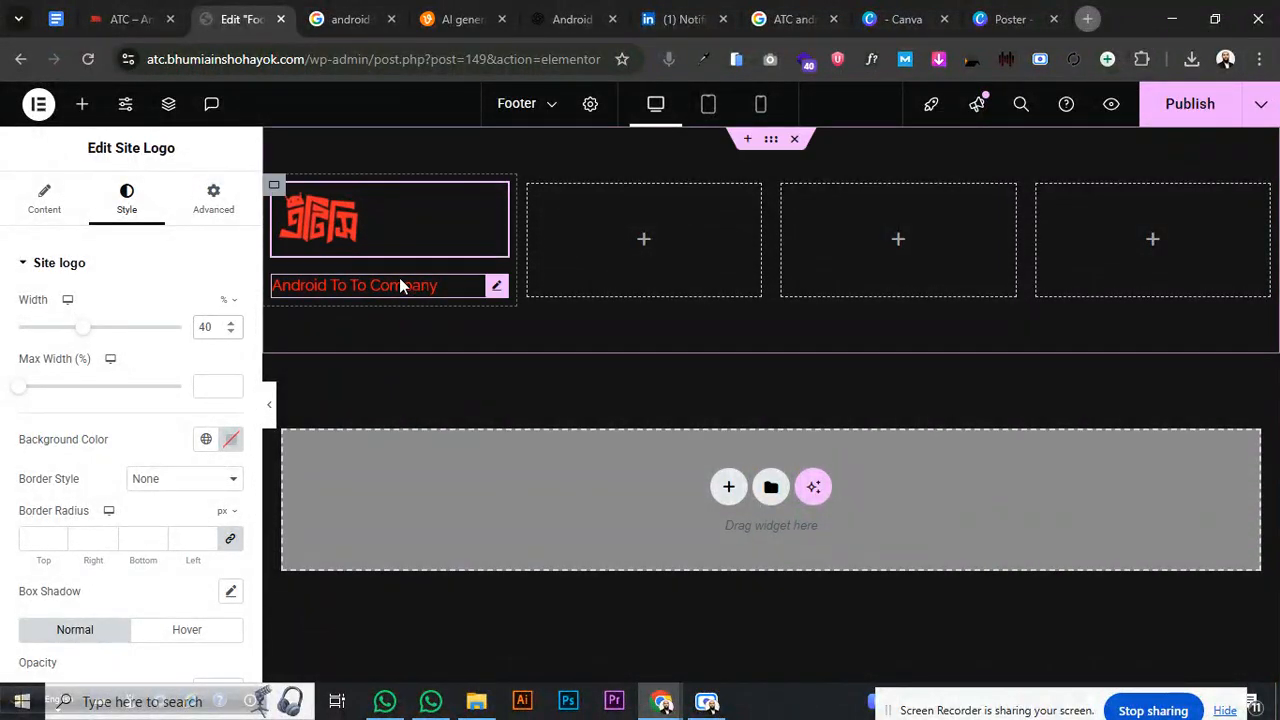
left_click(231, 323)
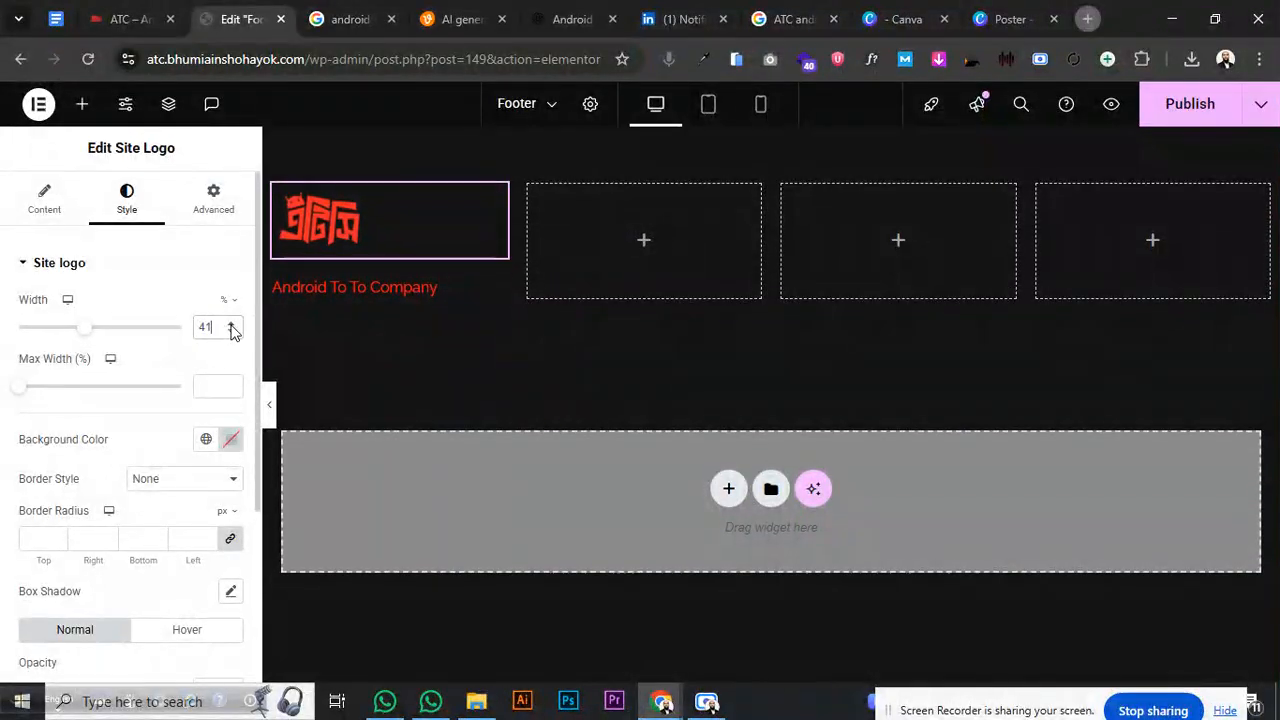
left_click(231, 332)
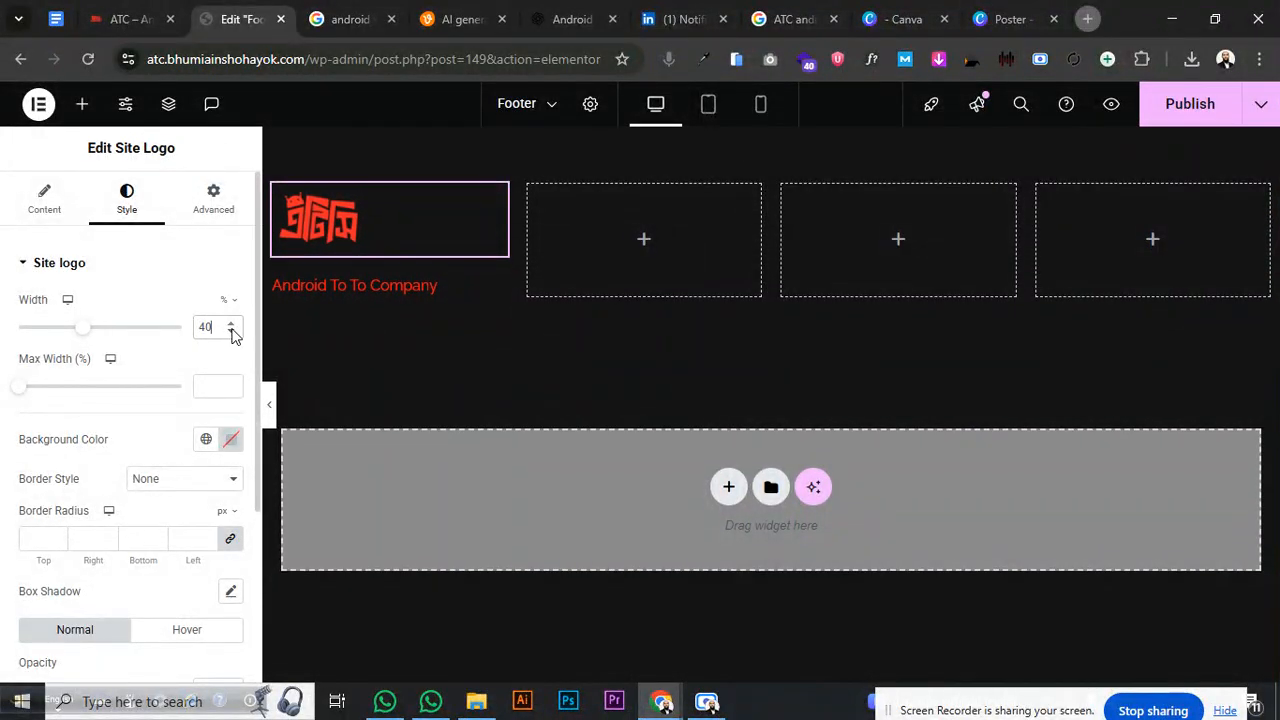
- Ask ChatGPT for a 'Description for footer'
left_click(572, 19)
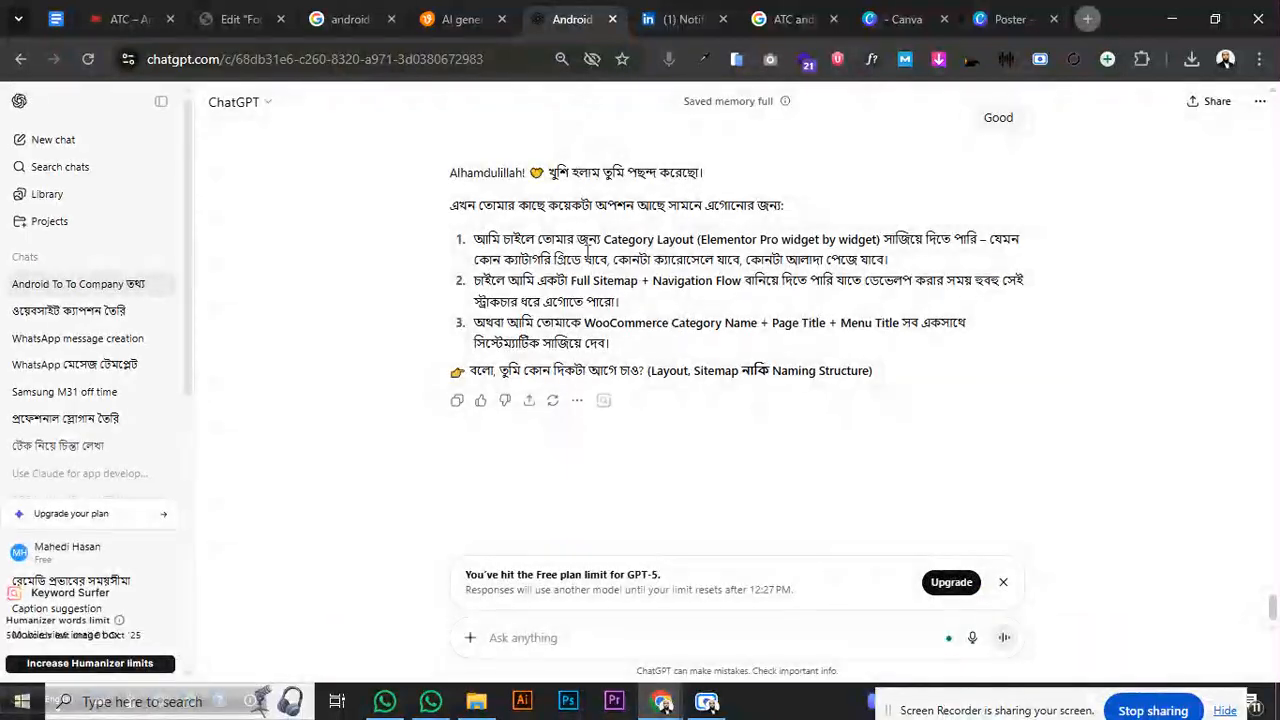
scroll(776, 405, "up", 2)
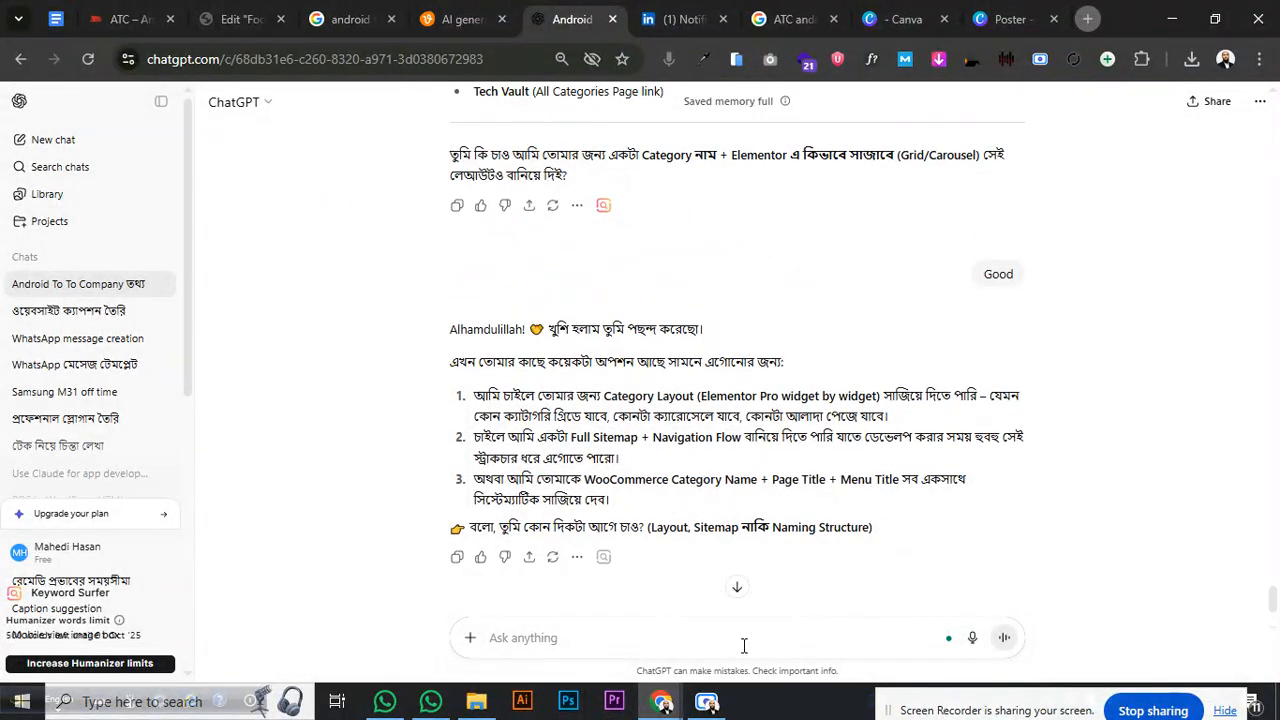
left_click(543, 640)
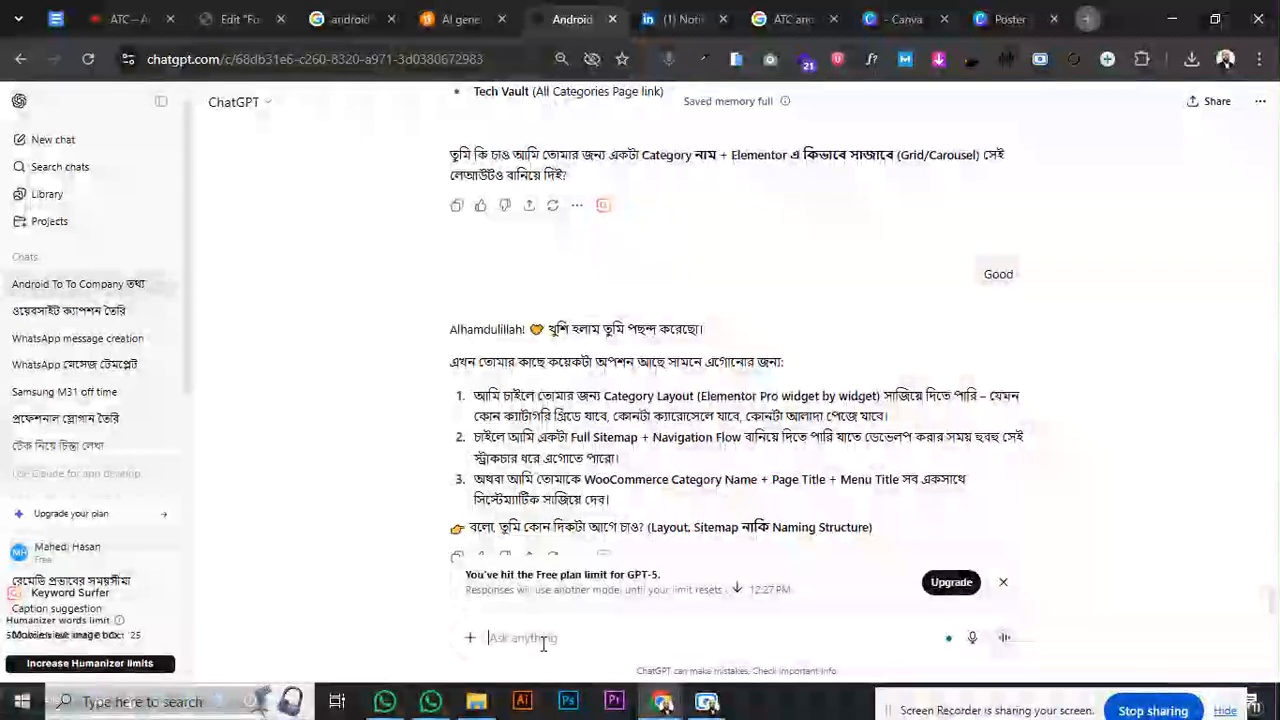
type("Des")
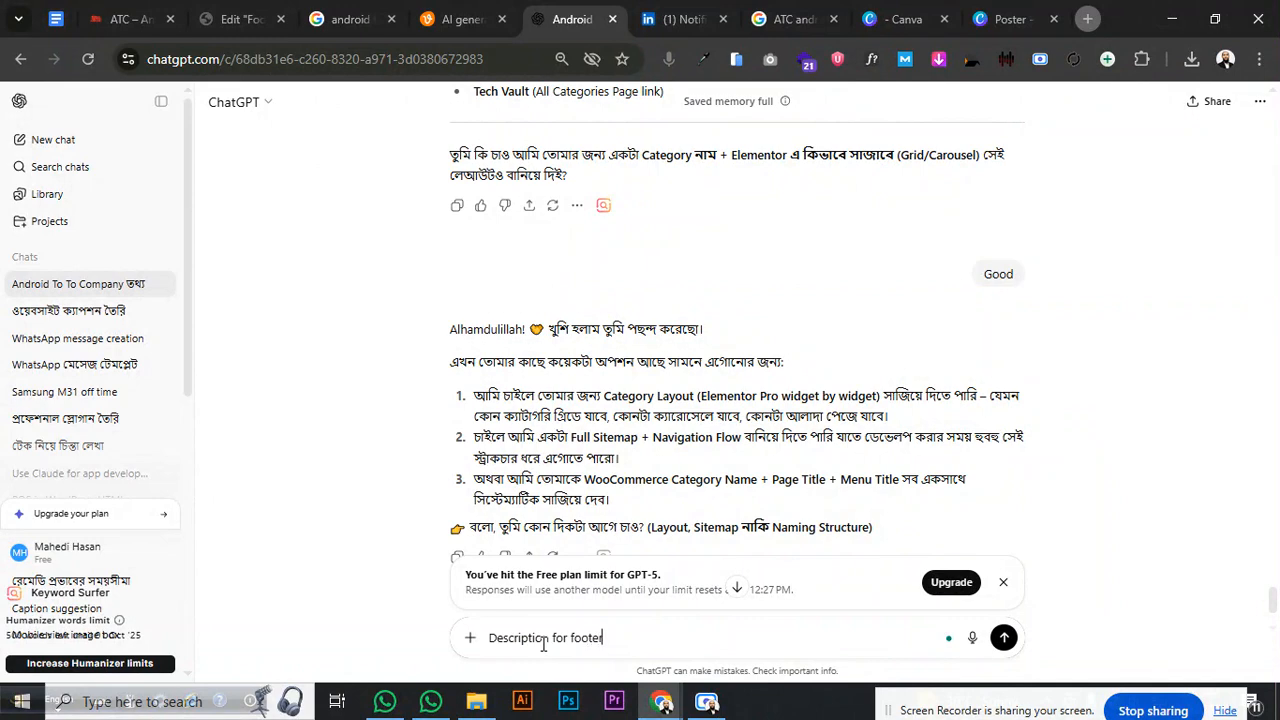
type("cription for footer")
key("Return")
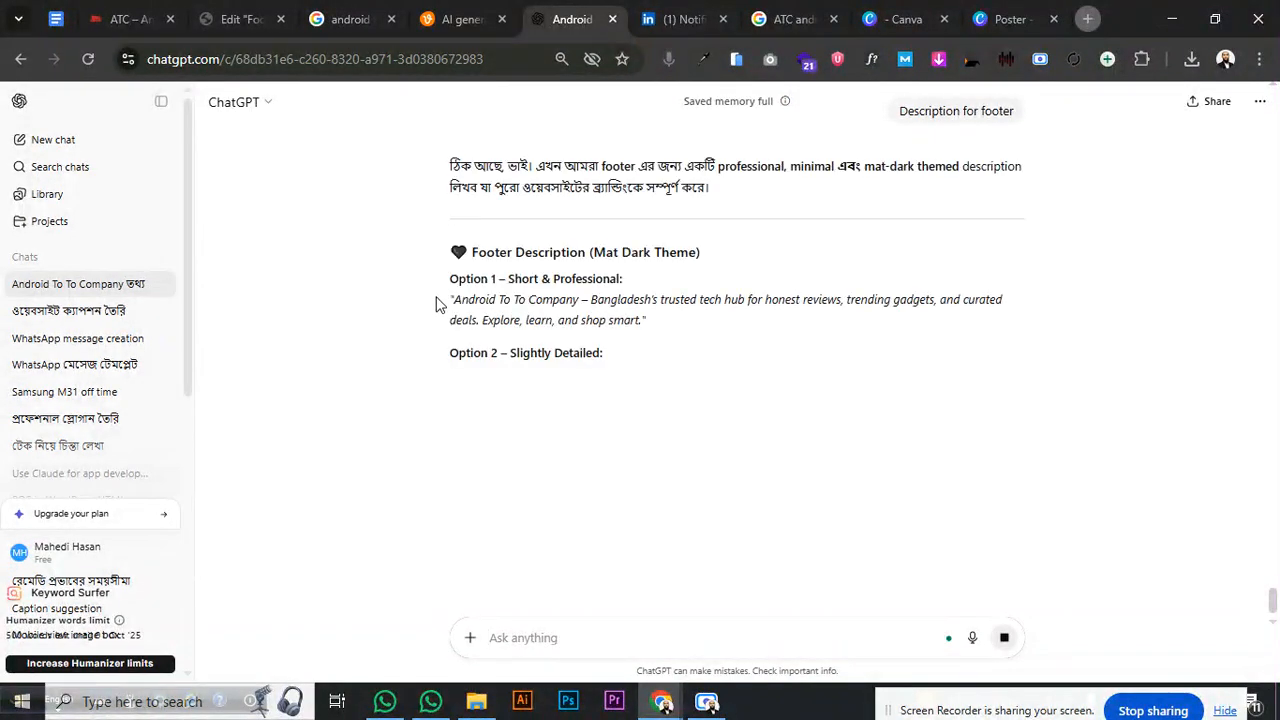
- Copy the short Option 1 description from the reply
left_click_drag(452, 300, 638, 322)
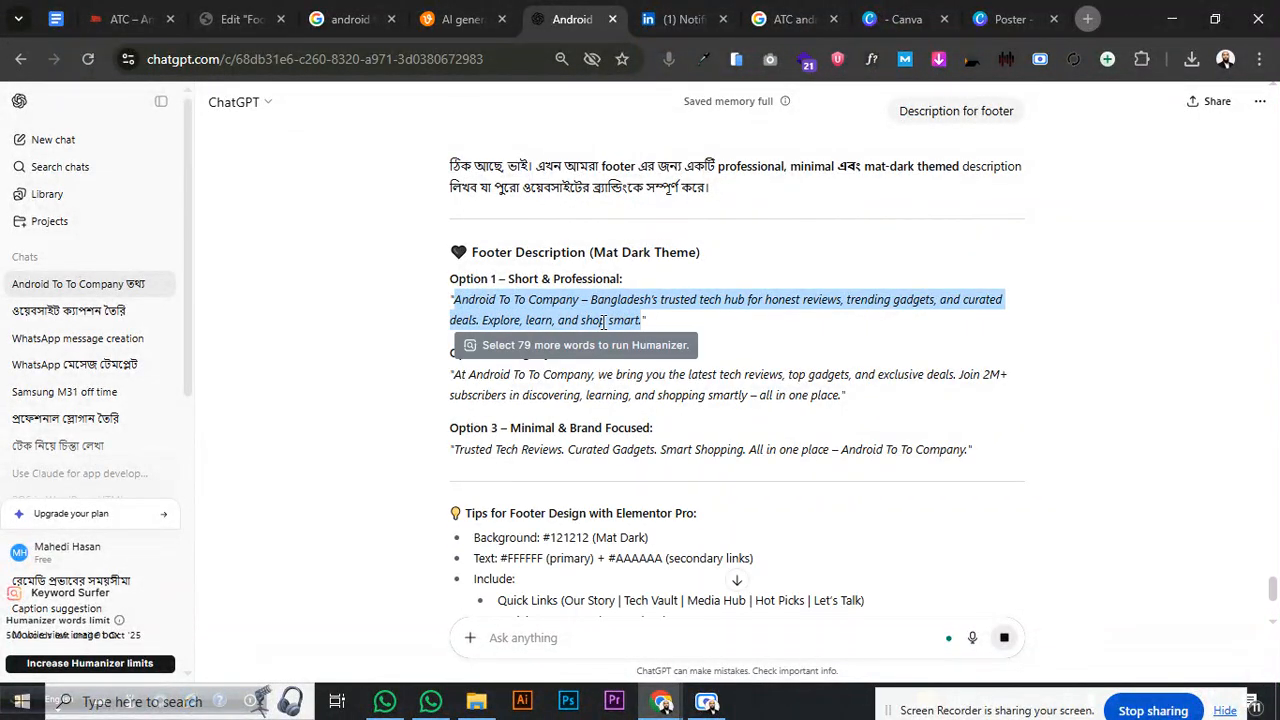
right_click(643, 321)
left_click(655, 342)
- Back in the footer editor, delete the Site Tagline widget under the logo
left_click(243, 20)
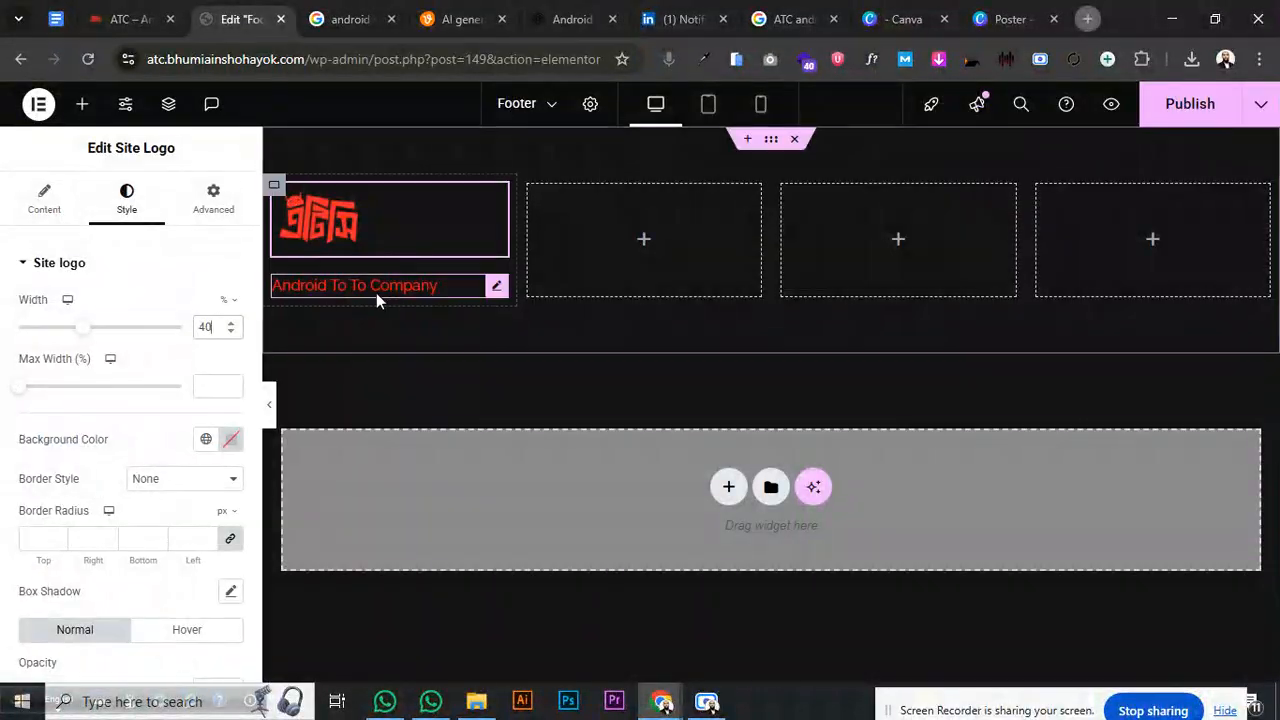
left_click(482, 300)
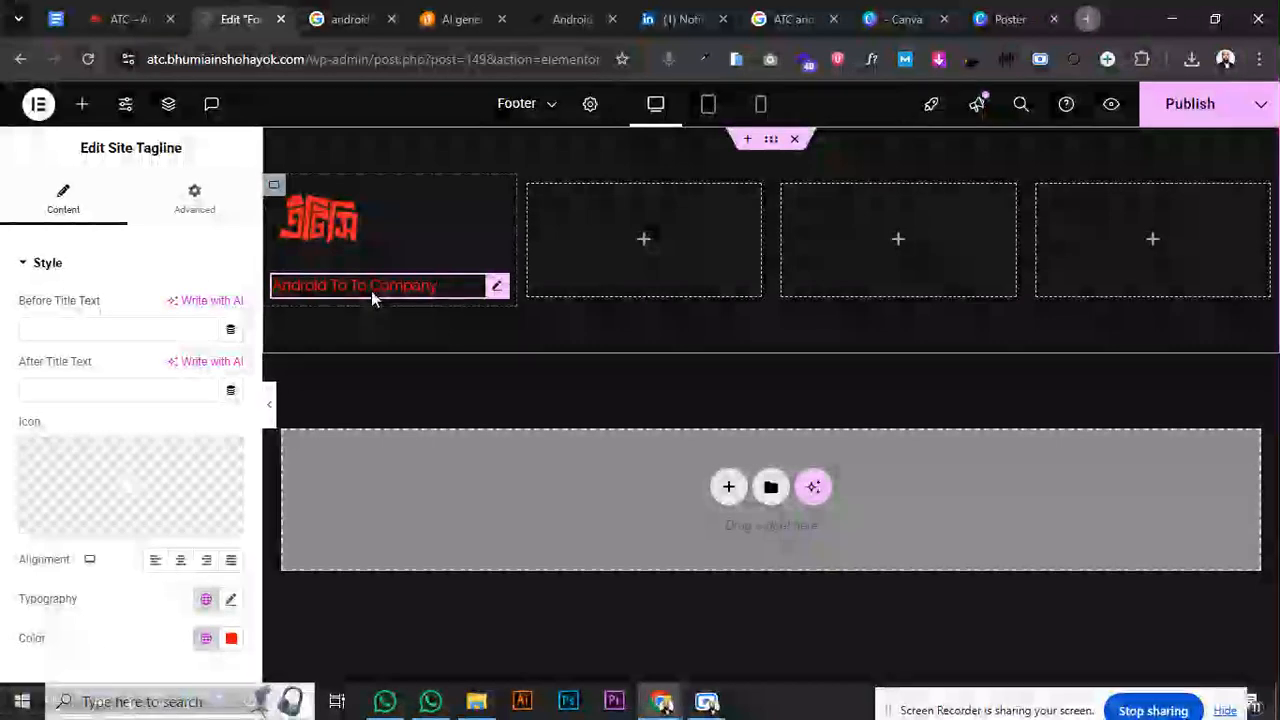
right_click(371, 291)
left_click(455, 658)
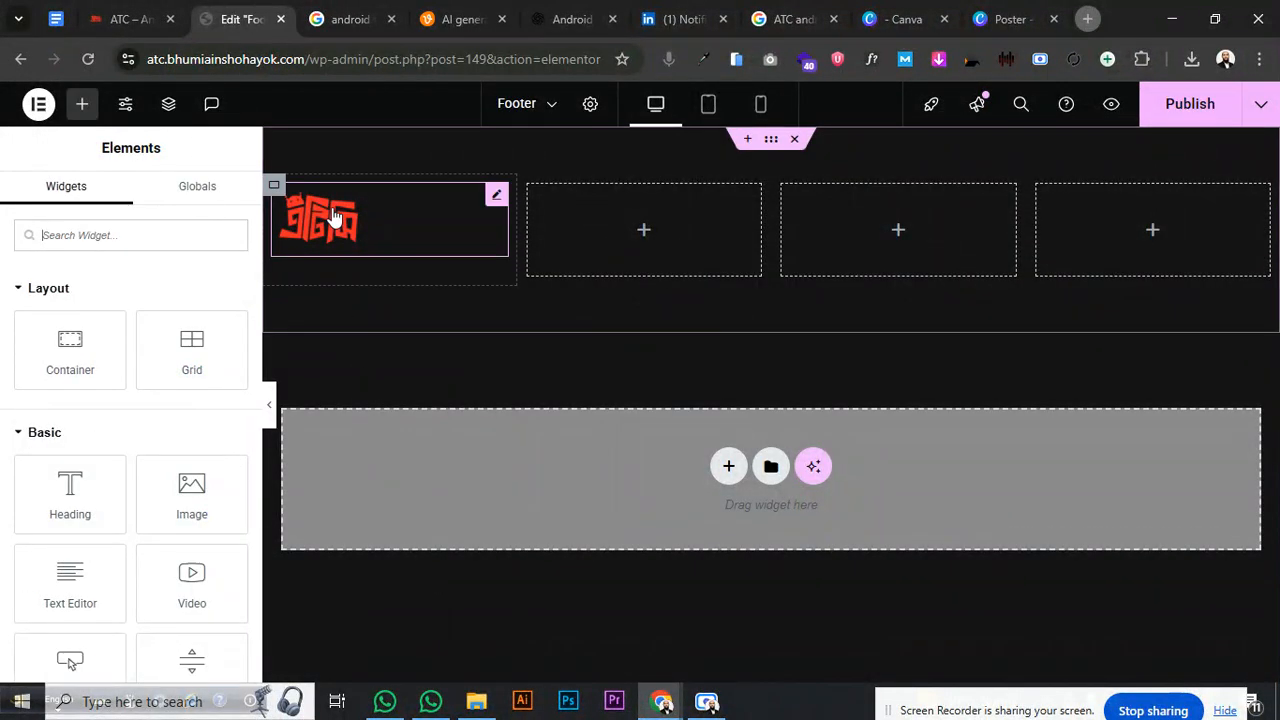
- Add a Heading widget below the logo in the first column
left_click(337, 217)
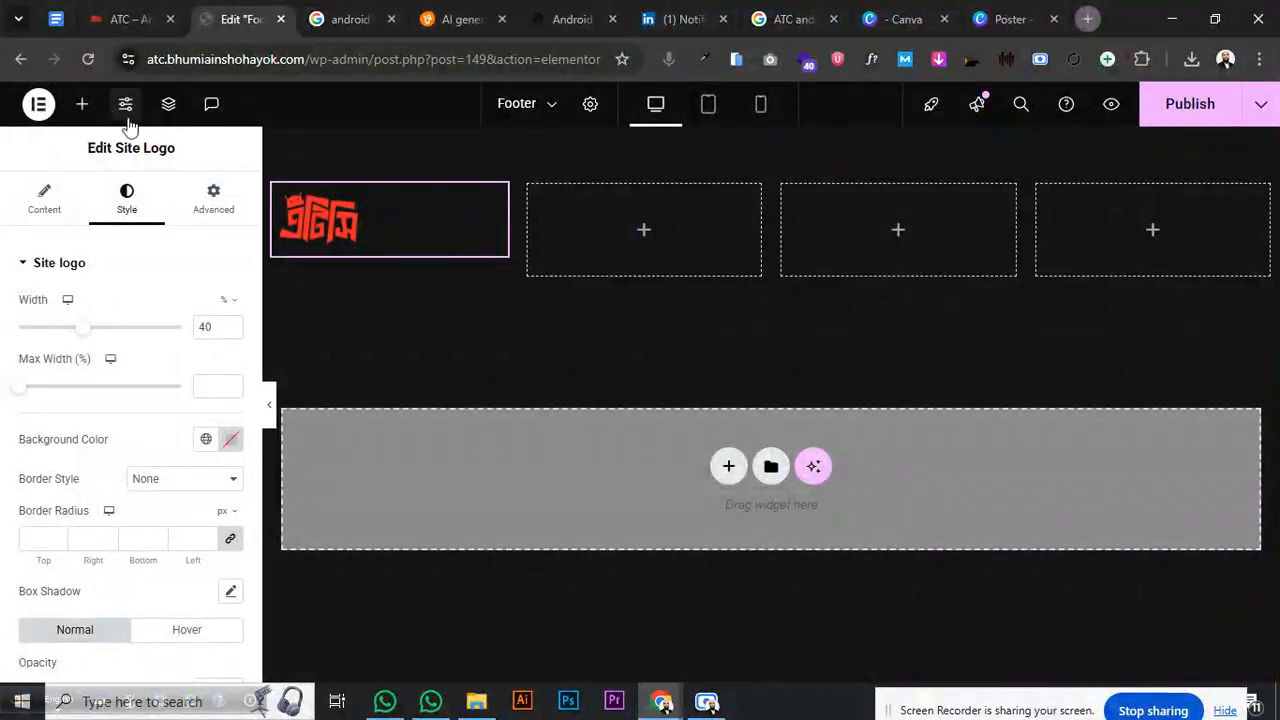
left_click(82, 104)
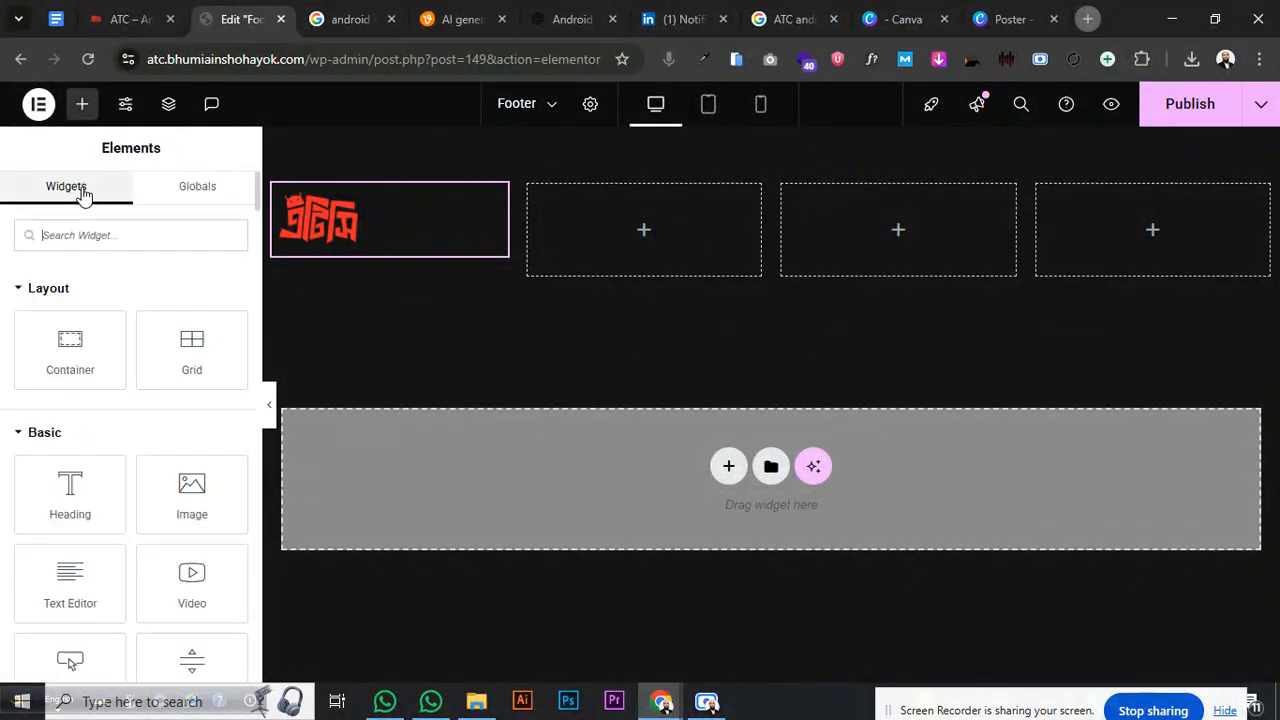
type("te")
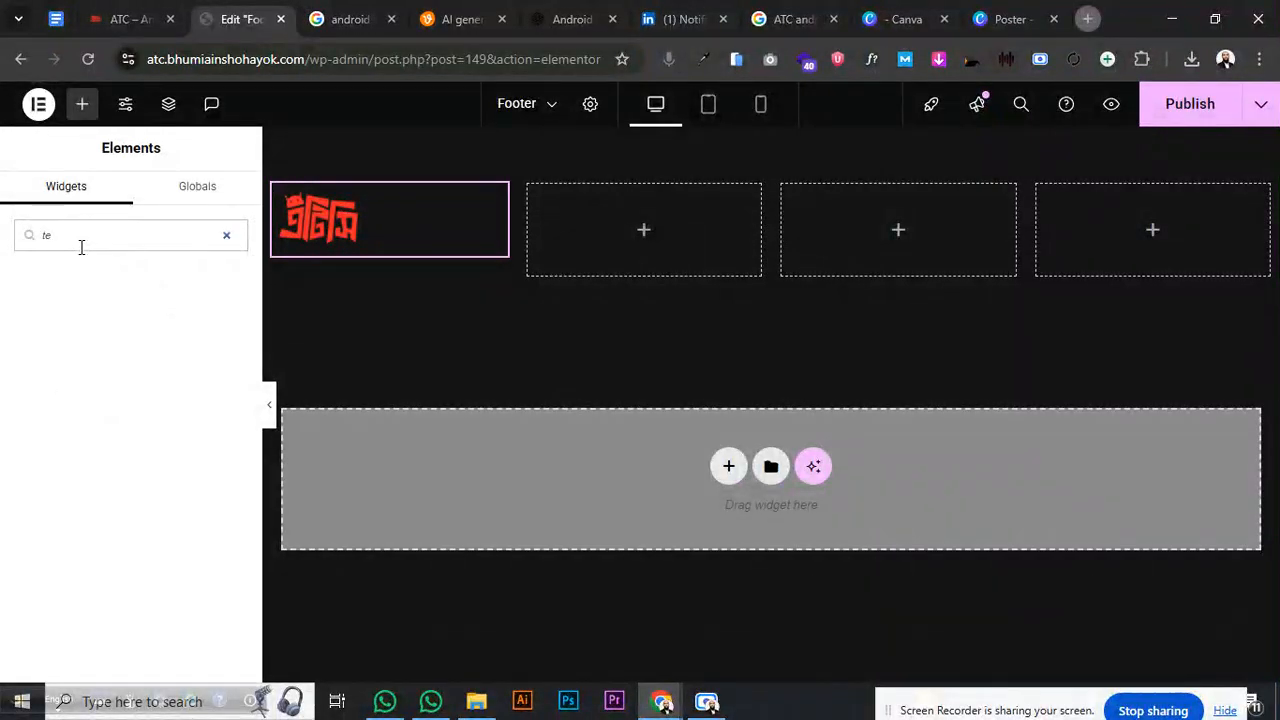
type("cx")
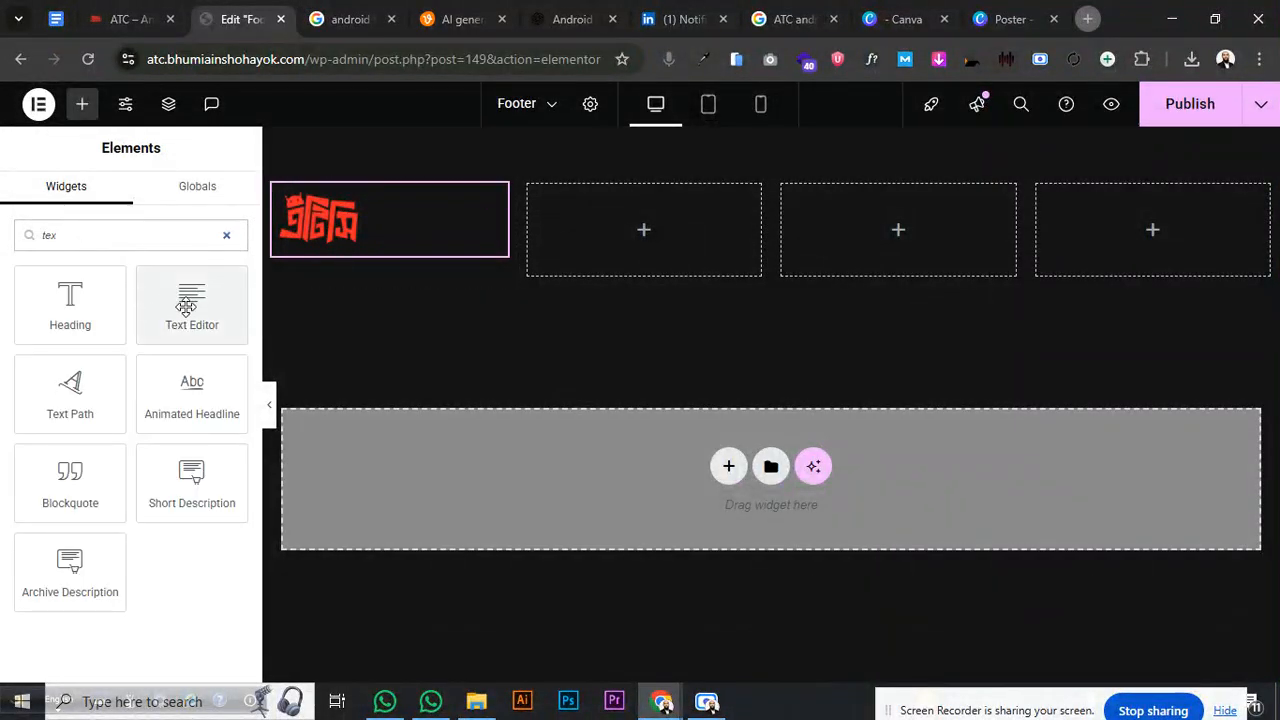
left_click_drag(70, 300, 313, 251)
- Make the heading a p paragraph and paste the company description as its title
left_click(174, 492)
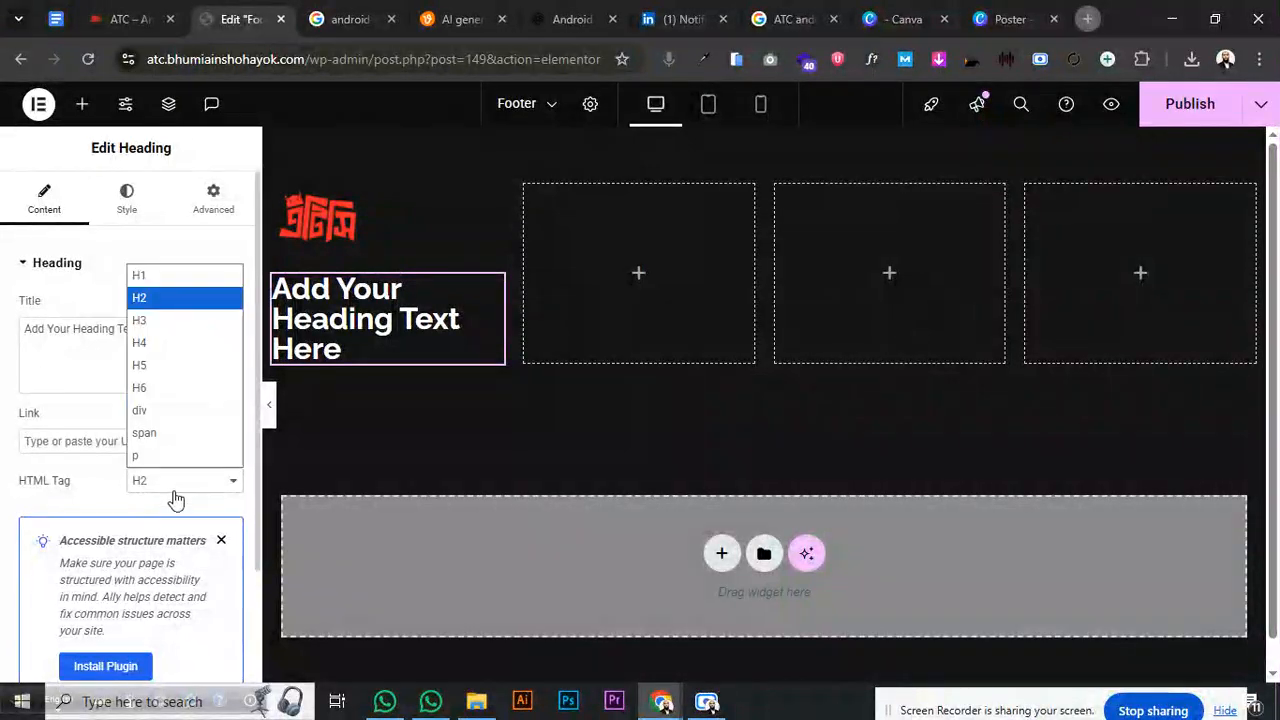
left_click(161, 456)
key("ctrl+a")
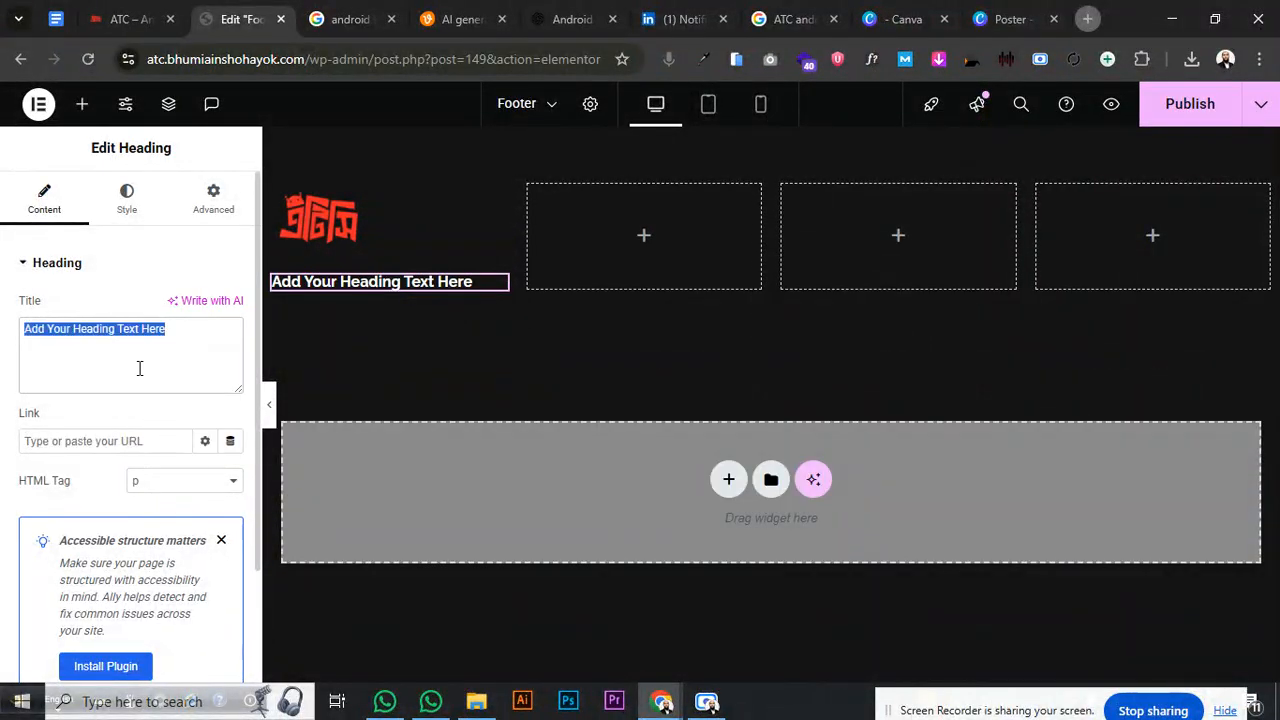
key("ctrl+v")
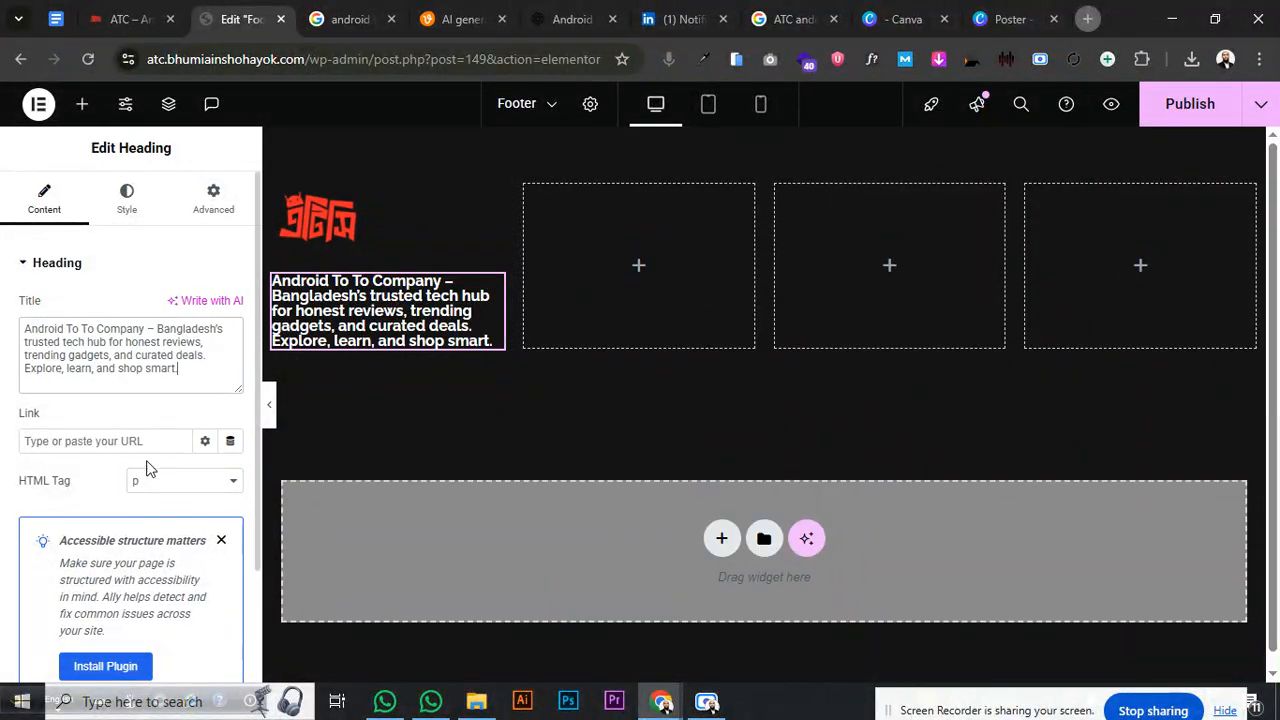
- Set the description typography to 400 (Normal) weight and 16 px size
left_click(128, 200)
left_click(230, 362)
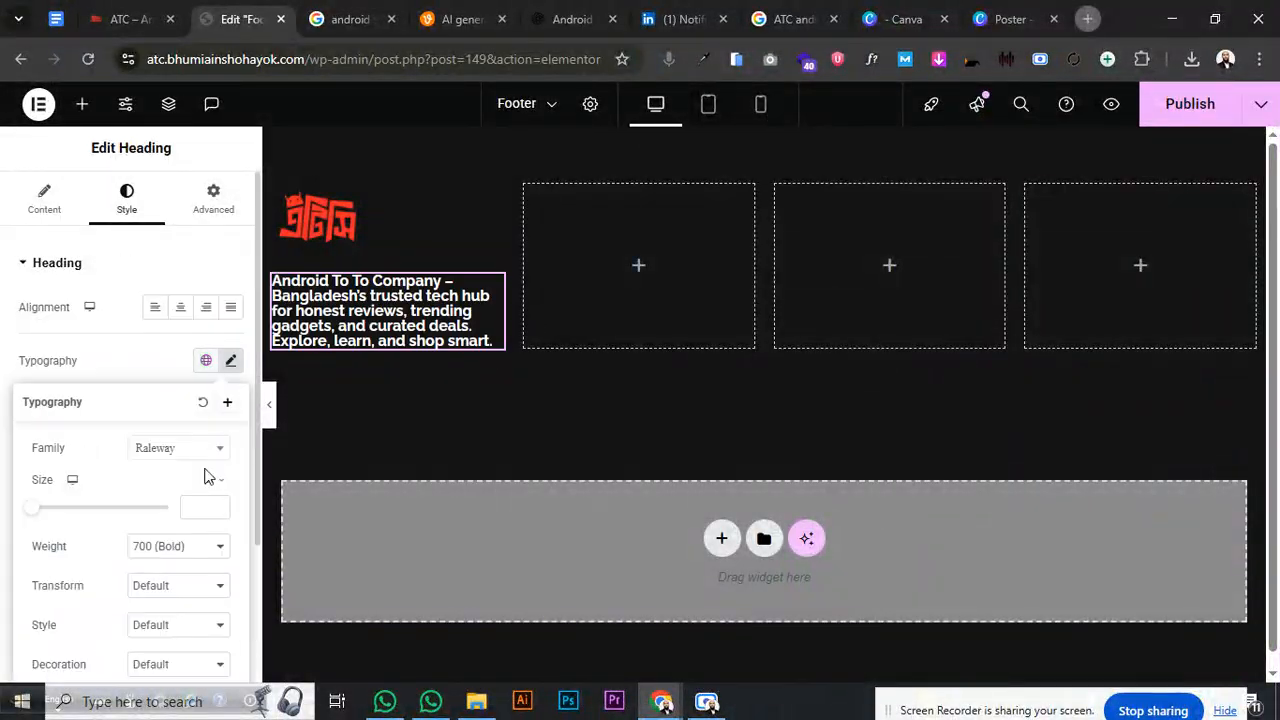
left_click(170, 545)
left_click(171, 365)
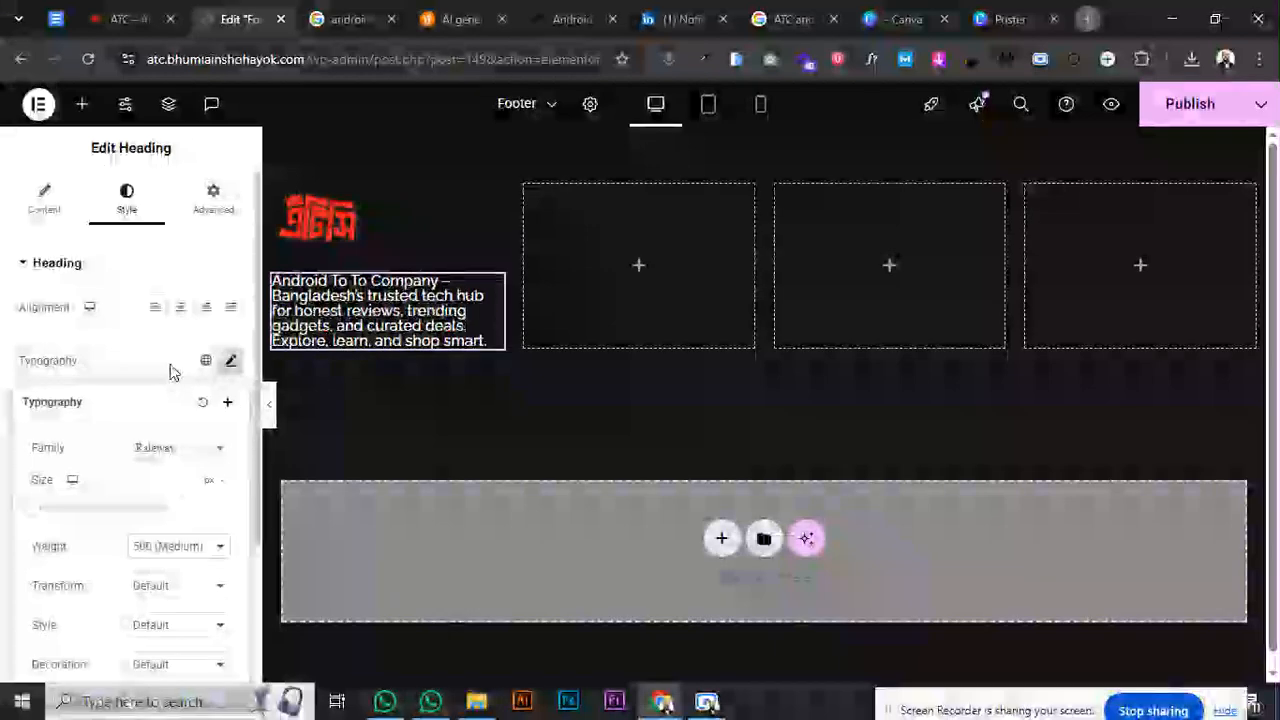
left_click(171, 546)
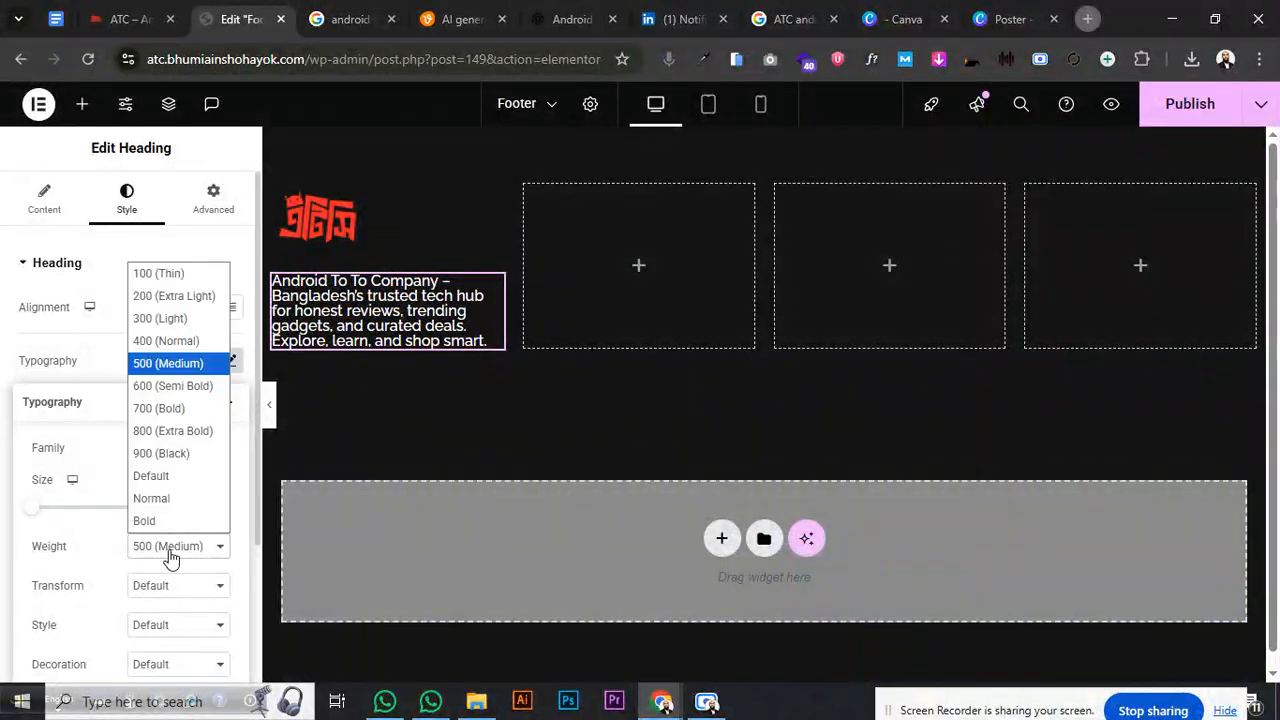
left_click(180, 363)
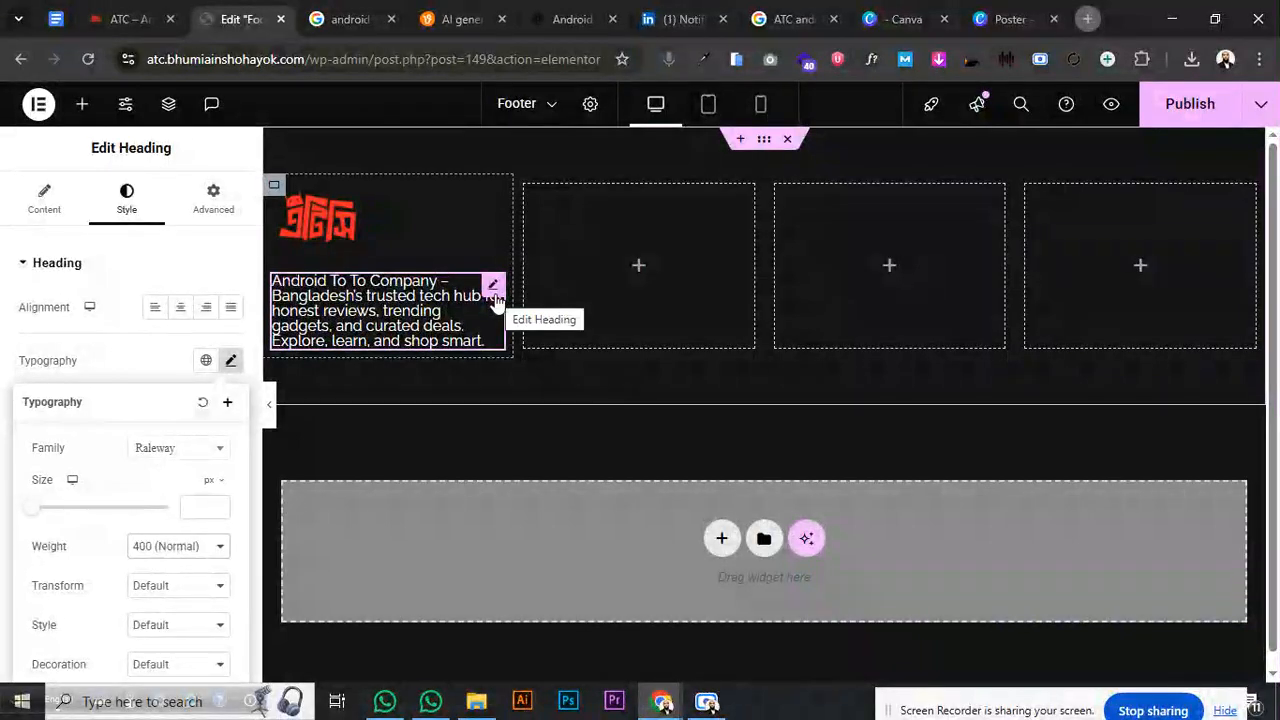
left_click(200, 504)
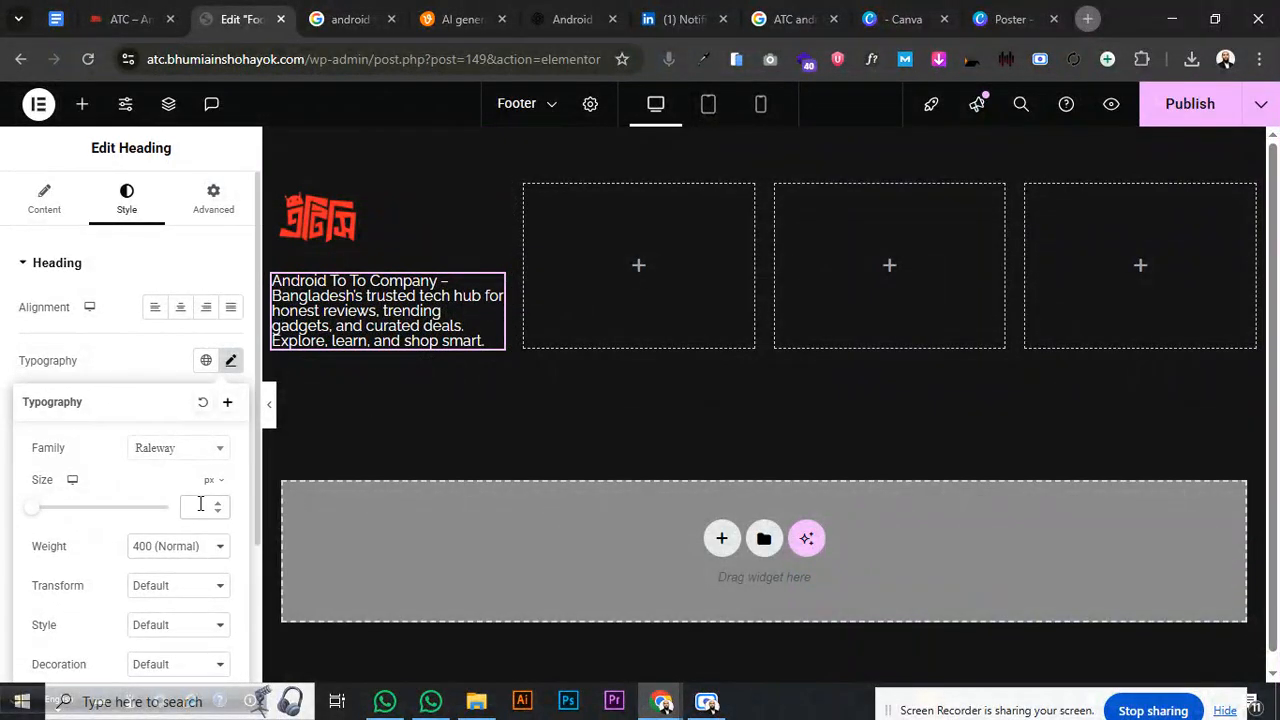
type("18")
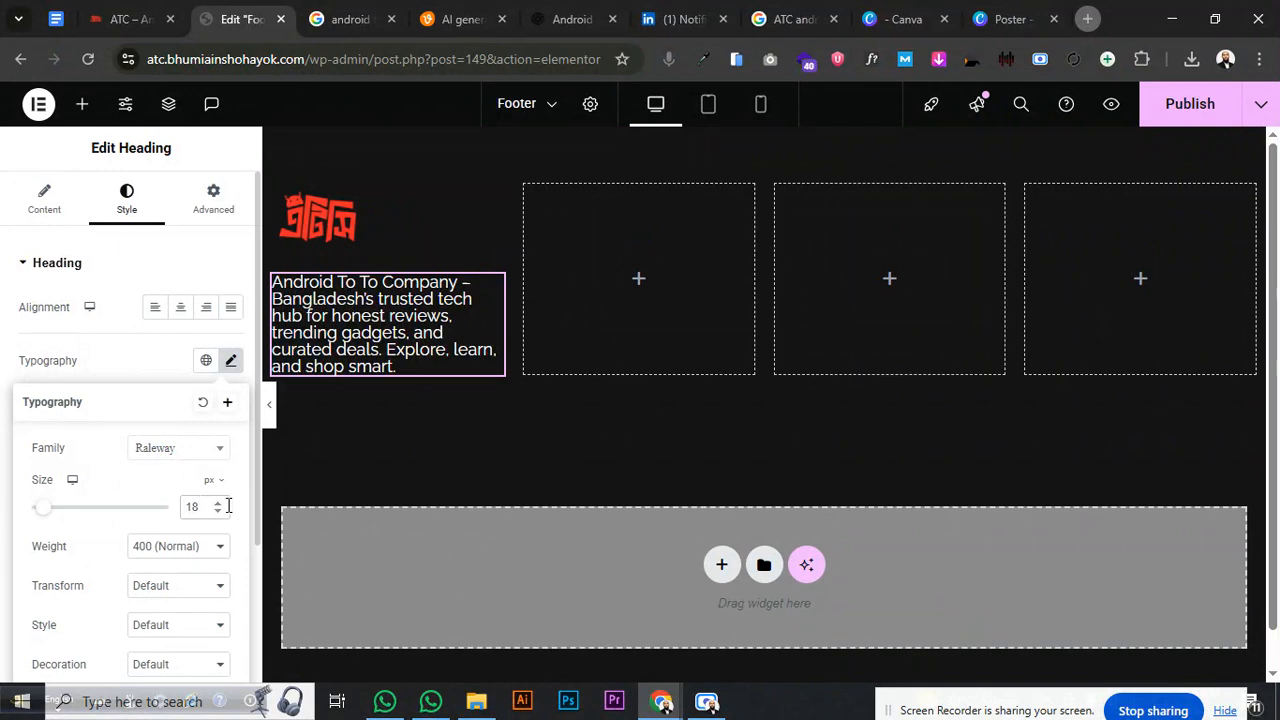
left_click(218, 511)
left_click(219, 512)
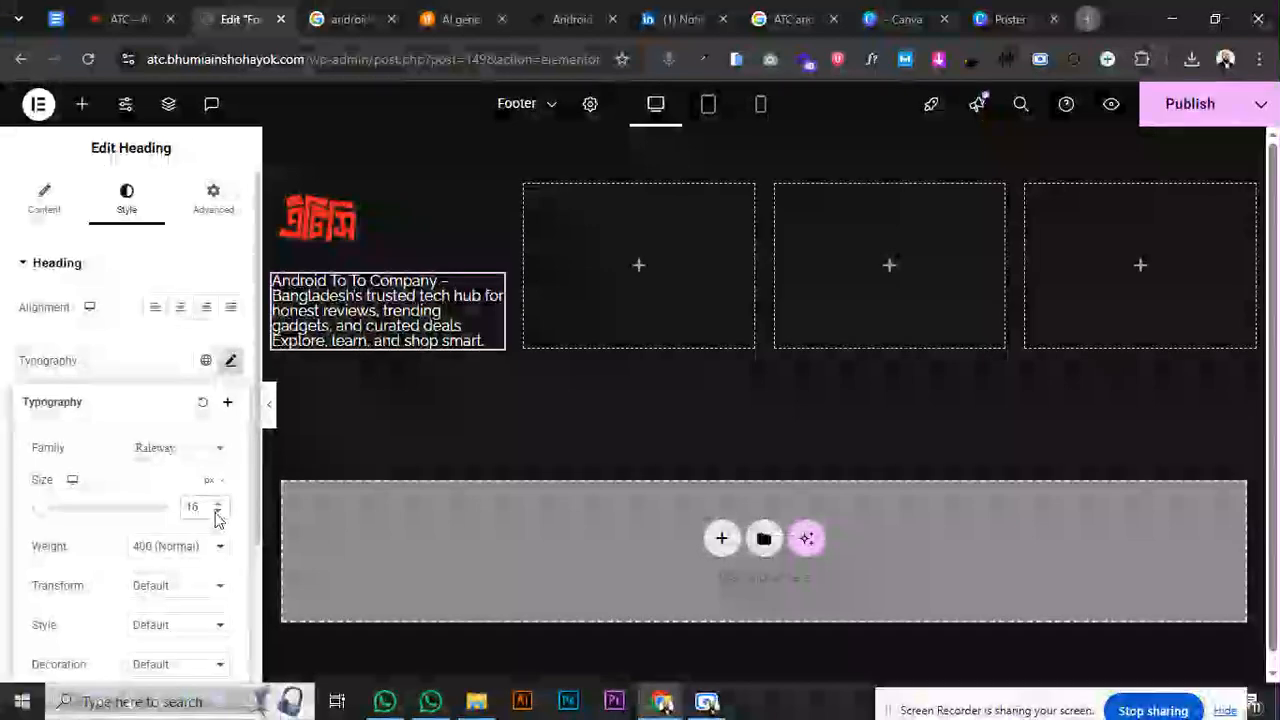
left_click(274, 187)
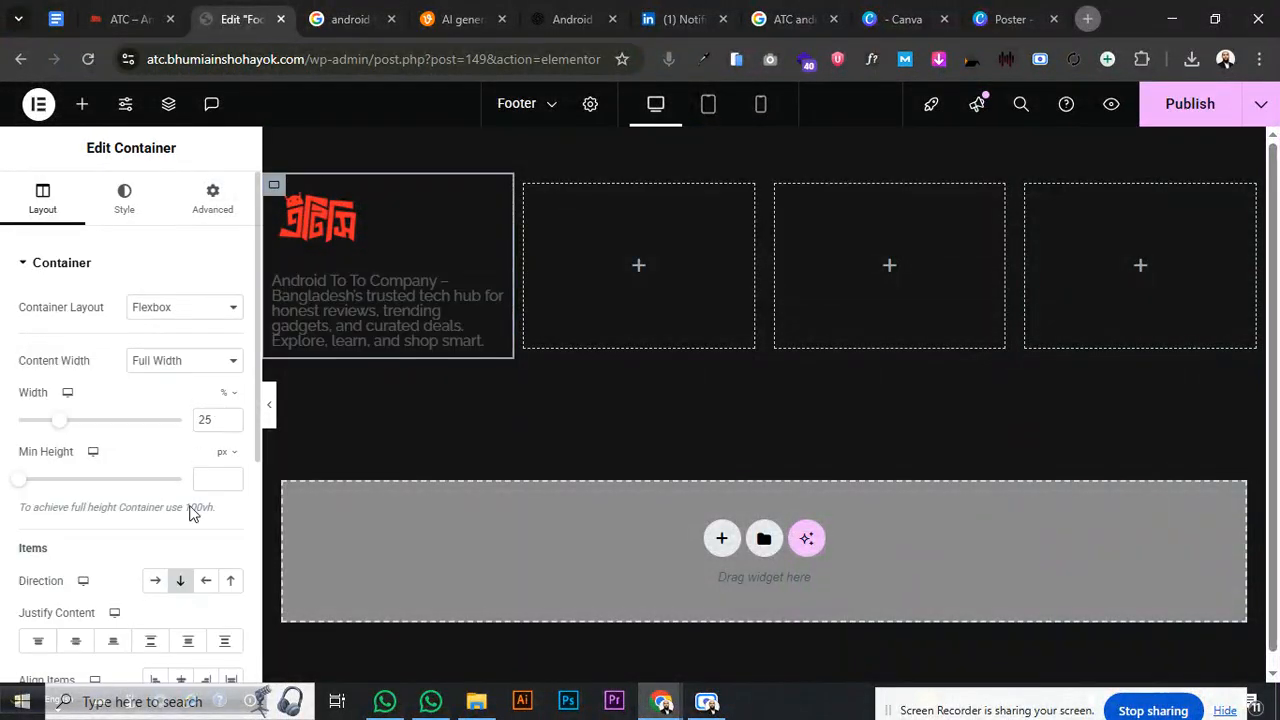
- Try Row direction for the first column, undo it, then add a Heading to the second column
left_click(156, 581)
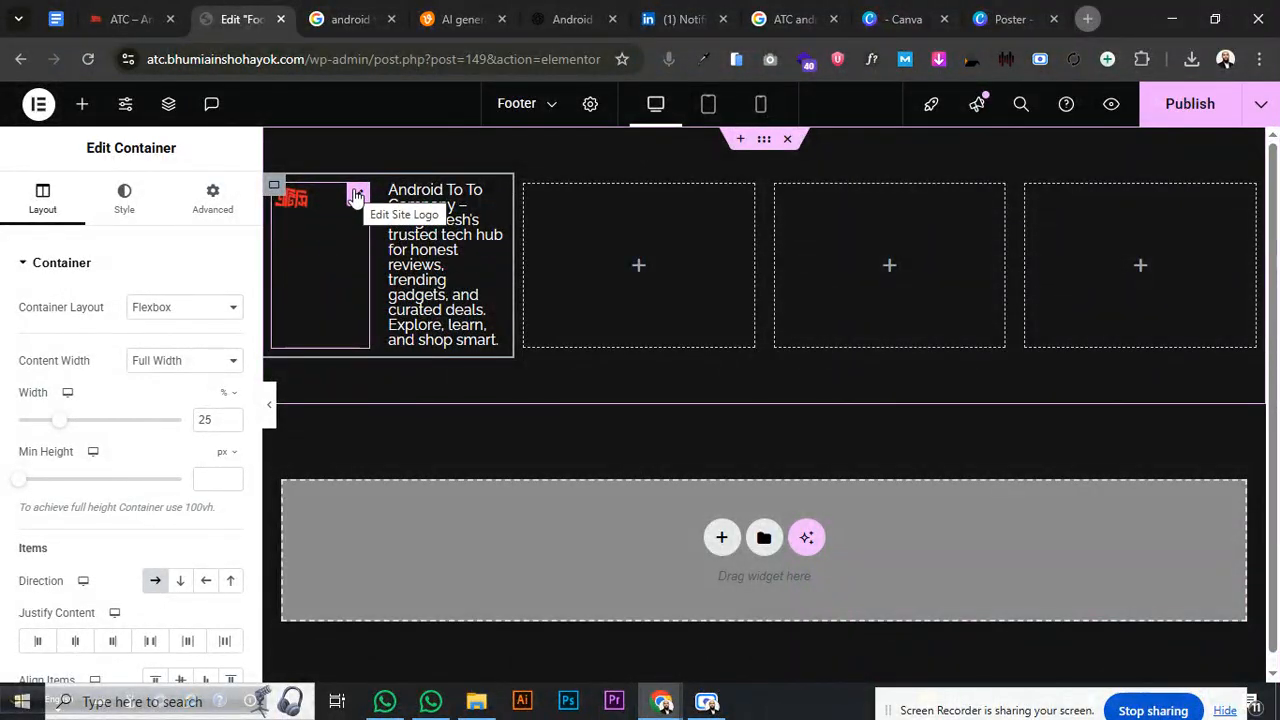
key("ctrl+z")
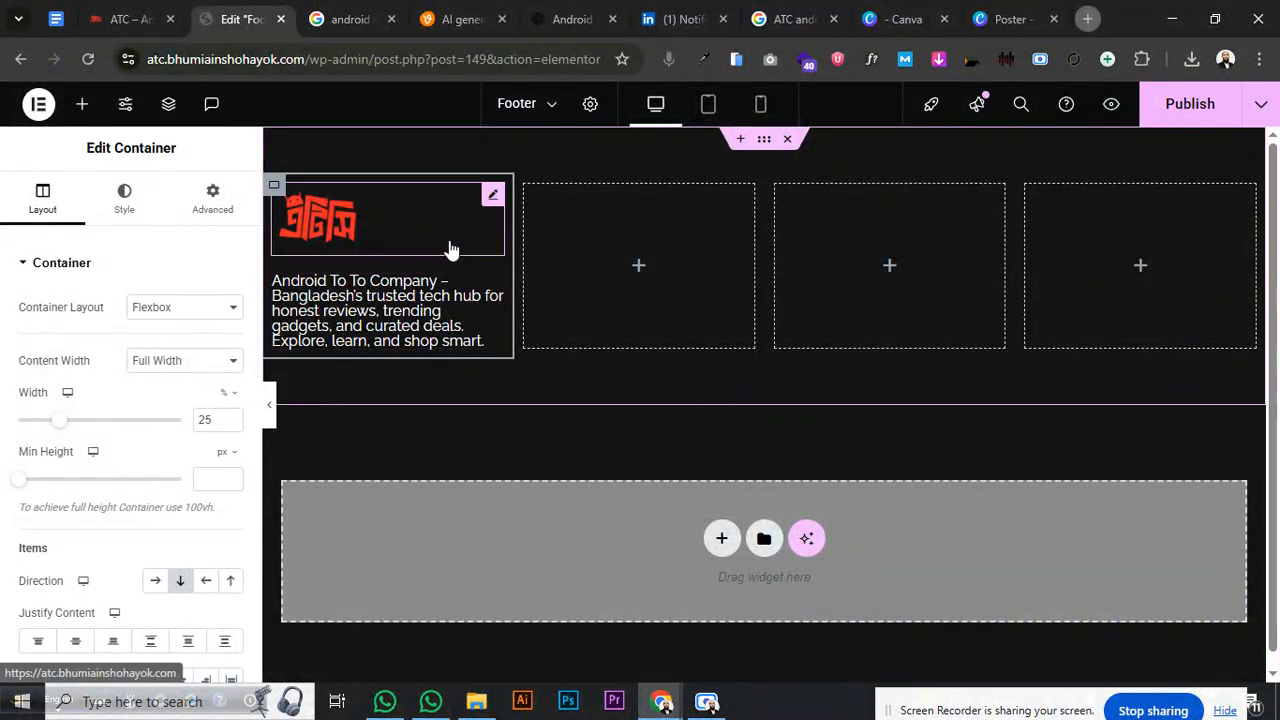
left_click(643, 269)
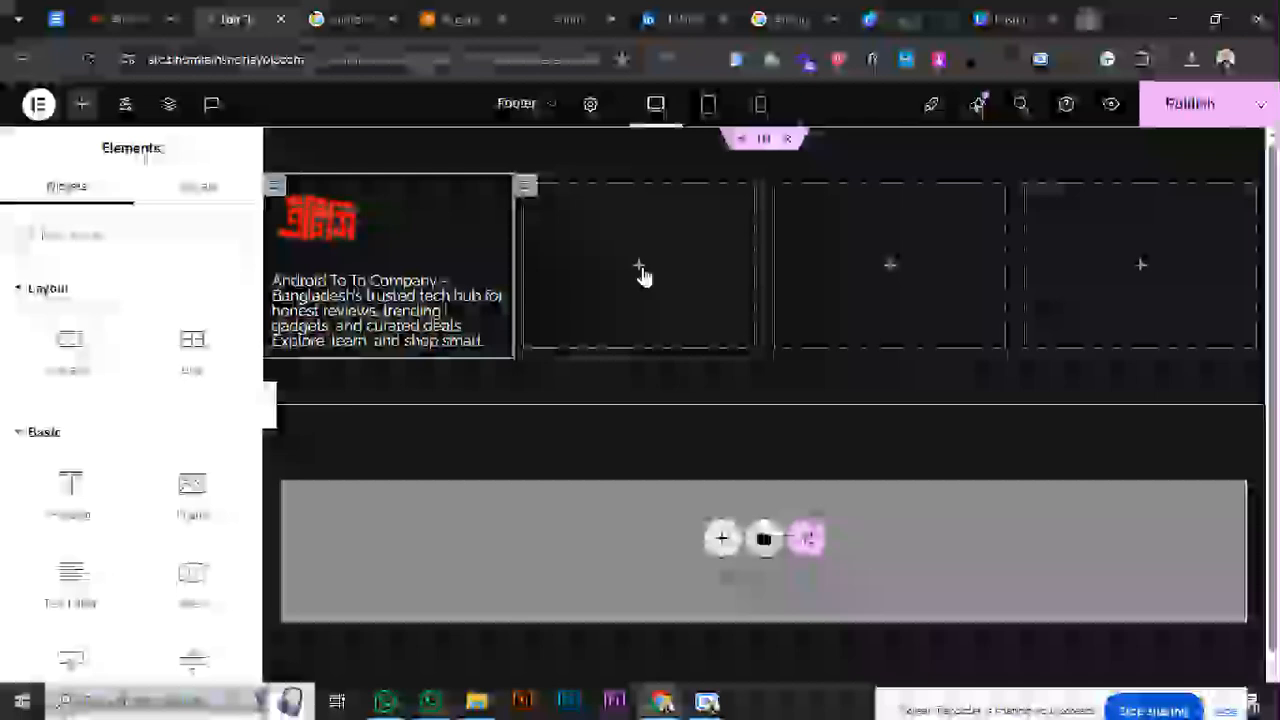
left_click_drag(70, 490, 668, 262)
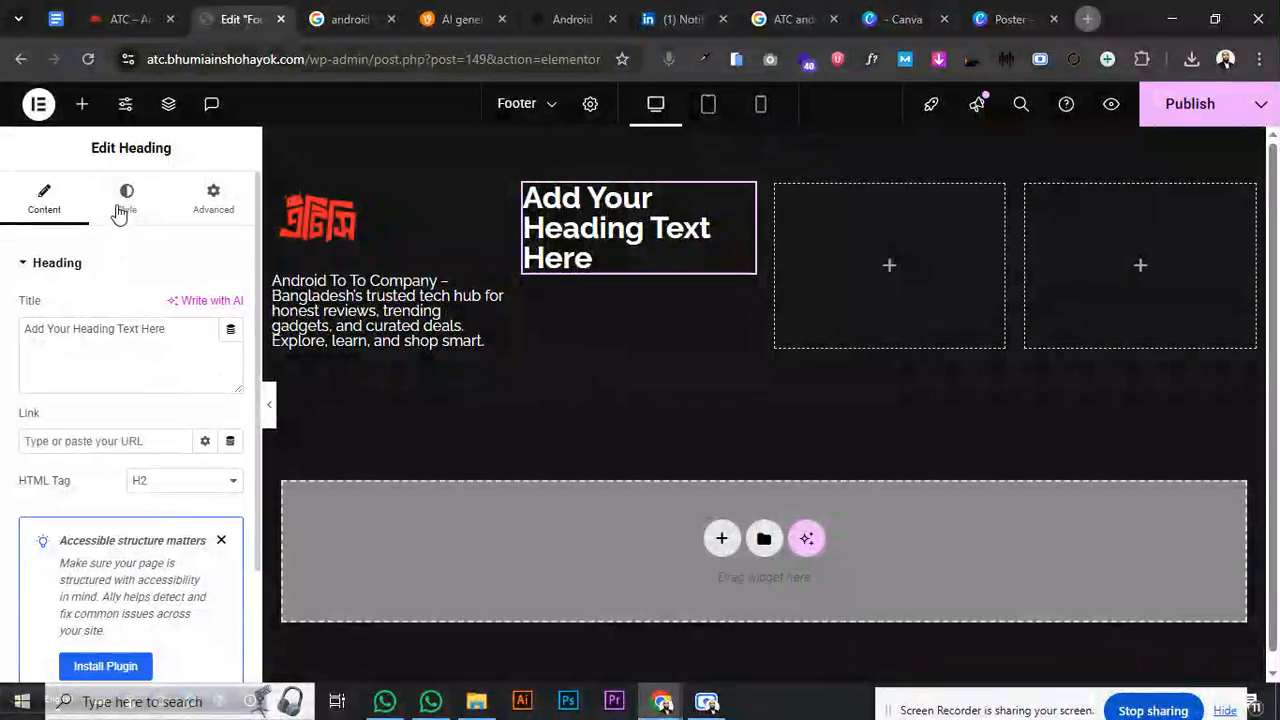
- Make the second column's heading an H3 reading 'Quick Menu'
left_click(168, 482)
left_click(140, 338)
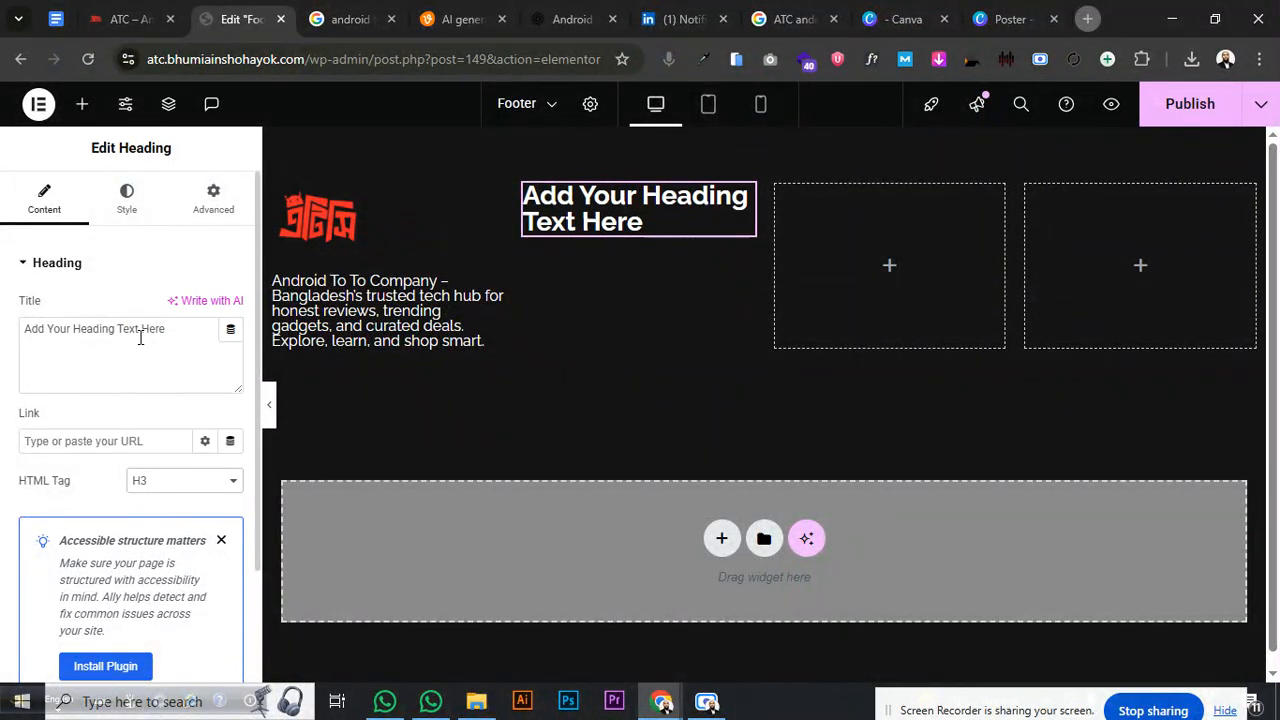
left_click_drag(175, 334, 3, 341)
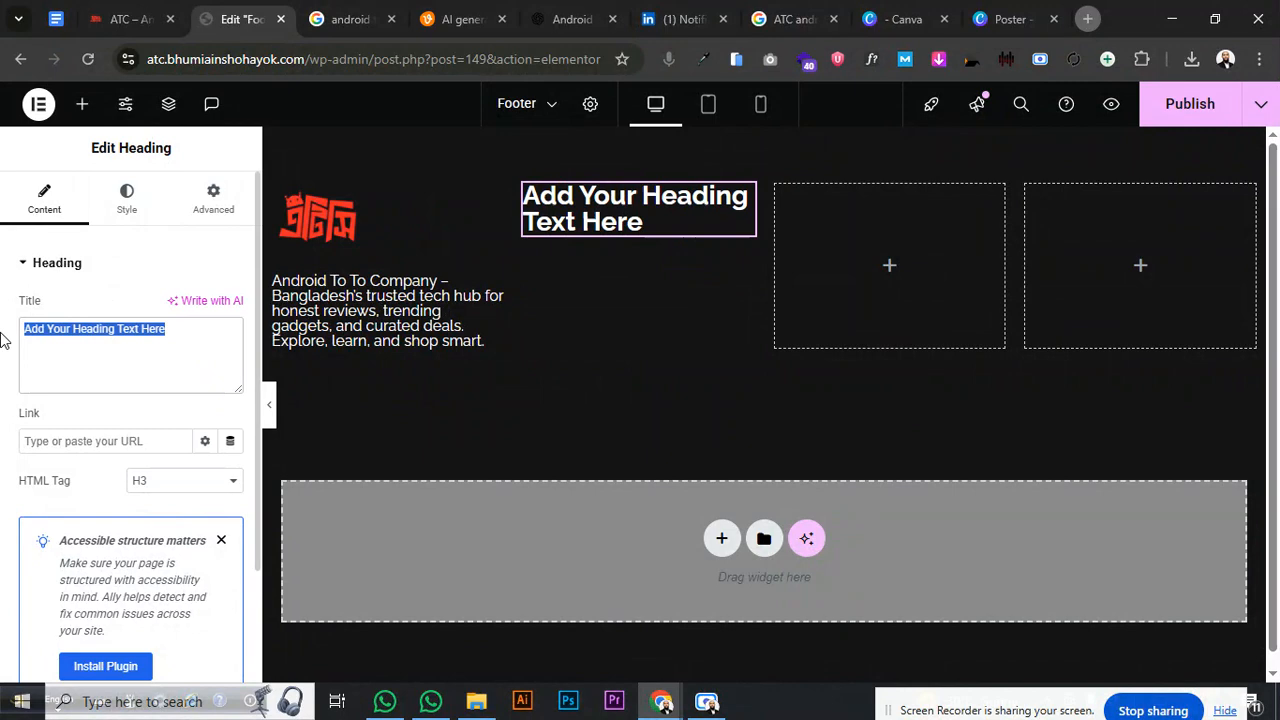
type("Shop")
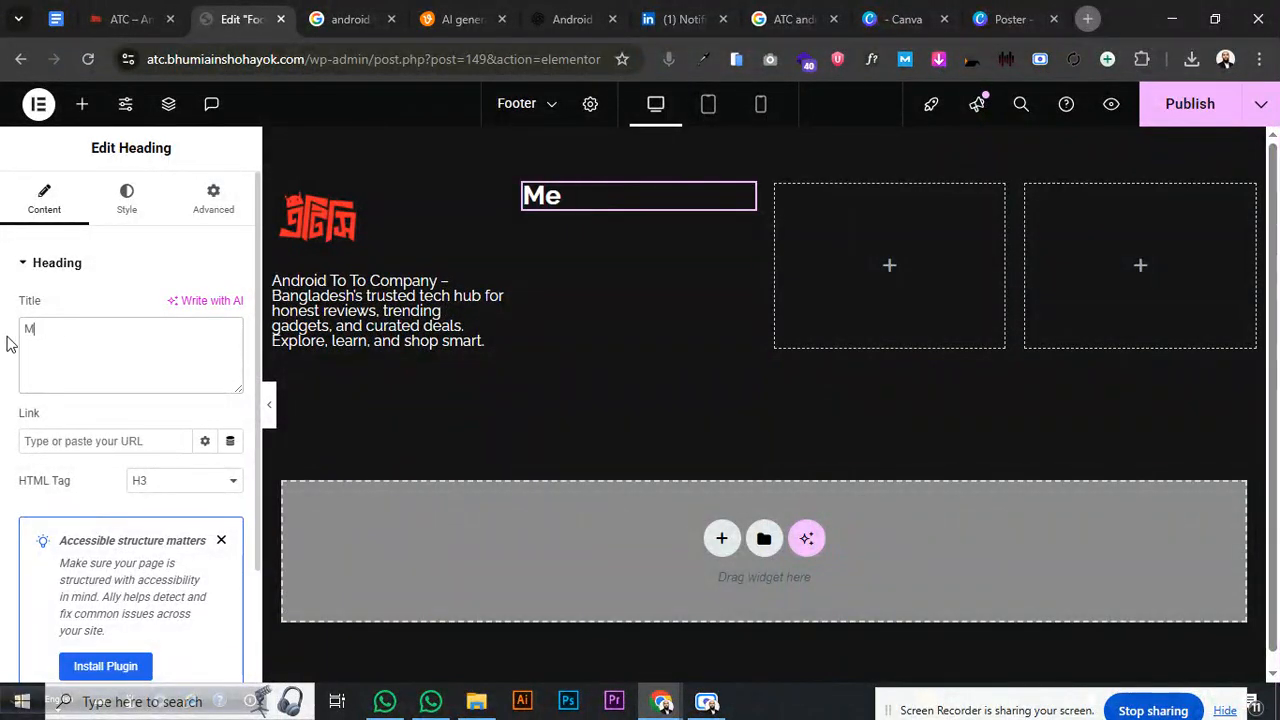
key("BackSpace")
type("Quick")
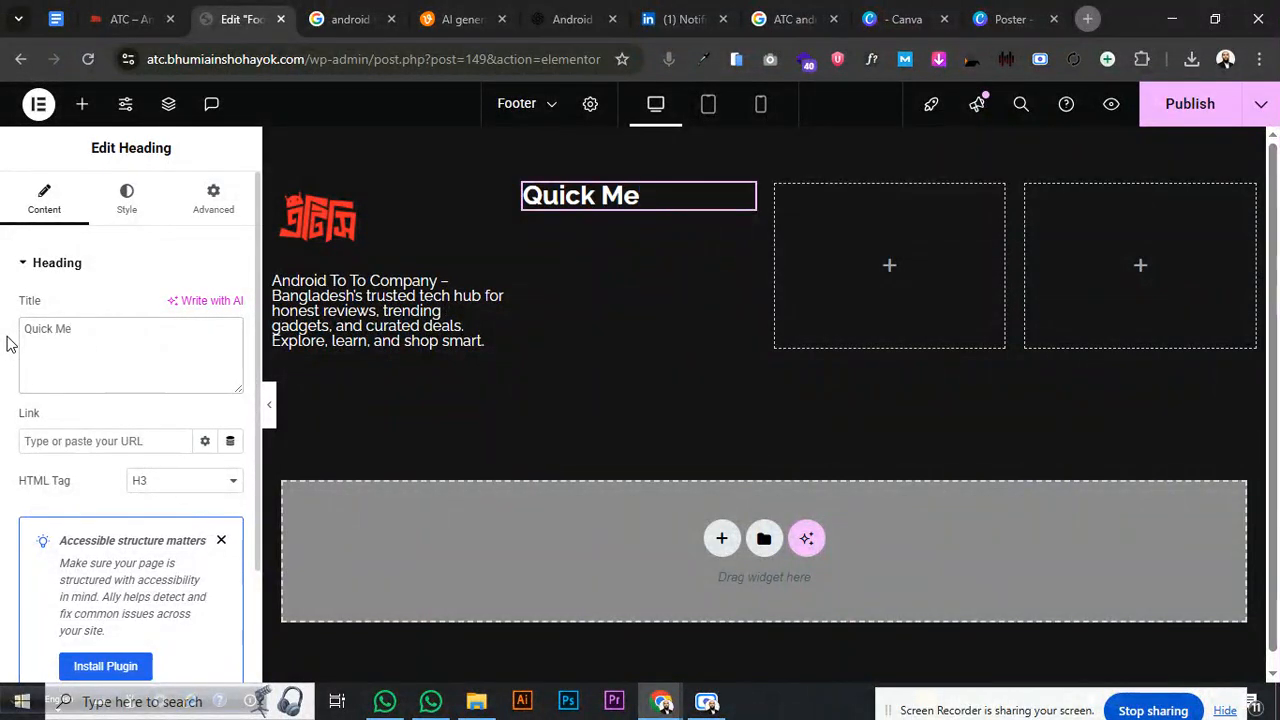
type("Menu")
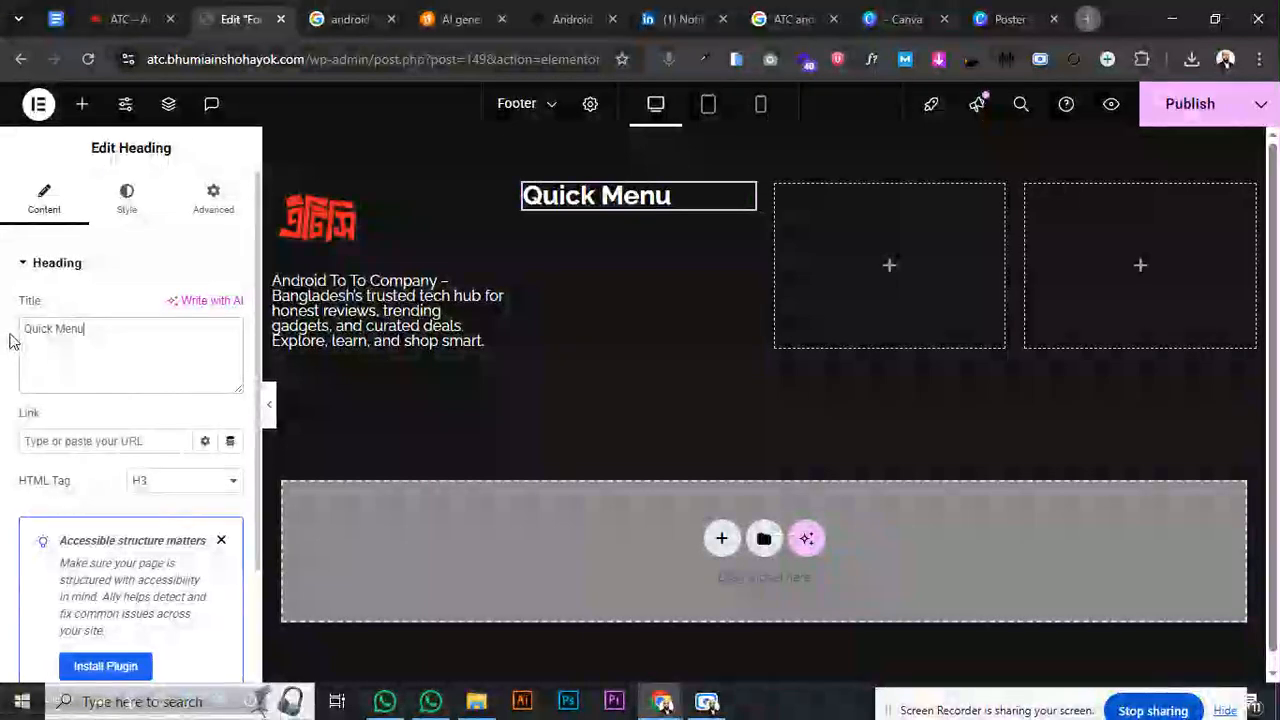
- Set the Quick Menu heading's font size to 18 px
left_click(128, 205)
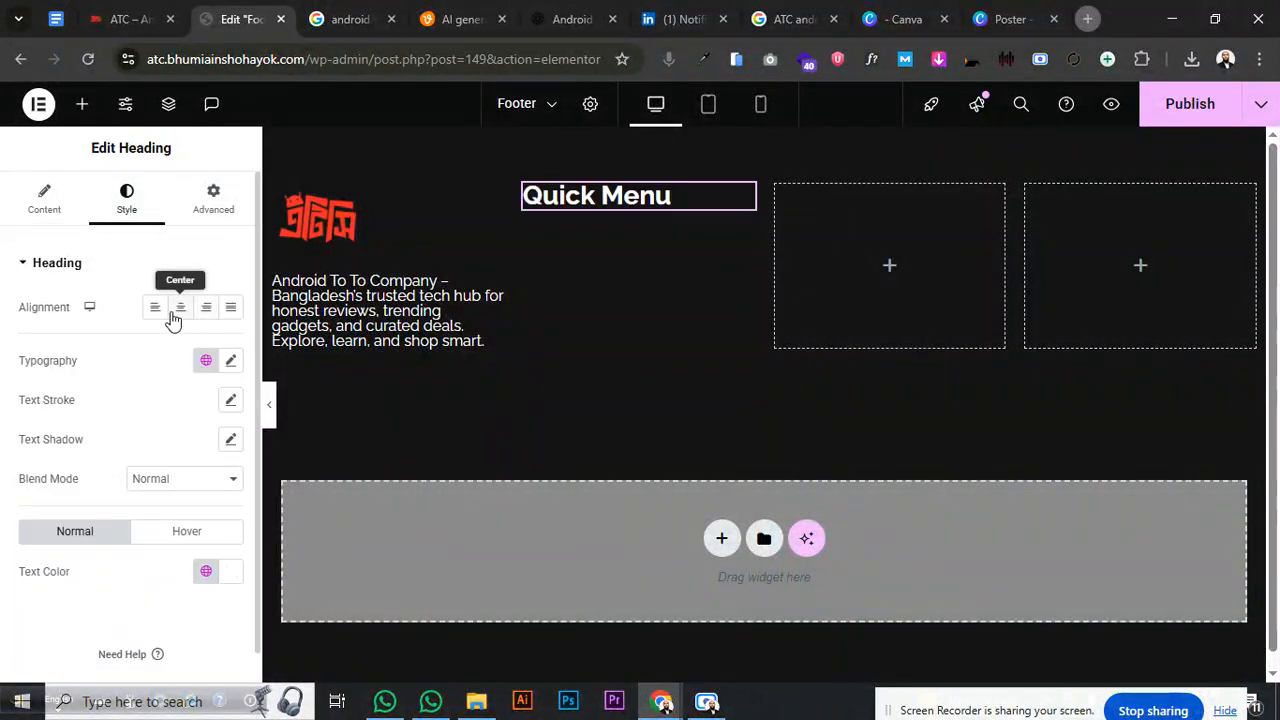
left_click(231, 360)
left_click(205, 508)
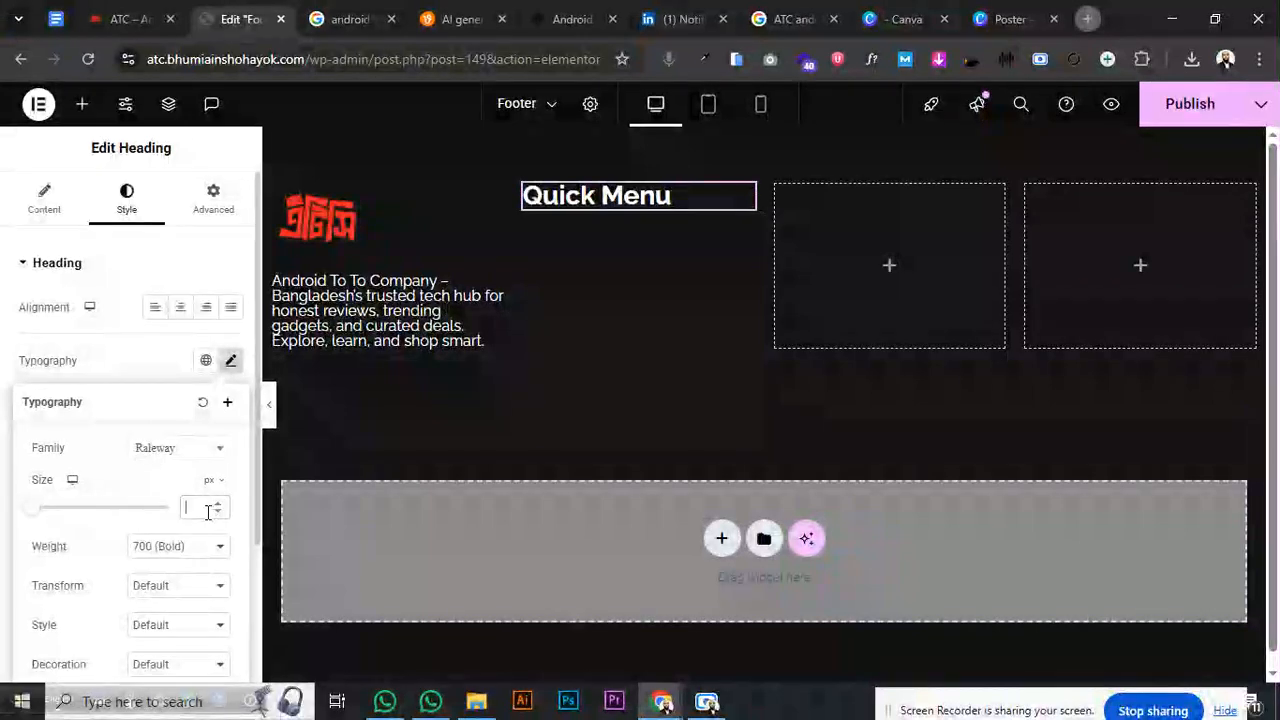
type("18")
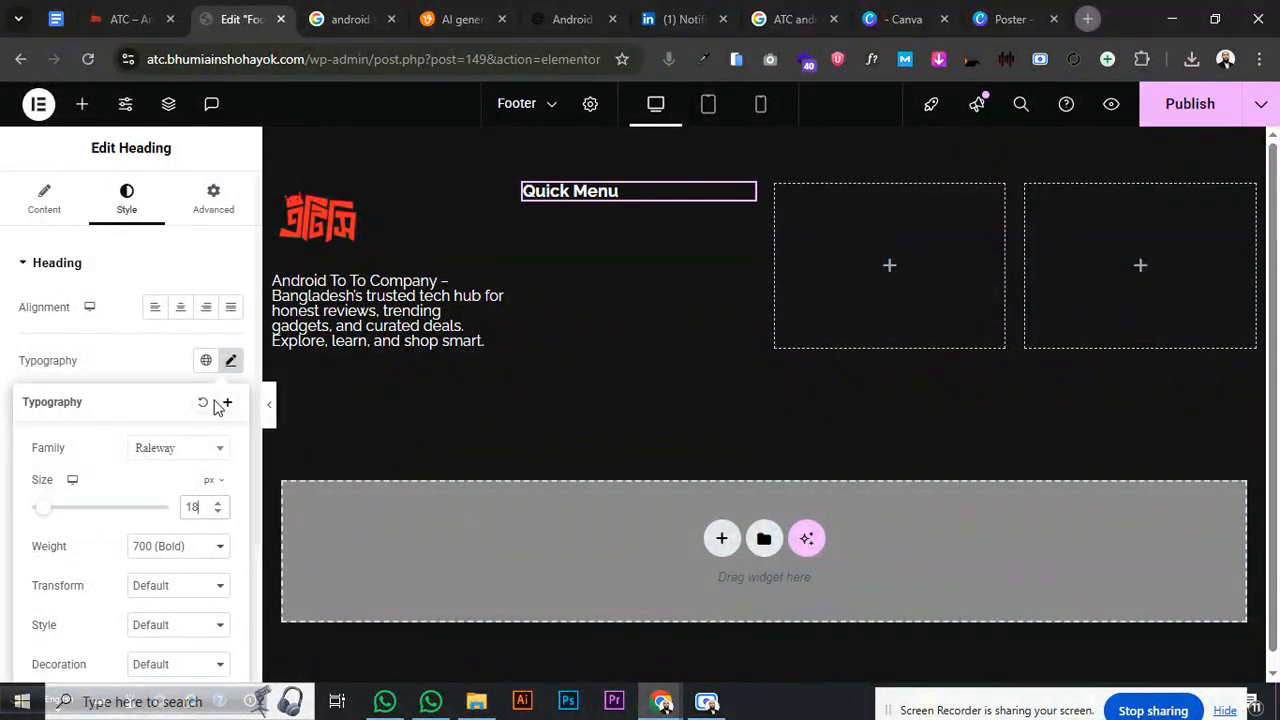
left_click(160, 365)
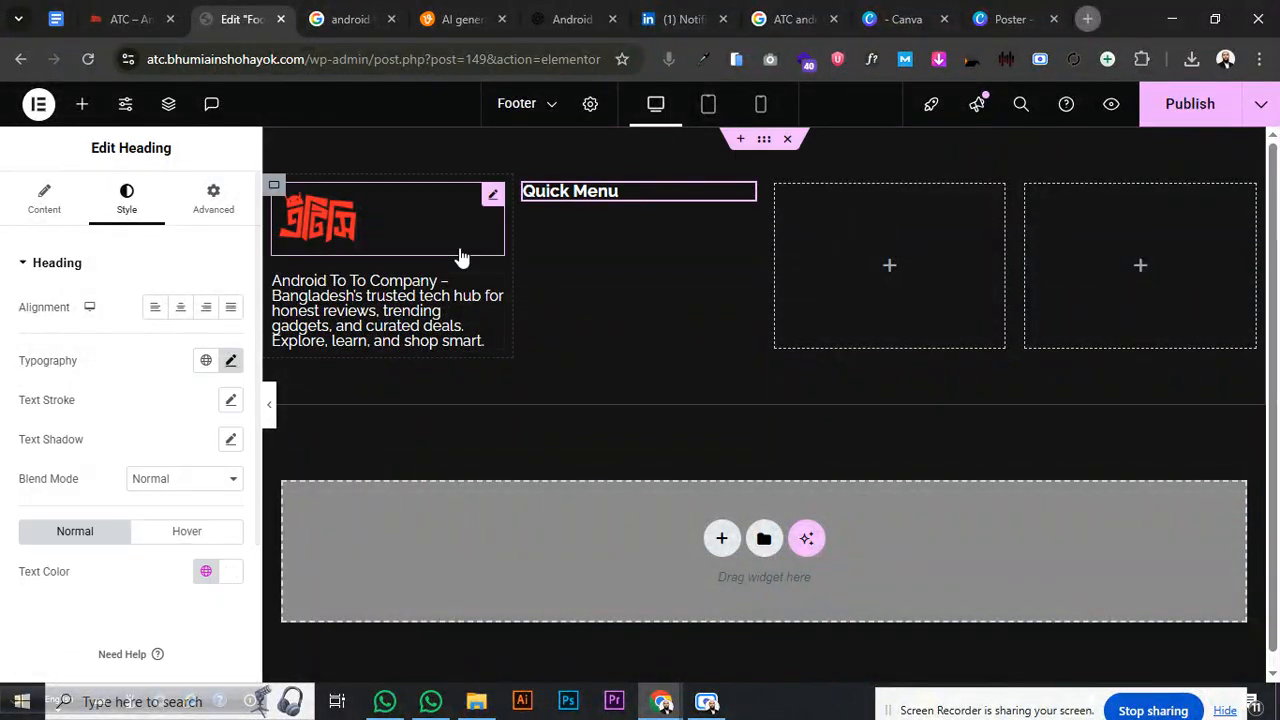
- Add a Navigation Menu under Quick Menu using Short Menu 01
left_click(83, 105)
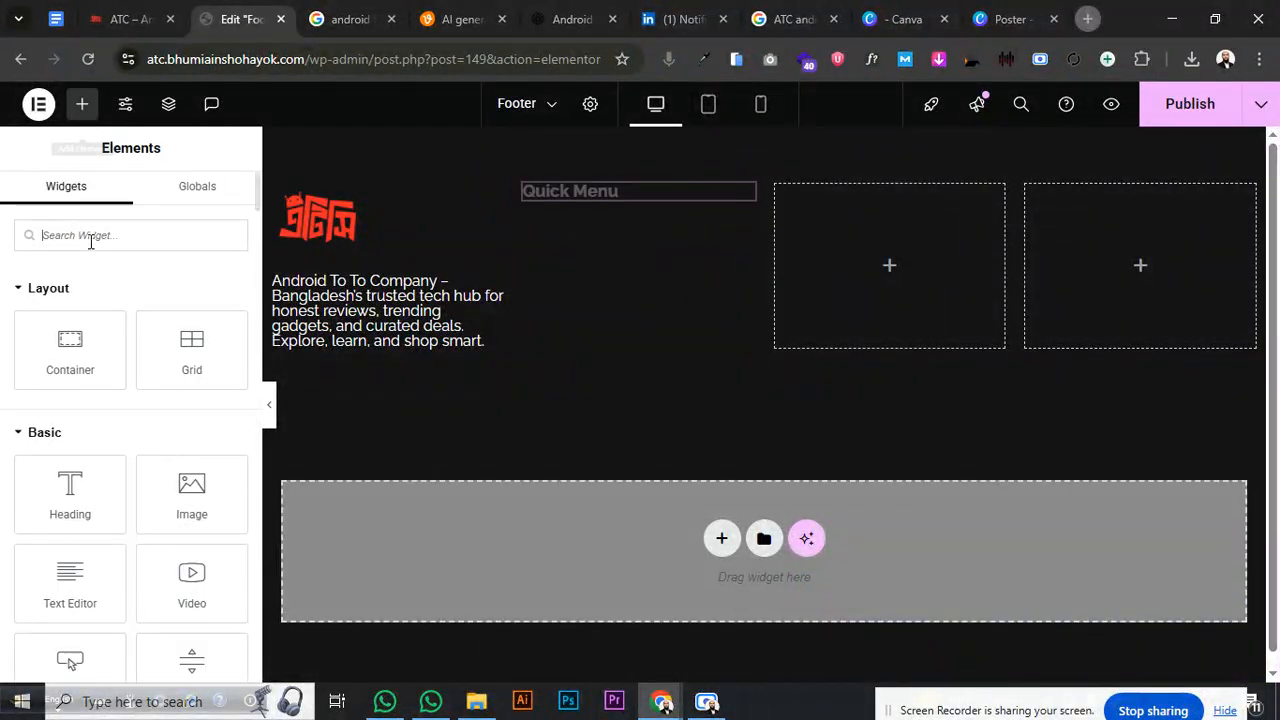
type("navi")
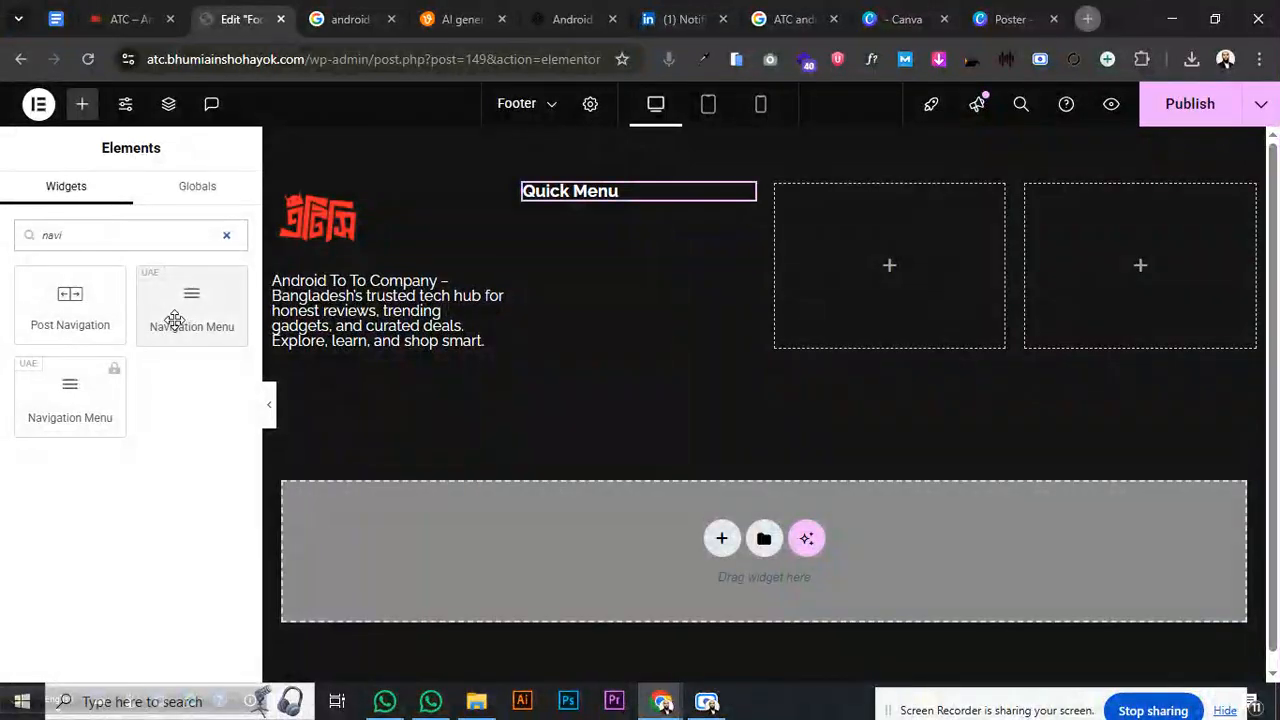
left_click_drag(175, 318, 563, 207)
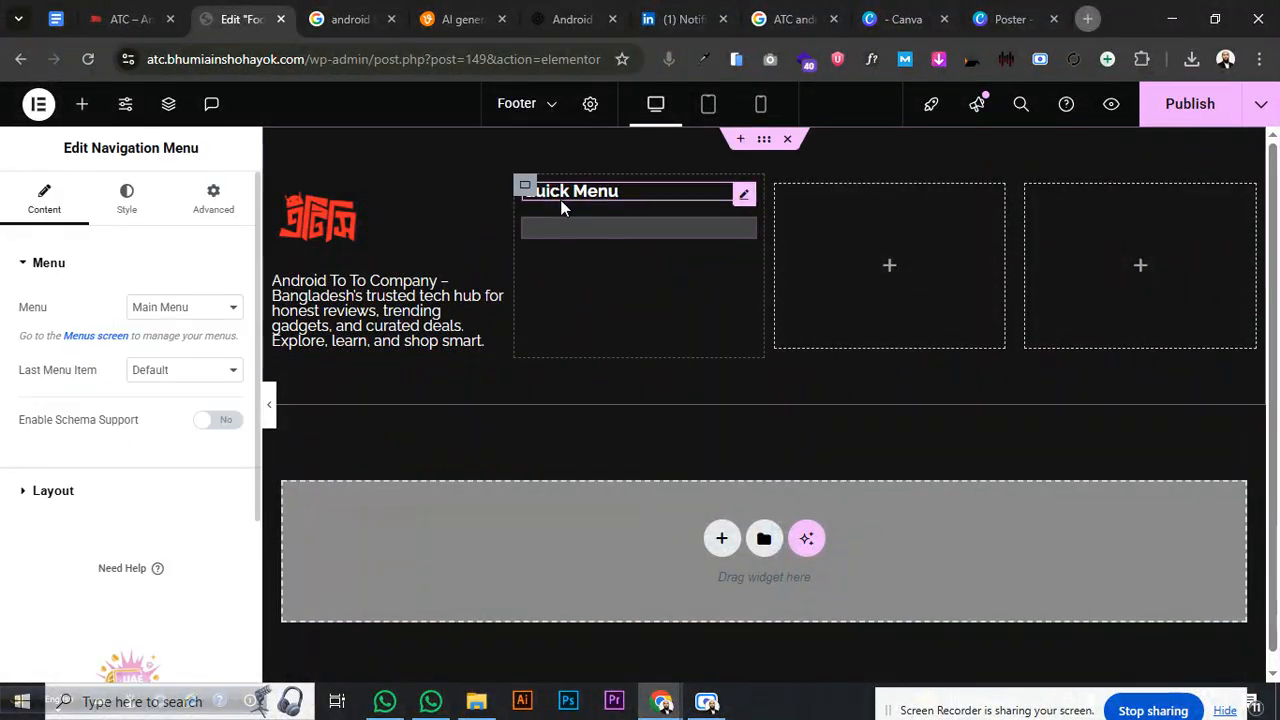
left_click(163, 310)
left_click(167, 355)
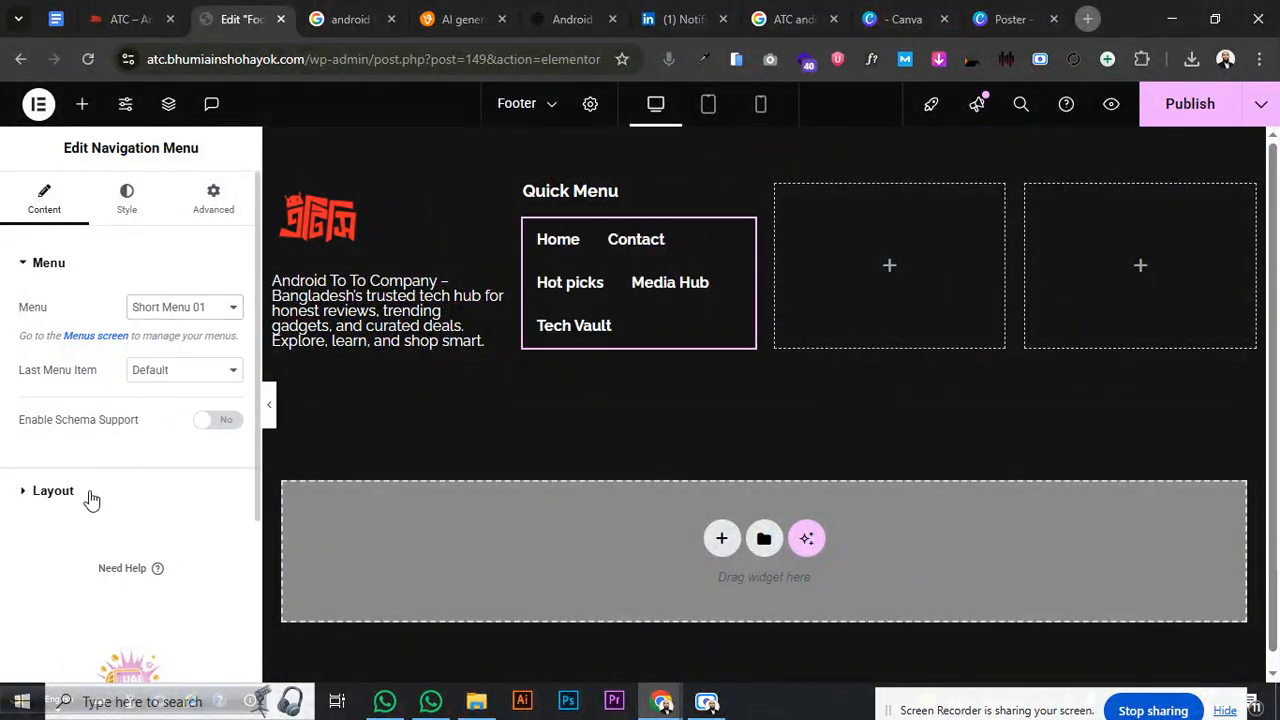
- Set the menu layout to Vertical with the responsive breakpoint set to None
left_click(58, 492)
left_click(172, 356)
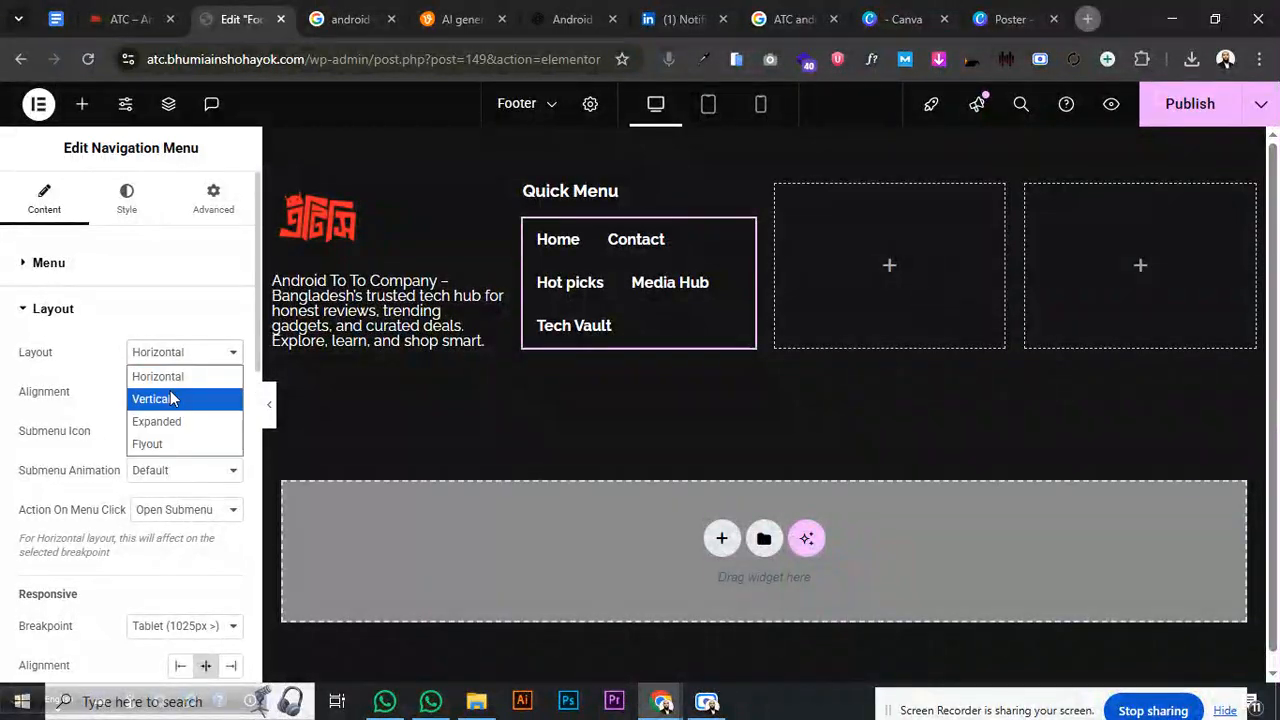
left_click(170, 398)
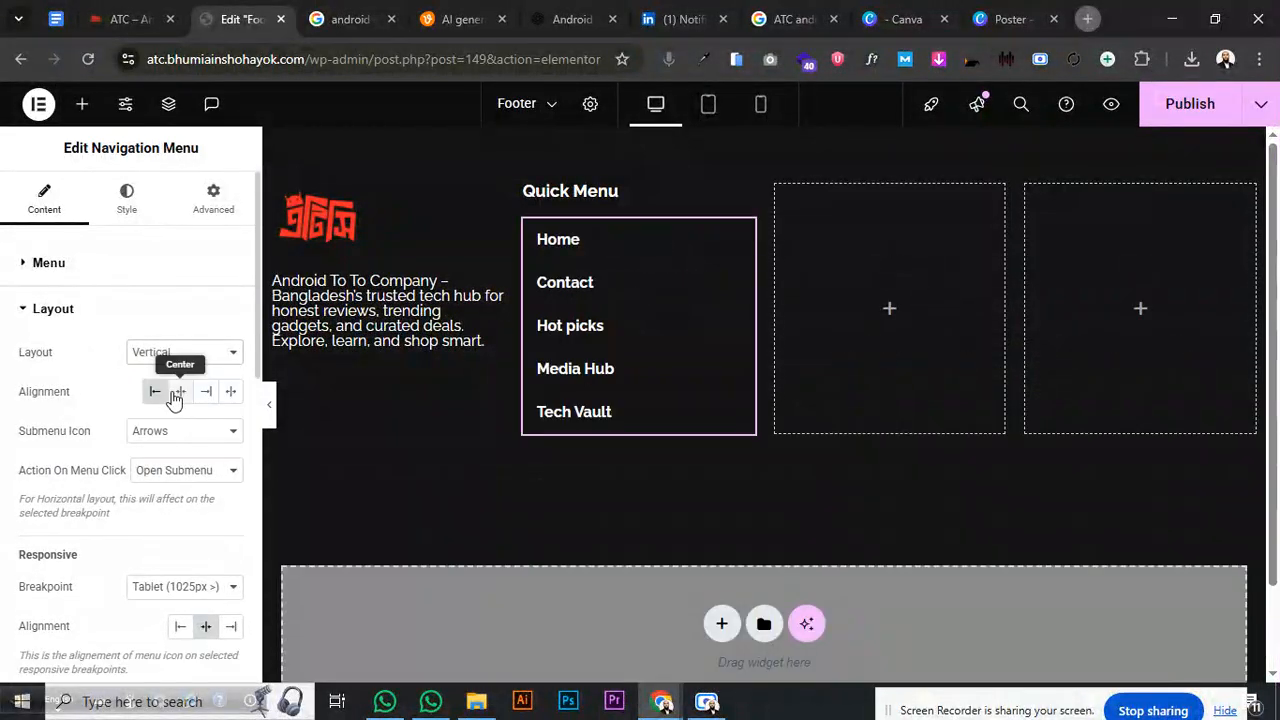
scroll(130, 483, "down", 2)
left_click(177, 432)
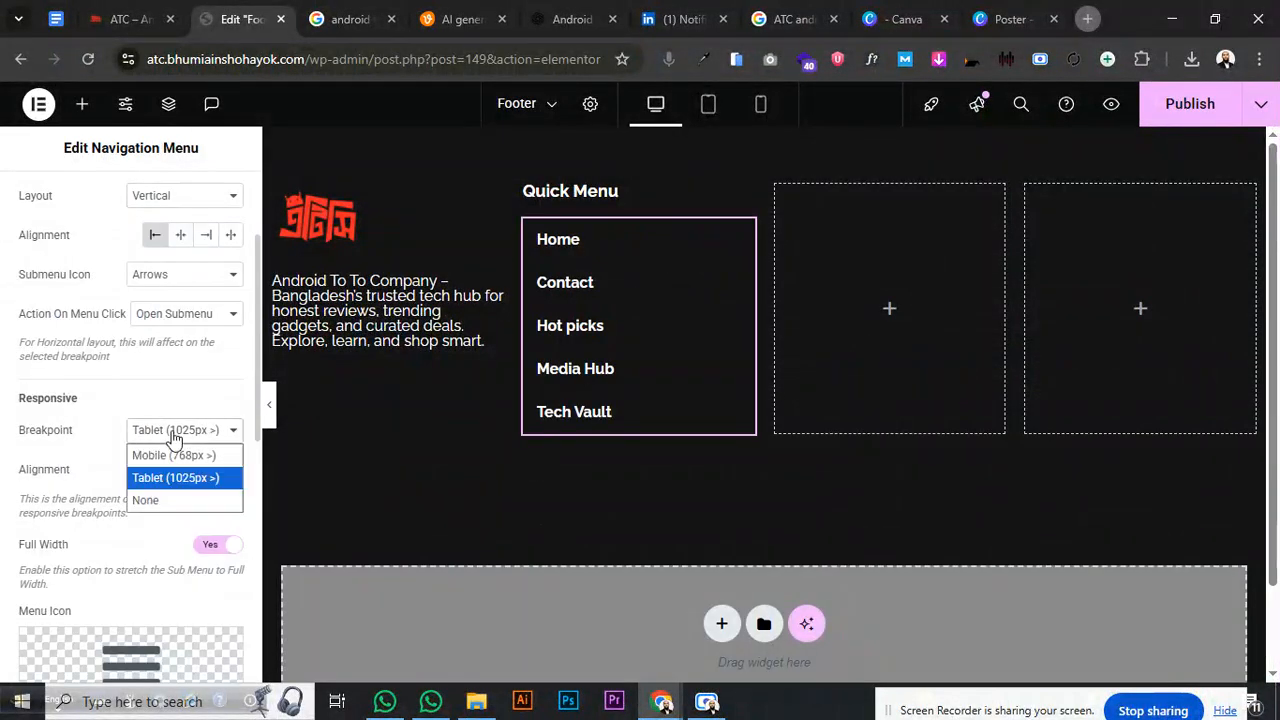
left_click(165, 497)
scroll(100, 240, "up", 2)
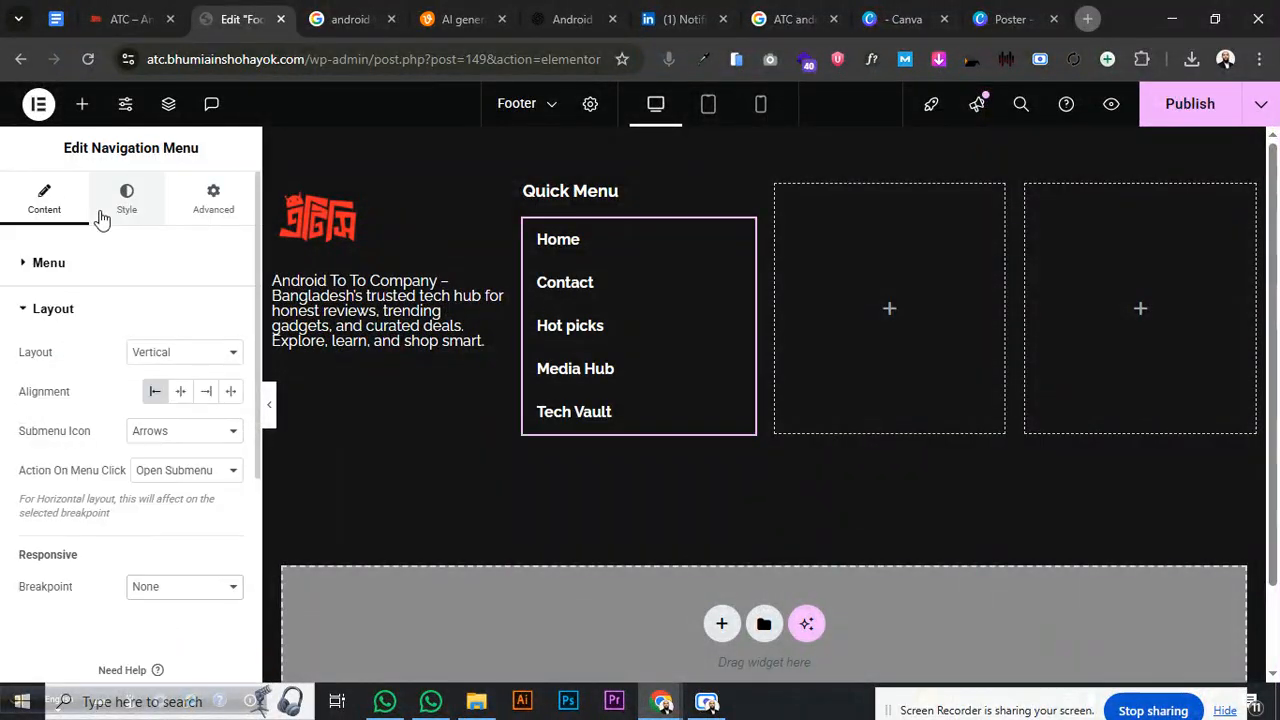
left_click(140, 208)
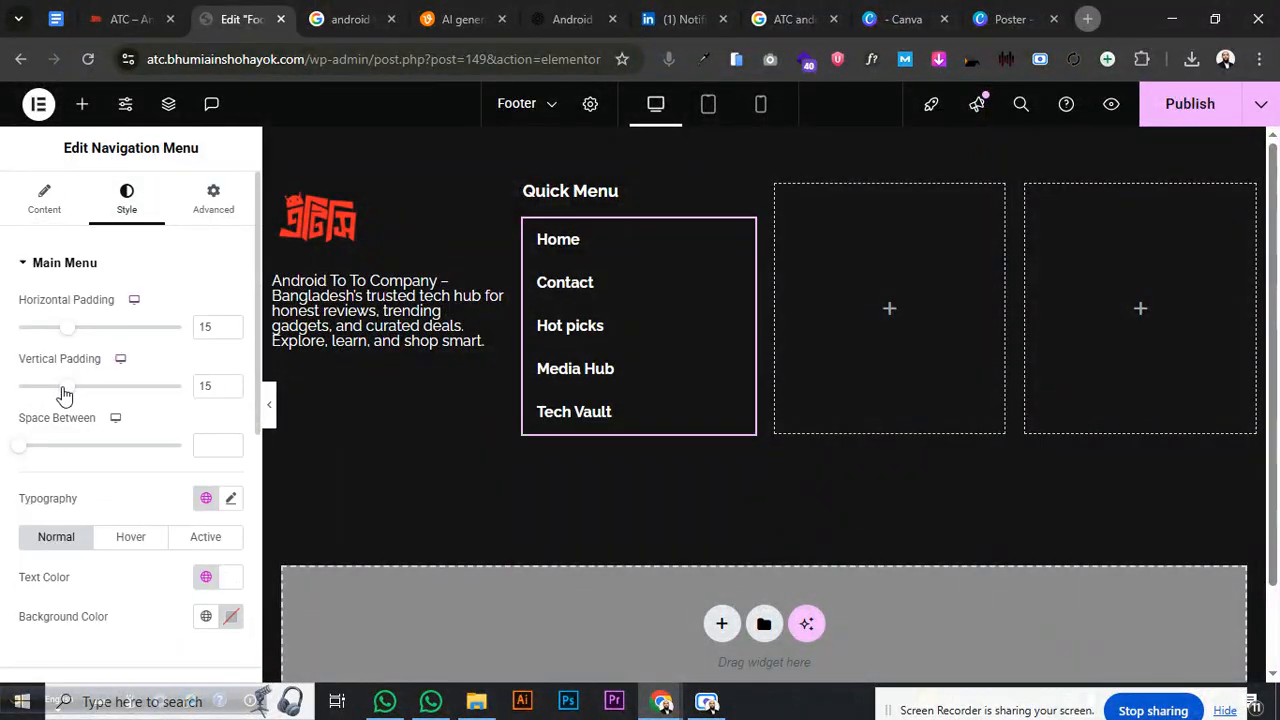
- Give menu items 15 horizontal and 9 vertical padding, with 14 px normal-weight text
left_click_drag(63, 393, 48, 392)
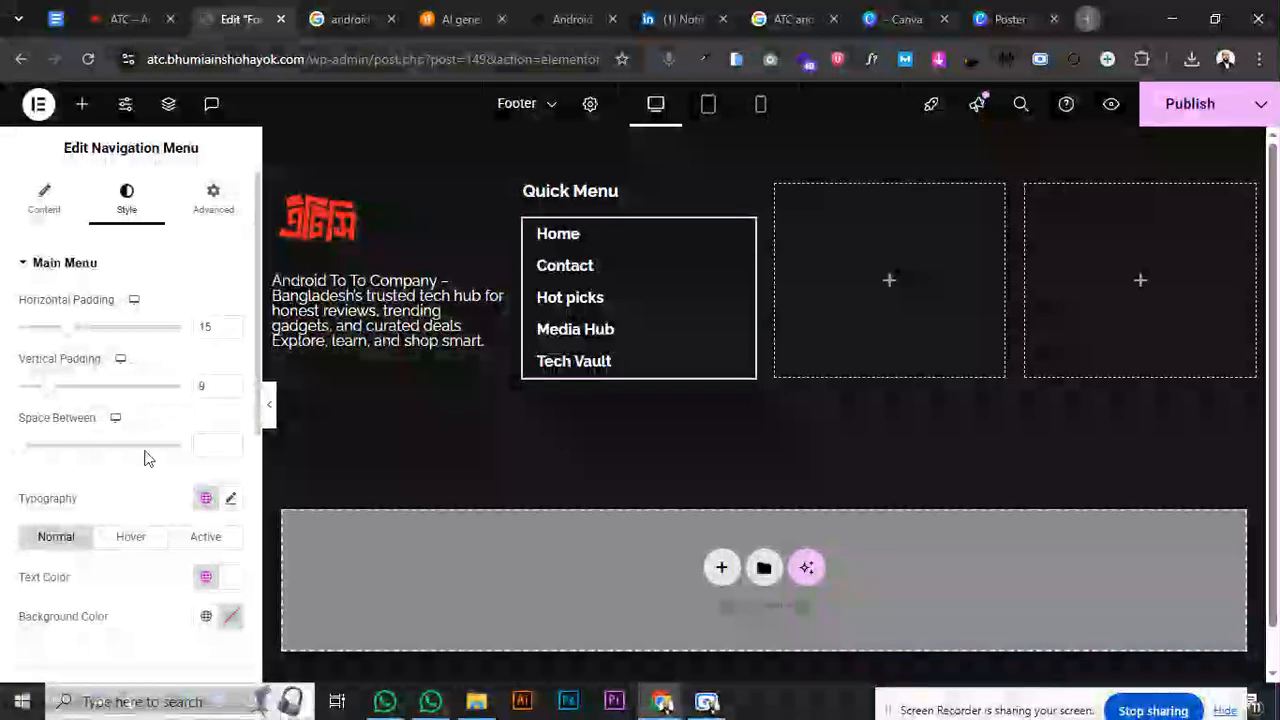
left_click(230, 499)
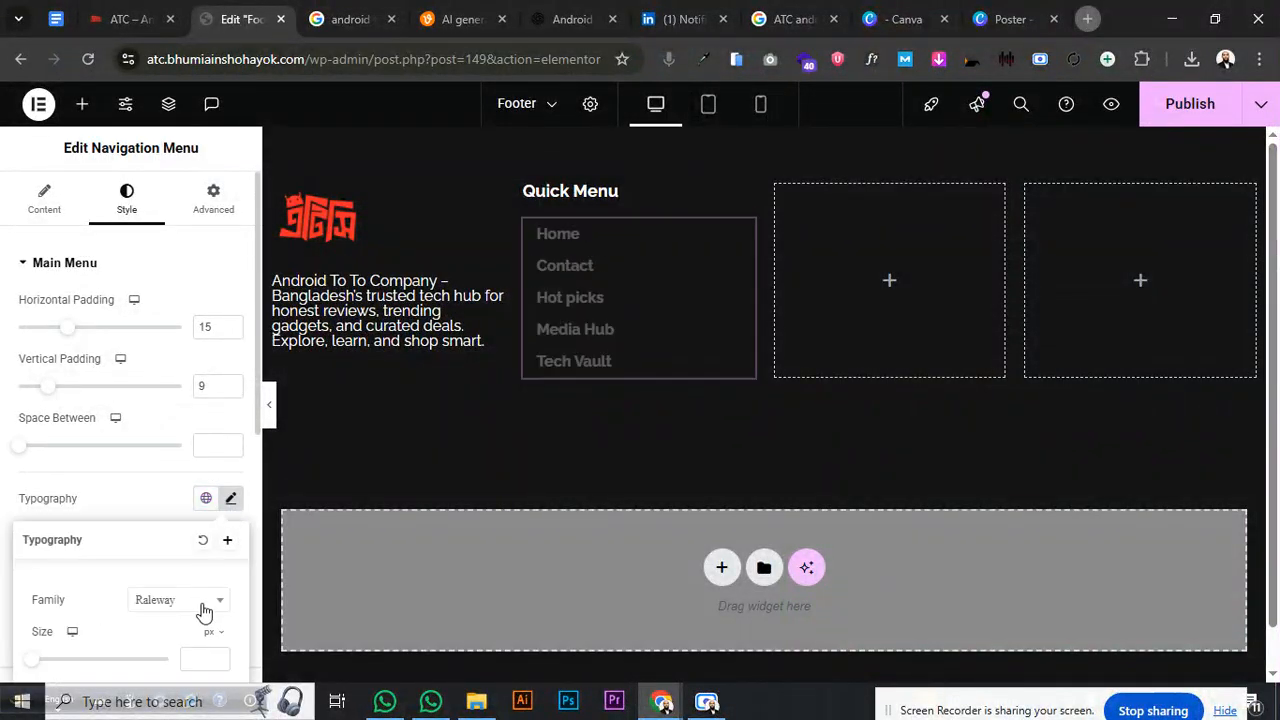
type("16")
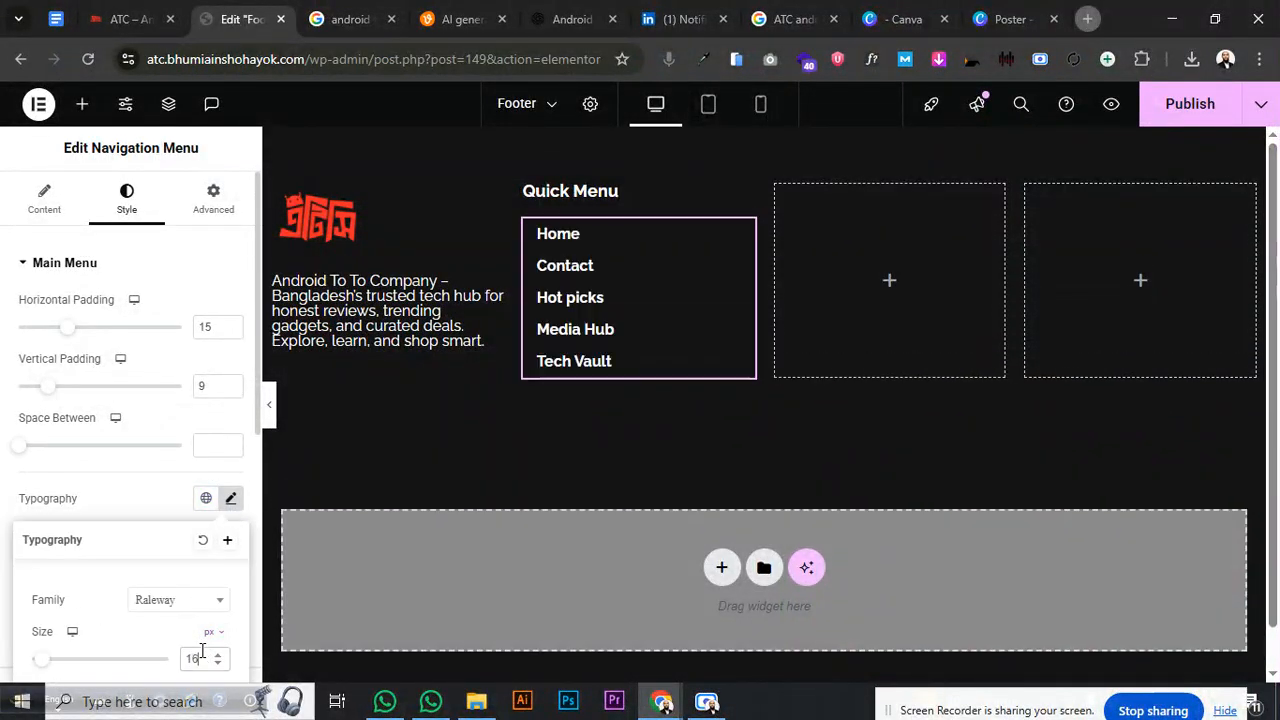
left_click(218, 665)
left_click(218, 665)
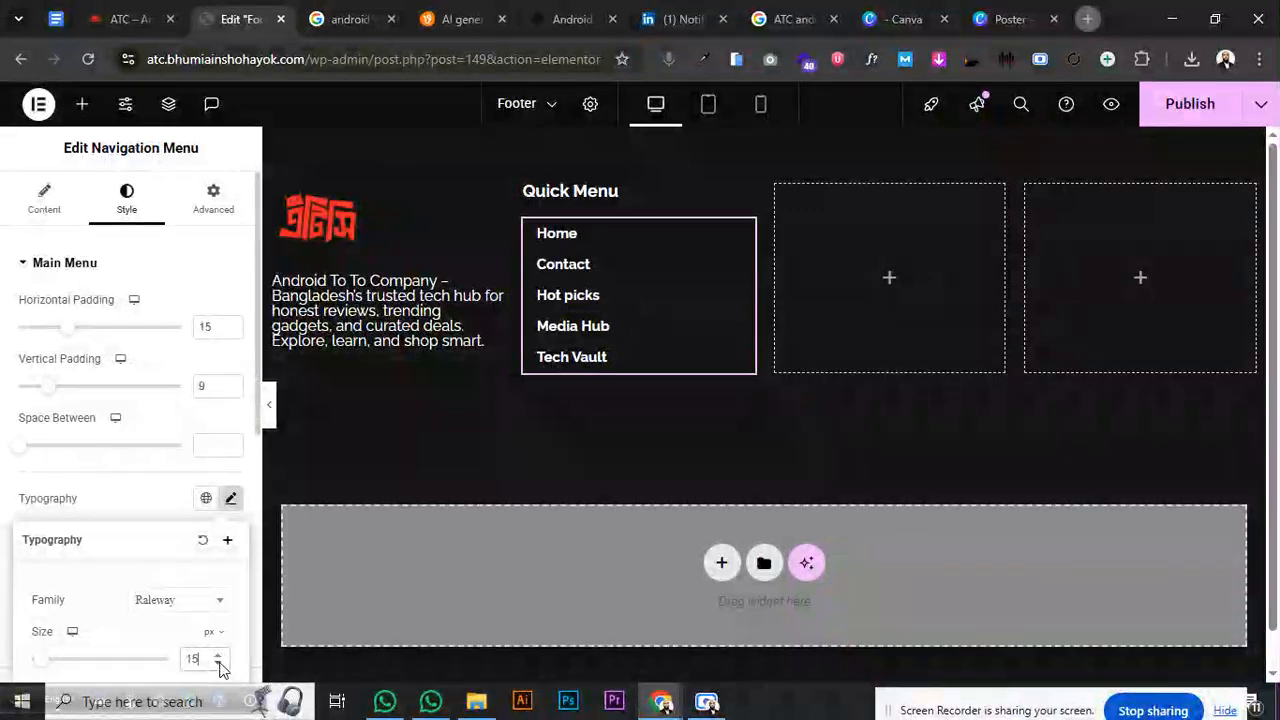
scroll(190, 602, "down", 2)
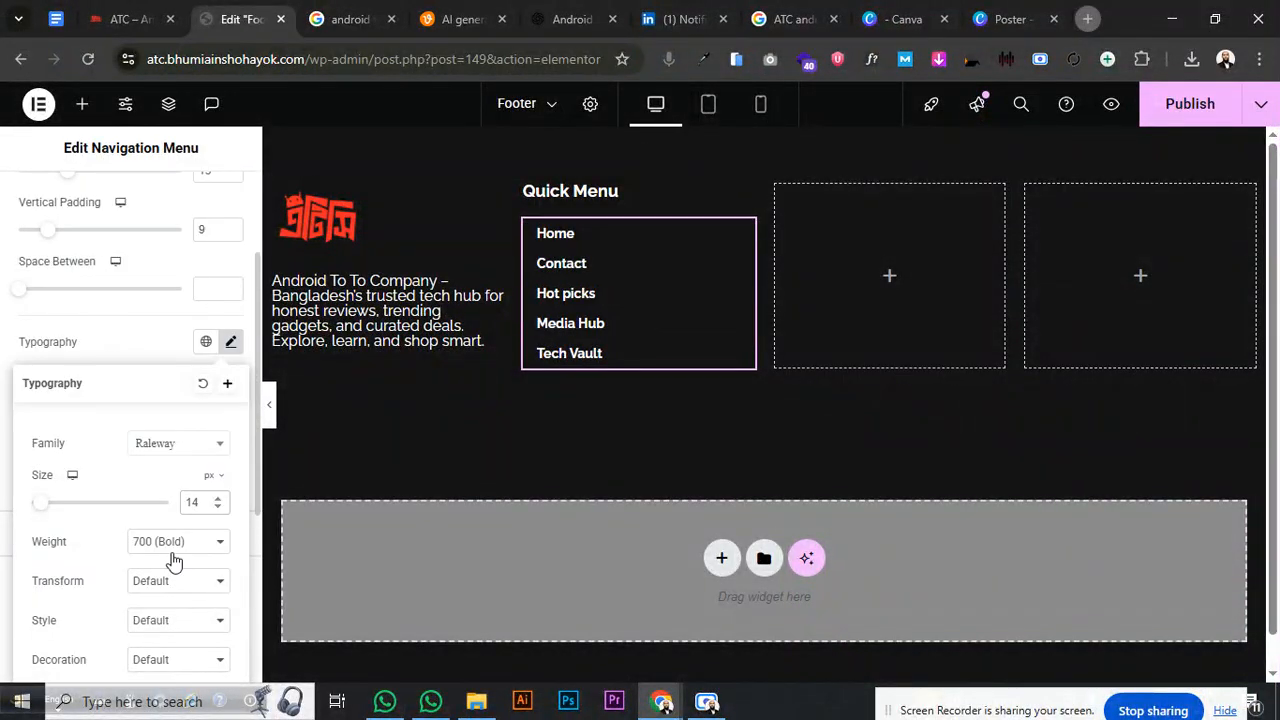
left_click(173, 548)
left_click(172, 343)
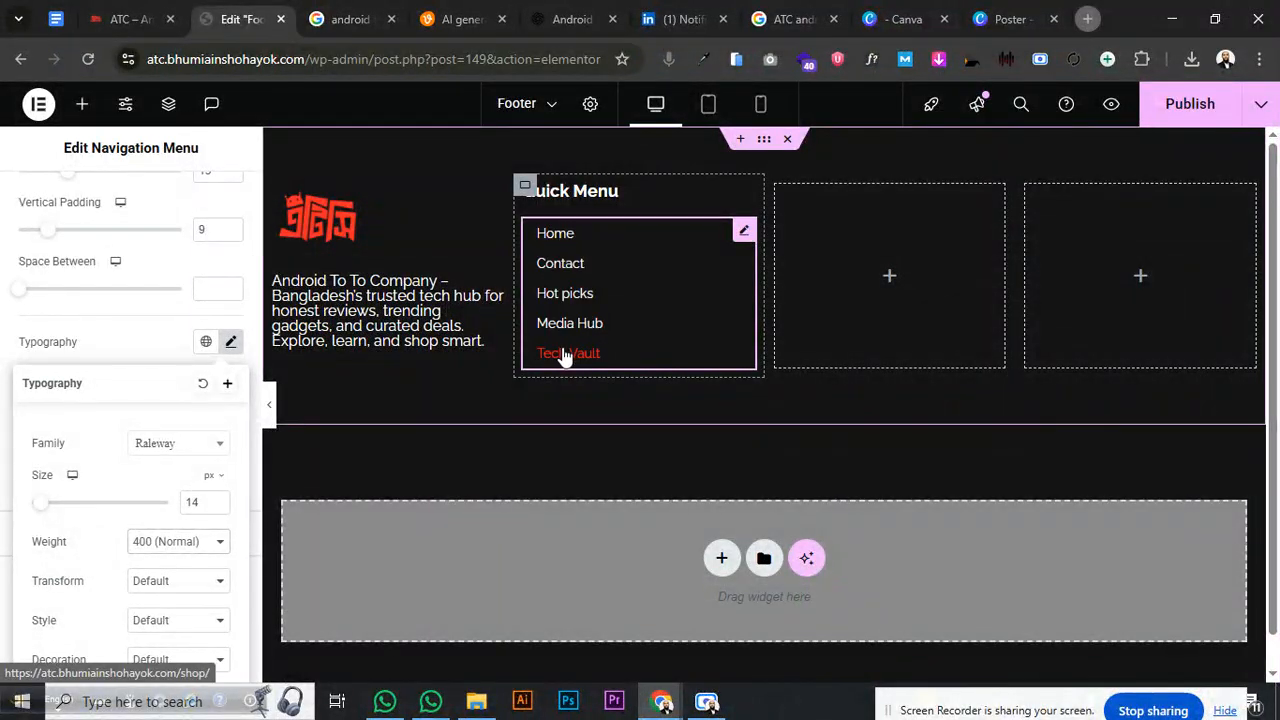
left_click(707, 261)
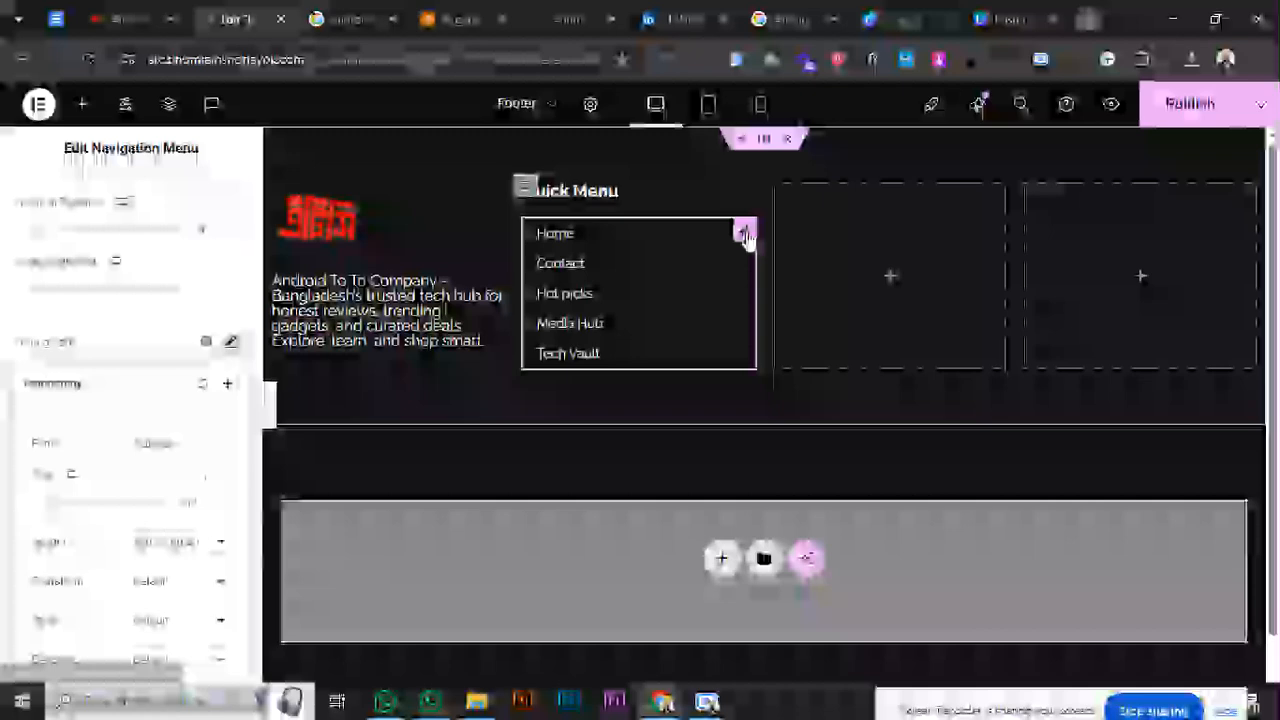
- Colour the Quick Menu heading red and give the menu a red background
left_click(740, 197)
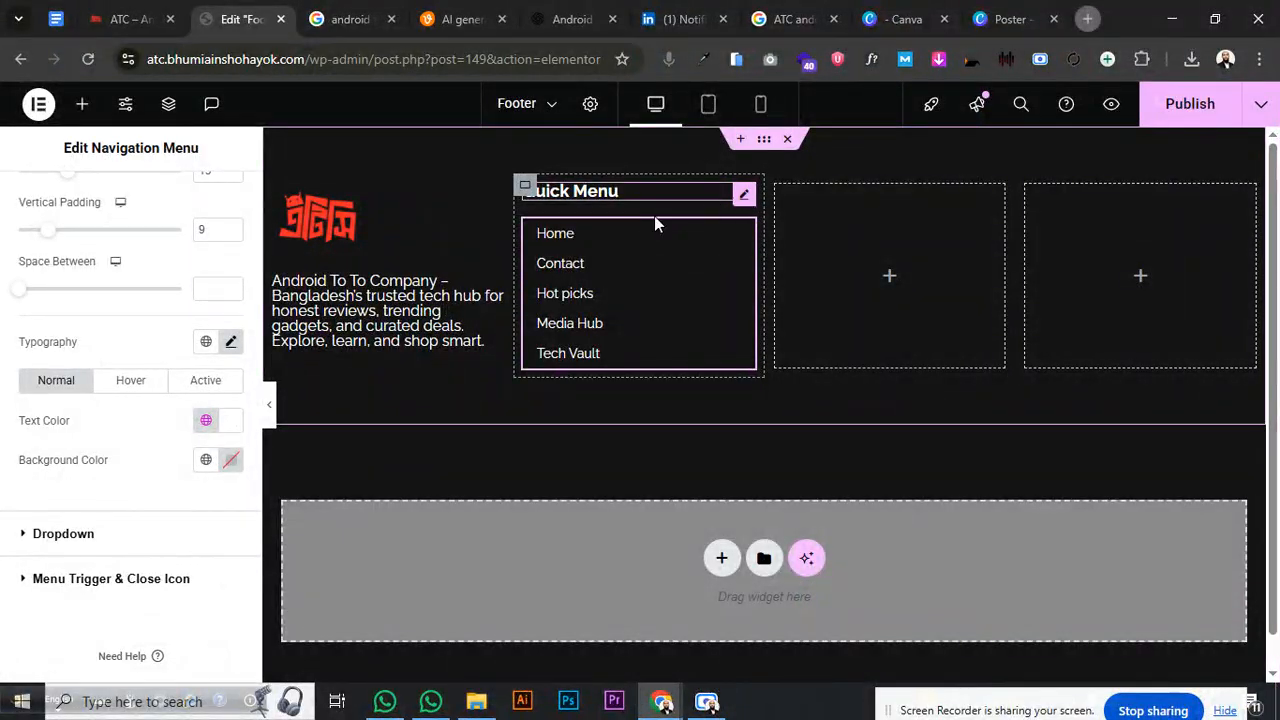
left_click(205, 571)
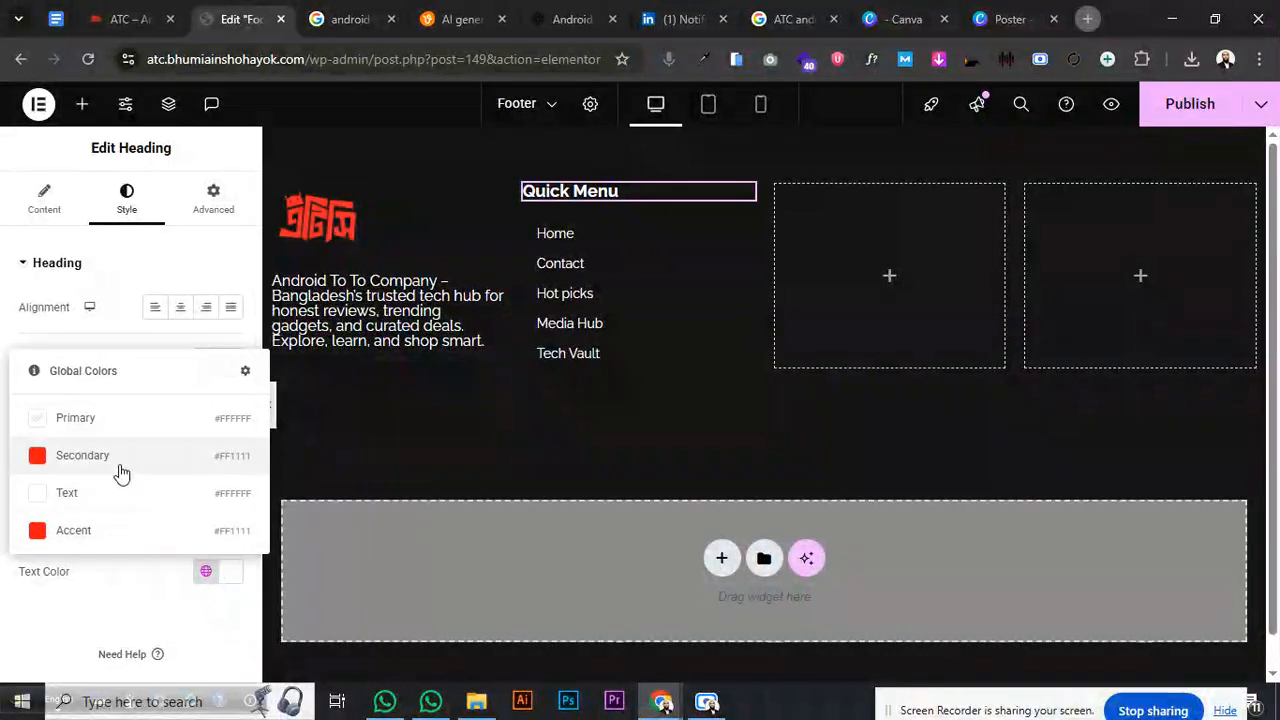
left_click(117, 458)
left_click(743, 230)
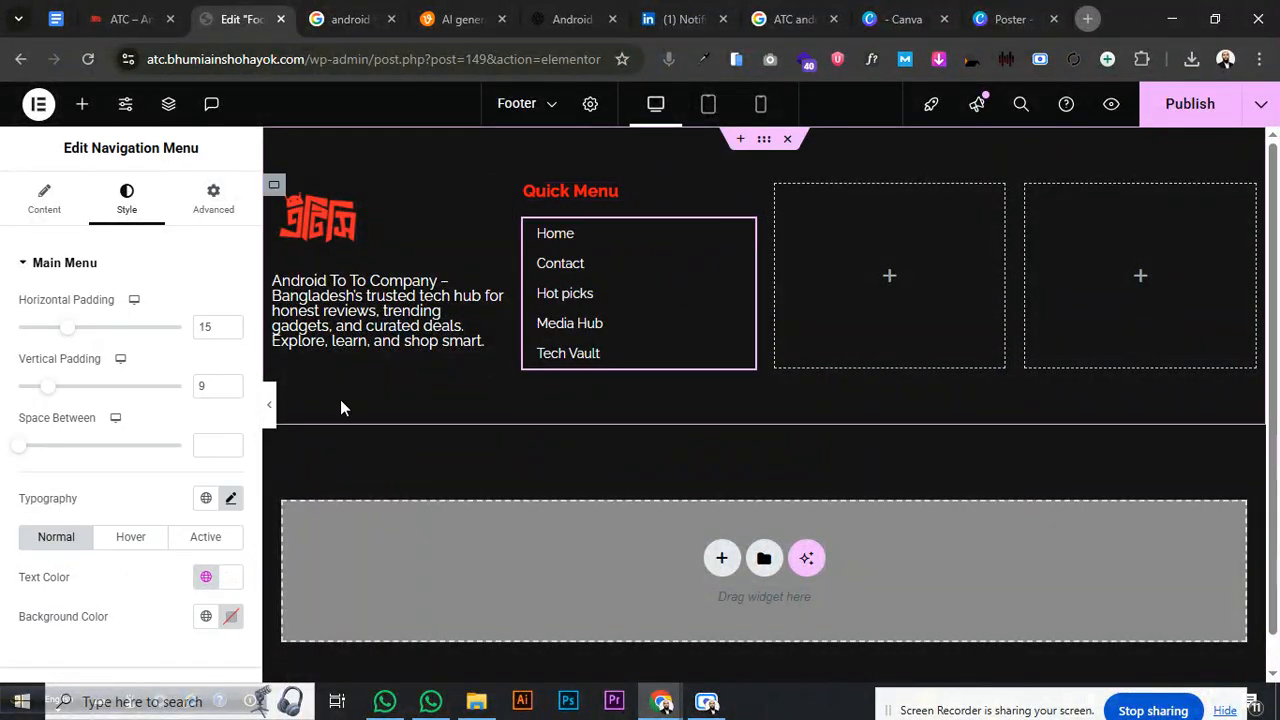
left_click(205, 615)
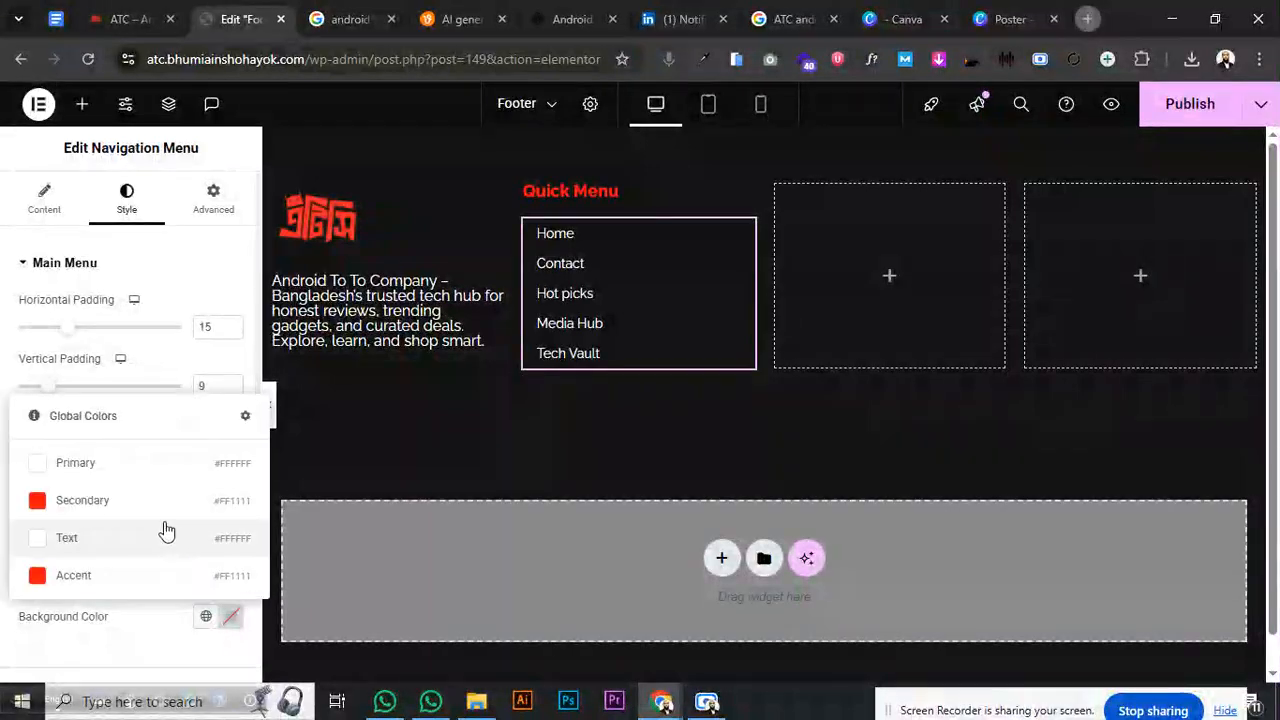
left_click(150, 503)
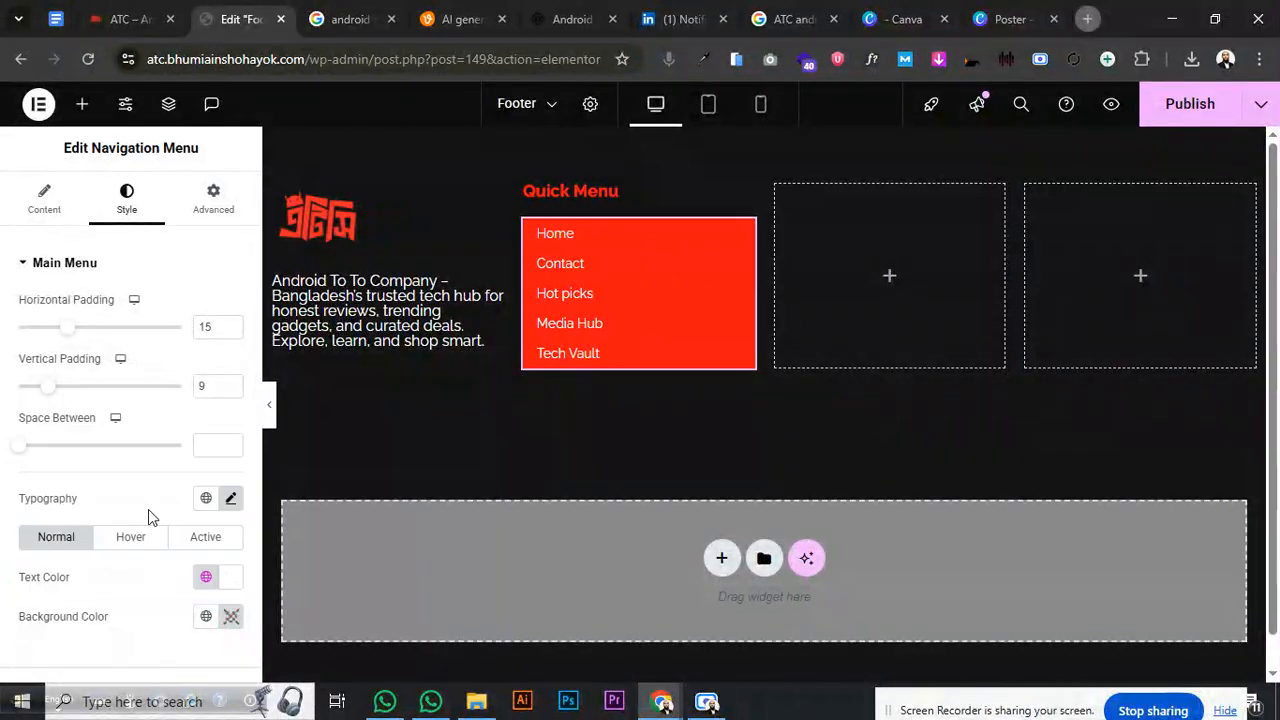
- Set menu text to the Secondary global colour and hover text to Primary
left_click(205, 577)
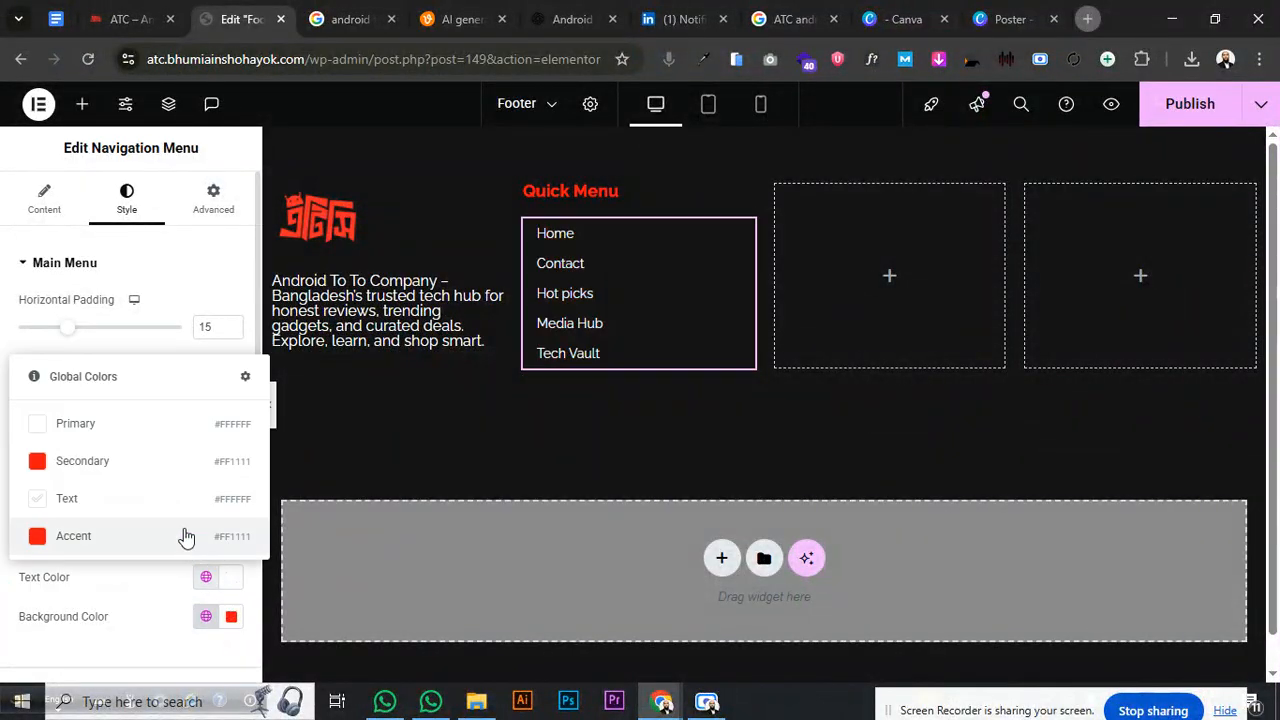
left_click(140, 470)
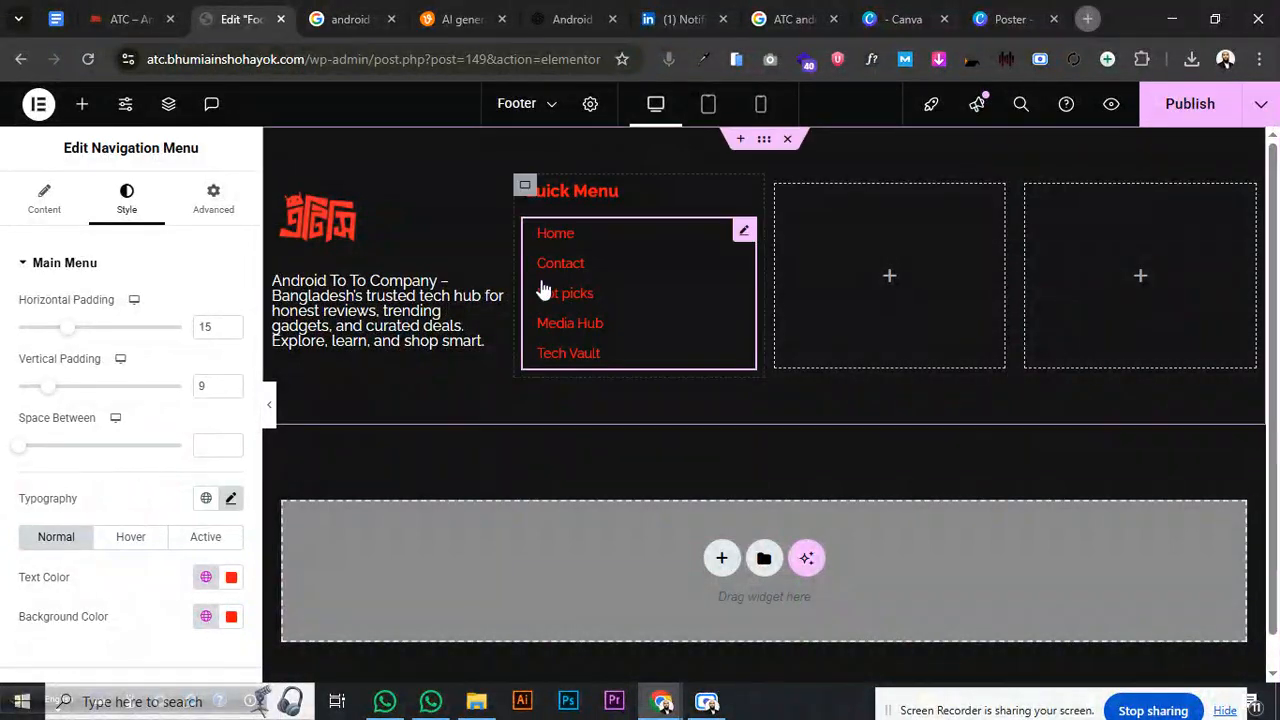
left_click(128, 540)
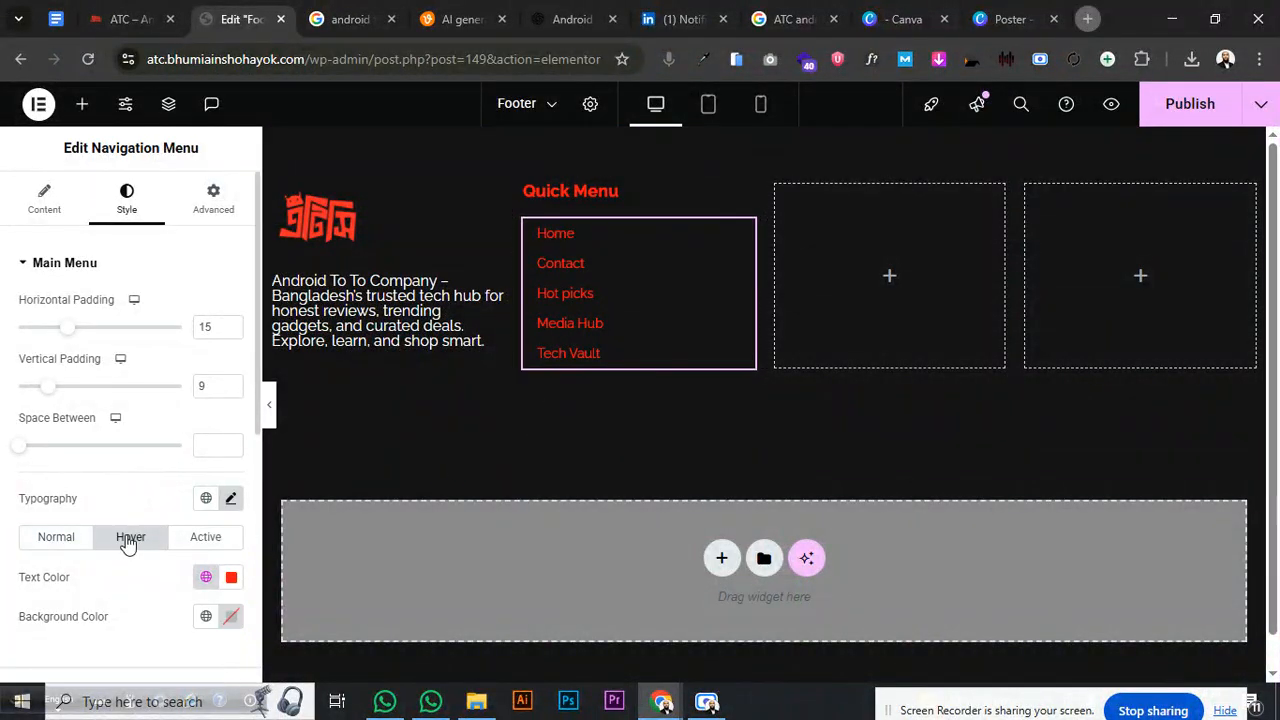
left_click(205, 580)
left_click(117, 434)
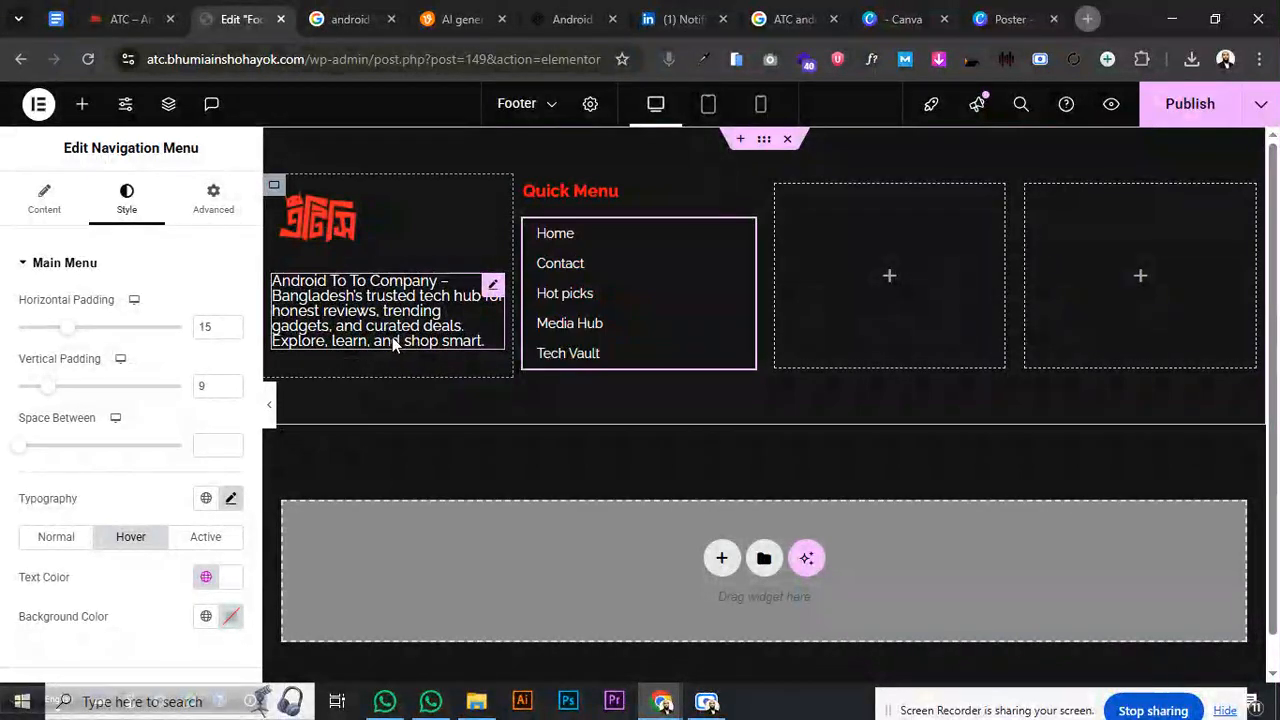
- Duplicate the Quick Menu column and delete an empty placeholder column
right_click(521, 191)
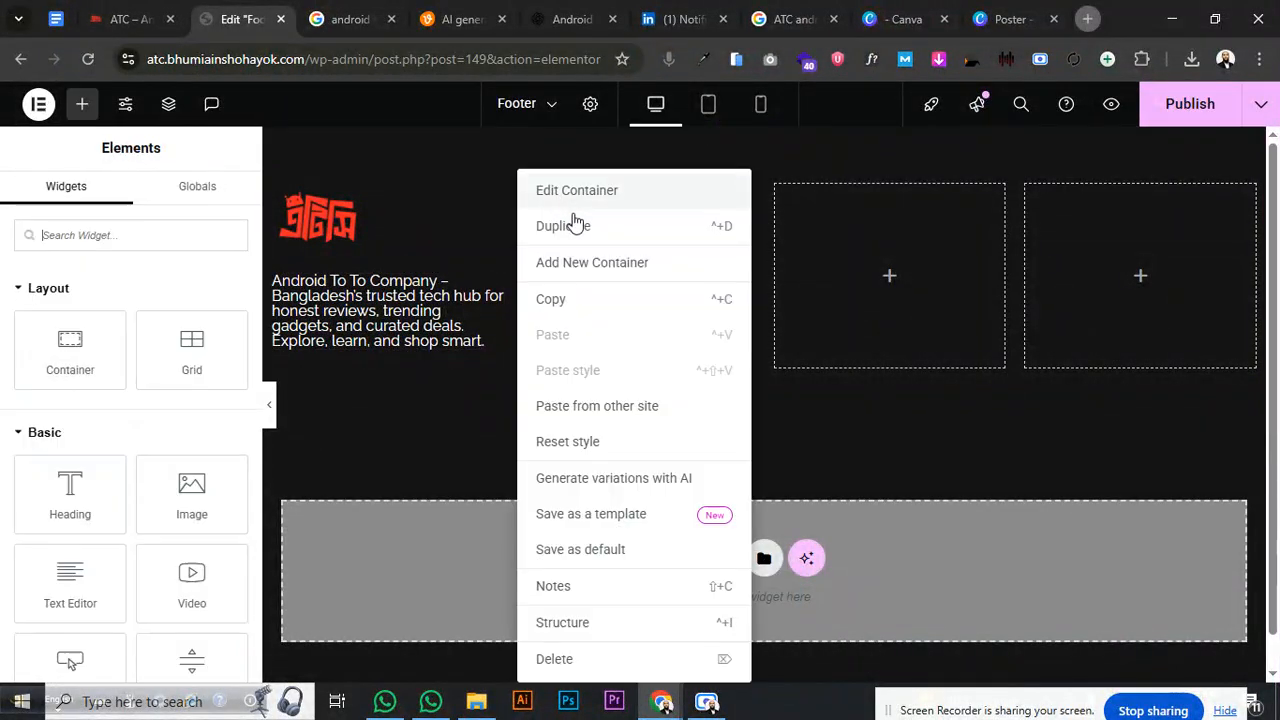
left_click(571, 240)
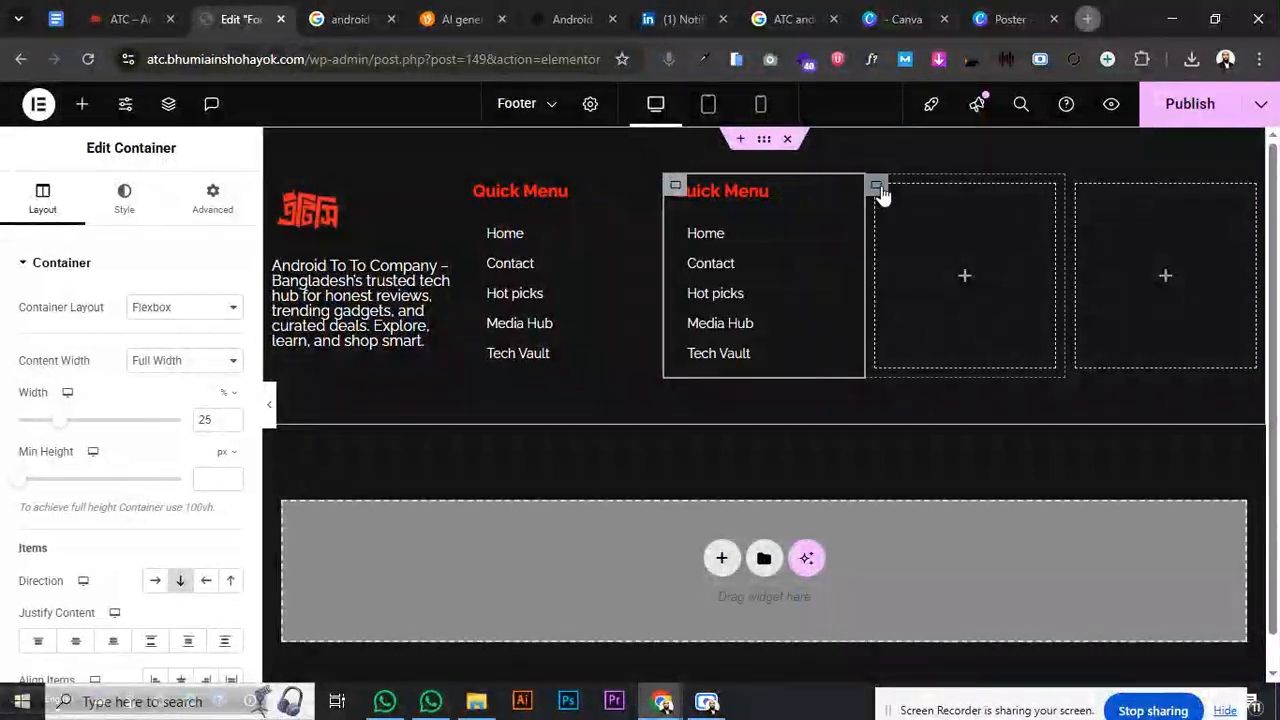
right_click(877, 190)
left_click(928, 660)
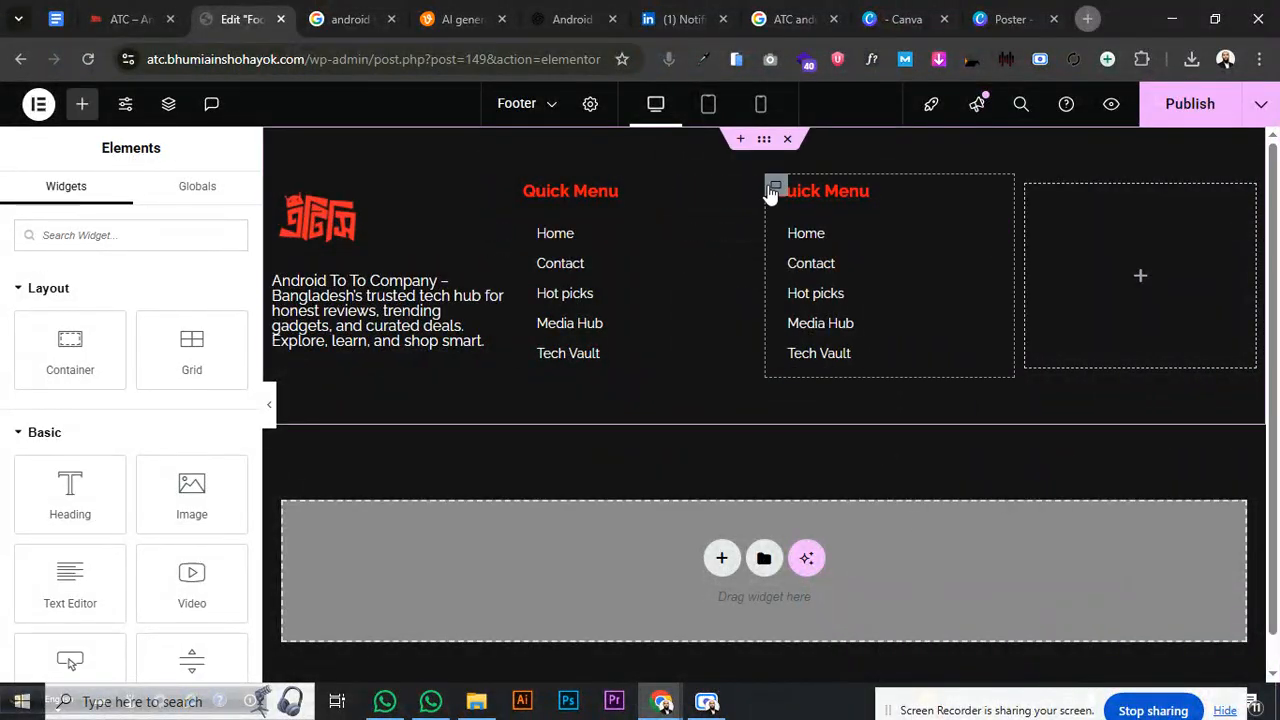
- Undo the accidental deletion of the second Quick Menu column
right_click(775, 186)
left_click(826, 658)
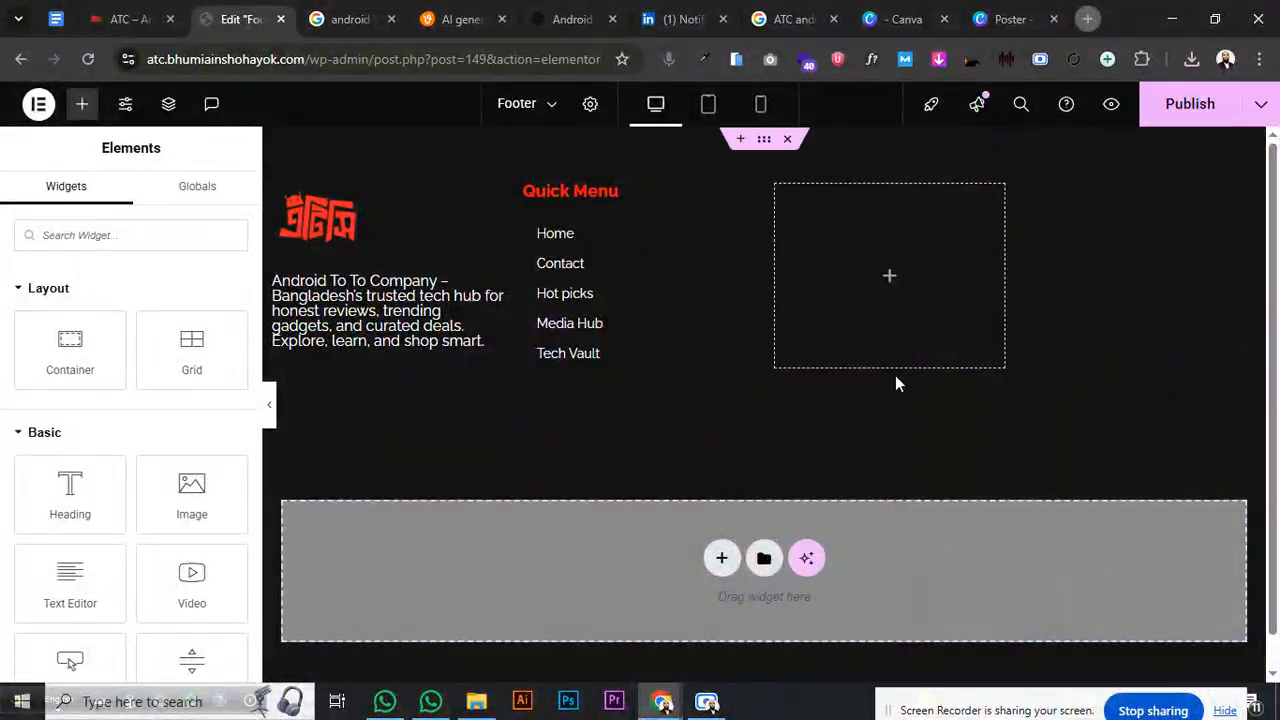
key("ctrl+z")
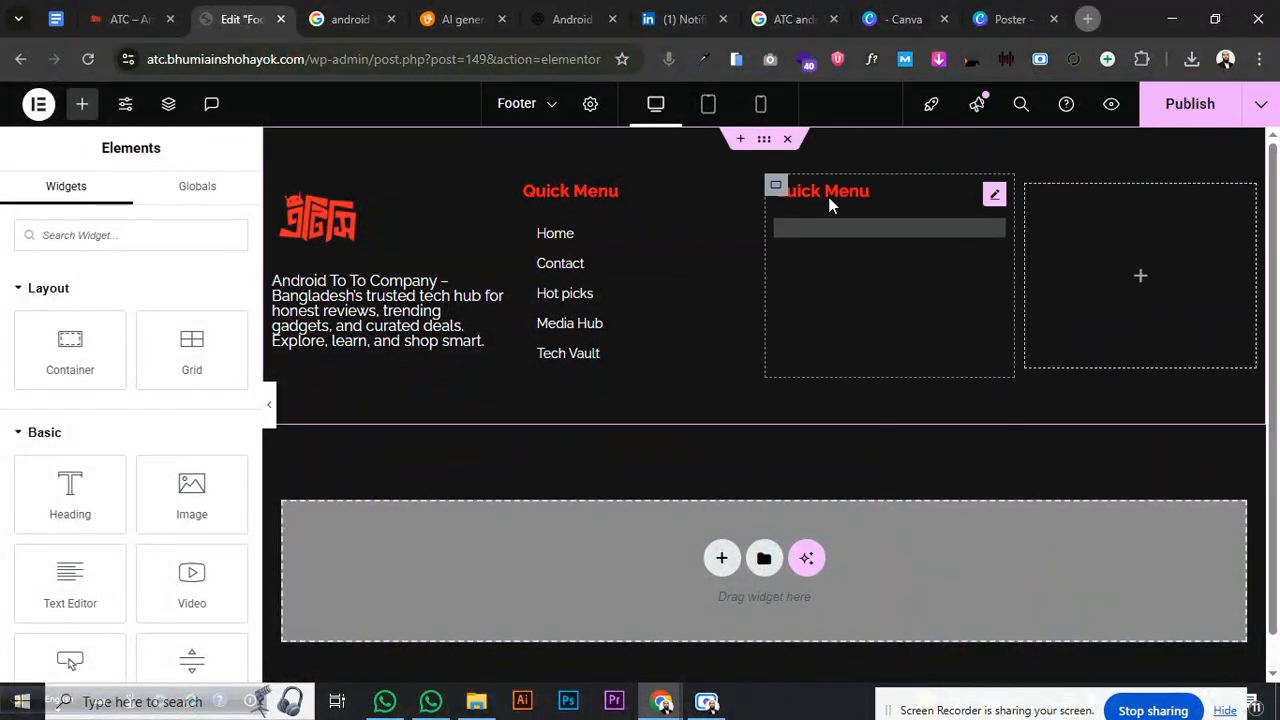
right_click(775, 186)
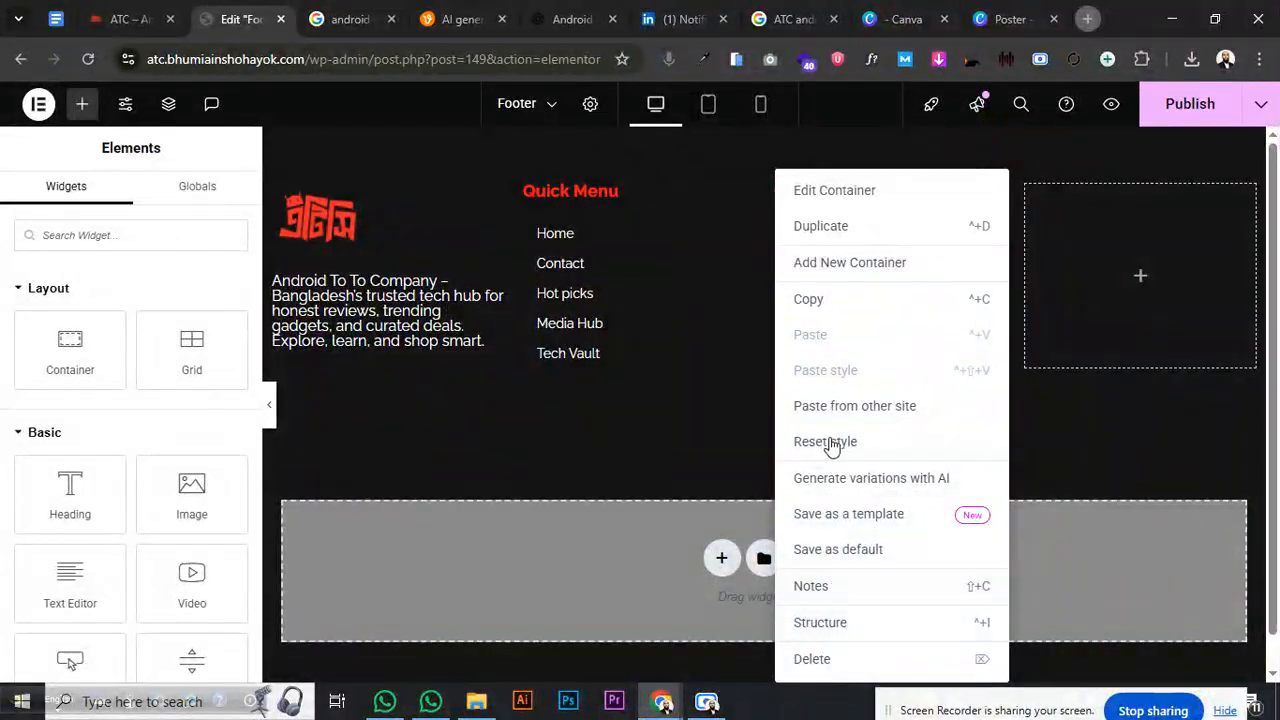
- Duplicate the Quick Menu column into a third one and delete the leftover empty container
left_click(856, 234)
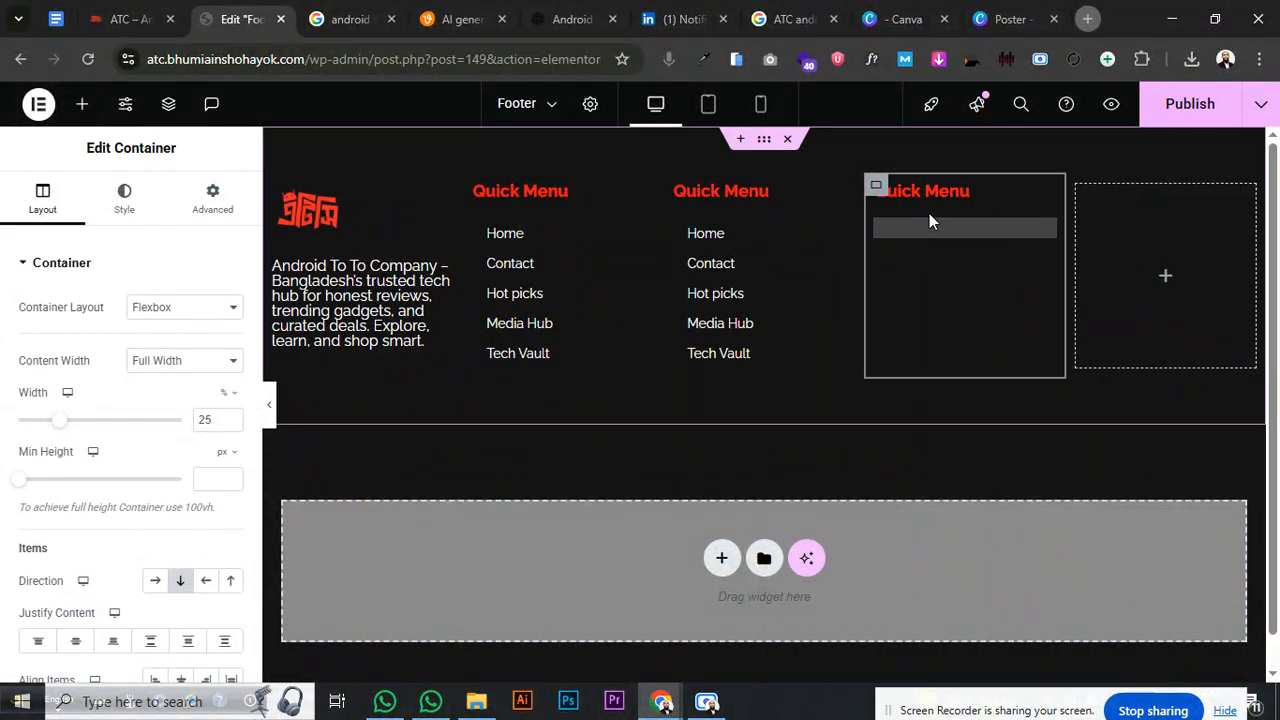
right_click(1076, 199)
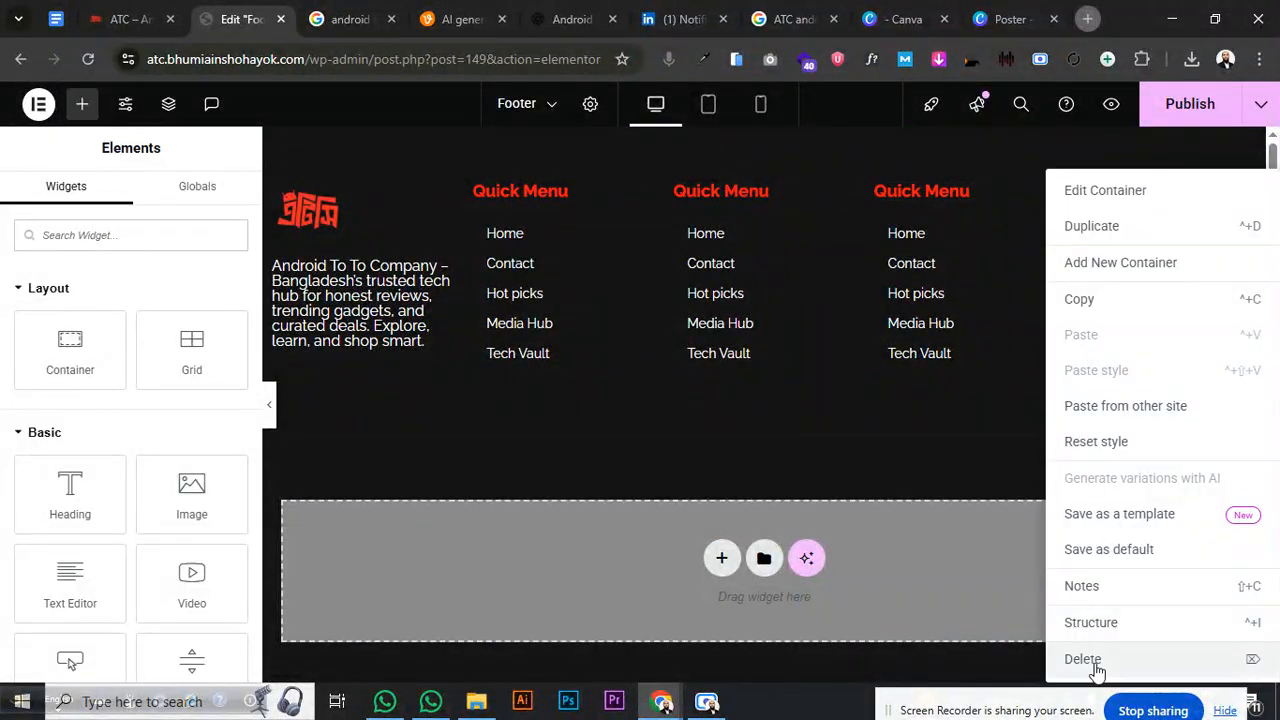
left_click(1088, 656)
- Set the third Quick Menu column to 20% width and paste its style onto the other two
left_click(1026, 188)
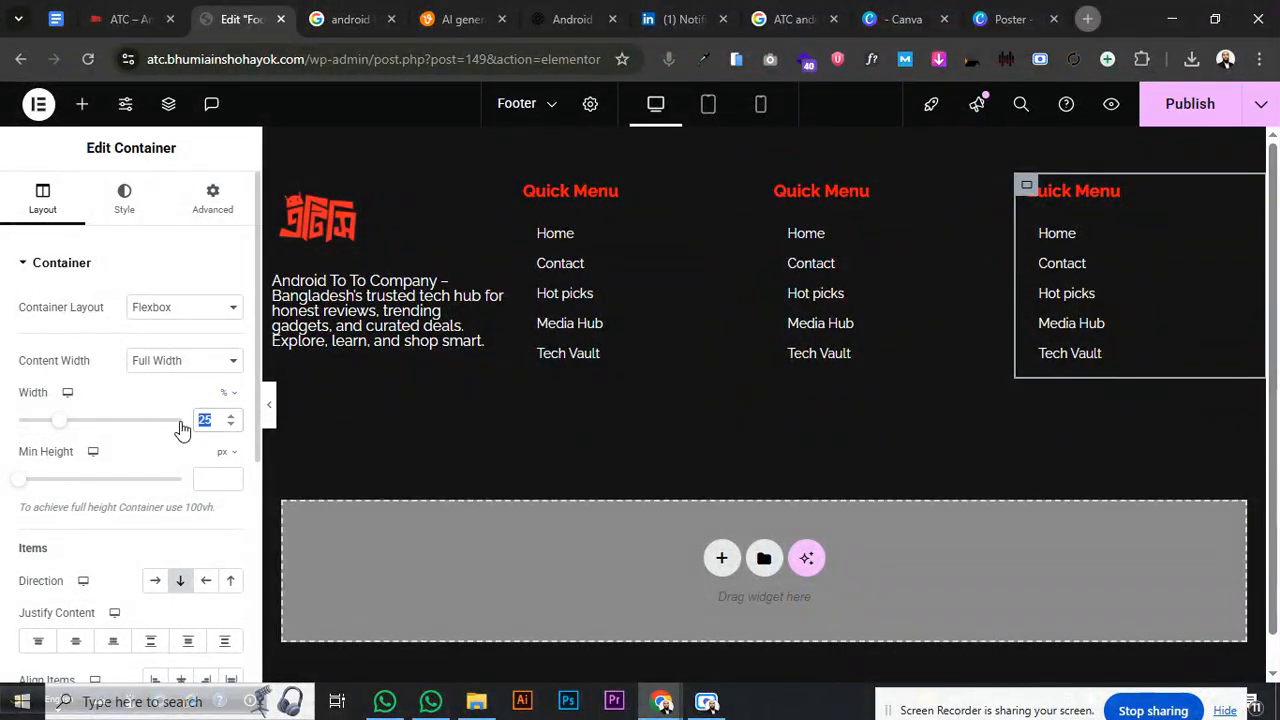
type("20")
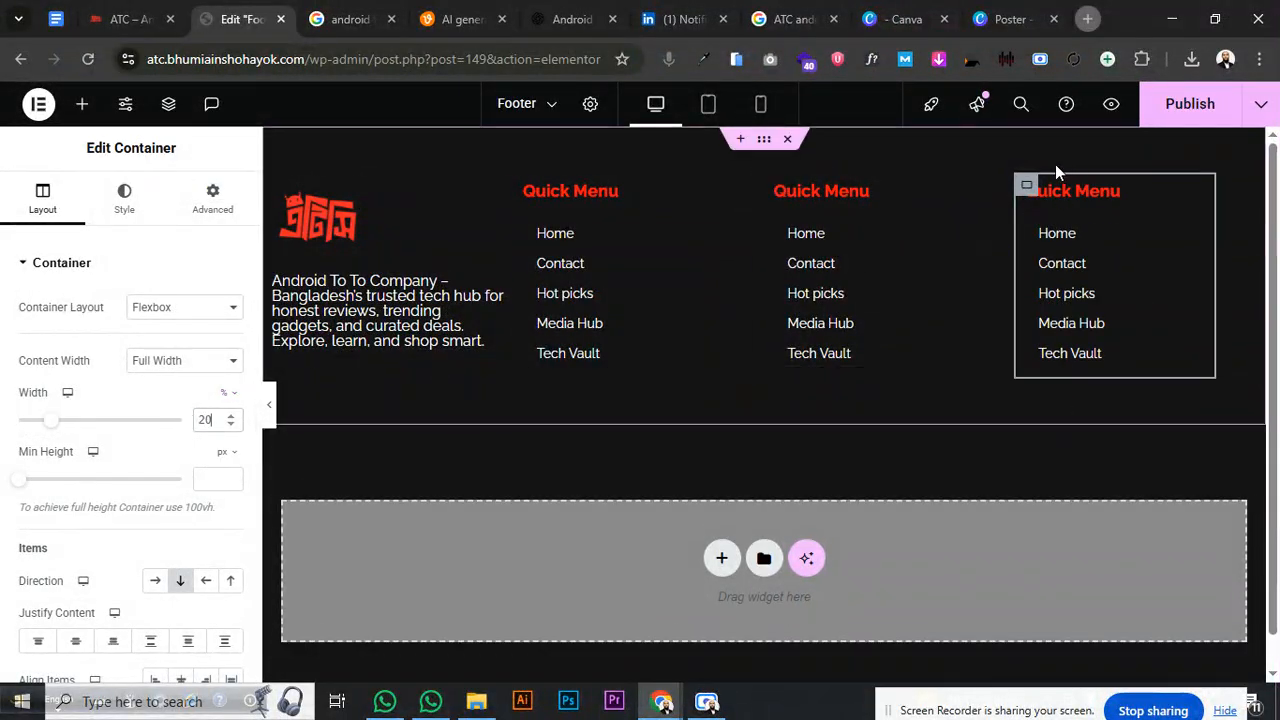
right_click(1033, 186)
left_click(1073, 303)
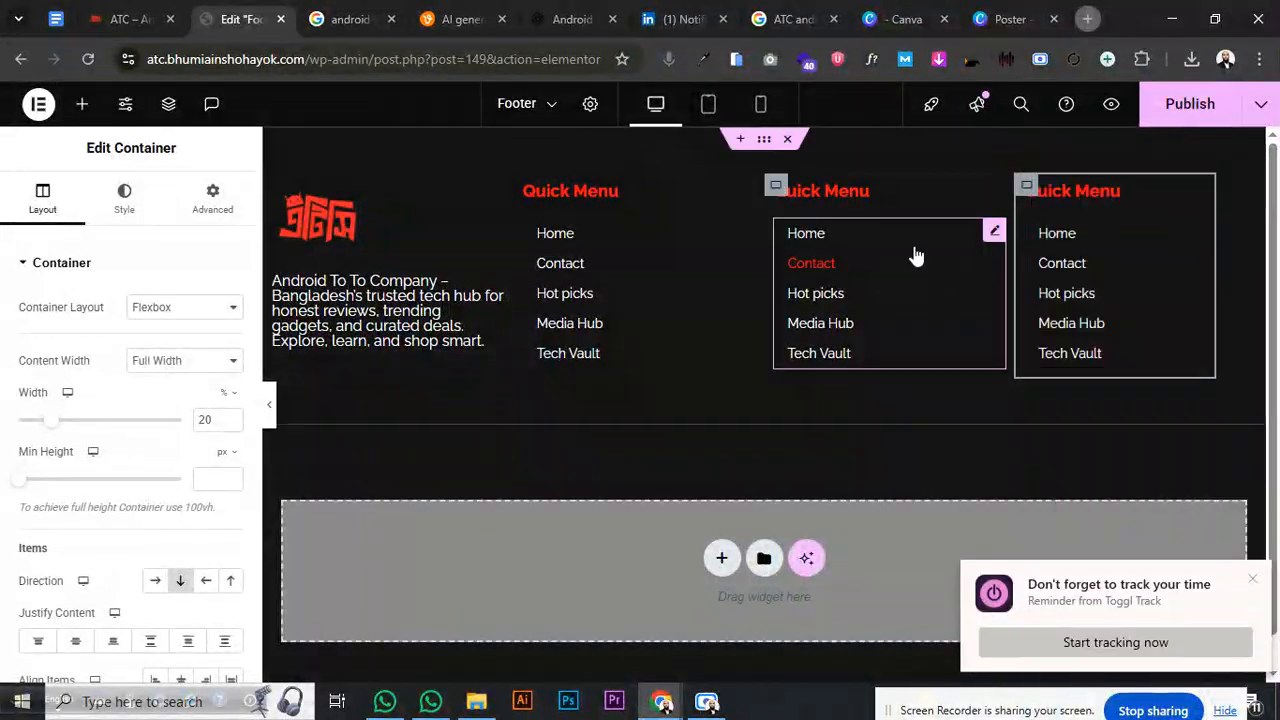
right_click(783, 197)
left_click(860, 369)
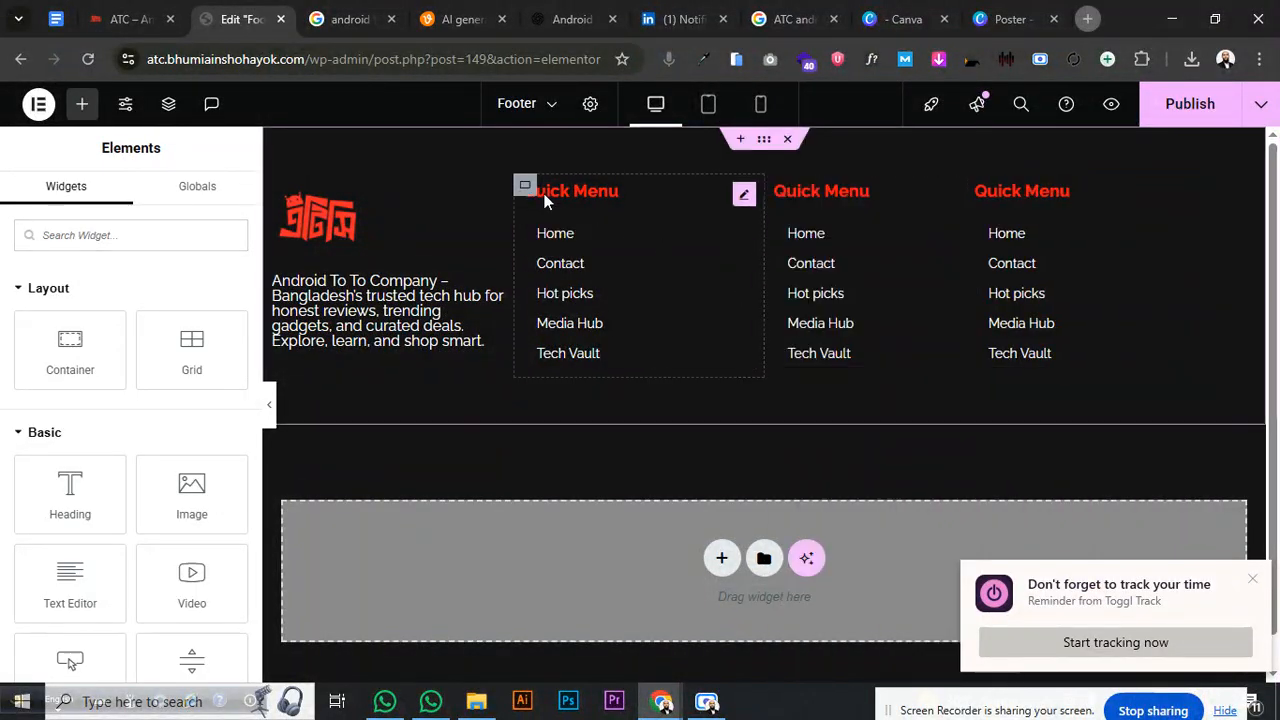
right_click(520, 188)
left_click(594, 370)
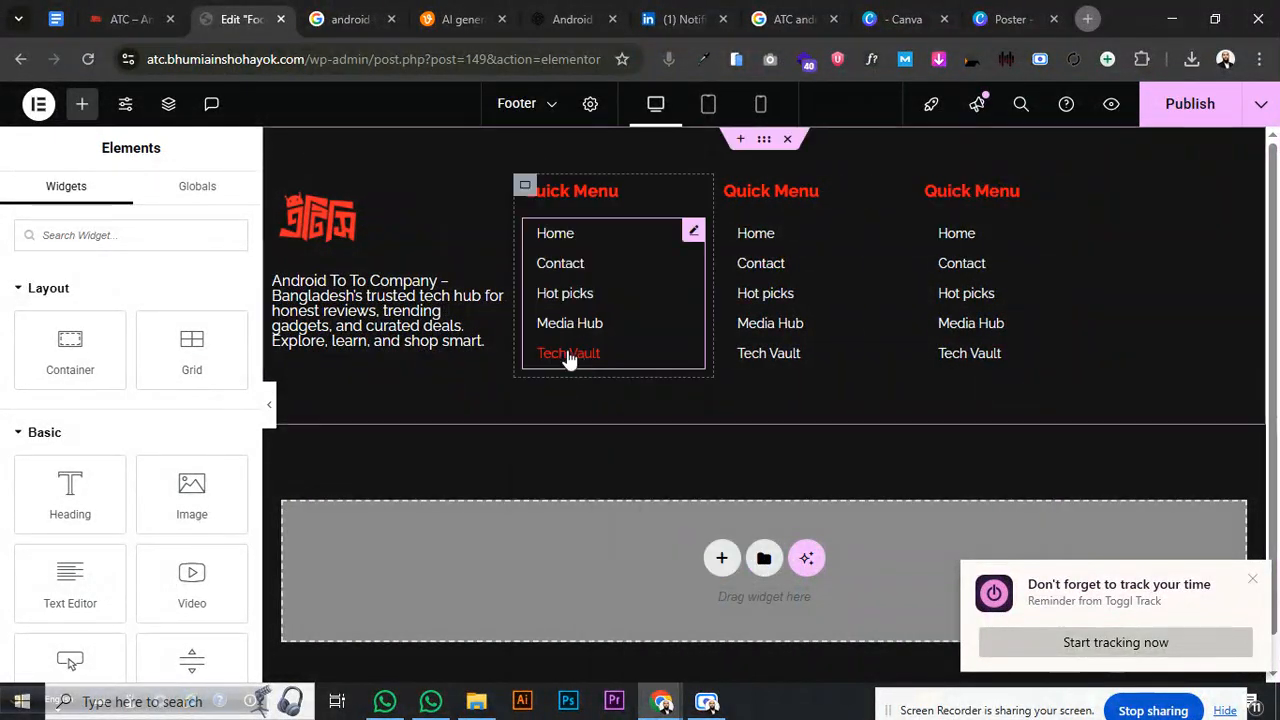
- Set the logo-and-description column width to 40% and adjust its item direction
left_click(274, 185)
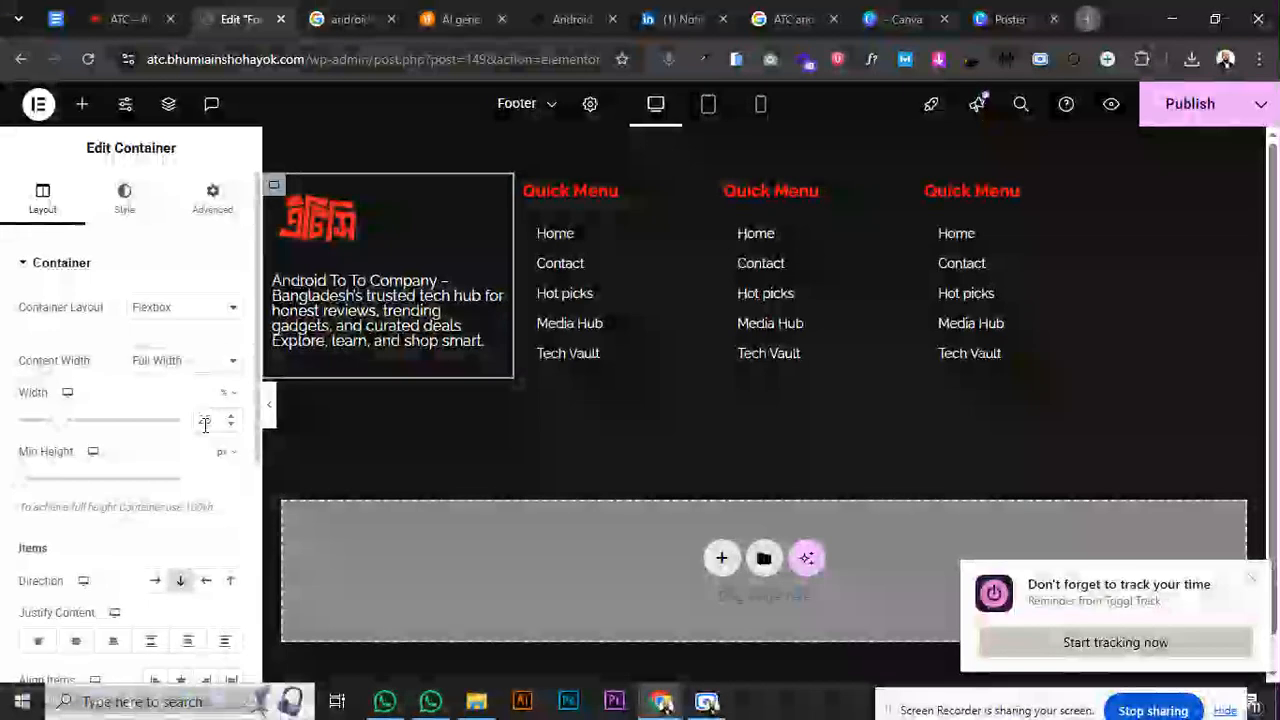
left_click_drag(211, 422, 184, 428)
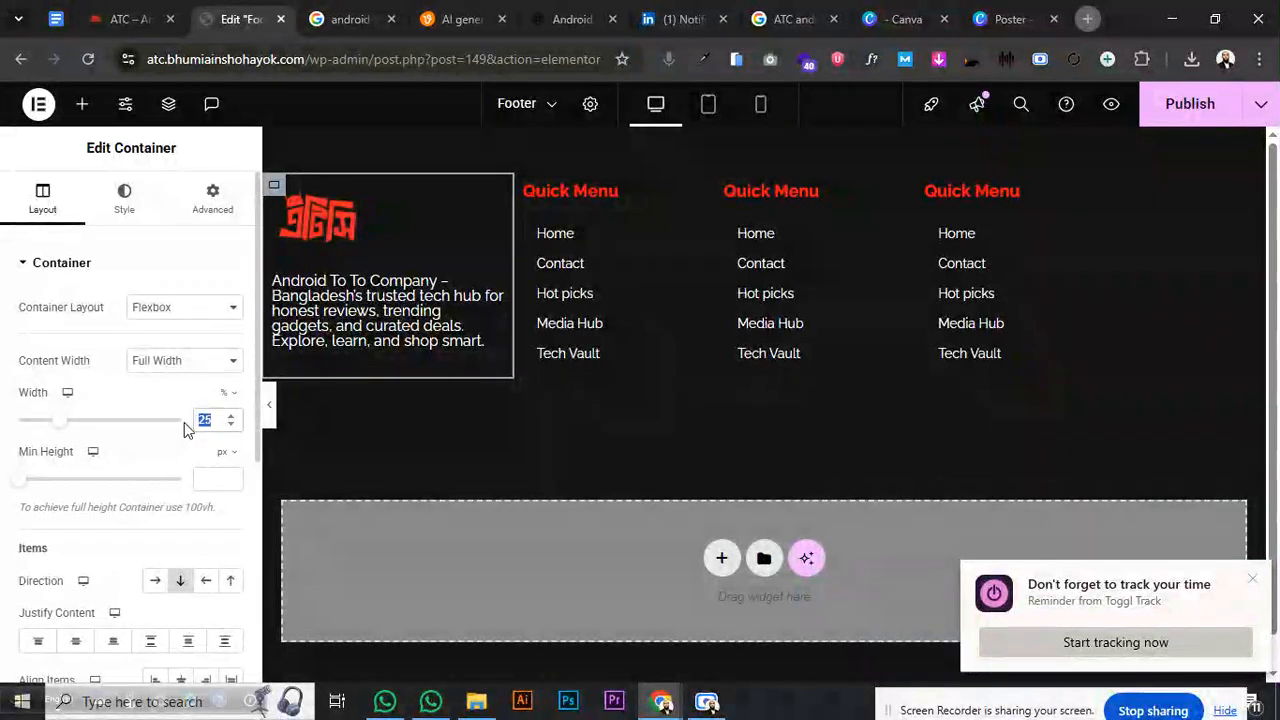
type("40")
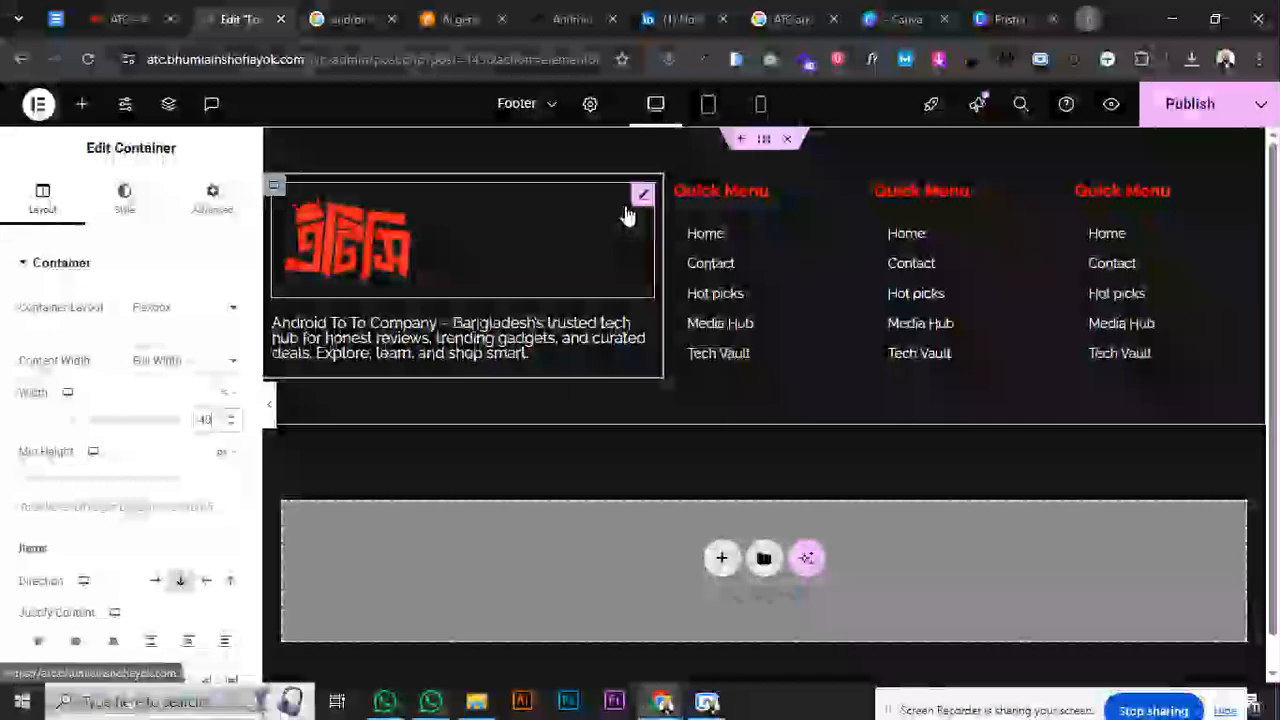
left_click(642, 197)
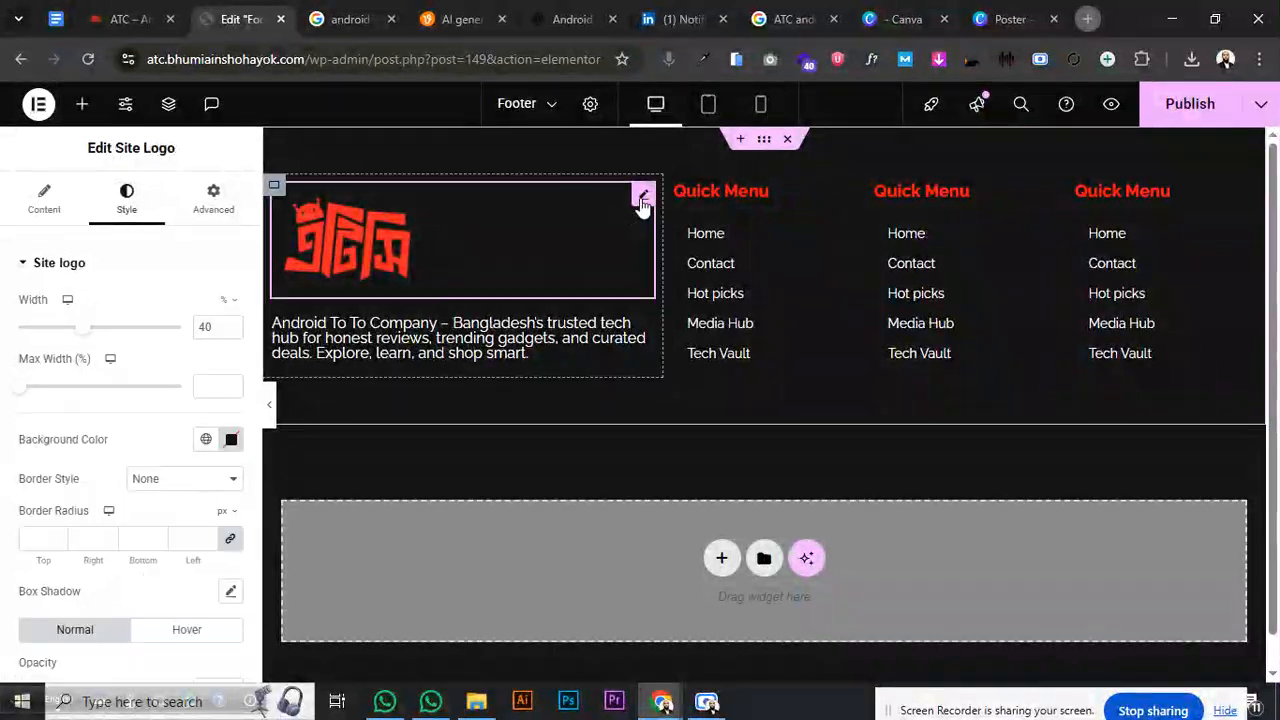
left_click(274, 187)
left_click(155, 580)
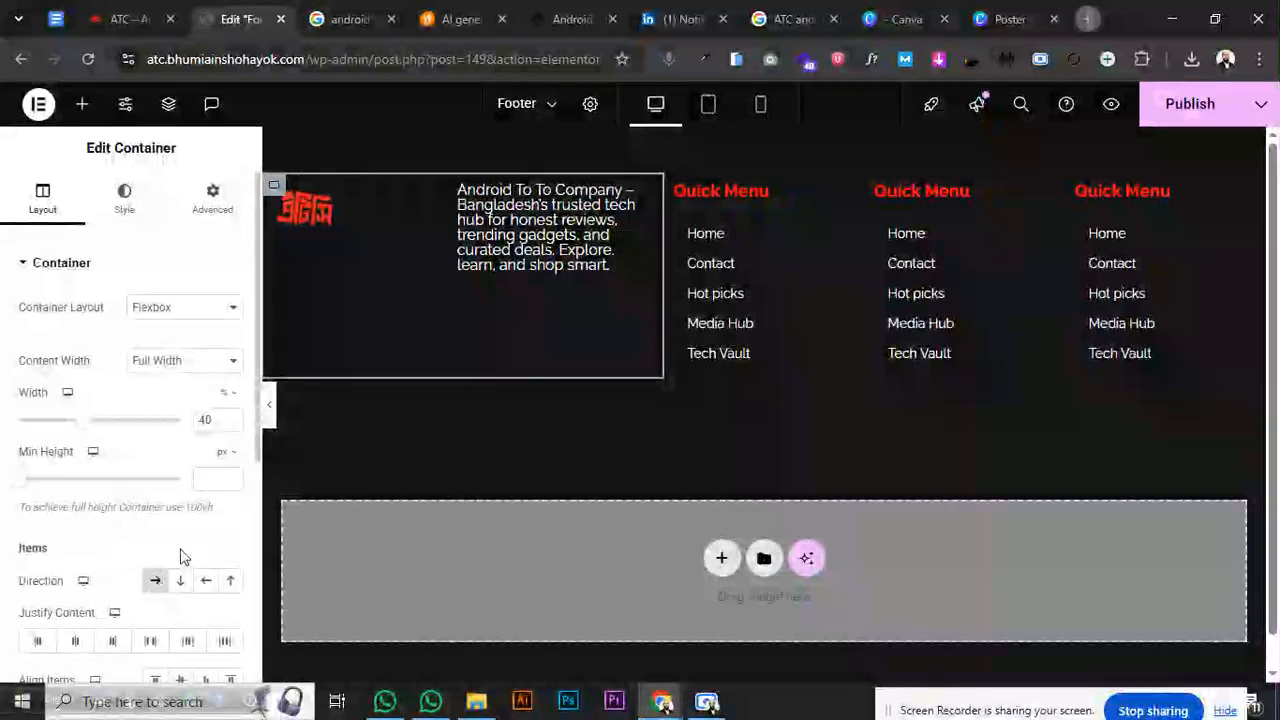
left_click(424, 195)
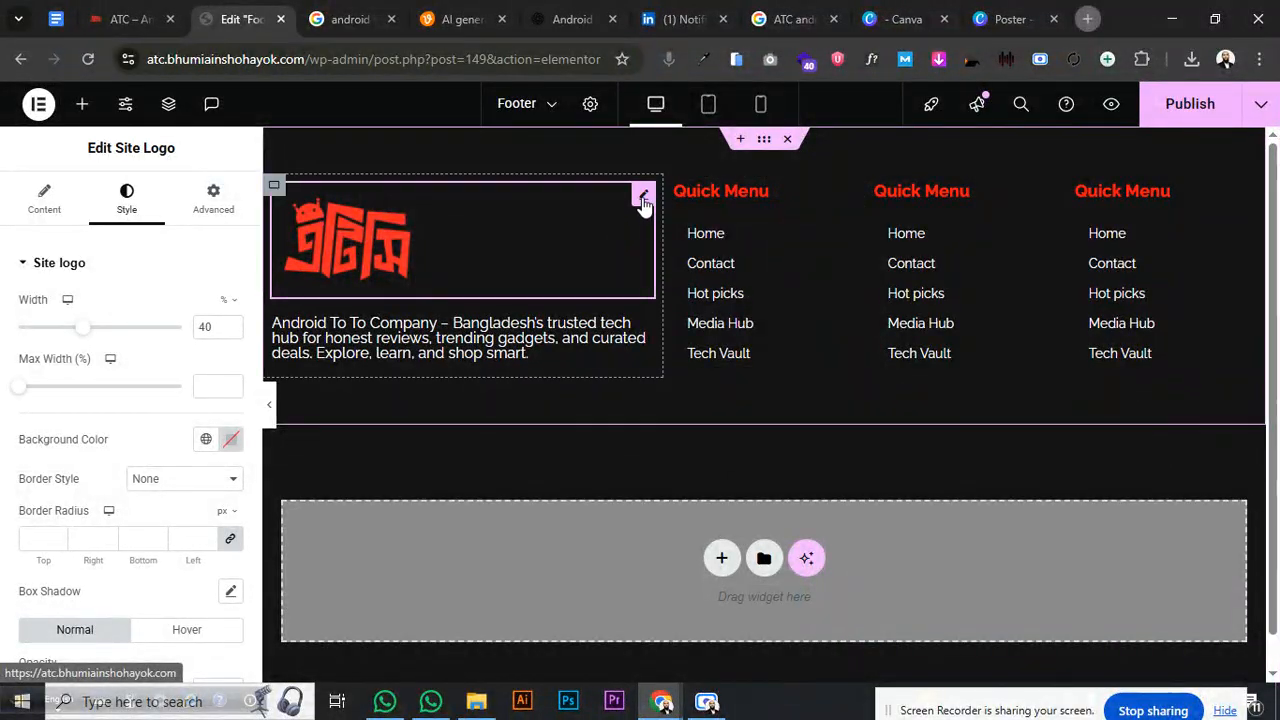
left_click(274, 185)
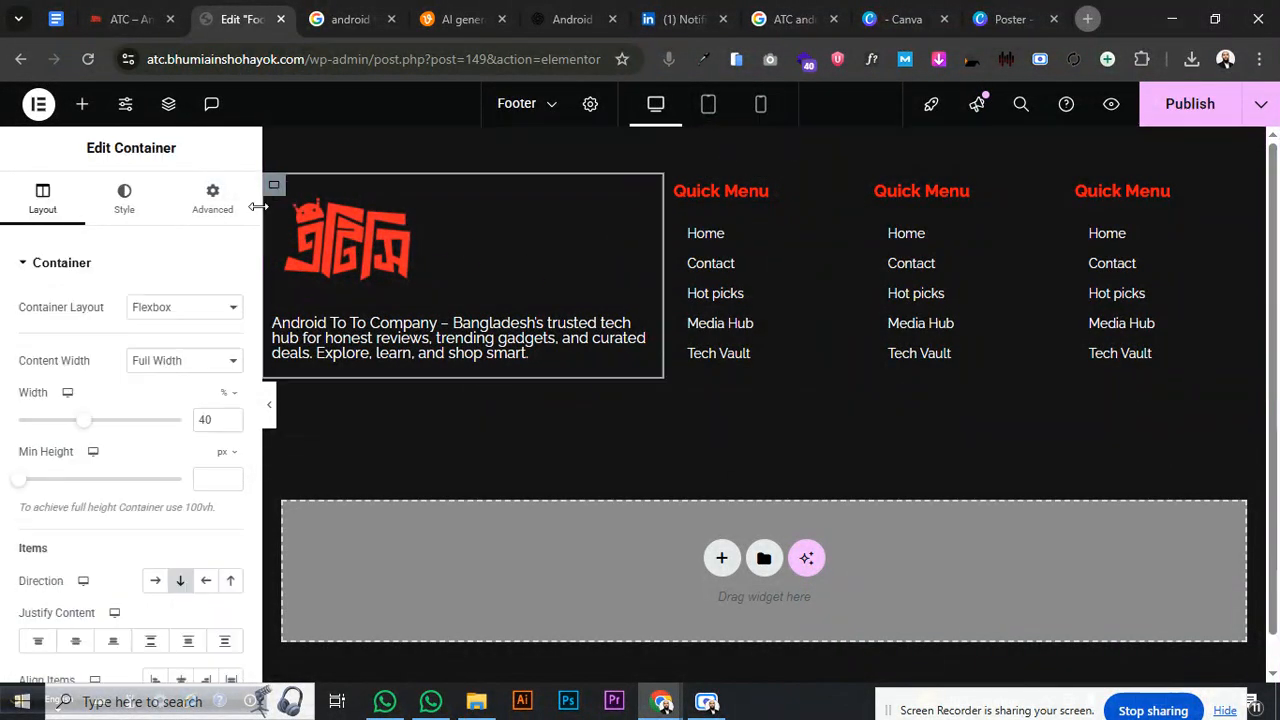
- Give the logo column an unlinked margin of 20 px right, 0 left, then publish the footer
left_click(212, 197)
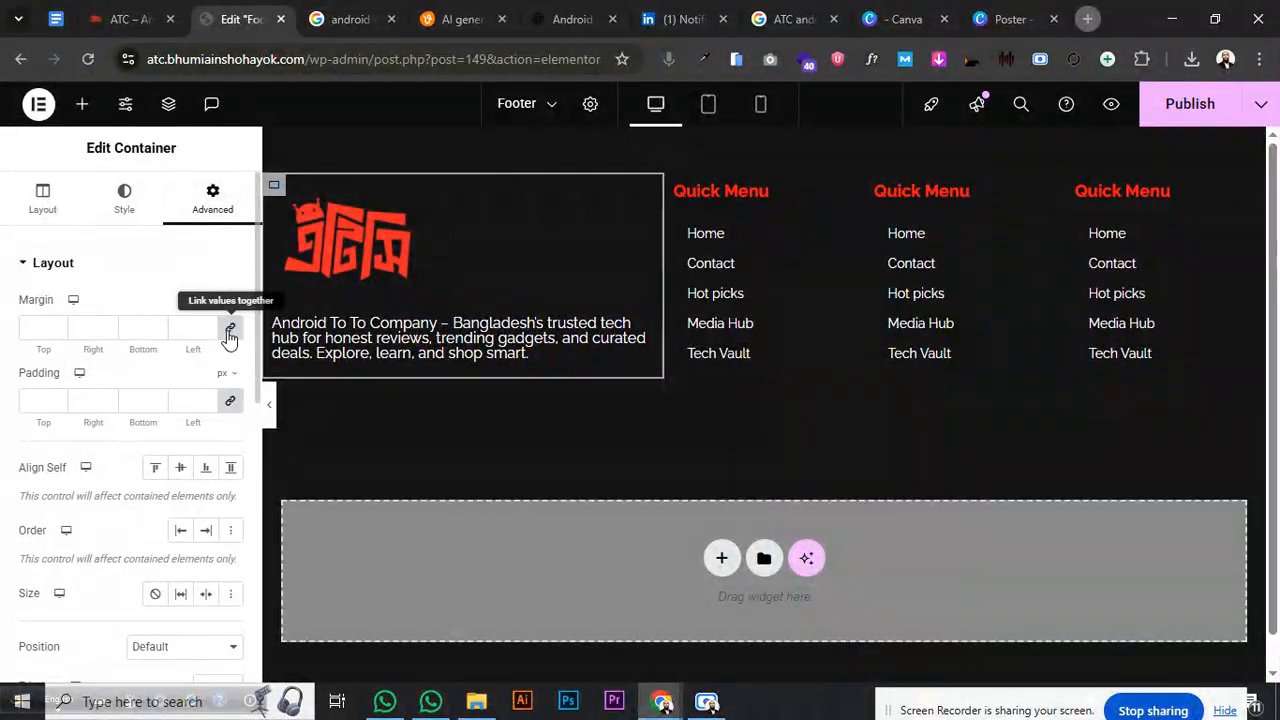
left_click(230, 327)
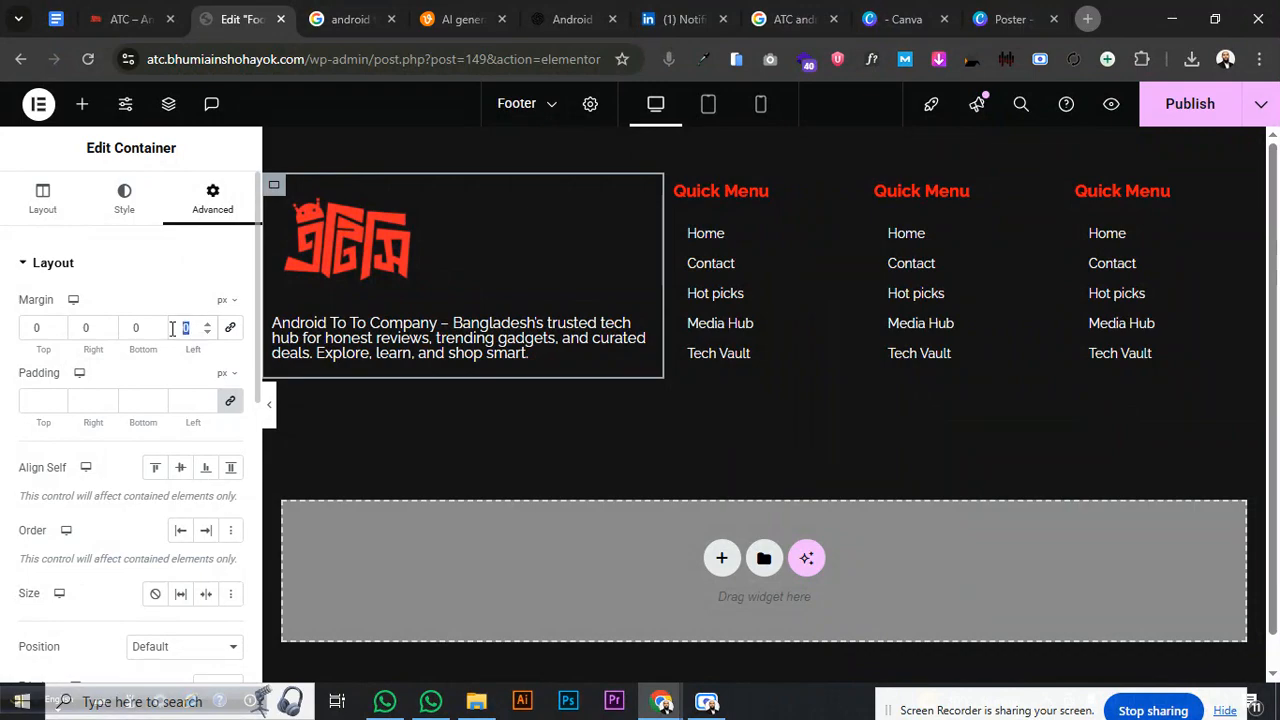
type("20")
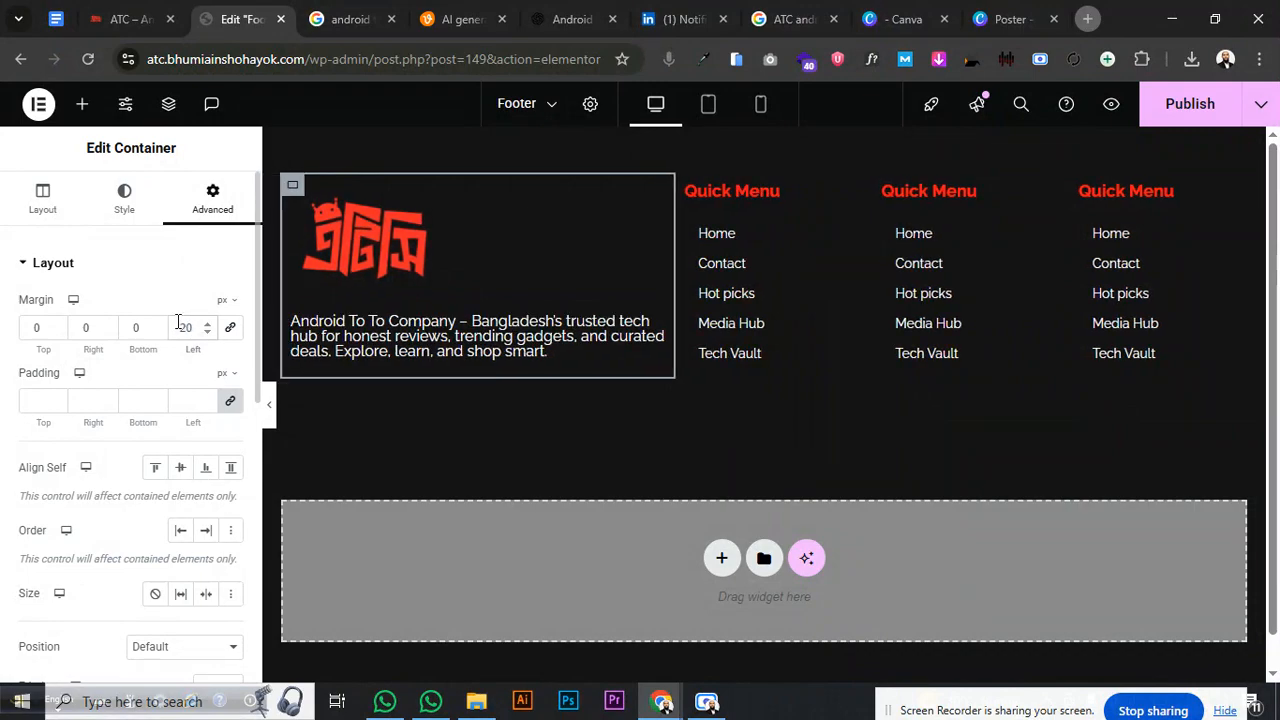
double_click(202, 325)
type("0")
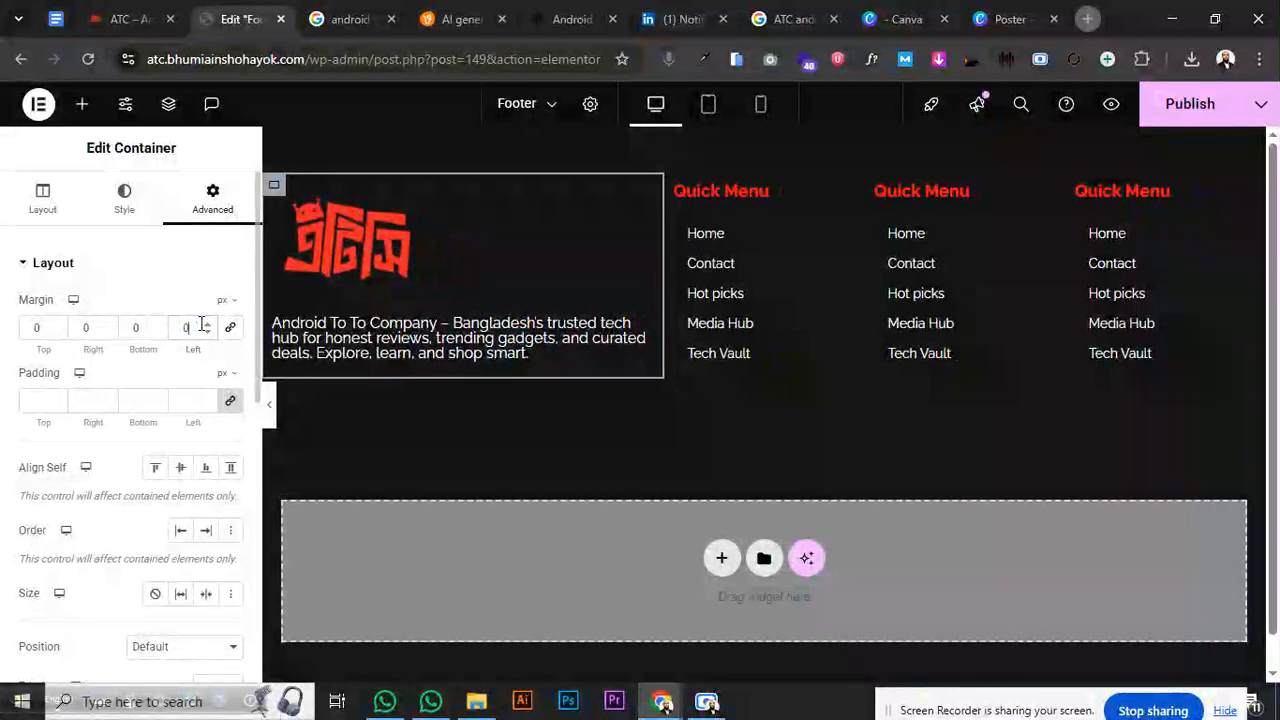
left_click(80, 333)
type("2")
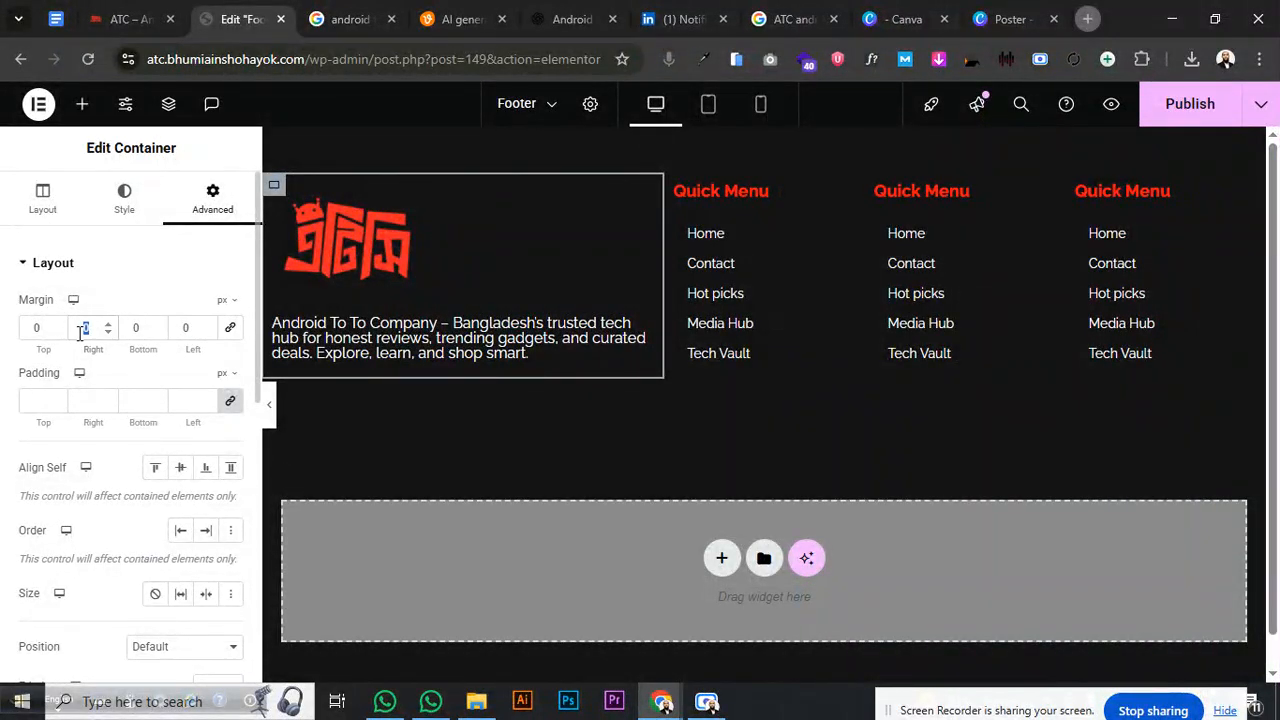
type("0")
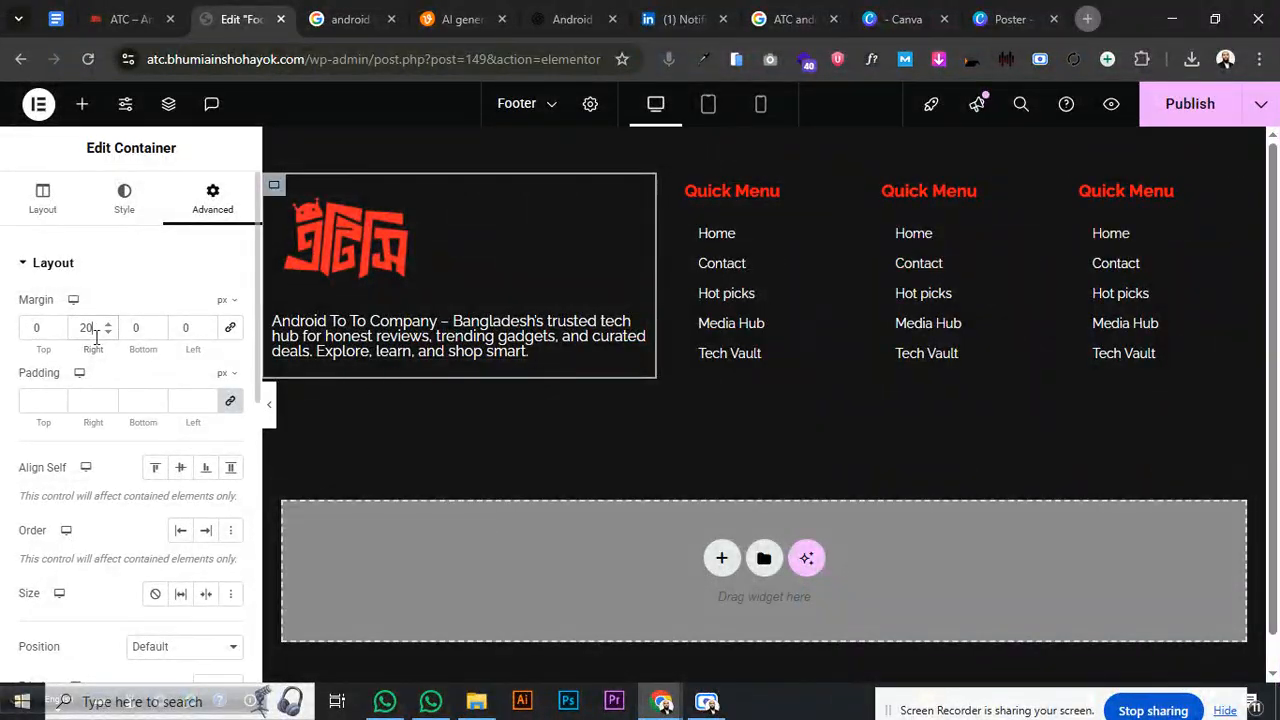
left_click(764, 139)
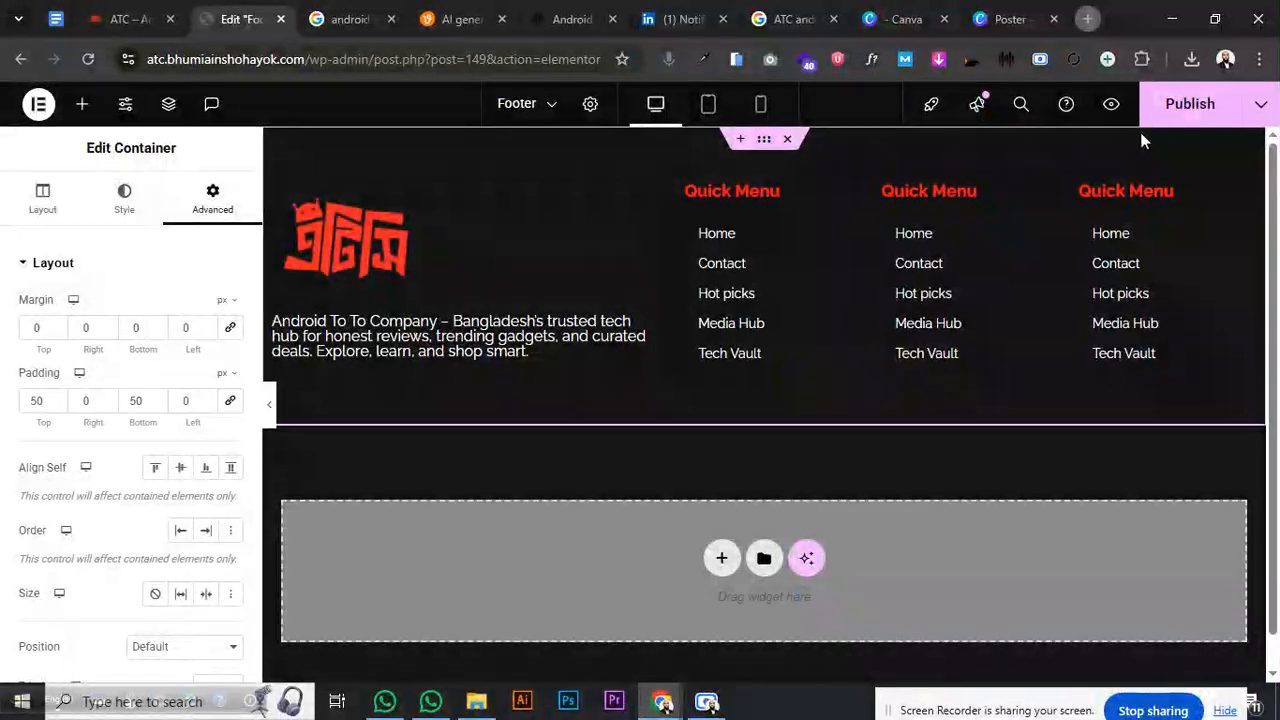
left_click(1165, 112)
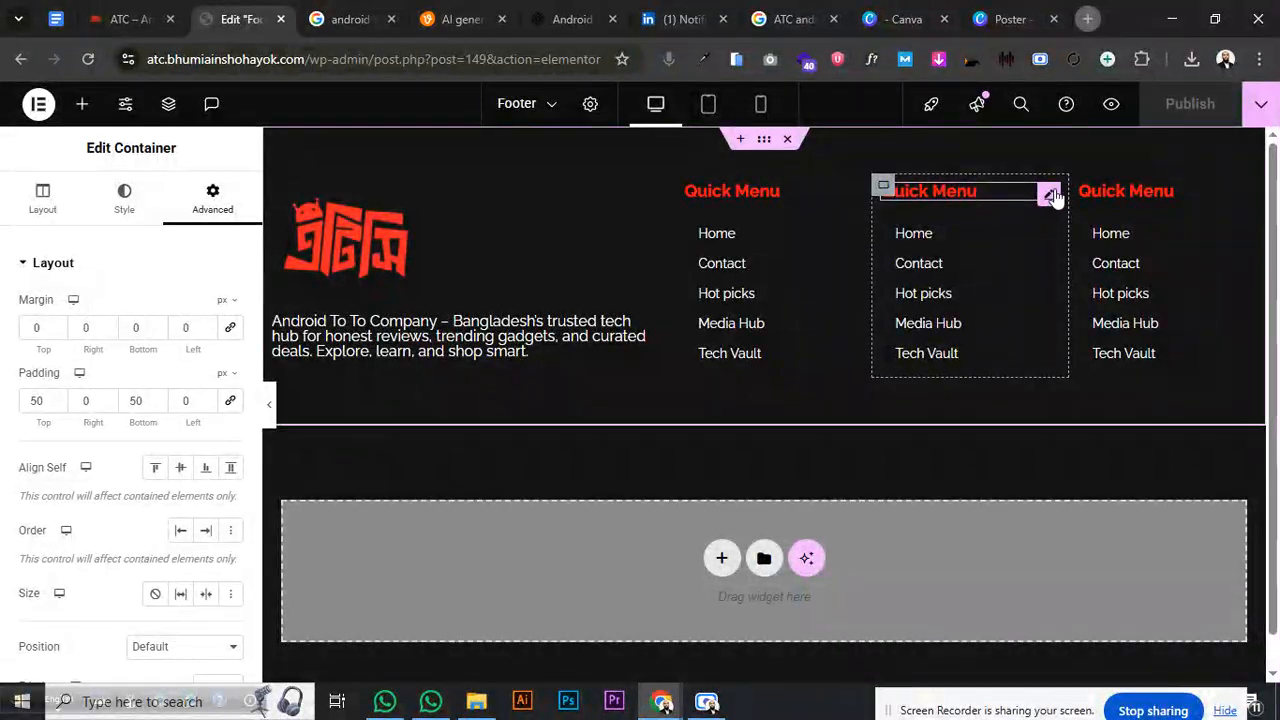
- Edit the first column's heading and keep its title as 'Quick Menu'
left_click(1052, 194)
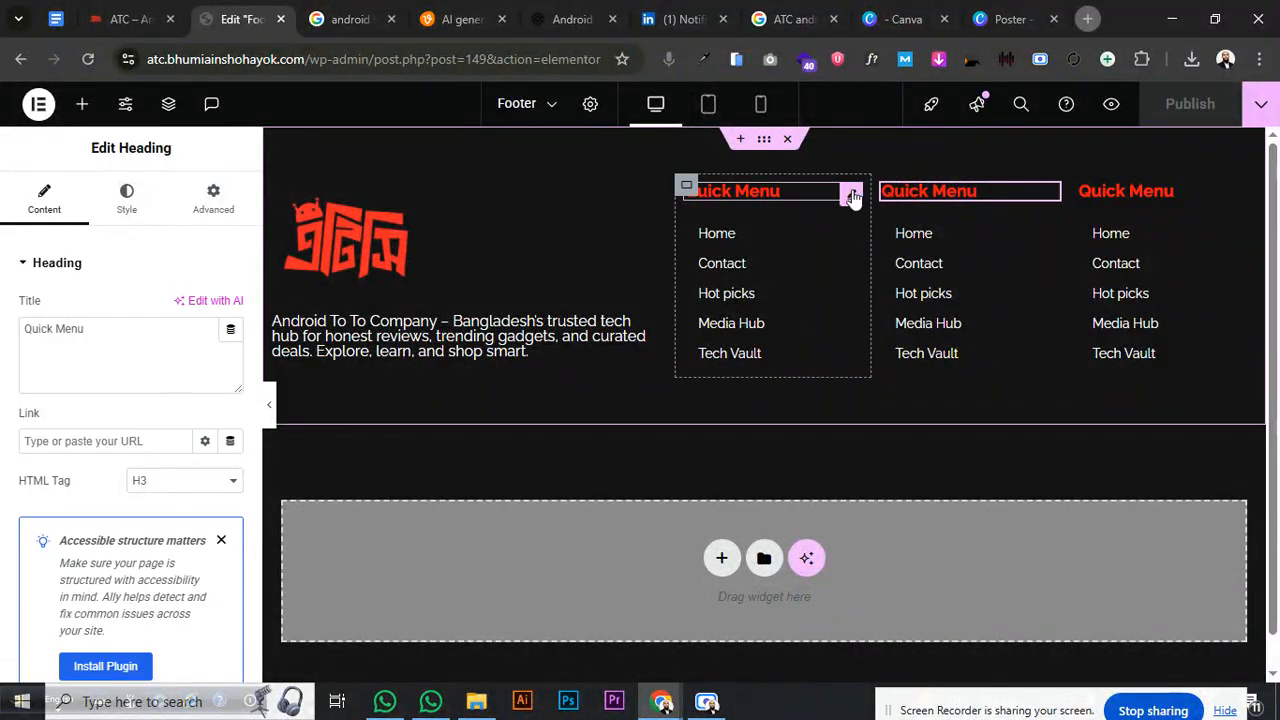
left_click(852, 195)
left_click(44, 199)
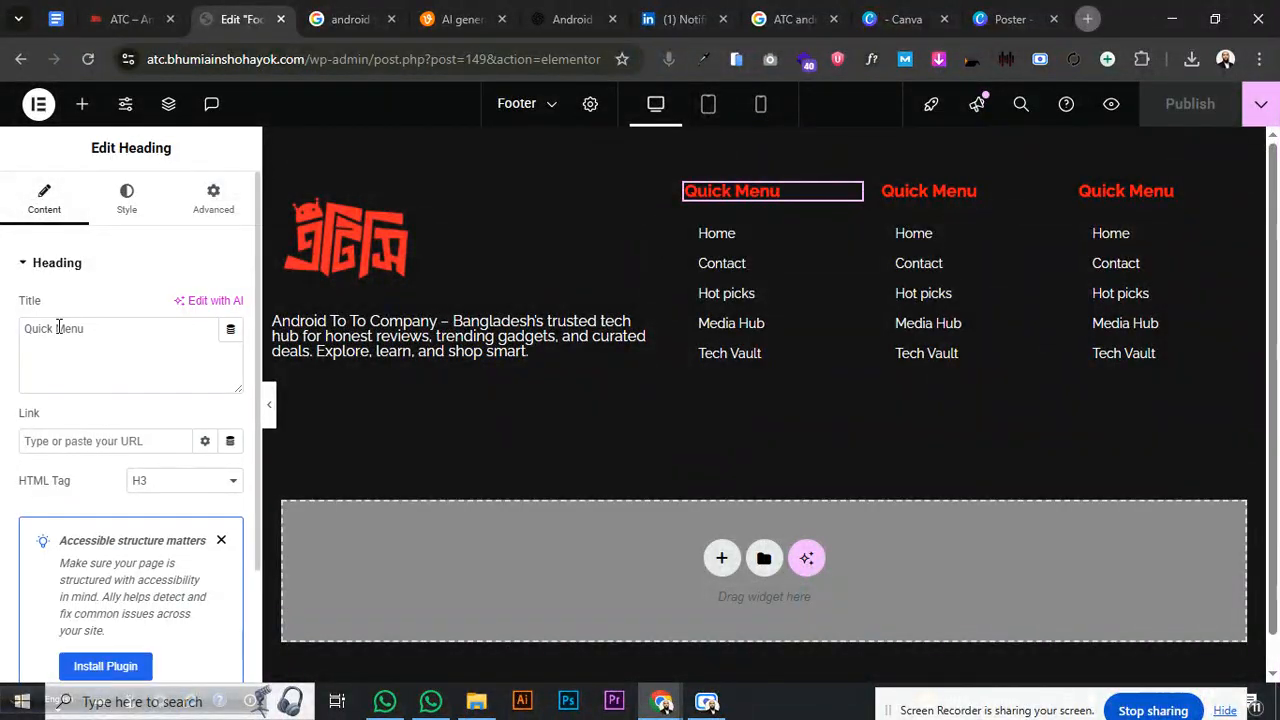
left_click_drag(53, 328, 3, 336)
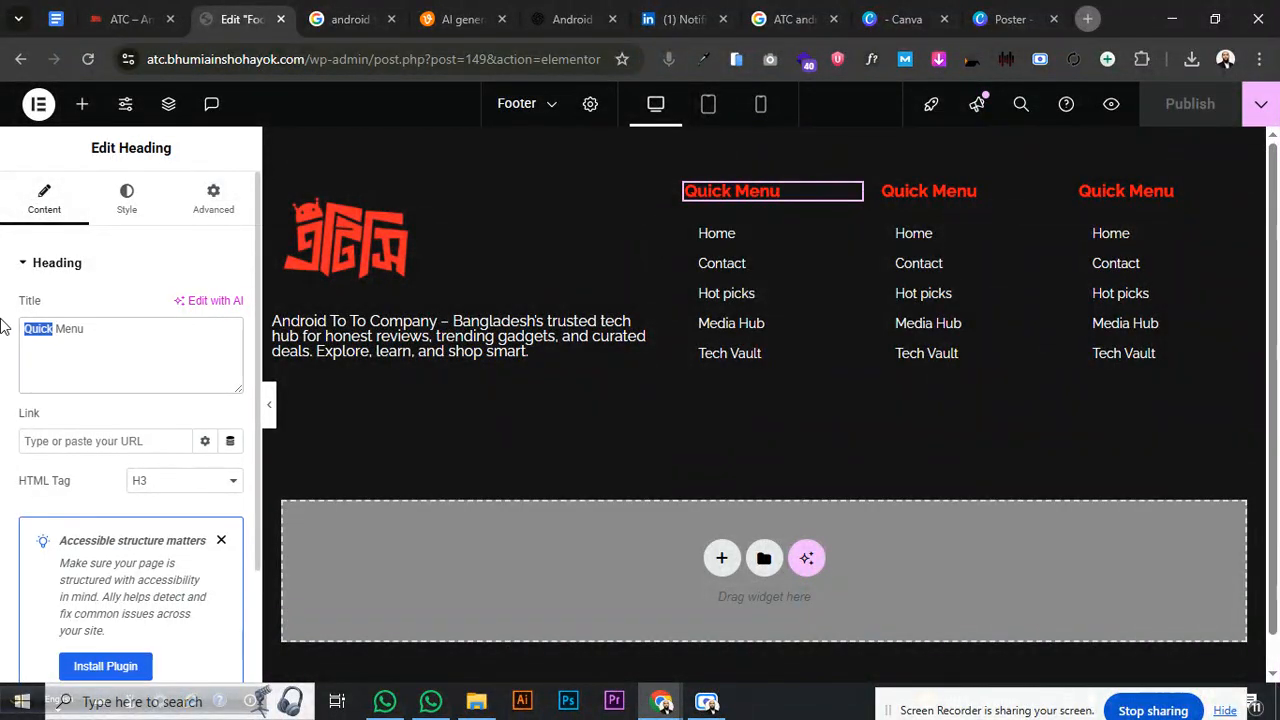
type("Men")
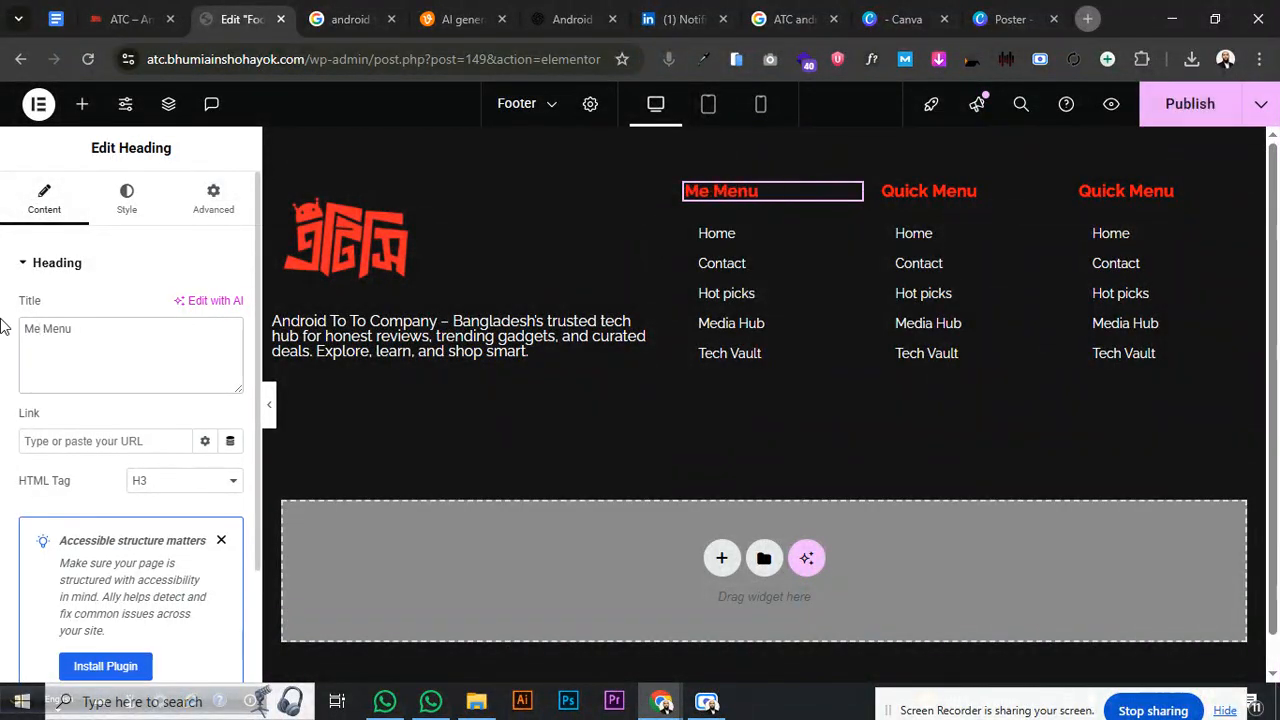
key("BackSpace")
type("All")
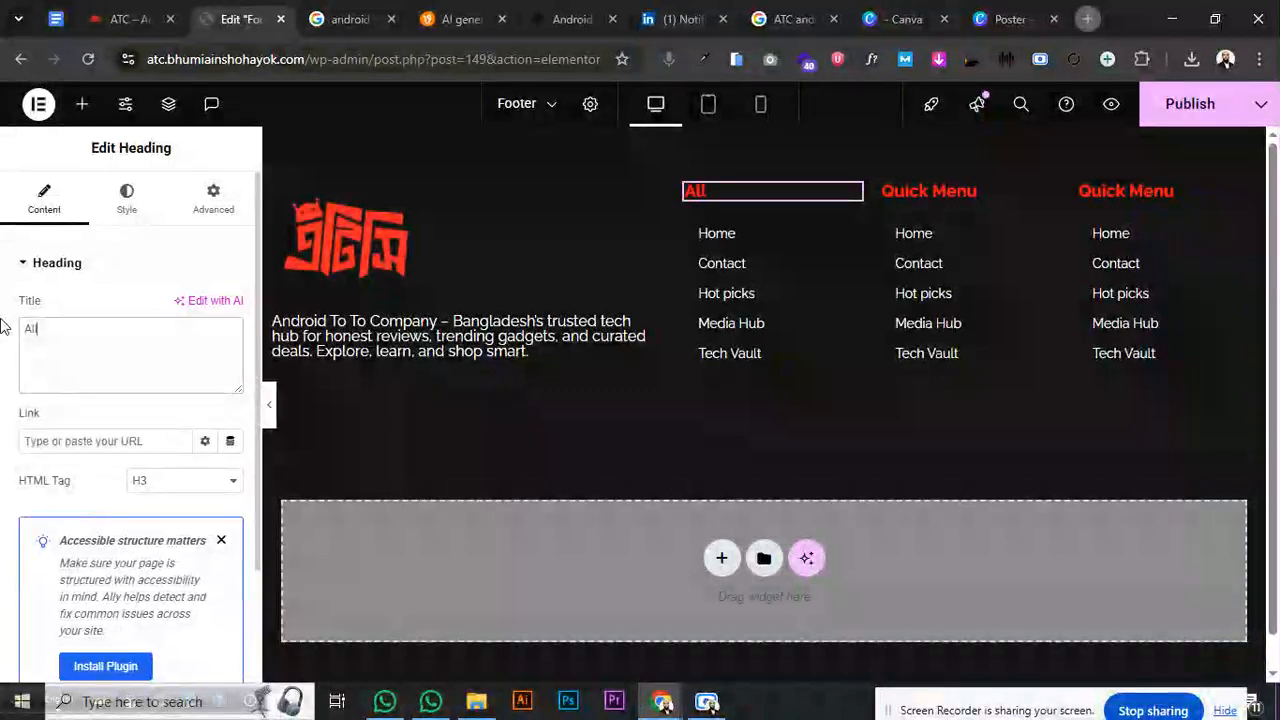
type(" Page")
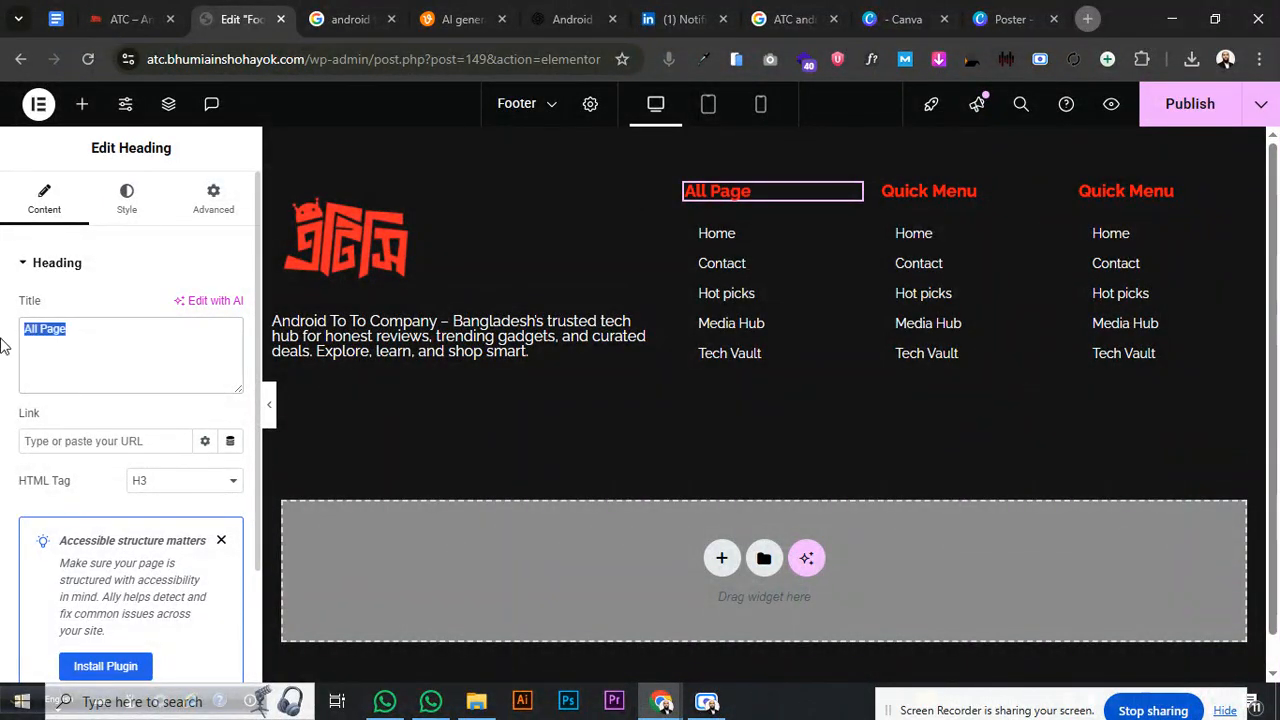
type("Men")
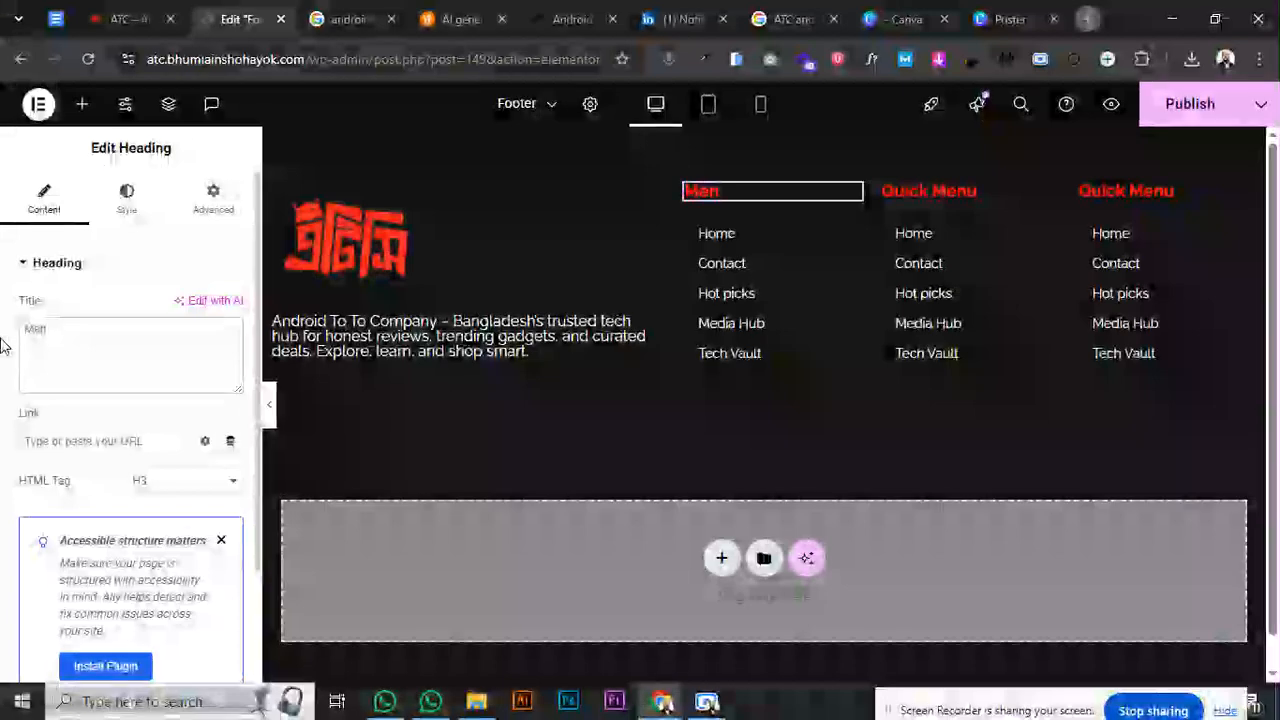
key("BackSpace")
key("BackSpace")
key("BackSpace")
key("BackSpace")
type("Quick")
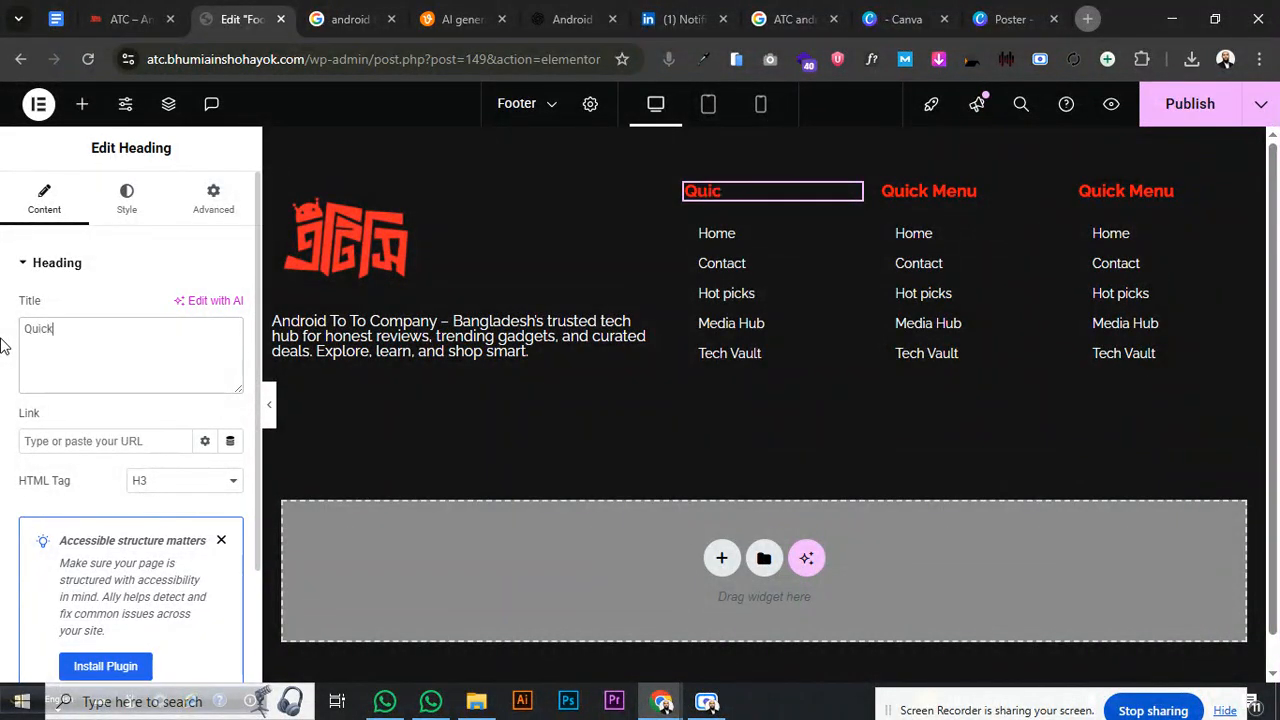
type(" Menu")
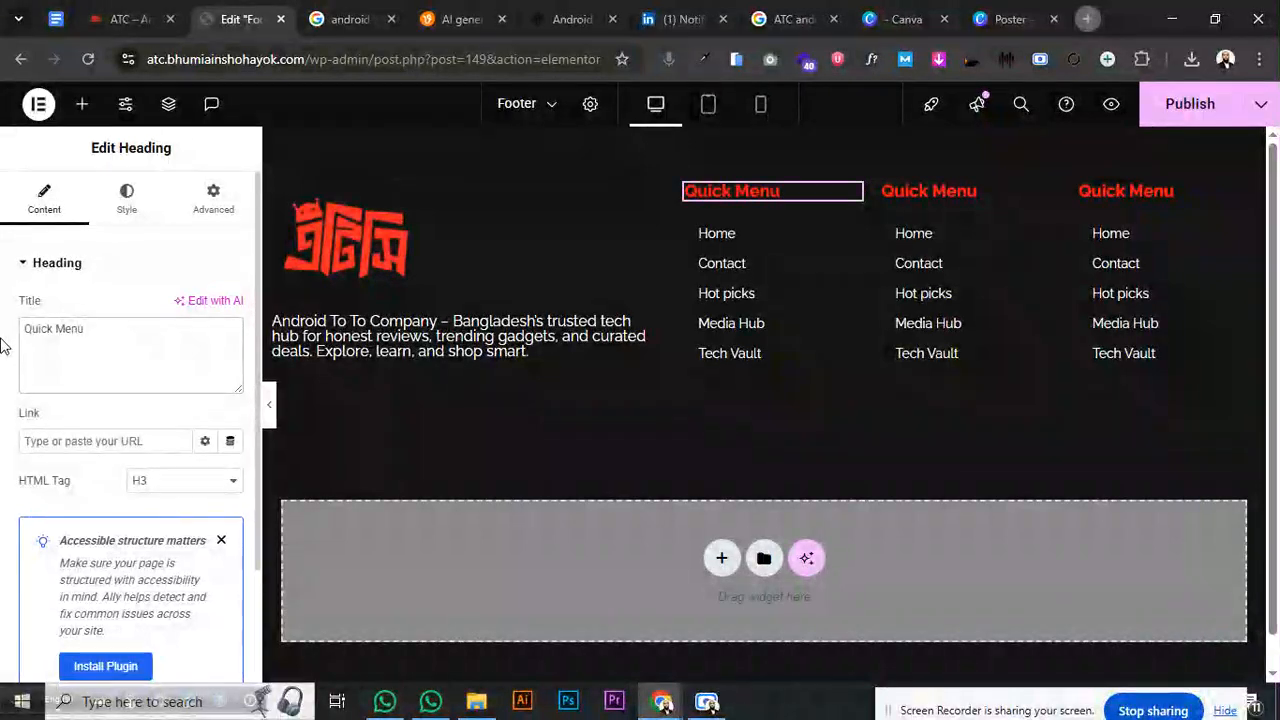
- Assign Short Menu 02 to the second column and retitle its heading 'Gadgets'
left_click(944, 203)
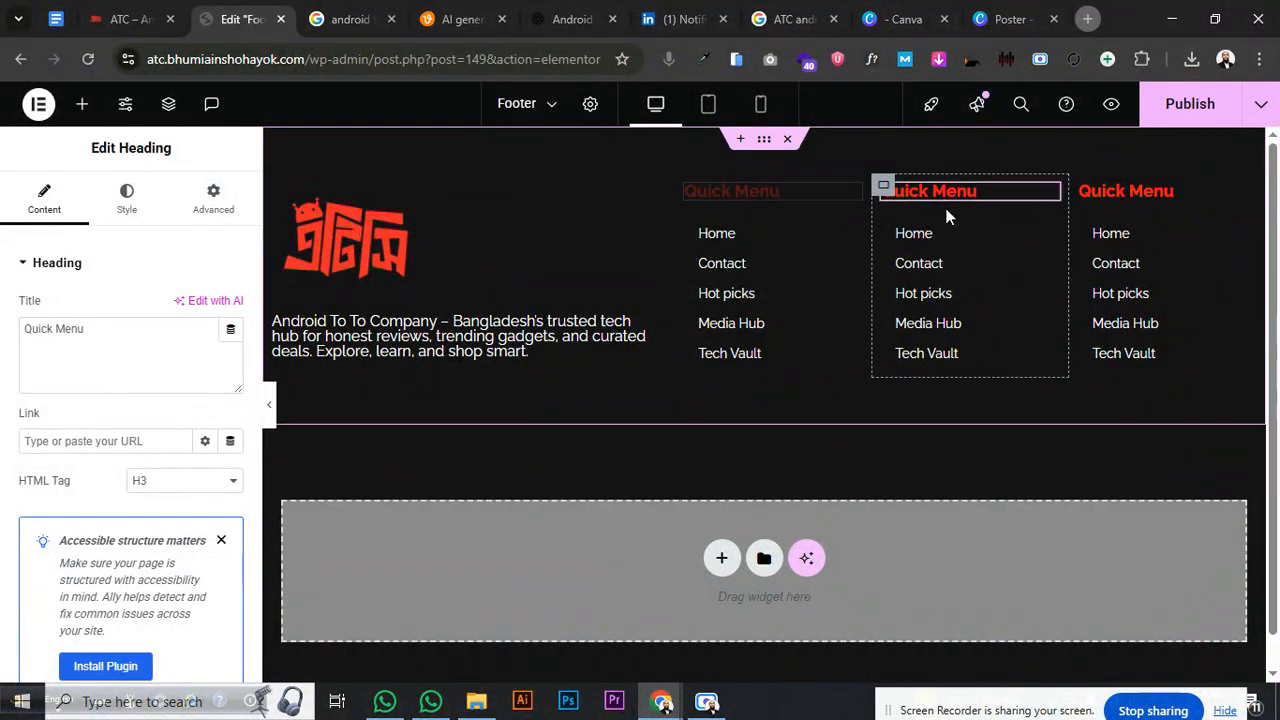
left_click_drag(123, 331, 33, 341)
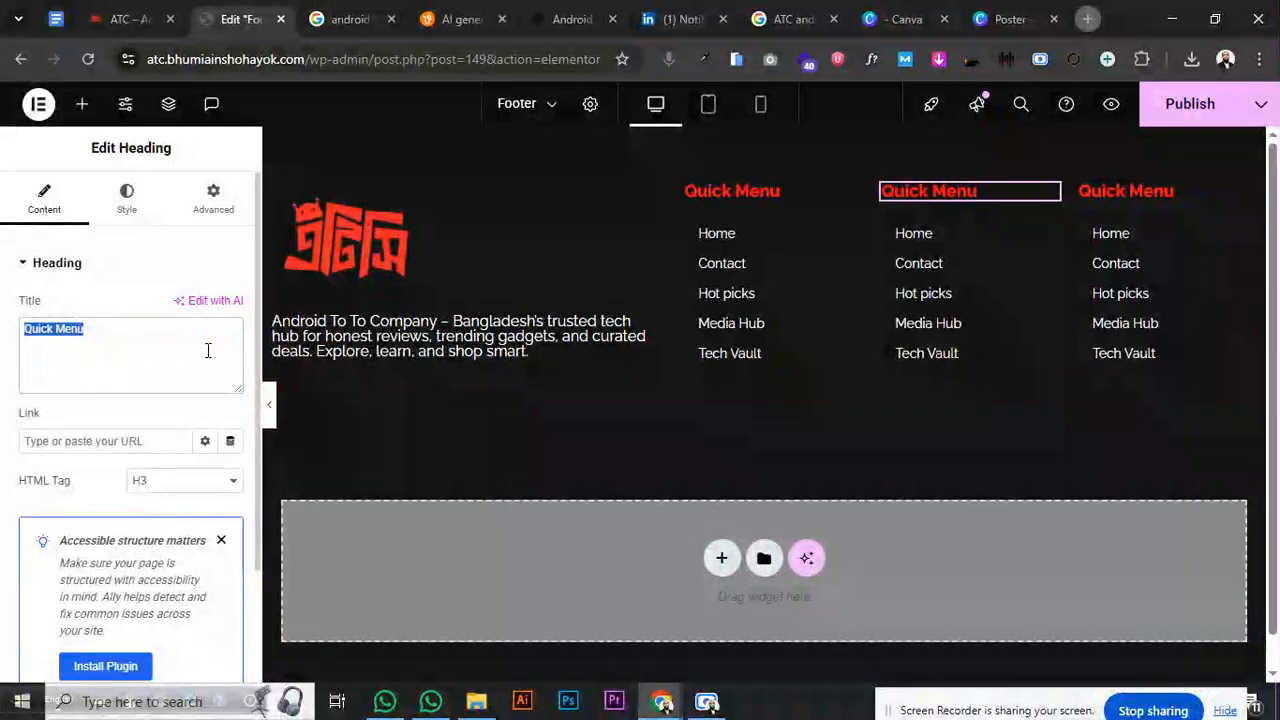
left_click(1043, 242)
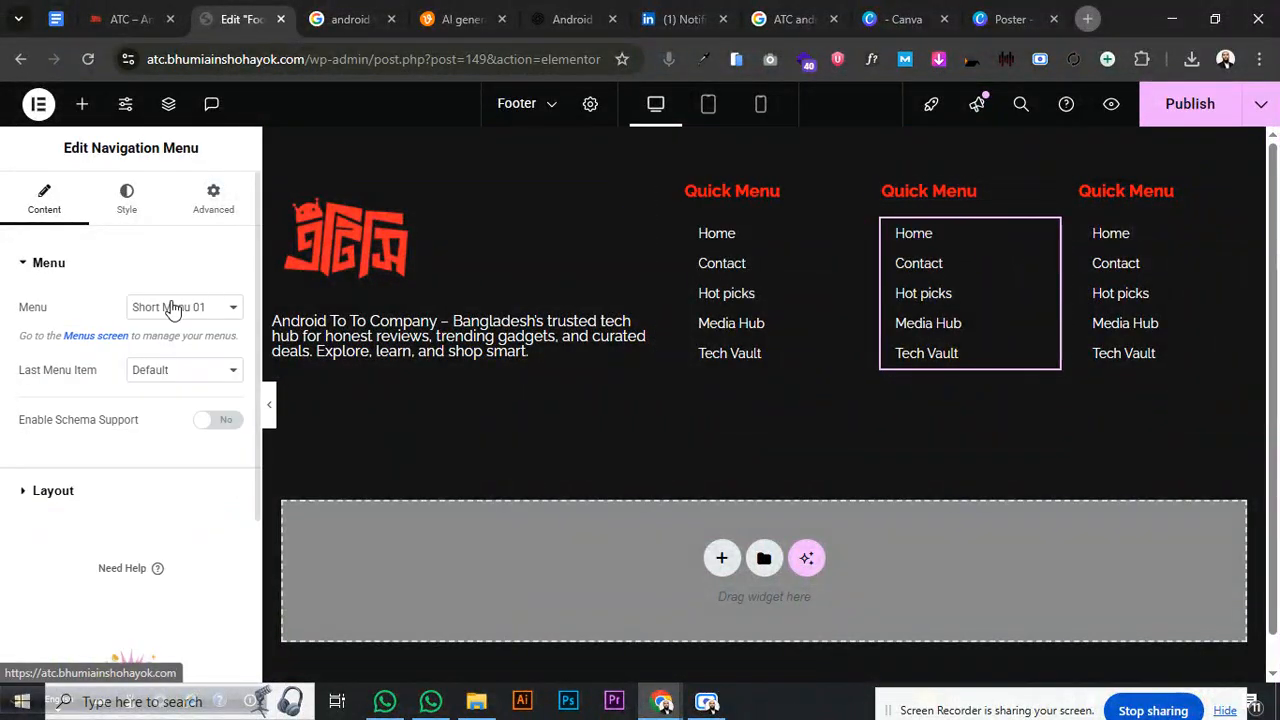
left_click(171, 307)
left_click(177, 374)
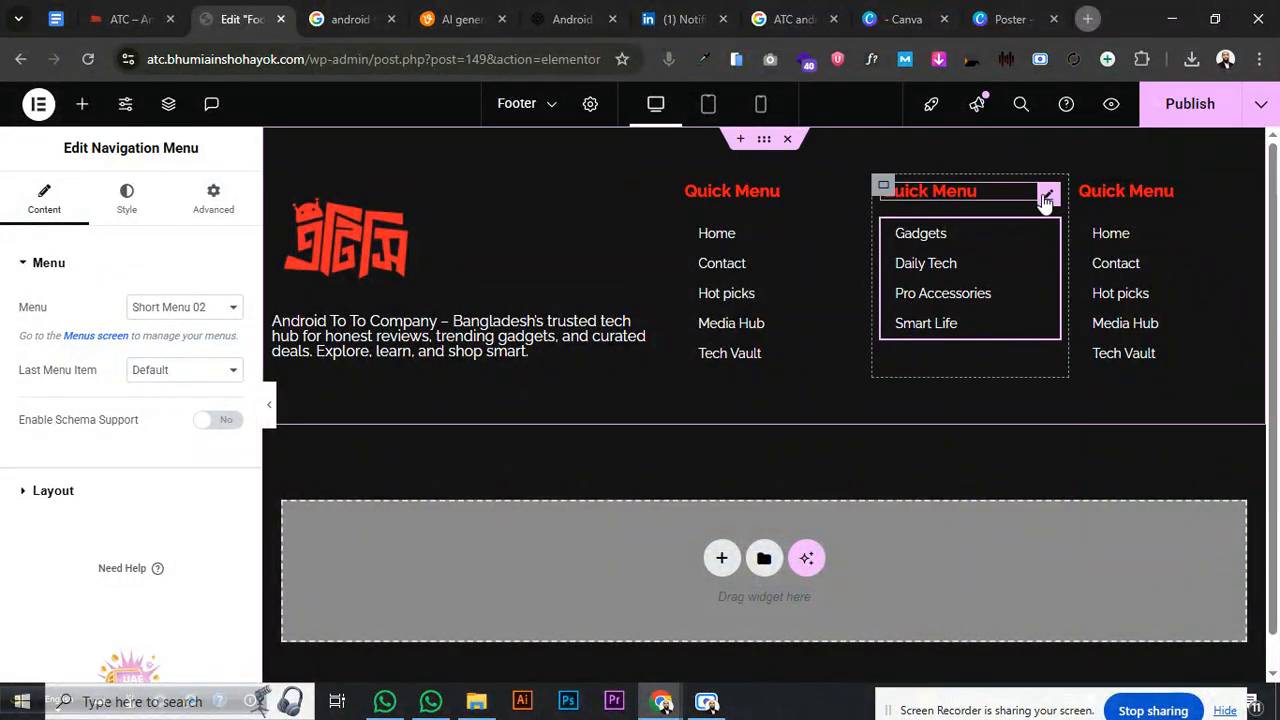
left_click(1045, 197)
left_click_drag(140, 333, 6, 337)
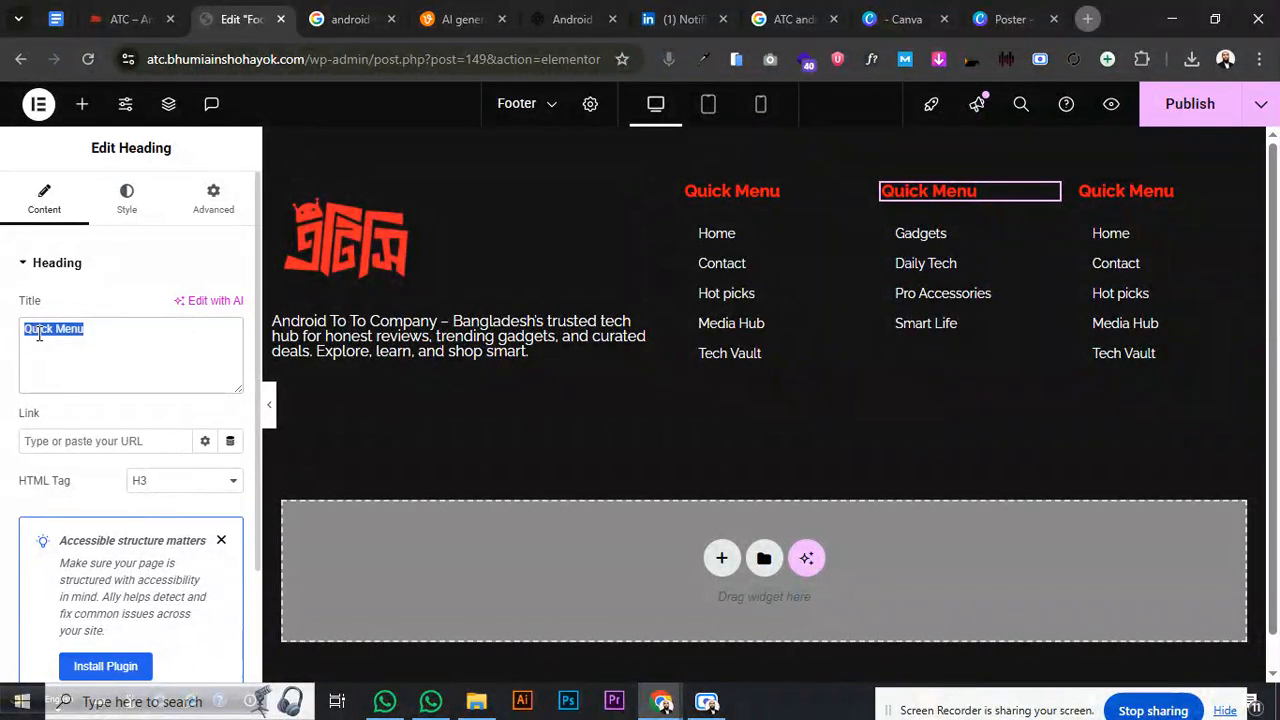
type("A")
key("BackSpace")
key("BackSpace")
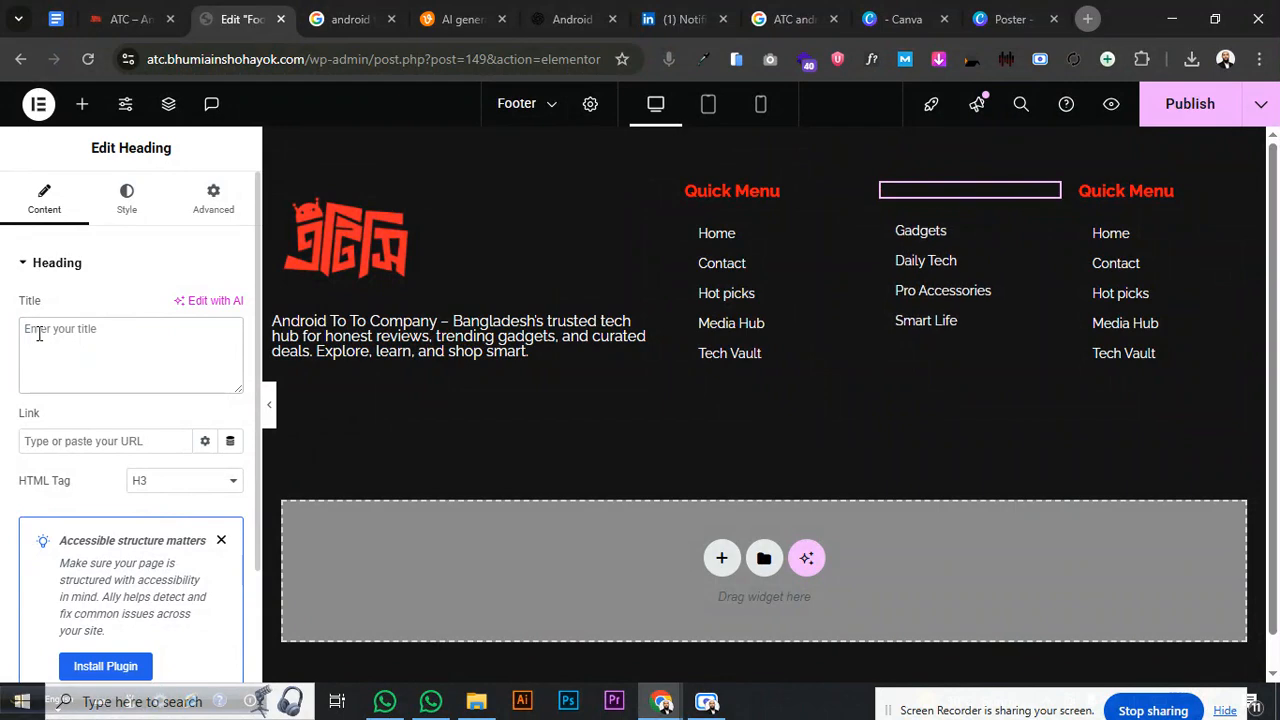
type("Ga")
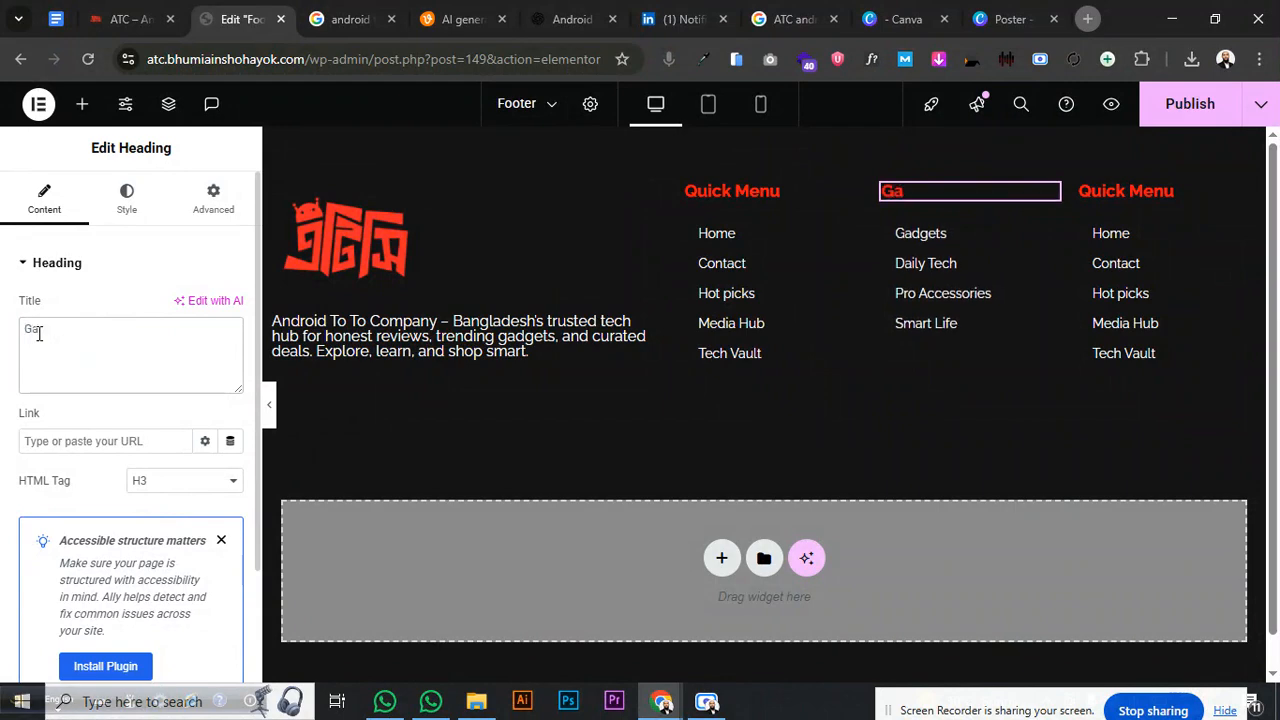
type("dgets")
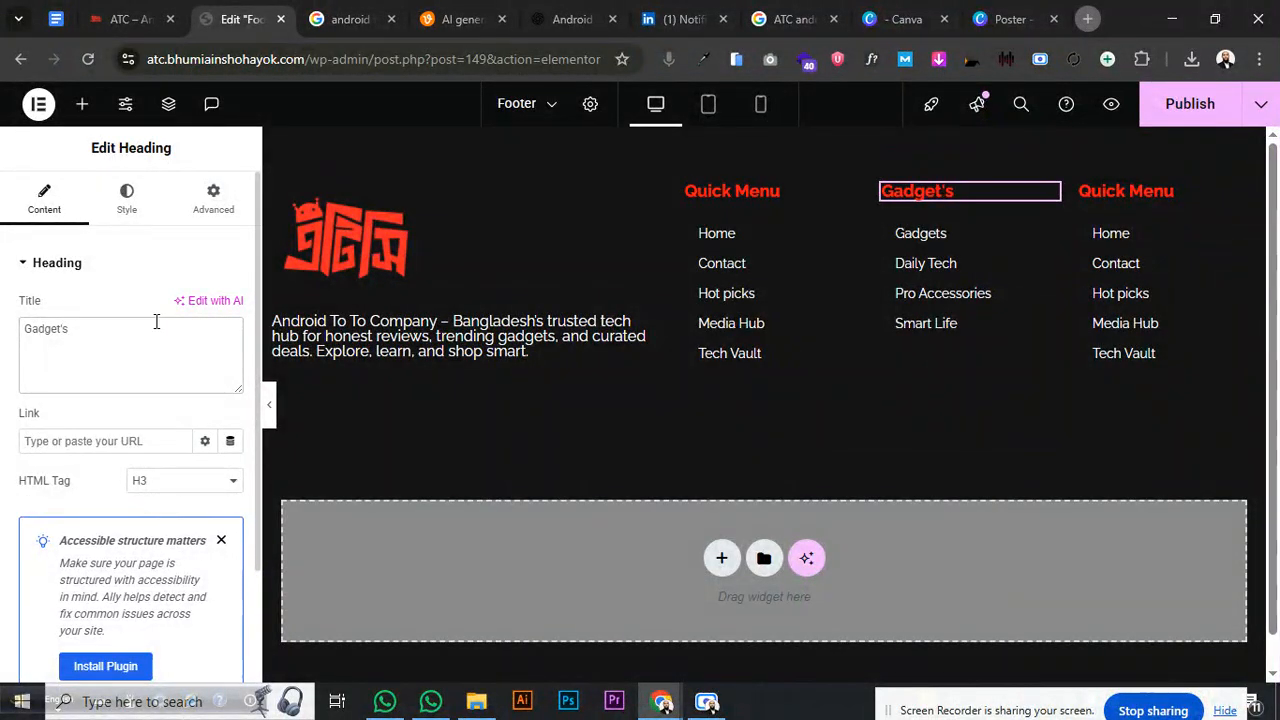
- Assign Short Menu 03 to the third column and retitle its heading 'Smarthone's'
left_click(1240, 198)
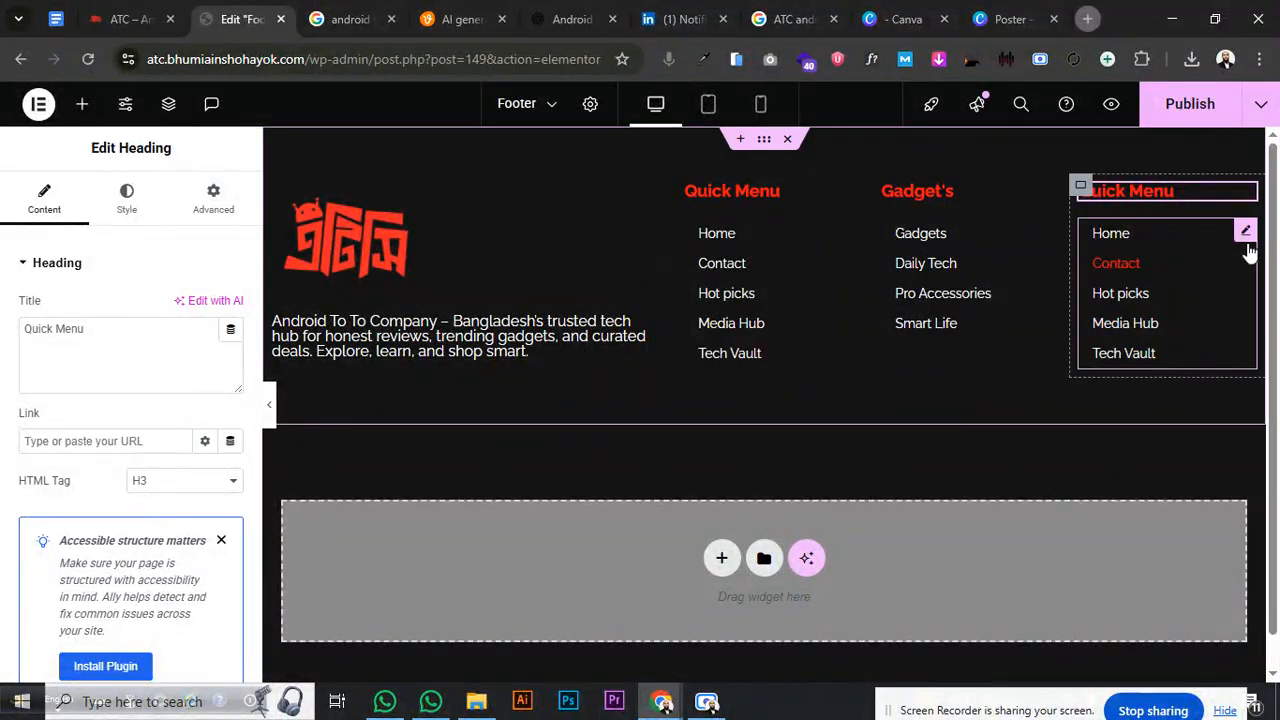
left_click(1243, 232)
left_click(180, 307)
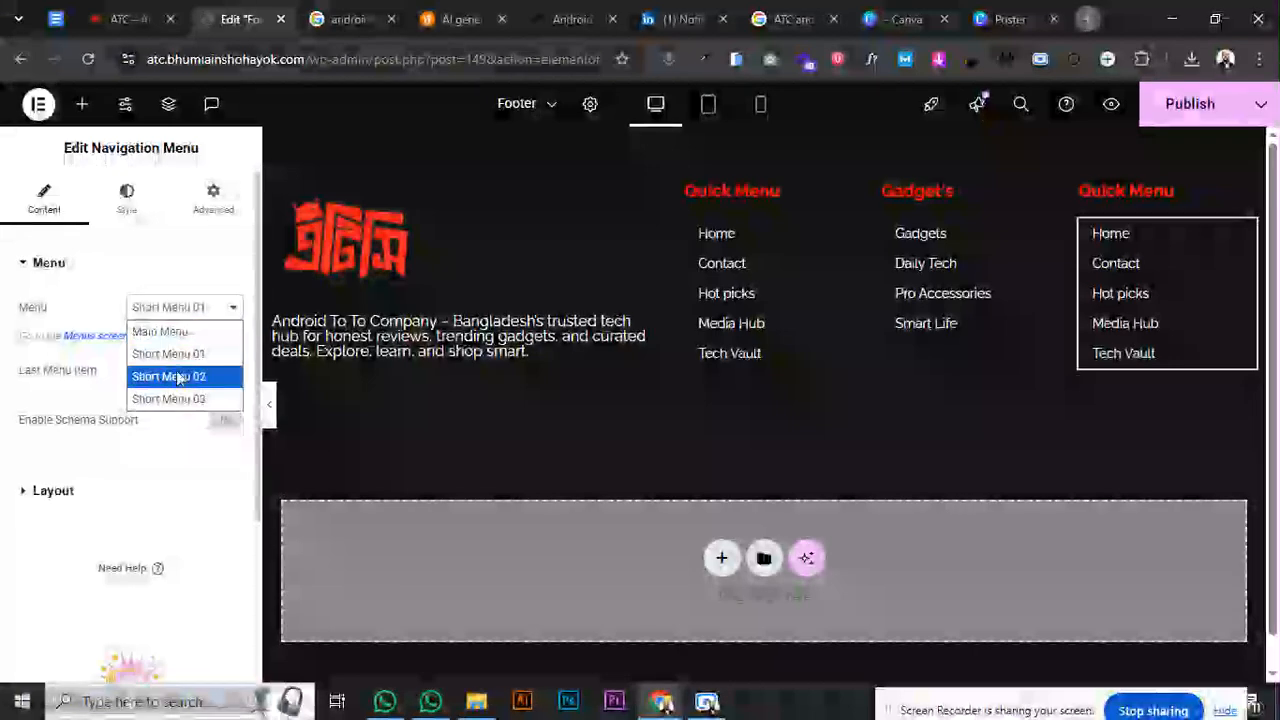
left_click(179, 398)
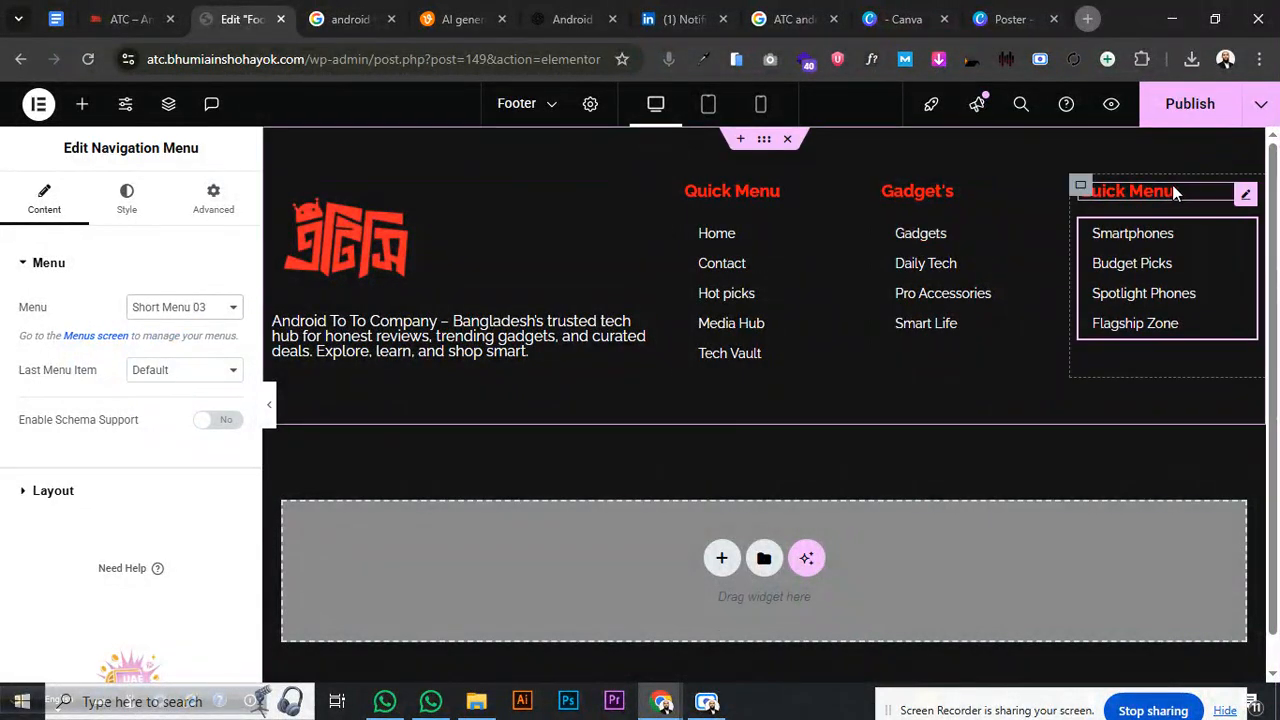
left_click(1245, 197)
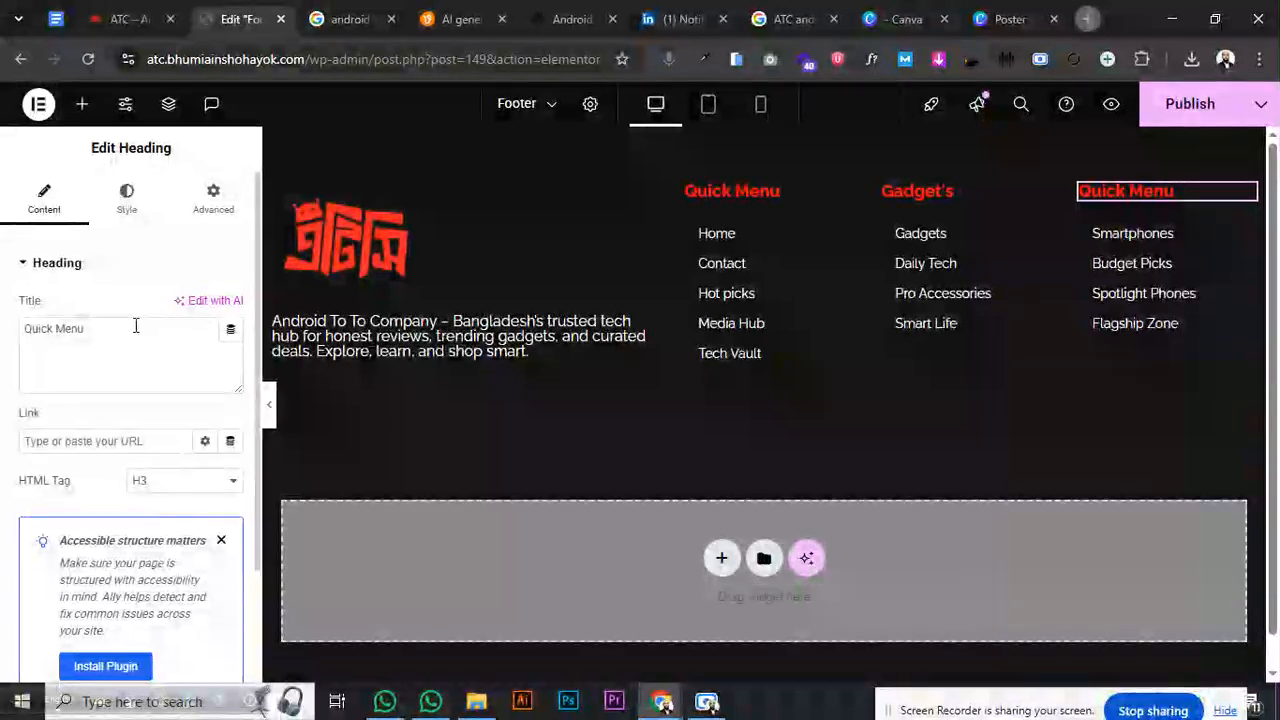
left_click_drag(90, 329, 5, 348)
type("S")
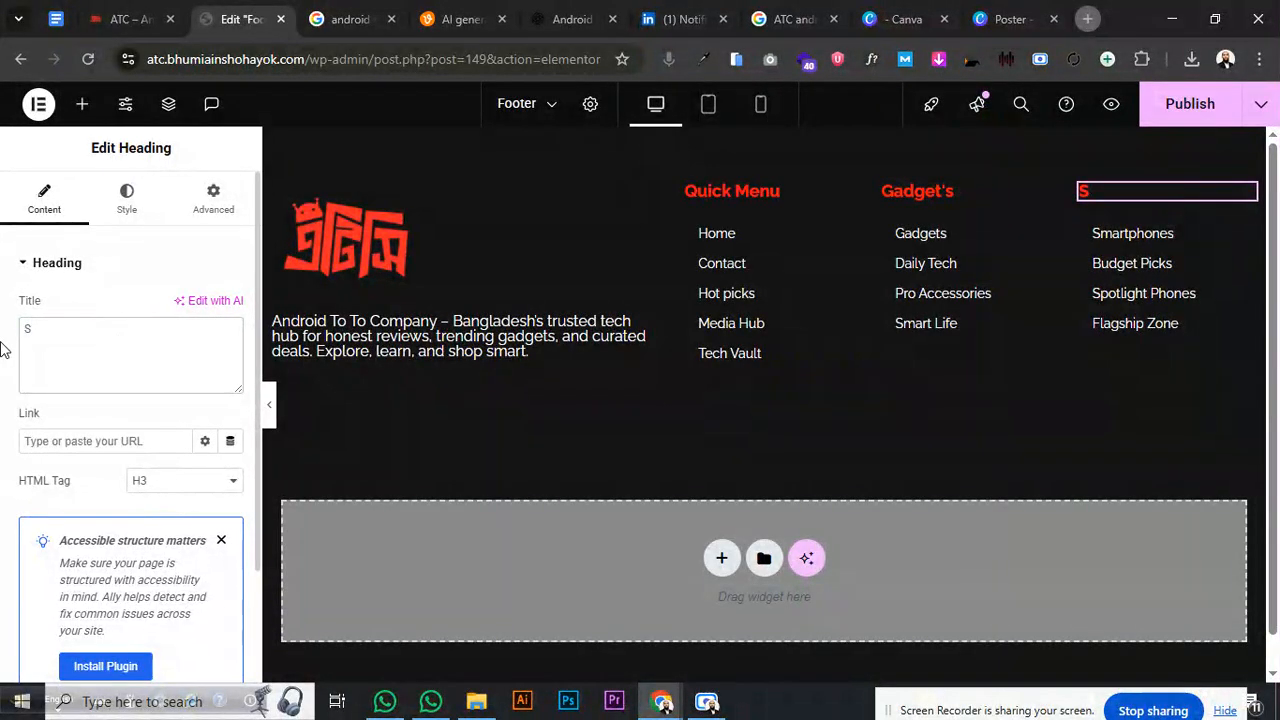
key("BackSpace")
type("SmartPh")
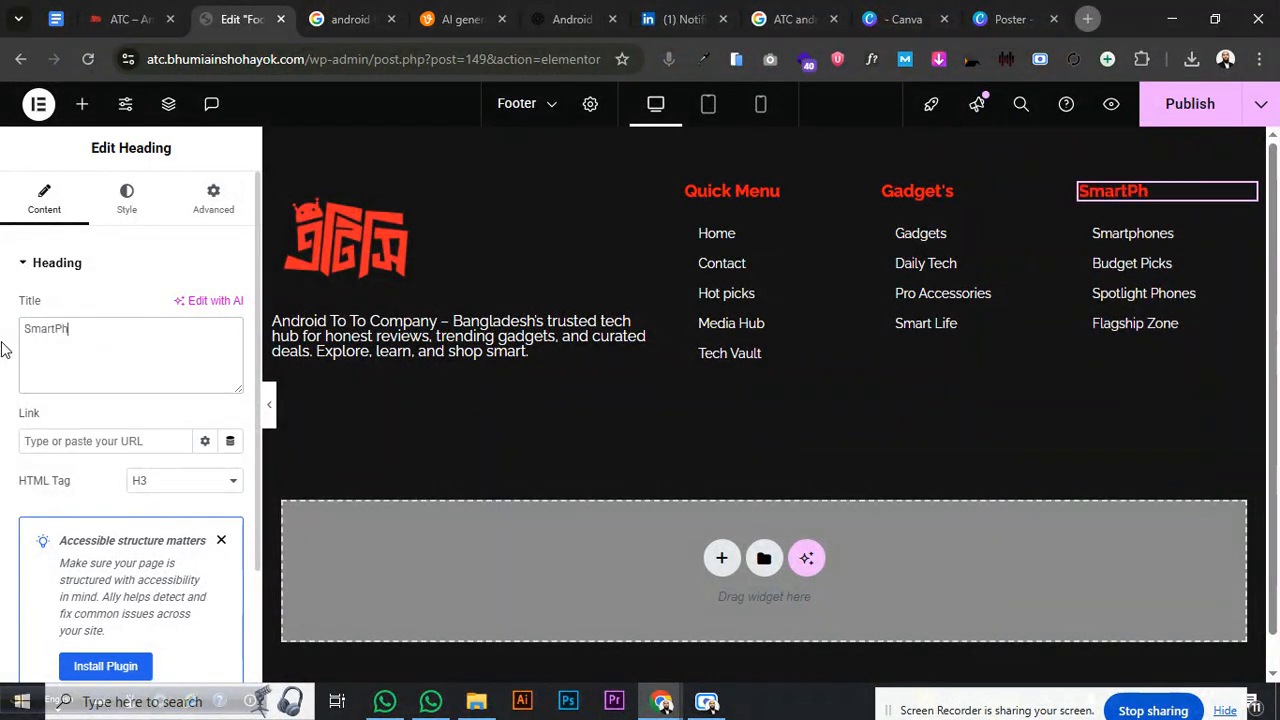
type("one")
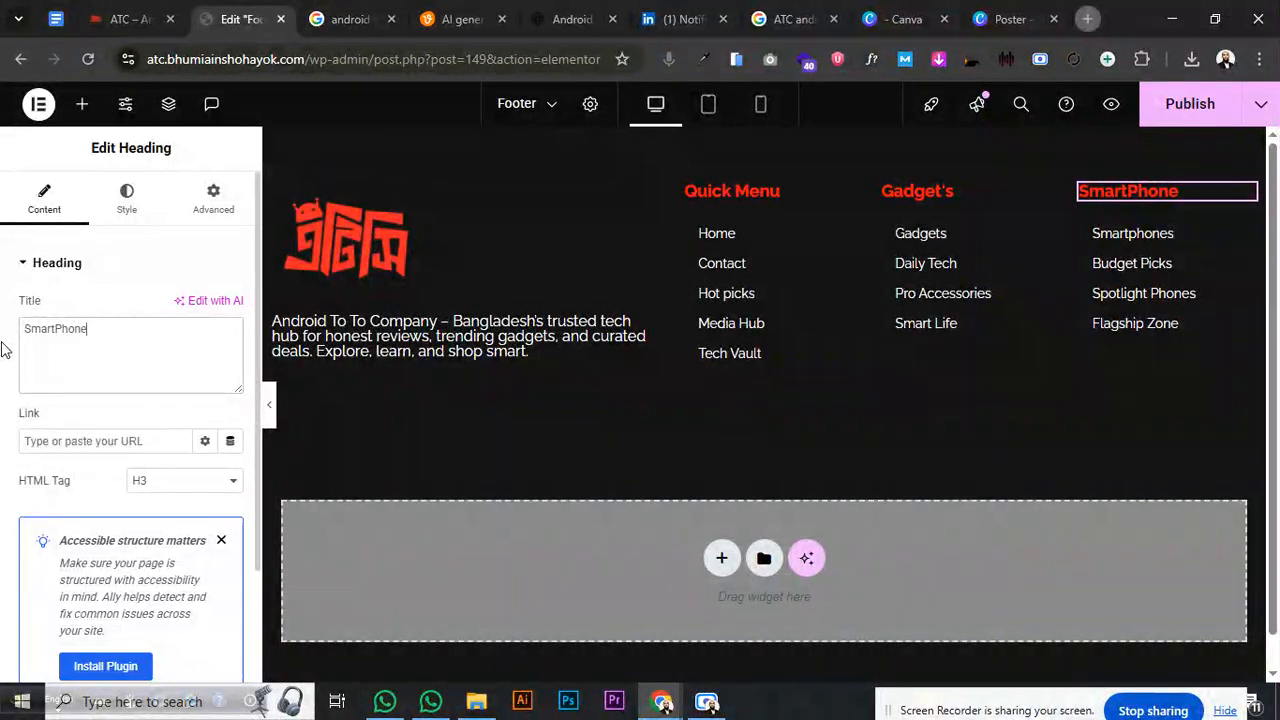
type("'s")
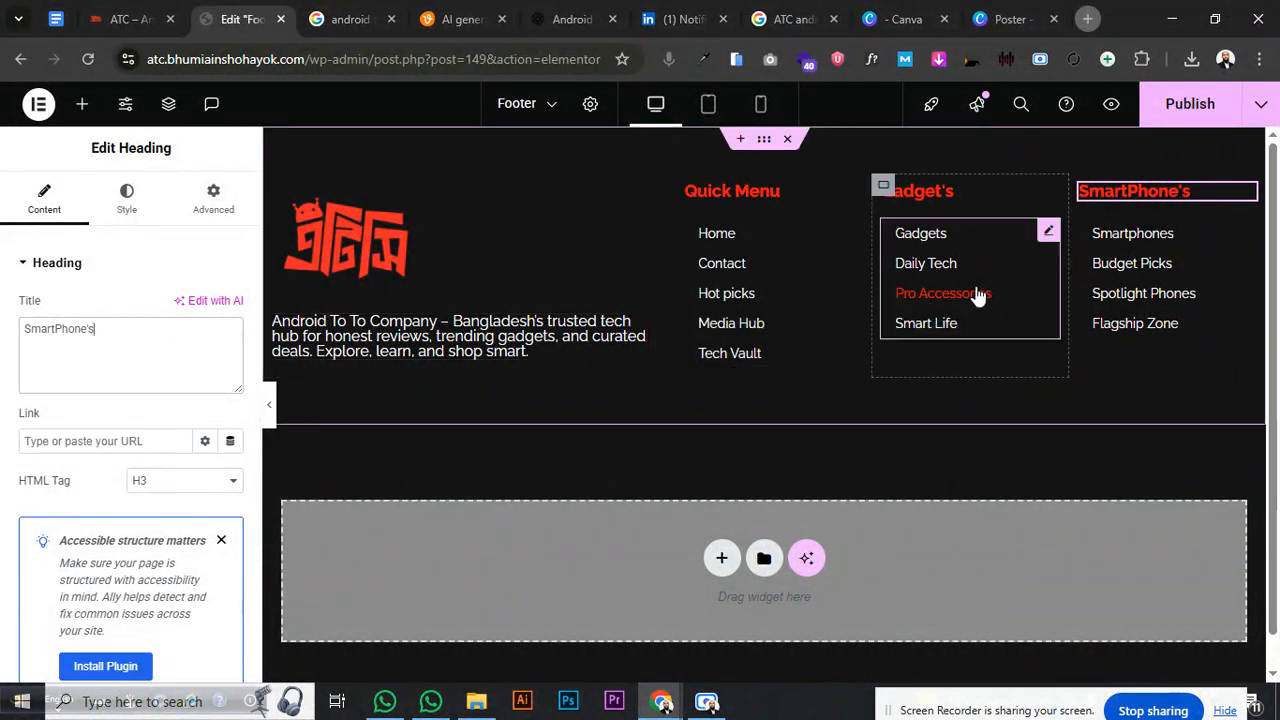
left_click(60, 337)
key("BackSpace")
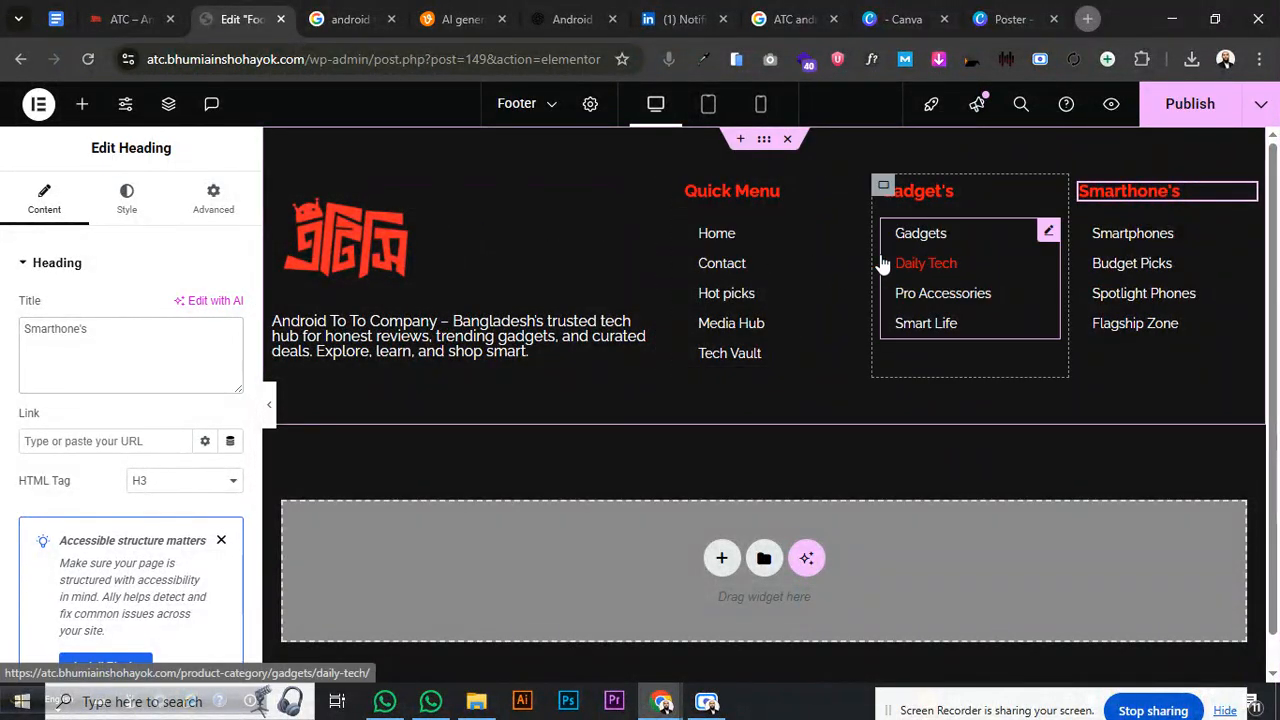
- Check the logo column's margin, then give the Quick Menu column a 20 px right margin
left_click(274, 185)
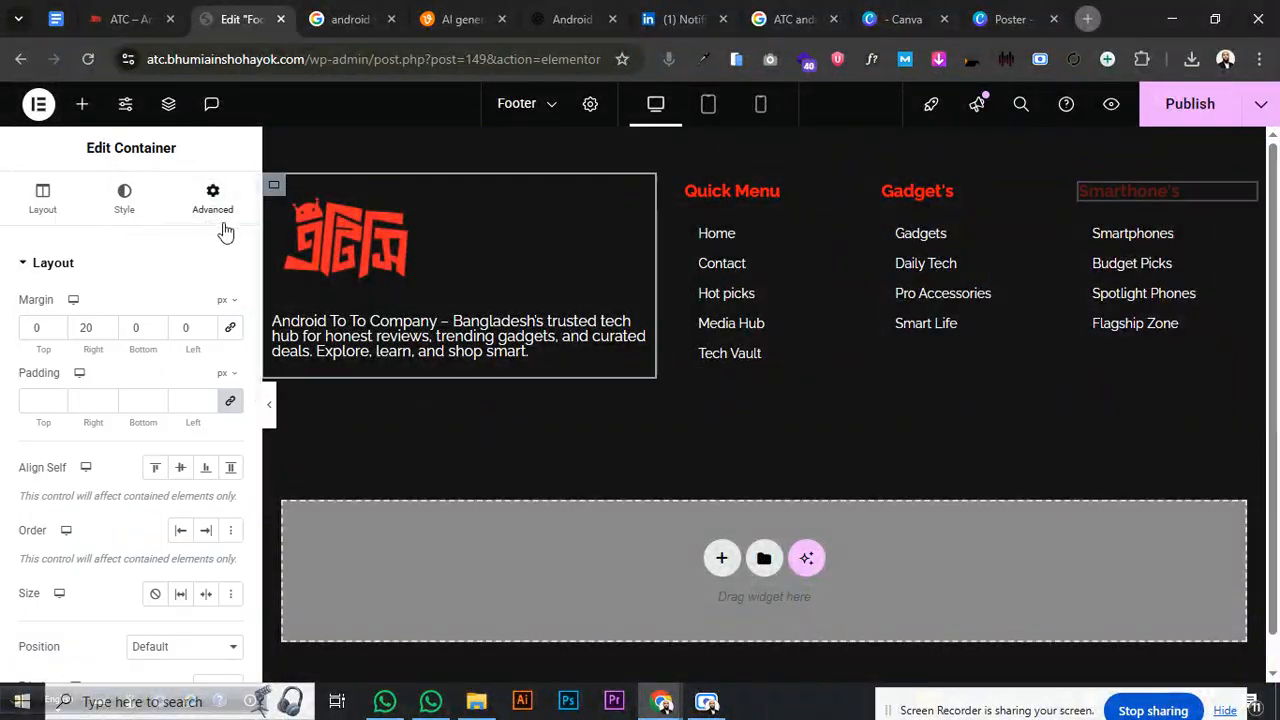
left_click_drag(98, 330, 80, 330)
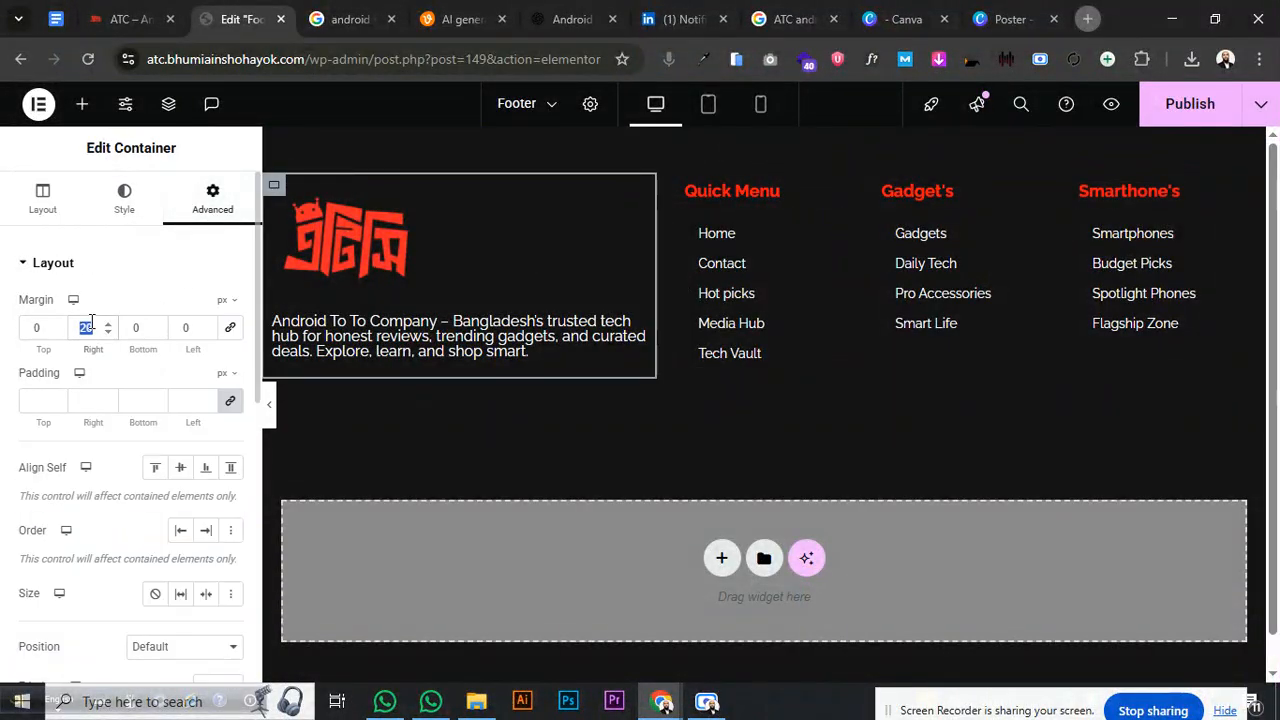
left_click(165, 268)
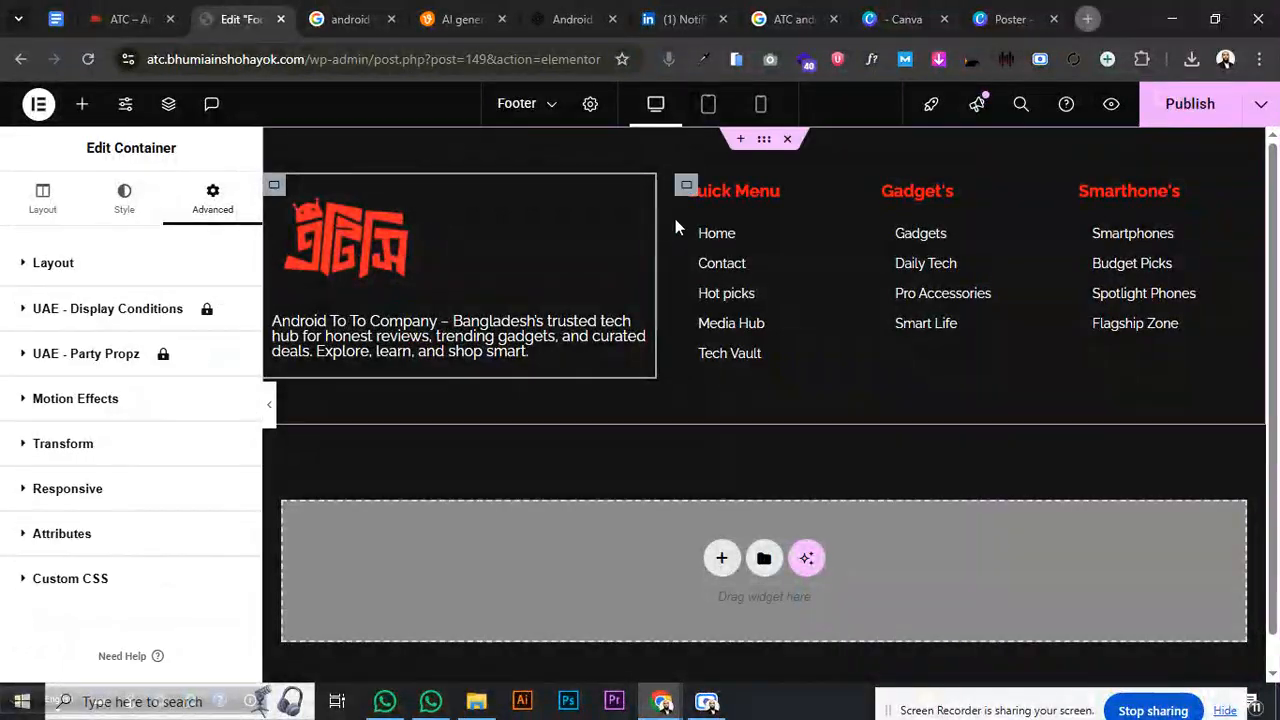
left_click(686, 186)
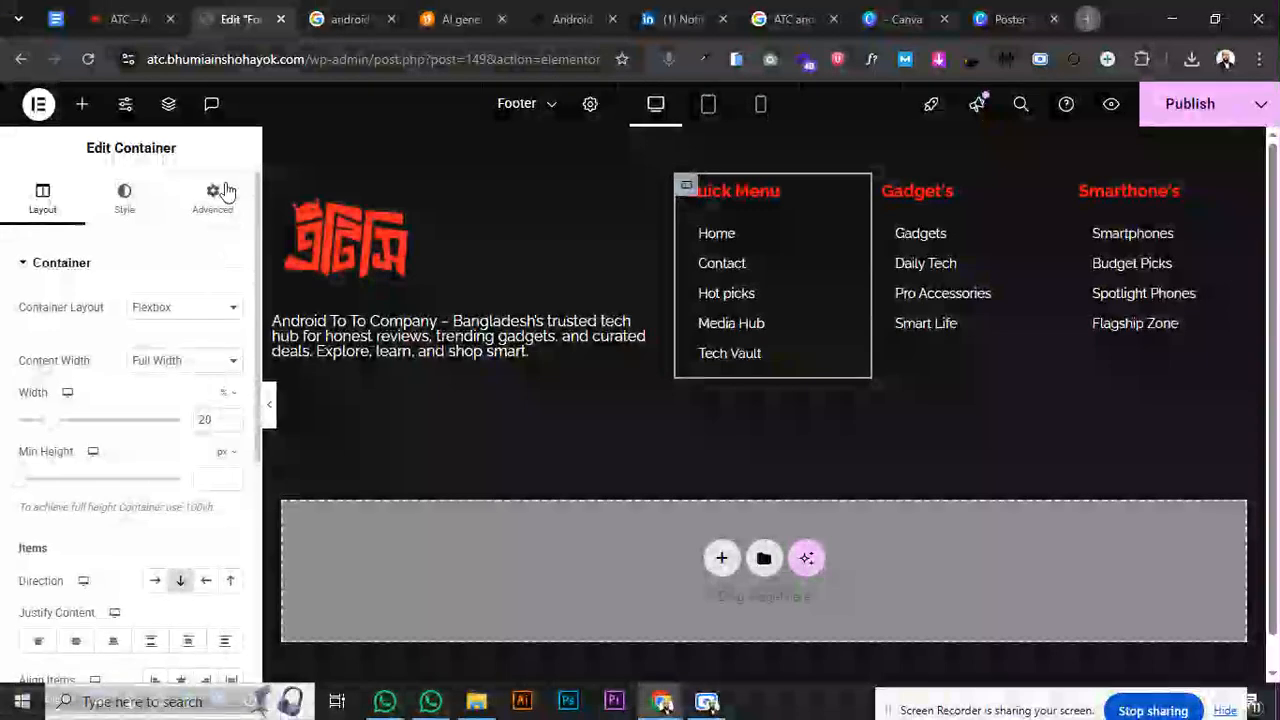
left_click(212, 197)
left_click(230, 327)
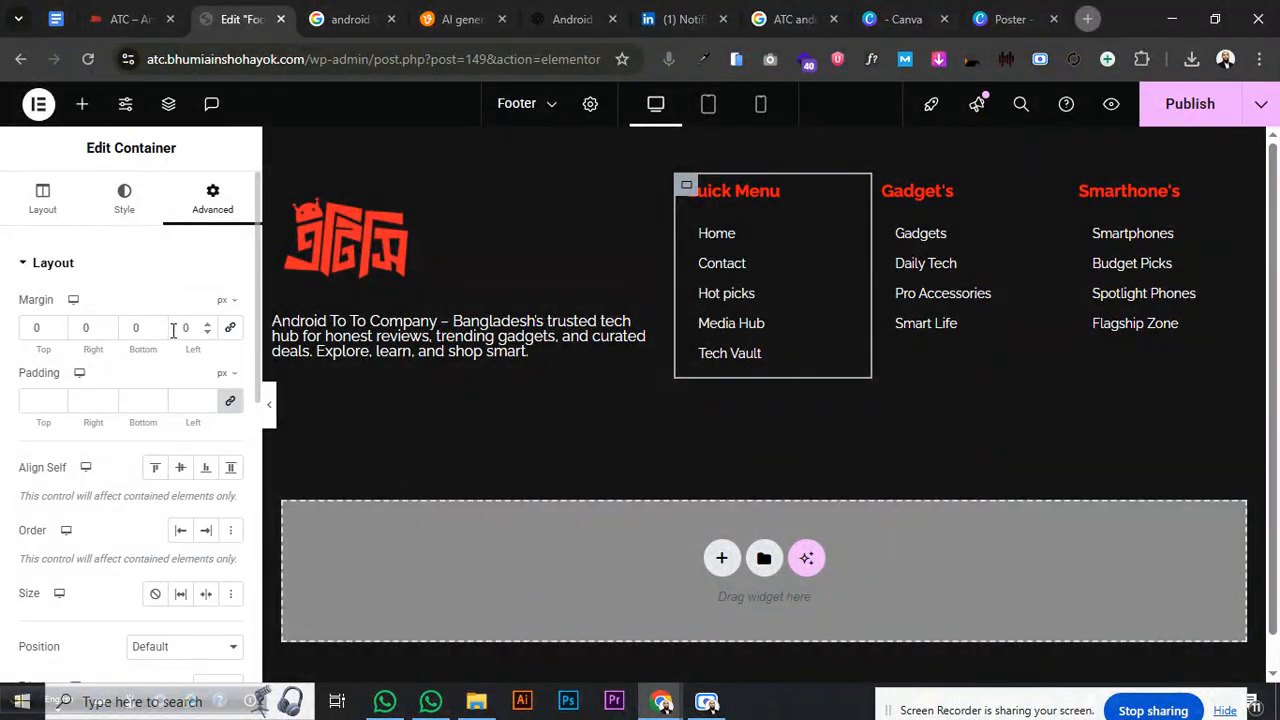
left_click(85, 318)
type("20")
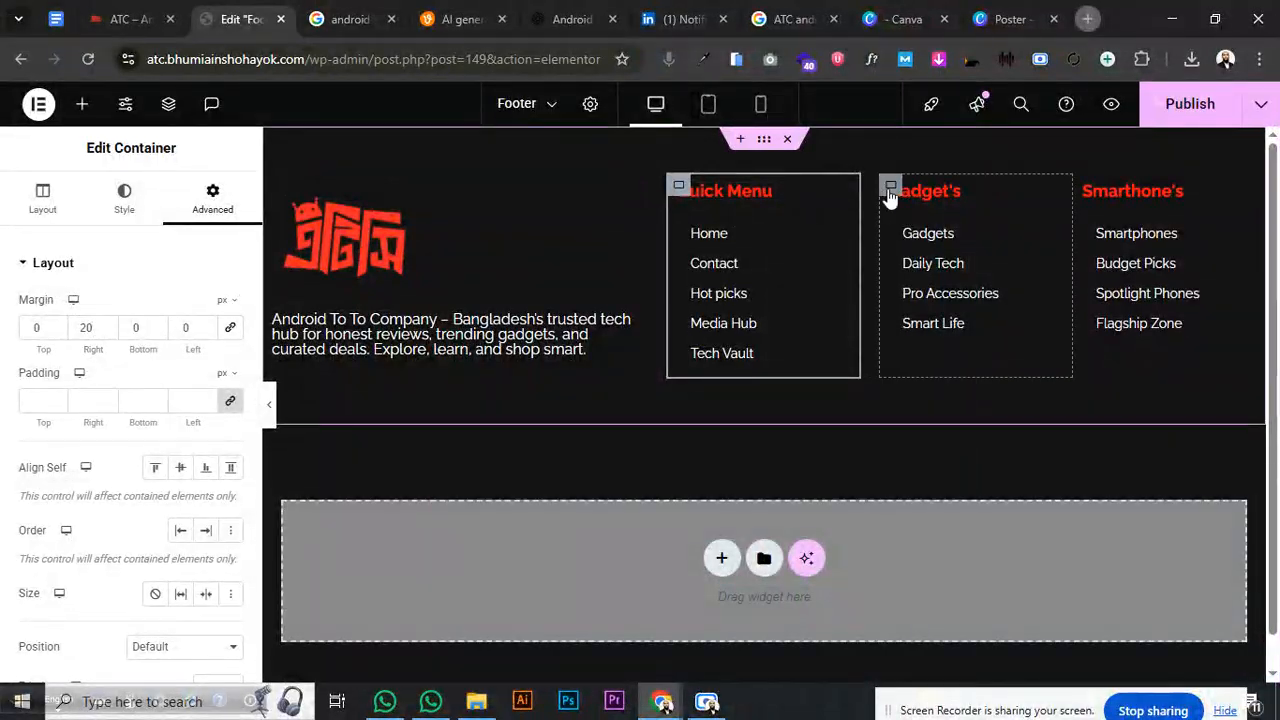
- Give the Gadget's column an unlinked 20 px right margin
left_click(870, 197)
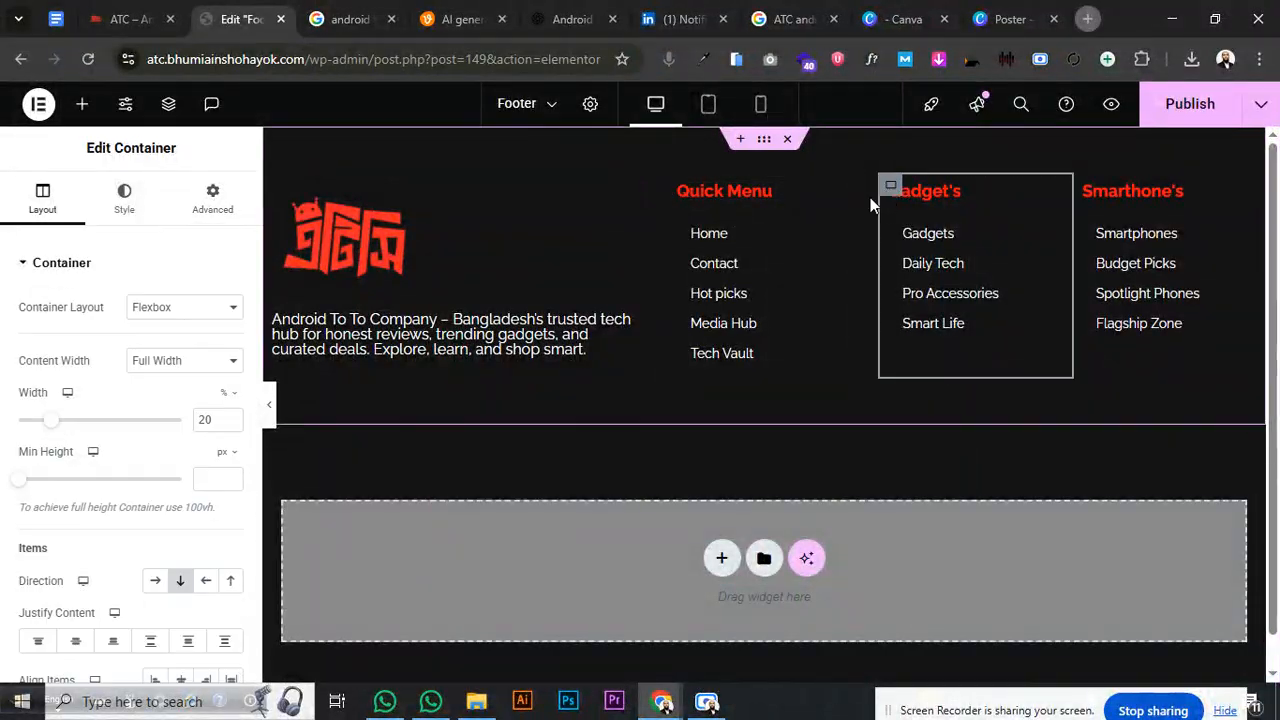
left_click(213, 205)
left_click(229, 327)
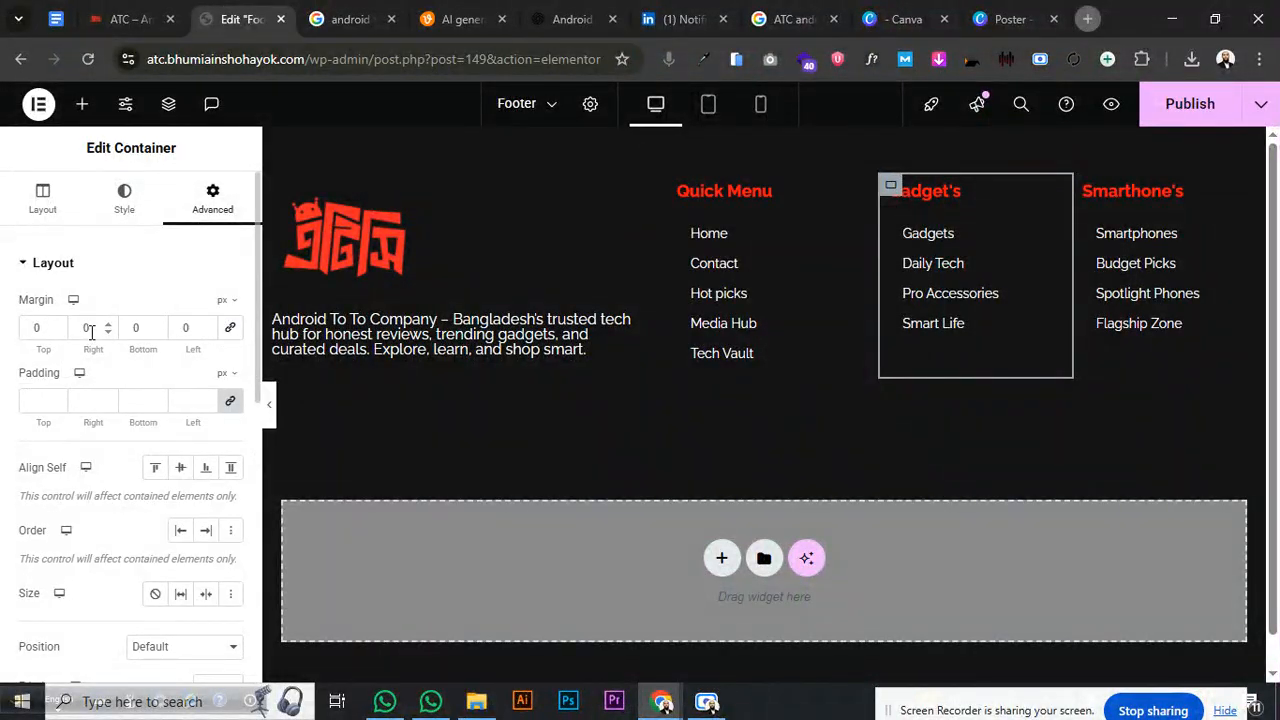
type("20")
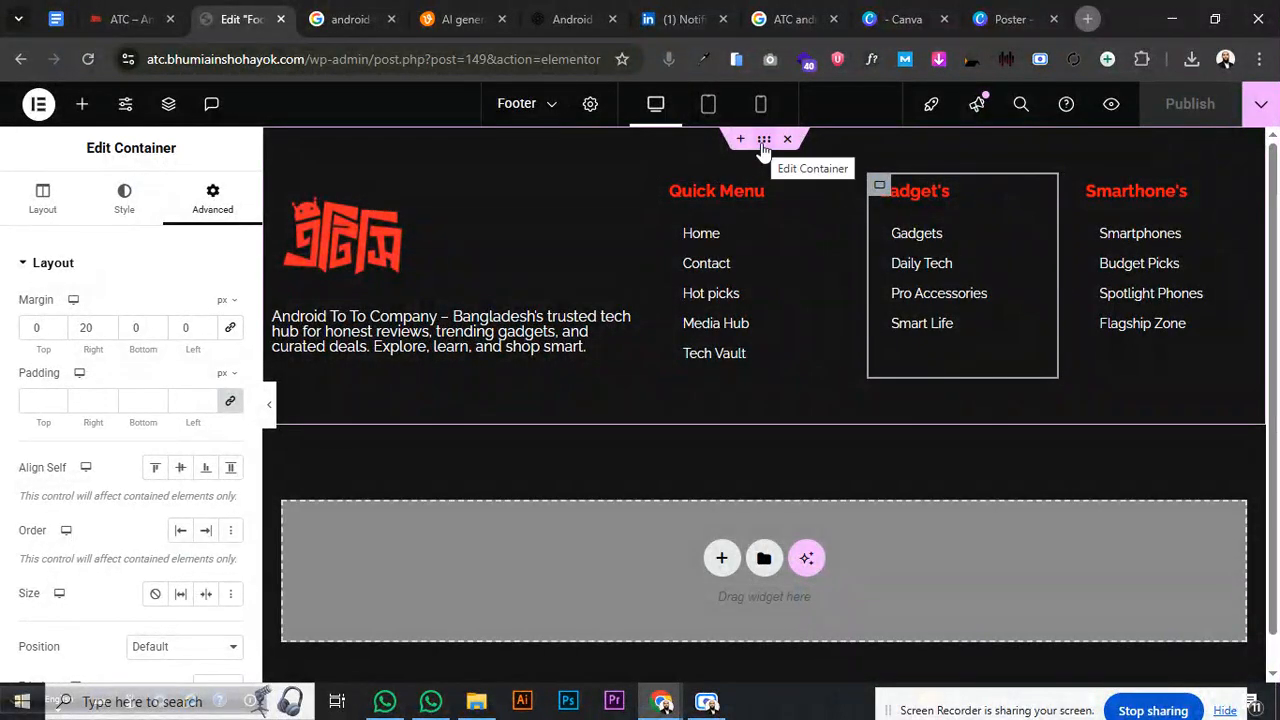
- Set the footer container's Align Items to Start and publish the footer again
left_click(763, 148)
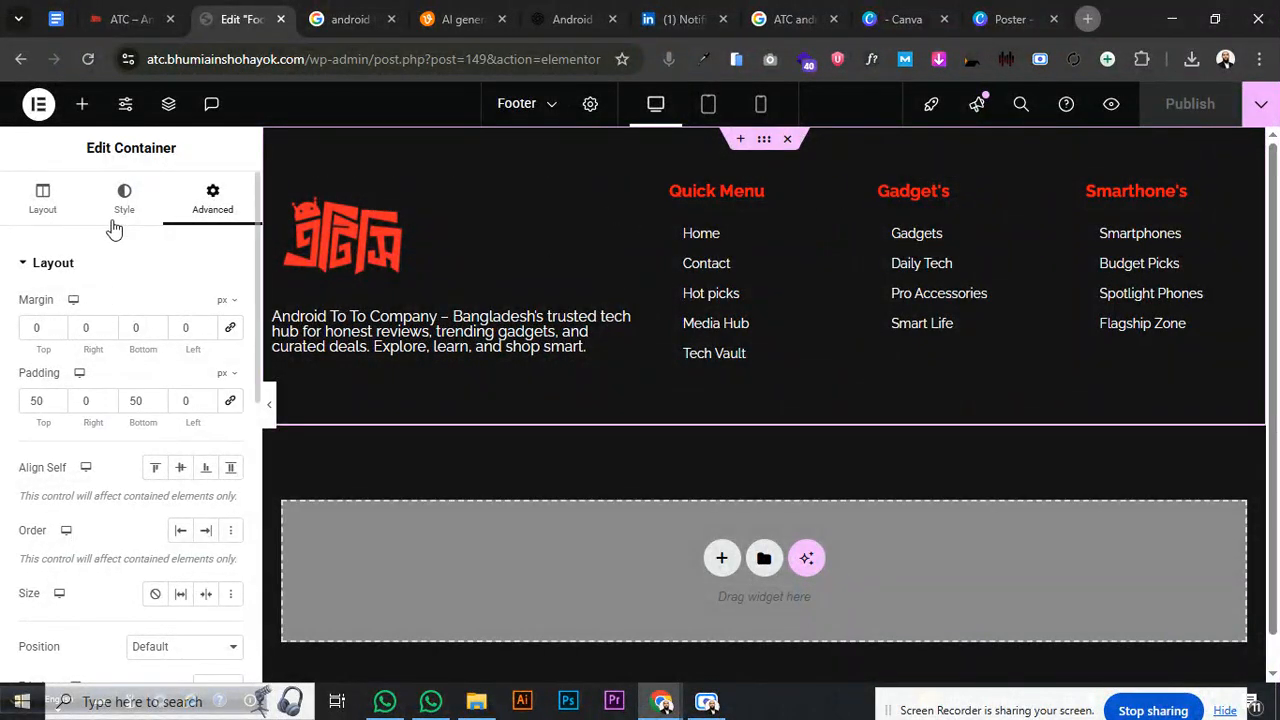
left_click(35, 203)
scroll(145, 370, "down", 3)
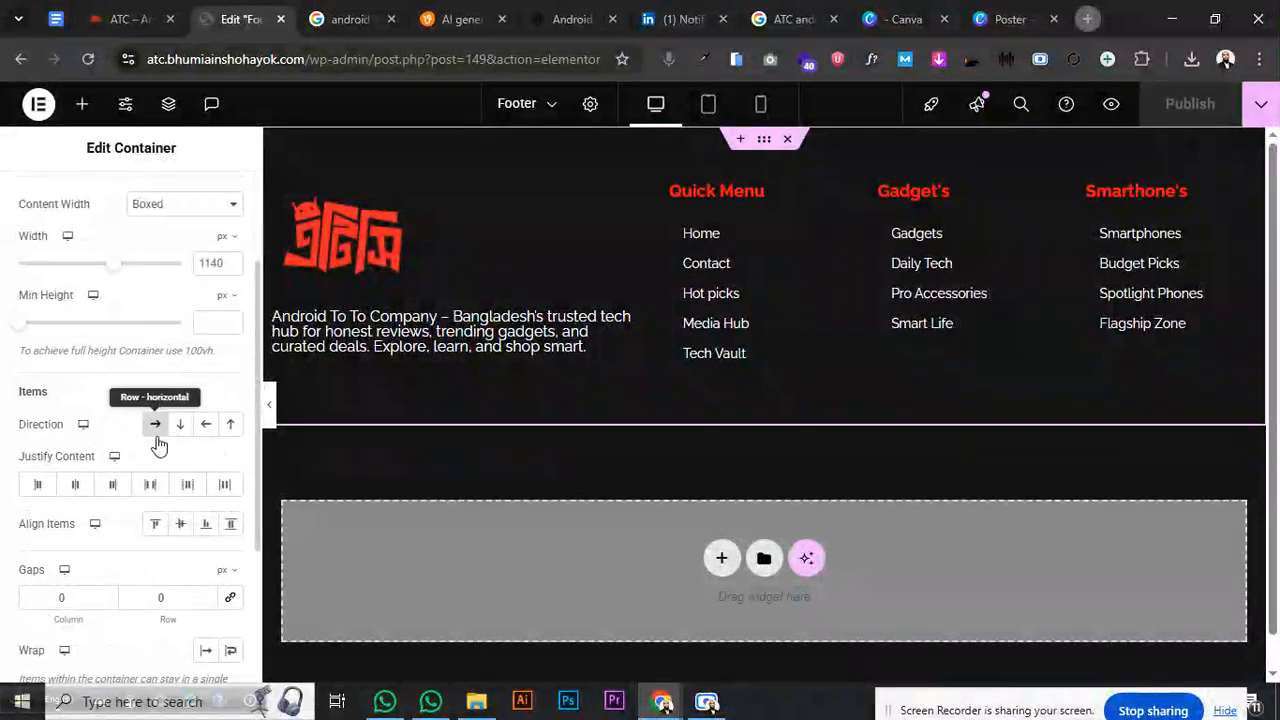
left_click(178, 528)
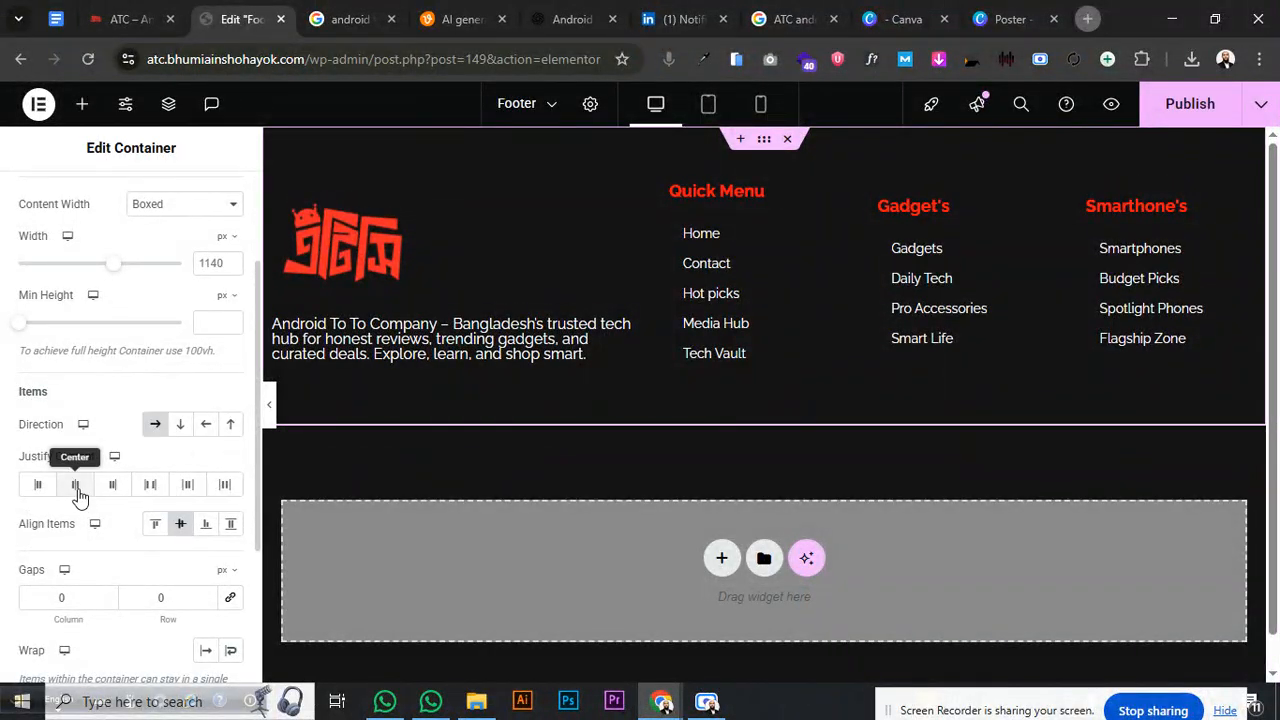
left_click(150, 523)
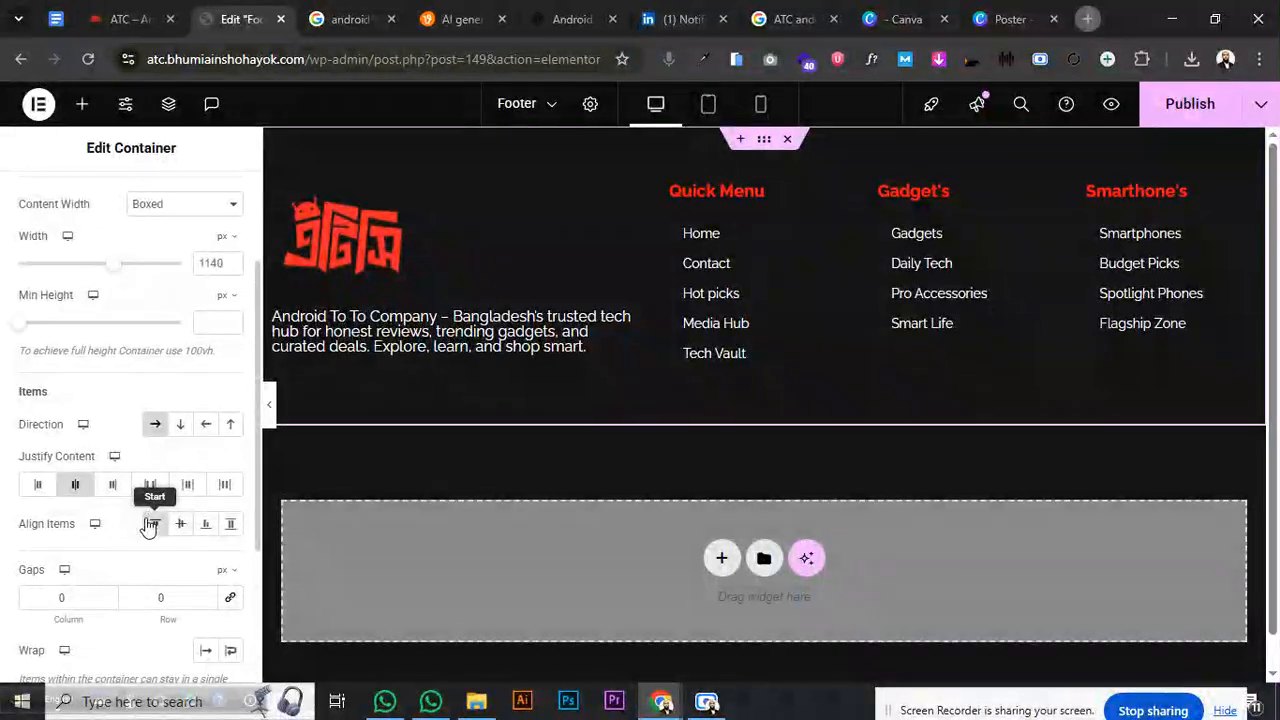
left_click(1190, 104)
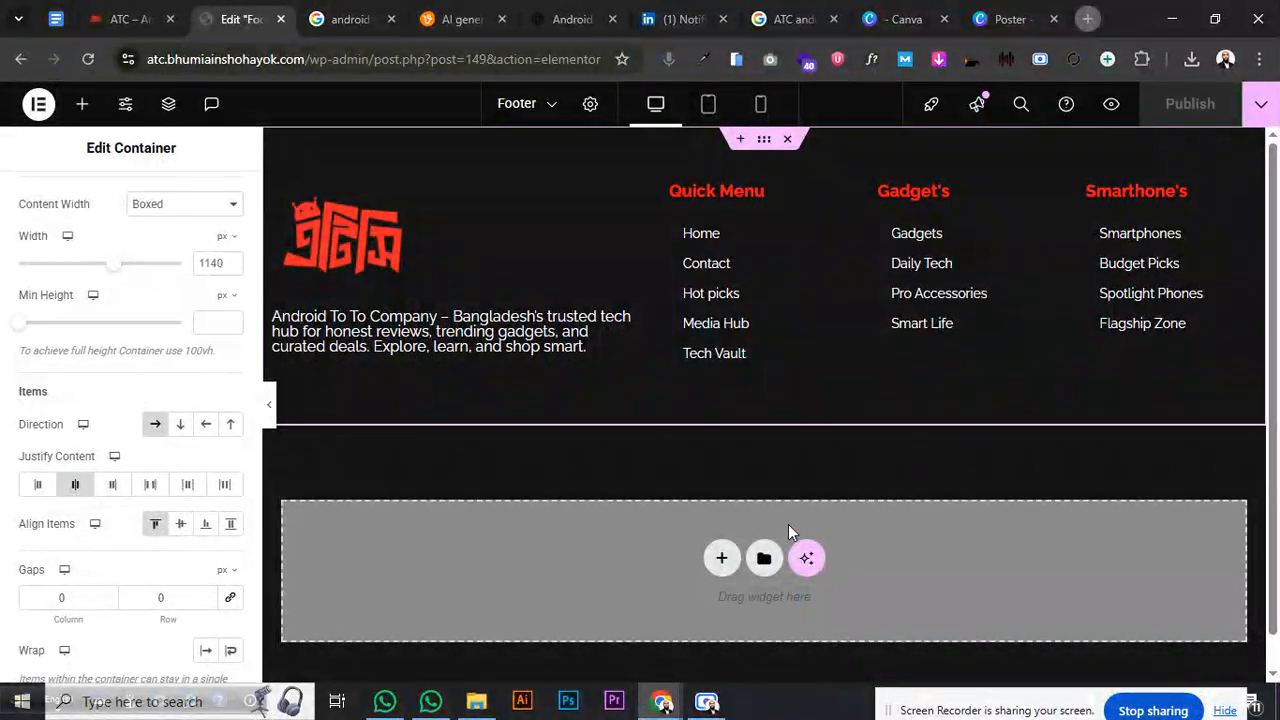
left_click(720, 560)
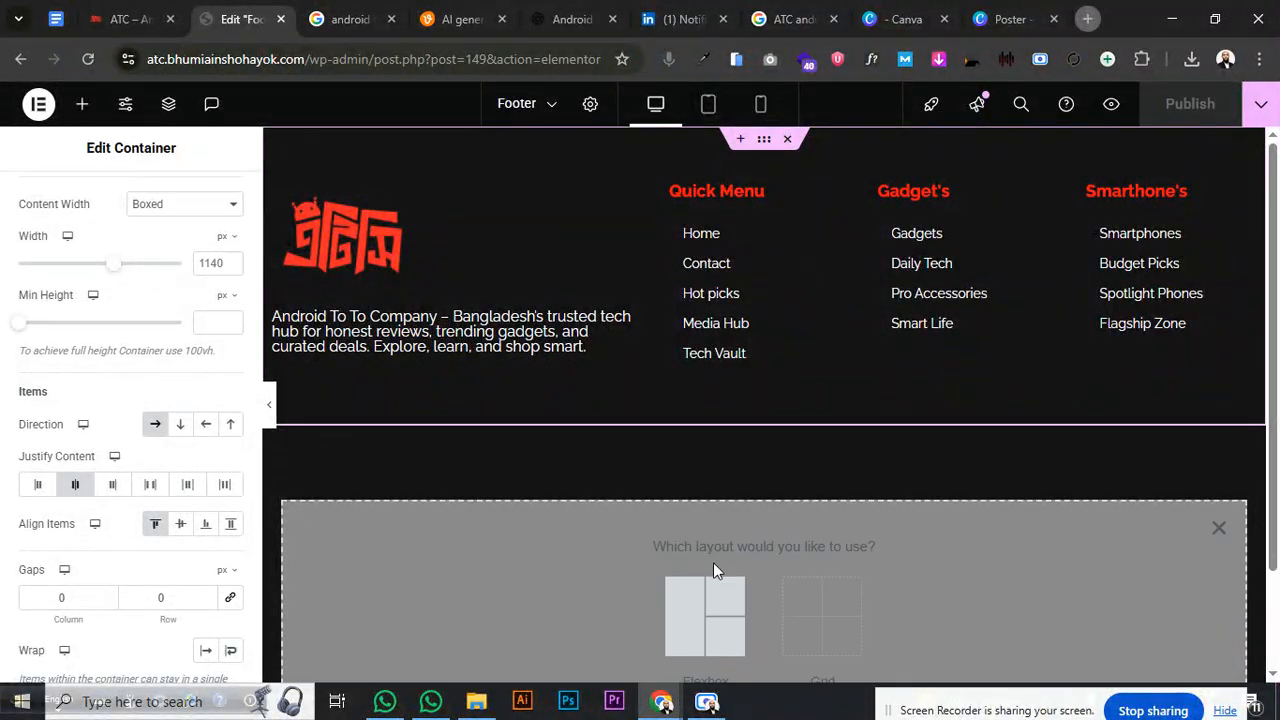
- In Mobile view, give the Quick Menu column a 0 right and 20 px top margin
left_click(713, 105)
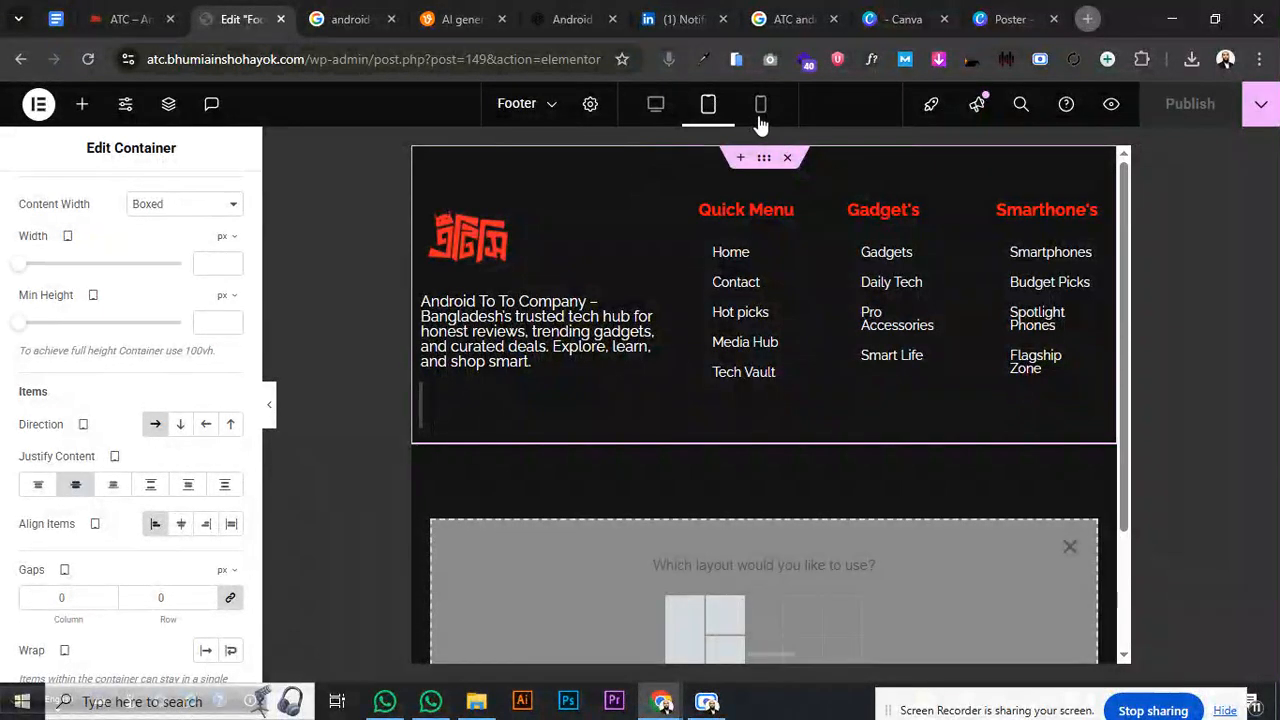
left_click(759, 112)
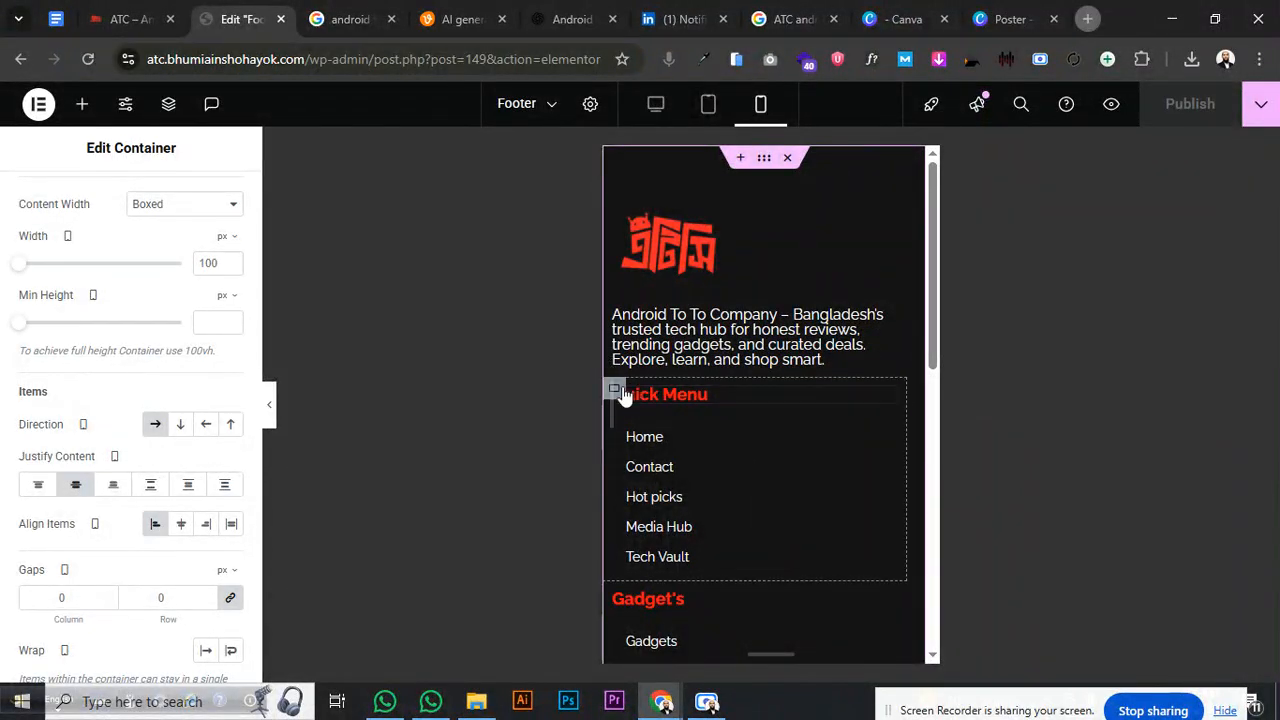
left_click(616, 390)
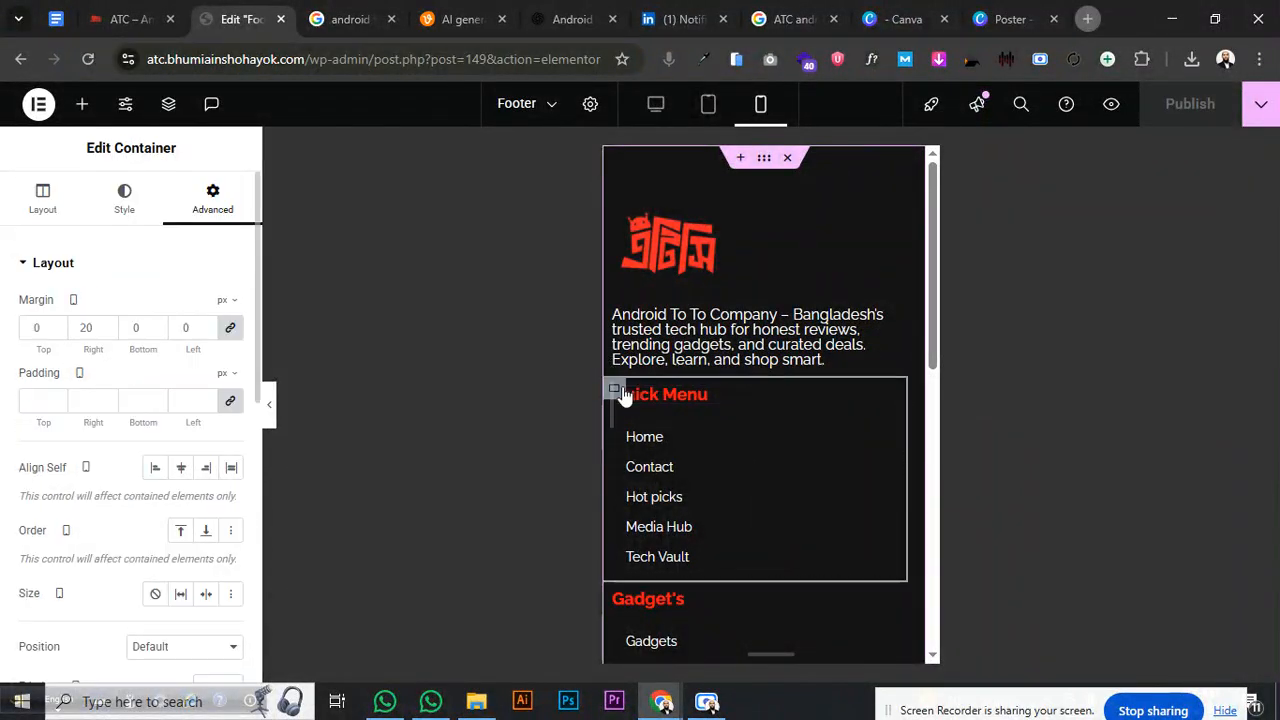
left_click(95, 326)
type("0")
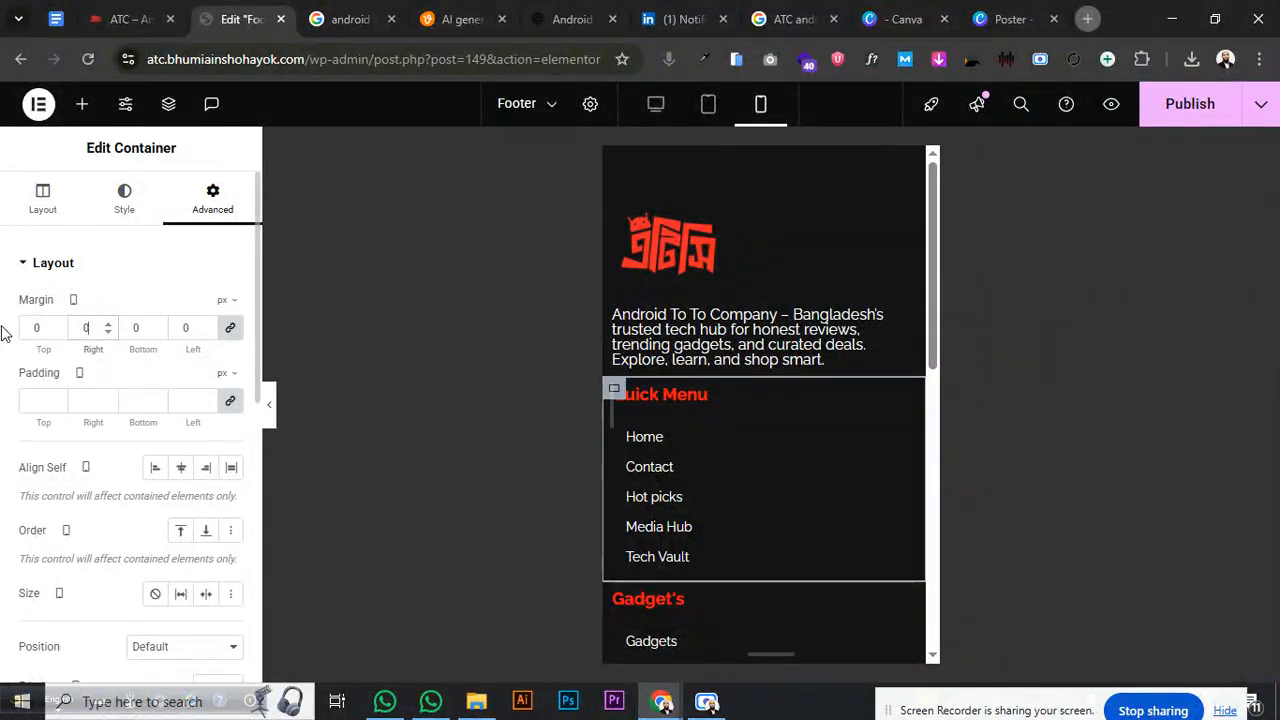
left_click(231, 328)
left_click(47, 331)
type("20")
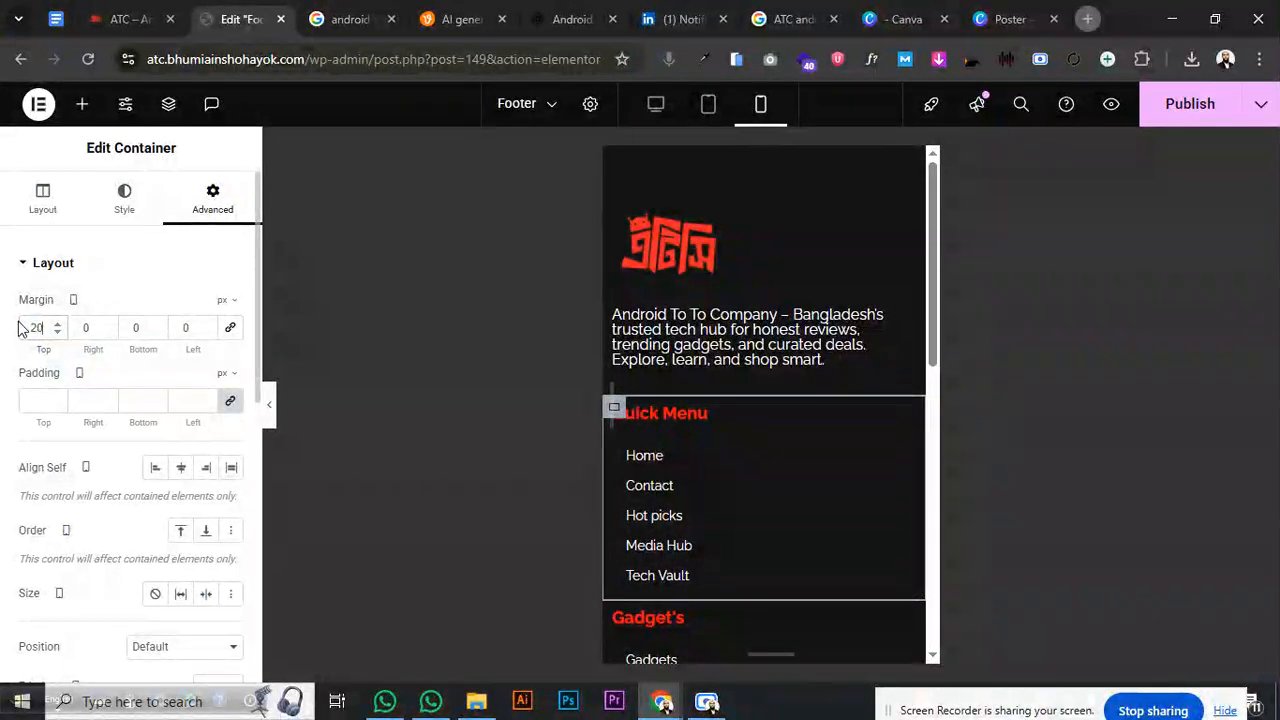
- Give the Gadget's and Smarthone's columns a 20 px top margin on mobile
scroll(829, 386, "down", 3)
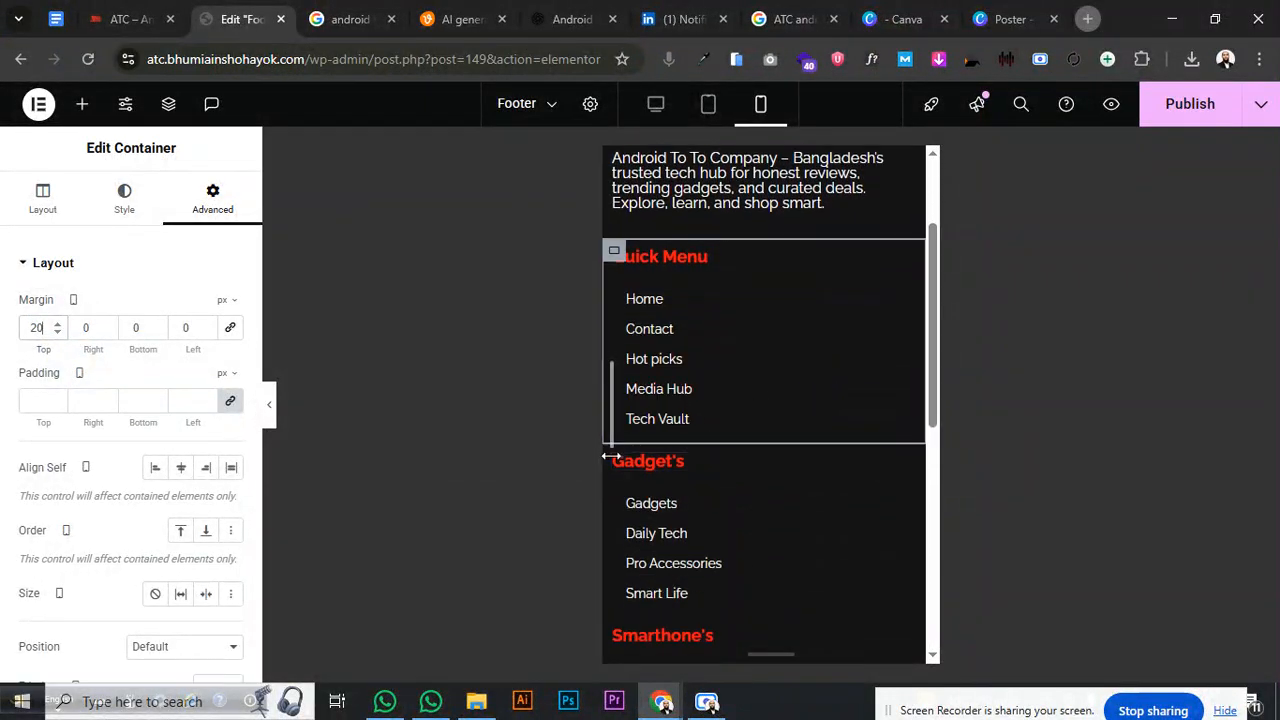
left_click(624, 461)
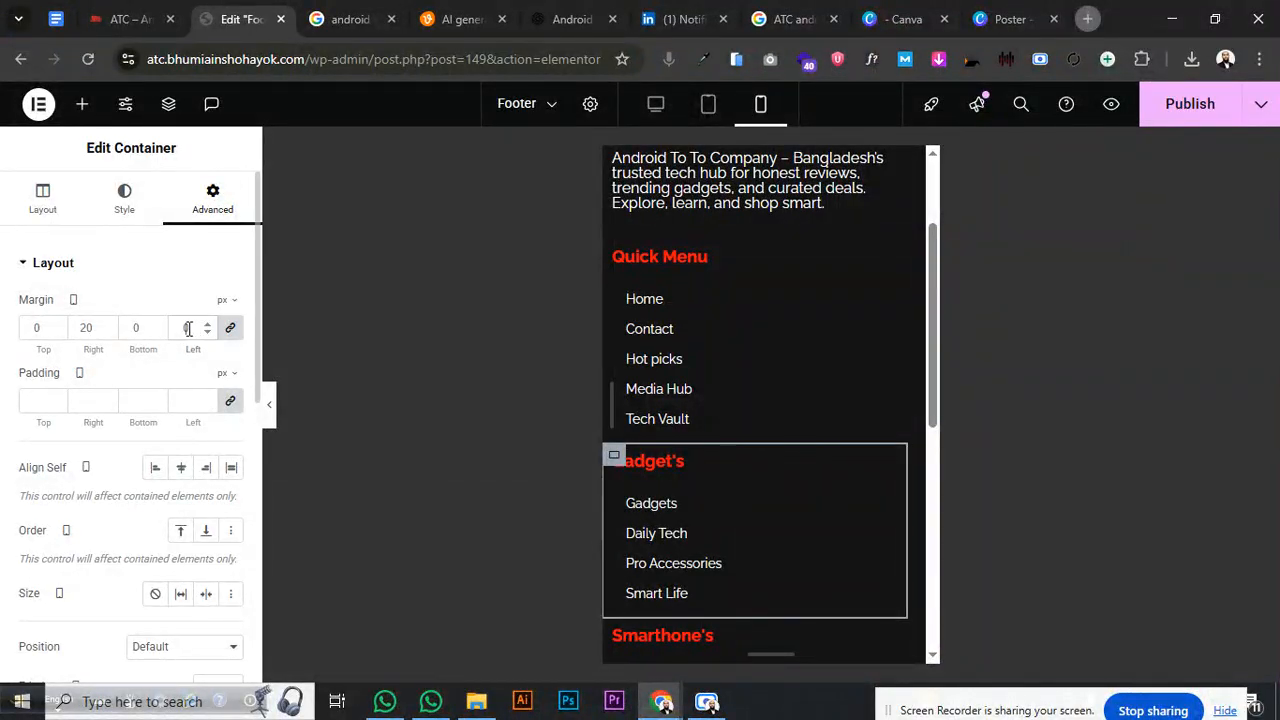
left_click(232, 330)
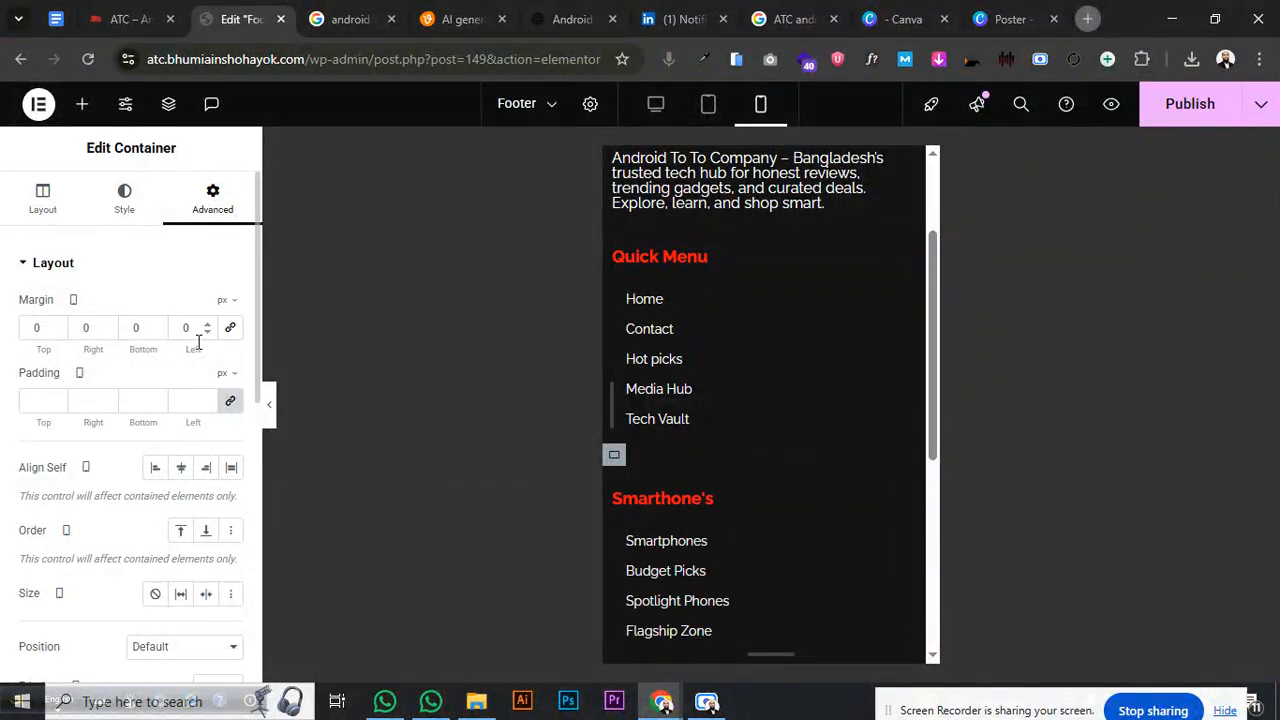
type("20")
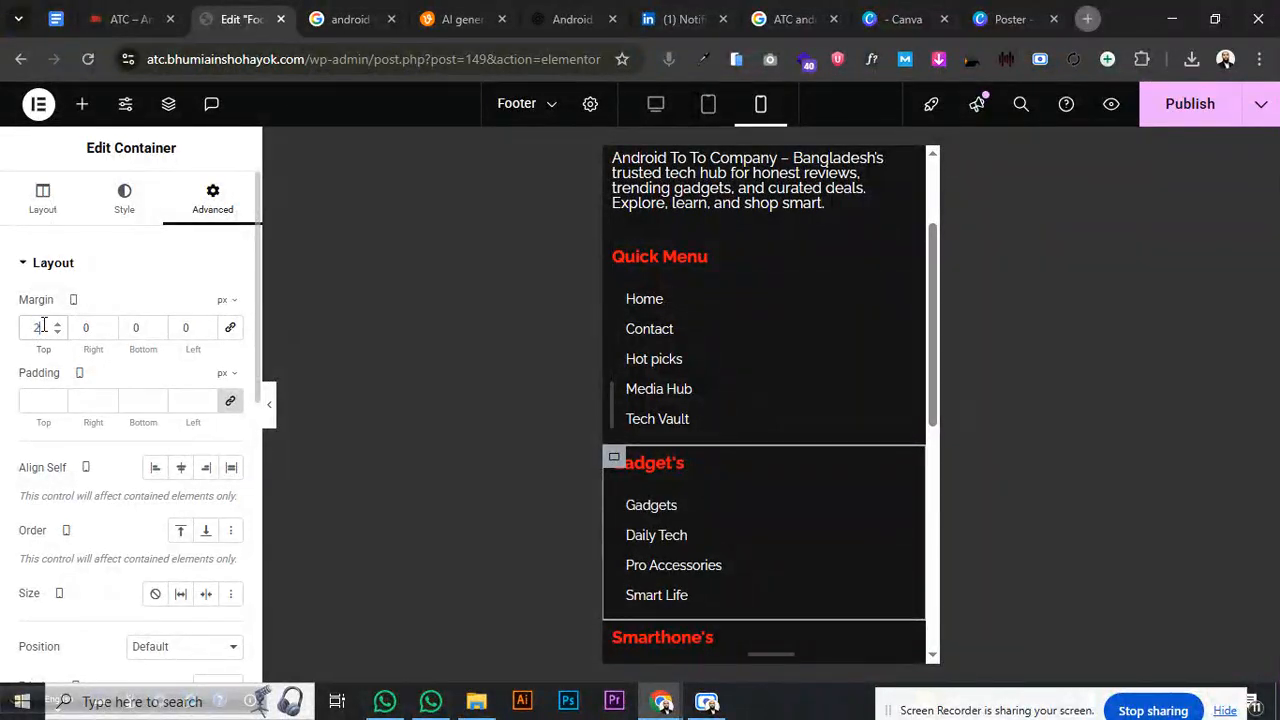
scroll(761, 330, "down", 3)
scroll(761, 330, "down", 3)
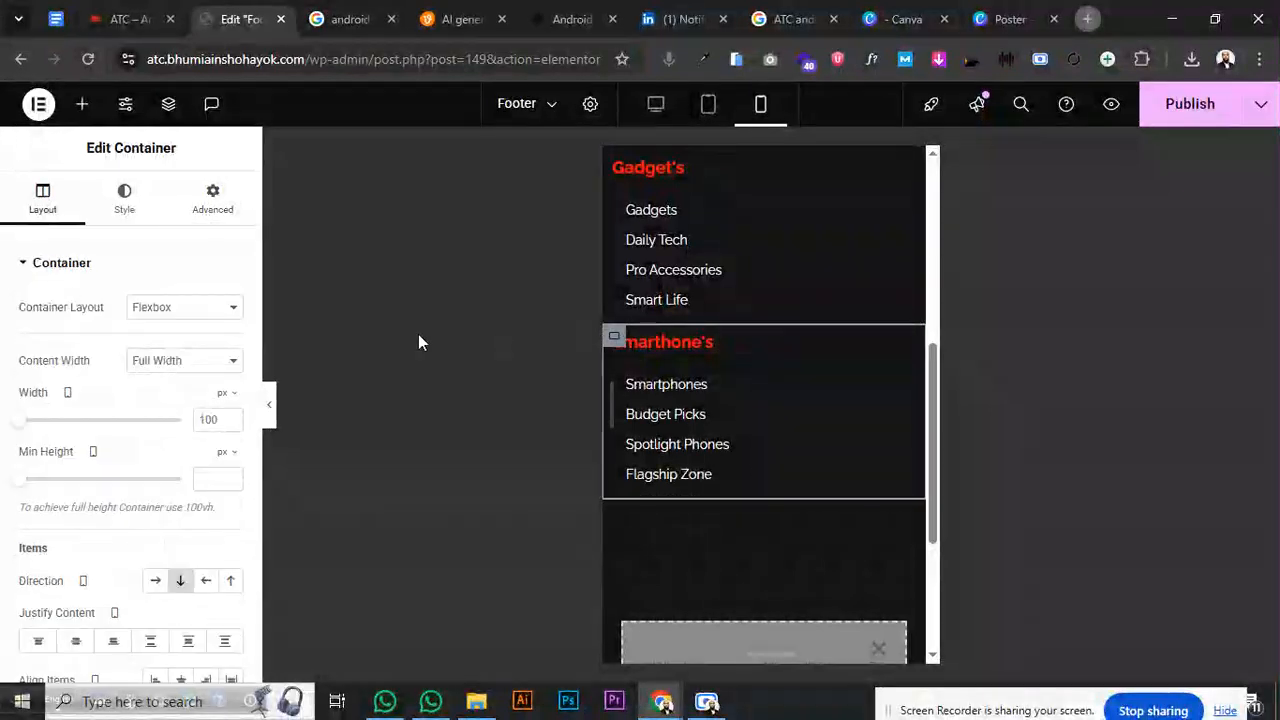
left_click(213, 203)
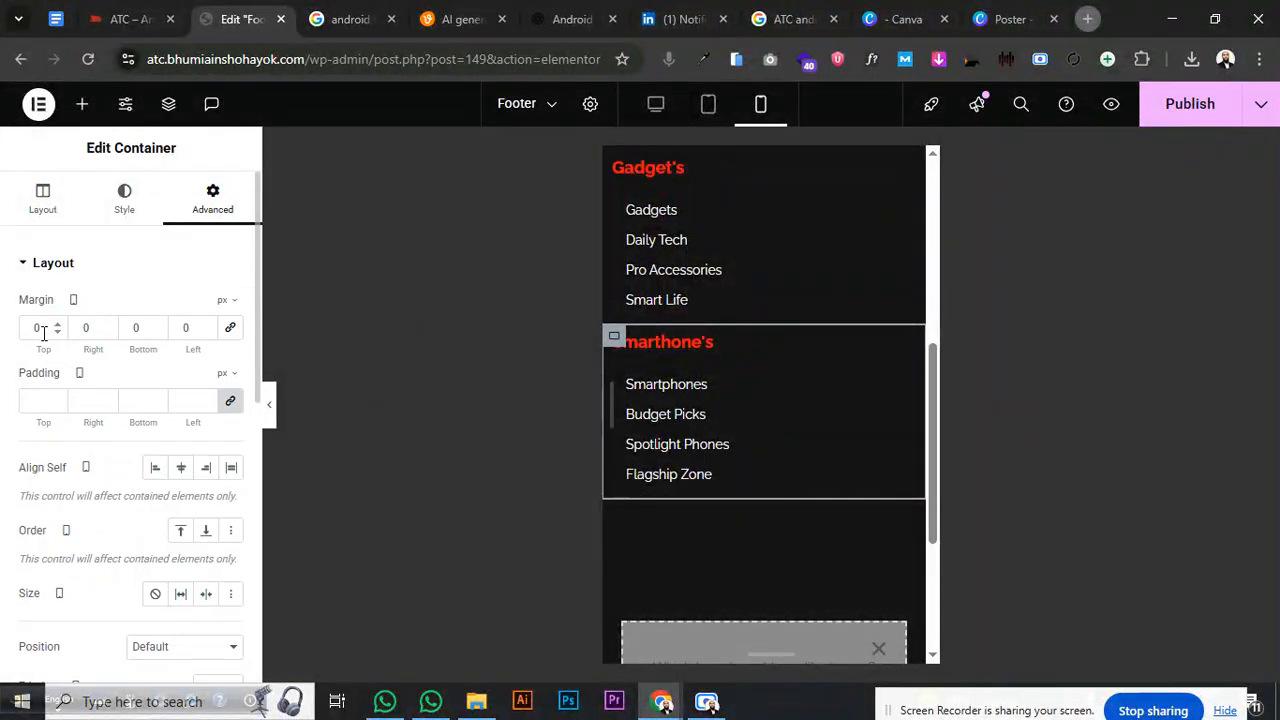
type("20")
- Relink the logo column's margins so its right margin returns to 0 on mobile
scroll(840, 220, "up", 5)
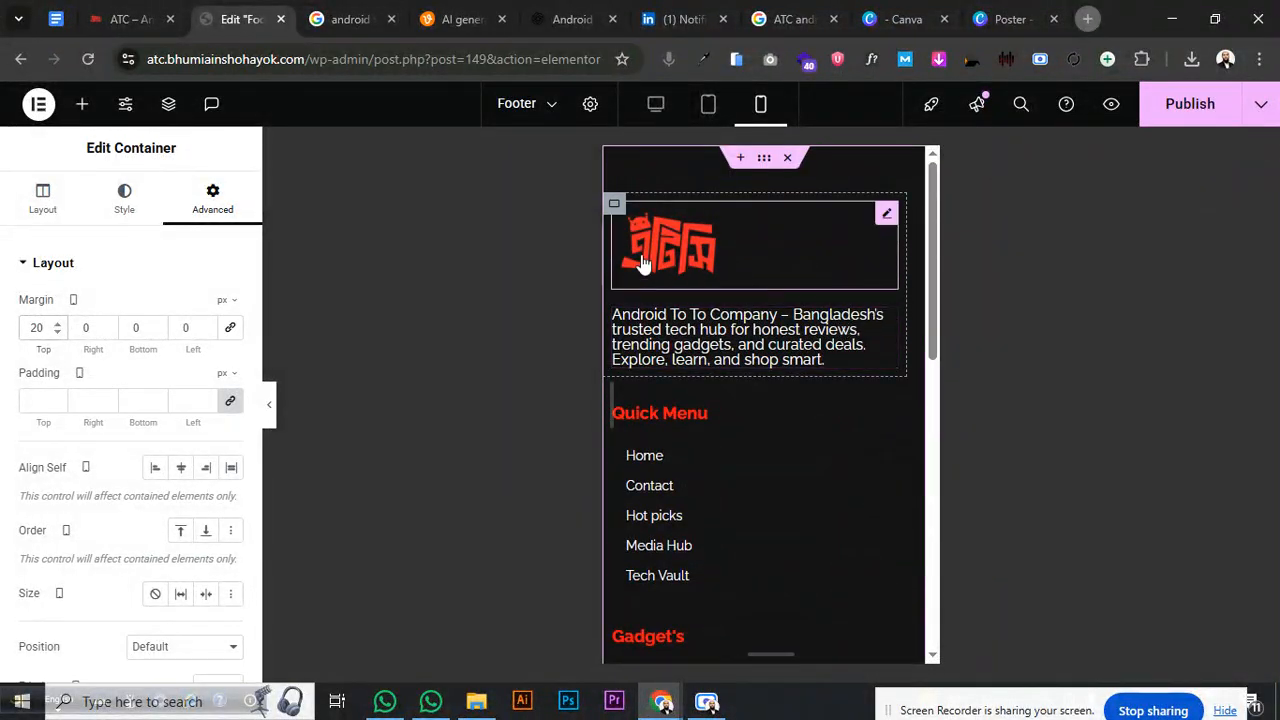
left_click(620, 207)
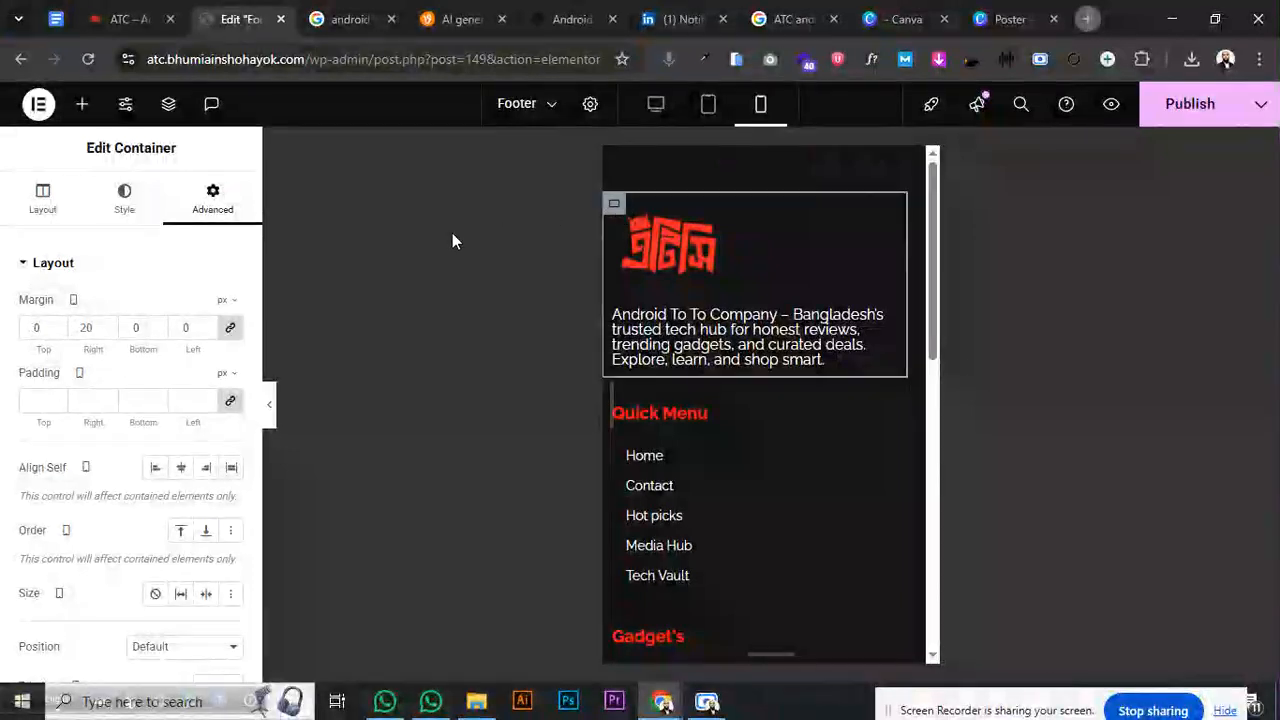
left_click(232, 328)
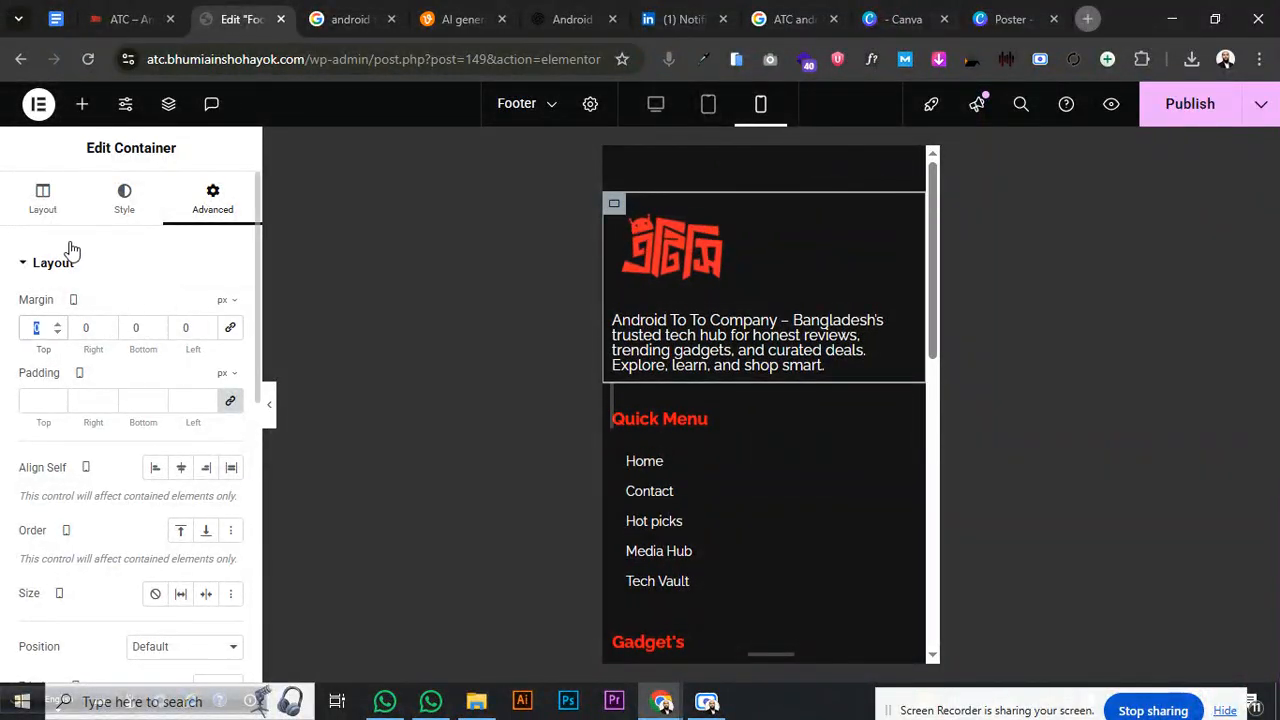
left_click(124, 263)
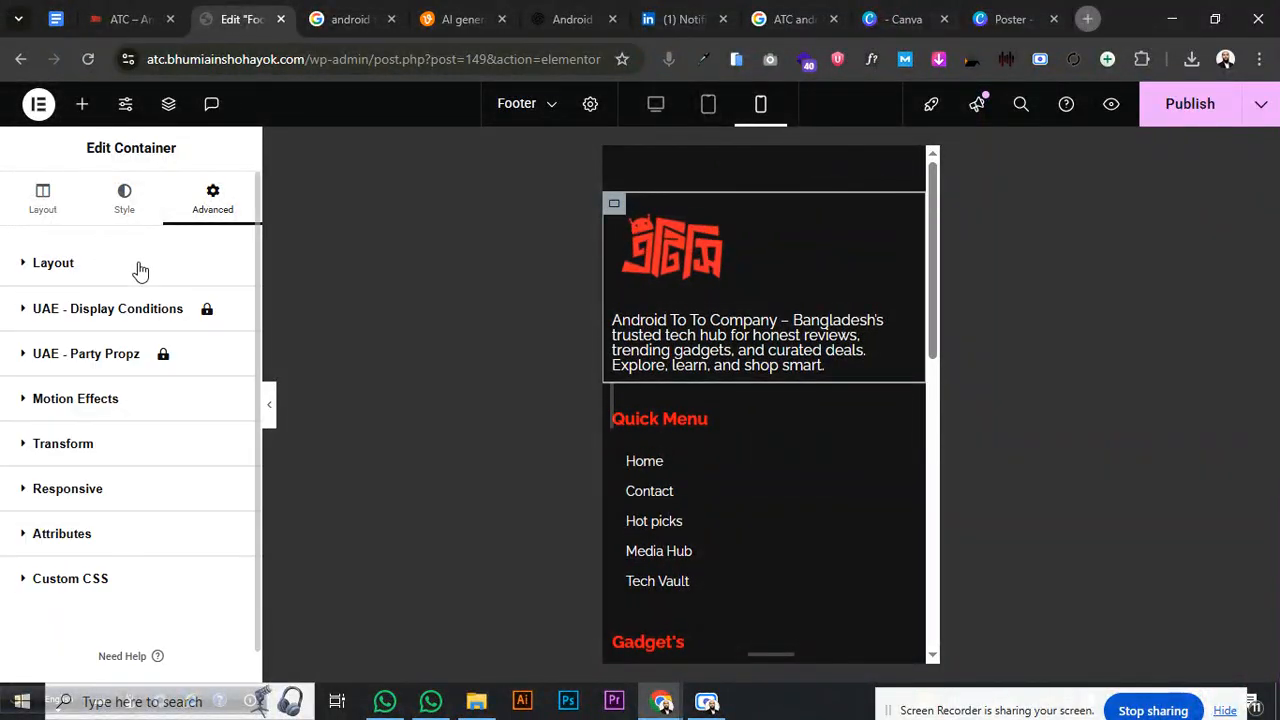
- Set the description heading's top margin to -11 px to bring it closer to the logo
scroll(749, 309, "down", 2)
scroll(745, 296, "up", 2)
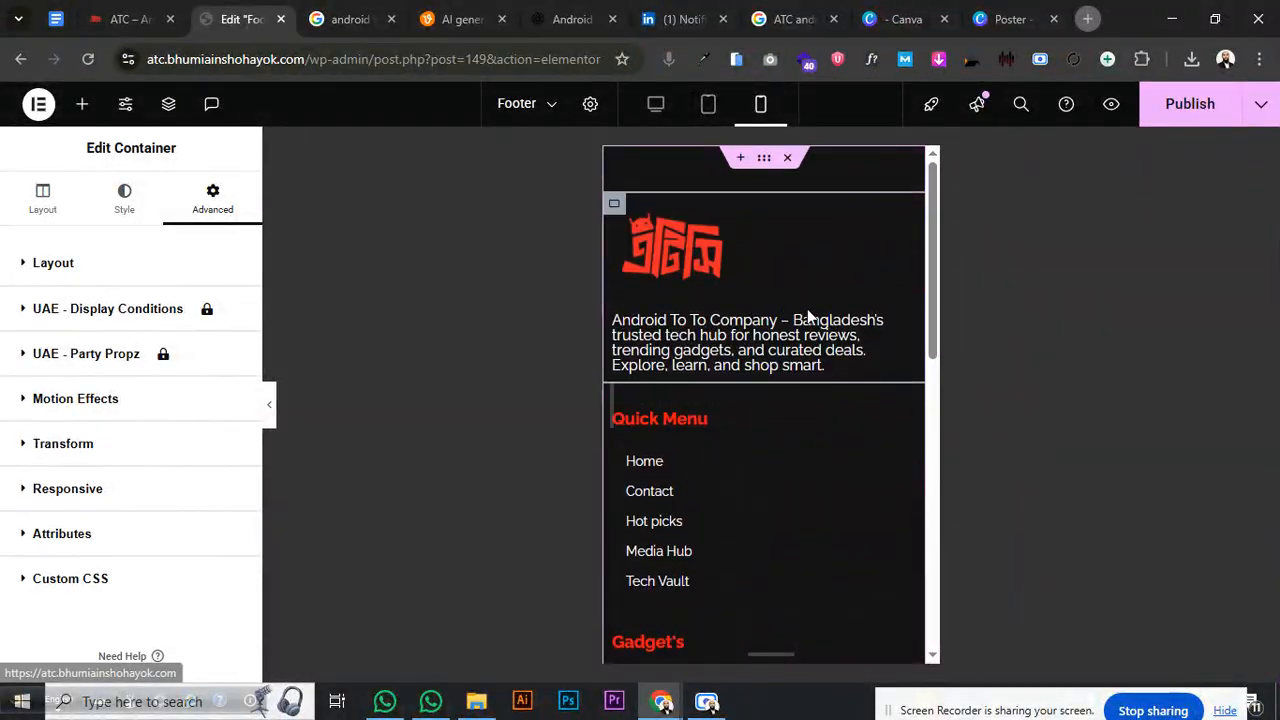
left_click(904, 325)
left_click(220, 214)
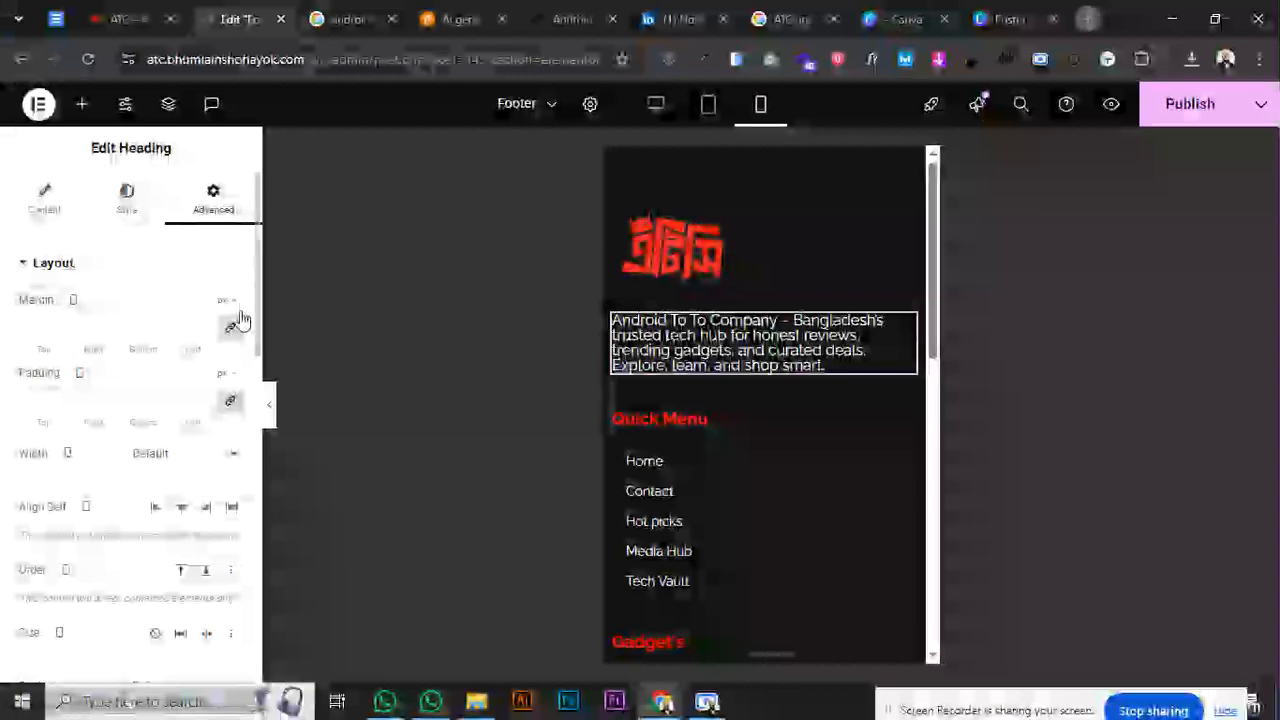
left_click_drag(57, 333, 57, 333)
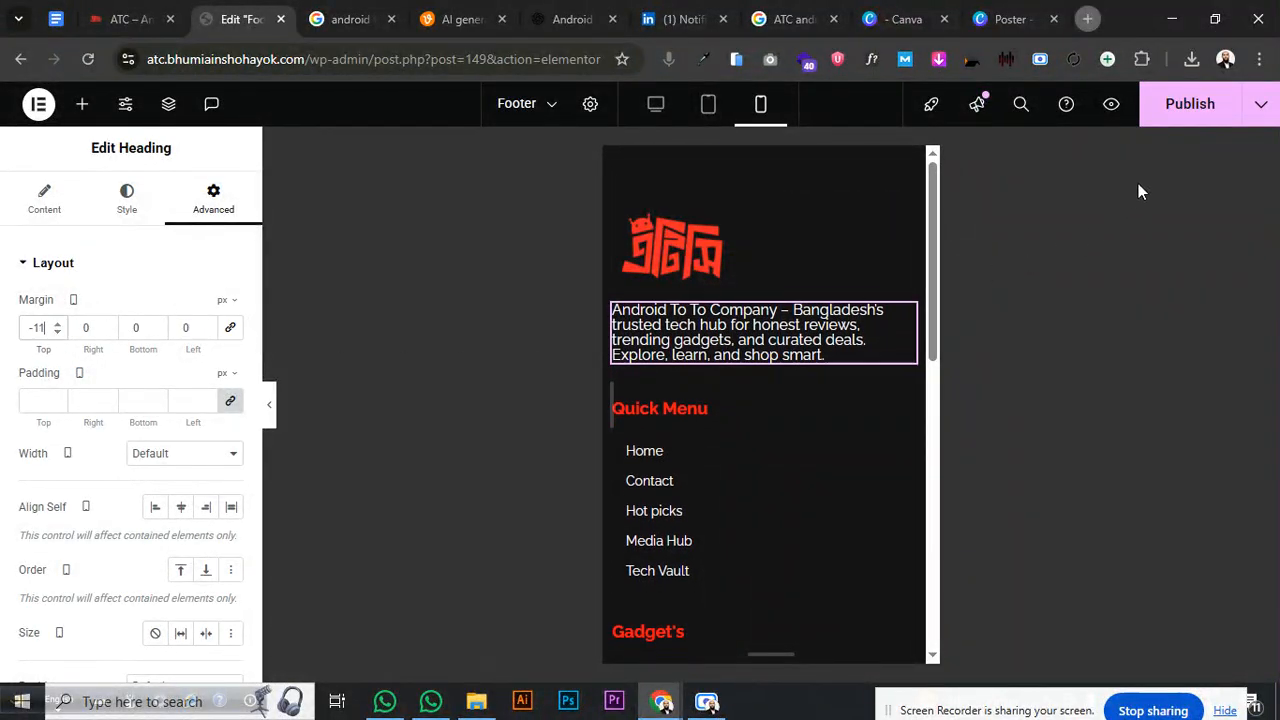
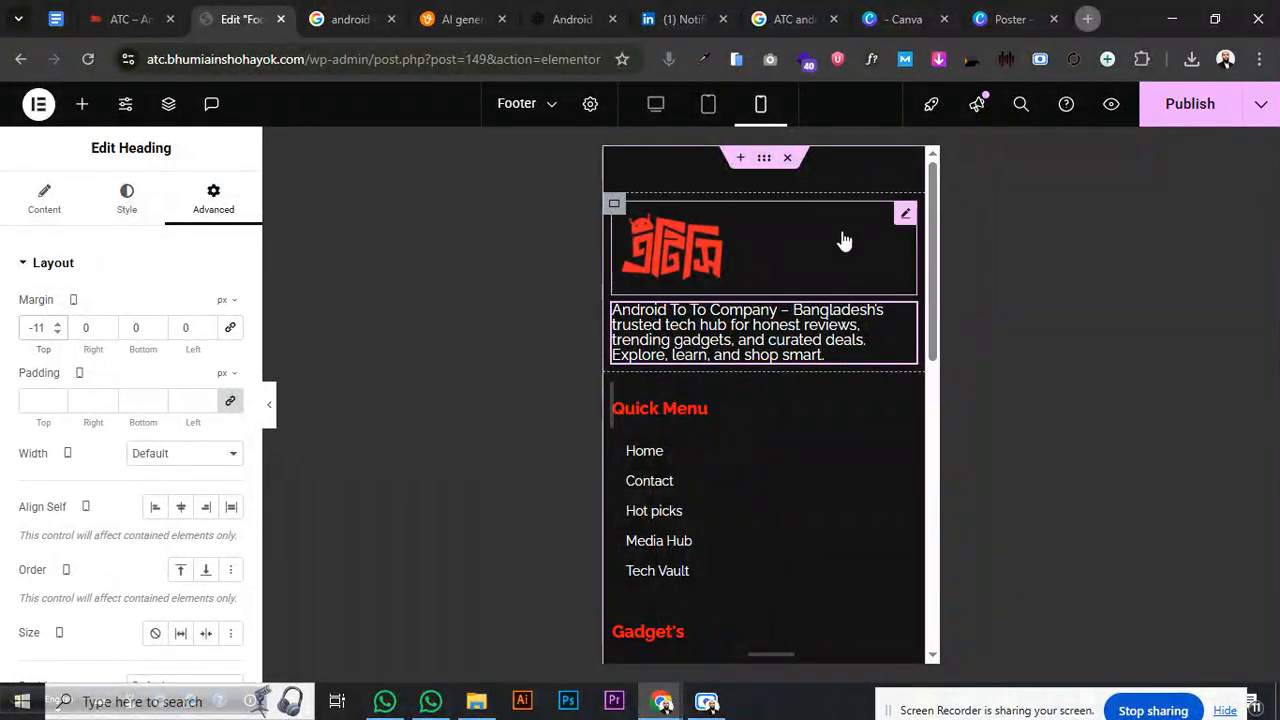
- Switch the preview to Desktop and delete the logo widget from the footer's first column
left_click(656, 106)
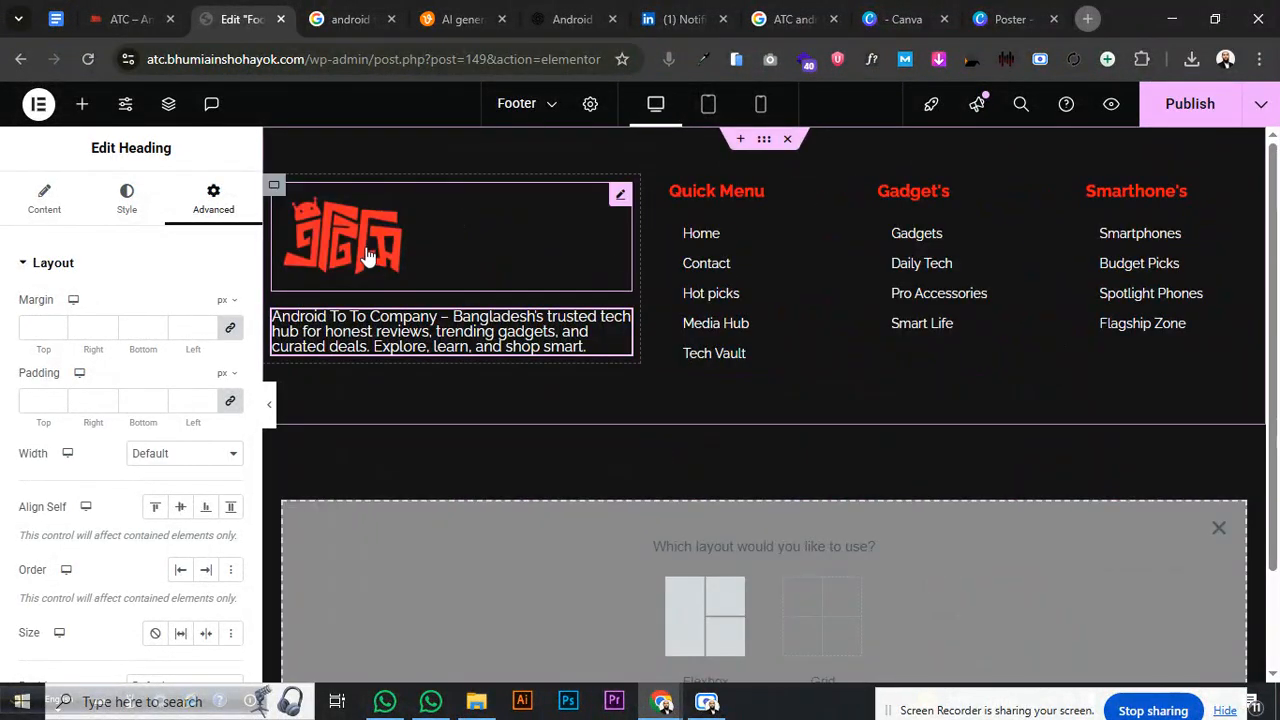
right_click(414, 295)
left_click(451, 660)
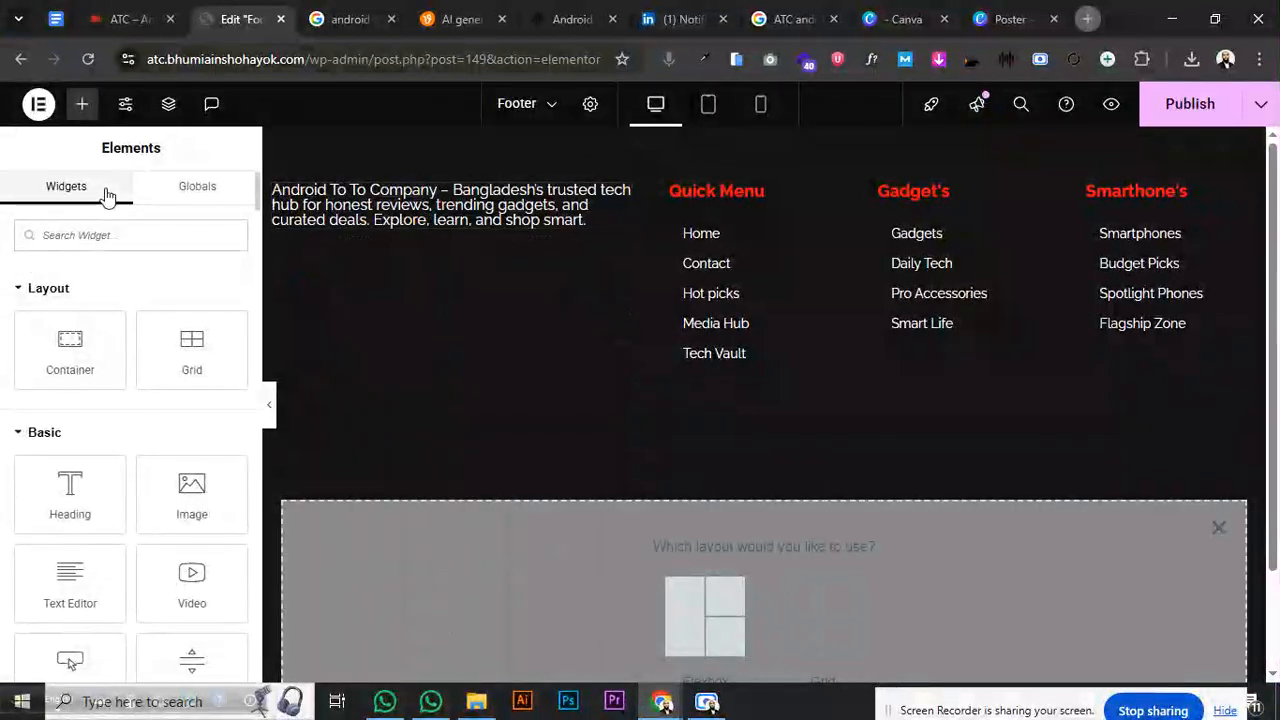
- Add a Site Tagline widget above the footer description text
type("Tag")
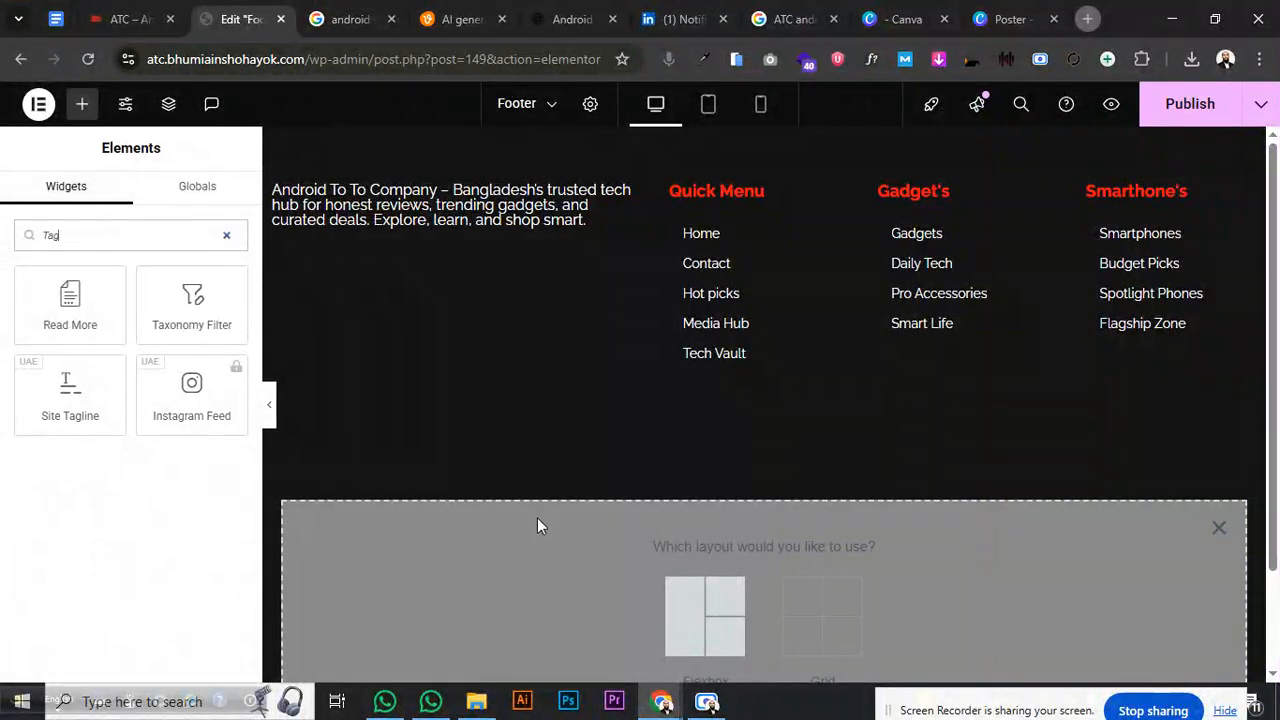
left_click_drag(102, 372, 415, 181)
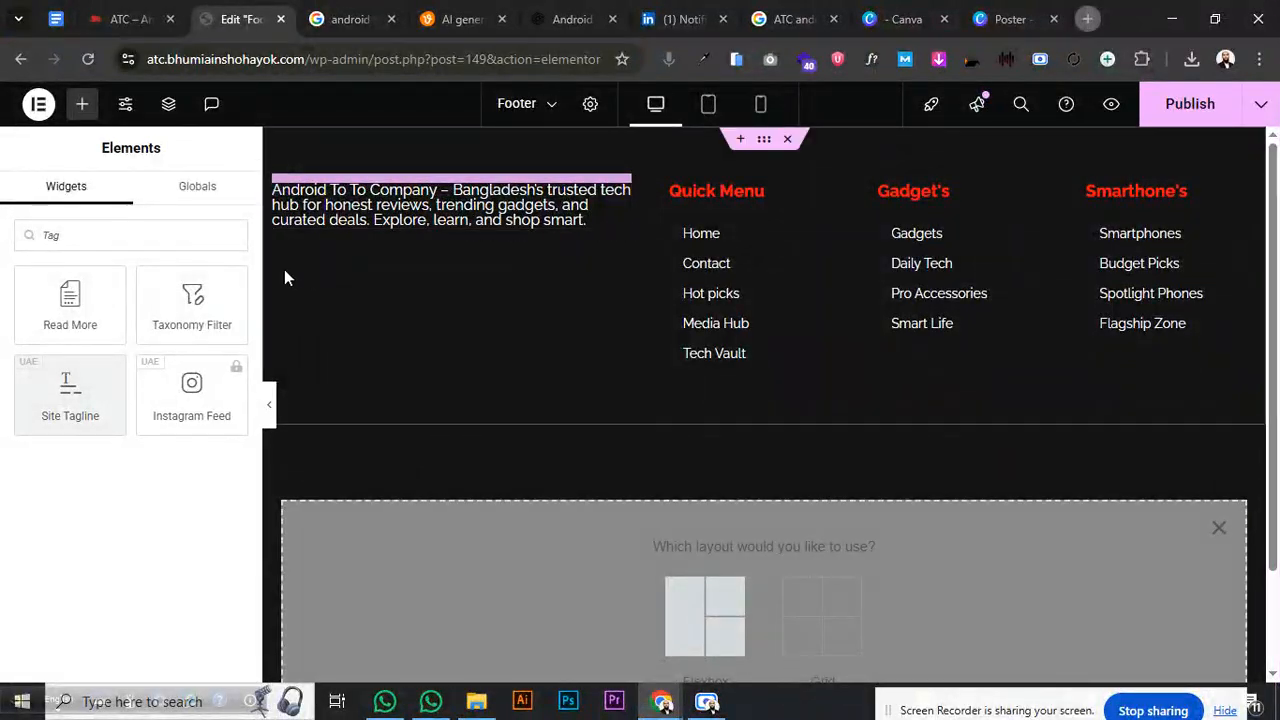
left_click_drag(76, 368, 446, 216)
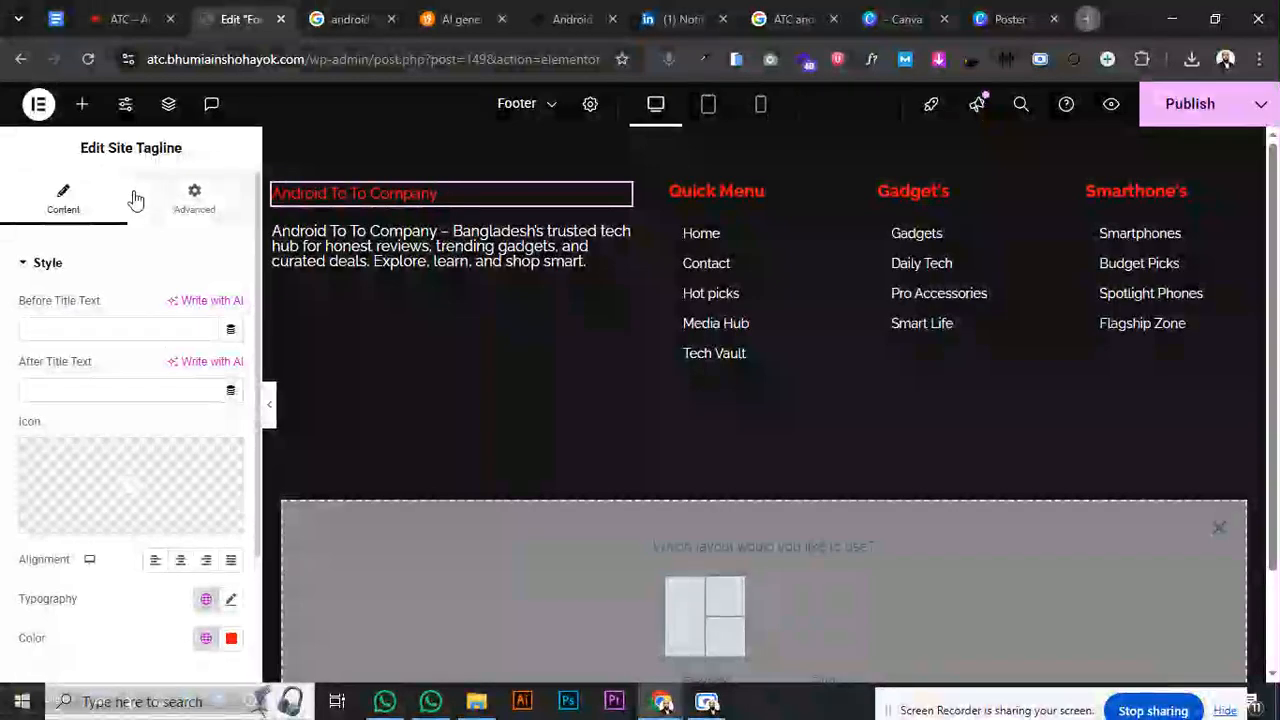
left_click(208, 212)
left_click(72, 212)
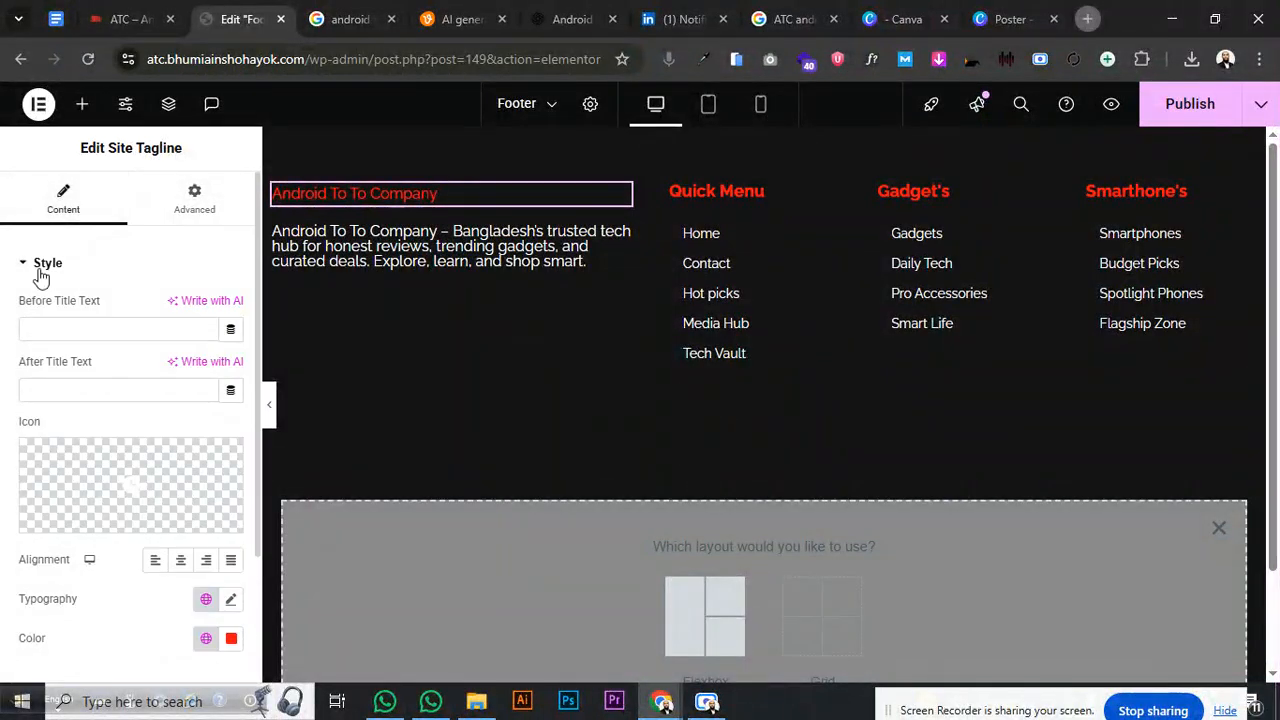
left_click(62, 264)
left_click(202, 205)
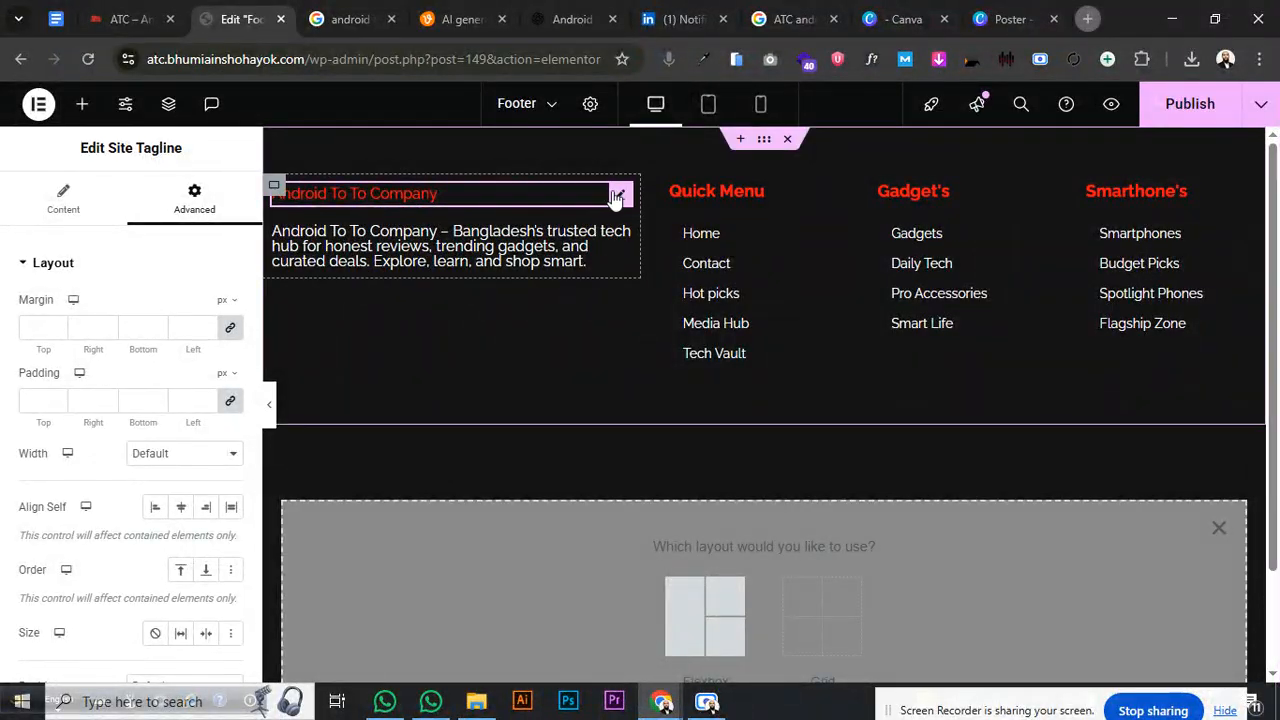
left_click(95, 203)
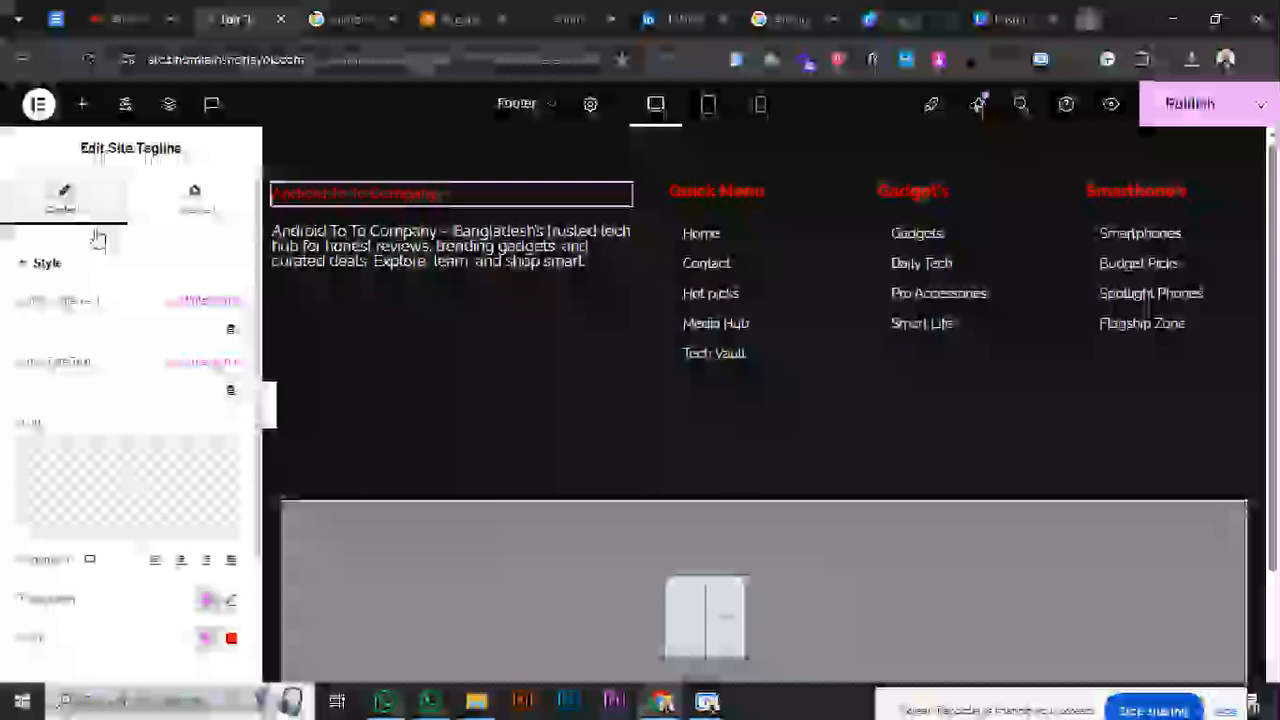
- Set the tagline typography to weight 600 and size 25, then publish the footer
scroll(133, 337, "down", 2)
left_click(231, 444)
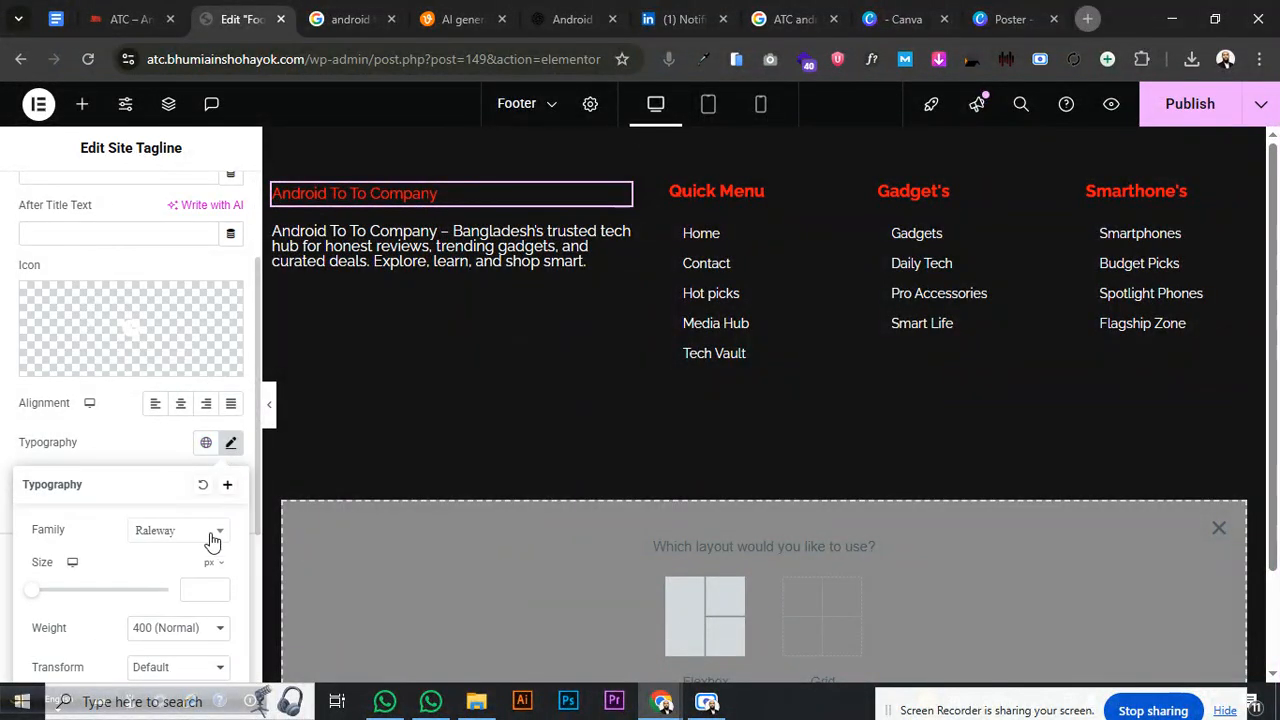
left_click(184, 610)
left_click(185, 467)
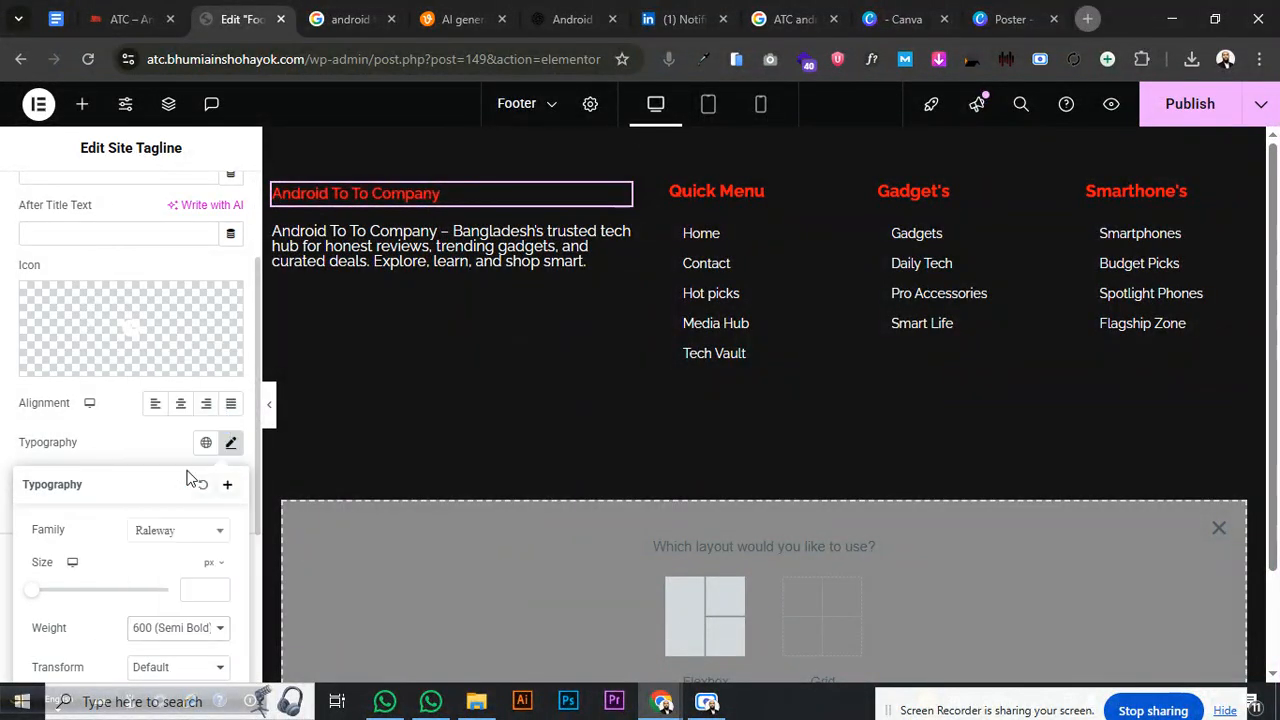
left_click(198, 591)
type("25")
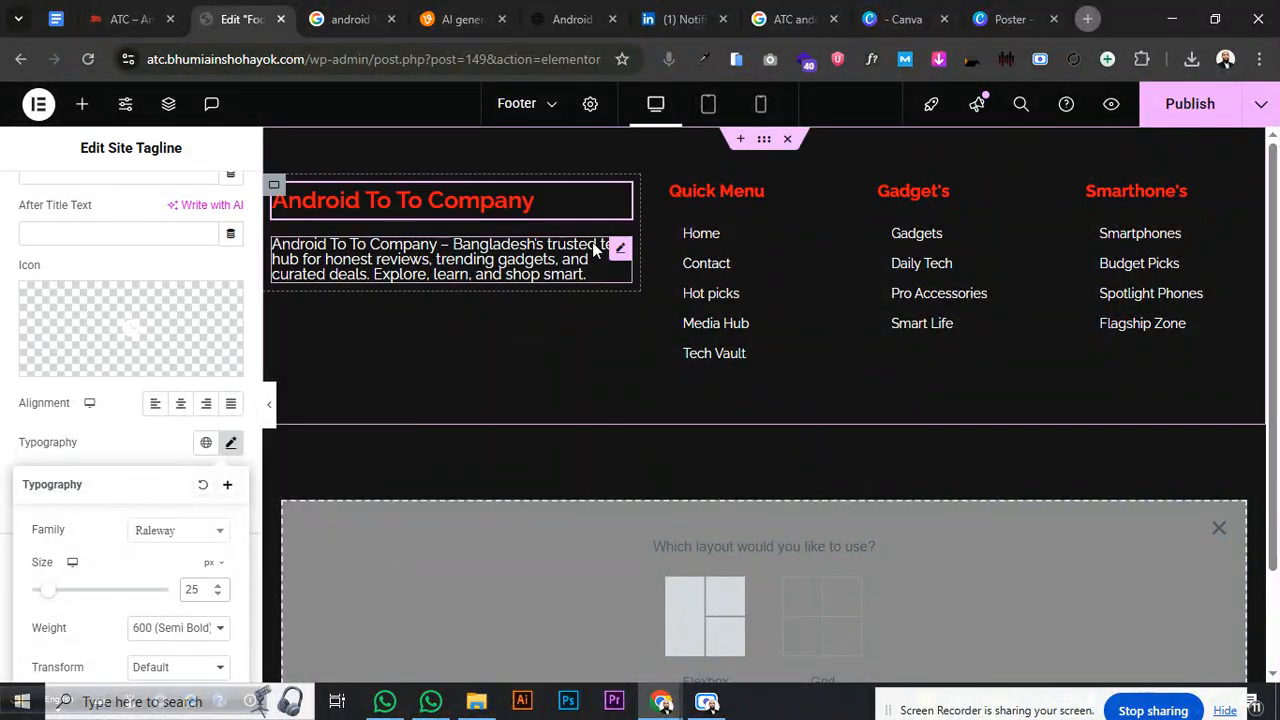
left_click(1176, 102)
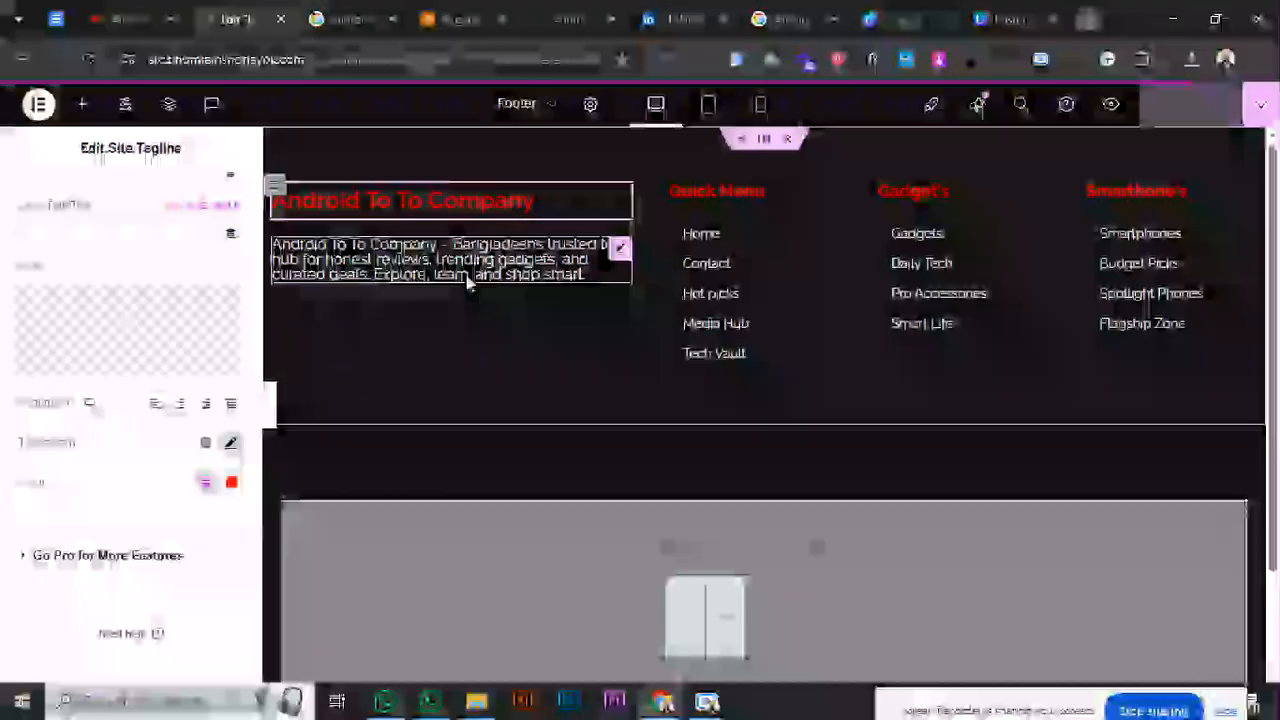
left_click(85, 119)
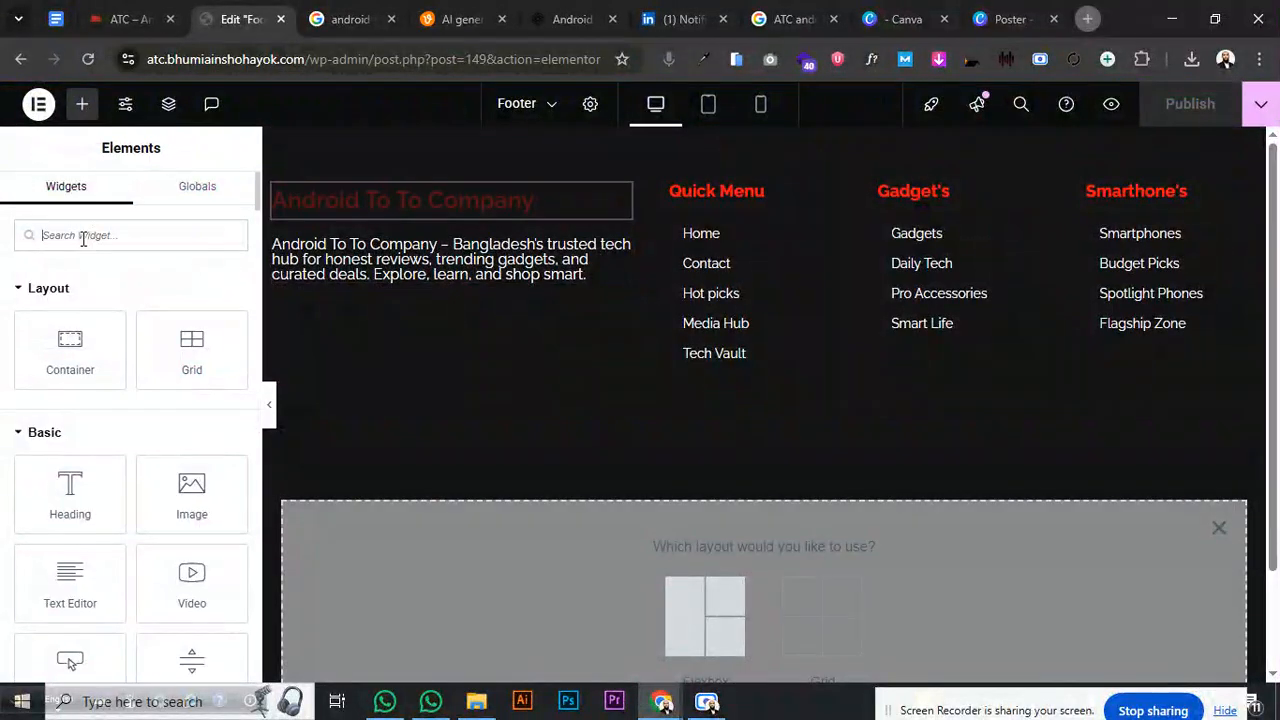
- Add a left-aligned Social Icons widget below the description, removing the Twitter and Youtube icons
left_click(86, 237)
type("socia")
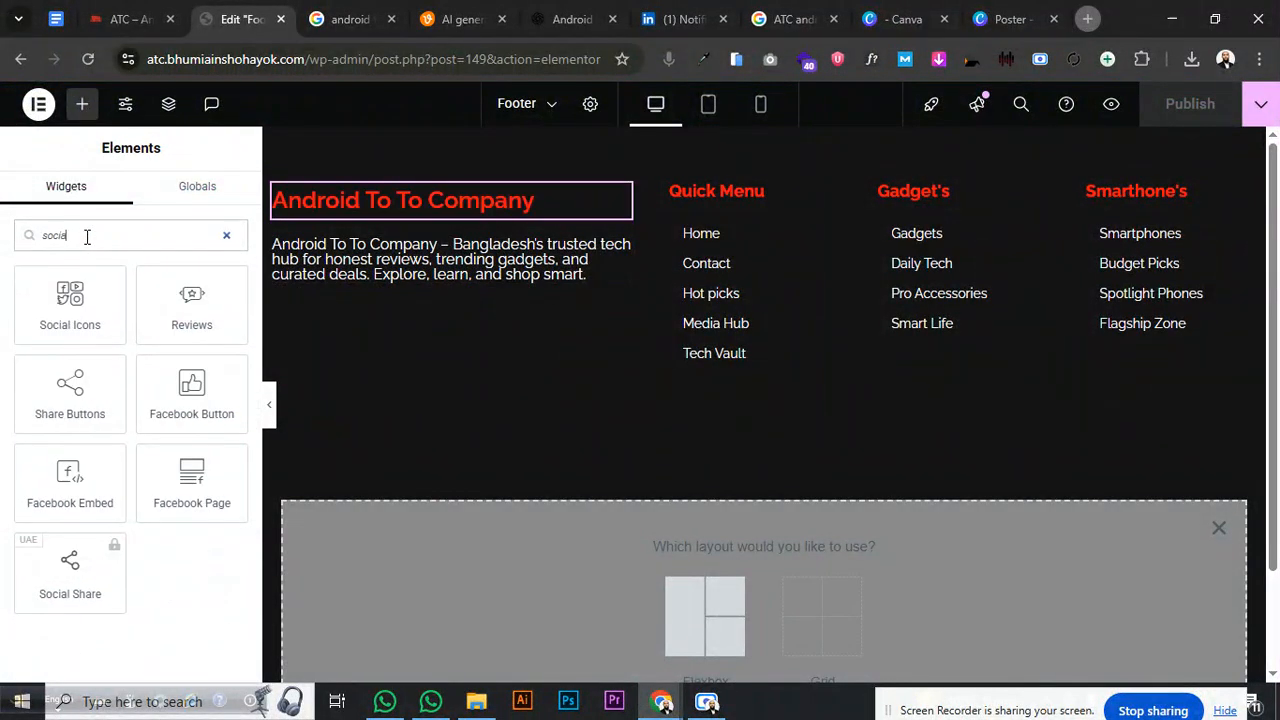
left_click_drag(86, 268, 400, 278)
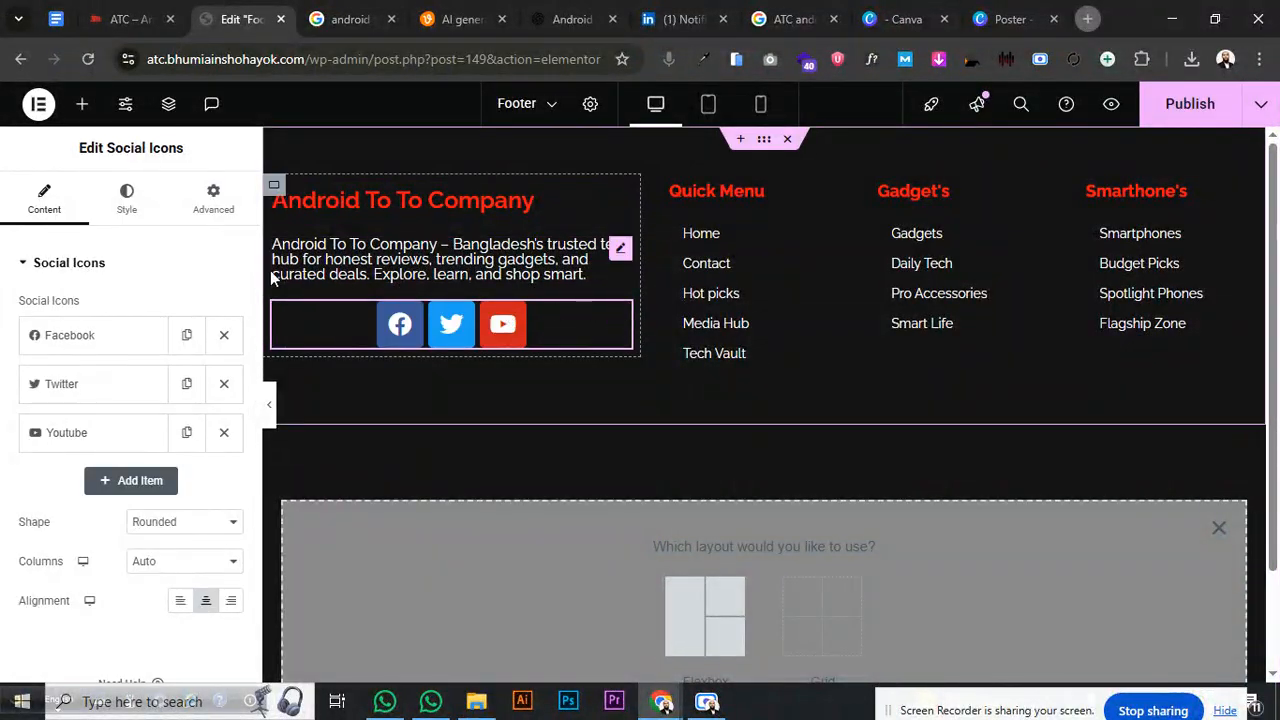
left_click(181, 600)
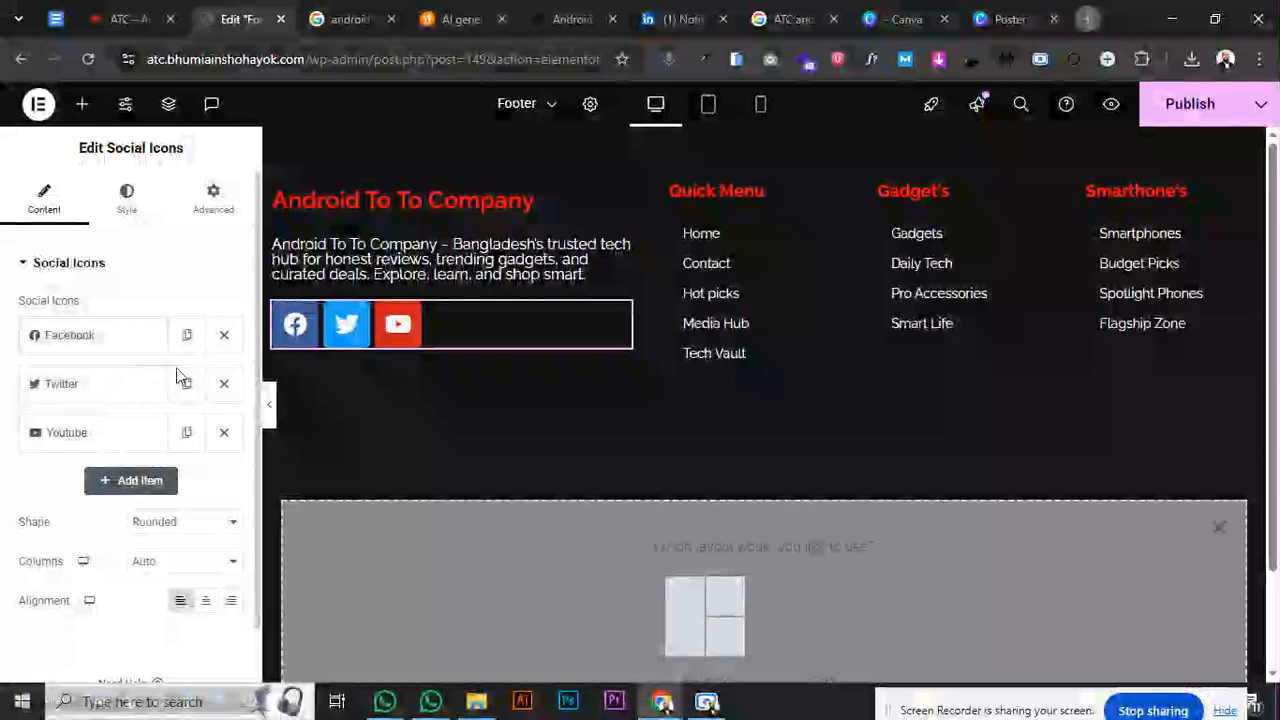
left_click(224, 384)
left_click(224, 386)
- Give the Facebook icon a custom colour: red Secondary background with a light glyph
left_click(158, 340)
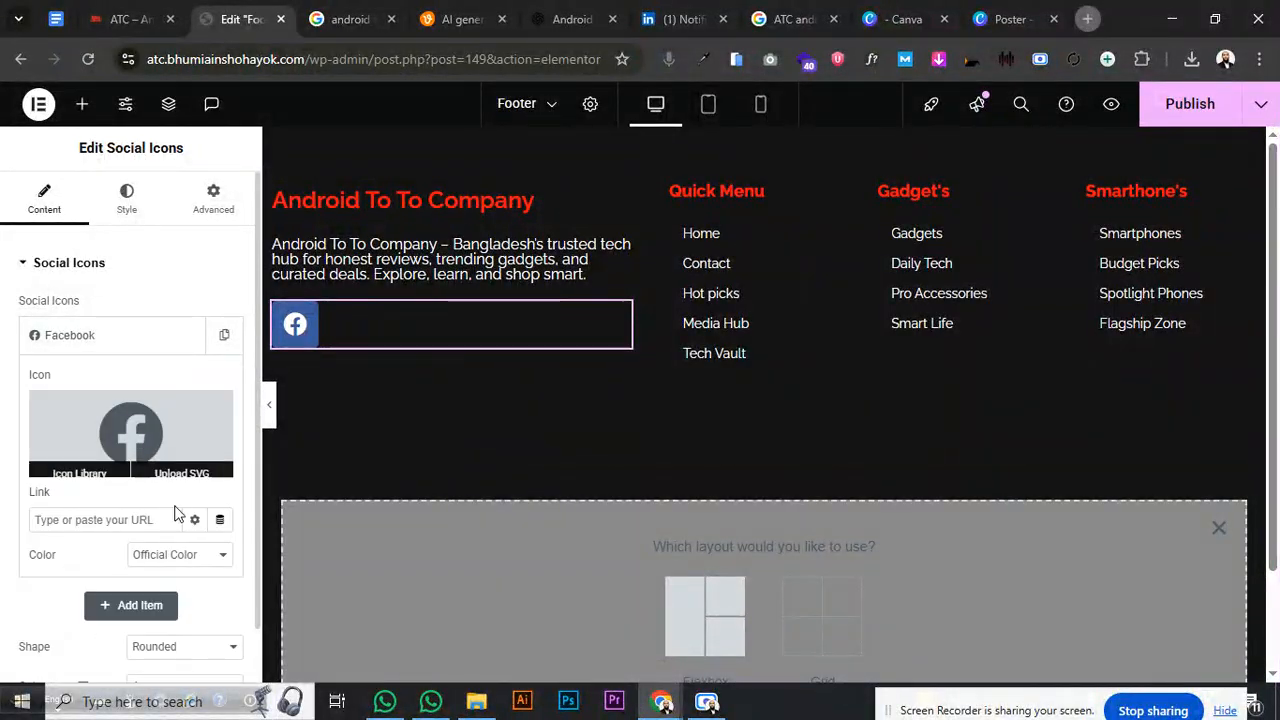
left_click(163, 555)
left_click(152, 601)
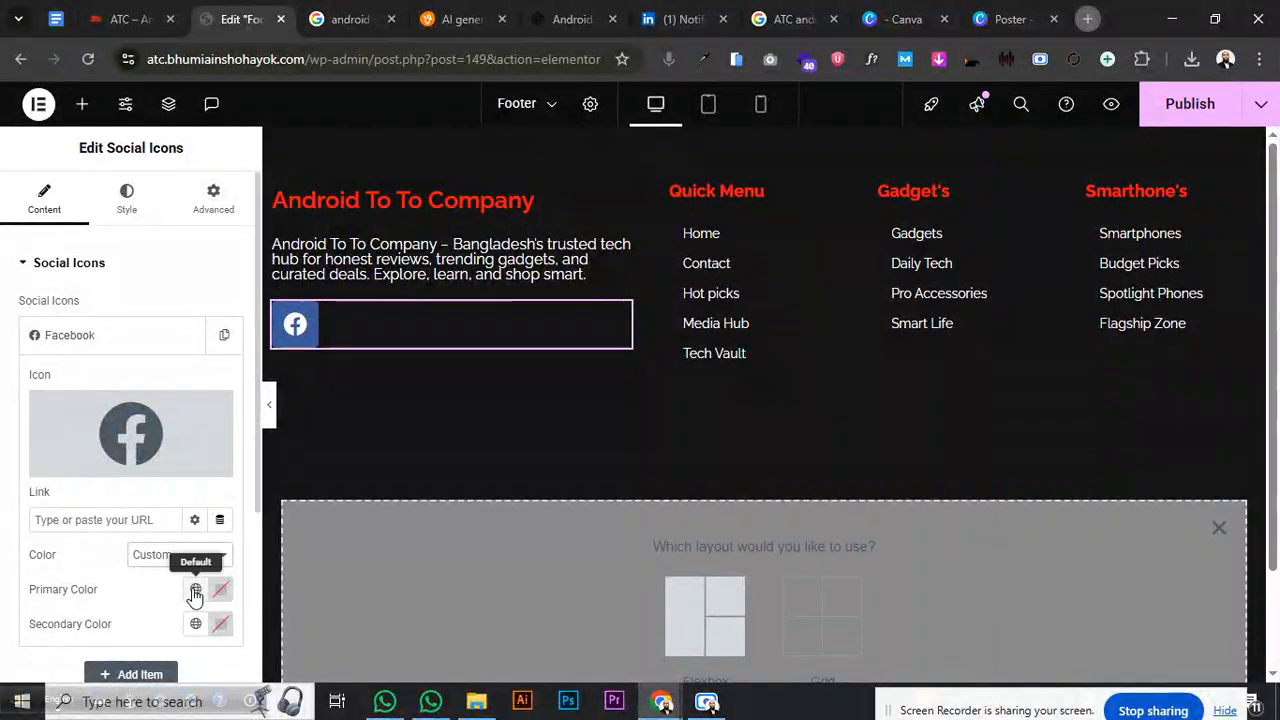
left_click(195, 592)
left_click(82, 472)
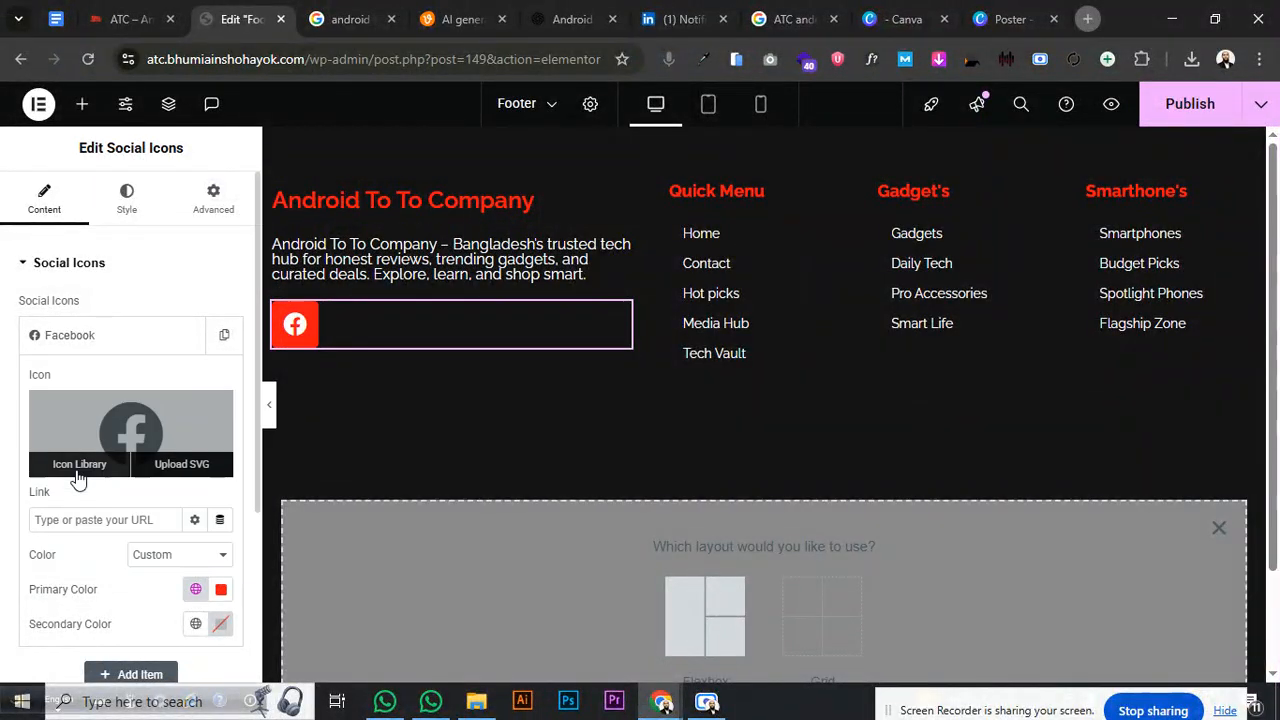
left_click(195, 624)
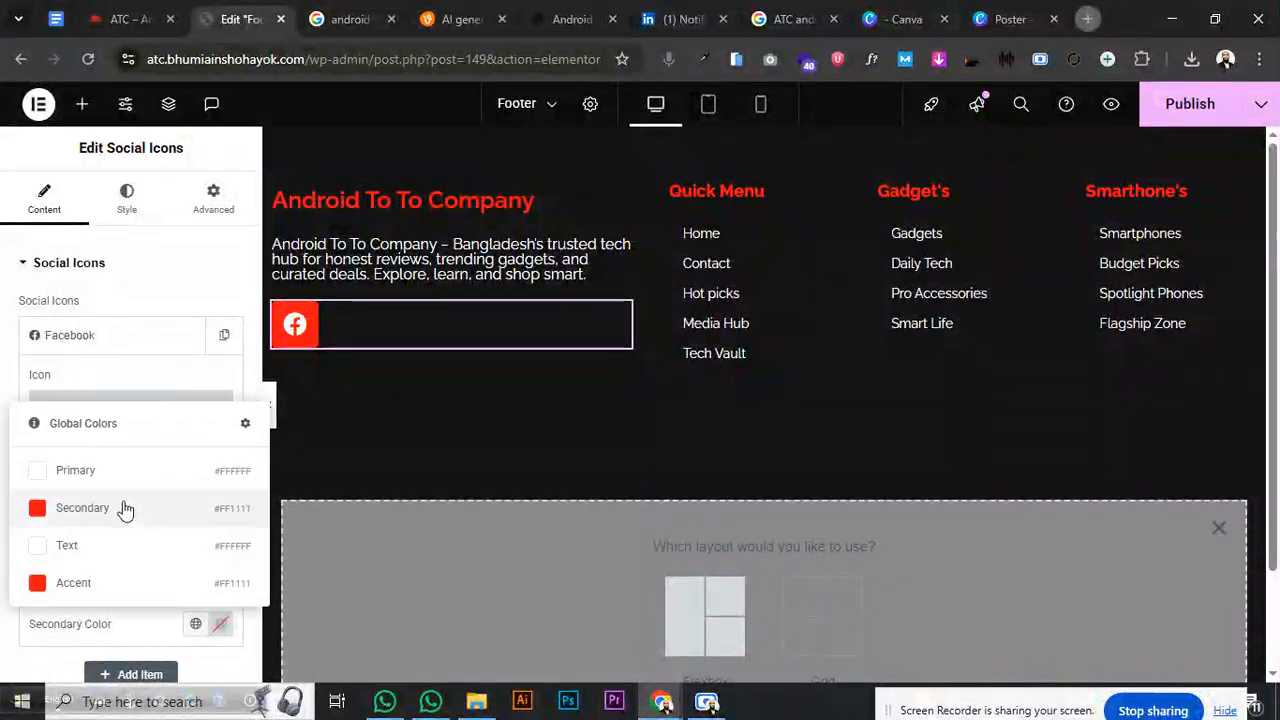
left_click(60, 466)
left_click(104, 337)
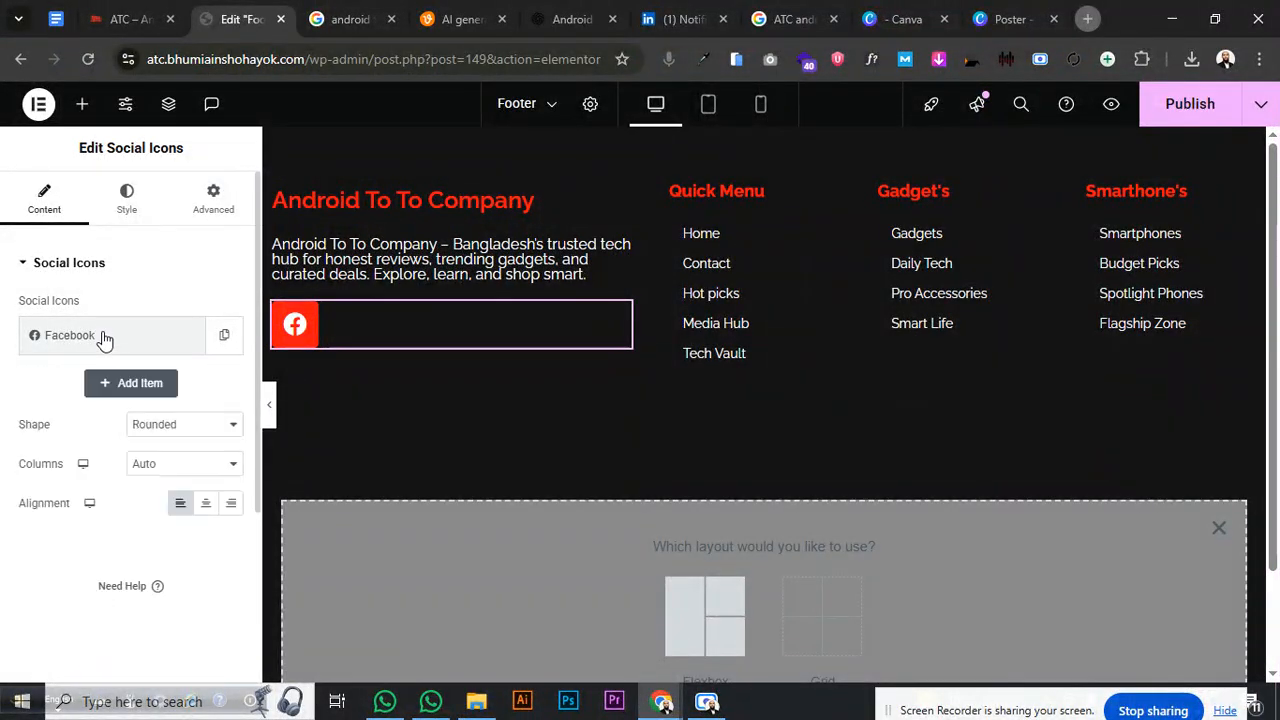
- Make the social icons circular and duplicate the Facebook icon twice
left_click(162, 426)
left_click(162, 491)
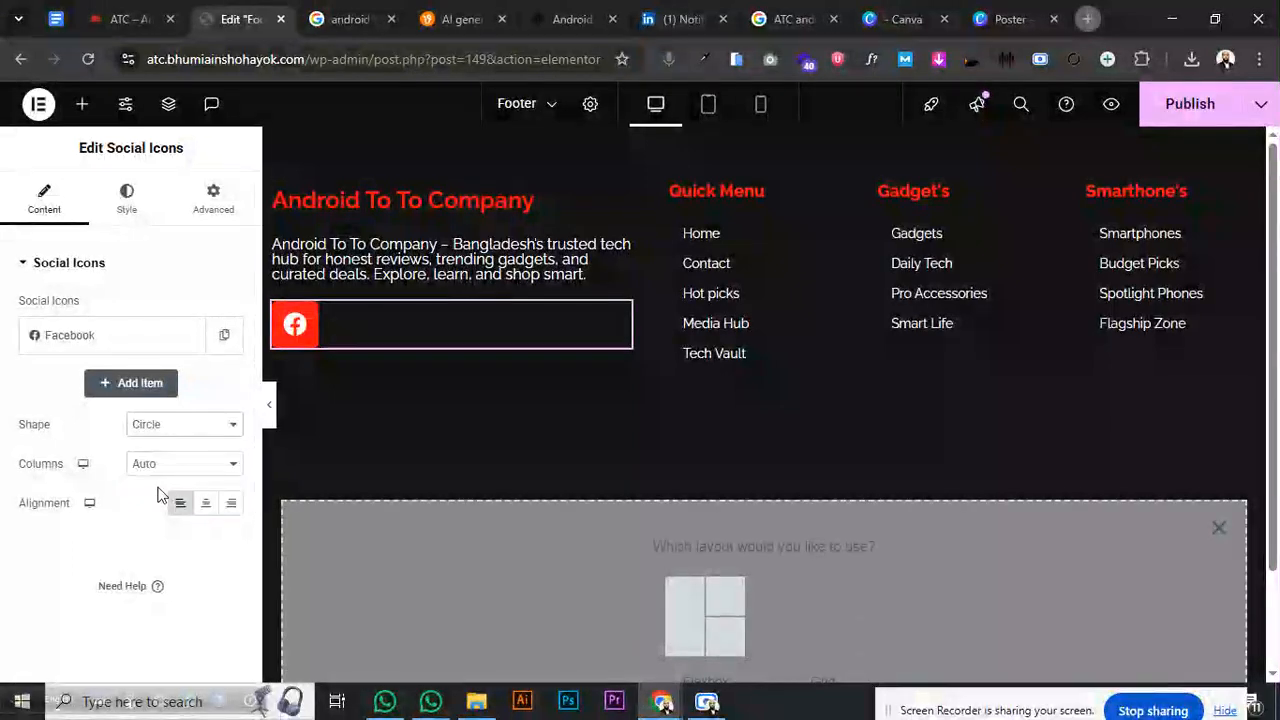
left_click(225, 340)
left_click(188, 390)
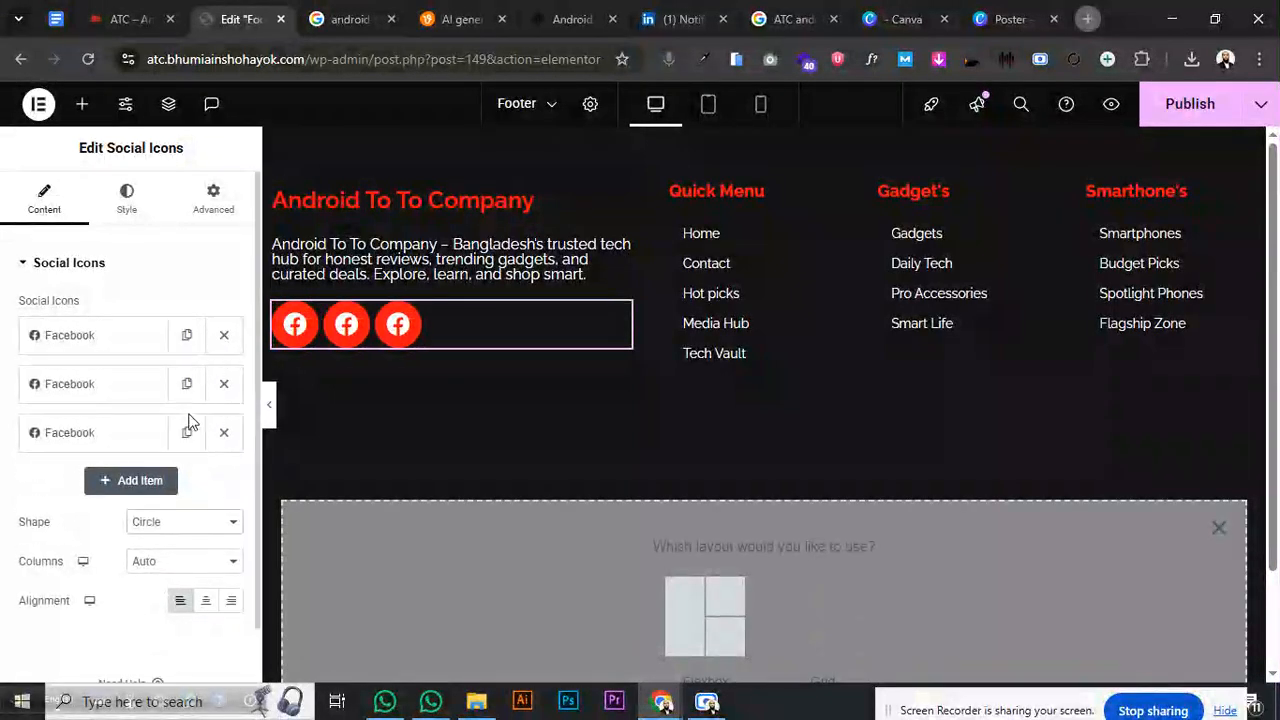
- Add a fourth icon, change the second to Youtube, and move it to the first position
left_click(186, 432)
left_click(134, 391)
left_click(128, 480)
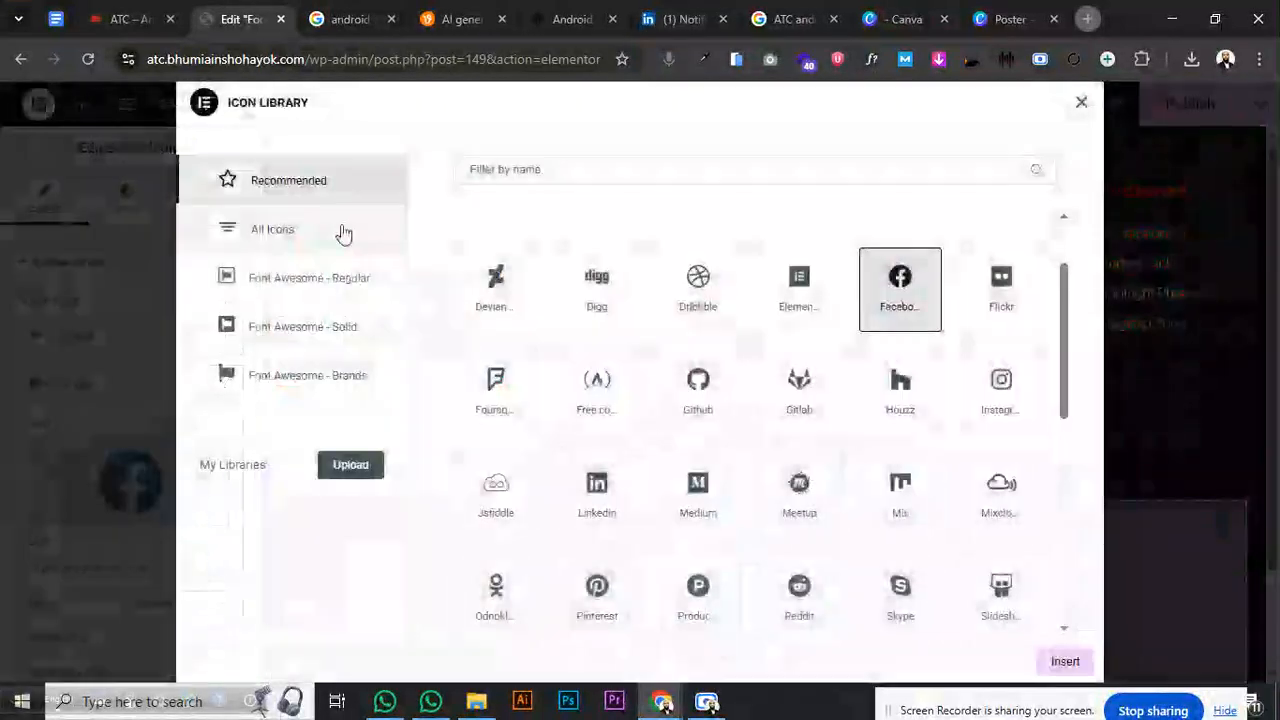
left_click(536, 168)
type("yout")
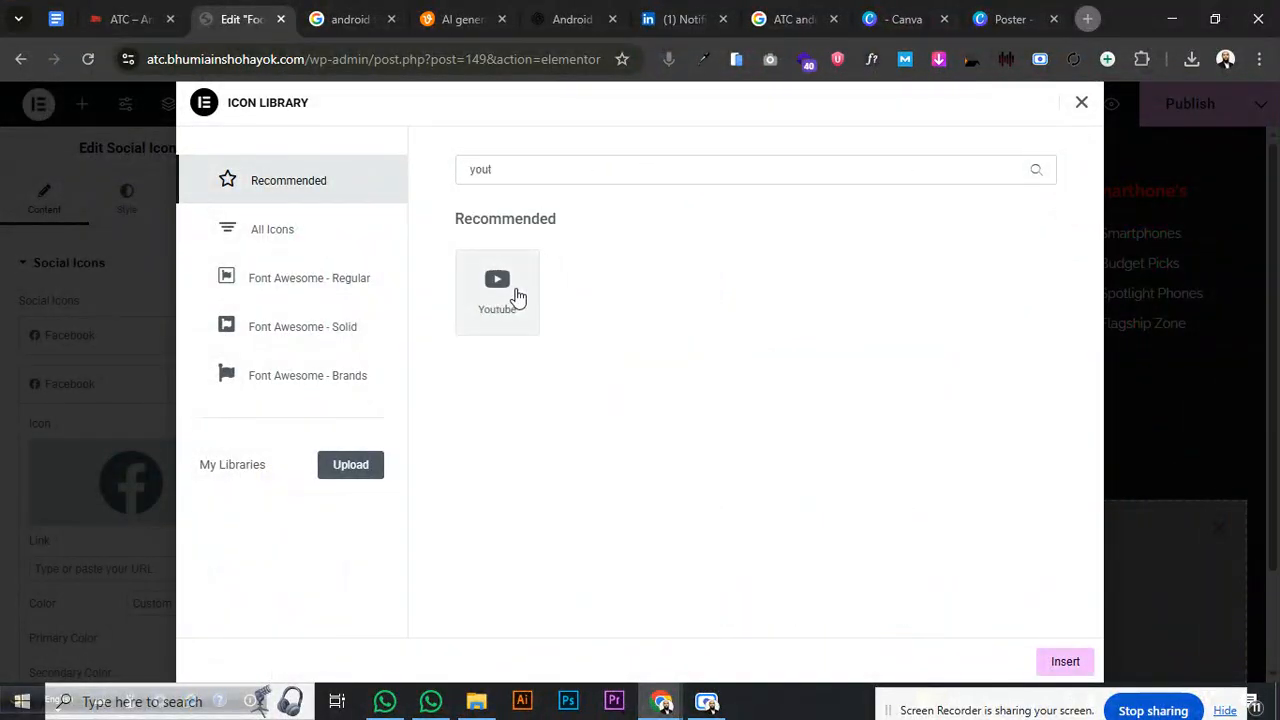
left_click(517, 296)
left_click(1060, 663)
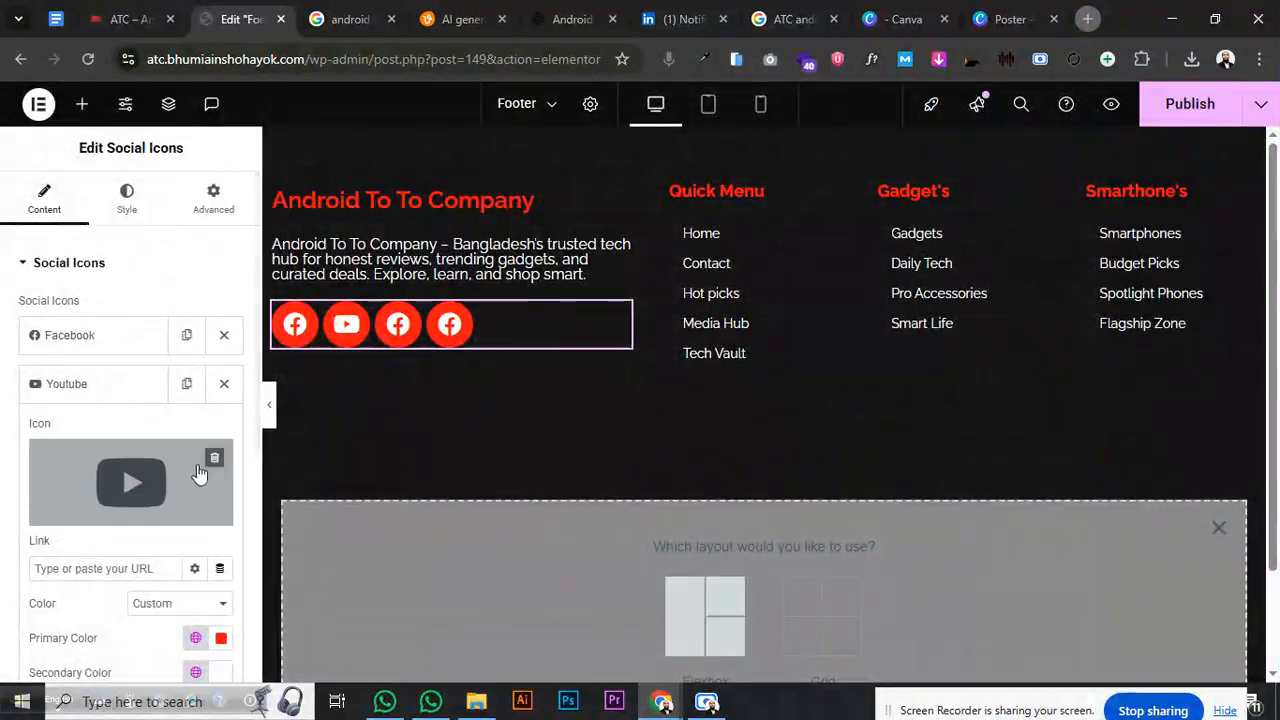
left_click_drag(137, 400, 128, 350)
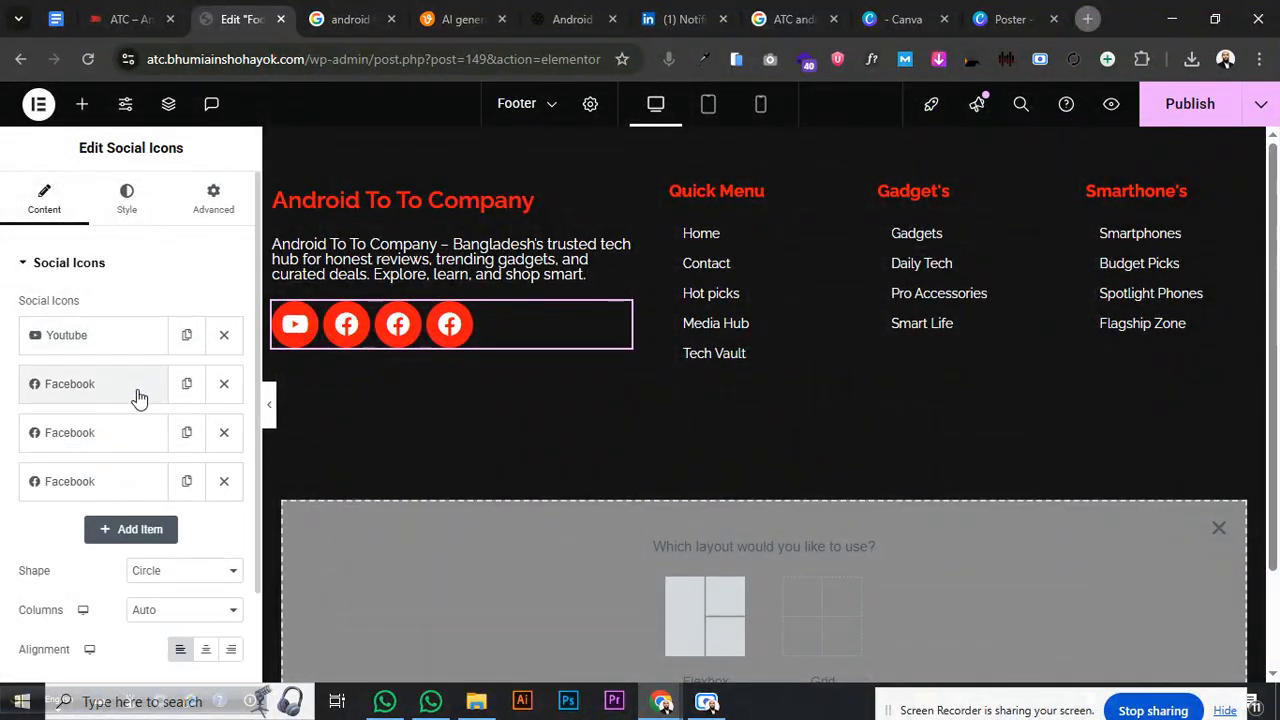
- Change the third social icon to LinkedIn
left_click(143, 430)
left_click(130, 528)
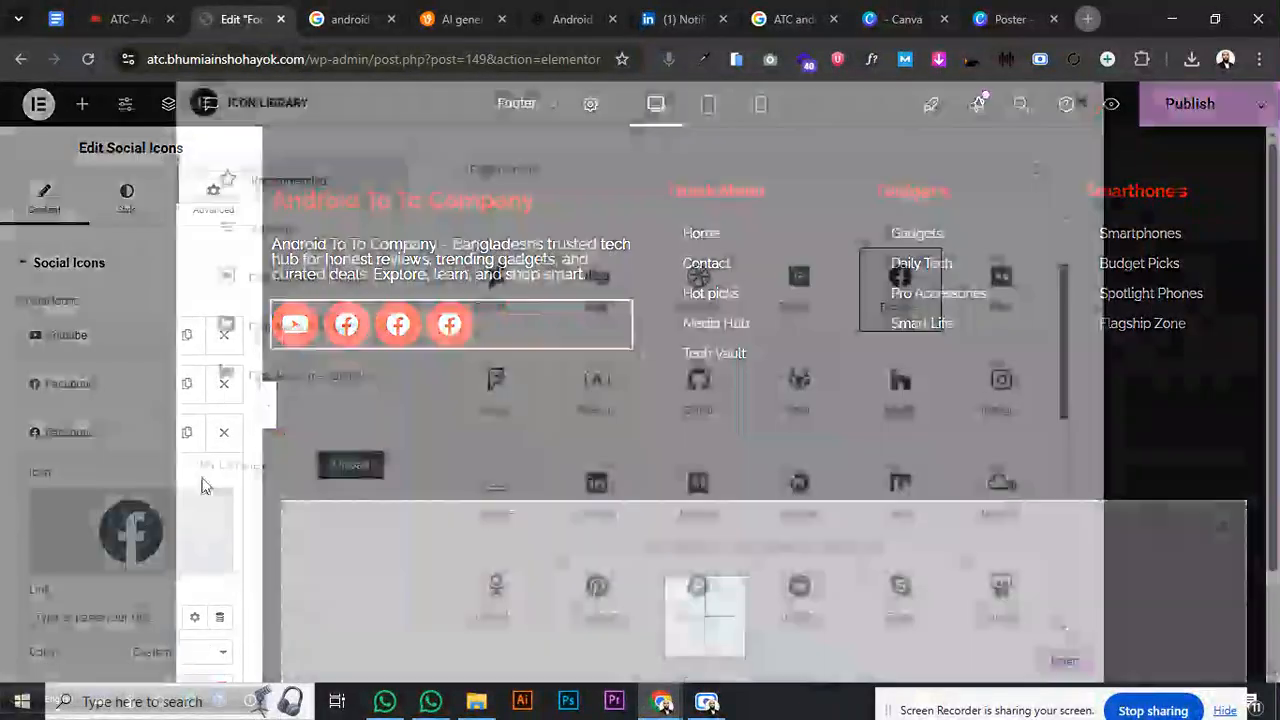
left_click(604, 176)
type("link")
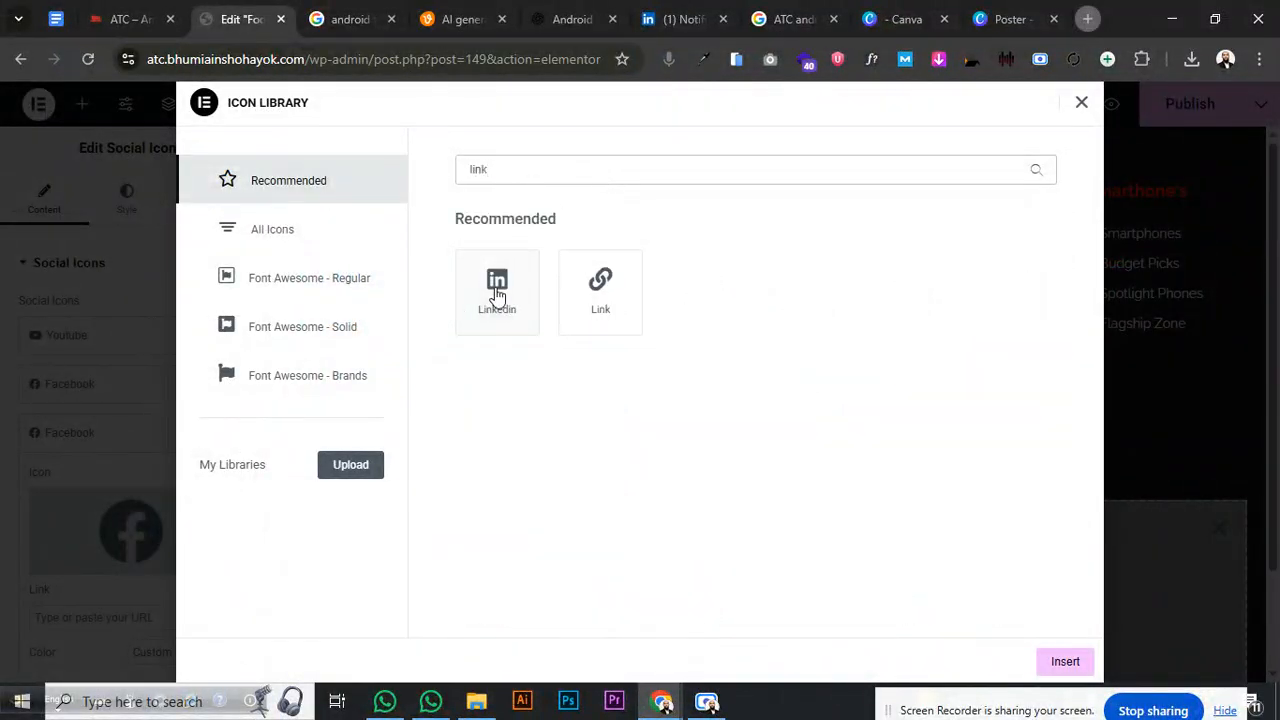
left_click(497, 296)
left_click(1060, 661)
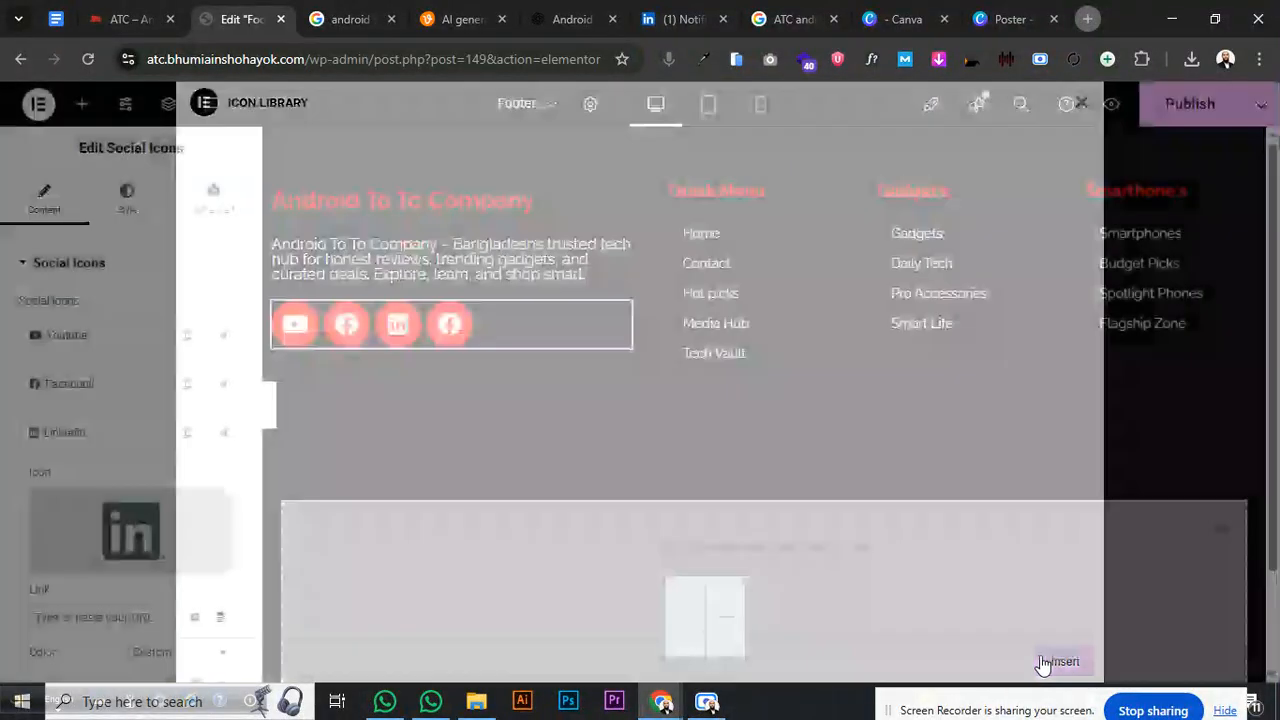
left_click(91, 446)
- Change the last Facebook icon to X twitter
left_click(90, 481)
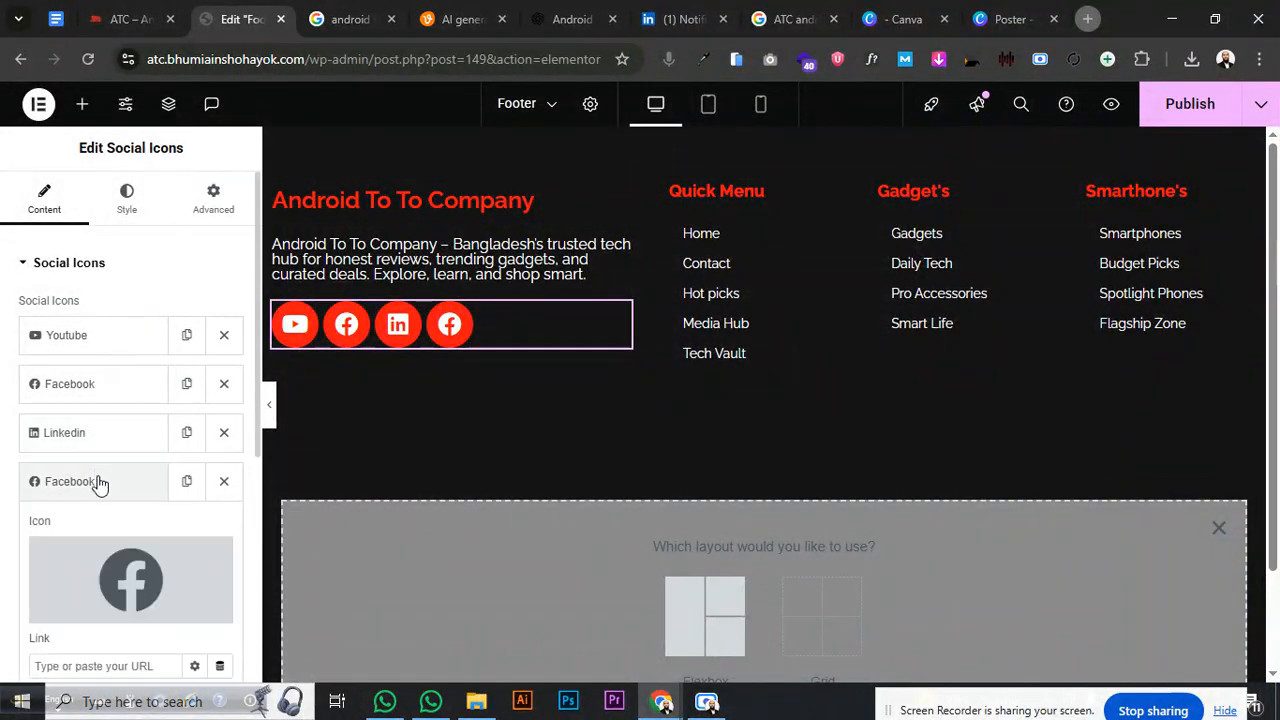
left_click(102, 560)
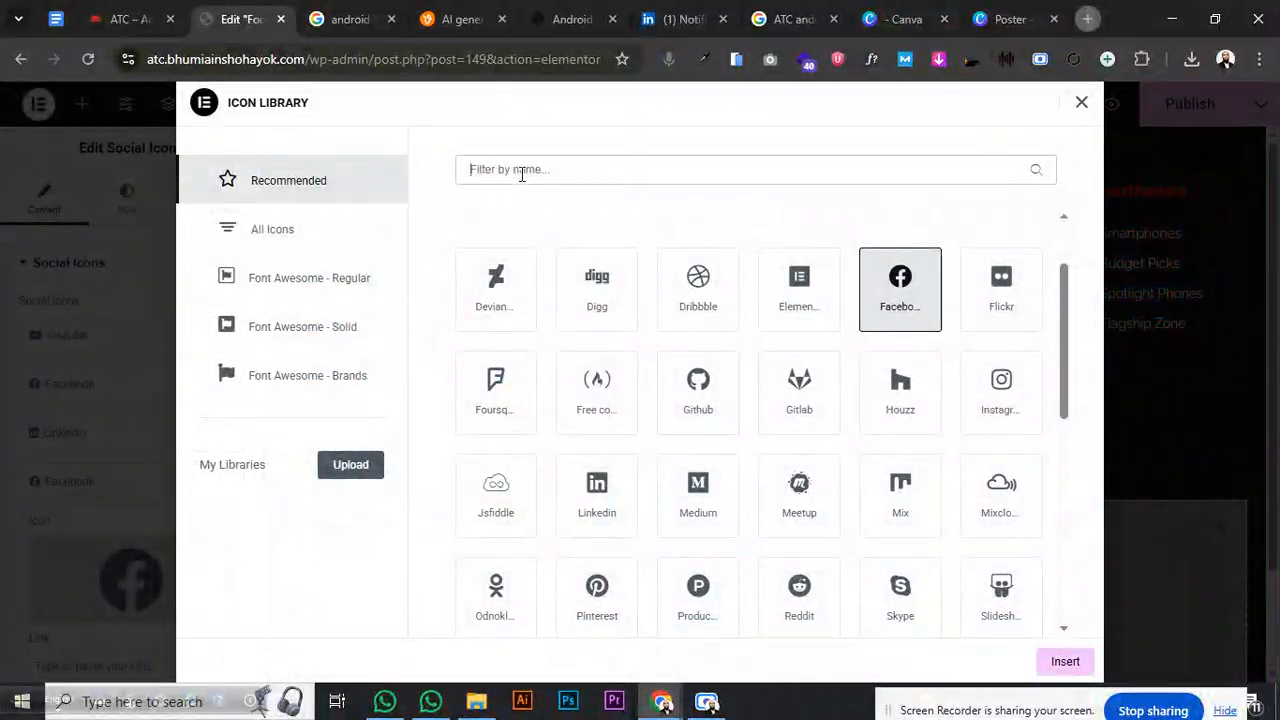
left_click(521, 170)
type("x")
left_click(891, 298)
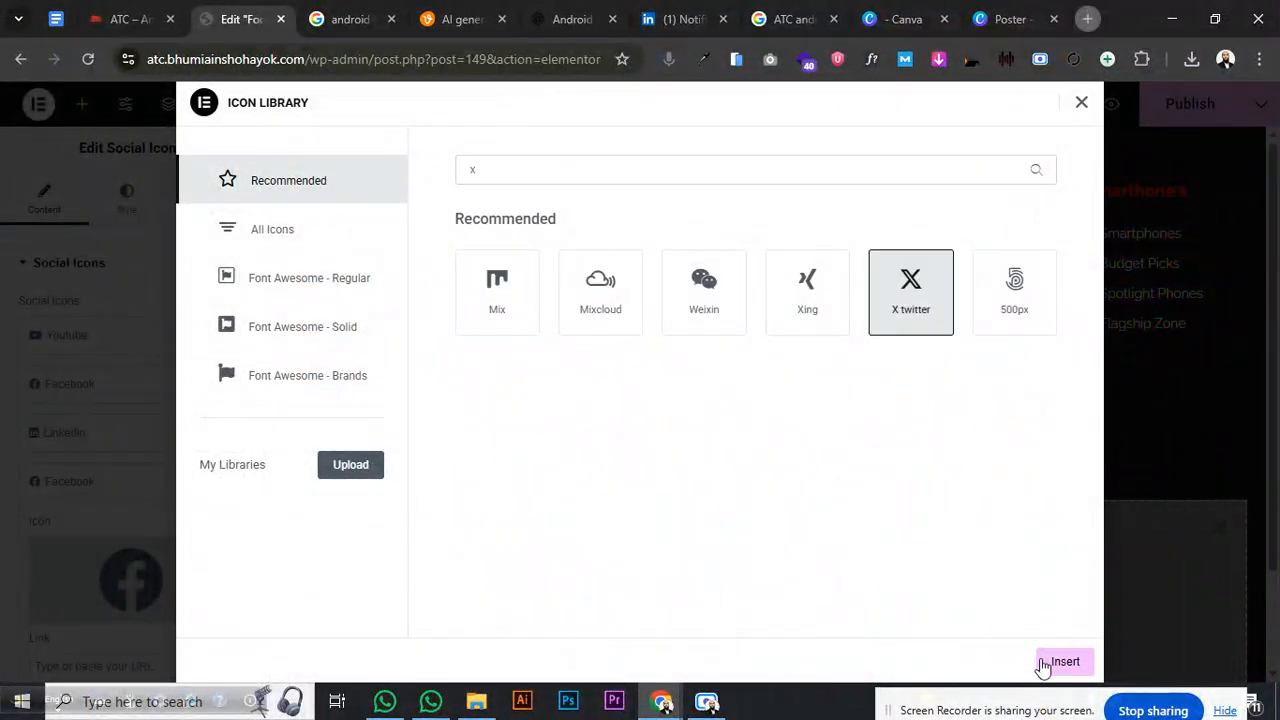
left_click(1060, 661)
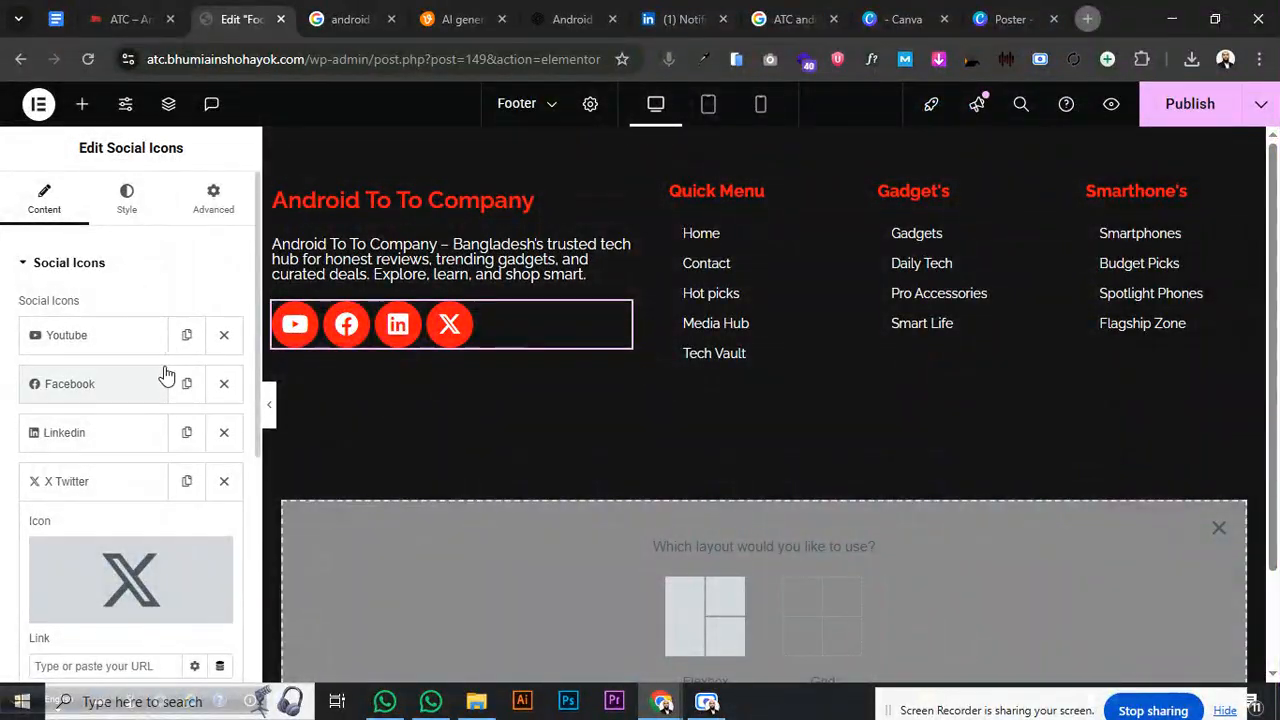
left_click(176, 481)
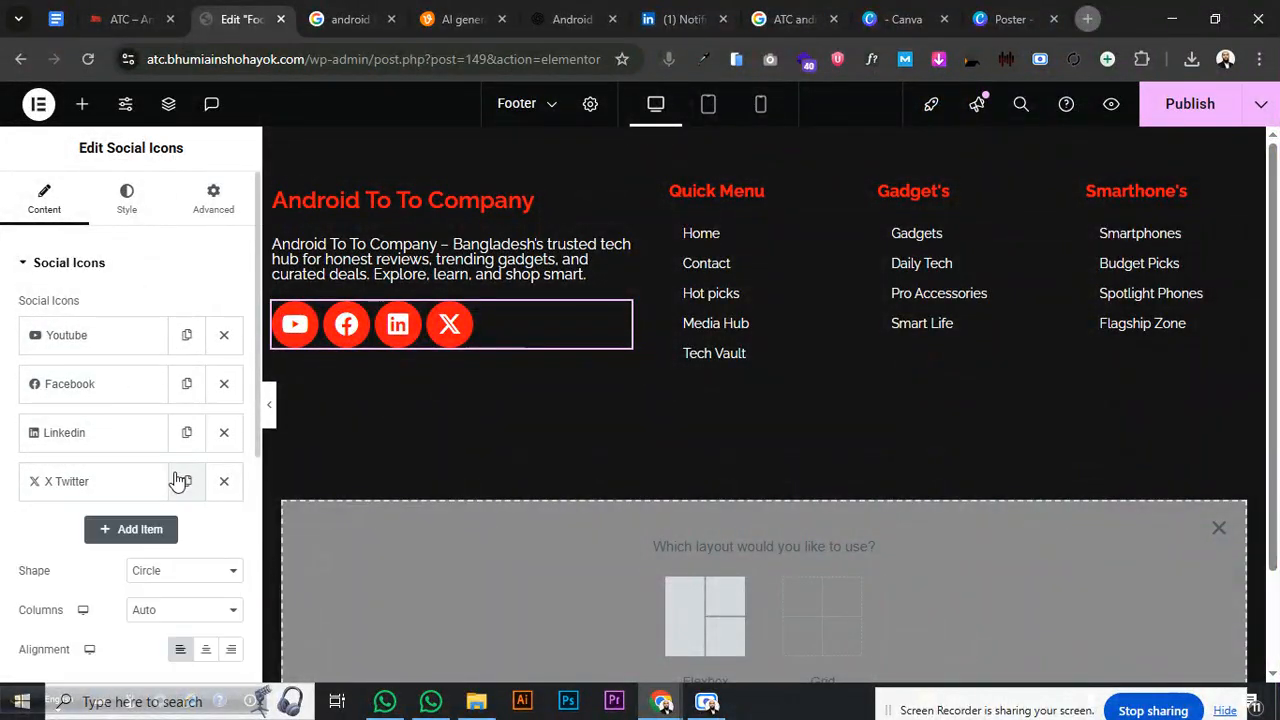
- Duplicate the X item and set the copy's icon to Envelope from the Icon Library
left_click(185, 481)
left_click(92, 530)
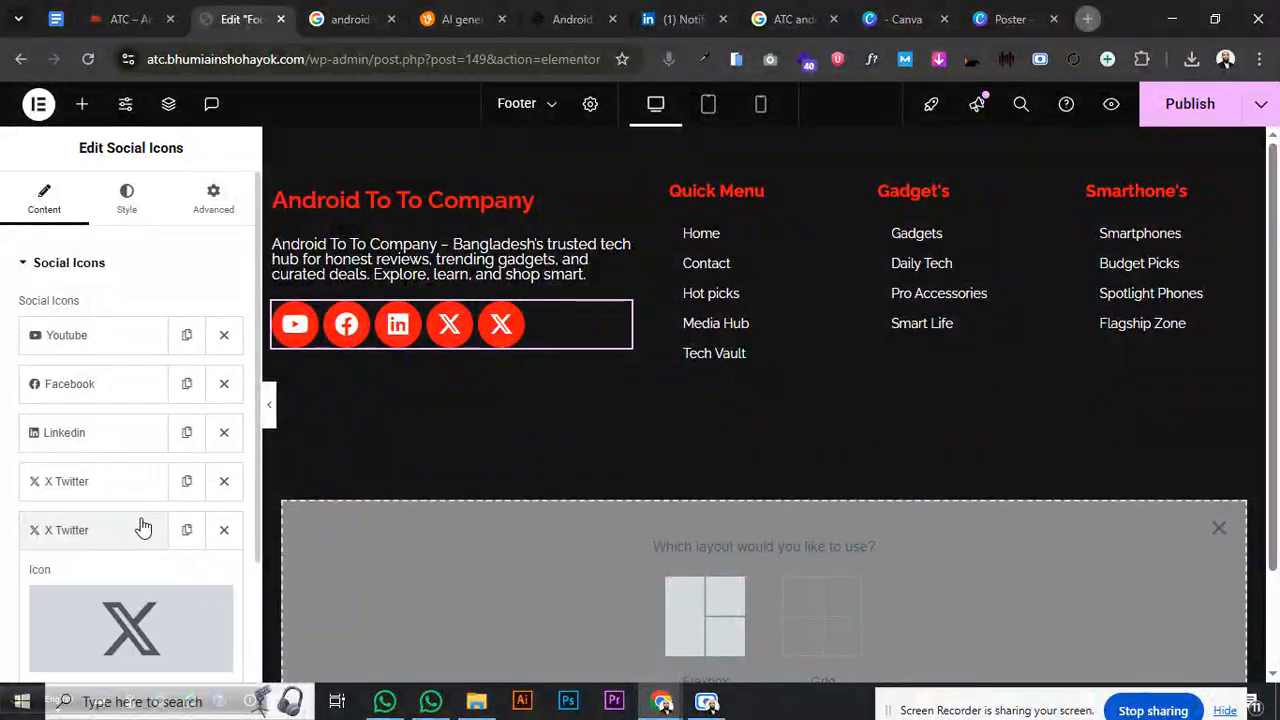
left_click(137, 617)
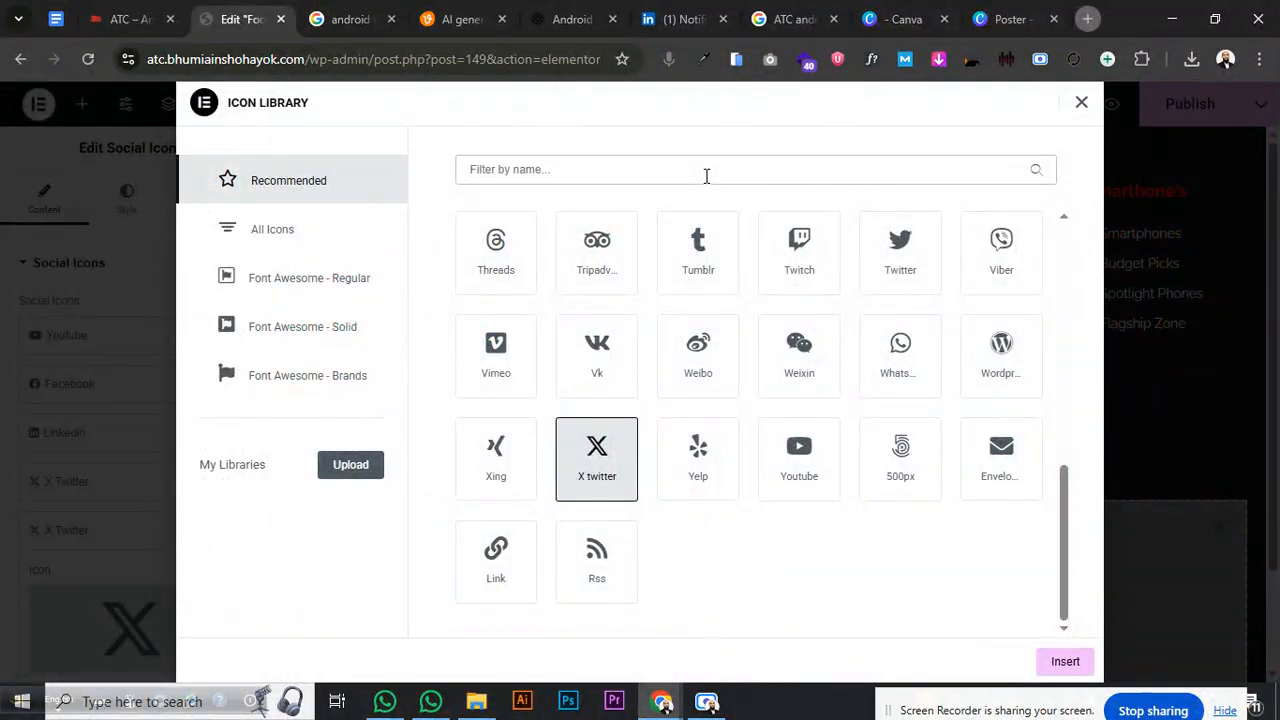
left_click(706, 176)
type("Mail")
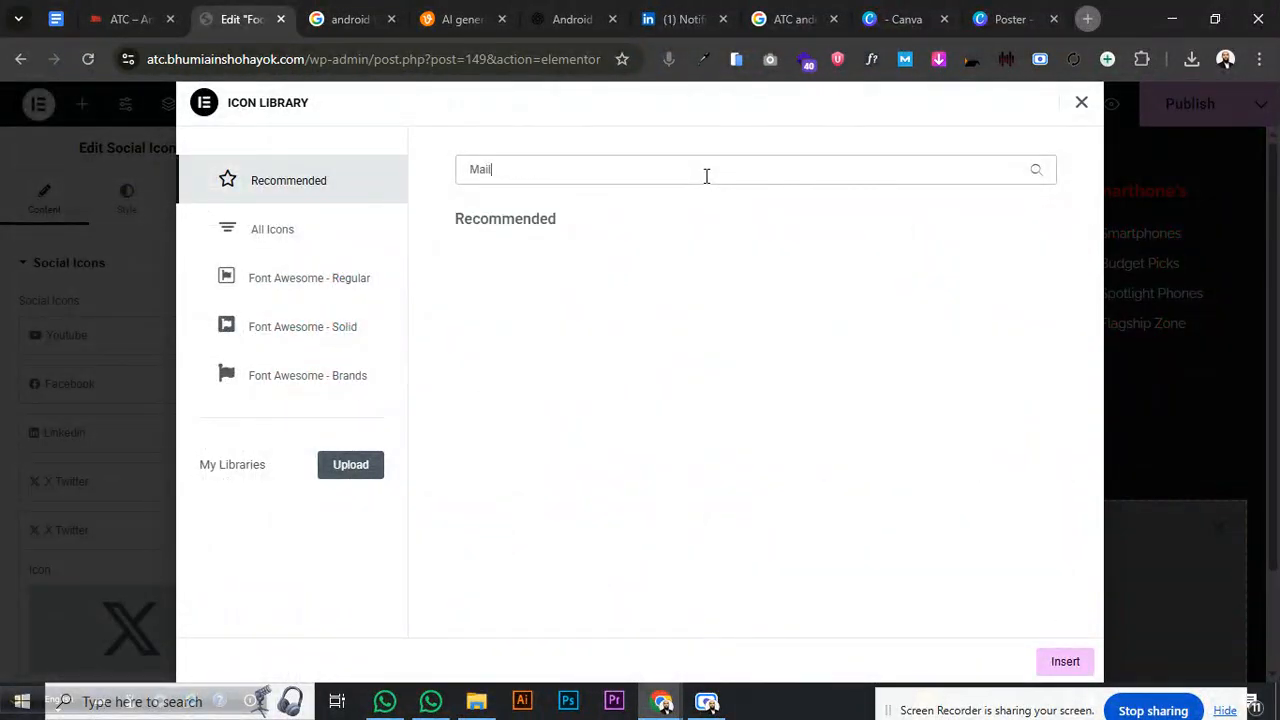
key("BackSpace")
key("BackSpace")
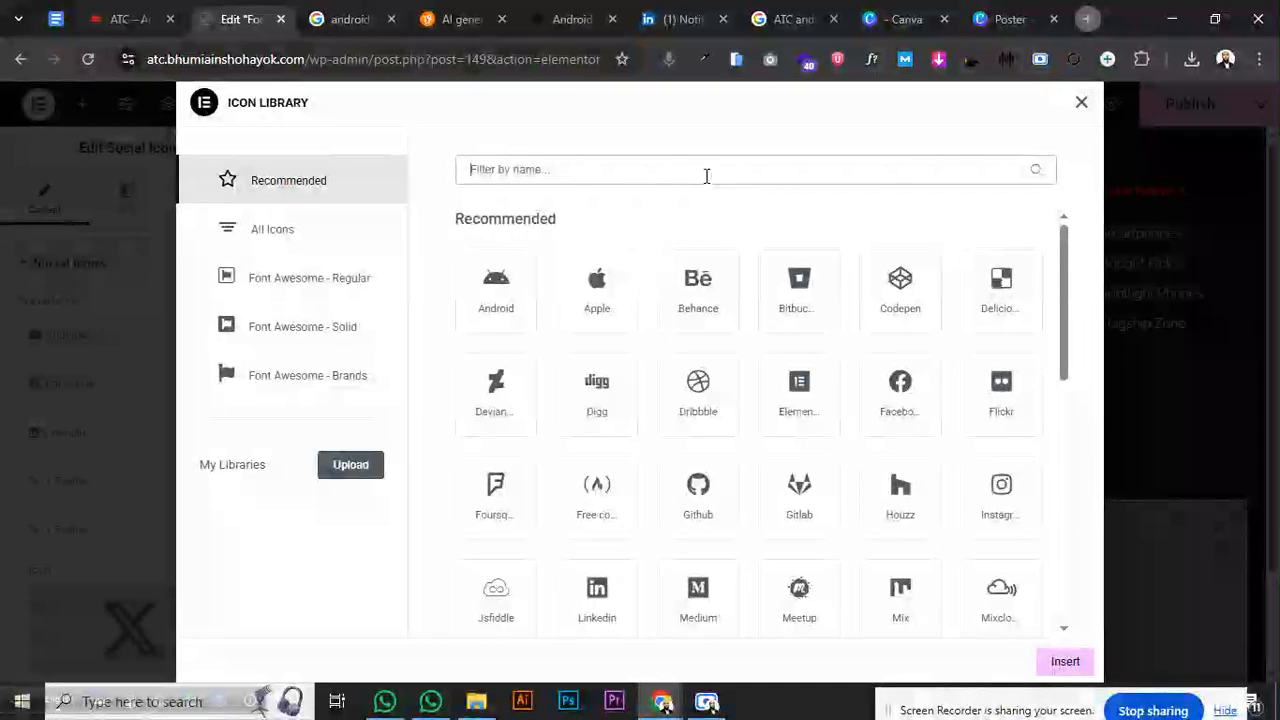
type("gma")
key("BackSpace")
key("BackSpace")
key("BackSpace")
type("mail")
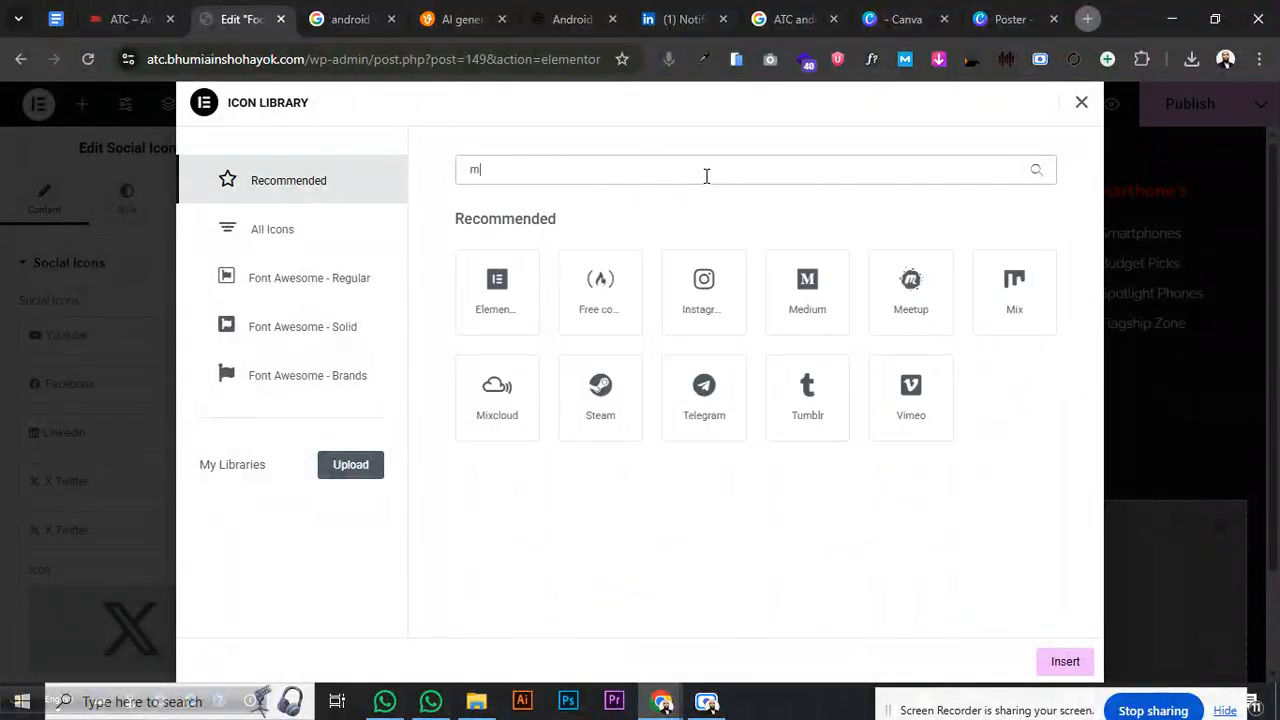
key("BackSpace")
key("BackSpace")
key("BackSpace")
key("BackSpace")
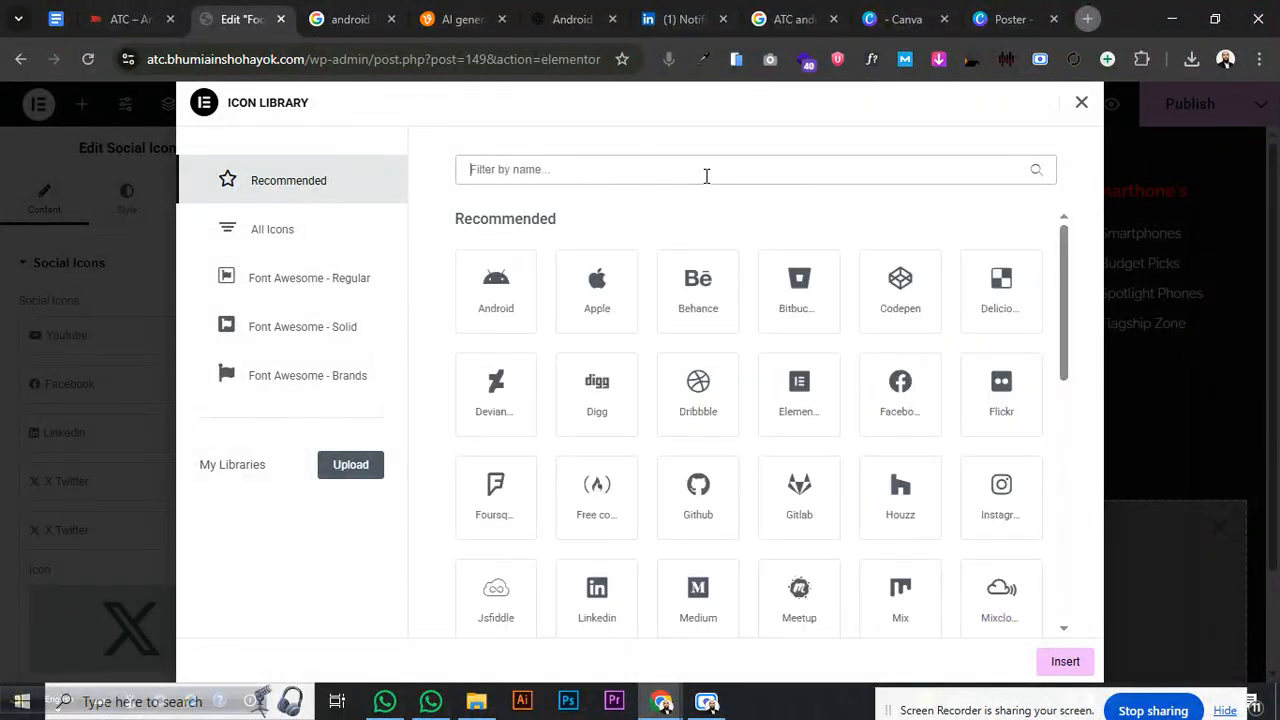
type("con")
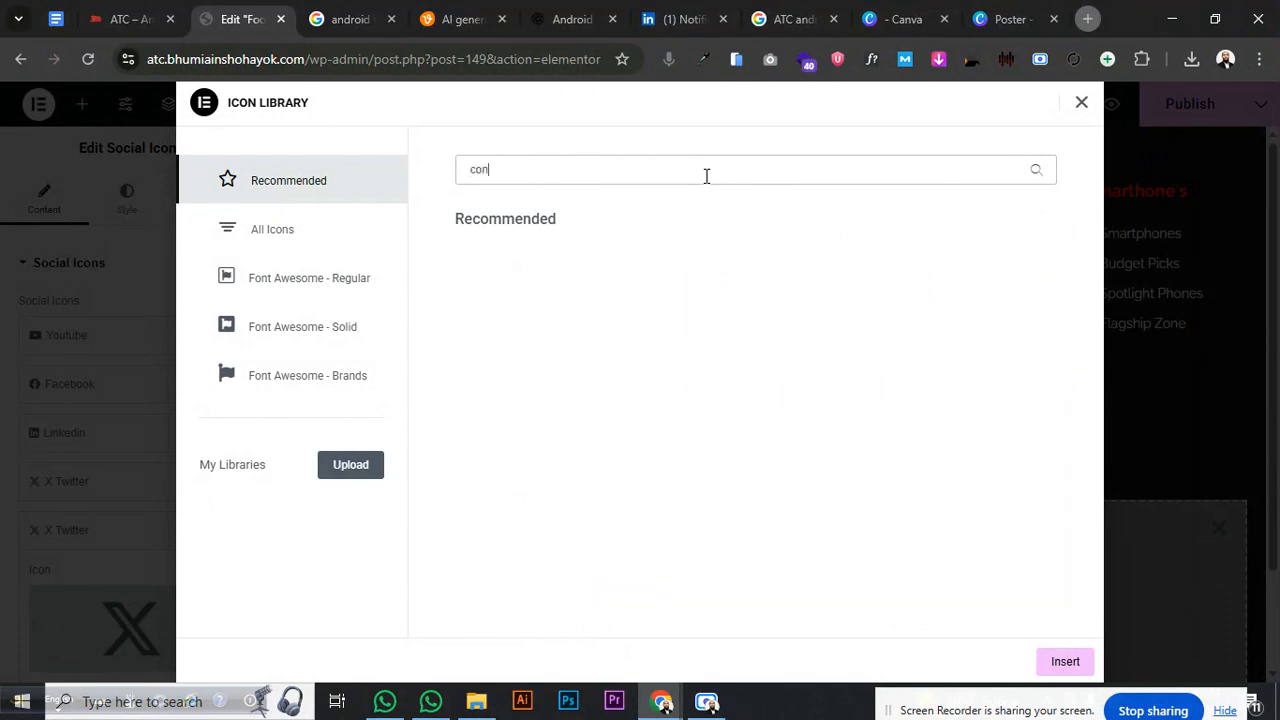
key("BackSpace")
key("BackSpace")
type("inb")
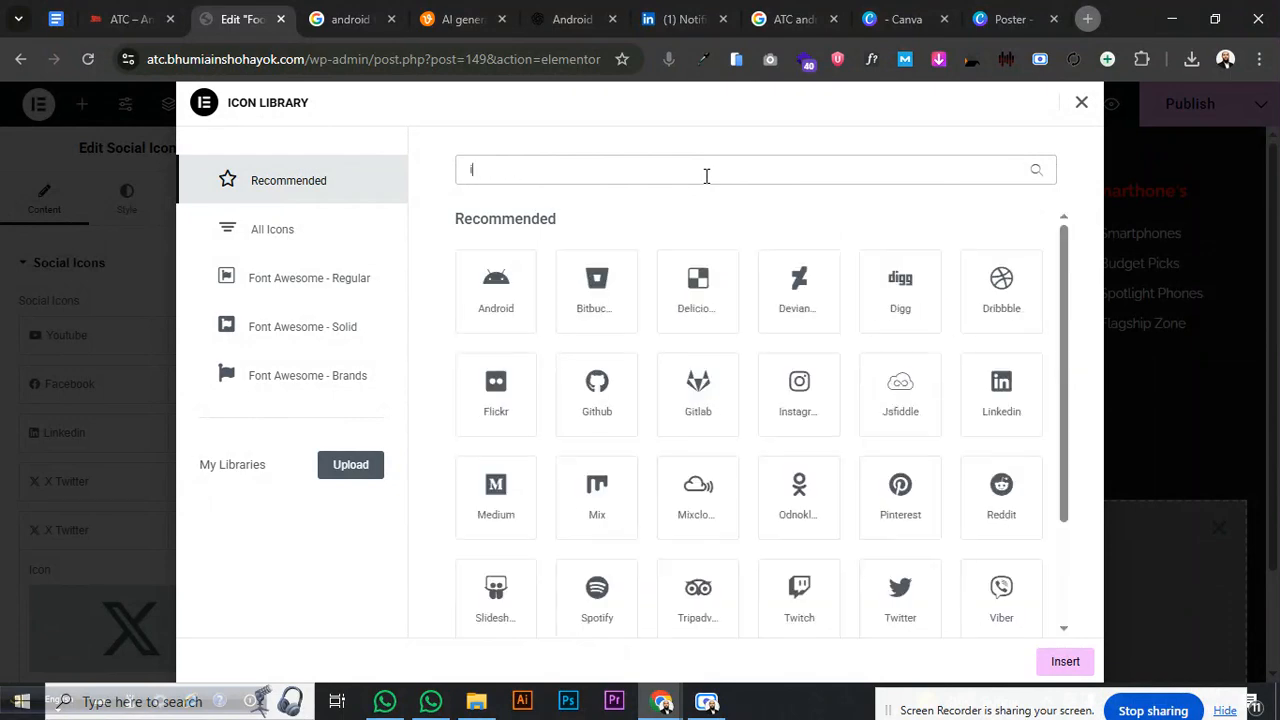
key("BackSpace")
key("BackSpace")
key("BackSpace")
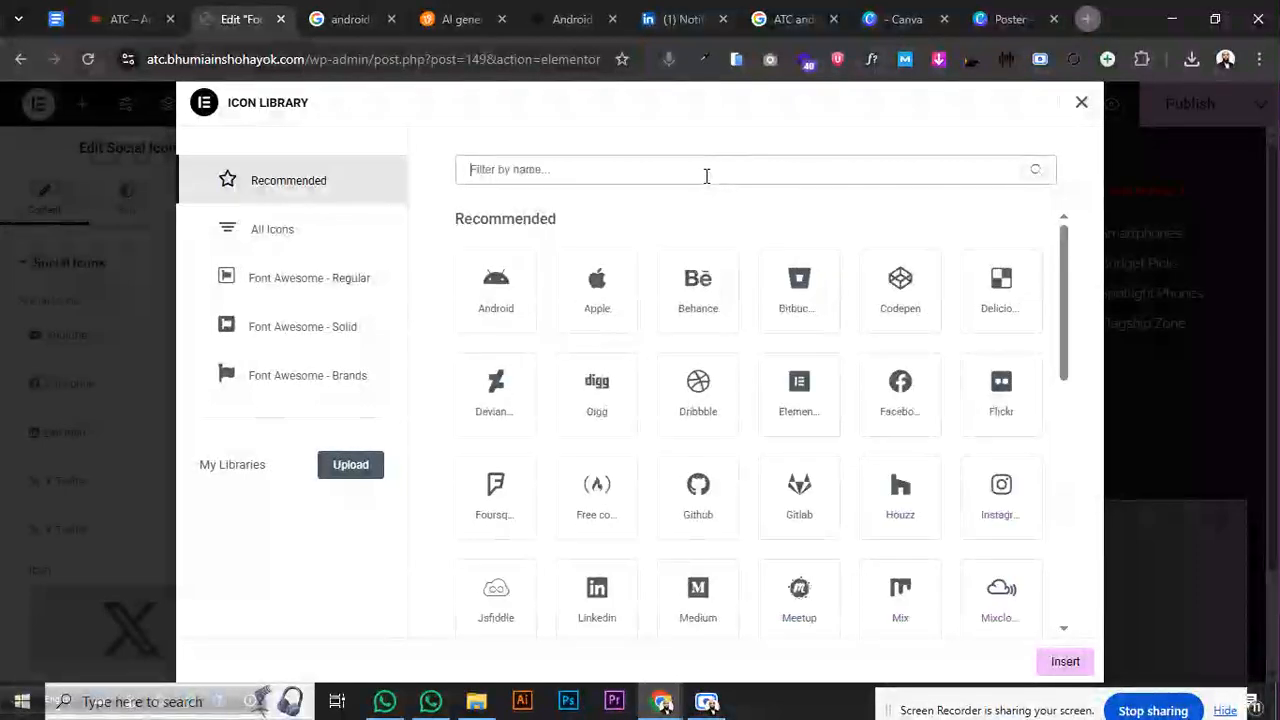
type("mes")
key("BackSpace")
key("BackSpace")
key("BackSpace")
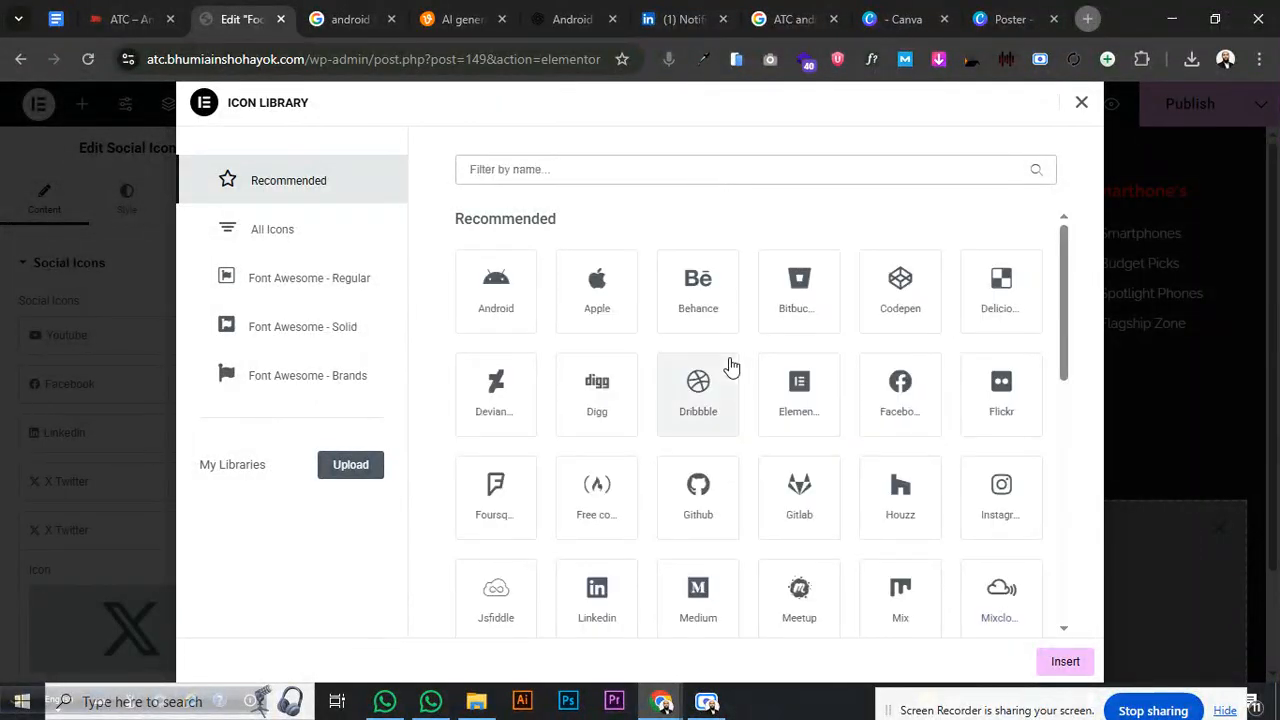
scroll(731, 366, "down", 6)
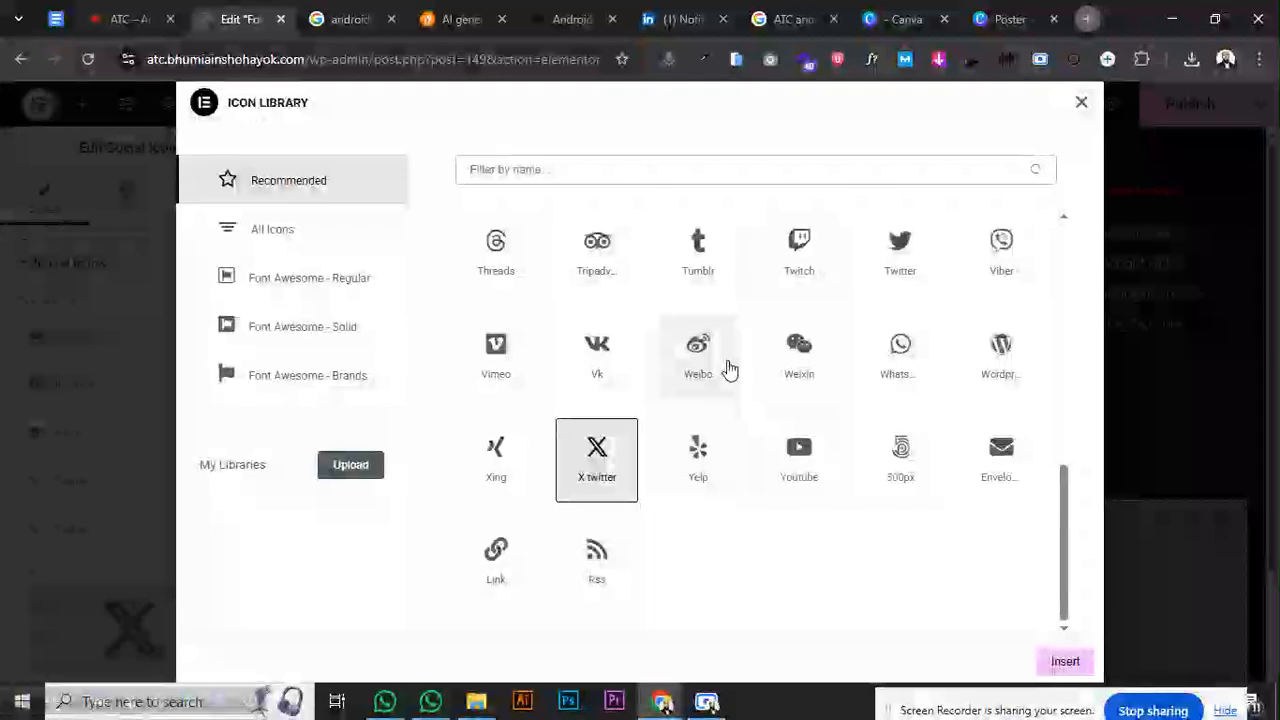
left_click(1005, 470)
left_click(1065, 662)
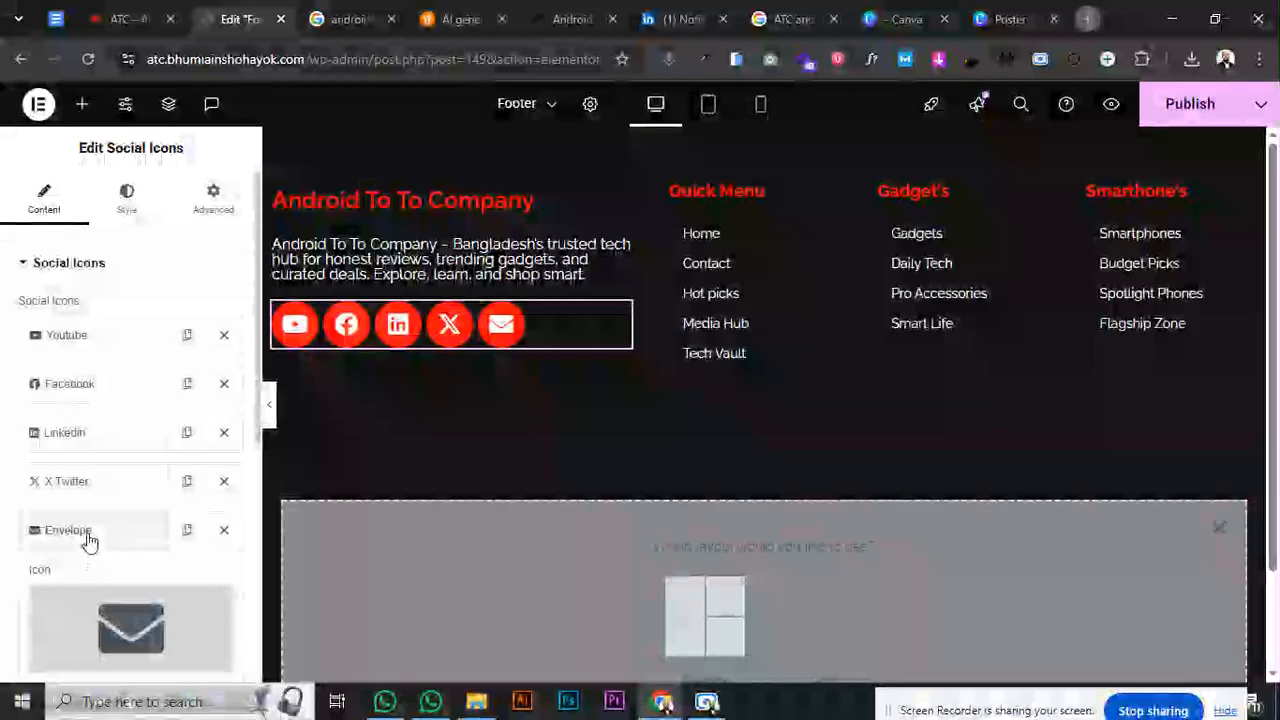
left_click(86, 537)
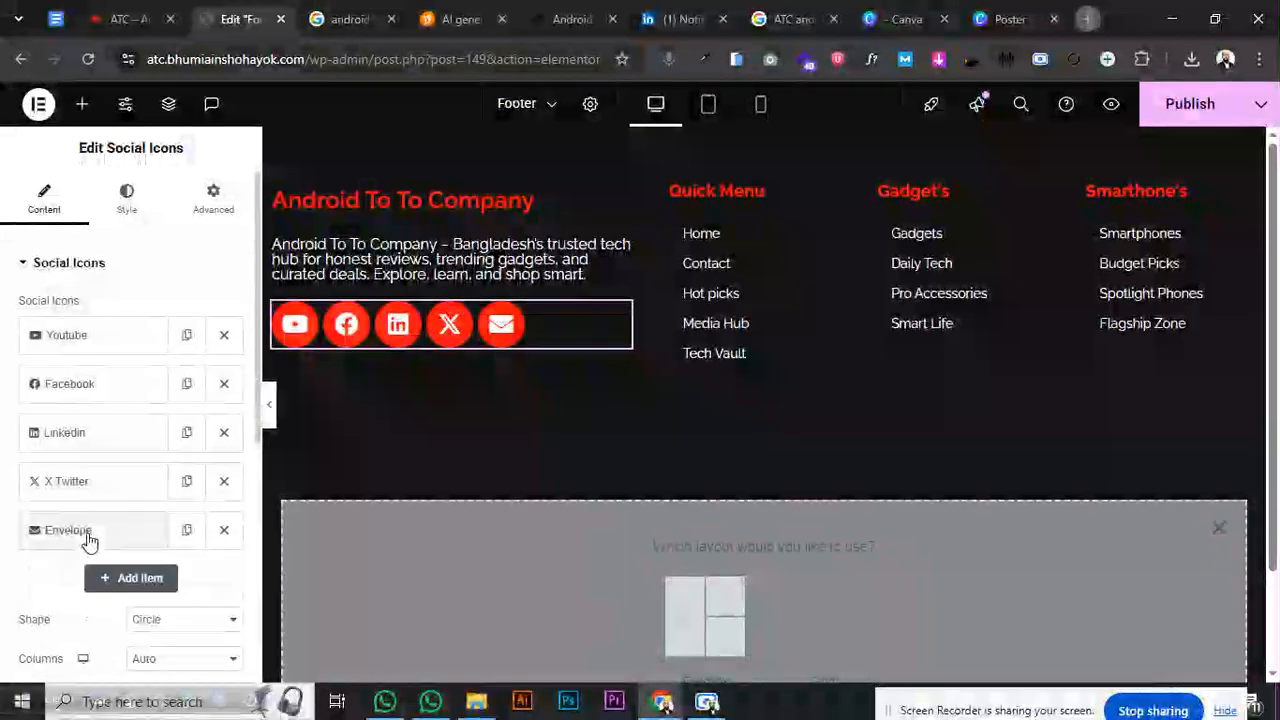
- Set the social icons' size to 11 px on the Style tab
left_click(90, 263)
left_click(126, 196)
left_click_drag(29, 371, 22, 373)
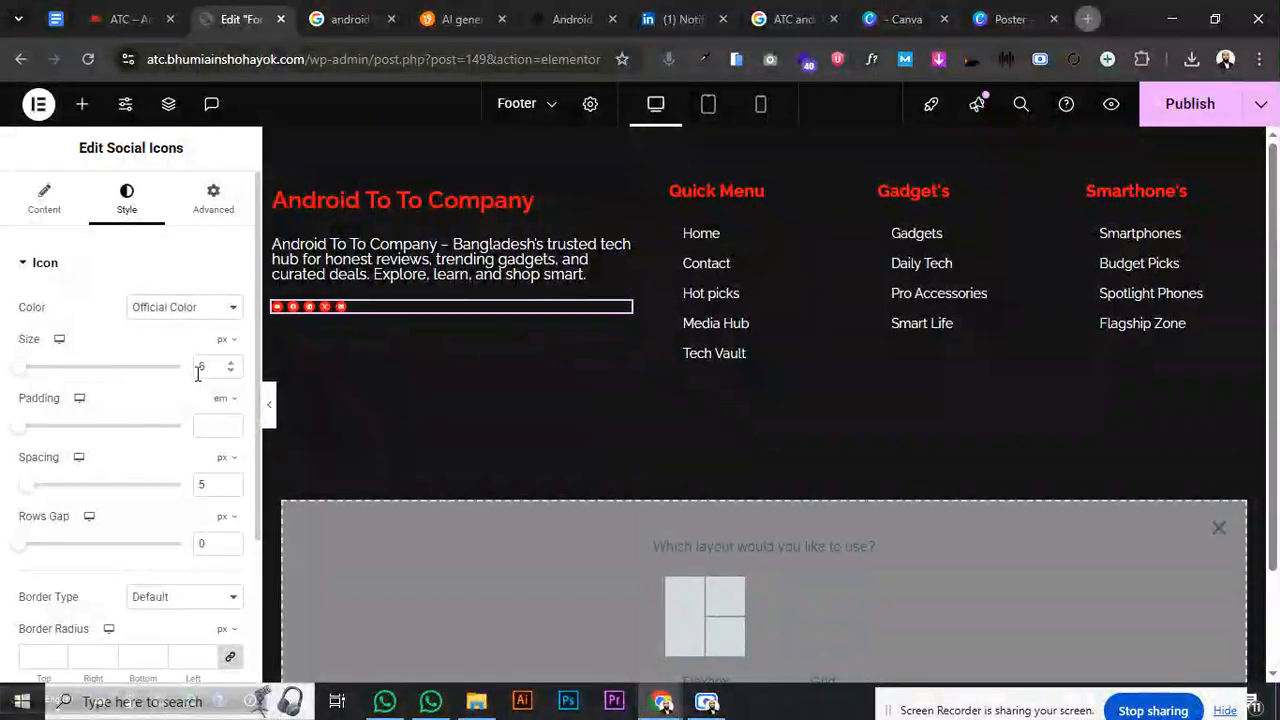
left_click(232, 367)
left_click(232, 367)
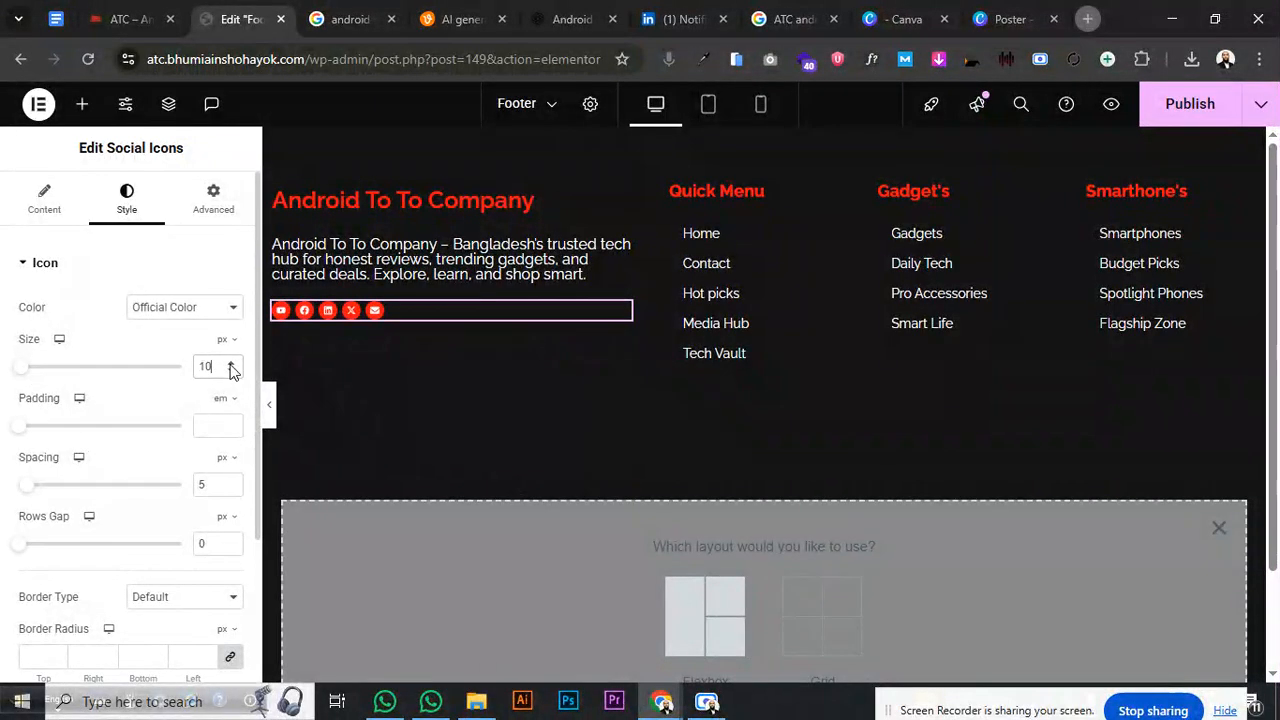
left_click(232, 367)
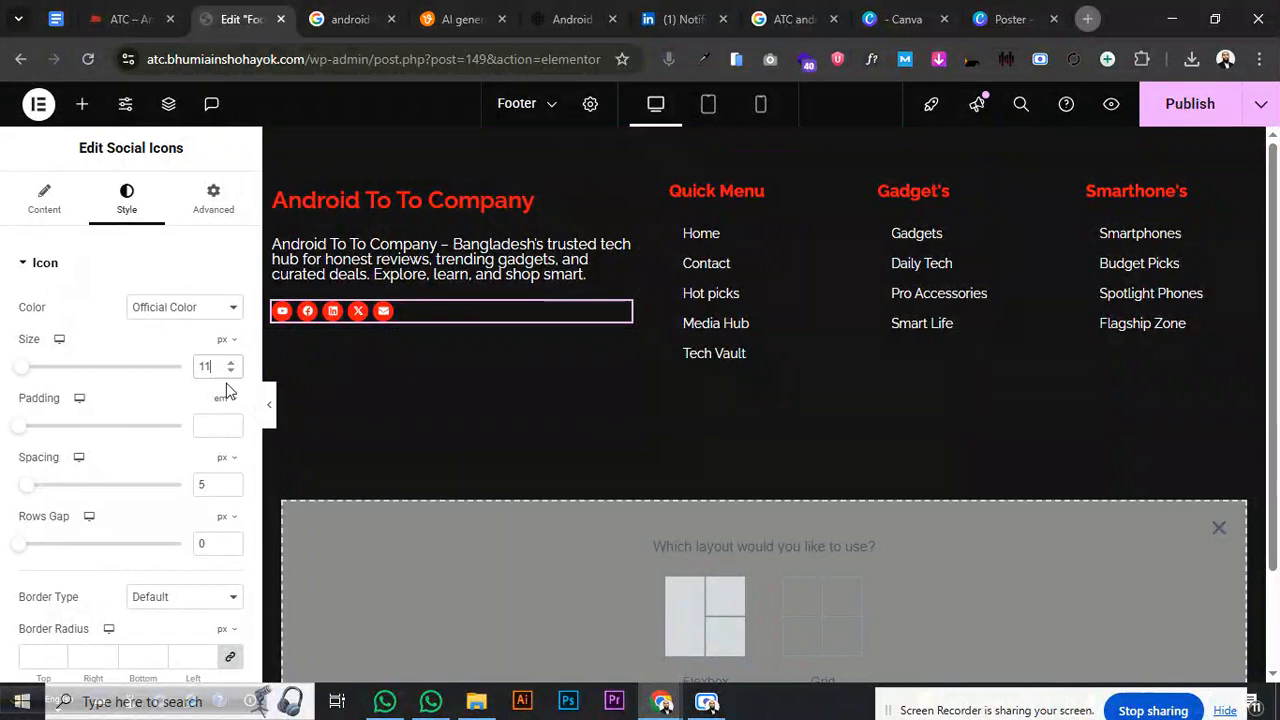
- Try the Shrink hover animation, reset it to None, and publish the footer
left_click(44, 266)
left_click(58, 314)
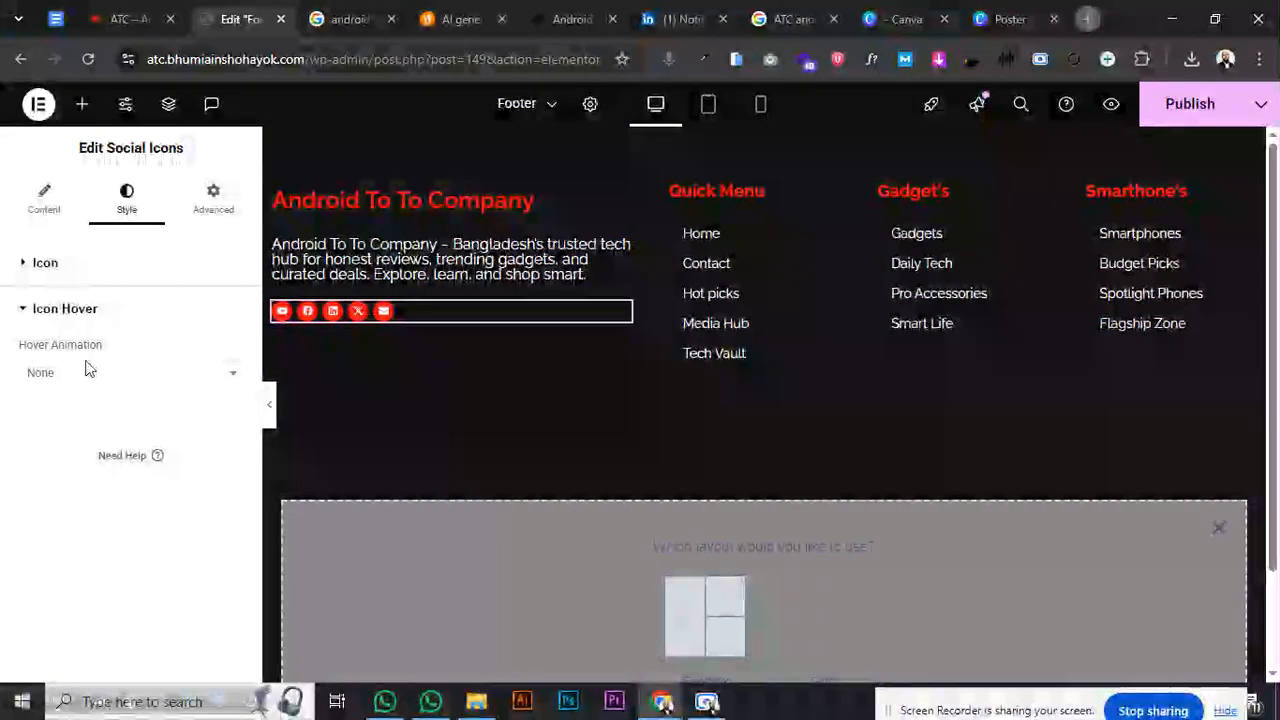
left_click(84, 373)
left_click(74, 450)
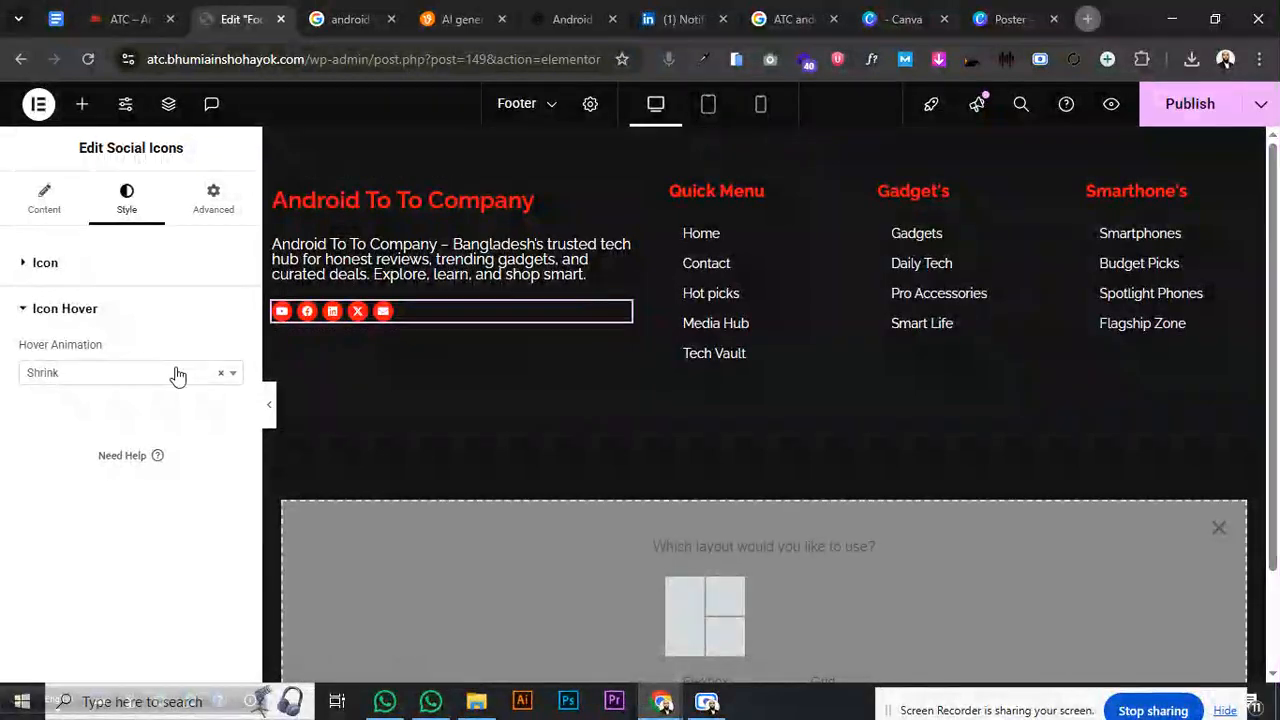
left_click(176, 373)
left_click(221, 375)
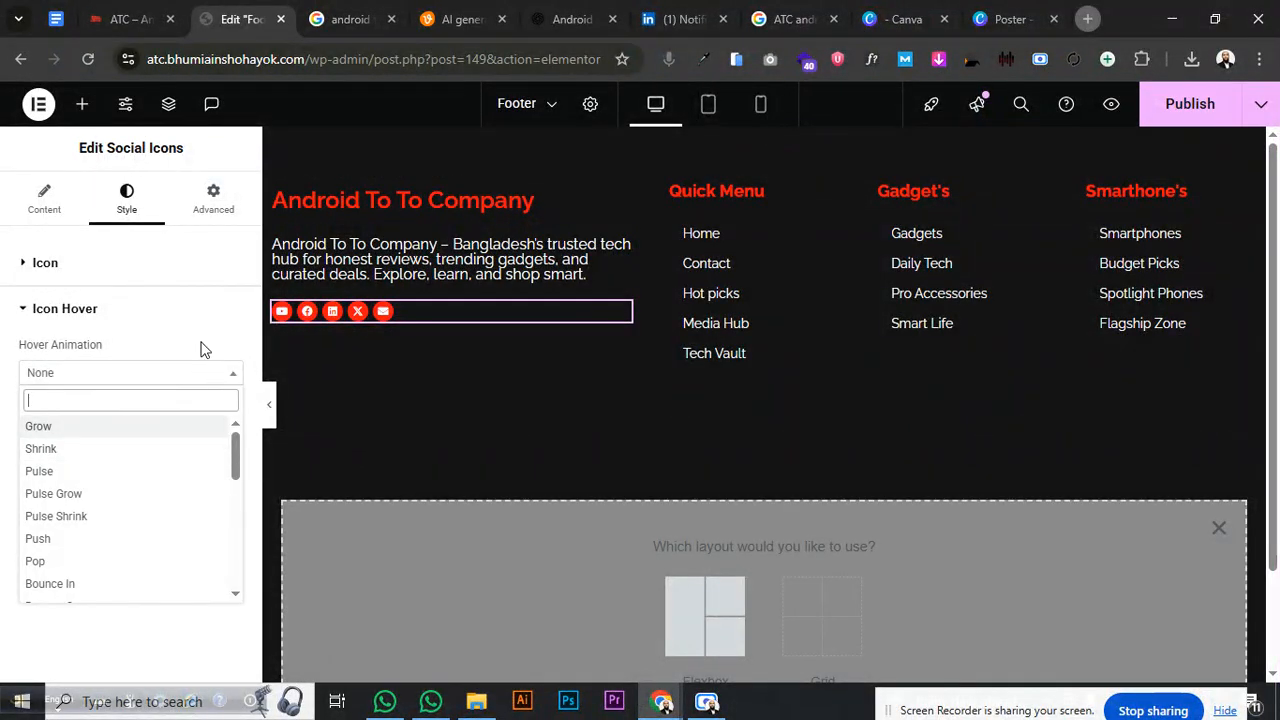
left_click(202, 344)
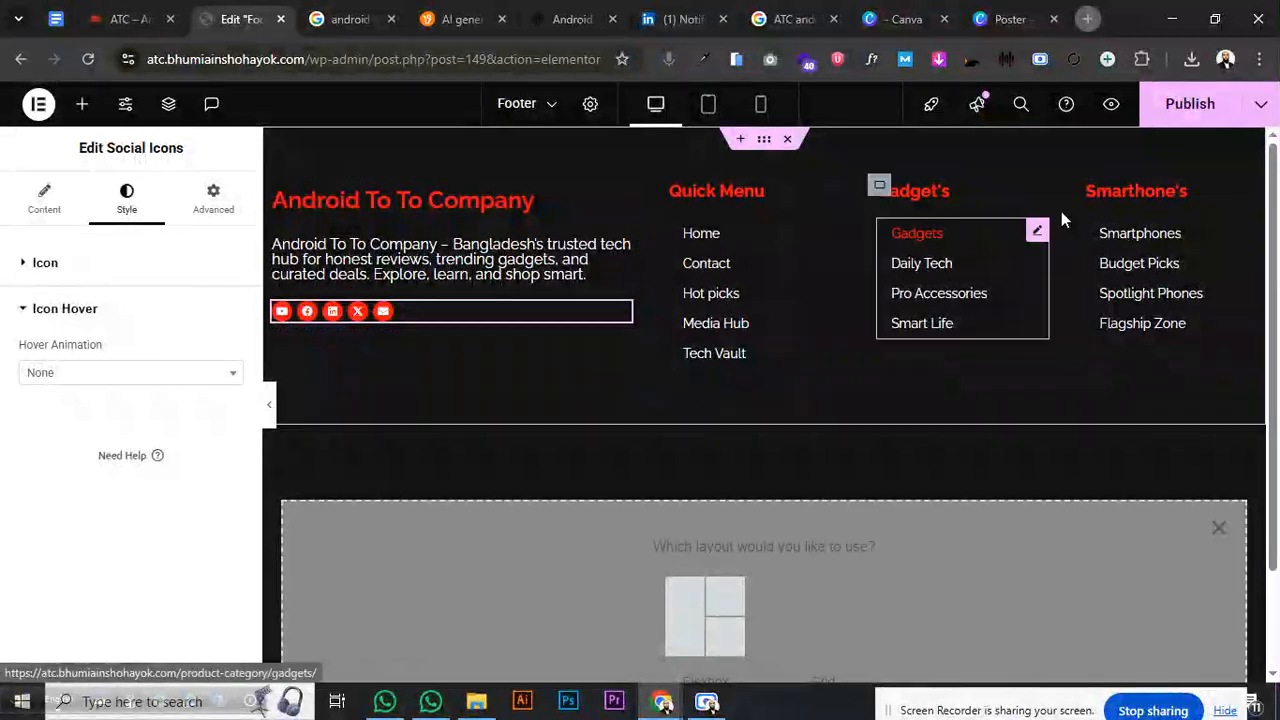
left_click(1190, 104)
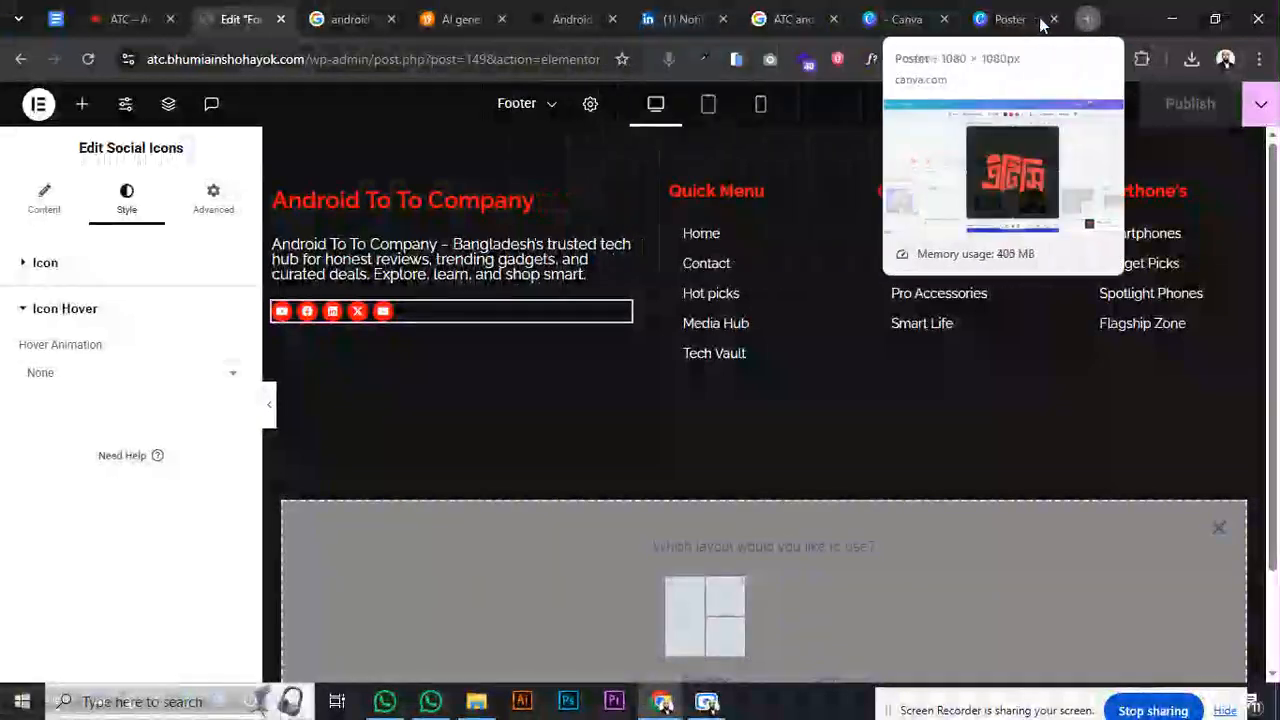
- Search the web for the ATC company's address and phone, then open its Facebook page
left_click(1087, 19)
left_click(412, 67)
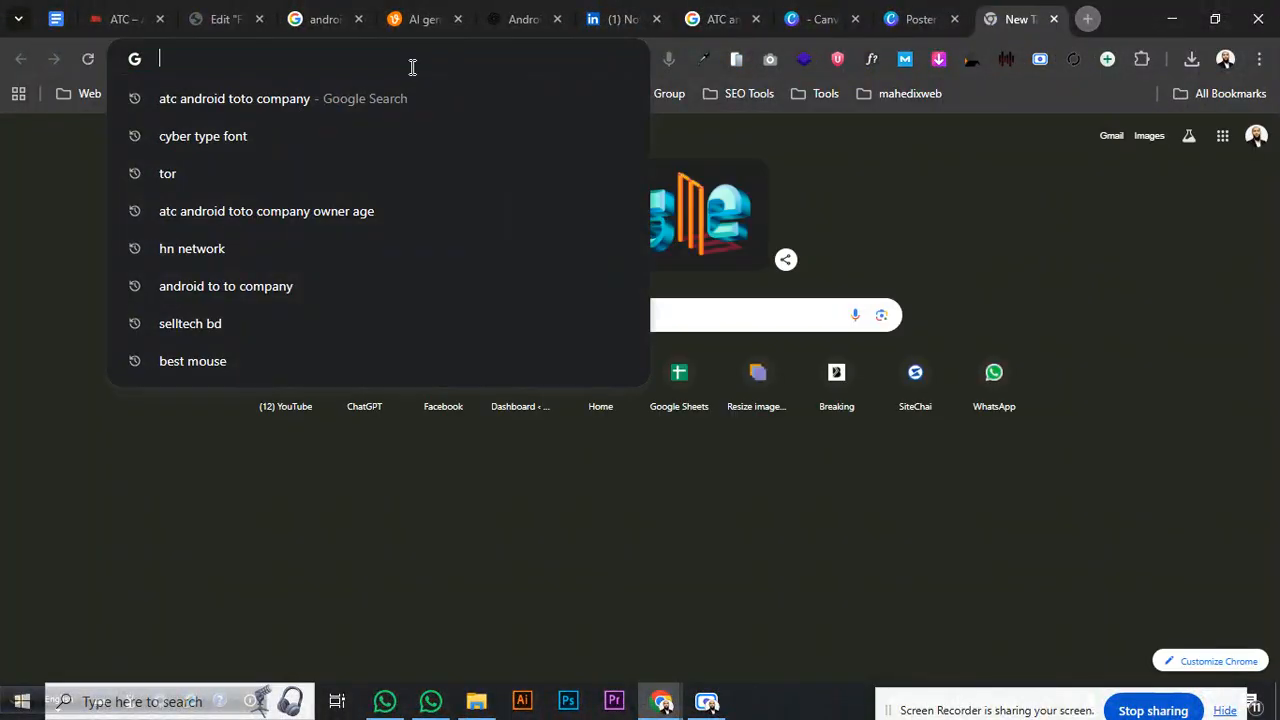
type("ATC")
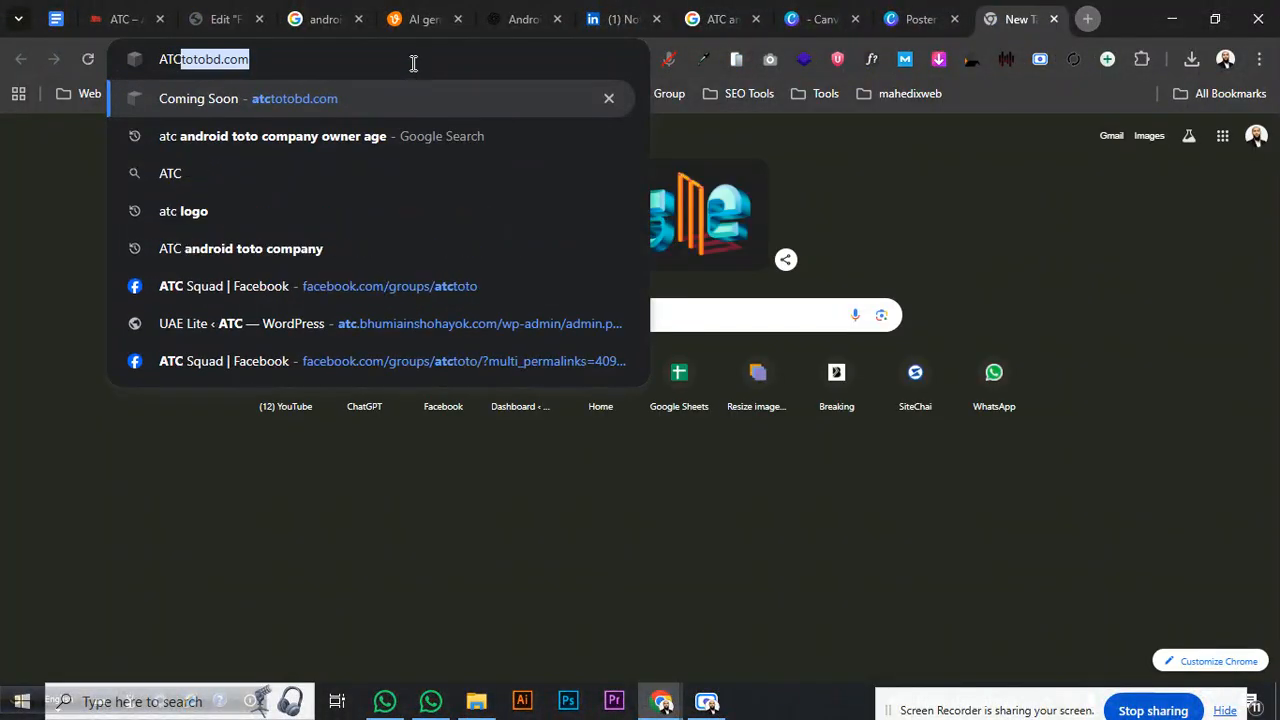
left_click(277, 249)
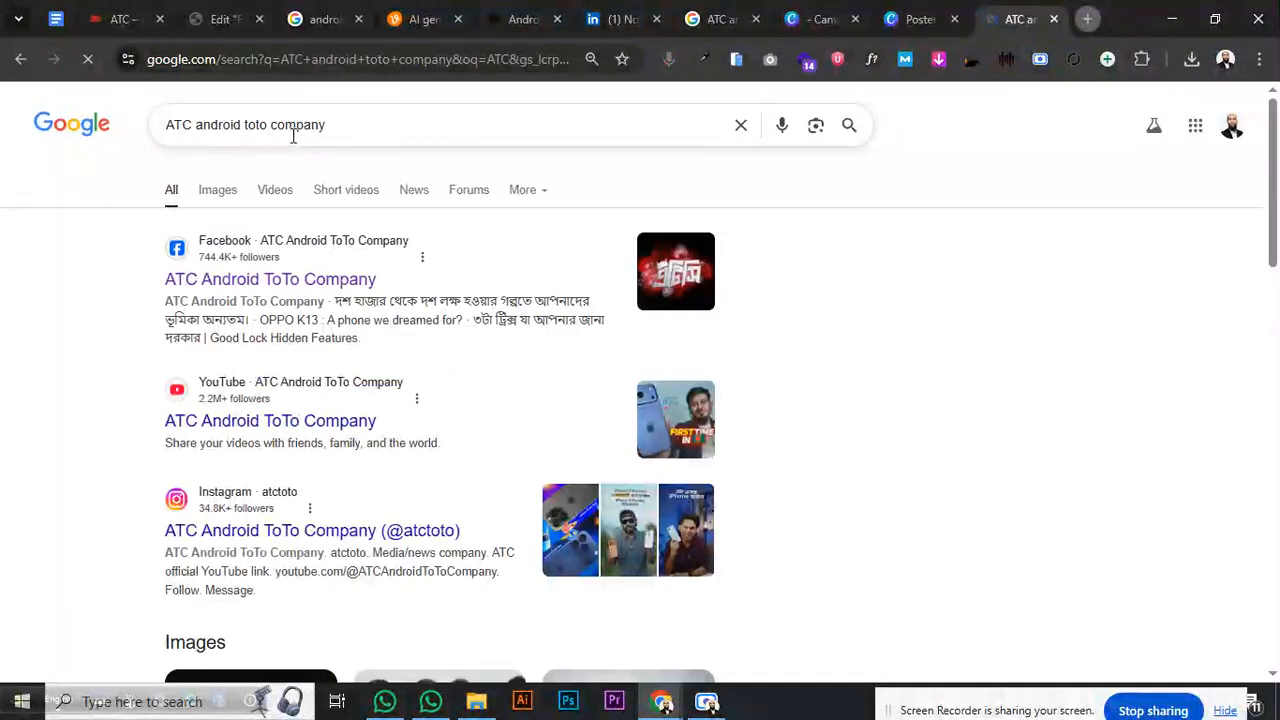
type("a")
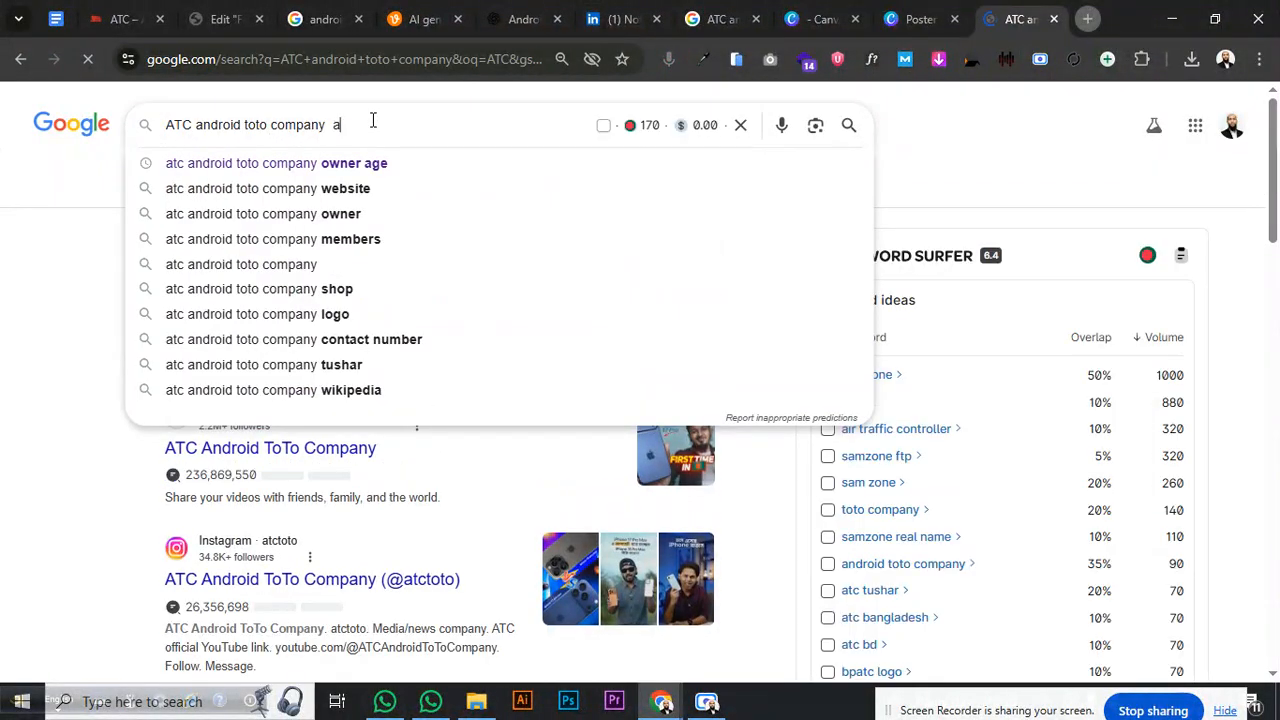
type("ddre")
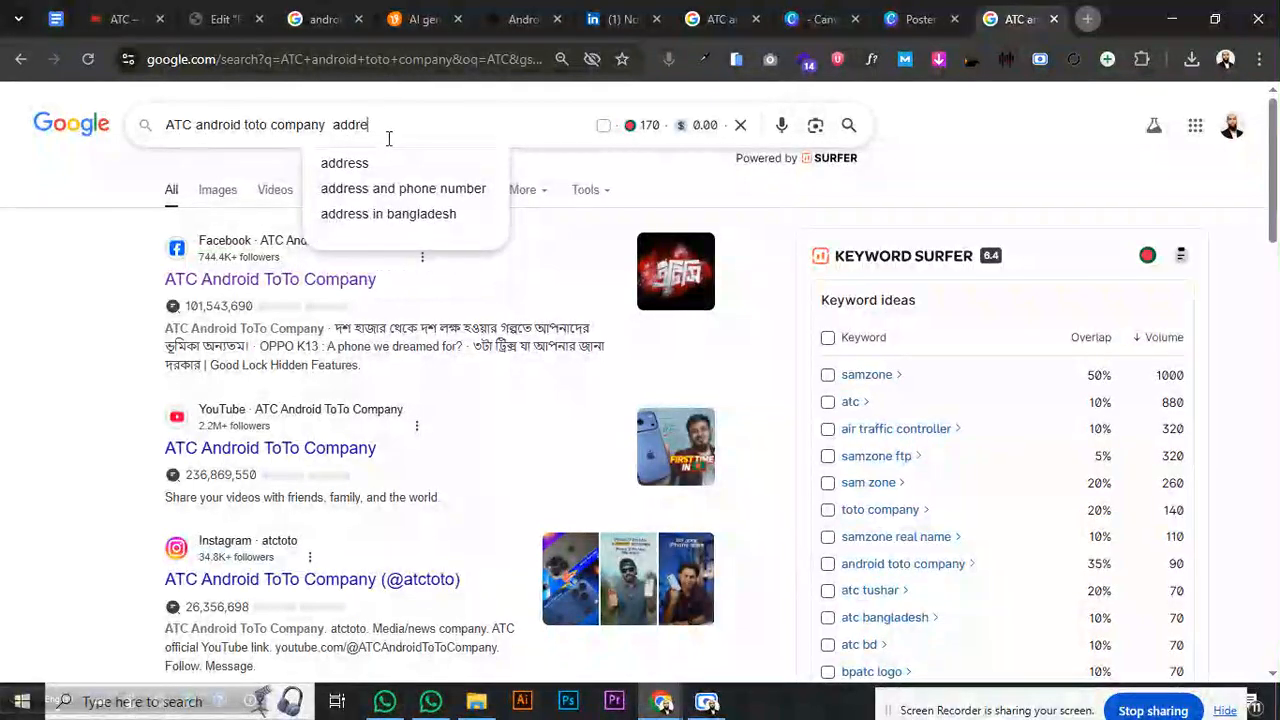
left_click(397, 189)
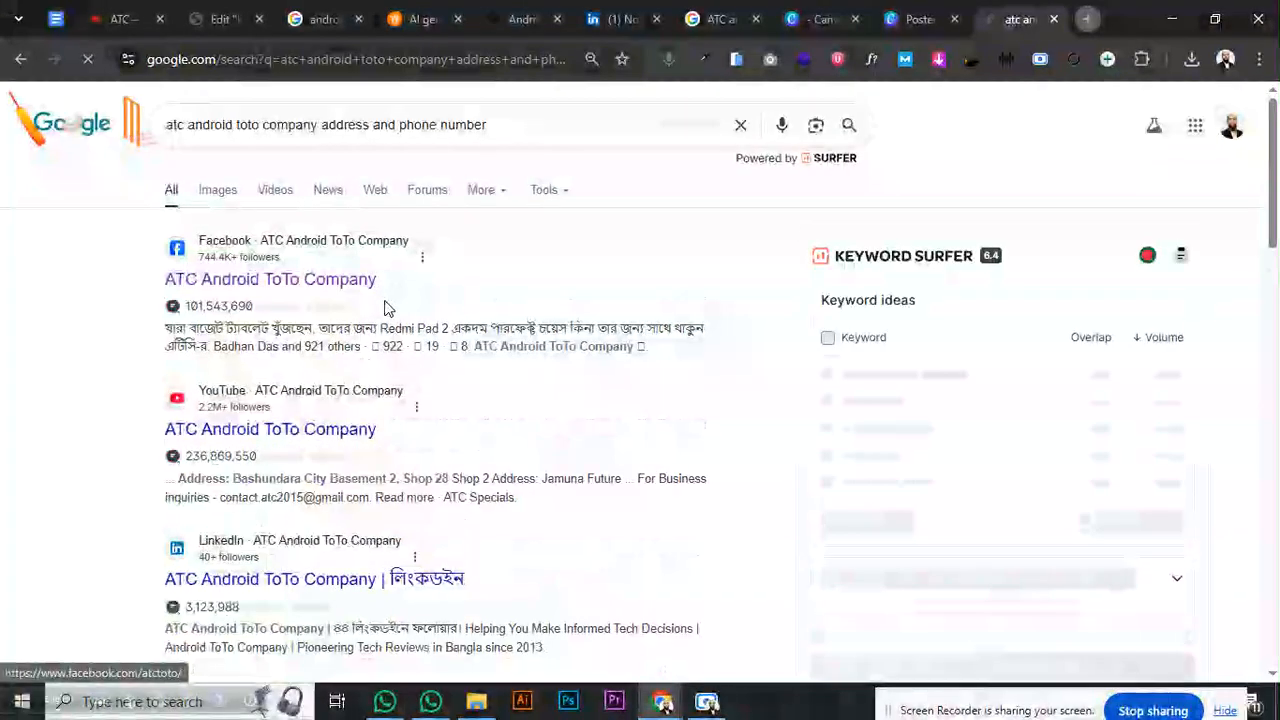
left_click(282, 282)
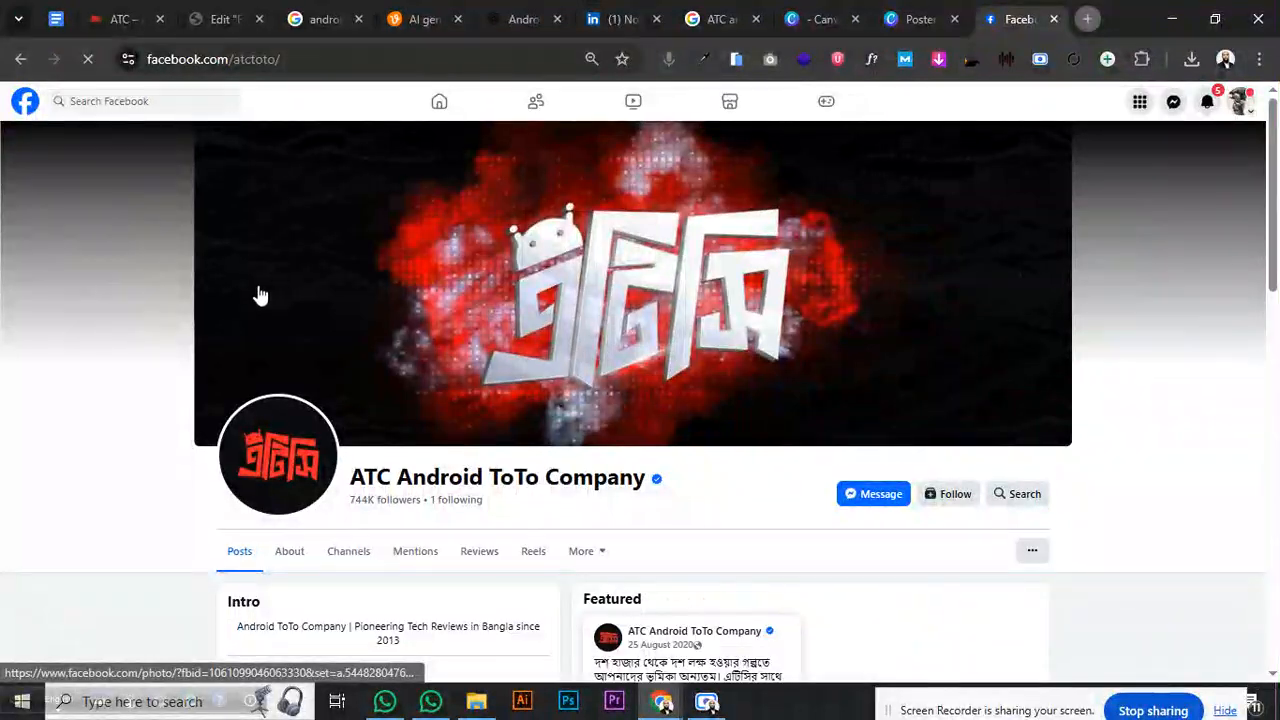
- Review the Facebook page's About section contact info, then return to the footer editor
scroll(291, 551, "down", 3)
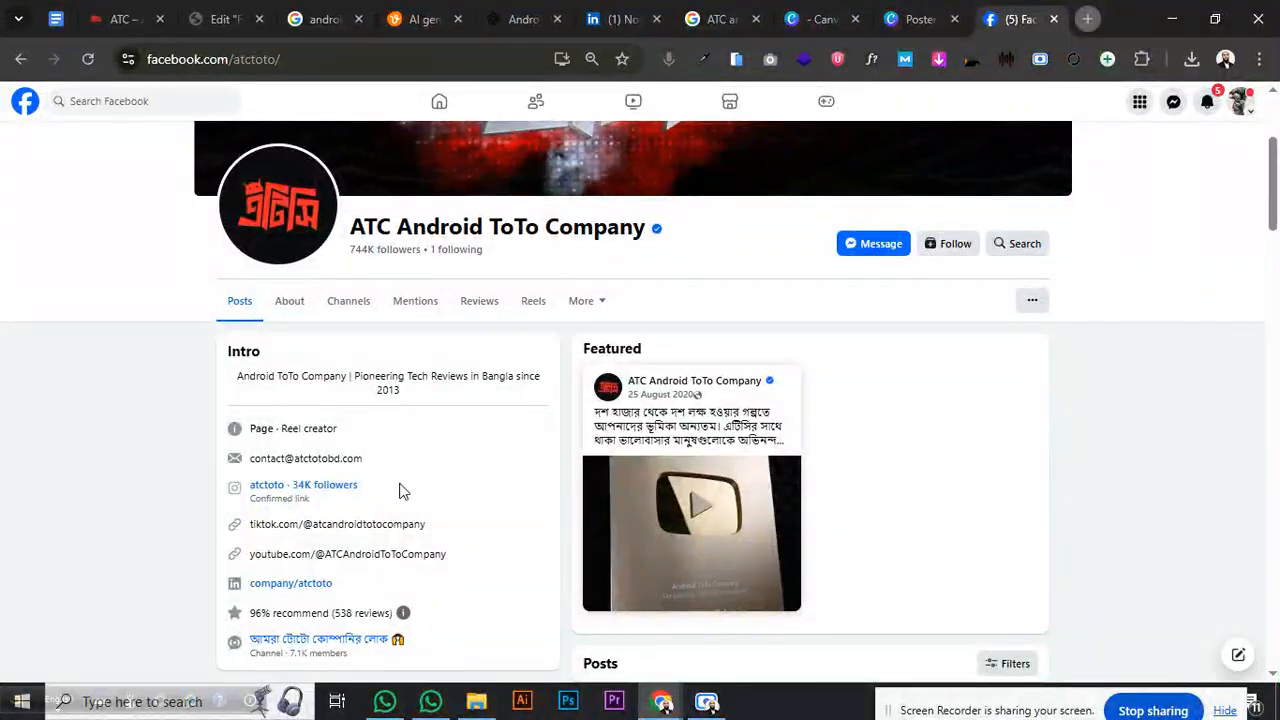
scroll(395, 512, "down", 2)
scroll(380, 498, "up", 3)
left_click(287, 304)
scroll(530, 421, "down", 5)
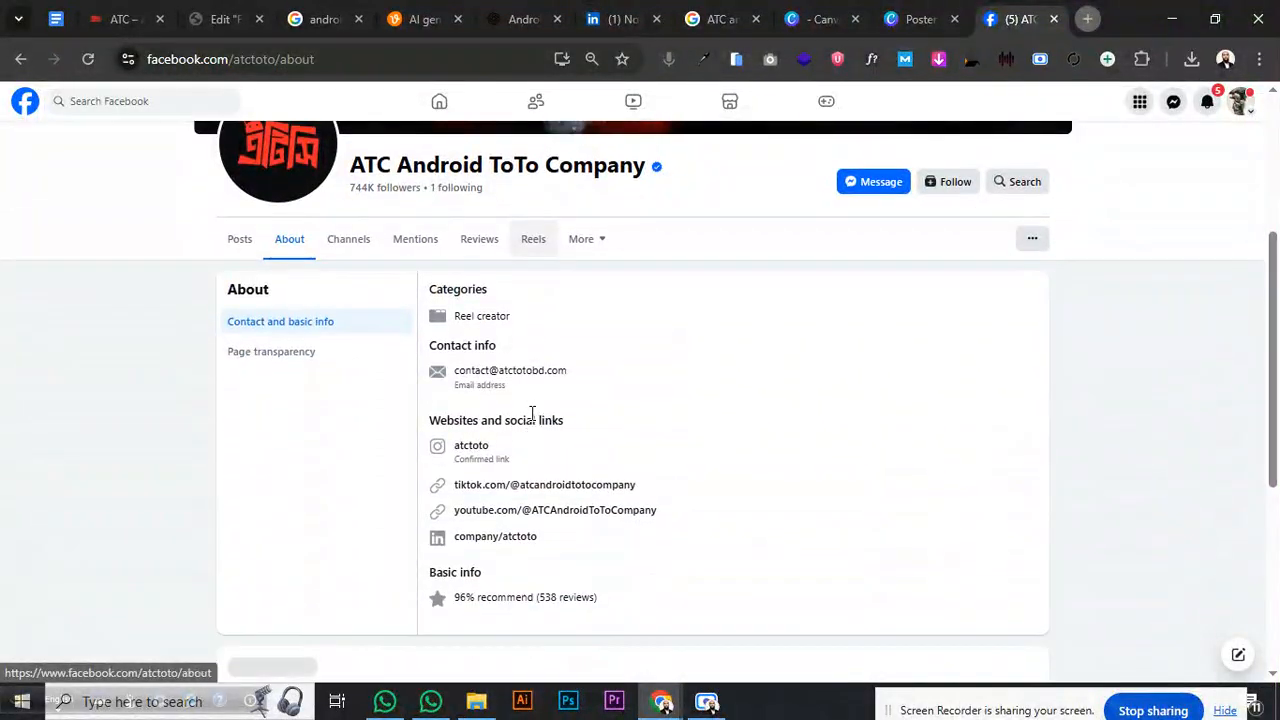
scroll(530, 421, "up", 3)
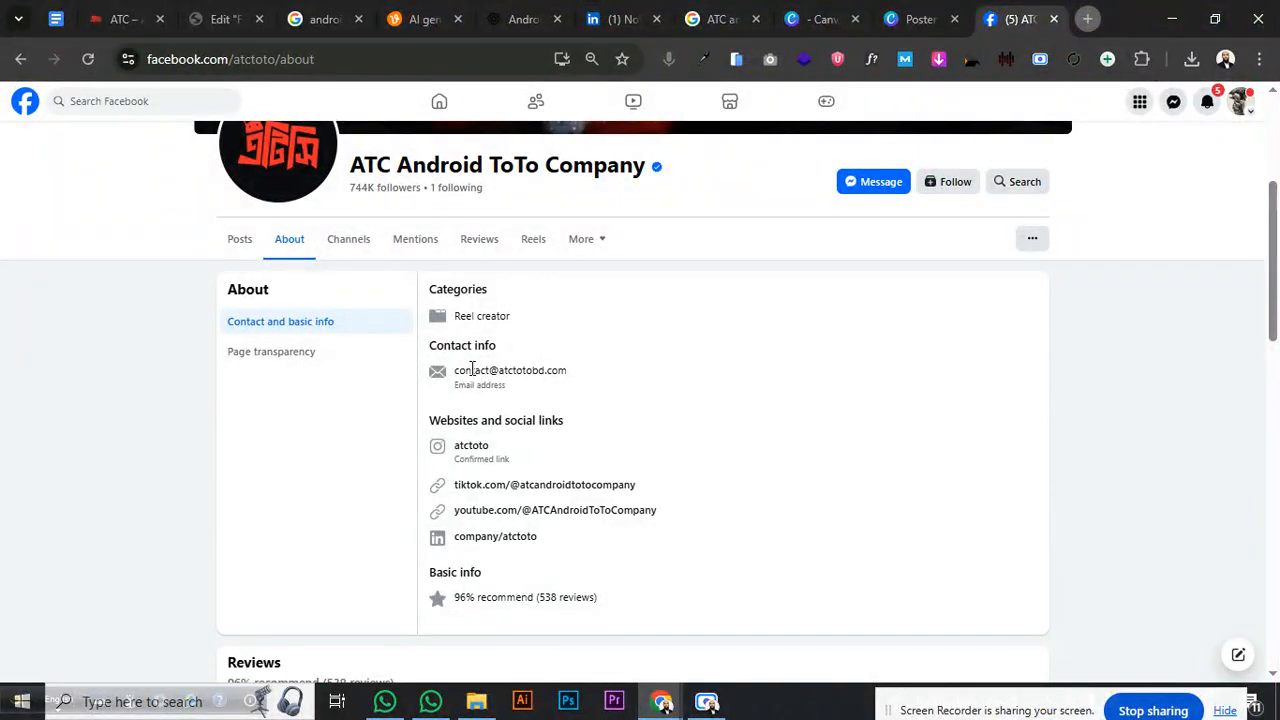
scroll(422, 350, "down", 6)
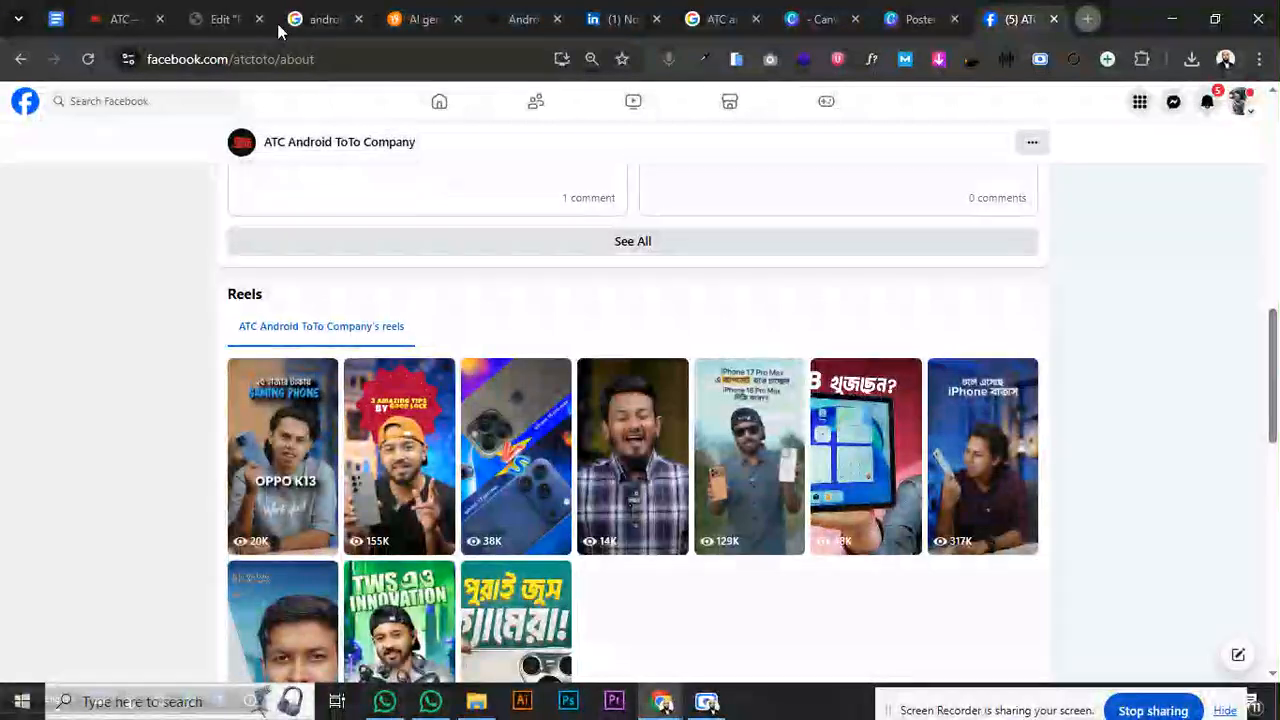
left_click(222, 19)
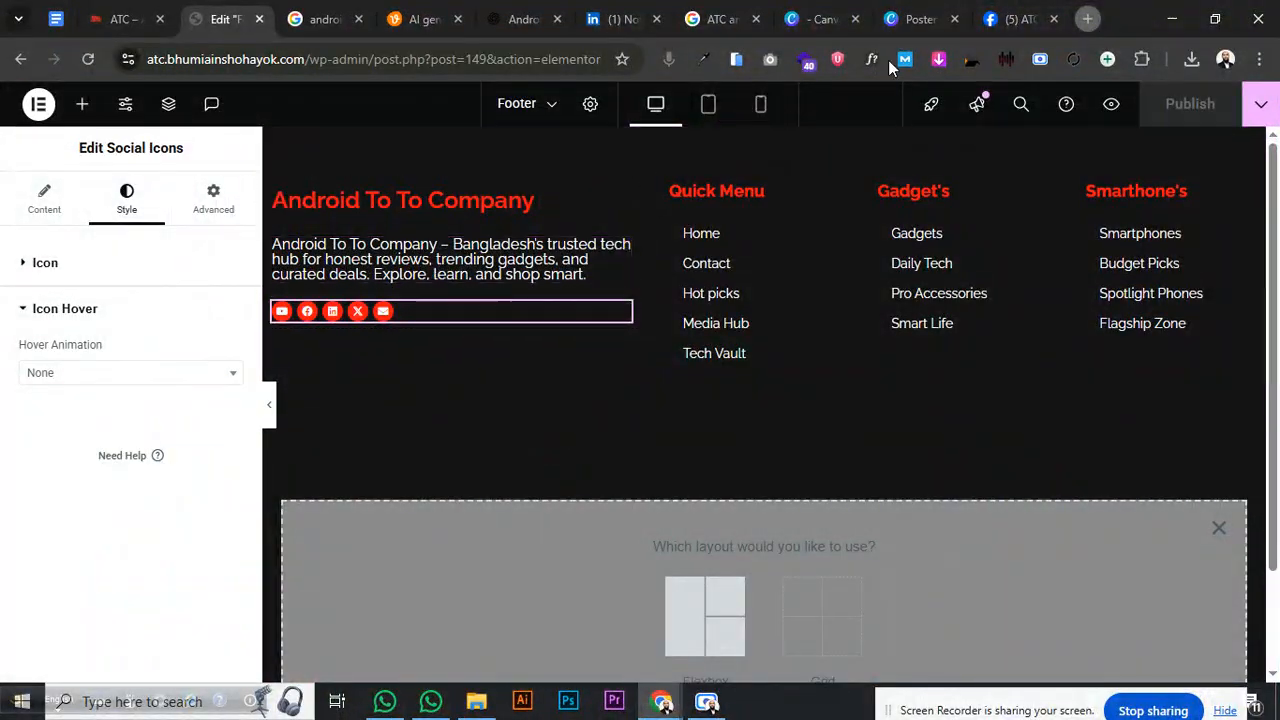
- Run a Google search for 'dummy address'
left_click(1010, 19)
left_click(237, 60)
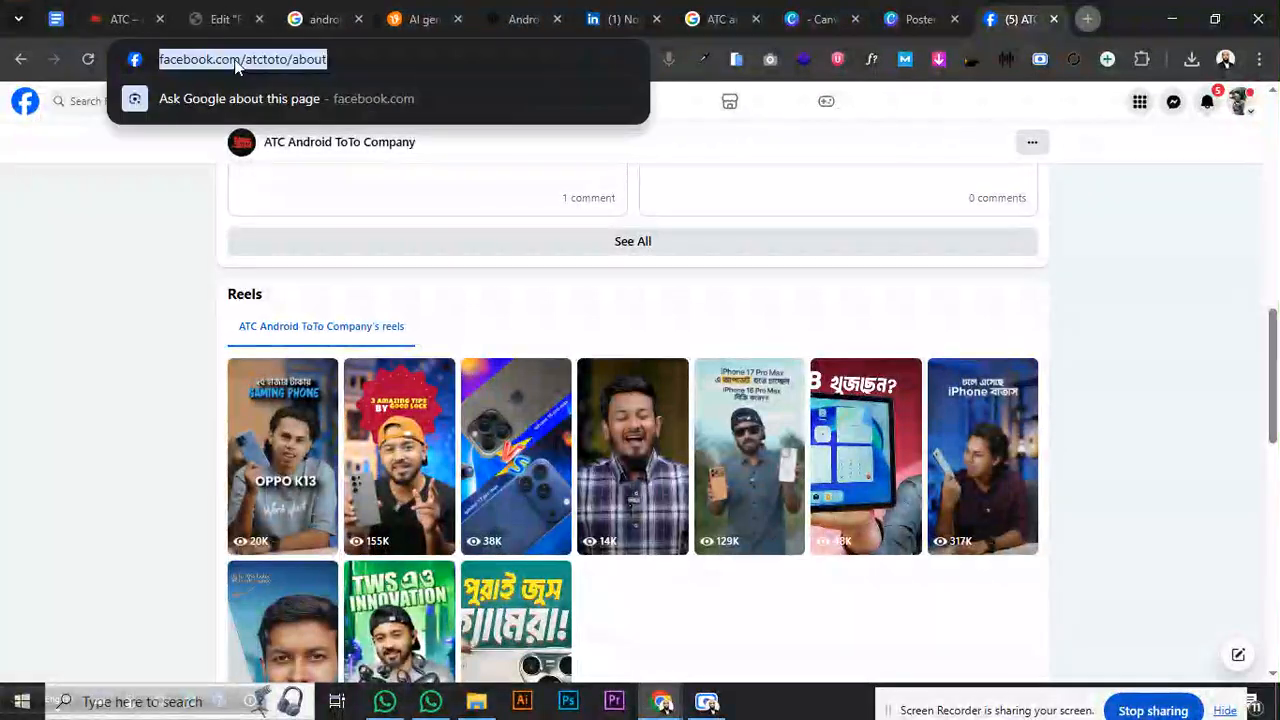
type("Demo")
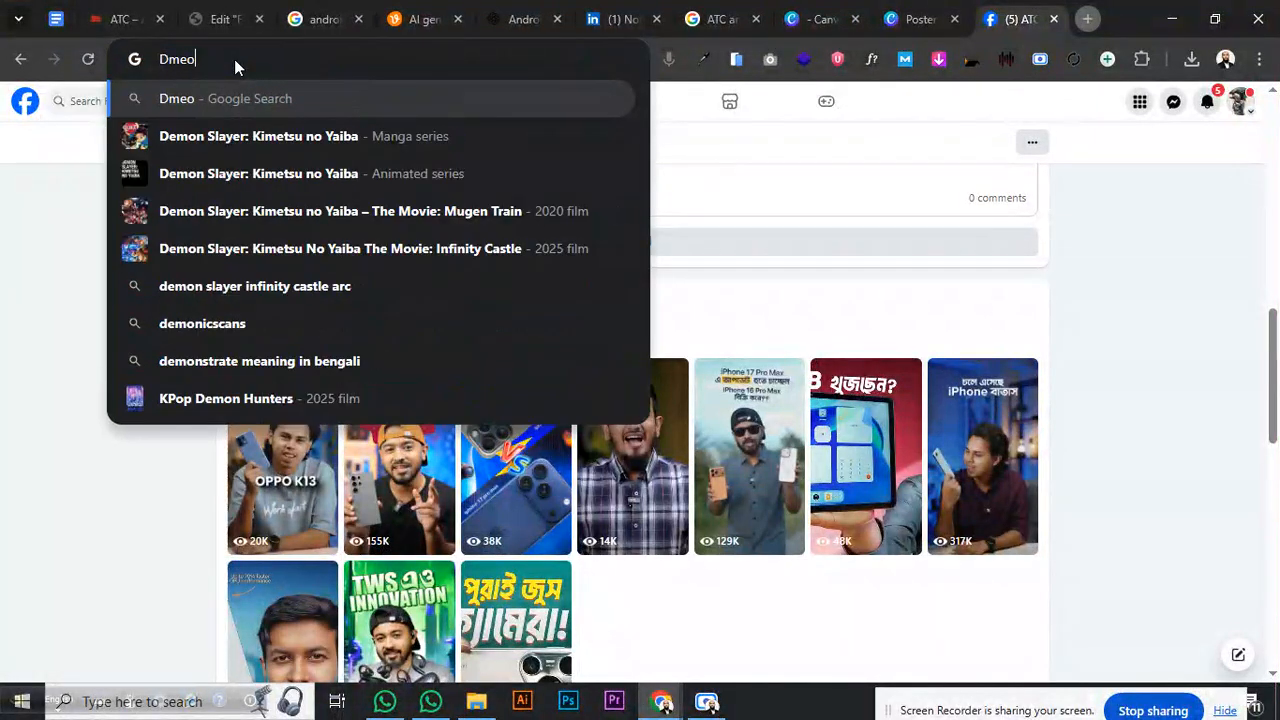
key("BackSpace")
key("BackSpace")
key("BackSpace")
type("u")
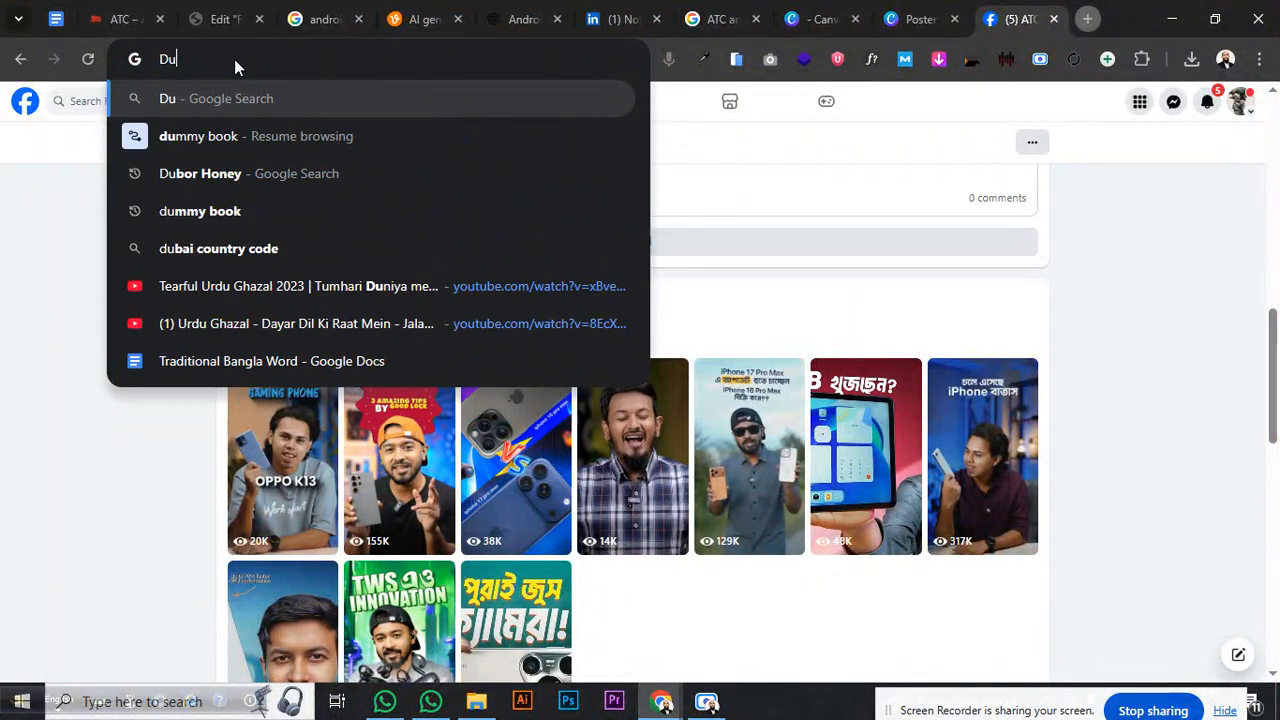
type("mmy a")
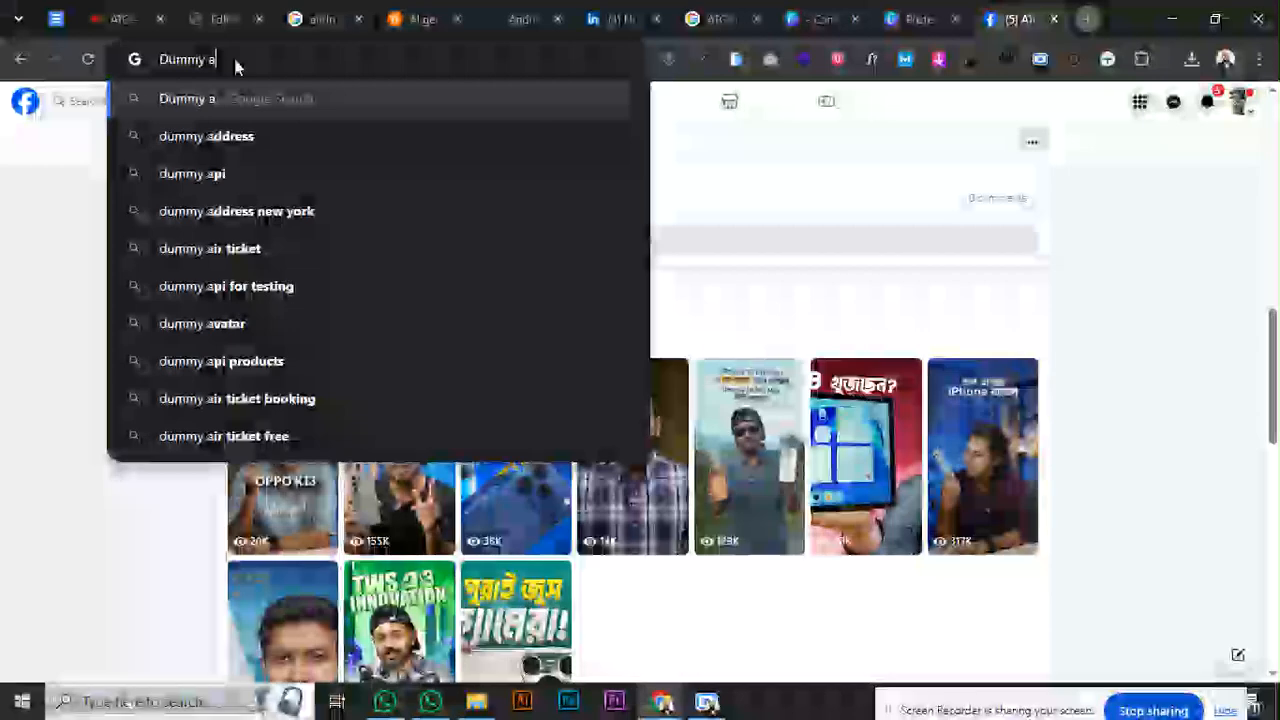
type("ddress")
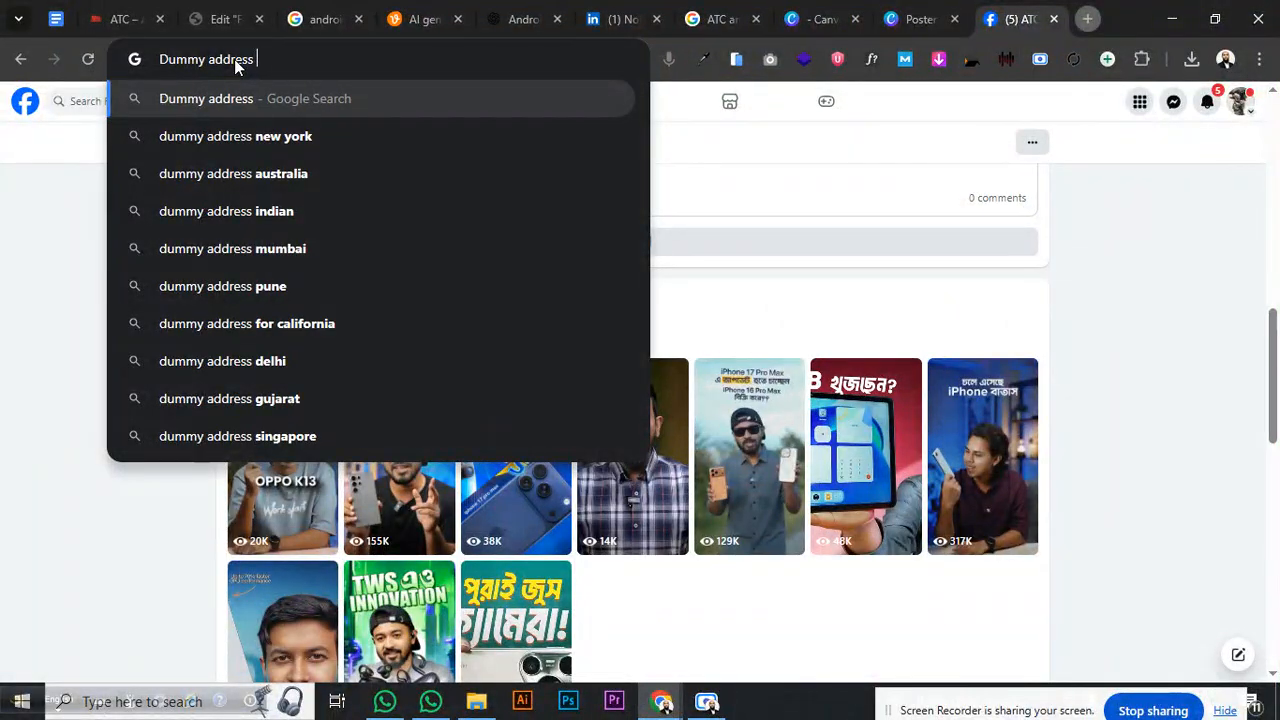
key("Return")
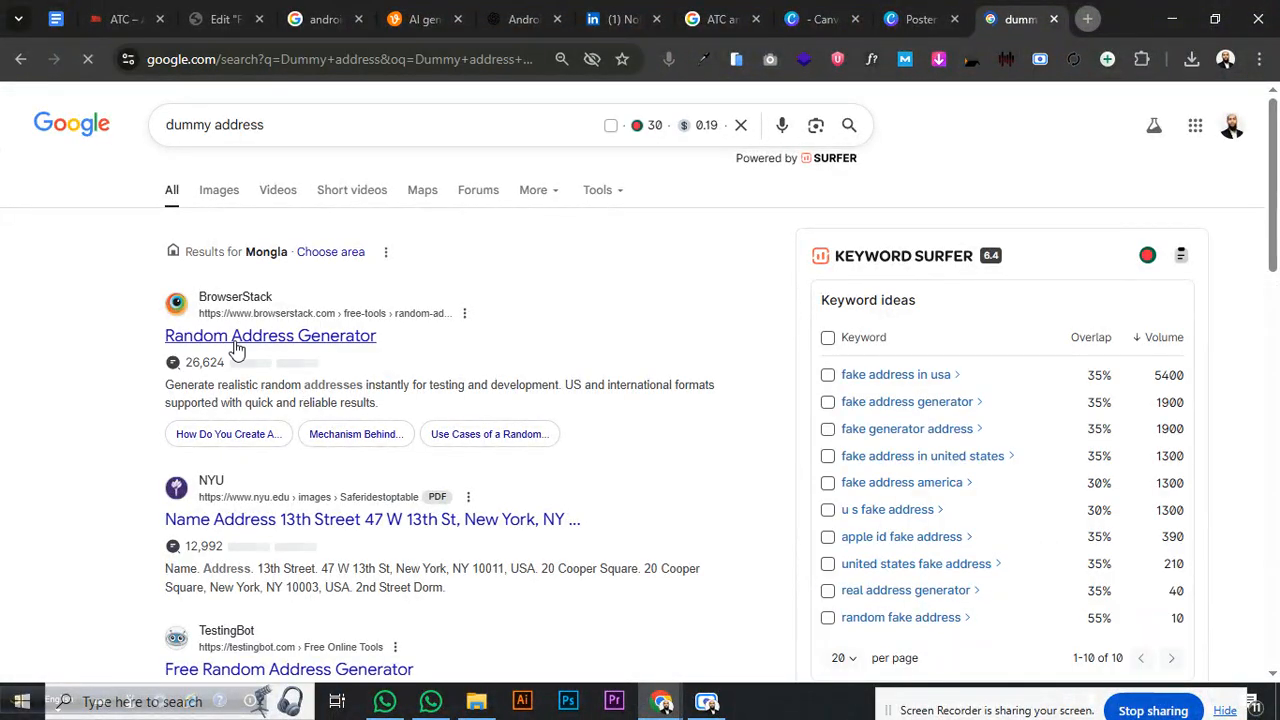
- Select the Bobst Library sample address in the NYU PDF and return to the footer editor
left_click(288, 338)
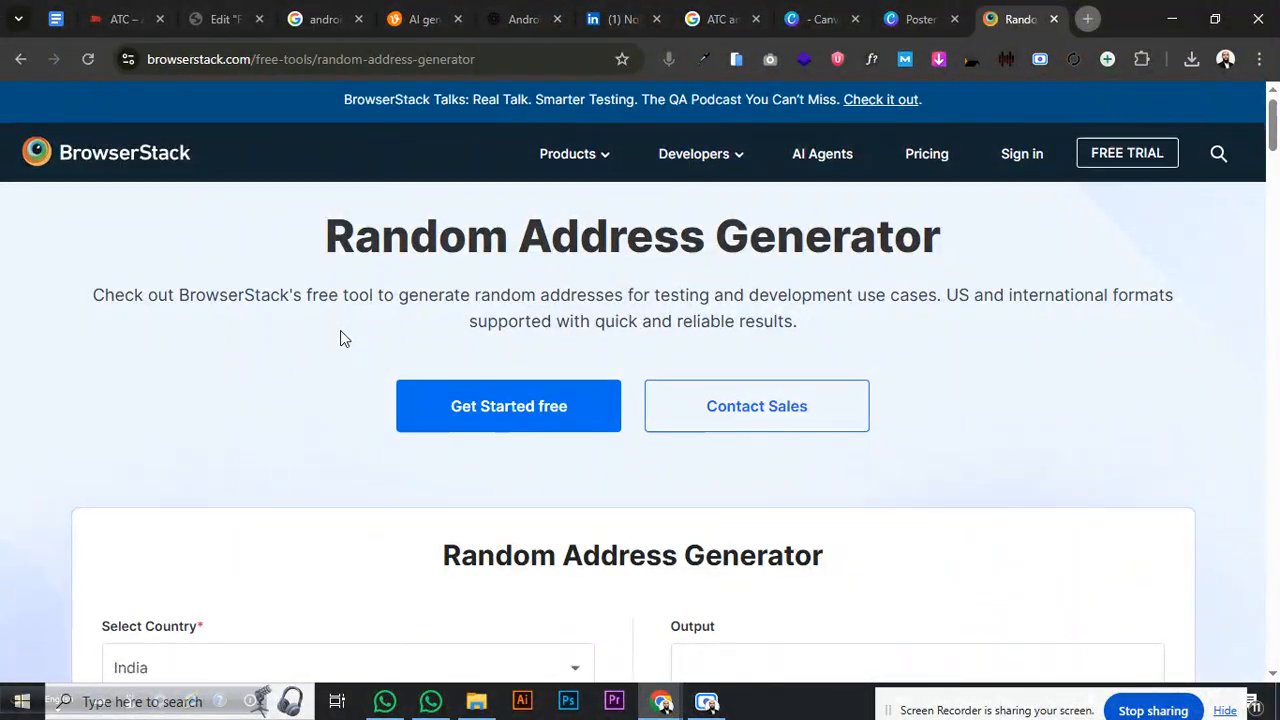
scroll(340, 337, "down", 3)
left_click(20, 59)
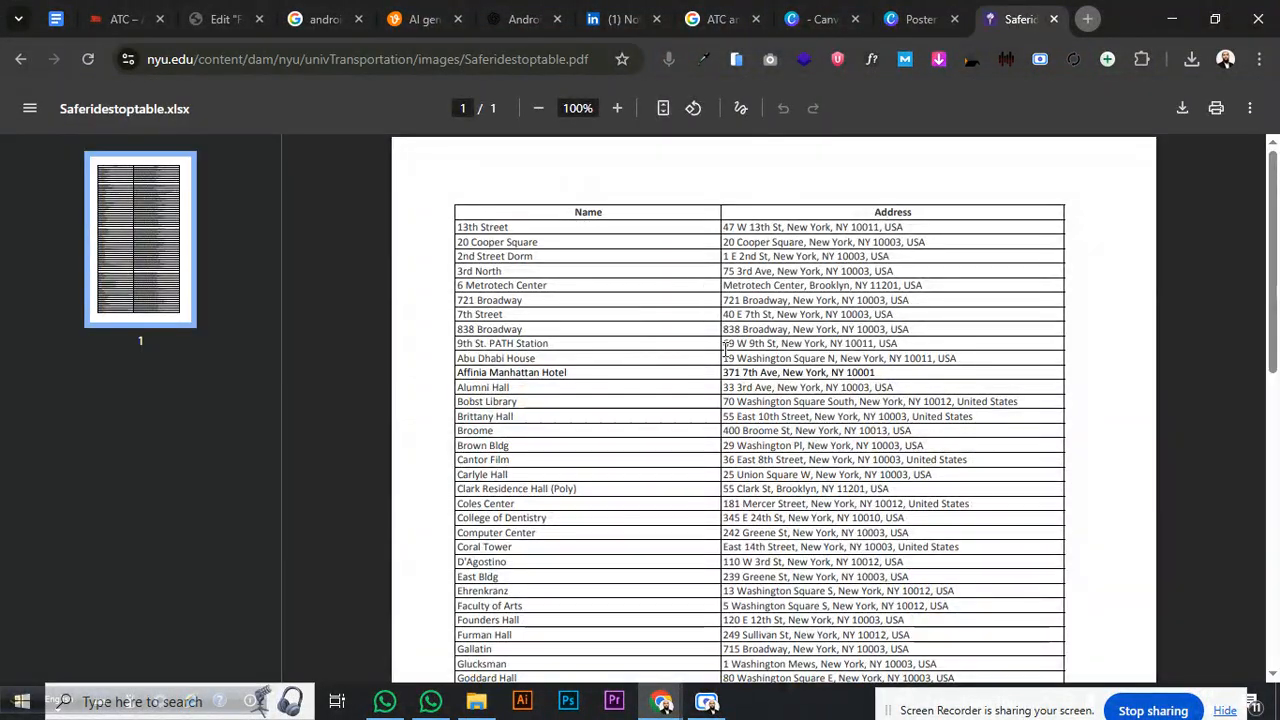
left_click_drag(724, 402, 1020, 398)
key("ctrl+c")
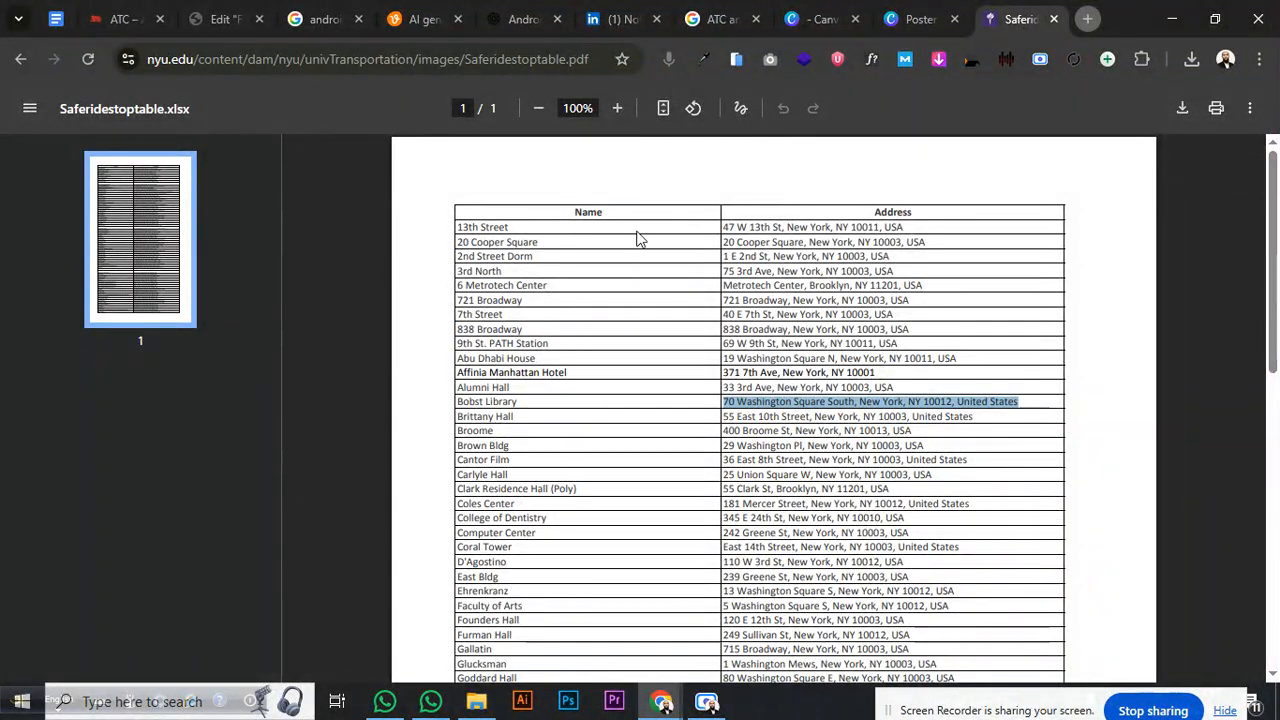
left_click(228, 19)
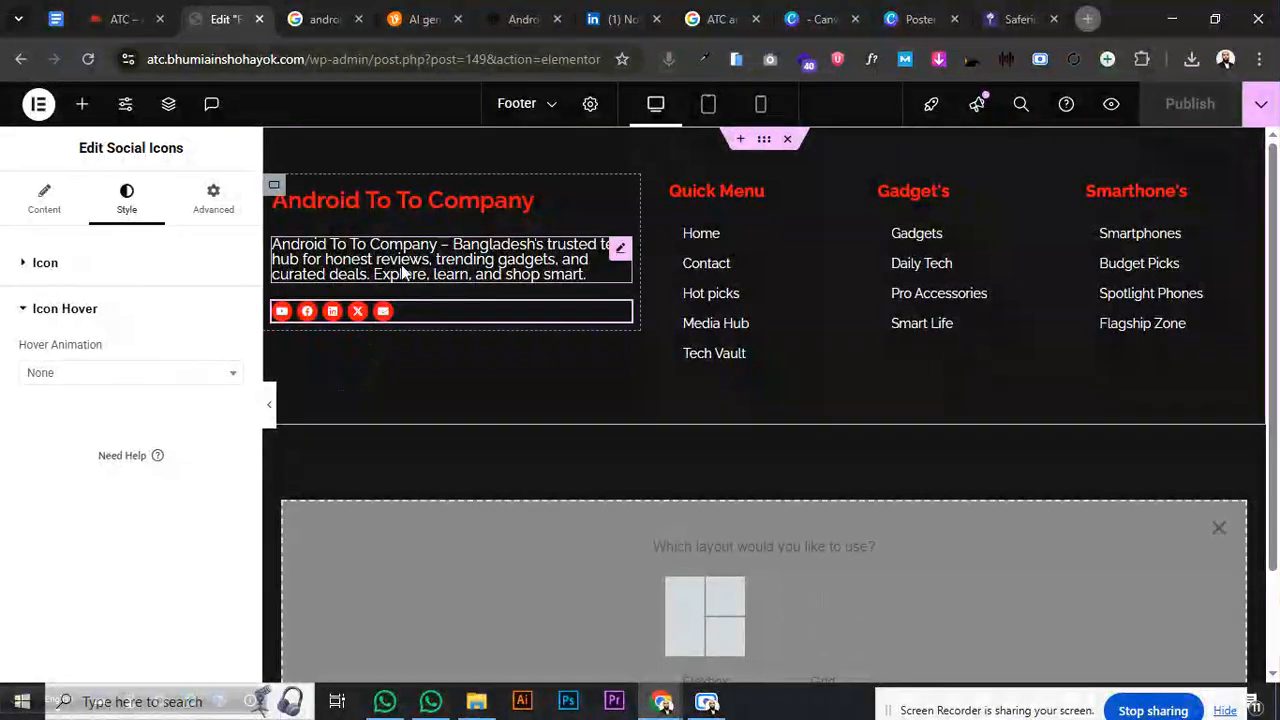
- Duplicate the tagline paragraph and replace its text with the company's street address and postcode
right_click(403, 245)
left_click(455, 298)
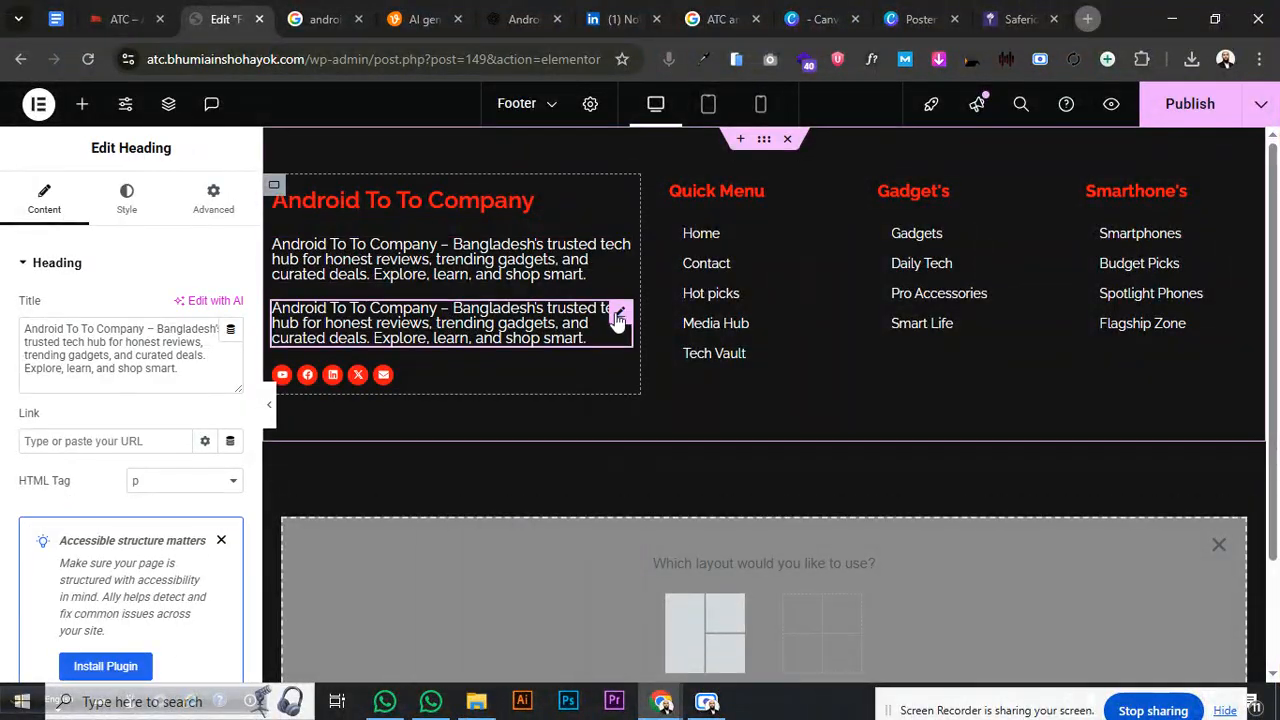
left_click(206, 371)
key("ctrl+a")
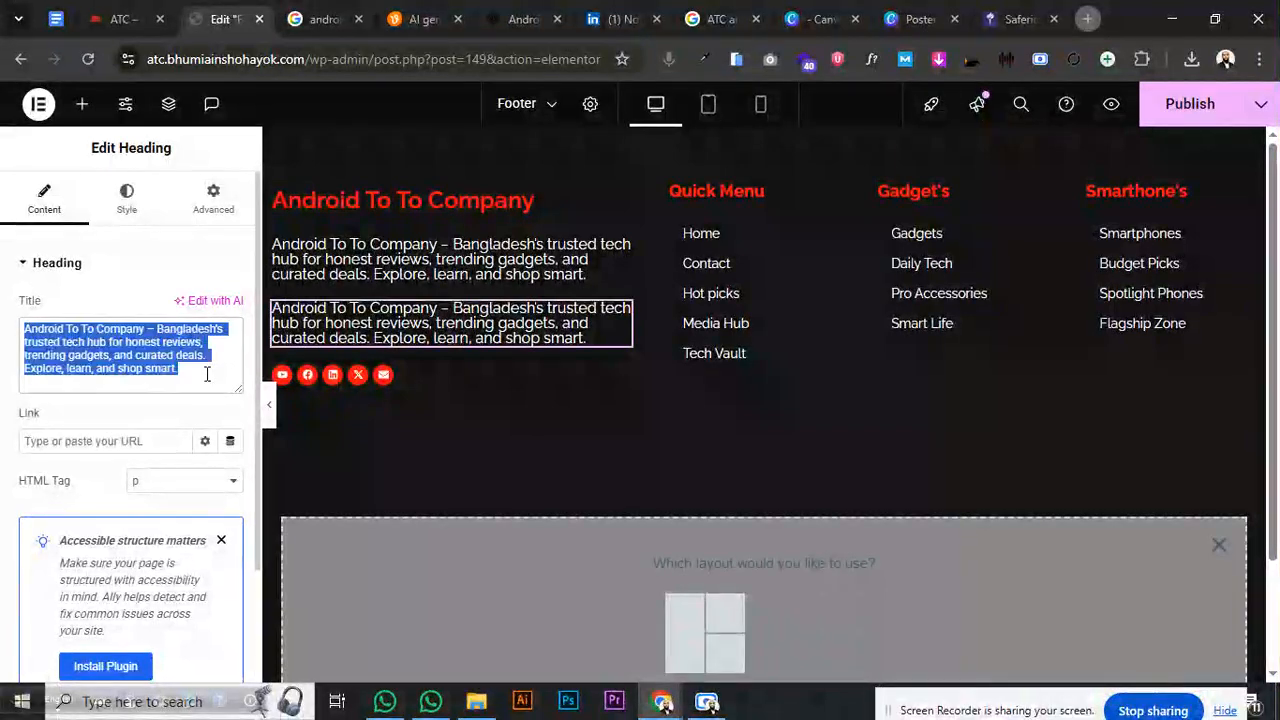
key("ctrl+v")
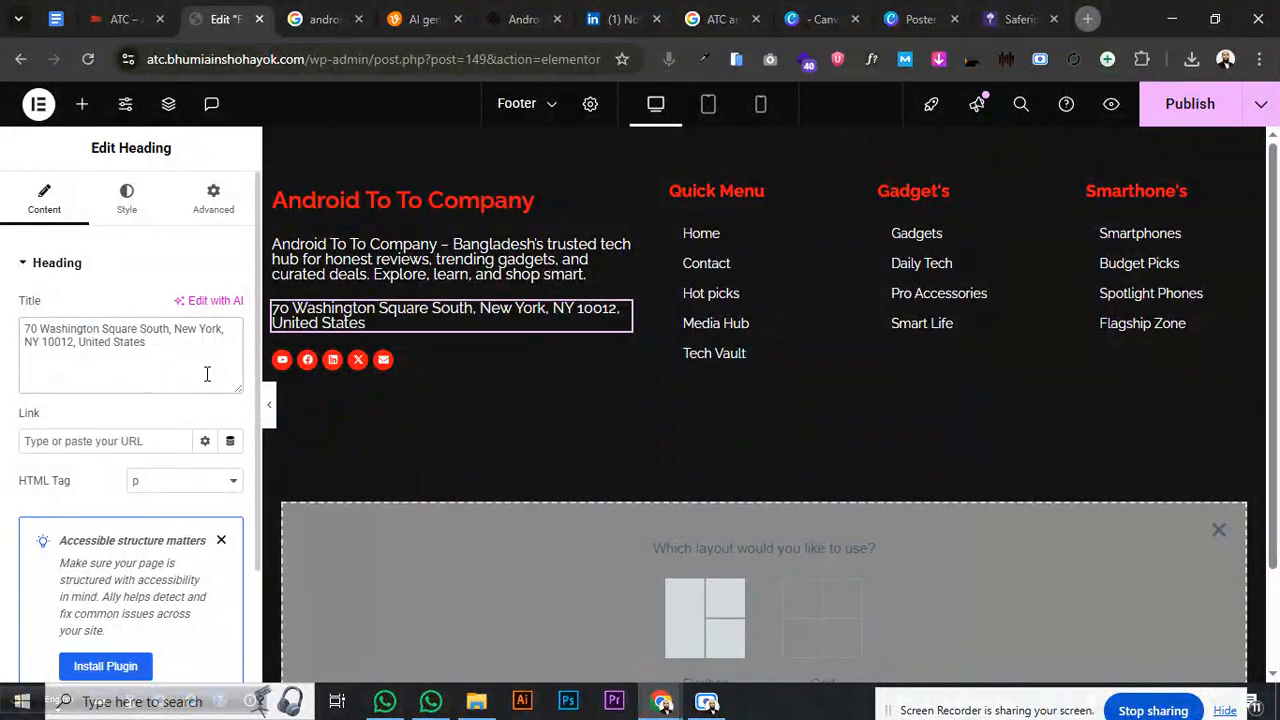
left_click_drag(193, 361, 29, 329)
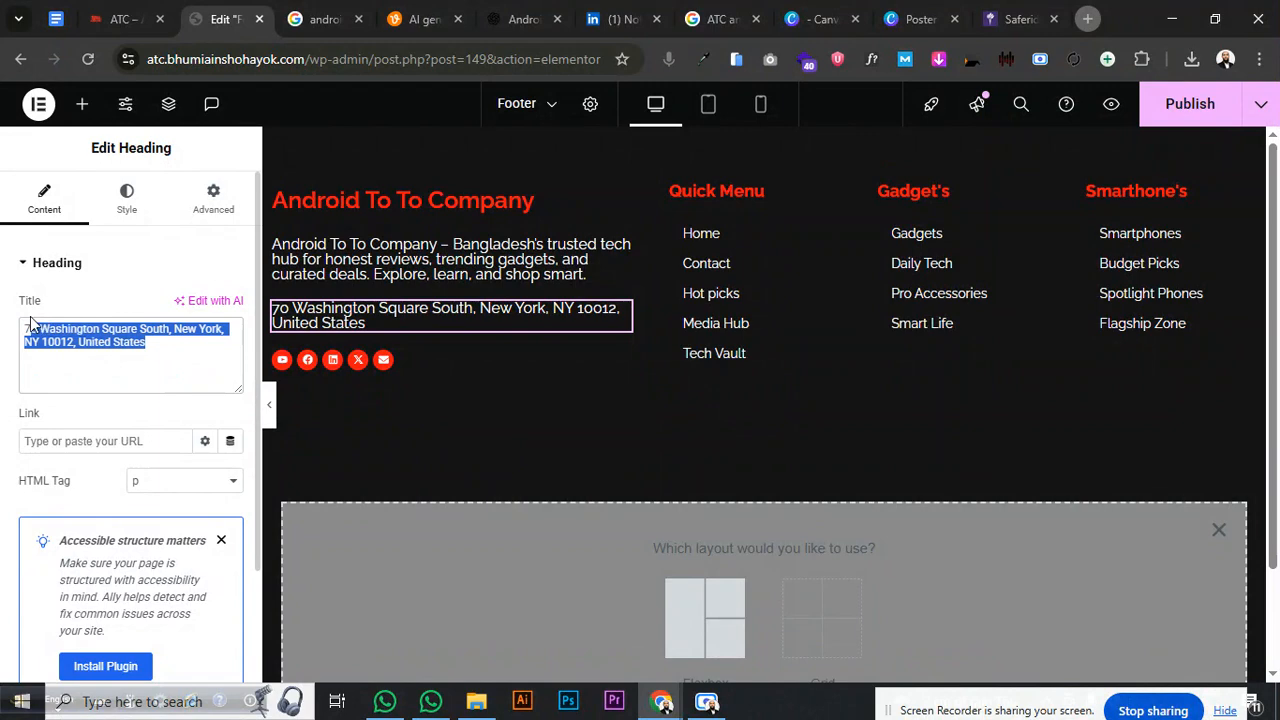
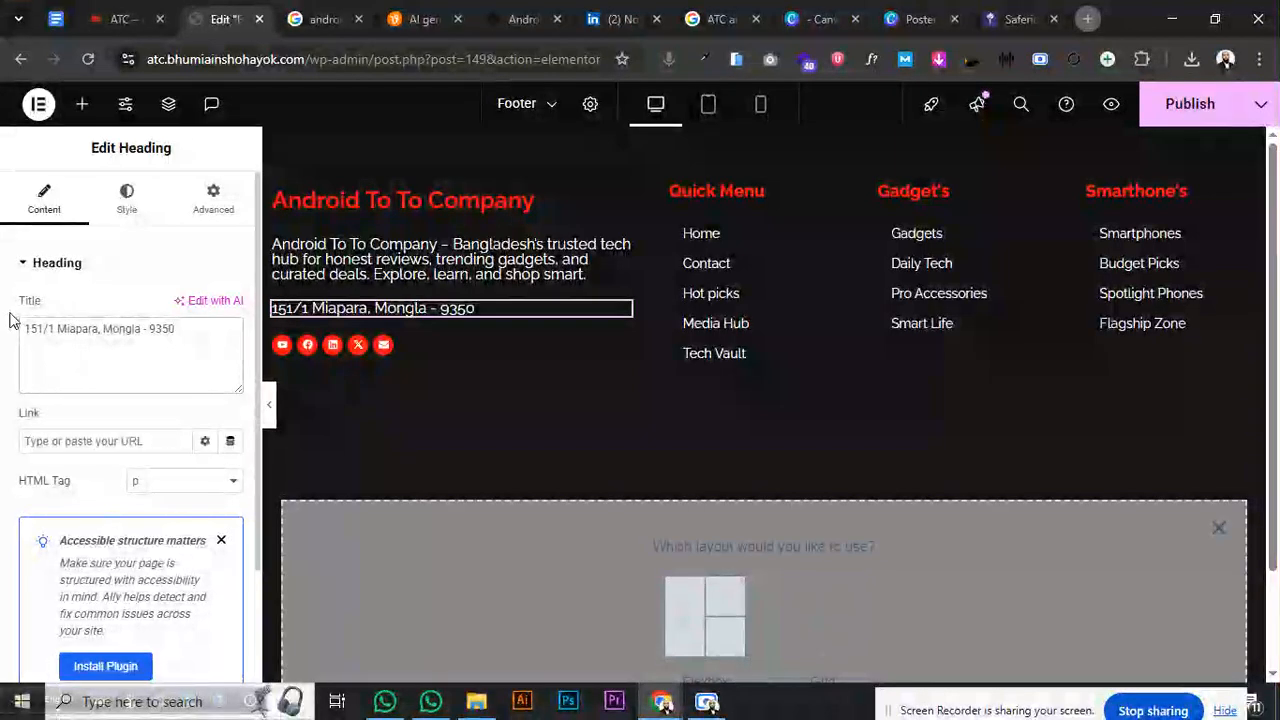
- Split the address onto two lines, adding the district and removing the dash before the postcode
type("<>")
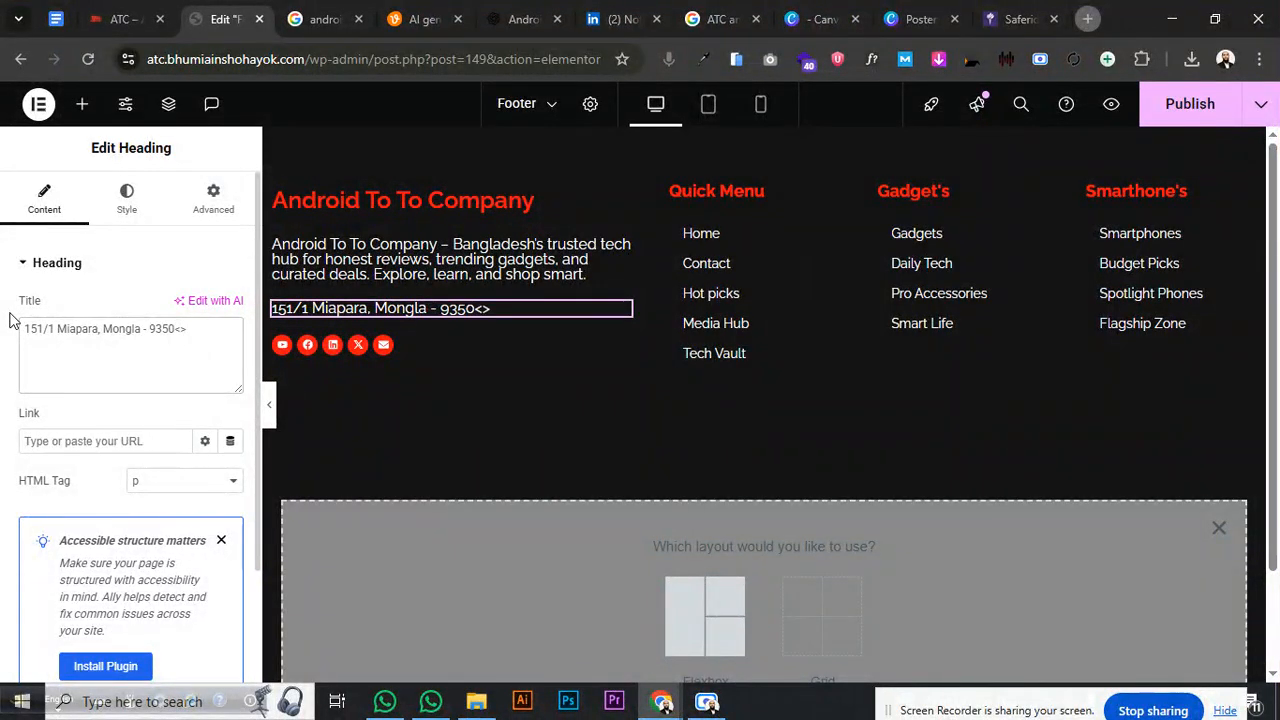
key("Left")
key("Return")
type("Bage")
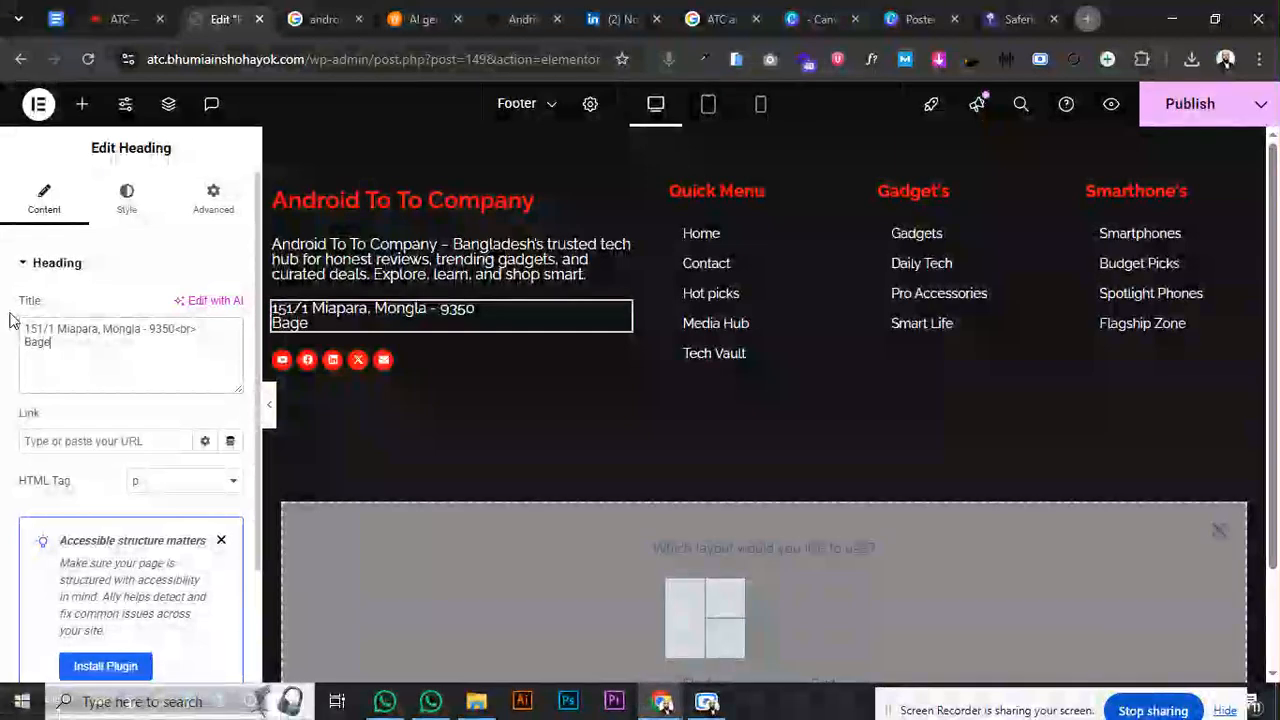
type("rhat")
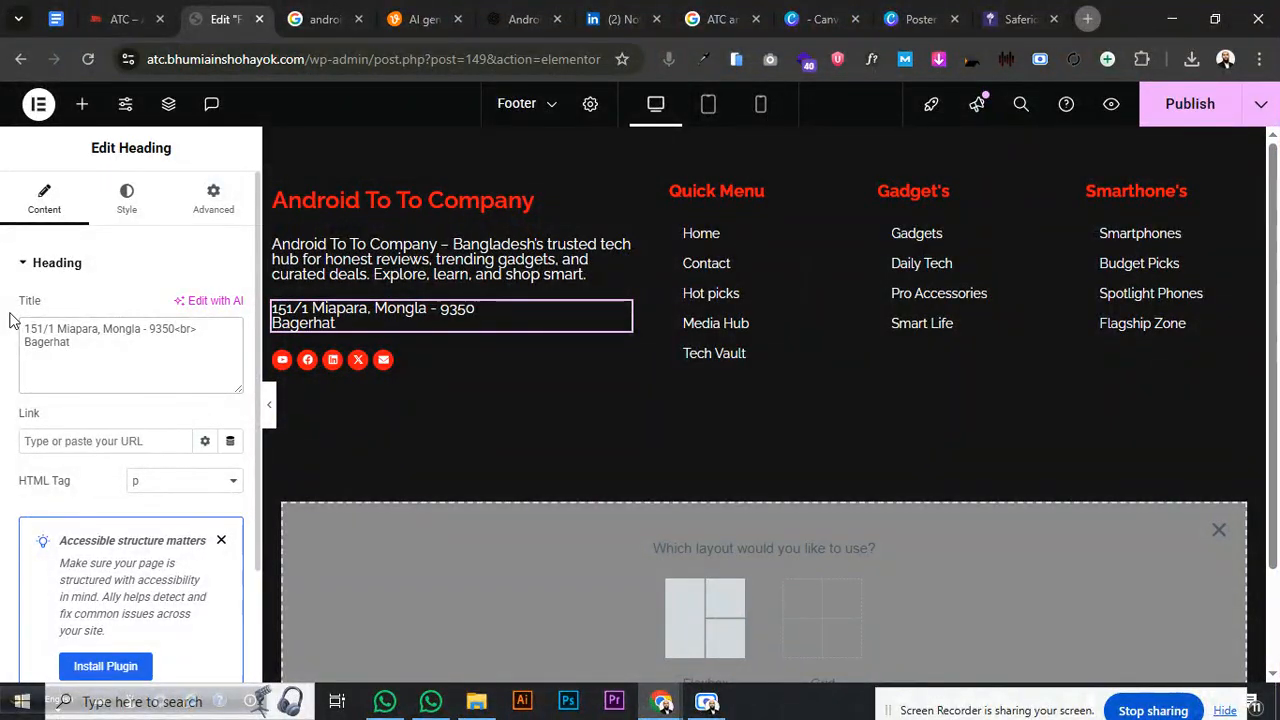
type(", Khulna")
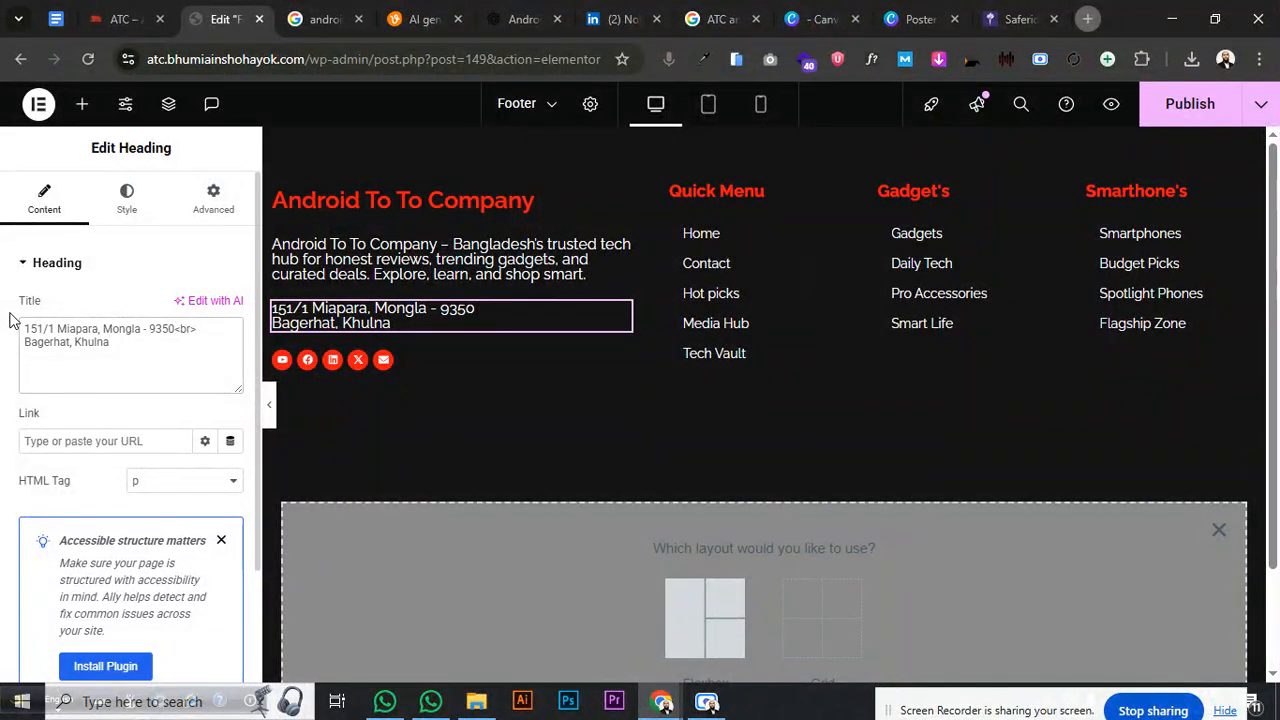
left_click(147, 330)
key("BackSpace")
key("BackSpace")
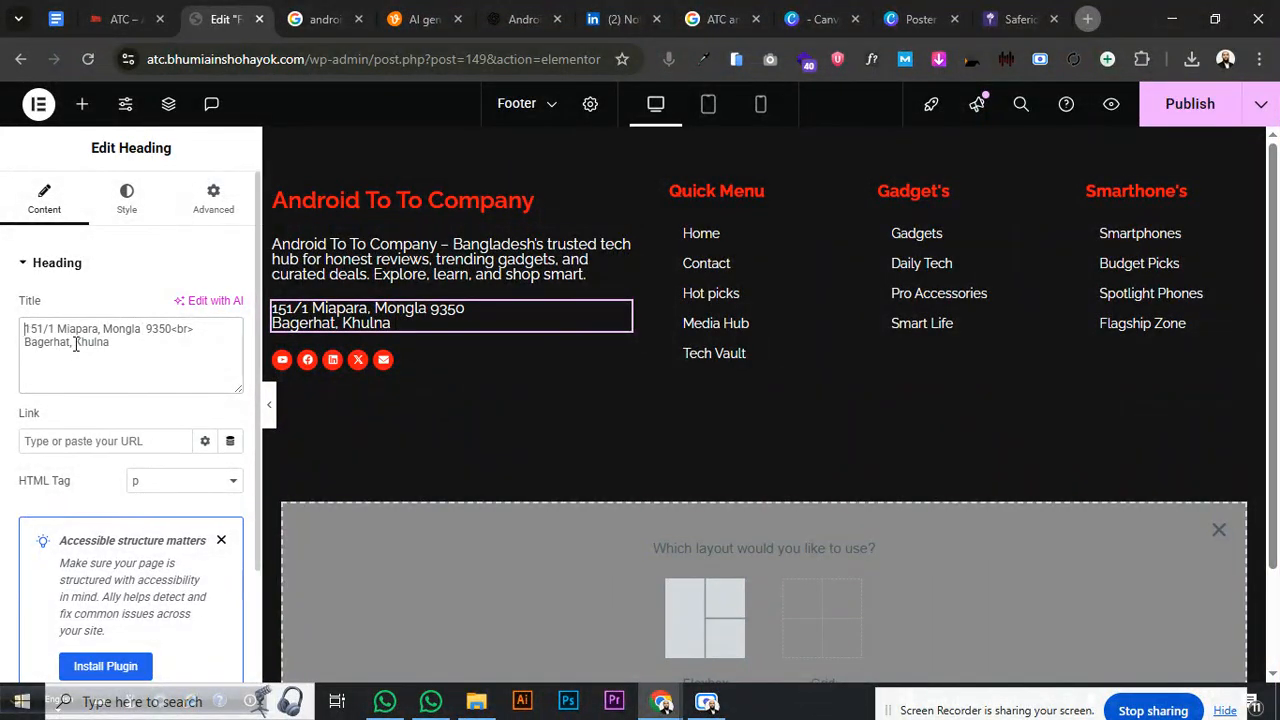
- Add a tel: phone number line above the address and copy that line
key("Return")
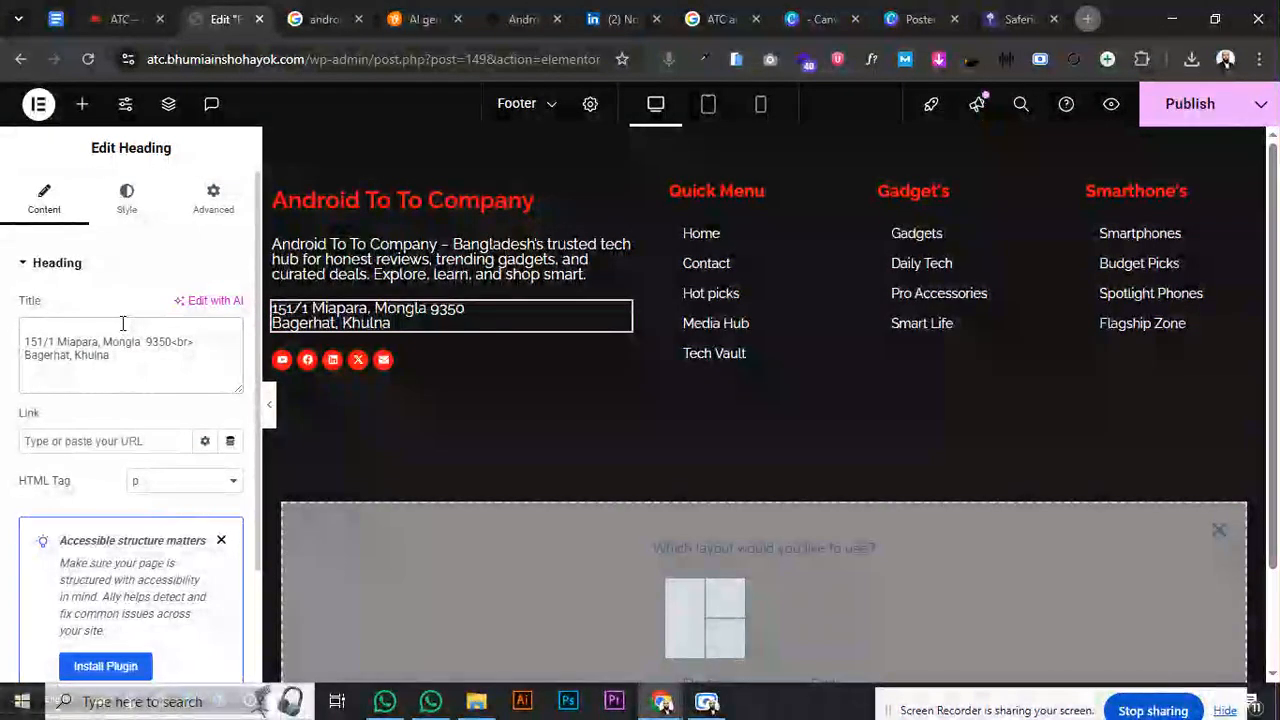
type("tell")
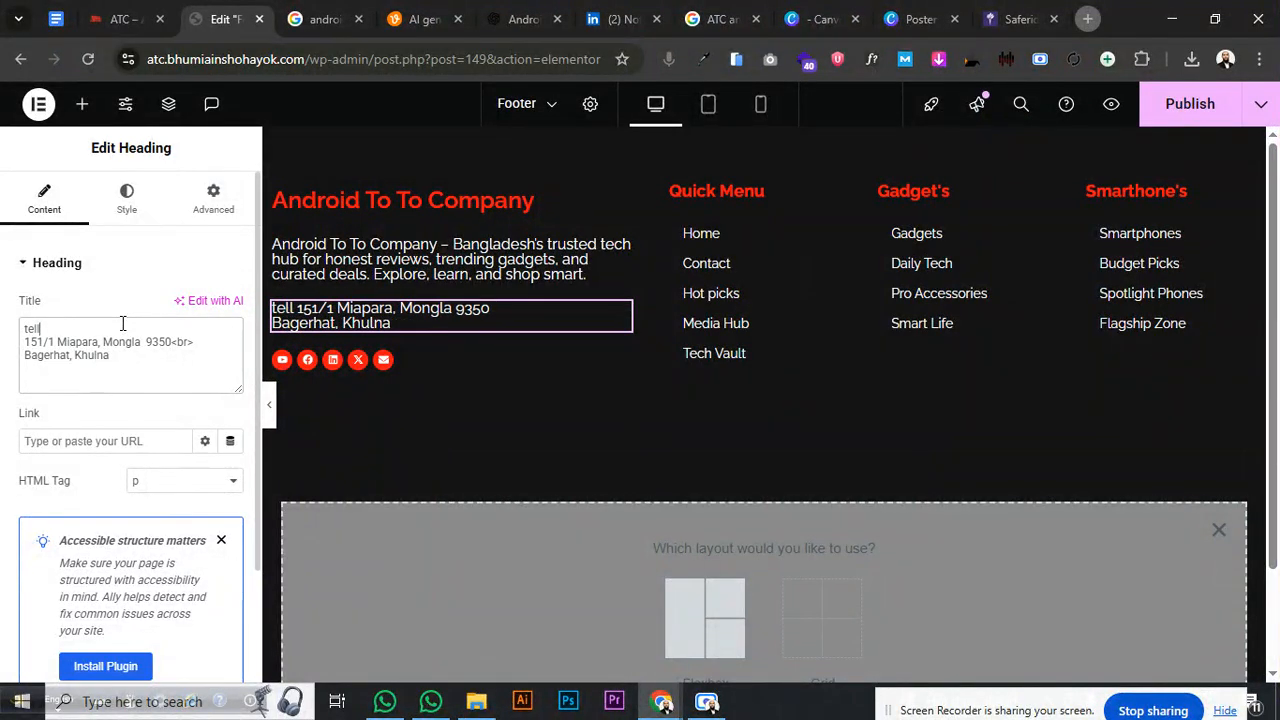
type(":")
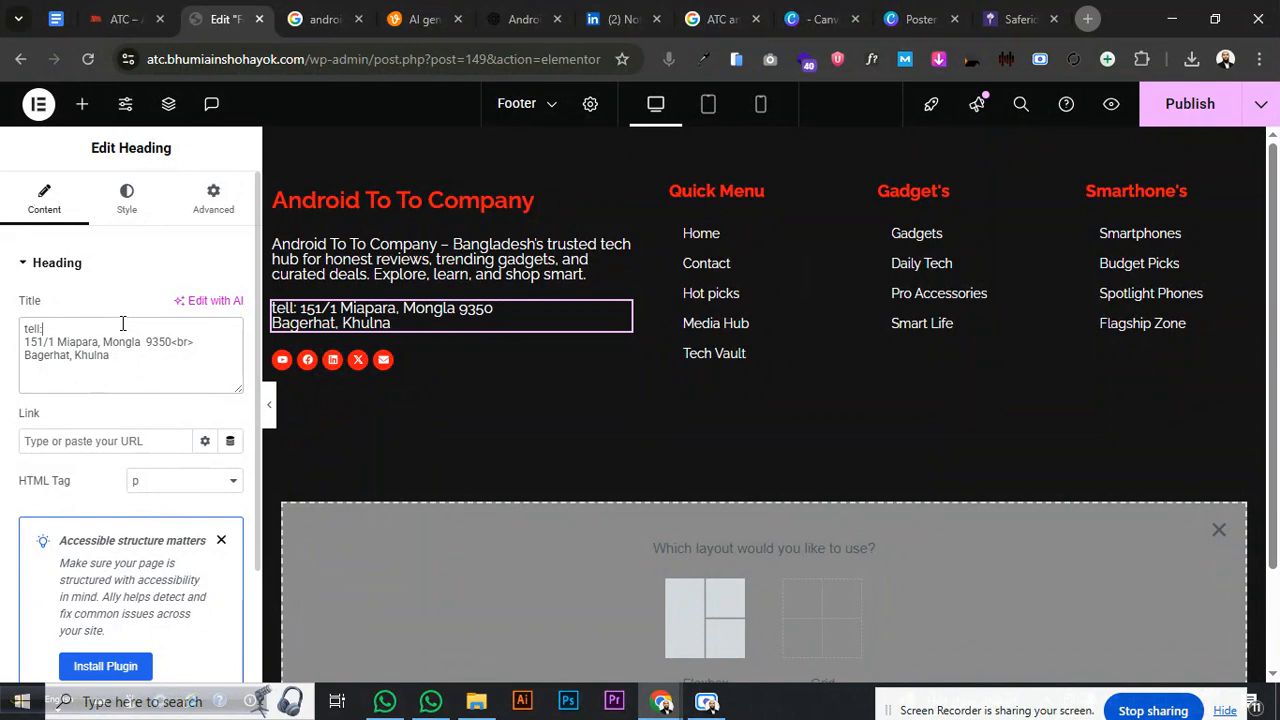
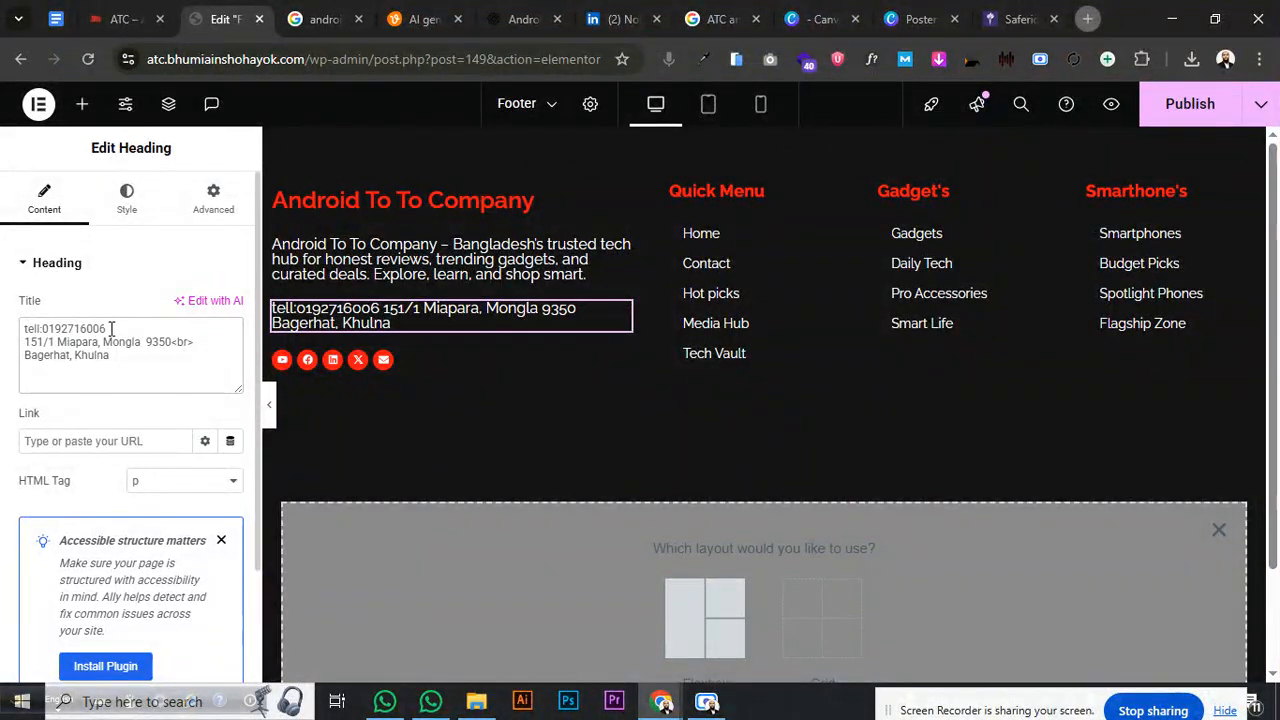
left_click_drag(106, 328, 12, 334)
right_click(66, 326)
left_click(124, 253)
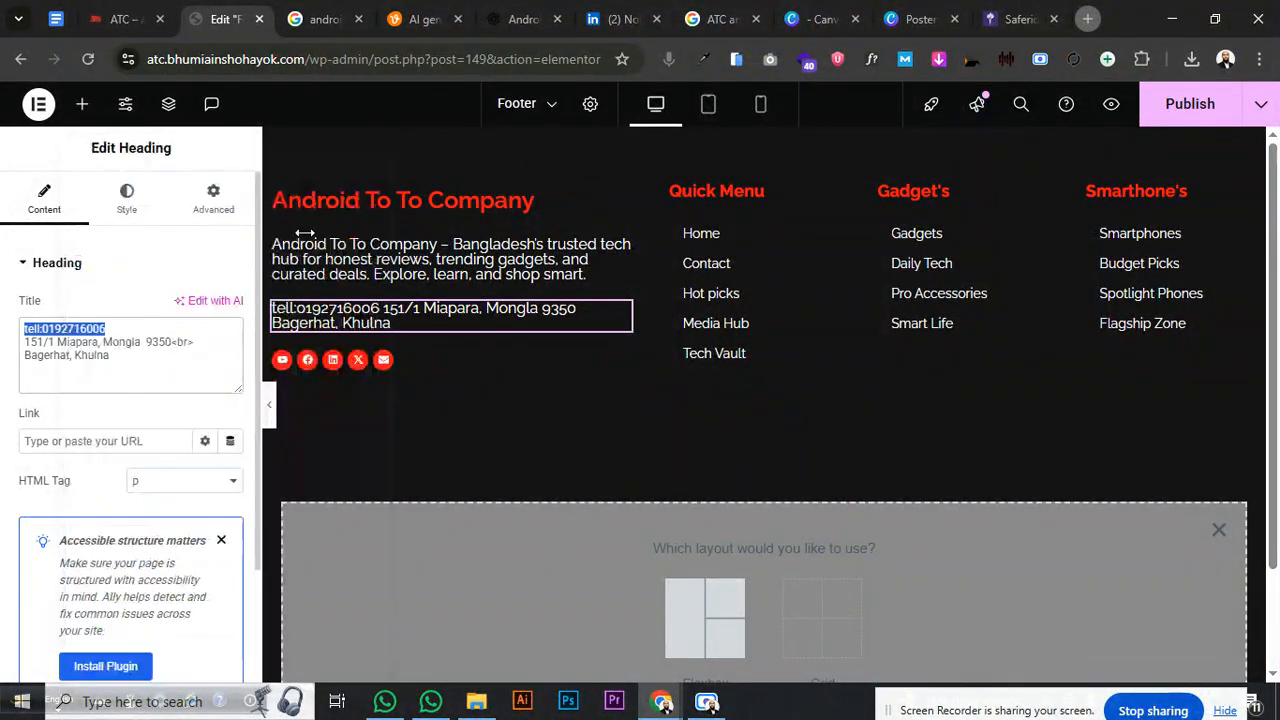
- Have ChatGPT turn the pasted phone line into an HTML tel: link and copy the code
left_click(515, 19)
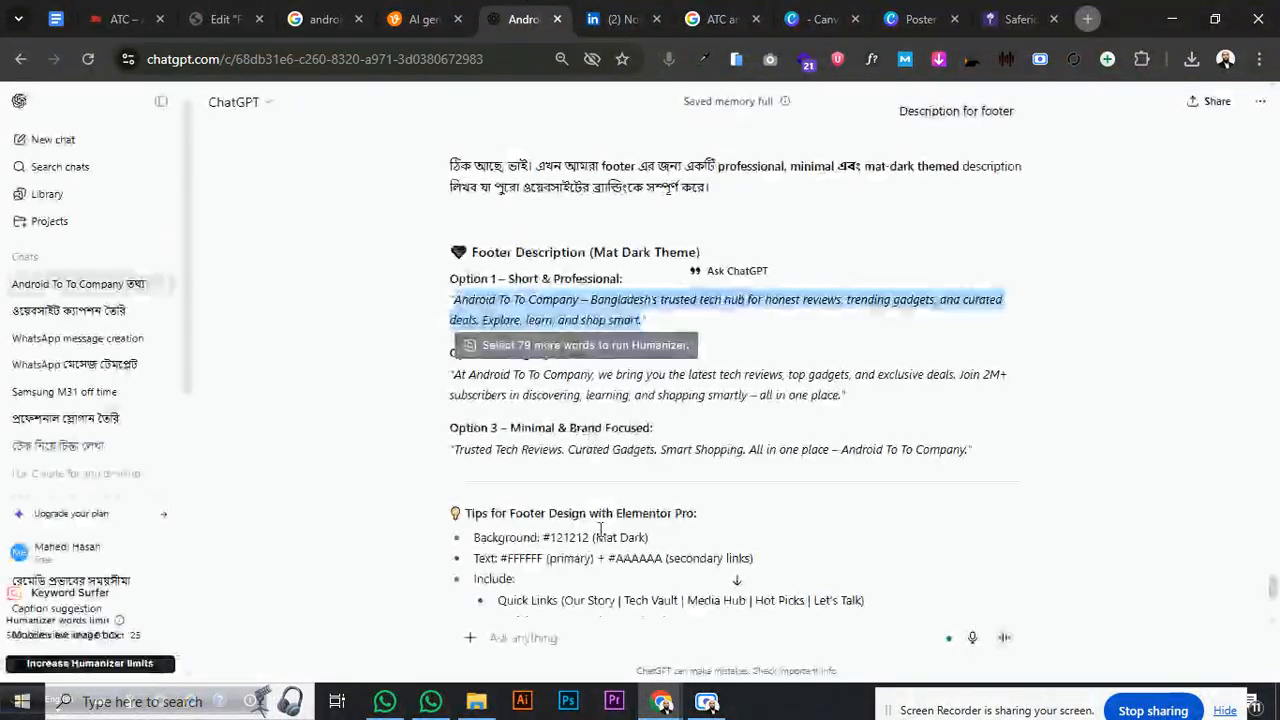
left_click(565, 645)
key("ctrl+v")
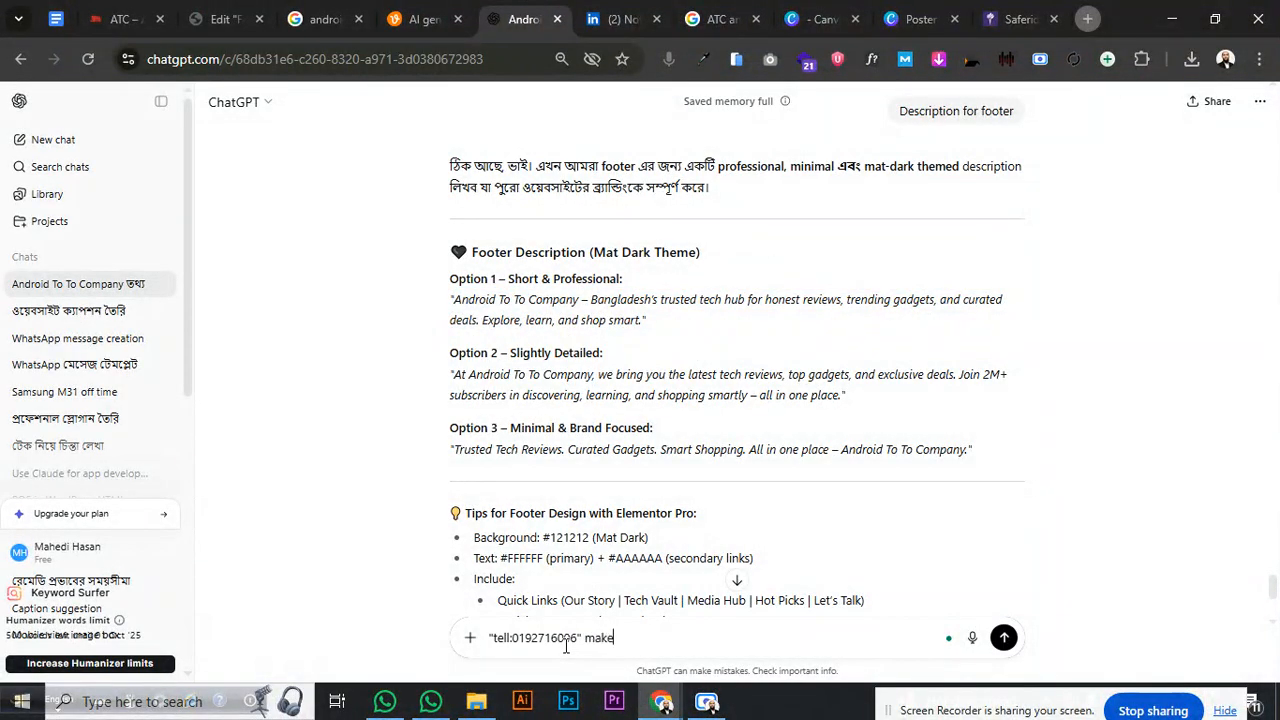
type("make link")
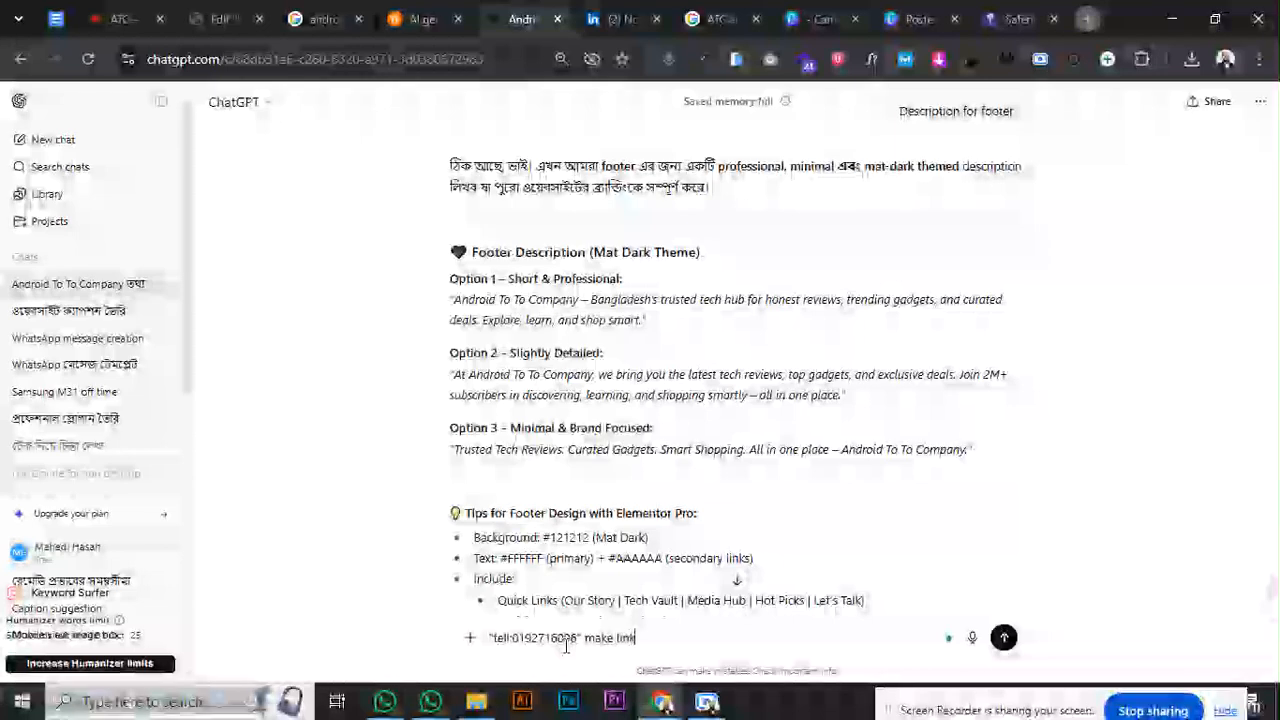
key("Return")
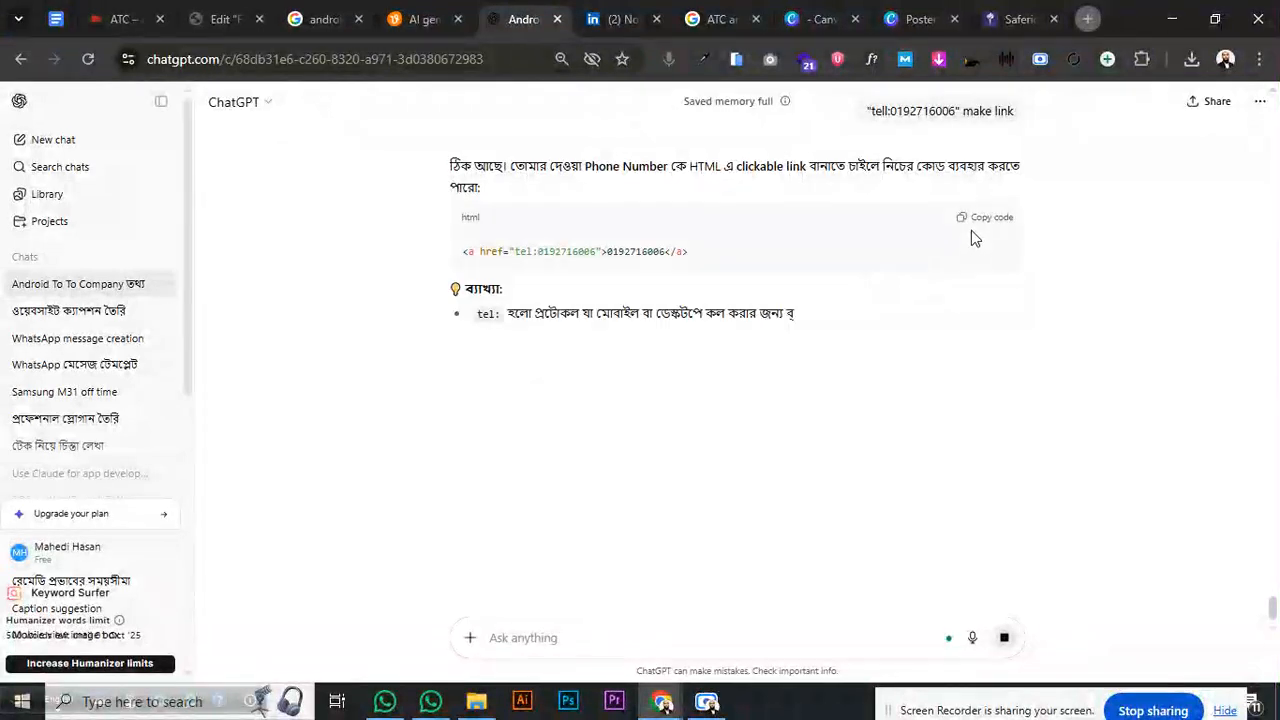
left_click(975, 218)
left_click(210, 19)
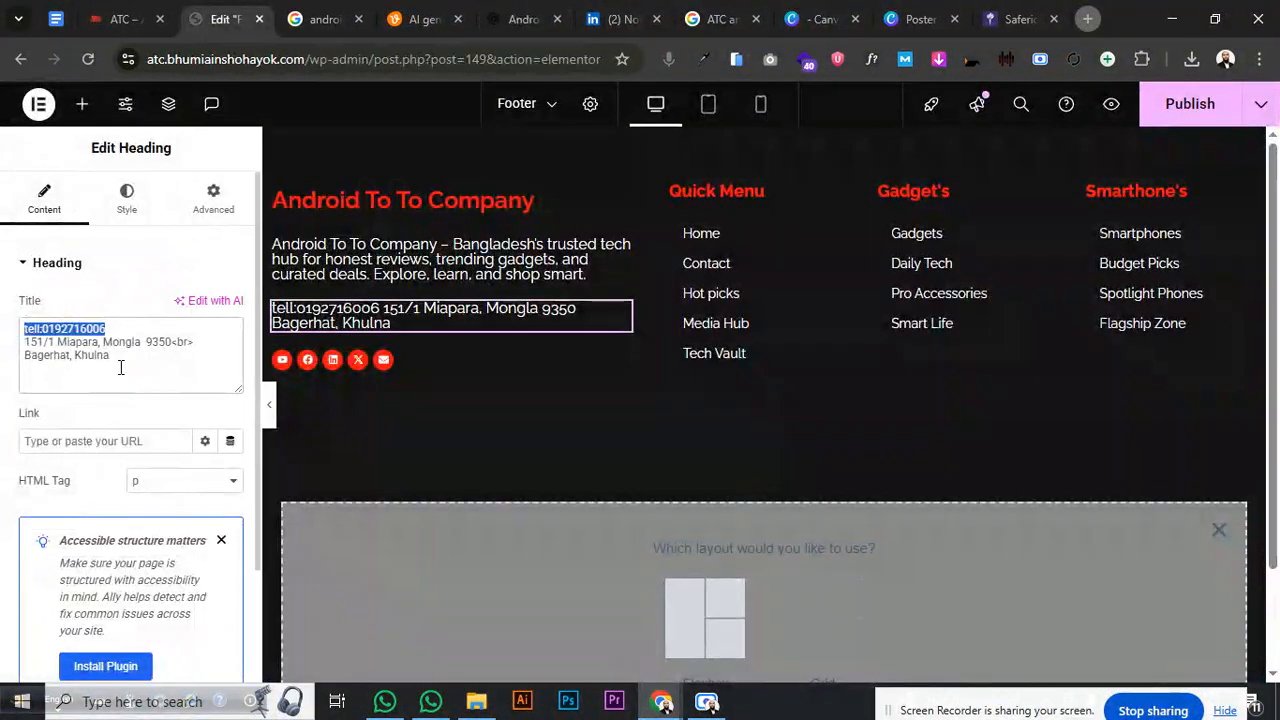
- Replace the phone line with the tel: link code, close it with </a><br>, and label it 'Hotline'
key("ctrl+v")
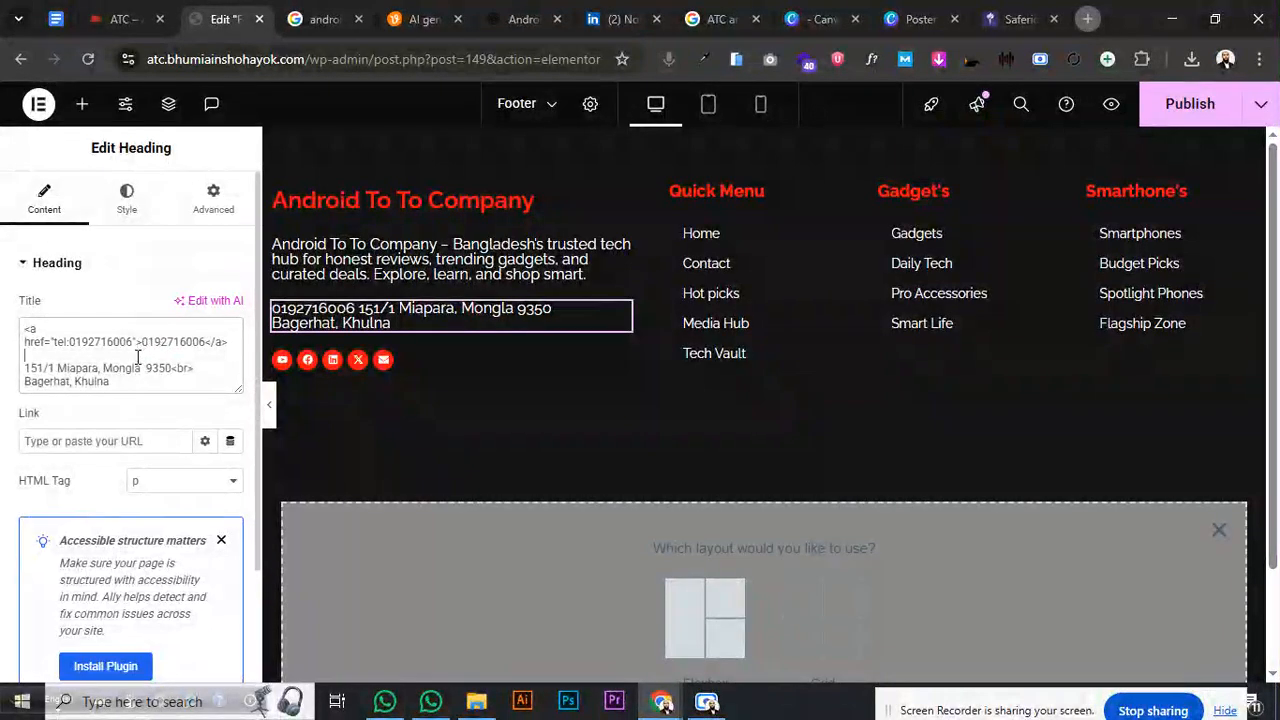
type("</a> <")
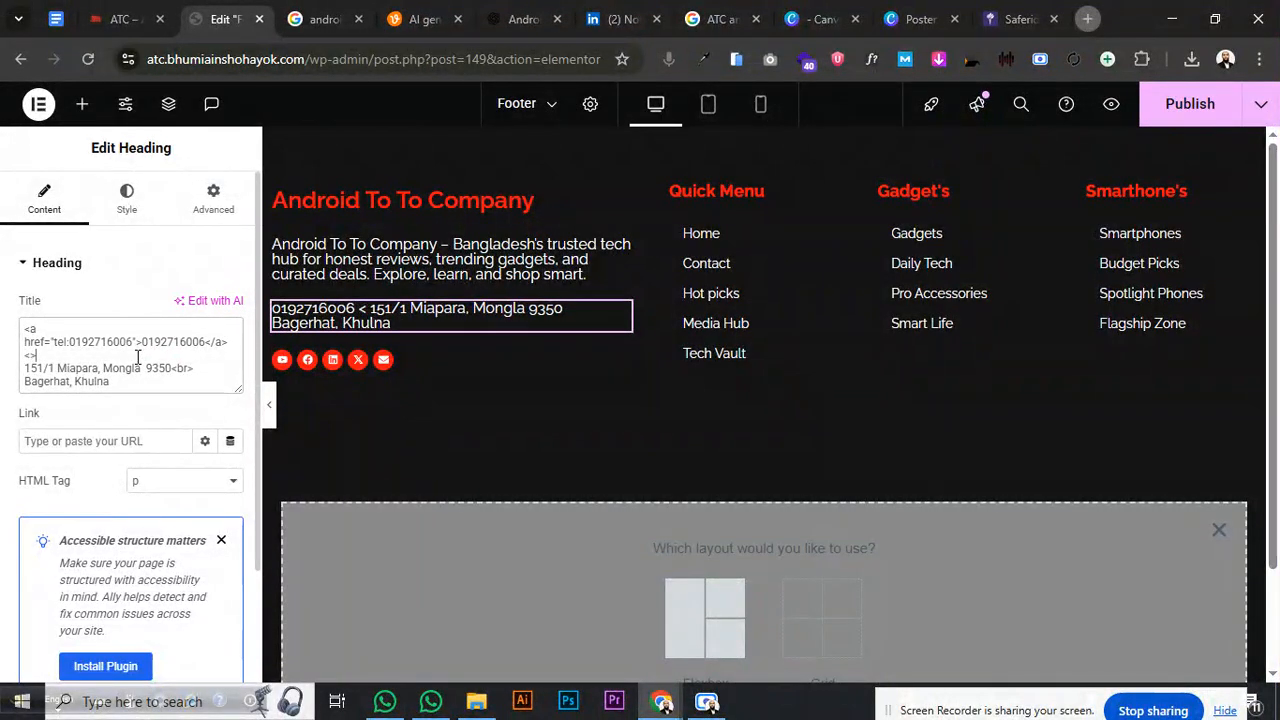
type("br")
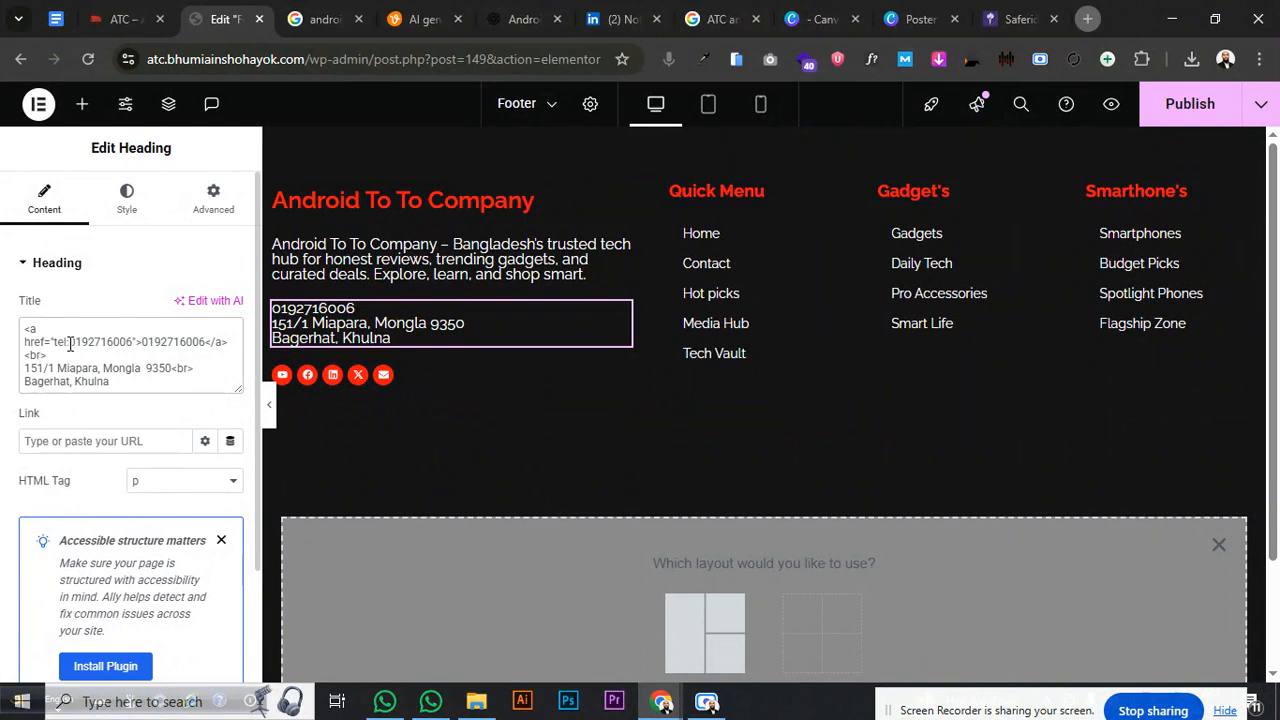
left_click(140, 341)
key("Return")
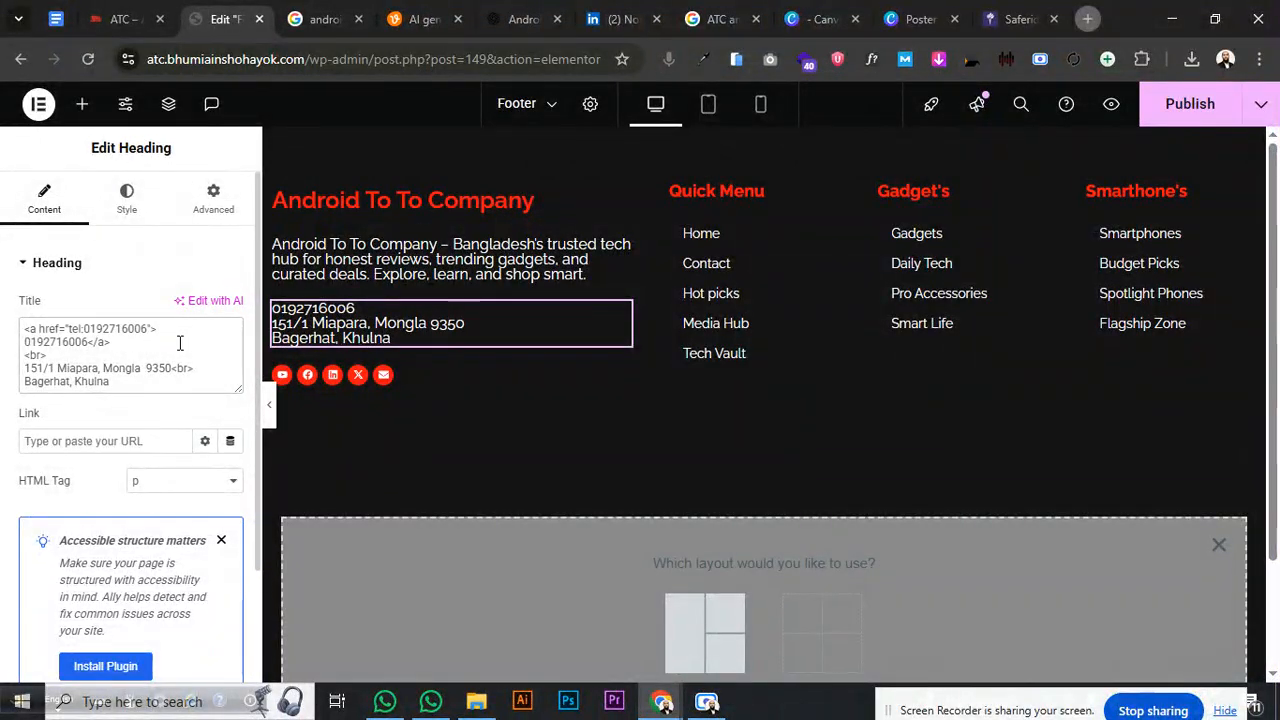
type("Ho")
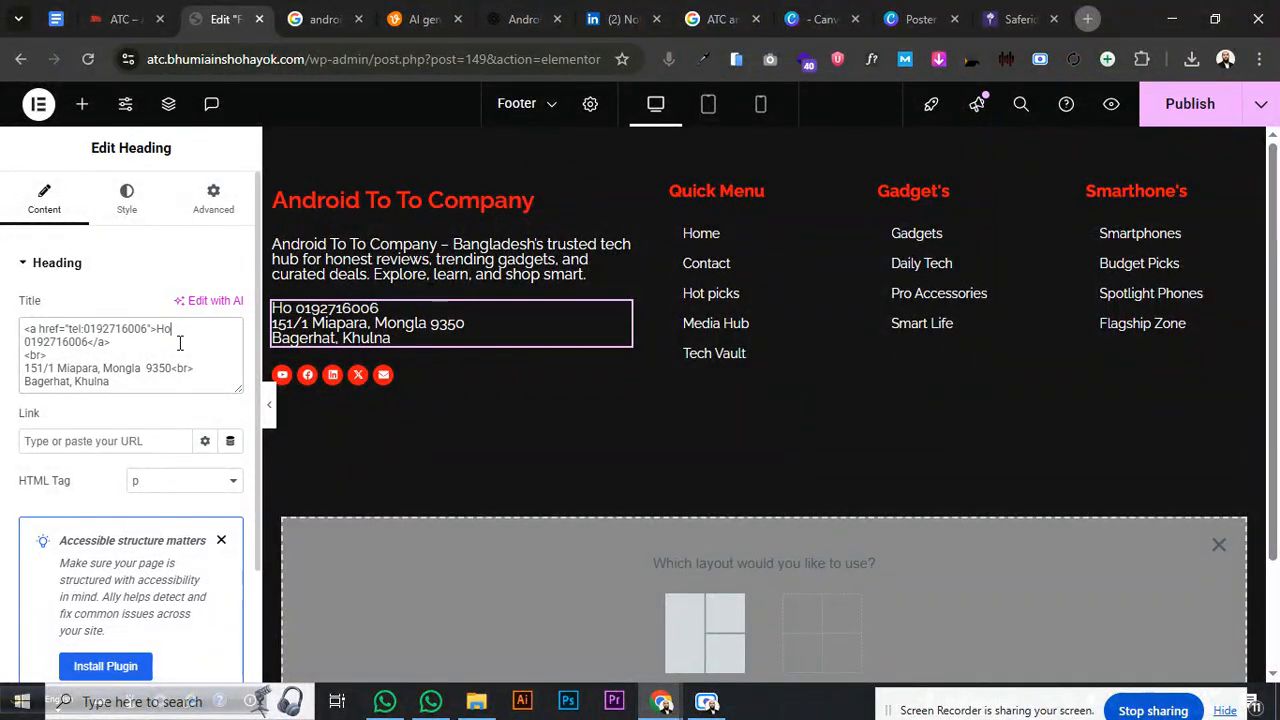
type("tline")
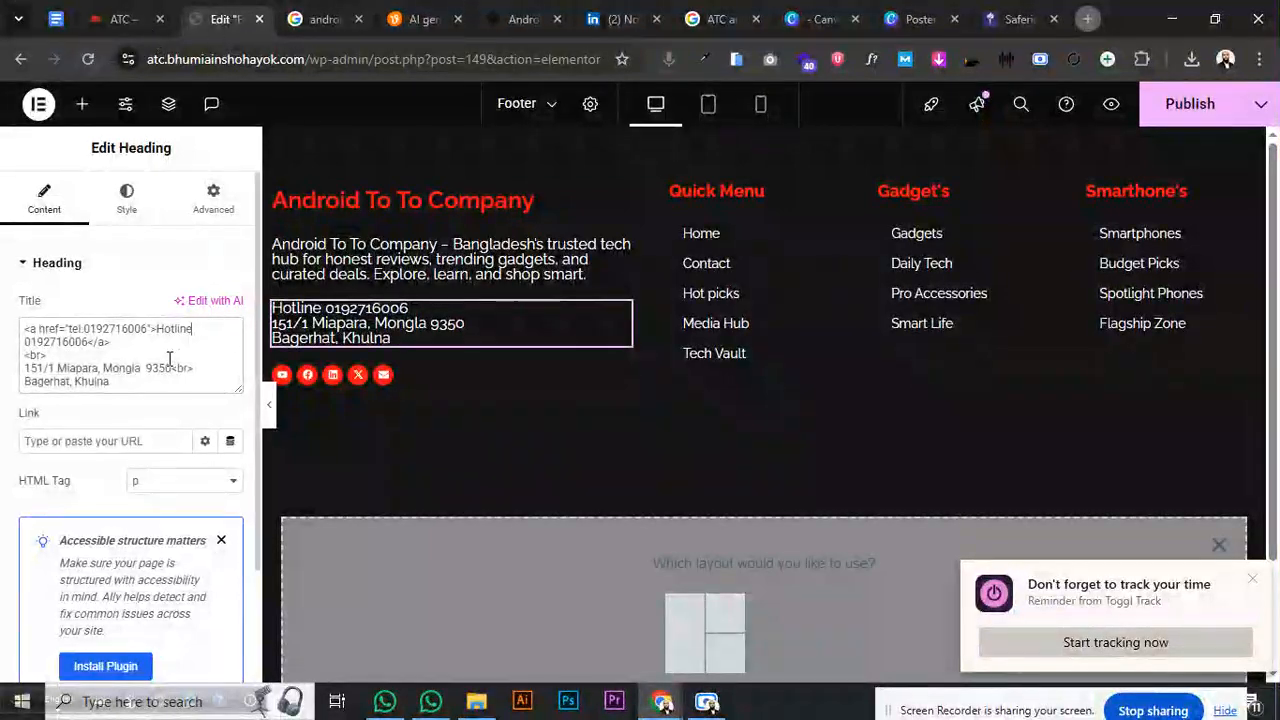
- Send ChatGPT the footer's e-mail address to get a mailto link
left_click(514, 22)
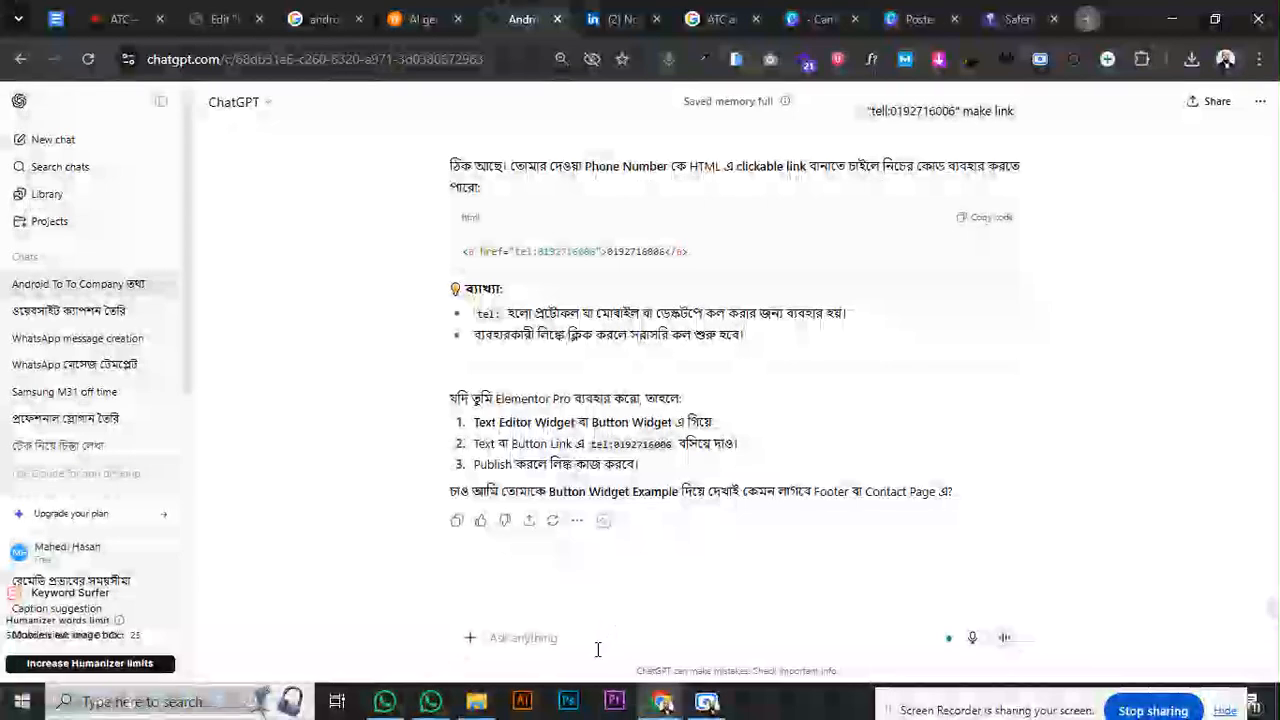
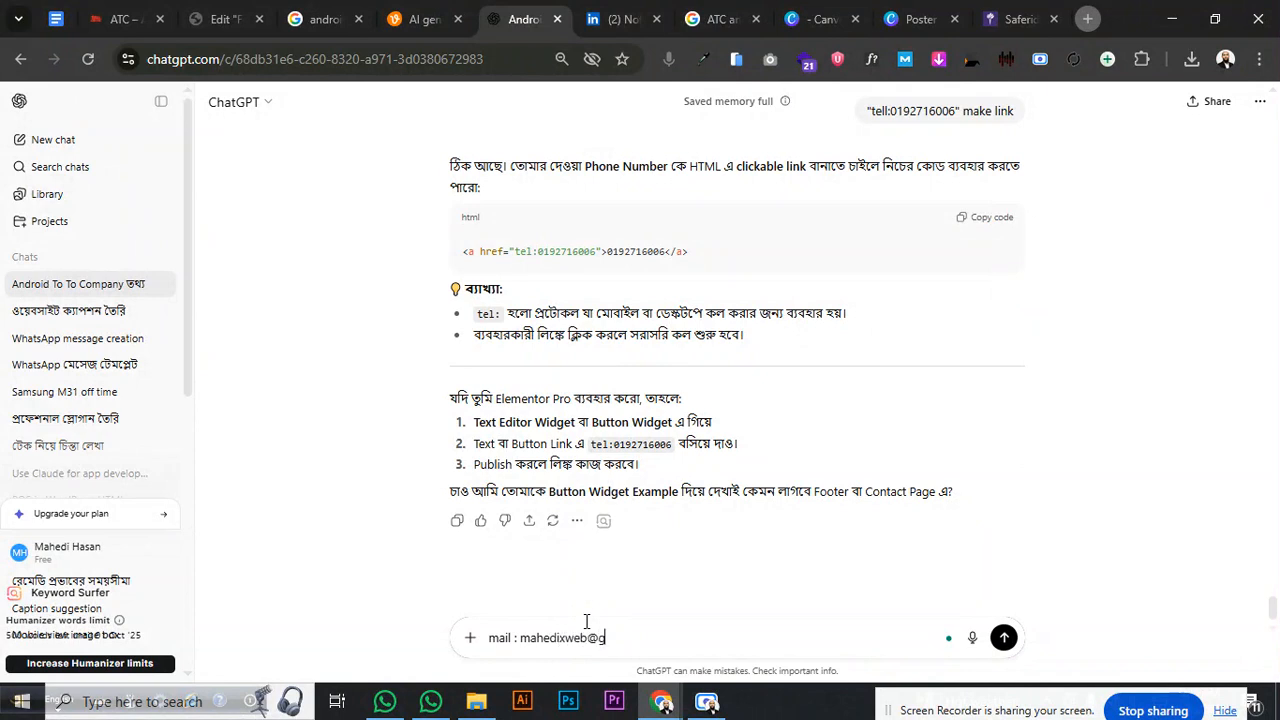
key("Return")
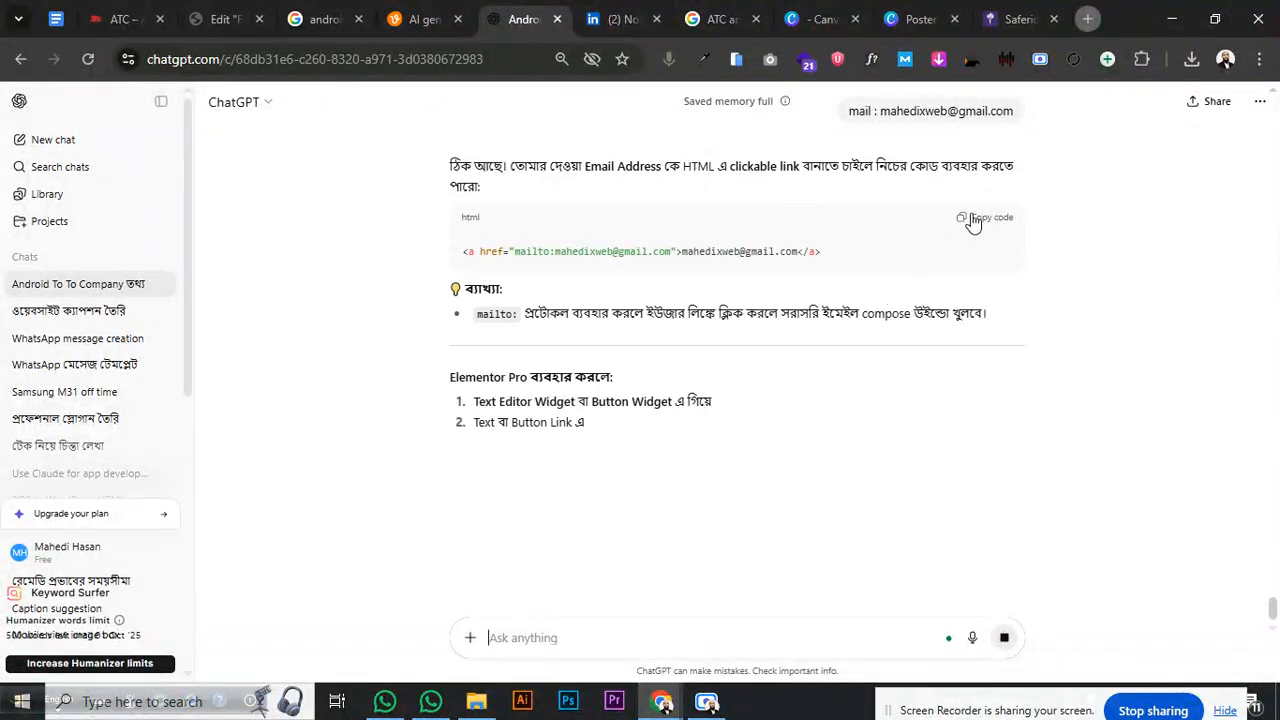
left_click(220, 19)
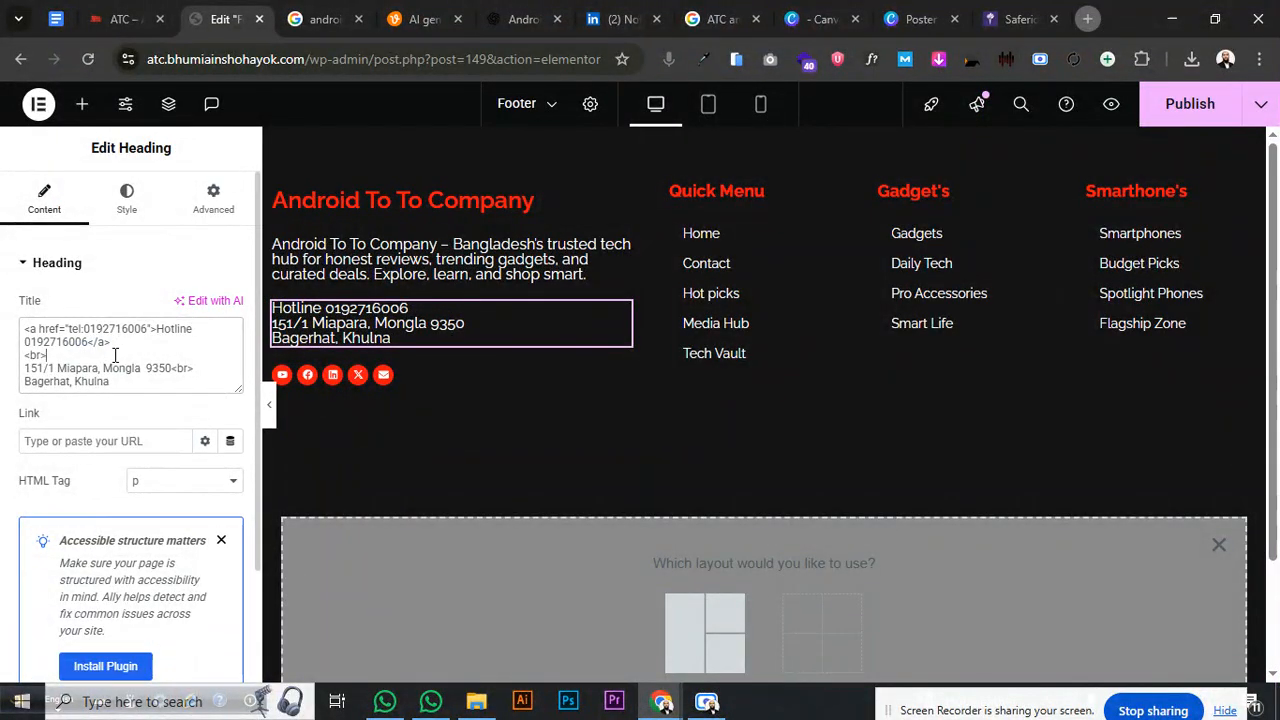
- Add a new line after the hotline link and fix the <br> line-break tag in the Title HTML
key("Return")
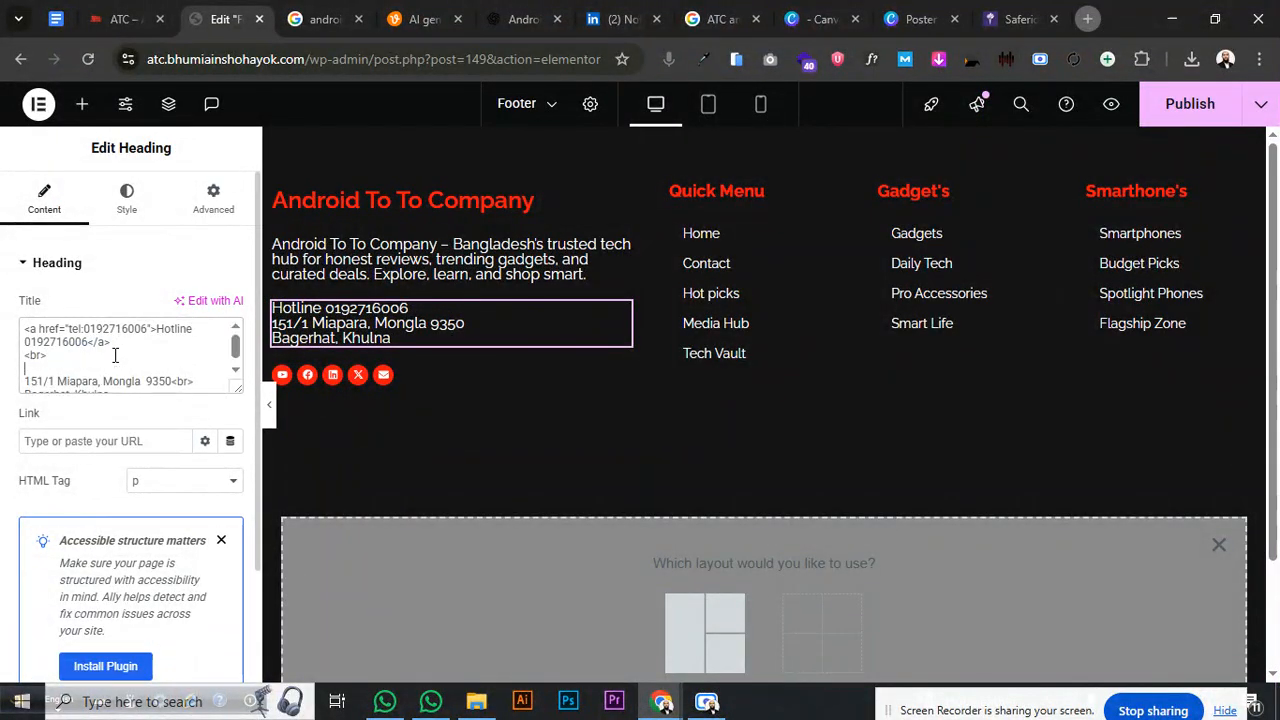
key("ctrl+v")
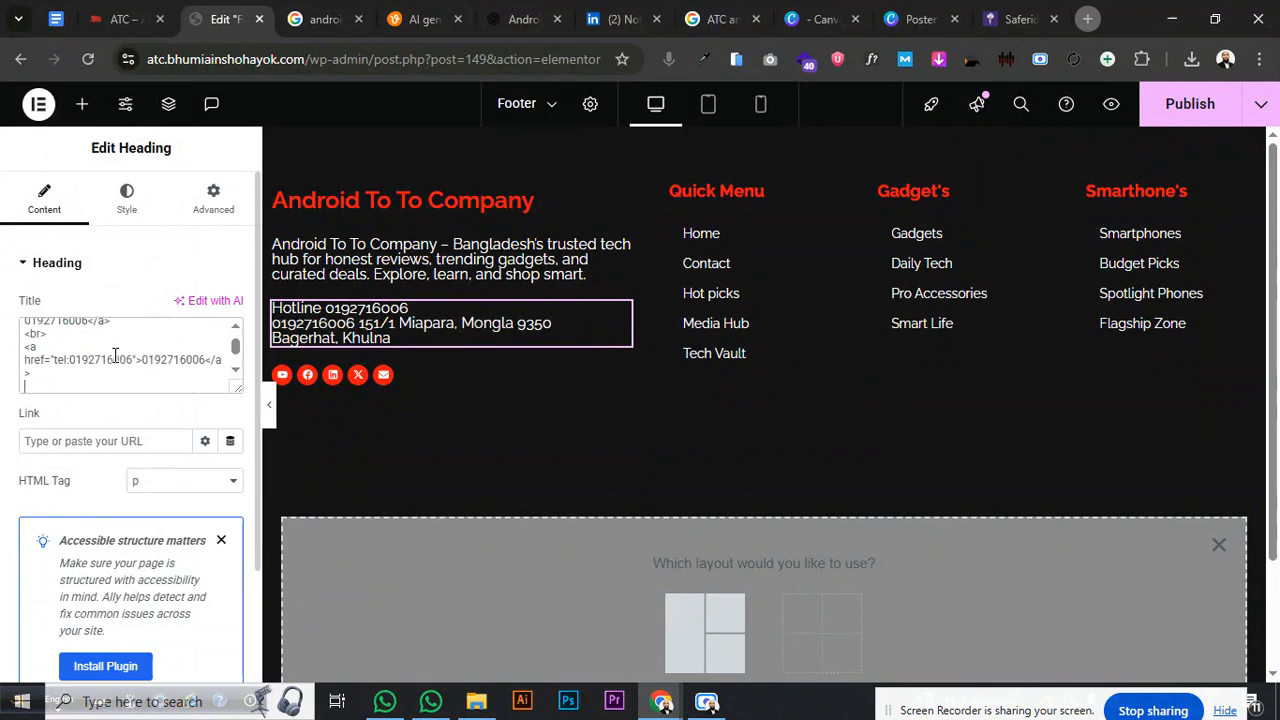
type("<b>")
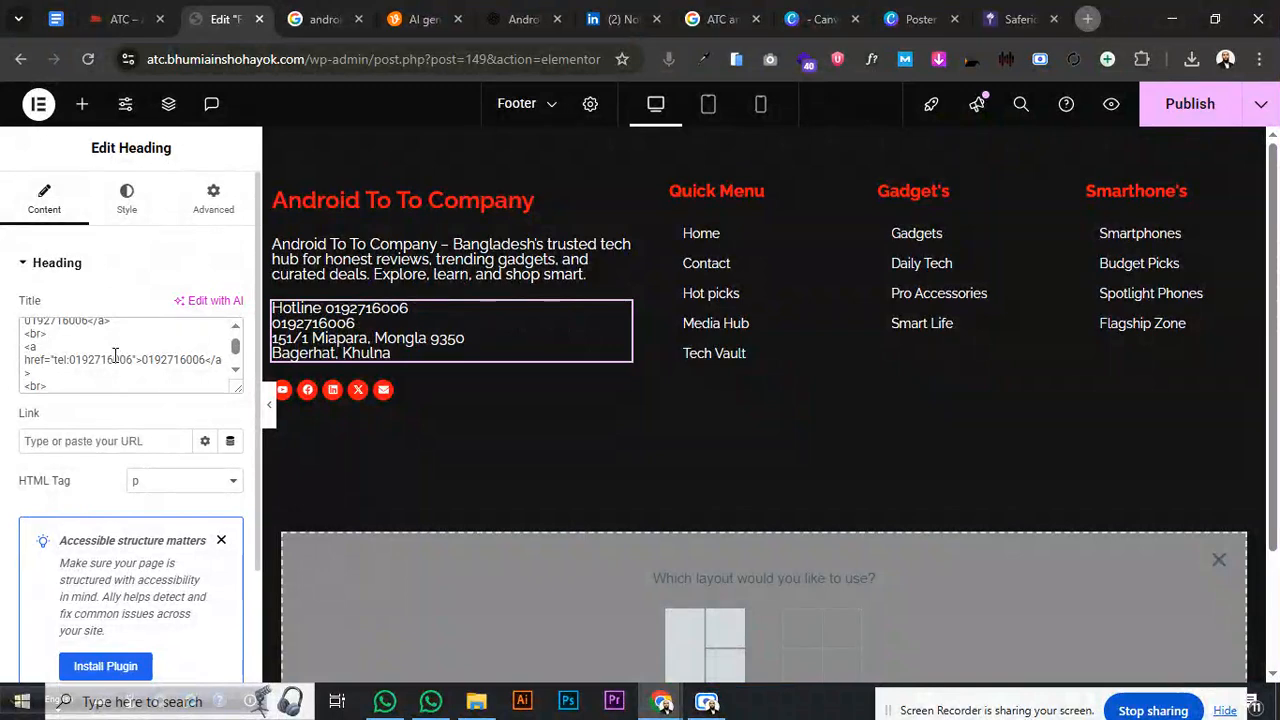
scroll(115, 356, "up", 1)
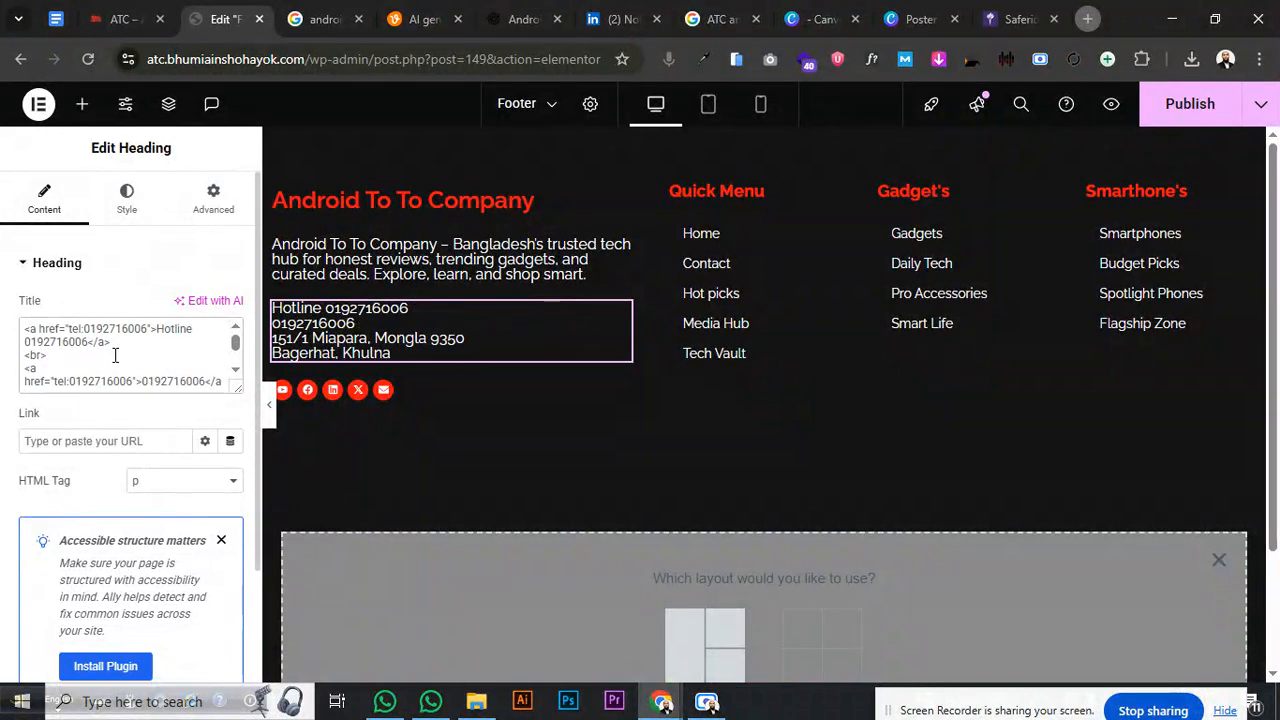
scroll(115, 356, "down", 2)
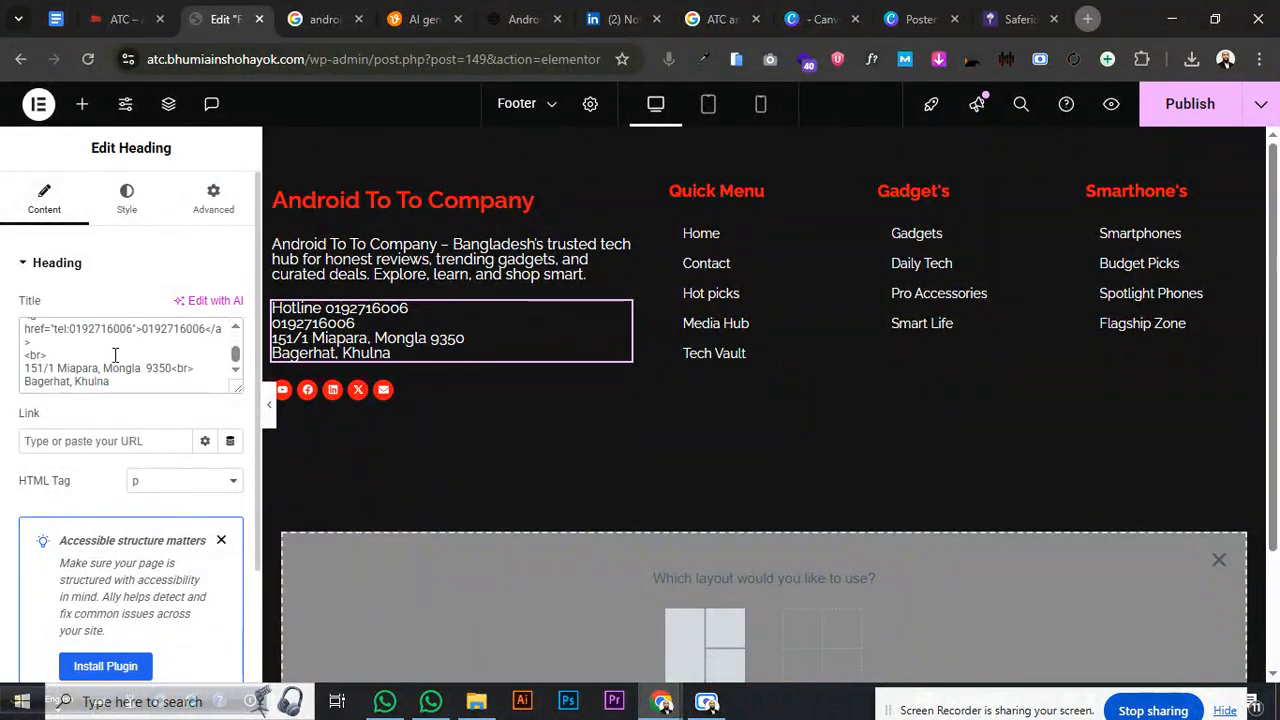
key("BackSpace")
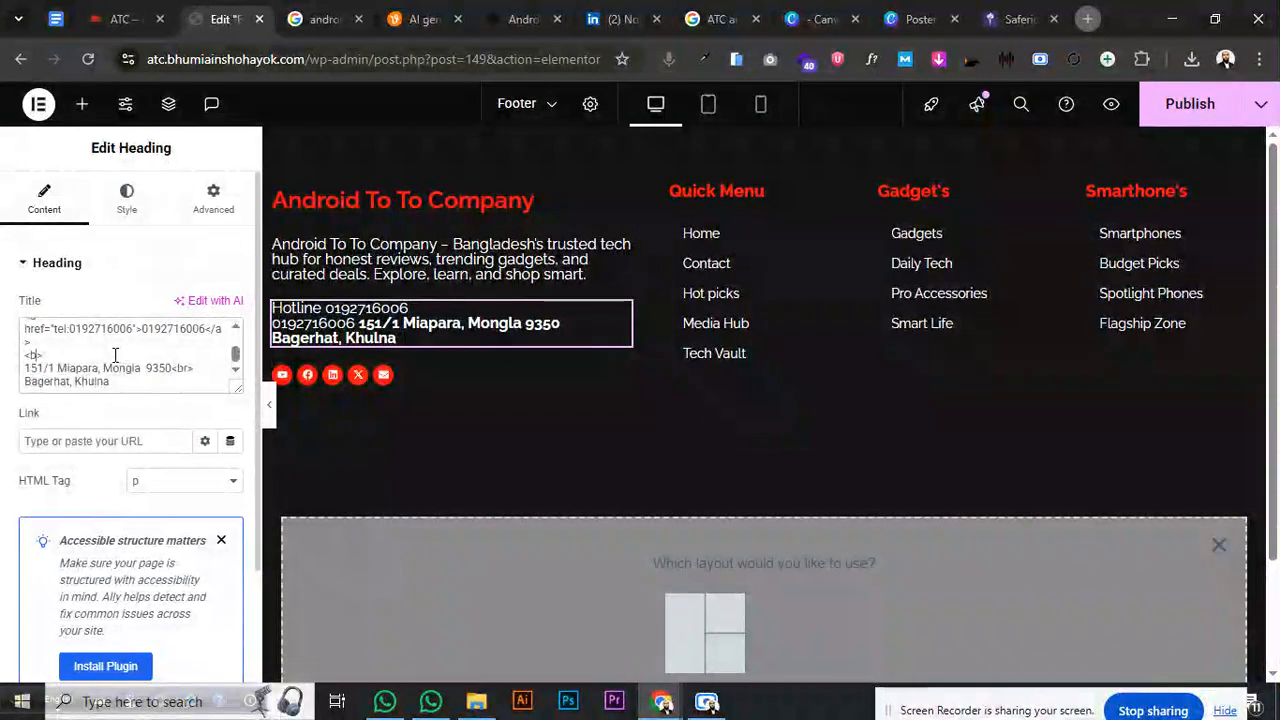
type("r>")
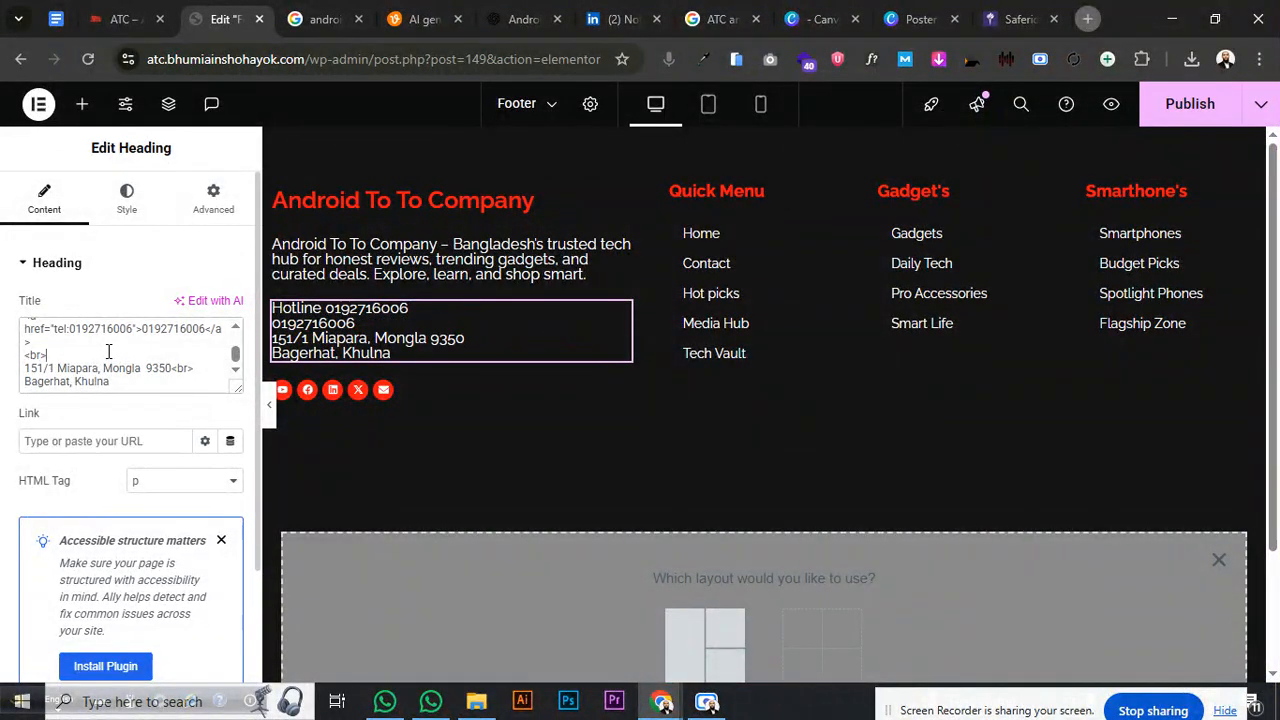
scroll(108, 351, "up", 1)
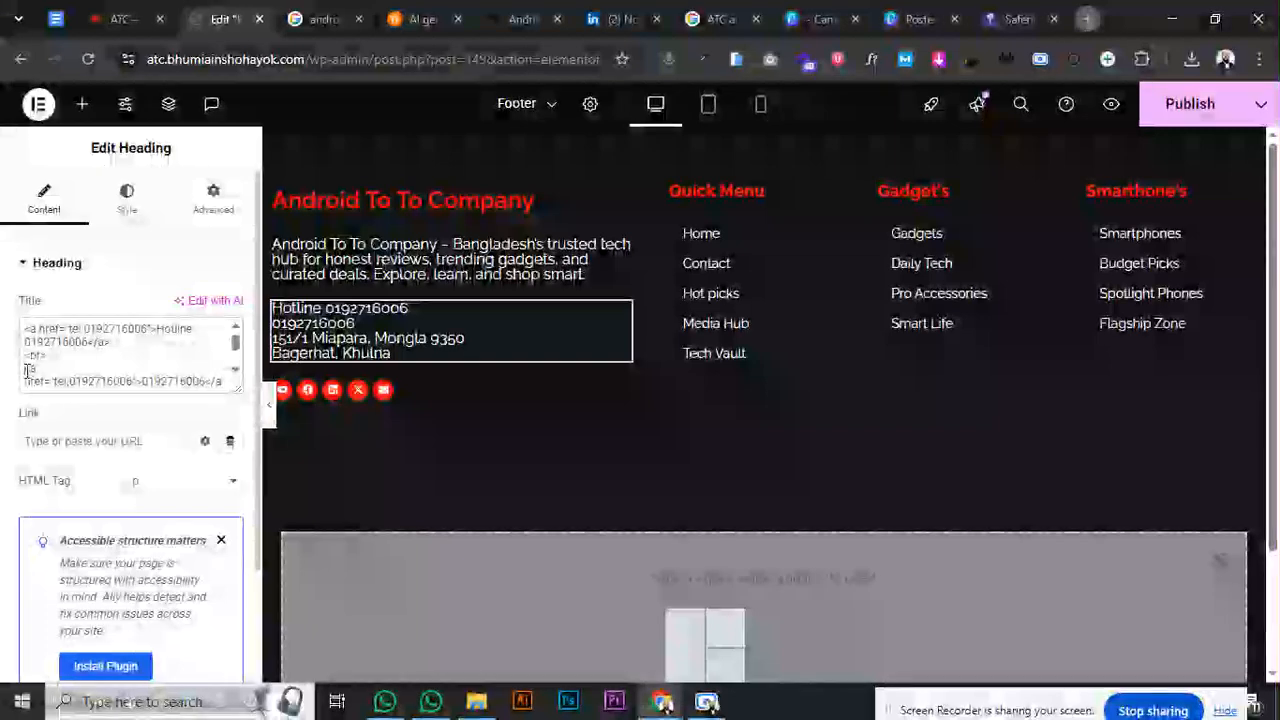
left_click_drag(60, 366, 34, 344)
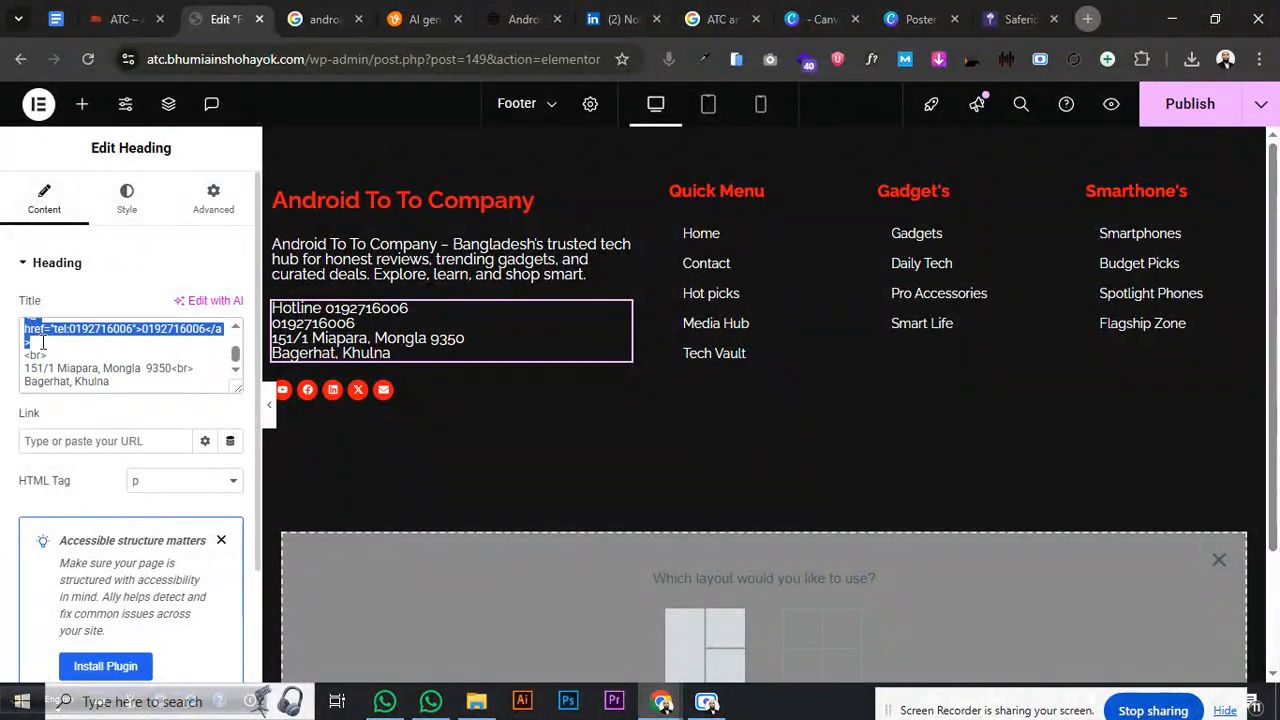
- Paste ChatGPT's mailto link code into the contact HTML and delete the blank line
left_click(524, 19)
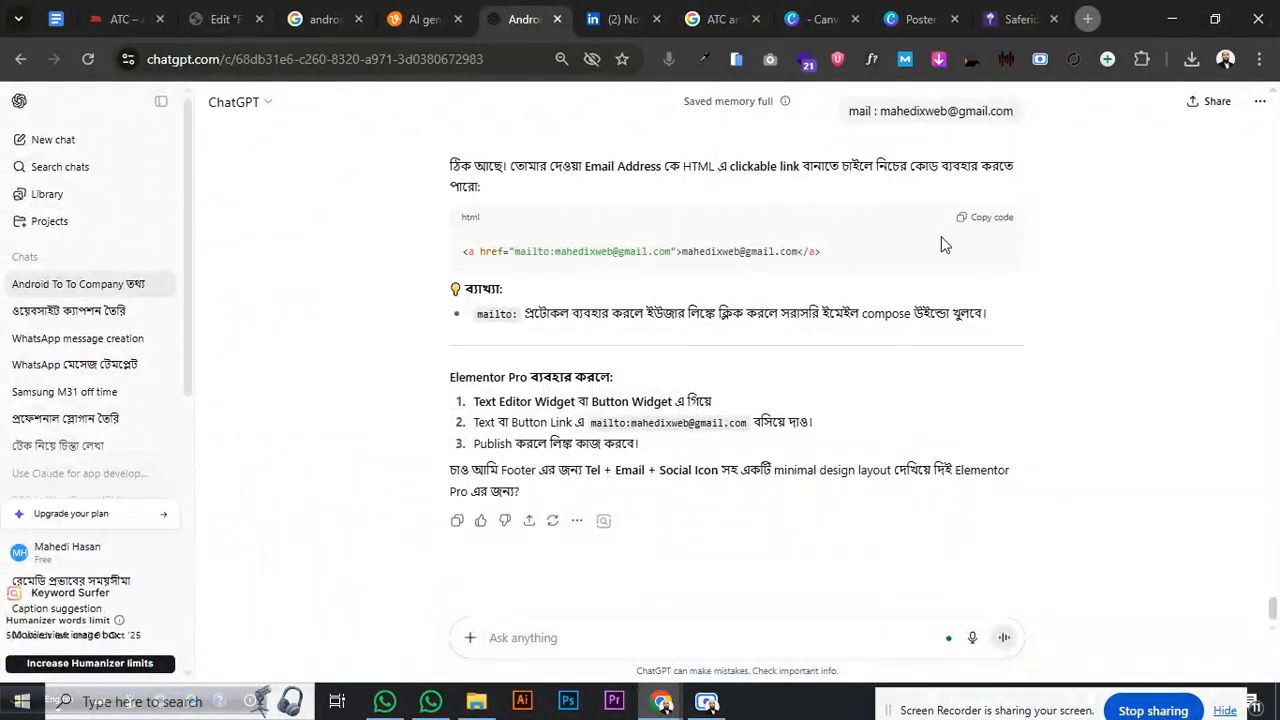
left_click(975, 216)
left_click(218, 19)
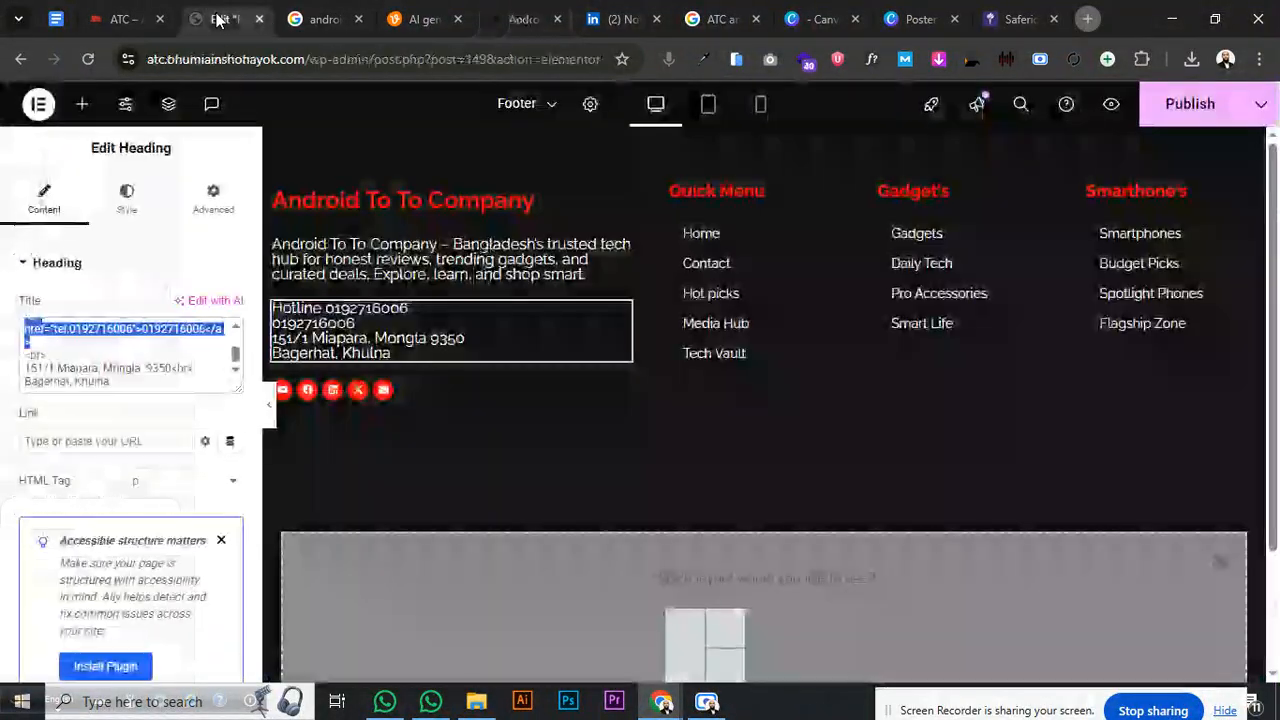
key("ctrl+v")
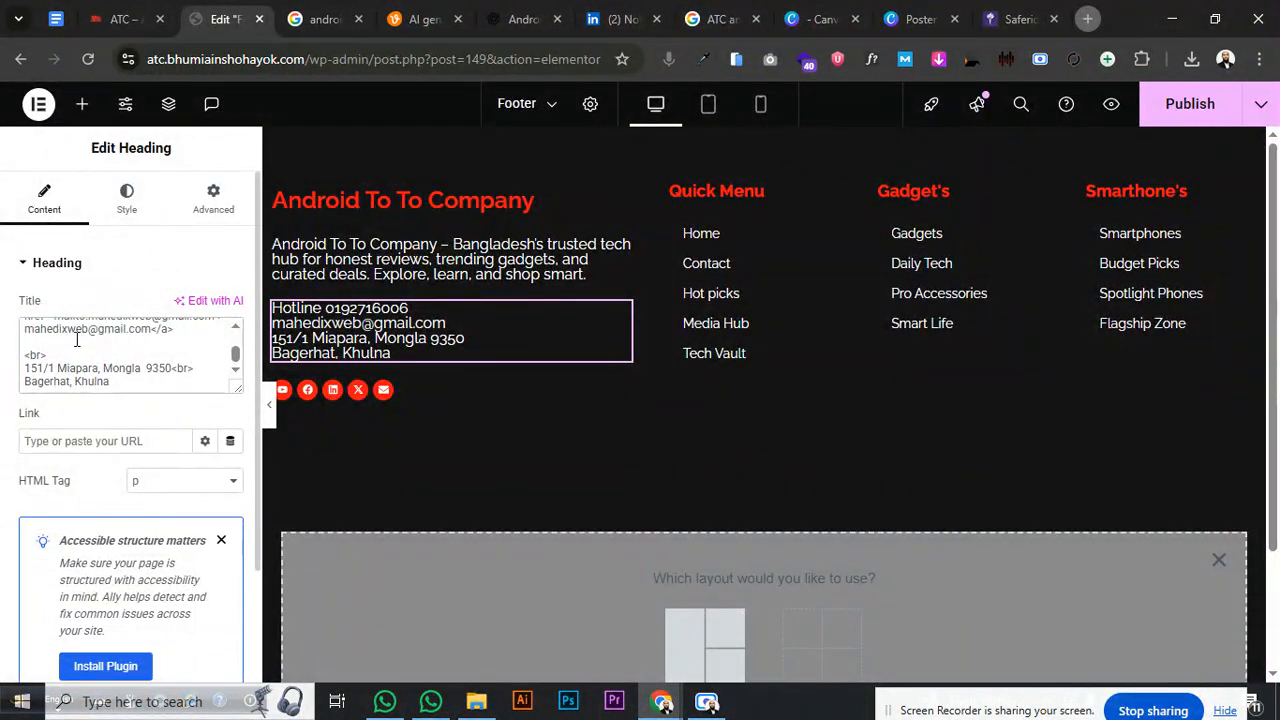
key("BackSpace")
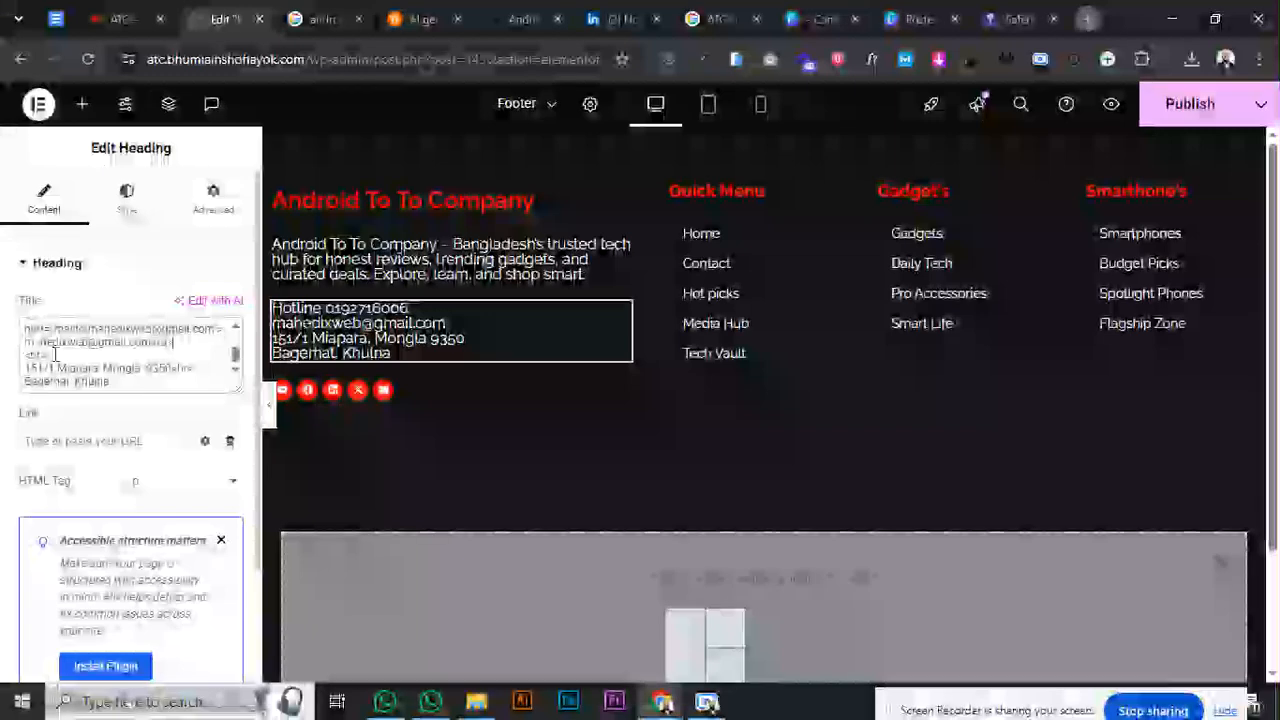
- Set the contact text typography to Poppins, 21 px line height, weight 300 (Light)
left_click(126, 198)
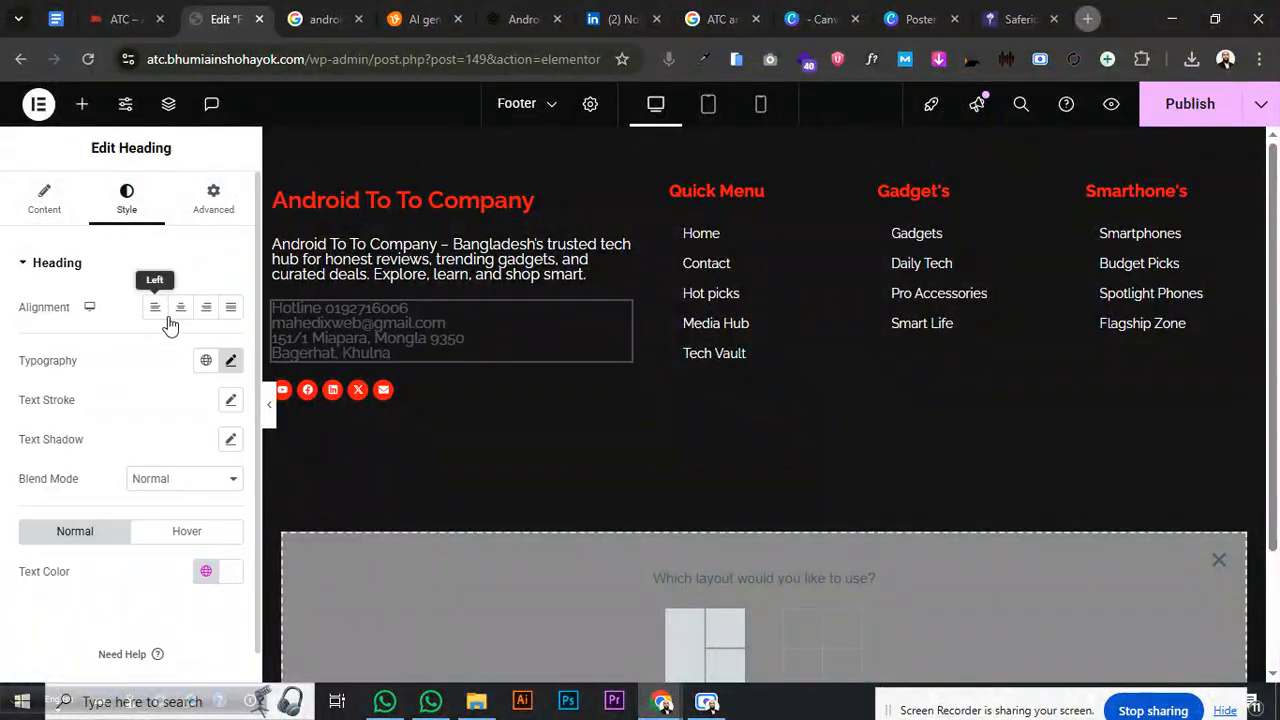
left_click(231, 361)
left_click(178, 450)
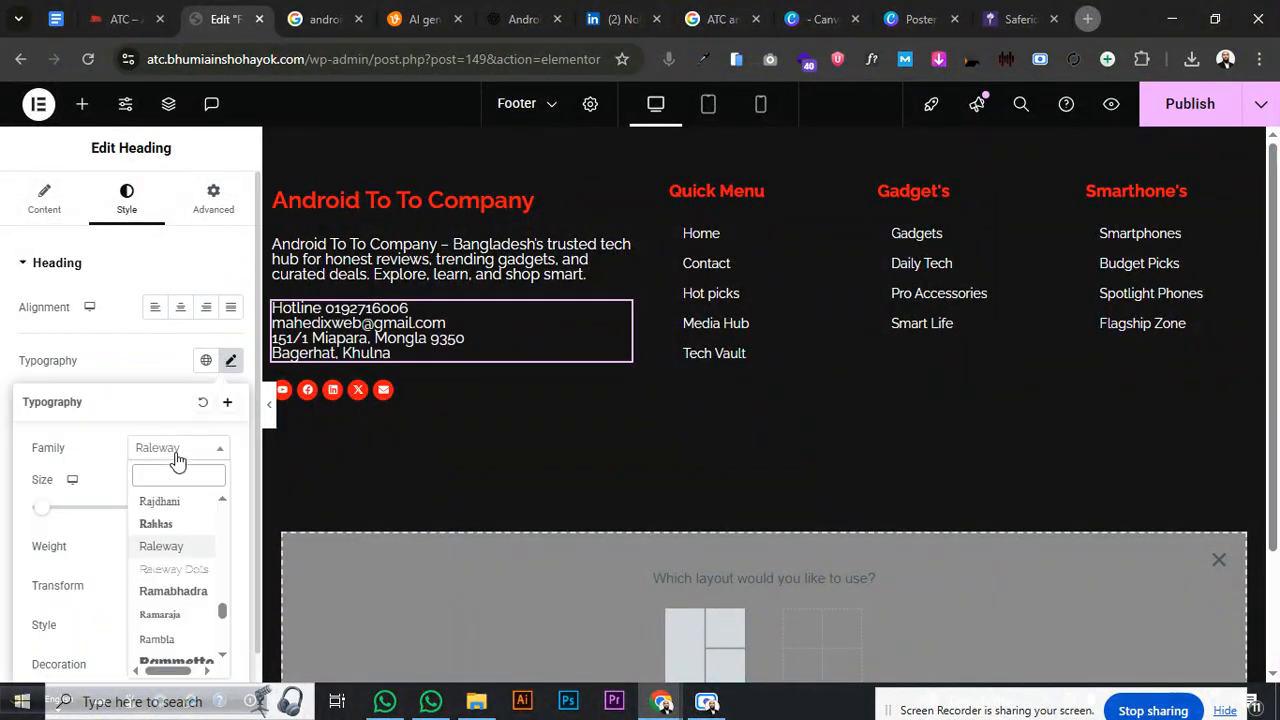
type("popp")
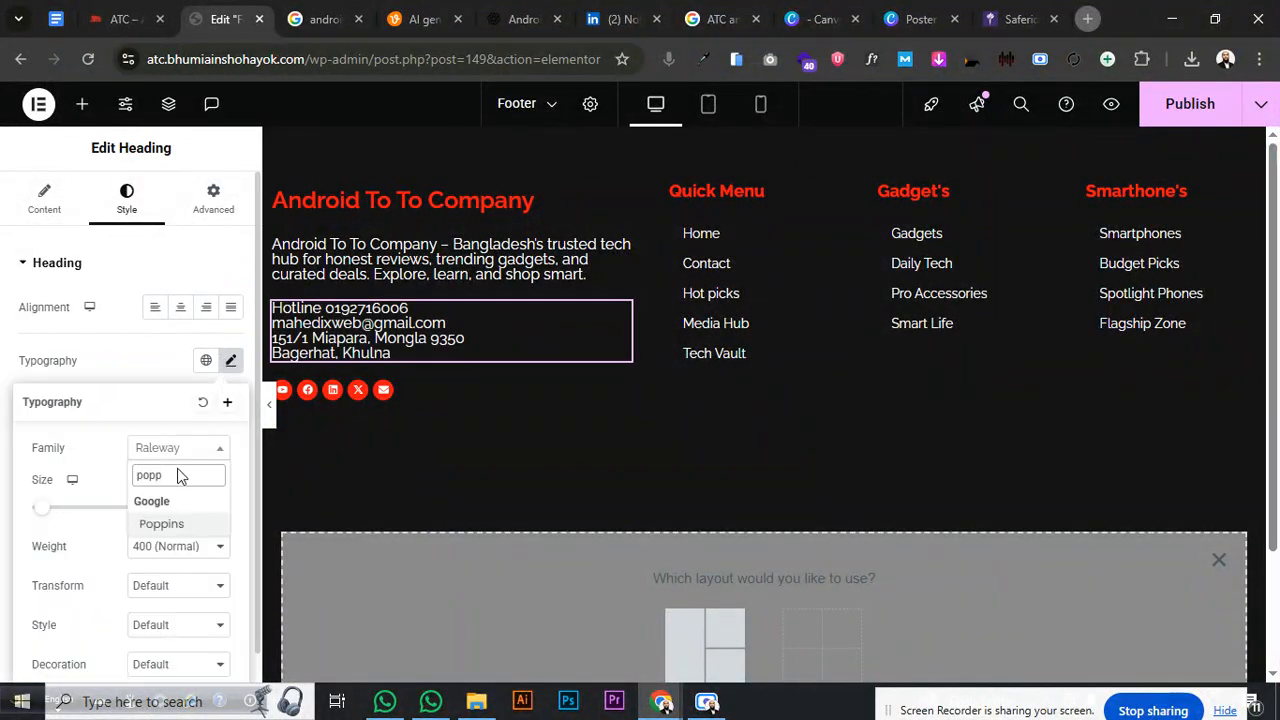
left_click(187, 525)
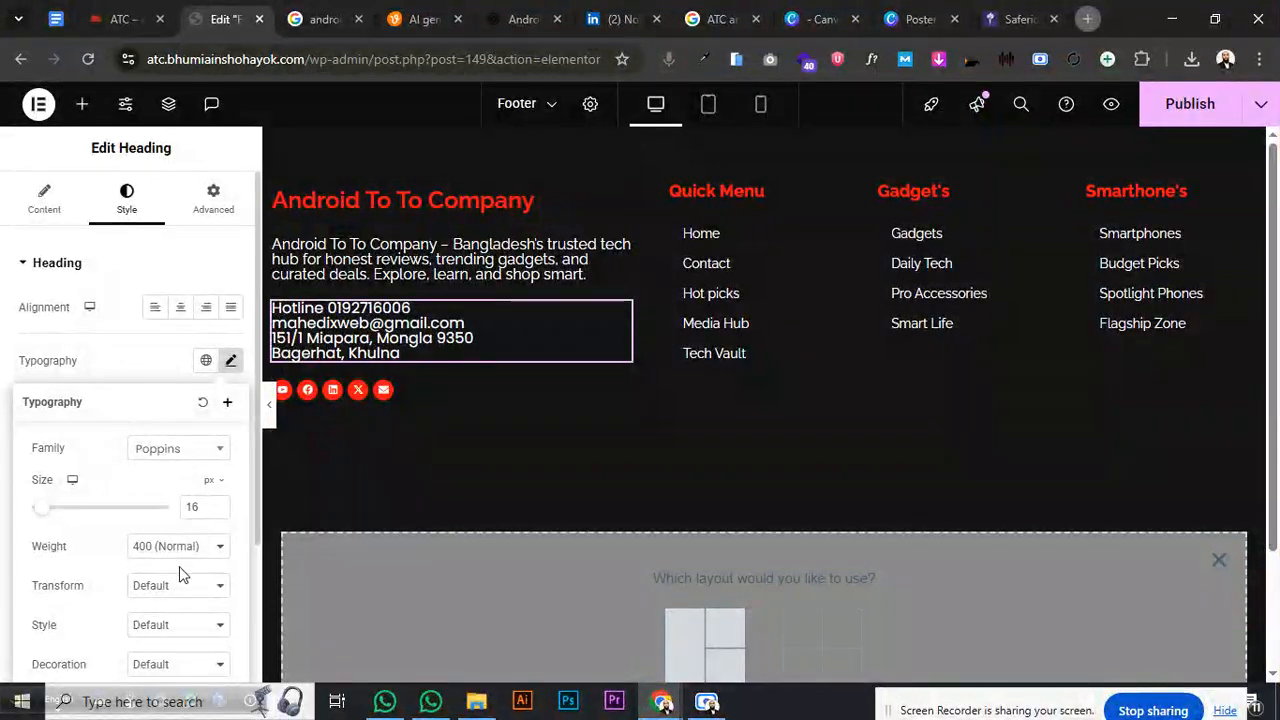
scroll(165, 560, "down", 3)
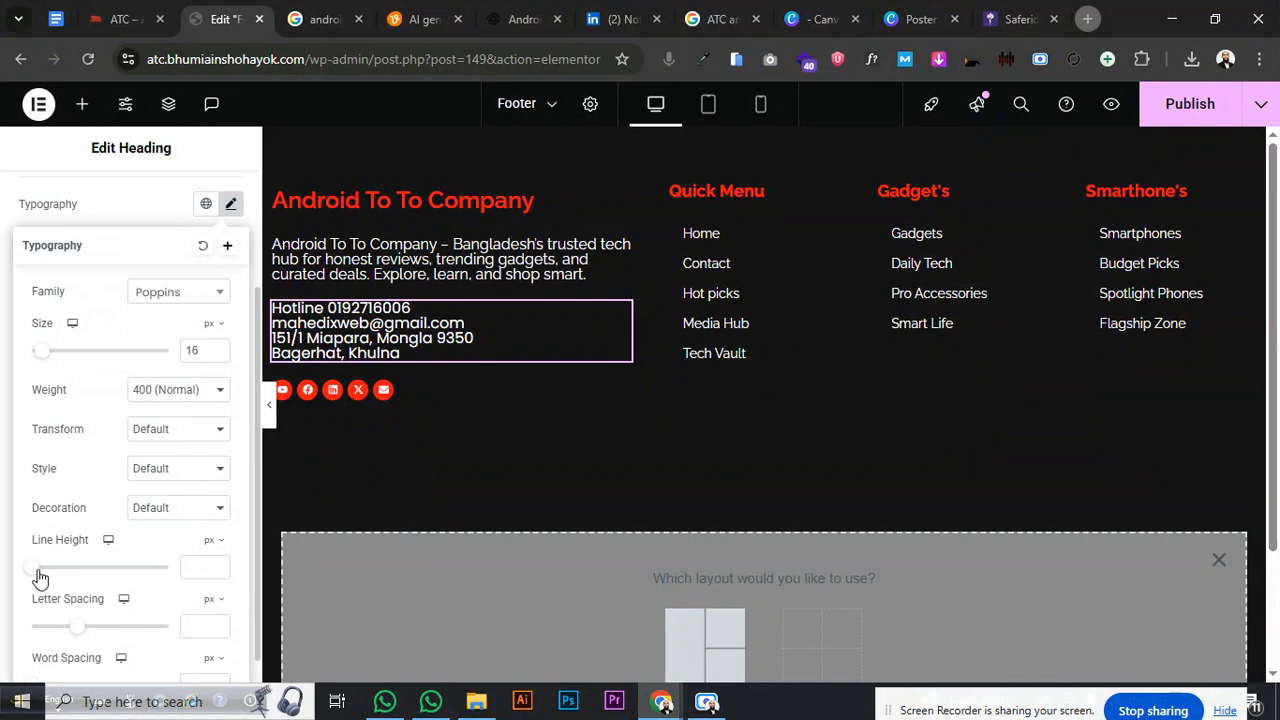
left_click_drag(37, 570, 64, 577)
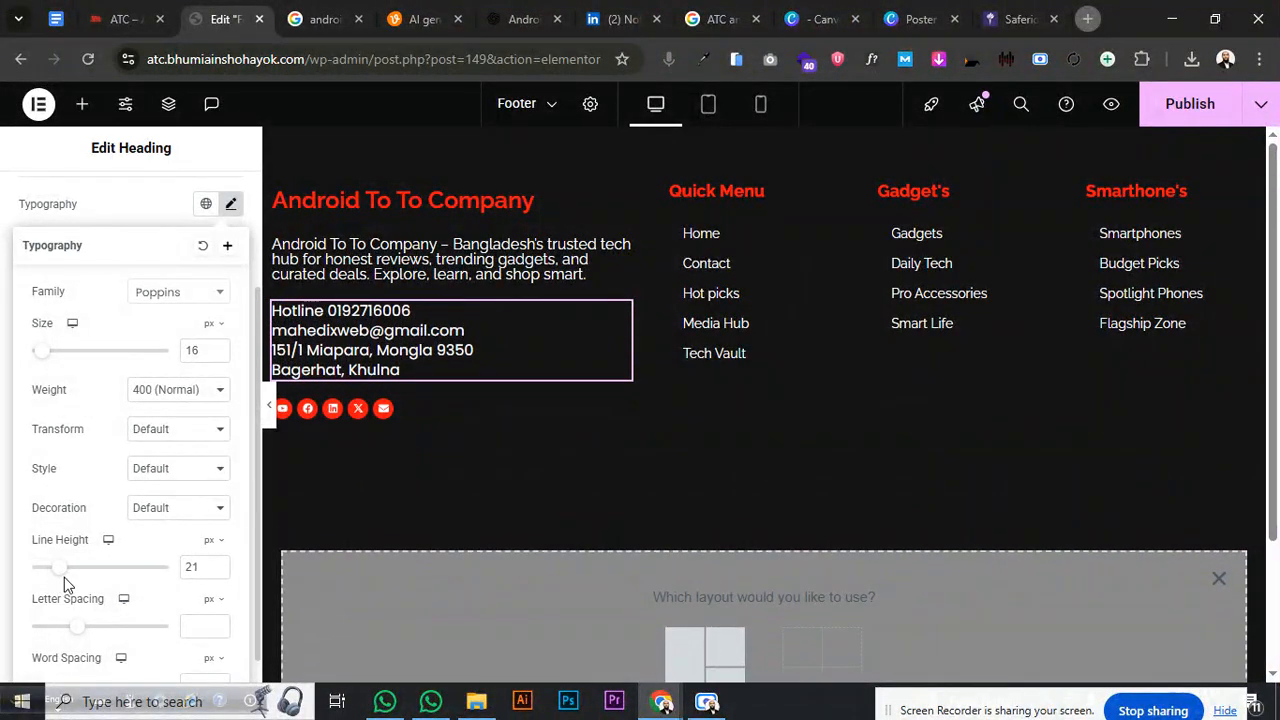
left_click(155, 397)
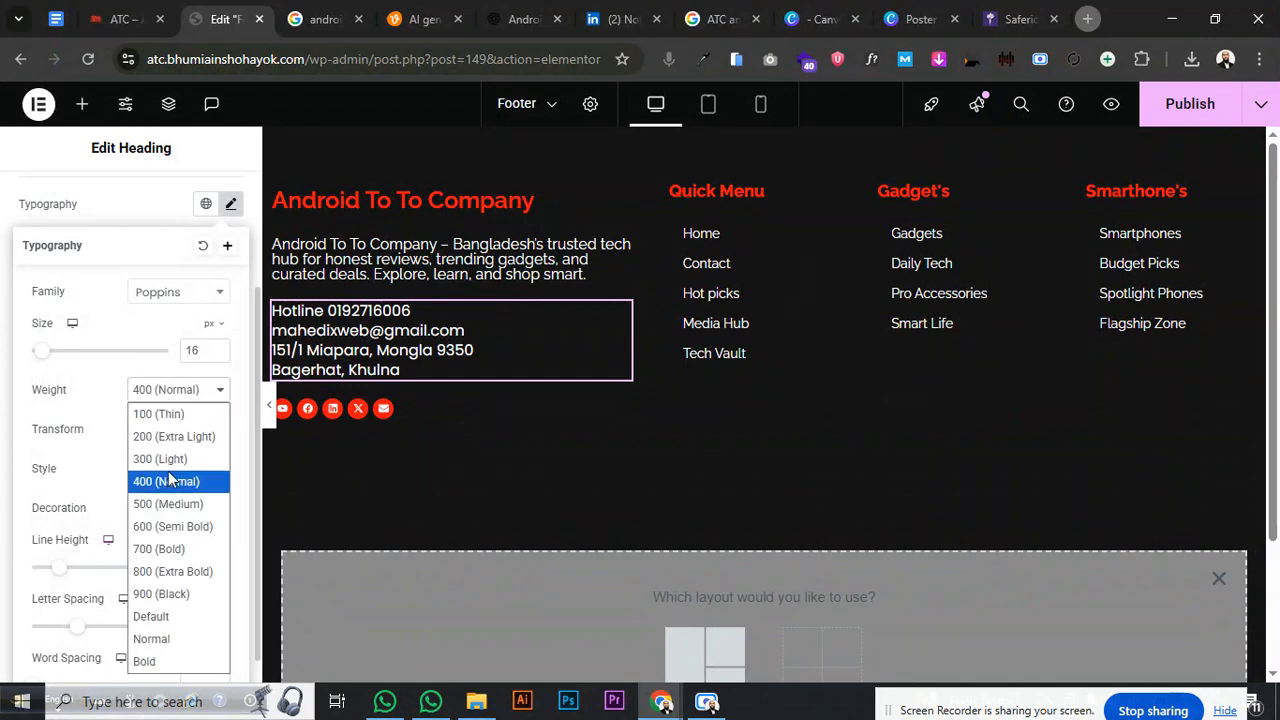
left_click(168, 472)
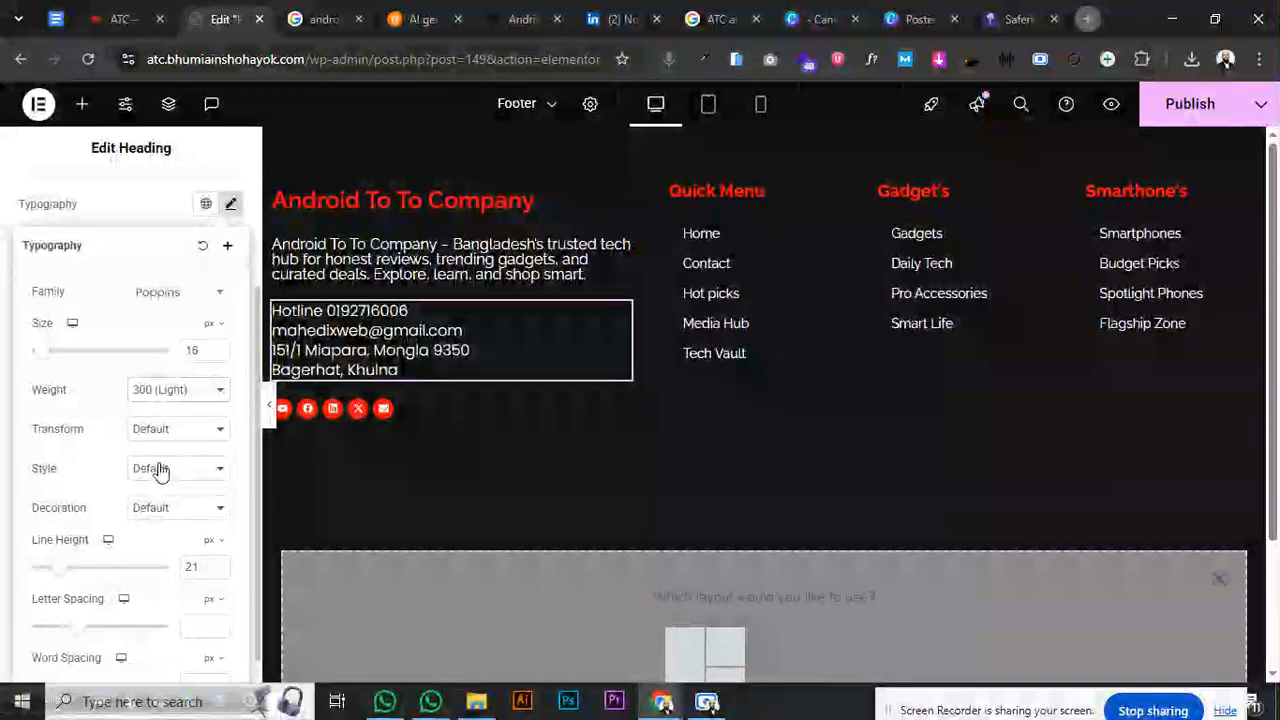
left_click(63, 212)
scroll(57, 217, "up", 3)
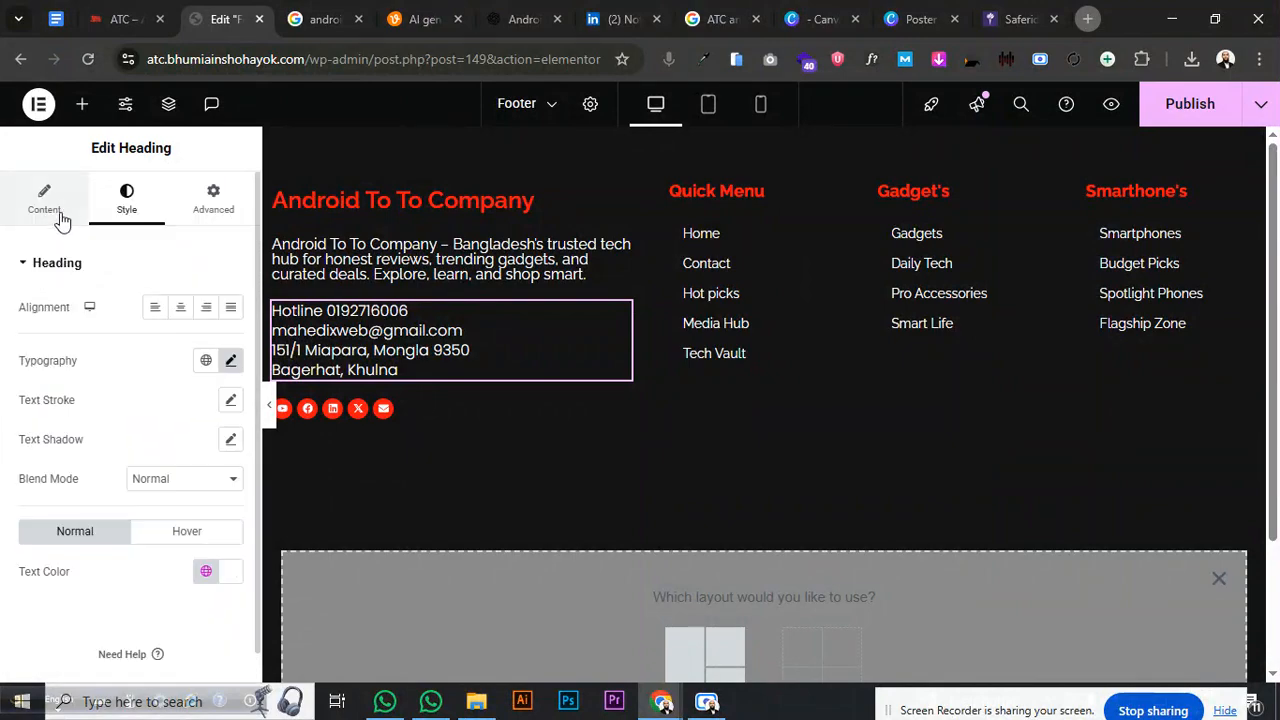
- Enlarge the Title box and cut all of the contact HTML out of the heading
left_click(55, 215)
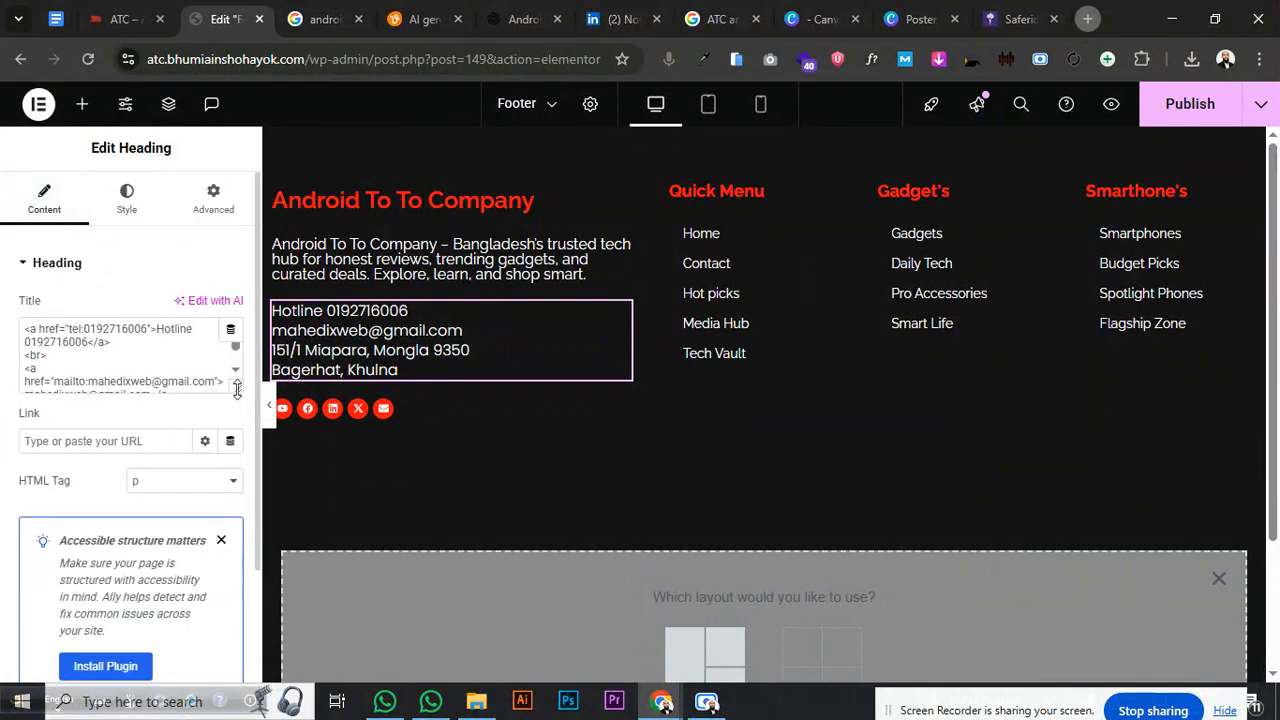
left_click_drag(237, 389, 238, 486)
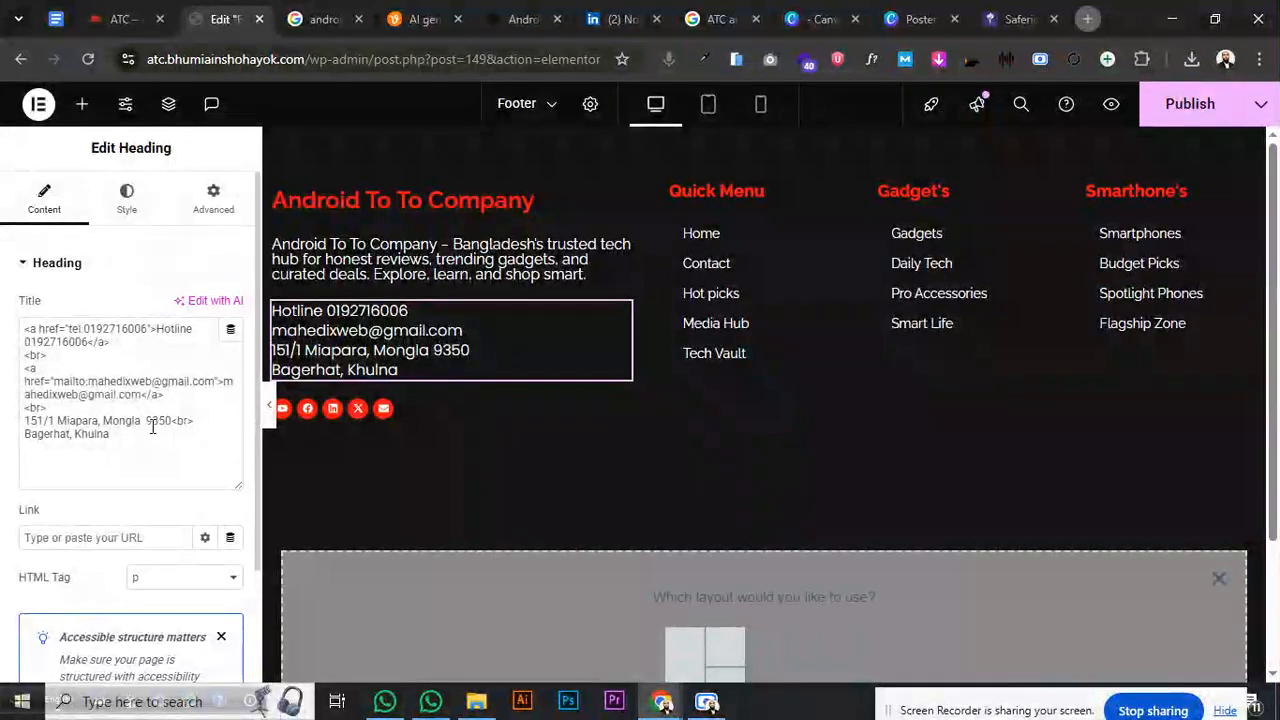
left_click(25, 333)
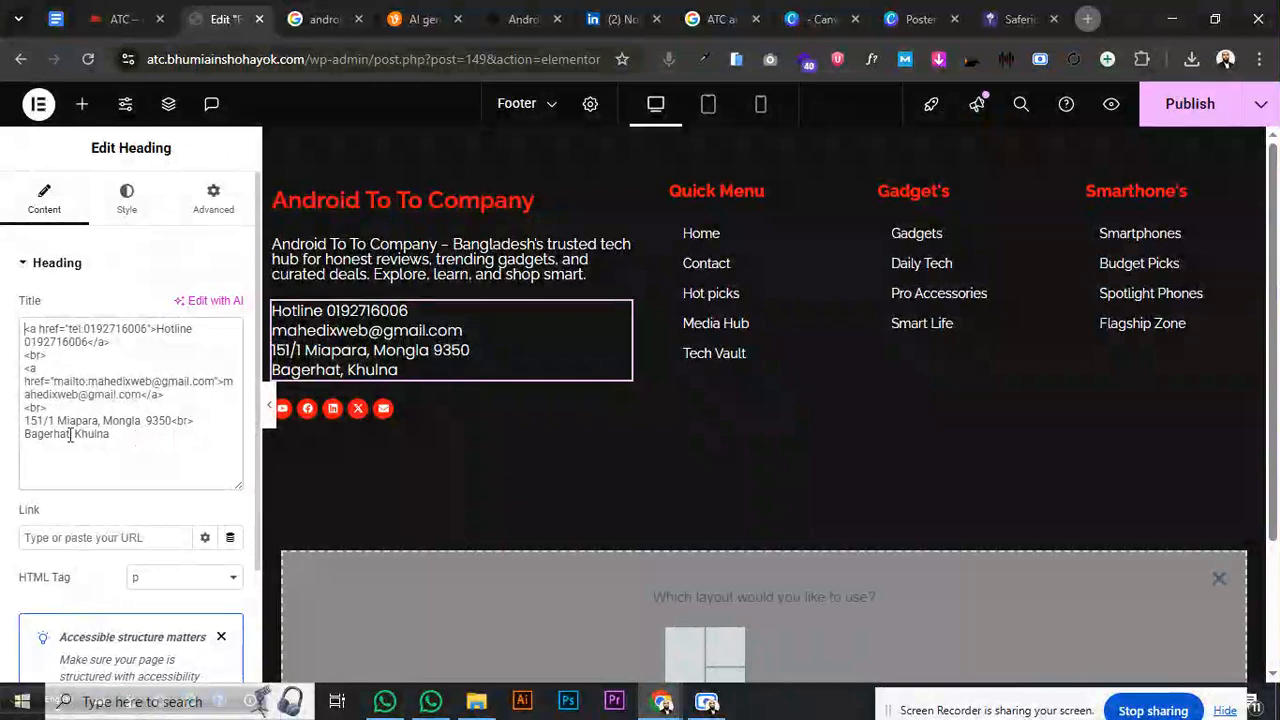
left_click(125, 451, "shift")
right_click(56, 380)
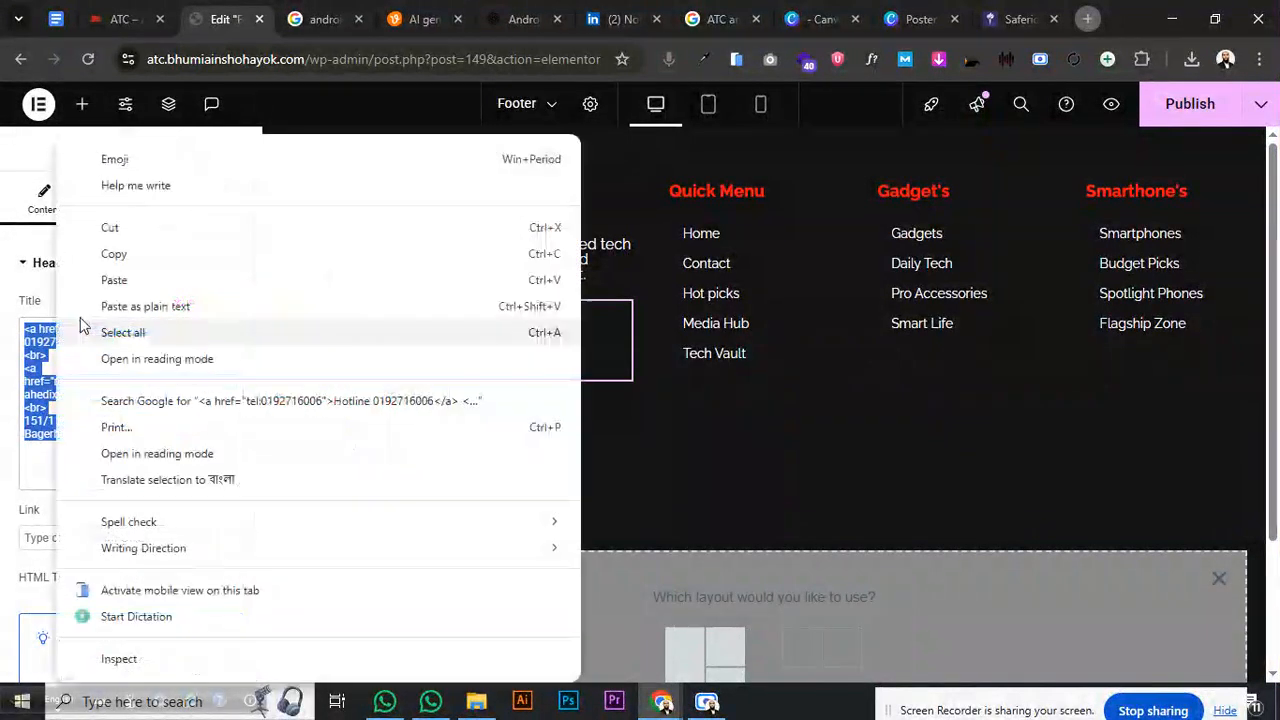
left_click(116, 229)
left_click(523, 19)
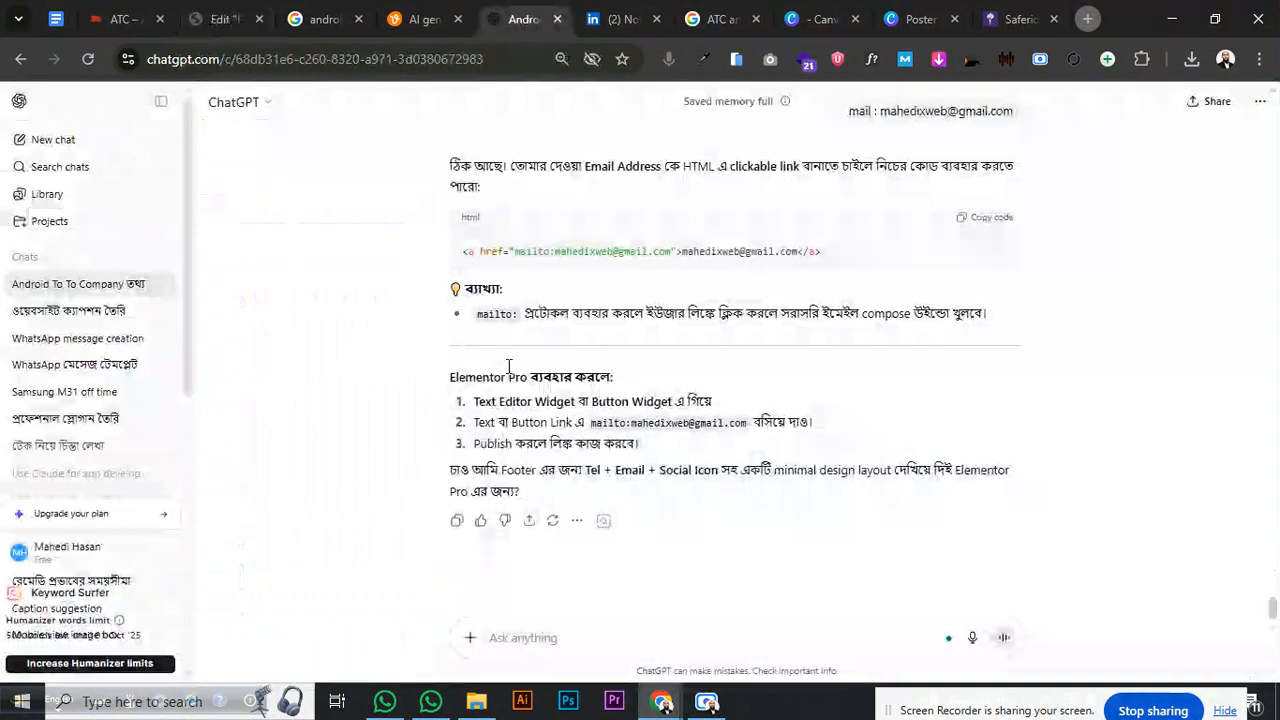
- Paste the contact HTML into ChatGPT asking for an ordered list, then copy the returned <ol> code
left_click(553, 637)
key("ctrl+v")
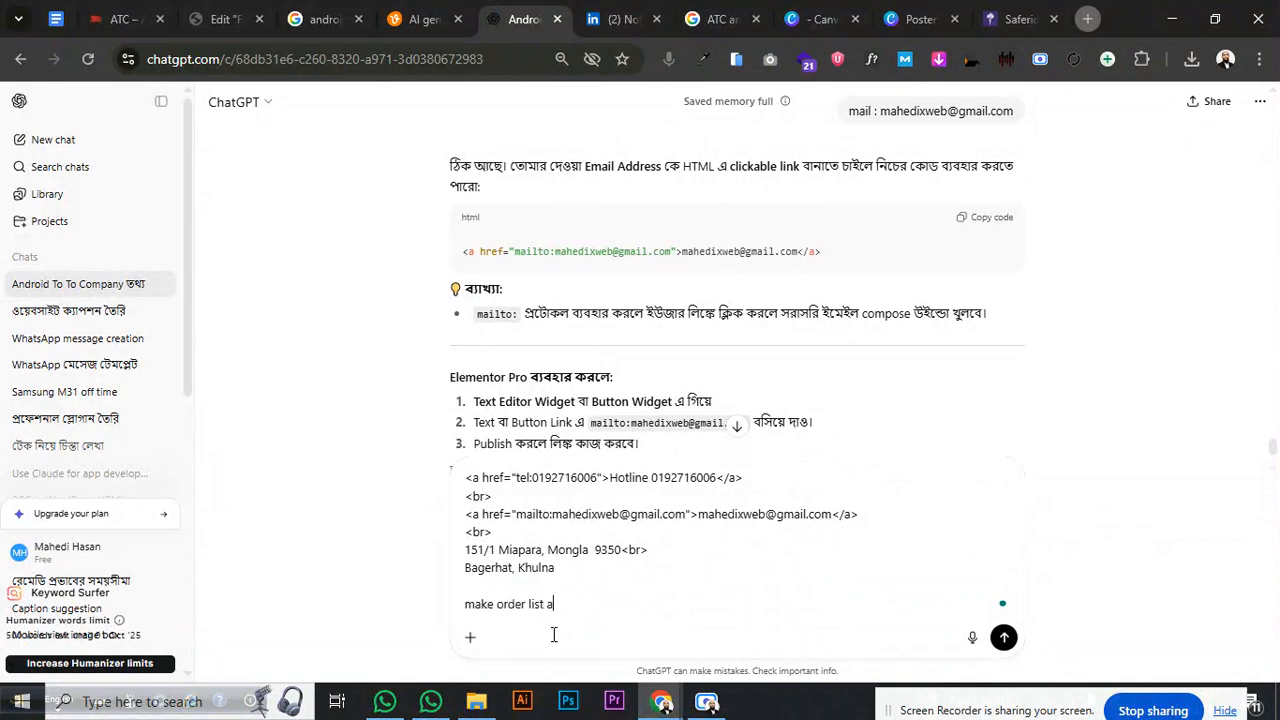
key("Return")
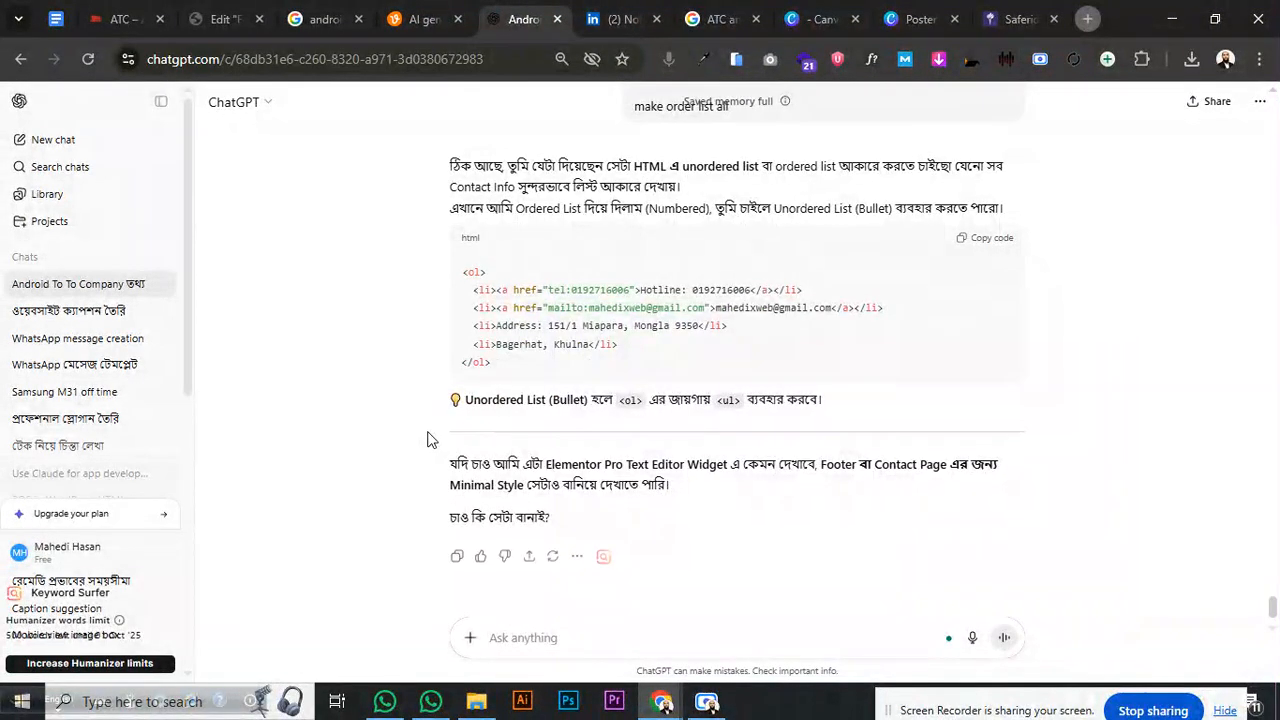
left_click_drag(502, 370, 443, 277)
right_click(467, 283)
left_click(505, 302)
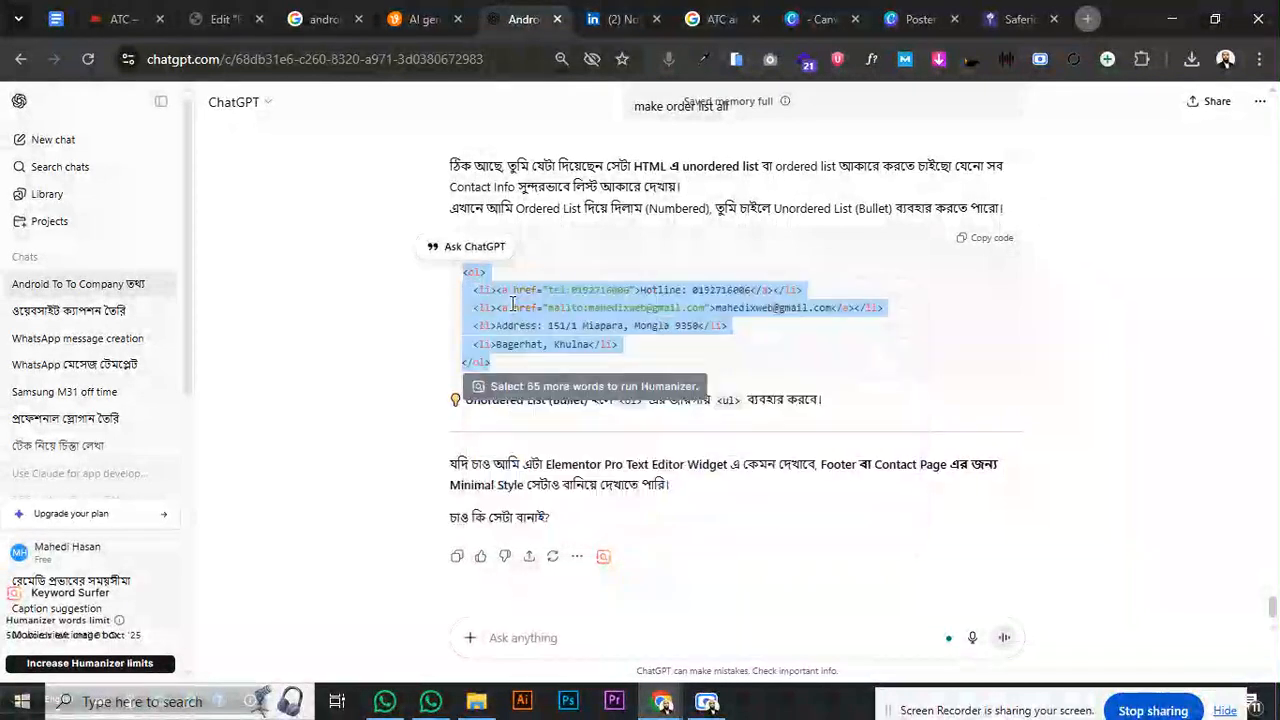
- Paste the list code into Title, change <ol>/</ol> to <ul>/</ul>, and remove the city line's <li>
left_click(222, 19)
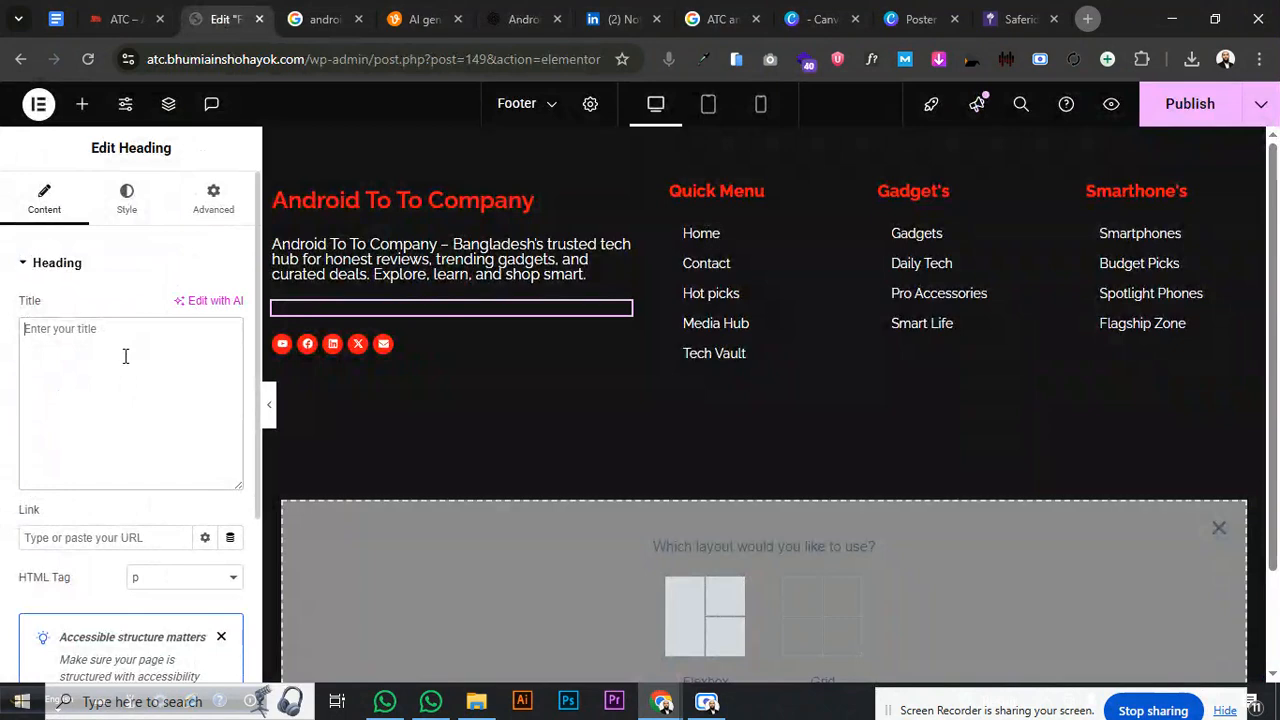
key("ctrl+v")
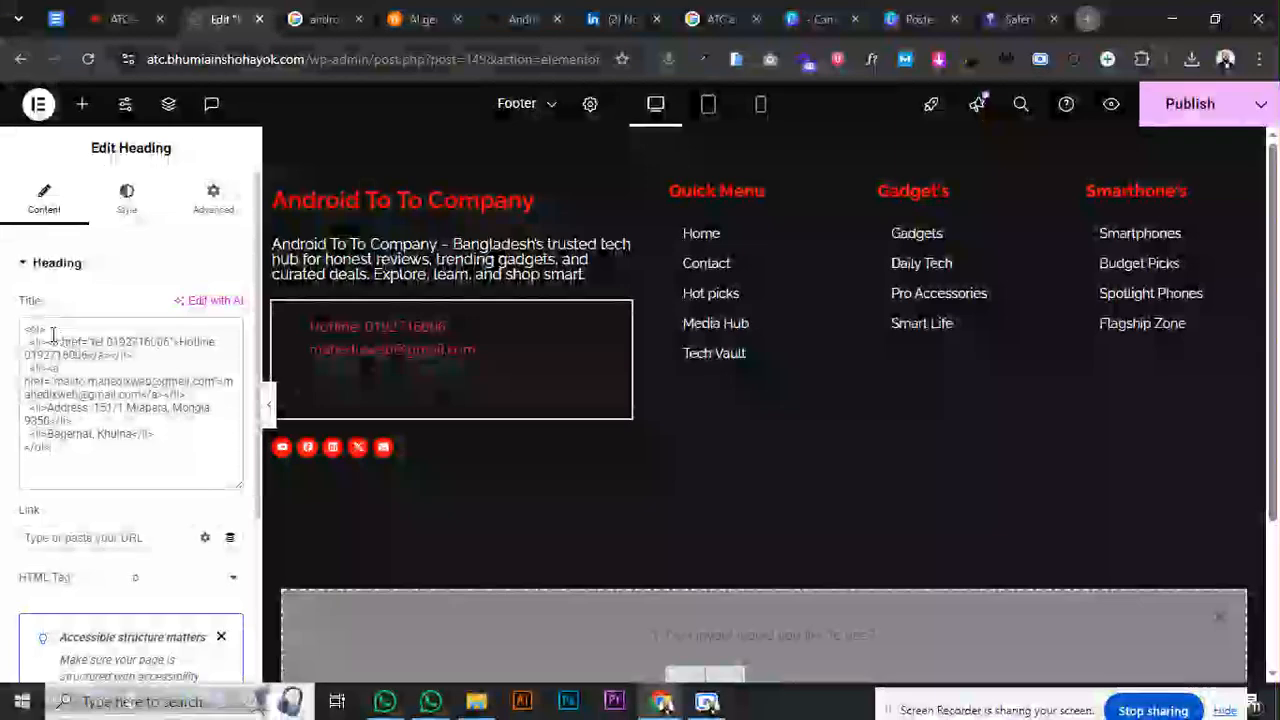
left_click(36, 331)
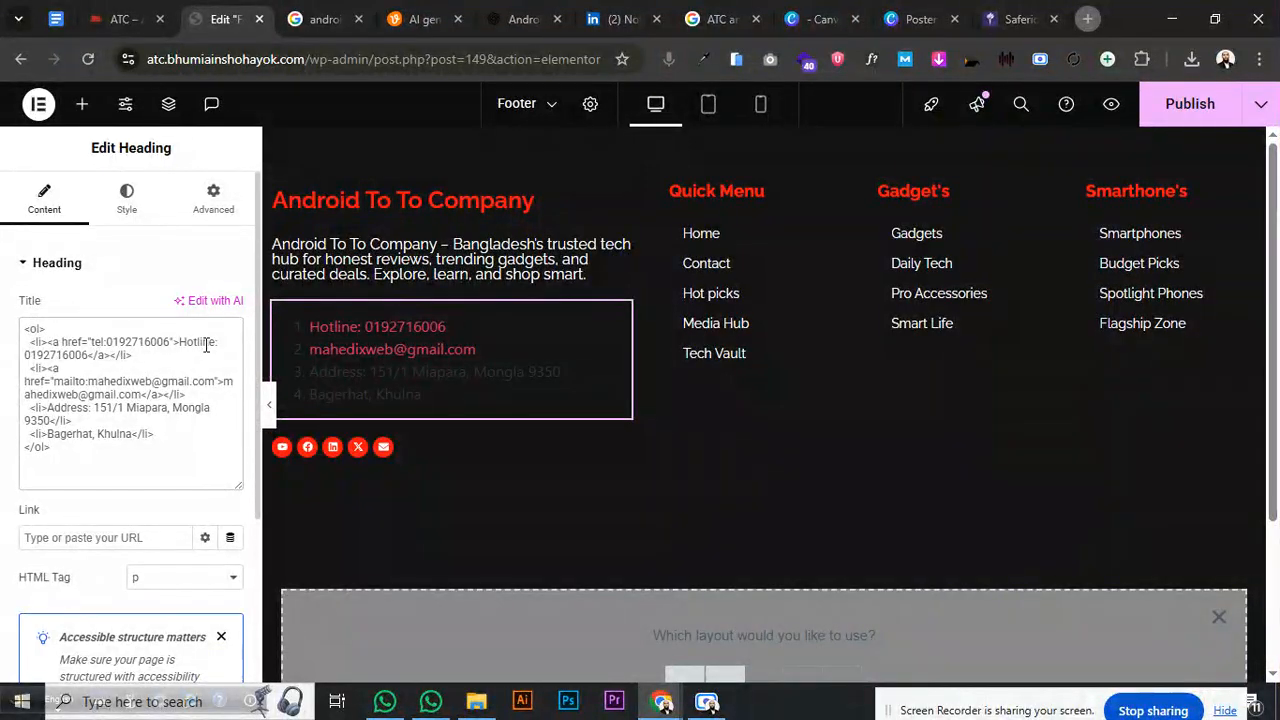
key("BackSpace")
type("u")
left_click(43, 450)
key("BackSpace")
type("u")
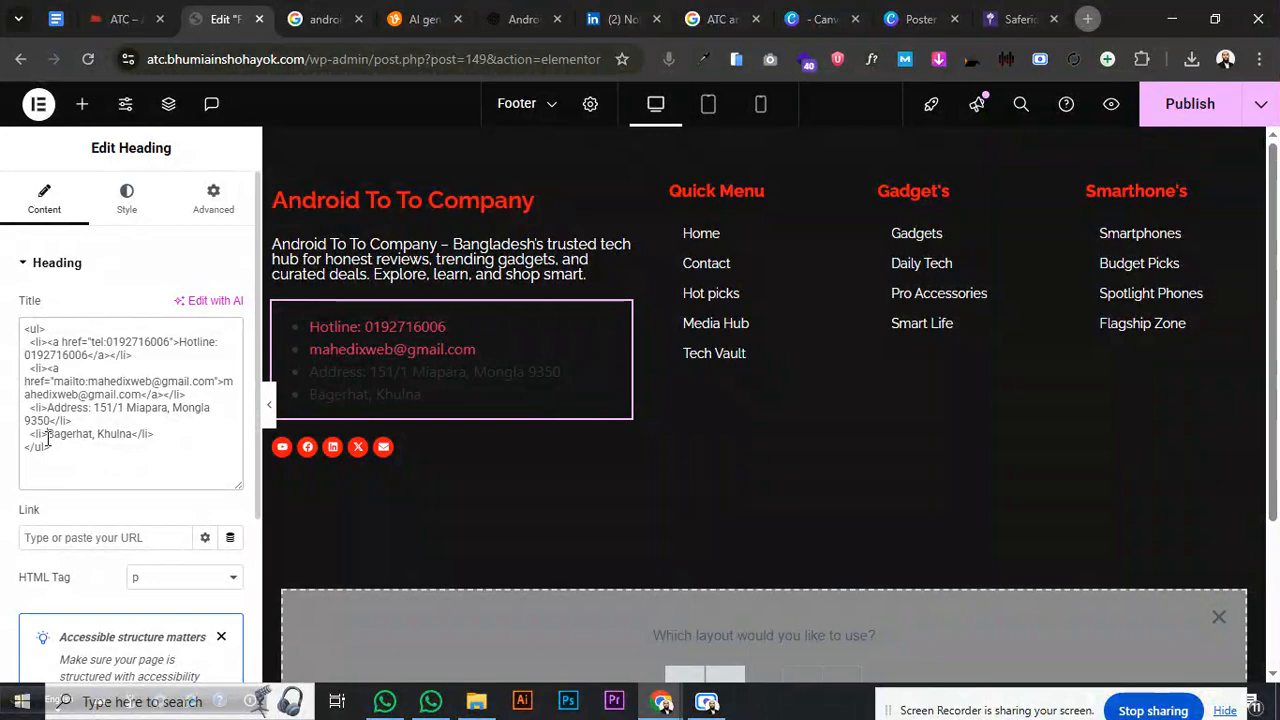
left_click_drag(47, 437, 27, 437)
key("BackSpace")
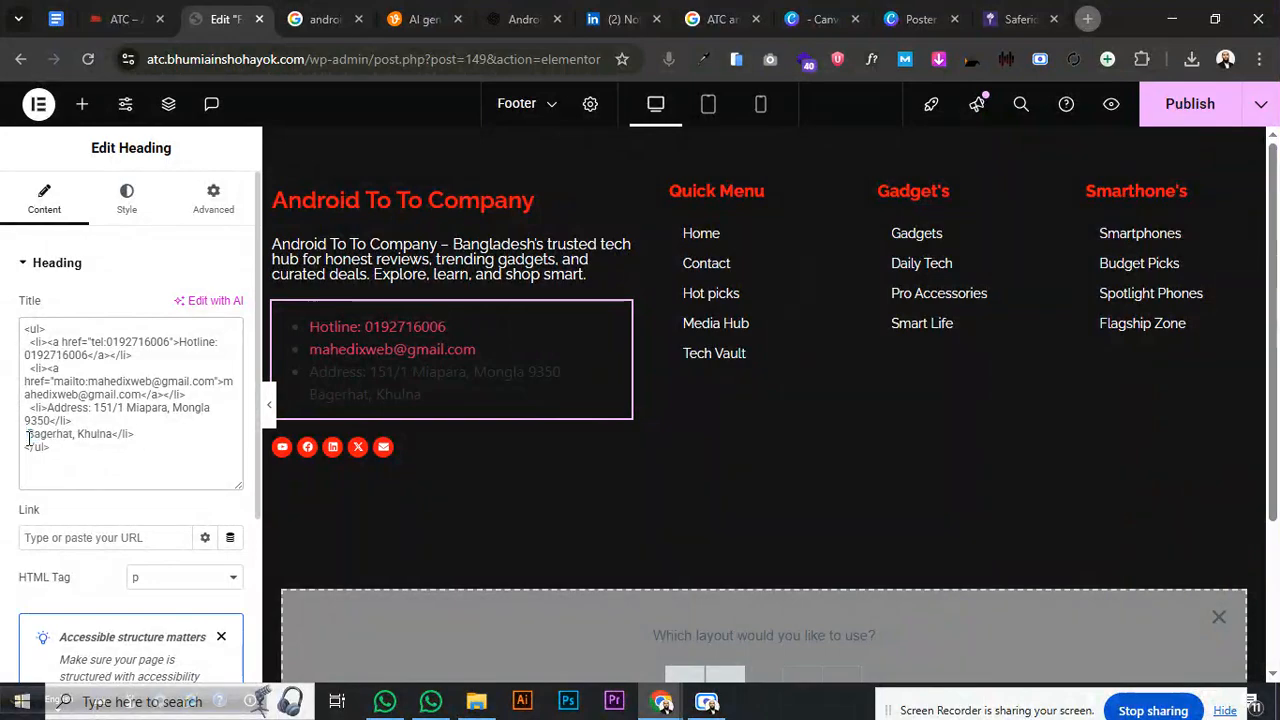
key("BackSpace")
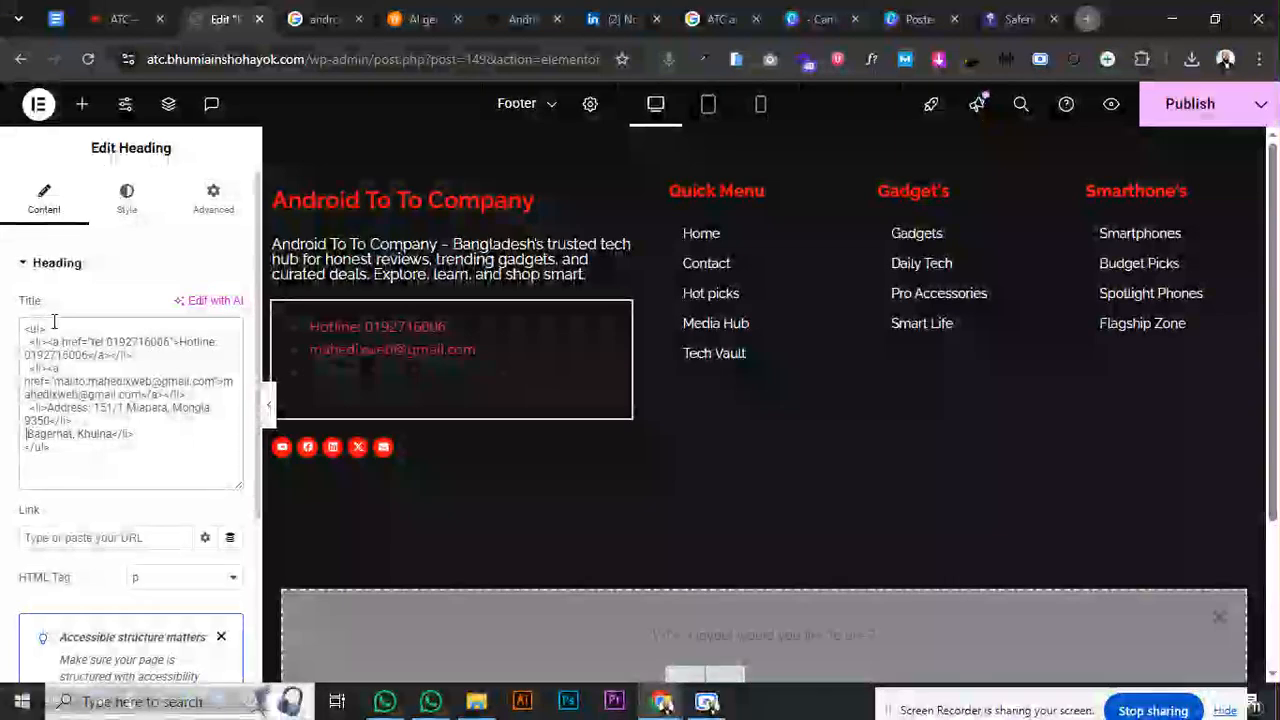
- Check the contact text's current colour on the Style tab
left_click(126, 197)
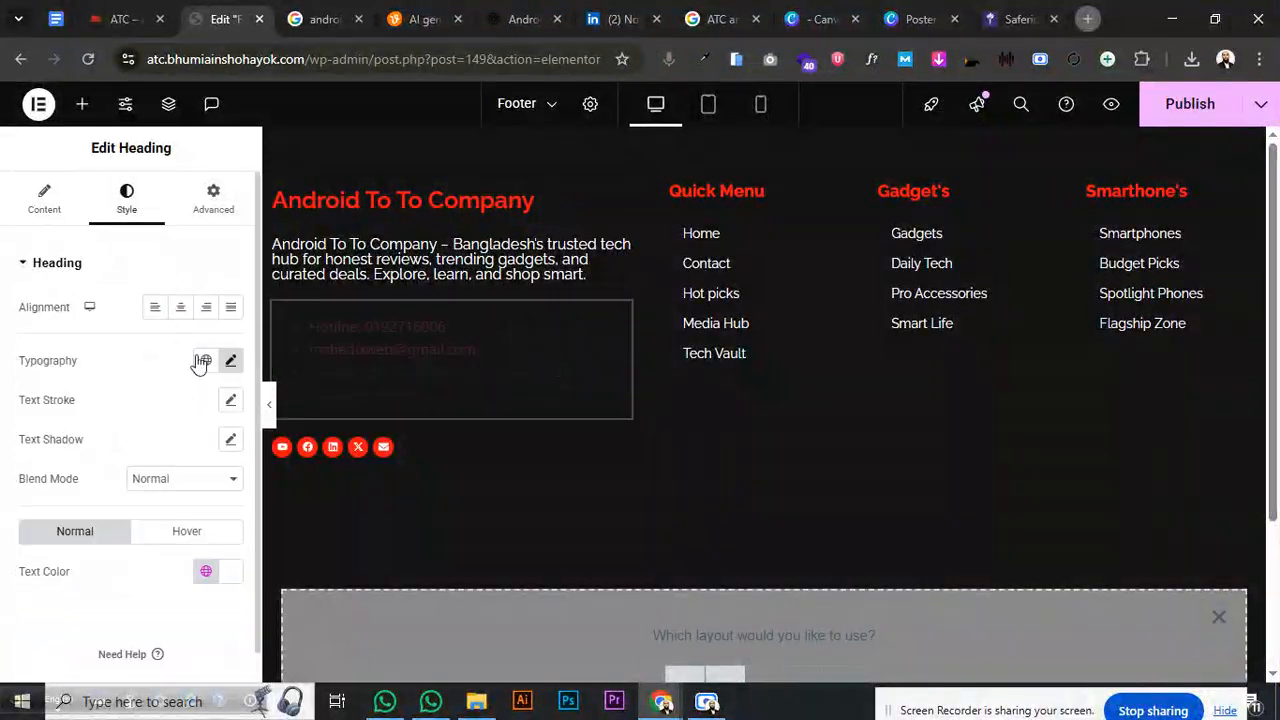
left_click(228, 576)
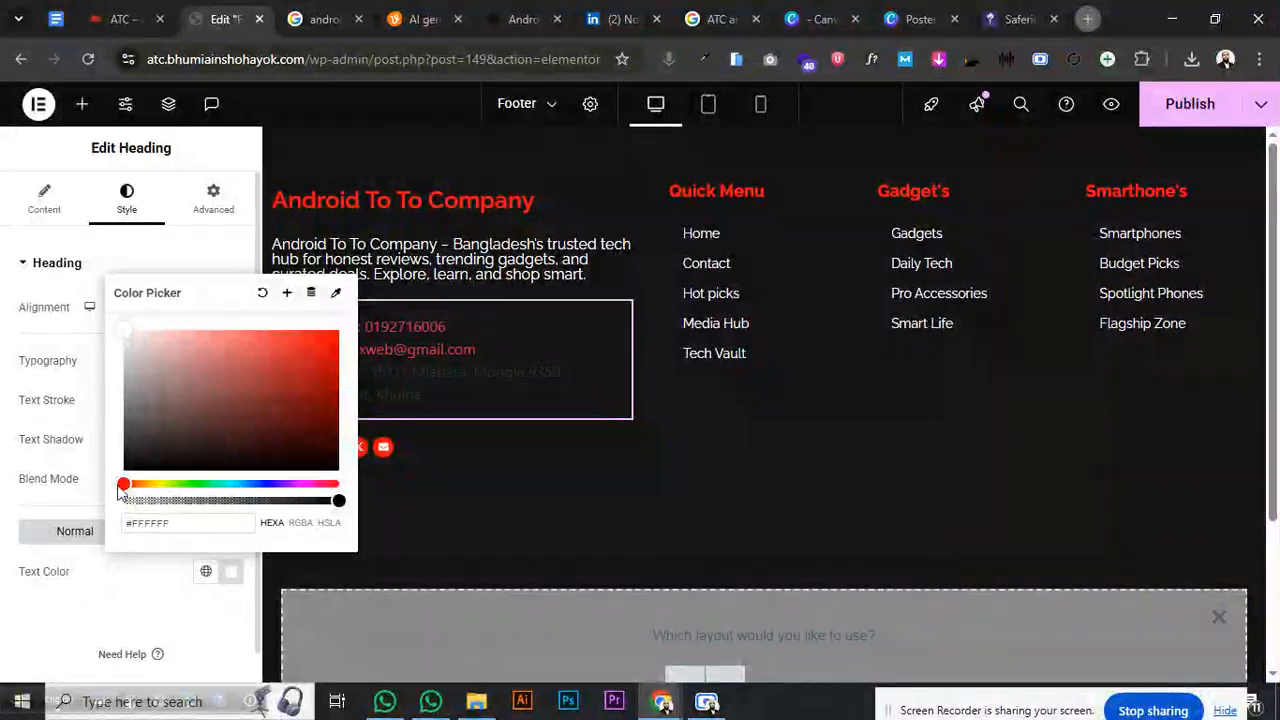
left_click(135, 629)
- Ask ChatGPT for white-text <ul> bulleted list code and copy it
left_click(512, 20)
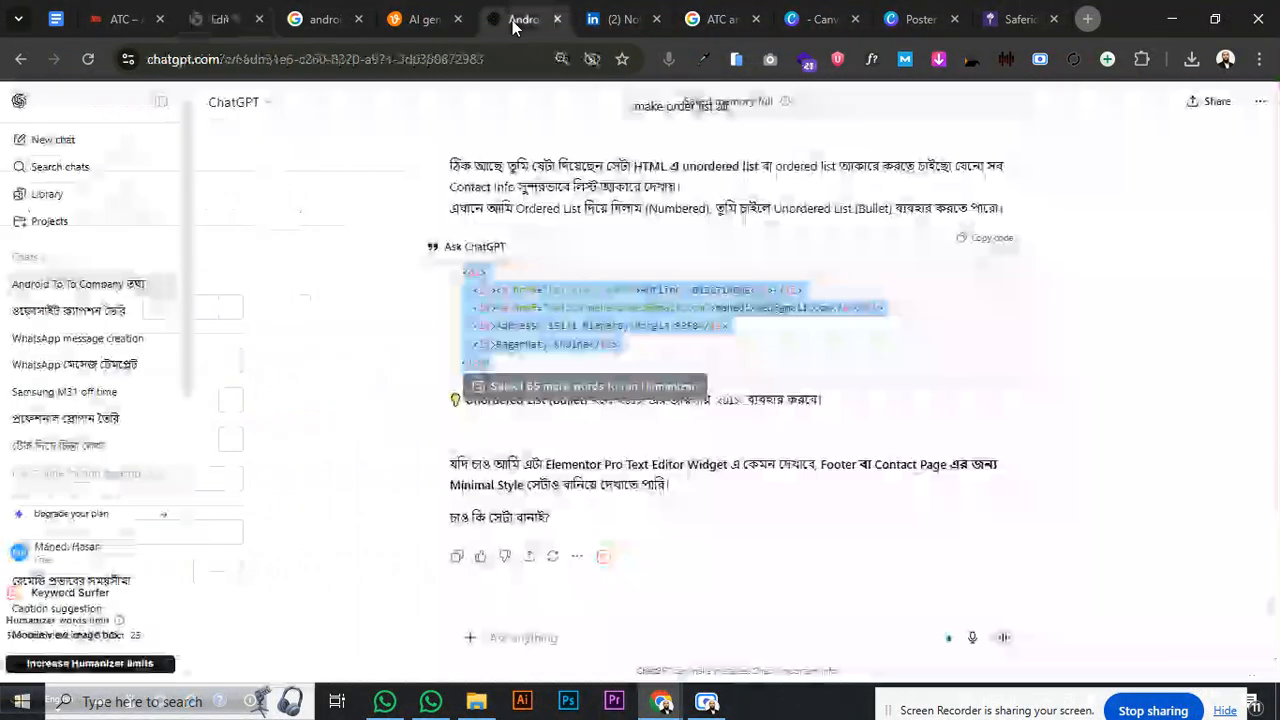
left_click(543, 637)
type("text color white")
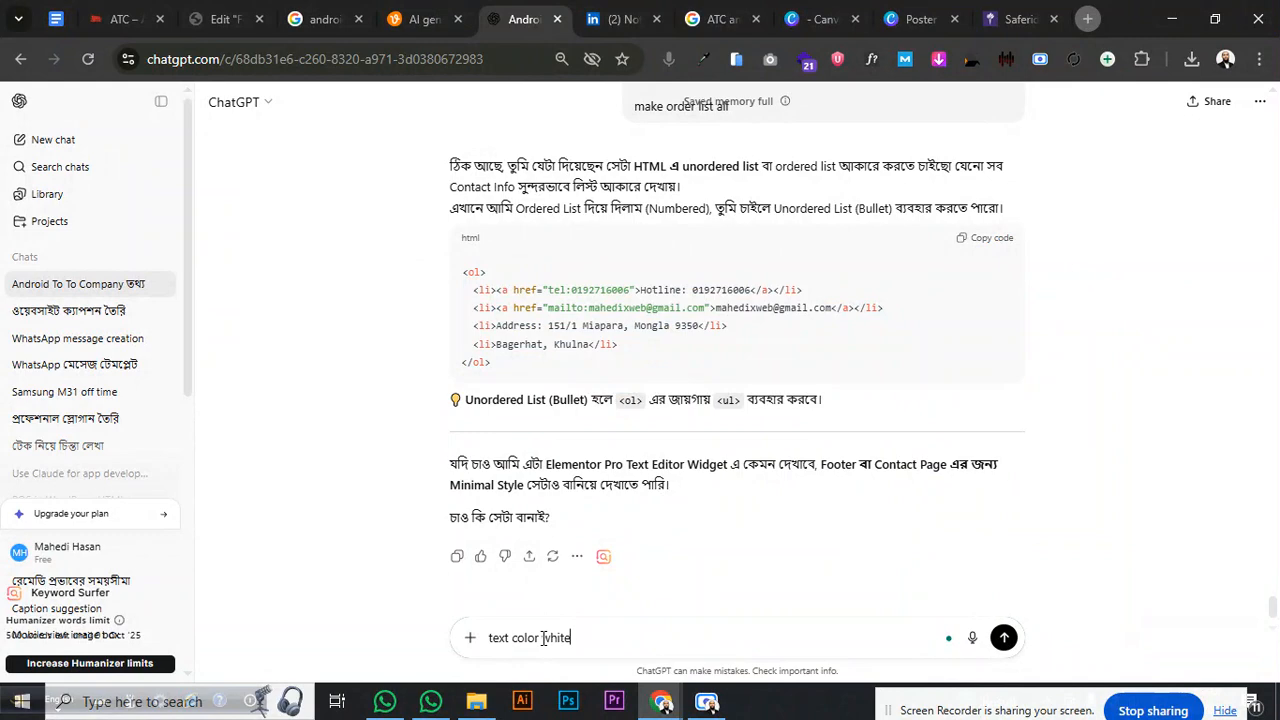
key("Return")
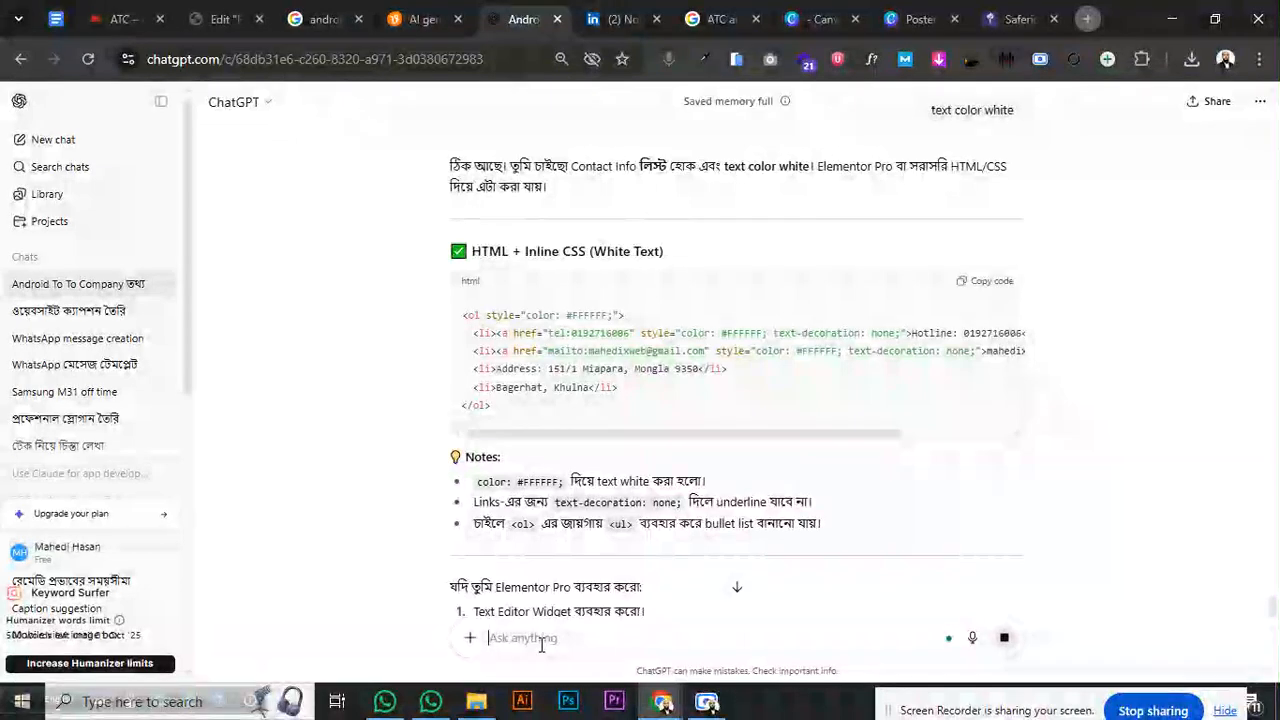
type("u")
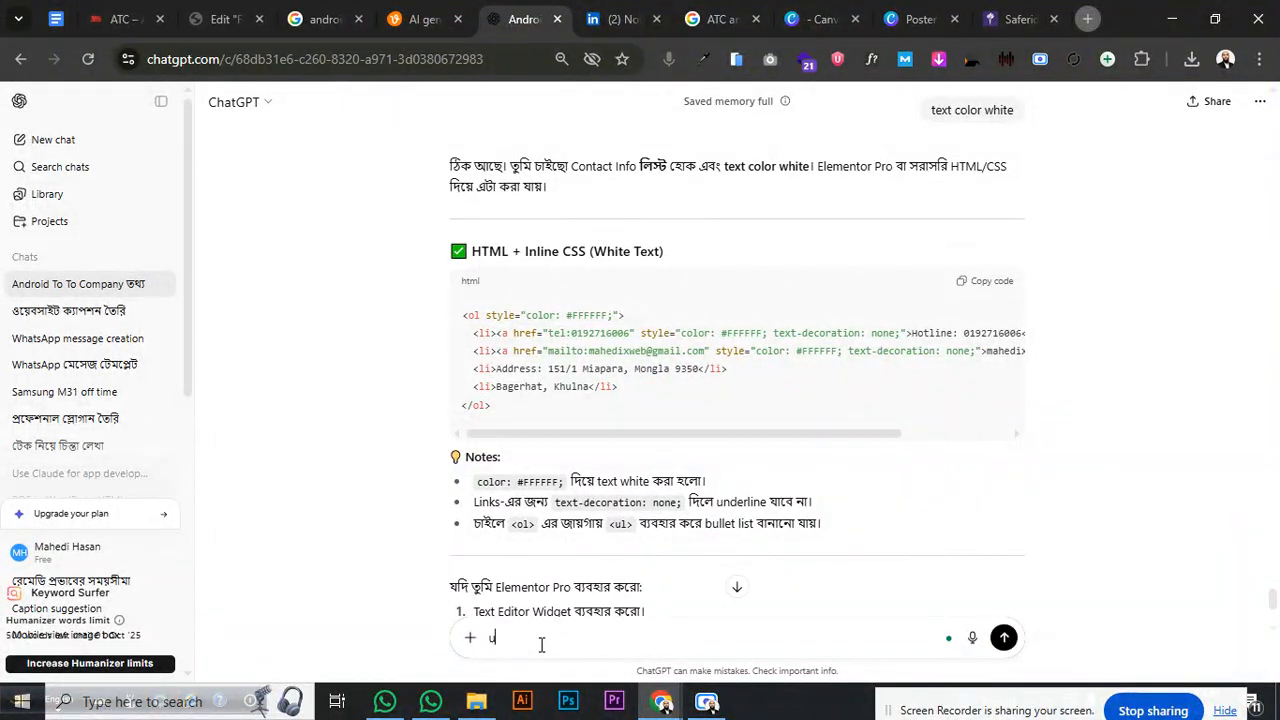
type("l")
key("Return")
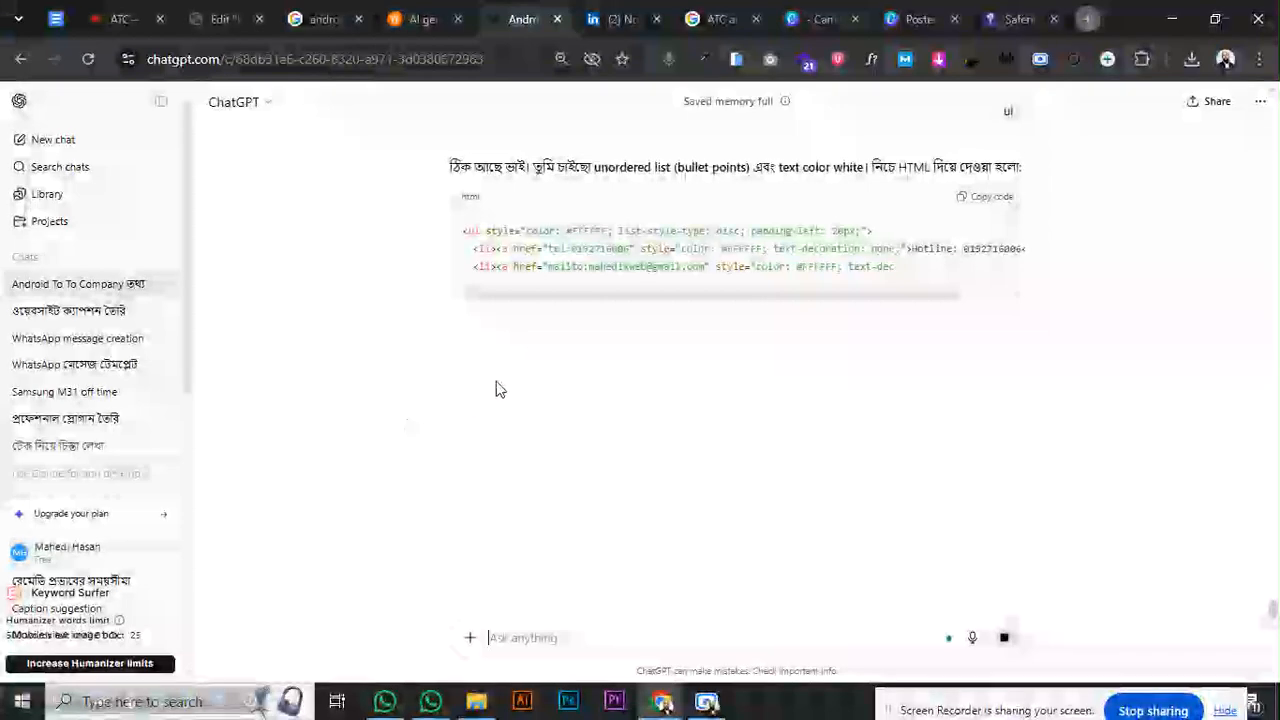
left_click(974, 205)
left_click(222, 19)
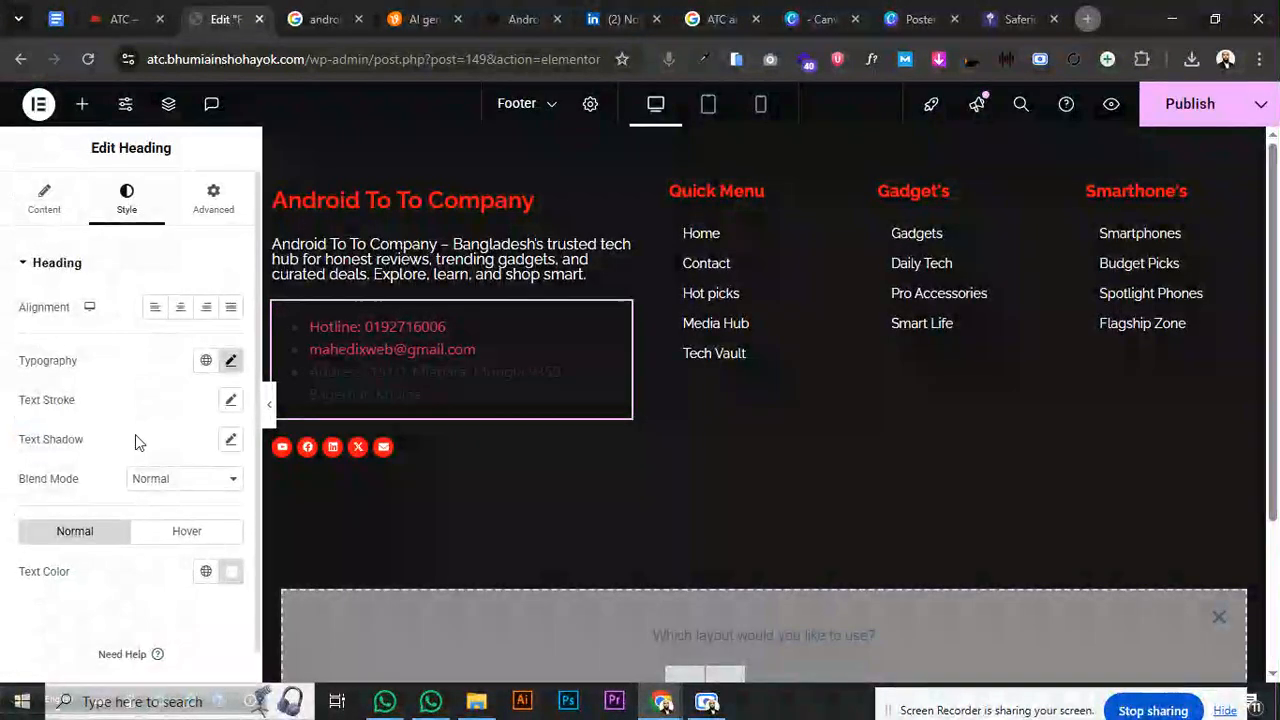
- Replace the Title HTML with the white bulleted list code and tidy the Bagerhat, Khulna line
left_click(117, 368)
key("ctrl+a")
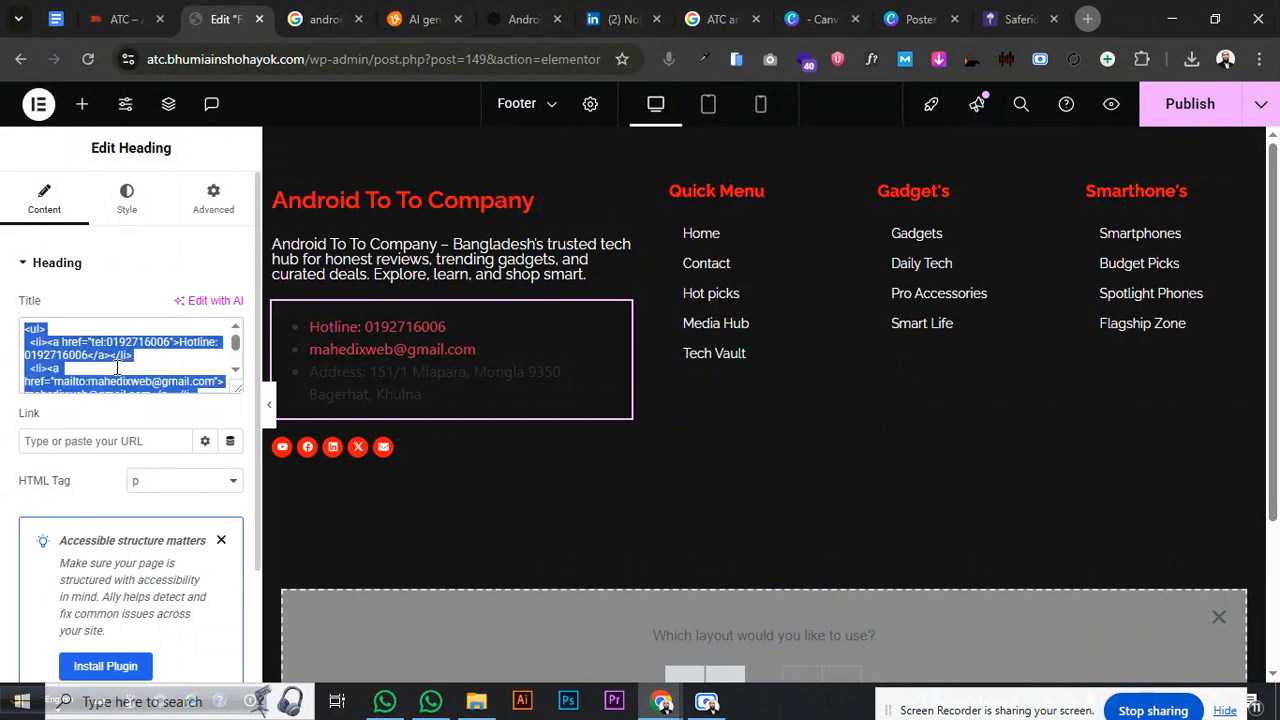
key("ctrl+v")
left_click_drag(236, 387, 236, 462)
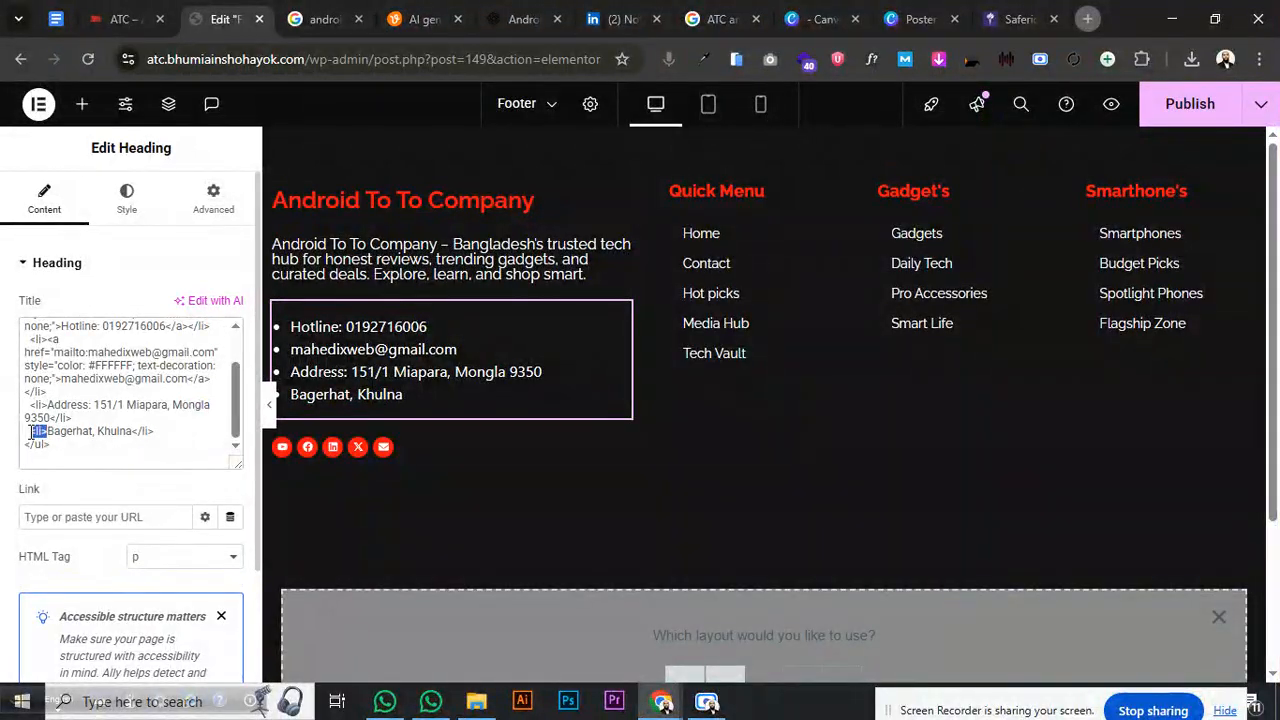
key("BackSpace")
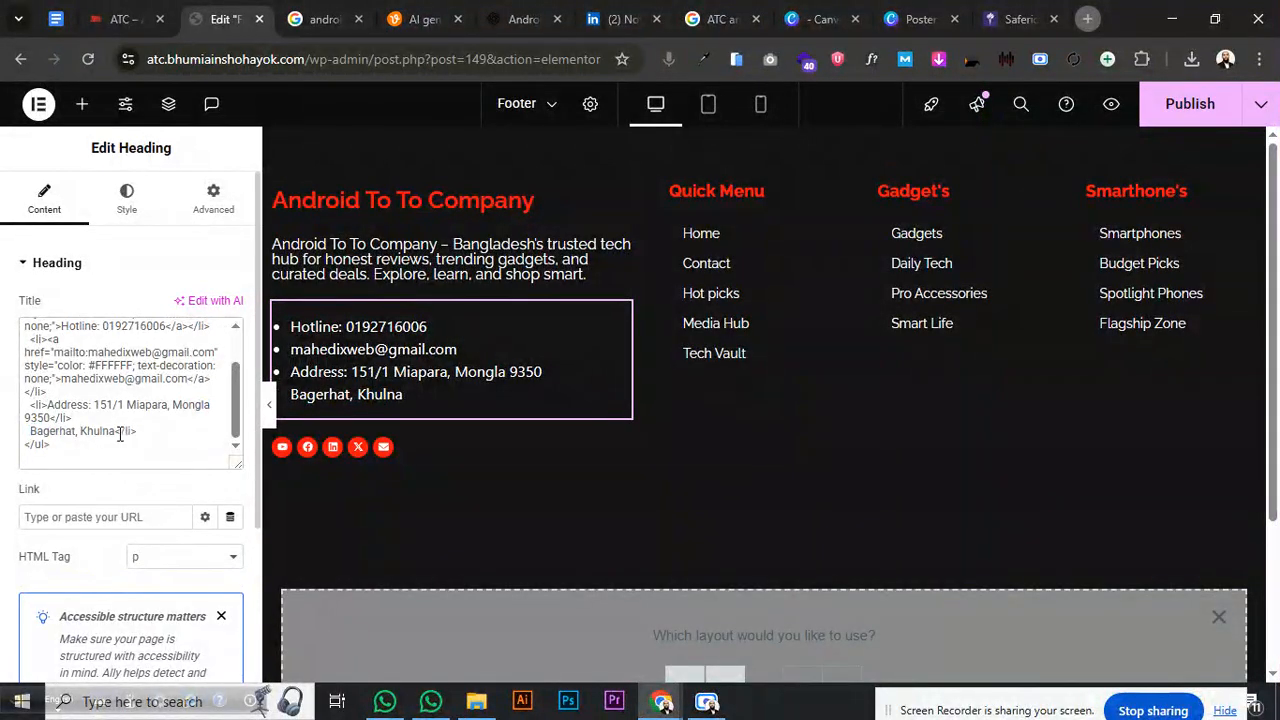
left_click_drag(116, 432, 161, 432)
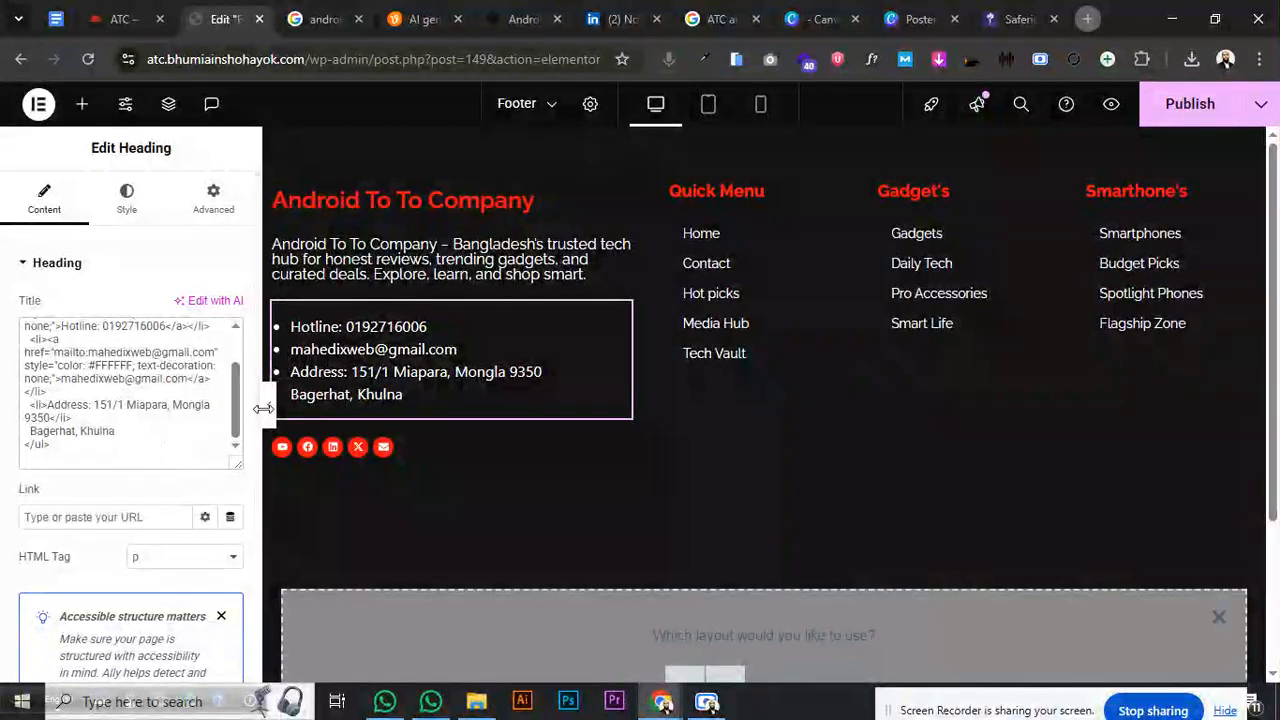
- Unlink the margins, set top and bottom margins to -20 px, and publish the footer
left_click(205, 206)
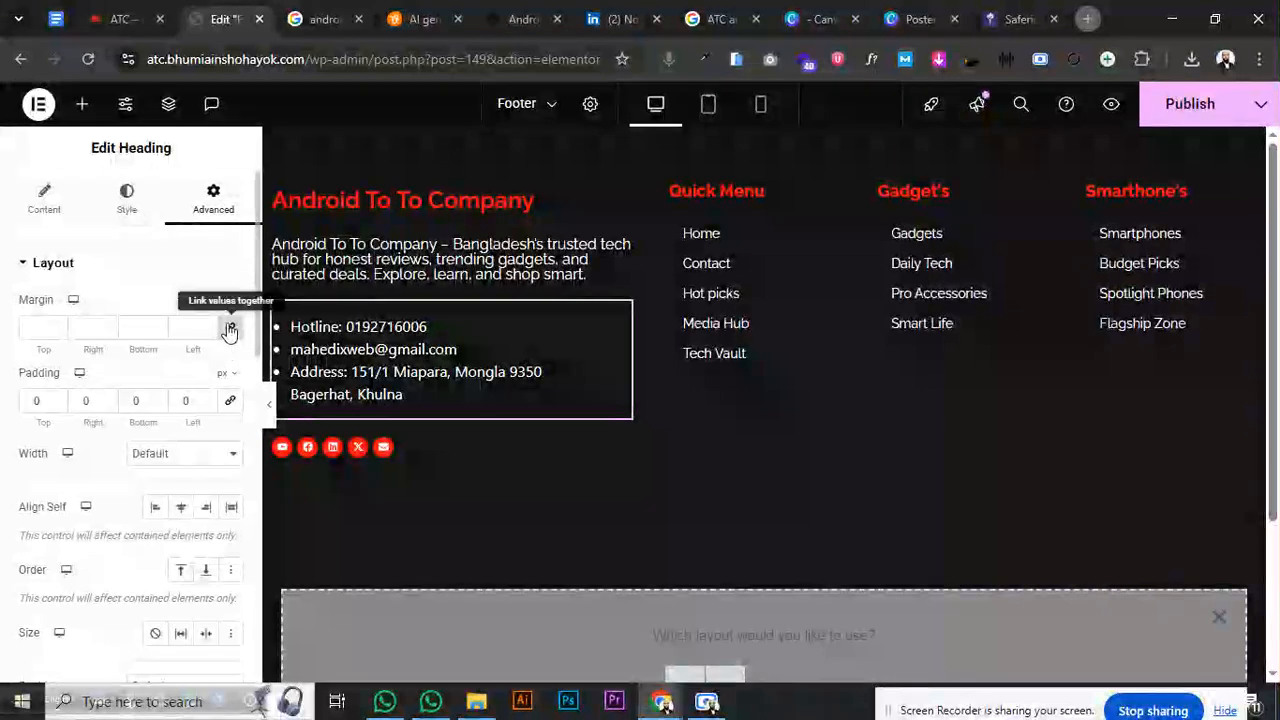
left_click(230, 331)
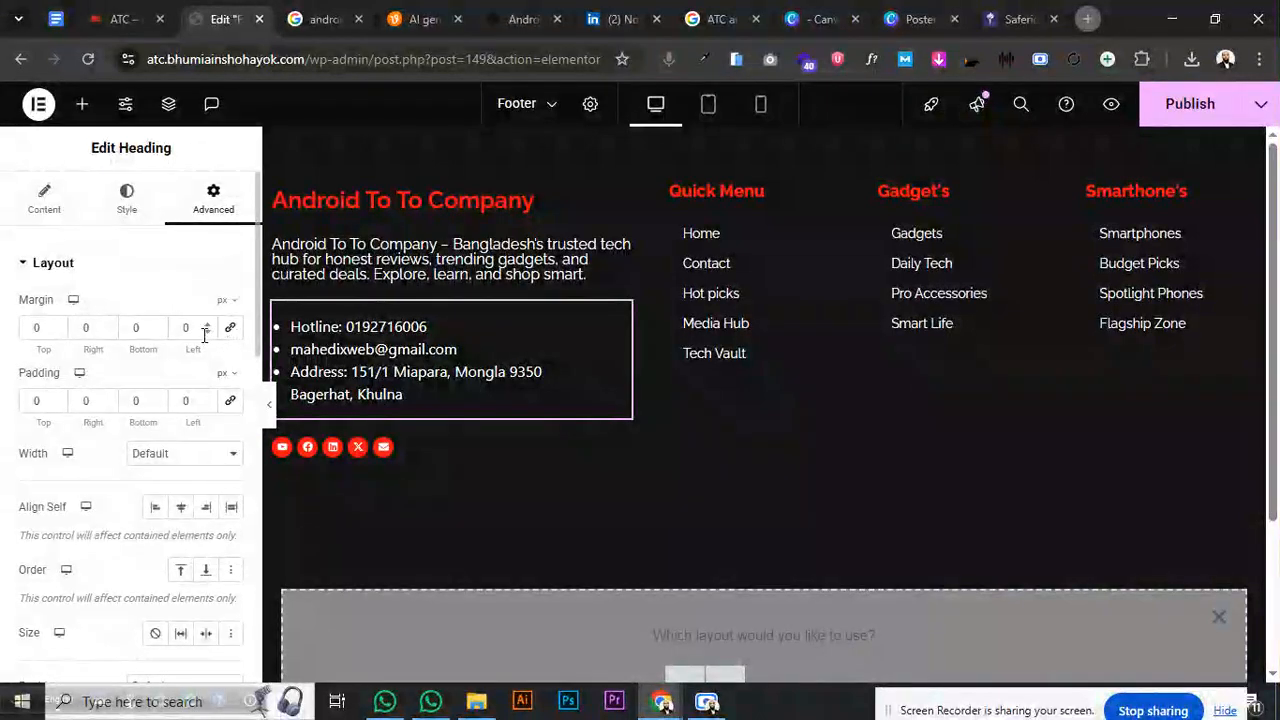
left_click(208, 332)
left_click(208, 332)
left_click(208, 332)
left_click(208, 332)
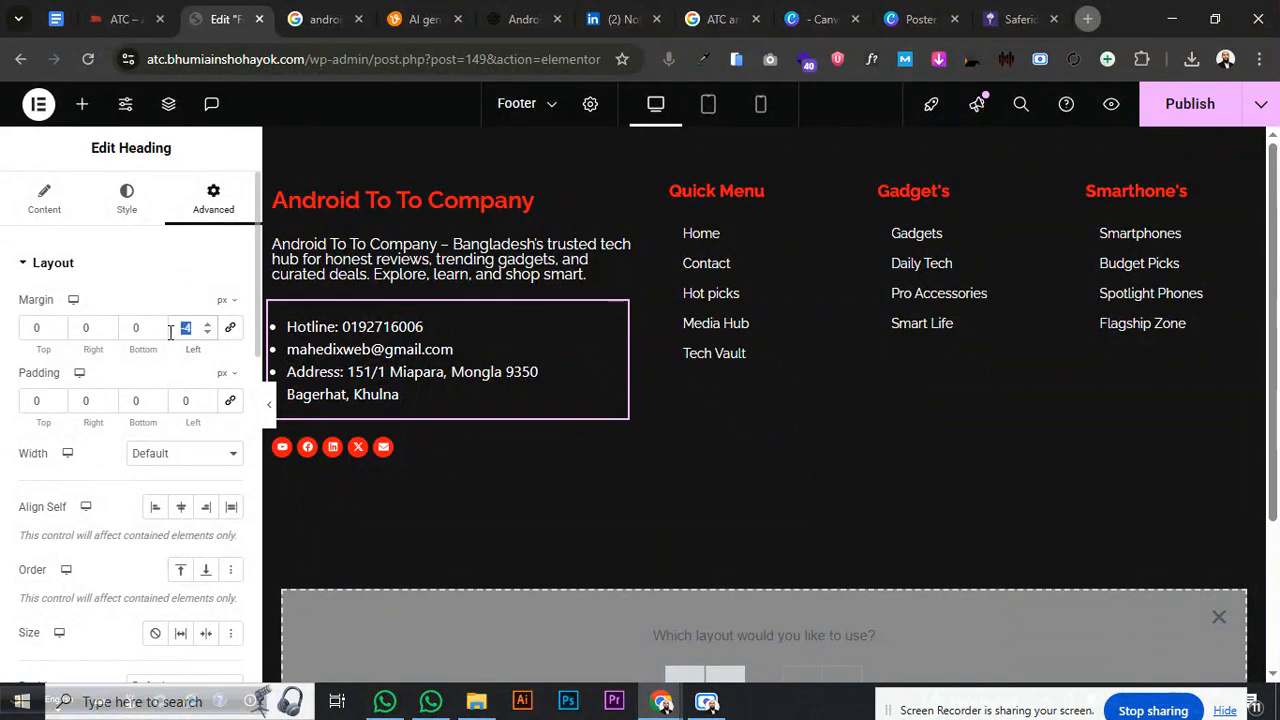
type("0")
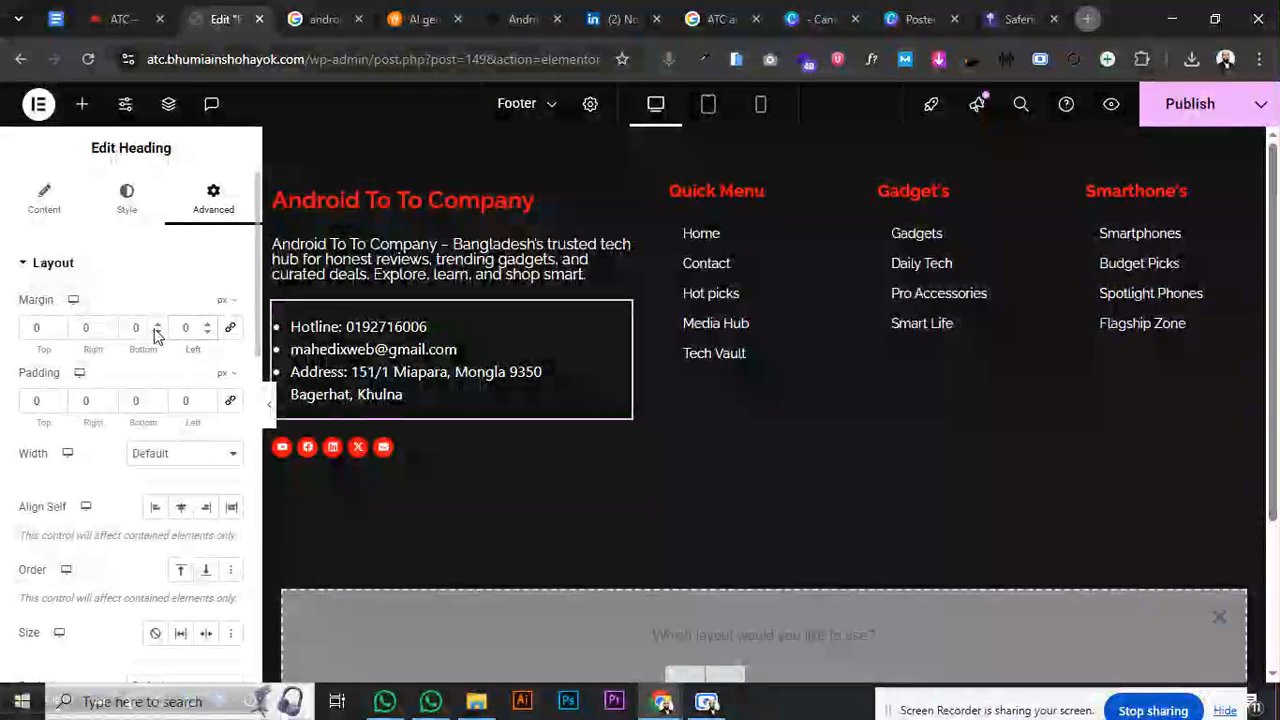
left_click(157, 332)
left_click_drag(157, 334, 157, 336)
left_click(157, 325)
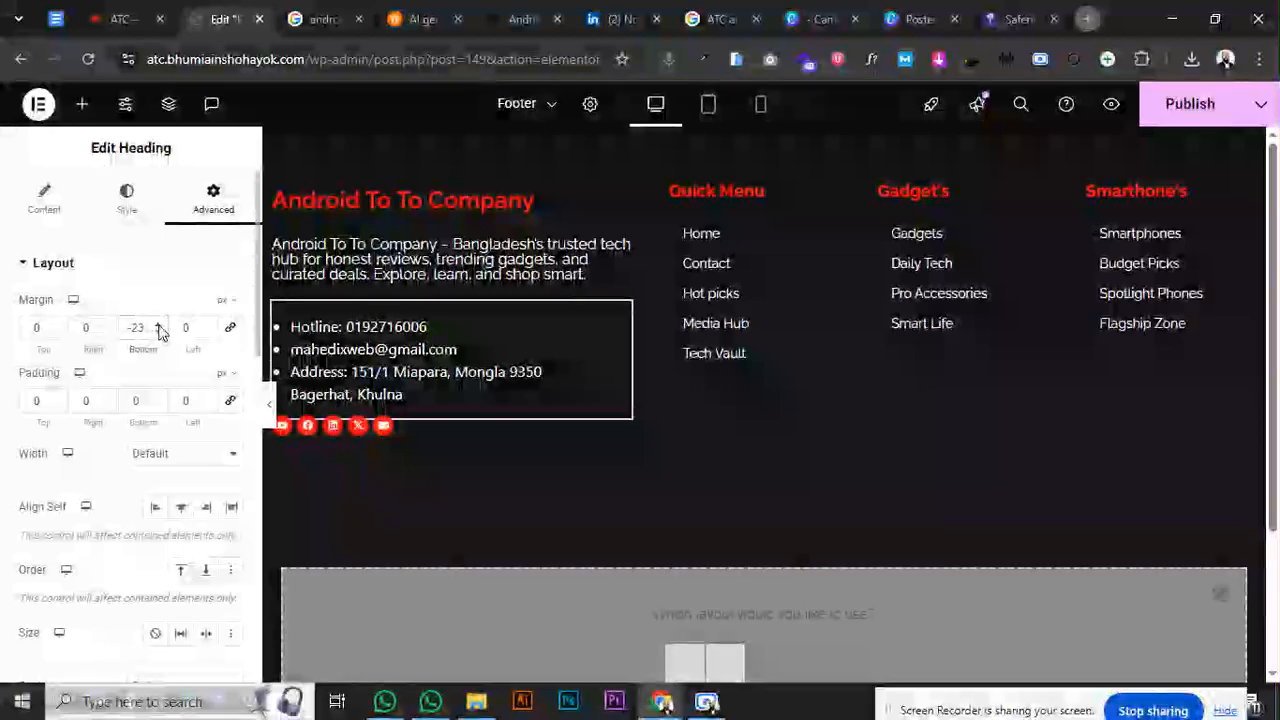
left_click(157, 325)
left_click_drag(57, 334, 57, 334)
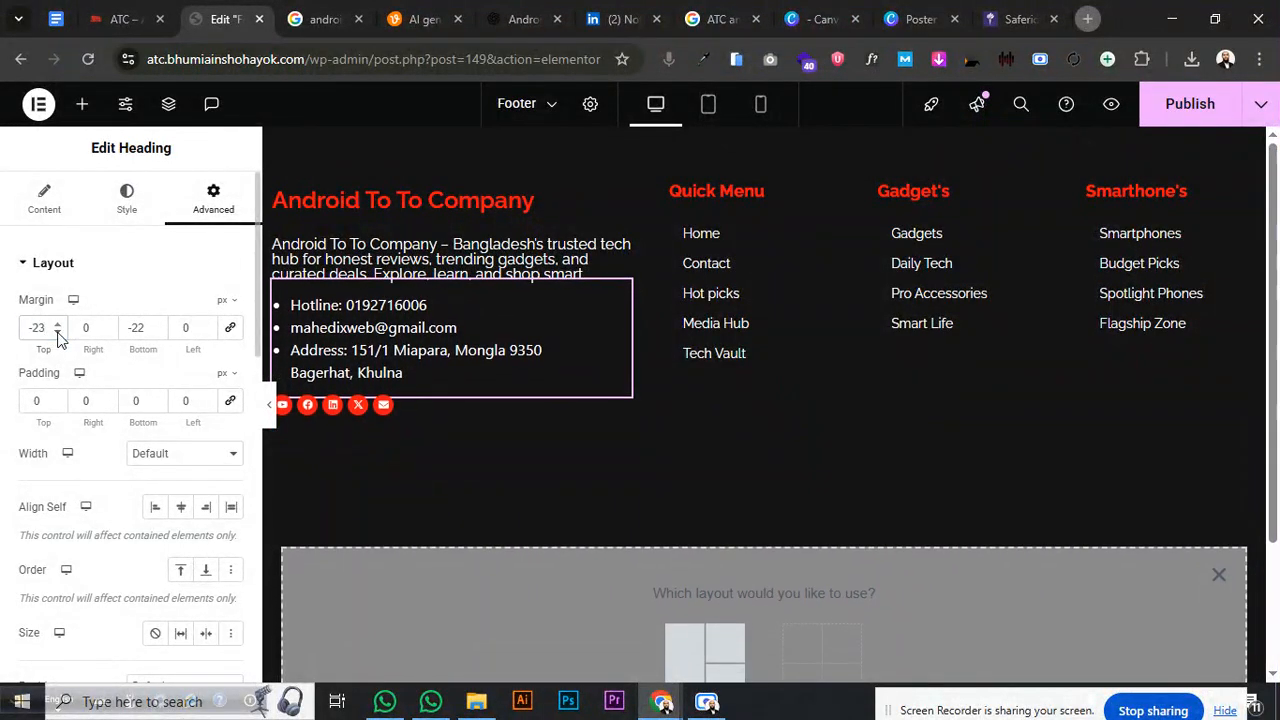
left_click(57, 325)
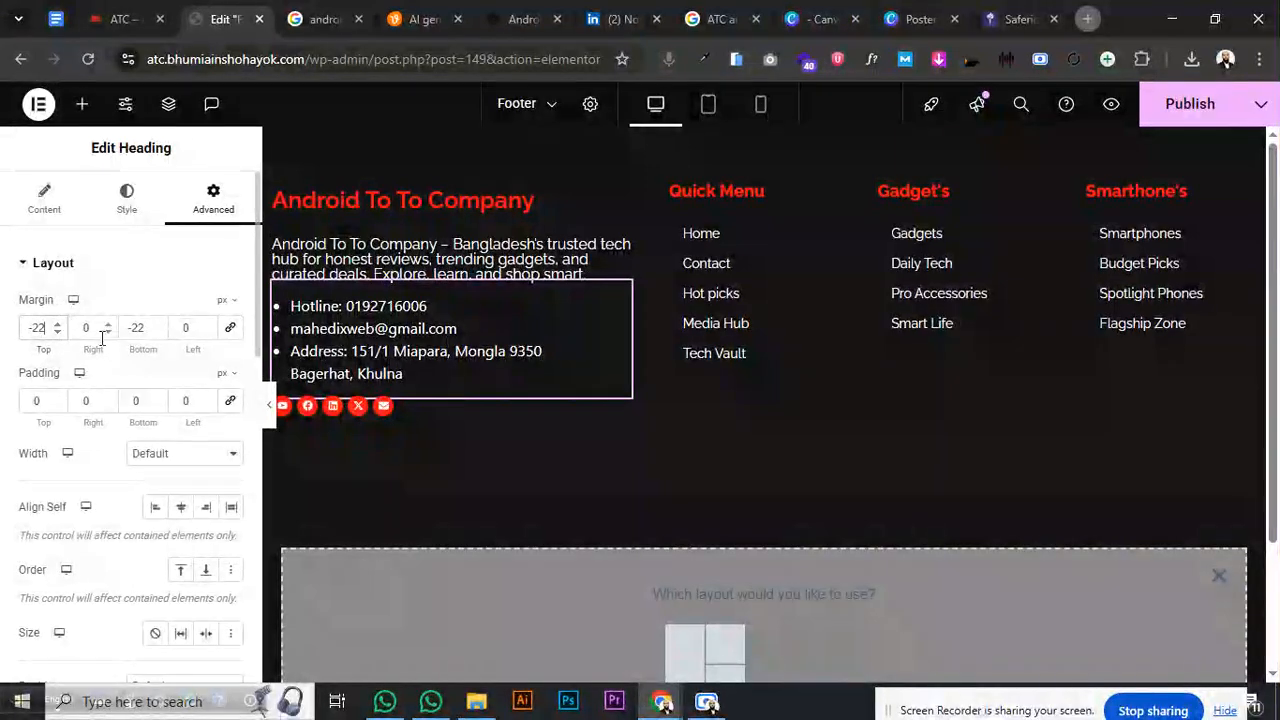
left_click(157, 325)
left_click(157, 325)
left_click(157, 325)
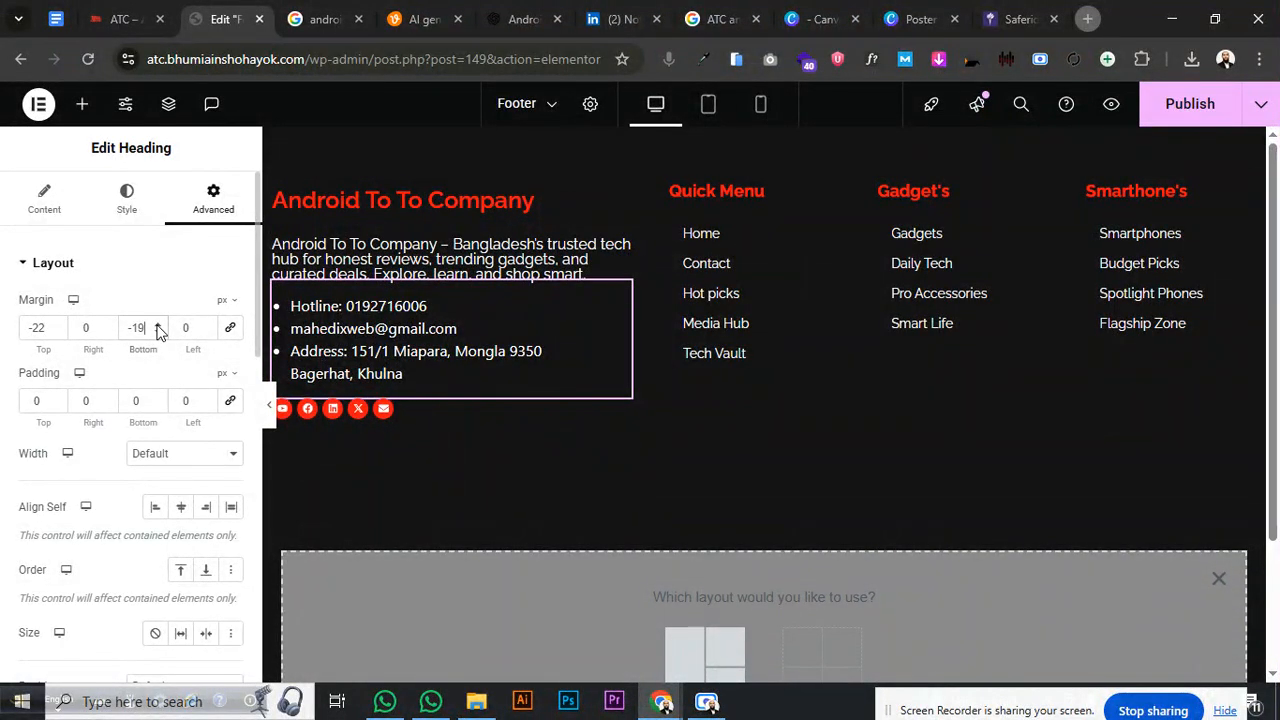
left_click(157, 325)
left_click(157, 333)
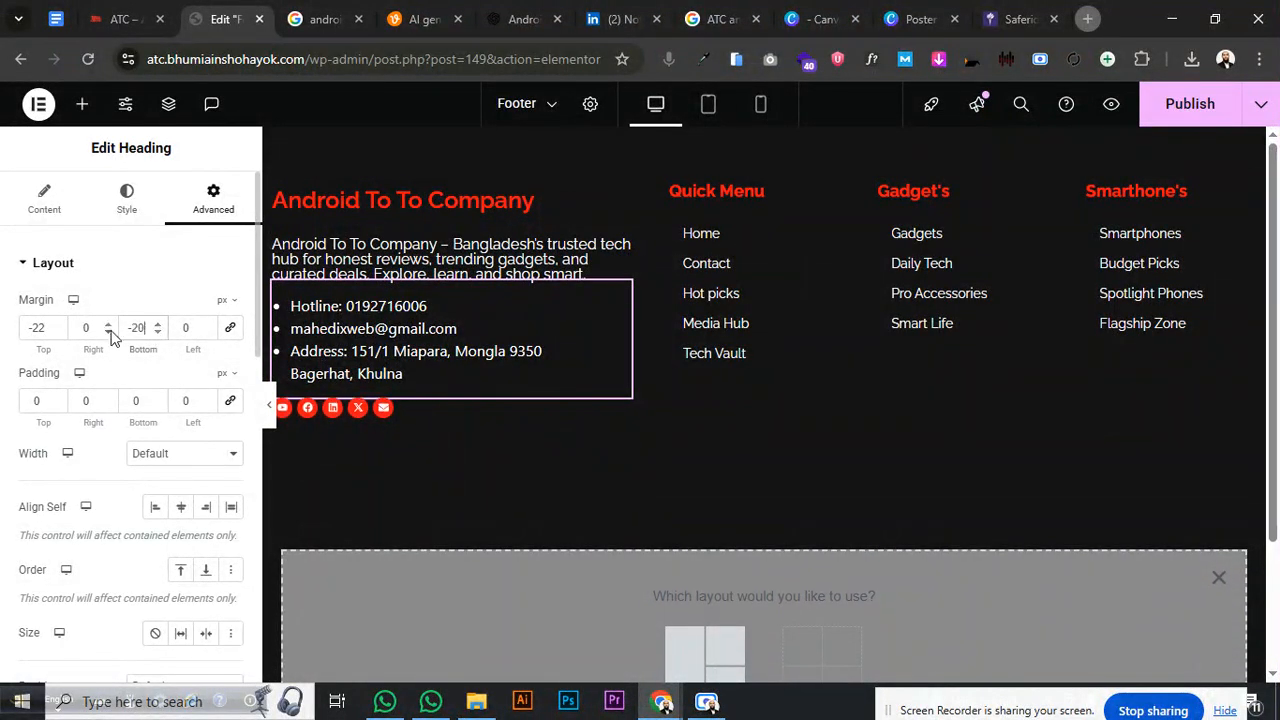
left_click(57, 325)
left_click(57, 325)
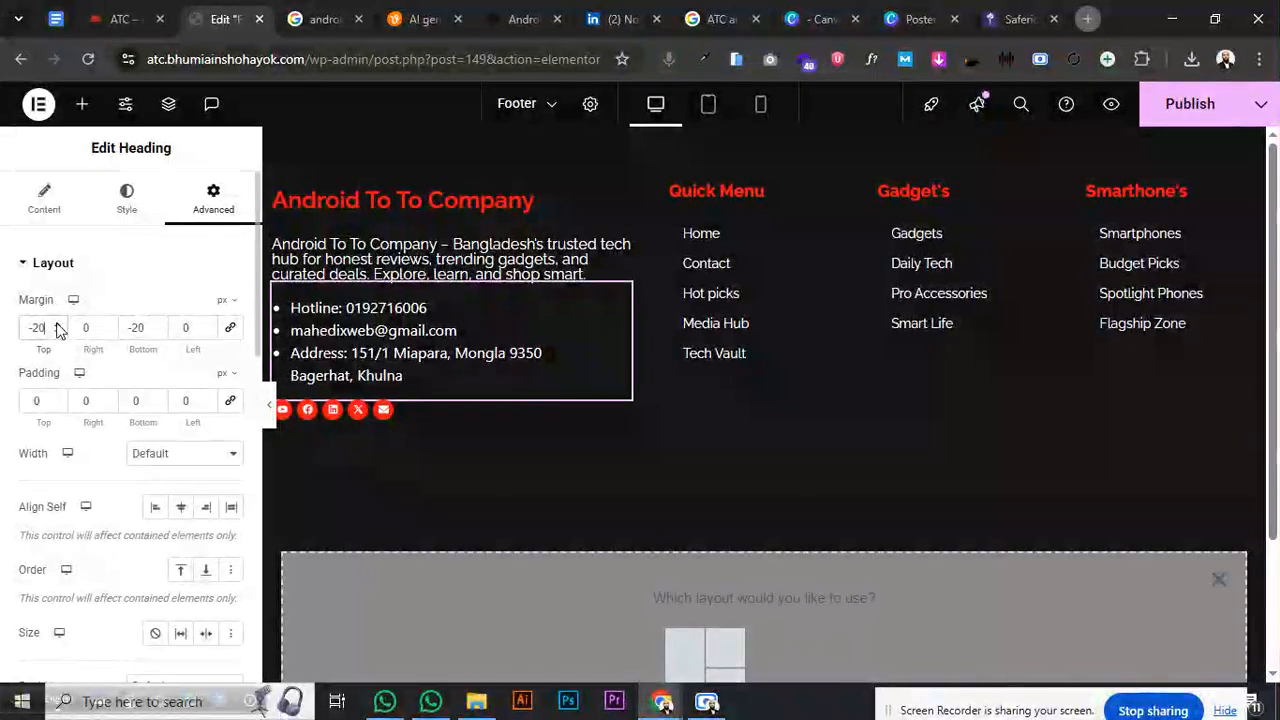
left_click(1162, 106)
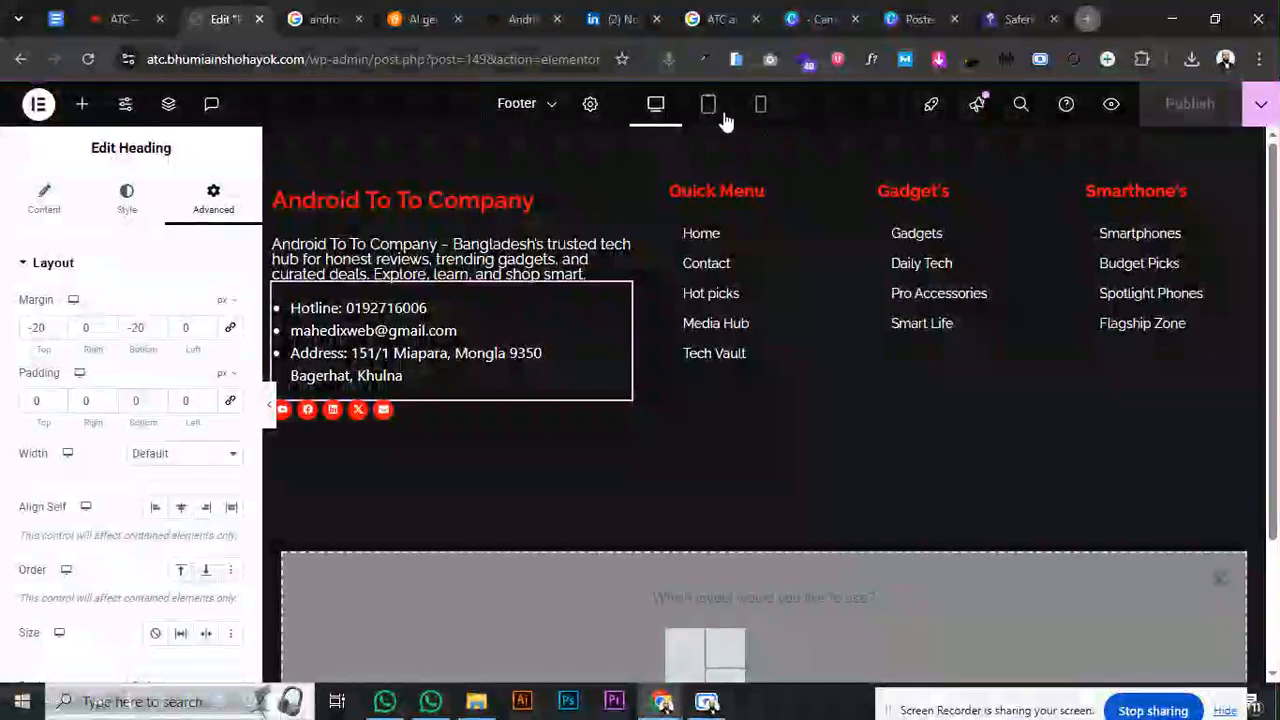
- Preview the footer at tablet width and edit the contact list's typography font size
left_click(708, 104)
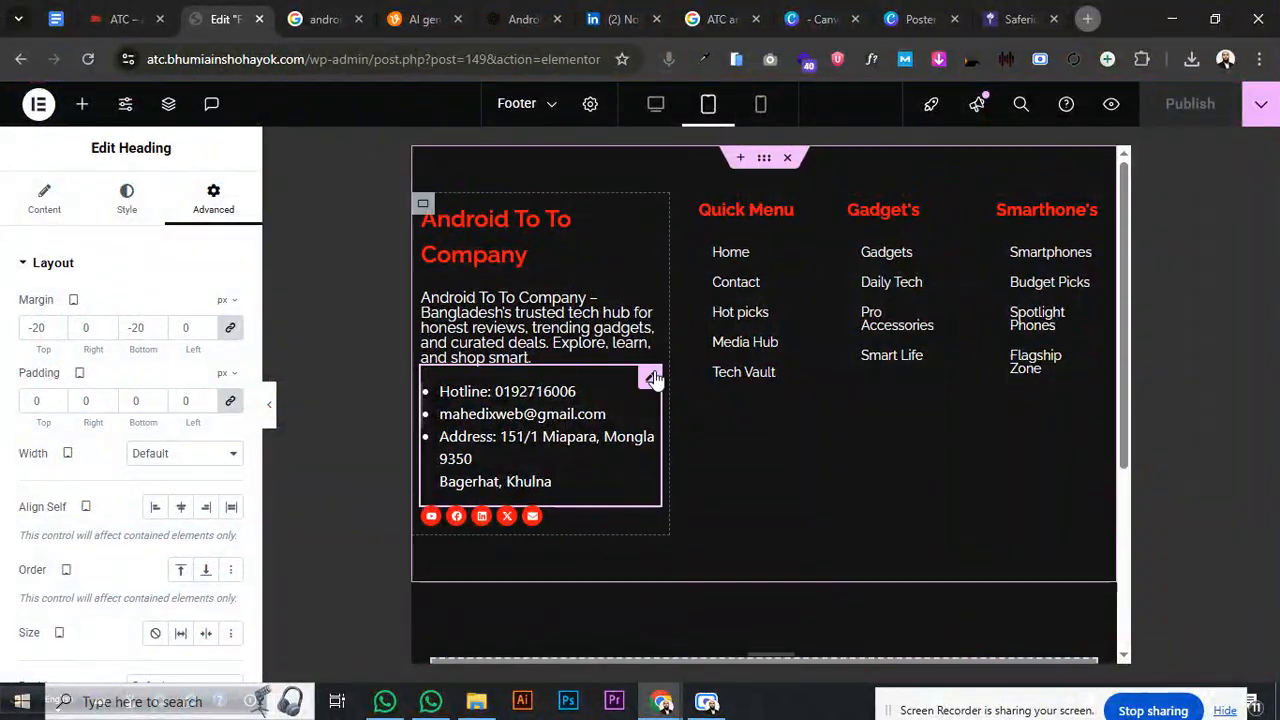
left_click(127, 197)
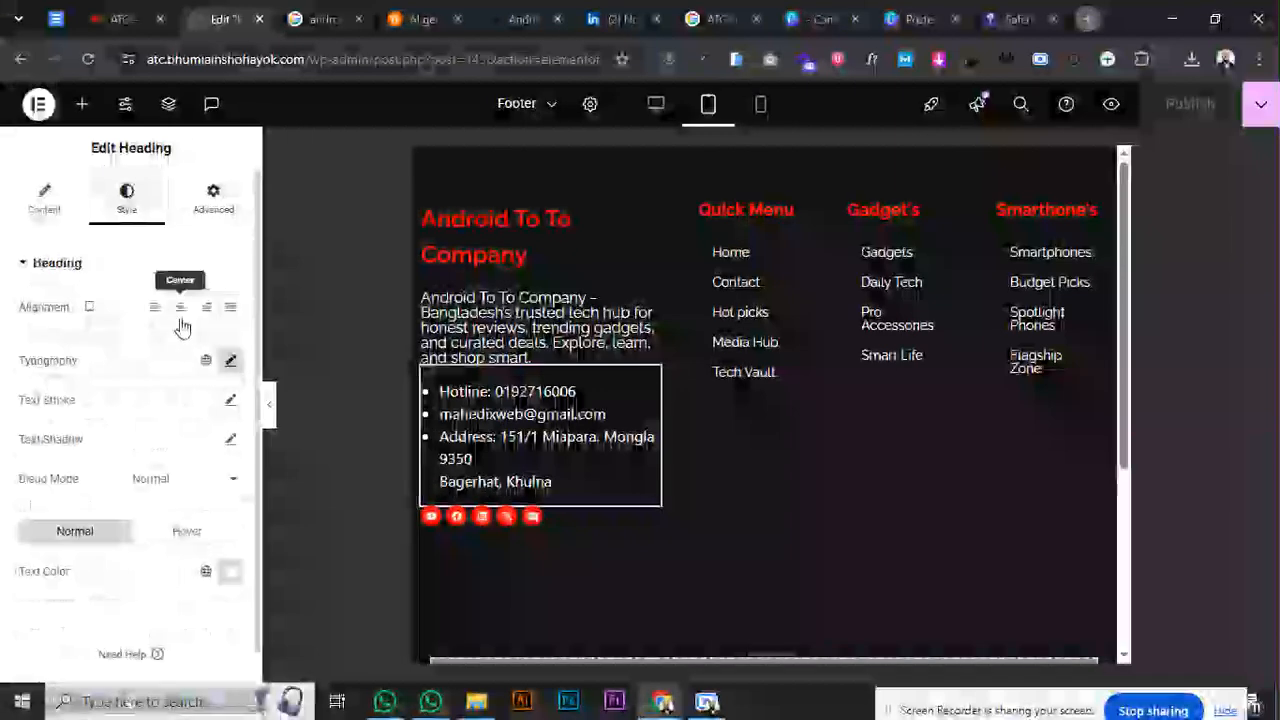
left_click(230, 360)
left_click(218, 512)
key("BackSpace")
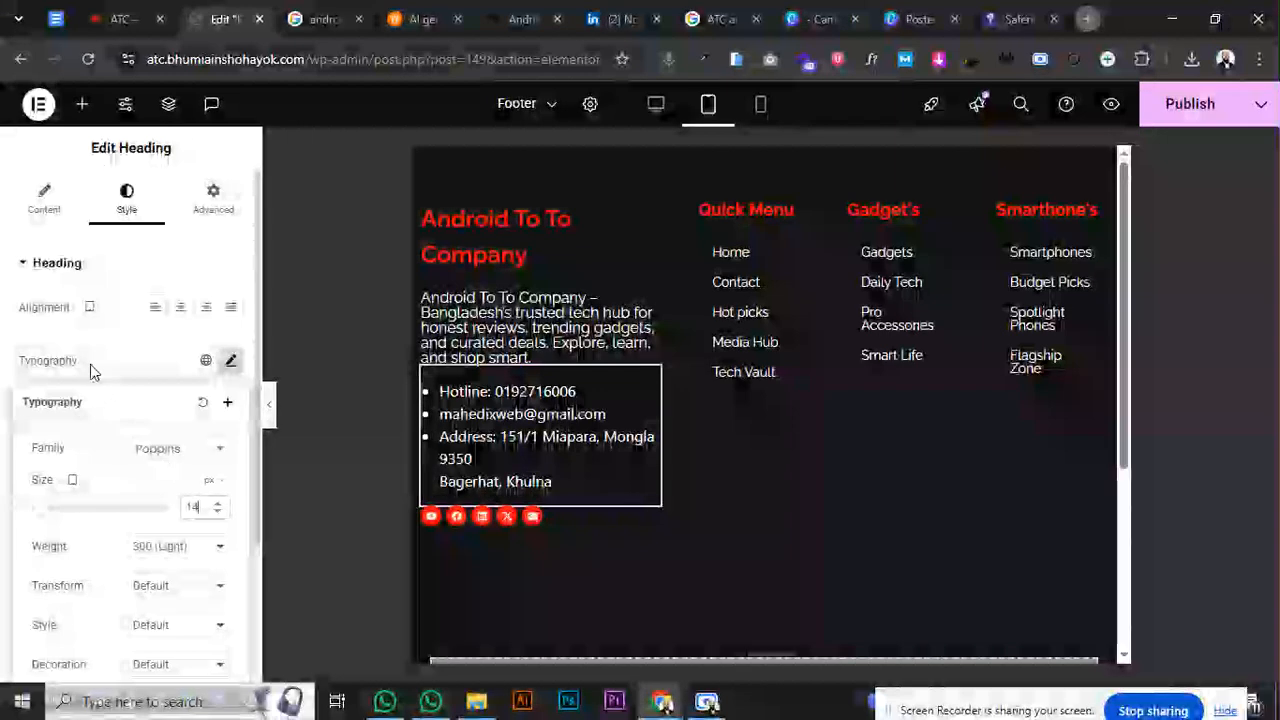
- Expand the contact list's HTML code box, then ask ChatGPT for 'text size 14'
left_click(40, 195)
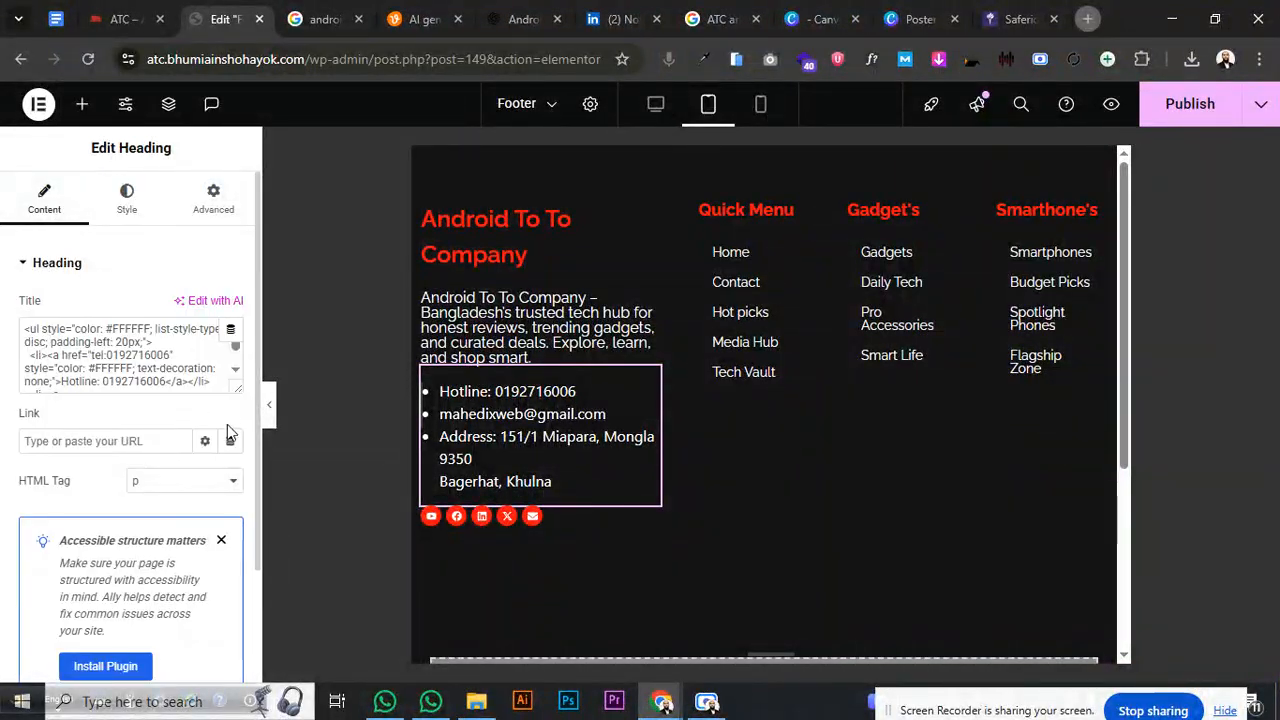
left_click_drag(237, 391, 238, 576)
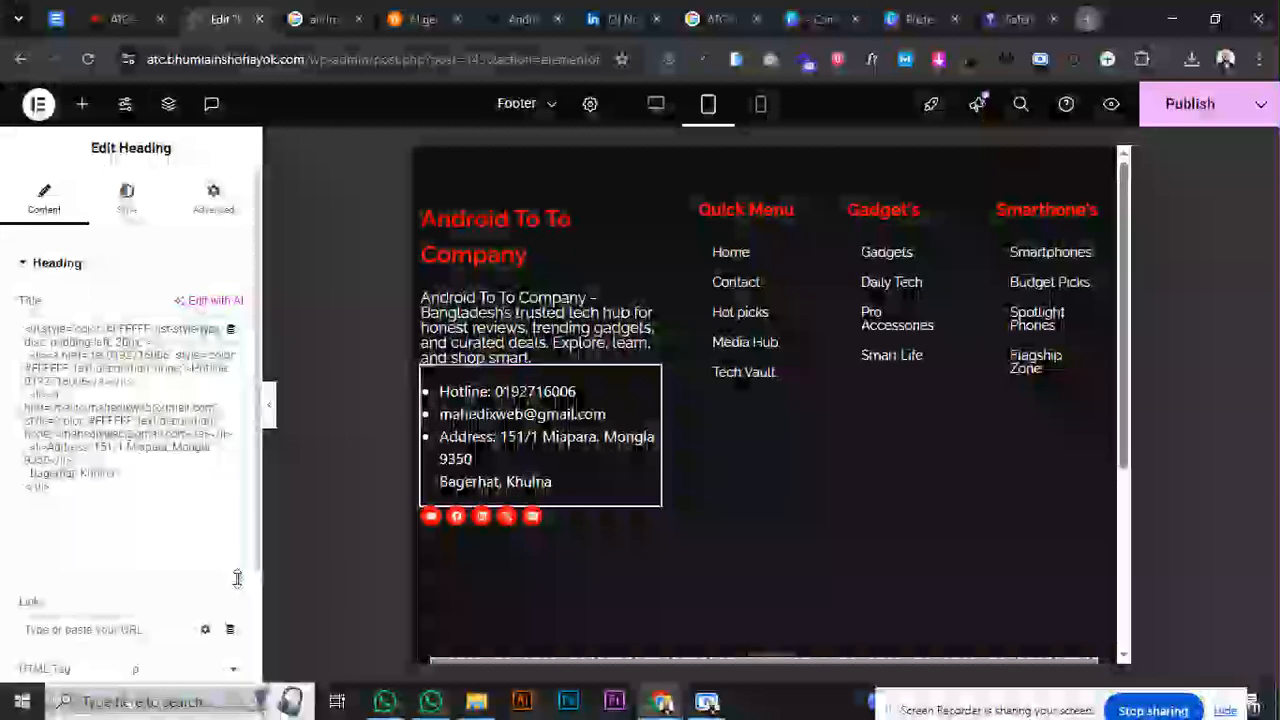
scroll(176, 496, "down", 2)
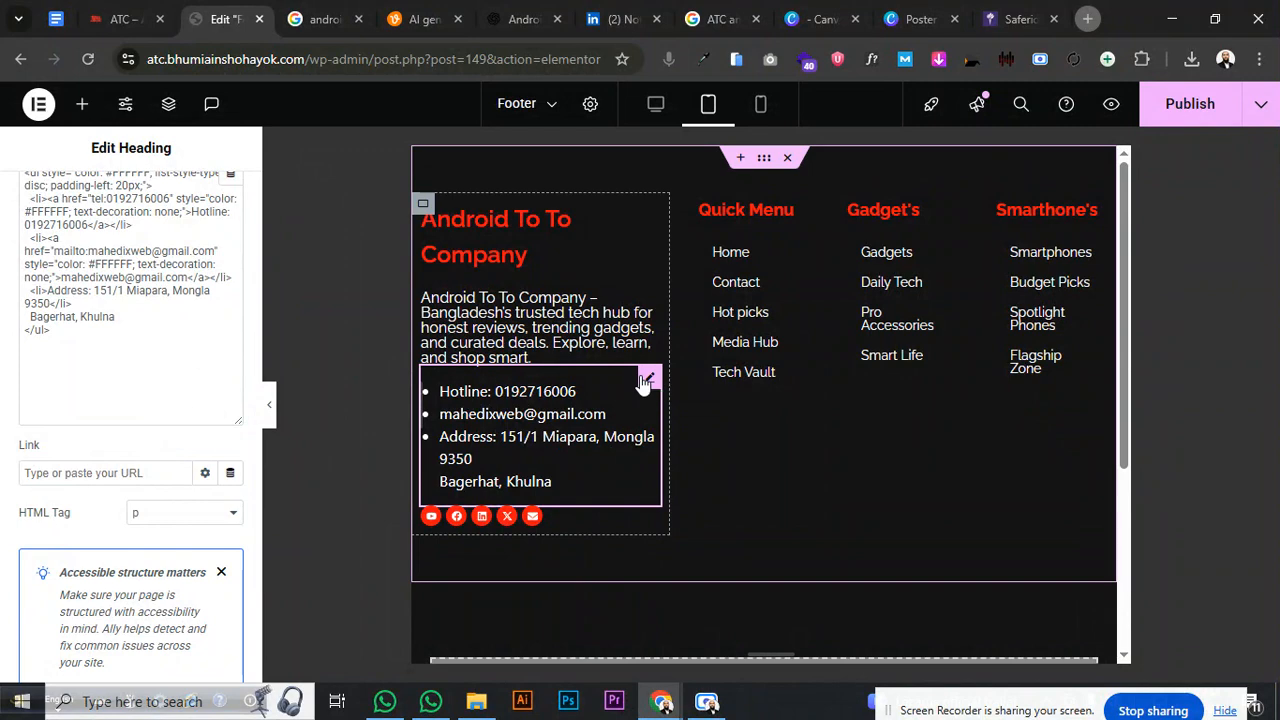
left_click(522, 19)
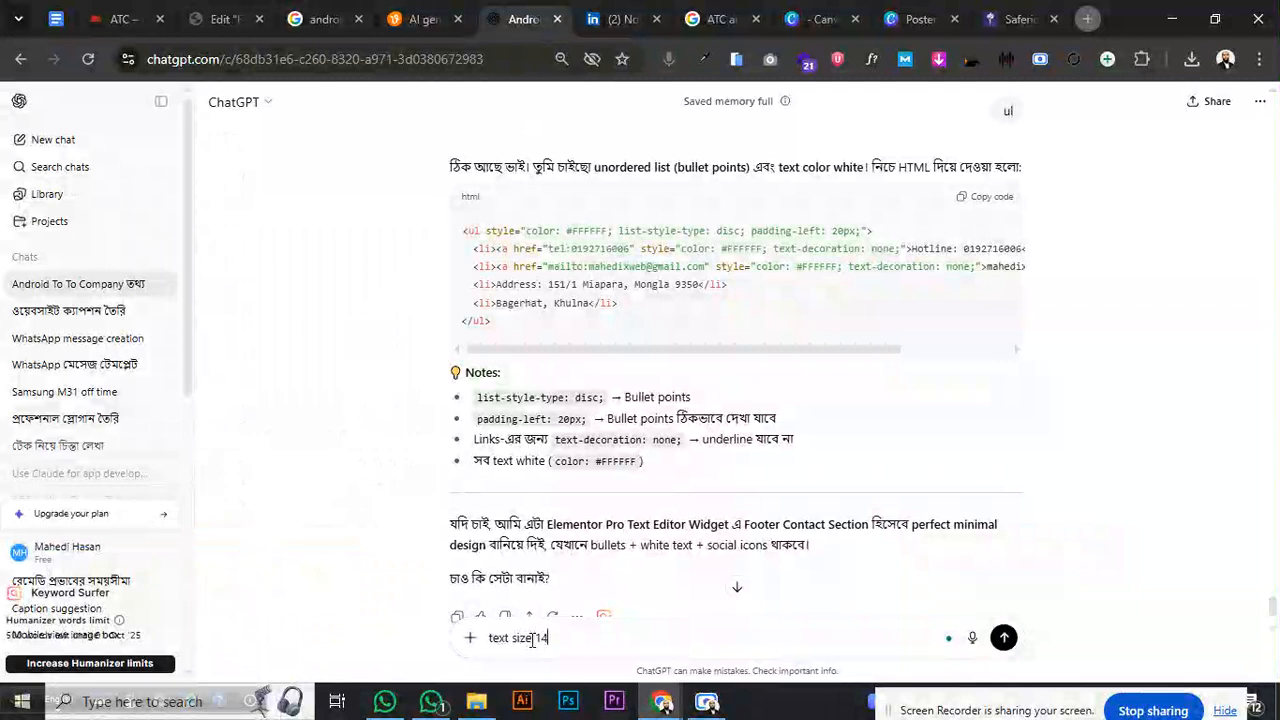
key("Return")
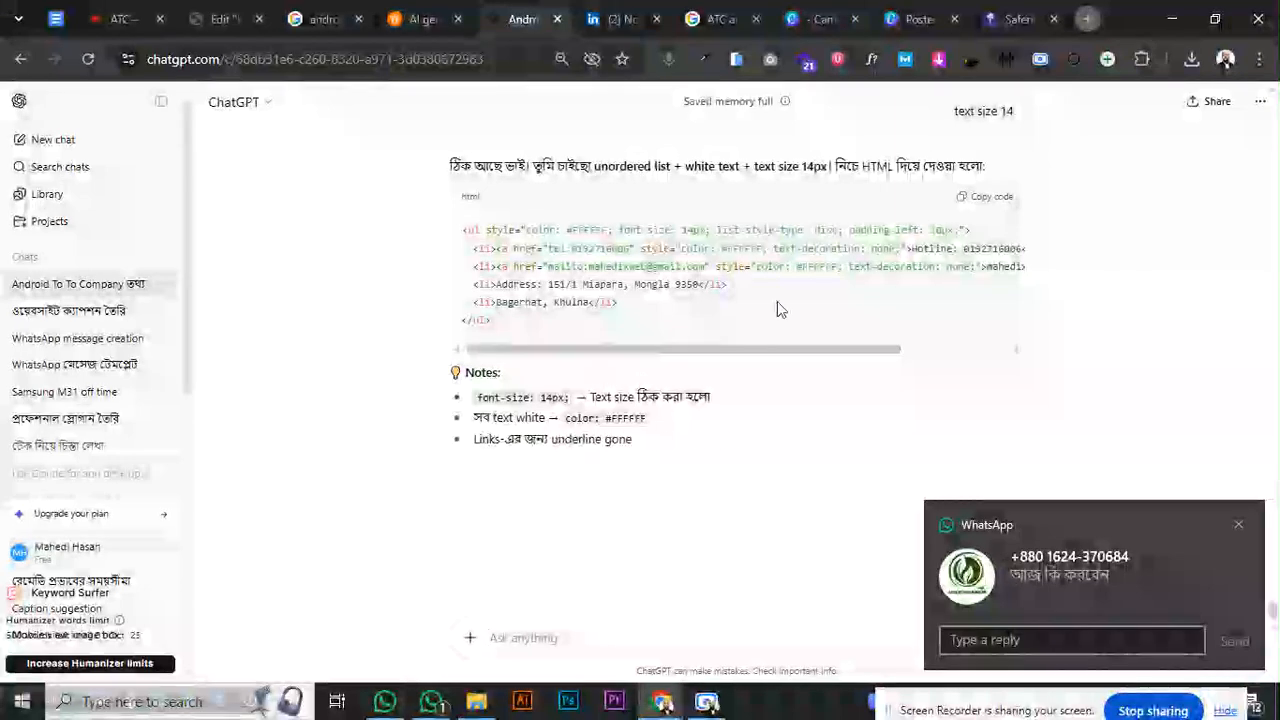
- Replace the Title box code with ChatGPT's 14px list HTML and drop the last line's <li> tag
left_click(988, 200)
left_click(225, 19)
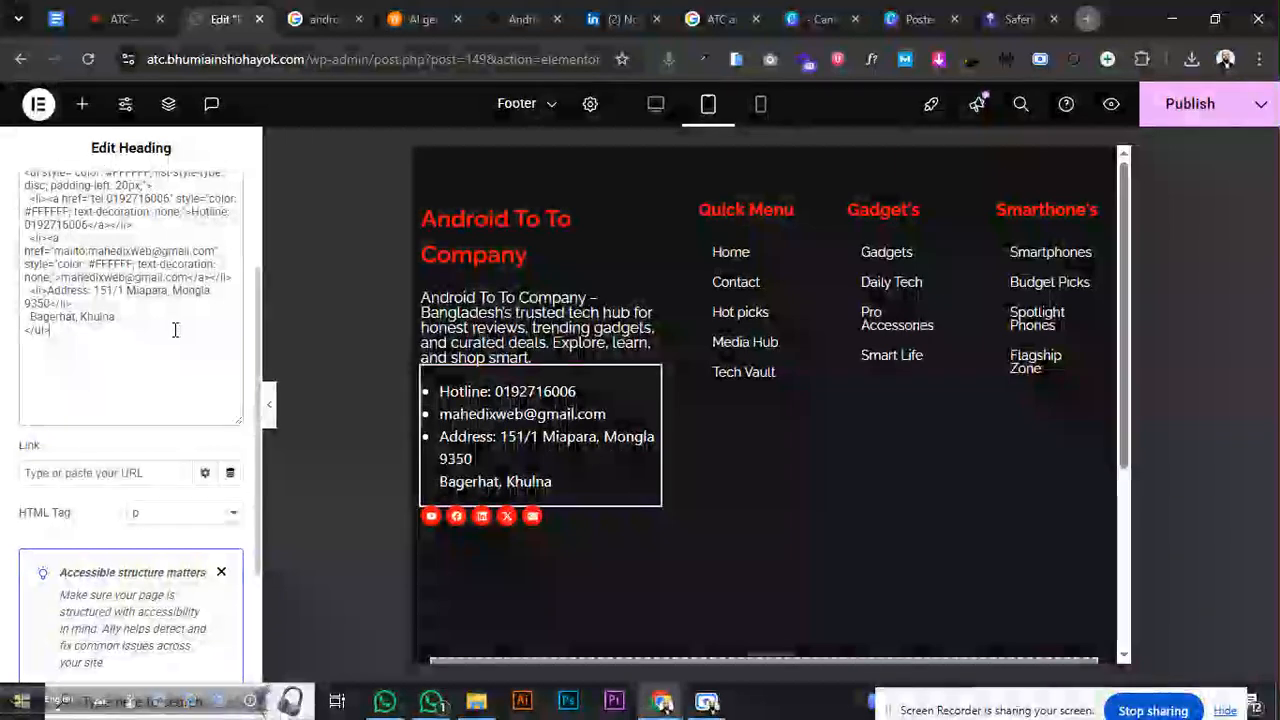
key("ctrl+a")
key("ctrl+v")
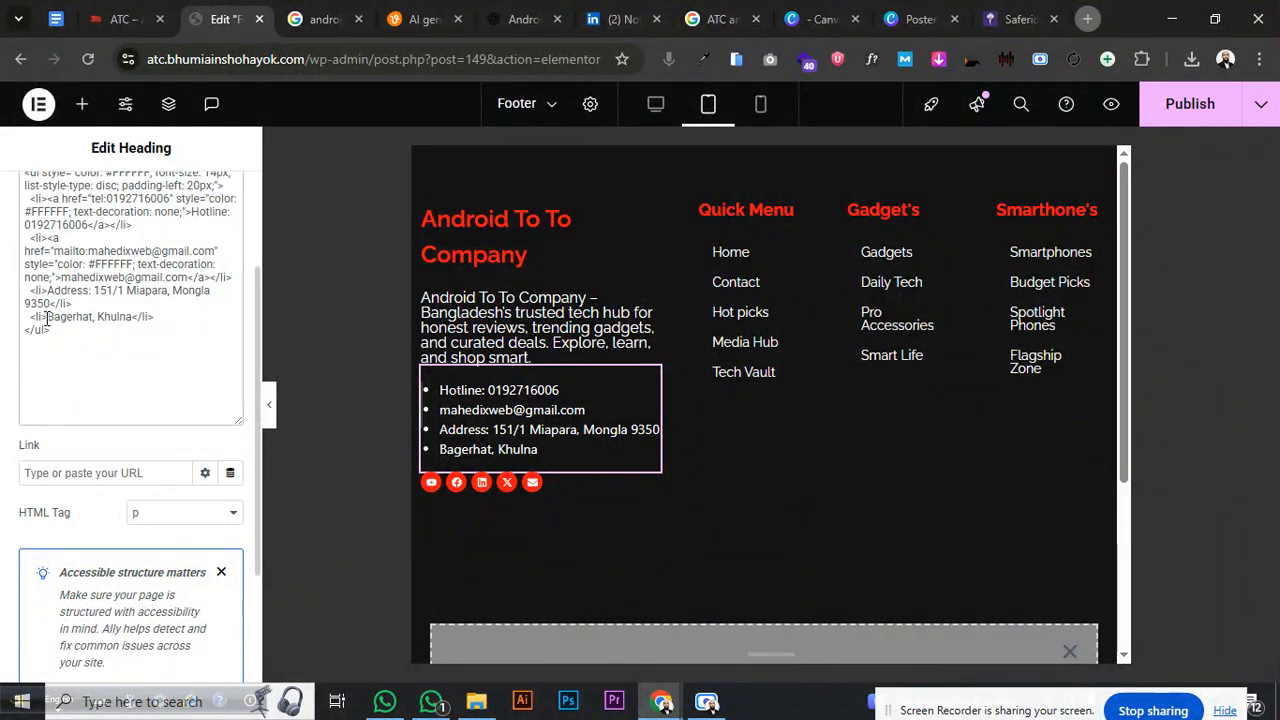
left_click(146, 313)
key("BackSpace")
key("BackSpace")
key("BackSpace")
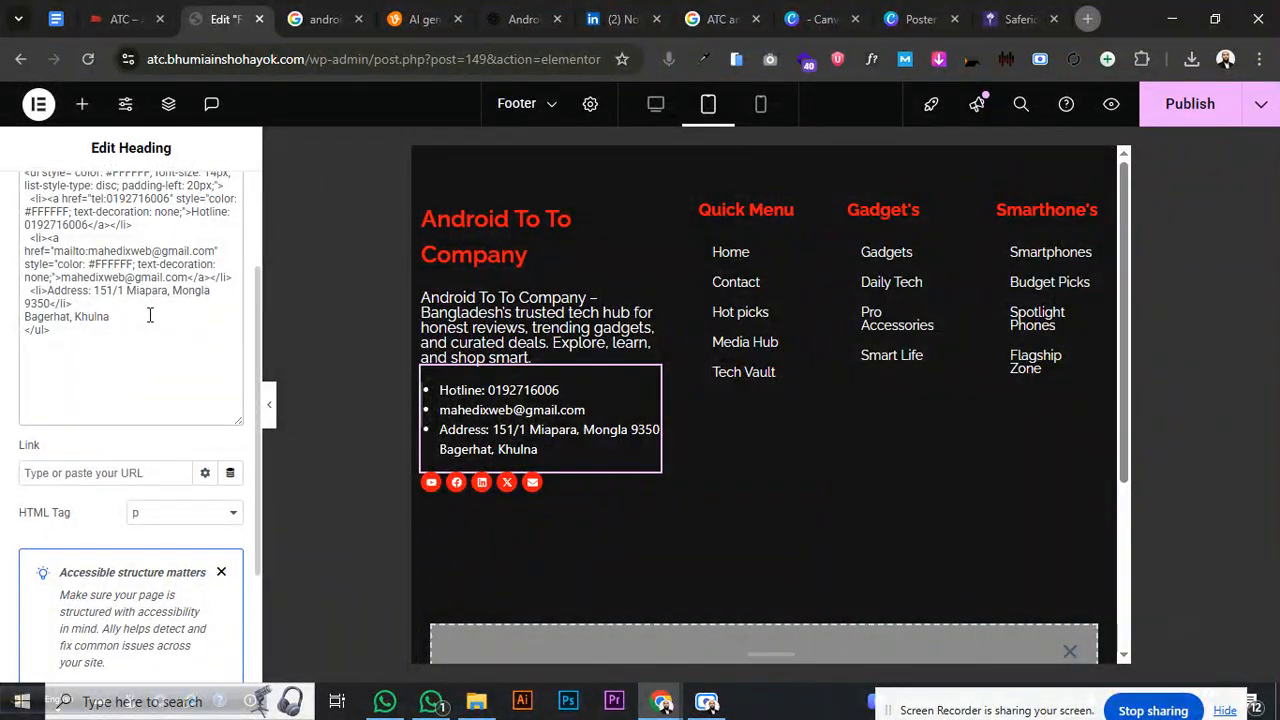
- Check the contact list's margin settings and preview the footer at desktop width
scroll(203, 205, "up", 2)
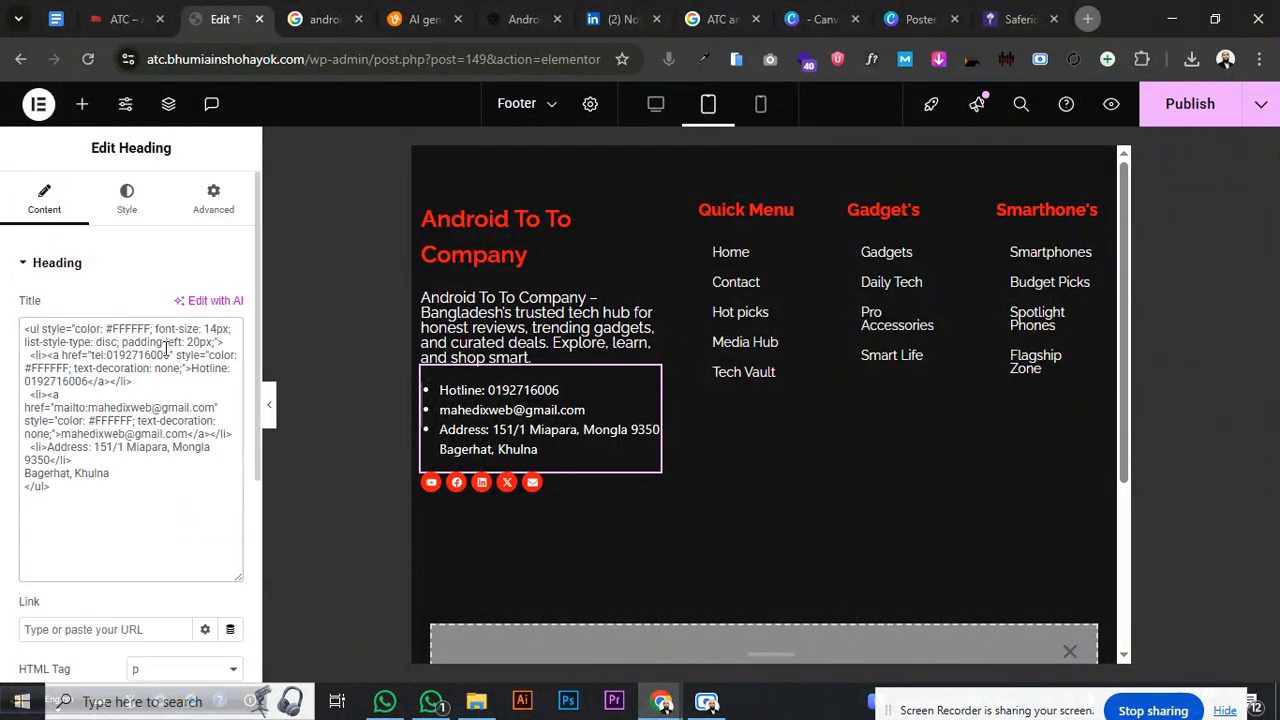
left_click(207, 200)
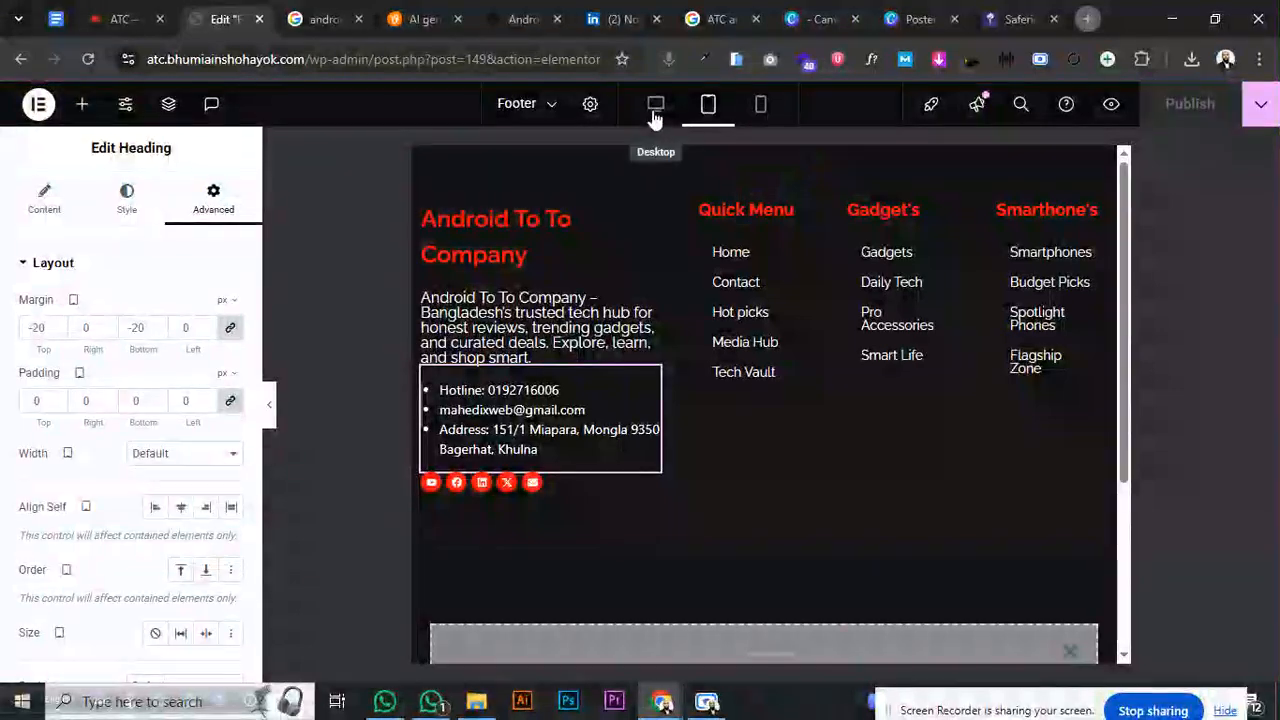
left_click(655, 115)
- In mobile view, change the tagline paragraph's typography font size value
left_click(760, 105)
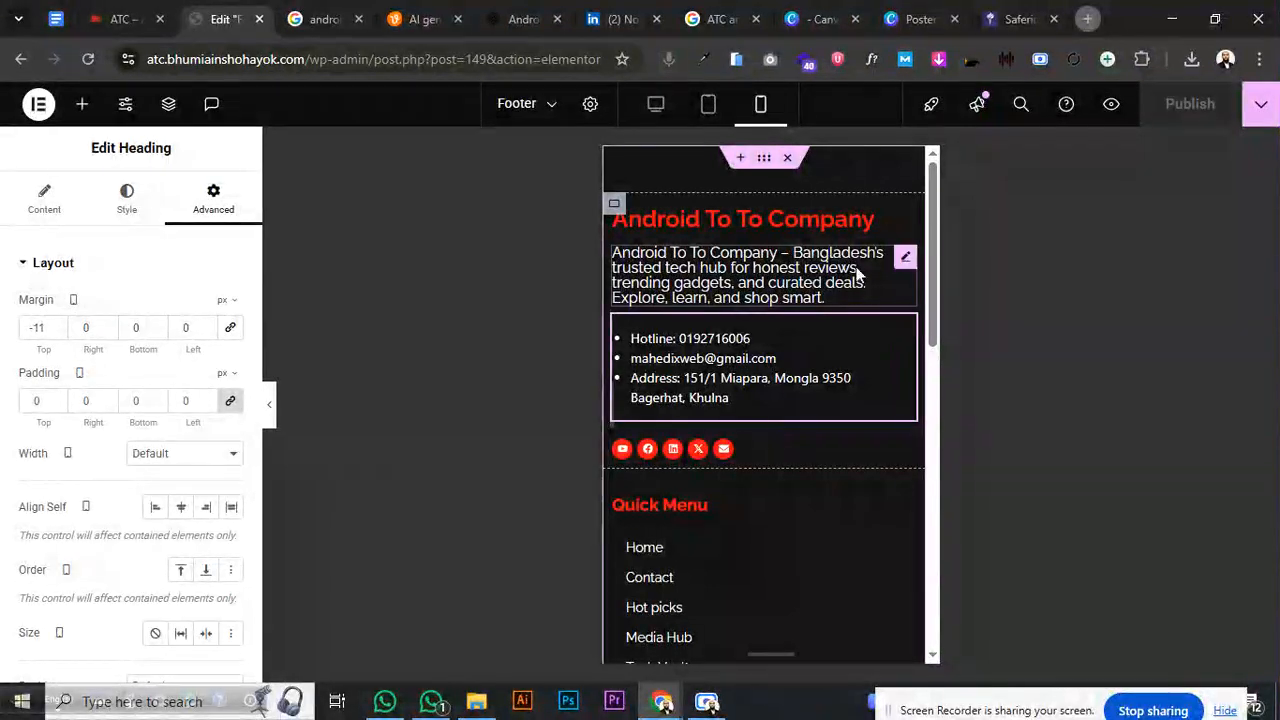
left_click(903, 260)
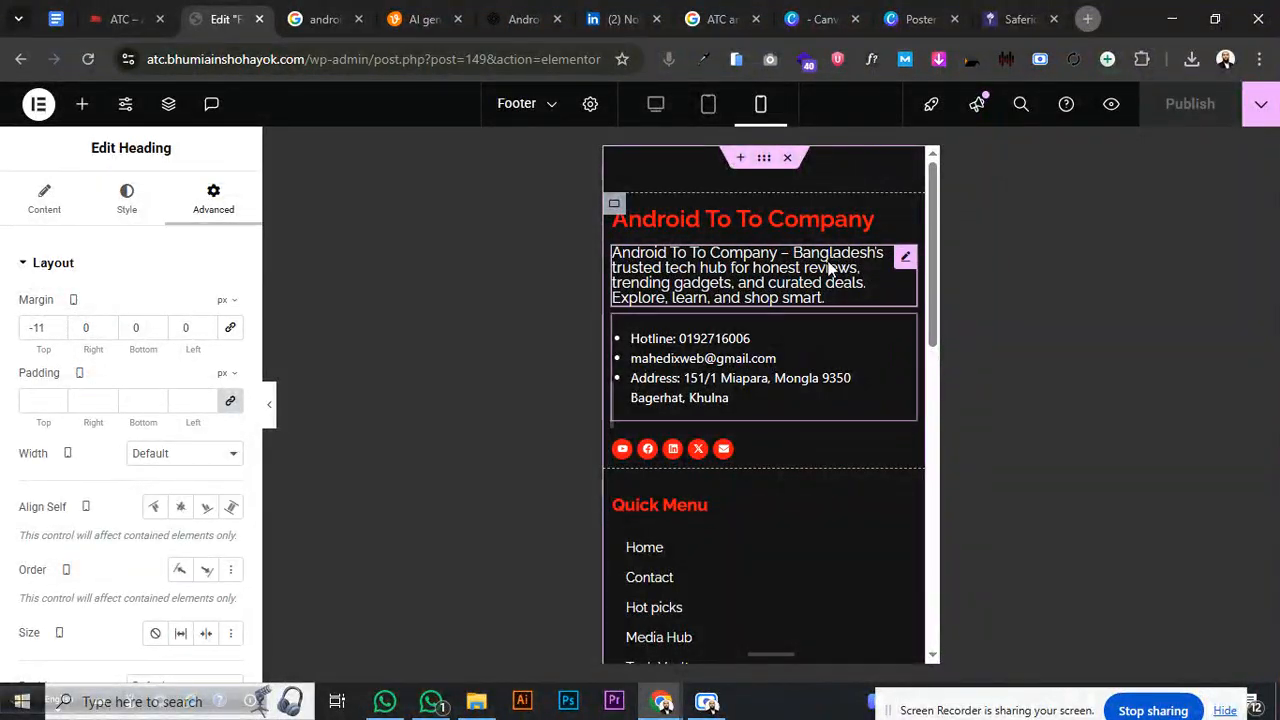
left_click(126, 204)
left_click(231, 360)
left_click(219, 505)
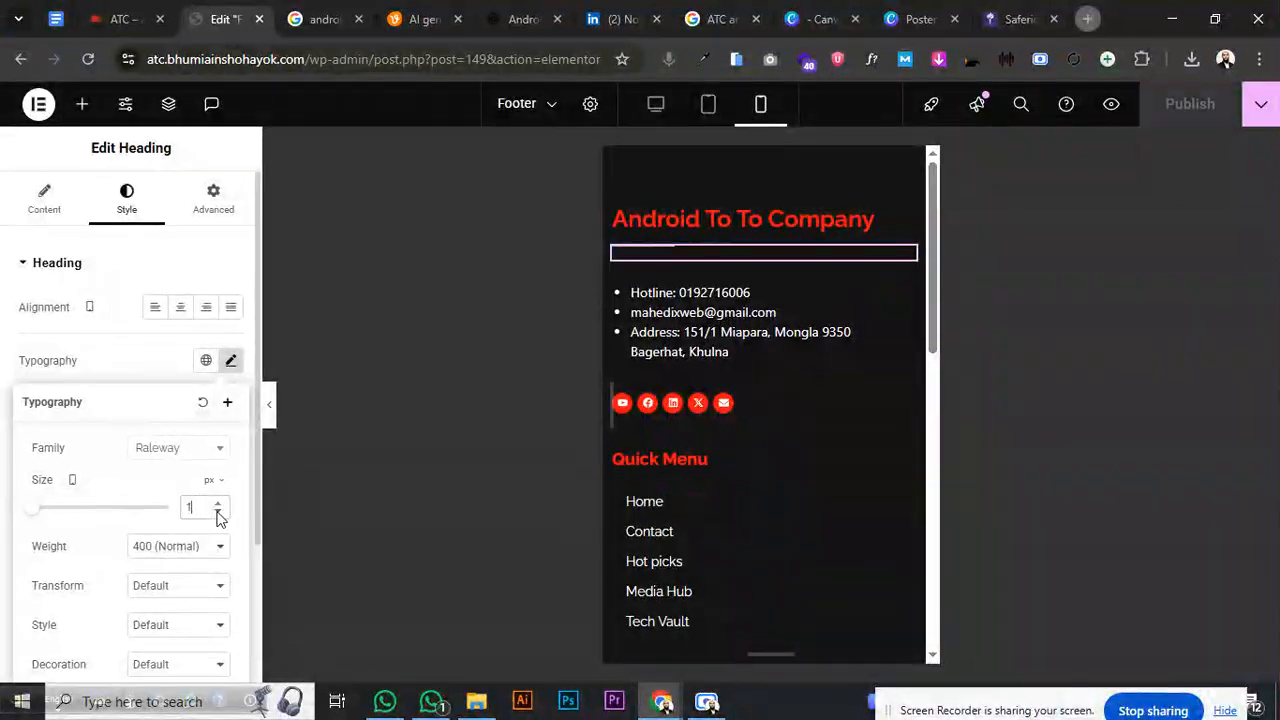
type("4")
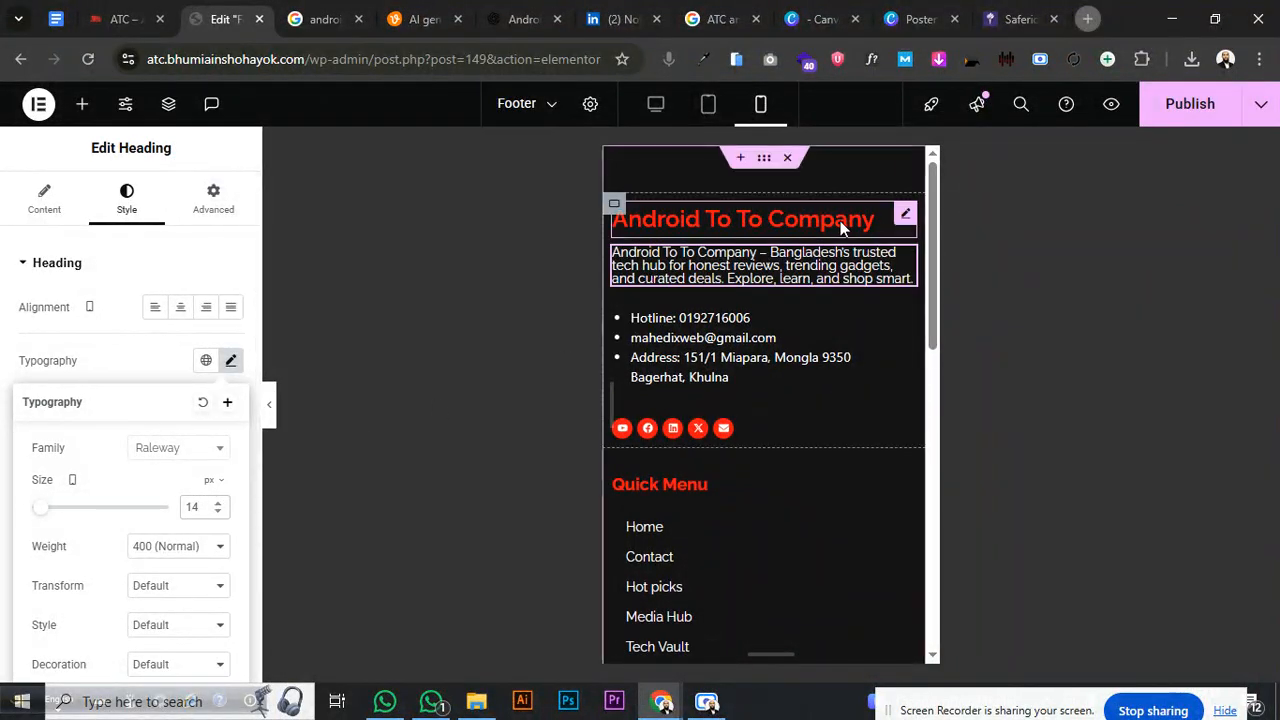
- Set the Android To To Company heading's mobile font size to 20 px
left_click(800, 265)
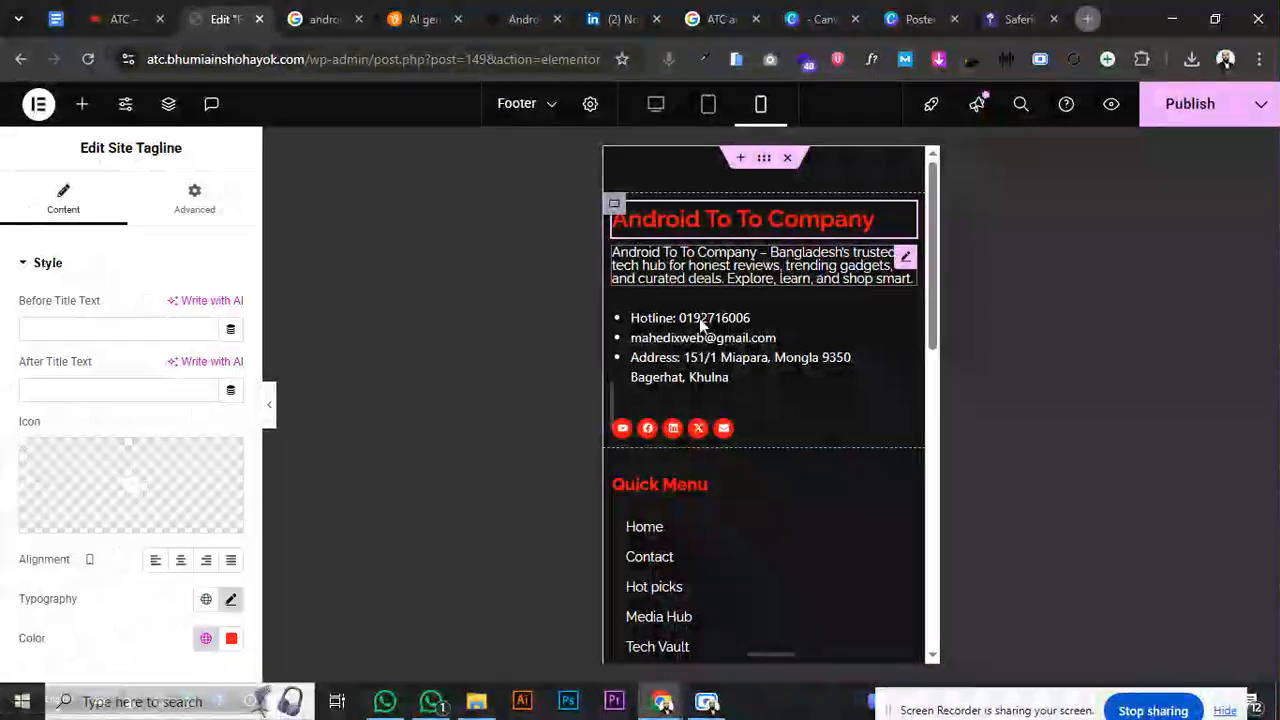
left_click(229, 600)
left_click(229, 603)
left_click(229, 603)
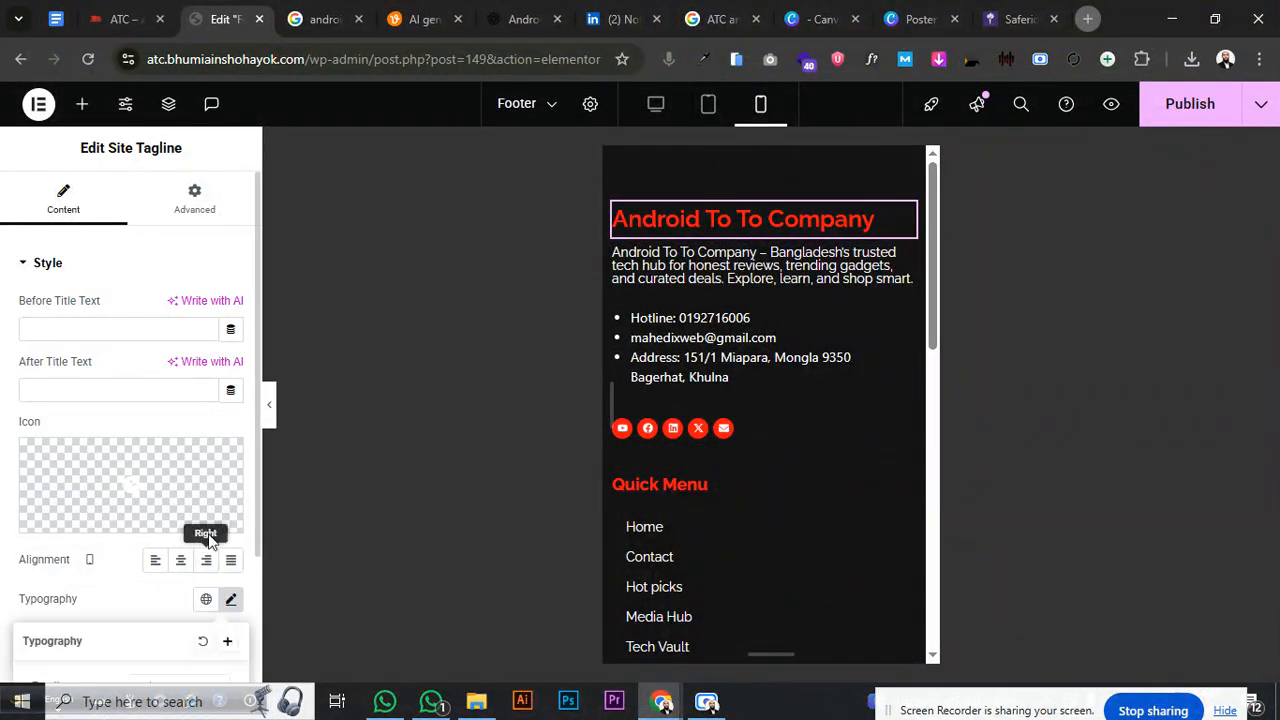
scroll(208, 530, "down", 3)
left_click(220, 437)
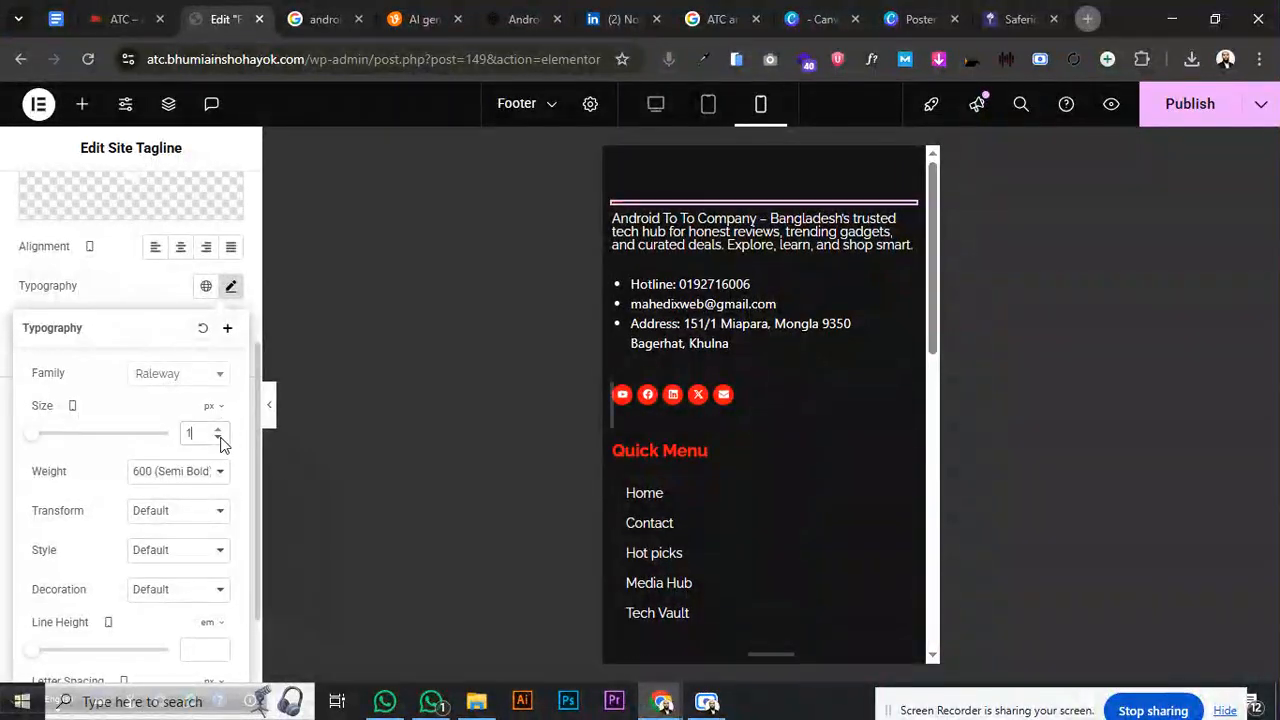
left_click(217, 432)
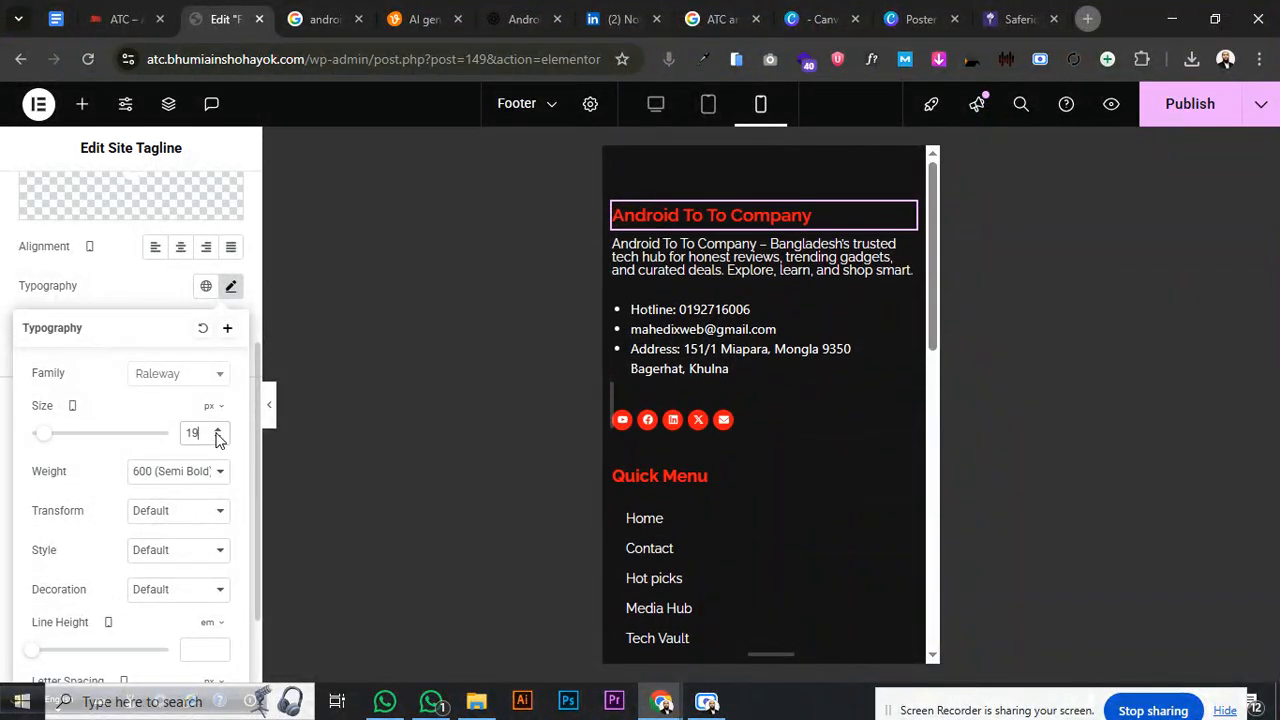
left_click(219, 429)
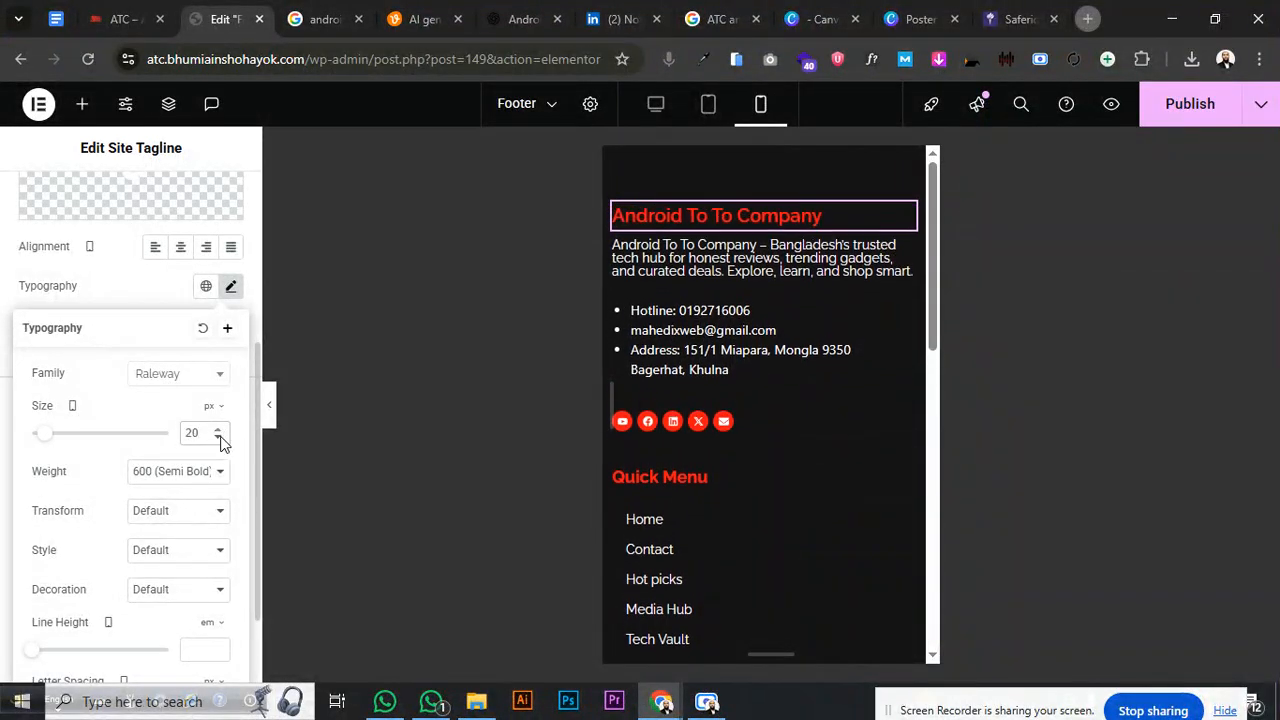
left_click(220, 438)
left_click(220, 438)
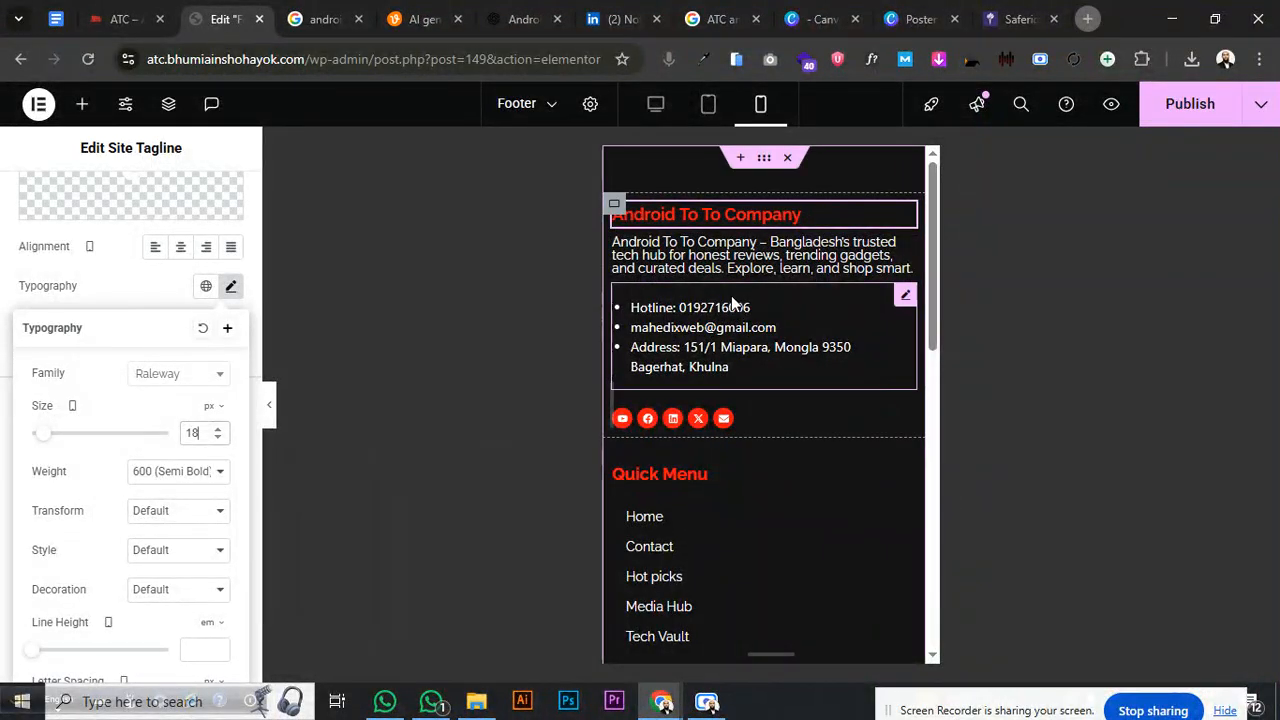
left_click(219, 430)
left_click(218, 430)
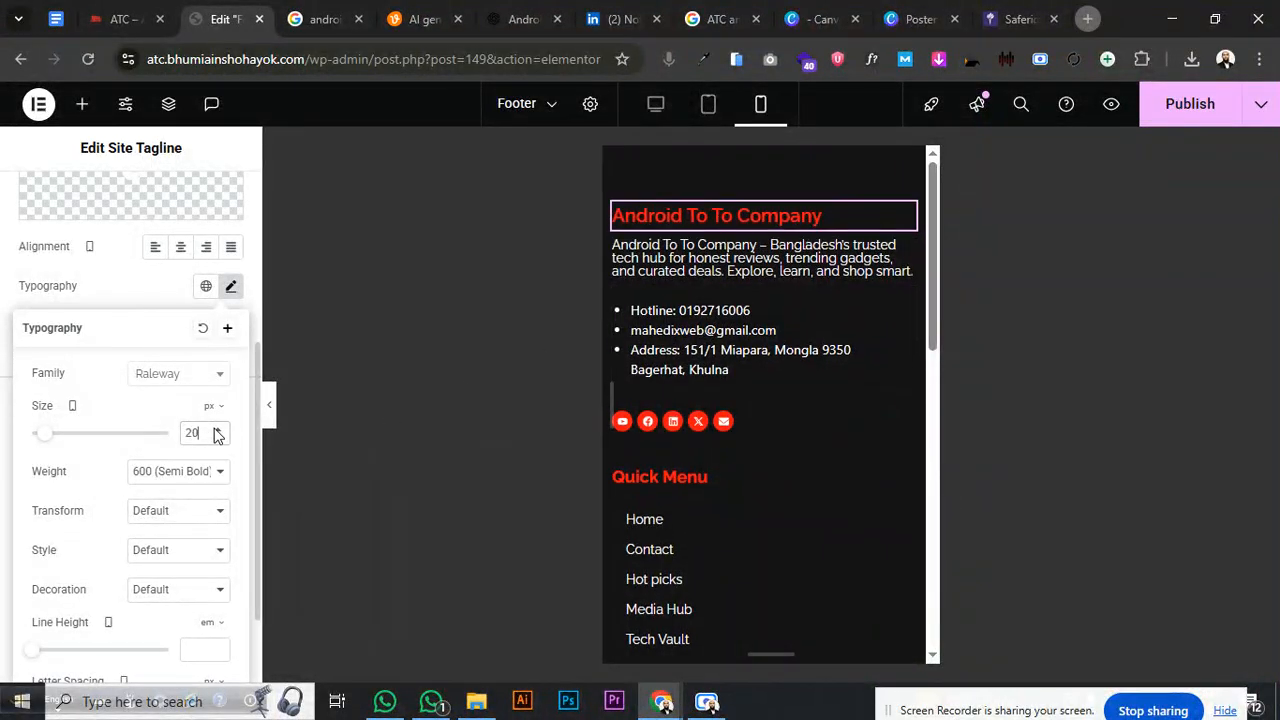
- Scroll down and select the Gadget's navigation menu link list
scroll(841, 337, "down", 3)
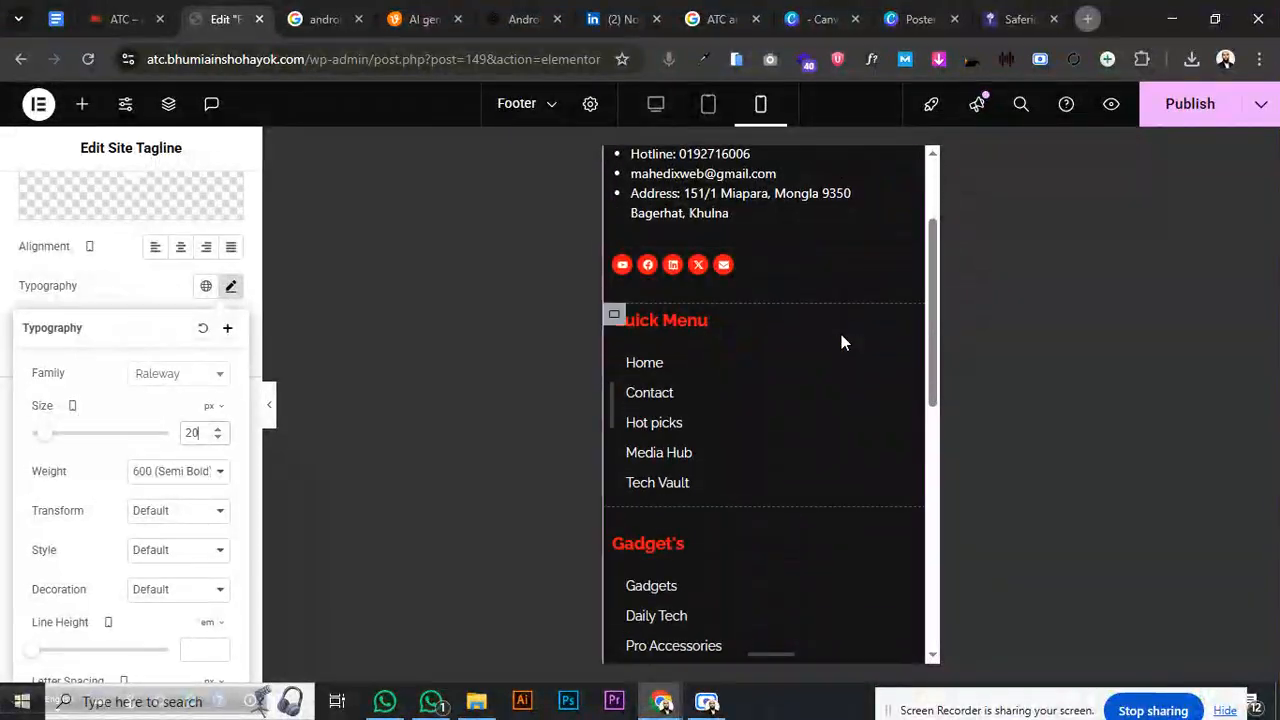
scroll(841, 343, "down", 2)
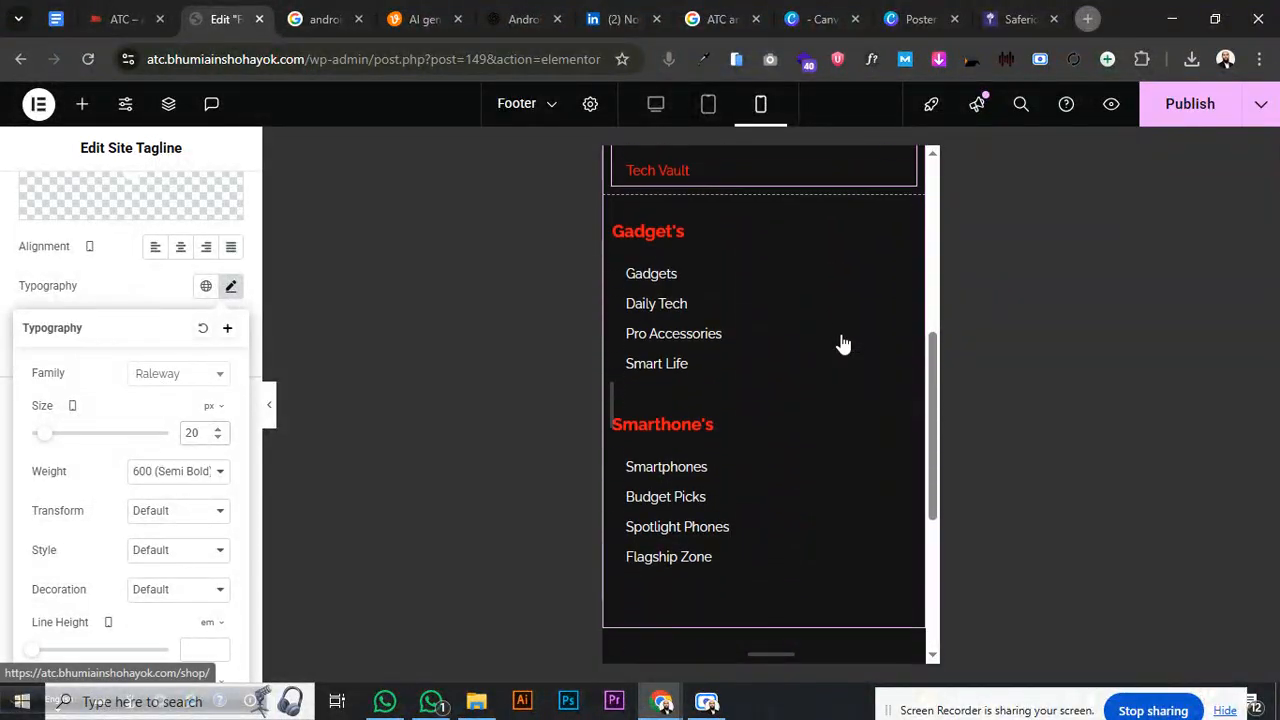
left_click(906, 273)
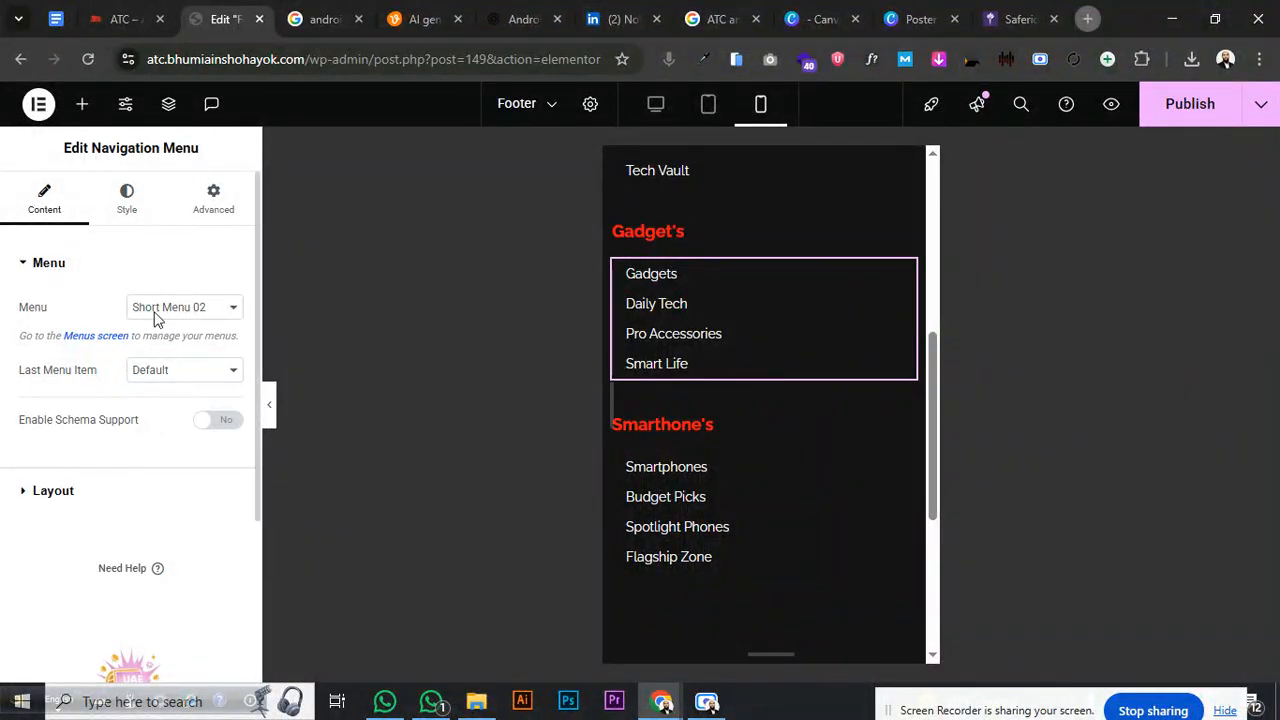
- Review the Gadget's menu text typography settings on the Style tab
left_click(127, 205)
left_click(229, 498)
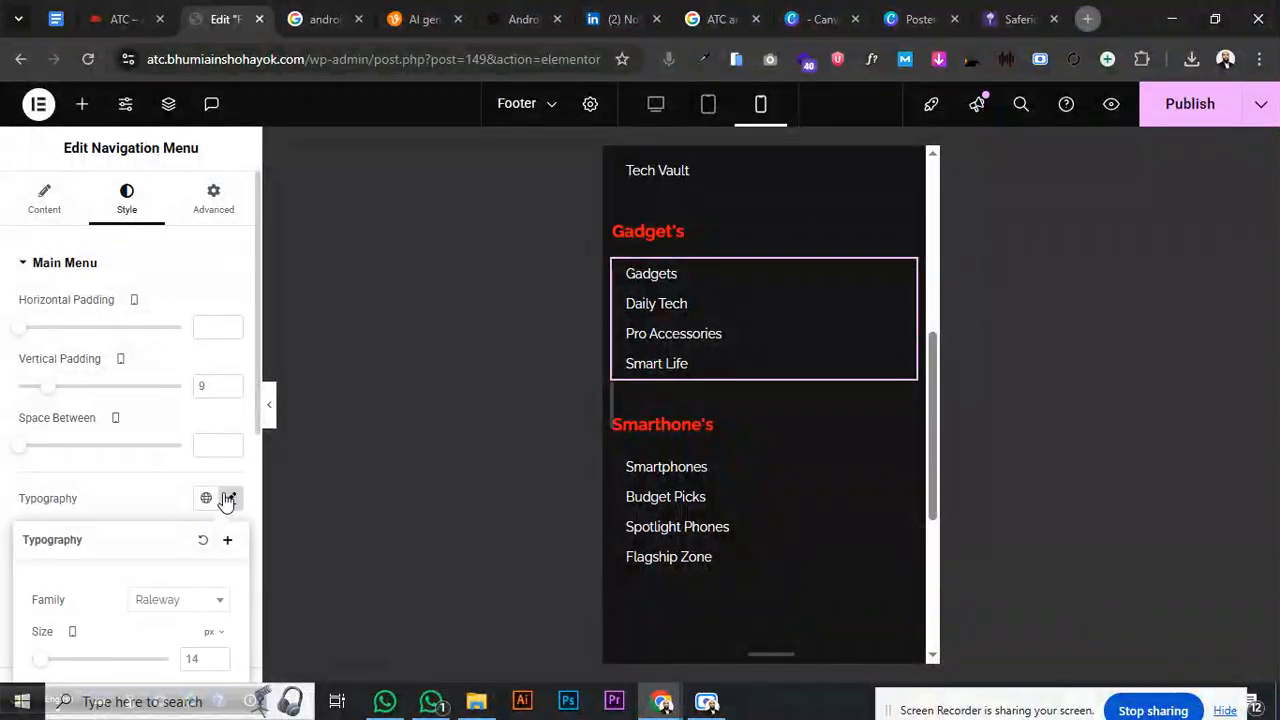
scroll(709, 420, "down", 2)
scroll(709, 420, "up", 5)
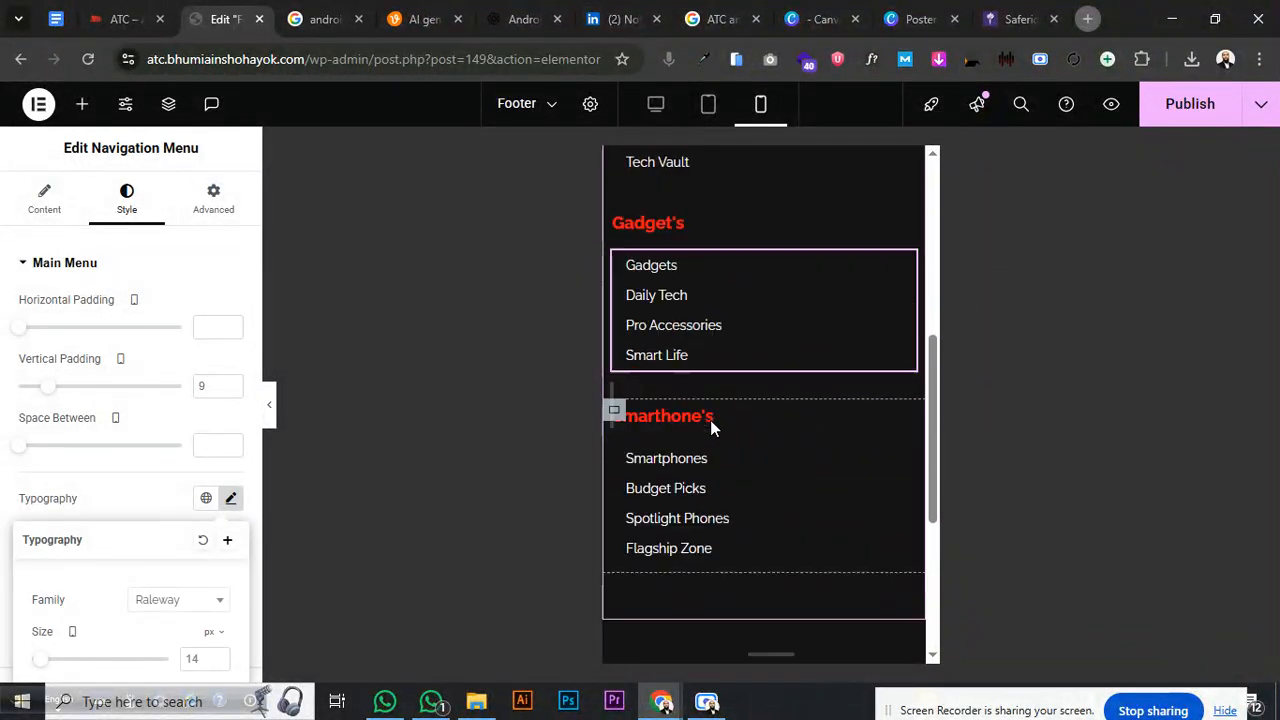
scroll(710, 428, "up", 3)
scroll(700, 300, "down", 3)
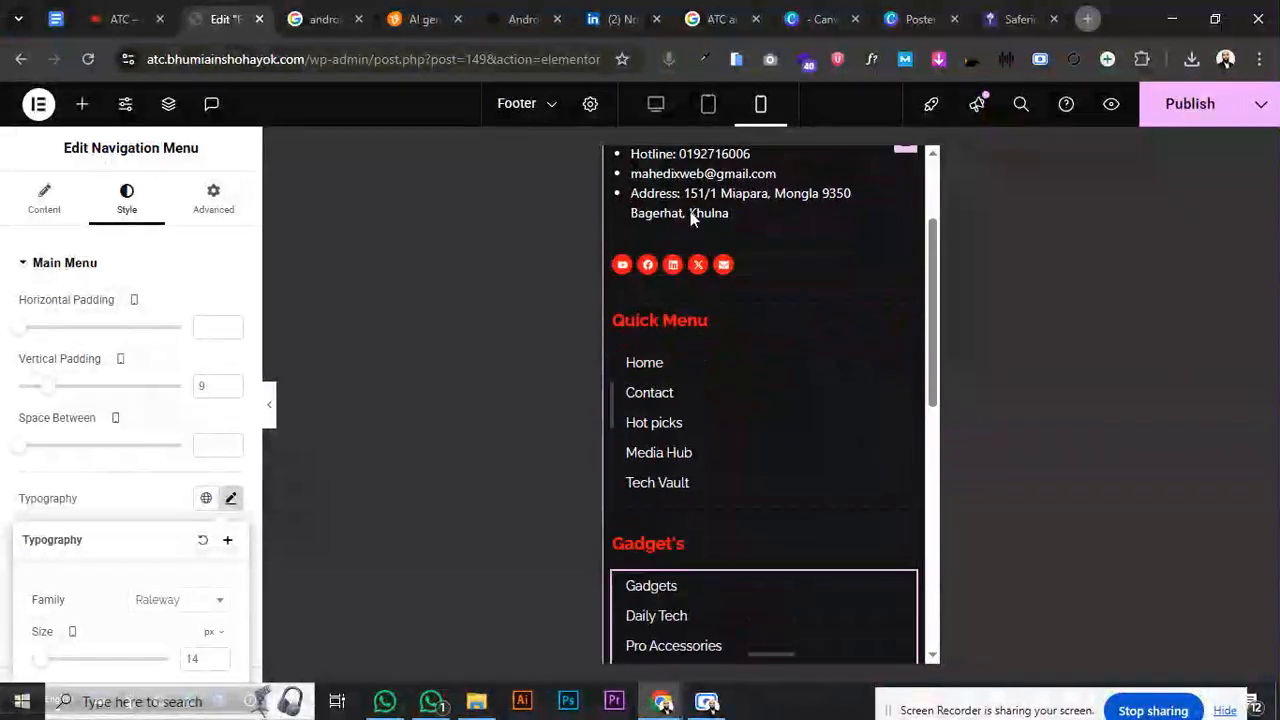
- Switch to desktop view, check the red social icons list, and publish the footer
left_click(660, 110)
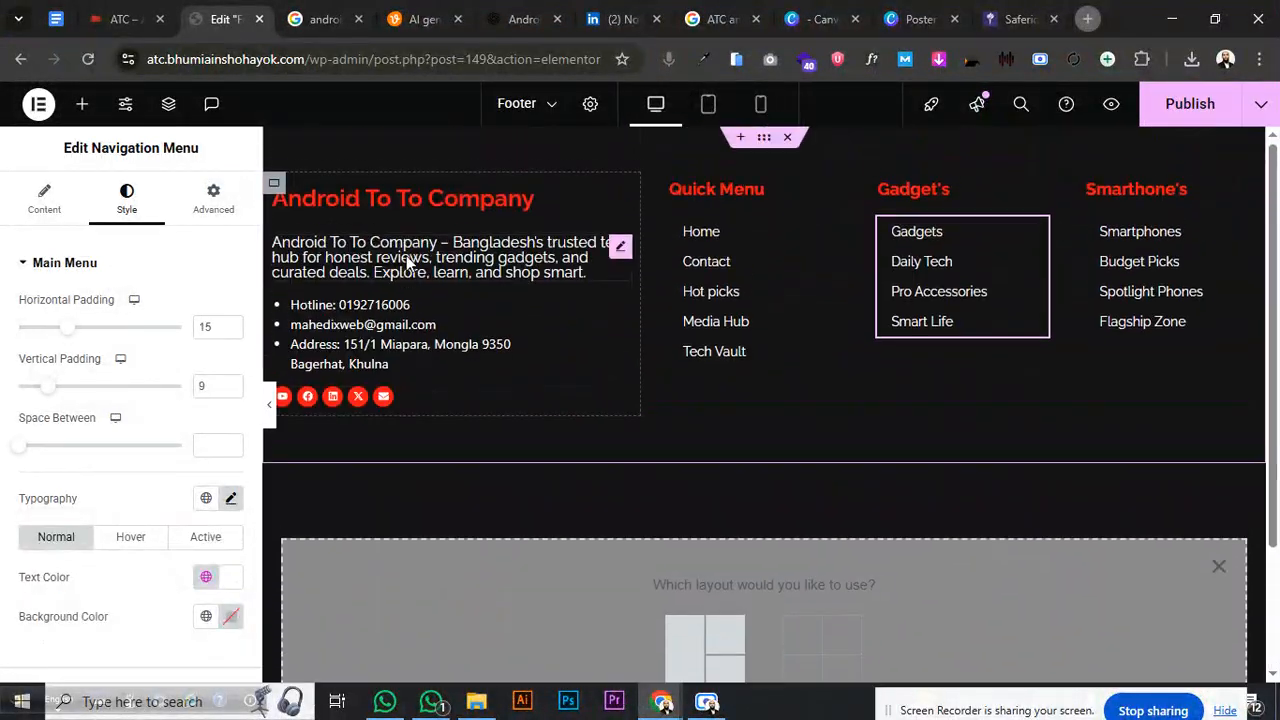
left_click(620, 400)
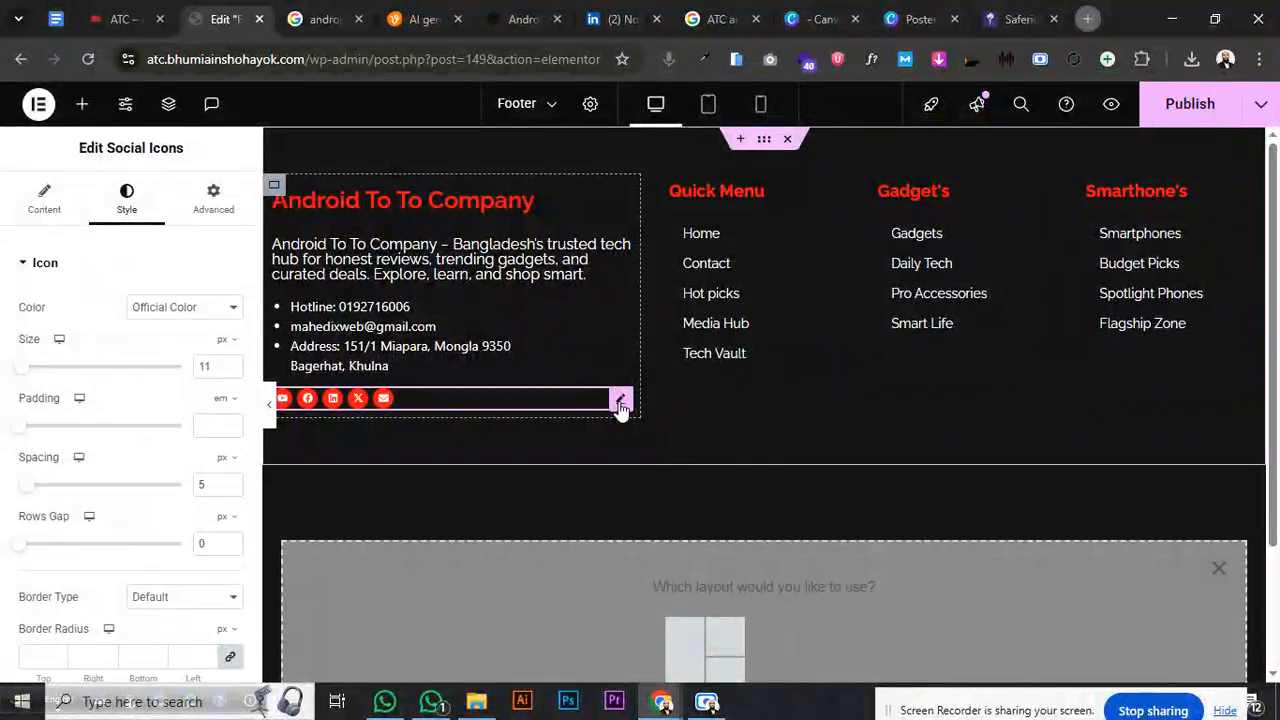
left_click(44, 205)
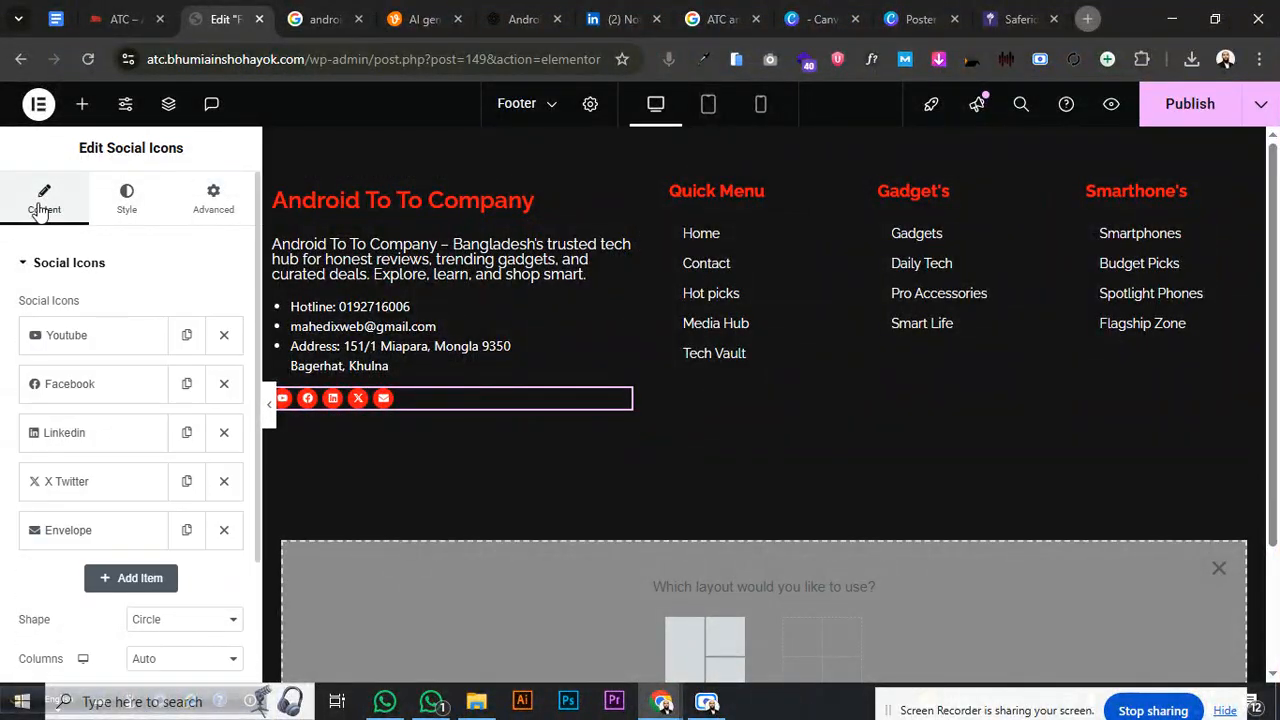
left_click(1168, 110)
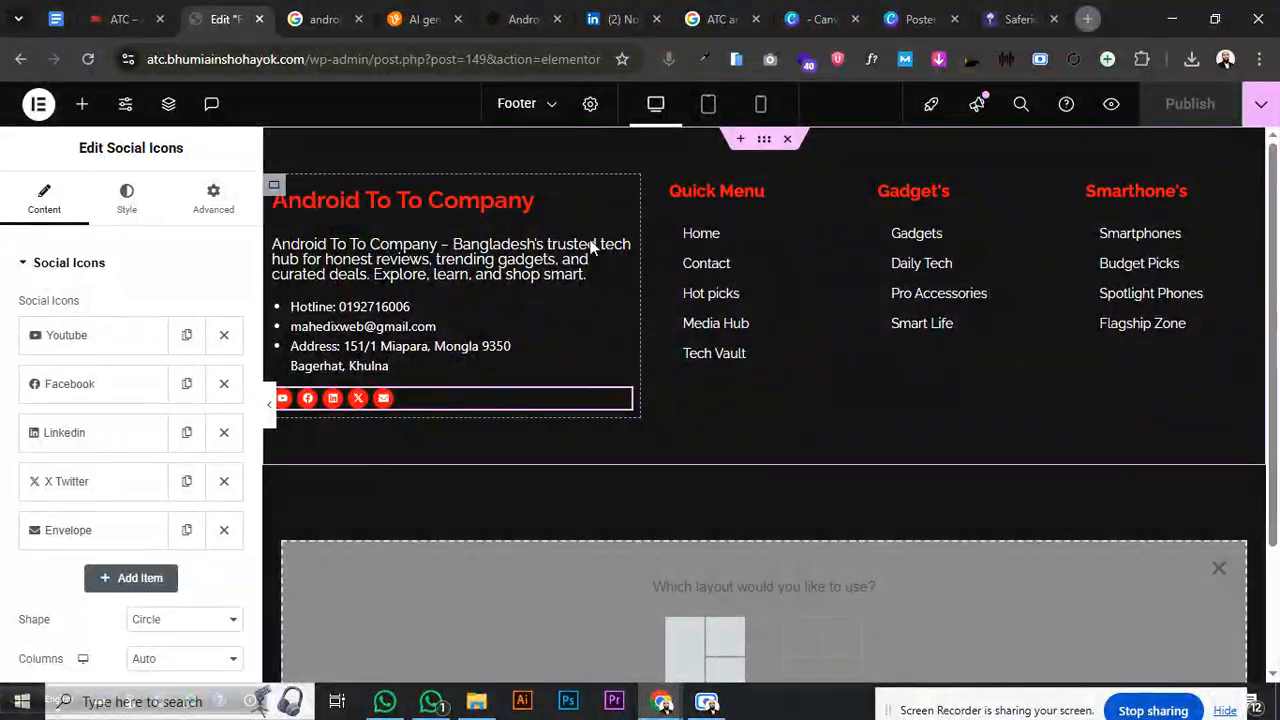
scroll(686, 367, "down", 1)
scroll(686, 367, "down", 3)
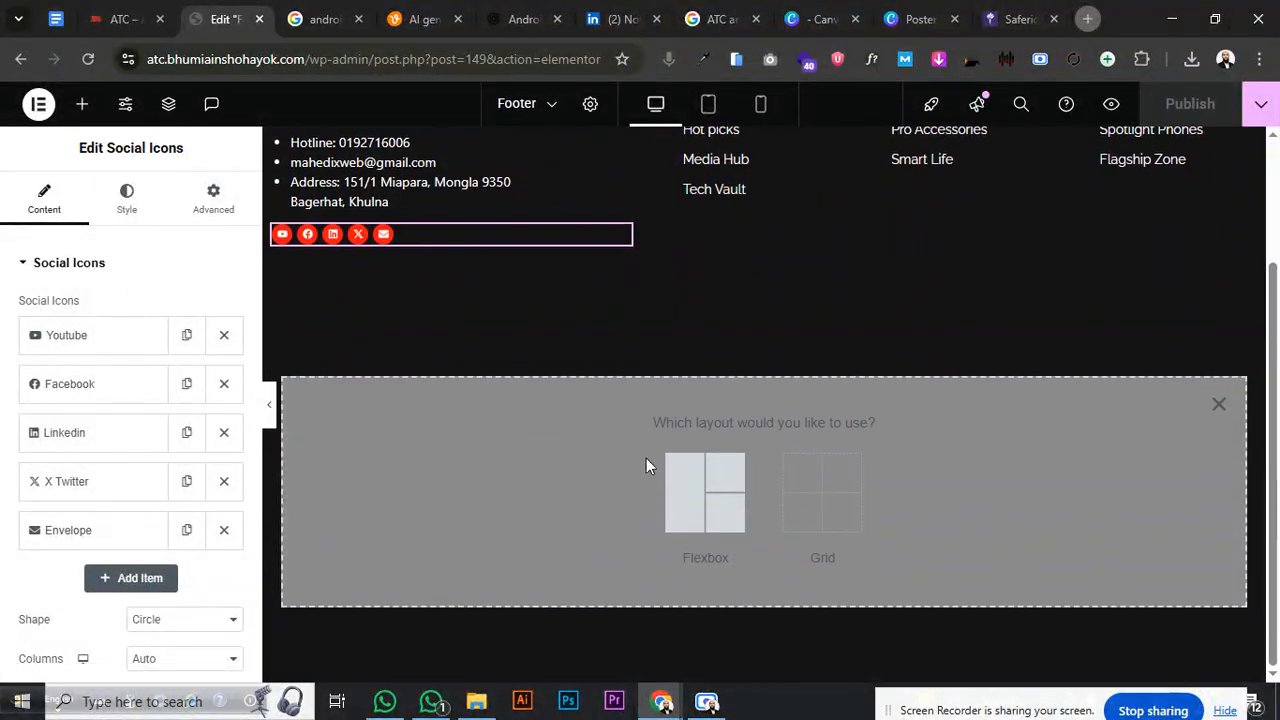
- Add a one-column flexbox container below the footer with the global Secondary red background
left_click(678, 497)
left_click(617, 460)
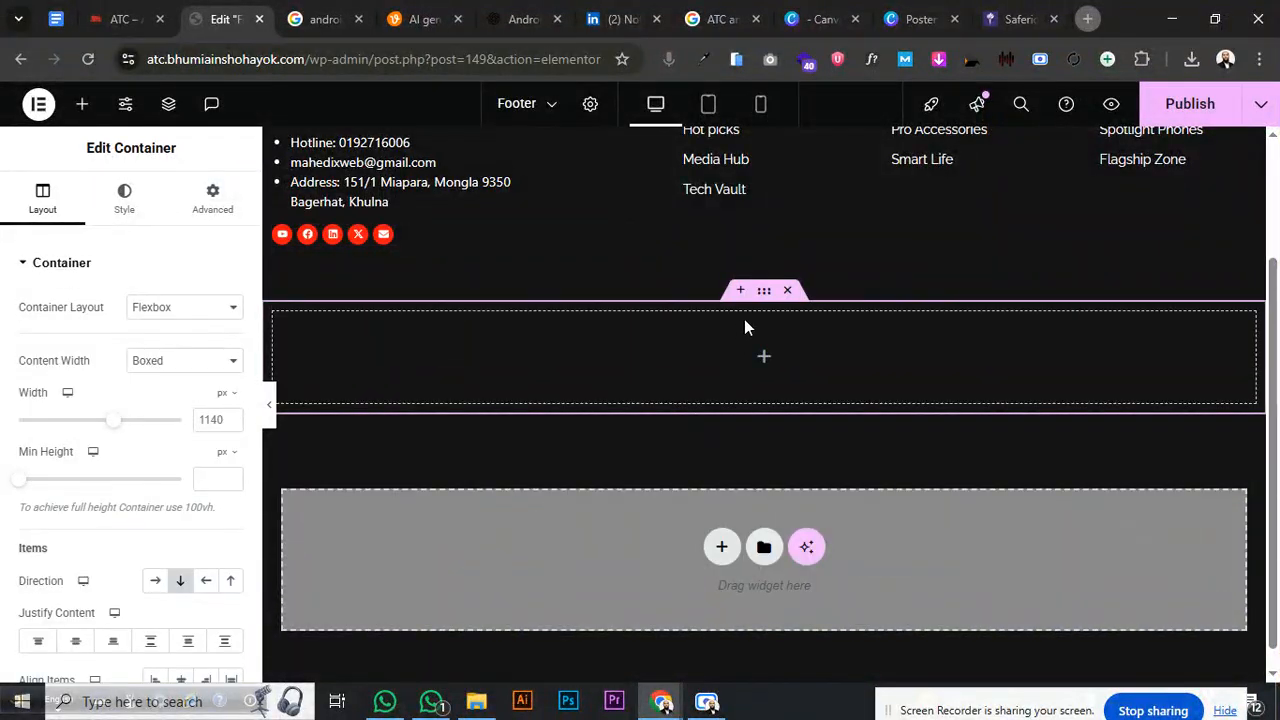
left_click(124, 200)
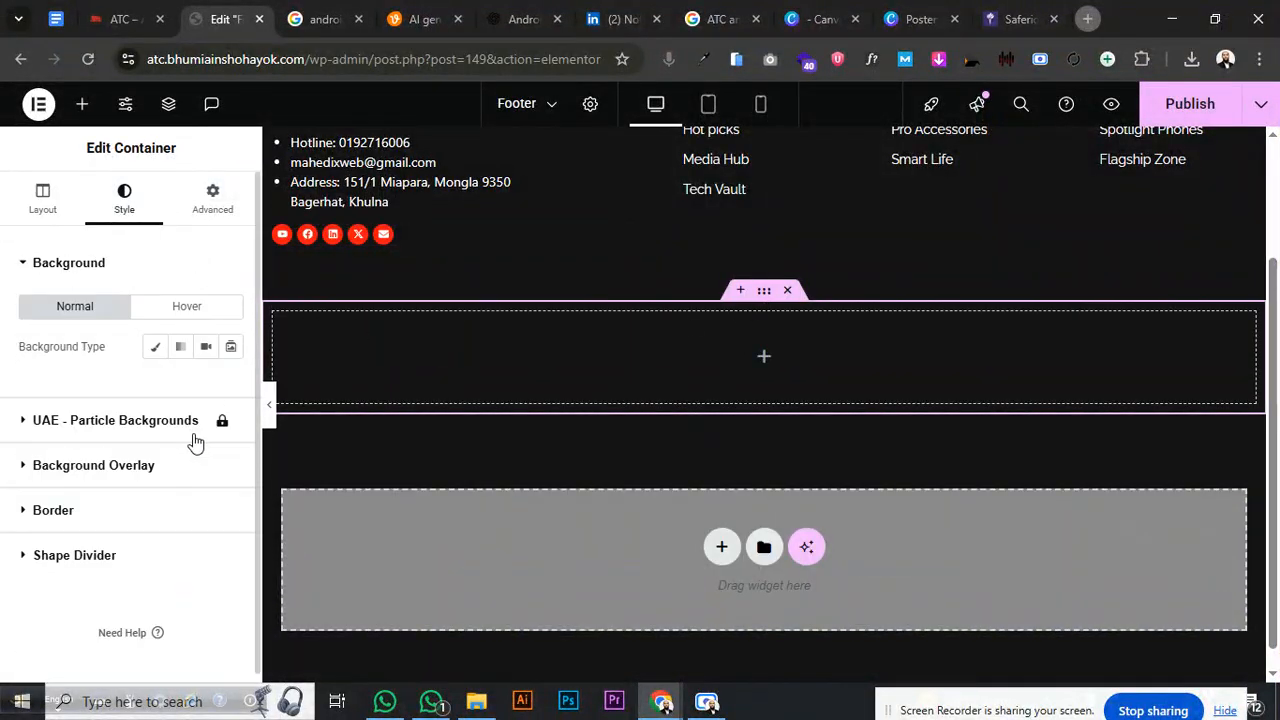
left_click(155, 346)
left_click(204, 387)
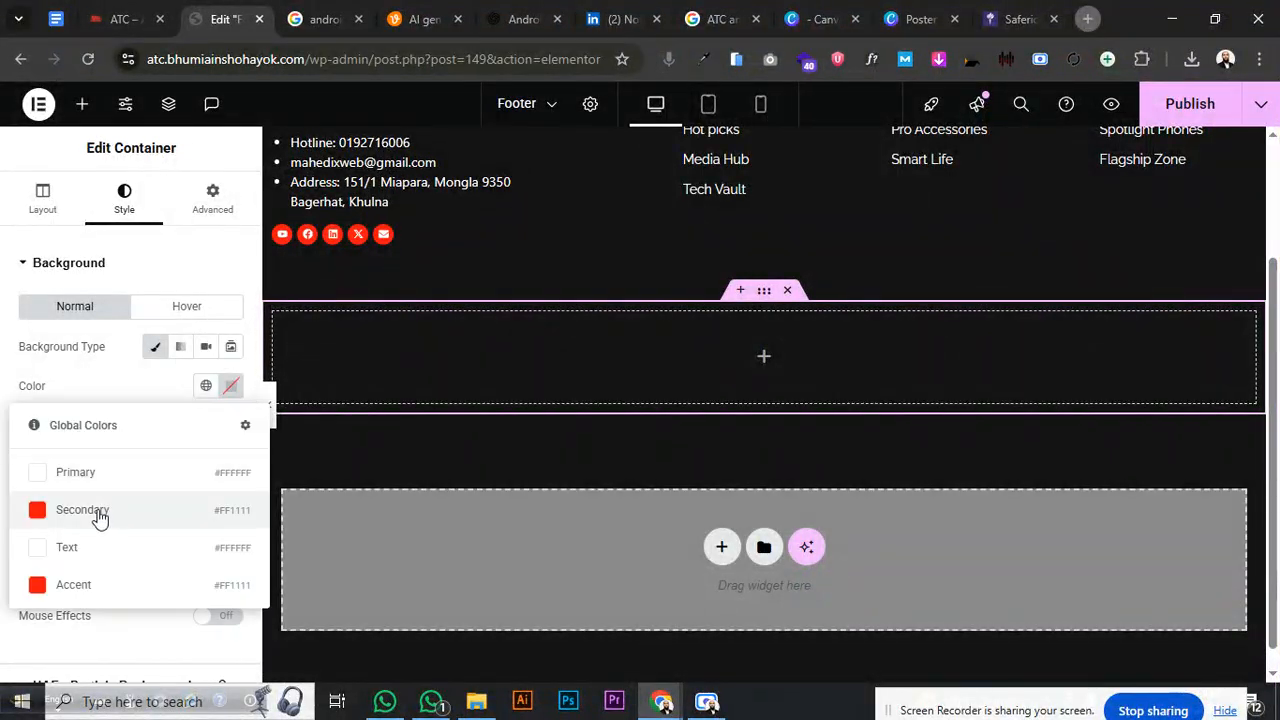
left_click(97, 517)
left_click(764, 358)
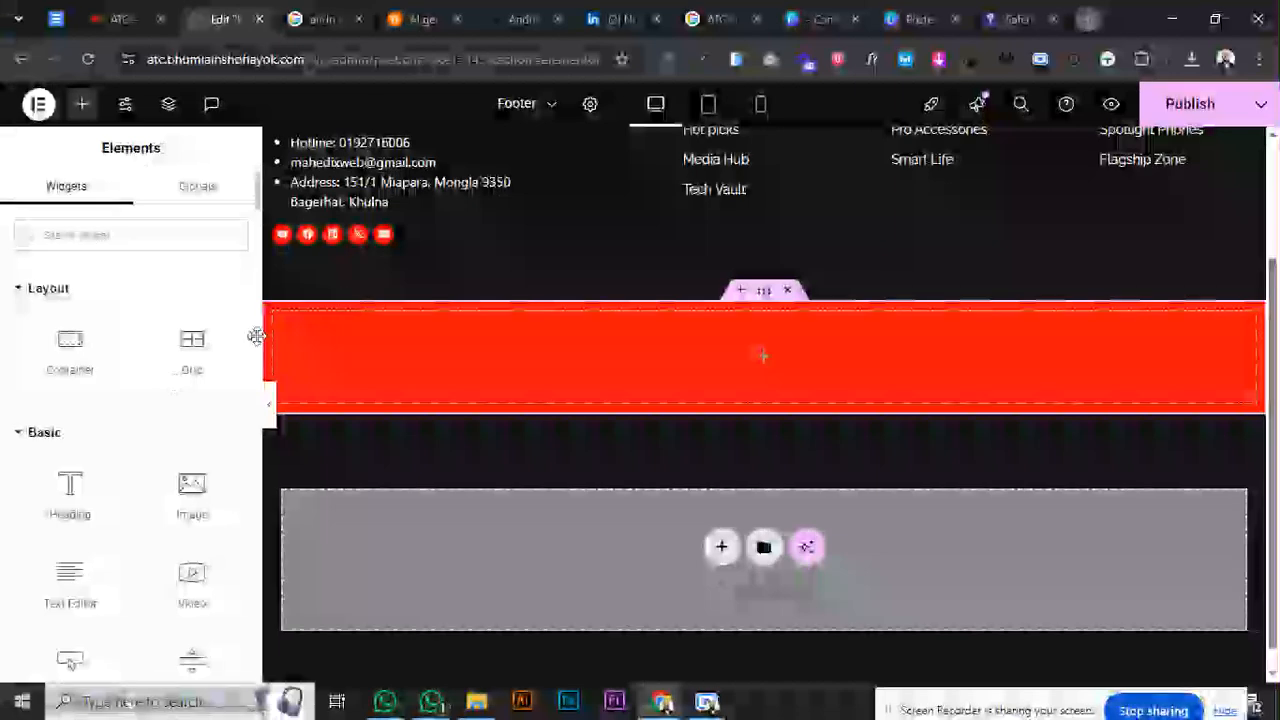
left_click(1088, 20)
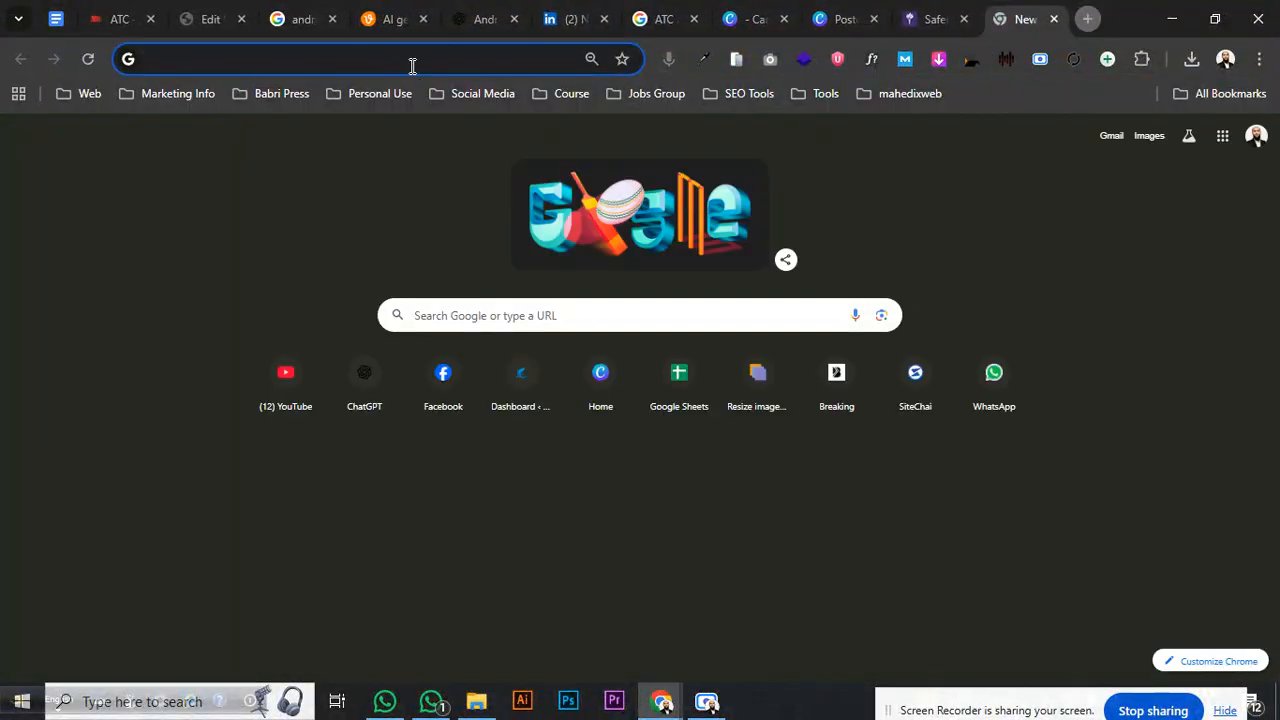
left_click(411, 63)
type("Rangabazar.com")
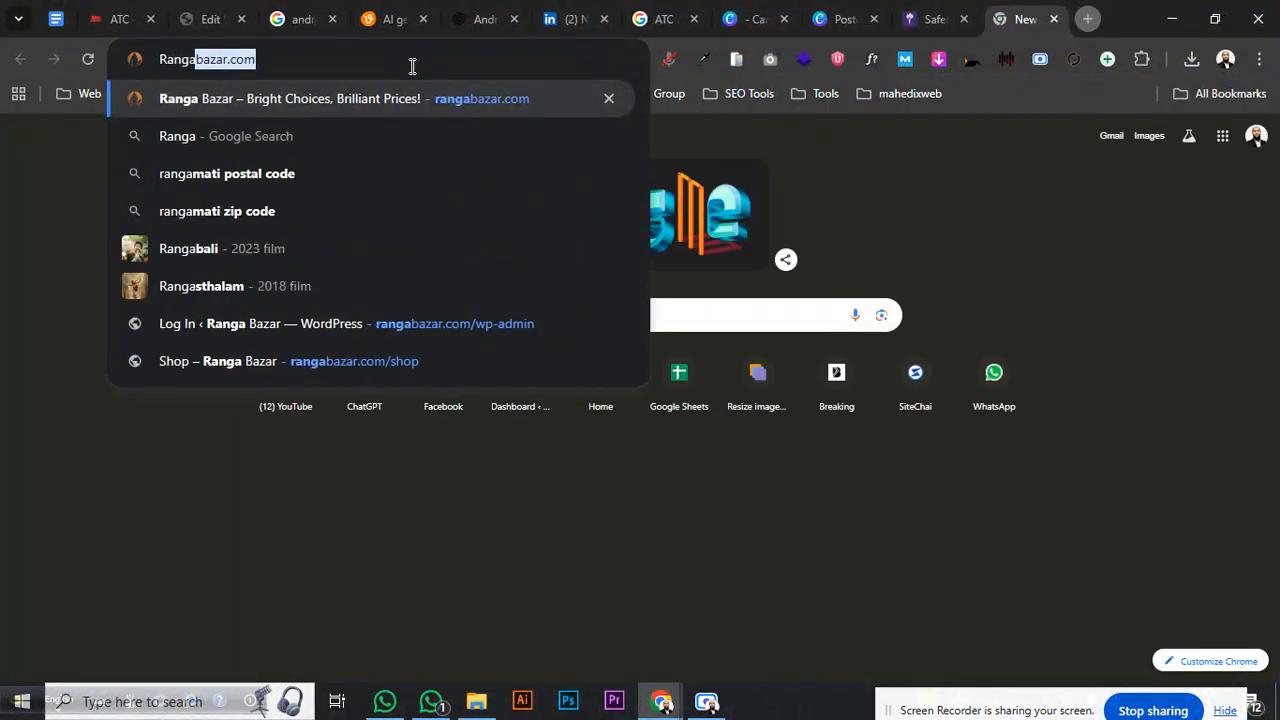
key("Return")
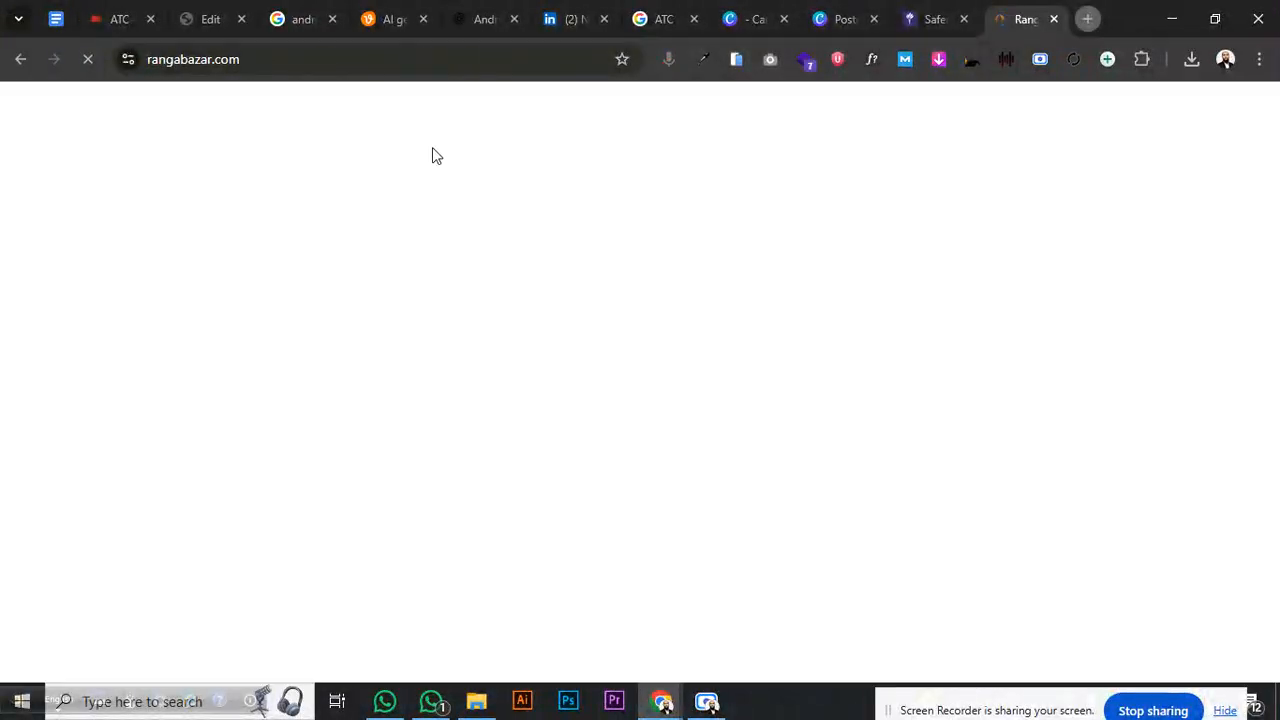
scroll(460, 370, "down", 20)
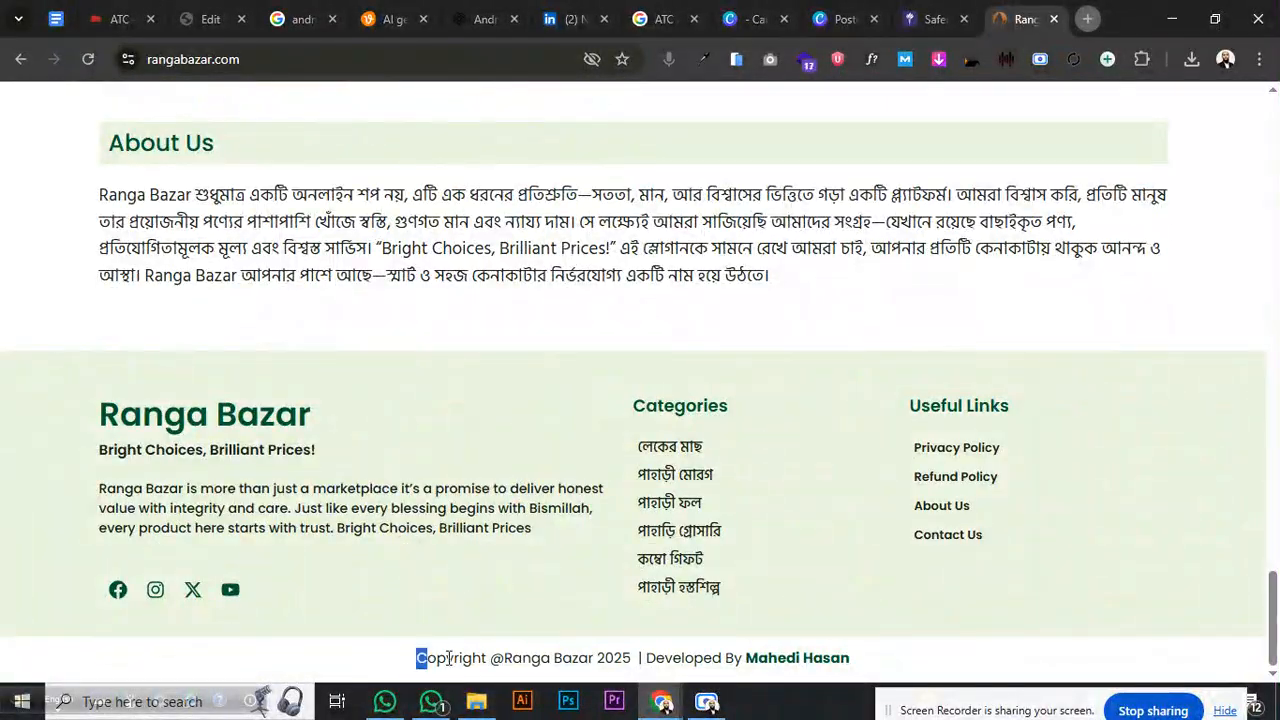
left_click_drag(449, 657, 932, 665)
right_click(718, 663)
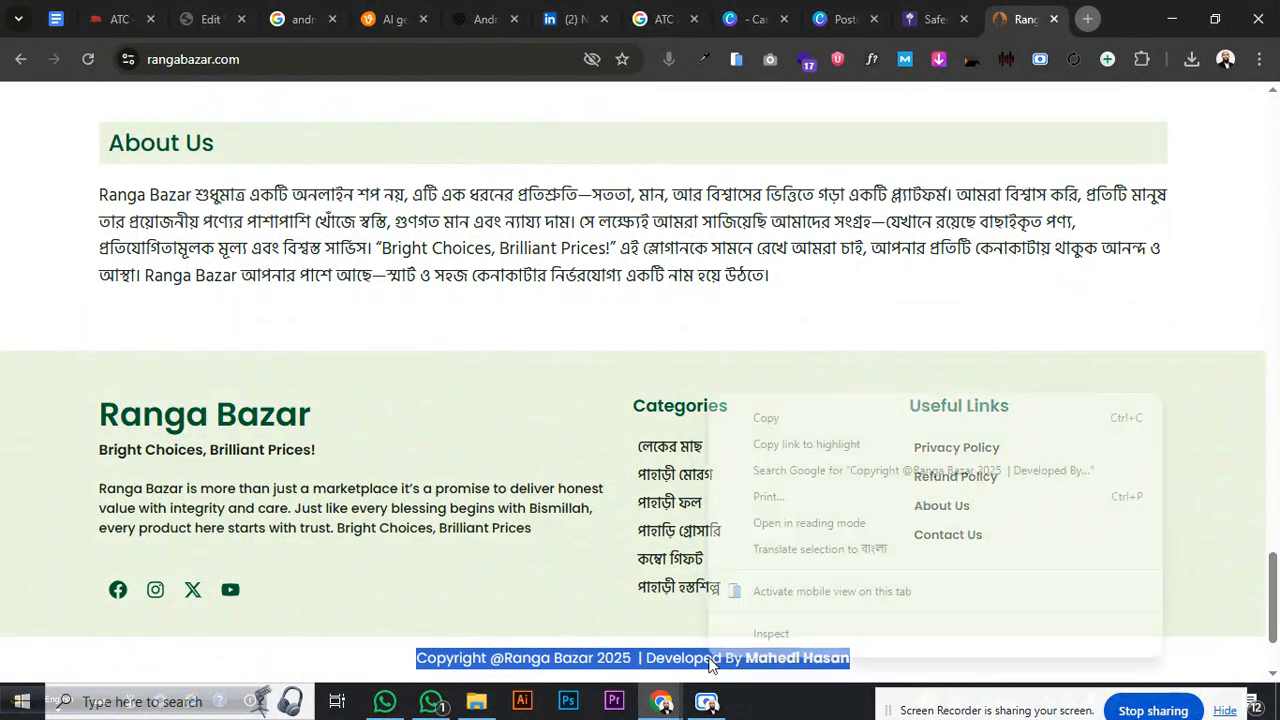
left_click(770, 419)
left_click(194, 22)
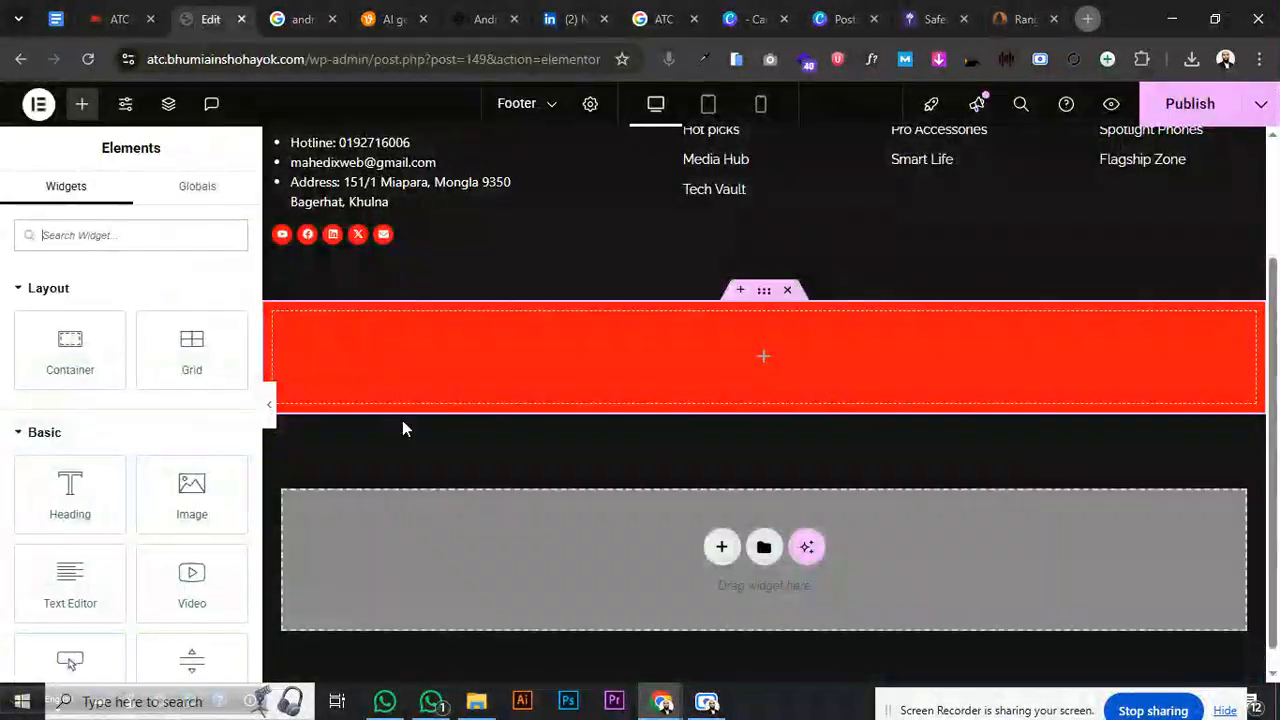
- Drop a Text Editor widget into the red bar and paste the copied copyright line into it
left_click(88, 235)
type("text")
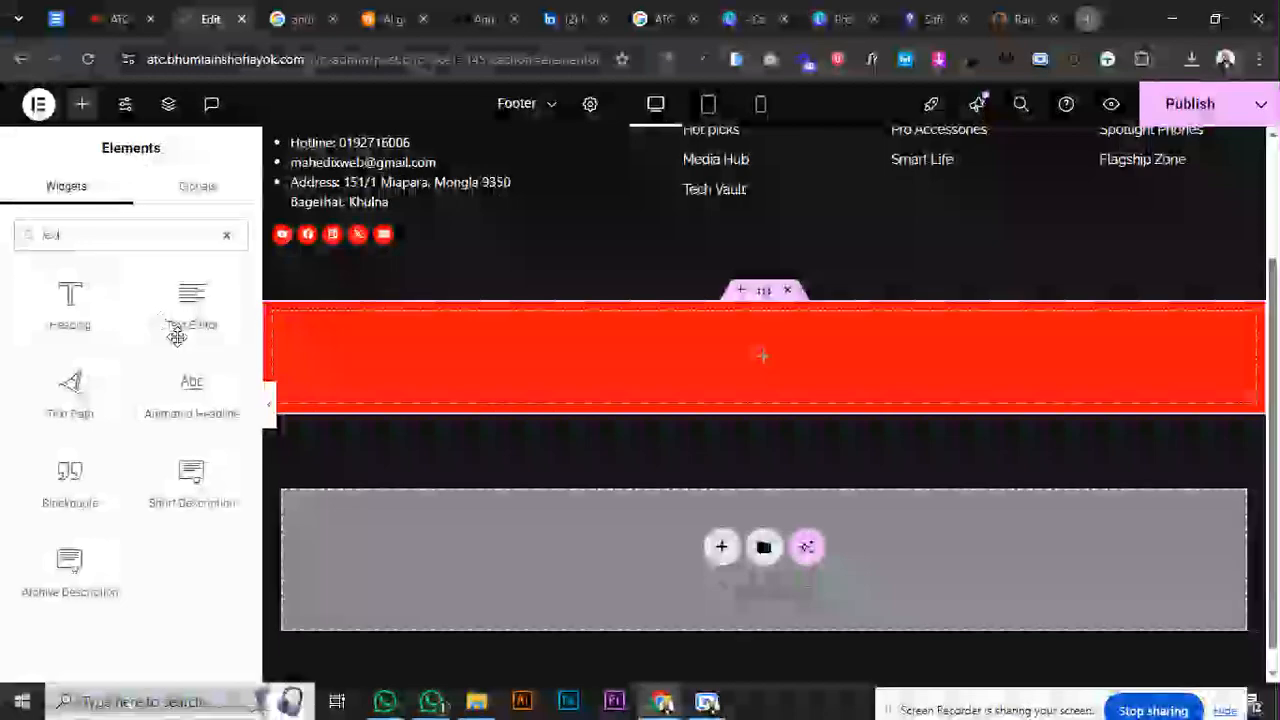
left_click_drag(191, 300, 628, 378)
left_click(121, 392)
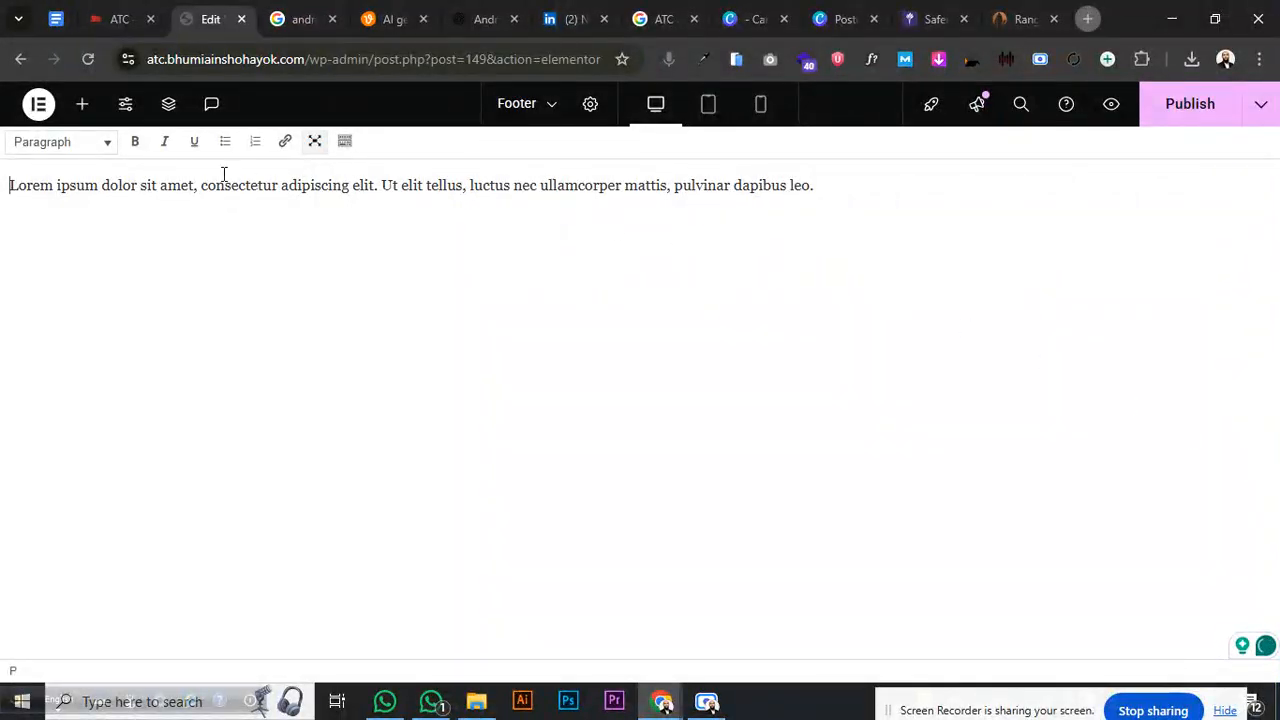
key("ctrl+a")
key("ctrl+v")
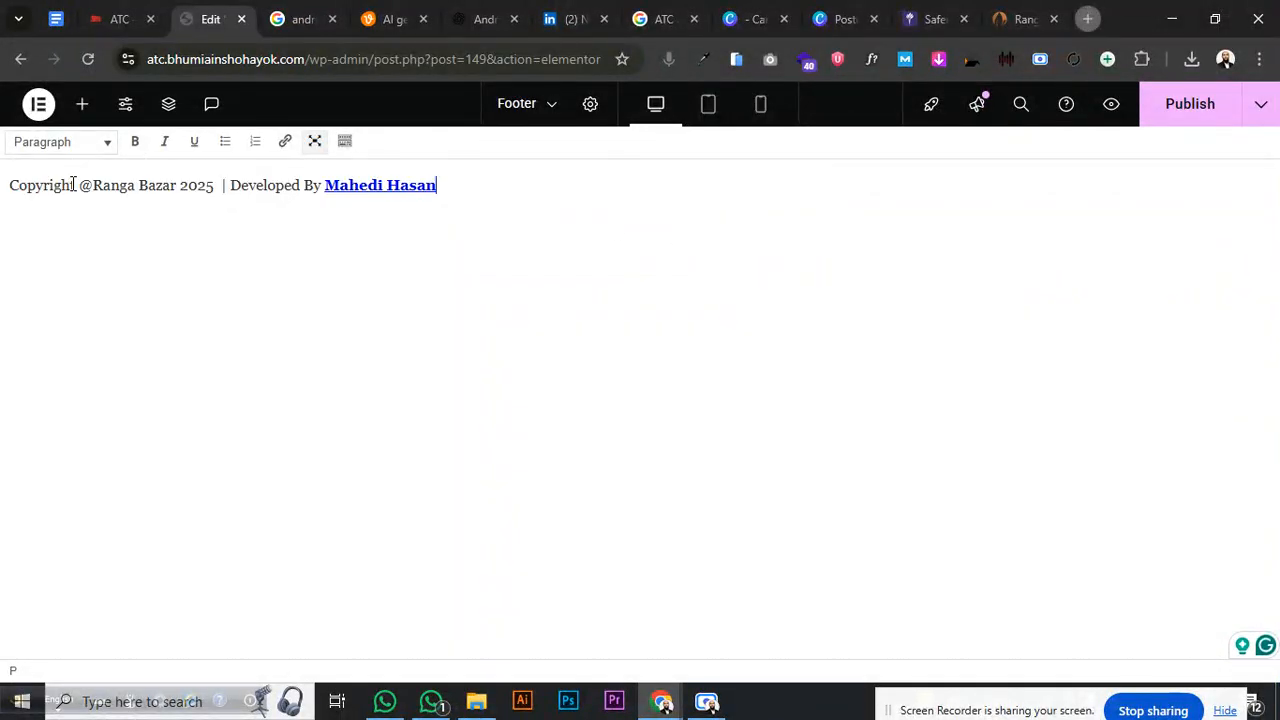
left_click(707, 108)
left_click(314, 140)
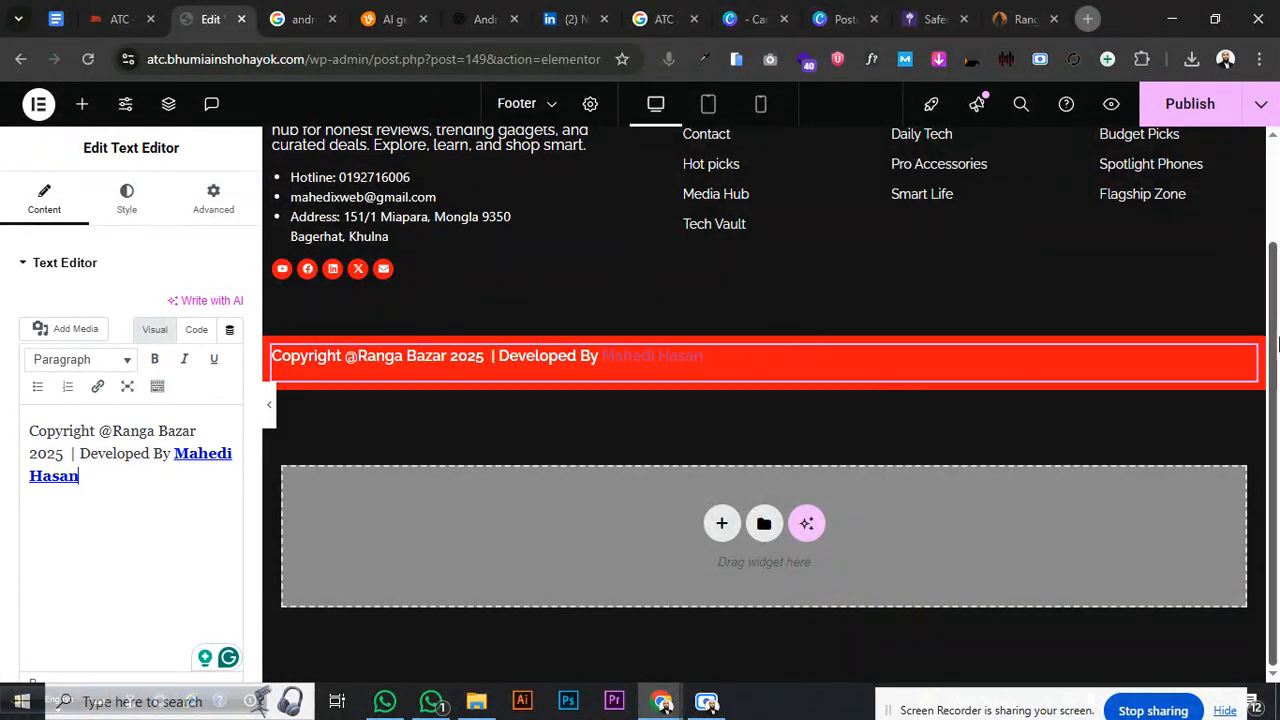
- Centre the copyright text and give it a bottom margin of -13
left_click(126, 212)
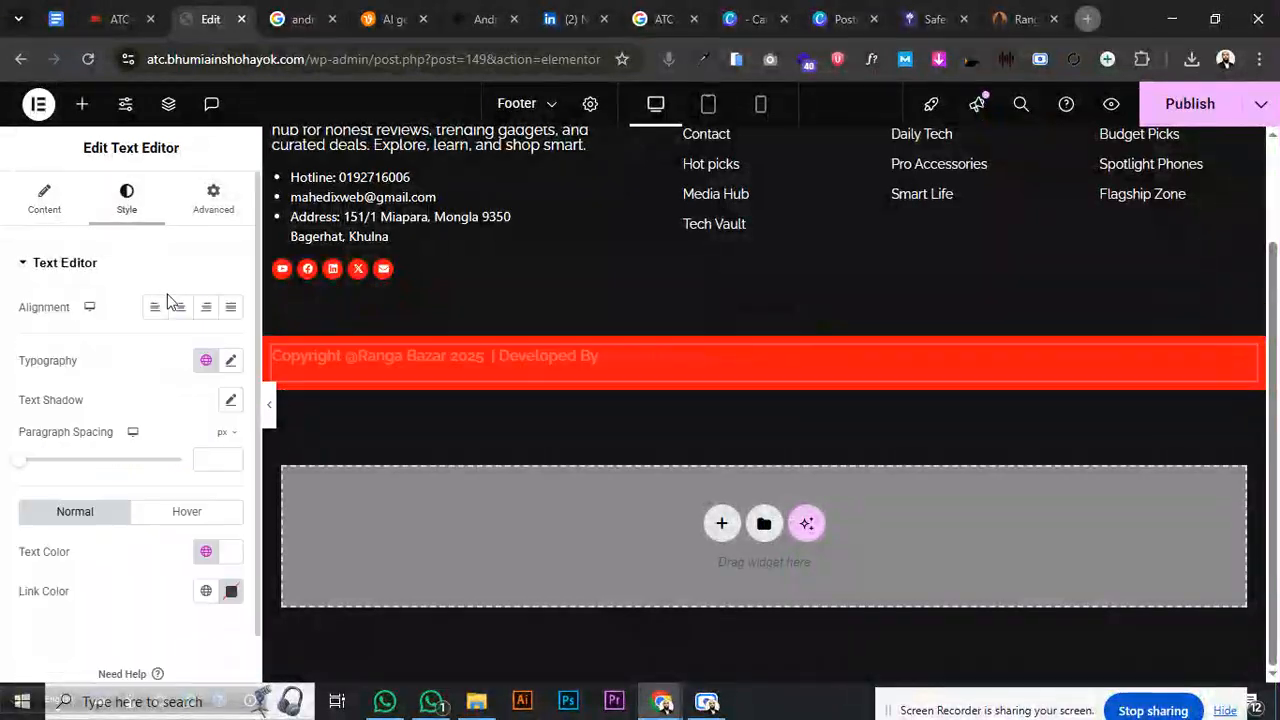
left_click(180, 307)
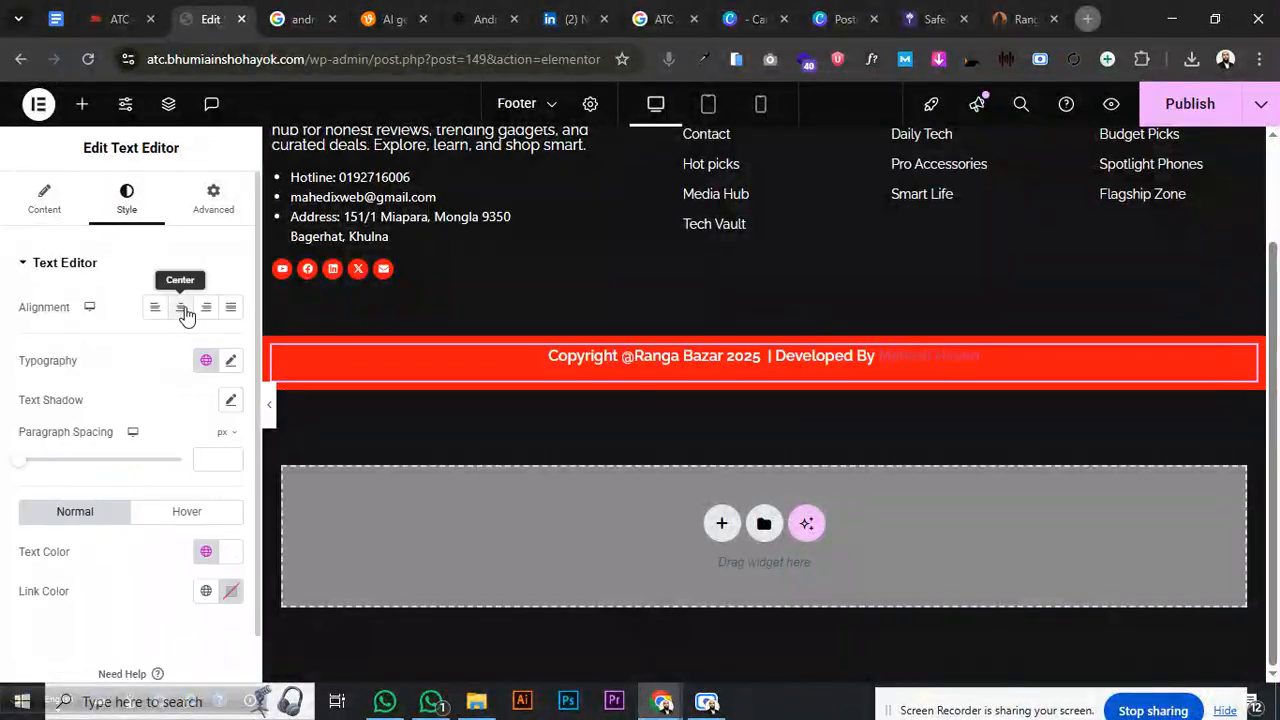
left_click(213, 212)
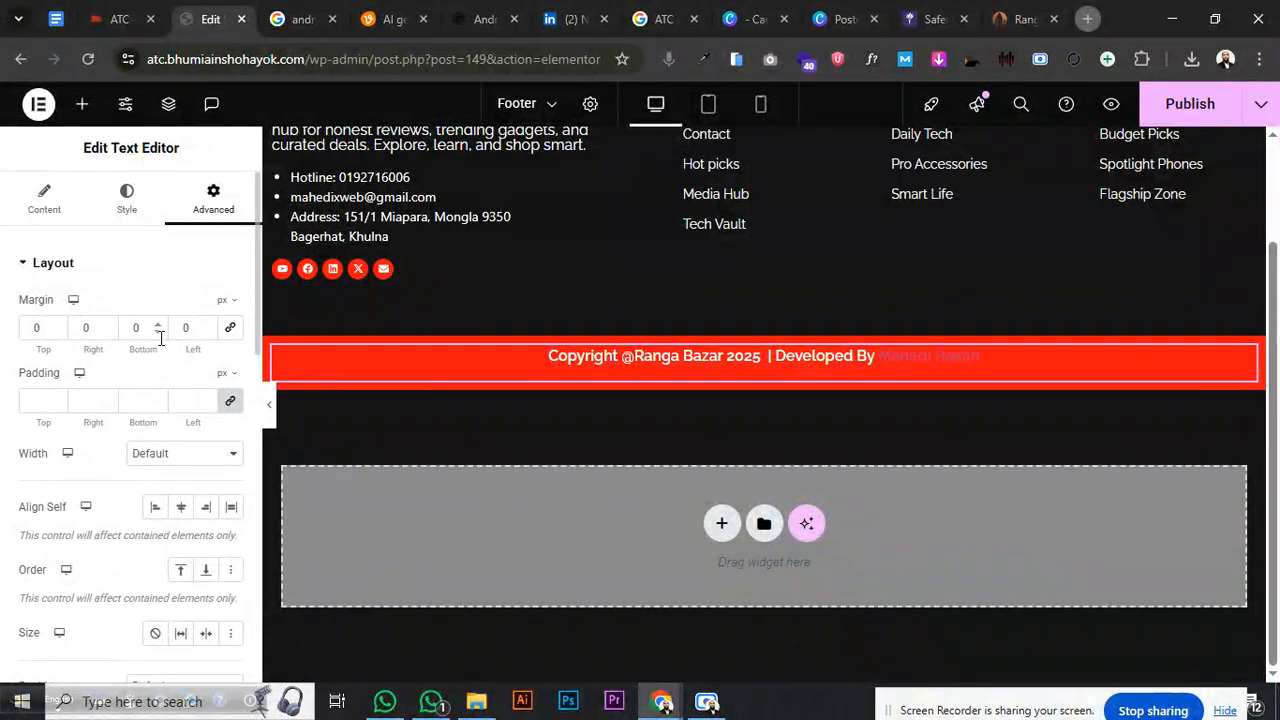
left_click(156, 336)
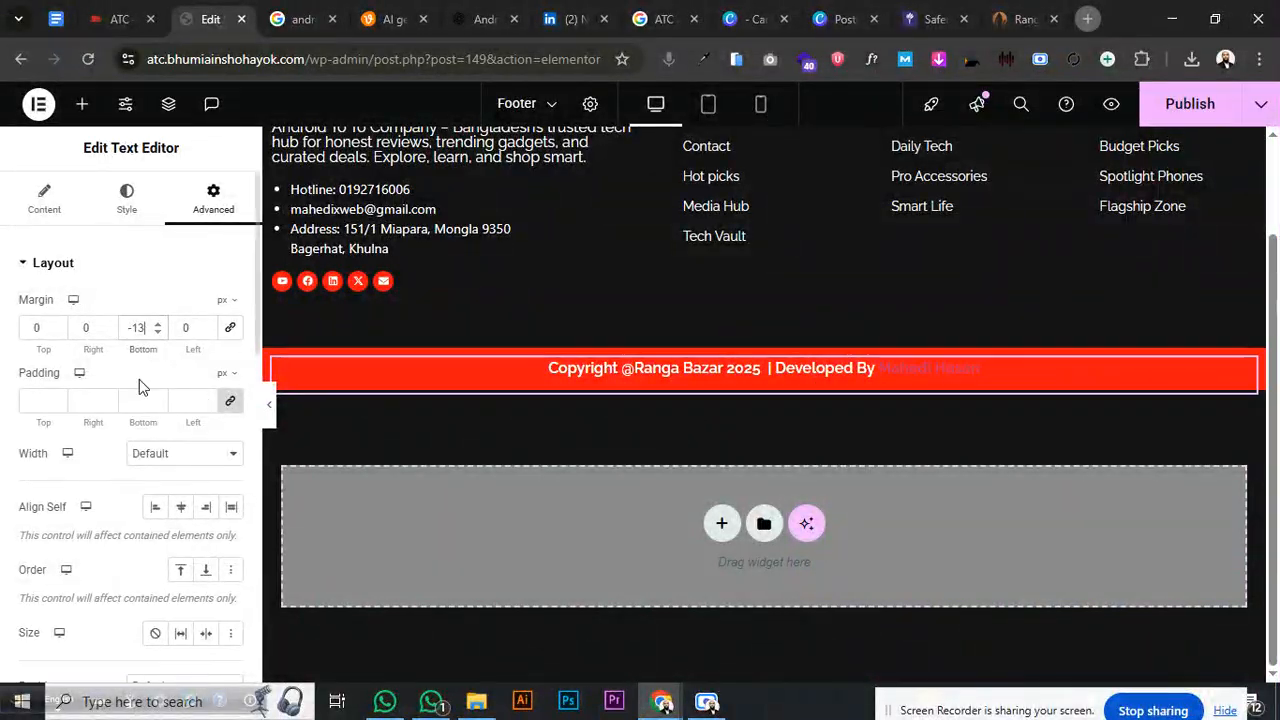
left_click(66, 268)
- Colour the developer name link #000000 and set the text weight to 400 Normal
left_click(126, 200)
scroll(150, 400, "down", 1)
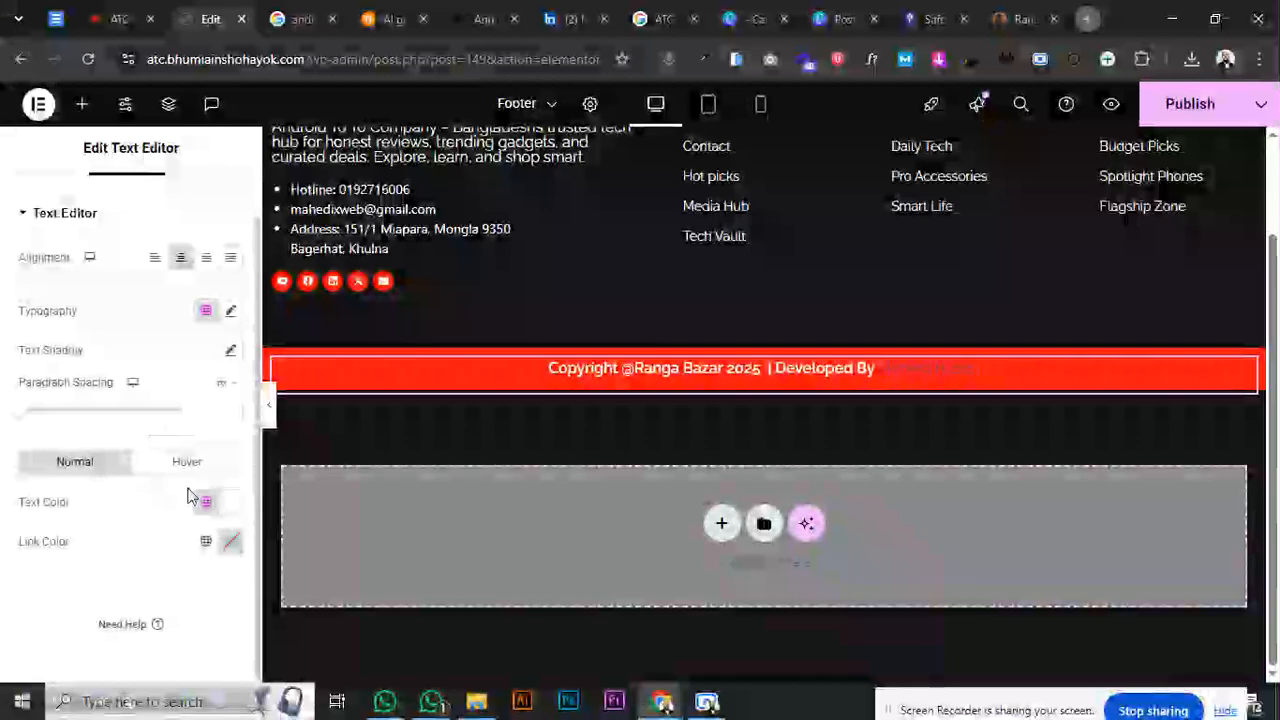
left_click(207, 542)
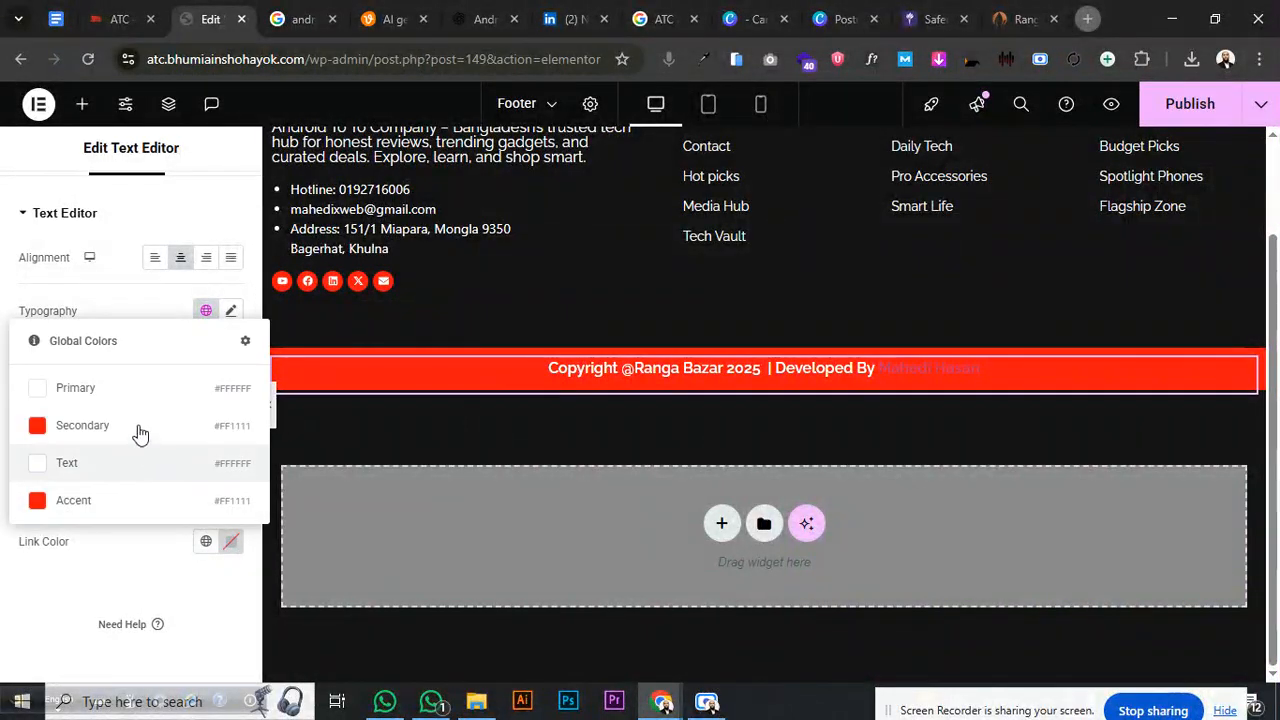
left_click(129, 390)
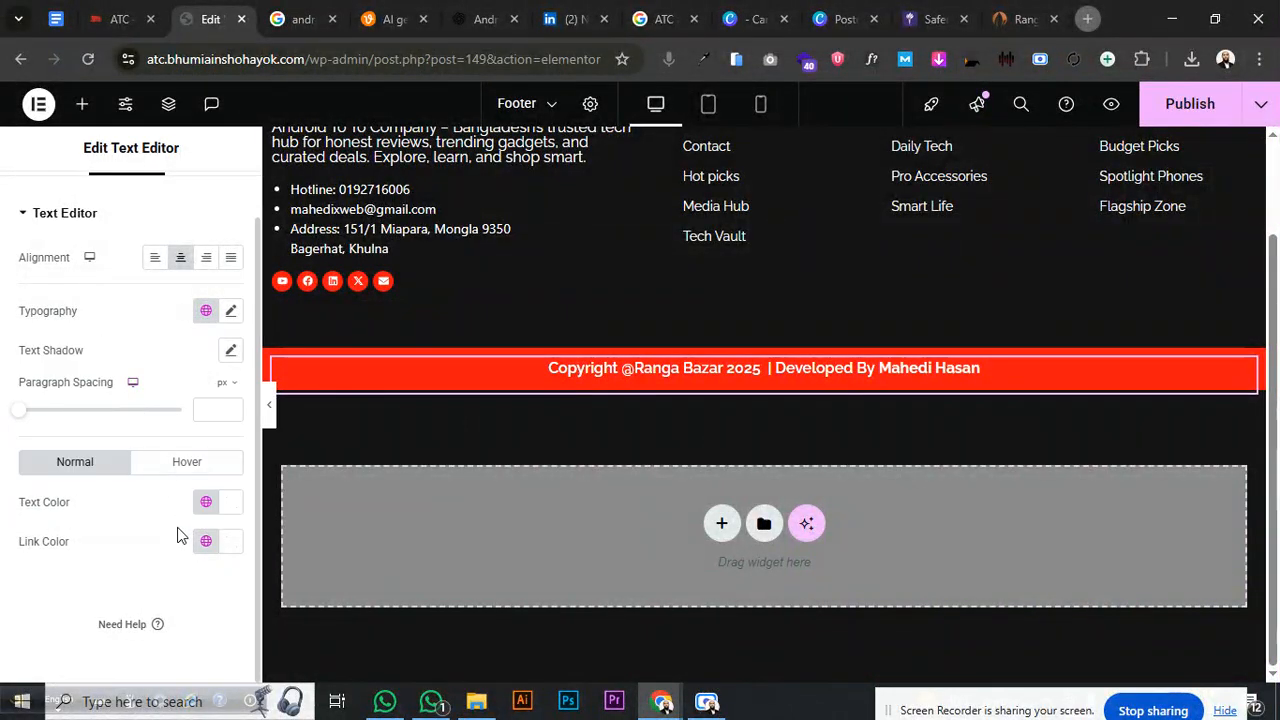
left_click(229, 547)
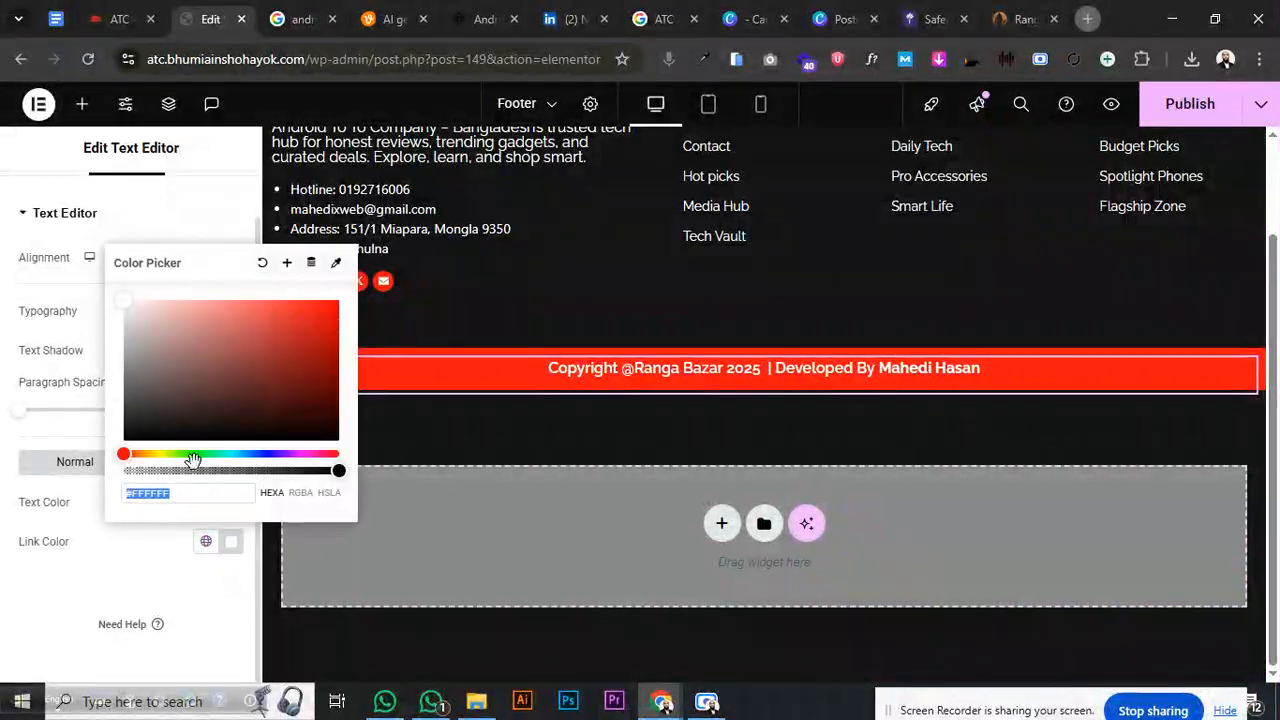
left_click(180, 386)
left_click_drag(120, 402, 113, 443)
left_click(35, 575)
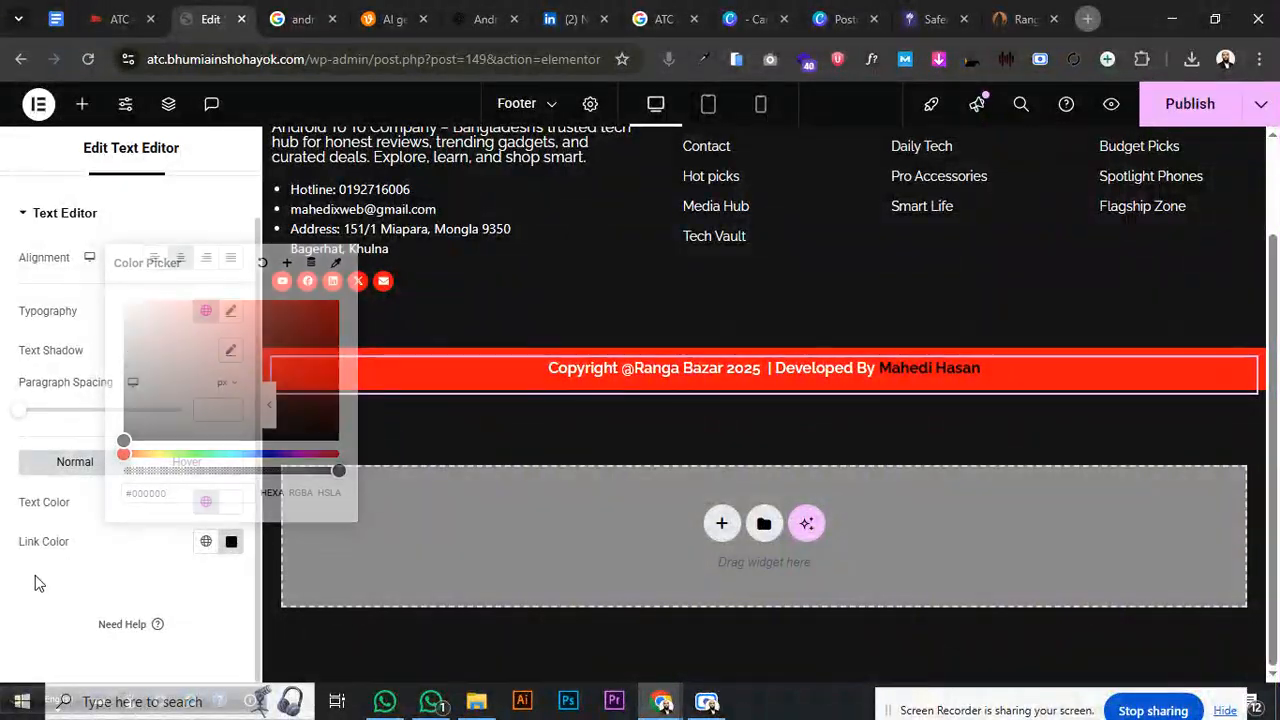
left_click(230, 311)
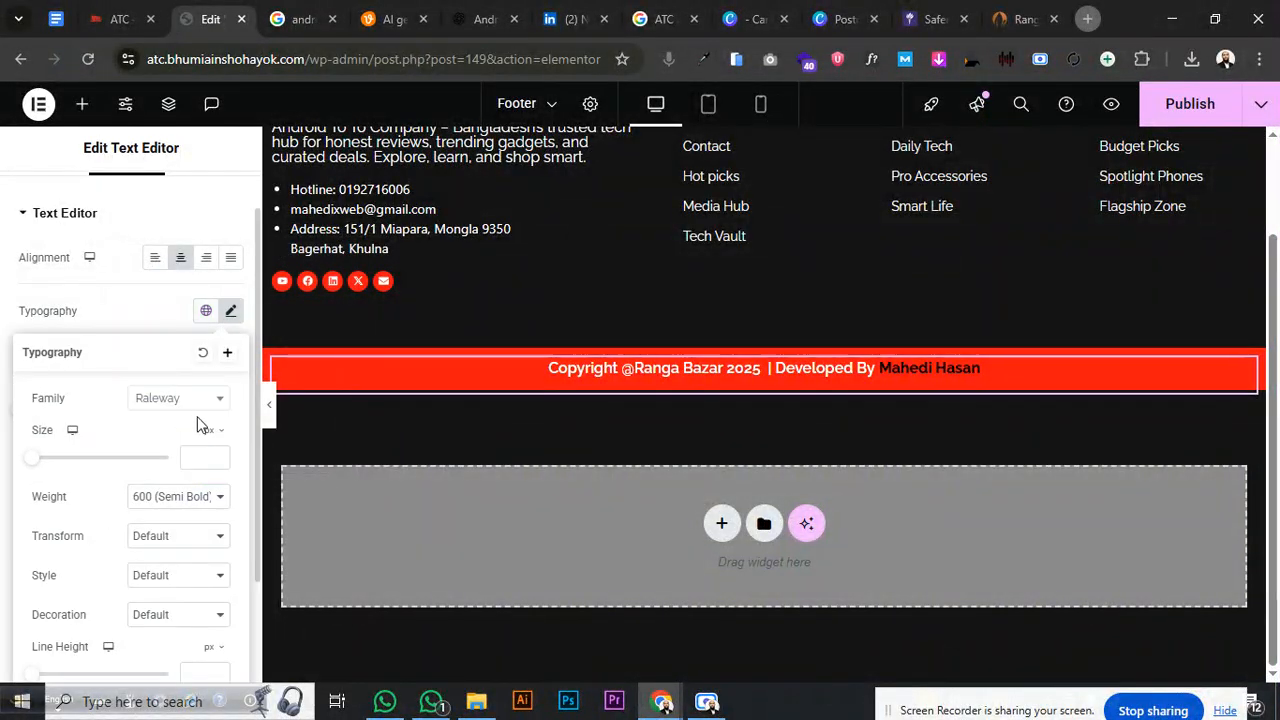
left_click(172, 497)
left_click(168, 291)
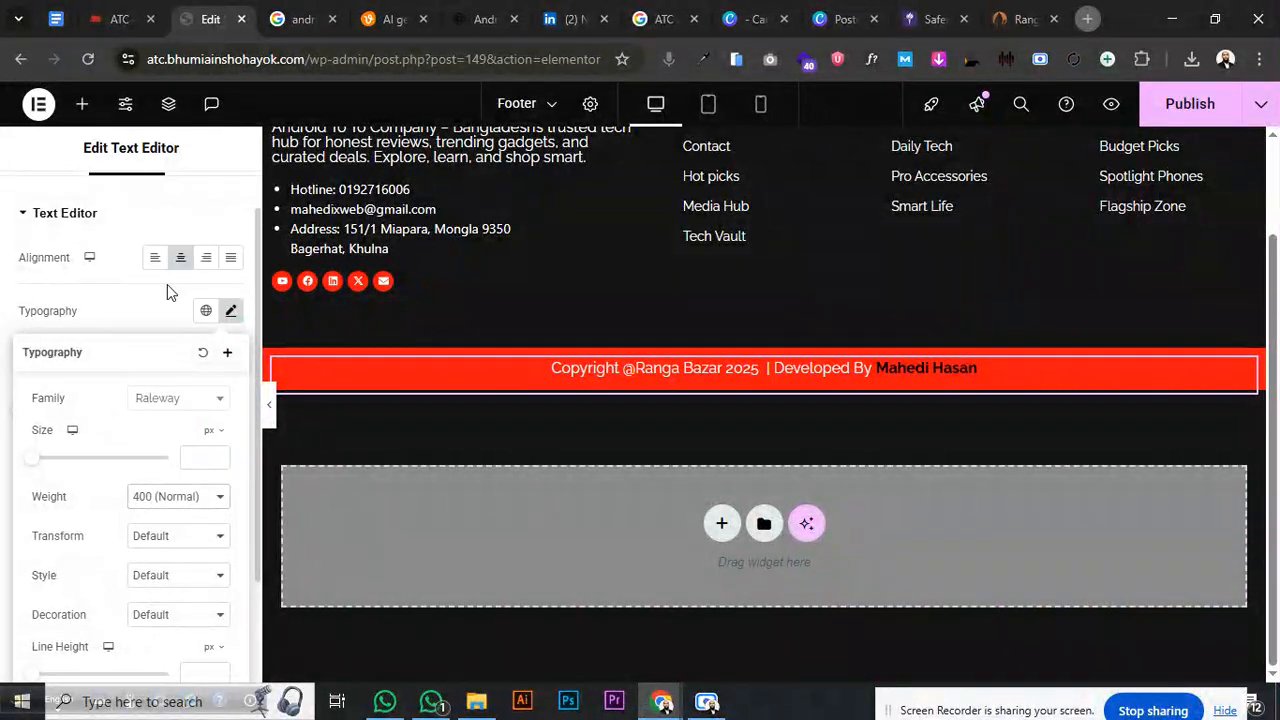
- Replace 'Ranga Bazar' with 'ATC' in the copyright text, then select all of it
scroll(38, 175, "up", 1)
left_click(42, 195)
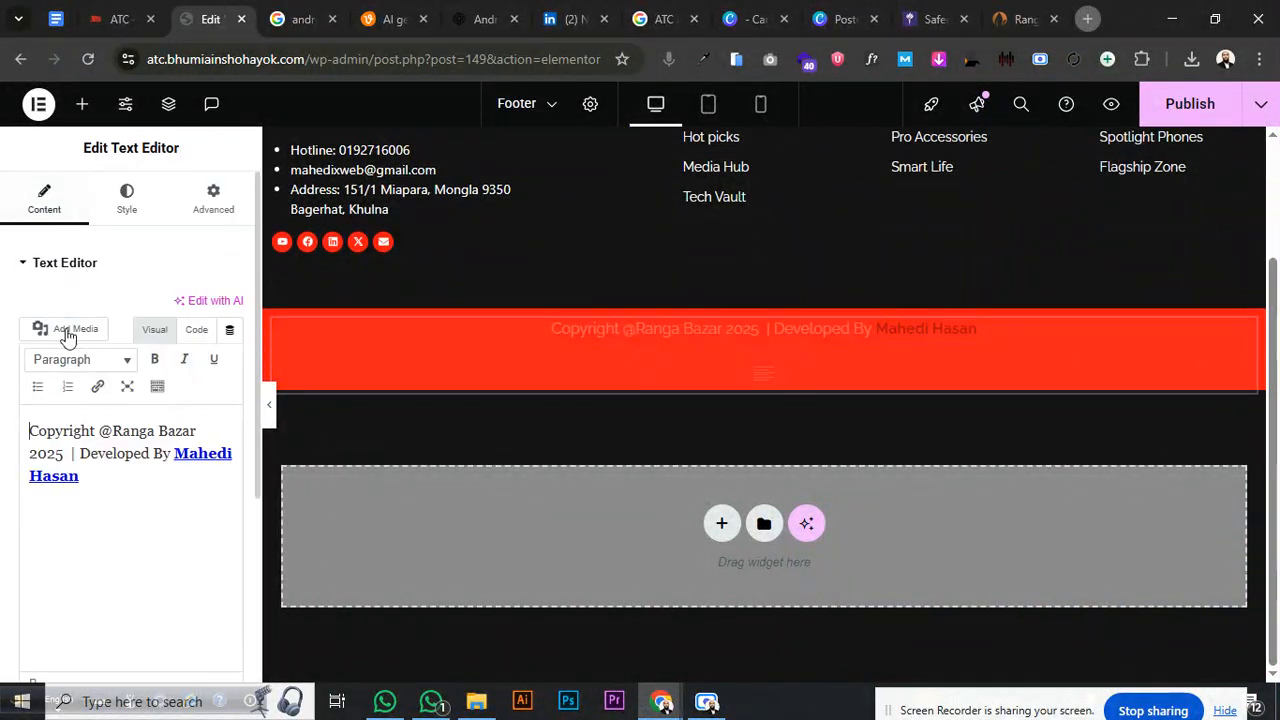
left_click_drag(113, 432, 186, 432)
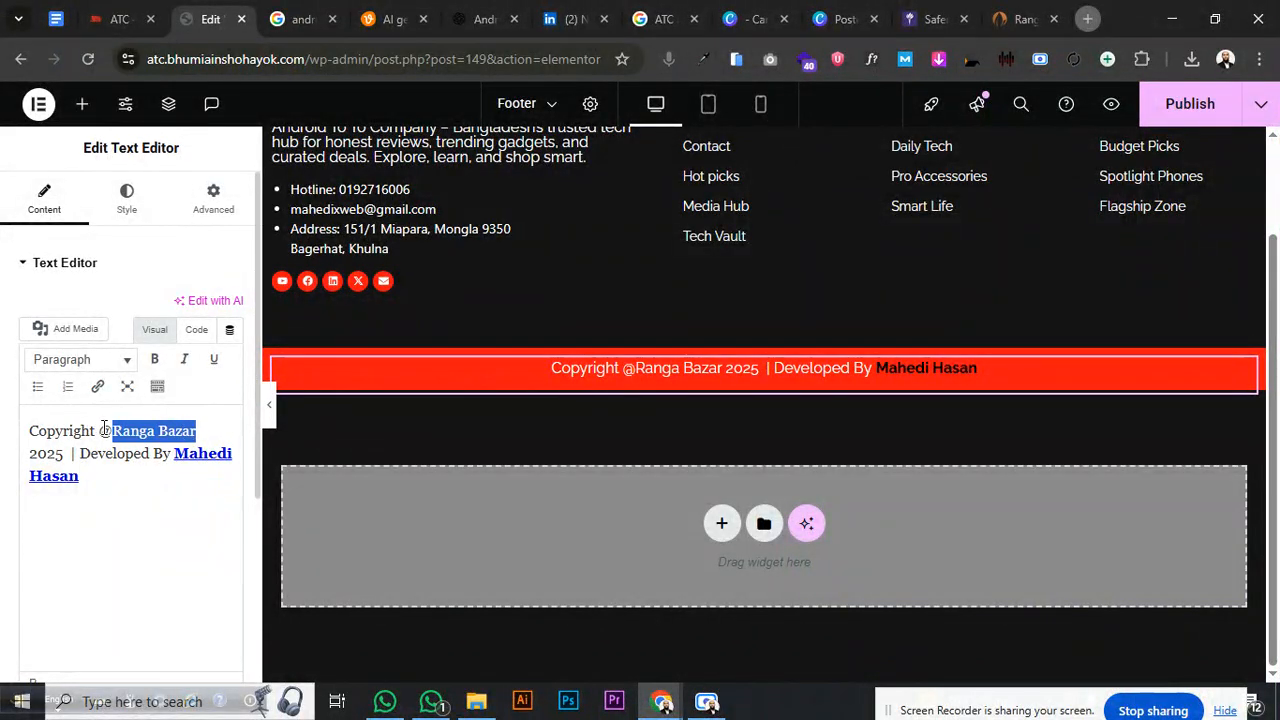
left_click_drag(104, 430, 198, 428)
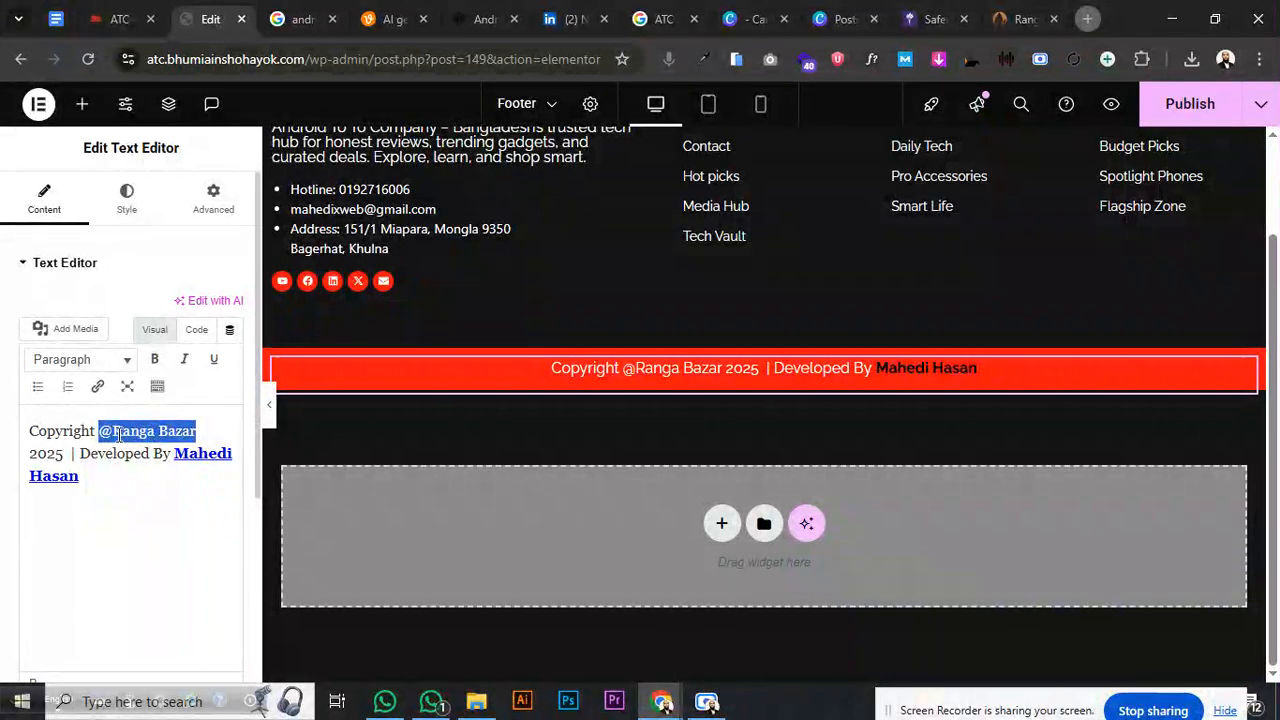
left_click_drag(113, 431, 193, 430)
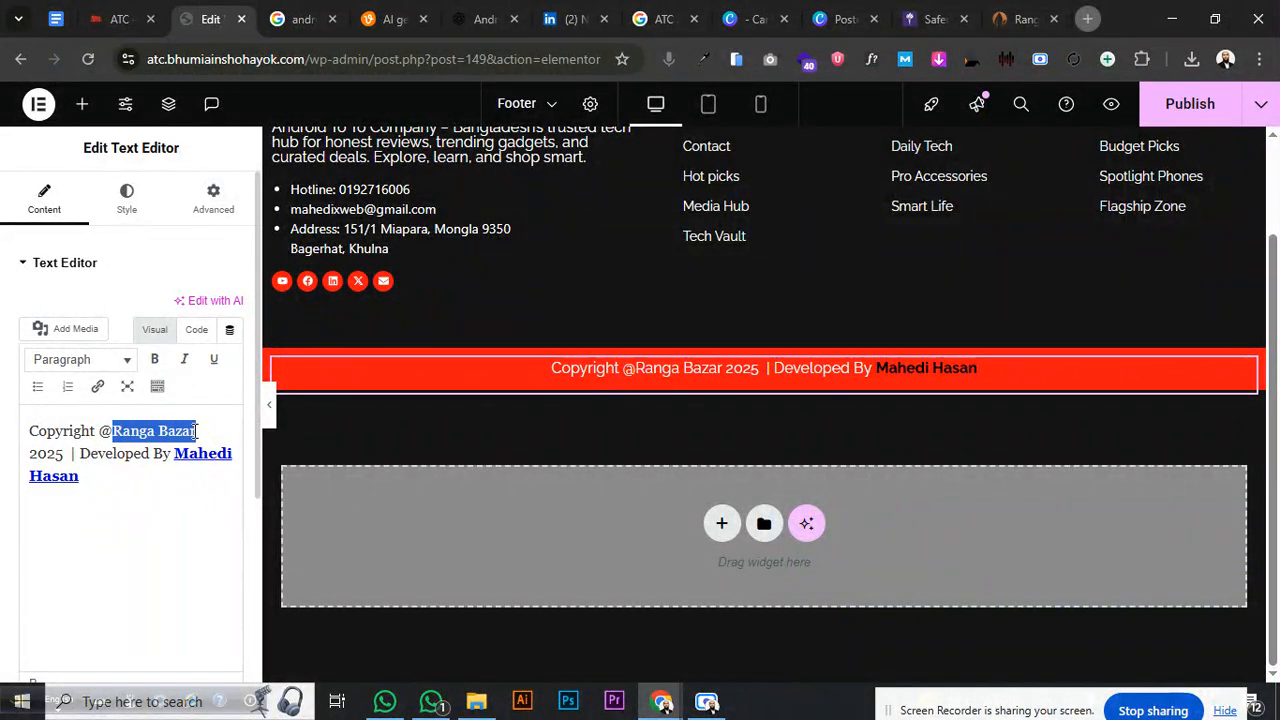
type("ATC")
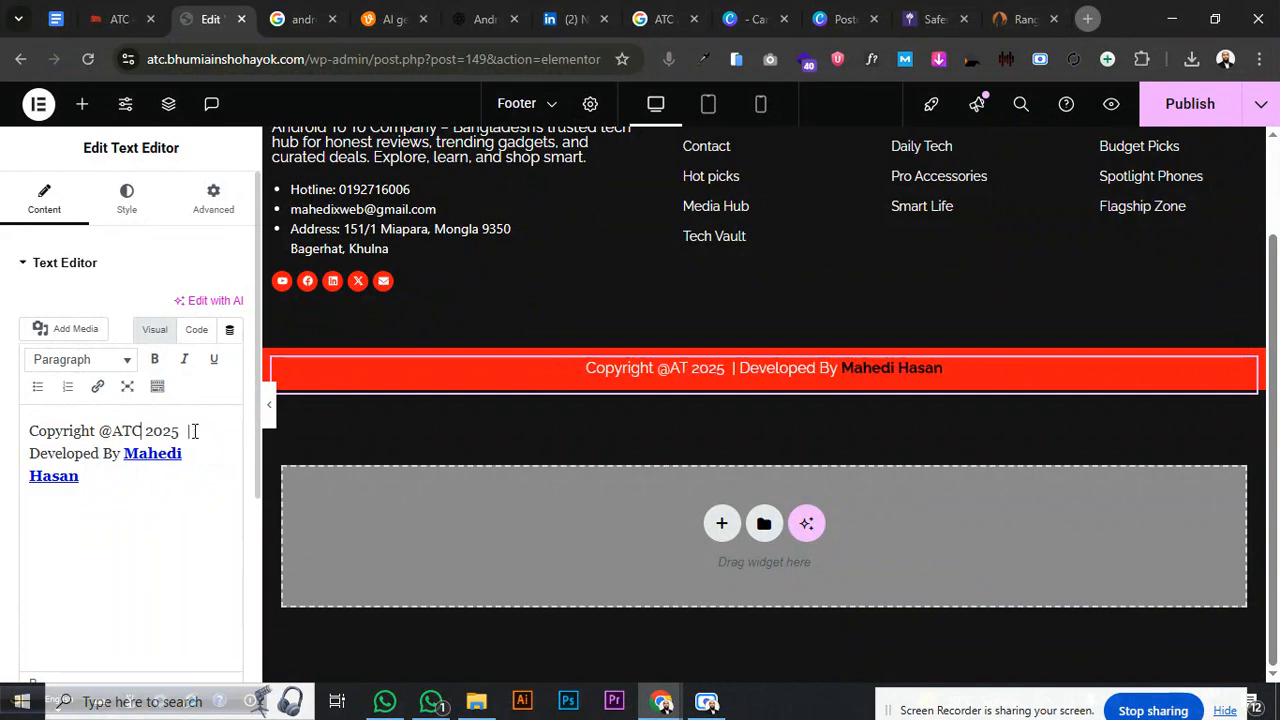
key("ctrl+a")
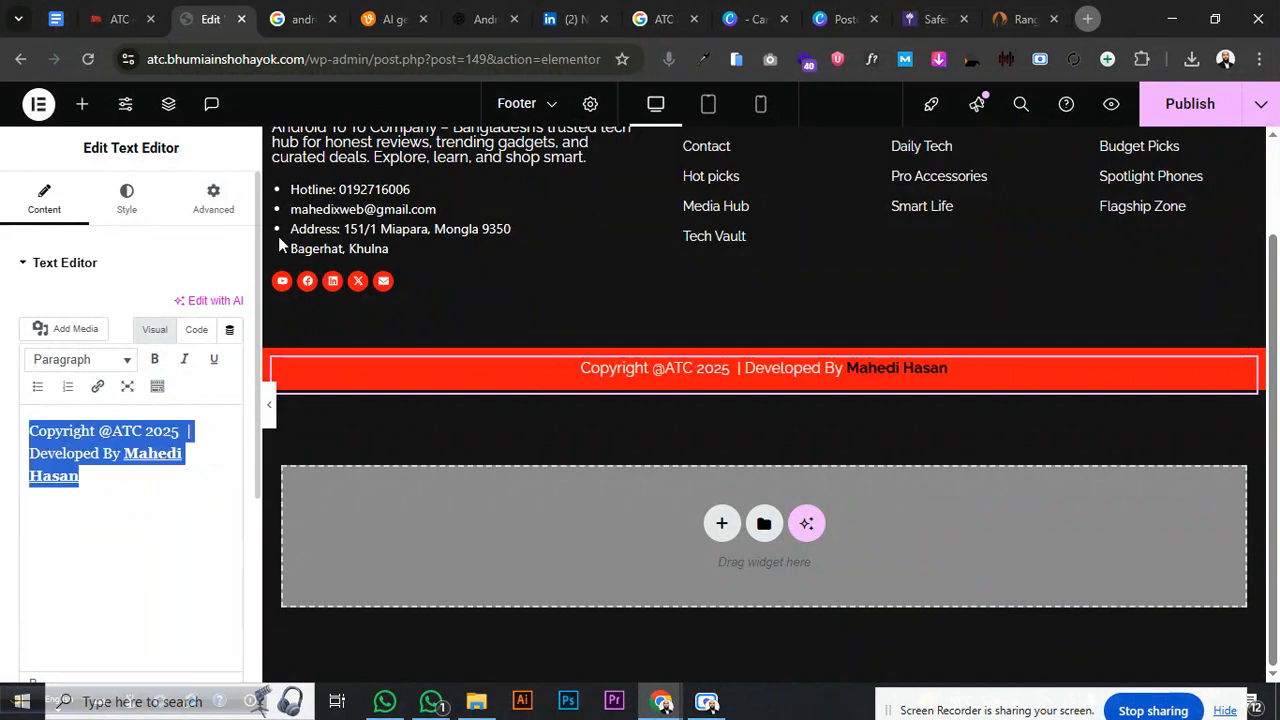
- Paste the copyright text into ChatGPT with the request 'fix mistake'
left_click(470, 12)
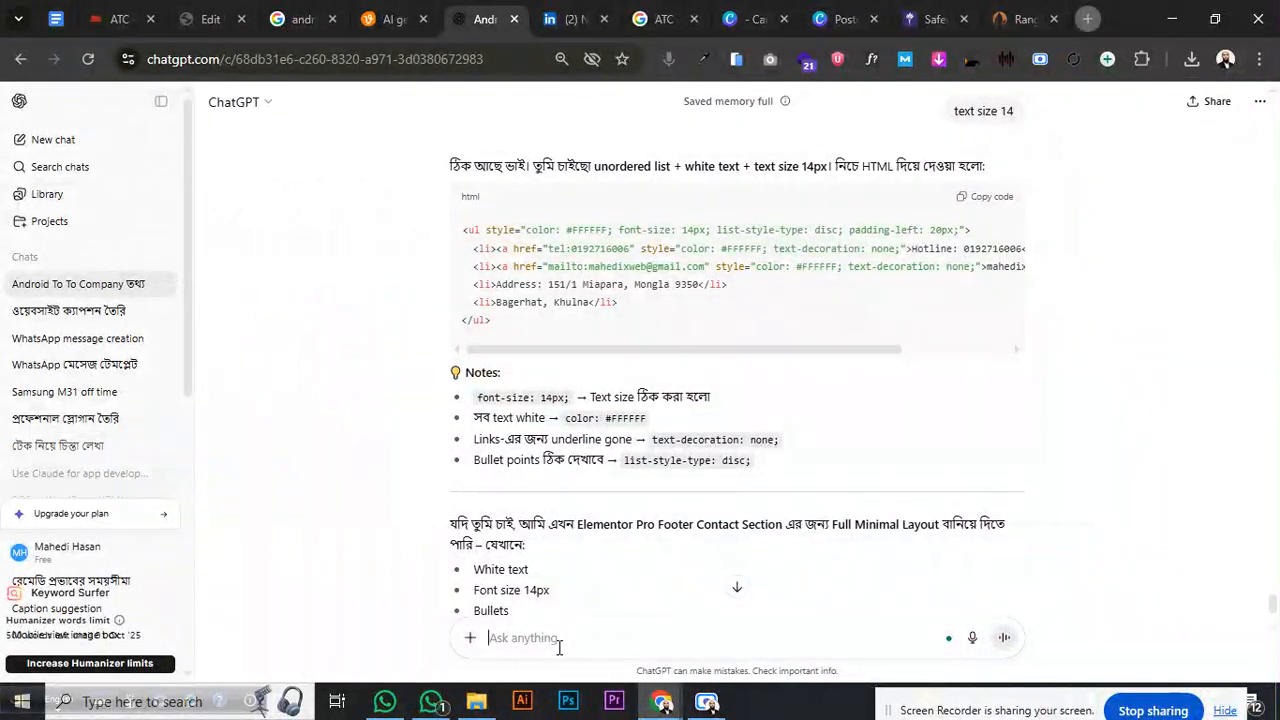
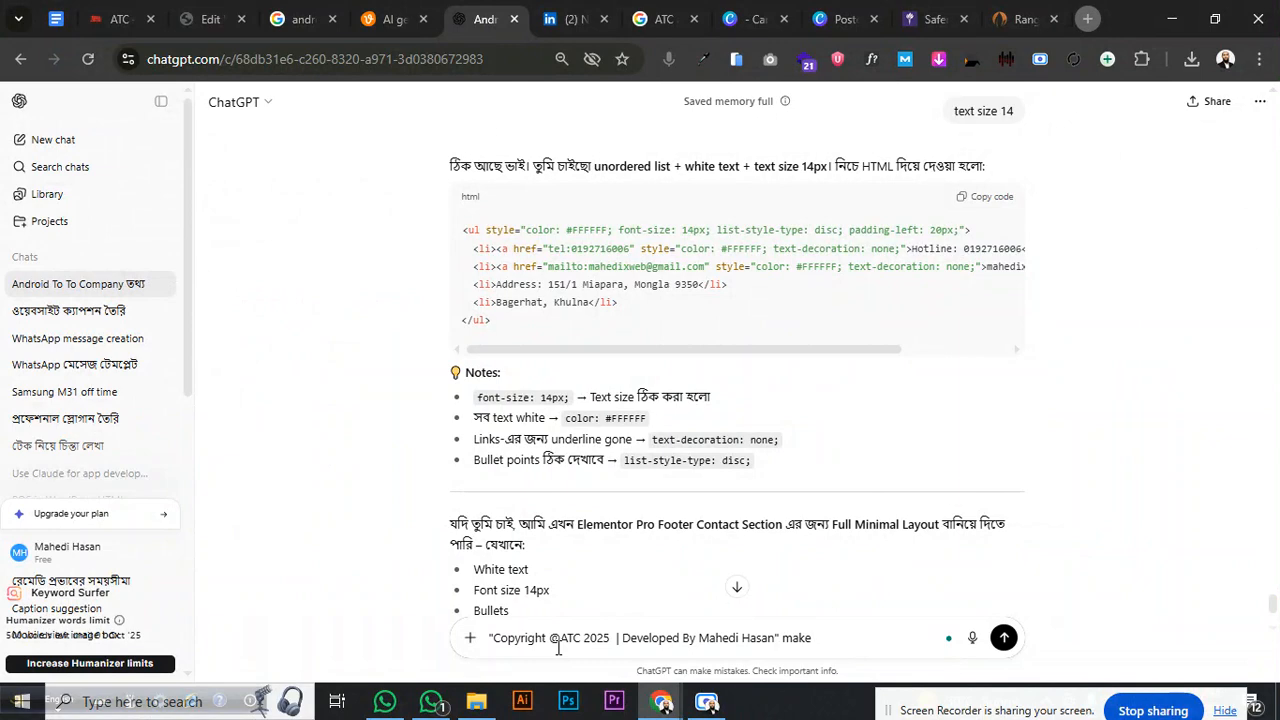
key("BackSpace")
key("BackSpace")
key("BackSpace")
key("BackSpace")
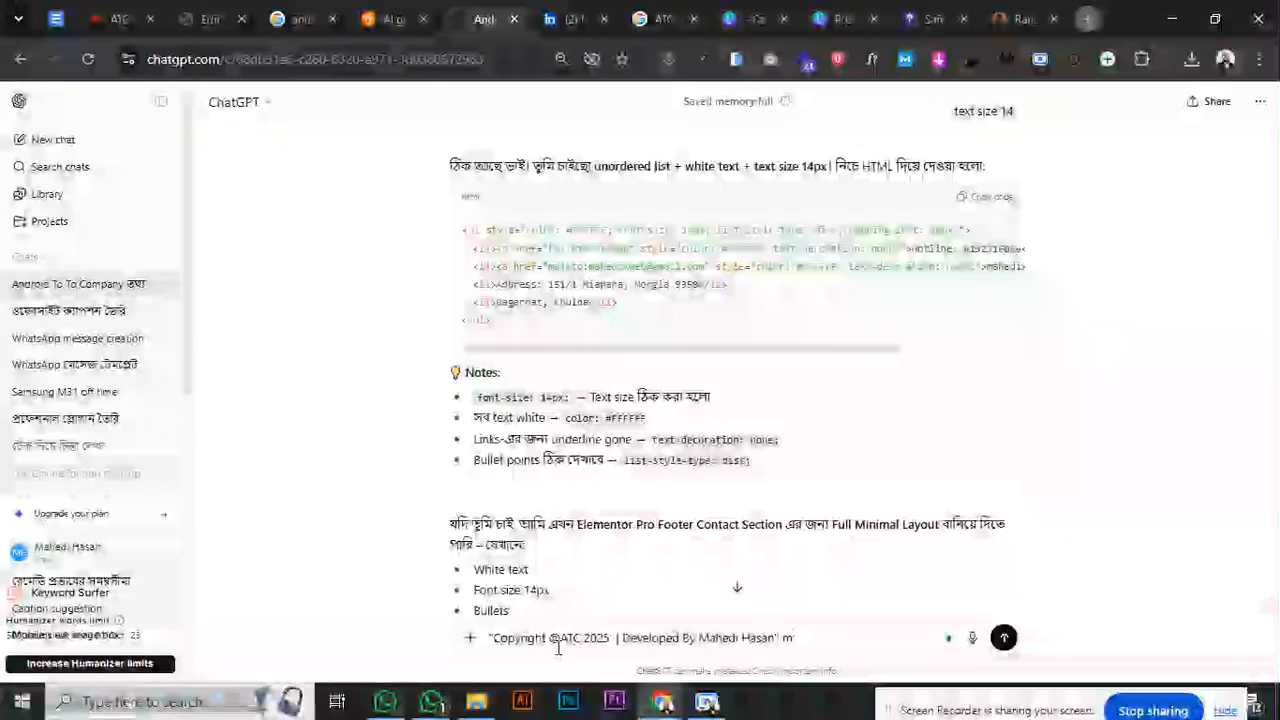
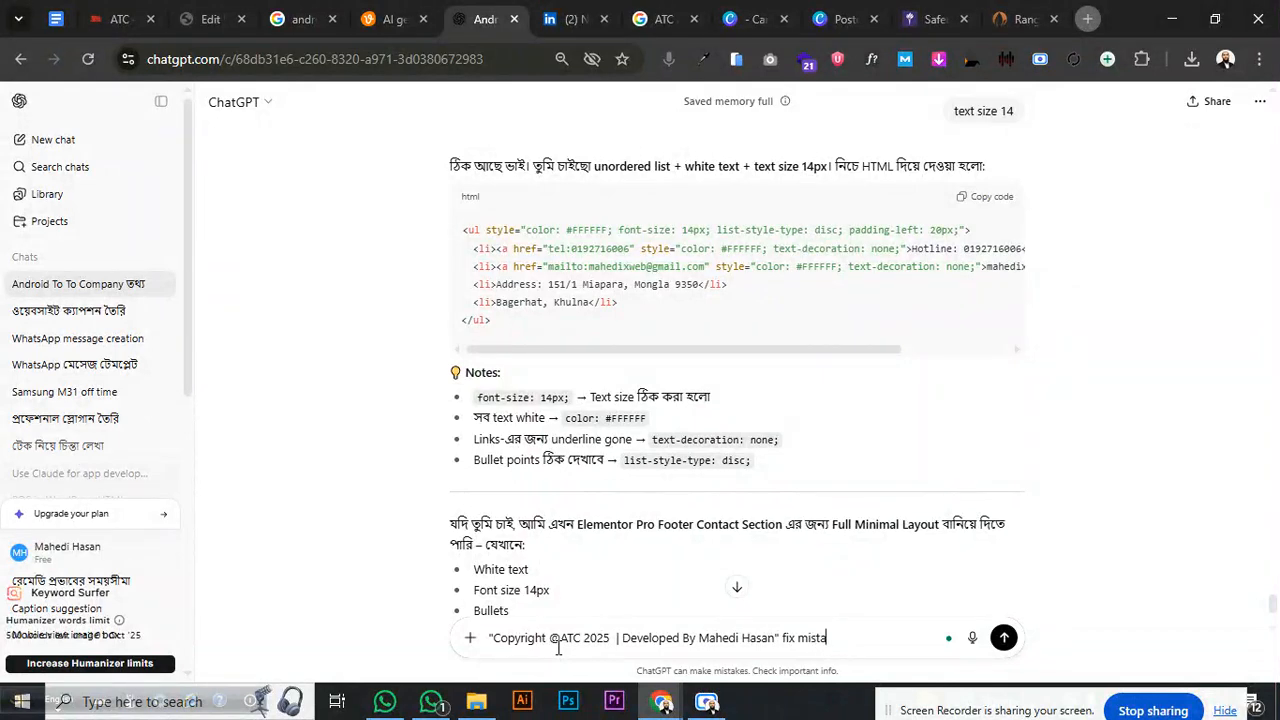
key("Return")
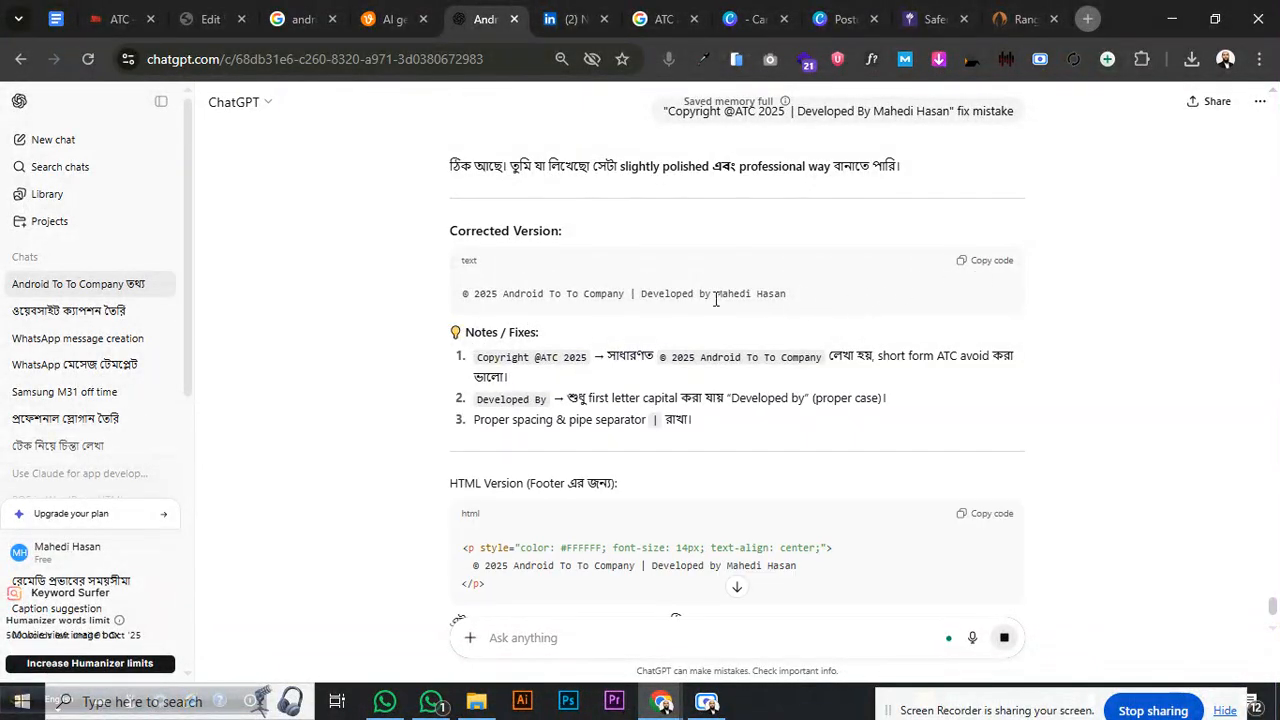
- Copy ChatGPT's corrected line '© 2025 Android To To Company | Developed by' back to Elementor
scroll(644, 371, "down", 2)
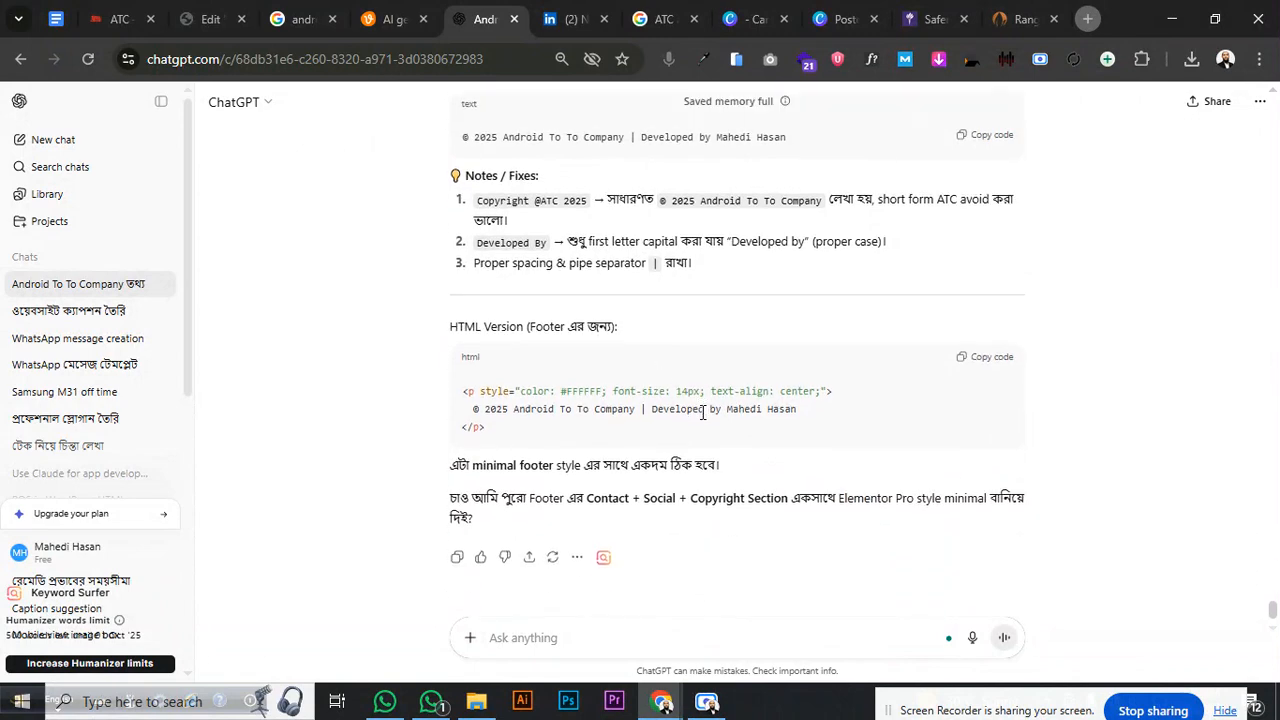
left_click_drag(473, 410, 724, 411)
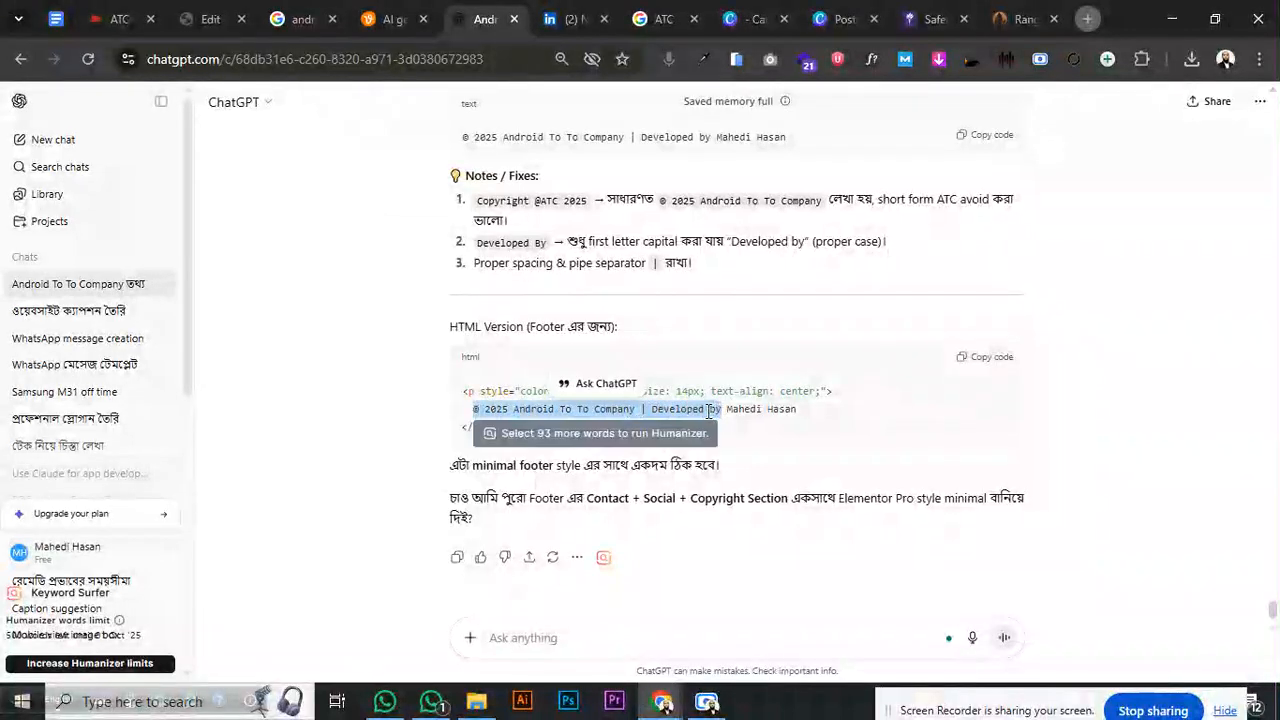
right_click(742, 418)
left_click(771, 434)
left_click(210, 19)
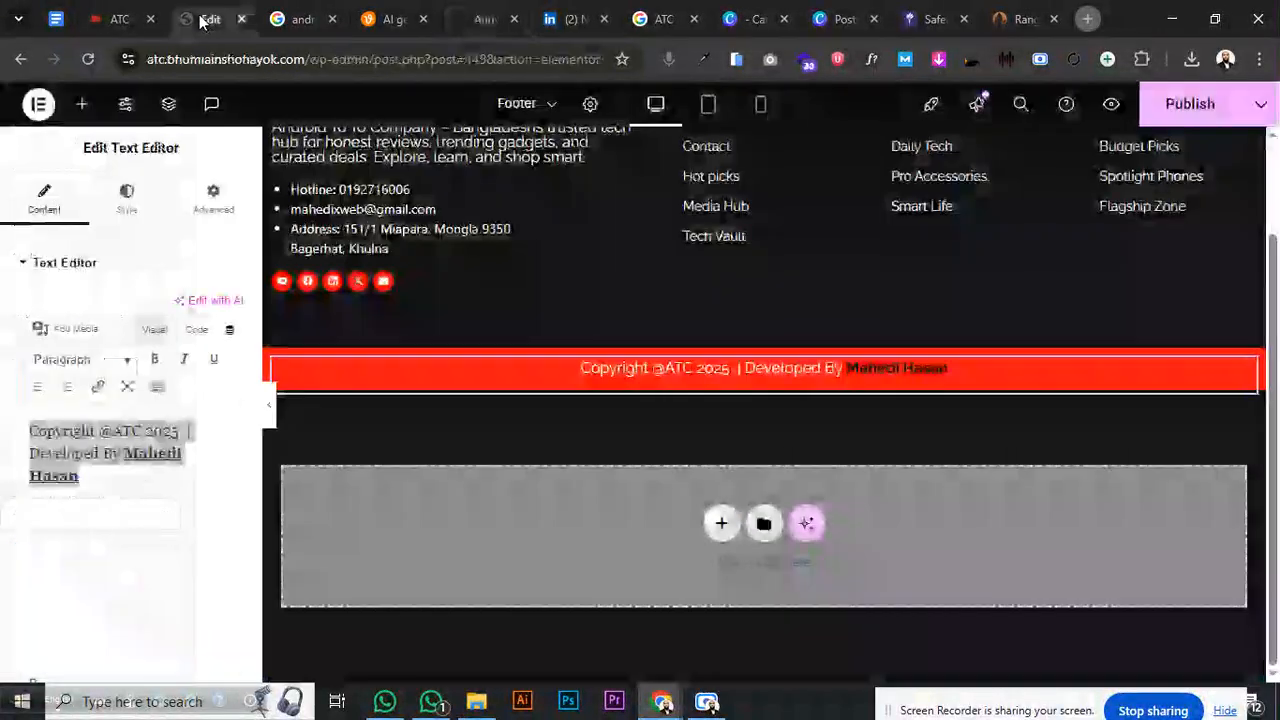
left_click(119, 455)
left_click_drag(119, 455, 21, 422)
key("ctrl+v")
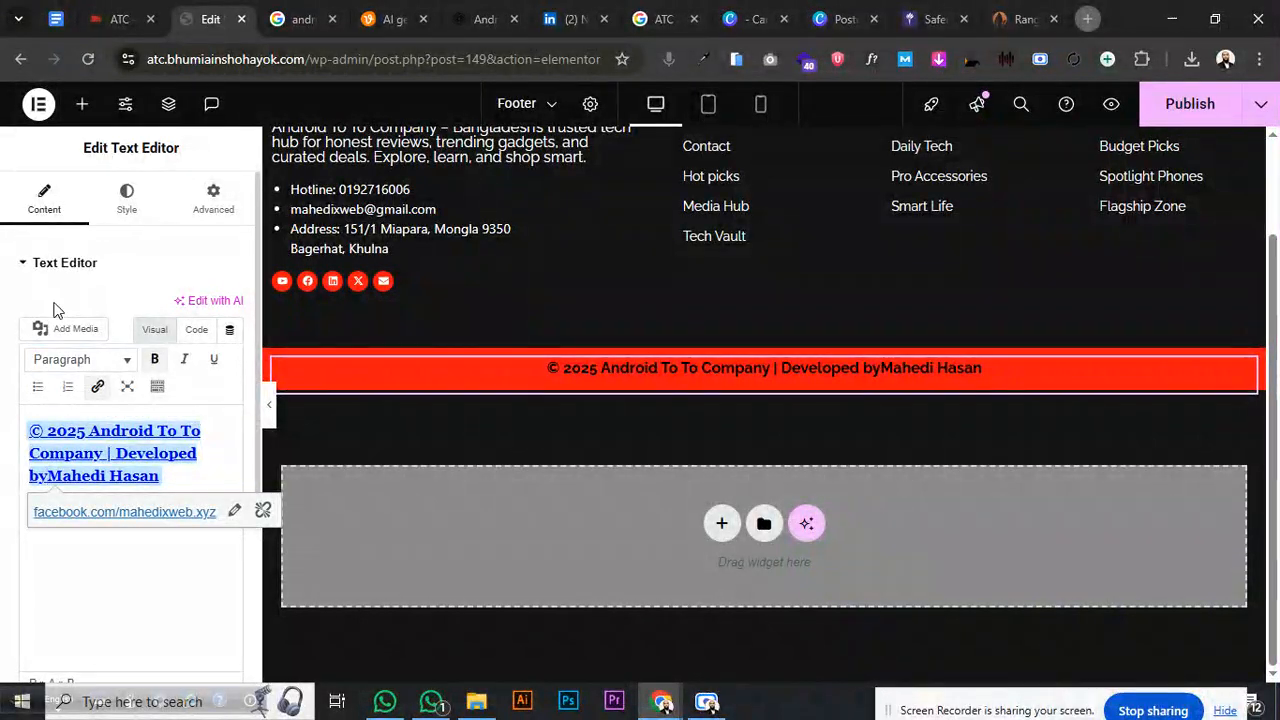
- Keep the copyright text white and inspect its raw HTML, selecting the bold tag
left_click(126, 199)
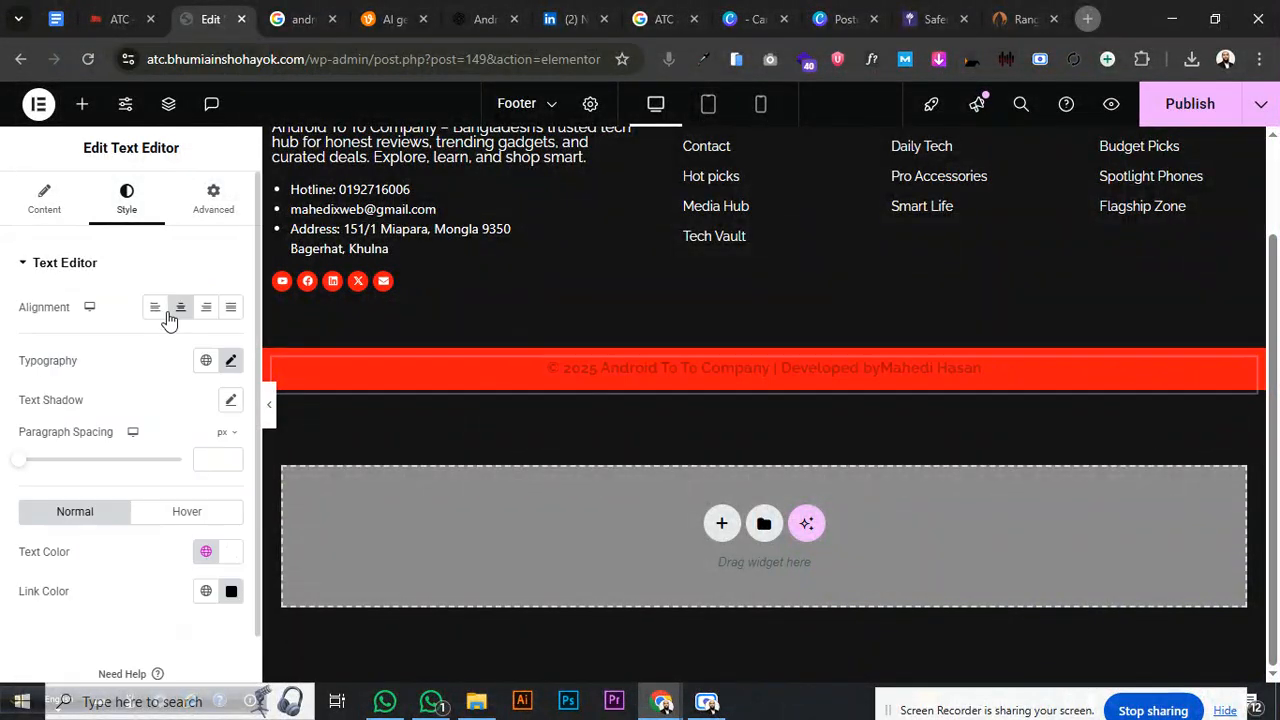
left_click(231, 553)
left_click(87, 487)
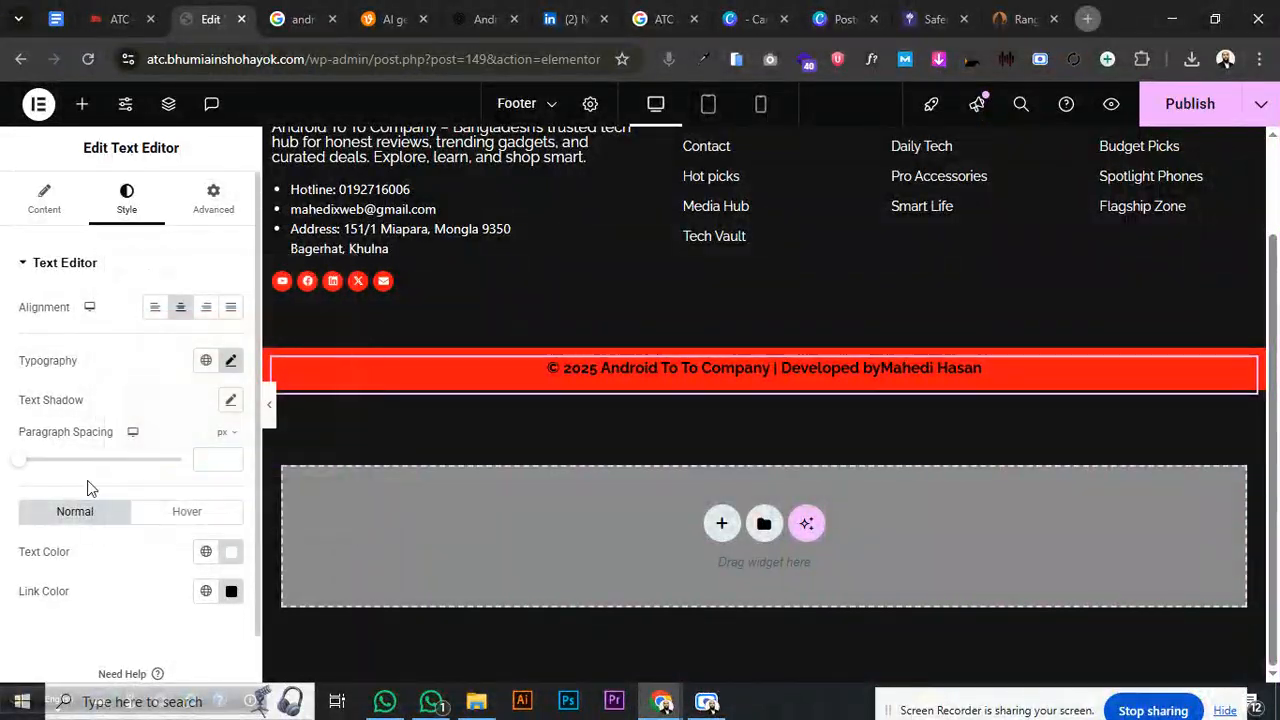
left_click(42, 205)
left_click(196, 329)
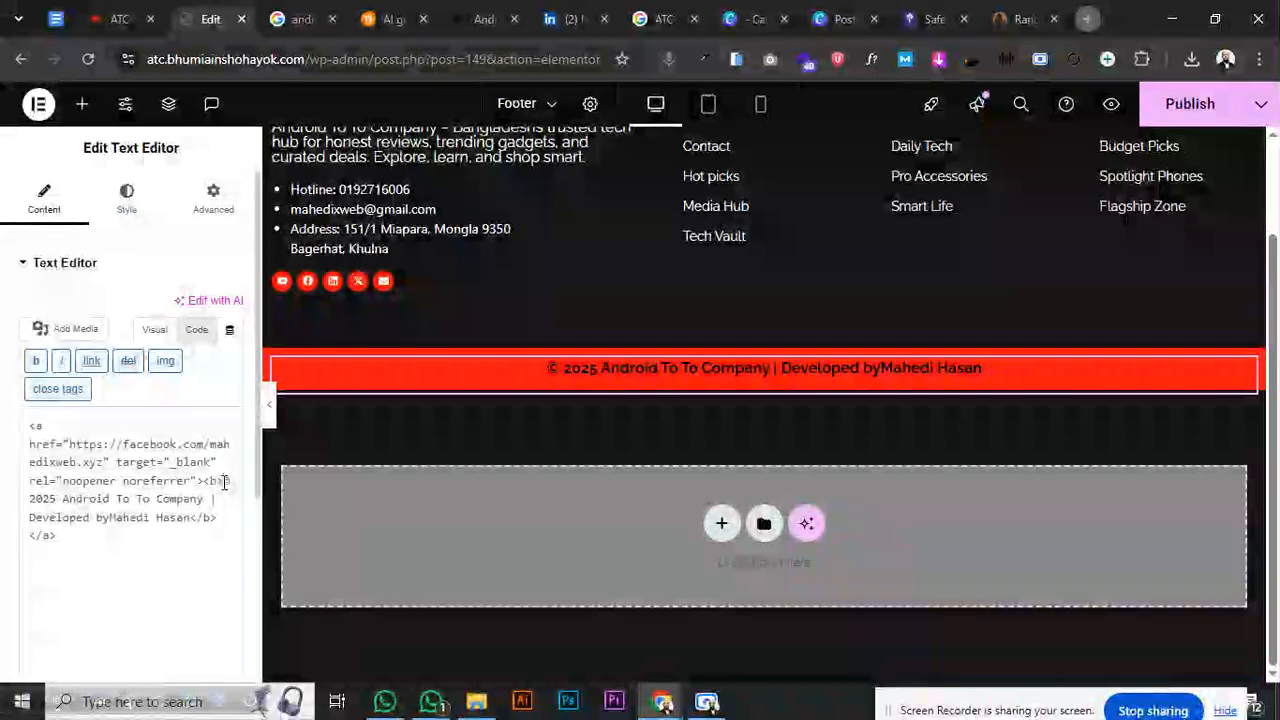
left_click_drag(222, 481, 205, 482)
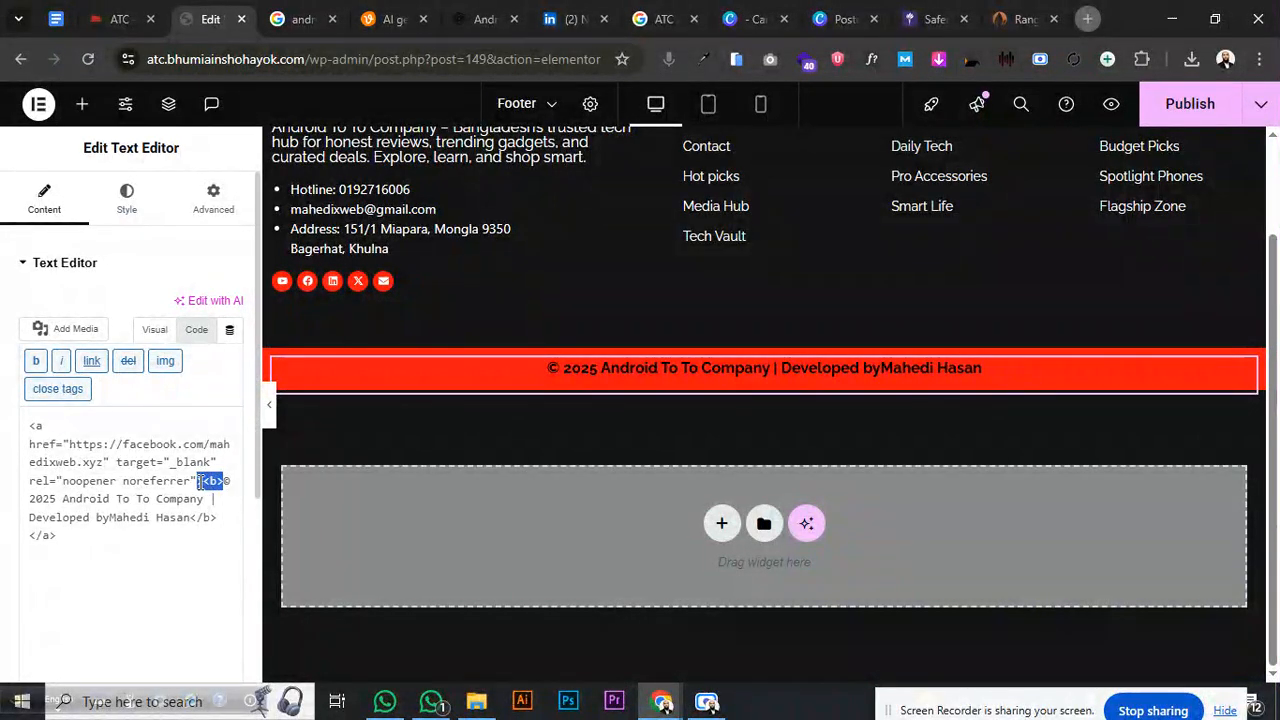
- In ChatGPT, copy the copyright code line, paste it into the message box, then cut it out
left_click(463, 19)
right_click(560, 408)
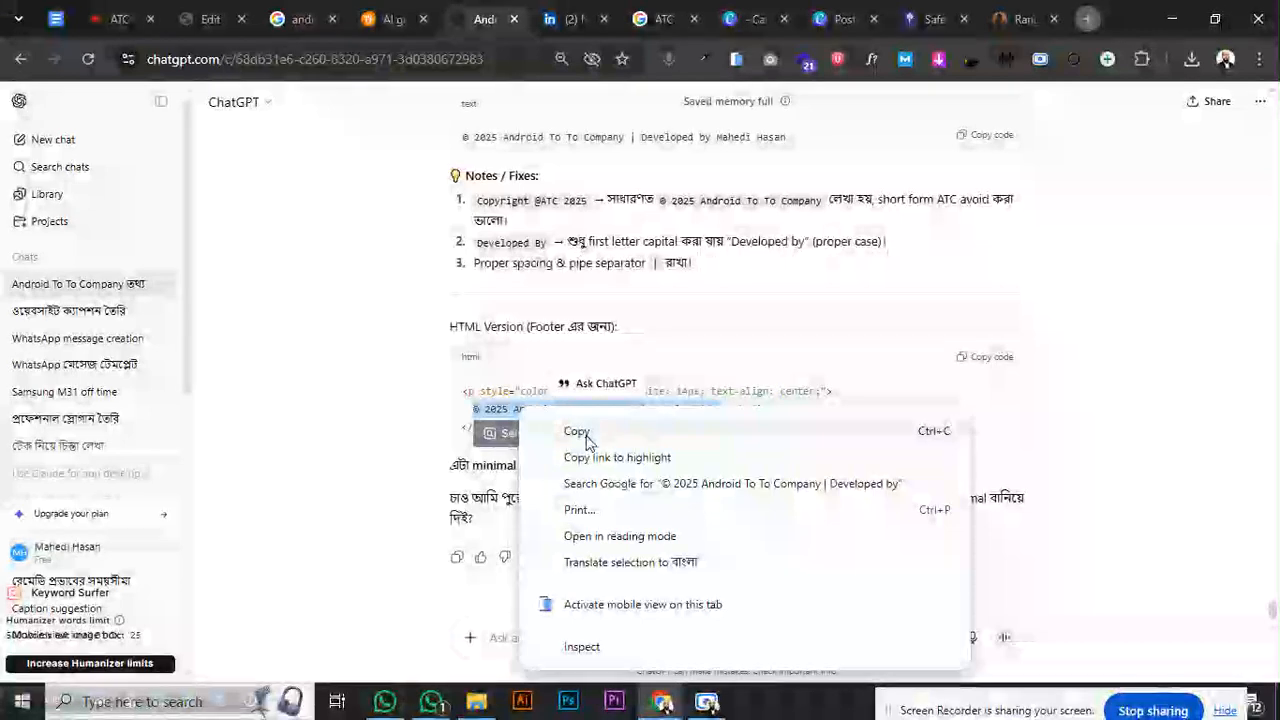
left_click(574, 432)
left_click(618, 639)
key("ctrl+v")
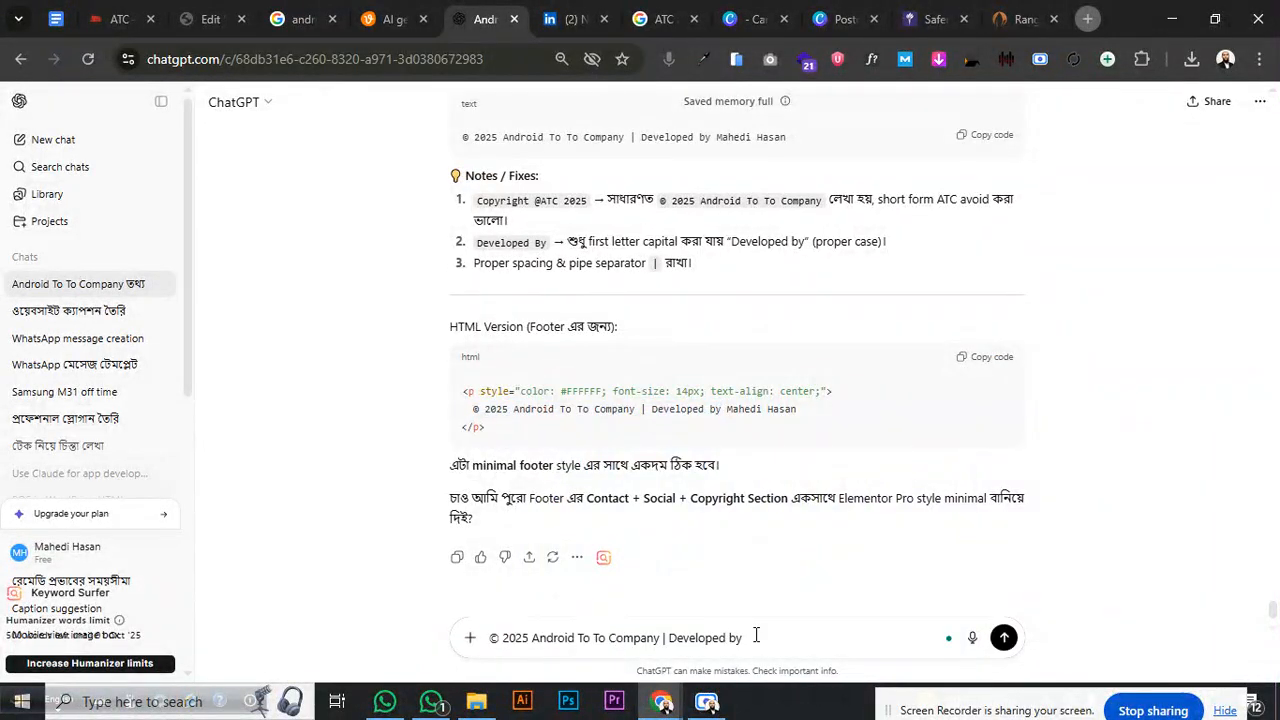
left_click_drag(758, 637, 487, 640)
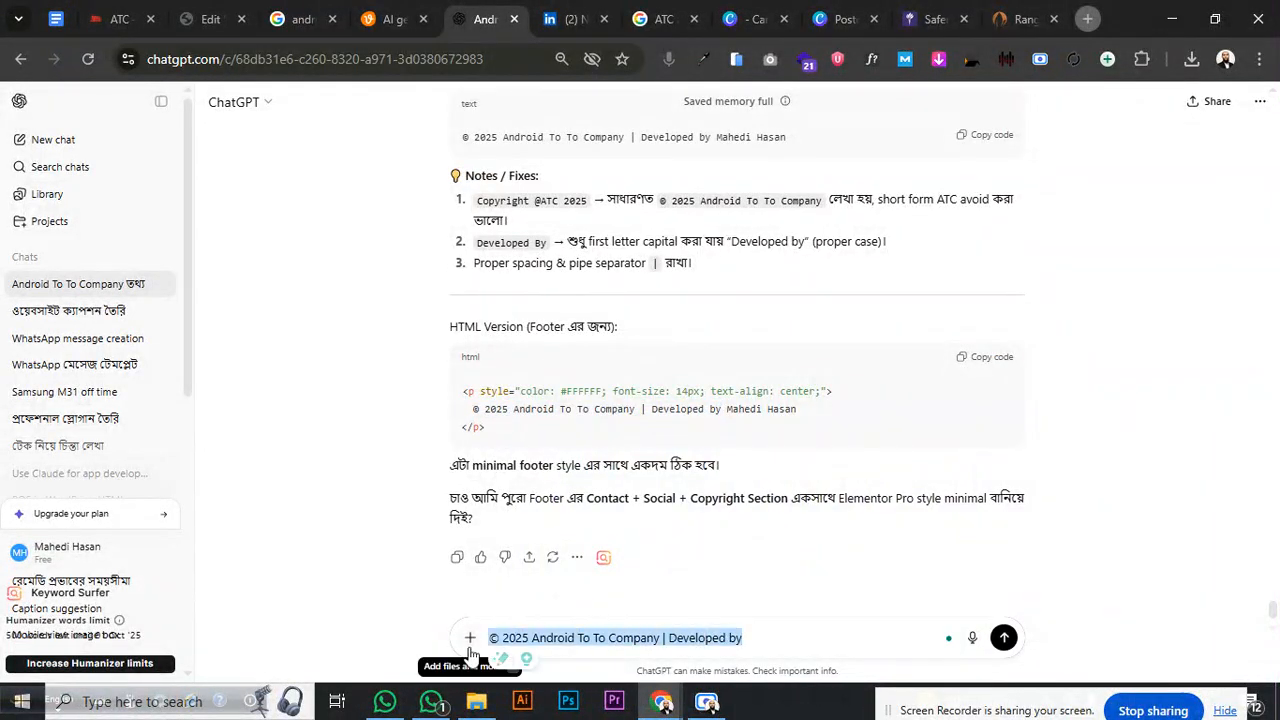
right_click(535, 645)
left_click(591, 183)
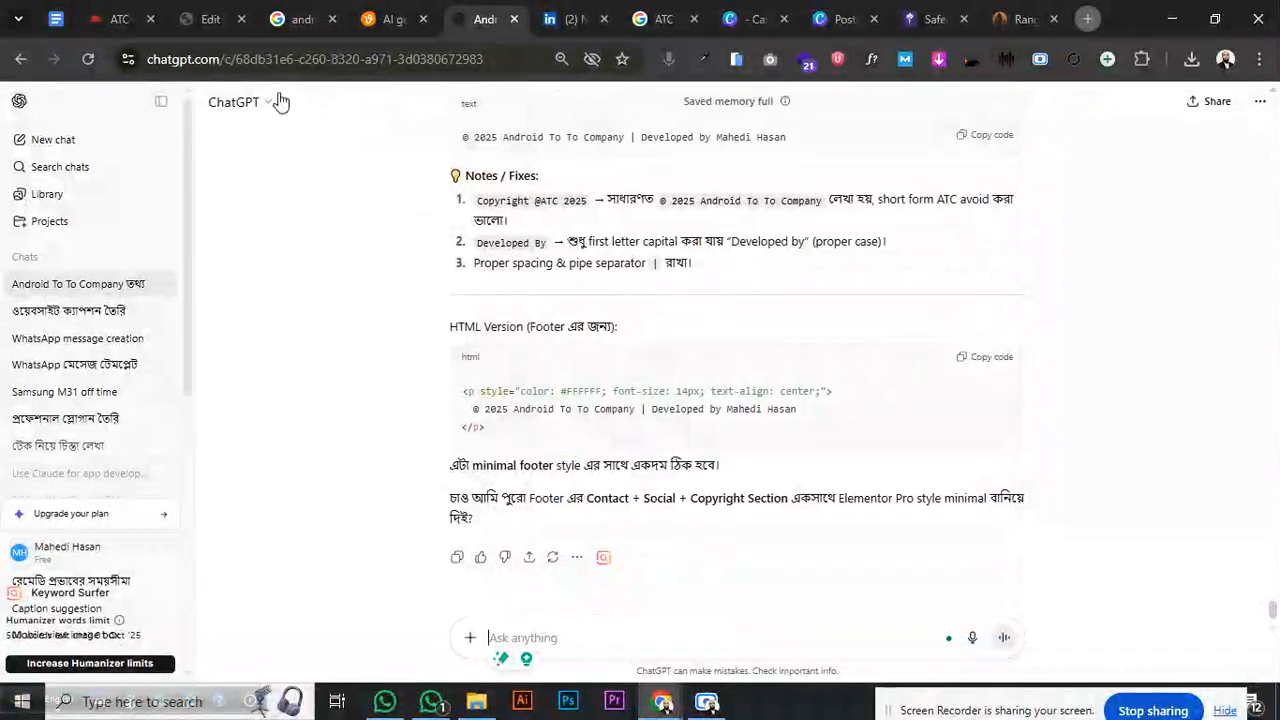
- Back in Elementor's Visual editor, remove the line break so the linked developer name follows 'by'
left_click(206, 19)
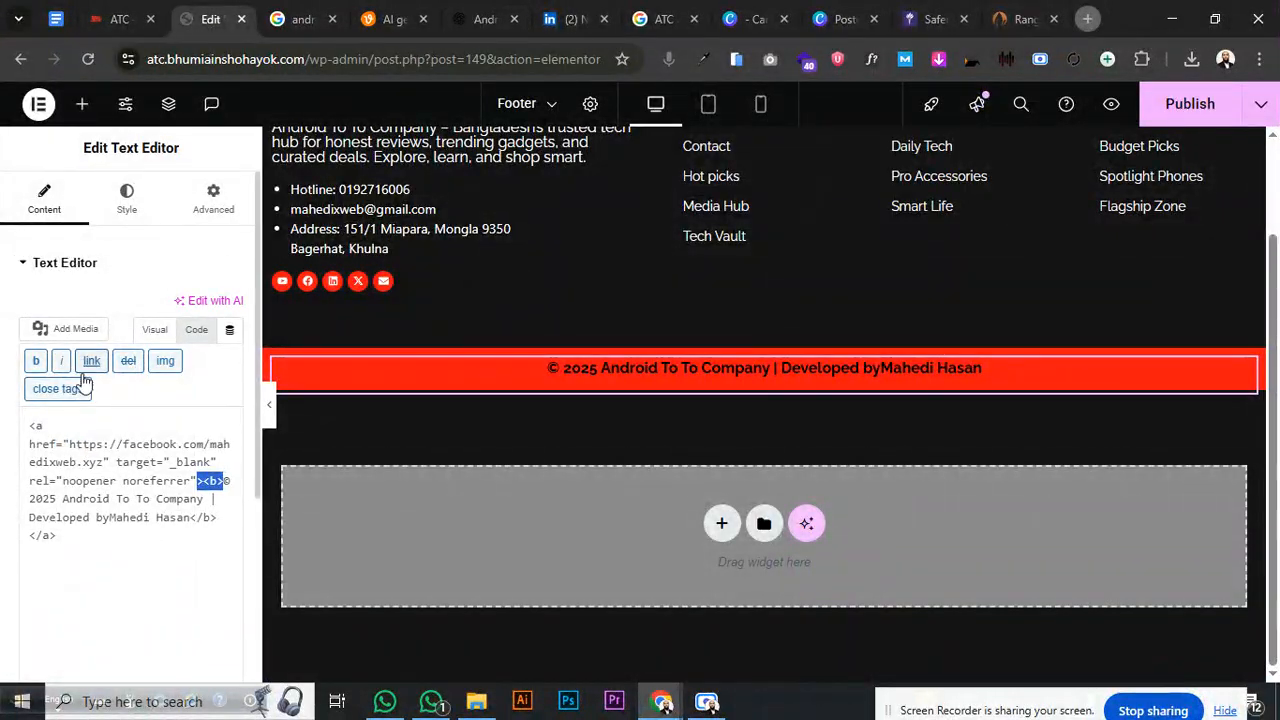
left_click(150, 332)
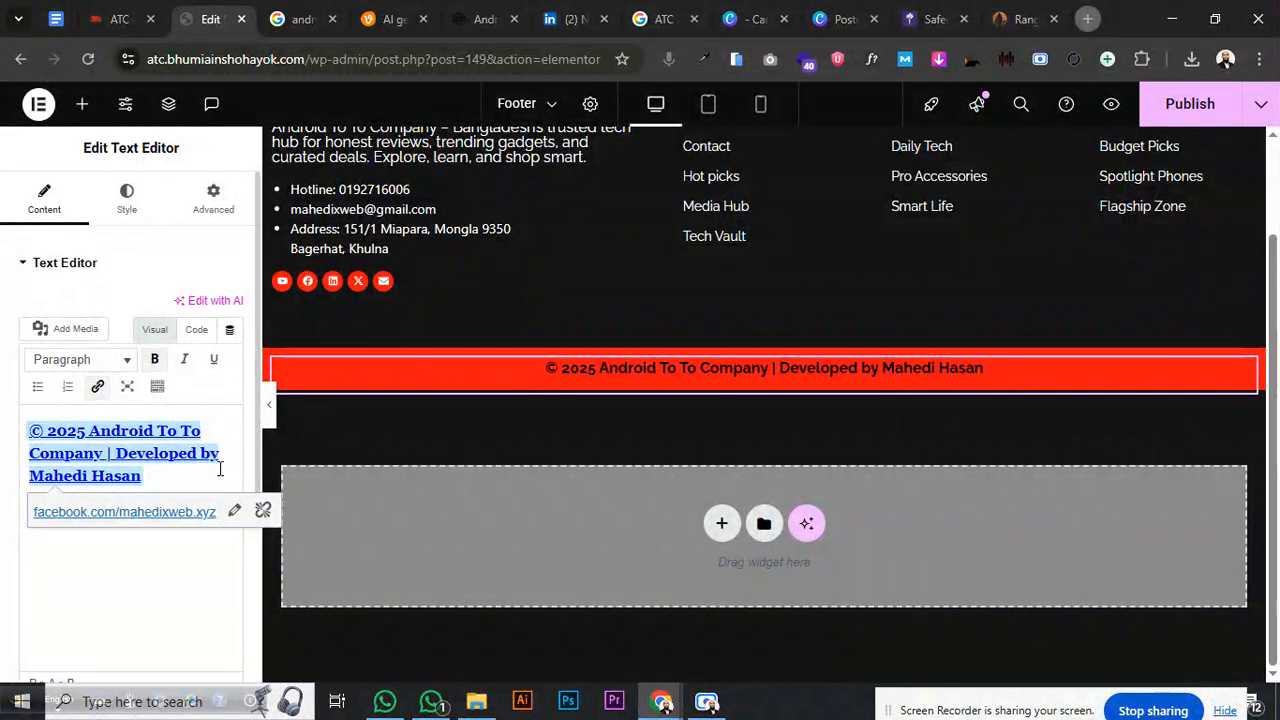
left_click_drag(212, 477, 25, 417)
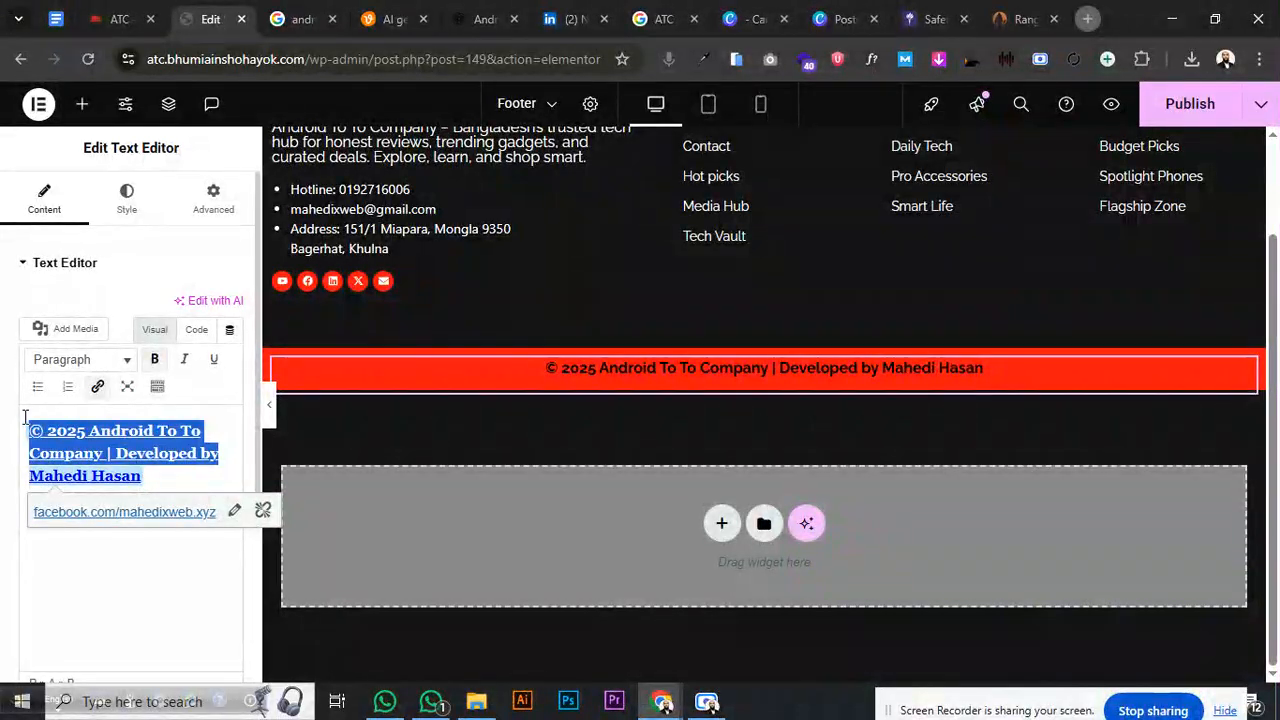
key("ctrl+z")
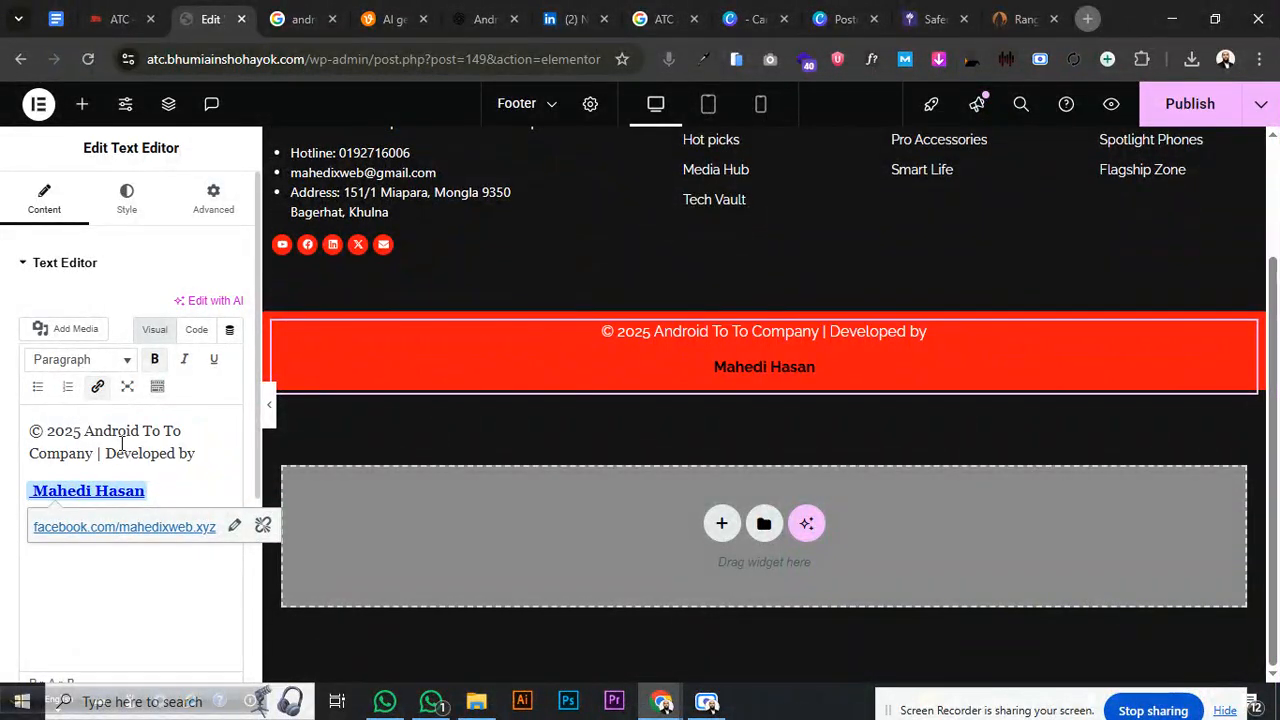
key("BackSpace")
key("BackSpace")
key("BackSpace")
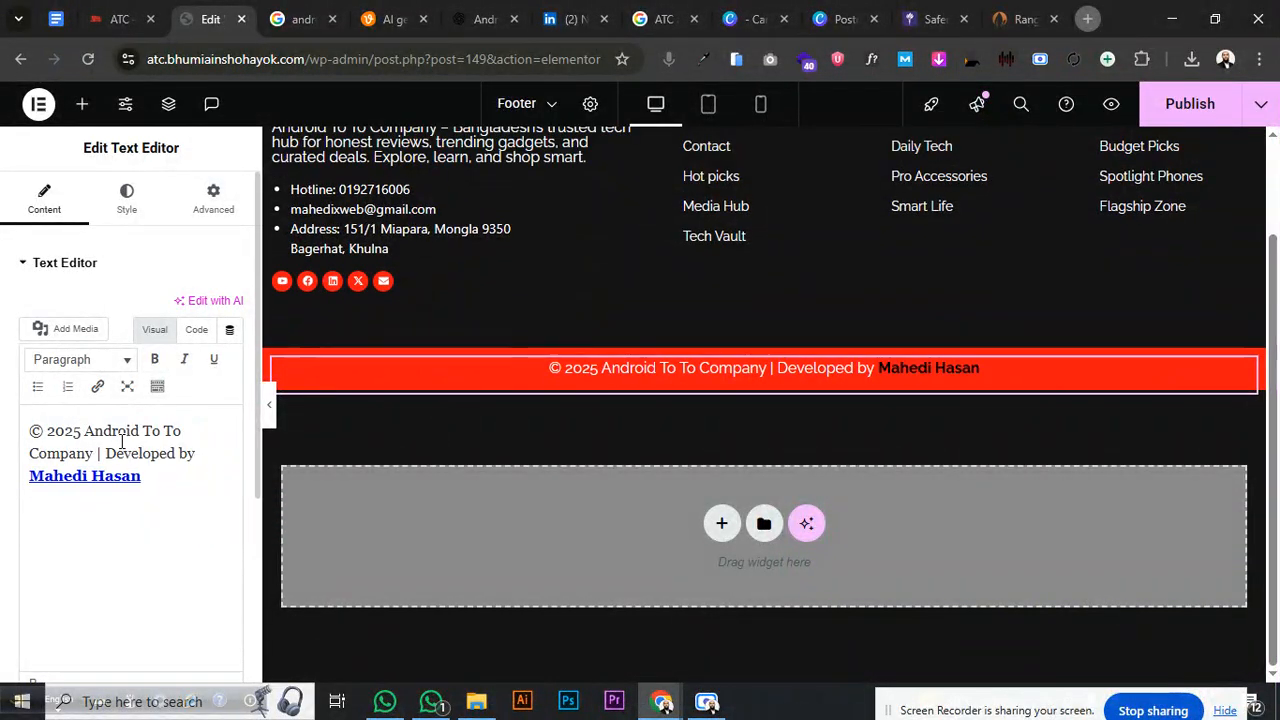
key("ctrl+z")
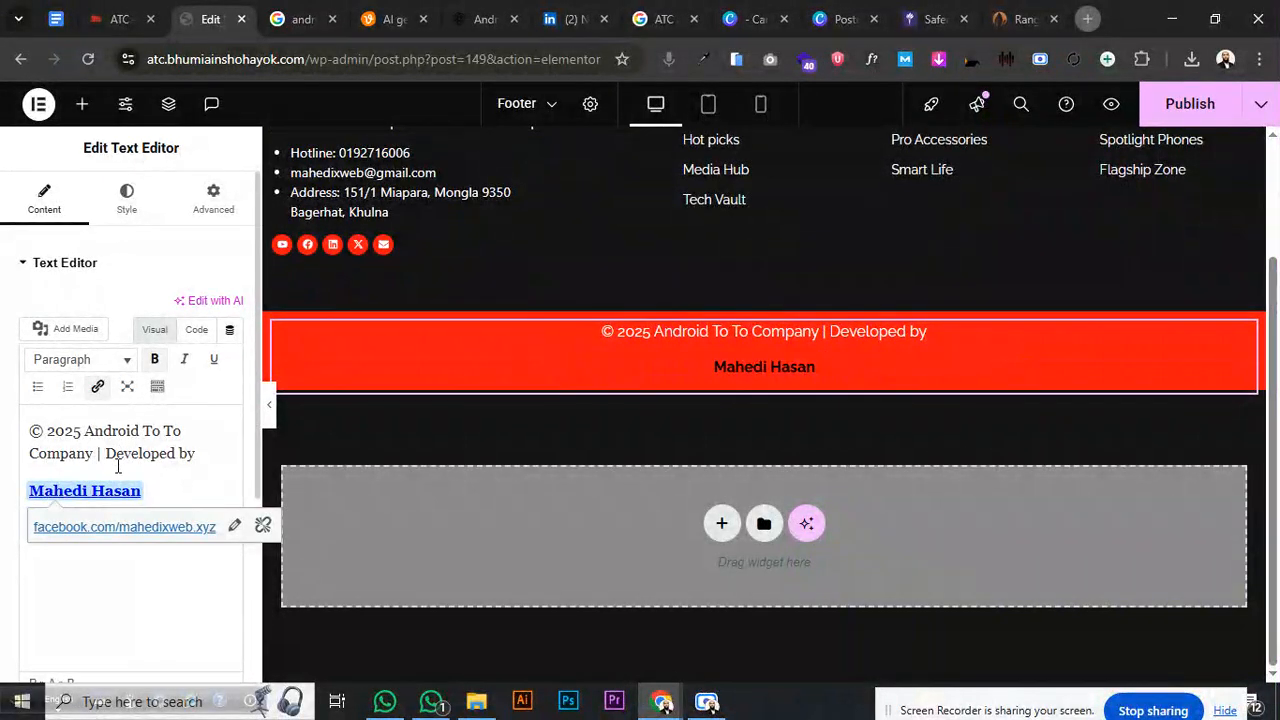
key("BackSpace")
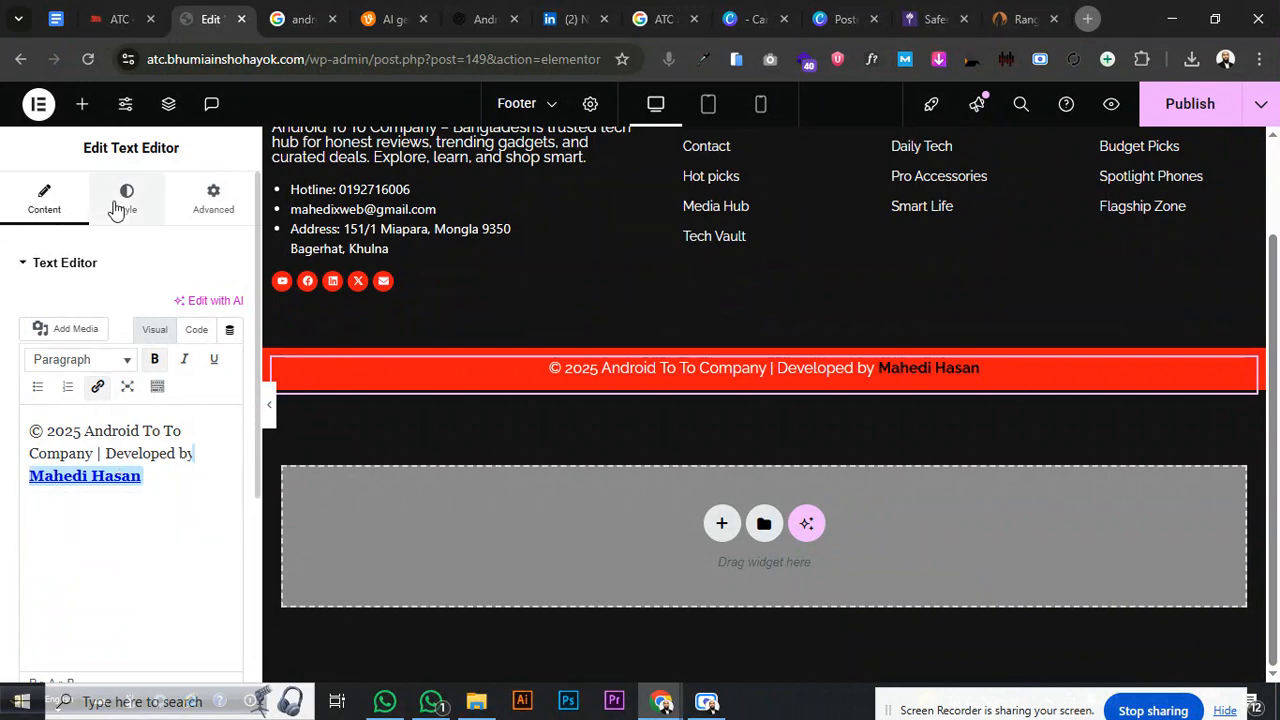
- Set the copyright text's typography font family to Poppins
left_click(124, 196)
left_click(231, 362)
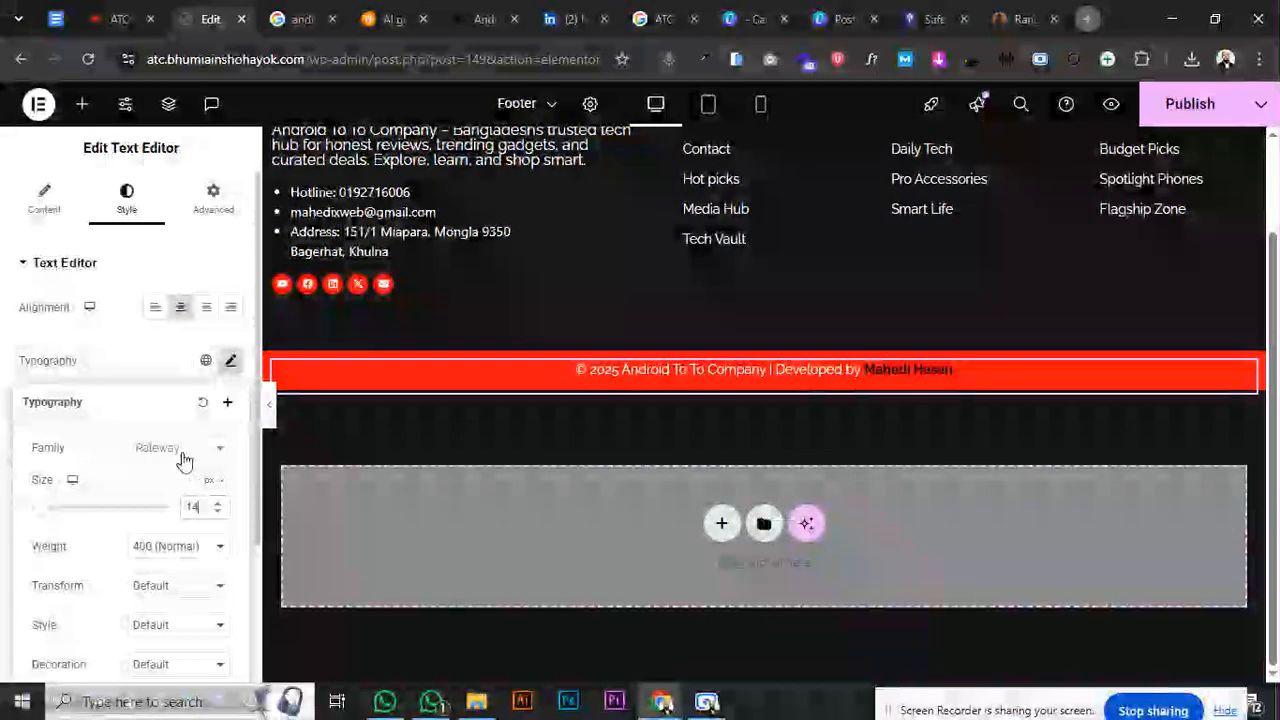
left_click(180, 457)
type("popp")
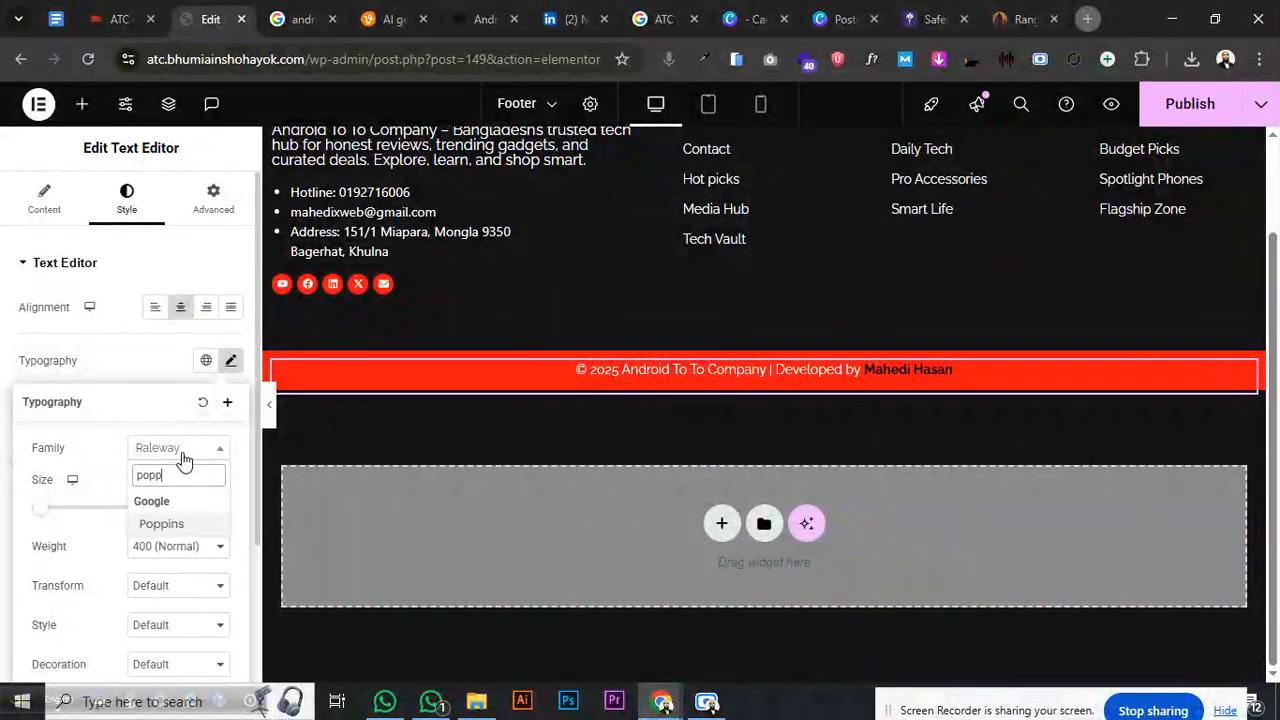
left_click(177, 523)
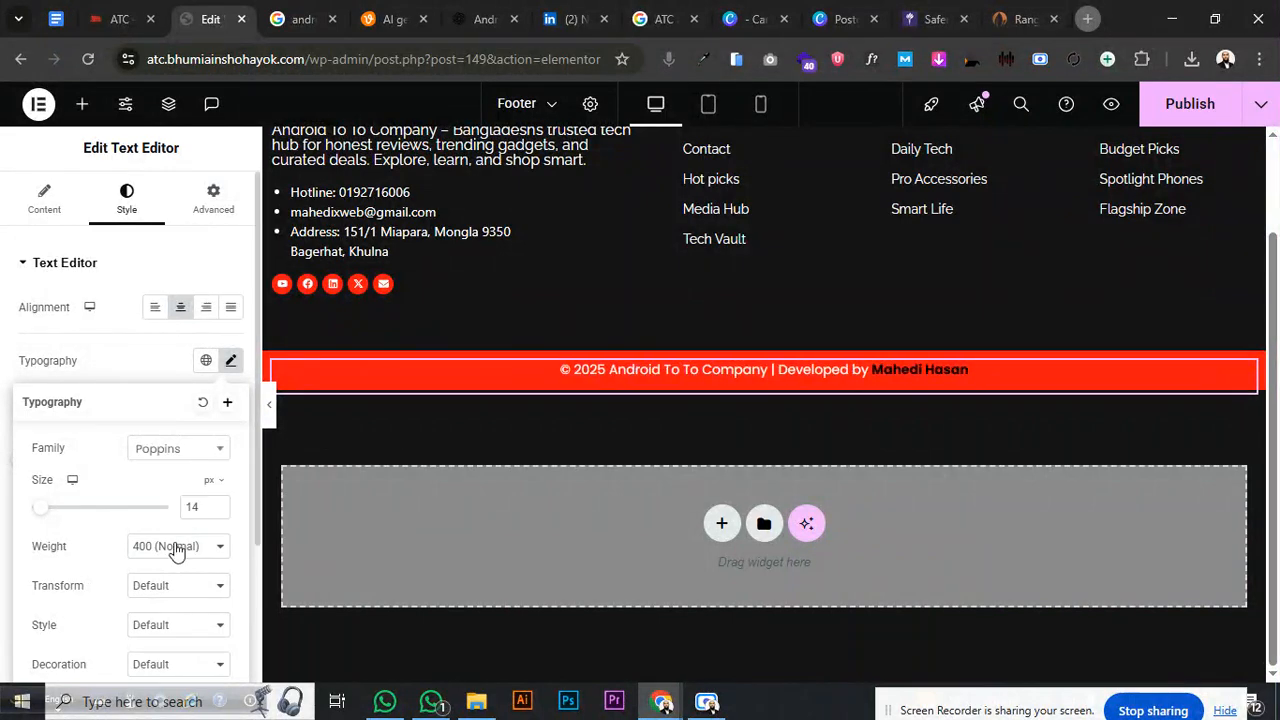
left_click(155, 352)
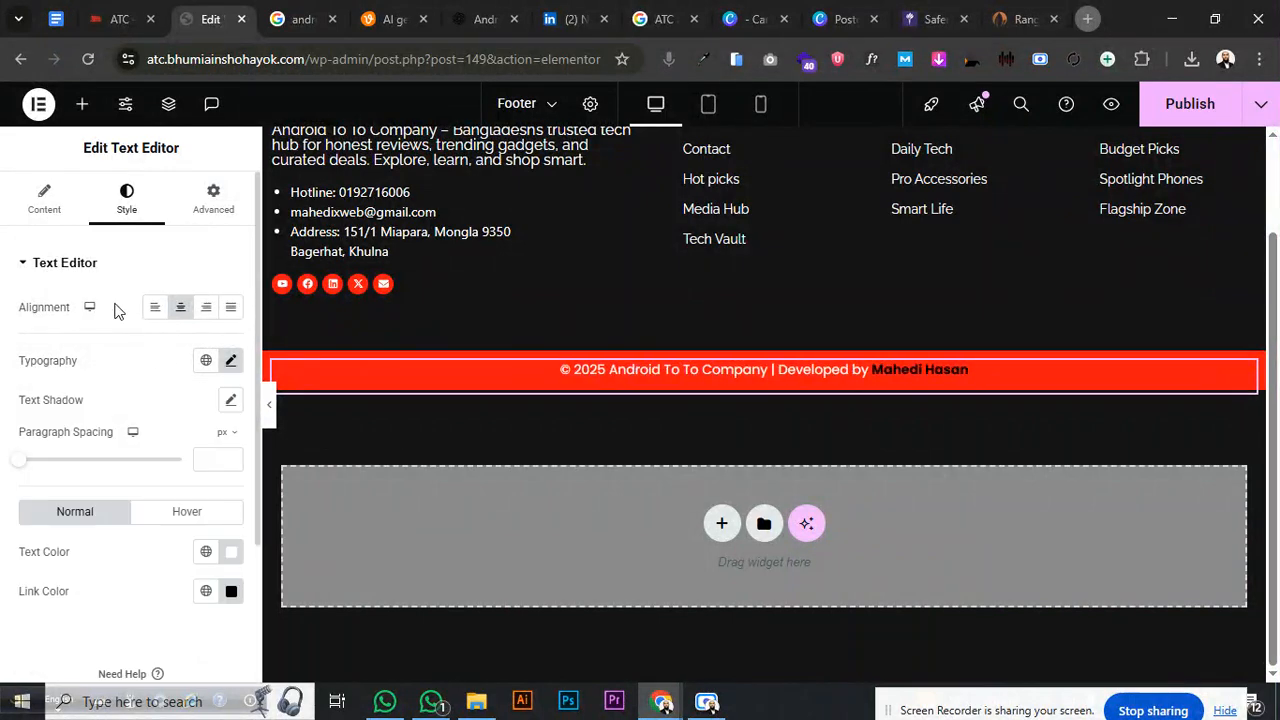
- Remove the bold formatting from the developer's name
left_click(44, 200)
left_click_drag(34, 479, 141, 478)
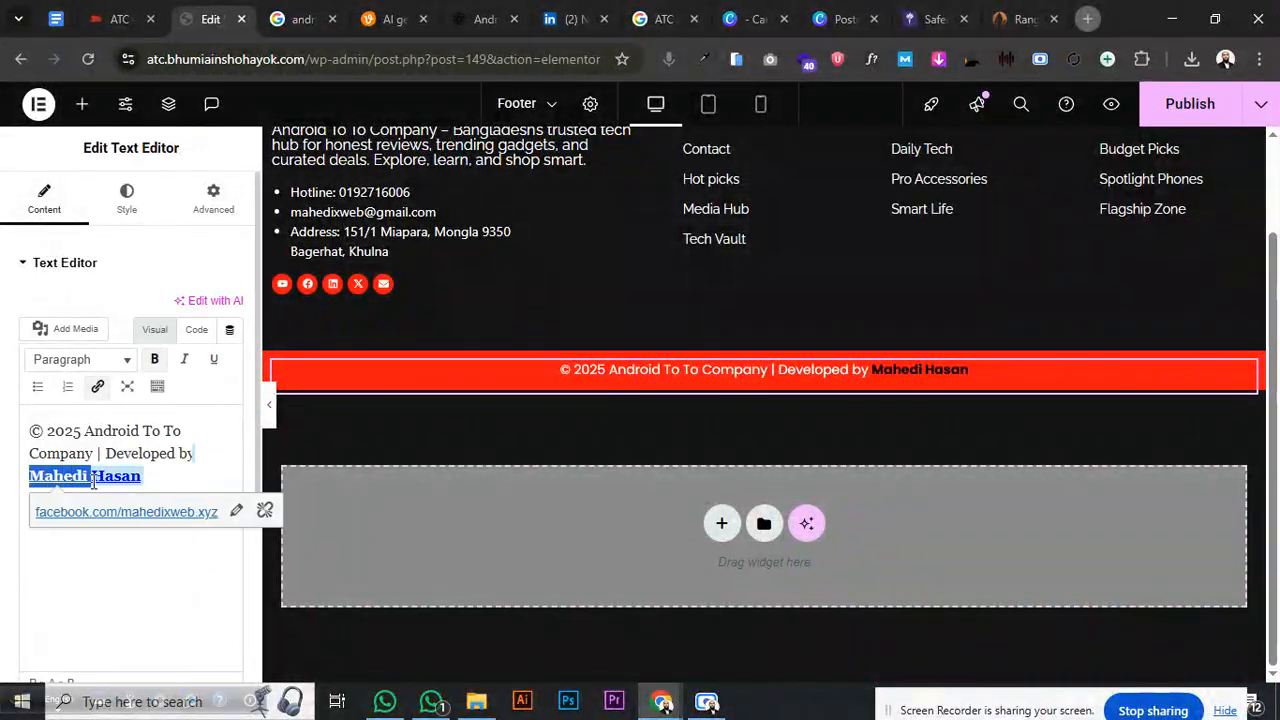
left_click(155, 361)
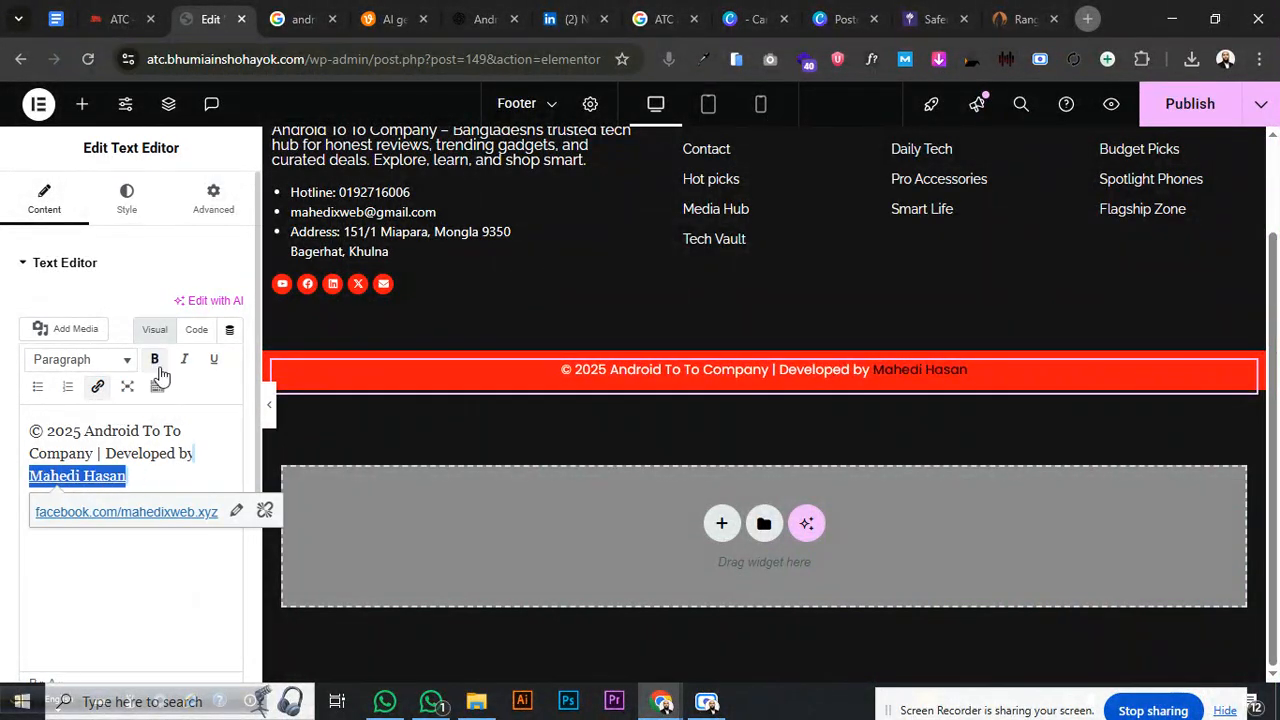
- Set the copyright text size to 10 in mobile view and publish the footer
left_click(126, 203)
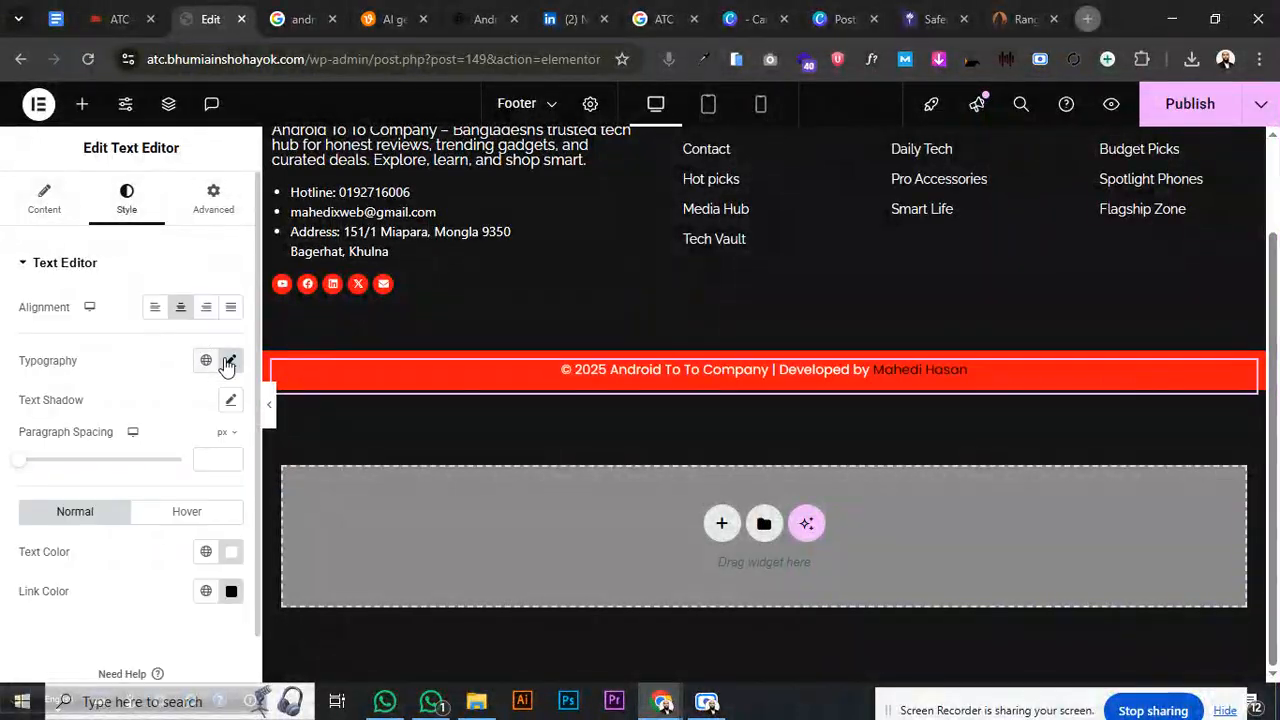
left_click(758, 105)
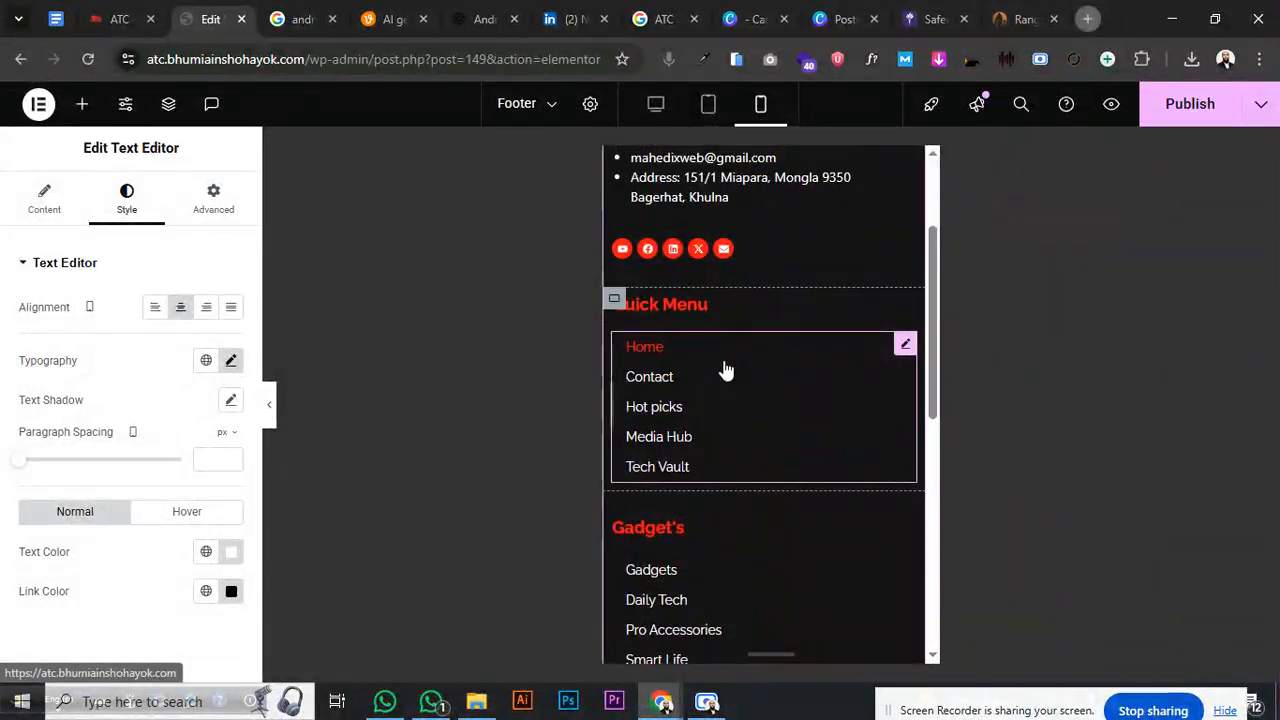
scroll(726, 370, "down", 5)
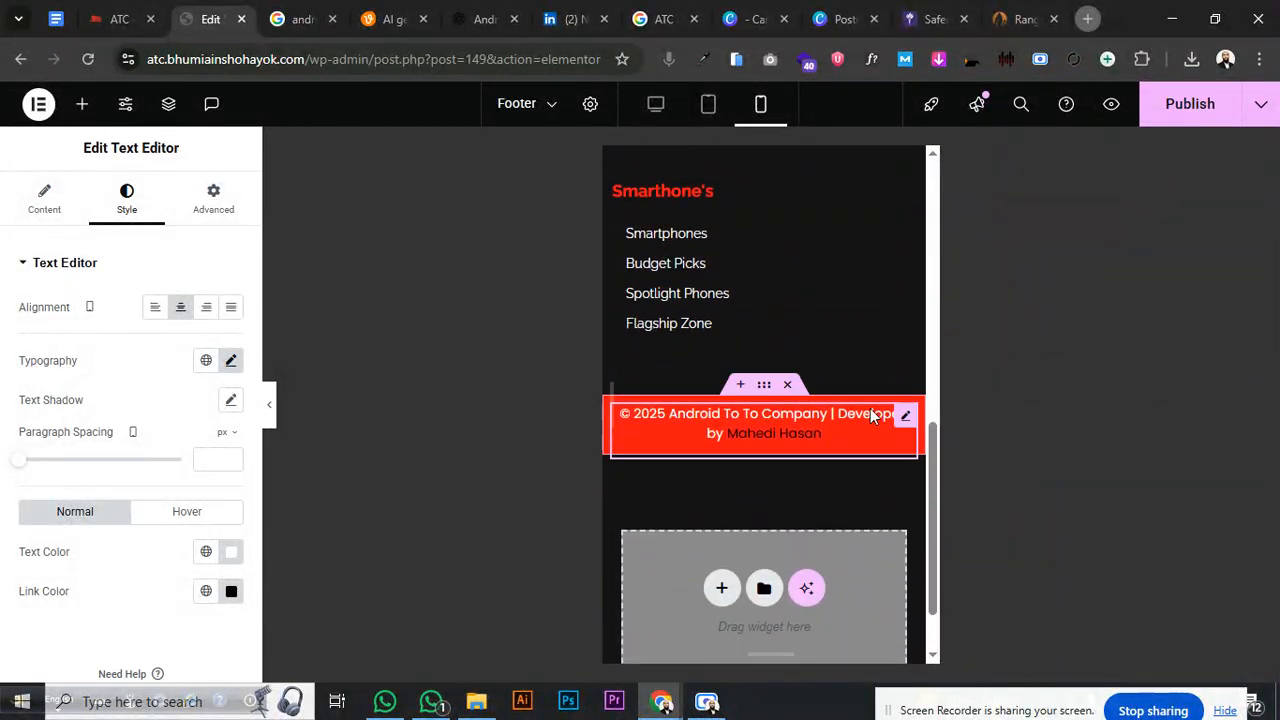
left_click(231, 361)
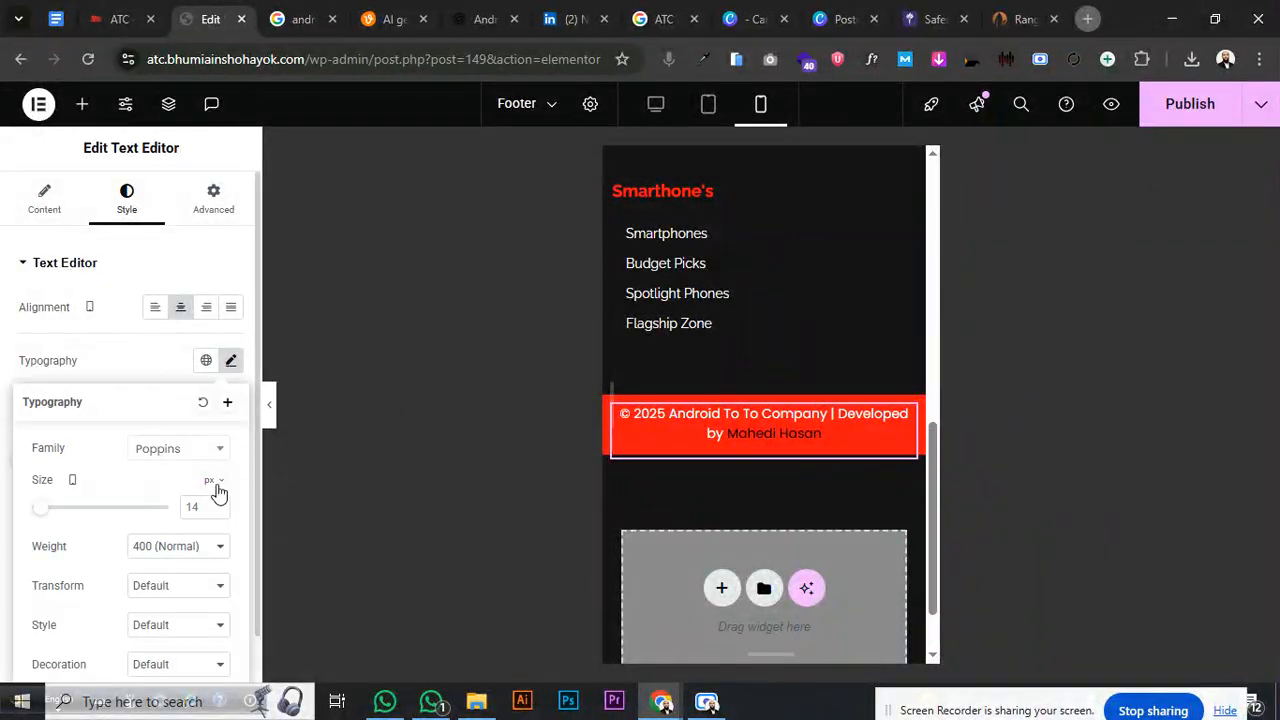
left_click(184, 511)
type("10")
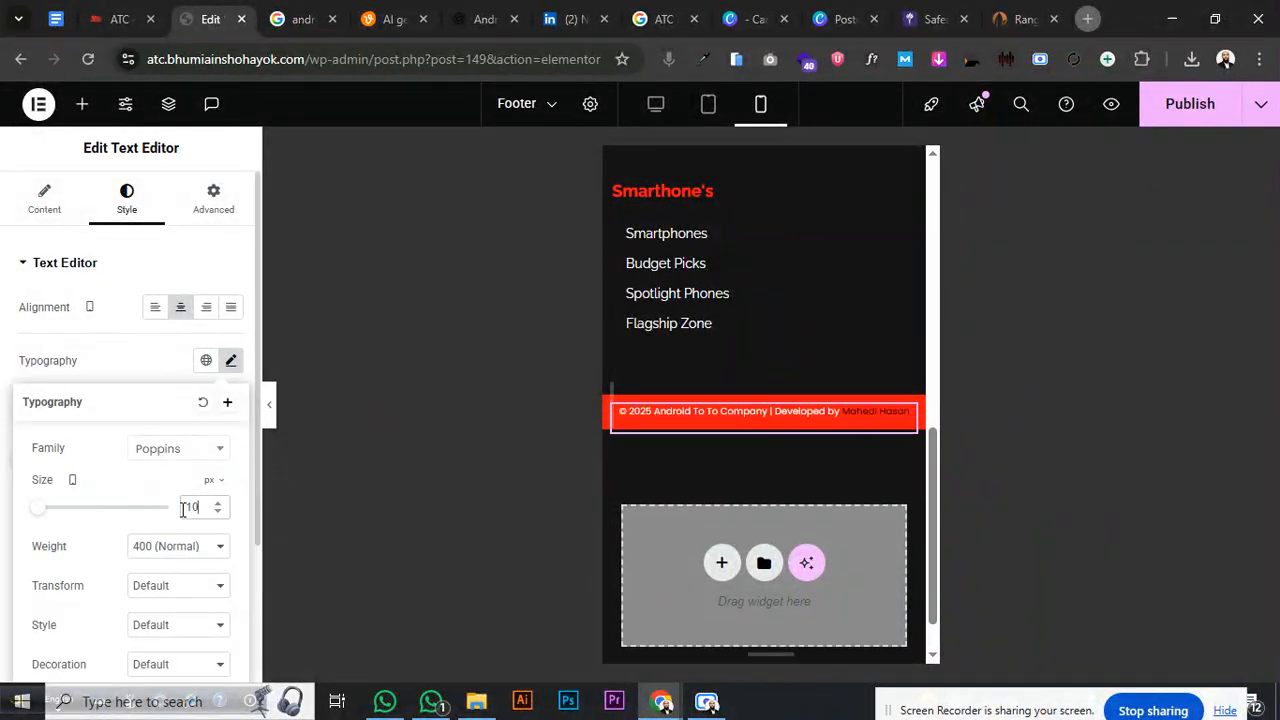
left_click(1189, 105)
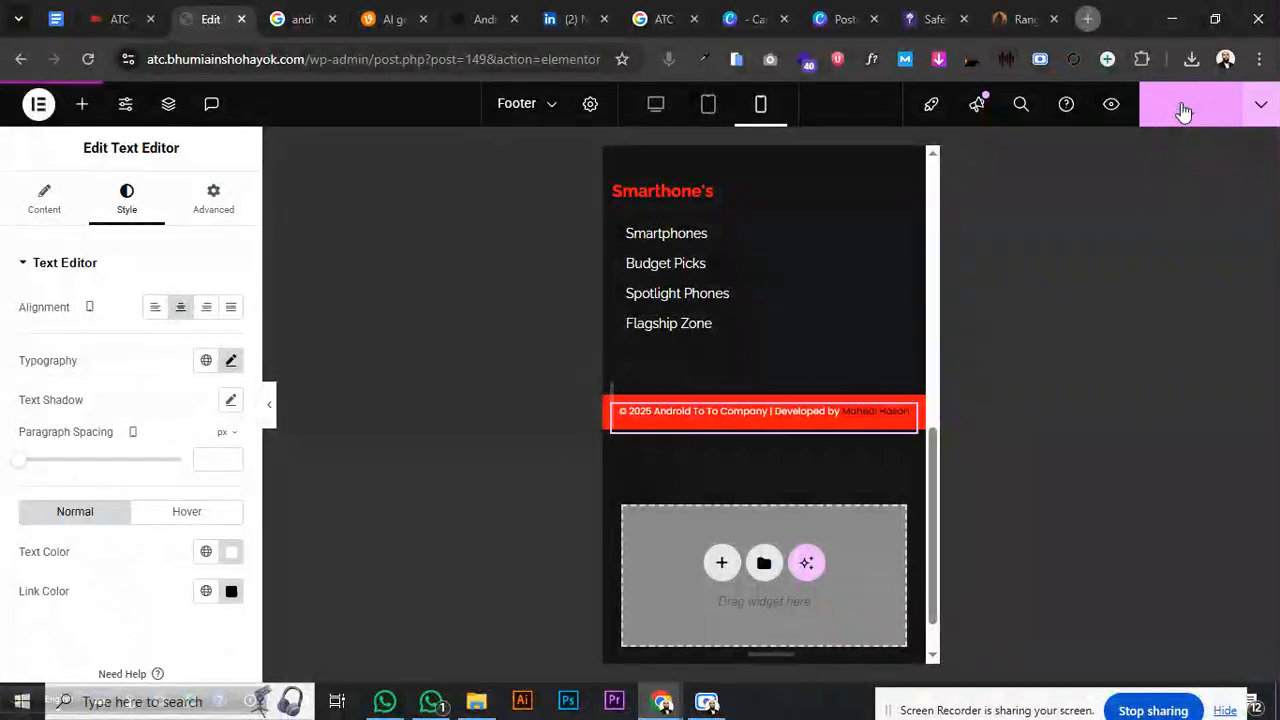
scroll(815, 255, "up", 10)
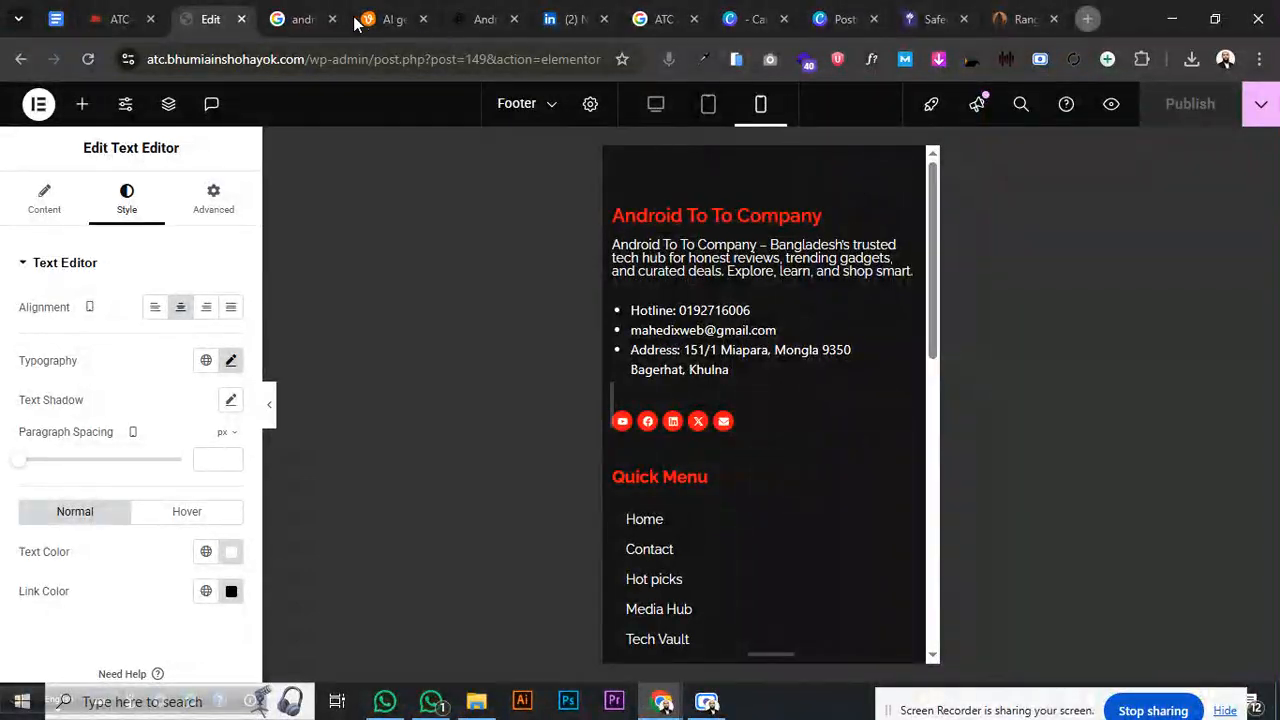
- Go to the WordPress Dashboard from the ATC tab's admin bar
left_click(120, 19)
mouse_move(63, 97)
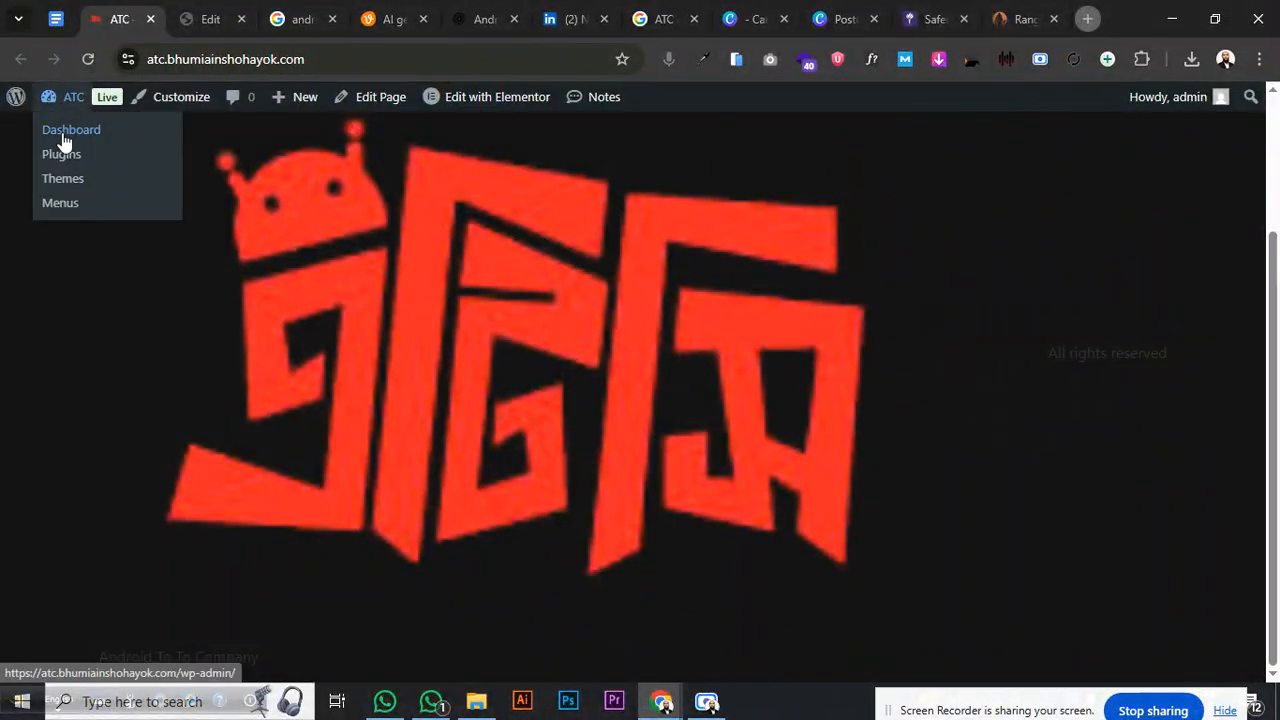
left_click(65, 130)
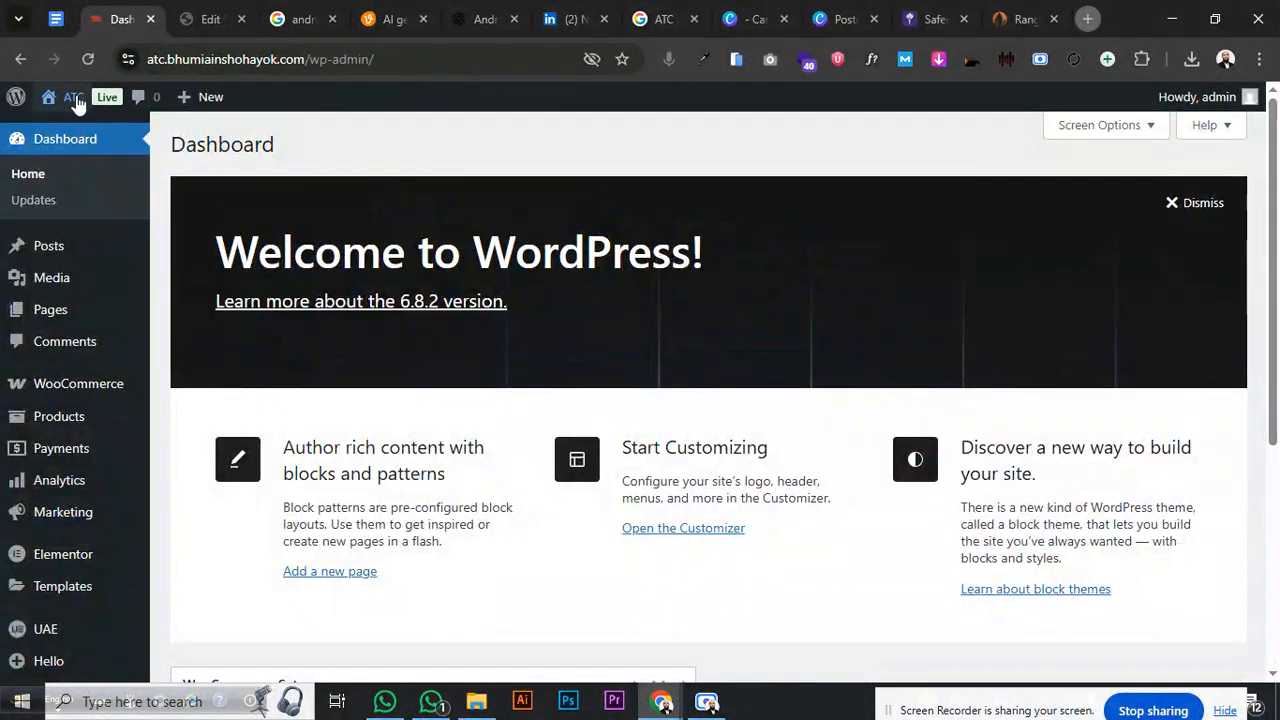
- Open Visit Site in a new tab and view the live footer with its red copyright bar
mouse_move(72, 97)
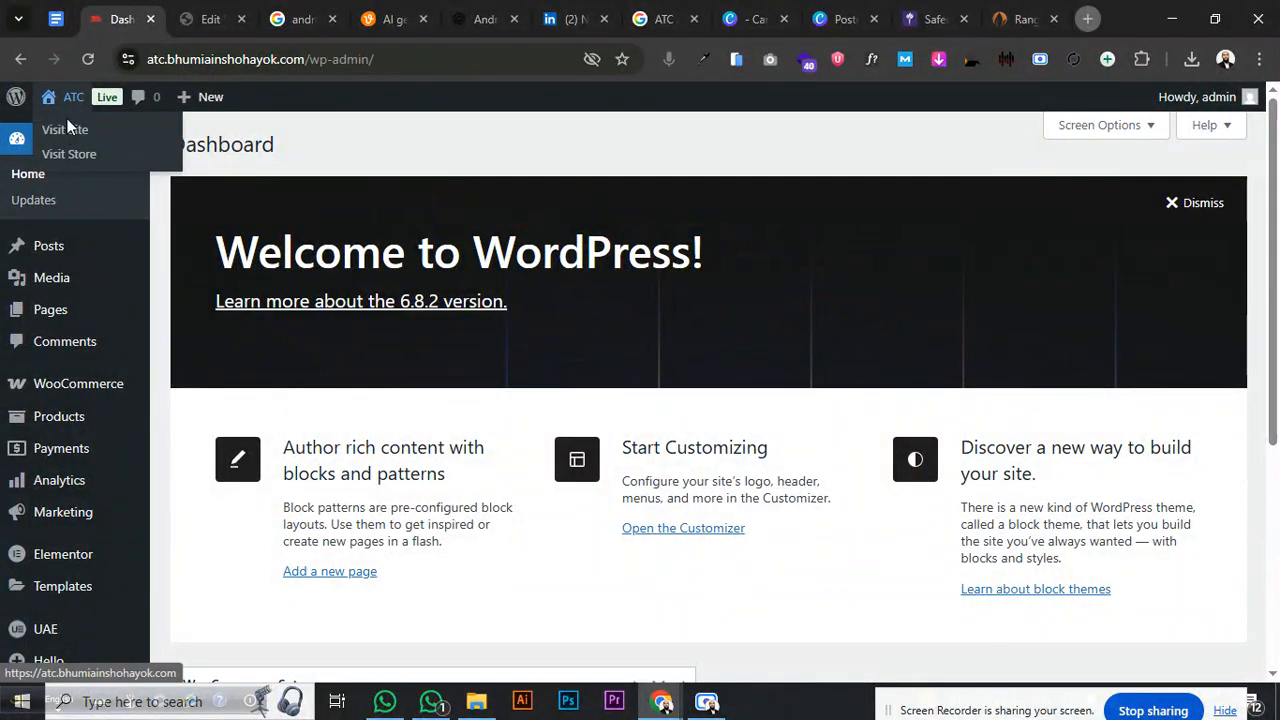
middle_click(65, 132)
left_click(200, 19)
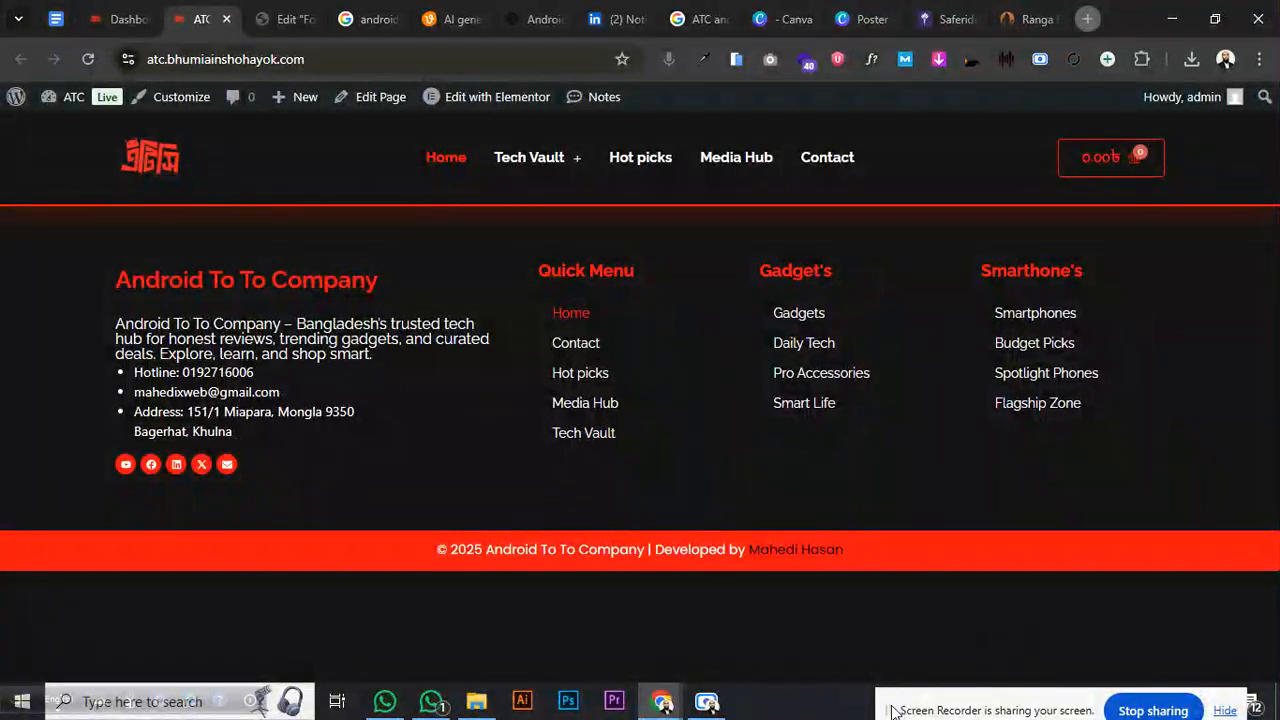
left_click_drag(890, 710, 656, 416)
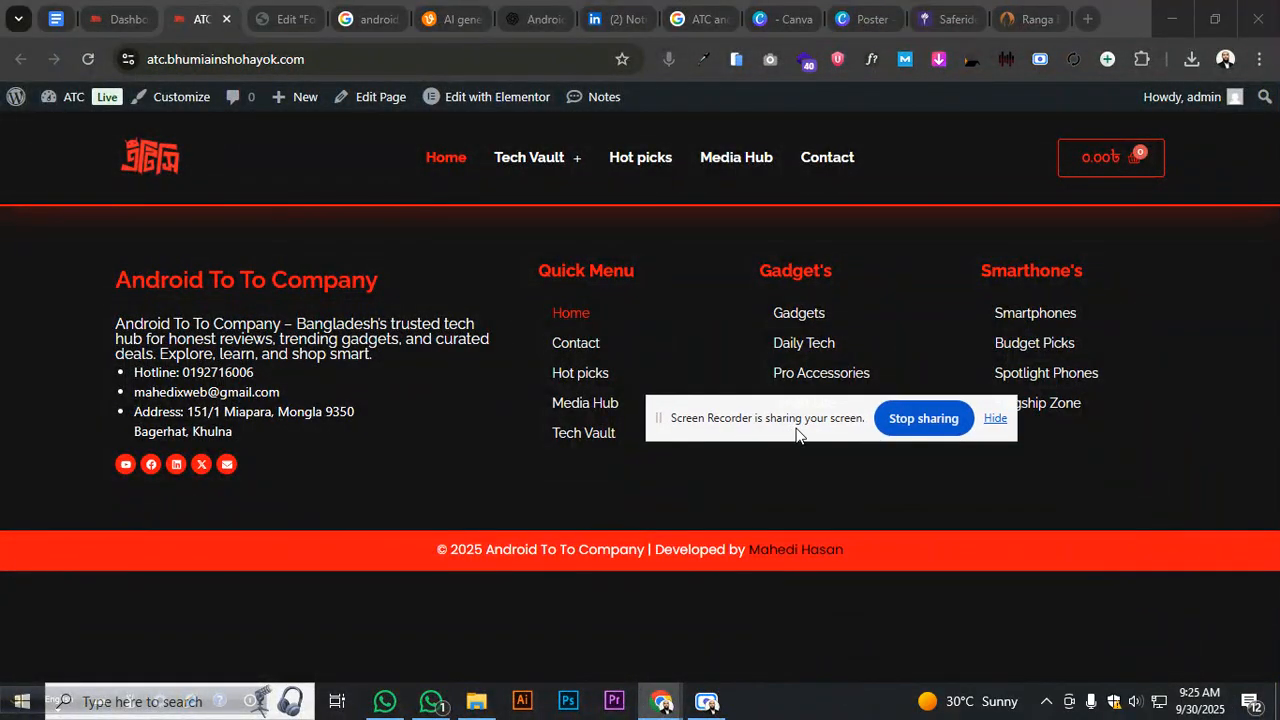
left_click(707, 701)
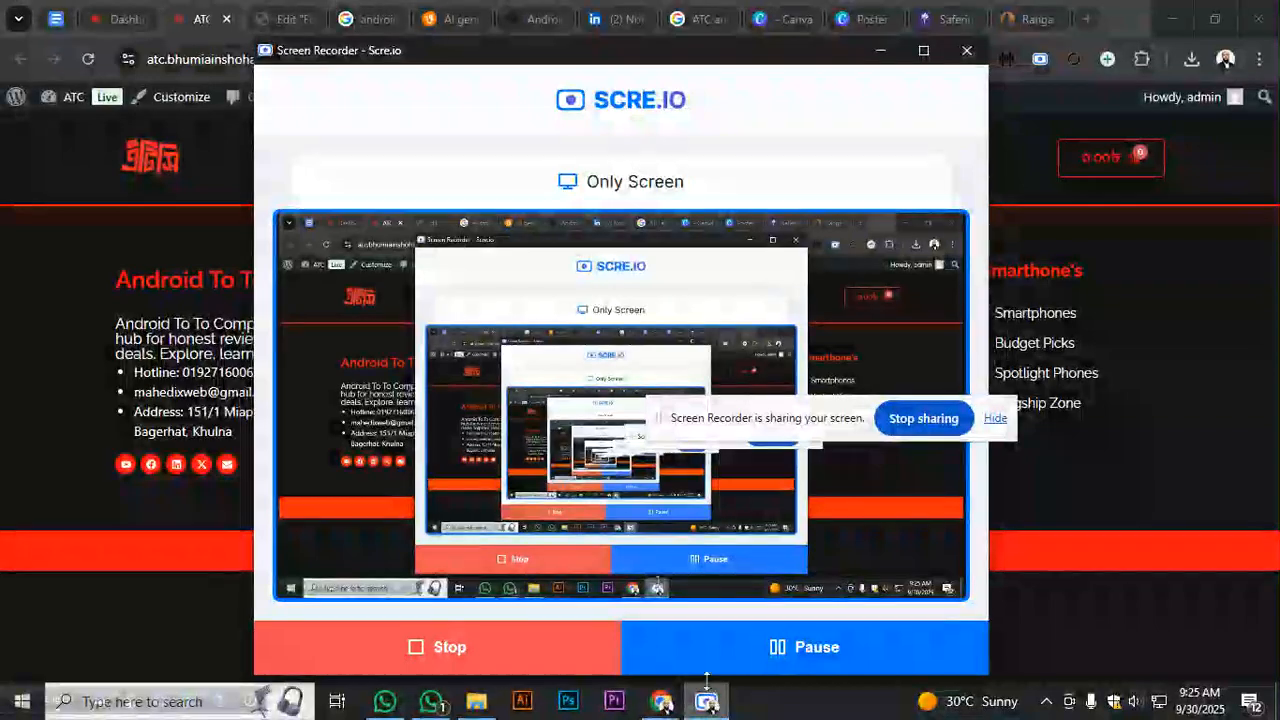